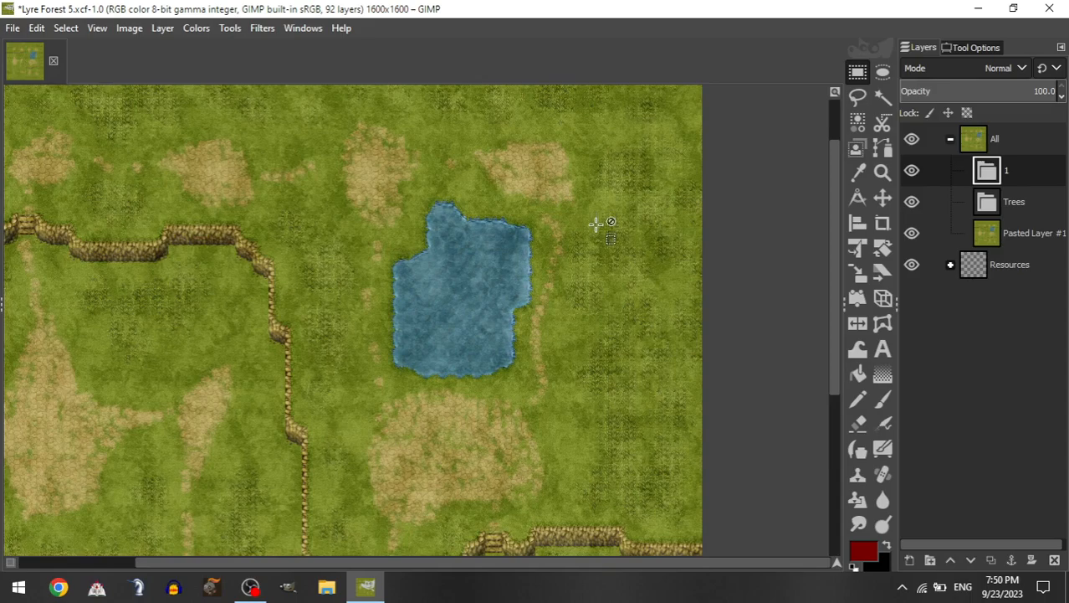
Step: Look over the forest base map, covering its grass, dirt clearings, cliff line and lake from the upper to the lower edge
{"action": "scroll", "coordinate": [599, 224], "scroll_direction": "up", "scroll_amount": 1}
{"action": "scroll", "coordinate": [599, 229], "scroll_direction": "up", "scroll_amount": 3}
{"action": "scroll", "coordinate": [599, 232], "scroll_direction": "down", "scroll_amount": 2}
{"action": "scroll", "coordinate": [611, 241], "scroll_direction": "left", "scroll_amount": 5}
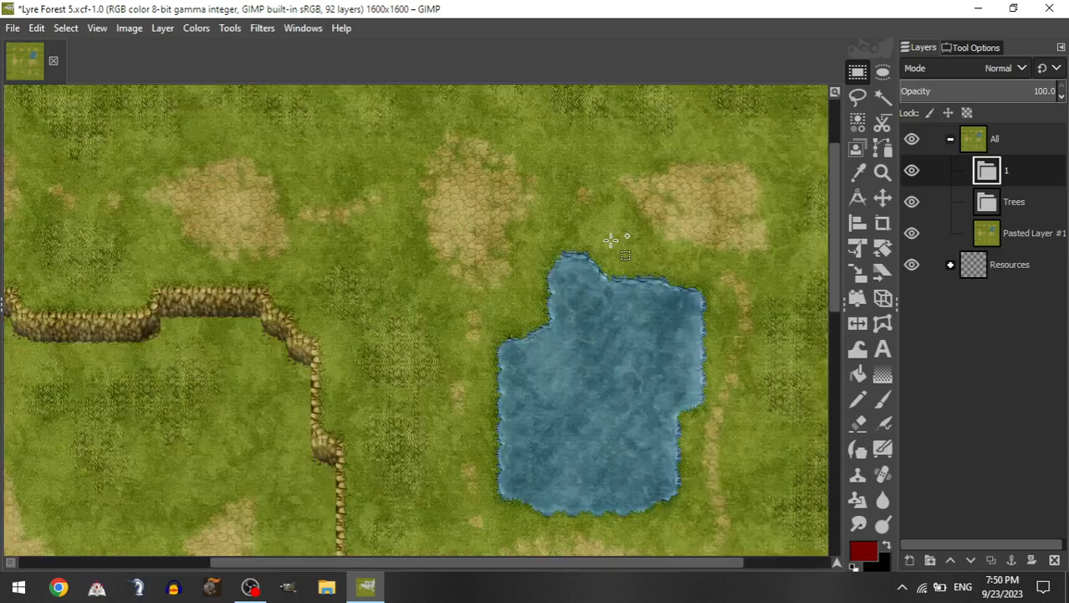
{"action": "scroll", "coordinate": [611, 241], "scroll_direction": "up", "scroll_amount": 3}
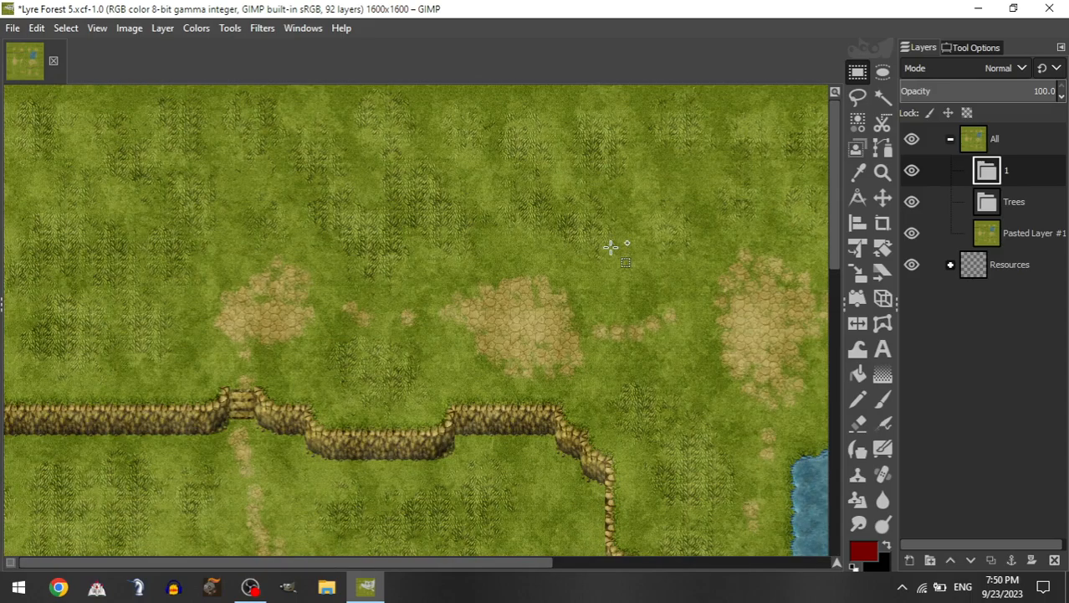
{"action": "scroll", "coordinate": [611, 244], "scroll_direction": "right", "scroll_amount": 3}
{"action": "scroll", "coordinate": [611, 249], "scroll_direction": "left", "scroll_amount": 3}
{"action": "scroll", "coordinate": [611, 251], "scroll_direction": "down", "scroll_amount": 5}
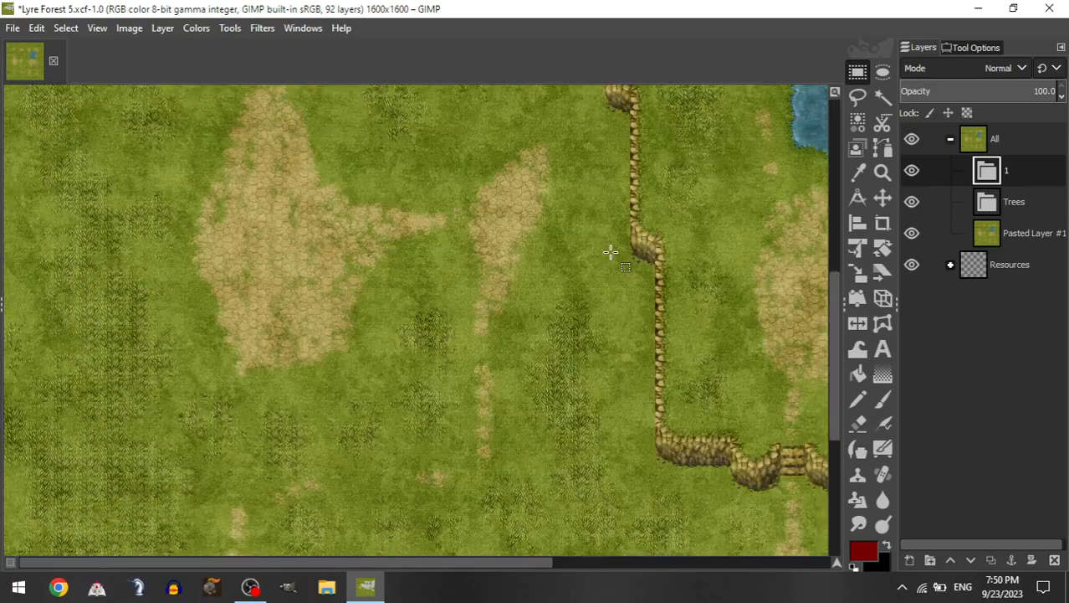
{"action": "scroll", "coordinate": [611, 251], "scroll_direction": "right", "scroll_amount": 5}
{"action": "scroll", "coordinate": [611, 251], "scroll_direction": "down", "scroll_amount": 5}
{"action": "scroll", "coordinate": [611, 251], "scroll_direction": "down", "scroll_amount": 2}
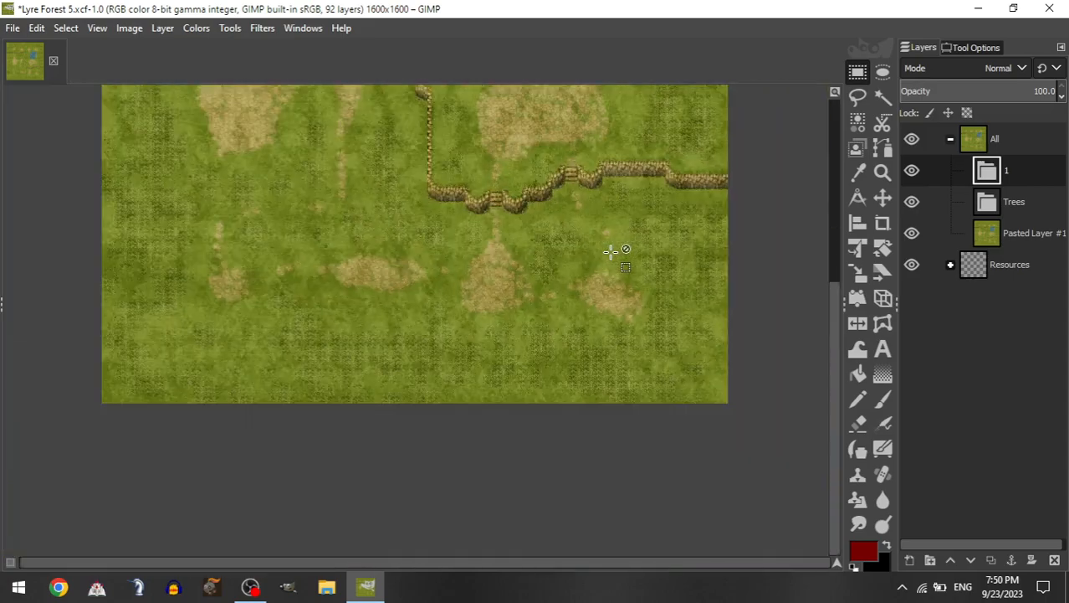
{"action": "scroll", "coordinate": [610, 251], "scroll_direction": "down", "scroll_amount": 1}
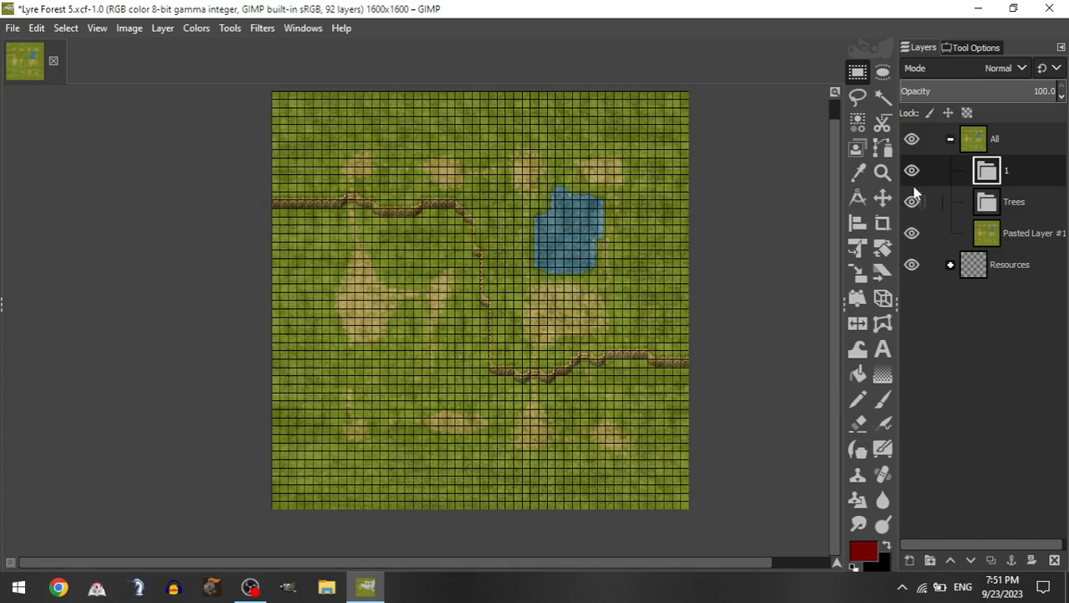
Step: Examine the map with the tile grid shown, checking the upper grass area, cliffs, lake and clearings against the grid cells
{"action": "left_click", "coordinate": [1007, 176]}
{"action": "scroll", "coordinate": [238, 251], "scroll_direction": "up", "scroll_amount": 1}
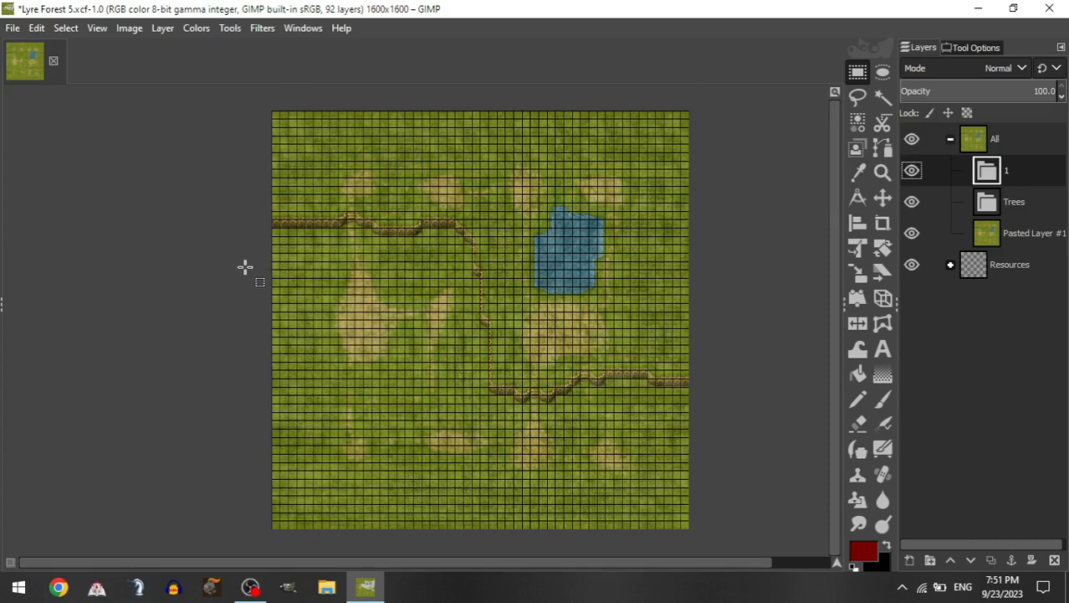
{"action": "scroll", "coordinate": [244, 268], "scroll_direction": "right", "scroll_amount": 3}
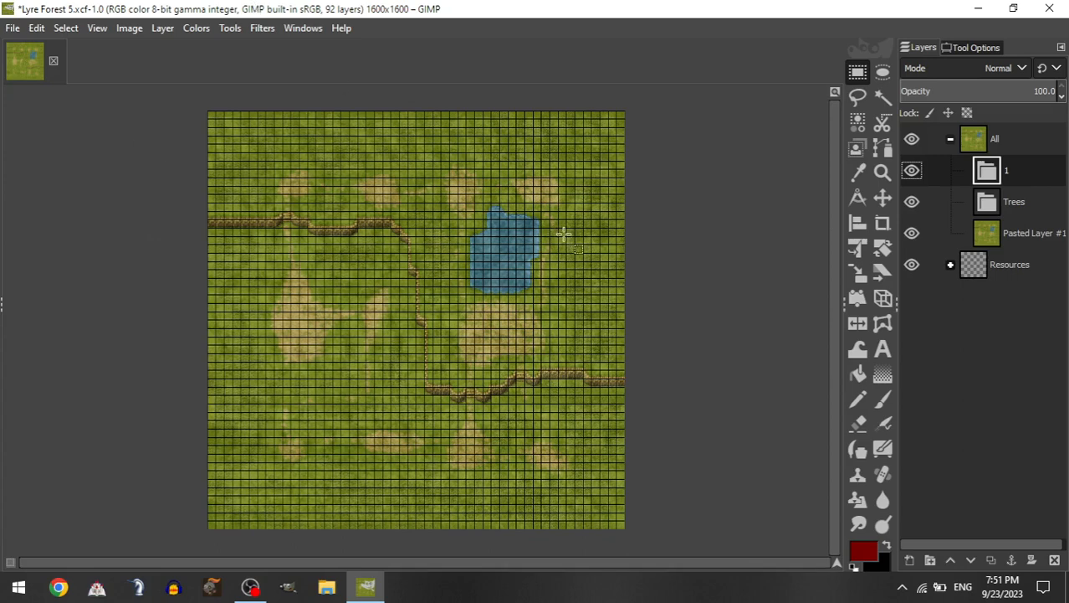
{"action": "scroll", "coordinate": [431, 115], "scroll_direction": "up", "scroll_amount": 2, "text": "ctrl"}
{"action": "scroll", "coordinate": [443, 167], "scroll_direction": "up", "scroll_amount": 2, "text": "ctrl"}
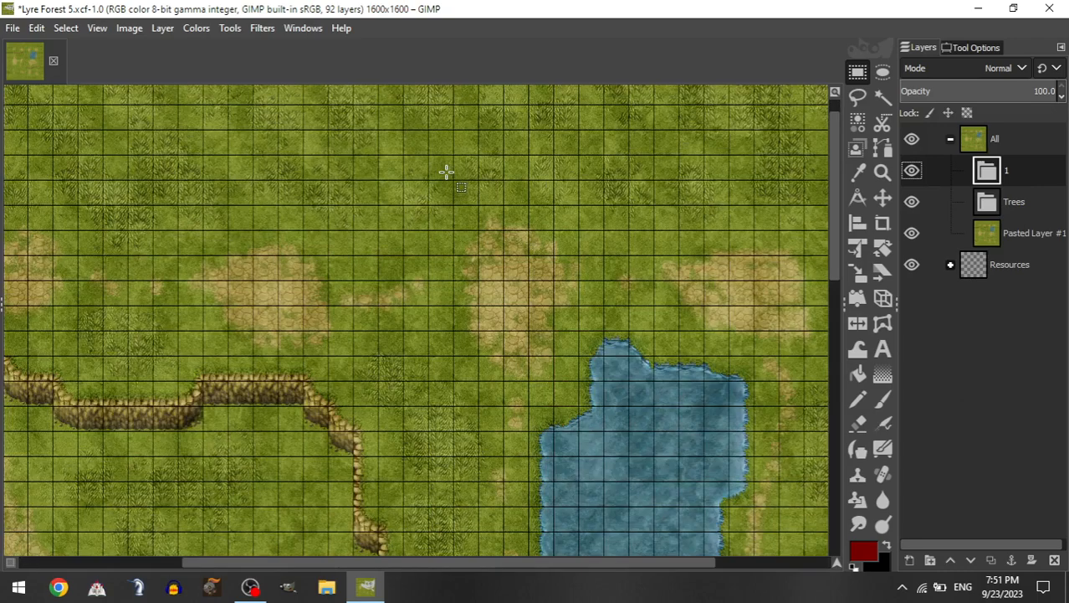
{"action": "scroll", "coordinate": [431, 180], "scroll_direction": "up", "scroll_amount": 1}
{"action": "scroll", "coordinate": [425, 205], "scroll_direction": "left", "scroll_amount": 5}
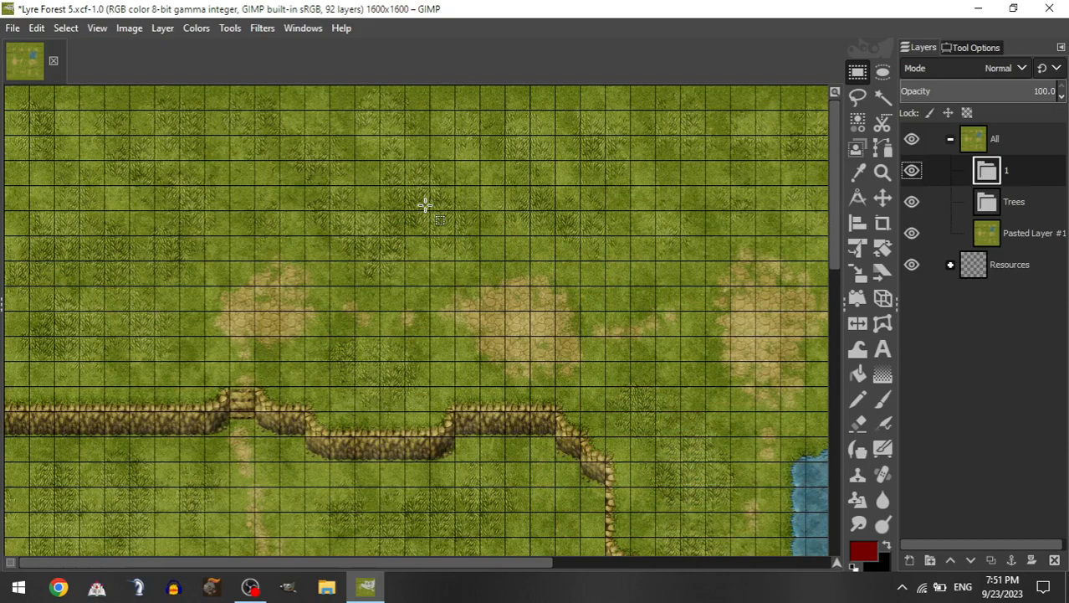
{"action": "scroll", "coordinate": [425, 205], "scroll_direction": "down", "scroll_amount": 5}
{"action": "scroll", "coordinate": [426, 205], "scroll_direction": "up", "scroll_amount": 5}
{"action": "scroll", "coordinate": [425, 205], "scroll_direction": "right", "scroll_amount": 8}
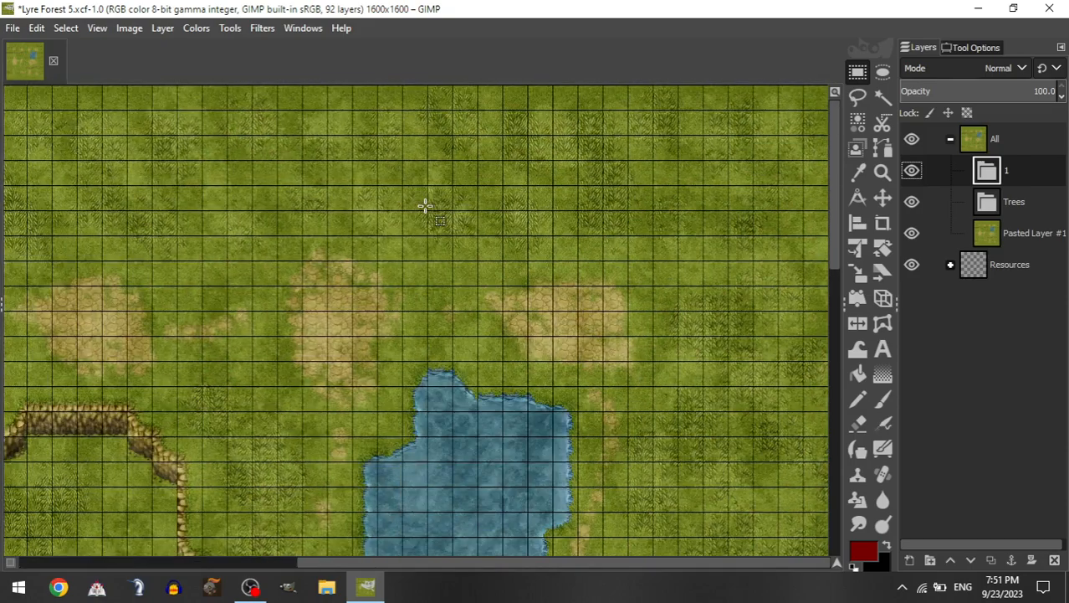
{"action": "scroll", "coordinate": [434, 212], "scroll_direction": "left", "scroll_amount": 8}
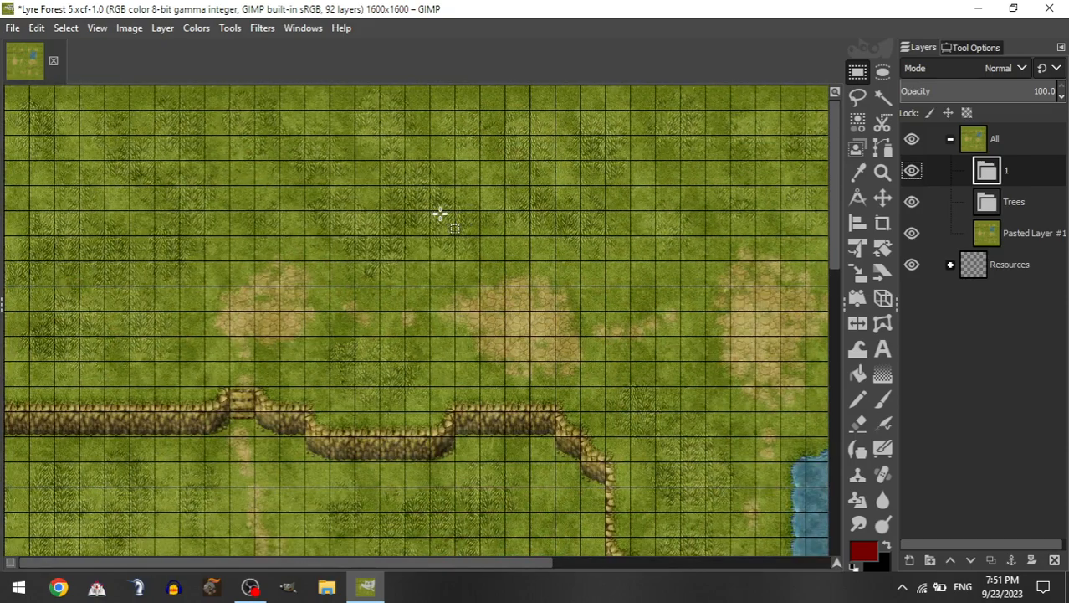
{"action": "scroll", "coordinate": [441, 213], "scroll_direction": "down", "scroll_amount": 2}
{"action": "scroll", "coordinate": [441, 214], "scroll_direction": "up", "scroll_amount": 1}
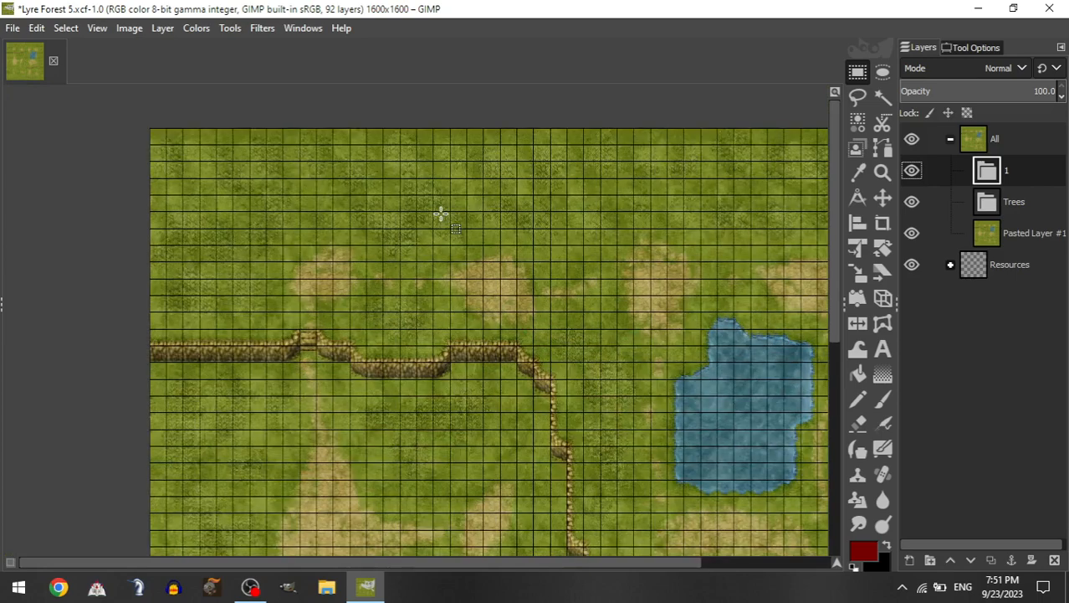
{"action": "scroll", "coordinate": [441, 210], "scroll_direction": "right", "scroll_amount": 2}
{"action": "scroll", "coordinate": [442, 210], "scroll_direction": "left", "scroll_amount": 1}
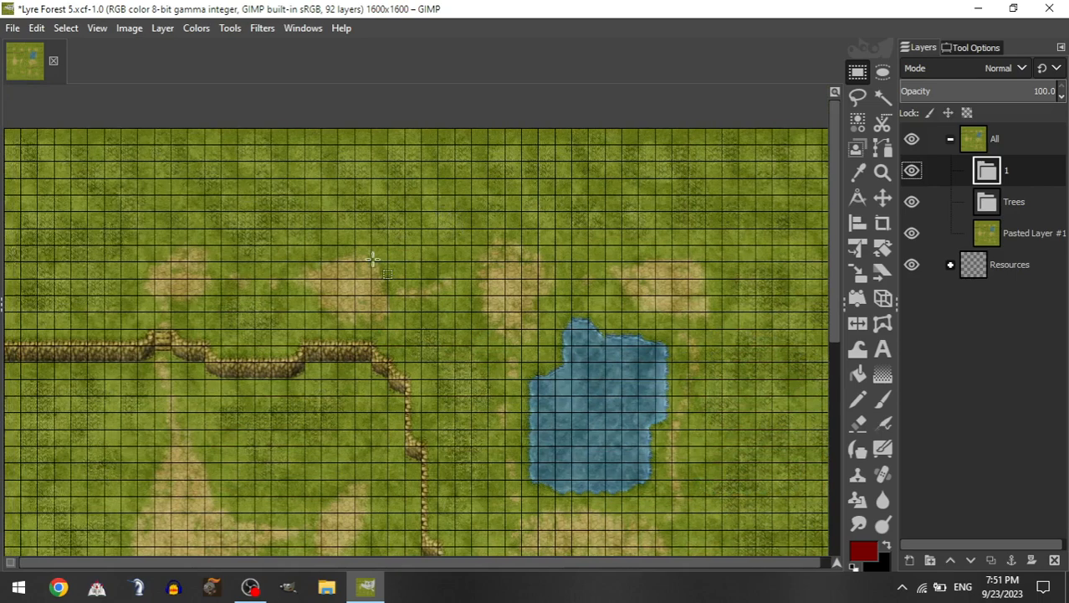
{"action": "scroll", "coordinate": [270, 279], "scroll_direction": "down", "scroll_amount": 1}
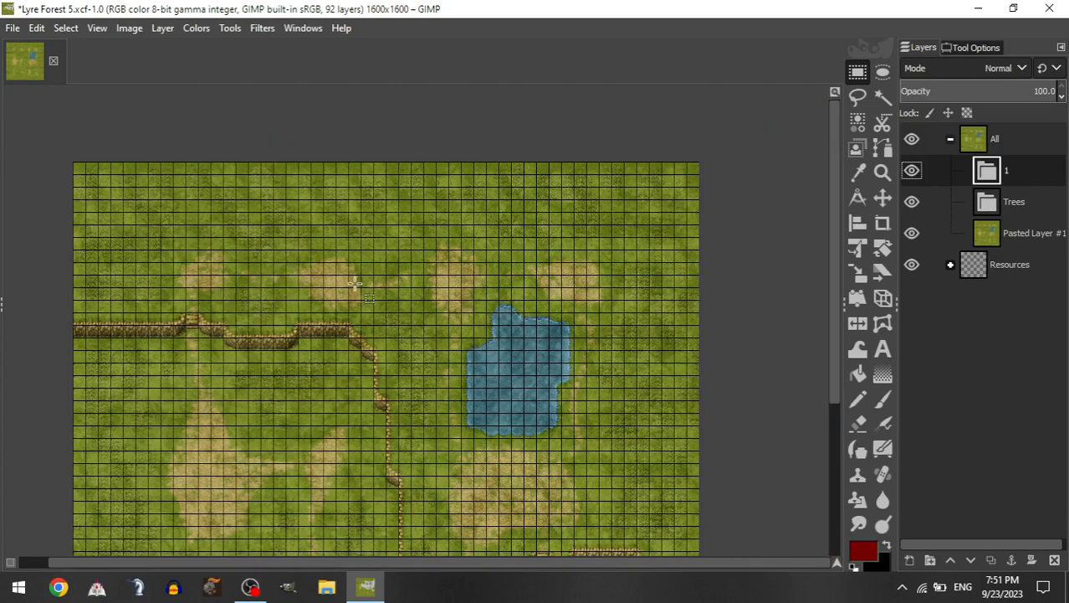
{"action": "scroll", "coordinate": [356, 282], "scroll_direction": "down", "scroll_amount": 5}
{"action": "scroll", "coordinate": [356, 280], "scroll_direction": "up", "scroll_amount": 3}
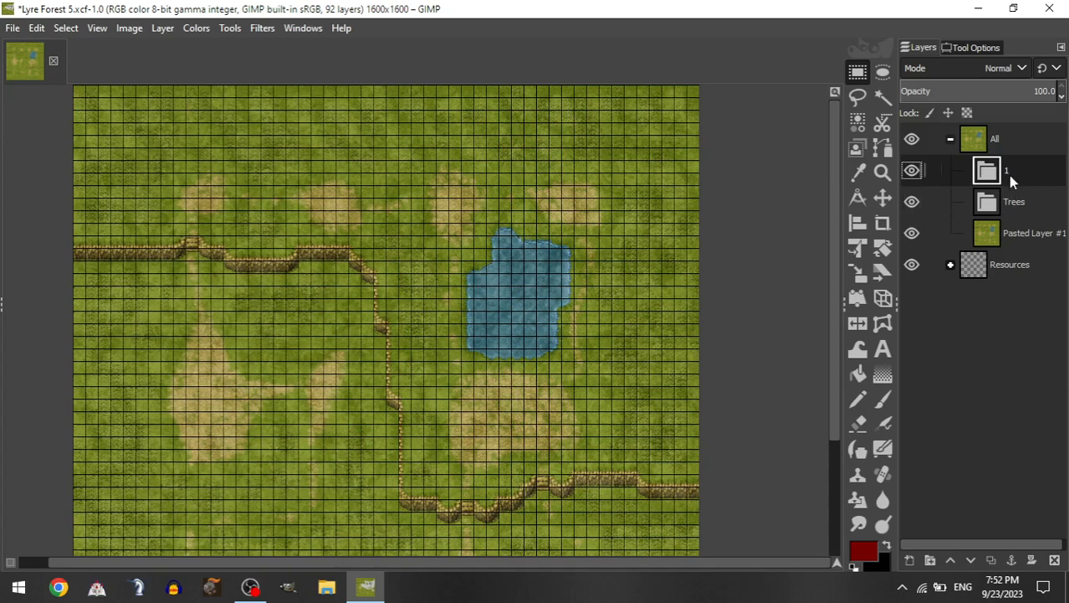
Step: Expand the Resources group and select the Treesources copy group inside it
{"action": "left_click", "coordinate": [951, 265]}
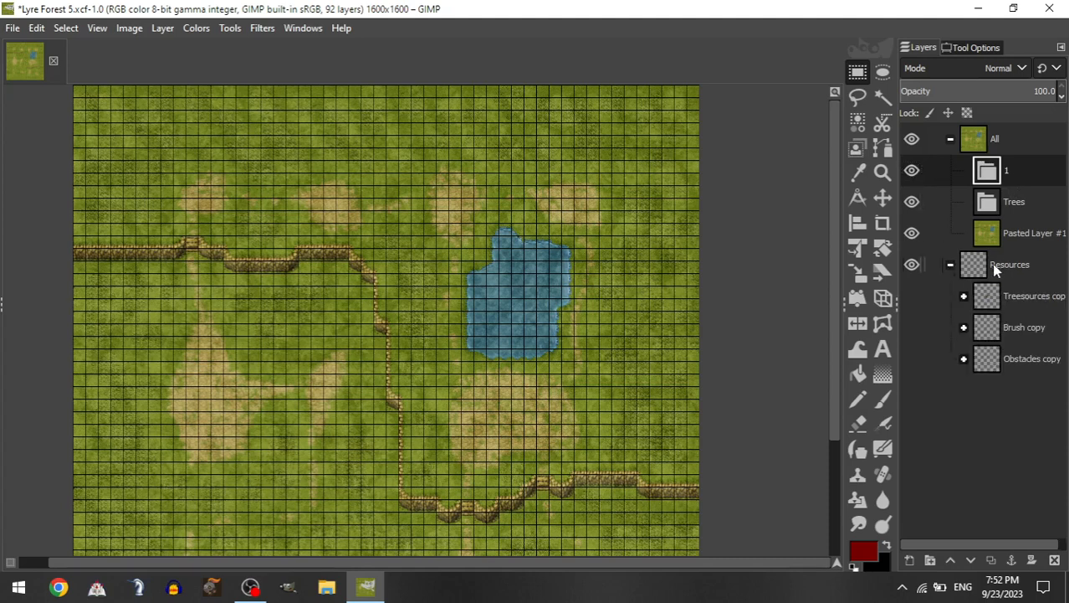
{"action": "left_click", "coordinate": [992, 264]}
{"action": "left_click", "coordinate": [1028, 297]}
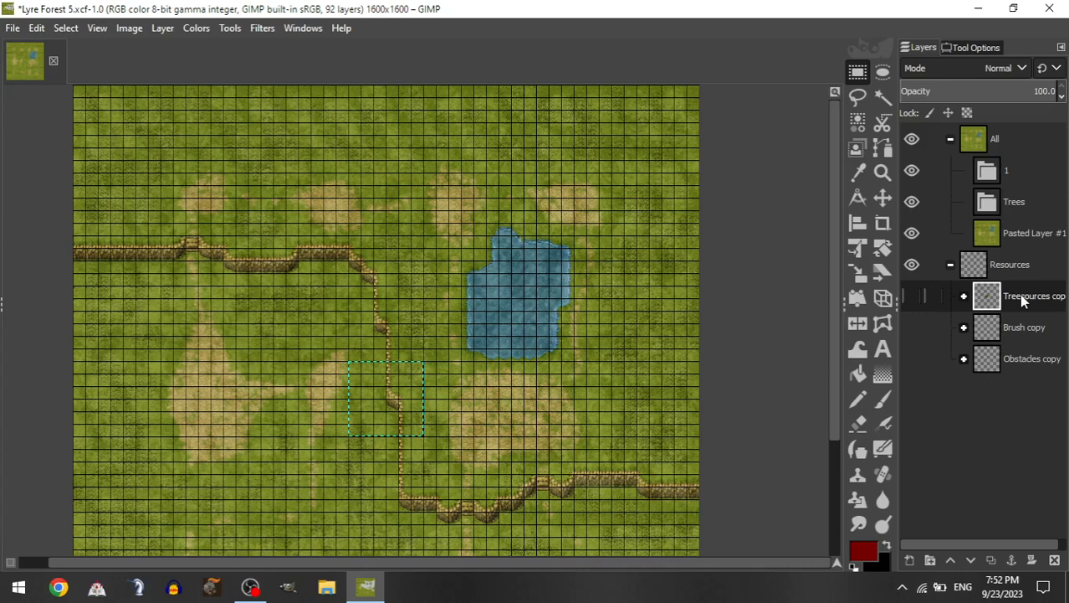
{"action": "scroll", "coordinate": [333, 436], "scroll_direction": "up", "scroll_amount": 2}
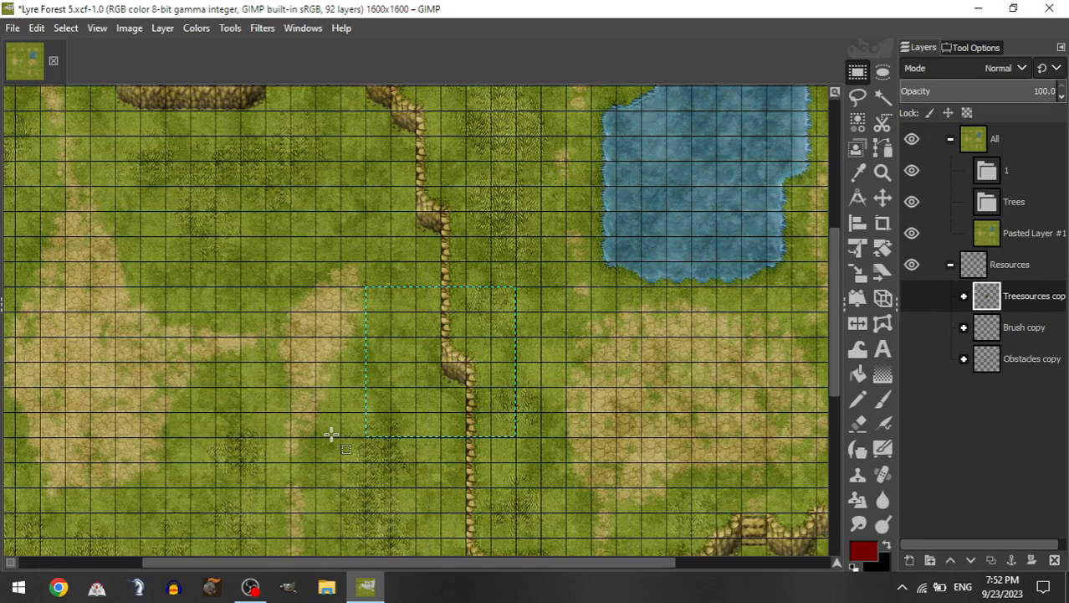
Step: Make the Treesources copy group visible, viewing its trees alone by temporarily hiding the All group
{"action": "left_click", "coordinate": [908, 302]}
{"action": "left_click", "coordinate": [913, 139]}
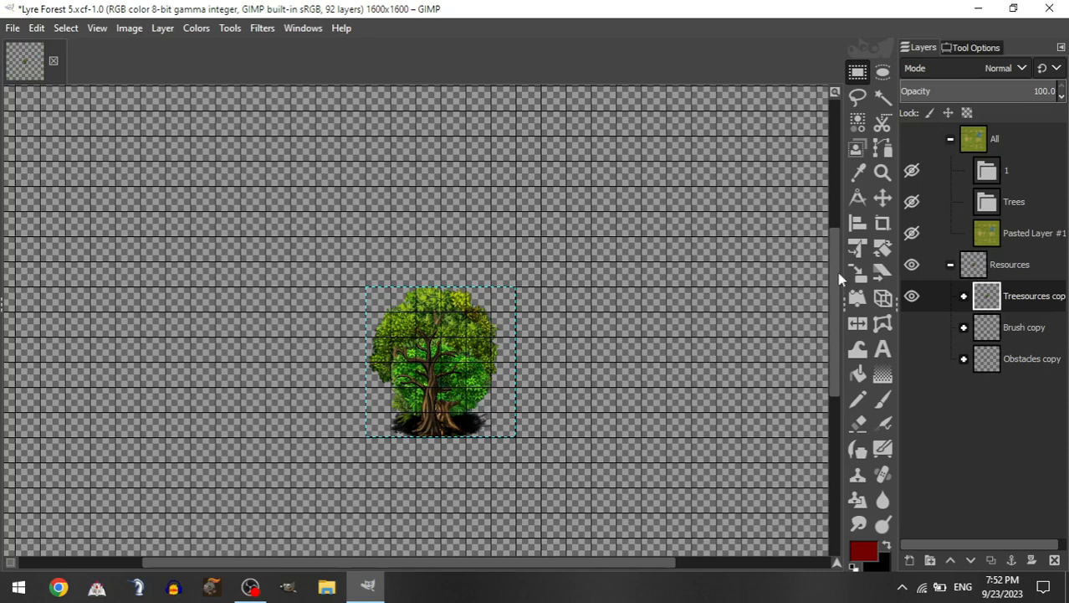
{"action": "left_click", "coordinate": [912, 139]}
Step: Duplicate the Treesources copy group within Resources
{"action": "scroll", "coordinate": [497, 524], "scroll_direction": "down", "scroll_amount": 4}
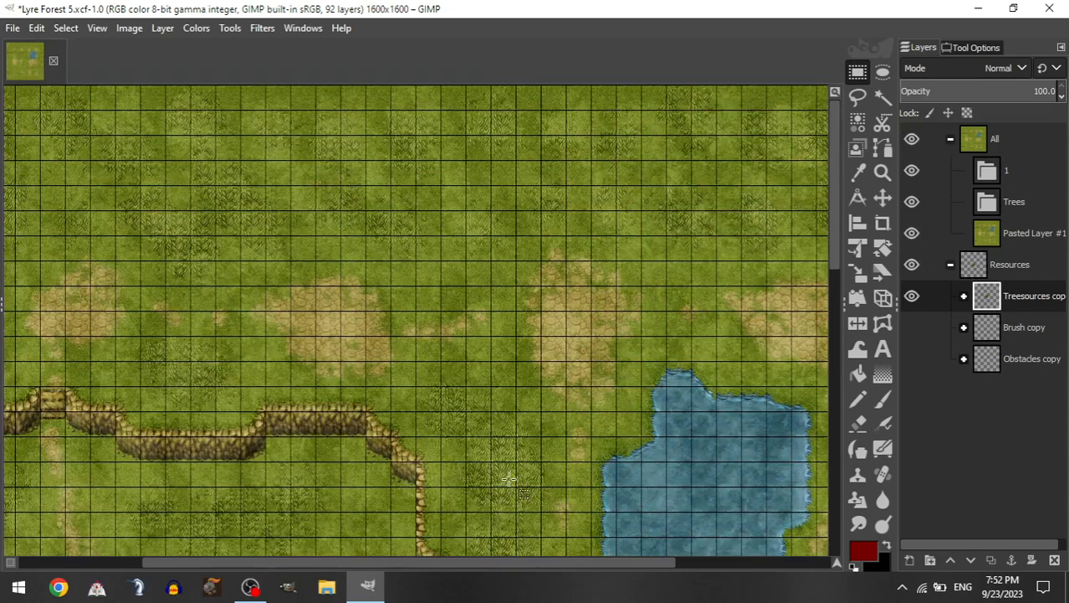
{"action": "scroll", "coordinate": [497, 434], "scroll_direction": "up", "scroll_amount": 3}
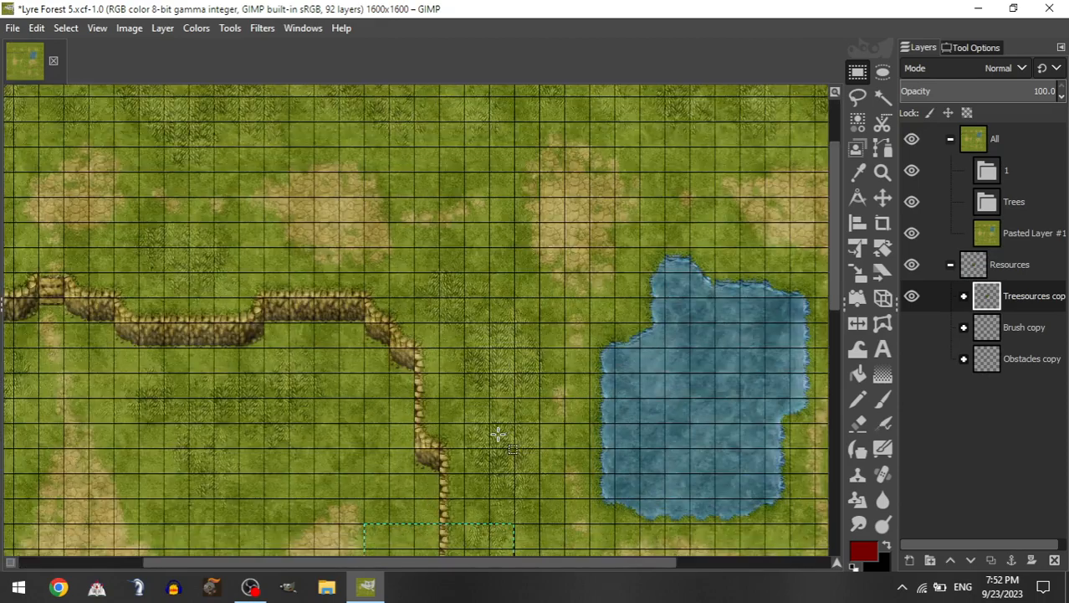
{"action": "scroll", "coordinate": [458, 352], "scroll_direction": "right", "scroll_amount": 1}
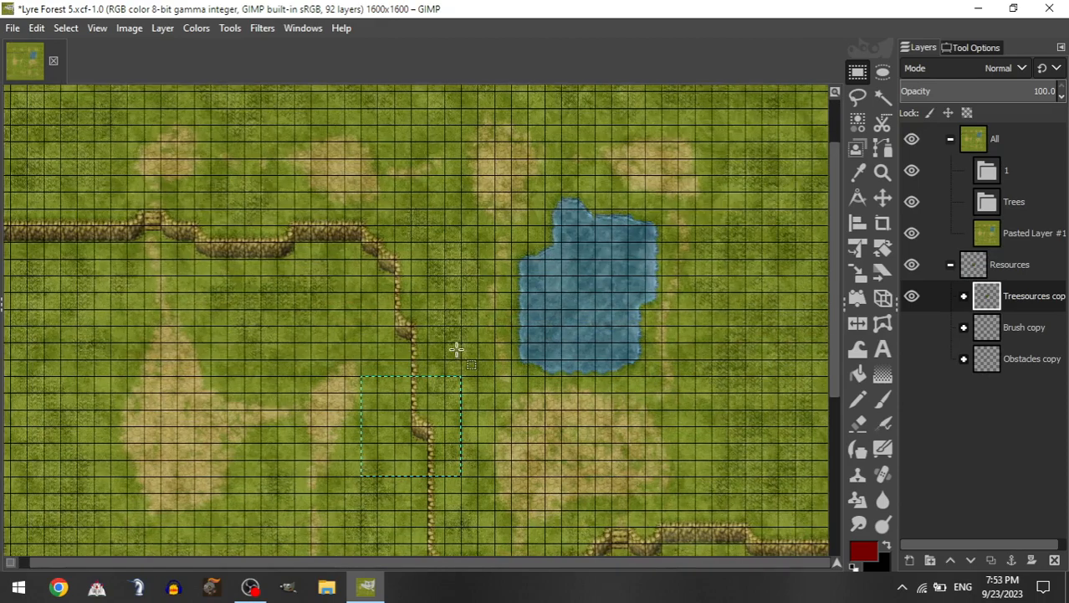
{"action": "scroll", "coordinate": [456, 348], "scroll_direction": "up", "scroll_amount": 1}
{"action": "scroll", "coordinate": [523, 351], "scroll_direction": "down", "scroll_amount": 2}
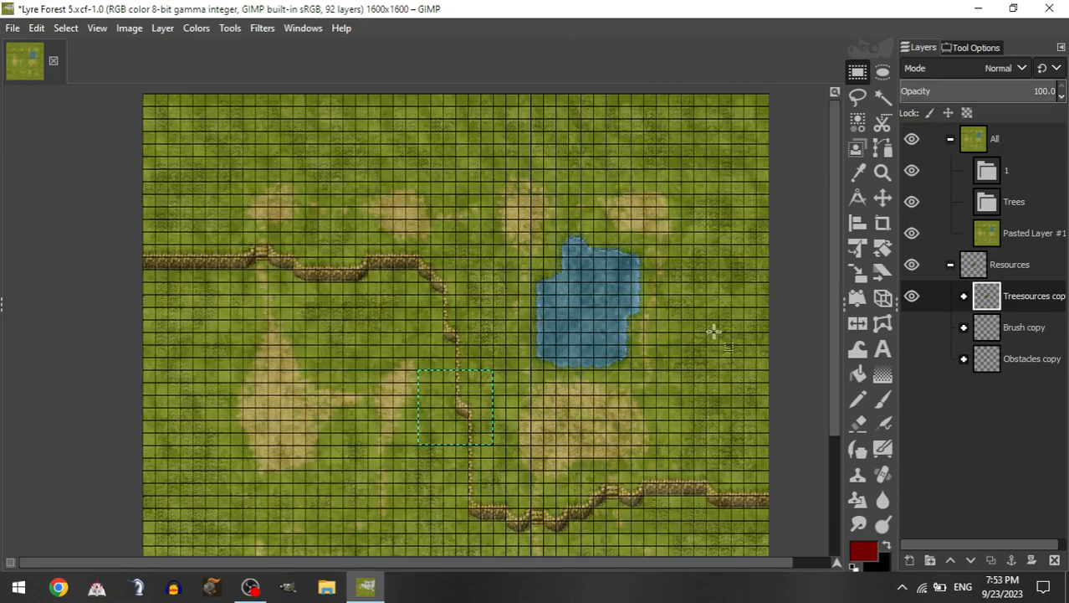
{"action": "right_click", "coordinate": [1029, 299]}
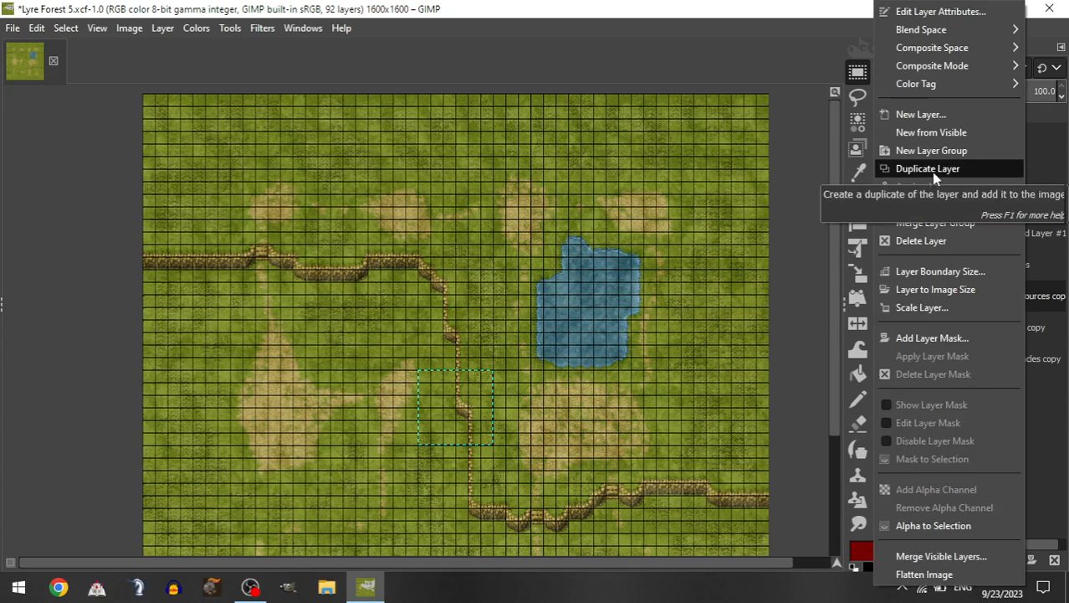
{"action": "left_click", "coordinate": [1039, 303]}
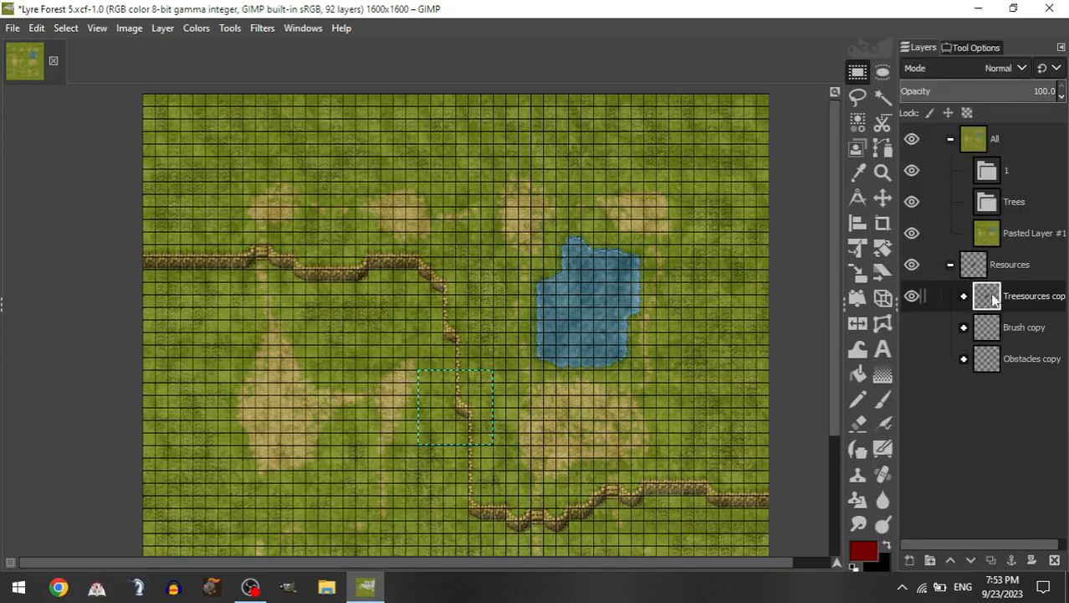
{"action": "key", "text": "ctrl+shift+d"}
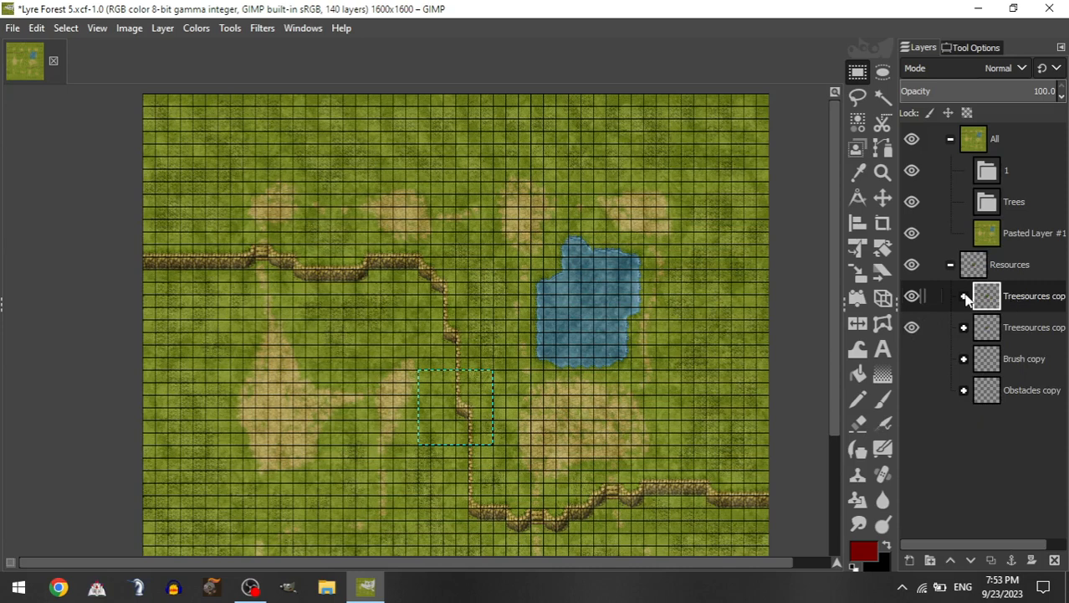
Step: Expand the duplicated tree group's Tall Trees subgroup and move one of its tree layers into group 1
{"action": "left_click", "coordinate": [965, 297]}
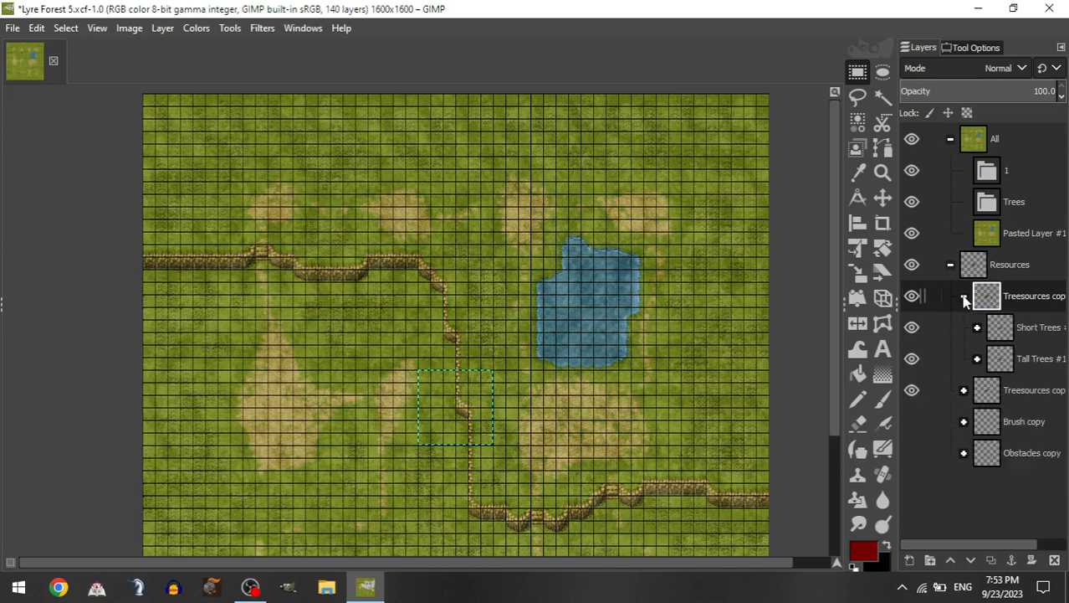
{"action": "left_click", "coordinate": [978, 359]}
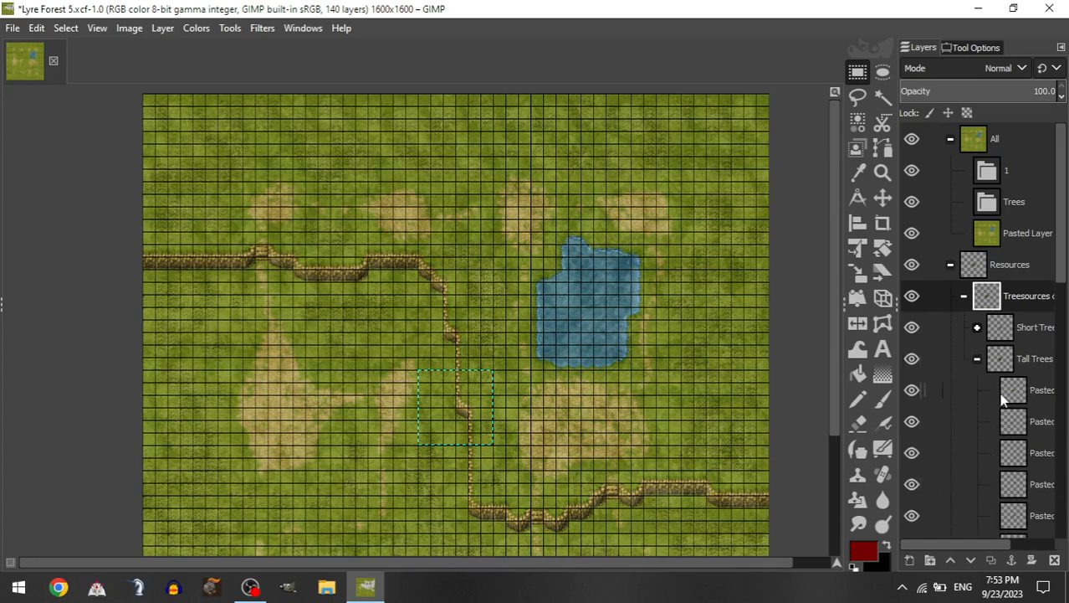
{"action": "scroll", "coordinate": [1013, 418], "scroll_direction": "down", "scroll_amount": 4}
{"action": "scroll", "coordinate": [1013, 414], "scroll_direction": "up", "scroll_amount": 2}
{"action": "scroll", "coordinate": [1010, 410], "scroll_direction": "down", "scroll_amount": 2}
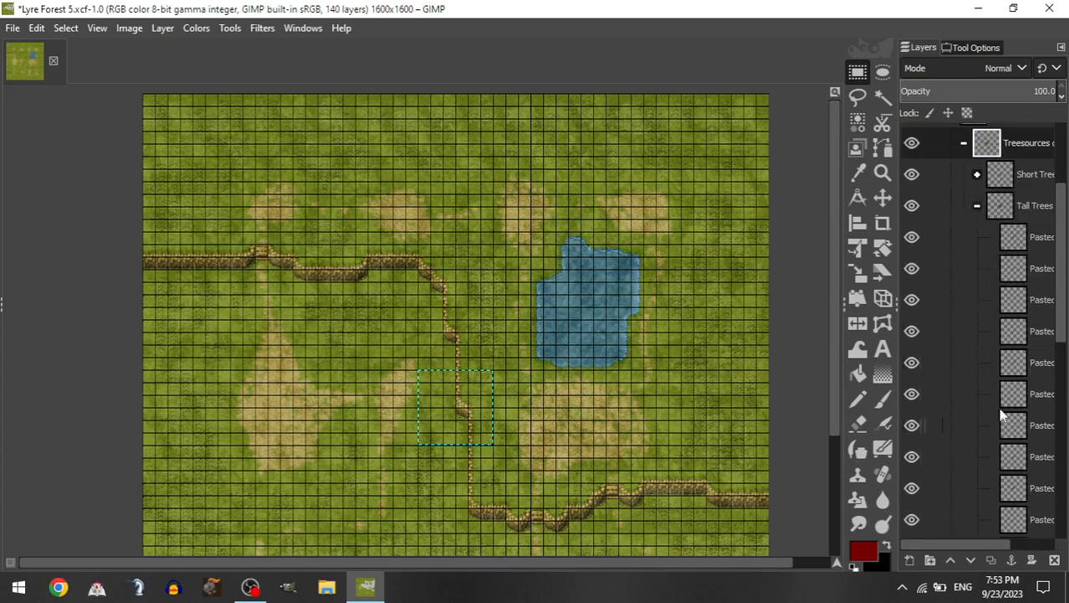
{"action": "scroll", "coordinate": [1008, 414], "scroll_direction": "up", "scroll_amount": 3}
{"action": "left_click_drag", "start_coordinate": [1012, 508], "coordinate": [1012, 167]}
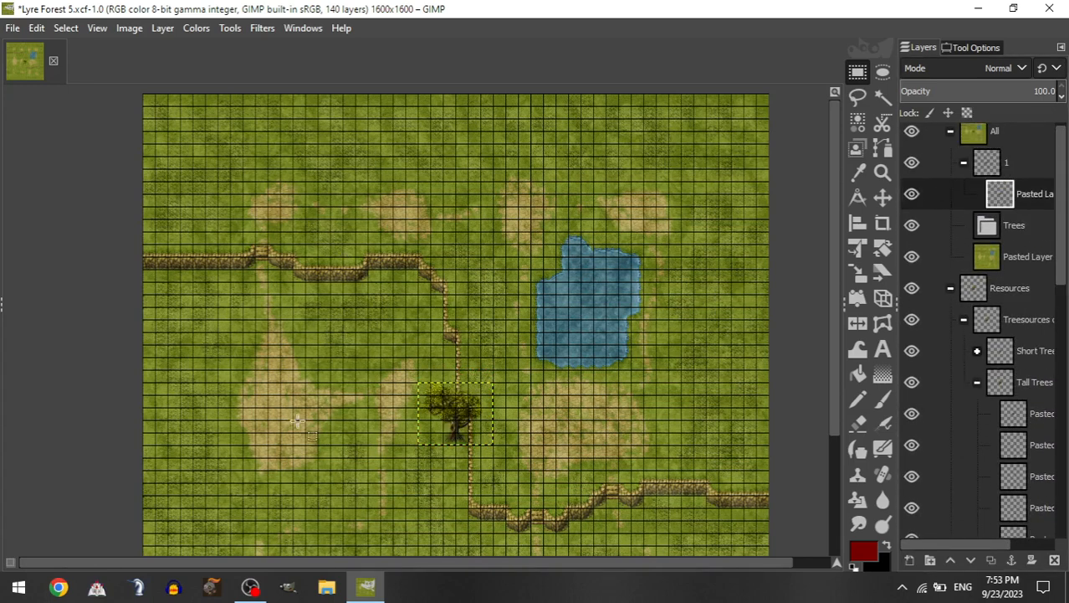
Step: Move the tall tree to the map's upper-left corner, aligned to the grid with only its trunk base inside the canvas
{"action": "key", "text": "m"}
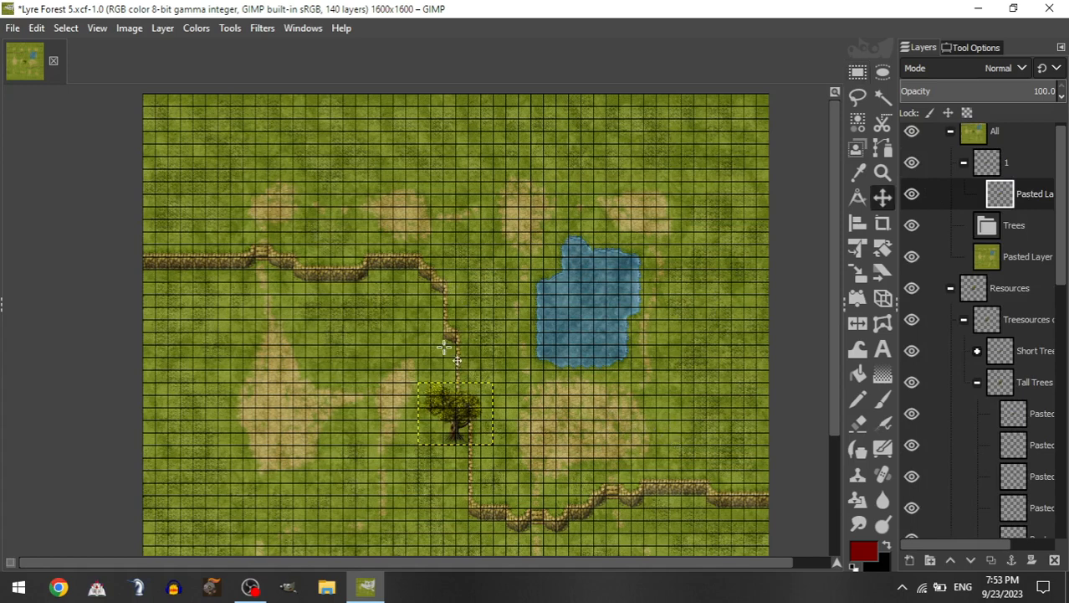
{"action": "left_click_drag", "start_coordinate": [444, 400], "coordinate": [256, 145]}
{"action": "left_click_drag", "start_coordinate": [358, 282], "coordinate": [272, 204]}
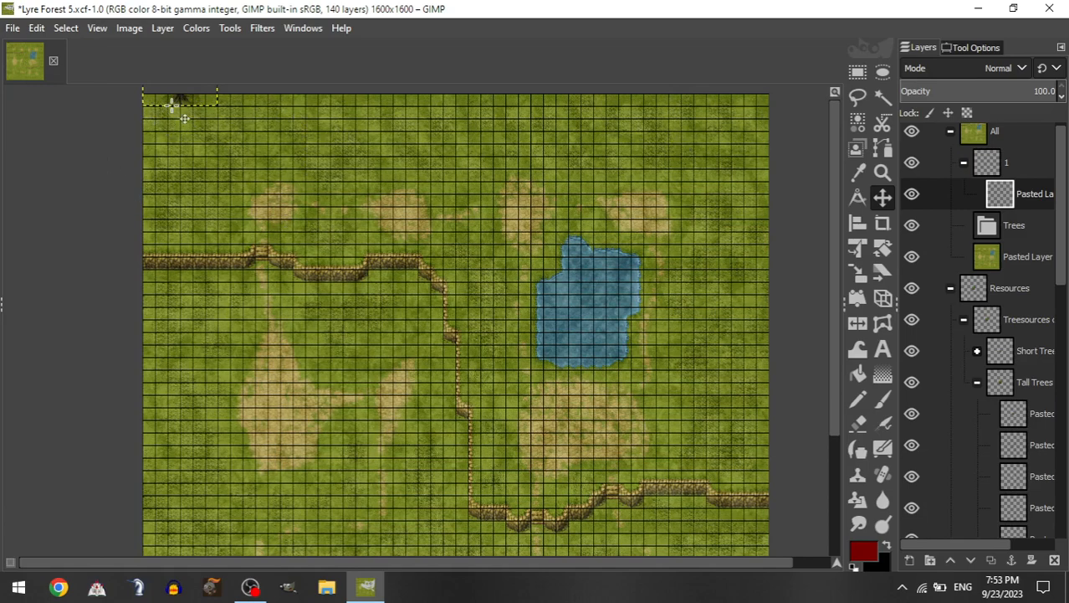
{"action": "scroll", "coordinate": [180, 111], "scroll_direction": "up", "scroll_amount": 2}
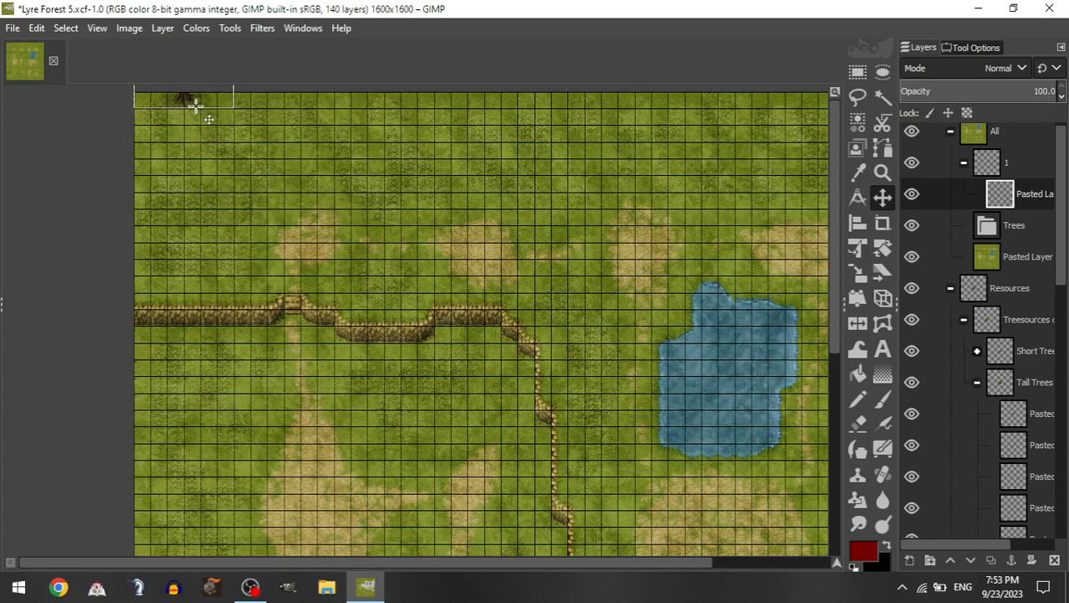
Step: Move a Short Trees layer into group 1 and place it on the map's upper edge beside the first tree, with only its trunk base showing
{"action": "left_click", "coordinate": [964, 163]}
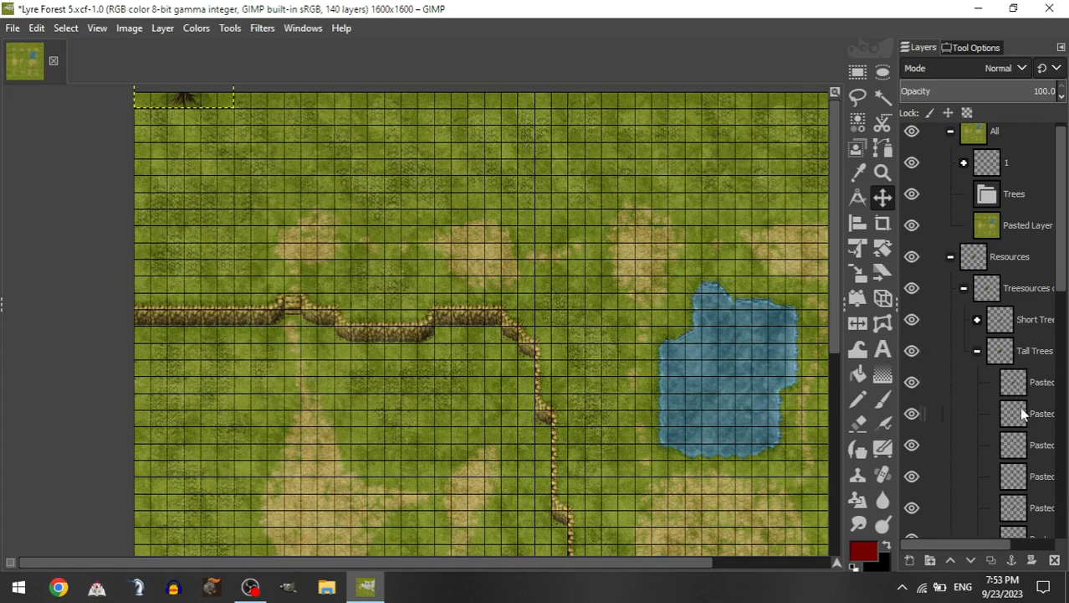
{"action": "left_click", "coordinate": [989, 321]}
{"action": "left_click", "coordinate": [978, 321]}
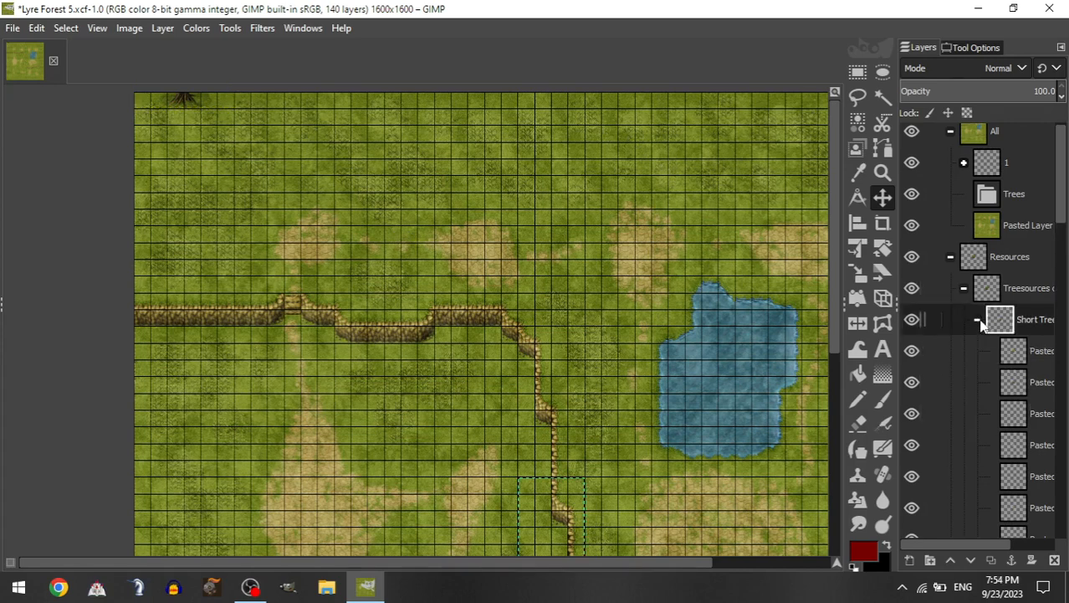
{"action": "left_click", "coordinate": [978, 320]}
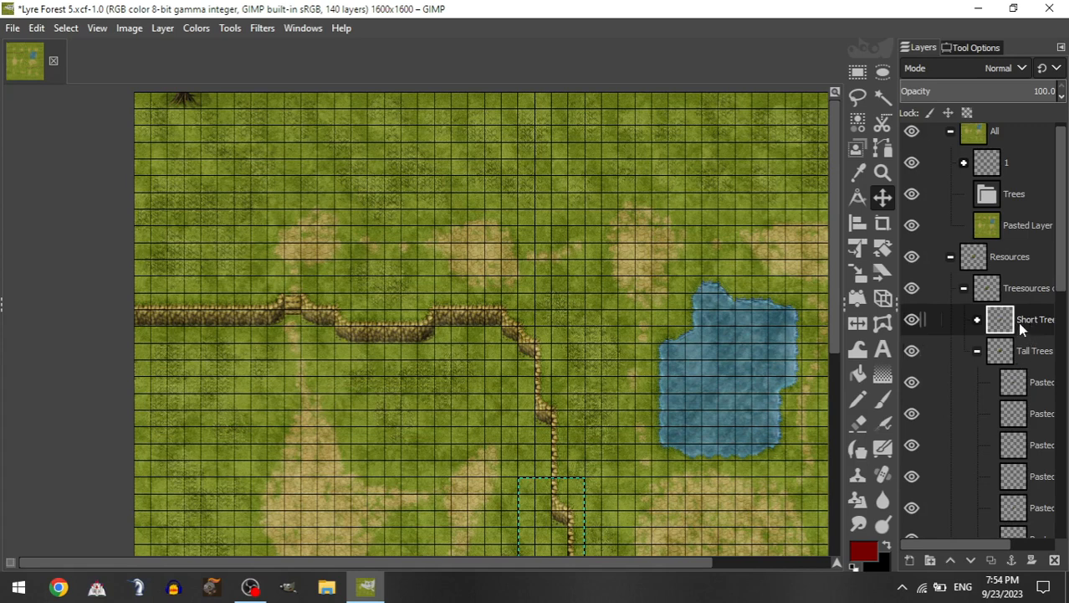
{"action": "left_click", "coordinate": [979, 325]}
{"action": "left_click_drag", "start_coordinate": [1013, 348], "coordinate": [1011, 170]}
{"action": "left_click_drag", "start_coordinate": [492, 517], "coordinate": [252, 119]}
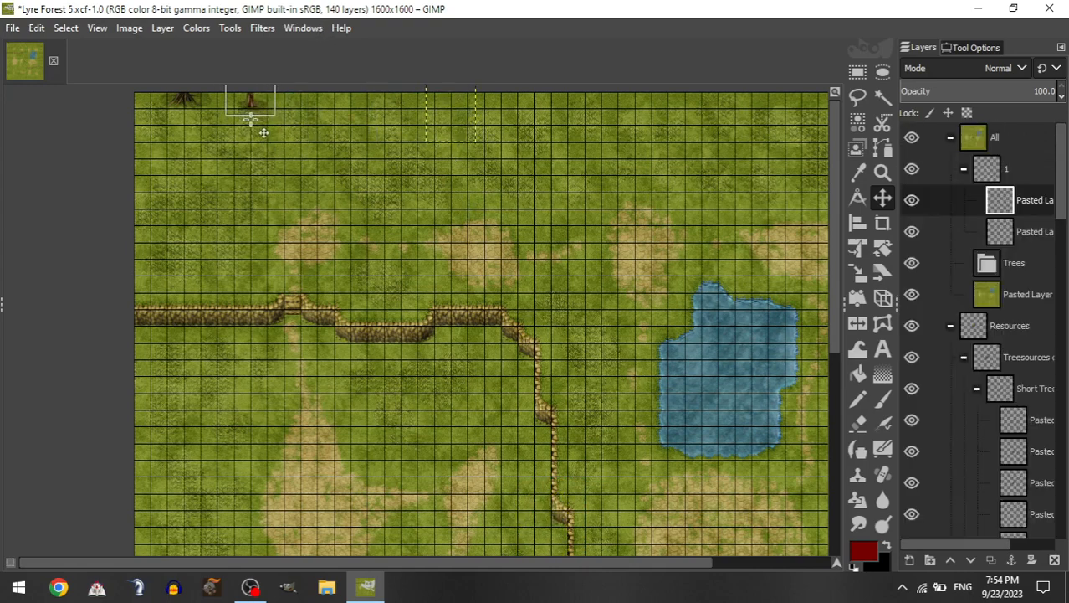
Step: Move a Tall Trees layer into group 1 and align it to the grid as the third trunk along the map's upper edge
{"action": "left_click", "coordinate": [963, 170]}
{"action": "left_click", "coordinate": [978, 325]}
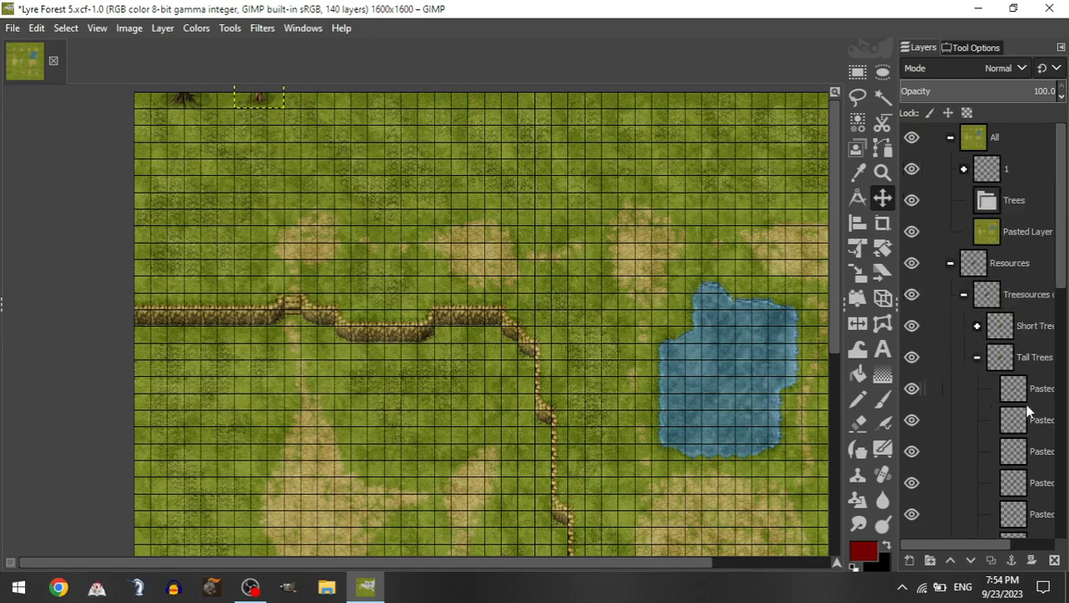
{"action": "left_click_drag", "start_coordinate": [1020, 519], "coordinate": [1027, 194]}
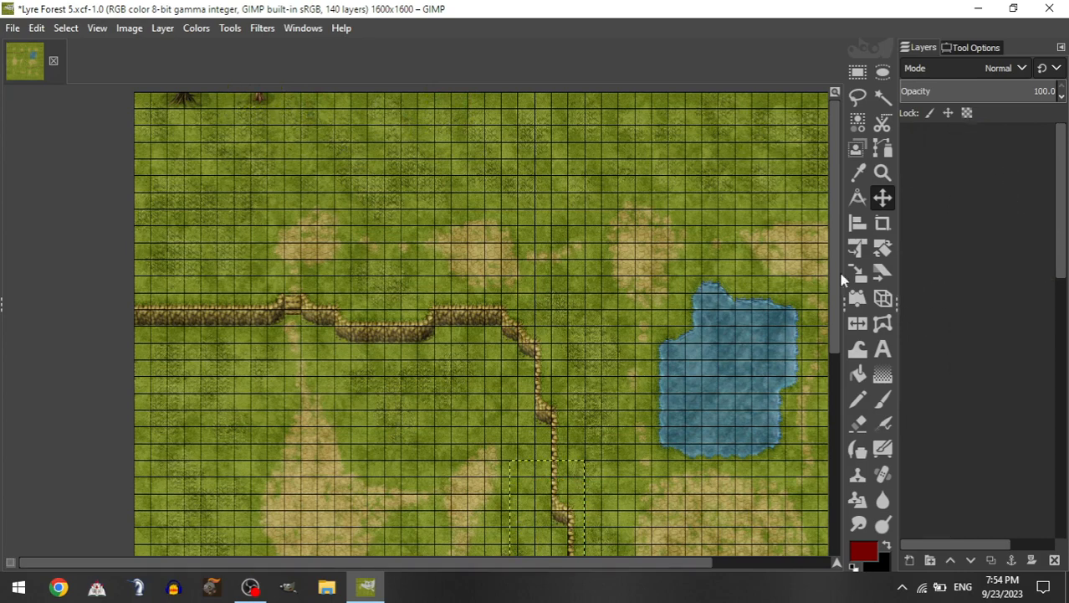
{"action": "left_click_drag", "start_coordinate": [602, 452], "coordinate": [563, 88]}
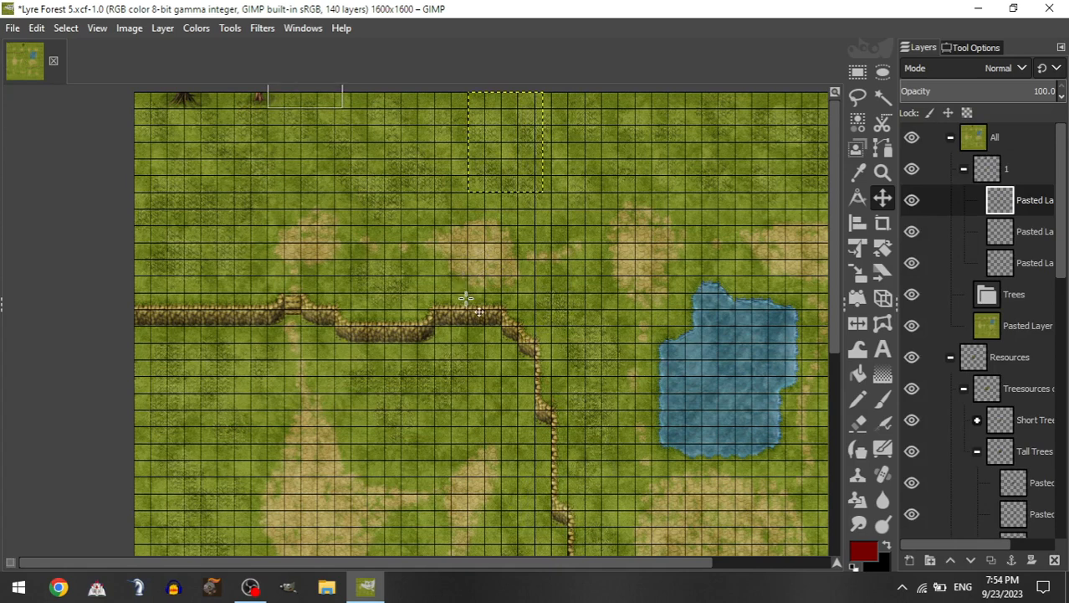
{"action": "left_click_drag", "start_coordinate": [465, 298], "coordinate": [480, 292]}
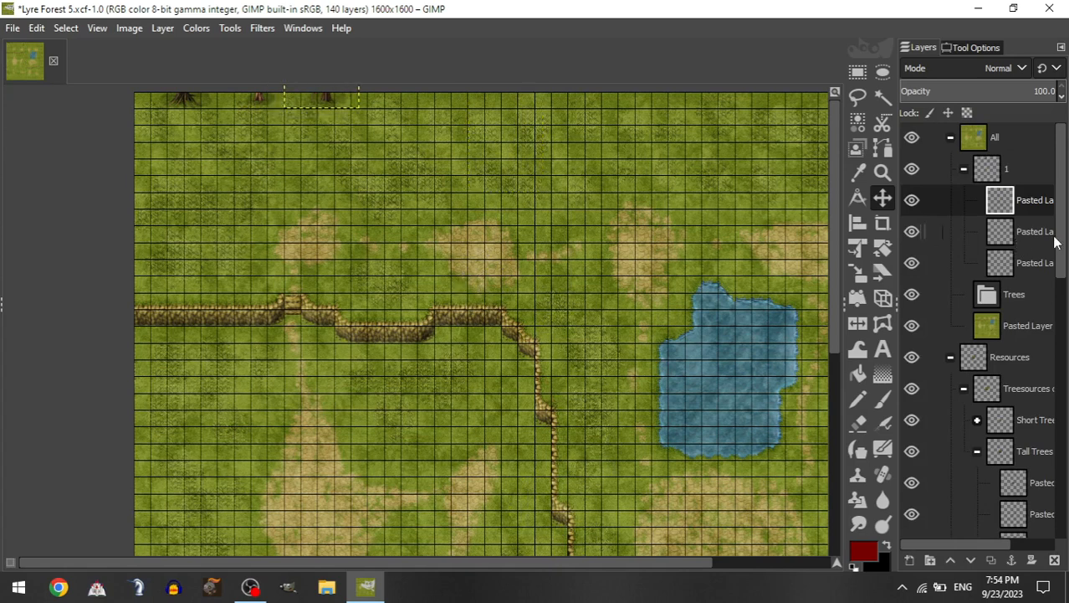
Step: Move a bare Short Trees layer into group 1 and place it as the fourth trunk along the map's upper edge
{"action": "left_click", "coordinate": [963, 170]}
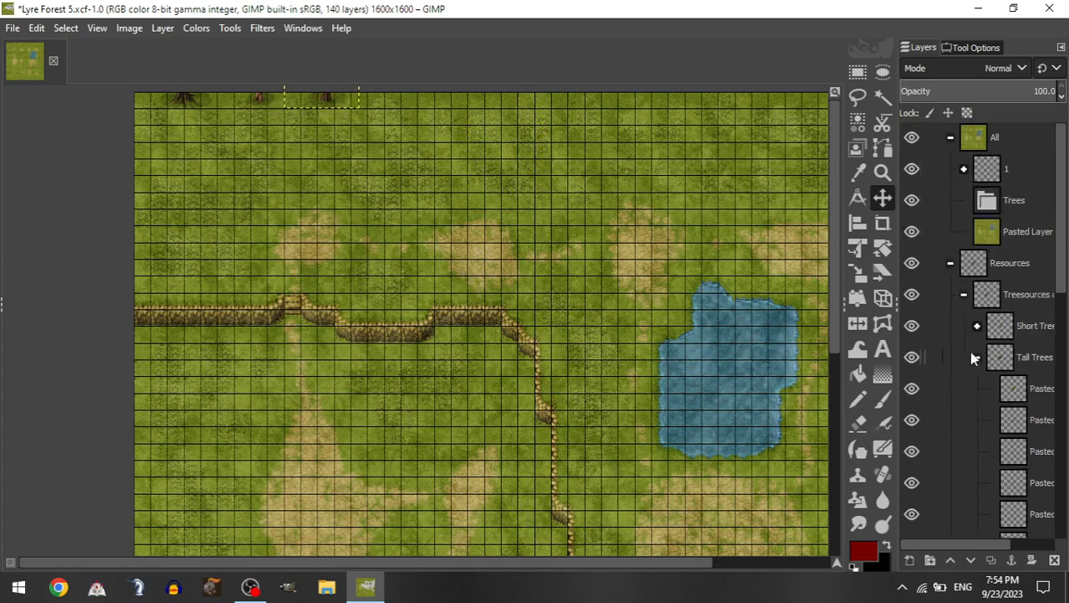
{"action": "left_click", "coordinate": [978, 326]}
{"action": "left_click_drag", "start_coordinate": [1015, 482], "coordinate": [1017, 176]}
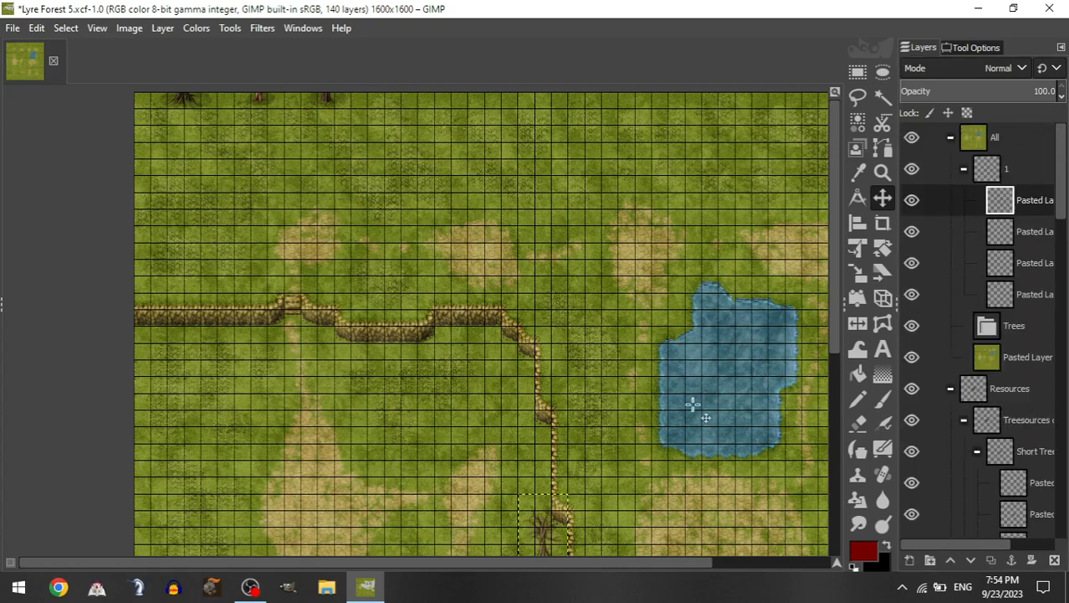
{"action": "left_click_drag", "start_coordinate": [502, 427], "coordinate": [490, 279]}
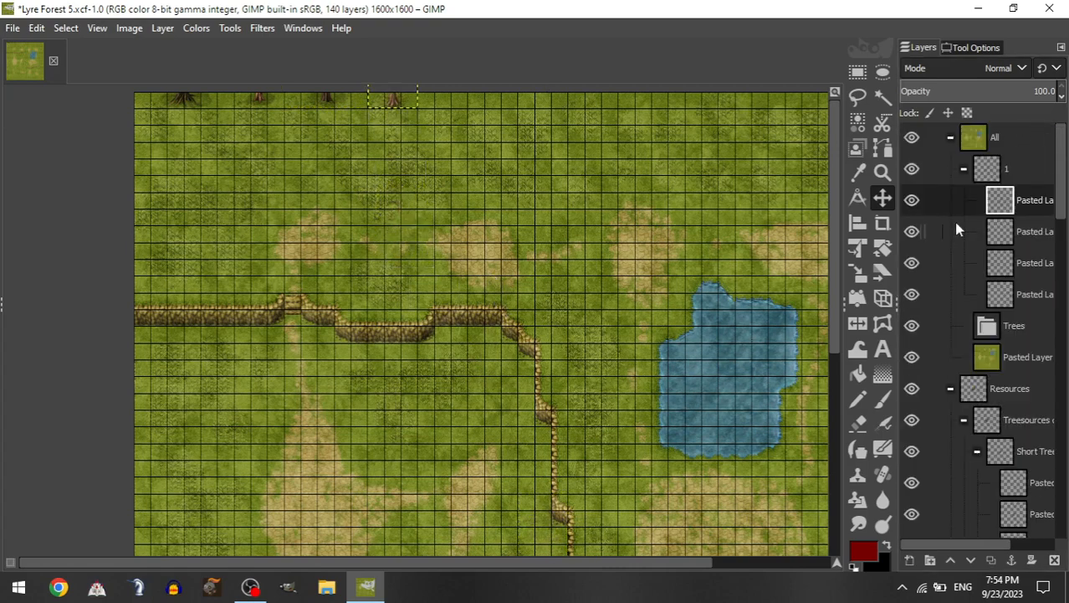
Step: Move the white-trunked Tall Trees layer into group 1 and place it as the fifth trunk along the map's upper edge
{"action": "left_click", "coordinate": [965, 170]}
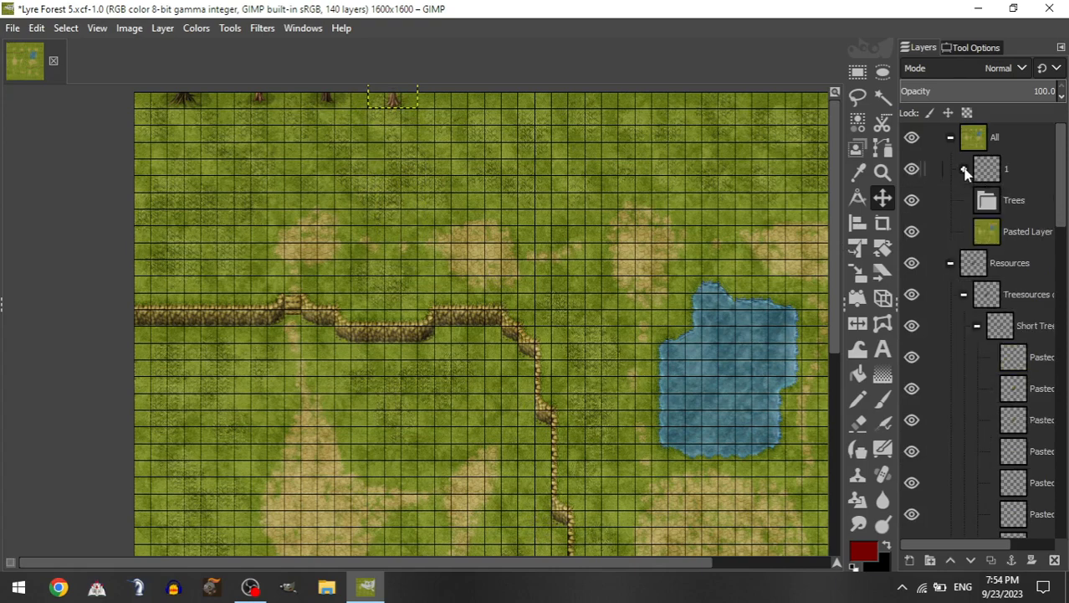
{"action": "left_click", "coordinate": [978, 324]}
{"action": "left_click_drag", "start_coordinate": [1023, 495], "coordinate": [1018, 171]}
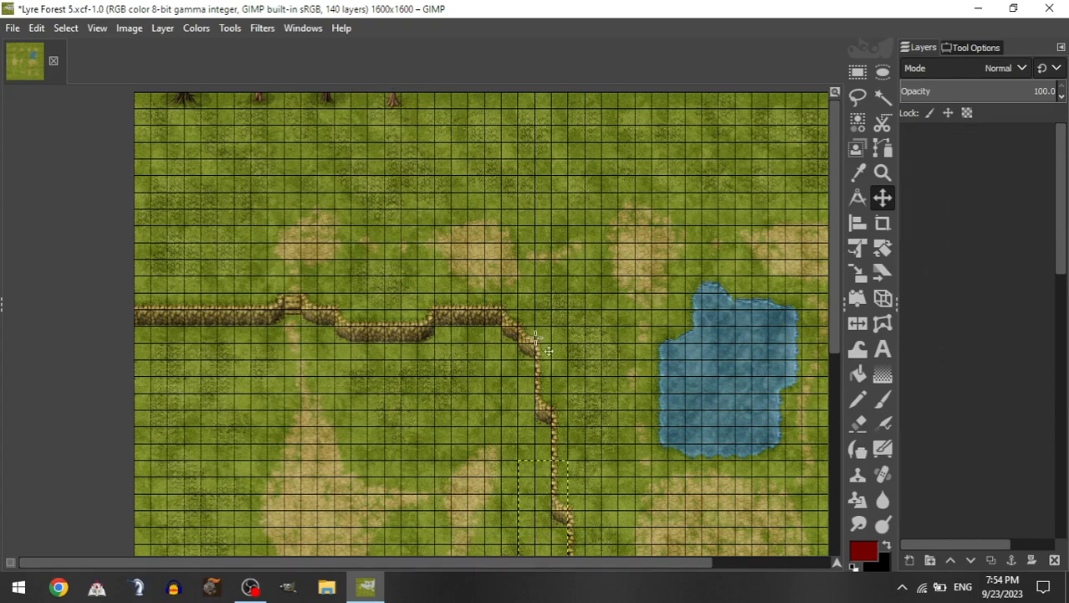
{"action": "left_click_drag", "start_coordinate": [644, 414], "coordinate": [554, 231]}
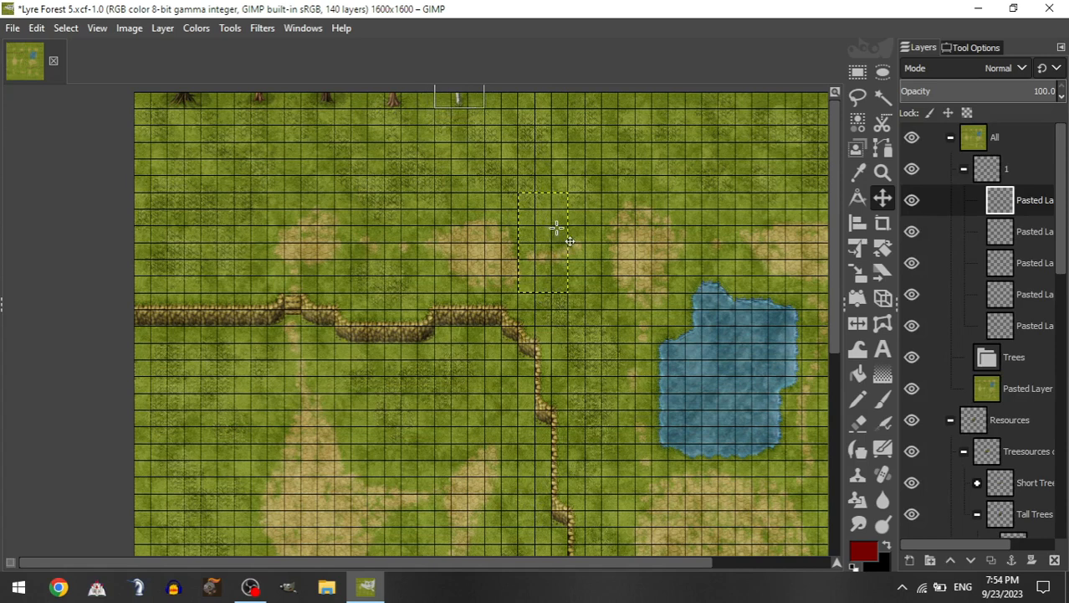
Step: Move another bare Short Trees layer into group 1 and place it sixth in the upper-edge row, aligned to the grid
{"action": "left_click", "coordinate": [964, 170]}
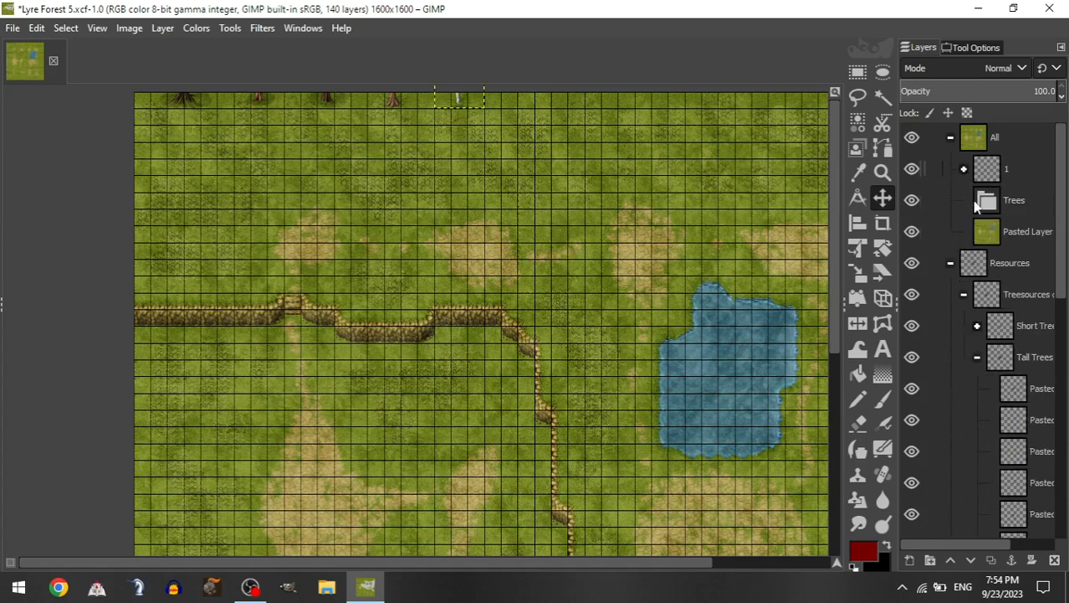
{"action": "left_click_drag", "start_coordinate": [1033, 472], "coordinate": [1020, 171]}
{"action": "left_click_drag", "start_coordinate": [636, 425], "coordinate": [674, 159]}
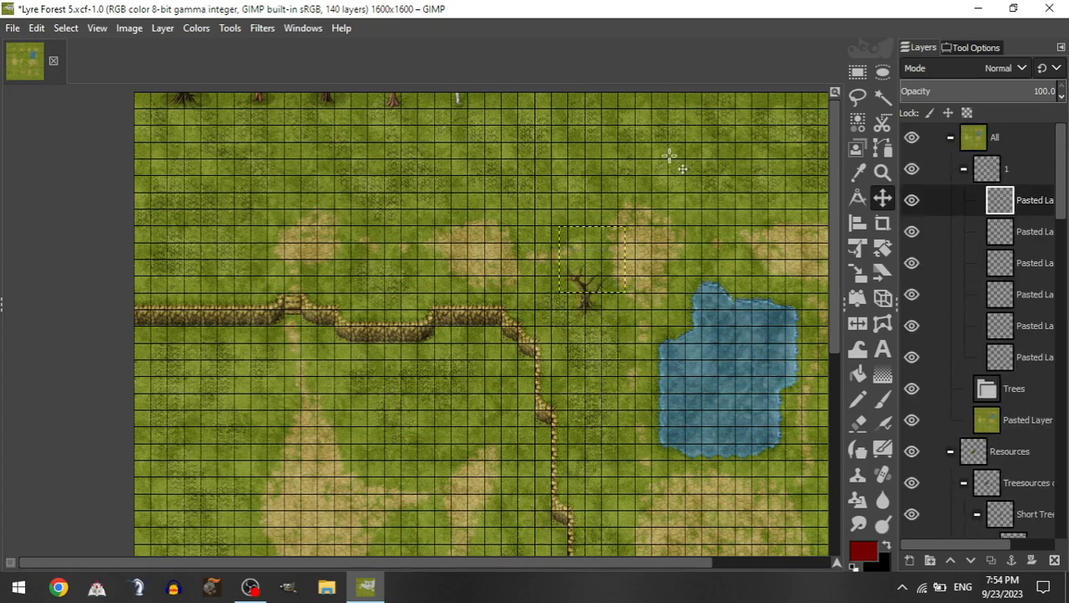
{"action": "mouse_move", "coordinate": [651, 388]}
{"action": "left_mouse_down"}
{"action": "mouse_move", "coordinate": [627, 239]}
{"action": "mouse_move", "coordinate": [580, 213]}
{"action": "left_mouse_up"}
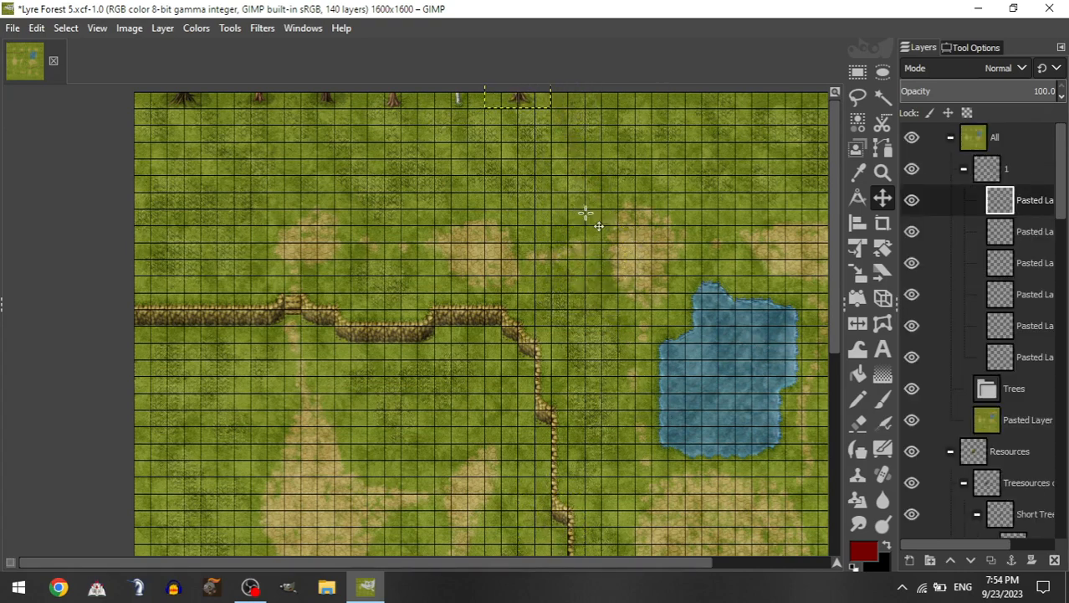
Step: Move a dark green Tall Trees layer into group 1 and align it to the grid as the seventh tree in the upper-edge row
{"action": "left_click", "coordinate": [964, 169]}
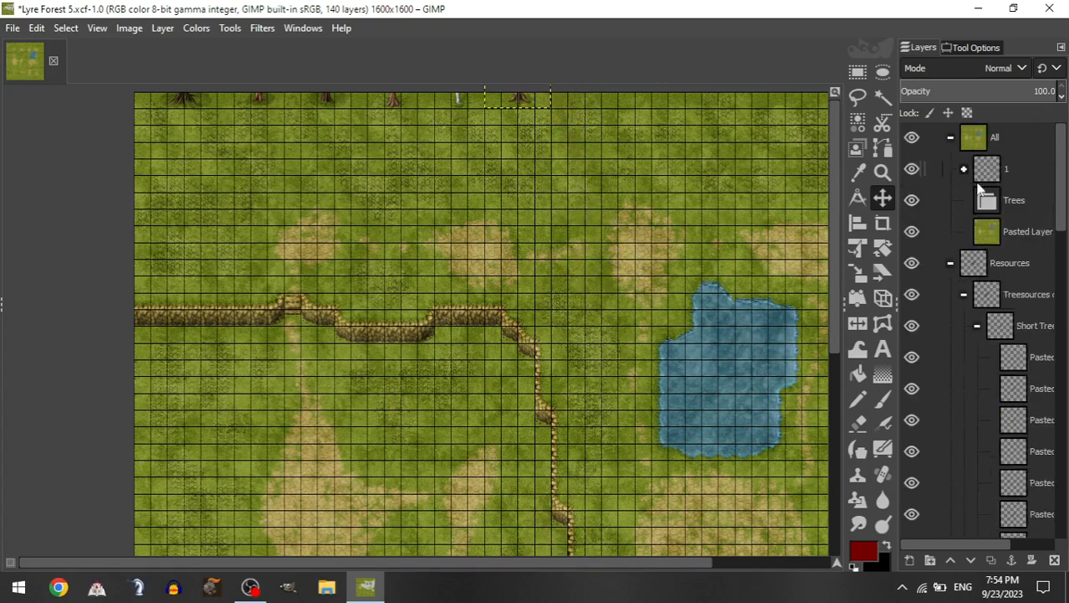
{"action": "left_click", "coordinate": [977, 326]}
{"action": "left_click_drag", "start_coordinate": [1016, 514], "coordinate": [1020, 172]}
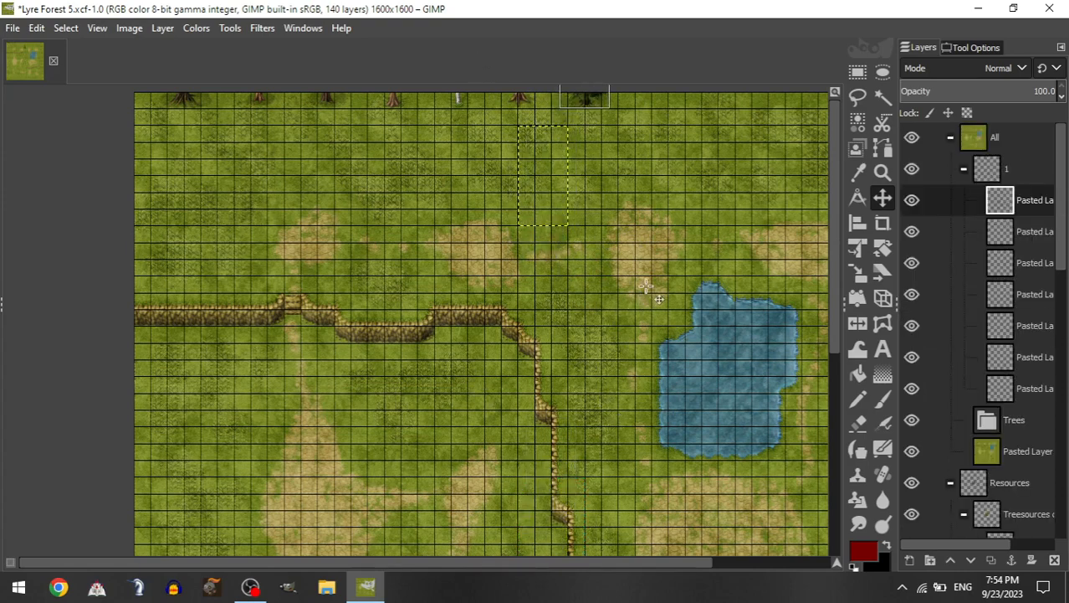
{"action": "left_click_drag", "start_coordinate": [650, 286], "coordinate": [658, 287]}
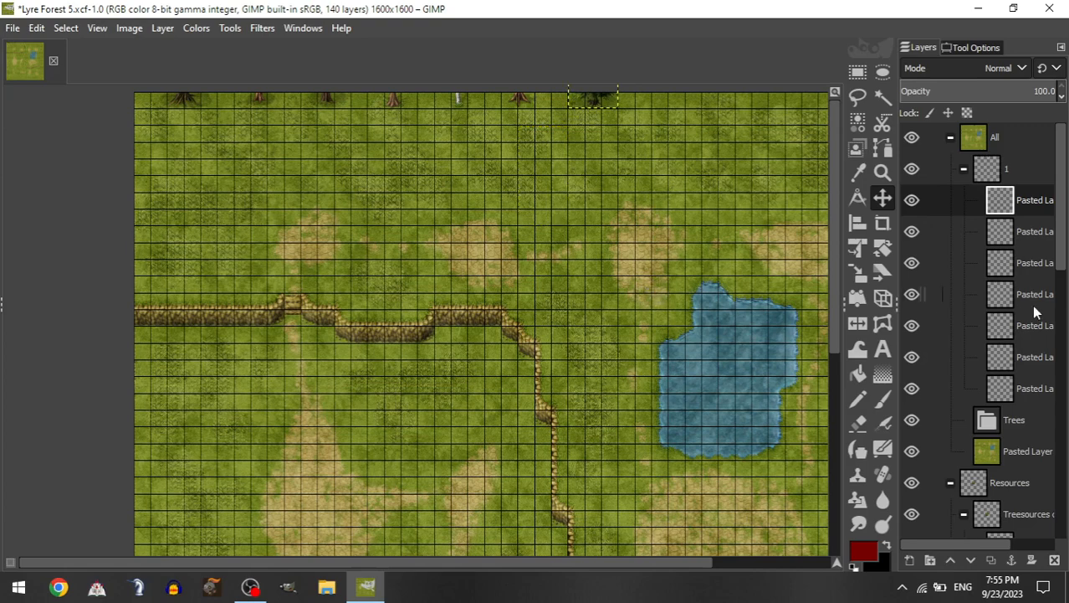
Step: Move a Short Trees layer into group 1 and place it eighth in the upper-edge row, showing only its trunk base
{"action": "left_click", "coordinate": [964, 168]}
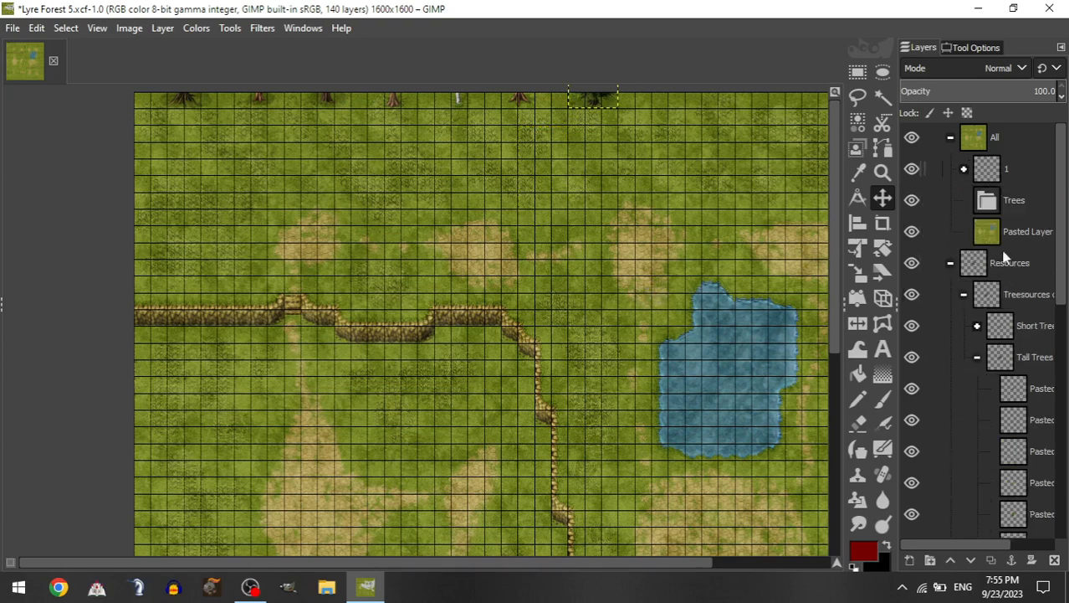
{"action": "left_click", "coordinate": [975, 323]}
{"action": "left_click_drag", "start_coordinate": [1014, 493], "coordinate": [1024, 169]}
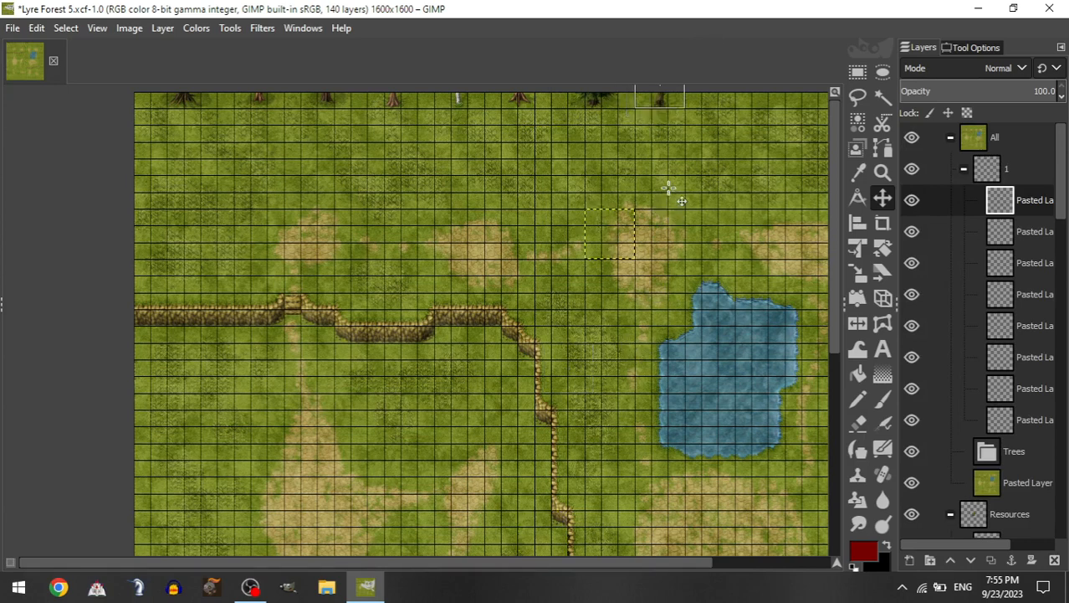
Step: Move a Tall Trees layer into group 1 and place it ninth in the upper-edge row, aligned to the grid
{"action": "left_click", "coordinate": [965, 169]}
{"action": "left_click", "coordinate": [980, 325]}
{"action": "left_click_drag", "start_coordinate": [1026, 494], "coordinate": [1008, 172]}
{"action": "left_click_drag", "start_coordinate": [578, 176], "coordinate": [611, 123]}
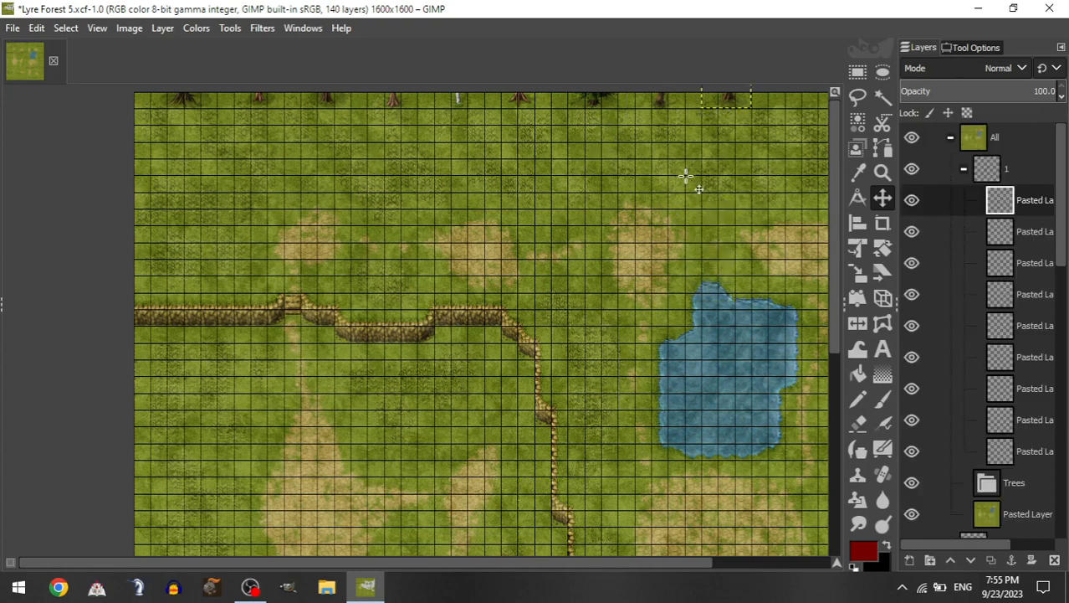
Step: Move a Short Trees layer into group 1 and place it tenth in the upper-edge row, above the pond's right side
{"action": "scroll", "coordinate": [684, 186], "scroll_direction": "right", "scroll_amount": 2}
{"action": "left_click", "coordinate": [977, 171]}
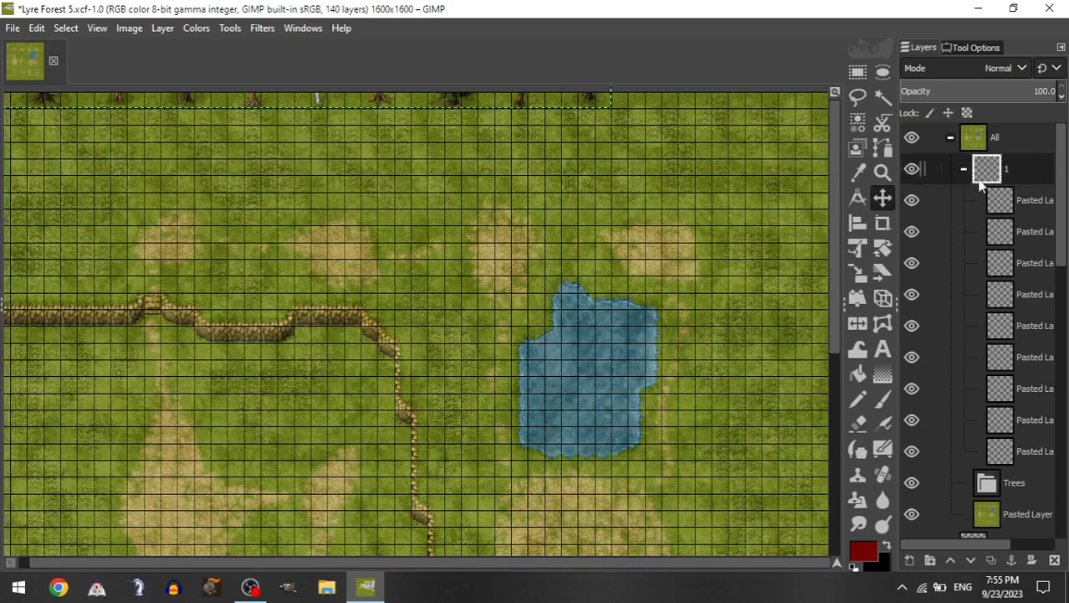
{"action": "left_click", "coordinate": [964, 169]}
{"action": "left_click", "coordinate": [976, 326]}
{"action": "left_click_drag", "start_coordinate": [1023, 506], "coordinate": [1021, 166]}
{"action": "left_click_drag", "start_coordinate": [580, 347], "coordinate": [680, 116]}
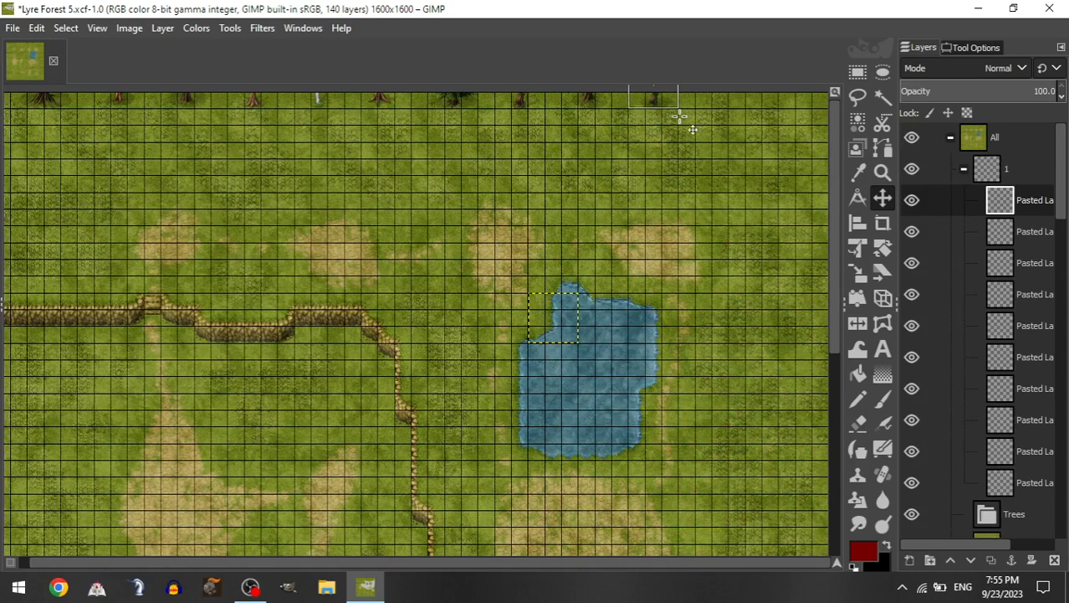
Step: Move a wide Tall Trees layer into group 1 and place it eleventh in the upper-edge row, just right of the tenth tree
{"action": "left_click", "coordinate": [964, 169]}
{"action": "left_click", "coordinate": [975, 324]}
{"action": "left_click_drag", "start_coordinate": [1011, 486], "coordinate": [1025, 165]}
{"action": "left_click_drag", "start_coordinate": [413, 383], "coordinate": [654, 117]}
{"action": "left_click_drag", "start_coordinate": [535, 368], "coordinate": [614, 186]}
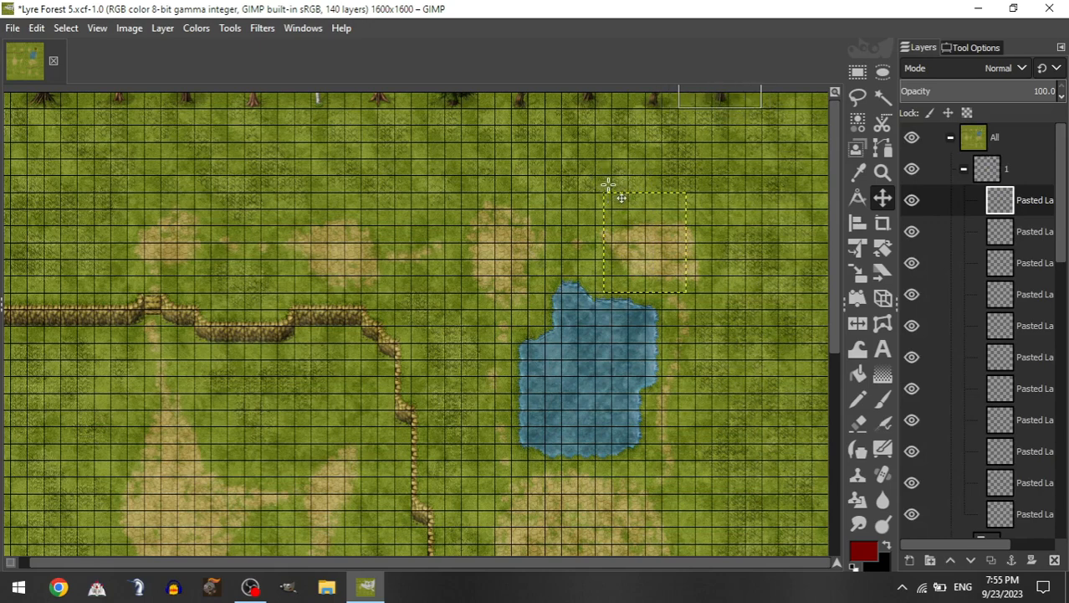
Step: Move a Short Trees layer into group 1 and place it twelfth in the upper-edge row, near the map's upper-right corner
{"action": "left_click", "coordinate": [963, 168]}
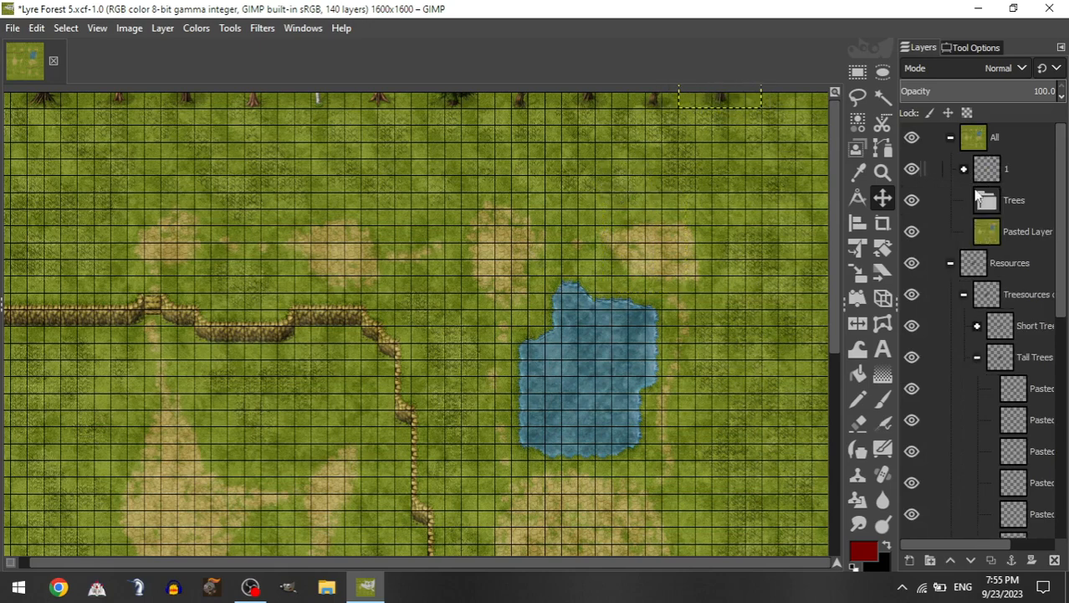
{"action": "left_click", "coordinate": [977, 325]}
{"action": "left_click_drag", "start_coordinate": [1008, 480], "coordinate": [1023, 172]}
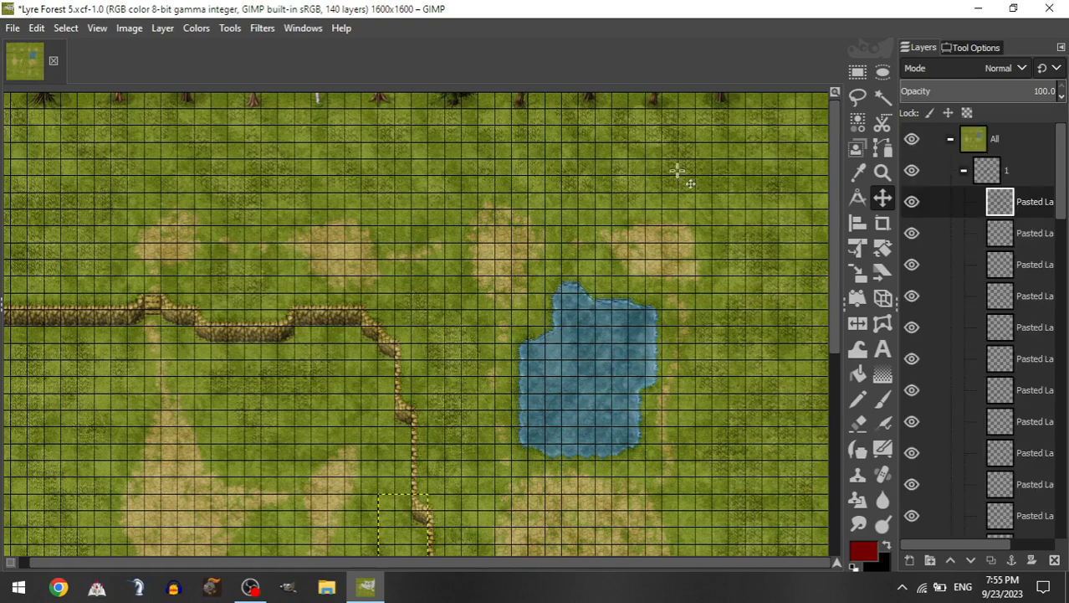
{"action": "left_click_drag", "start_coordinate": [633, 362], "coordinate": [832, 124]}
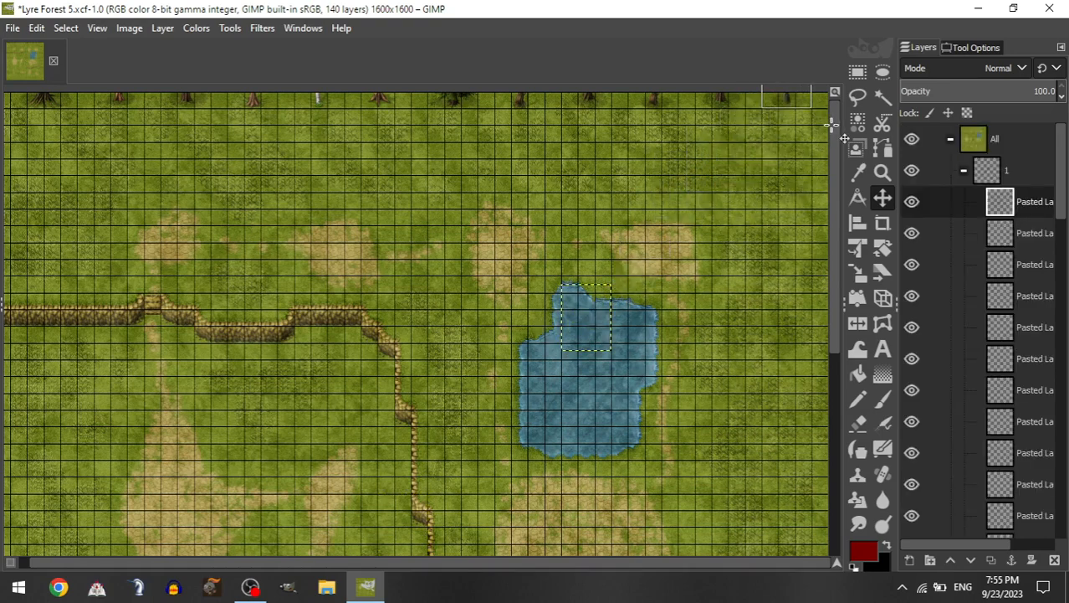
Step: Move a bare Tall Trees layer into group 1 and place it in the map's upper-right corner, one grid row below the upper-edge trees
{"action": "left_click", "coordinate": [963, 173]}
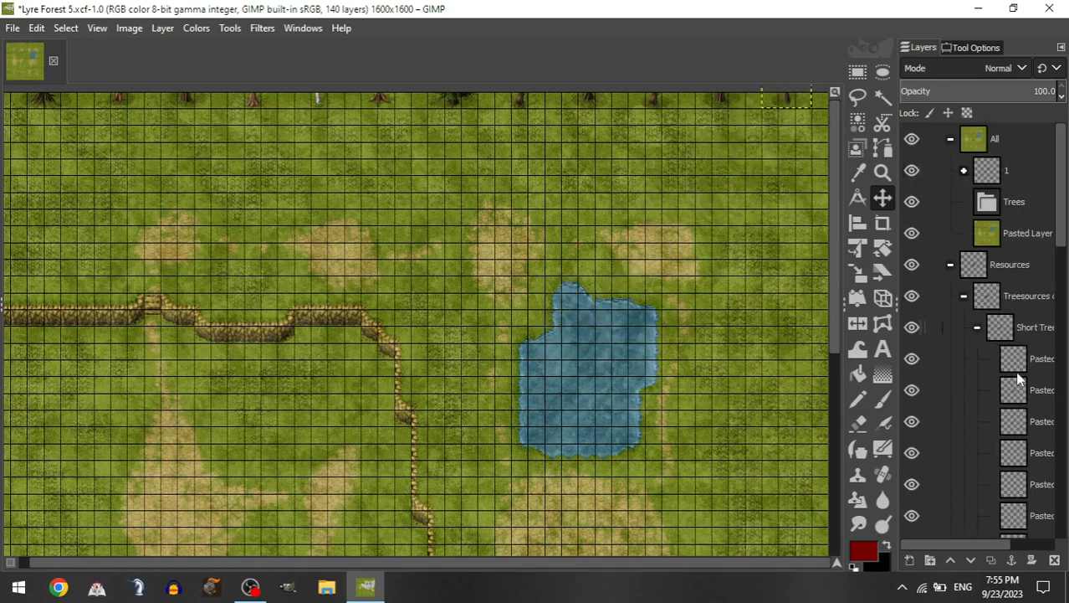
{"action": "left_click", "coordinate": [978, 325]}
{"action": "left_click", "coordinate": [1025, 479]}
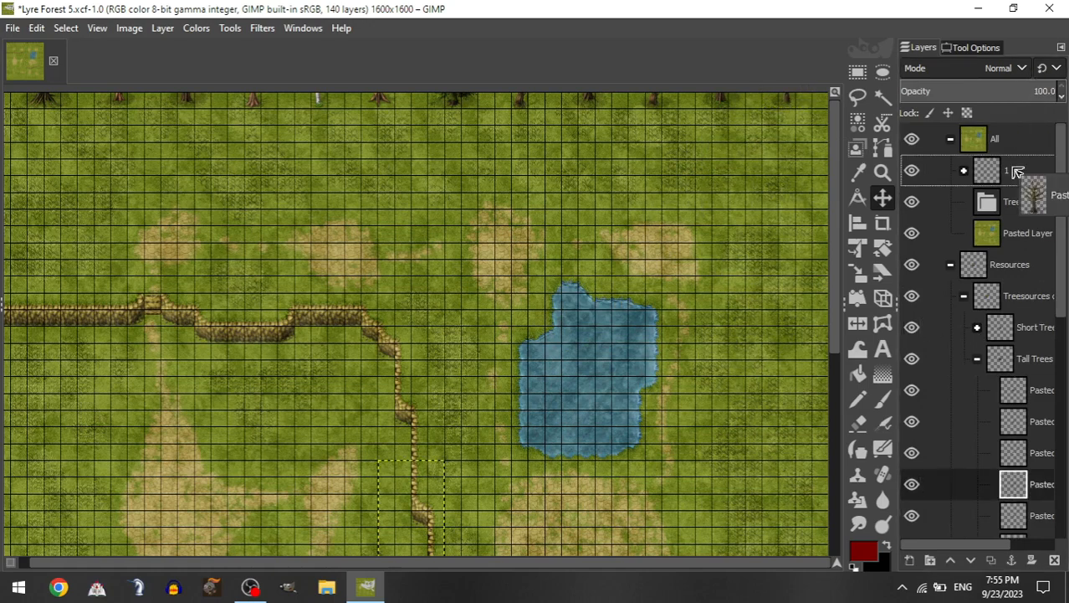
{"action": "left_click_drag", "start_coordinate": [396, 419], "coordinate": [640, 226]}
Step: Move a leafy green Short Trees layer into group 1 and place it one grid row lower, between the eleventh and twelfth trees
{"action": "left_click", "coordinate": [964, 173]}
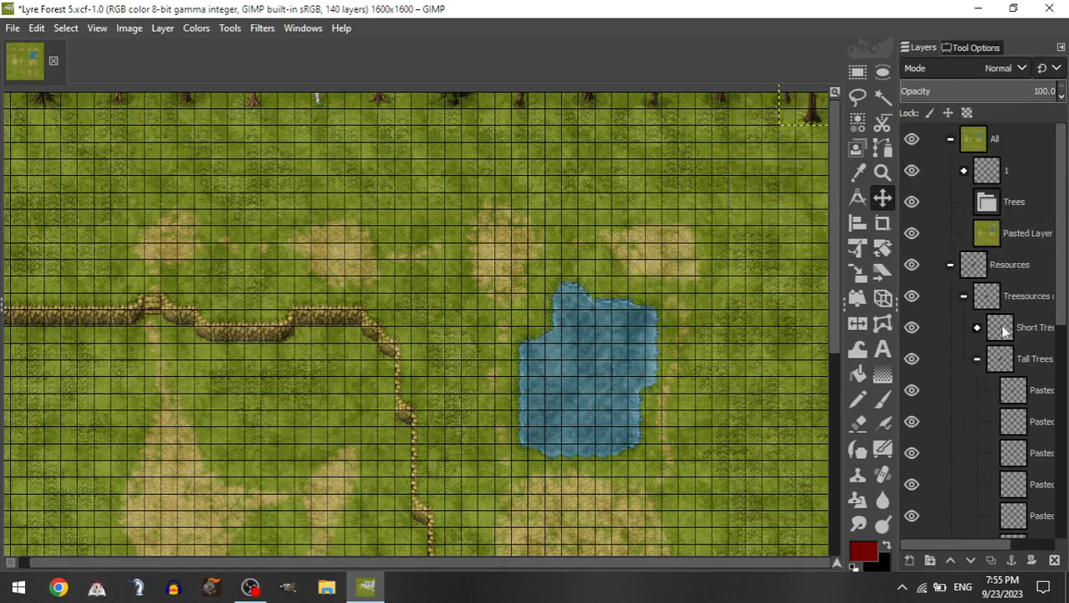
{"action": "left_click", "coordinate": [977, 327]}
{"action": "left_click_drag", "start_coordinate": [1029, 516], "coordinate": [1036, 177]}
{"action": "left_click_drag", "start_coordinate": [563, 358], "coordinate": [771, 141]}
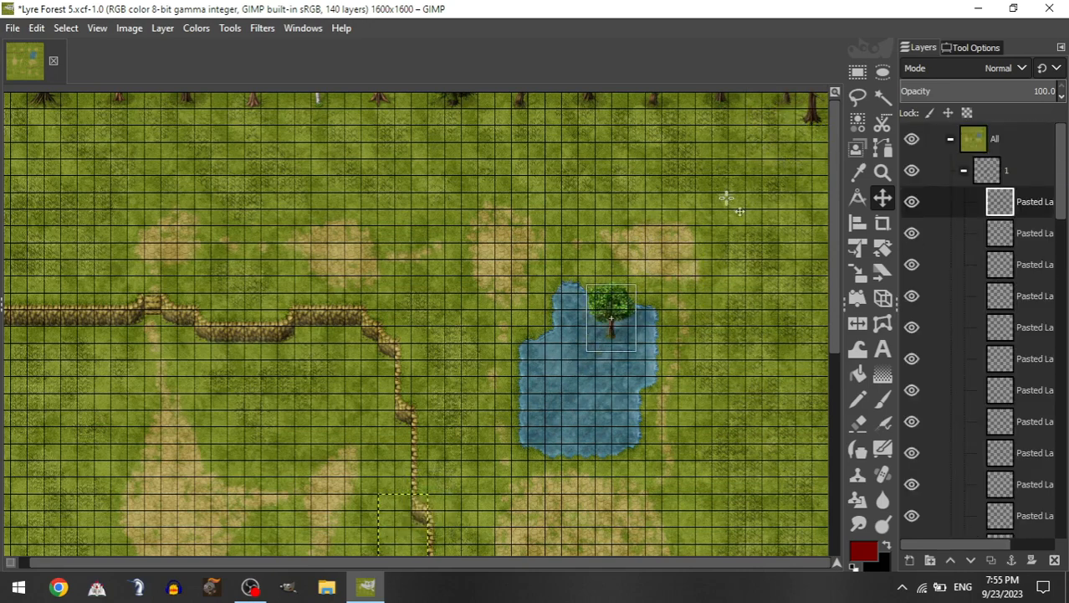
{"action": "left_click_drag", "start_coordinate": [541, 415], "coordinate": [688, 196]}
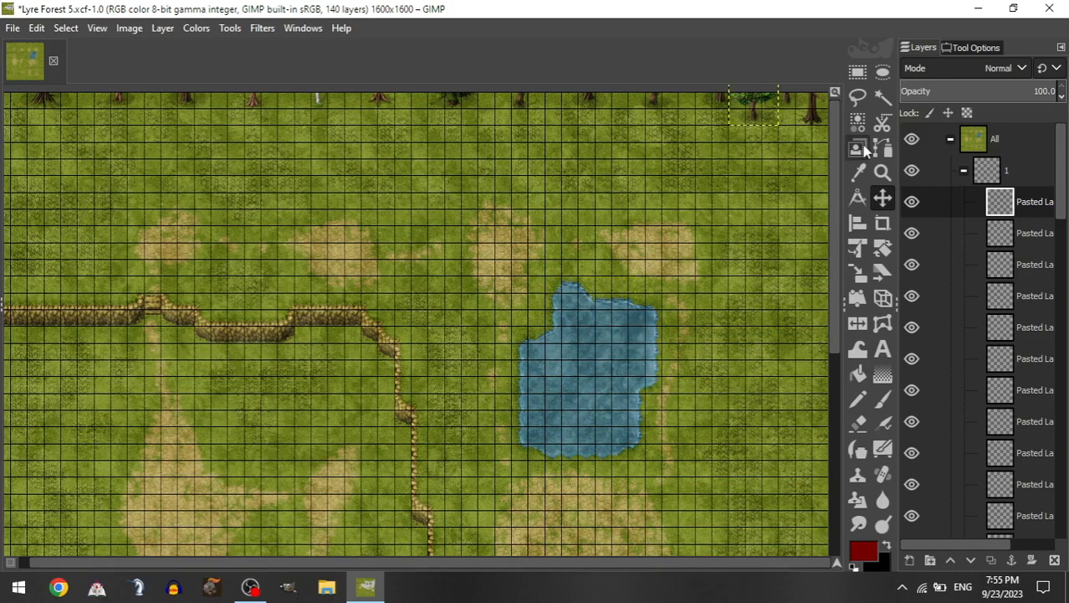
Step: Move a wide Tall Trees layer into group 1 and place it in the second row, between the tenth and eleventh upper-edge trees
{"action": "left_click", "coordinate": [963, 170]}
{"action": "left_click", "coordinate": [977, 328]}
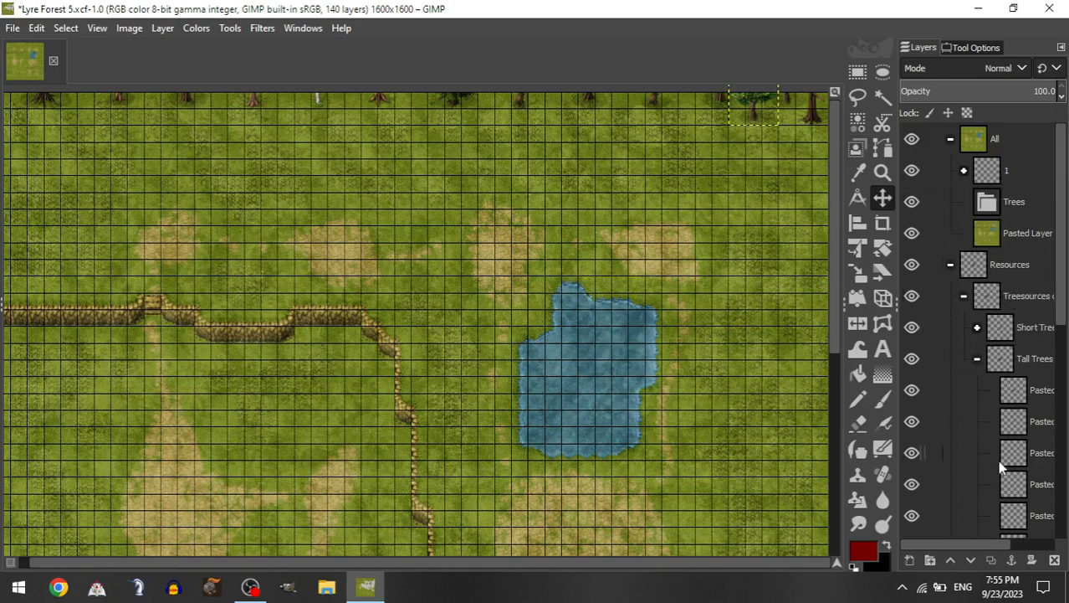
{"action": "left_click_drag", "start_coordinate": [1000, 464], "coordinate": [1026, 179]}
{"action": "left_click_drag", "start_coordinate": [633, 301], "coordinate": [741, 184]}
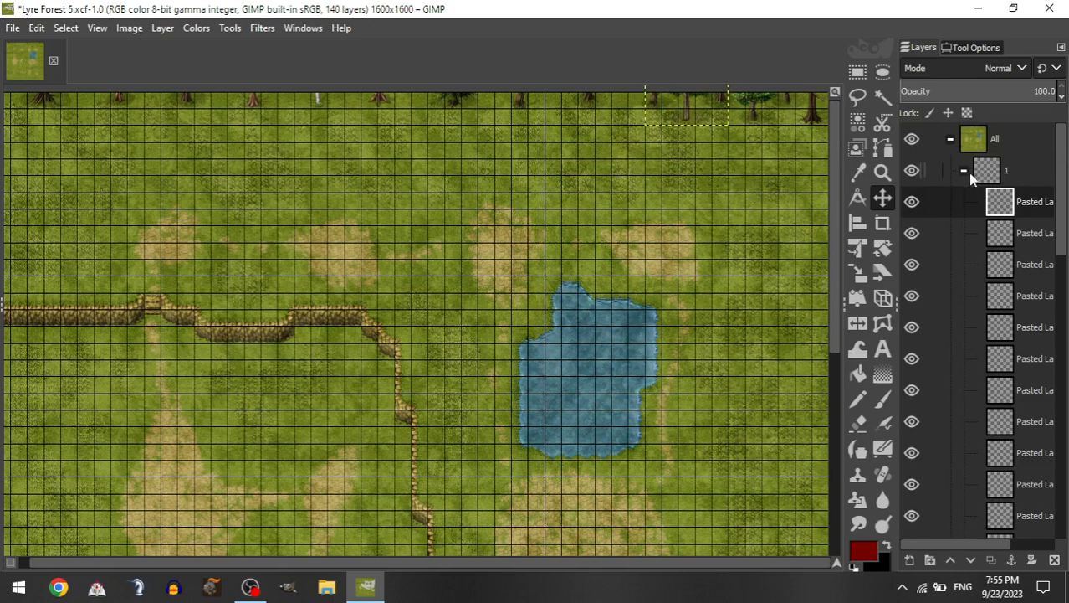
Step: Move a bright green Short Trees layer into group 1 and place it in the second row, between the ninth and tenth upper-edge trees
{"action": "left_click", "coordinate": [964, 171]}
{"action": "left_click", "coordinate": [987, 327]}
{"action": "left_click", "coordinate": [978, 328]}
{"action": "left_click_drag", "start_coordinate": [1009, 453], "coordinate": [1029, 179]}
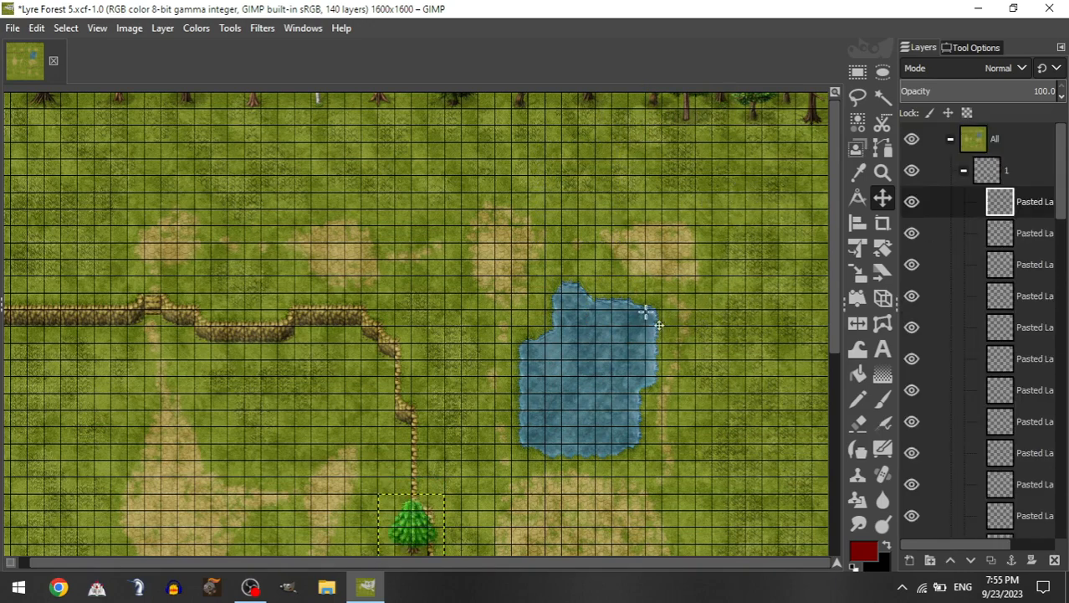
{"action": "left_click_drag", "start_coordinate": [646, 312], "coordinate": [621, 127]}
{"action": "scroll", "coordinate": [681, 201], "scroll_direction": "up", "scroll_amount": 2}
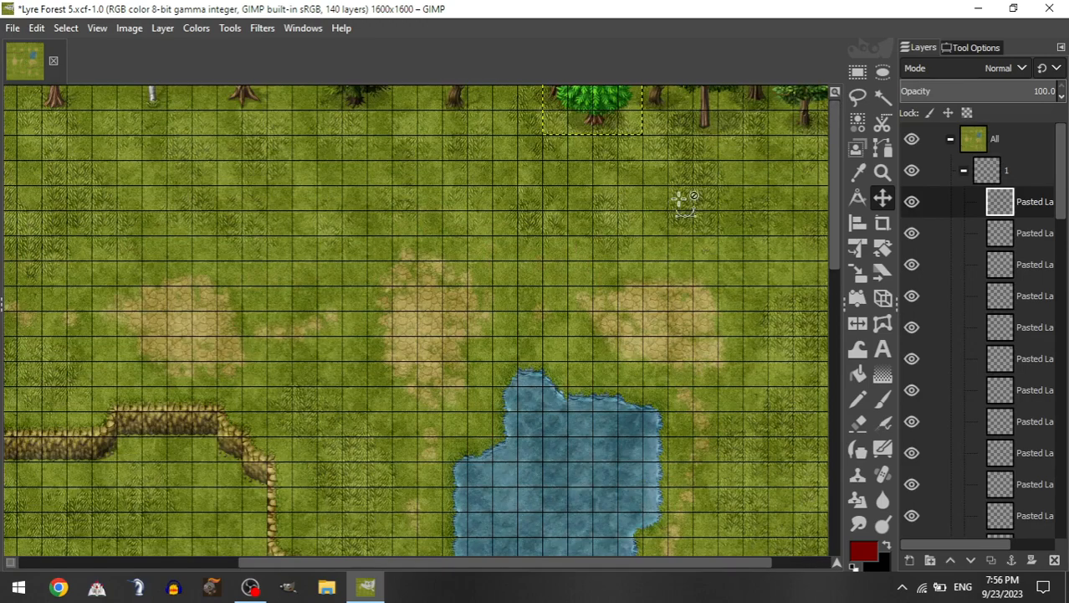
{"action": "scroll", "coordinate": [710, 205], "scroll_direction": "down", "scroll_amount": 1}
Step: Move a Tall Trees layer into group 1 and place it in the second row, between the eighth and ninth upper-edge trees
{"action": "left_click", "coordinate": [965, 170]}
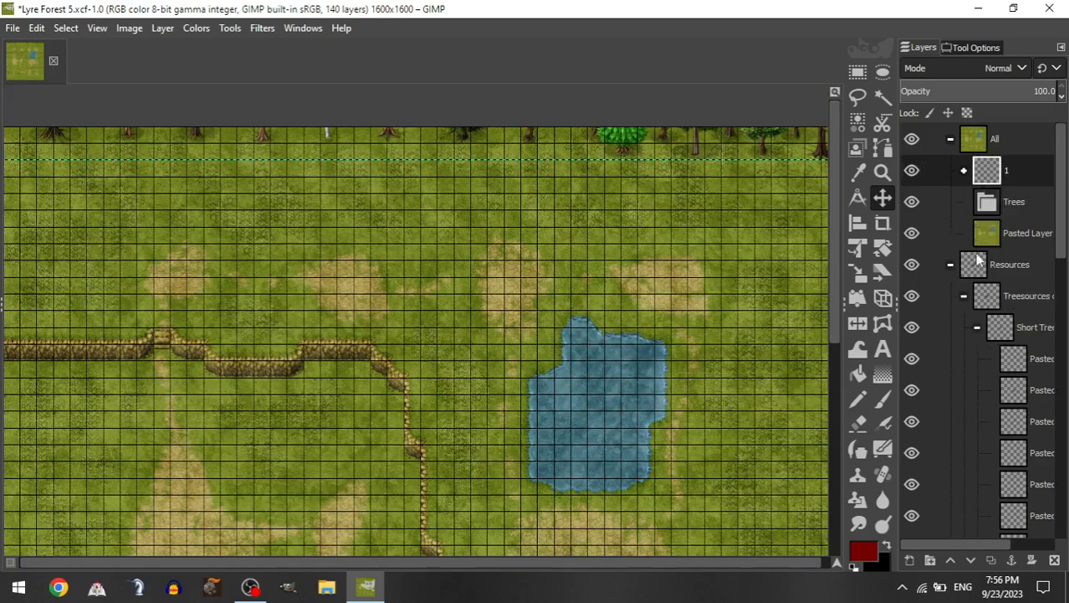
{"action": "left_click", "coordinate": [977, 327]}
{"action": "left_click_drag", "start_coordinate": [1008, 483], "coordinate": [1025, 172]}
{"action": "left_click_drag", "start_coordinate": [519, 421], "coordinate": [670, 52]}
{"action": "left_click_drag", "start_coordinate": [515, 341], "coordinate": [505, 241]}
Step: Move a leafy Short Trees layer into group 1 and place it in the second row, between the seventh and eighth upper-edge trees
{"action": "left_click", "coordinate": [964, 171]}
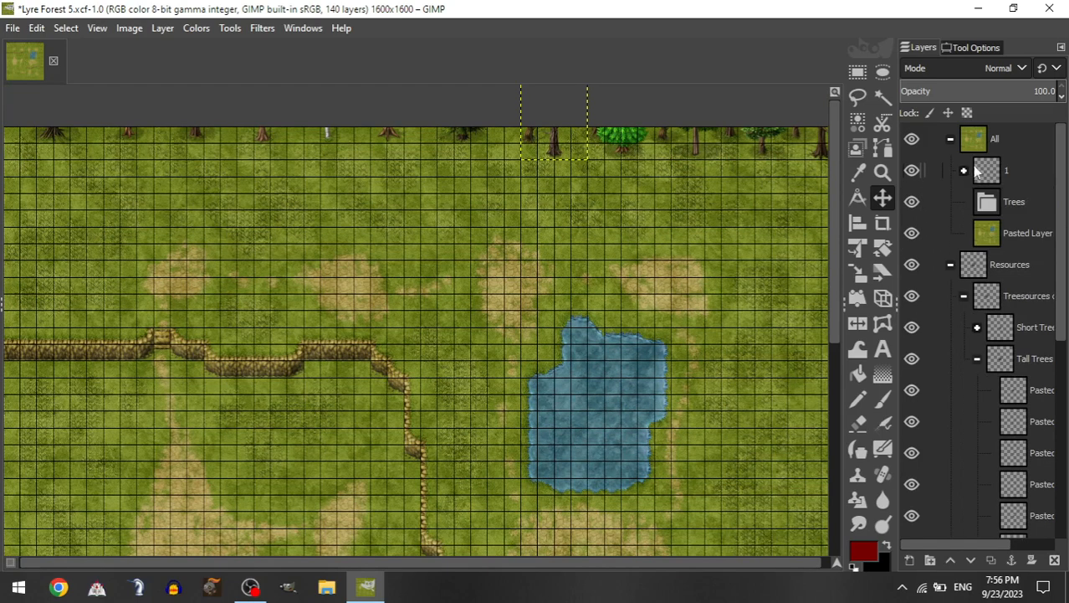
{"action": "left_click", "coordinate": [978, 327]}
{"action": "left_click_drag", "start_coordinate": [1034, 421], "coordinate": [1036, 174]}
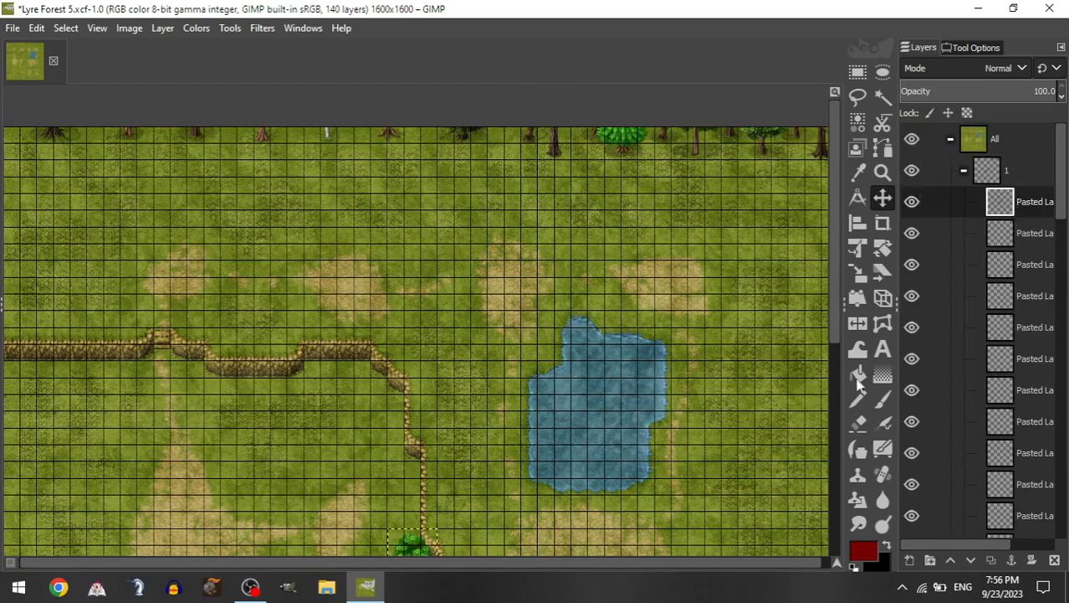
{"action": "left_click_drag", "start_coordinate": [589, 553], "coordinate": [626, 178]}
{"action": "left_click_drag", "start_coordinate": [518, 262], "coordinate": [564, 194]}
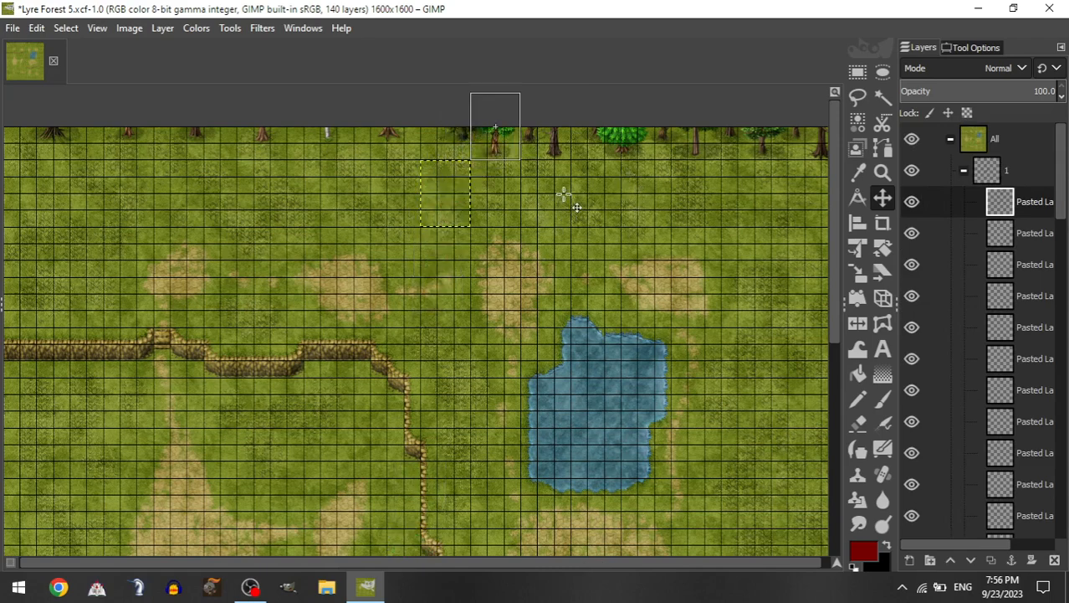
Step: Move a dark conifer from Tall Trees into group 1 and place it in the second row, between the sixth and seventh upper-edge trees
{"action": "left_click", "coordinate": [963, 170]}
{"action": "left_click", "coordinate": [977, 326]}
{"action": "left_click_drag", "start_coordinate": [1014, 452], "coordinate": [1010, 175]}
{"action": "left_click_drag", "start_coordinate": [414, 536], "coordinate": [490, 159]}
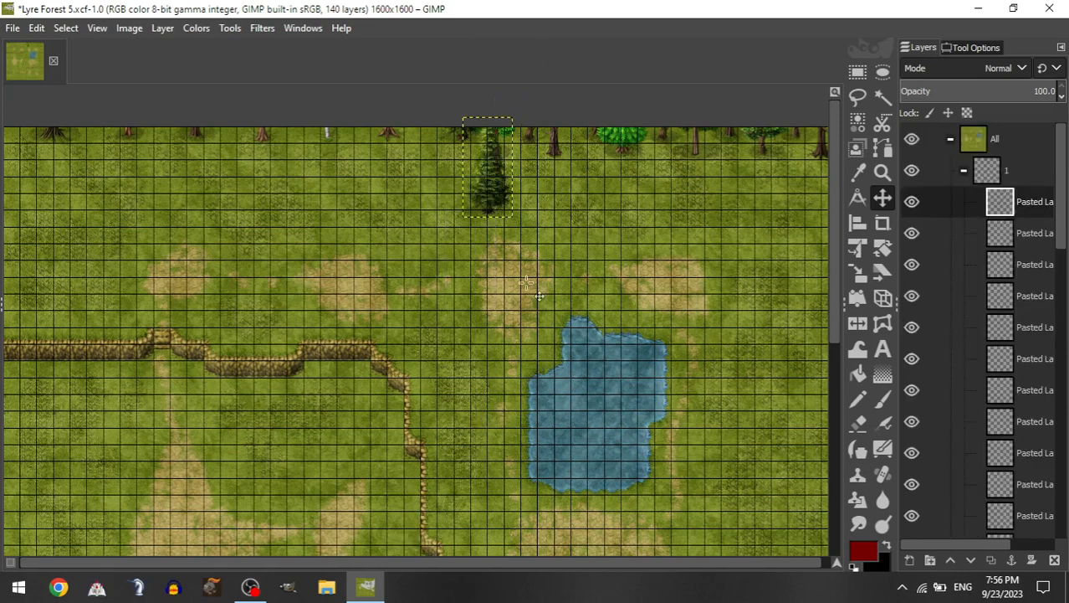
{"action": "left_click_drag", "start_coordinate": [527, 282], "coordinate": [468, 225]}
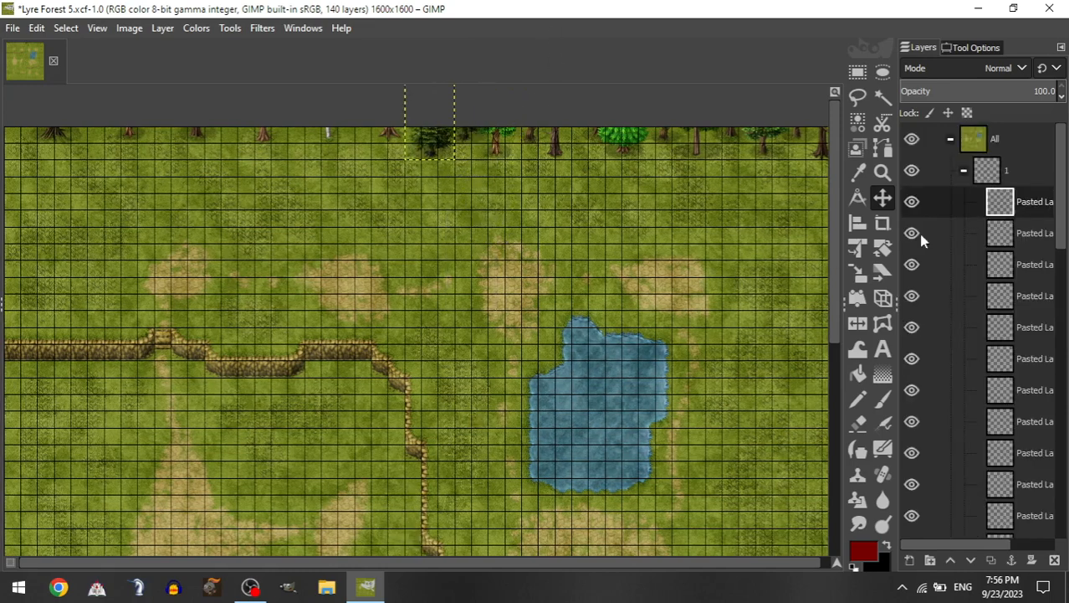
Step: Move a Short Trees layer into group 1 and place it in the second row, between the fifth and sixth upper-edge trees
{"action": "left_click", "coordinate": [967, 172]}
{"action": "left_click", "coordinate": [978, 326]}
{"action": "left_click_drag", "start_coordinate": [1014, 452], "coordinate": [1013, 175]}
{"action": "left_click_drag", "start_coordinate": [653, 381], "coordinate": [620, 205]}
{"action": "left_click_drag", "start_coordinate": [534, 362], "coordinate": [511, 98]}
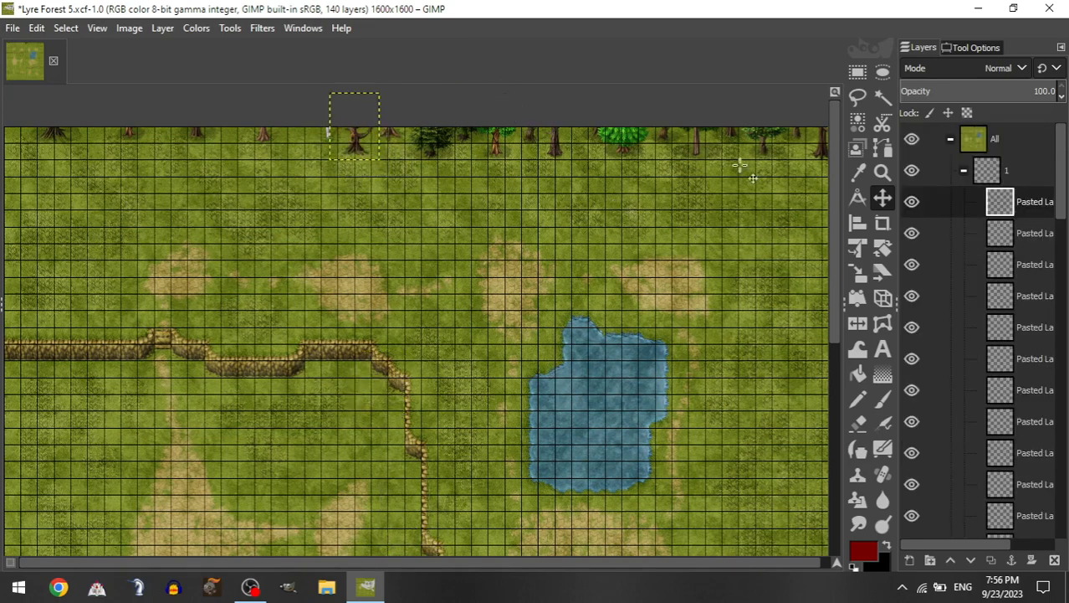
Step: Move a leafy Tall Trees layer into group 1 and place it in the second row, between the fourth and fifth upper-edge trees
{"action": "left_click", "coordinate": [966, 172]}
{"action": "left_click", "coordinate": [978, 327]}
{"action": "left_click_drag", "start_coordinate": [1013, 452], "coordinate": [1015, 172]}
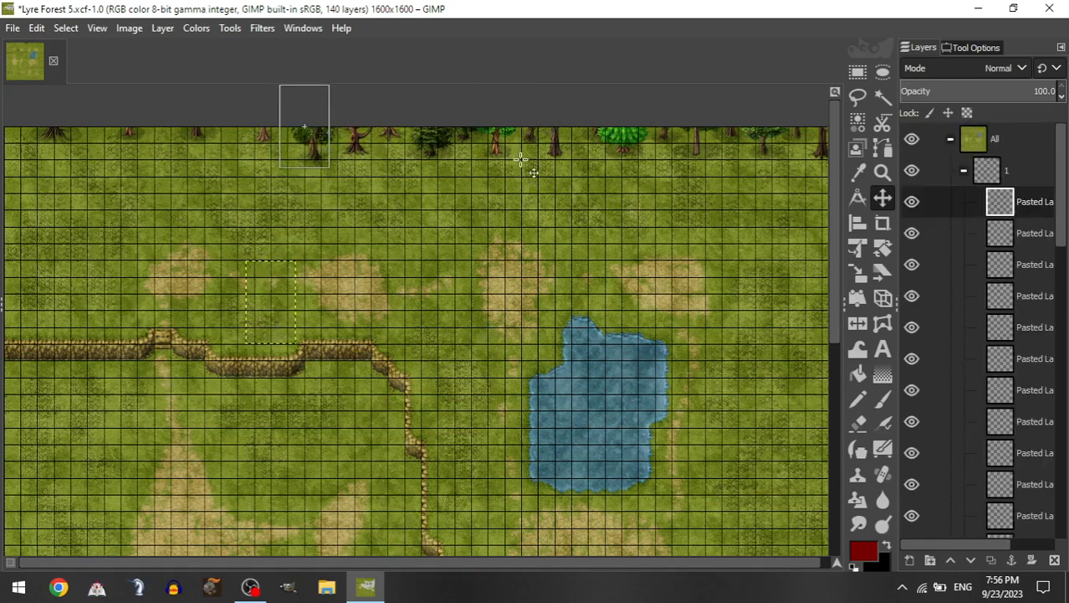
Step: Move a small dark green Short Trees layer into group 1 and place it in the second row, between the third and fourth upper-edge trees
{"action": "left_click", "coordinate": [965, 171]}
{"action": "left_click", "coordinate": [978, 328]}
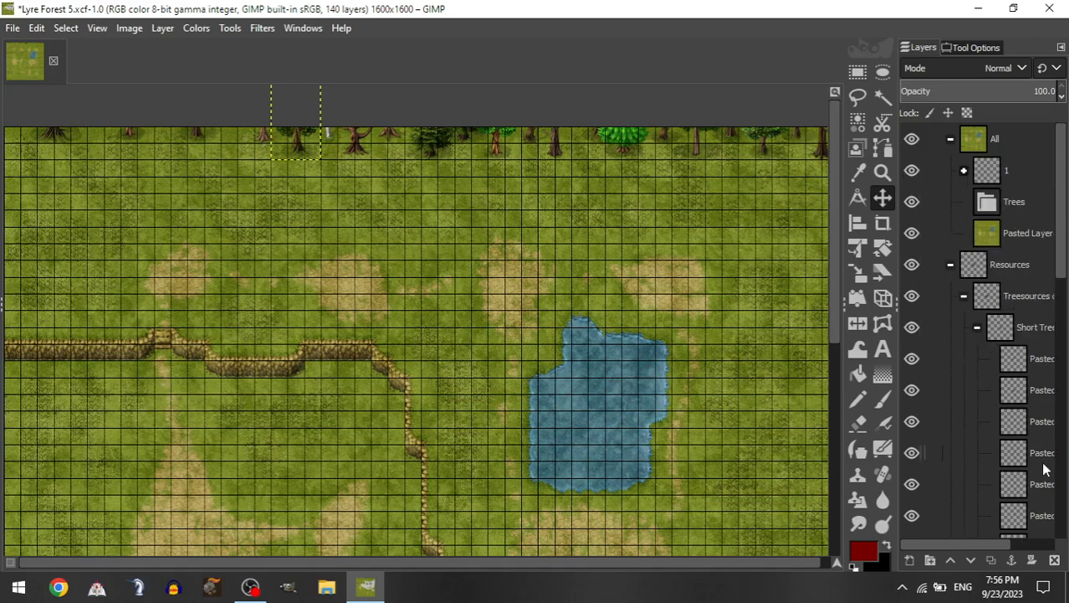
{"action": "left_click_drag", "start_coordinate": [1043, 463], "coordinate": [1028, 172]}
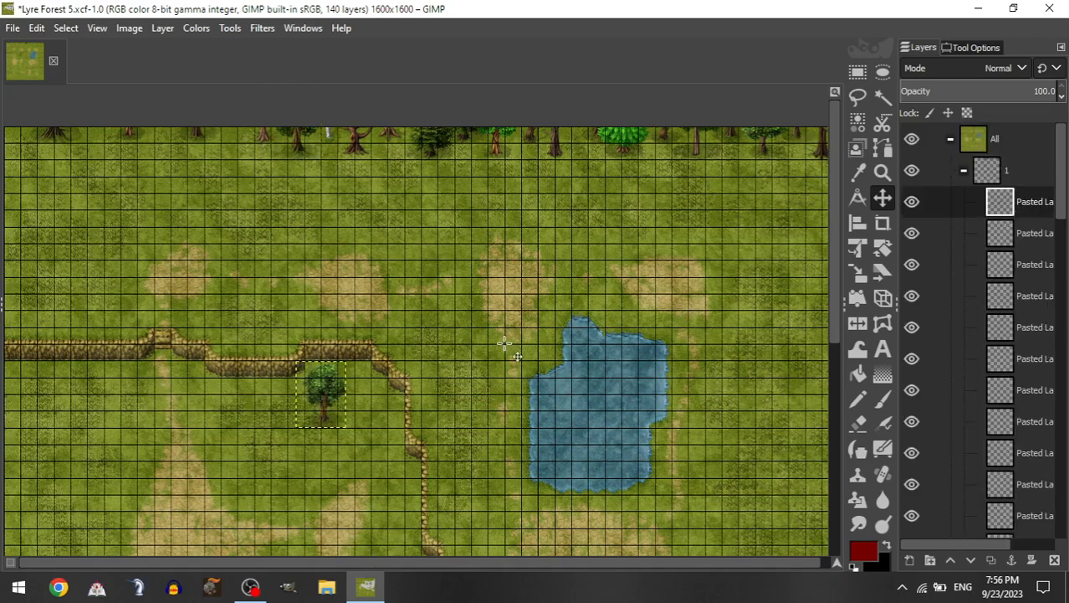
{"action": "left_click_drag", "start_coordinate": [504, 341], "coordinate": [411, 76]}
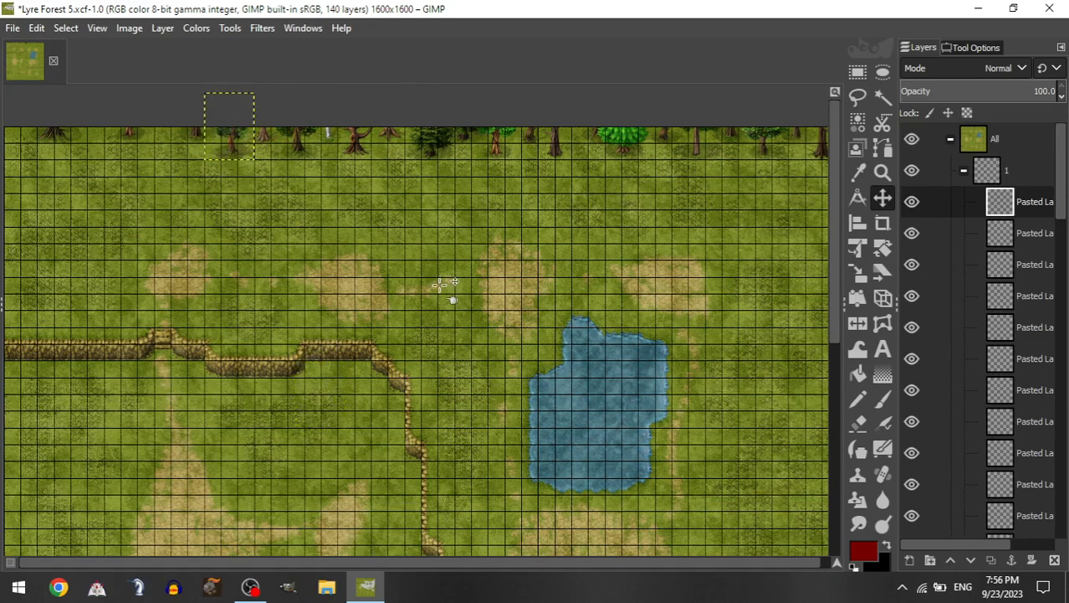
Step: Move a bare Tall Trees layer into group 1 and place it in the second row, between the second and third upper-edge trees
{"action": "left_click", "coordinate": [964, 171]}
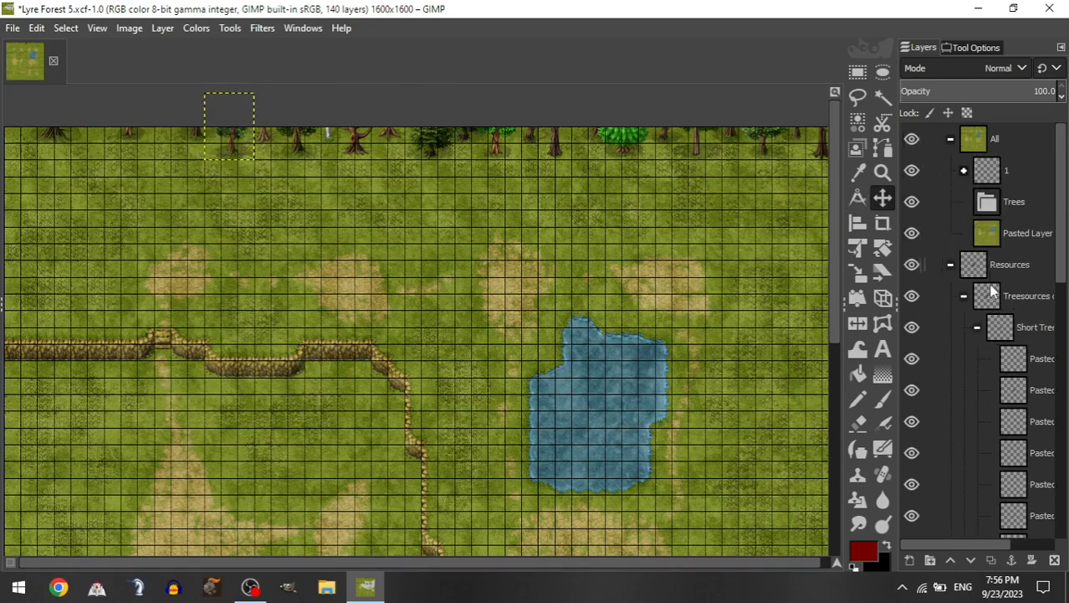
{"action": "left_click", "coordinate": [979, 329]}
{"action": "left_click_drag", "start_coordinate": [1020, 478], "coordinate": [1025, 196]}
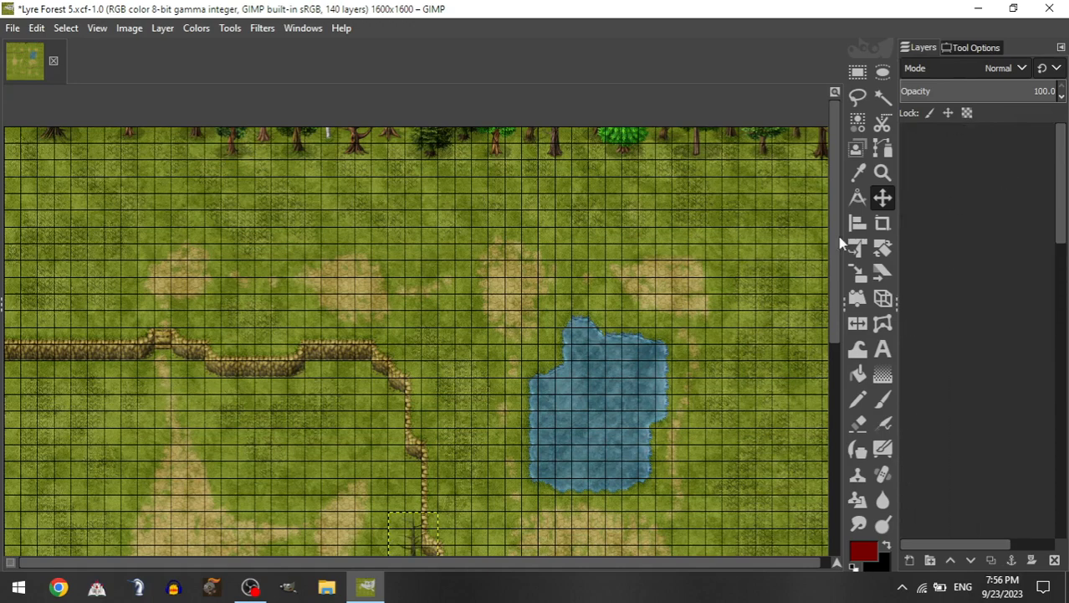
{"action": "left_click_drag", "start_coordinate": [381, 125], "coordinate": [435, 69]}
Step: Move a broad leafy Short Trees layer into group 1 and place it in the second row, between the first and second upper-edge trees
{"action": "left_click", "coordinate": [964, 170]}
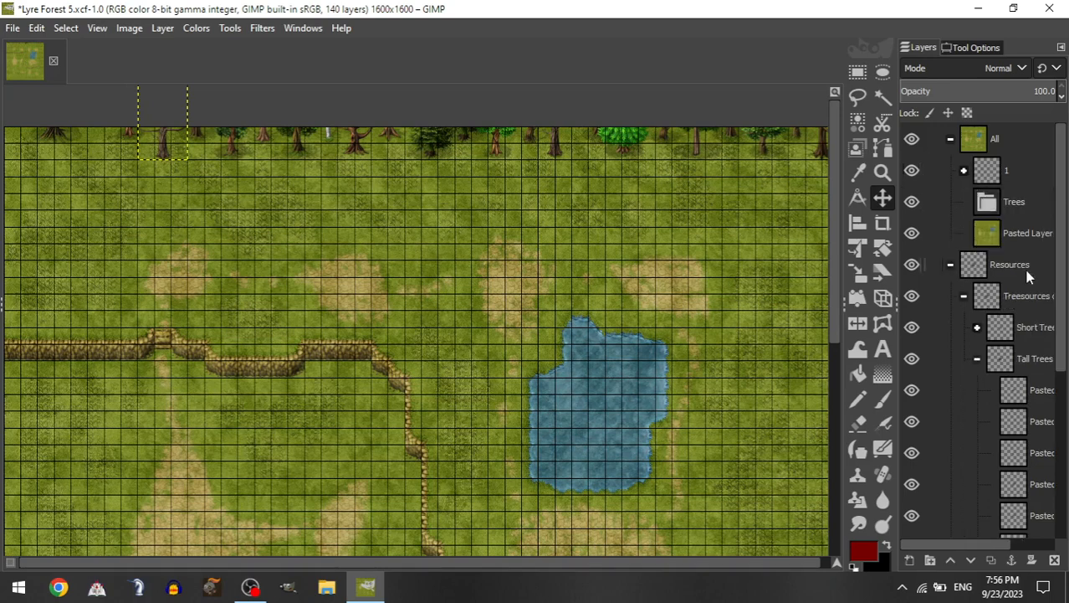
{"action": "left_click", "coordinate": [978, 328]}
{"action": "left_click_drag", "start_coordinate": [1022, 448], "coordinate": [1000, 174]}
{"action": "left_click_drag", "start_coordinate": [651, 485], "coordinate": [282, 193]}
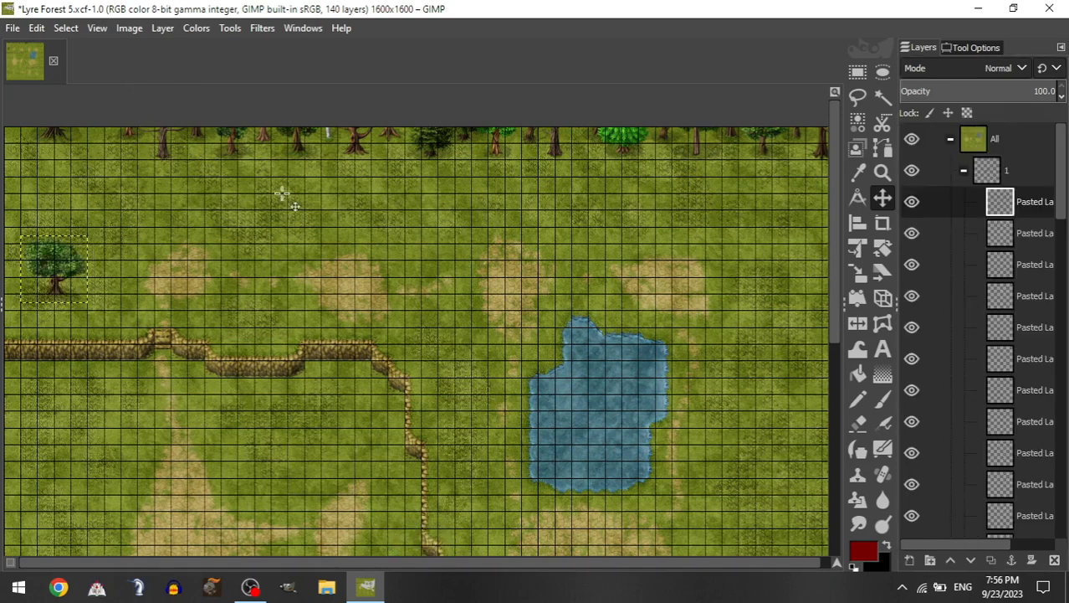
{"action": "left_click_drag", "start_coordinate": [390, 411], "coordinate": [421, 268]}
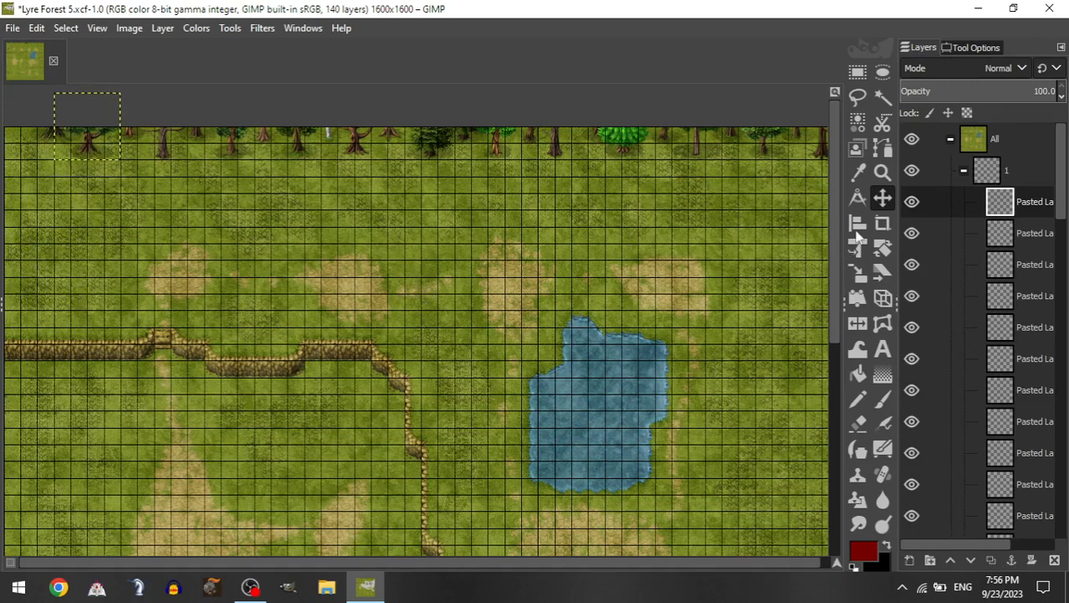
Step: Move a dark conifer from Tall Trees into group 1 and place it in the map's upper-left corner, one grid row below the second row
{"action": "left_click", "coordinate": [964, 171]}
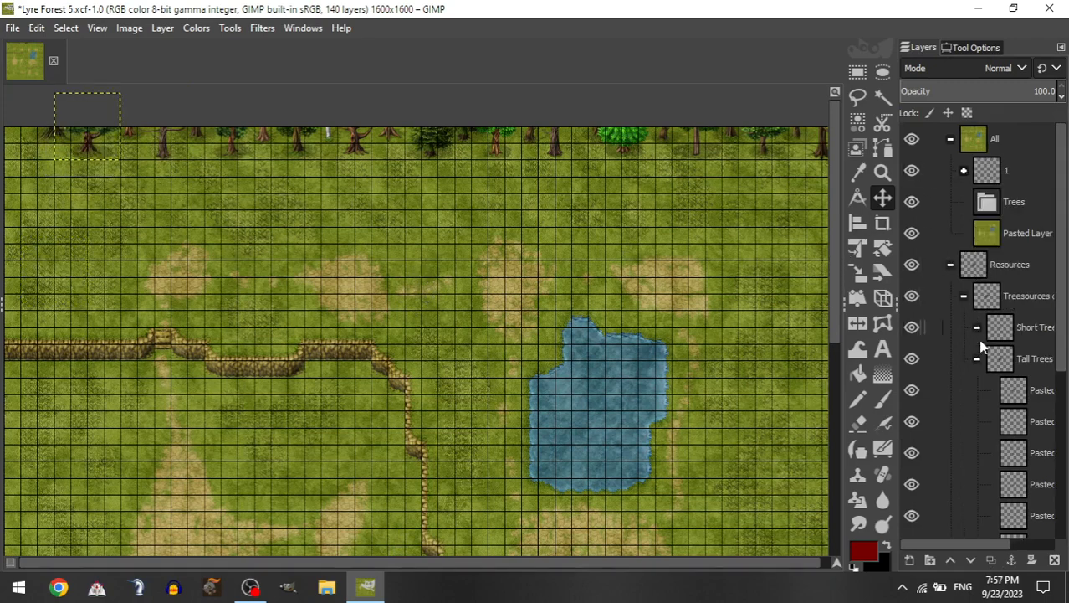
{"action": "left_click_drag", "start_coordinate": [1019, 458], "coordinate": [1008, 174]}
{"action": "left_click_drag", "start_coordinate": [433, 264], "coordinate": [402, 225]}
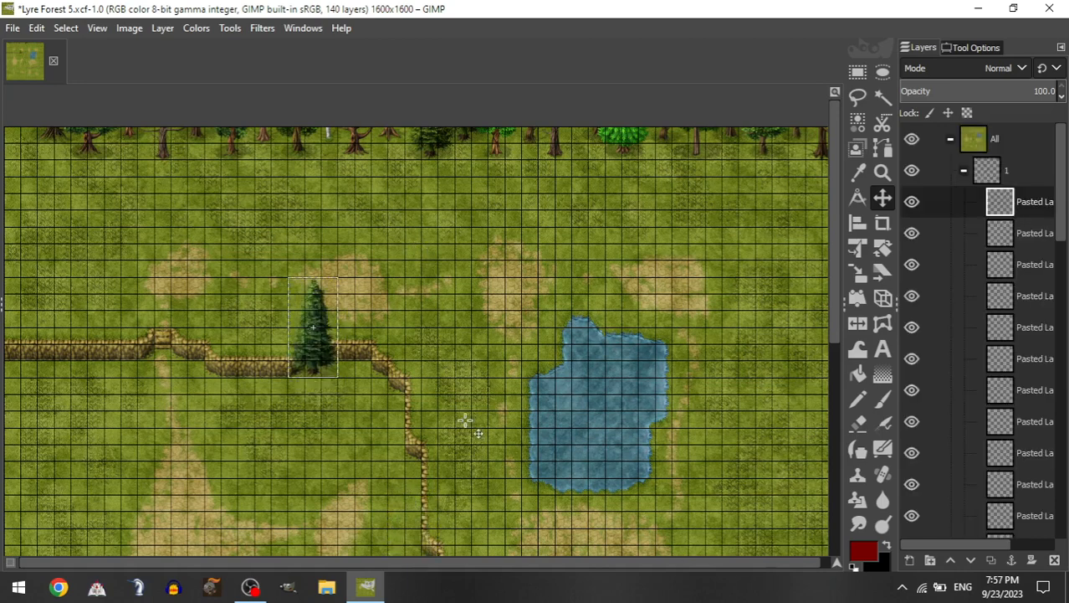
{"action": "left_click_drag", "start_coordinate": [465, 425], "coordinate": [197, 261]}
{"action": "left_click_drag", "start_coordinate": [238, 323], "coordinate": [209, 262]}
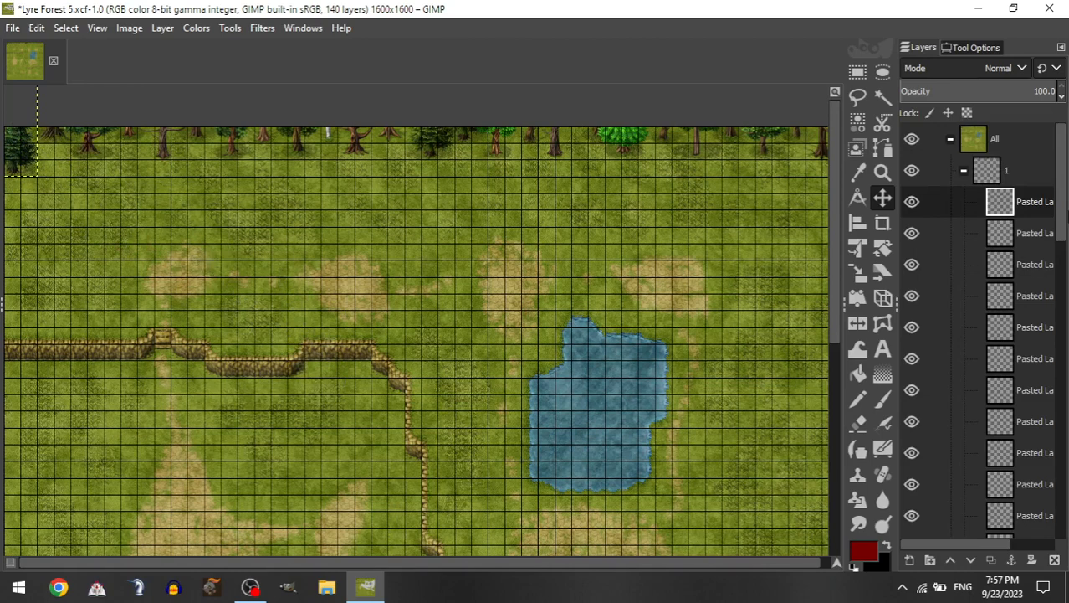
Step: Place a wide green Short Trees layer in group 1's third row, between the second row's first two trees, and shift the corner conifer one grid column right
{"action": "left_click", "coordinate": [964, 170]}
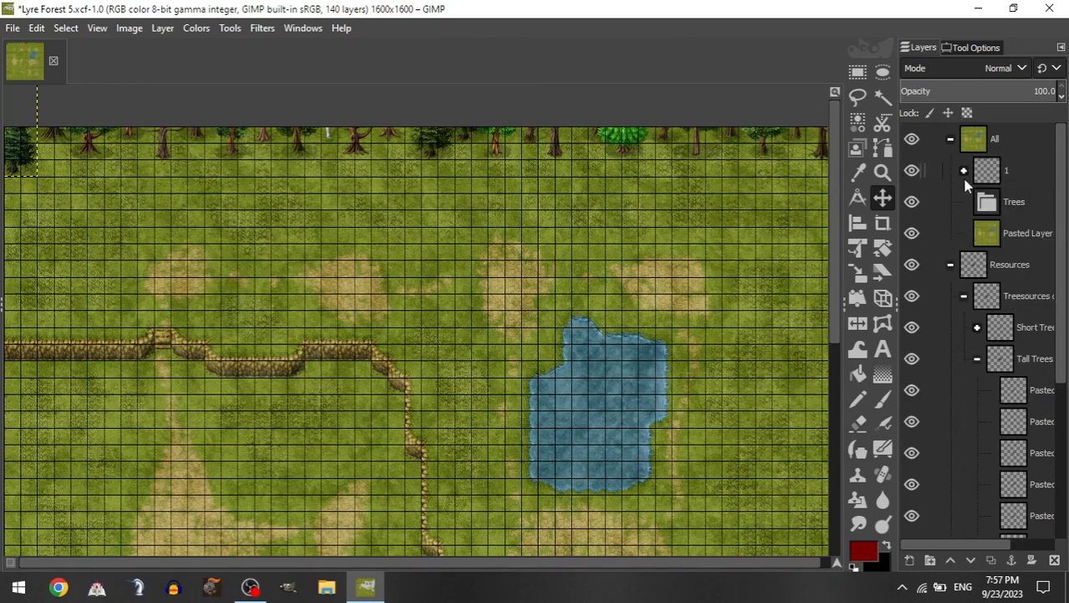
{"action": "left_click", "coordinate": [977, 329]}
{"action": "left_click_drag", "start_coordinate": [1036, 484], "coordinate": [1020, 177]}
{"action": "left_click_drag", "start_coordinate": [487, 371], "coordinate": [353, 162]}
{"action": "left_click_drag", "start_coordinate": [597, 423], "coordinate": [425, 215]}
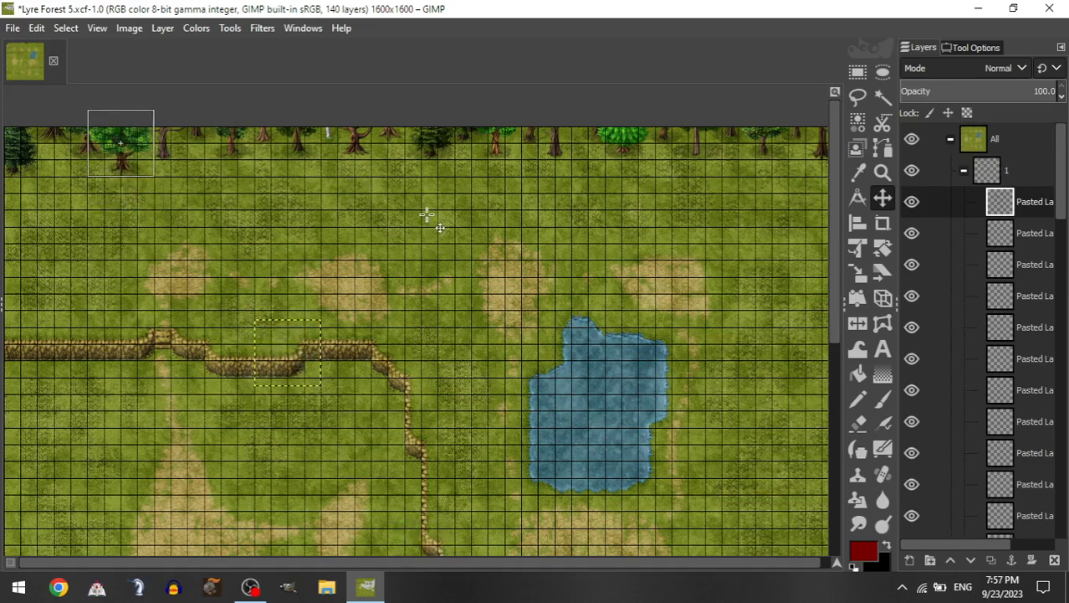
{"action": "left_click", "coordinate": [1010, 231]}
{"action": "mouse_move", "coordinate": [279, 233]}
{"action": "left_mouse_down"}
{"action": "mouse_move", "coordinate": [312, 227]}
{"action": "mouse_move", "coordinate": [297, 232]}
{"action": "left_mouse_up"}
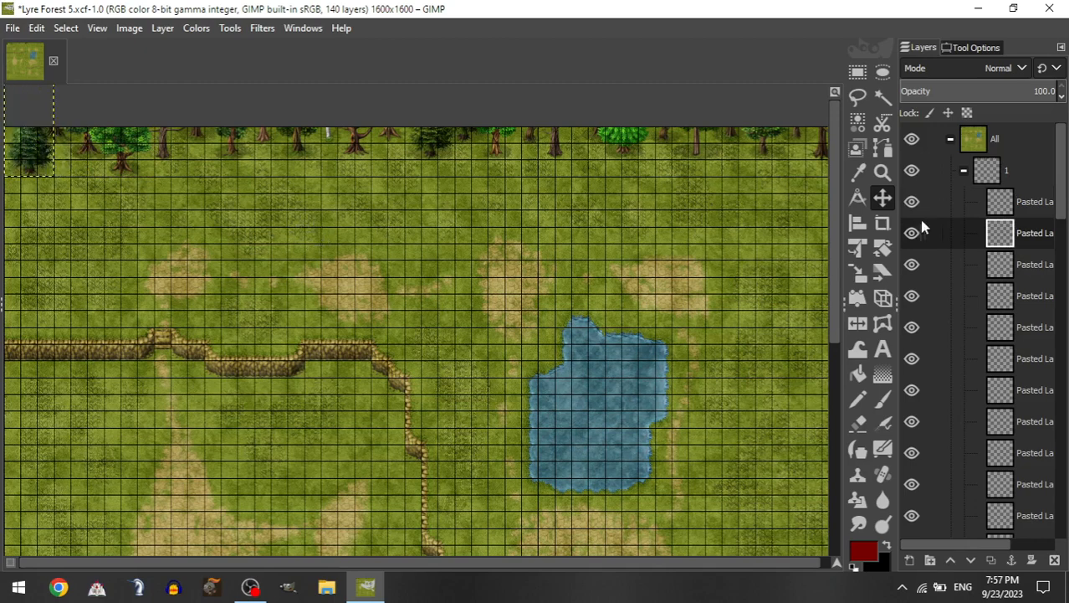
Step: Move a wide blue-green Tall Trees layer into group 1 and place it in the third row, just right of the wide green tree
{"action": "left_click", "coordinate": [964, 170]}
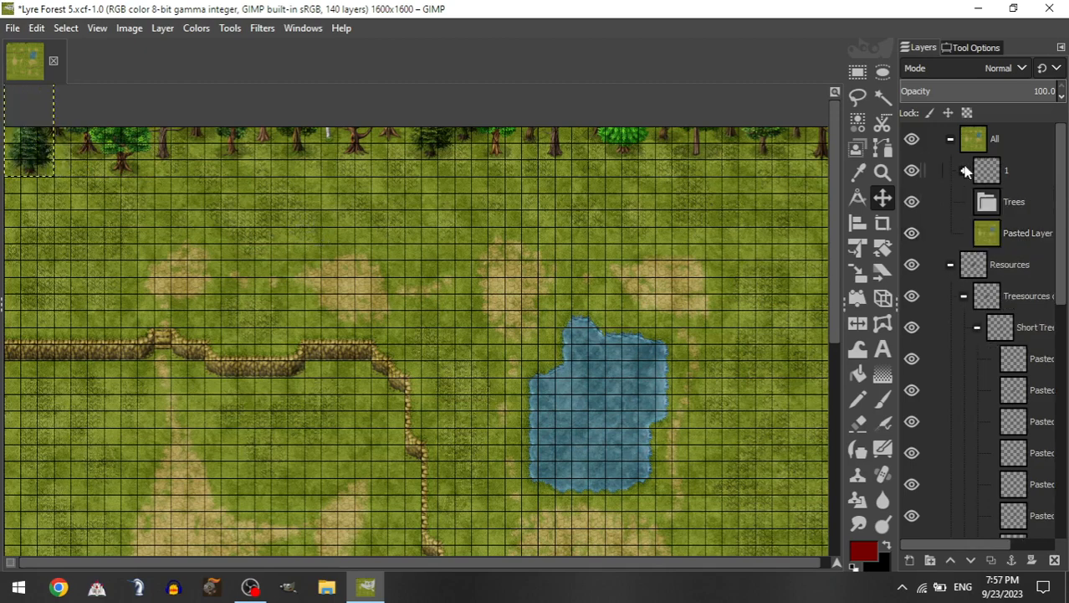
{"action": "left_click", "coordinate": [977, 327]}
{"action": "left_click_drag", "start_coordinate": [1029, 173], "coordinate": [1030, 174]}
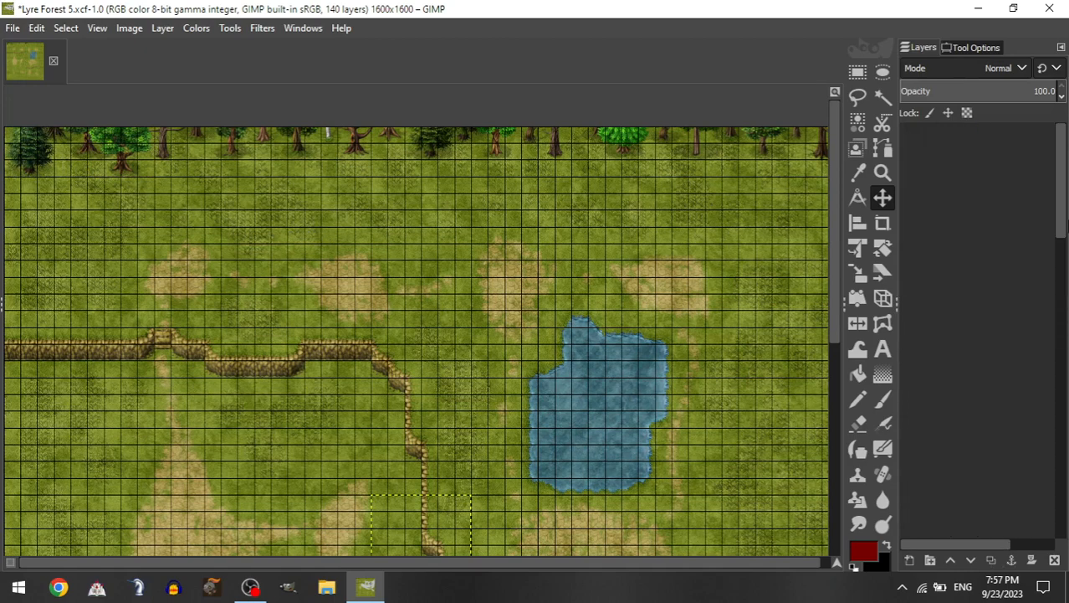
{"action": "left_click_drag", "start_coordinate": [293, 475], "coordinate": [110, 107]}
{"action": "left_click_drag", "start_coordinate": [271, 468], "coordinate": [239, 445]}
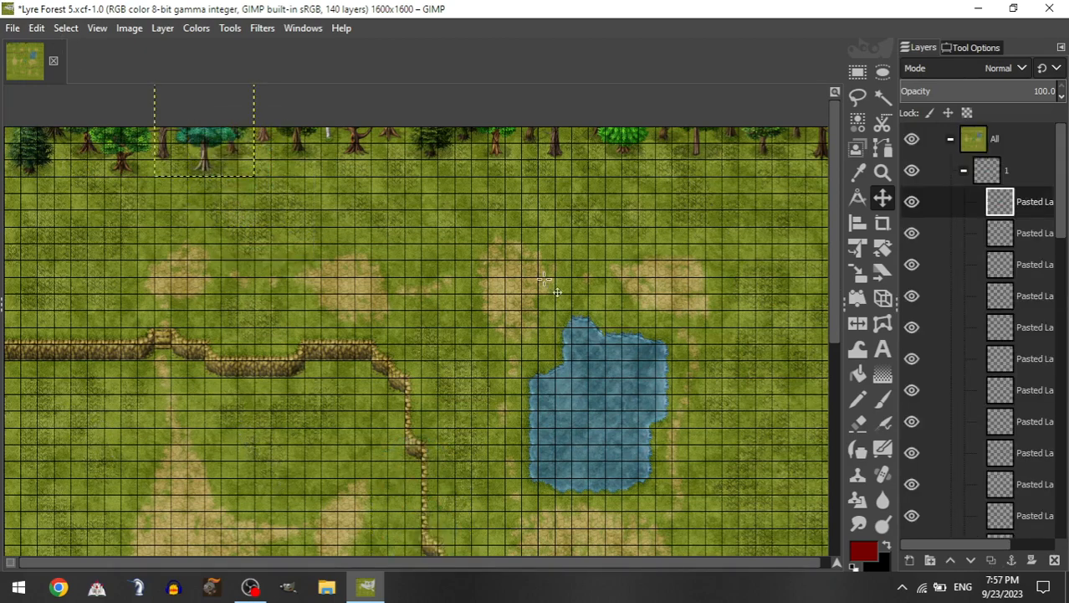
Step: Move a bare reddish Short Trees layer into group 1 and place it in the third row, just right of the blue-green tree
{"action": "left_click", "coordinate": [965, 169]}
{"action": "left_click_drag", "start_coordinate": [1014, 484], "coordinate": [1019, 175]}
{"action": "left_click_drag", "start_coordinate": [443, 390], "coordinate": [288, 138]}
{"action": "left_click_drag", "start_coordinate": [514, 351], "coordinate": [508, 185]}
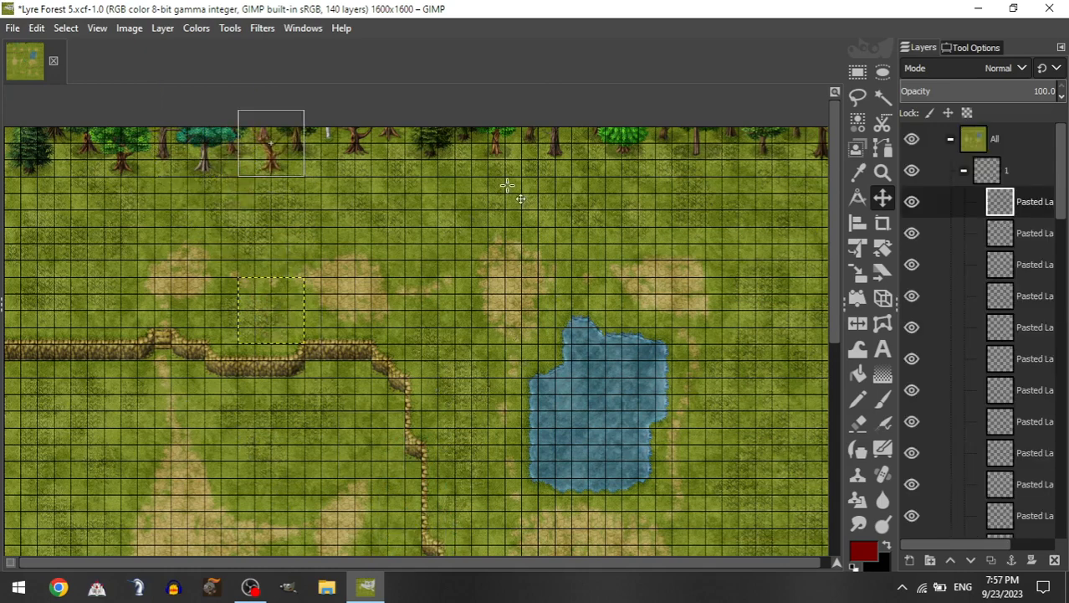
Step: Move a broad dark green Tall Trees layer into group 1 and place it in the third row, just right of the bare reddish tree
{"action": "left_click", "coordinate": [965, 172]}
{"action": "left_click", "coordinate": [979, 327]}
{"action": "left_click_drag", "start_coordinate": [1025, 484], "coordinate": [1019, 170]}
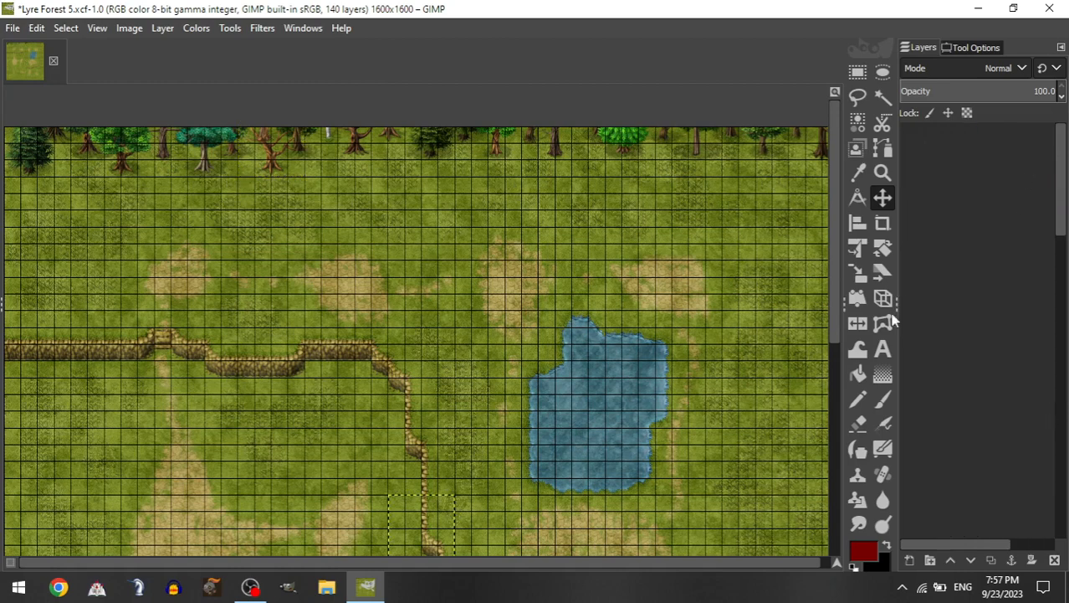
{"action": "left_click_drag", "start_coordinate": [554, 344], "coordinate": [502, 166]}
{"action": "left_click_drag", "start_coordinate": [494, 321], "coordinate": [429, 193]}
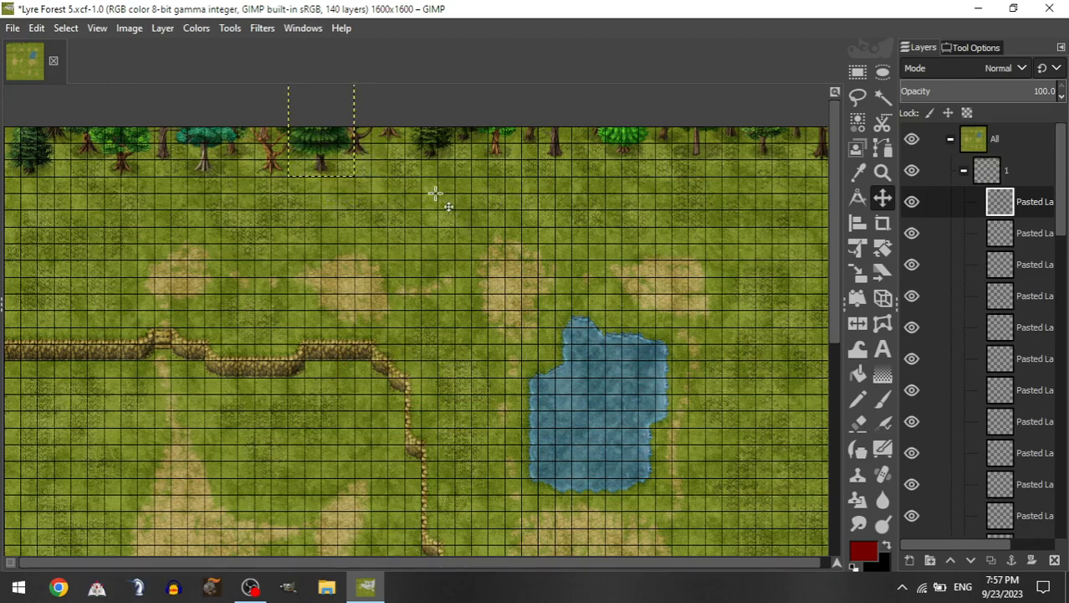
Step: Move a leafy green Short Trees layer into group 1 and place it in the third row, just right of the broad dark green tree
{"action": "left_click", "coordinate": [964, 170]}
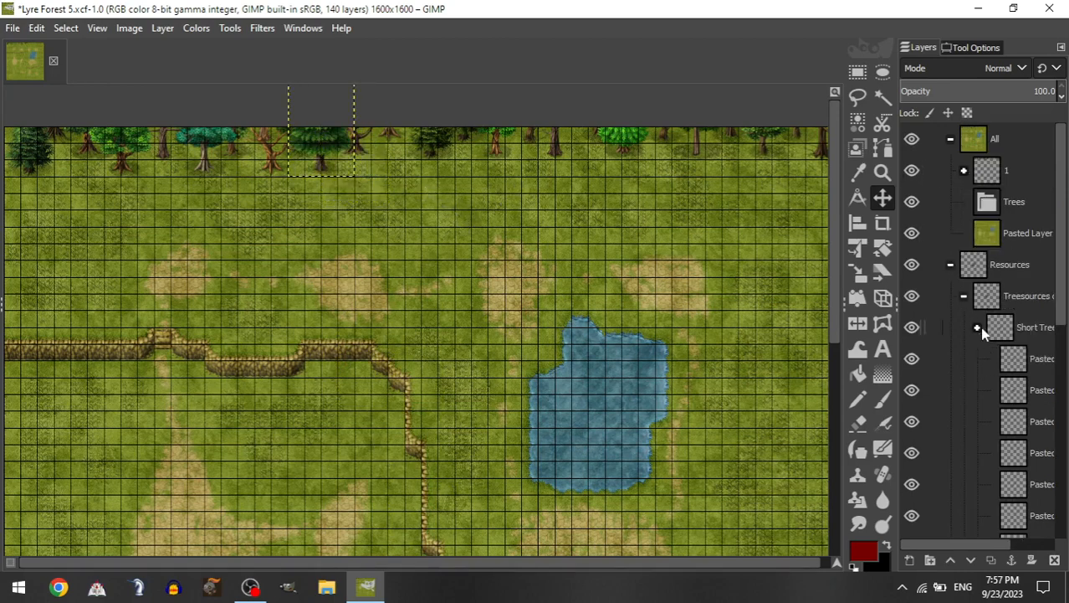
{"action": "left_click_drag", "start_coordinate": [1024, 487], "coordinate": [1026, 172]}
{"action": "left_click_drag", "start_coordinate": [524, 261], "coordinate": [460, 195]}
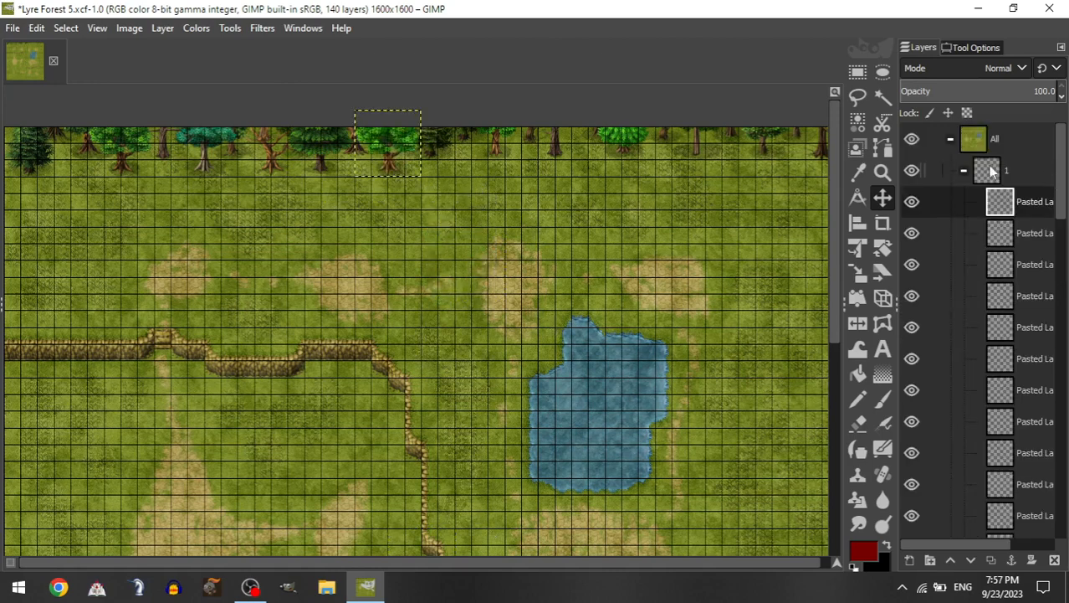
Step: Move a bare-trunked Tall Trees layer into group 1 and place it in the third row, right of the leafy green tree
{"action": "left_click", "coordinate": [964, 170]}
{"action": "left_click", "coordinate": [977, 327]}
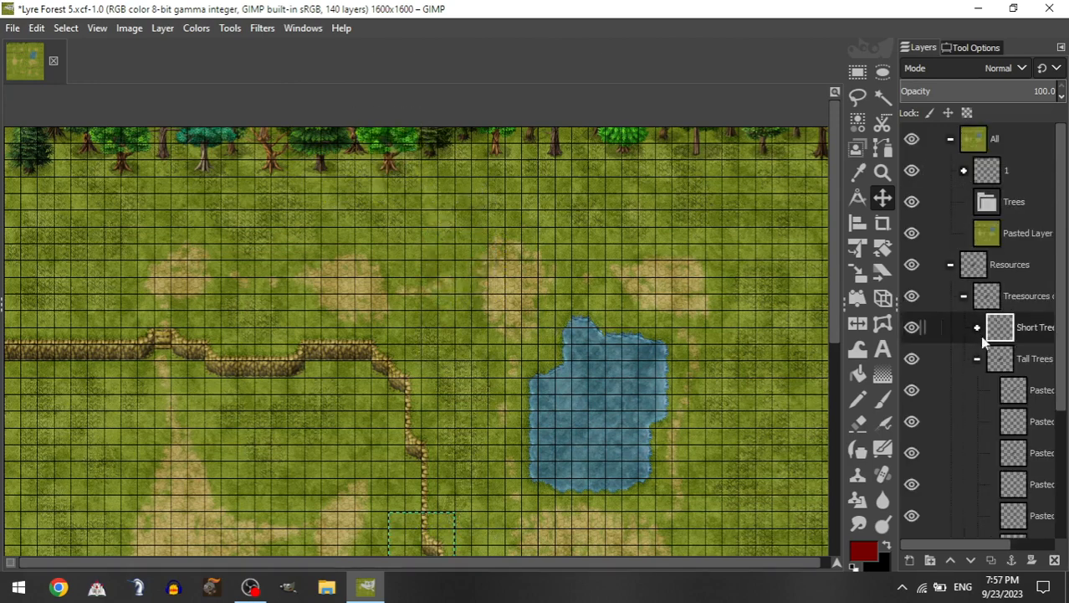
{"action": "left_click_drag", "start_coordinate": [1032, 381], "coordinate": [1017, 172]}
{"action": "left_click_drag", "start_coordinate": [535, 535], "coordinate": [544, 299]}
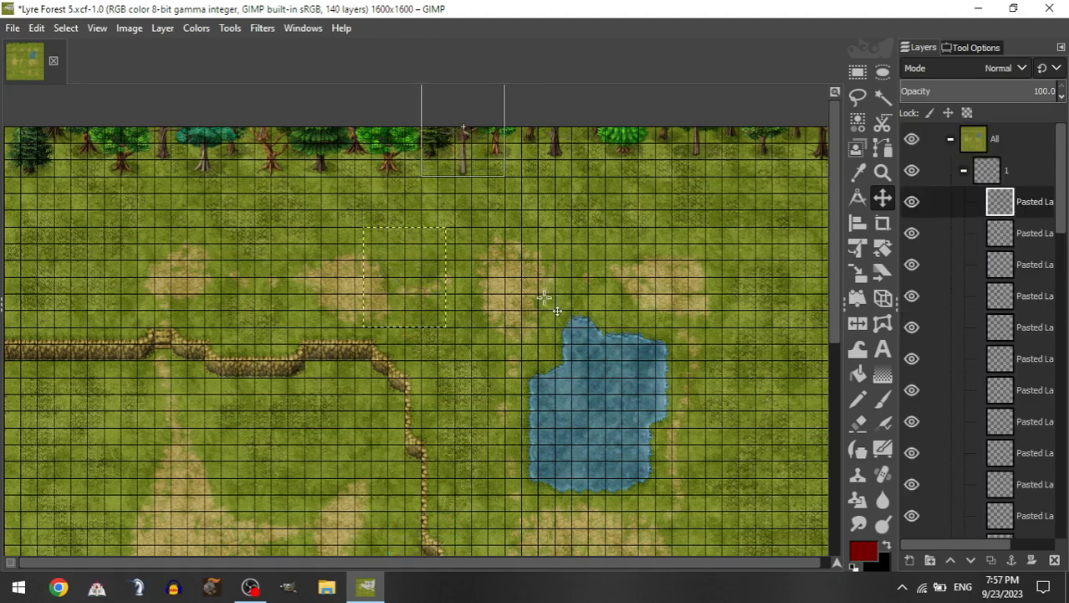
Step: Move a small dark green Short Trees layer into group 1 and place it in the third row, right of the bare-trunked tree
{"action": "left_click", "coordinate": [963, 171]}
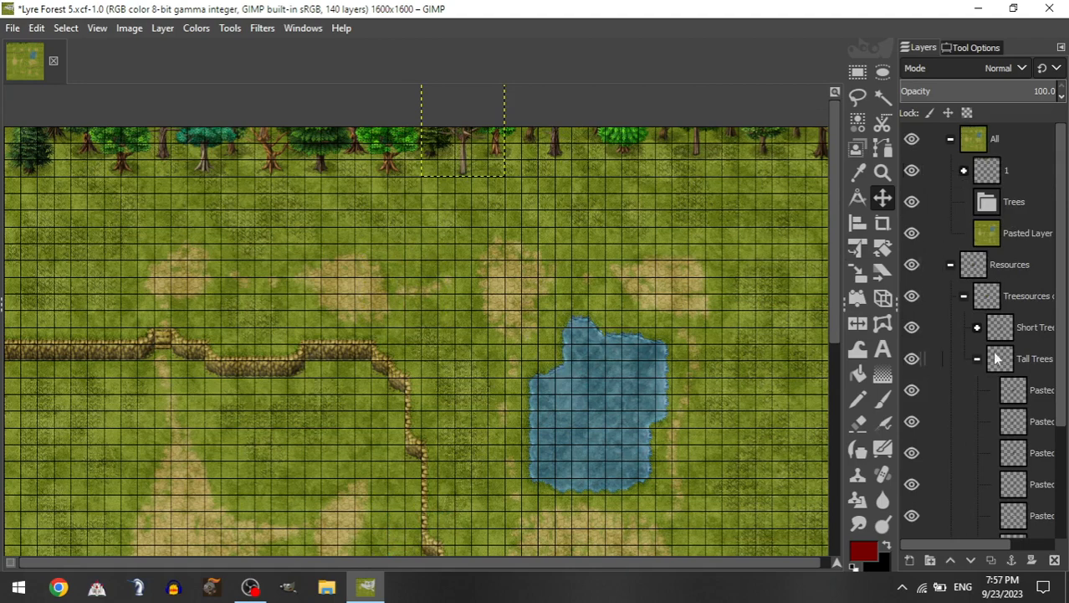
{"action": "left_click", "coordinate": [977, 328]}
{"action": "left_click_drag", "start_coordinate": [1015, 456], "coordinate": [1023, 175]}
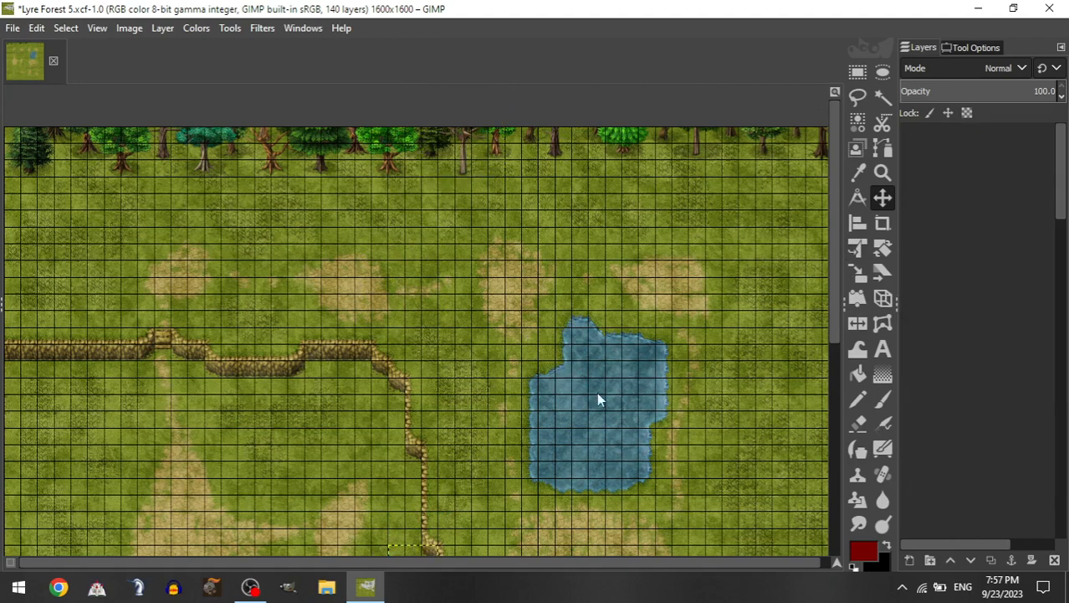
{"action": "left_click_drag", "start_coordinate": [597, 391], "coordinate": [597, 201]}
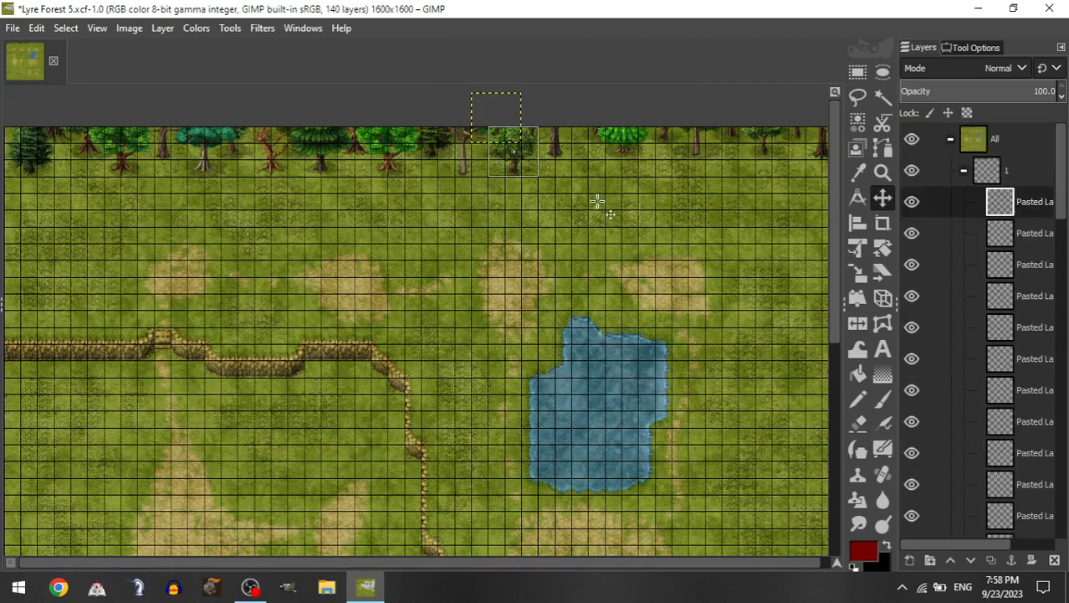
Step: Move a bright green Tall Trees layer into group 1 and place it in the third row, right of the small dark green tree
{"action": "left_click", "coordinate": [964, 171]}
{"action": "left_click", "coordinate": [977, 328]}
{"action": "left_click_drag", "start_coordinate": [1030, 516], "coordinate": [1008, 174]}
{"action": "left_click_drag", "start_coordinate": [425, 540], "coordinate": [585, 170]}
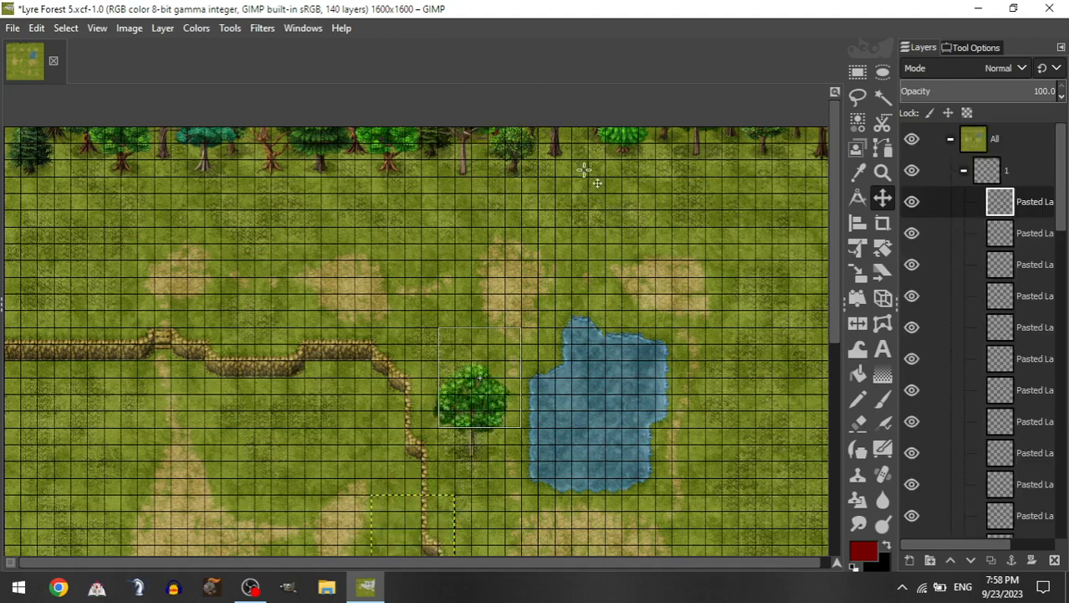
{"action": "mouse_move", "coordinate": [646, 282]}
{"action": "left_mouse_down"}
{"action": "mouse_move", "coordinate": [653, 274]}
{"action": "mouse_move", "coordinate": [640, 273]}
{"action": "left_mouse_up"}
Step: Move a bright green conifer from Short Trees into group 1 and place it in the third row, right of the bright green tall tree
{"action": "left_click", "coordinate": [964, 170]}
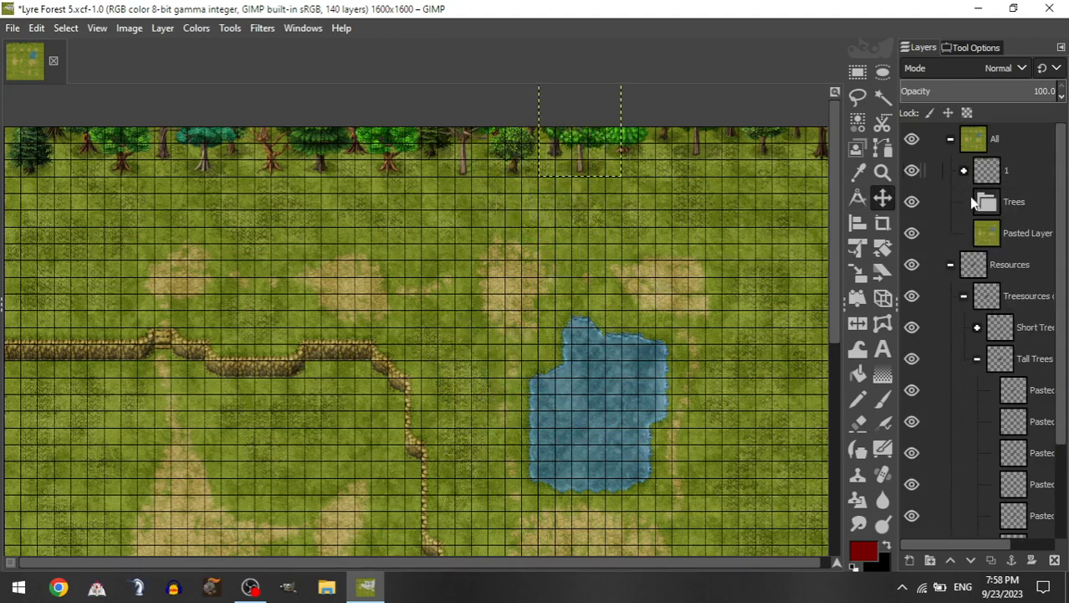
{"action": "left_click", "coordinate": [978, 359]}
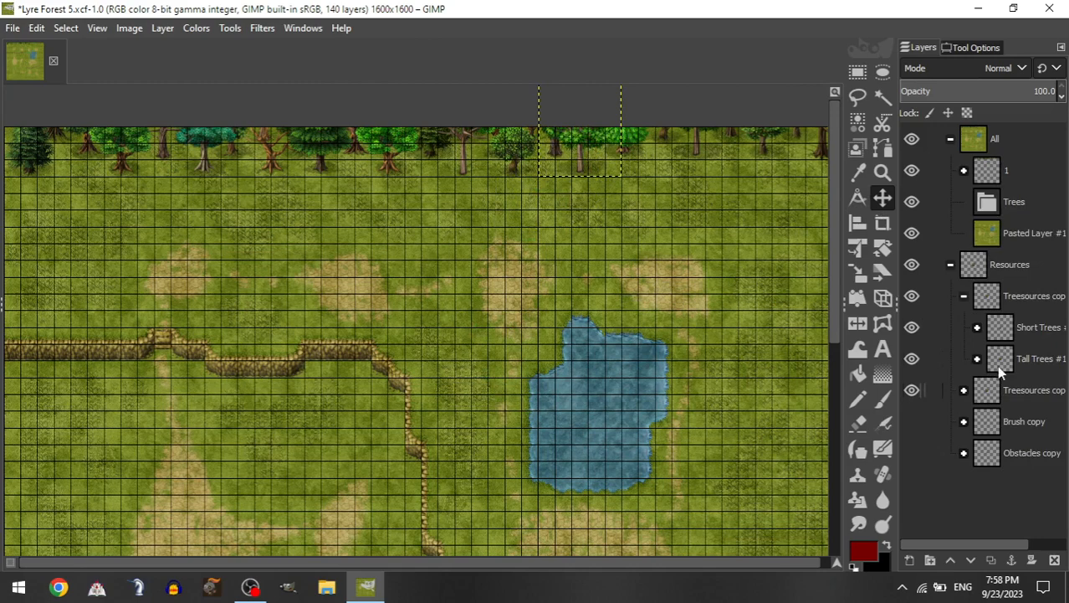
{"action": "left_click", "coordinate": [976, 327]}
{"action": "left_click_drag", "start_coordinate": [1008, 492], "coordinate": [1023, 193]}
{"action": "left_click_drag", "start_coordinate": [610, 404], "coordinate": [744, 169]}
Step: Move a spreading brown-trunked Tall Trees layer into group 1 and place it in the third row, right of the bright green conifer
{"action": "left_click", "coordinate": [965, 170]}
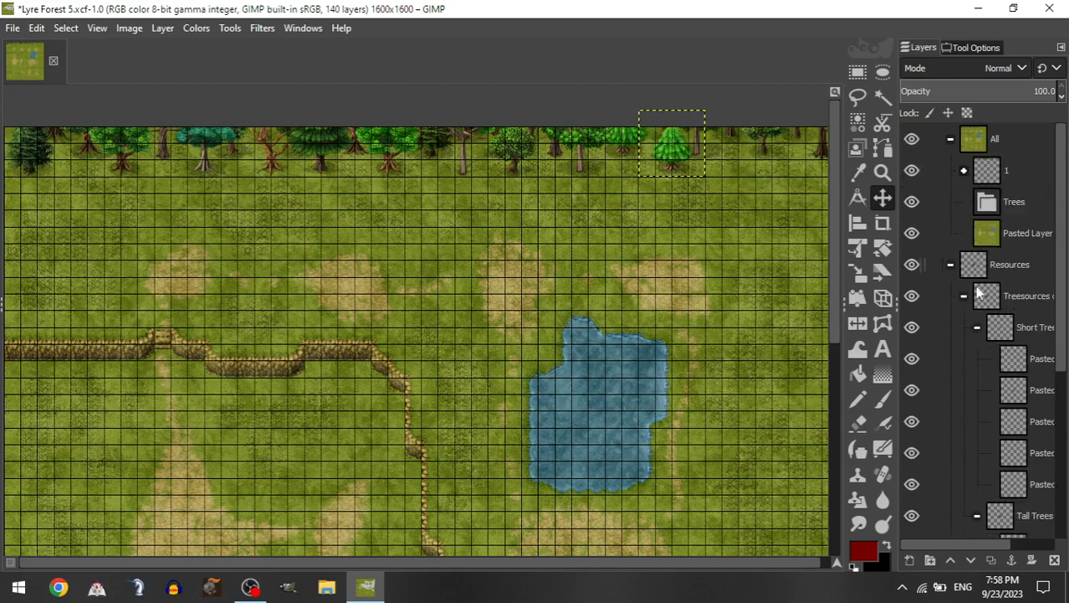
{"action": "left_click", "coordinate": [976, 327]}
{"action": "left_click_drag", "start_coordinate": [1015, 453], "coordinate": [989, 178]}
{"action": "left_click_drag", "start_coordinate": [412, 466], "coordinate": [709, 303]}
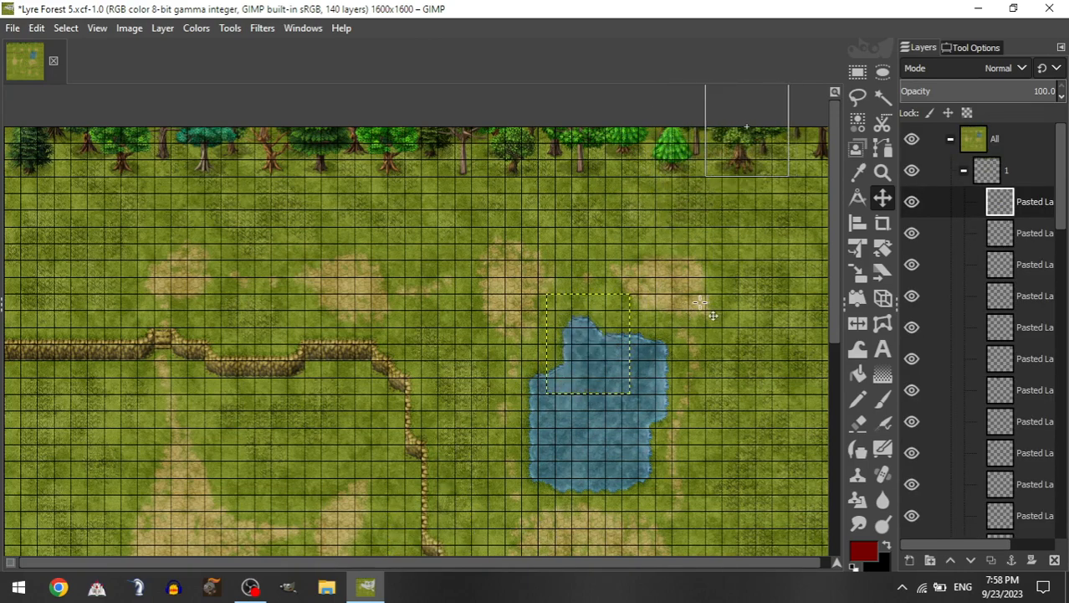
Step: Move a small bare Short Trees layer into group 1 and place it at the right end of the third row
{"action": "left_click", "coordinate": [964, 170]}
{"action": "left_click", "coordinate": [977, 328]}
{"action": "left_click_drag", "start_coordinate": [1015, 453], "coordinate": [1005, 174]}
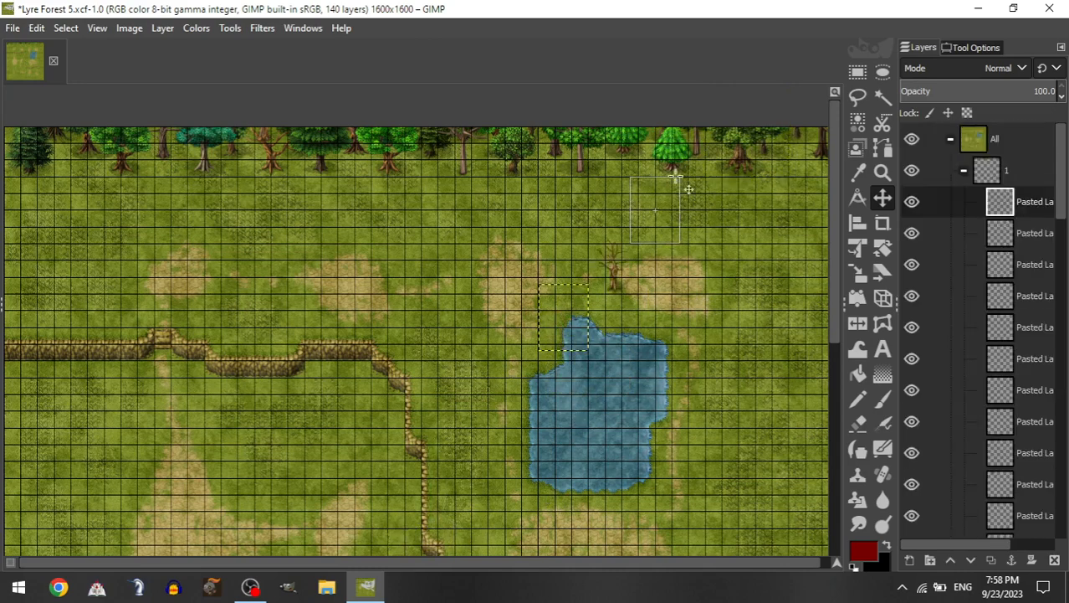
{"action": "mouse_move", "coordinate": [743, 195]}
{"action": "left_mouse_down"}
{"action": "mouse_move", "coordinate": [753, 194]}
{"action": "mouse_move", "coordinate": [743, 195]}
{"action": "left_mouse_up"}
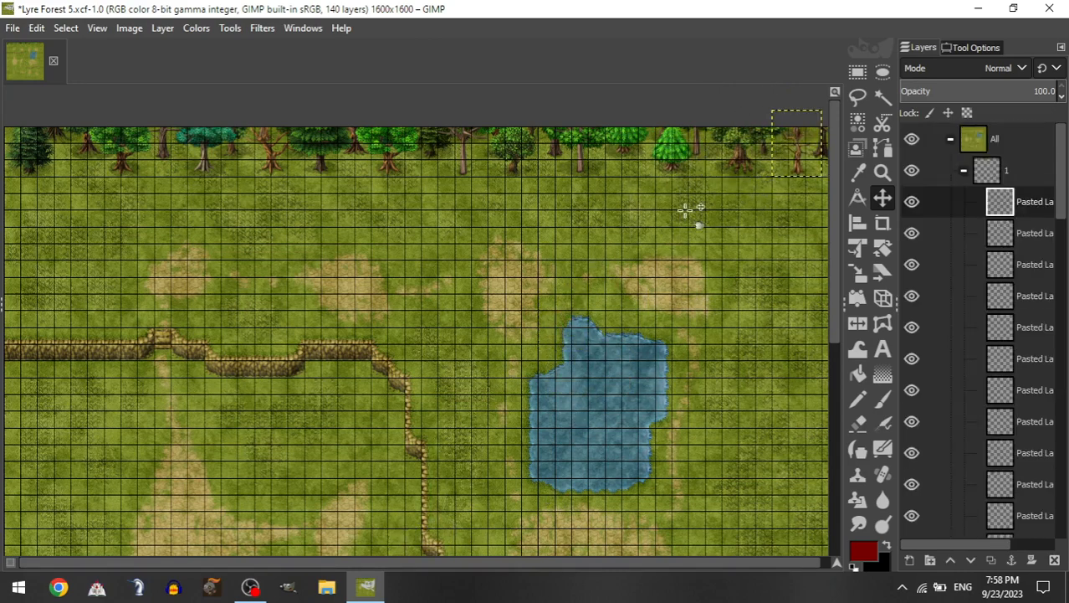
Step: Move a teal-green conifer from Tall Trees into group 1 and start the fourth row with it at the map's right edge
{"action": "scroll", "coordinate": [599, 254], "scroll_direction": "right", "scroll_amount": 1}
{"action": "left_click", "coordinate": [963, 171]}
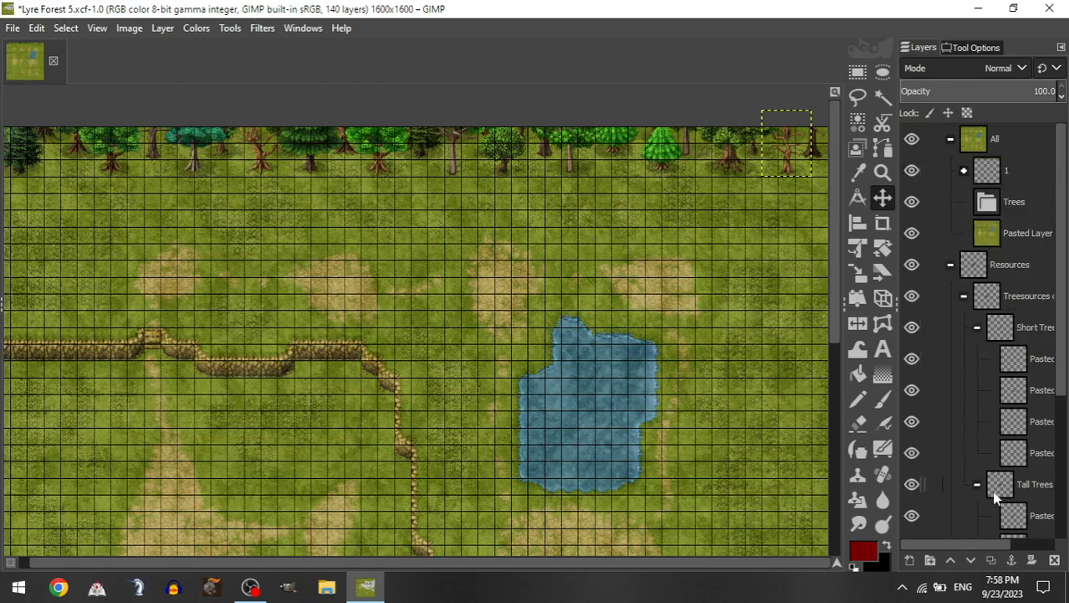
{"action": "left_click", "coordinate": [980, 332]}
{"action": "left_click_drag", "start_coordinate": [1022, 465], "coordinate": [1017, 177]}
{"action": "left_click_drag", "start_coordinate": [294, 437], "coordinate": [627, 220]}
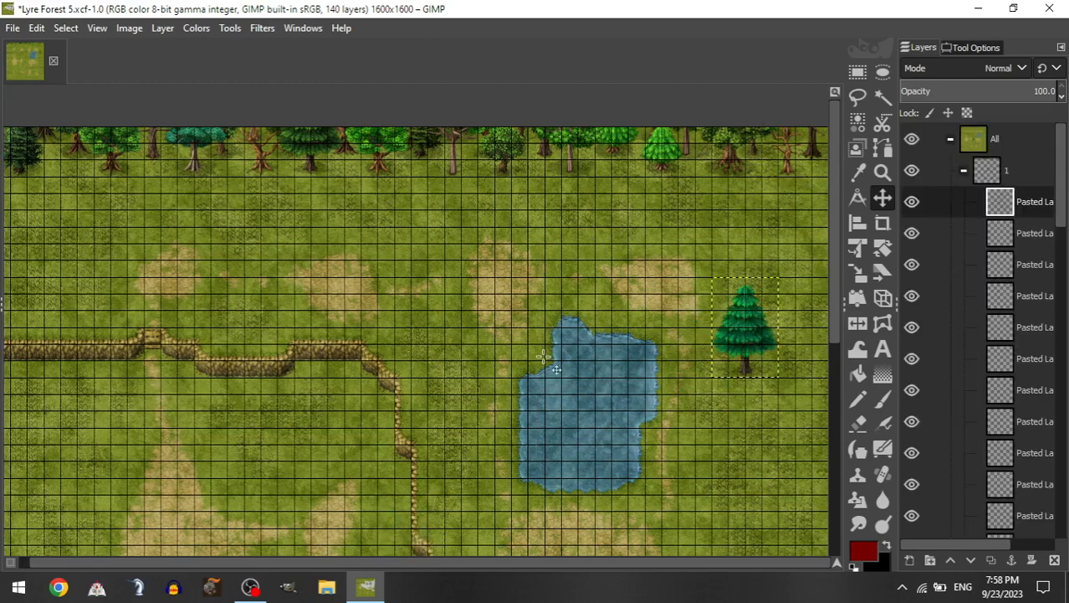
{"action": "left_click_drag", "start_coordinate": [500, 436], "coordinate": [566, 255]}
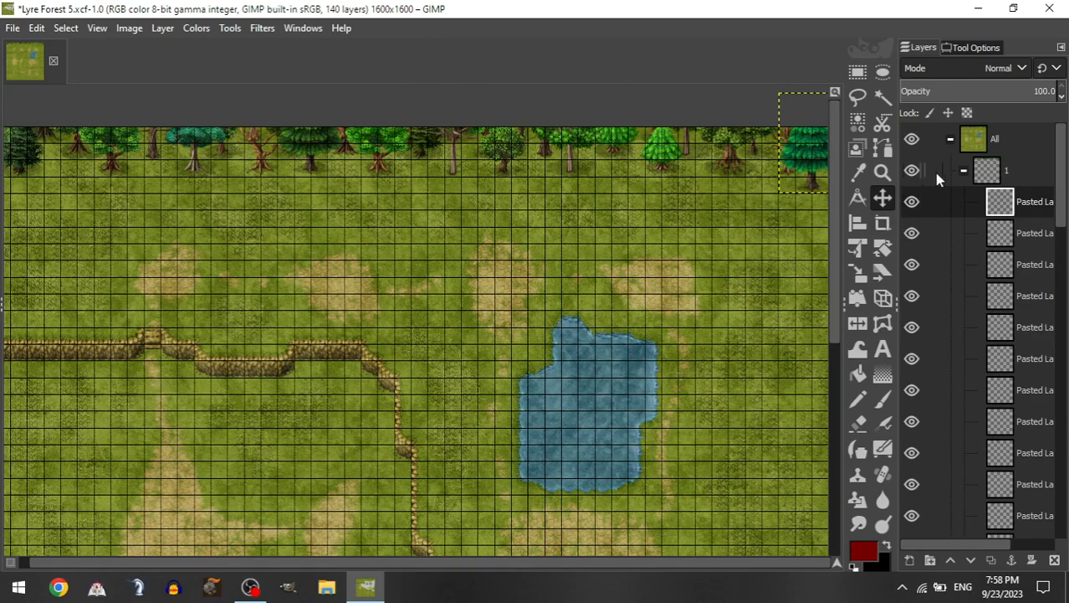
Step: Move a leafy green Short Trees layer into group 1 and place it in the fourth row, just left of the teal-green conifer
{"action": "left_click", "coordinate": [964, 170]}
{"action": "left_click", "coordinate": [977, 327]}
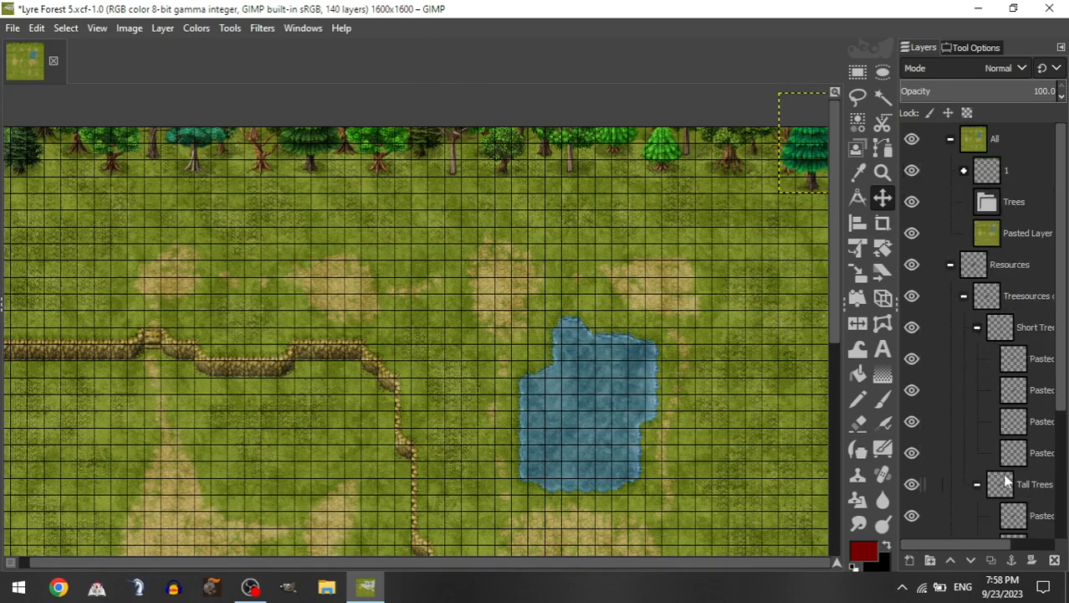
{"action": "left_click_drag", "start_coordinate": [1013, 452], "coordinate": [1028, 428]}
{"action": "left_click_drag", "start_coordinate": [1039, 390], "coordinate": [1028, 174]}
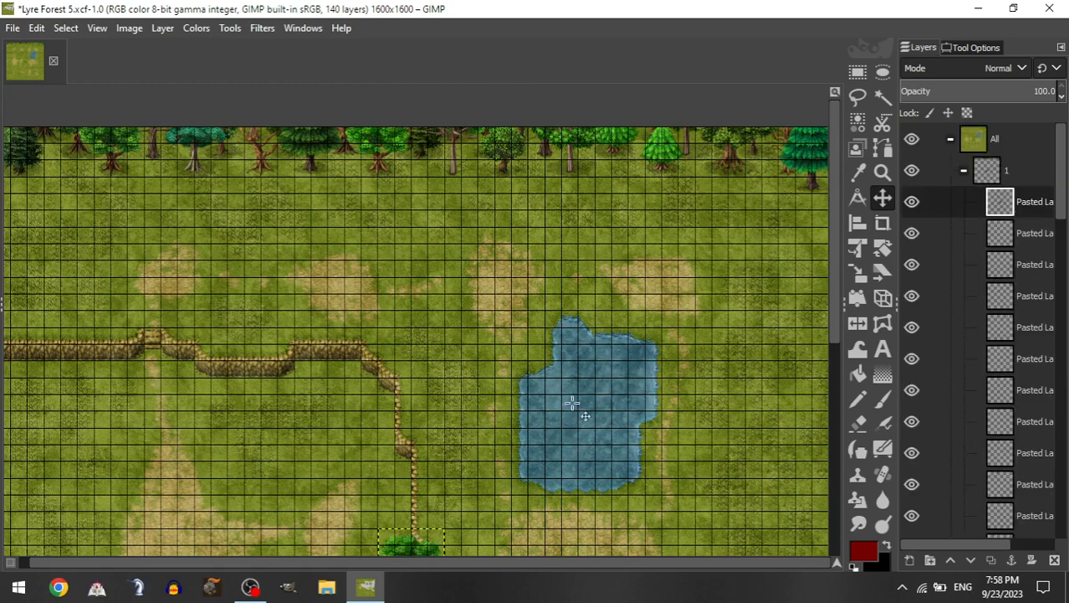
{"action": "left_click_drag", "start_coordinate": [565, 335], "coordinate": [750, 213]}
Step: Move a bare Tall Trees layer into group 1 and place it in the fourth row, just left of the leafy green tree
{"action": "left_click", "coordinate": [964, 171]}
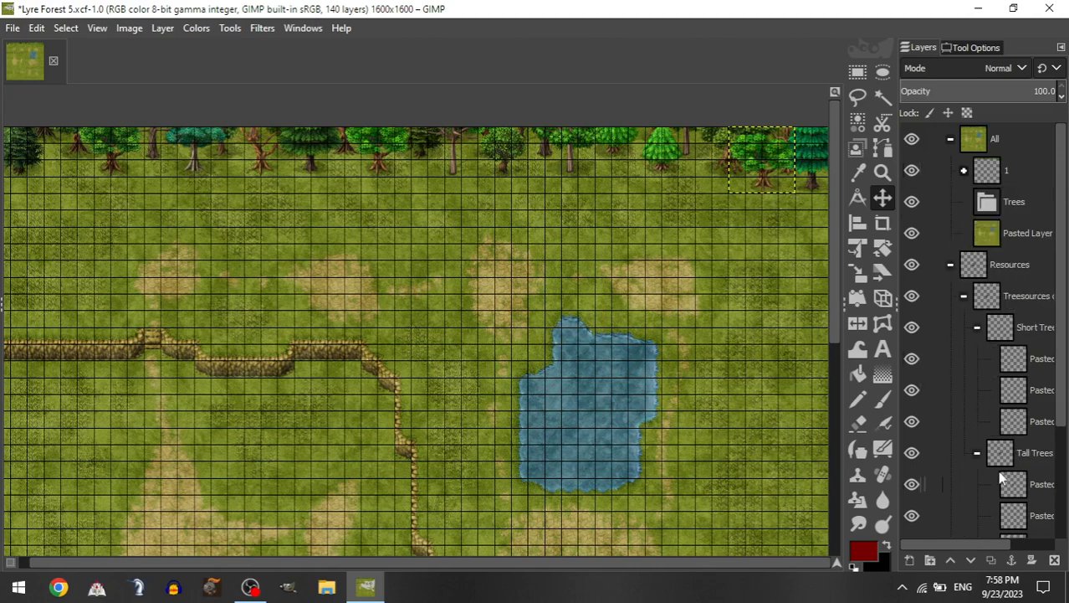
{"action": "left_click", "coordinate": [996, 328]}
{"action": "left_click", "coordinate": [977, 327]}
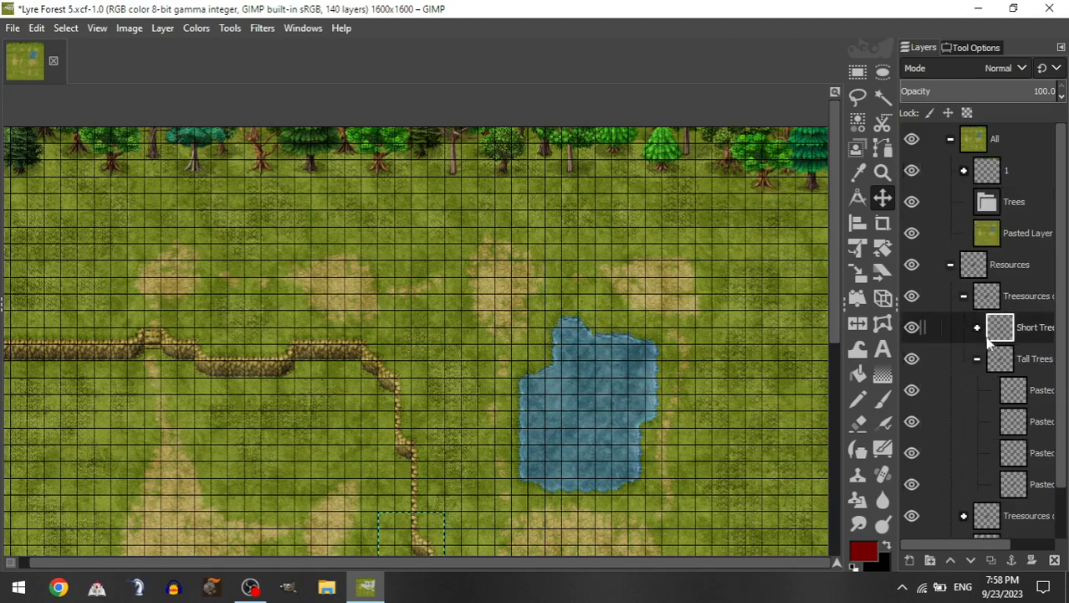
{"action": "left_click_drag", "start_coordinate": [1023, 467], "coordinate": [1009, 167]}
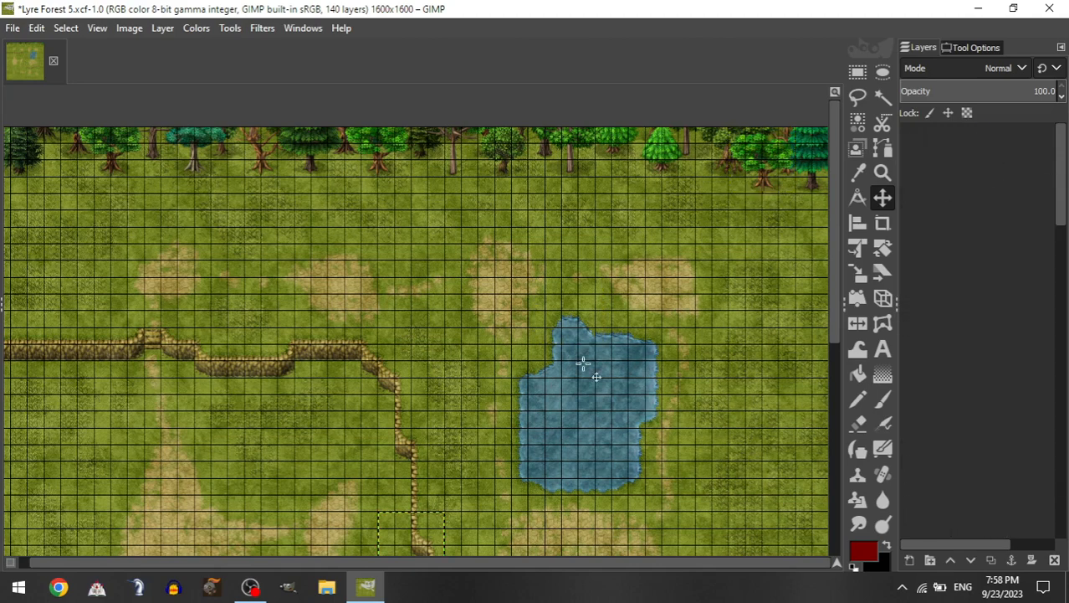
{"action": "left_click_drag", "start_coordinate": [389, 454], "coordinate": [605, 153]}
{"action": "left_click_drag", "start_coordinate": [622, 434], "coordinate": [689, 333]}
Step: Move a small teal conifer from Short Trees into group 1 and place it in the fourth row, left of the bare tree
{"action": "left_click", "coordinate": [964, 171]}
{"action": "left_click", "coordinate": [976, 327]}
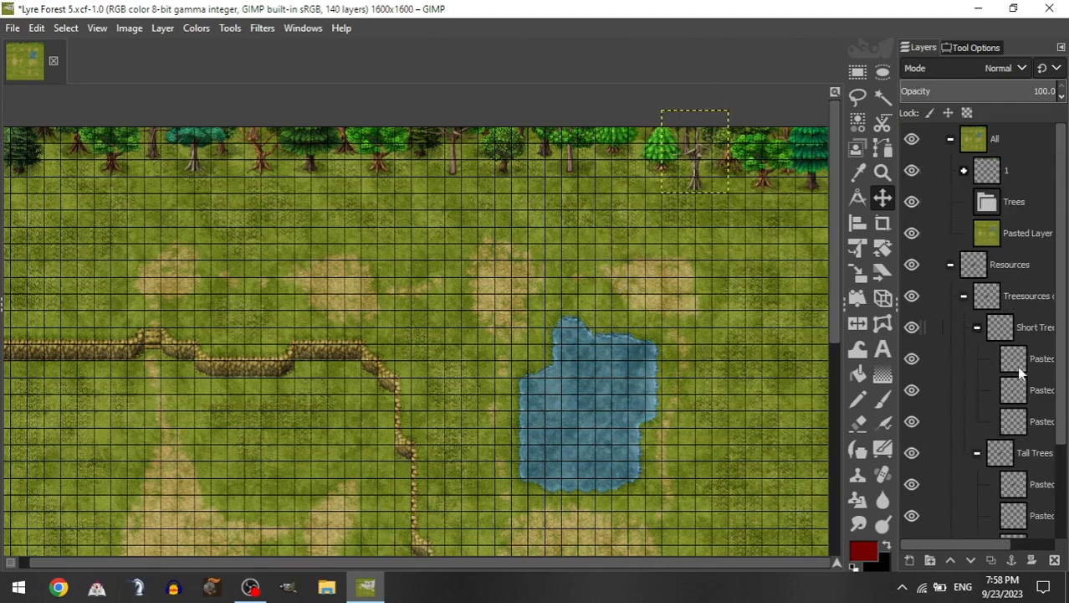
{"action": "left_click_drag", "start_coordinate": [1035, 416], "coordinate": [1025, 183]}
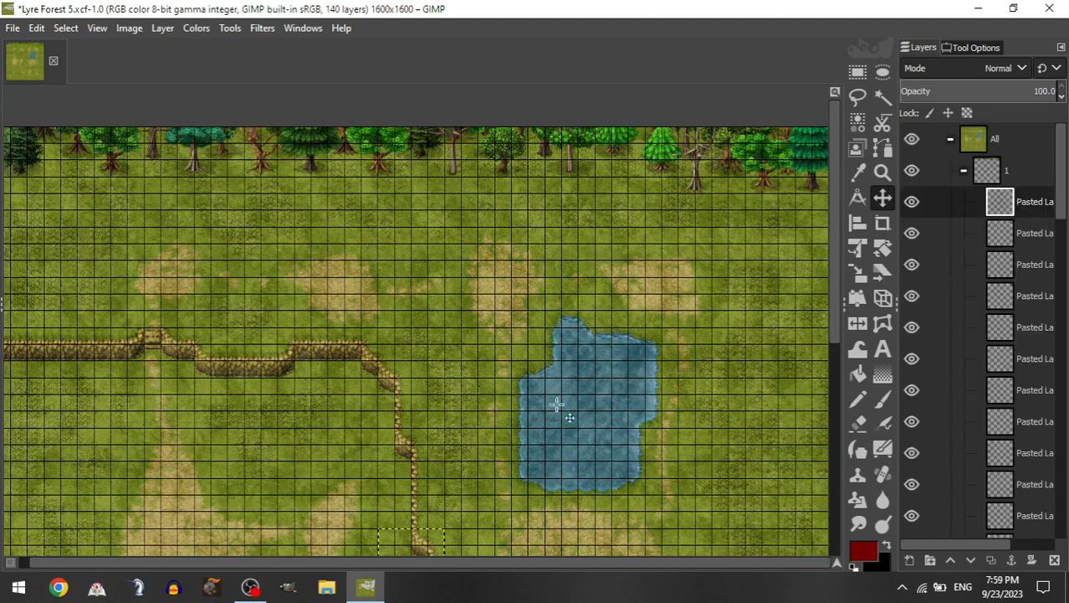
{"action": "left_click_drag", "start_coordinate": [575, 398], "coordinate": [660, 216]}
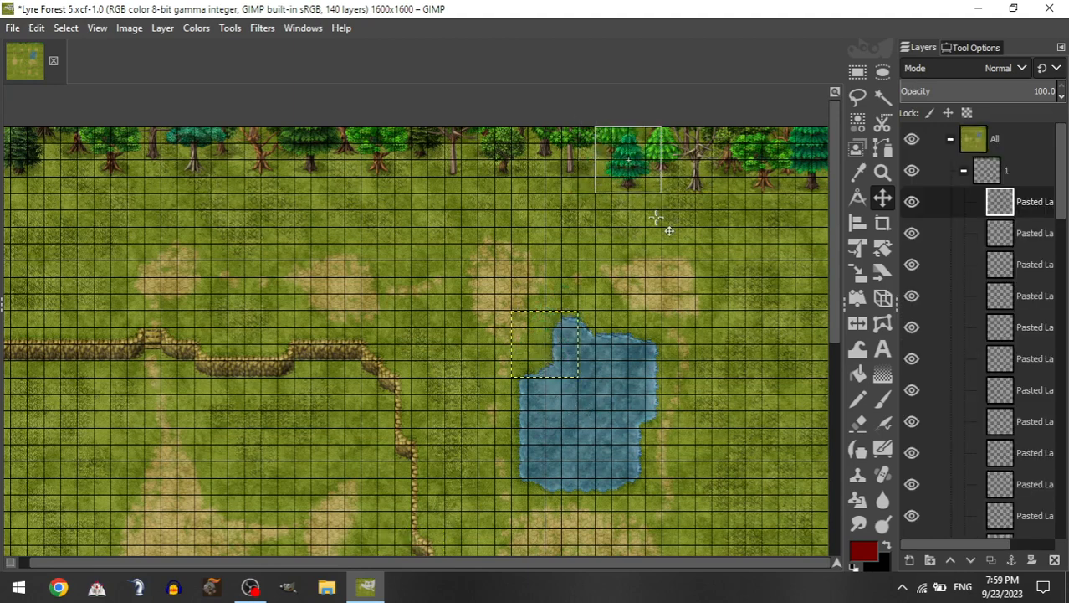
Step: Move a wide, dark, bare Tall Trees layer into group 1 and place it in the fourth row, just left of the small teal conifer
{"action": "left_click", "coordinate": [964, 171]}
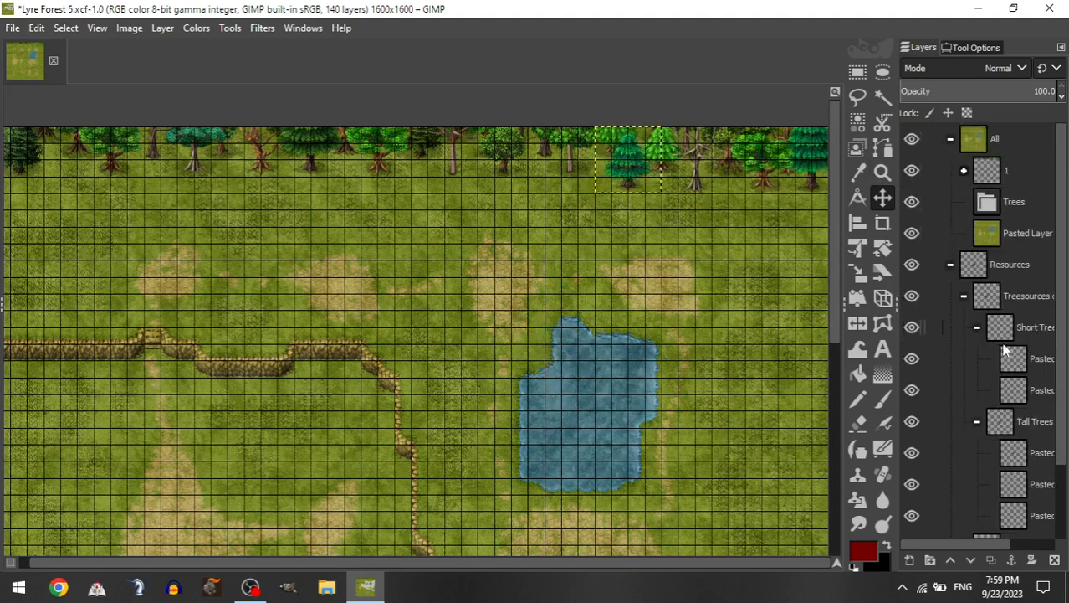
{"action": "left_click_drag", "start_coordinate": [1031, 484], "coordinate": [1028, 178]}
{"action": "left_click_drag", "start_coordinate": [632, 356], "coordinate": [702, 210]}
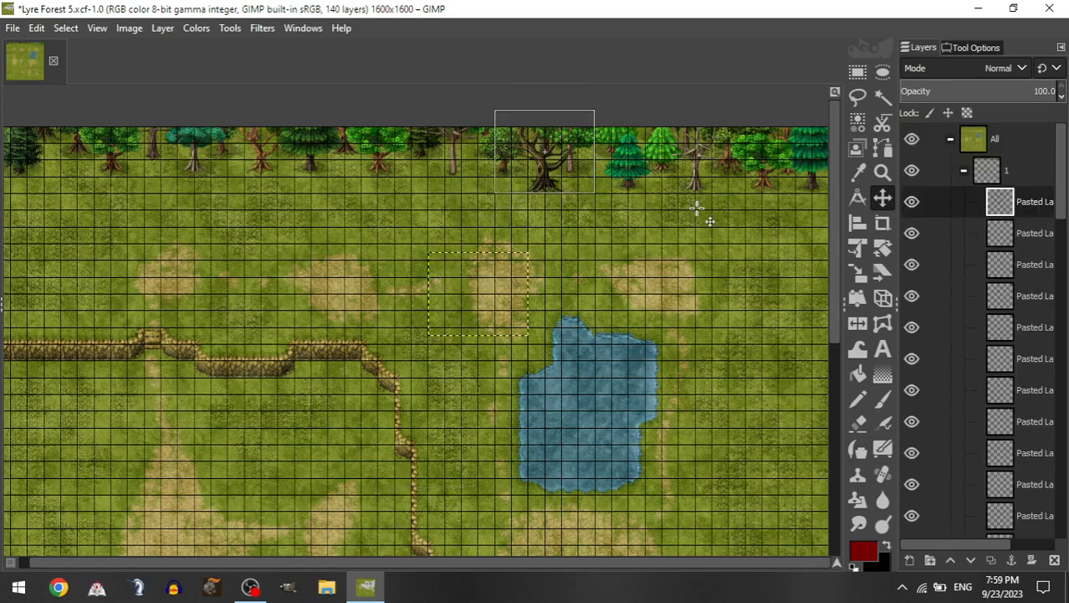
Step: Move a small bare Short Trees layer into group 1 and place it in the fourth row, left of the wide dark bare tree
{"action": "left_click", "coordinate": [965, 170]}
{"action": "left_click_drag", "start_coordinate": [1027, 392], "coordinate": [1011, 169]}
{"action": "left_click_drag", "start_coordinate": [515, 390], "coordinate": [546, 169]}
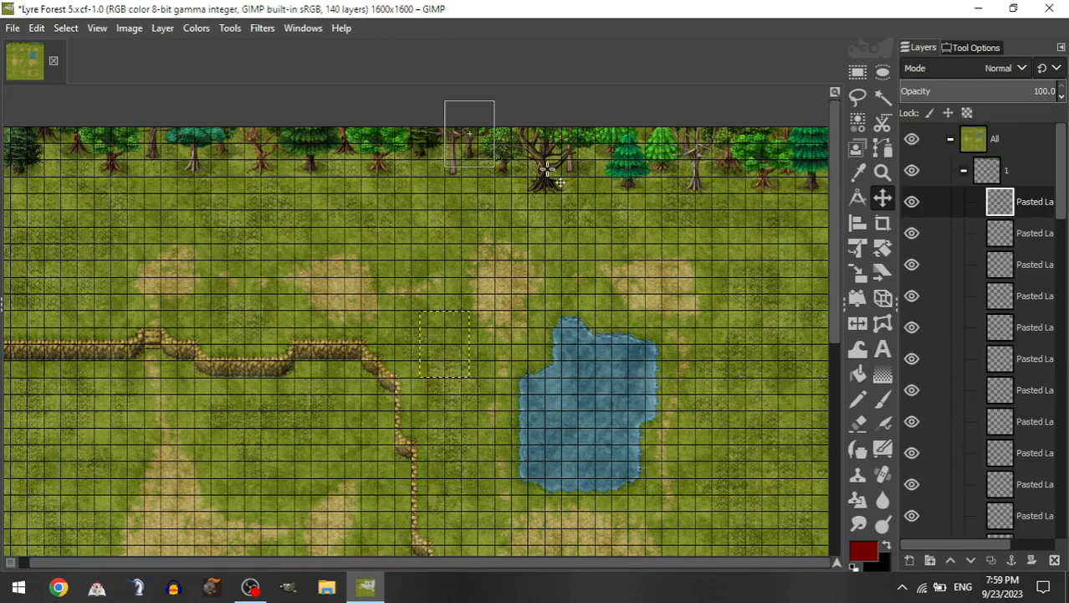
{"action": "left_click_drag", "start_coordinate": [546, 276], "coordinate": [544, 310]}
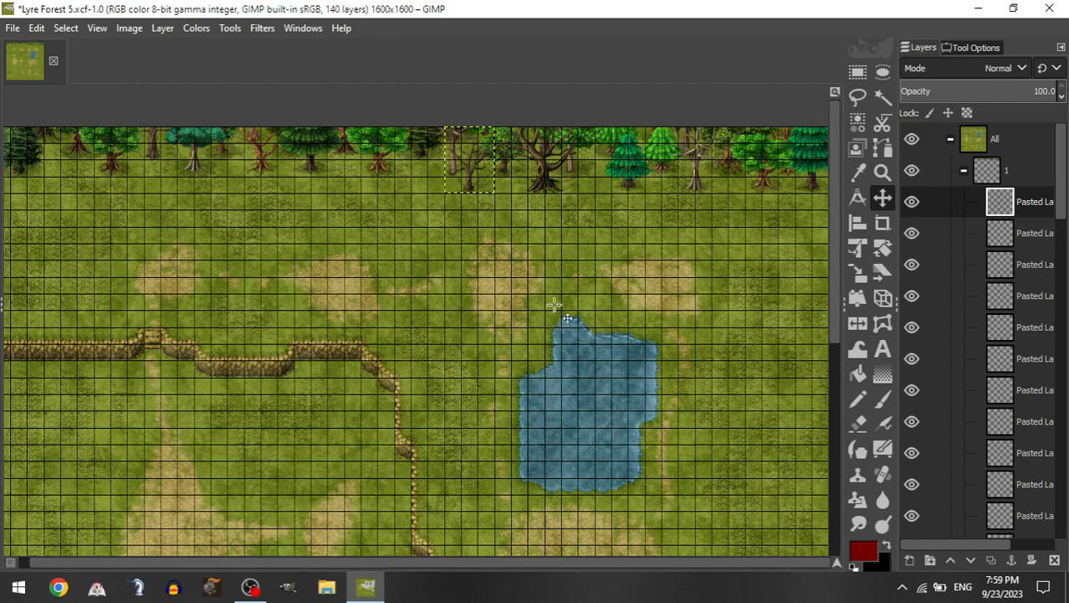
Step: Move the white-trunked birch from Tall Trees into group 1 and place it in the fourth row, left of the small bare tree
{"action": "left_click", "coordinate": [964, 171]}
{"action": "left_click_drag", "start_coordinate": [1036, 450], "coordinate": [1016, 171]}
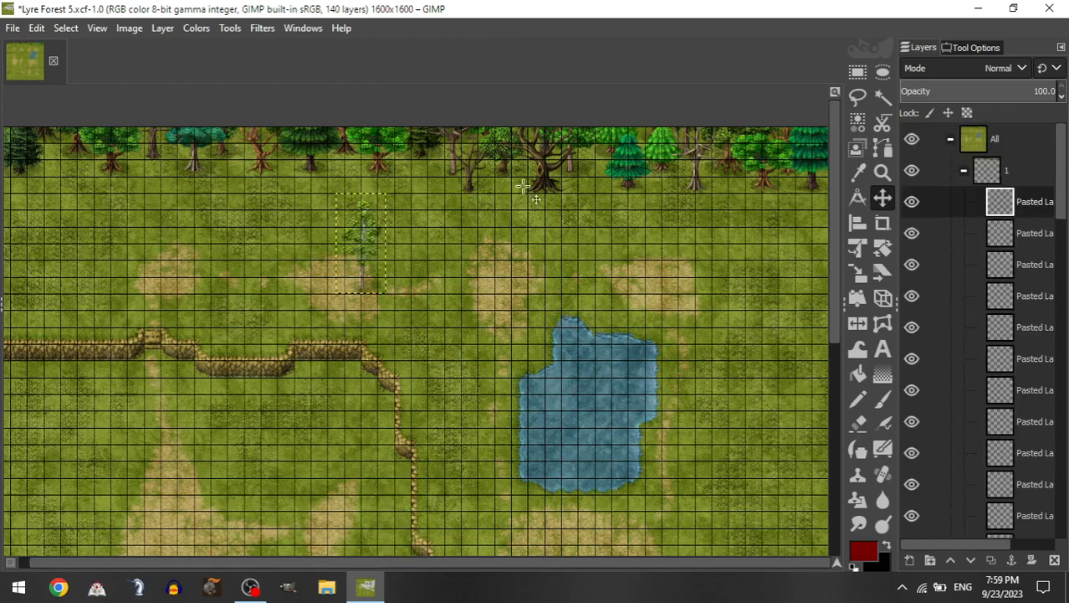
{"action": "scroll", "coordinate": [415, 220], "scroll_direction": "up", "scroll_amount": 2}
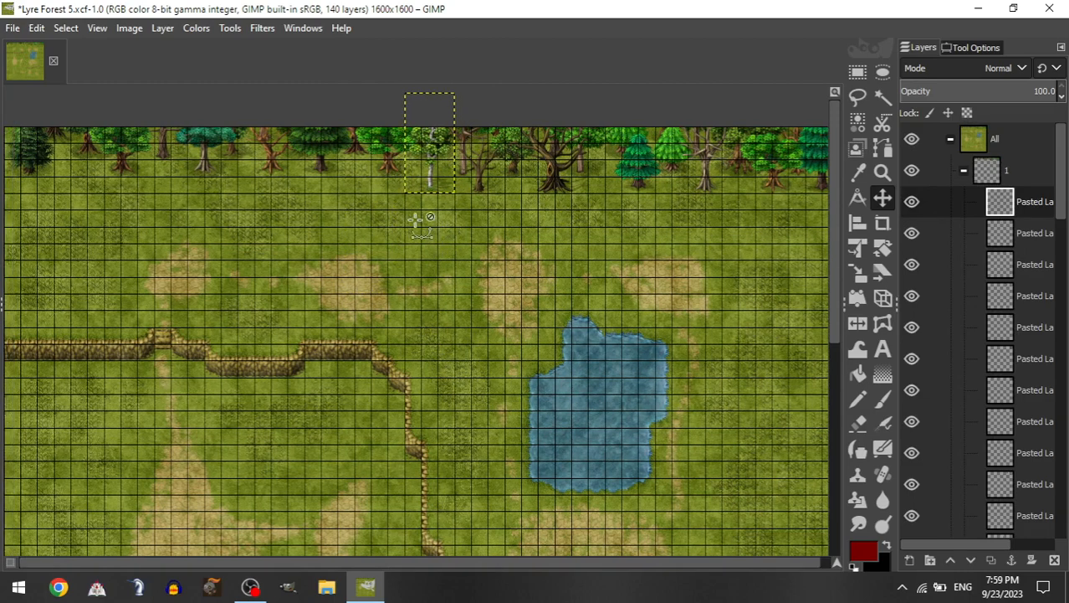
Step: Move the last Short Trees layer, a dark bare tree, into group 1 and place it in the fourth row, left of the birch
{"action": "scroll", "coordinate": [460, 239], "scroll_direction": "left", "scroll_amount": 5}
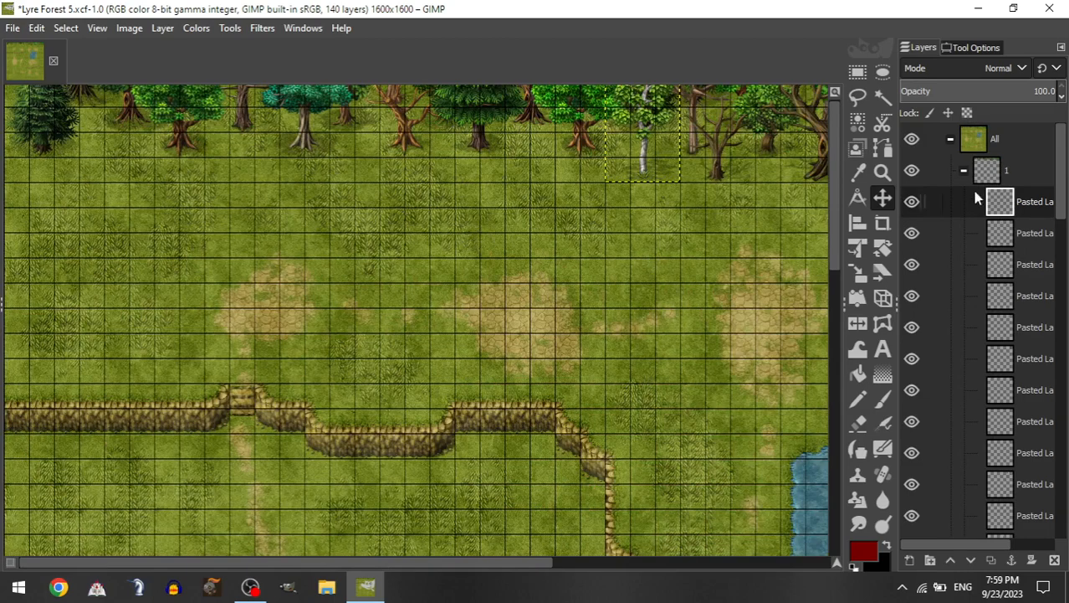
{"action": "left_click", "coordinate": [964, 170]}
{"action": "left_click_drag", "start_coordinate": [1009, 357], "coordinate": [1025, 174]}
{"action": "left_click_drag", "start_coordinate": [431, 445], "coordinate": [565, 140]}
{"action": "left_click_drag", "start_coordinate": [699, 397], "coordinate": [498, 187]}
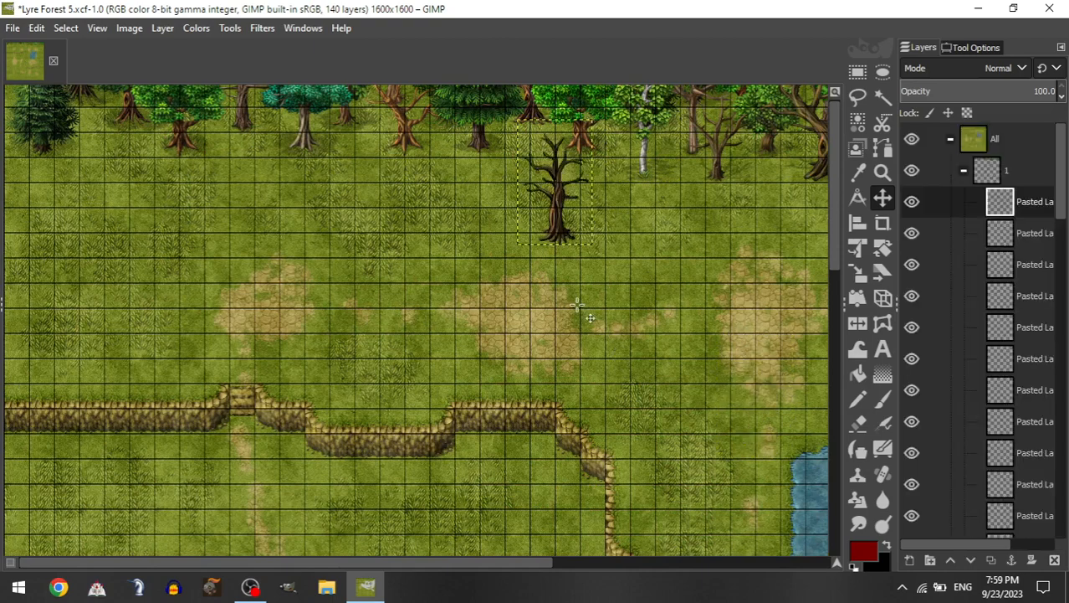
{"action": "left_click_drag", "start_coordinate": [578, 306], "coordinate": [552, 251]}
Step: Move the last Tall Trees layer, a broad dark green tree, into group 1 and place it in the fourth row, beside the dark bare tree
{"action": "left_click", "coordinate": [964, 170]}
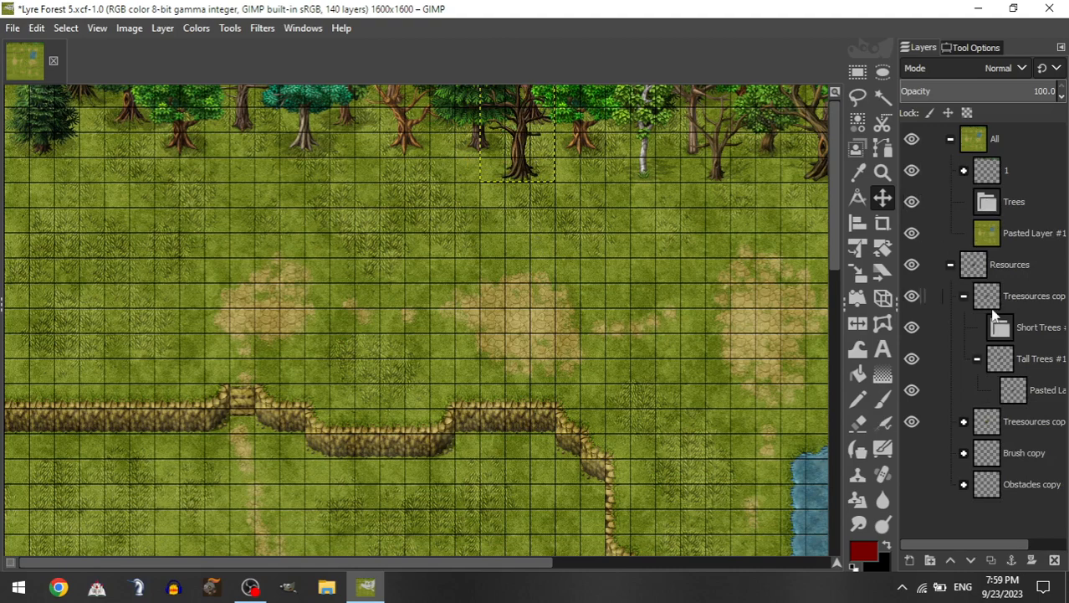
{"action": "left_click_drag", "start_coordinate": [1025, 385], "coordinate": [996, 202]}
{"action": "left_click_drag", "start_coordinate": [635, 369], "coordinate": [541, 375]}
Step: Delete the emptied Treesources copy group from Resources and duplicate the remaining Treesources copy group
{"action": "left_click", "coordinate": [964, 171]}
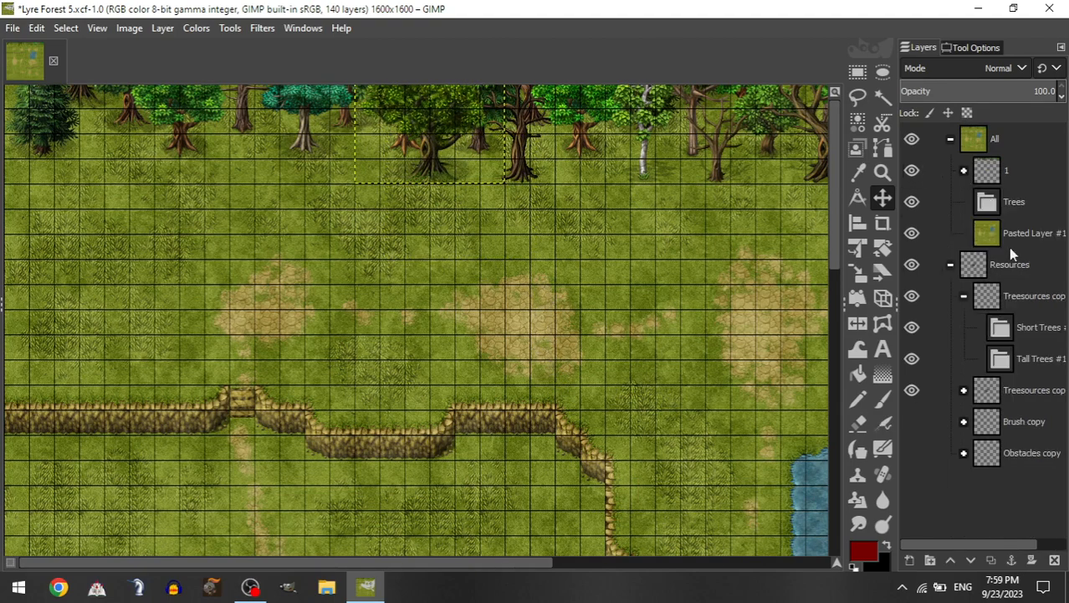
{"action": "left_click", "coordinate": [1028, 299]}
{"action": "key", "text": "Delete"}
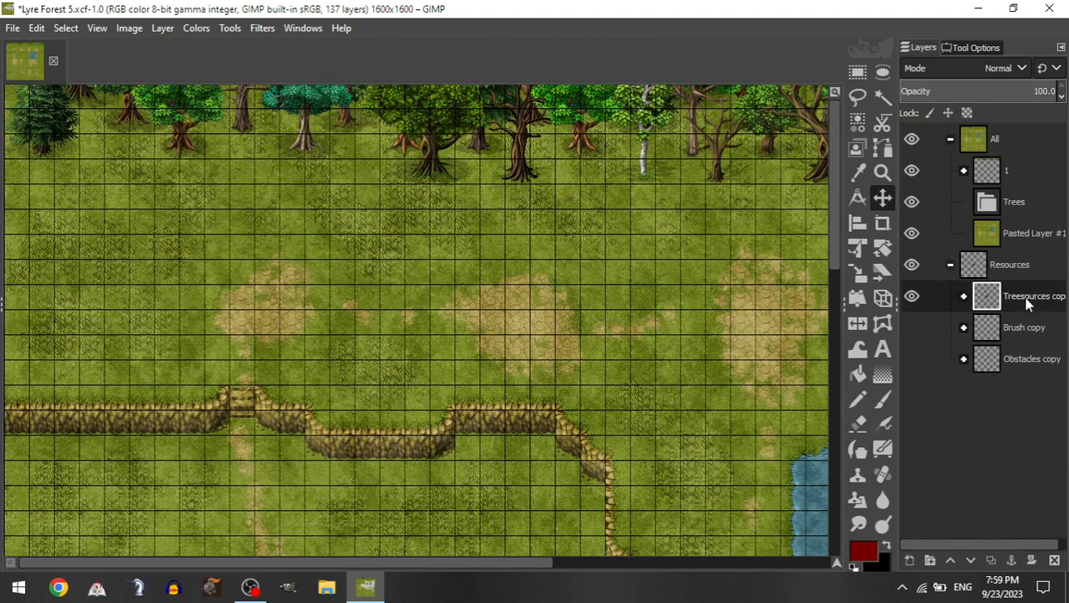
{"action": "key", "text": "shift+ctrl+d"}
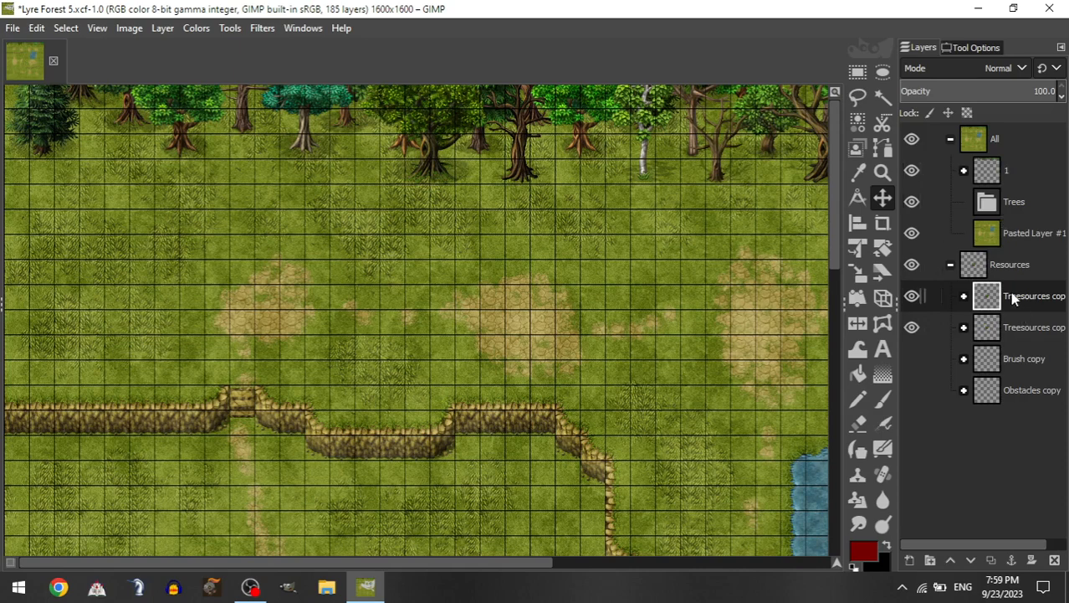
Step: Move group 1 into the Trees group and collapse Trees
{"action": "scroll", "coordinate": [580, 258], "scroll_direction": "down", "scroll_amount": 1}
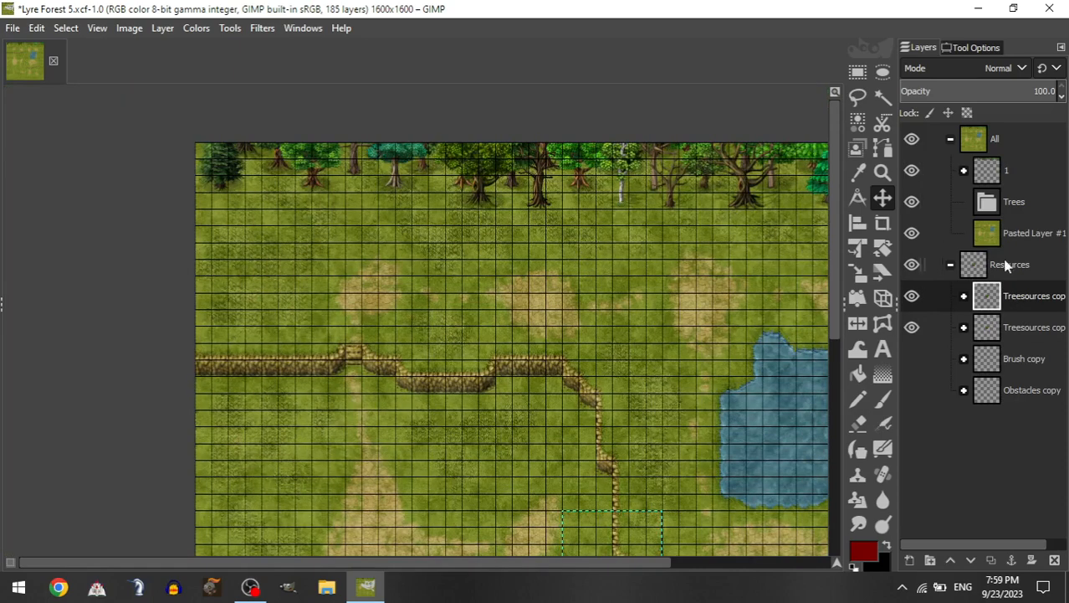
{"action": "left_click", "coordinate": [1005, 173]}
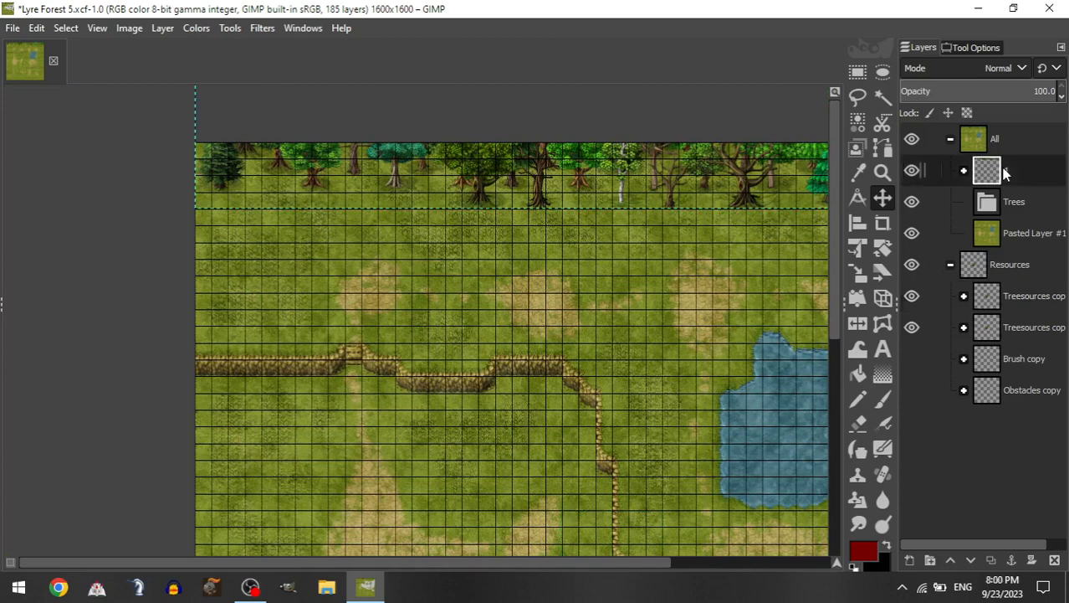
{"action": "left_click_drag", "start_coordinate": [1005, 172], "coordinate": [1015, 207]}
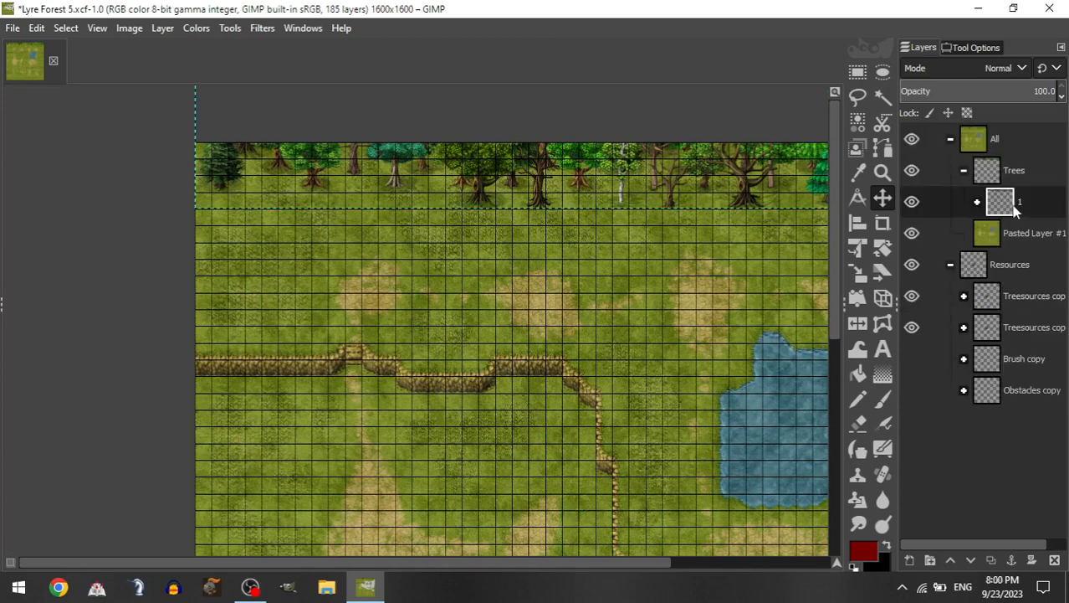
{"action": "left_click", "coordinate": [964, 171]}
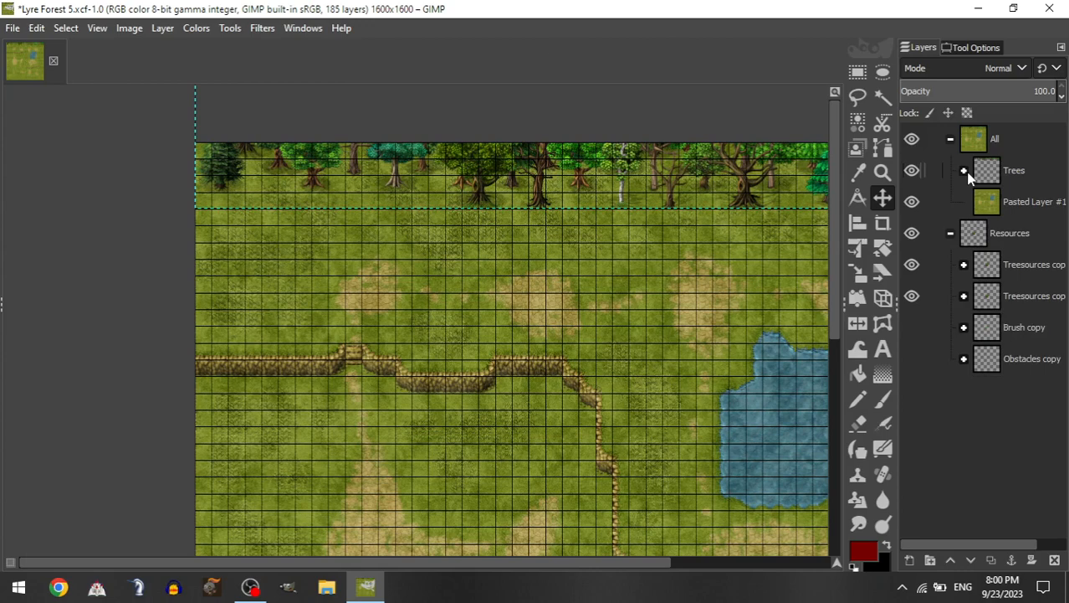
Step: Create a new layer group named 2 inside the All group, above Trees
{"action": "right_click", "coordinate": [1008, 139]}
{"action": "left_click", "coordinate": [962, 151]}
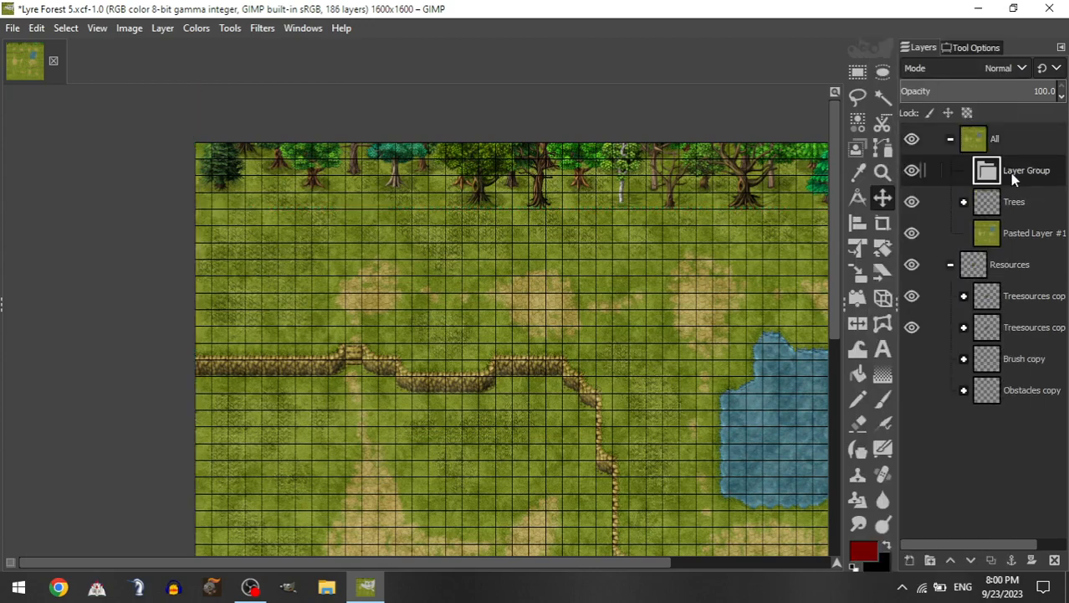
{"action": "double_click", "coordinate": [1010, 173]}
{"action": "type", "text": "2"}
Step: Move the white bare tree from Tall Trees into group 2 and place it in the fourth row, over the teal tree
{"action": "left_click", "coordinate": [965, 297]}
{"action": "left_click", "coordinate": [979, 358]}
{"action": "left_click_drag", "start_coordinate": [1025, 484], "coordinate": [1004, 172]}
{"action": "left_click_drag", "start_coordinate": [460, 472], "coordinate": [427, 197]}
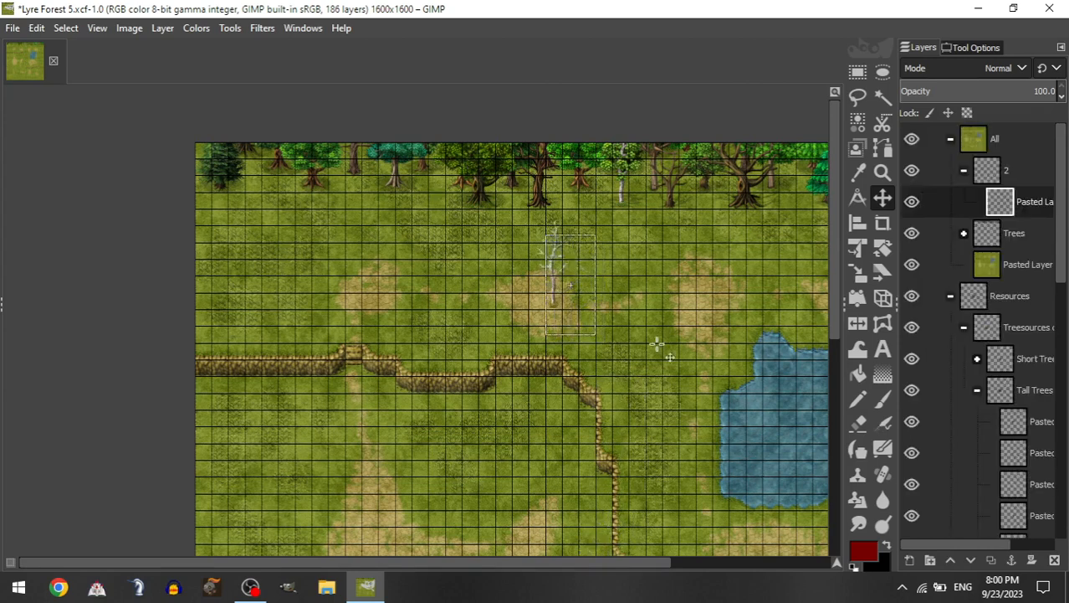
{"action": "left_click_drag", "start_coordinate": [748, 453], "coordinate": [598, 327]}
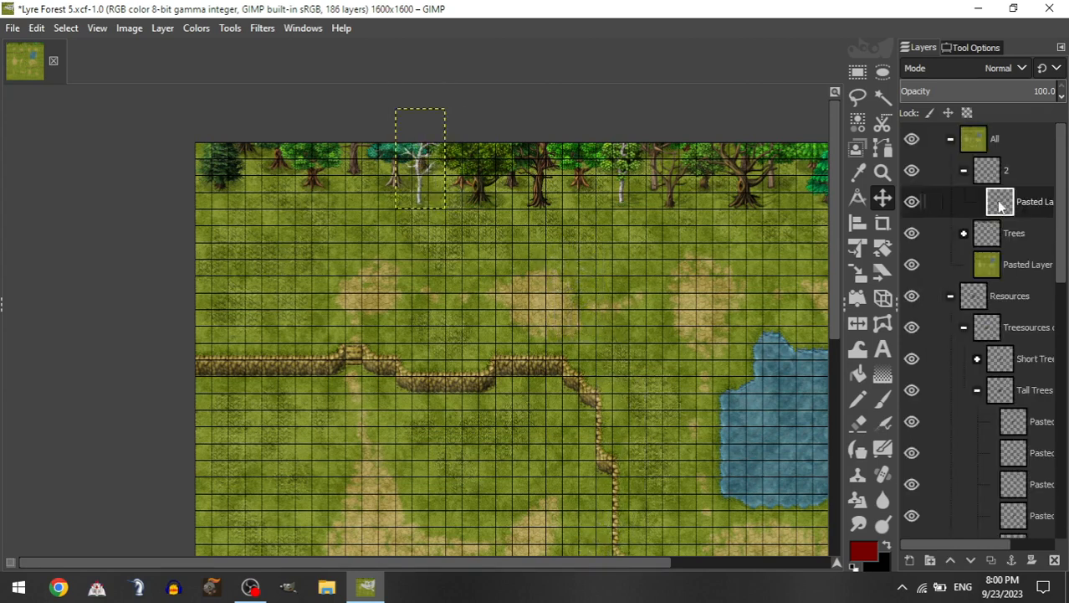
Step: Move a brown bare tree from Short Trees into group 2 and place it in the fourth row, left of the white bare tree
{"action": "left_click", "coordinate": [965, 170]}
{"action": "left_click_drag", "start_coordinate": [1026, 477], "coordinate": [1025, 170]}
{"action": "left_click_drag", "start_coordinate": [598, 422], "coordinate": [549, 365]}
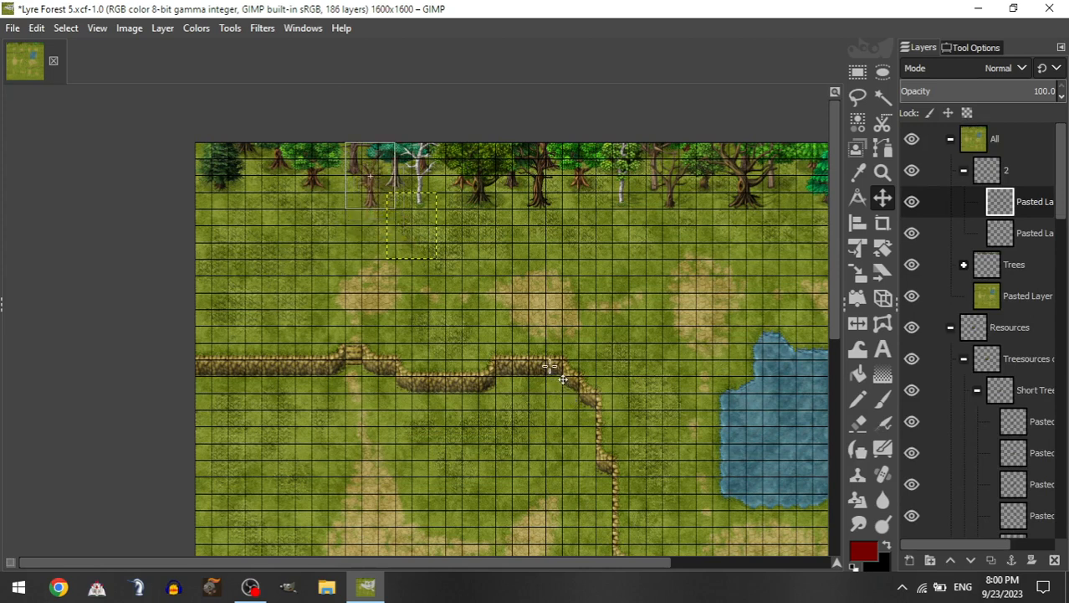
Step: Move an olive leafy tree from Tall Trees into group 2 and place it in the fourth row, left of the brown bare tree
{"action": "left_click", "coordinate": [964, 172]}
{"action": "left_click", "coordinate": [977, 327]}
{"action": "left_click_drag", "start_coordinate": [1028, 483], "coordinate": [1008, 171]}
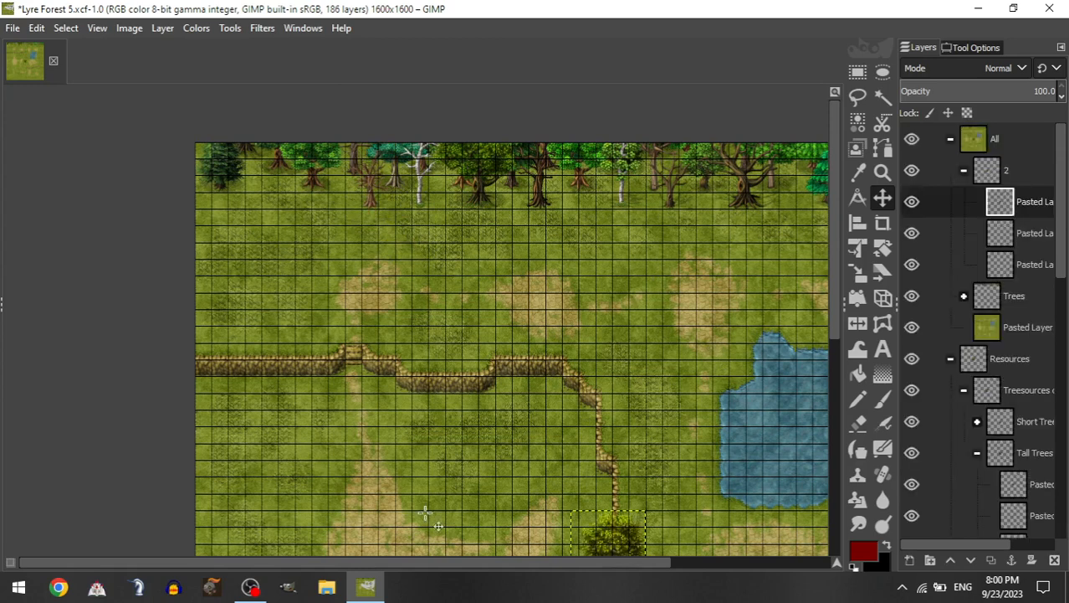
{"action": "left_click_drag", "start_coordinate": [617, 523], "coordinate": [464, 242]}
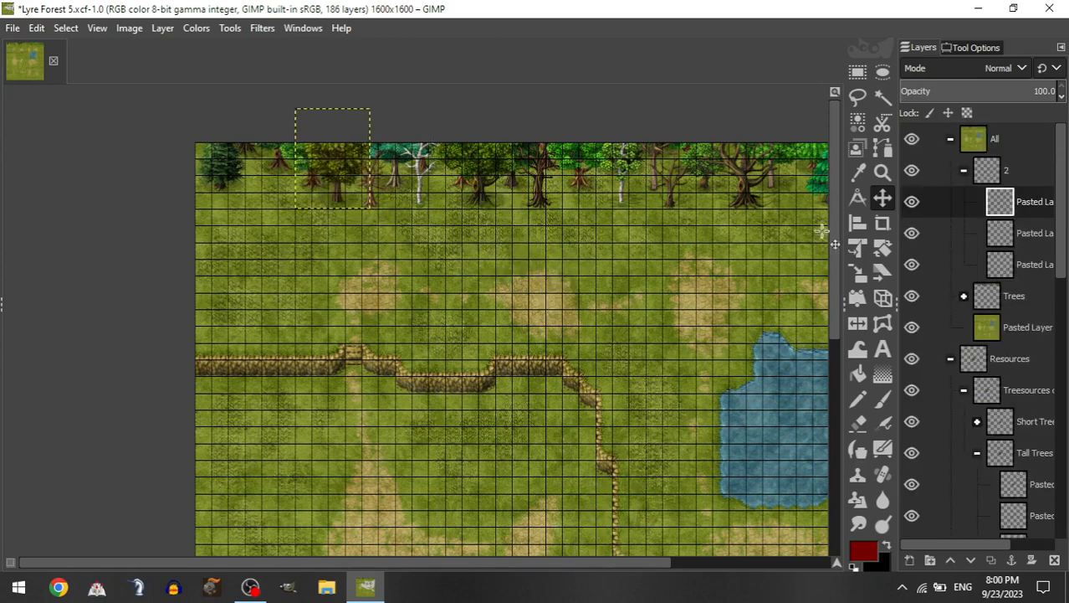
Step: Move a small twisted bare tree from Short Trees into group 2 and place it in the fourth row, left of the olive tree
{"action": "left_click", "coordinate": [964, 170]}
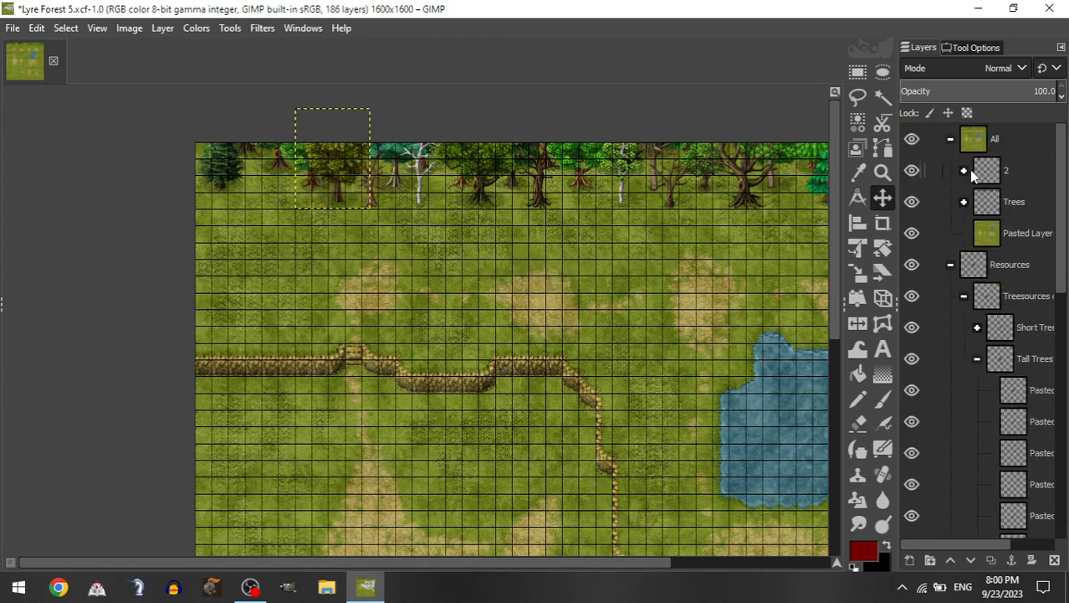
{"action": "left_click", "coordinate": [977, 327]}
{"action": "left_click_drag", "start_coordinate": [1014, 484], "coordinate": [1010, 175]}
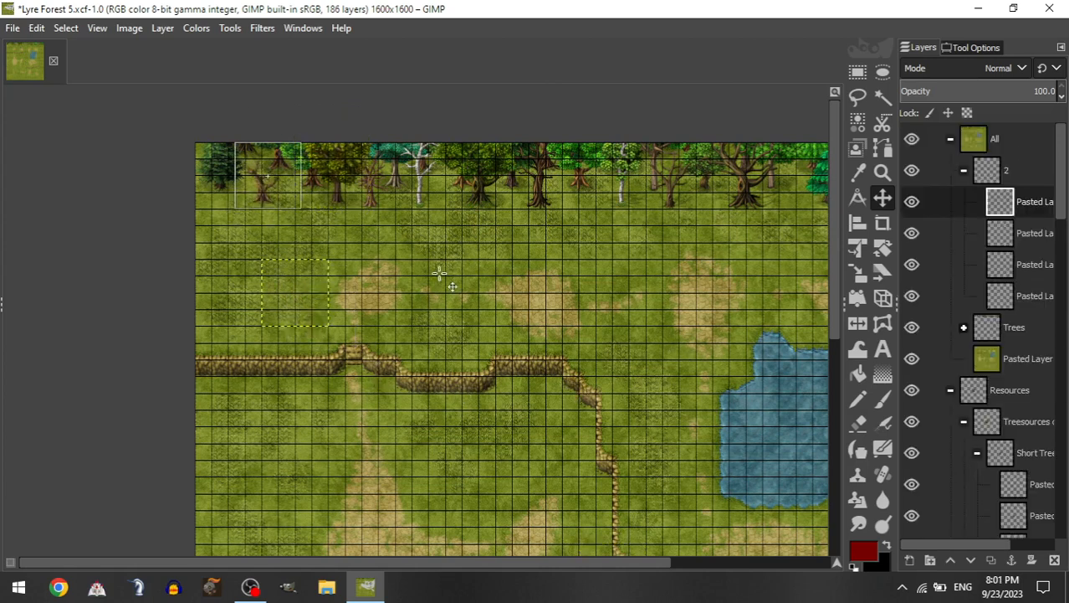
{"action": "left_click_drag", "start_coordinate": [439, 273], "coordinate": [447, 275]}
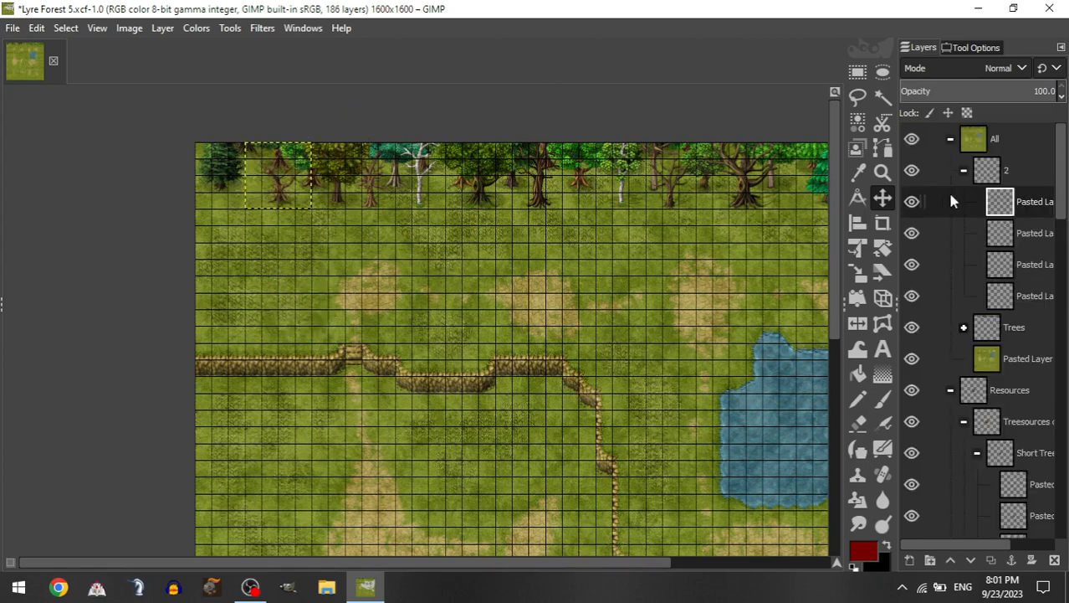
Step: Move a dark conifer from Tall Trees into group 2 and place it at the fourth row's left end, beside the twisted bare tree
{"action": "left_click", "coordinate": [964, 171]}
{"action": "left_click", "coordinate": [977, 326]}
{"action": "left_click_drag", "start_coordinate": [1033, 492], "coordinate": [1014, 201]}
{"action": "left_click_drag", "start_coordinate": [632, 411], "coordinate": [305, 95]}
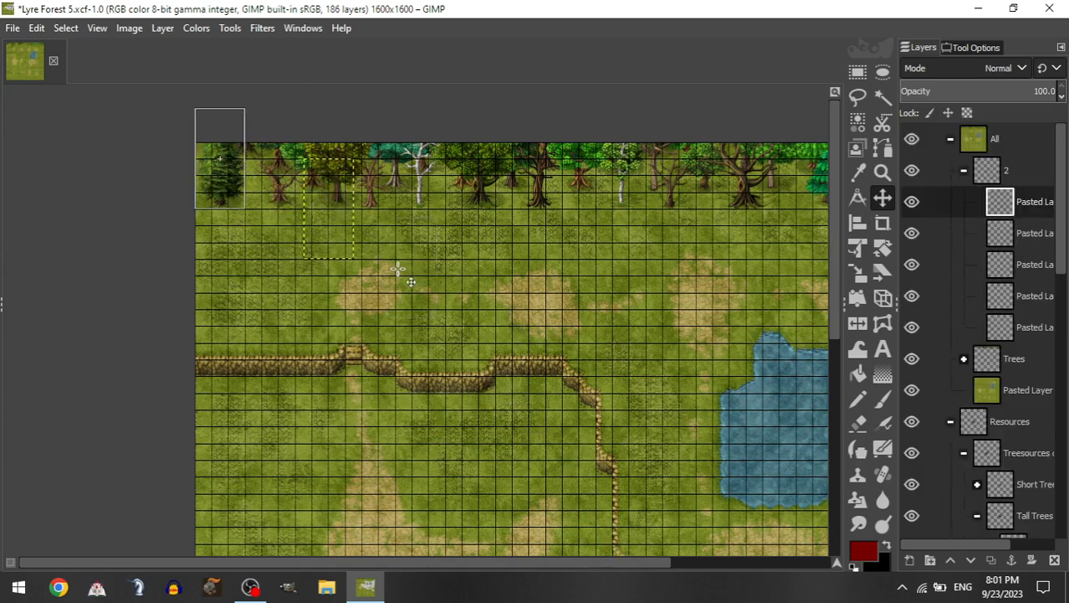
{"action": "left_click_drag", "start_coordinate": [400, 268], "coordinate": [416, 268]}
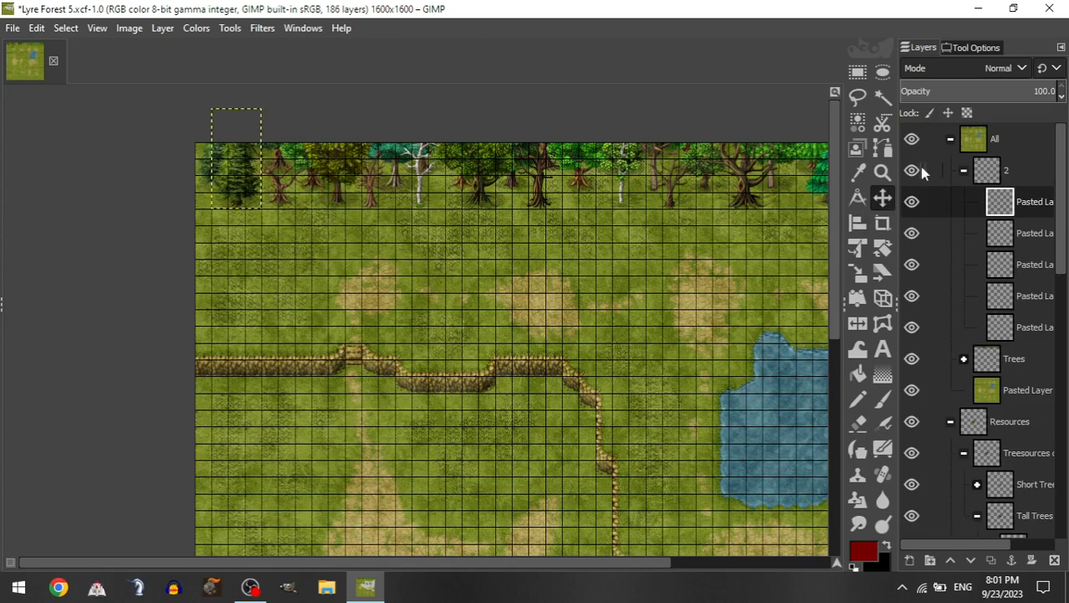
Step: Move a green leafy tree from Short Trees into group 2 and start the fifth row with it, overlapping the map's left edge
{"action": "left_click", "coordinate": [964, 170]}
{"action": "left_click", "coordinate": [976, 327]}
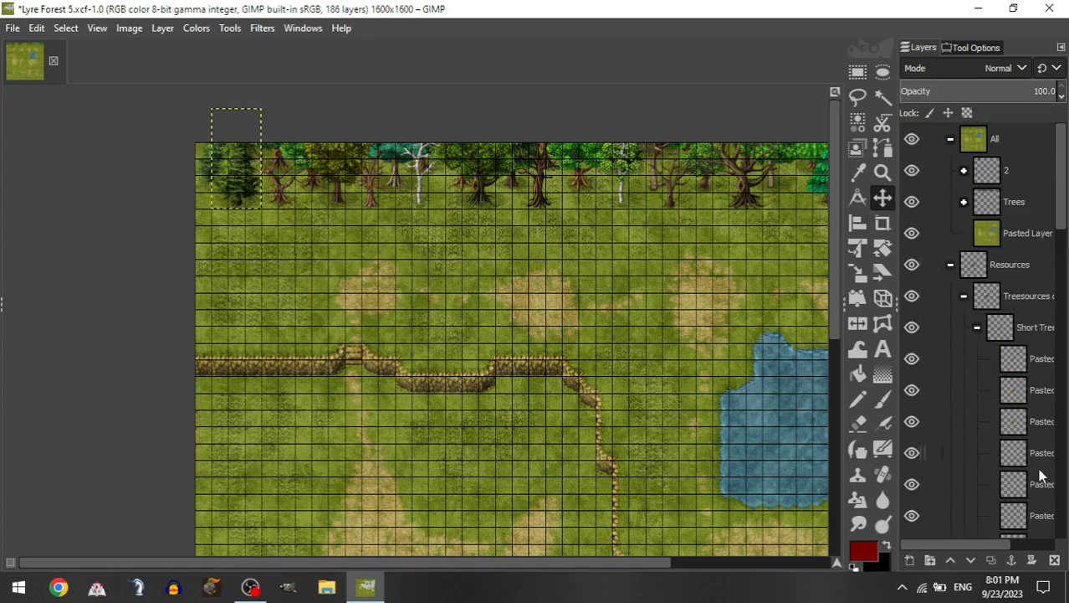
{"action": "left_click_drag", "start_coordinate": [1017, 484], "coordinate": [1026, 172]}
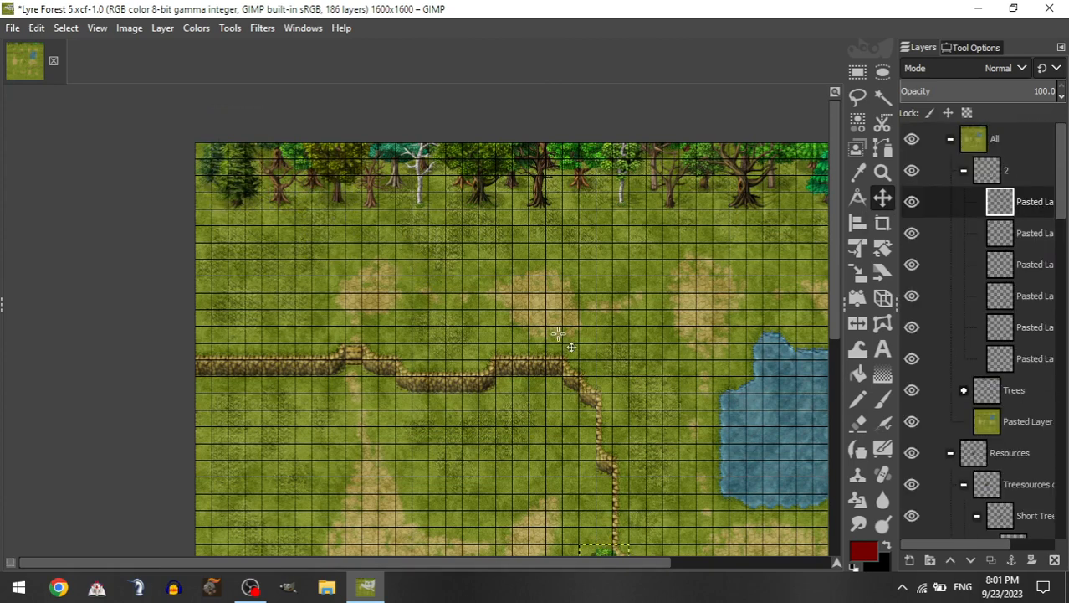
{"action": "left_click_drag", "start_coordinate": [572, 308], "coordinate": [338, 124]}
{"action": "left_click_drag", "start_coordinate": [606, 434], "coordinate": [439, 236]}
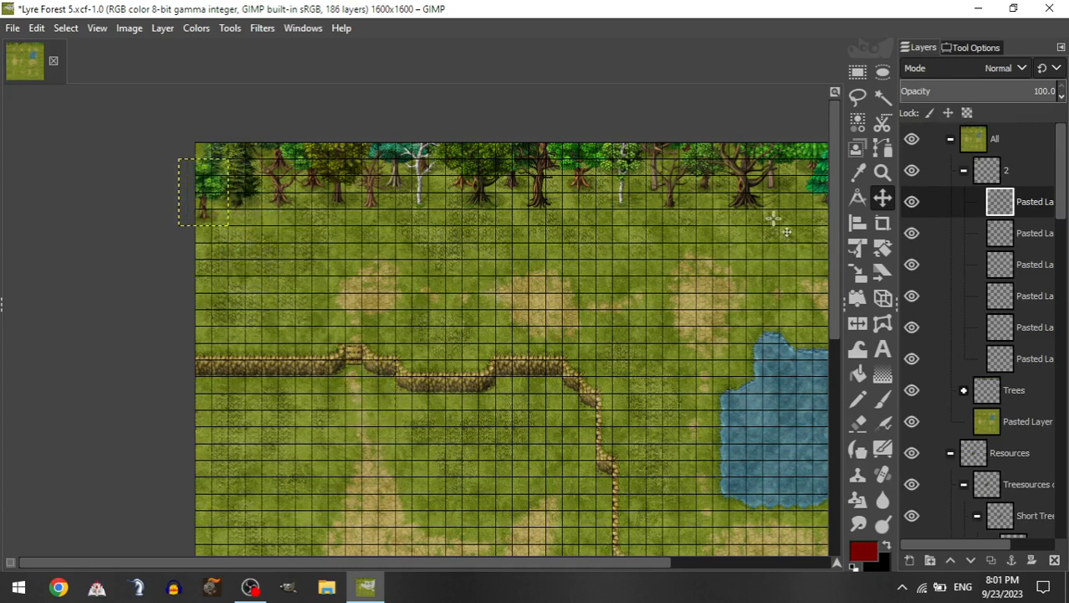
Step: Move a dark olive tree from Tall Trees into group 2 and place it in the fifth row, right of the green leafy tree
{"action": "left_click", "coordinate": [962, 173]}
{"action": "left_click", "coordinate": [977, 327]}
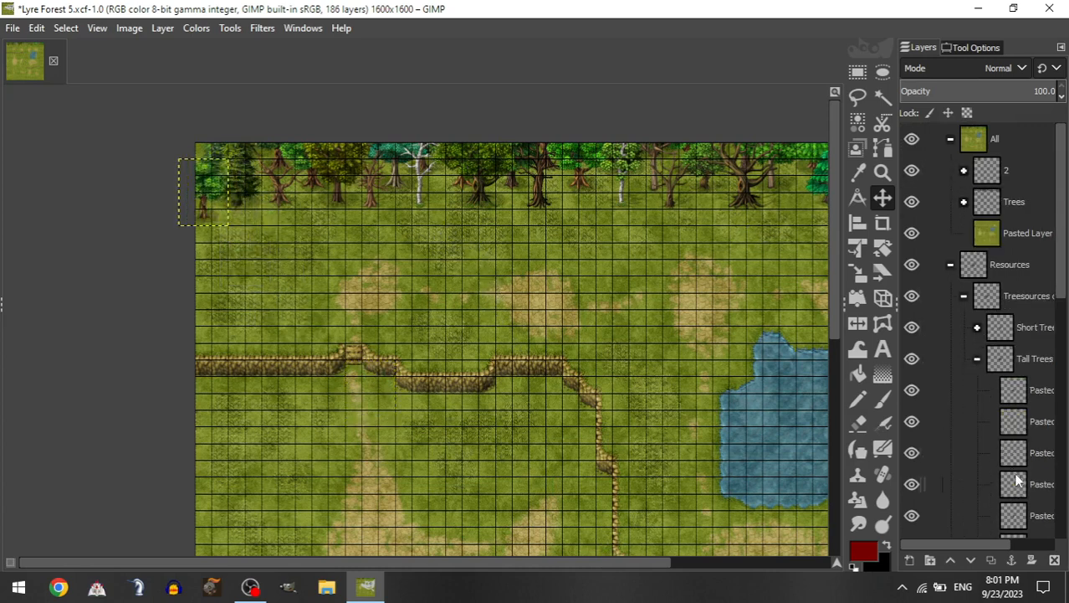
{"action": "left_click_drag", "start_coordinate": [1018, 480], "coordinate": [1012, 174]}
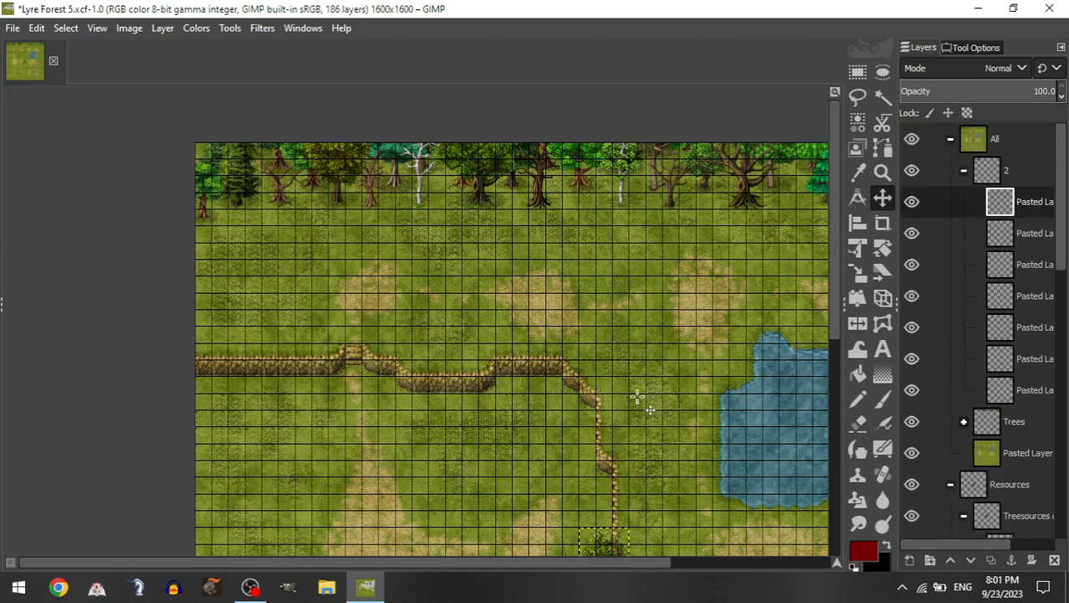
{"action": "left_click_drag", "start_coordinate": [637, 397], "coordinate": [379, 343]}
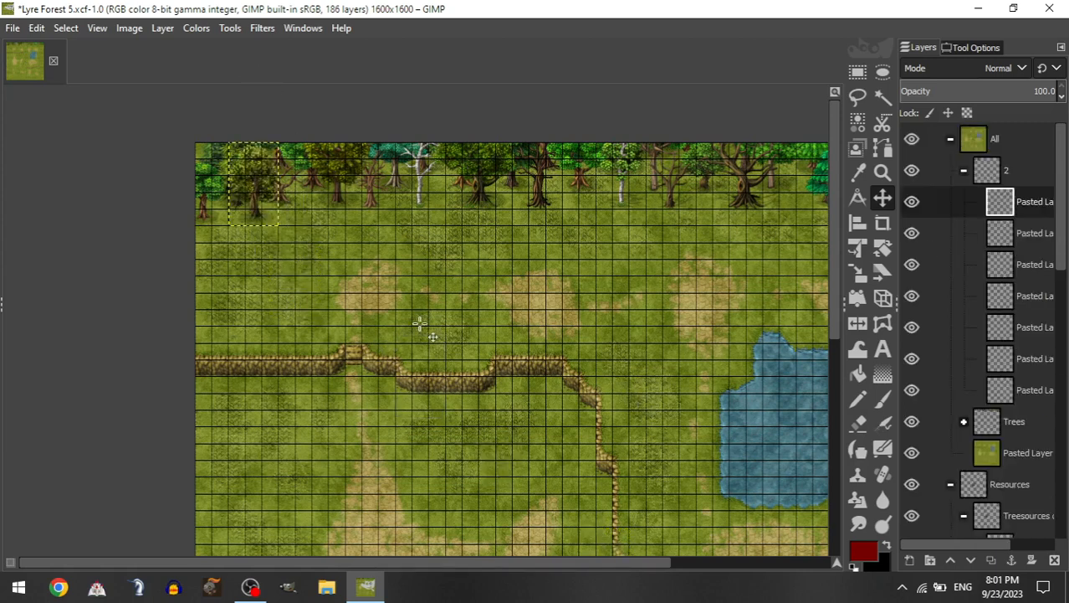
Step: Move a small dark bare tree from Short Trees into group 2 and place it in the fifth row, right of the dark olive tree
{"action": "left_click", "coordinate": [963, 171]}
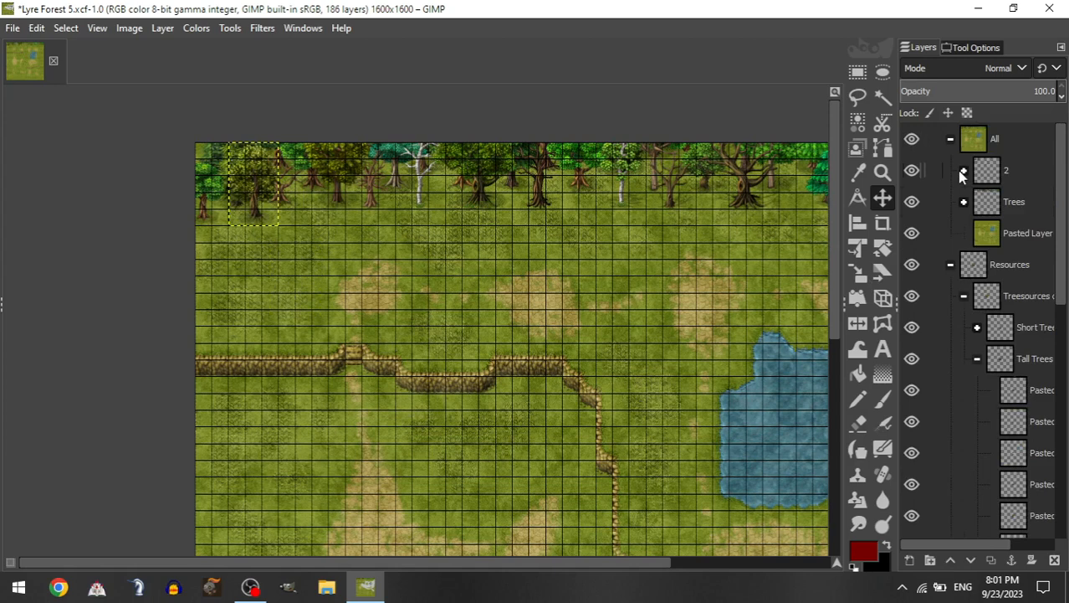
{"action": "left_click", "coordinate": [977, 327]}
{"action": "left_click_drag", "start_coordinate": [1011, 484], "coordinate": [1021, 172]}
{"action": "left_click_drag", "start_coordinate": [532, 370], "coordinate": [266, 156]}
{"action": "left_click_drag", "start_coordinate": [440, 347], "coordinate": [423, 179]}
{"action": "left_click_drag", "start_coordinate": [423, 248], "coordinate": [406, 246]}
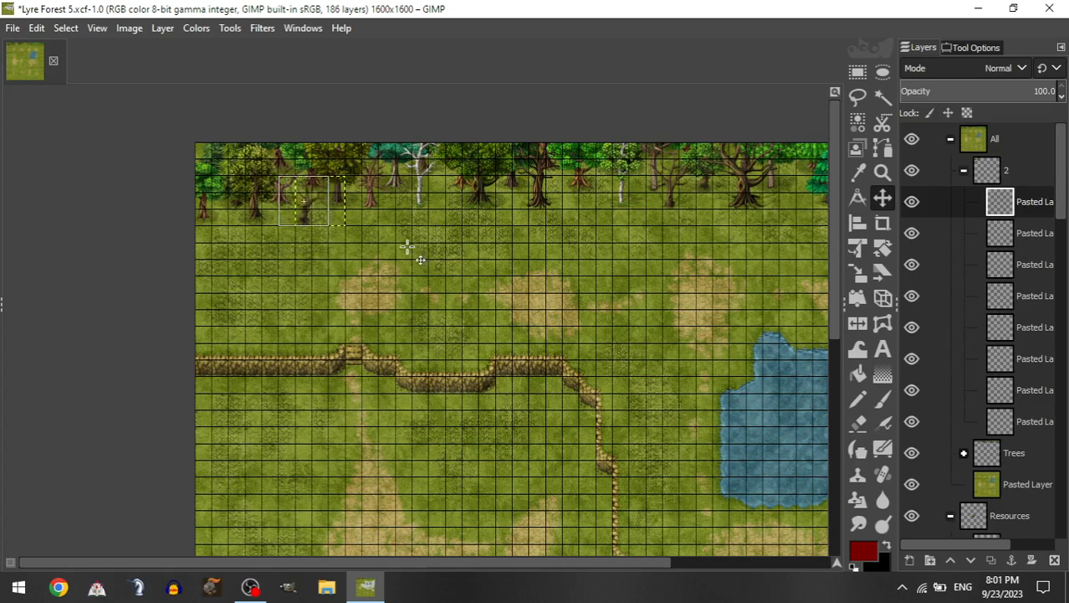
Step: Move a broad olive tree from Tall Trees into group 2 and place it in the fifth row, leaving a gap after the bare tree
{"action": "left_click", "coordinate": [963, 171]}
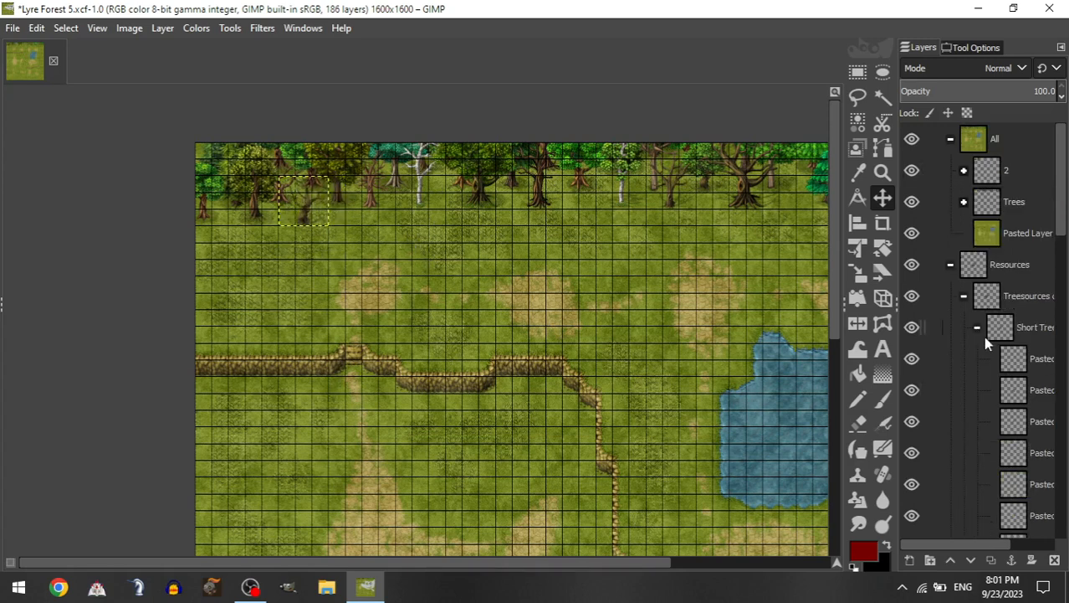
{"action": "left_click", "coordinate": [977, 327]}
{"action": "left_click", "coordinate": [1014, 483]}
{"action": "left_click_drag", "start_coordinate": [1014, 484], "coordinate": [1010, 173]}
{"action": "left_click_drag", "start_coordinate": [633, 387], "coordinate": [495, 251]}
Step: Move a small blue-green tree from Short Trees into group 2, below the top layer, and place it between the bare and broad olive trees
{"action": "left_click", "coordinate": [964, 171]}
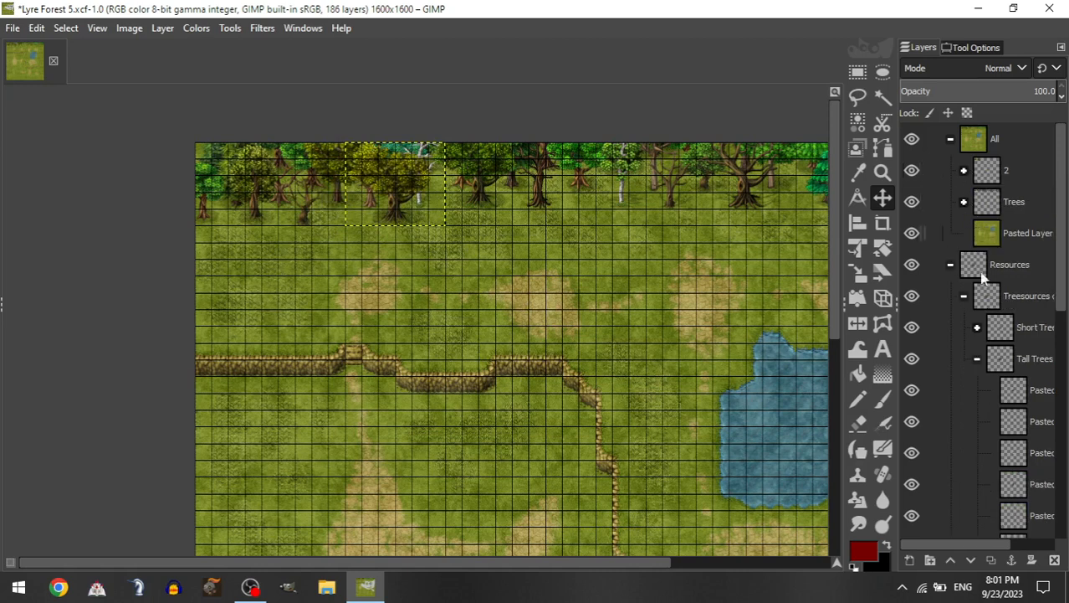
{"action": "left_click", "coordinate": [977, 327]}
{"action": "left_click_drag", "start_coordinate": [1013, 484], "coordinate": [1042, 239]}
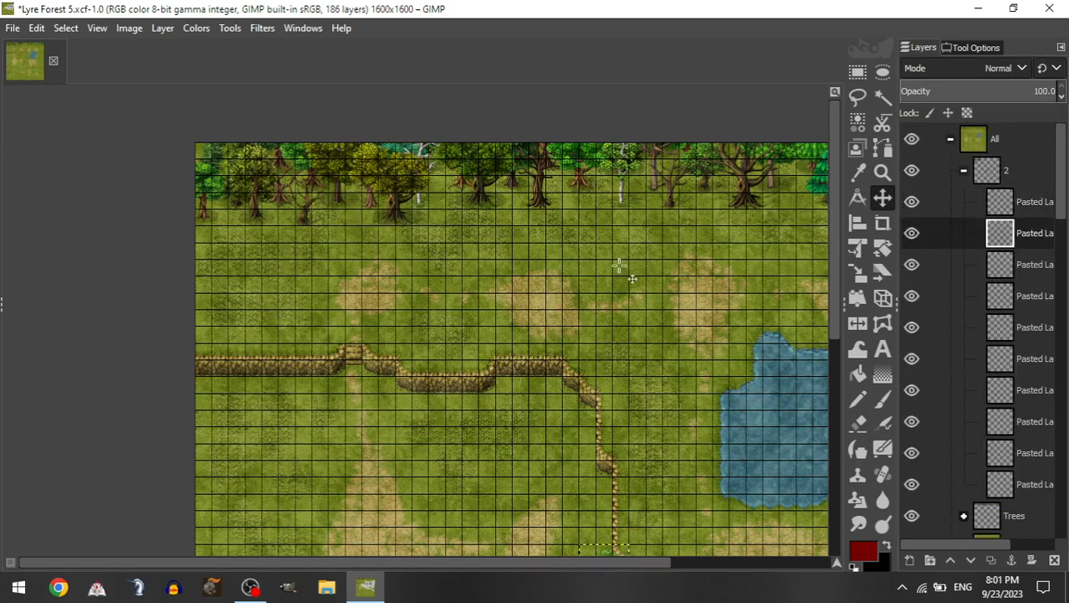
{"action": "mouse_move", "coordinate": [382, 126]}
{"action": "left_mouse_down"}
{"action": "mouse_move", "coordinate": [385, 154]}
{"action": "mouse_move", "coordinate": [366, 136]}
{"action": "left_mouse_up"}
Step: Move a large dark green tree from Tall Trees into group 2 and place it in the fifth row, right of the broad olive tree
{"action": "left_click", "coordinate": [964, 171]}
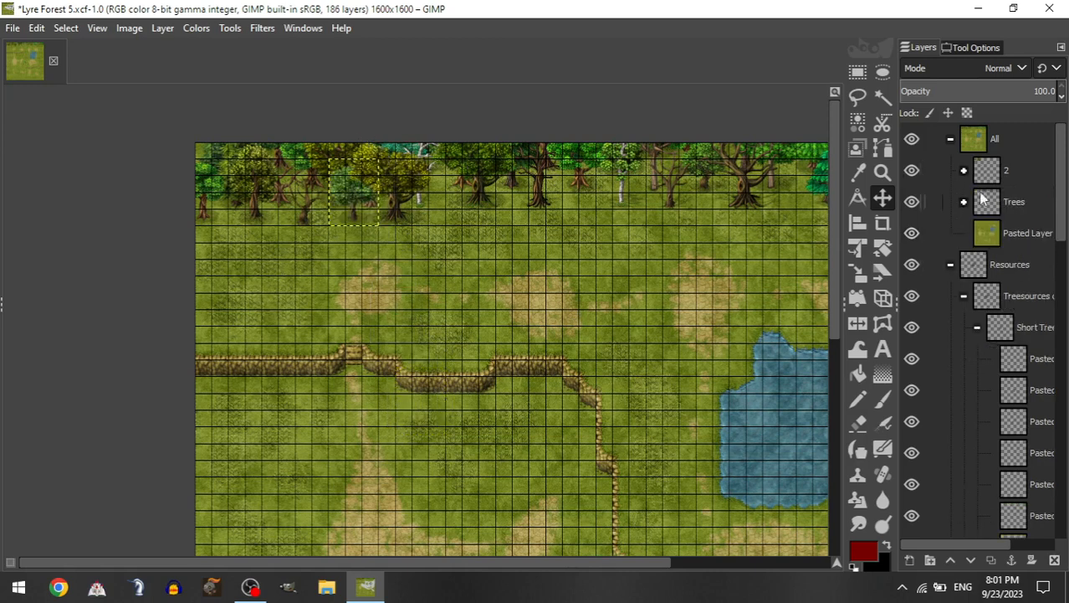
{"action": "left_click", "coordinate": [976, 327]}
{"action": "left_click_drag", "start_coordinate": [1013, 483], "coordinate": [1003, 180]}
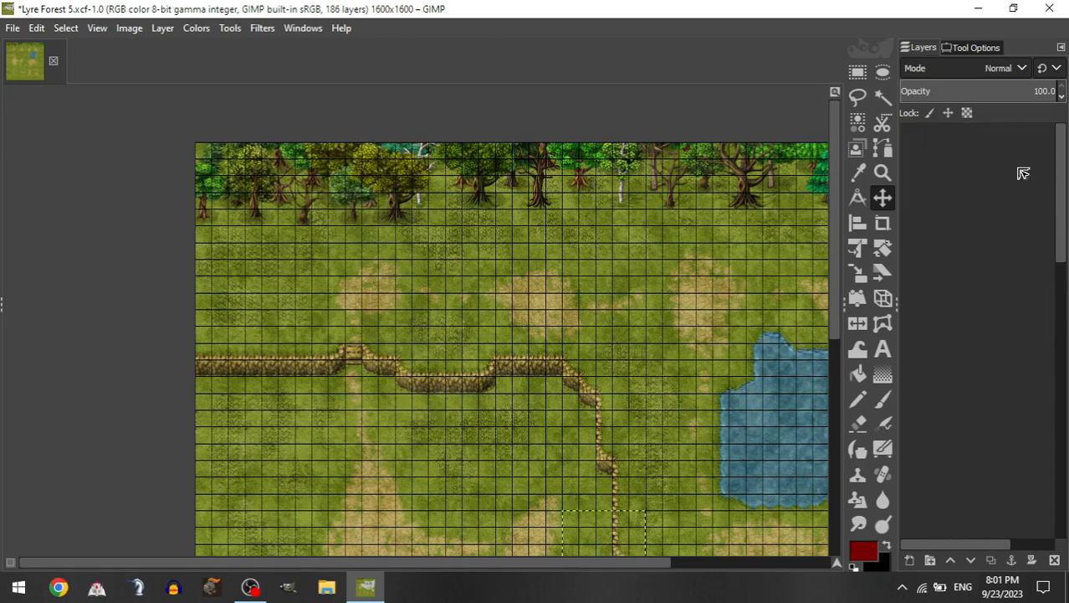
{"action": "left_click_drag", "start_coordinate": [532, 328], "coordinate": [491, 144]}
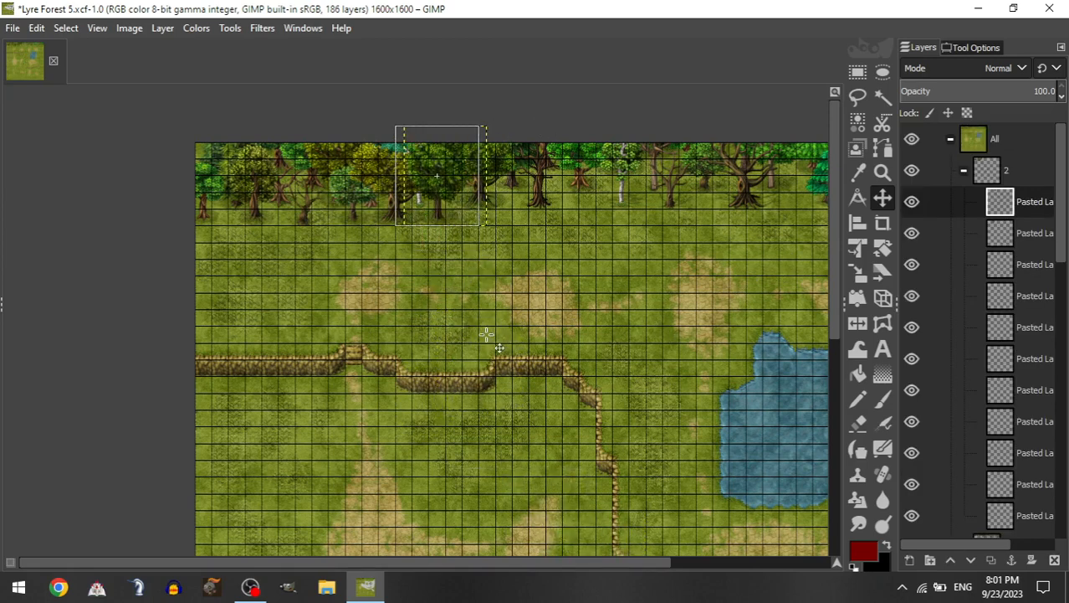
Step: Move a small round green tree from Short Trees into group 2 and place it in the fifth row, right of the large dark green tree
{"action": "left_click", "coordinate": [964, 171]}
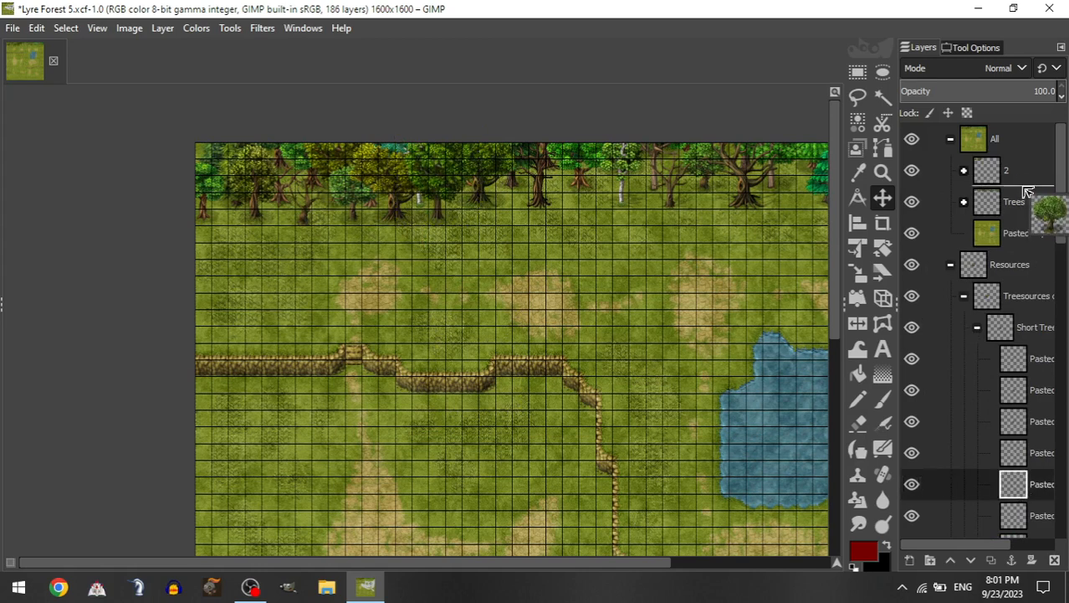
{"action": "left_click", "coordinate": [964, 170]}
{"action": "left_click_drag", "start_coordinate": [670, 359], "coordinate": [602, 206]}
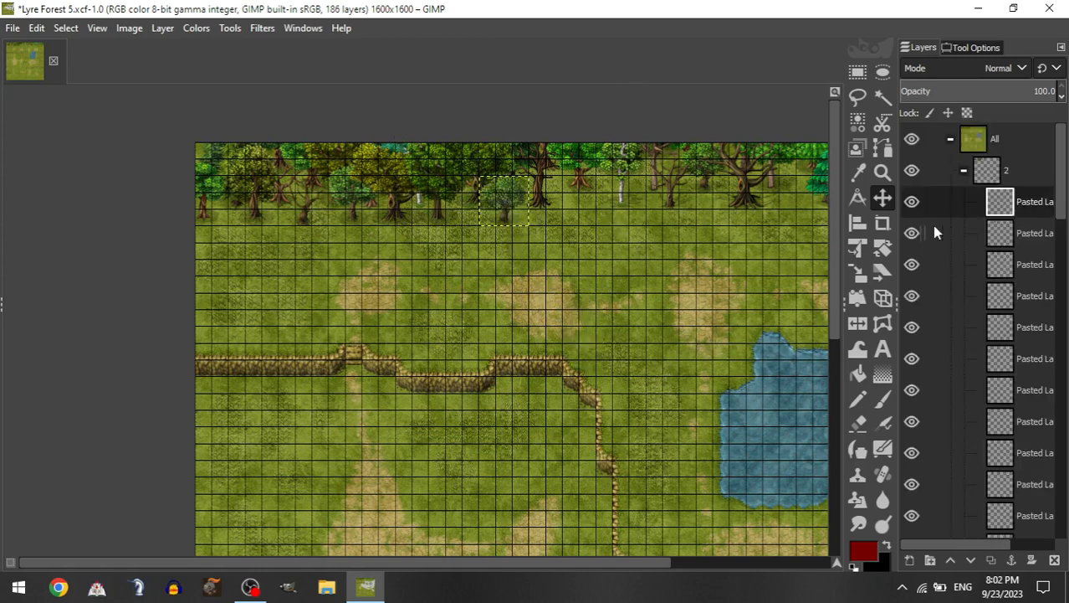
Step: Move a tall dark conifer from Tall Trees into group 2 and place it in the fifth row, right of the small round tree
{"action": "left_click", "coordinate": [964, 171]}
{"action": "left_click", "coordinate": [977, 327]}
{"action": "left_click_drag", "start_coordinate": [1043, 510], "coordinate": [1011, 174]}
{"action": "left_click_drag", "start_coordinate": [554, 333], "coordinate": [503, 16]}
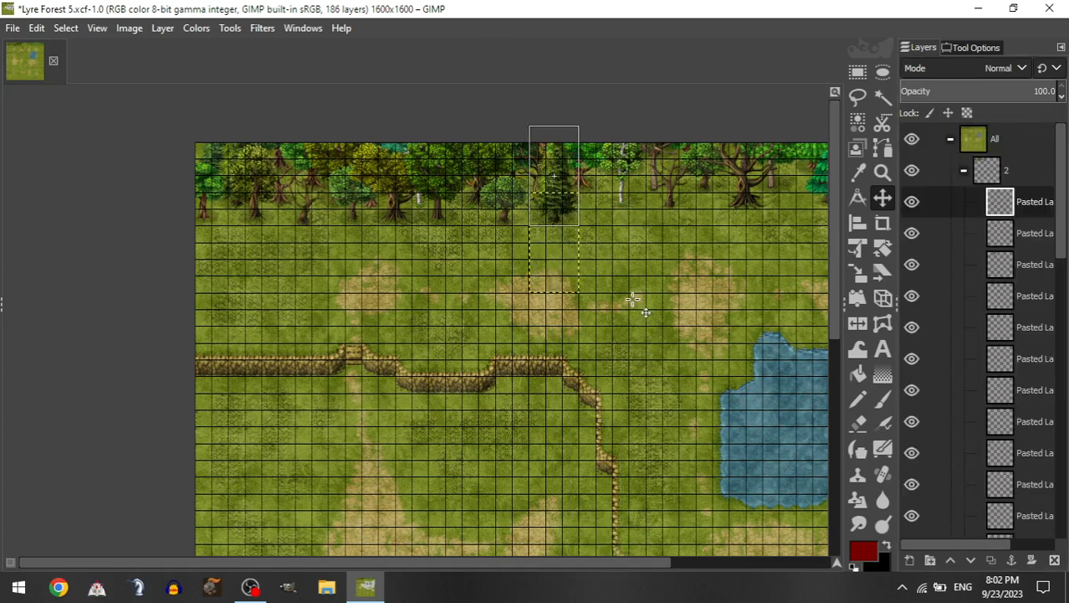
Step: Move a bright green leafy tree from Short Trees into group 2 and place it in the fifth row, right of the tall conifer
{"action": "scroll", "coordinate": [620, 302], "scroll_direction": "right", "scroll_amount": 5}
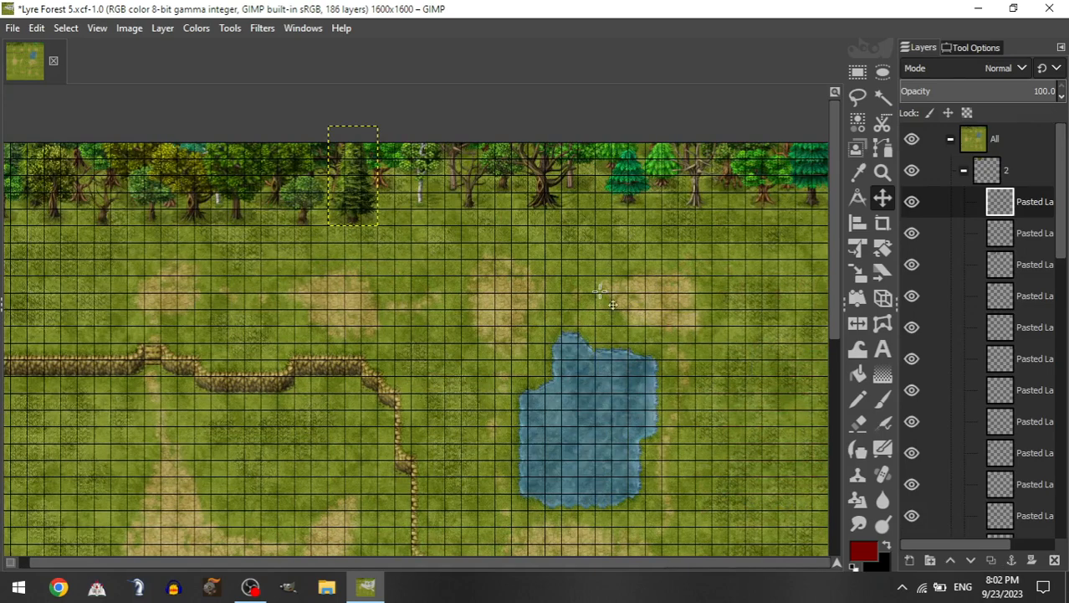
{"action": "left_click", "coordinate": [963, 170]}
{"action": "left_click", "coordinate": [977, 328]}
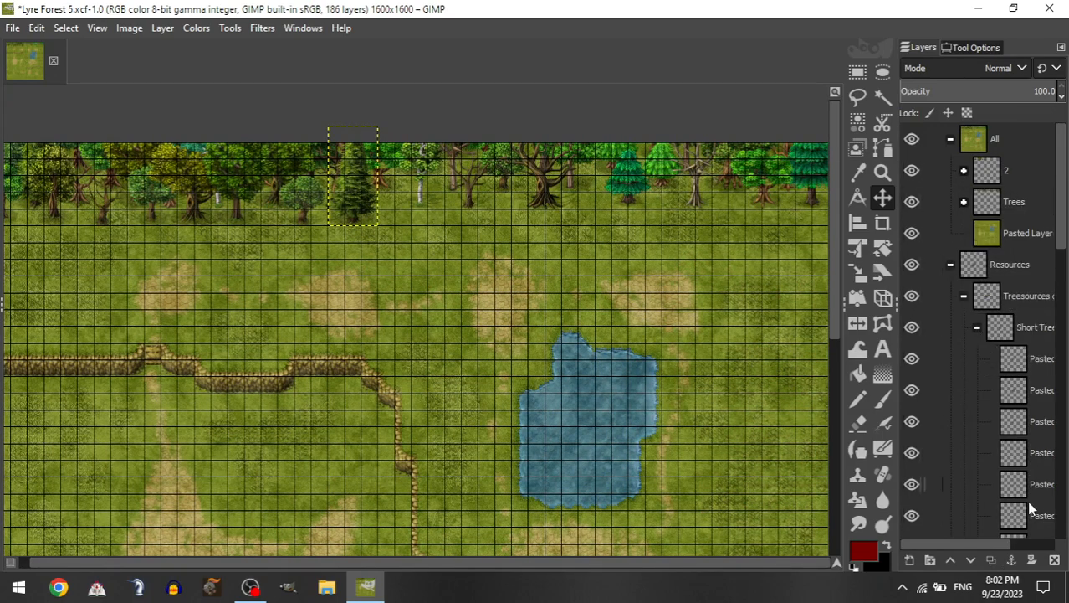
{"action": "left_click_drag", "start_coordinate": [1028, 511], "coordinate": [1031, 174]}
{"action": "left_click_drag", "start_coordinate": [532, 363], "coordinate": [391, 179]}
{"action": "mouse_move", "coordinate": [507, 402]}
{"action": "left_mouse_down"}
{"action": "mouse_move", "coordinate": [573, 287]}
{"action": "mouse_move", "coordinate": [658, 195]}
{"action": "left_mouse_up"}
{"action": "mouse_move", "coordinate": [579, 198]}
{"action": "left_mouse_down"}
{"action": "mouse_move", "coordinate": [604, 281]}
{"action": "mouse_move", "coordinate": [592, 269]}
{"action": "left_mouse_up"}
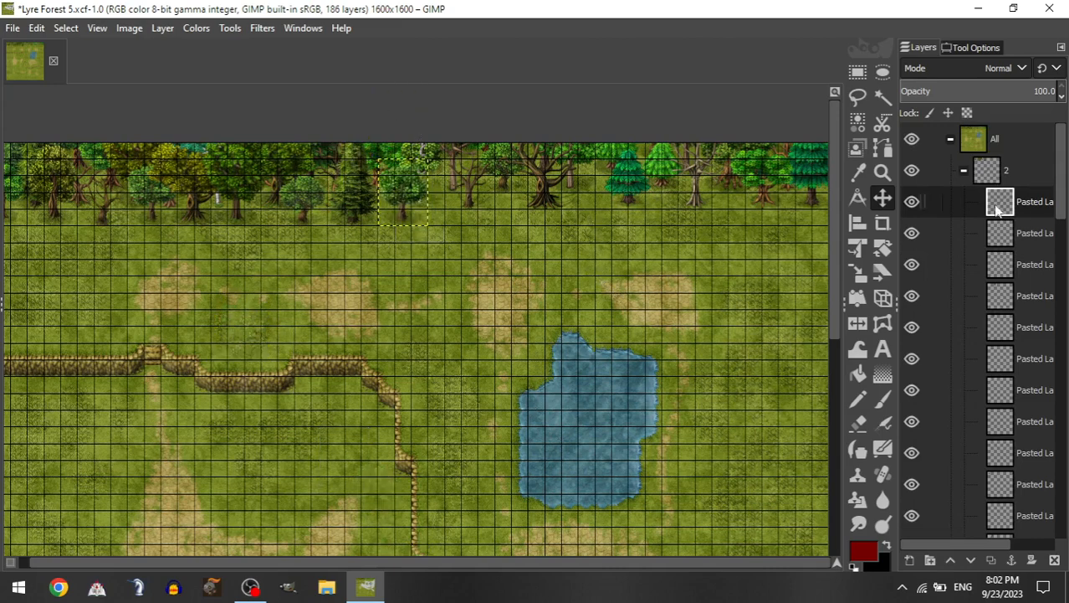
Step: Move a tall bare tree from Tall Trees into group 2 and place it in the fifth row, right of the bright green leafy tree
{"action": "left_click", "coordinate": [963, 172]}
{"action": "left_click", "coordinate": [978, 328]}
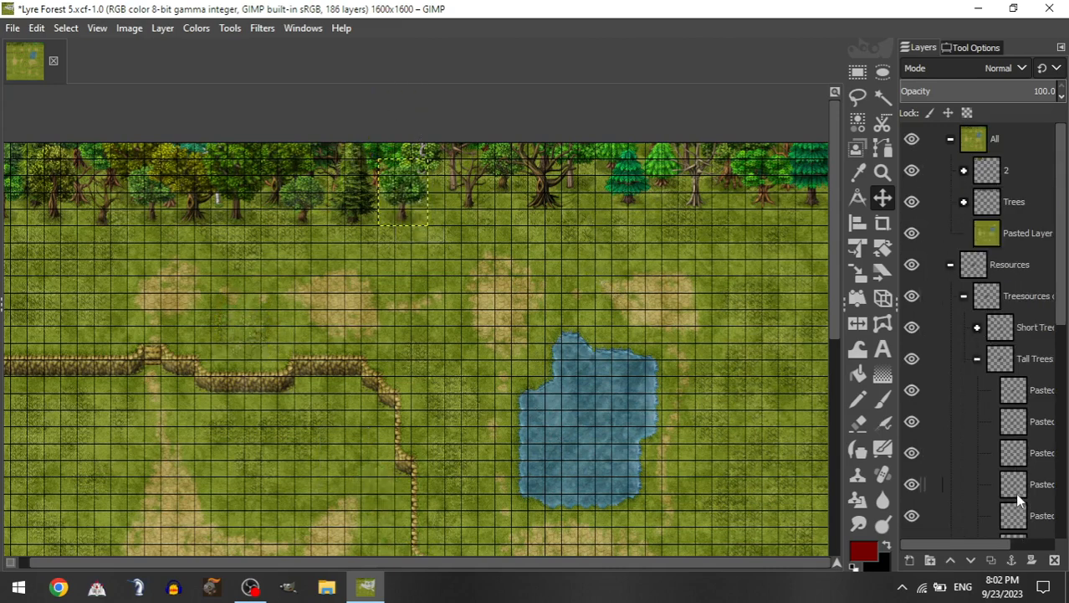
{"action": "left_click_drag", "start_coordinate": [1014, 484], "coordinate": [1029, 174]}
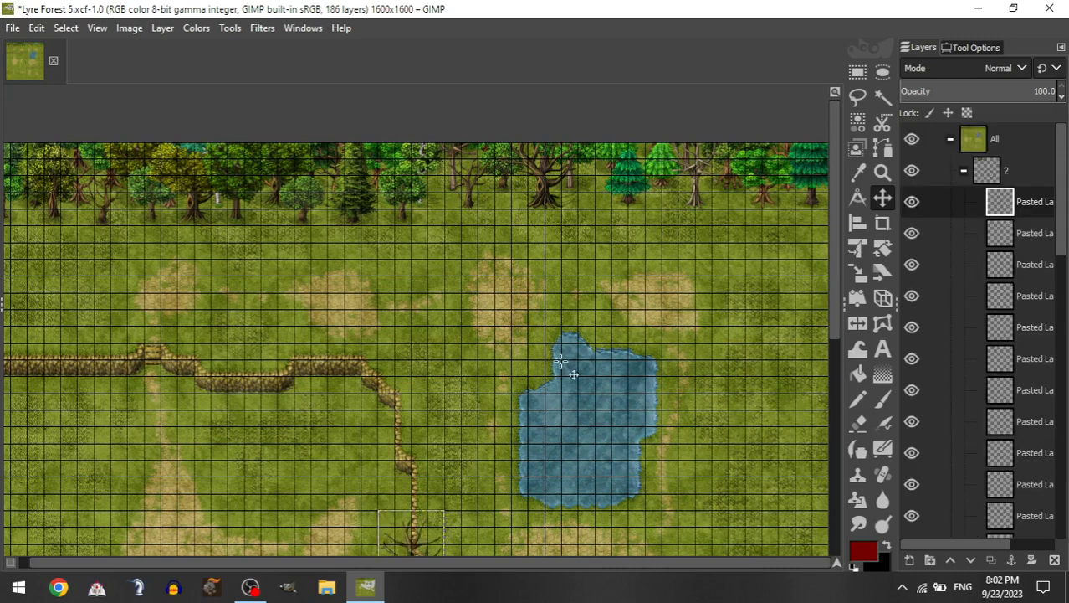
{"action": "left_click_drag", "start_coordinate": [566, 365], "coordinate": [648, 120]}
{"action": "left_click_drag", "start_coordinate": [496, 316], "coordinate": [444, 217]}
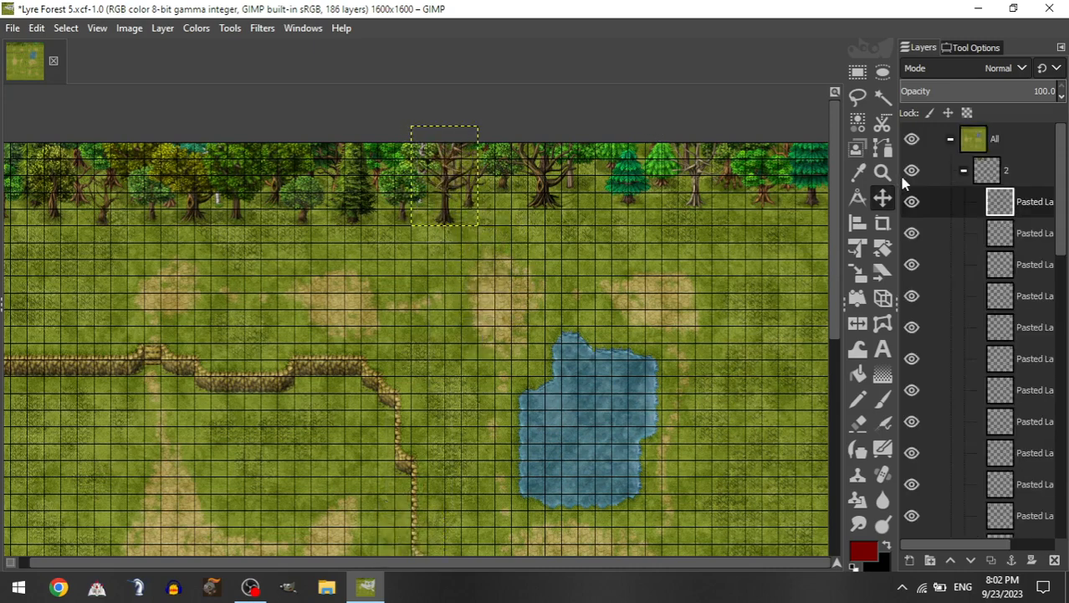
Step: Move a short bare tree from Short Trees into group 2 and place it in the fifth row, right of the tall bare tree
{"action": "left_click", "coordinate": [964, 171]}
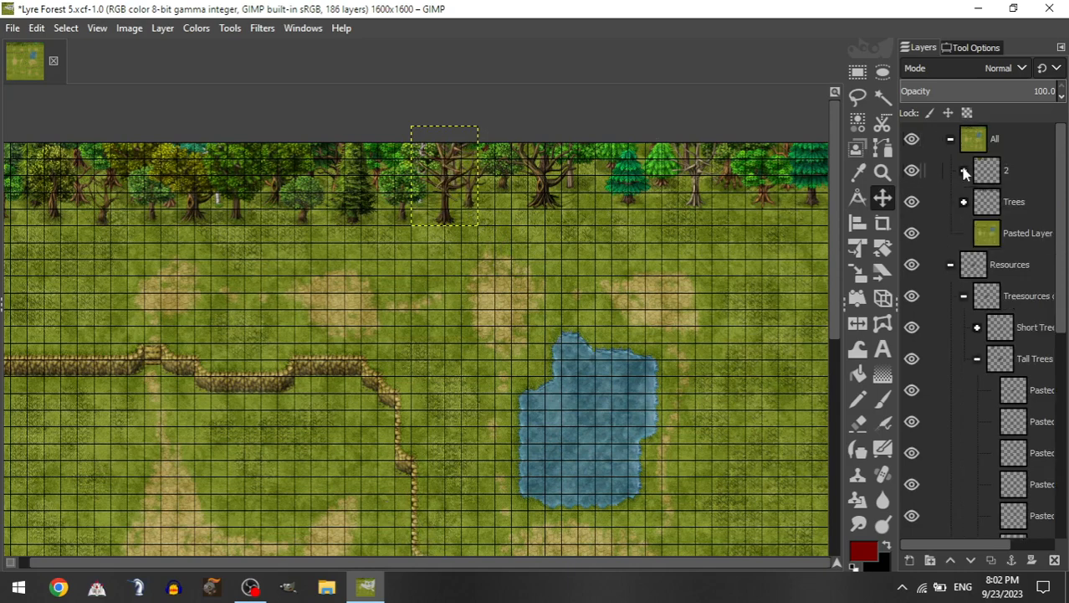
{"action": "left_click", "coordinate": [978, 328]}
{"action": "left_click_drag", "start_coordinate": [1035, 479], "coordinate": [1026, 172]}
{"action": "left_click_drag", "start_coordinate": [486, 549], "coordinate": [567, 196]}
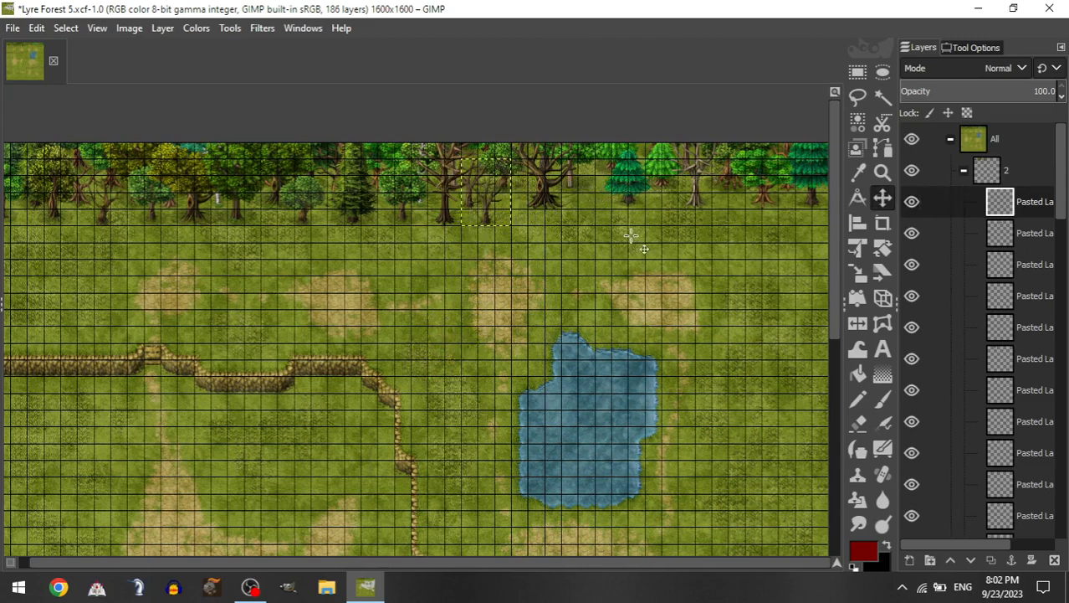
Step: Move another tall bare tree from Tall Trees into group 2 and place it in the fifth row, right of the short bare tree
{"action": "left_click", "coordinate": [964, 170]}
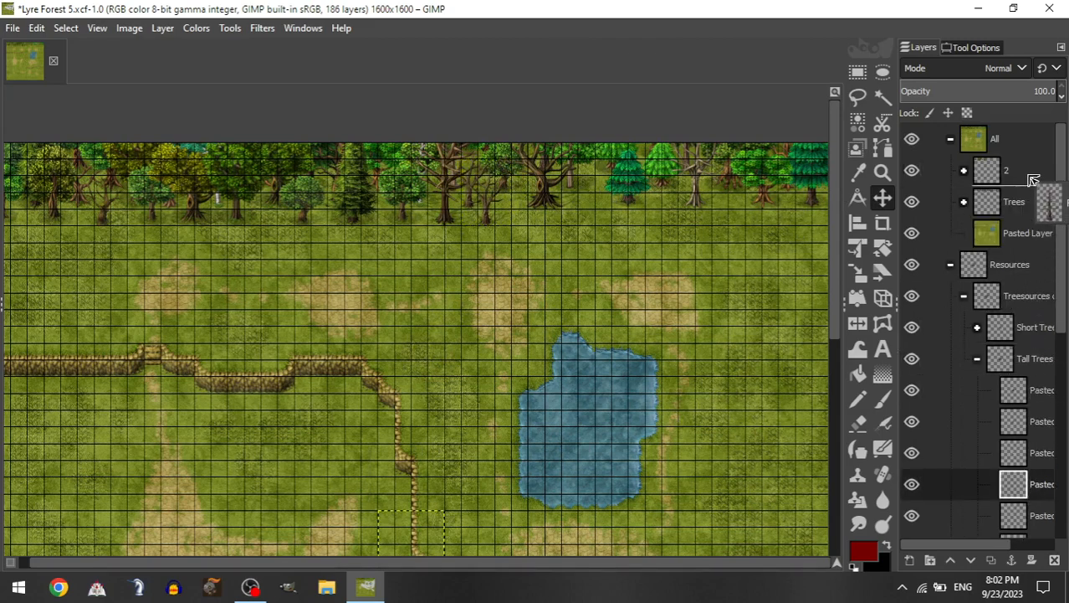
{"action": "left_click", "coordinate": [965, 170]}
{"action": "key", "text": "ctrl+v"}
{"action": "left_click_drag", "start_coordinate": [350, 329], "coordinate": [568, 187]}
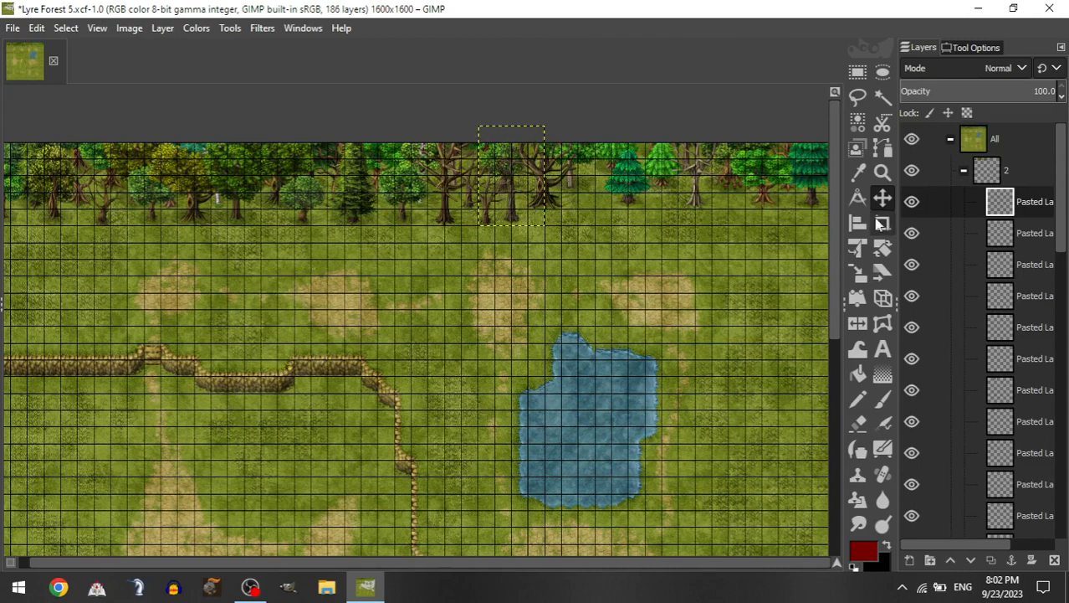
Step: Move a small dark green tree from Short Trees into group 2 and place it in the fifth row, right of the second tall bare tree
{"action": "left_click", "coordinate": [965, 169]}
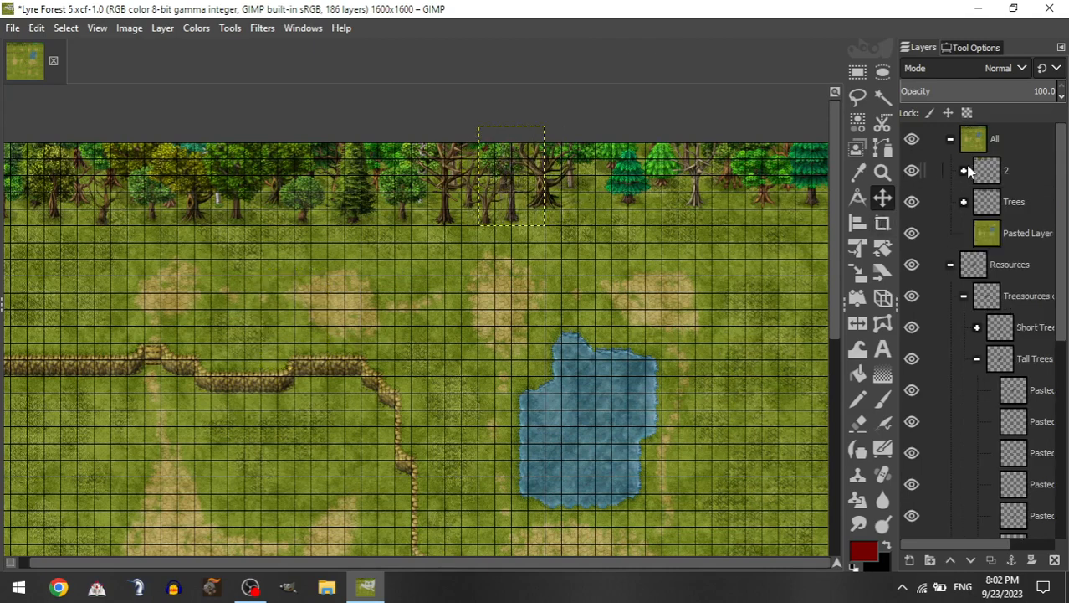
{"action": "left_click", "coordinate": [977, 328]}
{"action": "left_click_drag", "start_coordinate": [1022, 515], "coordinate": [1014, 174]}
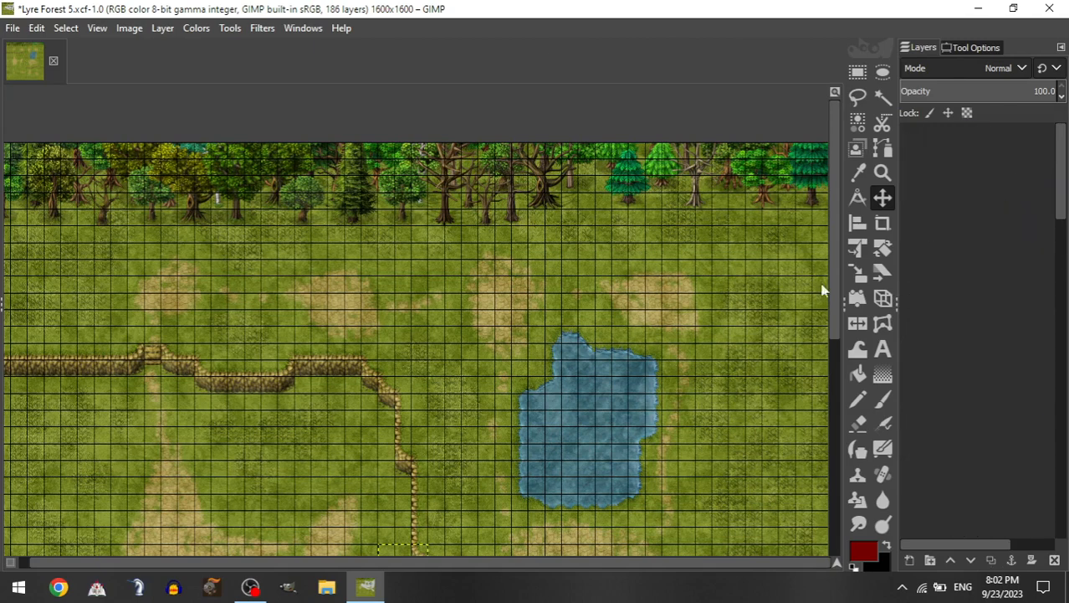
{"action": "left_click", "coordinate": [596, 241]}
{"action": "left_click", "coordinate": [965, 171]}
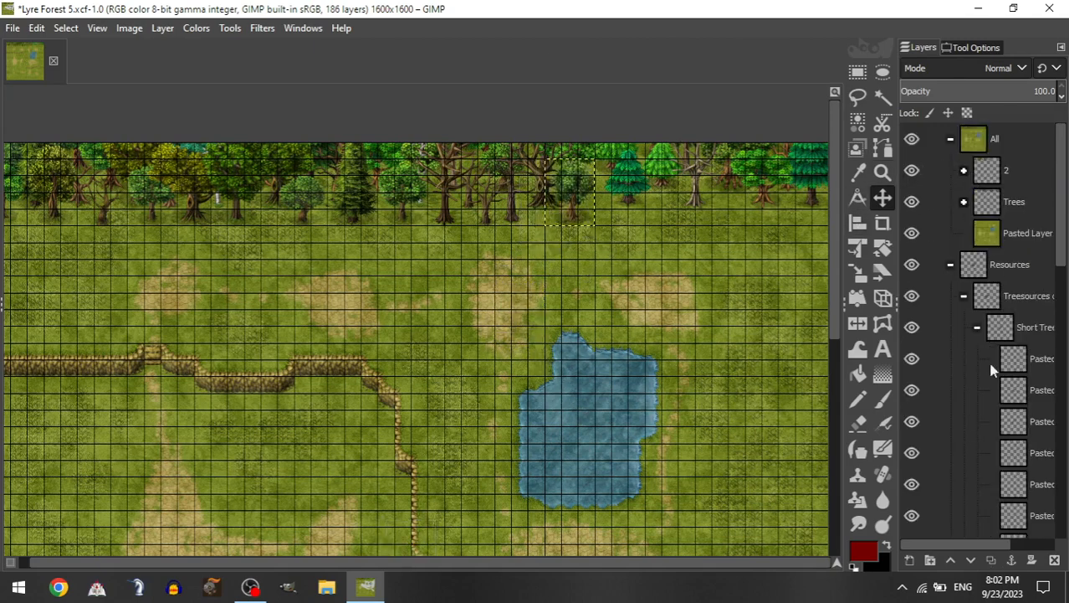
{"action": "left_click", "coordinate": [977, 327]}
{"action": "left_click_drag", "start_coordinate": [1021, 518], "coordinate": [1017, 174]}
{"action": "left_click_drag", "start_coordinate": [601, 371], "coordinate": [700, 99]}
{"action": "left_click_drag", "start_coordinate": [587, 442], "coordinate": [602, 432]}
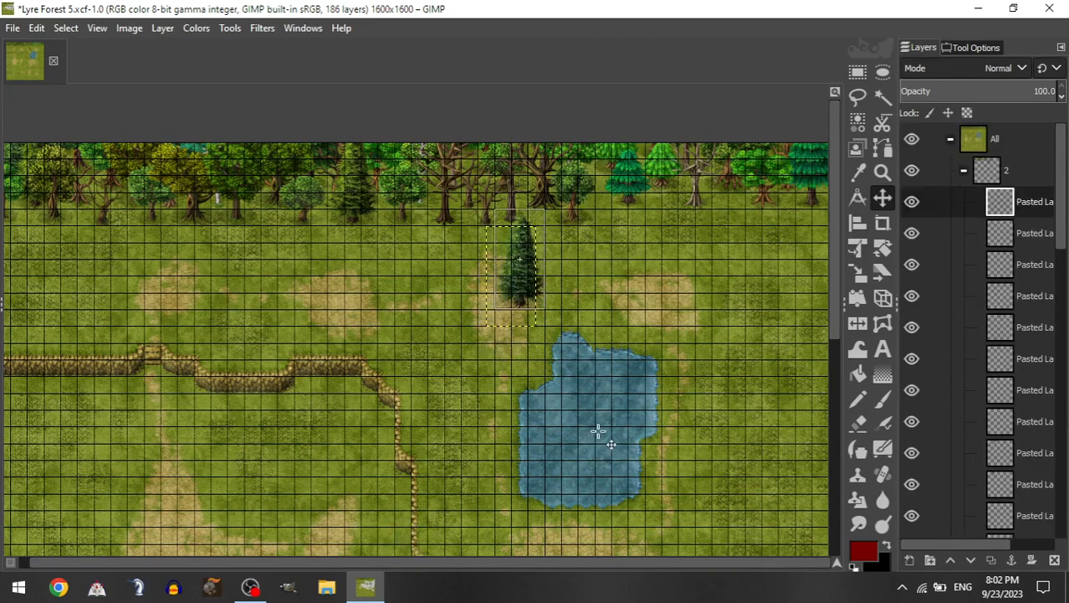
{"action": "left_click_drag", "start_coordinate": [1031, 209], "coordinate": [1019, 403]}
Step: Move a tall narrow leafy tree from Tall Trees into group 2 and place it in the fifth row, right of the small dark green tree
{"action": "left_click", "coordinate": [970, 208]}
{"action": "left_click", "coordinate": [964, 201]}
{"action": "left_click_drag", "start_coordinate": [1017, 514], "coordinate": [1031, 172]}
{"action": "left_click_drag", "start_coordinate": [435, 546], "coordinate": [637, 169]}
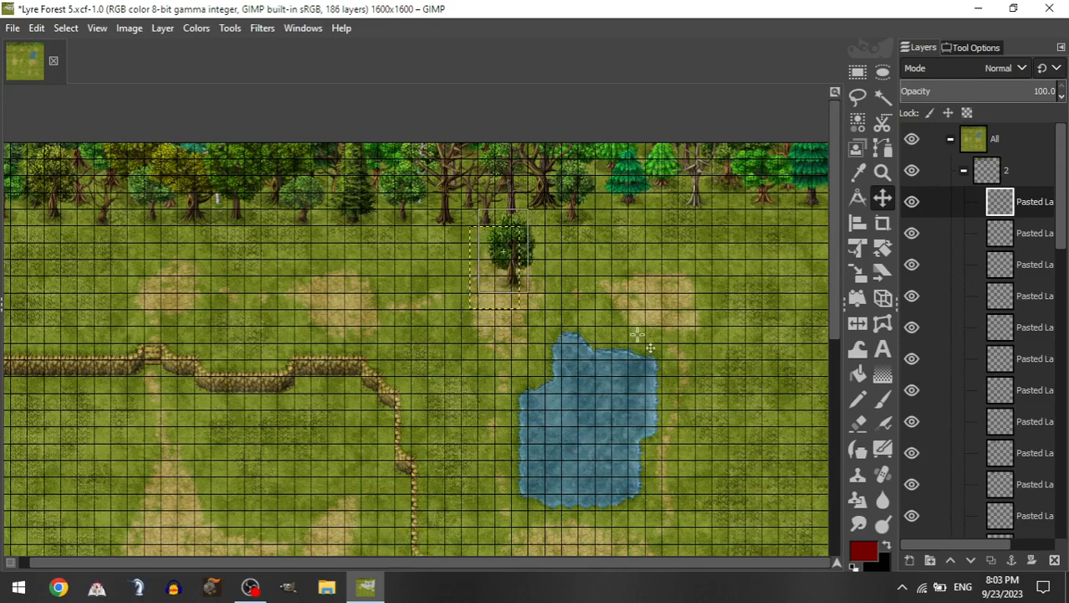
{"action": "left_click_drag", "start_coordinate": [672, 333], "coordinate": [670, 339]}
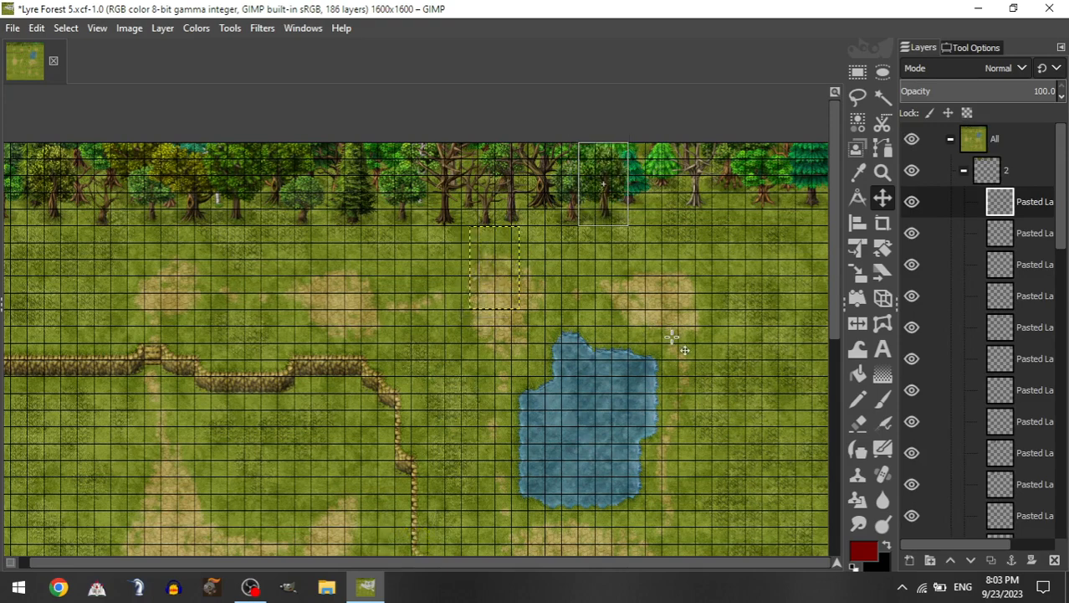
Step: Move a bright green conifer from Short Trees into group 2 and place it in the fifth row, leaving a gap after the tall leafy tree
{"action": "left_click", "coordinate": [964, 171]}
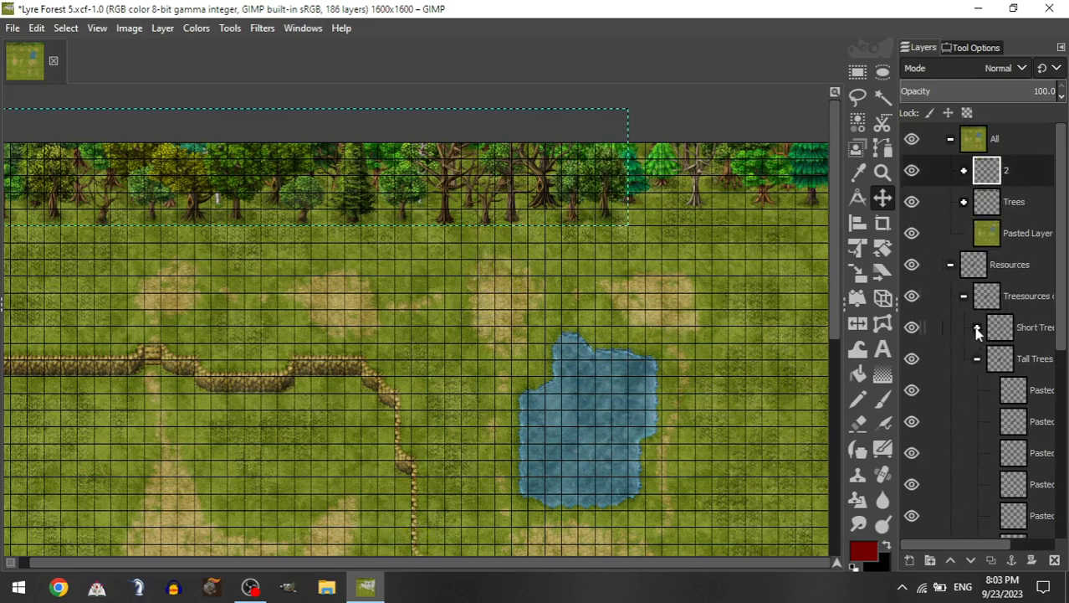
{"action": "left_click", "coordinate": [977, 327]}
{"action": "left_click_drag", "start_coordinate": [1017, 454], "coordinate": [1025, 173]}
{"action": "left_click_drag", "start_coordinate": [372, 351], "coordinate": [650, 67]}
{"action": "left_click_drag", "start_coordinate": [572, 369], "coordinate": [546, 268]}
{"action": "left_click", "coordinate": [965, 171]}
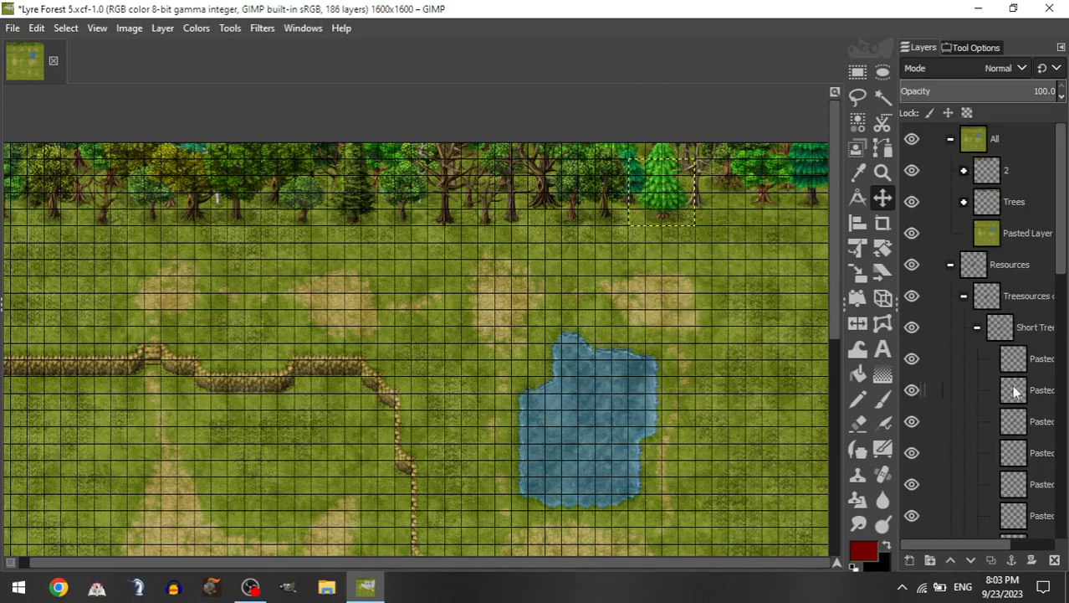
{"action": "left_click_drag", "start_coordinate": [698, 217], "coordinate": [760, 219]}
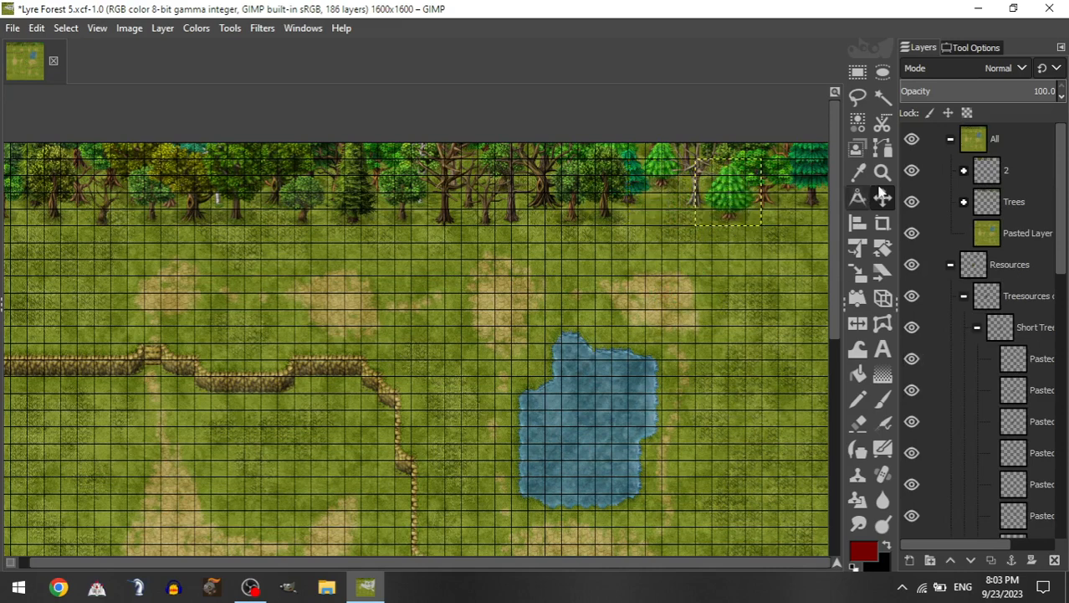
Step: Move a broad leafy tree from Tall Trees into group 2 and place it in the fifth-row gap before the bright green conifer
{"action": "left_click", "coordinate": [1016, 484]}
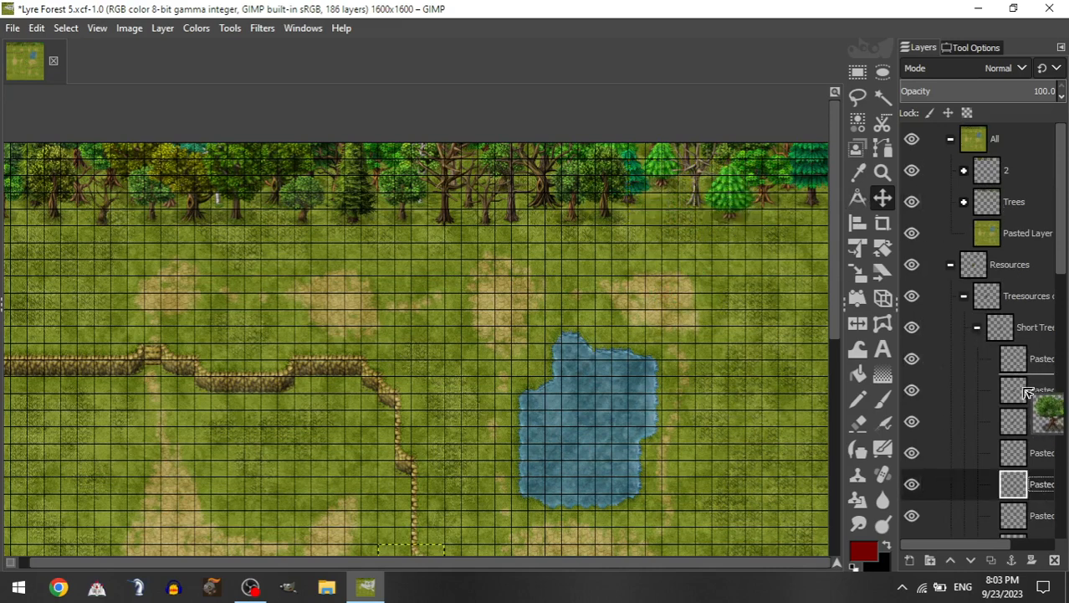
{"action": "left_click", "coordinate": [978, 327]}
{"action": "left_click_drag", "start_coordinate": [1015, 482], "coordinate": [746, 194]}
{"action": "scroll", "coordinate": [1027, 468], "scroll_direction": "down", "scroll_amount": 1}
{"action": "left_click", "coordinate": [1031, 463]}
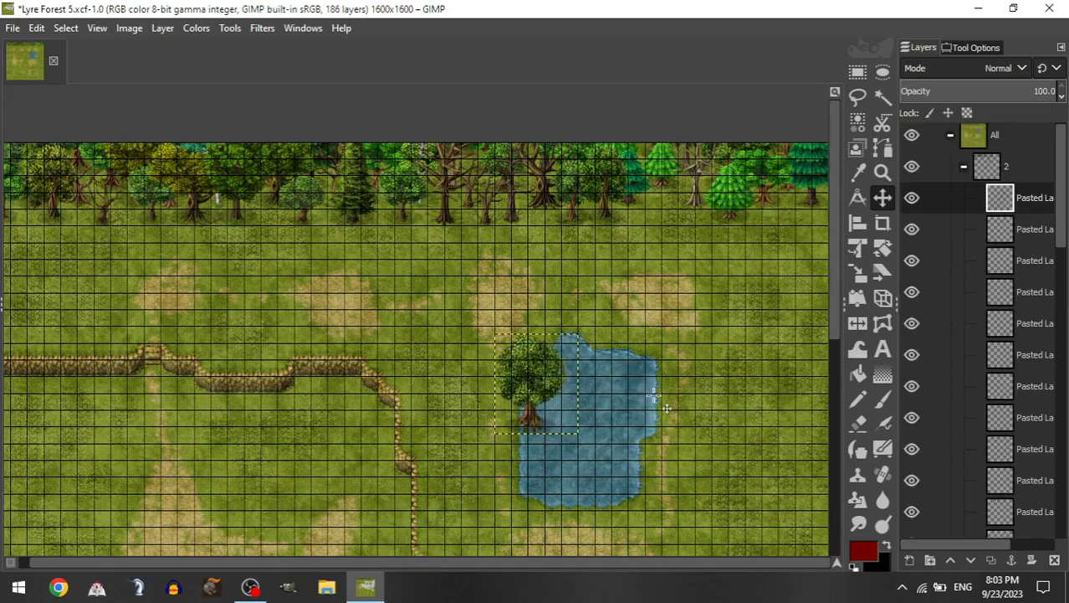
{"action": "left_click_drag", "start_coordinate": [626, 444], "coordinate": [734, 275]}
{"action": "left_click_drag", "start_coordinate": [527, 377], "coordinate": [554, 332]}
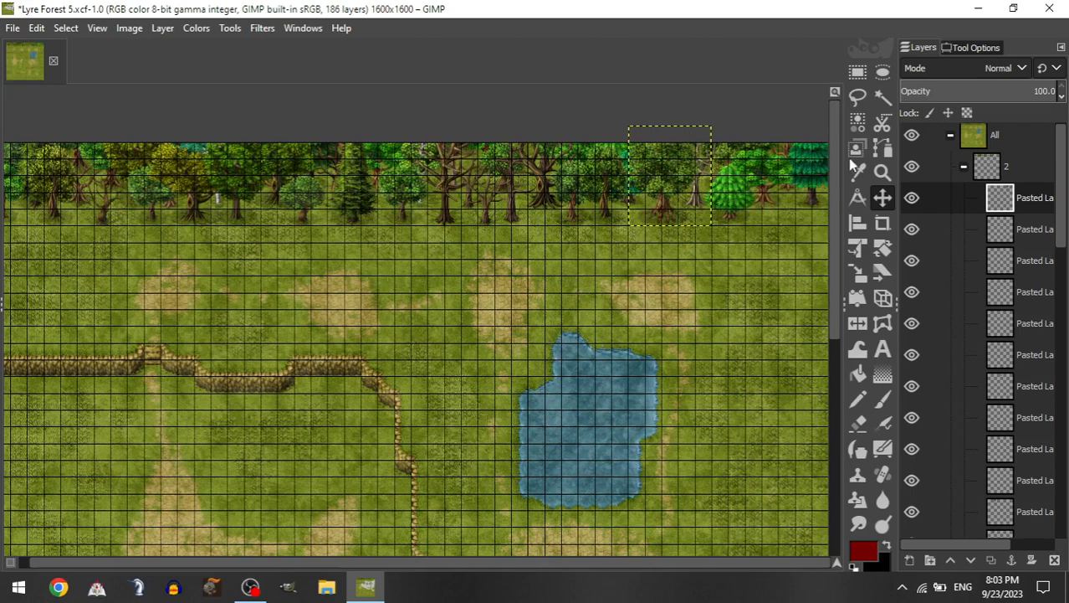
Step: Move a small round tree from Short Trees into group 2 and place it in the fifth row, right of the bright green conifer
{"action": "left_click", "coordinate": [960, 174]}
{"action": "left_click", "coordinate": [960, 173]}
{"action": "left_click", "coordinate": [964, 168]}
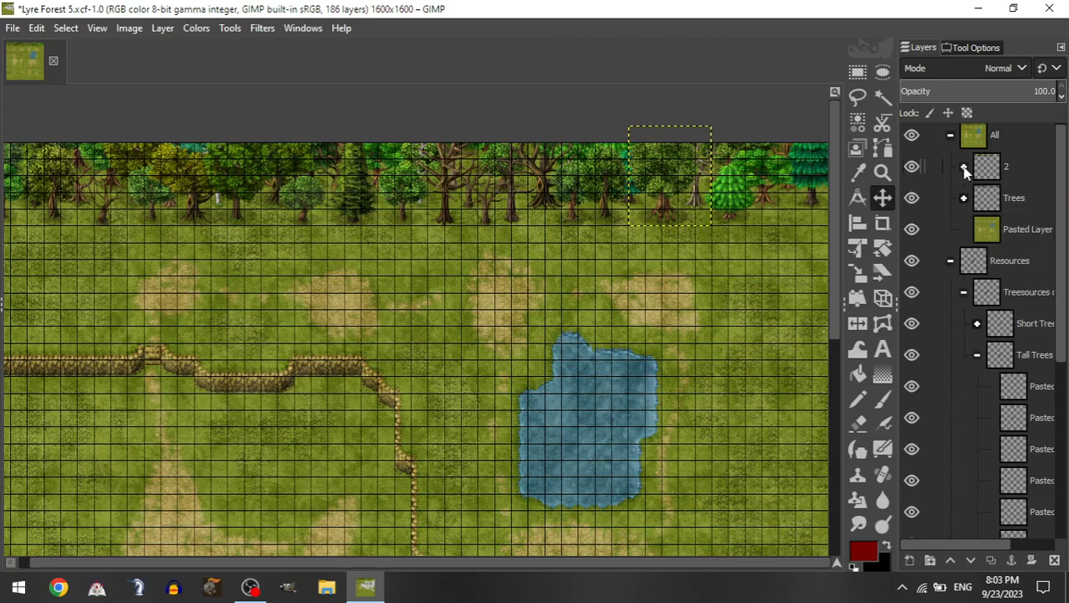
{"action": "left_click", "coordinate": [976, 323]}
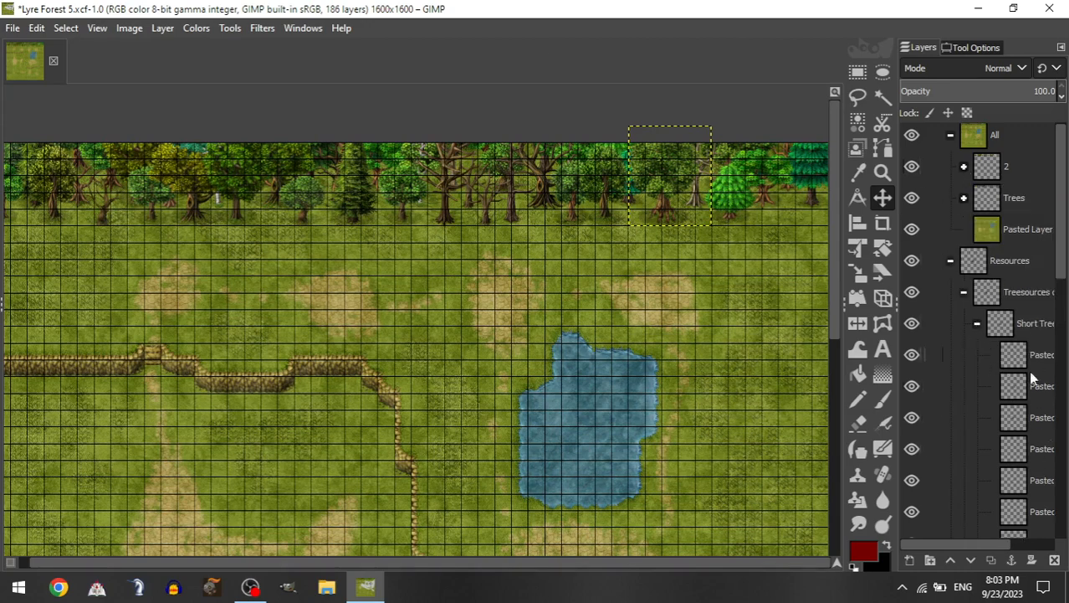
{"action": "left_click_drag", "start_coordinate": [1014, 511], "coordinate": [1027, 170]}
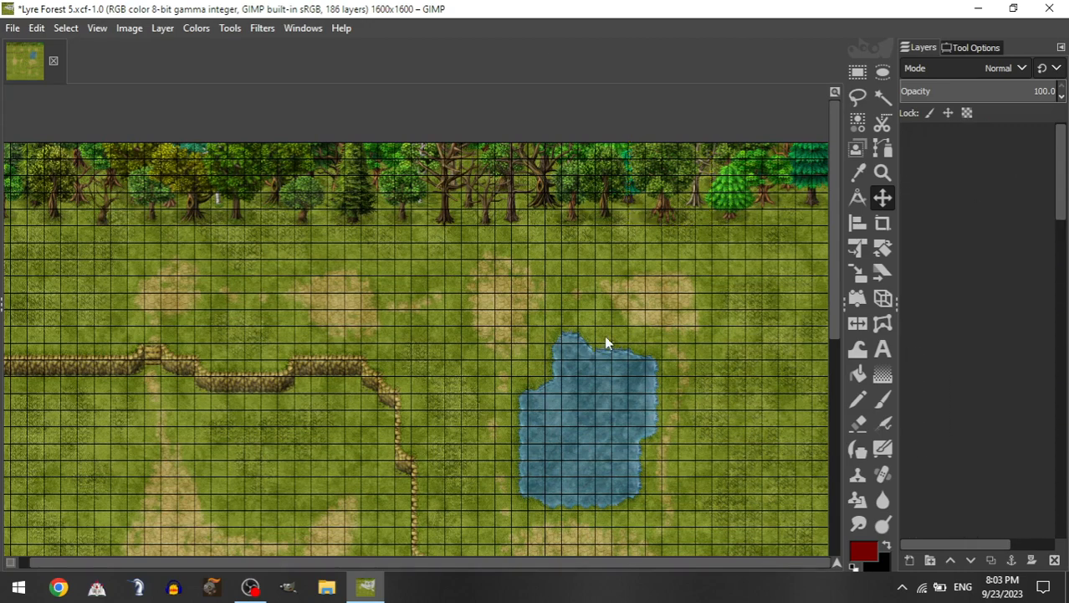
{"action": "left_click_drag", "start_coordinate": [601, 388], "coordinate": [775, 303]}
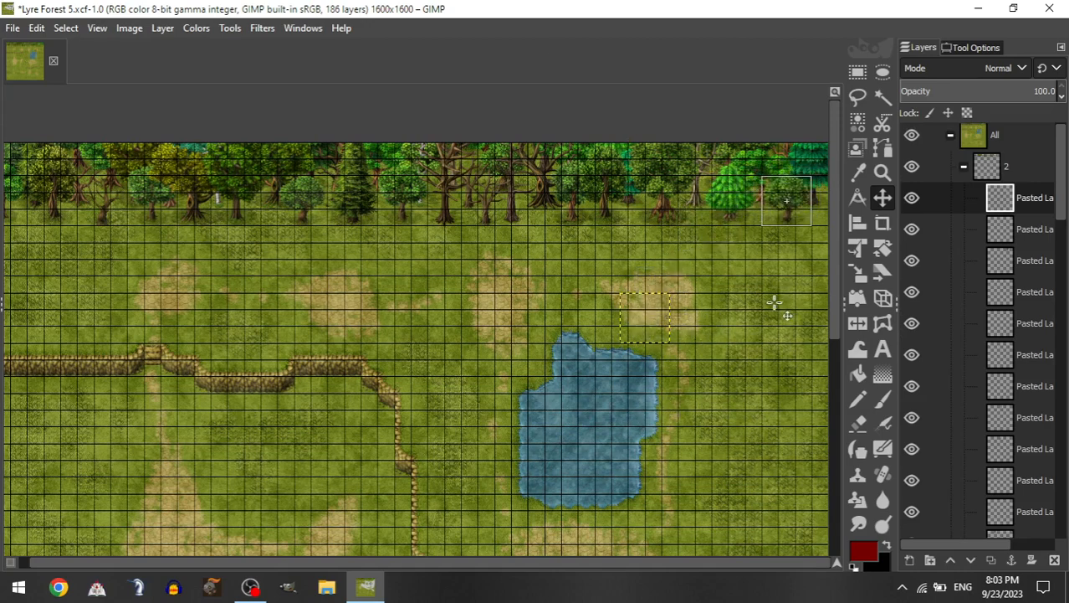
Step: Move a tall narrow tree from Tall Trees into group 2 and place it at the map's right edge, one grid cell below the fifth row
{"action": "left_click", "coordinate": [965, 166]}
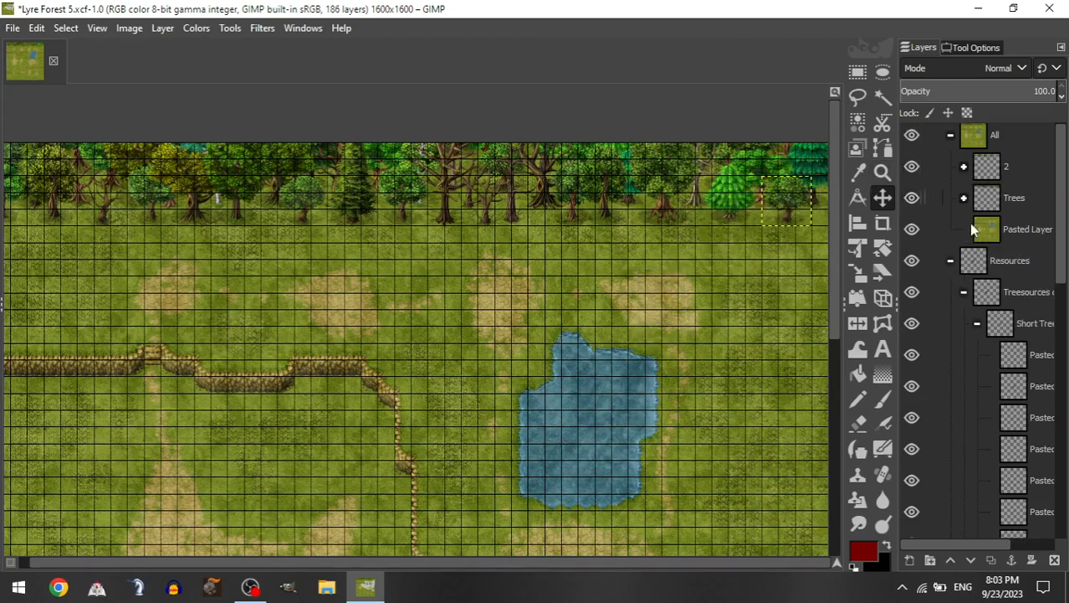
{"action": "left_click", "coordinate": [977, 323]}
{"action": "left_click_drag", "start_coordinate": [1008, 509], "coordinate": [1013, 166]}
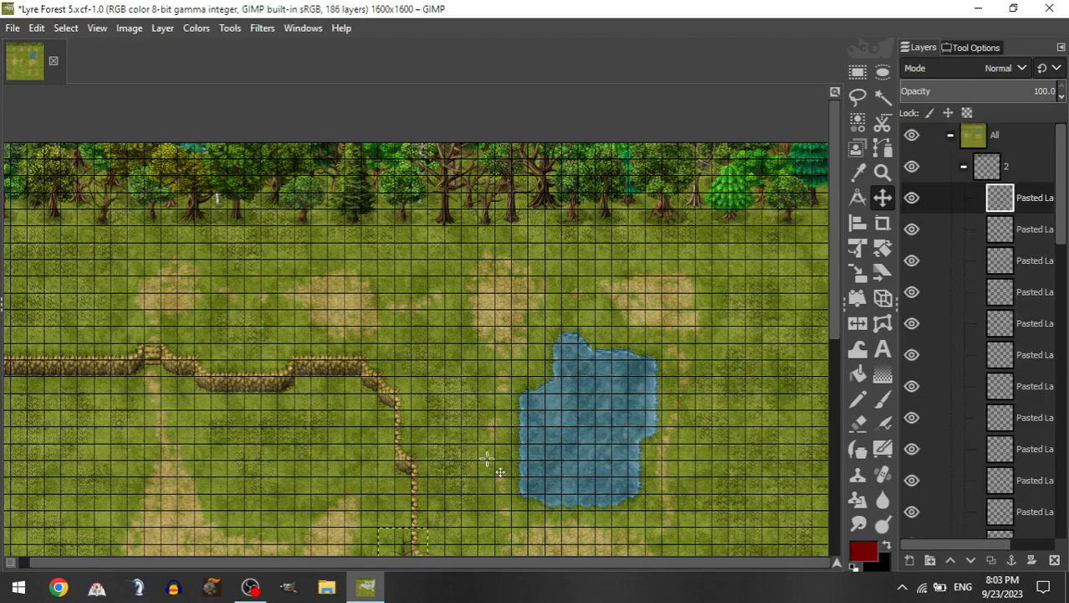
{"action": "left_click_drag", "start_coordinate": [451, 495], "coordinate": [709, 185]}
{"action": "left_click_drag", "start_coordinate": [465, 430], "coordinate": [615, 374]}
{"action": "left_click_drag", "start_coordinate": [754, 274], "coordinate": [768, 279]}
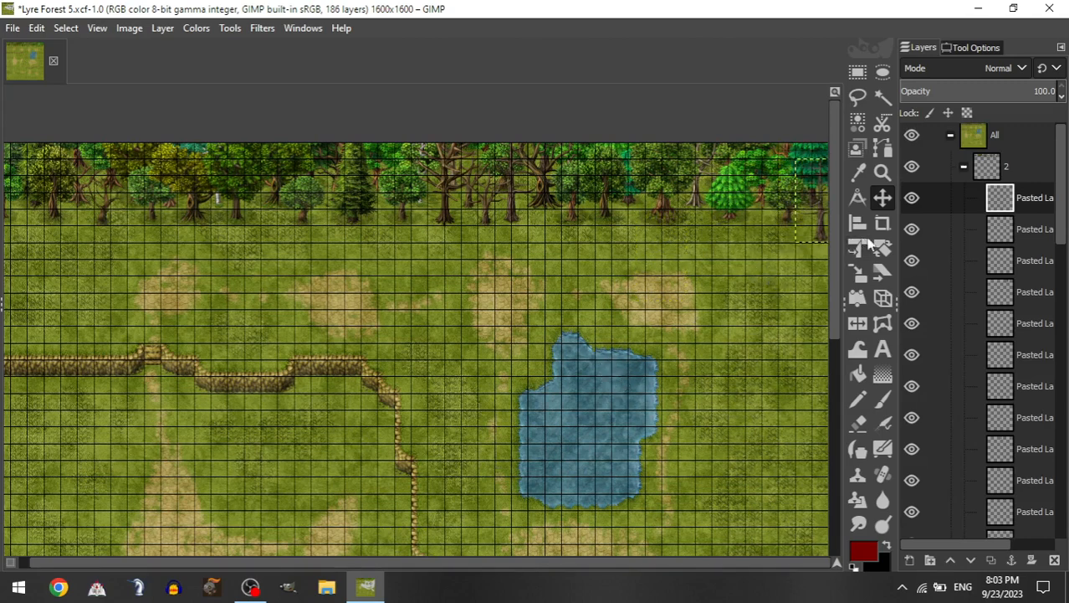
Step: Move a broad short green tree from Short Trees into group 2 and place it in the sixth row, overlapping the bright green conifer
{"action": "left_click", "coordinate": [964, 167]}
{"action": "left_click", "coordinate": [989, 329]}
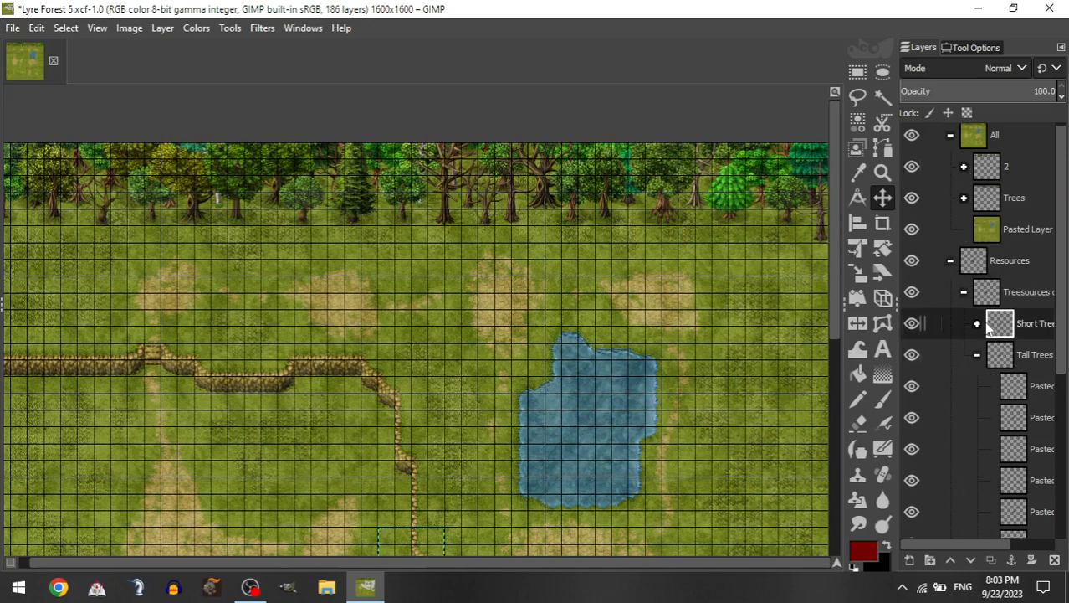
{"action": "left_click", "coordinate": [978, 323]}
{"action": "left_click_drag", "start_coordinate": [1004, 487], "coordinate": [1000, 167]}
{"action": "left_click_drag", "start_coordinate": [404, 550], "coordinate": [754, 181]}
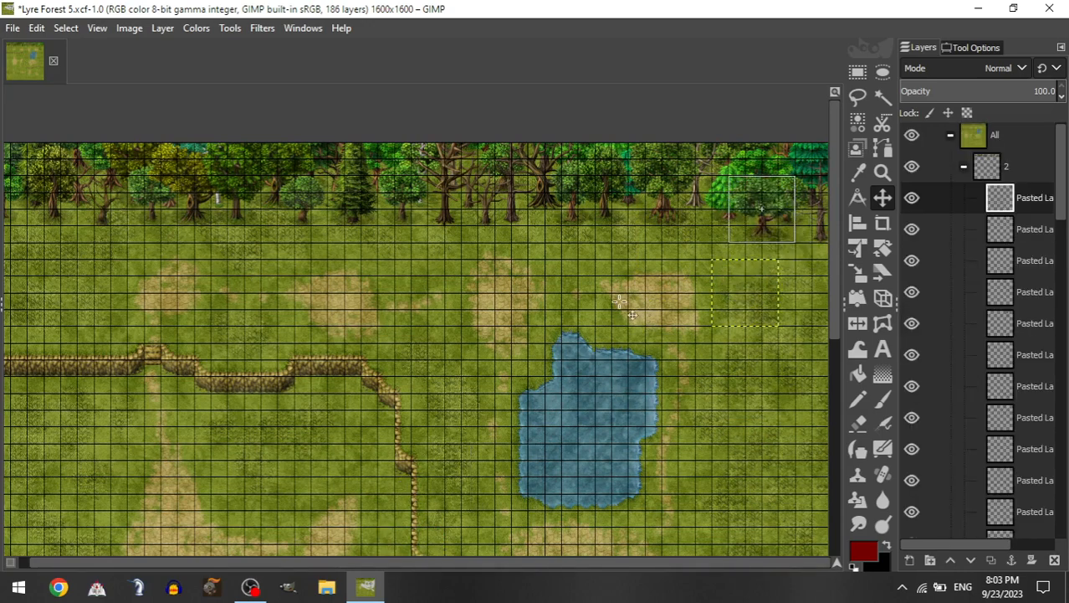
Step: Move a large teal tree from Tall Trees into group 2 and place it in the sixth row, left of the broad short tree
{"action": "left_click", "coordinate": [965, 167]}
{"action": "left_click_drag", "start_coordinate": [1013, 509], "coordinate": [1038, 167]}
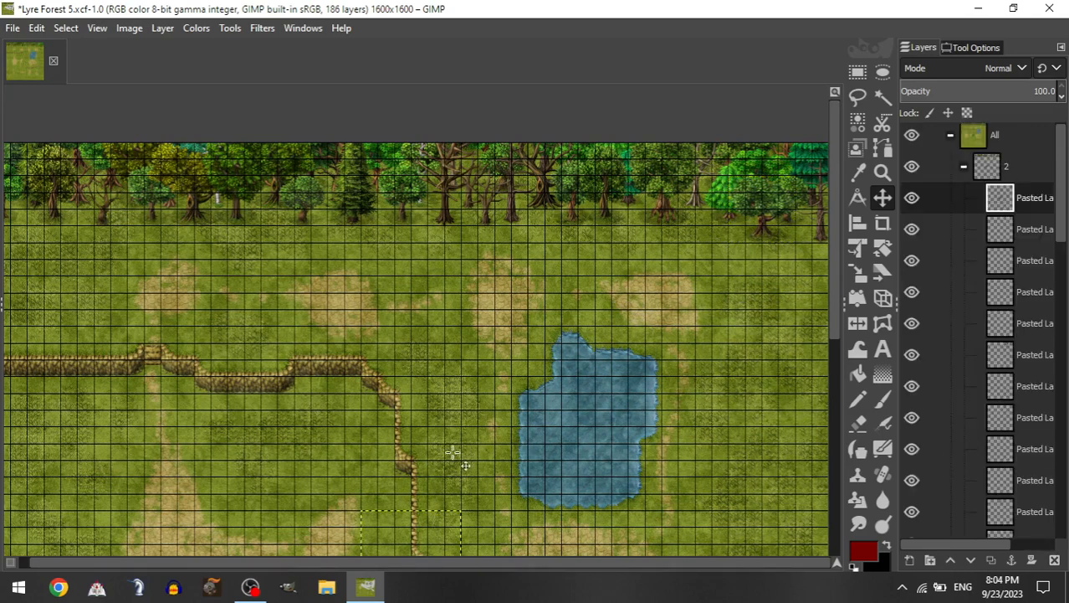
{"action": "left_click_drag", "start_coordinate": [453, 453], "coordinate": [644, 189]}
{"action": "left_click_drag", "start_coordinate": [589, 442], "coordinate": [689, 336]}
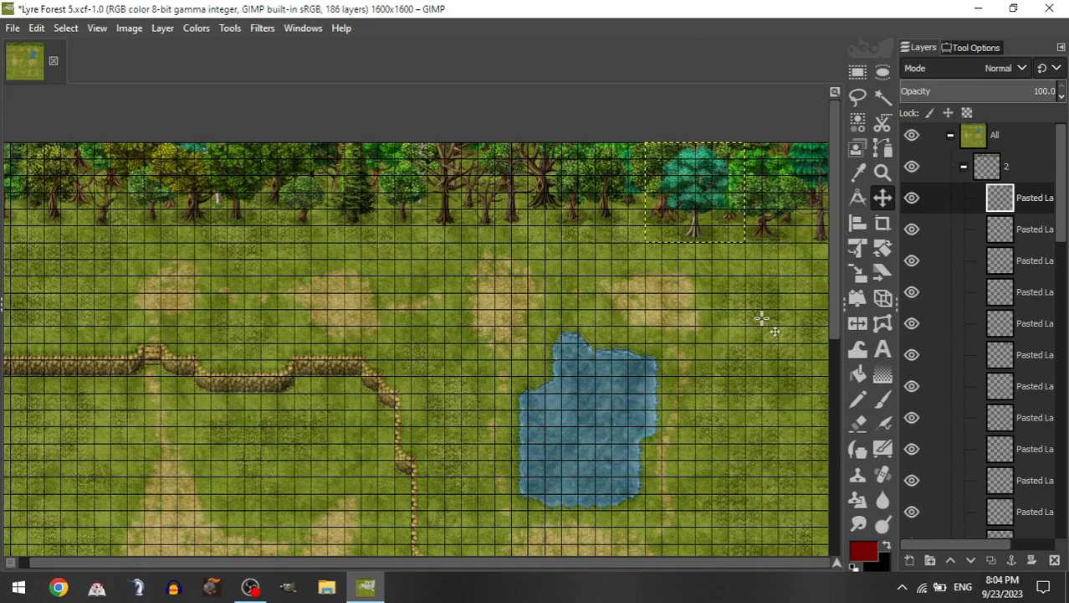
Step: Move a short bare tree from Short Trees into group 2 and place it in the sixth row, left of the large teal tree
{"action": "left_click", "coordinate": [964, 168]}
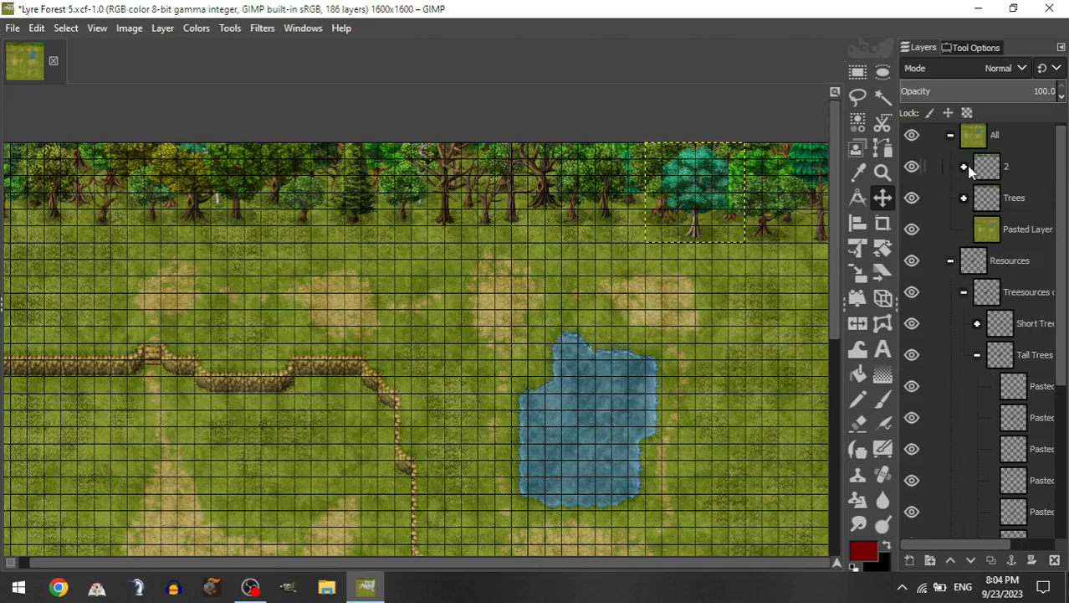
{"action": "left_click", "coordinate": [977, 324]}
{"action": "left_click_drag", "start_coordinate": [1041, 448], "coordinate": [1031, 184]}
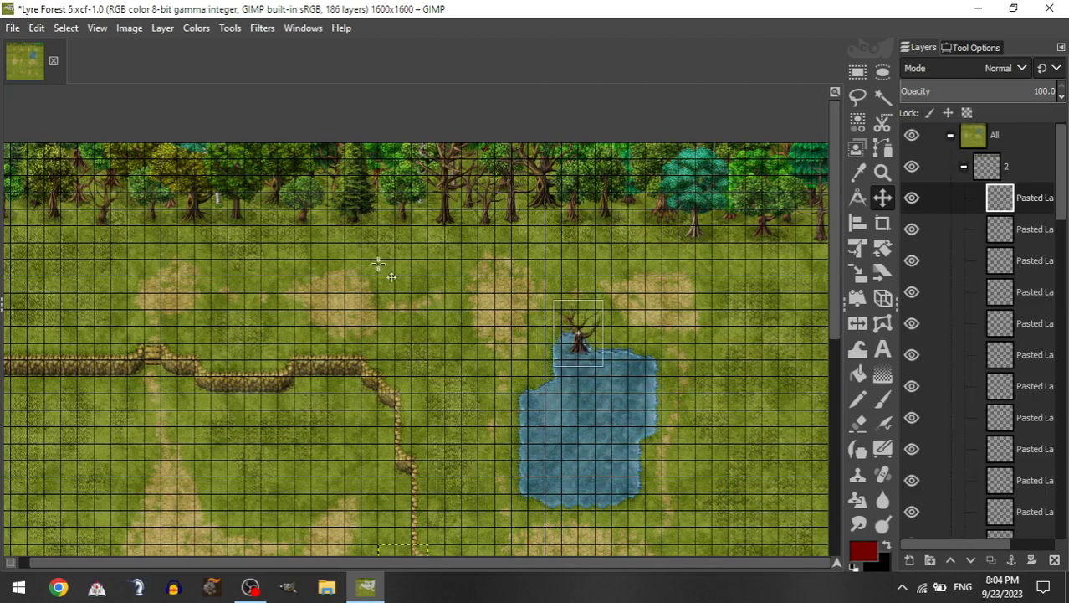
{"action": "left_click_drag", "start_coordinate": [545, 444], "coordinate": [586, 330]}
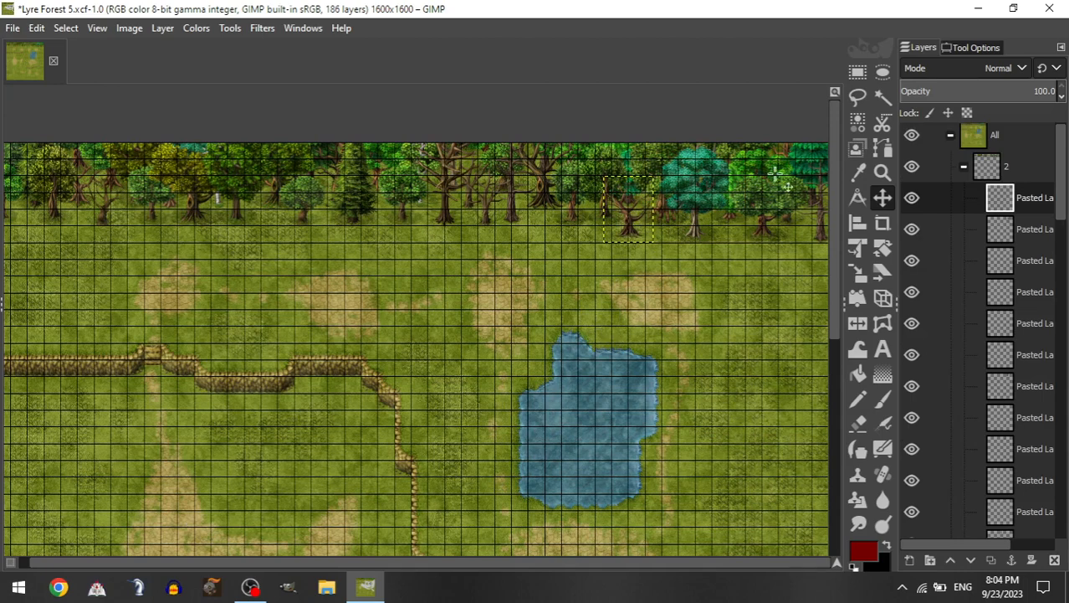
{"action": "left_click", "coordinate": [964, 168]}
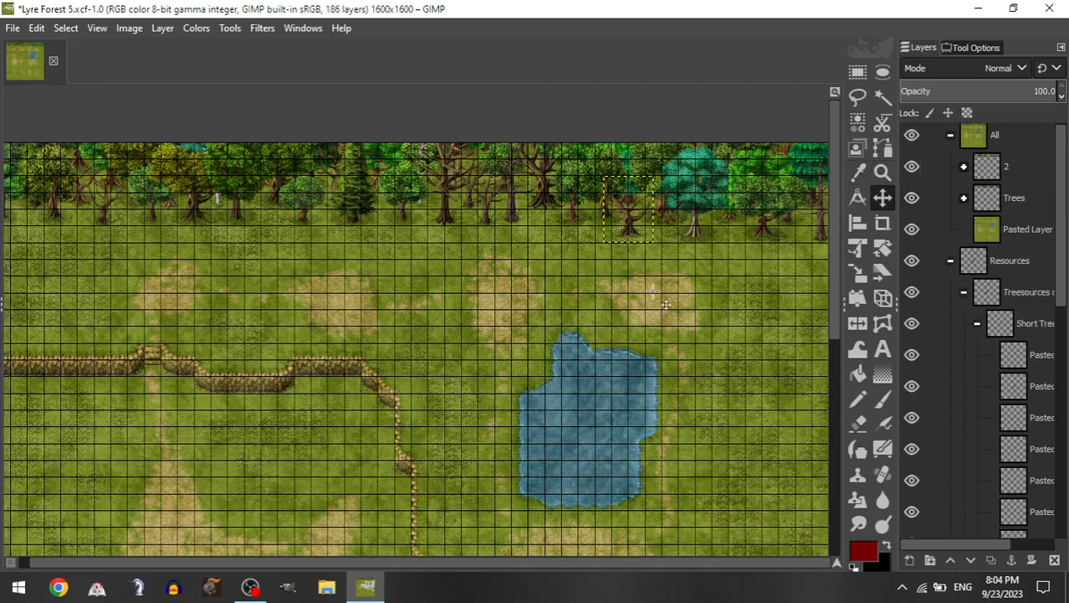
{"action": "scroll", "coordinate": [756, 242], "scroll_direction": "up", "scroll_amount": 2}
{"action": "scroll", "coordinate": [582, 251], "scroll_direction": "down", "scroll_amount": 2}
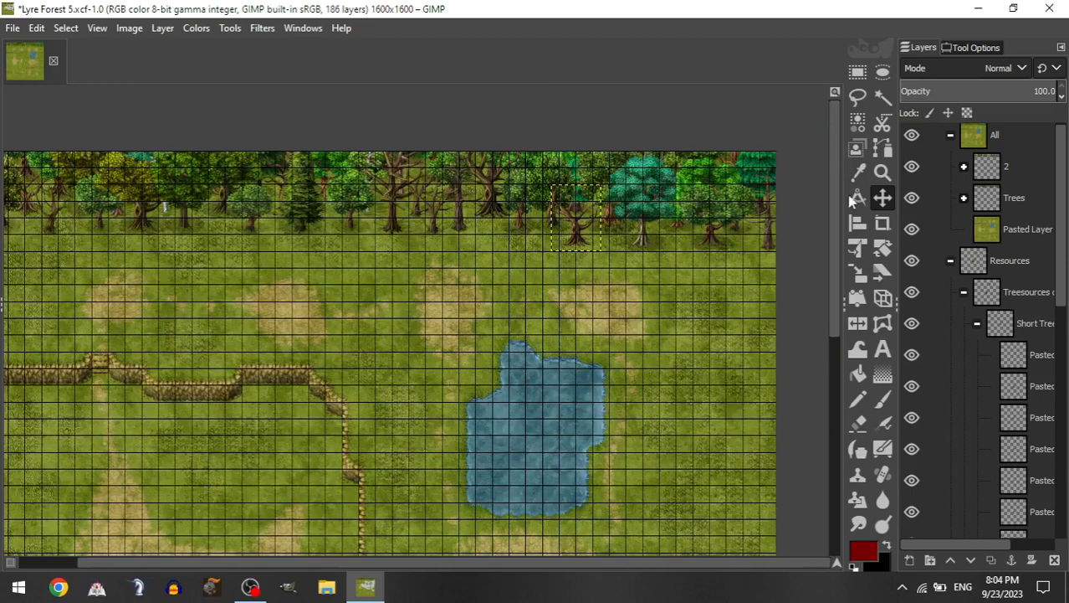
Step: Move a dark green conifer from Tall Trees into group 2 and place it in the sixth row, left of the short bare tree with a gap between
{"action": "left_click", "coordinate": [977, 325]}
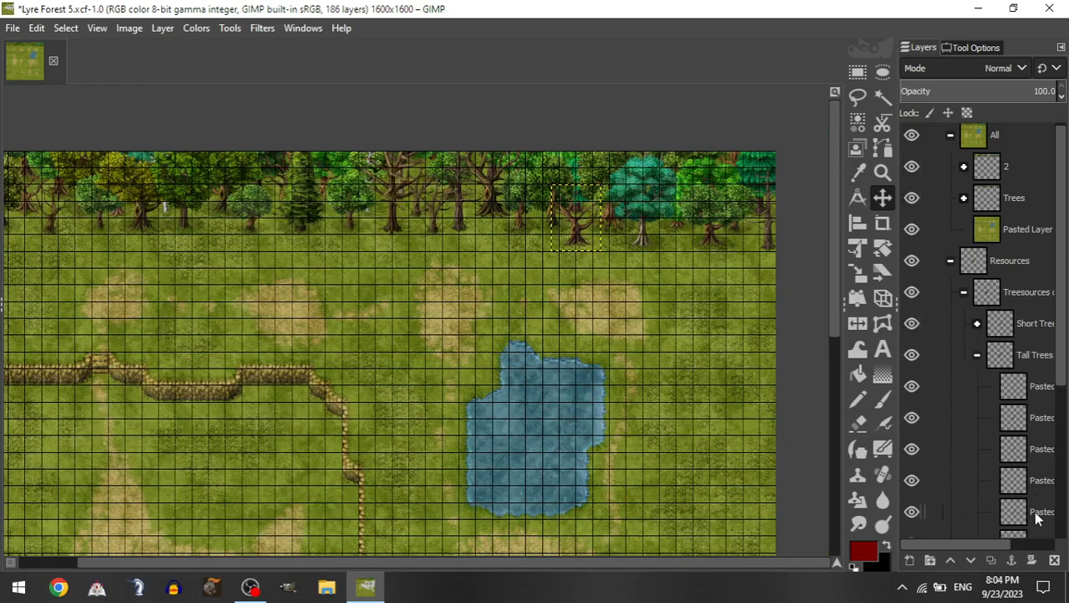
{"action": "left_click_drag", "start_coordinate": [1038, 515], "coordinate": [1008, 180]}
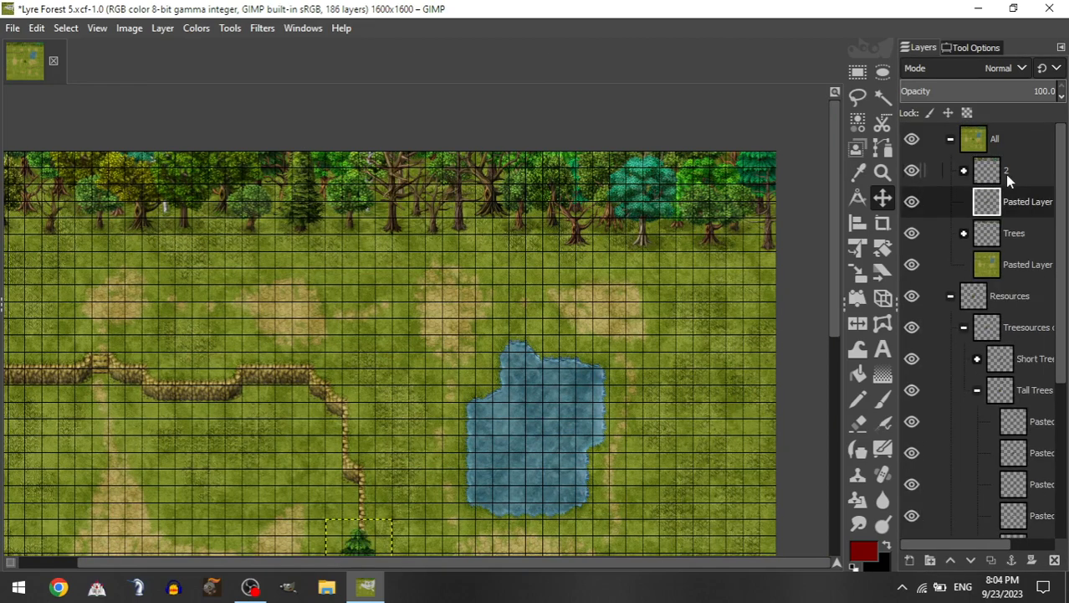
{"action": "left_click_drag", "start_coordinate": [360, 540], "coordinate": [494, 172]}
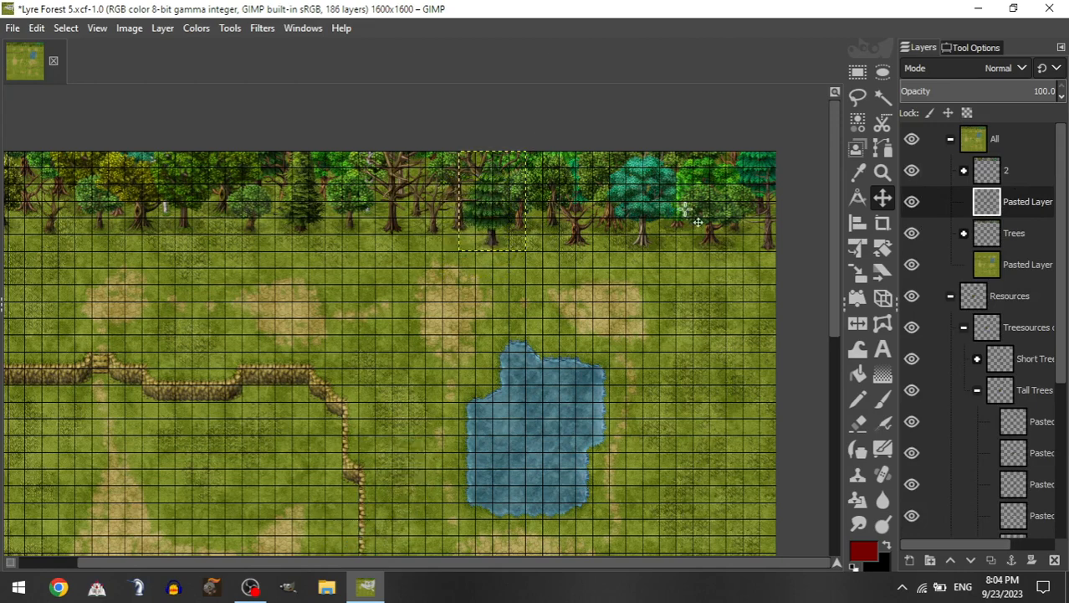
{"action": "left_click_drag", "start_coordinate": [1031, 209], "coordinate": [1019, 171]}
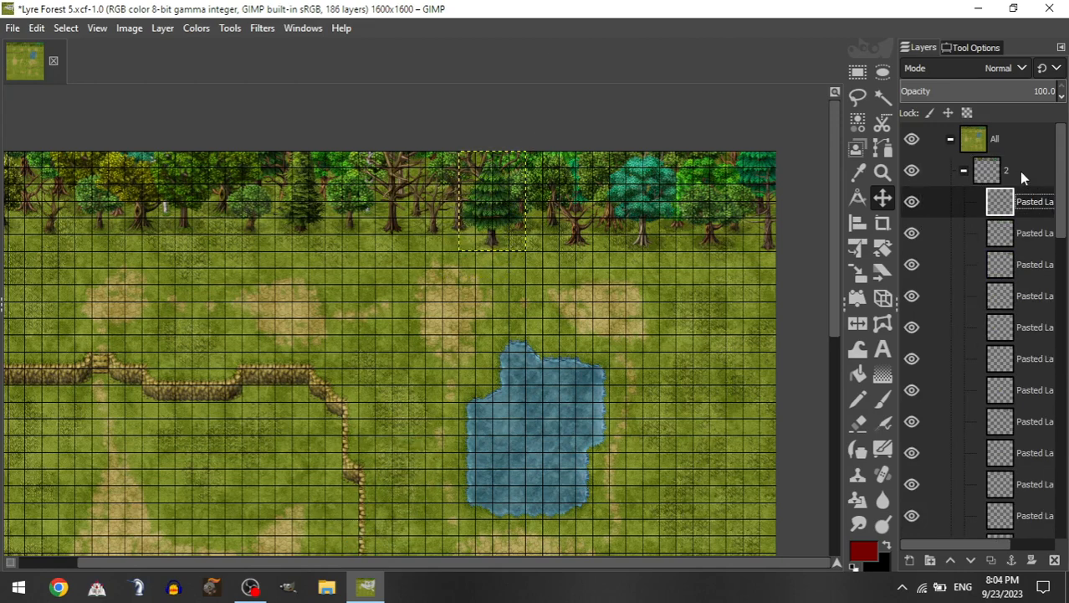
{"action": "left_click", "coordinate": [963, 169]}
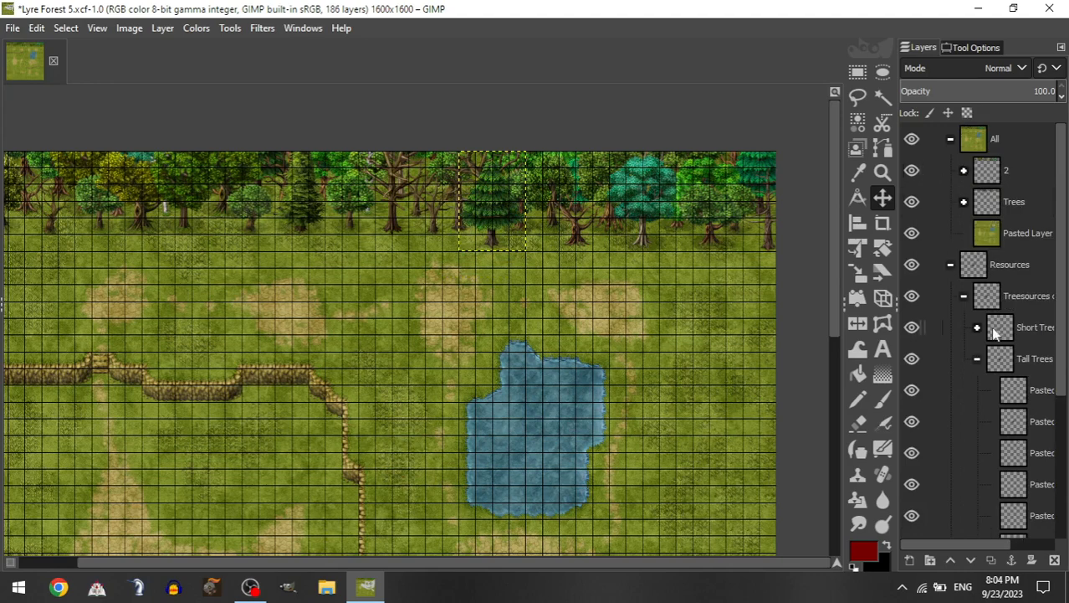
Step: Move a short bright green tree from Short Trees into group 2 and place it between the dark conifer and the short bare tree
{"action": "left_click", "coordinate": [976, 327]}
{"action": "mouse_move", "coordinate": [1015, 453]}
{"action": "left_mouse_down"}
{"action": "mouse_move", "coordinate": [1009, 186]}
{"action": "mouse_move", "coordinate": [1008, 446]}
{"action": "left_mouse_up"}
{"action": "mouse_move", "coordinate": [1021, 487]}
{"action": "left_mouse_down"}
{"action": "mouse_move", "coordinate": [1026, 494]}
{"action": "mouse_move", "coordinate": [1029, 482]}
{"action": "left_mouse_up"}
{"action": "left_click_drag", "start_coordinate": [1017, 421], "coordinate": [1038, 205]}
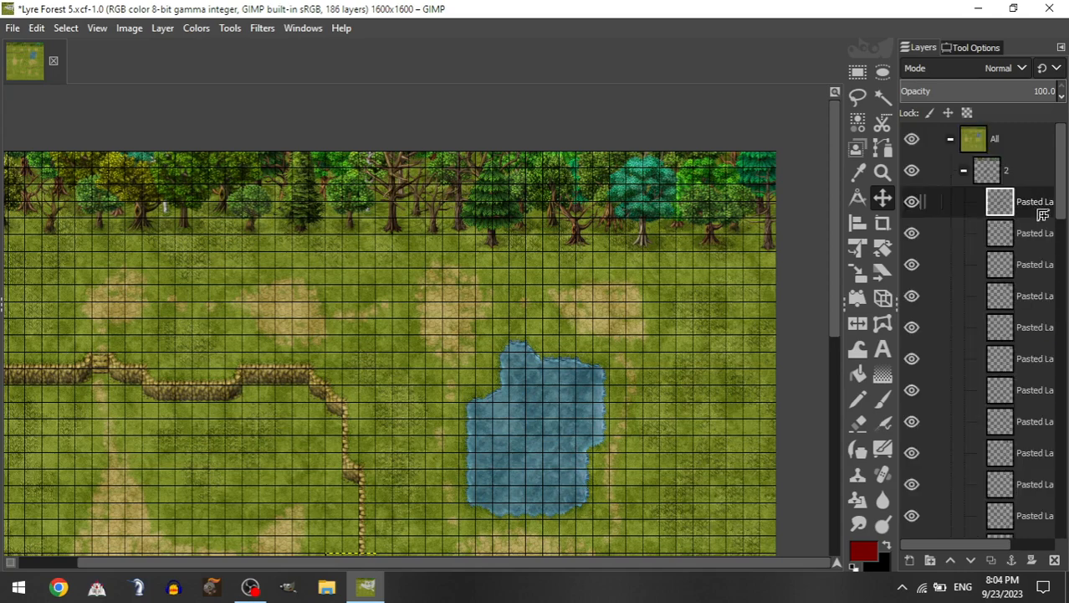
{"action": "left_click_drag", "start_coordinate": [546, 248], "coordinate": [579, 216]}
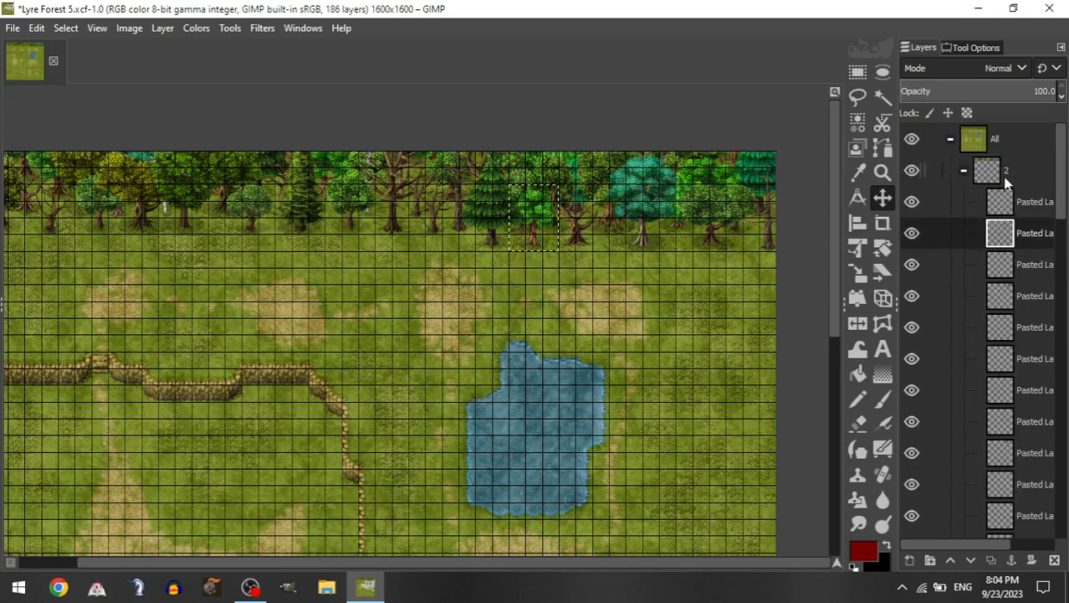
{"action": "left_click", "coordinate": [964, 171]}
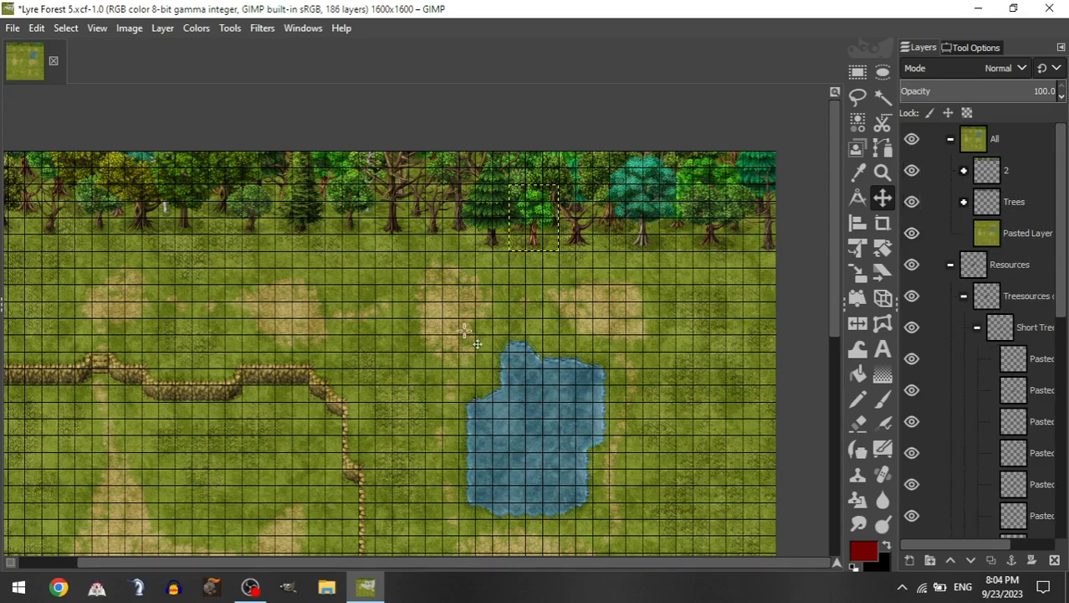
Step: Move a tall bare tree from Tall Trees into group 2 and place it in the sixth row, left of the dark green conifer
{"action": "scroll", "coordinate": [473, 316], "scroll_direction": "left", "scroll_amount": 2}
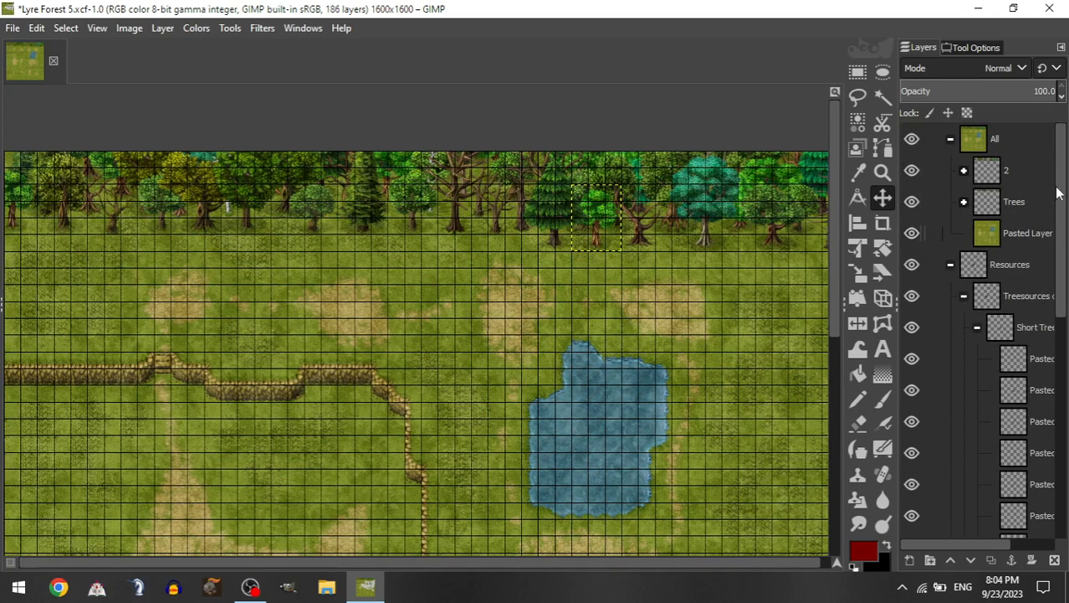
{"action": "left_click", "coordinate": [977, 328]}
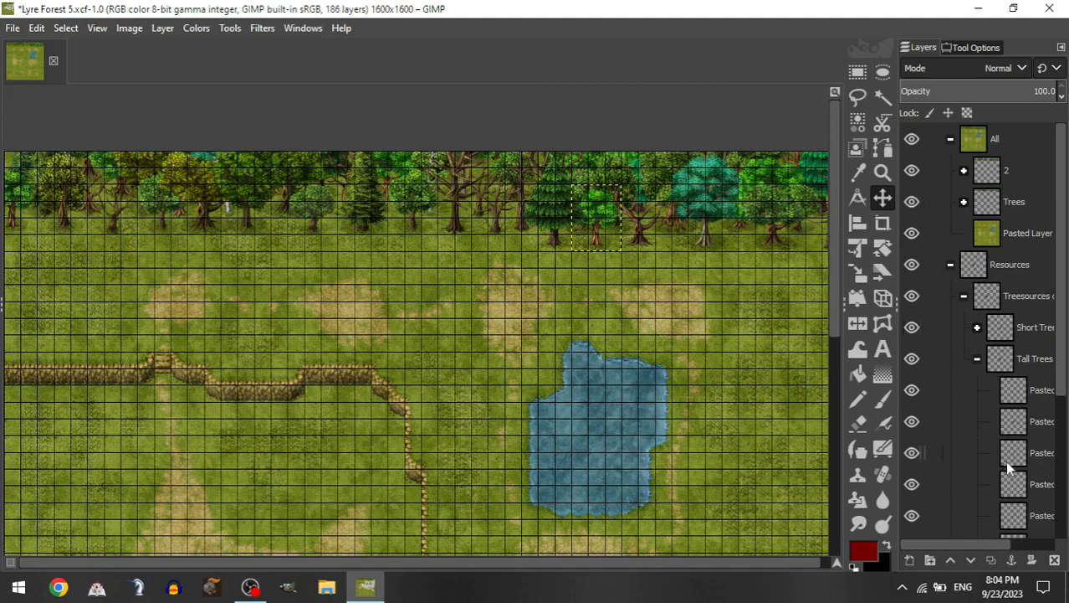
{"action": "left_click_drag", "start_coordinate": [1011, 516], "coordinate": [1018, 173]}
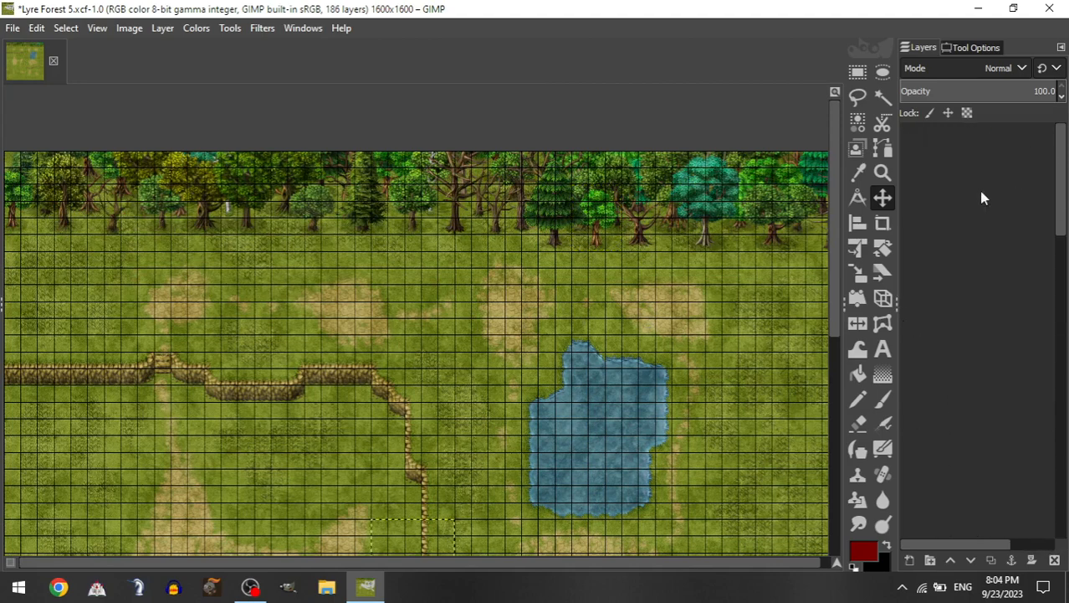
{"action": "left_click_drag", "start_coordinate": [419, 548], "coordinate": [537, 213]}
{"action": "left_click_drag", "start_coordinate": [529, 382], "coordinate": [511, 346]}
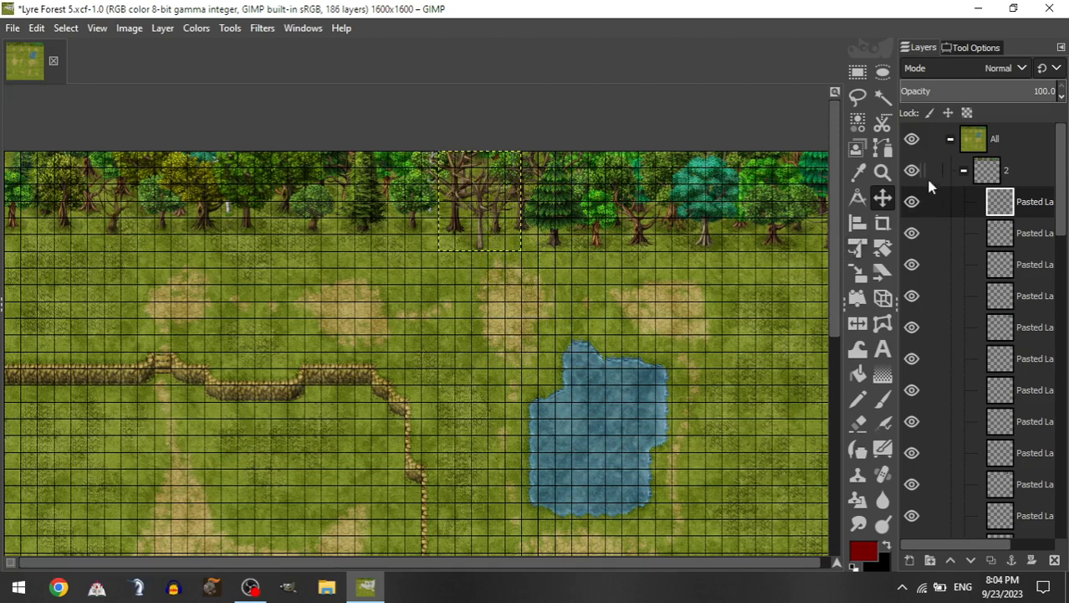
{"action": "left_click", "coordinate": [964, 171]}
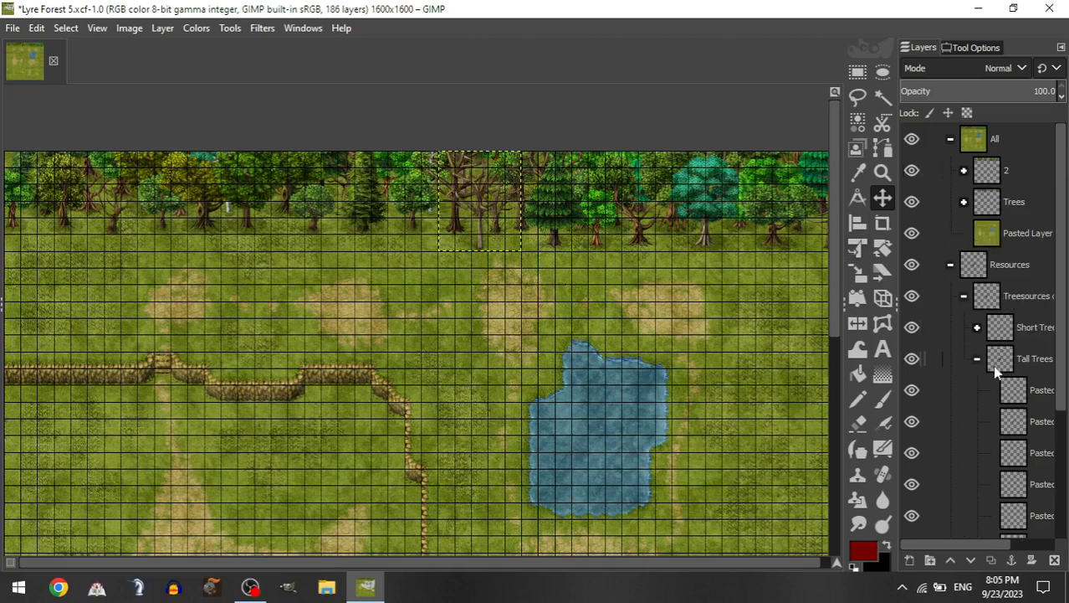
Step: Move a broad short bright green tree from Short Trees into group 2 and place it in the sixth row, left of the tall bare tree
{"action": "left_click", "coordinate": [979, 324]}
{"action": "left_click_drag", "start_coordinate": [1028, 495], "coordinate": [1030, 173]}
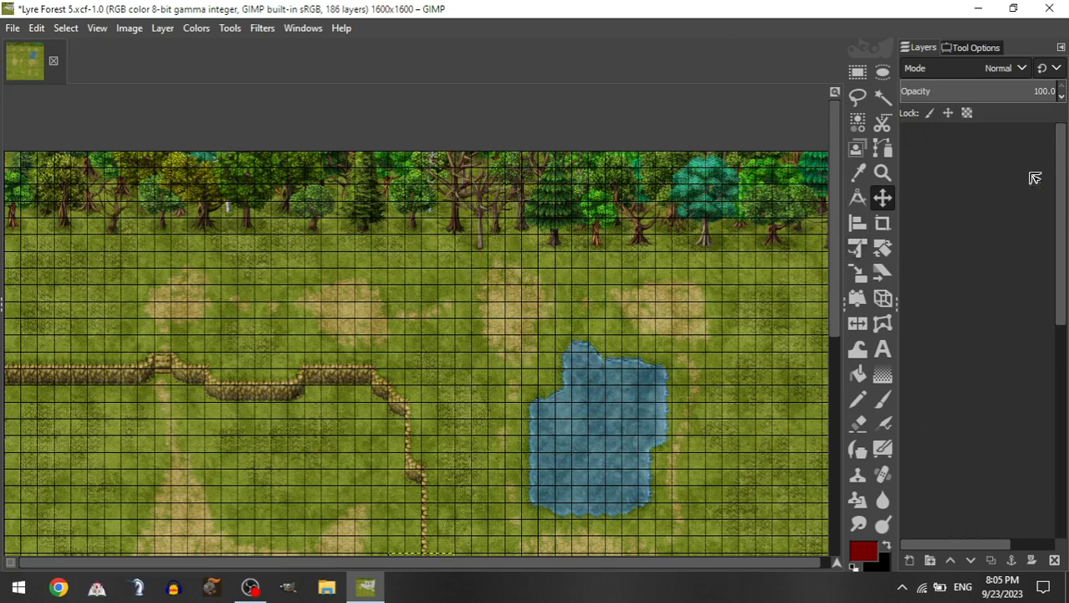
{"action": "left_click_drag", "start_coordinate": [325, 526], "coordinate": [415, 291]}
{"action": "left_click_drag", "start_coordinate": [431, 402], "coordinate": [357, 268]}
{"action": "left_click", "coordinate": [965, 171]}
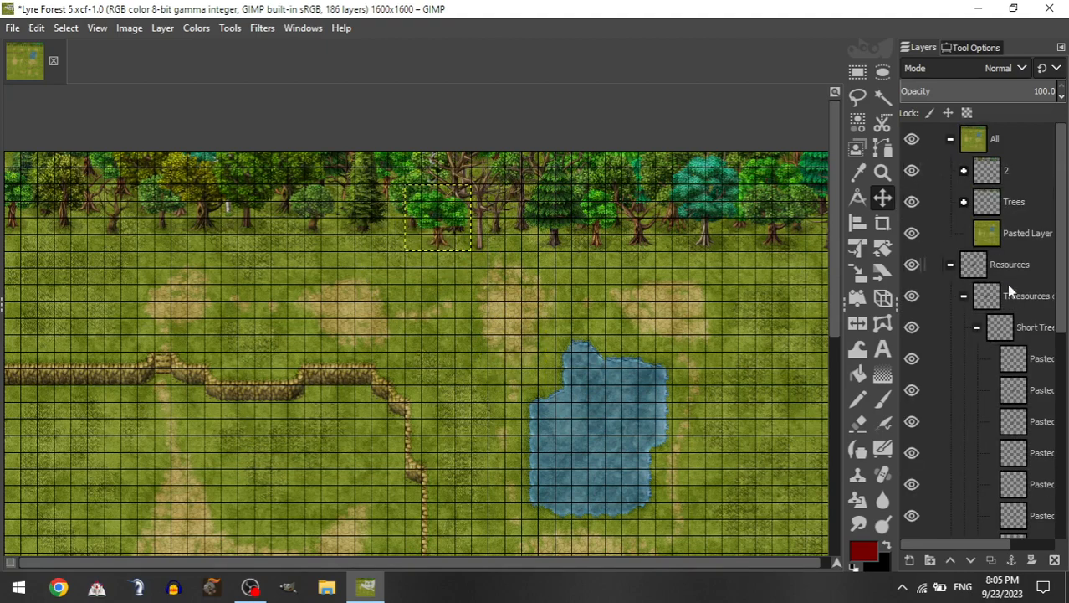
Step: Try a large leafy green tree from Tall Trees in the sixth row, left of the broad short bright green tree
{"action": "left_click", "coordinate": [977, 327]}
{"action": "left_click_drag", "start_coordinate": [1002, 482], "coordinate": [1013, 172]}
{"action": "left_click_drag", "start_coordinate": [552, 431], "coordinate": [561, 164]}
{"action": "left_click_drag", "start_coordinate": [513, 359], "coordinate": [466, 253]}
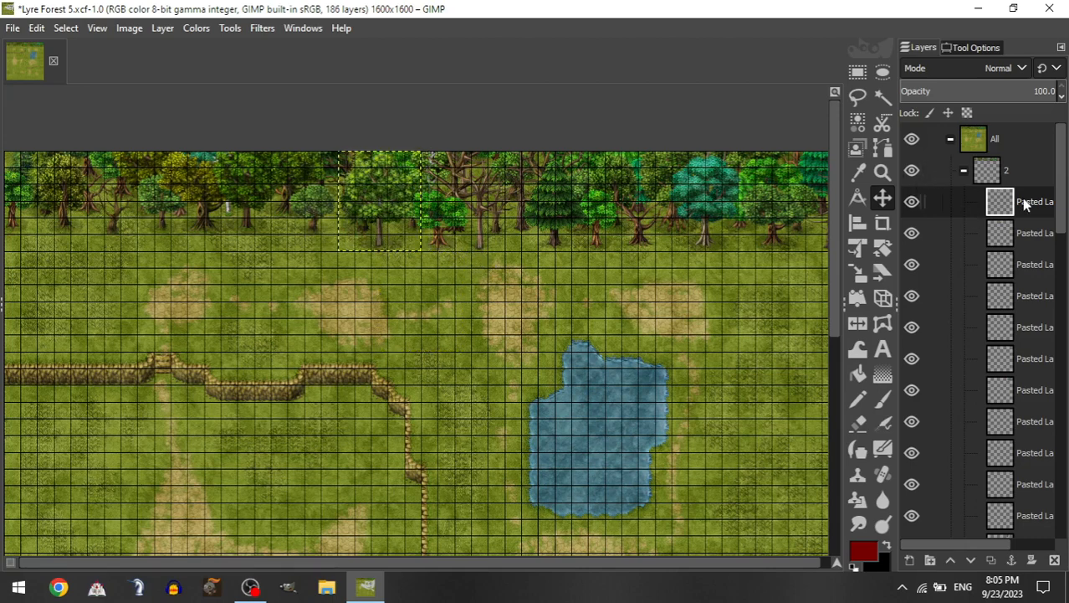
{"action": "left_click_drag", "start_coordinate": [1024, 201], "coordinate": [1023, 394]}
Step: Move a pale grey bare tree from Tall Trees into group 2 and place it left of the broad short bright green tree in the sixth row
{"action": "left_click", "coordinate": [964, 202]}
{"action": "left_click_drag", "start_coordinate": [1032, 514], "coordinate": [1024, 169]}
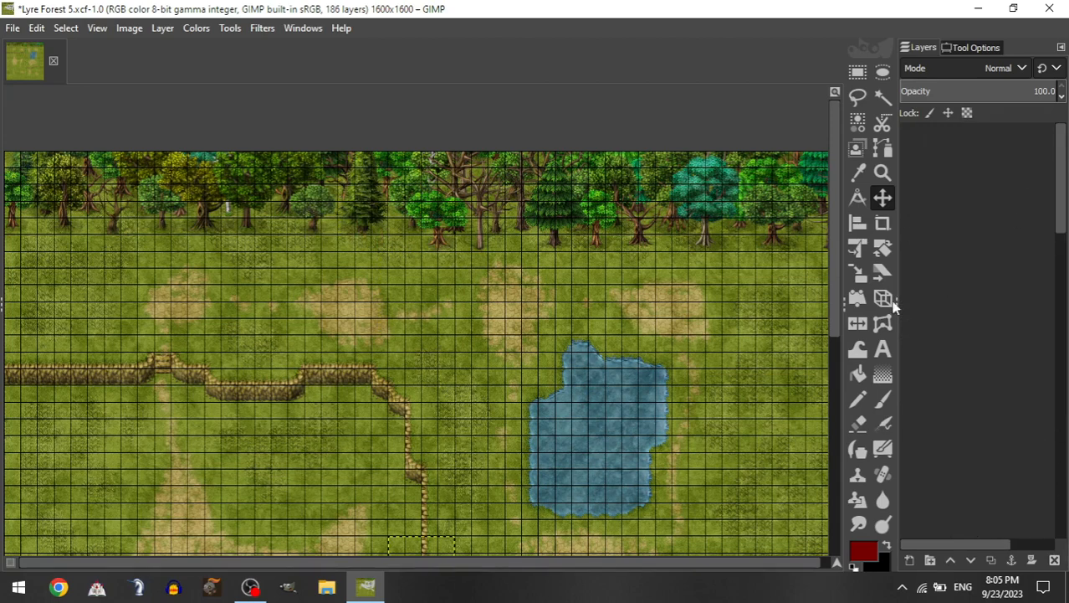
{"action": "left_click_drag", "start_coordinate": [489, 390], "coordinate": [504, 258]}
{"action": "scroll", "coordinate": [425, 276], "scroll_direction": "up", "scroll_amount": 1}
{"action": "scroll", "coordinate": [610, 260], "scroll_direction": "left", "scroll_amount": 1}
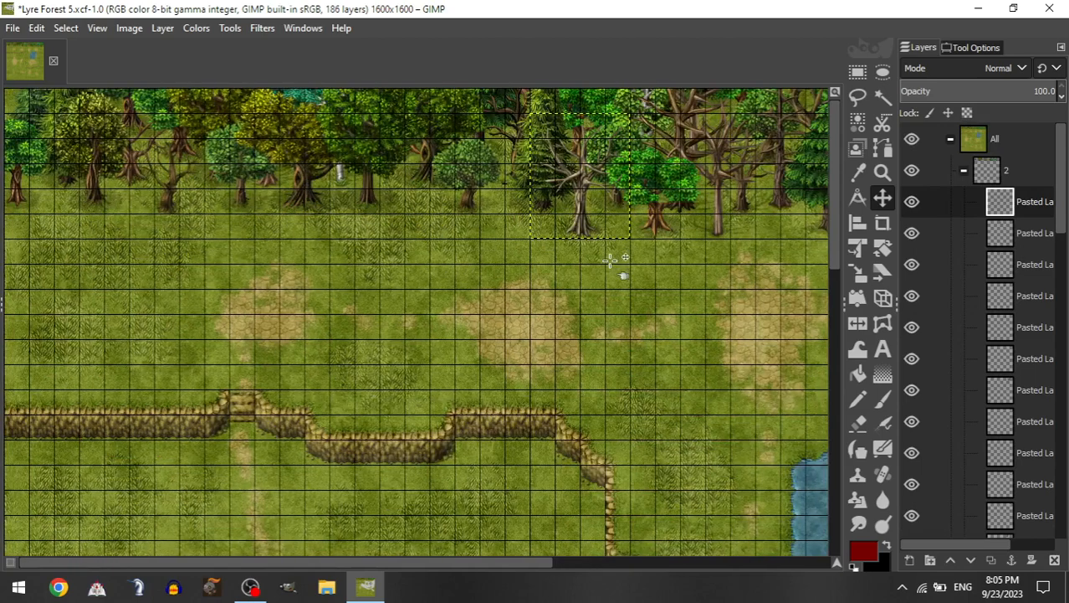
{"action": "left_click", "coordinate": [964, 170]}
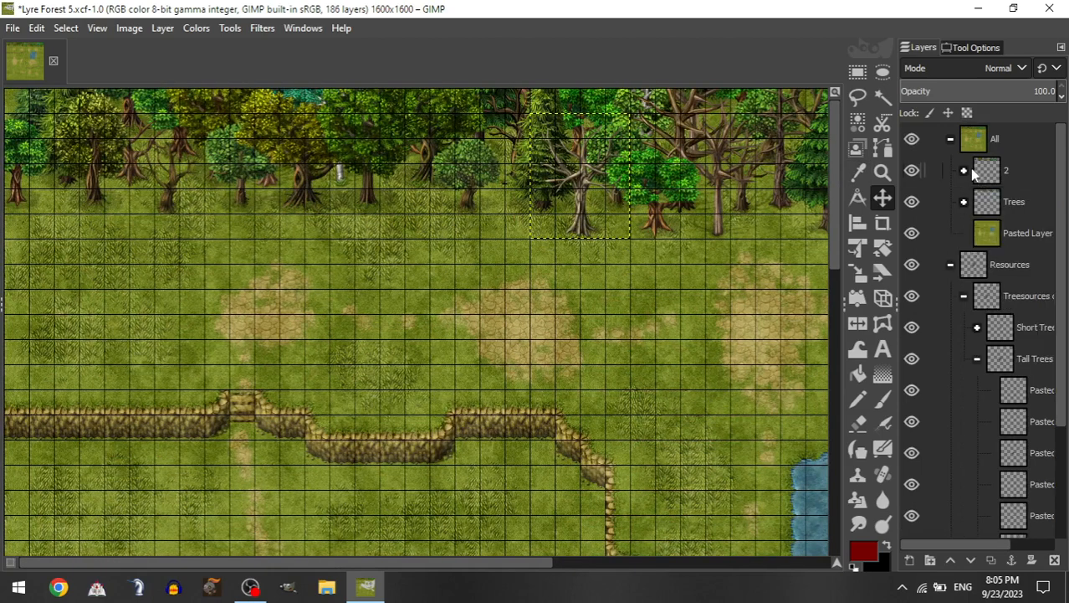
Step: Move a short twisted brown tree from Short Trees into group 2 and place it in the sixth row, left of the pale grey bare tree
{"action": "left_click", "coordinate": [978, 327]}
{"action": "left_click_drag", "start_coordinate": [1014, 489], "coordinate": [1024, 175]}
{"action": "left_click_drag", "start_coordinate": [469, 166], "coordinate": [429, 160]}
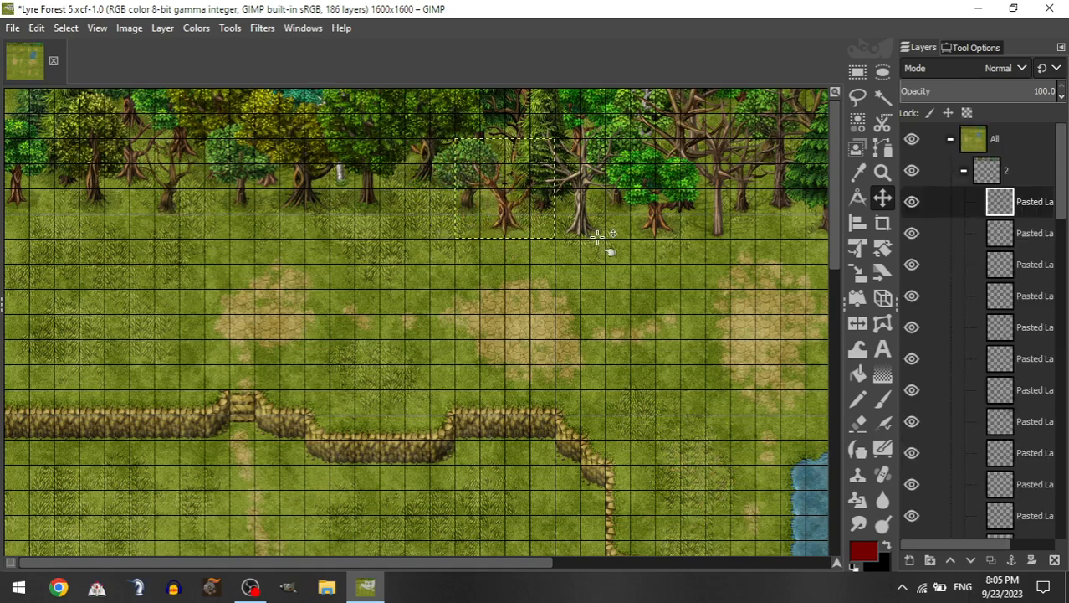
{"action": "left_click", "coordinate": [965, 170]}
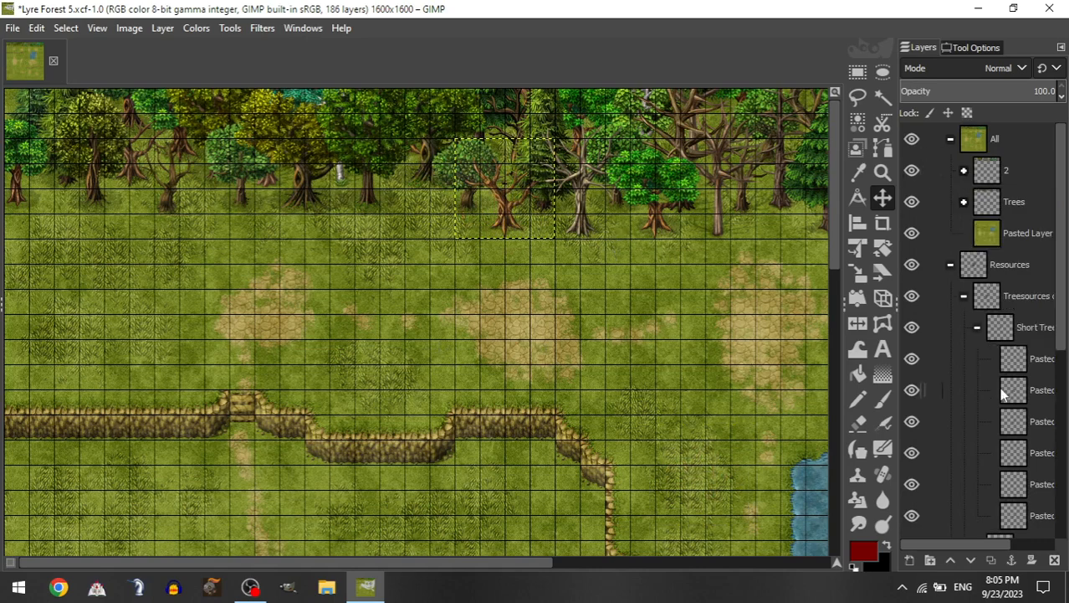
Step: Move a large round green tree from Tall Trees into group 2 and place it in the sixth row, left of the short twisted brown tree
{"action": "left_click", "coordinate": [976, 329]}
{"action": "left_click_drag", "start_coordinate": [1015, 507], "coordinate": [1018, 170]}
{"action": "left_click_drag", "start_coordinate": [644, 469], "coordinate": [515, 275]}
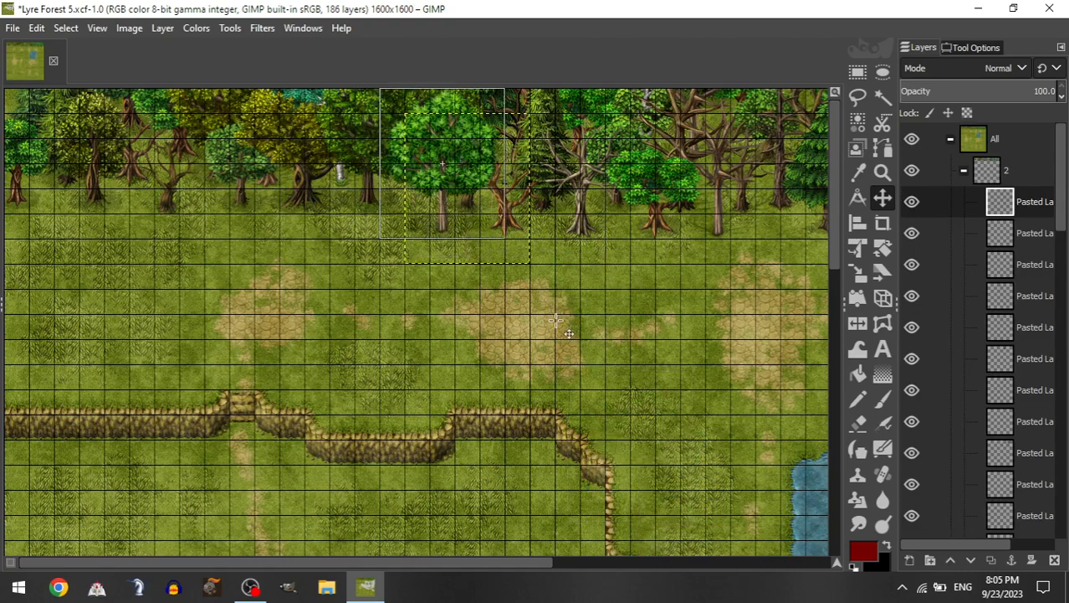
{"action": "left_click", "coordinate": [974, 176]}
{"action": "left_click", "coordinate": [964, 170]}
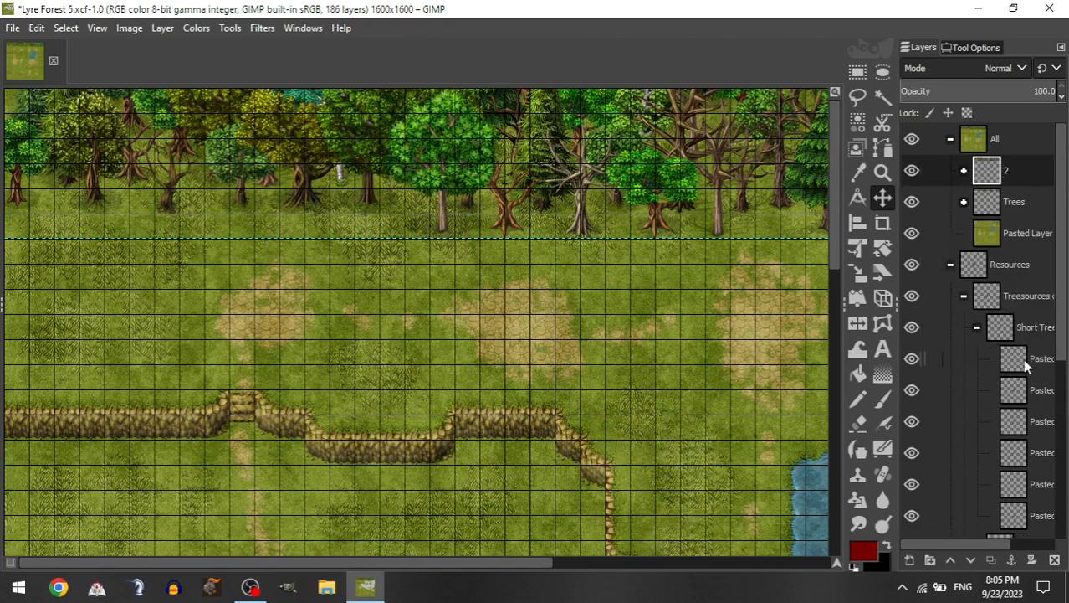
Step: Move a slim reddish-brown bare tree from Short Trees into group 2 and place it in the sixth row, left of the large round green tree
{"action": "left_click_drag", "start_coordinate": [1013, 452], "coordinate": [1021, 176]}
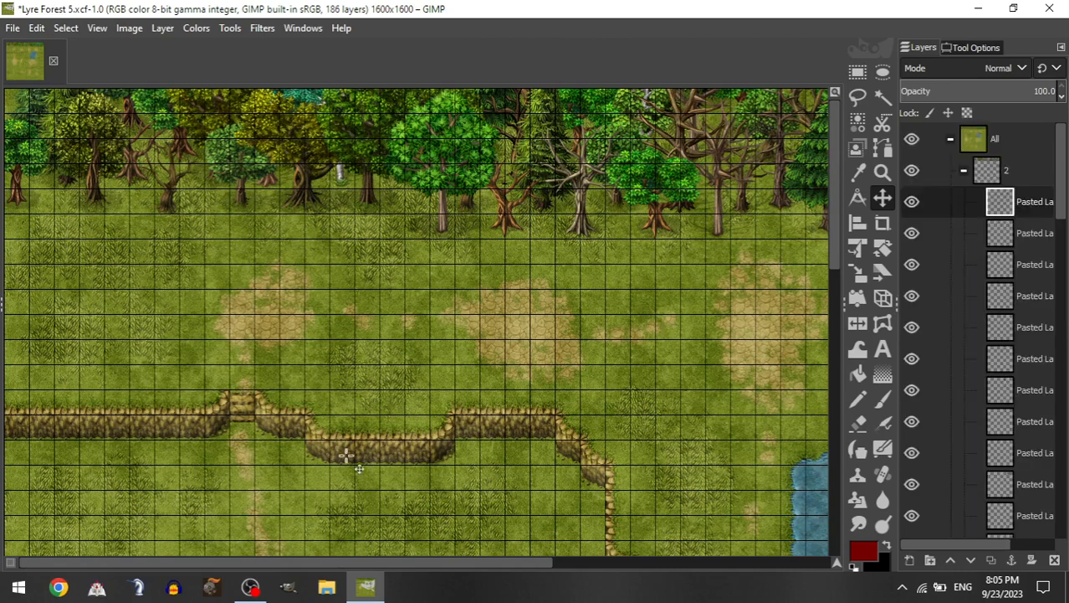
{"action": "left_click_drag", "start_coordinate": [669, 460], "coordinate": [270, 119]}
{"action": "left_click_drag", "start_coordinate": [421, 273], "coordinate": [454, 266]}
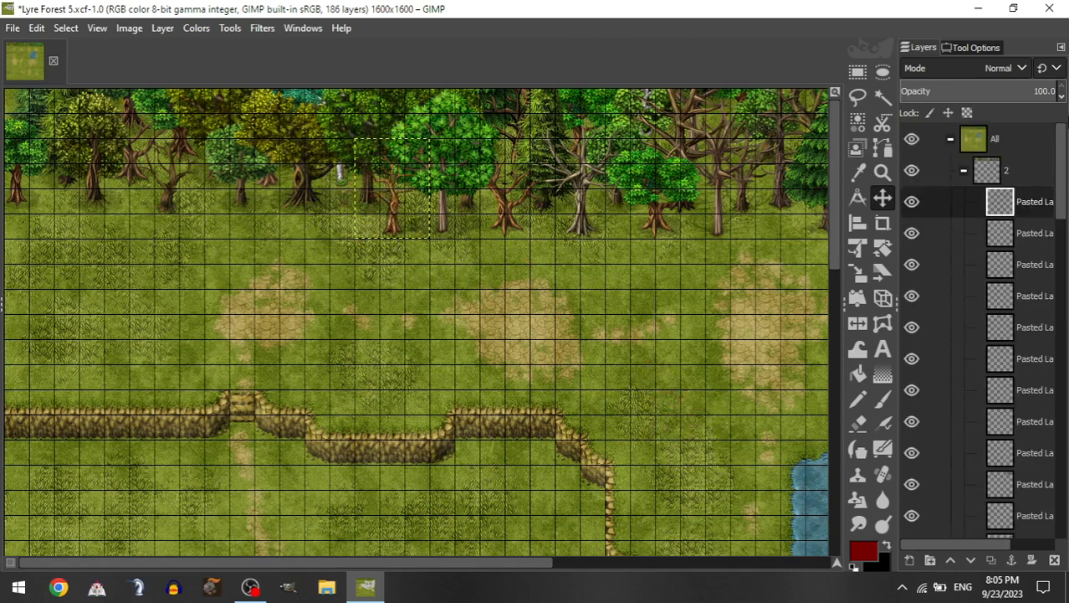
{"action": "left_click", "coordinate": [965, 170]}
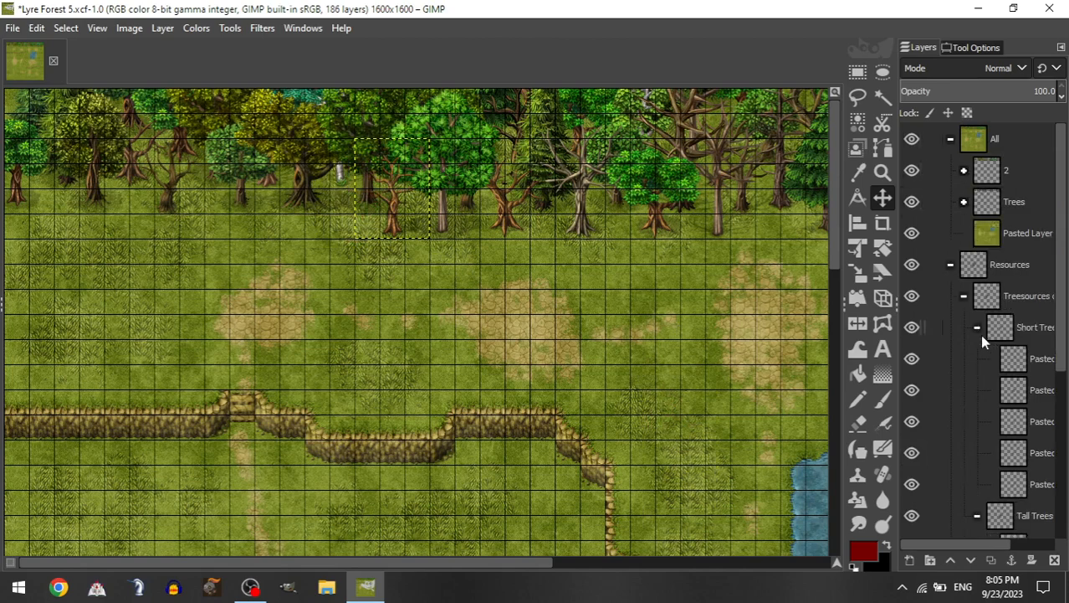
Step: Move a large teal conifer from Tall Trees into group 2 and place it in the sixth row, left of the slim reddish-brown bare tree
{"action": "left_click", "coordinate": [976, 327]}
{"action": "left_click_drag", "start_coordinate": [1013, 516], "coordinate": [1011, 173]}
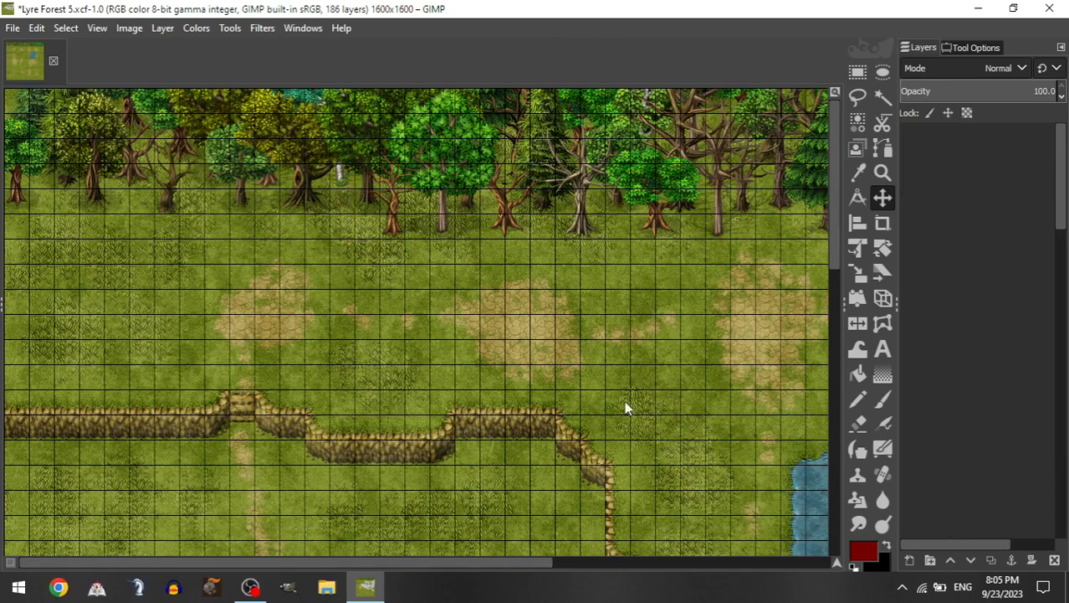
{"action": "left_click_drag", "start_coordinate": [607, 453], "coordinate": [434, 359]}
{"action": "left_click_drag", "start_coordinate": [566, 360], "coordinate": [484, 320]}
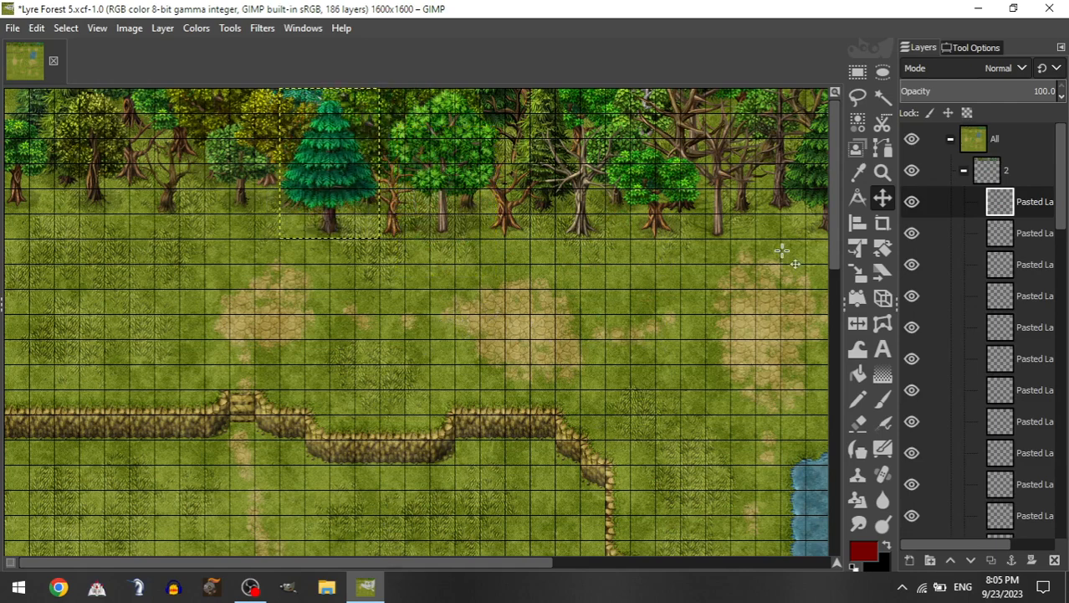
{"action": "left_click", "coordinate": [963, 170]}
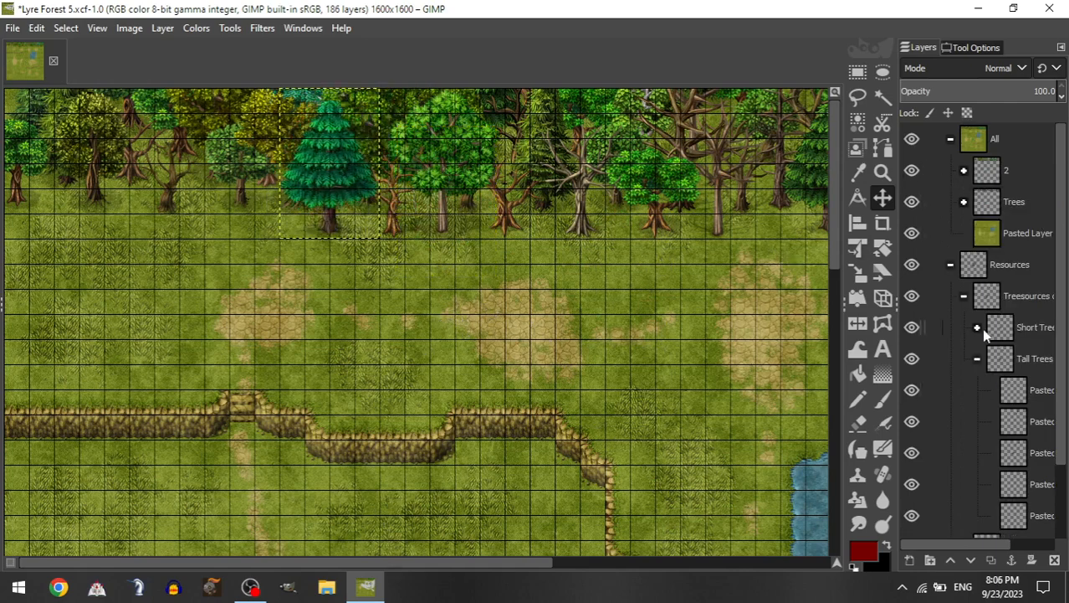
Step: Move a small bright green conifer from Short Trees into group 2 and place it in the sixth row, left of the large teal conifer
{"action": "left_click", "coordinate": [1042, 454]}
{"action": "left_click_drag", "start_coordinate": [1041, 454], "coordinate": [1038, 173]}
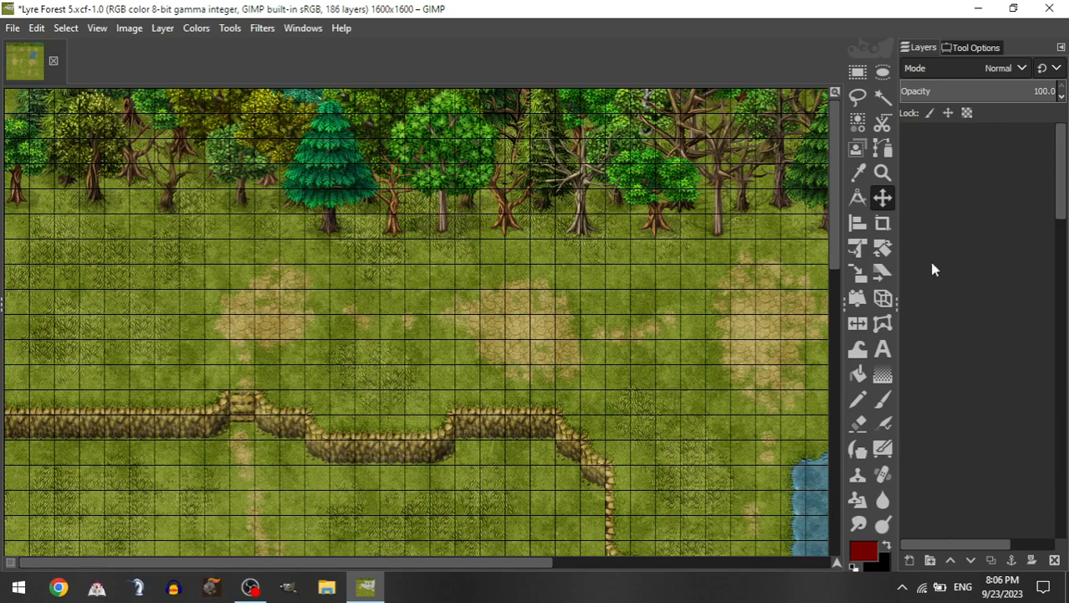
{"action": "left_click_drag", "start_coordinate": [397, 257], "coordinate": [347, 227]}
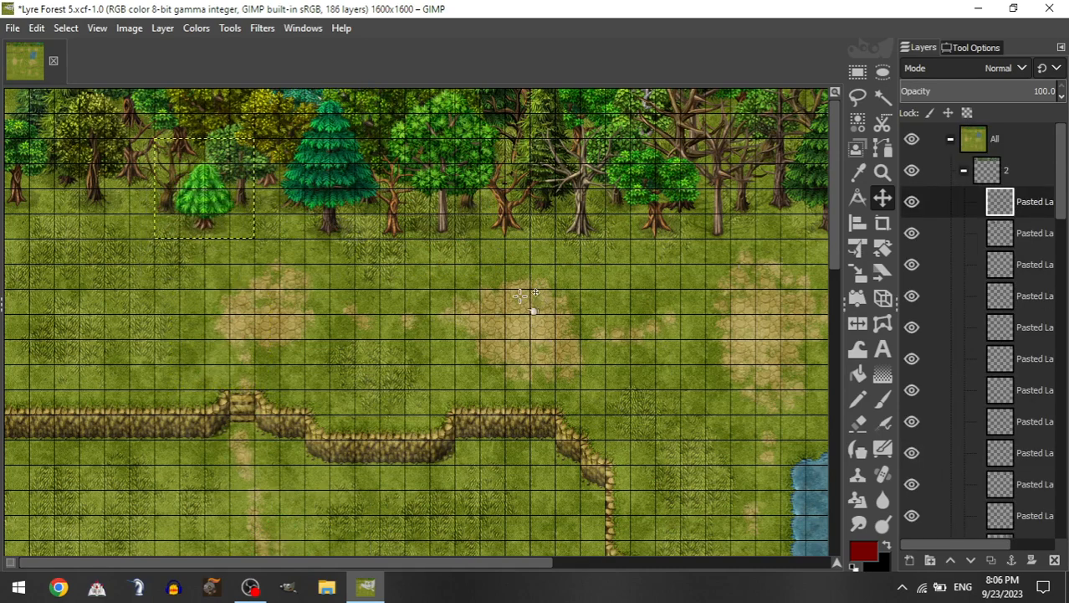
{"action": "left_click", "coordinate": [962, 169]}
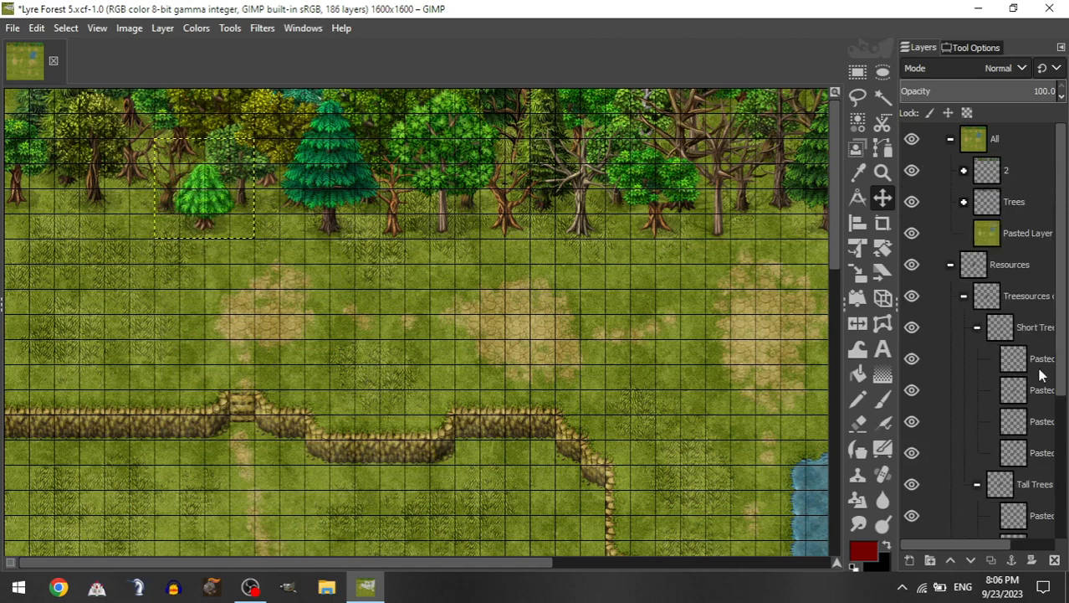
Step: Move a large dark bare tree from Tall Trees into group 2 and place it in the sixth row, left of the small bright green conifer
{"action": "left_click", "coordinate": [977, 326]}
{"action": "left_click_drag", "start_coordinate": [1034, 482], "coordinate": [1009, 173]}
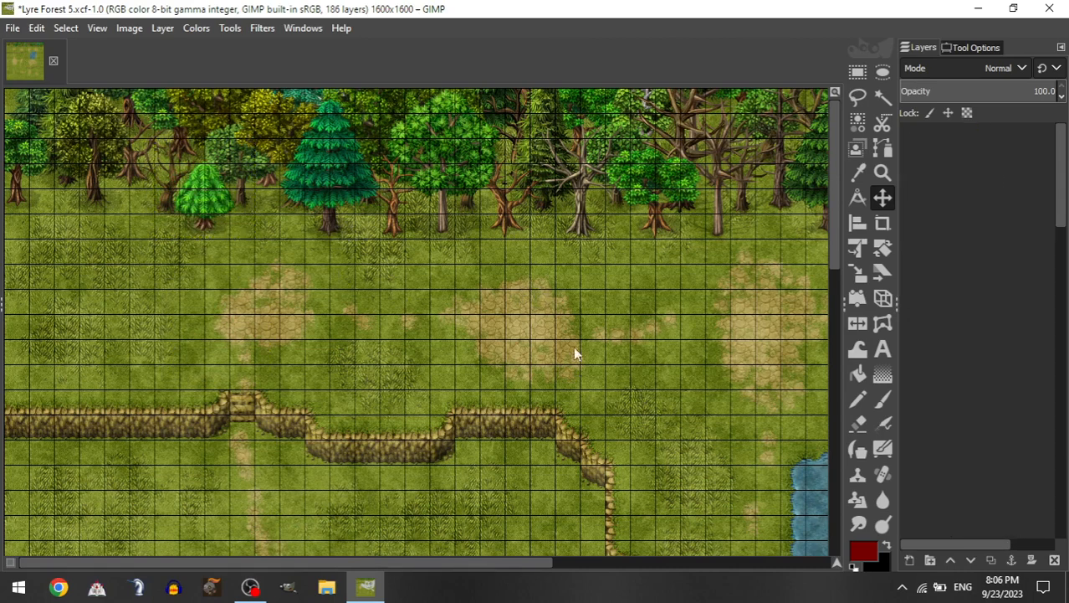
{"action": "left_click_drag", "start_coordinate": [574, 353], "coordinate": [134, 54]}
{"action": "left_click_drag", "start_coordinate": [227, 285], "coordinate": [310, 274]}
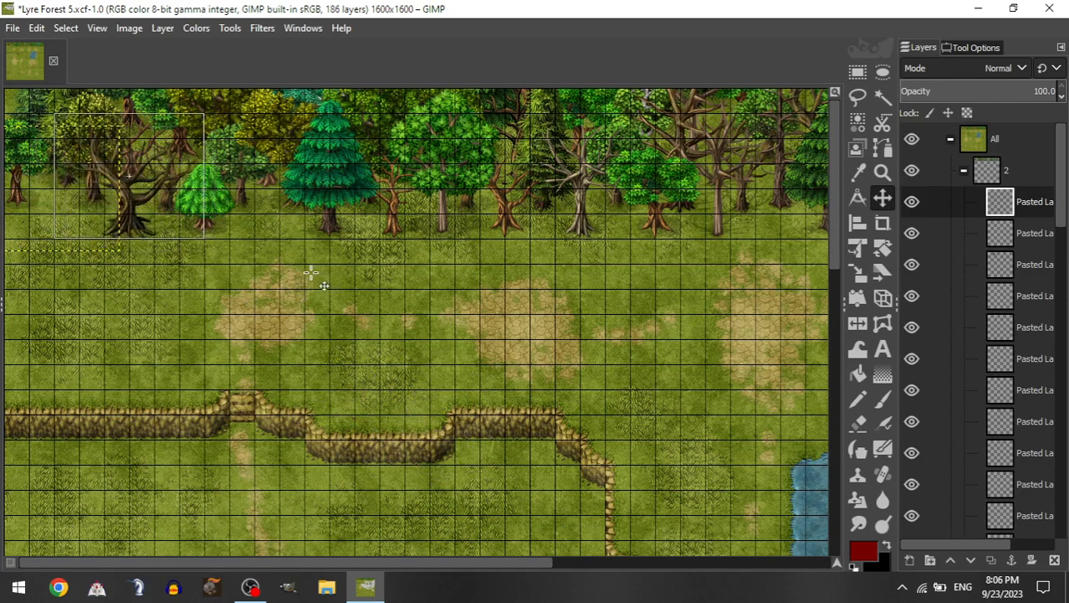
{"action": "left_click", "coordinate": [963, 172]}
Step: Move a small teal conifer from Short Trees into group 2 and place it in the sixth row, left of the large dark bare tree
{"action": "left_click", "coordinate": [977, 328]}
{"action": "left_click_drag", "start_coordinate": [1025, 449], "coordinate": [1028, 173]}
{"action": "left_click_drag", "start_coordinate": [385, 373], "coordinate": [156, 84]}
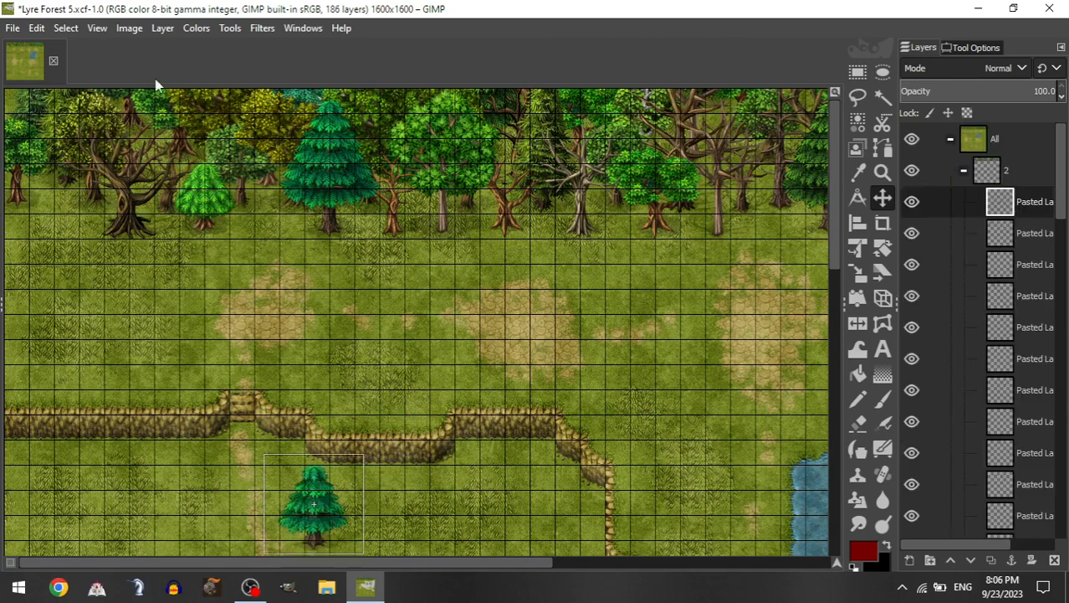
{"action": "left_click_drag", "start_coordinate": [284, 321], "coordinate": [246, 297]}
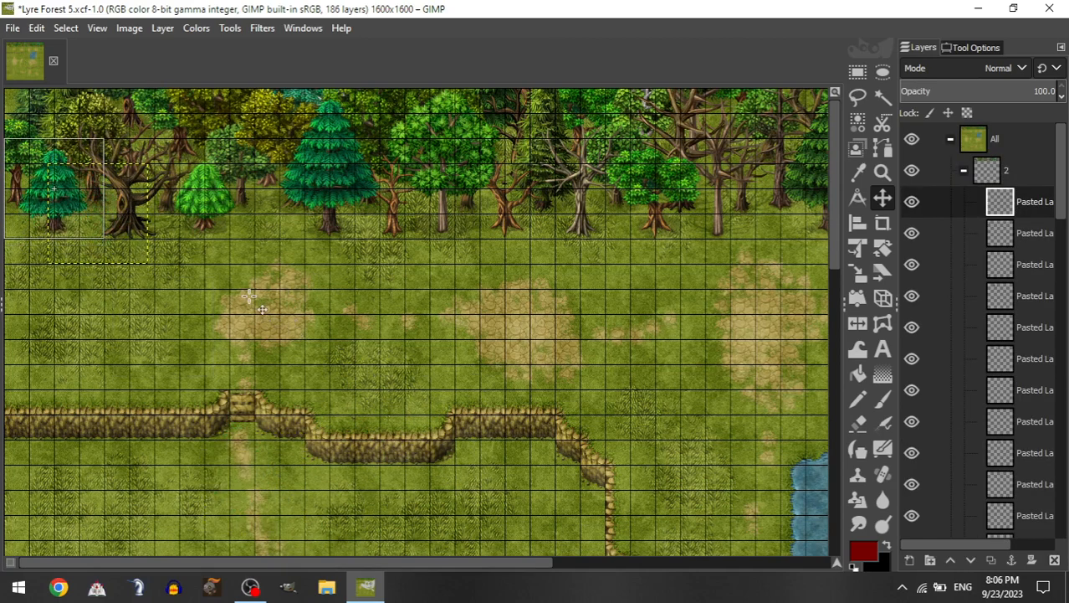
Step: Move a large dark leafy tree from Tall Trees into group 2 and place it at the map's left edge in the seventh row
{"action": "left_click", "coordinate": [964, 171]}
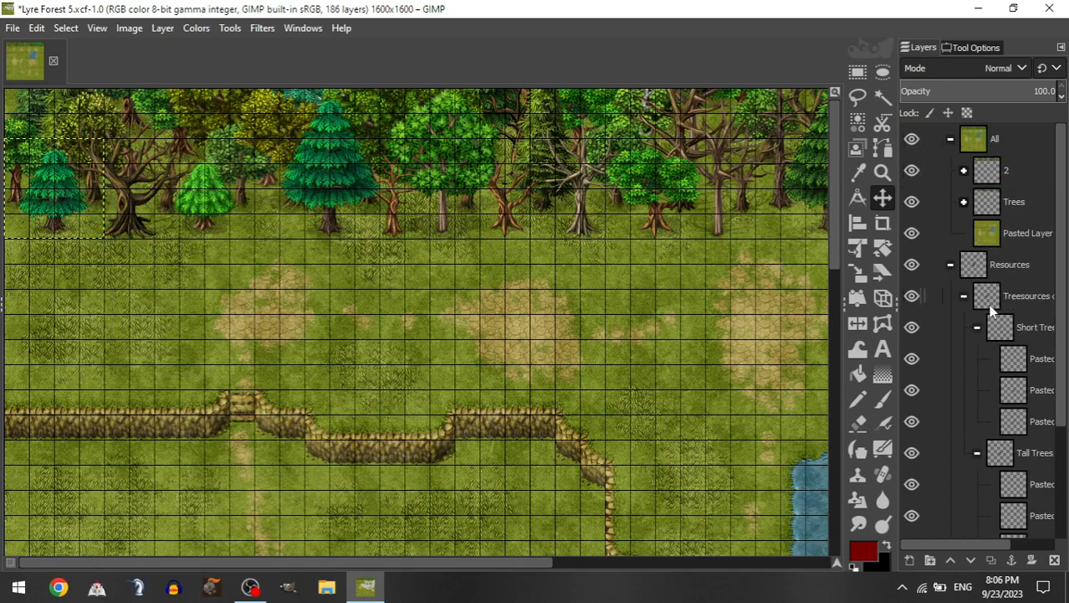
{"action": "left_click", "coordinate": [977, 328]}
{"action": "left_click_drag", "start_coordinate": [1014, 452], "coordinate": [1010, 174]}
{"action": "left_click_drag", "start_coordinate": [393, 527], "coordinate": [140, 207]}
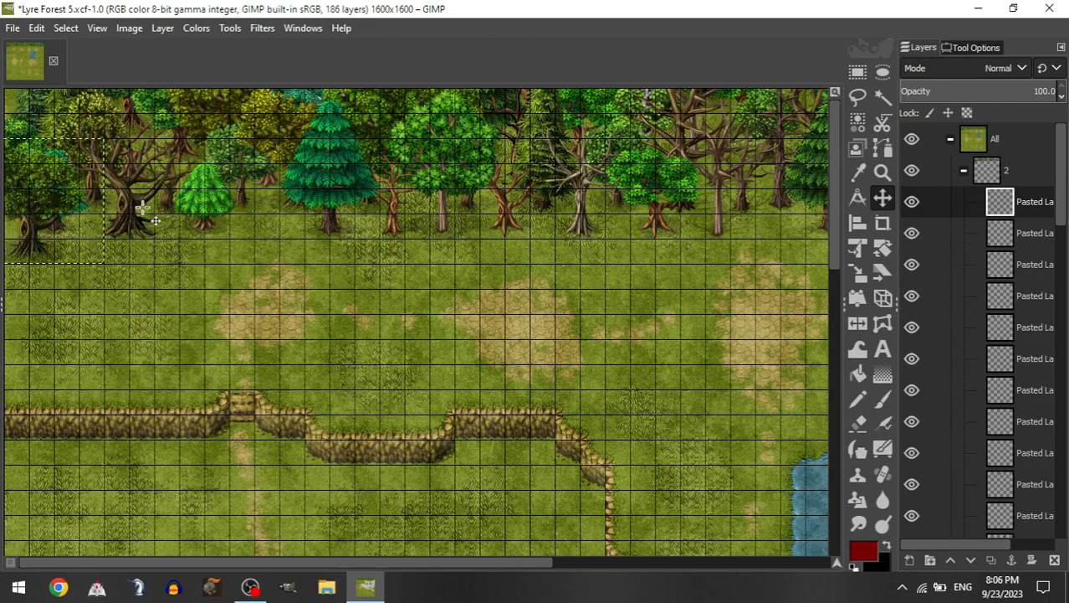
Step: Move a small broad green tree from Short Trees into group 2 and place it in the seventh row, right of the dark leafy tree
{"action": "left_click", "coordinate": [965, 172]}
{"action": "left_click", "coordinate": [977, 328]}
{"action": "left_click_drag", "start_coordinate": [1040, 422], "coordinate": [1000, 172]}
{"action": "left_click_drag", "start_coordinate": [394, 365], "coordinate": [128, 102]}
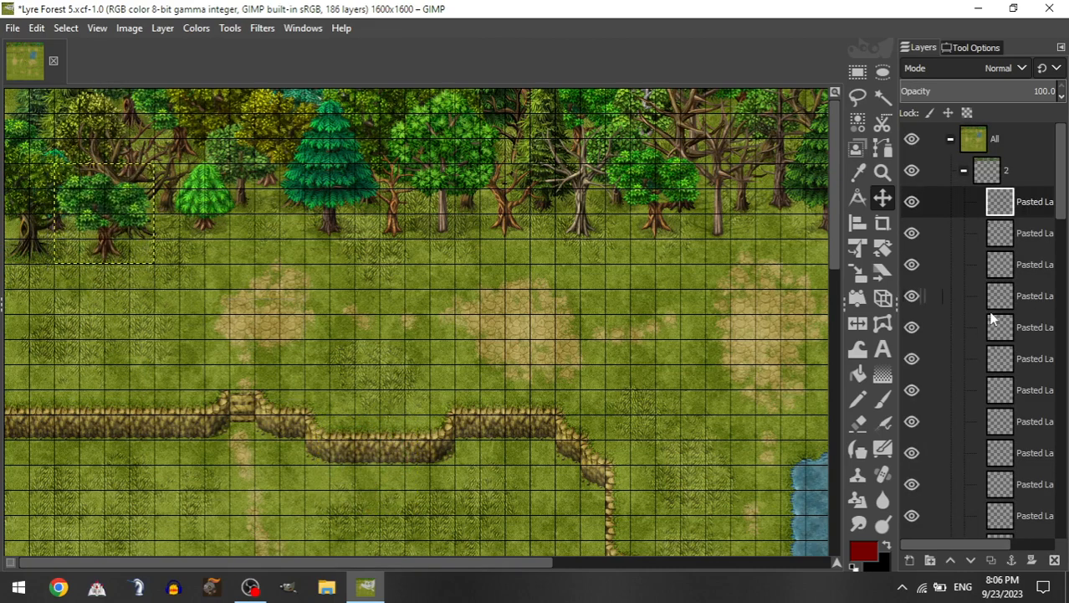
Step: Place a slim dark conifer from Tall Trees in group 2, right of the dark leafy tree, and shift the small green tree to the conifer's right
{"action": "left_click", "coordinate": [963, 171]}
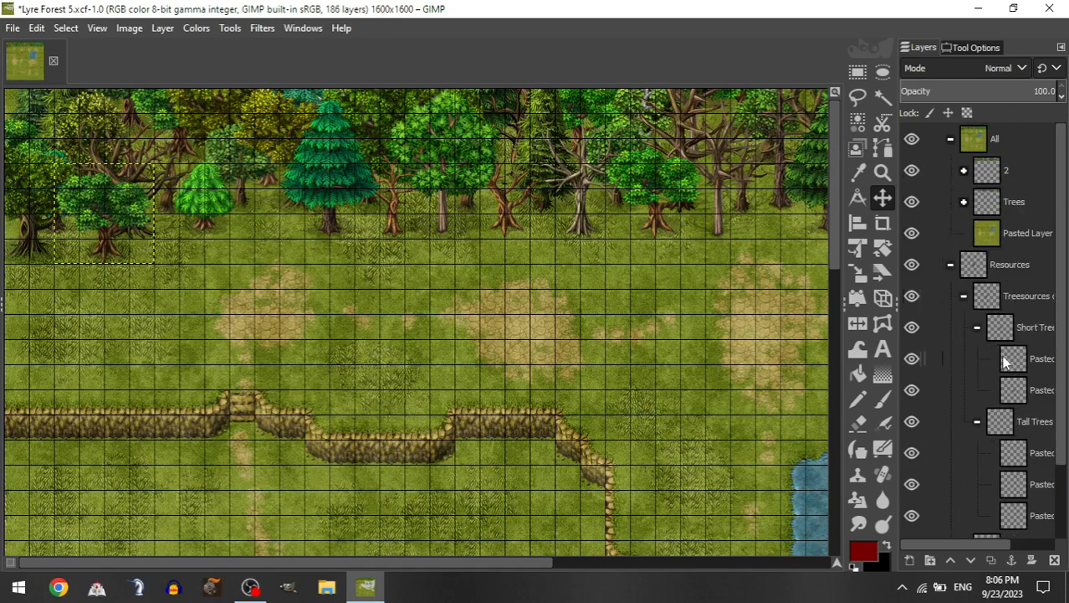
{"action": "left_click_drag", "start_coordinate": [1040, 489], "coordinate": [1003, 174]}
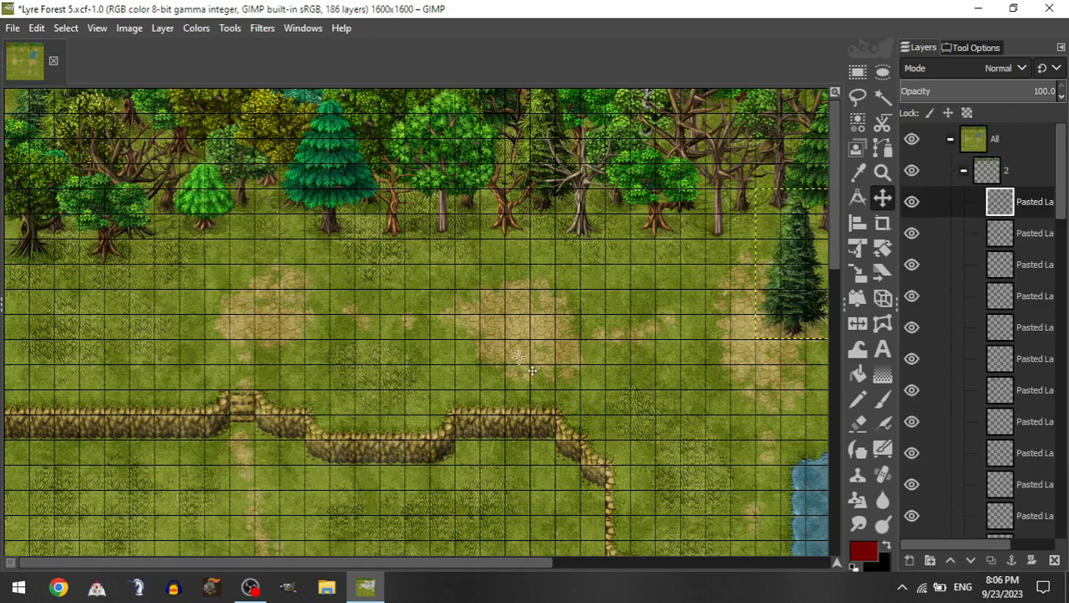
{"action": "left_click_drag", "start_coordinate": [506, 376], "coordinate": [117, 308]}
{"action": "left_click_drag", "start_coordinate": [410, 257], "coordinate": [98, 248]}
{"action": "left_click_drag", "start_coordinate": [1034, 224], "coordinate": [1016, 198]}
{"action": "left_click_drag", "start_coordinate": [257, 281], "coordinate": [335, 282]}
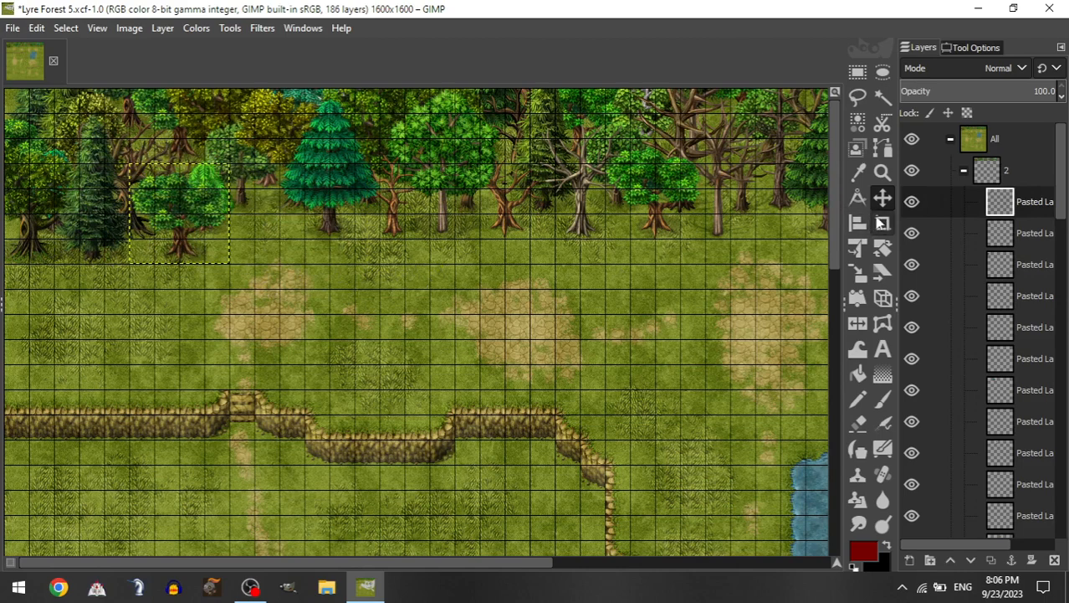
Step: Move a large round green tree from Tall Trees into group 2 and place it in the seventh row, just right of the large teal conifer
{"action": "left_click", "coordinate": [961, 170]}
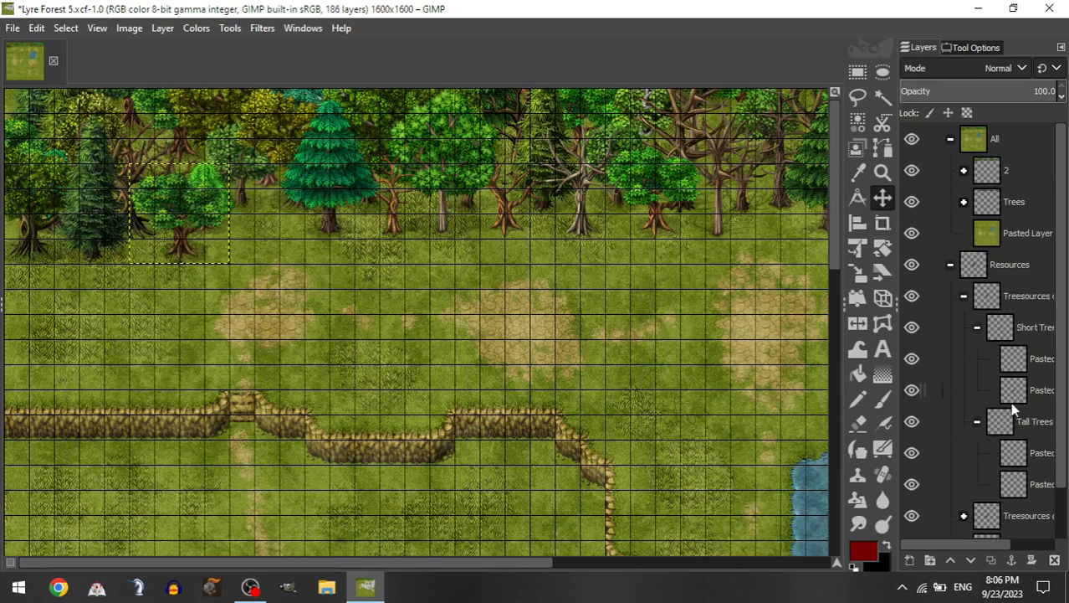
{"action": "left_click_drag", "start_coordinate": [1012, 452], "coordinate": [1033, 172]}
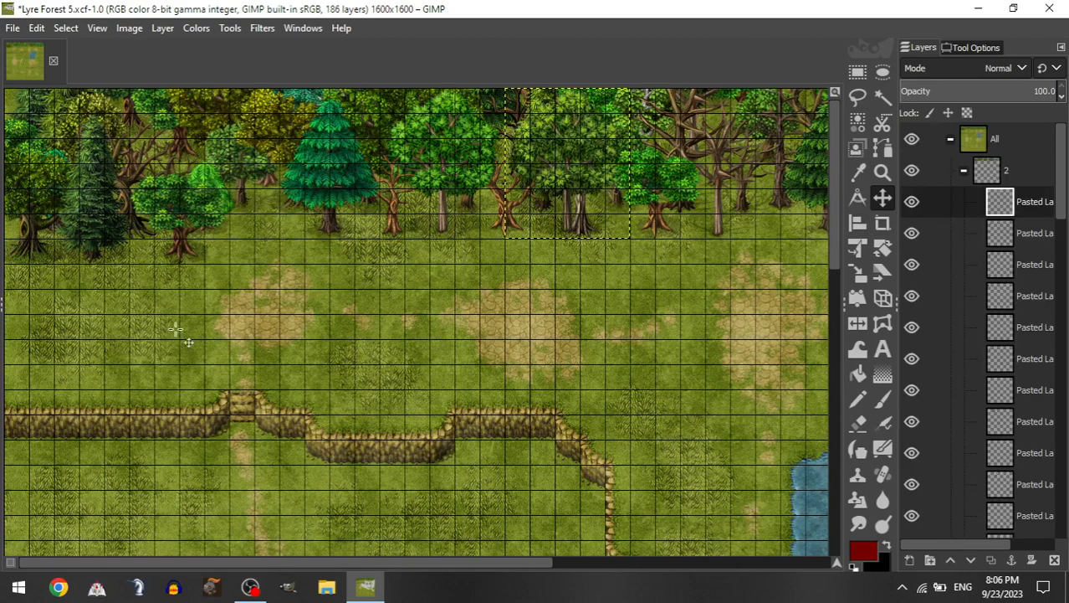
{"action": "left_click_drag", "start_coordinate": [176, 328], "coordinate": [64, 337]}
{"action": "left_click_drag", "start_coordinate": [369, 294], "coordinate": [268, 316]}
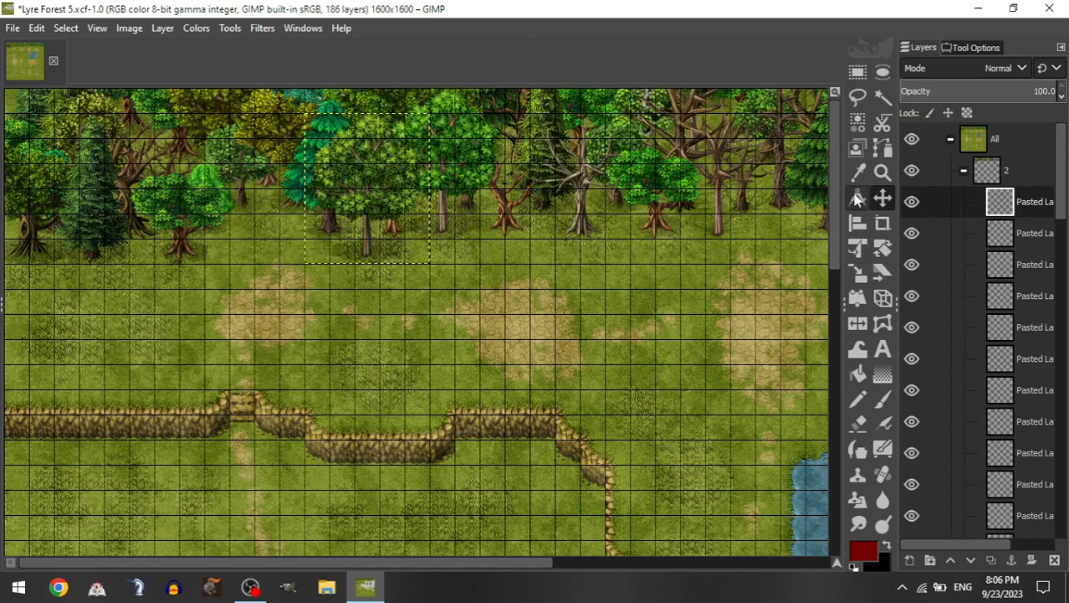
{"action": "mouse_move", "coordinate": [437, 251]}
{"action": "left_mouse_down"}
{"action": "mouse_move", "coordinate": [579, 226]}
{"action": "mouse_move", "coordinate": [436, 259]}
{"action": "left_mouse_up"}
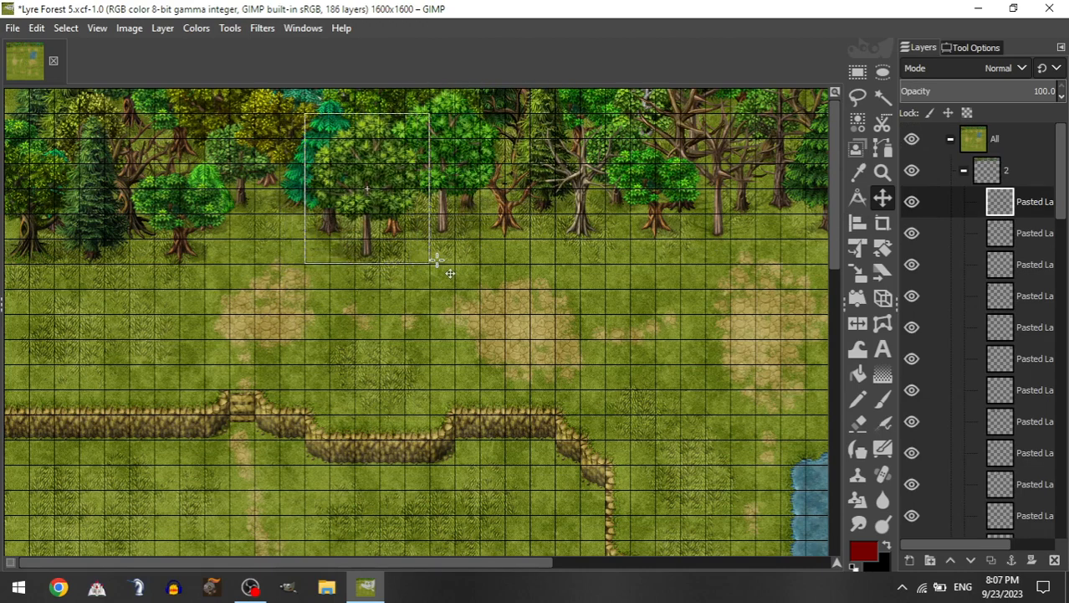
Step: Move a small broad green tree from Short Trees into group 2 and place it in the seventh row, right of the large round green tree
{"action": "left_click", "coordinate": [964, 171]}
{"action": "left_click_drag", "start_coordinate": [1024, 388], "coordinate": [1017, 172]}
{"action": "left_click_drag", "start_coordinate": [512, 159], "coordinate": [524, 132]}
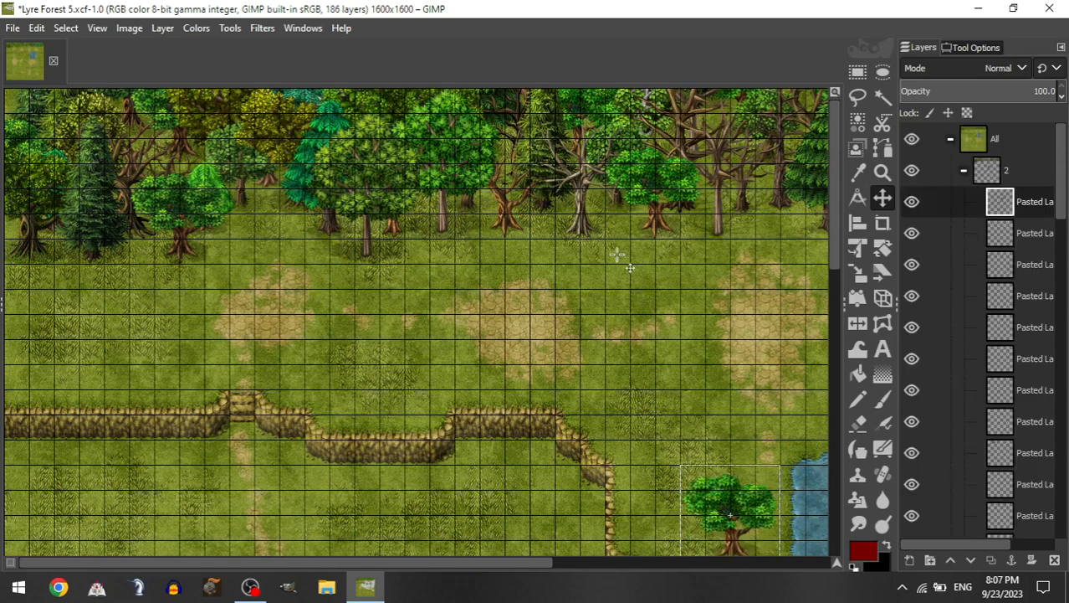
{"action": "key", "text": "ctrl+z"}
{"action": "left_click_drag", "start_coordinate": [481, 369], "coordinate": [541, 369]}
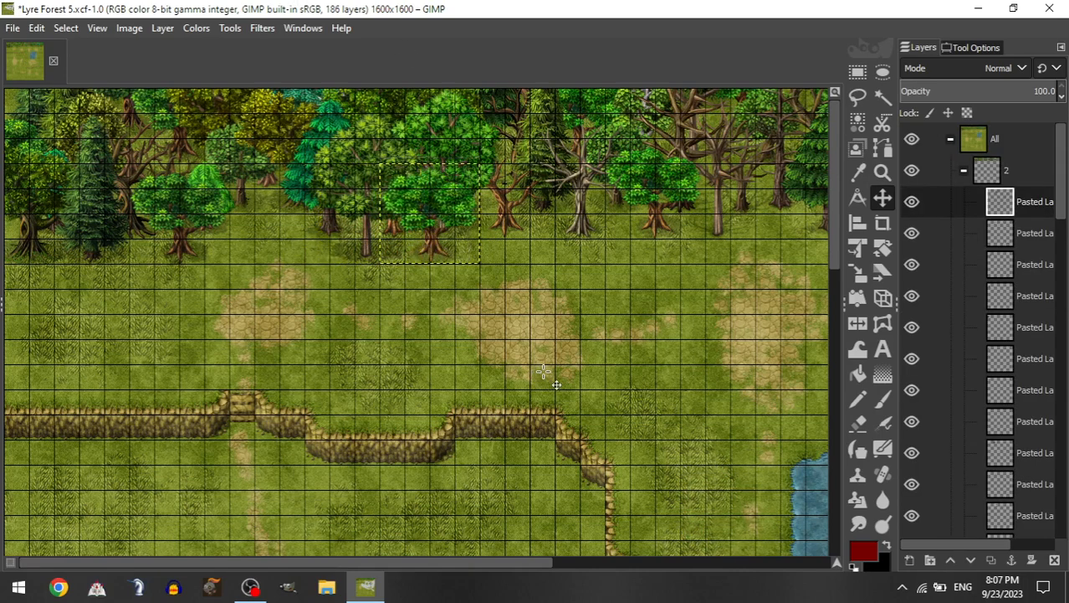
{"action": "mouse_move", "coordinate": [536, 321]}
{"action": "left_mouse_down"}
{"action": "mouse_move", "coordinate": [506, 304]}
{"action": "mouse_move", "coordinate": [524, 311]}
{"action": "left_mouse_up"}
Step: Move a leafy birch from Tall Trees into group 2 and place it in the seventh row, between the grey bare tree and small green tree above
{"action": "left_click", "coordinate": [965, 171]}
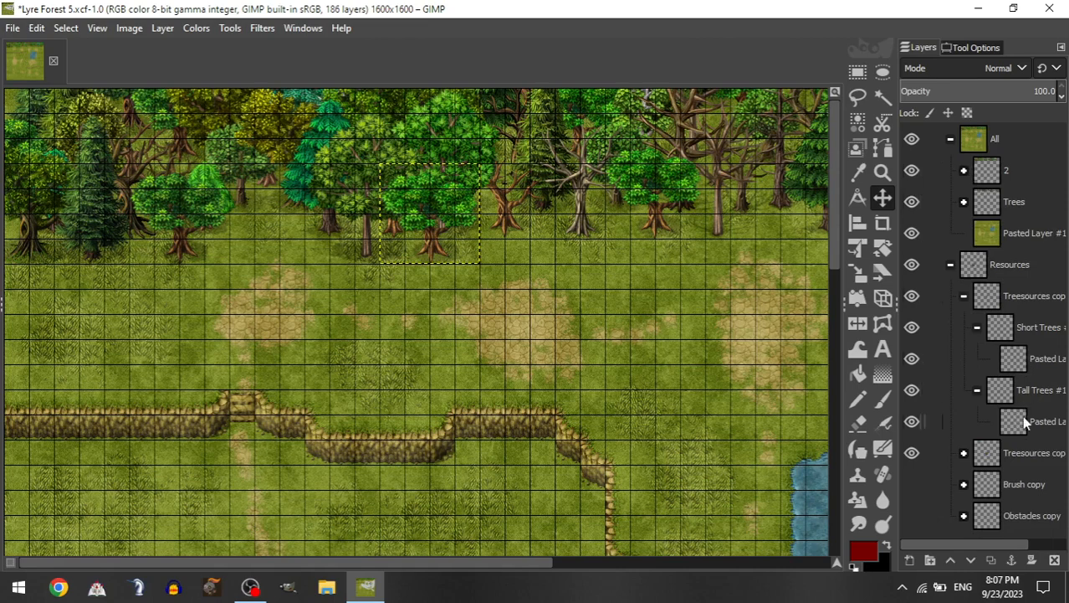
{"action": "left_click_drag", "start_coordinate": [1026, 422], "coordinate": [1038, 182]}
{"action": "left_click_drag", "start_coordinate": [1028, 172], "coordinate": [1026, 172]}
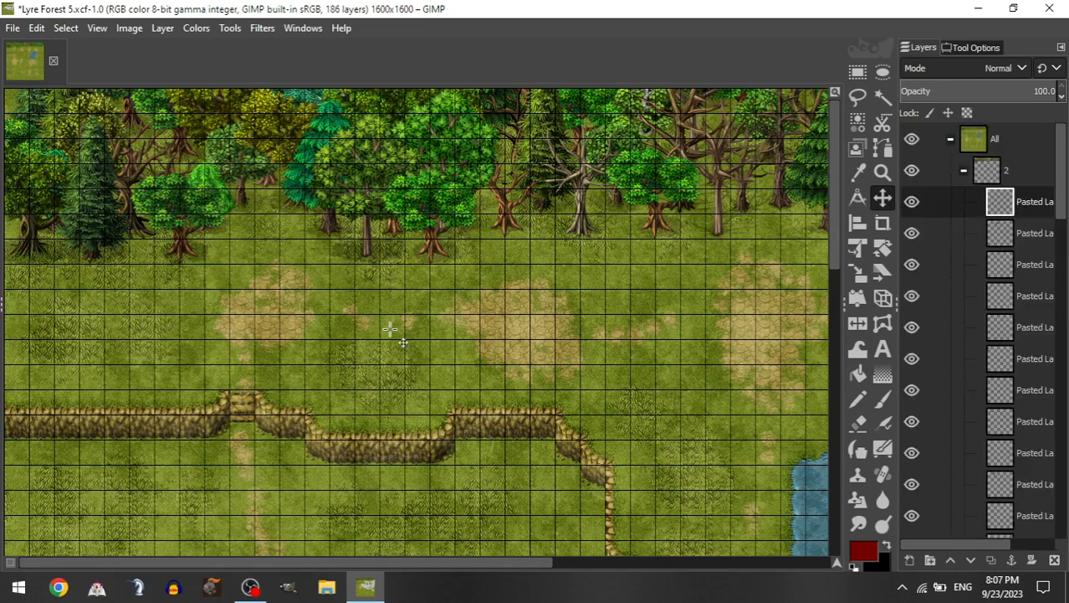
{"action": "left_click_drag", "start_coordinate": [500, 182], "coordinate": [470, 149]}
{"action": "scroll", "coordinate": [540, 241], "scroll_direction": "right", "scroll_amount": 5}
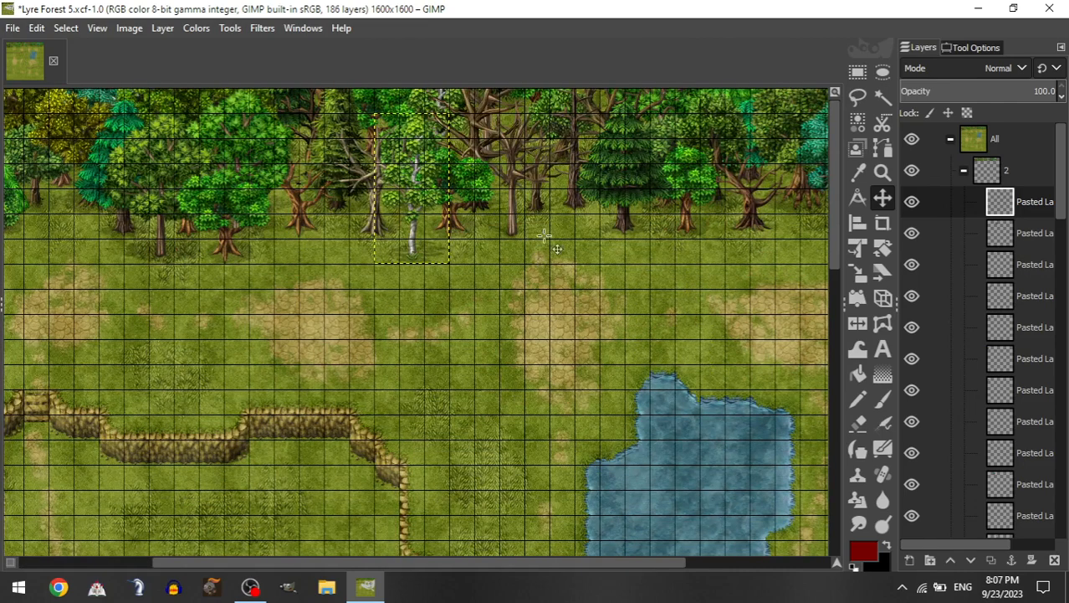
Step: Move a small dark bare tree from Short Trees into group 2 and place it in the seventh row, right of the large dark green conifer
{"action": "left_click", "coordinate": [966, 173]}
{"action": "left_click_drag", "start_coordinate": [1032, 358], "coordinate": [1014, 172]}
{"action": "left_click_drag", "start_coordinate": [611, 293], "coordinate": [523, 47]}
{"action": "left_click_drag", "start_coordinate": [634, 251], "coordinate": [603, 142]}
{"action": "scroll", "coordinate": [505, 297], "scroll_direction": "right", "scroll_amount": 5}
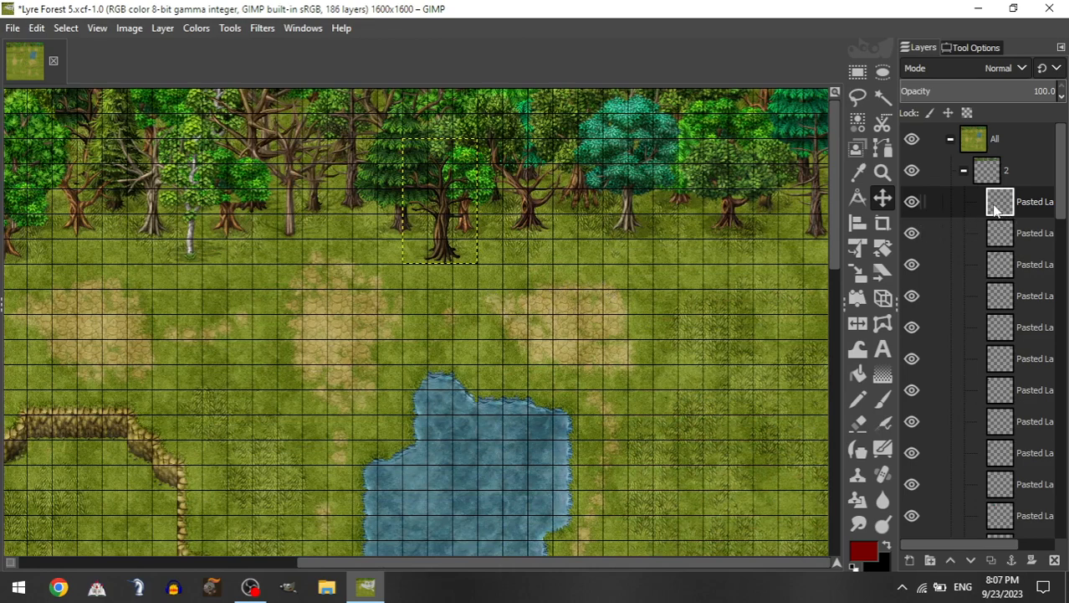
Step: Delete the emptied Treesources copy group and duplicate the remaining full Treesources copy
{"action": "left_click", "coordinate": [964, 171]}
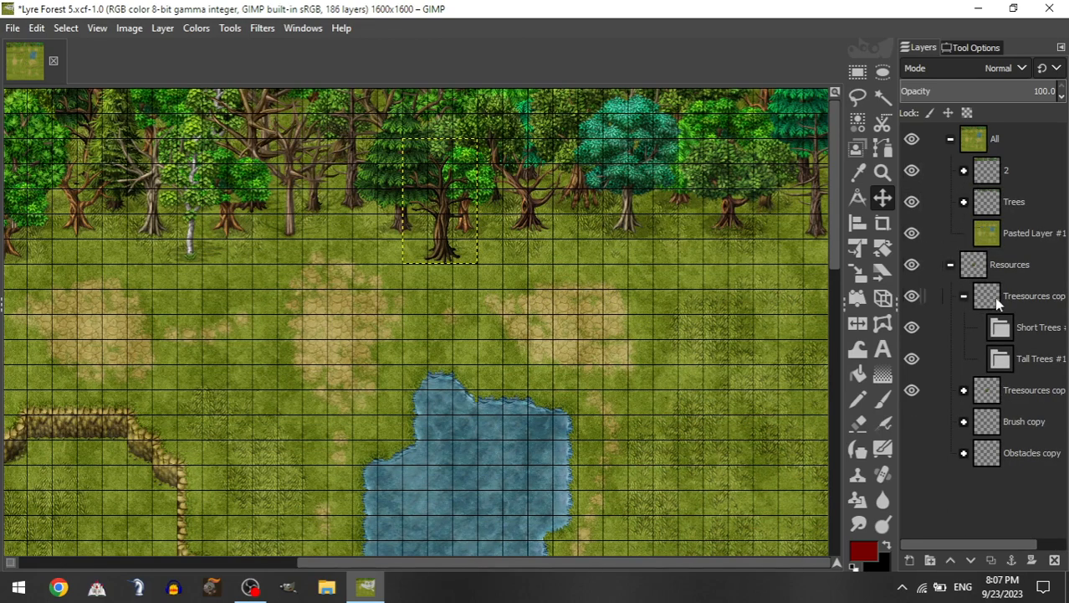
{"action": "key", "text": "Delete"}
{"action": "key", "text": "ctrl+shift+d"}
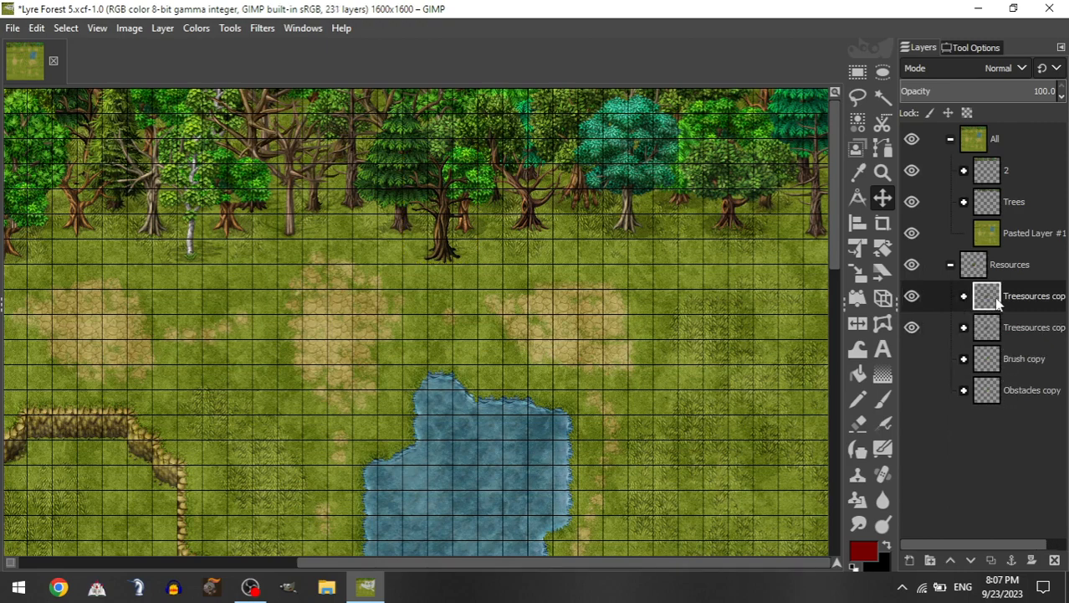
Step: Move group 2 into the Trees group and create a new layer group named 3 inside All
{"action": "left_click_drag", "start_coordinate": [1007, 170], "coordinate": [1013, 198]}
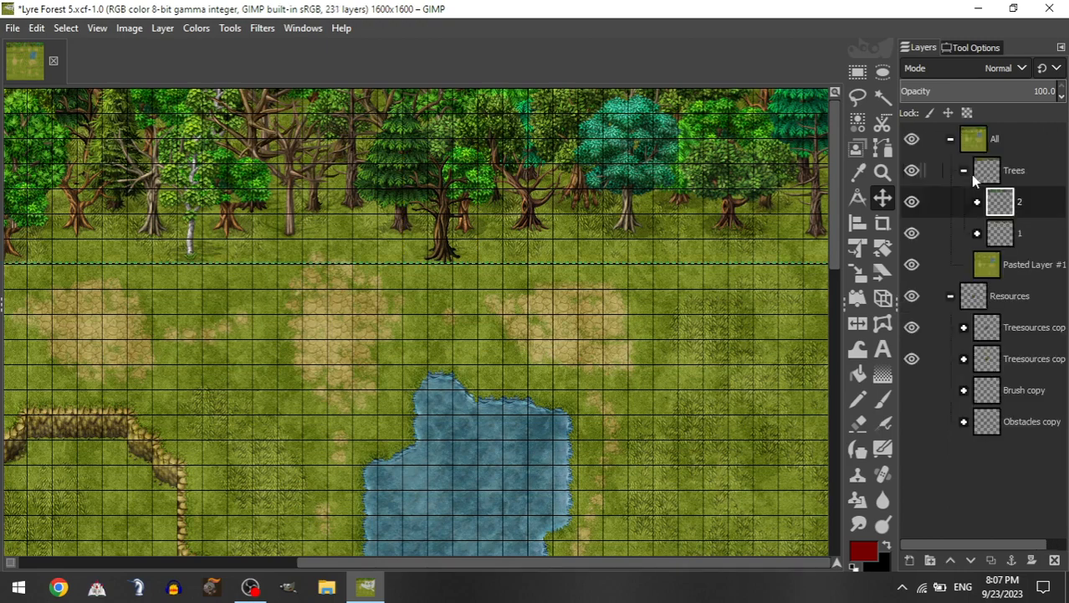
{"action": "left_click", "coordinate": [967, 172]}
{"action": "right_click", "coordinate": [996, 138]}
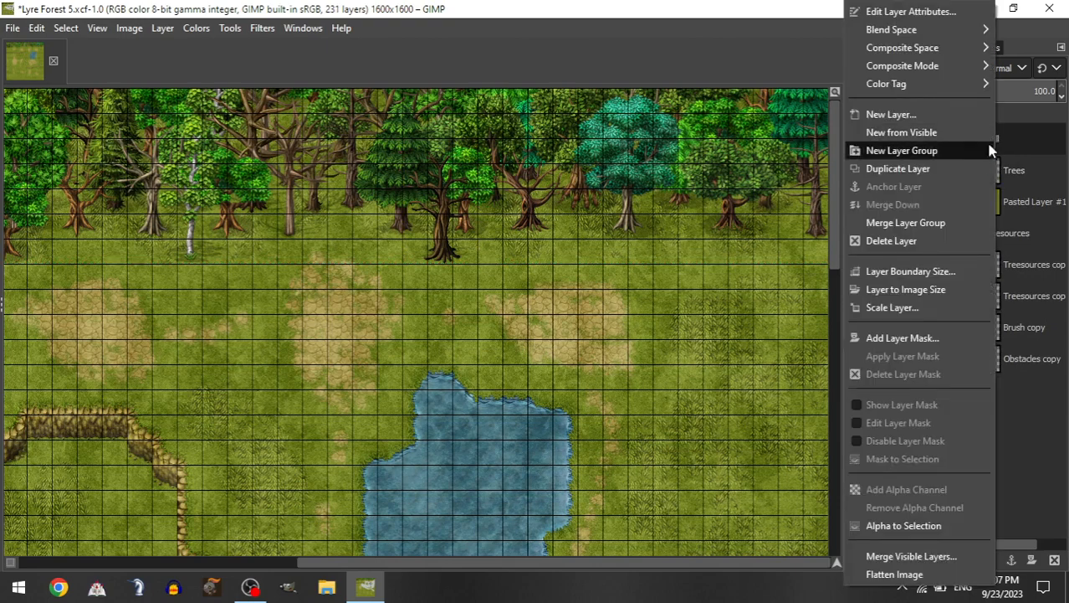
{"action": "left_click", "coordinate": [922, 147]}
{"action": "double_click", "coordinate": [1034, 171]}
{"action": "type", "text": "3"}
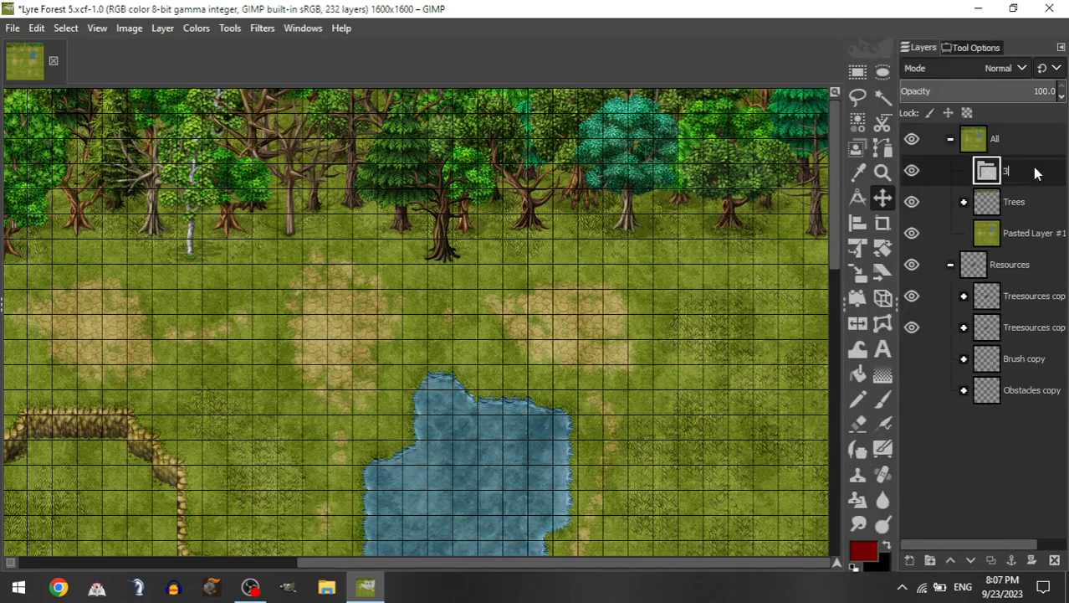
Step: Move a white bare birch from Tall Trees into group 3 and place it in the seventh row, right of the large round teal tree's trunk
{"action": "left_click", "coordinate": [964, 300]}
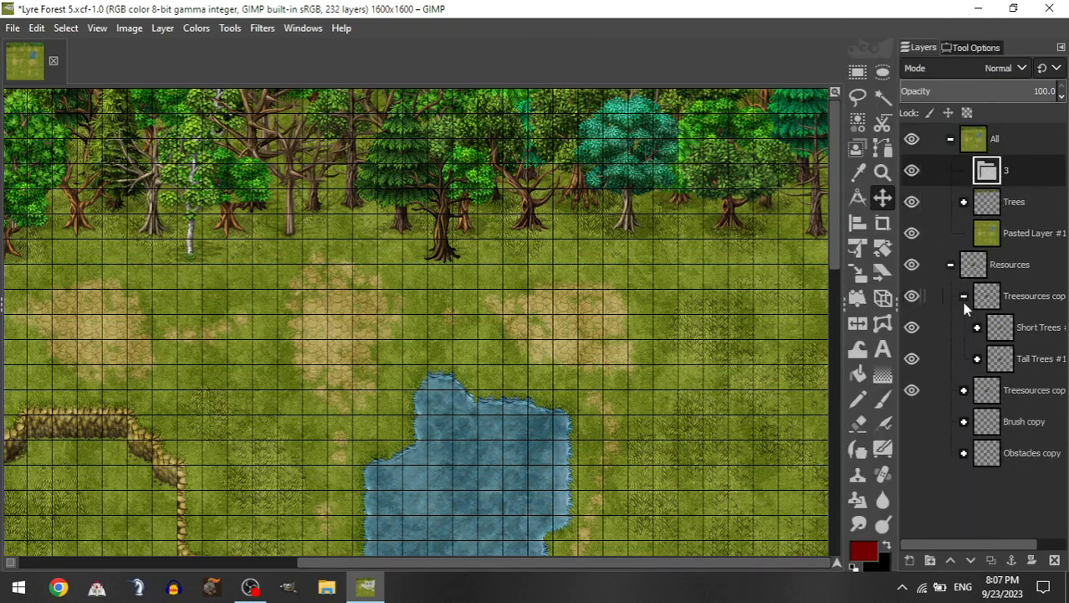
{"action": "left_click", "coordinate": [977, 359]}
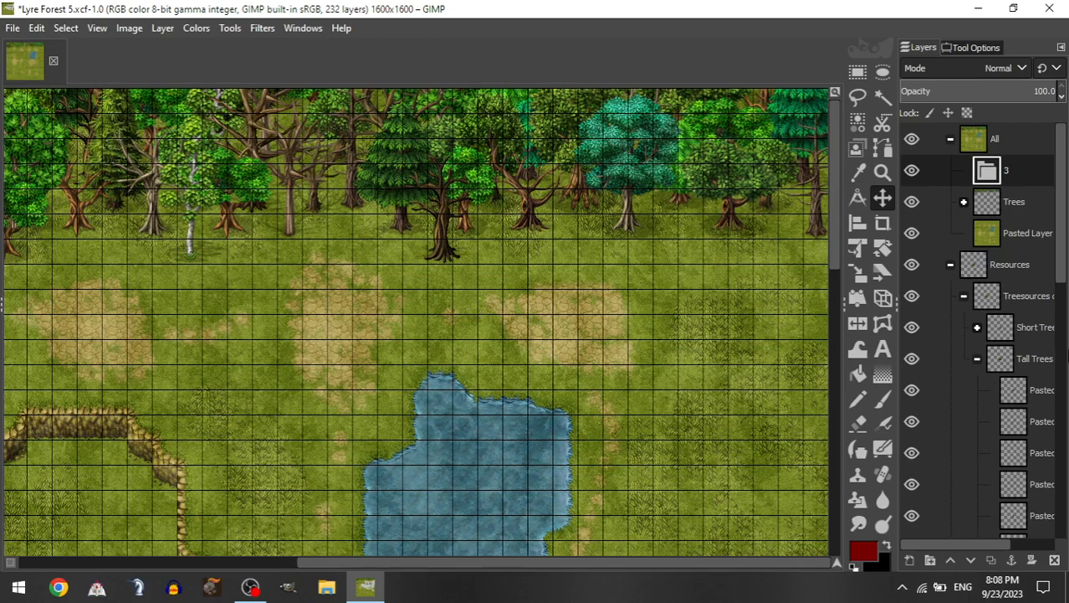
{"action": "left_click_drag", "start_coordinate": [1022, 485], "coordinate": [995, 172]}
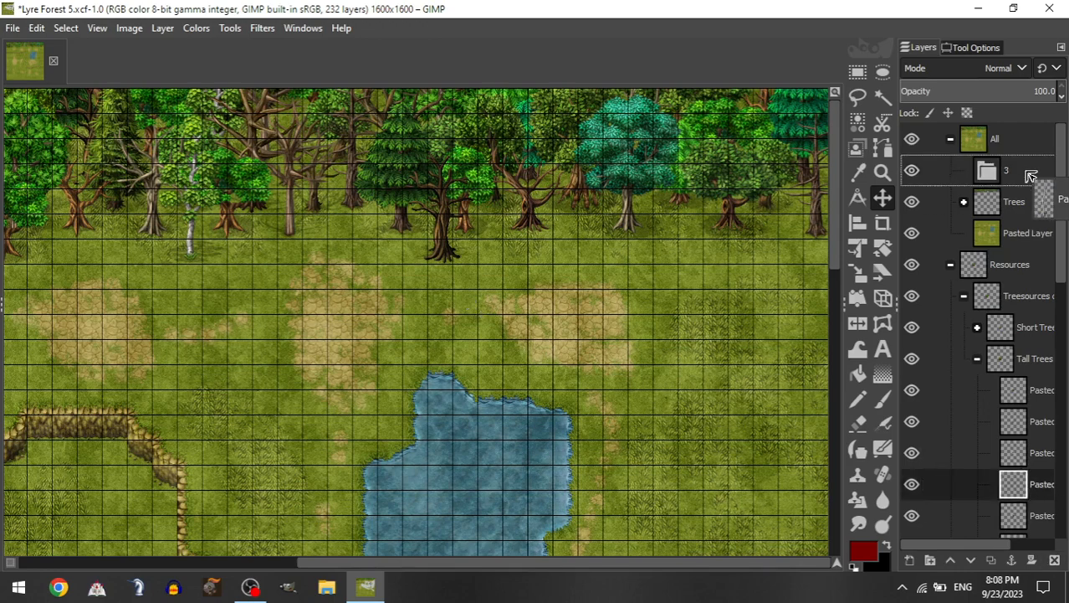
{"action": "left_click_drag", "start_coordinate": [424, 496], "coordinate": [661, 336]}
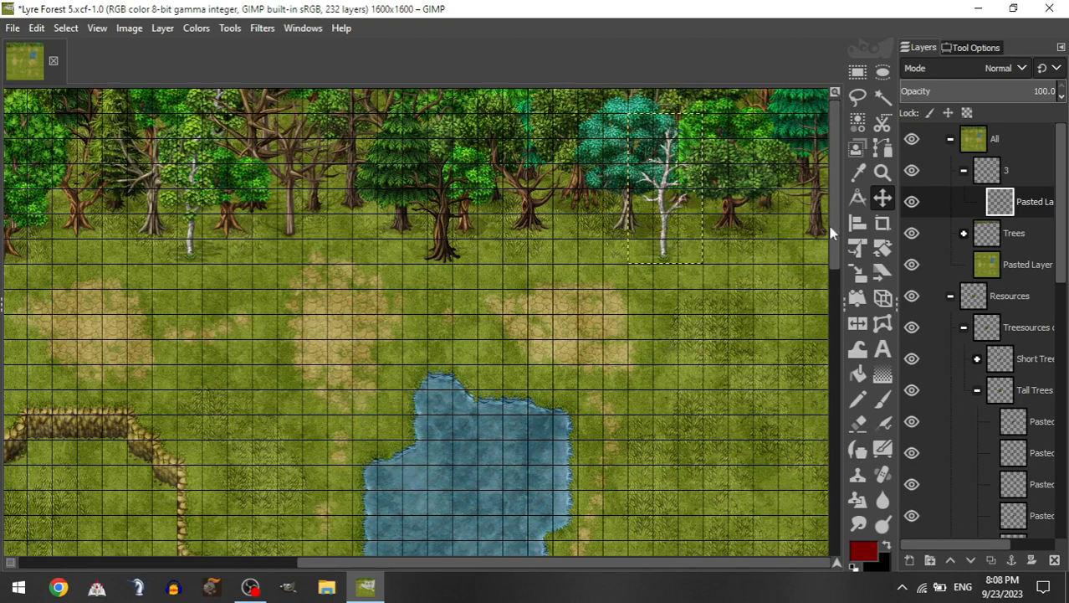
Step: Move a small slim reddish-brown bare tree from Short Trees into group 3 and place it in the seventh row, right of the white birch
{"action": "left_click", "coordinate": [963, 172]}
{"action": "left_click", "coordinate": [978, 327]}
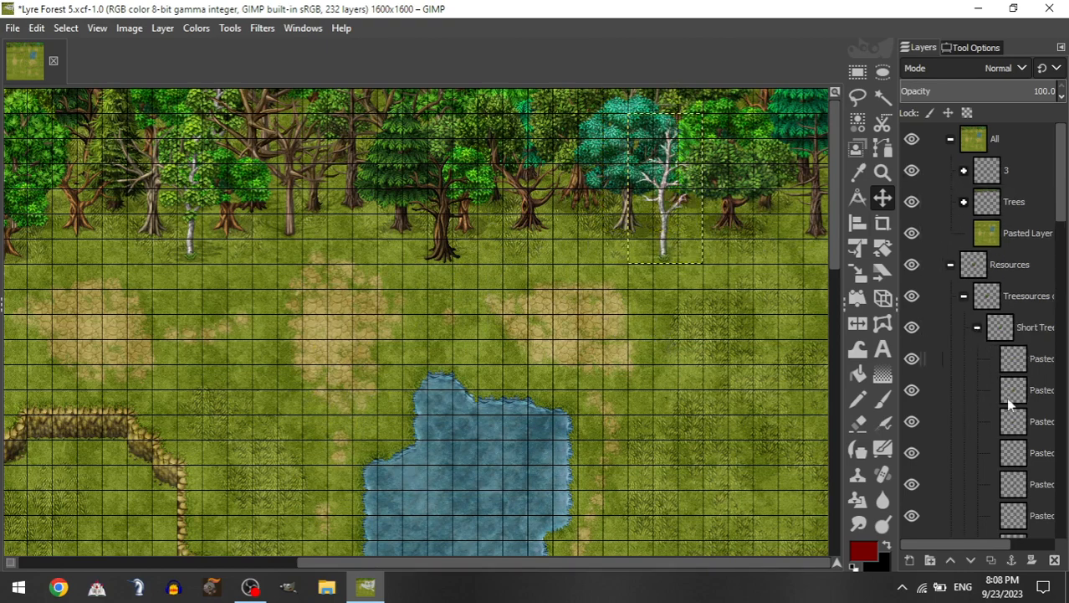
{"action": "left_click_drag", "start_coordinate": [1033, 482], "coordinate": [1004, 171]}
{"action": "left_click_drag", "start_coordinate": [444, 367], "coordinate": [719, 240]}
{"action": "left_click_drag", "start_coordinate": [534, 508], "coordinate": [745, 303]}
{"action": "left_click_drag", "start_coordinate": [569, 427], "coordinate": [682, 403]}
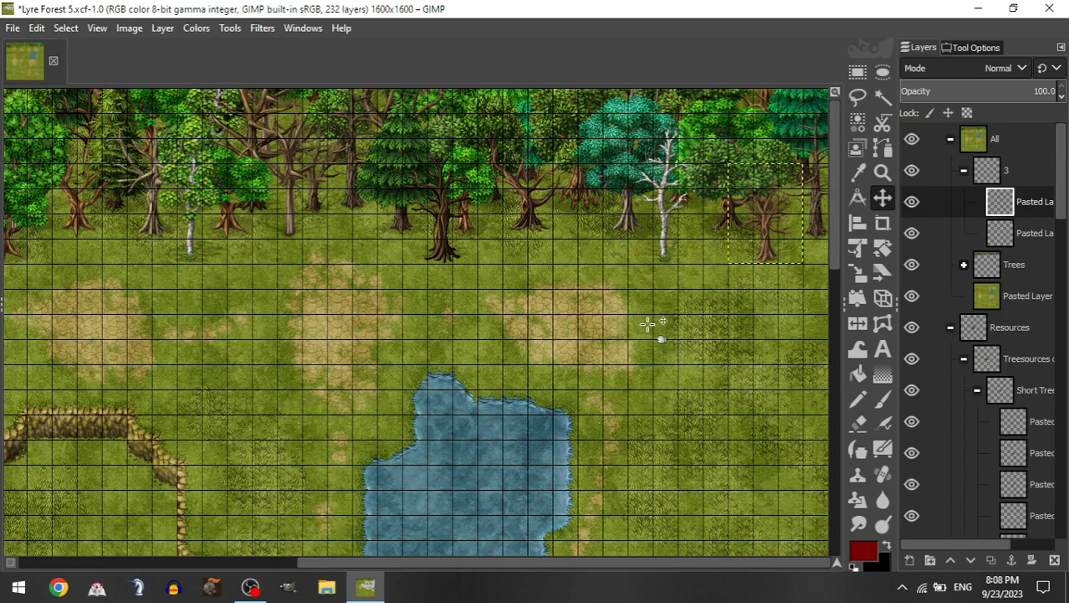
Step: Move a round olive-green tree from Tall Trees into group 3 and place it at the map's right edge in the eighth row
{"action": "left_click", "coordinate": [983, 172]}
{"action": "left_click", "coordinate": [963, 170]}
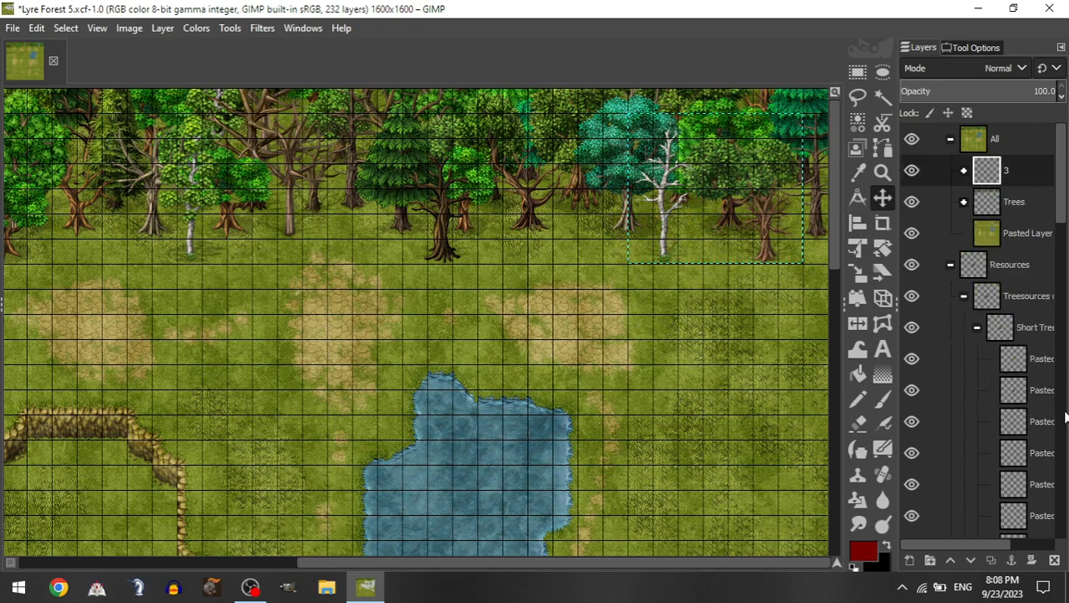
{"action": "left_click", "coordinate": [978, 328]}
{"action": "left_click", "coordinate": [964, 170]}
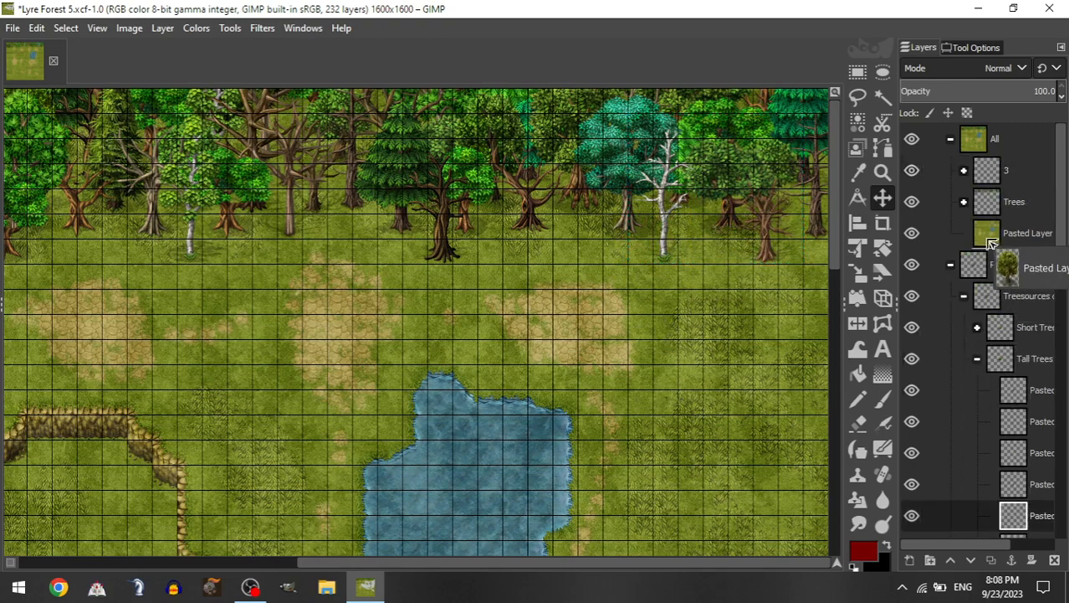
{"action": "left_click", "coordinate": [1035, 201]}
{"action": "left_click_drag", "start_coordinate": [400, 354], "coordinate": [640, 192]}
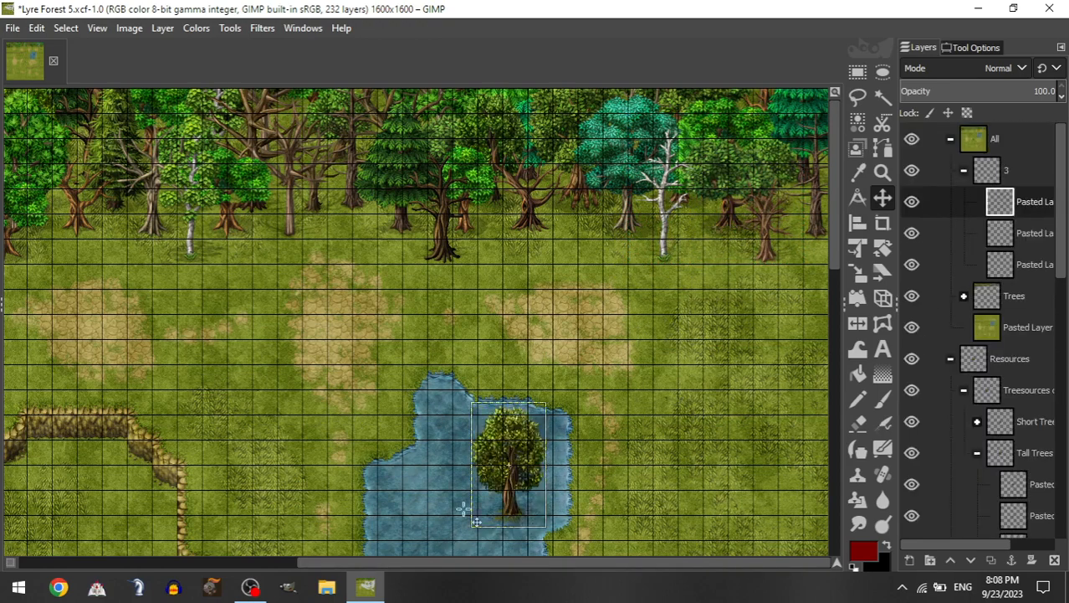
{"action": "left_click_drag", "start_coordinate": [464, 508], "coordinate": [769, 271]}
Step: Move a small twisted brown bare tree from Short Trees into group 3 and place it in the eighth row, left of the olive-green tree
{"action": "left_click", "coordinate": [963, 170]}
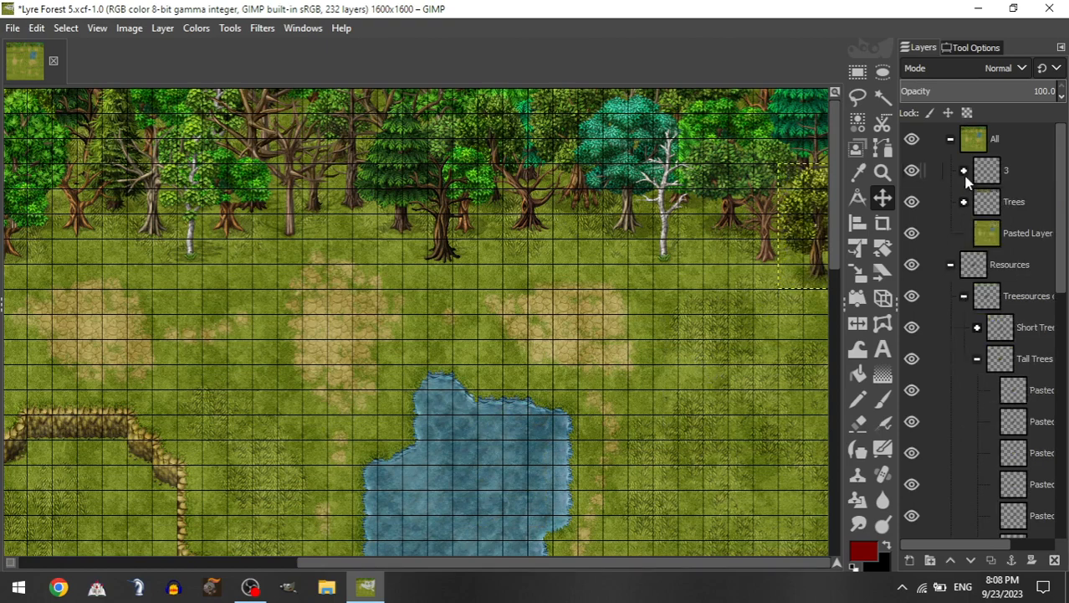
{"action": "left_click", "coordinate": [977, 327]}
{"action": "left_click_drag", "start_coordinate": [1013, 484], "coordinate": [1016, 171]}
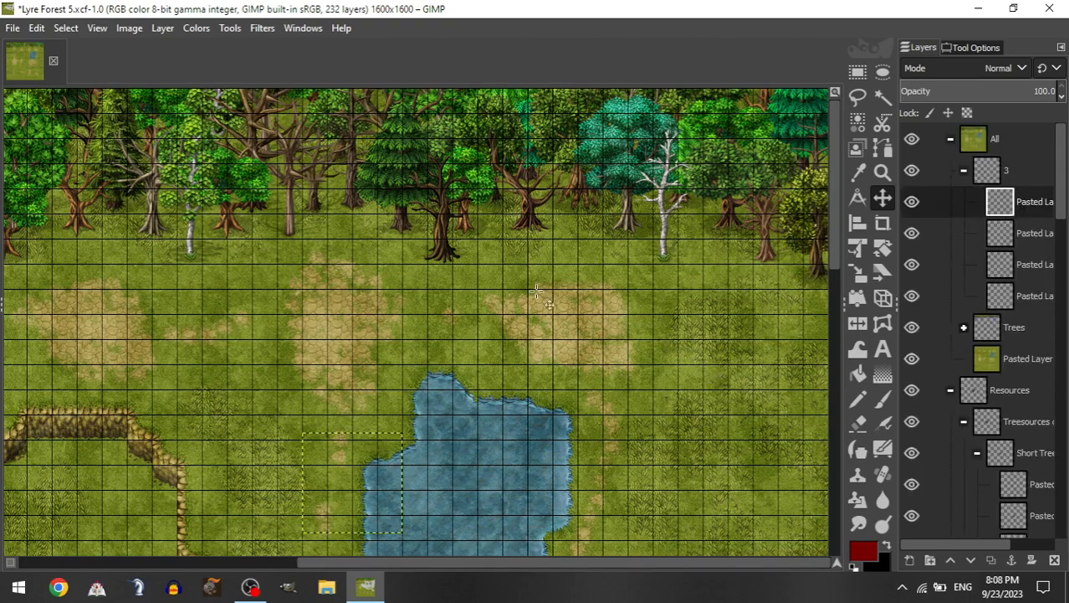
{"action": "left_click_drag", "start_coordinate": [731, 218], "coordinate": [758, 255]}
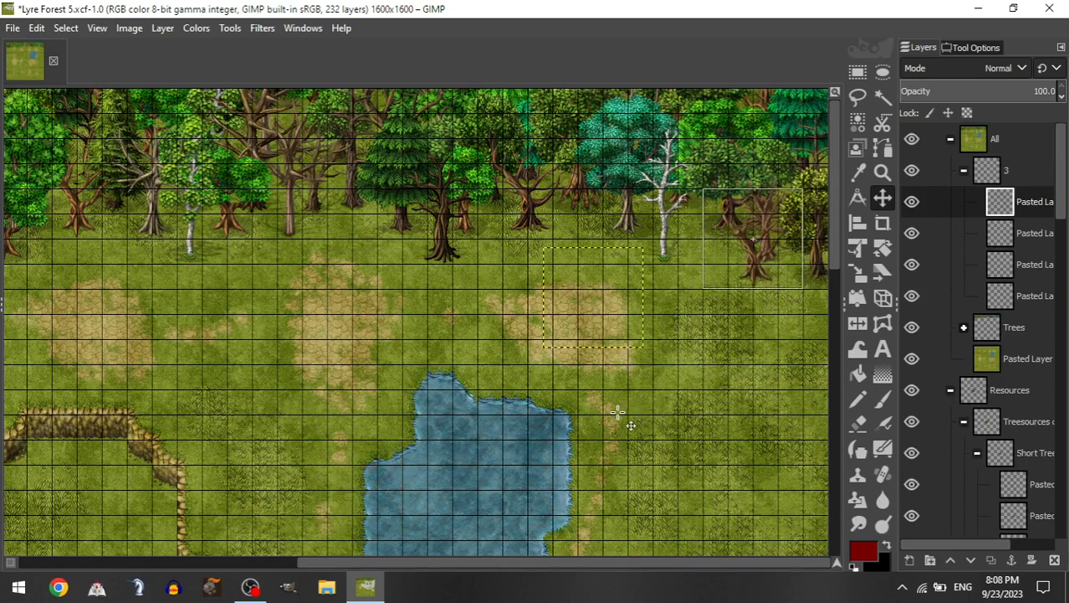
Step: Move a round green tree from Tall Trees into group 3 and place it in the eighth row, left of the twisted brown bare tree
{"action": "left_click", "coordinate": [961, 173]}
{"action": "left_click", "coordinate": [976, 327]}
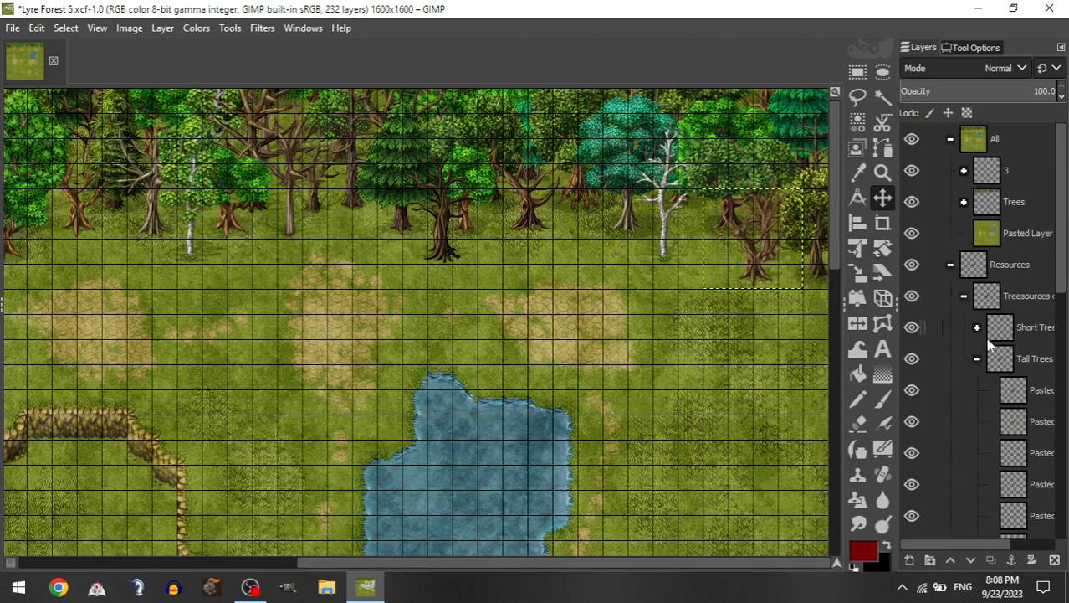
{"action": "left_click_drag", "start_coordinate": [1013, 452], "coordinate": [1006, 172]}
{"action": "left_click_drag", "start_coordinate": [348, 500], "coordinate": [623, 306]}
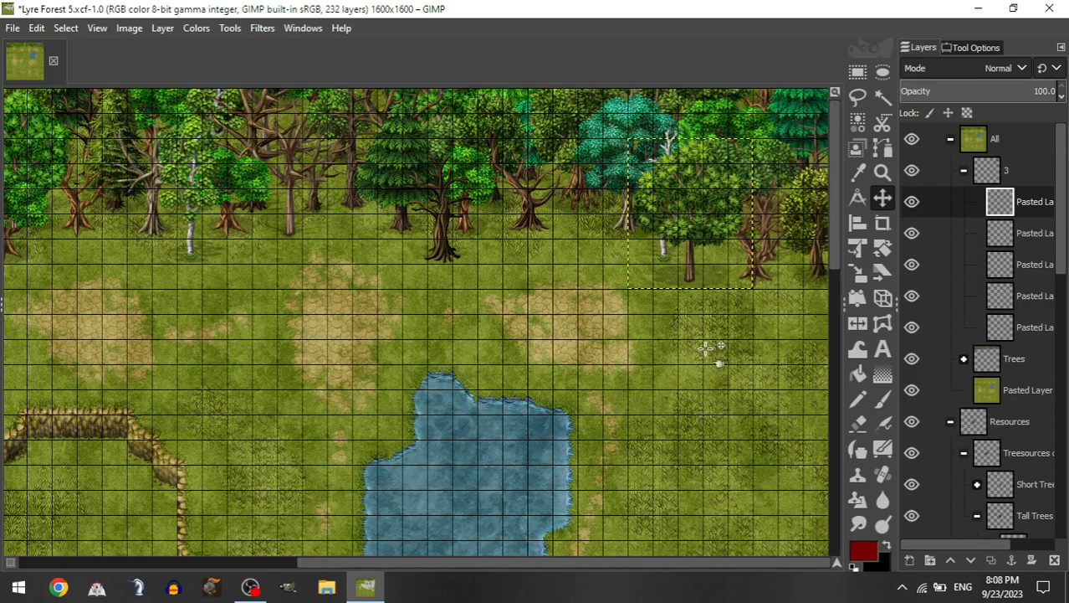
{"action": "scroll", "coordinate": [726, 326], "scroll_direction": "left", "scroll_amount": 5}
{"action": "scroll", "coordinate": [610, 274], "scroll_direction": "right", "scroll_amount": 5}
Step: Move a small bright-green tree from Short Trees into group 3 and place it in the eighth row, in front of the large leafy green trees
{"action": "left_click", "coordinate": [967, 170]}
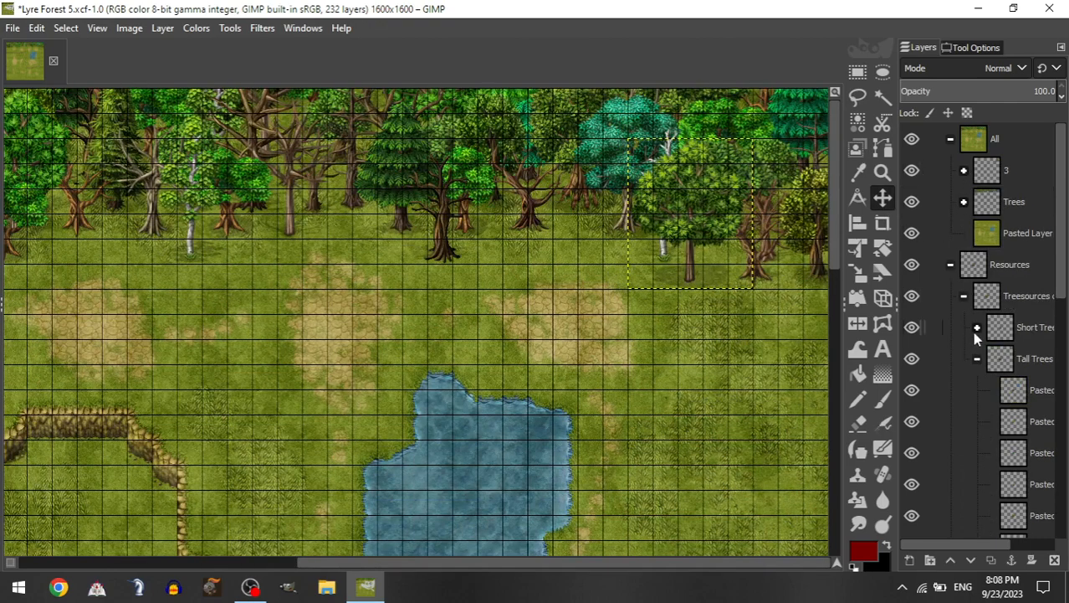
{"action": "left_click", "coordinate": [974, 327]}
{"action": "left_click_drag", "start_coordinate": [1013, 484], "coordinate": [1031, 174]}
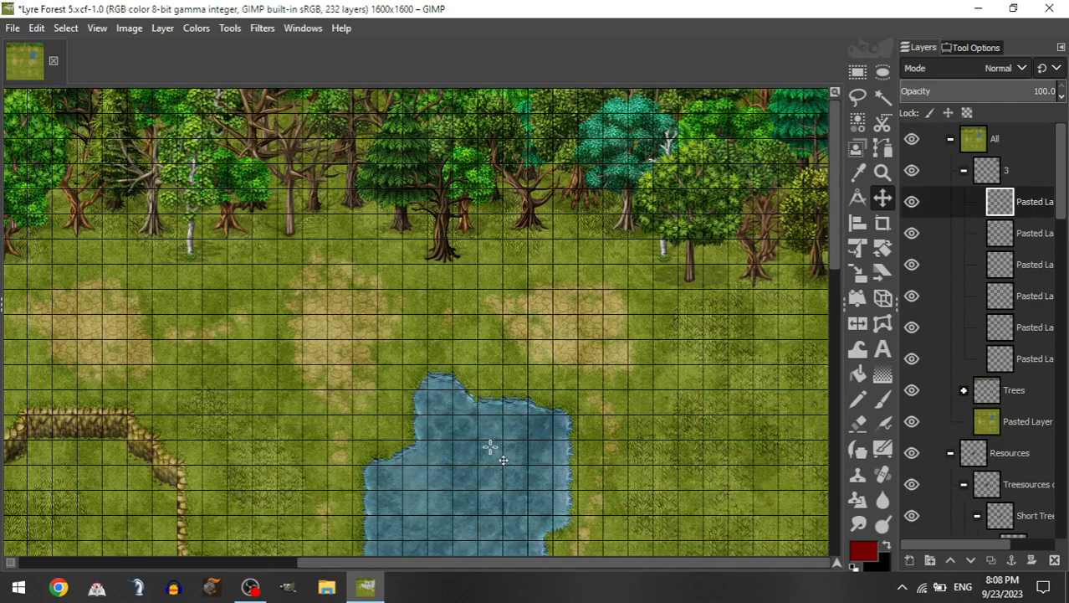
{"action": "left_click_drag", "start_coordinate": [603, 169], "coordinate": [565, 165]}
{"action": "scroll", "coordinate": [556, 219], "scroll_direction": "left", "scroll_amount": 5}
{"action": "left_click_drag", "start_coordinate": [490, 267], "coordinate": [326, 247]}
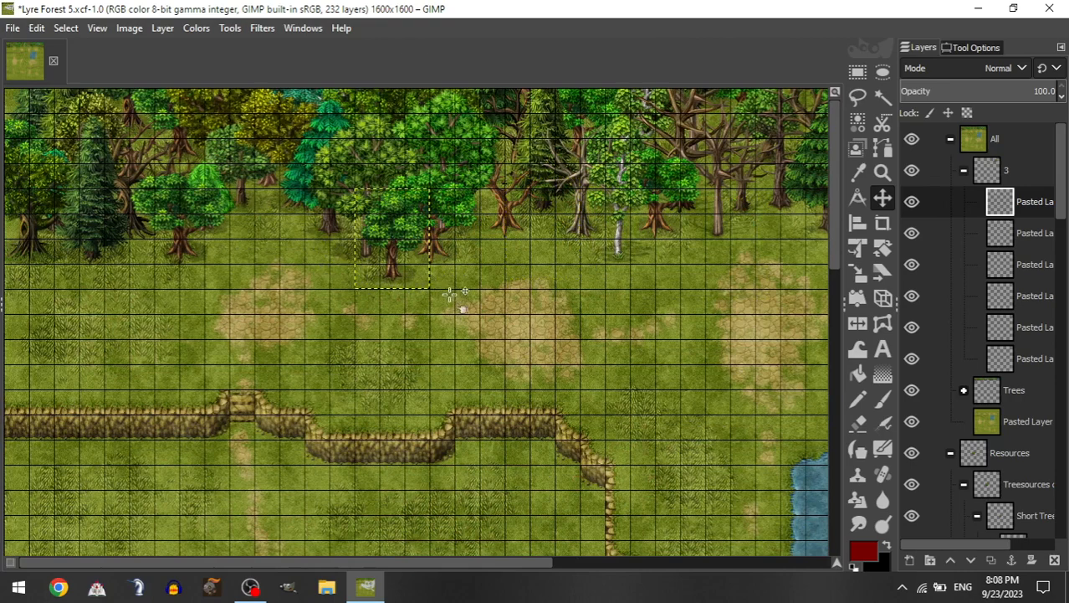
Step: Move a broad yellow-olive tree from Tall Trees into group 3 and place it in the eighth row, just right of the dark conifer near the left edge
{"action": "left_click", "coordinate": [964, 171]}
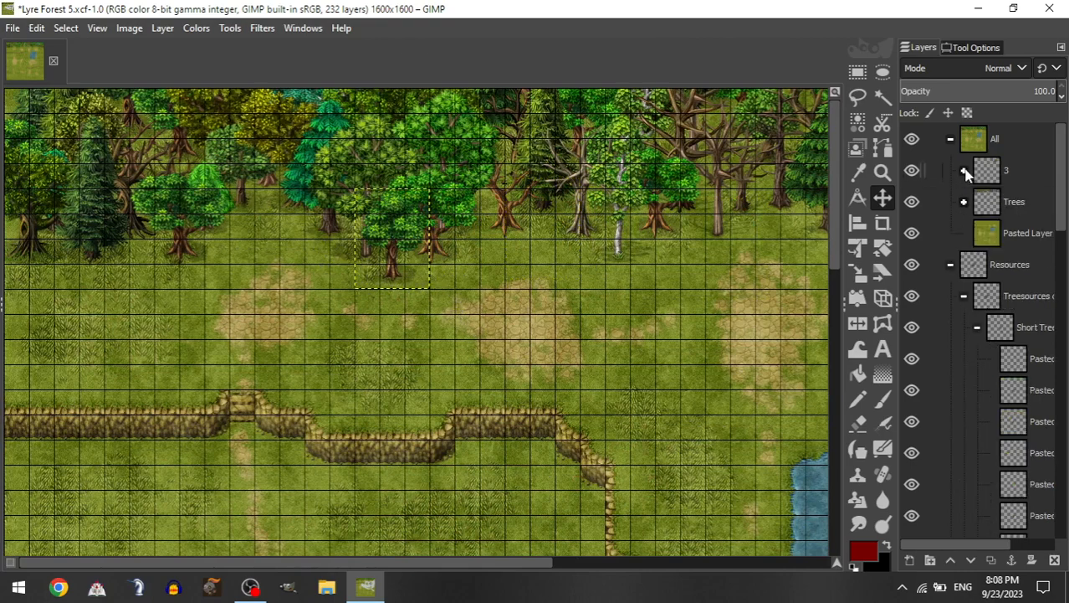
{"action": "left_click", "coordinate": [977, 327]}
{"action": "left_click_drag", "start_coordinate": [1026, 506], "coordinate": [1019, 169]}
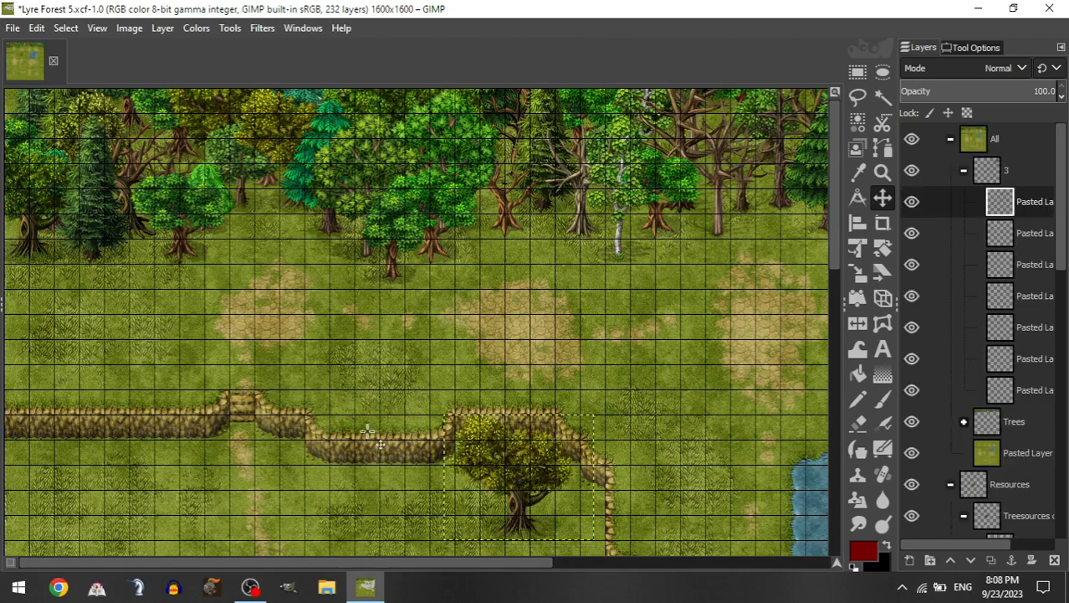
{"action": "left_click_drag", "start_coordinate": [574, 527], "coordinate": [225, 268]}
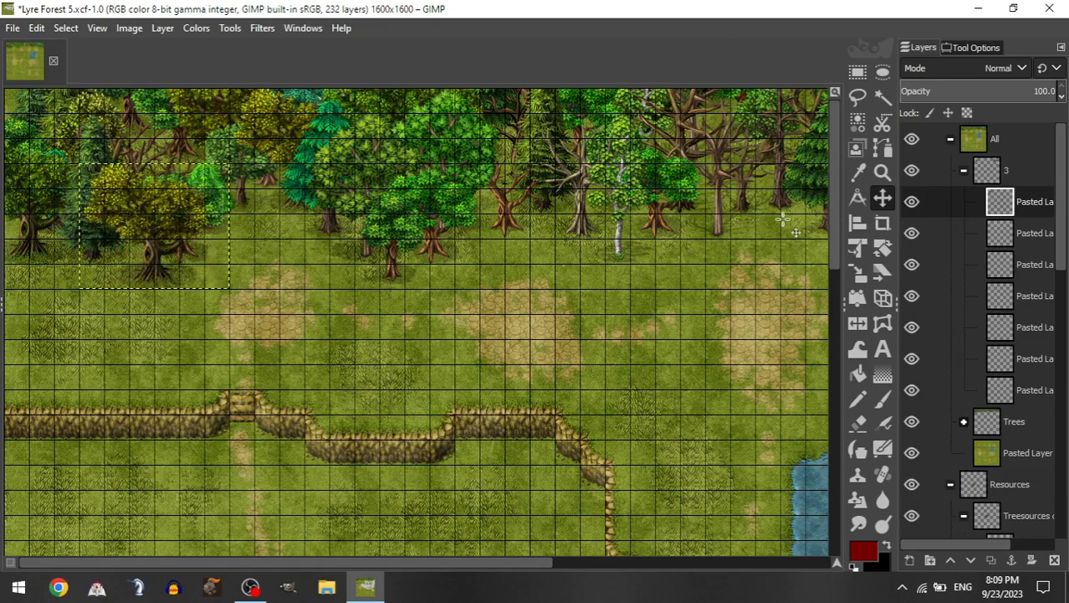
Step: Move a small dark bare tree from Short Trees into group 3 and place it in the eighth row, left of the broad yellow-olive tree
{"action": "left_click", "coordinate": [964, 170]}
{"action": "left_click", "coordinate": [977, 327]}
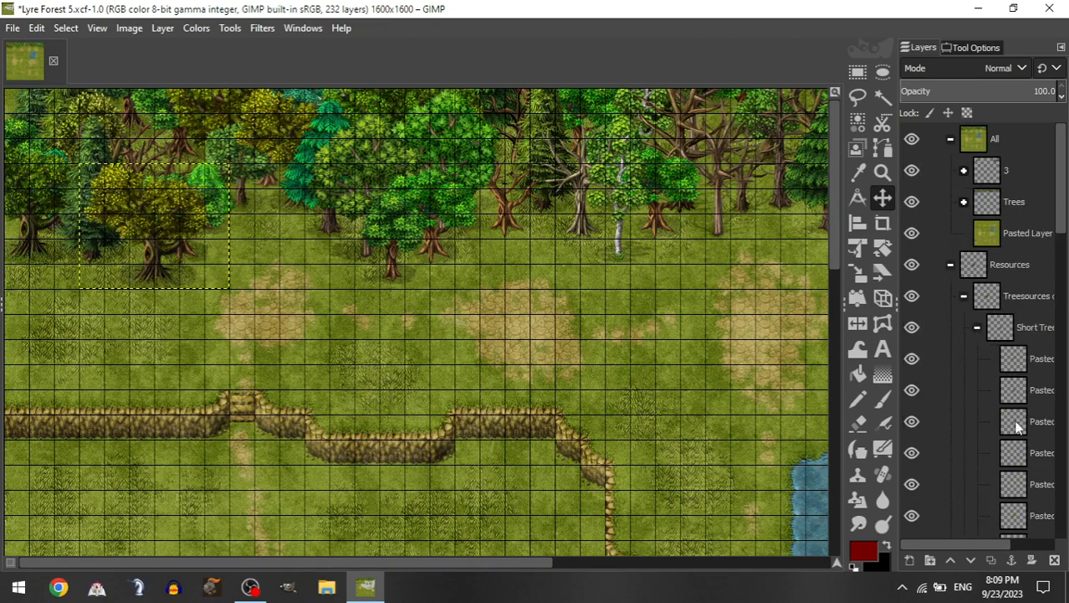
{"action": "left_click_drag", "start_coordinate": [1019, 484], "coordinate": [1008, 176]}
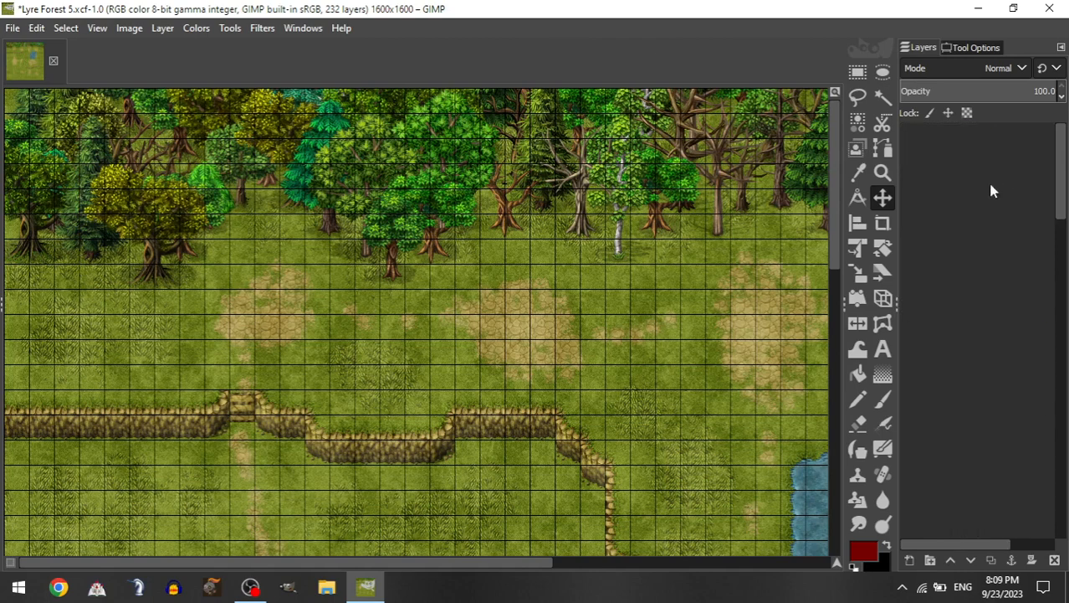
{"action": "left_click_drag", "start_coordinate": [330, 378], "coordinate": [280, 339]}
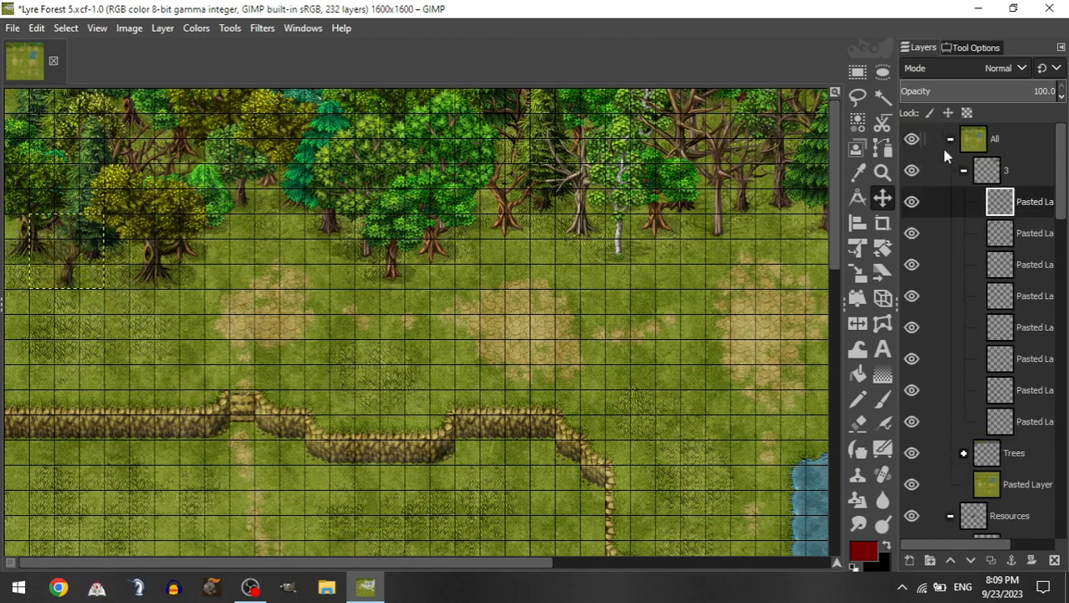
Step: Move a tall yellow-olive tree from Tall Trees into group 3 and place it at the map's left edge in the ninth row
{"action": "left_click", "coordinate": [963, 170]}
{"action": "left_click", "coordinate": [978, 328]}
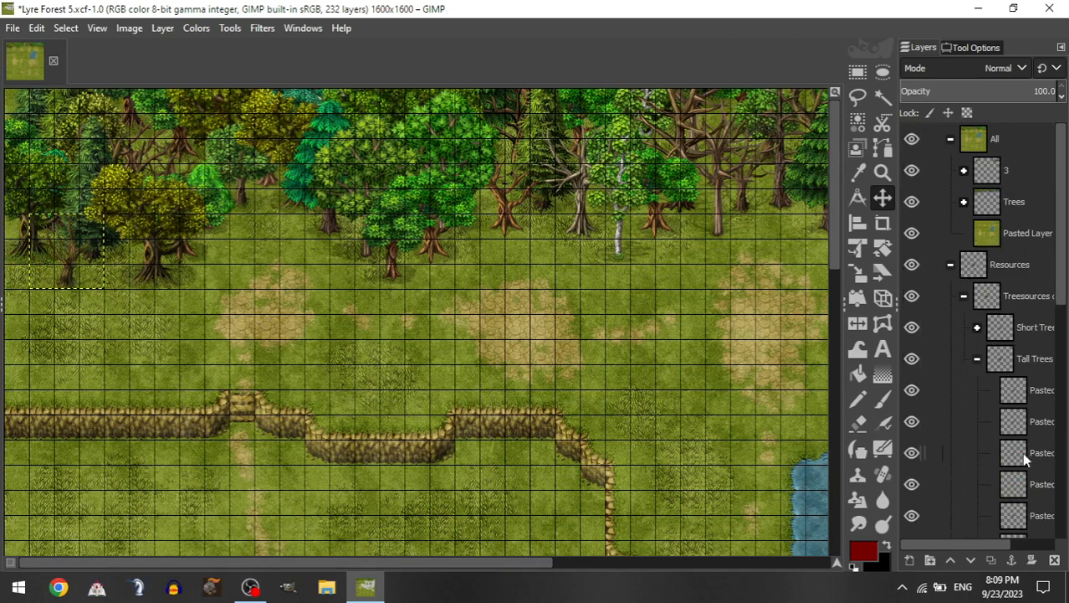
{"action": "left_click_drag", "start_coordinate": [1022, 452], "coordinate": [1008, 173]}
{"action": "left_click_drag", "start_coordinate": [454, 411], "coordinate": [226, 297]}
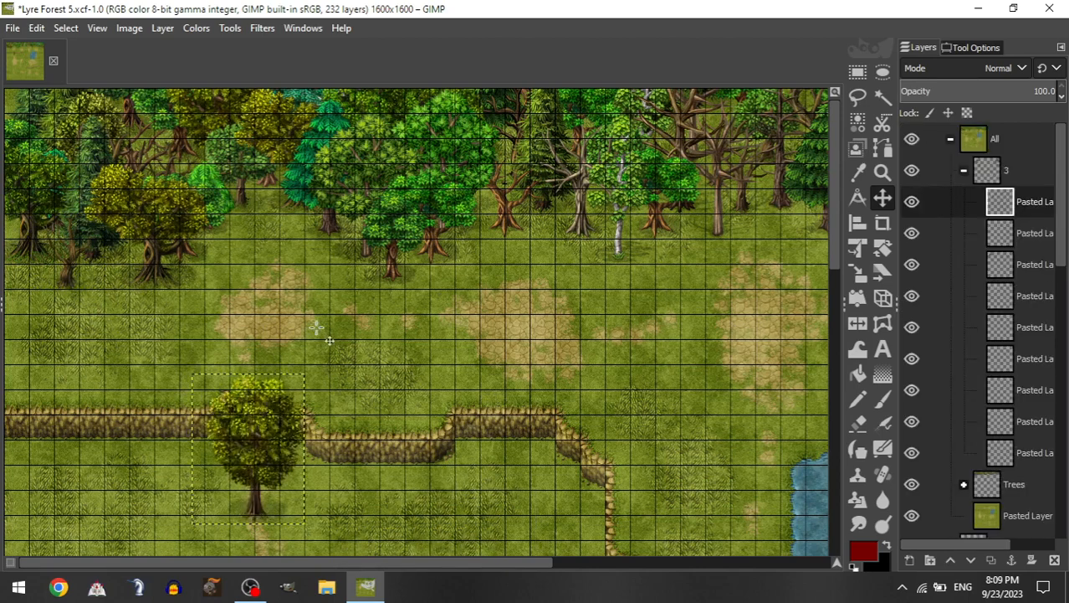
{"action": "left_click_drag", "start_coordinate": [318, 327], "coordinate": [121, 129]}
{"action": "left_click_drag", "start_coordinate": [293, 390], "coordinate": [262, 374]}
Step: Move a small round muted-green tree from Short Trees into group 3 and place it in the ninth row, just left of the broad yellow-olive tree's trunk
{"action": "left_click", "coordinate": [964, 170]}
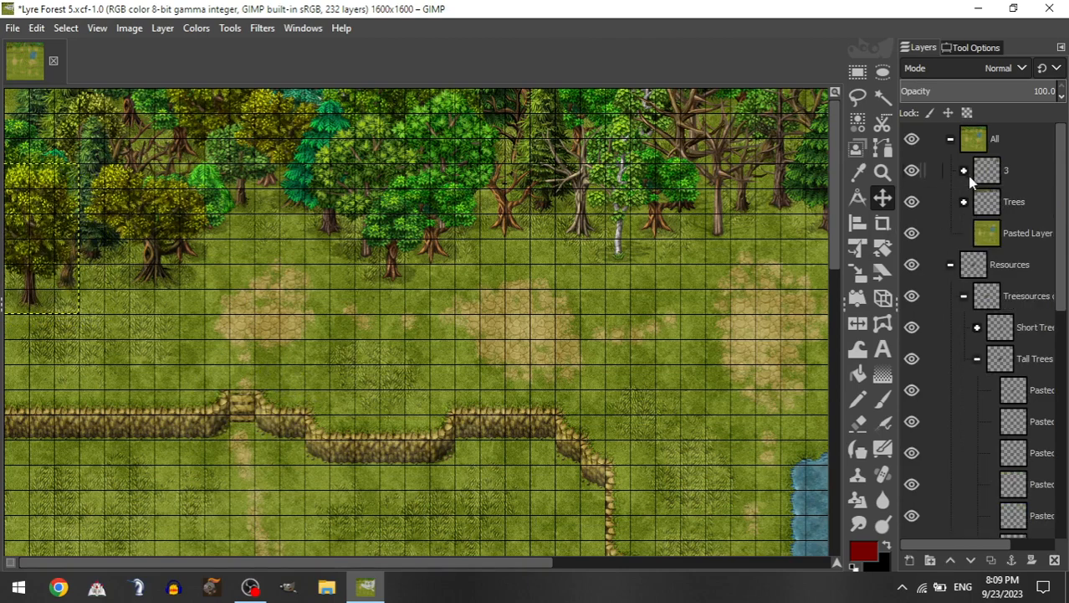
{"action": "left_click", "coordinate": [978, 327]}
{"action": "left_click_drag", "start_coordinate": [1038, 486], "coordinate": [1017, 172]}
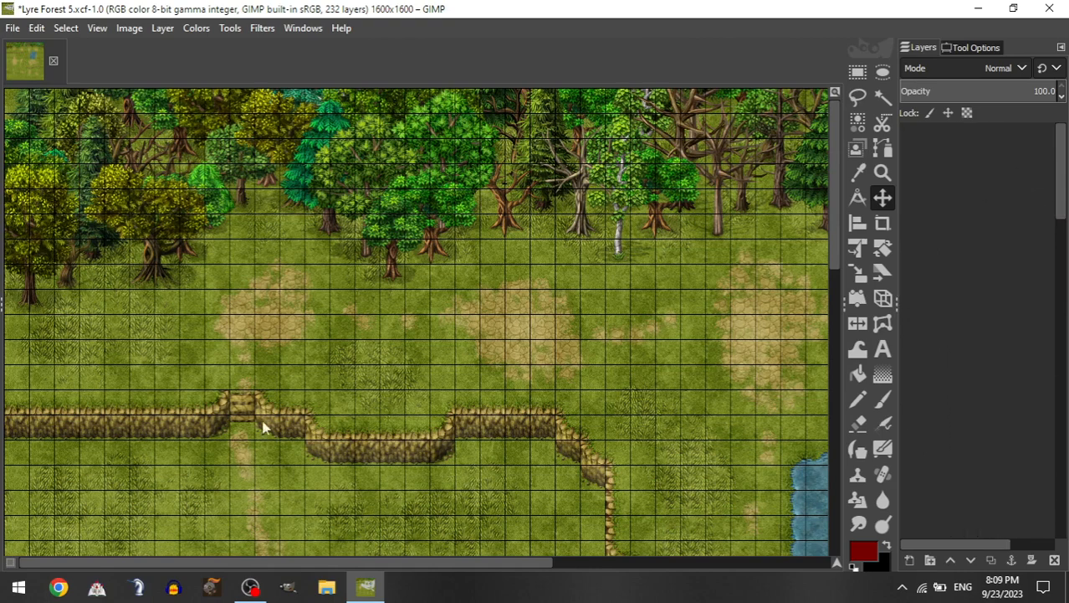
{"action": "left_click_drag", "start_coordinate": [296, 439], "coordinate": [134, 219]}
{"action": "left_click_drag", "start_coordinate": [429, 496], "coordinate": [254, 250]}
{"action": "left_click_drag", "start_coordinate": [458, 348], "coordinate": [321, 362]}
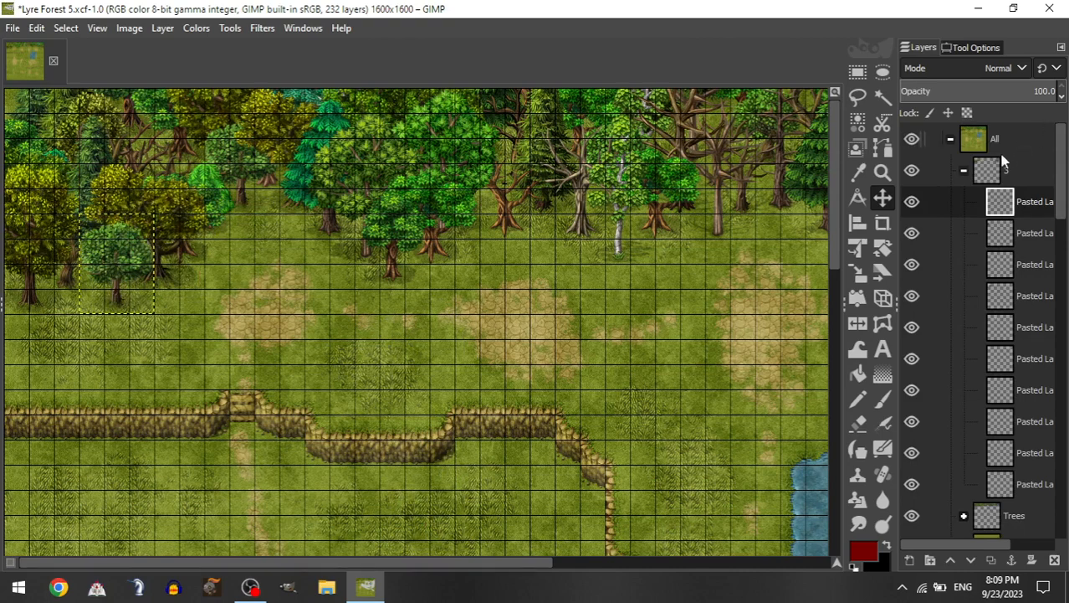
Step: Move a full dark-green tree from Tall Trees into group 3 and place it in the ninth row, overlapping the round green tree near the right edge
{"action": "left_click", "coordinate": [964, 171]}
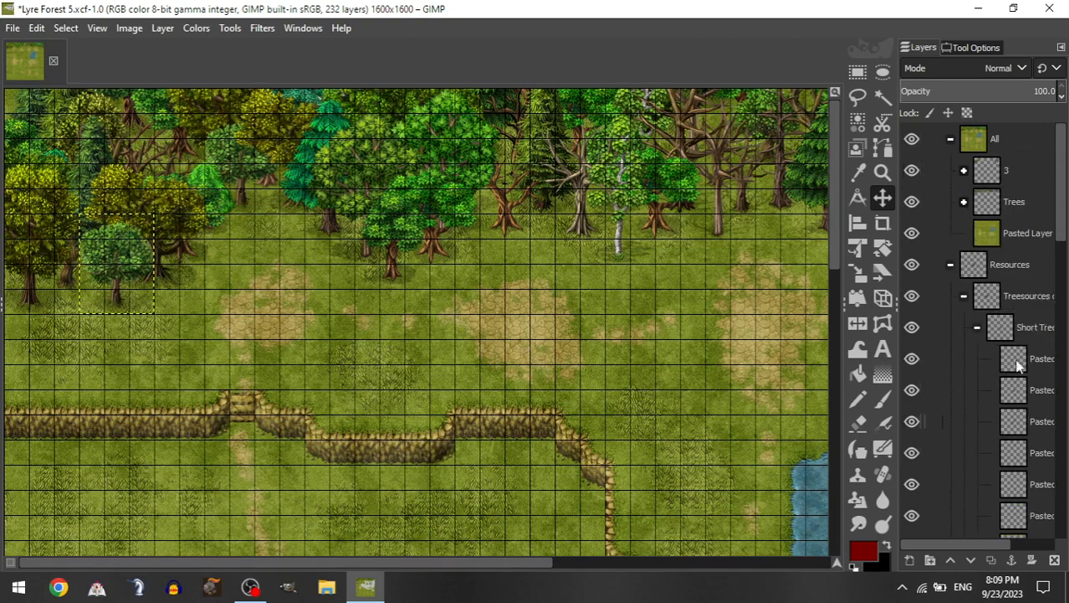
{"action": "left_click", "coordinate": [976, 328]}
{"action": "left_click_drag", "start_coordinate": [1022, 485], "coordinate": [1020, 172]}
{"action": "left_click_drag", "start_coordinate": [409, 429], "coordinate": [438, 253]}
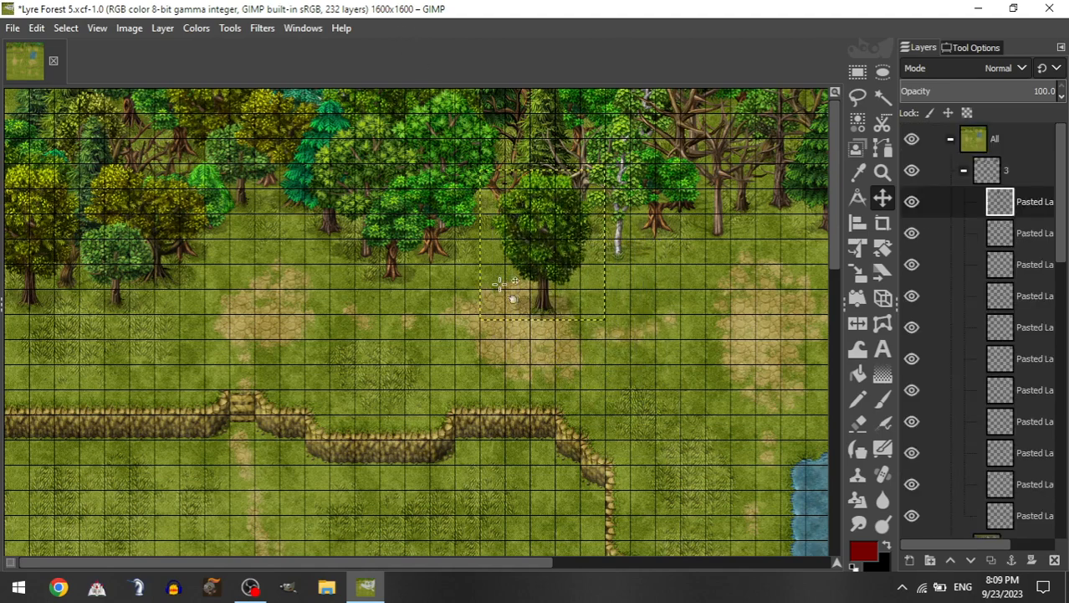
{"action": "scroll", "coordinate": [506, 302], "scroll_direction": "right", "scroll_amount": 1}
{"action": "left_click_drag", "start_coordinate": [506, 302], "coordinate": [616, 315]}
{"action": "scroll", "coordinate": [616, 317], "scroll_direction": "right", "scroll_amount": 3}
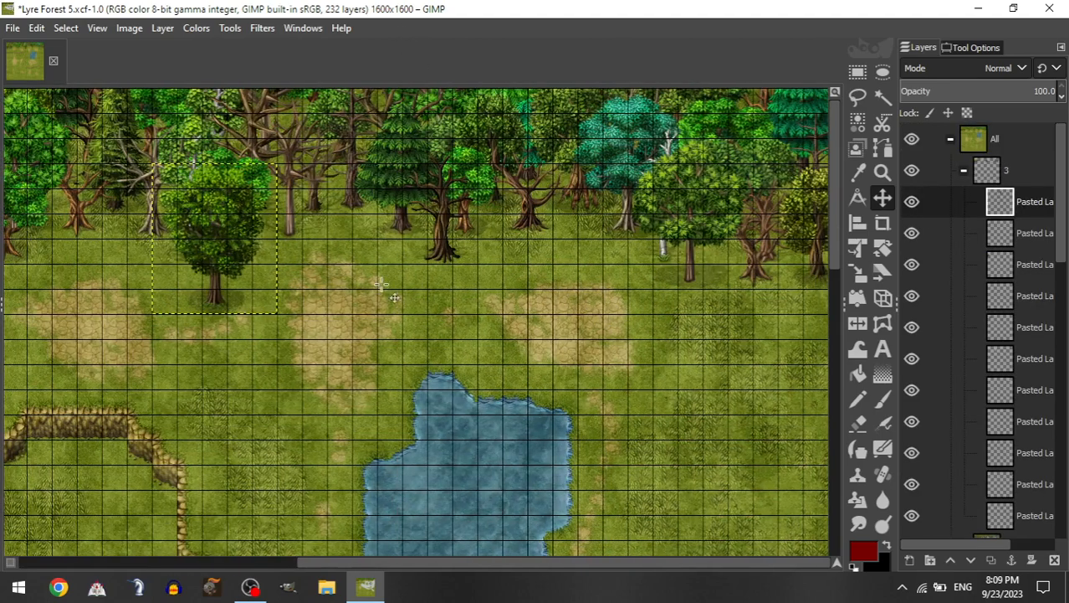
{"action": "left_click_drag", "start_coordinate": [377, 283], "coordinate": [628, 280]}
{"action": "left_click_drag", "start_coordinate": [479, 293], "coordinate": [702, 299]}
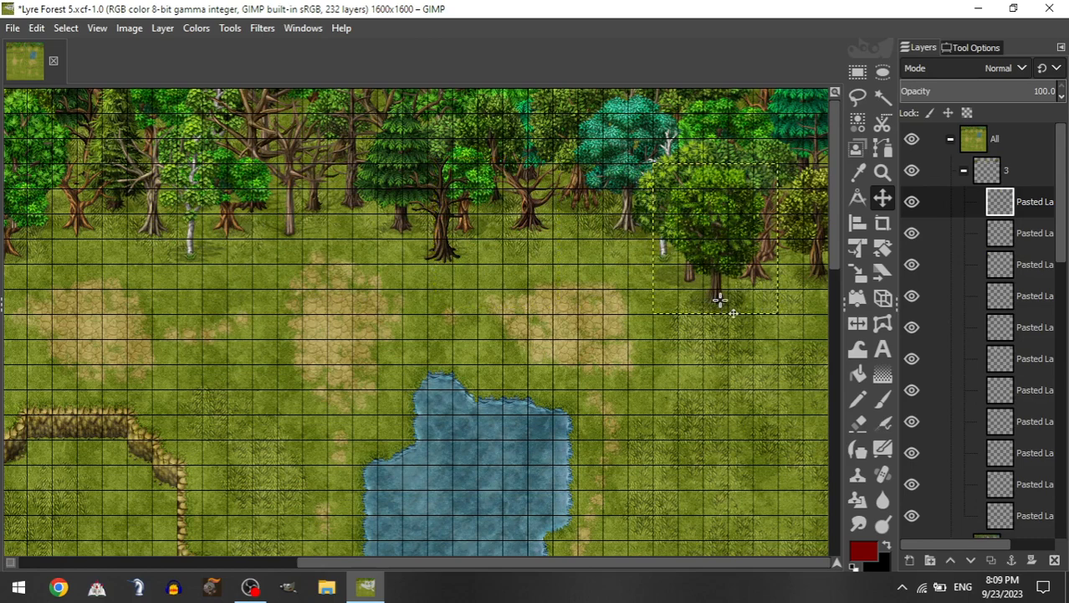
Step: Move a small round muted-green tree from Short Trees into group 3 and place it in the ninth row, right of the full dark-green tree
{"action": "left_click", "coordinate": [964, 171]}
{"action": "left_click", "coordinate": [976, 327]}
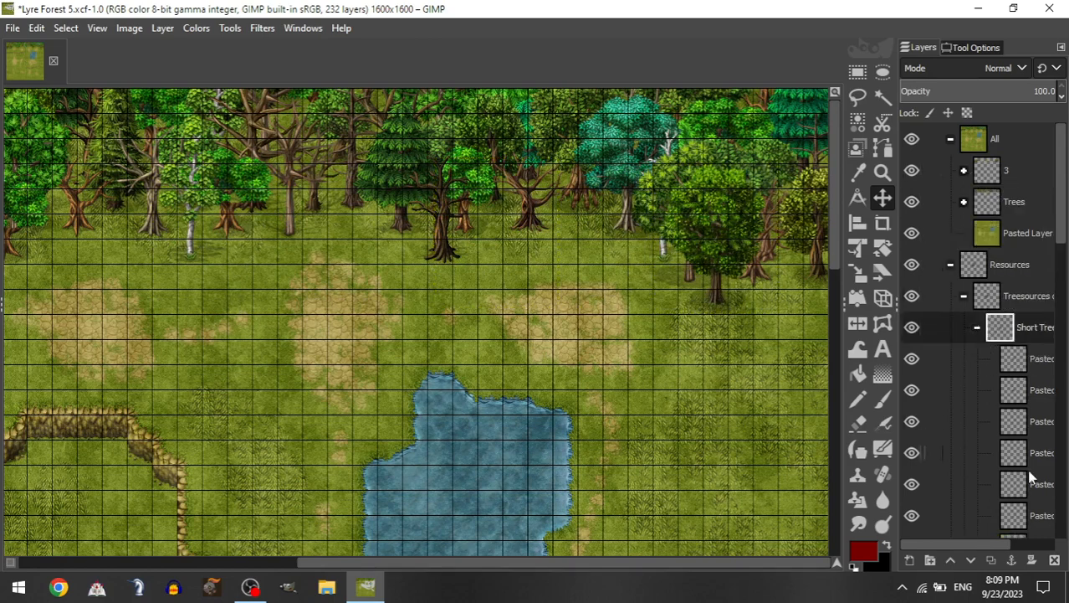
{"action": "left_click_drag", "start_coordinate": [1014, 484], "coordinate": [1029, 176]}
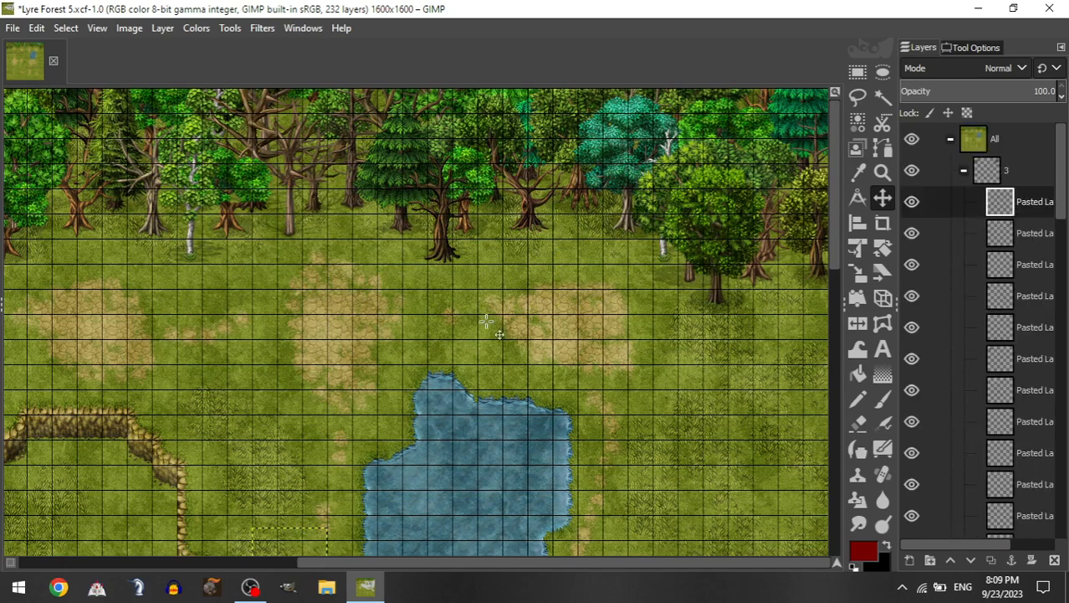
{"action": "left_click_drag", "start_coordinate": [566, 413], "coordinate": [606, 445]}
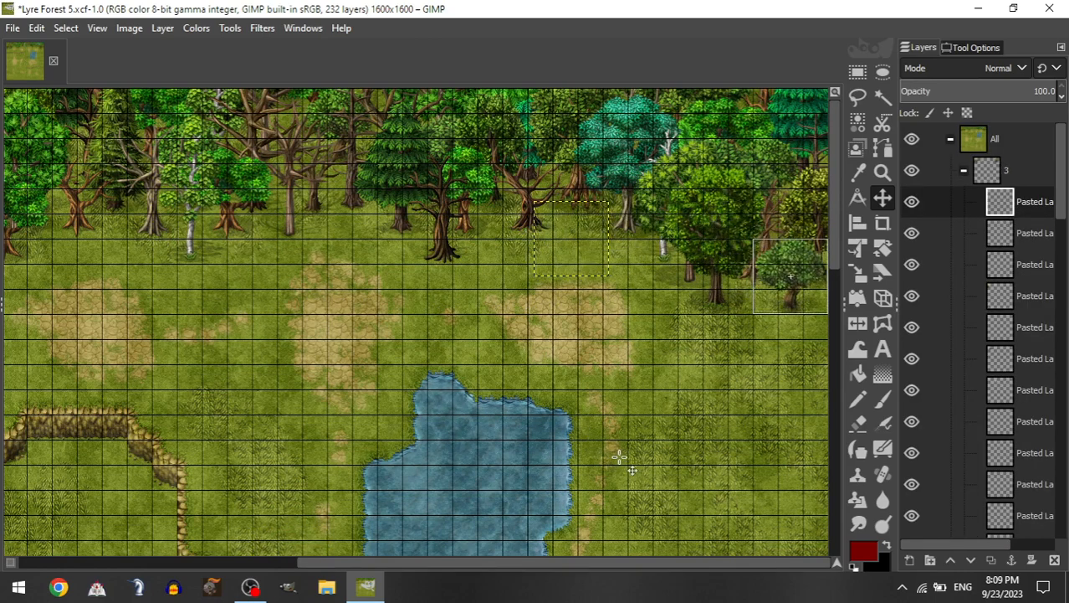
Step: Move a tall brown bare tree from Tall Trees into group 3 and place it at the map's right edge in the tenth row
{"action": "left_click", "coordinate": [964, 170]}
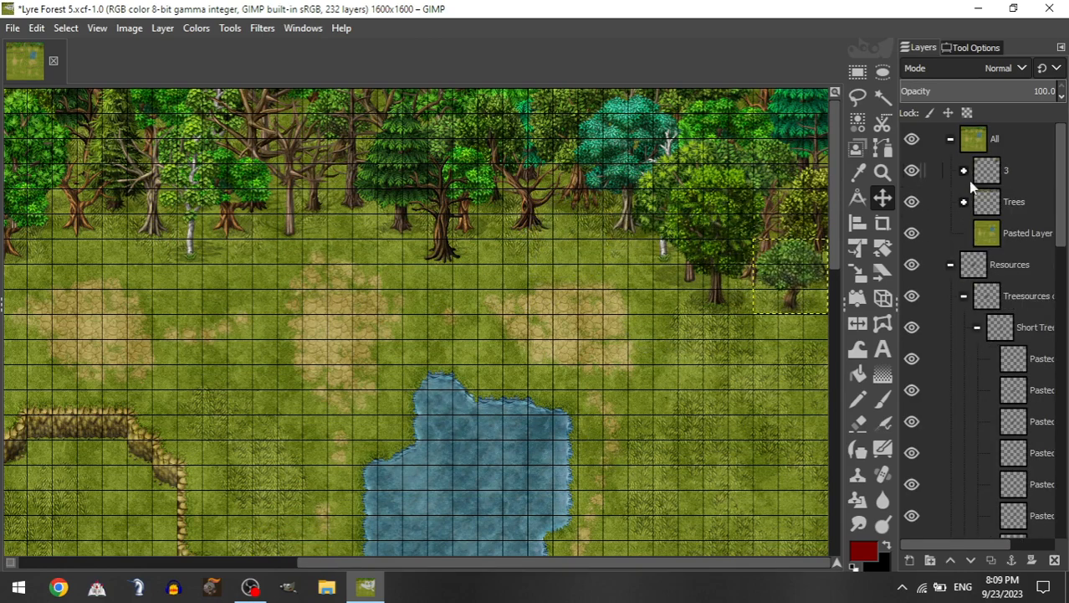
{"action": "left_click", "coordinate": [978, 327]}
{"action": "left_click_drag", "start_coordinate": [1022, 484], "coordinate": [1023, 182]}
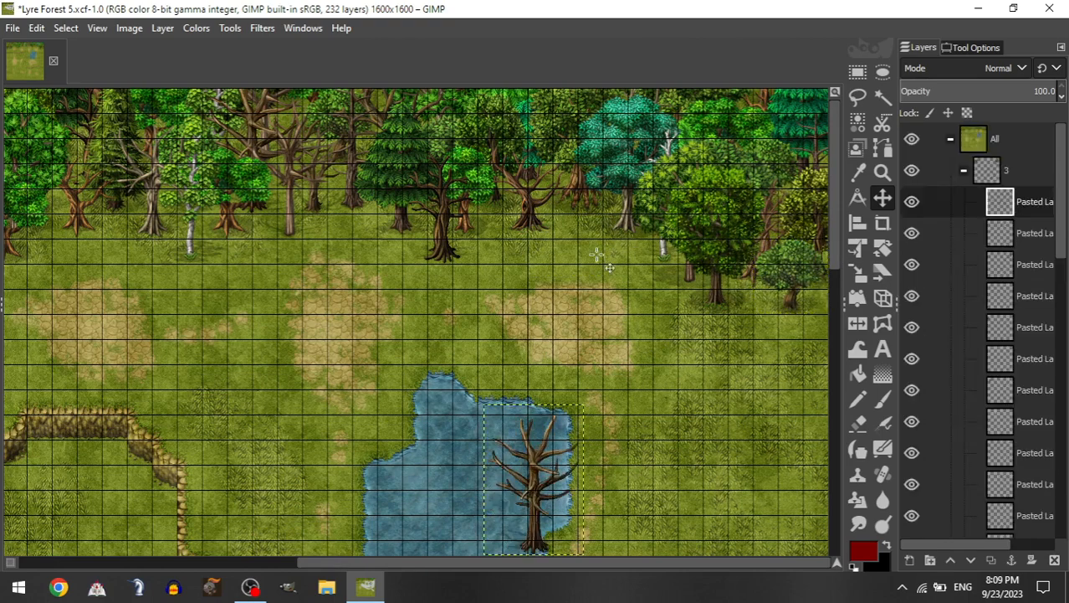
{"action": "left_click_drag", "start_coordinate": [628, 341], "coordinate": [710, 415]}
Step: Move a bright-green conifer from Short Trees into group 3 and place it in the tenth row, between the full dark-green tree and the small round tree
{"action": "left_click", "coordinate": [964, 171]}
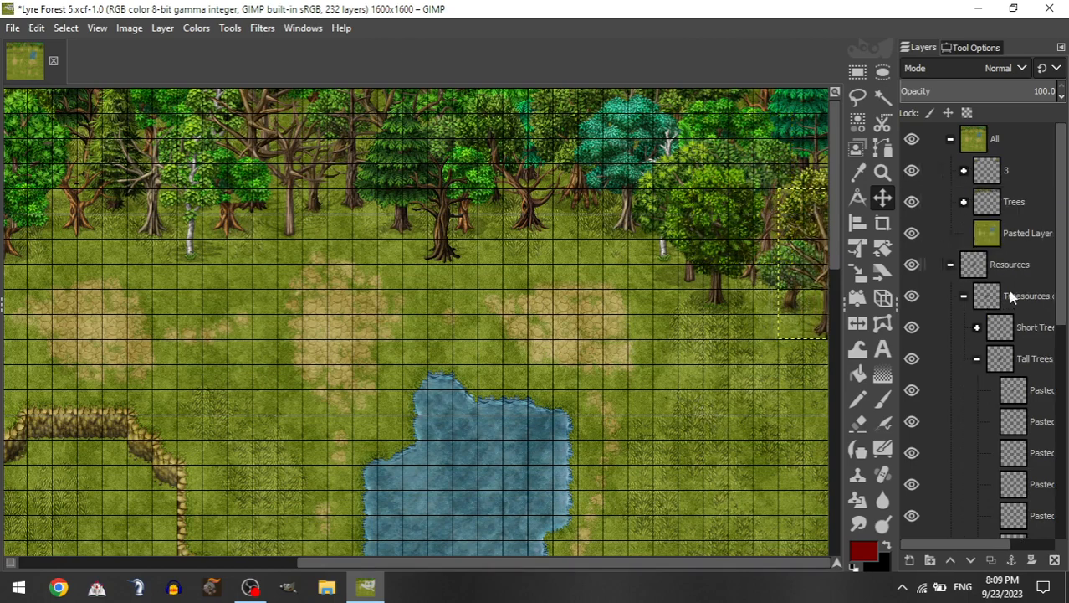
{"action": "left_click", "coordinate": [978, 326]}
{"action": "left_click_drag", "start_coordinate": [1028, 451], "coordinate": [1011, 172]}
{"action": "left_click_drag", "start_coordinate": [499, 451], "coordinate": [649, 238]}
{"action": "left_click_drag", "start_coordinate": [389, 452], "coordinate": [751, 221]}
{"action": "left_click_drag", "start_coordinate": [534, 418], "coordinate": [610, 395]}
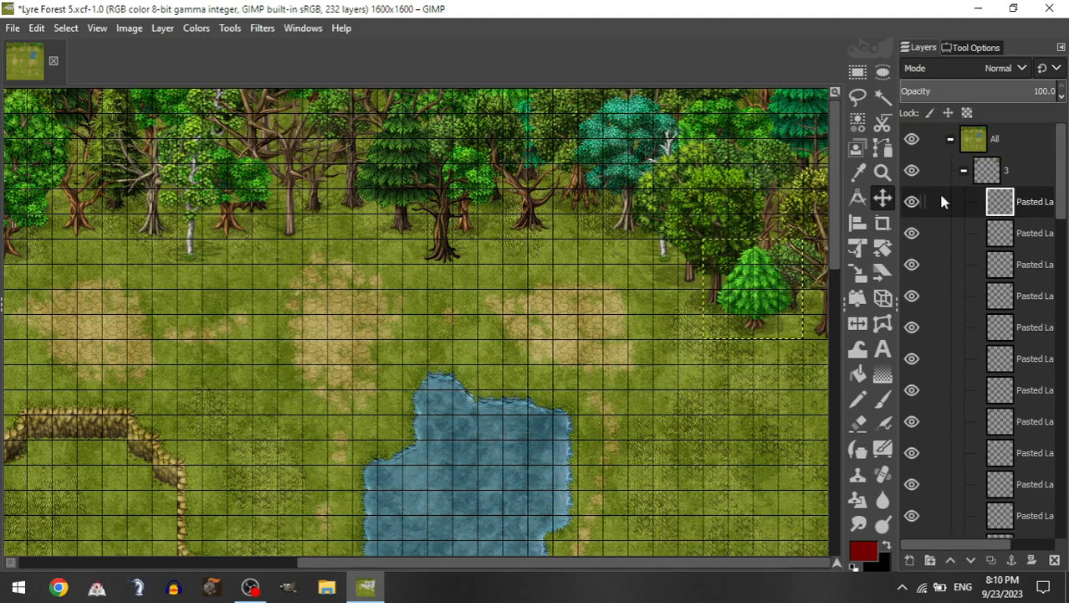
Step: Move a narrow dark conifer from Tall Trees into group 3 and place it in the tenth row, overlapping the bright-green conifer
{"action": "left_click", "coordinate": [964, 172]}
{"action": "left_click", "coordinate": [978, 327]}
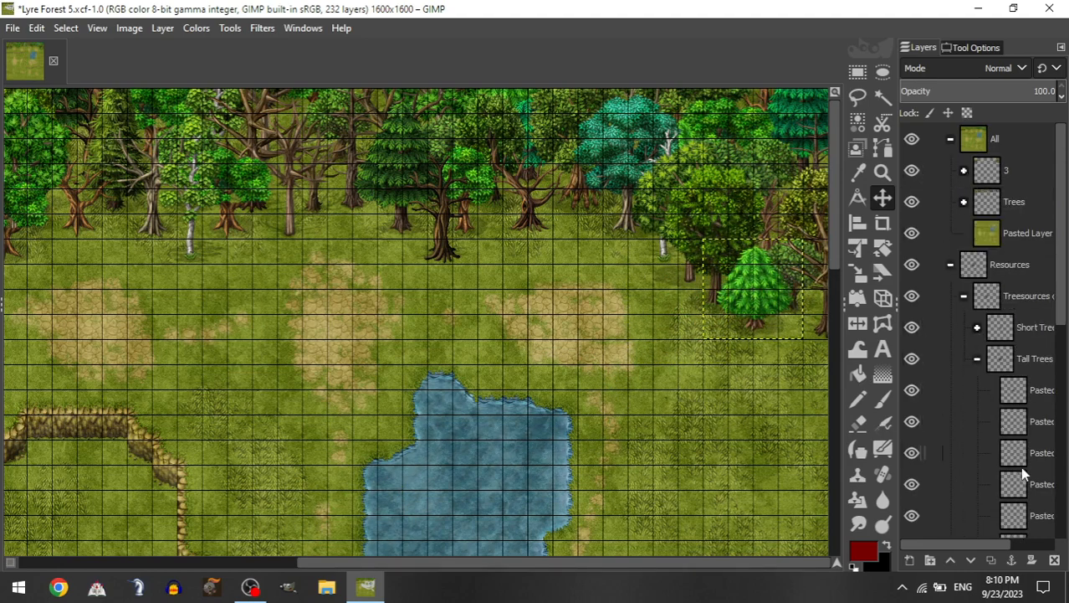
{"action": "left_click_drag", "start_coordinate": [1020, 466], "coordinate": [1008, 206]}
{"action": "left_click_drag", "start_coordinate": [511, 419], "coordinate": [763, 239]}
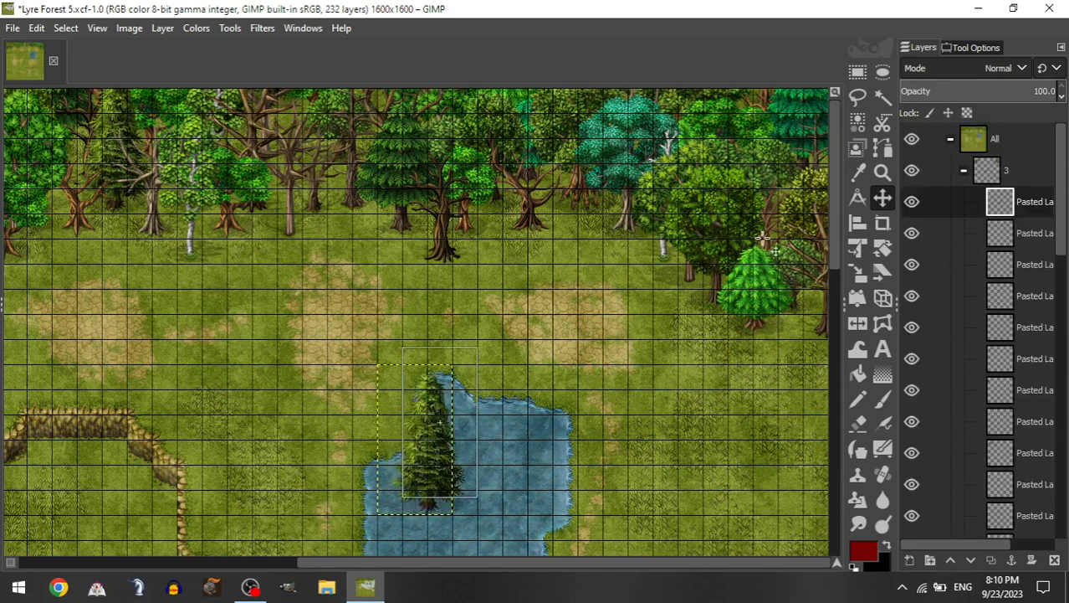
{"action": "left_click_drag", "start_coordinate": [554, 366], "coordinate": [665, 358]}
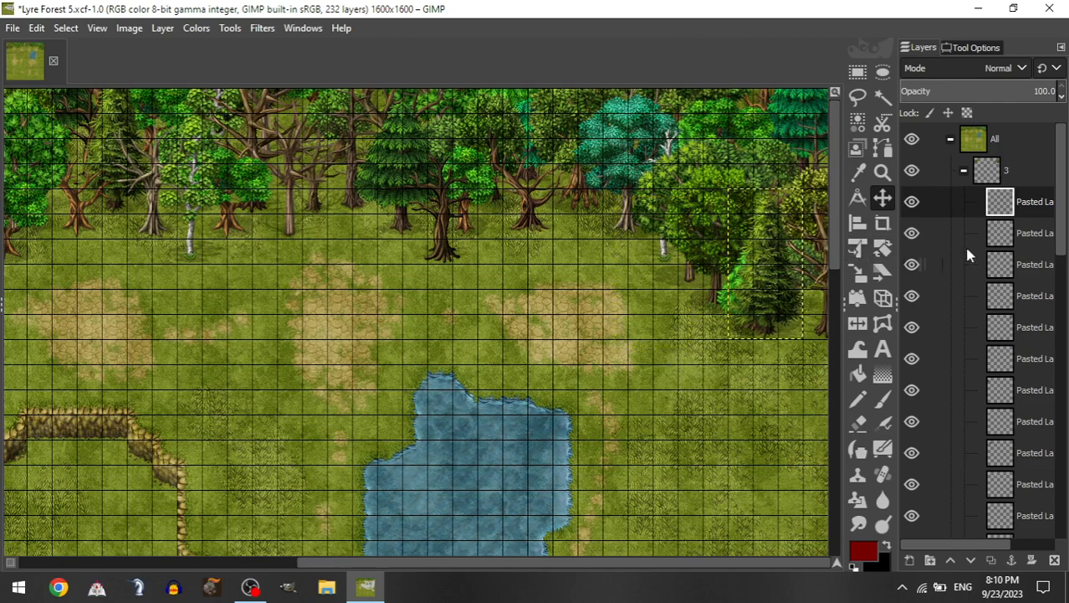
Step: Raise the bright-green conifer above the dark conifer in group 3 and shift it two grid cells left
{"action": "left_click_drag", "start_coordinate": [1011, 240], "coordinate": [1023, 196]}
{"action": "left_click_drag", "start_coordinate": [810, 256], "coordinate": [762, 254]}
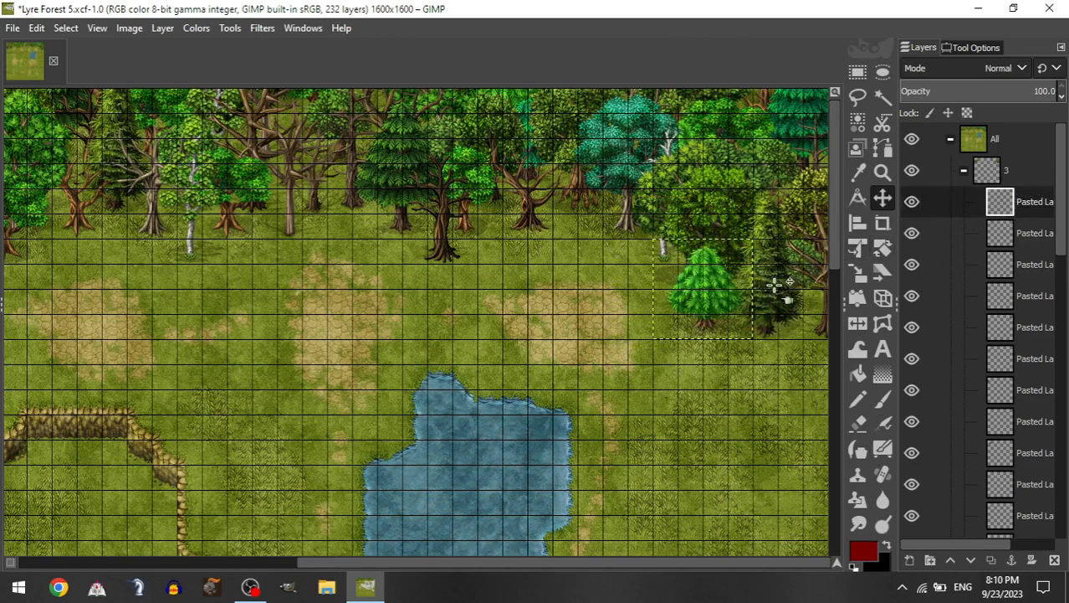
{"action": "scroll", "coordinate": [681, 359], "scroll_direction": "left", "scroll_amount": 1}
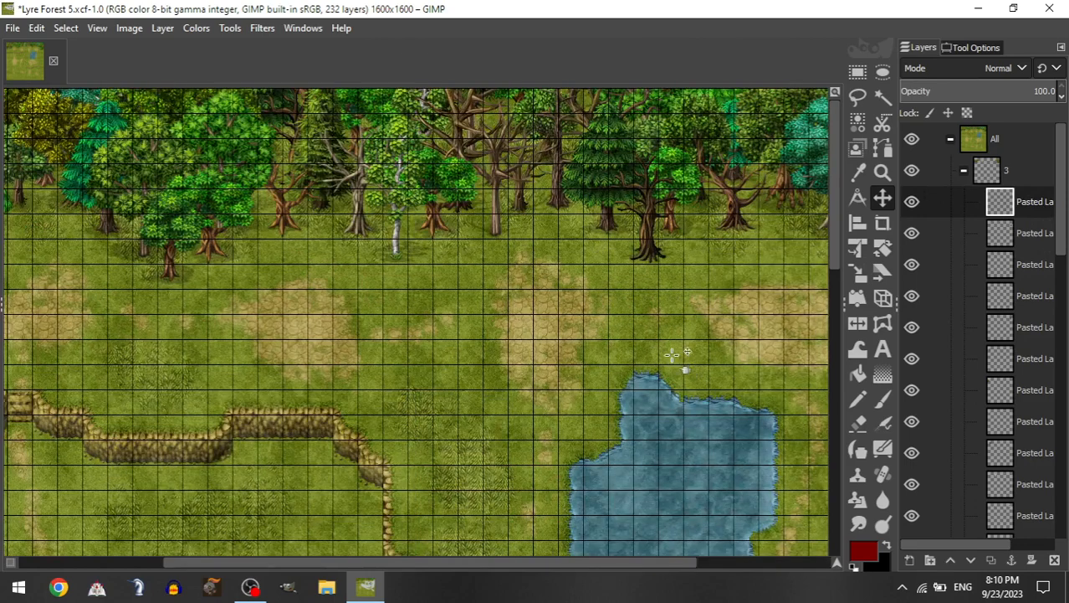
{"action": "scroll", "coordinate": [674, 355], "scroll_direction": "right", "scroll_amount": 1}
{"action": "left_click", "coordinate": [965, 171]}
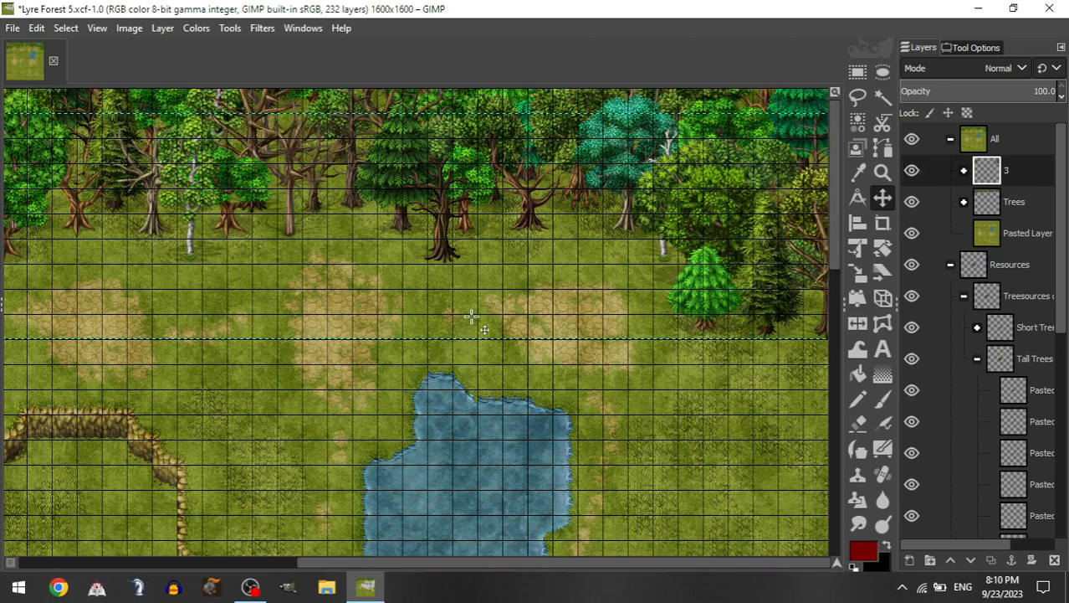
{"action": "scroll", "coordinate": [471, 317], "scroll_direction": "down", "scroll_amount": 1}
{"action": "scroll", "coordinate": [316, 185], "scroll_direction": "up", "scroll_amount": 1}
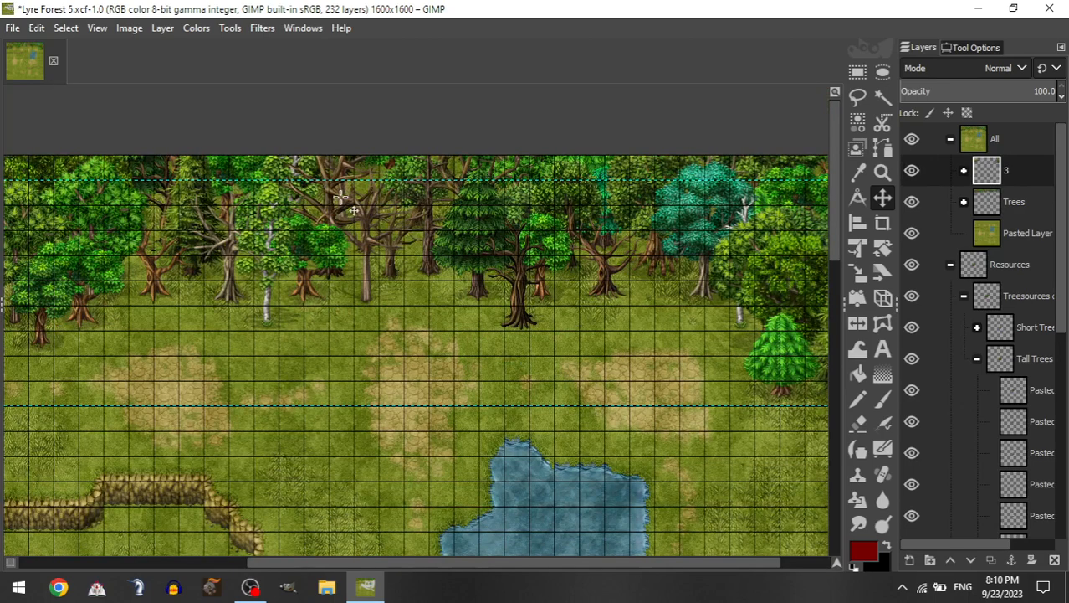
{"action": "scroll", "coordinate": [340, 196], "scroll_direction": "right", "scroll_amount": 2}
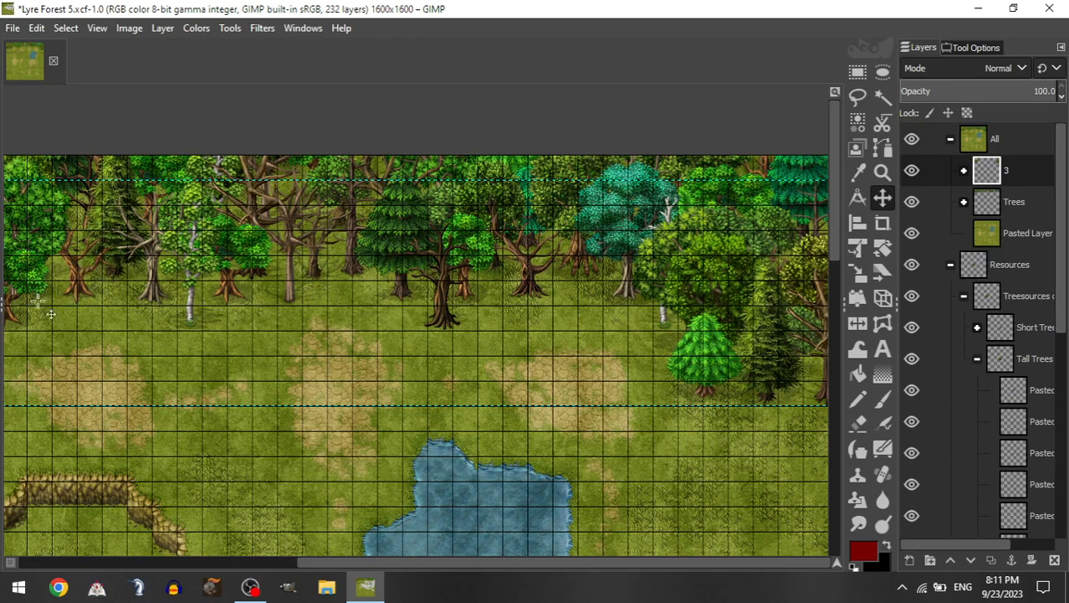
Step: Examine the tree rows across the upper part of the map from edge to edge to plan the next placements
{"action": "scroll", "coordinate": [524, 354], "scroll_direction": "left", "scroll_amount": 5}
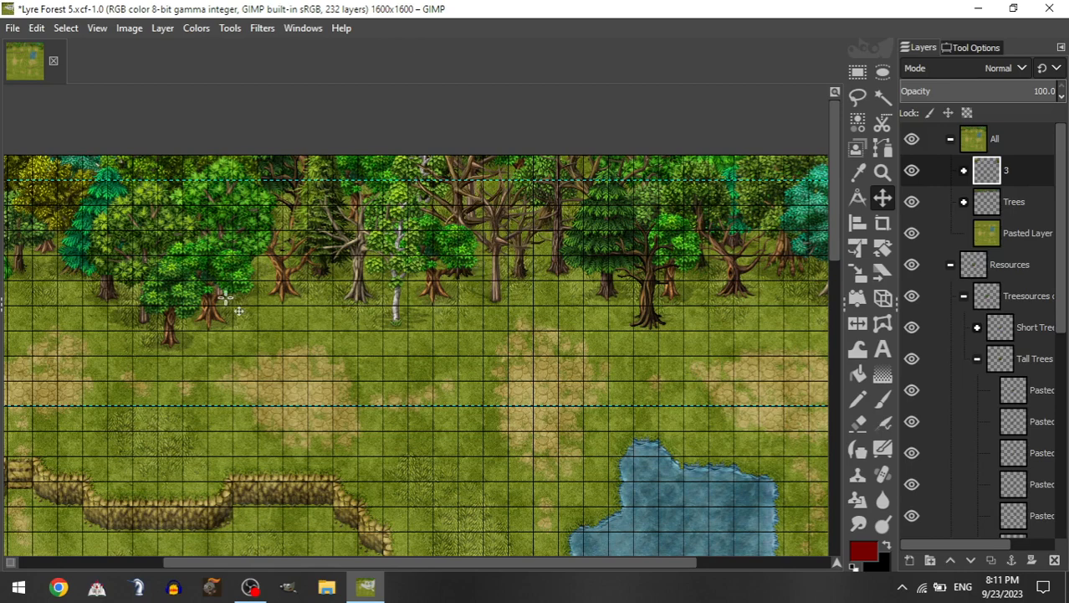
{"action": "scroll", "coordinate": [224, 297], "scroll_direction": "right", "scroll_amount": 5}
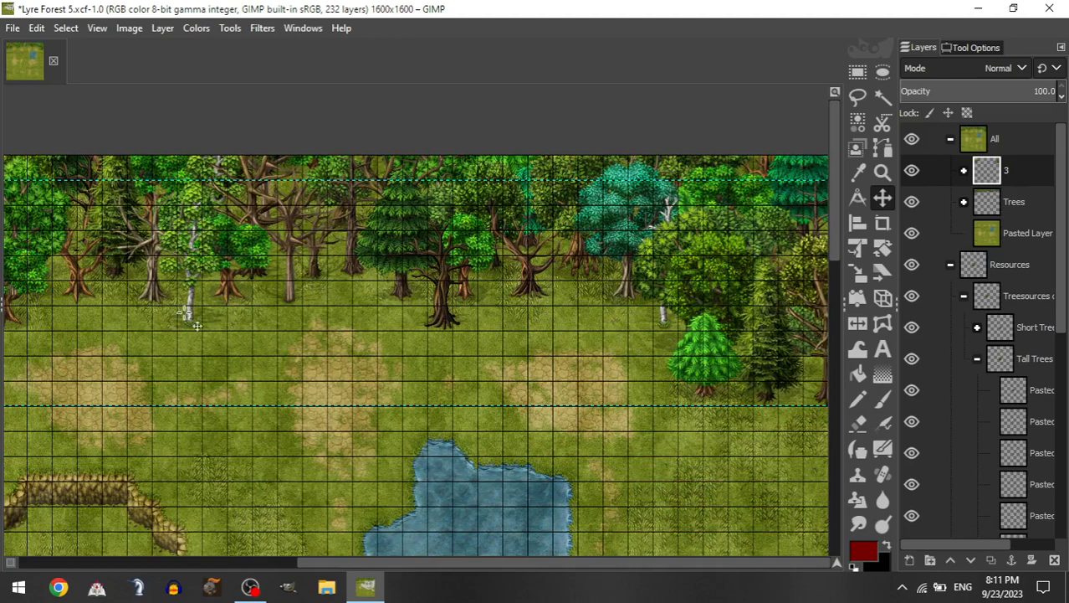
{"action": "scroll", "coordinate": [184, 315], "scroll_direction": "left", "scroll_amount": 5}
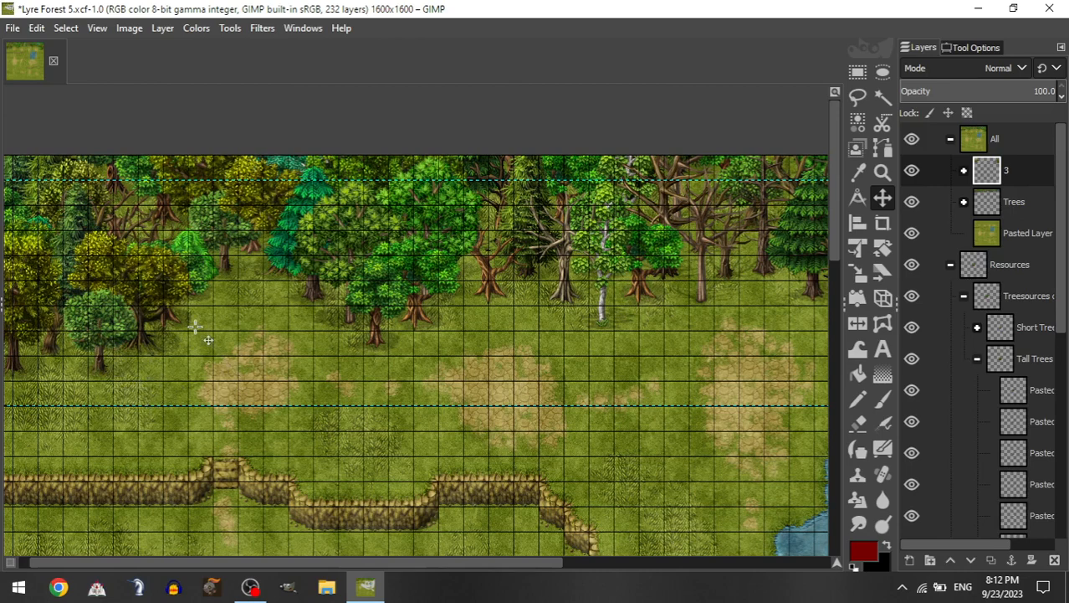
{"action": "scroll", "coordinate": [431, 334], "scroll_direction": "right", "scroll_amount": 5}
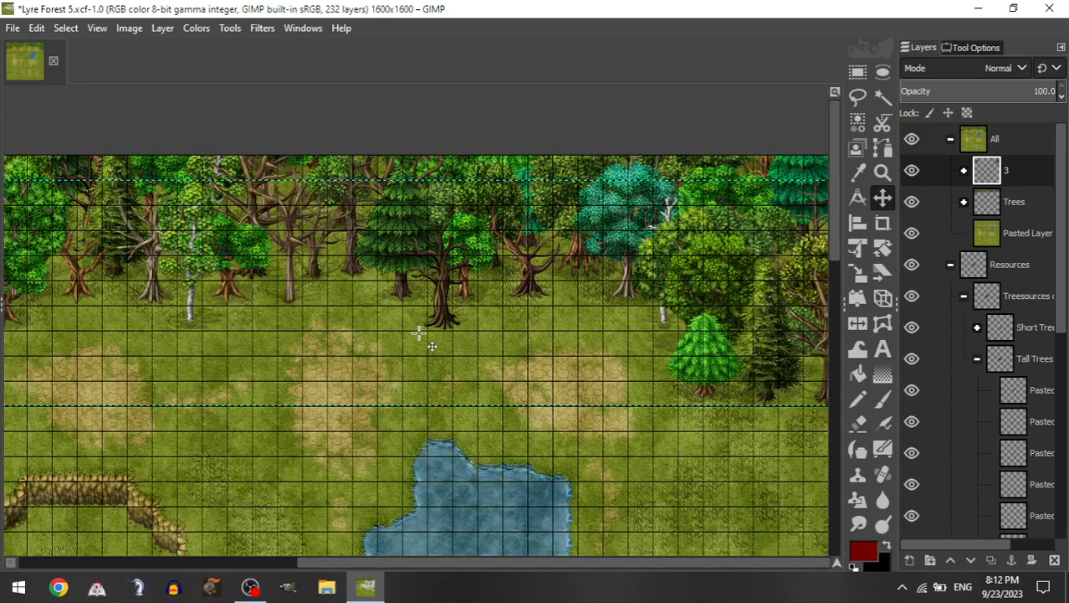
{"action": "scroll", "coordinate": [251, 422], "scroll_direction": "left", "scroll_amount": 5}
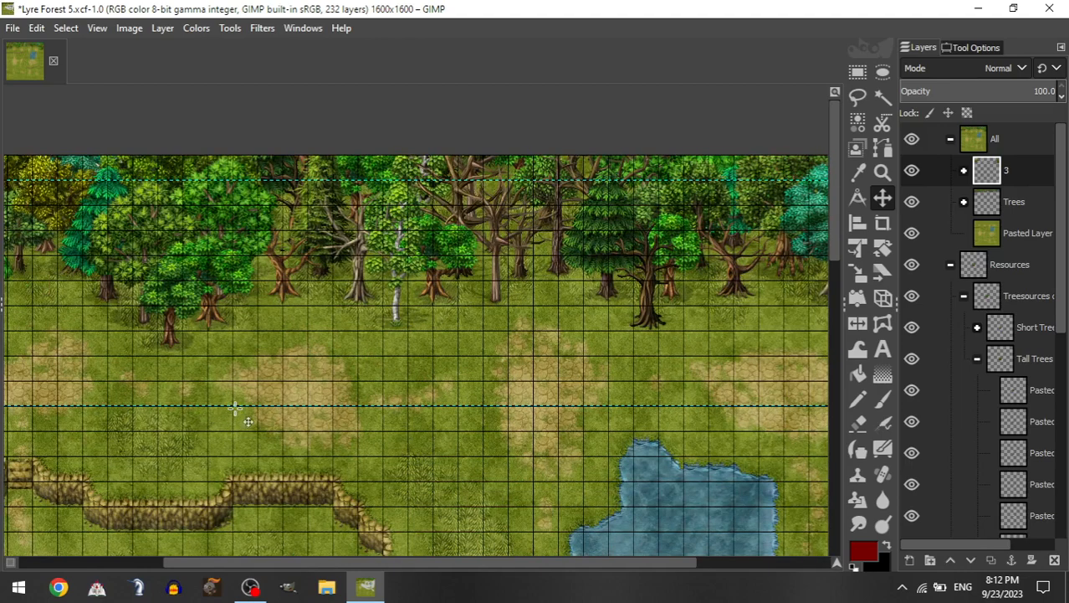
{"action": "scroll", "coordinate": [181, 423], "scroll_direction": "left", "scroll_amount": 5}
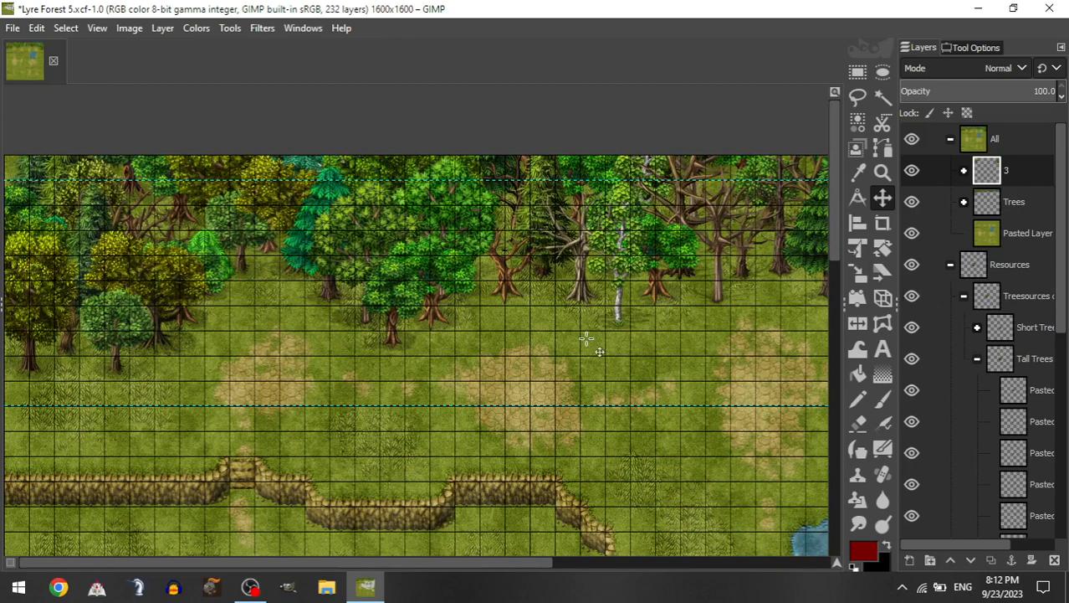
{"action": "scroll", "coordinate": [200, 349], "scroll_direction": "right", "scroll_amount": 5}
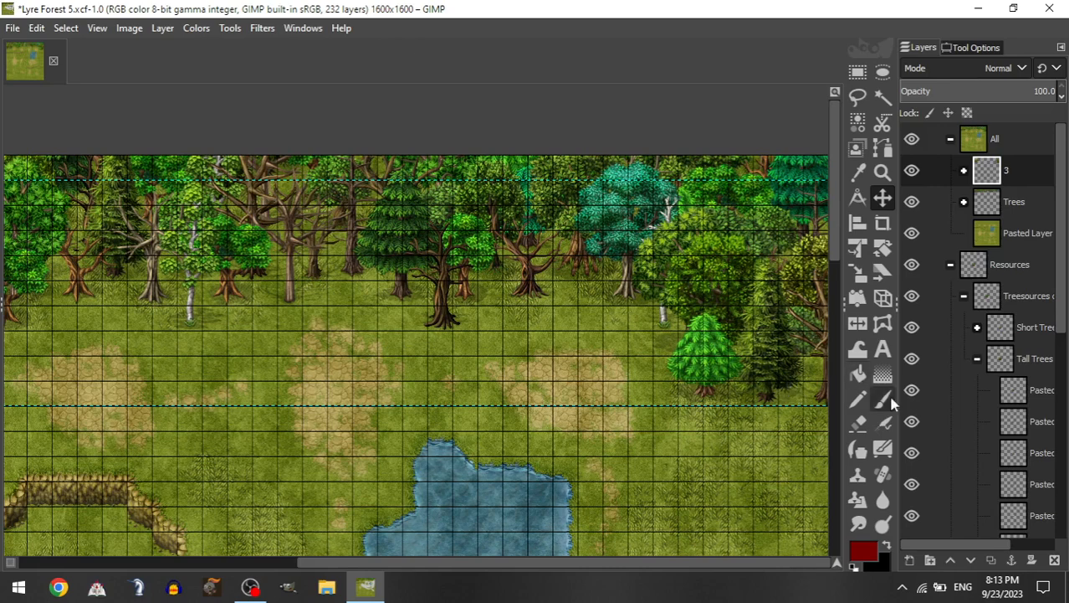
{"action": "scroll", "coordinate": [580, 293], "scroll_direction": "left", "scroll_amount": 10}
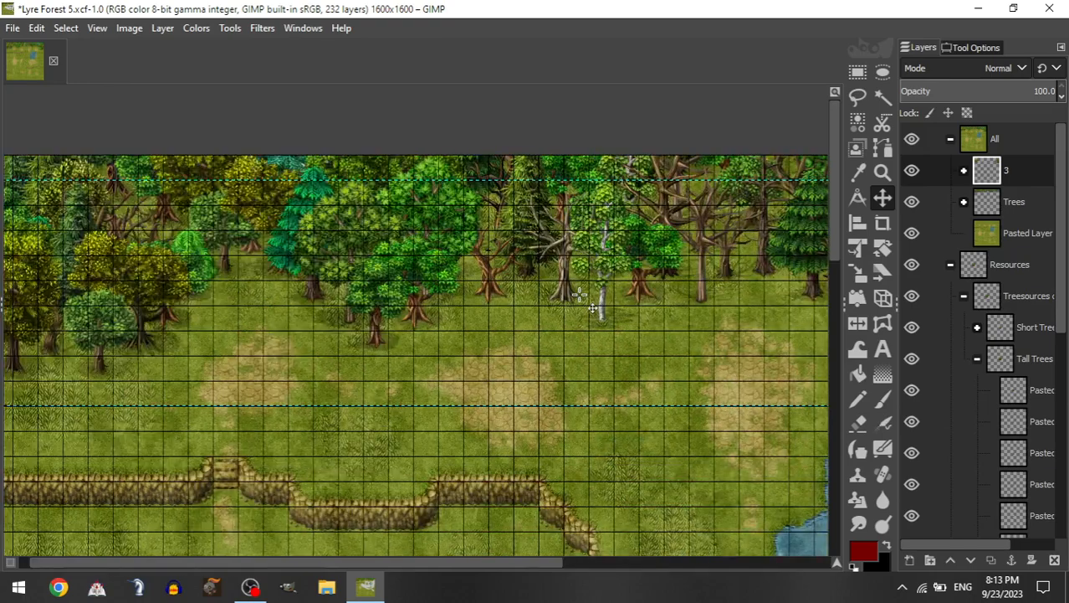
{"action": "scroll", "coordinate": [374, 311], "scroll_direction": "down", "scroll_amount": 5}
{"action": "scroll", "coordinate": [387, 304], "scroll_direction": "up", "scroll_amount": 4}
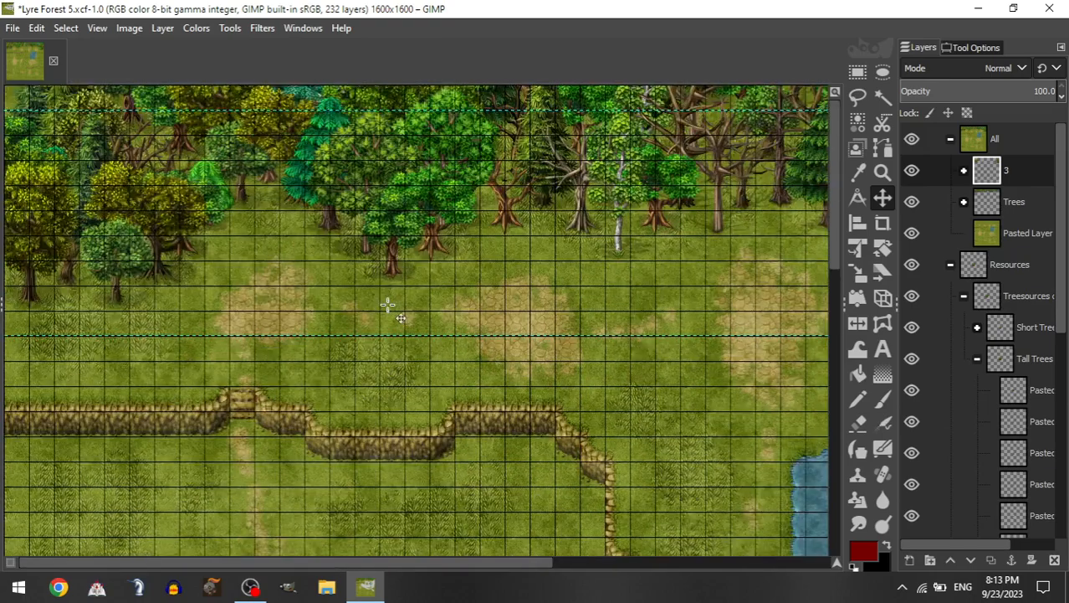
{"action": "scroll", "coordinate": [389, 303], "scroll_direction": "down", "scroll_amount": 3}
{"action": "scroll", "coordinate": [397, 306], "scroll_direction": "up", "scroll_amount": 3}
{"action": "scroll", "coordinate": [385, 302], "scroll_direction": "right", "scroll_amount": 5}
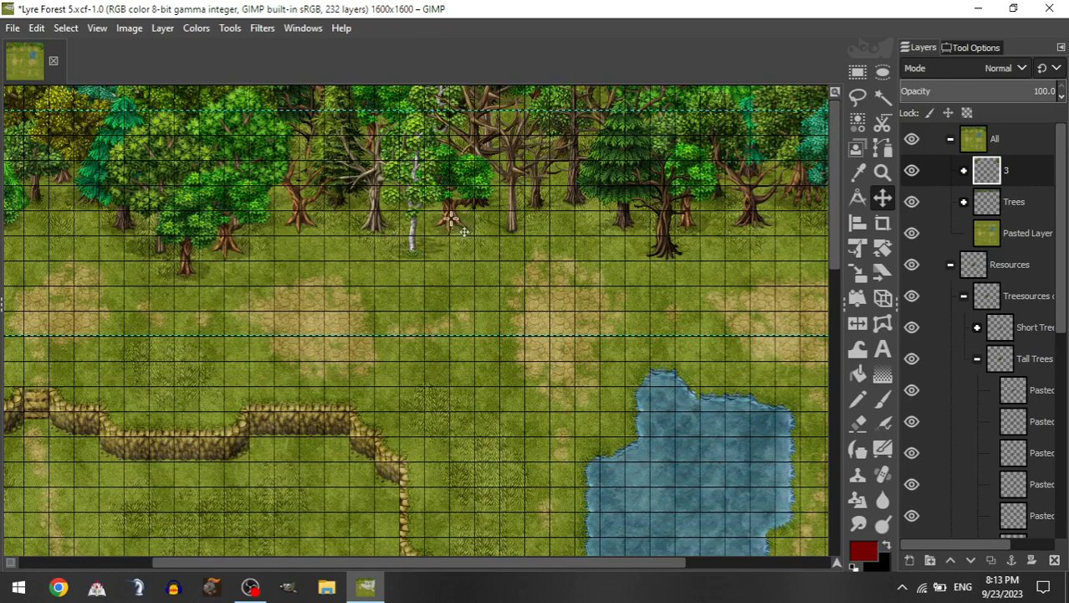
{"action": "scroll", "coordinate": [368, 209], "scroll_direction": "right", "scroll_amount": 5}
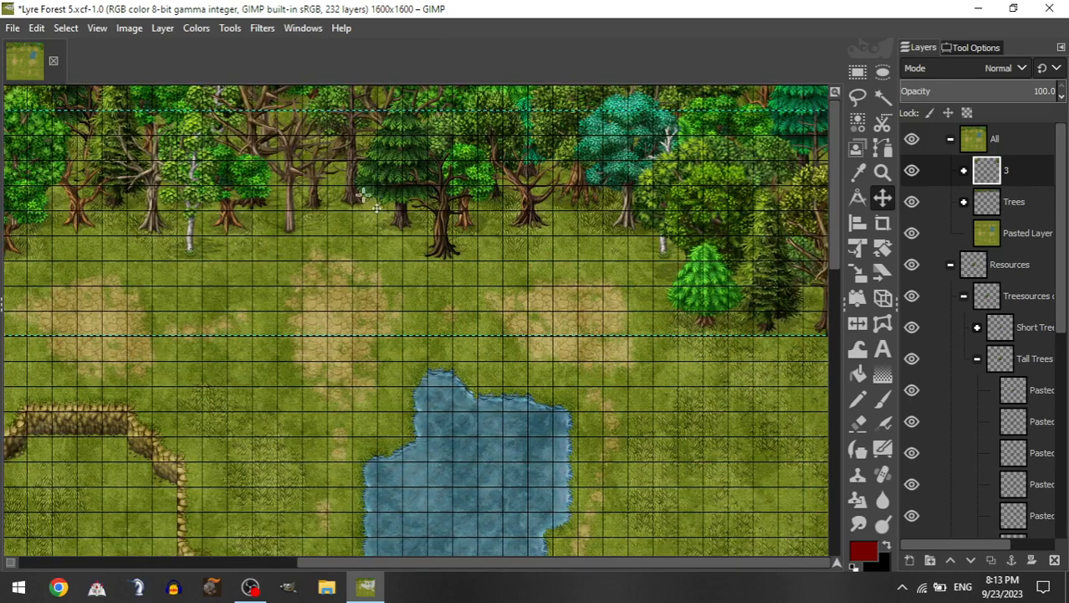
{"action": "scroll", "coordinate": [682, 263], "scroll_direction": "left", "scroll_amount": 5}
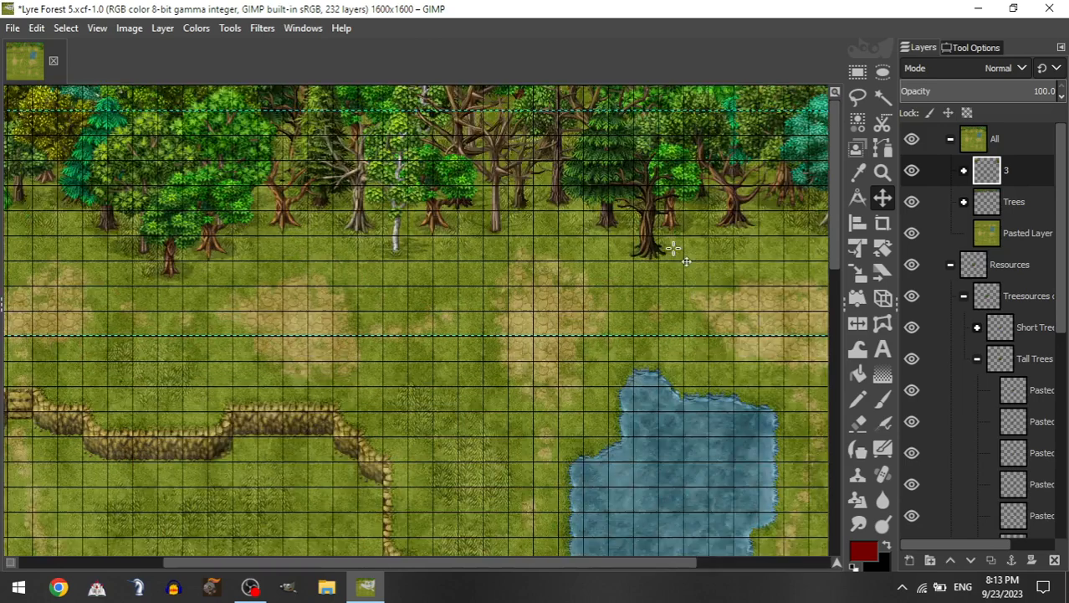
{"action": "scroll", "coordinate": [670, 243], "scroll_direction": "left", "scroll_amount": 5}
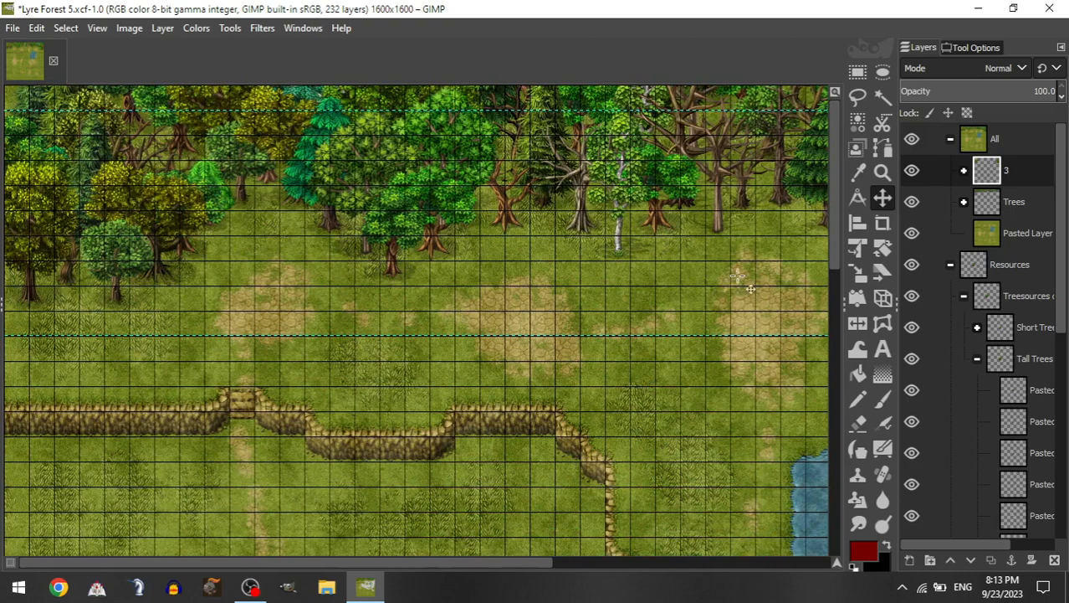
{"action": "scroll", "coordinate": [590, 286], "scroll_direction": "right", "scroll_amount": 5}
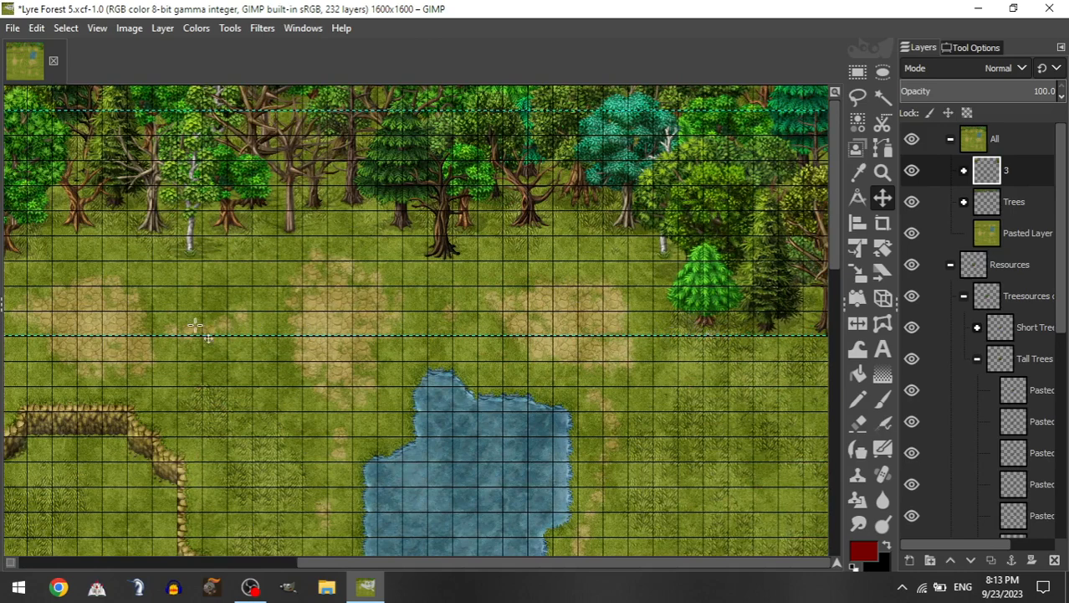
{"action": "scroll", "coordinate": [176, 338], "scroll_direction": "left", "scroll_amount": 10}
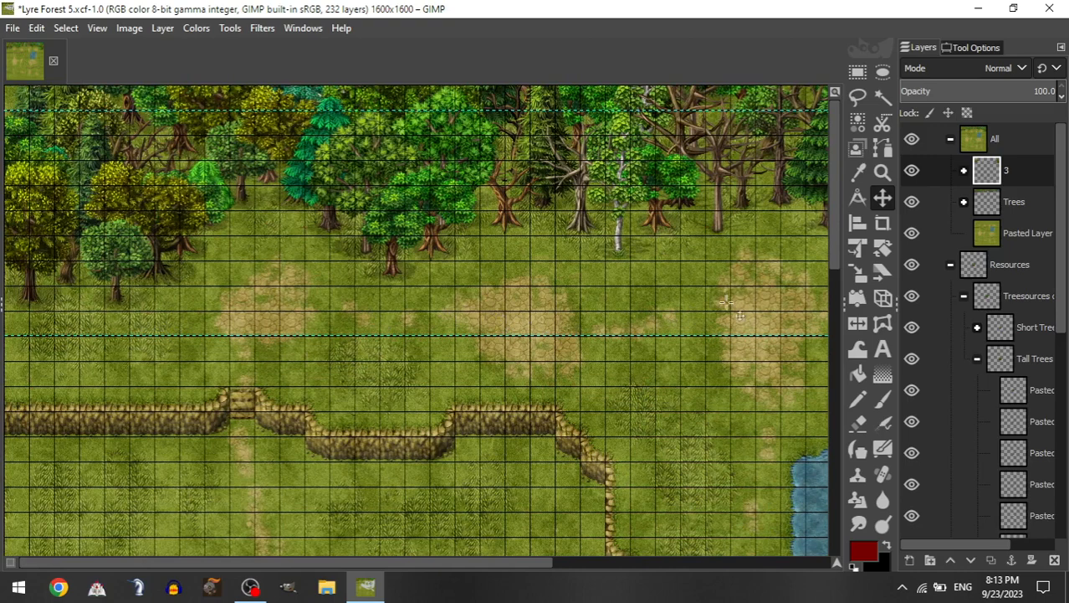
{"action": "scroll", "coordinate": [762, 331], "scroll_direction": "right", "scroll_amount": 10}
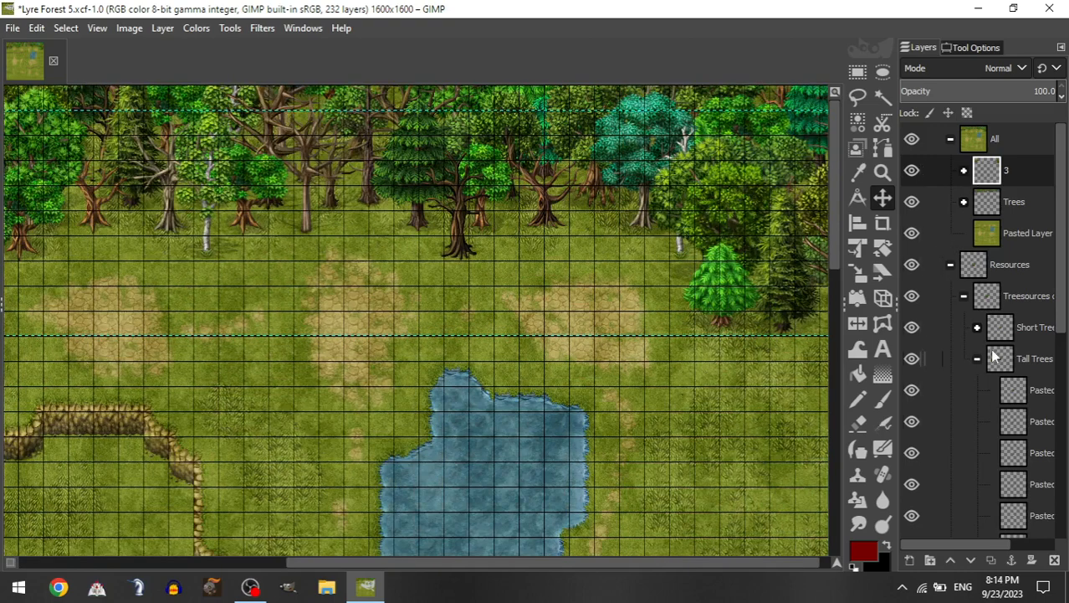
{"action": "left_click_drag", "start_coordinate": [1046, 512], "coordinate": [1028, 492]}
{"action": "scroll", "coordinate": [677, 338], "scroll_direction": "right", "scroll_amount": 1}
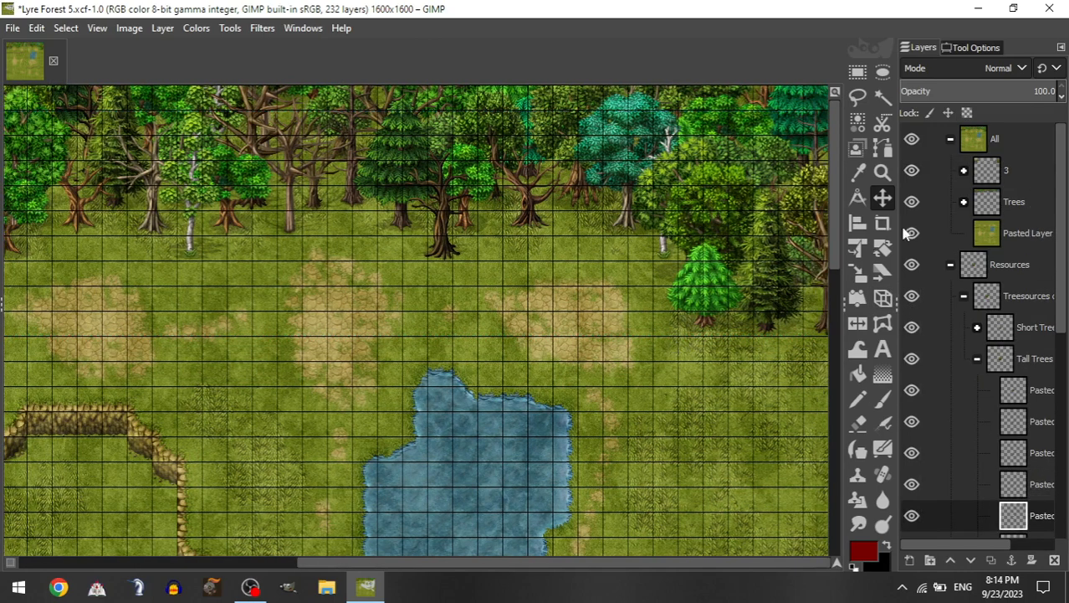
{"action": "left_click", "coordinate": [966, 171]}
{"action": "left_click", "coordinate": [1002, 214]}
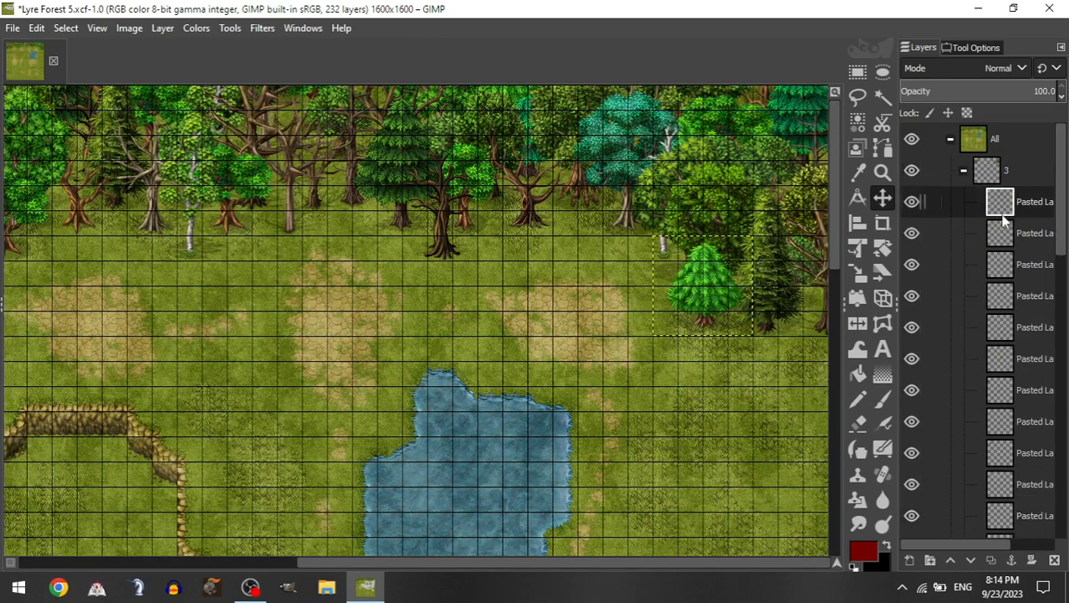
{"action": "left_click", "coordinate": [964, 171]}
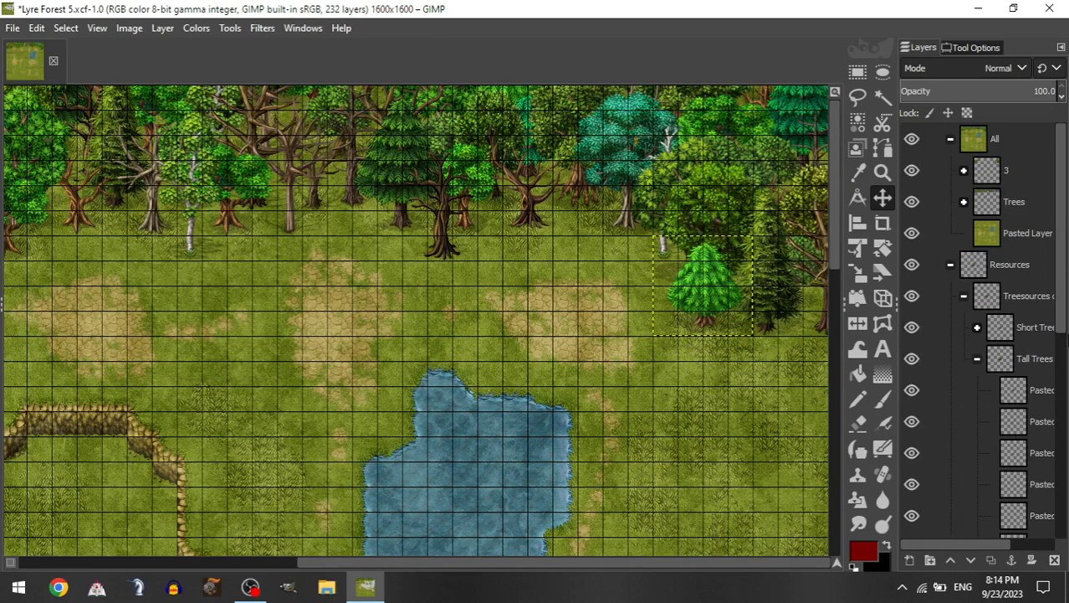
Step: Move a twisted bare tree from Short Trees into group 3 and place it in the tenth row near the map's left edge, beside the small round tree
{"action": "left_click", "coordinate": [977, 328]}
{"action": "left_click_drag", "start_coordinate": [1038, 515], "coordinate": [1017, 178]}
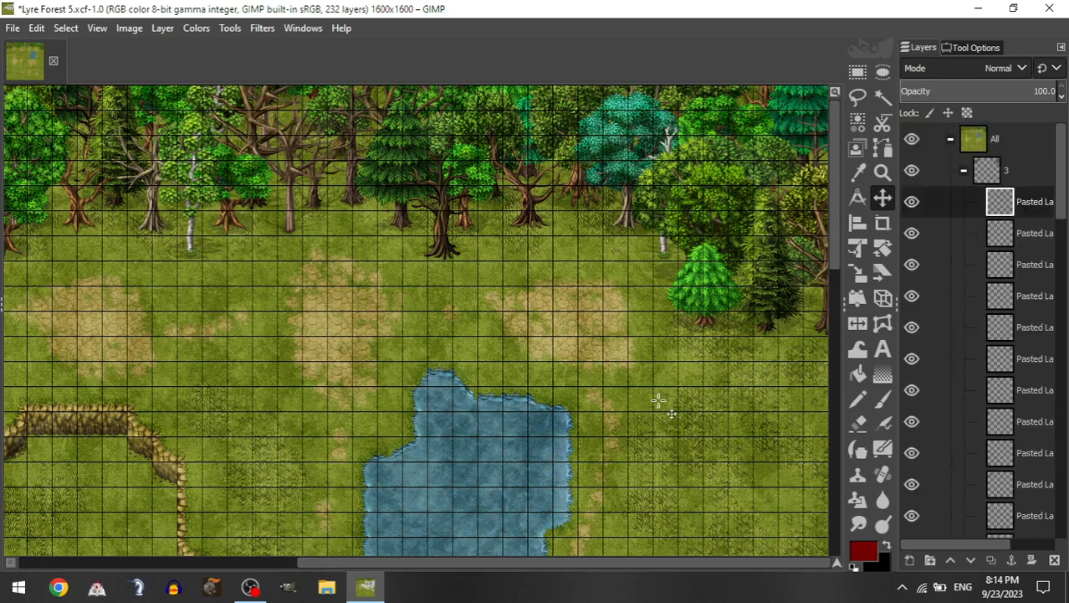
{"action": "left_click_drag", "start_coordinate": [750, 228], "coordinate": [750, 228]}
{"action": "left_click_drag", "start_coordinate": [613, 298], "coordinate": [297, 294]}
{"action": "scroll", "coordinate": [590, 301], "scroll_direction": "left", "scroll_amount": 4}
{"action": "left_click", "coordinate": [964, 172]}
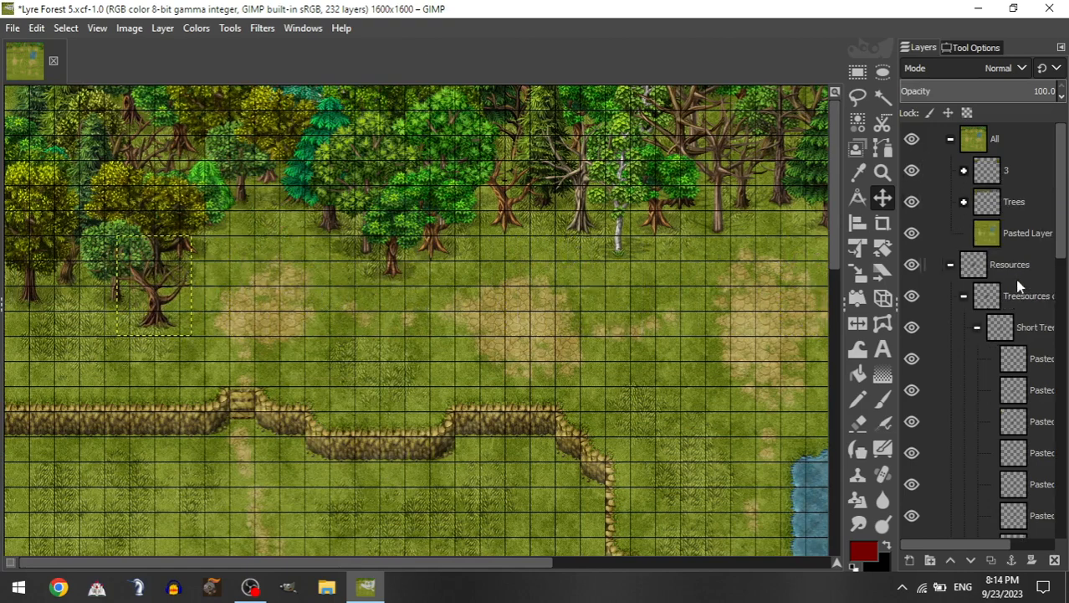
Step: Move a tall bare tree from Tall Trees into group 3 and place it in the tenth row, three grid cells left of the twisted bare tree
{"action": "left_click", "coordinate": [978, 327]}
{"action": "left_click_drag", "start_coordinate": [1013, 483], "coordinate": [997, 179]}
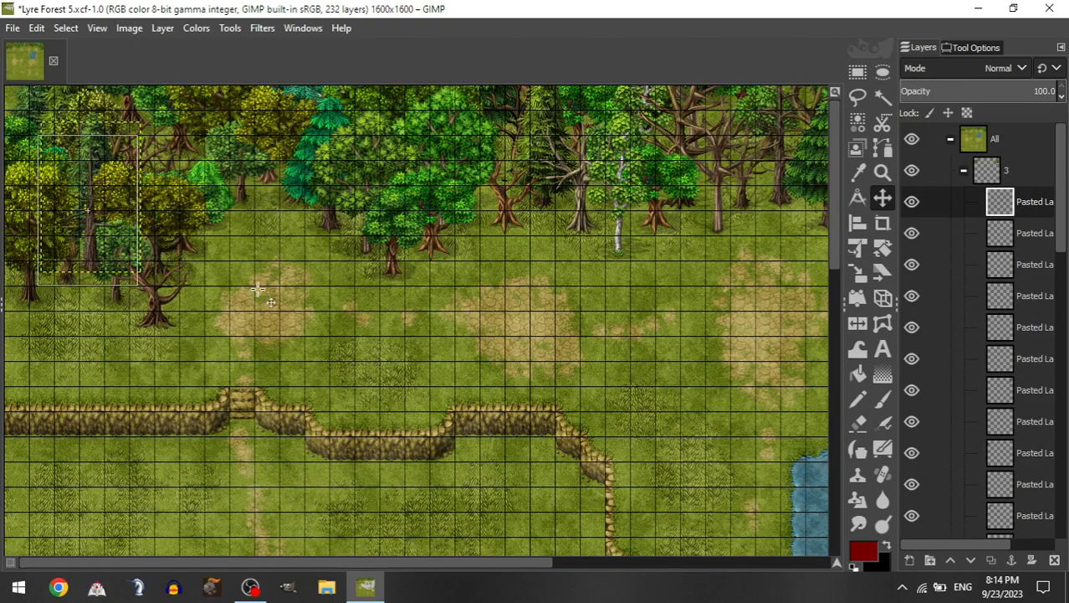
{"action": "left_click_drag", "start_coordinate": [253, 324], "coordinate": [257, 328]}
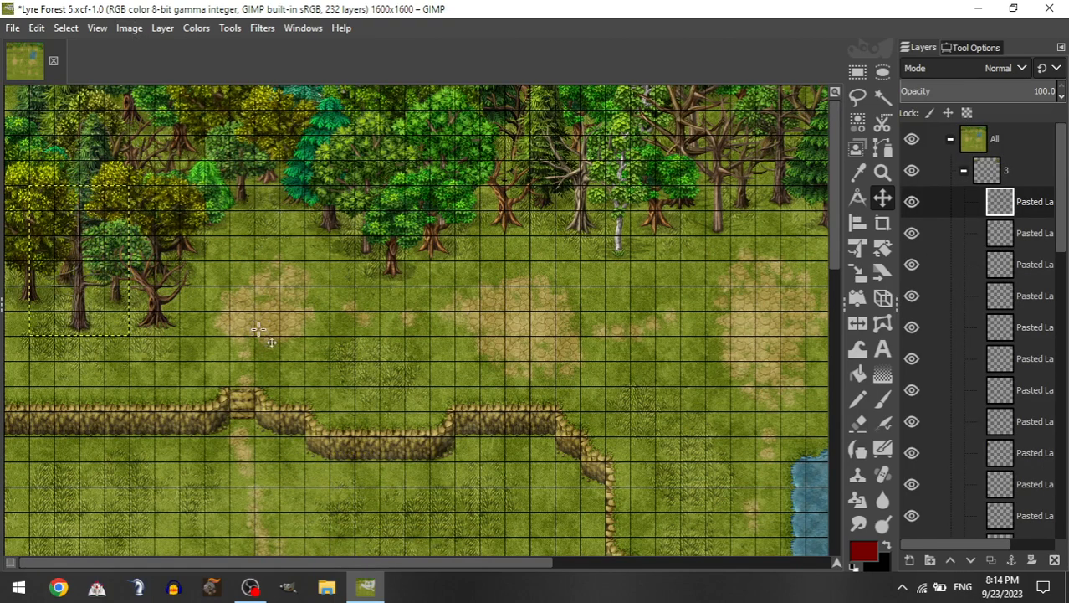
{"action": "left_click", "coordinate": [962, 170]}
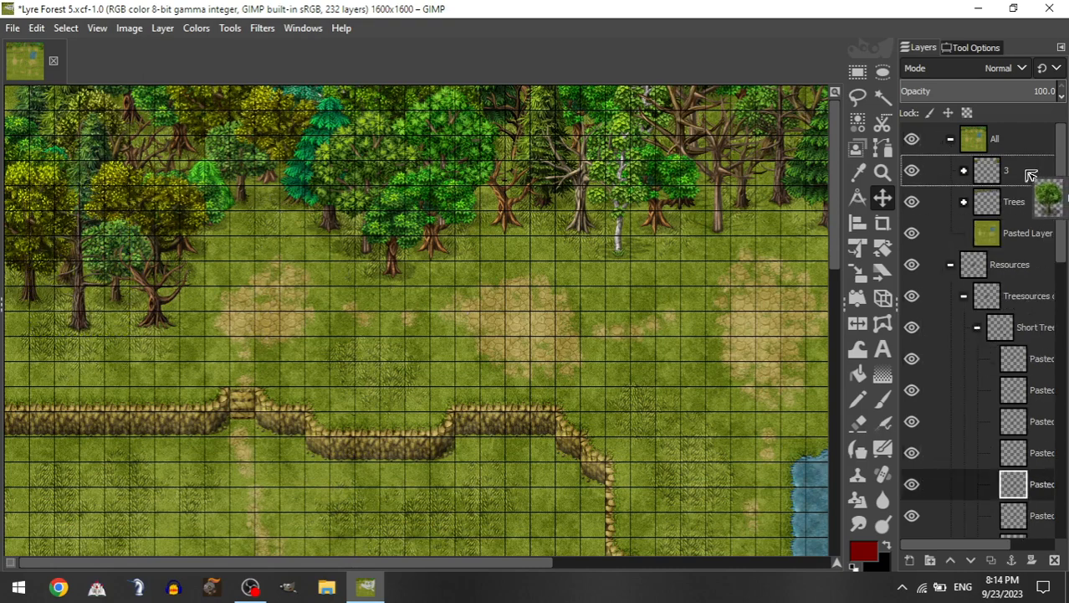
Step: Move a small round green tree from Short Trees into group 3 and place it at the map's left edge in the eleventh row
{"action": "left_click", "coordinate": [964, 170]}
{"action": "left_click_drag", "start_coordinate": [315, 318], "coordinate": [370, 178]}
{"action": "left_click_drag", "start_coordinate": [507, 484], "coordinate": [370, 289]}
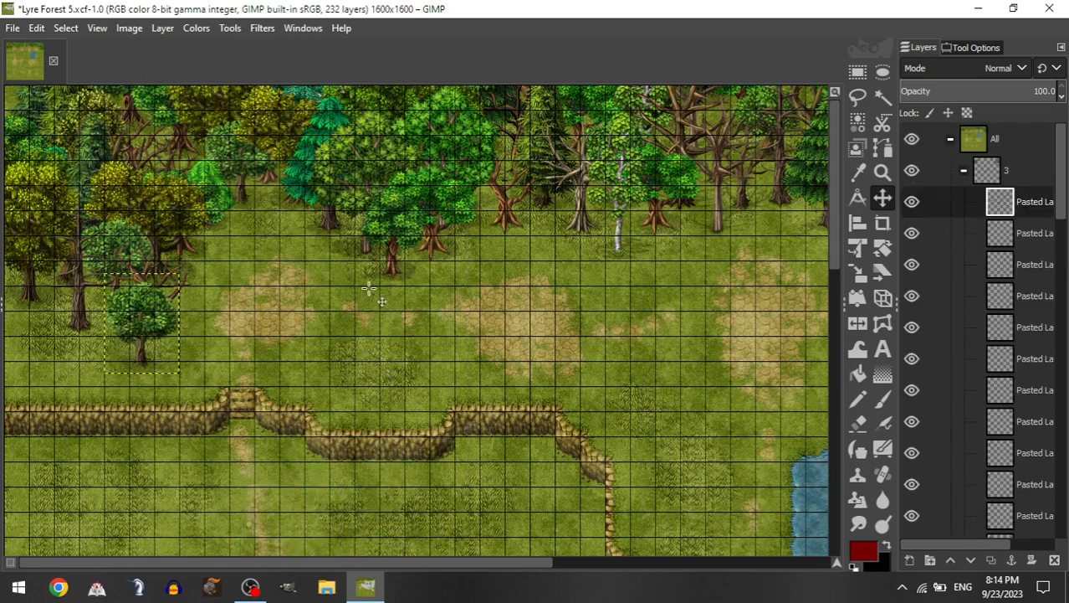
{"action": "left_click_drag", "start_coordinate": [384, 392], "coordinate": [289, 376]}
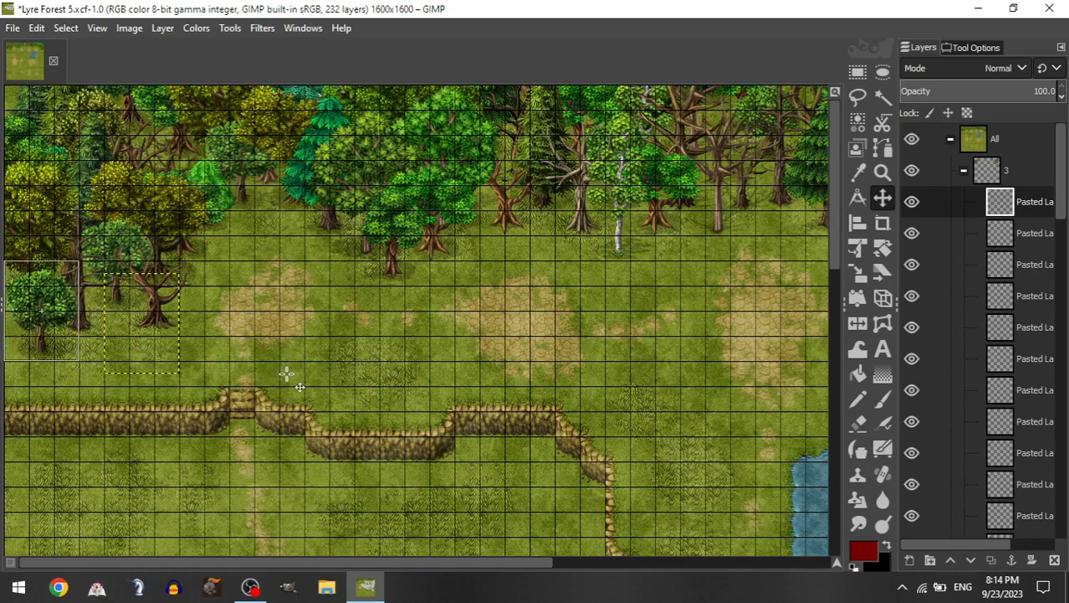
{"action": "left_click", "coordinate": [962, 170]}
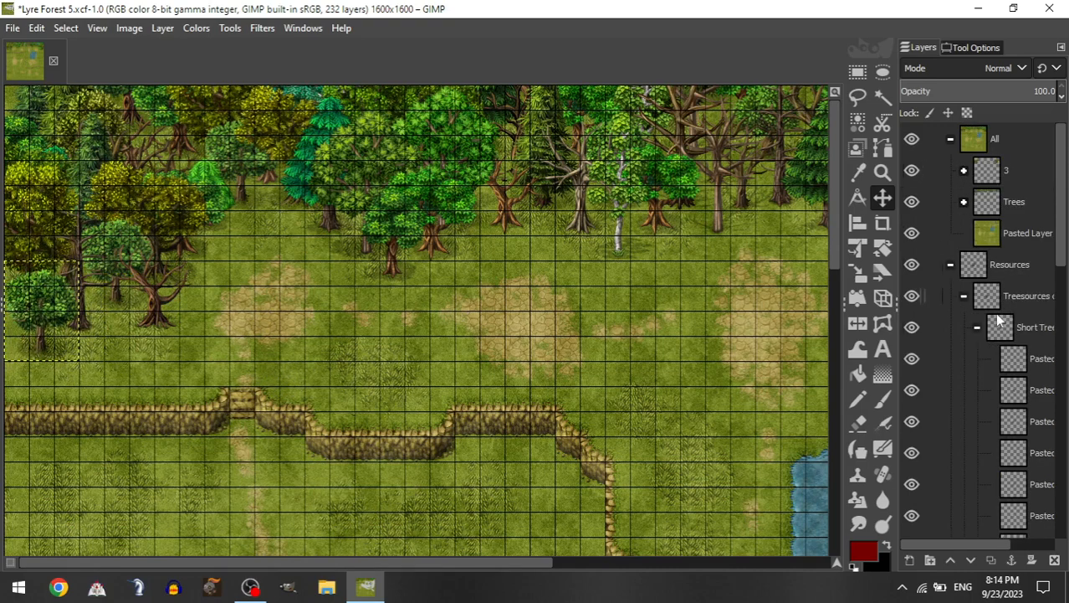
Step: Move a dark-green leafy tree from Tall Trees into group 3 and place it in the eleventh row, directly right of the small round green tree
{"action": "left_click", "coordinate": [976, 328]}
{"action": "left_click_drag", "start_coordinate": [1029, 484], "coordinate": [1007, 179]}
{"action": "left_click_drag", "start_coordinate": [695, 382], "coordinate": [402, 142]}
{"action": "left_click_drag", "start_coordinate": [455, 356], "coordinate": [414, 344]}
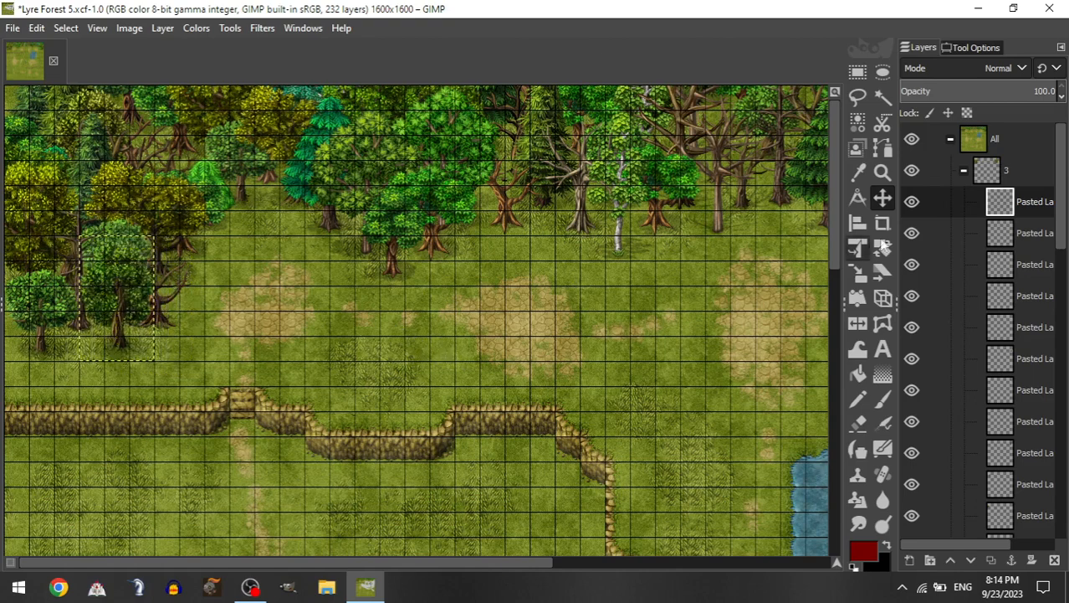
{"action": "left_click", "coordinate": [963, 171]}
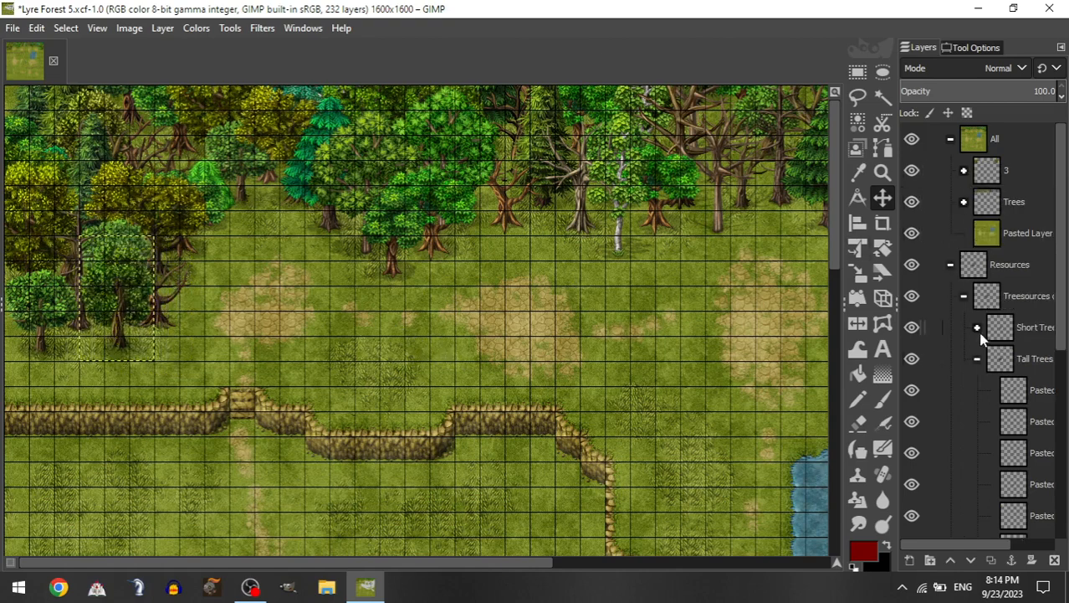
Step: Move a small bare tree from Short Trees into group 3 and shift it along the eleventh row towards the map's right edge, past the bright-green conifer
{"action": "left_click", "coordinate": [977, 328]}
{"action": "left_click_drag", "start_coordinate": [1027, 446], "coordinate": [1011, 173]}
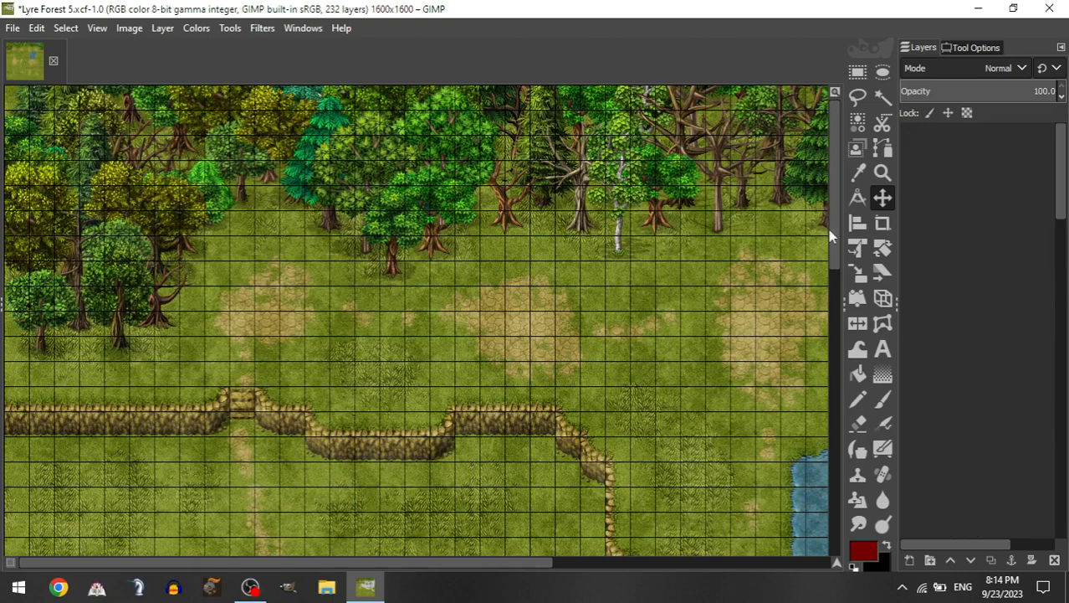
{"action": "left_click_drag", "start_coordinate": [506, 519], "coordinate": [398, 214]}
{"action": "scroll", "coordinate": [436, 285], "scroll_direction": "right", "scroll_amount": 5}
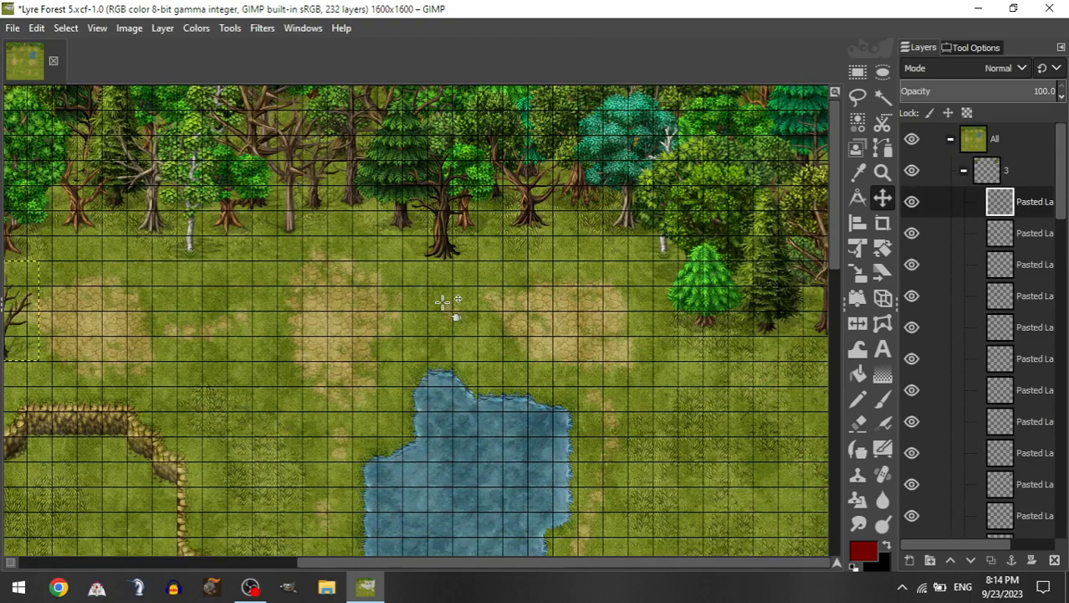
{"action": "left_click_drag", "start_coordinate": [442, 301], "coordinate": [793, 333]}
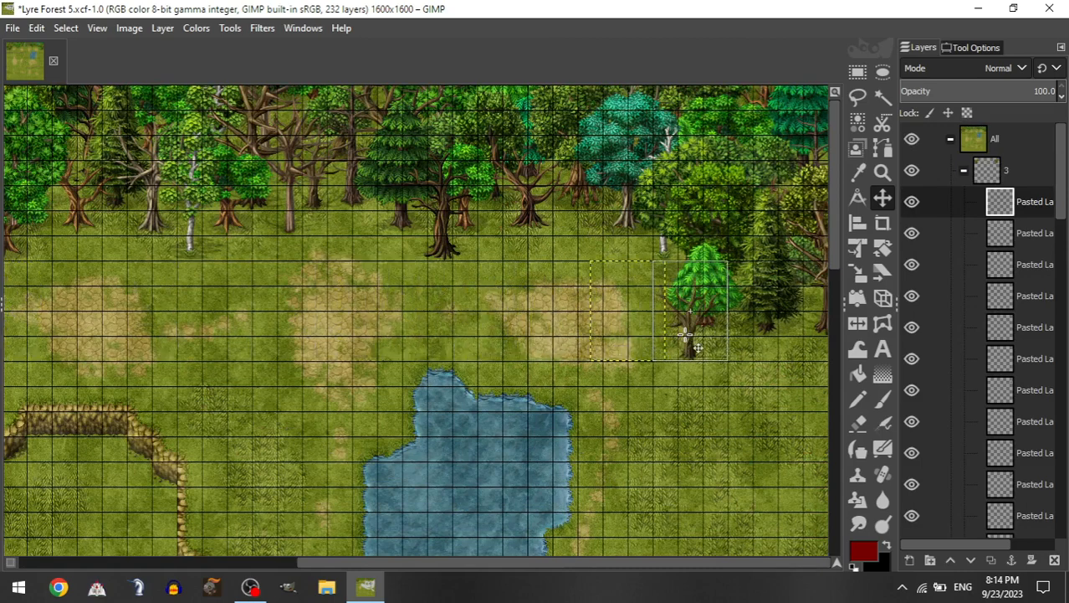
Step: Move a bare twisted tree from the tall trees resources into group 3 and place it at the forest's eastern edge
{"action": "left_click", "coordinate": [965, 171]}
{"action": "left_click", "coordinate": [976, 327]}
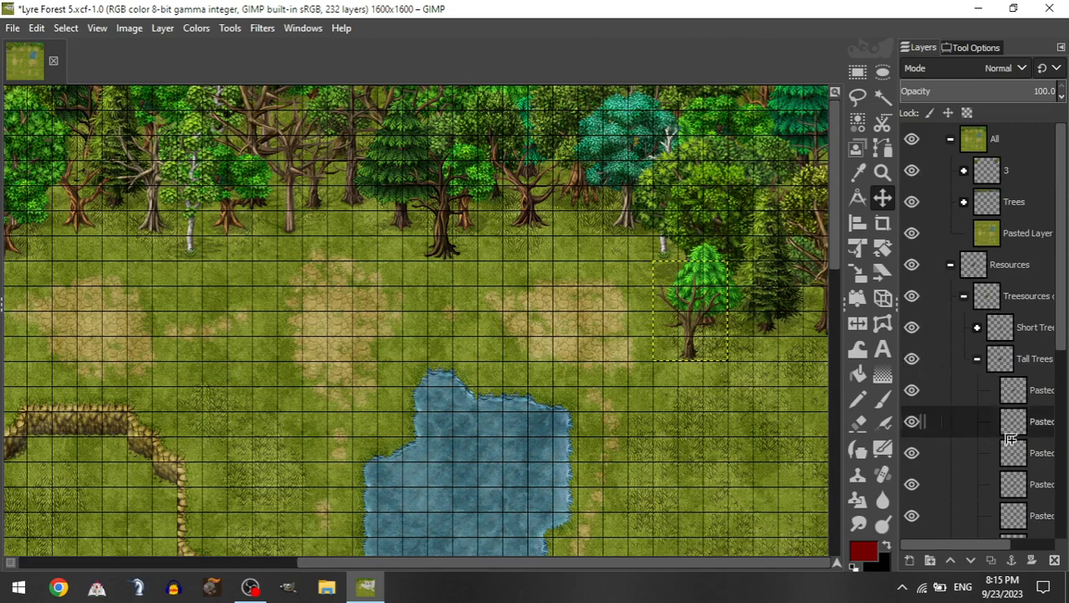
{"action": "left_click_drag", "start_coordinate": [1015, 421], "coordinate": [1007, 174]}
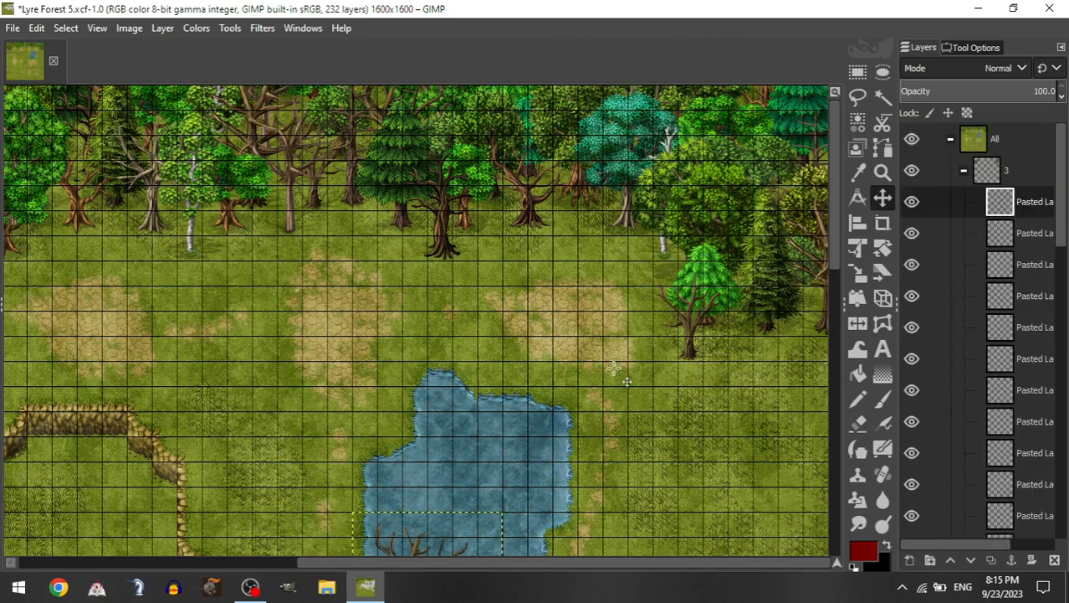
{"action": "left_click_drag", "start_coordinate": [430, 540], "coordinate": [753, 342]}
{"action": "left_click_drag", "start_coordinate": [784, 297], "coordinate": [776, 299]}
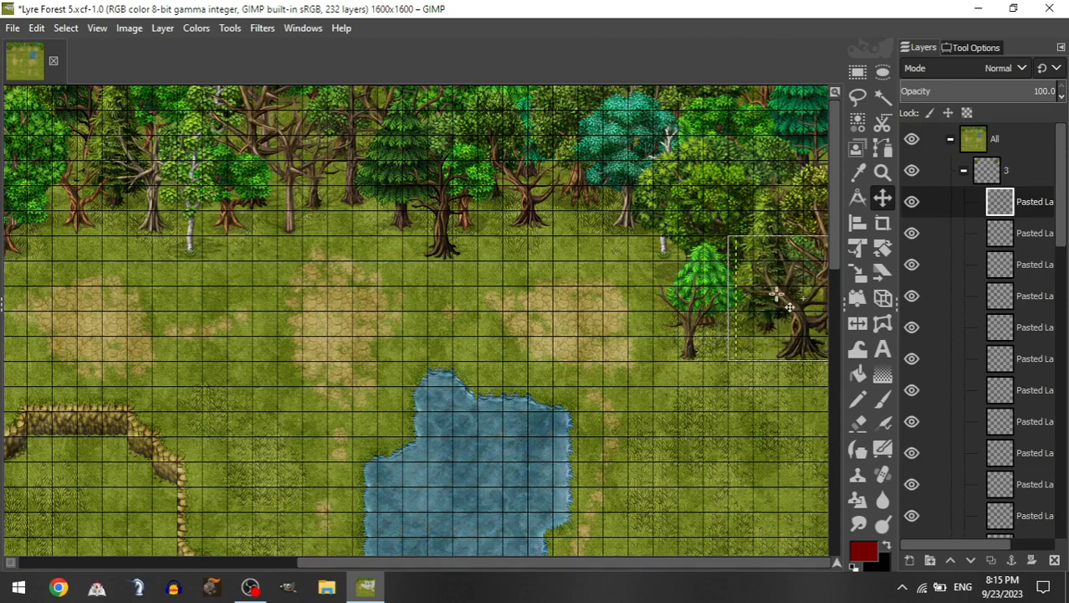
Step: Bring a short bushy dark-green tree into group 3 and place it in front of the bare tree at the map's east edge
{"action": "left_click", "coordinate": [964, 171]}
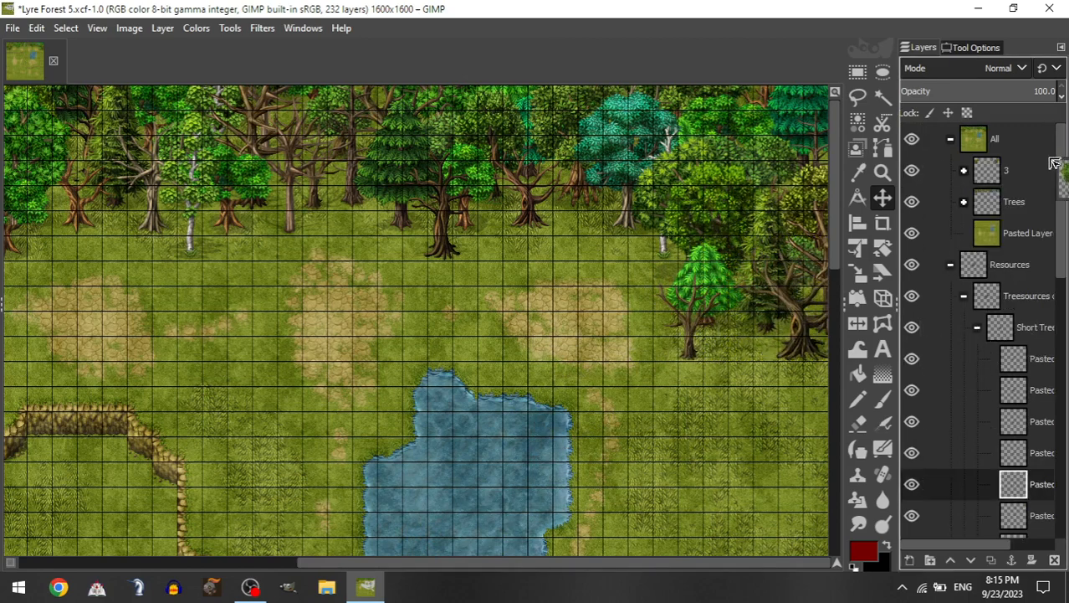
{"action": "left_click", "coordinate": [483, 330]}
{"action": "left_click_drag", "start_coordinate": [484, 330], "coordinate": [765, 151]}
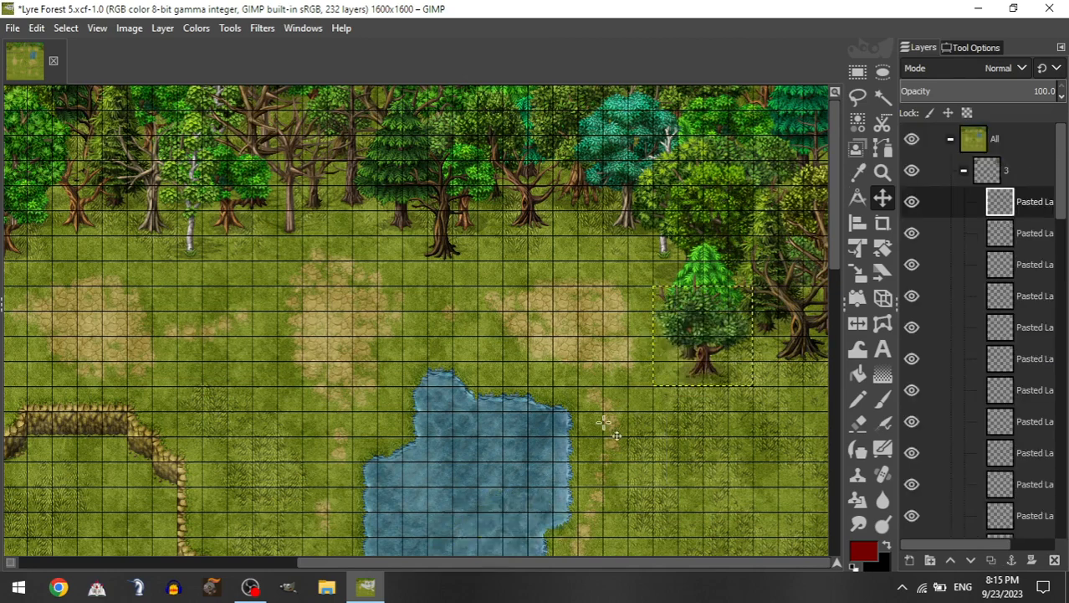
{"action": "left_click_drag", "start_coordinate": [607, 425], "coordinate": [728, 432]}
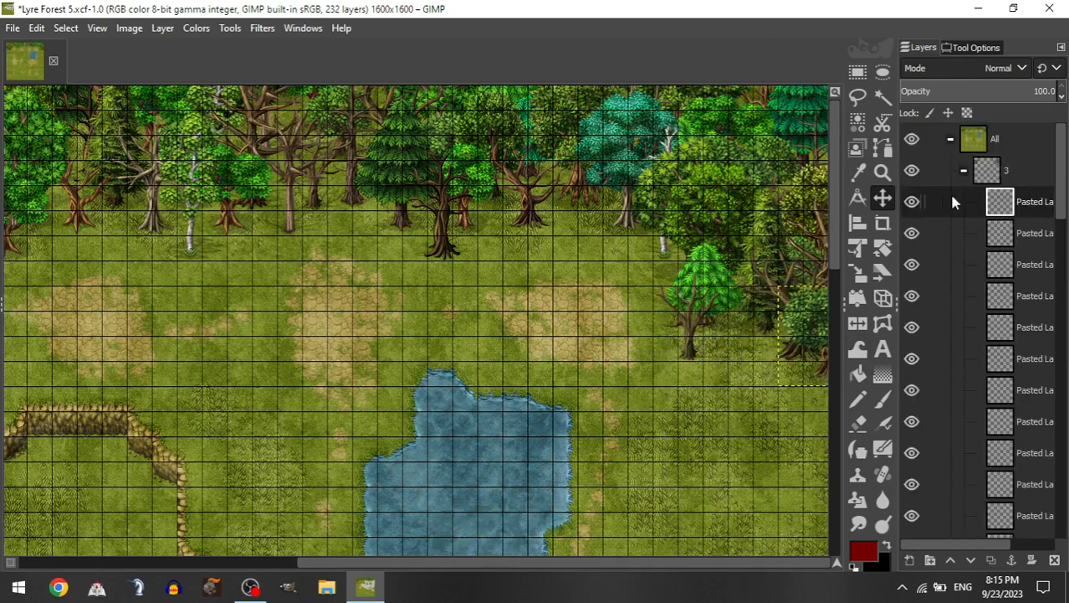
Step: Add a tall dark conifer from the tall trees to group 3, placing it between the bright green tree and the eastern bushy tree
{"action": "left_click", "coordinate": [964, 169]}
{"action": "left_click", "coordinate": [977, 358]}
{"action": "left_click_drag", "start_coordinate": [1013, 452], "coordinate": [1009, 177]}
{"action": "left_click_drag", "start_coordinate": [454, 394], "coordinate": [609, 199]}
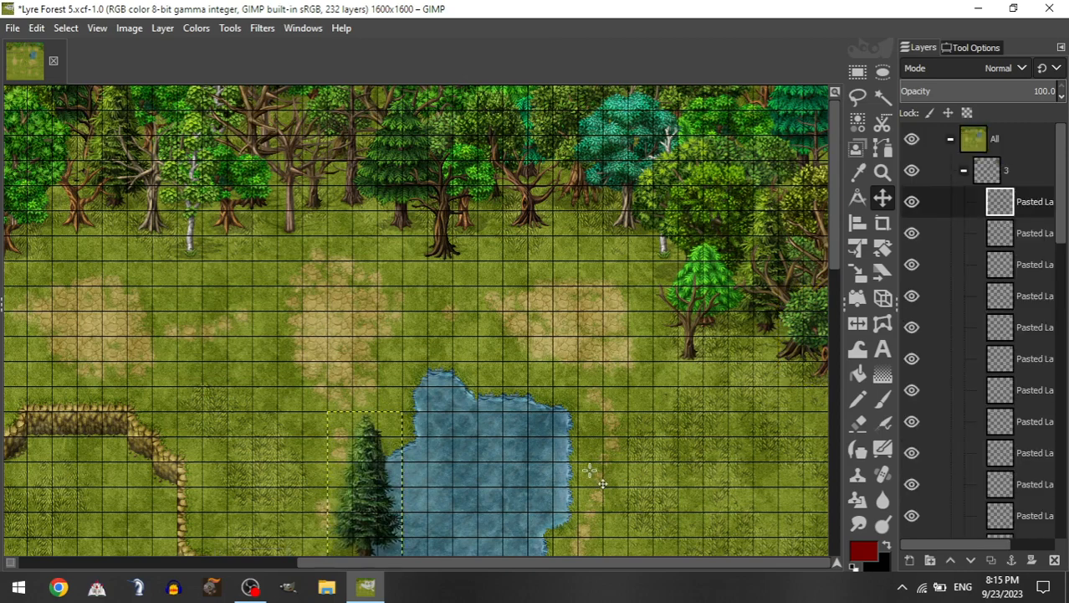
{"action": "left_click_drag", "start_coordinate": [592, 473], "coordinate": [920, 284]}
{"action": "left_click_drag", "start_coordinate": [519, 369], "coordinate": [594, 376]}
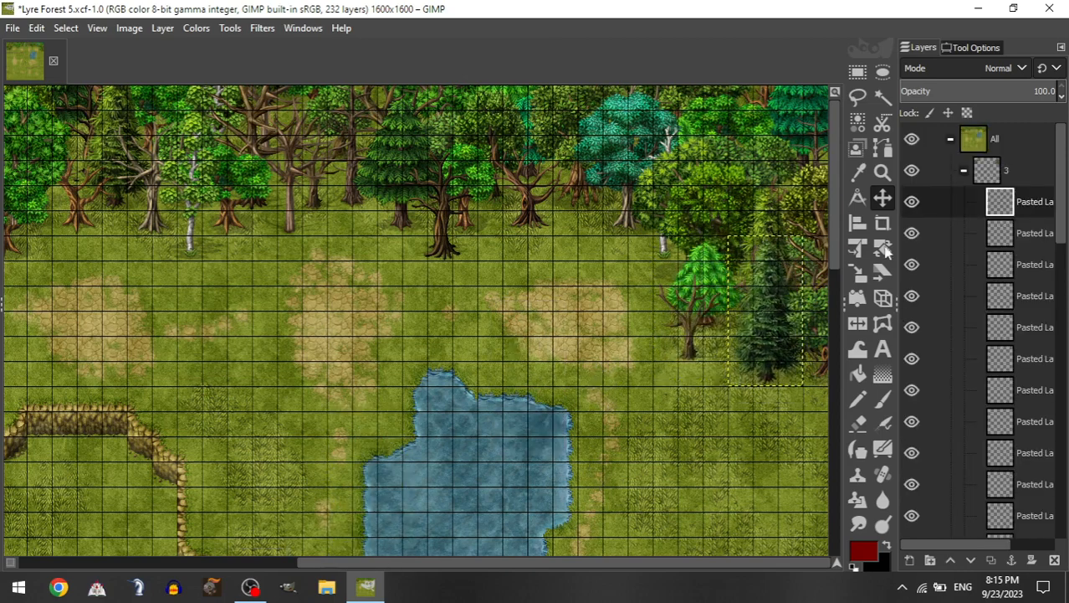
Step: Add a small round dark-green tree from the short trees to group 3 and place it between the bright green tree and the conifer
{"action": "left_click", "coordinate": [964, 170]}
{"action": "left_click", "coordinate": [977, 326]}
{"action": "left_click_drag", "start_coordinate": [1013, 452], "coordinate": [1009, 177]}
{"action": "left_click_drag", "start_coordinate": [653, 444], "coordinate": [771, 263]}
{"action": "left_click_drag", "start_coordinate": [608, 417], "coordinate": [833, 216]}
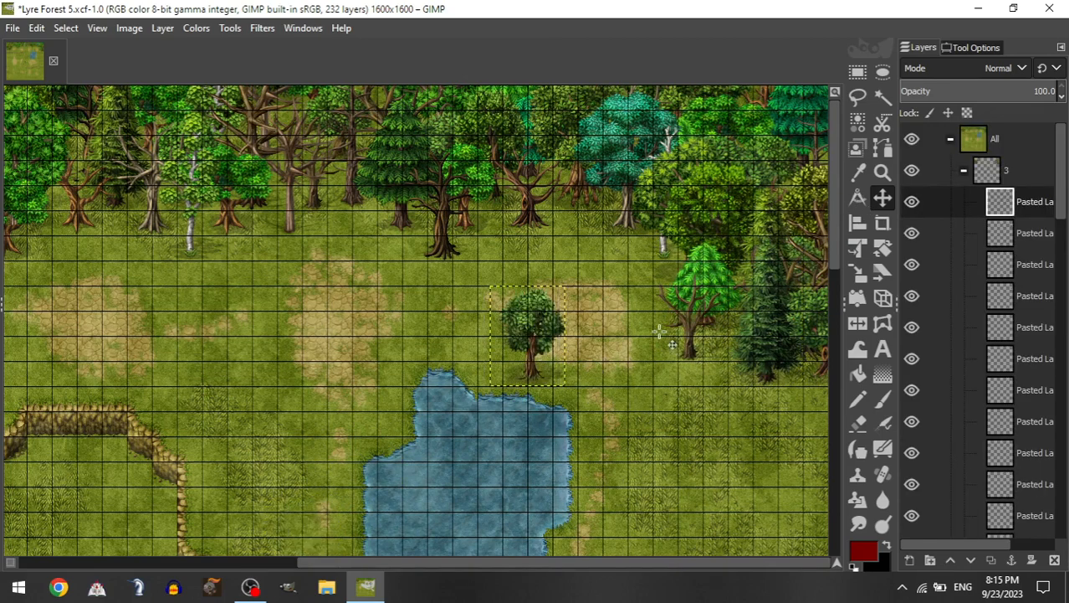
{"action": "left_click_drag", "start_coordinate": [620, 367], "coordinate": [783, 360]}
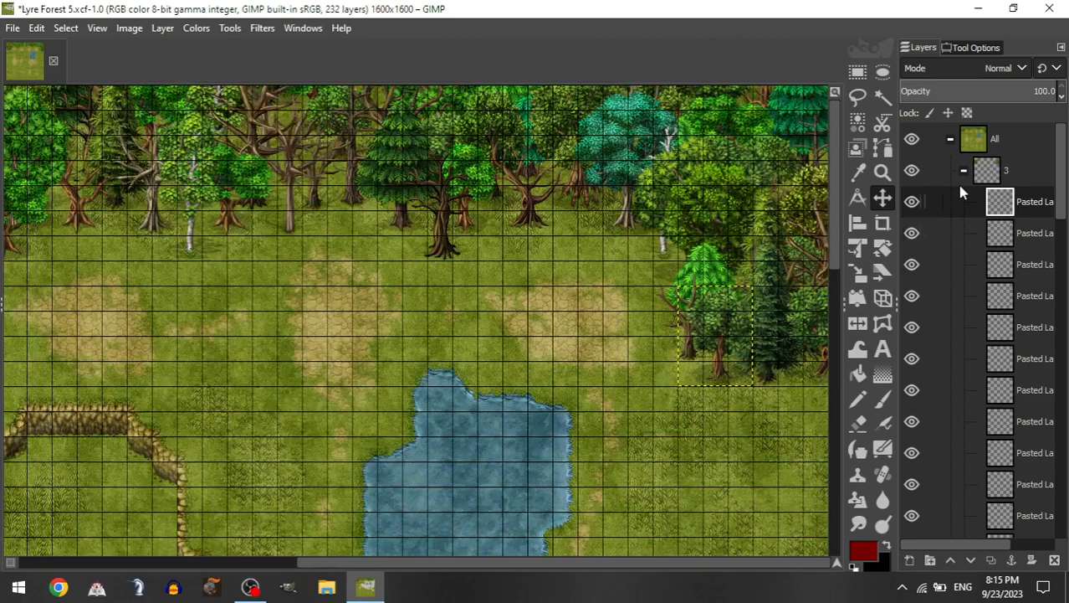
Step: Move a large leafy round tree into group 3 and place it in the western forest, just above the stone wall
{"action": "left_click", "coordinate": [963, 171]}
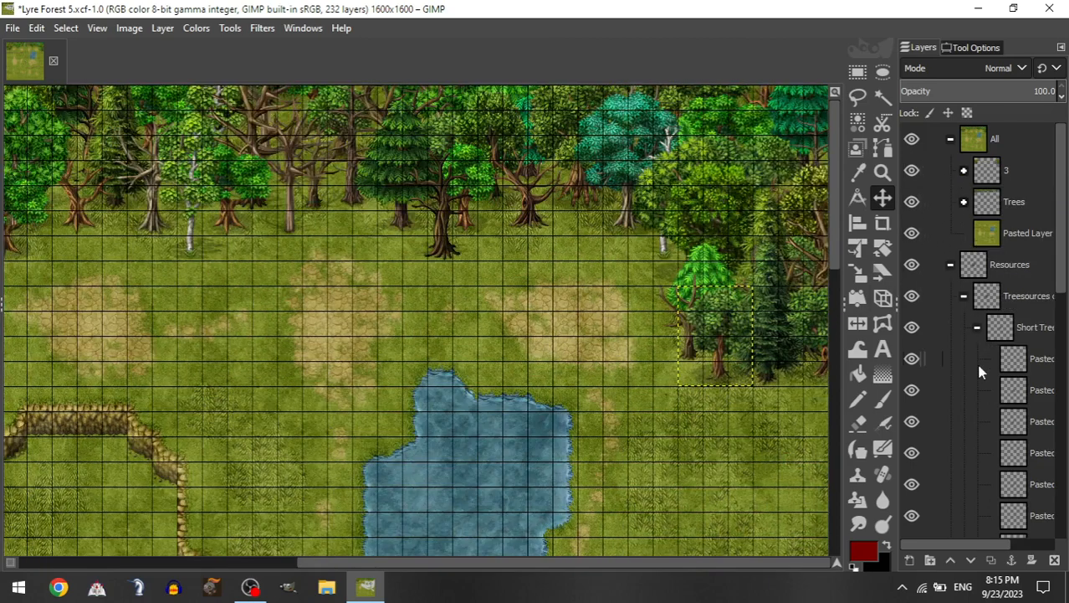
{"action": "left_click", "coordinate": [978, 327]}
{"action": "left_click_drag", "start_coordinate": [1040, 483], "coordinate": [1018, 175]}
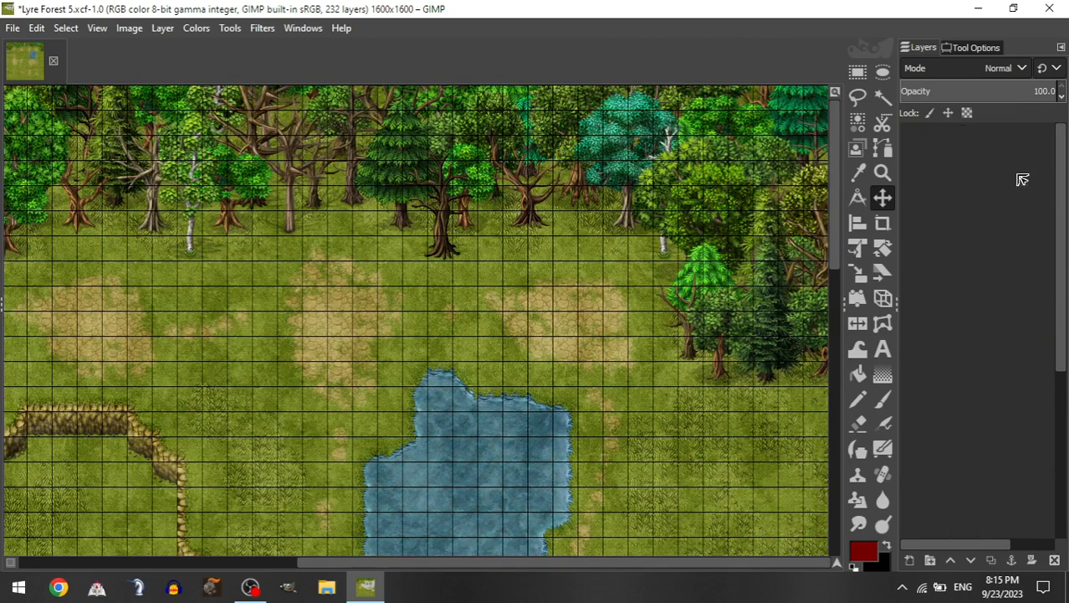
{"action": "left_click_drag", "start_coordinate": [429, 430], "coordinate": [489, 277]}
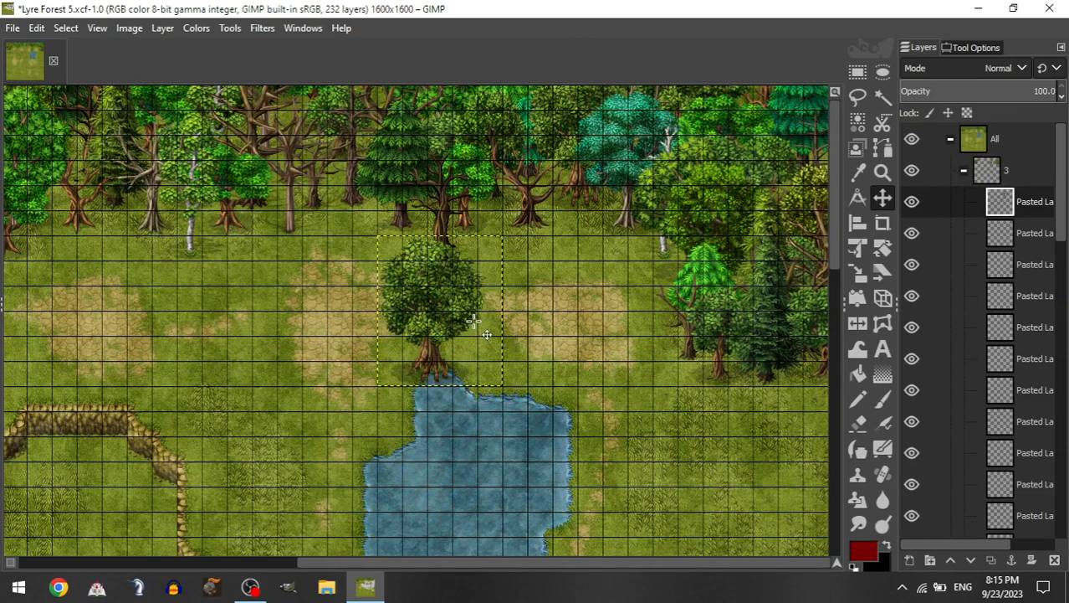
{"action": "scroll", "coordinate": [493, 356], "scroll_direction": "left", "scroll_amount": 5}
{"action": "left_click_drag", "start_coordinate": [581, 332], "coordinate": [349, 332]}
{"action": "scroll", "coordinate": [424, 334], "scroll_direction": "left", "scroll_amount": 5}
{"action": "left_click_drag", "start_coordinate": [553, 333], "coordinate": [81, 332]}
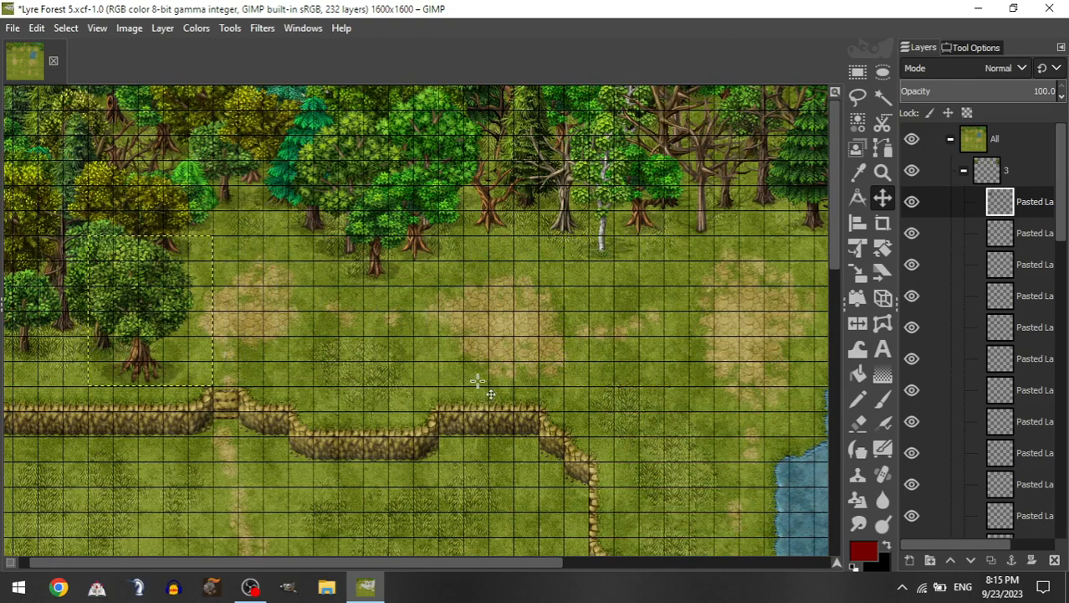
{"action": "left_click_drag", "start_coordinate": [278, 334], "coordinate": [281, 332]}
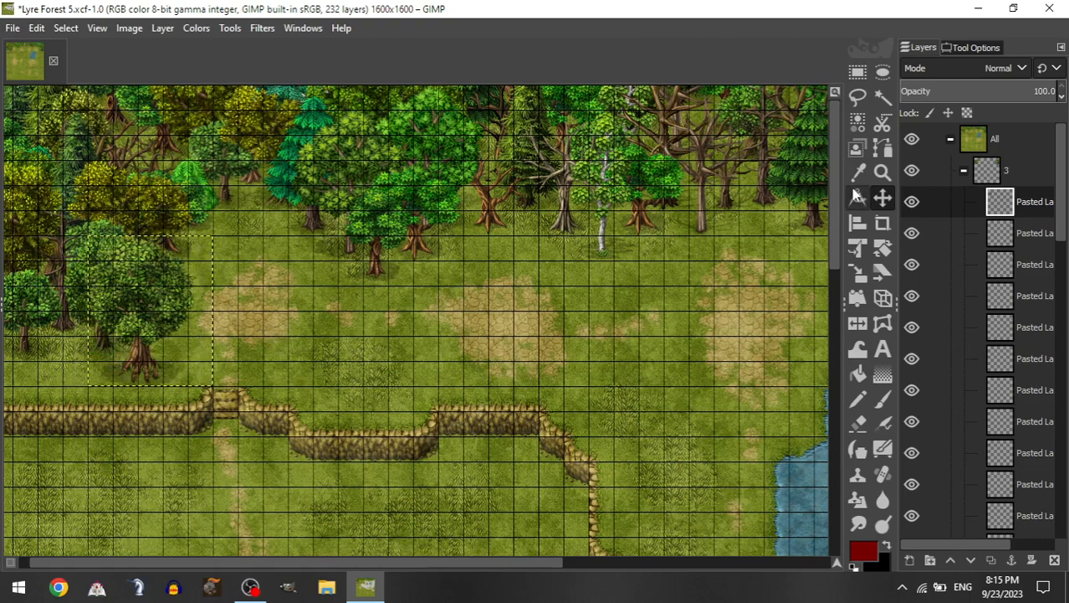
Step: Try a teal tree in the grass clearing above the stone wall and take its layer back out of group 3
{"action": "left_click", "coordinate": [964, 172]}
{"action": "left_click", "coordinate": [977, 359]}
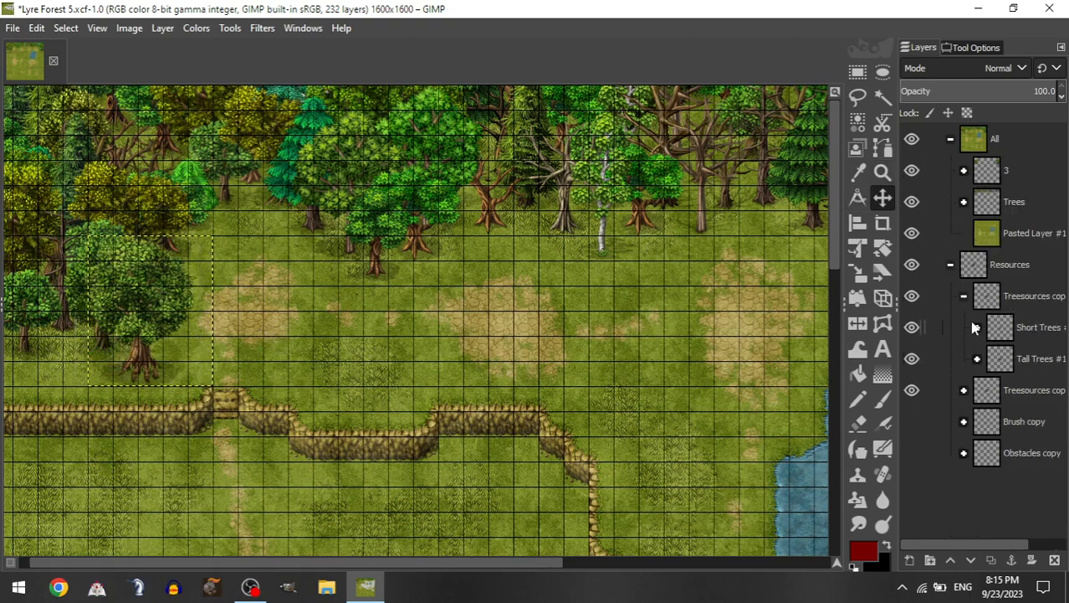
{"action": "left_click", "coordinate": [976, 327]}
{"action": "left_click", "coordinate": [977, 328]}
{"action": "left_click", "coordinate": [978, 360]}
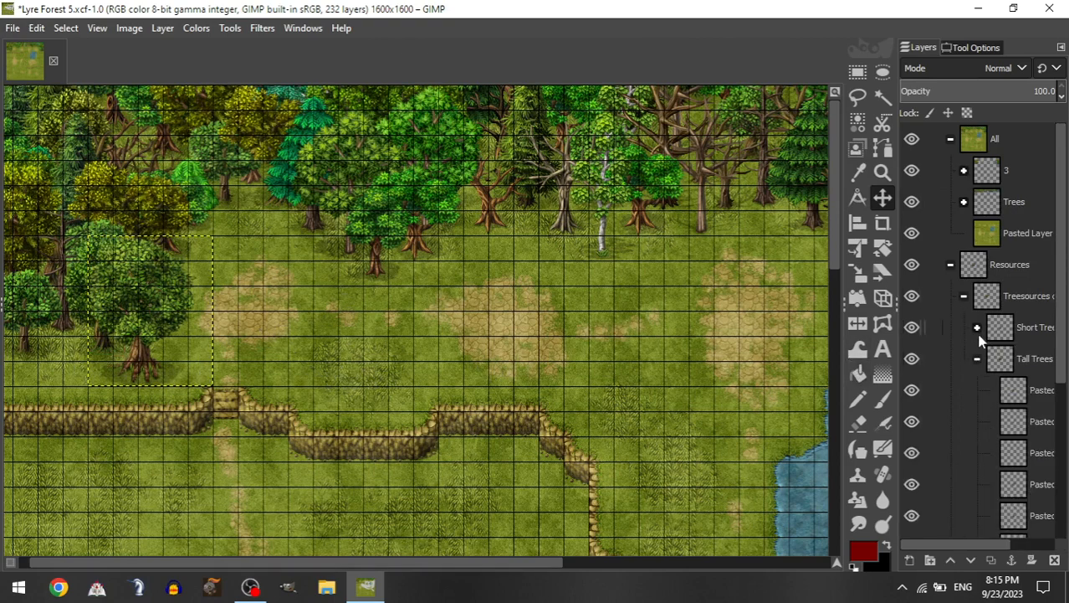
{"action": "left_click_drag", "start_coordinate": [1027, 495], "coordinate": [1000, 171]}
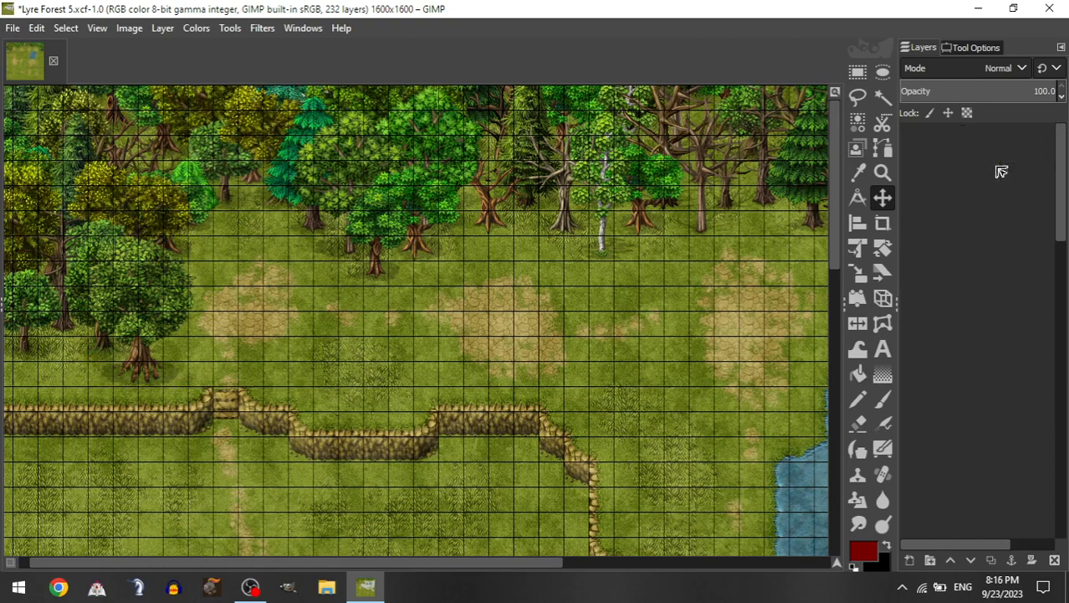
{"action": "left_click_drag", "start_coordinate": [555, 343], "coordinate": [341, 266]}
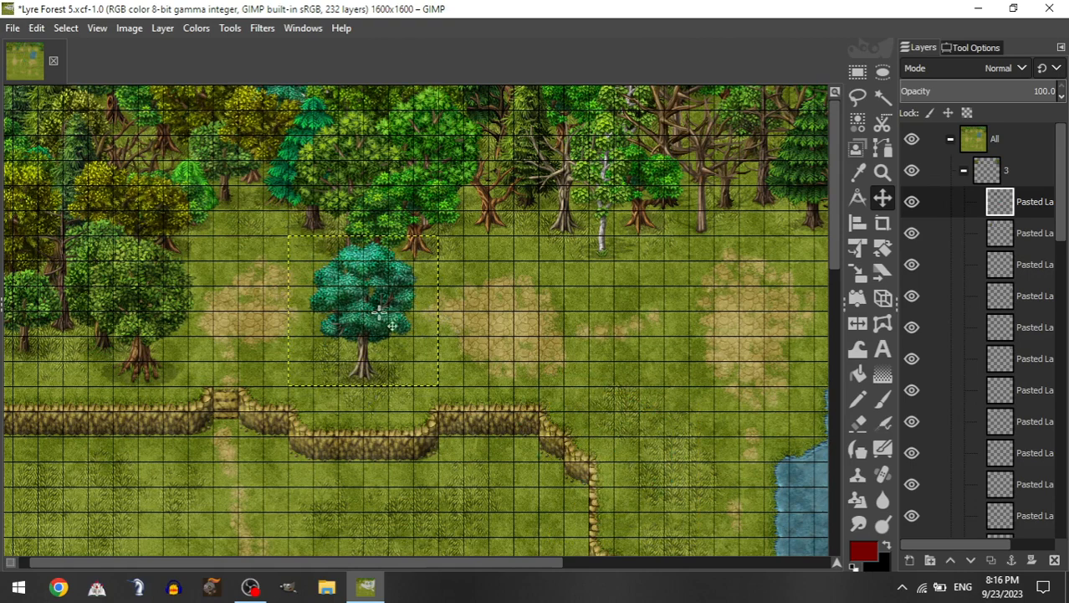
{"action": "left_click_drag", "start_coordinate": [996, 201], "coordinate": [1025, 452]}
{"action": "left_click", "coordinate": [964, 202]}
Step: Move a short bare brown tree into group 3 and place it in the grass clearing above the stone wall
{"action": "left_click", "coordinate": [977, 328]}
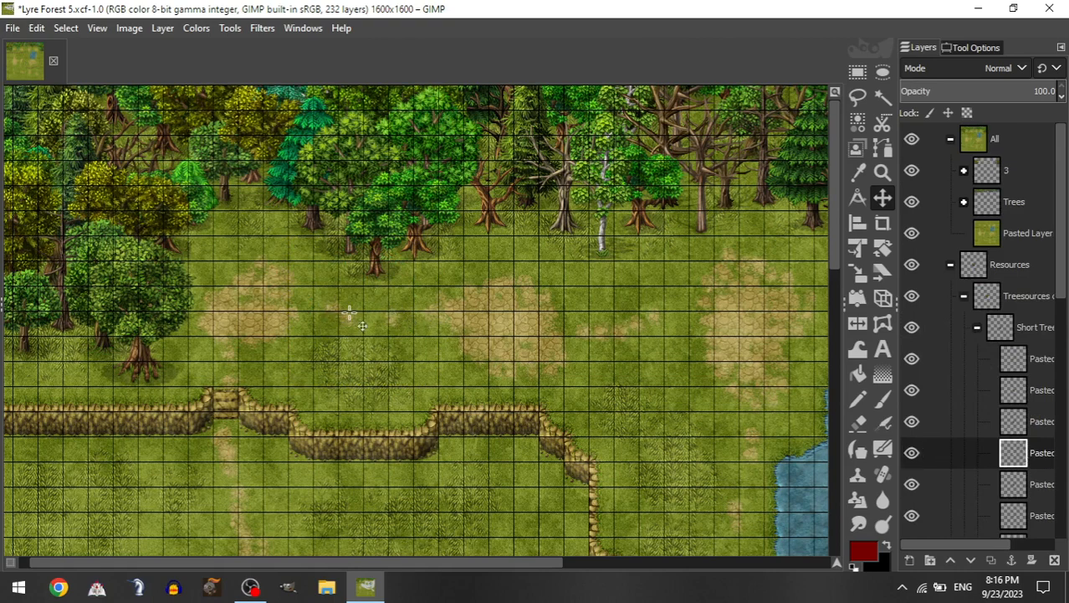
{"action": "left_click_drag", "start_coordinate": [1031, 421], "coordinate": [1021, 356]}
{"action": "left_click_drag", "start_coordinate": [1029, 491], "coordinate": [1023, 483]}
{"action": "left_click_drag", "start_coordinate": [1029, 517], "coordinate": [263, 308]}
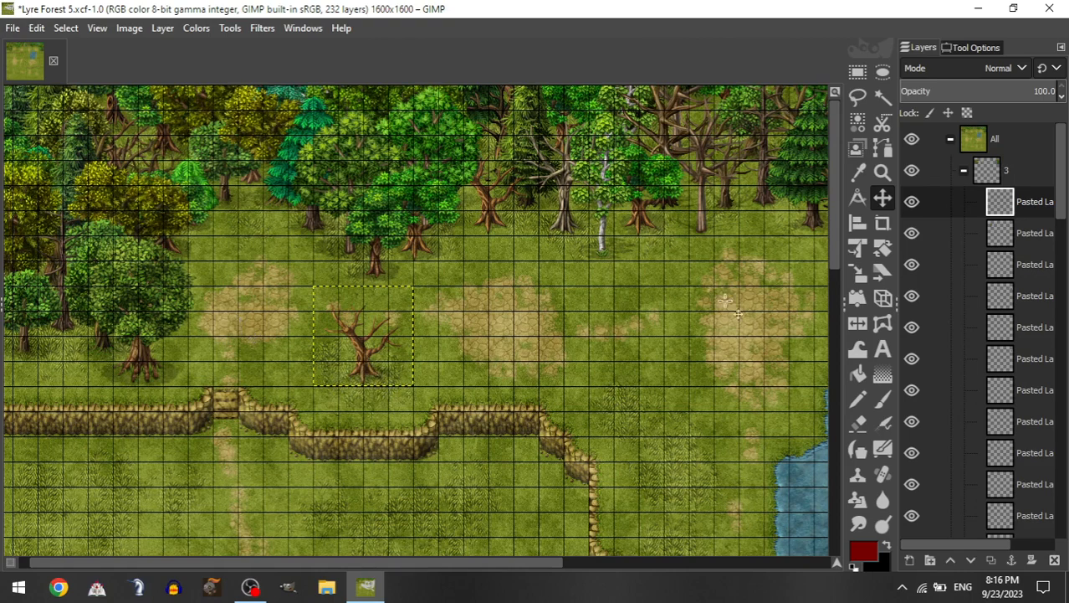
Step: Add a thin dark bare tree to group 3 and place it just west of the large leafy tree in the western forest
{"action": "left_click", "coordinate": [964, 172]}
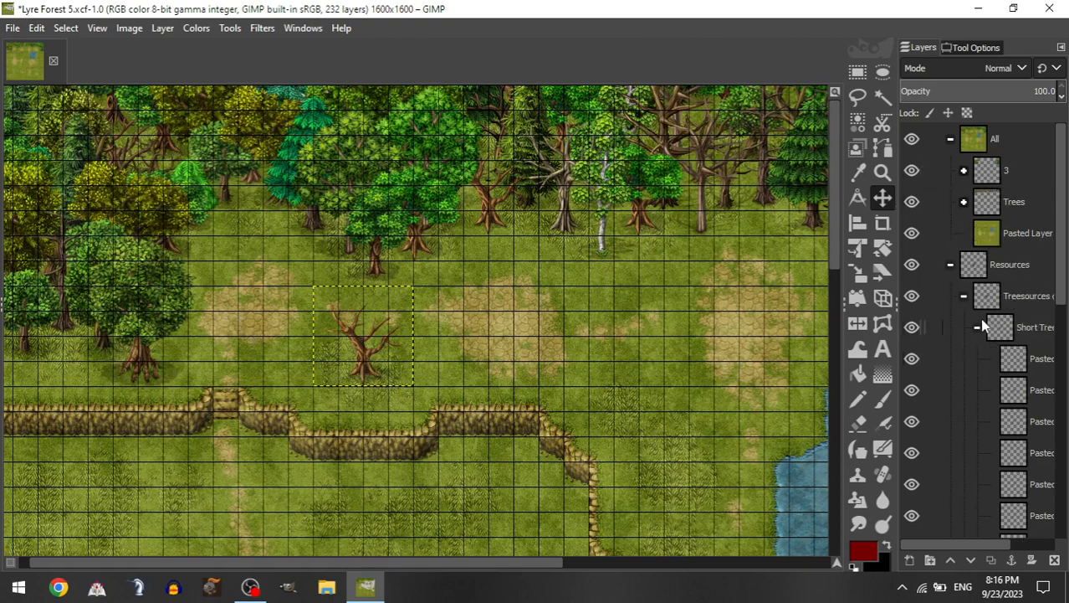
{"action": "left_click", "coordinate": [978, 327]}
{"action": "left_click_drag", "start_coordinate": [1027, 484], "coordinate": [1021, 177]}
{"action": "left_click", "coordinate": [1001, 233]}
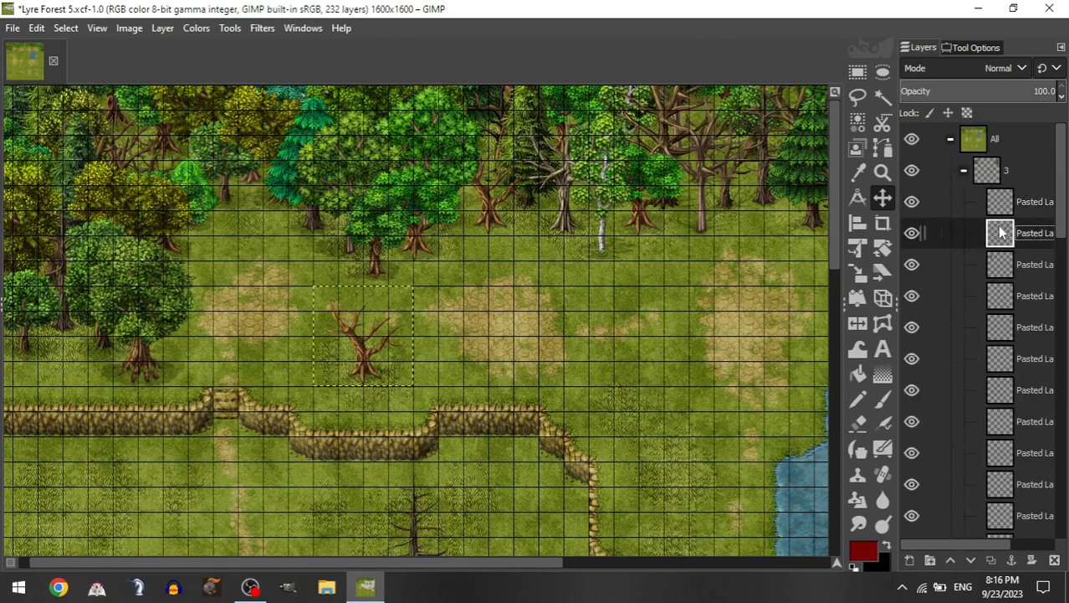
{"action": "left_click", "coordinate": [1021, 208]}
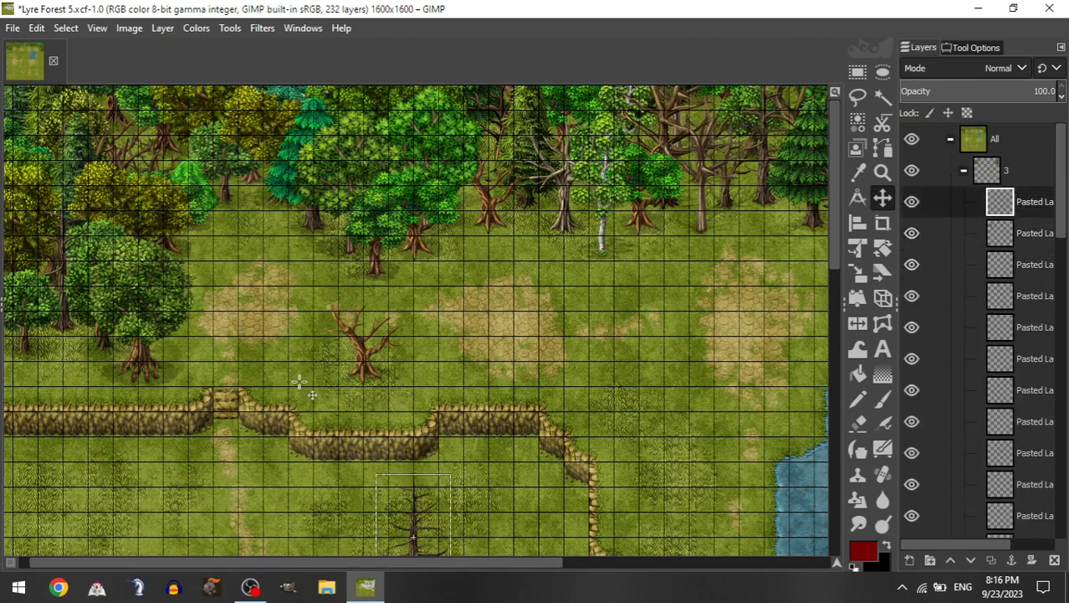
{"action": "left_click_drag", "start_coordinate": [462, 512], "coordinate": [343, 512]}
{"action": "scroll", "coordinate": [357, 301], "scroll_direction": "left", "scroll_amount": 1}
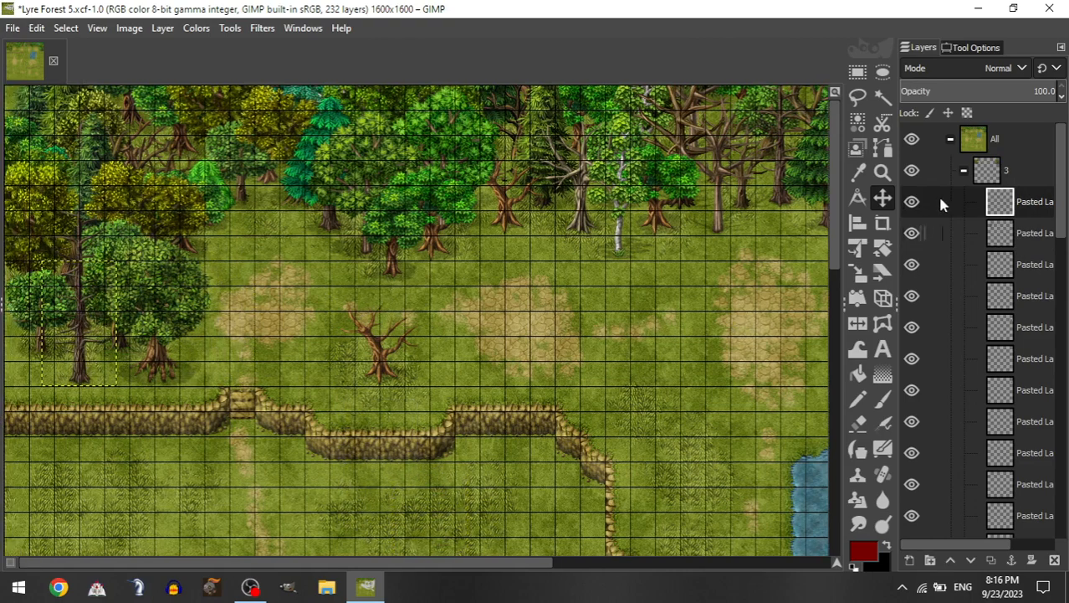
Step: Place a small round green tree from group 3 at the map's west edge, just above the stone wall
{"action": "left_click", "coordinate": [964, 170]}
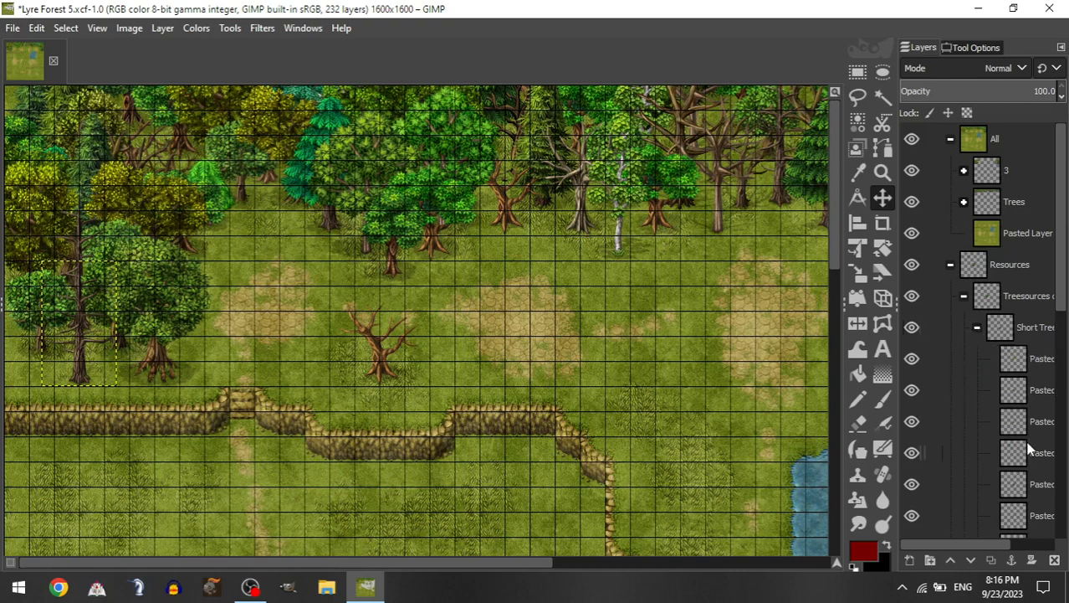
{"action": "left_click", "coordinate": [964, 170]}
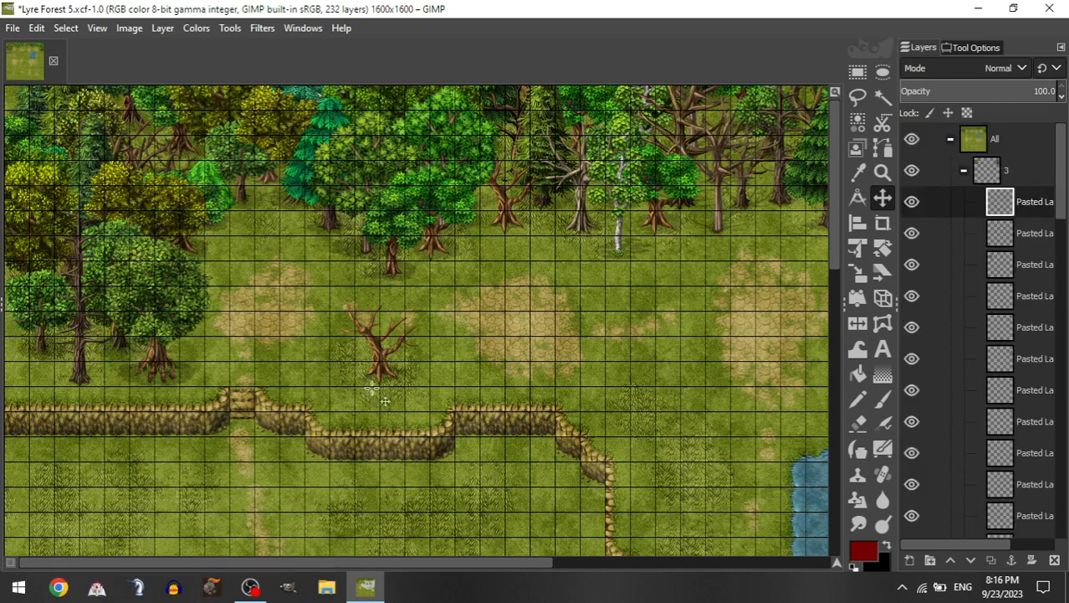
{"action": "left_click_drag", "start_coordinate": [162, 378], "coordinate": [240, 208]}
{"action": "left_click_drag", "start_coordinate": [201, 415], "coordinate": [166, 394]}
Step: Bring a green conifer into group 3 and place it in front of the large leafy tree, above the stone wall
{"action": "left_click", "coordinate": [963, 170]}
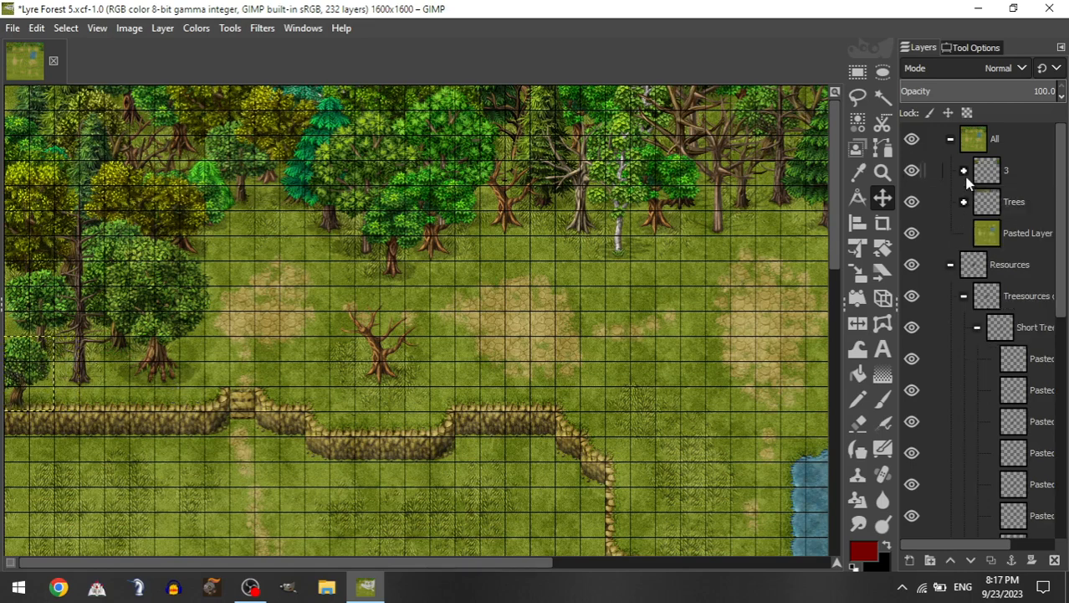
{"action": "left_click", "coordinate": [977, 327]}
{"action": "left_click_drag", "start_coordinate": [1013, 484], "coordinate": [1017, 175]}
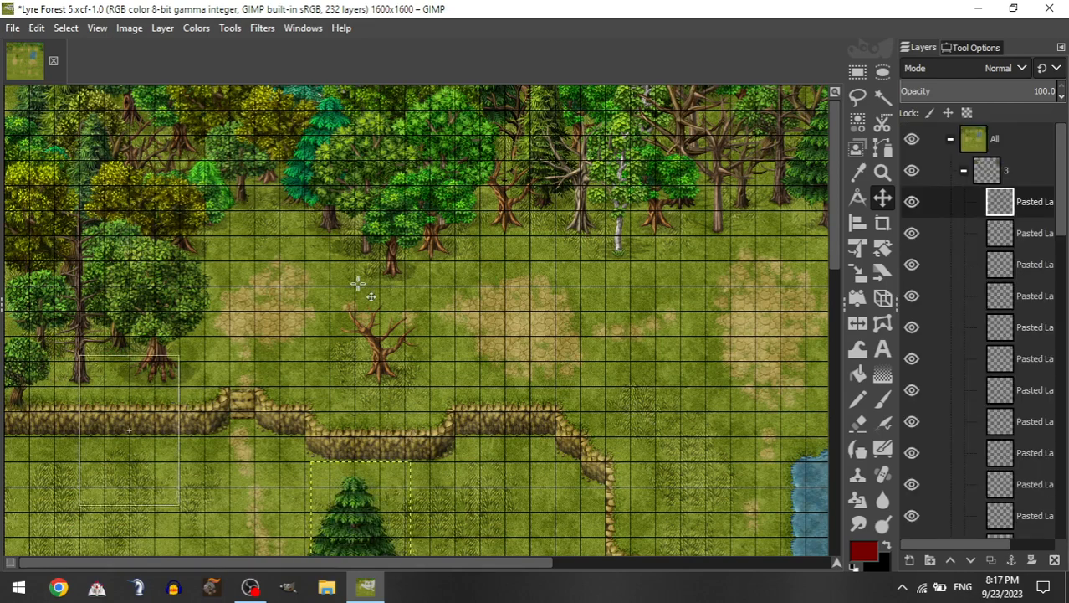
{"action": "left_click_drag", "start_coordinate": [358, 283], "coordinate": [403, 203]}
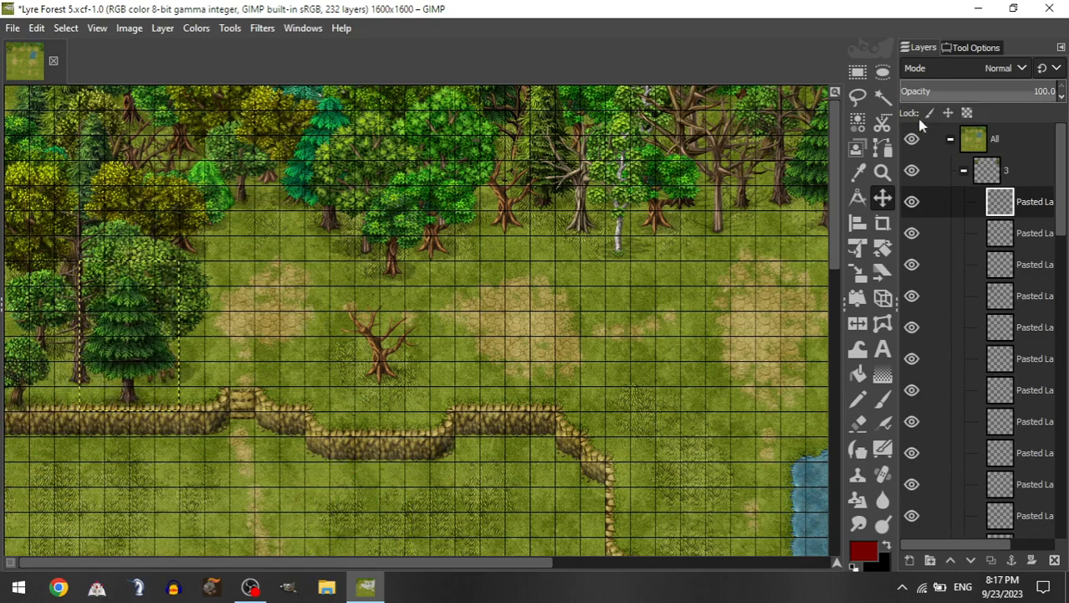
Step: Add a small bare brown tree from the short trees to group 3, placing it east of the conifer beside the wall's stairs
{"action": "left_click", "coordinate": [963, 170]}
{"action": "left_click", "coordinate": [978, 328]}
{"action": "left_click_drag", "start_coordinate": [1015, 452], "coordinate": [1032, 429]}
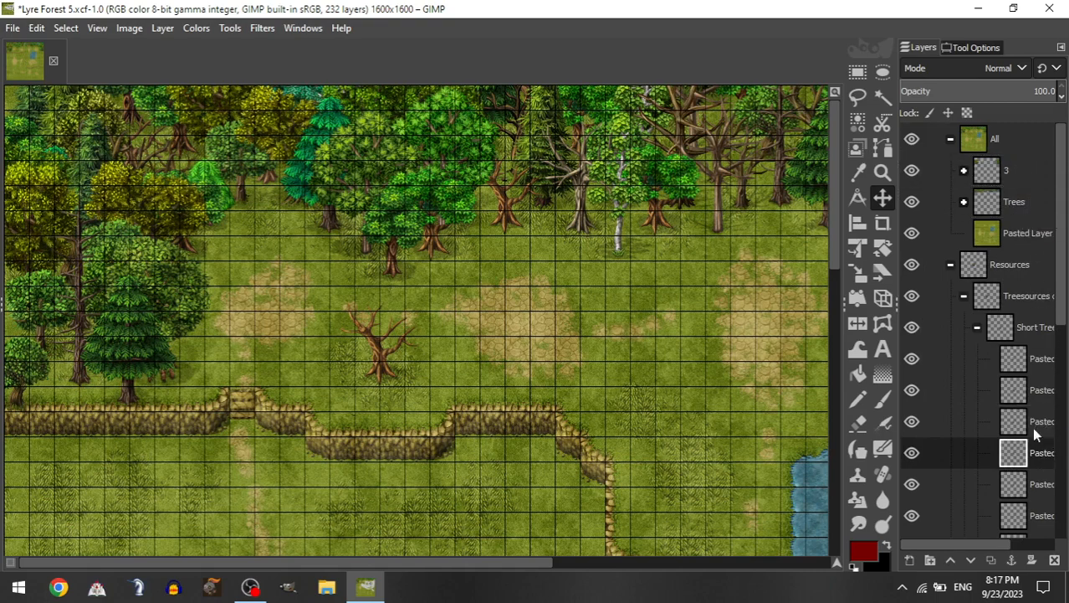
{"action": "left_click_drag", "start_coordinate": [1033, 492], "coordinate": [1027, 461]}
{"action": "left_click_drag", "start_coordinate": [1027, 523], "coordinate": [1031, 173]}
{"action": "left_click_drag", "start_coordinate": [503, 296], "coordinate": [116, 92]}
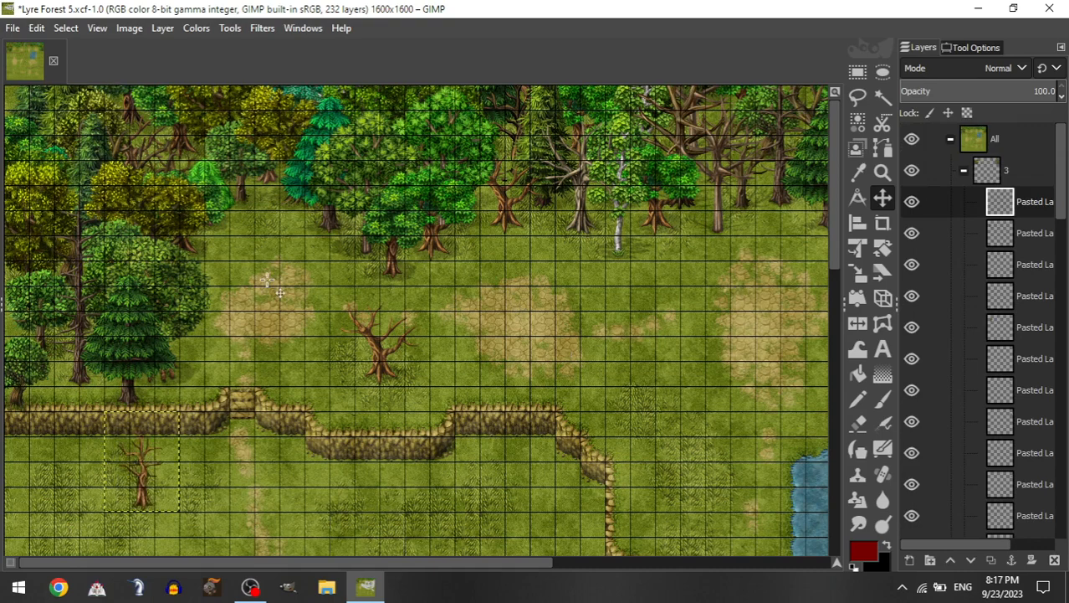
{"action": "left_click_drag", "start_coordinate": [266, 281], "coordinate": [310, 181]}
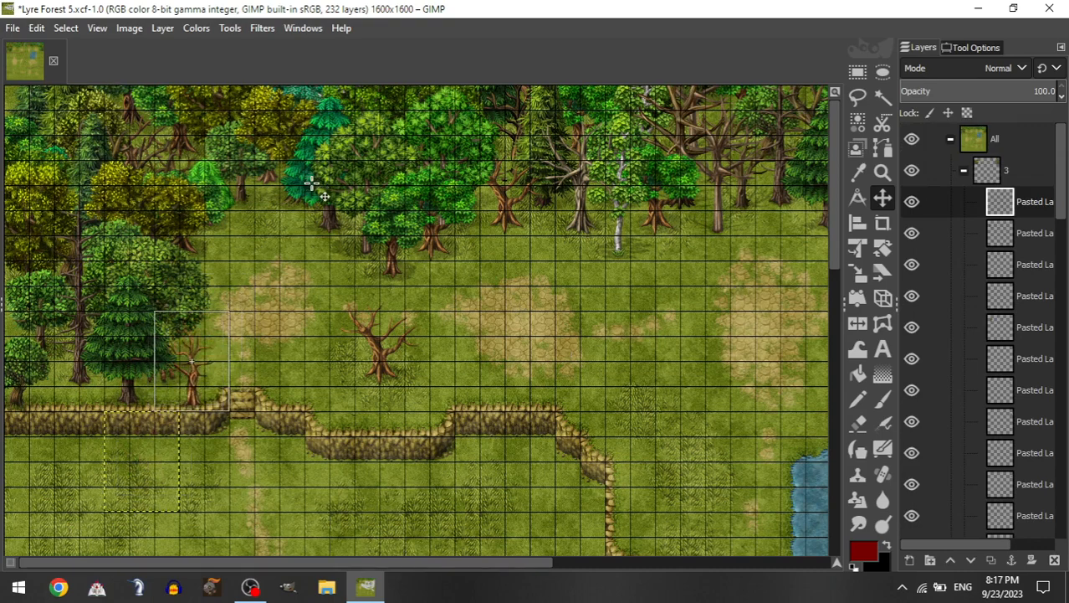
Step: Add a short green leafy tree to group 3 and place it above the stone wall, in front of the bare branching brown tree
{"action": "left_click", "coordinate": [967, 170]}
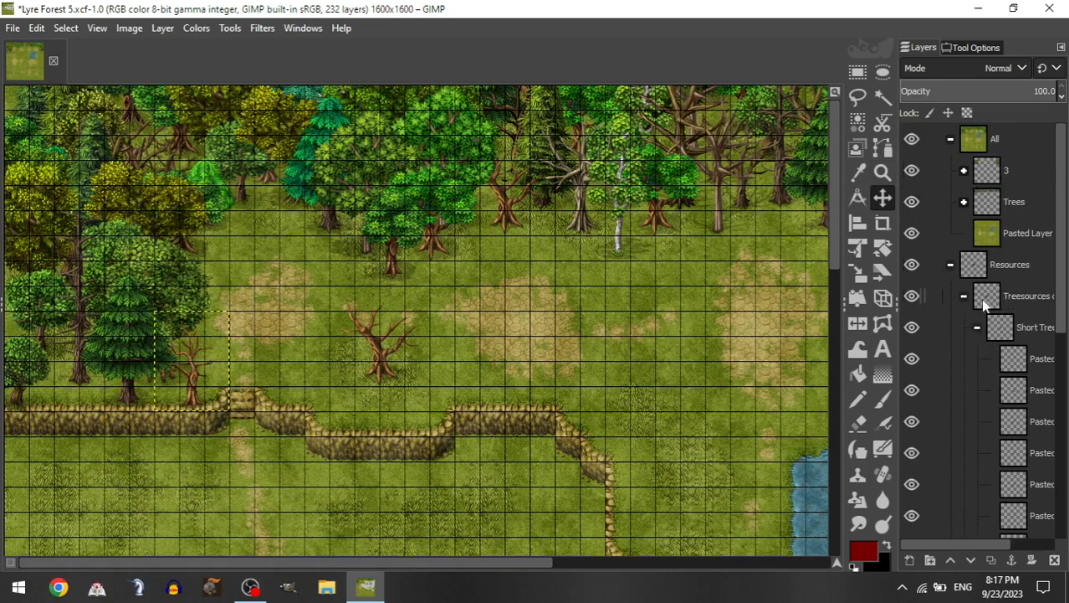
{"action": "left_click", "coordinate": [976, 327]}
{"action": "left_click_drag", "start_coordinate": [995, 454], "coordinate": [1018, 174]}
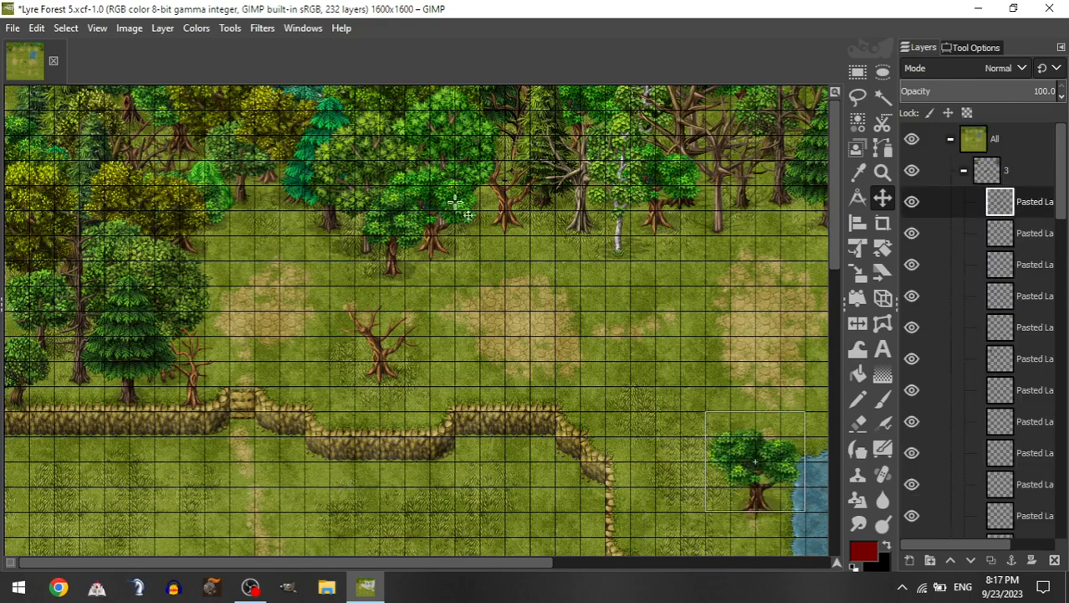
{"action": "left_click_drag", "start_coordinate": [753, 460], "coordinate": [12, 264]}
{"action": "left_click_drag", "start_coordinate": [230, 318], "coordinate": [285, 368]}
{"action": "left_click", "coordinate": [964, 171]}
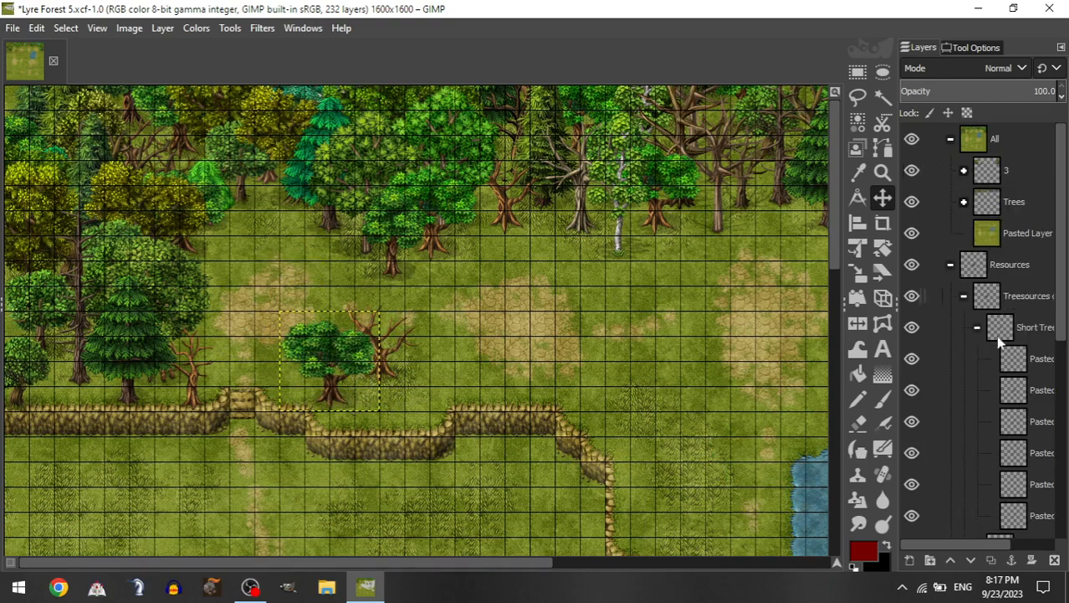
{"action": "left_click_drag", "start_coordinate": [412, 390], "coordinate": [438, 389]}
Step: Try the dark bare tree in group 3 just east of the leafy tree above the wall, and return it to the short trees
{"action": "left_click", "coordinate": [1025, 444]}
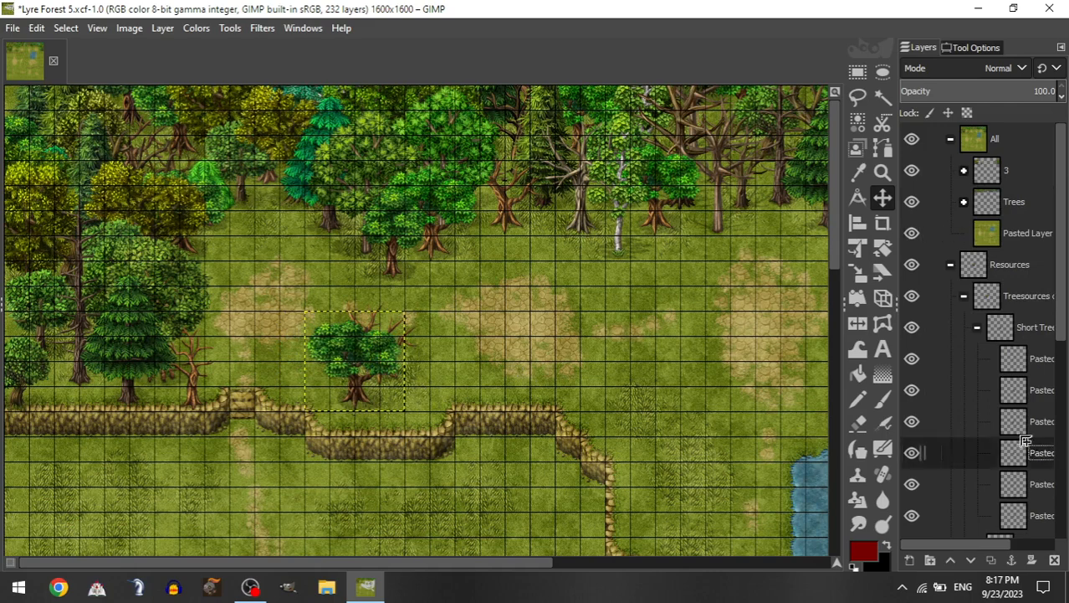
{"action": "left_click_drag", "start_coordinate": [1022, 479], "coordinate": [1031, 174]}
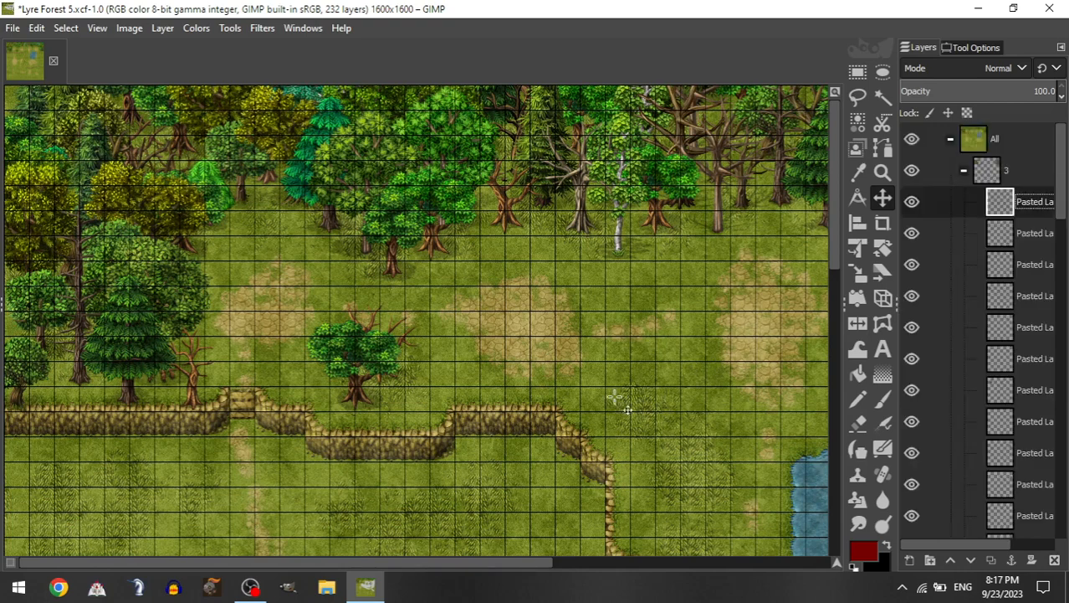
{"action": "left_click_drag", "start_coordinate": [621, 497], "coordinate": [580, 378]}
{"action": "left_click_drag", "start_coordinate": [1034, 209], "coordinate": [975, 365]}
{"action": "left_click", "coordinate": [964, 201]}
{"action": "left_click", "coordinate": [977, 328]}
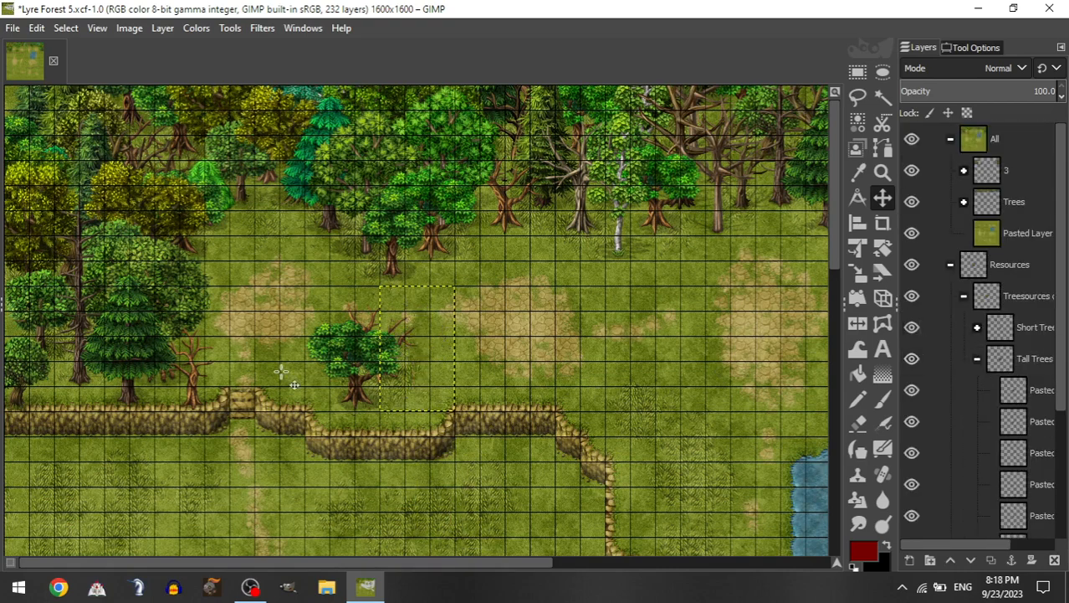
Step: Add the dark bare tree from the short trees to group 3 and place it in the clearing between the stone wall and the pond
{"action": "scroll", "coordinate": [384, 376], "scroll_direction": "right", "scroll_amount": 2}
{"action": "scroll", "coordinate": [357, 387], "scroll_direction": "left", "scroll_amount": 1}
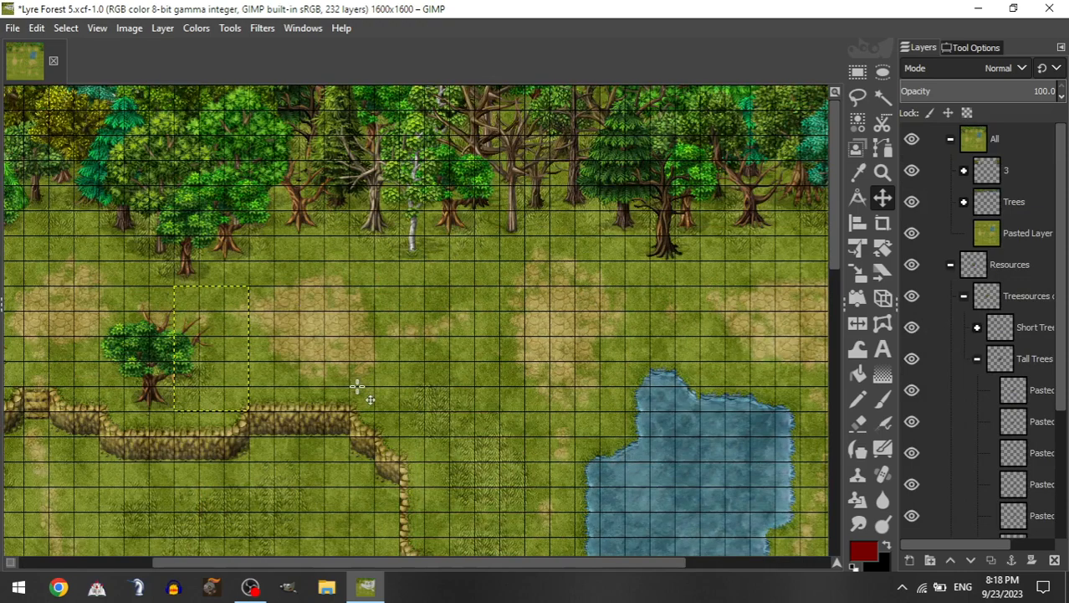
{"action": "left_click", "coordinate": [973, 326]}
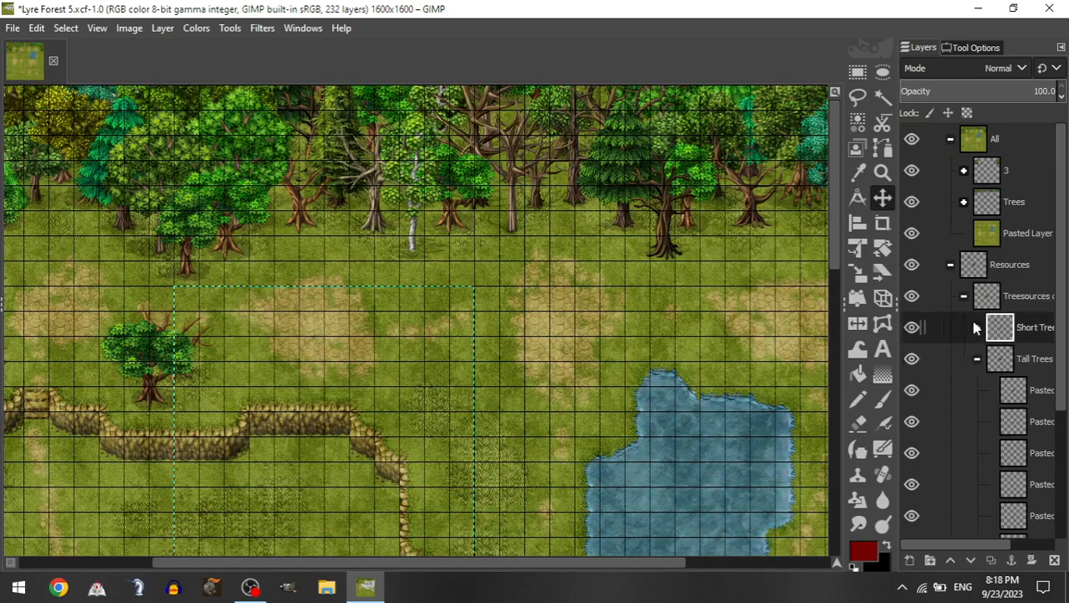
{"action": "left_click", "coordinate": [977, 327]}
{"action": "left_click", "coordinate": [1029, 370]}
{"action": "left_click_drag", "start_coordinate": [1028, 351], "coordinate": [1010, 174]}
{"action": "left_click_drag", "start_coordinate": [401, 364], "coordinate": [640, 364]}
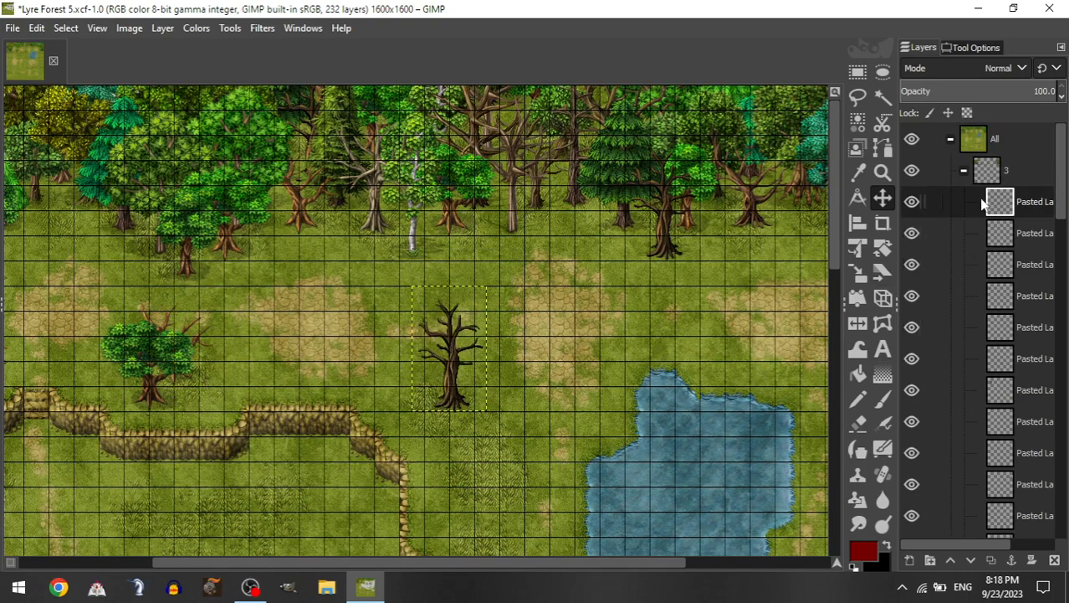
Step: Bring a tall bare brown tree into group 3 and place it at the western side of the eastern forest, below the bright green conifer
{"action": "left_click", "coordinate": [967, 170]}
{"action": "scroll", "coordinate": [444, 400], "scroll_direction": "right", "scroll_amount": 5}
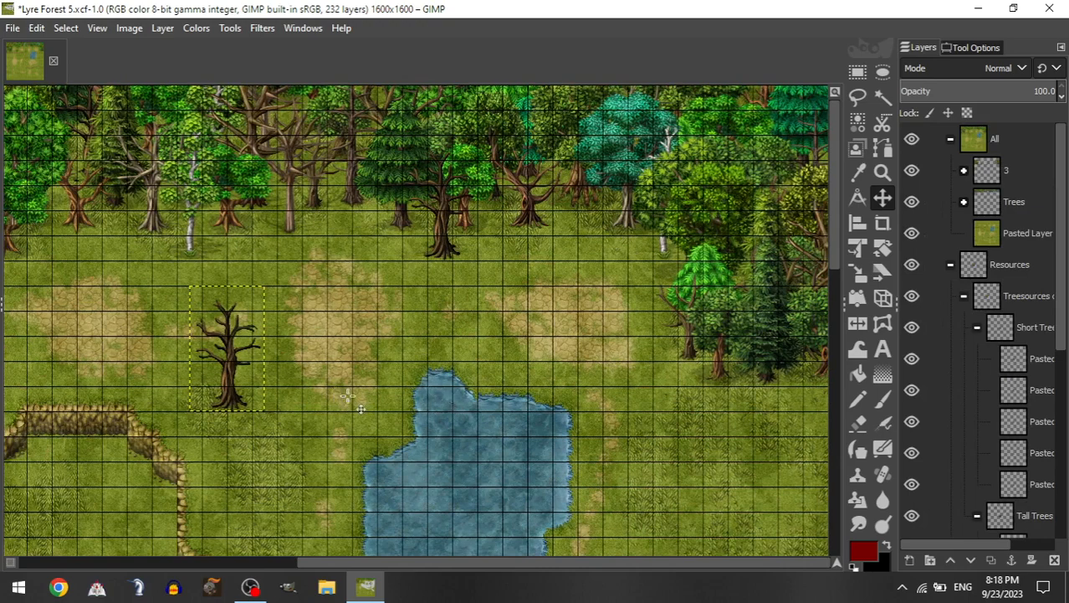
{"action": "left_click", "coordinate": [977, 328]}
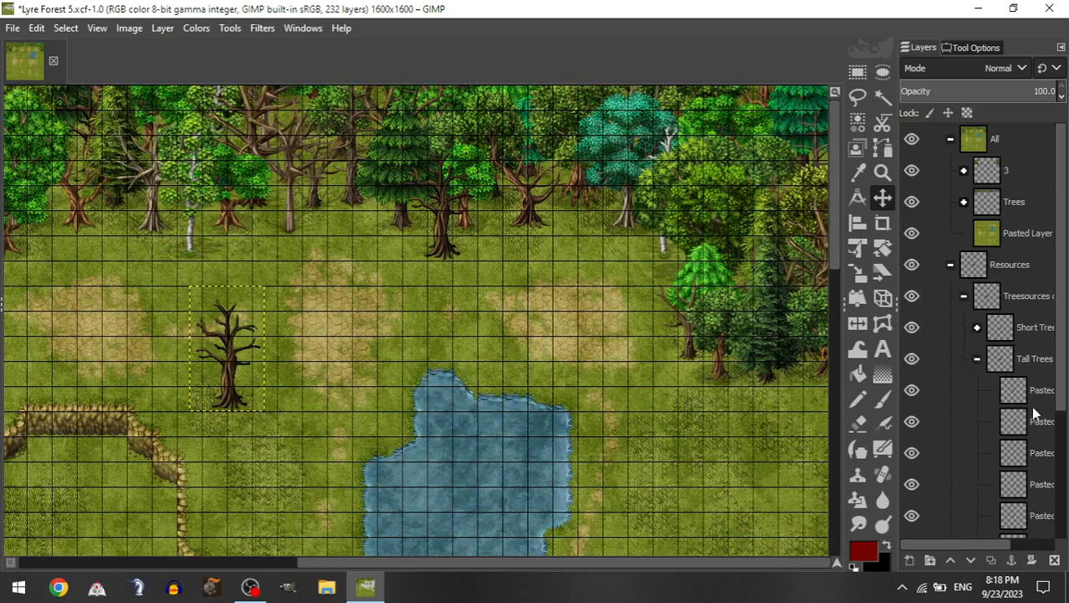
{"action": "left_click_drag", "start_coordinate": [1030, 484], "coordinate": [1009, 175]}
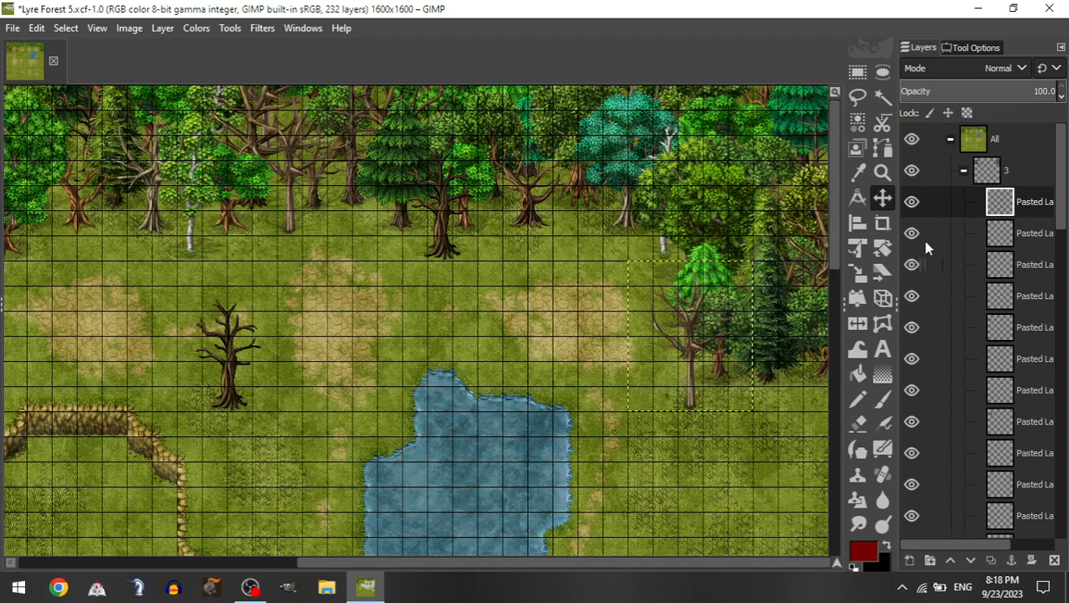
Step: Add another bare tree from the tall trees to group 3, placing it farther east along the southern edge of the eastern forest
{"action": "left_click", "coordinate": [964, 170]}
{"action": "left_click_drag", "start_coordinate": [1014, 483], "coordinate": [1009, 171]}
{"action": "left_click_drag", "start_coordinate": [548, 443], "coordinate": [760, 293]}
Step: Add a tall teal-green conifer to group 3 and place it near the map's east edge, just east of the bare tree
{"action": "left_click", "coordinate": [964, 170]}
{"action": "left_click_drag", "start_coordinate": [1019, 518], "coordinate": [1004, 175]}
{"action": "left_click_drag", "start_coordinate": [586, 435], "coordinate": [774, 429]}
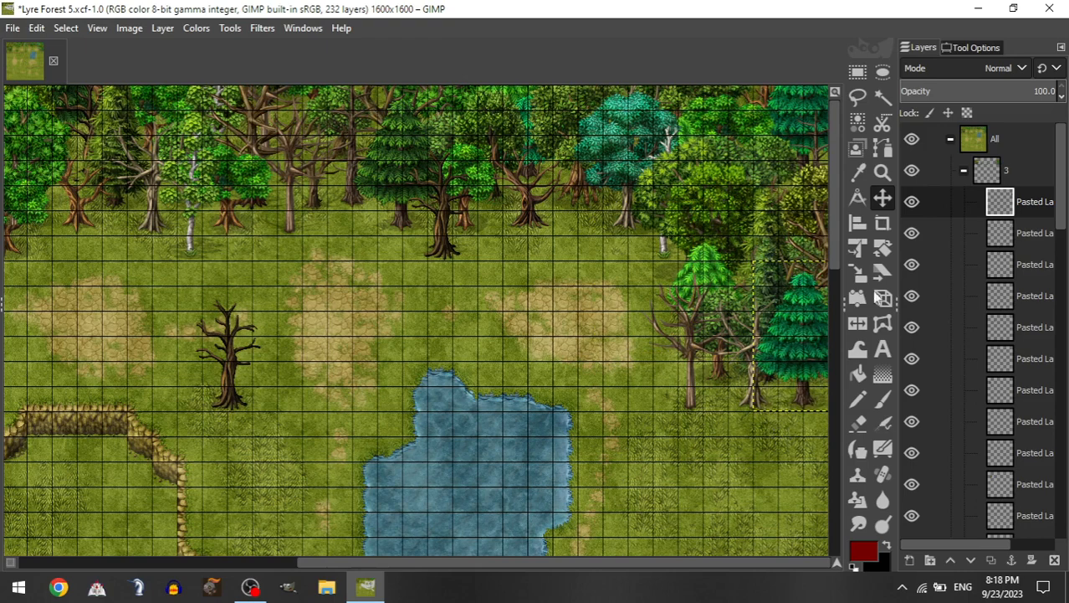
Step: Add a small bright green tree from the short trees to group 3, placing it at the map's east edge below the tall conifer
{"action": "left_click", "coordinate": [964, 170]}
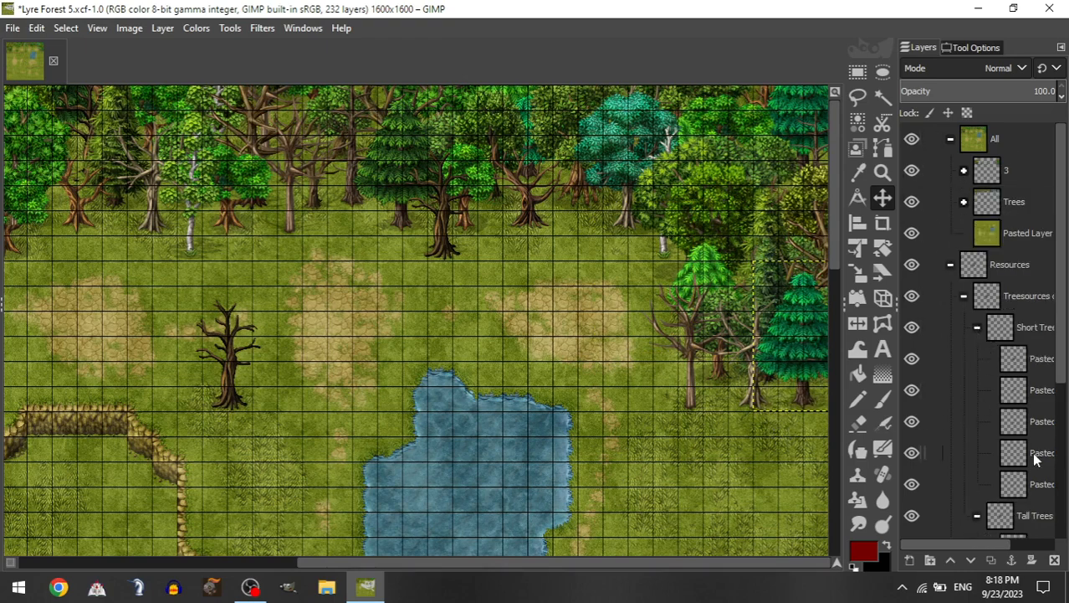
{"action": "left_click", "coordinate": [362, 385]}
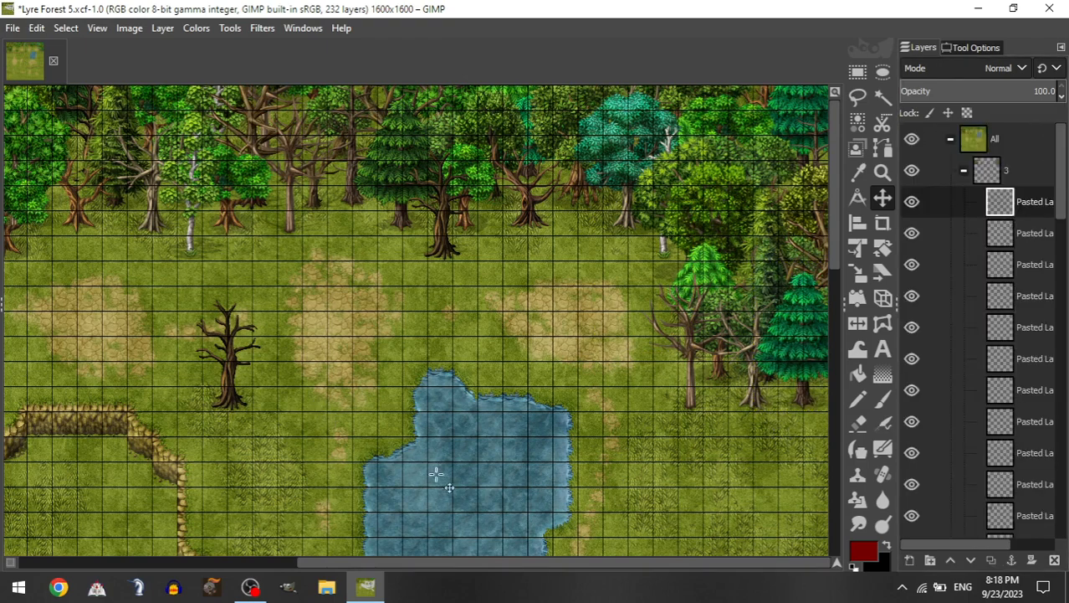
{"action": "left_click_drag", "start_coordinate": [706, 279], "coordinate": [570, 369]}
Step: Bring a tall teal leafy tree into group 3 and place it in front of the bare tree and conifer in the eastern forest
{"action": "left_click", "coordinate": [964, 170]}
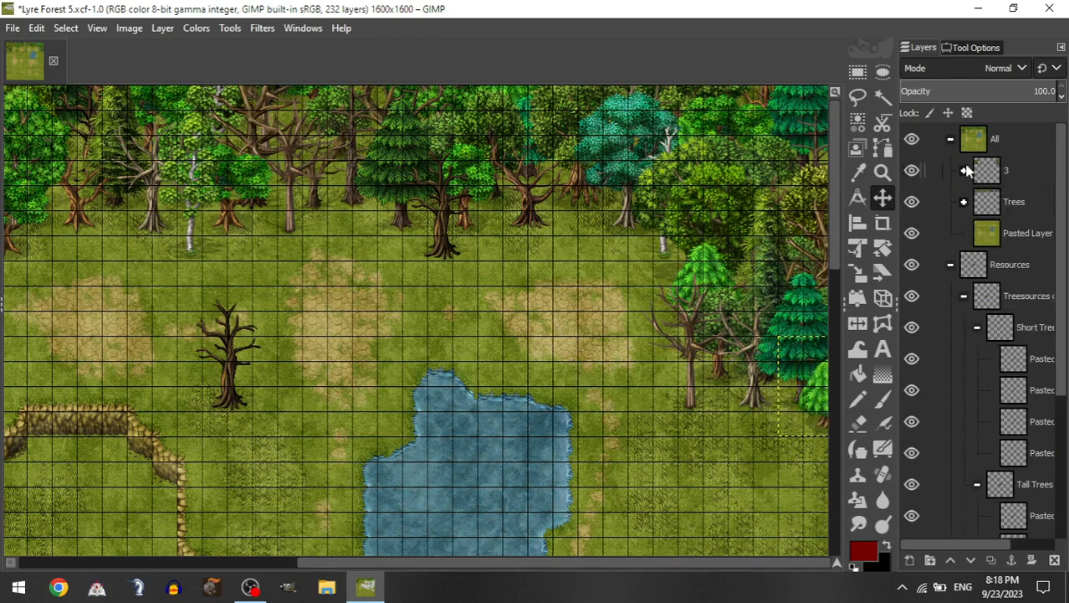
{"action": "left_click", "coordinate": [977, 329]}
{"action": "left_click_drag", "start_coordinate": [1021, 451], "coordinate": [1009, 169]}
{"action": "left_click_drag", "start_coordinate": [437, 472], "coordinate": [807, 433]}
Step: Add a small teal-green conifer from the short trees to group 3 and place it in front of the westernmost tall bare tree
{"action": "left_click", "coordinate": [964, 170]}
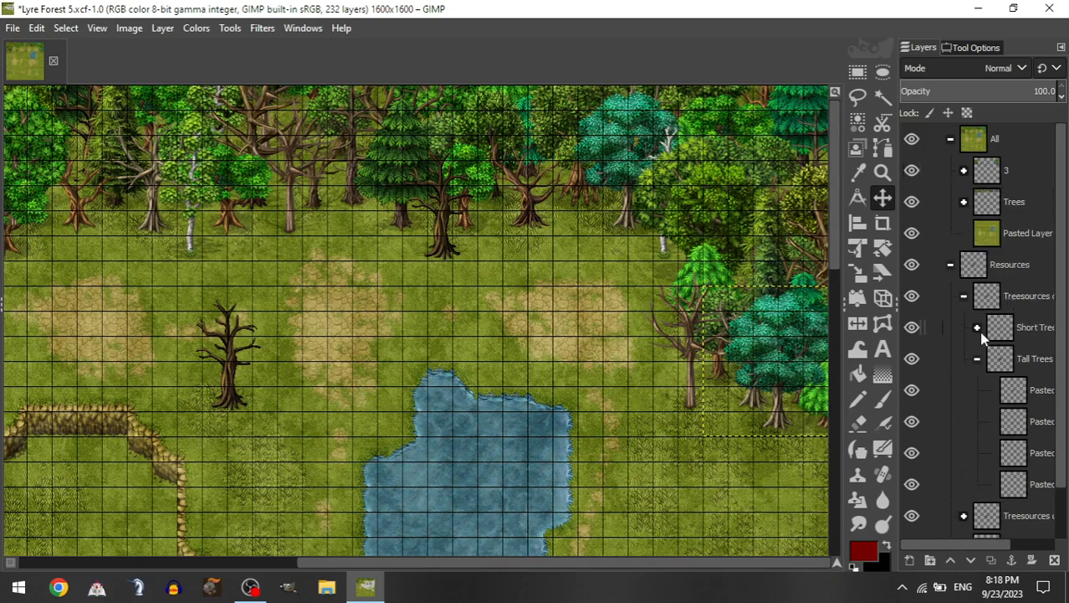
{"action": "left_click", "coordinate": [978, 328]}
{"action": "left_click_drag", "start_coordinate": [1030, 447], "coordinate": [1023, 178]}
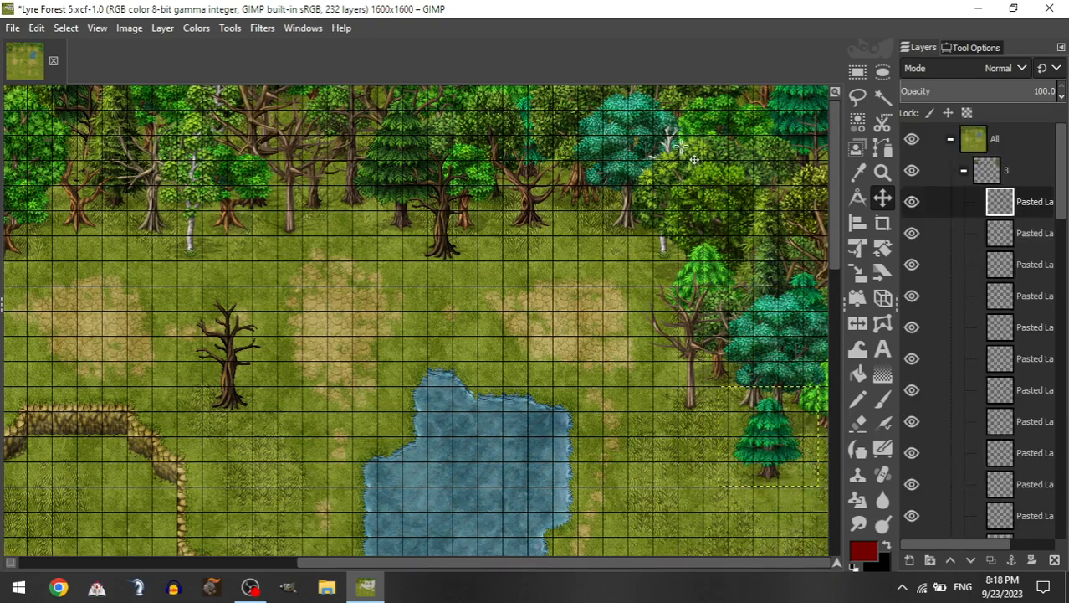
{"action": "left_click_drag", "start_coordinate": [692, 309], "coordinate": [602, 264]}
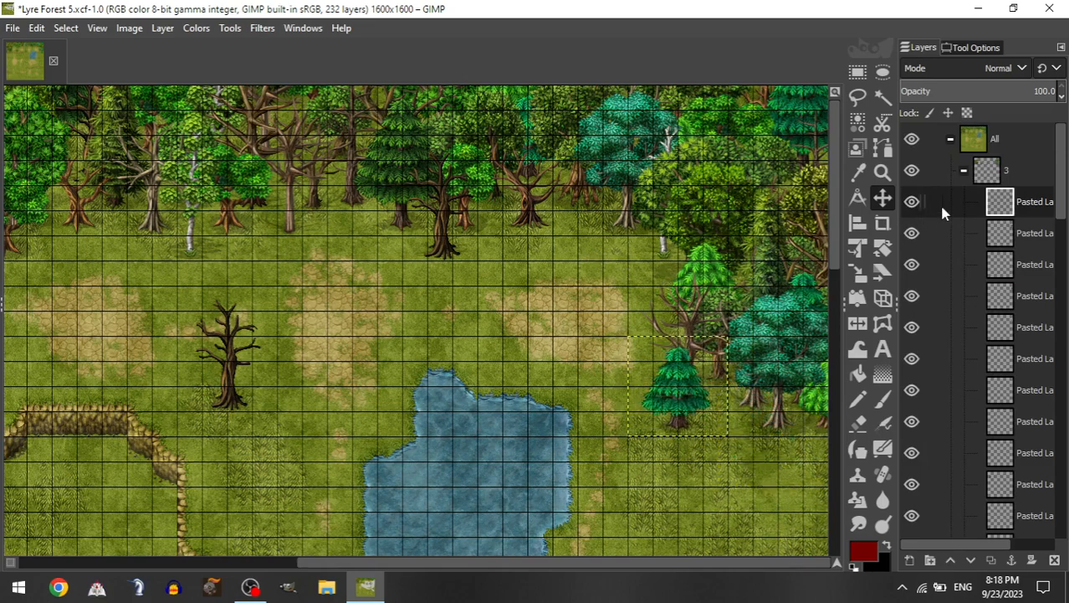
{"action": "mouse_move", "coordinate": [746, 336]}
{"action": "left_mouse_down"}
{"action": "mouse_move", "coordinate": [721, 336]}
{"action": "mouse_move", "coordinate": [743, 337]}
{"action": "left_mouse_up"}
Step: Add a tall green leafy tree to group 3, layered behind the small conifer, and place it between that conifer and the teal leafy tree
{"action": "left_click", "coordinate": [965, 170]}
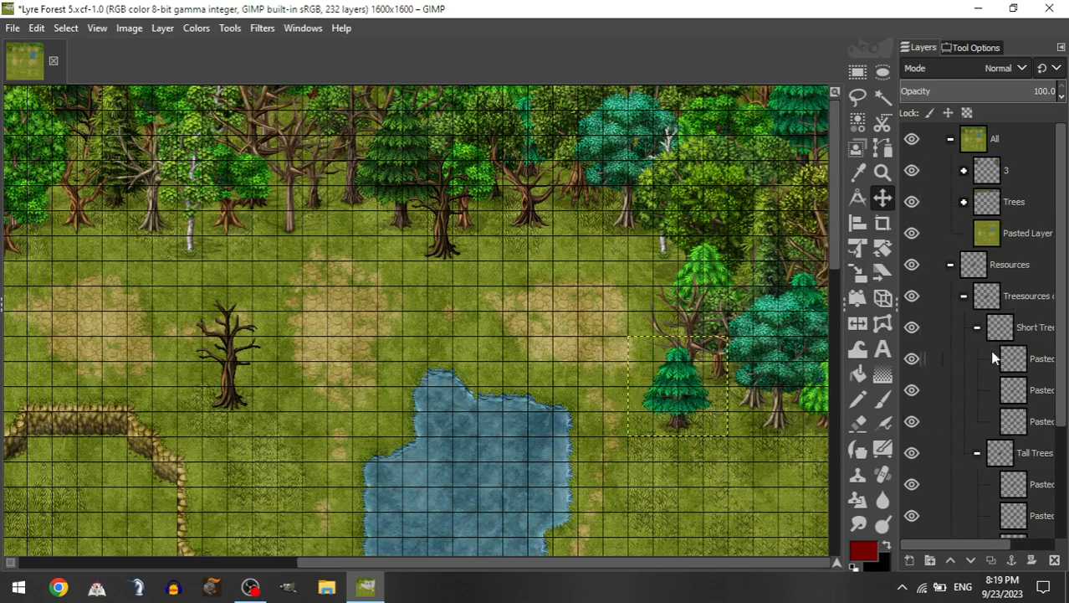
{"action": "left_click", "coordinate": [977, 328]}
{"action": "left_click_drag", "start_coordinate": [1022, 452], "coordinate": [1013, 179]}
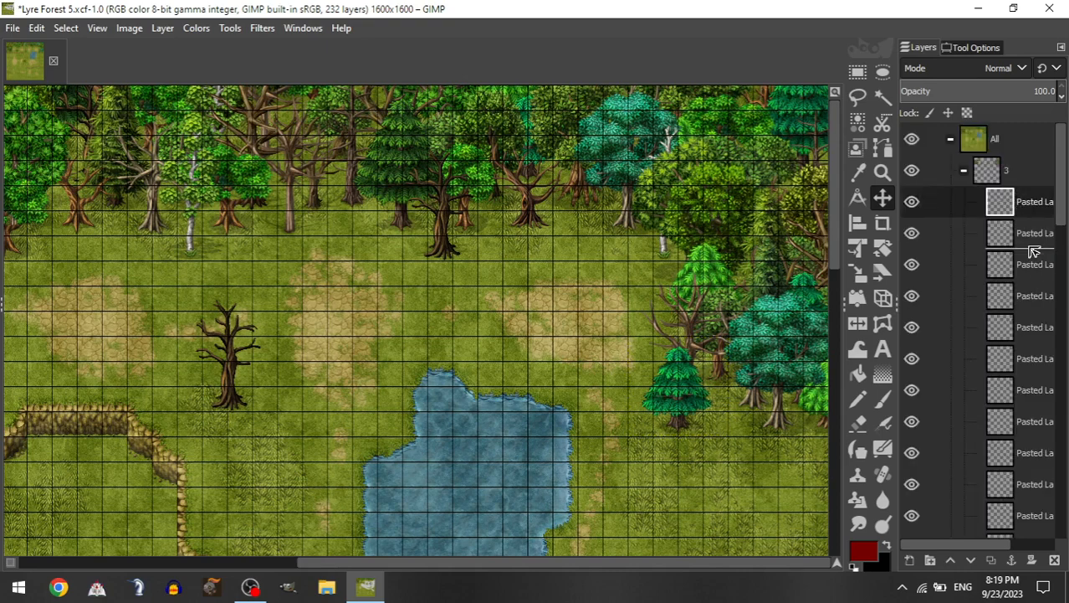
{"action": "left_click_drag", "start_coordinate": [1034, 251], "coordinate": [1034, 249]}
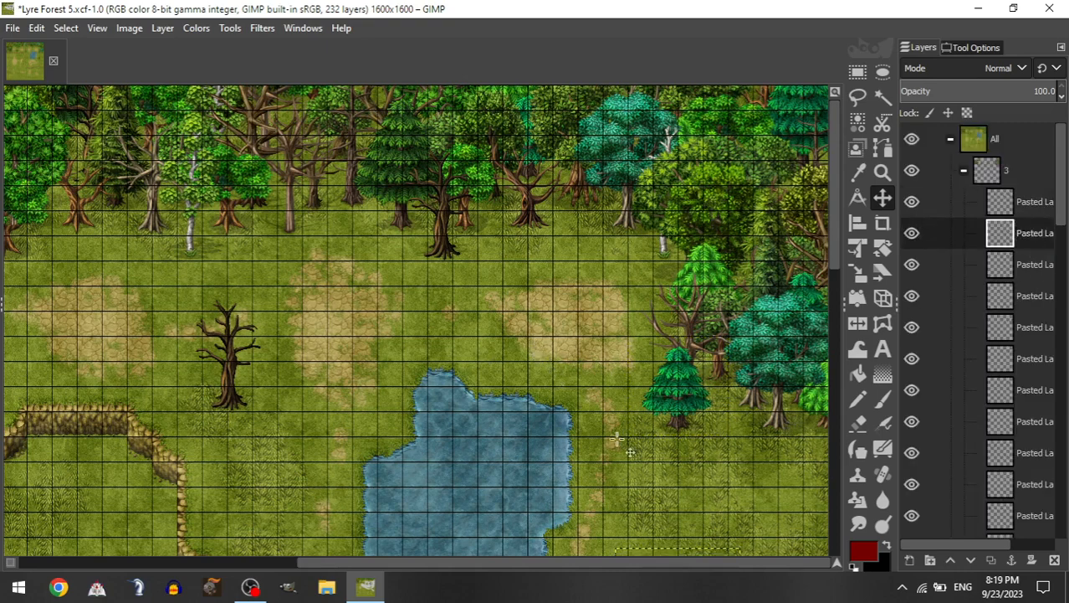
{"action": "left_click_drag", "start_coordinate": [616, 439], "coordinate": [601, 260]}
{"action": "left_click_drag", "start_coordinate": [592, 316], "coordinate": [601, 269]}
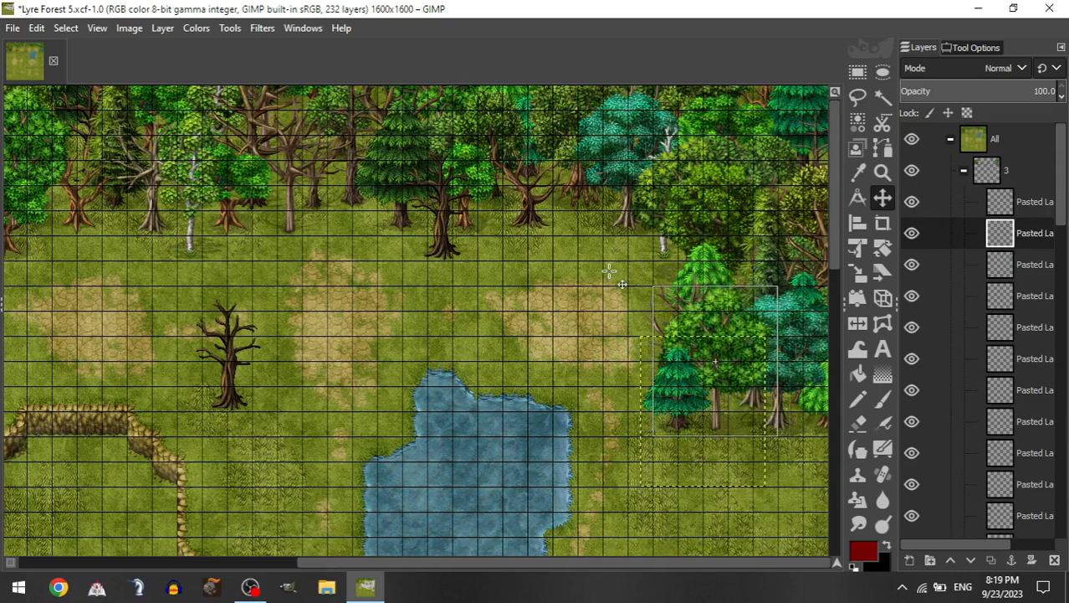
Step: Add a short green leafy tree to group 3 and place it in front of the dark bare tree west of the pond
{"action": "left_click", "coordinate": [964, 170]}
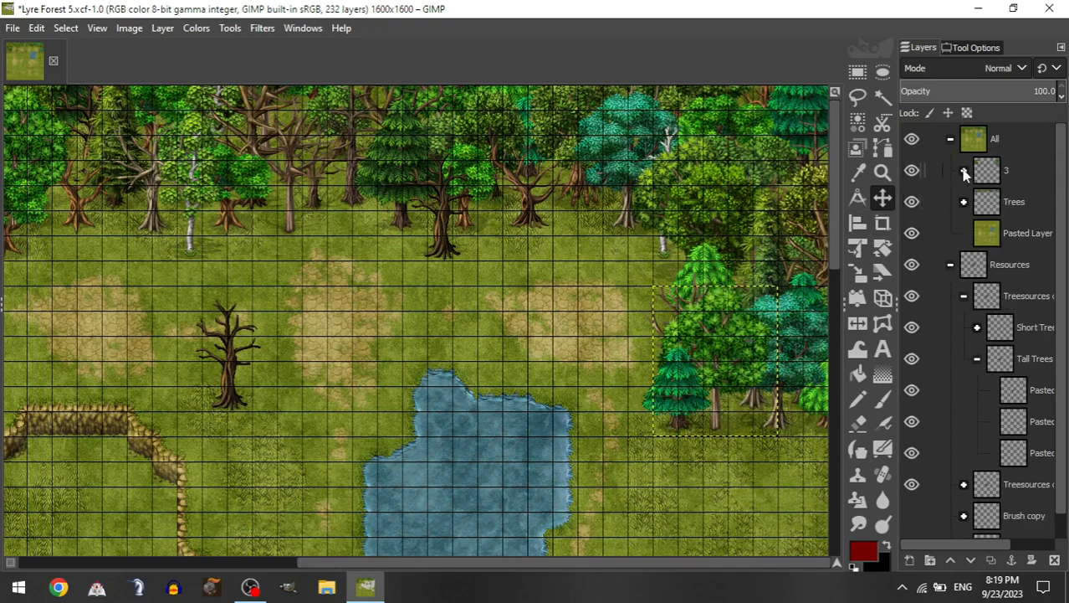
{"action": "left_click", "coordinate": [977, 327]}
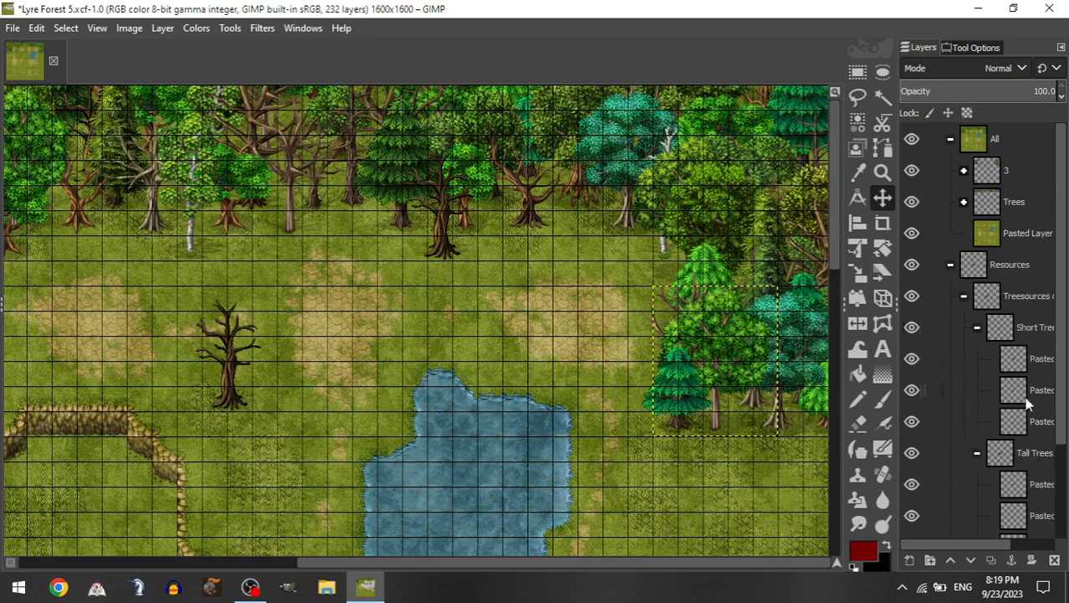
{"action": "left_click_drag", "start_coordinate": [1037, 423], "coordinate": [1014, 170]}
{"action": "left_click_drag", "start_coordinate": [581, 370], "coordinate": [561, 90]}
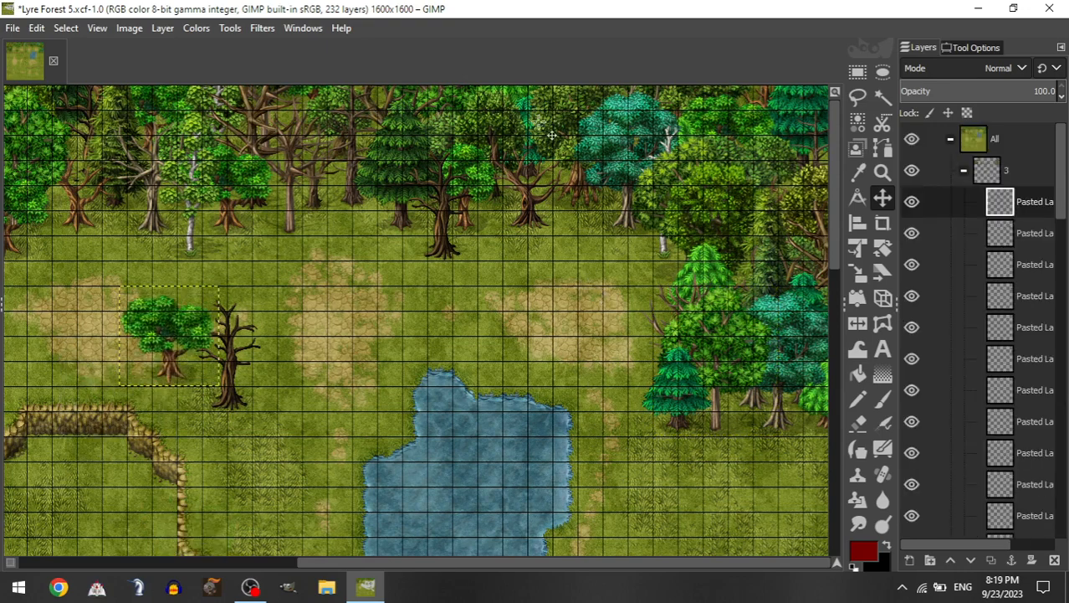
{"action": "left_click_drag", "start_coordinate": [247, 228], "coordinate": [322, 284]}
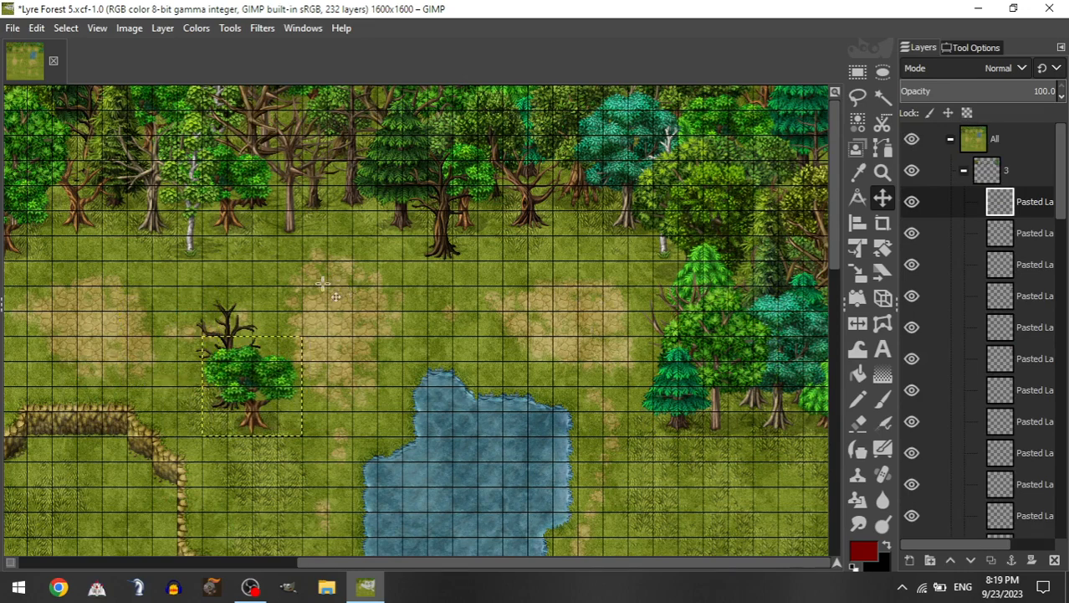
Step: Add a birch from the tall trees to group 3 and place it above the wall's bend, just east of the short leafy tree
{"action": "scroll", "coordinate": [415, 370], "scroll_direction": "left", "scroll_amount": 5}
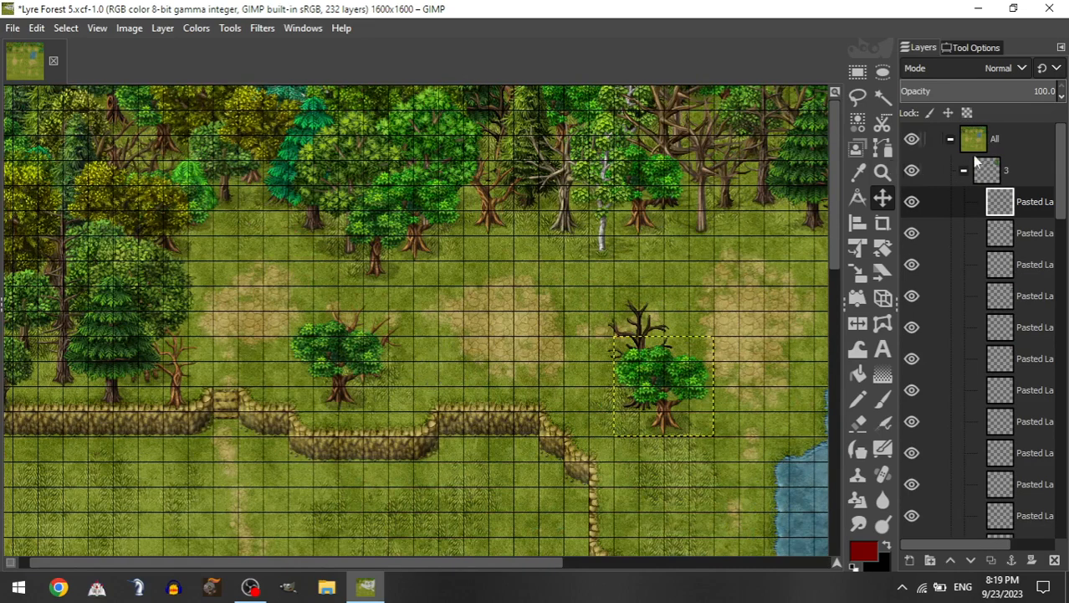
{"action": "left_click", "coordinate": [964, 171]}
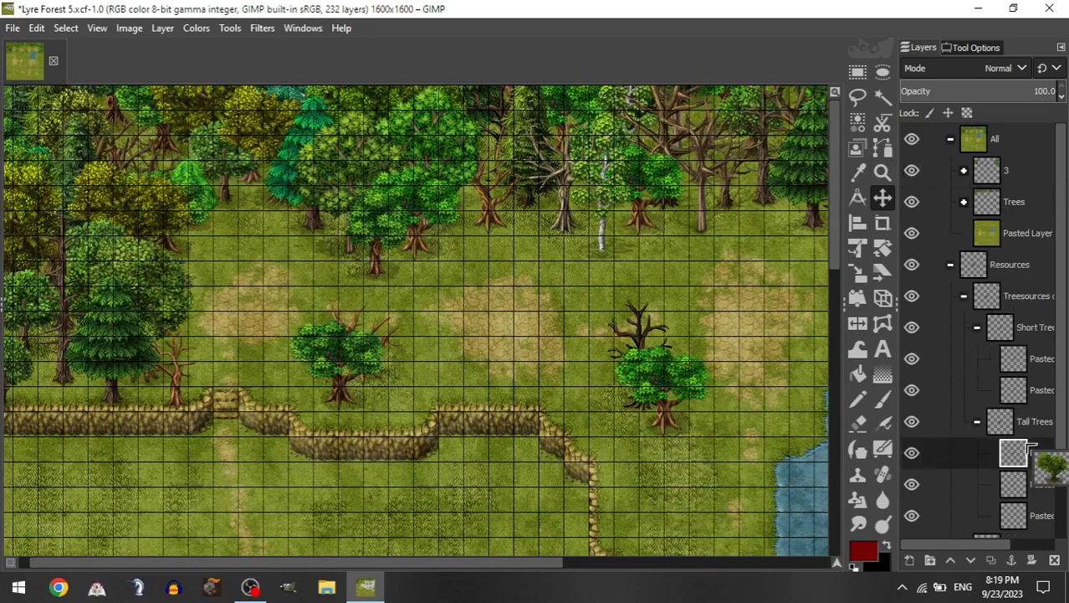
{"action": "left_click", "coordinate": [1019, 480]}
{"action": "left_click", "coordinate": [1031, 505]}
{"action": "left_click_drag", "start_coordinate": [1031, 506], "coordinate": [1013, 174]}
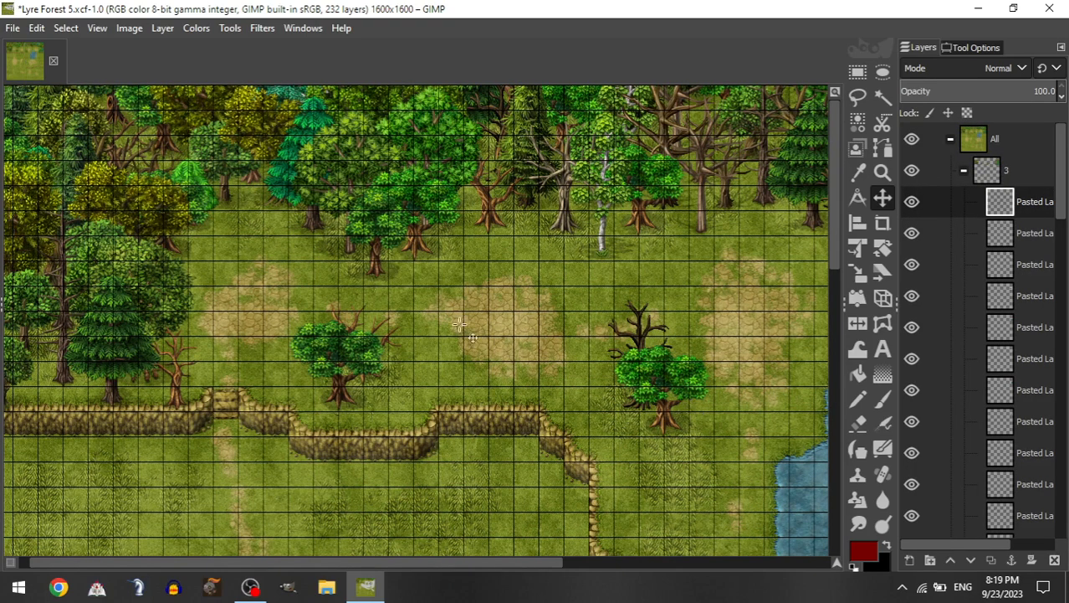
{"action": "left_click_drag", "start_coordinate": [459, 324], "coordinate": [394, 48]}
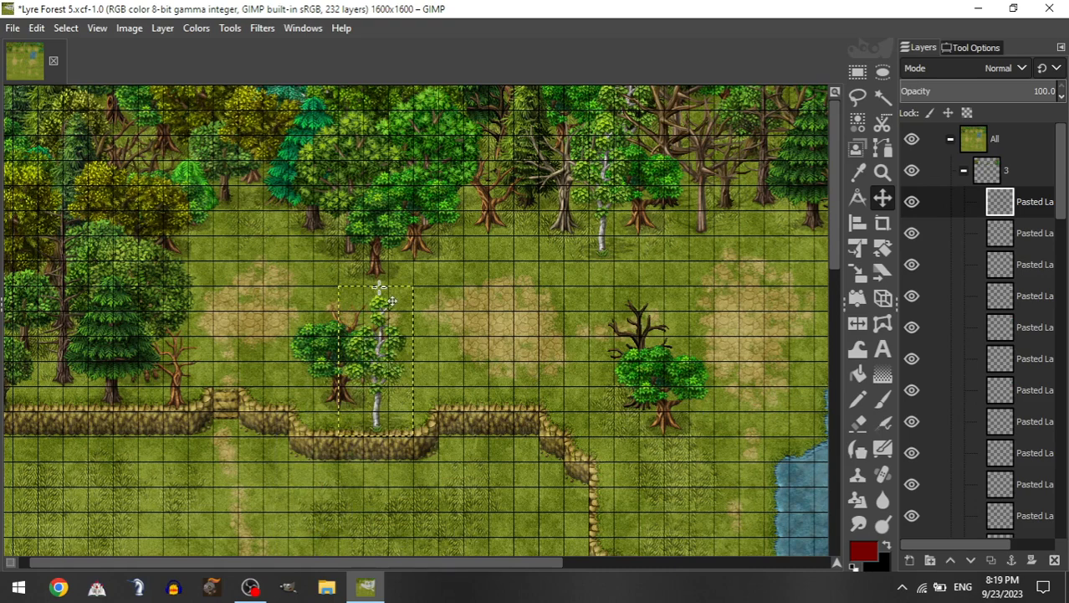
Step: Add a small green leafy tree from the short trees to group 3 and place it over the stone wall near the map's west edge
{"action": "scroll", "coordinate": [435, 387], "scroll_direction": "left", "scroll_amount": 1}
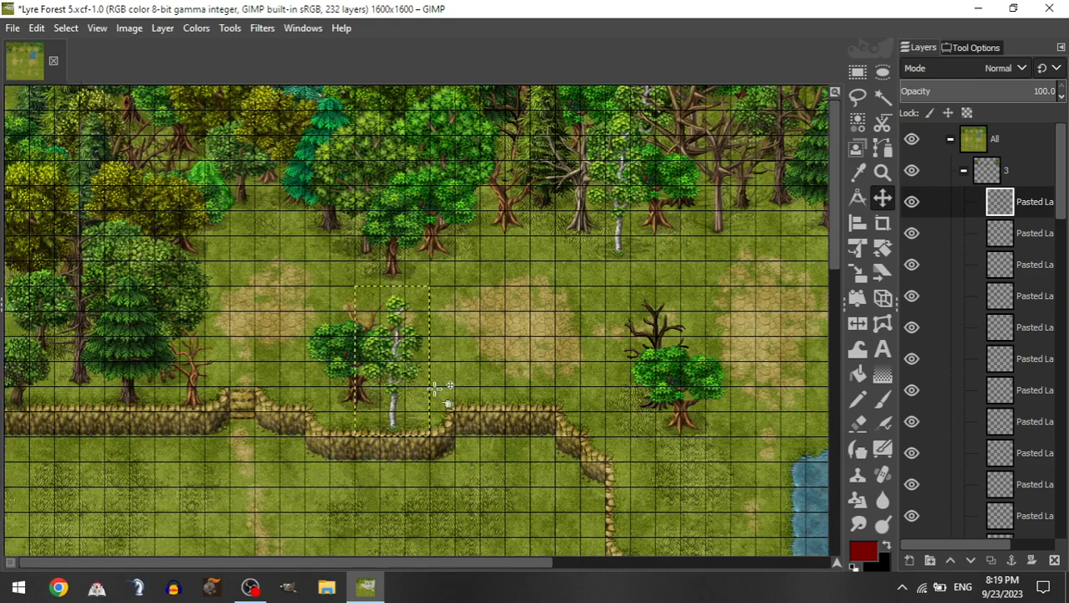
{"action": "left_click", "coordinate": [963, 172]}
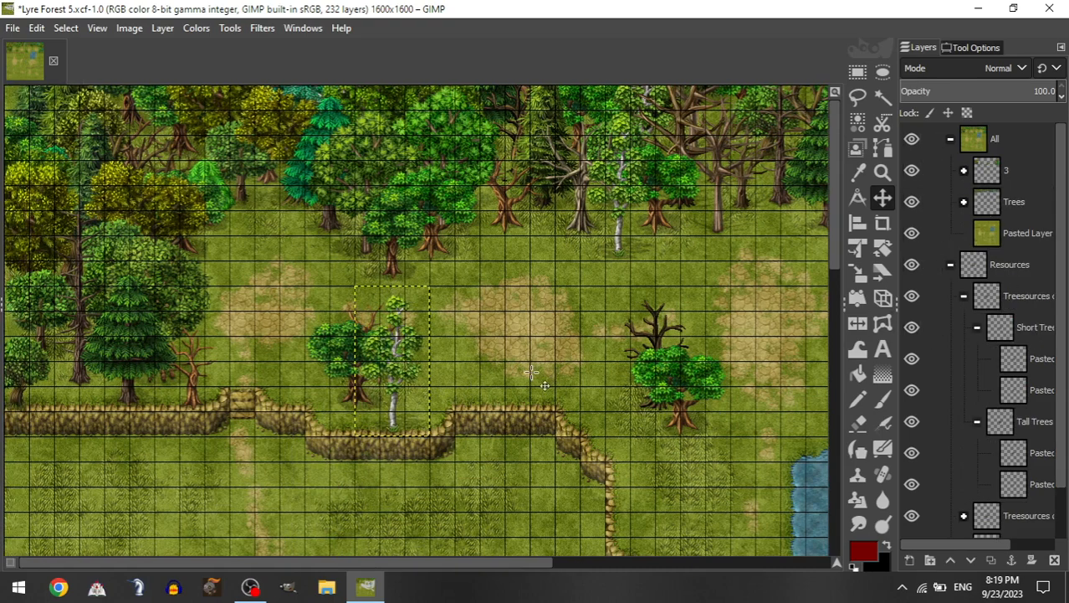
{"action": "left_click_drag", "start_coordinate": [1029, 388], "coordinate": [1028, 174]}
{"action": "left_click_drag", "start_coordinate": [356, 365], "coordinate": [5, 112]}
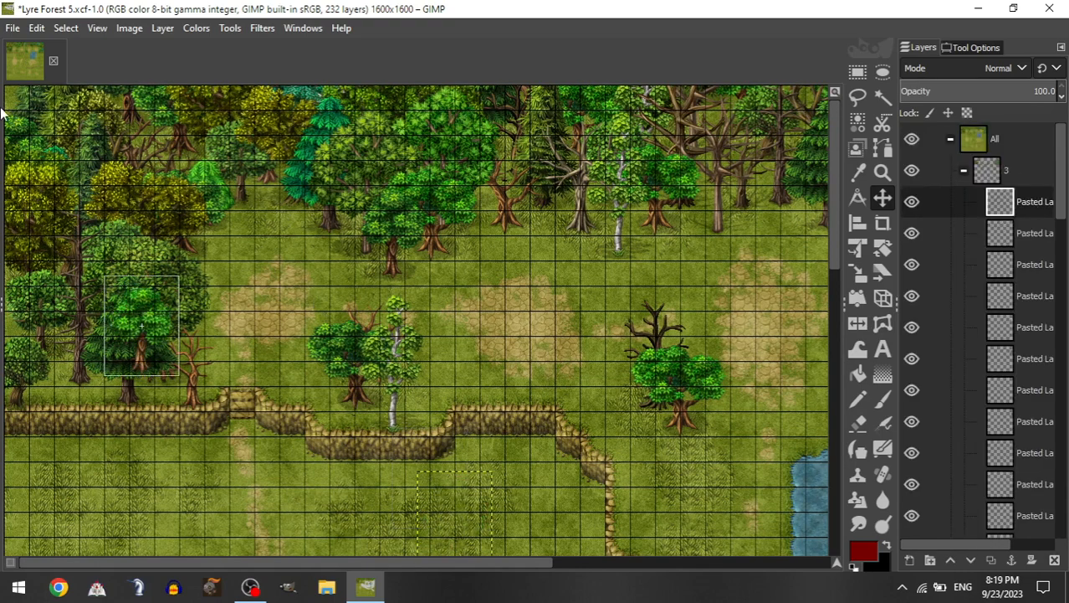
{"action": "left_click_drag", "start_coordinate": [200, 266], "coordinate": [95, 352]}
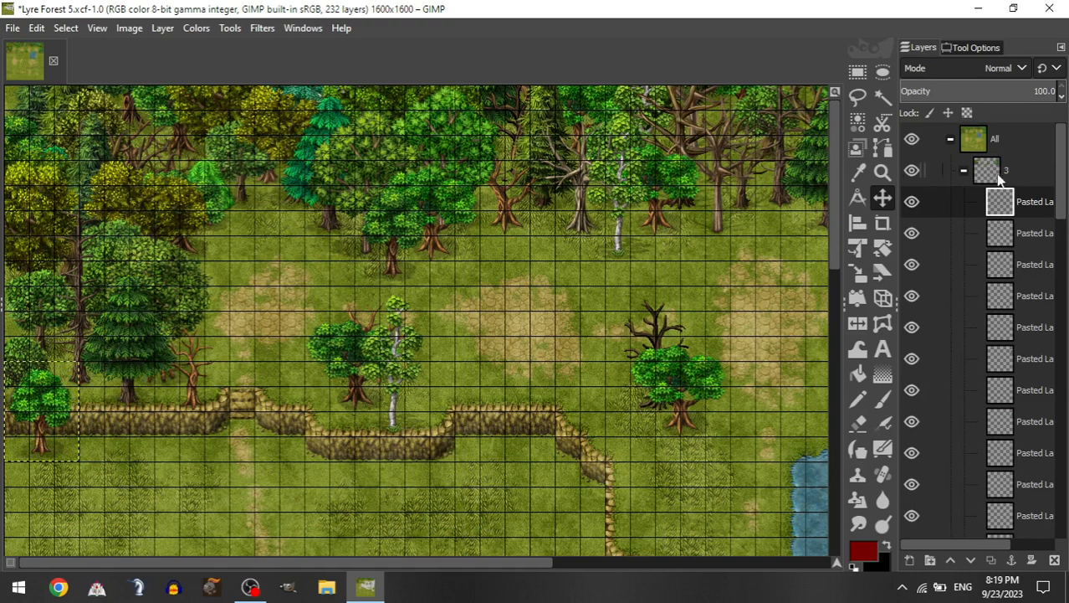
Step: Add a tall dark conifer to group 3 and place it over the stone wall, just east of the small leafy tree at the map's west edge
{"action": "left_click", "coordinate": [963, 170]}
{"action": "left_click_drag", "start_coordinate": [1020, 452], "coordinate": [1007, 176]}
{"action": "left_click_drag", "start_coordinate": [174, 258], "coordinate": [131, 166]}
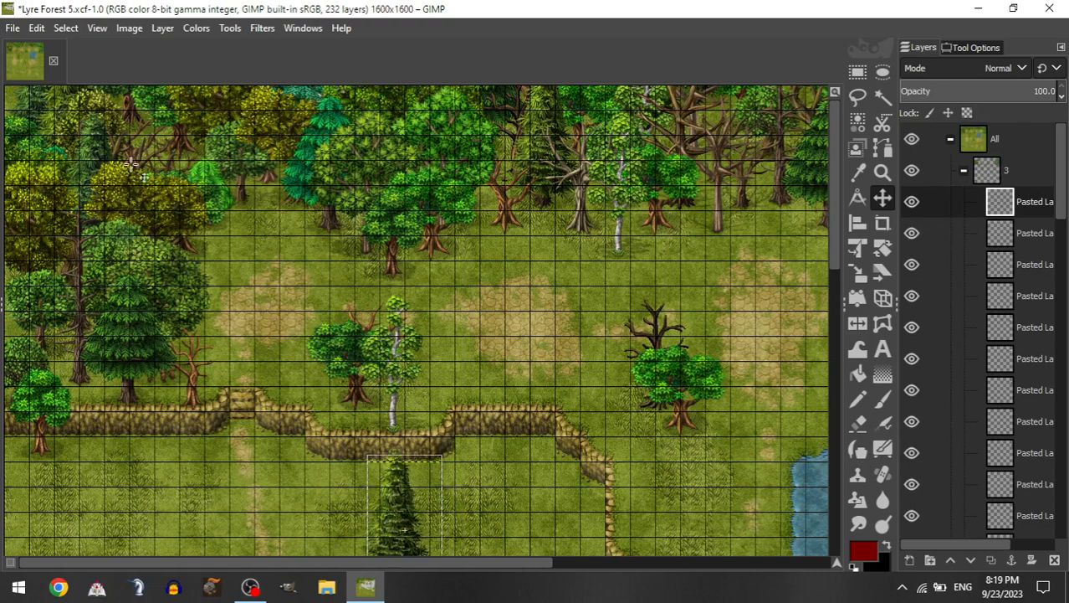
{"action": "left_click_drag", "start_coordinate": [367, 286], "coordinate": [190, 287]}
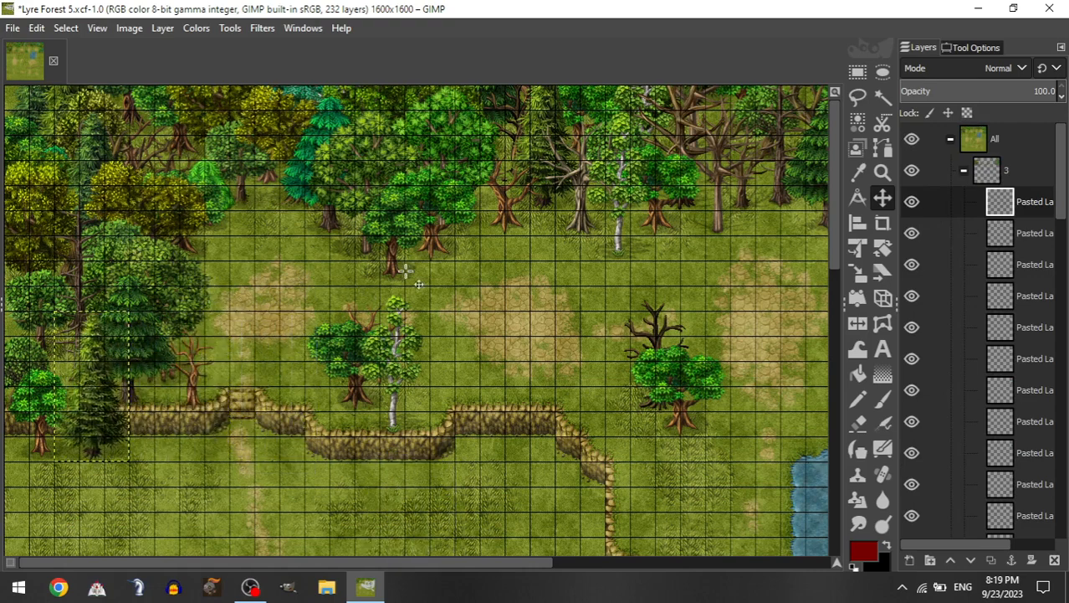
Step: Add a short green leafy tree to group 3 and place it over the stone wall, just east of the dark conifer
{"action": "left_click", "coordinate": [964, 171]}
{"action": "left_click_drag", "start_coordinate": [1019, 364], "coordinate": [1015, 174]}
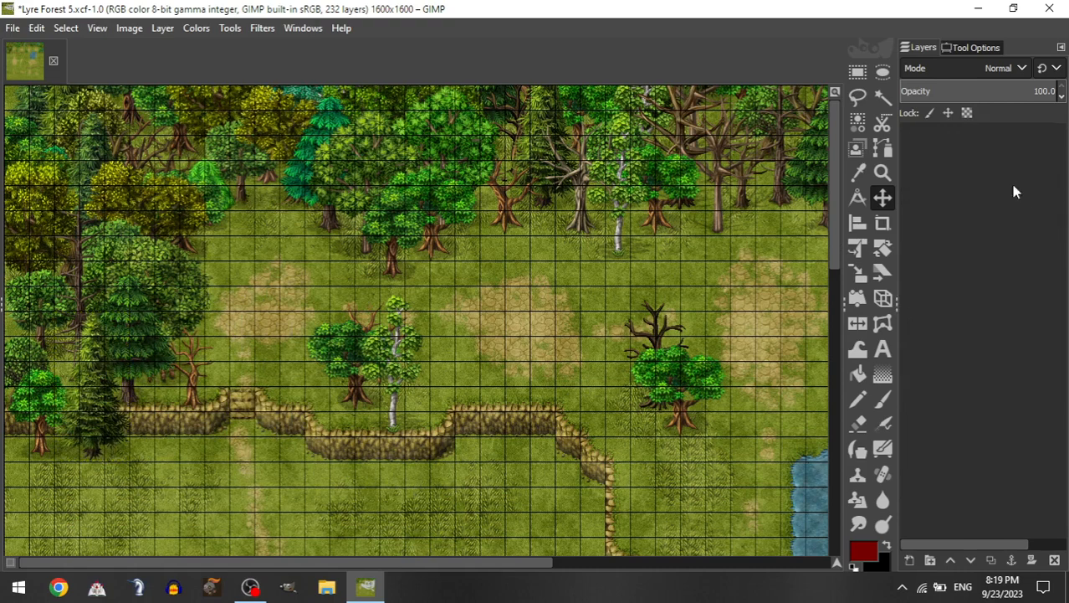
{"action": "left_click_drag", "start_coordinate": [298, 381], "coordinate": [343, 225]}
{"action": "left_click_drag", "start_coordinate": [378, 301], "coordinate": [289, 289]}
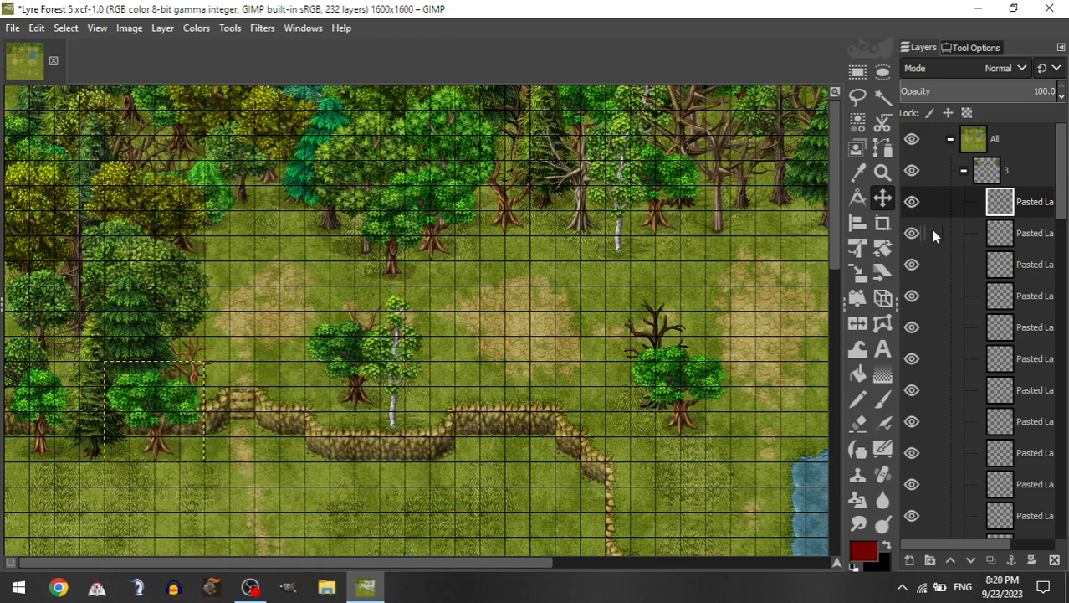
Step: Add a short dark-green leafy tree to group 3 and place it in front of the dark bare tree west of the pond
{"action": "left_click", "coordinate": [963, 169]}
{"action": "left_click_drag", "start_coordinate": [1010, 392], "coordinate": [1041, 173]}
{"action": "left_click_drag", "start_coordinate": [820, 548], "coordinate": [384, 366]}
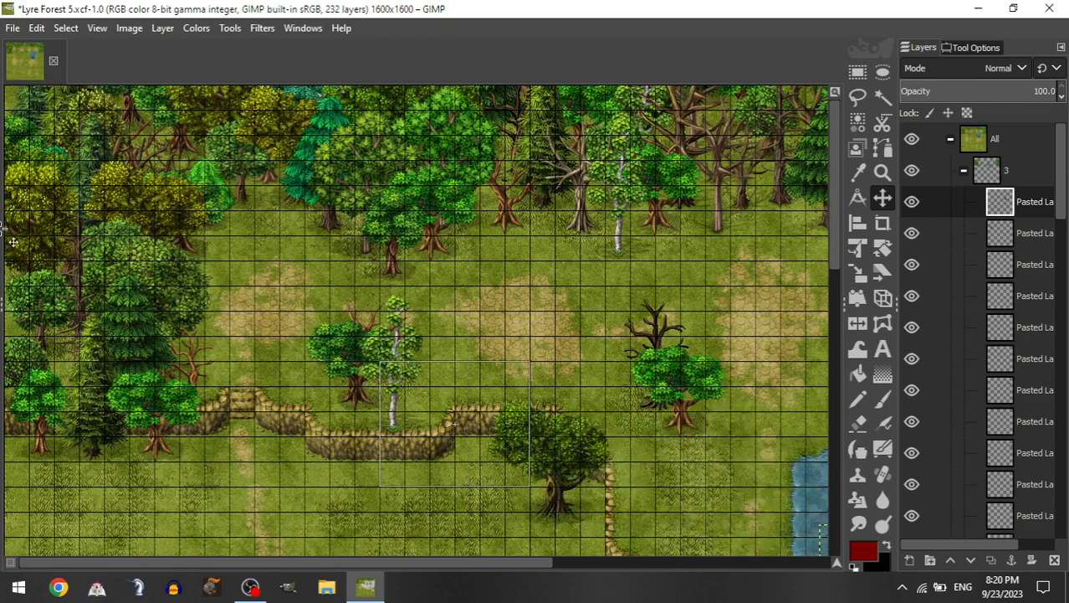
{"action": "left_click_drag", "start_coordinate": [618, 375], "coordinate": [697, 382]}
{"action": "left_click_drag", "start_coordinate": [572, 413], "coordinate": [579, 413]}
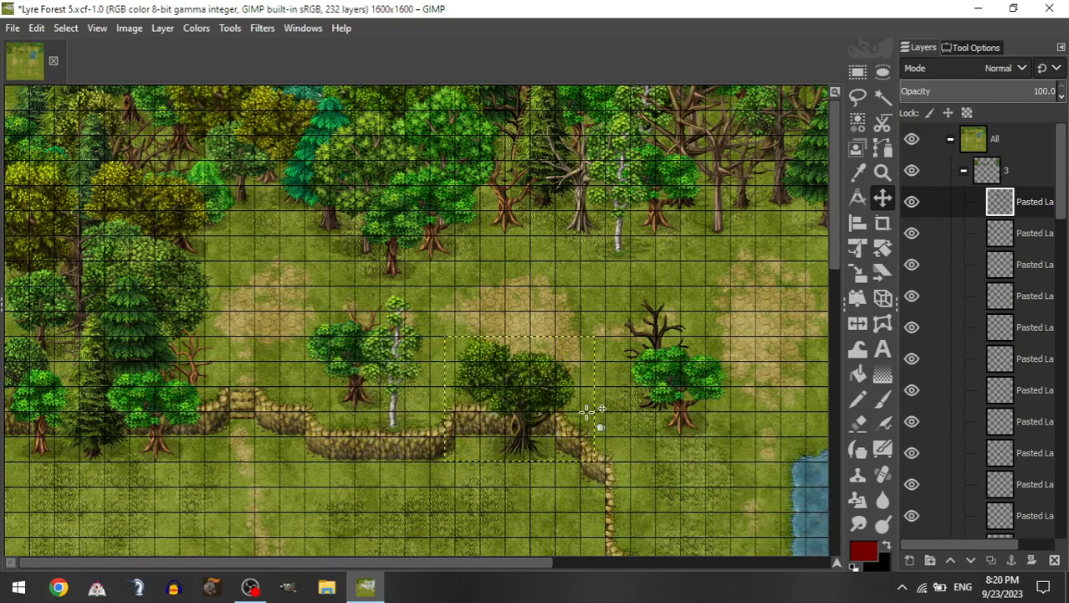
{"action": "scroll", "coordinate": [586, 410], "scroll_direction": "right", "scroll_amount": 5}
{"action": "left_click_drag", "start_coordinate": [484, 416], "coordinate": [649, 423]}
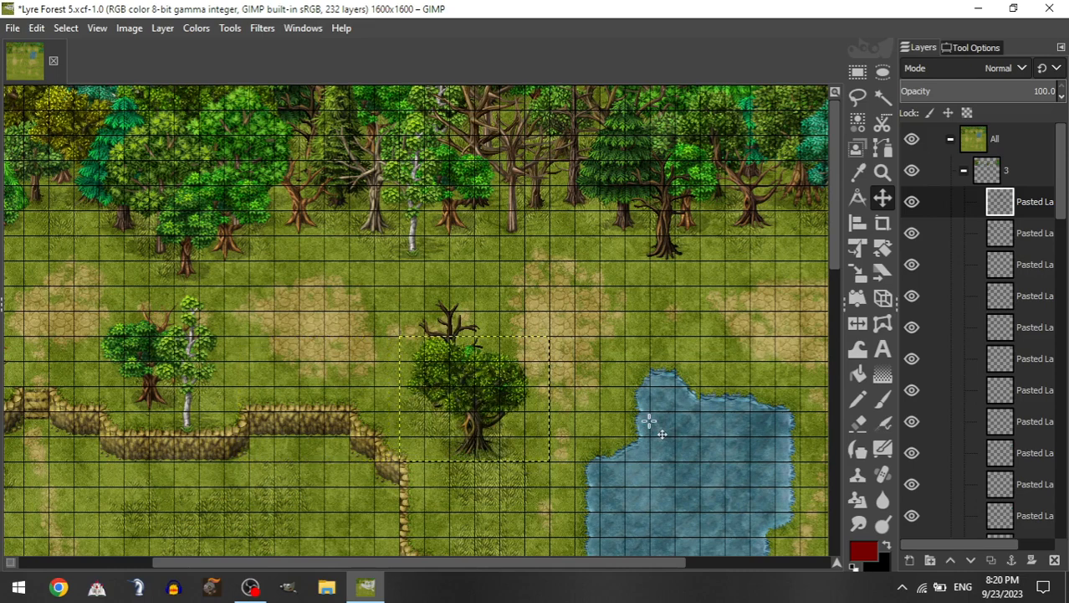
Step: Delete the emptied Treesources group, duplicate the remaining full one, and expand the copy down to its tall trees
{"action": "left_click", "coordinate": [964, 170]}
{"action": "left_click", "coordinate": [1022, 324]}
{"action": "left_click", "coordinate": [1023, 300]}
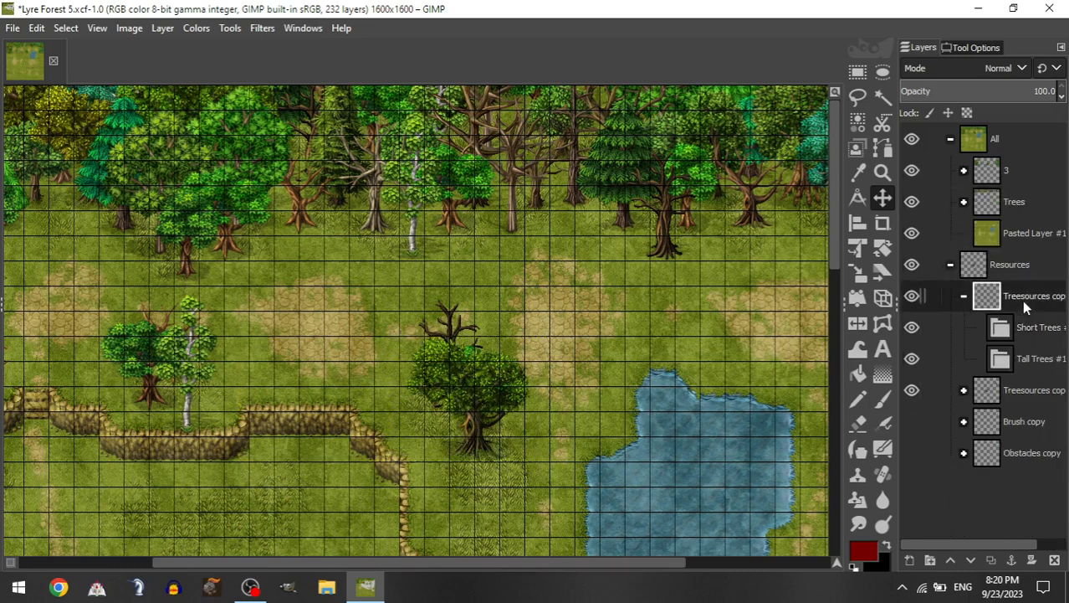
{"action": "key", "text": "Delete"}
{"action": "key", "text": "ctrl+z"}
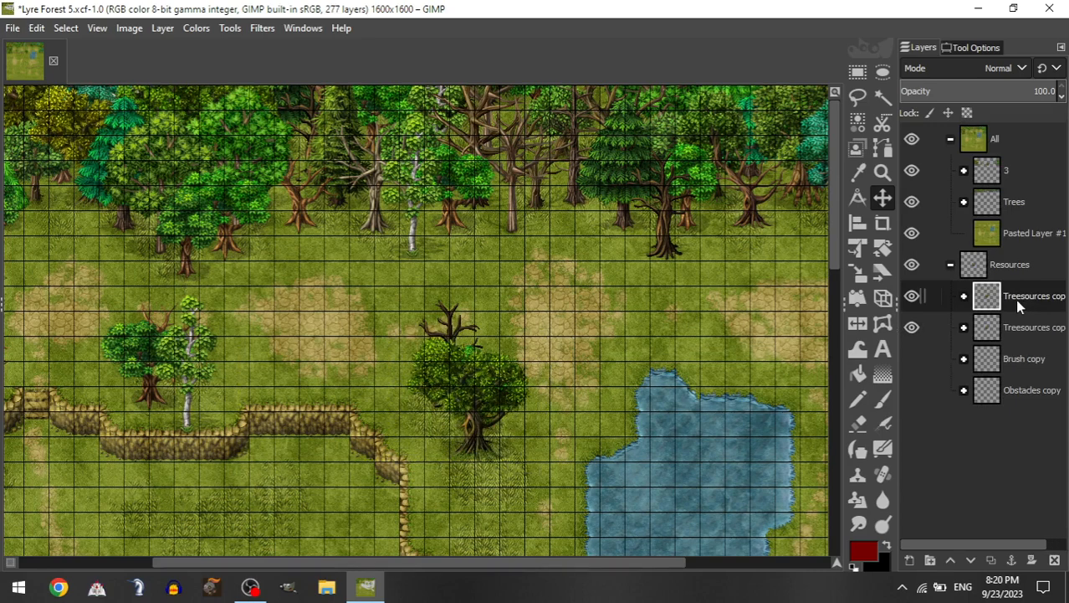
{"action": "left_click", "coordinate": [964, 295]}
{"action": "left_click", "coordinate": [978, 358]}
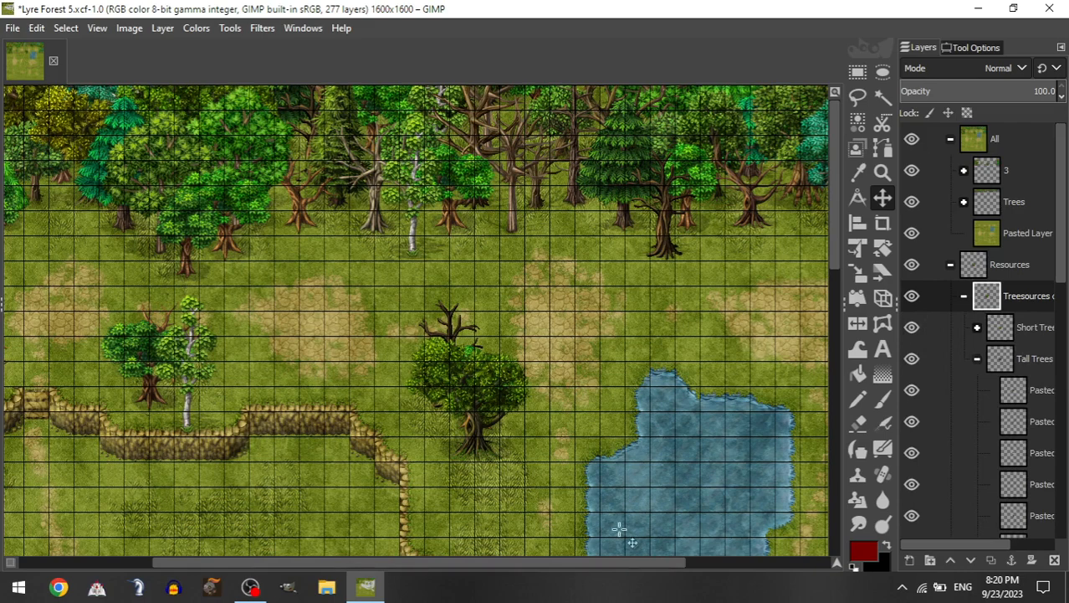
Step: Add a bright green conifer from the short trees to group 3 and place it in front of the small teal conifer northeast of the pond
{"action": "scroll", "coordinate": [489, 428], "scroll_direction": "right", "scroll_amount": 5}
{"action": "scroll", "coordinate": [481, 425], "scroll_direction": "down", "scroll_amount": 3}
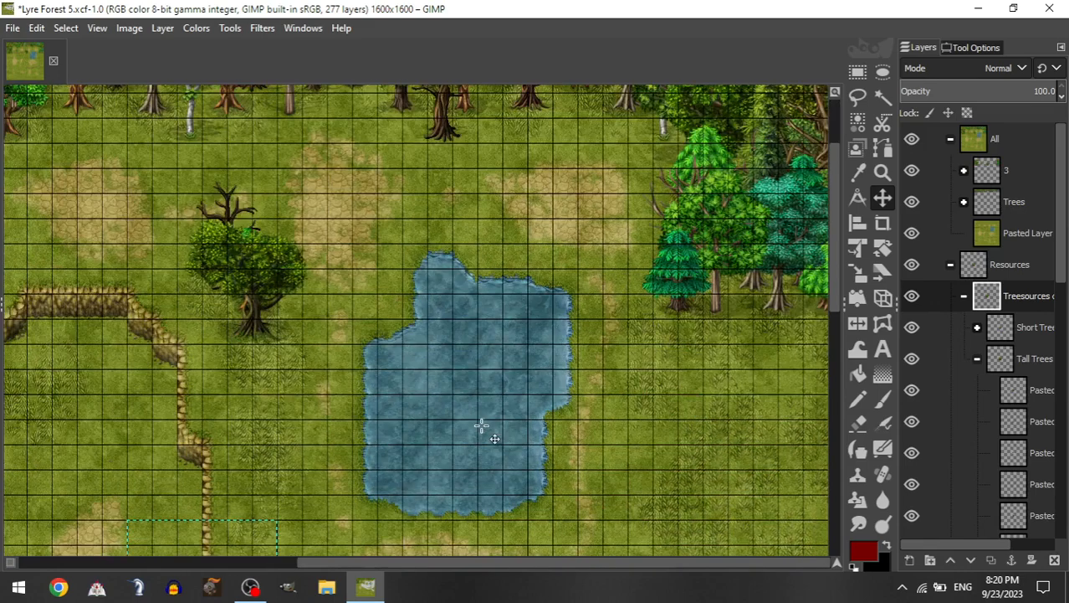
{"action": "left_click_drag", "start_coordinate": [1021, 461], "coordinate": [1036, 413]}
{"action": "left_click", "coordinate": [979, 325]}
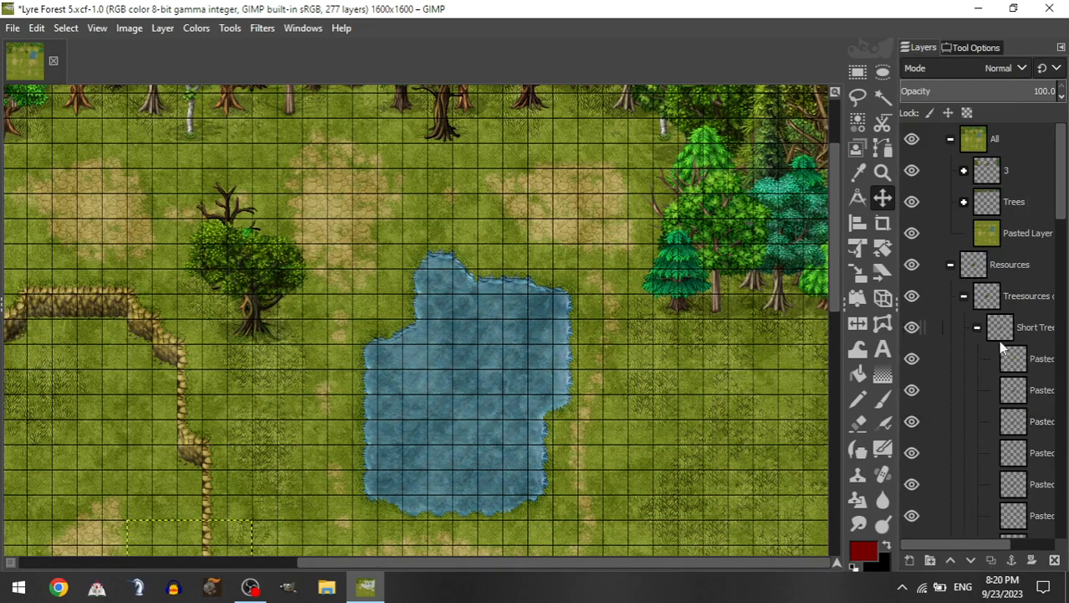
{"action": "left_click_drag", "start_coordinate": [1018, 492], "coordinate": [1018, 456]}
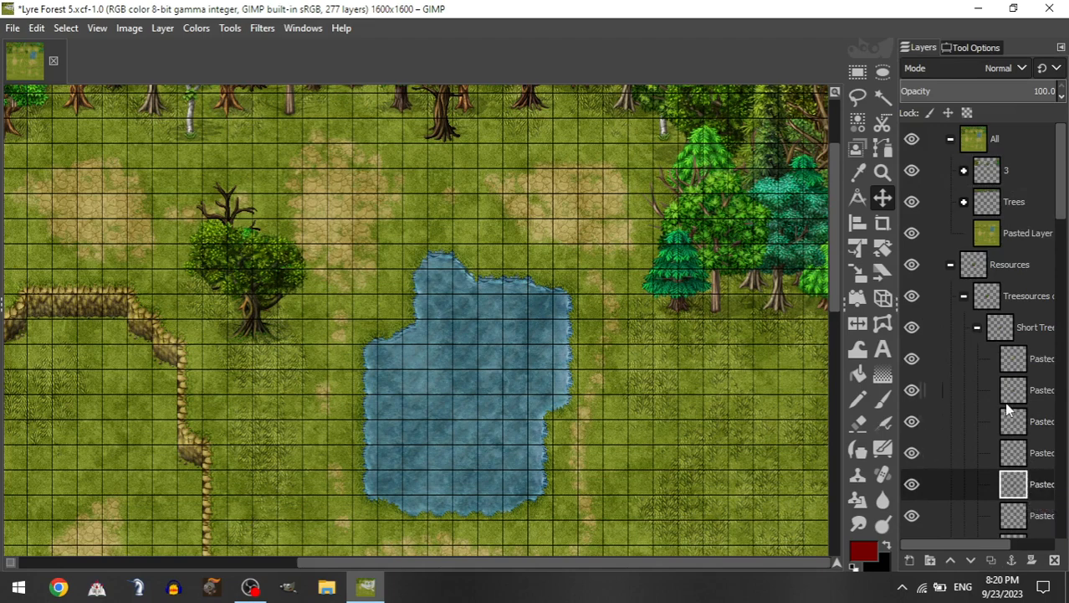
{"action": "left_click_drag", "start_coordinate": [1031, 272], "coordinate": [731, 349]}
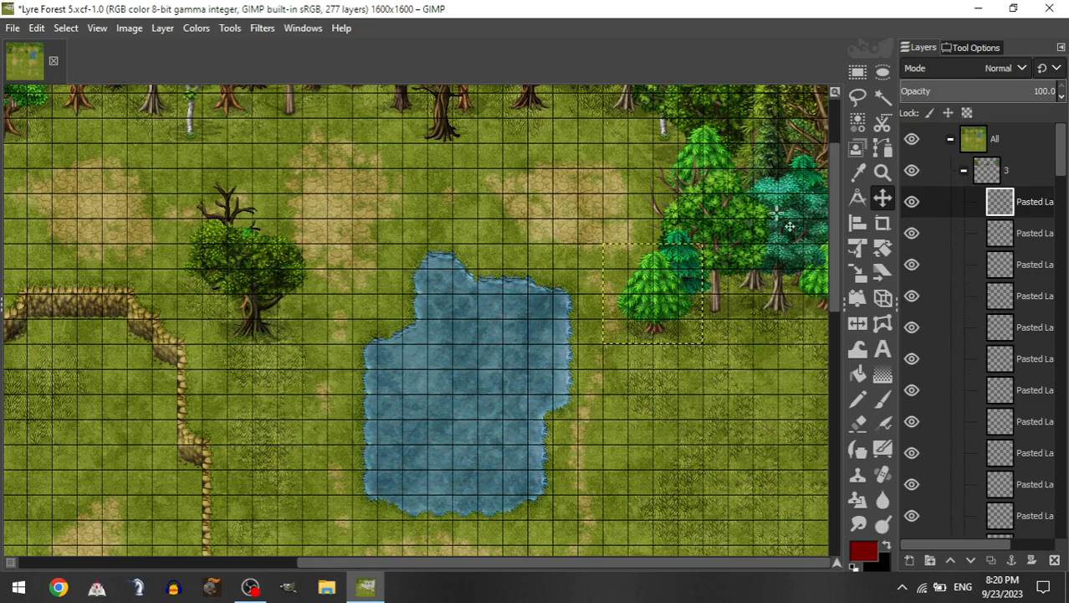
Step: Add a wide dark bare tree to group 3 and place it at the eastern forest edge, east of the bright green conifer
{"action": "left_click", "coordinate": [963, 173]}
{"action": "left_click", "coordinate": [979, 327]}
{"action": "left_click_drag", "start_coordinate": [1014, 448], "coordinate": [1023, 171]}
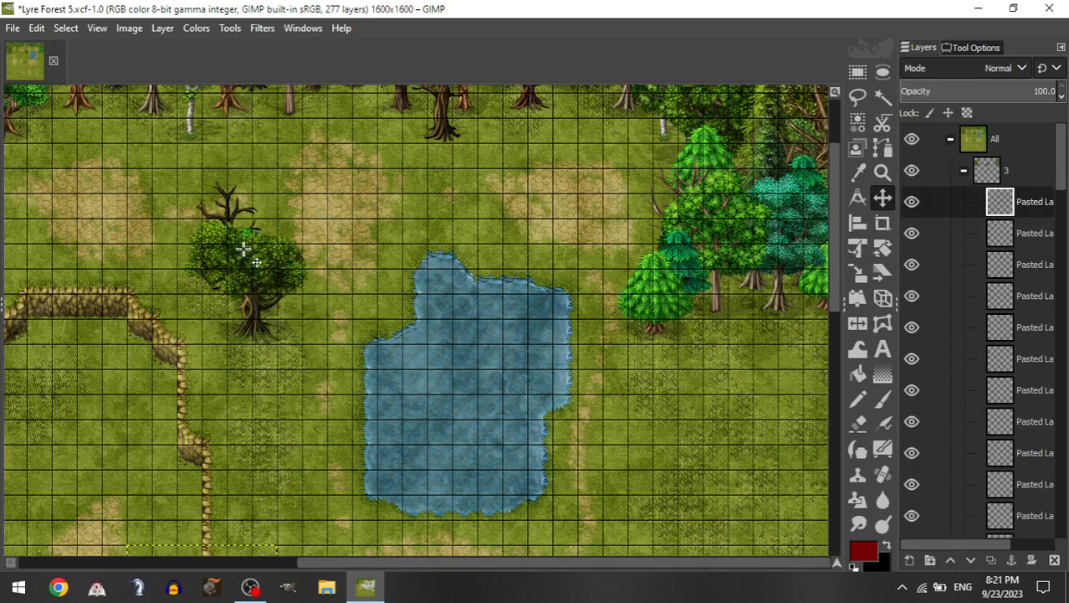
{"action": "left_click_drag", "start_coordinate": [125, 548], "coordinate": [634, 258]}
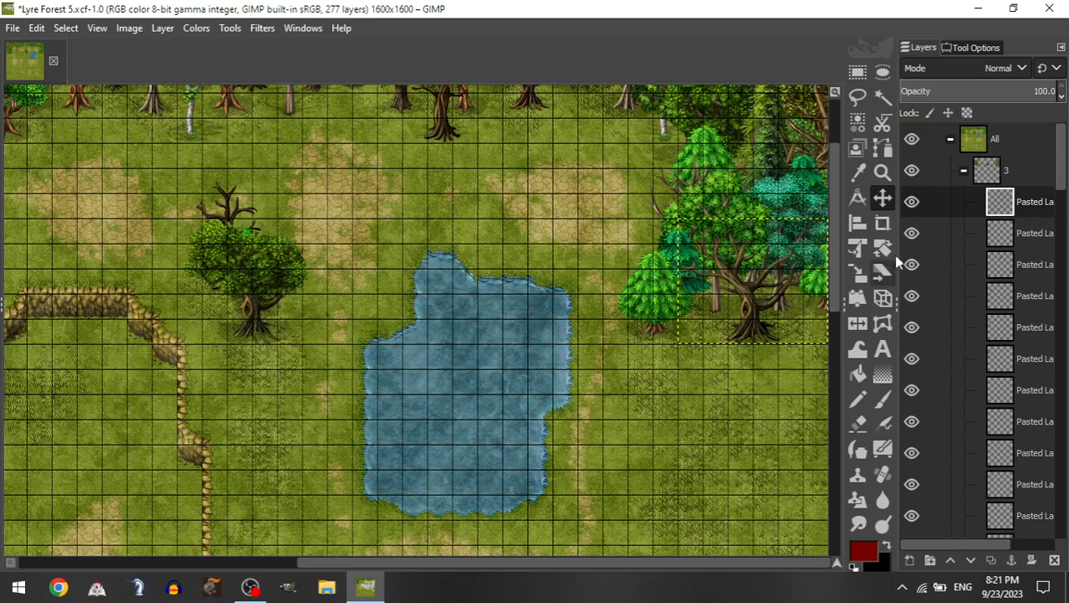
Step: Add a narrow brown bare tree to group 3 and place it just east of the wide dark bare tree
{"action": "left_click", "coordinate": [964, 170]}
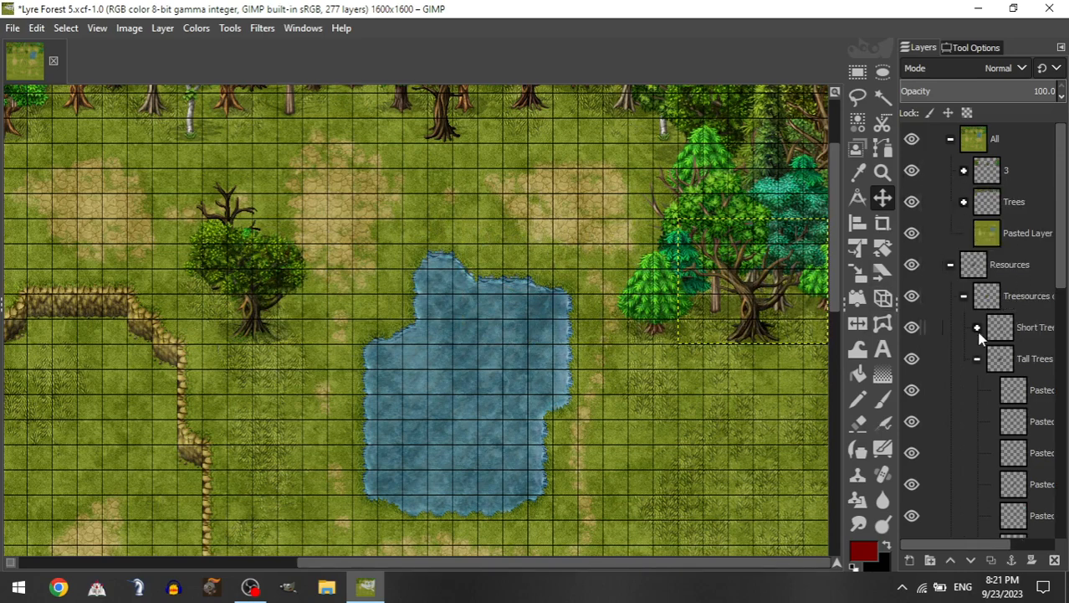
{"action": "left_click", "coordinate": [492, 452]}
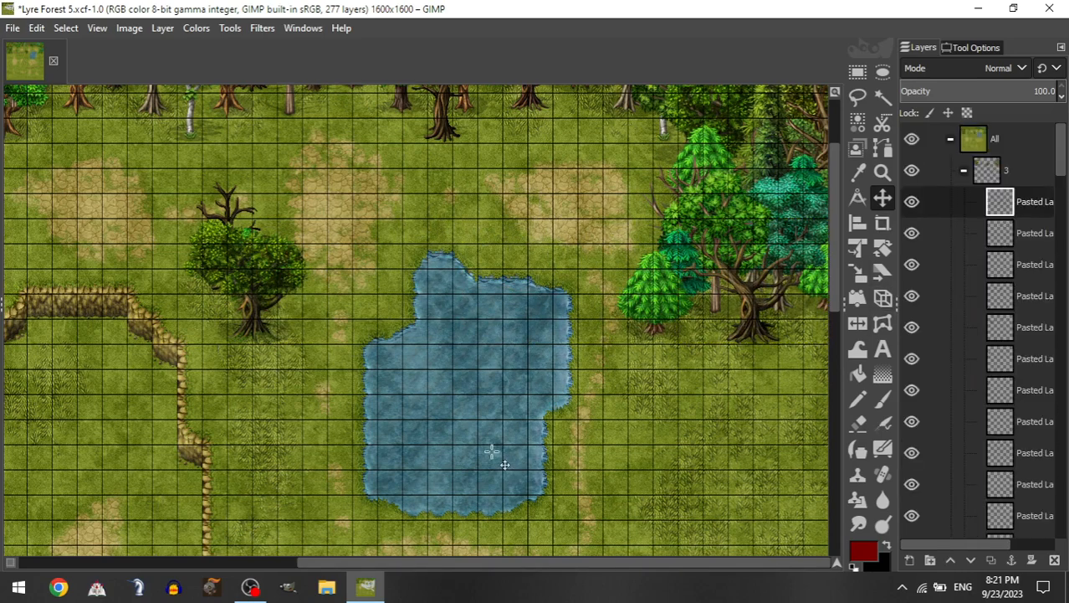
{"action": "left_click_drag", "start_coordinate": [492, 452], "coordinate": [881, 409]}
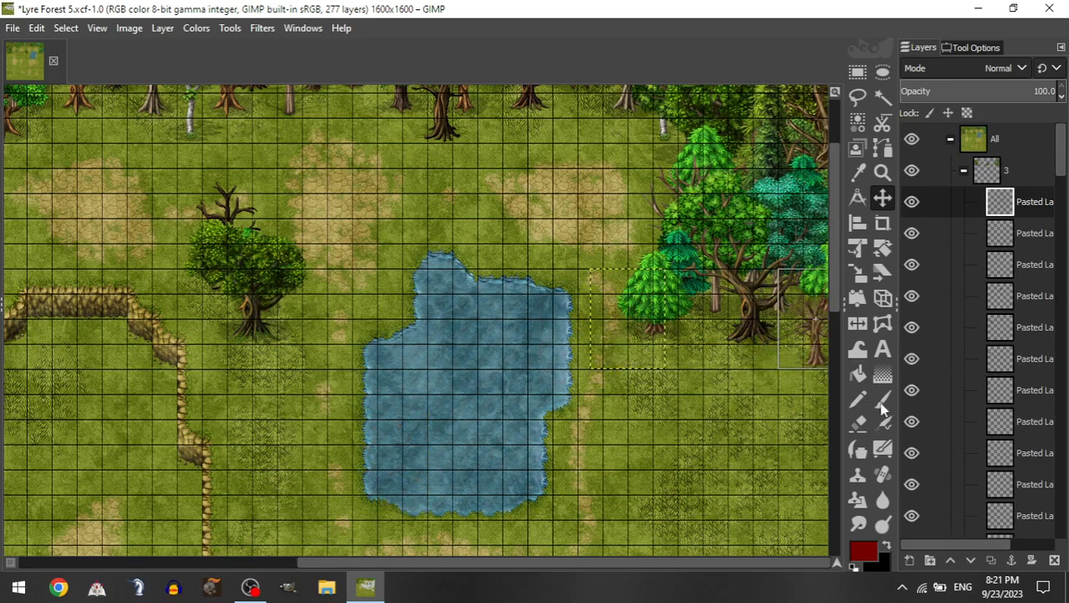
Step: Add a narrow yellow-green tree from the tall trees to group 3 and place it between the bright green conifer and the wide bare tree
{"action": "left_click", "coordinate": [963, 171]}
{"action": "left_click", "coordinate": [977, 327]}
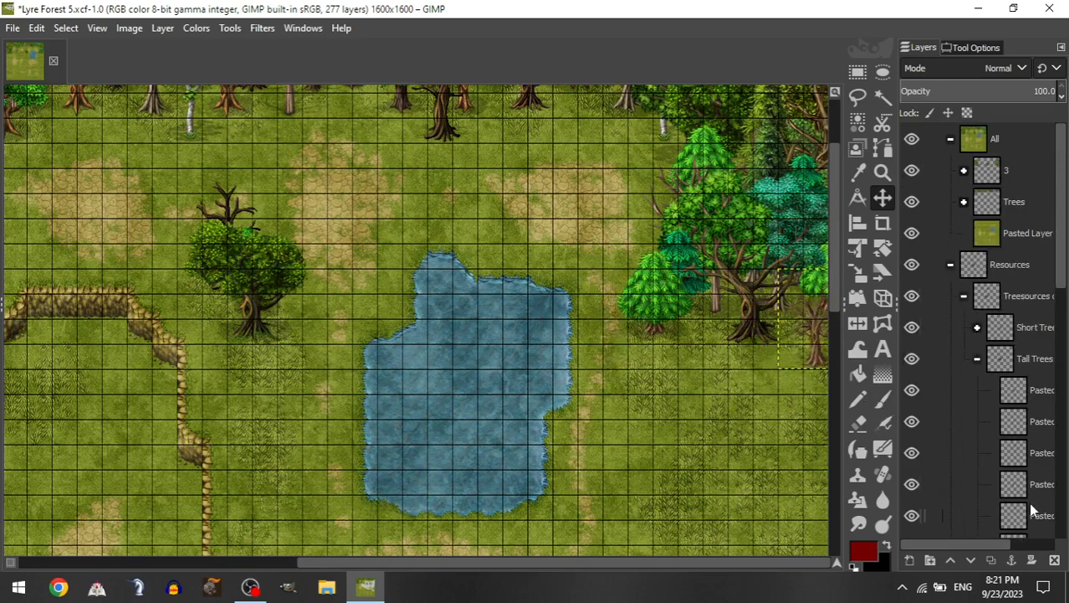
{"action": "left_click_drag", "start_coordinate": [1028, 505], "coordinate": [1029, 171]}
{"action": "left_click_drag", "start_coordinate": [546, 394], "coordinate": [660, 381]}
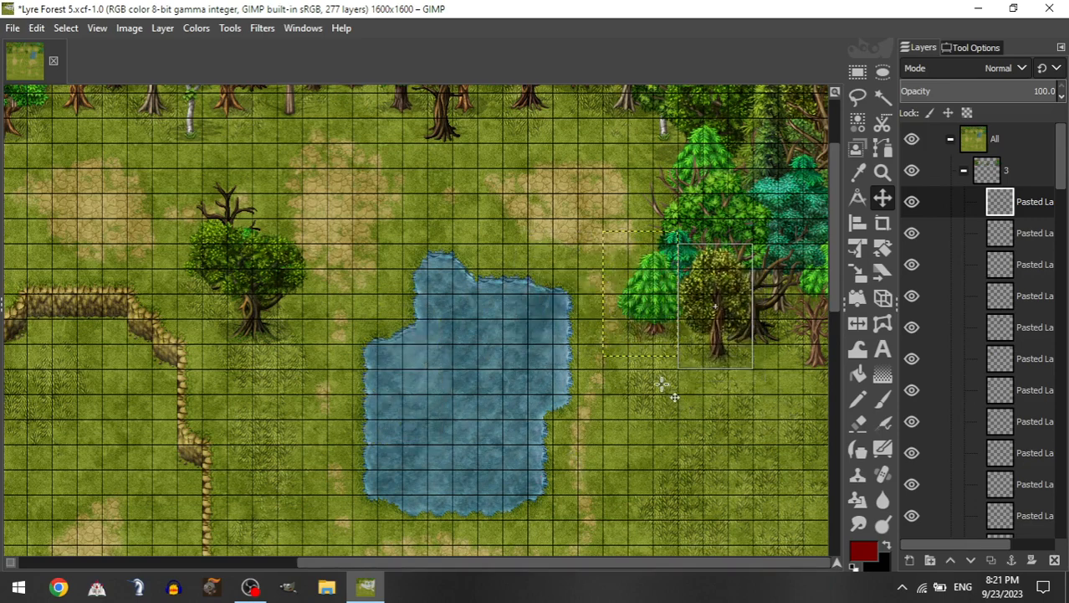
Step: Add a short brown bare tree to group 3 and place it in front of the bright green conifer east of the pond
{"action": "left_click", "coordinate": [963, 172]}
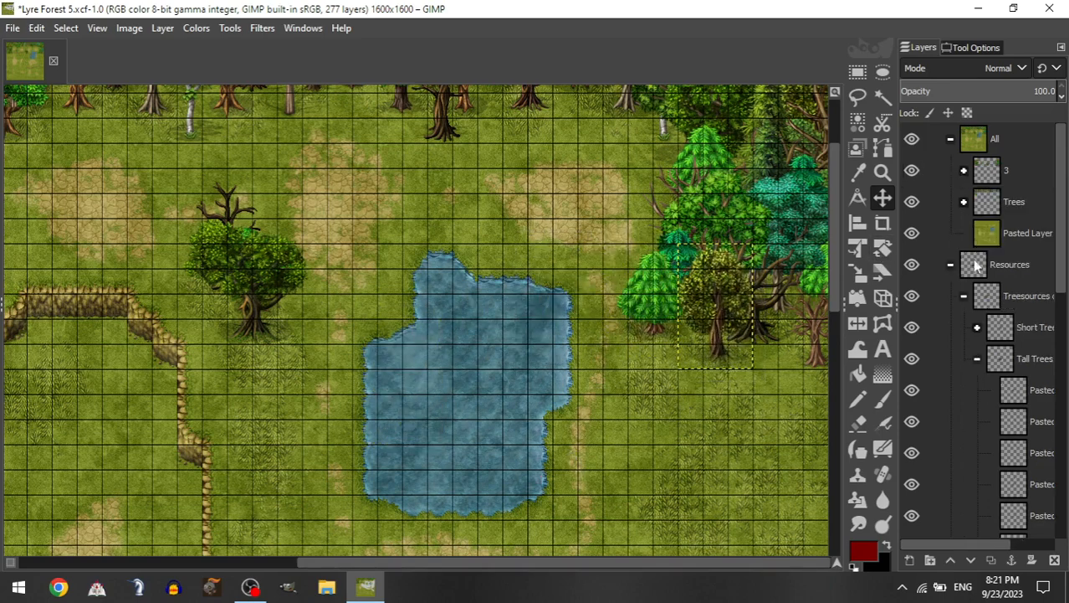
{"action": "left_click", "coordinate": [979, 328]}
{"action": "left_click_drag", "start_coordinate": [1016, 455], "coordinate": [1011, 172]}
{"action": "left_click_drag", "start_coordinate": [410, 476], "coordinate": [591, 285]}
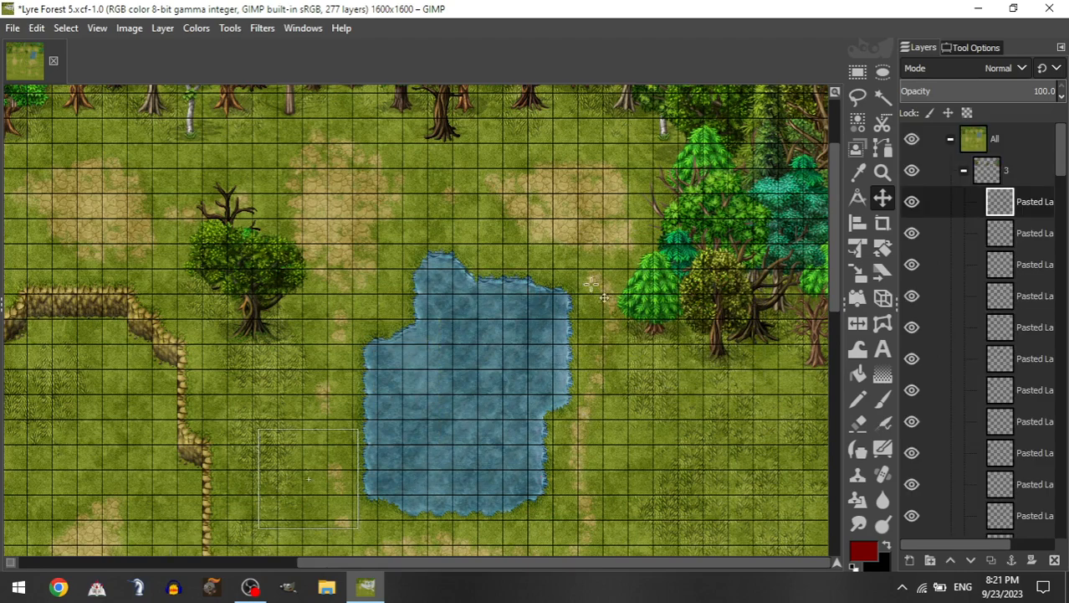
{"action": "left_click_drag", "start_coordinate": [647, 395], "coordinate": [719, 435]}
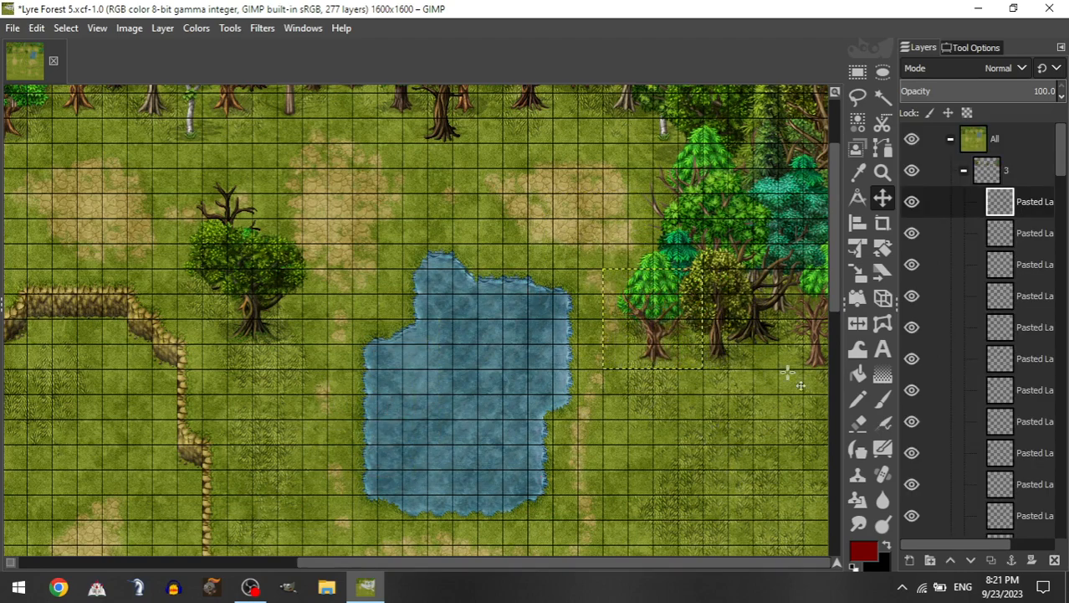
Step: Add a tall yellow-green leafy tree to group 3 and place it beside the wall's bend, in front of the dark-green leafy tree west of the pond
{"action": "left_click", "coordinate": [964, 171]}
{"action": "left_click", "coordinate": [978, 326]}
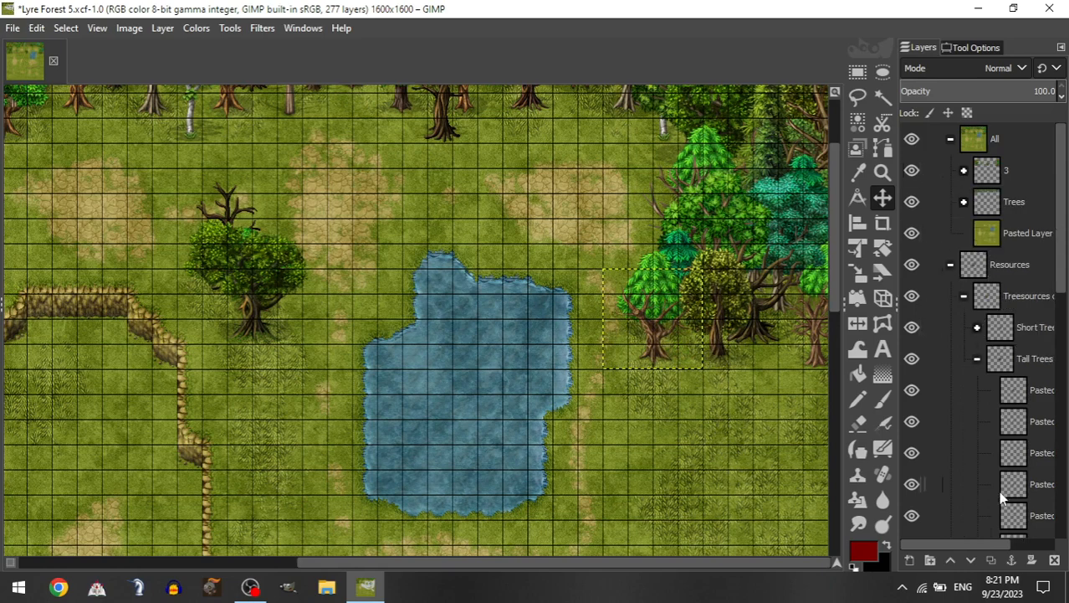
{"action": "left_click_drag", "start_coordinate": [1008, 485], "coordinate": [1026, 174]}
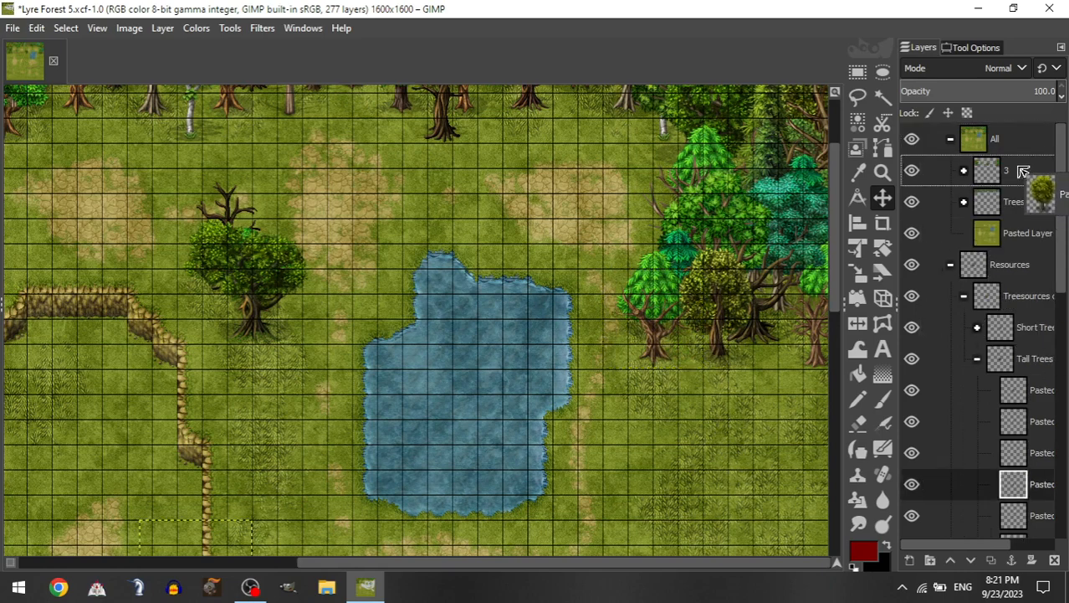
{"action": "left_click_drag", "start_coordinate": [574, 336], "coordinate": [439, 339]}
{"action": "scroll", "coordinate": [458, 324], "scroll_direction": "up", "scroll_amount": 2}
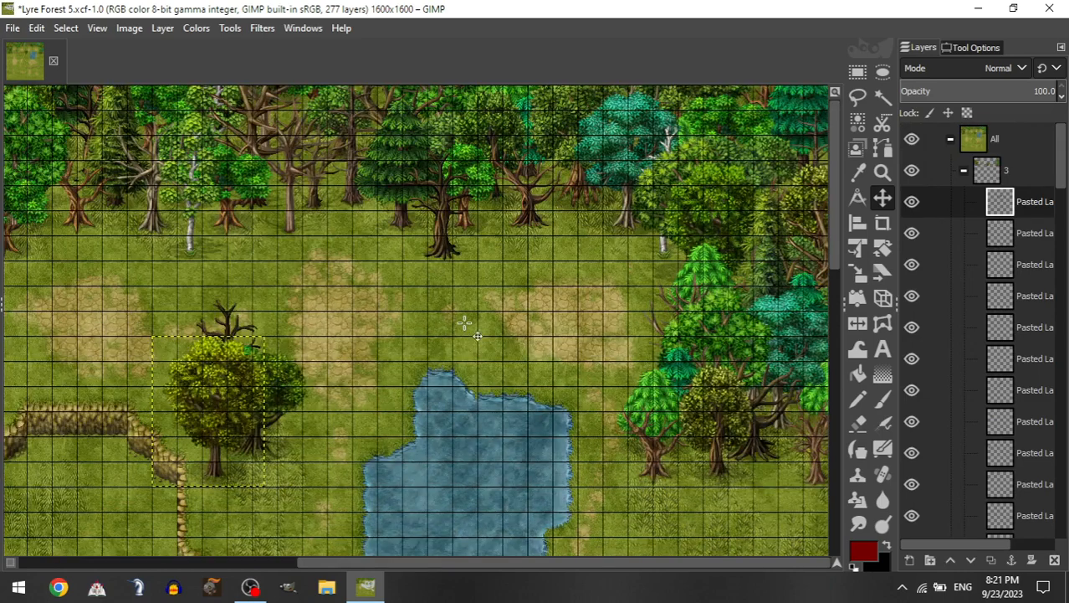
{"action": "scroll", "coordinate": [465, 321], "scroll_direction": "down", "scroll_amount": 2}
{"action": "scroll", "coordinate": [465, 369], "scroll_direction": "left", "scroll_amount": 5}
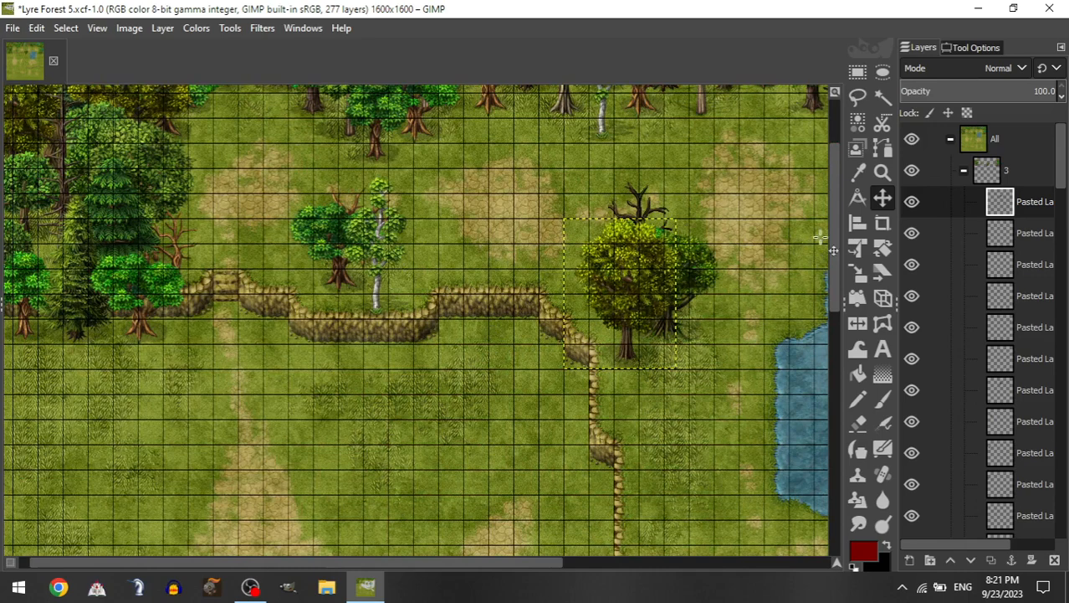
Step: Add a small dark bare tree from the short trees to group 3 and place it against the inside of the wall's eastern corner
{"action": "left_click", "coordinate": [963, 170]}
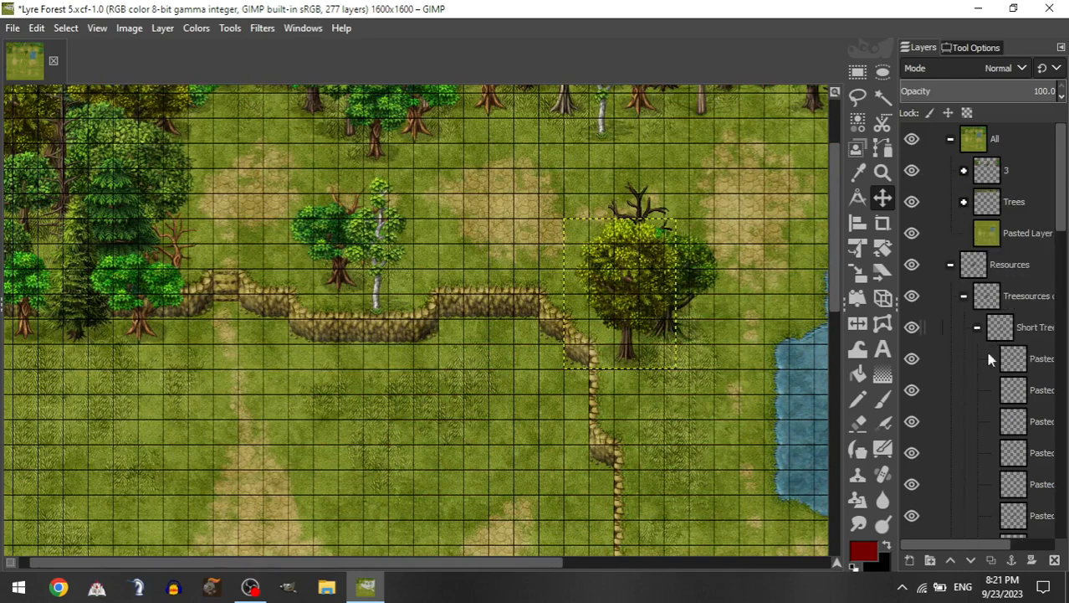
{"action": "left_click_drag", "start_coordinate": [1013, 484], "coordinate": [1036, 174]}
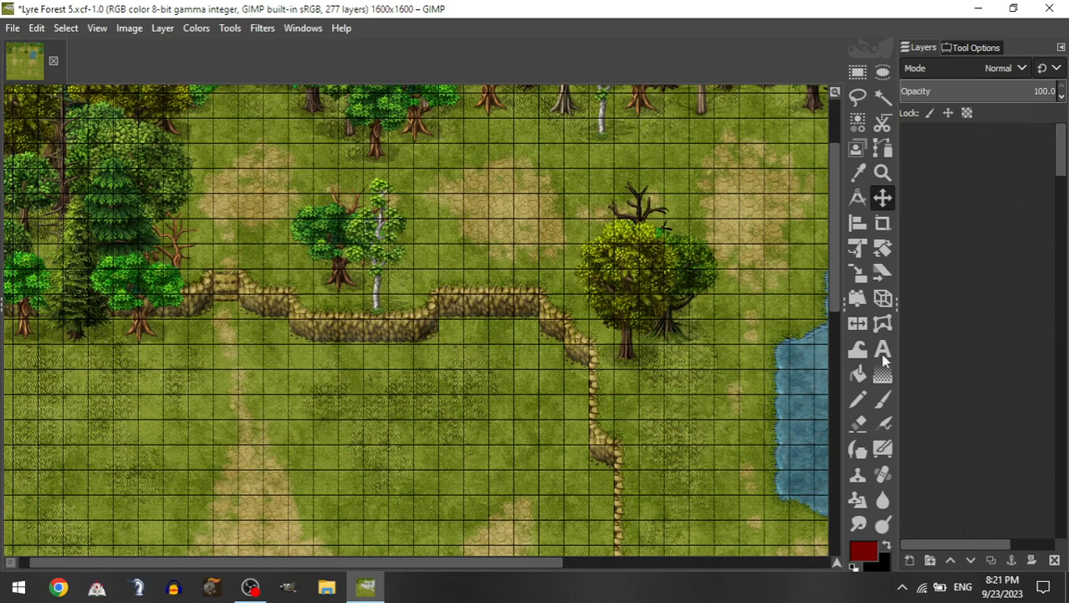
{"action": "left_click_drag", "start_coordinate": [578, 248], "coordinate": [445, 311]}
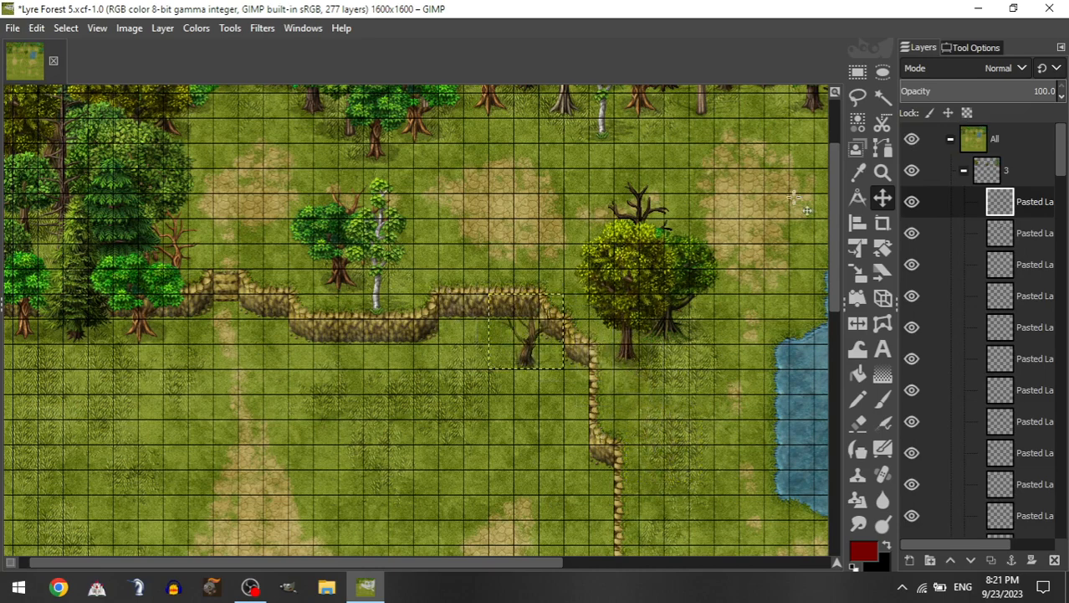
Step: Move layer group 3 into the Trees group, above group 2
{"action": "left_click", "coordinate": [964, 171]}
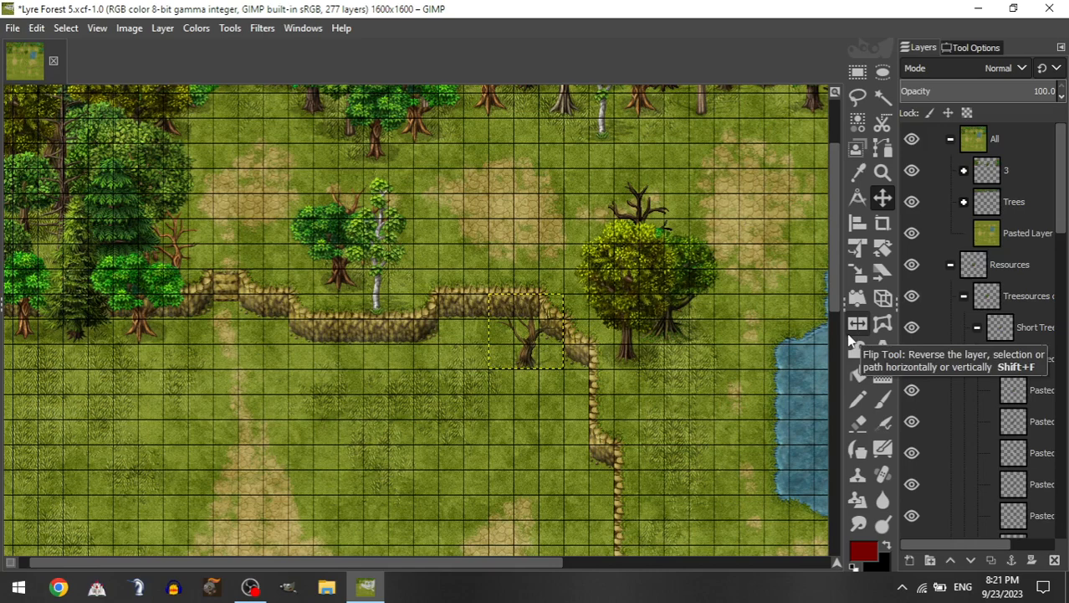
{"action": "left_click_drag", "start_coordinate": [1030, 173], "coordinate": [1016, 202]}
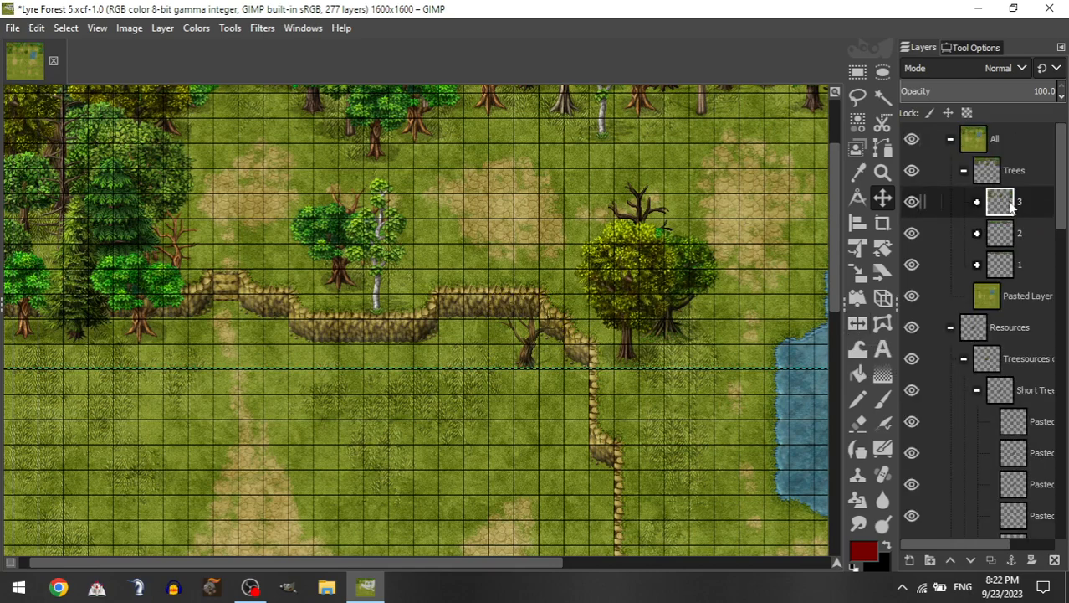
Step: Create a new layer group named 4 inside the All group, above the Trees group
{"action": "scroll", "coordinate": [566, 291], "scroll_direction": "up", "scroll_amount": 2}
{"action": "scroll", "coordinate": [566, 292], "scroll_direction": "down", "scroll_amount": 4}
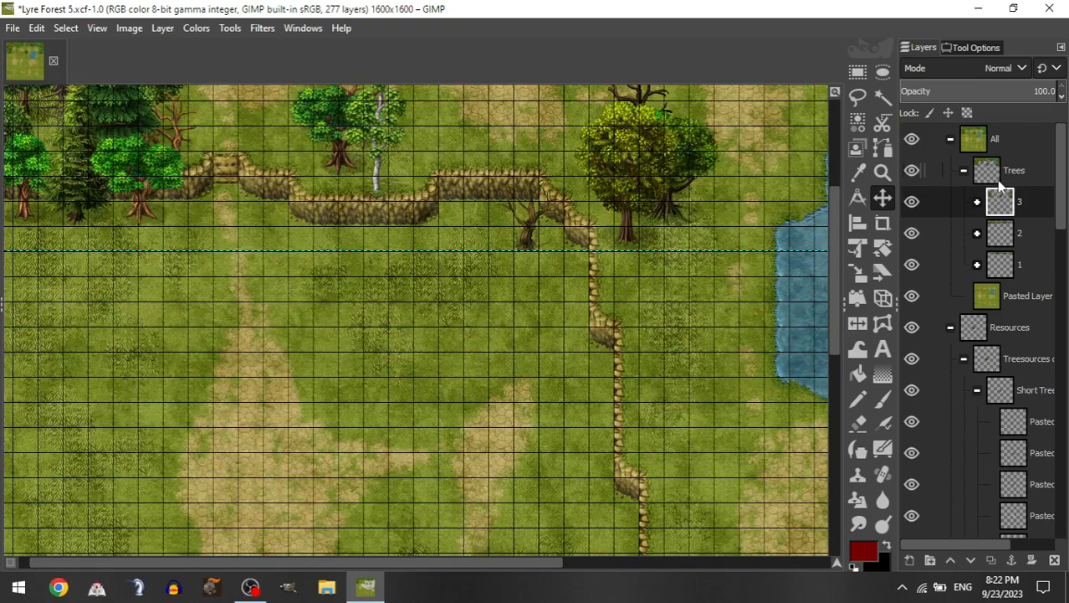
{"action": "left_click", "coordinate": [963, 170]}
{"action": "right_click", "coordinate": [1000, 136]}
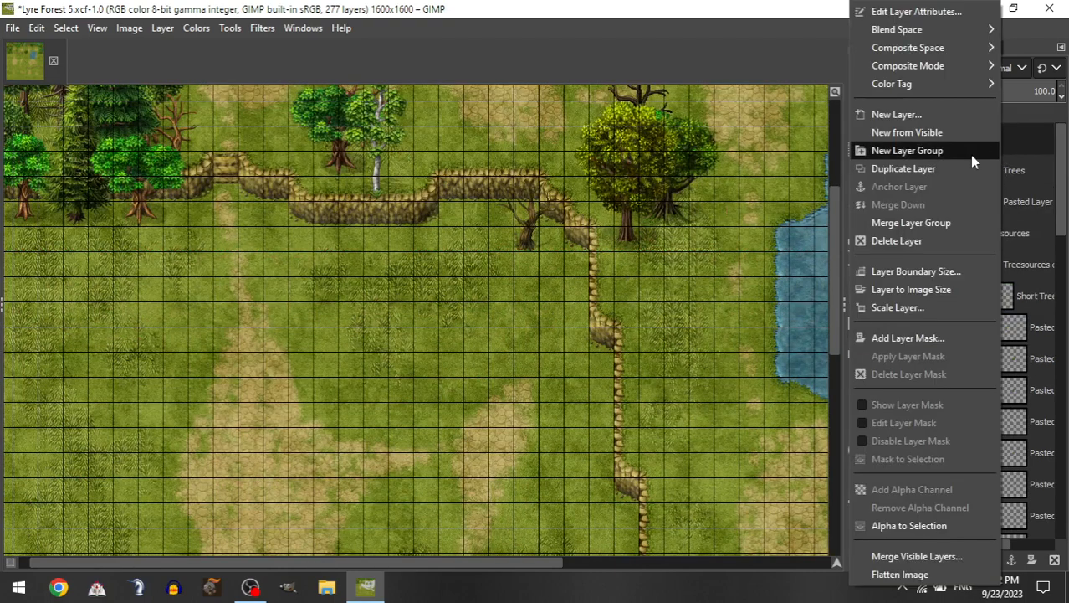
{"action": "left_click", "coordinate": [972, 152]}
{"action": "double_click", "coordinate": [1017, 170]}
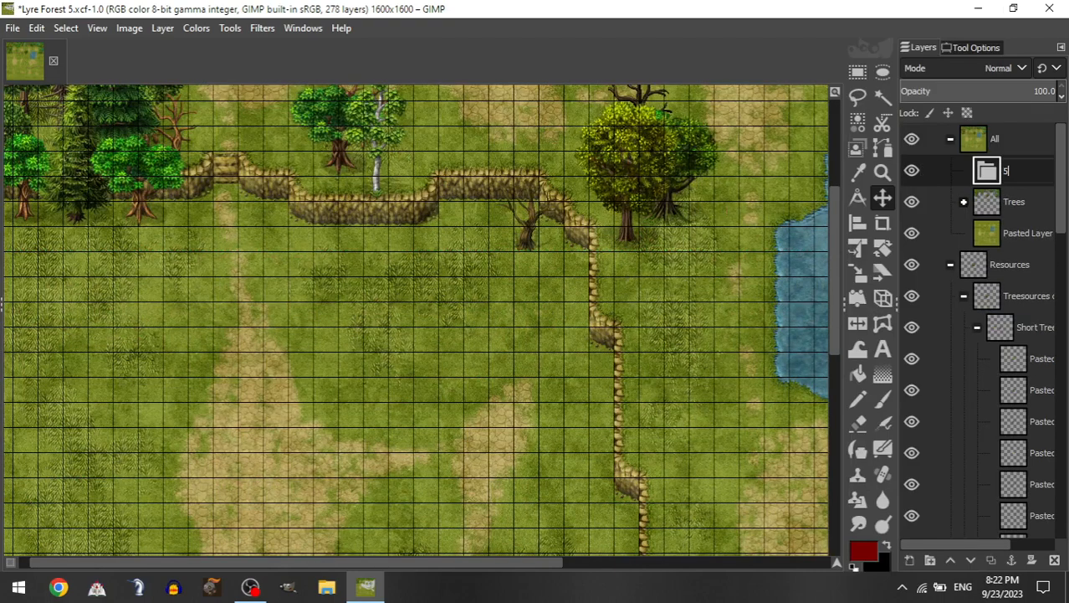
{"action": "type", "text": "4"}
{"action": "key", "text": "Return"}
Step: Add a tall olive-yellow tree to group 4 and place it in front of the stone wall, just east of the birch
{"action": "scroll", "coordinate": [603, 256], "scroll_direction": "up", "scroll_amount": 4}
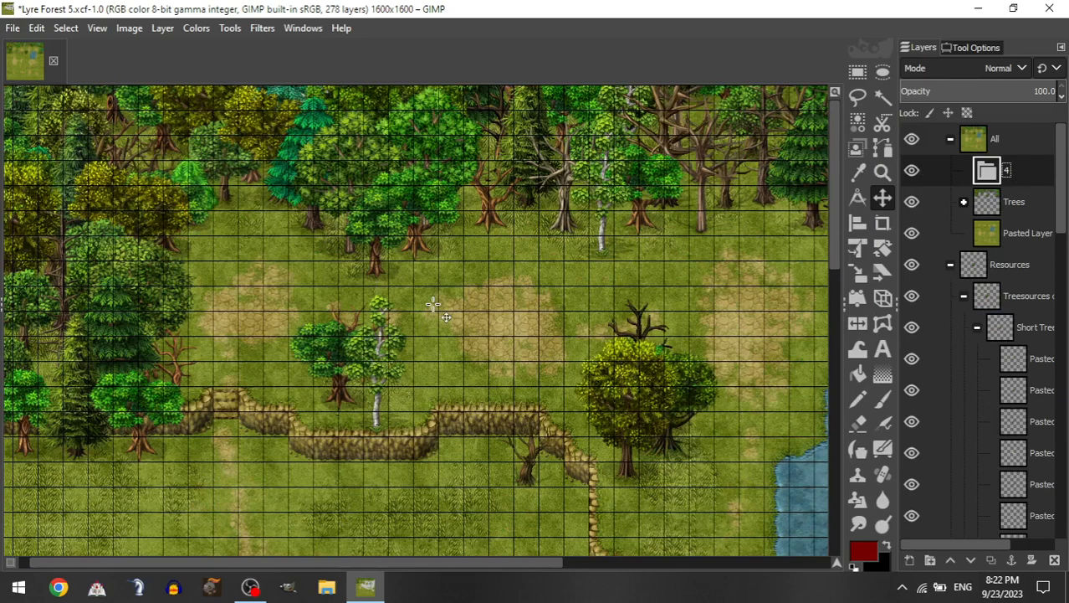
{"action": "scroll", "coordinate": [602, 256], "scroll_direction": "down", "scroll_amount": 2}
{"action": "left_click", "coordinate": [1028, 358]}
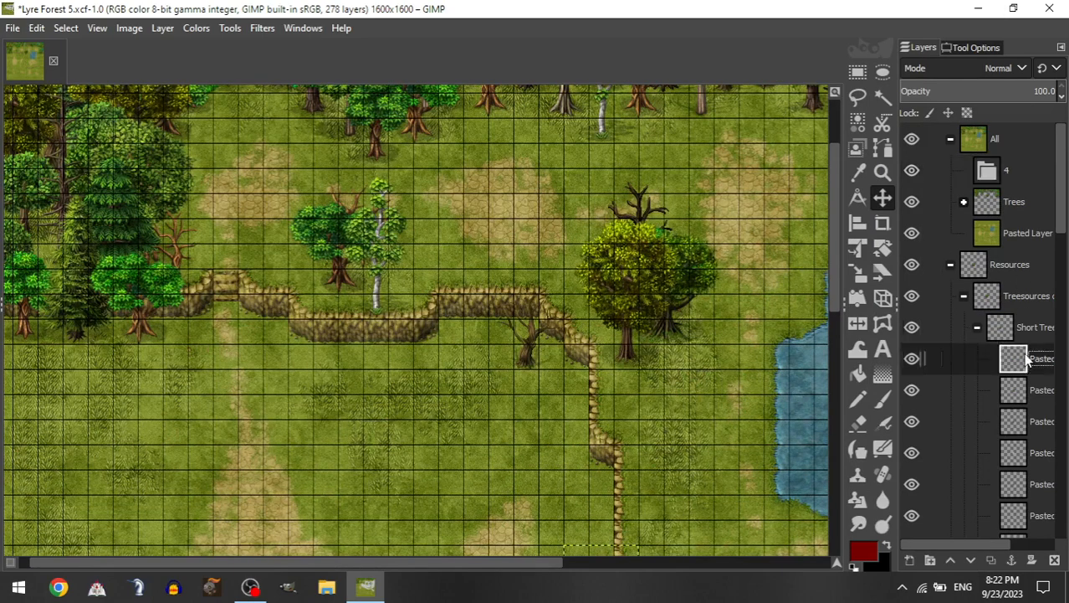
{"action": "left_click", "coordinate": [976, 328]}
{"action": "left_click_drag", "start_coordinate": [1028, 516], "coordinate": [1014, 171]}
{"action": "left_click_drag", "start_coordinate": [454, 464], "coordinate": [580, 199]}
{"action": "left_click_drag", "start_coordinate": [579, 370], "coordinate": [283, 330]}
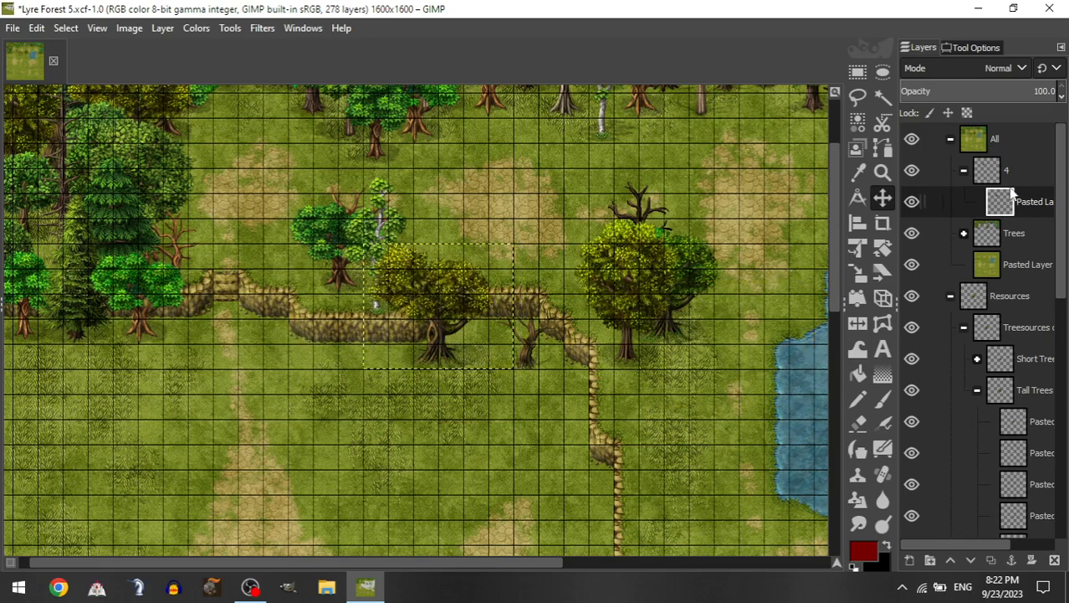
{"action": "left_click", "coordinate": [963, 172]}
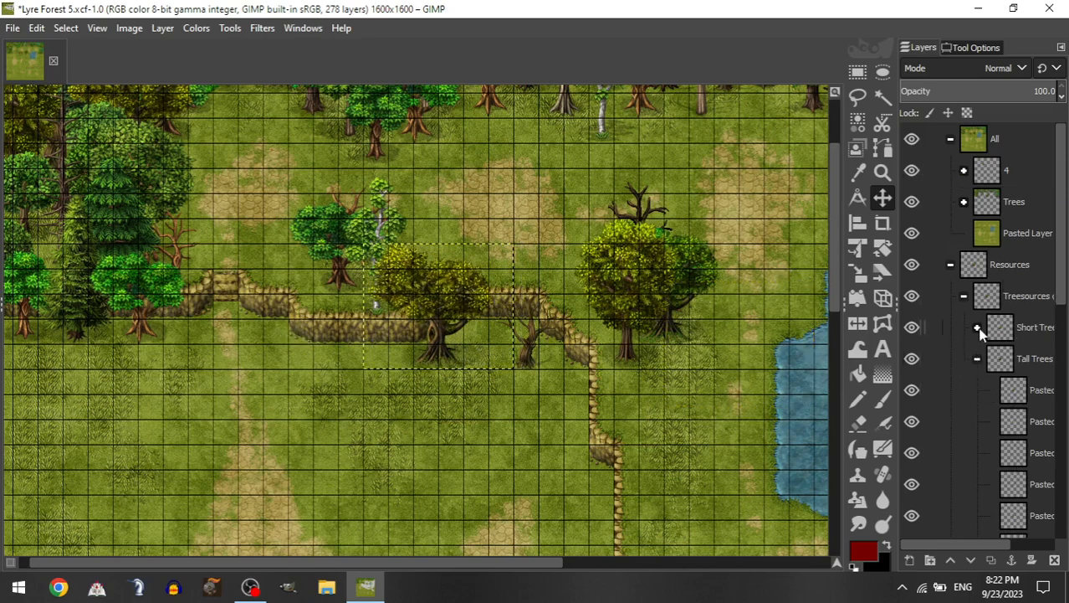
Step: Add a short dull-green tree to group 4 and place it in front of the wall, west of the olive-yellow tree
{"action": "left_click", "coordinate": [978, 328]}
{"action": "left_click_drag", "start_coordinate": [1043, 485], "coordinate": [1022, 174]}
{"action": "left_click_drag", "start_coordinate": [664, 417], "coordinate": [601, 204]}
{"action": "left_click_drag", "start_coordinate": [502, 365], "coordinate": [293, 314]}
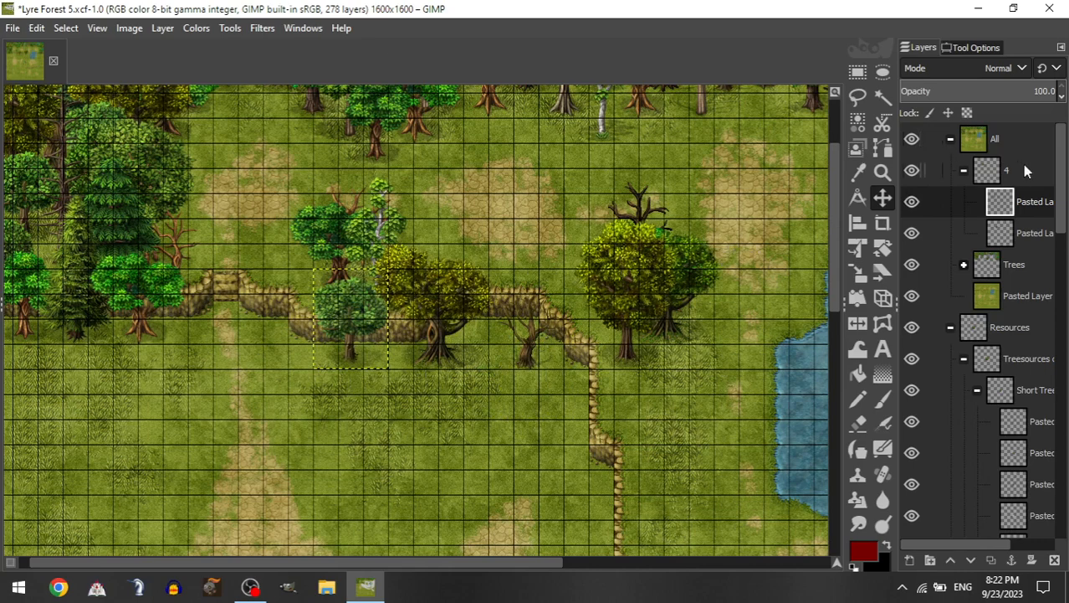
{"action": "left_click_drag", "start_coordinate": [364, 373], "coordinate": [340, 371]}
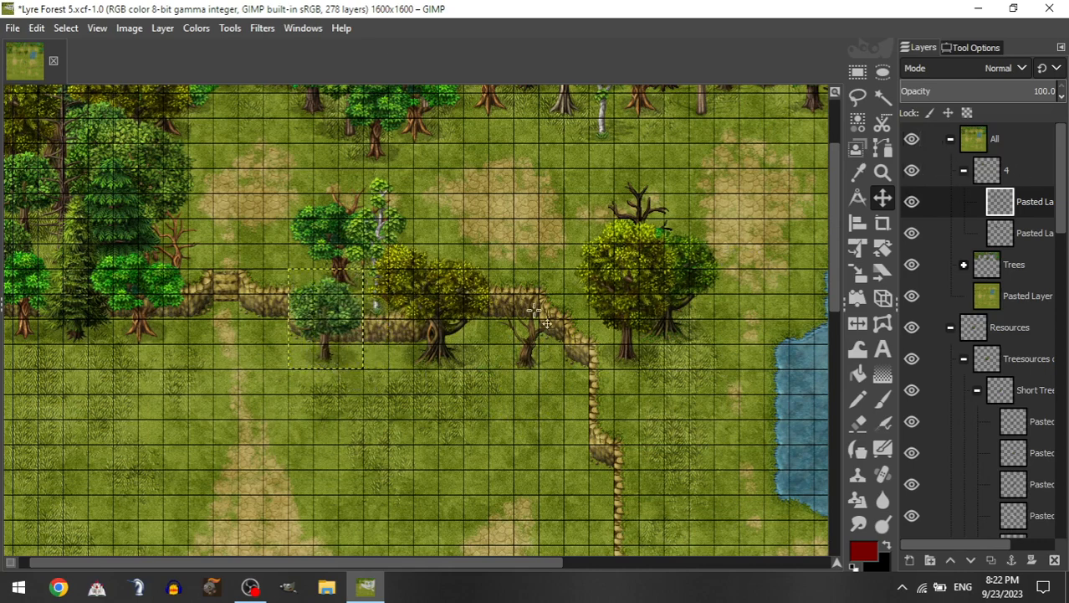
{"action": "left_click", "coordinate": [964, 170]}
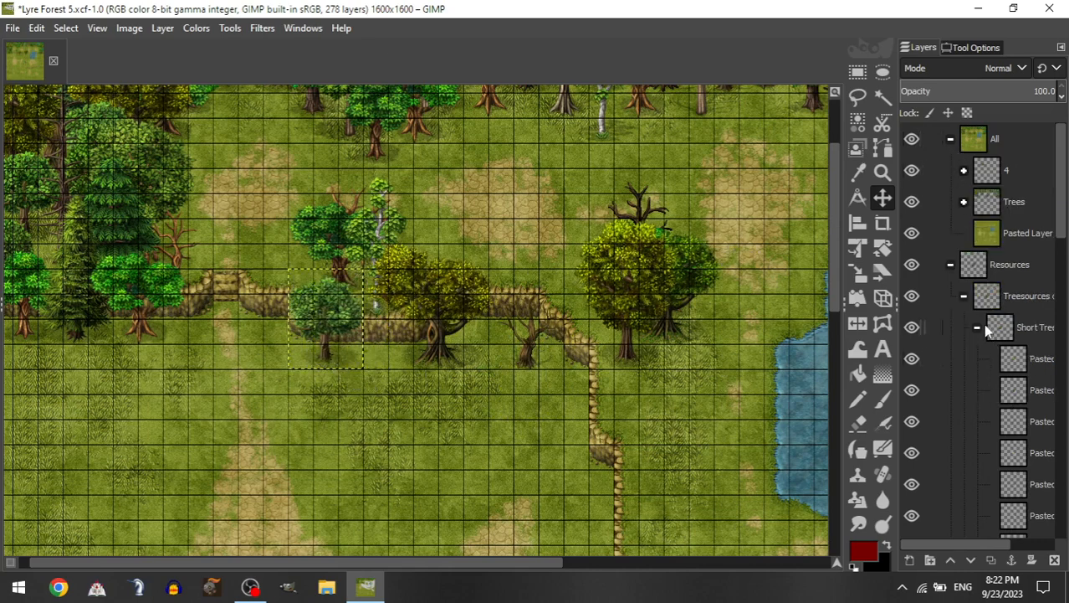
Step: Add a tall green leafy tree to group 4 and place it at the wall's western end, covering the short bright green tree
{"action": "left_click", "coordinate": [978, 327]}
{"action": "left_click_drag", "start_coordinate": [1014, 484], "coordinate": [1023, 173]}
{"action": "left_click_drag", "start_coordinate": [424, 471], "coordinate": [112, 262]}
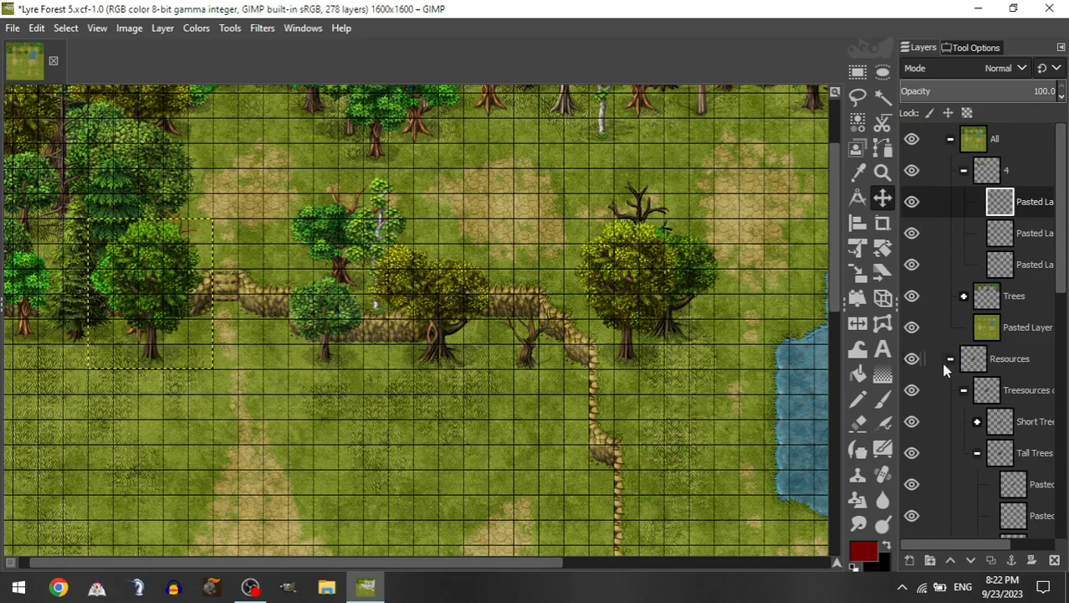
{"action": "left_click", "coordinate": [963, 171]}
Step: Add a short bare tree to group 4 and place it near the map's western edge, in front of the dark conifer
{"action": "left_click", "coordinate": [1029, 327]}
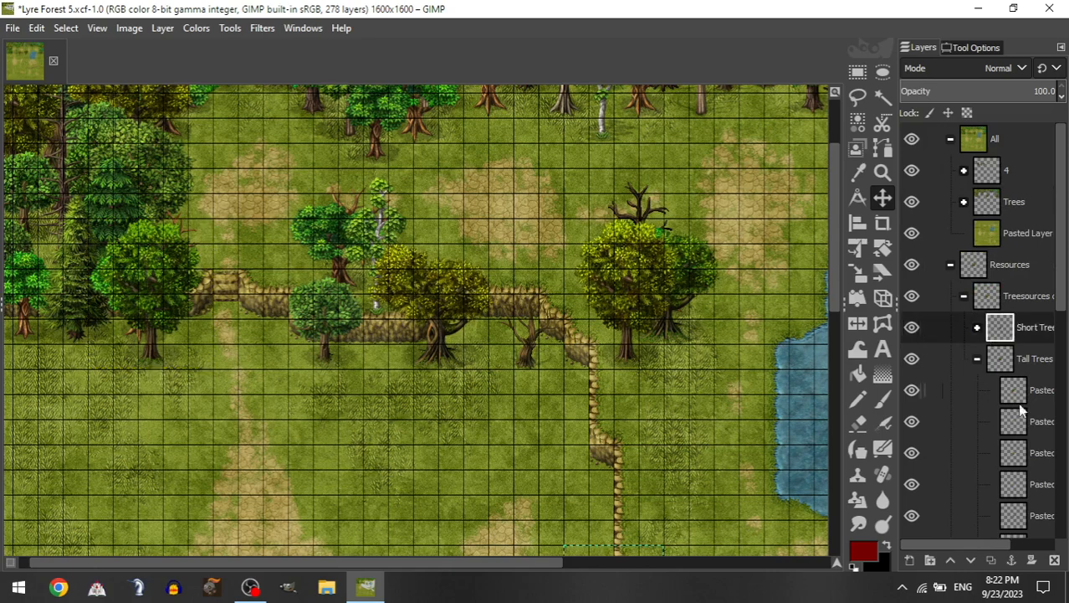
{"action": "left_click", "coordinate": [978, 327]}
{"action": "left_click", "coordinate": [1010, 540]}
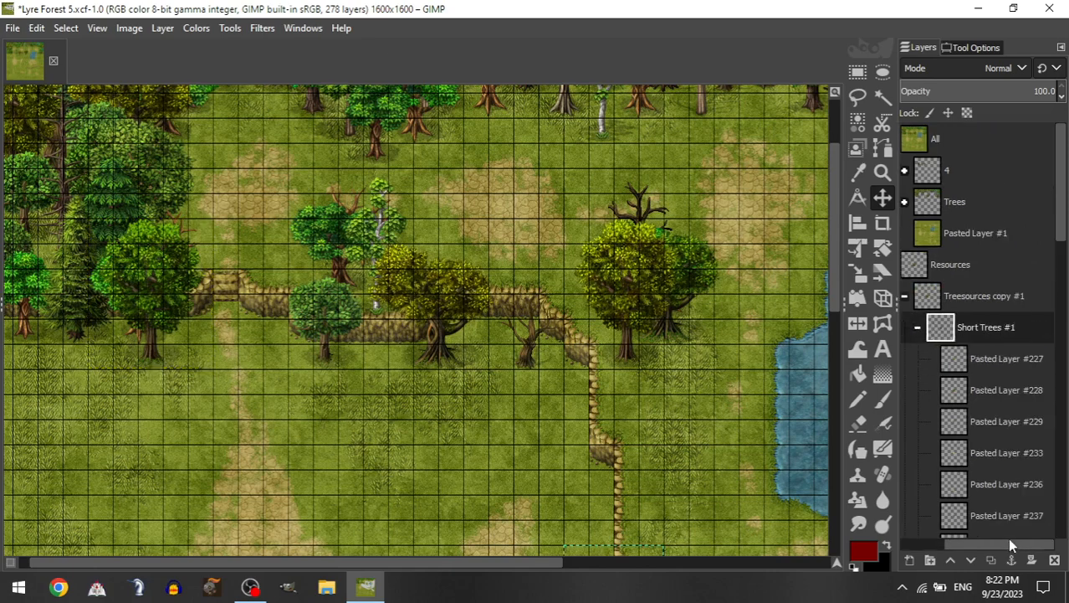
{"action": "left_click_drag", "start_coordinate": [1000, 548], "coordinate": [905, 539]}
{"action": "scroll", "coordinate": [1017, 432], "scroll_direction": "down", "scroll_amount": 1}
{"action": "left_click_drag", "start_coordinate": [1037, 454], "coordinate": [1022, 191]}
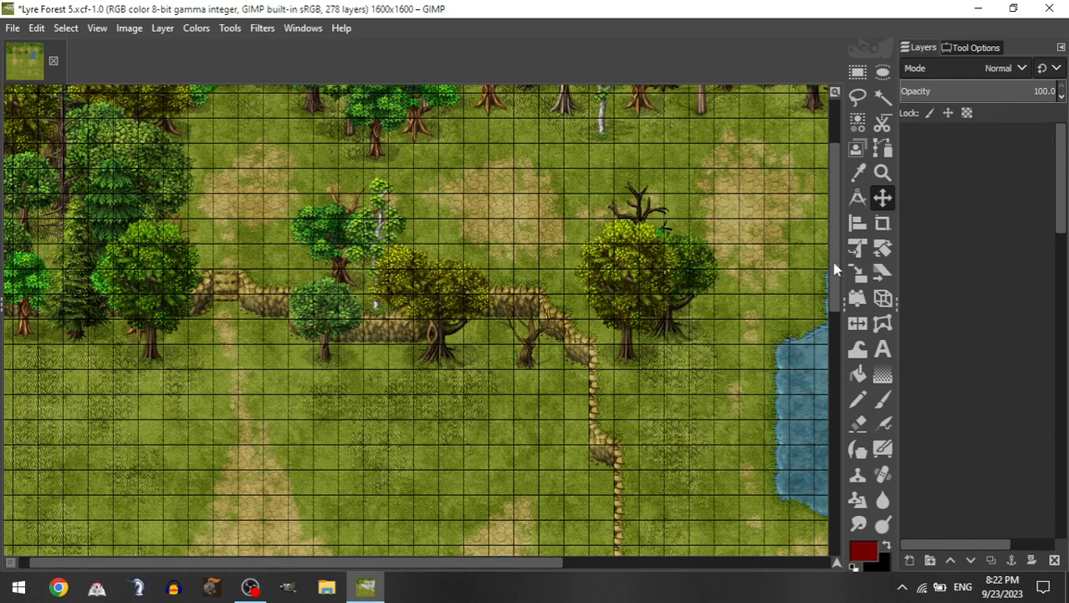
{"action": "left_click_drag", "start_coordinate": [366, 302], "coordinate": [199, 339]}
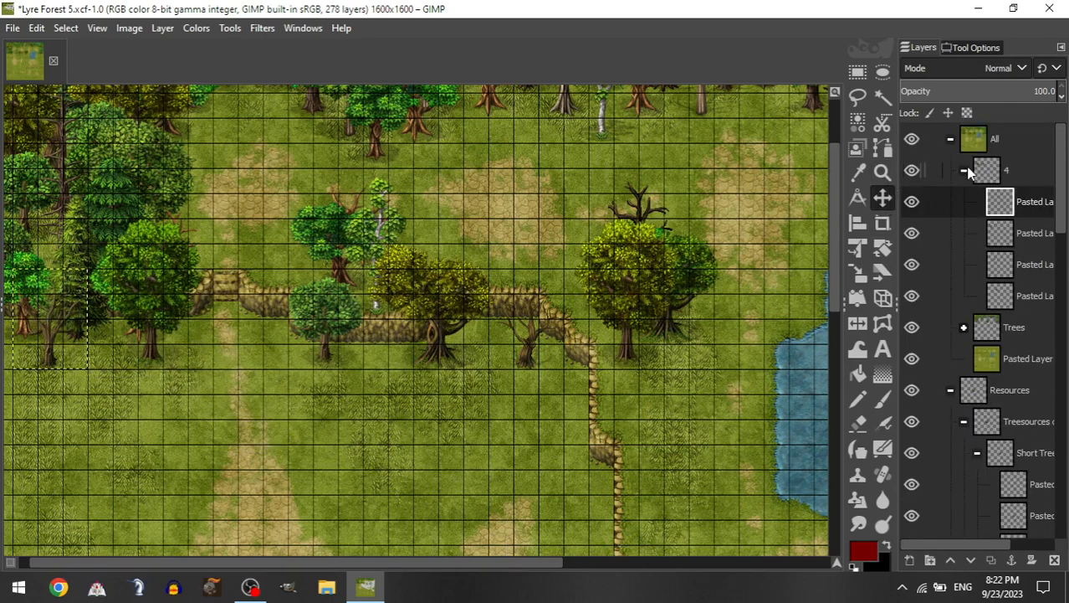
{"action": "left_click", "coordinate": [964, 170]}
Step: Add a tall bare white birch to group 4 and place it at the western edge of the map, beside the bare tree
{"action": "left_click", "coordinate": [981, 330]}
{"action": "left_click", "coordinate": [1014, 484]}
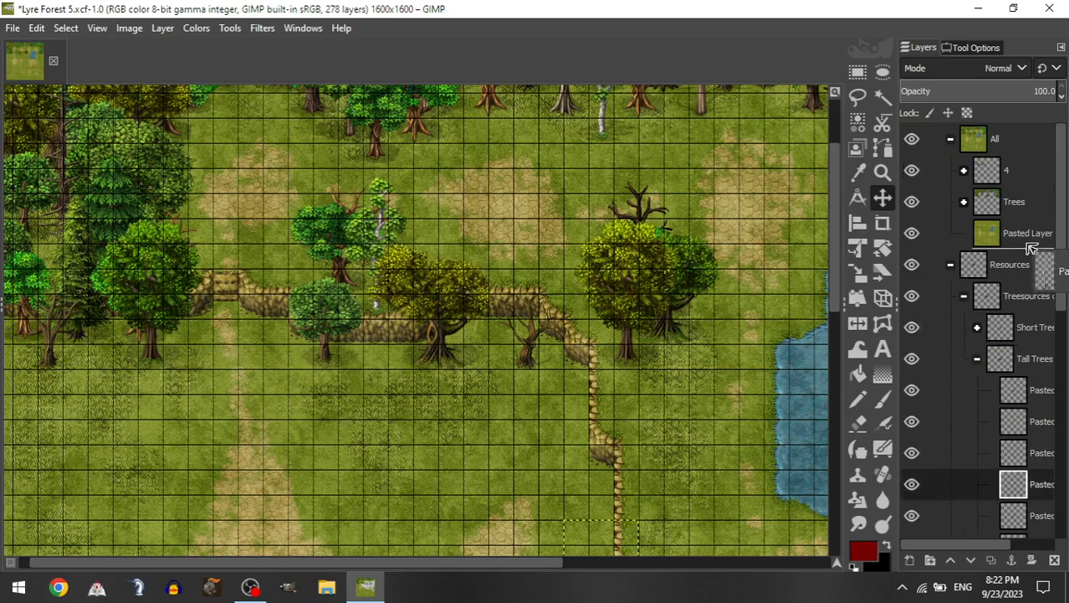
{"action": "left_click_drag", "start_coordinate": [1015, 484], "coordinate": [1028, 175]}
{"action": "left_click_drag", "start_coordinate": [707, 531], "coordinate": [168, 267]}
{"action": "scroll", "coordinate": [250, 322], "scroll_direction": "left", "scroll_amount": 1}
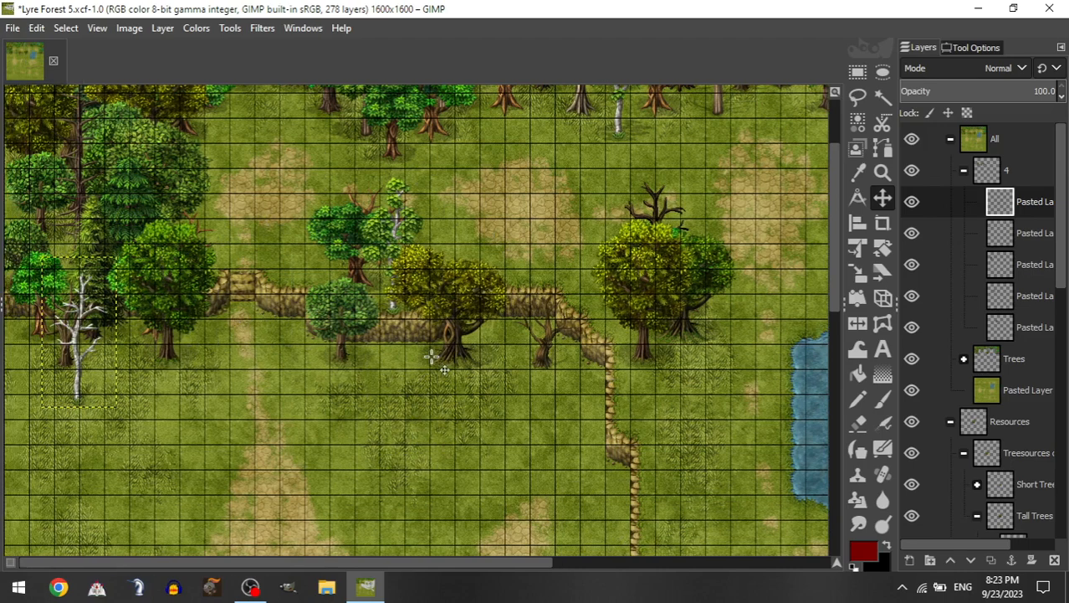
{"action": "left_click_drag", "start_coordinate": [435, 354], "coordinate": [374, 340]}
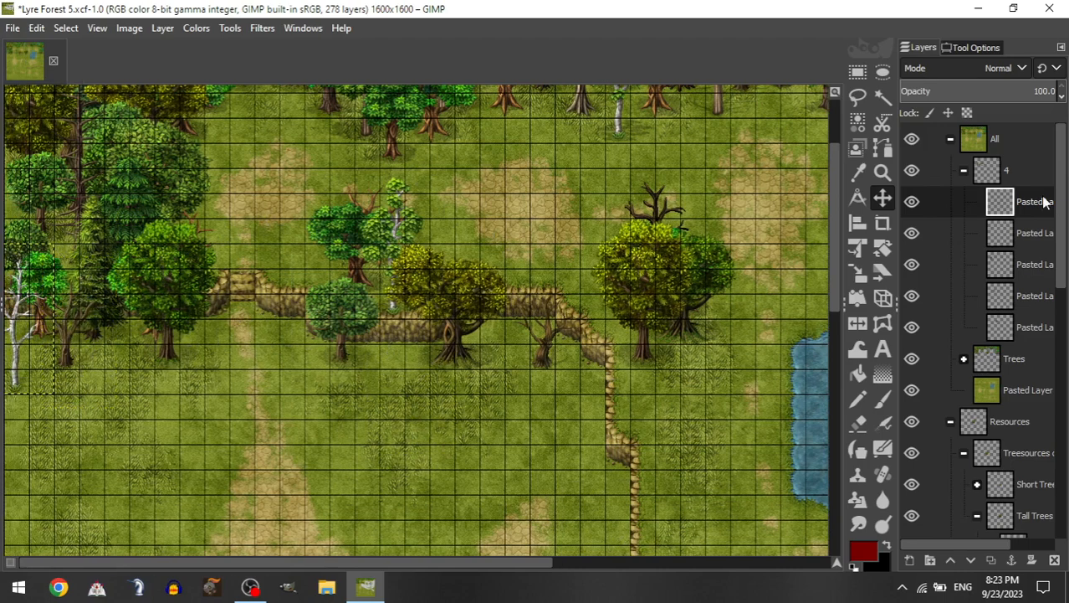
{"action": "left_click", "coordinate": [966, 171]}
Step: Add a short green leafy tree to group 4 and place it between the white birch and the tall green leafy tree
{"action": "left_click", "coordinate": [978, 327]}
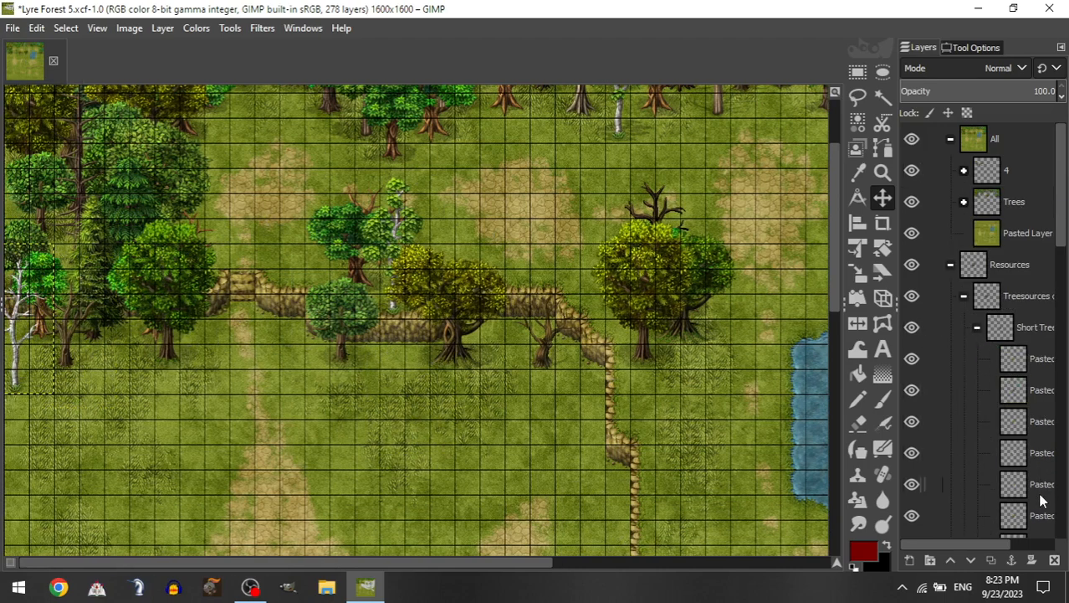
{"action": "left_click_drag", "start_coordinate": [1038, 487], "coordinate": [1036, 172]}
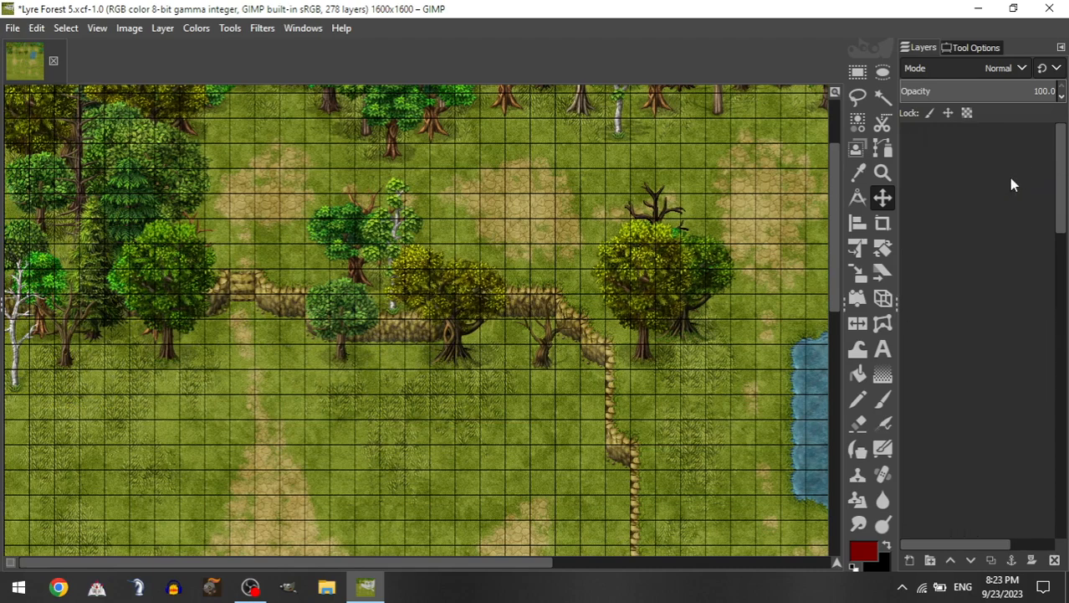
{"action": "left_click_drag", "start_coordinate": [290, 305], "coordinate": [229, 307]}
{"action": "left_click", "coordinate": [966, 170]}
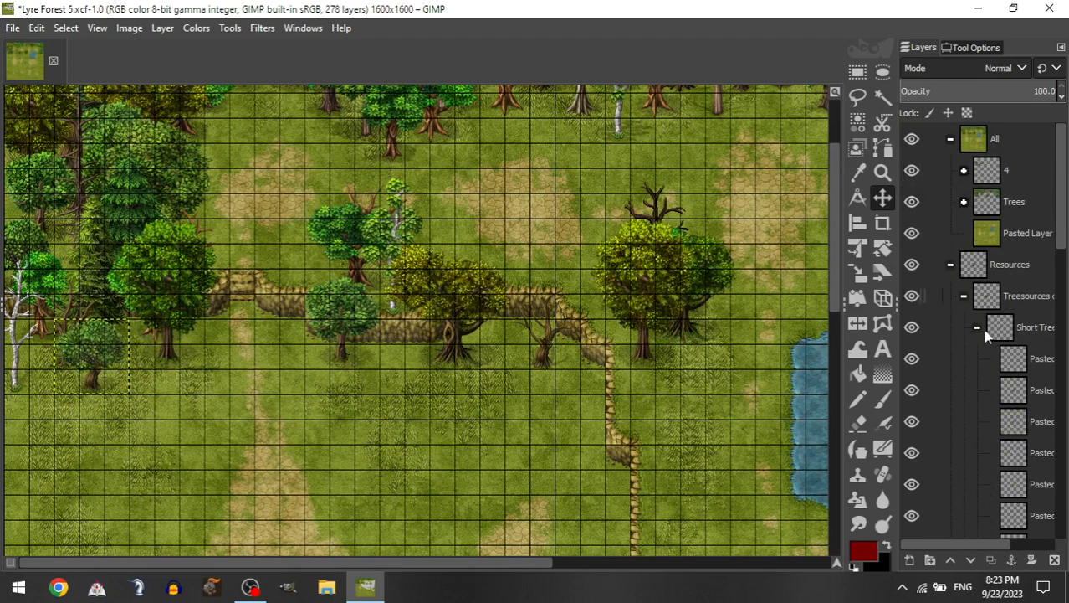
Step: Add a tall brown bare tree to group 4 and place it in front of the tall green leafy tree at the wall's western end
{"action": "left_click_drag", "start_coordinate": [1017, 484], "coordinate": [1021, 171]}
{"action": "left_click_drag", "start_coordinate": [578, 502], "coordinate": [104, 230]}
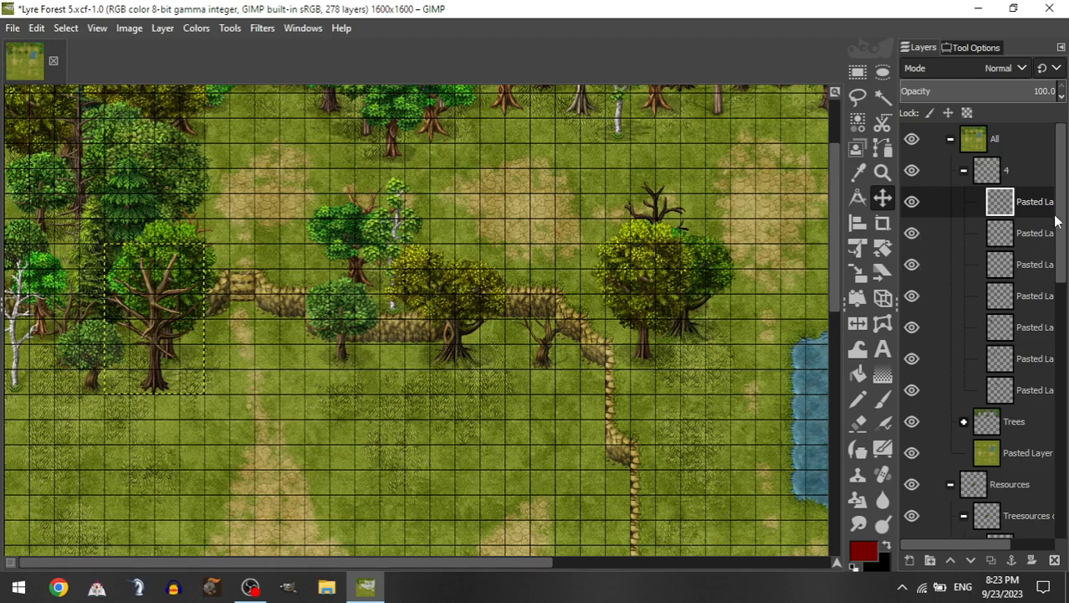
{"action": "left_click", "coordinate": [964, 170]}
Step: Add a short bright green tree to group 4 and place it in front of the dull-green tree by the wall
{"action": "left_click", "coordinate": [977, 327]}
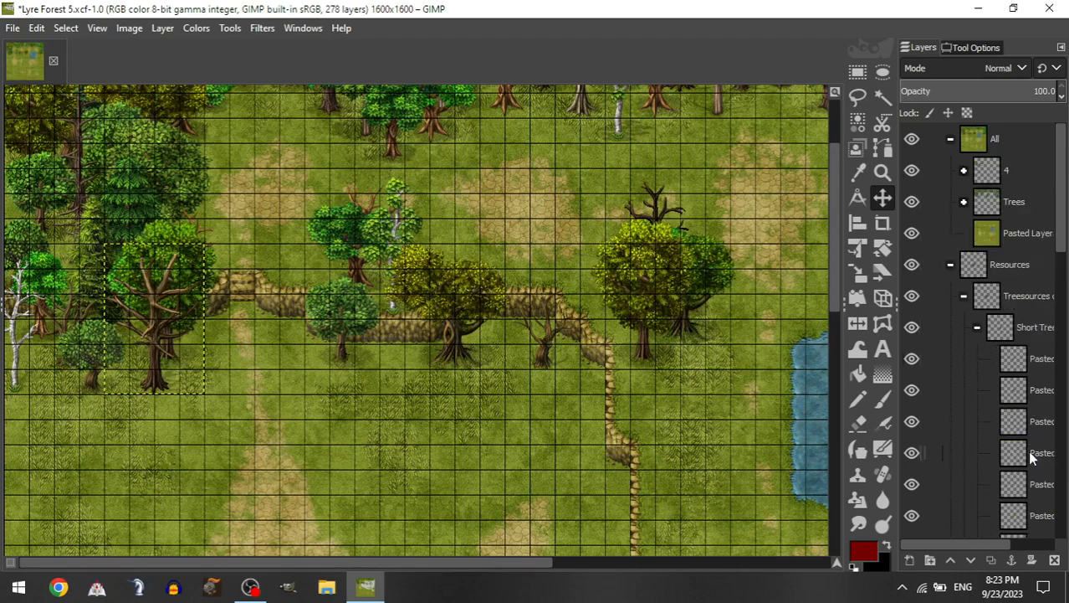
{"action": "left_click_drag", "start_coordinate": [1013, 452], "coordinate": [1008, 173]}
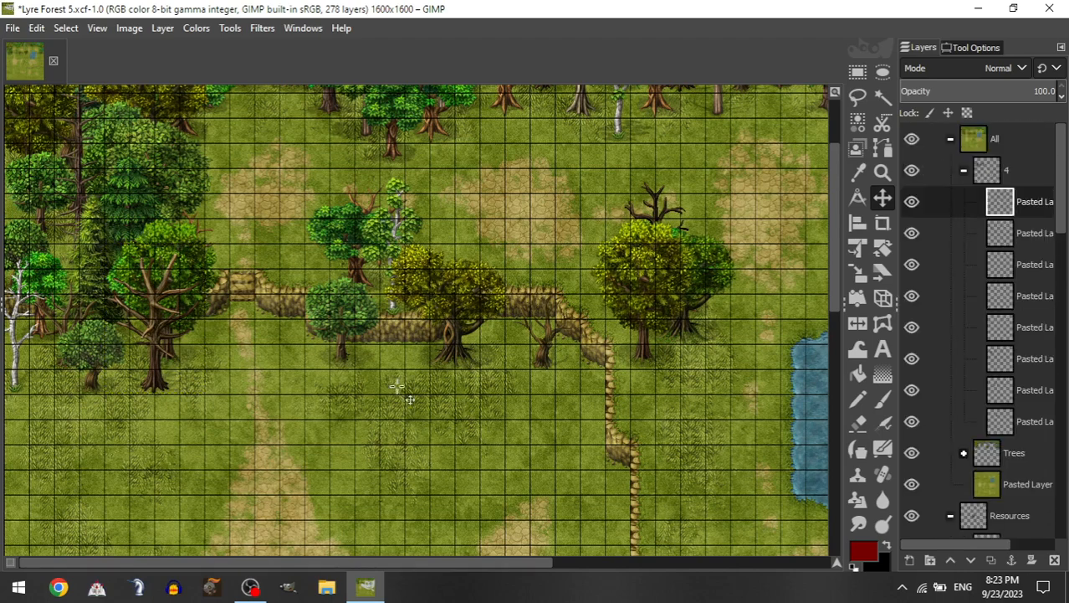
{"action": "left_click_drag", "start_coordinate": [463, 365], "coordinate": [55, 207]}
{"action": "left_click_drag", "start_coordinate": [245, 225], "coordinate": [184, 283]}
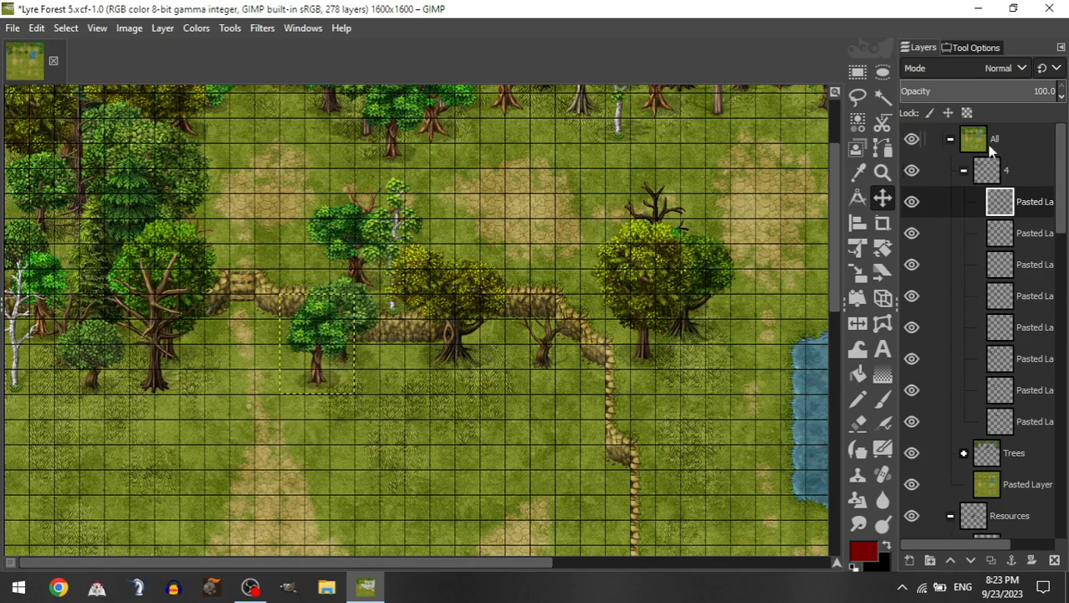
{"action": "left_click", "coordinate": [964, 172]}
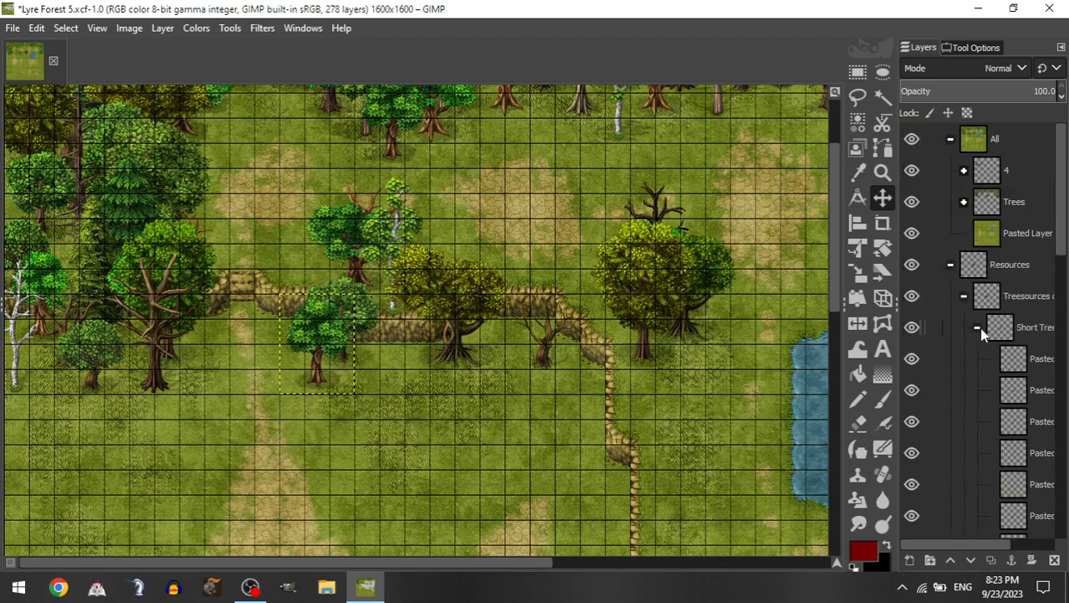
Step: Add a tall dark conifer to group 4 and place it between the bright green tree and the olive-yellow tree
{"action": "left_click", "coordinate": [978, 327]}
{"action": "left_click_drag", "start_coordinate": [1025, 484], "coordinate": [992, 171]}
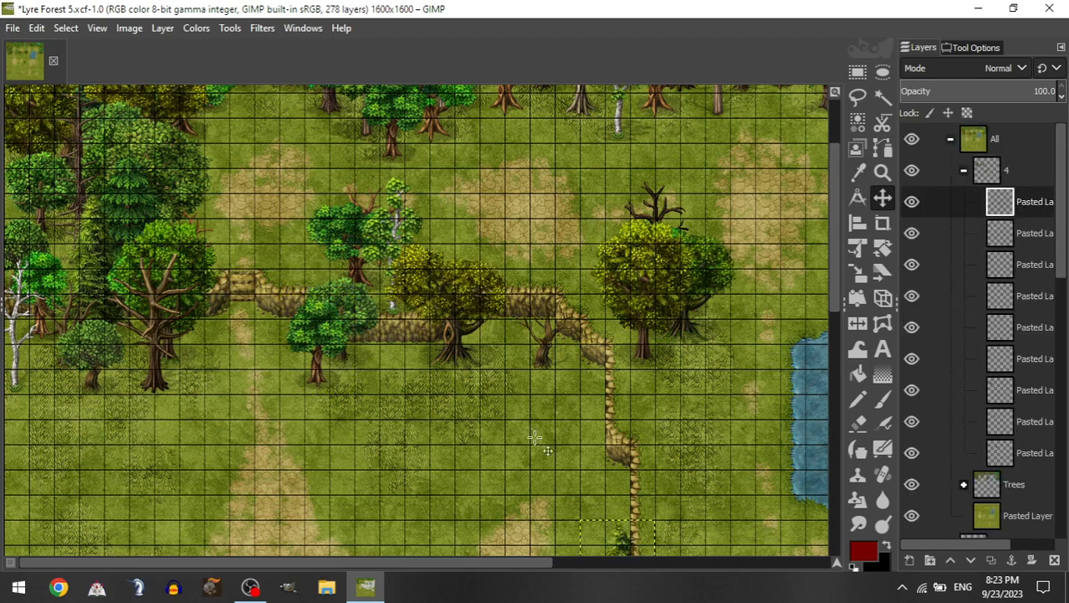
{"action": "left_click_drag", "start_coordinate": [533, 437], "coordinate": [437, 271]}
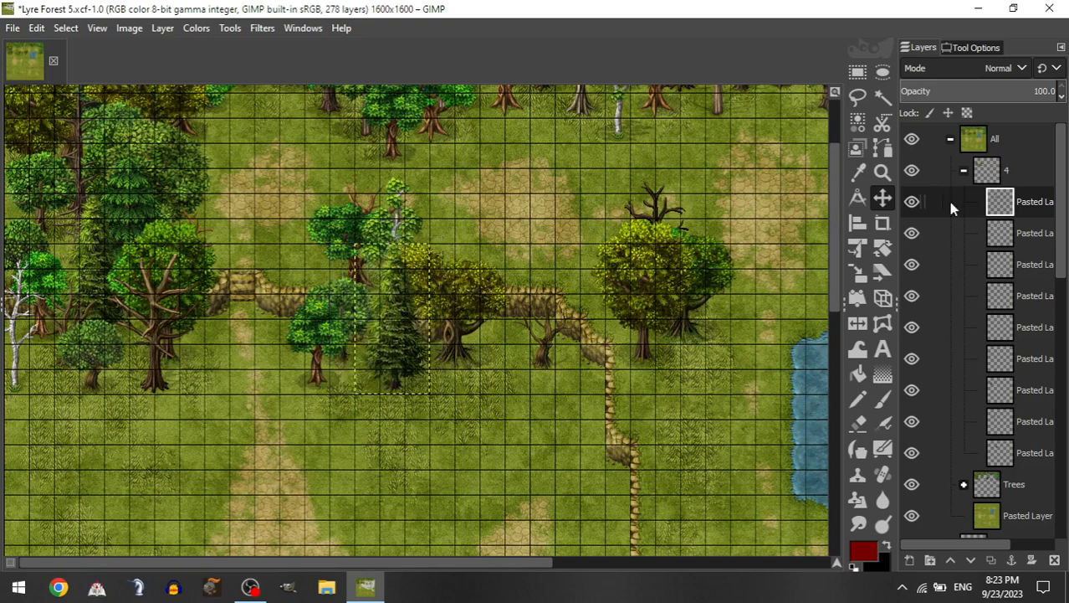
{"action": "left_click", "coordinate": [966, 171]}
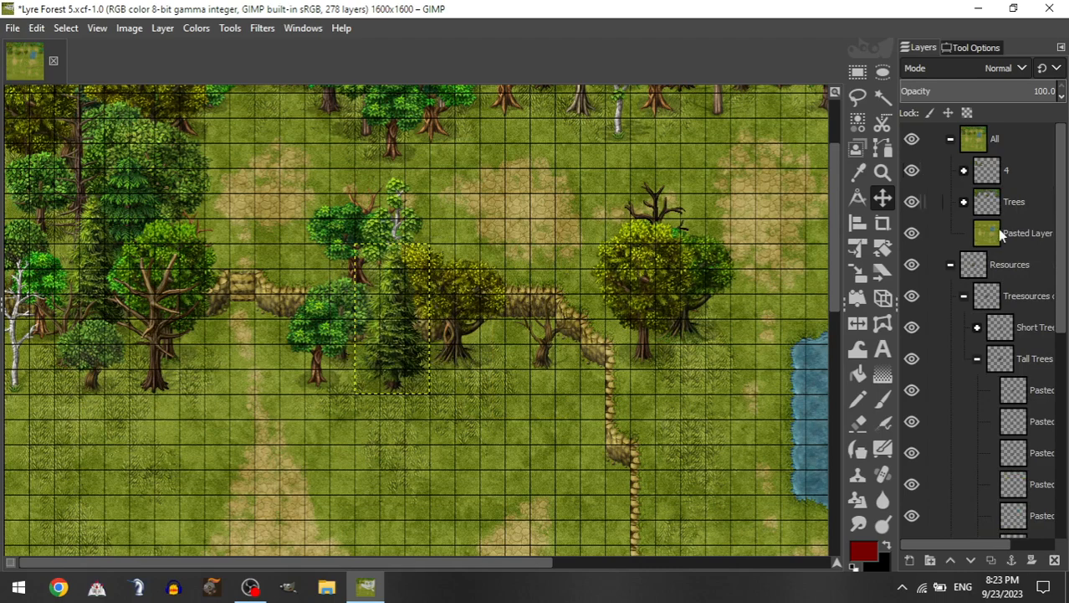
Step: Add a short round green tree to group 4 and place it in front of the olive-yellow tree's eastern side
{"action": "left_click", "coordinate": [977, 326]}
{"action": "left_click_drag", "start_coordinate": [1021, 465], "coordinate": [1020, 172]}
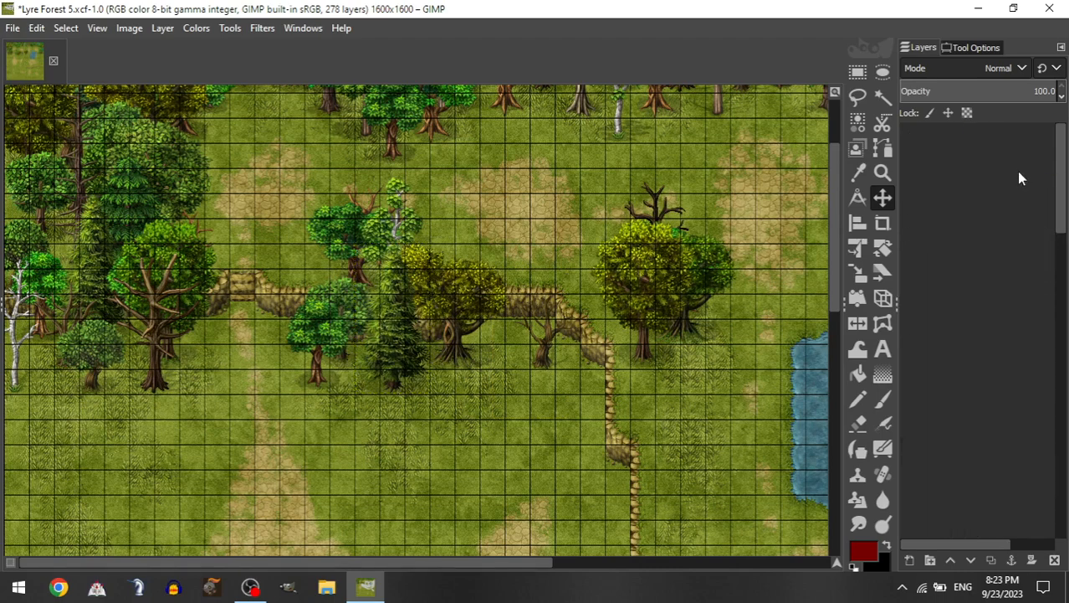
{"action": "left_click_drag", "start_coordinate": [499, 420], "coordinate": [582, 191]}
{"action": "left_click_drag", "start_coordinate": [499, 323], "coordinate": [295, 279]}
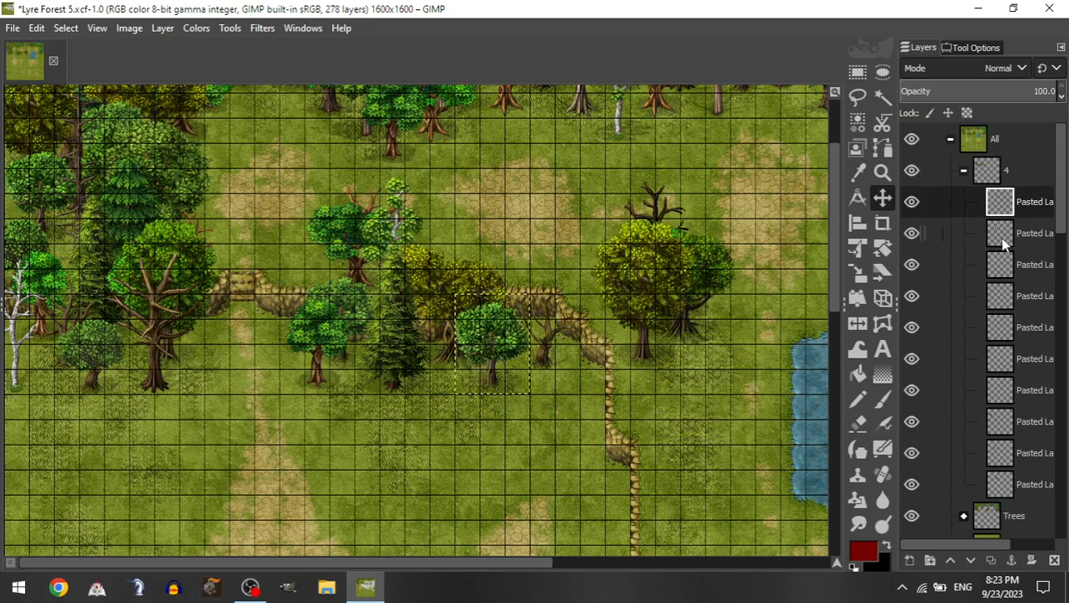
{"action": "left_click", "coordinate": [964, 170]}
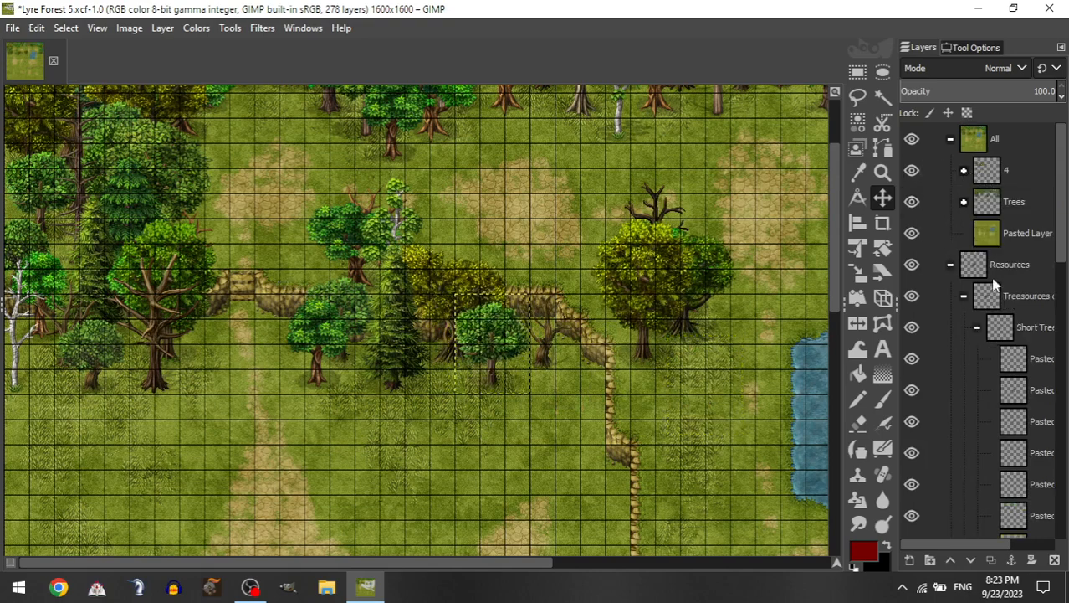
Step: Add a tall dark bare tree to group 4 and place it in front of the wall's eastern corner
{"action": "left_click", "coordinate": [976, 326]}
{"action": "left_click_drag", "start_coordinate": [1010, 481], "coordinate": [1007, 170]}
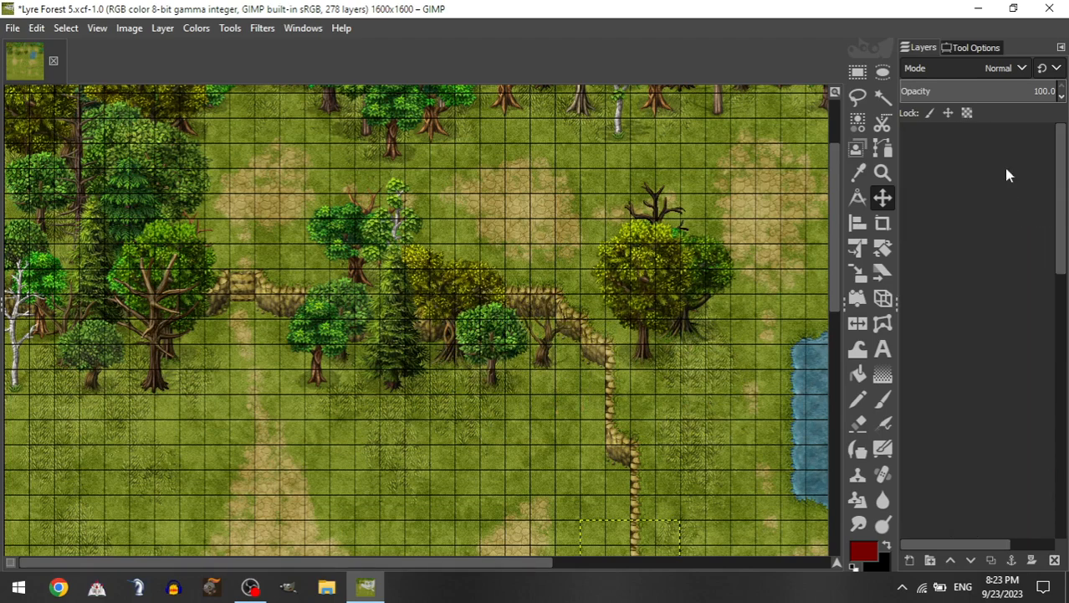
{"action": "left_click_drag", "start_coordinate": [629, 540], "coordinate": [579, 312]}
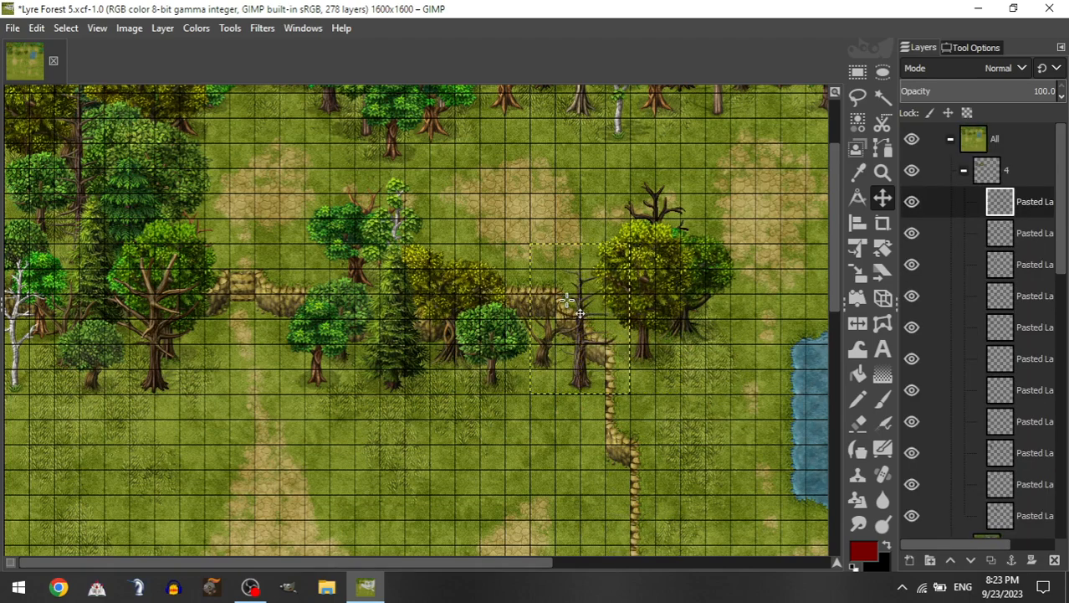
{"action": "left_click", "coordinate": [965, 172]}
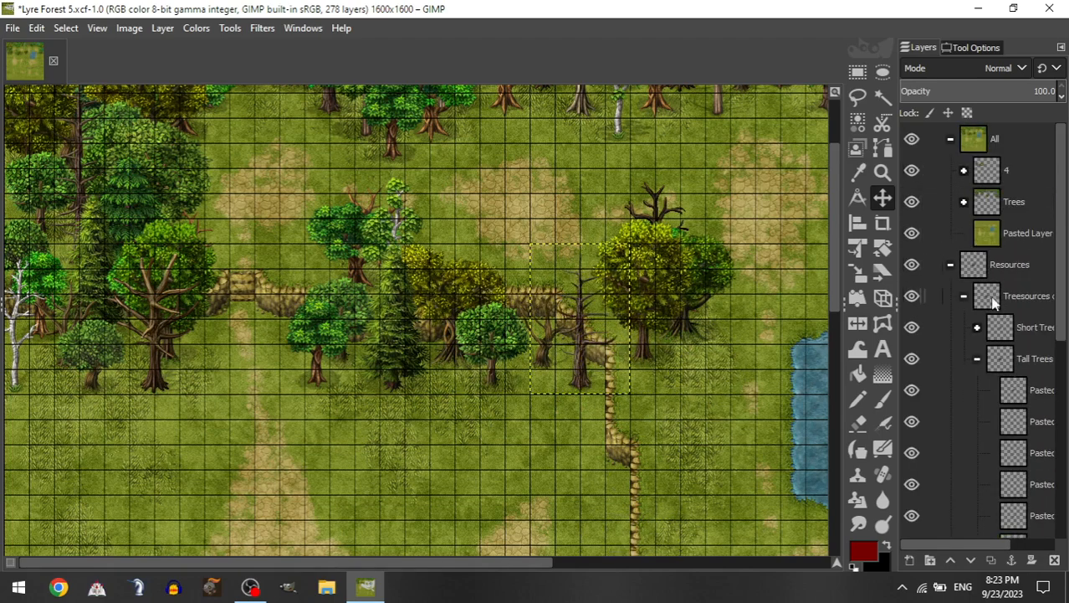
Step: Add a short dull-green tree to group 4 and place it in front of the large olive-yellow tree west of the pond
{"action": "left_click", "coordinate": [978, 328]}
{"action": "left_click_drag", "start_coordinate": [1022, 507], "coordinate": [991, 171]}
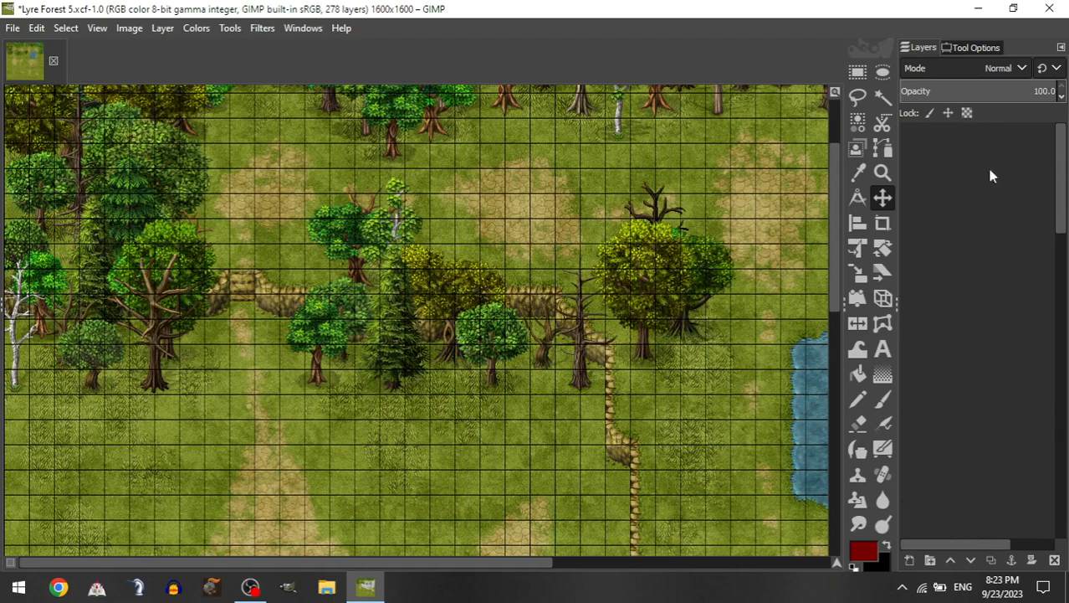
{"action": "left_click_drag", "start_coordinate": [507, 449], "coordinate": [559, 260]}
{"action": "left_click_drag", "start_coordinate": [722, 384], "coordinate": [688, 339]}
{"action": "scroll", "coordinate": [582, 358], "scroll_direction": "right", "scroll_amount": 10}
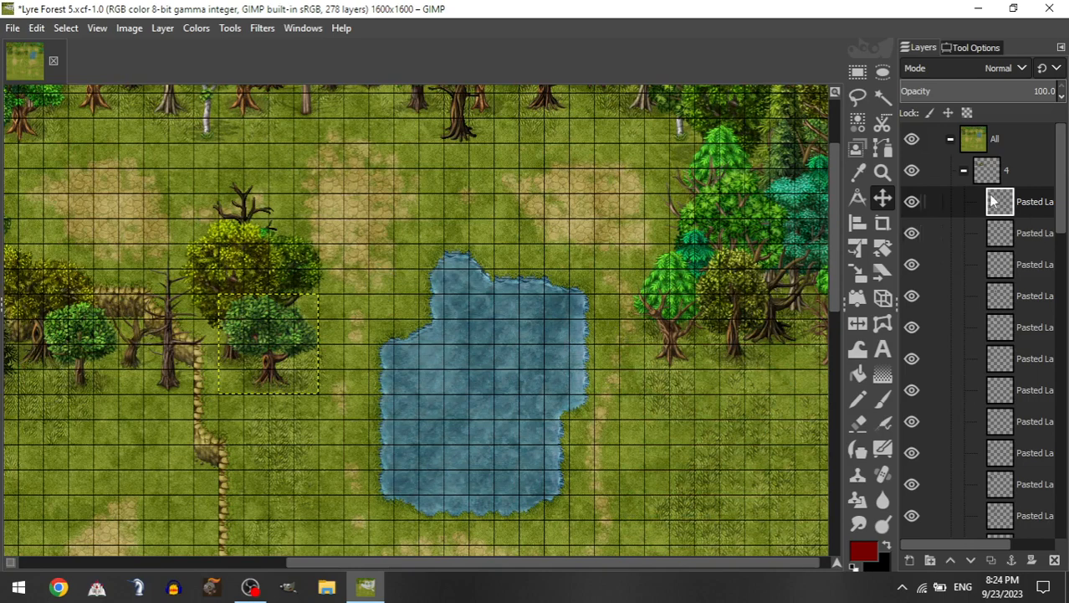
Step: Add a tall dark green tree with a thin trunk to group 4 and place it in front of the bright green conifer east of the pond
{"action": "left_click", "coordinate": [963, 171]}
{"action": "left_click", "coordinate": [977, 328]}
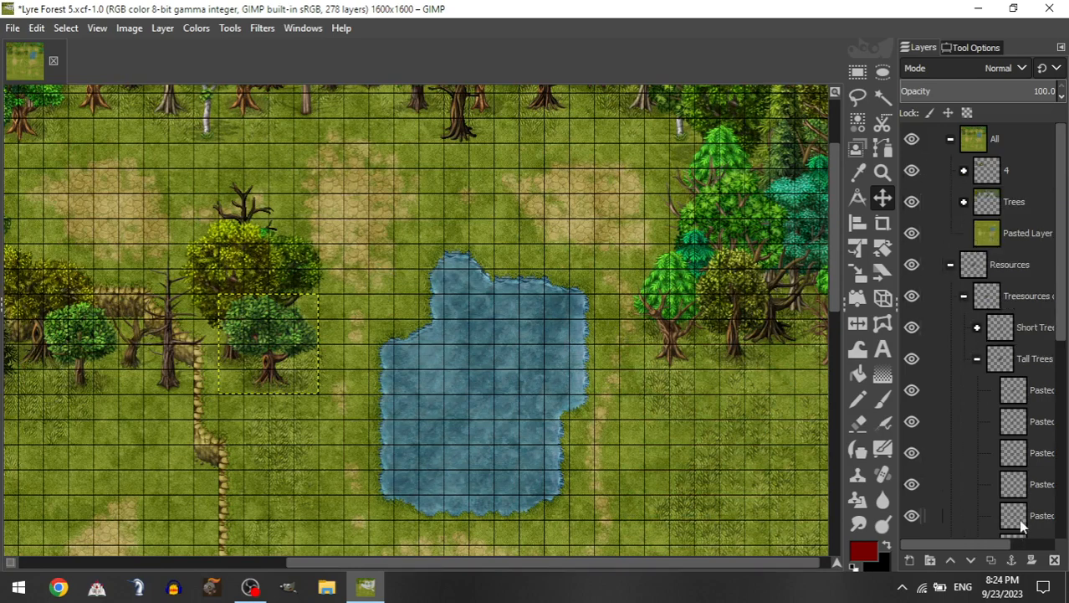
{"action": "left_click_drag", "start_coordinate": [1027, 514], "coordinate": [1017, 170]}
{"action": "left_click_drag", "start_coordinate": [452, 419], "coordinate": [816, 343]}
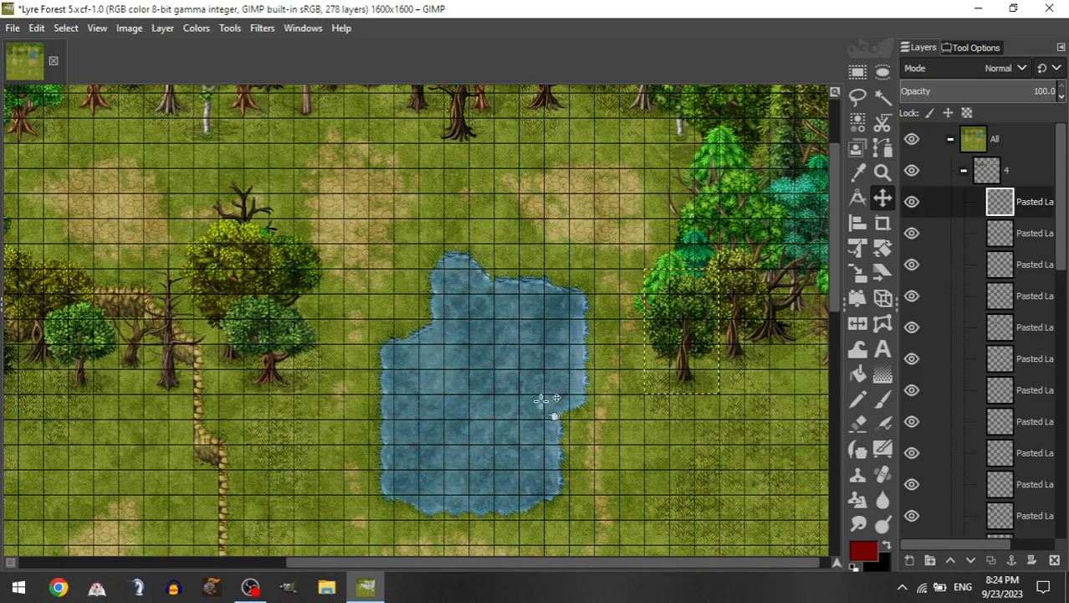
Step: Add a short dull-green tree to group 4 and place it in front of the olive tree east of the pond
{"action": "scroll", "coordinate": [540, 402], "scroll_direction": "down", "scroll_amount": 3}
{"action": "scroll", "coordinate": [544, 343], "scroll_direction": "up", "scroll_amount": 3}
{"action": "scroll", "coordinate": [506, 358], "scroll_direction": "right", "scroll_amount": 1}
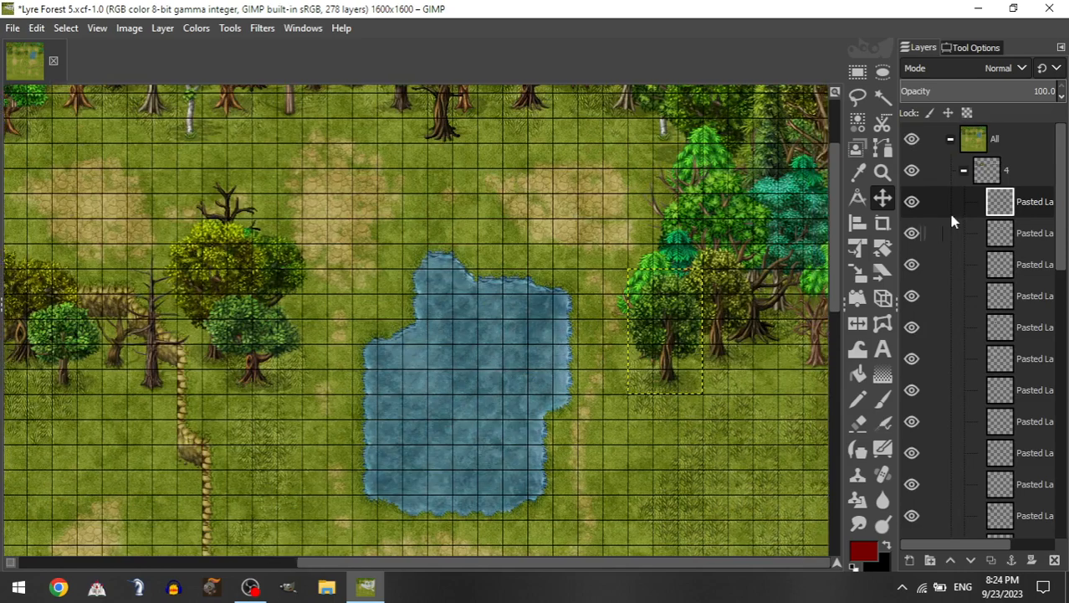
{"action": "left_click", "coordinate": [967, 173]}
{"action": "left_click", "coordinate": [1038, 487]}
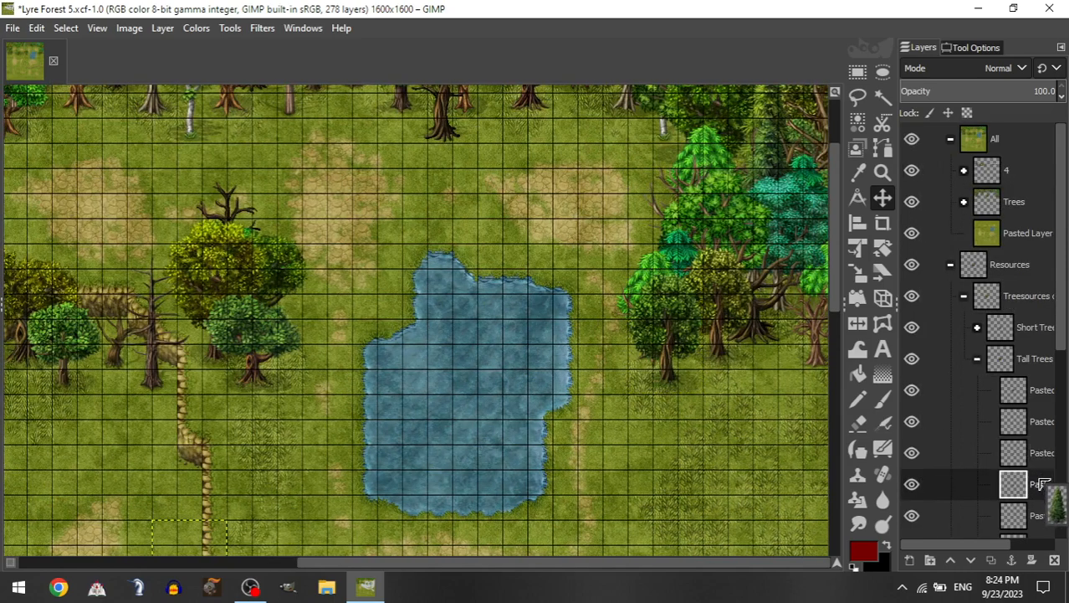
{"action": "left_click", "coordinate": [978, 327]}
{"action": "left_click_drag", "start_coordinate": [1025, 484], "coordinate": [1021, 183]}
{"action": "left_click_drag", "start_coordinate": [560, 441], "coordinate": [687, 199]}
{"action": "left_click_drag", "start_coordinate": [466, 406], "coordinate": [711, 312]}
{"action": "left_click_drag", "start_coordinate": [625, 368], "coordinate": [800, 419]}
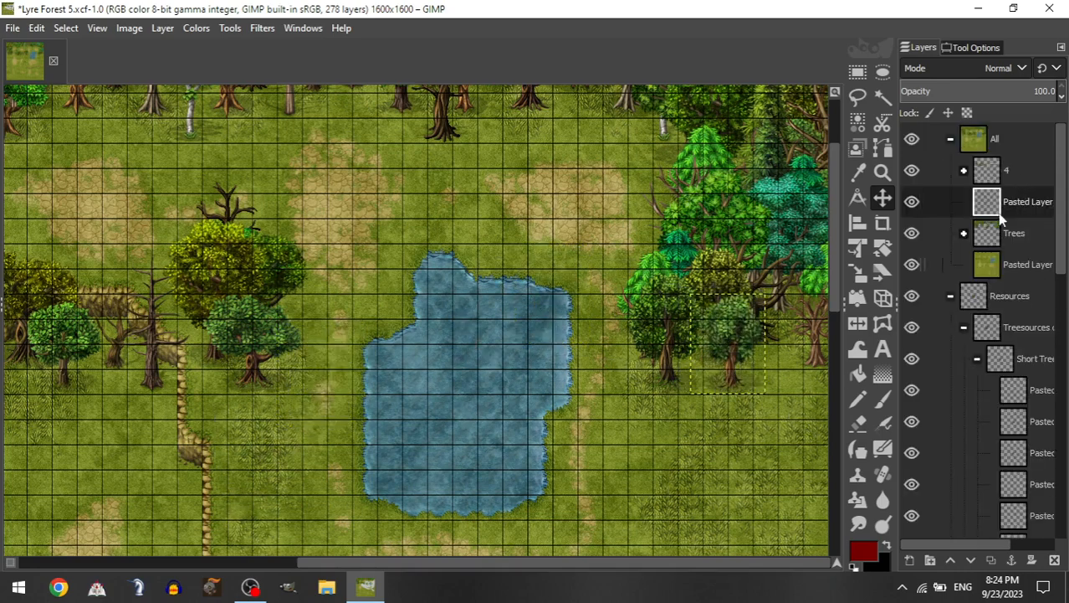
{"action": "left_click_drag", "start_coordinate": [1009, 200], "coordinate": [1010, 172]}
Step: Add a tall bare brown tree to group 4 and place it near the map's eastern edge, beside the short dull-green tree
{"action": "left_click", "coordinate": [965, 171]}
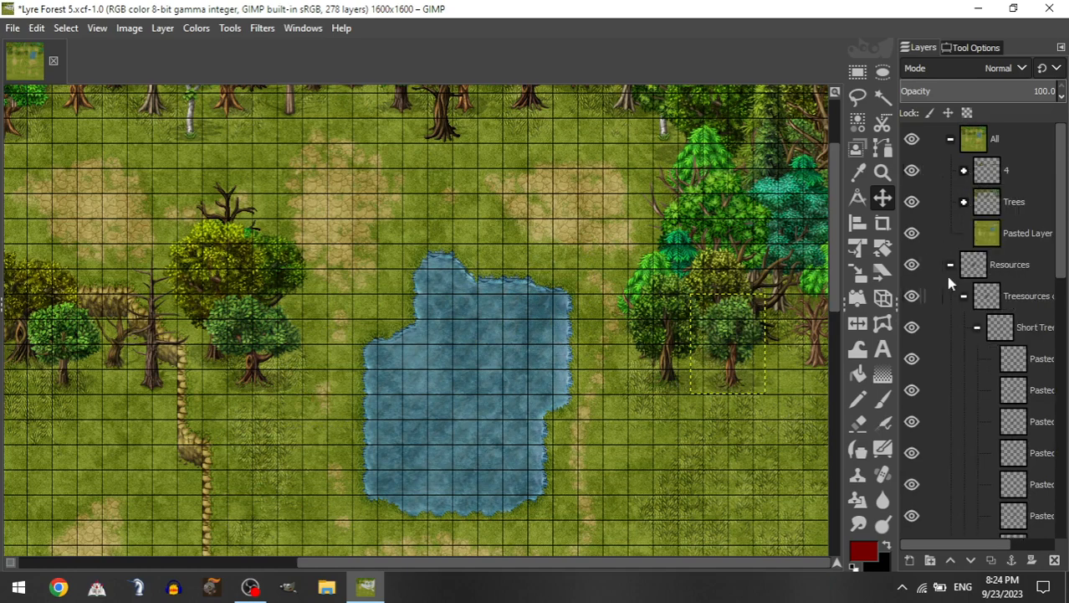
{"action": "left_click", "coordinate": [977, 328]}
{"action": "left_click_drag", "start_coordinate": [1023, 514], "coordinate": [1037, 169]}
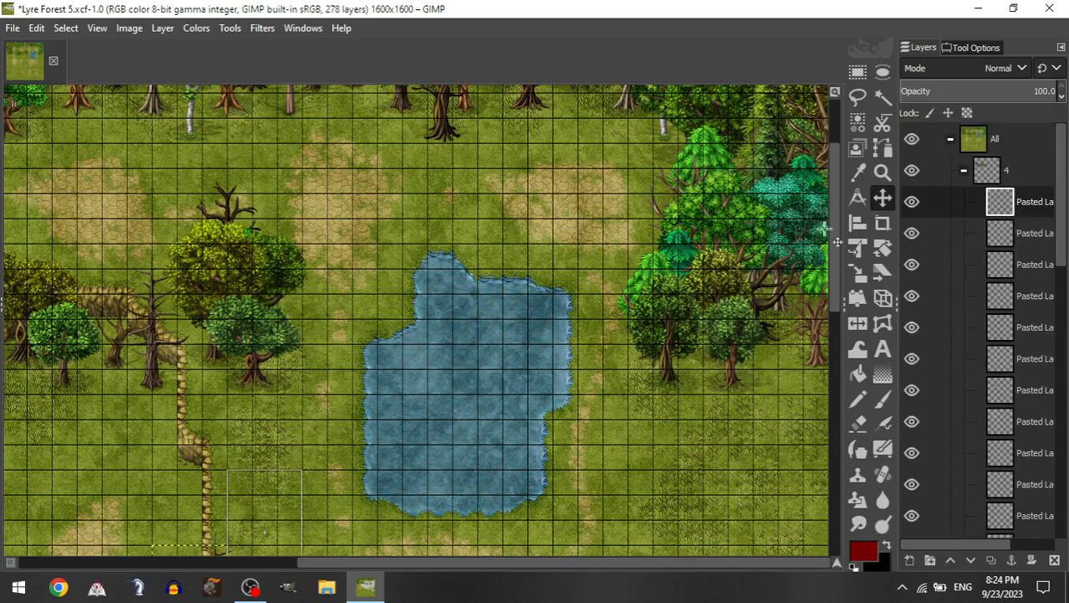
{"action": "left_click_drag", "start_coordinate": [721, 318], "coordinate": [769, 330]}
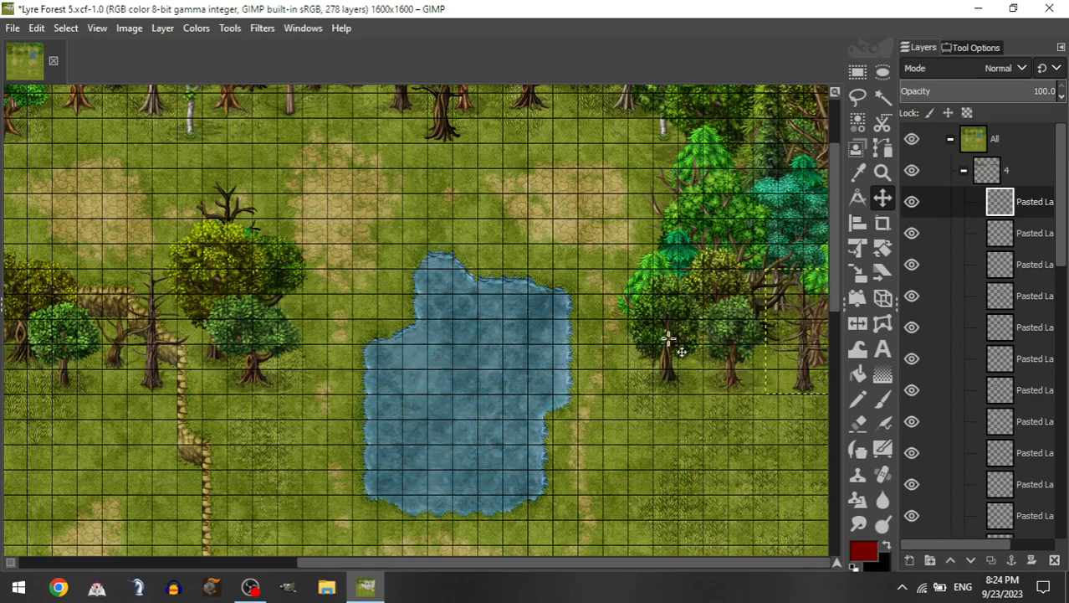
{"action": "mouse_move", "coordinate": [669, 338]}
{"action": "left_mouse_down"}
{"action": "mouse_move", "coordinate": [656, 346]}
{"action": "mouse_move", "coordinate": [657, 330]}
{"action": "left_mouse_up"}
Step: Add a short bright green tree to group 4 and place it in front of the bare trees at the map's eastern edge
{"action": "left_click", "coordinate": [963, 171]}
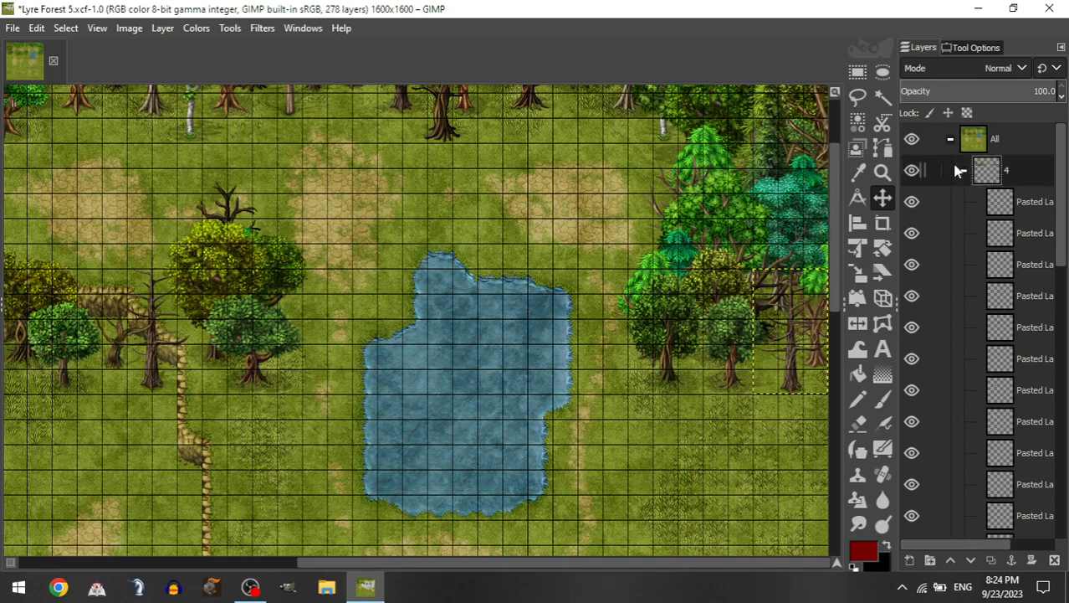
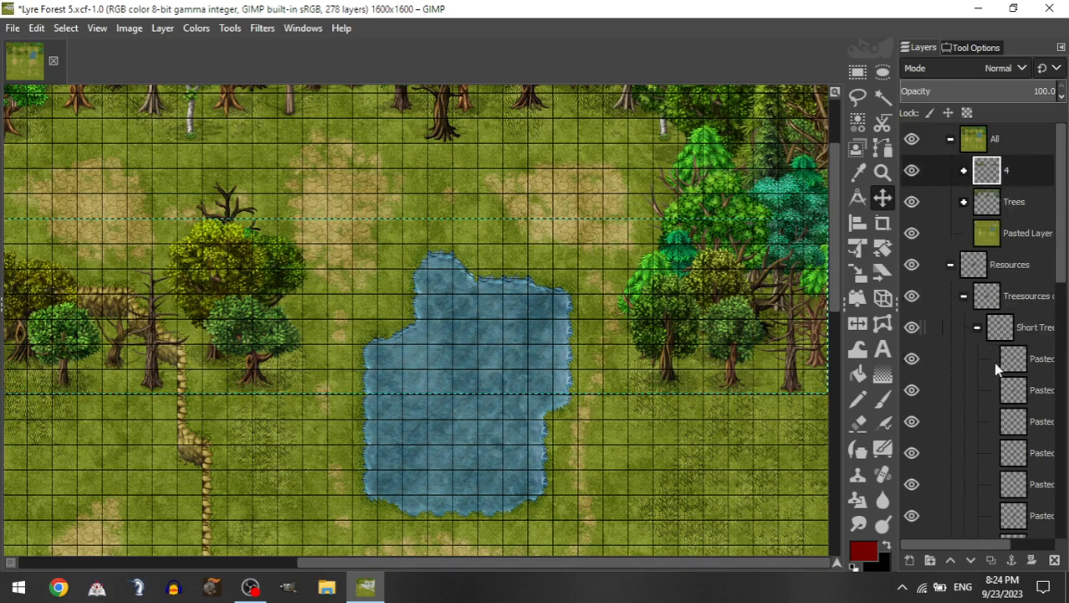
{"action": "left_click_drag", "start_coordinate": [1034, 520], "coordinate": [1011, 170]}
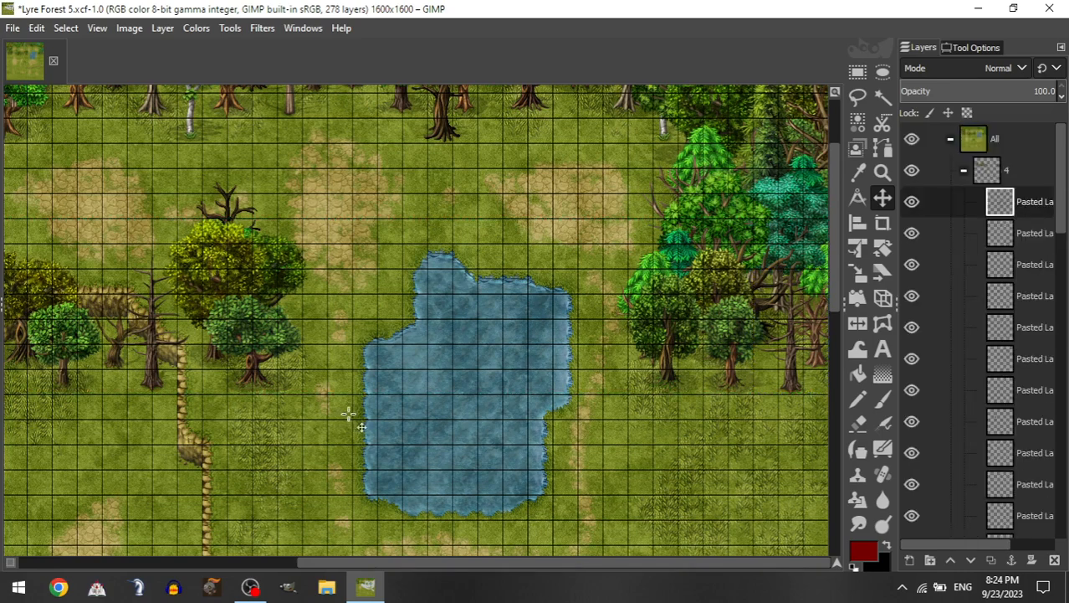
{"action": "left_click_drag", "start_coordinate": [352, 413], "coordinate": [810, 338]}
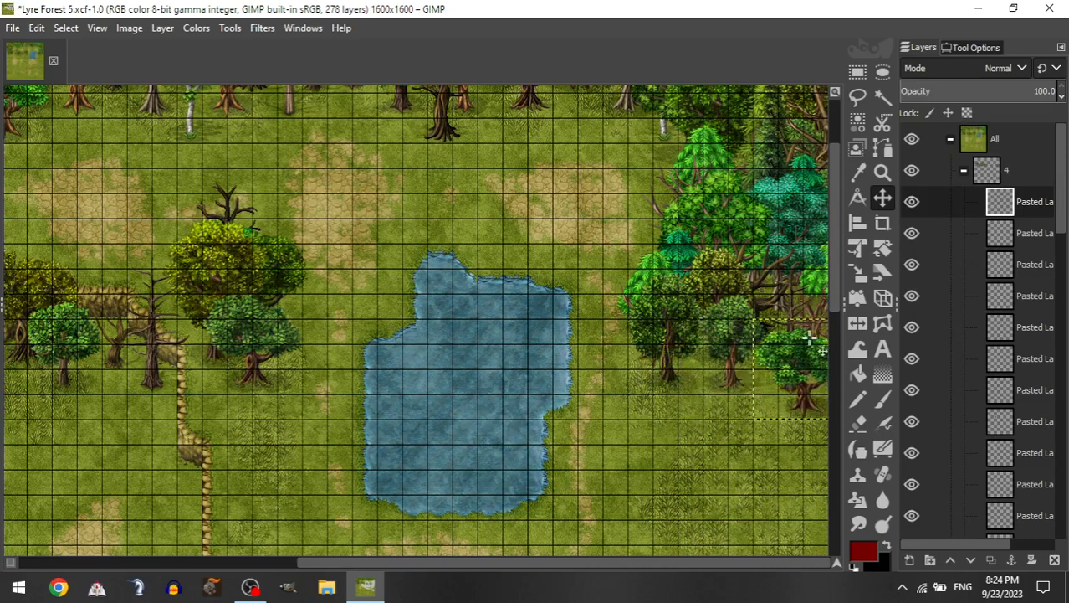
Step: Add a tall broad olive-green tree to group 4 and place it between the two darker green trees east of the pond
{"action": "left_click", "coordinate": [965, 170]}
{"action": "left_click", "coordinate": [977, 327]}
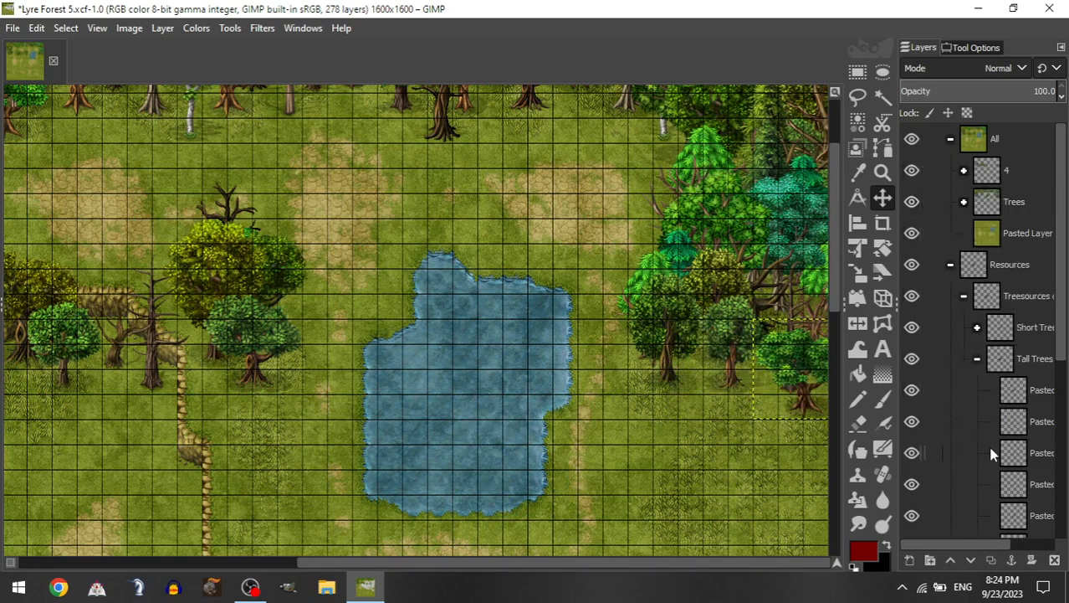
{"action": "left_click_drag", "start_coordinate": [1040, 511], "coordinate": [1014, 174]}
{"action": "left_click_drag", "start_coordinate": [604, 375], "coordinate": [807, 166]}
{"action": "left_click_drag", "start_coordinate": [597, 346], "coordinate": [824, 292]}
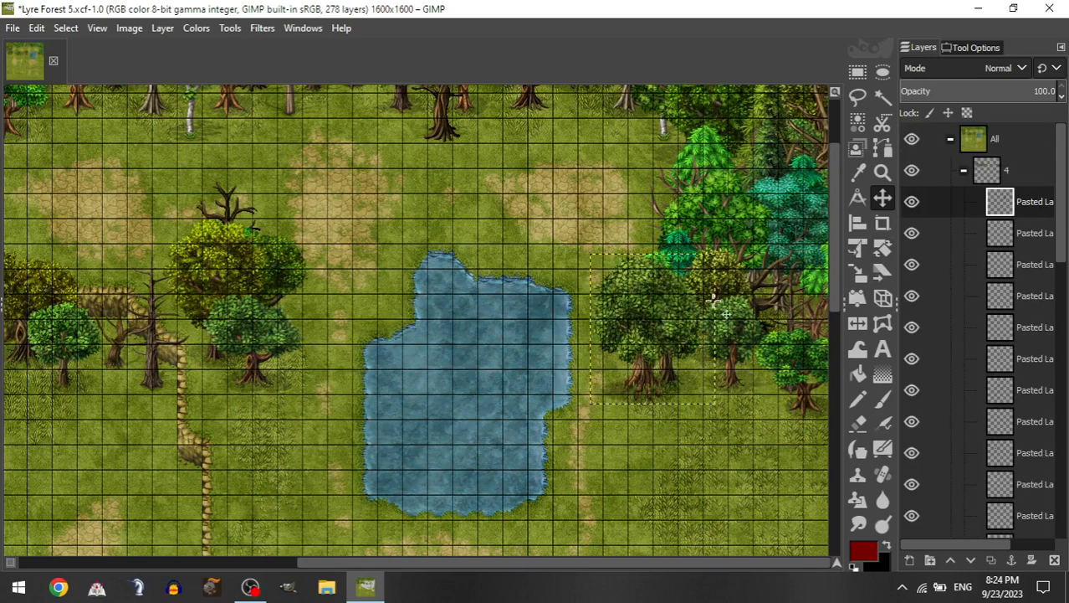
{"action": "left_click_drag", "start_coordinate": [549, 321], "coordinate": [610, 340]}
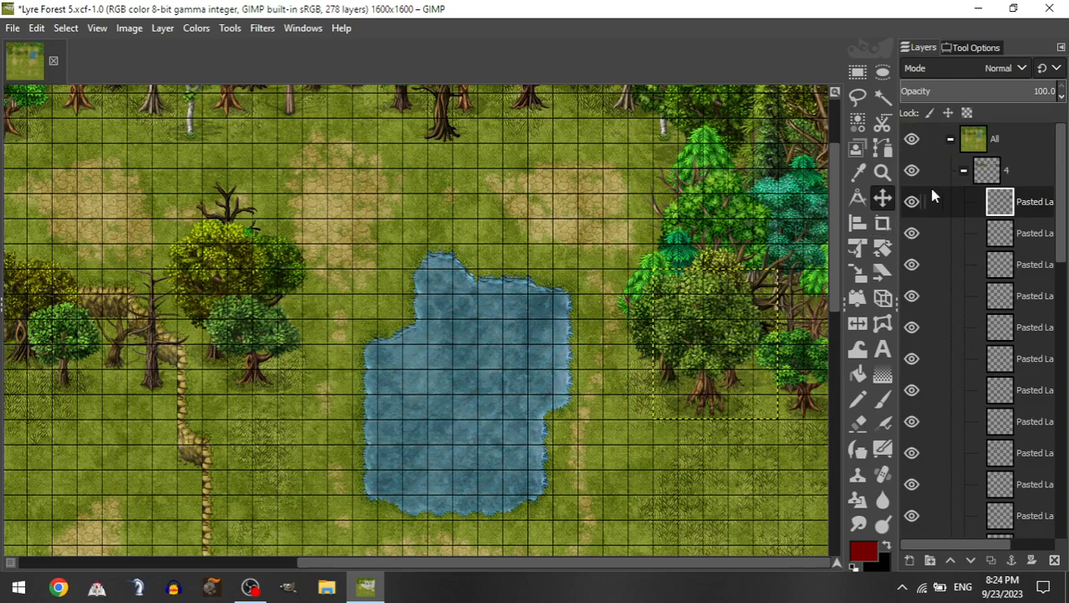
Step: Add a short dark green tree to group 4 and place it at the western foot of the broad olive-green tree
{"action": "left_click", "coordinate": [962, 174]}
{"action": "left_click", "coordinate": [976, 327]}
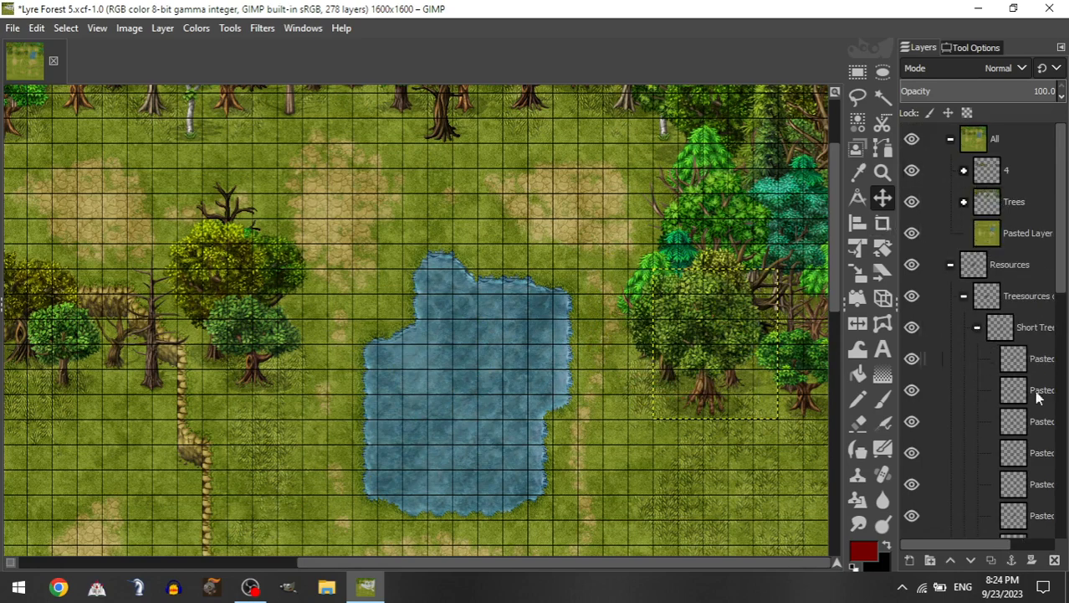
{"action": "left_click_drag", "start_coordinate": [1036, 483], "coordinate": [1036, 172]}
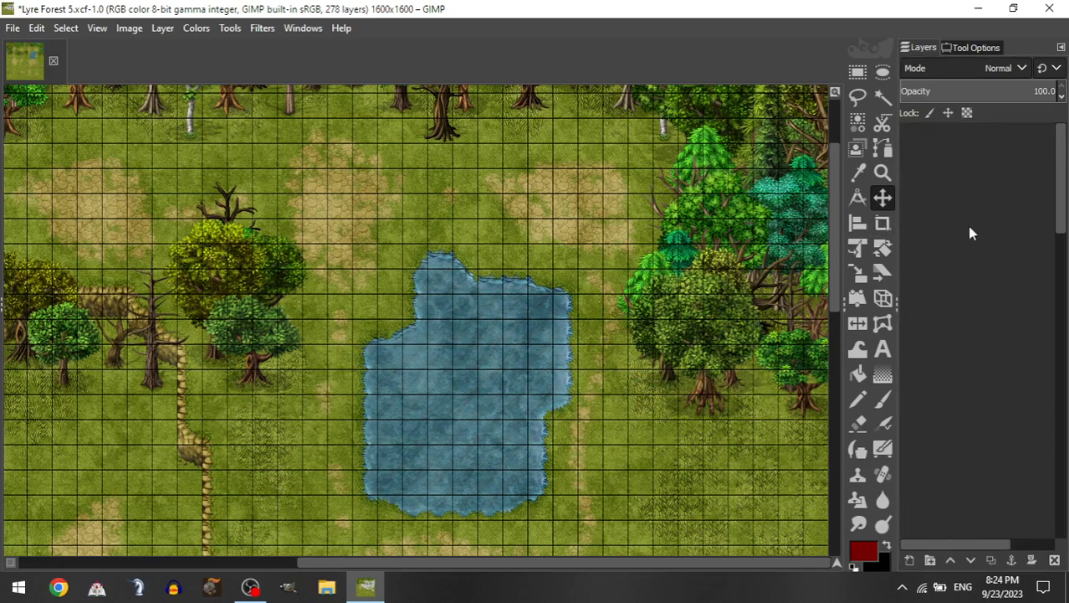
{"action": "left_click_drag", "start_coordinate": [530, 361], "coordinate": [709, 246]}
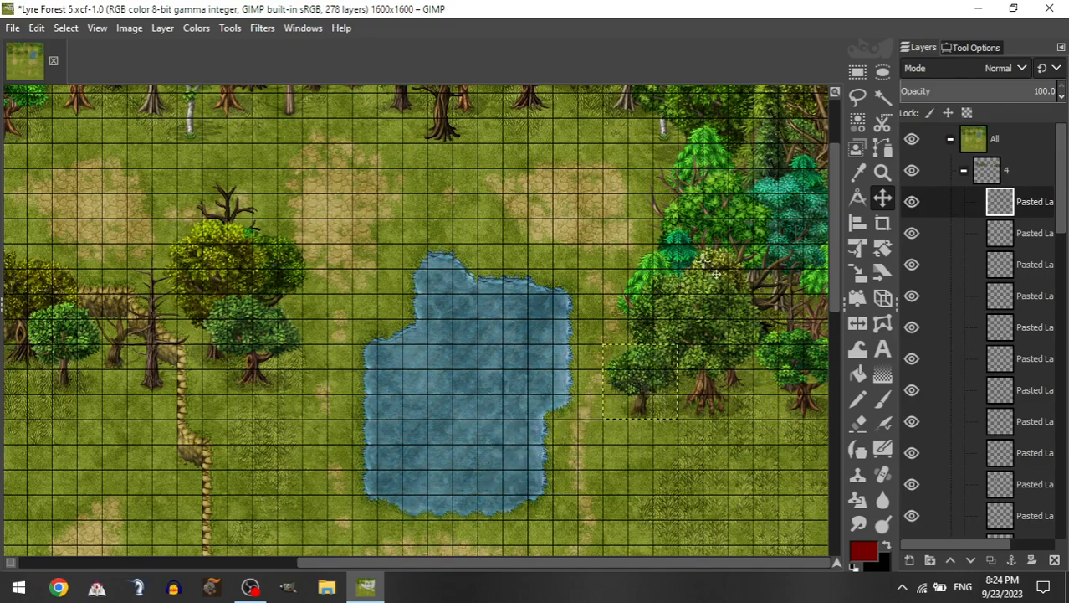
Step: Add a tall teal tree to group 4 and place it in front of the short dull-green tree west of the pond
{"action": "scroll", "coordinate": [625, 339], "scroll_direction": "up", "scroll_amount": 3}
{"action": "scroll", "coordinate": [651, 323], "scroll_direction": "down", "scroll_amount": 3}
{"action": "scroll", "coordinate": [628, 366], "scroll_direction": "left", "scroll_amount": 4}
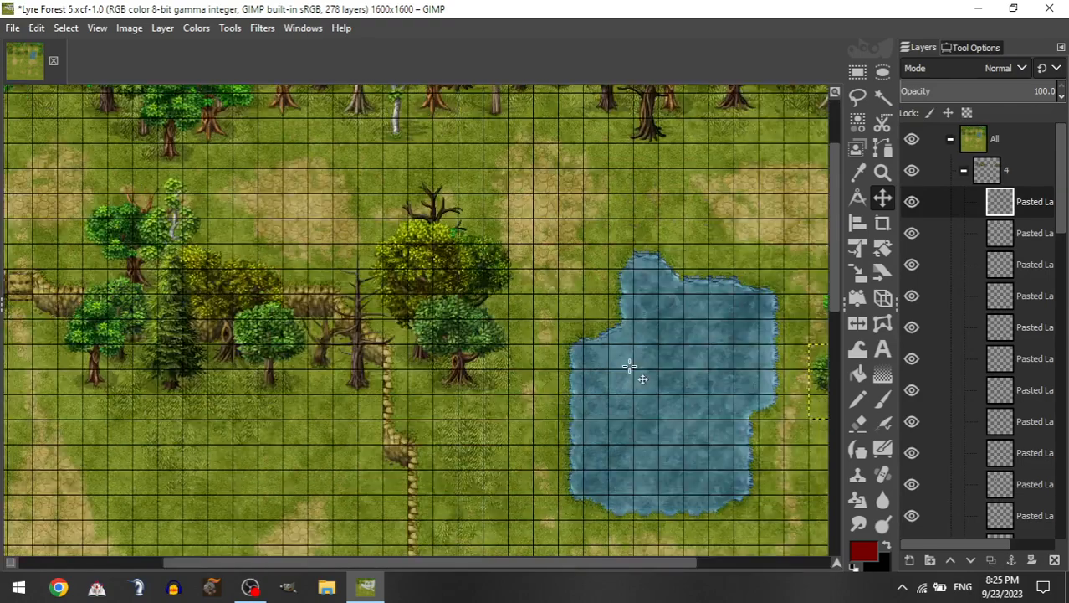
{"action": "scroll", "coordinate": [634, 344], "scroll_direction": "down", "scroll_amount": 3}
{"action": "scroll", "coordinate": [636, 335], "scroll_direction": "right", "scroll_amount": 4}
{"action": "scroll", "coordinate": [645, 328], "scroll_direction": "left", "scroll_amount": 8}
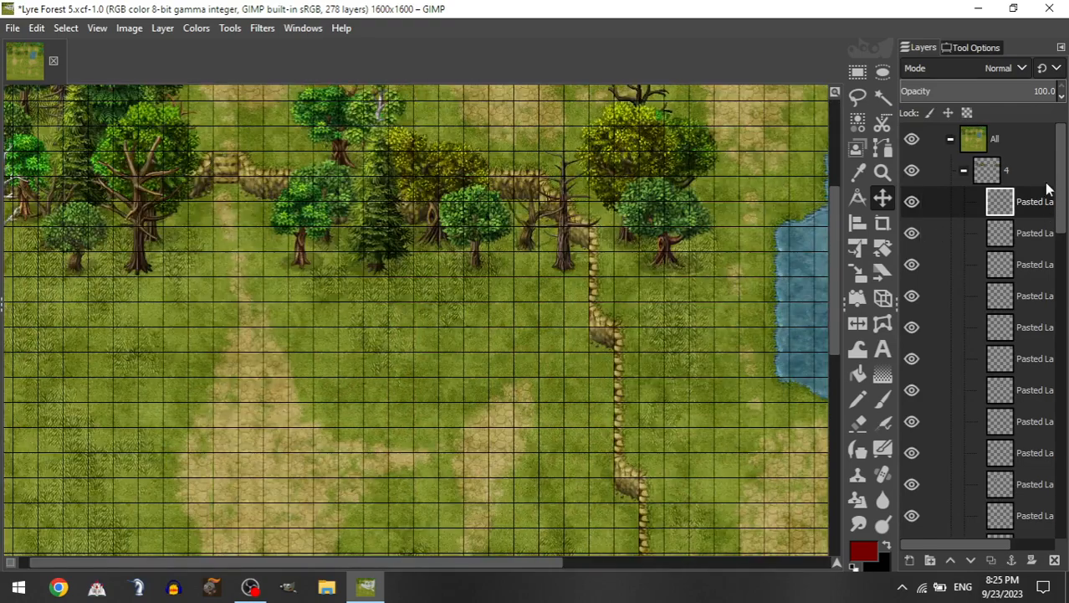
{"action": "left_click", "coordinate": [967, 172]}
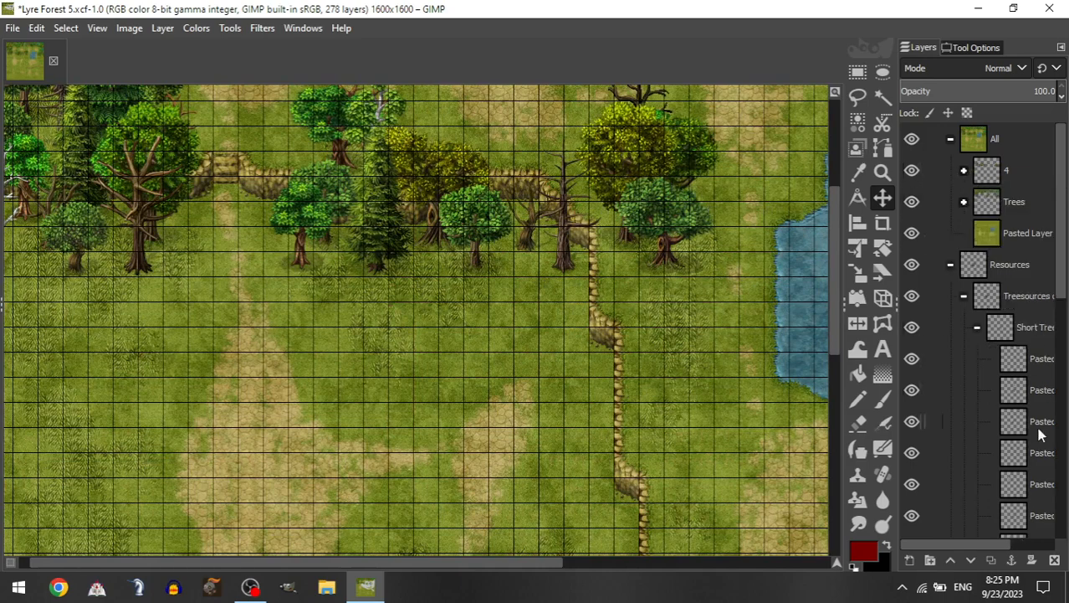
{"action": "left_click", "coordinate": [977, 329]}
{"action": "left_click_drag", "start_coordinate": [1014, 516], "coordinate": [1042, 178]}
{"action": "left_click_drag", "start_coordinate": [547, 149], "coordinate": [560, 125]}
{"action": "left_click_drag", "start_coordinate": [592, 236], "coordinate": [533, 198]}
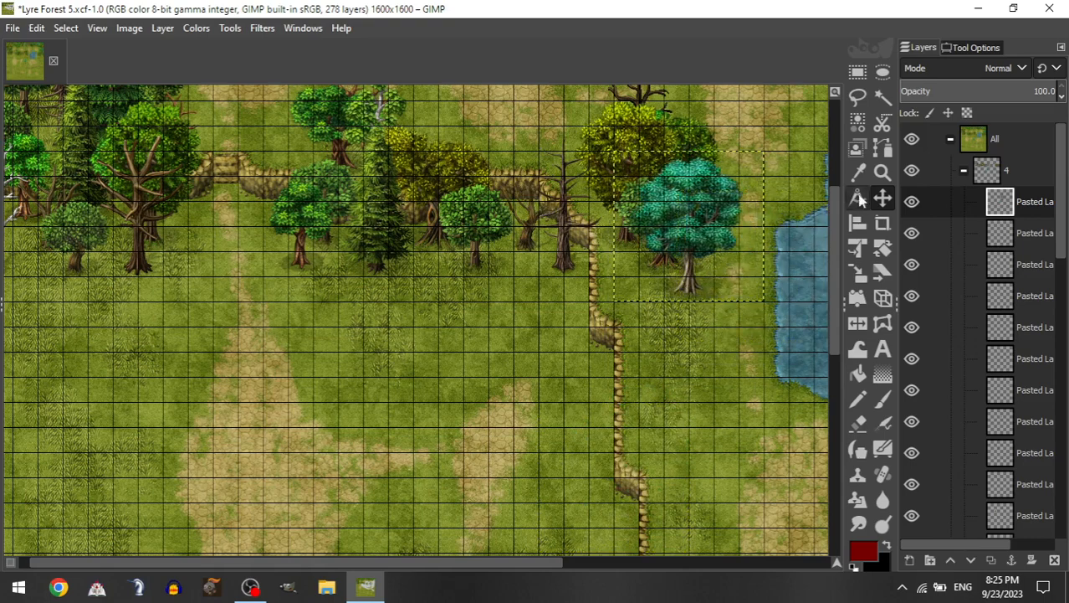
Step: Add a short twisted bare tree to group 4 and place it between the wall and the teal tree
{"action": "left_click", "coordinate": [963, 170]}
{"action": "left_click", "coordinate": [998, 332]}
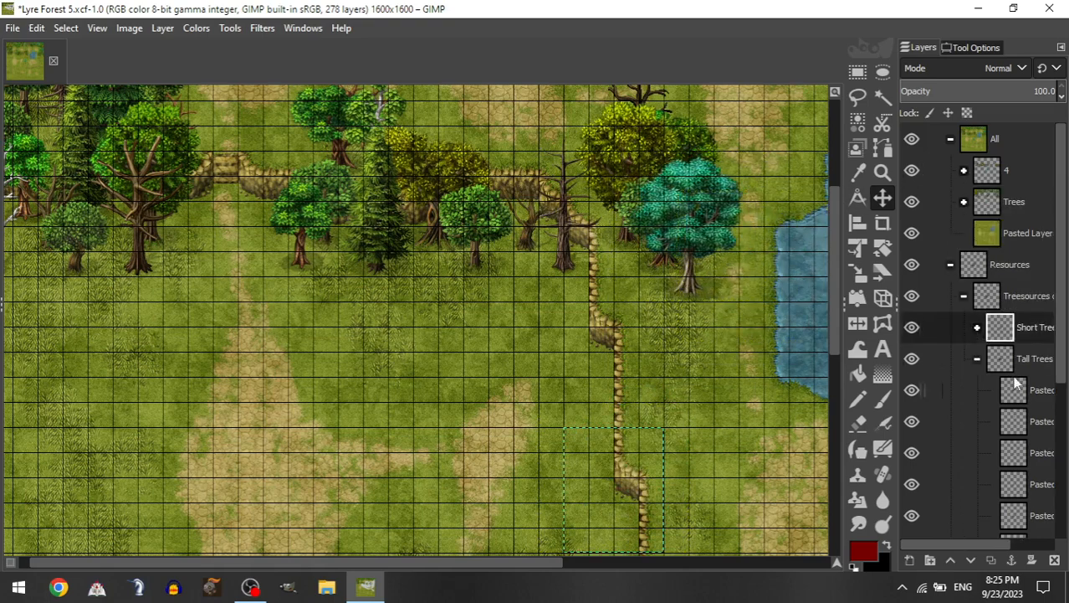
{"action": "left_click", "coordinate": [977, 328]}
{"action": "left_click_drag", "start_coordinate": [1026, 457], "coordinate": [1003, 171]}
{"action": "left_click_drag", "start_coordinate": [675, 400], "coordinate": [761, 132]}
{"action": "left_click_drag", "start_coordinate": [636, 306], "coordinate": [574, 323]}
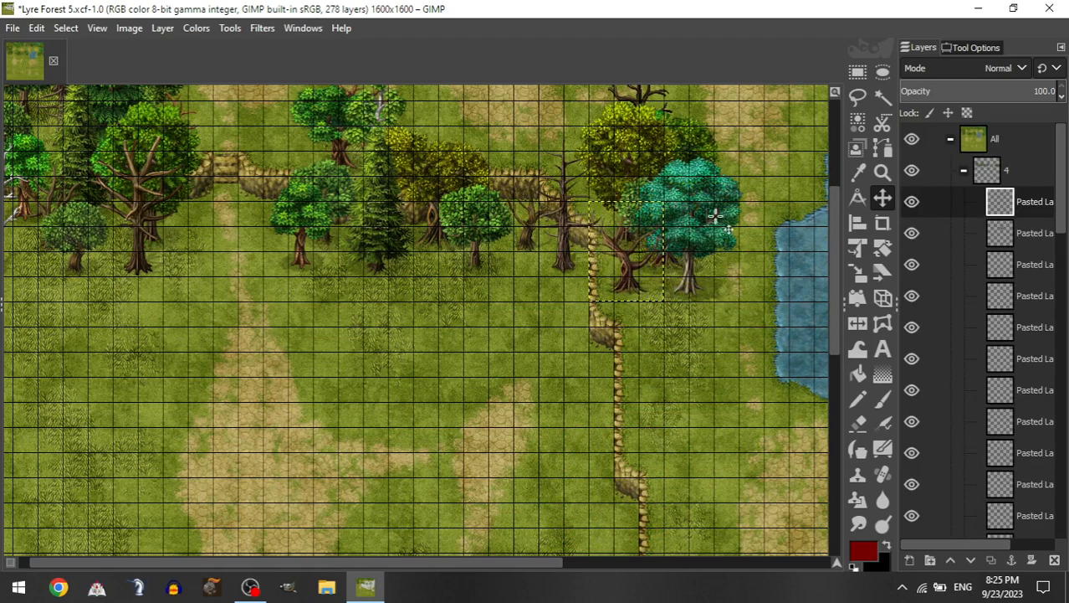
Step: Add a tall narrow dark conifer to group 4 and place it between the short round green tree and the dark bare tree by the wall
{"action": "left_click", "coordinate": [978, 181]}
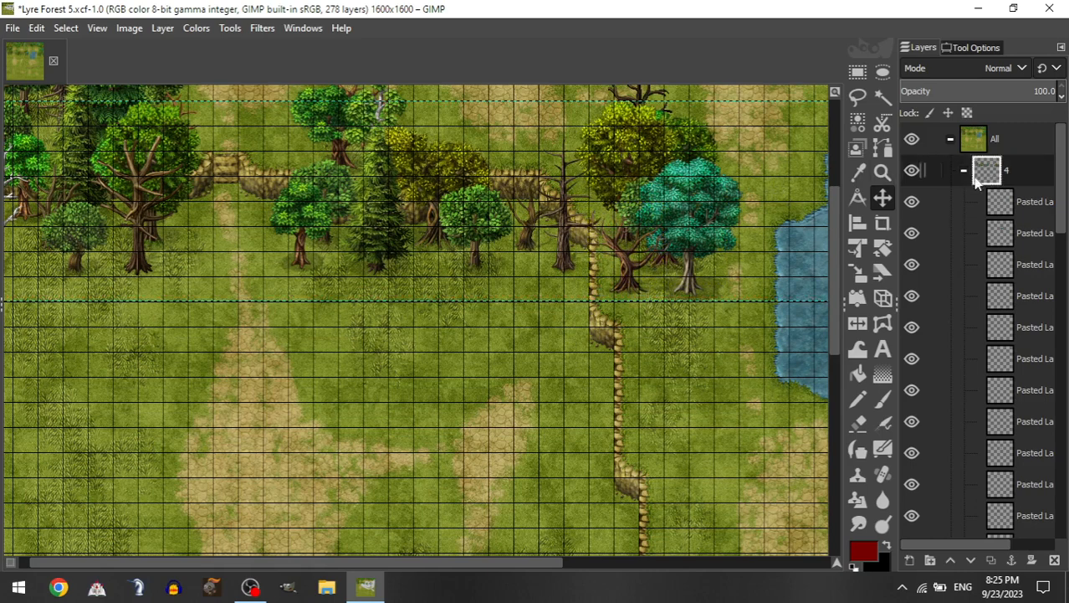
{"action": "left_click", "coordinate": [965, 172]}
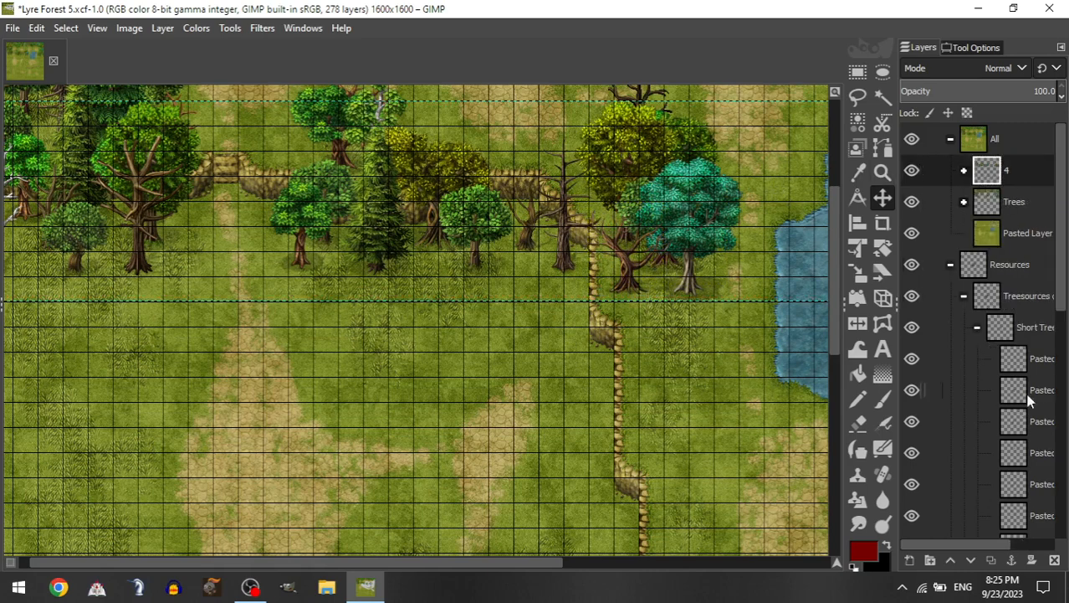
{"action": "left_click", "coordinate": [979, 327]}
{"action": "left_click_drag", "start_coordinate": [1026, 483], "coordinate": [1002, 173]}
{"action": "left_click_drag", "start_coordinate": [633, 429], "coordinate": [569, 177]}
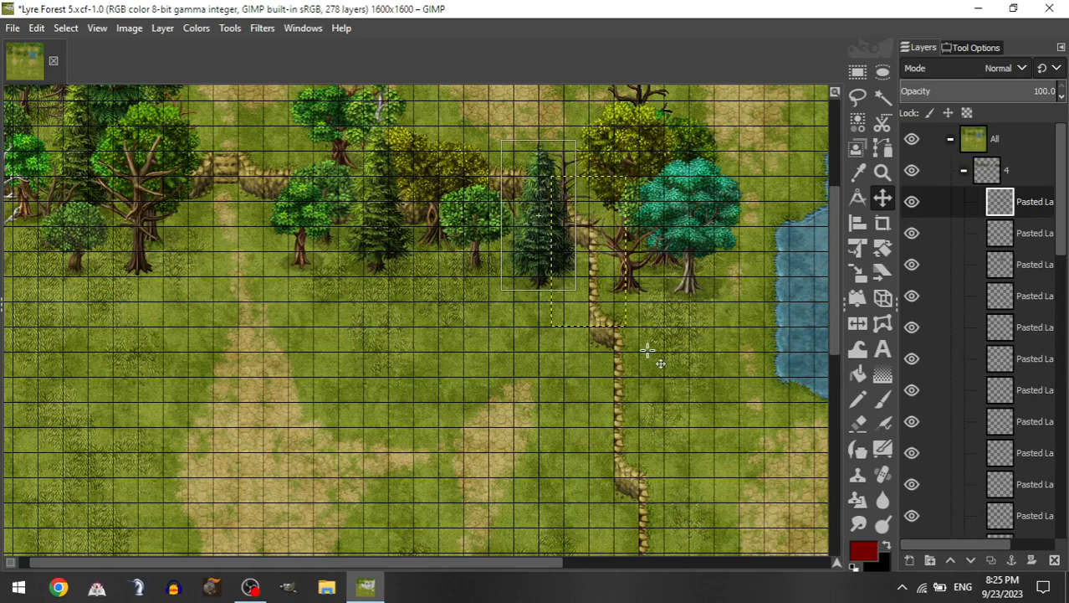
{"action": "mouse_move", "coordinate": [641, 362]}
{"action": "left_mouse_down"}
{"action": "mouse_move", "coordinate": [661, 362]}
{"action": "mouse_move", "coordinate": [638, 363]}
{"action": "left_mouse_up"}
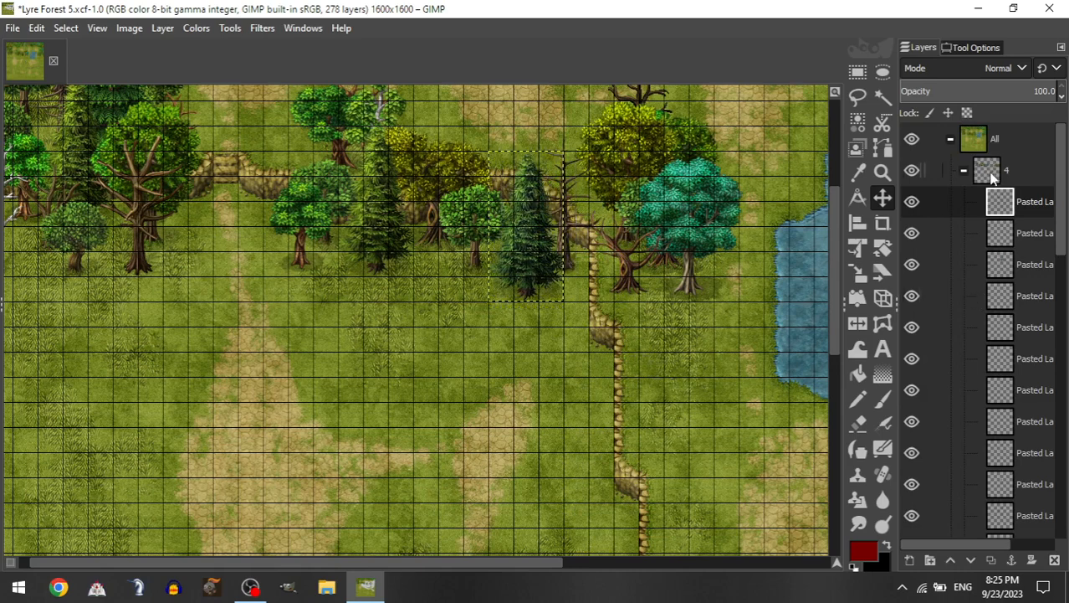
Step: Add a short bright green tree to group 4 and place it between the two dark conifers, in front of the round green tree's western side
{"action": "left_click", "coordinate": [965, 171]}
{"action": "left_click", "coordinate": [977, 326]}
{"action": "left_click_drag", "start_coordinate": [1029, 484], "coordinate": [1013, 148]}
{"action": "left_click_drag", "start_coordinate": [655, 536], "coordinate": [481, 286]}
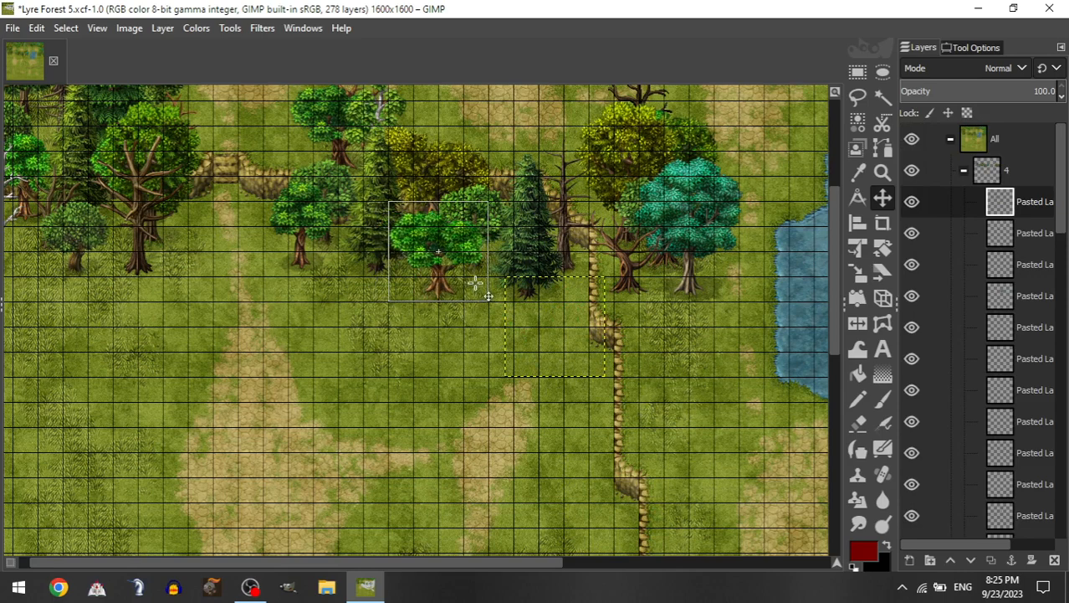
Step: Add a tall broad green conifer to group 4 and place it in front of the short green trees south of the wall
{"action": "left_click", "coordinate": [965, 171]}
{"action": "left_click", "coordinate": [978, 328]}
{"action": "left_click_drag", "start_coordinate": [1013, 484], "coordinate": [979, 182]}
{"action": "left_click_drag", "start_coordinate": [494, 184], "coordinate": [543, 238]}
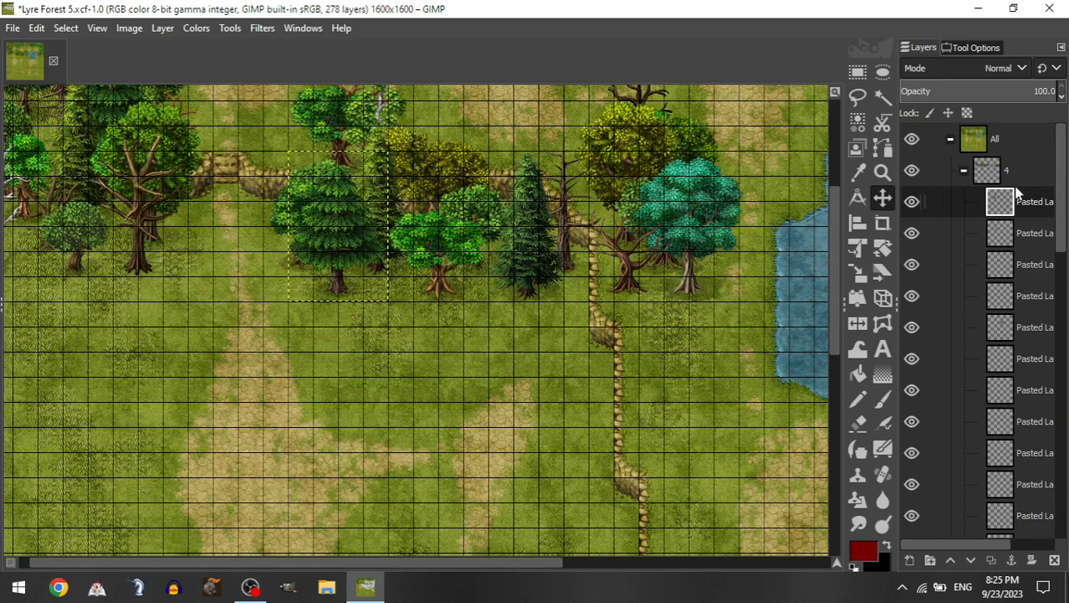
Step: Add a short twisted bare tree to group 4 and place it just east of the large branching tree, beside the dirt path
{"action": "left_click", "coordinate": [965, 172]}
{"action": "left_click", "coordinate": [977, 328]}
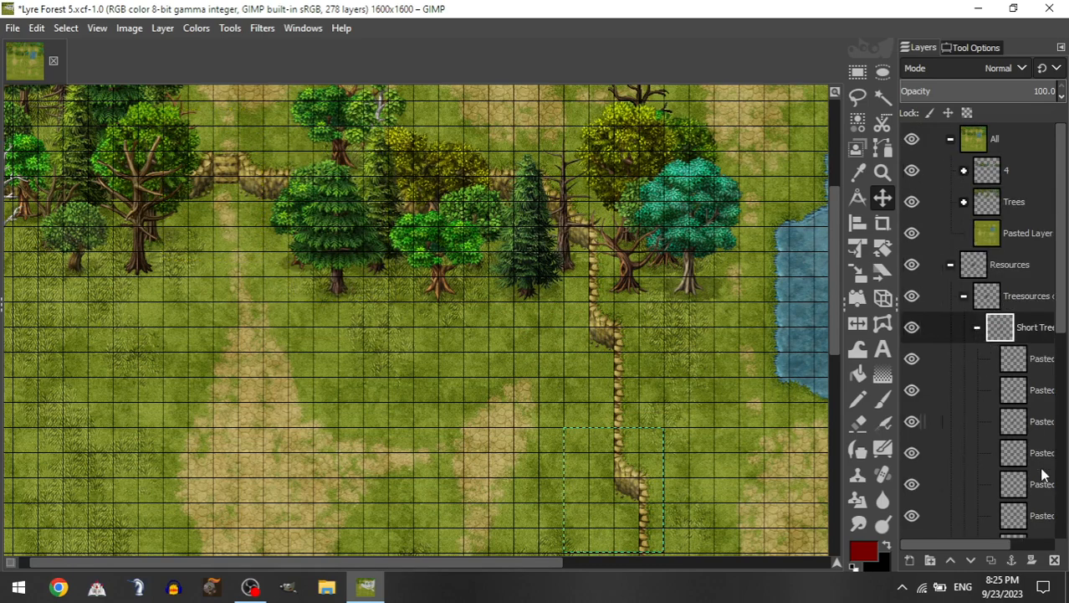
{"action": "left_click_drag", "start_coordinate": [1038, 483], "coordinate": [1008, 175]}
{"action": "left_click_drag", "start_coordinate": [604, 426], "coordinate": [245, 268]}
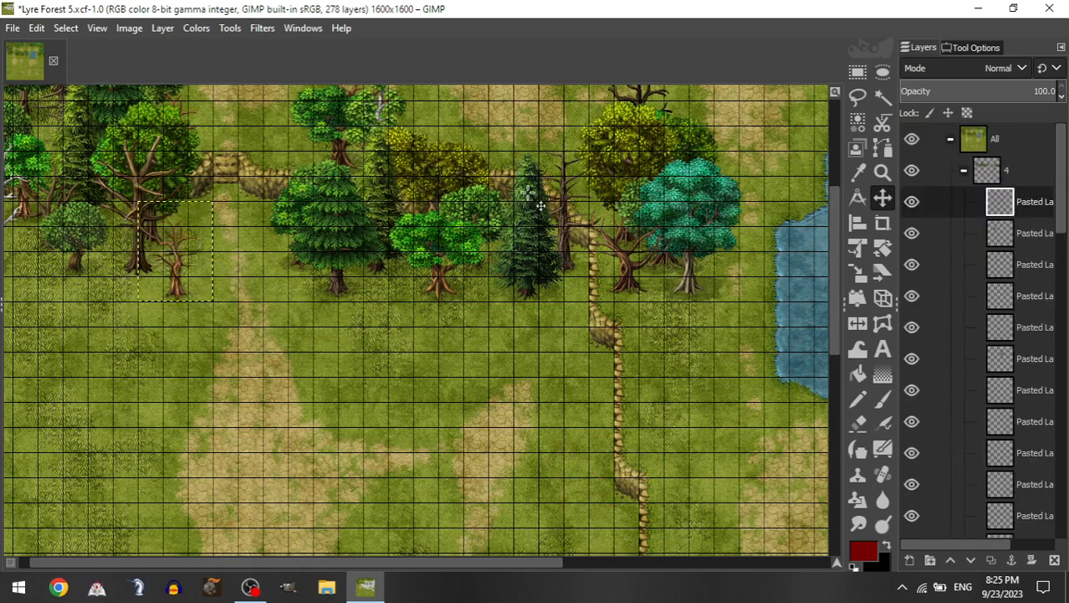
{"action": "left_click", "coordinate": [973, 177]}
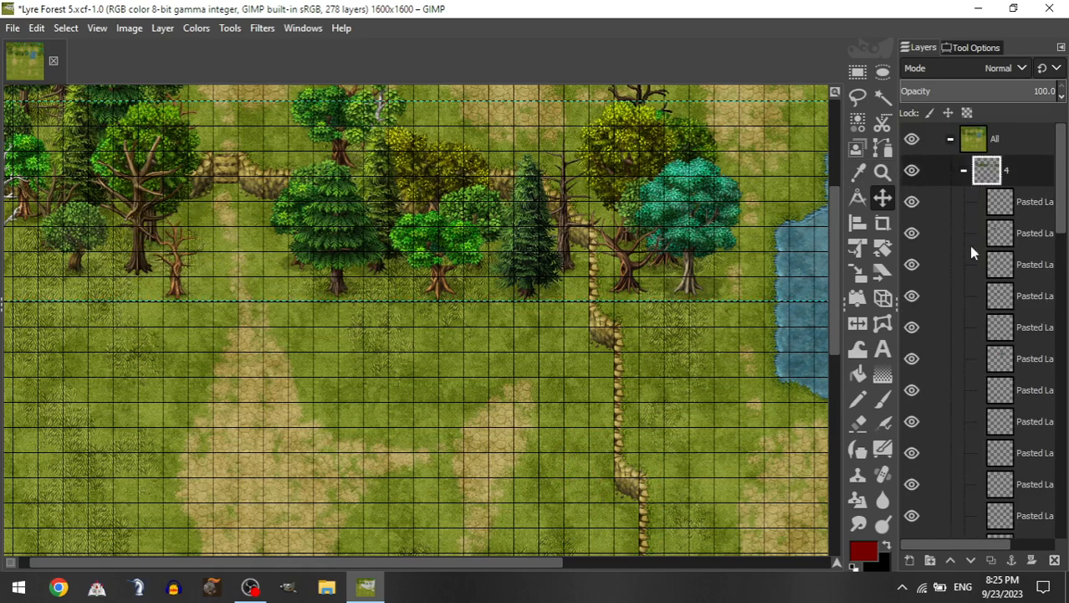
Step: Add a tall bare tree to group 4 and place it just west of the large branching tree, near the map's western edge
{"action": "left_click", "coordinate": [963, 171]}
{"action": "left_click", "coordinate": [977, 328]}
{"action": "left_click_drag", "start_coordinate": [1024, 474], "coordinate": [1010, 172]}
{"action": "left_click_drag", "start_coordinate": [566, 282], "coordinate": [414, 341]}
{"action": "scroll", "coordinate": [217, 261], "scroll_direction": "left", "scroll_amount": 1}
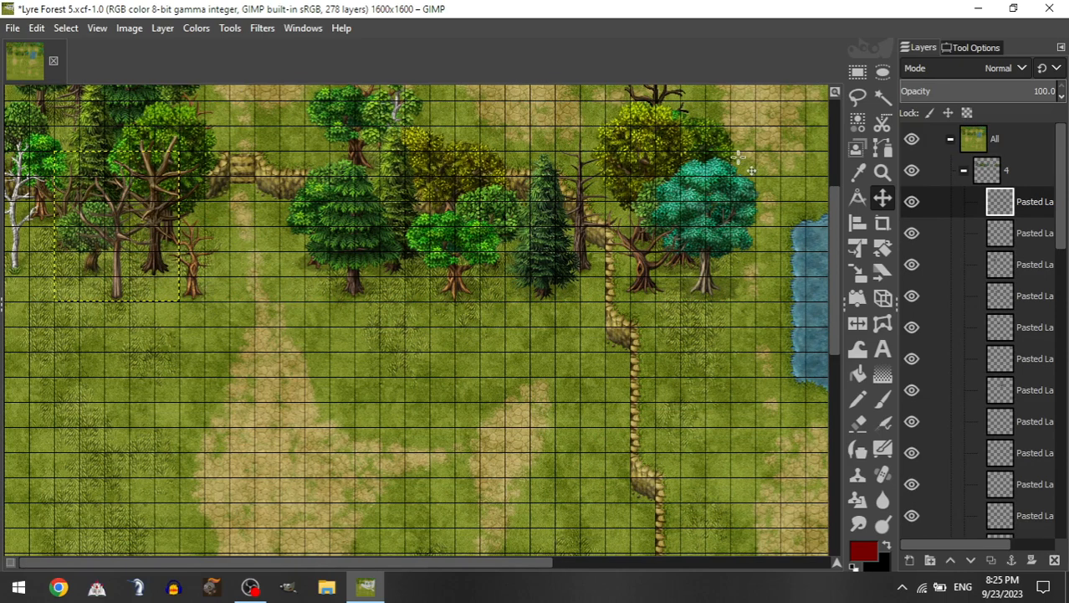
Step: Add a second bare tree to group 4 and place it at the map's western edge, west of the tall bare tree
{"action": "left_click", "coordinate": [964, 170]}
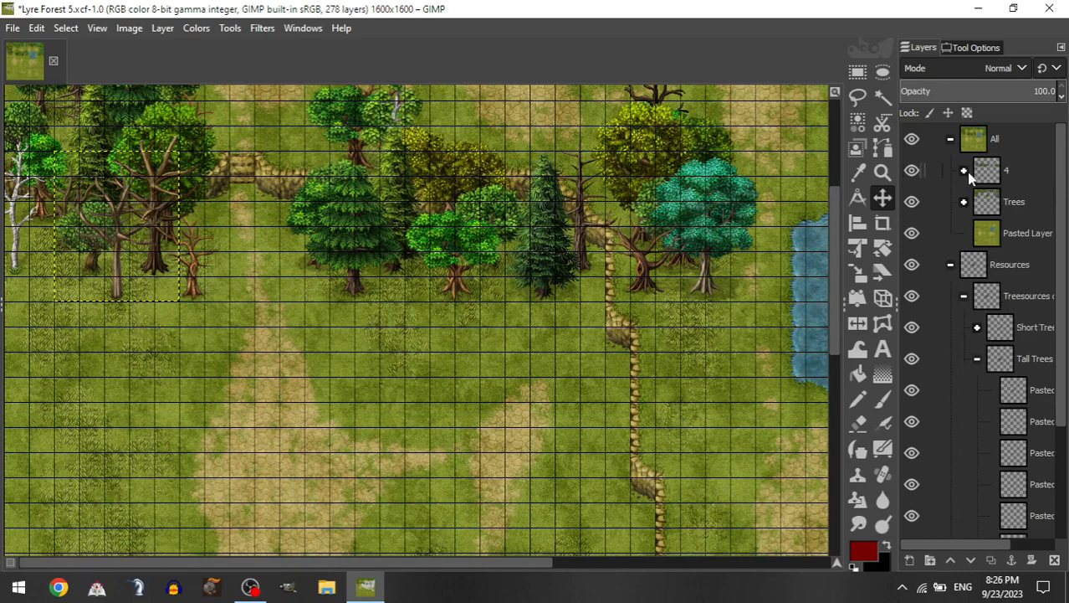
{"action": "left_click", "coordinate": [977, 327]}
{"action": "left_click", "coordinate": [977, 328]}
{"action": "scroll", "coordinate": [1015, 395], "scroll_direction": "down", "scroll_amount": 2}
{"action": "left_click_drag", "start_coordinate": [1014, 432], "coordinate": [1022, 130]}
{"action": "left_click_drag", "start_coordinate": [476, 393], "coordinate": [166, 374]}
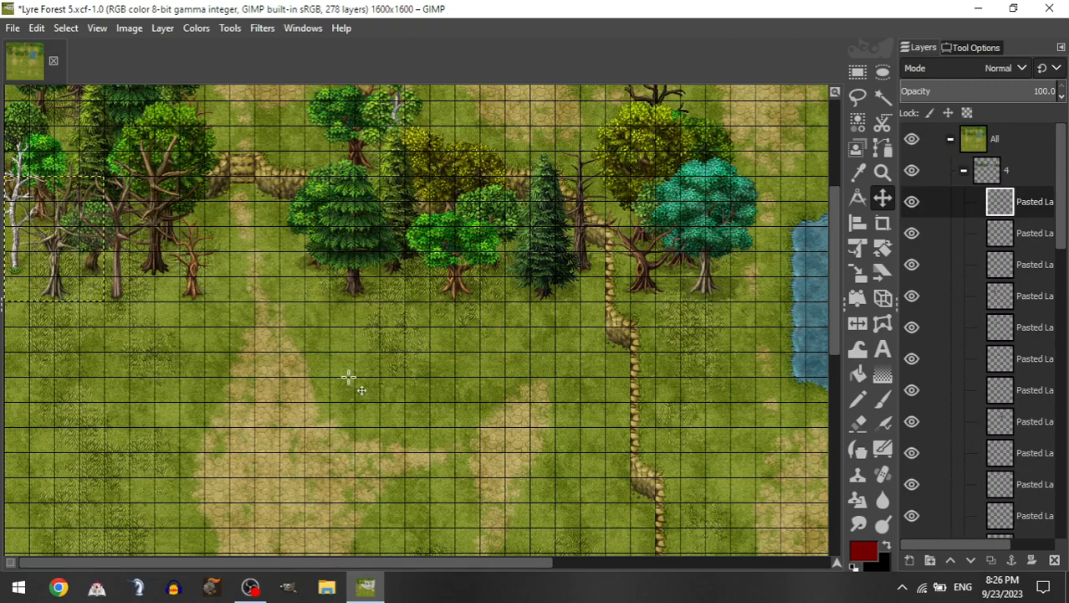
Step: Add a short bright green conifer to group 4 and place it at the western edge, in front of the bare tree and birch
{"action": "left_click", "coordinate": [964, 171]}
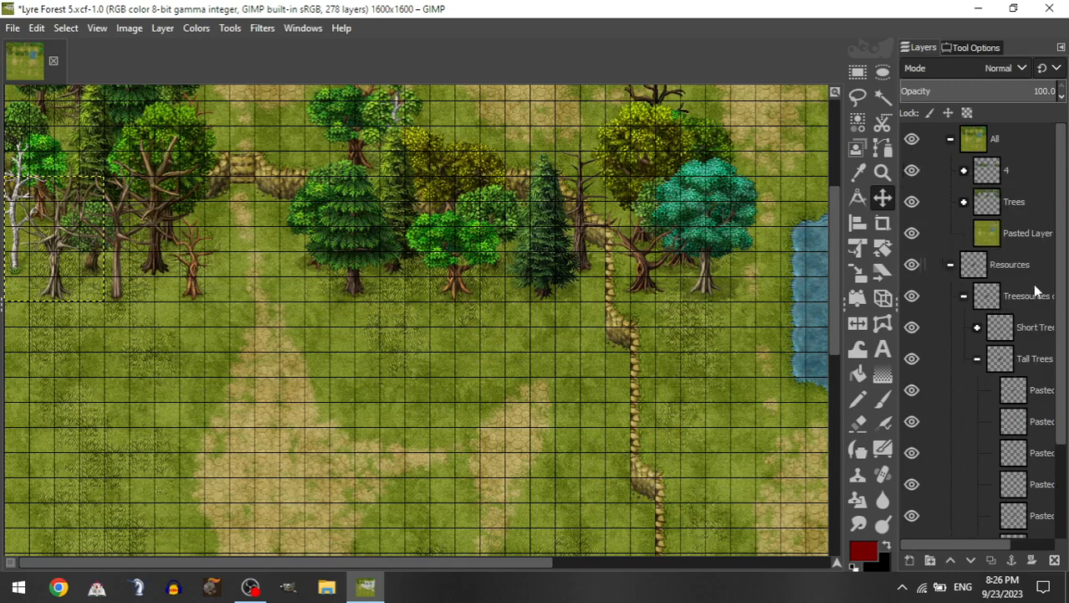
{"action": "left_click", "coordinate": [978, 328]}
{"action": "left_click_drag", "start_coordinate": [1025, 487], "coordinate": [1023, 170]}
{"action": "left_click_drag", "start_coordinate": [795, 473], "coordinate": [217, 242]}
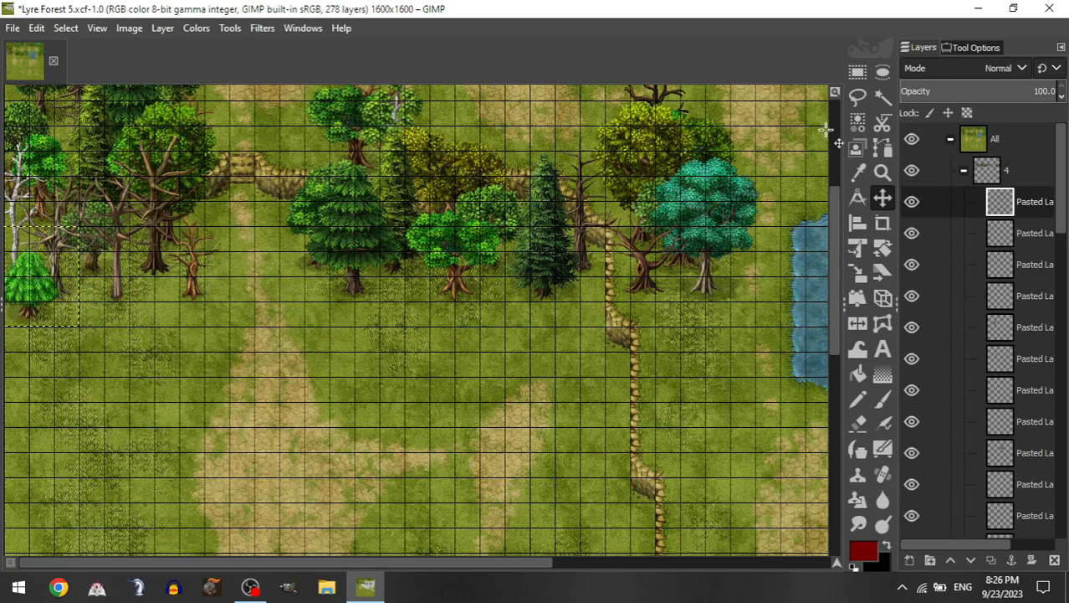
Step: Add a tall round green tree to group 4 and place it in front of the two bare trees, east of the bright green conifer
{"action": "left_click", "coordinate": [964, 171]}
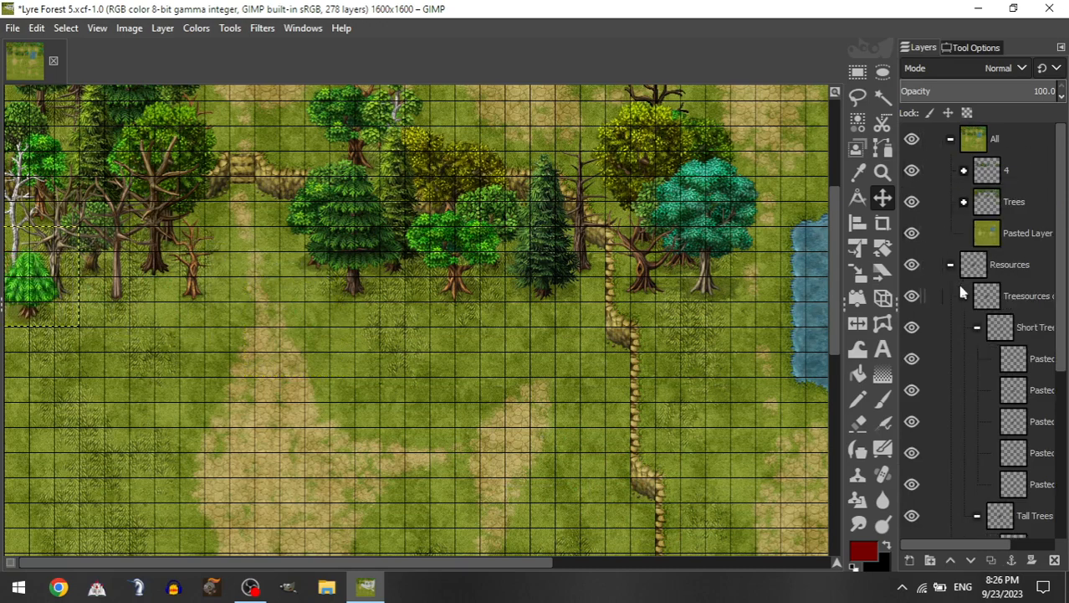
{"action": "left_click", "coordinate": [978, 328]}
{"action": "left_click_drag", "start_coordinate": [1015, 477], "coordinate": [1009, 174]}
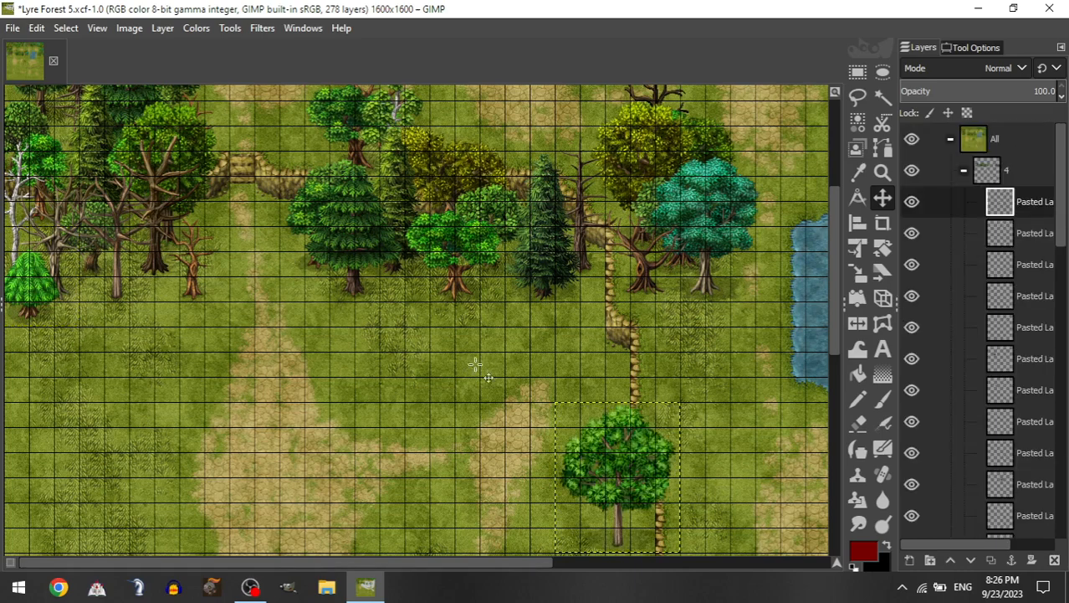
{"action": "left_click_drag", "start_coordinate": [474, 364], "coordinate": [156, 251]}
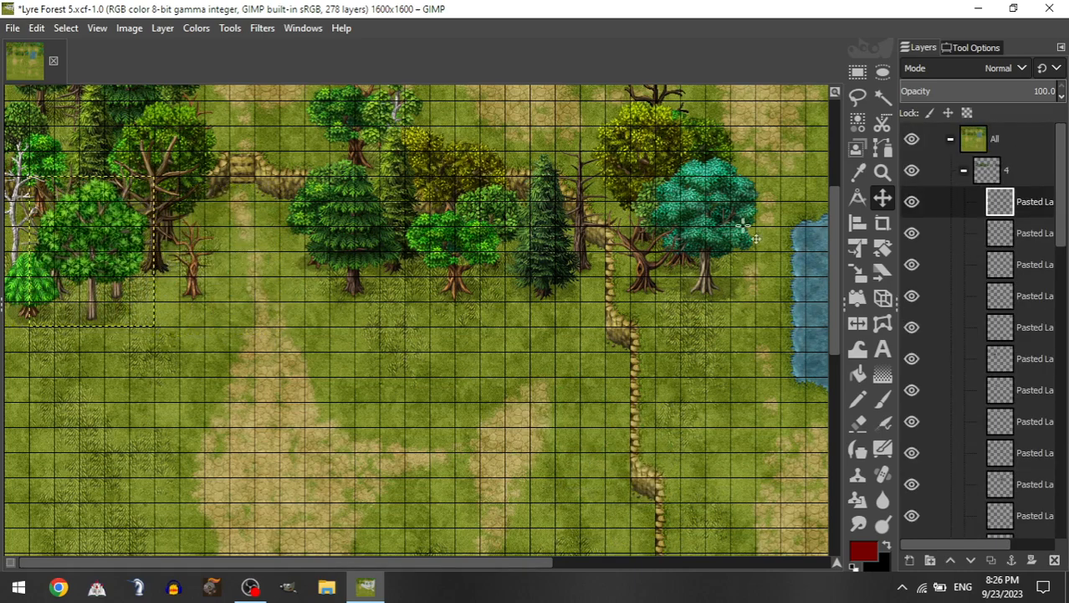
Step: Add a short teal conifer to group 4 and place it in front of the short twisted bare tree, west of the dirt path
{"action": "left_click", "coordinate": [963, 170]}
{"action": "left_click", "coordinate": [977, 328]}
{"action": "left_click_drag", "start_coordinate": [1029, 484], "coordinate": [1025, 201]}
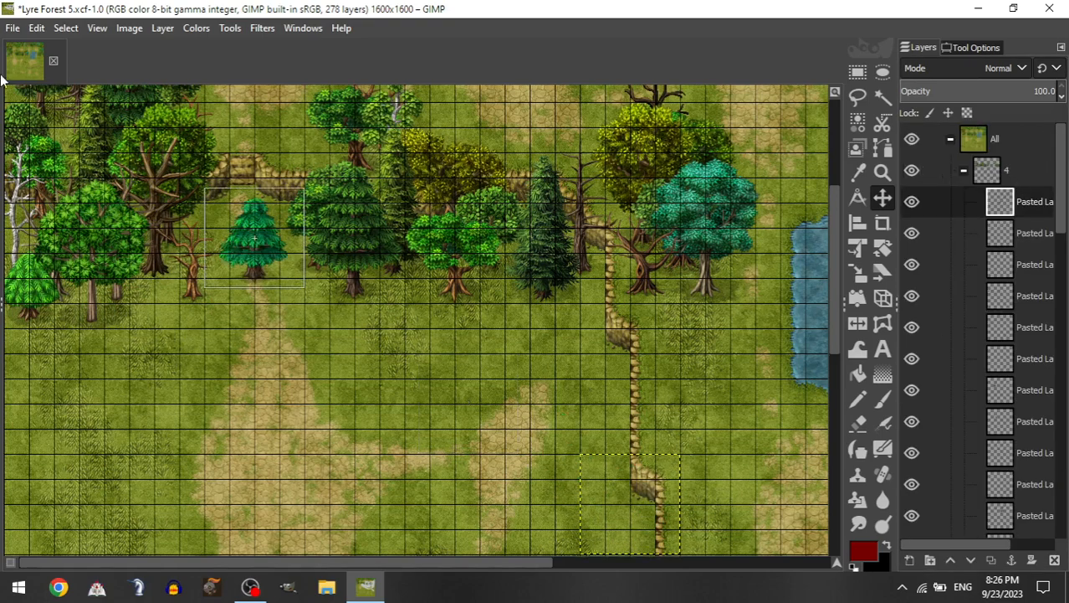
{"action": "left_click_drag", "start_coordinate": [337, 241], "coordinate": [293, 281]}
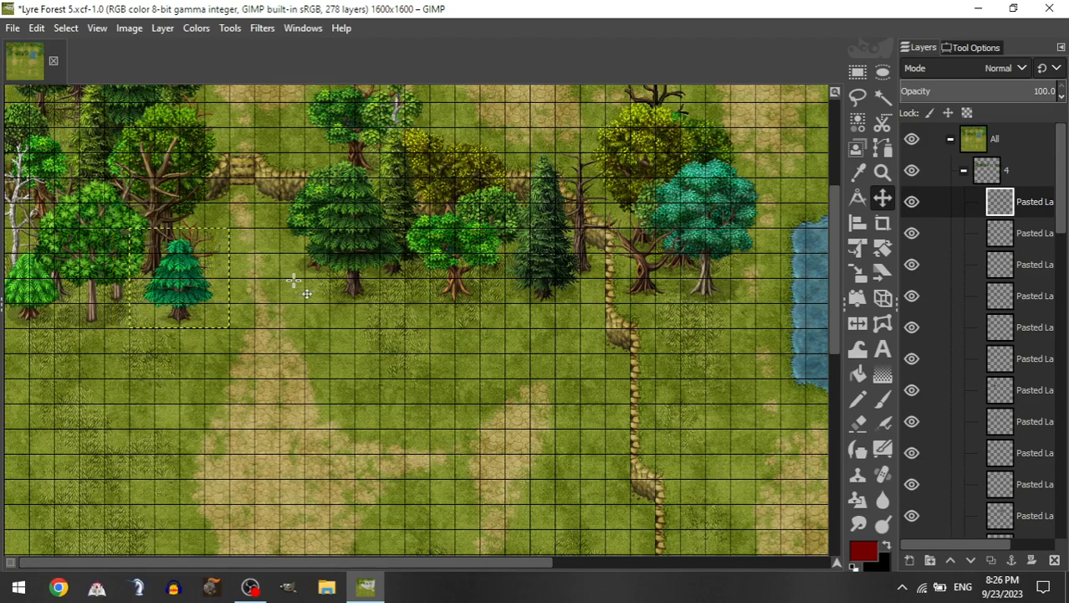
Step: Add a tall teal conifer to group 4 and place it in front of the broad green conifer's eastern side
{"action": "left_click", "coordinate": [965, 171]}
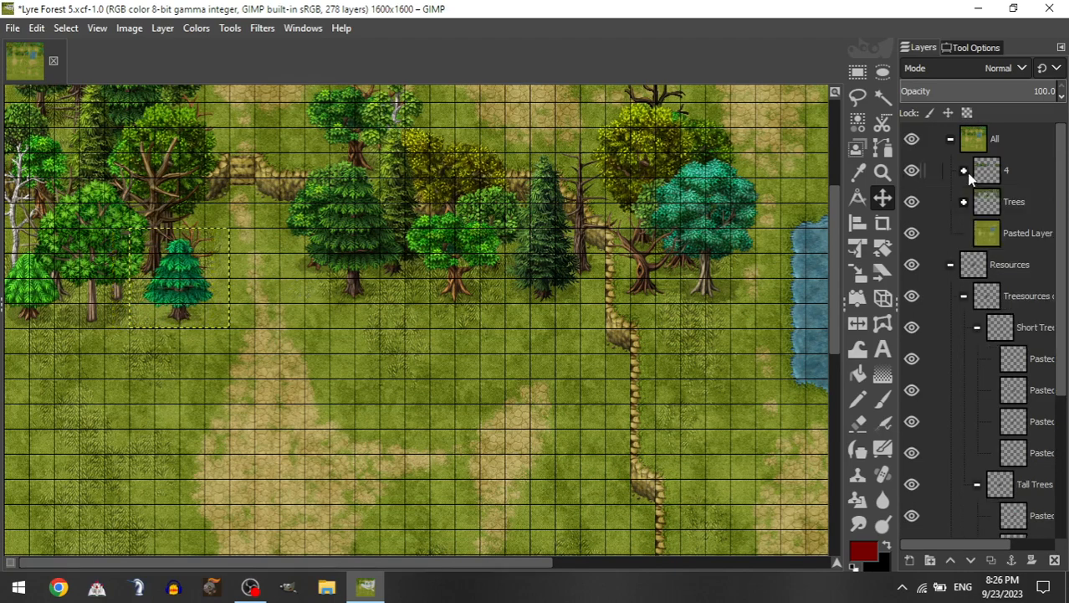
{"action": "left_click", "coordinate": [977, 327]}
{"action": "left_click_drag", "start_coordinate": [1013, 484], "coordinate": [1021, 174]}
{"action": "left_click_drag", "start_coordinate": [611, 445], "coordinate": [55, 207]}
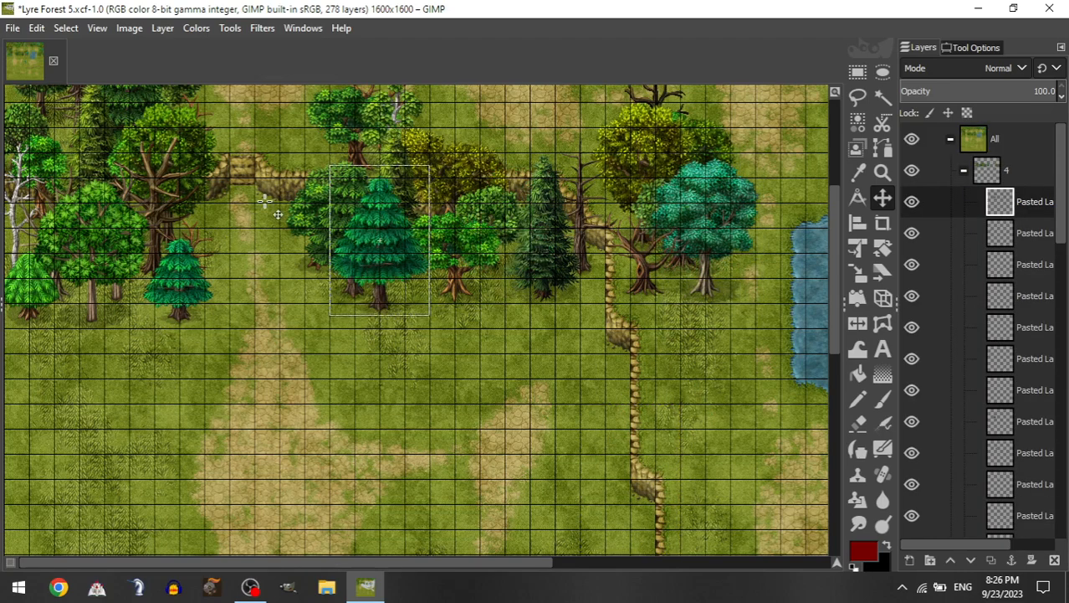
{"action": "left_click_drag", "start_coordinate": [264, 201], "coordinate": [266, 213]}
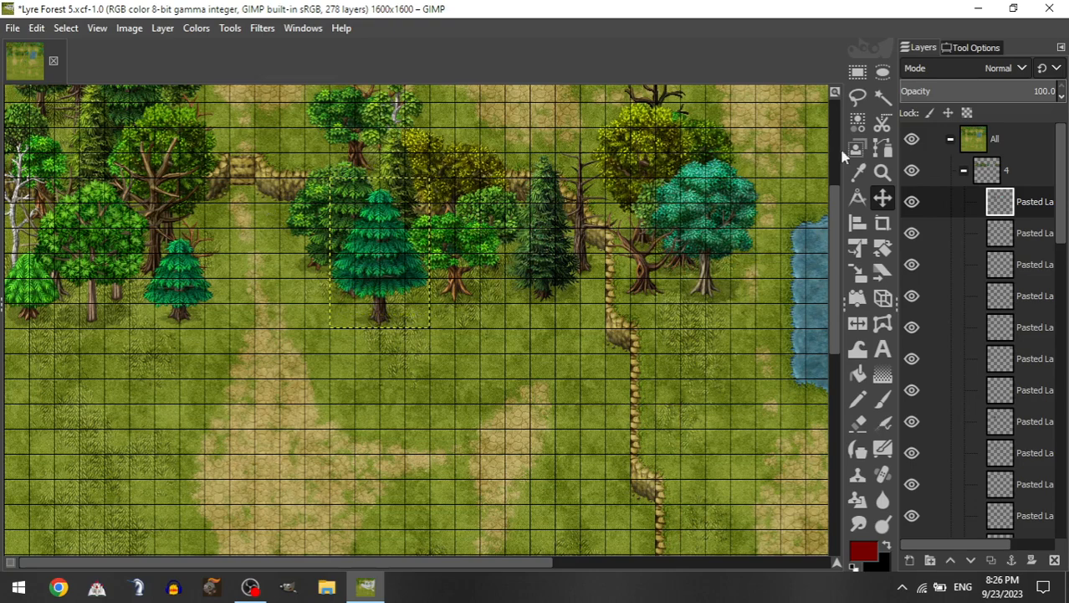
Step: Add a short twisted bare tree to group 4 and place it between the short bright green tree and the dark narrow conifer
{"action": "left_click", "coordinate": [964, 172]}
{"action": "left_click", "coordinate": [977, 328]}
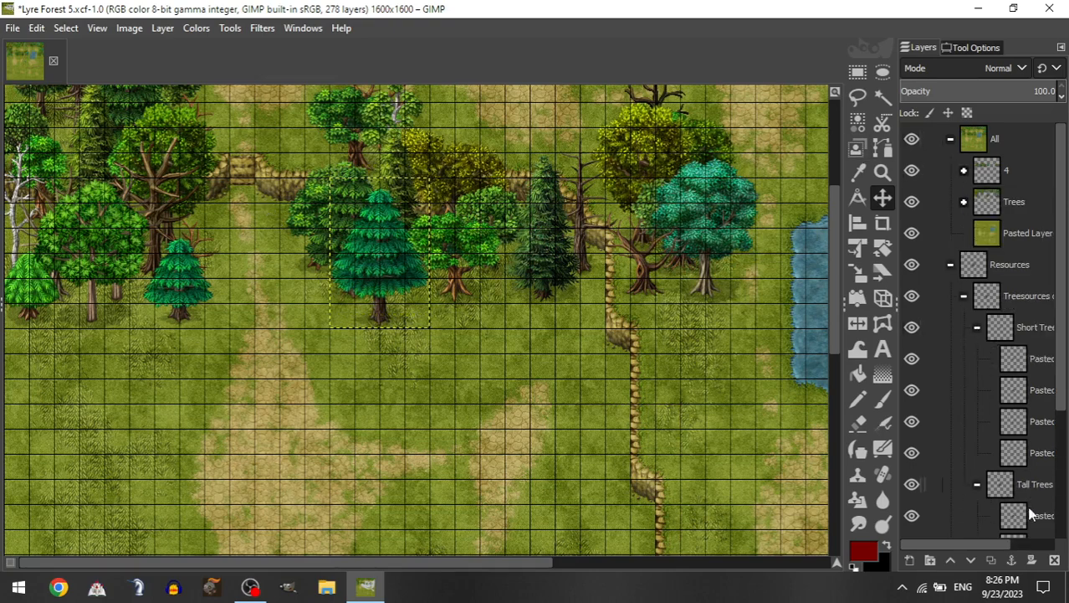
{"action": "left_click", "coordinate": [460, 224]}
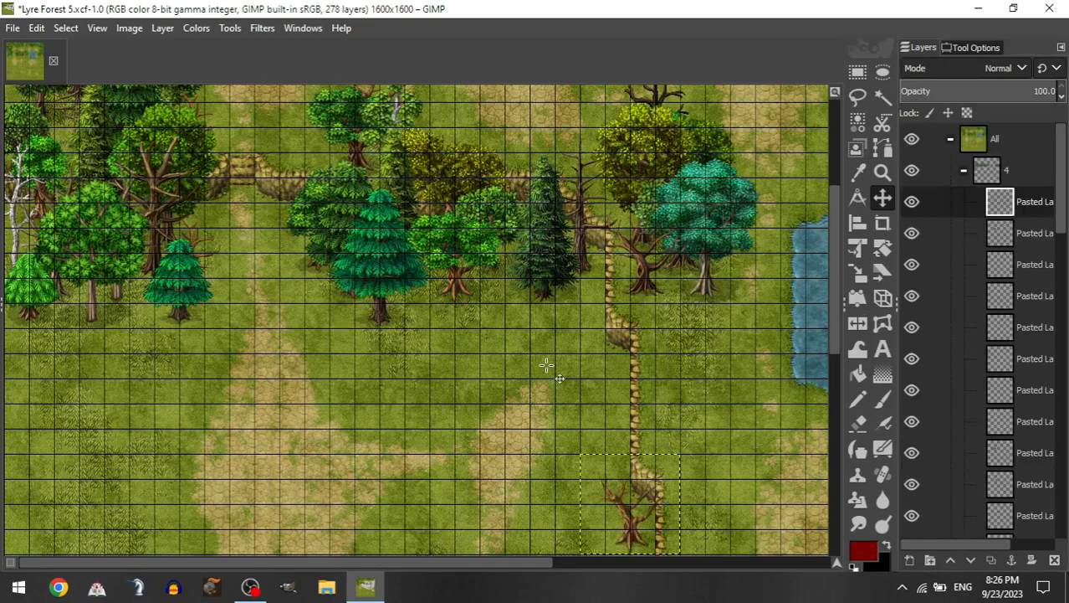
{"action": "left_click_drag", "start_coordinate": [471, 236], "coordinate": [497, 238]}
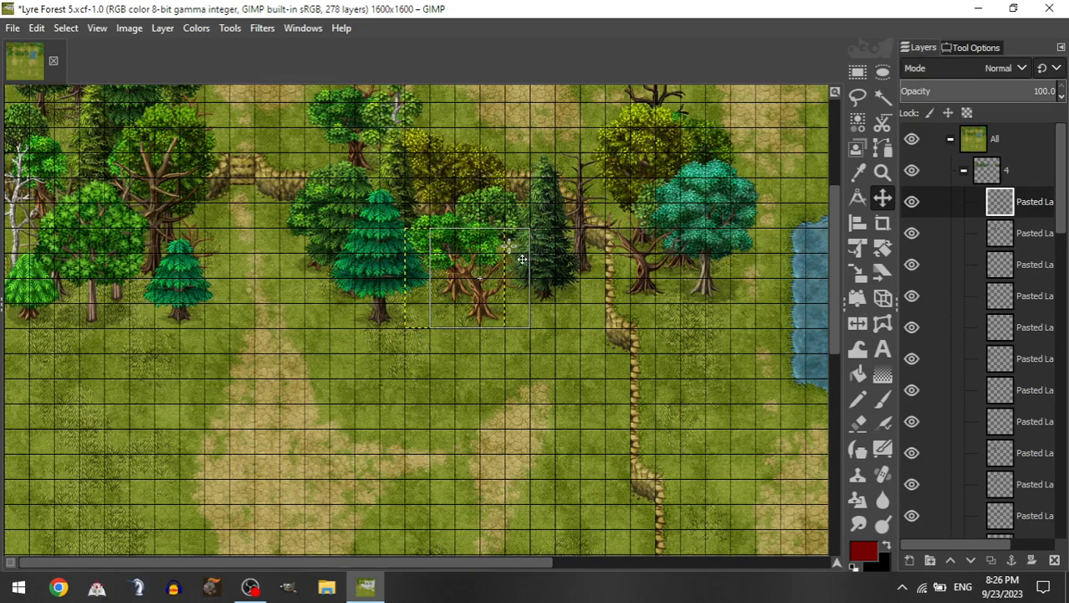
Step: Add a slender birch to group 4 and place it in front of the dark narrow conifer's eastern side, just west of the wall
{"action": "left_click", "coordinate": [964, 171]}
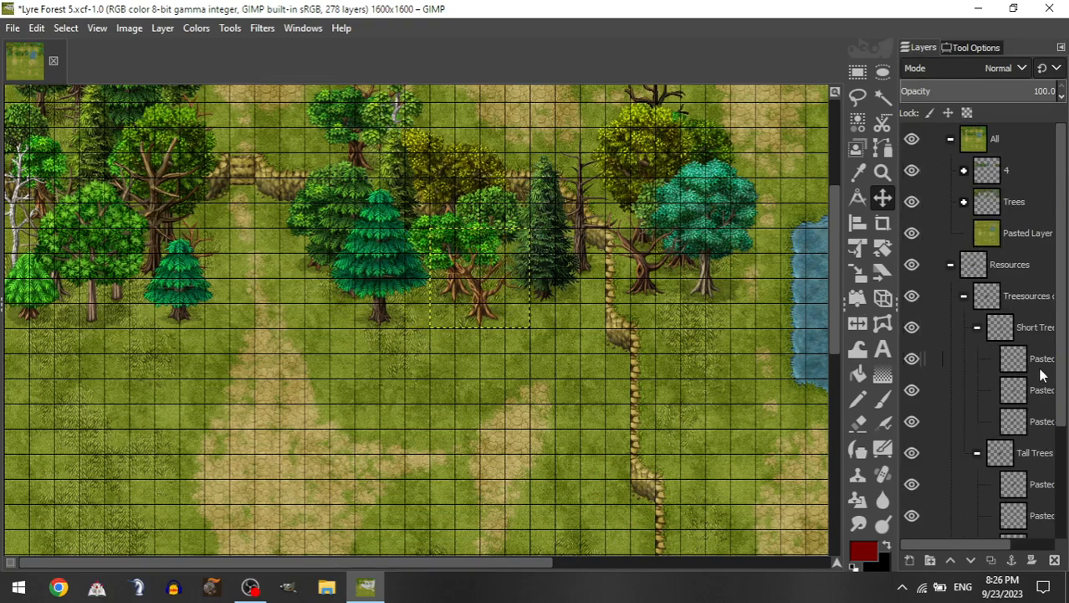
{"action": "left_click", "coordinate": [977, 327]}
{"action": "left_click_drag", "start_coordinate": [1014, 484], "coordinate": [1012, 171]}
{"action": "left_click_drag", "start_coordinate": [557, 425], "coordinate": [503, 204]}
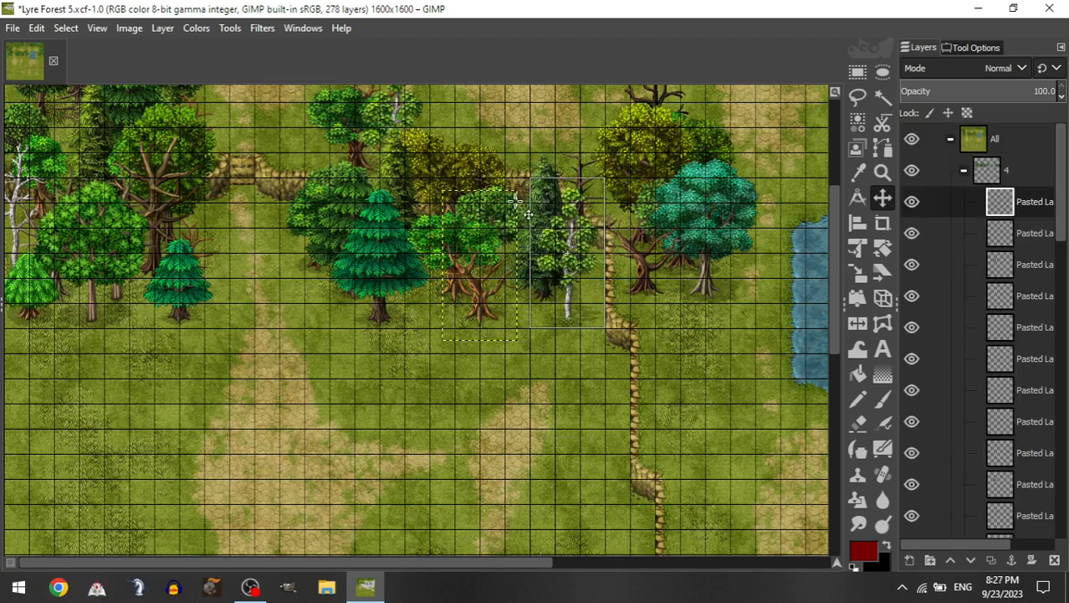
Step: Add a short bright green tree to group 4 and place it in front of the round teal tree east of the wall
{"action": "left_click", "coordinate": [964, 170]}
{"action": "left_click", "coordinate": [978, 327]}
{"action": "left_click_drag", "start_coordinate": [1012, 421], "coordinate": [1013, 172]}
{"action": "left_click_drag", "start_coordinate": [559, 411], "coordinate": [634, 200]}
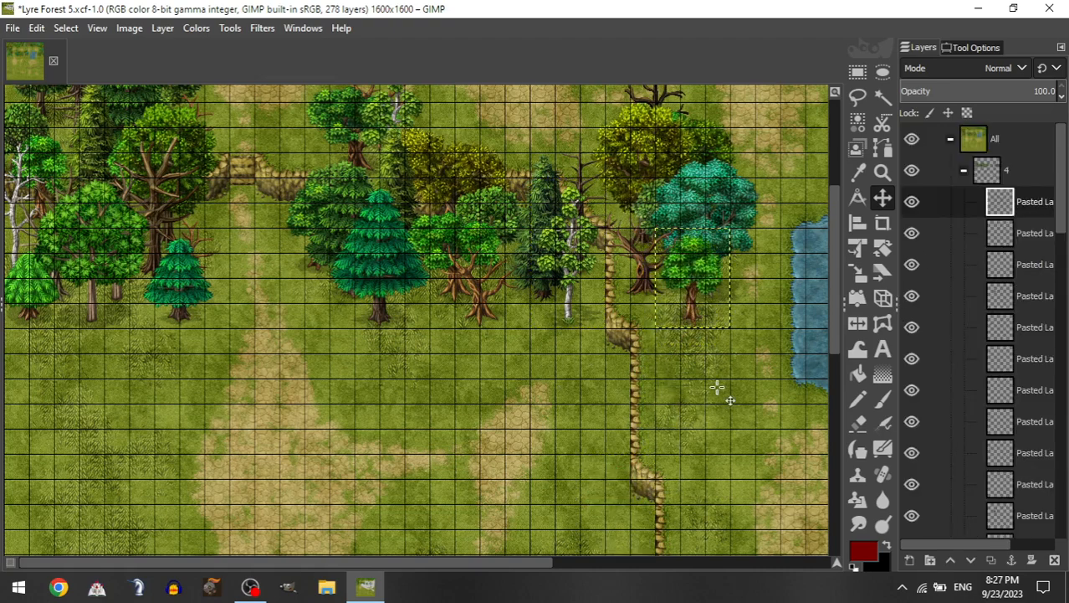
Step: Add a tall broad green tree to group 4 and place it east of the pond, in front of the forest's western side
{"action": "scroll", "coordinate": [717, 386], "scroll_direction": "right", "scroll_amount": 5}
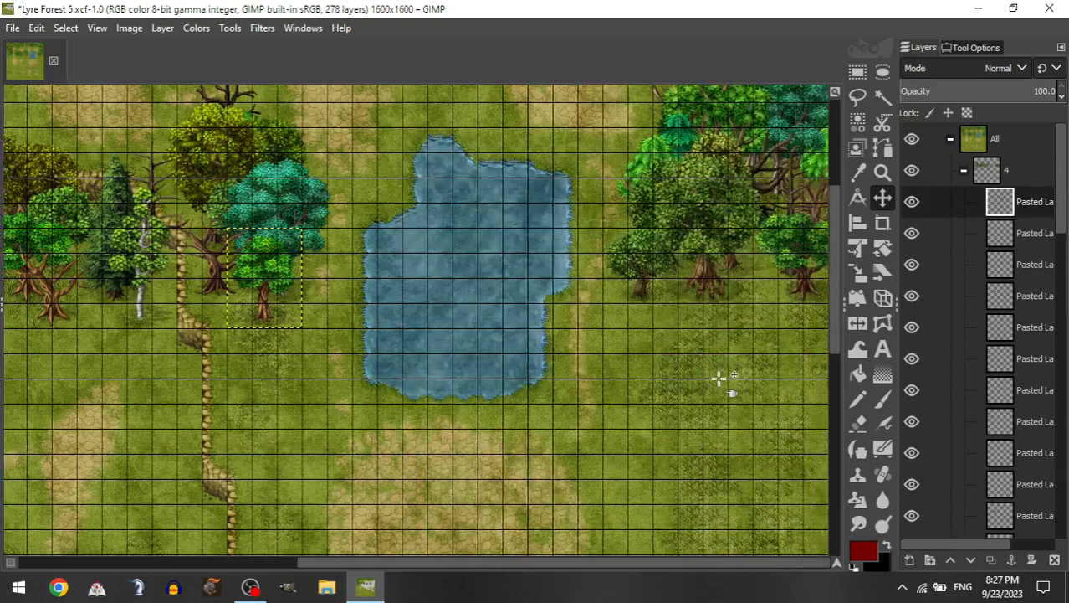
{"action": "left_click", "coordinate": [964, 170]}
{"action": "left_click", "coordinate": [977, 327]}
{"action": "left_click_drag", "start_coordinate": [1014, 452], "coordinate": [1020, 171]}
{"action": "left_click_drag", "start_coordinate": [122, 550], "coordinate": [594, 332]}
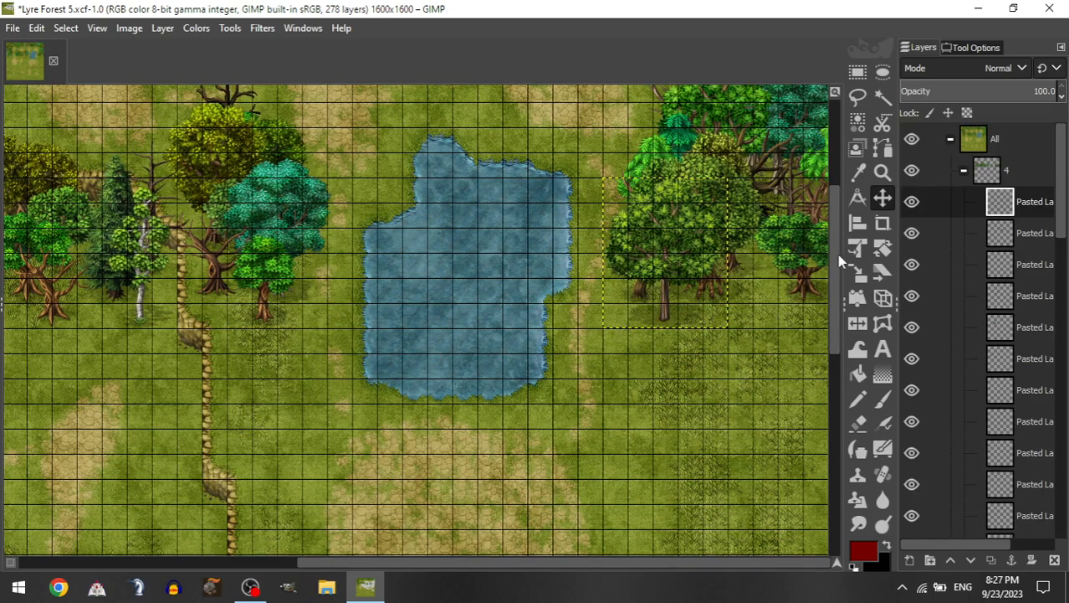
Step: Add a short spreading green tree to group 4 and place it east of the tall broad tree, overlapping the short green tree there
{"action": "left_click", "coordinate": [964, 172]}
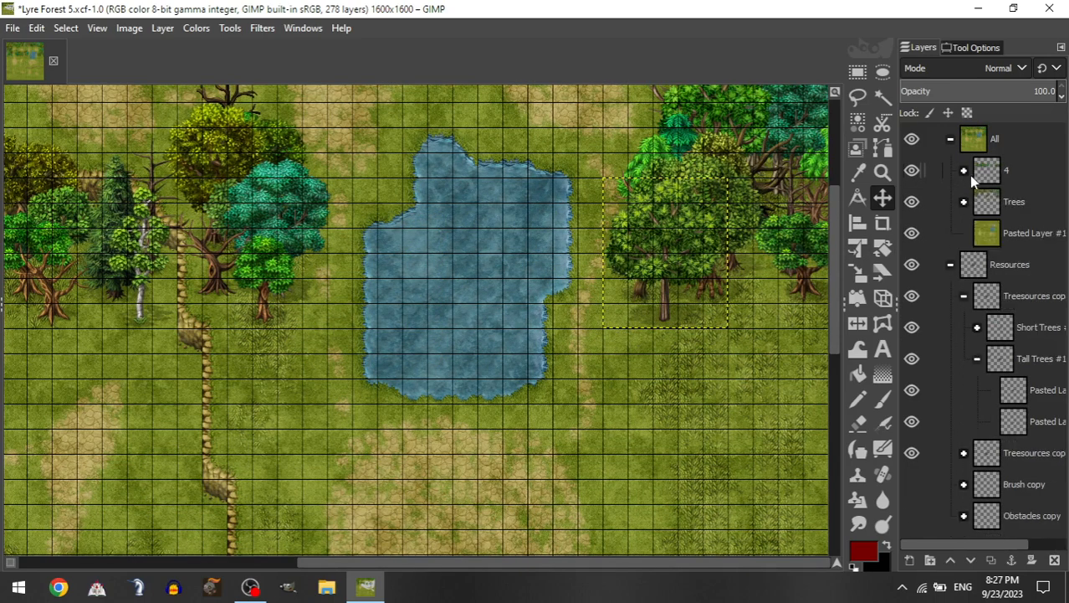
{"action": "left_click", "coordinate": [978, 328]}
{"action": "left_click", "coordinate": [1030, 423]}
{"action": "left_click_drag", "start_coordinate": [1010, 153], "coordinate": [948, 237]}
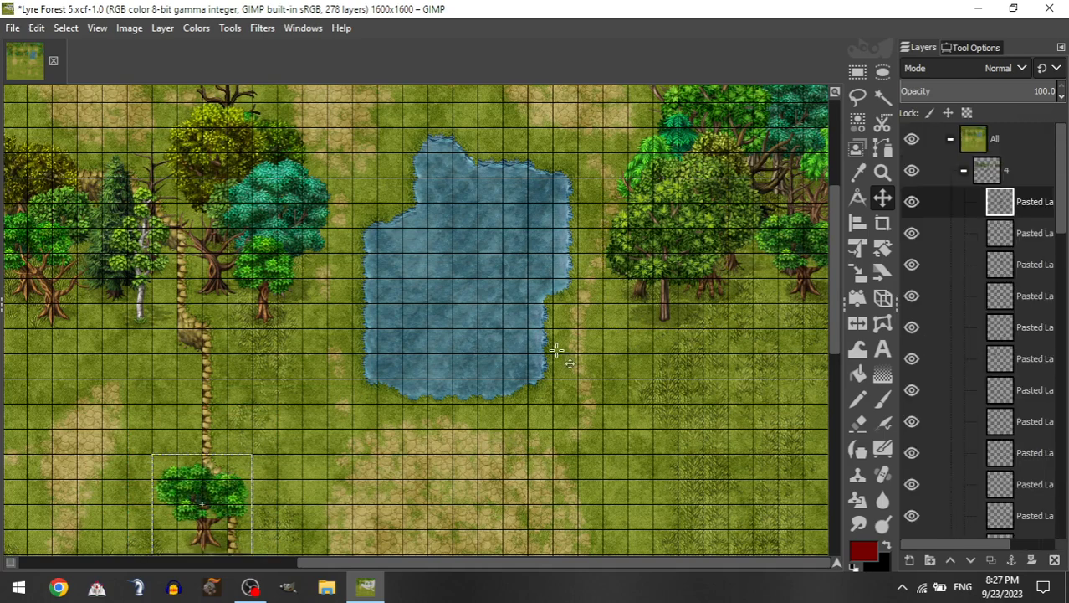
{"action": "left_click_drag", "start_coordinate": [201, 502], "coordinate": [675, 335]}
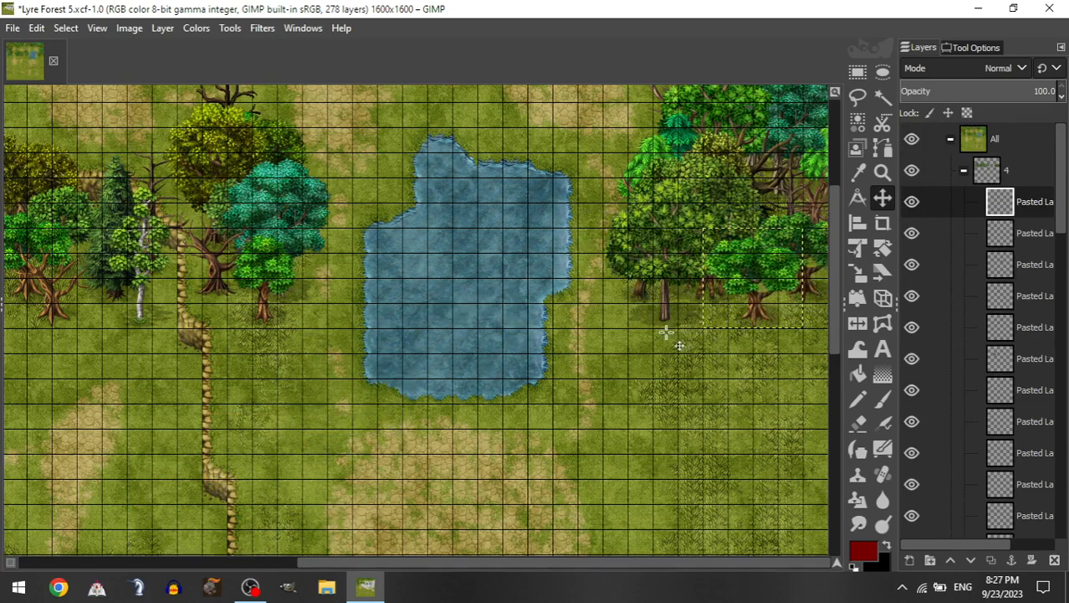
Step: Add a broad olive-green tree to group 4 and place it in front of the short green trees at the eastern forest
{"action": "left_click", "coordinate": [964, 170]}
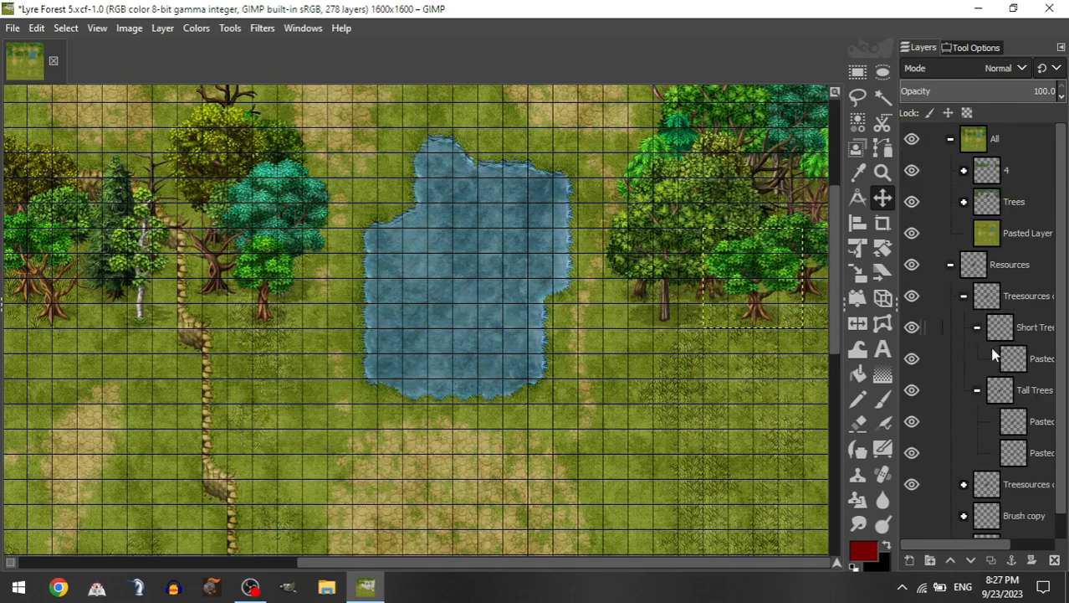
{"action": "left_click_drag", "start_coordinate": [1015, 421], "coordinate": [1024, 176]}
{"action": "left_click_drag", "start_coordinate": [299, 428], "coordinate": [702, 406]}
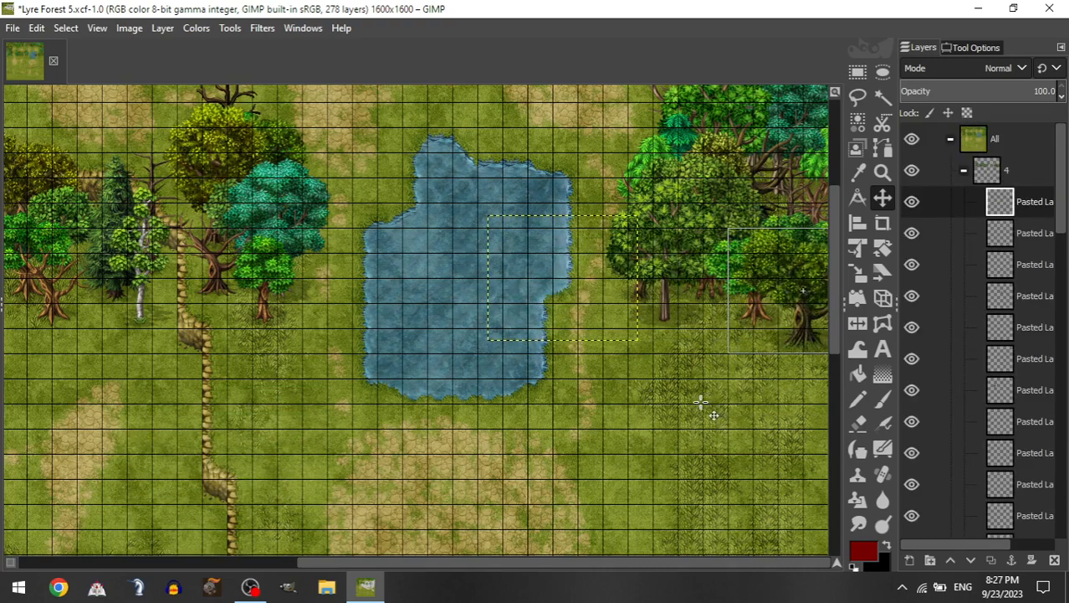
Step: Add a dark branching tree to group 4 and place it between the tall broad green tree and the olive-green tree
{"action": "left_click", "coordinate": [964, 172]}
{"action": "left_click_drag", "start_coordinate": [1040, 368], "coordinate": [1009, 177]}
{"action": "left_click_drag", "start_coordinate": [224, 443], "coordinate": [646, 348]}
Step: Add a tall dark green conifer to group 4 and place it over the dark branching tree, west of the olive-green tree
{"action": "left_click", "coordinate": [964, 171]}
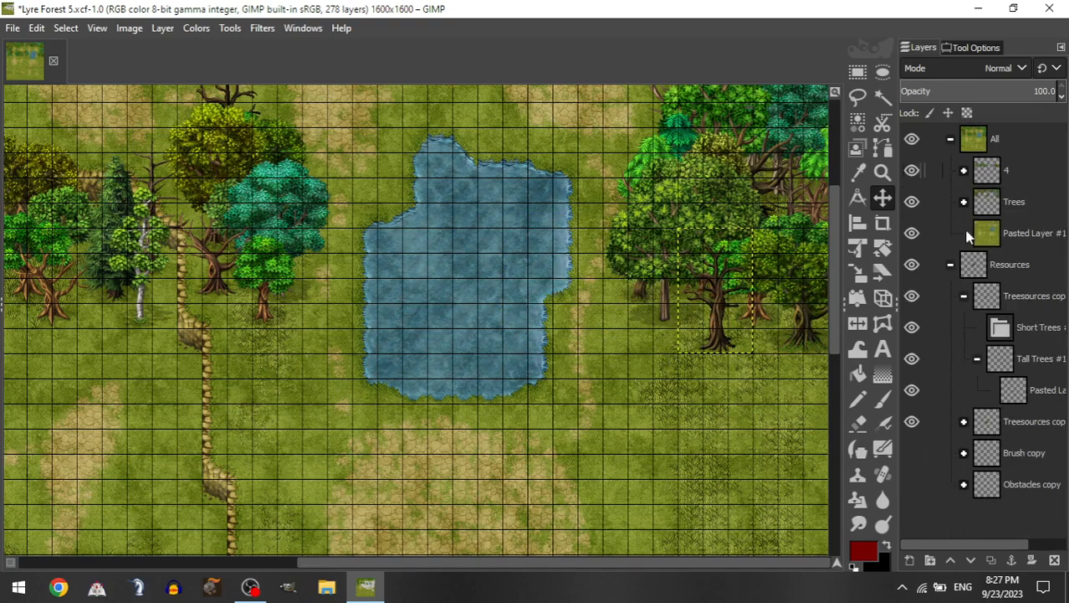
{"action": "left_click_drag", "start_coordinate": [1010, 384], "coordinate": [1019, 174]}
{"action": "left_click_drag", "start_coordinate": [251, 540], "coordinate": [727, 345]}
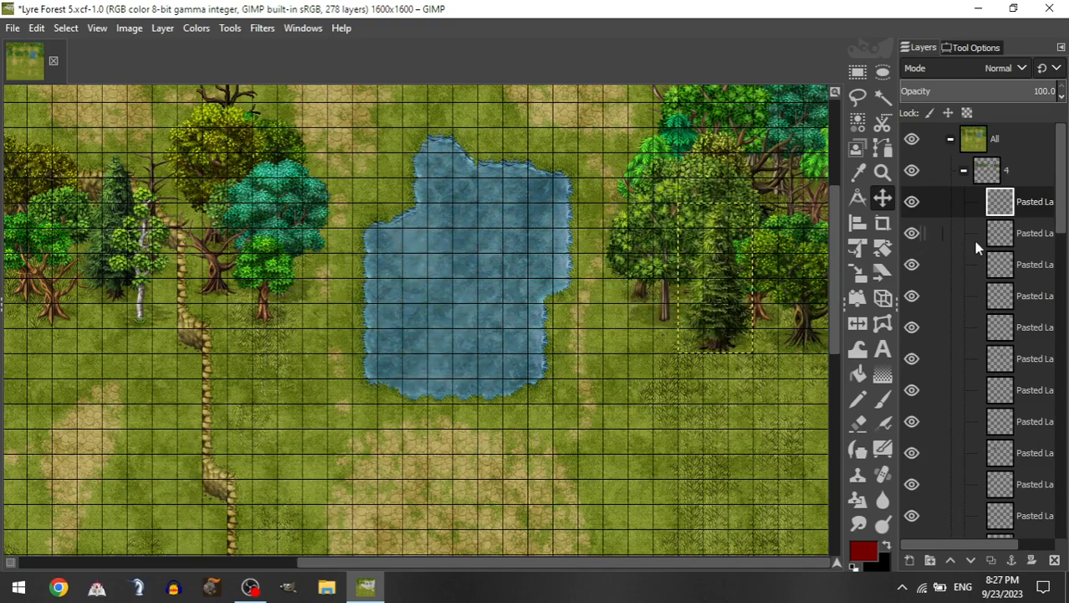
Step: Raise the dark branching tree above the conifer in group 4 and move it three grid cells west, in front of the broad green tree
{"action": "left_click_drag", "start_coordinate": [1003, 240], "coordinate": [1013, 183]}
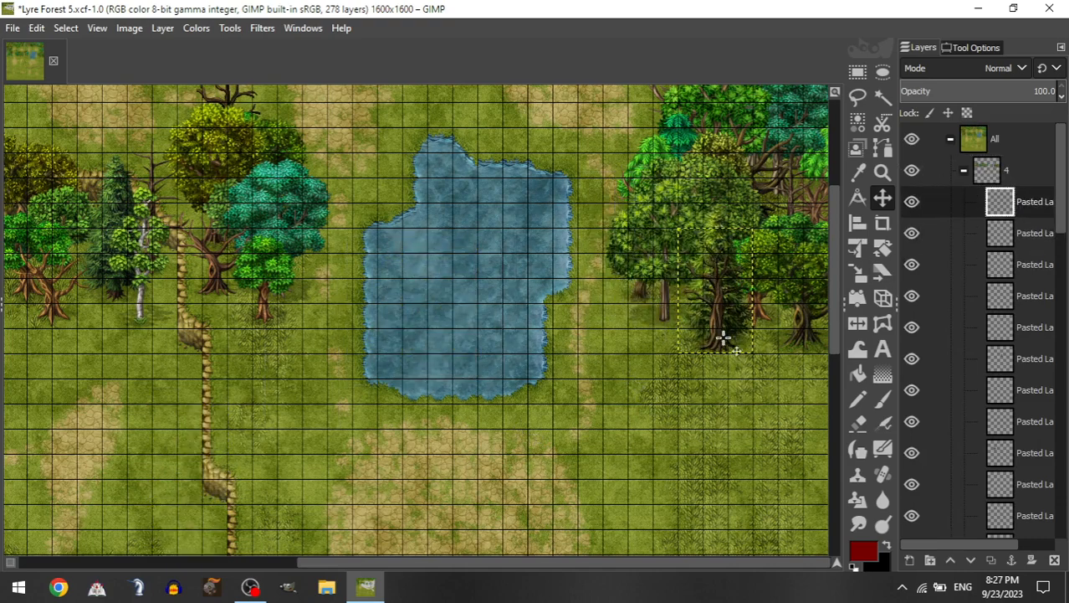
{"action": "left_click_drag", "start_coordinate": [724, 339], "coordinate": [645, 341]}
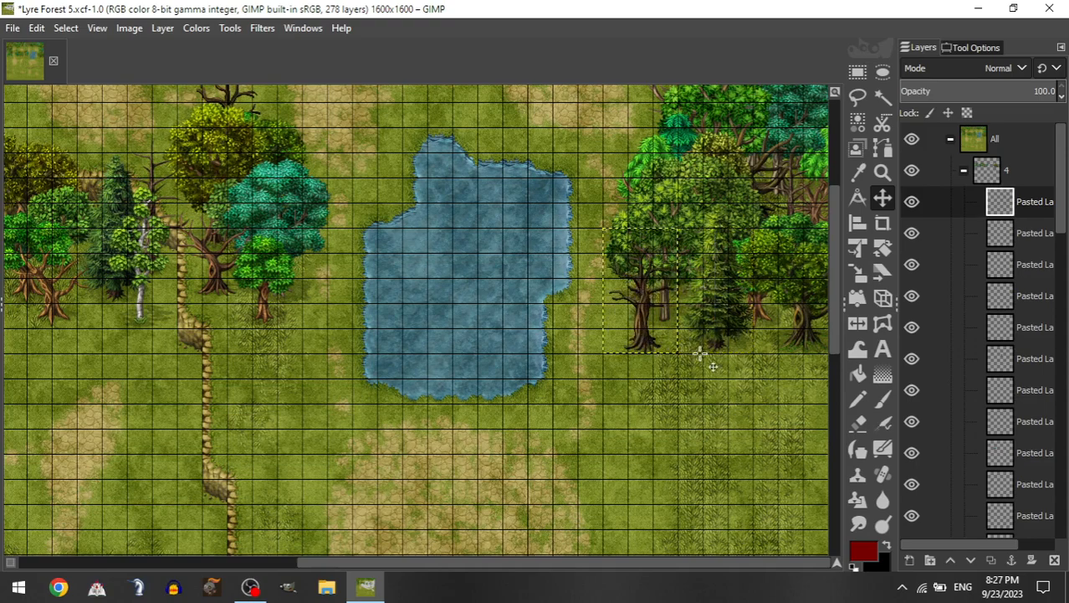
Step: Delete the emptied upper Treesources copy group, including its Short Trees and Tall Trees subgroups, from Resources
{"action": "scroll", "coordinate": [580, 335], "scroll_direction": "up", "scroll_amount": 5}
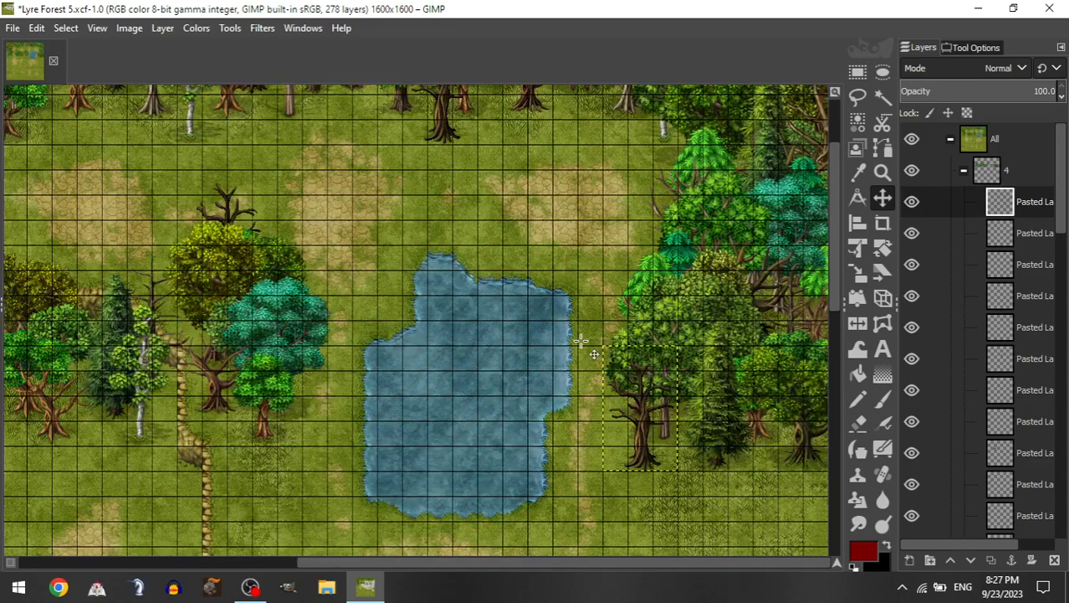
{"action": "scroll", "coordinate": [586, 344], "scroll_direction": "down", "scroll_amount": 10}
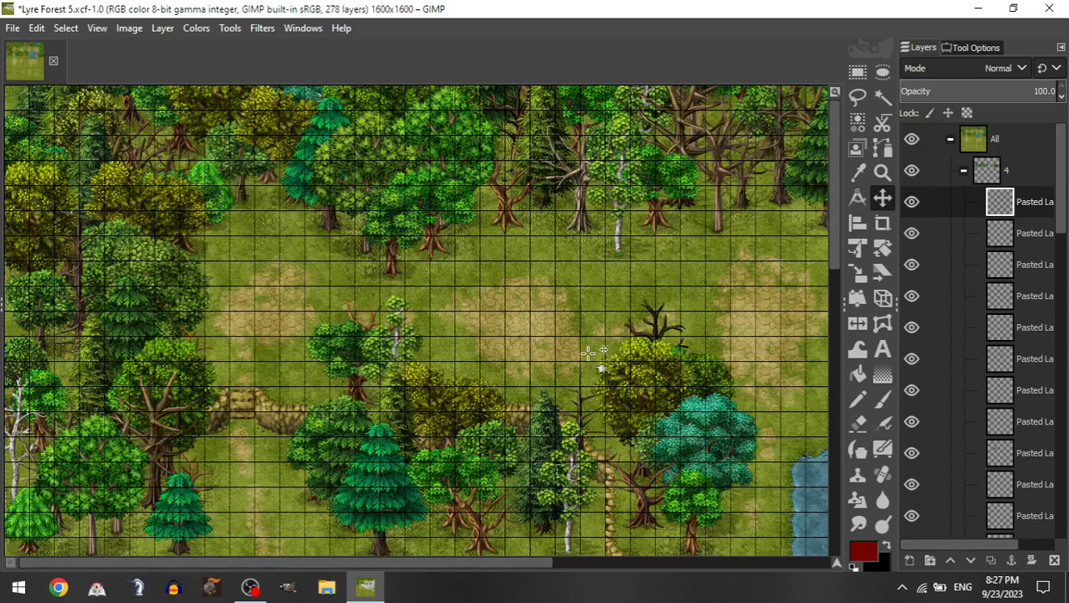
{"action": "scroll", "coordinate": [590, 355], "scroll_direction": "right", "scroll_amount": 5}
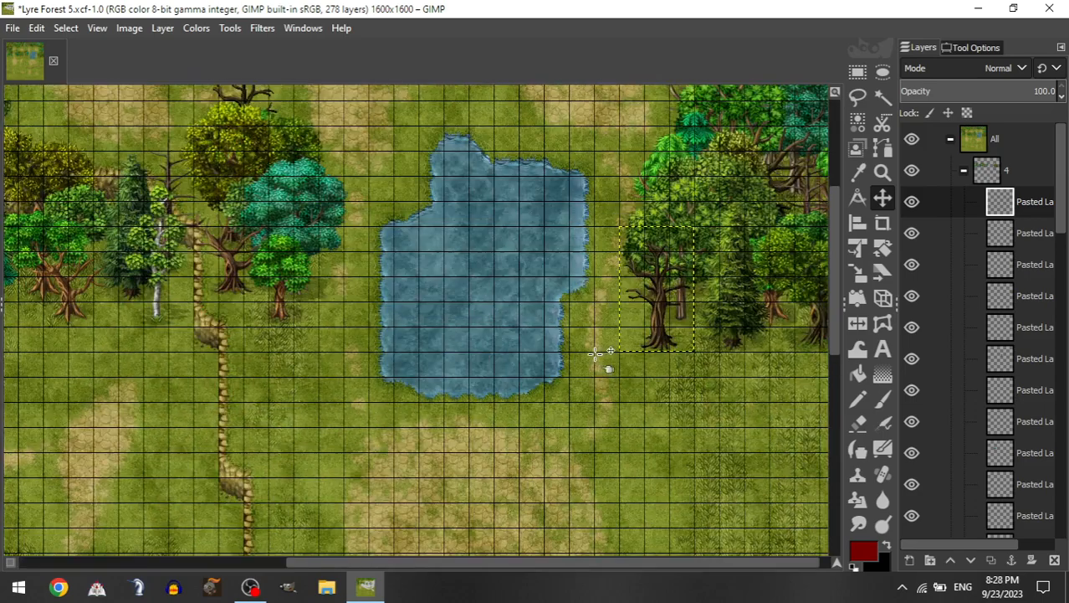
{"action": "left_click", "coordinate": [964, 171]}
{"action": "left_click", "coordinate": [1010, 304]}
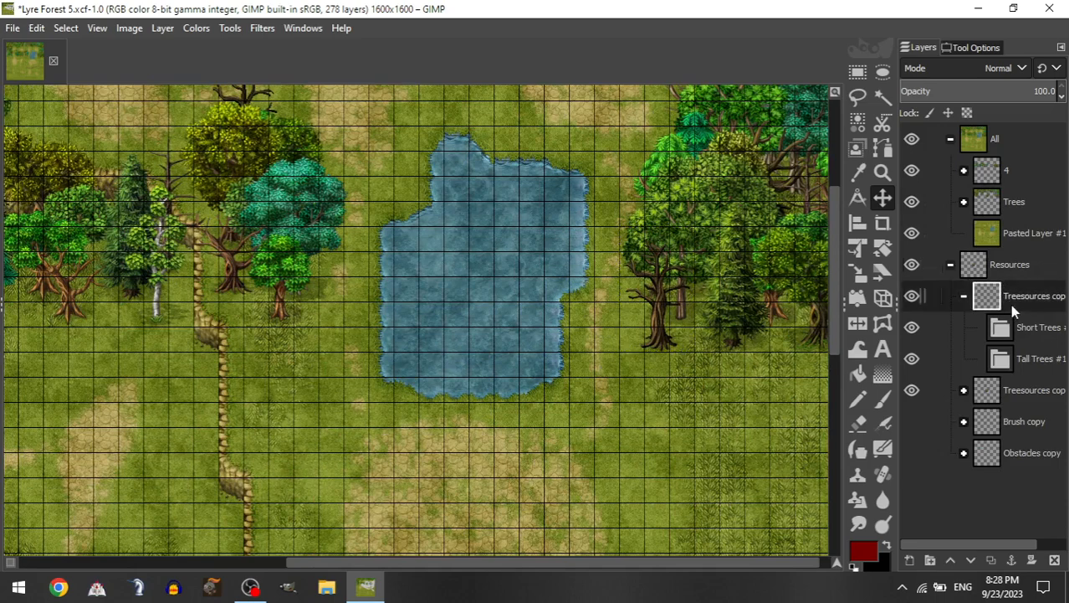
{"action": "key", "text": "Delete"}
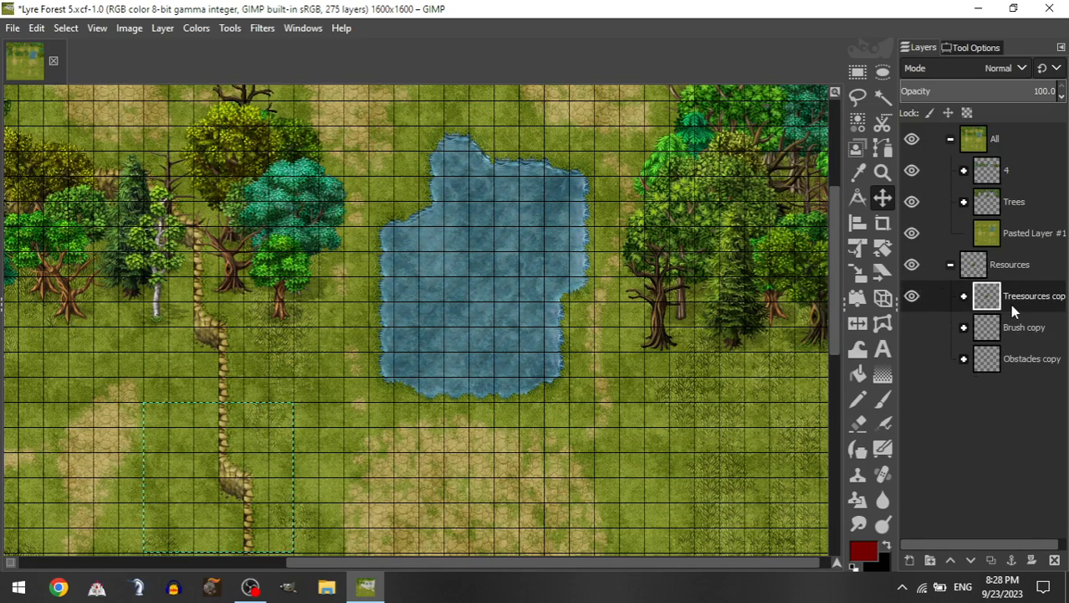
Step: Duplicate the Treesources copy group in Resources and expand the duplicate down to its individual tall trees
{"action": "key", "text": "ctrl+shift+d"}
{"action": "left_click", "coordinate": [964, 298]}
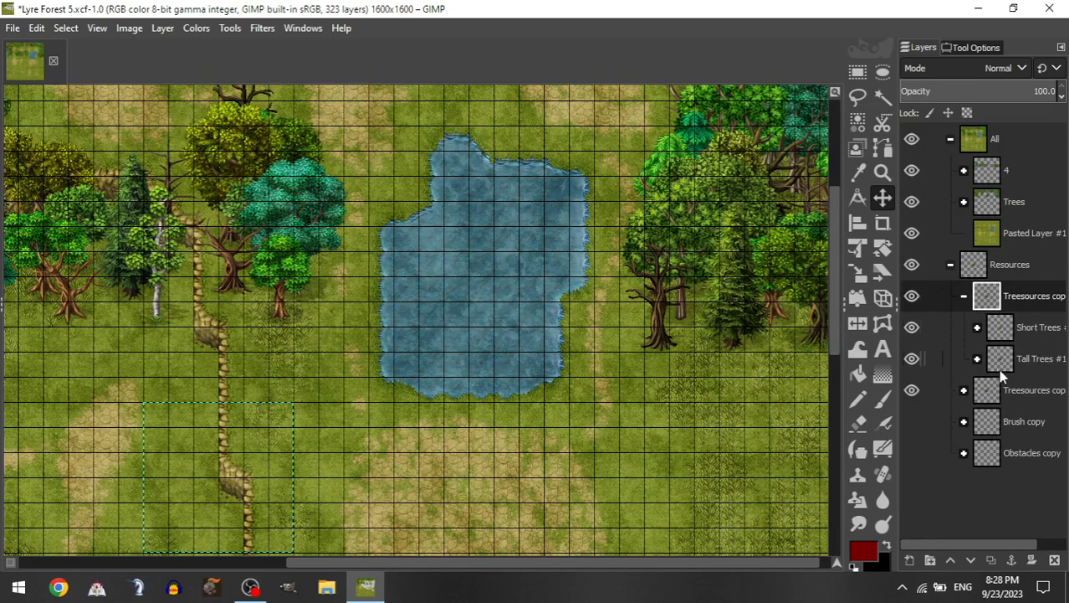
{"action": "left_click", "coordinate": [977, 359]}
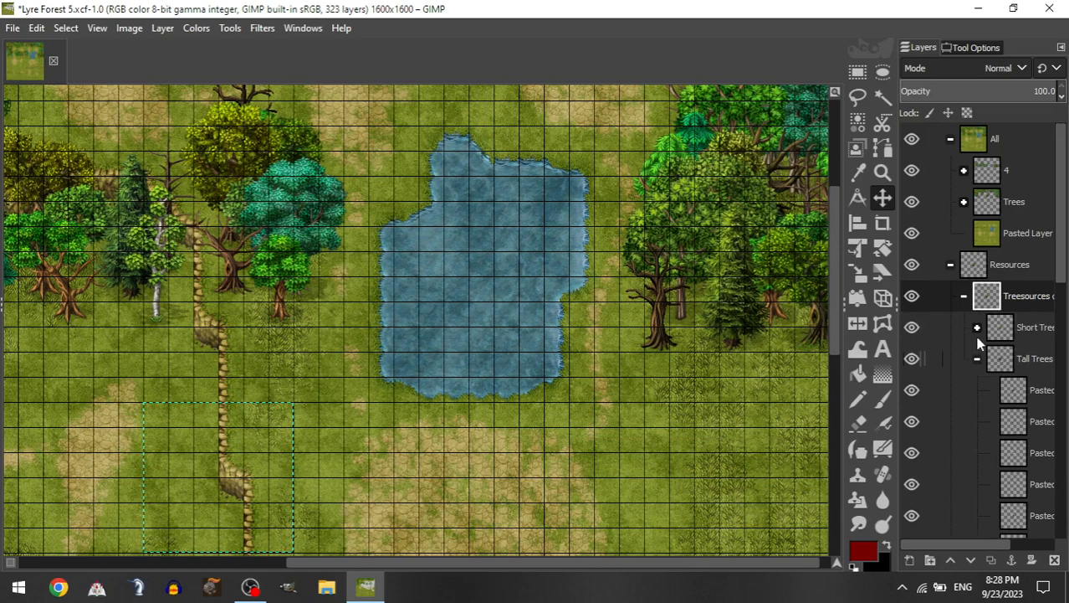
{"action": "left_click", "coordinate": [1030, 528]}
{"action": "left_click", "coordinate": [1017, 483]}
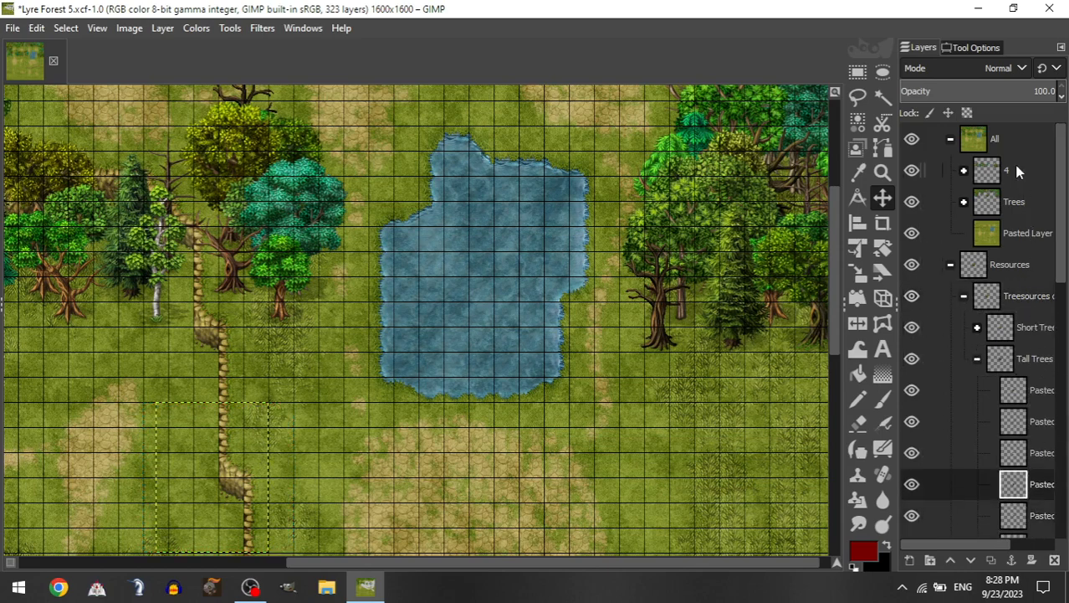
Step: Move group 4 into the Trees group and create a layer group named 5 above Trees
{"action": "left_click_drag", "start_coordinate": [1014, 161], "coordinate": [1016, 203]}
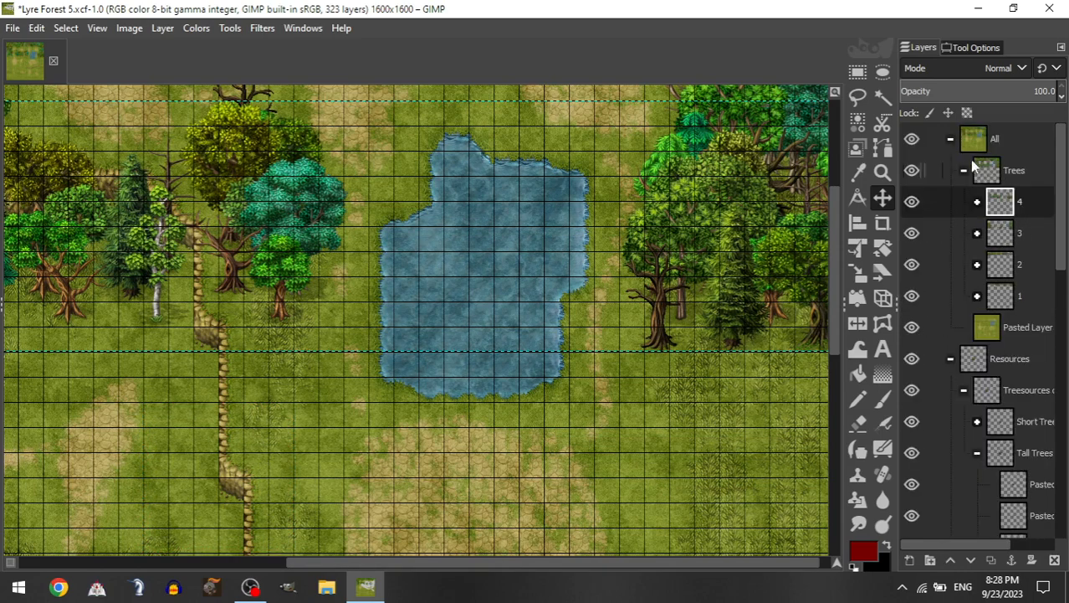
{"action": "left_click", "coordinate": [963, 169]}
{"action": "right_click", "coordinate": [968, 154]}
{"action": "left_click", "coordinate": [968, 154]}
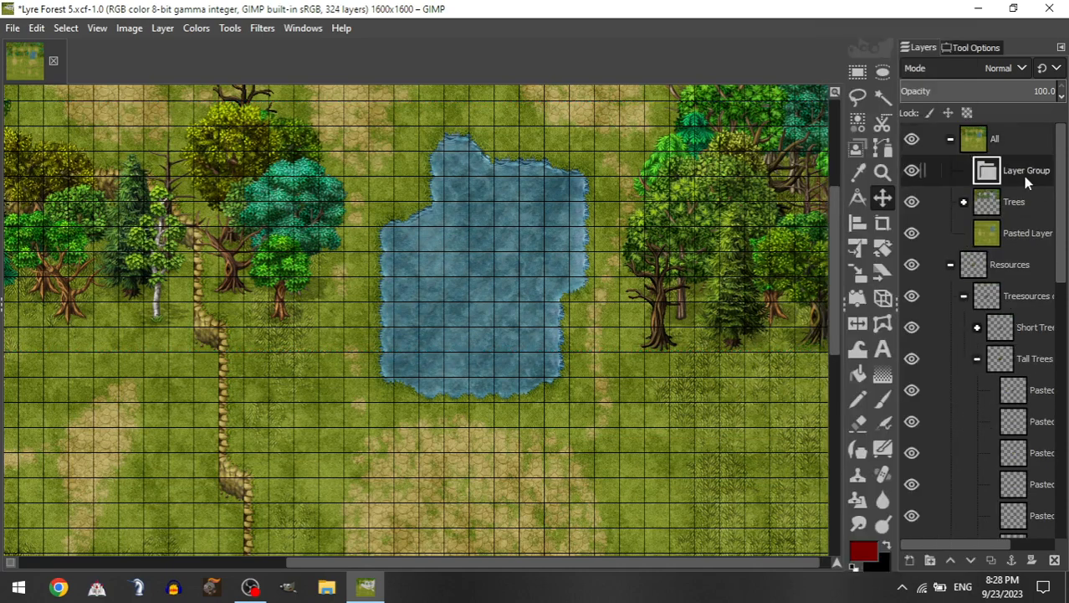
{"action": "double_click", "coordinate": [1026, 172]}
{"action": "type", "text": "5"}
Step: Hide the grid and examine the tree arrangement and the remaining open ground across the map
{"action": "scroll", "coordinate": [501, 294], "scroll_direction": "up", "scroll_amount": 6}
{"action": "scroll", "coordinate": [586, 412], "scroll_direction": "down", "scroll_amount": 3}
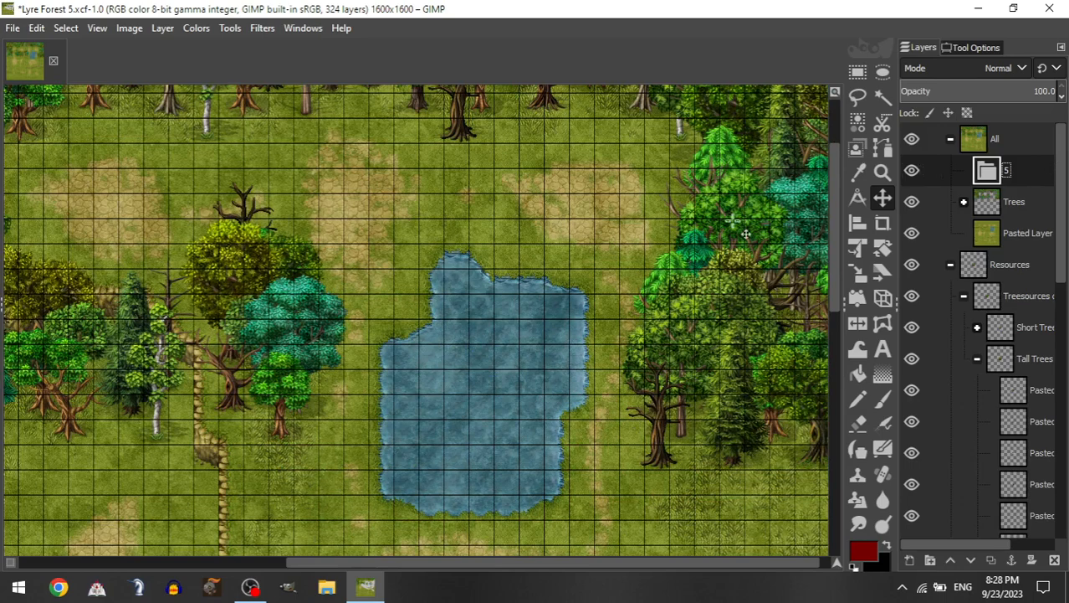
{"action": "scroll", "coordinate": [733, 219], "scroll_direction": "up", "scroll_amount": 3}
{"action": "scroll", "coordinate": [647, 279], "scroll_direction": "left", "scroll_amount": 10}
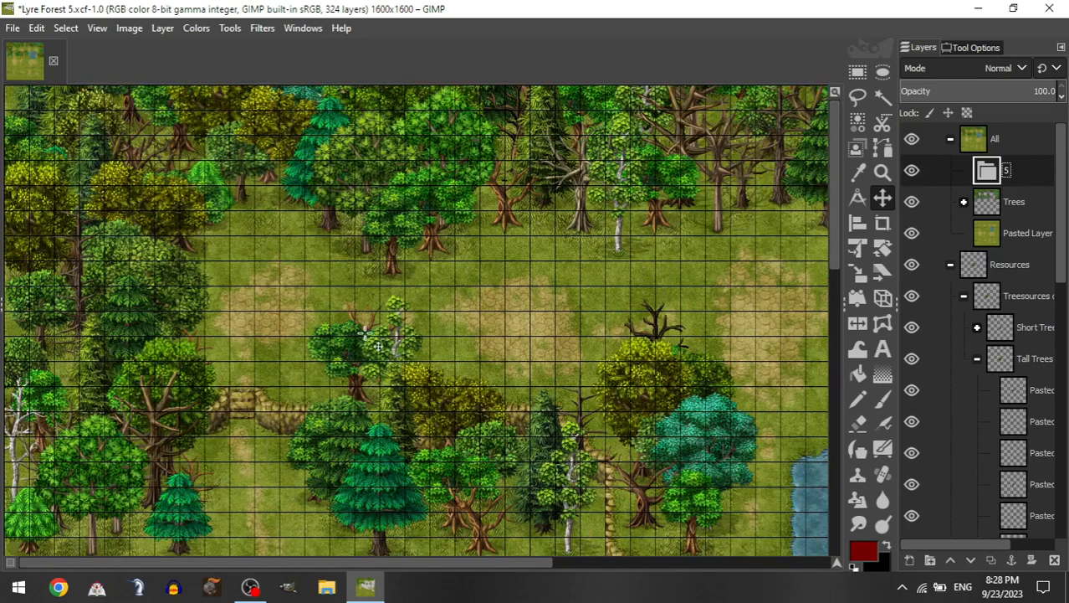
{"action": "key", "text": "g"}
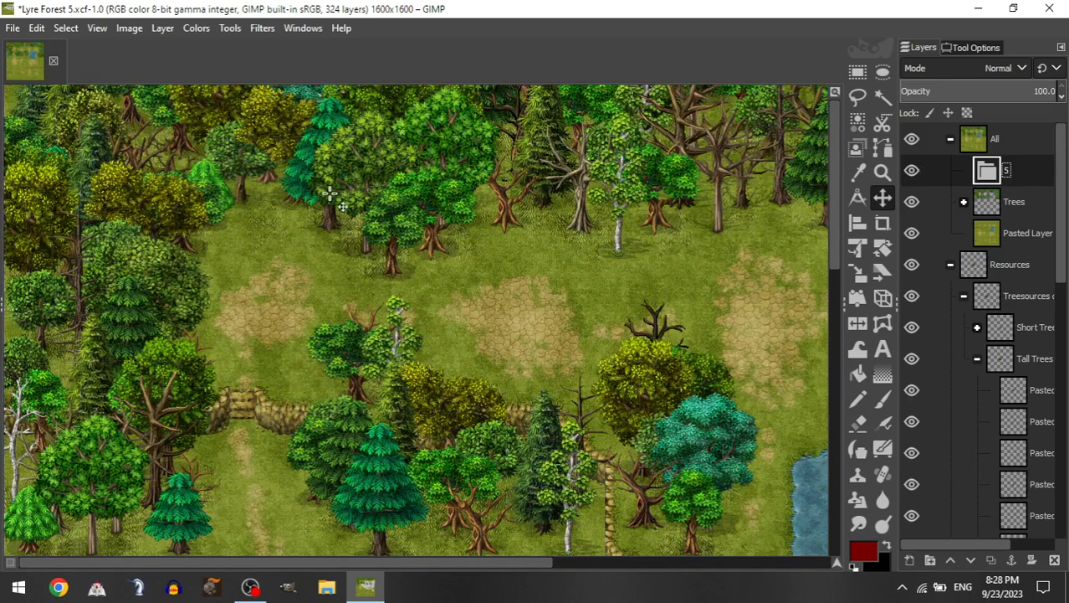
{"action": "scroll", "coordinate": [438, 386], "scroll_direction": "right", "scroll_amount": 5}
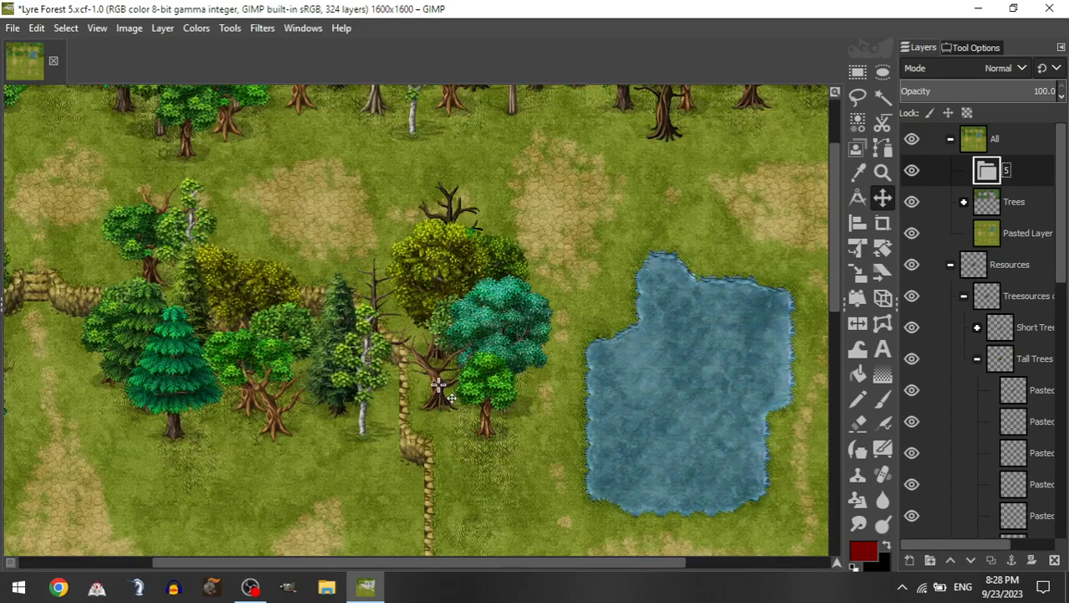
{"action": "scroll", "coordinate": [439, 386], "scroll_direction": "right", "scroll_amount": 6}
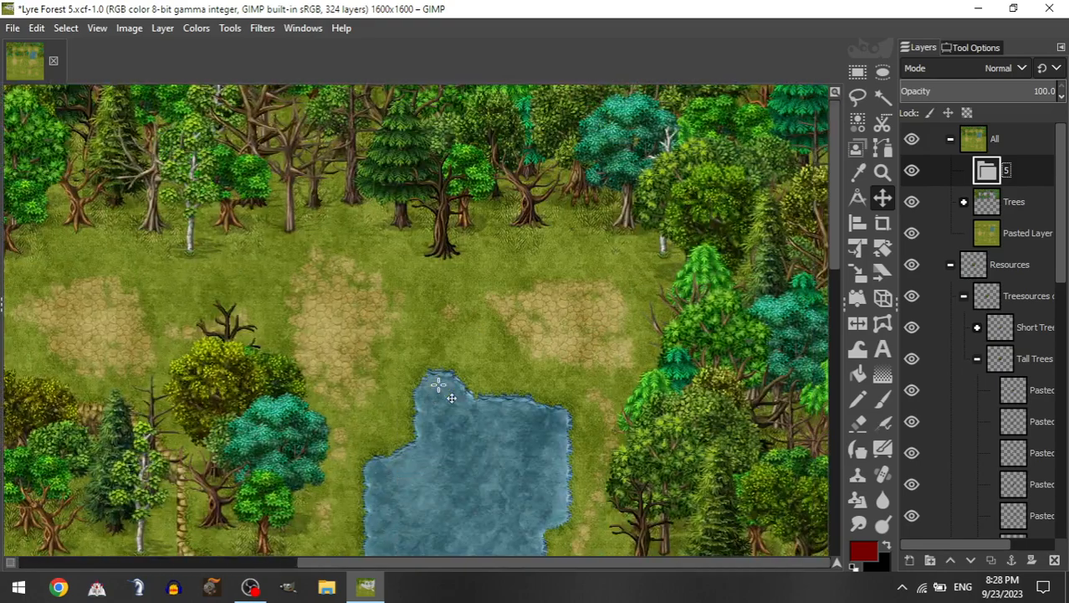
{"action": "scroll", "coordinate": [459, 384], "scroll_direction": "left", "scroll_amount": 5}
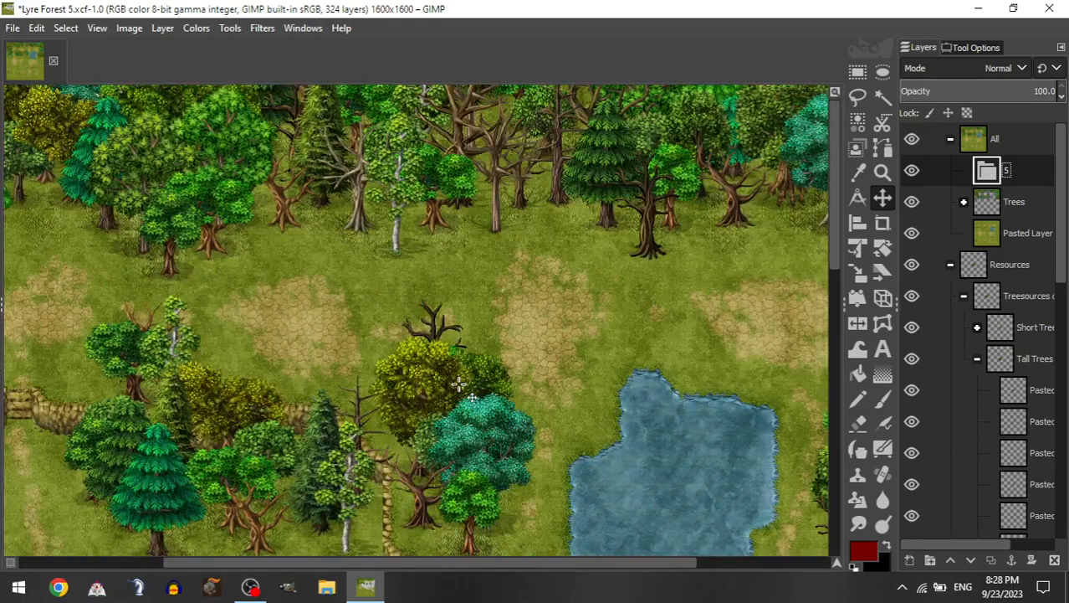
{"action": "scroll", "coordinate": [458, 384], "scroll_direction": "right", "scroll_amount": 5}
{"action": "scroll", "coordinate": [460, 384], "scroll_direction": "down", "scroll_amount": 10}
{"action": "scroll", "coordinate": [461, 385], "scroll_direction": "left", "scroll_amount": 9}
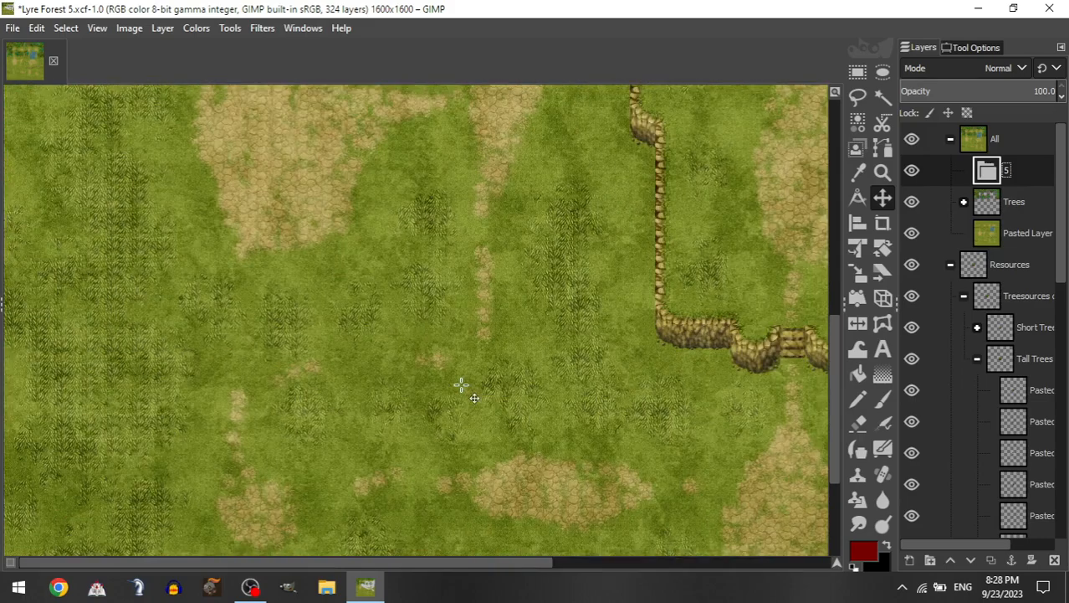
{"action": "scroll", "coordinate": [461, 385], "scroll_direction": "up", "scroll_amount": 10}
{"action": "scroll", "coordinate": [464, 393], "scroll_direction": "right", "scroll_amount": 5}
{"action": "scroll", "coordinate": [465, 393], "scroll_direction": "right", "scroll_amount": 6}
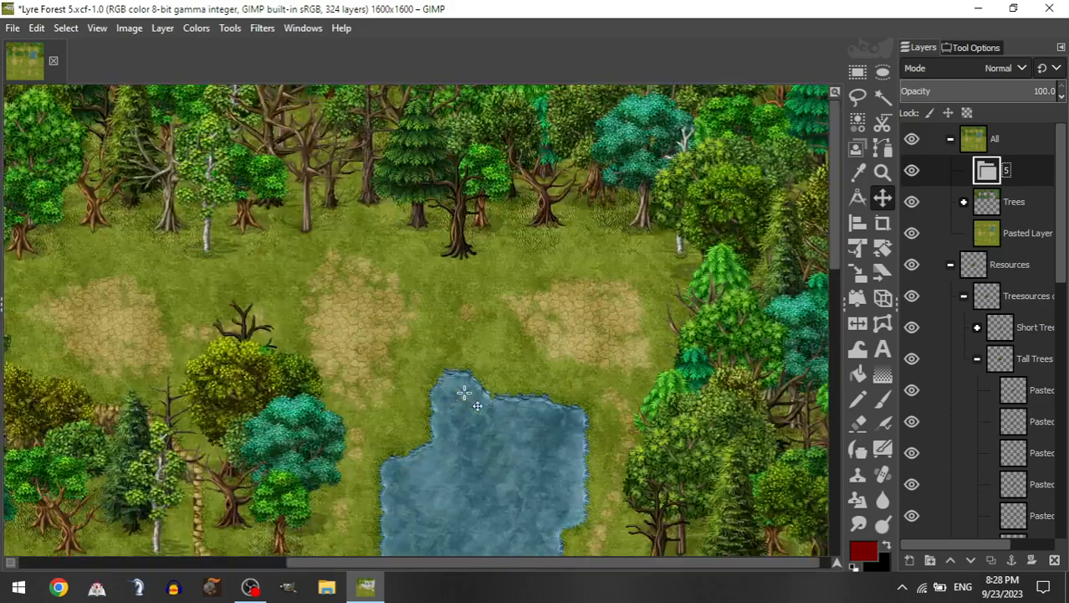
{"action": "scroll", "coordinate": [465, 392], "scroll_direction": "left", "scroll_amount": 5}
{"action": "scroll", "coordinate": [464, 392], "scroll_direction": "left", "scroll_amount": 5}
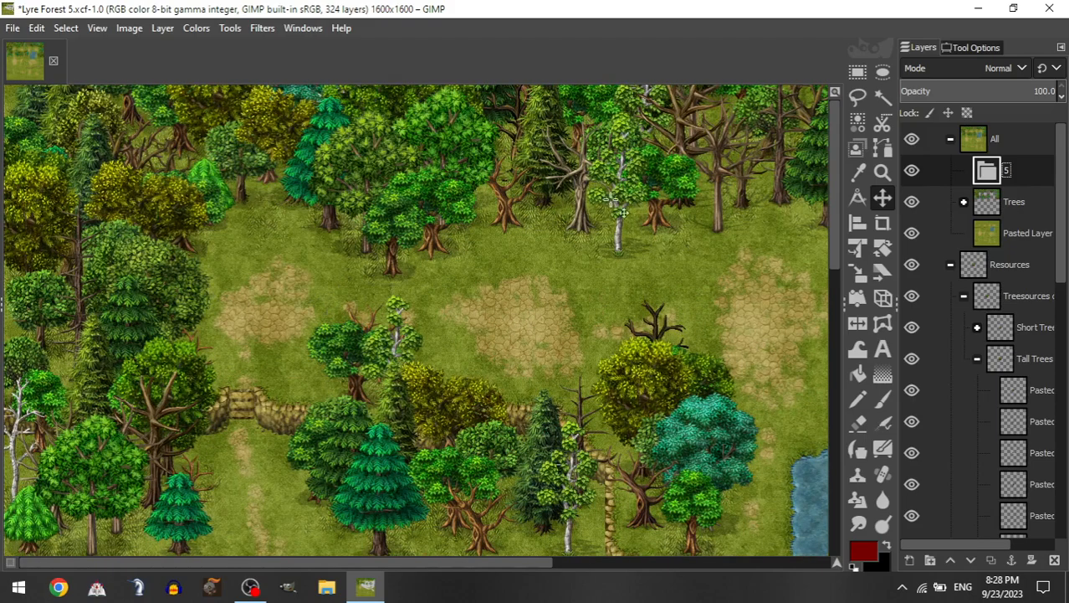
{"action": "scroll", "coordinate": [703, 222], "scroll_direction": "right", "scroll_amount": 5}
{"action": "scroll", "coordinate": [694, 200], "scroll_direction": "down", "scroll_amount": 3}
{"action": "scroll", "coordinate": [711, 167], "scroll_direction": "up", "scroll_amount": 3}
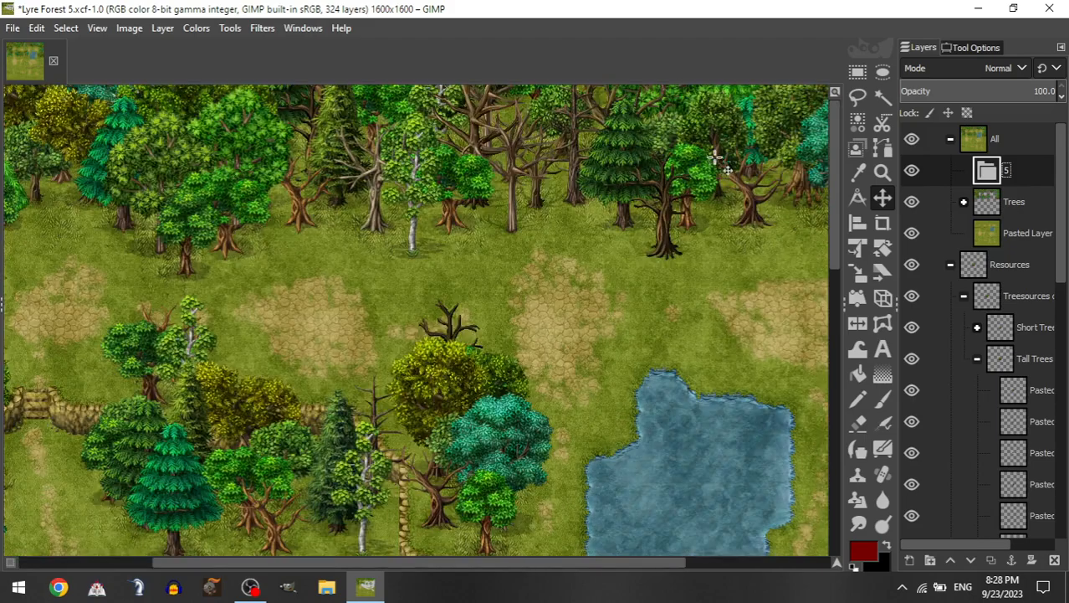
{"action": "scroll", "coordinate": [577, 226], "scroll_direction": "right", "scroll_amount": 5}
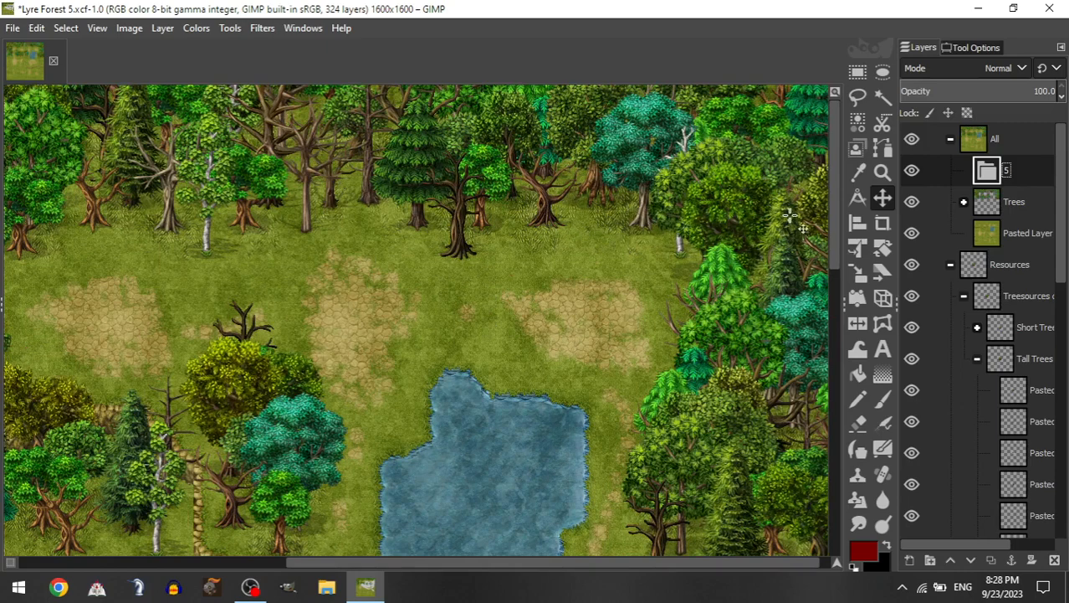
{"action": "scroll", "coordinate": [786, 219], "scroll_direction": "down", "scroll_amount": 3}
{"action": "scroll", "coordinate": [678, 273], "scroll_direction": "left", "scroll_amount": 5}
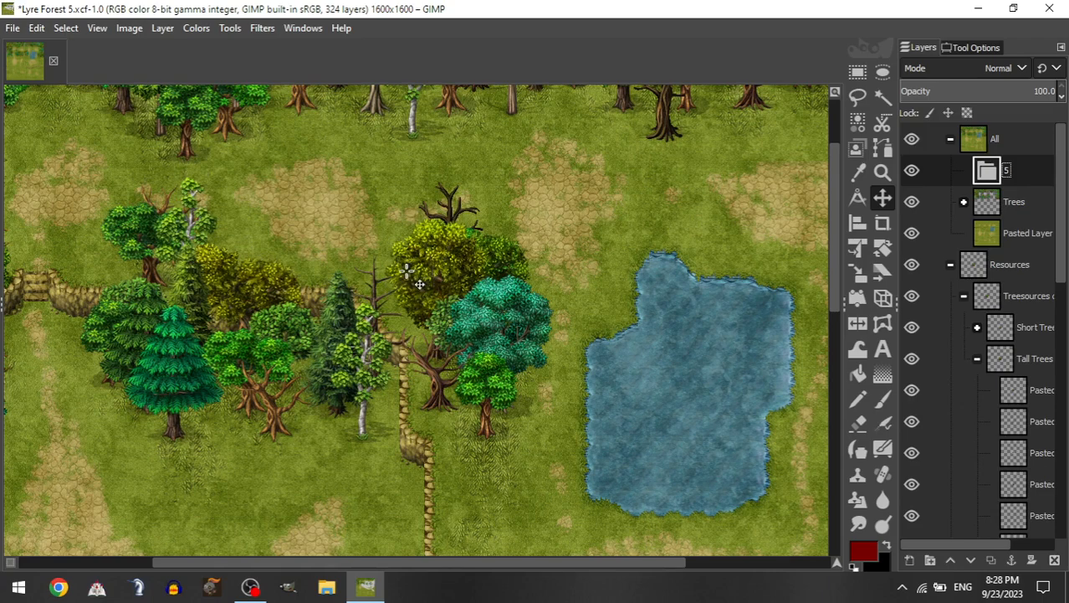
{"action": "scroll", "coordinate": [407, 269], "scroll_direction": "right", "scroll_amount": 5}
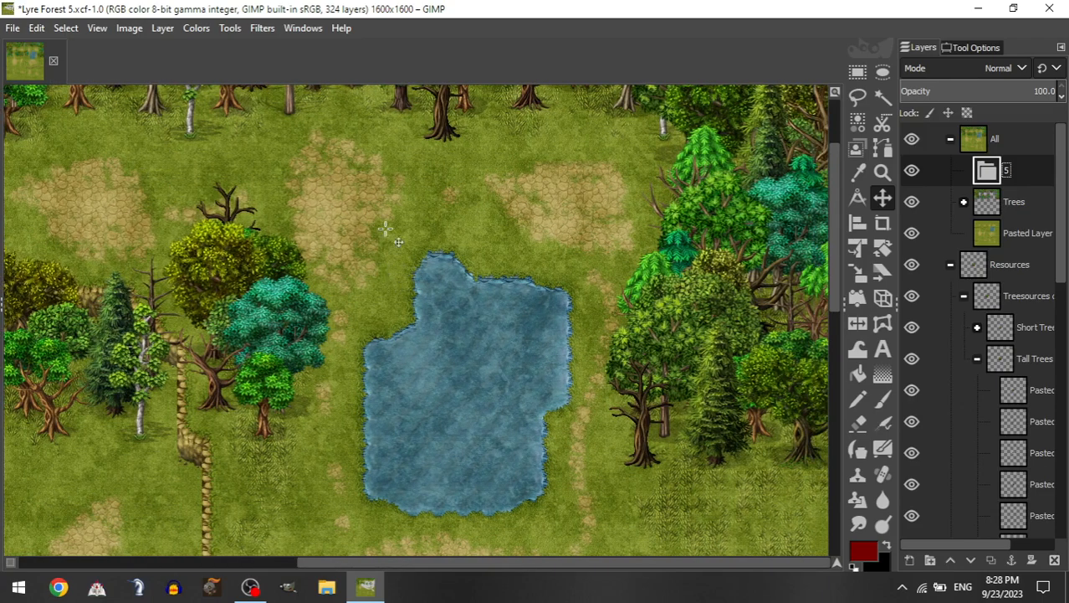
{"action": "scroll", "coordinate": [345, 378], "scroll_direction": "down", "scroll_amount": 3}
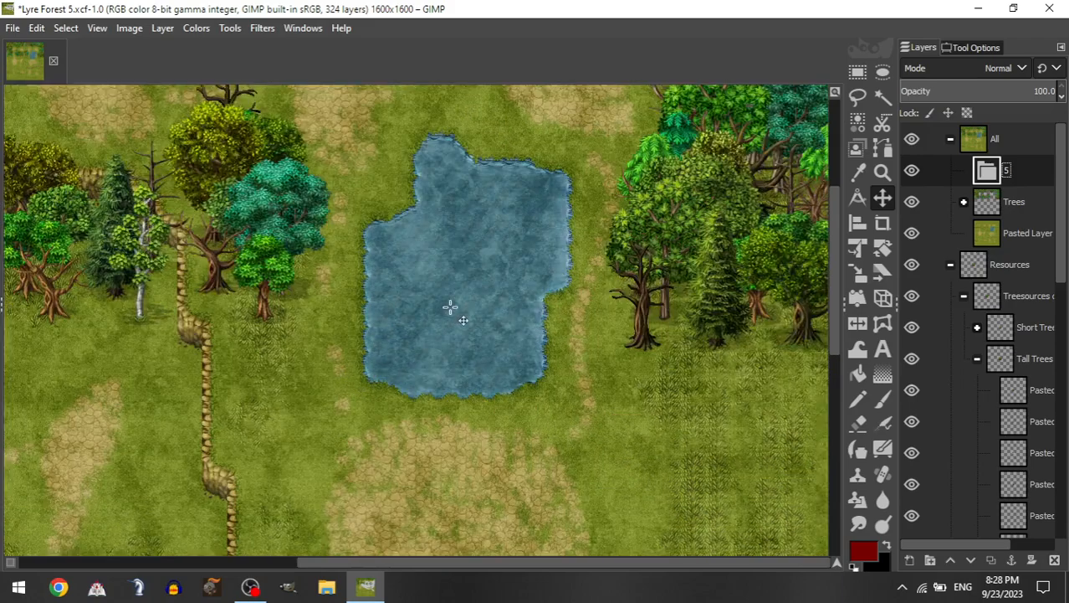
Step: Show the grid and examine the tree row west of the lake for gaps and the ground below it
{"action": "key", "text": "ctrl+g"}
{"action": "scroll", "coordinate": [459, 324], "scroll_direction": "left", "scroll_amount": 3}
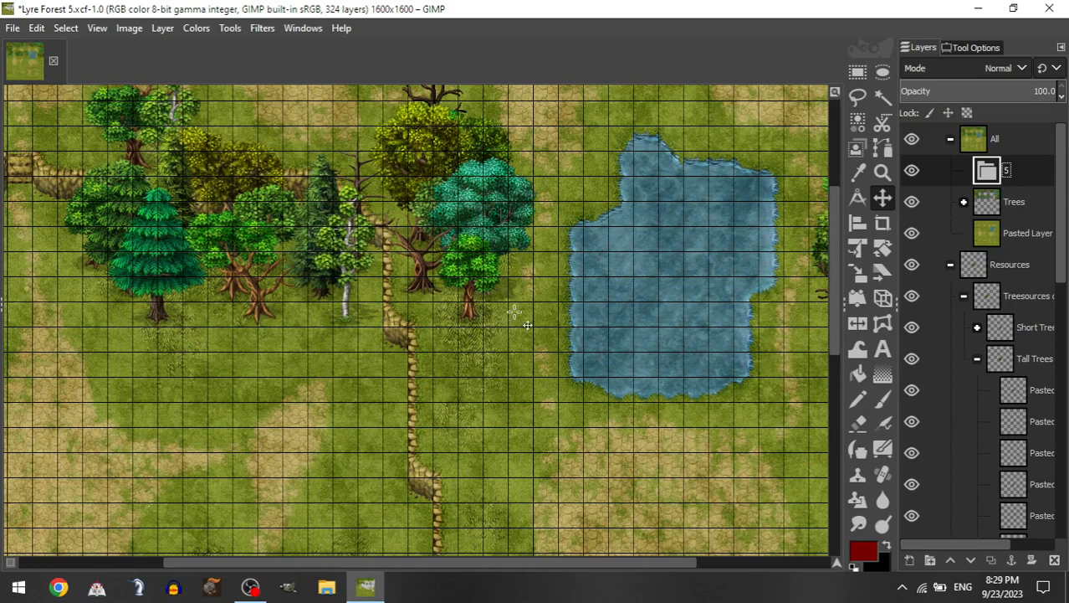
{"action": "scroll", "coordinate": [514, 312], "scroll_direction": "left", "scroll_amount": 3}
{"action": "scroll", "coordinate": [521, 308], "scroll_direction": "up", "scroll_amount": 2}
{"action": "scroll", "coordinate": [521, 308], "scroll_direction": "down", "scroll_amount": 1}
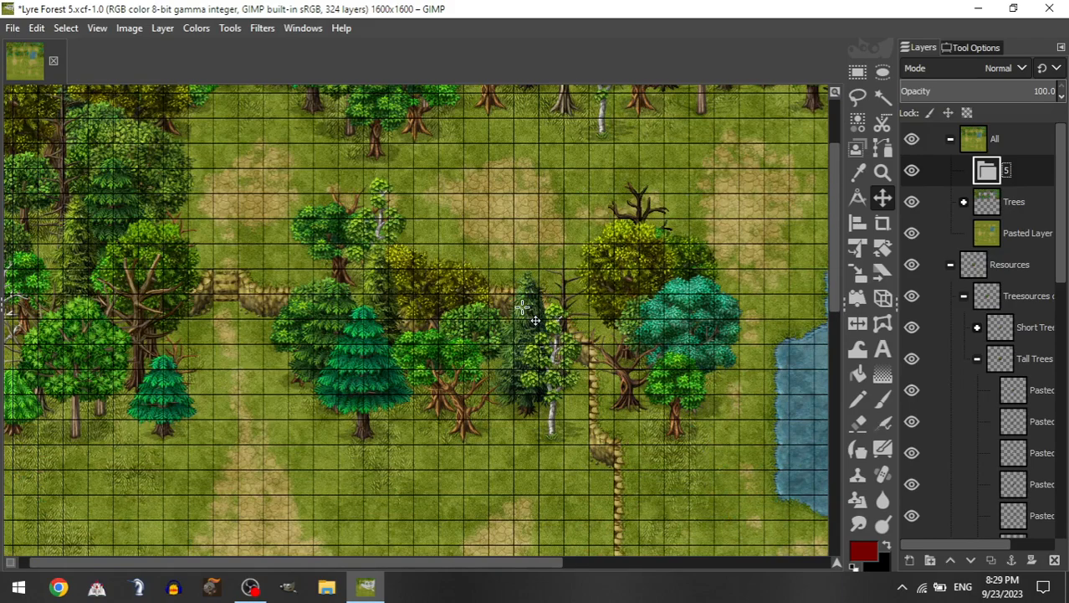
{"action": "scroll", "coordinate": [521, 308], "scroll_direction": "left", "scroll_amount": 1}
{"action": "scroll", "coordinate": [523, 307], "scroll_direction": "down", "scroll_amount": 1}
{"action": "scroll", "coordinate": [524, 306], "scroll_direction": "right", "scroll_amount": 5}
{"action": "scroll", "coordinate": [525, 310], "scroll_direction": "left", "scroll_amount": 5}
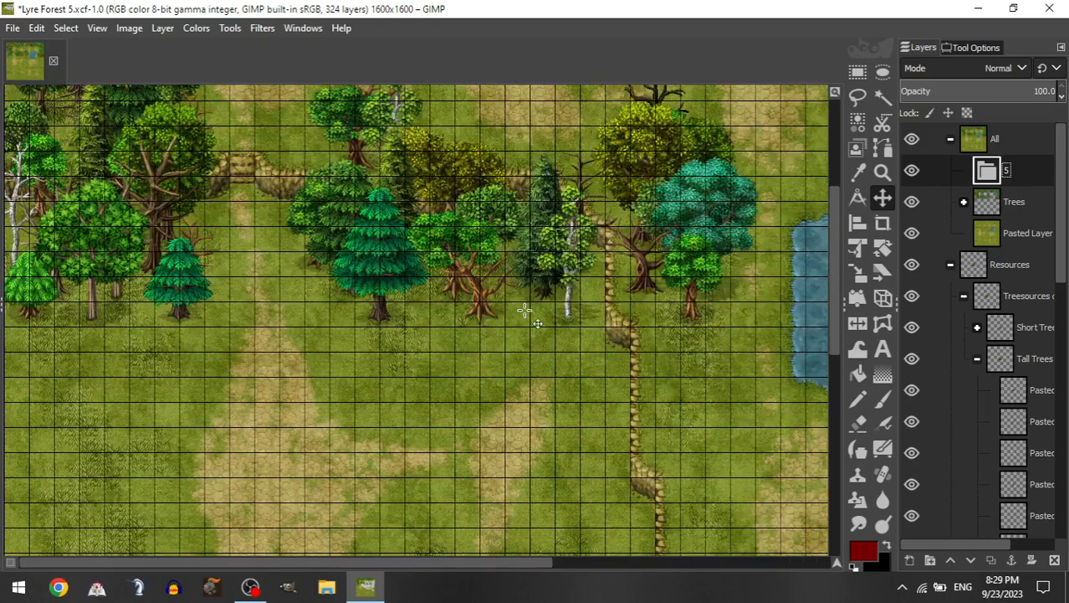
{"action": "scroll", "coordinate": [525, 311], "scroll_direction": "right", "scroll_amount": 6}
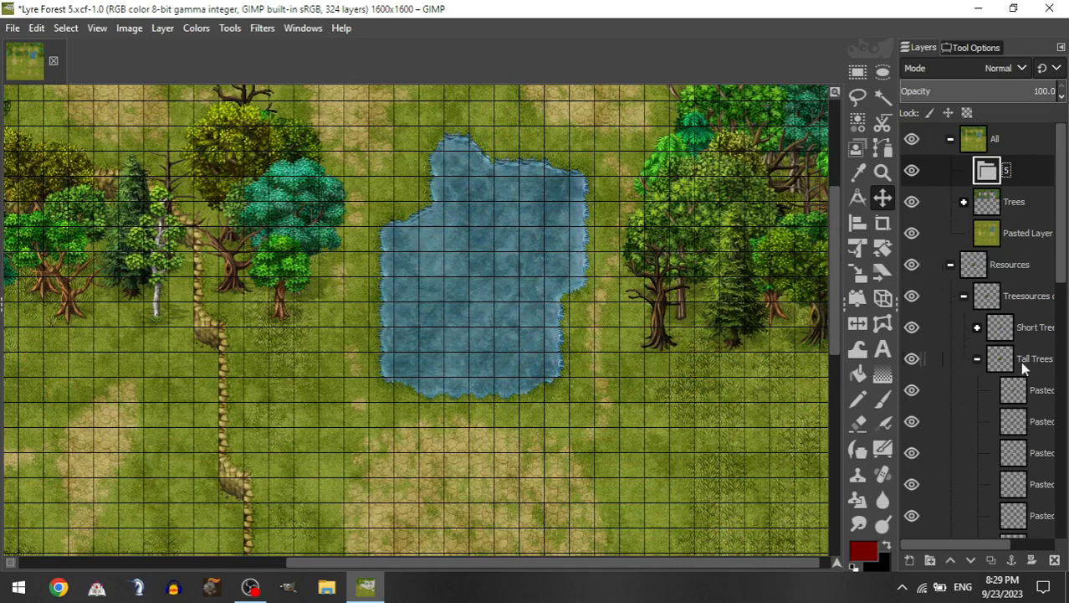
Step: Add a bare white birch to group 5 and place it in front of the teal tree, west of the lake
{"action": "left_click_drag", "start_coordinate": [1036, 521], "coordinate": [1008, 174]}
{"action": "left_click_drag", "start_coordinate": [205, 494], "coordinate": [343, 243]}
{"action": "left_click_drag", "start_coordinate": [343, 392], "coordinate": [305, 443]}
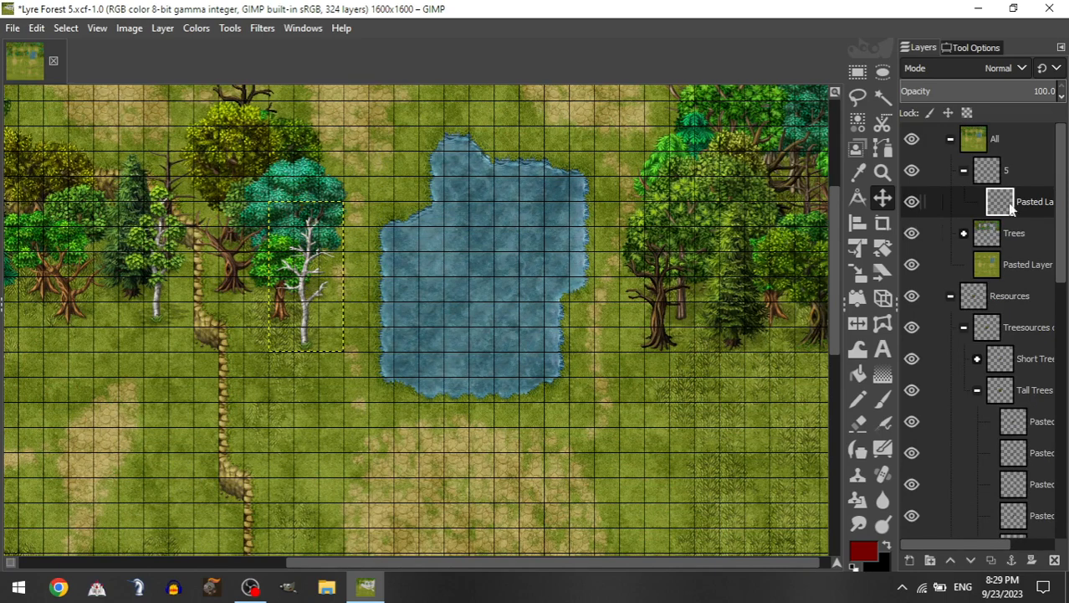
Step: Add a short bright green conifer to group 5 and place it between the stone wall and the bare birch
{"action": "left_click", "coordinate": [963, 172]}
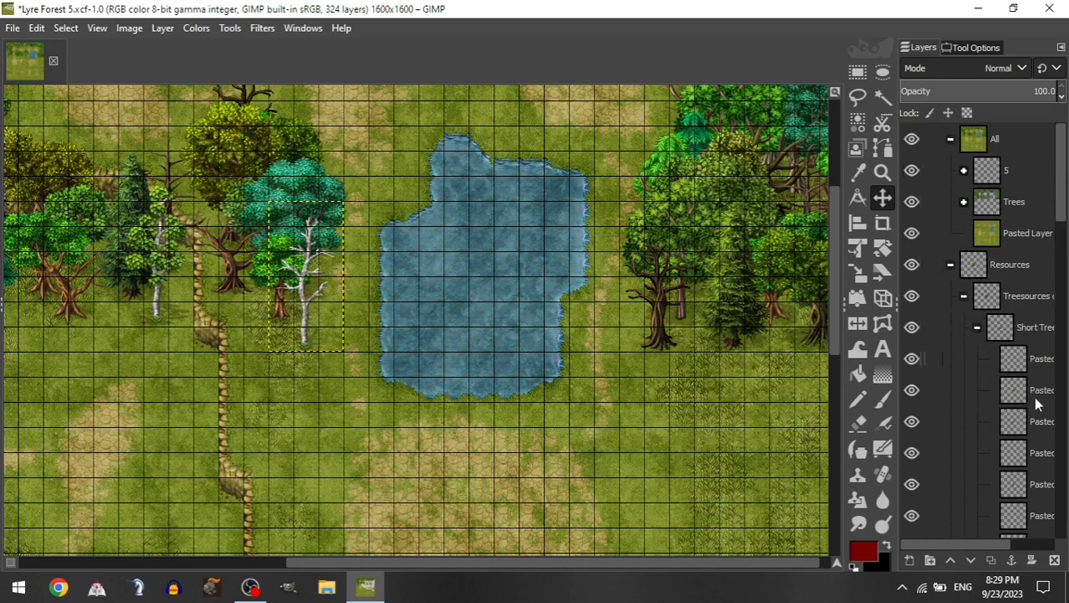
{"action": "left_click_drag", "start_coordinate": [1031, 451], "coordinate": [1013, 174]}
{"action": "left_click_drag", "start_coordinate": [243, 539], "coordinate": [274, 335]}
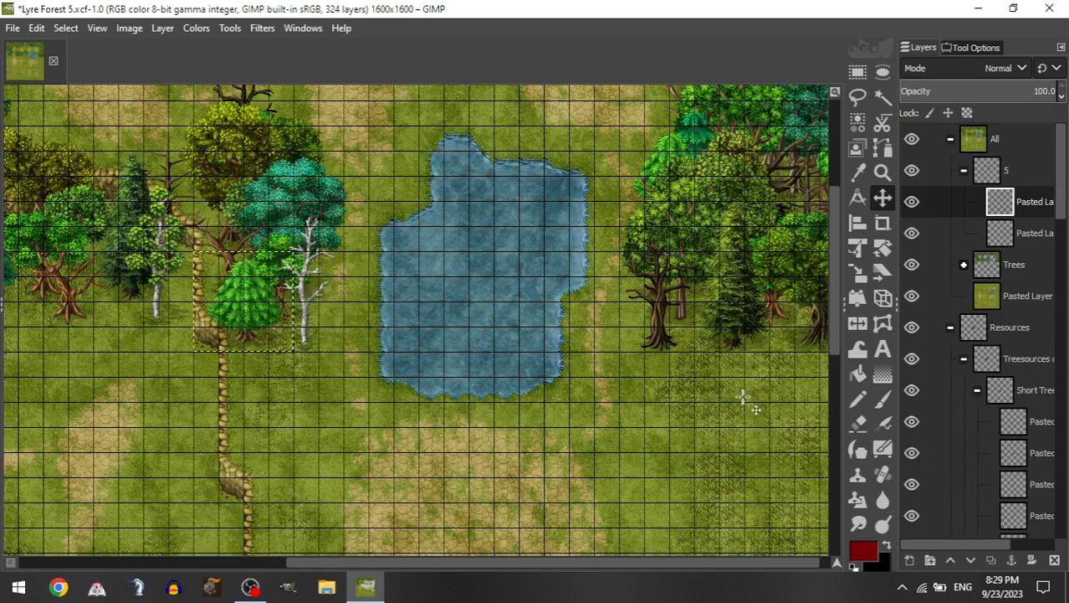
Step: Add a tall olive-green tree to group 5 and place it just west of the short bright green conifer
{"action": "scroll", "coordinate": [580, 394], "scroll_direction": "left", "scroll_amount": 5}
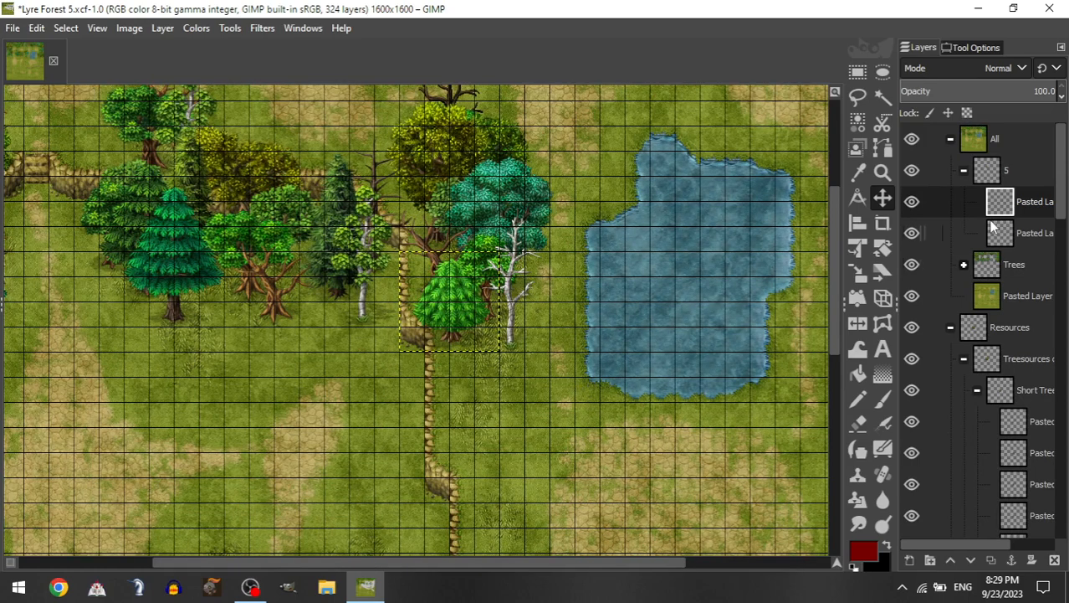
{"action": "left_click", "coordinate": [963, 170]}
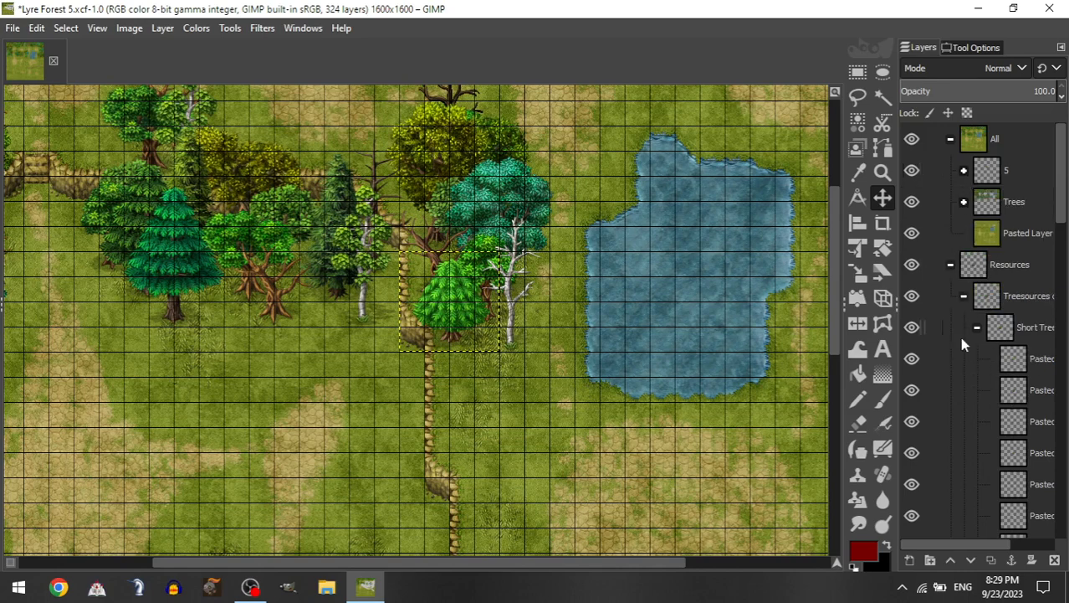
{"action": "left_click", "coordinate": [977, 327]}
{"action": "left_click_drag", "start_coordinate": [1013, 495], "coordinate": [1022, 179]}
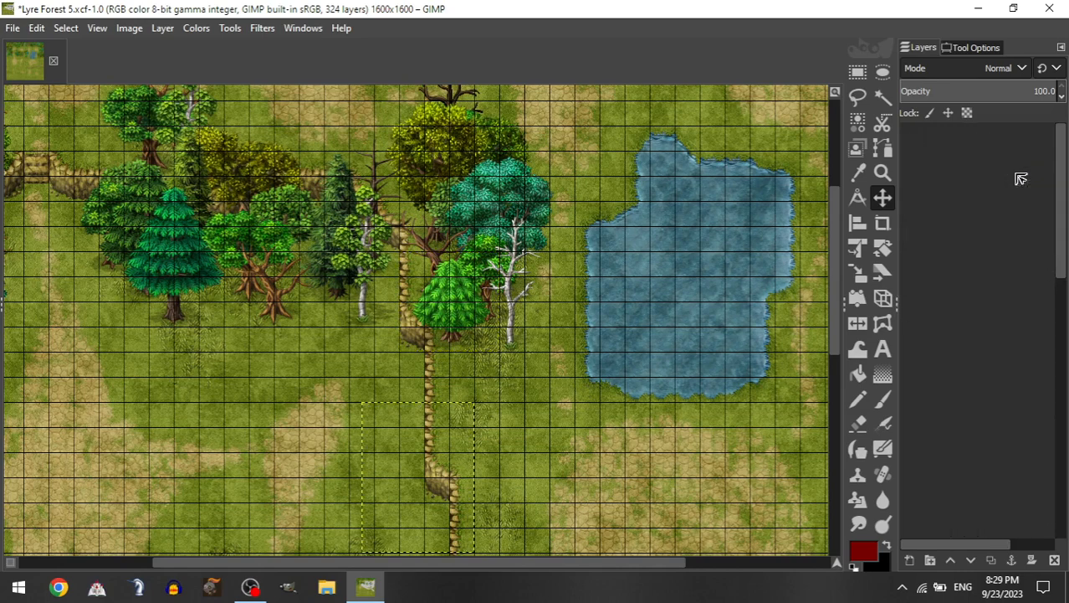
{"action": "left_click_drag", "start_coordinate": [638, 442], "coordinate": [602, 243]}
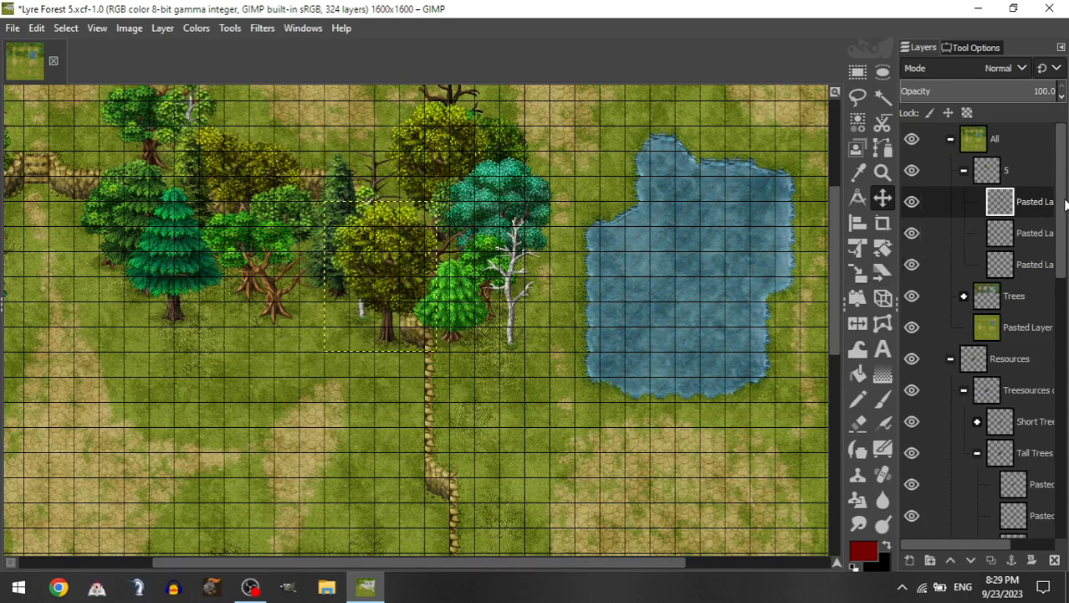
Step: Add a short bare brown tree to group 5 and place it west of the olive-green tree, in front of the dark conifer
{"action": "left_click", "coordinate": [964, 171]}
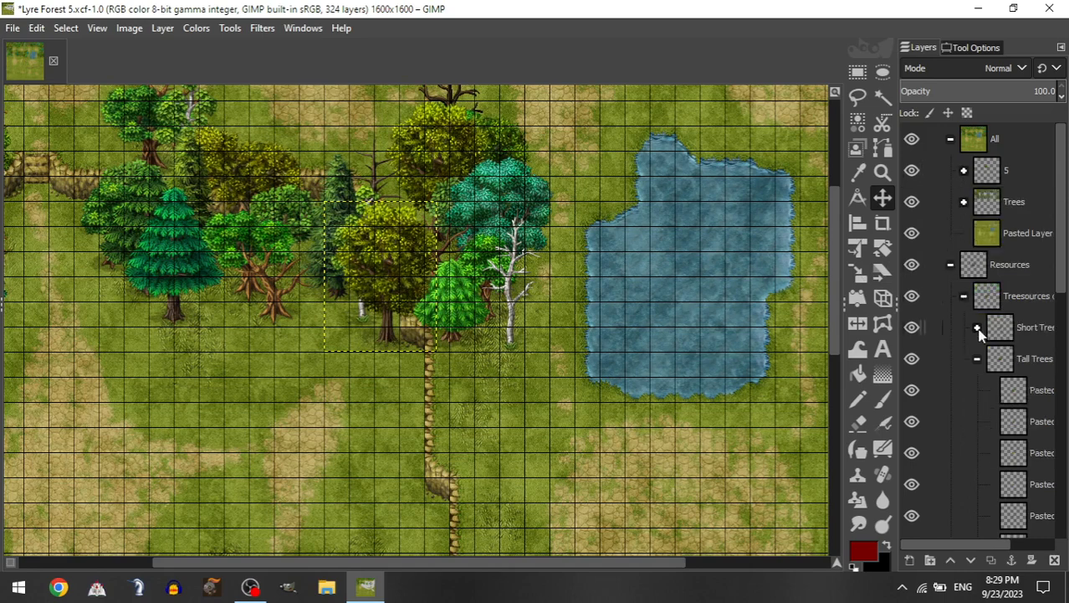
{"action": "left_click", "coordinate": [978, 330]}
{"action": "mouse_move", "coordinate": [1017, 449]}
{"action": "left_mouse_down"}
{"action": "mouse_move", "coordinate": [1011, 370]}
{"action": "mouse_move", "coordinate": [1022, 445]}
{"action": "left_mouse_up"}
{"action": "left_click", "coordinate": [1023, 486]}
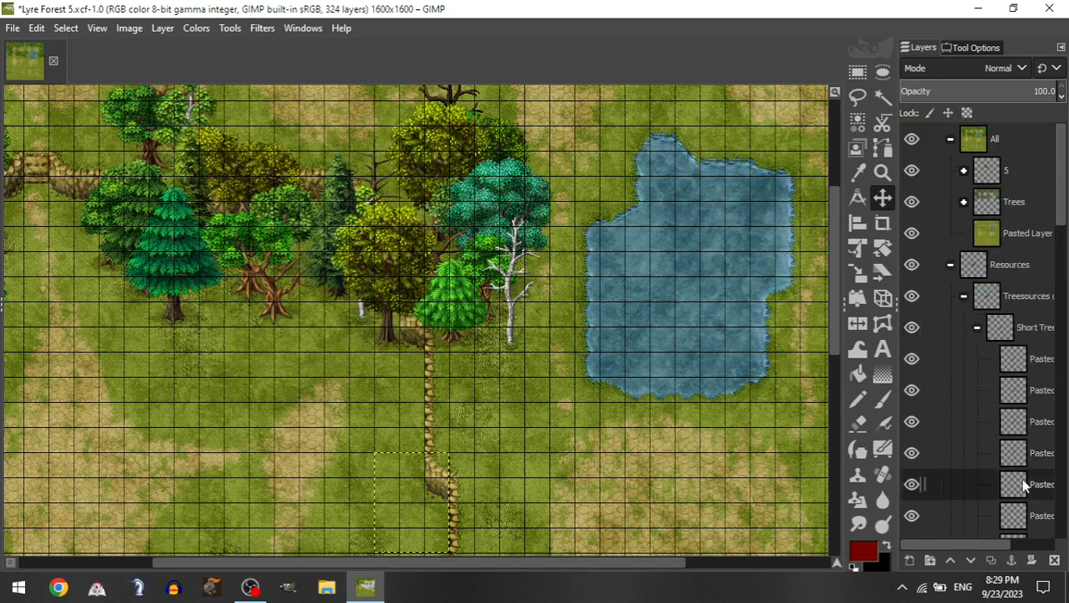
{"action": "left_click_drag", "start_coordinate": [1023, 485], "coordinate": [1022, 456]}
{"action": "scroll", "coordinate": [1023, 456], "scroll_direction": "down", "scroll_amount": 2}
{"action": "left_click_drag", "start_coordinate": [1023, 382], "coordinate": [1042, 159]}
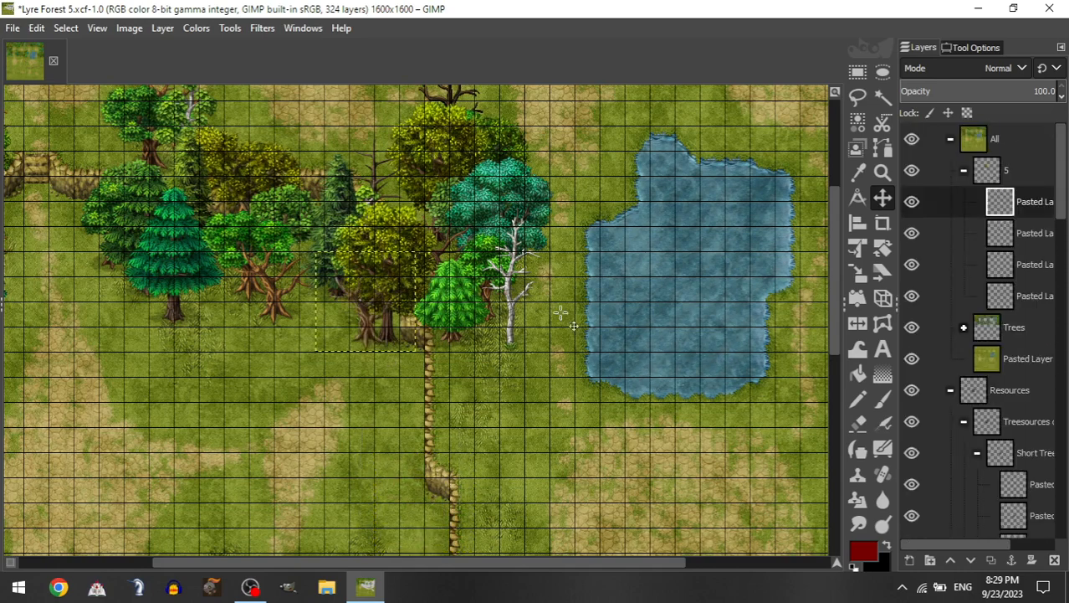
{"action": "left_click_drag", "start_coordinate": [560, 313], "coordinate": [520, 315]}
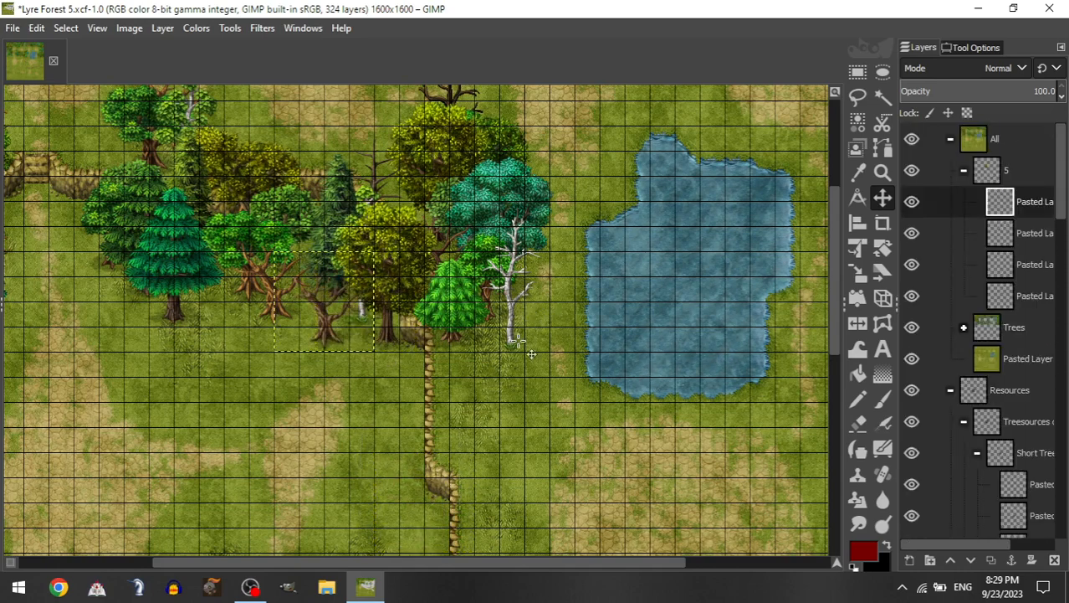
{"action": "scroll", "coordinate": [527, 431], "scroll_direction": "left", "scroll_amount": 5}
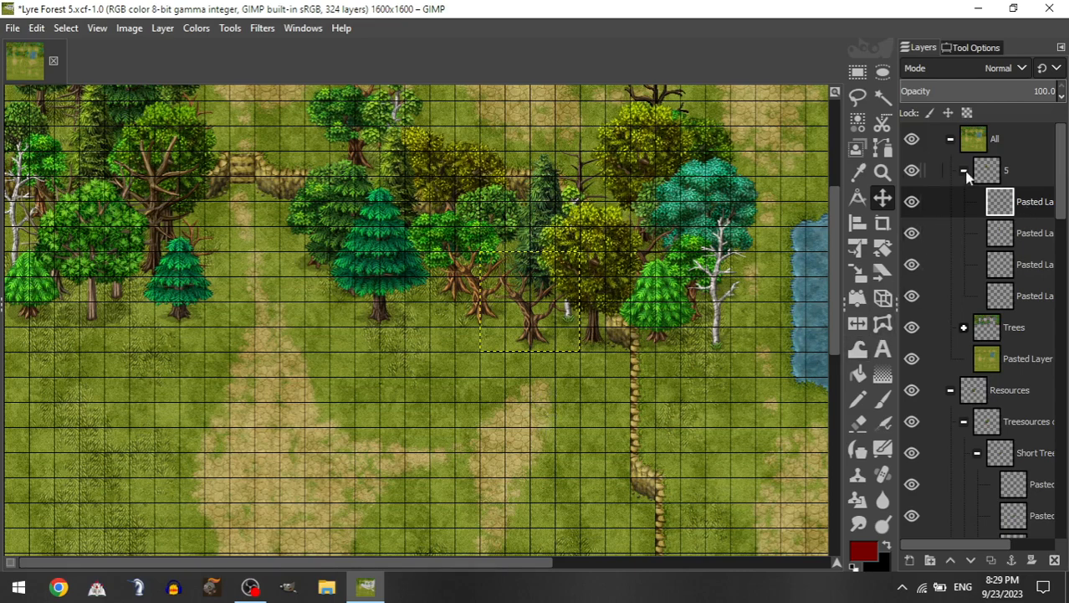
Step: Add a wide olive-green tree to group 5 and place it west of the short bare brown tree, in front of the teal conifer
{"action": "left_click", "coordinate": [965, 171]}
{"action": "left_click", "coordinate": [976, 330]}
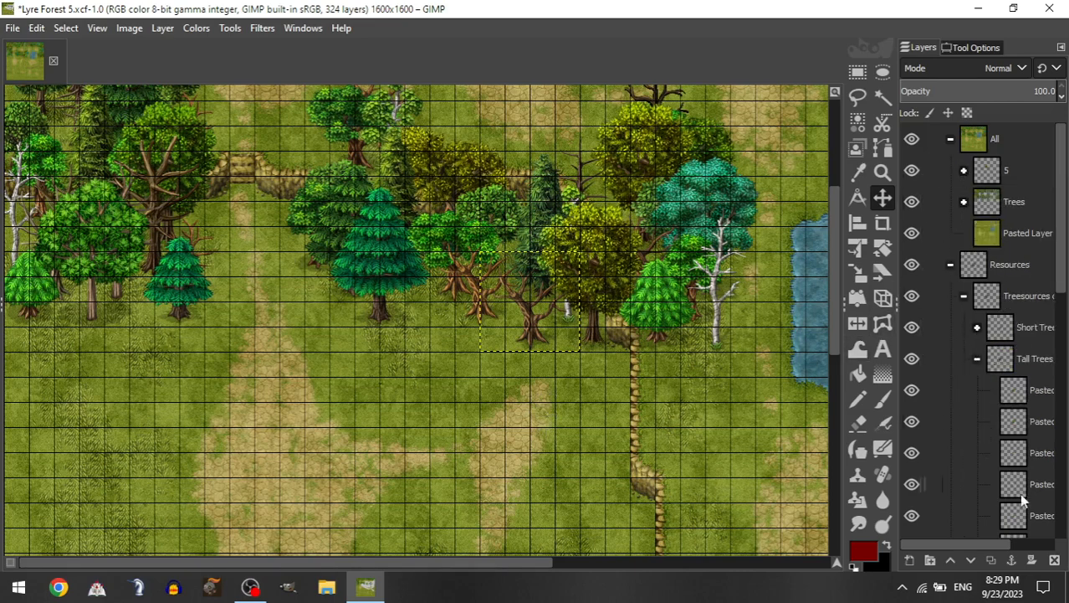
{"action": "left_click", "coordinate": [1019, 516]}
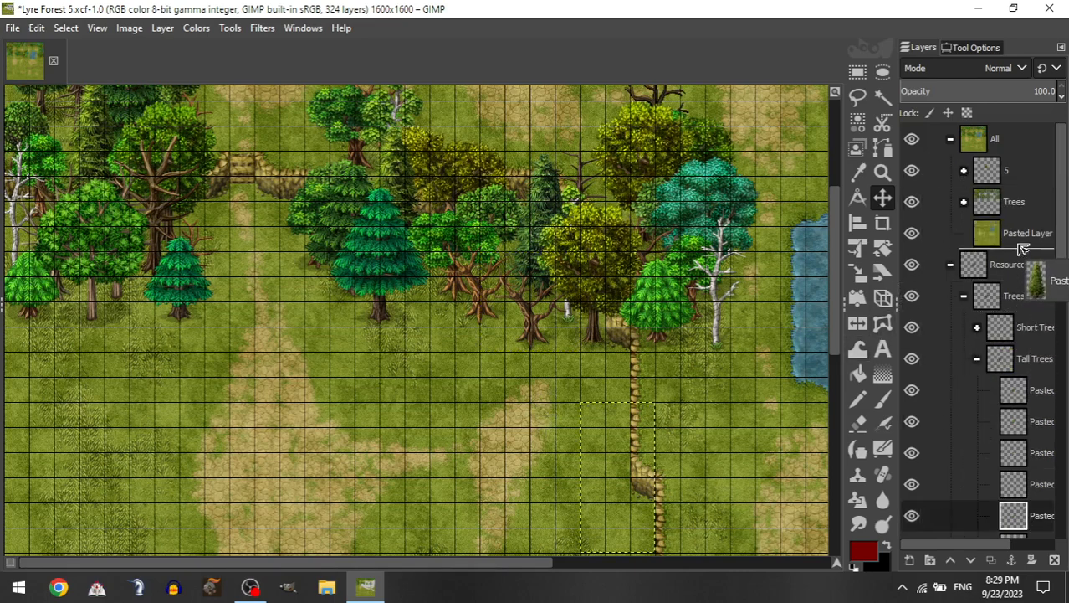
{"action": "left_click", "coordinate": [1018, 487]}
{"action": "scroll", "coordinate": [1019, 478], "scroll_direction": "down", "scroll_amount": 2}
{"action": "left_click", "coordinate": [1021, 475]}
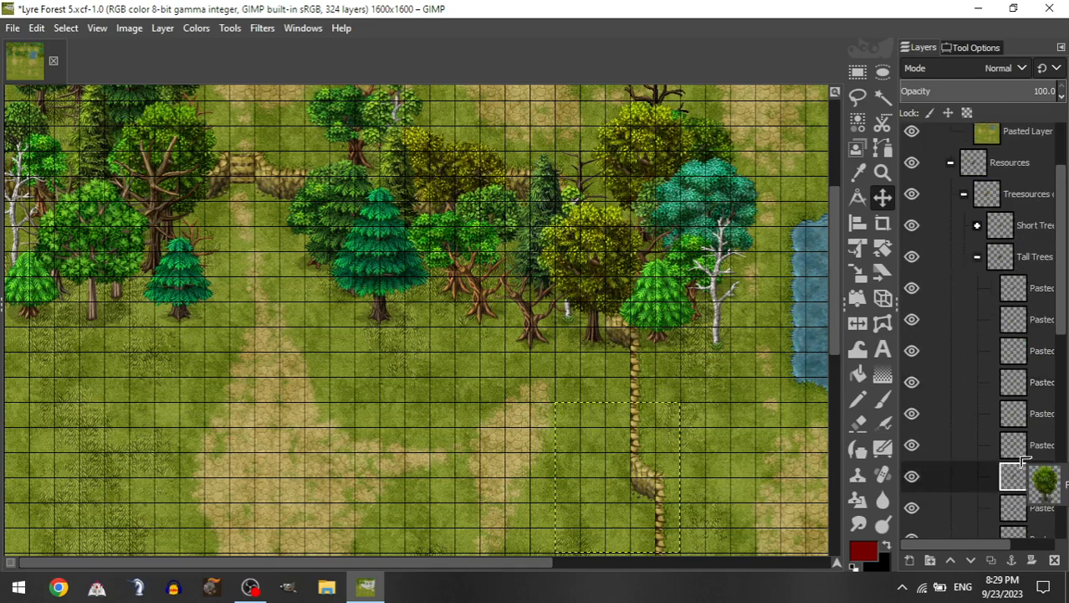
{"action": "left_click", "coordinate": [1021, 447]}
{"action": "left_click_drag", "start_coordinate": [1022, 449], "coordinate": [1014, 175]}
{"action": "left_click_drag", "start_coordinate": [602, 406], "coordinate": [463, 293]}
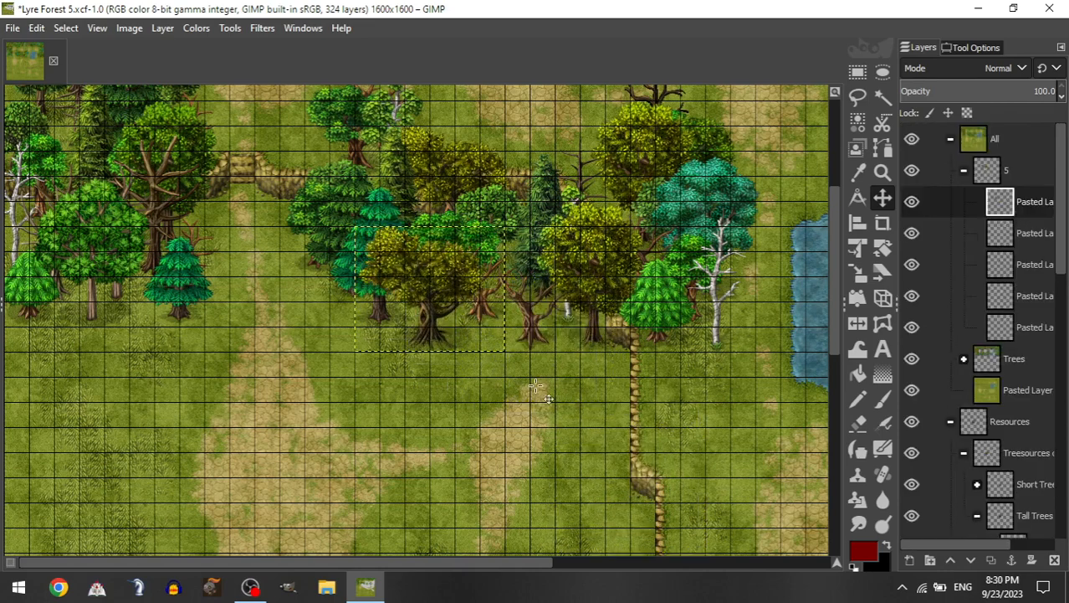
Step: Add a short green leafy tree to group 5 and place it in front of the small teal conifer west of the path
{"action": "left_click", "coordinate": [964, 170]}
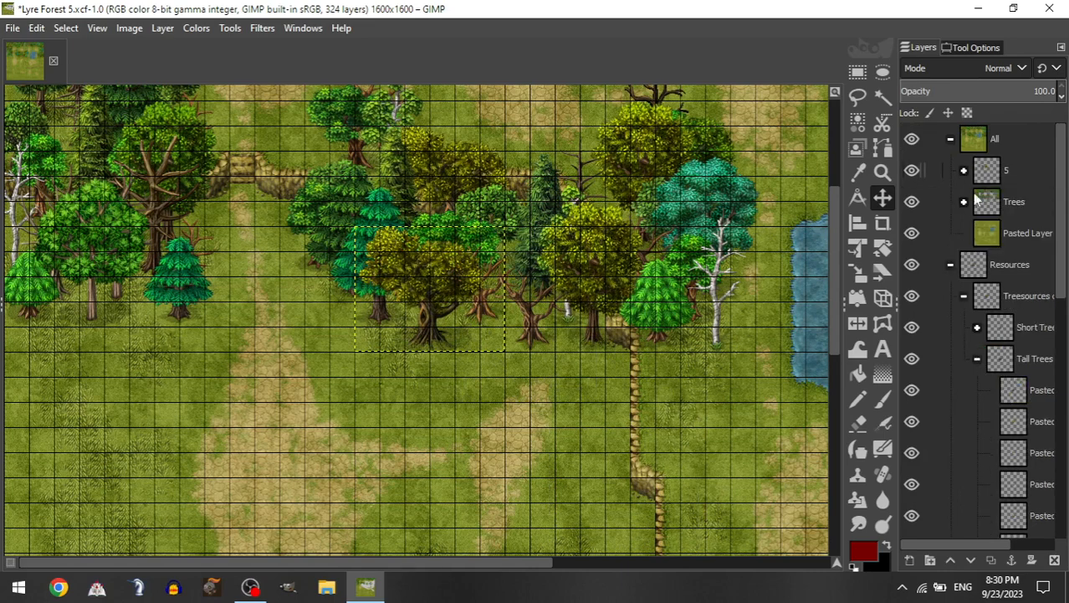
{"action": "left_click", "coordinate": [978, 328]}
{"action": "left_click_drag", "start_coordinate": [1028, 487], "coordinate": [1022, 172]}
{"action": "left_click_drag", "start_coordinate": [579, 474], "coordinate": [147, 289]}
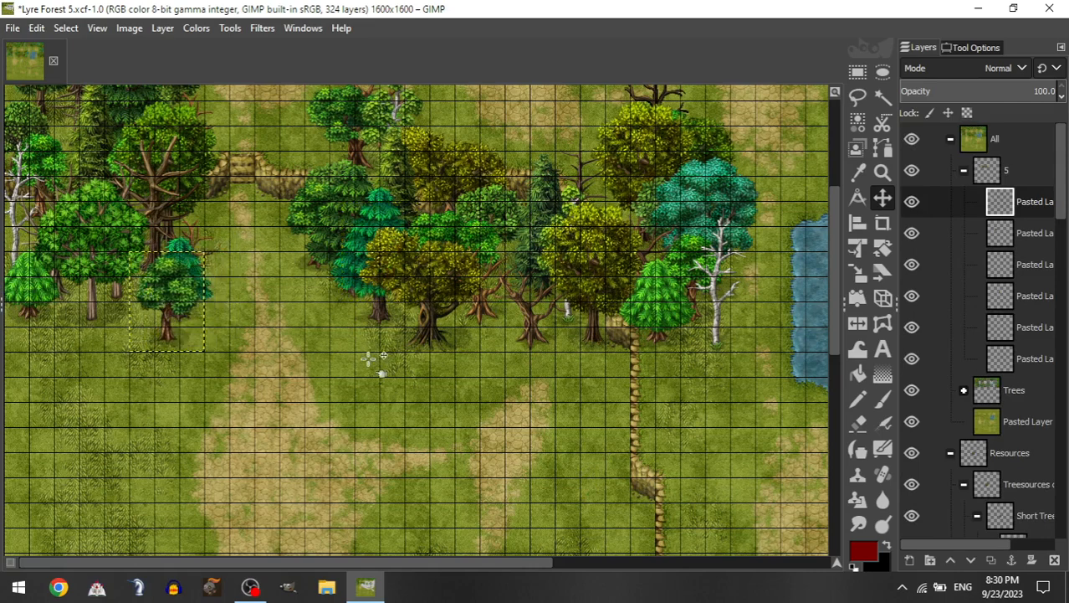
Step: Add a slender olive-green tree to group 5 and place it in front of the broad green tree near the map's western edge
{"action": "left_click", "coordinate": [964, 171]}
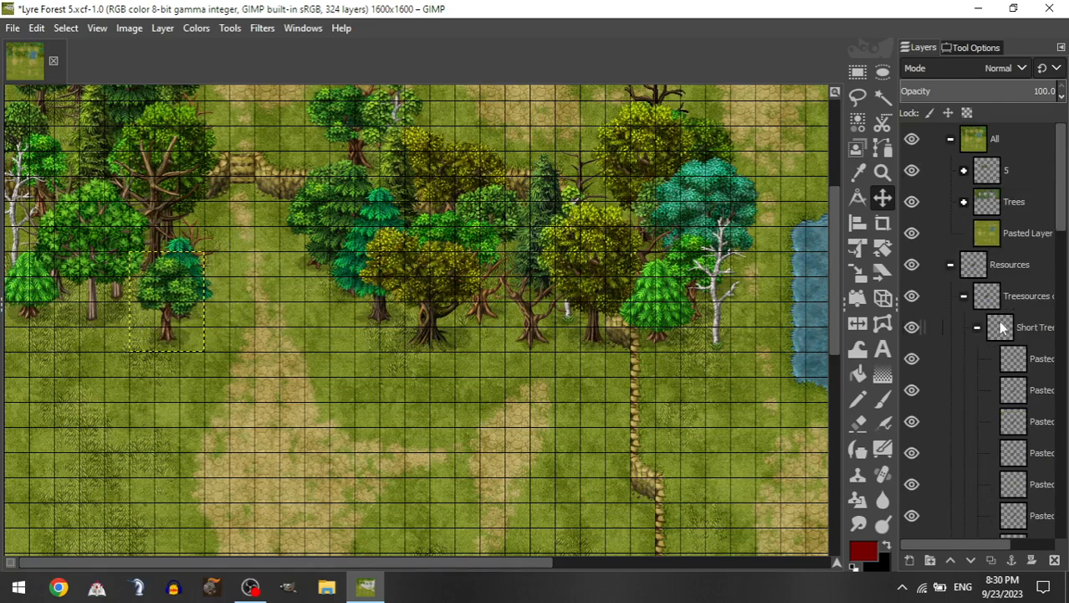
{"action": "left_click", "coordinate": [978, 327]}
{"action": "left_click", "coordinate": [964, 171]}
{"action": "left_click", "coordinate": [1029, 201]}
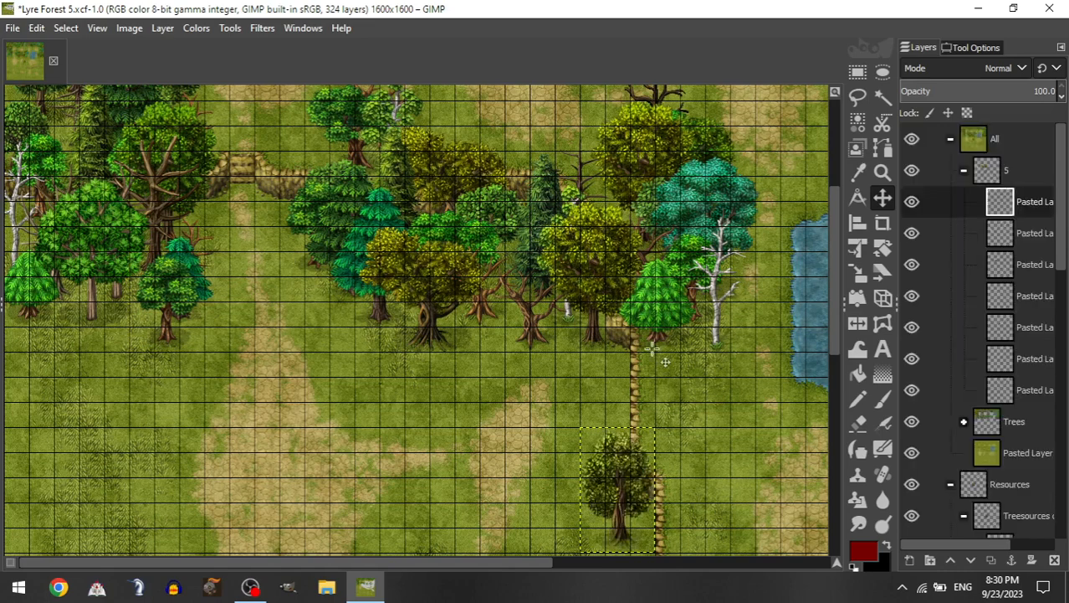
{"action": "left_click_drag", "start_coordinate": [274, 273], "coordinate": [186, 335]}
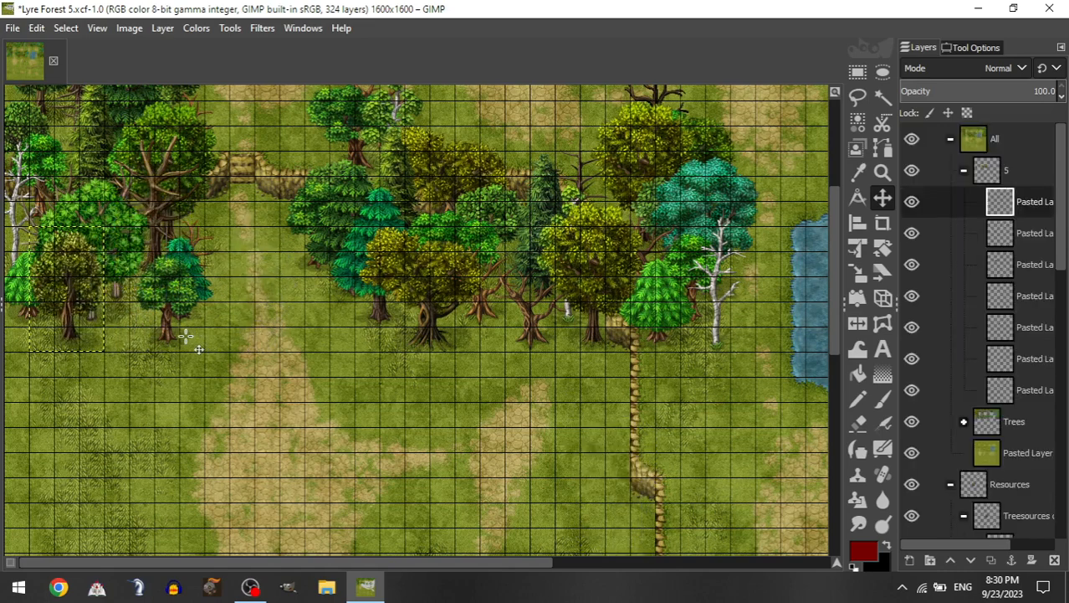
Step: Add a short bare brown tree to group 5 and place it at the western map edge, in front of the bright green conifer
{"action": "left_click", "coordinate": [964, 171]}
{"action": "left_click", "coordinate": [978, 327]}
{"action": "left_click_drag", "start_coordinate": [1014, 453], "coordinate": [991, 177]}
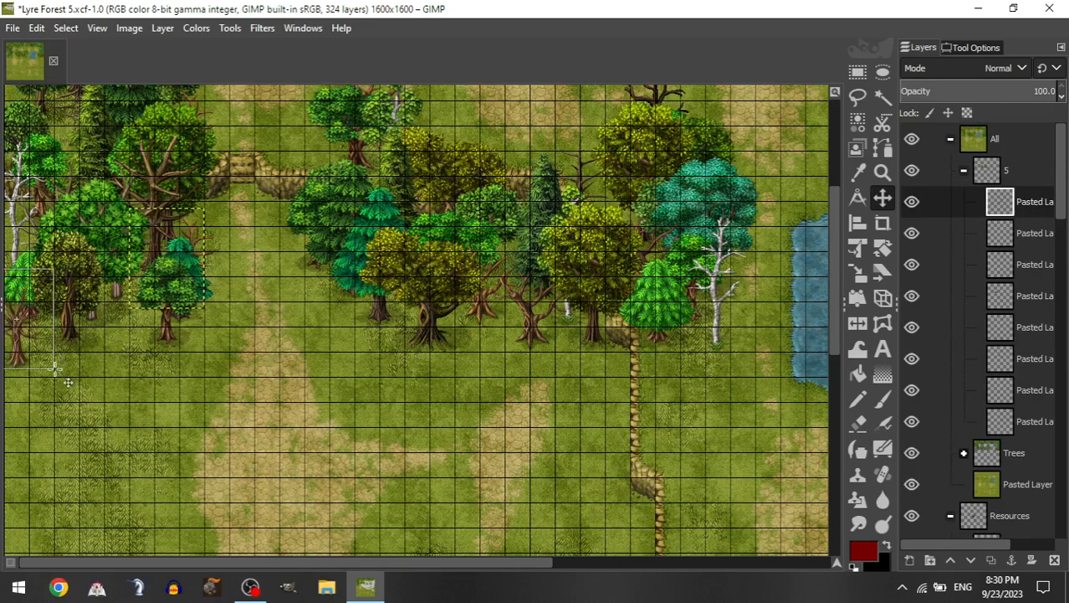
{"action": "left_click_drag", "start_coordinate": [54, 368], "coordinate": [53, 377]}
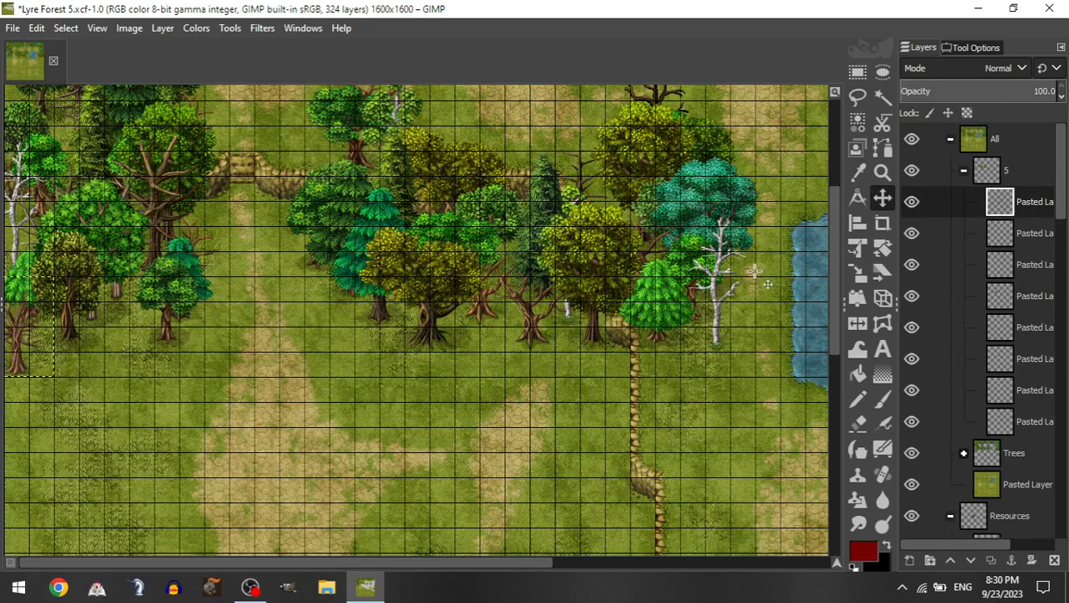
Step: Add a tall dark conifer to group 5 and place it just east of the slender olive-green tree
{"action": "left_click", "coordinate": [964, 170]}
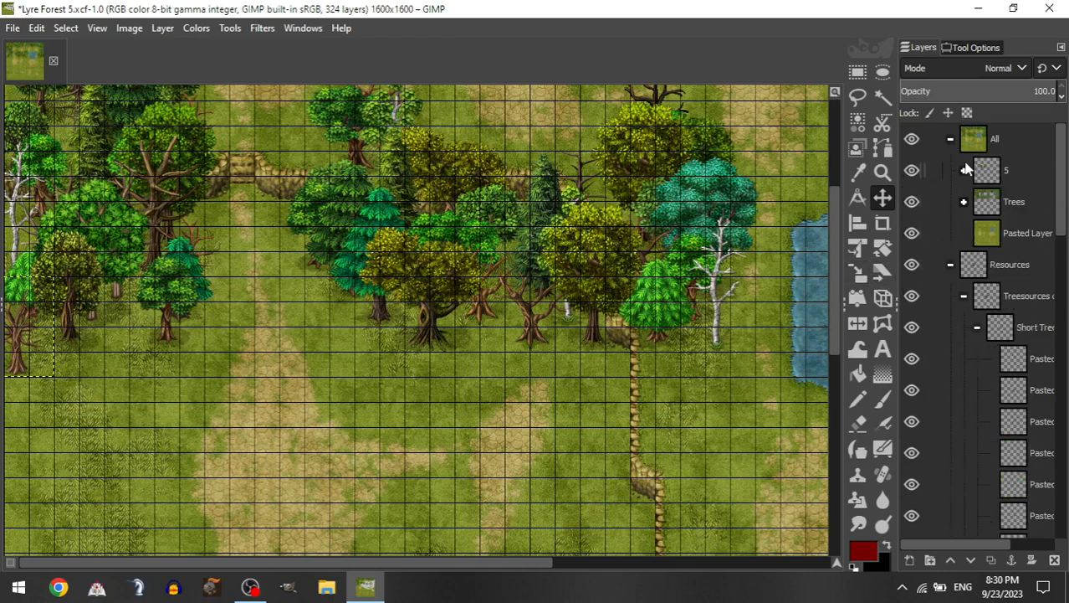
{"action": "left_click", "coordinate": [976, 326]}
{"action": "left_click_drag", "start_coordinate": [1013, 484], "coordinate": [1026, 170]}
{"action": "left_click_drag", "start_coordinate": [556, 460], "coordinate": [44, 306]}
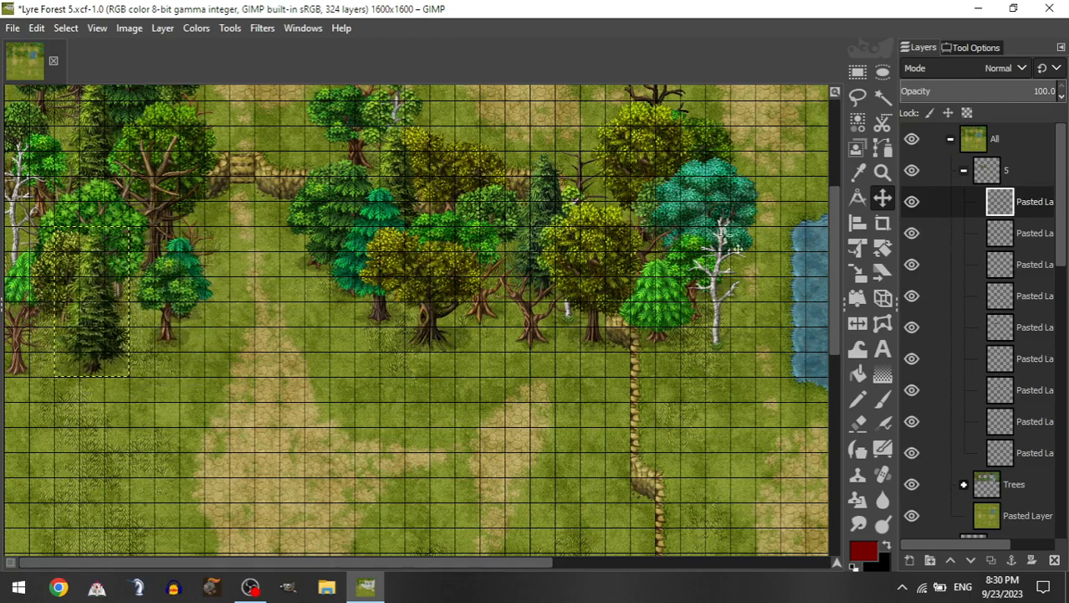
Step: Add a short grey-green tree to group 5 and place it between the tall dark conifer and the short green leafy tree
{"action": "left_click", "coordinate": [963, 169]}
{"action": "left_click", "coordinate": [977, 328]}
{"action": "left_click_drag", "start_coordinate": [1035, 483], "coordinate": [1034, 171]}
{"action": "left_click_drag", "start_coordinate": [538, 483], "coordinate": [64, 306]}
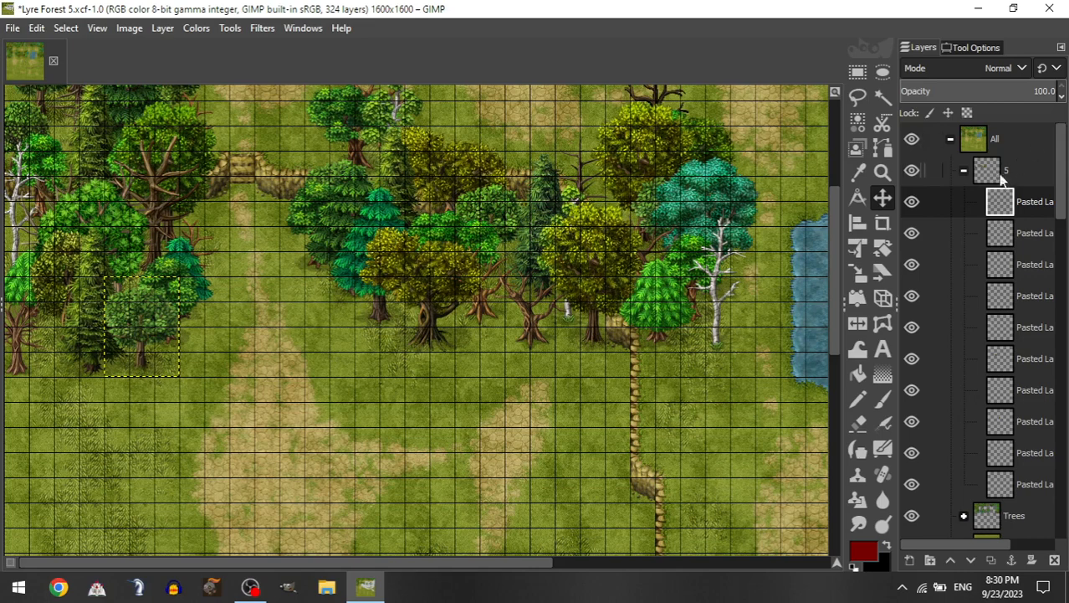
Step: Add a tall dark green leafy tree to group 5 and place it east of the path, overlapping the wide olive-green tree
{"action": "left_click", "coordinate": [964, 171]}
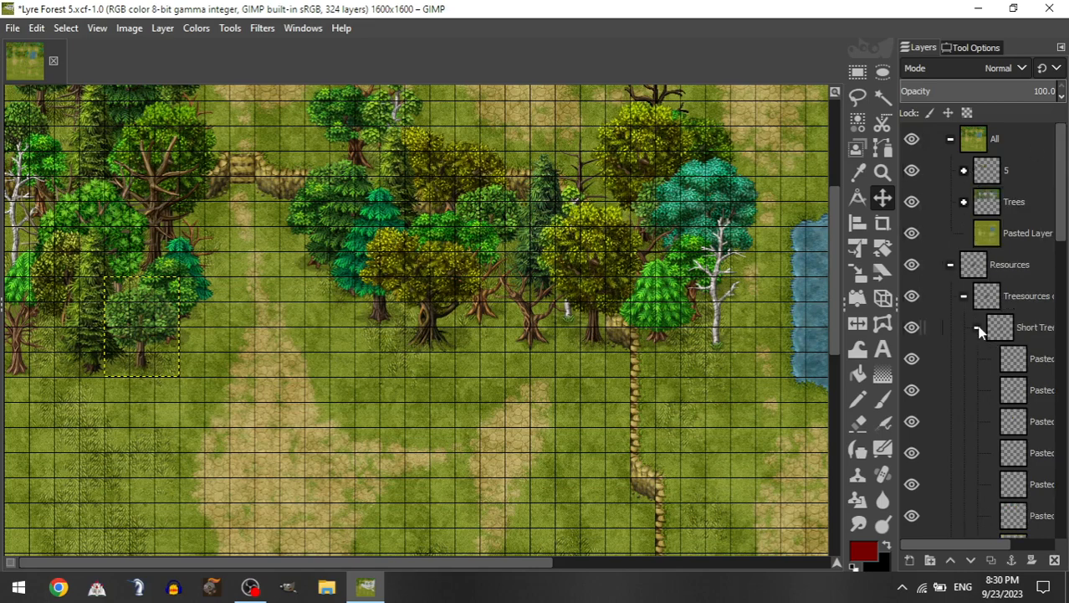
{"action": "left_click_drag", "start_coordinate": [1012, 452], "coordinate": [1023, 172]}
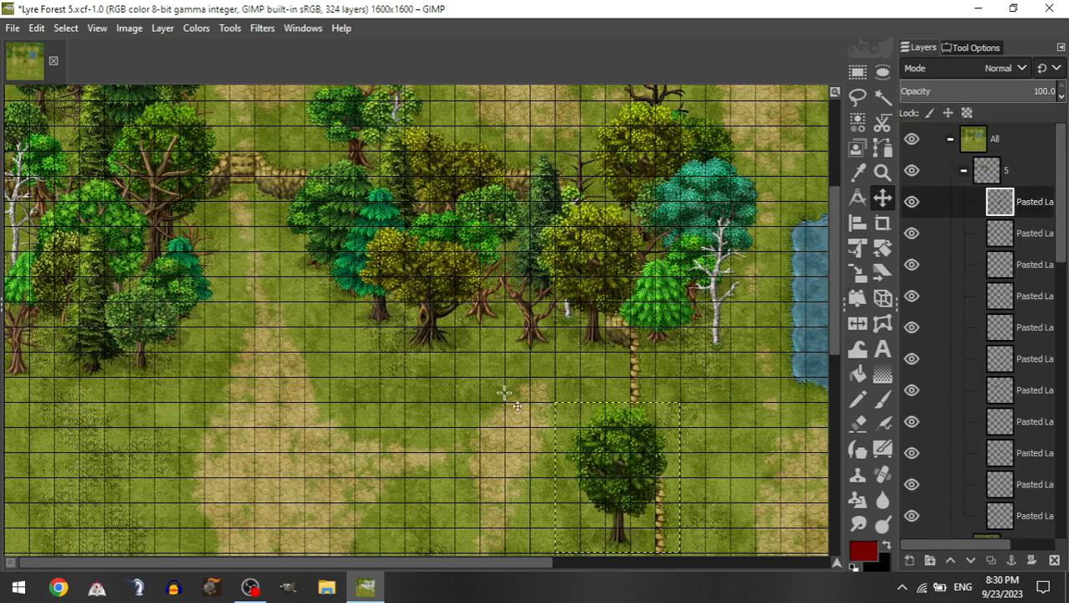
{"action": "left_click_drag", "start_coordinate": [504, 392], "coordinate": [346, 332]}
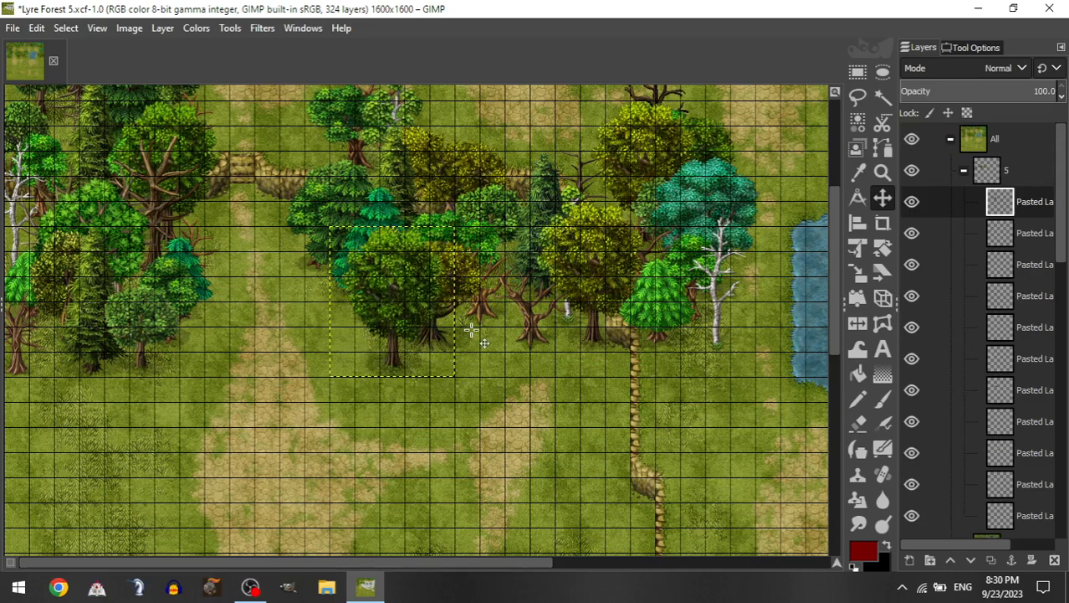
Step: Add a short grey-green tree to group 5 and place it over the upper end of the stone wall
{"action": "left_click", "coordinate": [964, 171]}
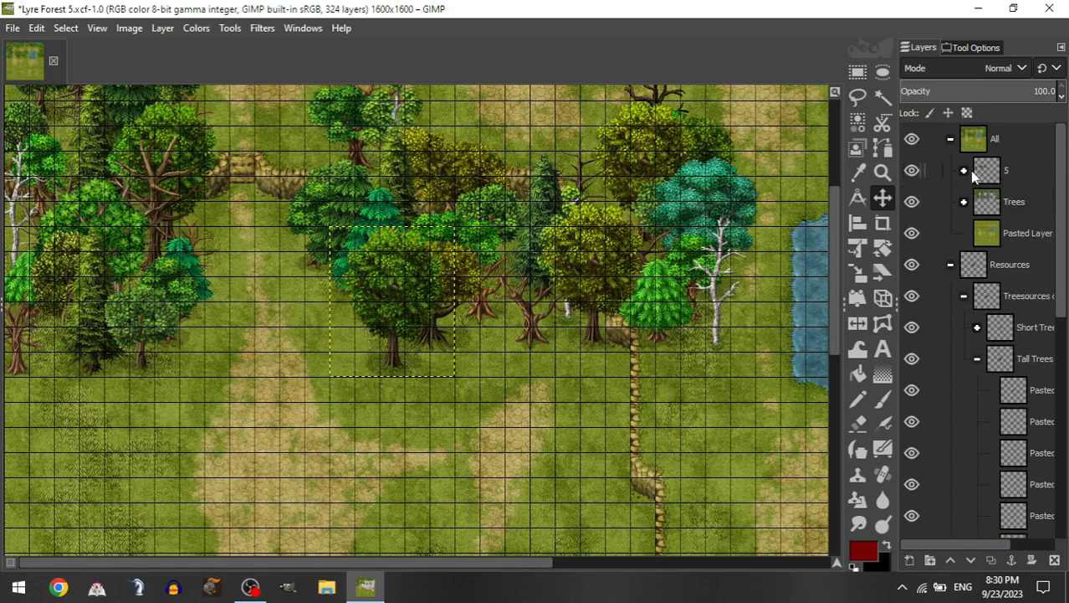
{"action": "left_click", "coordinate": [977, 327]}
{"action": "left_click_drag", "start_coordinate": [1014, 483], "coordinate": [1029, 172]}
{"action": "left_click_drag", "start_coordinate": [430, 458], "coordinate": [421, 297]}
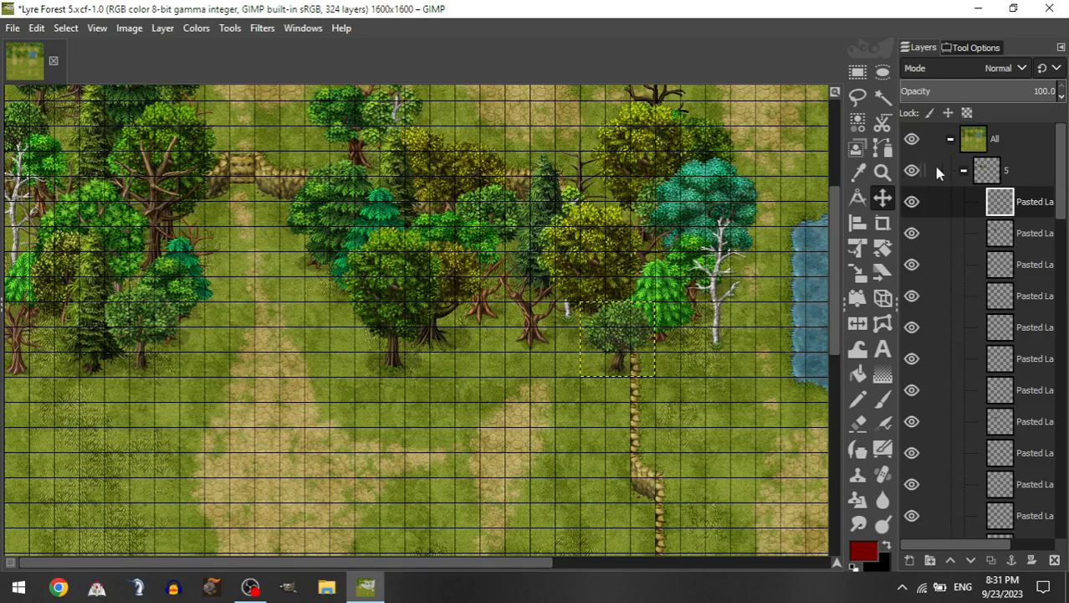
Step: Try a tall narrow tree in front of the white birch and return it to the Tall Trees resources
{"action": "left_click", "coordinate": [965, 170]}
{"action": "left_click", "coordinate": [978, 327]}
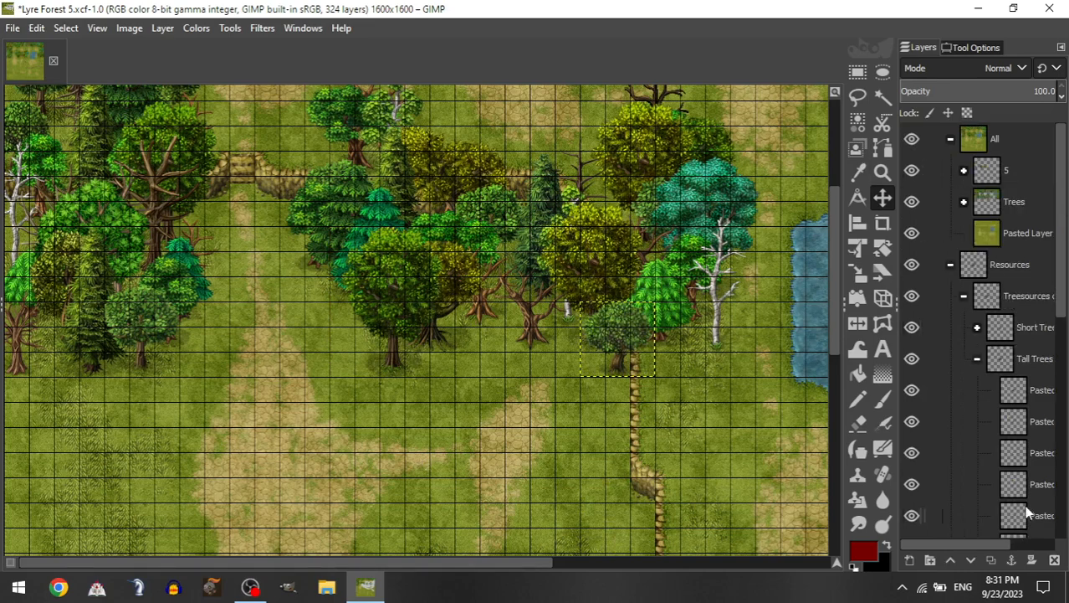
{"action": "left_click_drag", "start_coordinate": [1027, 512], "coordinate": [1025, 175]}
{"action": "left_click_drag", "start_coordinate": [599, 464], "coordinate": [672, 287]}
{"action": "left_click_drag", "start_coordinate": [1028, 204], "coordinate": [1028, 404]}
Step: Add a tall green leafy tree to group 5 and place it in front of the white birch, east of the stone wall
{"action": "left_click", "coordinate": [965, 202]}
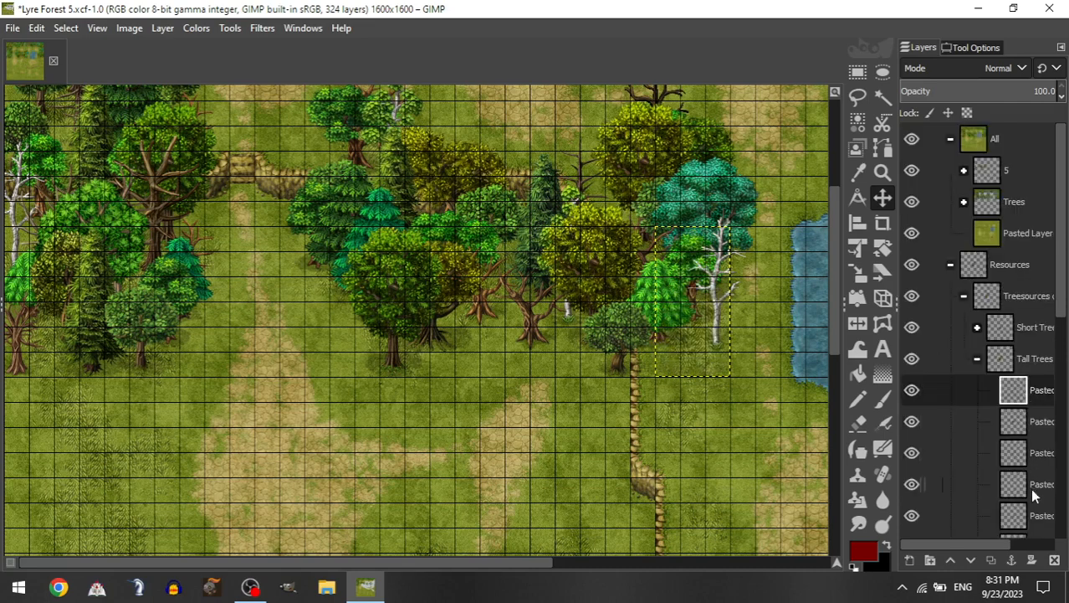
{"action": "left_click_drag", "start_coordinate": [1035, 495], "coordinate": [1014, 168]}
{"action": "left_click_drag", "start_coordinate": [678, 394], "coordinate": [761, 214]}
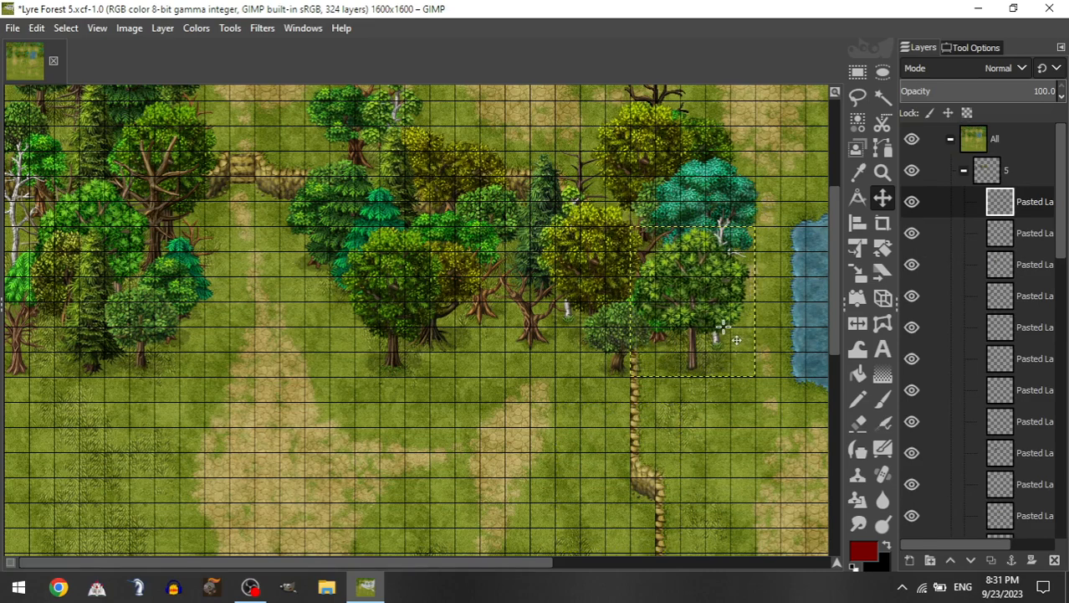
Step: Add a short bare brown tree to group 5 and place it east of the lake, at the near side of the eastern trees
{"action": "scroll", "coordinate": [723, 328], "scroll_direction": "right", "scroll_amount": 5}
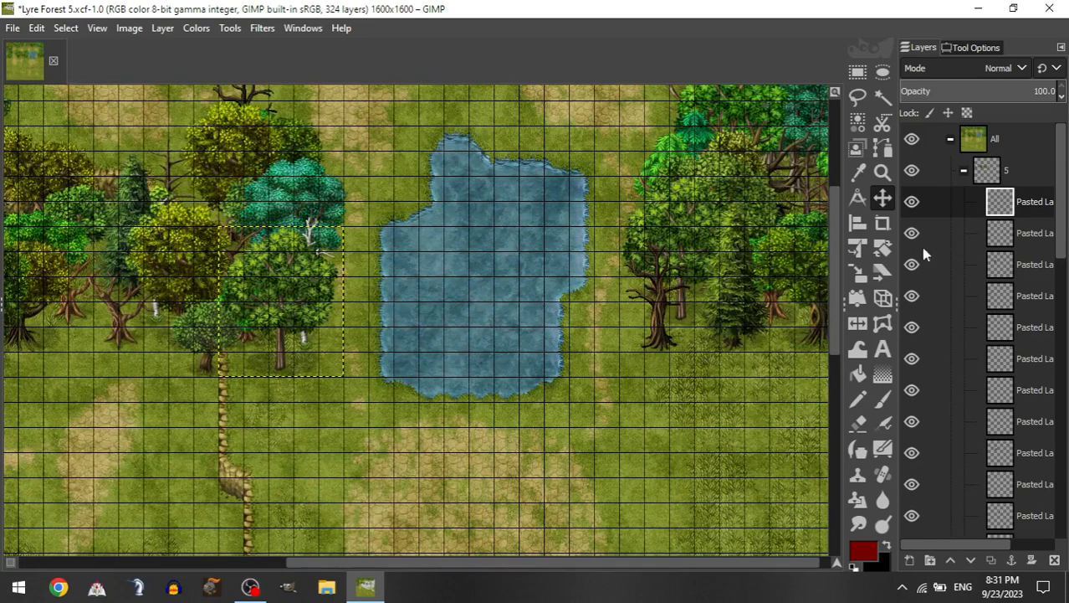
{"action": "left_click", "coordinate": [964, 170]}
{"action": "left_click", "coordinate": [977, 327]}
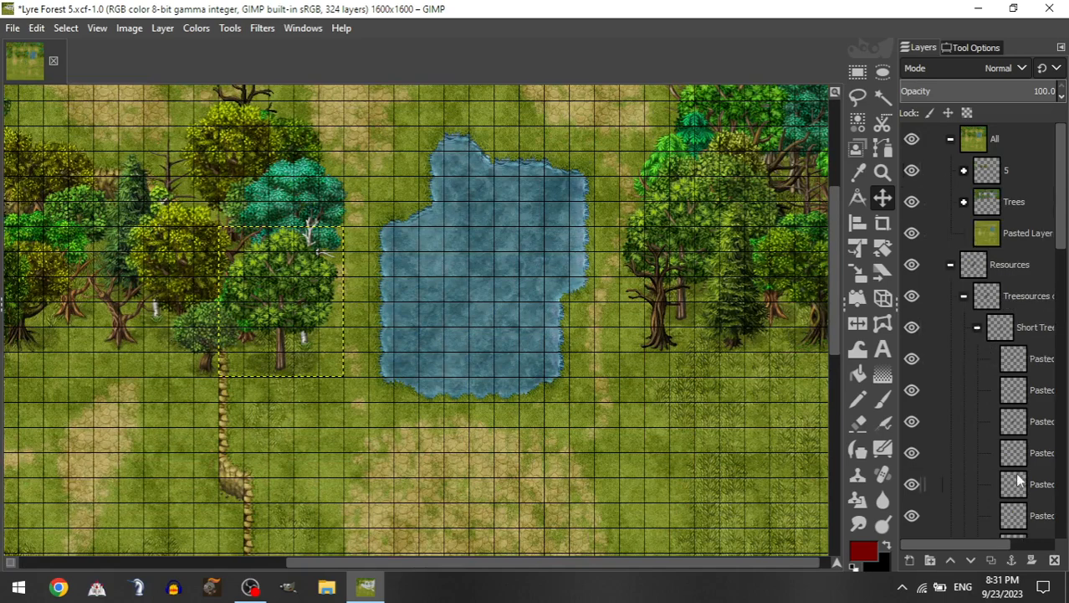
{"action": "left_click_drag", "start_coordinate": [1020, 482], "coordinate": [1021, 171]}
{"action": "left_click_drag", "start_coordinate": [537, 444], "coordinate": [650, 330]}
Step: Add a tall bare brown tree to group 5 and place it east of the dark conifer on the lake's eastern side
{"action": "left_click", "coordinate": [964, 172]}
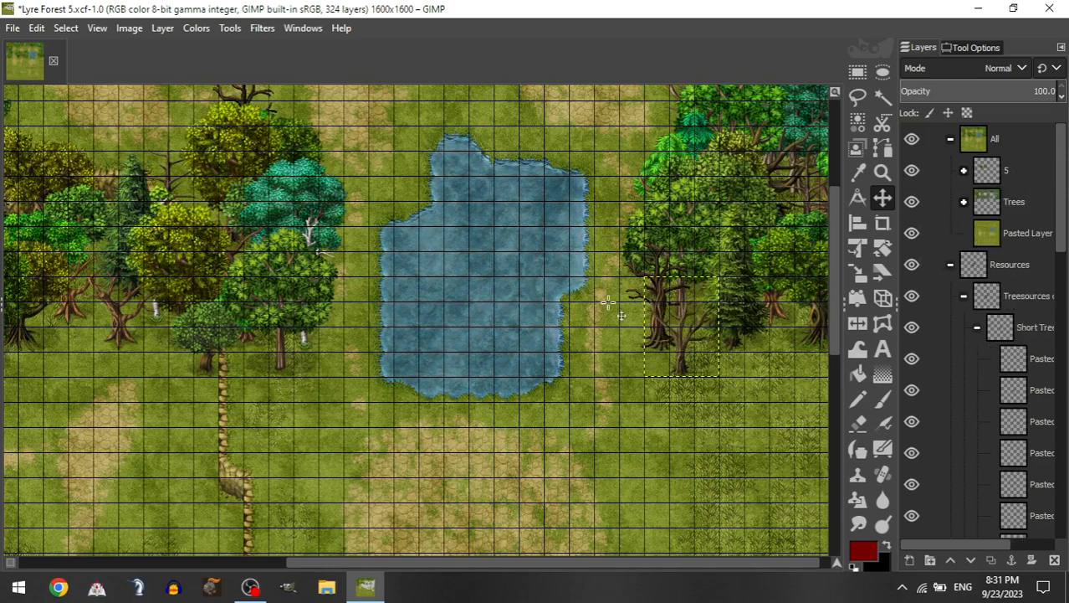
{"action": "scroll", "coordinate": [502, 310], "scroll_direction": "right", "scroll_amount": 1}
{"action": "left_click", "coordinate": [978, 329]}
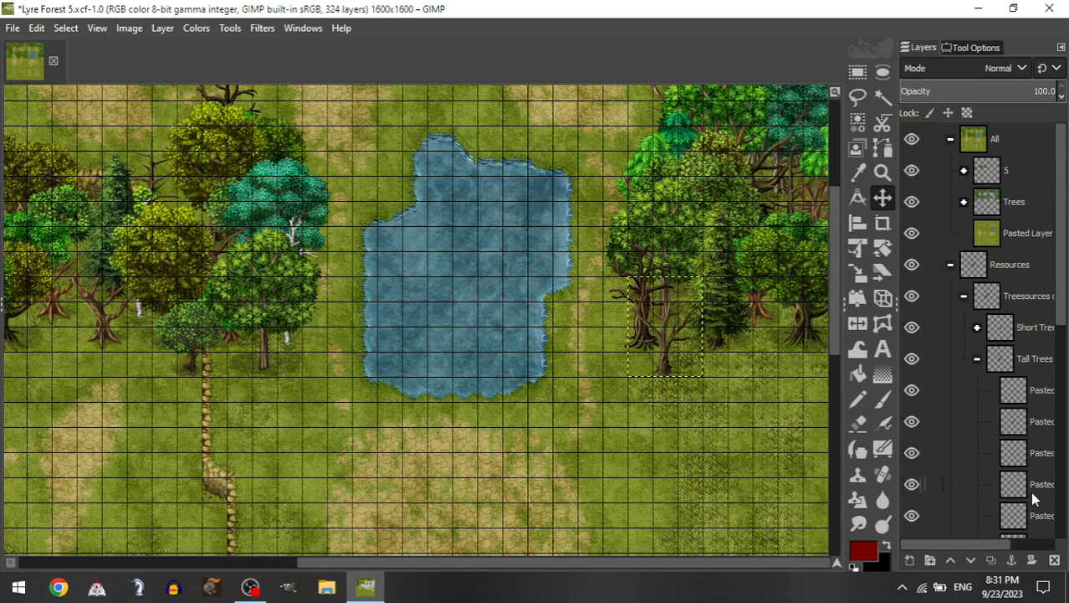
{"action": "left_click_drag", "start_coordinate": [1030, 493], "coordinate": [1016, 171]}
{"action": "left_click_drag", "start_coordinate": [670, 355], "coordinate": [1068, 154]}
{"action": "left_click_drag", "start_coordinate": [563, 315], "coordinate": [707, 339]}
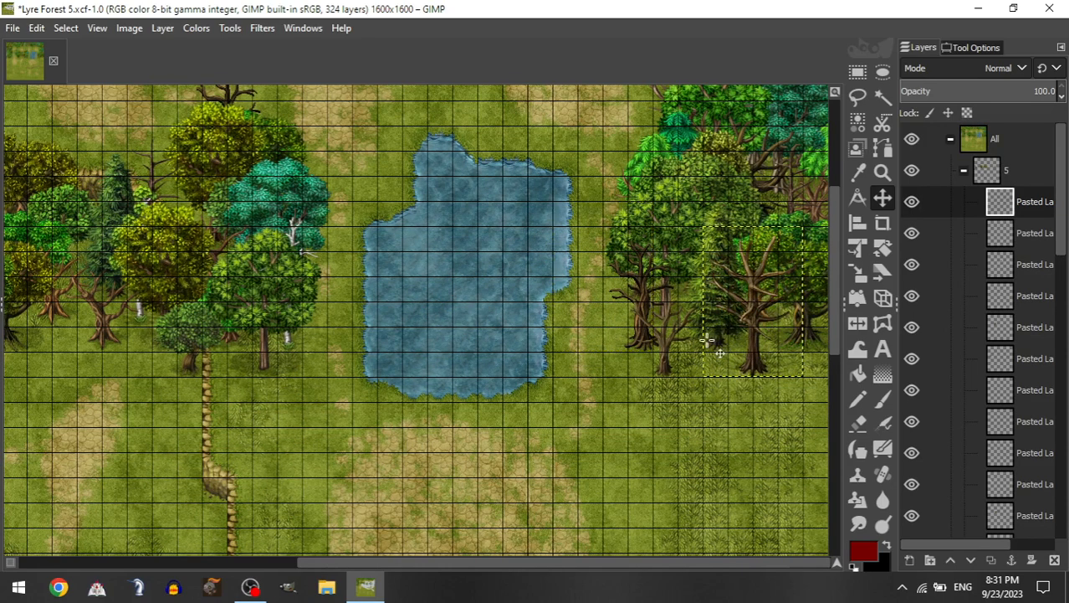
Step: Add a short green leafy tree to group 5 and place it near the eastern map edge, beside the tall bare brown tree
{"action": "left_click", "coordinate": [964, 171]}
{"action": "left_click", "coordinate": [978, 329]}
{"action": "left_click_drag", "start_coordinate": [1015, 485], "coordinate": [1016, 172]}
{"action": "left_click_drag", "start_coordinate": [464, 392], "coordinate": [808, 351]}
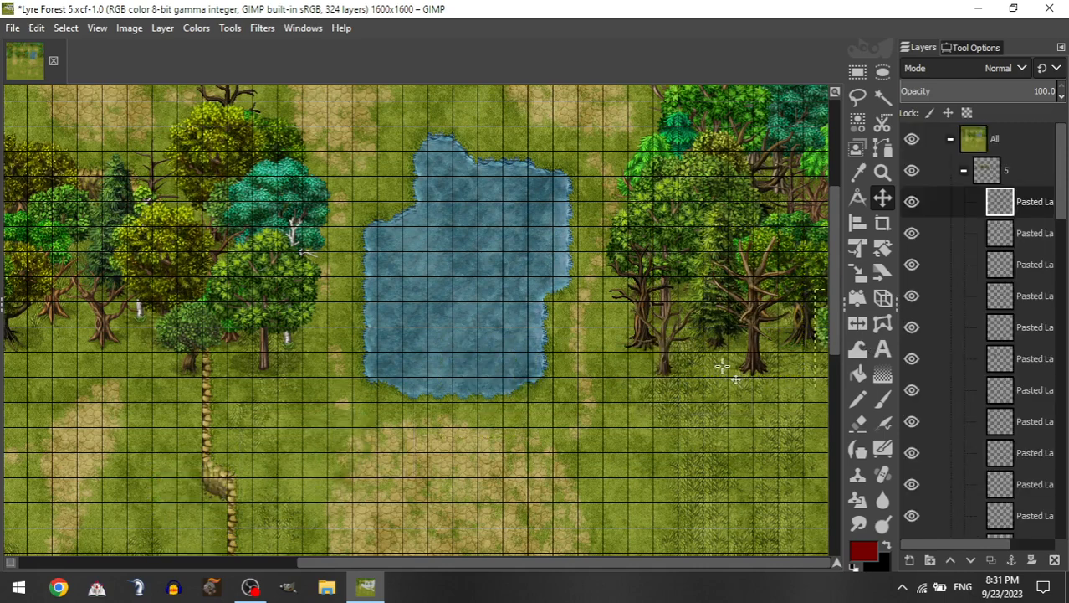
Step: Add a tall bare dark tree to group 5 and place it overlapping the short bare tree east of the lake
{"action": "left_click", "coordinate": [964, 171]}
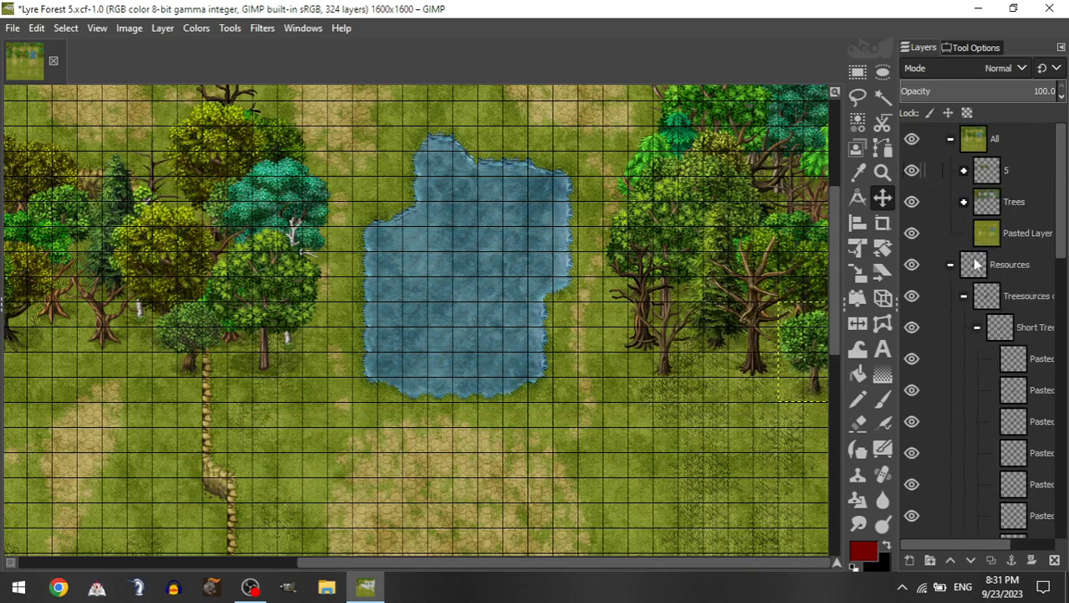
{"action": "left_click", "coordinate": [979, 329]}
{"action": "left_click_drag", "start_coordinate": [1013, 485], "coordinate": [1020, 178]}
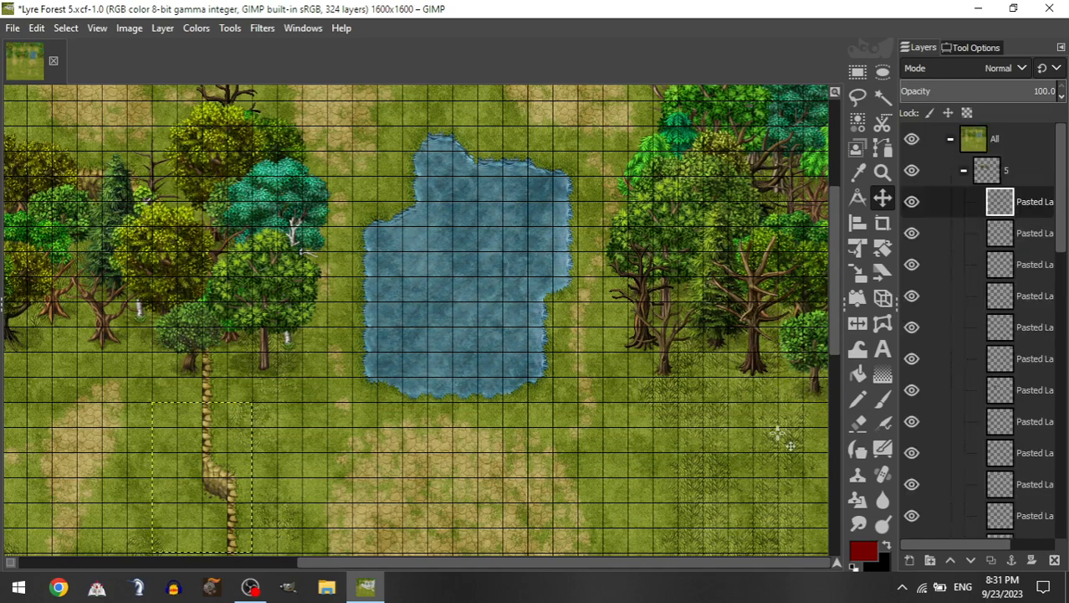
{"action": "left_click_drag", "start_coordinate": [844, 301], "coordinate": [810, 399]}
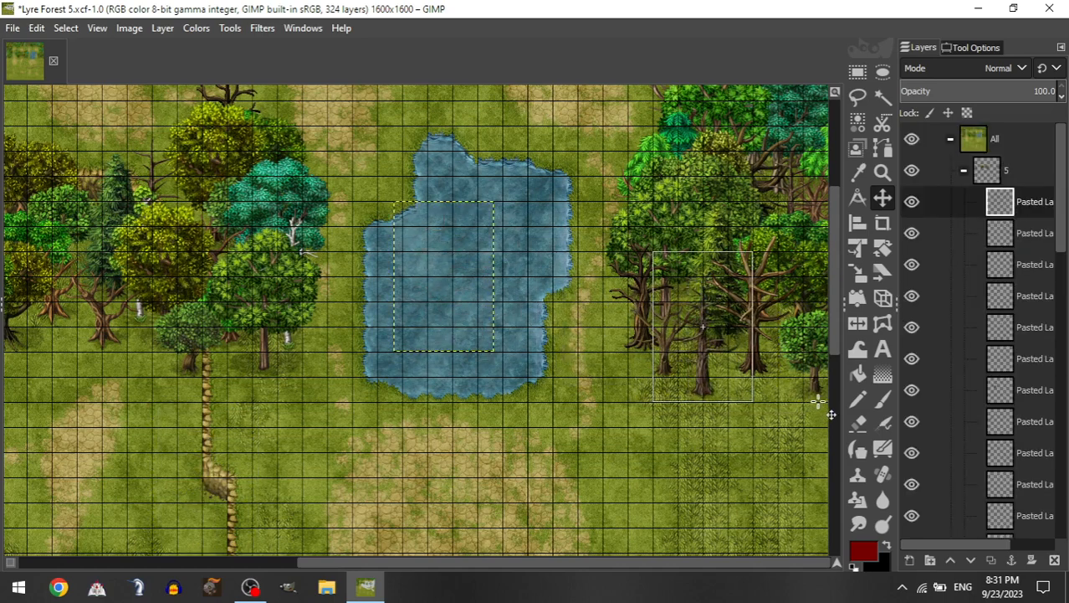
{"action": "left_click_drag", "start_coordinate": [791, 284], "coordinate": [765, 281]}
Step: Add a short bare brown tree to group 5 and place it west of the lake, in front of the white birch's trunk
{"action": "left_click", "coordinate": [965, 170]}
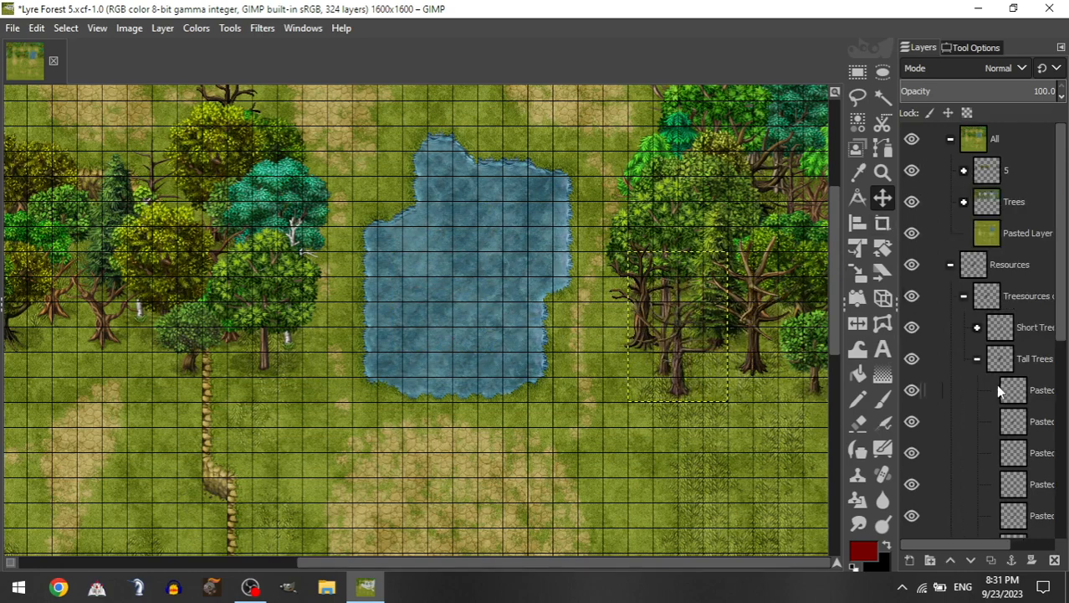
{"action": "left_click", "coordinate": [977, 328]}
{"action": "left_click_drag", "start_coordinate": [1026, 452], "coordinate": [1014, 170]}
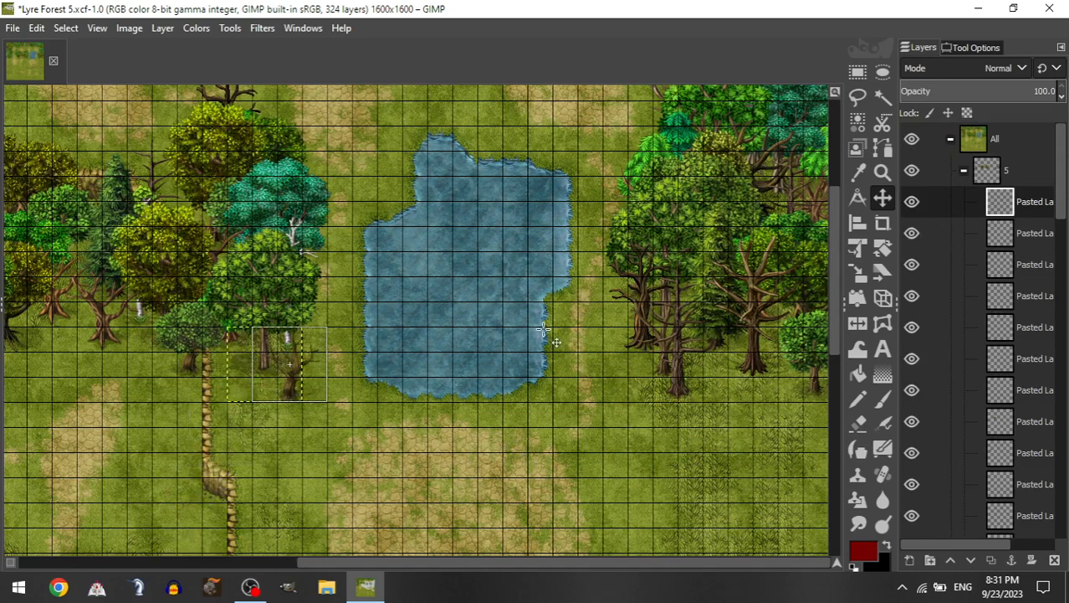
Step: Add a tall dark conifer to group 5 and place it between the stone wall and the short bare tree west of the lake
{"action": "left_click", "coordinate": [964, 171]}
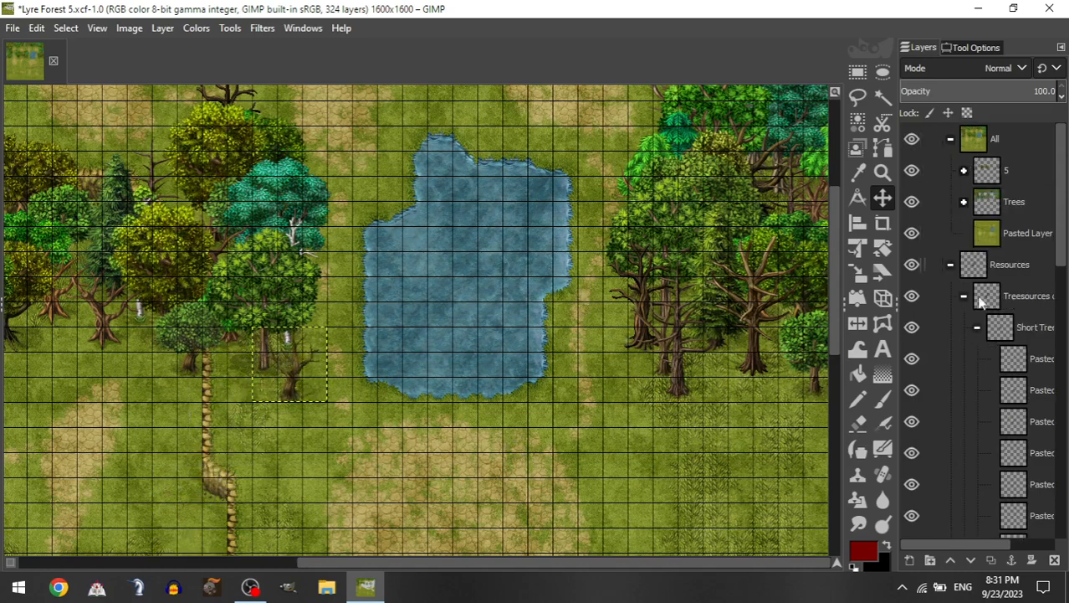
{"action": "left_click", "coordinate": [978, 327]}
{"action": "left_click_drag", "start_coordinate": [1005, 507], "coordinate": [1018, 171]}
{"action": "left_click_drag", "start_coordinate": [393, 465], "coordinate": [378, 335]}
{"action": "scroll", "coordinate": [373, 394], "scroll_direction": "left", "scroll_amount": 5}
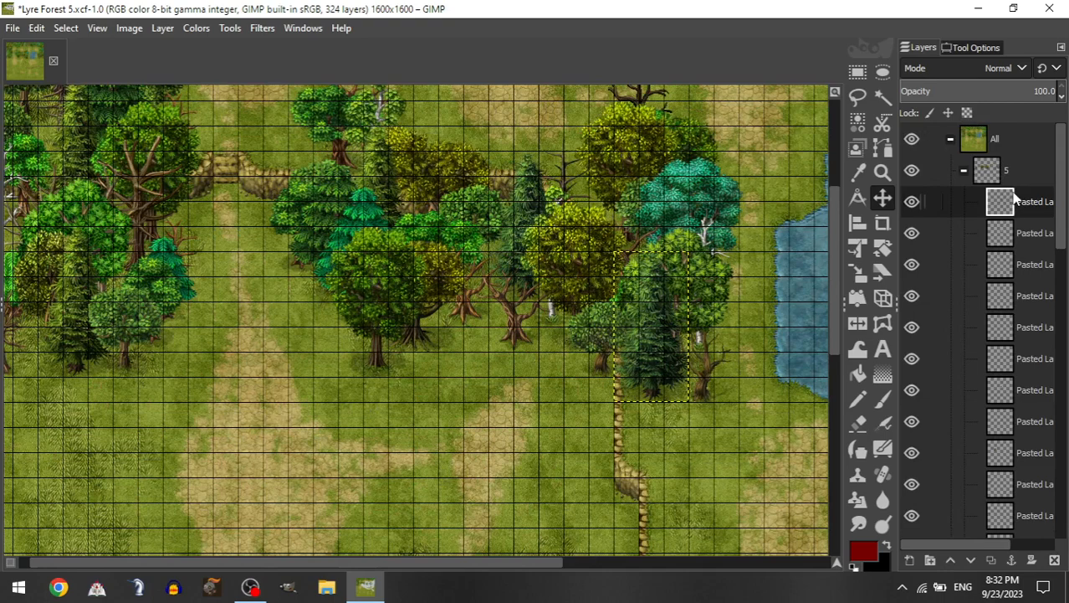
Step: Examine the tree coverage around the lake and across the neighbouring forest areas for gaps
{"action": "scroll", "coordinate": [566, 370], "scroll_direction": "right", "scroll_amount": 5}
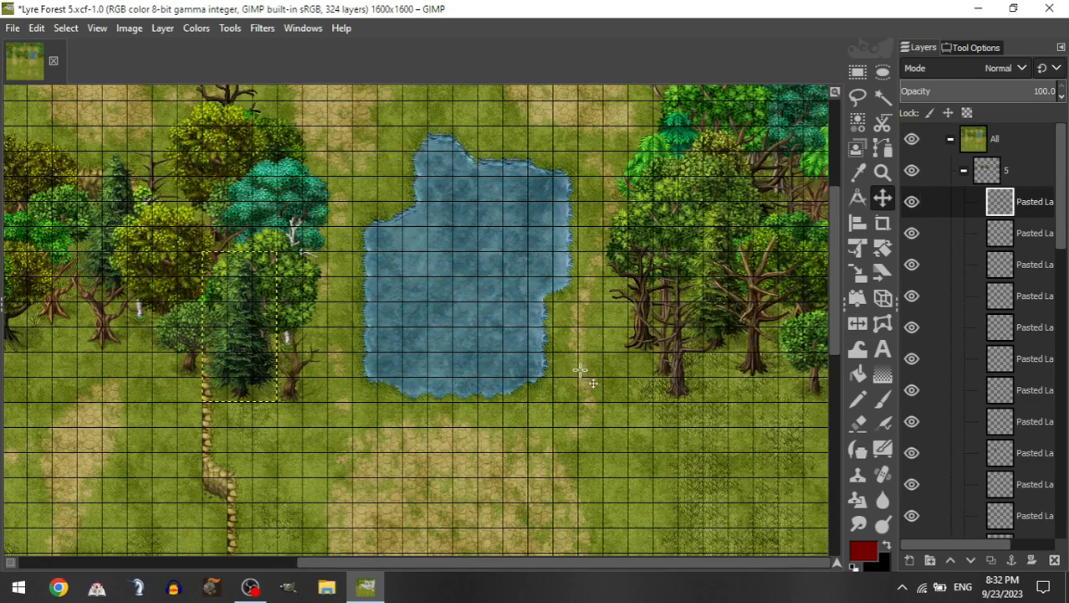
{"action": "scroll", "coordinate": [676, 359], "scroll_direction": "left", "scroll_amount": 3}
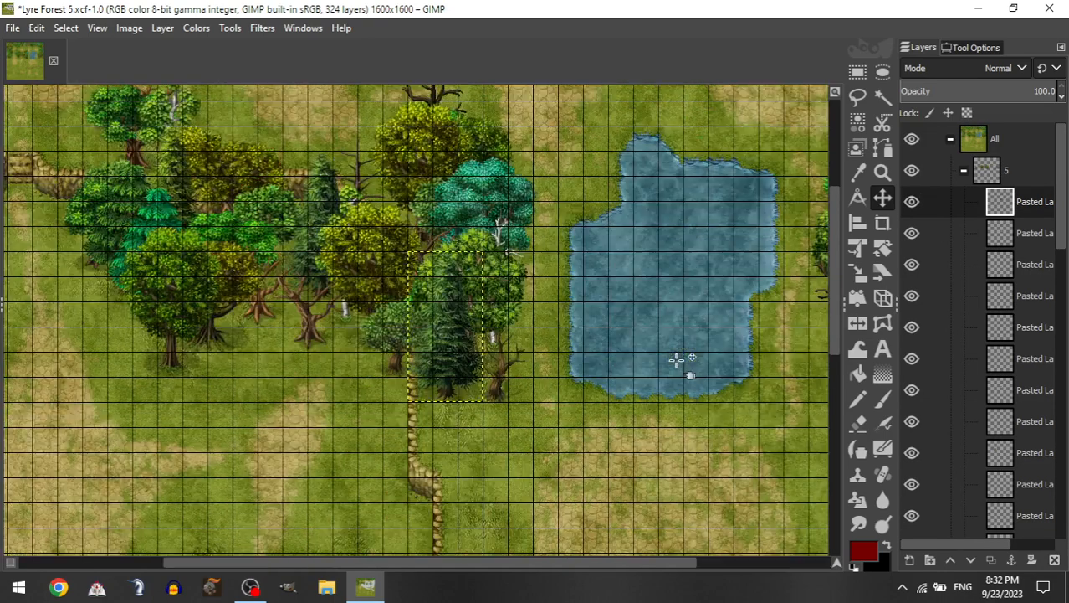
{"action": "scroll", "coordinate": [677, 360], "scroll_direction": "left", "scroll_amount": 3}
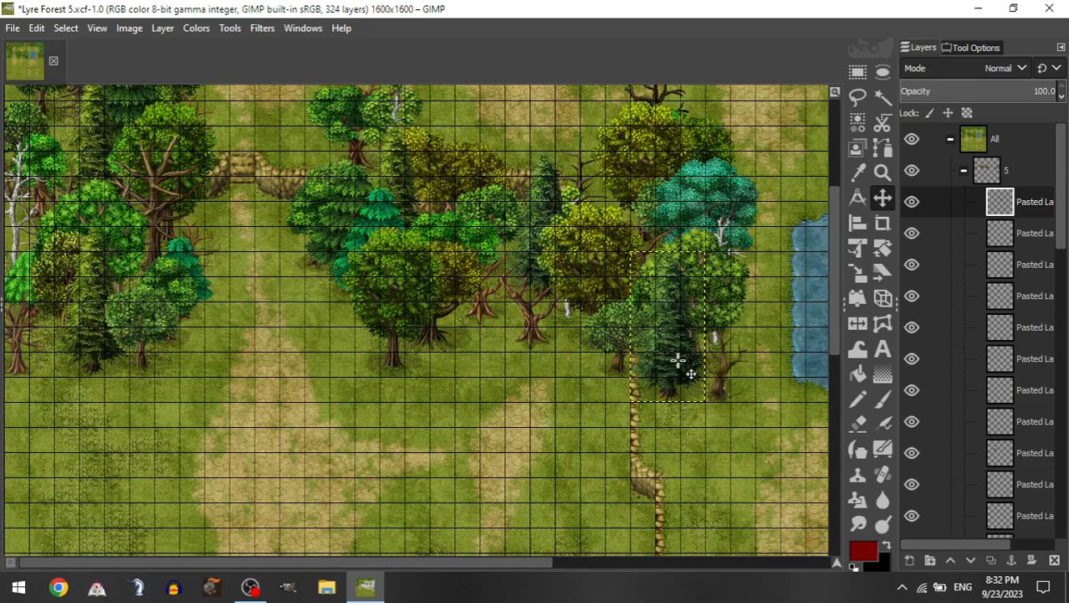
{"action": "scroll", "coordinate": [678, 360], "scroll_direction": "up", "scroll_amount": 3}
{"action": "scroll", "coordinate": [686, 356], "scroll_direction": "right", "scroll_amount": 6}
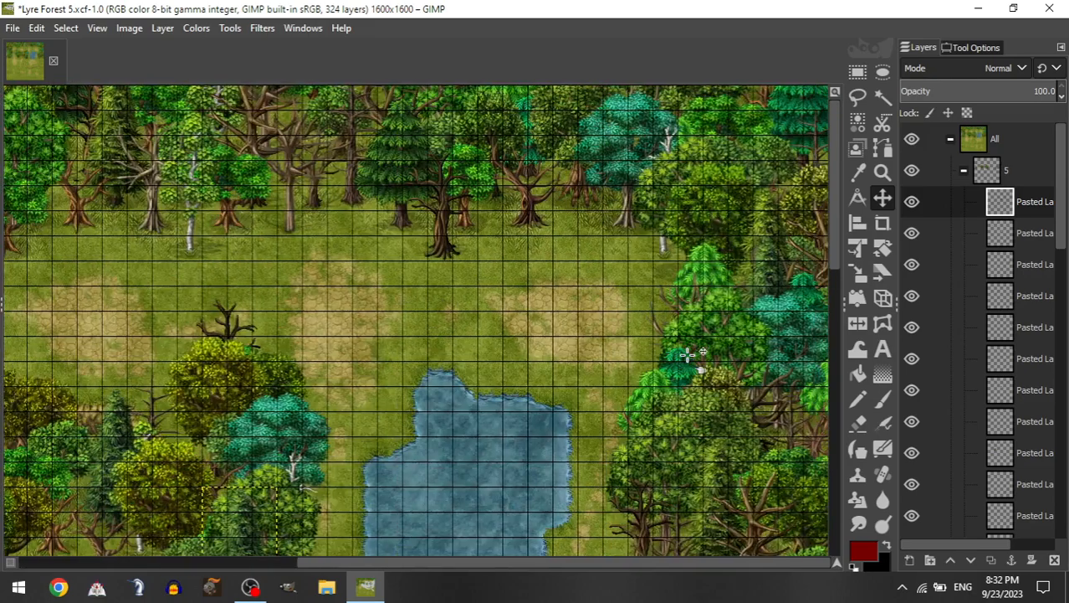
{"action": "scroll", "coordinate": [686, 356], "scroll_direction": "down", "scroll_amount": 3}
{"action": "scroll", "coordinate": [687, 355], "scroll_direction": "left", "scroll_amount": 6}
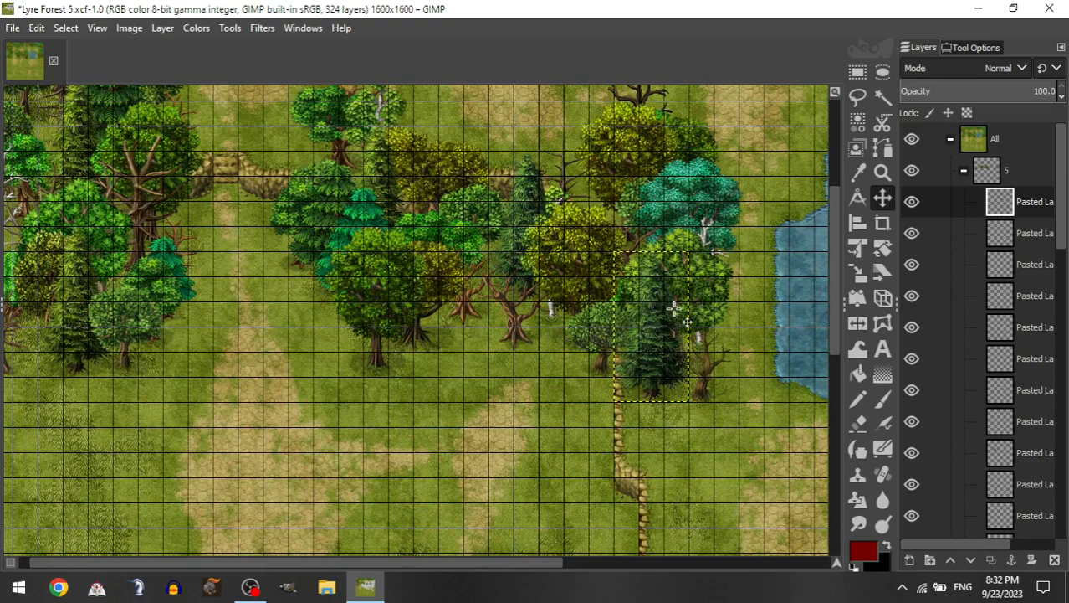
Step: Add a short dark-green leafy tree to group 5 and place it in the western forest, overlapping the short green tree beside the conifer
{"action": "left_click", "coordinate": [964, 171]}
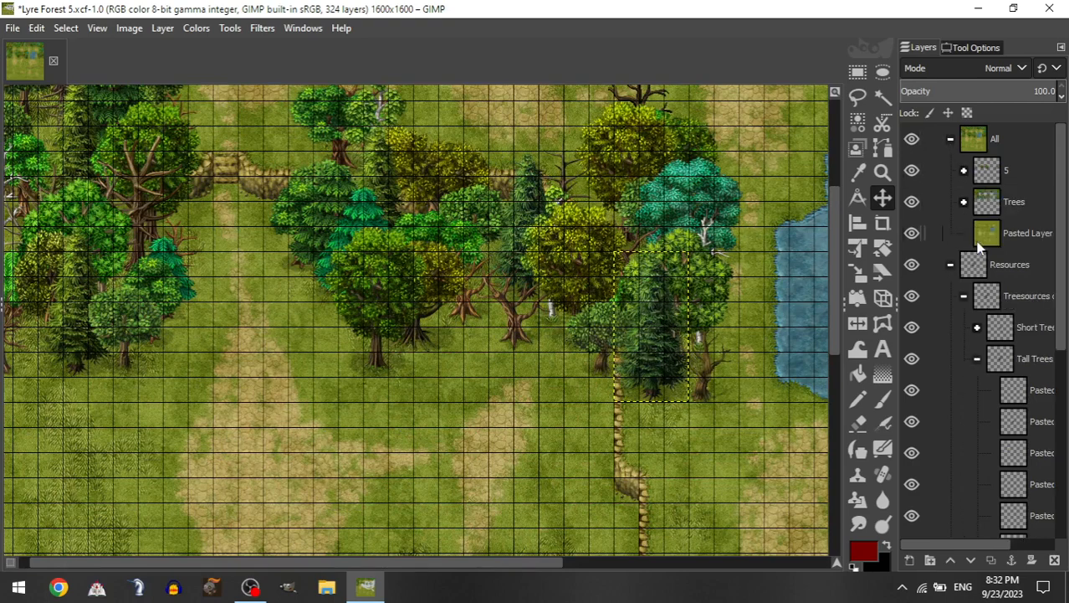
{"action": "left_click", "coordinate": [977, 327]}
{"action": "left_click_drag", "start_coordinate": [1046, 484], "coordinate": [1021, 176]}
{"action": "left_click_drag", "start_coordinate": [760, 452], "coordinate": [361, 463]}
{"action": "left_click_drag", "start_coordinate": [368, 417], "coordinate": [519, 342]}
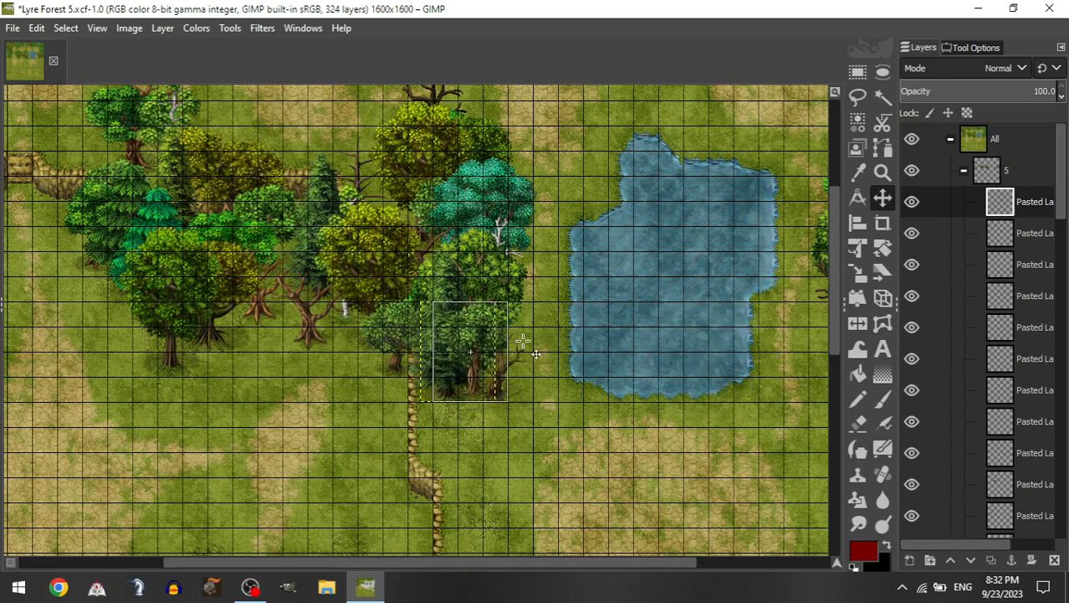
{"action": "left_click_drag", "start_coordinate": [522, 342], "coordinate": [517, 366]}
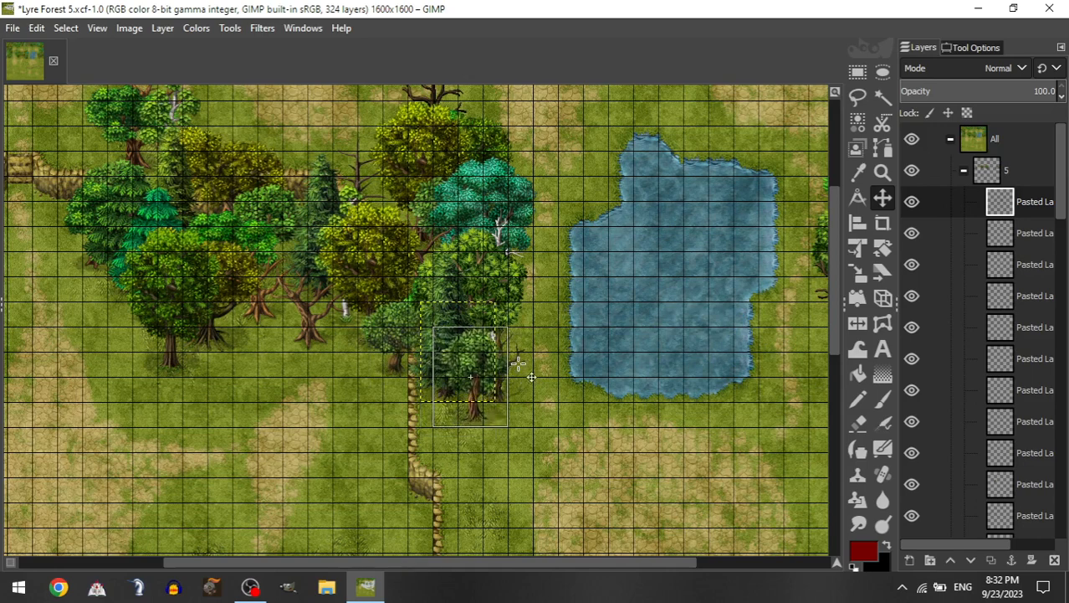
{"action": "left_click_drag", "start_coordinate": [519, 364], "coordinate": [621, 328]}
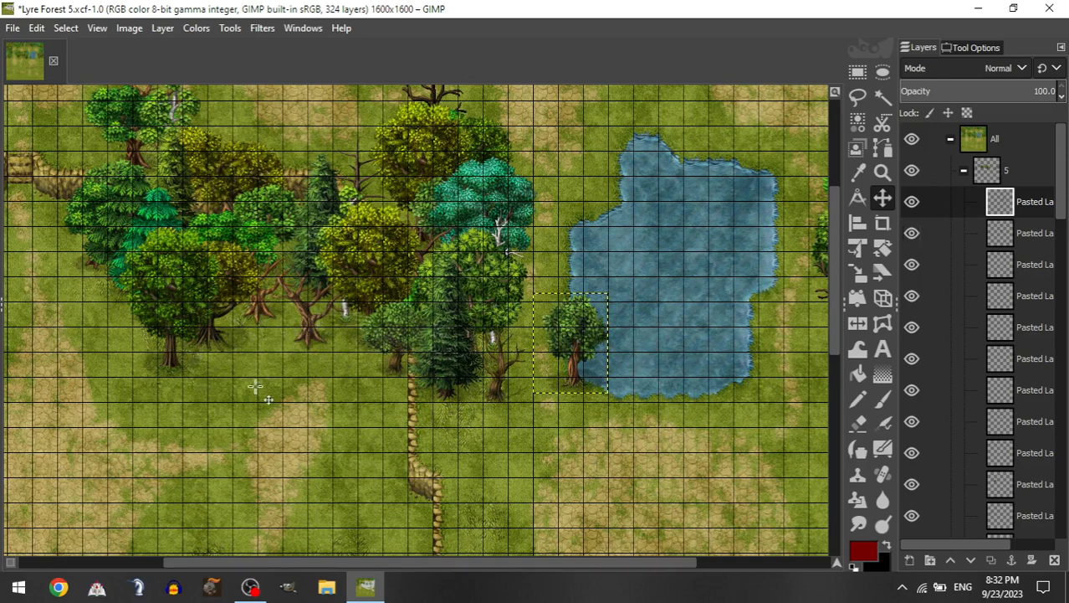
{"action": "left_click_drag", "start_coordinate": [568, 367], "coordinate": [182, 377]}
{"action": "scroll", "coordinate": [241, 400], "scroll_direction": "left", "scroll_amount": 5}
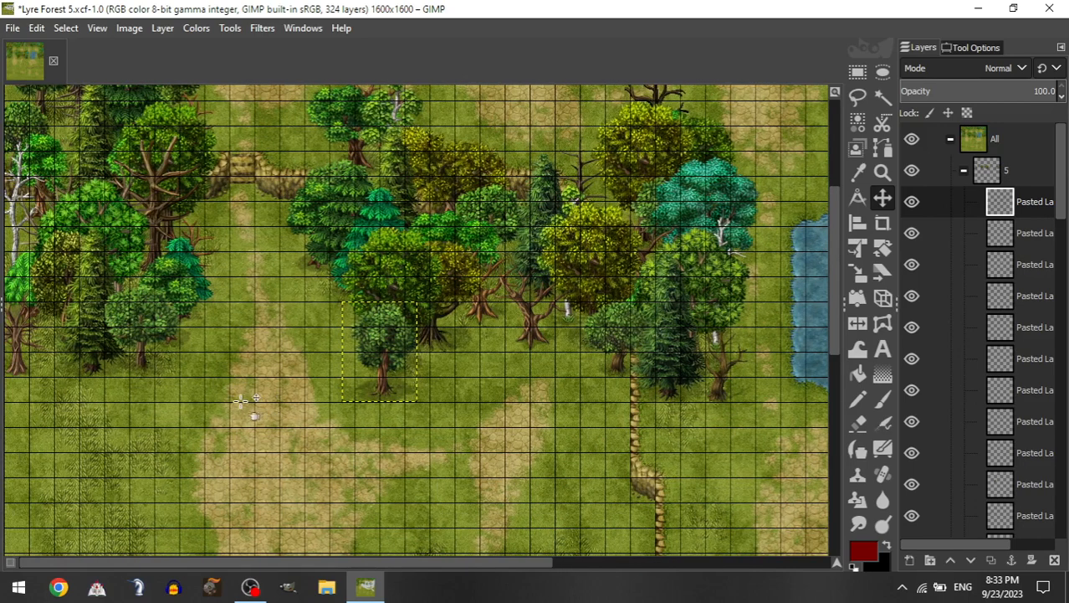
{"action": "left_click_drag", "start_coordinate": [428, 334], "coordinate": [165, 335]}
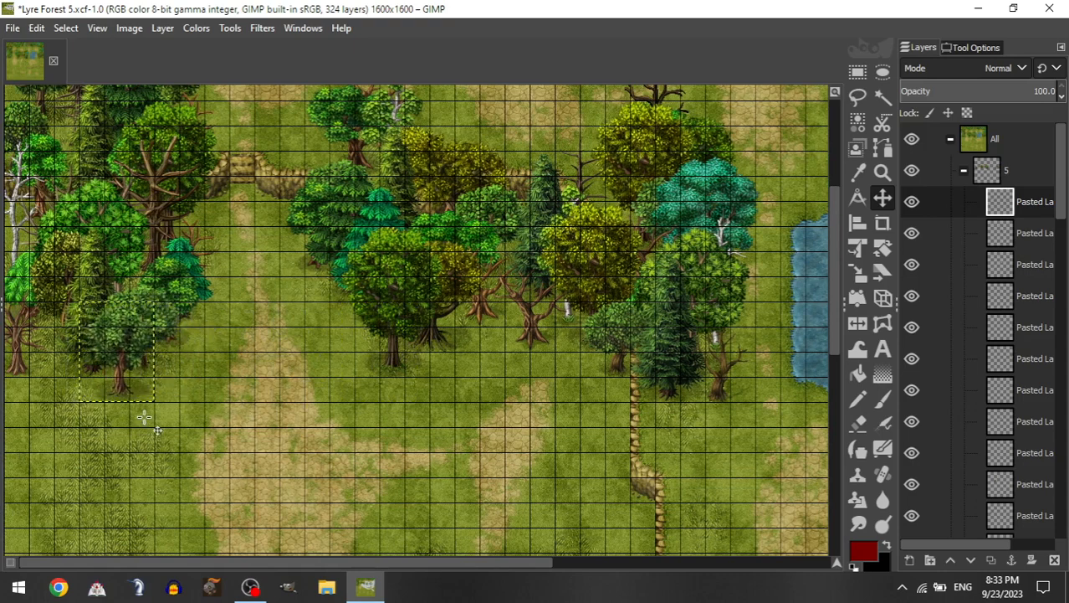
Step: Add a tall dark-green leafy tree to group 5 and place it in the western forest, below the olive tree
{"action": "left_click", "coordinate": [962, 173]}
{"action": "left_click", "coordinate": [979, 330]}
{"action": "left_click_drag", "start_coordinate": [1034, 475], "coordinate": [1019, 173]}
{"action": "left_click_drag", "start_coordinate": [651, 368], "coordinate": [251, 443]}
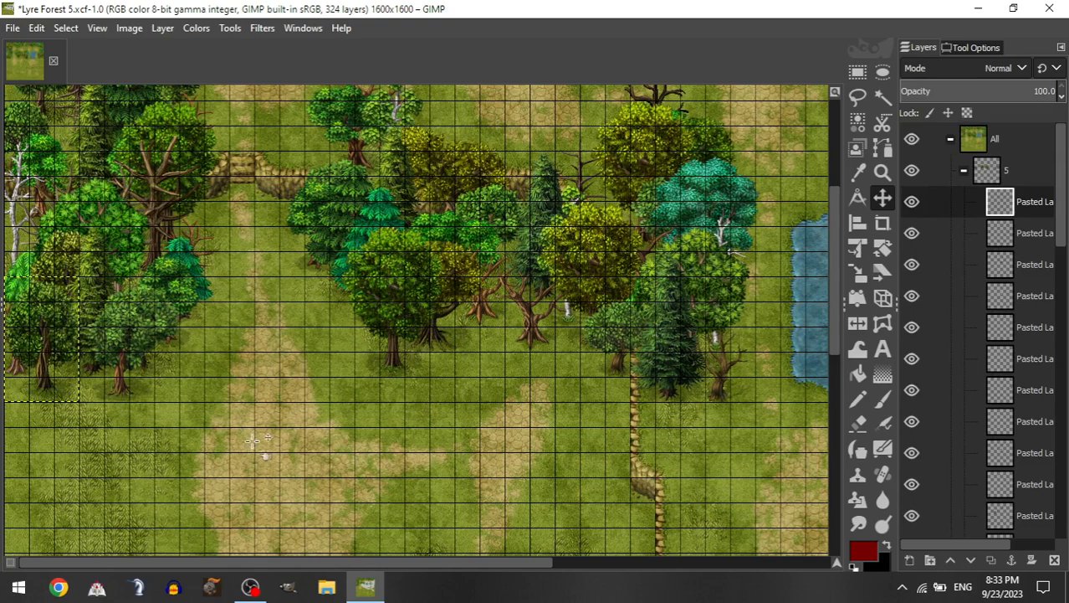
Step: Add a short broad green tree to group 5 and place it in front of the dark-green leafy tree in the western forest
{"action": "left_click", "coordinate": [964, 172]}
{"action": "left_click", "coordinate": [979, 327]}
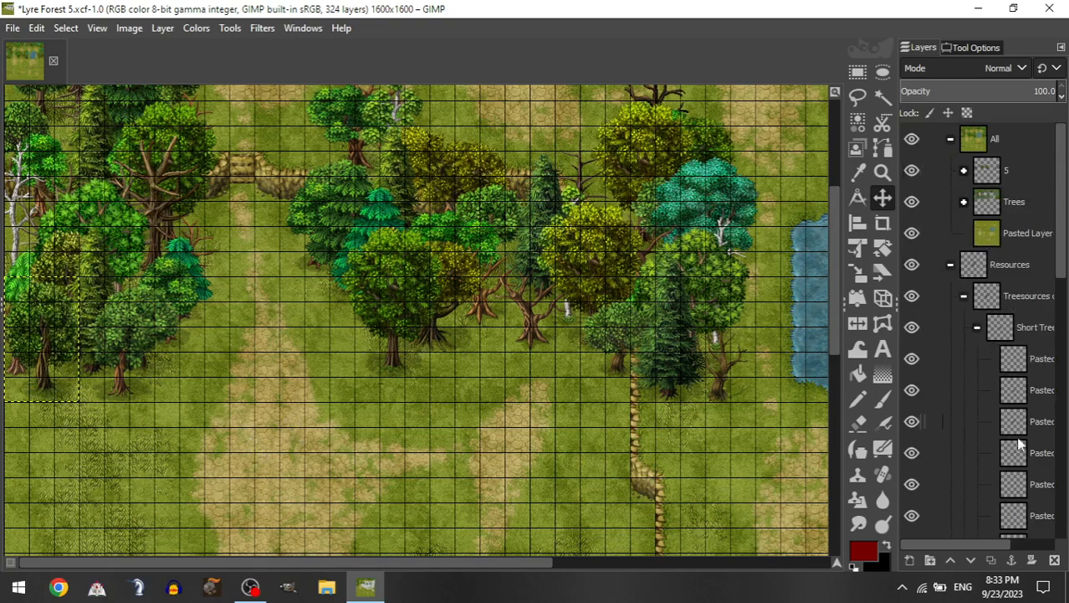
{"action": "left_click_drag", "start_coordinate": [1016, 479], "coordinate": [1004, 171]}
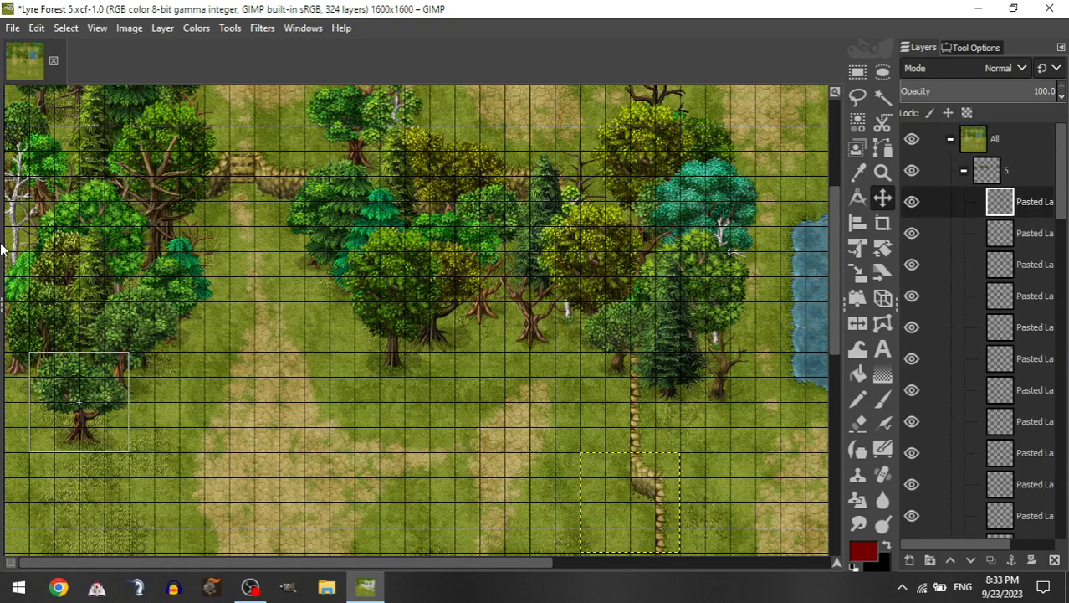
{"action": "mouse_move", "coordinate": [315, 313]}
{"action": "left_mouse_down"}
{"action": "mouse_move", "coordinate": [319, 327]}
{"action": "mouse_move", "coordinate": [312, 318]}
{"action": "left_mouse_up"}
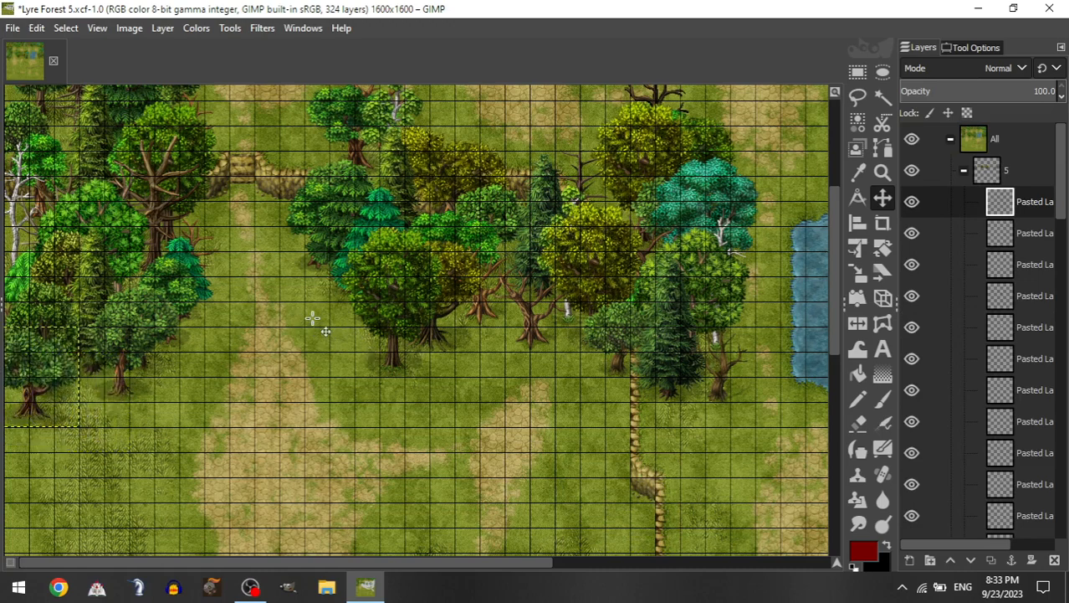
Step: Add a tall bare dark tree to group 5 and place it between the two short leafy trees in the western forest
{"action": "left_click", "coordinate": [964, 170]}
{"action": "left_click", "coordinate": [977, 327]}
{"action": "left_click_drag", "start_coordinate": [1026, 484], "coordinate": [1016, 182]}
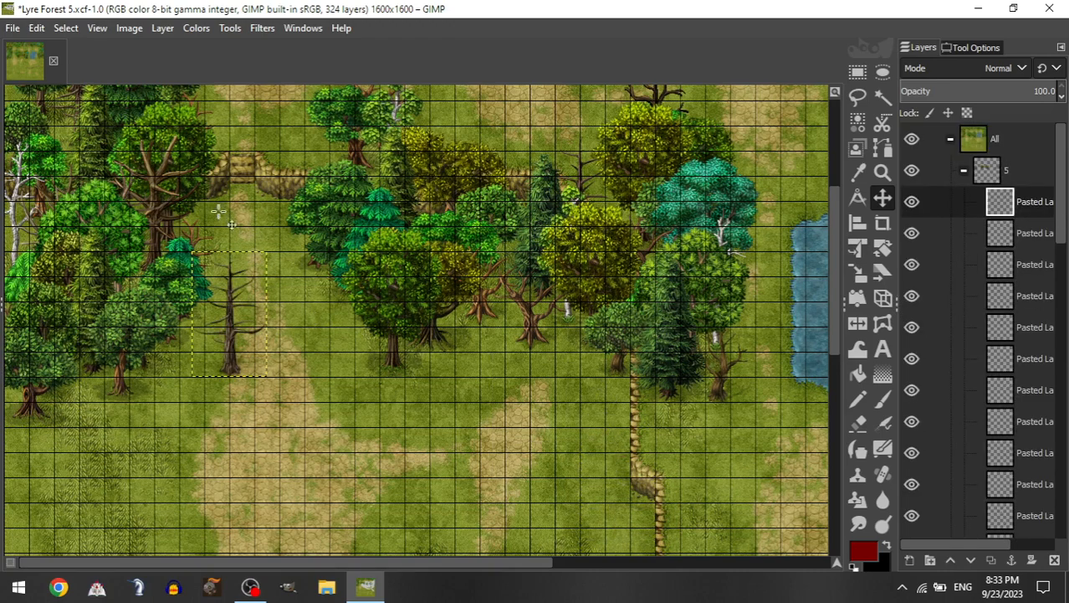
{"action": "left_click_drag", "start_coordinate": [271, 357], "coordinate": [278, 359]}
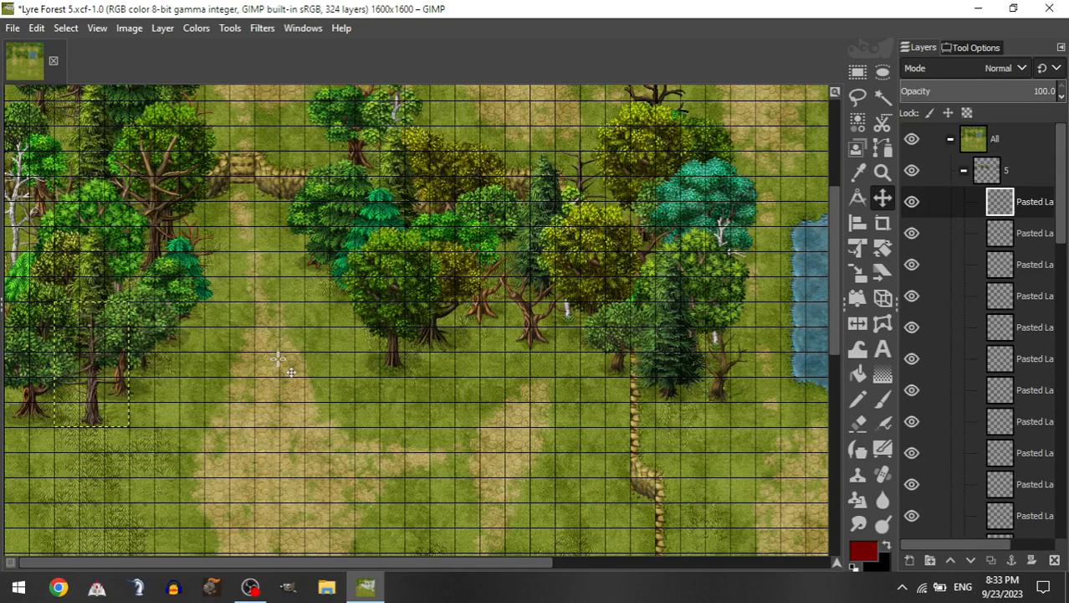
Step: Add a short gnarled bare tree to group 5 and place it west of the lake, beside the dark conifer and over the existing bare tree
{"action": "left_click", "coordinate": [963, 171]}
{"action": "left_click", "coordinate": [977, 327]}
{"action": "left_click_drag", "start_coordinate": [1025, 465], "coordinate": [1028, 172]}
{"action": "left_click_drag", "start_coordinate": [514, 308], "coordinate": [290, 231]}
{"action": "left_click_drag", "start_coordinate": [389, 298], "coordinate": [355, 266]}
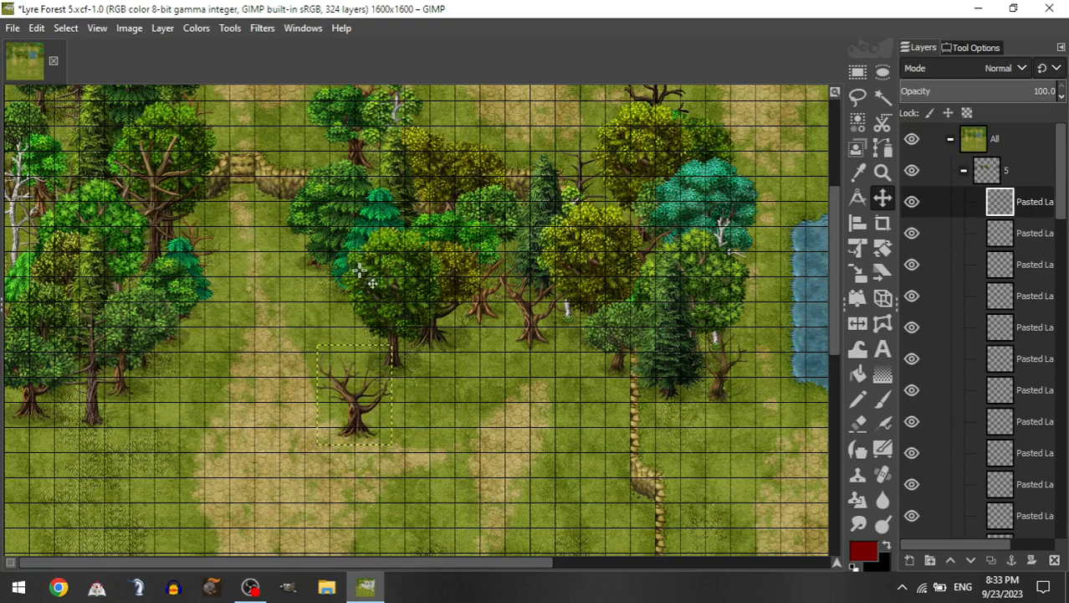
{"action": "left_click_drag", "start_coordinate": [368, 395], "coordinate": [369, 380]}
{"action": "scroll", "coordinate": [369, 361], "scroll_direction": "right", "scroll_amount": 5}
{"action": "left_click_drag", "start_coordinate": [266, 367], "coordinate": [585, 366]}
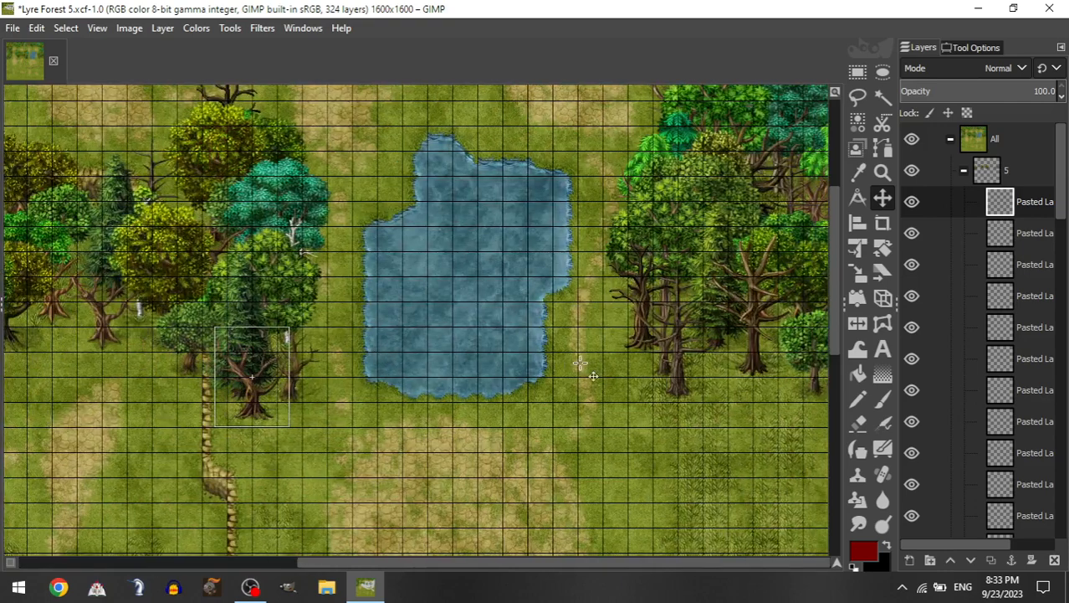
{"action": "left_click_drag", "start_coordinate": [344, 366], "coordinate": [371, 366]}
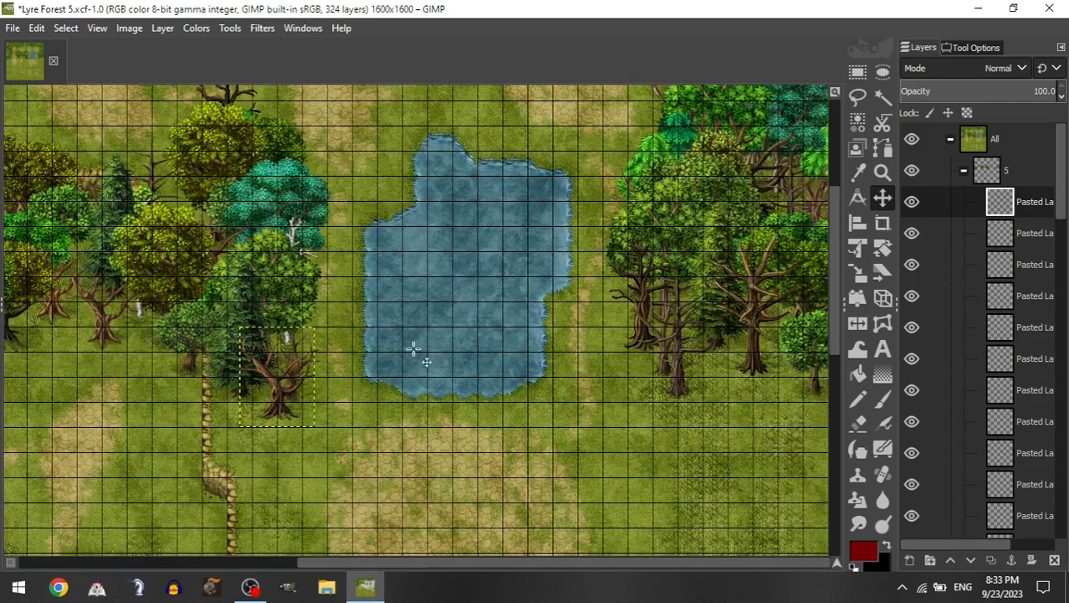
Step: Add a tall teal leafy tree to group 5 and place it east of the lake, in front of the tall bare trees
{"action": "scroll", "coordinate": [410, 326], "scroll_direction": "left", "scroll_amount": 5}
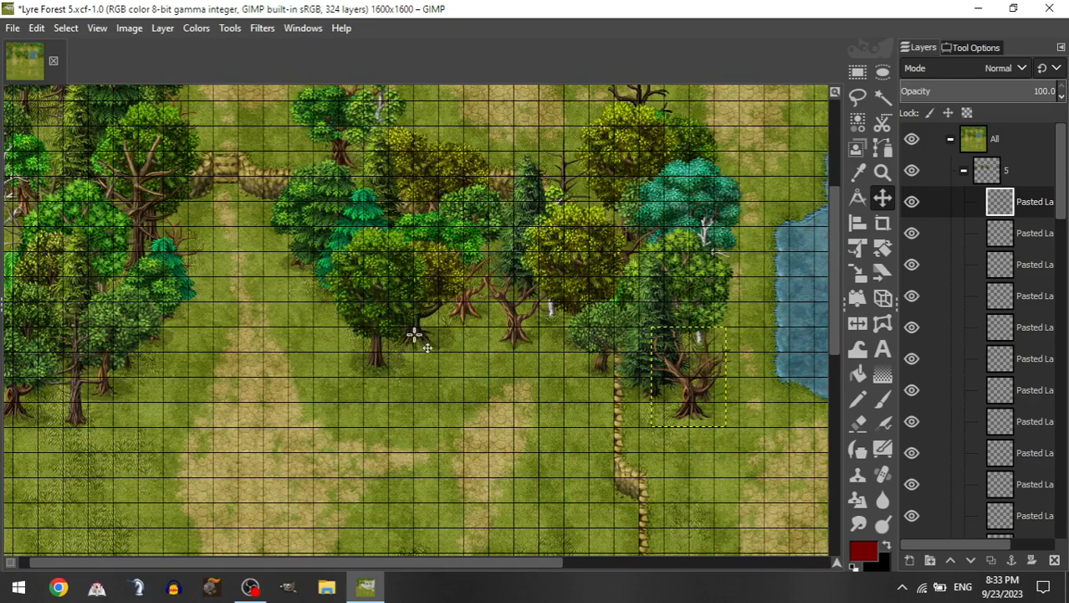
{"action": "scroll", "coordinate": [469, 341], "scroll_direction": "right", "scroll_amount": 3}
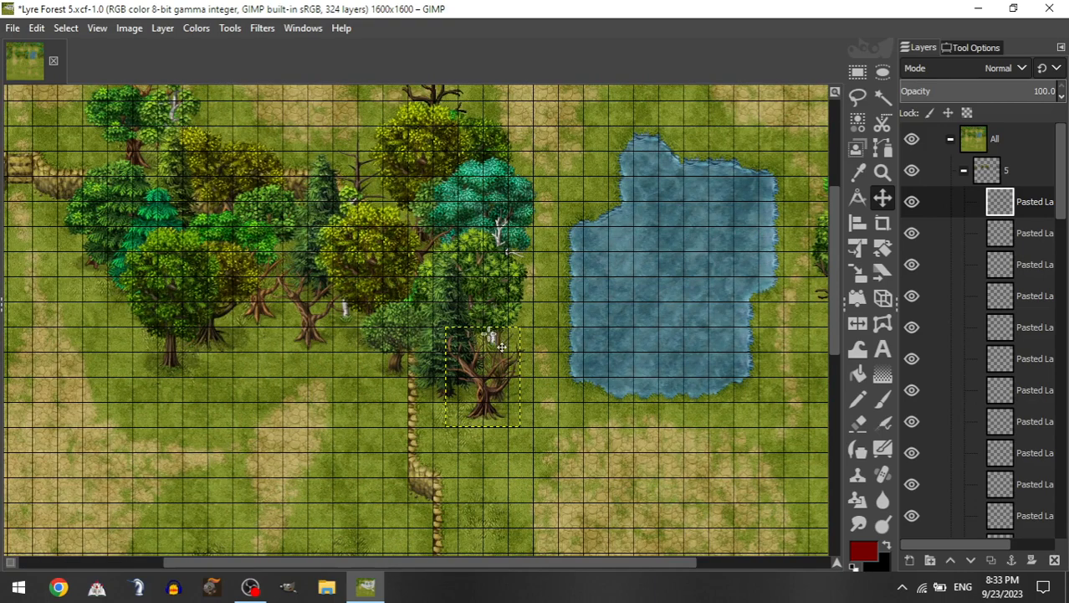
{"action": "scroll", "coordinate": [490, 336], "scroll_direction": "left", "scroll_amount": 3}
{"action": "scroll", "coordinate": [478, 335], "scroll_direction": "right", "scroll_amount": 6}
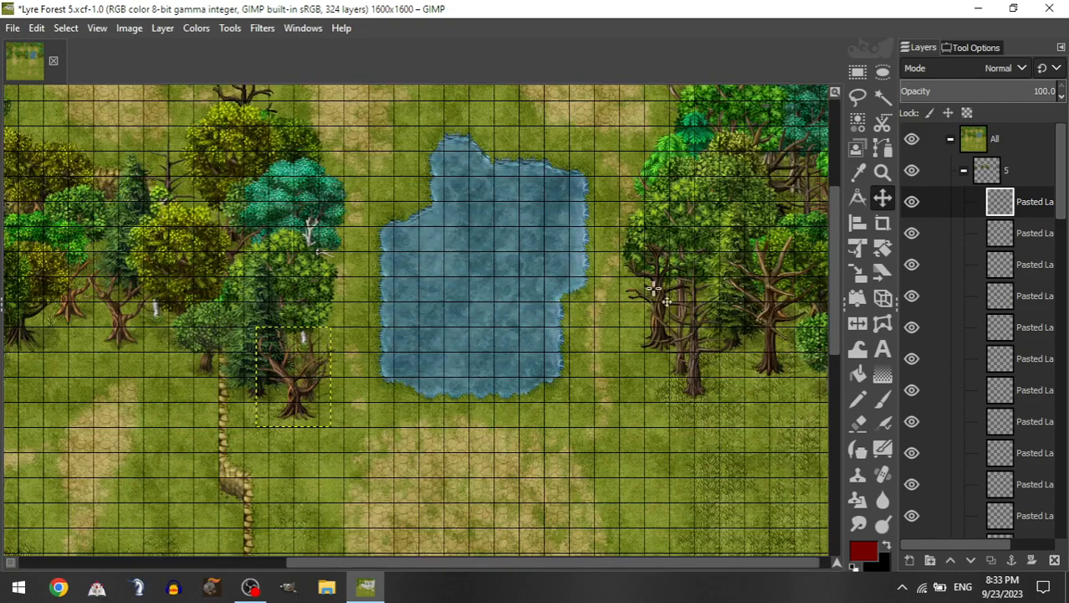
{"action": "left_click", "coordinate": [964, 170]}
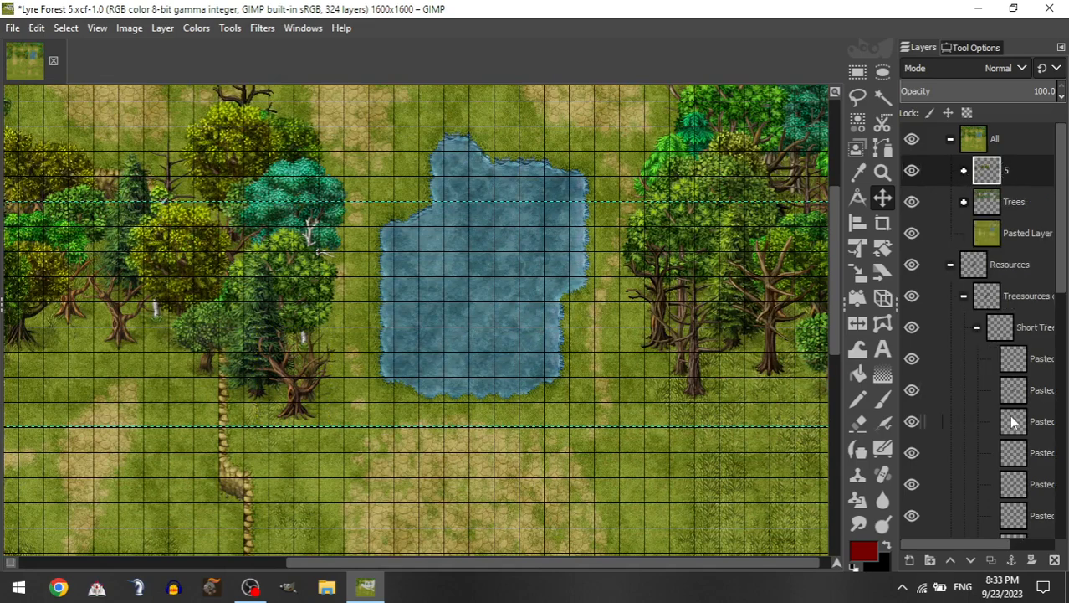
{"action": "left_click", "coordinate": [977, 326]}
{"action": "left_click_drag", "start_coordinate": [1044, 510], "coordinate": [1027, 177]}
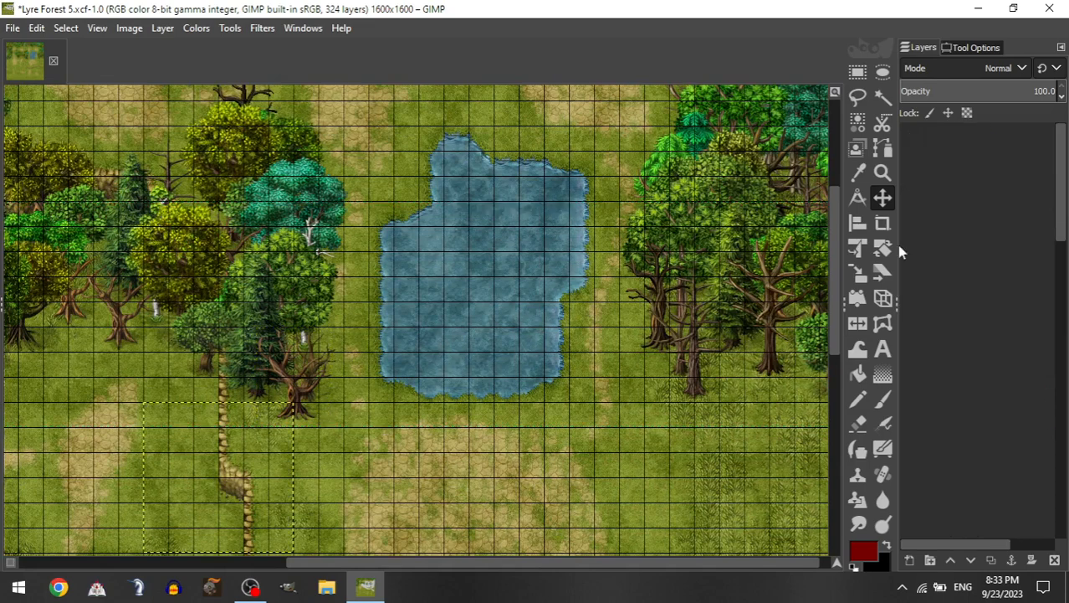
{"action": "left_click_drag", "start_coordinate": [672, 413], "coordinate": [626, 408]}
{"action": "scroll", "coordinate": [626, 407], "scroll_direction": "right", "scroll_amount": 1}
Step: Add a short bright-green leafy tree to group 5 and place it east of the teal tree, near the eastern map edge
{"action": "left_click", "coordinate": [964, 169]}
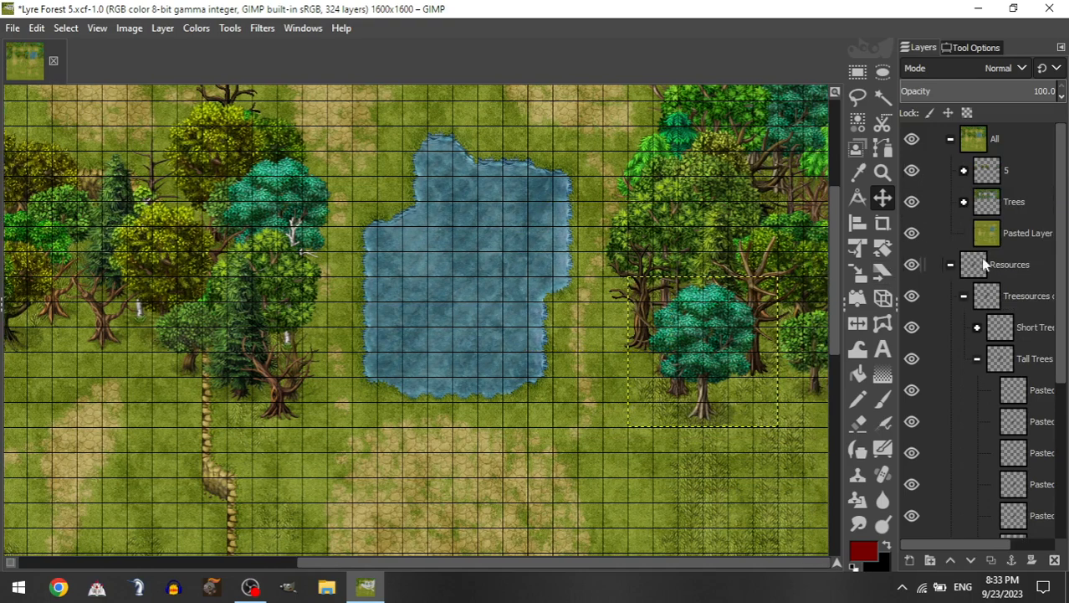
{"action": "left_click", "coordinate": [978, 327]}
{"action": "left_click_drag", "start_coordinate": [1033, 484], "coordinate": [1023, 172]}
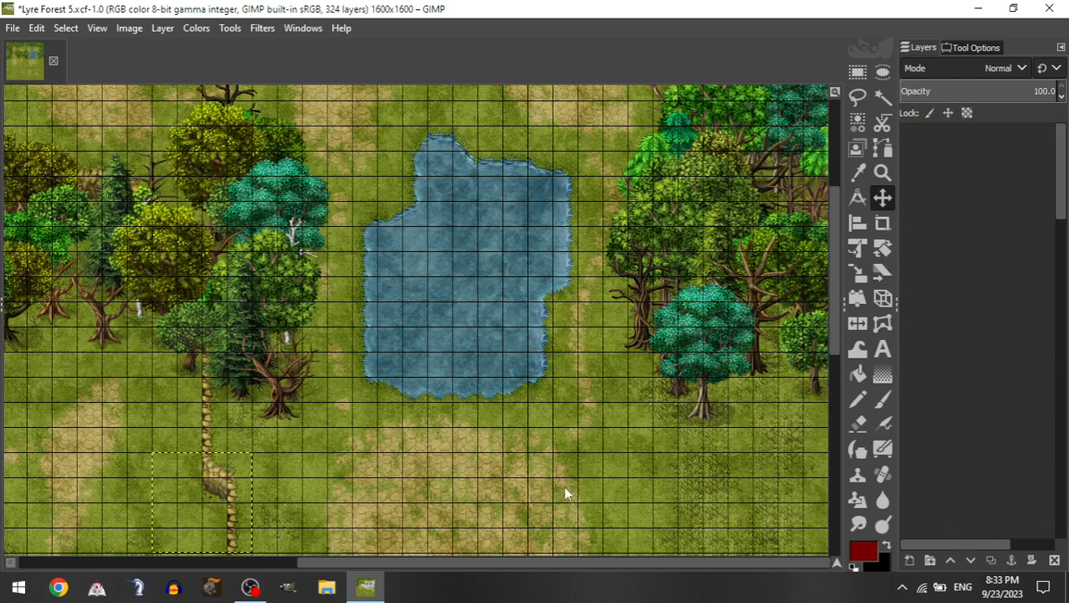
{"action": "left_click_drag", "start_coordinate": [553, 492], "coordinate": [816, 498]}
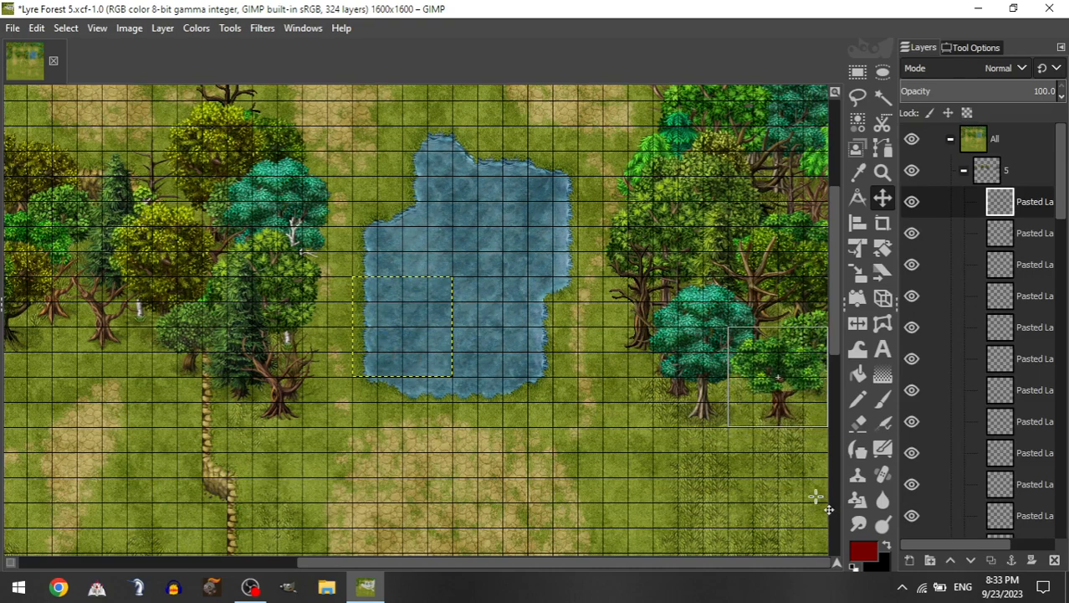
Step: Add a tall green leafy tree to group 5 and place it at the eastern map edge, overlapping the short bright-green tree
{"action": "left_click", "coordinate": [964, 169]}
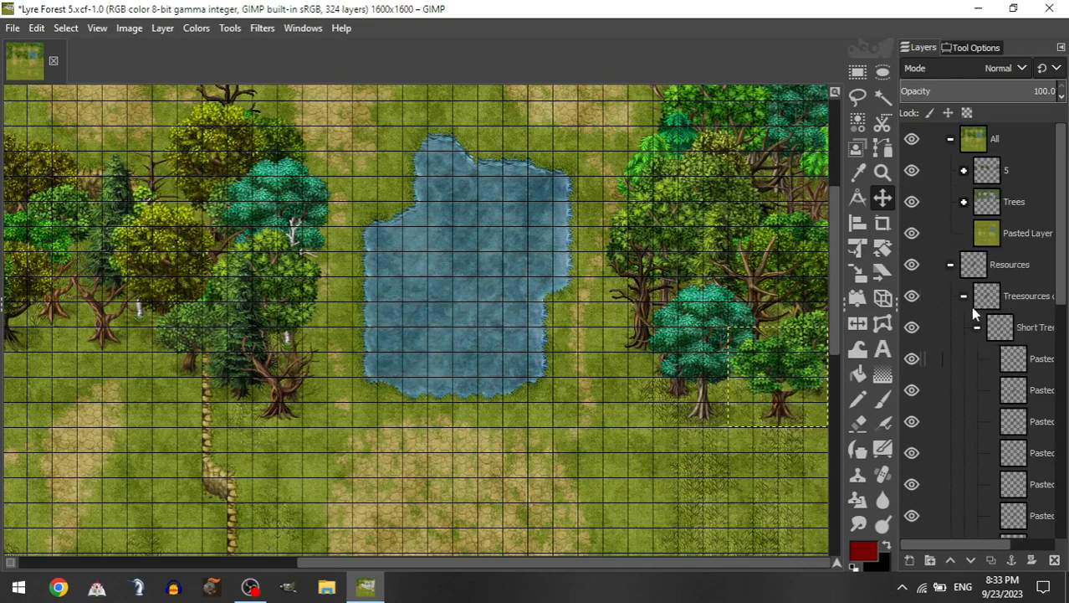
{"action": "left_click", "coordinate": [977, 328]}
{"action": "left_click_drag", "start_coordinate": [1027, 494], "coordinate": [1031, 173]}
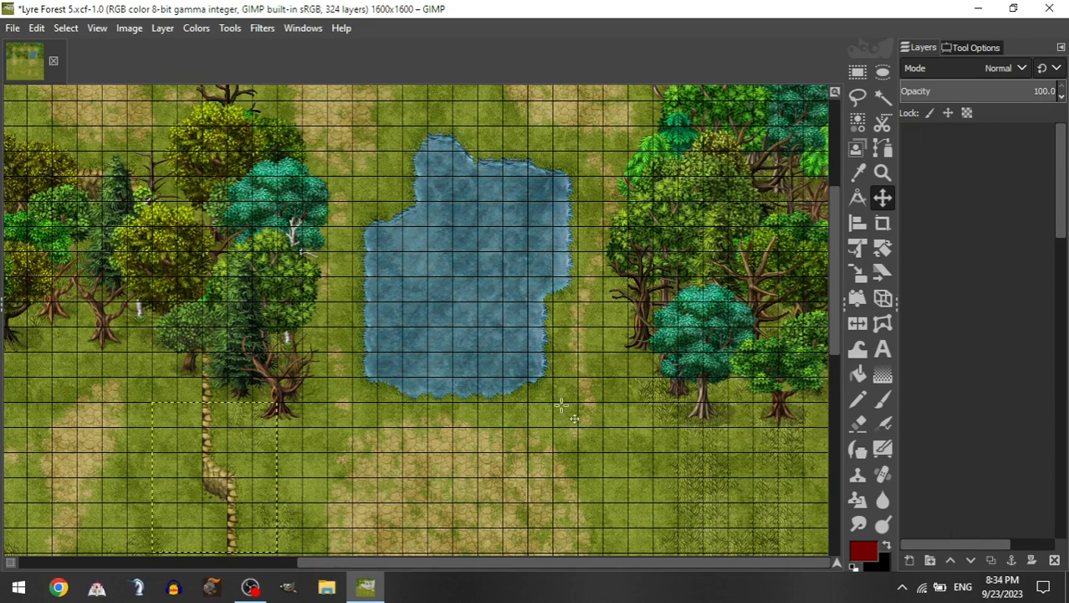
{"action": "left_click_drag", "start_coordinate": [403, 468], "coordinate": [786, 455]}
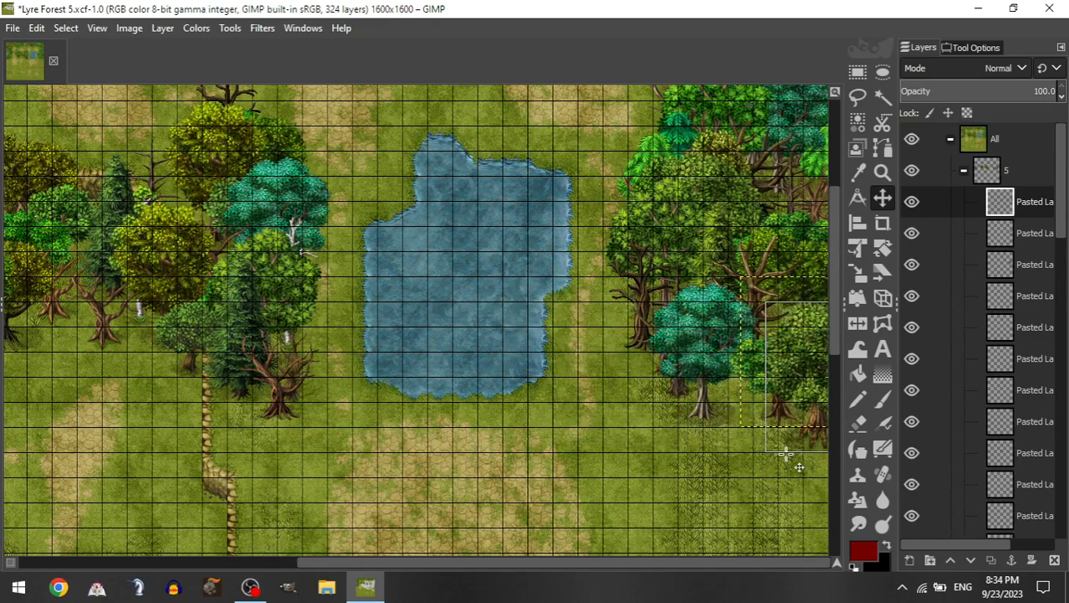
Step: Add a small round green tree to group 5 and place it in front of the teal tree's trunk east of the lake
{"action": "left_click", "coordinate": [963, 169]}
{"action": "left_click", "coordinate": [977, 327]}
{"action": "left_click_drag", "start_coordinate": [1039, 454], "coordinate": [1013, 178]}
{"action": "left_click_drag", "start_coordinate": [200, 469], "coordinate": [755, 366]}
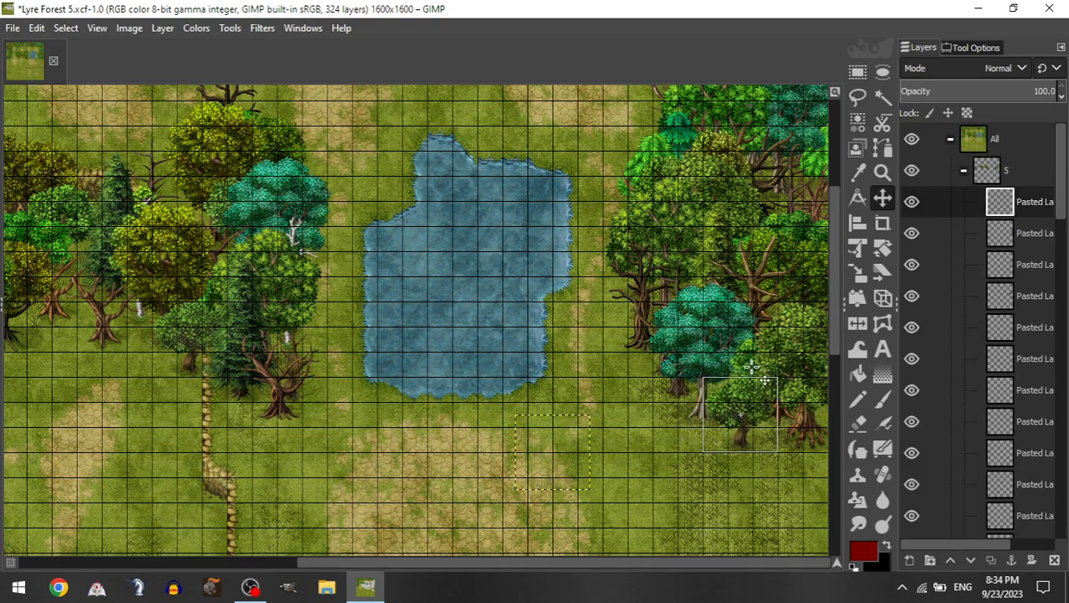
{"action": "left_click_drag", "start_coordinate": [695, 416], "coordinate": [674, 415]}
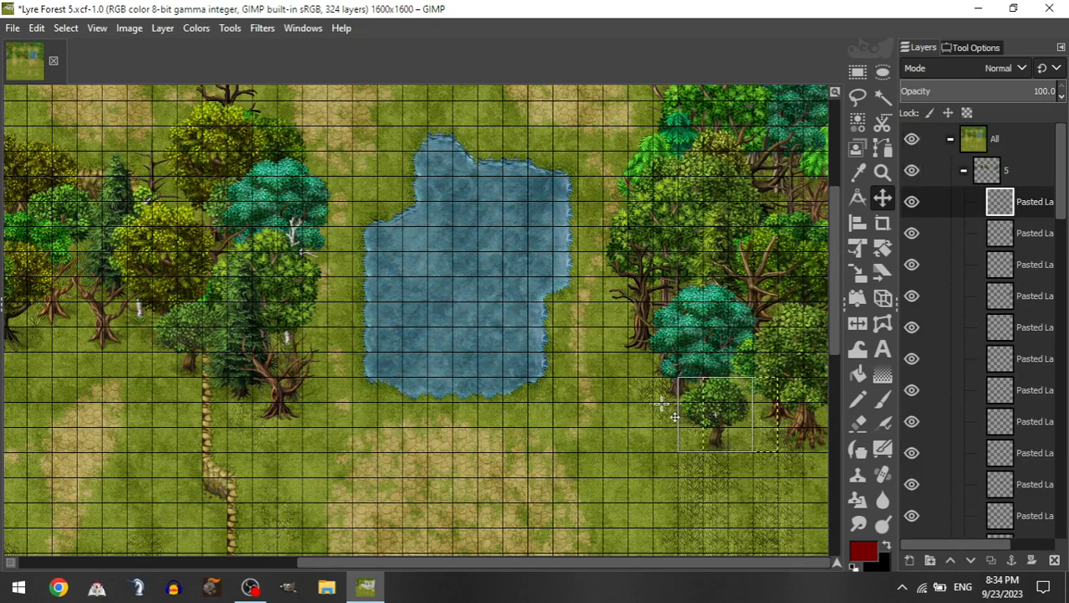
Step: Add a tall dark-green pine to group 5 and place it west of the lake, in front of the bare tree
{"action": "left_click", "coordinate": [964, 169]}
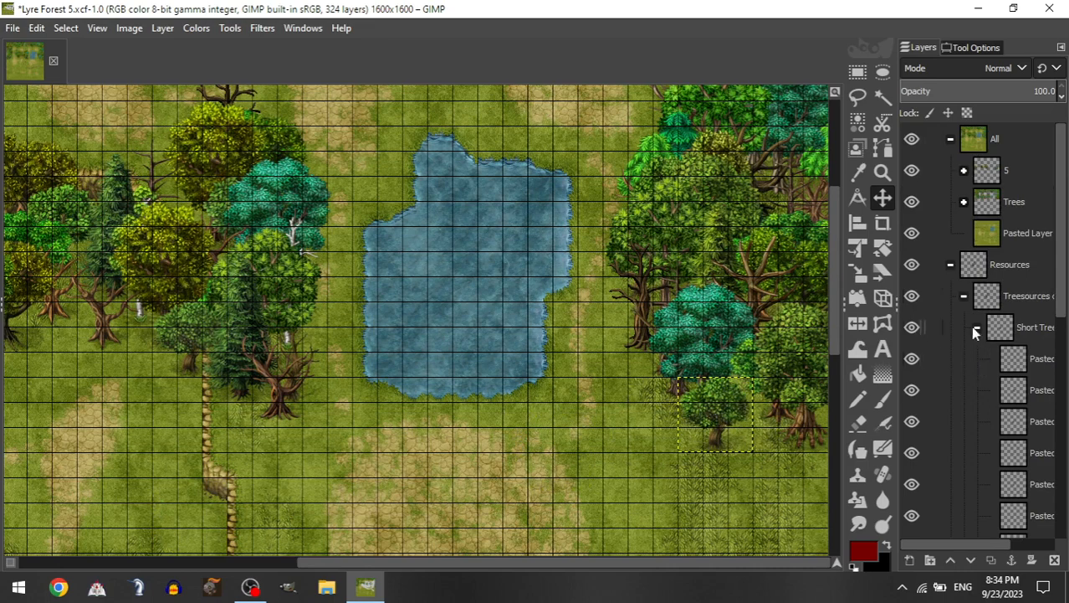
{"action": "left_click", "coordinate": [975, 332]}
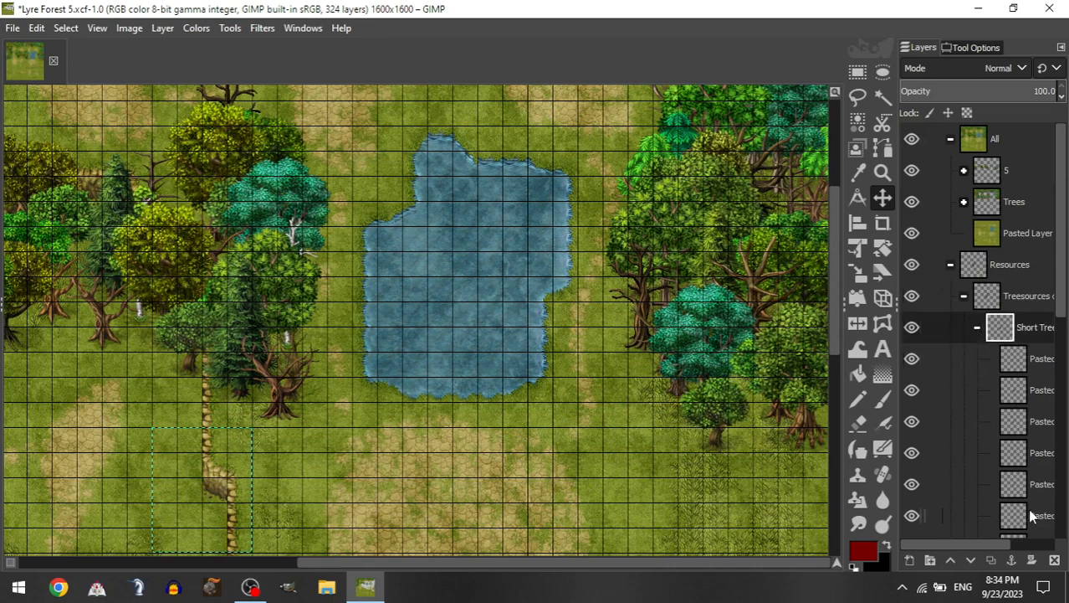
{"action": "left_click", "coordinate": [979, 329]}
{"action": "left_click_drag", "start_coordinate": [1031, 481], "coordinate": [1019, 174]}
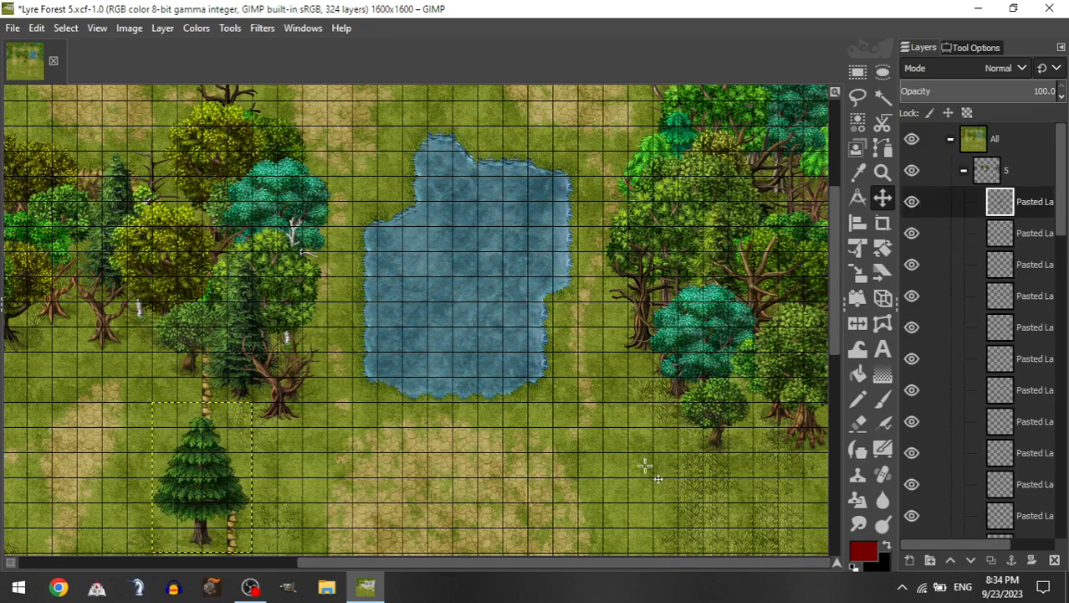
{"action": "left_click_drag", "start_coordinate": [553, 467], "coordinate": [620, 363]}
Step: Add a short bright-green leafy tree to group 5 and place it at the southeast edge of the western tree cluster
{"action": "scroll", "coordinate": [489, 351], "scroll_direction": "down", "scroll_amount": 3}
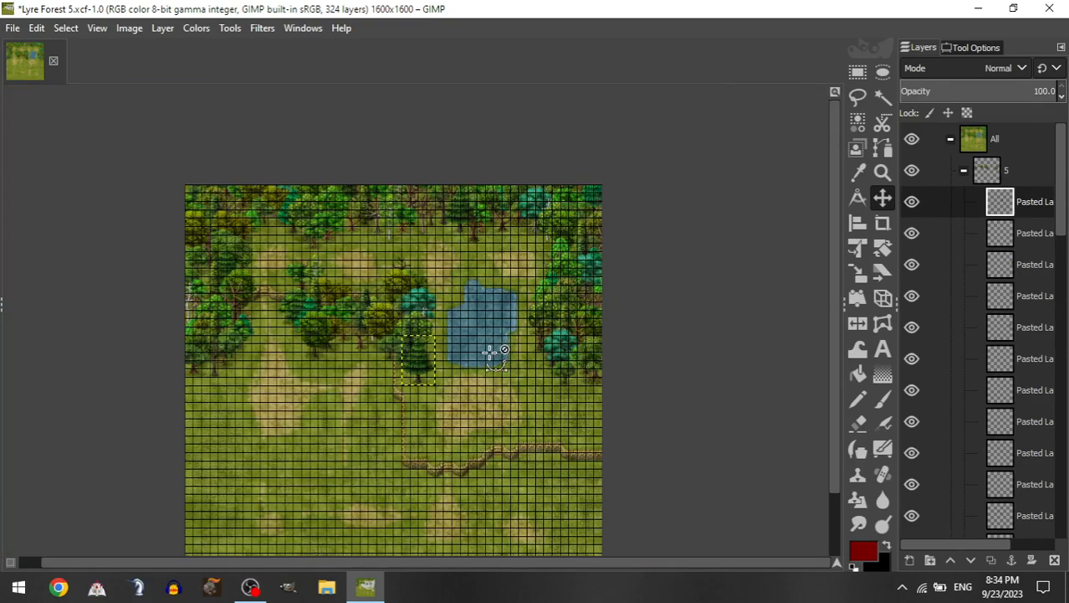
{"action": "scroll", "coordinate": [490, 353], "scroll_direction": "down", "scroll_amount": 2}
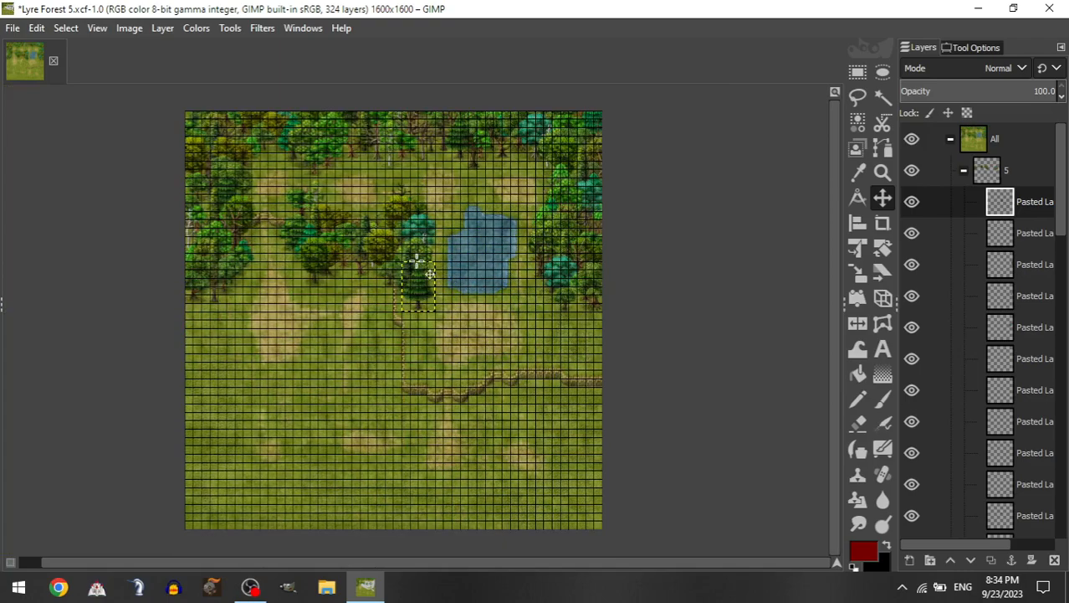
{"action": "scroll", "coordinate": [416, 261], "scroll_direction": "up", "scroll_amount": 4}
{"action": "scroll", "coordinate": [423, 269], "scroll_direction": "down", "scroll_amount": 4}
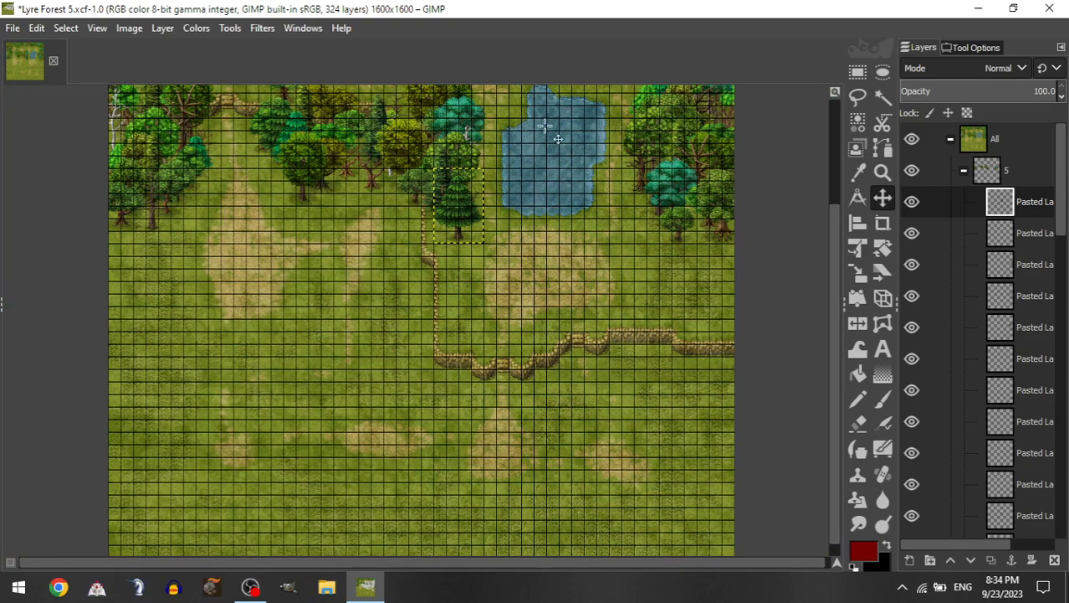
{"action": "scroll", "coordinate": [423, 172], "scroll_direction": "up", "scroll_amount": 3}
{"action": "scroll", "coordinate": [450, 227], "scroll_direction": "down", "scroll_amount": 2}
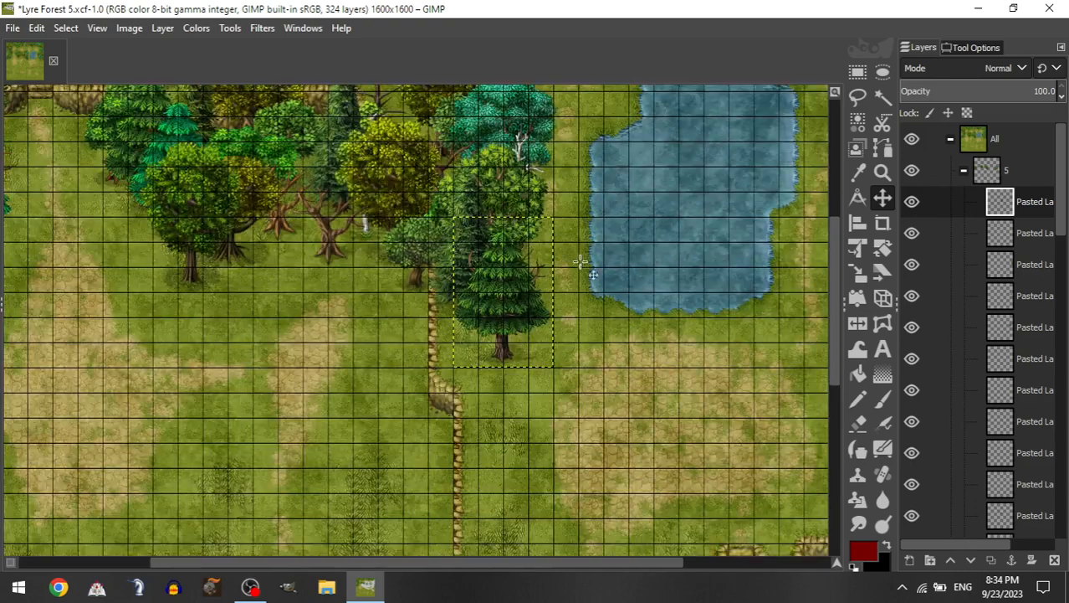
{"action": "scroll", "coordinate": [571, 338], "scroll_direction": "up", "scroll_amount": 1}
{"action": "left_click", "coordinate": [962, 170]}
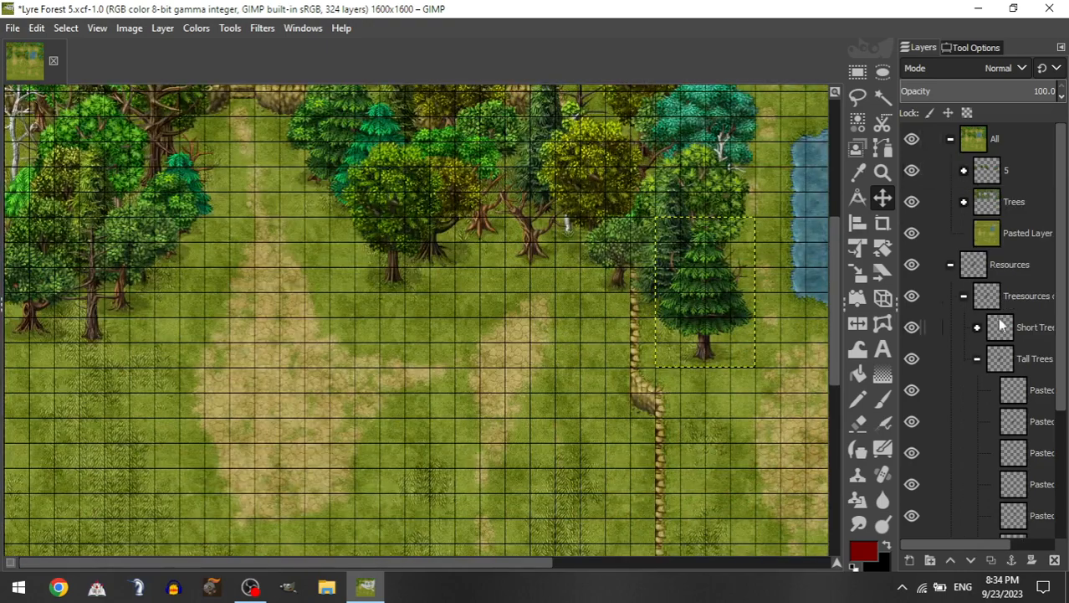
{"action": "left_click", "coordinate": [977, 327]}
{"action": "left_click_drag", "start_coordinate": [1019, 488], "coordinate": [1028, 171]}
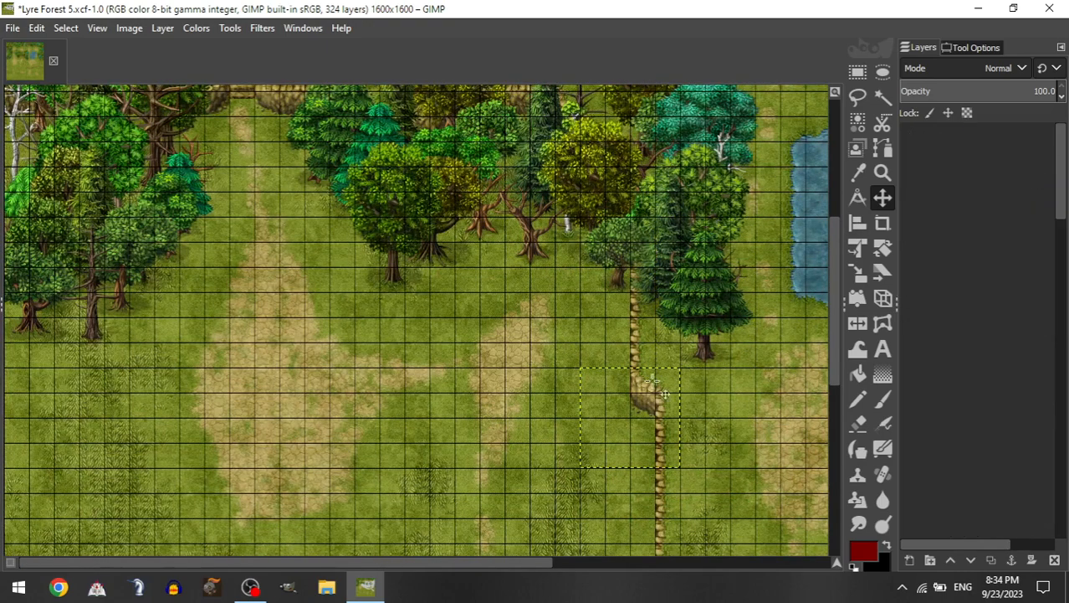
{"action": "left_click_drag", "start_coordinate": [583, 413], "coordinate": [441, 312]}
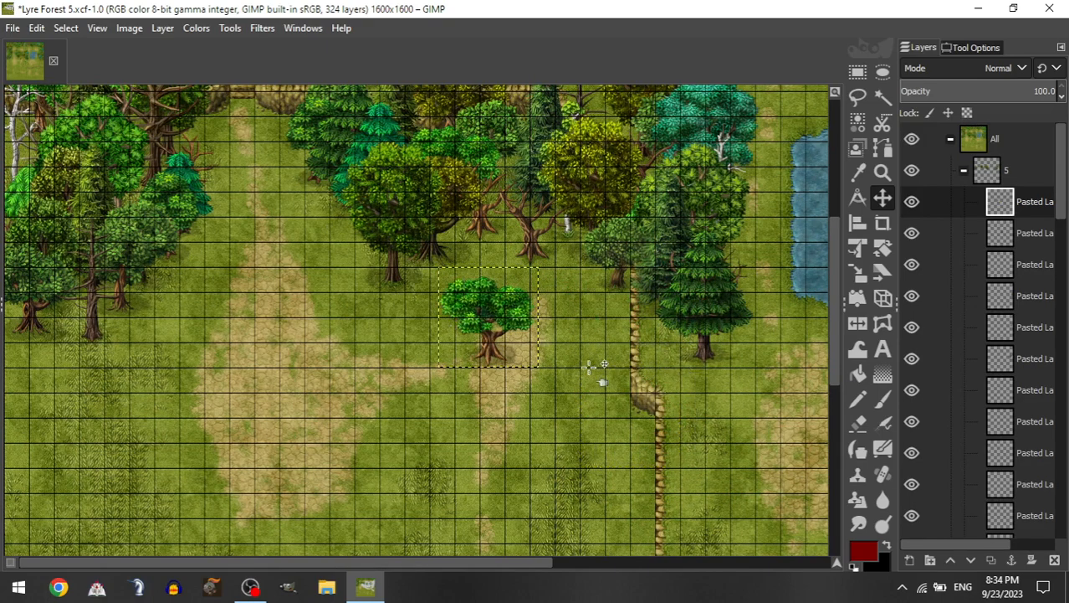
{"action": "left_click_drag", "start_coordinate": [590, 366], "coordinate": [230, 366]}
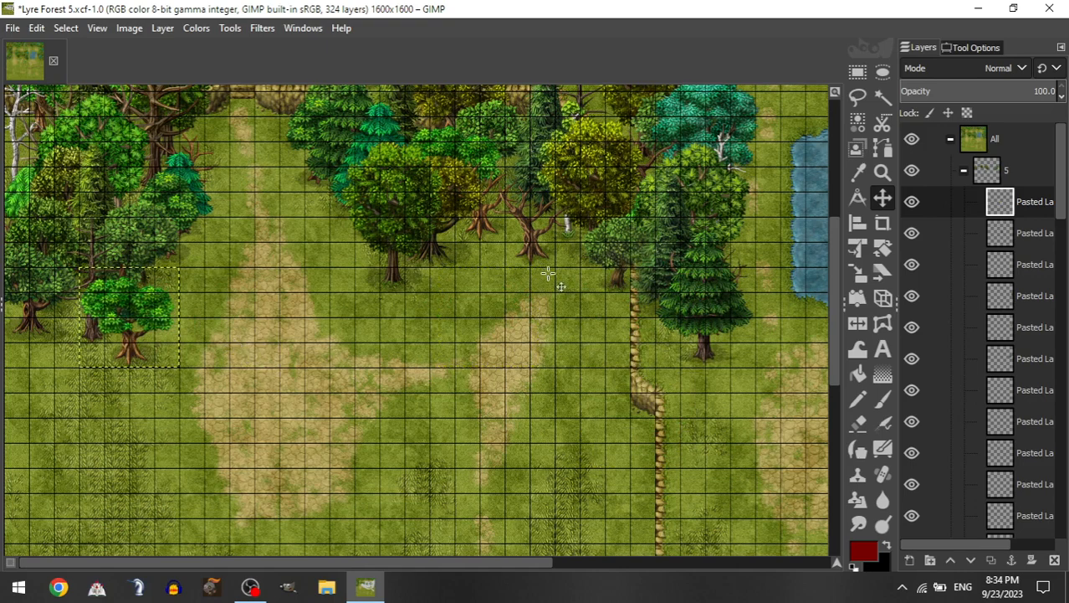
Step: Add a bare grey tree to group 5 and place it near the western map edge, beside the short bright-green tree
{"action": "left_click", "coordinate": [962, 173]}
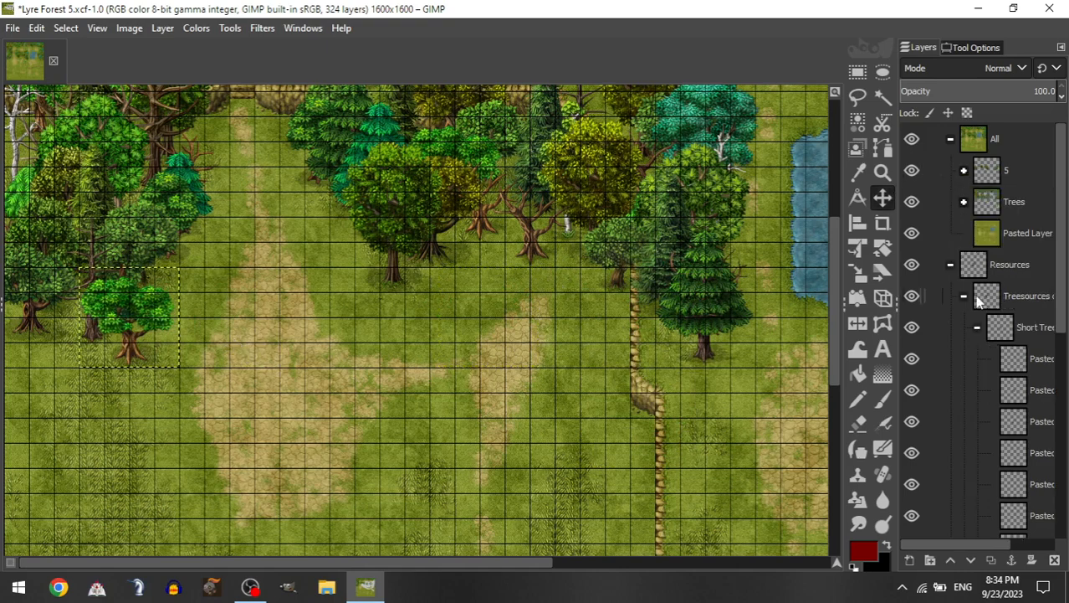
{"action": "left_click", "coordinate": [977, 327]}
{"action": "left_click_drag", "start_coordinate": [1013, 511], "coordinate": [1007, 170]}
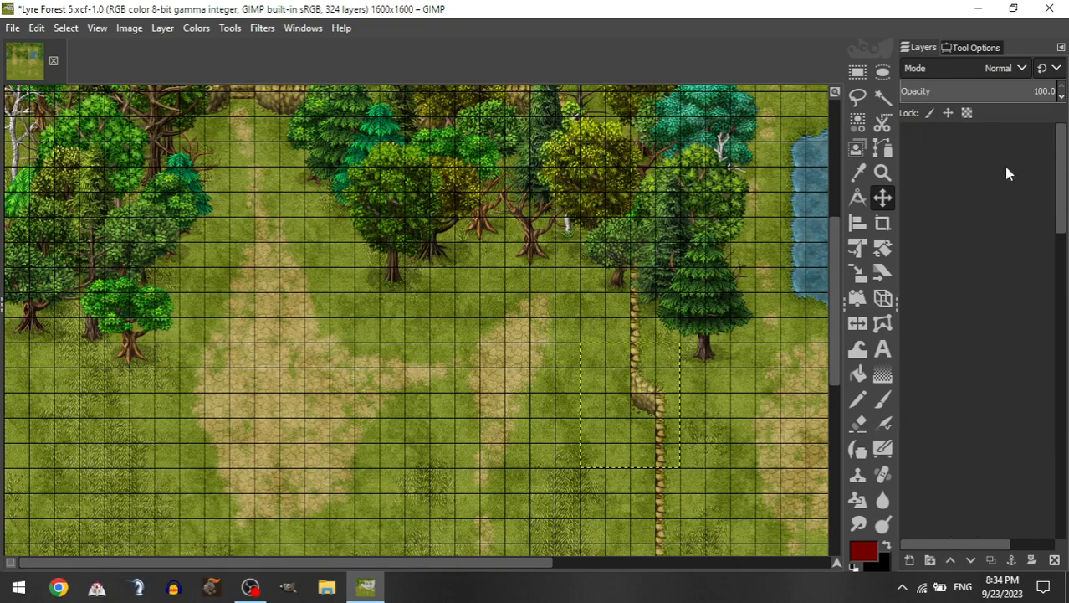
{"action": "left_click_drag", "start_coordinate": [480, 426], "coordinate": [16, 312]}
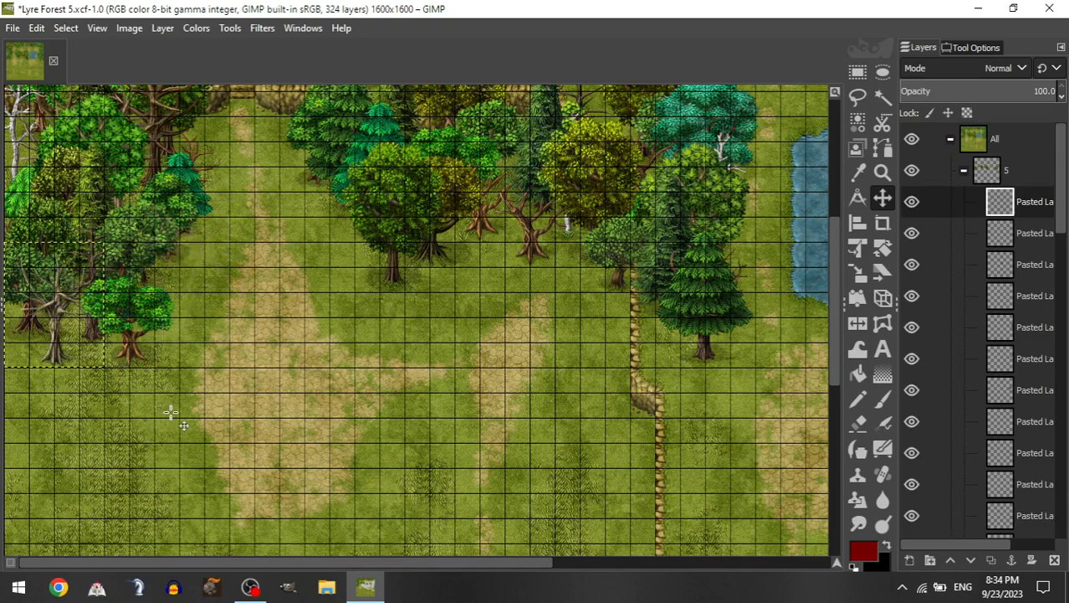
Step: Add a small bright-green conifer to group 5 and place it at the western map edge, in front of the bare grey tree
{"action": "left_click", "coordinate": [964, 171]}
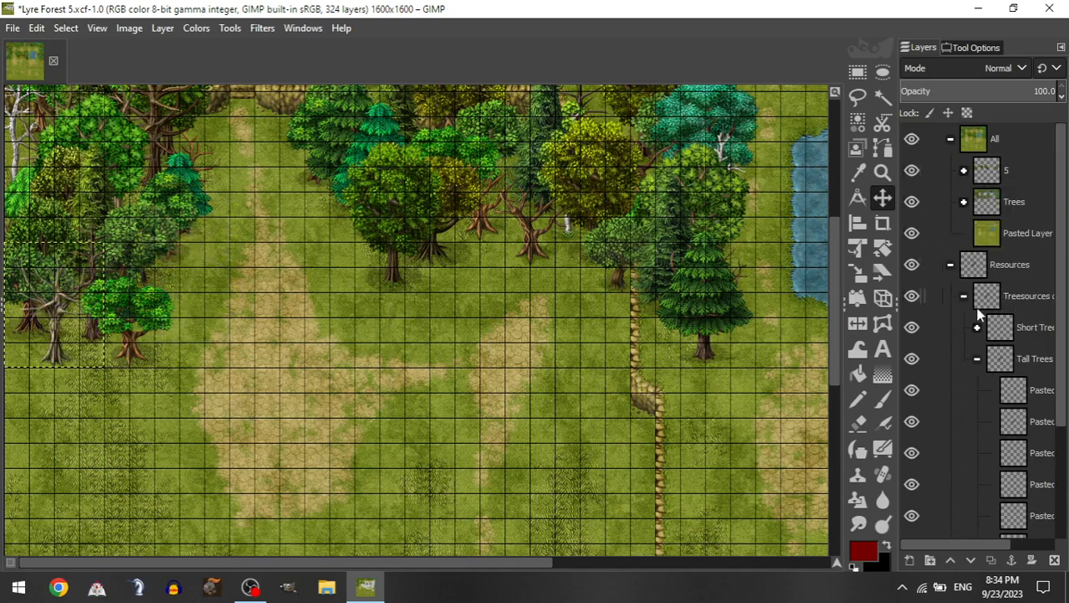
{"action": "left_click_drag", "start_coordinate": [1012, 514], "coordinate": [1007, 172]}
{"action": "left_click_drag", "start_coordinate": [632, 415], "coordinate": [15, 334]}
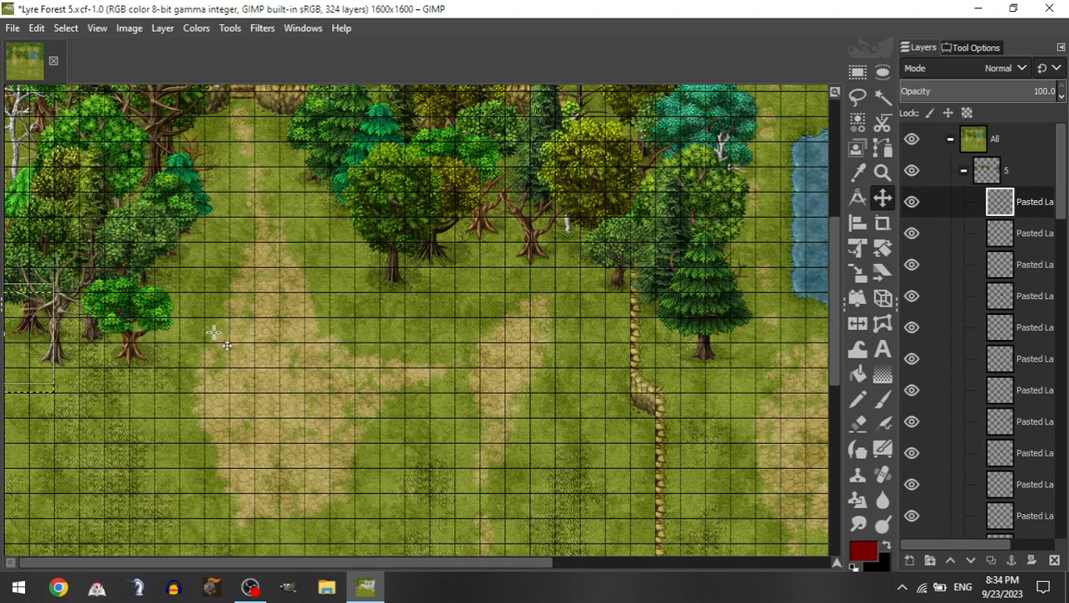
{"action": "left_click_drag", "start_coordinate": [235, 333], "coordinate": [241, 339]}
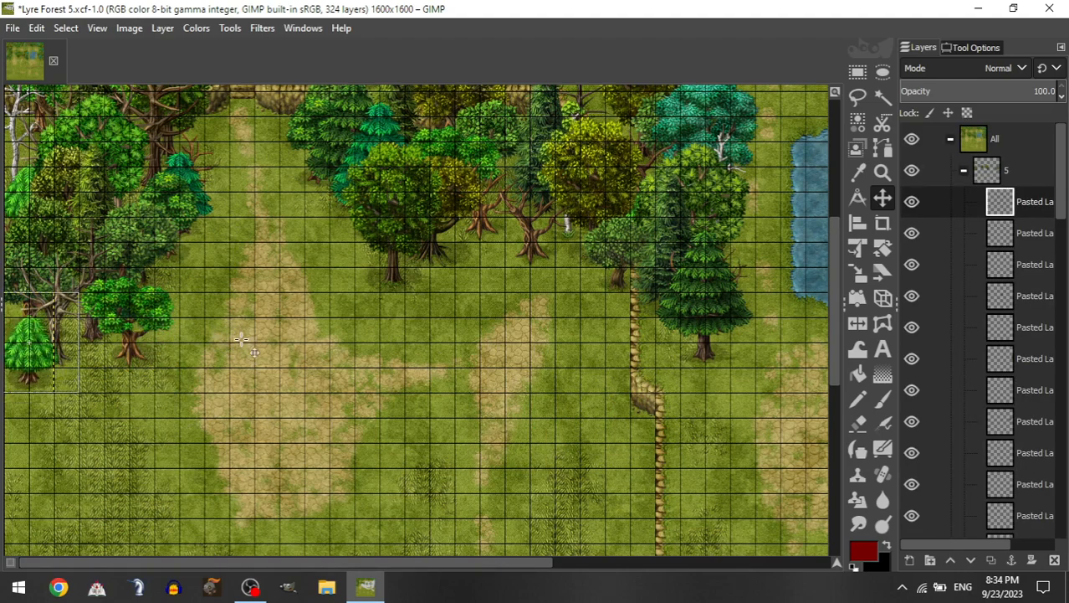
Step: Add a tall round green tree to group 5 and place it in the western cluster, overlapping the short bright-green leafy tree
{"action": "left_click", "coordinate": [964, 171]}
{"action": "left_click", "coordinate": [977, 327]}
{"action": "left_click_drag", "start_coordinate": [1013, 508], "coordinate": [1013, 179]}
{"action": "left_click_drag", "start_coordinate": [617, 389], "coordinate": [102, 318]}
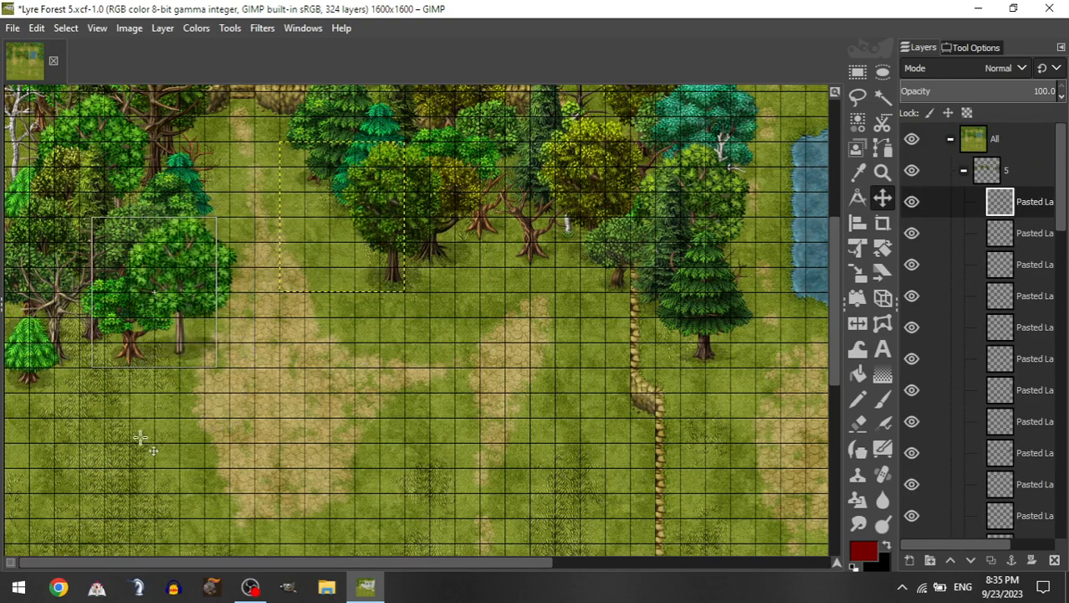
{"action": "left_click_drag", "start_coordinate": [308, 339], "coordinate": [331, 340]}
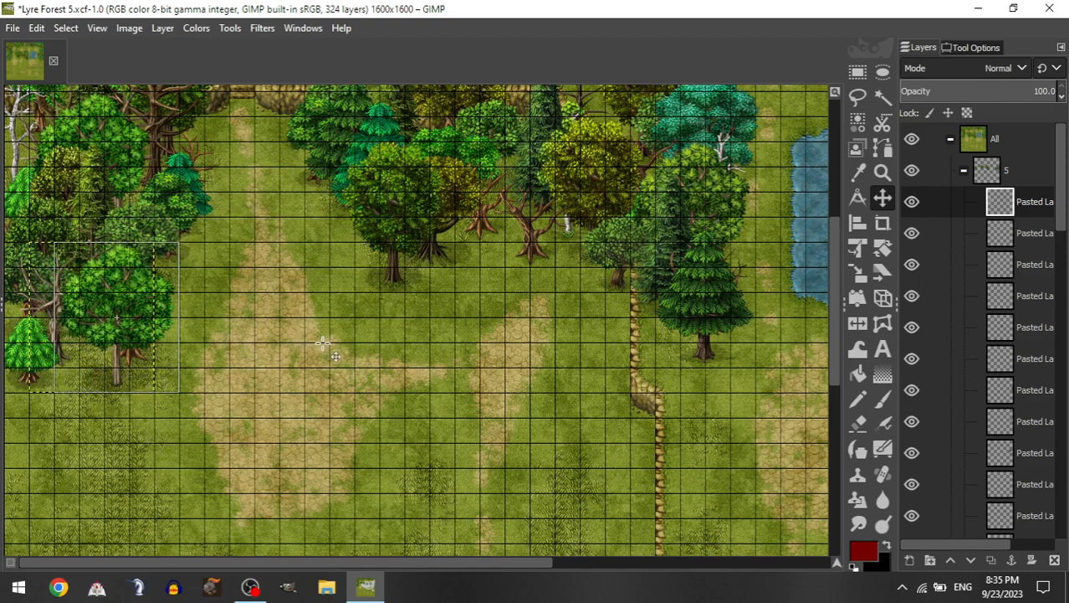
Step: Add a short bare brown tree to group 5 and place it in front of the tall pine west of the lake
{"action": "left_click", "coordinate": [964, 170]}
{"action": "left_click", "coordinate": [977, 327]}
{"action": "left_click_drag", "start_coordinate": [1019, 483], "coordinate": [1024, 171]}
{"action": "left_click_drag", "start_coordinate": [496, 396], "coordinate": [373, 320]}
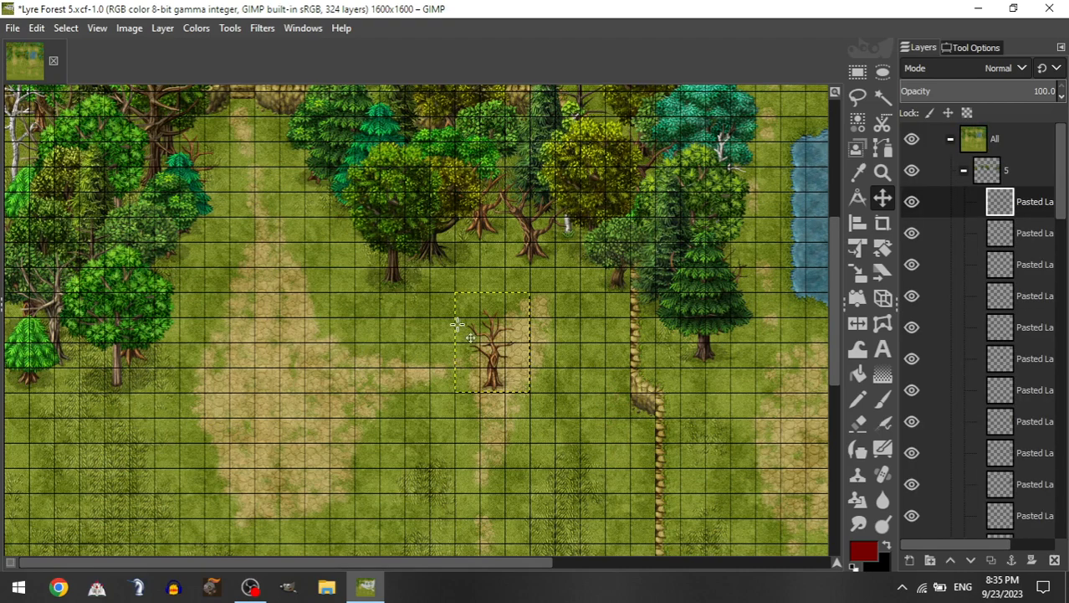
{"action": "left_click_drag", "start_coordinate": [453, 322], "coordinate": [656, 322]}
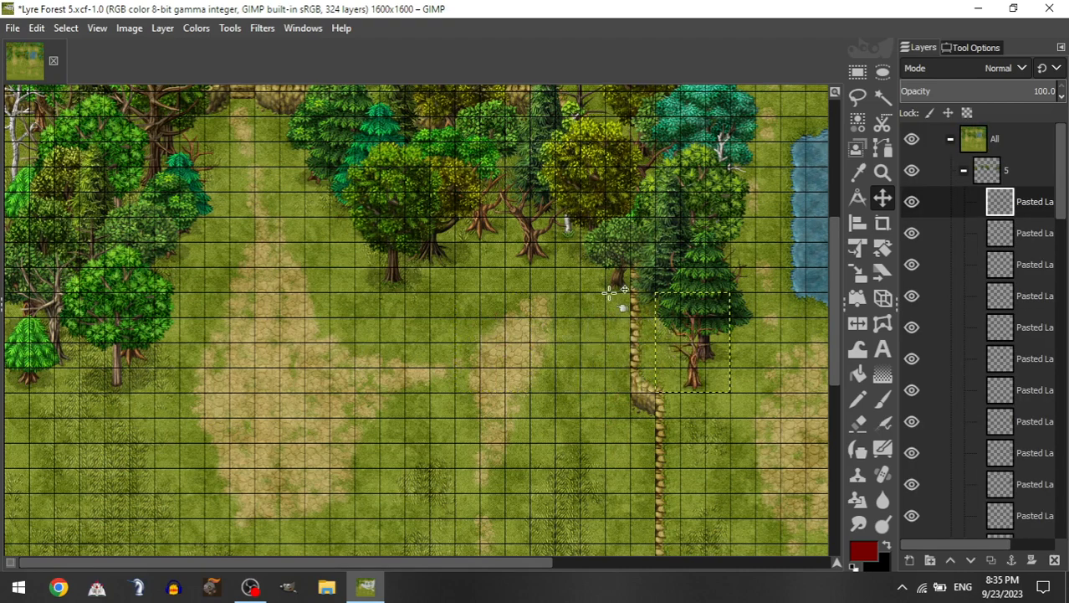
Step: Add a tall bare tree to group 5 and place it southeast of the lake, in front of the small round green tree
{"action": "scroll", "coordinate": [801, 301], "scroll_direction": "right", "scroll_amount": 5}
{"action": "left_click", "coordinate": [966, 171]}
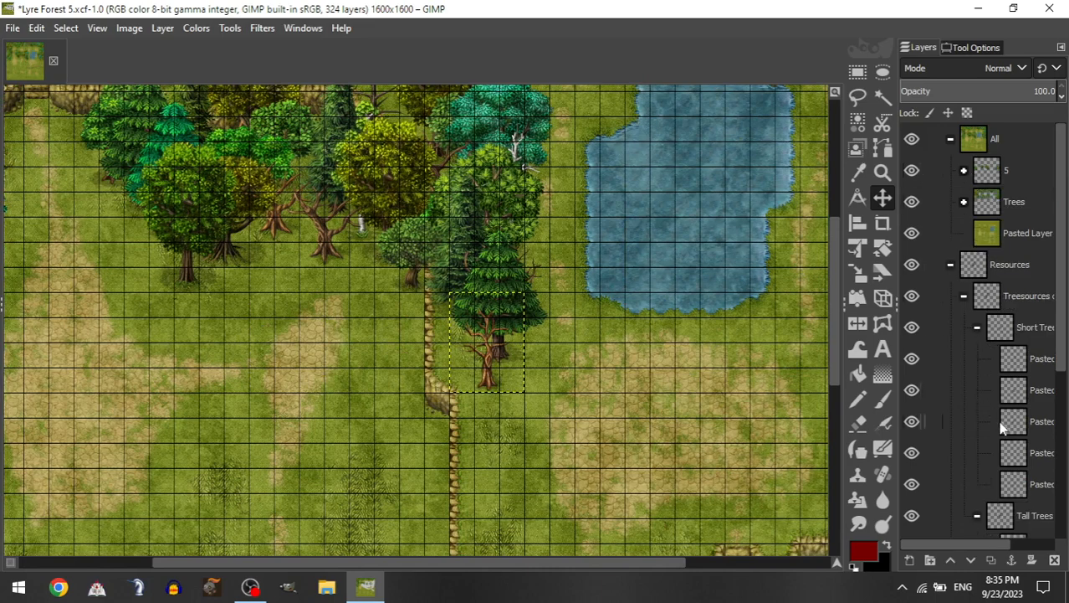
{"action": "left_click", "coordinate": [1000, 424]}
{"action": "left_click", "coordinate": [978, 327]}
{"action": "left_click_drag", "start_coordinate": [1025, 484], "coordinate": [1015, 171]}
{"action": "left_click_drag", "start_coordinate": [412, 443], "coordinate": [525, 360]}
{"action": "scroll", "coordinate": [544, 369], "scroll_direction": "right", "scroll_amount": 5}
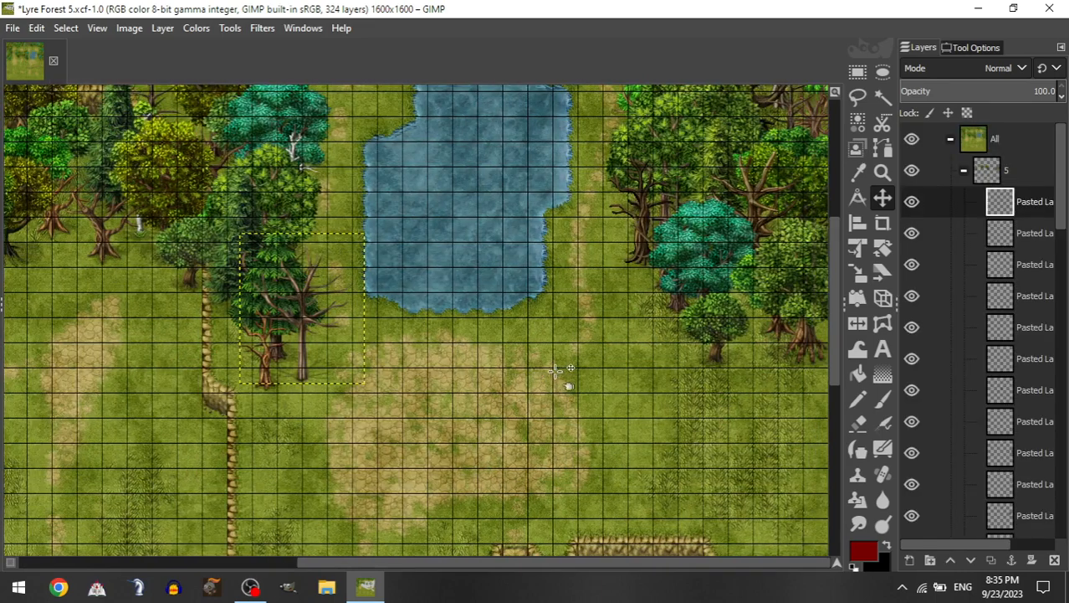
{"action": "left_click_drag", "start_coordinate": [190, 368], "coordinate": [599, 375]}
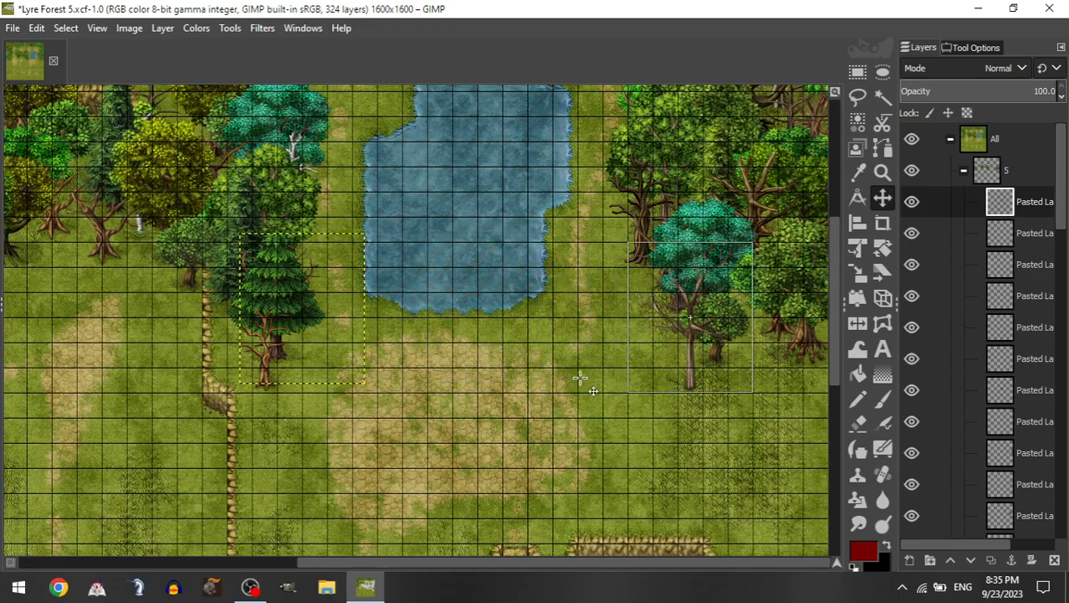
Step: Add a small teal conifer to group 5 and place it southeast of the lake, between the tall bare tree and the map edge
{"action": "scroll", "coordinate": [697, 272], "scroll_direction": "up", "scroll_amount": 5}
{"action": "scroll", "coordinate": [716, 180], "scroll_direction": "down", "scroll_amount": 5}
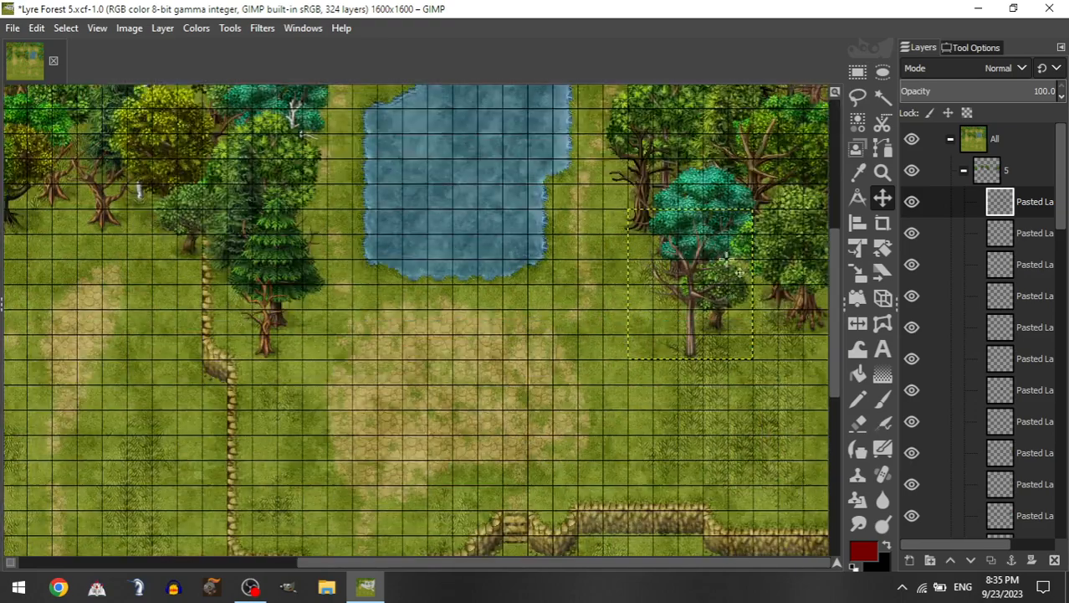
{"action": "scroll", "coordinate": [721, 255], "scroll_direction": "up", "scroll_amount": 5}
{"action": "scroll", "coordinate": [789, 508], "scroll_direction": "down", "scroll_amount": 5}
{"action": "scroll", "coordinate": [739, 327], "scroll_direction": "up", "scroll_amount": 2}
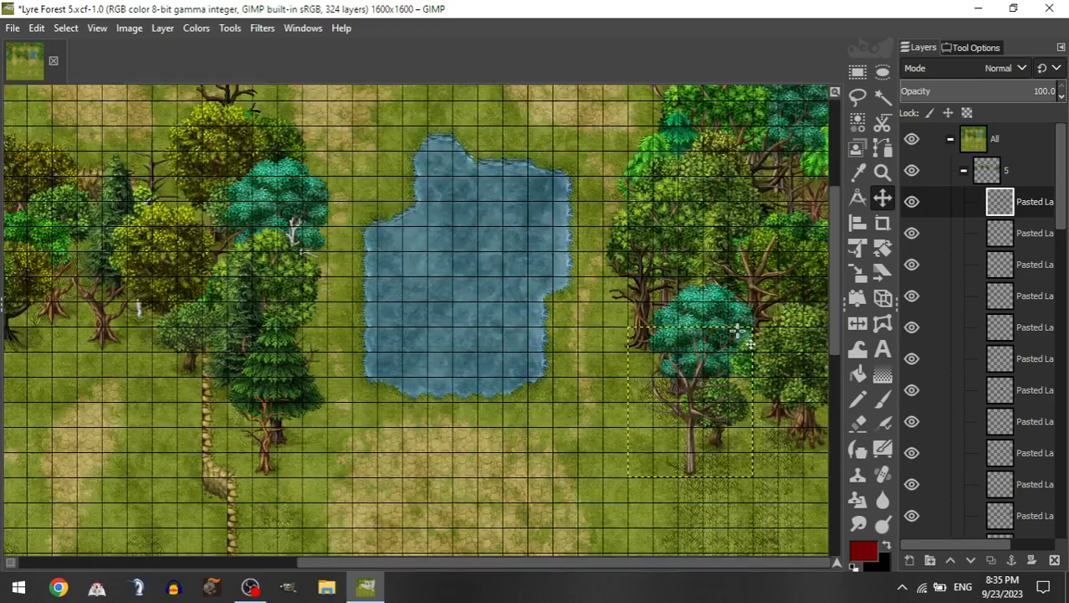
{"action": "left_click", "coordinate": [965, 172]}
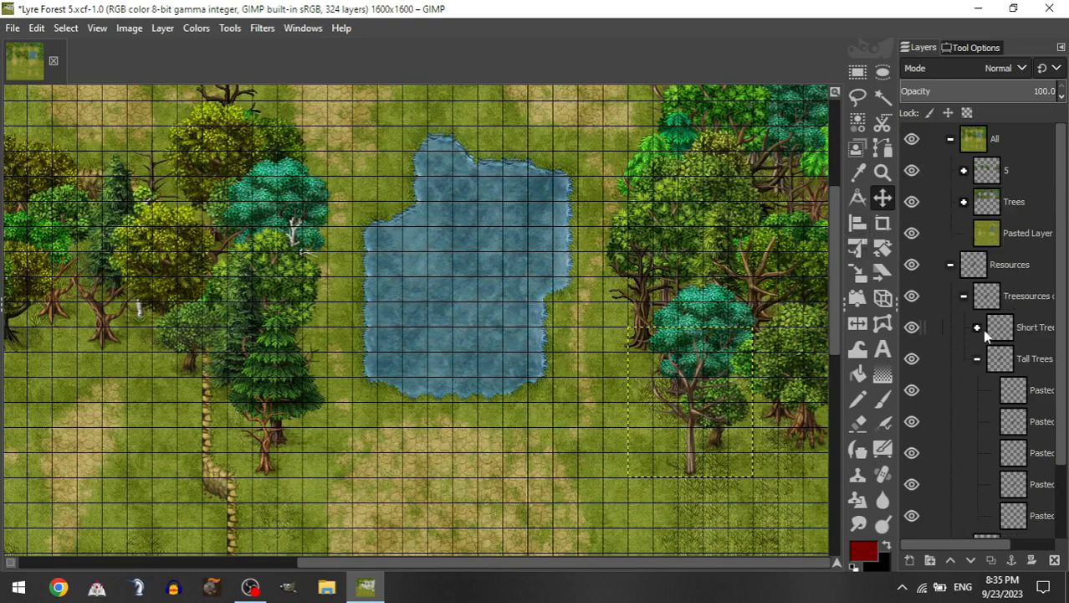
{"action": "left_click", "coordinate": [979, 327]}
{"action": "left_click_drag", "start_coordinate": [1029, 474], "coordinate": [1011, 172]}
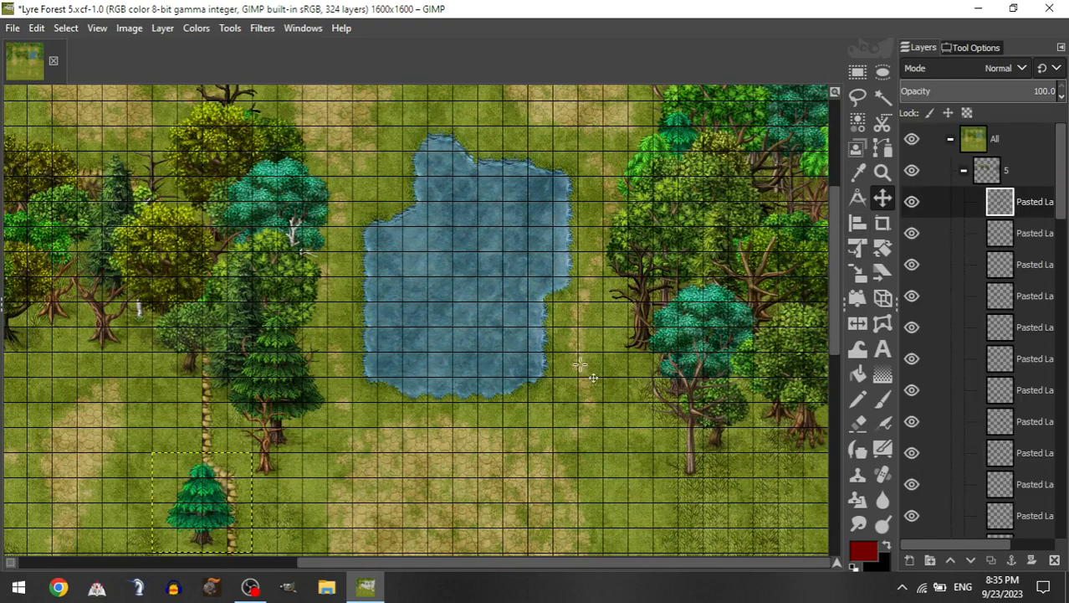
{"action": "left_click_drag", "start_coordinate": [333, 473], "coordinate": [783, 266]}
{"action": "left_click_drag", "start_coordinate": [373, 407], "coordinate": [494, 537]}
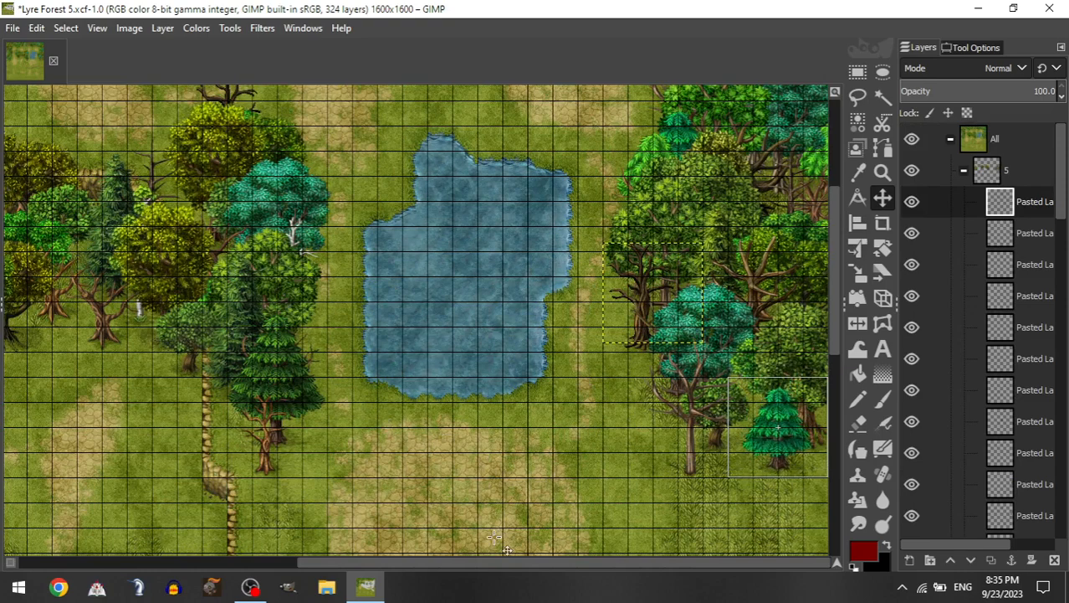
Step: Add a tall white-trunked birch to group 5 and place it at the eastern map edge, beside the small teal conifer
{"action": "left_click", "coordinate": [964, 171]}
{"action": "scroll", "coordinate": [1020, 320], "scroll_direction": "down", "scroll_amount": 3}
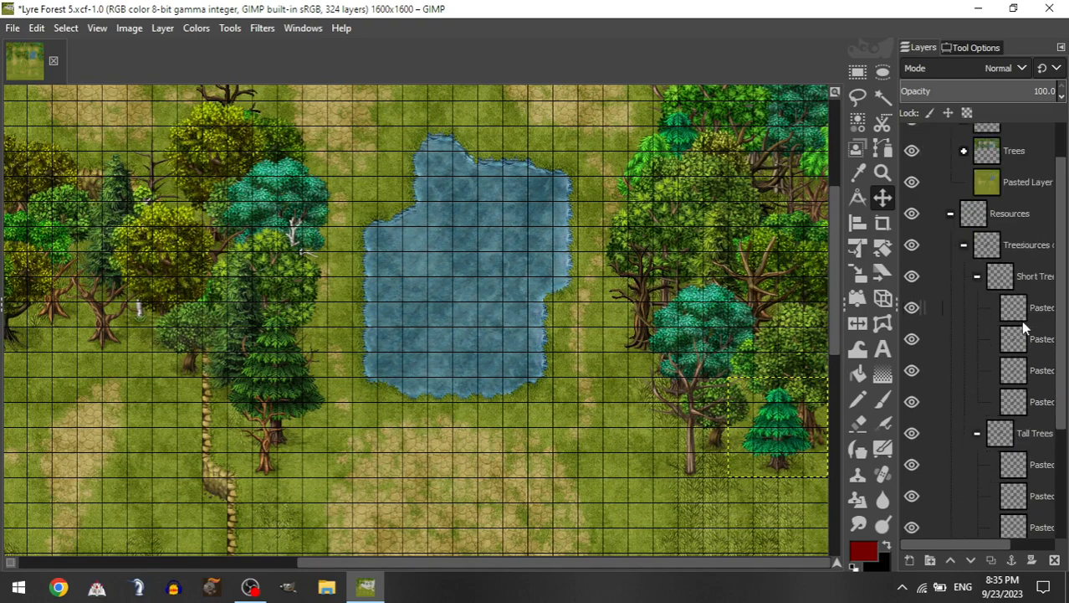
{"action": "left_click", "coordinate": [978, 227]}
{"action": "left_click", "coordinate": [1028, 468]}
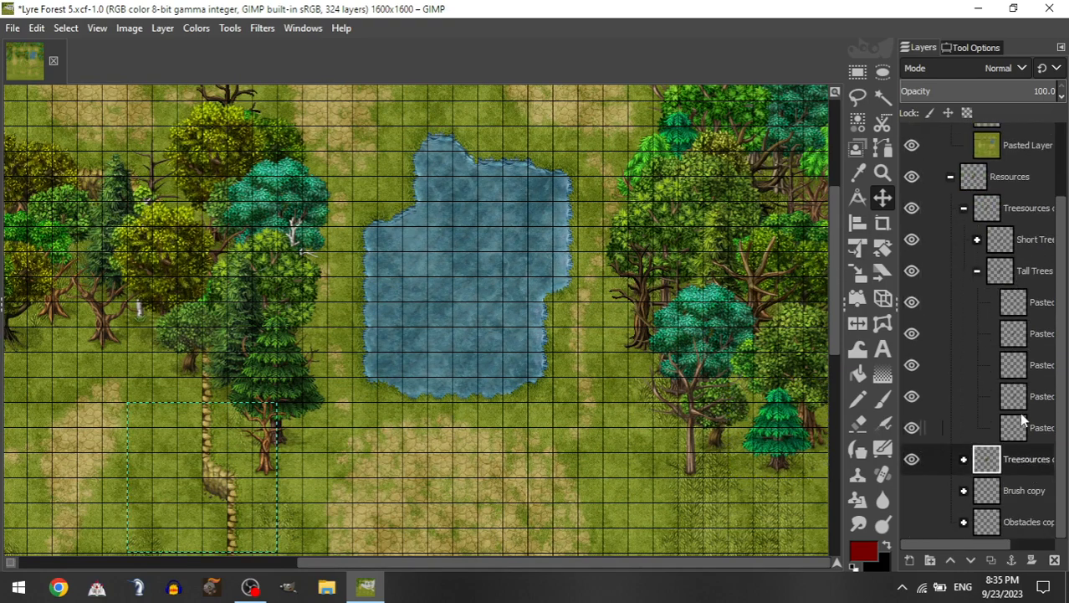
{"action": "left_click_drag", "start_coordinate": [1024, 421], "coordinate": [1014, 153]}
{"action": "left_click_drag", "start_coordinate": [913, 303], "coordinate": [553, 358]}
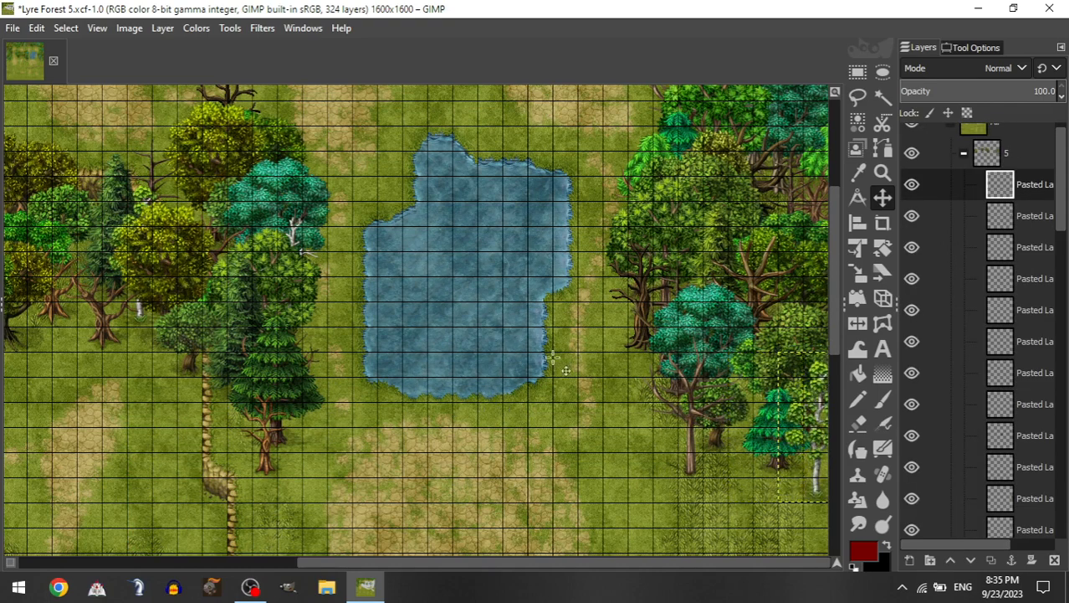
{"action": "left_click", "coordinate": [964, 155]}
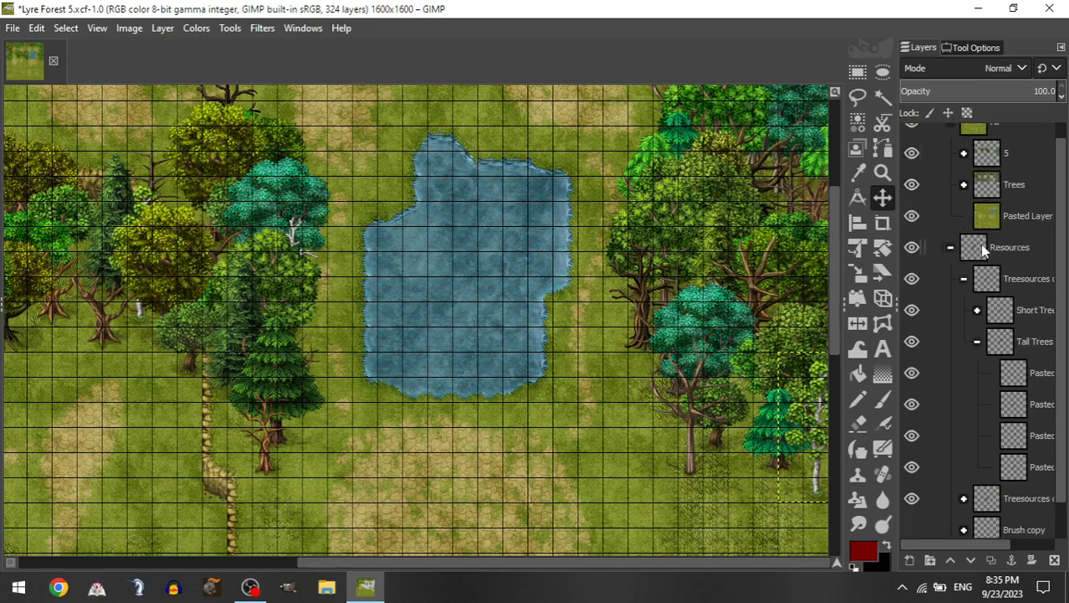
Step: Move a small green tree layer from Short Trees into group 5 and place it at the southern edge of the eastern grove
{"action": "left_click", "coordinate": [978, 341]}
{"action": "left_click", "coordinate": [978, 327]}
{"action": "left_click", "coordinate": [977, 329]}
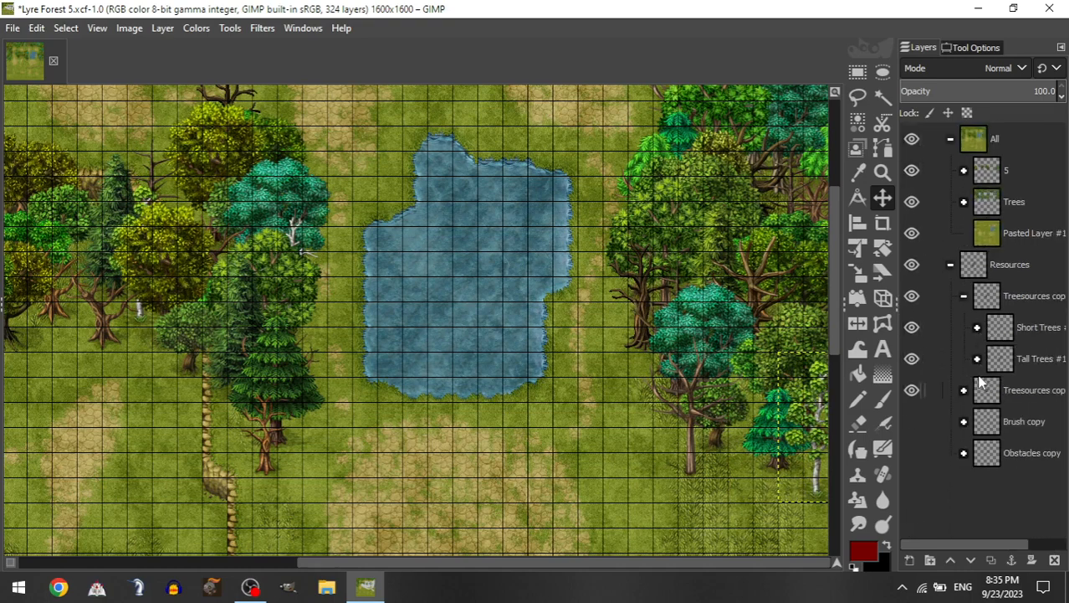
{"action": "left_click", "coordinate": [979, 376]}
{"action": "left_click", "coordinate": [978, 360]}
{"action": "left_click", "coordinate": [977, 331]}
{"action": "left_click_drag", "start_coordinate": [1006, 425], "coordinate": [982, 174]}
{"action": "left_click_drag", "start_coordinate": [577, 377], "coordinate": [870, 308]}
{"action": "mouse_move", "coordinate": [674, 338]}
{"action": "left_mouse_down"}
{"action": "mouse_move", "coordinate": [788, 351]}
{"action": "mouse_move", "coordinate": [867, 341]}
{"action": "mouse_move", "coordinate": [661, 342]}
{"action": "mouse_move", "coordinate": [678, 342]}
{"action": "left_mouse_up"}
Step: Move the large dark bare tree from Tall Trees into group 5 and place it below the pine southwest of the pond
{"action": "scroll", "coordinate": [686, 406], "scroll_direction": "left", "scroll_amount": 5}
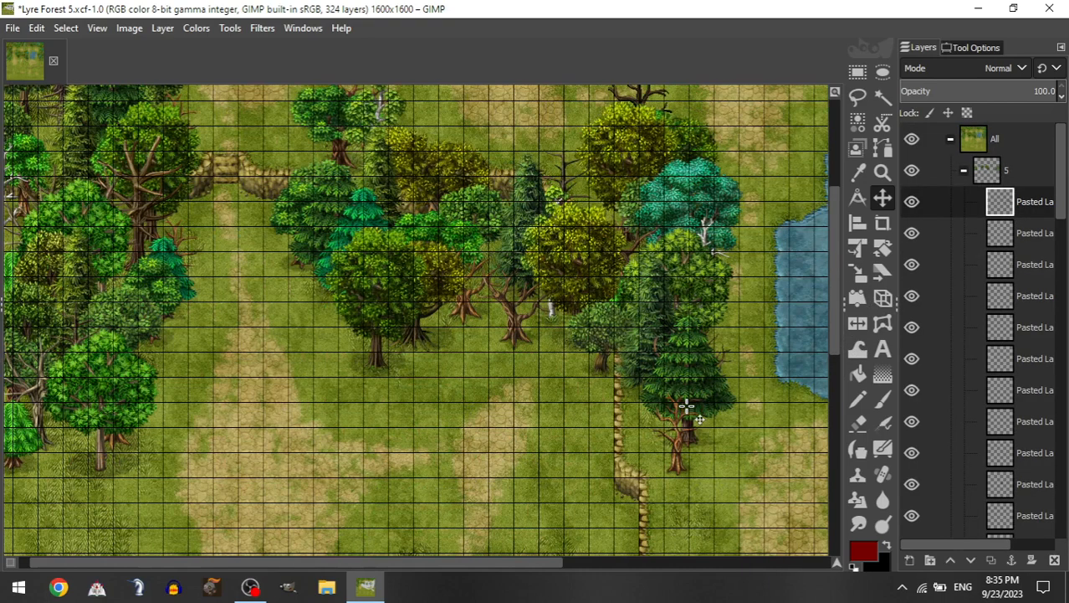
{"action": "scroll", "coordinate": [686, 406], "scroll_direction": "right", "scroll_amount": 5}
{"action": "scroll", "coordinate": [602, 407], "scroll_direction": "down", "scroll_amount": 2}
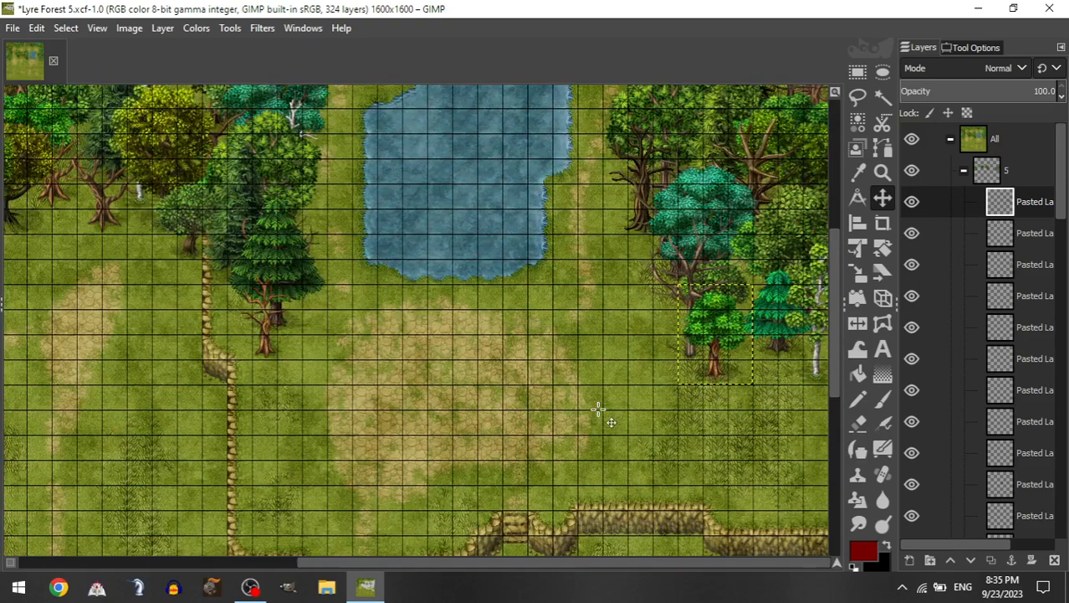
{"action": "left_click", "coordinate": [963, 171]}
{"action": "left_click", "coordinate": [976, 327]}
{"action": "left_click_drag", "start_coordinate": [1014, 451], "coordinate": [1020, 173]}
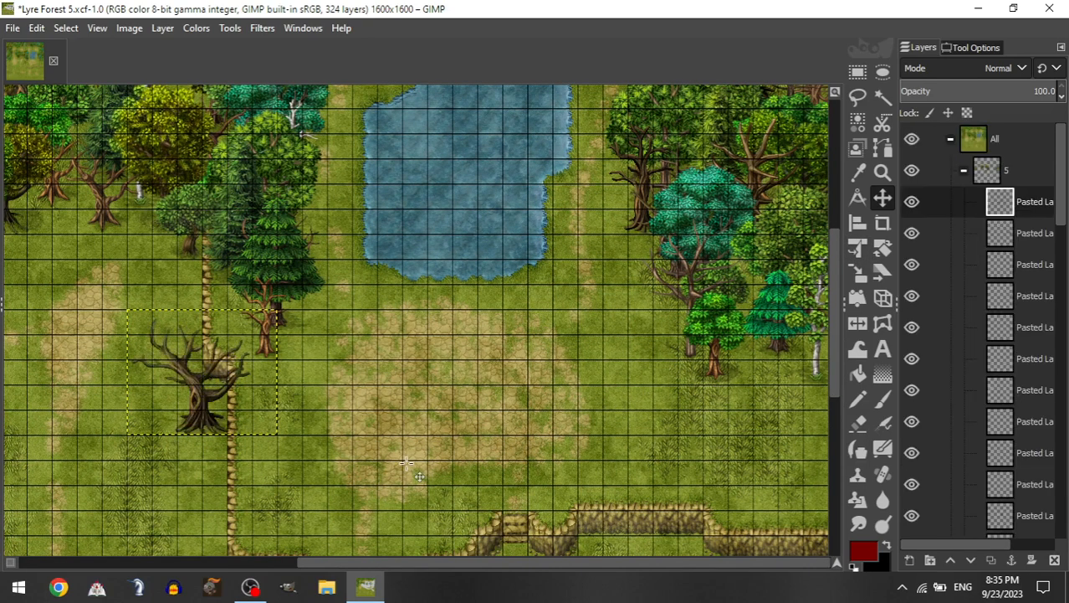
{"action": "left_click_drag", "start_coordinate": [404, 467], "coordinate": [488, 408]}
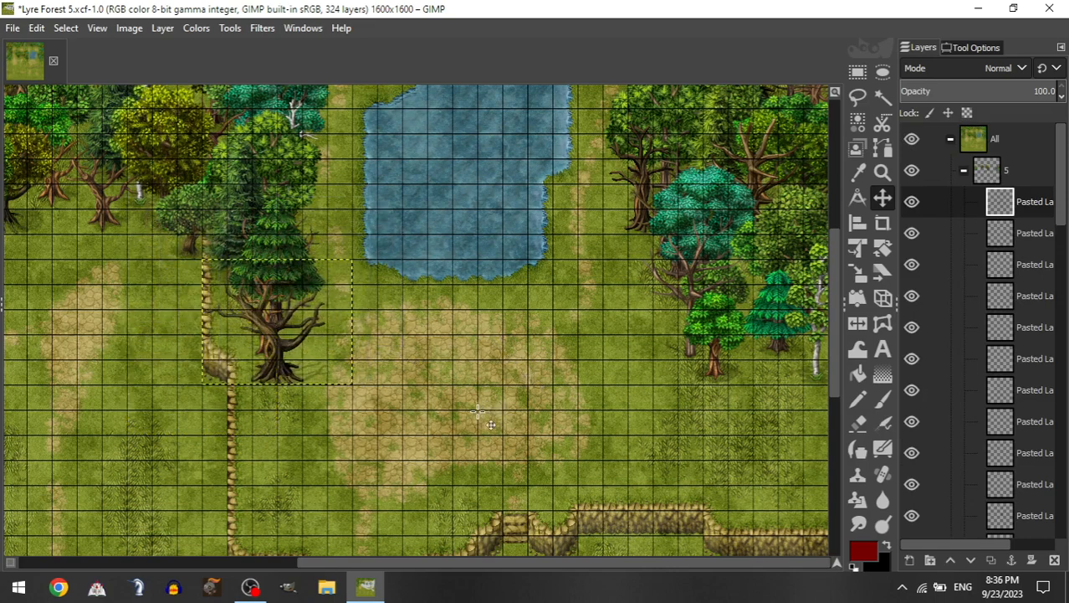
Step: Move the small brown bare tree from Short Trees into group 5 and place it below the bright green tree in the western grove
{"action": "scroll", "coordinate": [351, 394], "scroll_direction": "left", "scroll_amount": 5}
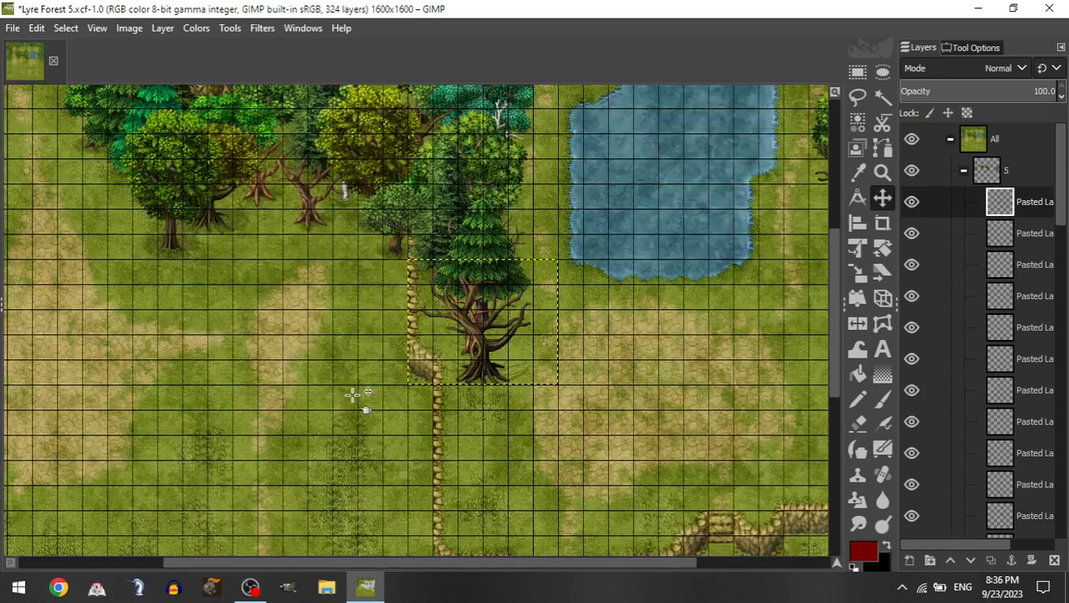
{"action": "left_click", "coordinate": [964, 171]}
{"action": "left_click", "coordinate": [977, 326]}
{"action": "left_click_drag", "start_coordinate": [1011, 427], "coordinate": [1005, 171]}
{"action": "left_click_drag", "start_coordinate": [505, 383], "coordinate": [290, 313]}
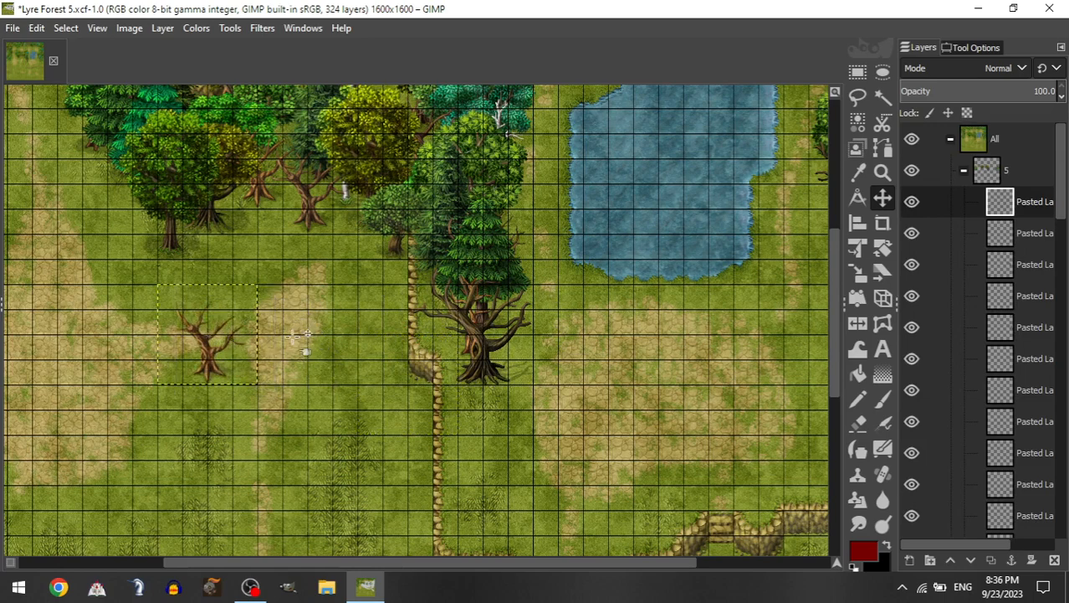
{"action": "scroll", "coordinate": [295, 337], "scroll_direction": "left", "scroll_amount": 2}
{"action": "left_click_drag", "start_coordinate": [354, 330], "coordinate": [53, 329]}
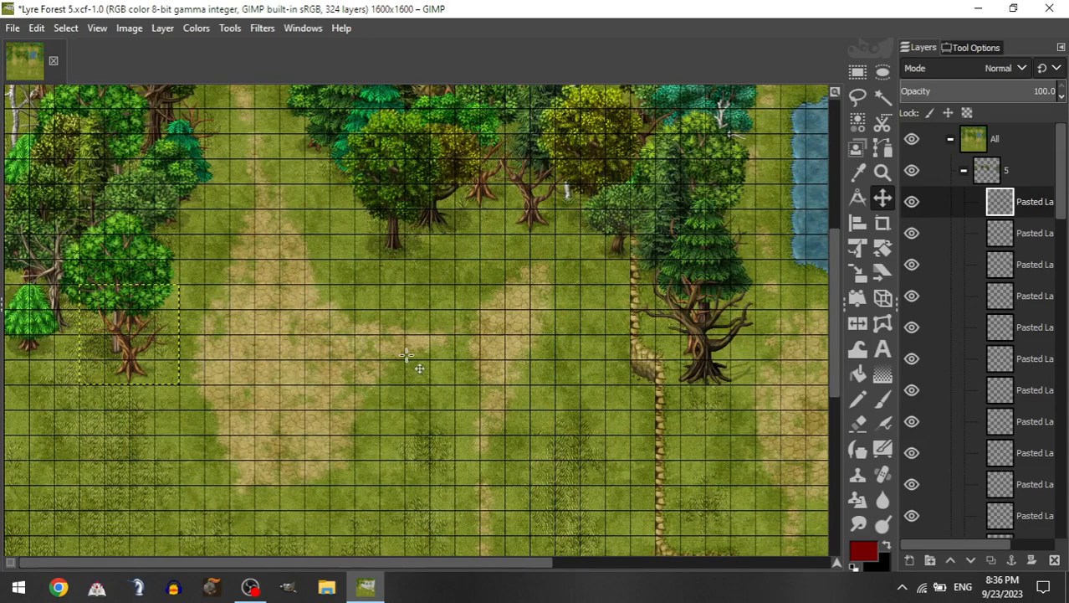
Step: Move the dark green leafy tree from Tall Trees into group 5 and place it at the map's western edge
{"action": "left_click", "coordinate": [981, 181]}
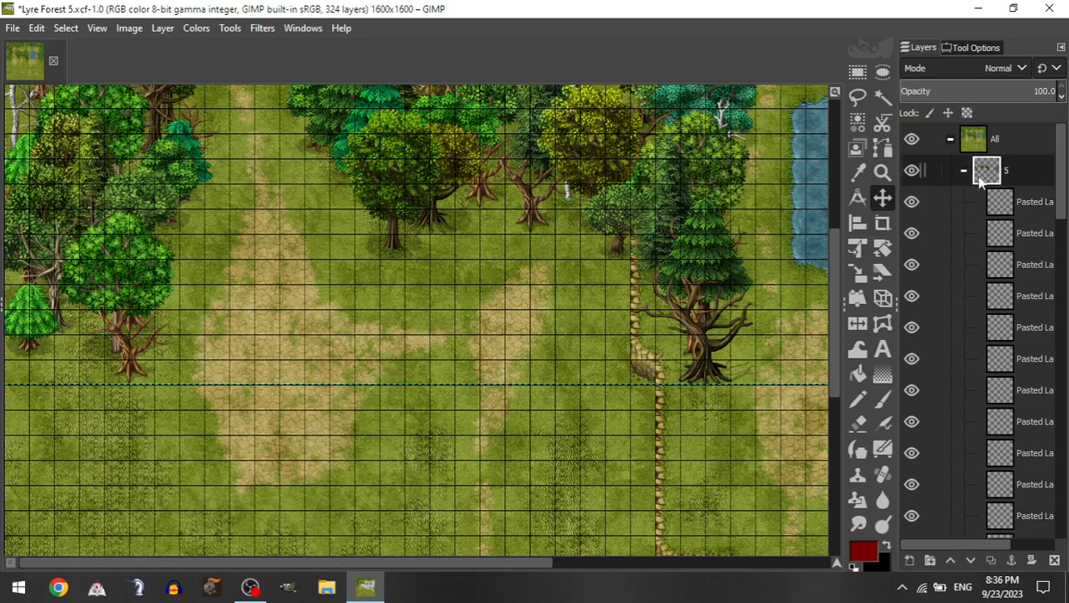
{"action": "left_click", "coordinate": [964, 171]}
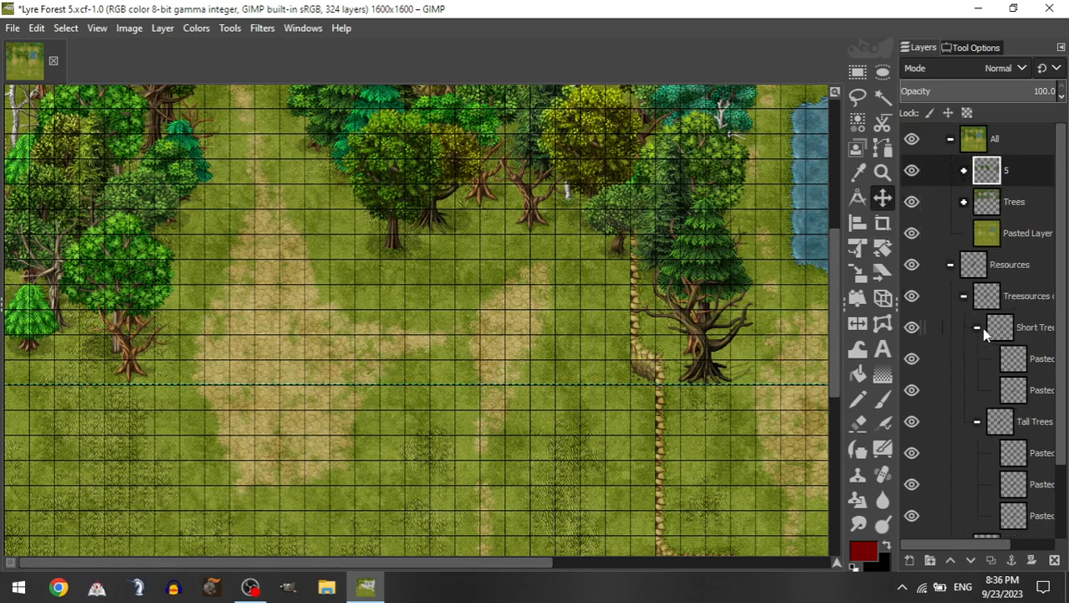
{"action": "left_click_drag", "start_coordinate": [1025, 485], "coordinate": [1007, 176]}
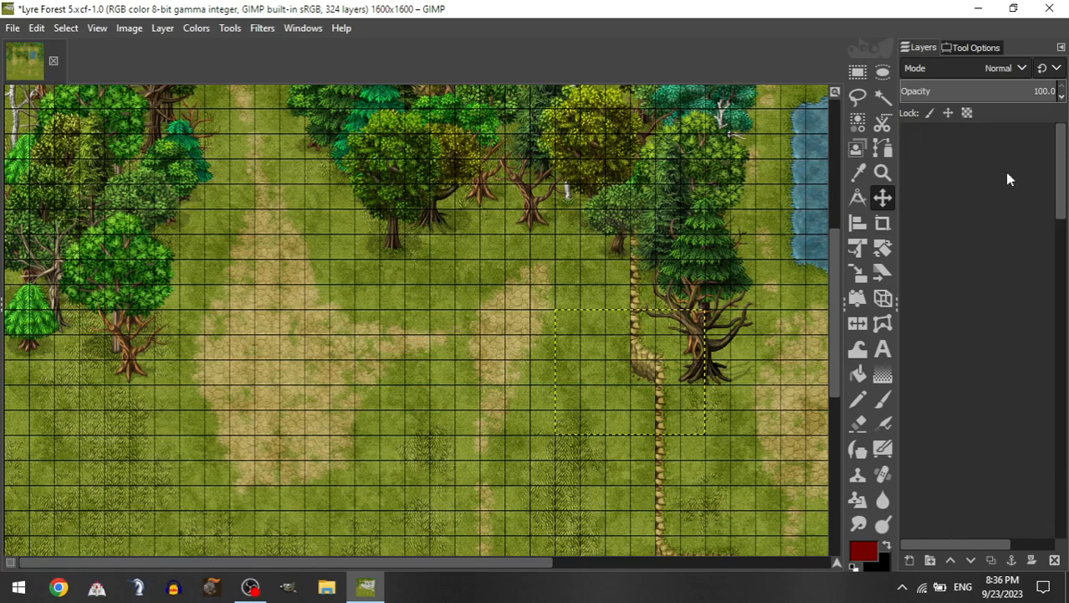
{"action": "left_click_drag", "start_coordinate": [633, 449], "coordinate": [70, 391]}
Step: Move a small leafy green tree from Short Trees into group 5 and place it at the western edge, in front of the dark green tree
{"action": "left_click", "coordinate": [964, 171]}
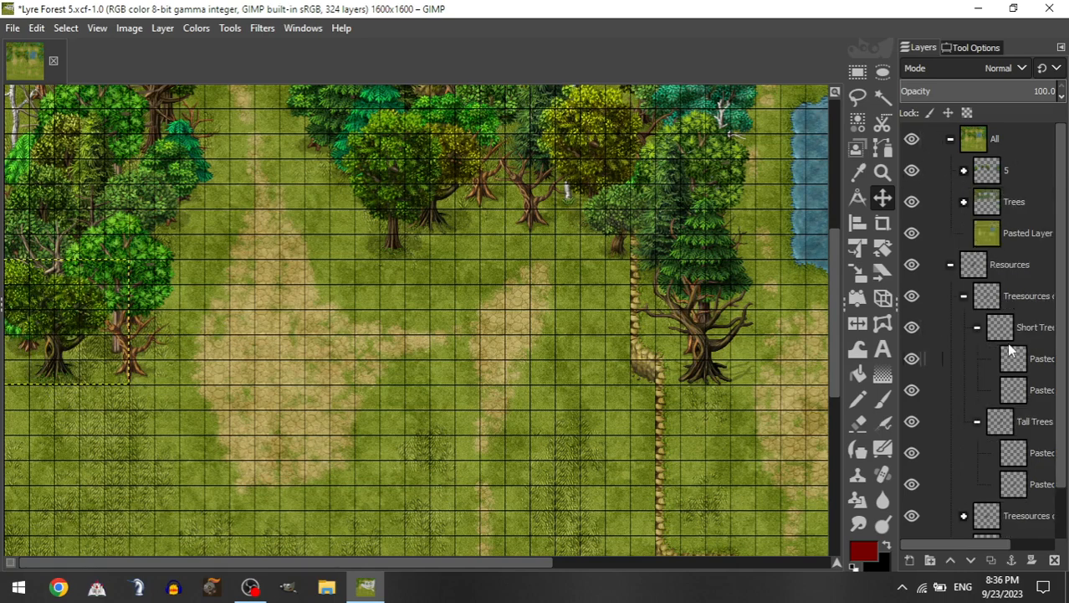
{"action": "left_click_drag", "start_coordinate": [1014, 389], "coordinate": [1028, 205]}
{"action": "left_click_drag", "start_coordinate": [661, 409], "coordinate": [80, 384]}
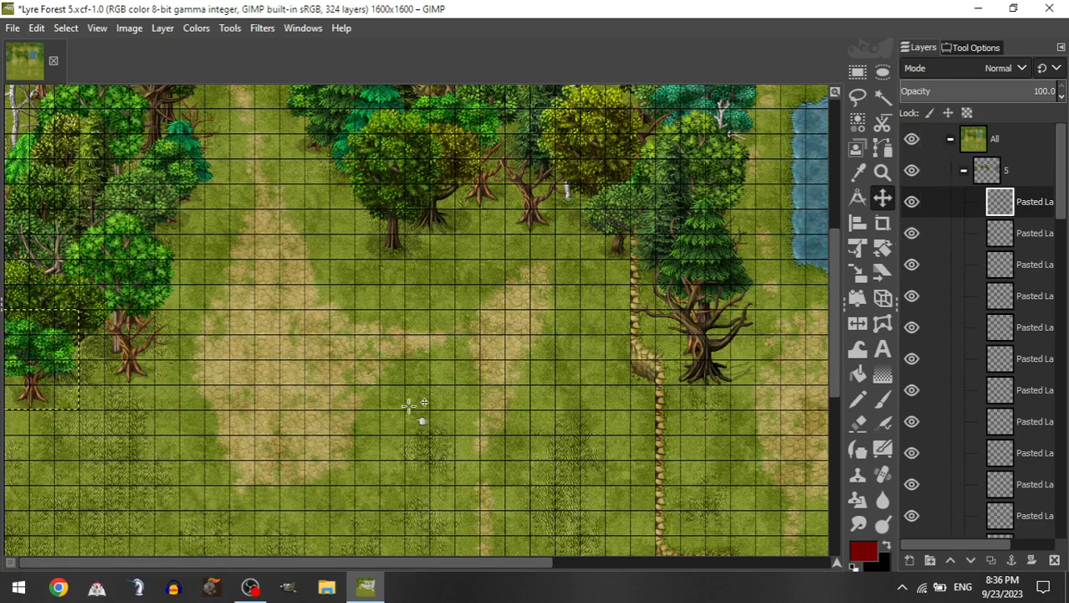
Step: Move the teal conifer from Tall Trees into group 5 and place it in front of the small bare tree in the western grove
{"action": "left_click", "coordinate": [965, 171]}
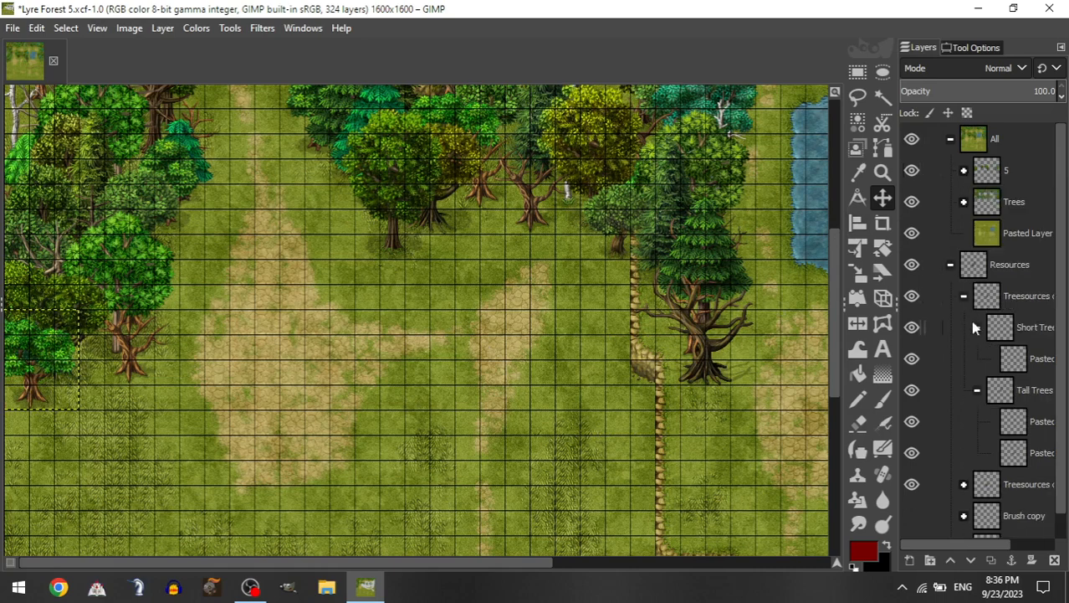
{"action": "left_click_drag", "start_coordinate": [1018, 450], "coordinate": [1012, 199]}
{"action": "left_click_drag", "start_coordinate": [390, 465], "coordinate": [1, 434]}
{"action": "left_click_drag", "start_coordinate": [322, 376], "coordinate": [188, 383]}
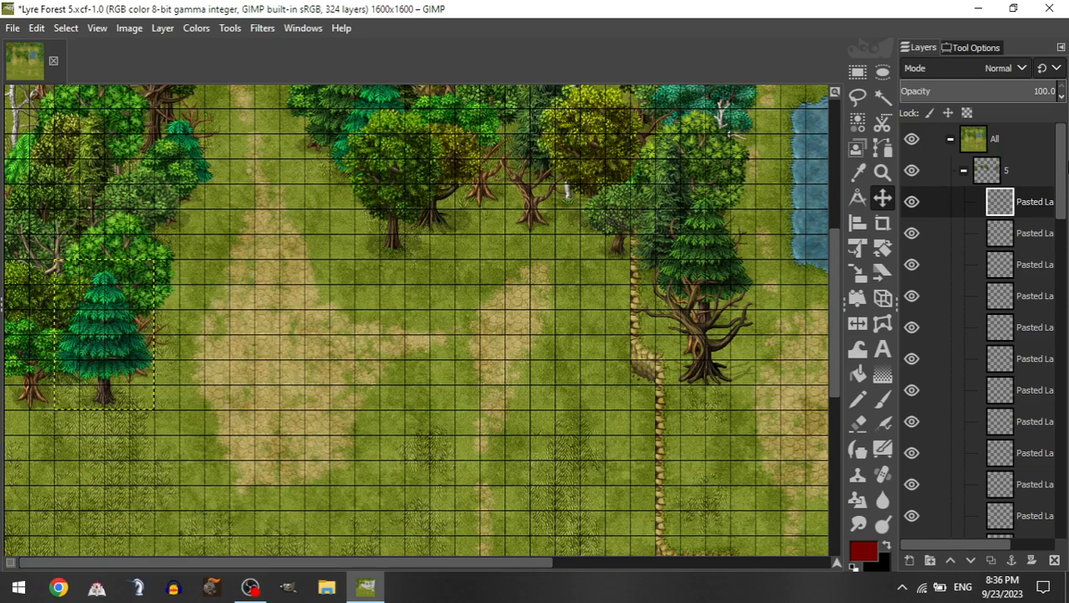
Step: Move the last Short Trees layer, a dark bare tree, into group 5 and place it beside the stone wall southwest of the pond
{"action": "left_click", "coordinate": [965, 170]}
{"action": "left_click_drag", "start_coordinate": [1028, 360], "coordinate": [1023, 174]}
{"action": "left_click_drag", "start_coordinate": [494, 404], "coordinate": [536, 401]}
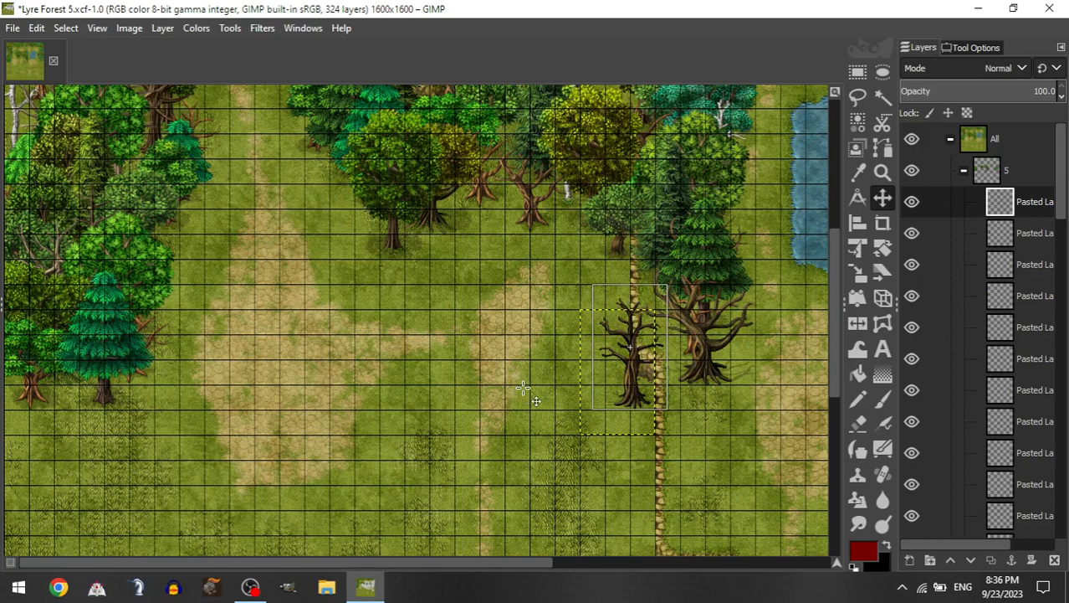
{"action": "left_click_drag", "start_coordinate": [522, 387], "coordinate": [524, 385]}
Step: Move the narrow dark conifer from Tall Trees into group 5 and place it at the front of the eastern grove
{"action": "left_click", "coordinate": [964, 170]}
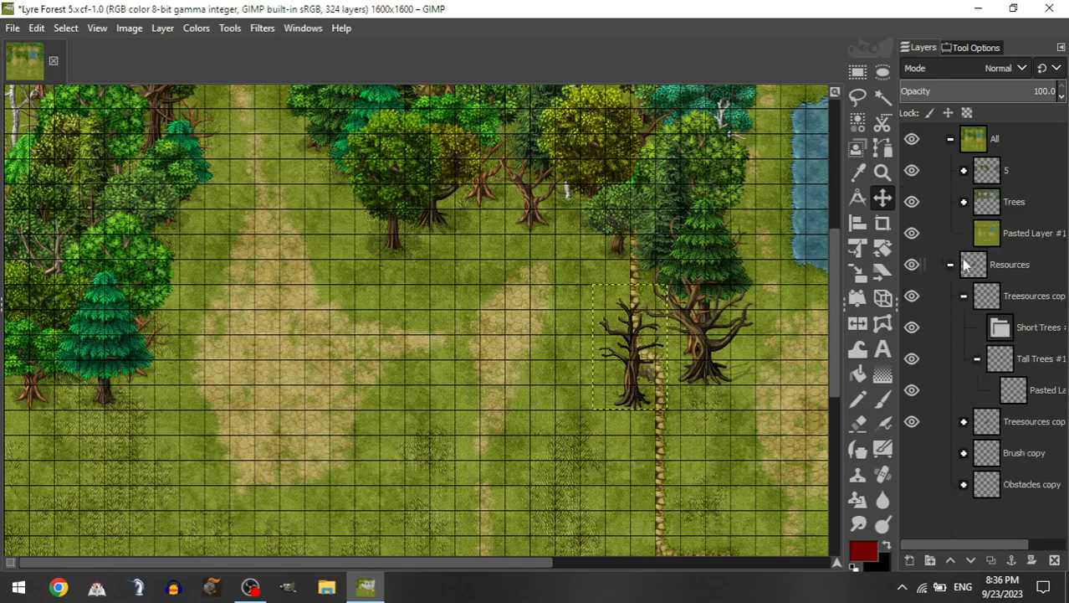
{"action": "left_click_drag", "start_coordinate": [1014, 384], "coordinate": [1030, 177]}
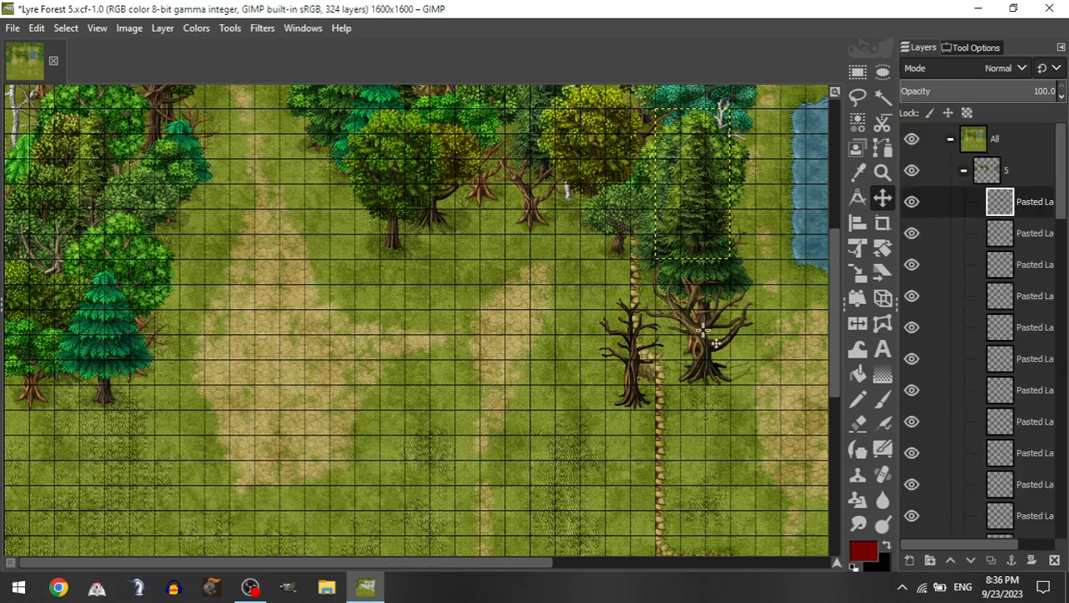
{"action": "left_click_drag", "start_coordinate": [736, 439], "coordinate": [742, 439]}
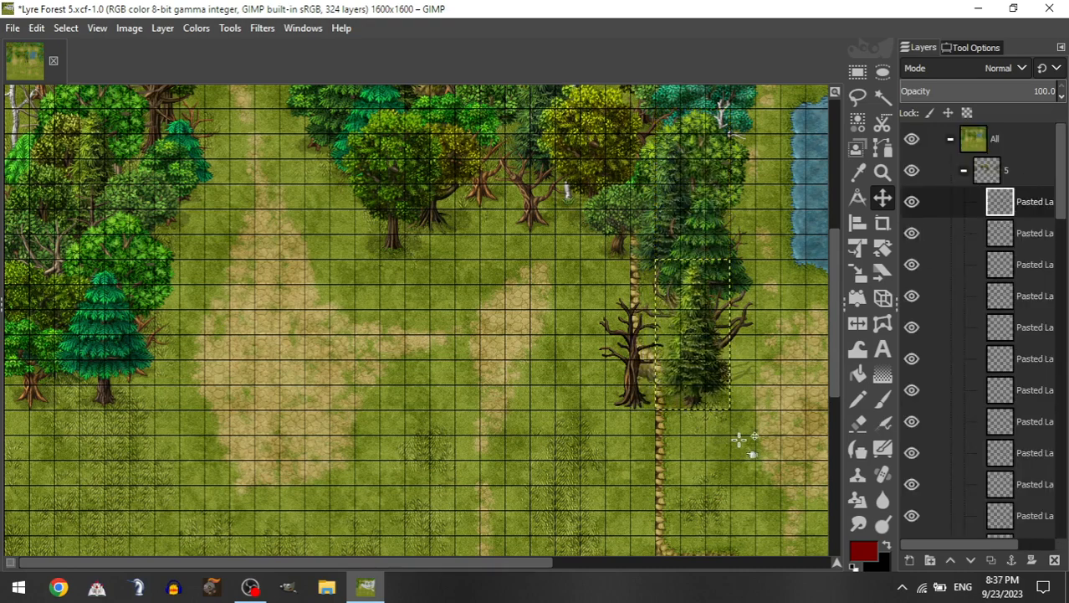
{"action": "scroll", "coordinate": [625, 411], "scroll_direction": "right", "scroll_amount": 2}
{"action": "left_click_drag", "start_coordinate": [386, 407], "coordinate": [858, 403]}
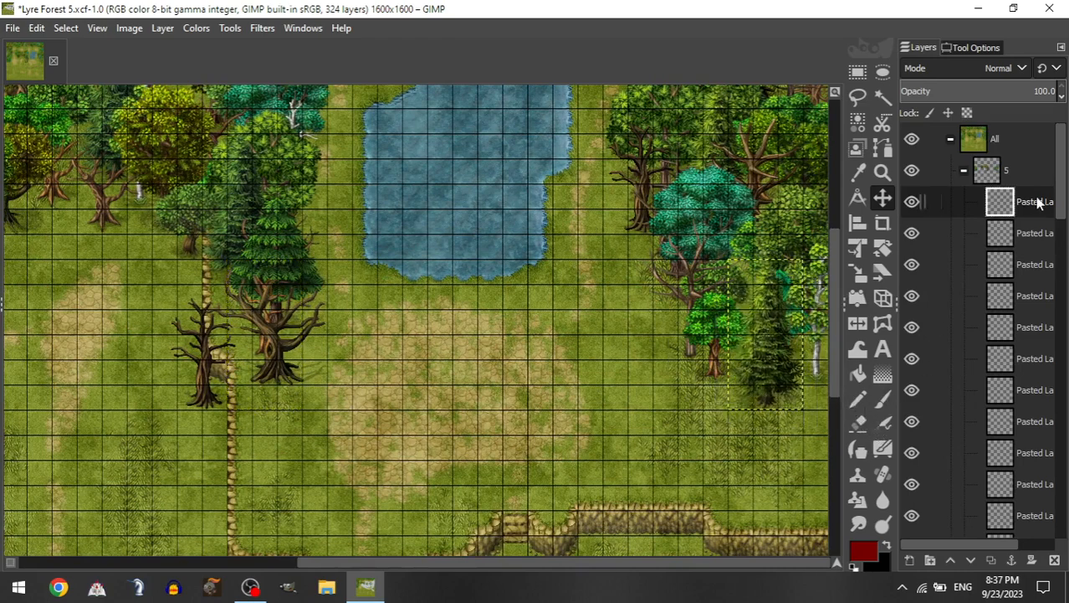
Step: Take the narrow conifer's layer out of group 5 and move group 5 into the Trees group
{"action": "left_click_drag", "start_coordinate": [1038, 203], "coordinate": [990, 219]}
{"action": "left_click", "coordinate": [961, 203]}
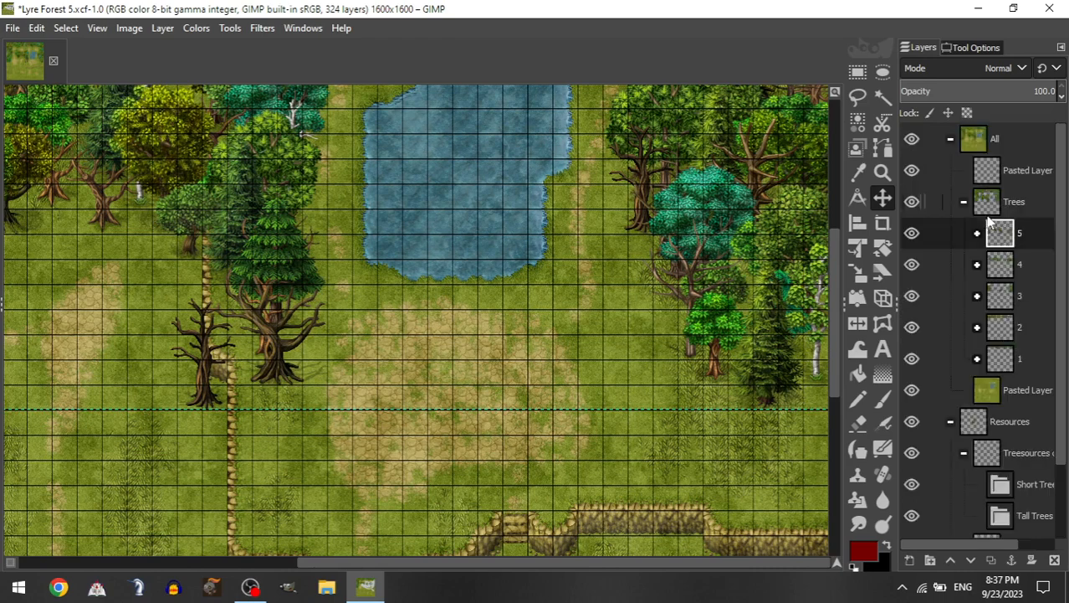
{"action": "left_click", "coordinate": [966, 204]}
Step: Delete the emptied Treesources copy group and duplicate the remaining Treesources copy group
{"action": "left_click", "coordinate": [1021, 295]}
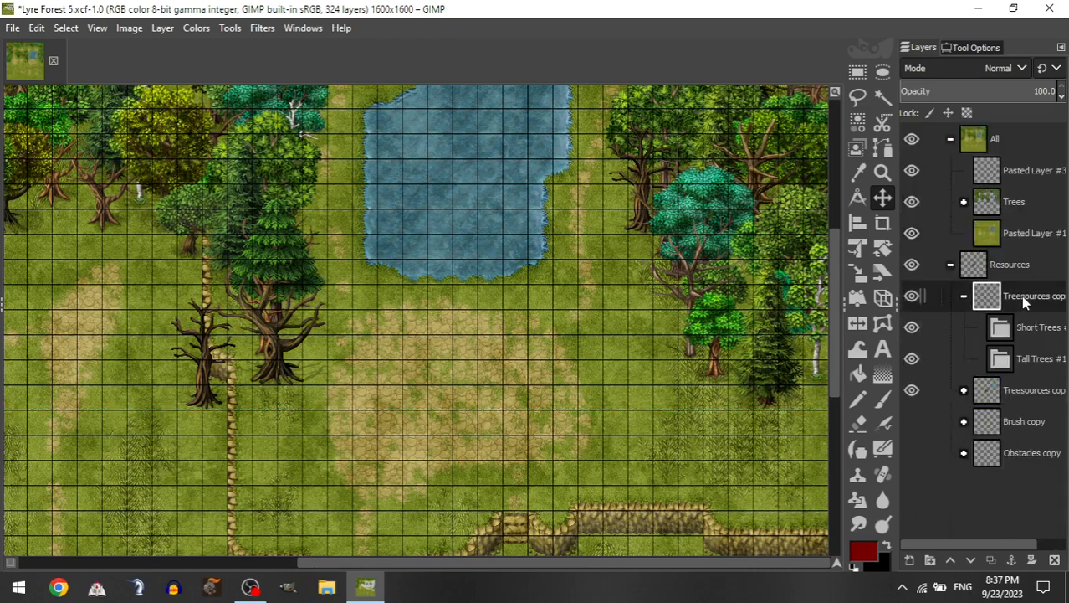
{"action": "key", "text": "Delete"}
{"action": "key", "text": "shift+ctrl+d"}
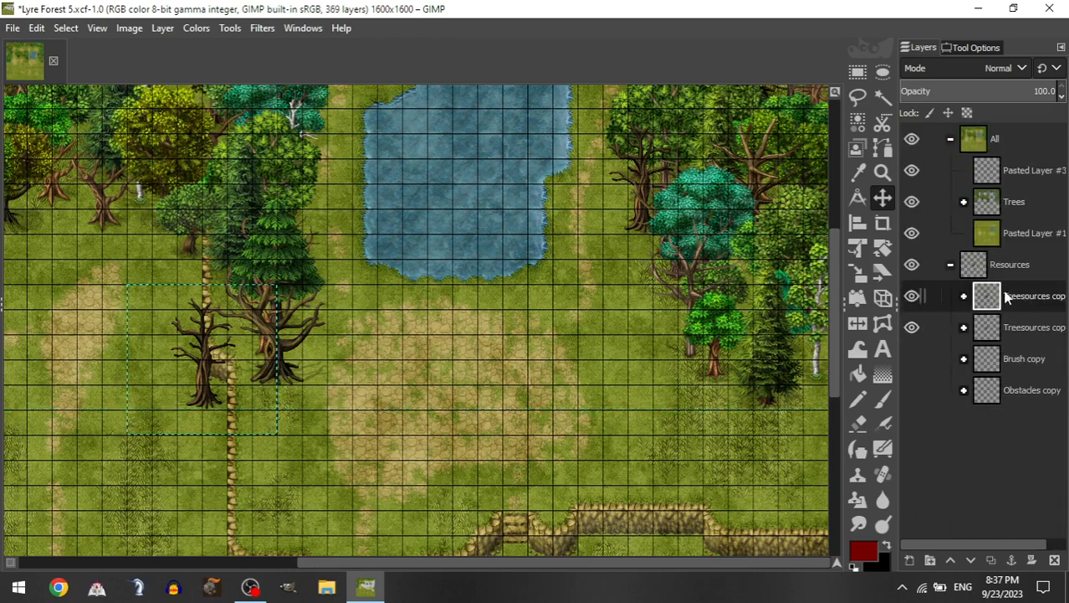
Step: Expand the new tree resource group and create a layer group named 6 above the narrow conifer's layer
{"action": "left_click", "coordinate": [964, 295]}
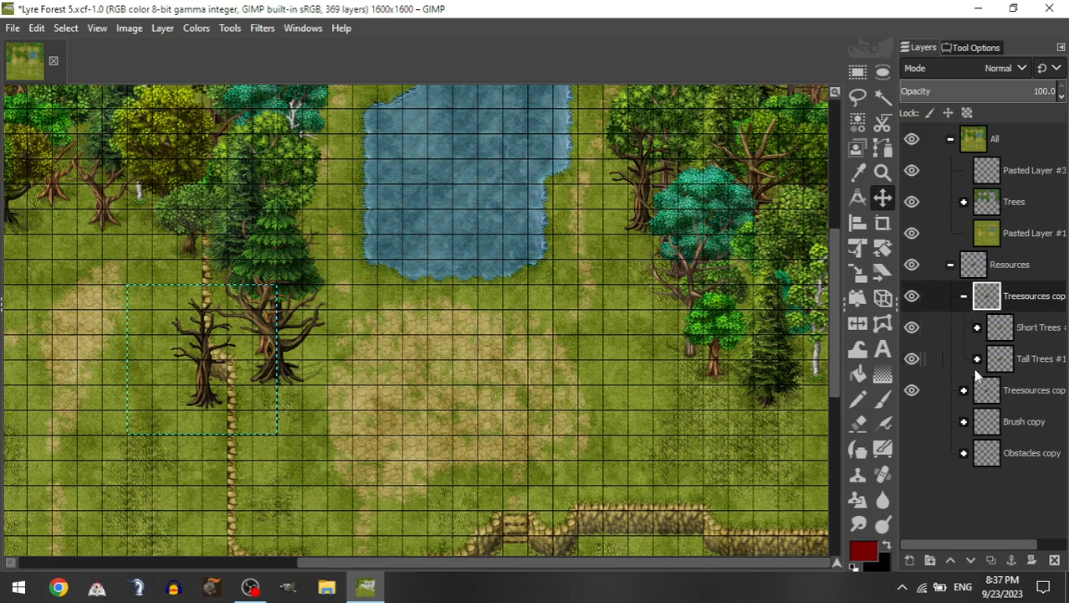
{"action": "left_click", "coordinate": [976, 358]}
{"action": "mouse_move", "coordinate": [1013, 514]}
{"action": "left_mouse_down"}
{"action": "mouse_move", "coordinate": [1025, 431]}
{"action": "mouse_move", "coordinate": [1018, 205]}
{"action": "mouse_move", "coordinate": [1024, 504]}
{"action": "left_mouse_up"}
{"action": "right_click", "coordinate": [1016, 165]}
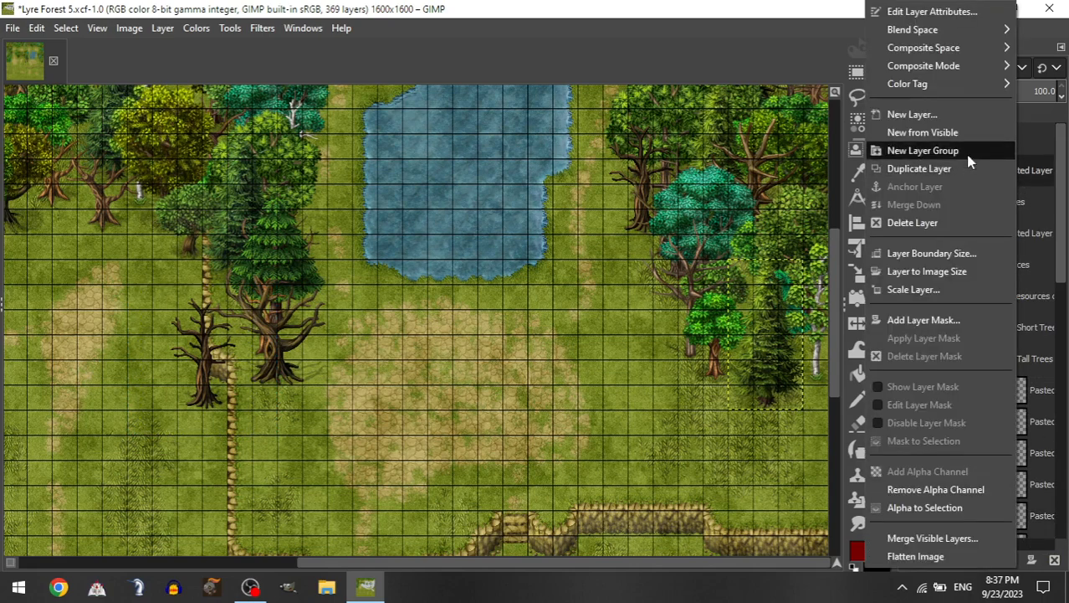
{"action": "left_click", "coordinate": [965, 149]}
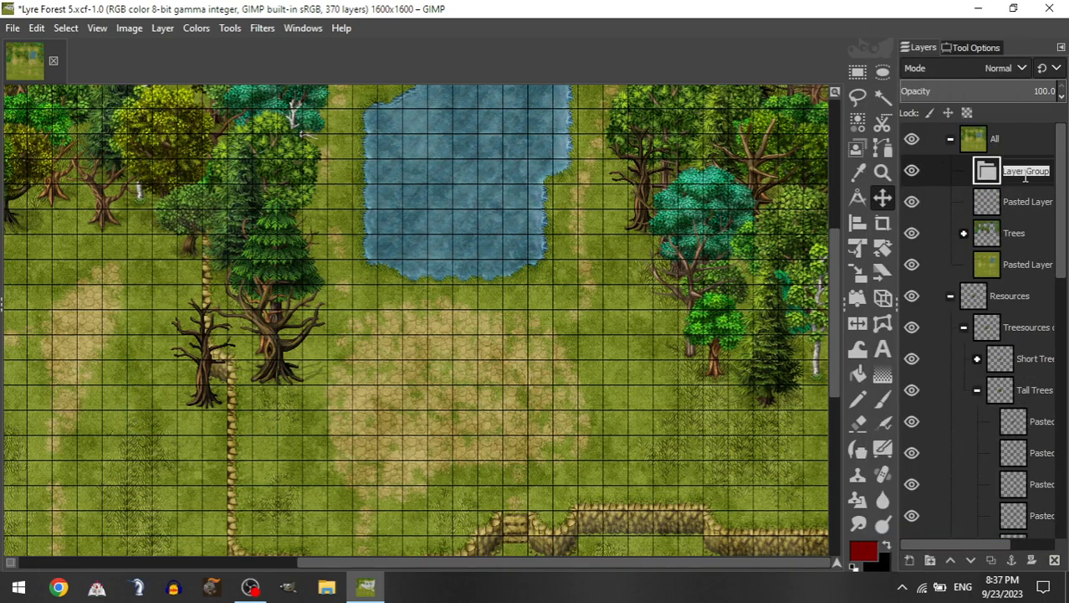
{"action": "mouse_move", "coordinate": [1025, 198]}
{"action": "left_mouse_down"}
{"action": "mouse_move", "coordinate": [1023, 171]}
{"action": "mouse_move", "coordinate": [1023, 209]}
{"action": "left_mouse_up"}
{"action": "left_click_drag", "start_coordinate": [1028, 421], "coordinate": [1026, 176]}
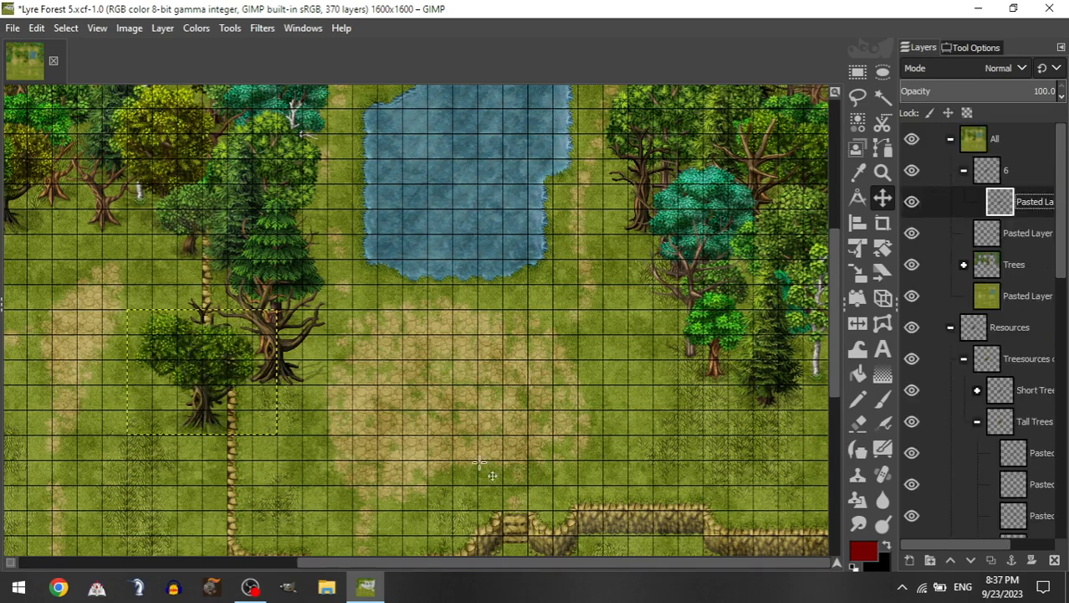
{"action": "left_click_drag", "start_coordinate": [92, 513], "coordinate": [190, 485]}
{"action": "left_click_drag", "start_coordinate": [1014, 205], "coordinate": [1025, 465]}
Step: Move the bare white birch from Tall Trees into group 6 and place it in front of the large bare tree southwest of the pond
{"action": "left_click_drag", "start_coordinate": [1027, 518], "coordinate": [1029, 174]}
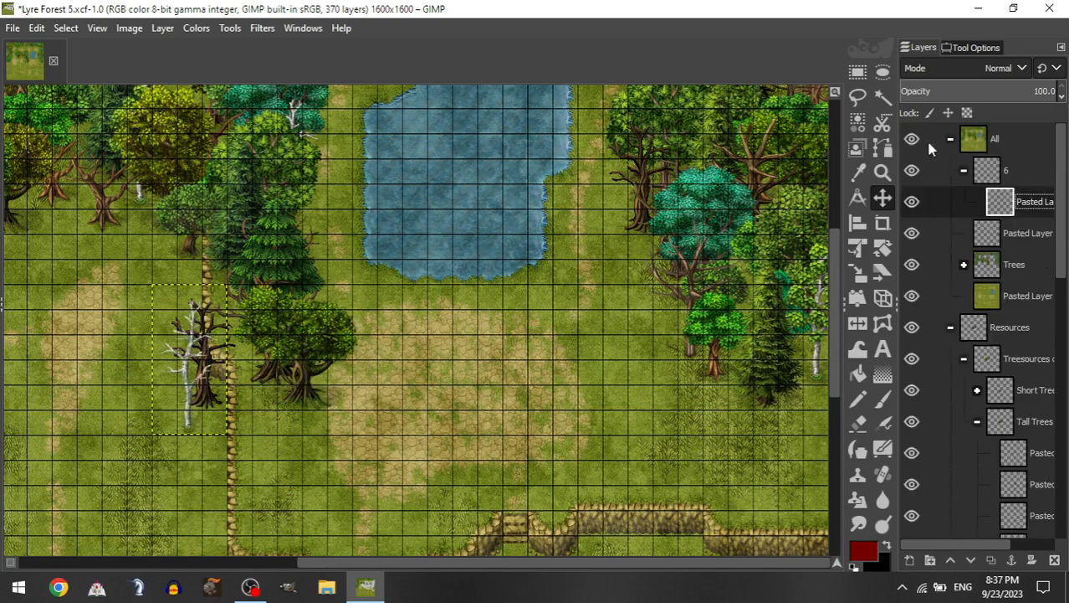
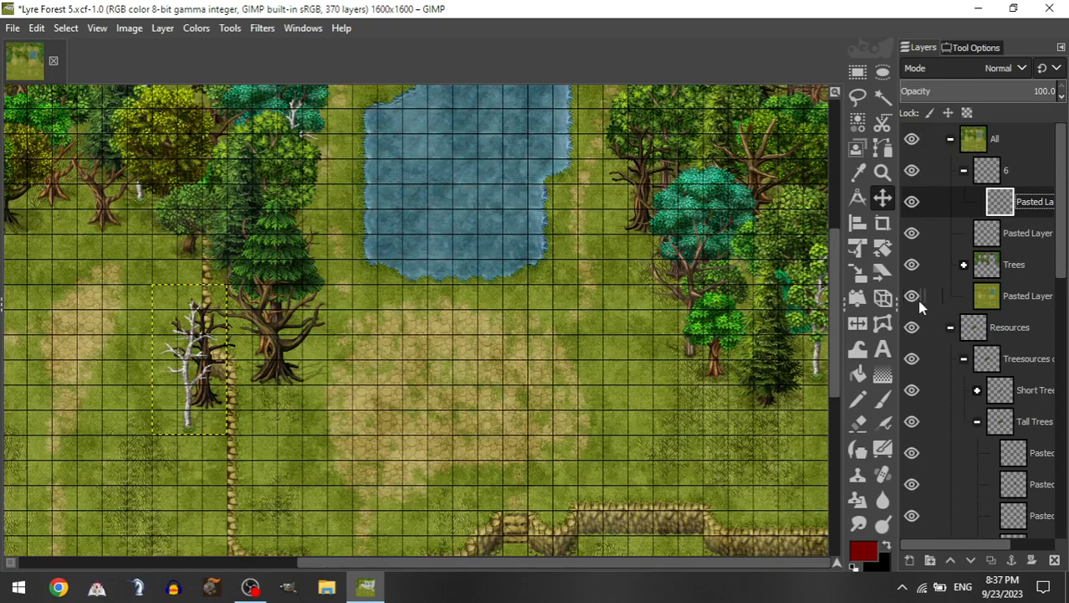
{"action": "left_click_drag", "start_coordinate": [251, 437], "coordinate": [348, 413]}
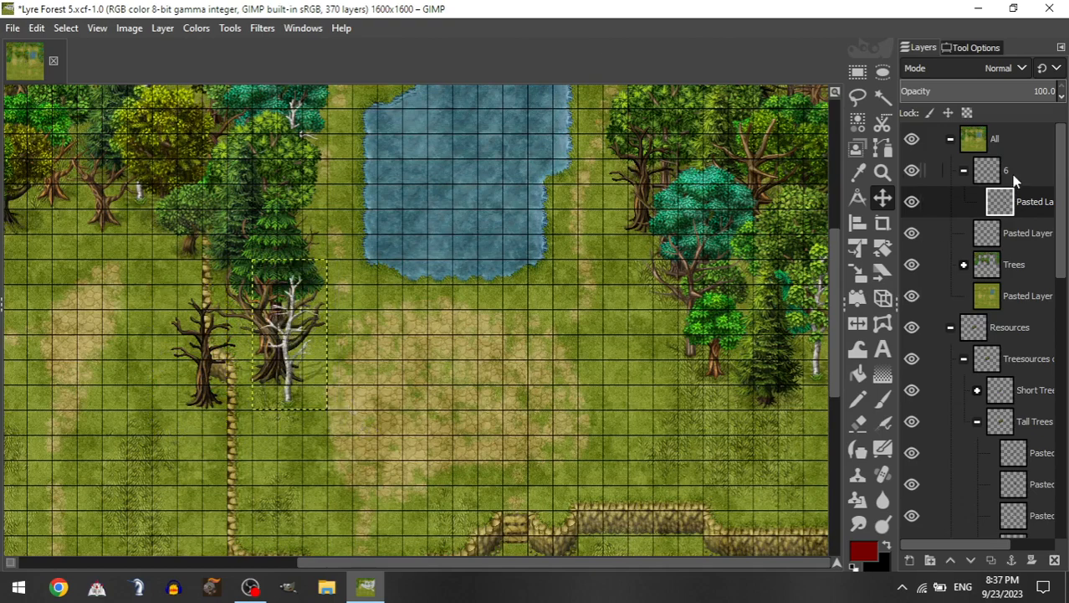
Step: Place a bright green Short Trees conifer from group 6 beside the narrow dark conifer, and move the dark conifer's layer into group 6 too
{"action": "left_click_drag", "start_coordinate": [1017, 242], "coordinate": [1027, 224]}
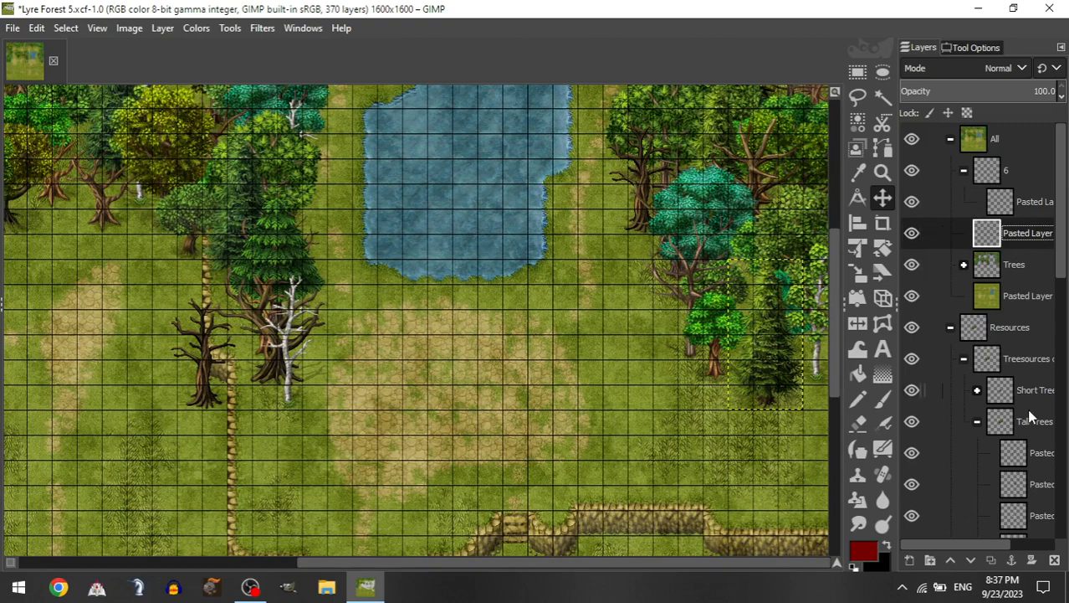
{"action": "left_click", "coordinate": [978, 390]}
{"action": "left_click_drag", "start_coordinate": [1017, 515], "coordinate": [1025, 187]}
{"action": "left_click_drag", "start_coordinate": [347, 435], "coordinate": [759, 386]}
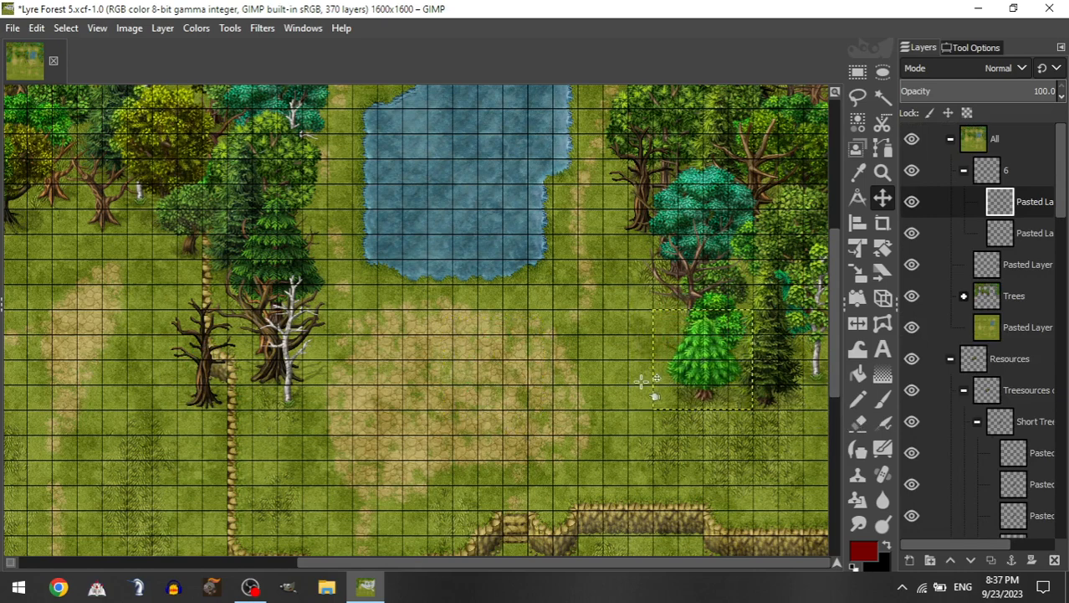
{"action": "left_click_drag", "start_coordinate": [1021, 264], "coordinate": [1016, 208]}
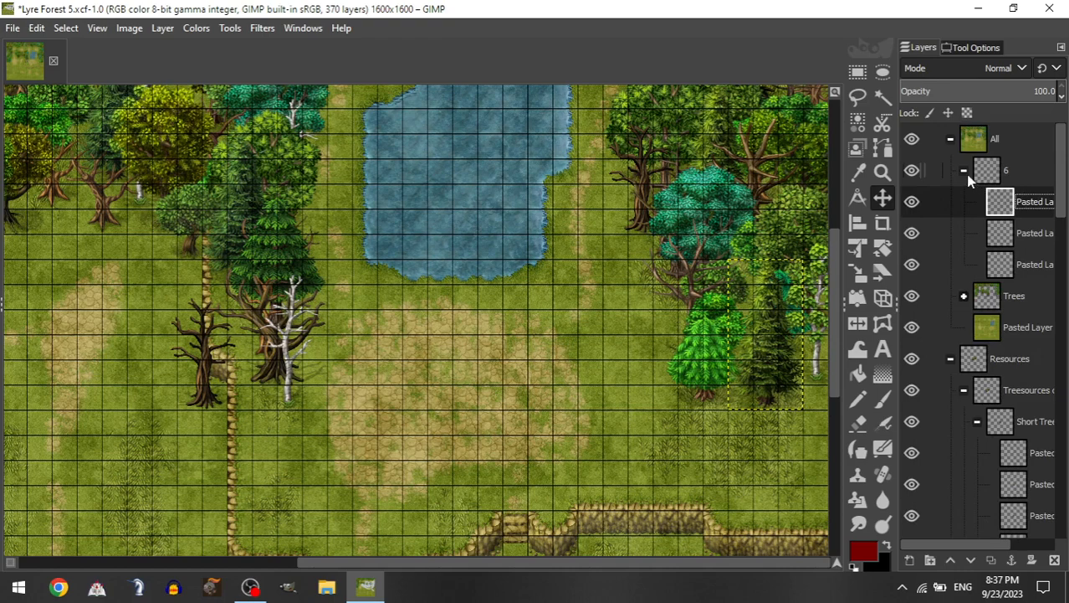
Step: Move an olive-yellow tree from Tall Trees into group 6 and place it just east of the narrow dark conifer
{"action": "left_click", "coordinate": [964, 172]}
{"action": "left_click", "coordinate": [978, 327]}
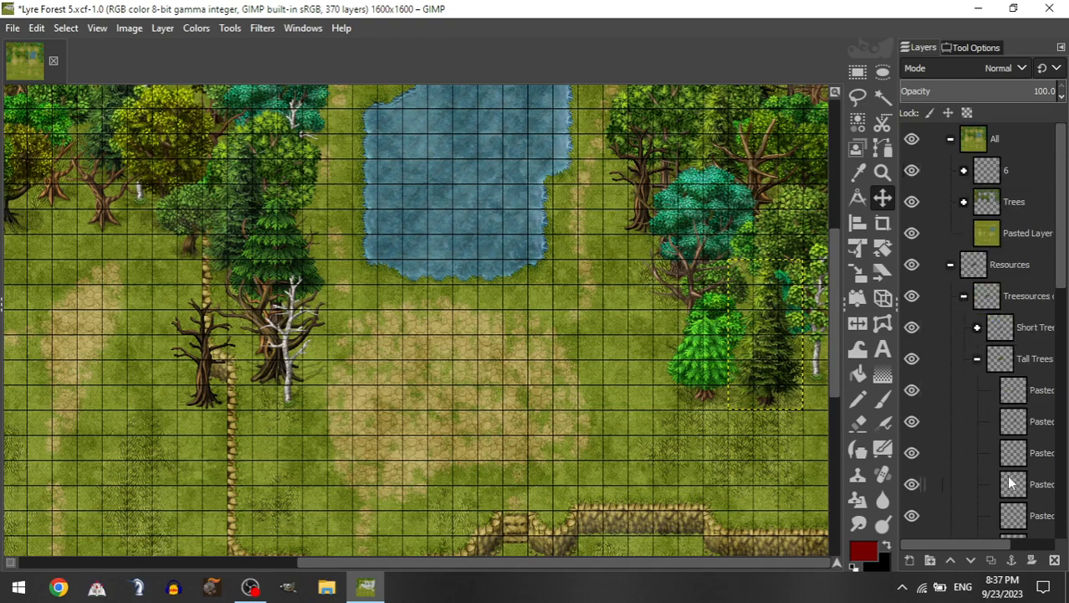
{"action": "left_click_drag", "start_coordinate": [1012, 483], "coordinate": [1020, 173]}
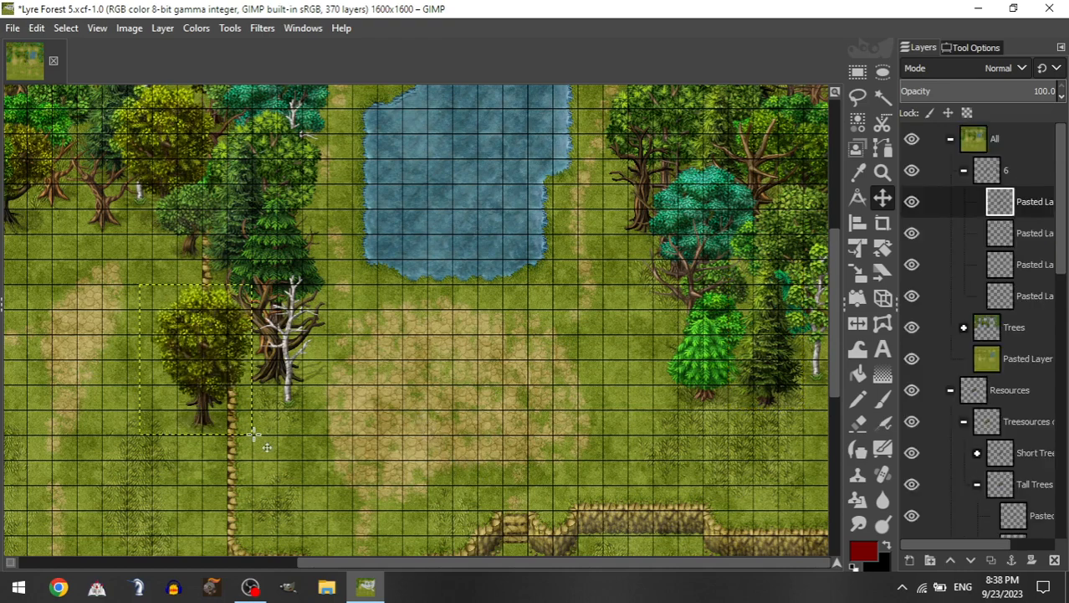
{"action": "left_click_drag", "start_coordinate": [253, 433], "coordinate": [693, 363]}
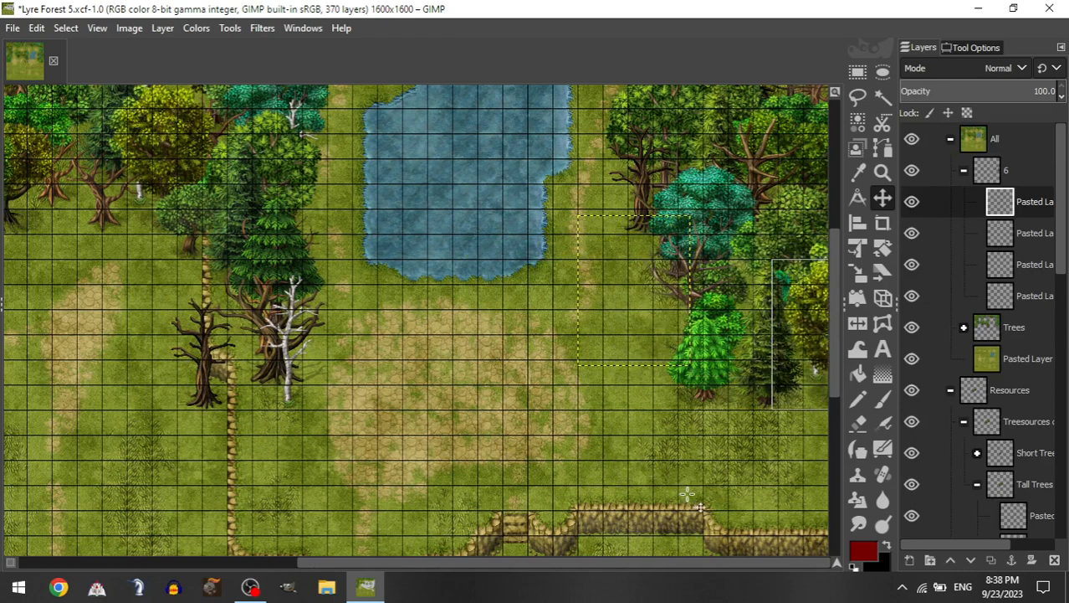
{"action": "left_click_drag", "start_coordinate": [687, 495], "coordinate": [695, 496]}
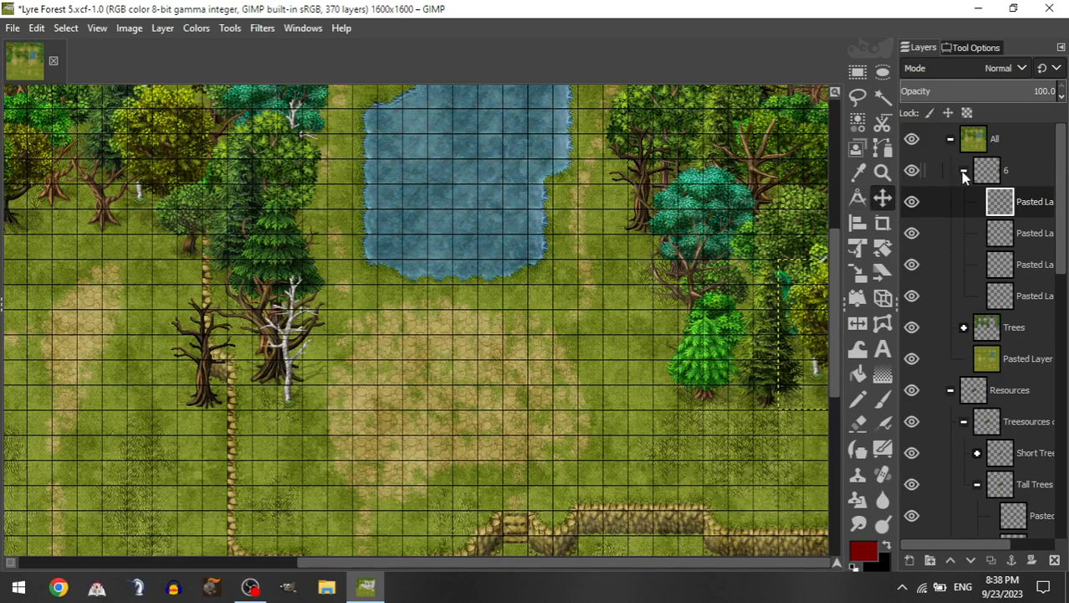
Step: Move a small bare brown tree from Short Trees into group 6 and place it southeast of the narrow dark conifer
{"action": "left_click", "coordinate": [964, 172]}
{"action": "left_click_drag", "start_coordinate": [1025, 474], "coordinate": [1009, 174]}
{"action": "left_click_drag", "start_coordinate": [519, 337], "coordinate": [811, 426]}
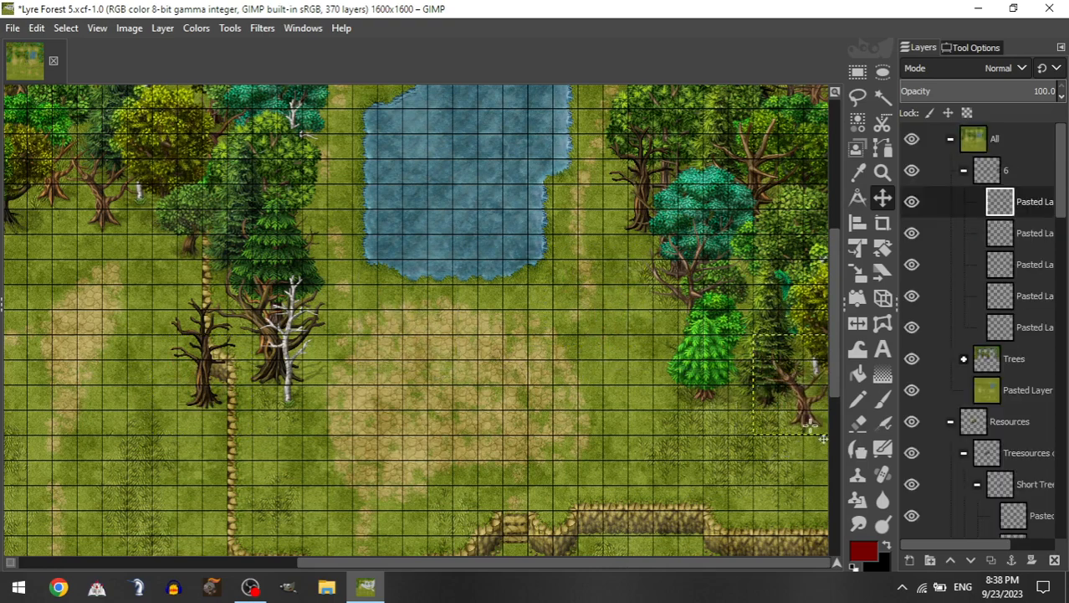
Step: Move a slim olive-green tree from Tall Trees into group 6 and place it in front of the bright green conifer
{"action": "left_click", "coordinate": [965, 171]}
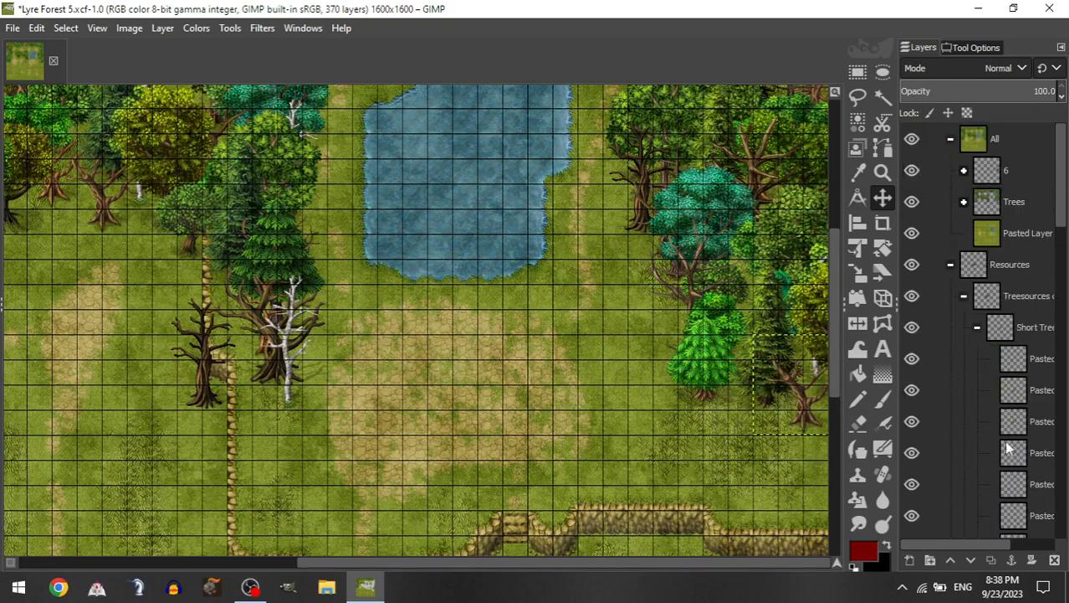
{"action": "left_click", "coordinate": [982, 328]}
{"action": "left_click_drag", "start_coordinate": [1025, 484], "coordinate": [1018, 205]}
{"action": "left_click_drag", "start_coordinate": [224, 434], "coordinate": [723, 434]}
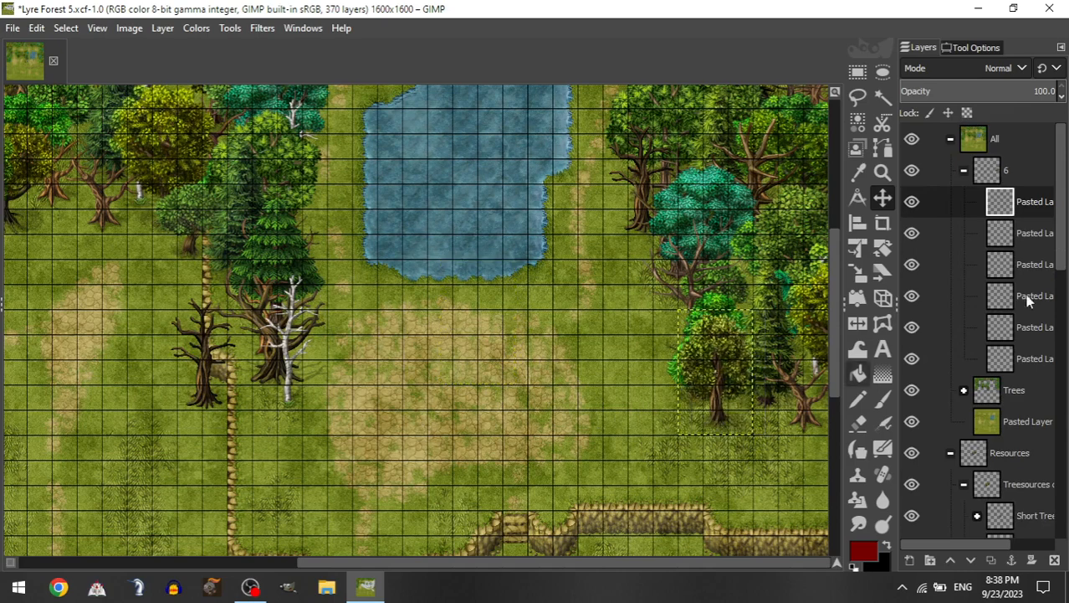
Step: Move a small round green tree from Short Trees into group 6 and place it in front of the white birch
{"action": "left_click", "coordinate": [963, 170]}
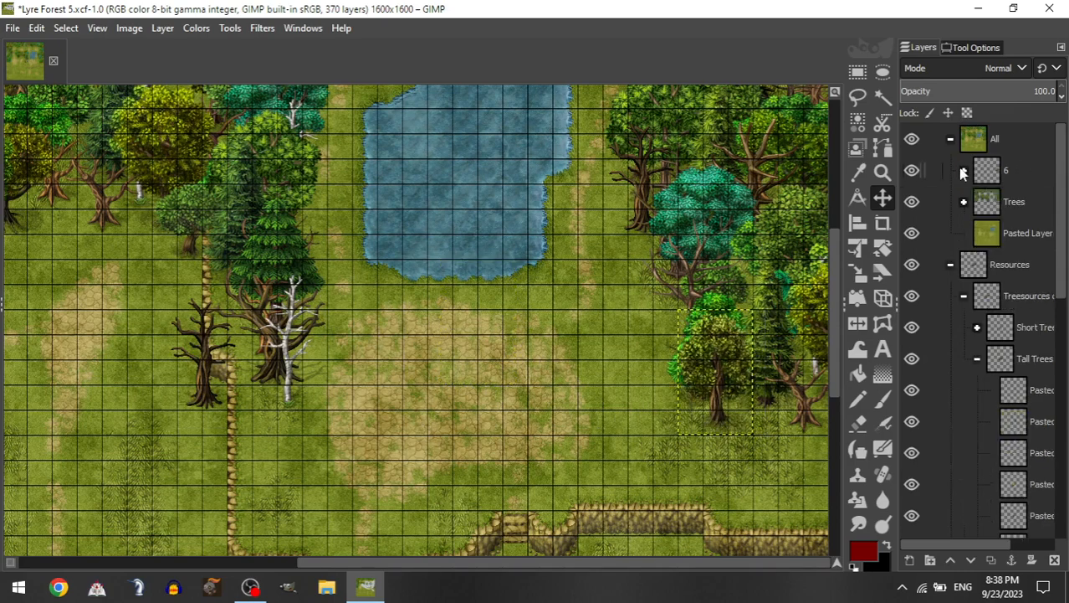
{"action": "left_click", "coordinate": [977, 328]}
{"action": "left_click_drag", "start_coordinate": [1019, 480], "coordinate": [1021, 172]}
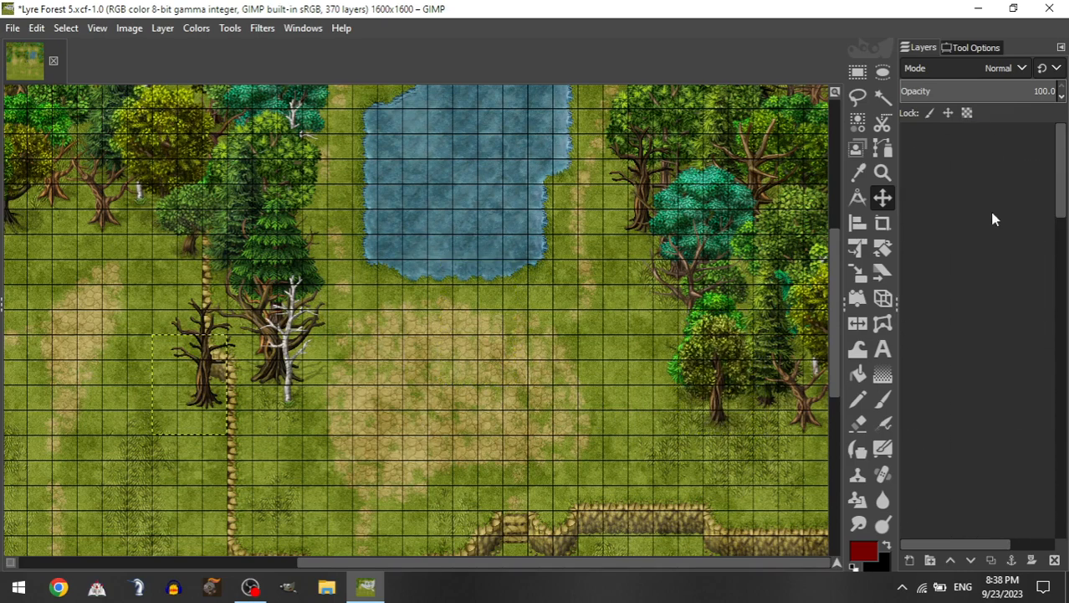
{"action": "left_click_drag", "start_coordinate": [402, 436], "coordinate": [457, 438]}
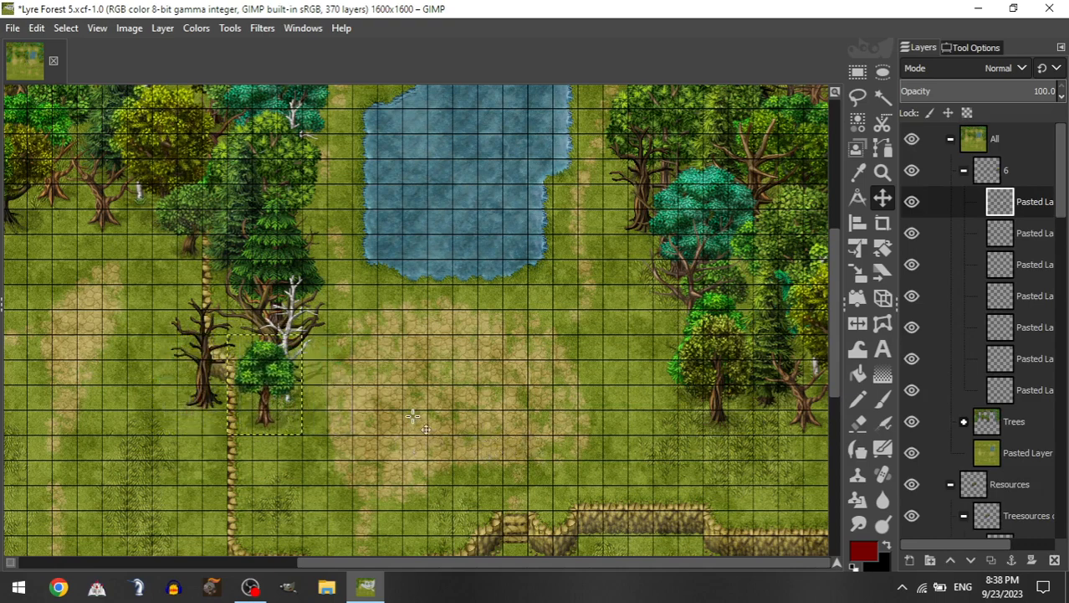
Step: Add a large gnarled bare tree from Tall Trees to group 6, just southwest of the dark bare tree by the stone wall
{"action": "scroll", "coordinate": [413, 416], "scroll_direction": "left", "scroll_amount": 5}
{"action": "scroll", "coordinate": [486, 403], "scroll_direction": "left", "scroll_amount": 5}
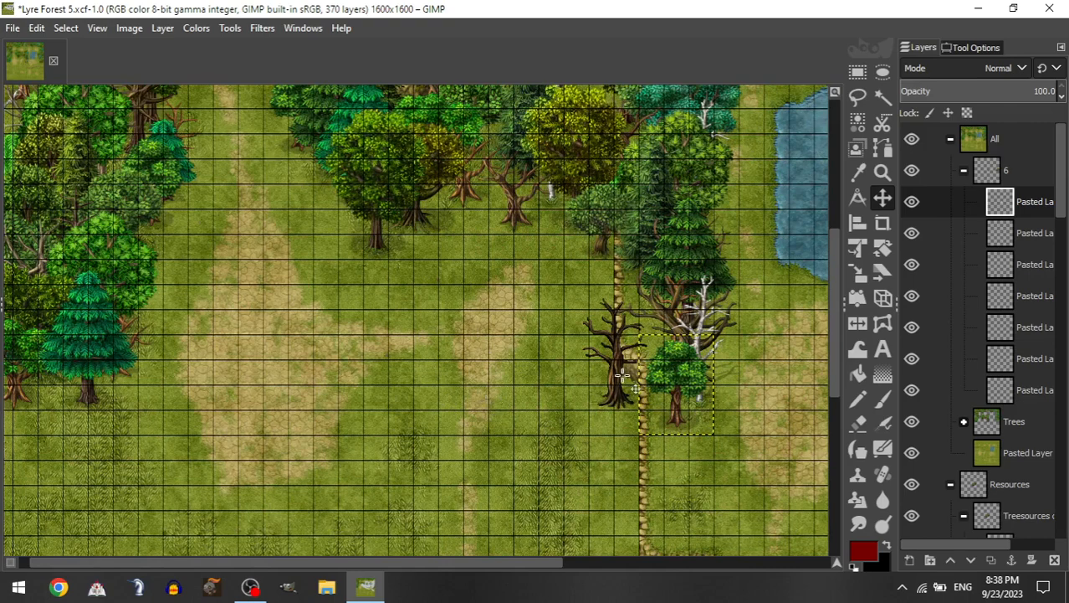
{"action": "scroll", "coordinate": [624, 376], "scroll_direction": "down", "scroll_amount": 4}
{"action": "scroll", "coordinate": [644, 381], "scroll_direction": "up", "scroll_amount": 4}
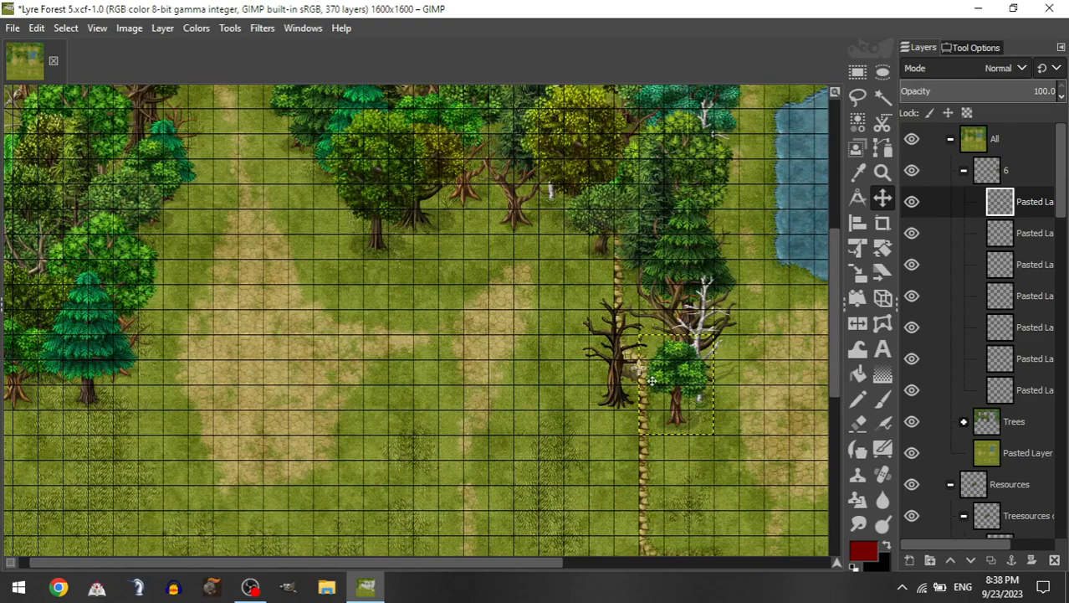
{"action": "left_click", "coordinate": [963, 170]}
{"action": "left_click", "coordinate": [977, 327]}
{"action": "left_click_drag", "start_coordinate": [1021, 486], "coordinate": [1026, 169]}
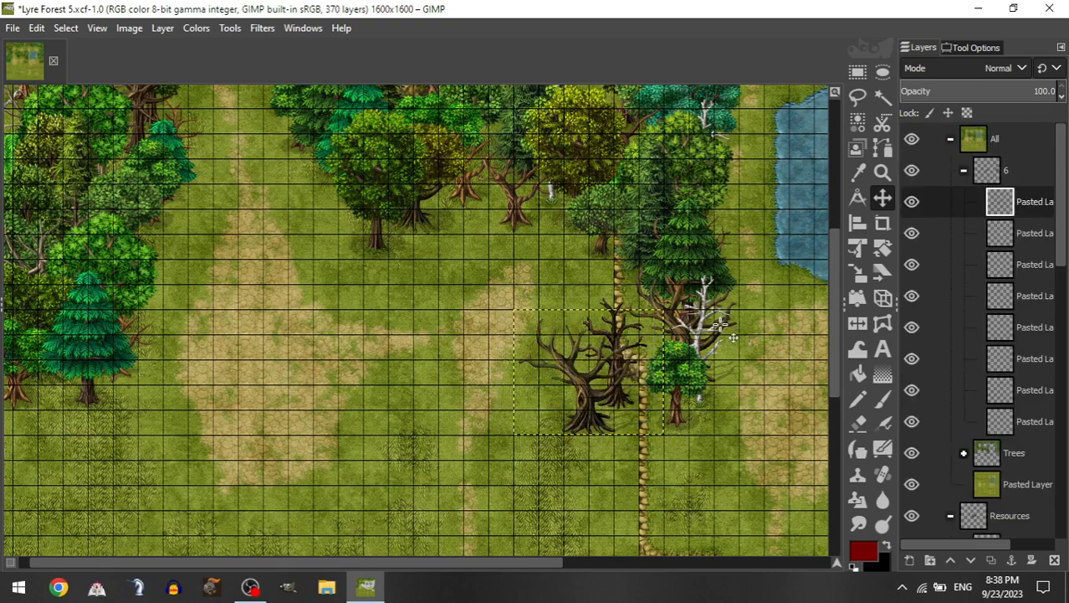
{"action": "scroll", "coordinate": [678, 405], "scroll_direction": "left", "scroll_amount": 1}
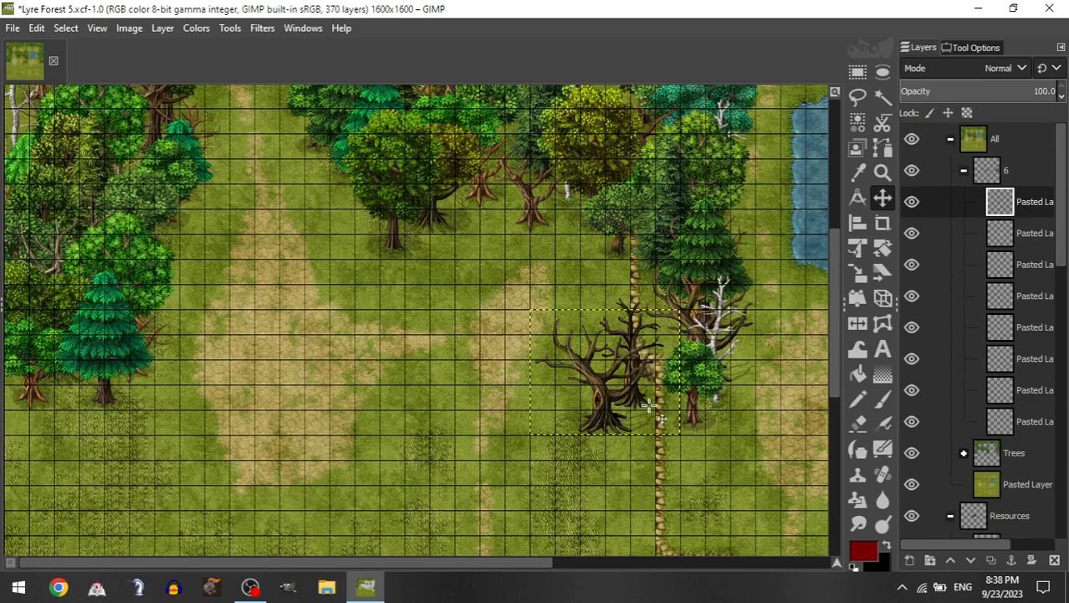
Step: Move a small round dark green tree from Short Trees into group 6 and place it between the two western dirt patches
{"action": "left_click", "coordinate": [964, 170]}
{"action": "left_click", "coordinate": [978, 327]}
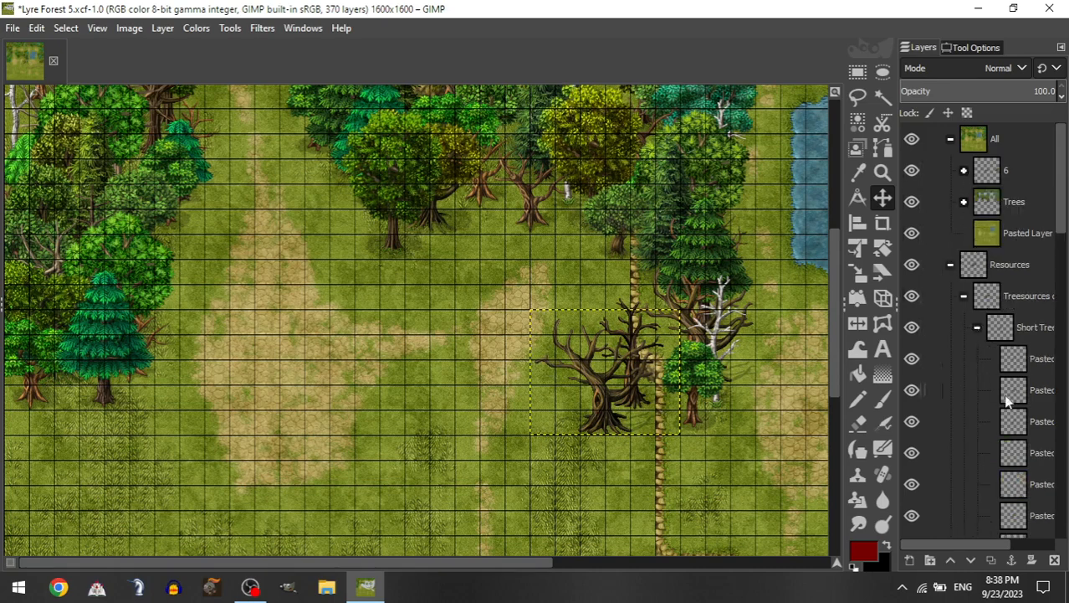
{"action": "mouse_move", "coordinate": [1009, 427]}
{"action": "left_mouse_down"}
{"action": "mouse_move", "coordinate": [1005, 401]}
{"action": "mouse_move", "coordinate": [1011, 409]}
{"action": "left_mouse_up"}
{"action": "left_click_drag", "start_coordinate": [1011, 390], "coordinate": [1012, 376]}
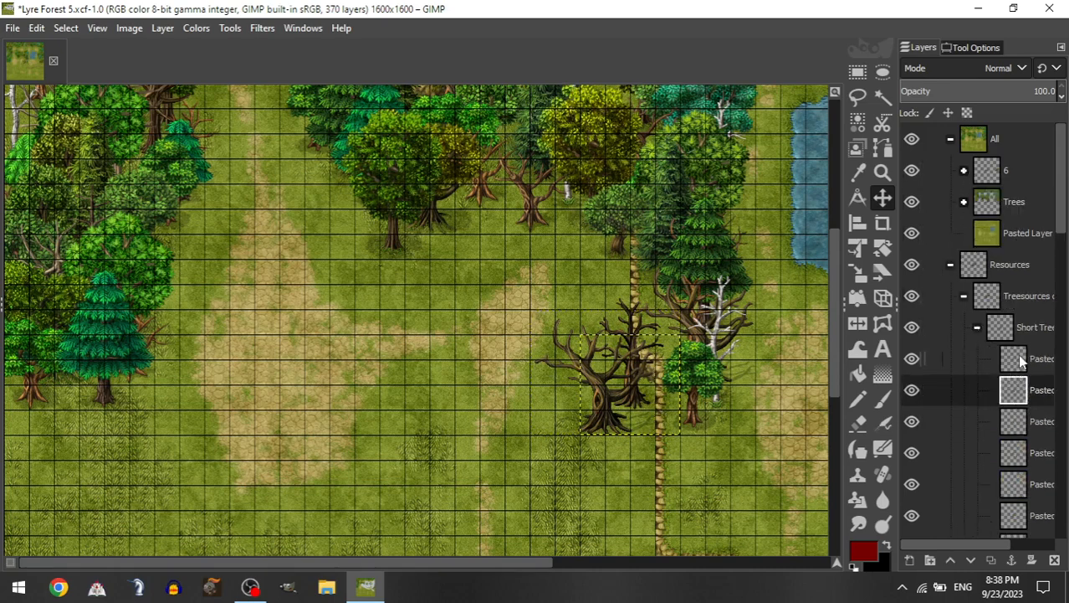
{"action": "left_click", "coordinate": [1021, 361]}
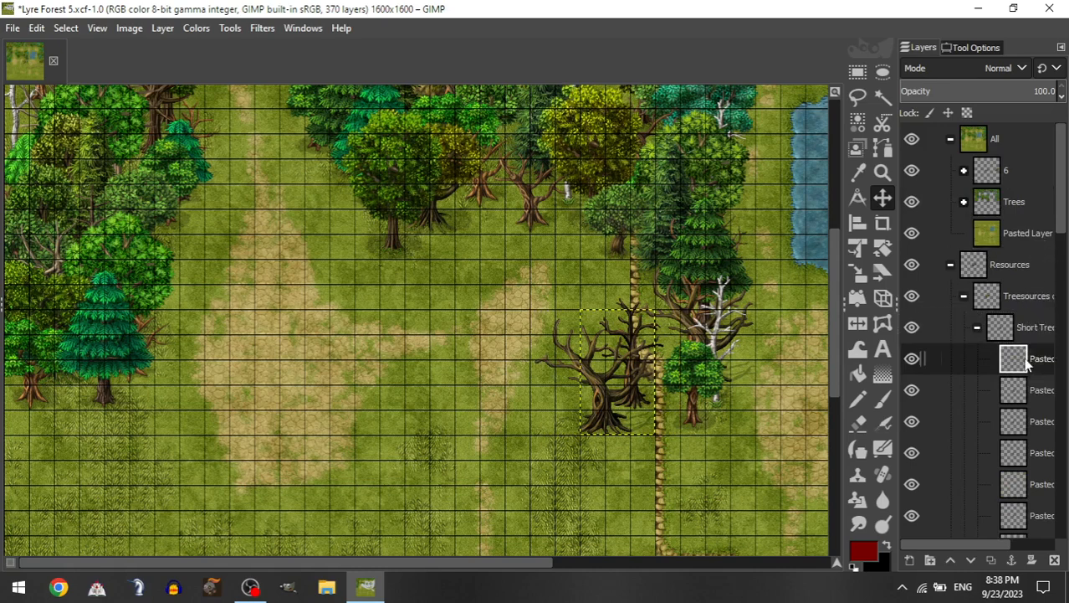
{"action": "scroll", "coordinate": [1026, 363], "scroll_direction": "down", "scroll_amount": 2}
{"action": "left_click_drag", "start_coordinate": [1023, 447], "coordinate": [1030, 439]}
{"action": "left_click_drag", "start_coordinate": [1032, 415], "coordinate": [1015, 180]}
{"action": "left_click_drag", "start_coordinate": [678, 416], "coordinate": [478, 421]}
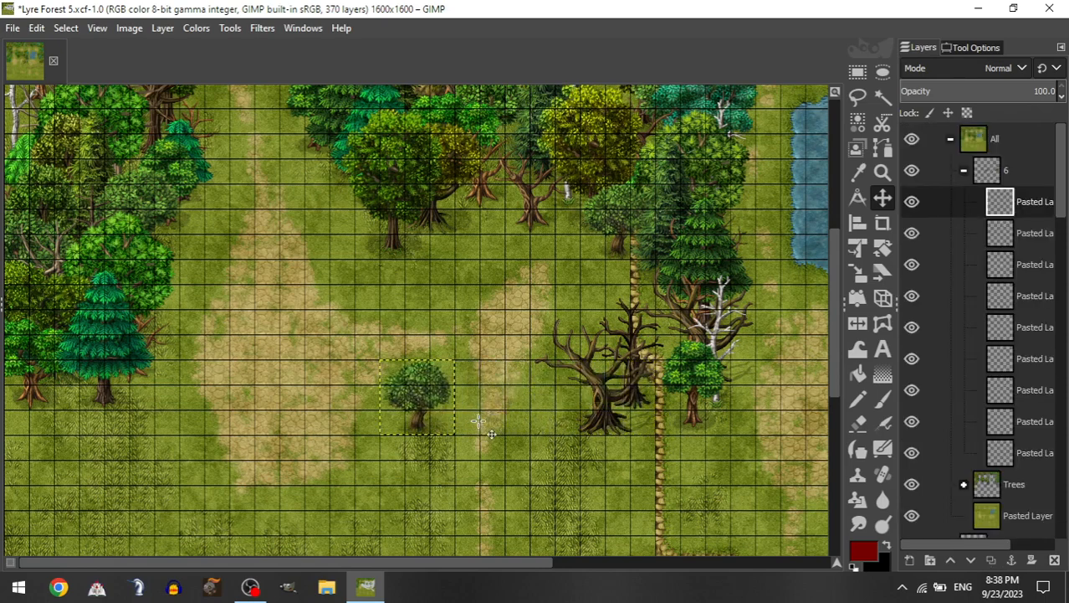
Step: Move a narrow dark conifer from Tall Trees into group 6 and place it southwest of the teal conifer in the western woods
{"action": "left_click", "coordinate": [965, 170]}
{"action": "left_click", "coordinate": [977, 328]}
{"action": "left_click_drag", "start_coordinate": [1014, 452], "coordinate": [1029, 172]}
{"action": "left_click_drag", "start_coordinate": [741, 389], "coordinate": [192, 386]}
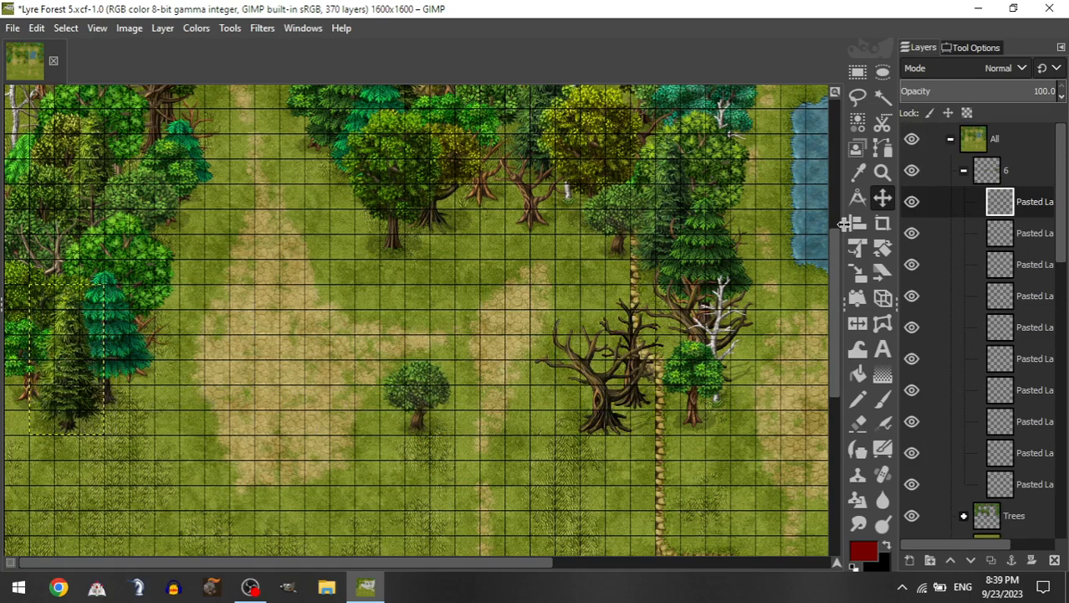
Step: Place a small bare tree from Short Trees in group 6 southeast of the teal conifer, and order its layer below the narrow dark conifer's layer
{"action": "left_click", "coordinate": [964, 171]}
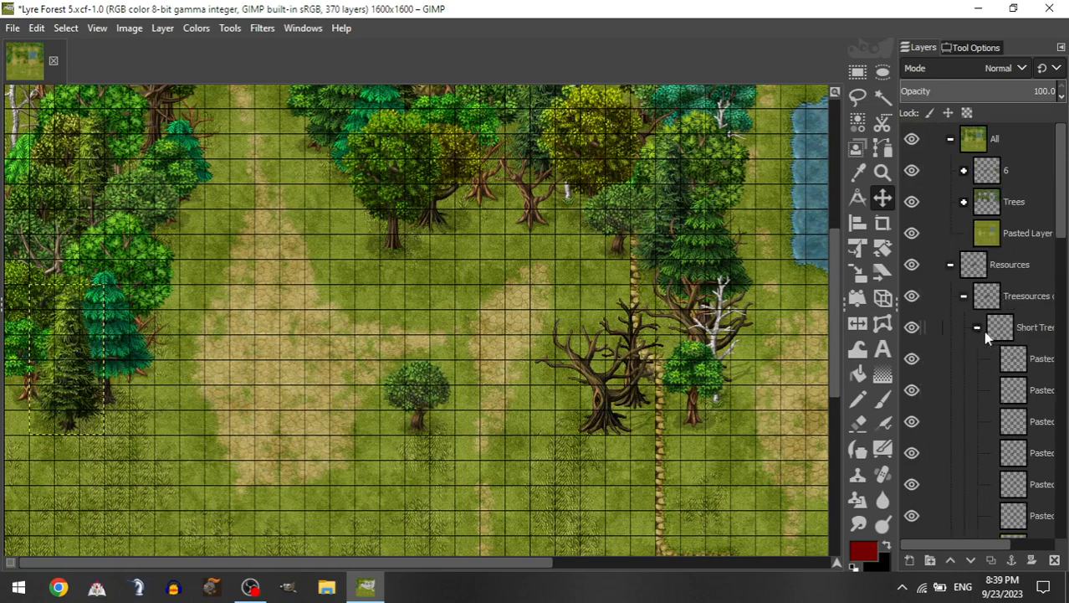
{"action": "left_click_drag", "start_coordinate": [1019, 452], "coordinate": [1027, 173]}
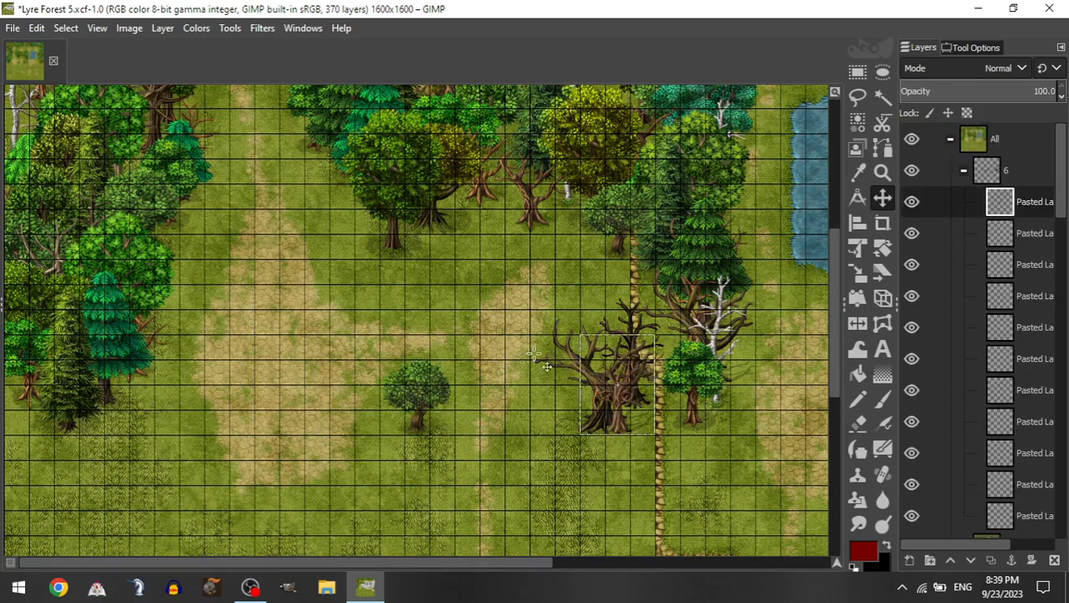
{"action": "left_click_drag", "start_coordinate": [557, 355], "coordinate": [84, 358]}
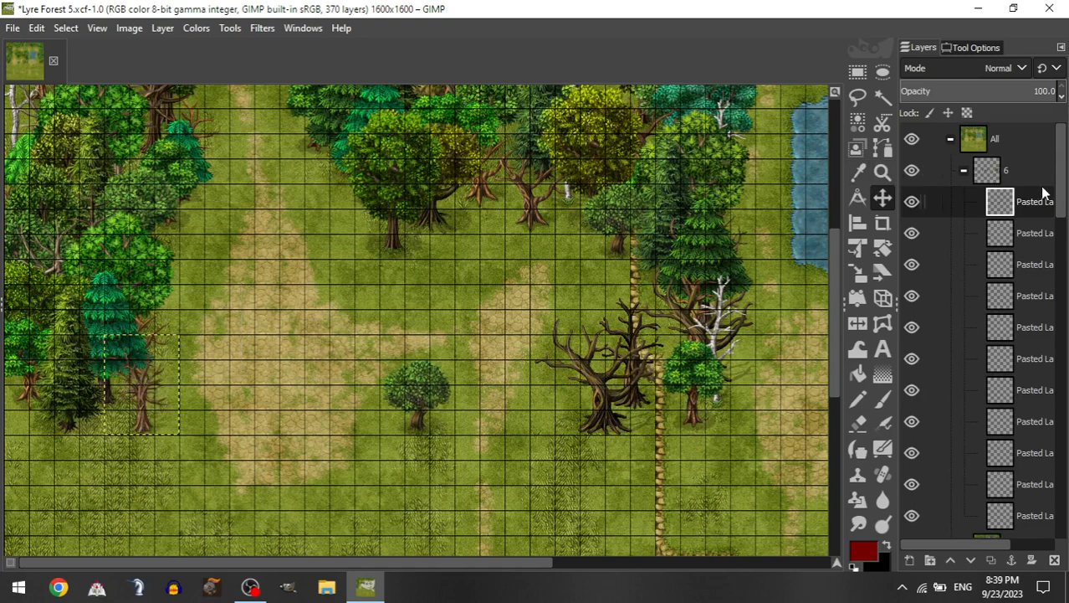
{"action": "left_click_drag", "start_coordinate": [1030, 213], "coordinate": [1019, 239]}
{"action": "left_click", "coordinate": [1003, 197]}
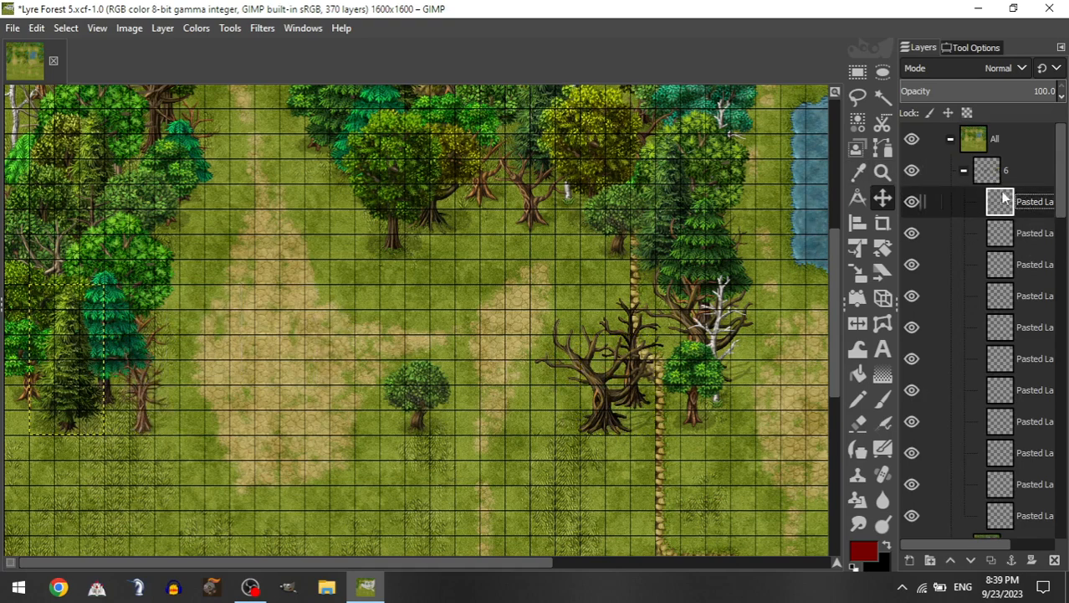
Step: Move a large leafy green tree from Tall Trees into group 6 and place it at the map's west edge beside the dark conifer
{"action": "left_click", "coordinate": [965, 171]}
{"action": "left_click", "coordinate": [979, 330]}
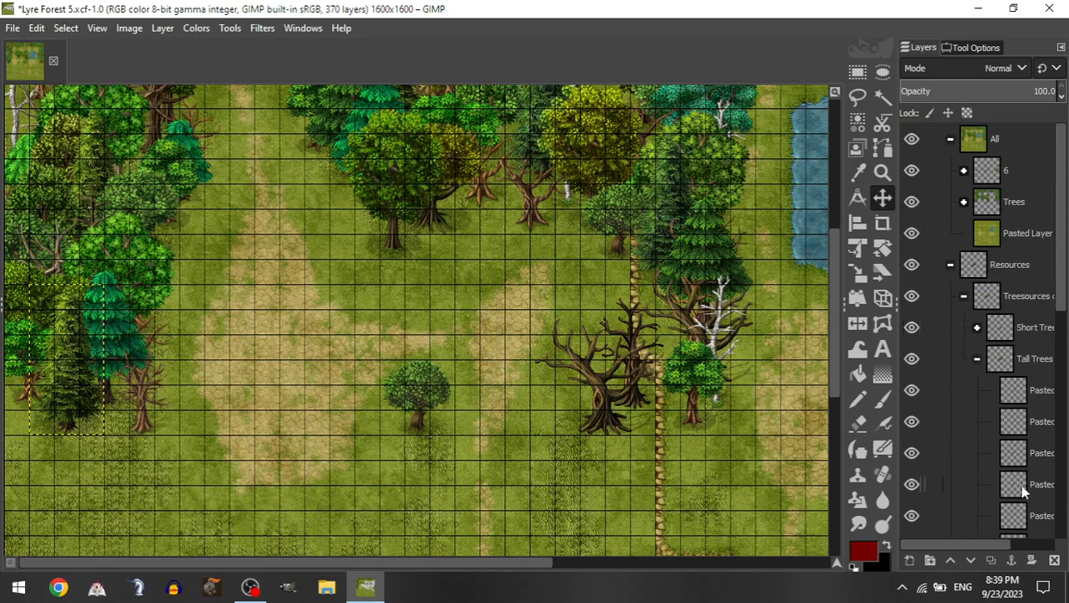
{"action": "left_click_drag", "start_coordinate": [1022, 494], "coordinate": [1017, 173]}
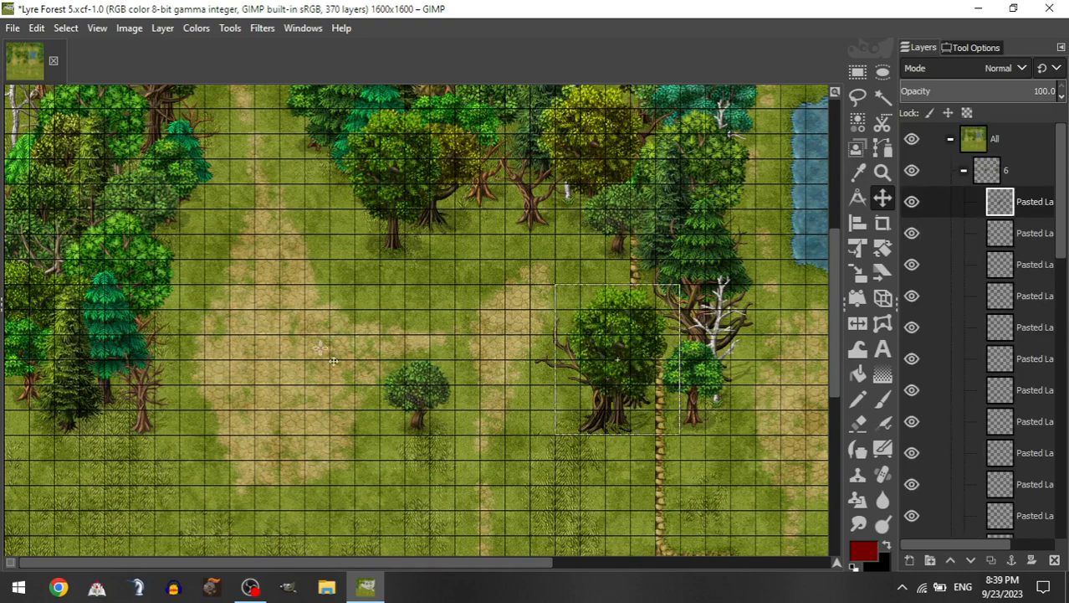
{"action": "left_click_drag", "start_coordinate": [795, 437], "coordinate": [167, 427]}
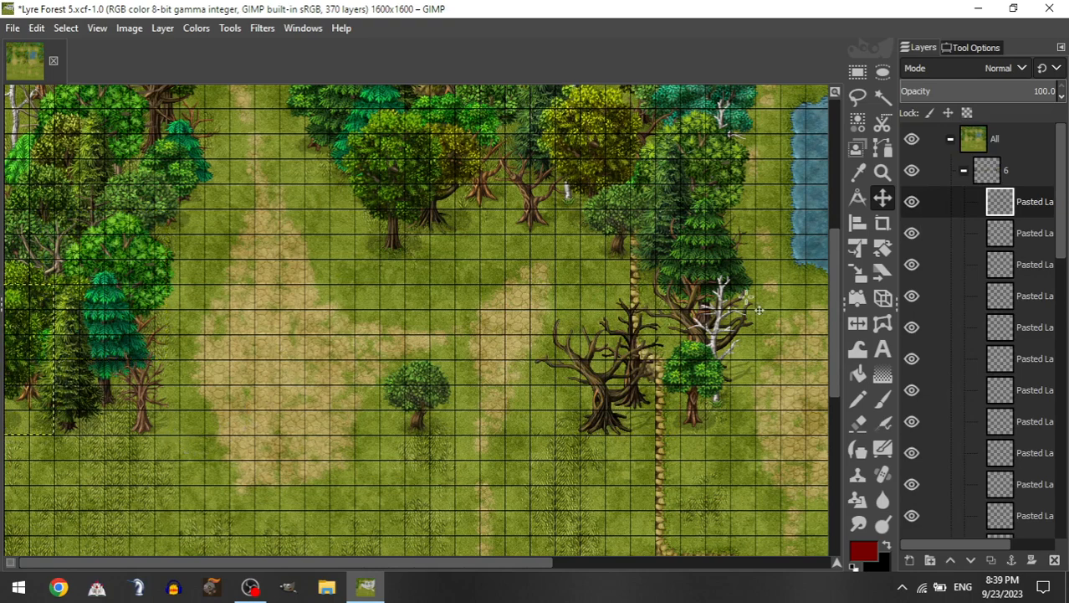
Step: Move a small grey-green tree from Short Trees into group 6 and place it southwest of the western narrow dark conifer
{"action": "left_click", "coordinate": [964, 171]}
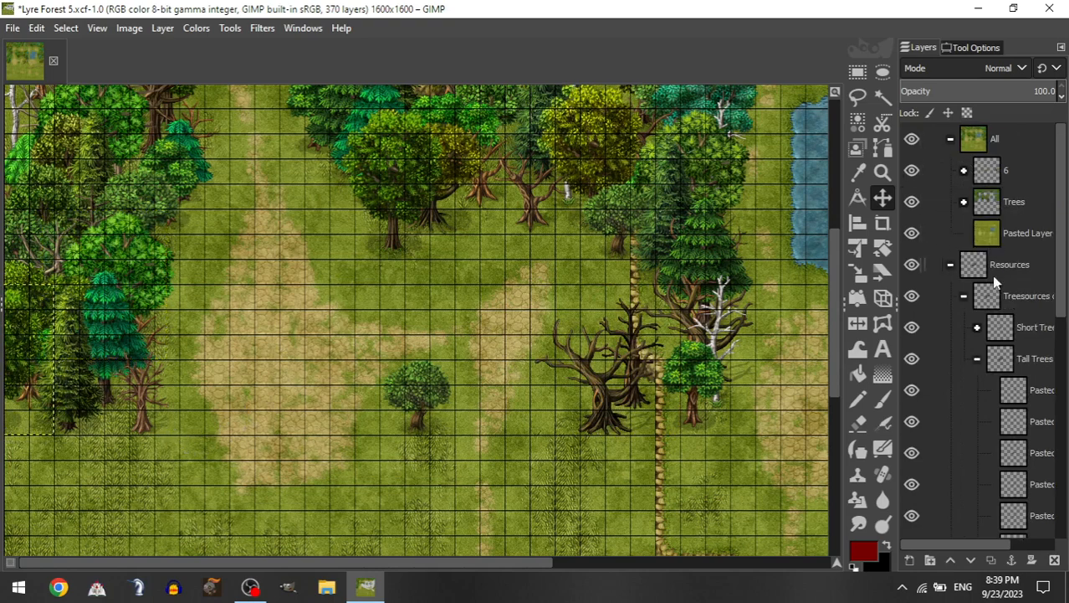
{"action": "left_click", "coordinate": [977, 330]}
{"action": "left_click_drag", "start_coordinate": [1029, 482], "coordinate": [1018, 171]}
{"action": "left_click_drag", "start_coordinate": [542, 253], "coordinate": [203, 369]}
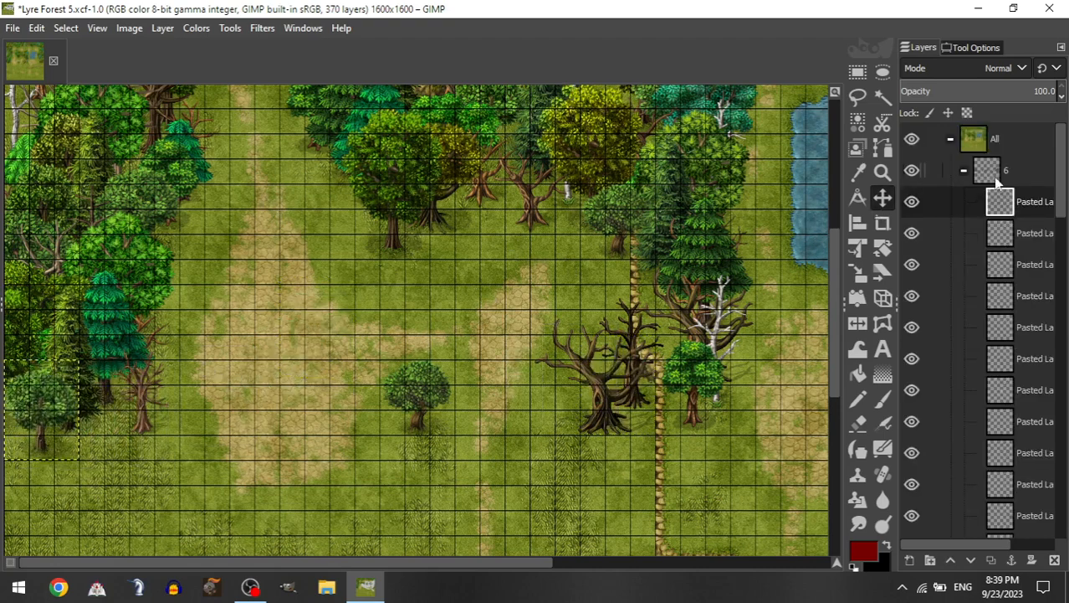
Step: Move a large teal leafy tree from Tall Trees into group 6 and place it in front of the western teal conifer
{"action": "left_click", "coordinate": [965, 171]}
{"action": "left_click", "coordinate": [977, 327]}
{"action": "left_click_drag", "start_coordinate": [1021, 480], "coordinate": [1021, 353]}
{"action": "scroll", "coordinate": [1026, 437], "scroll_direction": "down", "scroll_amount": 3}
{"action": "scroll", "coordinate": [1031, 435], "scroll_direction": "down", "scroll_amount": 2}
{"action": "left_click_drag", "start_coordinate": [1033, 446], "coordinate": [1033, 174]}
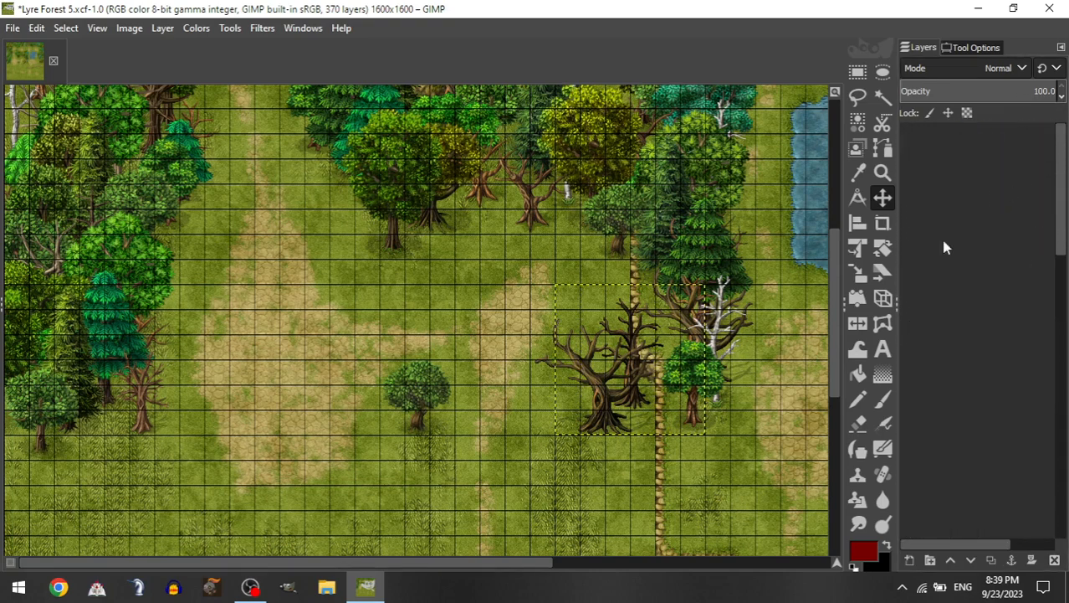
{"action": "left_click_drag", "start_coordinate": [452, 406], "coordinate": [150, 396]}
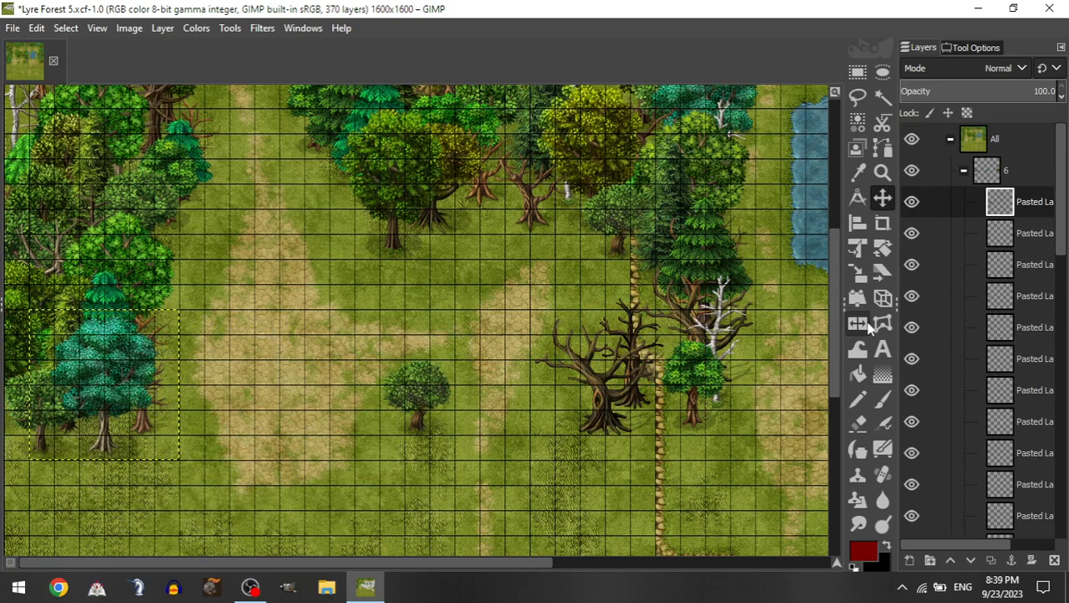
Step: Move a small bare tree from Short Trees into group 6 and place it southwest of the lone round tree between the dirt patches
{"action": "left_click", "coordinate": [963, 171]}
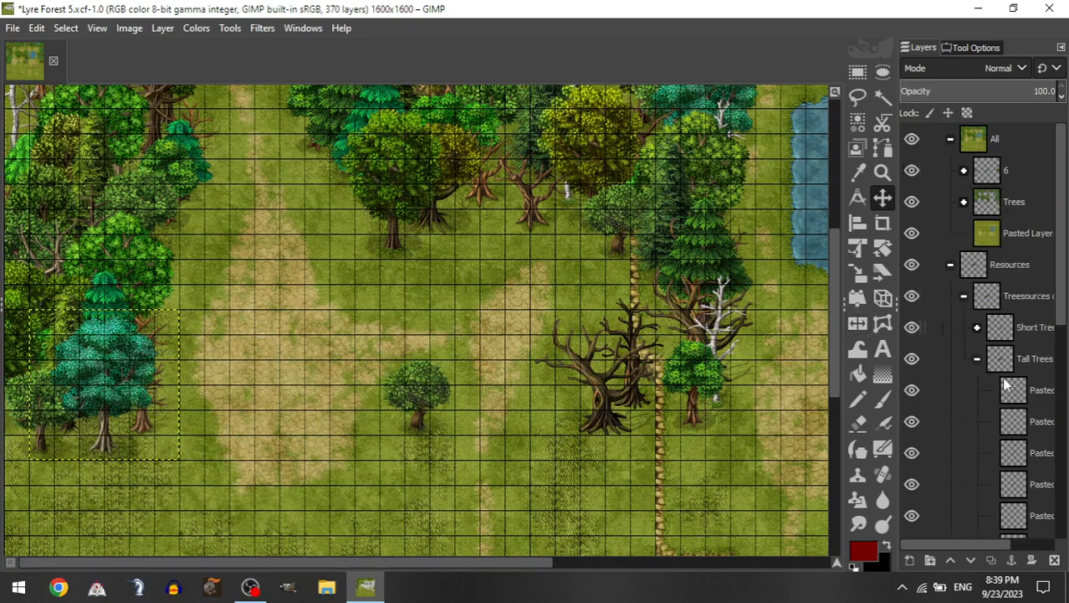
{"action": "left_click", "coordinate": [977, 327]}
{"action": "left_click_drag", "start_coordinate": [1014, 454], "coordinate": [1012, 164]}
{"action": "left_click_drag", "start_coordinate": [434, 306], "coordinate": [209, 327]}
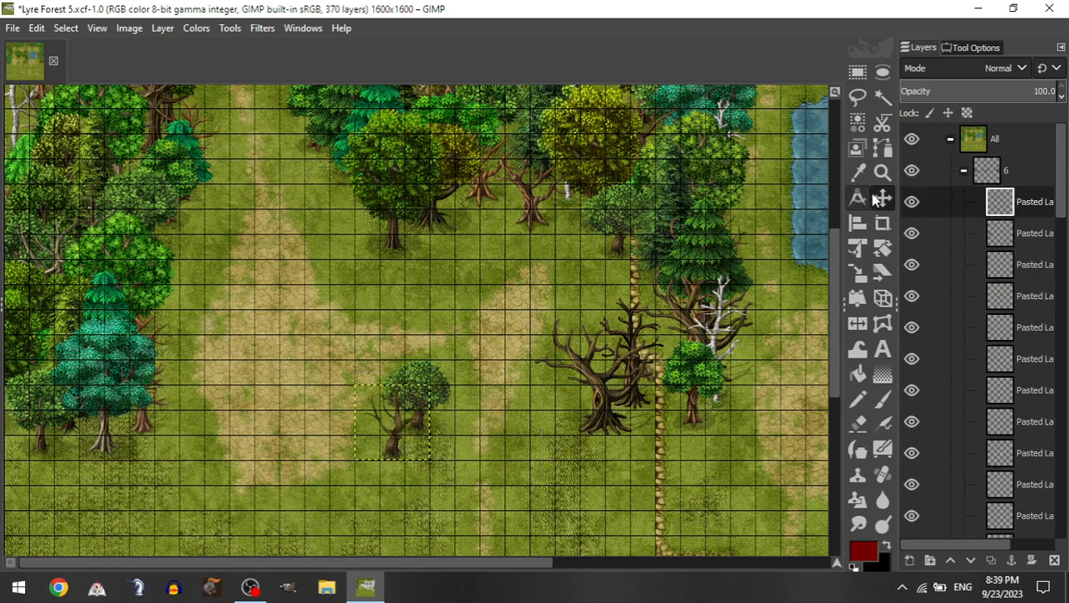
Step: Move a narrow dark conifer from Tall Trees into group 6 and place it in front of the gnarled bare tree by the stone wall
{"action": "left_click", "coordinate": [963, 170]}
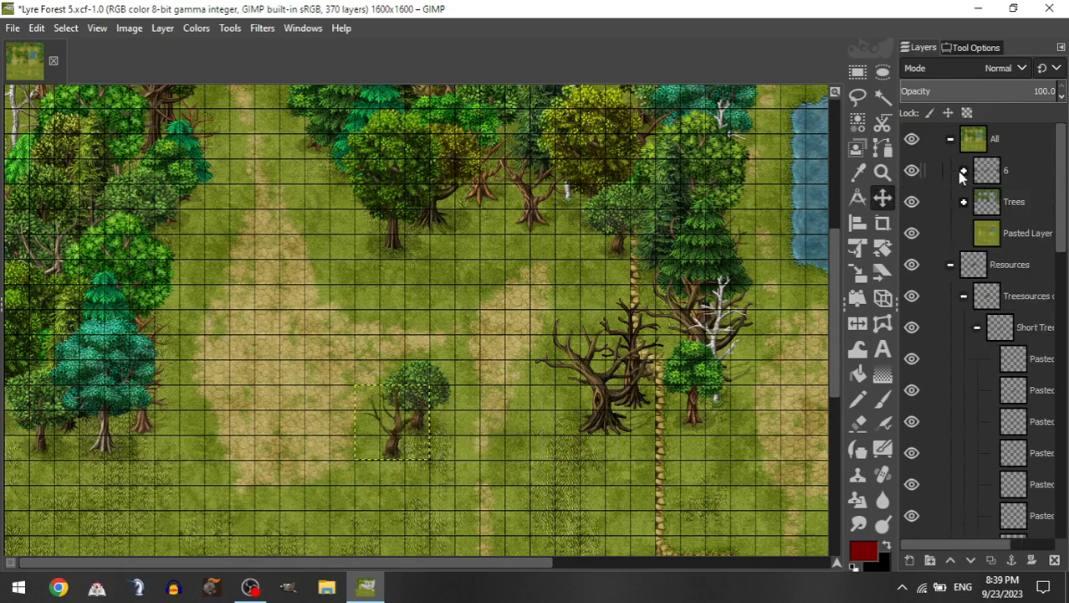
{"action": "left_click", "coordinate": [977, 327]}
{"action": "left_click_drag", "start_coordinate": [1013, 515], "coordinate": [1024, 179]}
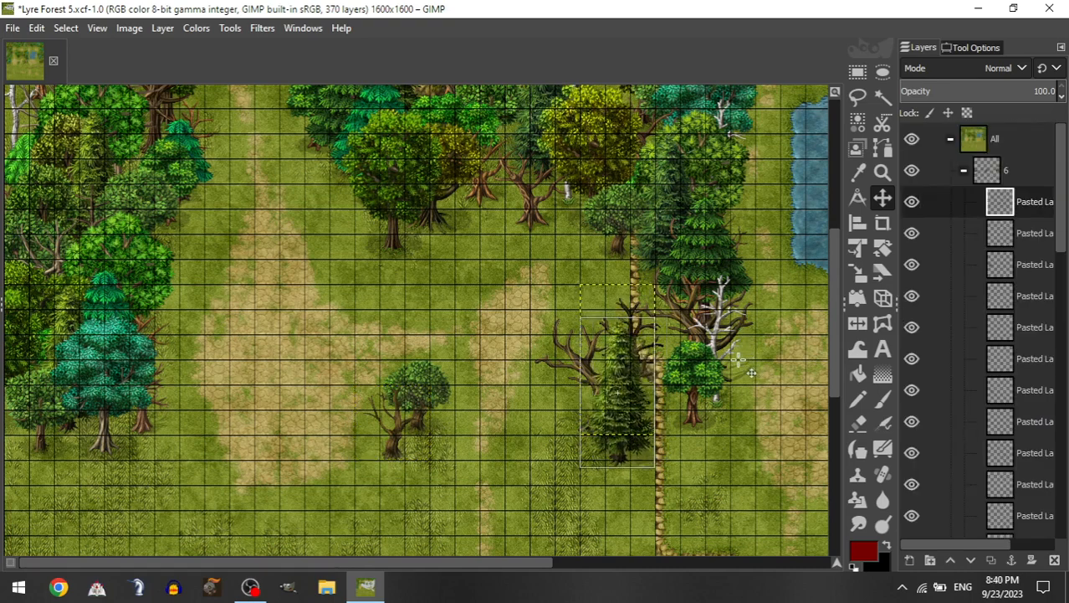
{"action": "left_click", "coordinate": [964, 171]}
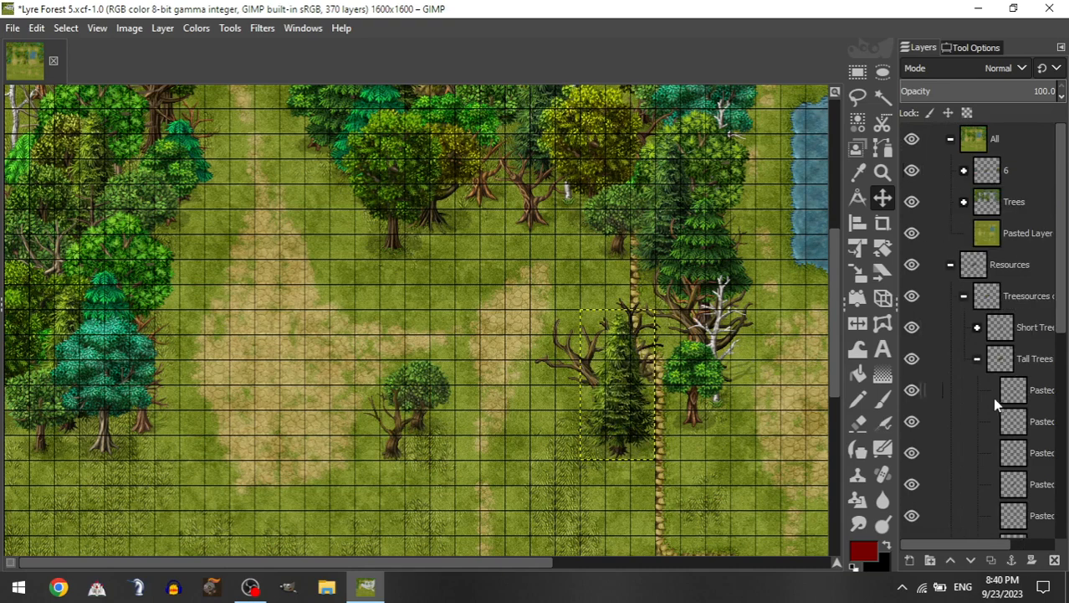
Step: Move a small round green tree from Short Trees into group 6, ordered beneath the top layer, and place it west of the narrow dark conifer
{"action": "left_click_drag", "start_coordinate": [1032, 485], "coordinate": [1018, 171]}
{"action": "left_click_drag", "start_coordinate": [1029, 216], "coordinate": [1020, 237]}
{"action": "left_click_drag", "start_coordinate": [713, 364], "coordinate": [662, 390]}
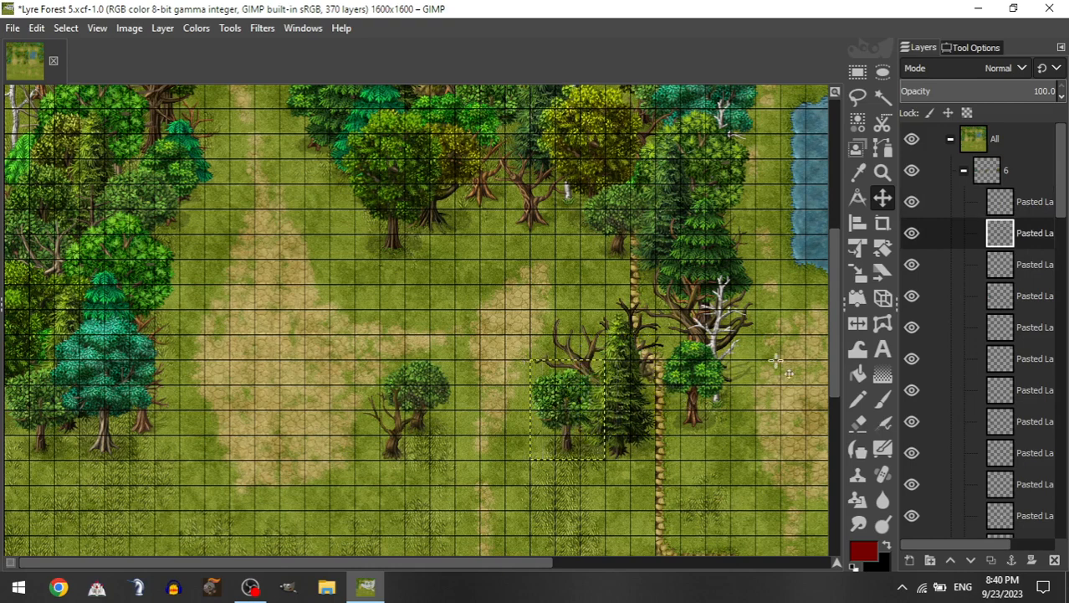
Step: Move a tall bare tree from Tall Trees into group 6 and place it just east of the stone wall, over the small green tree
{"action": "left_click", "coordinate": [981, 172]}
{"action": "left_click", "coordinate": [965, 171]}
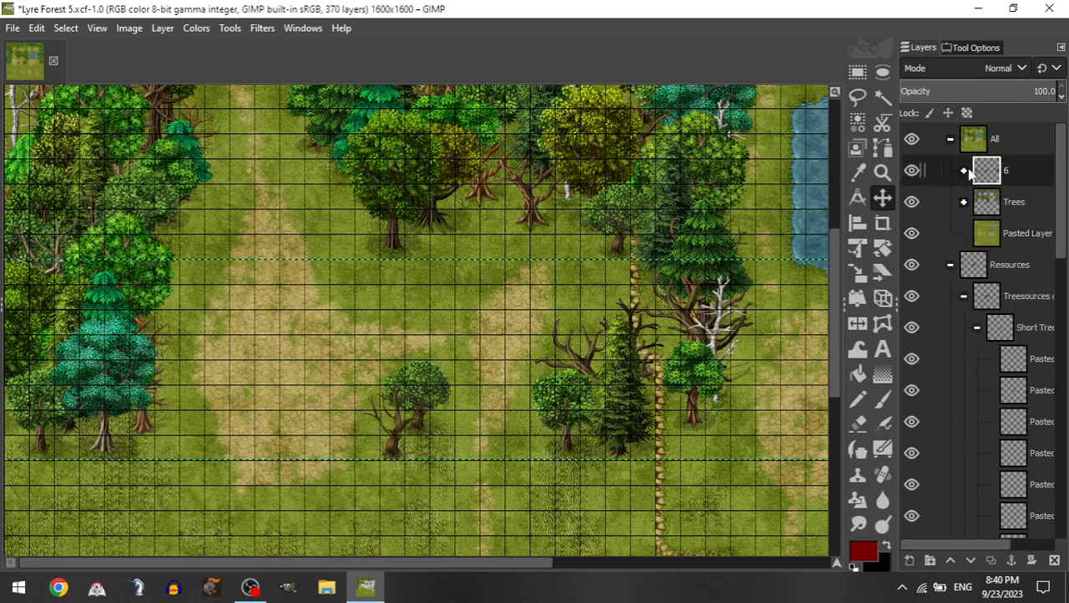
{"action": "left_click", "coordinate": [976, 327]}
{"action": "left_click_drag", "start_coordinate": [1014, 515], "coordinate": [1013, 173]}
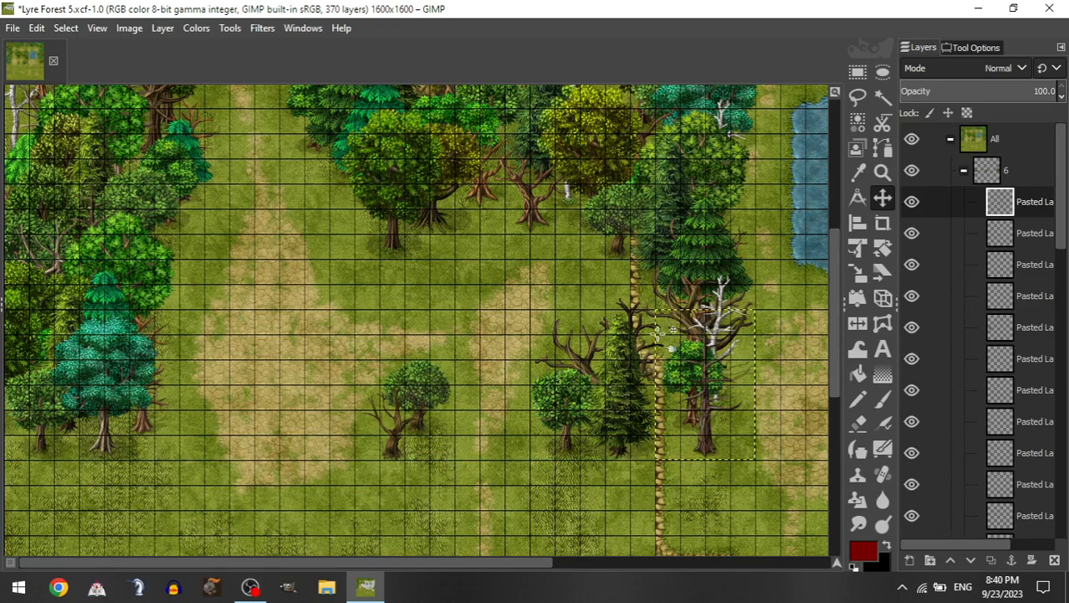
Step: Move a small gnarled bare tree from Short Trees into group 6 and place it in front of the olive tree on the eastern grove's edge
{"action": "scroll", "coordinate": [663, 332], "scroll_direction": "right", "scroll_amount": 3}
{"action": "scroll", "coordinate": [662, 332], "scroll_direction": "right", "scroll_amount": 3}
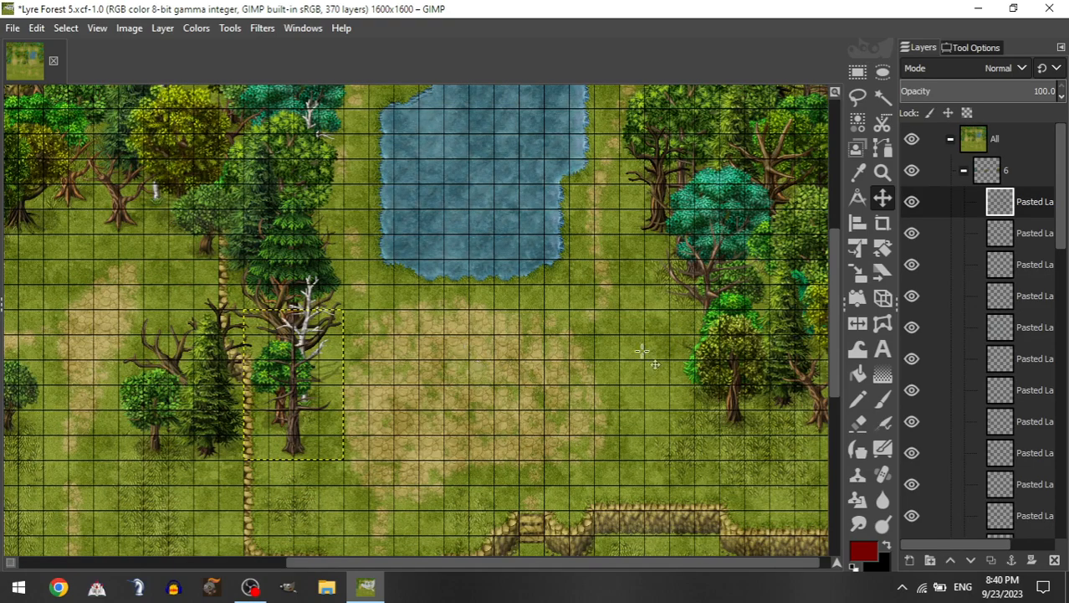
{"action": "scroll", "coordinate": [500, 321], "scroll_direction": "up", "scroll_amount": 3}
{"action": "scroll", "coordinate": [345, 361], "scroll_direction": "left", "scroll_amount": 3}
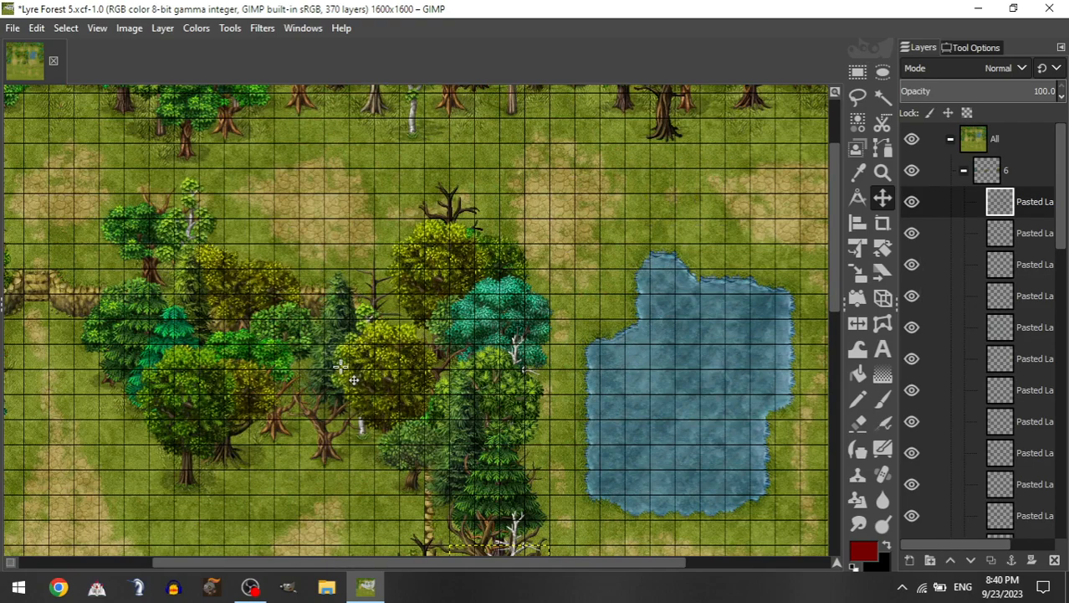
{"action": "scroll", "coordinate": [368, 360], "scroll_direction": "down", "scroll_amount": 3}
{"action": "scroll", "coordinate": [377, 356], "scroll_direction": "down", "scroll_amount": 2}
{"action": "scroll", "coordinate": [377, 355], "scroll_direction": "right", "scroll_amount": 3}
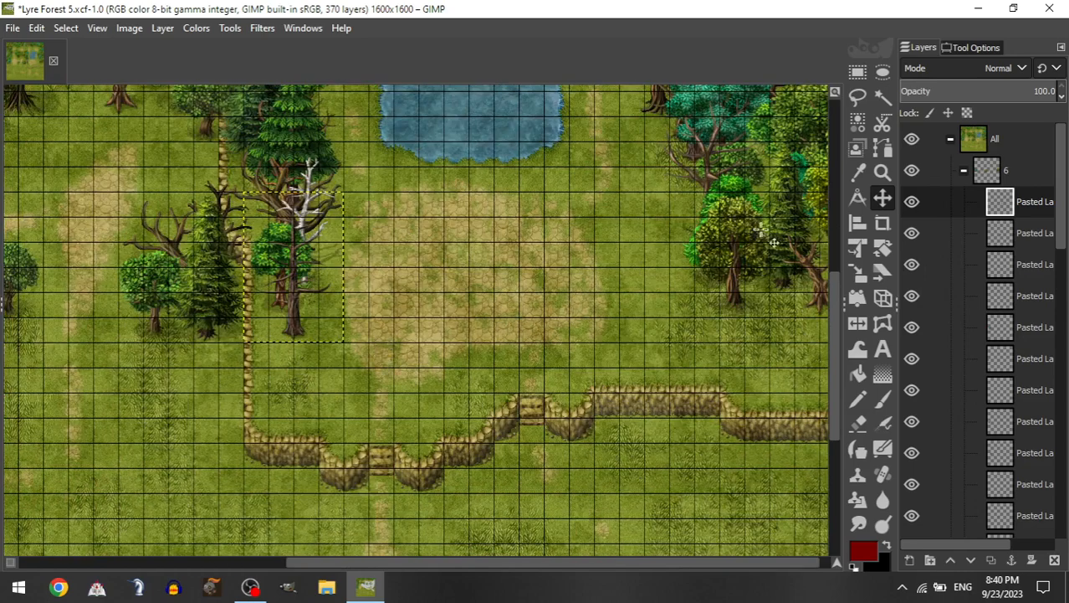
{"action": "left_click", "coordinate": [967, 173]}
{"action": "left_click", "coordinate": [976, 327]}
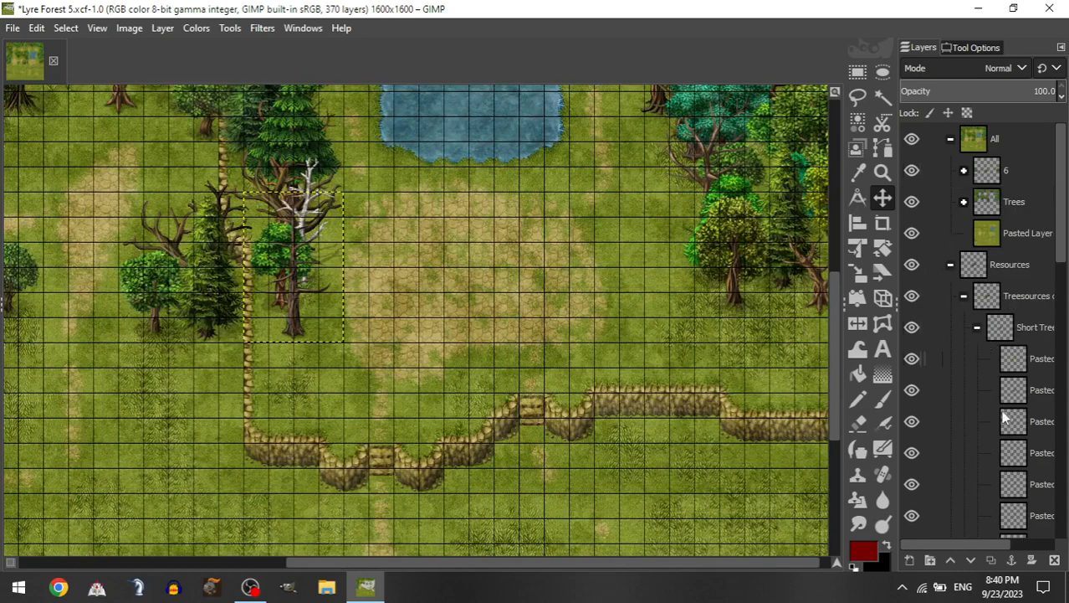
{"action": "left_click_drag", "start_coordinate": [1014, 483], "coordinate": [1013, 172]}
{"action": "left_click_drag", "start_coordinate": [610, 338], "coordinate": [663, 354]}
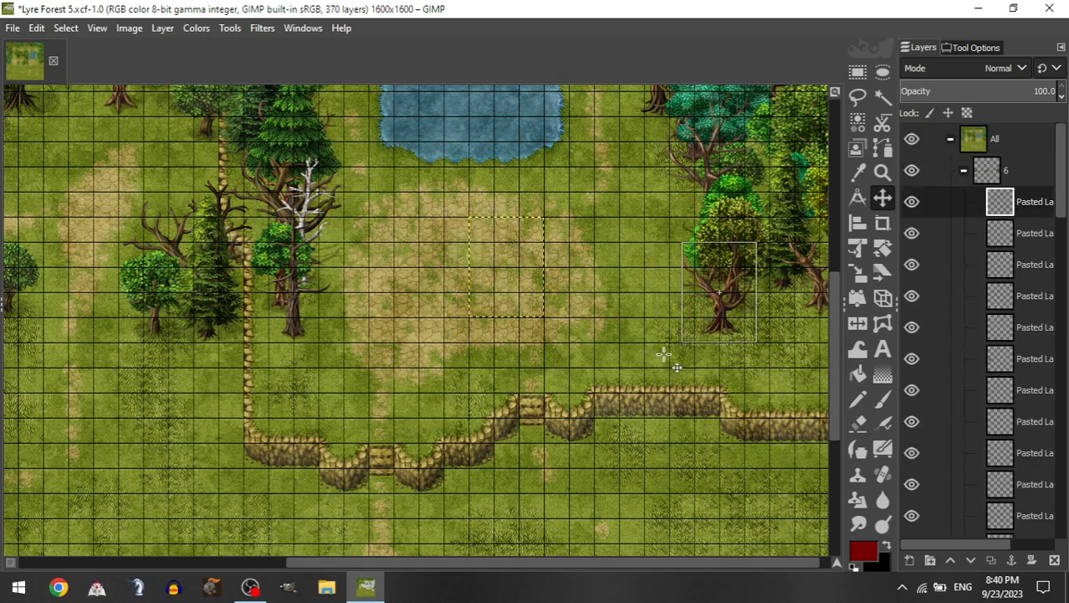
Step: Move a narrow leafy green tree from Tall Trees into group 6 and place it east of the gnarled bare tree in the eastern grove
{"action": "left_click", "coordinate": [964, 170]}
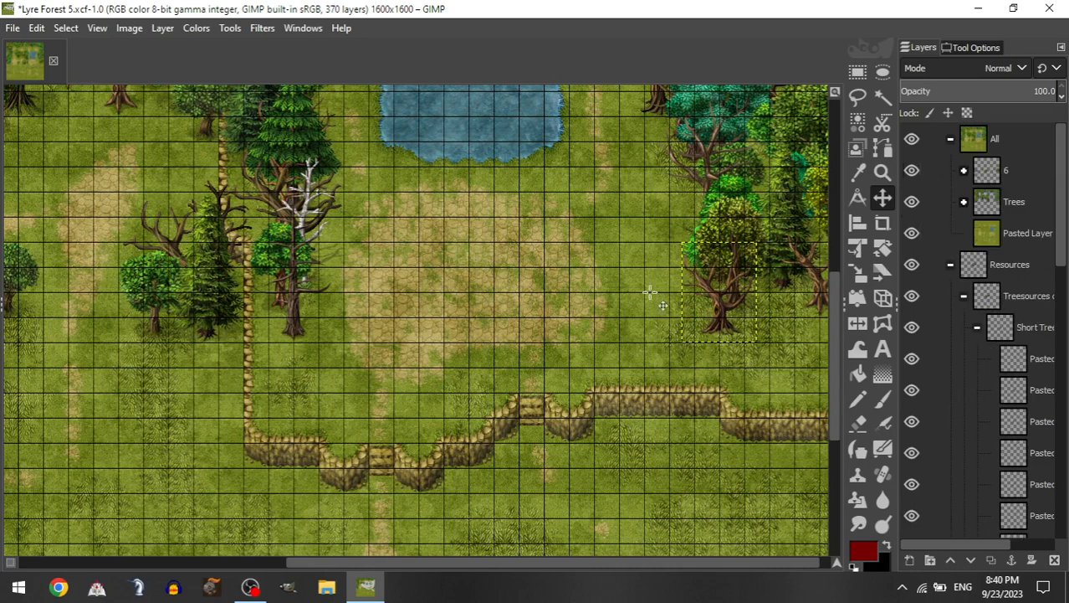
{"action": "scroll", "coordinate": [649, 293], "scroll_direction": "down", "scroll_amount": 3}
{"action": "scroll", "coordinate": [636, 289], "scroll_direction": "right", "scroll_amount": 1}
{"action": "scroll", "coordinate": [605, 282], "scroll_direction": "up", "scroll_amount": 3}
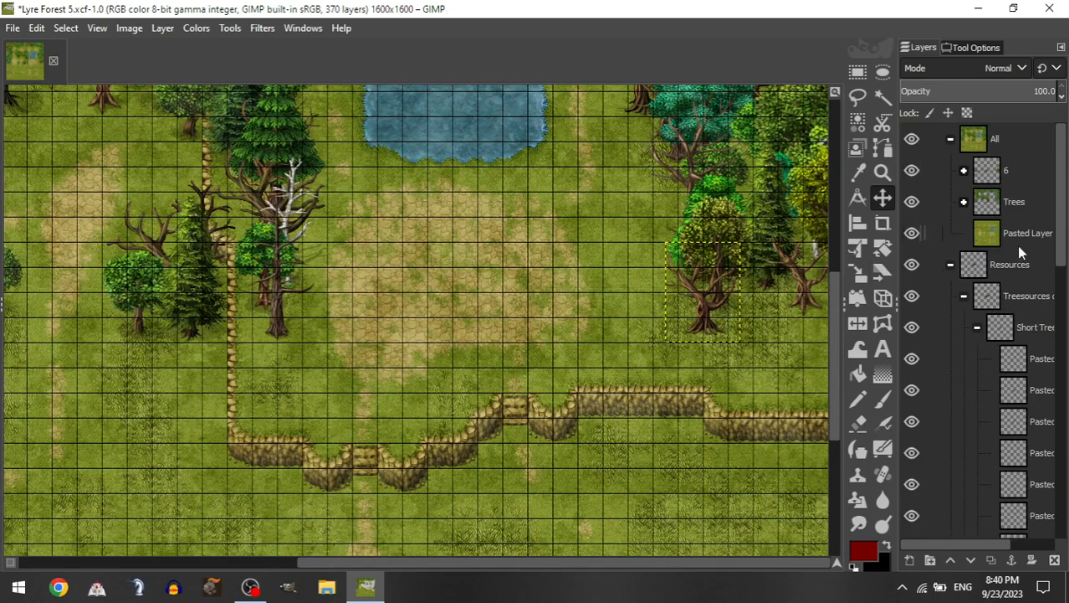
{"action": "left_click", "coordinate": [978, 328]}
{"action": "left_click_drag", "start_coordinate": [1033, 514], "coordinate": [1023, 171]}
{"action": "left_click_drag", "start_coordinate": [269, 478], "coordinate": [536, 360]}
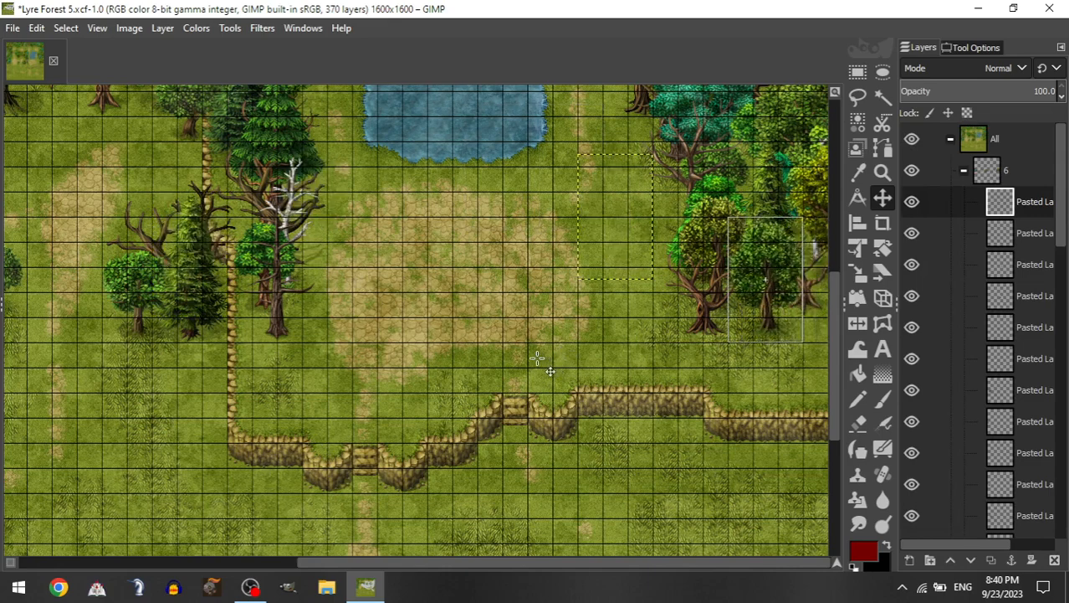
Step: Move a small tree from Short Trees into group 6 and place it east of the narrow leafy green tree in the eastern grove
{"action": "left_click", "coordinate": [964, 170]}
{"action": "left_click_drag", "start_coordinate": [1016, 452], "coordinate": [1016, 173]}
{"action": "left_click_drag", "start_coordinate": [60, 325], "coordinate": [687, 351]}
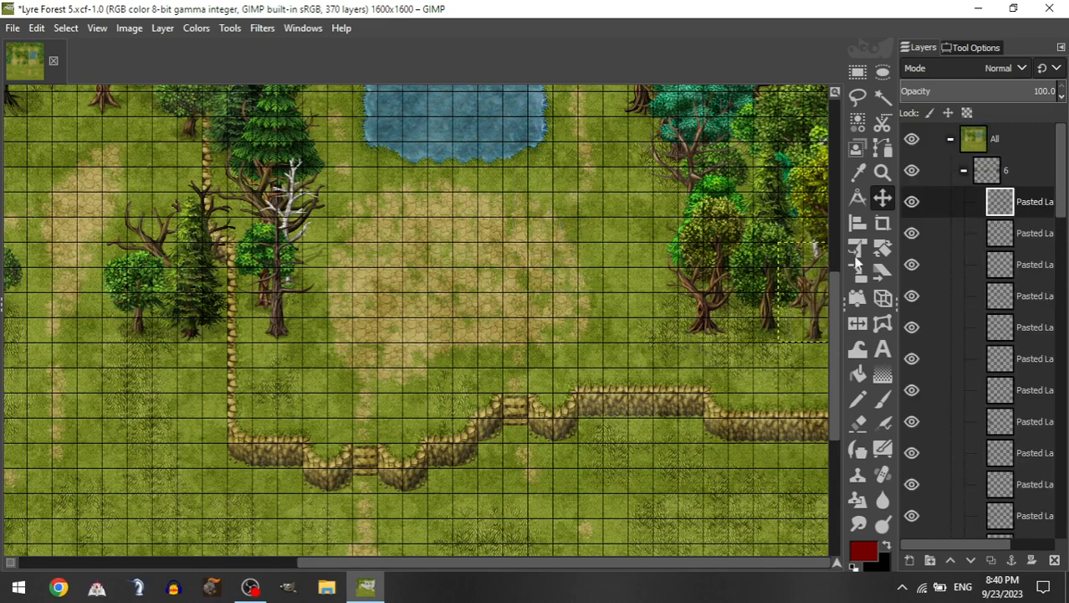
Step: Move a wide yellow-olive tree from Tall Trees into group 6 and place it at the southern front of the eastern grove
{"action": "left_click", "coordinate": [964, 171]}
{"action": "left_click", "coordinate": [978, 328]}
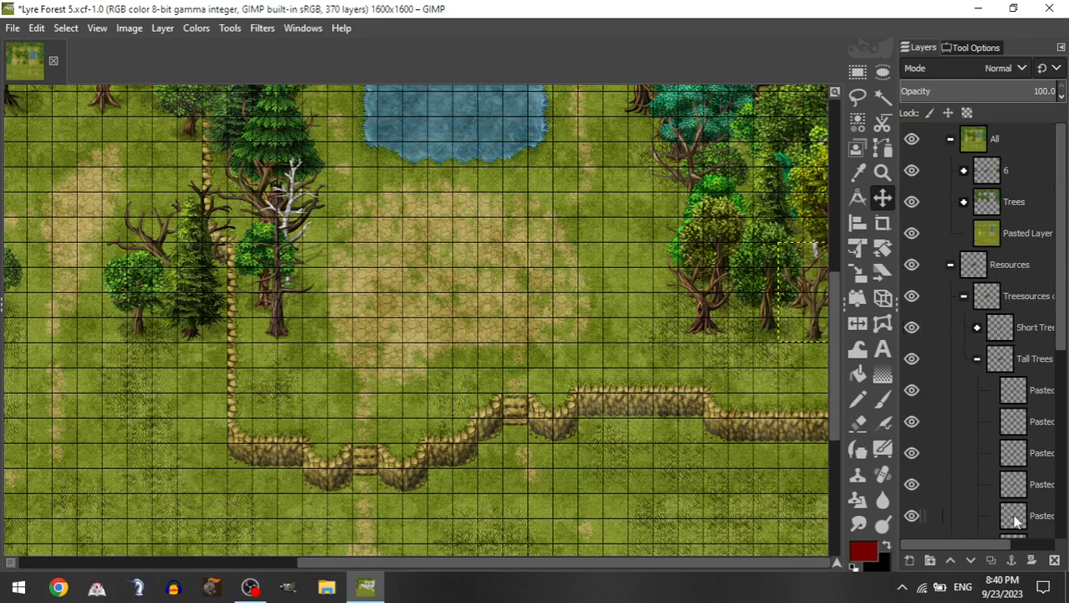
{"action": "left_click_drag", "start_coordinate": [1015, 494], "coordinate": [1015, 172]}
{"action": "left_click_drag", "start_coordinate": [281, 384], "coordinate": [728, 507]}
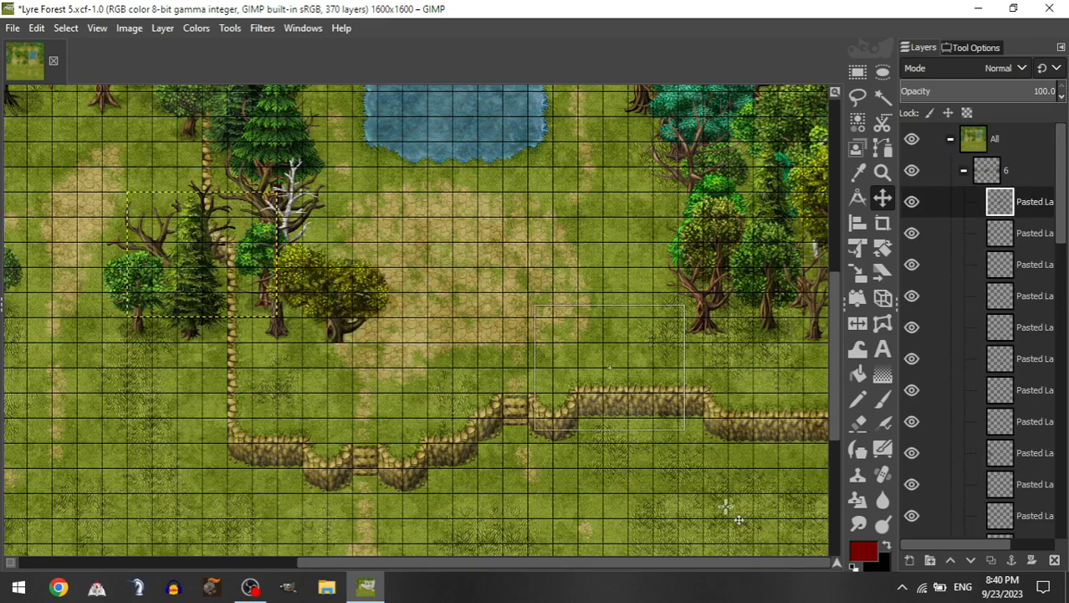
{"action": "left_click_drag", "start_coordinate": [465, 387], "coordinate": [621, 316]}
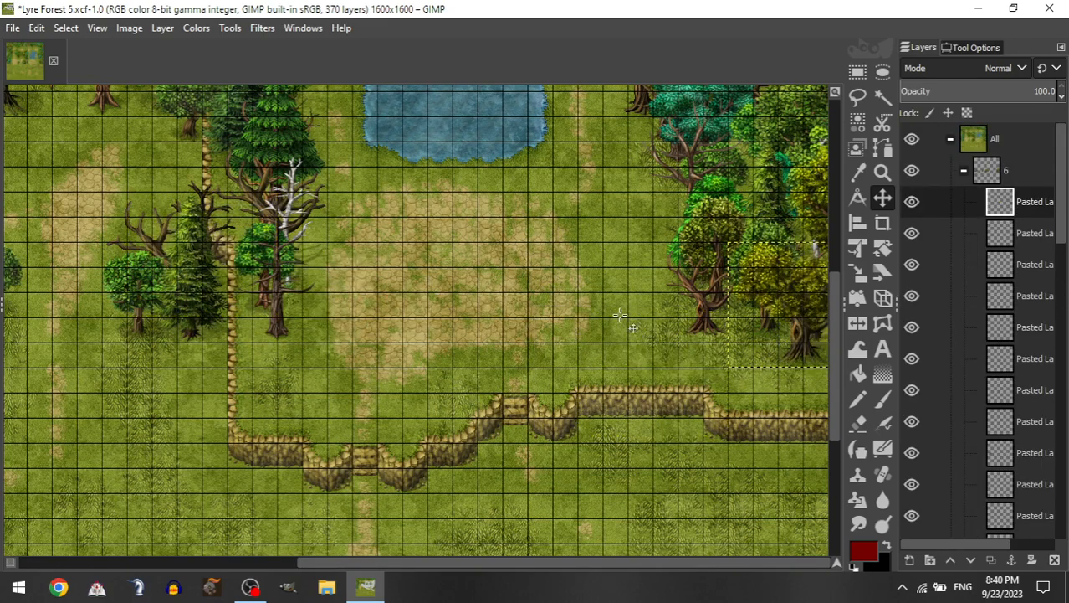
Step: Move a small blue-green tree from Short Trees into group 6 and place it between the gnarled bare tree and the yellow-olive tree
{"action": "left_click", "coordinate": [964, 171]}
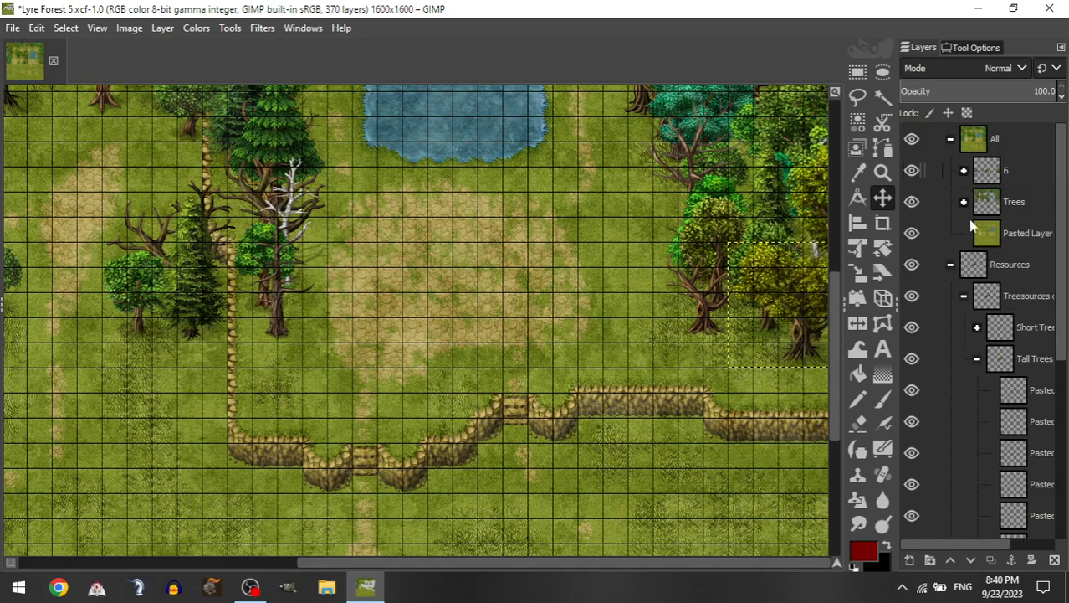
{"action": "left_click", "coordinate": [978, 328]}
{"action": "left_click_drag", "start_coordinate": [1005, 454], "coordinate": [1025, 174]}
{"action": "left_click_drag", "start_coordinate": [278, 337], "coordinate": [640, 432]}
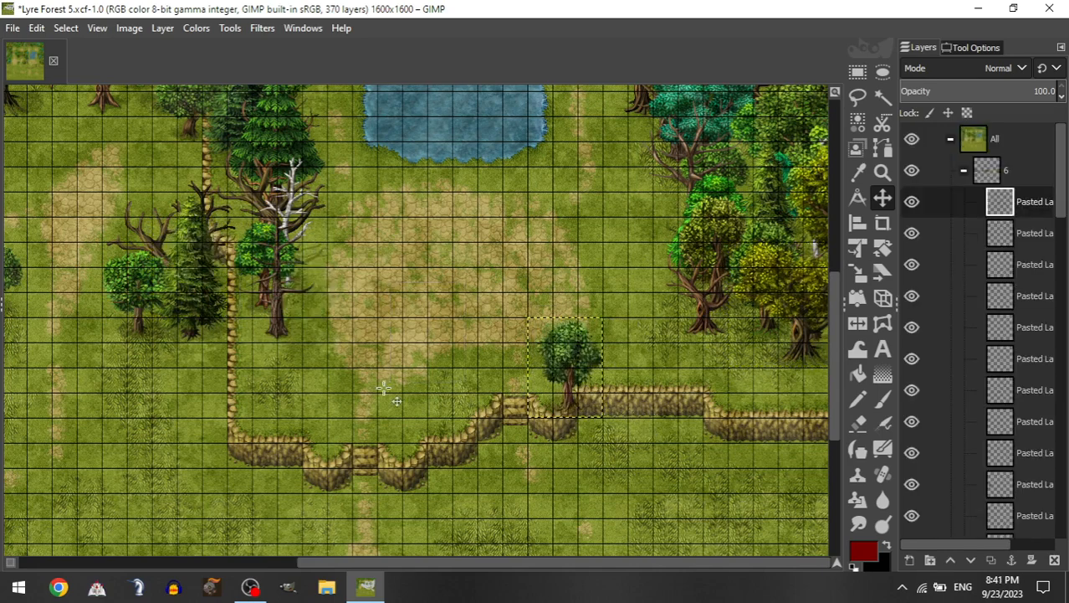
{"action": "left_click_drag", "start_coordinate": [384, 388], "coordinate": [560, 345]}
Step: Move a large bare tree from Tall Trees into group 6 and place it southwest of the gnarled bare tree at the eastern grove's edge
{"action": "left_click", "coordinate": [962, 171]}
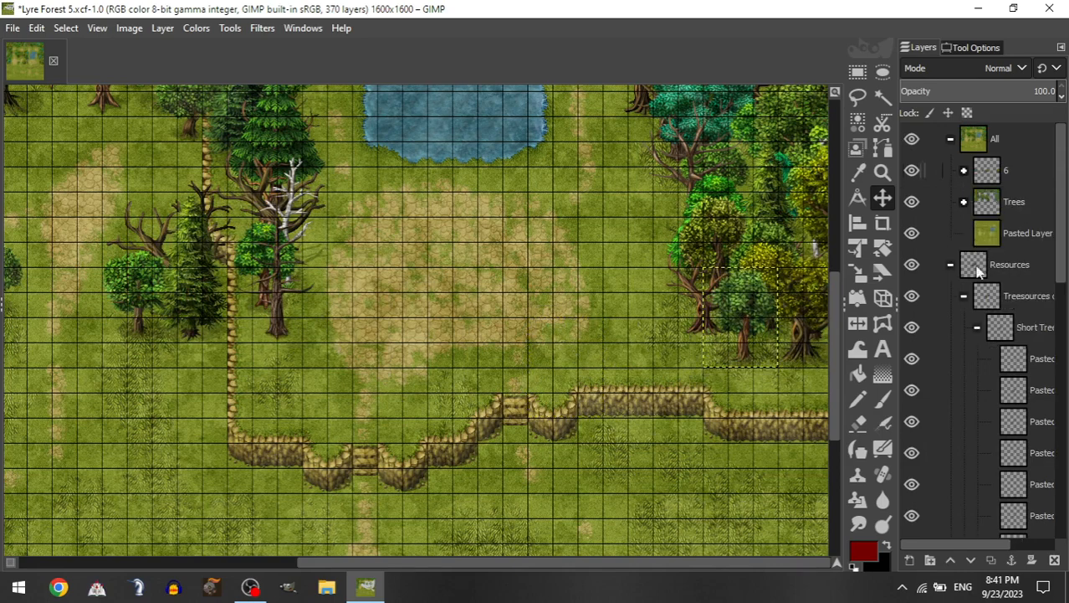
{"action": "left_click", "coordinate": [976, 327]}
{"action": "left_click", "coordinate": [1017, 484]}
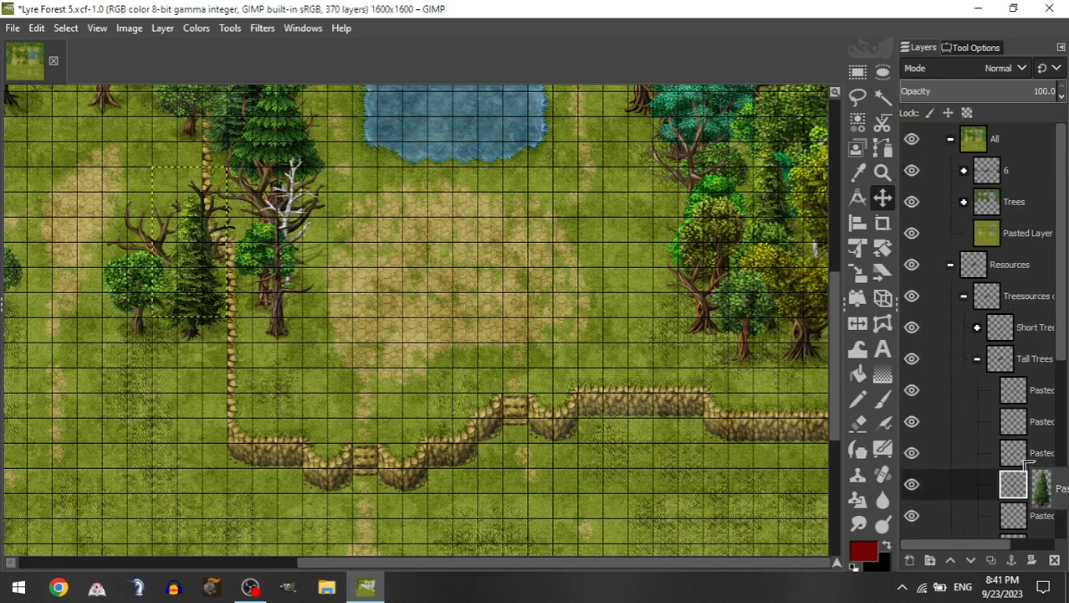
{"action": "mouse_move", "coordinate": [1028, 459]}
{"action": "left_mouse_down"}
{"action": "mouse_move", "coordinate": [1026, 192]}
{"action": "mouse_move", "coordinate": [1028, 201]}
{"action": "left_mouse_up"}
{"action": "left_click_drag", "start_coordinate": [104, 310], "coordinate": [574, 371]}
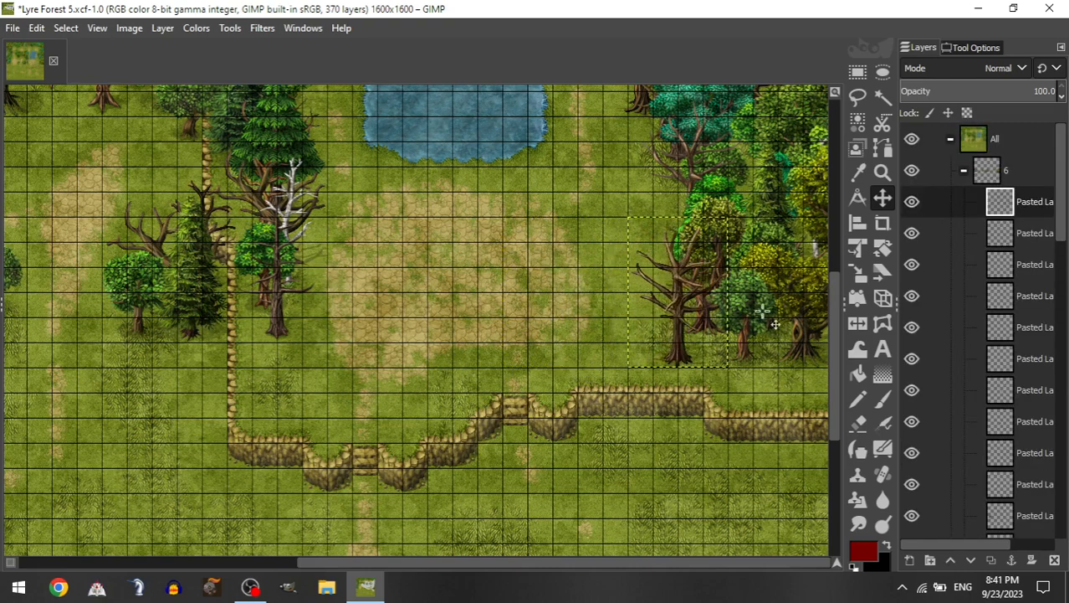
Step: Move a wide dark-green tree from Short Trees into group 6 and place it in front of the tall bare tree east of the stone wall
{"action": "left_click", "coordinate": [964, 171]}
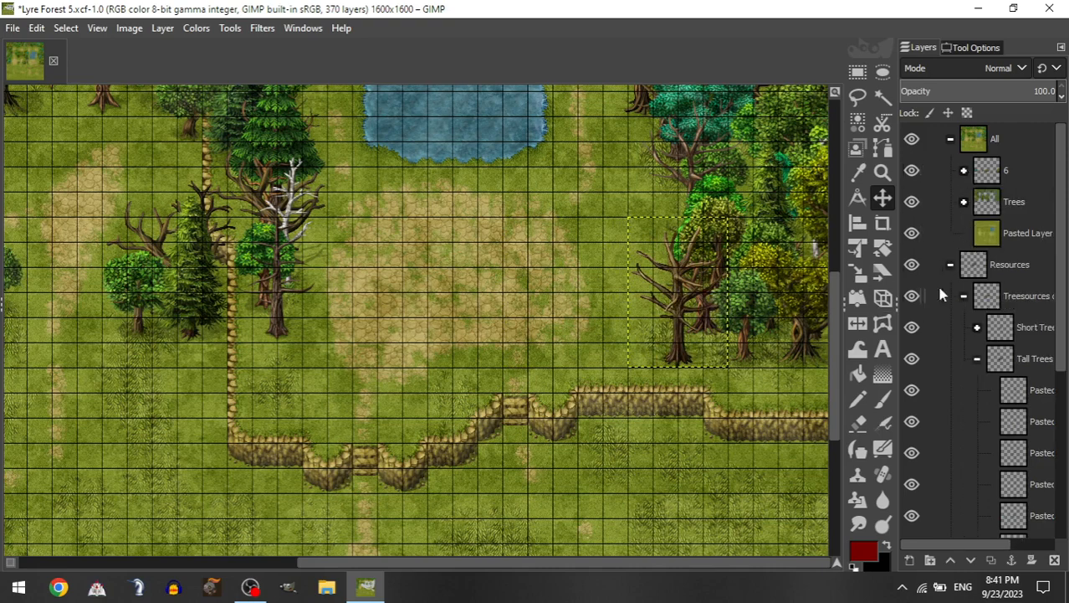
{"action": "left_click", "coordinate": [977, 327]}
{"action": "left_click_drag", "start_coordinate": [1014, 452], "coordinate": [1025, 172]}
{"action": "left_click_drag", "start_coordinate": [586, 345], "coordinate": [683, 396]}
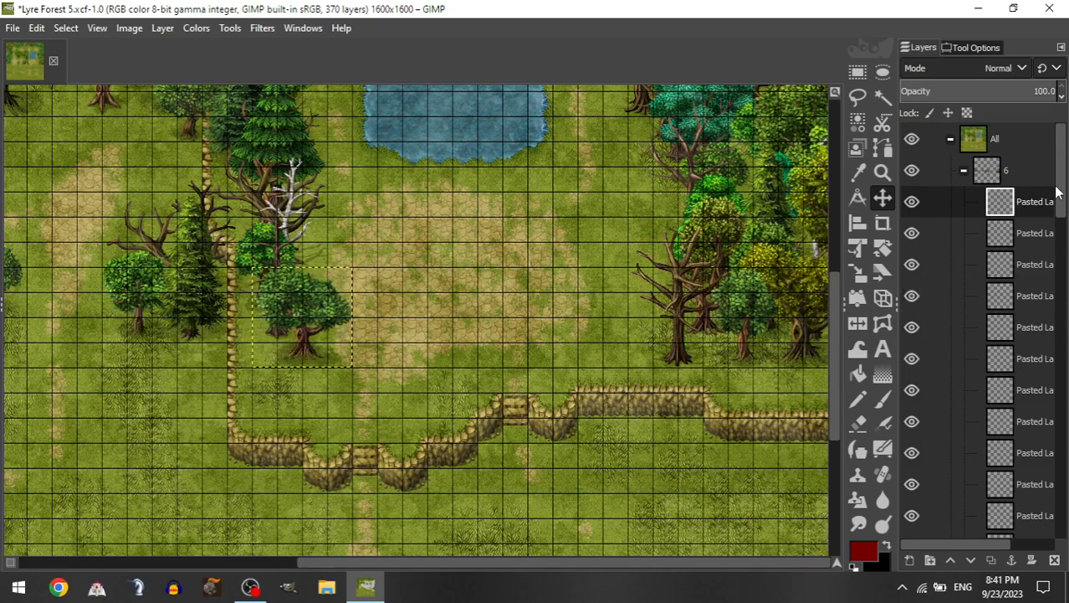
Step: Move a large leafy green tree from Tall Trees into group 6 and place it in front of the narrow conifer west of the stone wall
{"action": "left_click", "coordinate": [964, 171]}
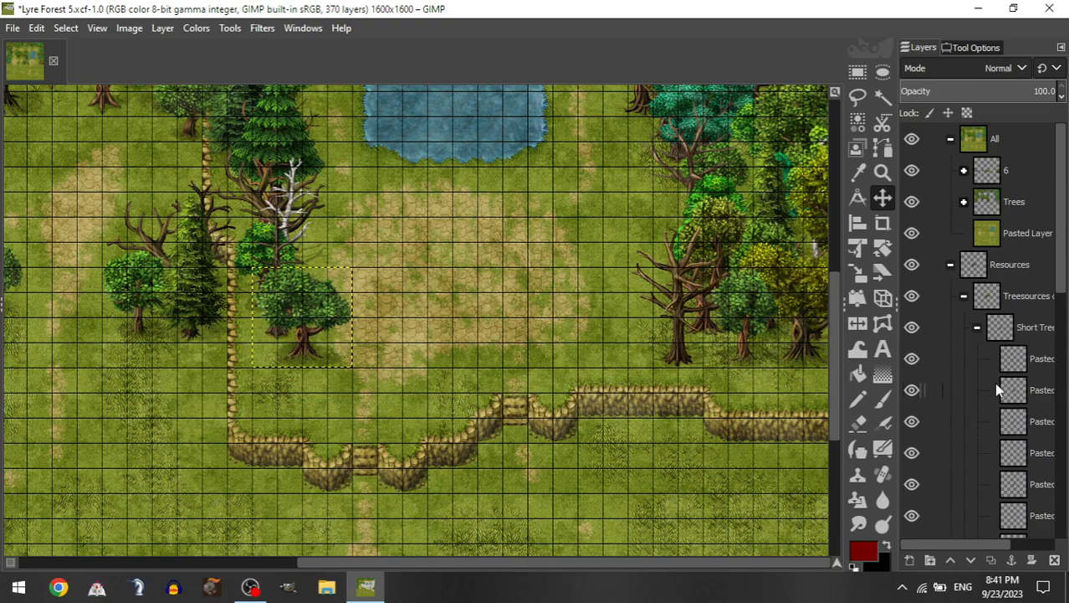
{"action": "left_click", "coordinate": [978, 325]}
{"action": "left_click_drag", "start_coordinate": [1038, 521], "coordinate": [1011, 173]}
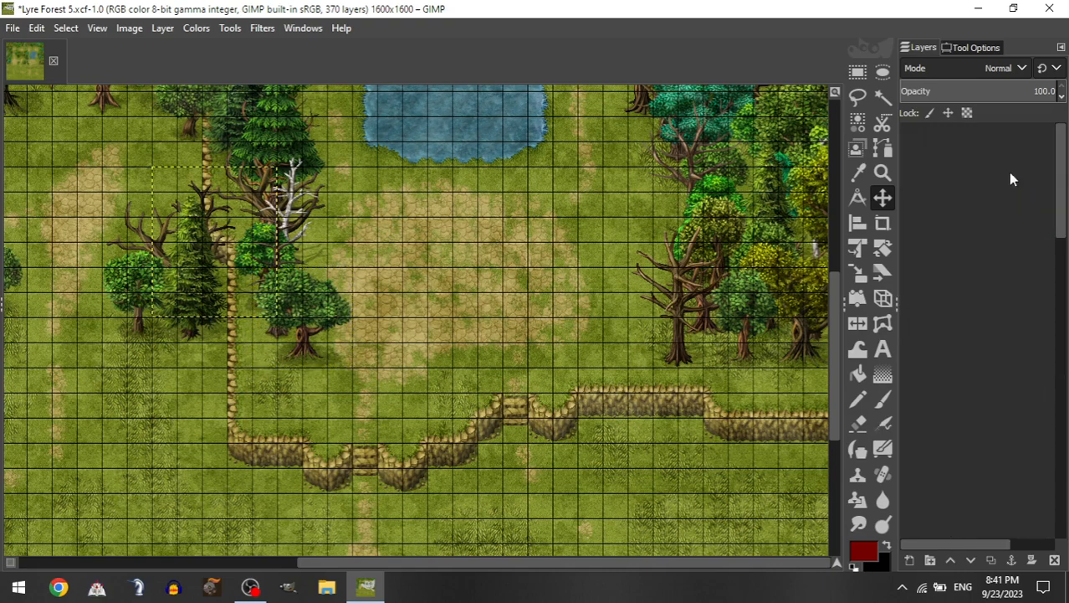
{"action": "left_click_drag", "start_coordinate": [636, 345], "coordinate": [573, 397]}
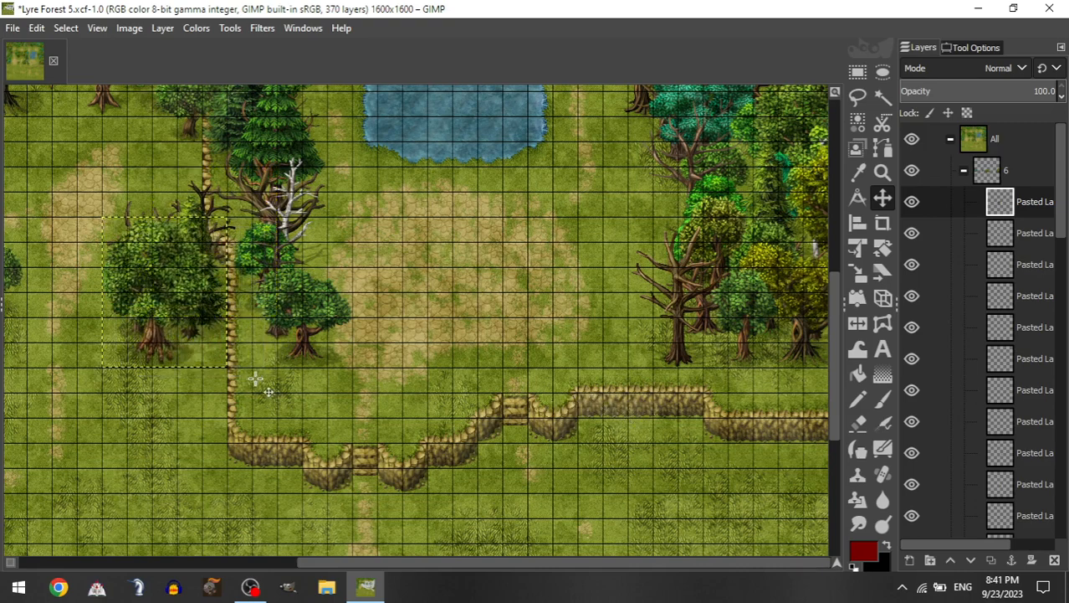
Step: Move a small bright-green tree from Short Trees into group 6 and place it in front of the lone round tree between the dirt patches
{"action": "left_click", "coordinate": [959, 169]}
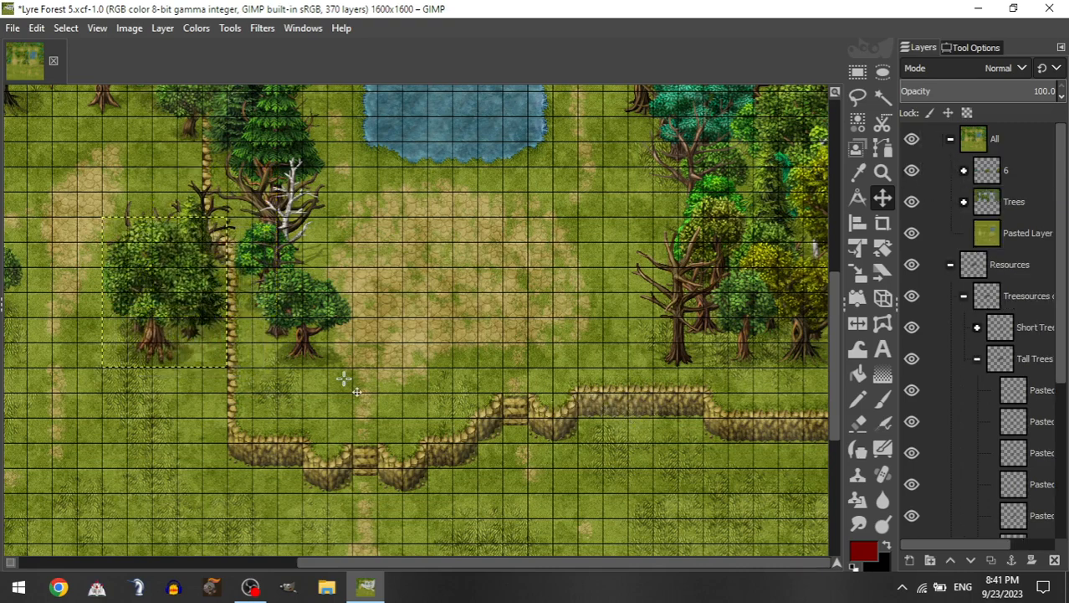
{"action": "scroll", "coordinate": [344, 379], "scroll_direction": "left", "scroll_amount": 5}
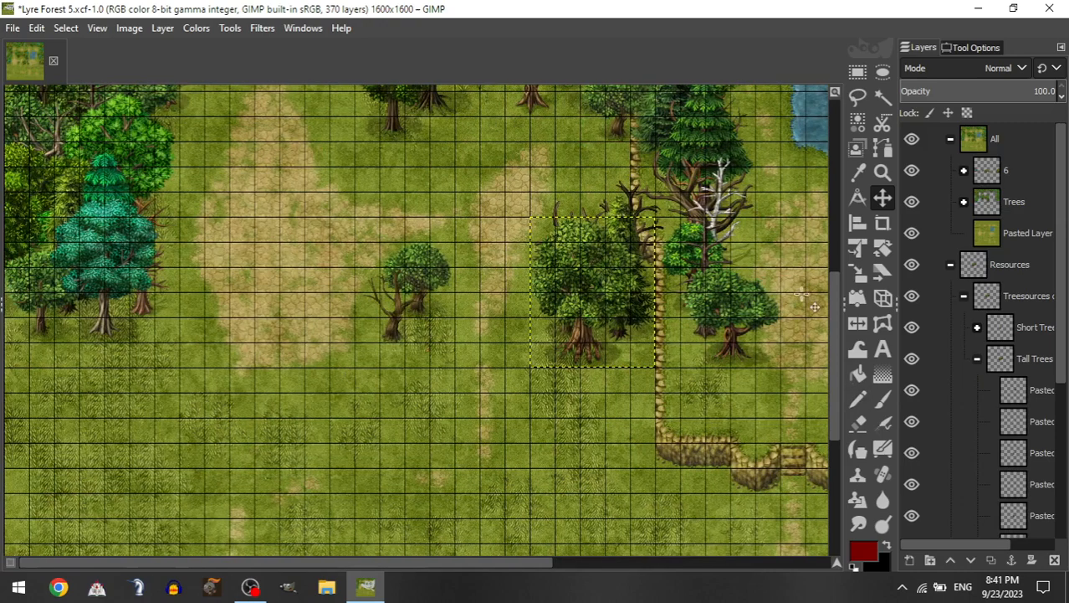
{"action": "left_click", "coordinate": [978, 327]}
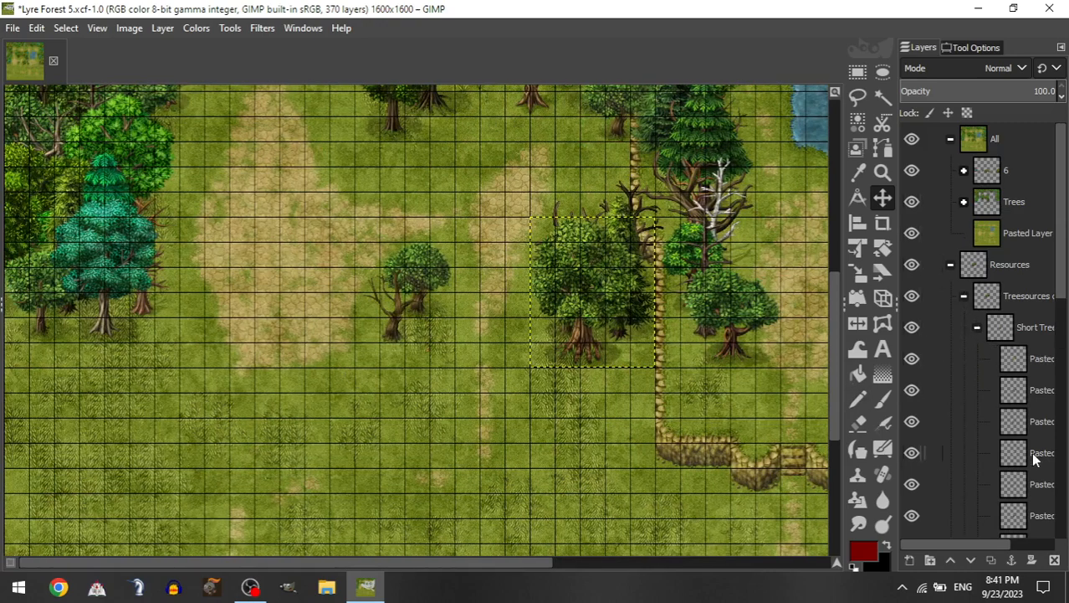
{"action": "left_click_drag", "start_coordinate": [1030, 453], "coordinate": [1027, 174]}
{"action": "left_click_drag", "start_coordinate": [596, 333], "coordinate": [398, 383]}
{"action": "left_click_drag", "start_coordinate": [1026, 201], "coordinate": [1011, 418]}
{"action": "left_click", "coordinate": [964, 200]}
{"action": "left_click_drag", "start_coordinate": [1016, 481], "coordinate": [1026, 171]}
{"action": "left_click_drag", "start_coordinate": [617, 287], "coordinate": [419, 338]}
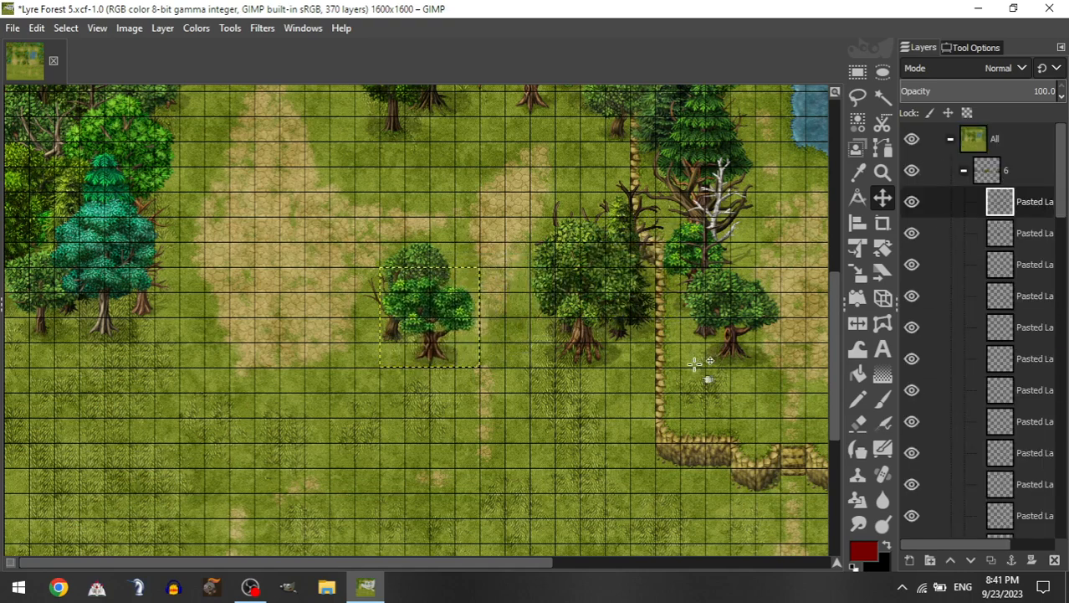
Step: Move a narrow bare tree from Tall Trees into group 6 and place it southeast of the western teal leafy tree
{"action": "left_click", "coordinate": [964, 173]}
{"action": "left_click", "coordinate": [976, 325]}
{"action": "left_click_drag", "start_coordinate": [1005, 484], "coordinate": [1000, 173]}
{"action": "left_click_drag", "start_coordinate": [615, 335], "coordinate": [133, 377]}
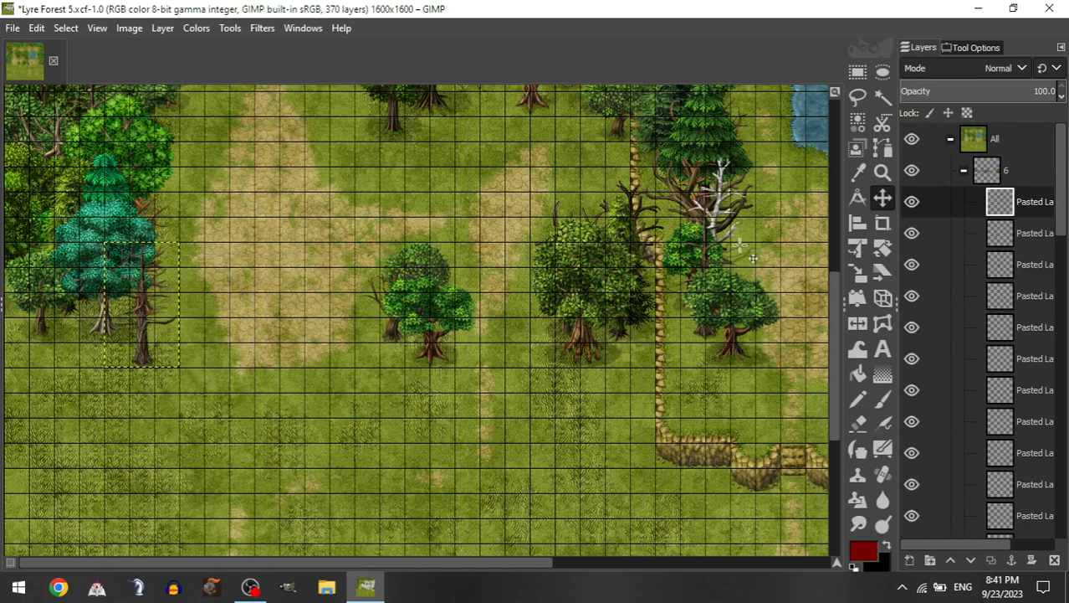
Step: Move a small gnarled bare tree from Short Trees into group 6 and place it southwest of the western teal leafy tree
{"action": "left_click", "coordinate": [965, 172]}
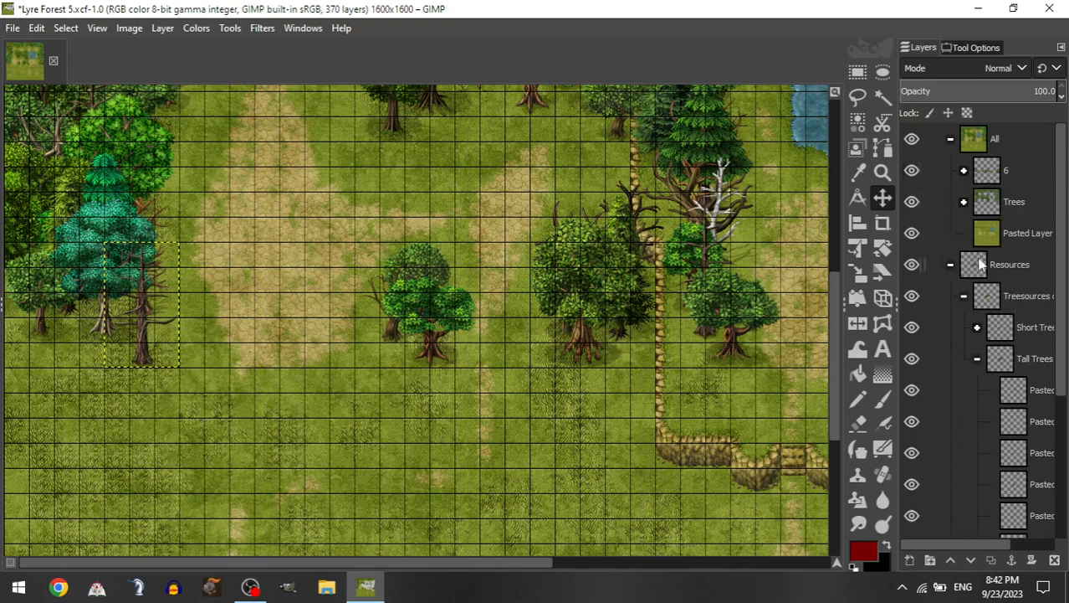
{"action": "left_click", "coordinate": [977, 327]}
{"action": "left_click_drag", "start_coordinate": [1029, 482], "coordinate": [1019, 174]}
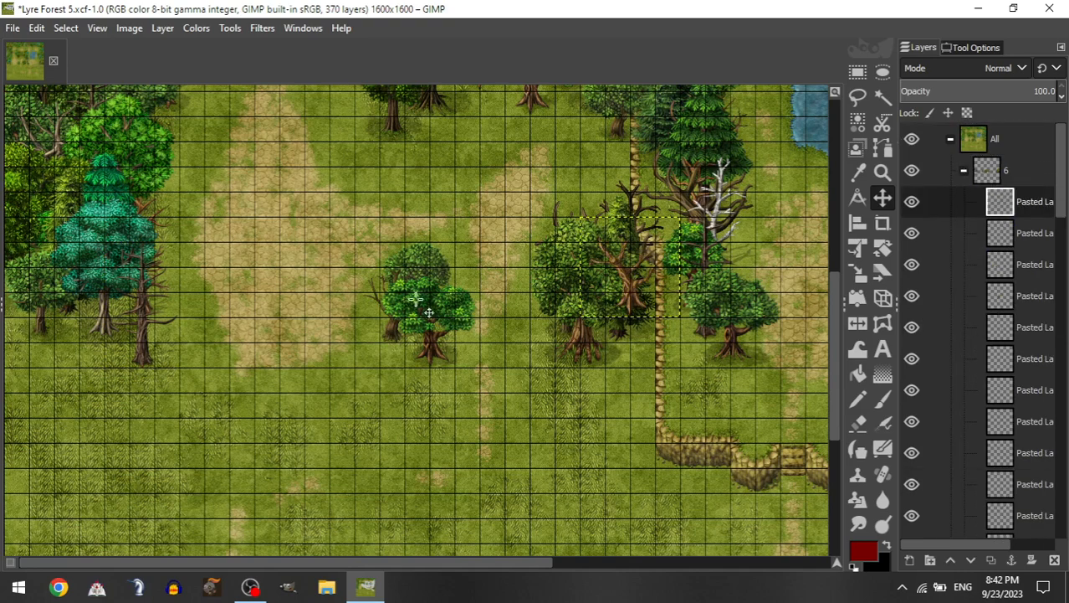
{"action": "left_click_drag", "start_coordinate": [415, 299], "coordinate": [220, 306]}
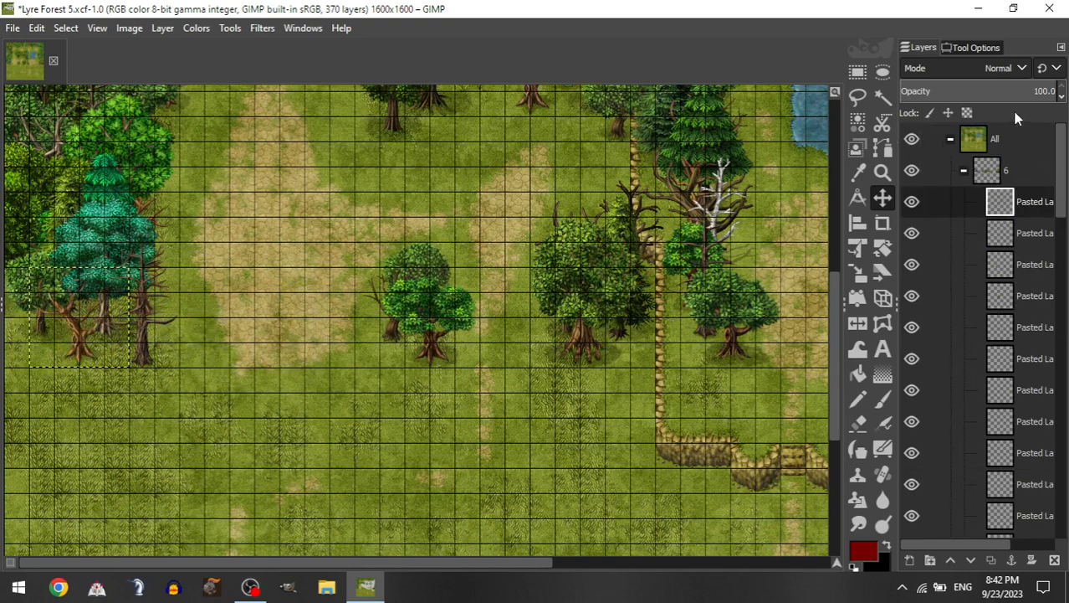
Step: Move a dark conifer from Tall Trees into group 6 and place it at the map's western edge beside the gnarled bare tree
{"action": "left_click", "coordinate": [964, 173]}
{"action": "left_click", "coordinate": [977, 327]}
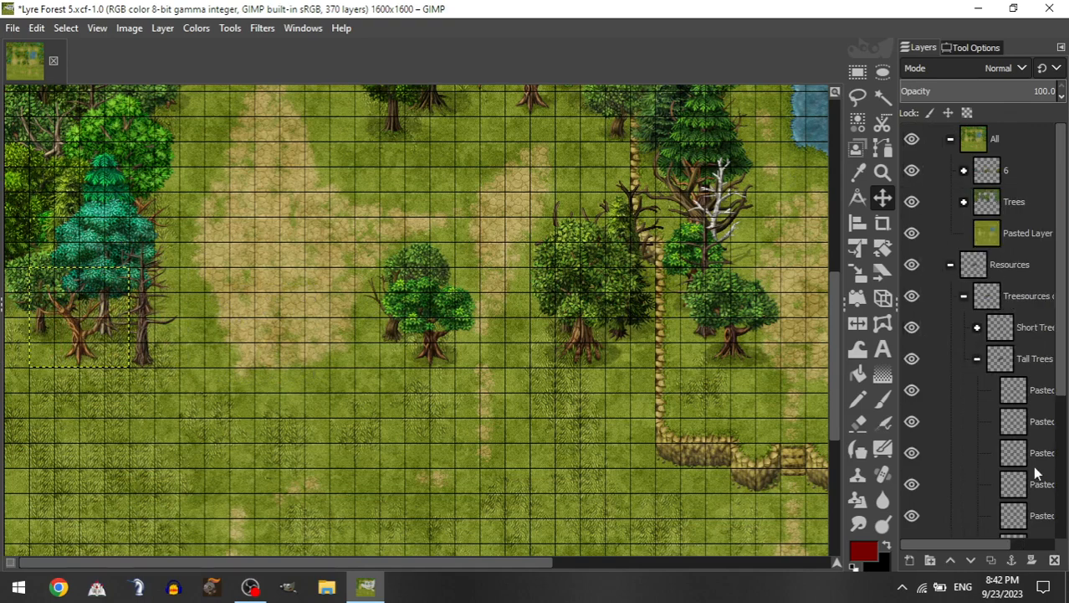
{"action": "left_click_drag", "start_coordinate": [1023, 486], "coordinate": [997, 172]}
{"action": "left_click_drag", "start_coordinate": [482, 348], "coordinate": [93, 333]}
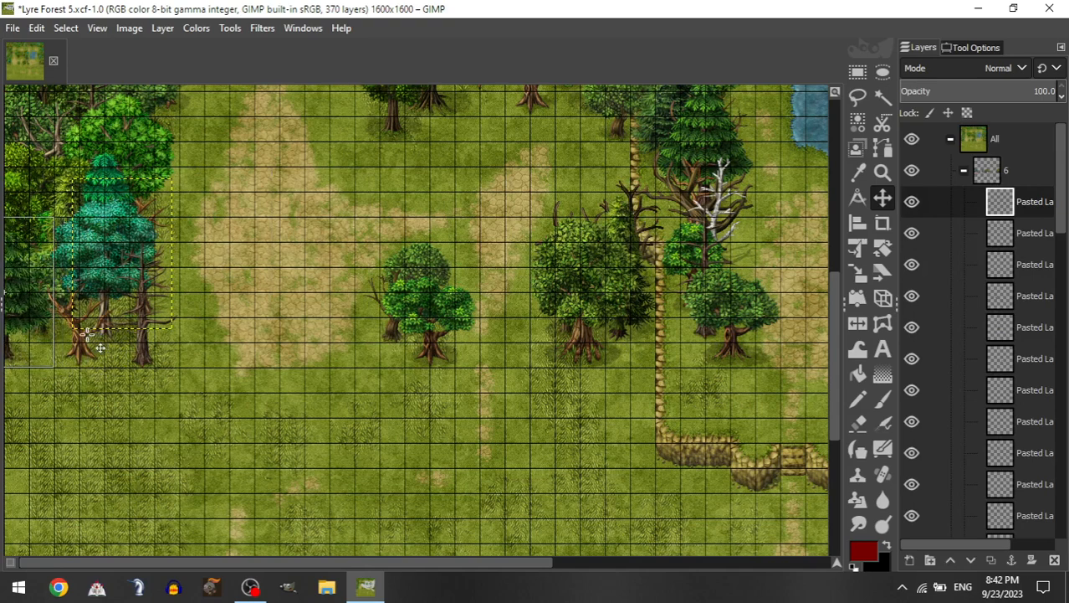
Step: Move a small bright-green tree from Short Trees into group 6 and place it at the map's western edge, in front of the dark conifer
{"action": "left_click", "coordinate": [964, 171]}
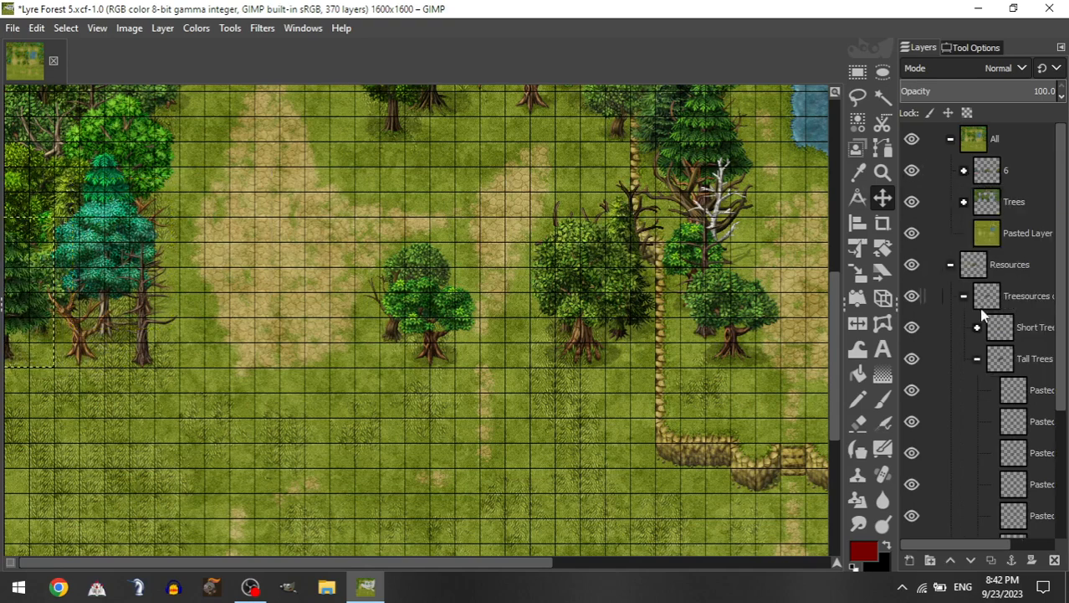
{"action": "left_click_drag", "start_coordinate": [1017, 452], "coordinate": [1008, 173]}
{"action": "left_click_drag", "start_coordinate": [690, 305], "coordinate": [109, 368]}
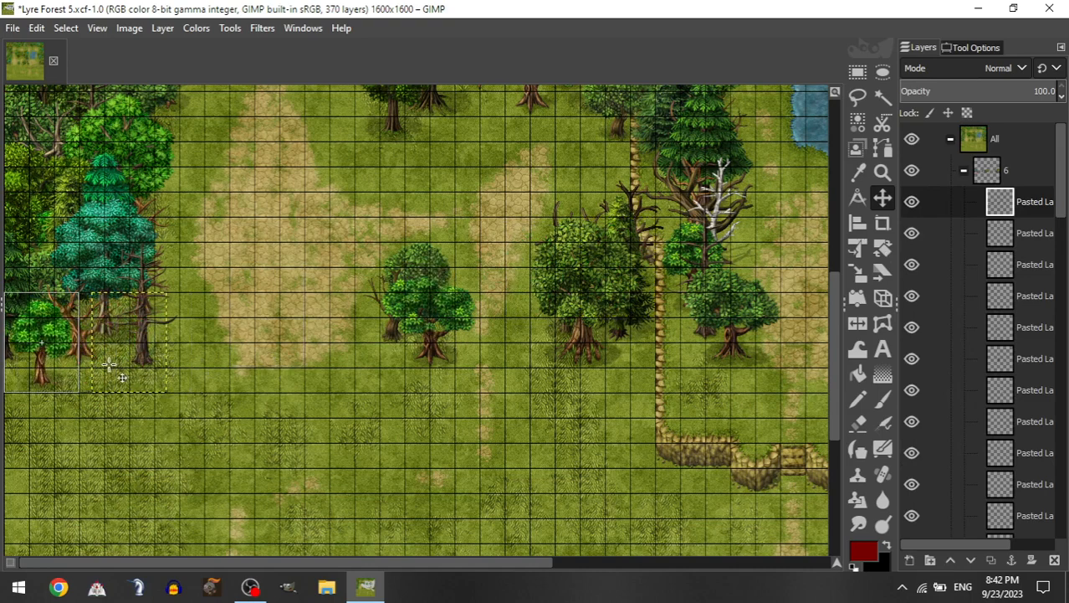
Step: Move a grey bare tree from Tall Trees into group 6 and place it directly in front of the western teal leafy tree
{"action": "left_click", "coordinate": [964, 172]}
{"action": "left_click", "coordinate": [976, 327]}
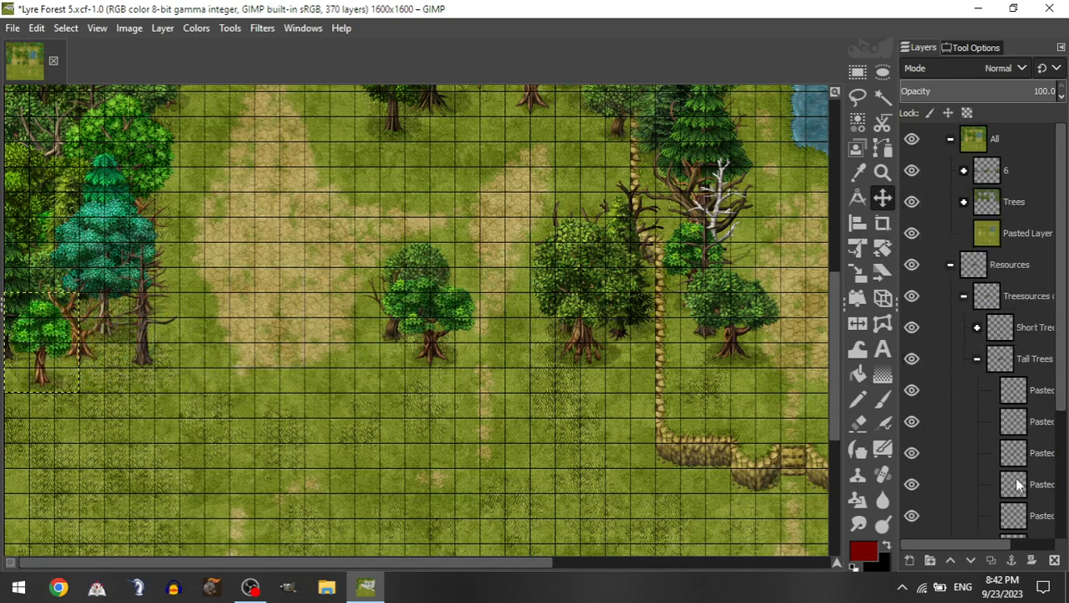
{"action": "left_click_drag", "start_coordinate": [1017, 515], "coordinate": [1009, 173]}
{"action": "left_click_drag", "start_coordinate": [591, 324], "coordinate": [65, 400]}
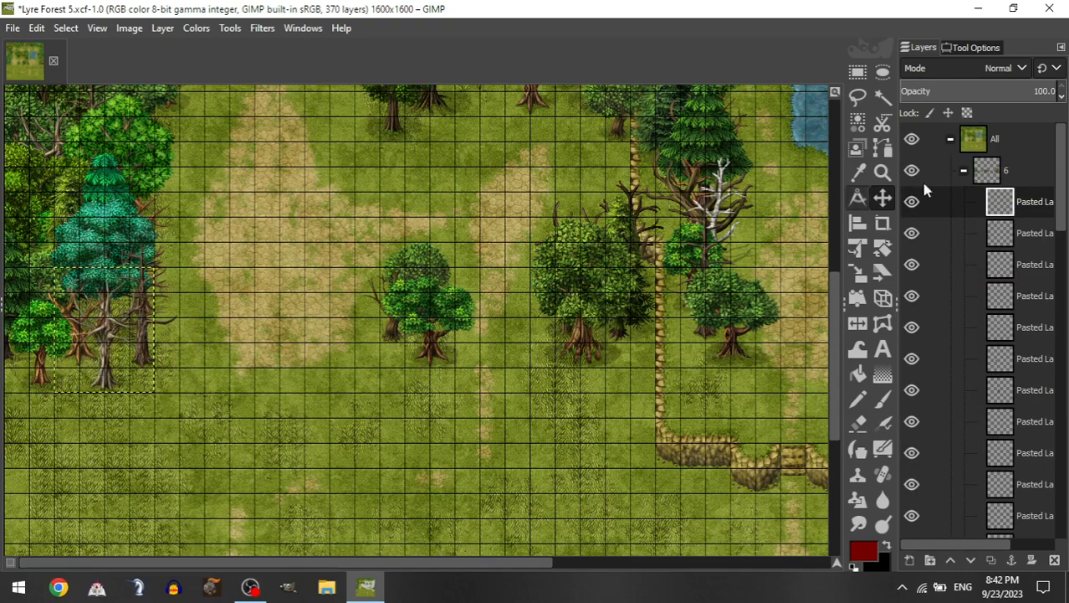
Step: Move a wide bright-green tree from Short Trees into group 6 and place it just east of the grey bare tree in the western cluster
{"action": "left_click", "coordinate": [992, 171]}
{"action": "left_click", "coordinate": [964, 171]}
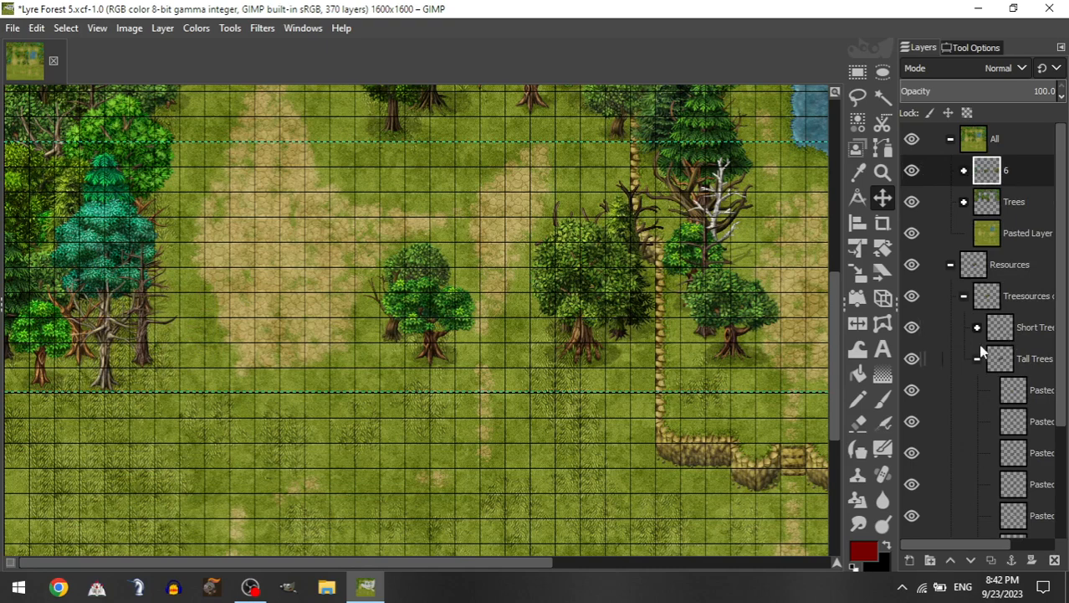
{"action": "left_click_drag", "start_coordinate": [1014, 456], "coordinate": [998, 186]}
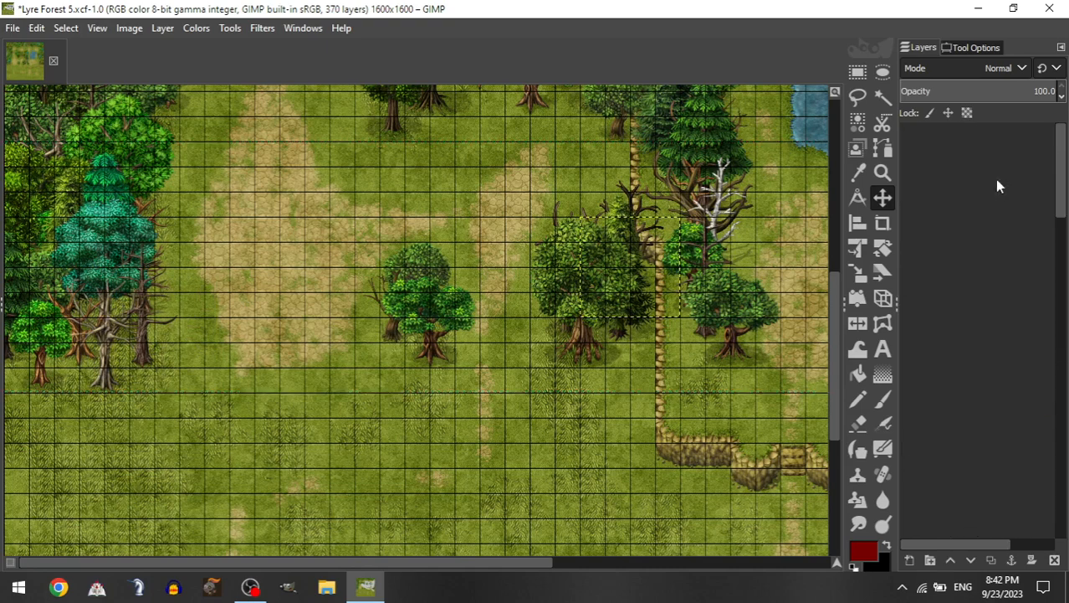
{"action": "left_click_drag", "start_coordinate": [718, 253], "coordinate": [260, 328]}
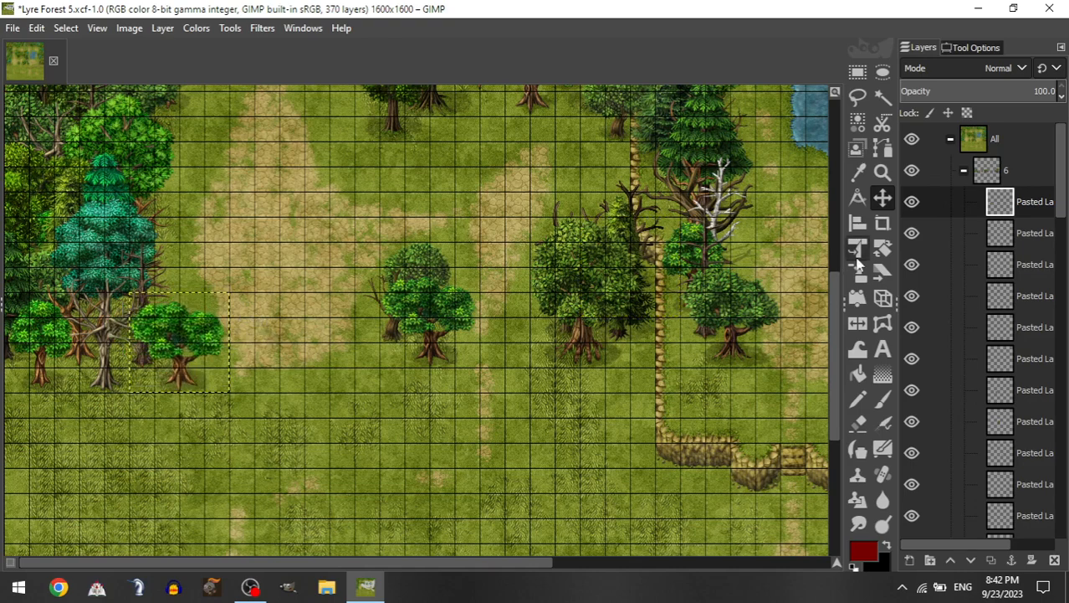
Step: Move a wide-branched bare tree from Tall Trees into group 6 and place it southwest of the lone round tree between the dirt patches
{"action": "left_click", "coordinate": [963, 172]}
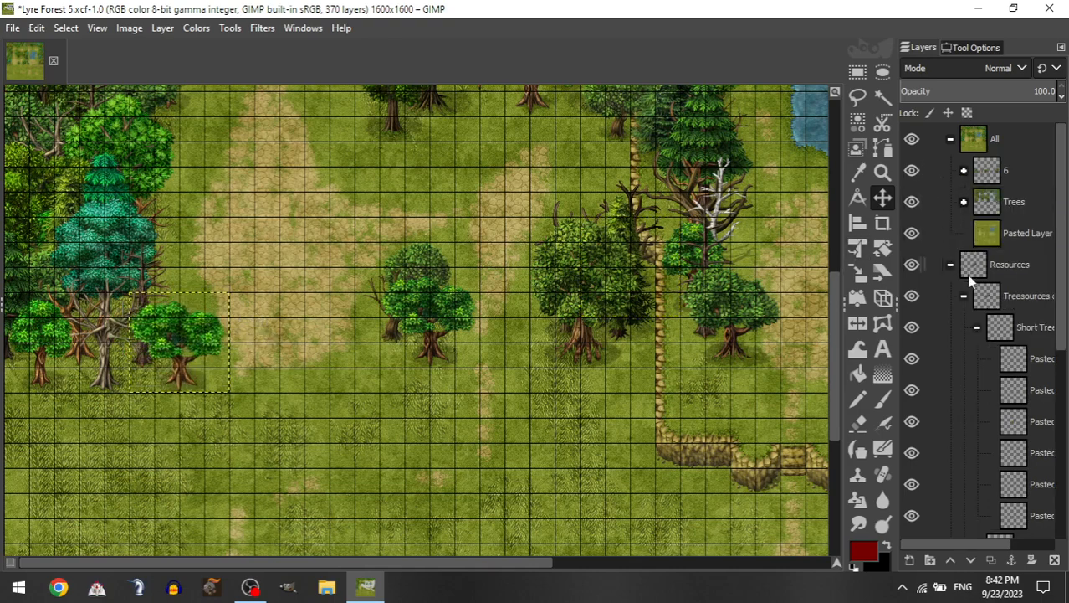
{"action": "left_click", "coordinate": [975, 326]}
{"action": "left_click_drag", "start_coordinate": [1013, 483], "coordinate": [1012, 169]}
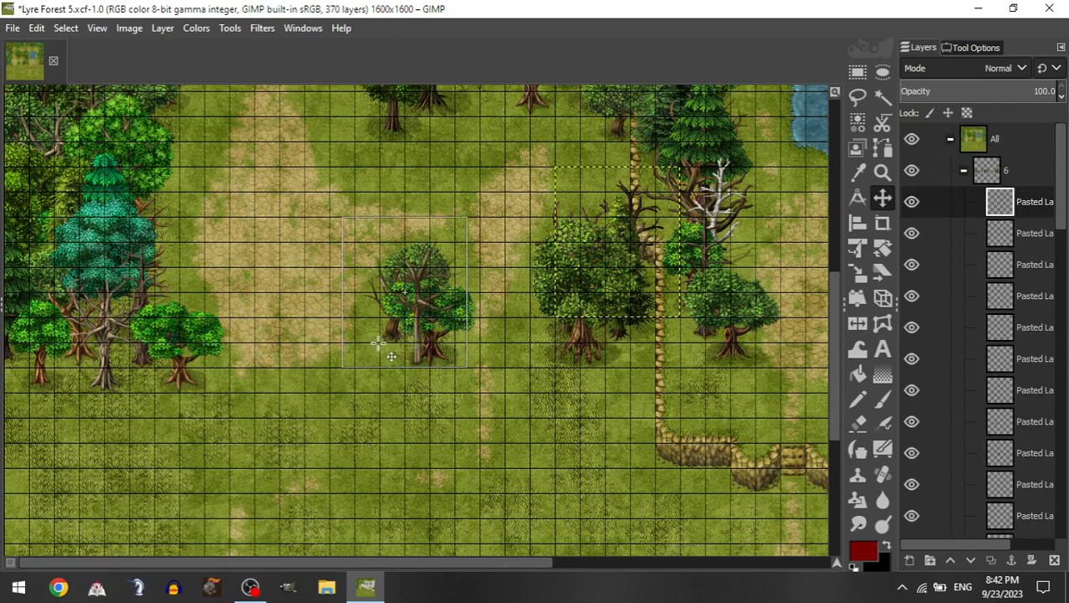
{"action": "left_click_drag", "start_coordinate": [378, 343], "coordinate": [366, 368]}
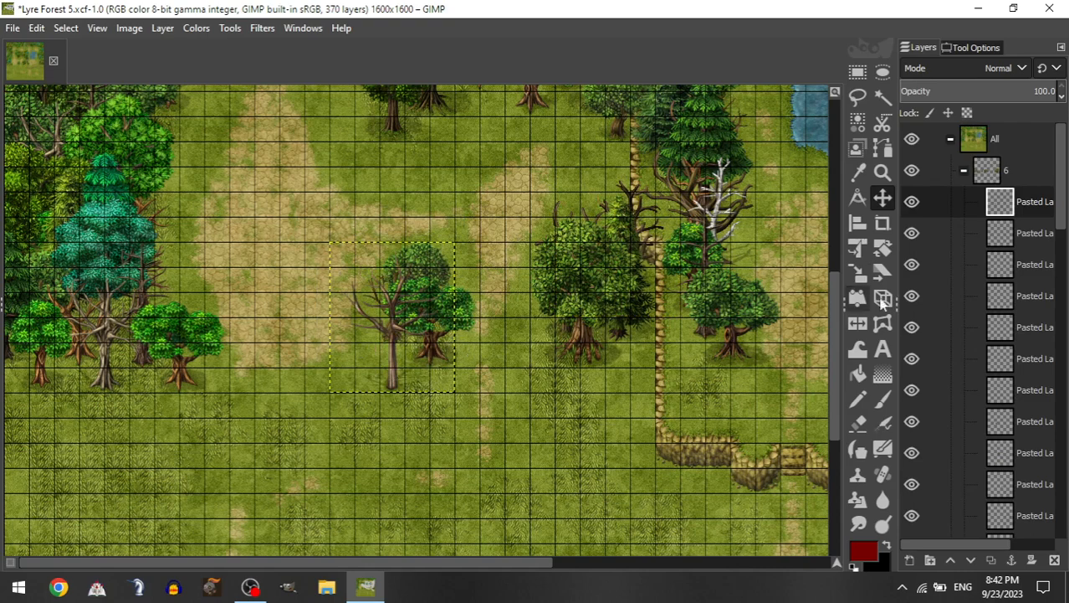
Step: Move a small reddish gnarled bare tree from Short Trees into group 6 and place it southwest of the dark leafy tree beside the rock wall
{"action": "left_click", "coordinate": [966, 170]}
{"action": "left_click", "coordinate": [978, 326]}
{"action": "left_click_drag", "start_coordinate": [1013, 452], "coordinate": [1013, 171]}
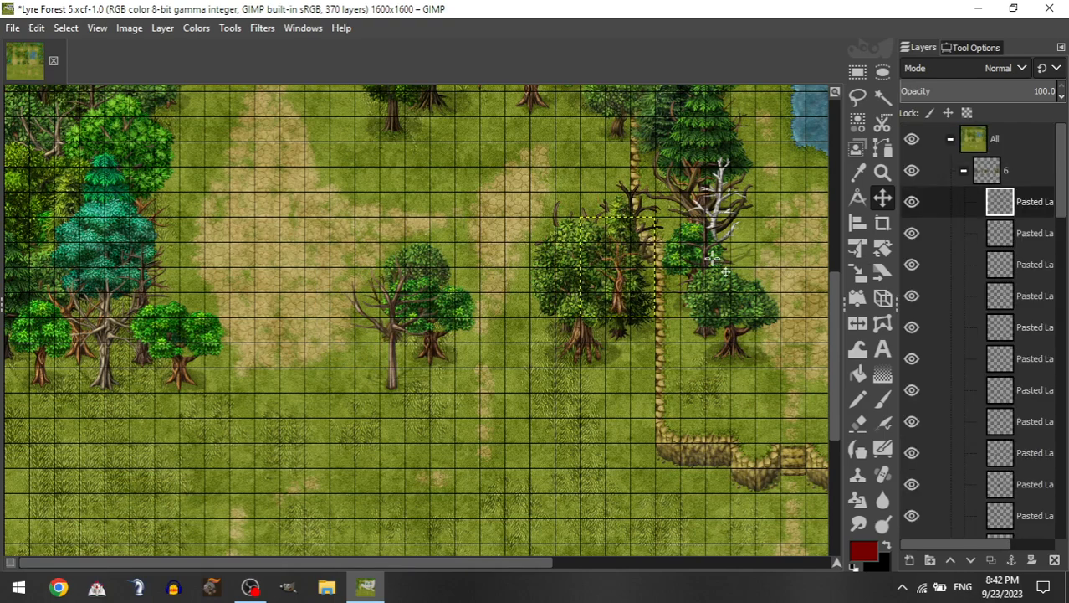
{"action": "left_click_drag", "start_coordinate": [710, 260], "coordinate": [633, 335]}
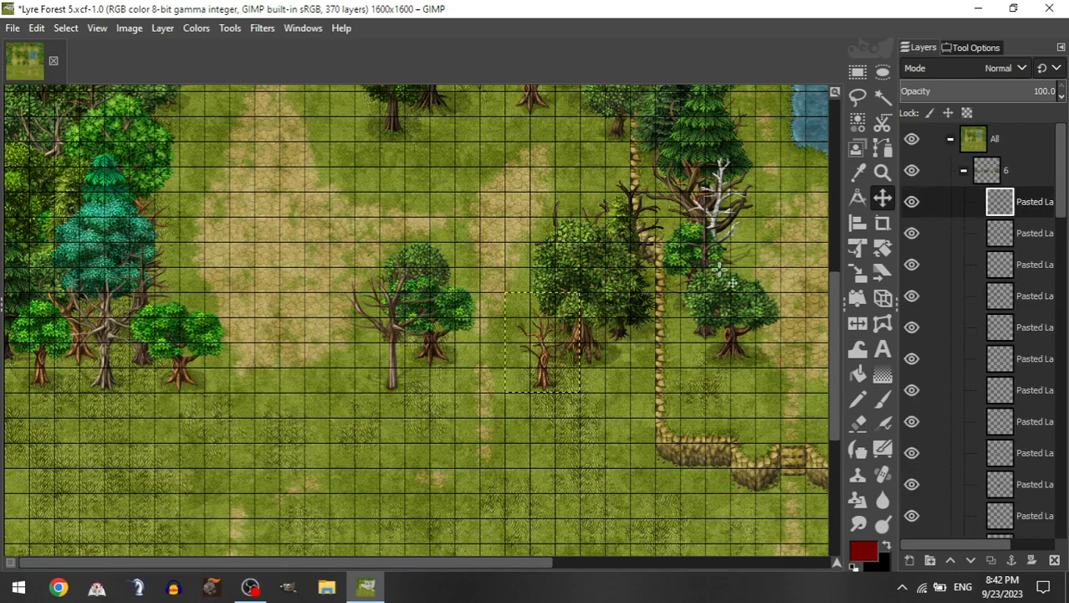
Step: Move a round bright-green tree from Tall Trees into group 6 and place it in front of the dark leafy tree beside the rock wall
{"action": "left_click", "coordinate": [964, 171]}
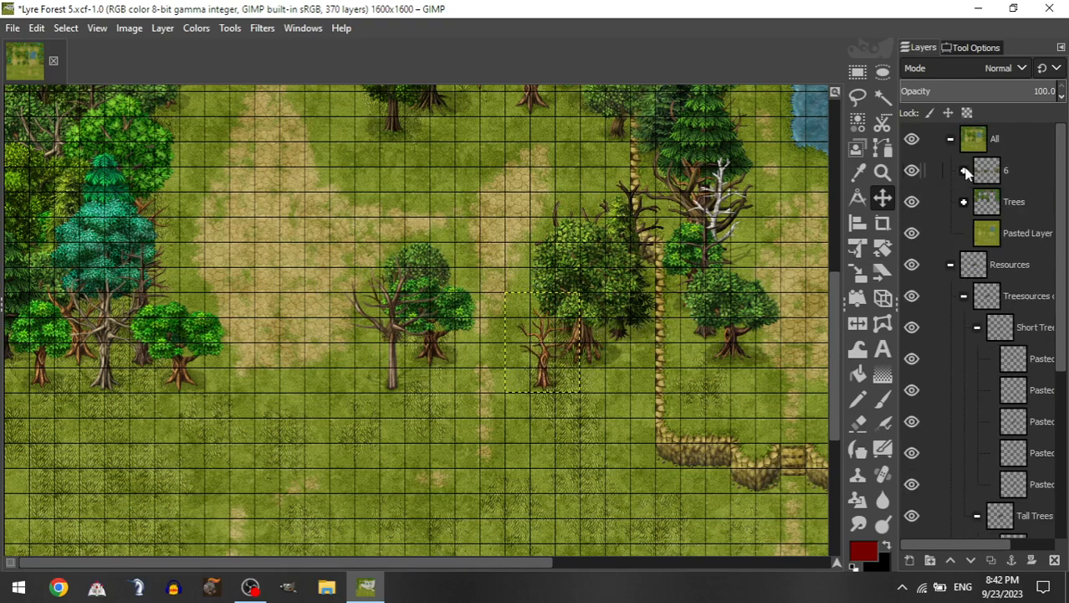
{"action": "left_click", "coordinate": [978, 328]}
{"action": "left_click_drag", "start_coordinate": [1021, 484], "coordinate": [1019, 172]}
{"action": "left_click_drag", "start_coordinate": [672, 296], "coordinate": [661, 361]}
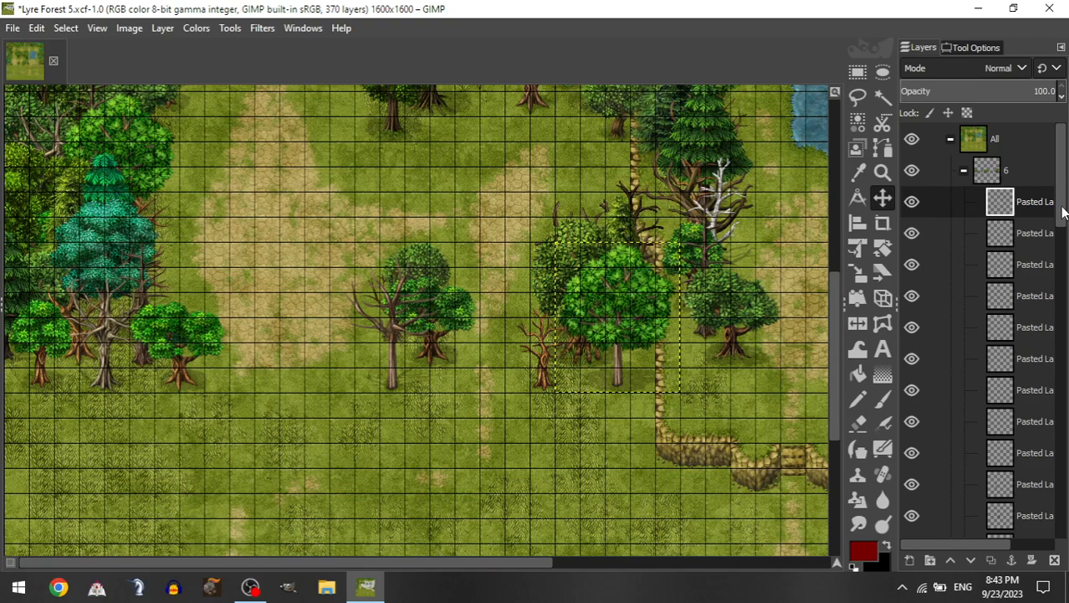
Step: Move a small teal-green conifer from Short Trees into group 6 and place it just east of the vertical rock wall
{"action": "left_click", "coordinate": [963, 171]}
{"action": "left_click", "coordinate": [979, 303]}
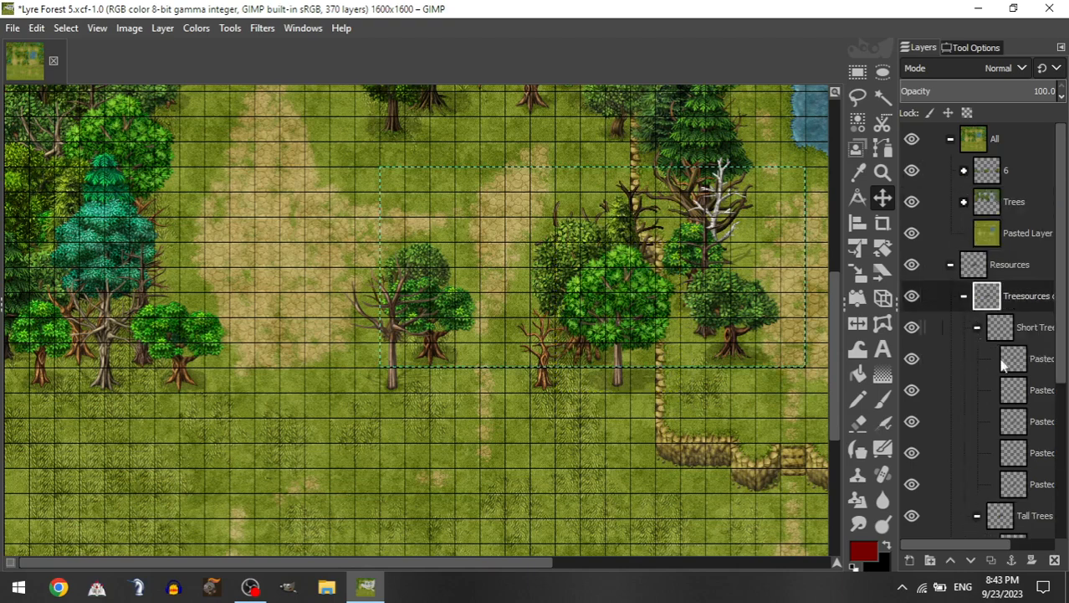
{"action": "left_click_drag", "start_coordinate": [1004, 362], "coordinate": [1014, 175]}
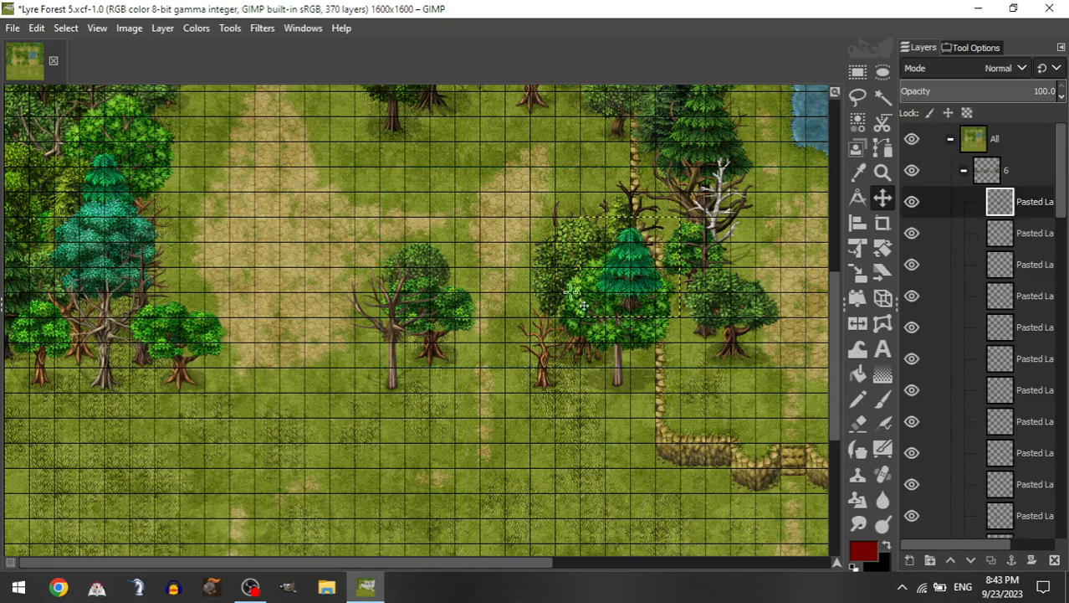
{"action": "left_click_drag", "start_coordinate": [572, 291], "coordinate": [650, 366]}
Step: Look over the map around the pond and the southern clearing, hiding the grid briefly and showing it again
{"action": "scroll", "coordinate": [496, 331], "scroll_direction": "right", "scroll_amount": 5}
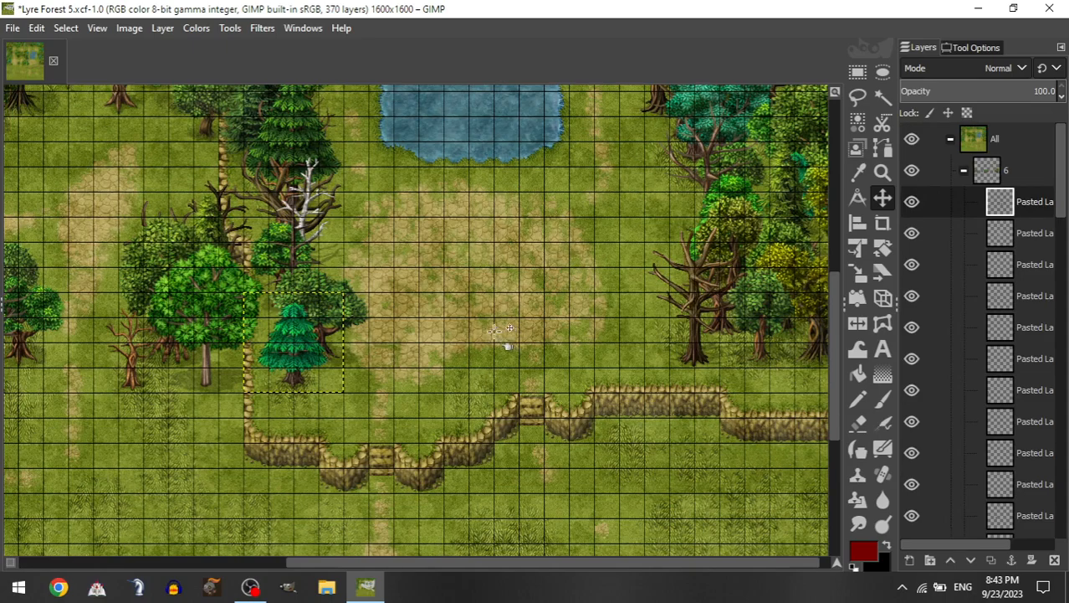
{"action": "scroll", "coordinate": [473, 328], "scroll_direction": "up", "scroll_amount": 5}
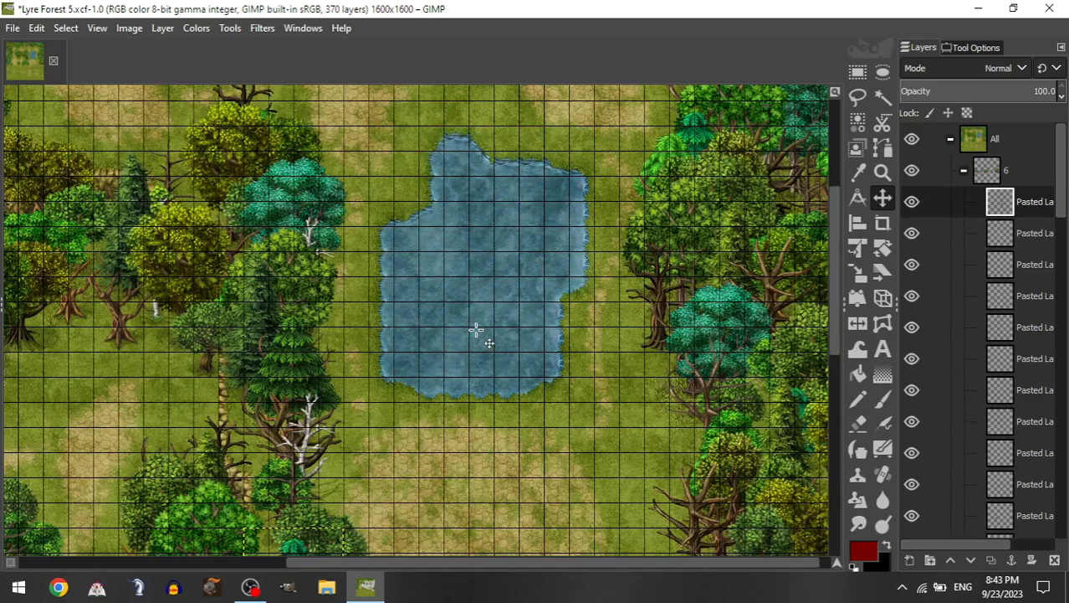
{"action": "scroll", "coordinate": [436, 272], "scroll_direction": "down", "scroll_amount": 5}
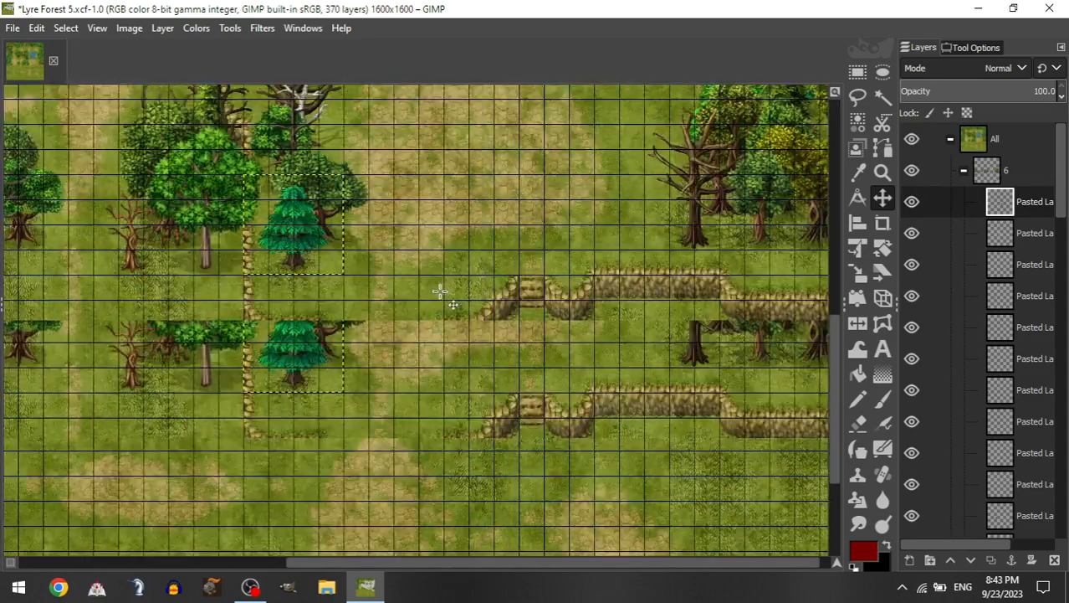
{"action": "scroll", "coordinate": [468, 318], "scroll_direction": "up", "scroll_amount": 1}
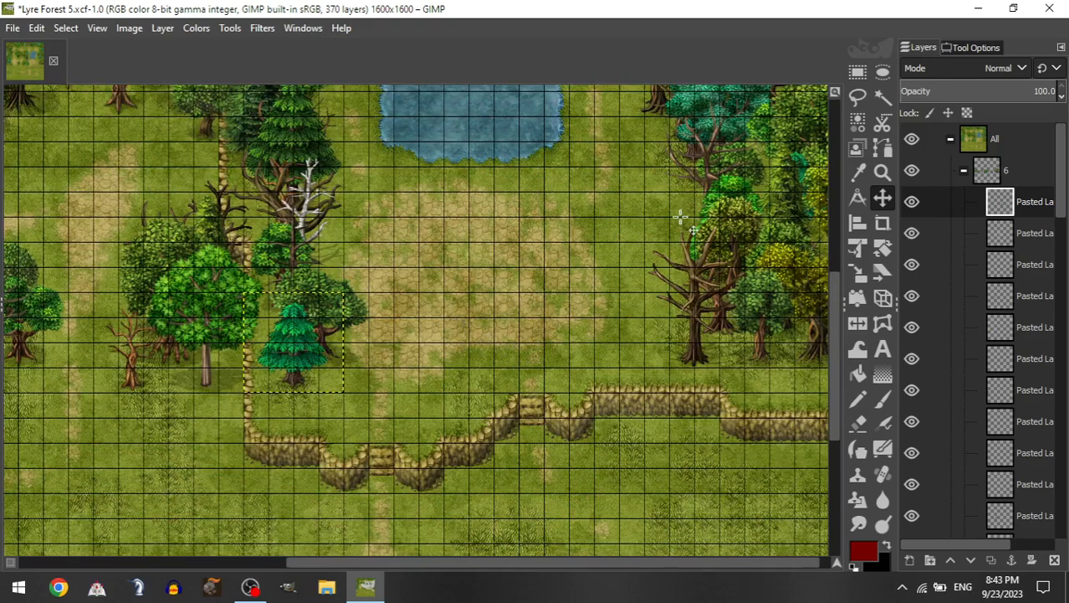
{"action": "key", "text": "ctrl+g"}
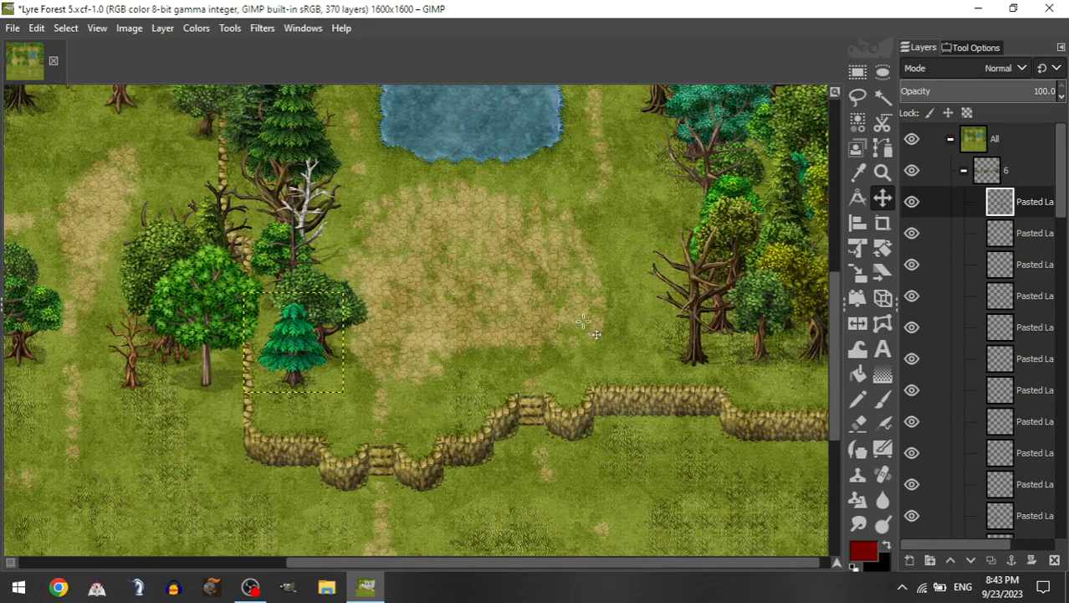
{"action": "key", "text": "ctrl+g"}
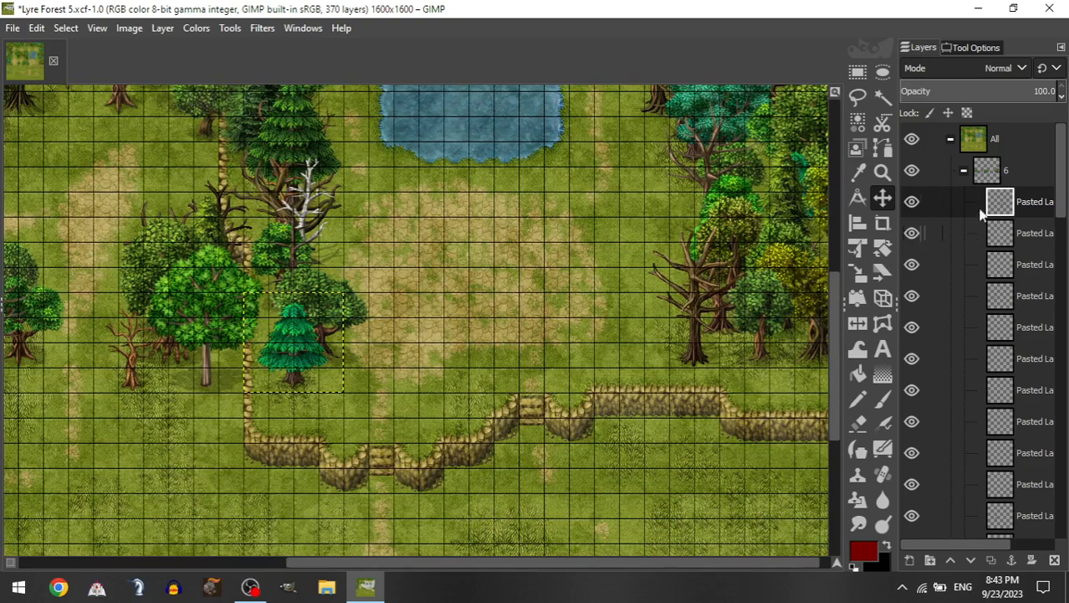
Step: Move a narrow dark conifer from Tall Trees into group 6 and place it in front of the eastern tree cluster, above the cliff
{"action": "left_click", "coordinate": [965, 171]}
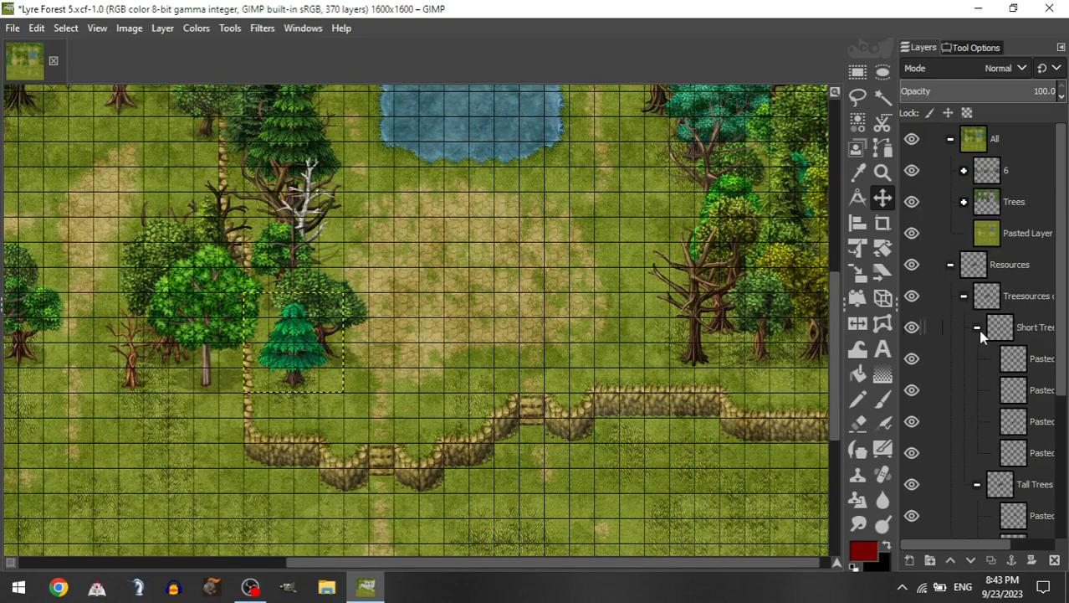
{"action": "left_click", "coordinate": [1036, 456]}
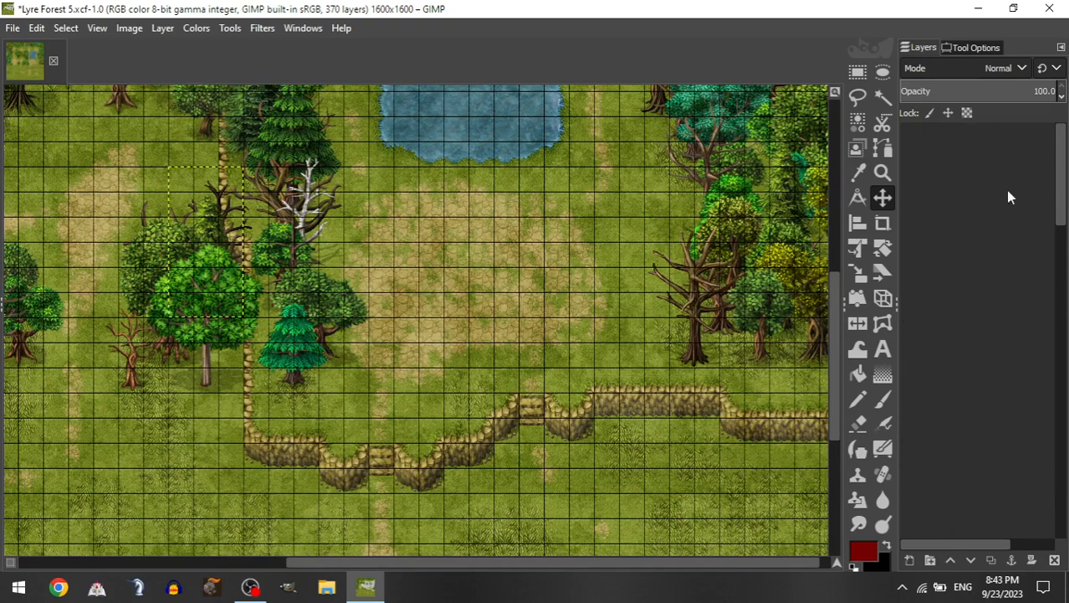
{"action": "left_click_drag", "start_coordinate": [400, 304], "coordinate": [671, 383]}
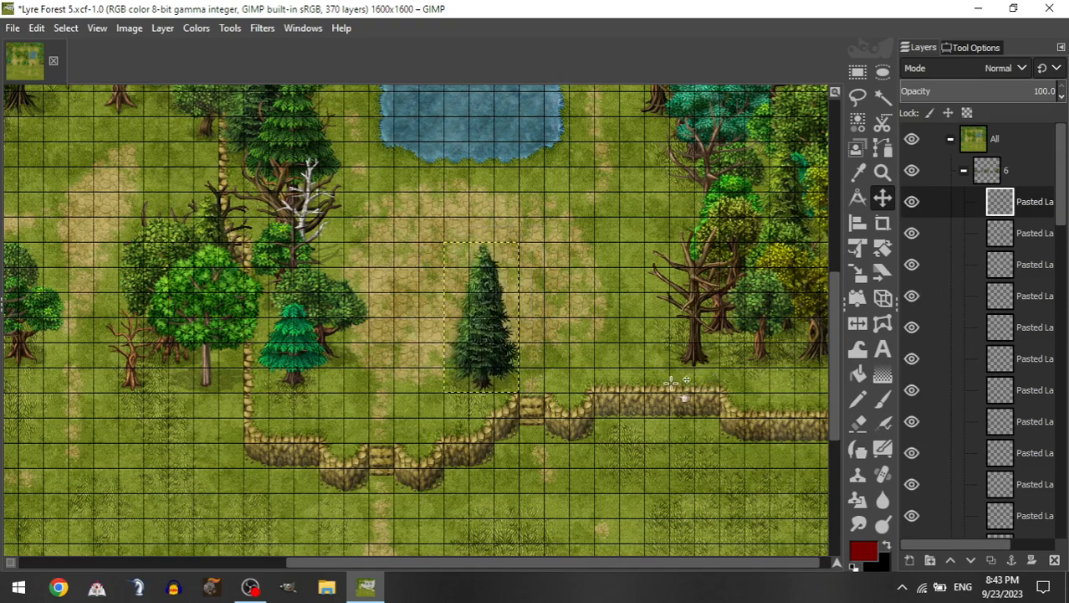
{"action": "scroll", "coordinate": [554, 370], "scroll_direction": "right", "scroll_amount": 1}
{"action": "left_click_drag", "start_coordinate": [397, 348], "coordinate": [704, 347]}
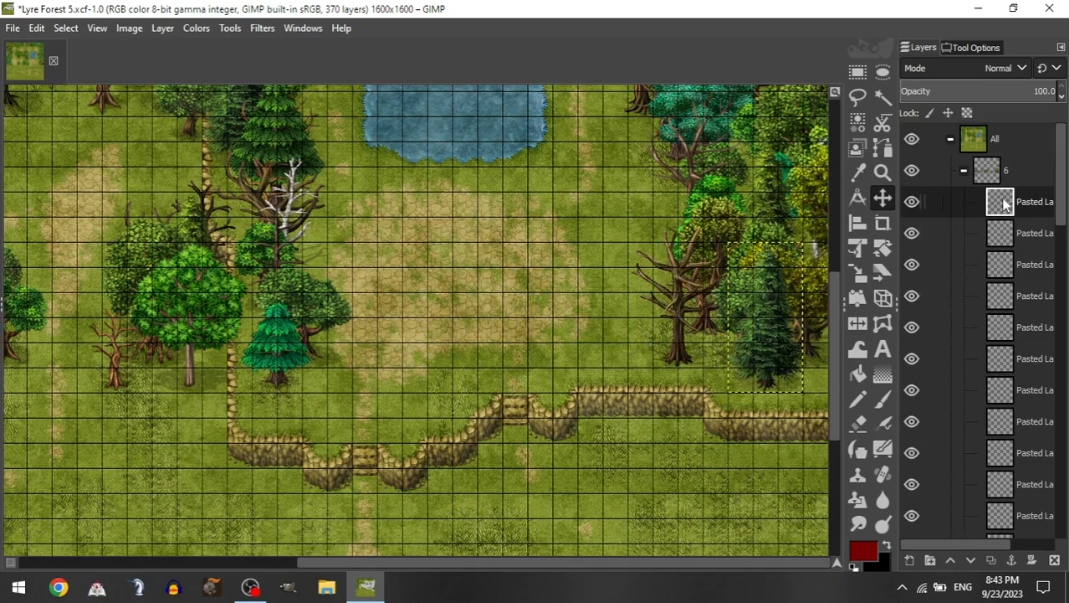
Step: Move a small light-green conifer from Short Trees into group 6, below the dark conifer's layer, and place it in front of the eastern bare tree
{"action": "left_click", "coordinate": [966, 170]}
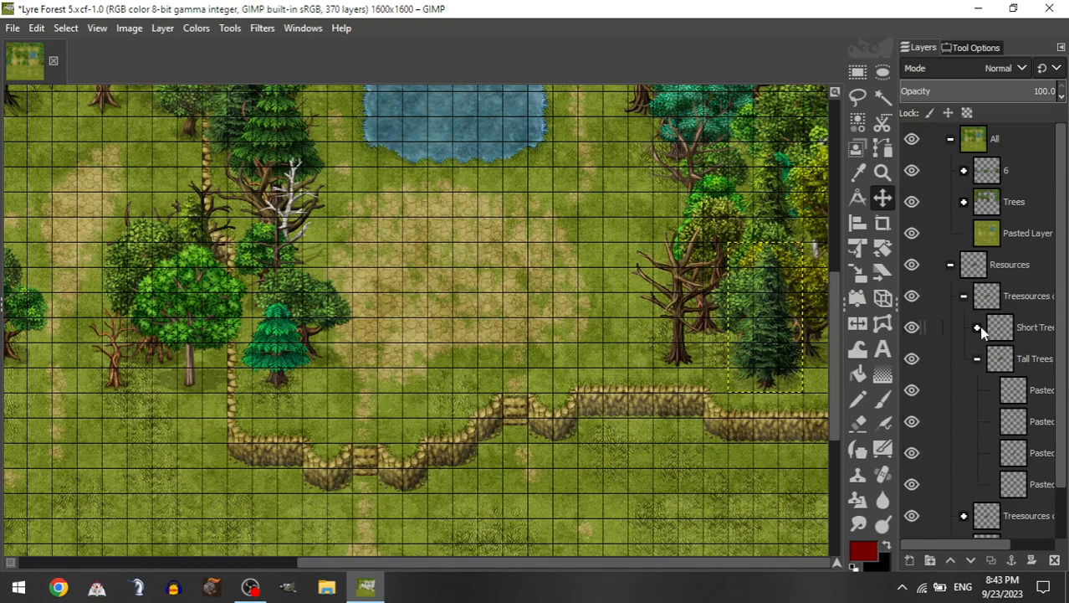
{"action": "left_click", "coordinate": [977, 327]}
{"action": "left_click", "coordinate": [1015, 452]}
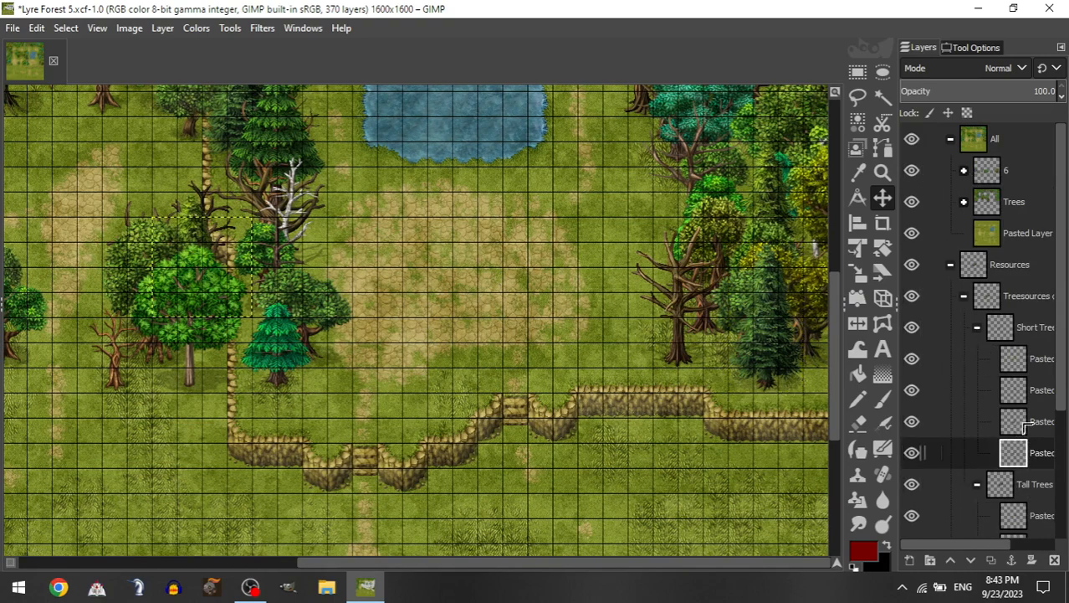
{"action": "left_click_drag", "start_coordinate": [1024, 424], "coordinate": [1022, 167]}
{"action": "left_click_drag", "start_coordinate": [1021, 211], "coordinate": [1026, 249]}
{"action": "left_click_drag", "start_coordinate": [138, 286], "coordinate": [636, 362]}
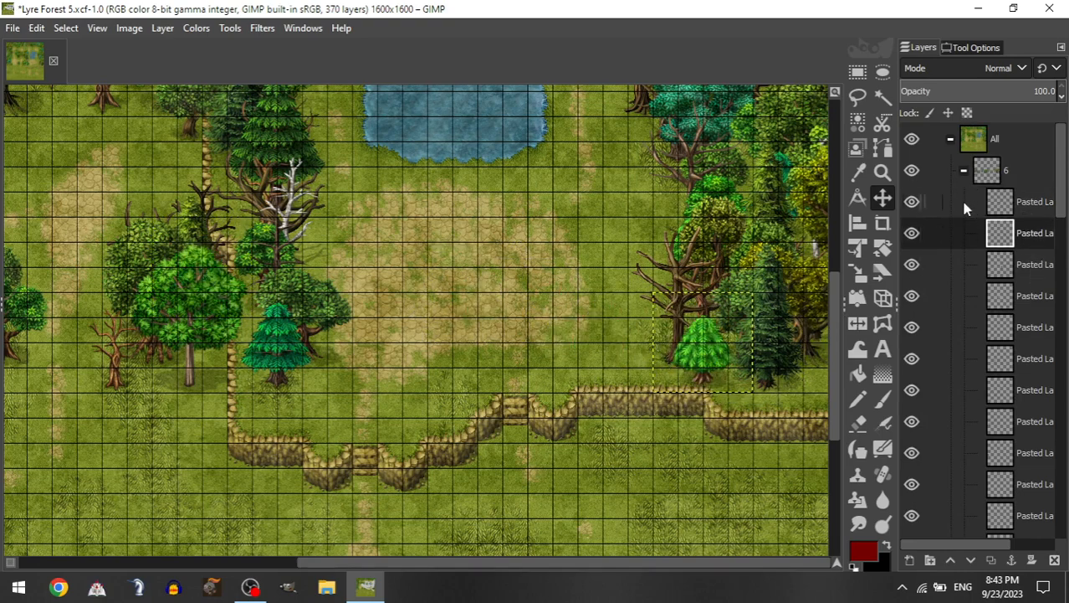
Step: Move a large teal-green conifer from Tall Trees into group 6 and place it at the cliff edge, east of the narrow dark conifer
{"action": "left_click", "coordinate": [964, 171]}
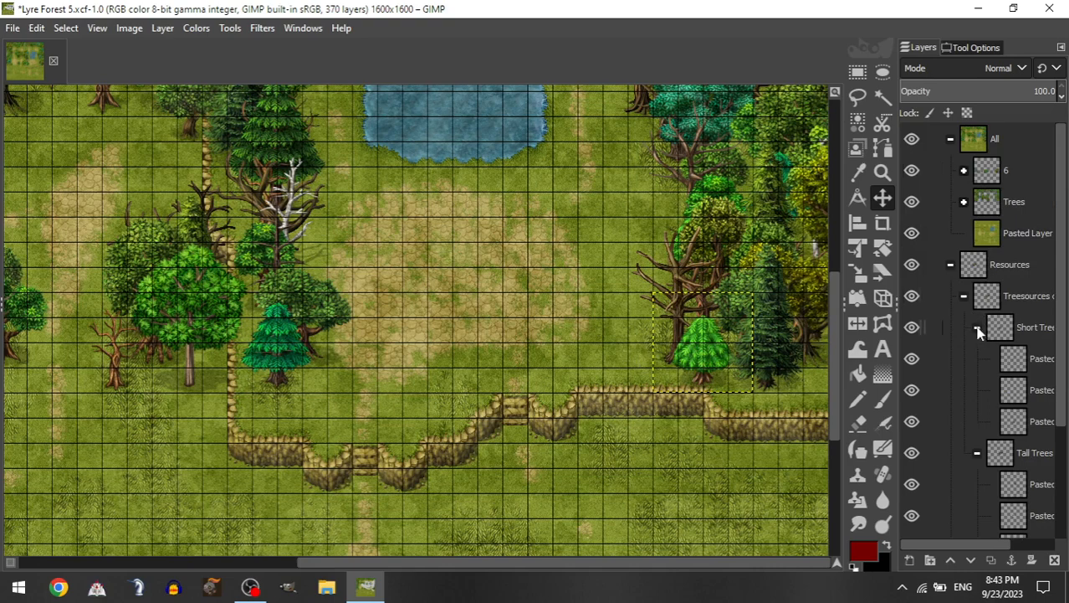
{"action": "left_click", "coordinate": [973, 334]}
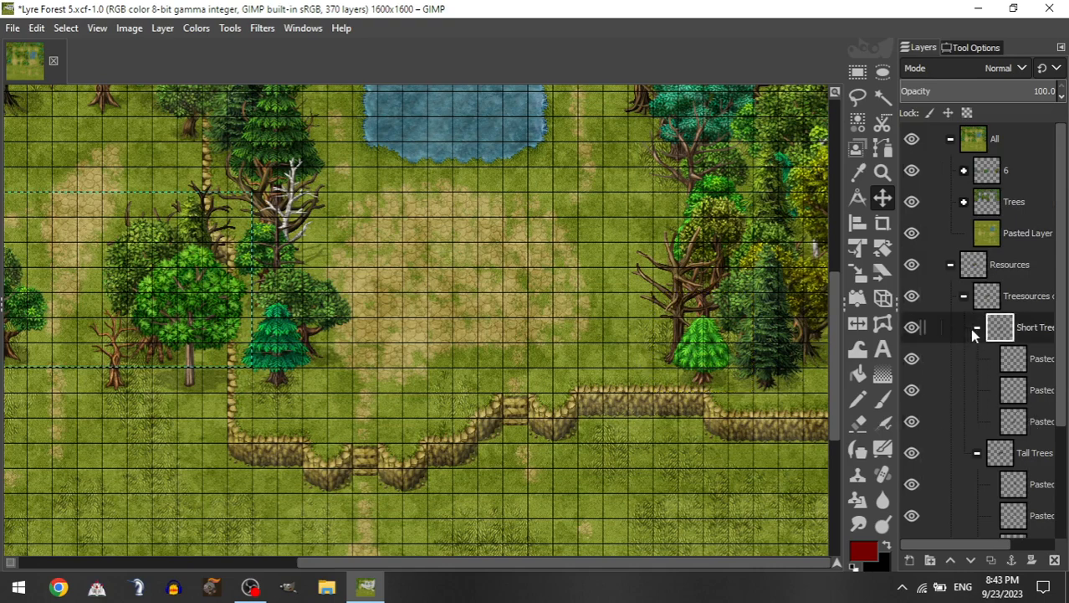
{"action": "left_click", "coordinate": [977, 328]}
{"action": "left_click_drag", "start_coordinate": [1020, 460], "coordinate": [1020, 171]}
{"action": "left_click_drag", "start_coordinate": [164, 306], "coordinate": [735, 389]}
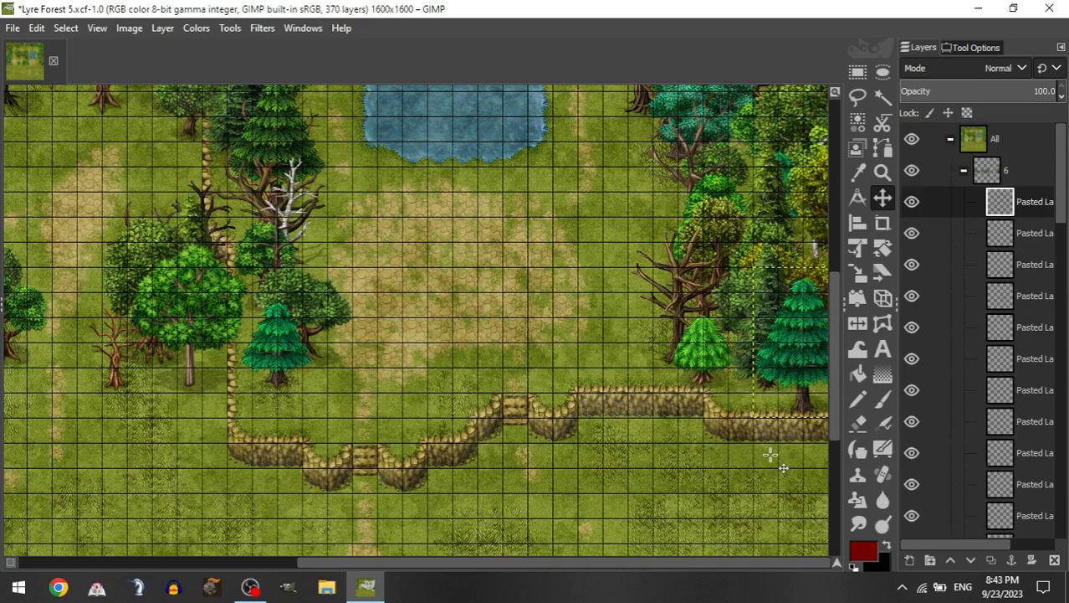
Step: Move a small bright-green tree from Short Trees into group 6 and place it south of the large dirt clearing, just west of the cliff steps
{"action": "left_click", "coordinate": [974, 172]}
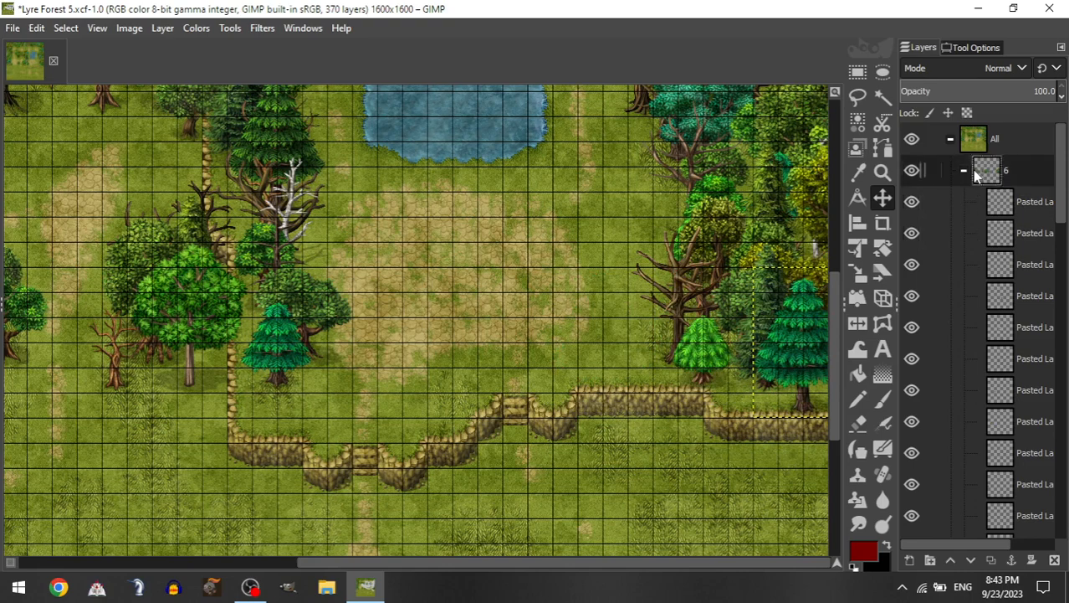
{"action": "left_click", "coordinate": [966, 171]}
{"action": "left_click", "coordinate": [977, 328]}
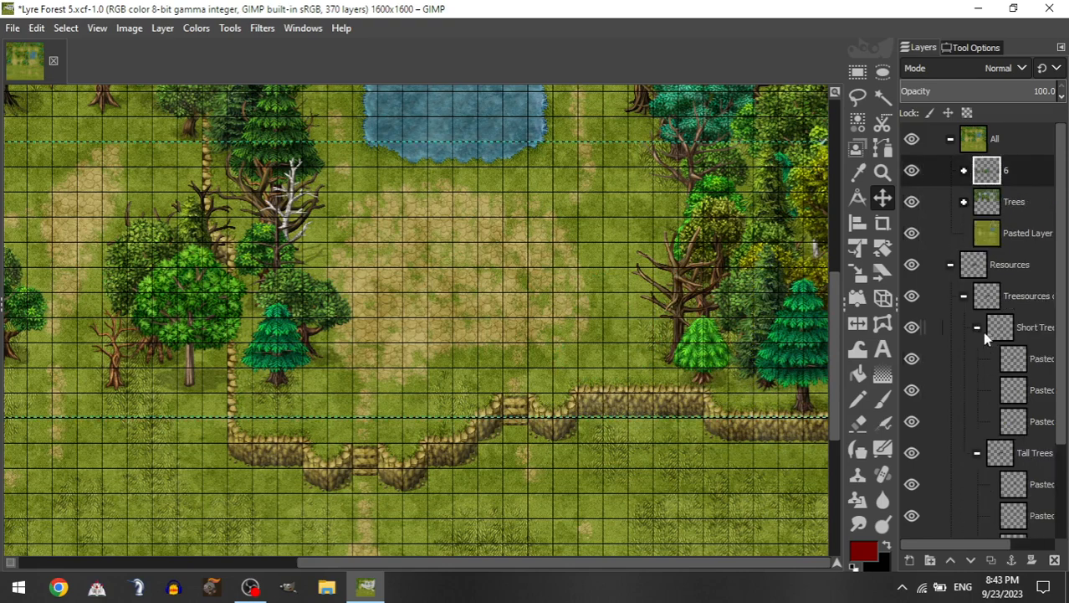
{"action": "left_click_drag", "start_coordinate": [1036, 427], "coordinate": [1036, 183]}
{"action": "left_click_drag", "start_coordinate": [482, 248], "coordinate": [729, 355]}
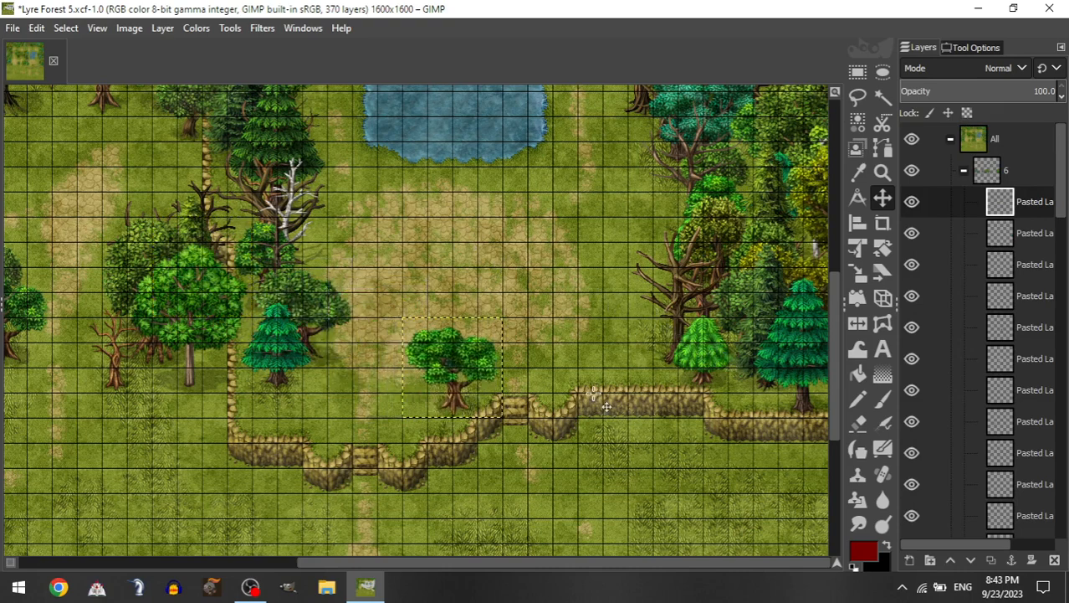
Step: Move a large olive-green tree from Tall Trees into group 6 and place it in front of the teal conifer inside the cliff's southwest corner
{"action": "scroll", "coordinate": [590, 391], "scroll_direction": "up", "scroll_amount": 2}
{"action": "scroll", "coordinate": [560, 369], "scroll_direction": "down", "scroll_amount": 5}
{"action": "scroll", "coordinate": [525, 377], "scroll_direction": "left", "scroll_amount": 5}
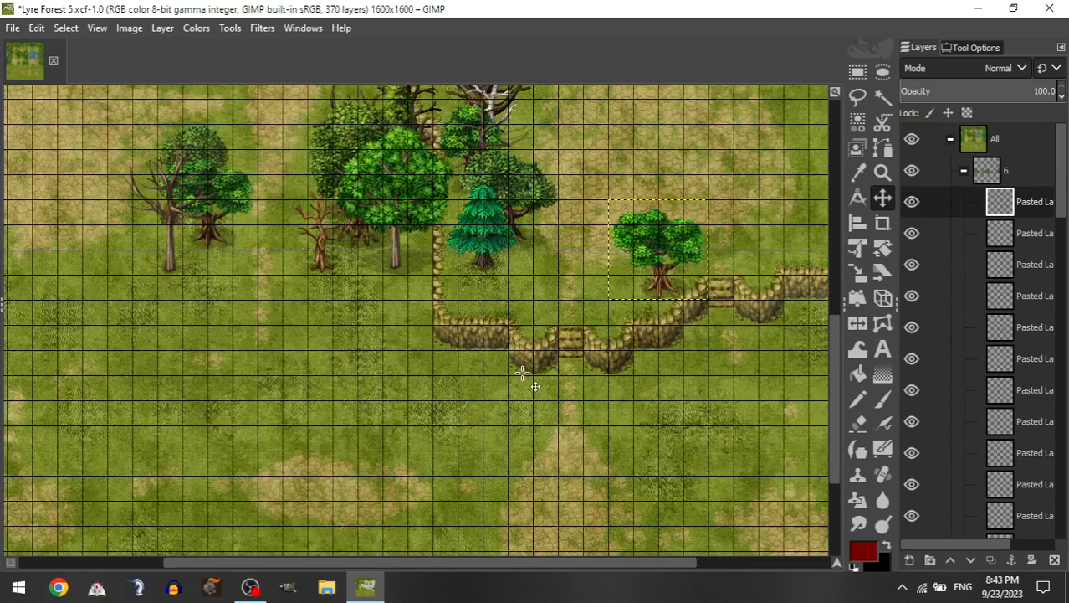
{"action": "scroll", "coordinate": [526, 373], "scroll_direction": "up", "scroll_amount": 2}
{"action": "left_click", "coordinate": [964, 171]}
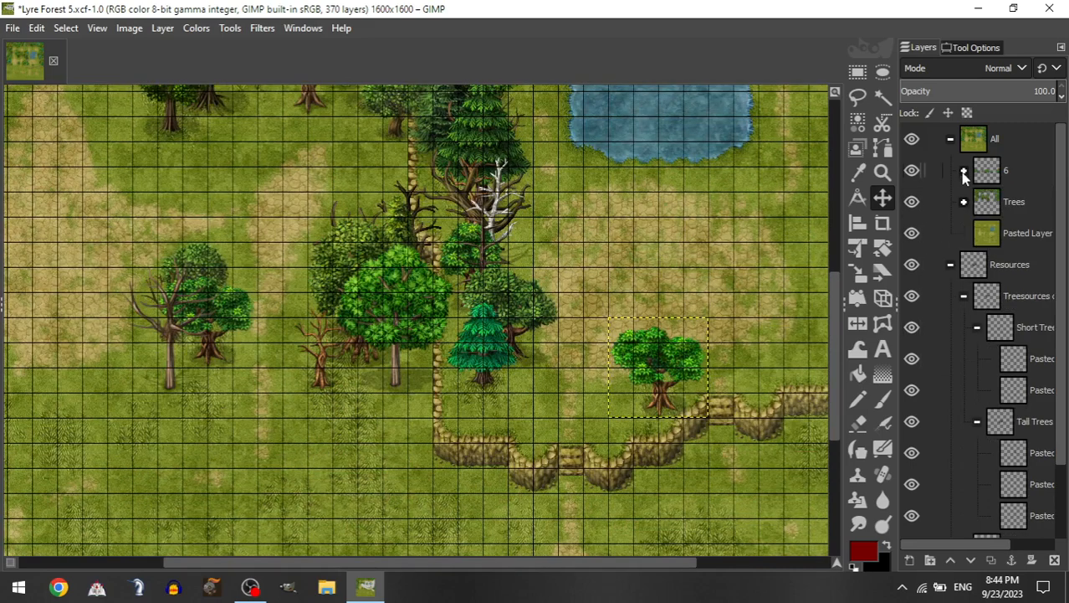
{"action": "left_click", "coordinate": [1038, 485]}
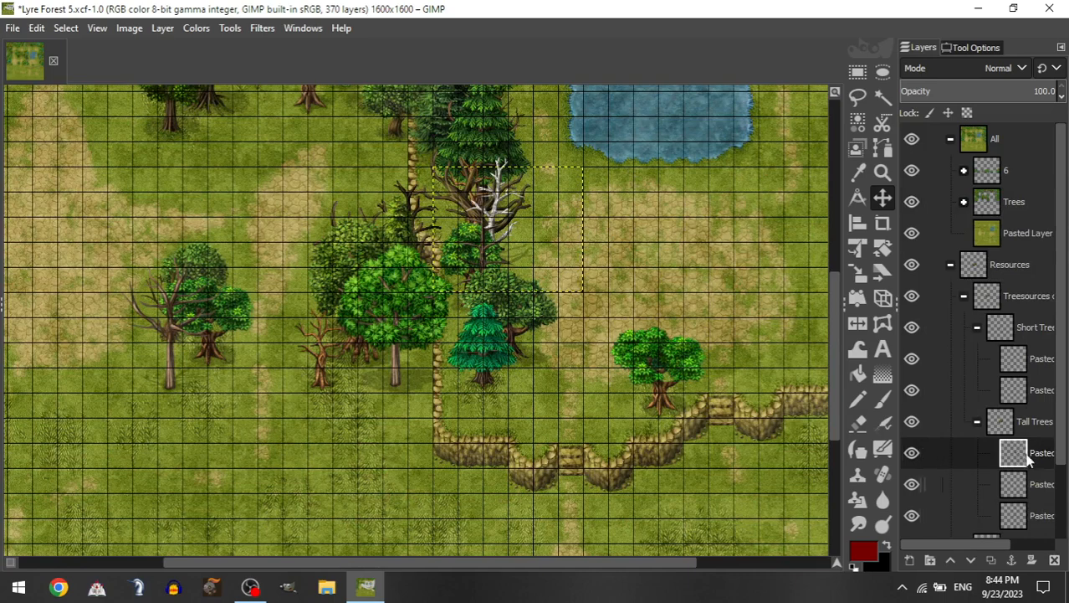
{"action": "left_click_drag", "start_coordinate": [1029, 453], "coordinate": [1017, 186]}
{"action": "left_click_drag", "start_coordinate": [604, 237], "coordinate": [575, 378]}
Step: Move a white-trunked birch from Tall Trees into group 6 and place it in front of the reddish bare tree, west of the cliff wall
{"action": "scroll", "coordinate": [578, 381], "scroll_direction": "left", "scroll_amount": 5}
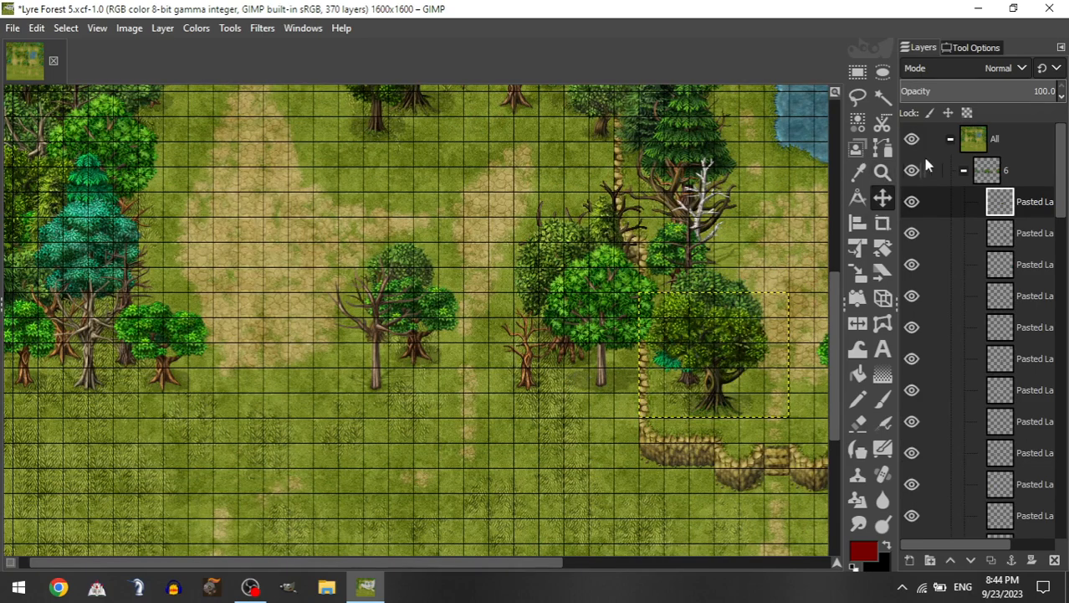
{"action": "left_click", "coordinate": [962, 170]}
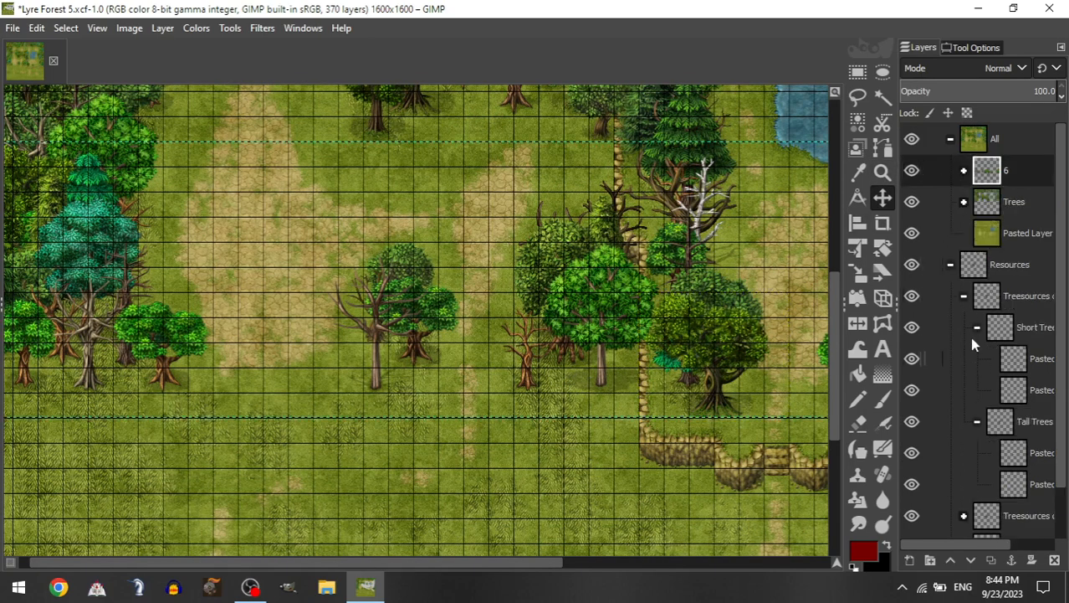
{"action": "left_click", "coordinate": [978, 328]}
{"action": "left_click_drag", "start_coordinate": [1011, 422], "coordinate": [1000, 176]}
{"action": "left_click_drag", "start_coordinate": [587, 329], "coordinate": [539, 431]}
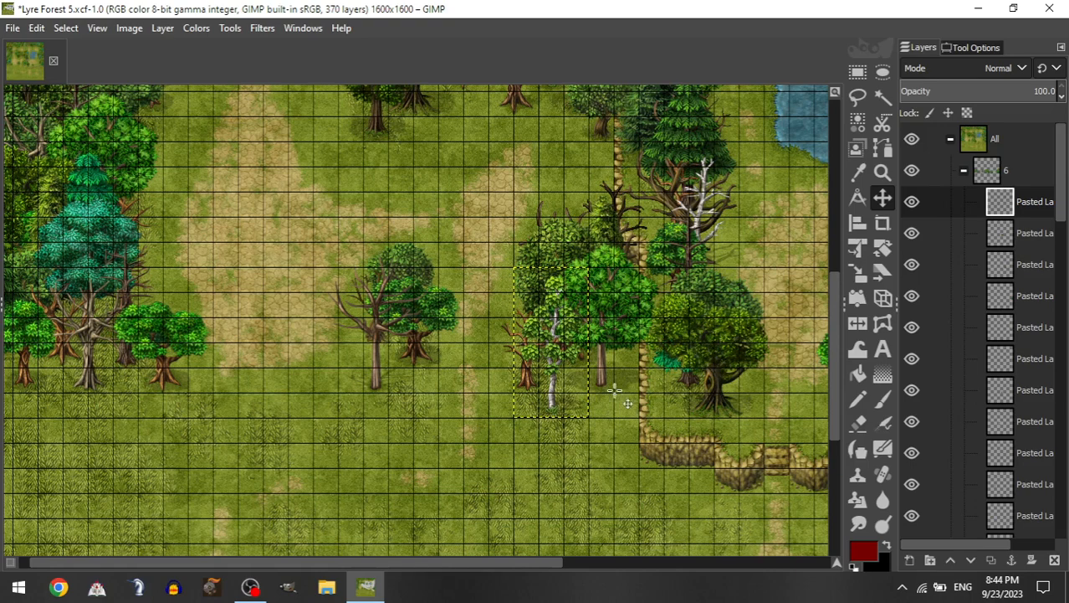
Step: Move a small round dark-green tree from Short Trees into group 6 and place it southwest of the bare tree between the two western clearings
{"action": "left_click", "coordinate": [961, 171]}
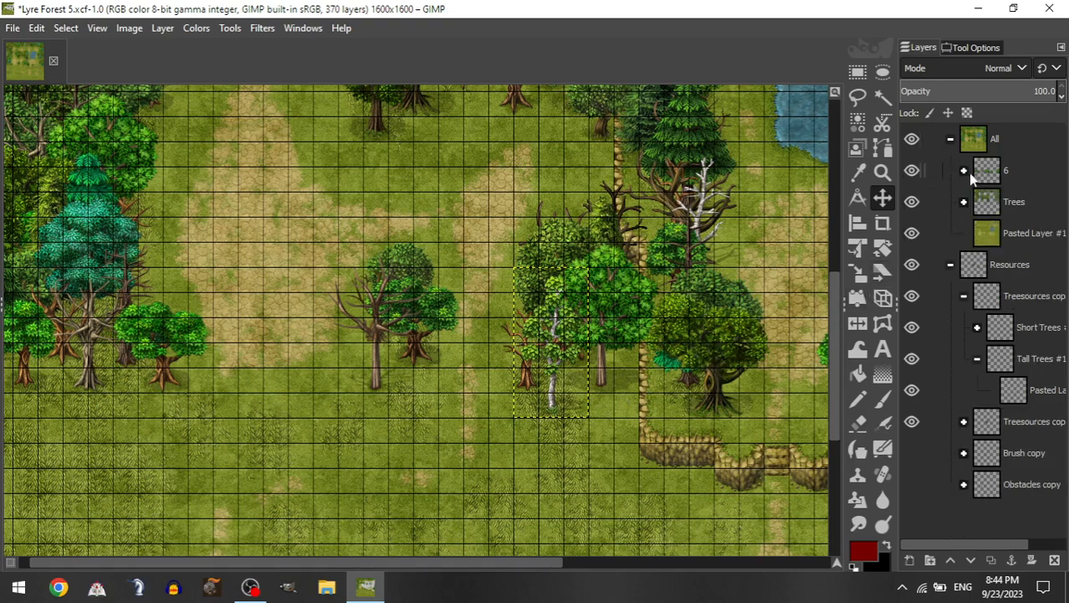
{"action": "left_click", "coordinate": [978, 328]}
{"action": "left_click_drag", "start_coordinate": [1013, 390], "coordinate": [1013, 175]}
{"action": "left_click_drag", "start_coordinate": [614, 327], "coordinate": [614, 378]}
{"action": "scroll", "coordinate": [497, 379], "scroll_direction": "left", "scroll_amount": 1}
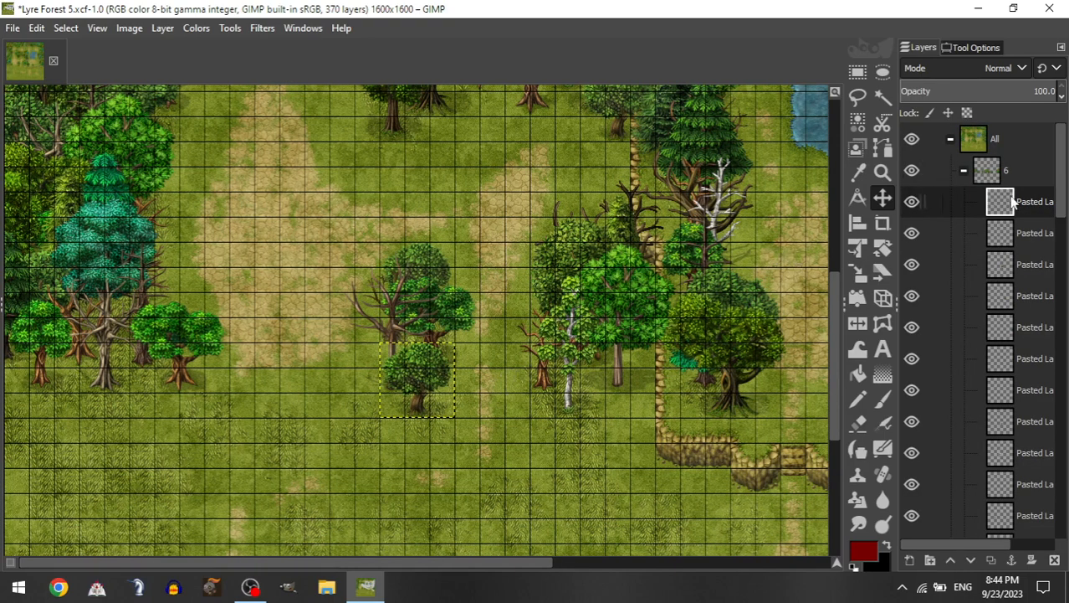
{"action": "left_click_drag", "start_coordinate": [535, 381], "coordinate": [485, 382]}
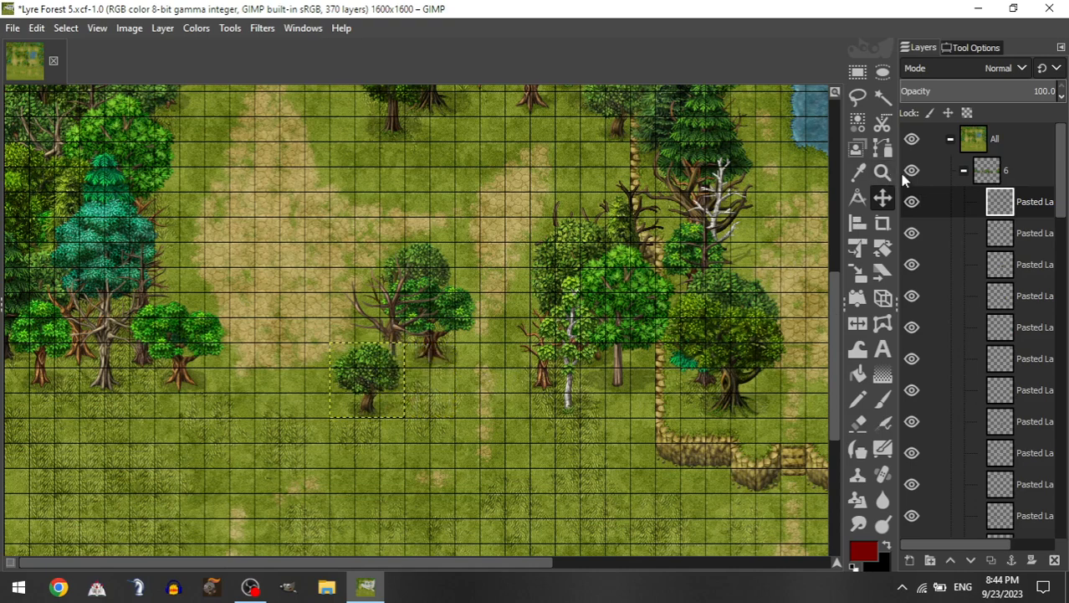
Step: Move a large leafy green tree from Tall Trees into group 6, below the small round tree's layer, and place it just east of that tree
{"action": "left_click", "coordinate": [964, 172]}
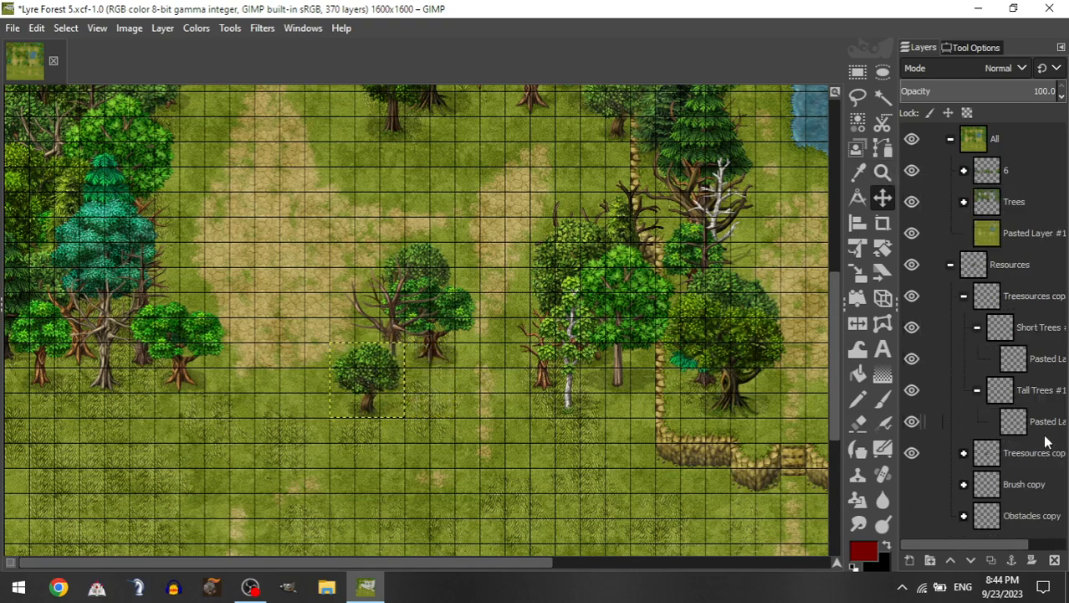
{"action": "left_click_drag", "start_coordinate": [1045, 435], "coordinate": [1023, 237]}
{"action": "left_click_drag", "start_coordinate": [646, 275], "coordinate": [446, 374]}
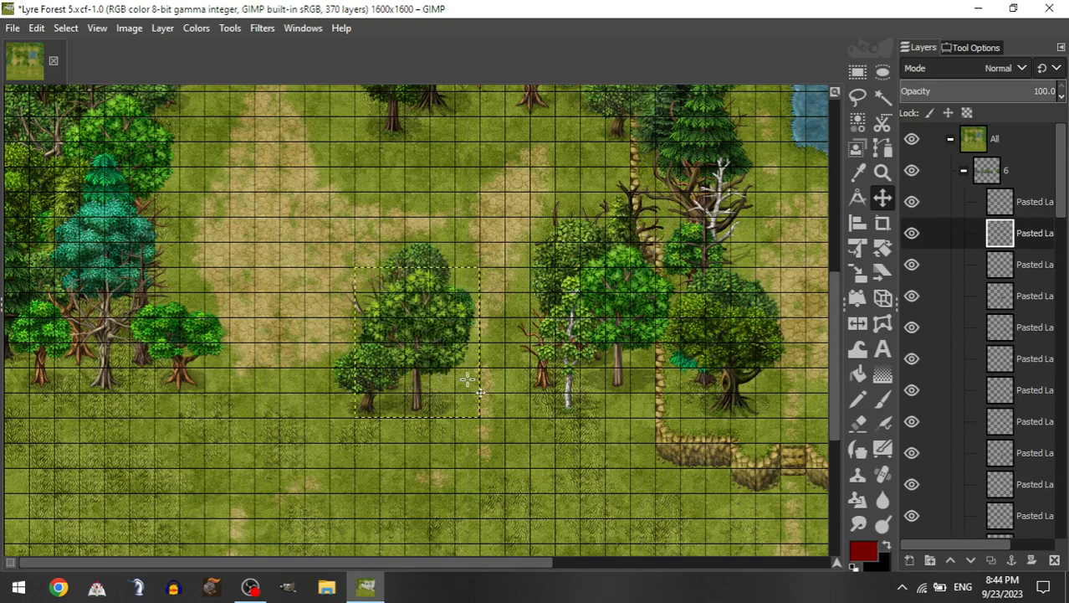
Step: Move a dark bare tree from Short Trees into group 6 and place it west of the small round tree, south of the western clearing
{"action": "left_click", "coordinate": [964, 171]}
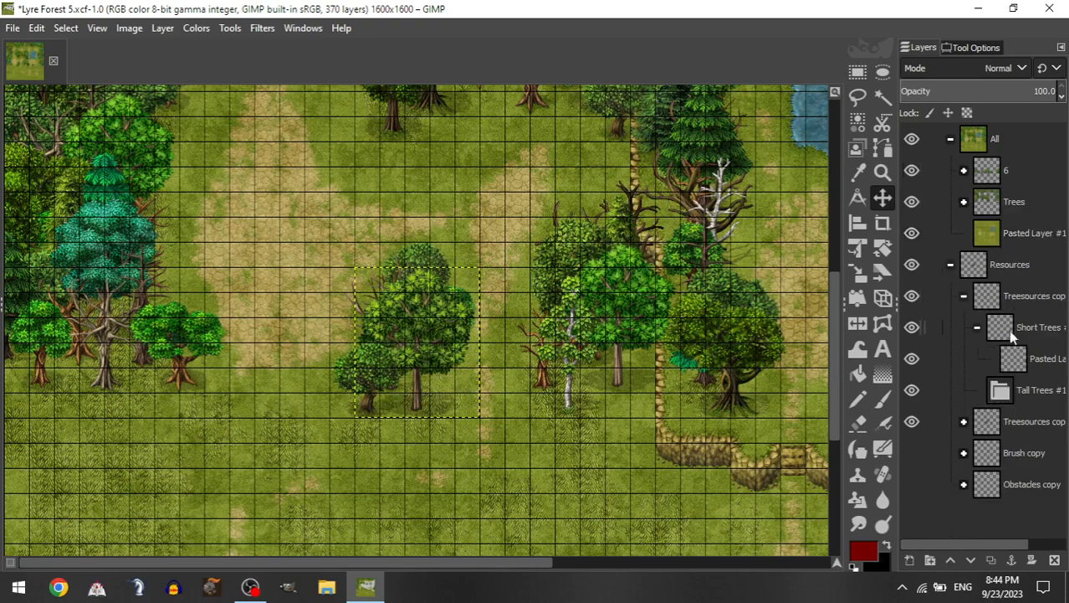
{"action": "left_click_drag", "start_coordinate": [1017, 355], "coordinate": [1026, 173]}
{"action": "left_click_drag", "start_coordinate": [599, 236], "coordinate": [199, 382]}
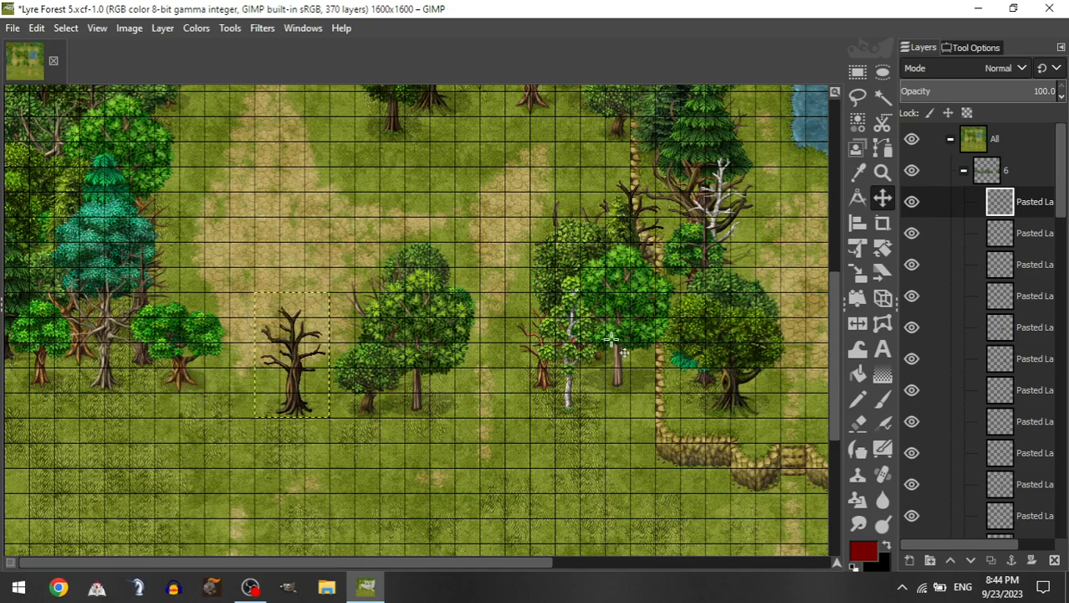
Step: Delete the emptied tree resource group, then duplicate the remaining Treesources copy group and expand its Tall Trees group
{"action": "left_click", "coordinate": [966, 172]}
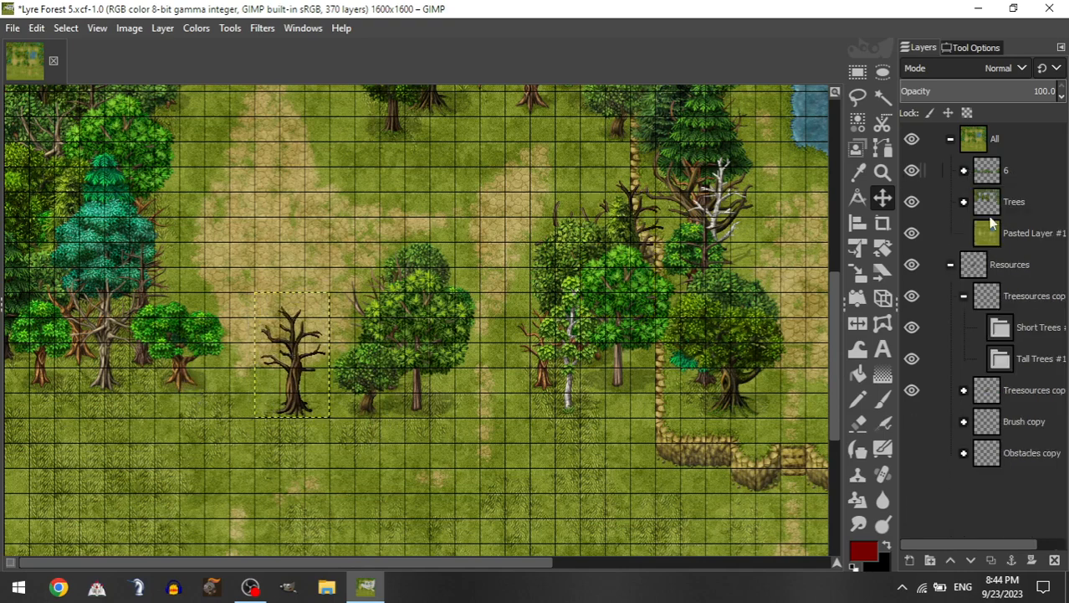
{"action": "left_click", "coordinate": [1019, 296]}
{"action": "key", "text": "Delete"}
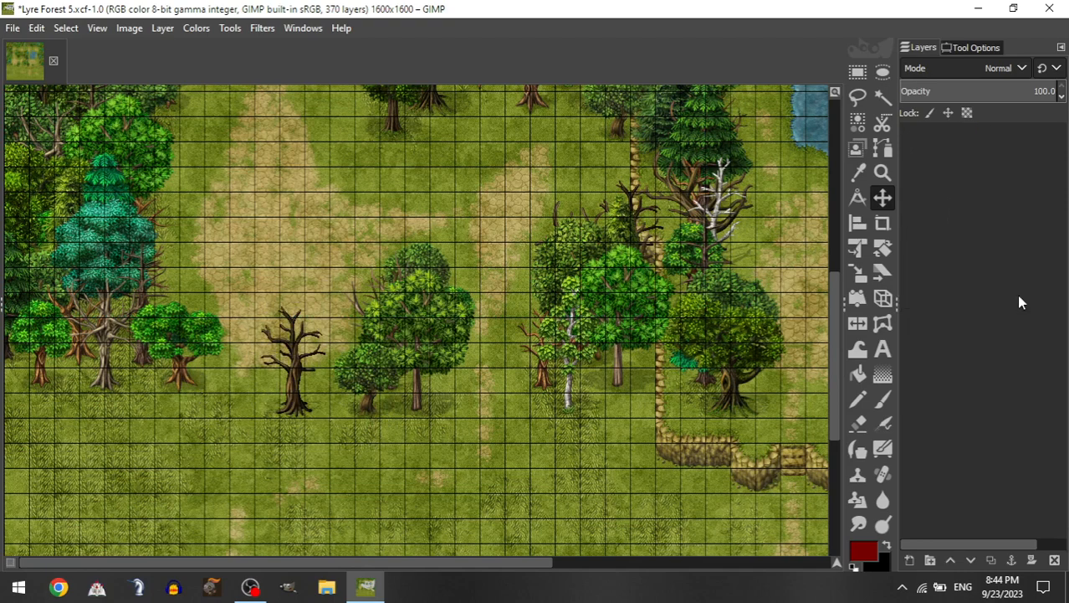
{"action": "key", "text": "shift+ctrl+d"}
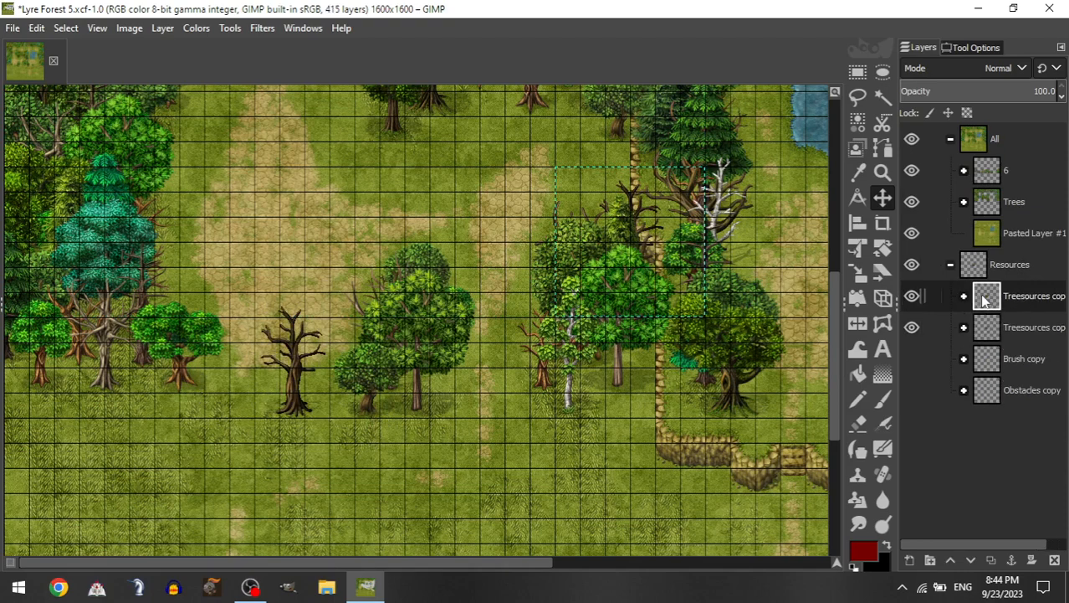
{"action": "left_click", "coordinate": [964, 296]}
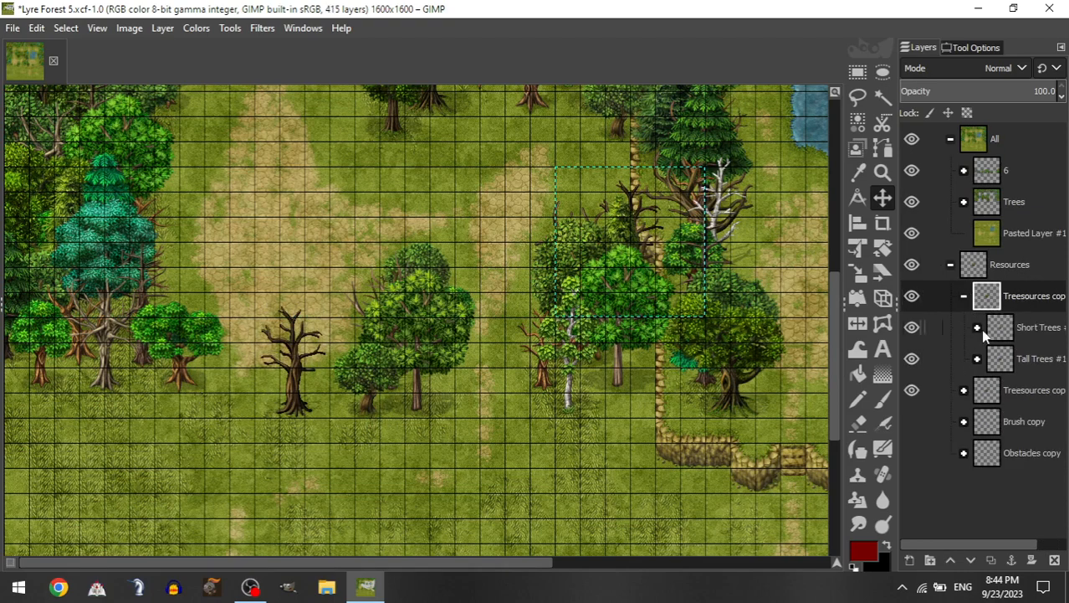
{"action": "left_click", "coordinate": [978, 327]}
{"action": "left_click", "coordinate": [977, 327]}
{"action": "left_click", "coordinate": [977, 358]}
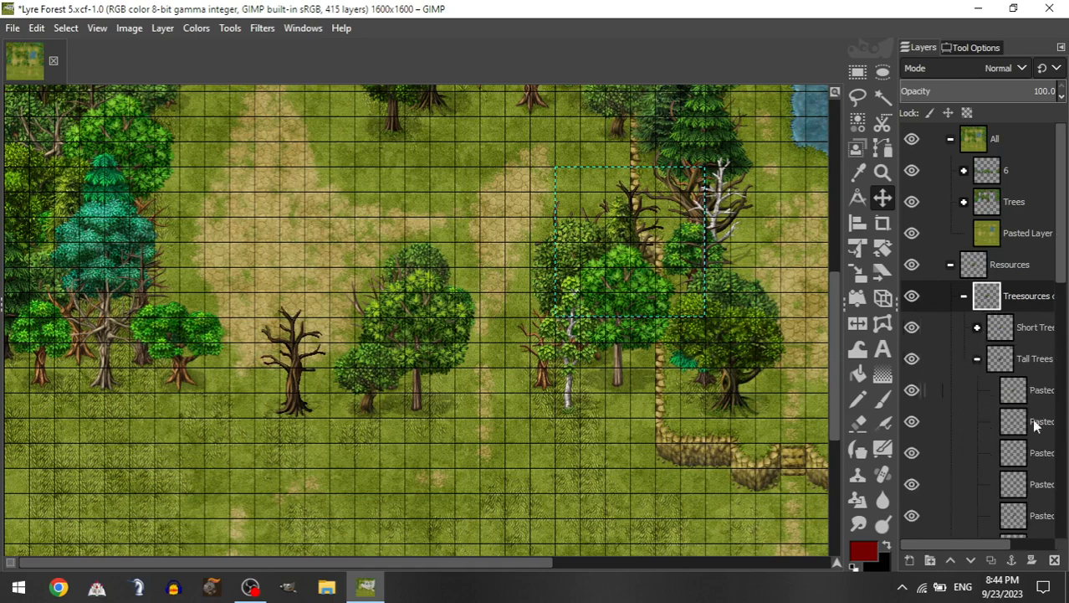
Step: Try a yellow-olive tree from Tall Trees in group 6, west of the dark bare tree, and return its layer to Tall Trees
{"action": "left_click", "coordinate": [1022, 466]}
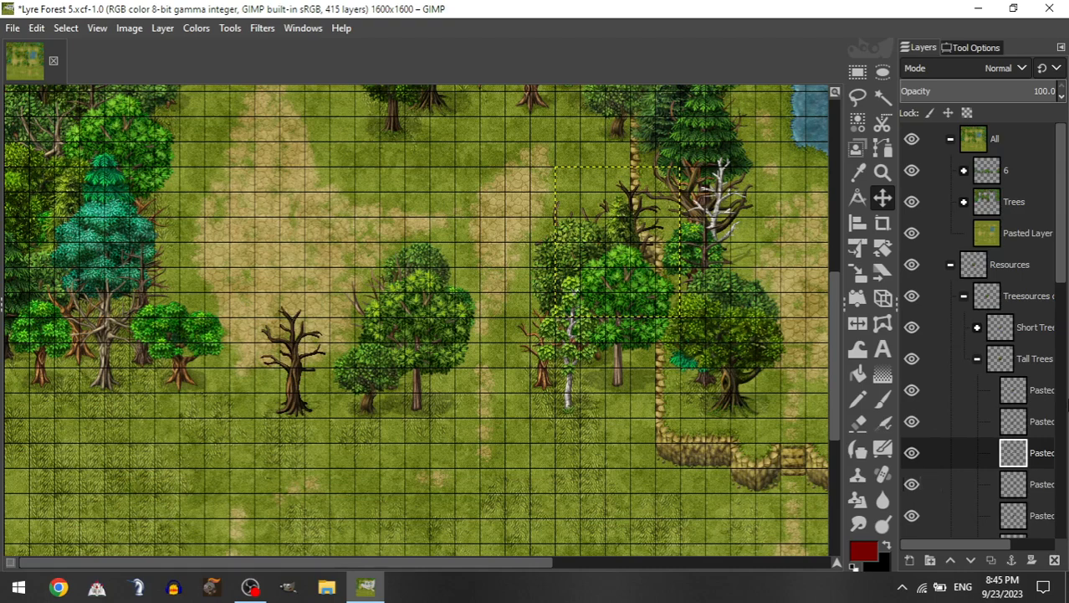
{"action": "left_click_drag", "start_coordinate": [1032, 513], "coordinate": [1032, 174]}
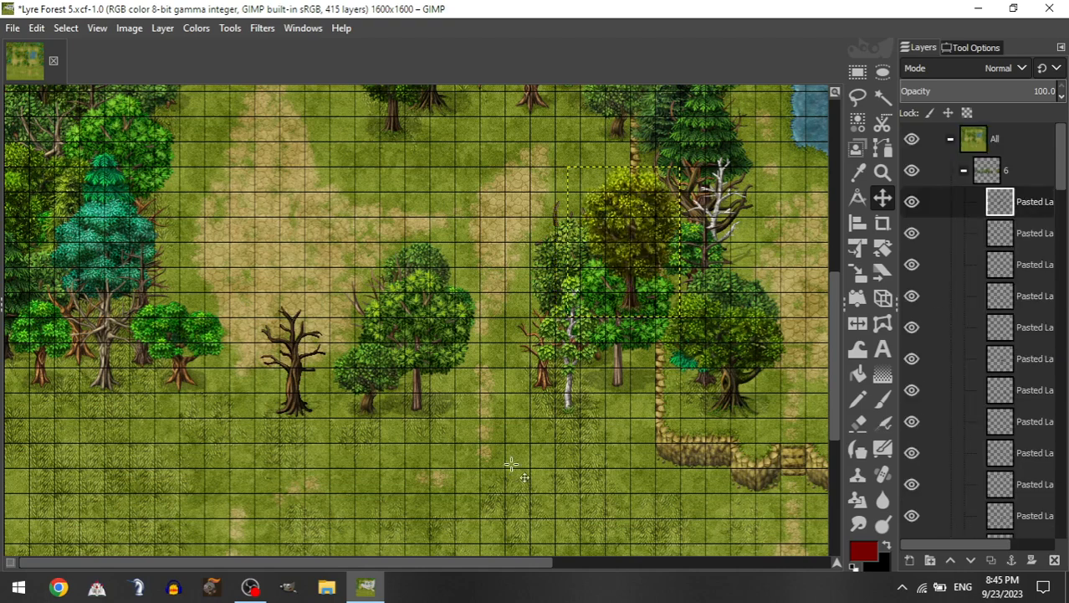
{"action": "left_click_drag", "start_coordinate": [510, 465], "coordinate": [104, 546]}
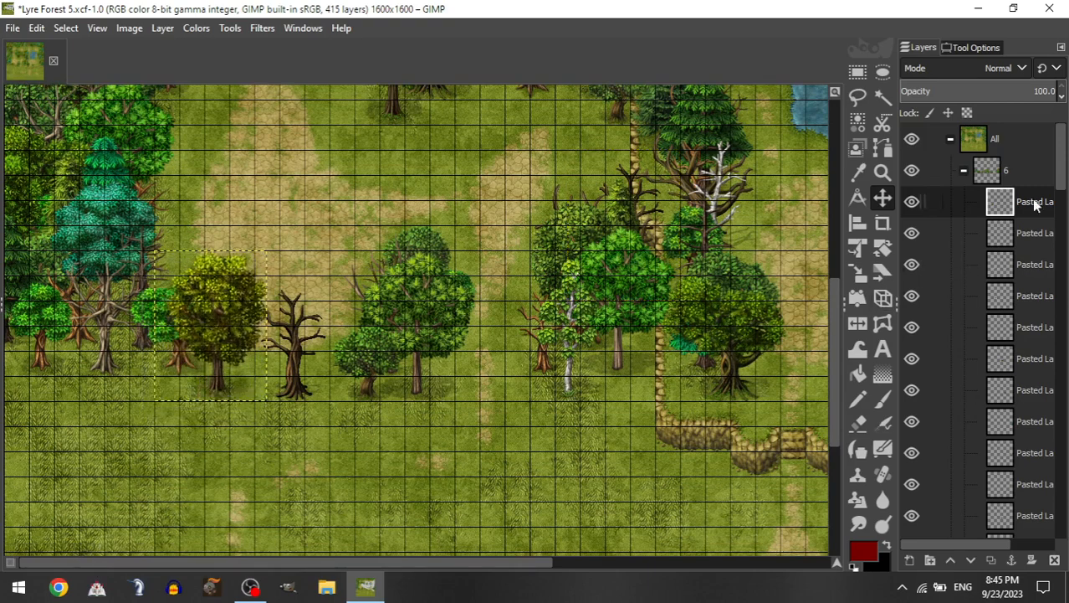
{"action": "left_click_drag", "start_coordinate": [1031, 198], "coordinate": [1009, 390]}
{"action": "left_click", "coordinate": [964, 201]}
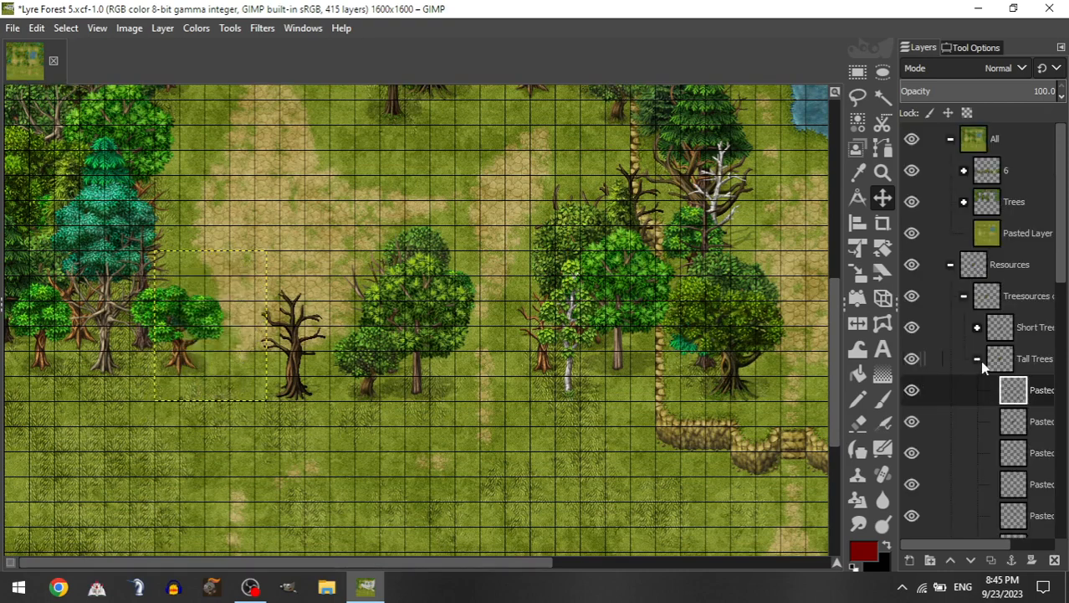
Step: Move layer group 6 into the Trees group, above group 5, and collapse Trees
{"action": "left_click", "coordinate": [976, 358]}
{"action": "left_click", "coordinate": [977, 358]}
{"action": "scroll", "coordinate": [1015, 448], "scroll_direction": "down", "scroll_amount": 3}
{"action": "scroll", "coordinate": [1015, 448], "scroll_direction": "up", "scroll_amount": 5}
{"action": "left_click", "coordinate": [978, 358]}
{"action": "left_click_drag", "start_coordinate": [1016, 170], "coordinate": [1020, 211]}
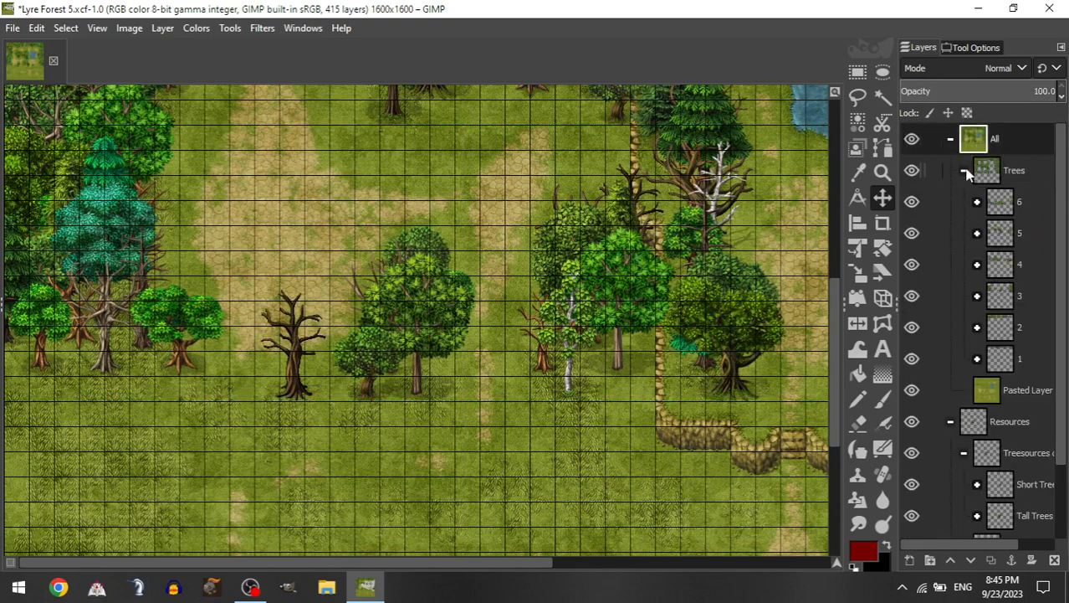
{"action": "left_click", "coordinate": [965, 172]}
Step: Create a new layer group inside All, above Trees, and name it 7
{"action": "right_click", "coordinate": [961, 155]}
{"action": "left_click", "coordinate": [959, 154]}
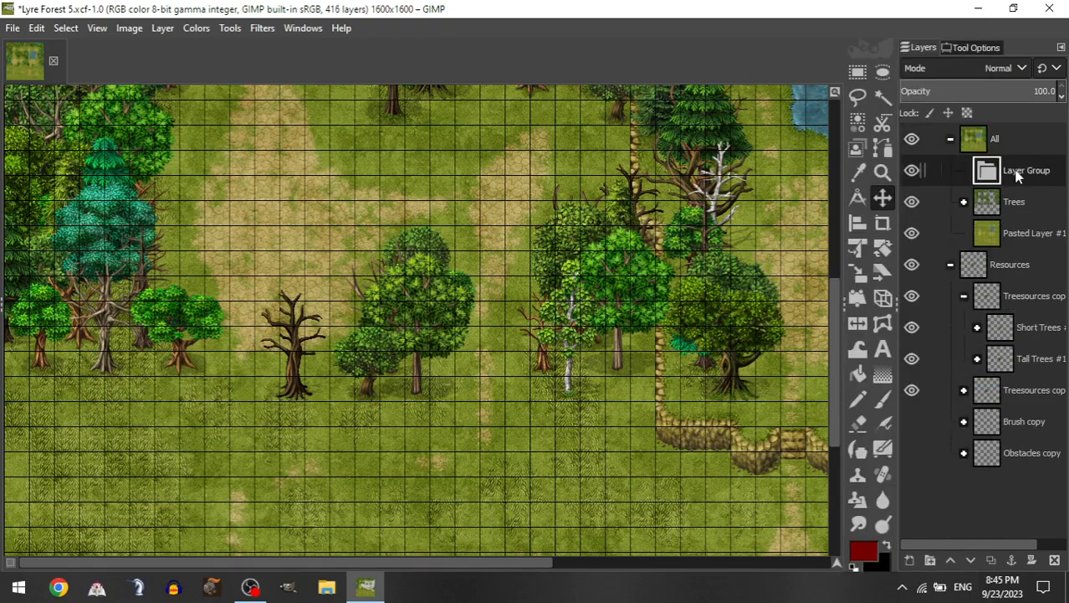
{"action": "double_click", "coordinate": [1016, 172]}
{"action": "type", "text": "7"}
Step: Move a bright-green conifer from Short Trees into group 7 and place it just west of the dark bare tree
{"action": "left_click", "coordinate": [978, 327]}
{"action": "left_click_drag", "start_coordinate": [1017, 449], "coordinate": [1003, 174]}
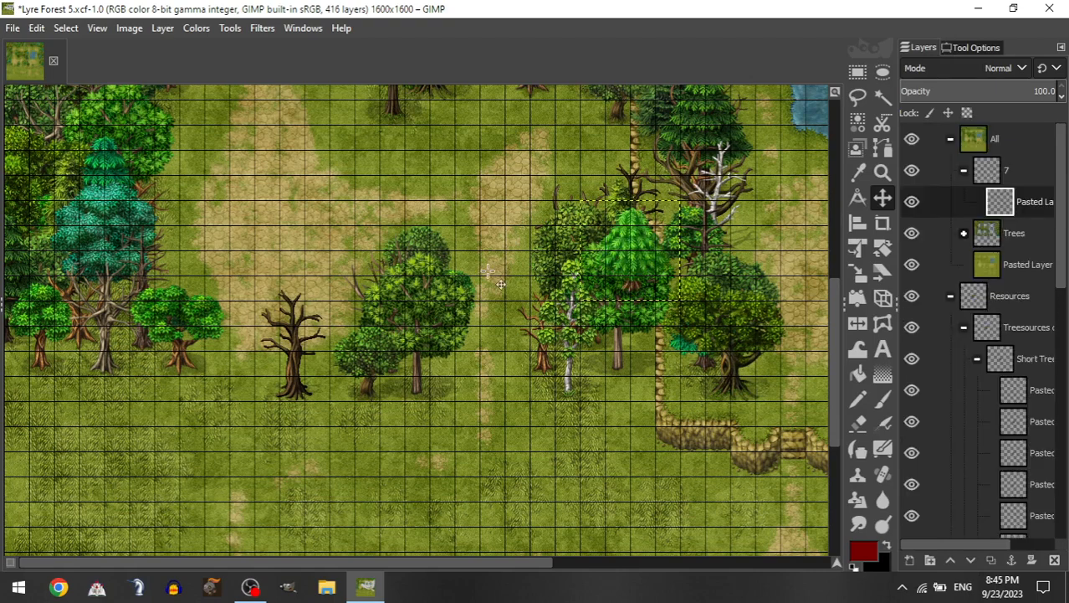
{"action": "left_click_drag", "start_coordinate": [488, 271], "coordinate": [85, 381]}
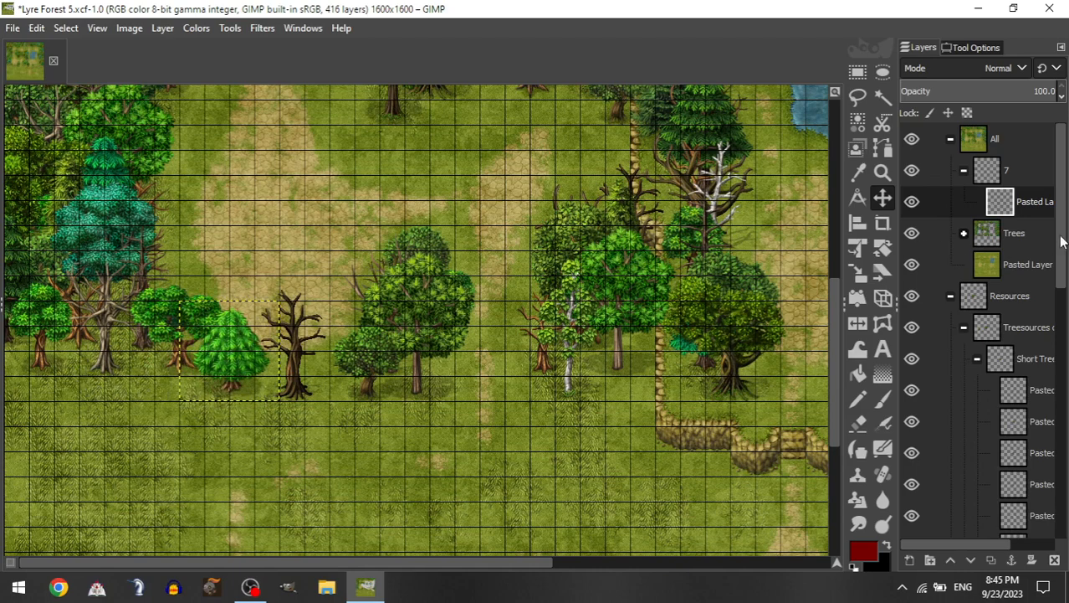
Step: Move a white bare tree from Tall Trees into group 7 and place it west of the bright-green conifer, in front of the western tree cluster
{"action": "left_click", "coordinate": [964, 170]}
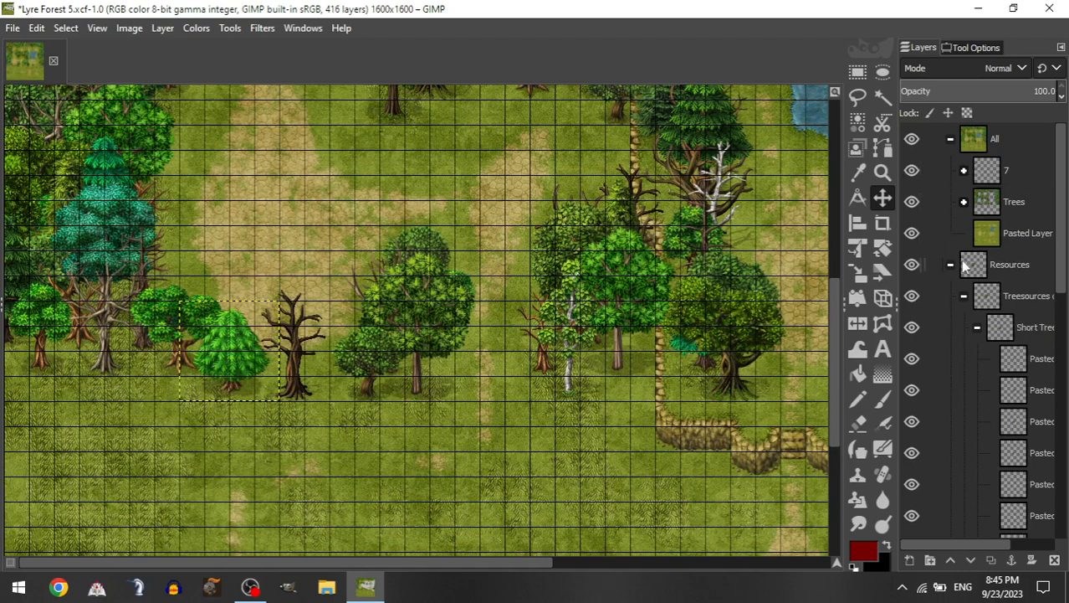
{"action": "left_click", "coordinate": [976, 328]}
{"action": "left_click", "coordinate": [979, 358]}
{"action": "left_click_drag", "start_coordinate": [1015, 514], "coordinate": [1009, 171]}
{"action": "left_click_drag", "start_coordinate": [517, 354], "coordinate": [45, 447]}
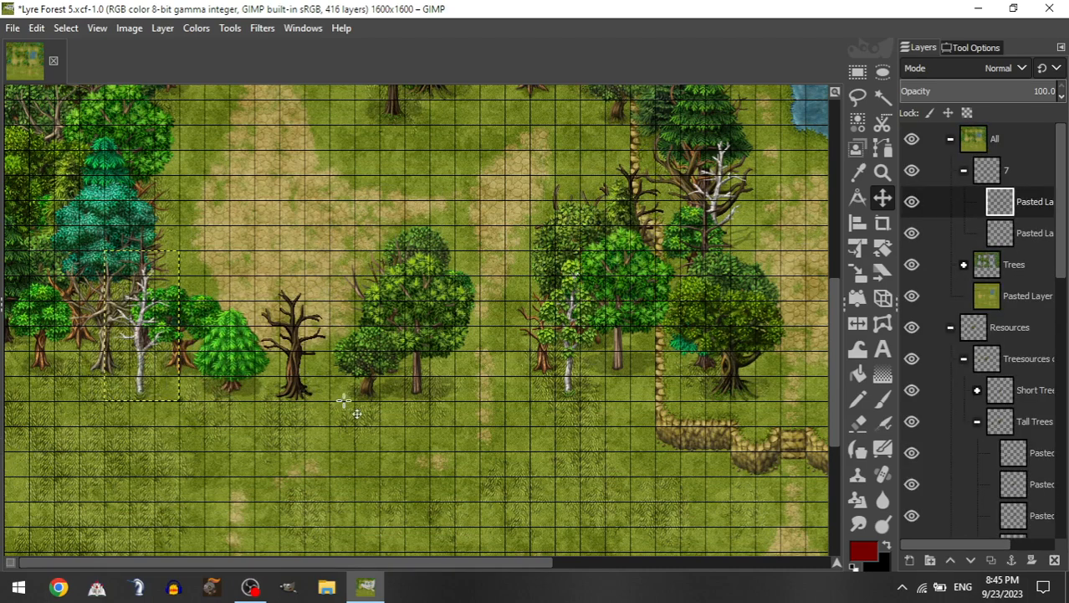
Step: Move a small brown bare tree from Short Trees into group 7 and place it west of the white bare tree
{"action": "scroll", "coordinate": [381, 391], "scroll_direction": "up", "scroll_amount": 3}
{"action": "scroll", "coordinate": [382, 390], "scroll_direction": "up", "scroll_amount": 3}
{"action": "scroll", "coordinate": [382, 391], "scroll_direction": "down", "scroll_amount": 9}
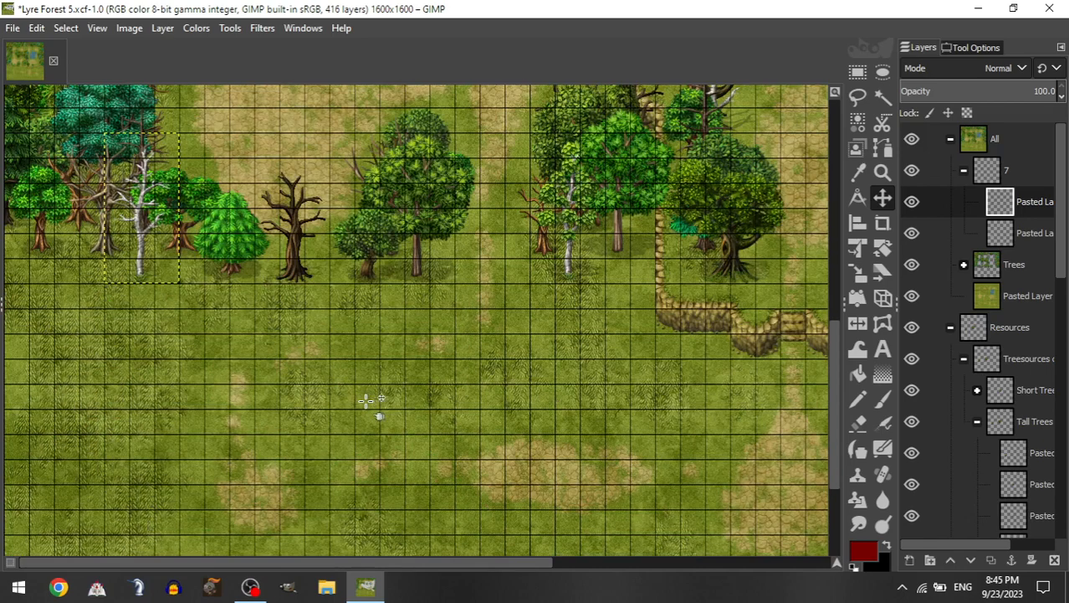
{"action": "scroll", "coordinate": [381, 391], "scroll_direction": "up", "scroll_amount": 4}
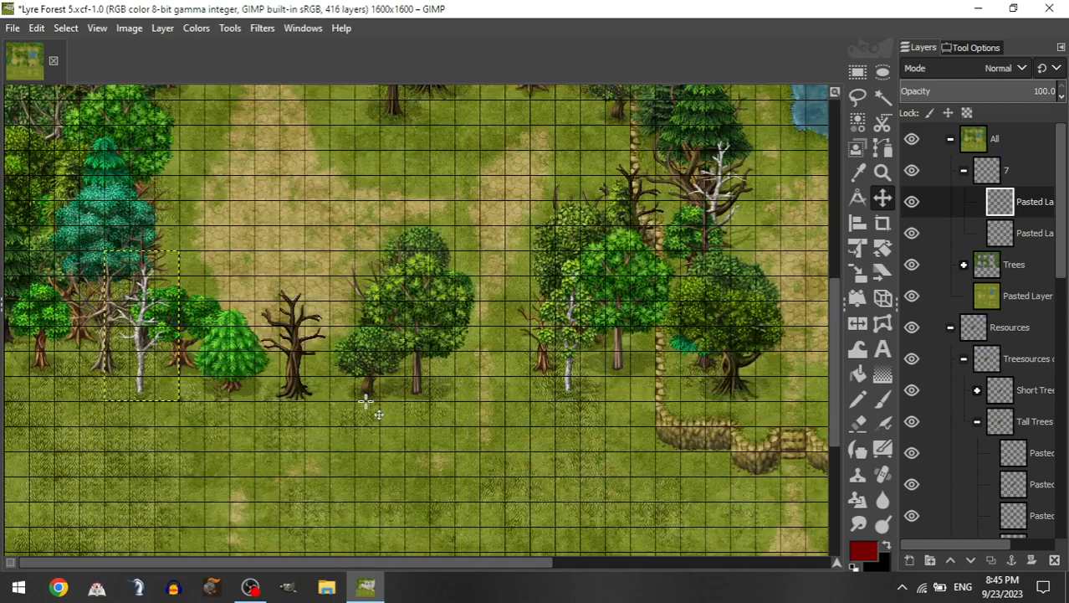
{"action": "left_click", "coordinate": [965, 171]}
{"action": "left_click", "coordinate": [977, 327]}
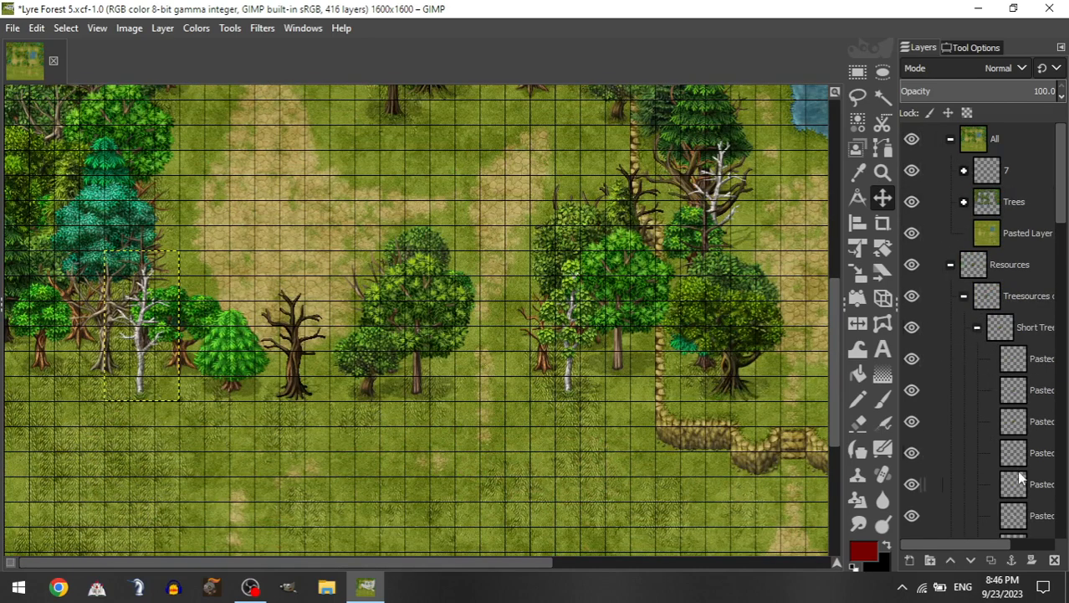
{"action": "left_click_drag", "start_coordinate": [1019, 484], "coordinate": [1012, 206]}
{"action": "left_click_drag", "start_coordinate": [622, 299], "coordinate": [94, 393]}
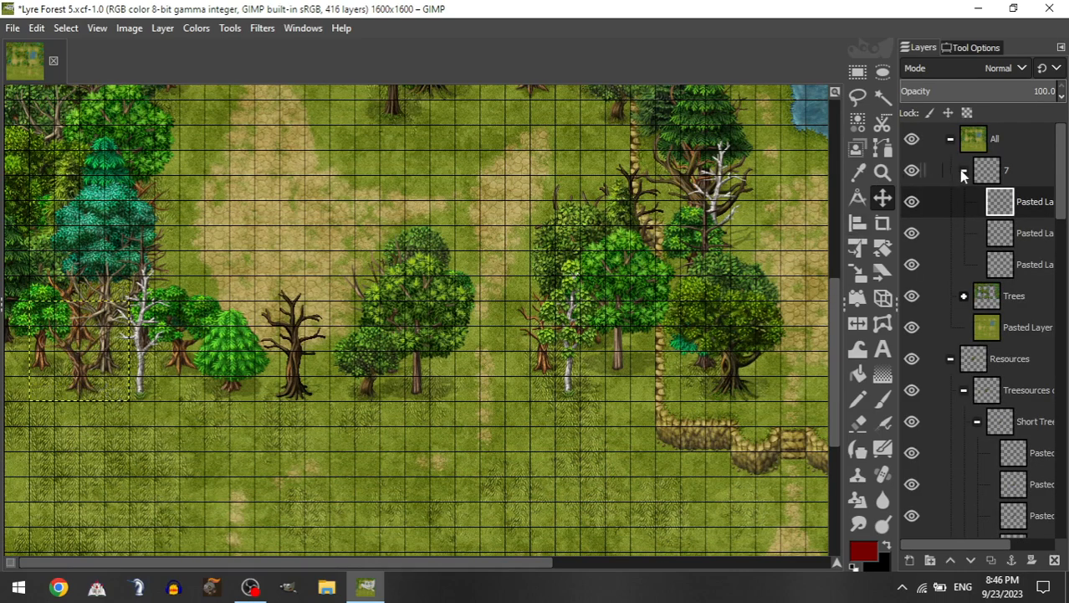
Step: Move a wide dark bare tree from Tall Trees into group 7 and place it partly beyond the map's western edge, level with the small brown bare tree
{"action": "left_click", "coordinate": [963, 172]}
{"action": "left_click", "coordinate": [977, 327]}
{"action": "left_click_drag", "start_coordinate": [1013, 452], "coordinate": [985, 174]}
{"action": "left_click_drag", "start_coordinate": [374, 375], "coordinate": [7, 378]}
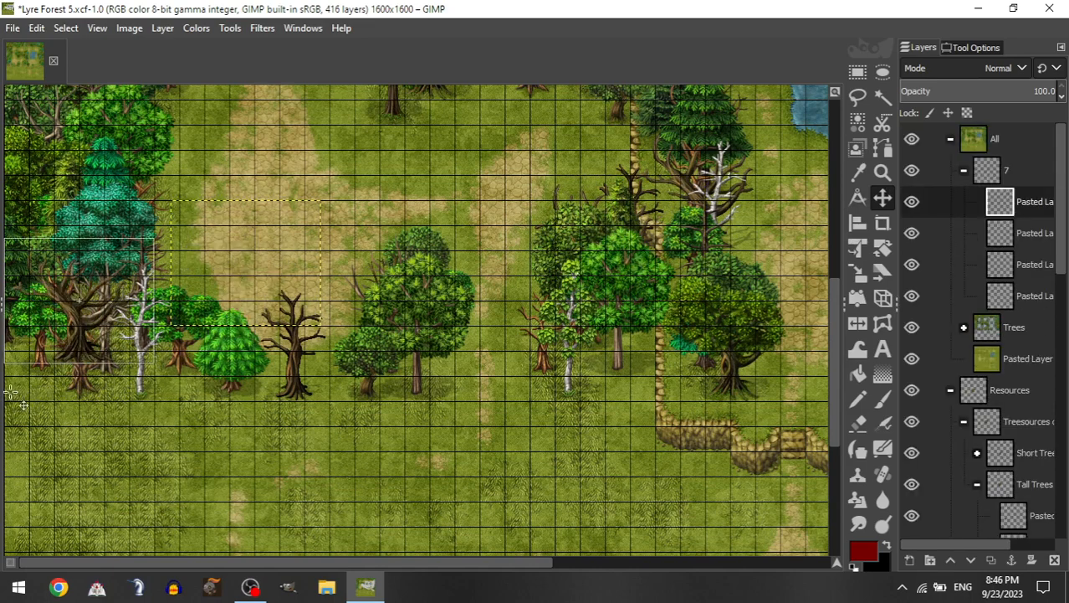
{"action": "left_click_drag", "start_coordinate": [250, 363], "coordinate": [238, 366]}
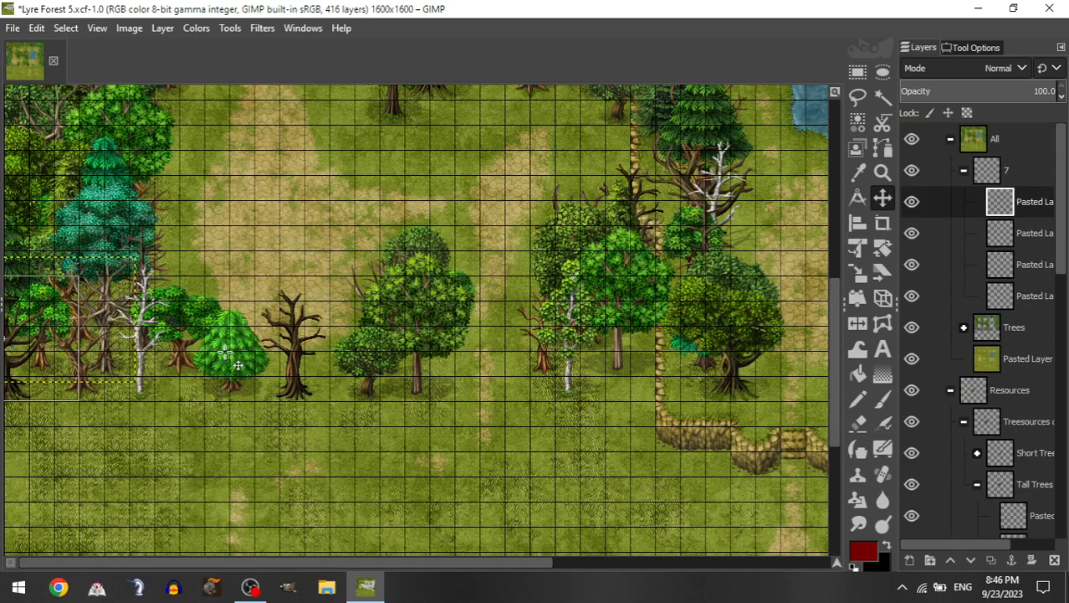
{"action": "left_click", "coordinate": [964, 170]}
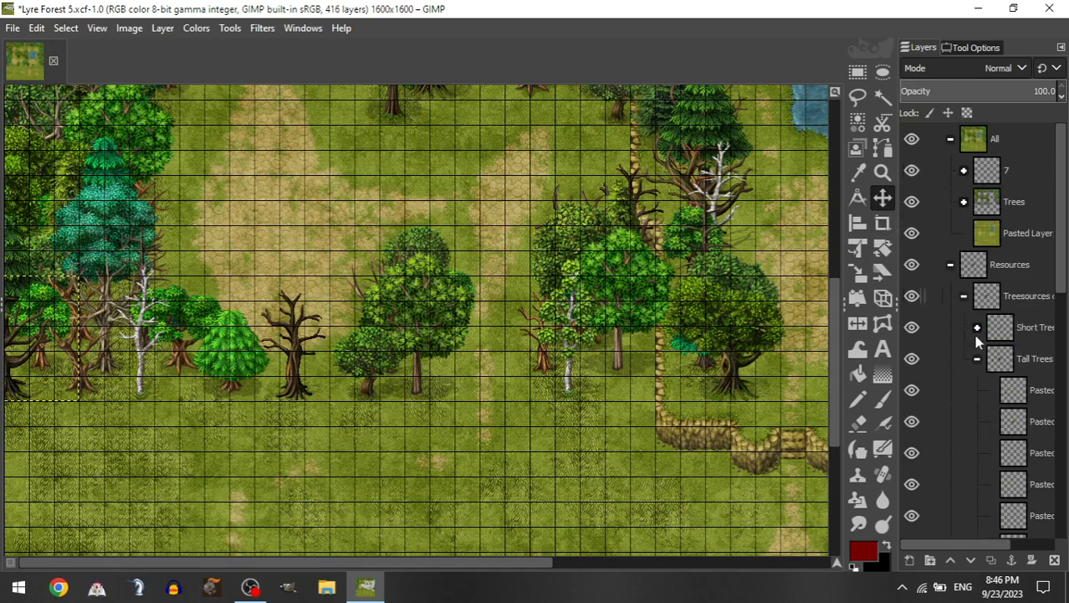
Step: Move a small brown bare tree from Short Trees into group 7 and place it at the map's western edge, in front of the wide dark bare tree
{"action": "left_click", "coordinate": [978, 327]}
{"action": "left_click_drag", "start_coordinate": [1026, 509], "coordinate": [1009, 170]}
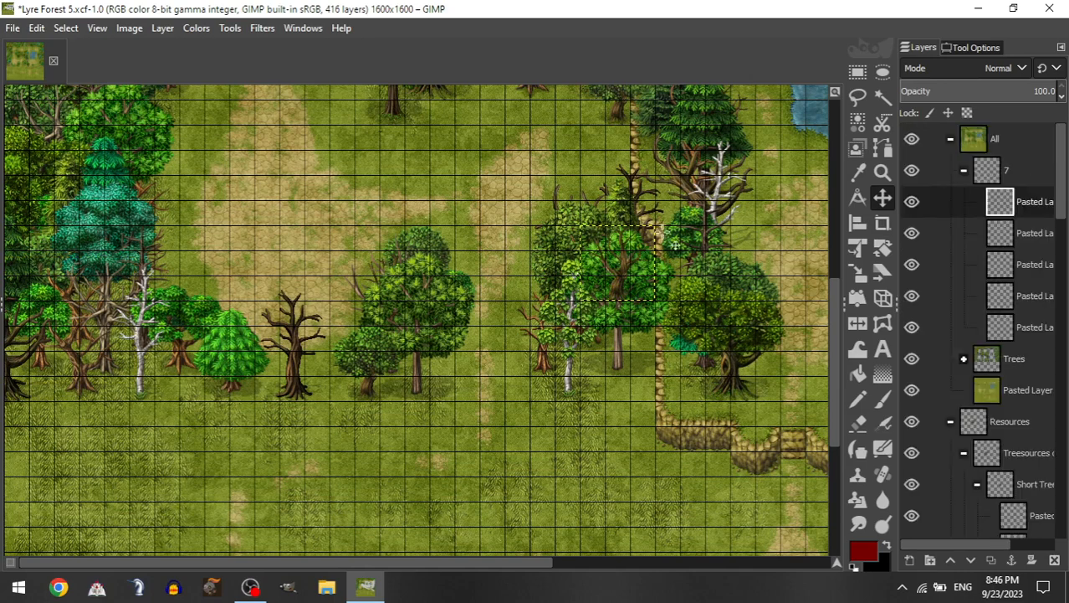
{"action": "left_click_drag", "start_coordinate": [644, 191], "coordinate": [211, 430]}
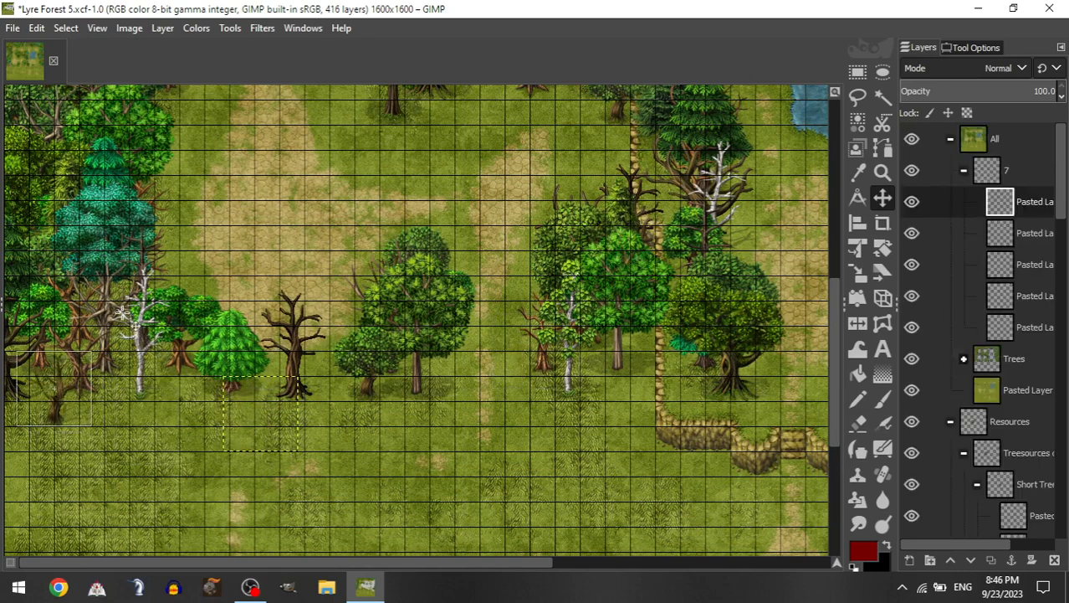
{"action": "left_click_drag", "start_coordinate": [118, 306], "coordinate": [117, 310]}
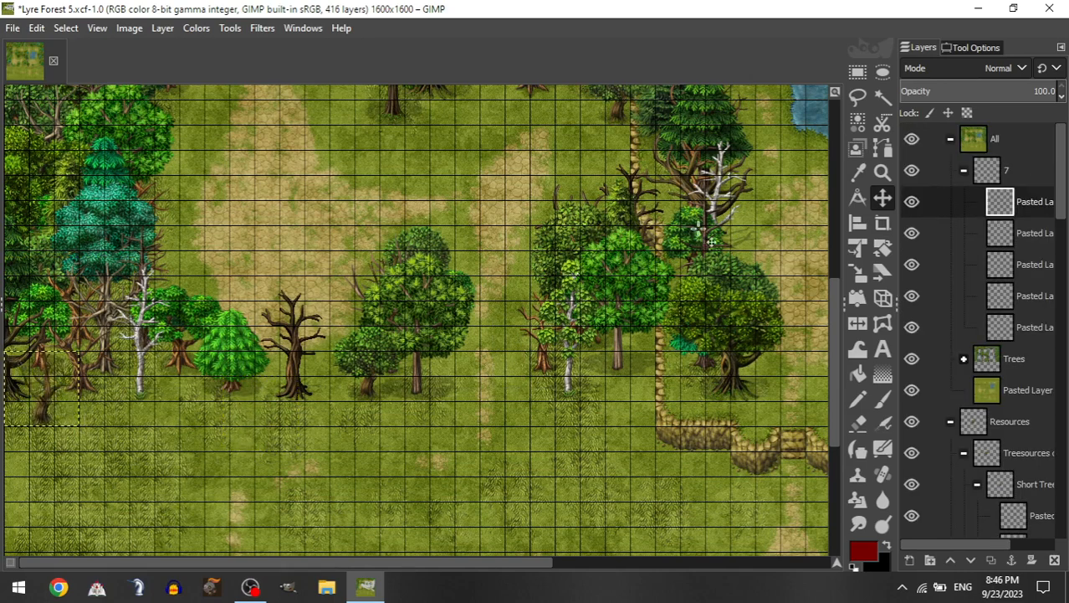
Step: Move a dark-green conifer from Tall Trees into group 7 and place it east of the small bare tree, in front of the white bare tree
{"action": "left_click", "coordinate": [964, 172]}
{"action": "left_click", "coordinate": [979, 332]}
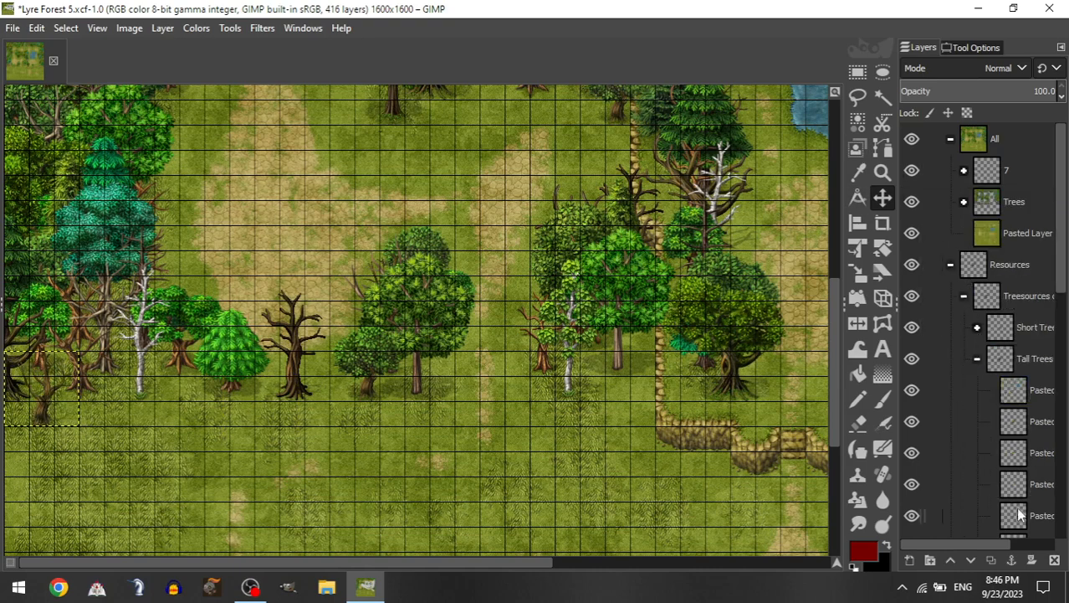
{"action": "left_click", "coordinate": [964, 172]}
{"action": "left_click", "coordinate": [922, 212]}
{"action": "left_click_drag", "start_coordinate": [111, 437], "coordinate": [2, 394]}
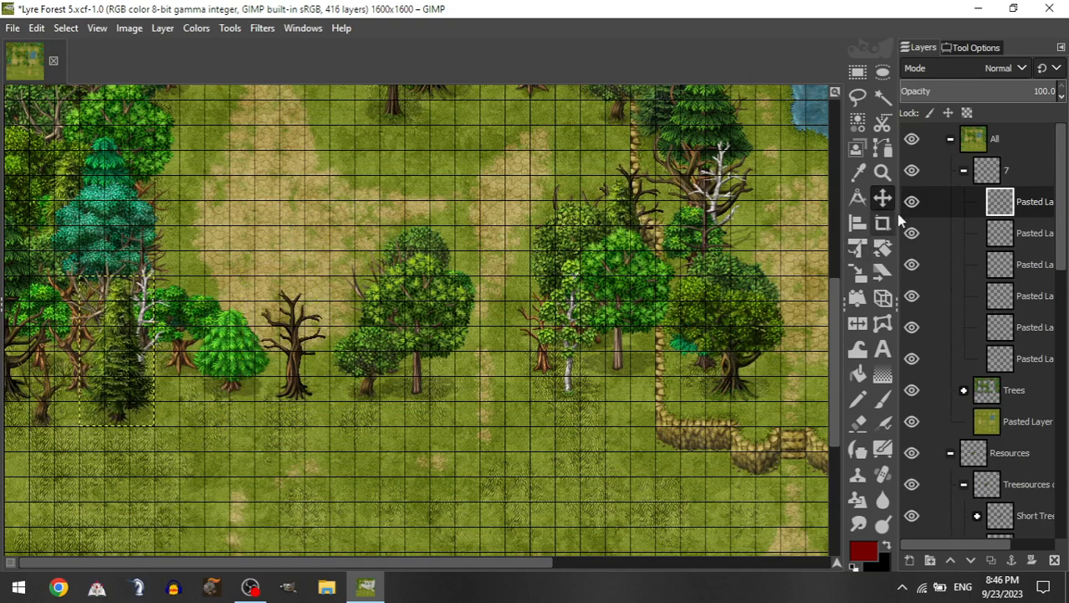
Step: Move a reddish-brown bare tree from Short Trees into group 7 and place it just east of the dark-green conifer
{"action": "left_click", "coordinate": [963, 171]}
{"action": "left_click", "coordinate": [976, 327]}
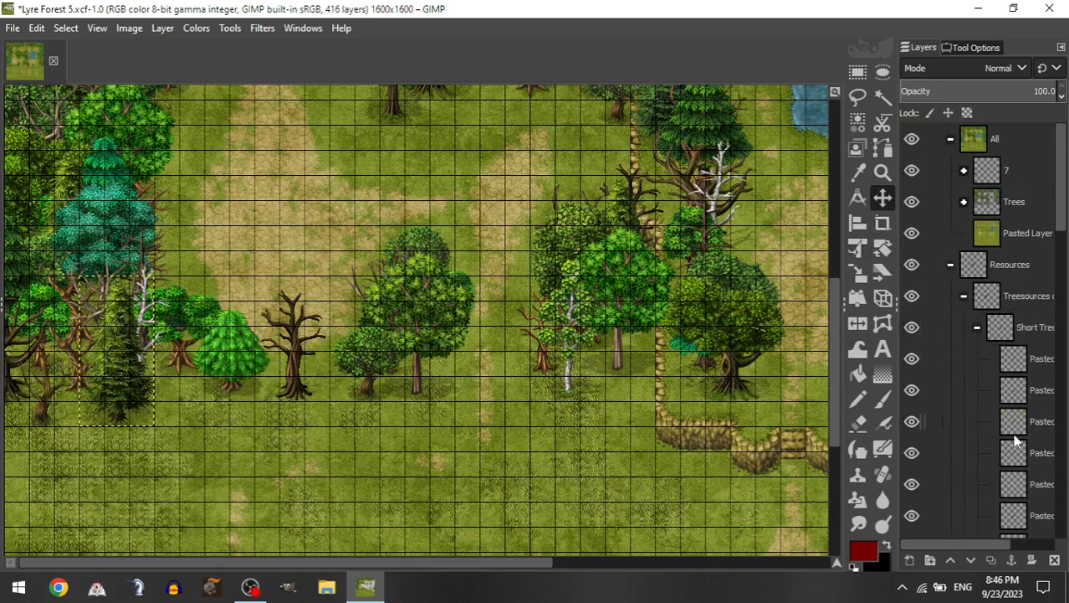
{"action": "left_click_drag", "start_coordinate": [1013, 450], "coordinate": [1016, 185]}
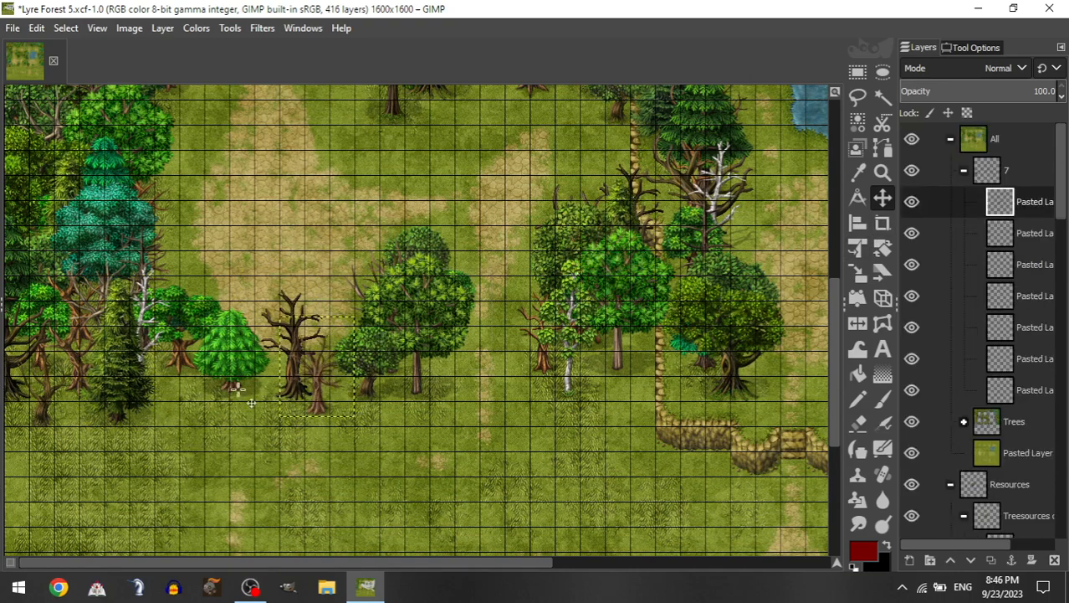
{"action": "left_click_drag", "start_coordinate": [176, 411], "coordinate": [159, 409]}
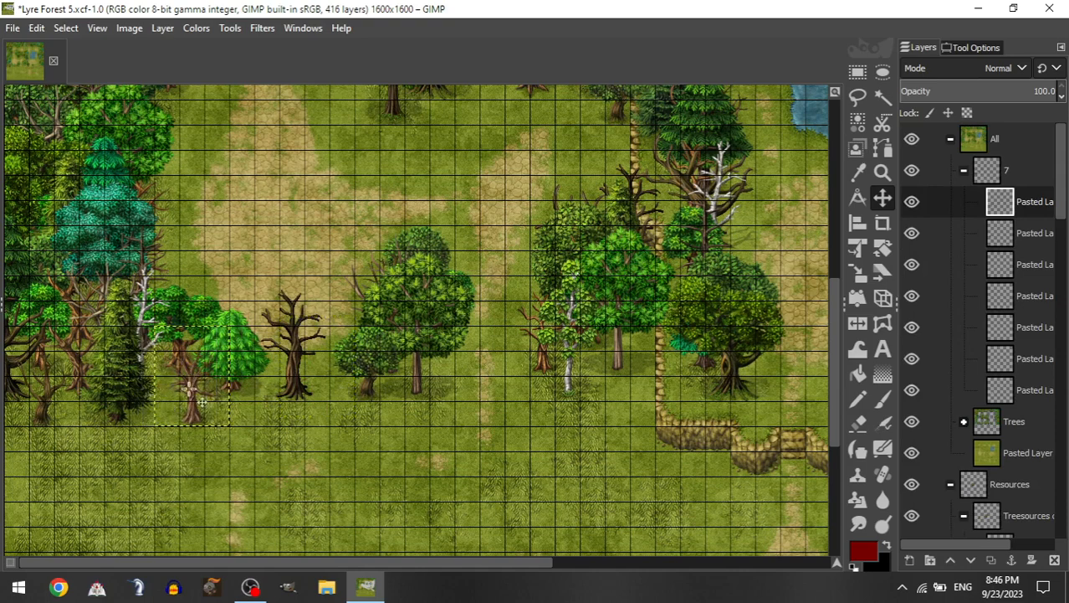
Step: Move an olive-green leafy tree from Tall Trees into group 7 and place it between the bright-green conifer and the dark bare tree
{"action": "left_click", "coordinate": [964, 171]}
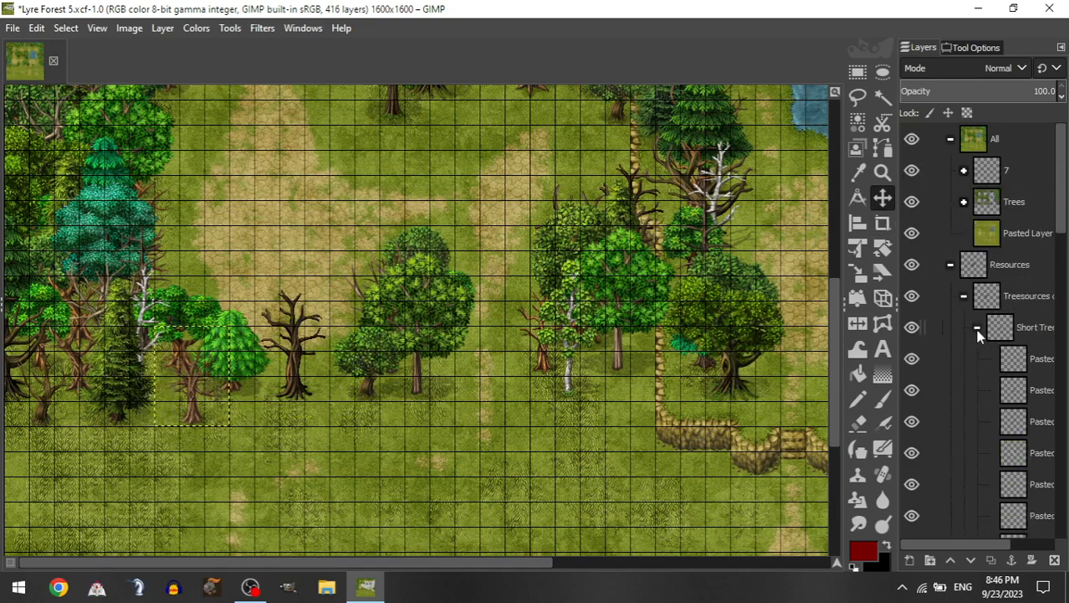
{"action": "left_click", "coordinate": [977, 328]}
{"action": "left_click_drag", "start_coordinate": [1017, 477], "coordinate": [1018, 172]}
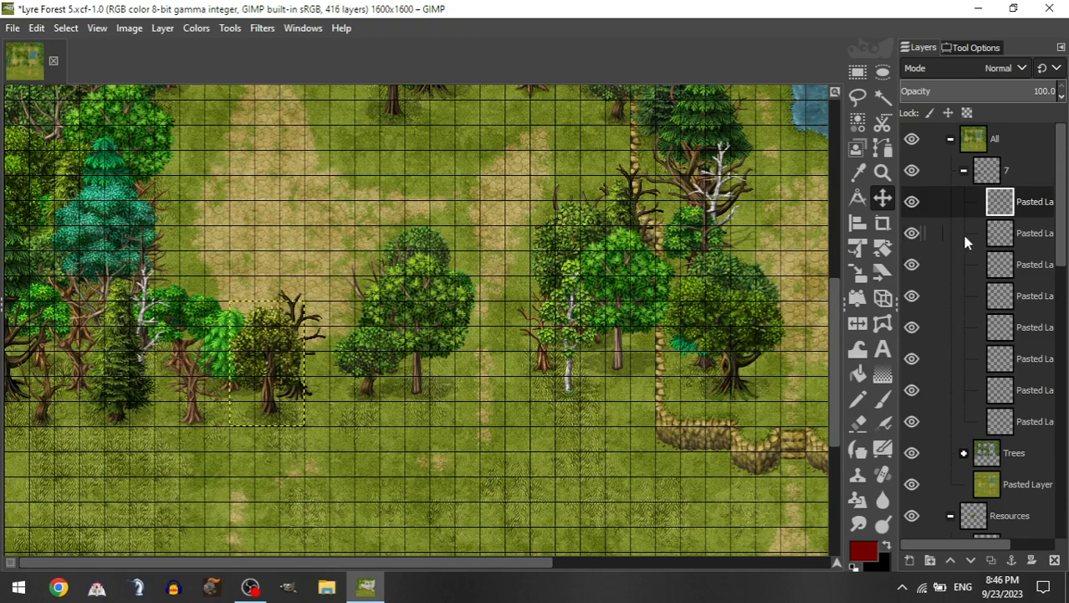
Step: Move a wide bright-green tree from Short Trees into group 7 and place it just east of the olive-green leafy tree
{"action": "left_click", "coordinate": [964, 169]}
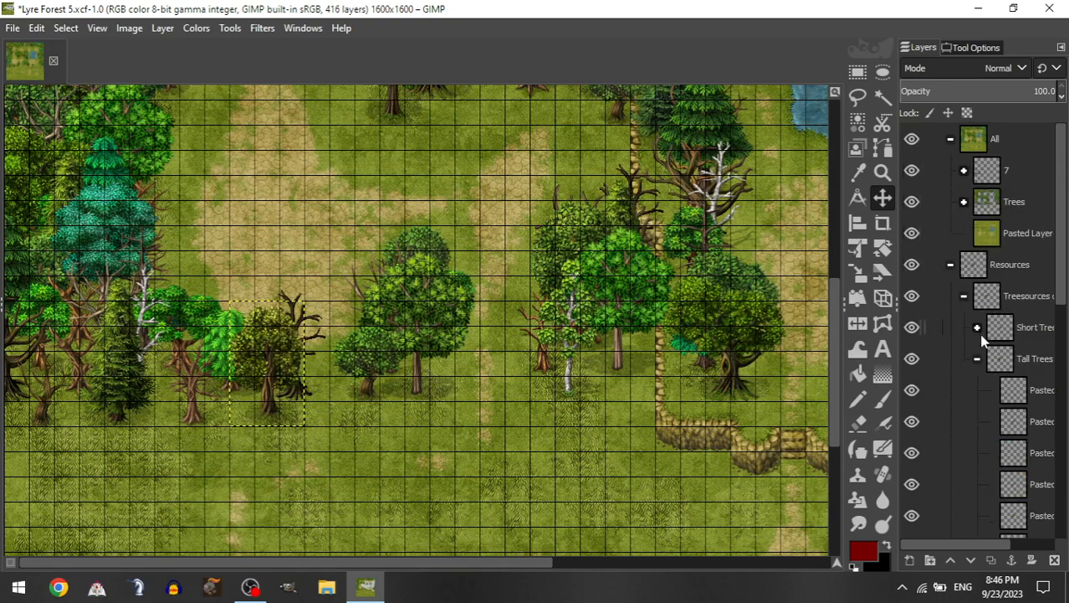
{"action": "left_click", "coordinate": [977, 328]}
{"action": "mouse_move", "coordinate": [1016, 478]}
{"action": "left_mouse_down"}
{"action": "mouse_move", "coordinate": [1029, 437]}
{"action": "mouse_move", "coordinate": [1019, 468]}
{"action": "left_mouse_up"}
{"action": "left_click_drag", "start_coordinate": [1022, 457], "coordinate": [1021, 384]}
{"action": "left_click_drag", "start_coordinate": [1021, 387], "coordinate": [1032, 167]}
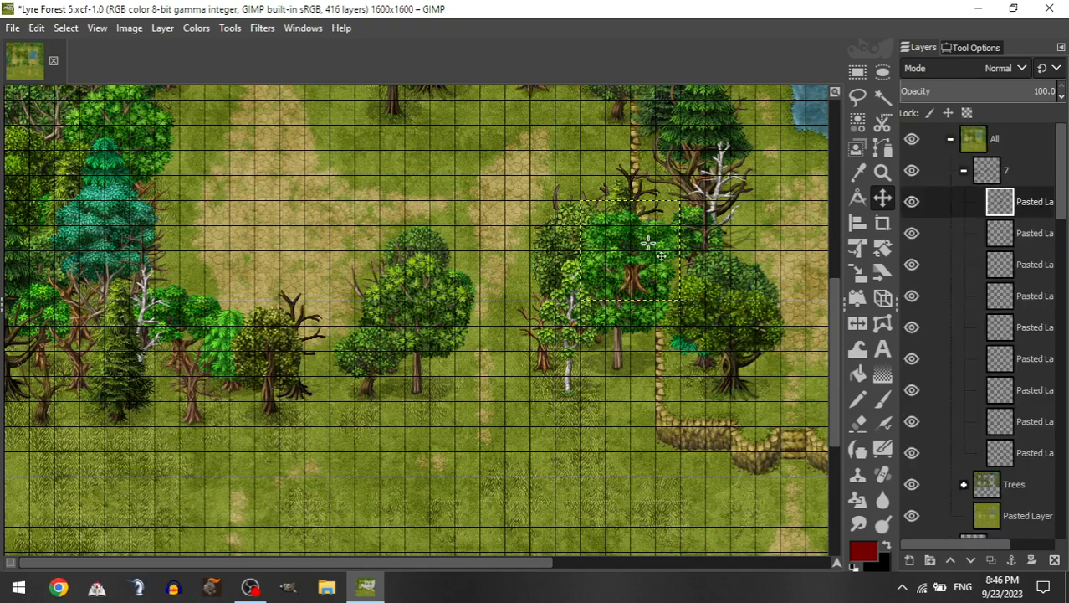
{"action": "left_click_drag", "start_coordinate": [648, 243], "coordinate": [342, 366]}
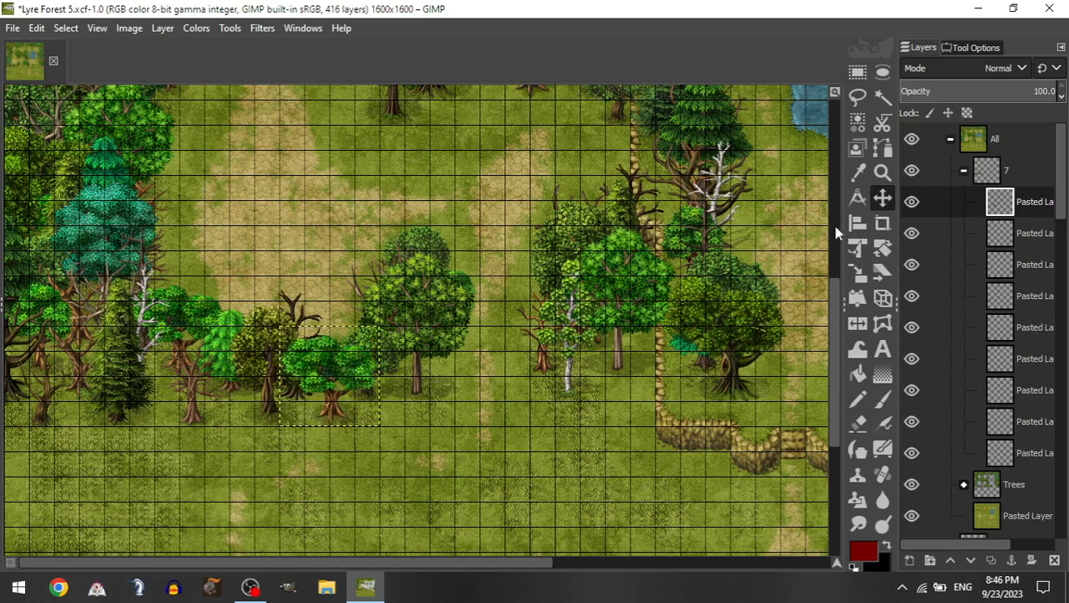
Step: Move a large dark-green leafy tree from Tall Trees into group 7 and place it east of the bright-green tree, in front of the central cluster
{"action": "left_click", "coordinate": [964, 171]}
{"action": "left_click", "coordinate": [977, 327]}
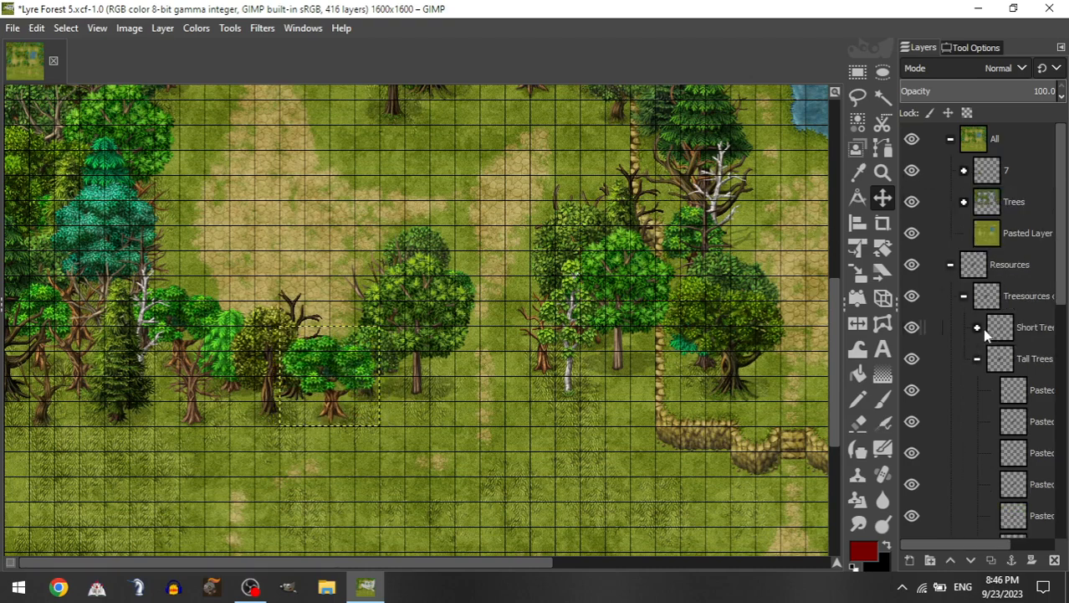
{"action": "left_click_drag", "start_coordinate": [1013, 515], "coordinate": [1023, 177]}
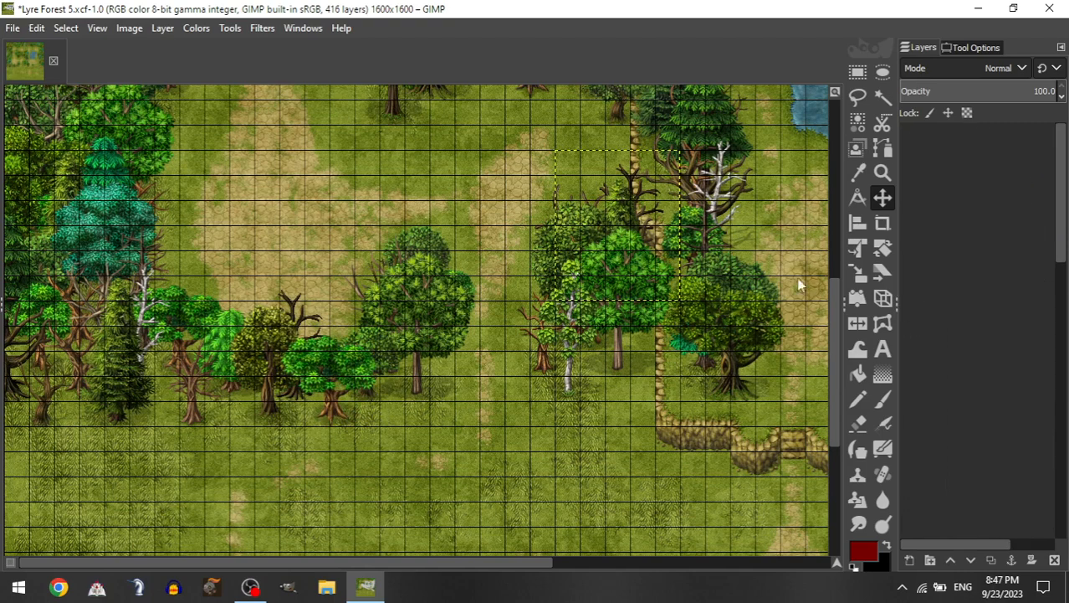
{"action": "mouse_move", "coordinate": [248, 435]}
{"action": "left_mouse_down"}
{"action": "mouse_move", "coordinate": [246, 454]}
{"action": "mouse_move", "coordinate": [249, 443]}
{"action": "left_mouse_up"}
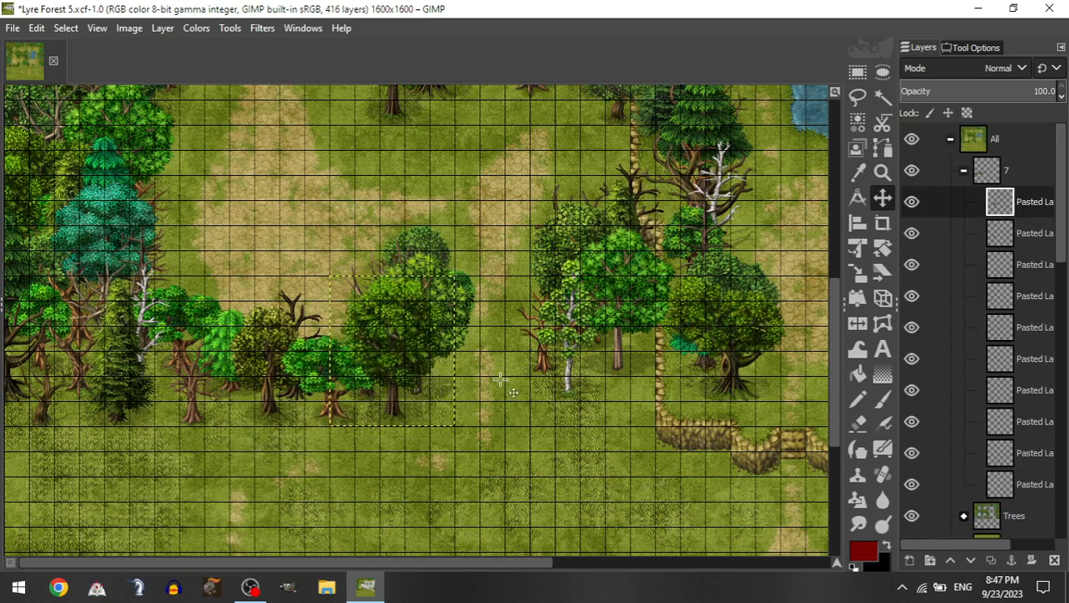
Step: Move a small dark-green round tree from Short Trees into group 7 and place it at the southwest corner of the cluster west of the stone wall
{"action": "scroll", "coordinate": [505, 435], "scroll_direction": "right", "scroll_amount": 5}
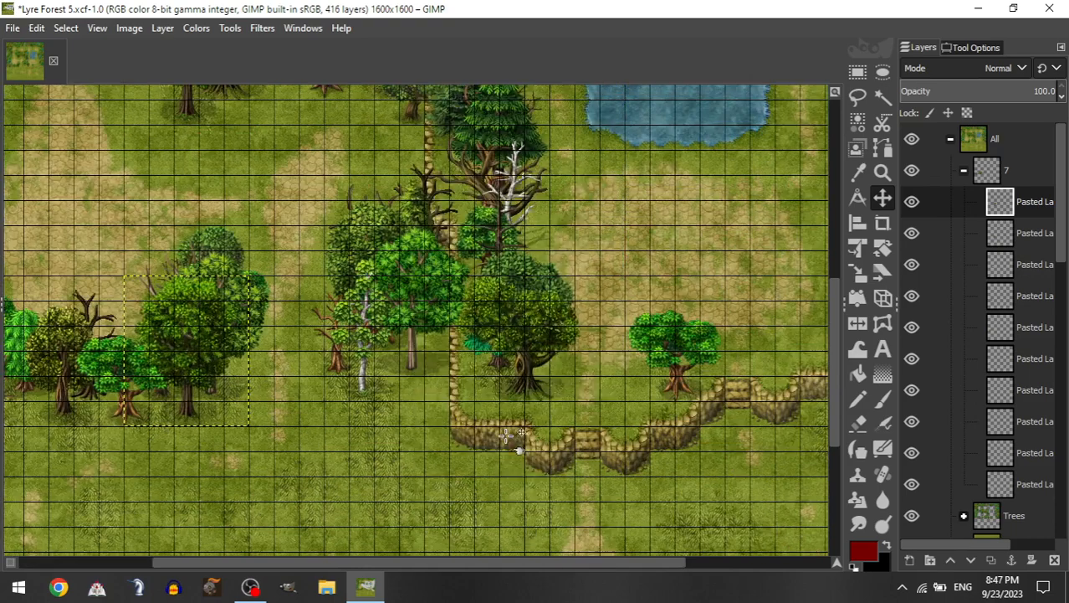
{"action": "left_click", "coordinate": [963, 170]}
{"action": "left_click", "coordinate": [977, 328]}
{"action": "left_click_drag", "start_coordinate": [1011, 452], "coordinate": [1025, 176]}
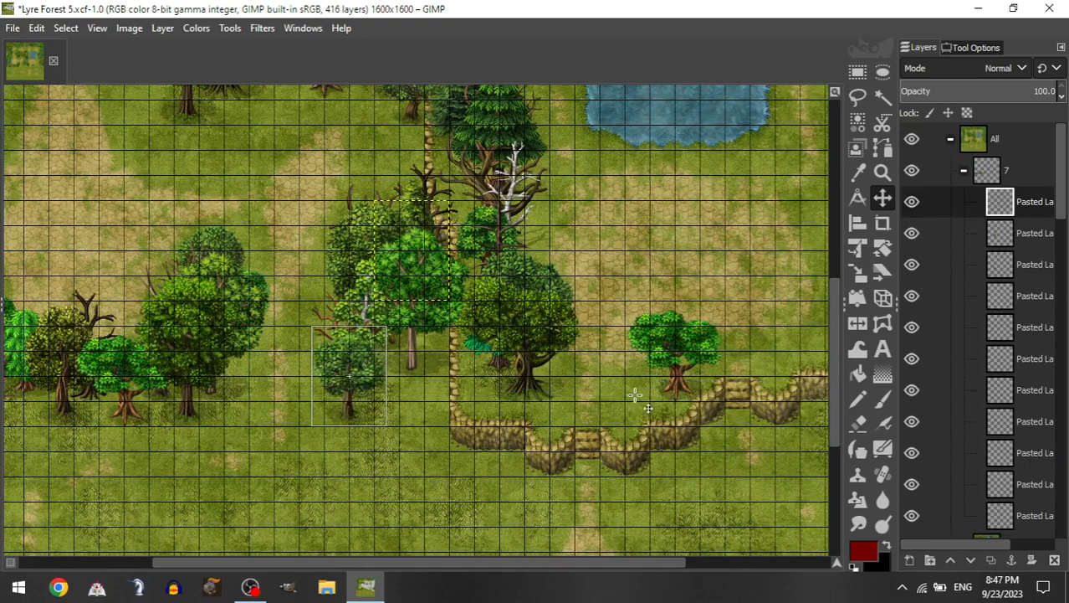
{"action": "left_click_drag", "start_coordinate": [636, 398], "coordinate": [623, 397]}
Step: Move a large green leafy tree from Tall Trees into group 7 and place it between the small round tree and the stone wall
{"action": "left_click", "coordinate": [963, 171]}
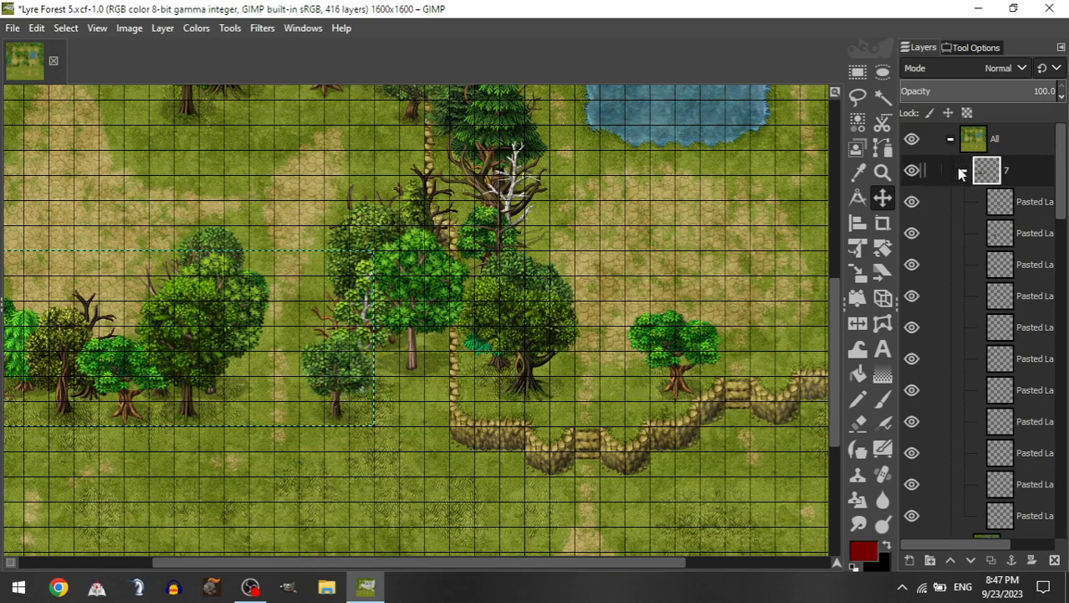
{"action": "left_click", "coordinate": [978, 329]}
{"action": "left_click_drag", "start_coordinate": [998, 459], "coordinate": [1011, 174]}
{"action": "left_click_drag", "start_coordinate": [525, 292], "coordinate": [494, 410]}
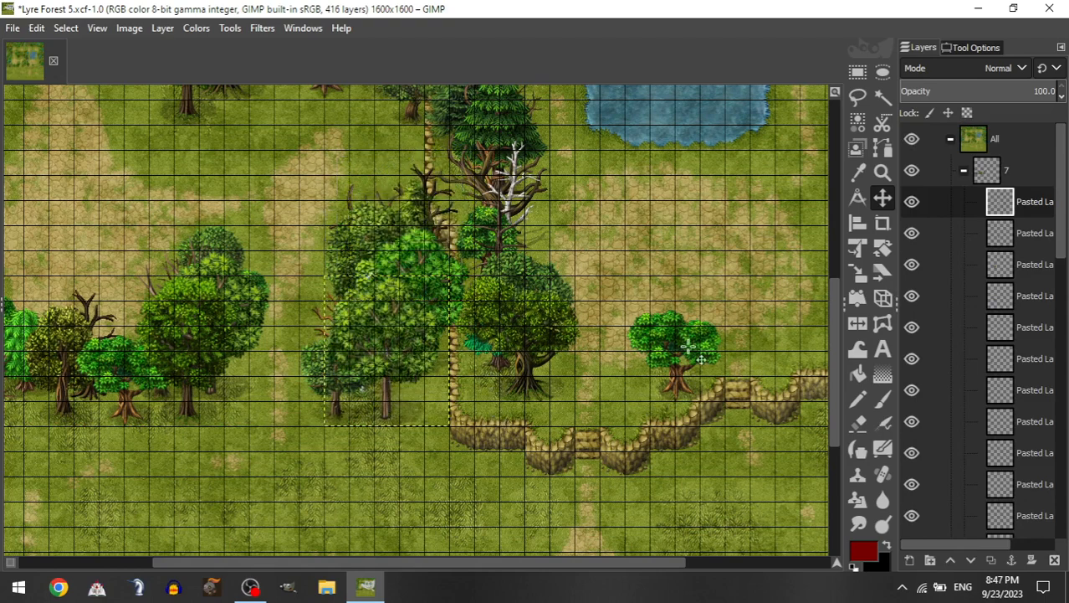
Step: Move a small bare tree from Short Trees into group 7 and place it inside the wall's corner, southeast of the large olive tree
{"action": "left_click", "coordinate": [964, 170]}
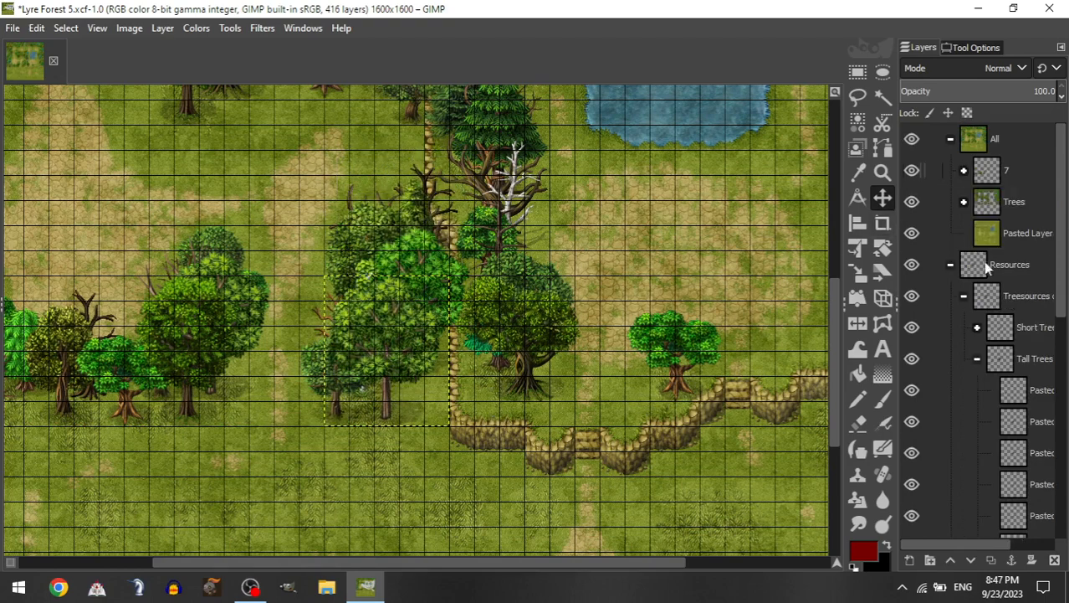
{"action": "left_click", "coordinate": [978, 327]}
{"action": "left_click_drag", "start_coordinate": [1044, 482], "coordinate": [1027, 171]}
{"action": "left_click_drag", "start_coordinate": [441, 318], "coordinate": [538, 426]}
{"action": "left_click_drag", "start_coordinate": [566, 424], "coordinate": [587, 432]}
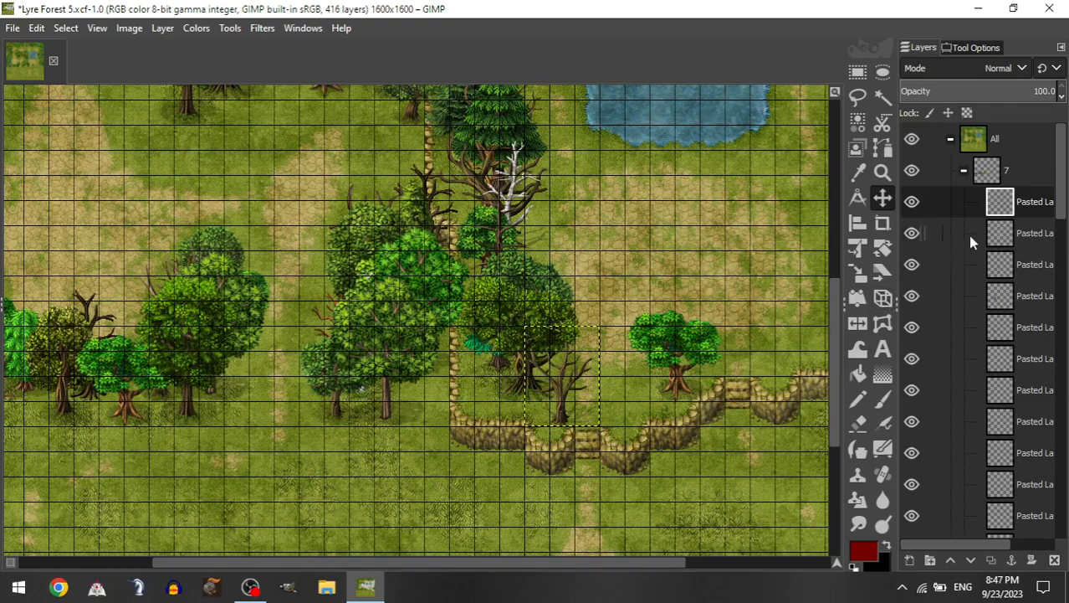
Step: Move a small green round tree from Short Trees into group 7 and place it southwest of the lone bright-green tree inside the wall
{"action": "left_click", "coordinate": [963, 170]}
{"action": "left_click_drag", "start_coordinate": [1007, 482], "coordinate": [1018, 177]}
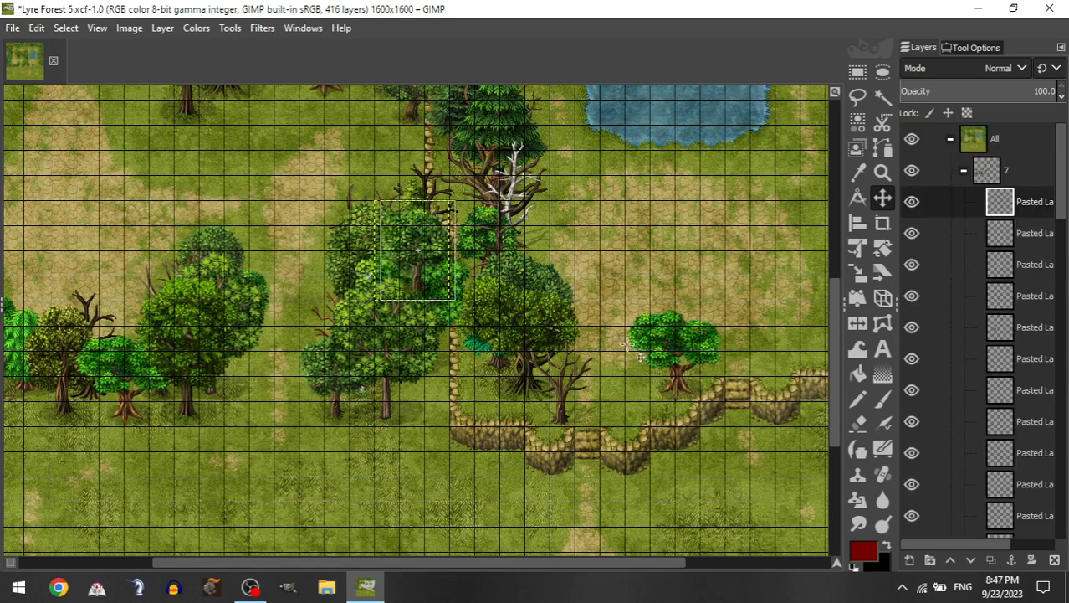
{"action": "left_click_drag", "start_coordinate": [638, 355], "coordinate": [675, 427]}
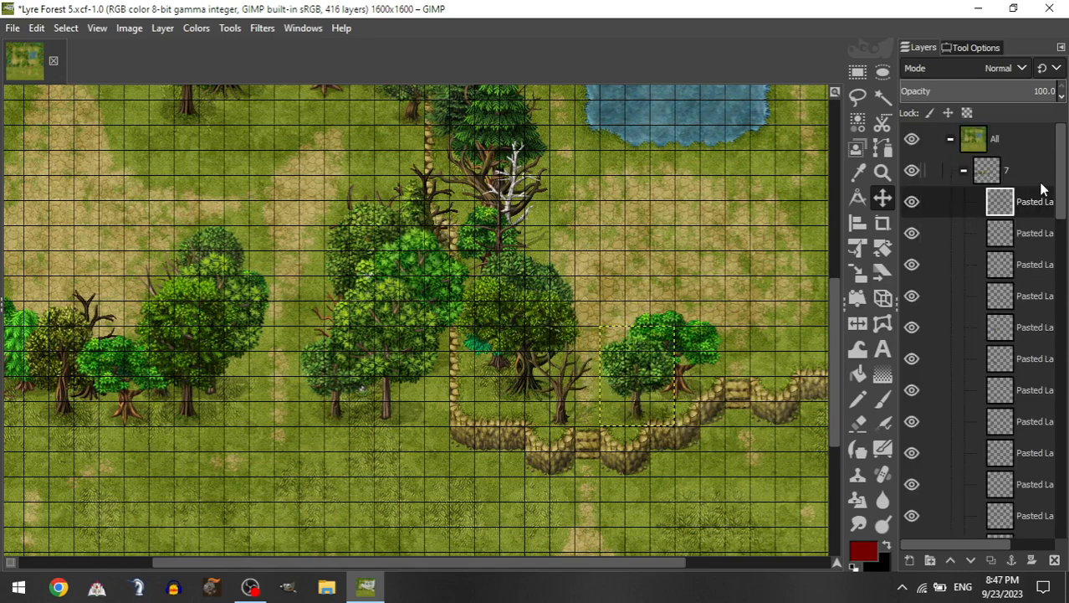
Step: Move a dark-green conifer from Tall Trees into group 7 and place it over the eastern stretch of stone wall, west of the bright-green conifer
{"action": "left_click", "coordinate": [964, 171]}
{"action": "left_click", "coordinate": [976, 327]}
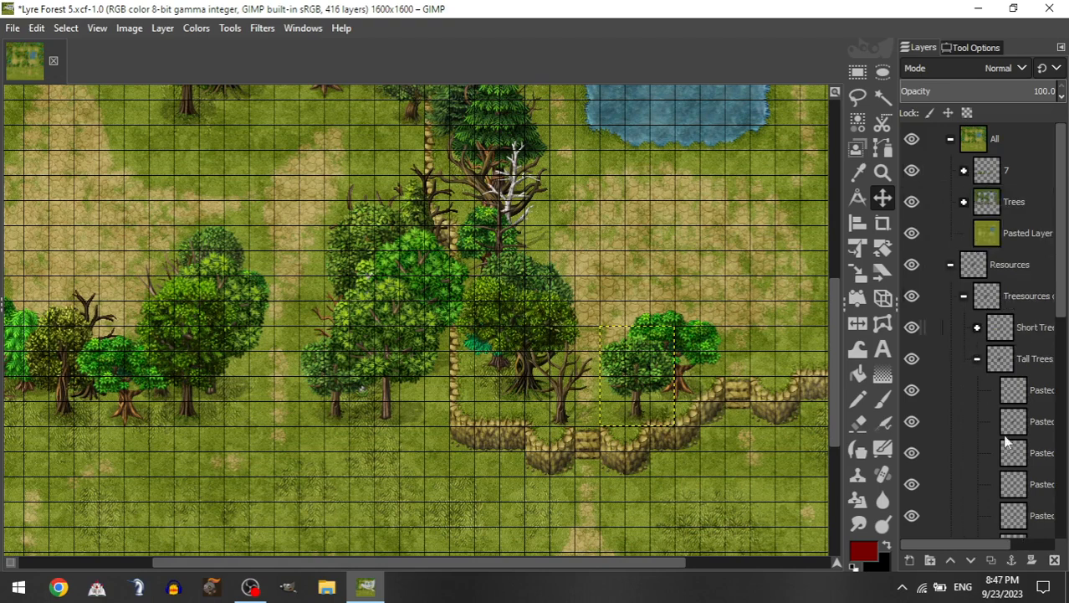
{"action": "left_click_drag", "start_coordinate": [1014, 514], "coordinate": [1023, 174]}
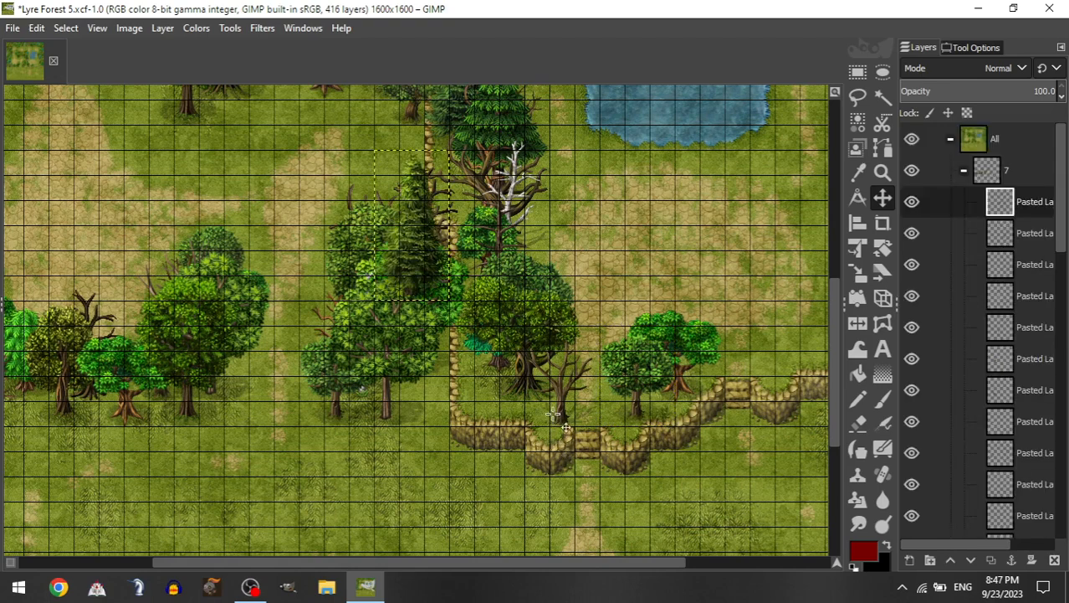
{"action": "scroll", "coordinate": [536, 377], "scroll_direction": "right", "scroll_amount": 3}
{"action": "left_click_drag", "start_coordinate": [502, 286], "coordinate": [623, 368]}
Step: Move a wide yellow-olive tree from Tall Trees into group 7 and place it over the eastern wall, in front of the teal conifer
{"action": "left_click", "coordinate": [964, 172]}
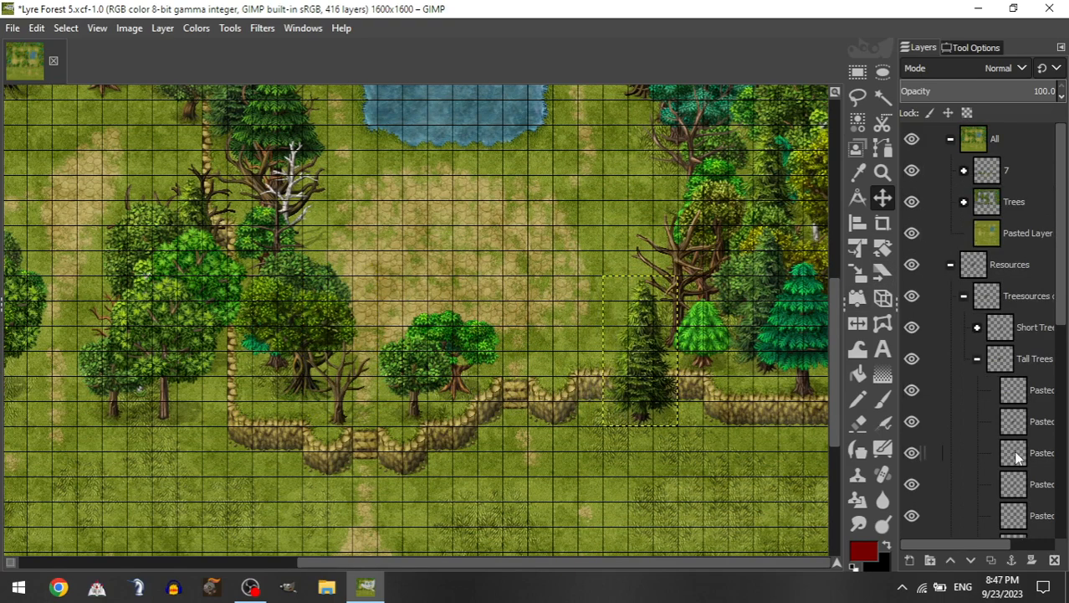
{"action": "left_click_drag", "start_coordinate": [1016, 461], "coordinate": [1027, 174]}
{"action": "left_click_drag", "start_coordinate": [481, 378], "coordinate": [855, 465]}
{"action": "left_click_drag", "start_coordinate": [536, 387], "coordinate": [710, 443]}
Step: Move a small dark-green tree from Short Trees into group 7 and place it just west of the yellow-olive tree
{"action": "left_click", "coordinate": [965, 172]}
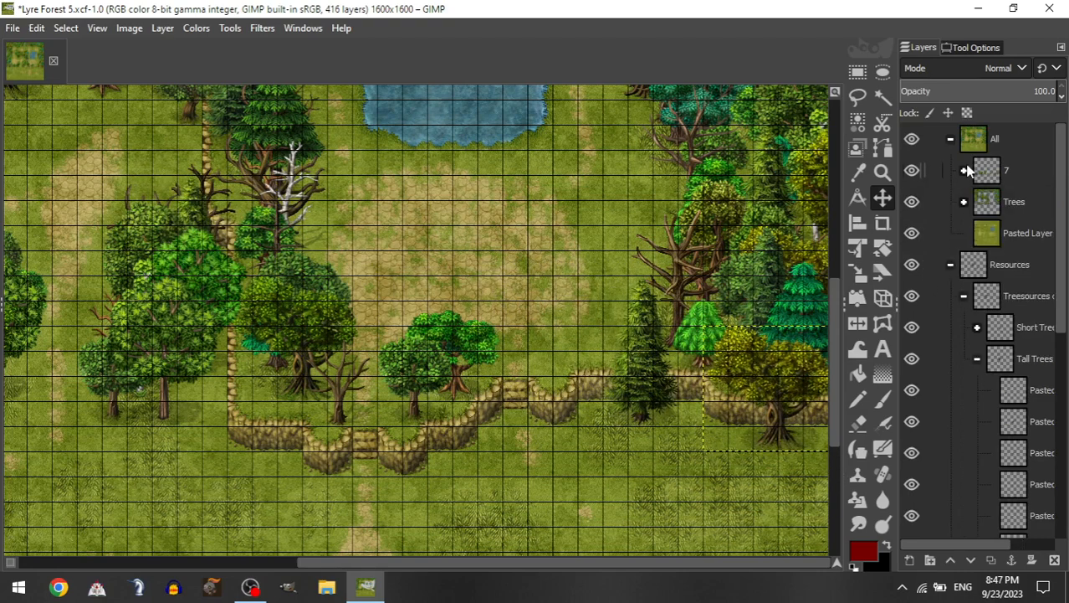
{"action": "left_click", "coordinate": [975, 328]}
{"action": "left_click_drag", "start_coordinate": [1013, 514], "coordinate": [1027, 172]}
{"action": "left_click_drag", "start_coordinate": [190, 250], "coordinate": [606, 410]}
Step: Move a tall bare brown tree from Tall Trees into group 7 and place it in front of the dark-green conifer by the eastern wall
{"action": "left_click", "coordinate": [963, 170]}
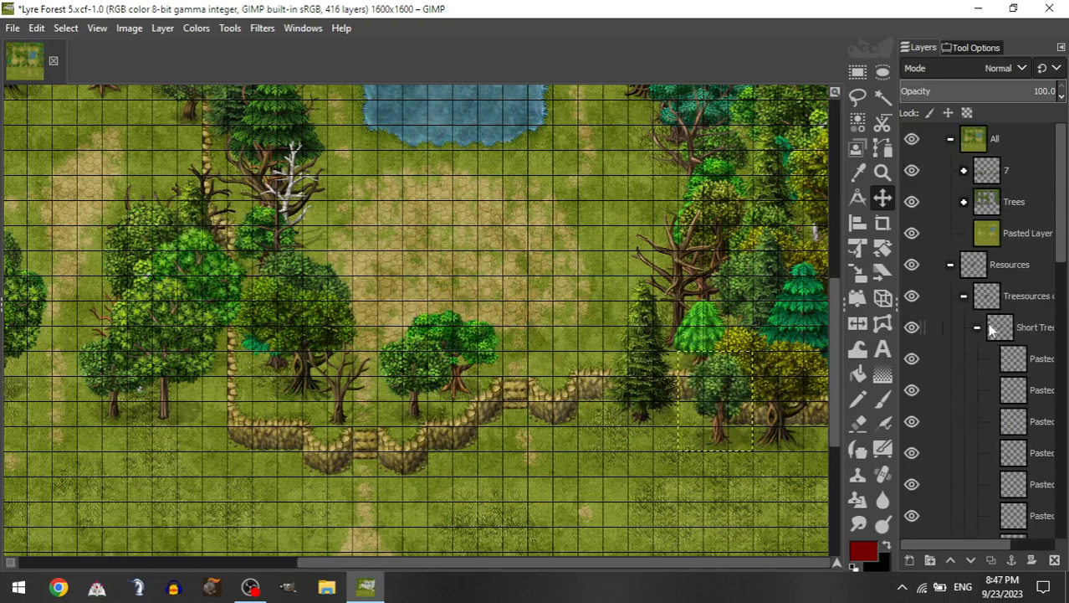
{"action": "left_click", "coordinate": [977, 327]}
{"action": "left_click_drag", "start_coordinate": [1013, 484], "coordinate": [1010, 171]}
{"action": "left_click_drag", "start_coordinate": [198, 251], "coordinate": [591, 473]}
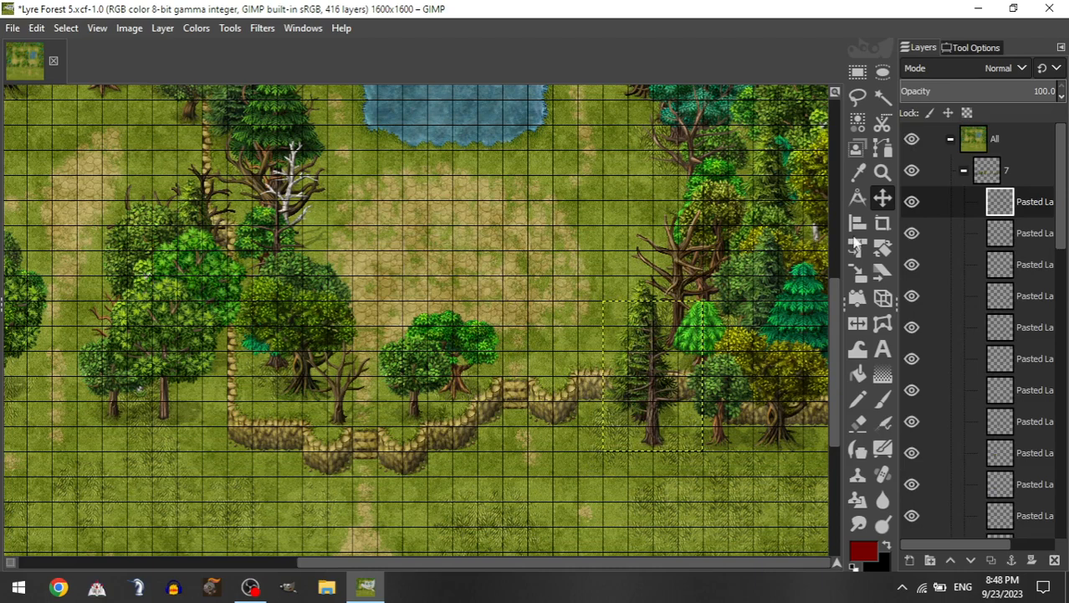
Step: Move a small twisted bare tree from Short Trees into group 7 and place it just west of the tall bare brown tree
{"action": "left_click", "coordinate": [965, 170]}
{"action": "left_click", "coordinate": [974, 331]}
{"action": "left_click_drag", "start_coordinate": [1010, 483], "coordinate": [1009, 194]}
{"action": "left_click_drag", "start_coordinate": [401, 288], "coordinate": [640, 363]}
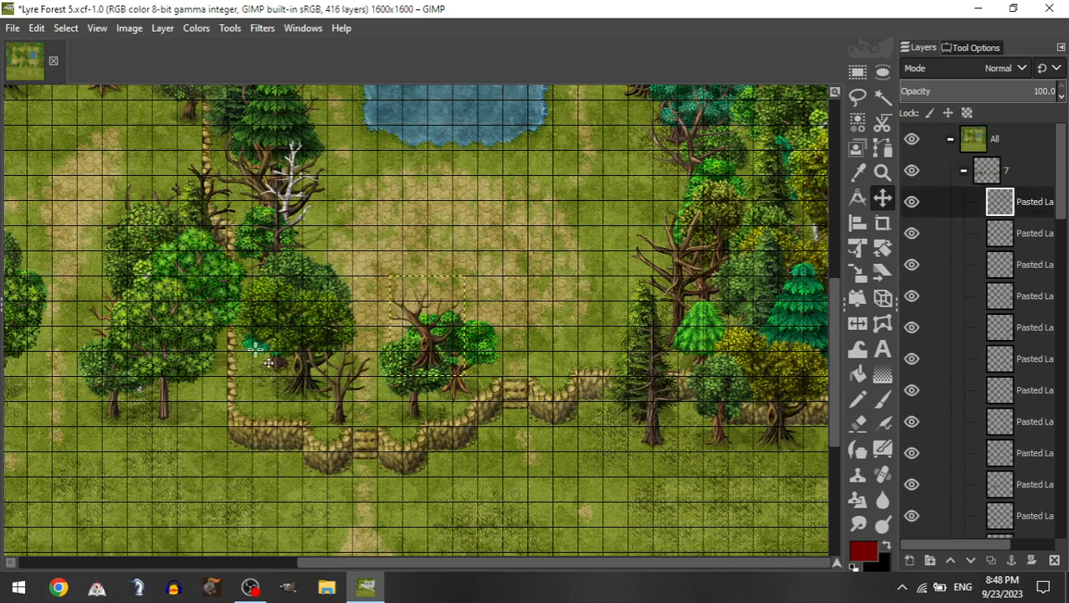
{"action": "left_click_drag", "start_coordinate": [261, 345], "coordinate": [438, 423]}
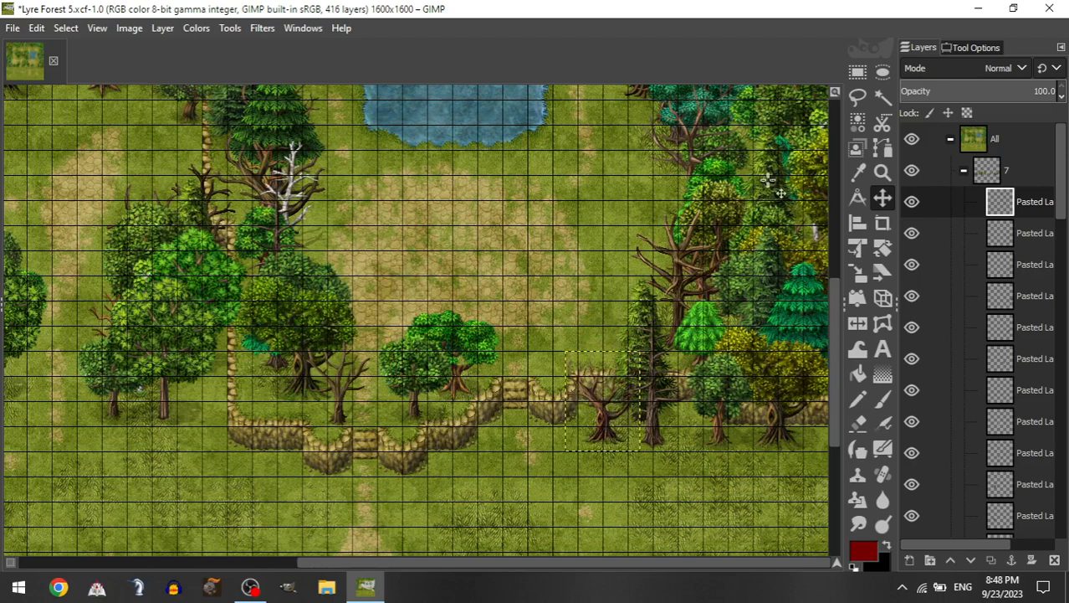
Step: Move a tall dark-green leafy tree from Tall Trees into group 7 and place it just west of the stone wall's southwestern corner
{"action": "left_click", "coordinate": [984, 172]}
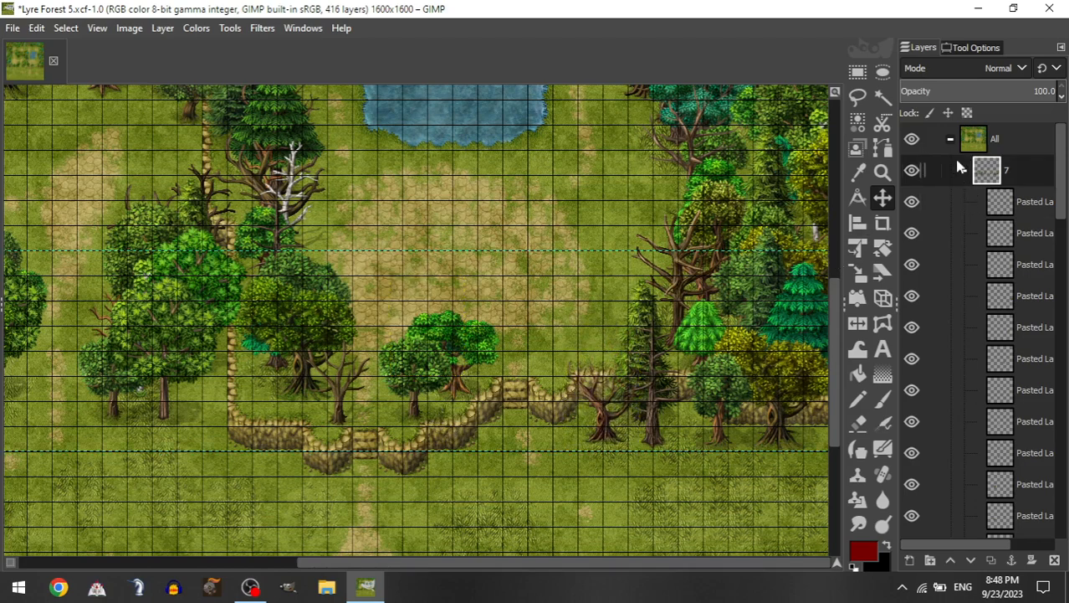
{"action": "left_click", "coordinate": [963, 170]}
{"action": "left_click", "coordinate": [976, 327]}
{"action": "left_click_drag", "start_coordinate": [1019, 481], "coordinate": [1021, 174]}
{"action": "left_click_drag", "start_coordinate": [329, 308], "coordinate": [529, 472]}
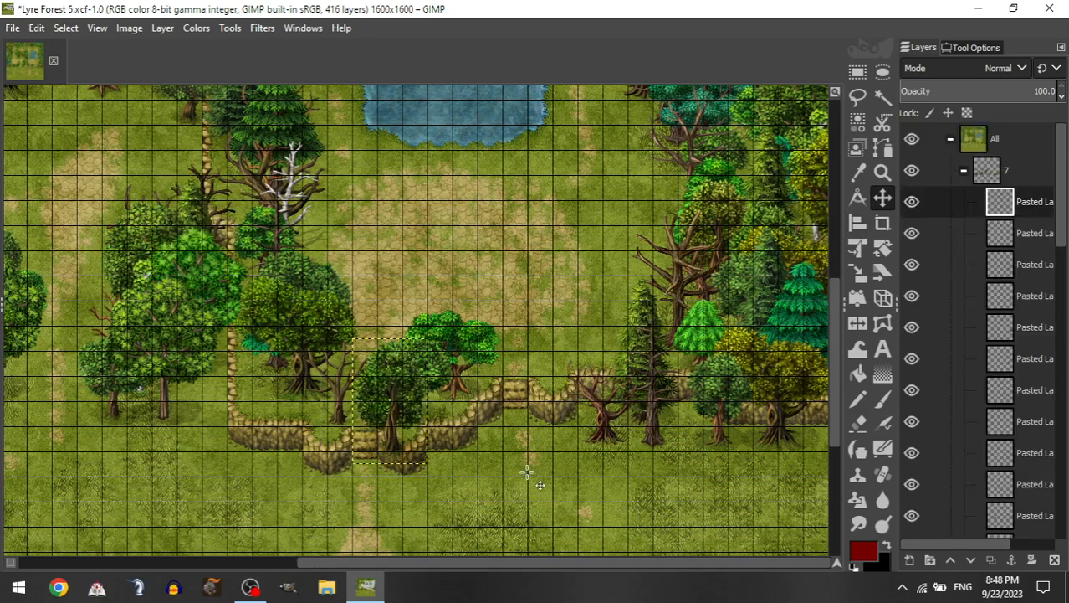
{"action": "scroll", "coordinate": [550, 431], "scroll_direction": "down", "scroll_amount": 5}
{"action": "scroll", "coordinate": [574, 391], "scroll_direction": "up", "scroll_amount": 3}
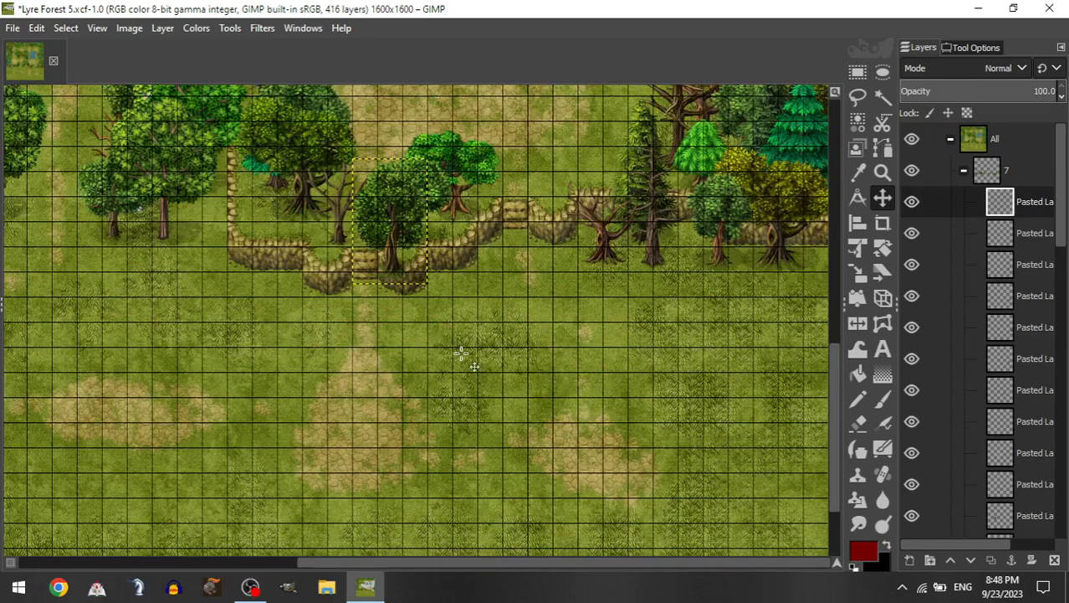
{"action": "left_click_drag", "start_coordinate": [460, 353], "coordinate": [528, 364]}
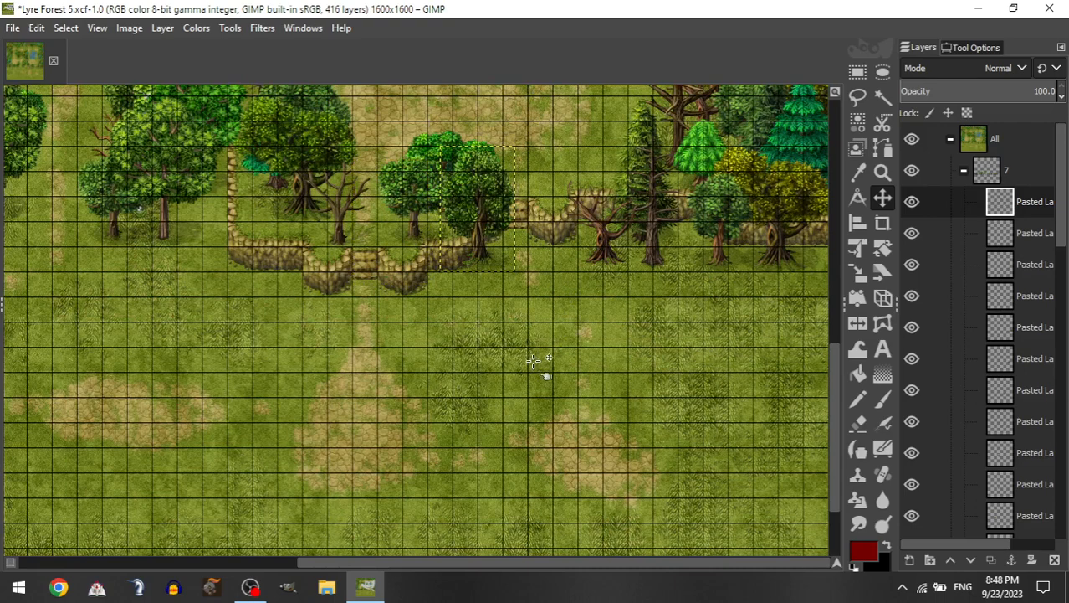
{"action": "scroll", "coordinate": [533, 360], "scroll_direction": "left", "scroll_amount": 5}
{"action": "left_click_drag", "start_coordinate": [606, 285], "coordinate": [322, 288]}
{"action": "scroll", "coordinate": [403, 298], "scroll_direction": "left", "scroll_amount": 5}
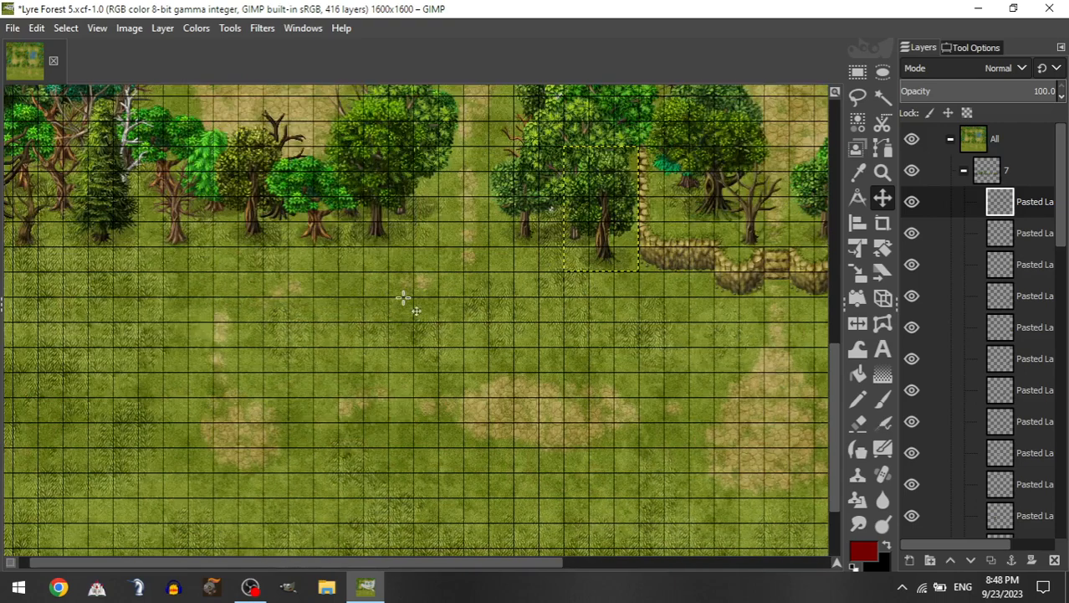
Step: Move a small dark-green round tree from Short Trees into group 7 and place it just west of the tall leafy tree by the wall corner
{"action": "left_click", "coordinate": [963, 171]}
{"action": "left_click", "coordinate": [977, 328]}
{"action": "left_click_drag", "start_coordinate": [1014, 453], "coordinate": [1013, 174]}
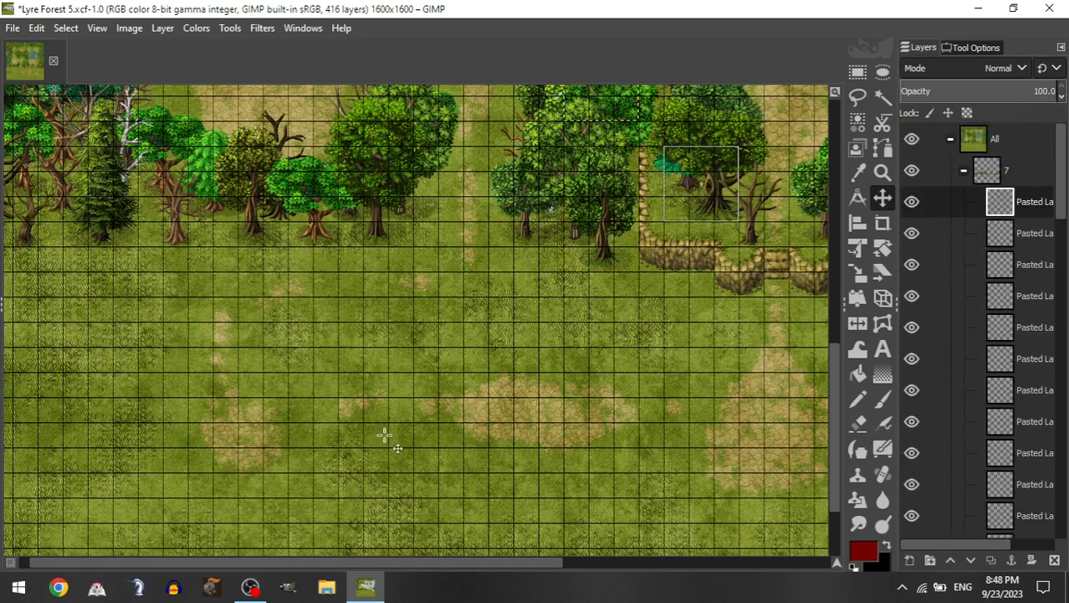
{"action": "mouse_move", "coordinate": [324, 402]}
{"action": "left_mouse_down"}
{"action": "mouse_move", "coordinate": [320, 427]}
{"action": "mouse_move", "coordinate": [322, 415]}
{"action": "left_mouse_up"}
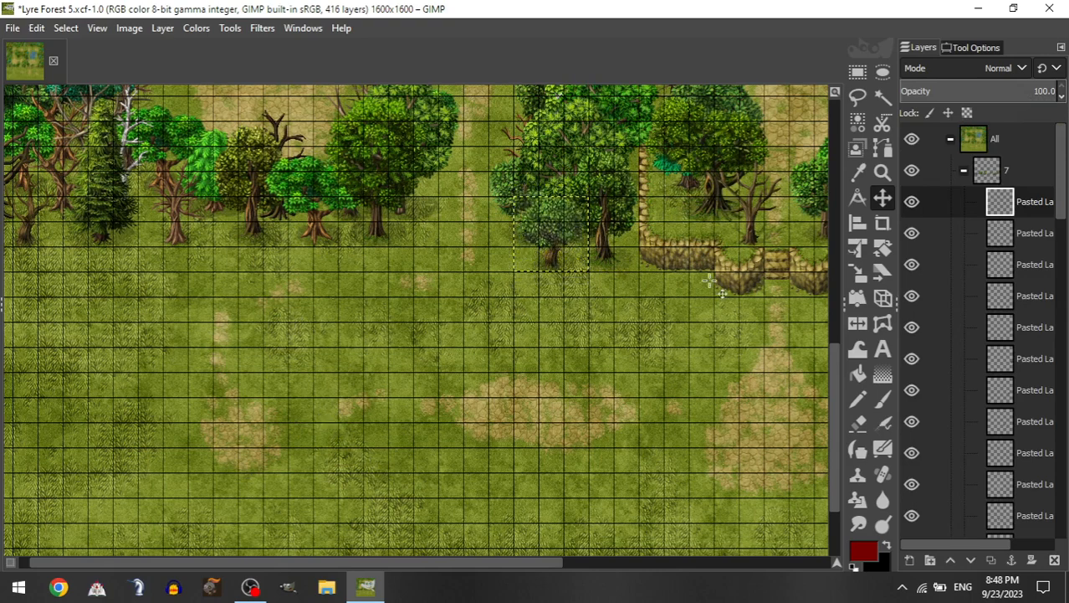
Step: Move a narrow dark conifer from Tall Trees into group 7 and place it in the western forest, just west of the existing slim conifer
{"action": "left_click", "coordinate": [964, 171]}
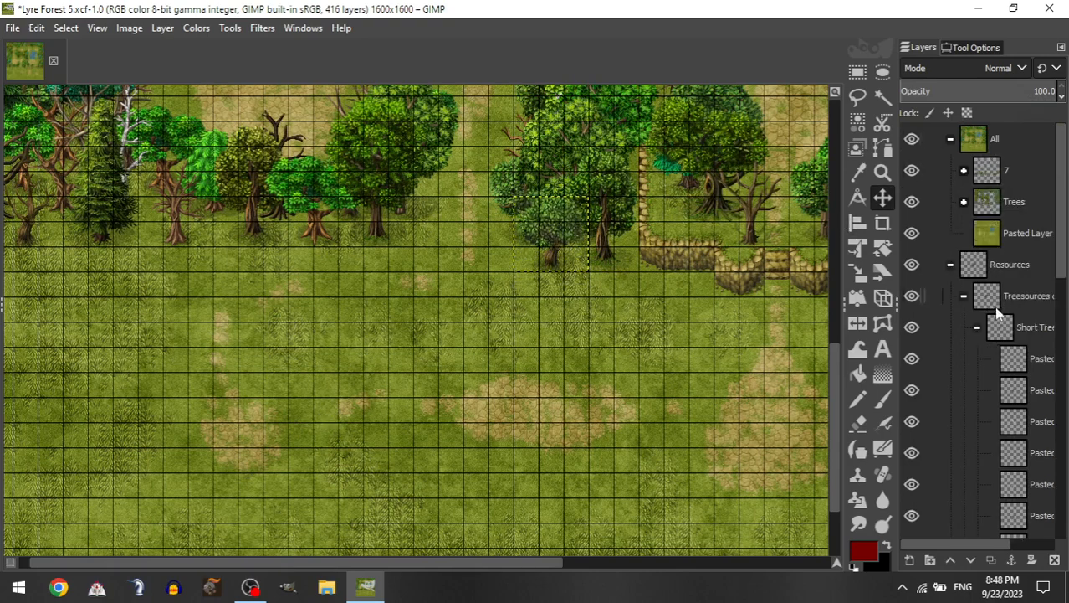
{"action": "left_click", "coordinate": [976, 326]}
{"action": "left_click_drag", "start_coordinate": [1009, 492], "coordinate": [1032, 176]}
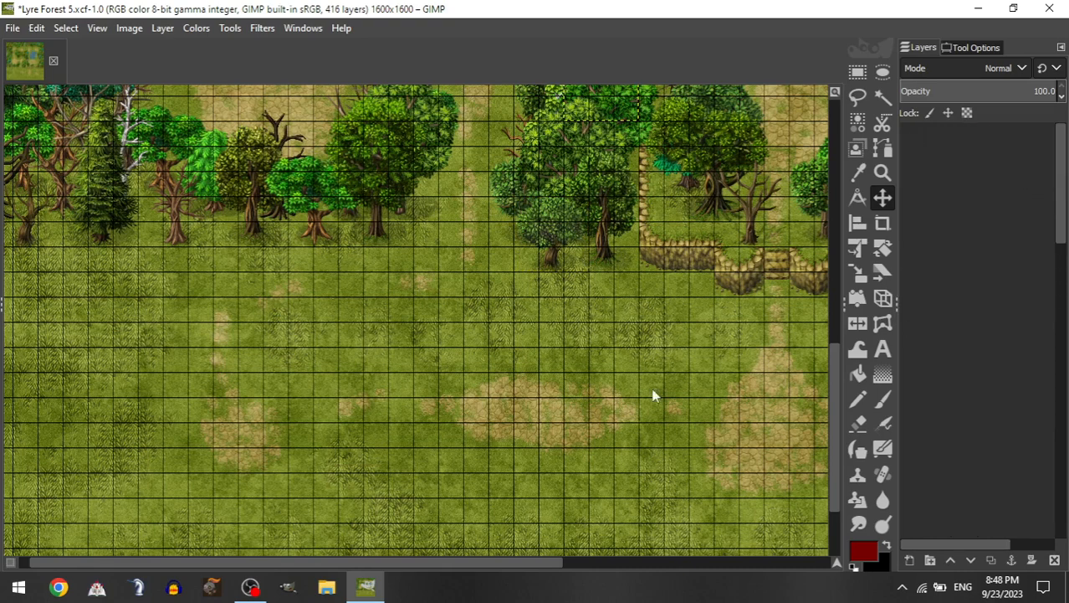
{"action": "left_click_drag", "start_coordinate": [411, 360], "coordinate": [187, 375]}
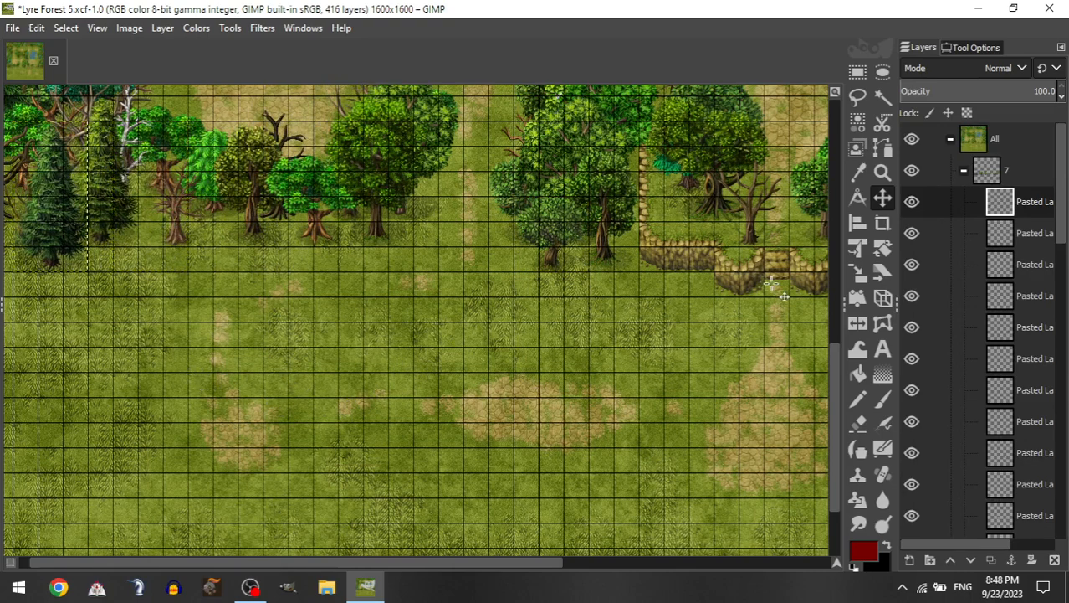
Step: Move a wide low green tree from Short Trees into group 7 and place it in front of the bright-green conifer in the western forest
{"action": "left_click", "coordinate": [964, 170]}
{"action": "left_click", "coordinate": [977, 329]}
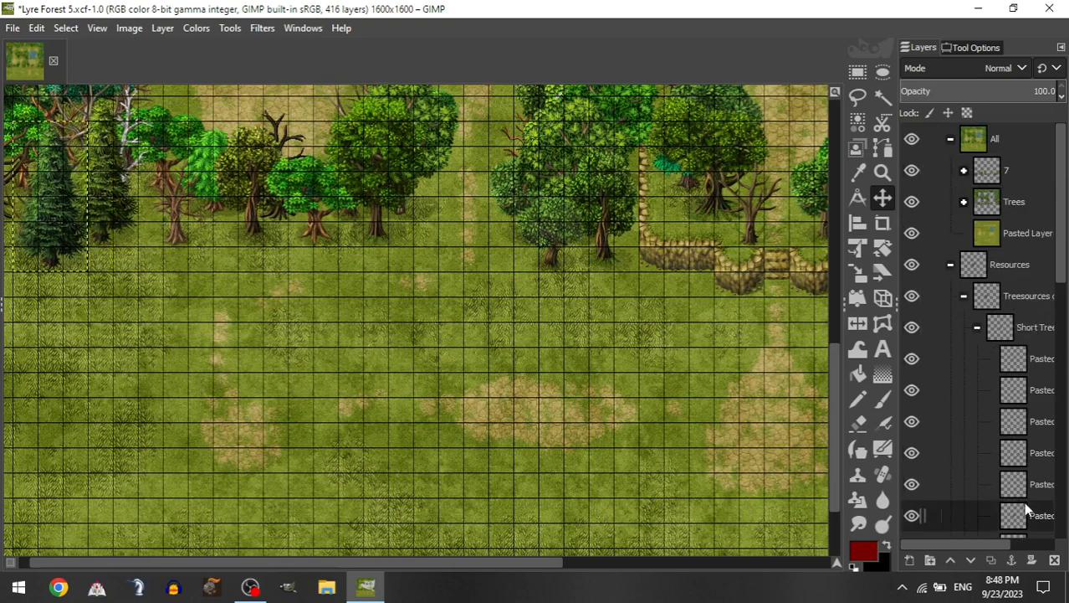
{"action": "left_click_drag", "start_coordinate": [1025, 507], "coordinate": [1031, 175]}
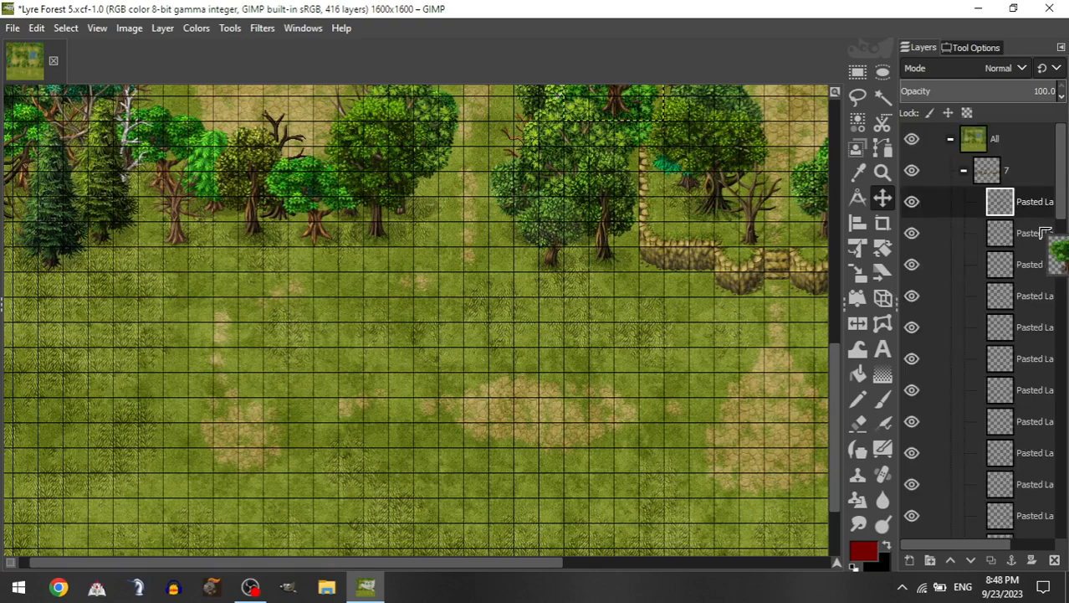
{"action": "left_click_drag", "start_coordinate": [1042, 240], "coordinate": [1042, 240]}
{"action": "left_click_drag", "start_coordinate": [323, 380], "coordinate": [301, 311]}
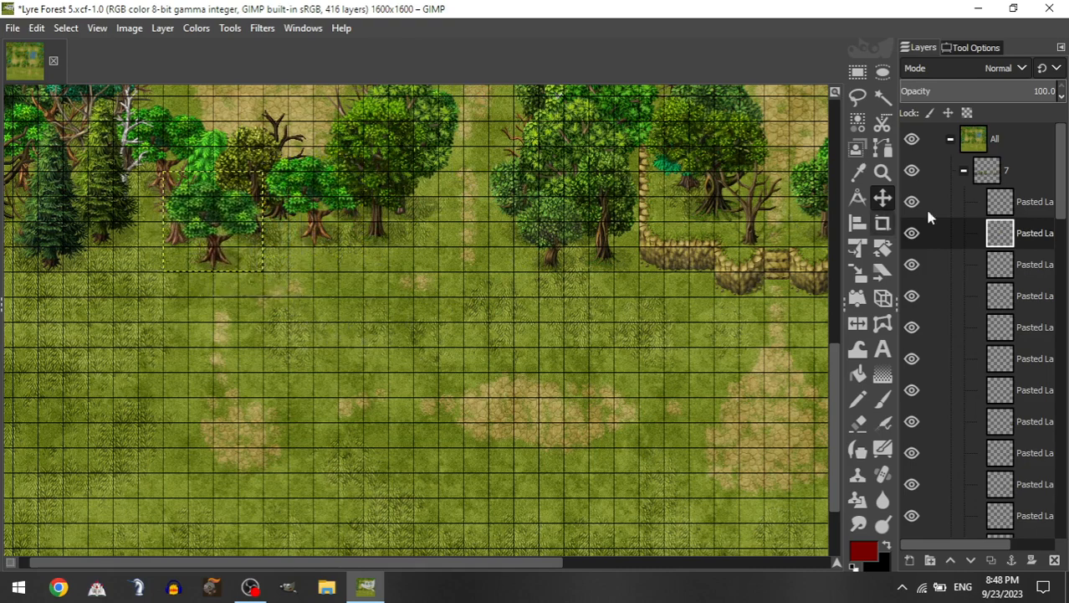
Step: Move a tall bare tree from Tall Trees into group 7 and place it between the slim conifer and the wide low green tree
{"action": "left_click", "coordinate": [964, 171]}
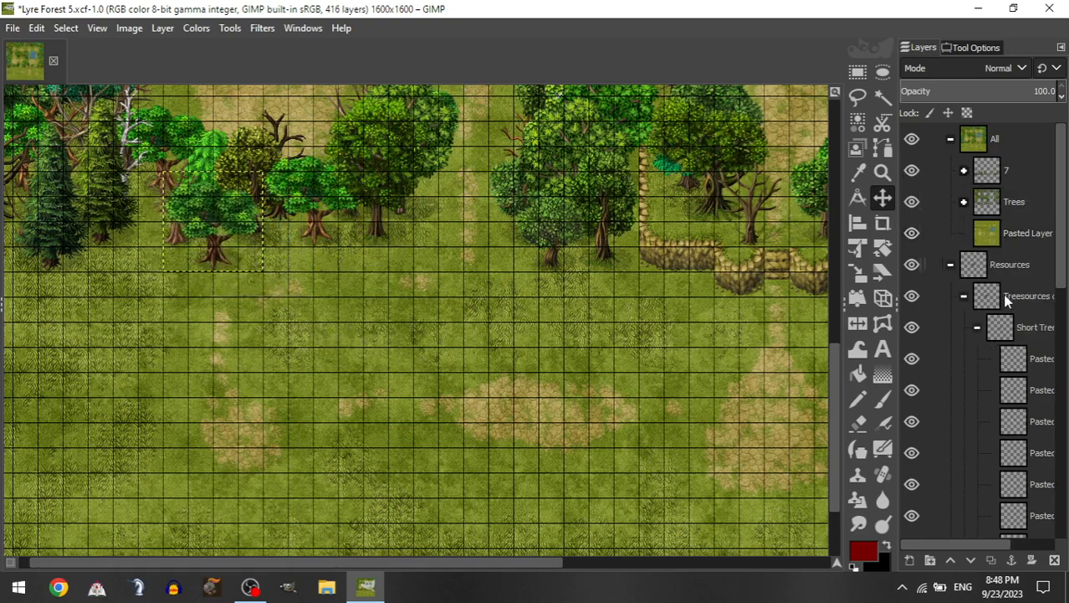
{"action": "left_click", "coordinate": [977, 327]}
{"action": "left_click", "coordinate": [964, 171]}
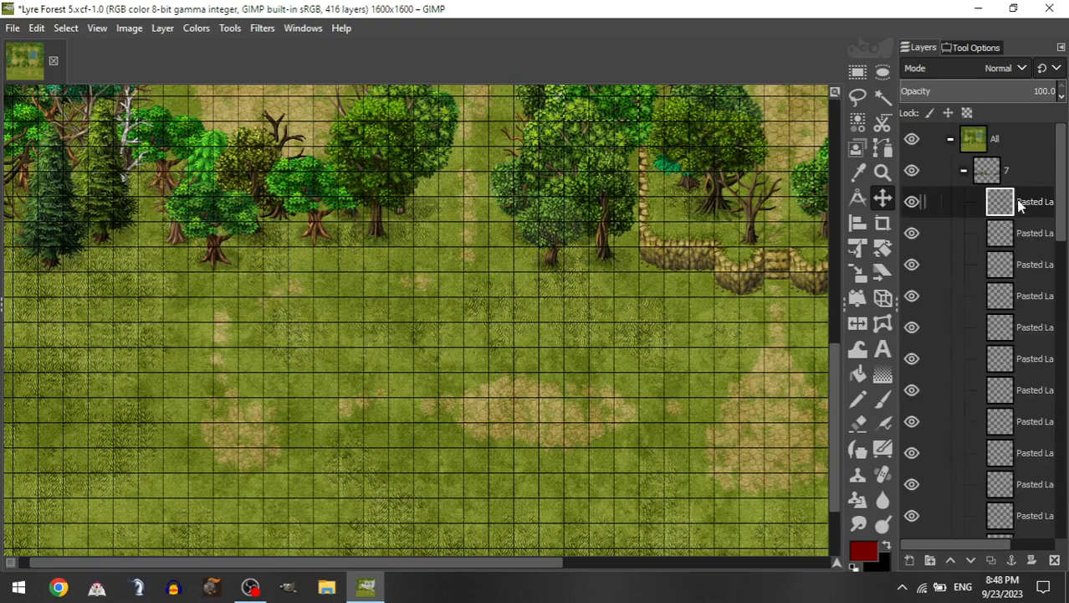
{"action": "left_click", "coordinate": [1014, 234]}
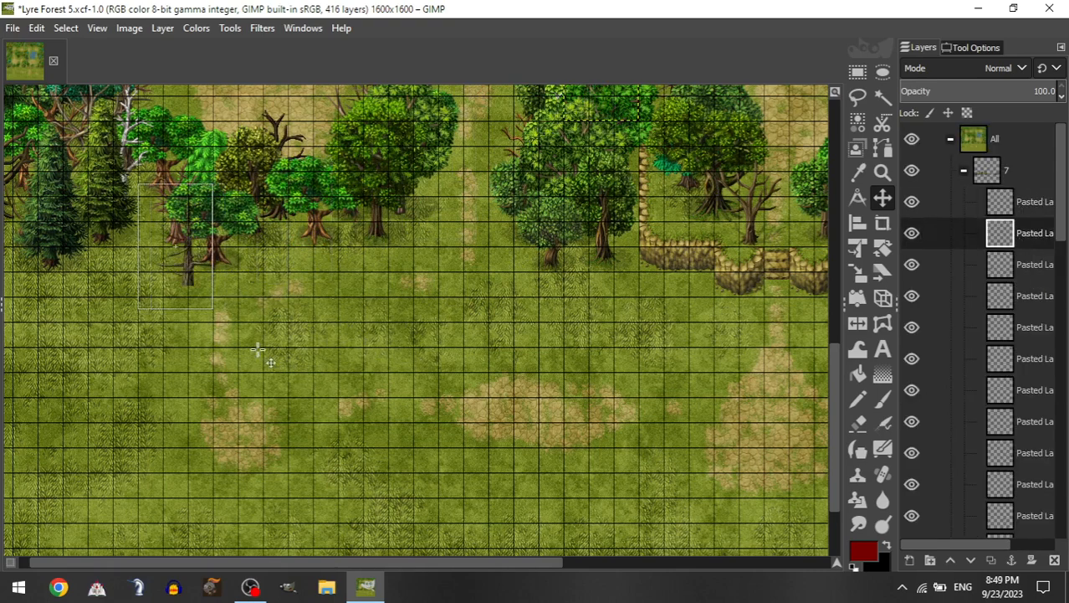
{"action": "left_click_drag", "start_coordinate": [233, 339], "coordinate": [239, 329]}
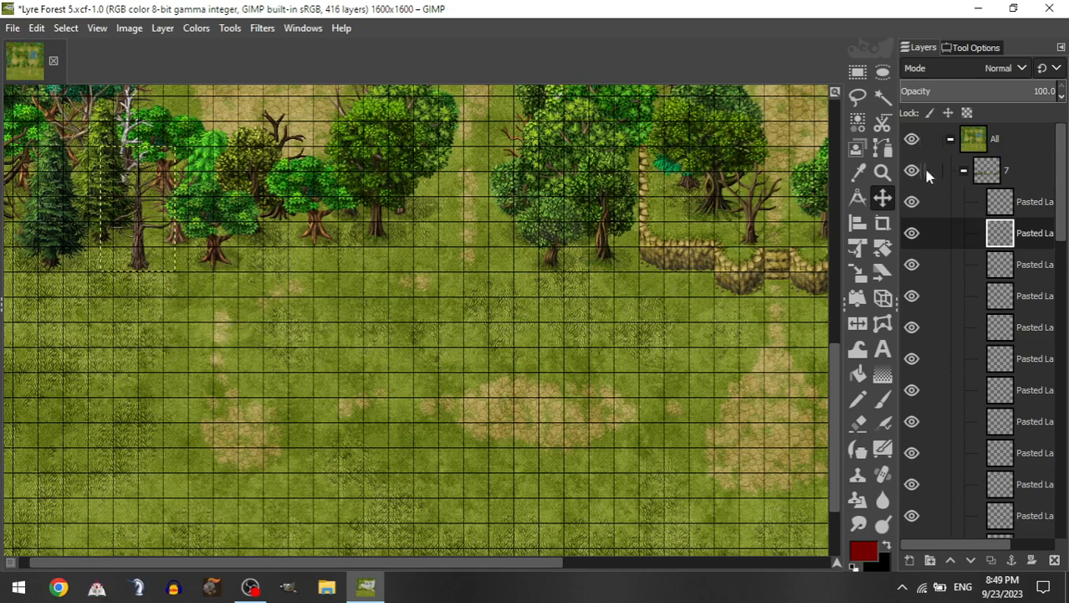
Step: Move a small round green tree from Short Trees into group 7 and place it at the map's western edge, one grid row lower
{"action": "left_click", "coordinate": [963, 172]}
{"action": "left_click", "coordinate": [990, 327]}
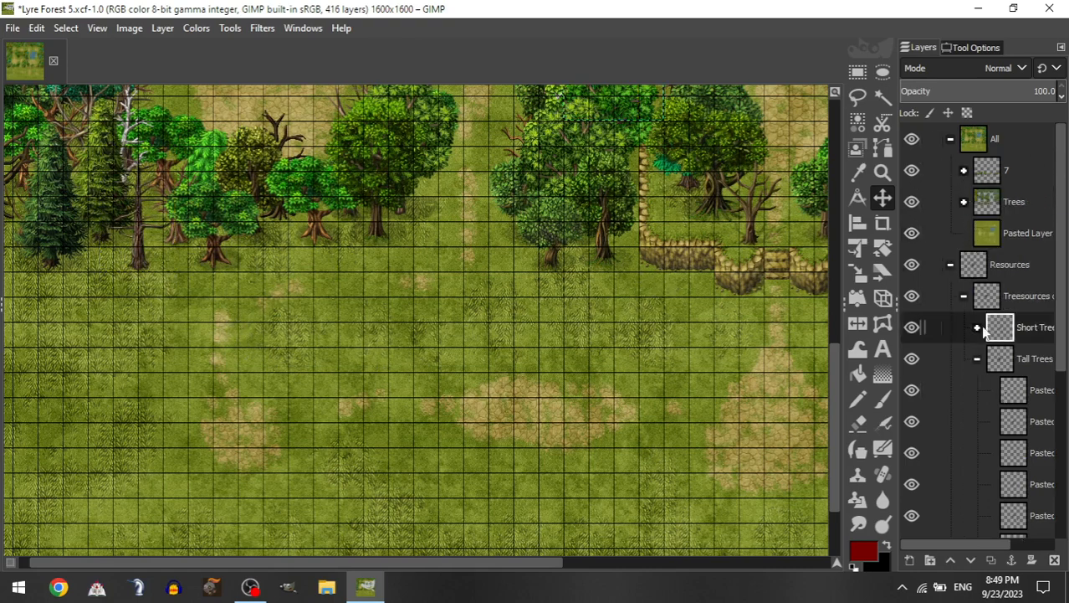
{"action": "left_click", "coordinate": [978, 327]}
{"action": "left_click_drag", "start_coordinate": [1030, 476], "coordinate": [1023, 172]}
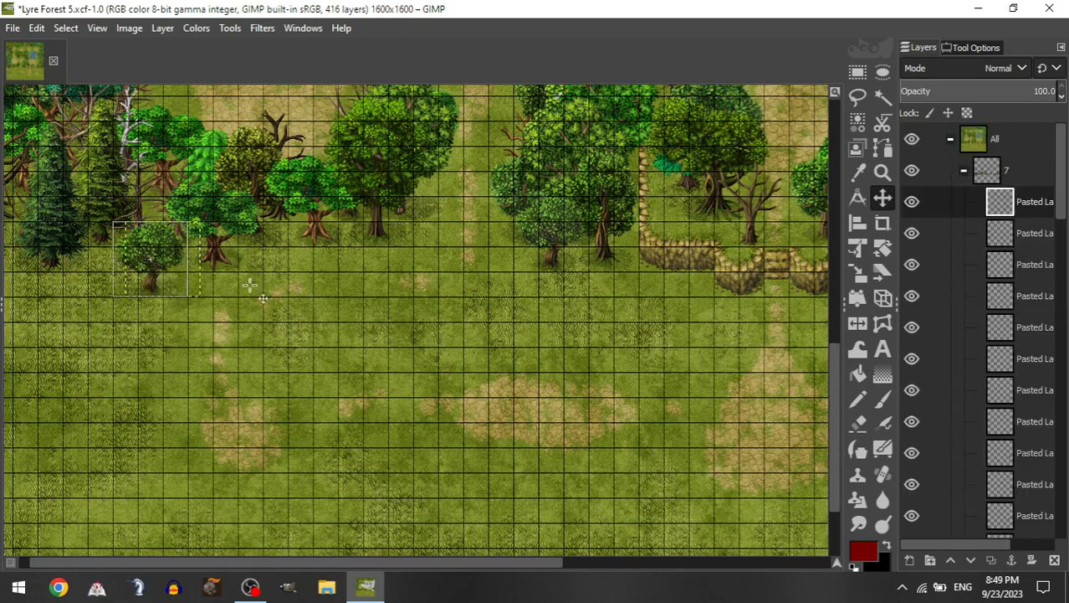
{"action": "left_click_drag", "start_coordinate": [244, 267], "coordinate": [212, 273]}
{"action": "scroll", "coordinate": [248, 268], "scroll_direction": "left", "scroll_amount": 1}
Step: Move a large wide green tree from Tall Trees into group 7 and place it just east of the small round tree at the western edge
{"action": "left_click", "coordinate": [964, 170]}
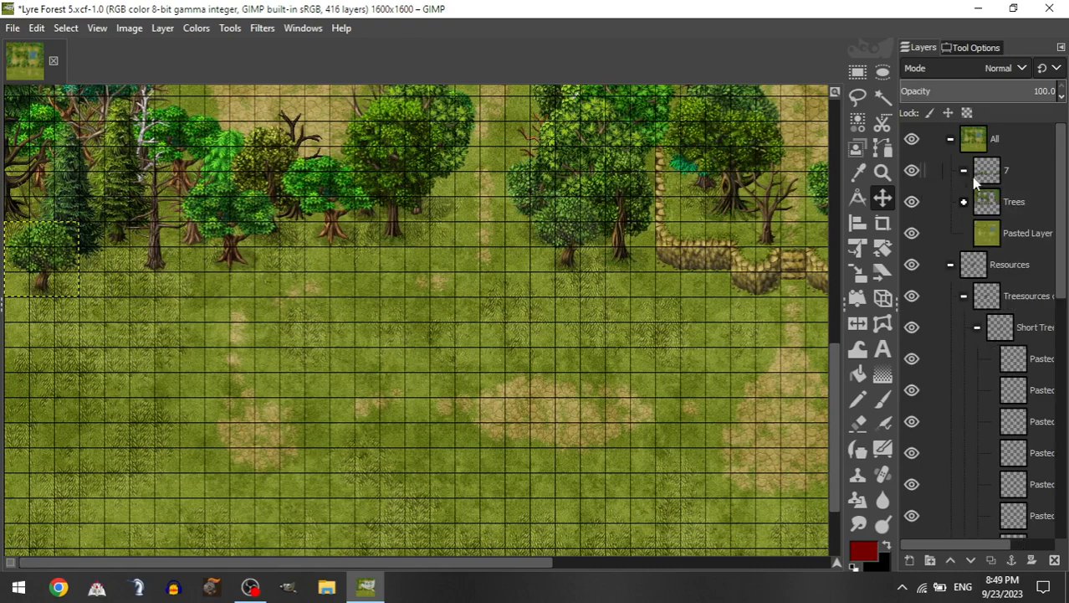
{"action": "left_click", "coordinate": [977, 326]}
{"action": "left_click", "coordinate": [611, 260]}
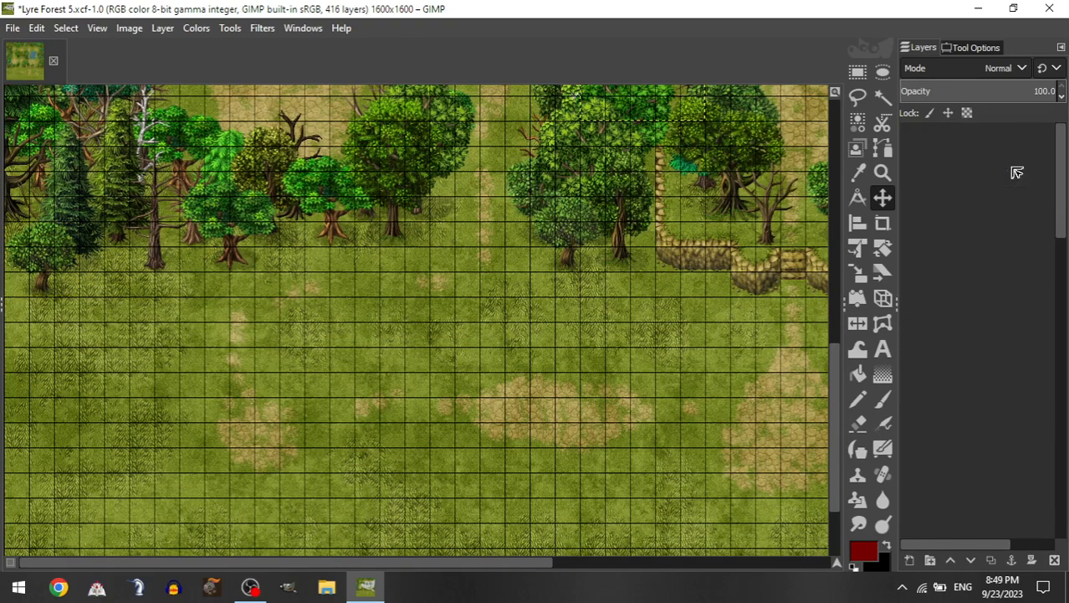
{"action": "left_click_drag", "start_coordinate": [611, 259], "coordinate": [152, 446]}
Step: Move a wide low dark-green tree from Short Trees into group 7 and place it just east of the large green tree
{"action": "left_click", "coordinate": [963, 173]}
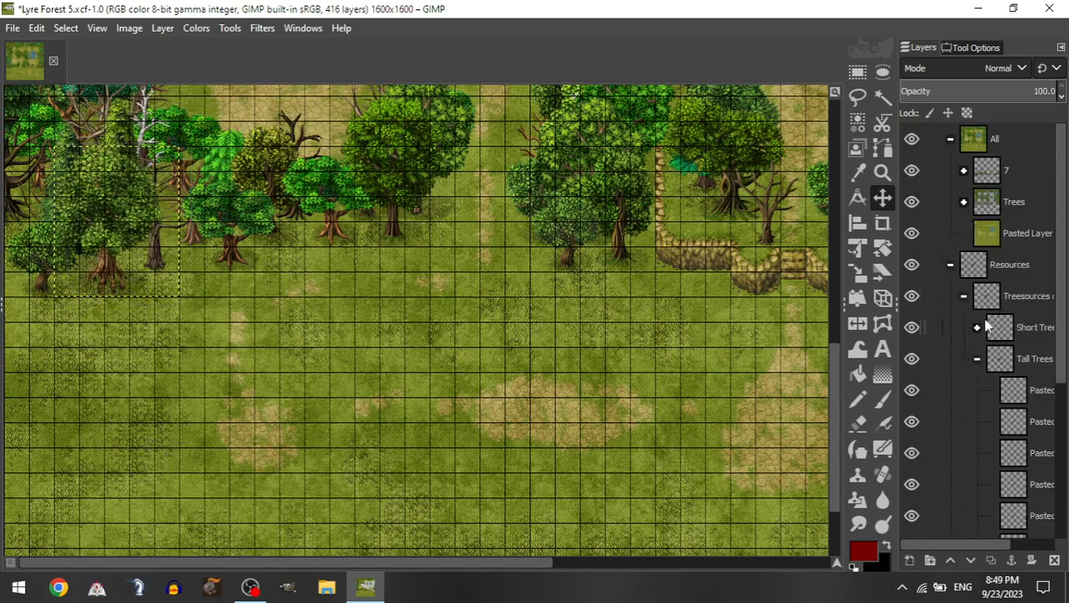
{"action": "left_click_drag", "start_coordinate": [1024, 452], "coordinate": [1018, 174]}
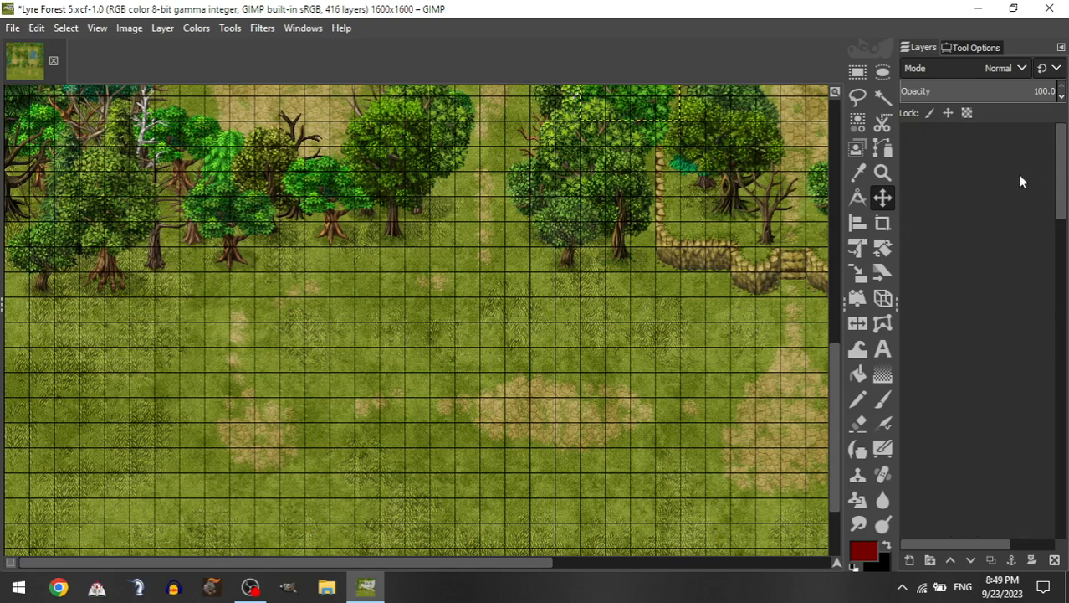
{"action": "left_click_drag", "start_coordinate": [416, 295], "coordinate": [87, 358]}
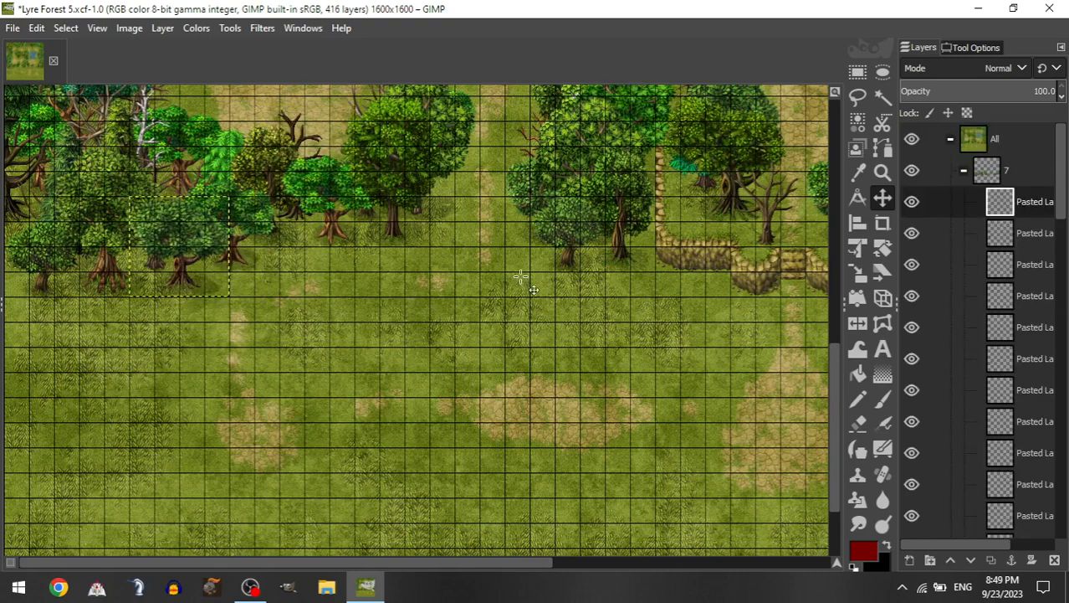
Step: Move a broad dark-green conifer from Tall Trees into group 7 and place it in front of the small round tree west of the wall corner
{"action": "scroll", "coordinate": [422, 283], "scroll_direction": "right", "scroll_amount": 2}
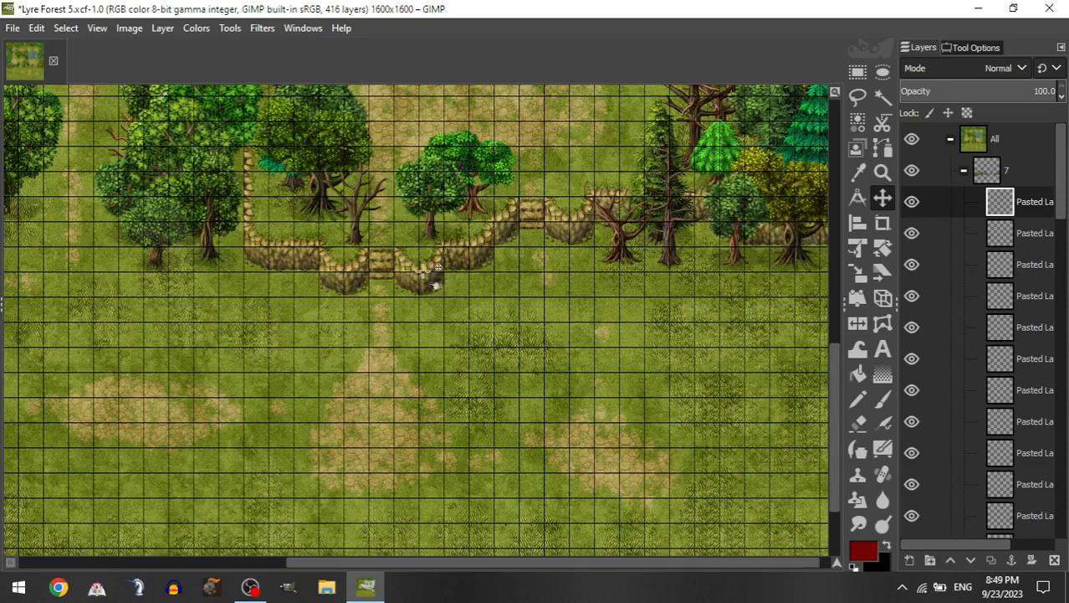
{"action": "scroll", "coordinate": [427, 284], "scroll_direction": "left", "scroll_amount": 2}
{"action": "scroll", "coordinate": [354, 282], "scroll_direction": "right", "scroll_amount": 1}
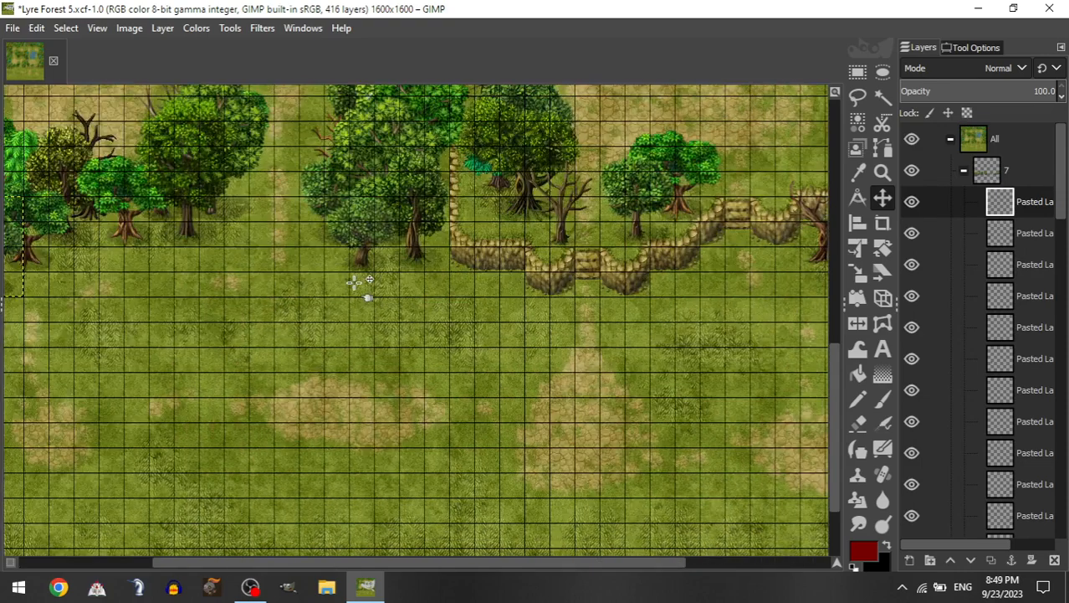
{"action": "left_click", "coordinate": [964, 172]}
{"action": "left_click", "coordinate": [978, 327]}
{"action": "left_click_drag", "start_coordinate": [1034, 516], "coordinate": [1022, 172]}
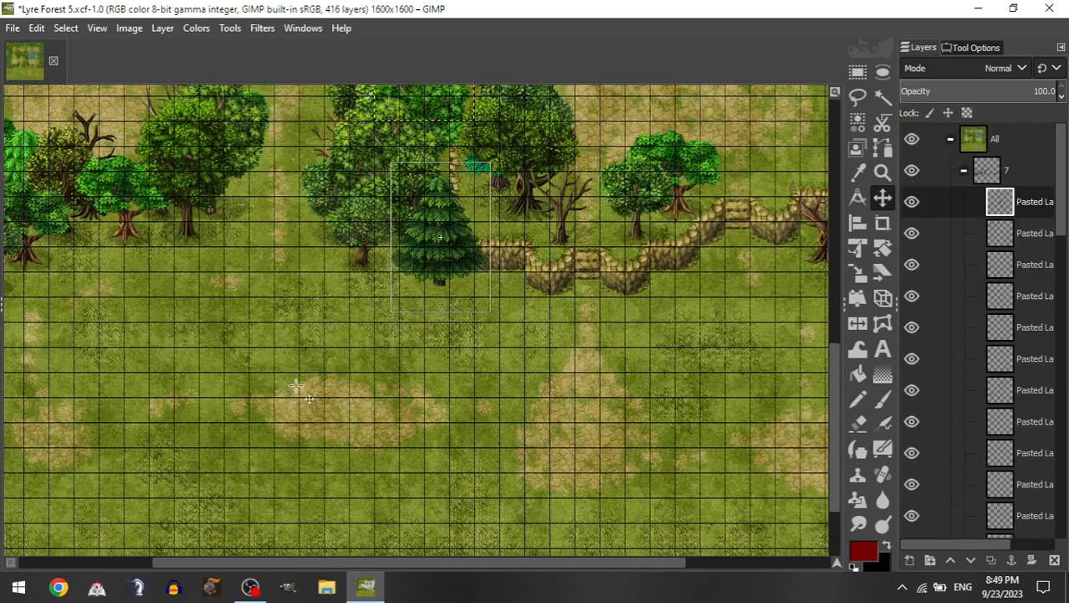
{"action": "left_click_drag", "start_coordinate": [344, 374], "coordinate": [255, 363]}
Step: Move a twisted bare brown tree from Short Trees into group 7 and place it between the broad conifer and the wall's southwestern corner
{"action": "left_click", "coordinate": [964, 170]}
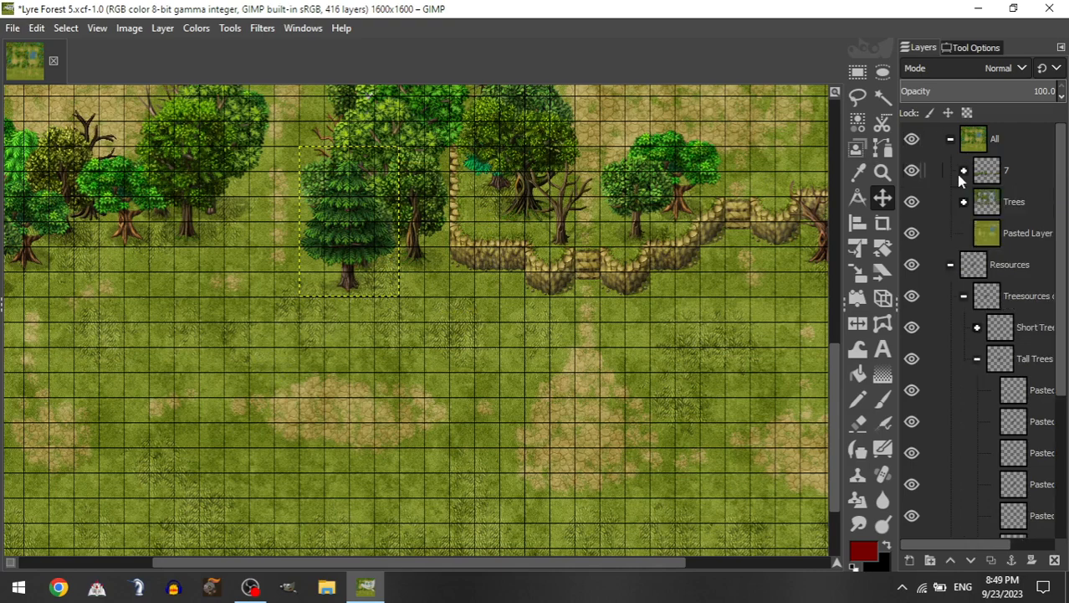
{"action": "left_click", "coordinate": [978, 327]}
{"action": "left_click_drag", "start_coordinate": [1040, 452], "coordinate": [1031, 179]}
{"action": "left_click_drag", "start_coordinate": [318, 430], "coordinate": [550, 427]}
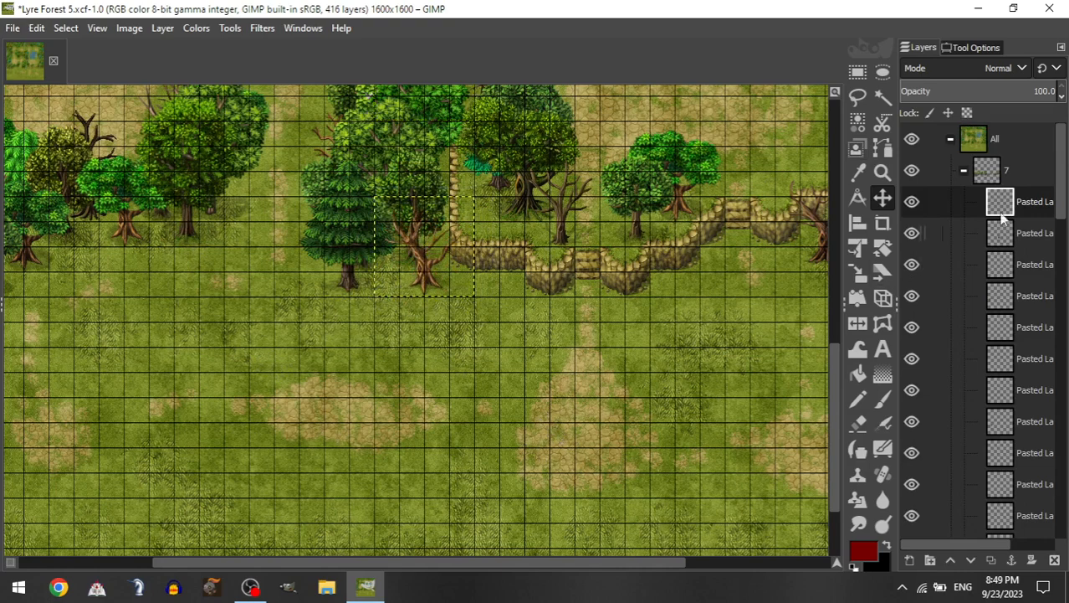
Step: Move a tall branching bare tree from Tall Trees into group 7 and place it over the southern wall, just east of the lower stone steps
{"action": "left_click", "coordinate": [964, 170]}
{"action": "left_click", "coordinate": [978, 328]}
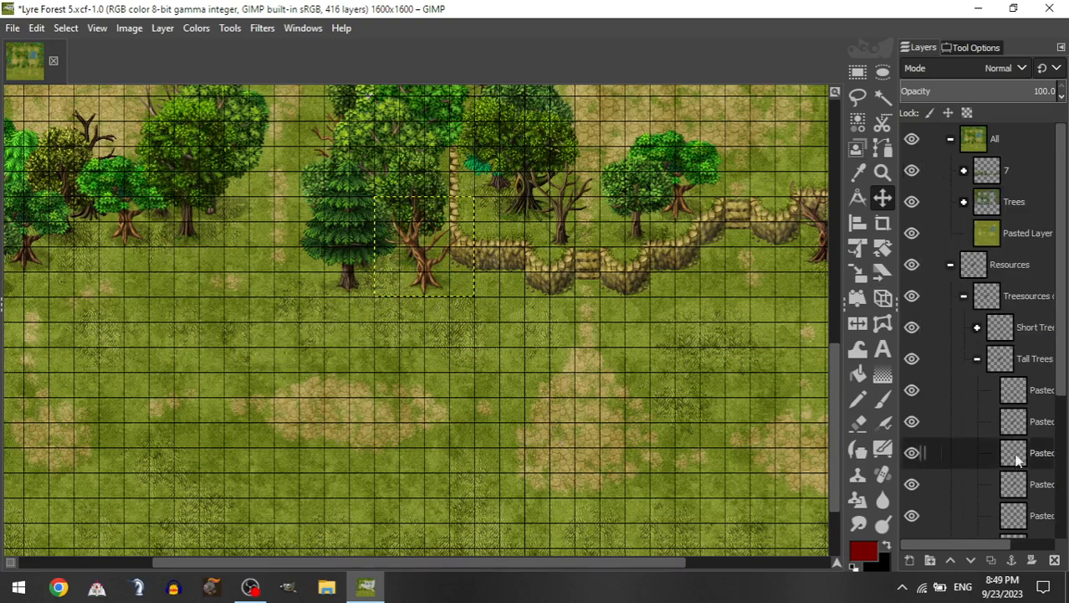
{"action": "left_click_drag", "start_coordinate": [1014, 452], "coordinate": [987, 179]}
{"action": "left_click_drag", "start_coordinate": [578, 247], "coordinate": [550, 387]}
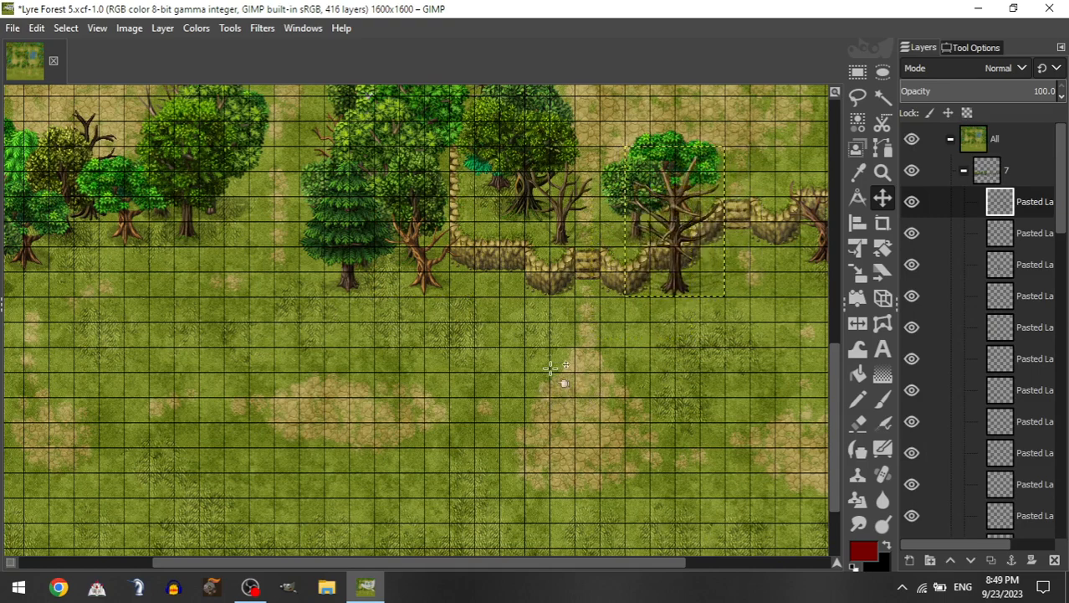
Step: Move a small reddish-brown bare tree from Short Trees into group 7 and place it in front of the twisted bare tree by the eastern wall
{"action": "scroll", "coordinate": [550, 369], "scroll_direction": "right", "scroll_amount": 5}
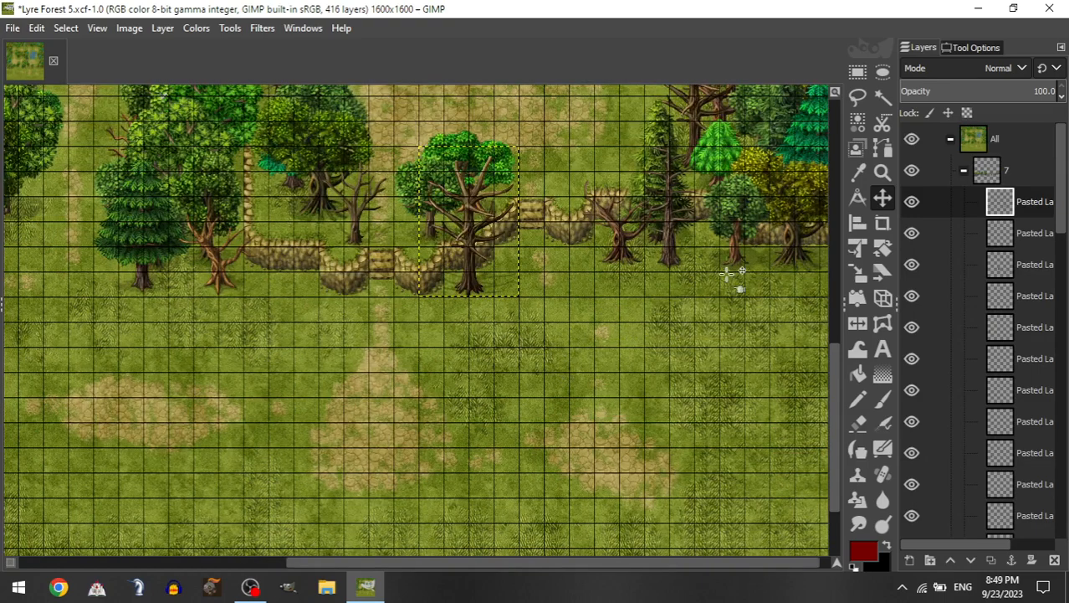
{"action": "left_click", "coordinate": [963, 171]}
{"action": "left_click", "coordinate": [976, 327]}
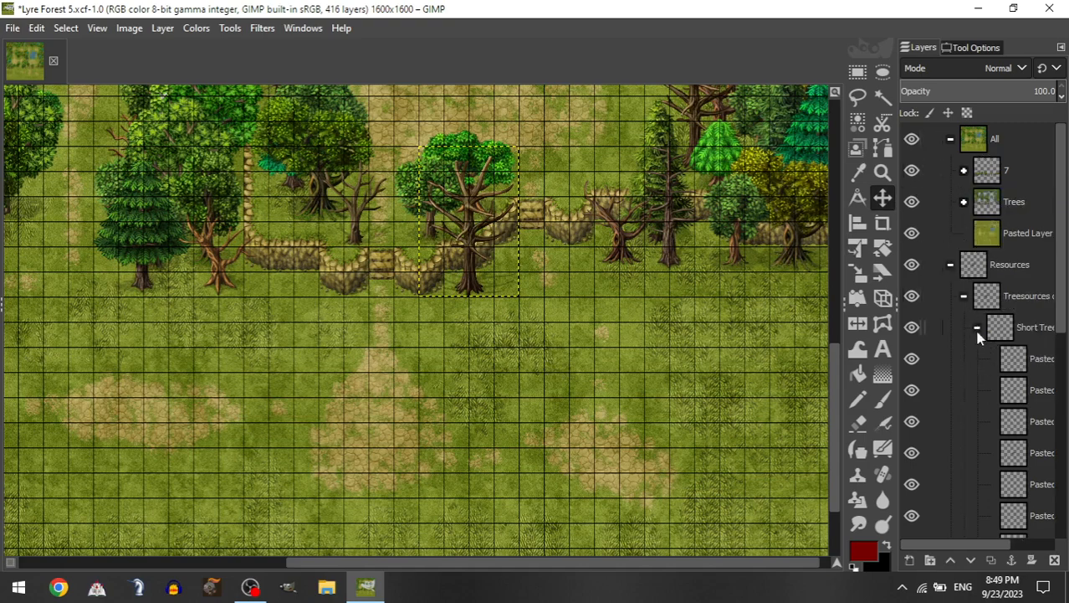
{"action": "left_click_drag", "start_coordinate": [1015, 484], "coordinate": [1006, 174]}
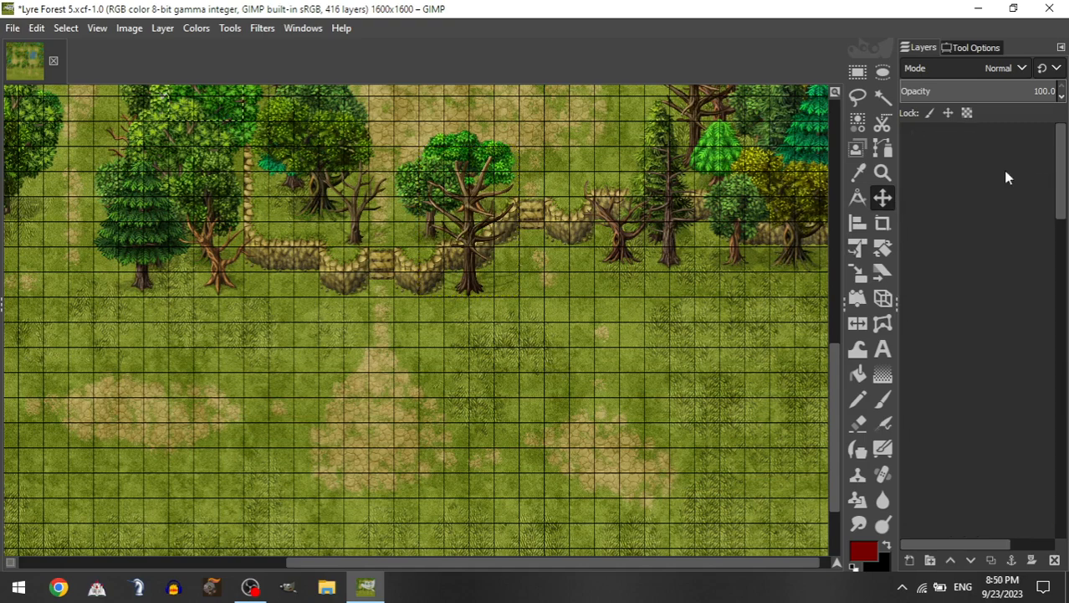
{"action": "left_click_drag", "start_coordinate": [627, 344], "coordinate": [703, 445]}
{"action": "left_click_drag", "start_coordinate": [315, 269], "coordinate": [326, 410]}
{"action": "scroll", "coordinate": [542, 318], "scroll_direction": "right", "scroll_amount": 1}
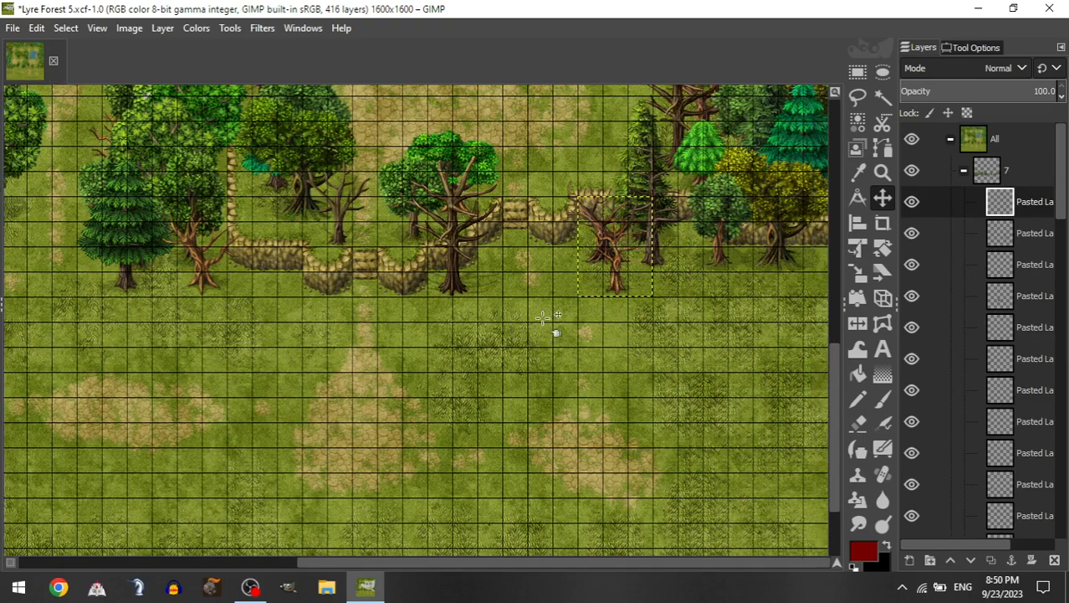
Step: Move a tall slim bare tree from Tall Trees into group 7 and place it just east of the dark slender conifer by the eastern wall
{"action": "left_click", "coordinate": [963, 172]}
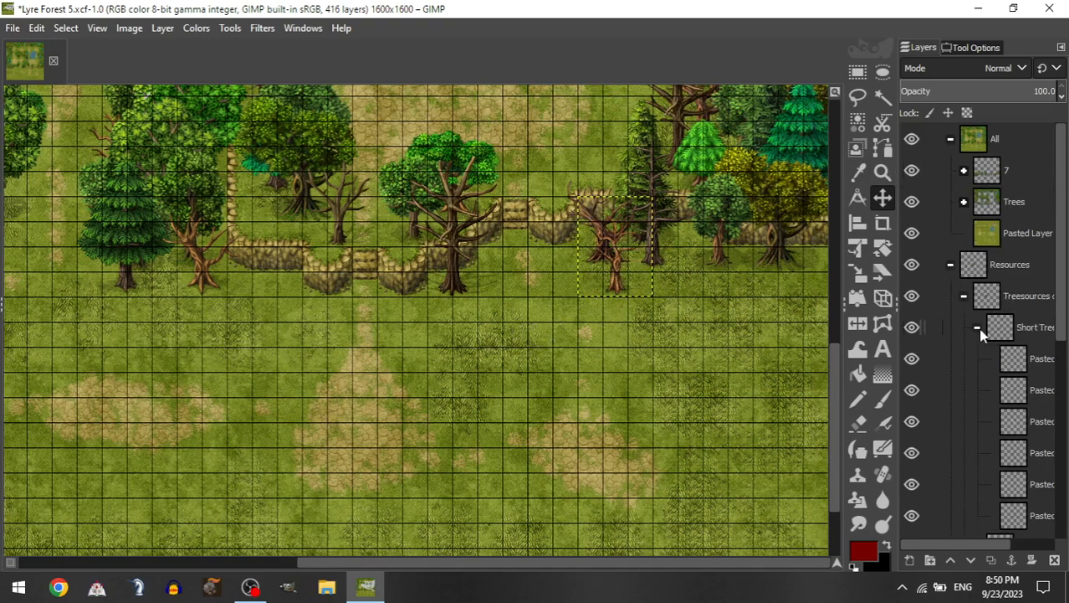
{"action": "left_click", "coordinate": [977, 327]}
{"action": "left_click_drag", "start_coordinate": [1023, 494], "coordinate": [1029, 174]}
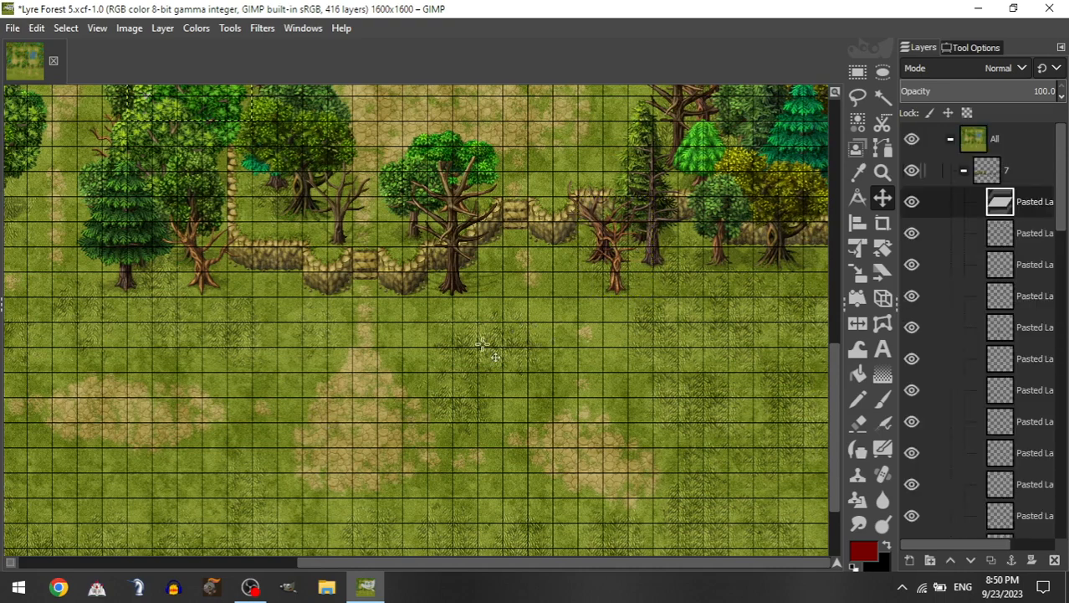
{"action": "left_click_drag", "start_coordinate": [469, 387], "coordinate": [563, 420]}
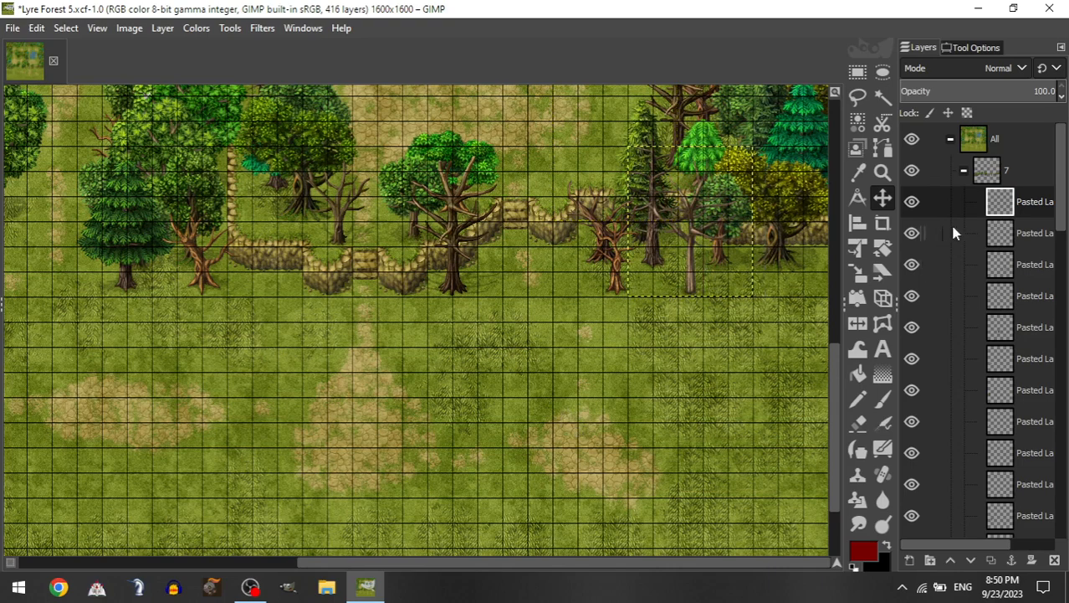
Step: Move a bright-green spreading tree from Short Trees into group 7 and place it east of the slim bare tree, in front of the yellow-green trees
{"action": "left_click", "coordinate": [964, 171]}
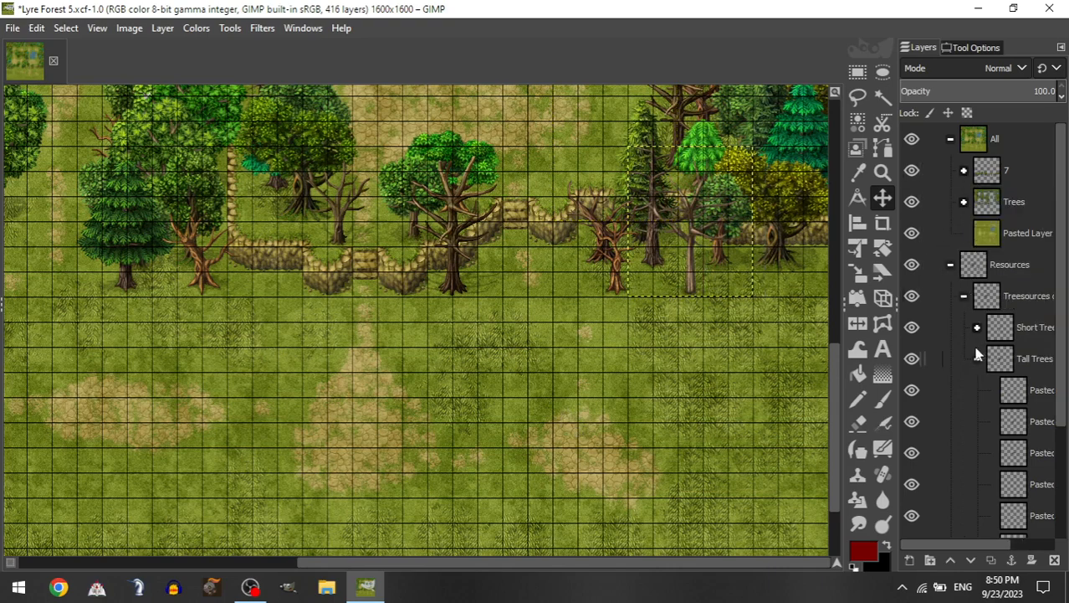
{"action": "left_click", "coordinate": [978, 360]}
{"action": "left_click", "coordinate": [977, 328]}
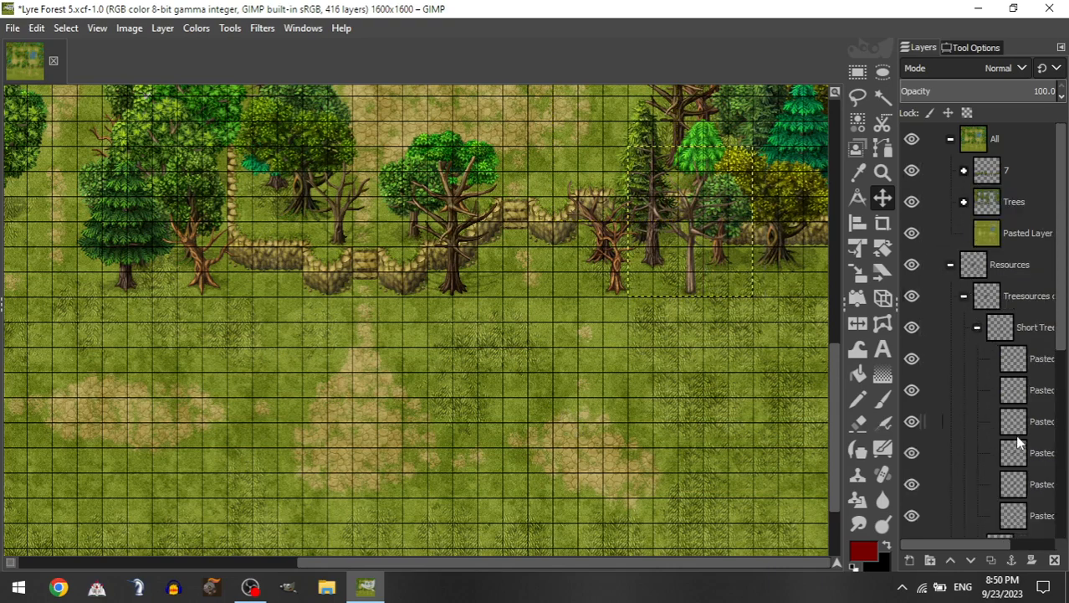
{"action": "left_click_drag", "start_coordinate": [1015, 451], "coordinate": [1025, 179]}
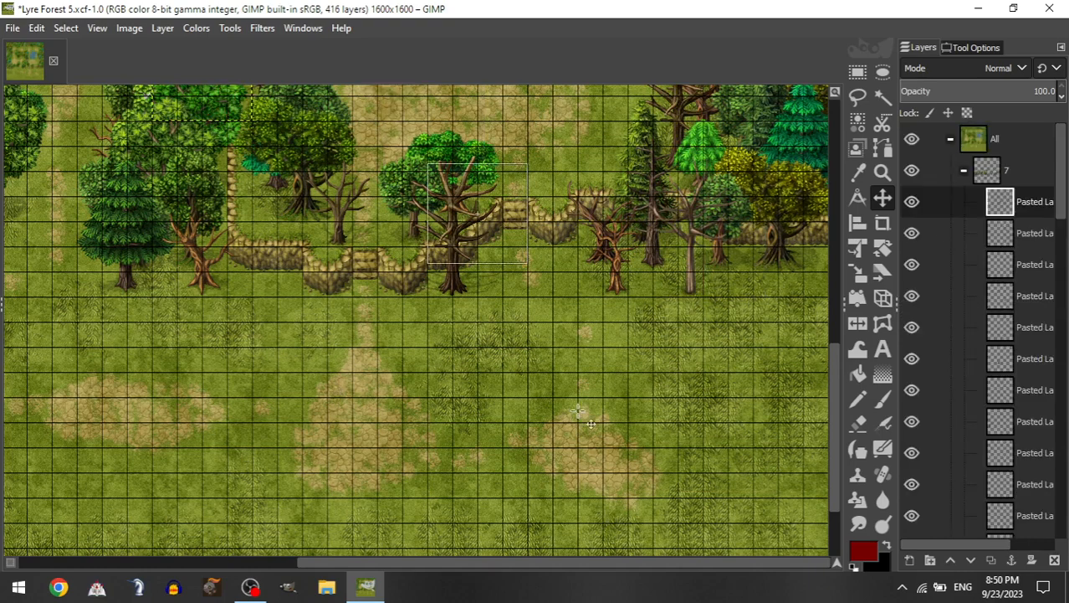
{"action": "left_click_drag", "start_coordinate": [557, 192], "coordinate": [606, 182]}
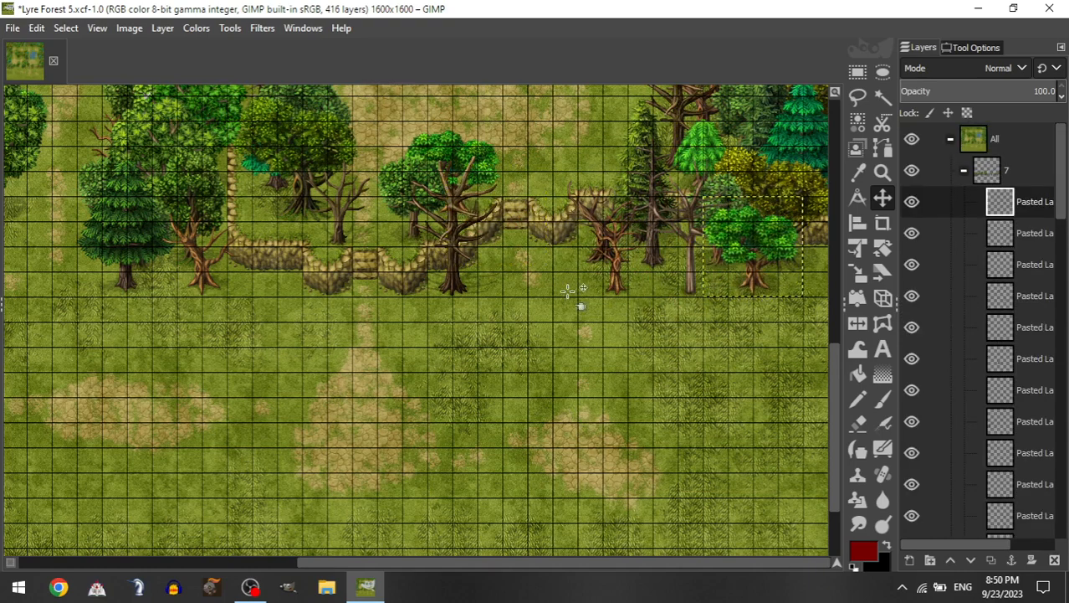
Step: Move a grey branching bare tree from Tall Trees into group 7 and place it east of the bright-green spreading tree, one grid row lower
{"action": "left_click", "coordinate": [964, 172]}
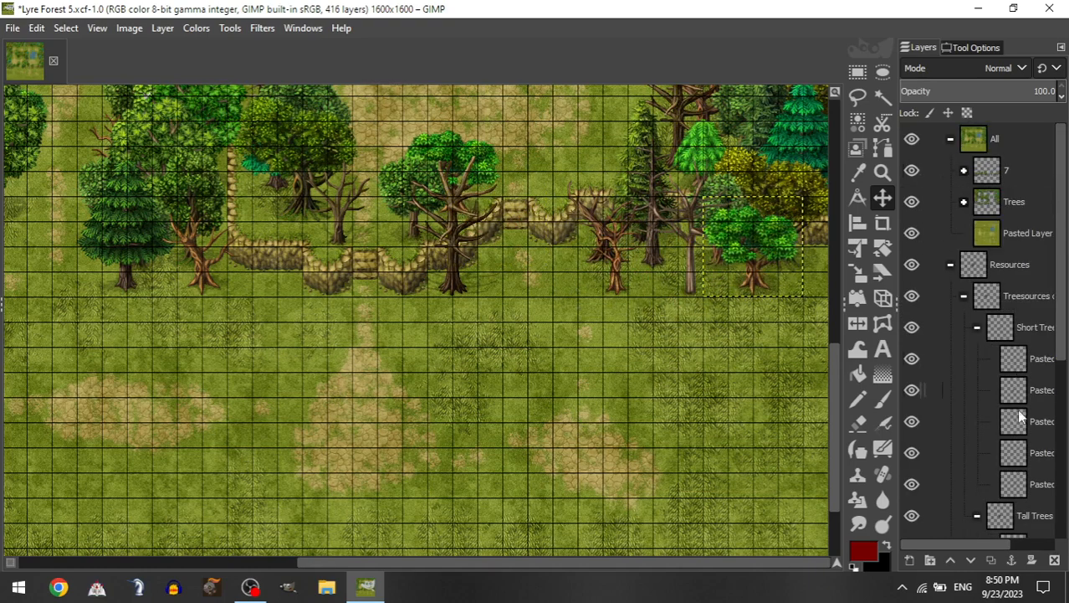
{"action": "left_click", "coordinate": [978, 329]}
{"action": "left_click_drag", "start_coordinate": [1017, 494], "coordinate": [1017, 170]}
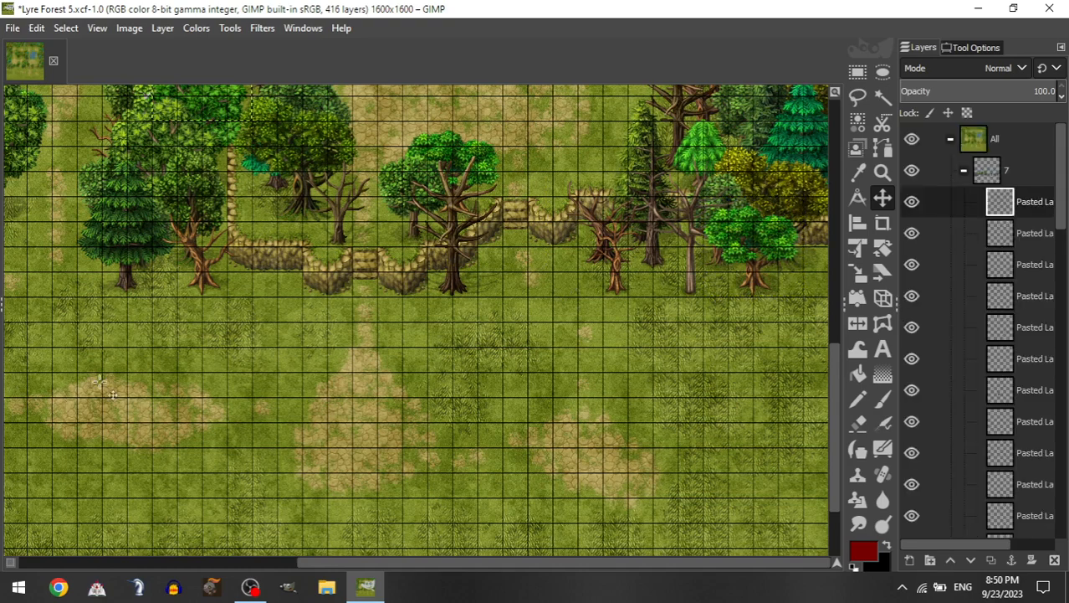
{"action": "left_click_drag", "start_coordinate": [100, 381], "coordinate": [542, 494]}
{"action": "left_click_drag", "start_coordinate": [407, 315], "coordinate": [604, 400]}
Step: Move a small bright-green conifer from Short Trees into group 7 and place it between the slim bare tree and the grey branching tree
{"action": "left_click", "coordinate": [965, 171]}
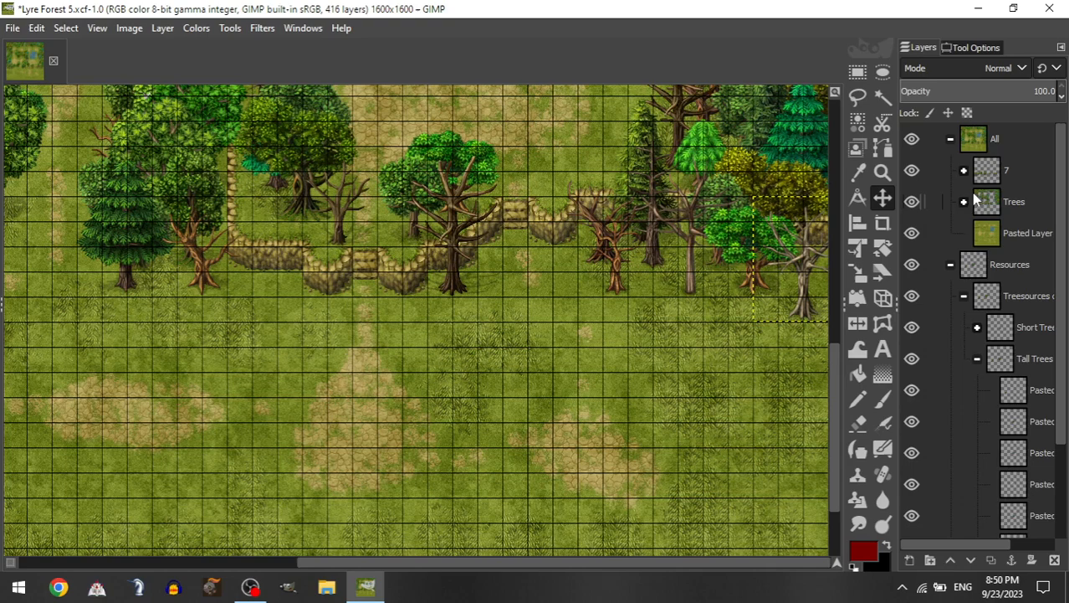
{"action": "left_click", "coordinate": [978, 327]}
{"action": "left_click_drag", "start_coordinate": [1043, 450], "coordinate": [1019, 172]}
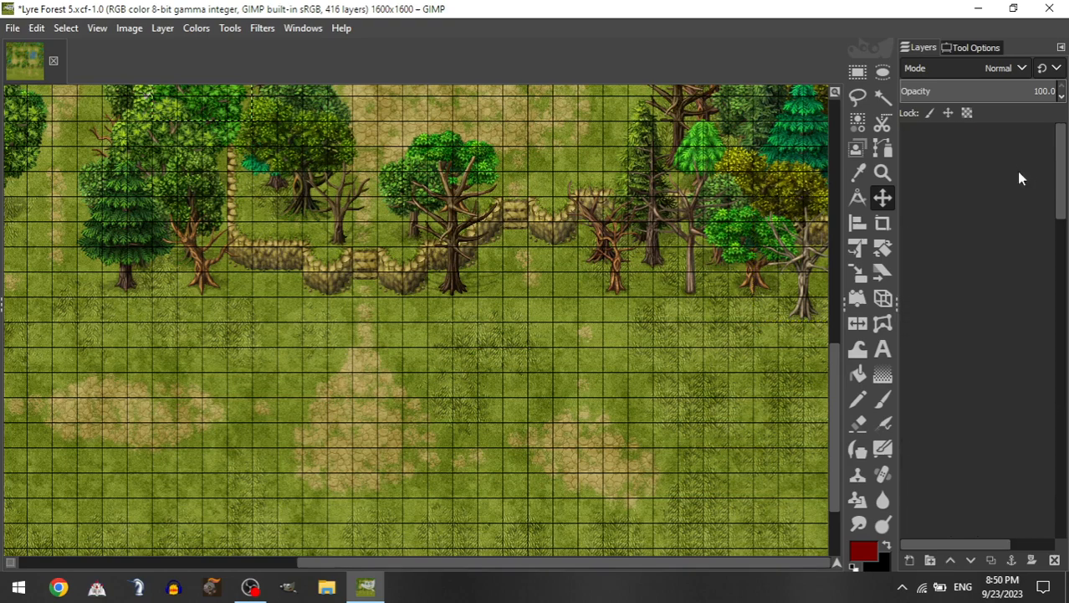
{"action": "left_click_drag", "start_coordinate": [188, 102], "coordinate": [674, 289]}
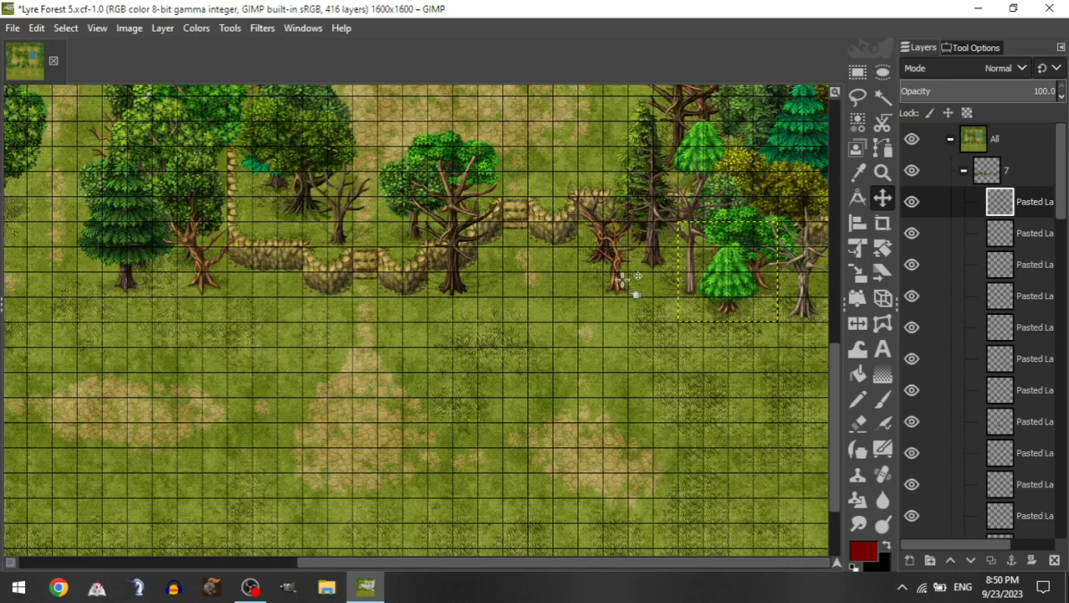
Step: Move a large round teal tree from Tall Trees into group 7 and place it in front of the dark slender conifer
{"action": "left_click", "coordinate": [962, 171]}
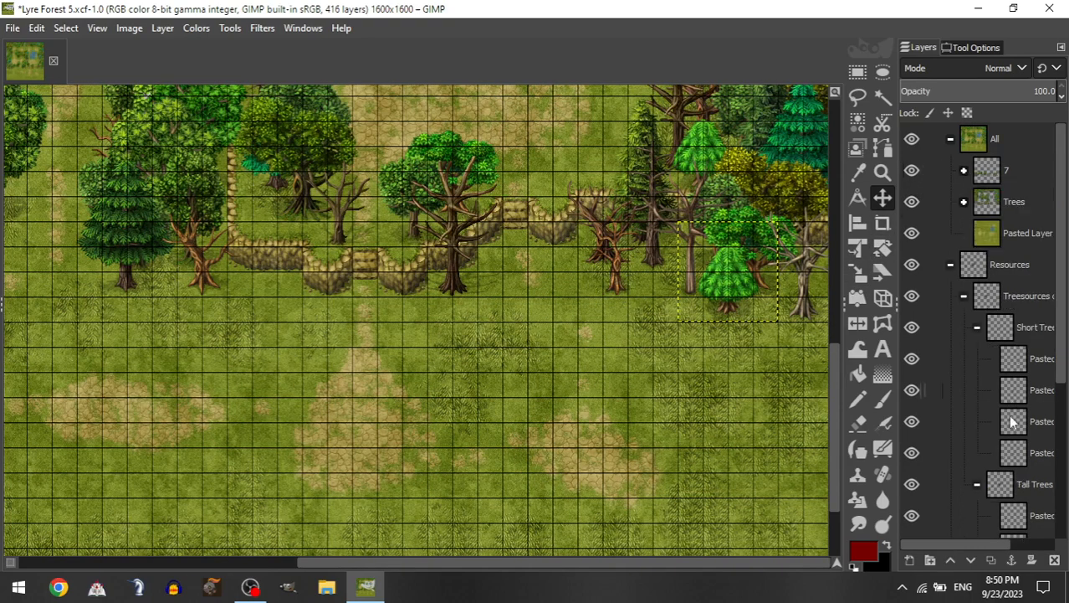
{"action": "left_click", "coordinate": [977, 327]}
{"action": "left_click_drag", "start_coordinate": [1016, 453], "coordinate": [1029, 178]}
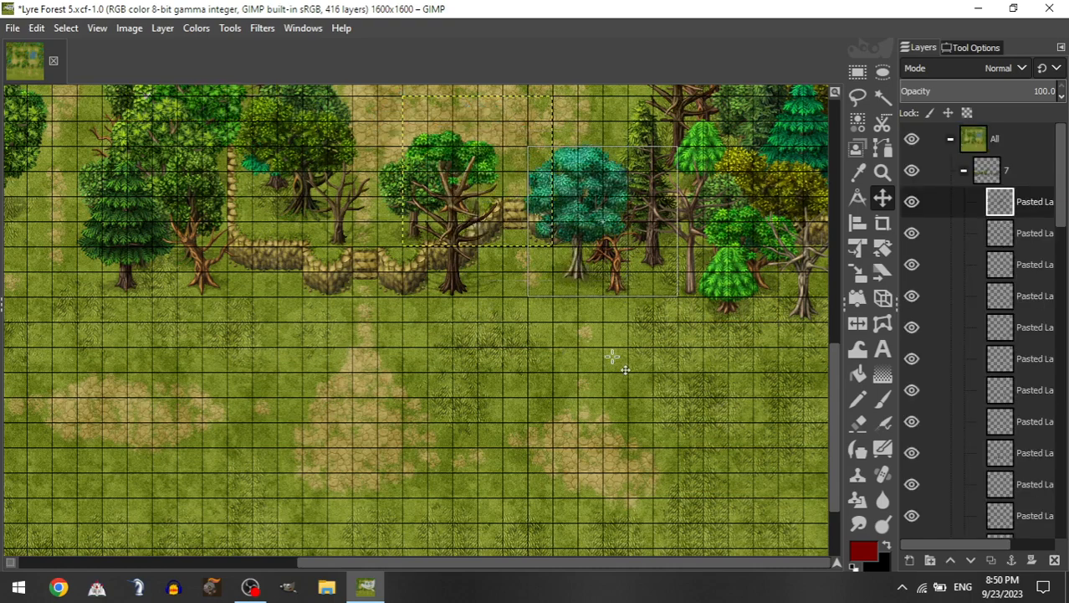
{"action": "left_click_drag", "start_coordinate": [613, 358], "coordinate": [665, 365]}
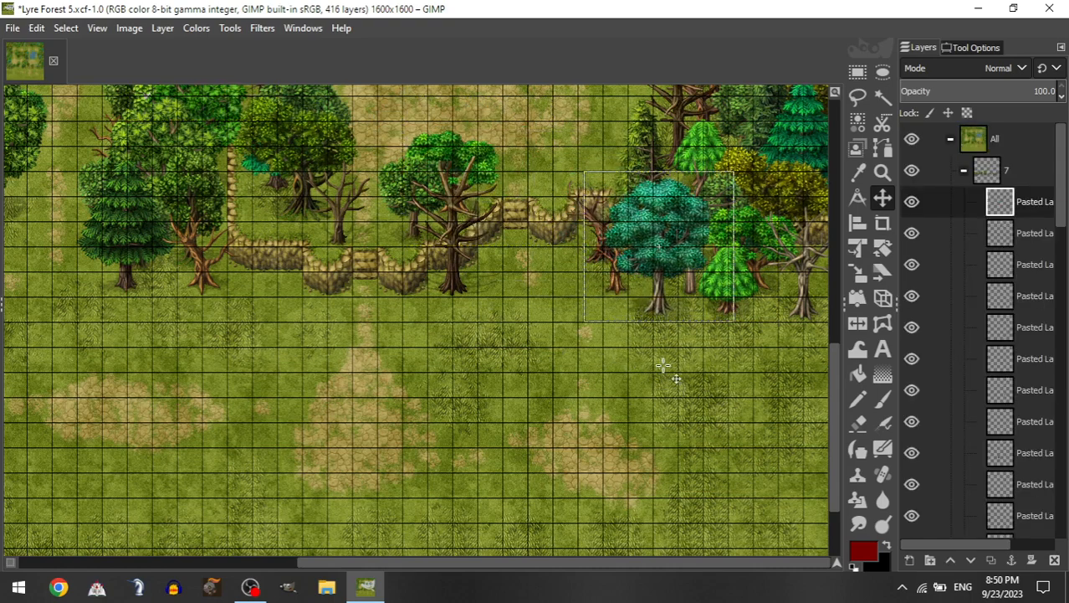
Step: Move a tall teal conifer from Tall Trees into group 7 and place it over the branching bare tree east of the lower stone steps
{"action": "scroll", "coordinate": [659, 365], "scroll_direction": "left", "scroll_amount": 5}
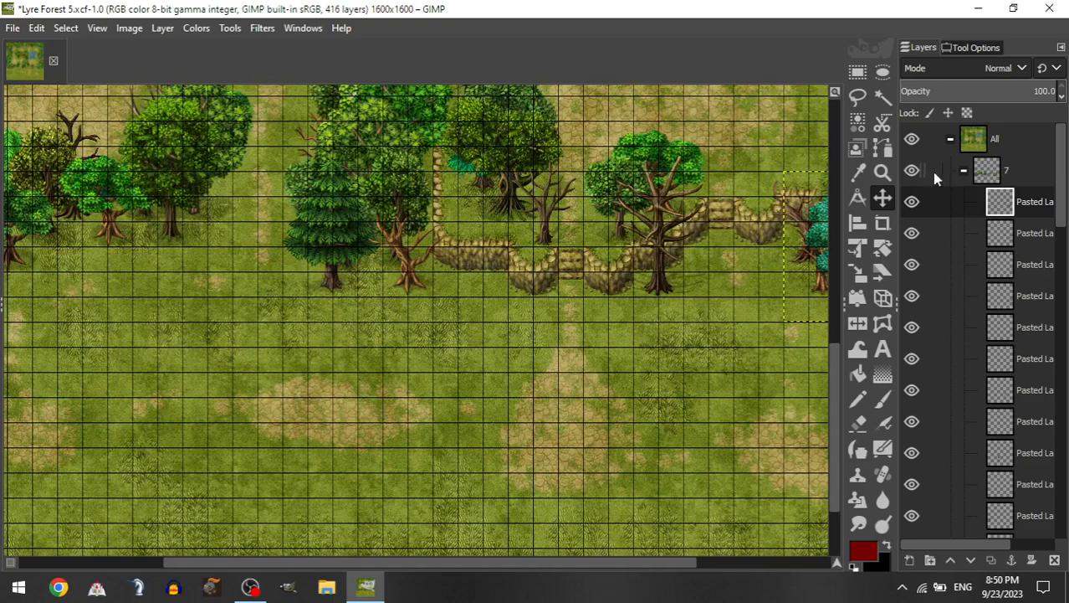
{"action": "left_click", "coordinate": [964, 172]}
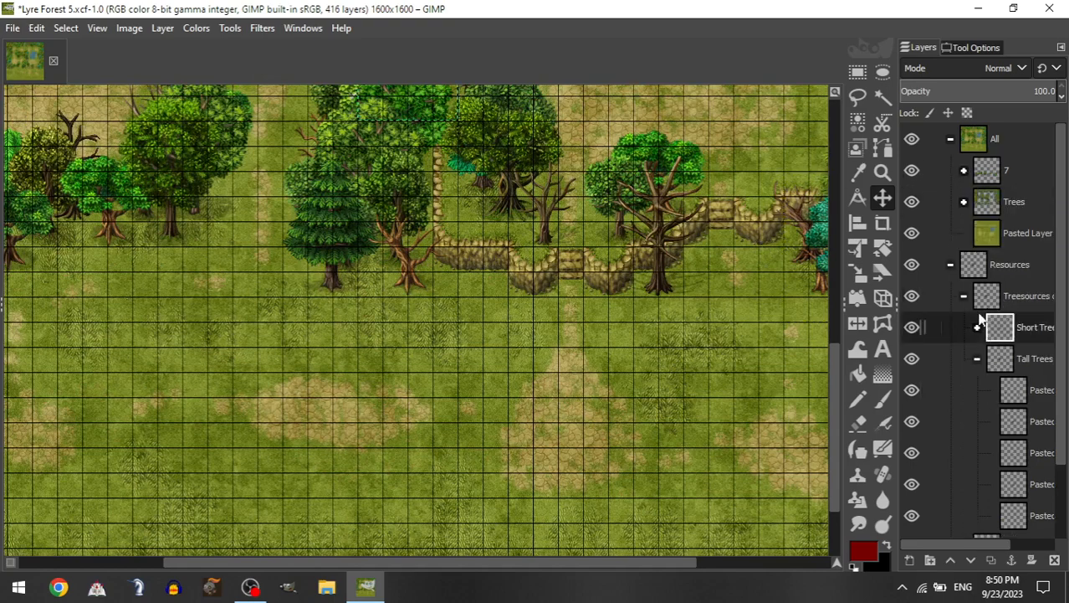
{"action": "left_click", "coordinate": [977, 327]}
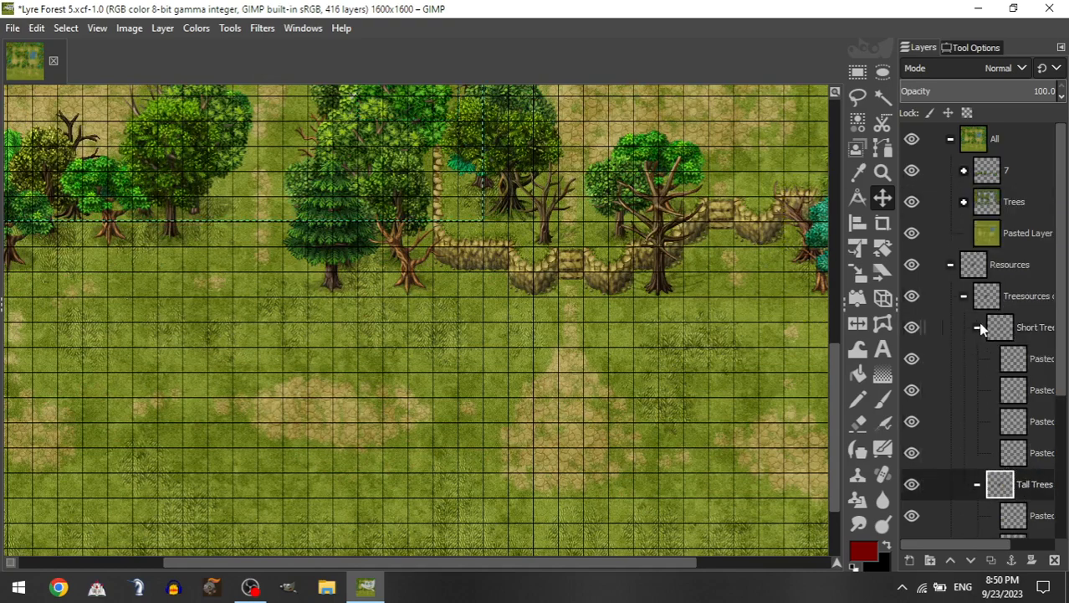
{"action": "left_click", "coordinate": [978, 327]}
{"action": "left_click_drag", "start_coordinate": [1036, 494], "coordinate": [1022, 188]}
{"action": "scroll", "coordinate": [521, 280], "scroll_direction": "right", "scroll_amount": 1}
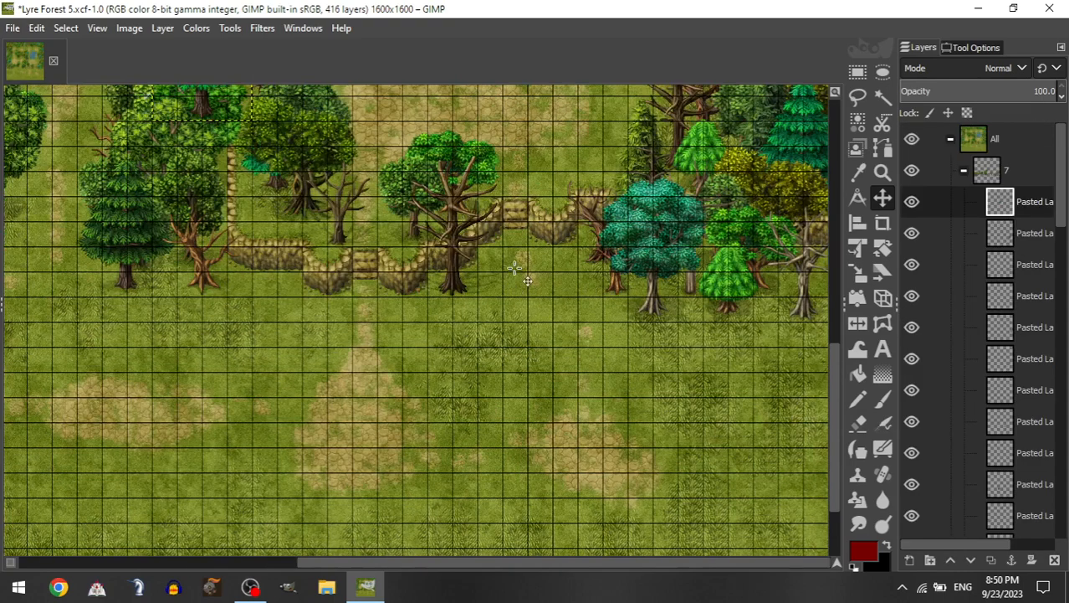
{"action": "left_click_drag", "start_coordinate": [474, 183], "coordinate": [715, 365]}
{"action": "left_click_drag", "start_coordinate": [538, 303], "coordinate": [518, 327]}
{"action": "scroll", "coordinate": [518, 326], "scroll_direction": "left", "scroll_amount": 3}
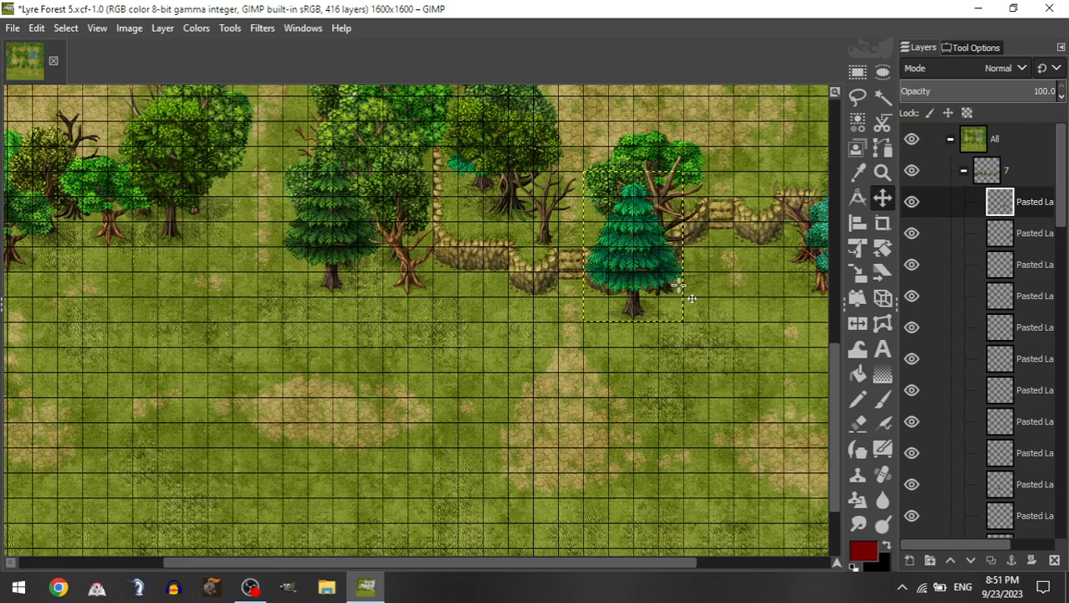
Step: Set the tall teal conifer aside above group 7, hidden, and place a small round green tree from Short Trees in its spot within group 7
{"action": "left_click_drag", "start_coordinate": [1011, 201], "coordinate": [1001, 176]}
{"action": "left_click", "coordinate": [964, 202]}
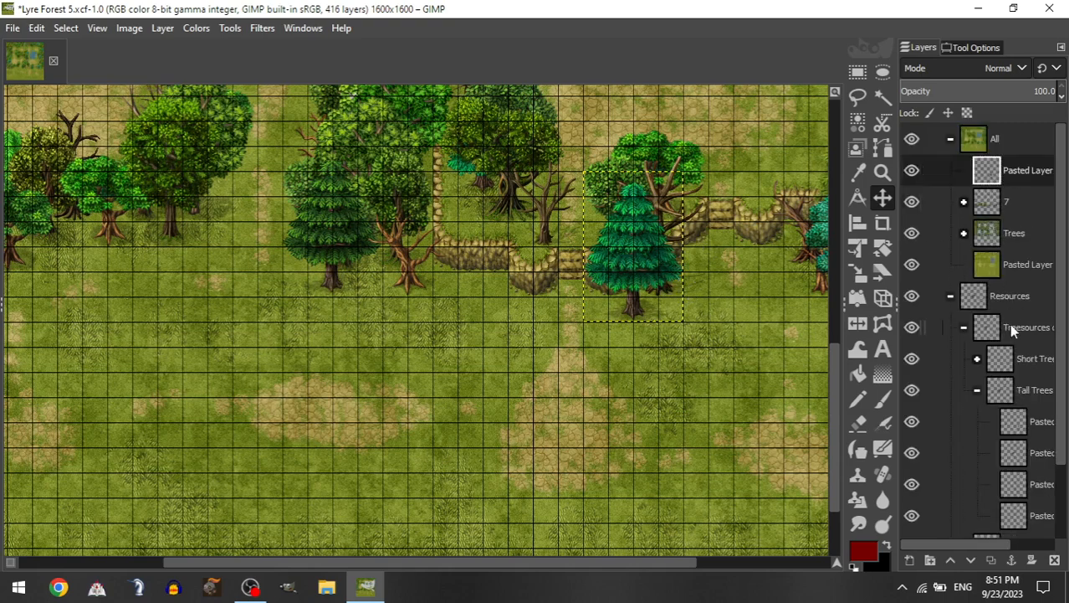
{"action": "left_click", "coordinate": [974, 360]}
{"action": "left_click_drag", "start_coordinate": [1009, 445], "coordinate": [1013, 206]}
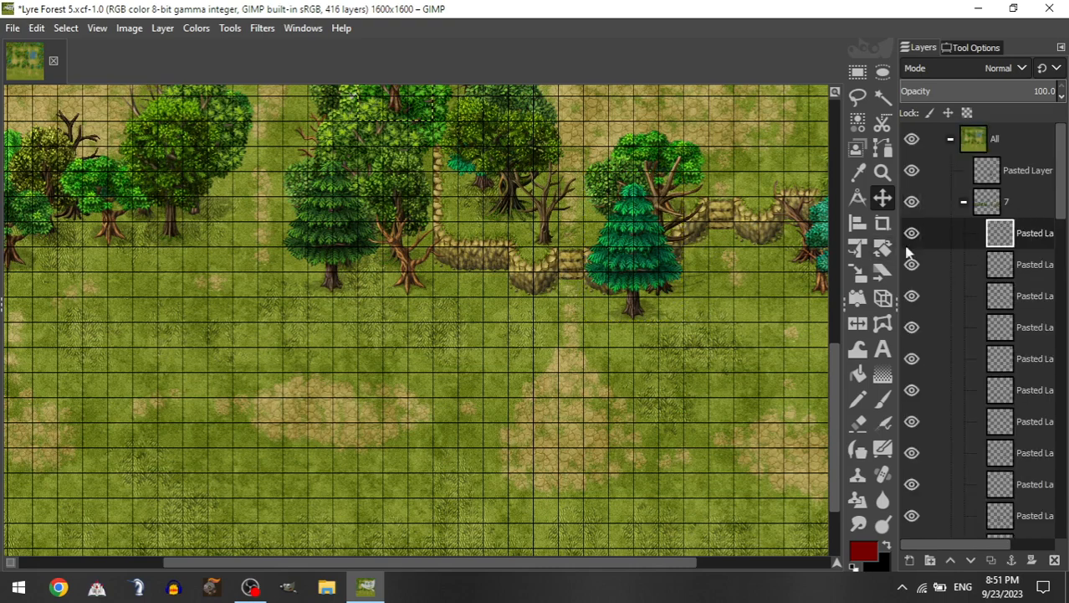
{"action": "left_click", "coordinate": [915, 170]}
{"action": "left_click_drag", "start_coordinate": [342, 157], "coordinate": [587, 362]}
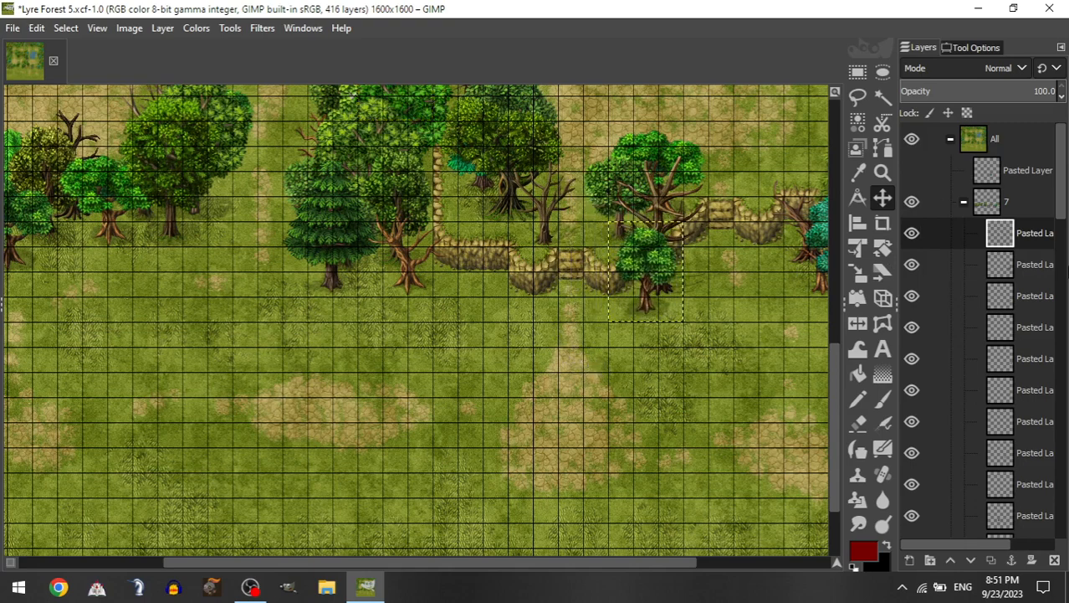
Step: Return the tall teal conifer to the top of group 7, make it visible and place it over the wall west of the lower stone steps
{"action": "left_click_drag", "start_coordinate": [1025, 175], "coordinate": [1018, 213]}
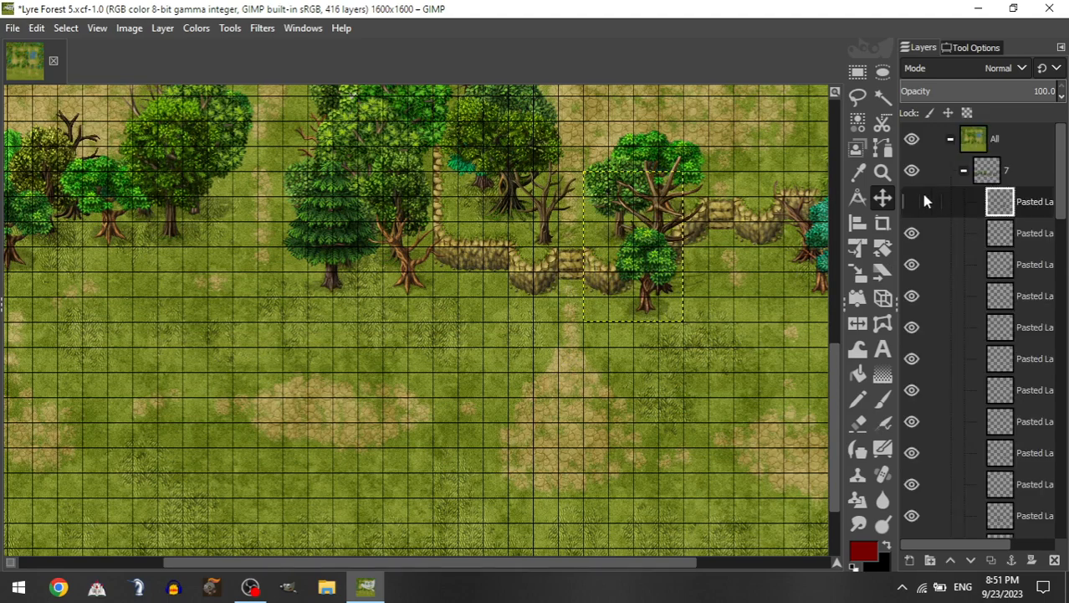
{"action": "left_click", "coordinate": [913, 202]}
{"action": "left_click_drag", "start_coordinate": [698, 227], "coordinate": [572, 224]}
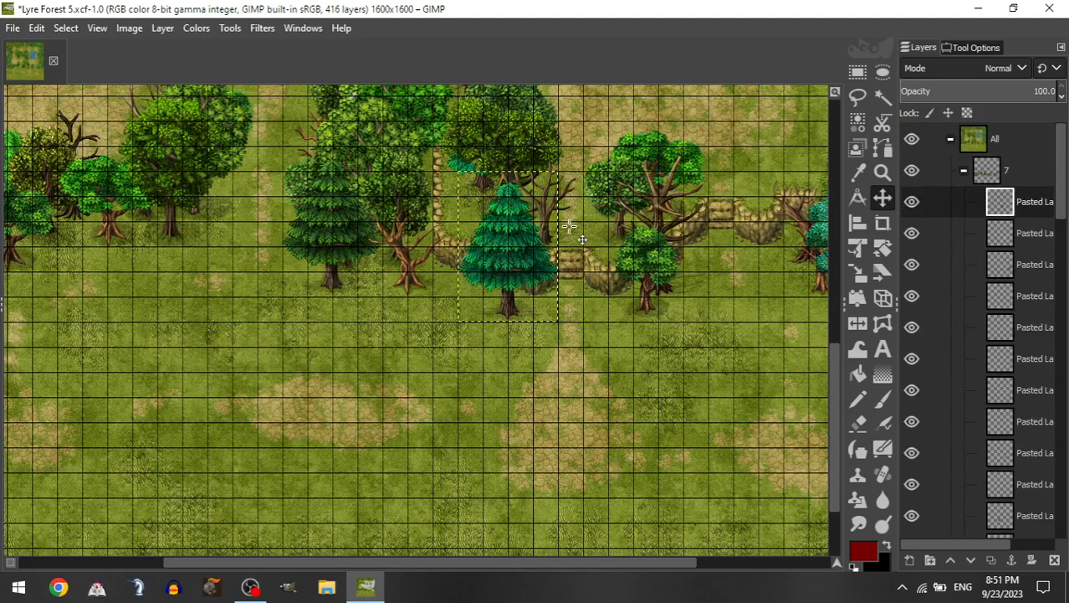
Step: Move a broad leafy green tree from Tall Trees into group 7 and place it between the twisted bare tree and the tall teal conifer
{"action": "left_click", "coordinate": [965, 172]}
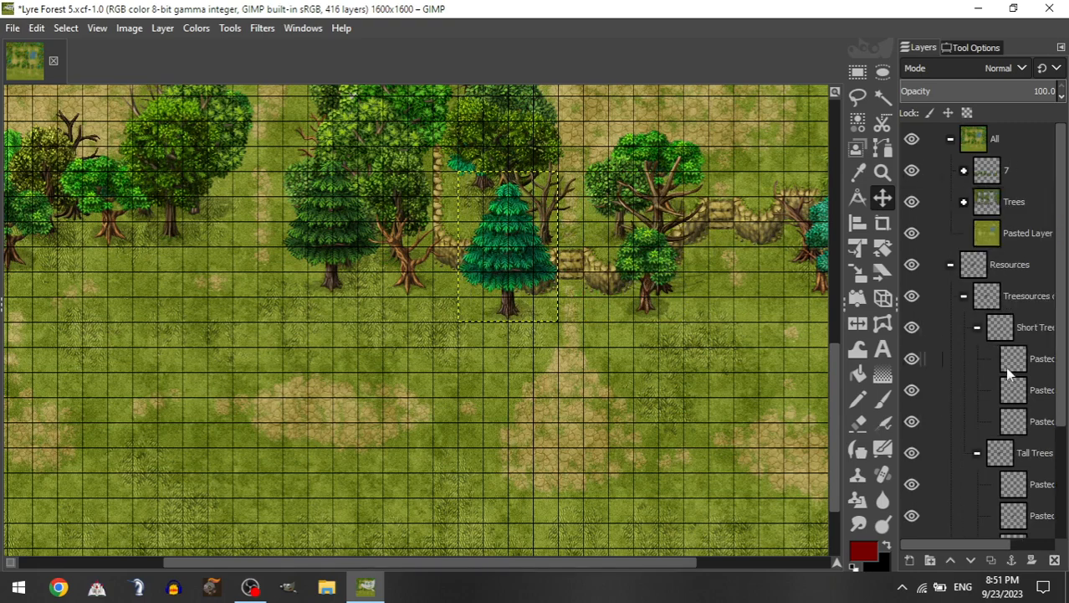
{"action": "left_click", "coordinate": [977, 327]}
{"action": "left_click_drag", "start_coordinate": [1013, 453], "coordinate": [1034, 174]}
{"action": "left_click_drag", "start_coordinate": [474, 440], "coordinate": [487, 431]}
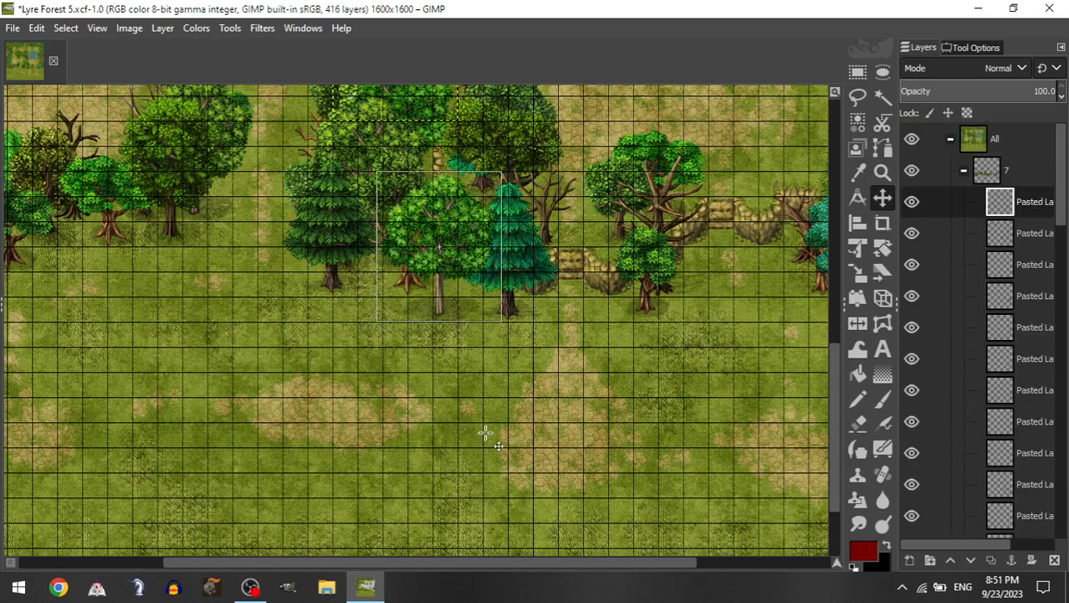
Step: Move a small teal conifer from Short Trees into group 7 and place it in front of the broad dark-green conifer, slightly to its west
{"action": "left_click", "coordinate": [964, 171]}
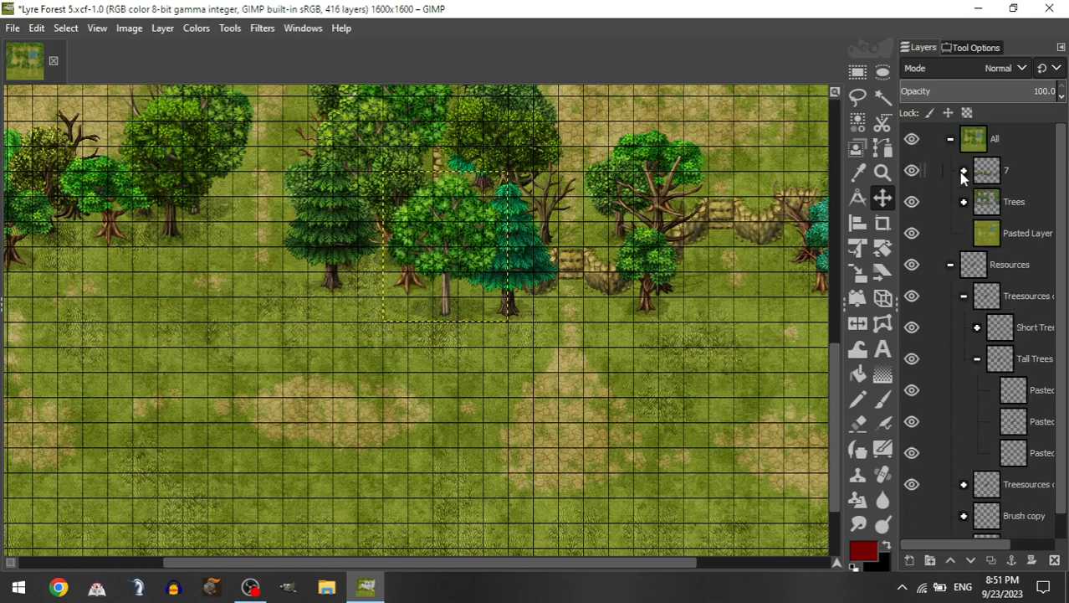
{"action": "left_click", "coordinate": [991, 323]}
{"action": "left_click", "coordinate": [977, 327]}
{"action": "left_click_drag", "start_coordinate": [1026, 446], "coordinate": [1031, 210]}
{"action": "left_click_drag", "start_coordinate": [504, 226], "coordinate": [455, 426]}
{"action": "left_click_drag", "start_coordinate": [454, 326], "coordinate": [401, 325]}
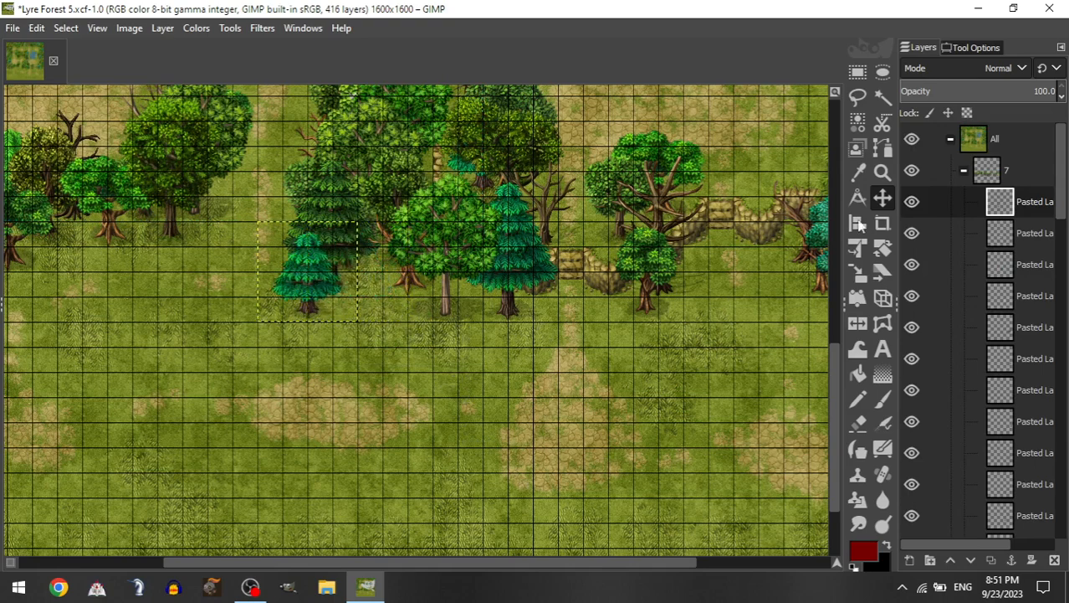
Step: Move a broad dark olive-green tree from Tall Trees into group 7 and place it between the small teal conifer and the leafy green tree
{"action": "left_click", "coordinate": [963, 170]}
{"action": "left_click", "coordinate": [977, 327]}
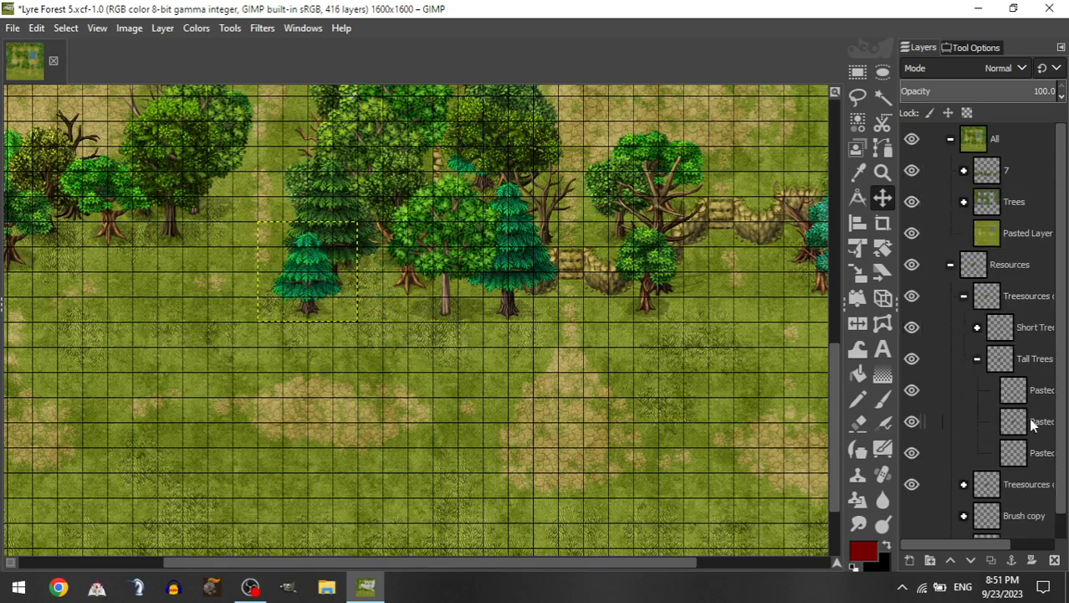
{"action": "left_click_drag", "start_coordinate": [1031, 421], "coordinate": [1015, 174]}
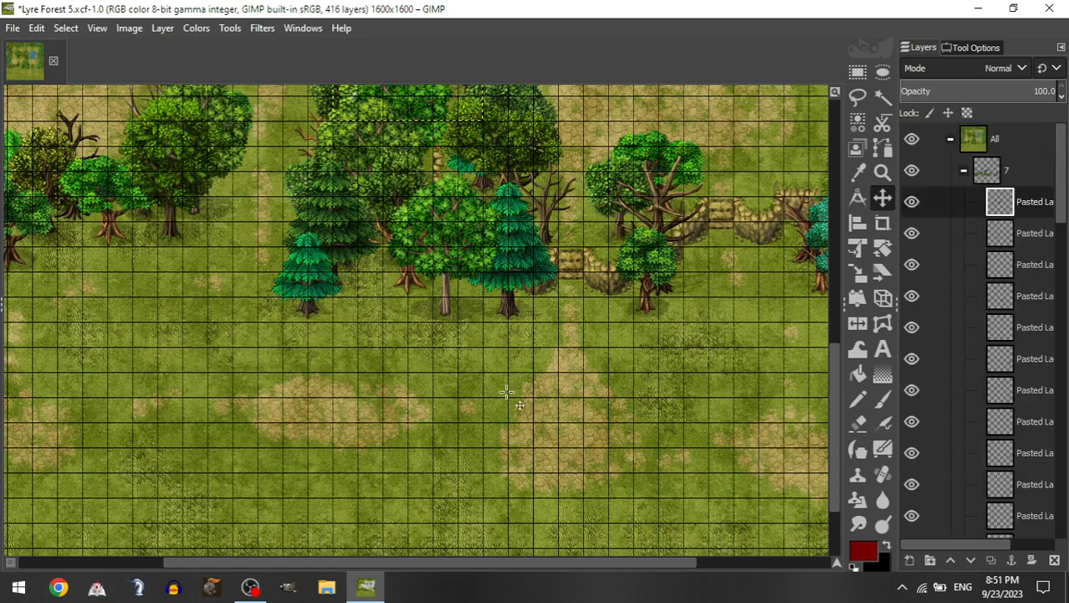
{"action": "left_click_drag", "start_coordinate": [410, 235], "coordinate": [314, 206]}
Step: Raise the small teal conifer above the broad olive-green tree in group 7's layer order
{"action": "scroll", "coordinate": [362, 289], "scroll_direction": "left", "scroll_amount": 5}
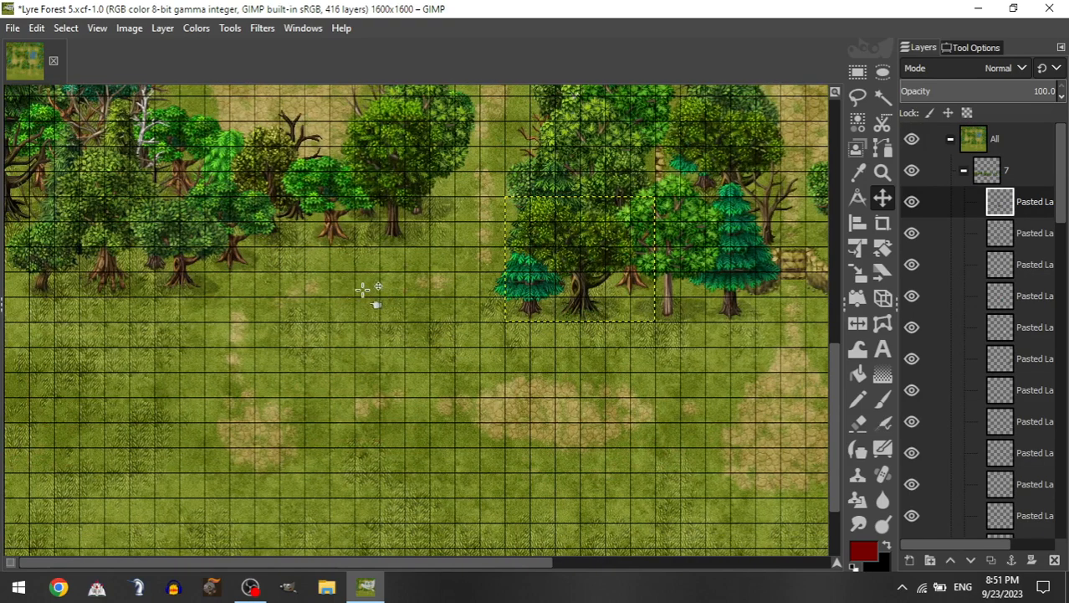
{"action": "left_click", "coordinate": [964, 170]}
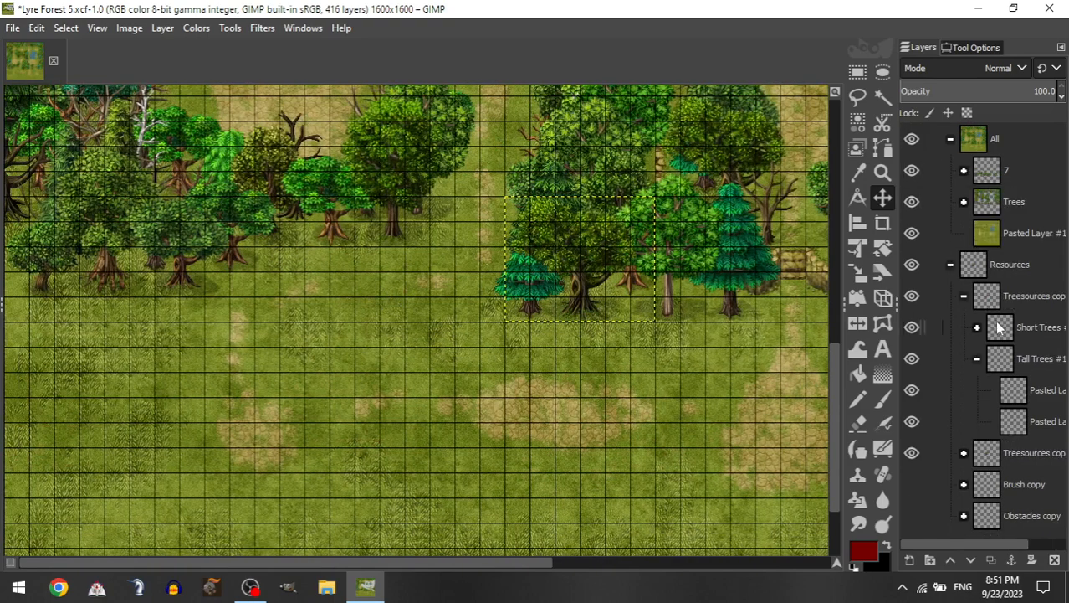
{"action": "left_click", "coordinate": [964, 169]}
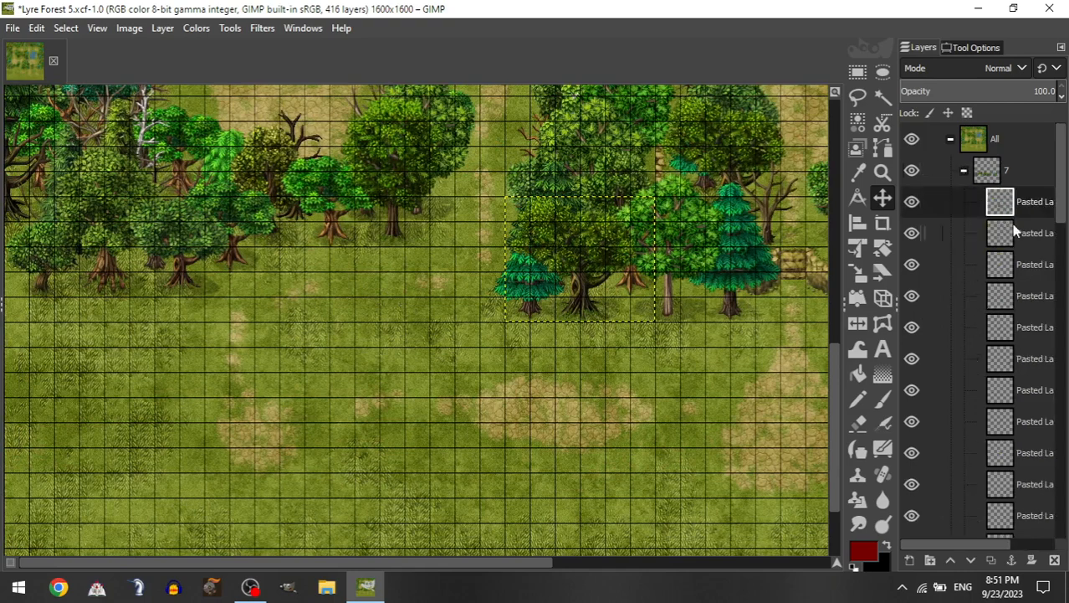
{"action": "left_click_drag", "start_coordinate": [1014, 233], "coordinate": [1016, 191]}
{"action": "left_click", "coordinate": [964, 171]}
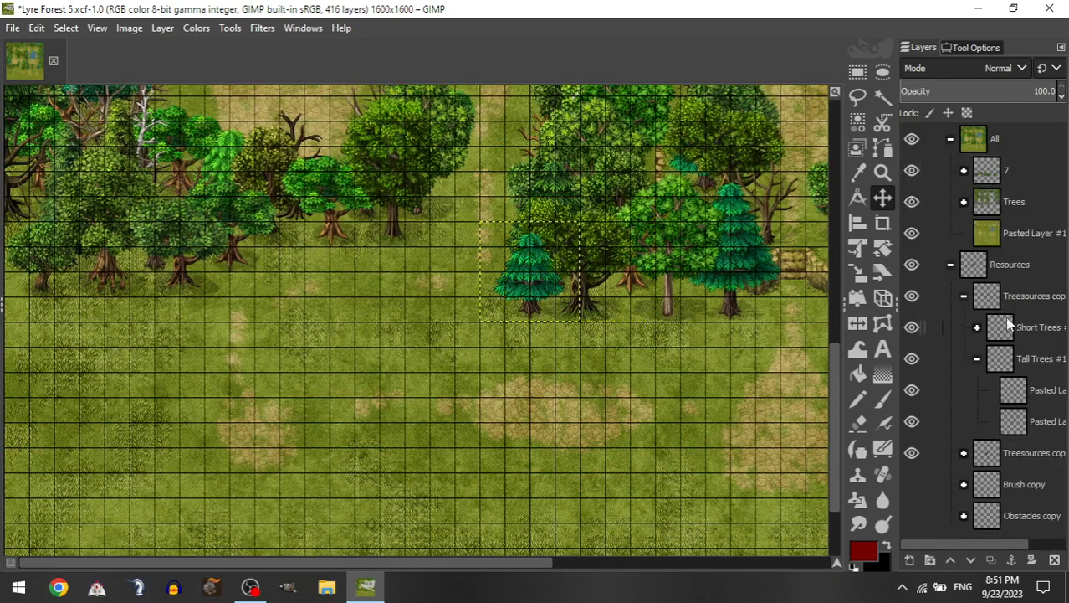
Step: Move a small bright-green tree from Short Trees into group 7 and place it at the southeastern edge of the western tree cluster
{"action": "left_click", "coordinate": [978, 327]}
{"action": "left_click_drag", "start_coordinate": [1020, 392], "coordinate": [1008, 169]}
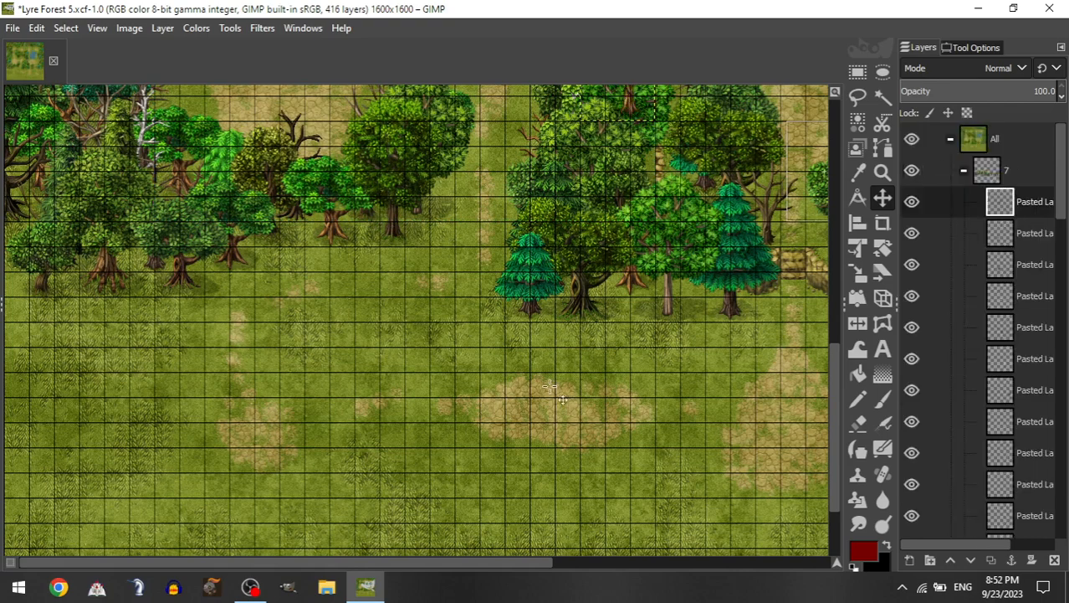
{"action": "left_click_drag", "start_coordinate": [525, 316], "coordinate": [224, 322]}
Step: Examine the tree clusters around the clearings, the pond and the southern part of the map
{"action": "scroll", "coordinate": [328, 289], "scroll_direction": "down", "scroll_amount": 10}
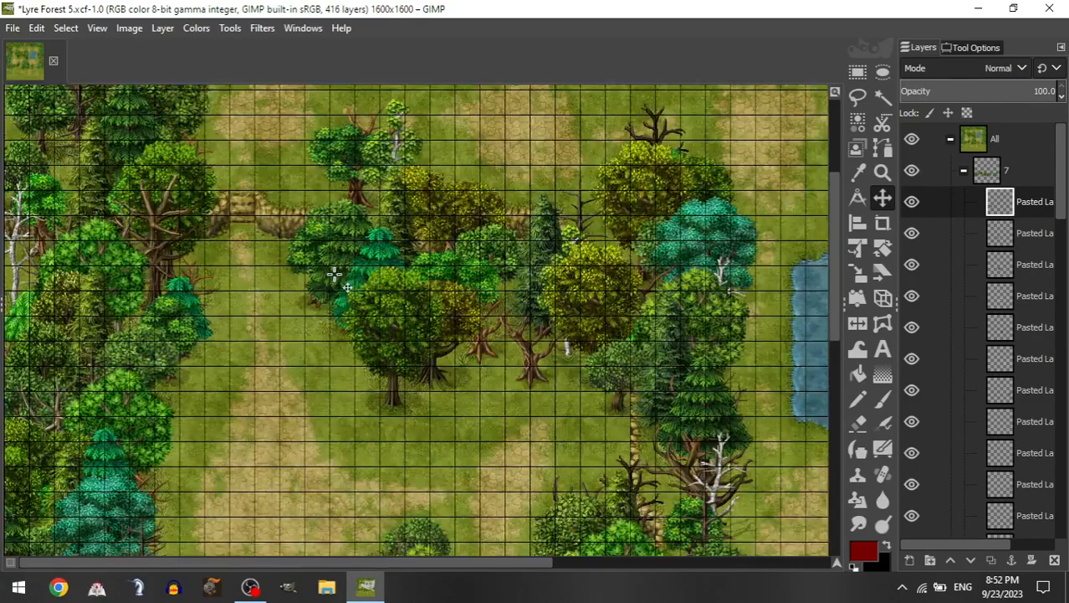
{"action": "scroll", "coordinate": [332, 294], "scroll_direction": "up", "scroll_amount": 3}
{"action": "scroll", "coordinate": [335, 294], "scroll_direction": "right", "scroll_amount": 8}
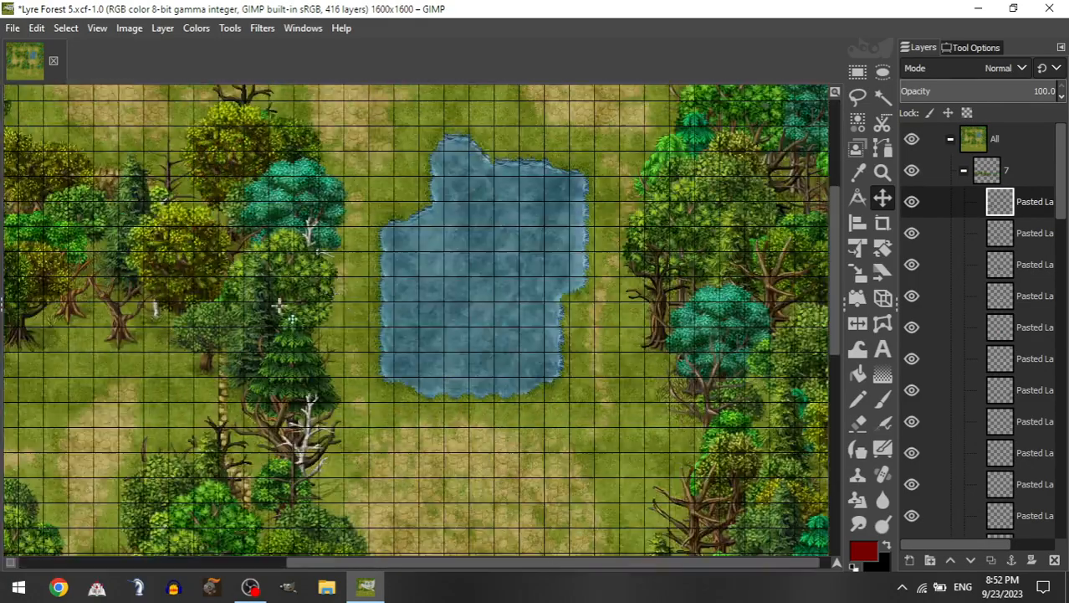
{"action": "scroll", "coordinate": [621, 210], "scroll_direction": "down", "scroll_amount": 5}
{"action": "scroll", "coordinate": [413, 280], "scroll_direction": "down", "scroll_amount": 2}
{"action": "scroll", "coordinate": [361, 188], "scroll_direction": "up", "scroll_amount": 4}
{"action": "scroll", "coordinate": [361, 188], "scroll_direction": "left", "scroll_amount": 3}
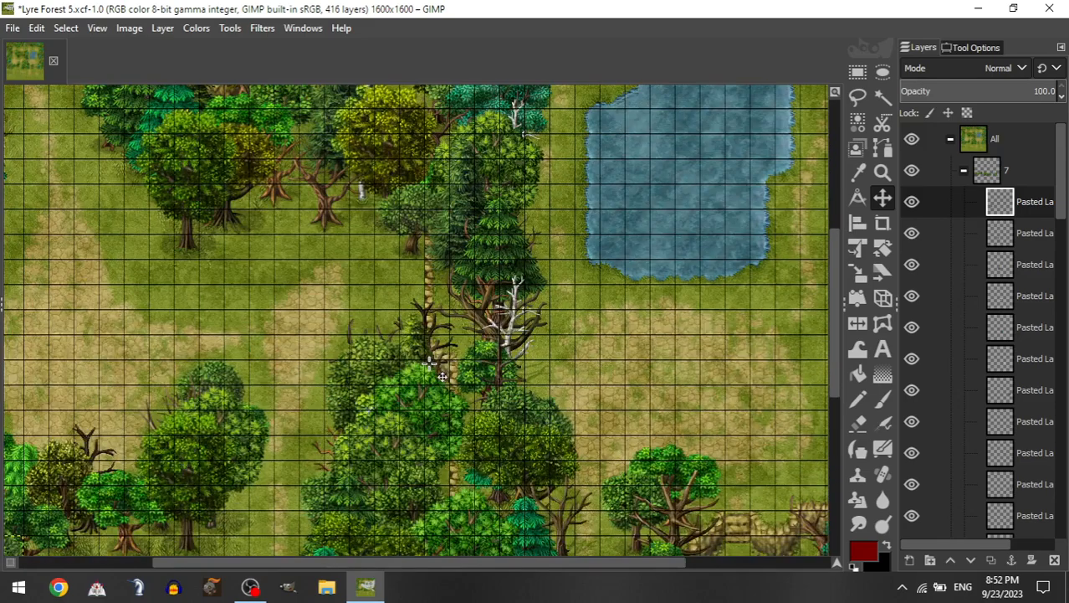
{"action": "scroll", "coordinate": [430, 363], "scroll_direction": "down", "scroll_amount": 4}
{"action": "scroll", "coordinate": [431, 361], "scroll_direction": "left", "scroll_amount": 3}
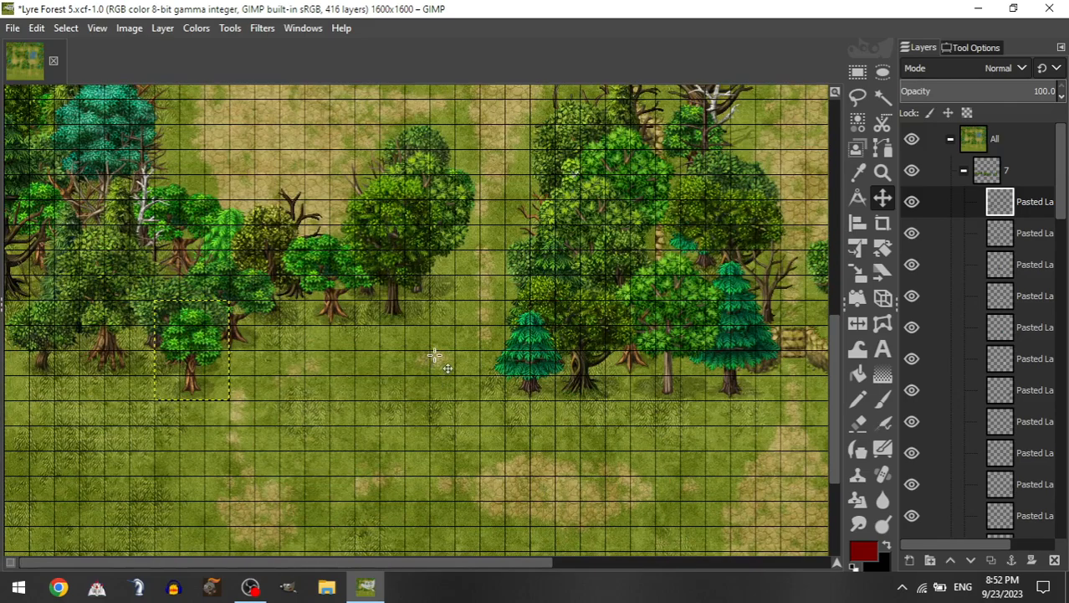
{"action": "scroll", "coordinate": [434, 356], "scroll_direction": "down", "scroll_amount": 3}
Step: Move a broad olive-yellow tree from Tall Trees into group 7 and place it just west of the small bright-green tree
{"action": "left_click", "coordinate": [965, 171]}
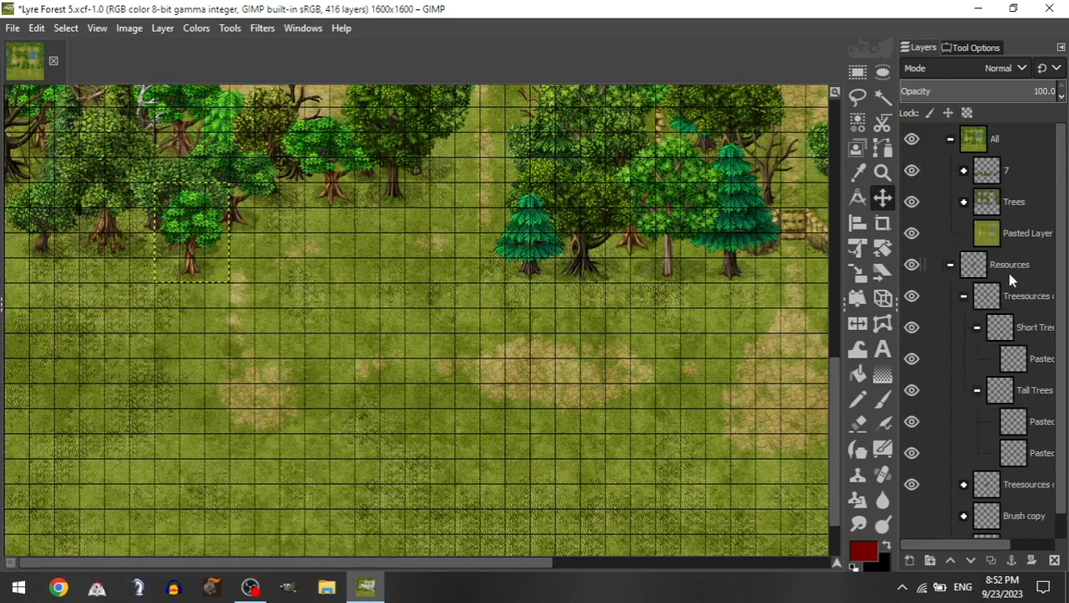
{"action": "left_click_drag", "start_coordinate": [1035, 422], "coordinate": [1034, 174]}
{"action": "left_click_drag", "start_coordinate": [380, 368], "coordinate": [336, 399]}
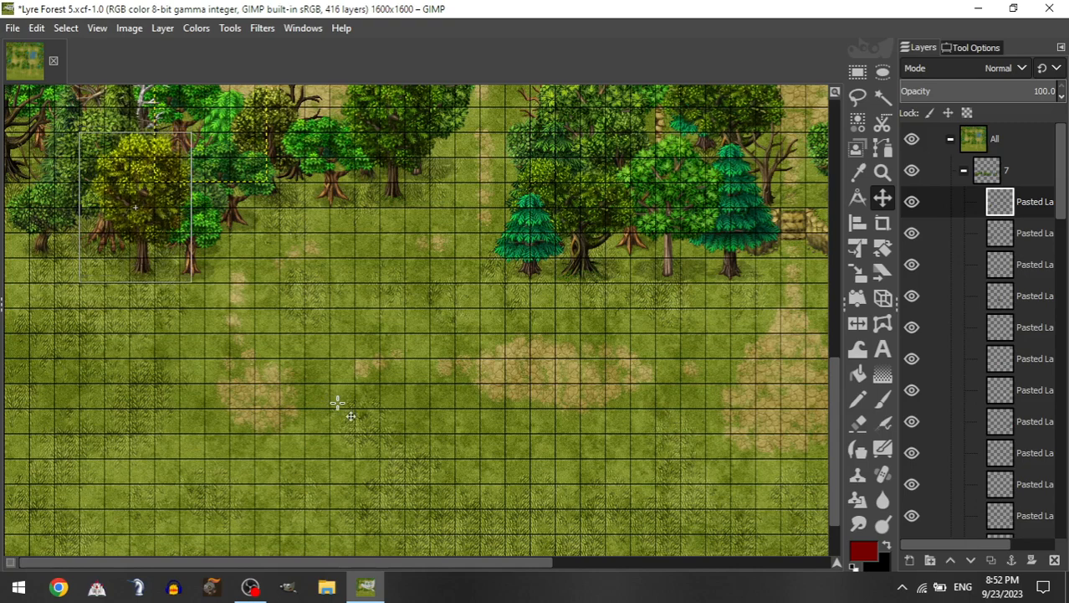
Step: Move the last twisted dark-trunked tree from Short Trees into group 7 and place it west of the olive-yellow tree
{"action": "left_click", "coordinate": [964, 170]}
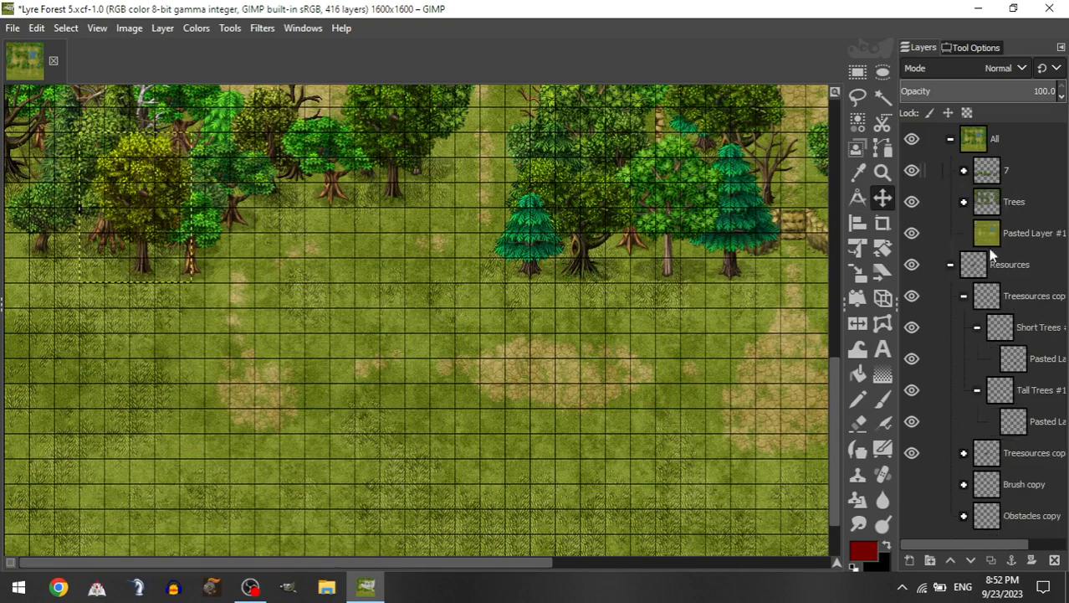
{"action": "left_click_drag", "start_coordinate": [1015, 368], "coordinate": [1011, 172]}
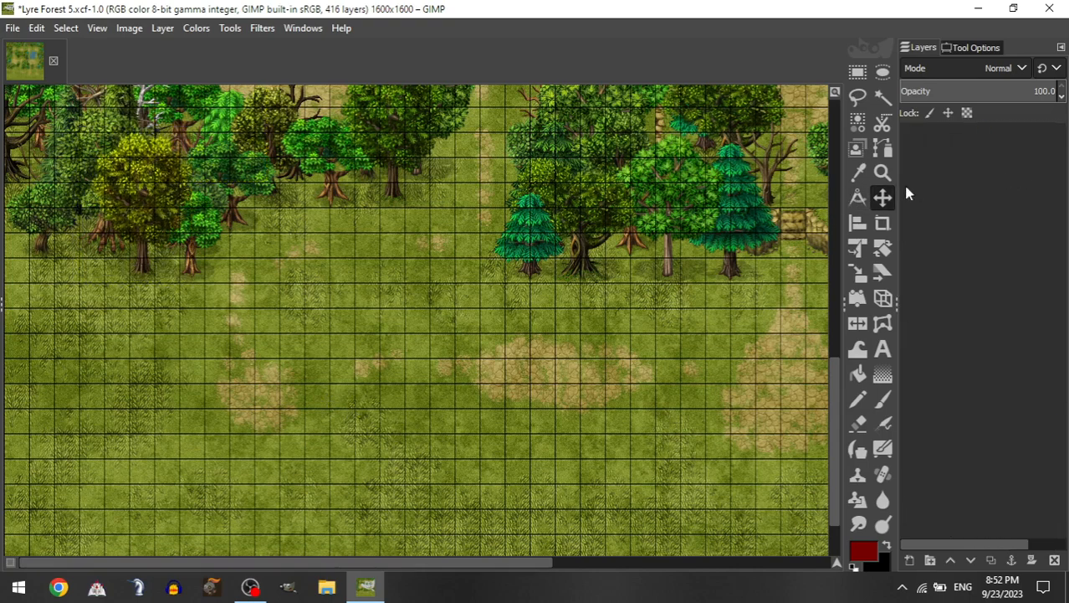
{"action": "left_click_drag", "start_coordinate": [336, 310], "coordinate": [218, 284]}
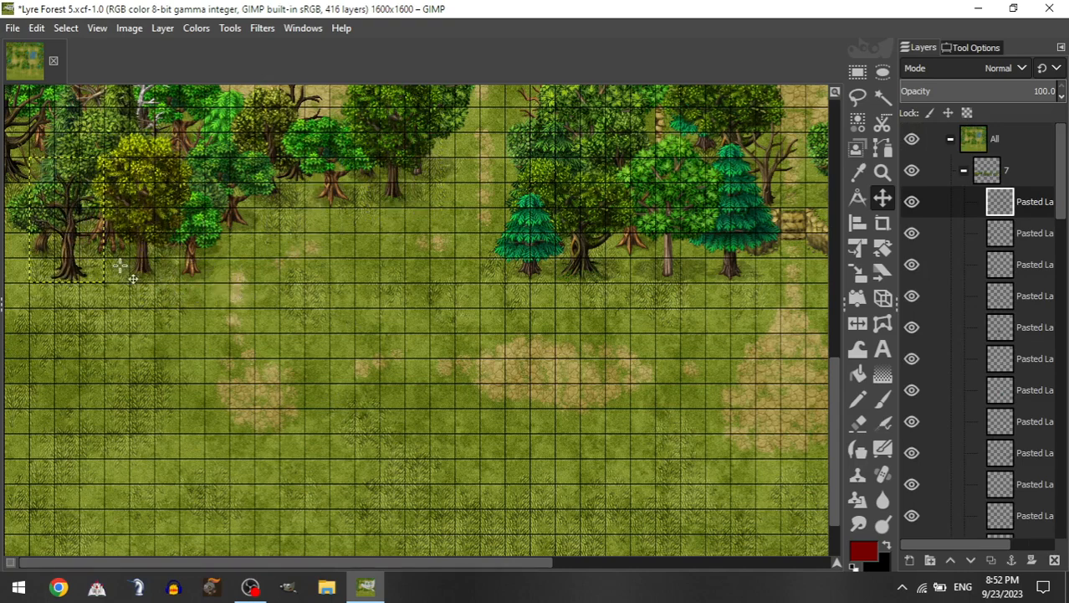
{"action": "left_click_drag", "start_coordinate": [119, 266], "coordinate": [167, 261]}
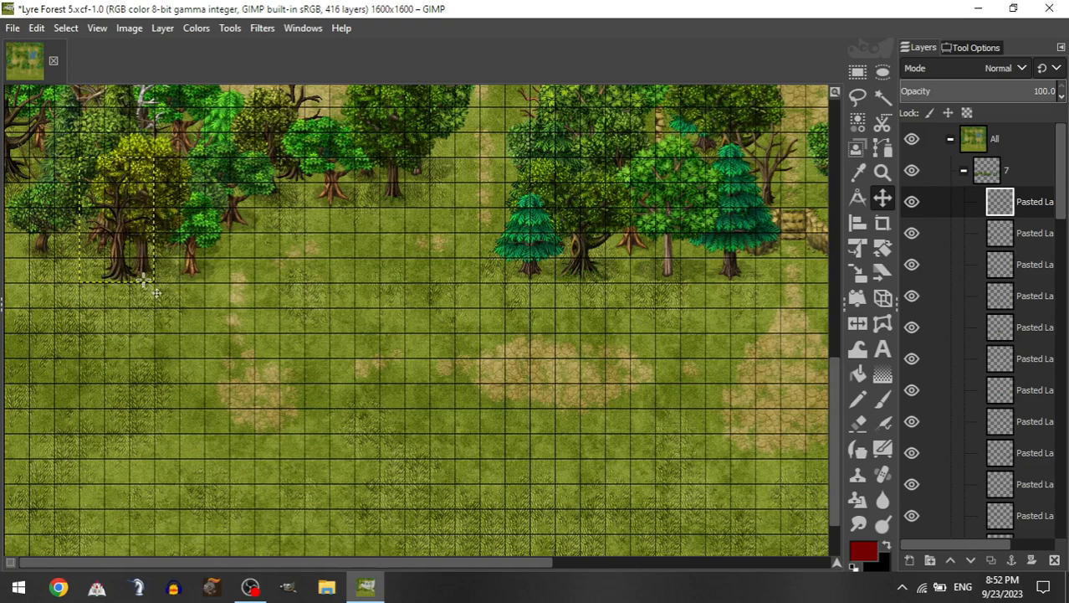
{"action": "left_click_drag", "start_coordinate": [154, 264], "coordinate": [129, 259]}
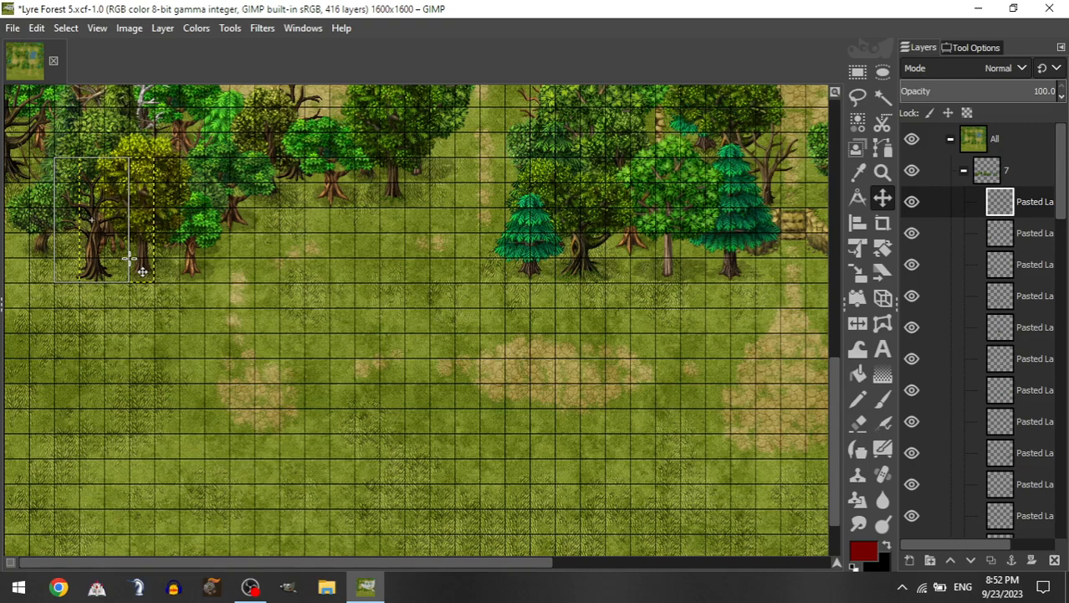
{"action": "left_click_drag", "start_coordinate": [147, 266], "coordinate": [117, 280]}
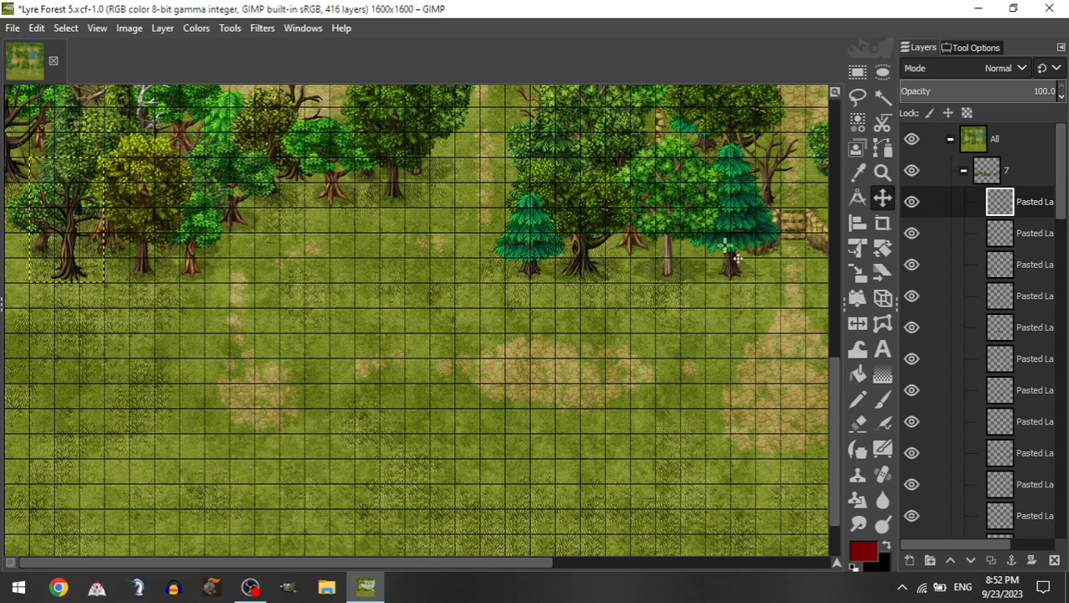
Step: Move the last leafy birch from Tall Trees into group 7 and place it at the map's western edge, one row farther south
{"action": "left_click", "coordinate": [964, 170]}
{"action": "left_click_drag", "start_coordinate": [1036, 388], "coordinate": [1014, 172]}
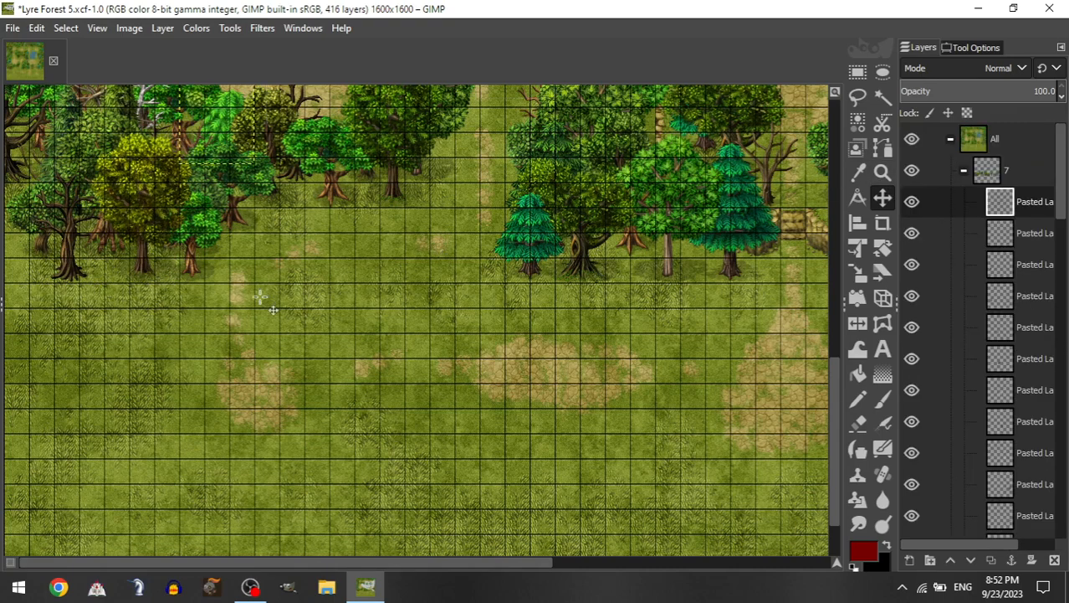
{"action": "left_click_drag", "start_coordinate": [263, 257], "coordinate": [201, 276]}
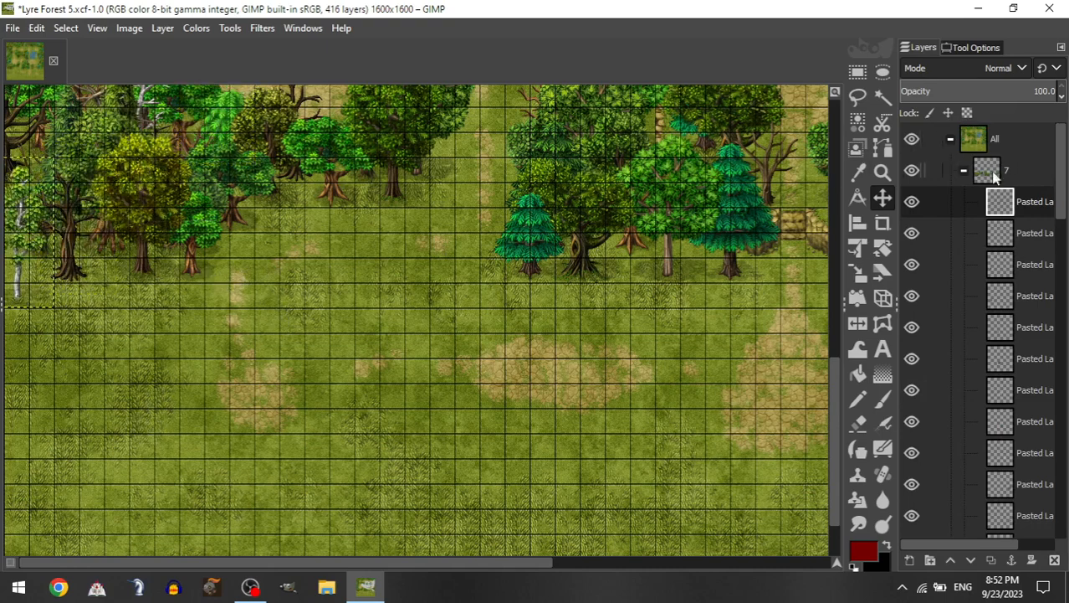
Step: Delete the emptied Treesources copy group and duplicate the remaining full Treesources group
{"action": "left_click", "coordinate": [964, 173]}
{"action": "left_click", "coordinate": [1004, 293]}
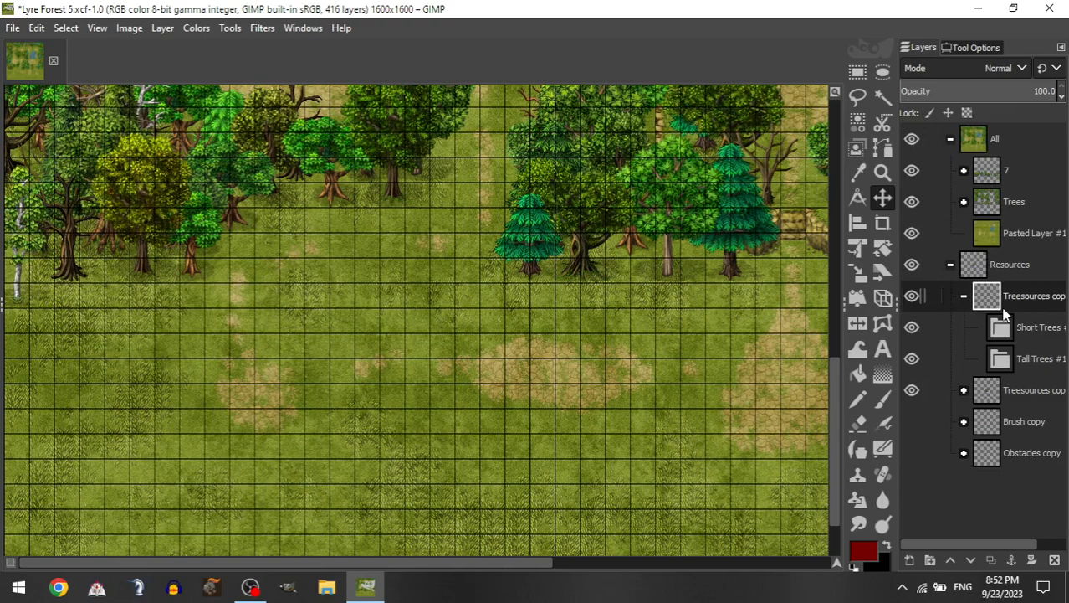
{"action": "key", "text": "shift+ctrl+d"}
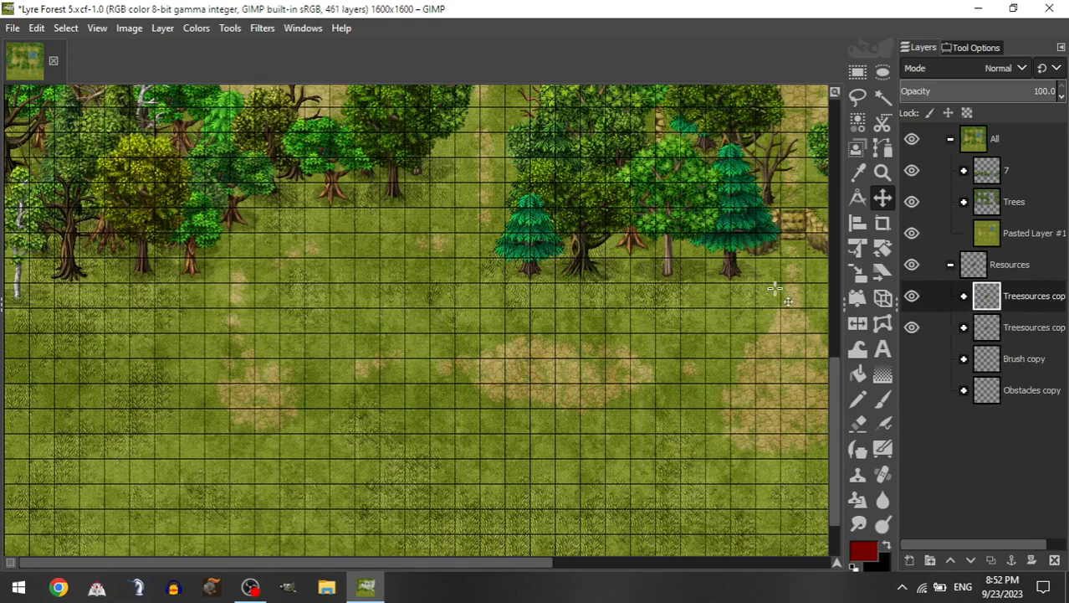
Step: Move a bare white birch from Tall Trees into group 7 and place it in front of the gap between the dark-trunked and olive-yellow trees
{"action": "scroll", "coordinate": [408, 321], "scroll_direction": "up", "scroll_amount": 11}
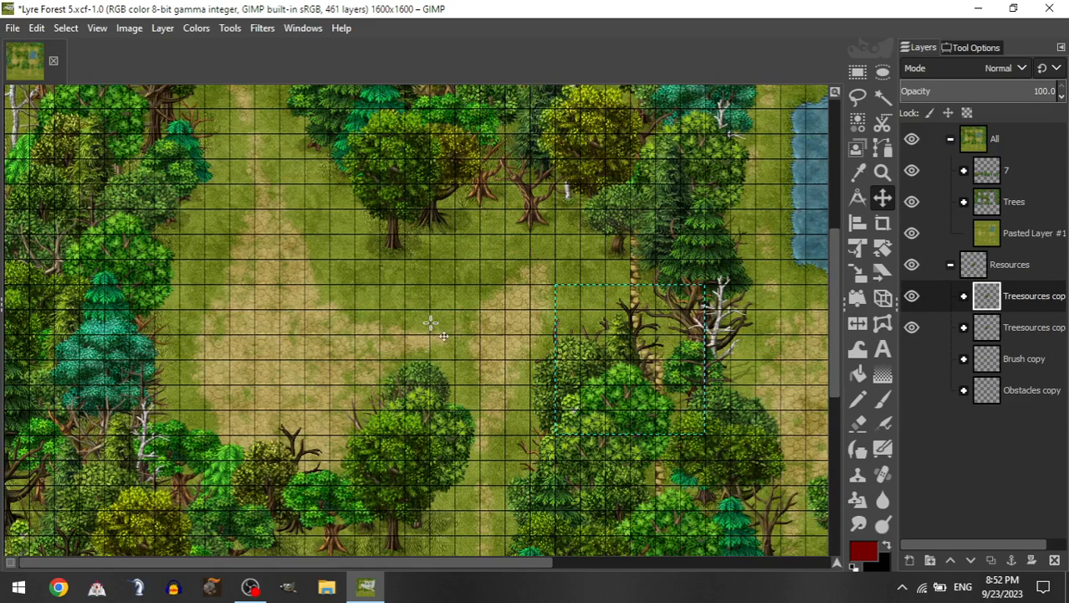
{"action": "scroll", "coordinate": [458, 316], "scroll_direction": "down", "scroll_amount": 7}
{"action": "scroll", "coordinate": [460, 323], "scroll_direction": "down", "scroll_amount": 7}
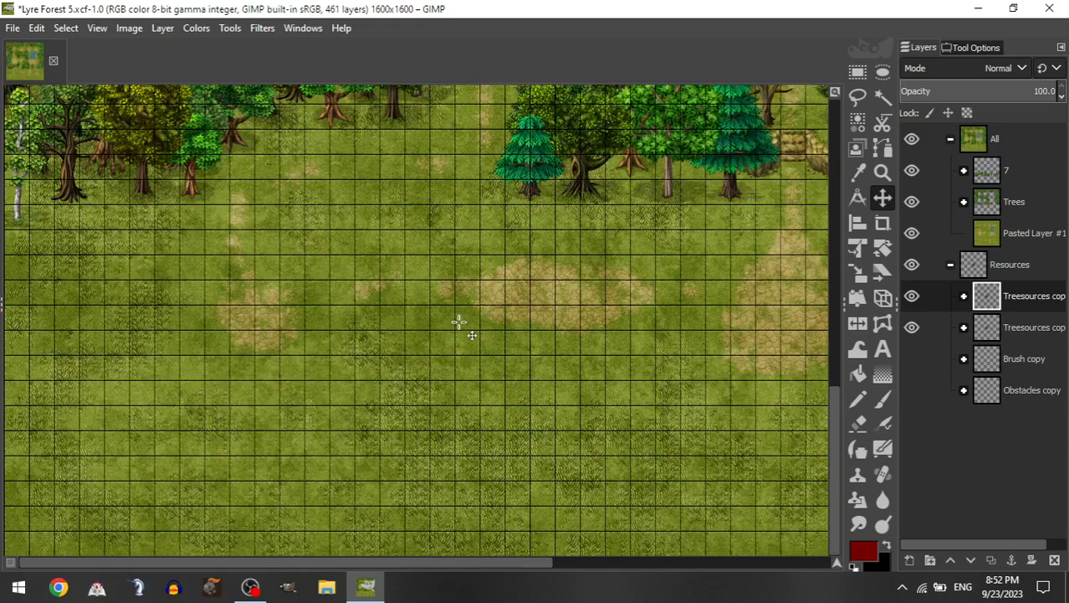
{"action": "left_click", "coordinate": [964, 297]}
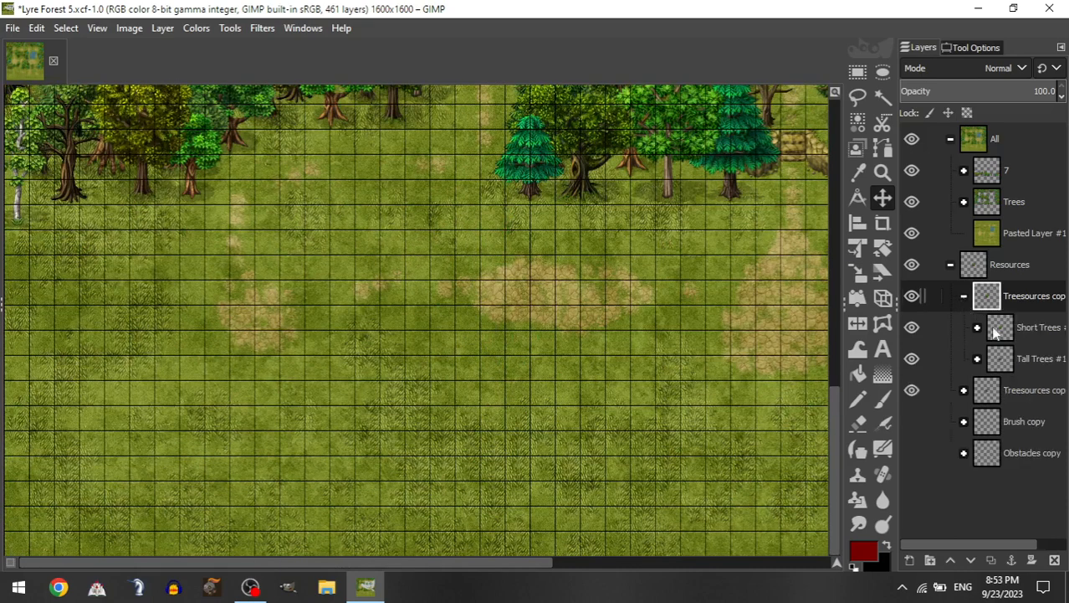
{"action": "left_click", "coordinate": [977, 359]}
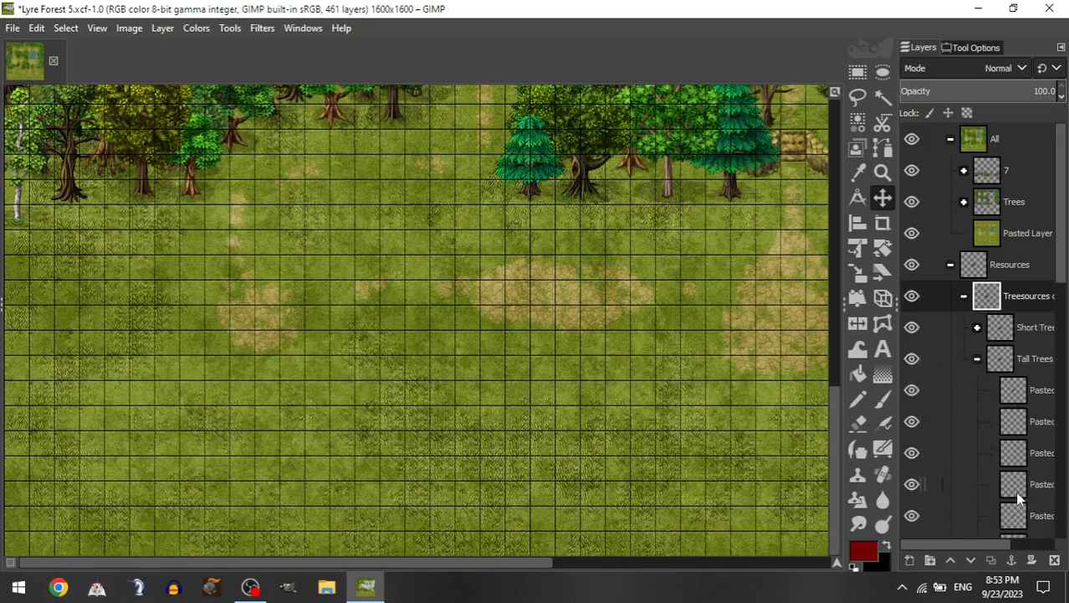
{"action": "left_click_drag", "start_coordinate": [1020, 499], "coordinate": [996, 186]}
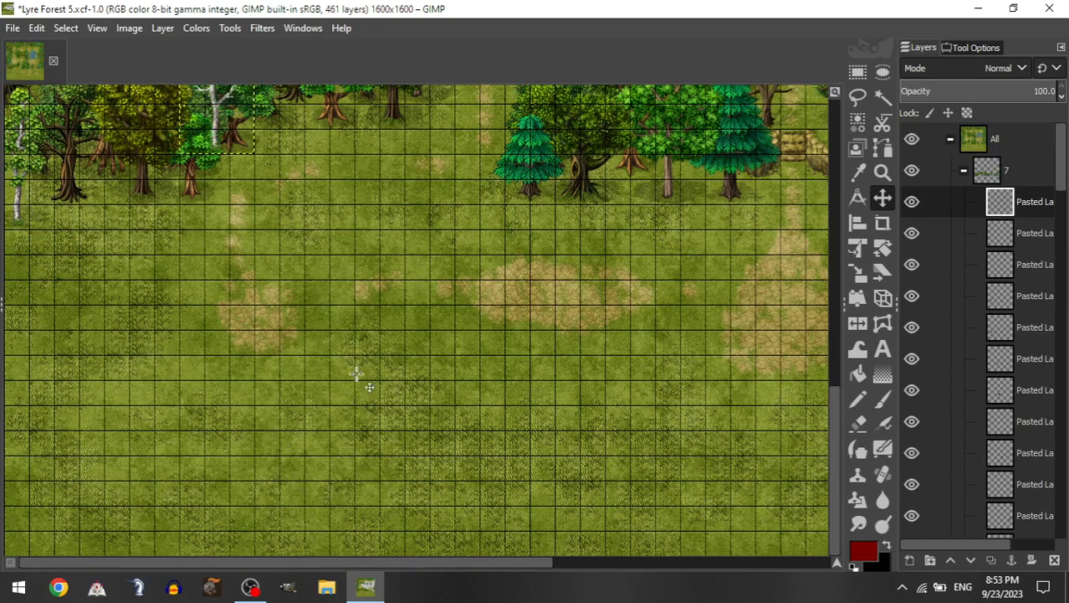
{"action": "scroll", "coordinate": [368, 343], "scroll_direction": "up", "scroll_amount": 5}
{"action": "left_click_drag", "start_coordinate": [377, 308], "coordinate": [282, 384]}
{"action": "scroll", "coordinate": [283, 384], "scroll_direction": "down", "scroll_amount": 2}
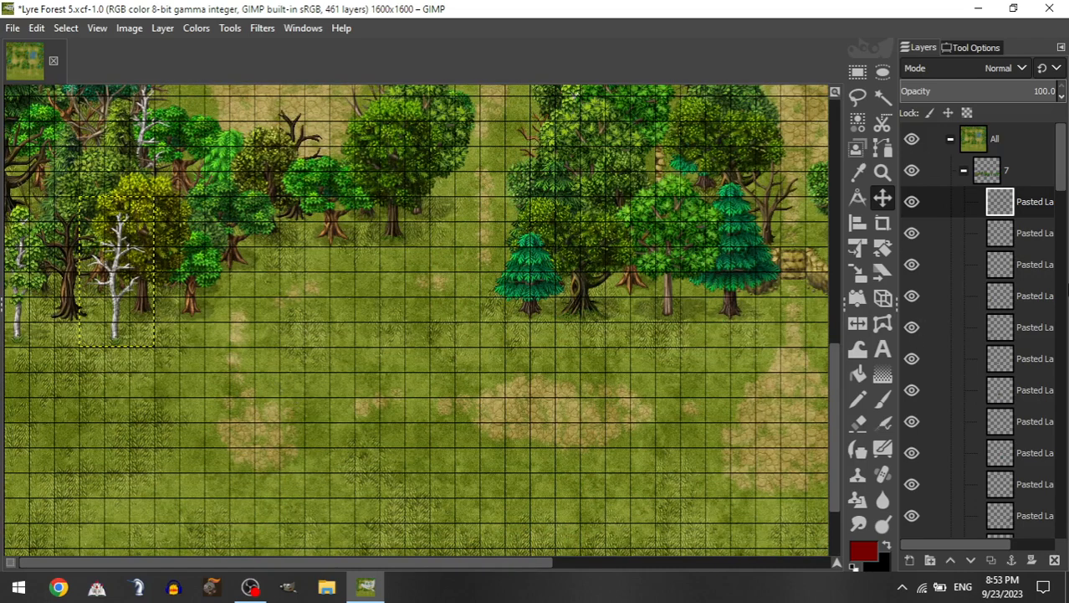
Step: Move a bright-green conifer from Short Trees into group 7 and place it in front of the small teal conifer, slightly to its west
{"action": "left_click", "coordinate": [964, 171]}
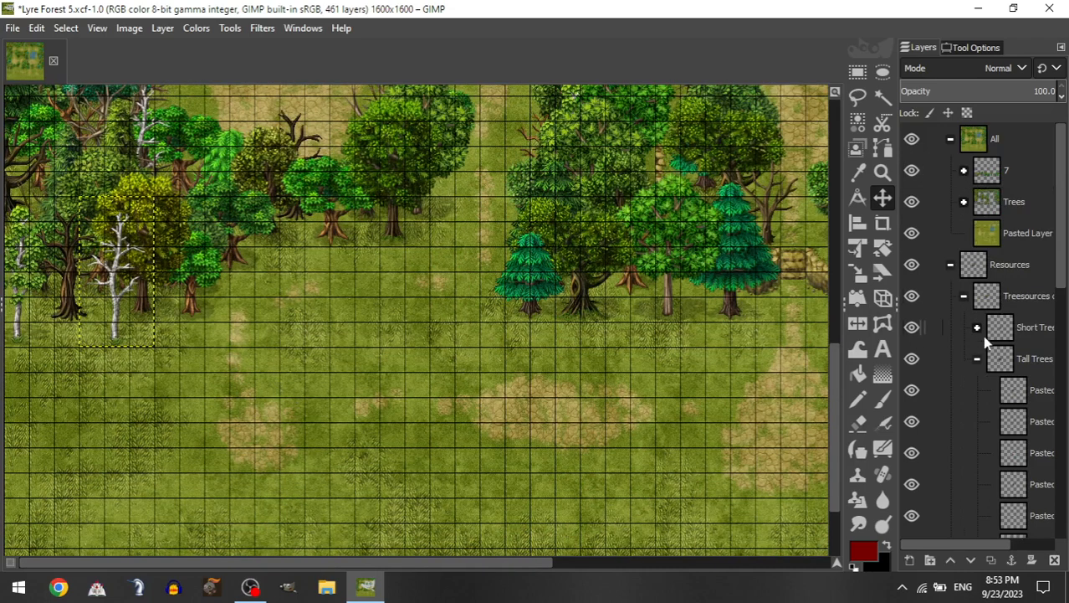
{"action": "left_click", "coordinate": [977, 328]}
{"action": "left_click_drag", "start_coordinate": [1016, 452], "coordinate": [1038, 163]}
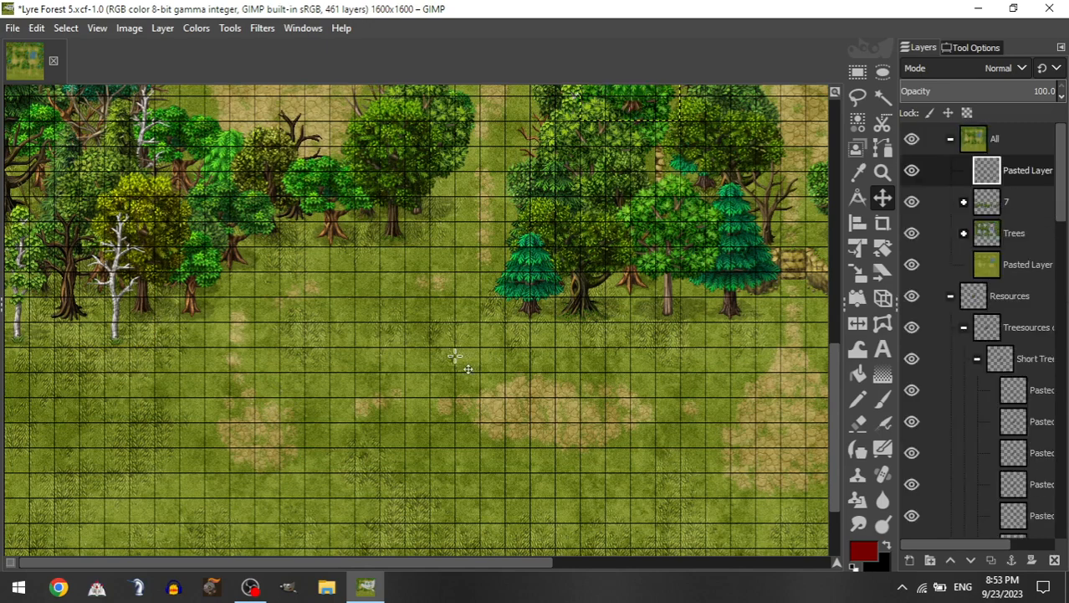
{"action": "left_click_drag", "start_coordinate": [455, 356], "coordinate": [372, 439]}
{"action": "left_click_drag", "start_coordinate": [960, 176], "coordinate": [990, 207]}
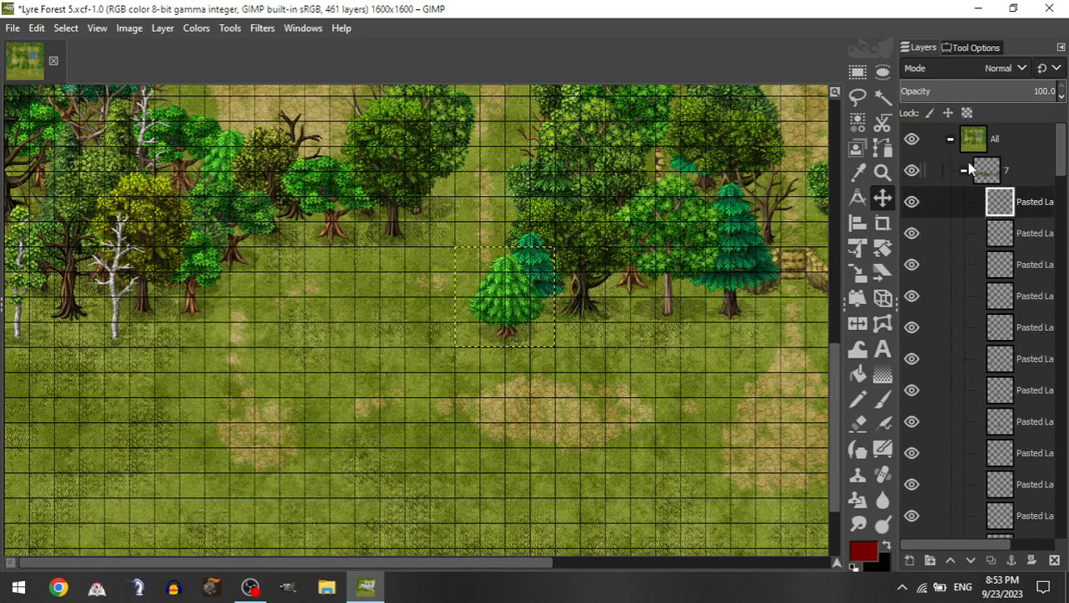
Step: Move a bare brown tree from Short Trees into group 7 and place it just west of the bright-green conifer
{"action": "left_click", "coordinate": [964, 170]}
{"action": "left_click_drag", "start_coordinate": [1017, 420], "coordinate": [1011, 450]}
{"action": "left_click_drag", "start_coordinate": [1020, 494], "coordinate": [1034, 170]}
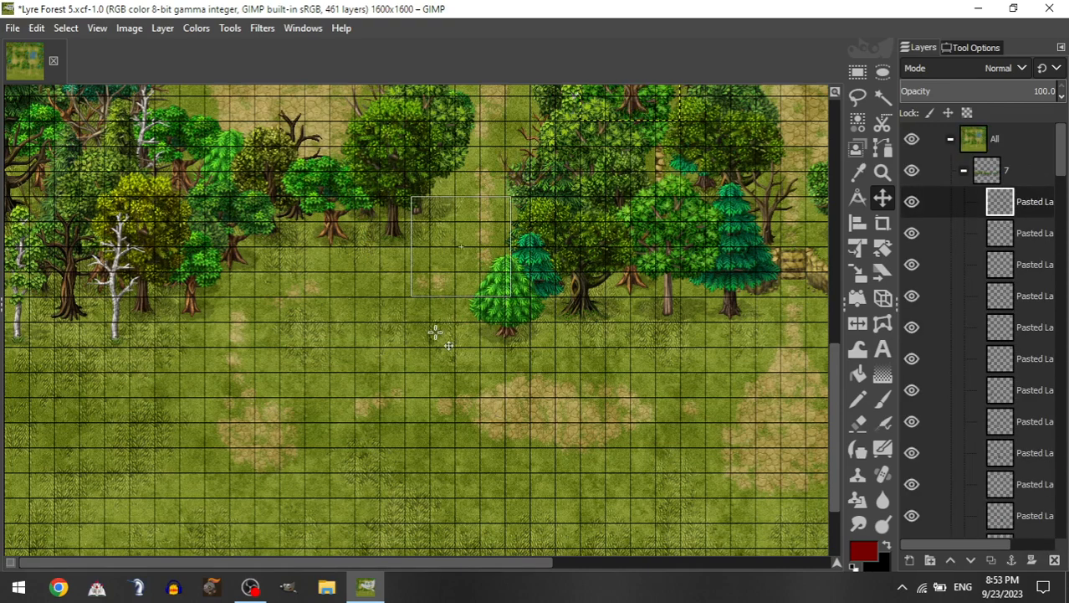
{"action": "left_click_drag", "start_coordinate": [435, 333], "coordinate": [406, 383]}
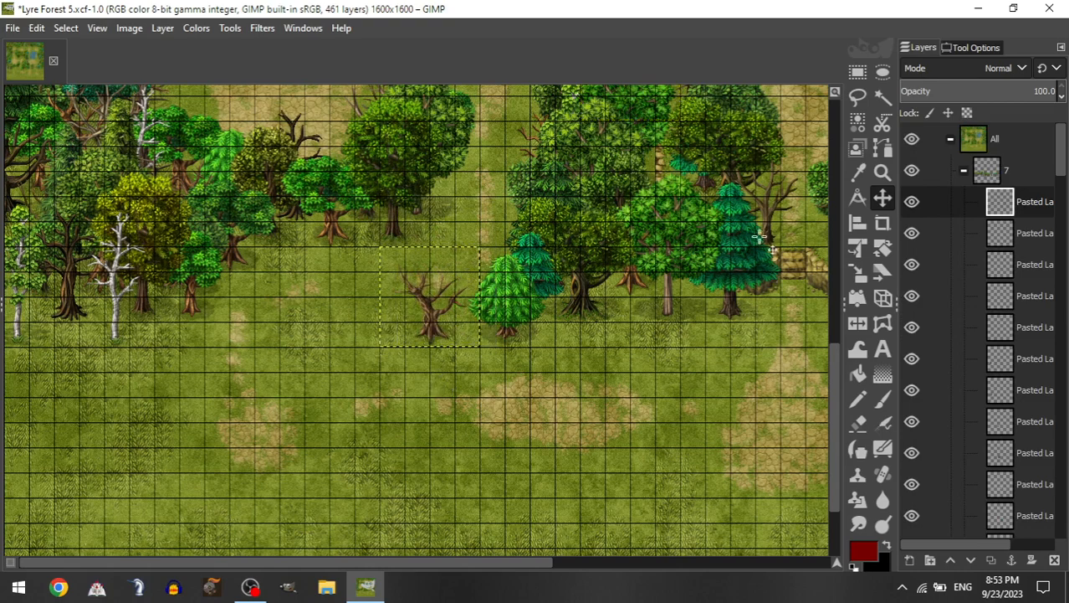
Step: Move a second, narrower bare tree from Short Trees into group 7 and place it west of the first bare brown tree
{"action": "left_click", "coordinate": [963, 170]}
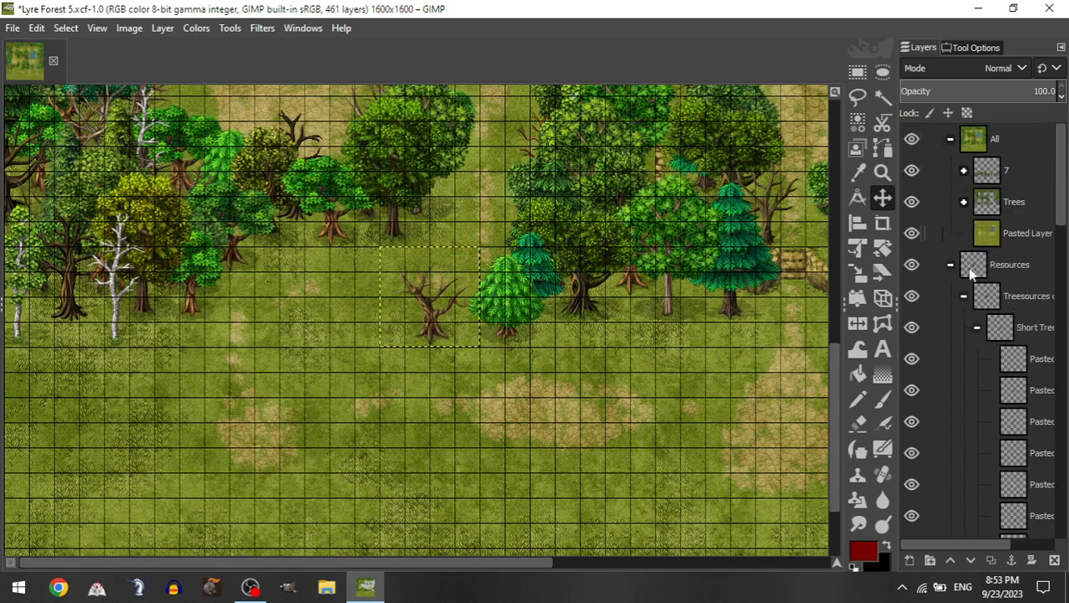
{"action": "left_click", "coordinate": [976, 327]}
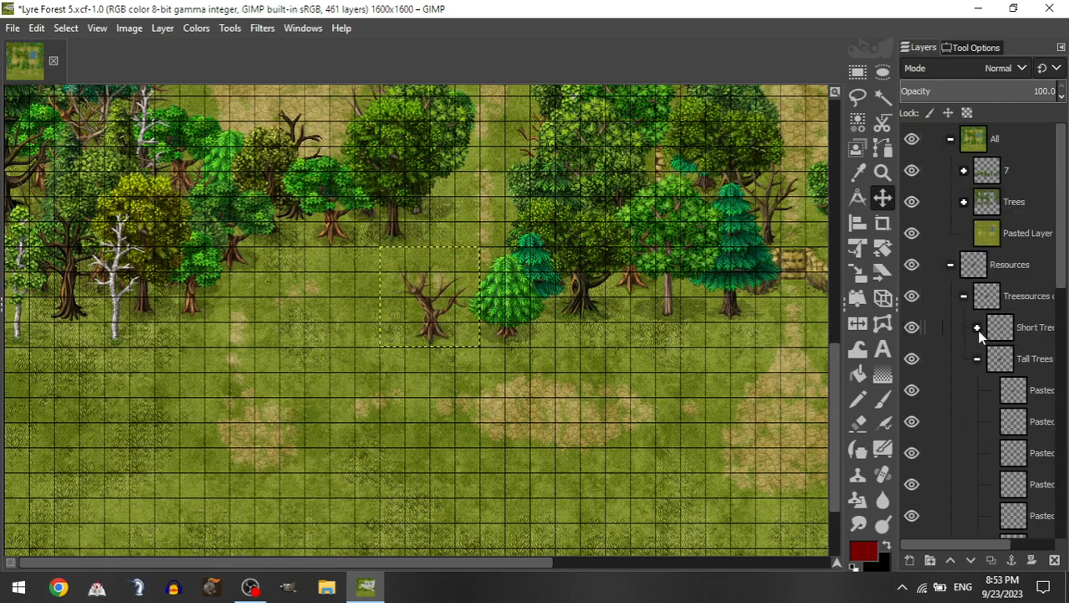
{"action": "left_click", "coordinate": [977, 328]}
{"action": "left_click_drag", "start_coordinate": [1012, 453], "coordinate": [1003, 167]}
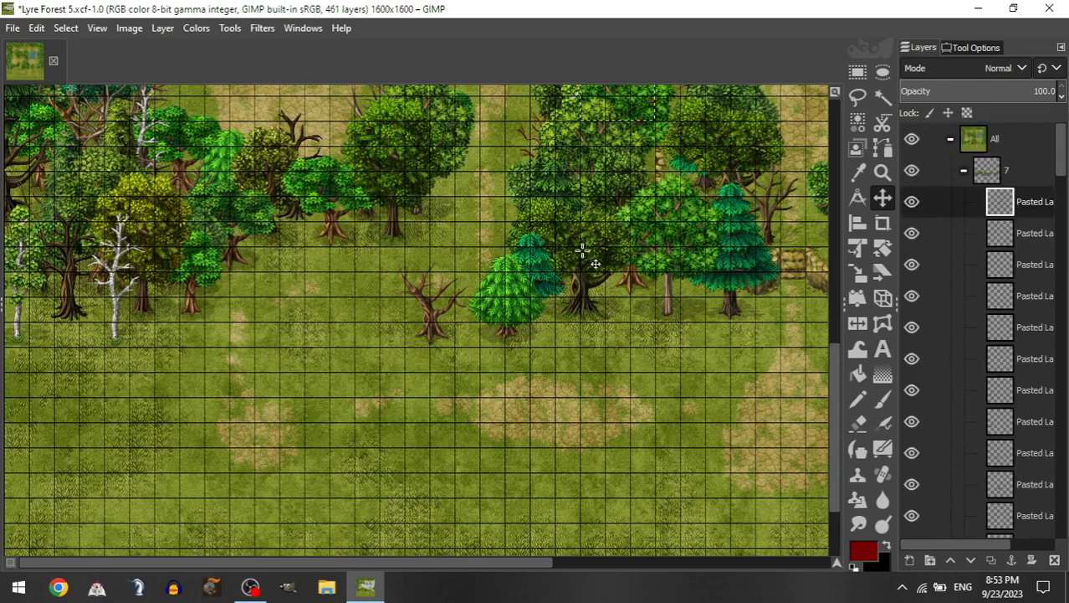
{"action": "left_click_drag", "start_coordinate": [583, 251], "coordinate": [385, 417]}
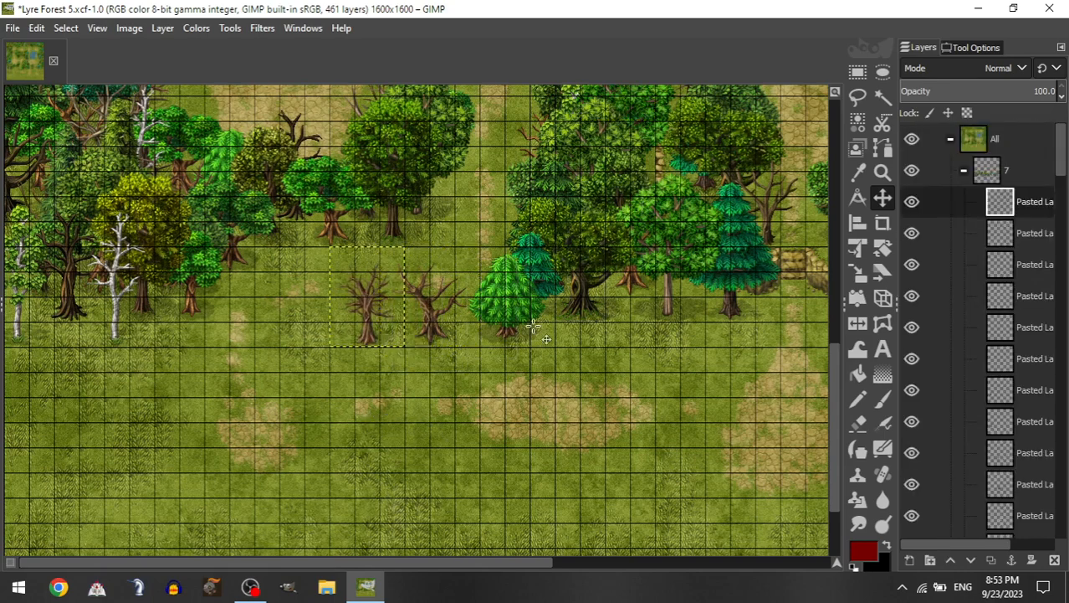
Step: Move a broad leafy green tree from Tall Trees into group 7 and place it one row in front of the broad olive-green tree, slightly east
{"action": "left_click", "coordinate": [964, 173]}
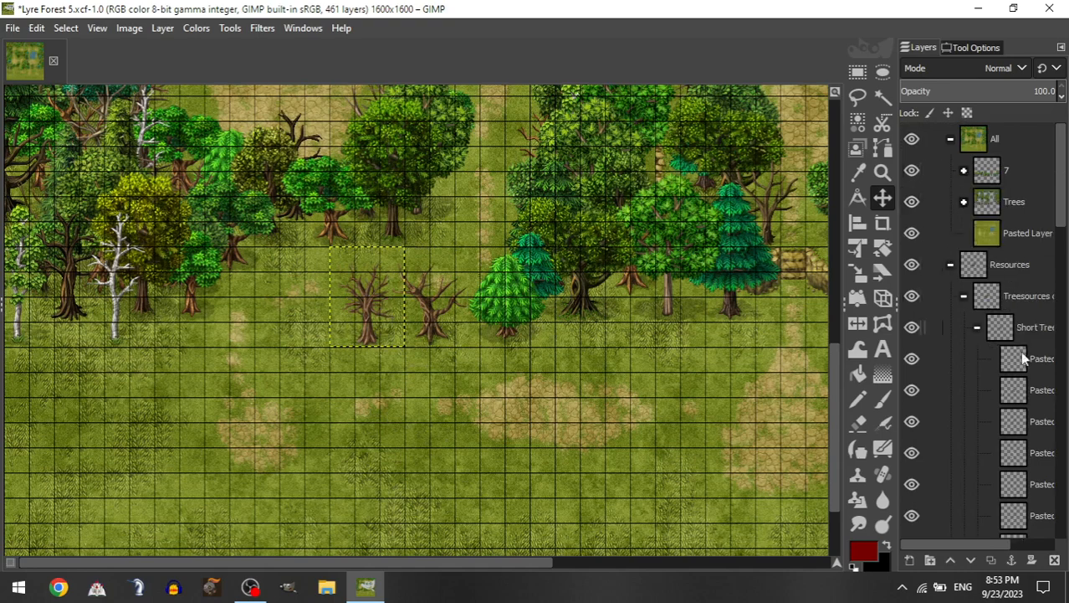
{"action": "left_click", "coordinate": [976, 327]}
{"action": "left_click_drag", "start_coordinate": [1013, 452], "coordinate": [1015, 173]}
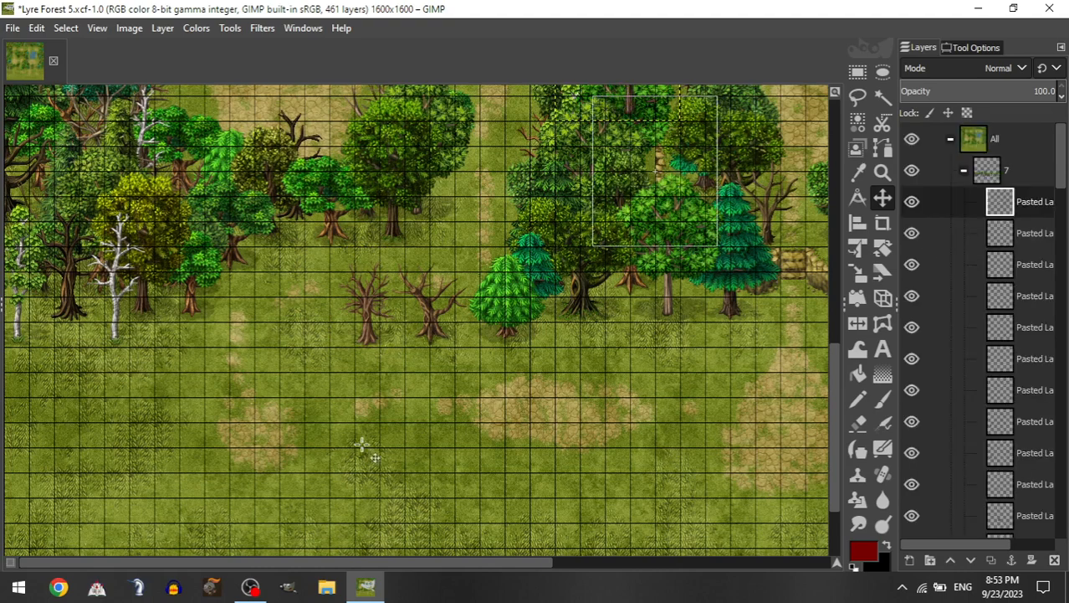
{"action": "left_click_drag", "start_coordinate": [384, 452], "coordinate": [403, 481]}
{"action": "scroll", "coordinate": [402, 419], "scroll_direction": "right", "scroll_amount": 5}
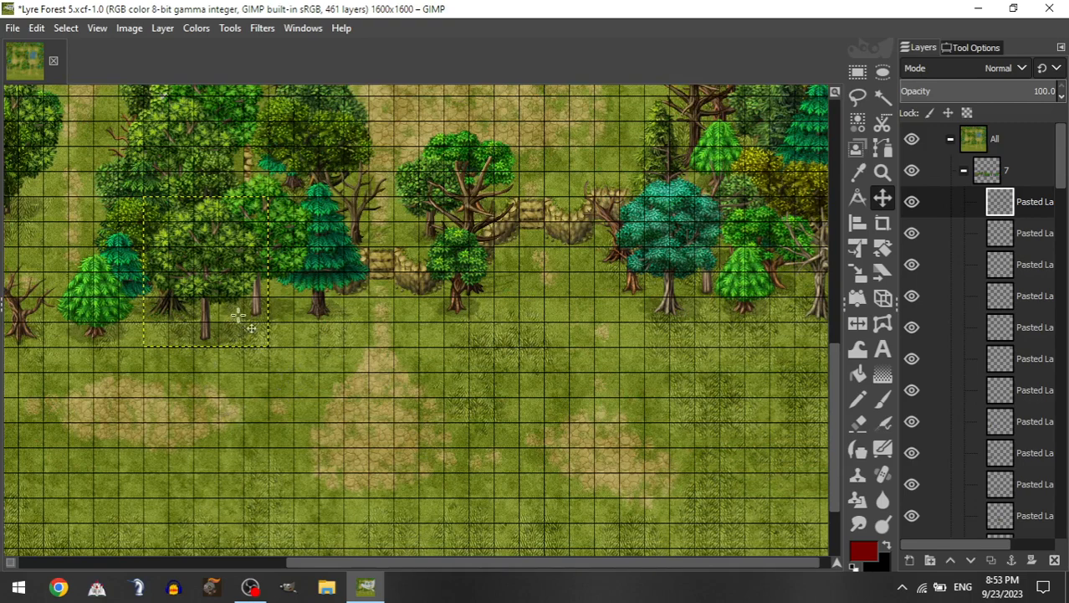
Step: Move a small bare tree from Short Trees into group 7 and place it between the broad leafy green tree and the large teal conifer
{"action": "scroll", "coordinate": [213, 371], "scroll_direction": "left", "scroll_amount": 5}
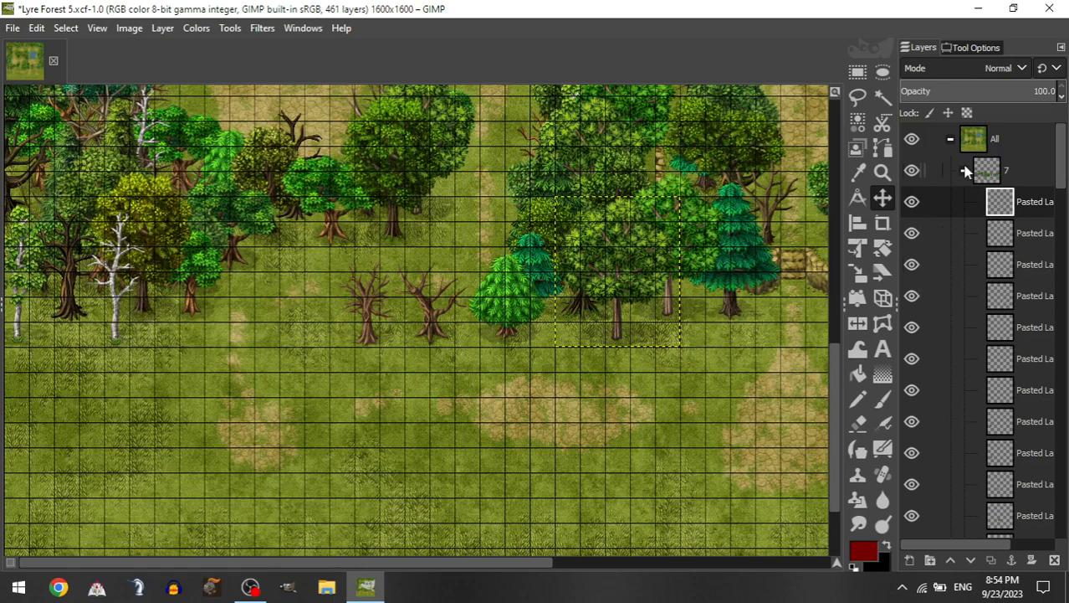
{"action": "scroll", "coordinate": [578, 349], "scroll_direction": "right", "scroll_amount": 5}
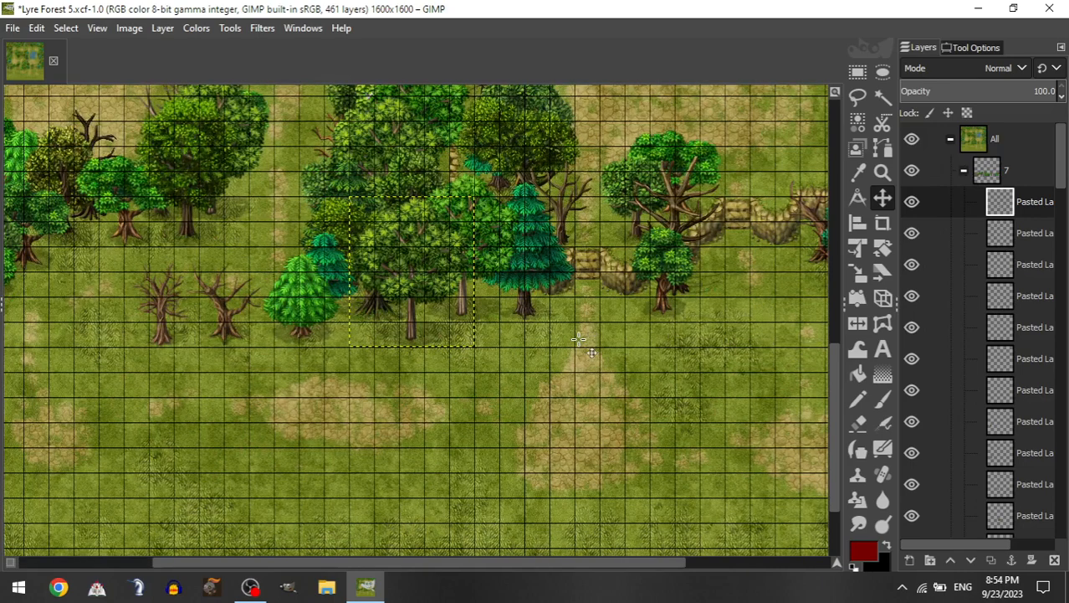
{"action": "left_click", "coordinate": [964, 170]}
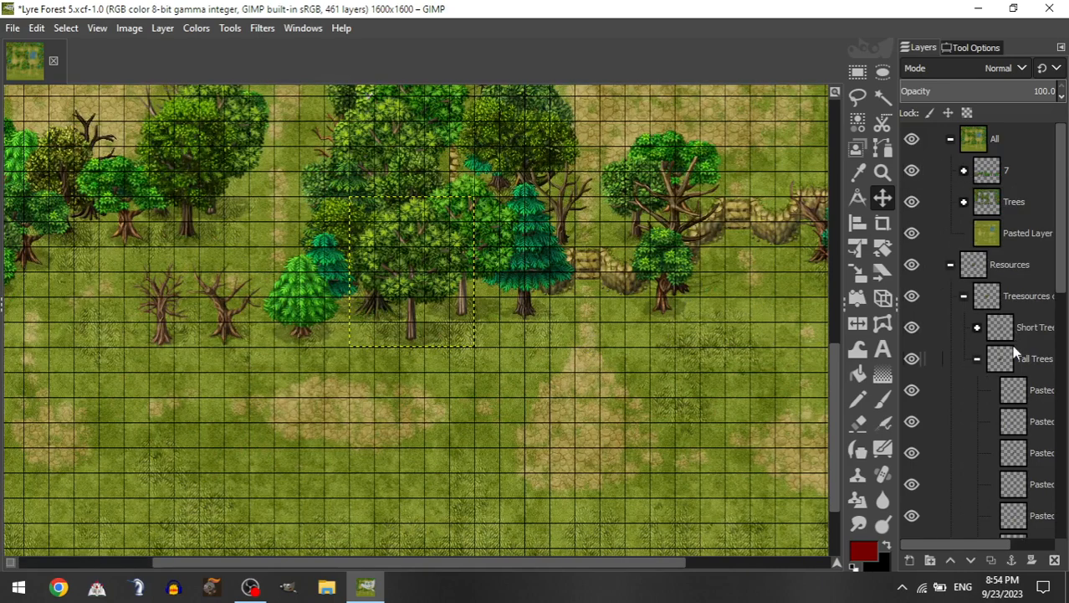
{"action": "left_click", "coordinate": [978, 328]}
{"action": "left_click_drag", "start_coordinate": [1014, 480], "coordinate": [1017, 174]}
{"action": "left_click_drag", "start_coordinate": [510, 285], "coordinate": [591, 494]}
Step: Move a narrow dark-olive tree from Tall Trees into group 7 and place it just in front of the small green tree east of the path
{"action": "scroll", "coordinate": [509, 361], "scroll_direction": "right", "scroll_amount": 5}
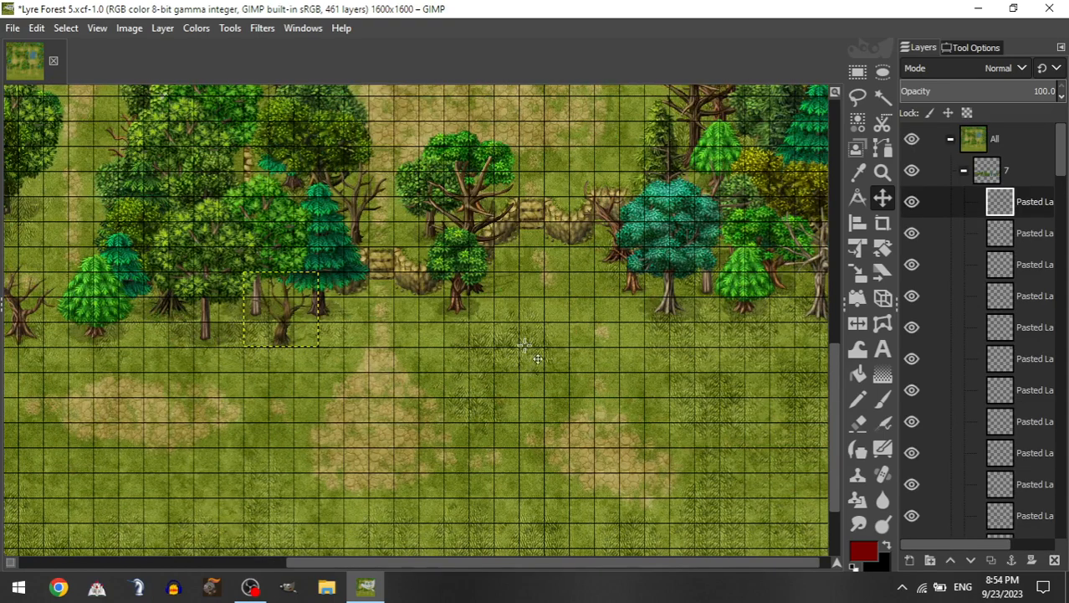
{"action": "left_click", "coordinate": [965, 170]}
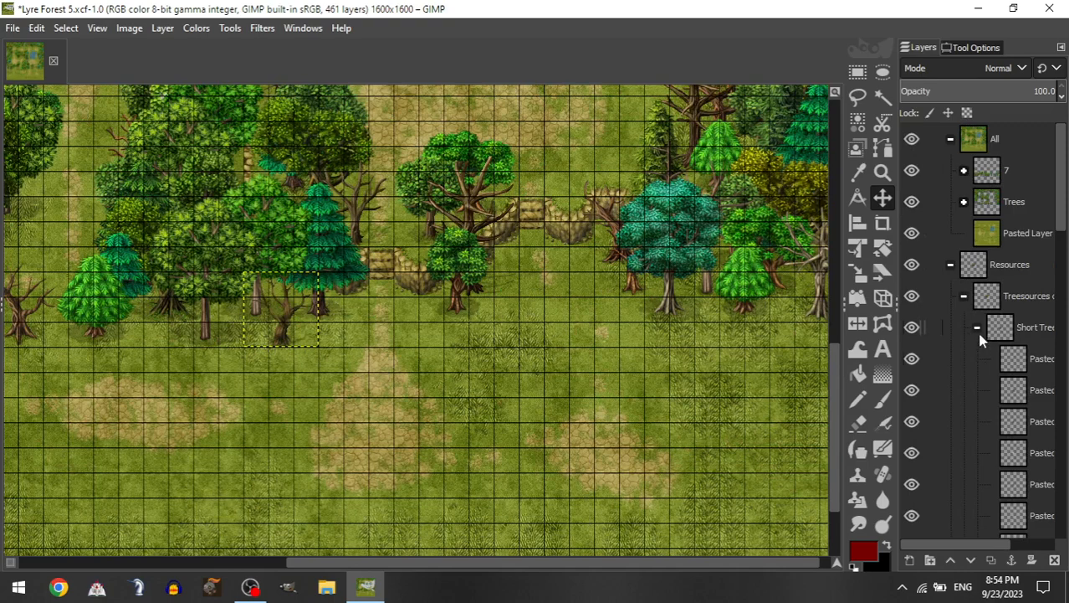
{"action": "left_click", "coordinate": [978, 328]}
{"action": "left_click_drag", "start_coordinate": [1026, 482], "coordinate": [1021, 172]}
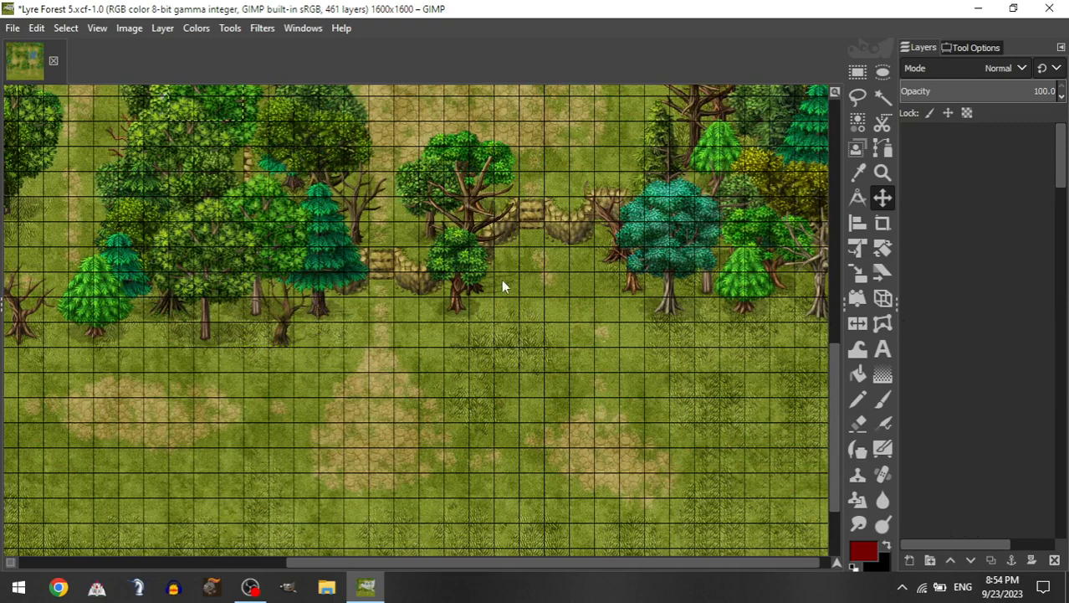
{"action": "left_click_drag", "start_coordinate": [353, 204], "coordinate": [631, 427]}
Step: Move a small muted-green tree from Short Trees into group 7 and place it in front of the large teal leafy tree
{"action": "left_click", "coordinate": [964, 170]}
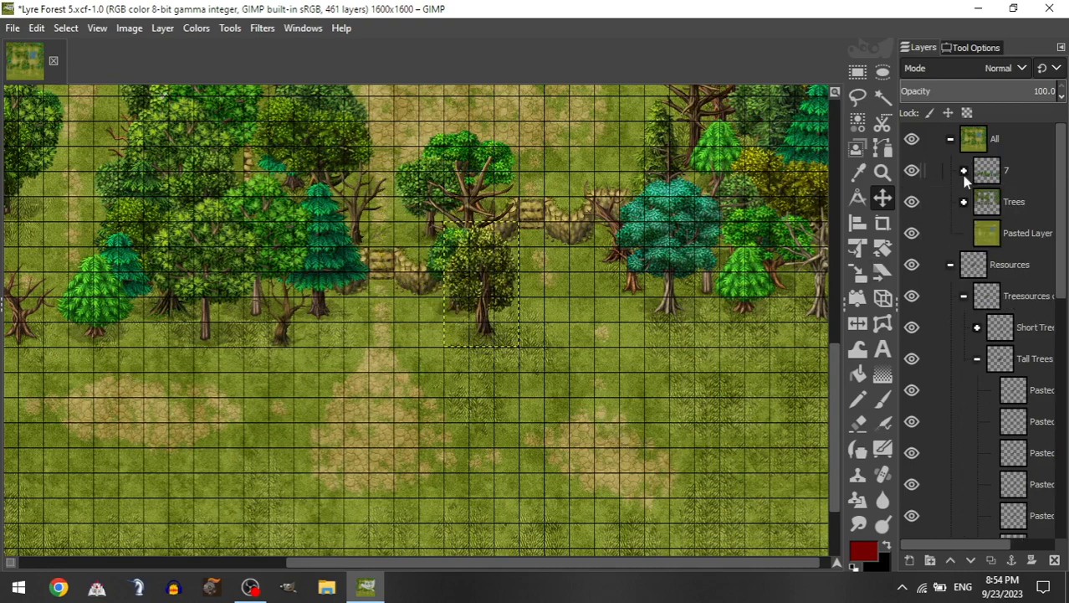
{"action": "left_click", "coordinate": [977, 327]}
{"action": "left_click", "coordinate": [1014, 484]}
{"action": "left_click_drag", "start_coordinate": [1013, 483], "coordinate": [1008, 172]}
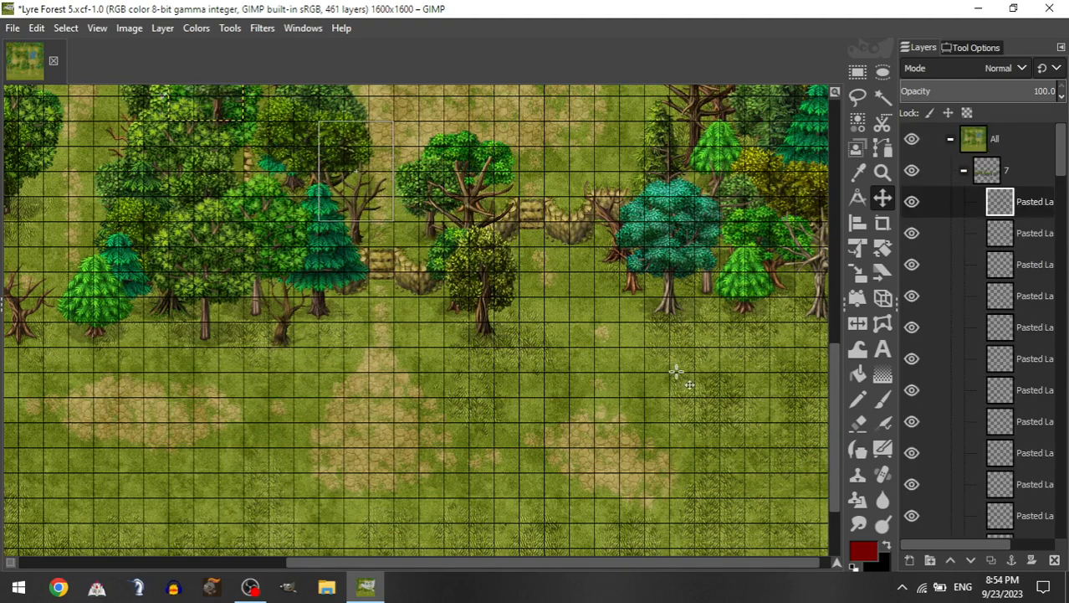
{"action": "left_click_drag", "start_coordinate": [369, 260], "coordinate": [673, 380]}
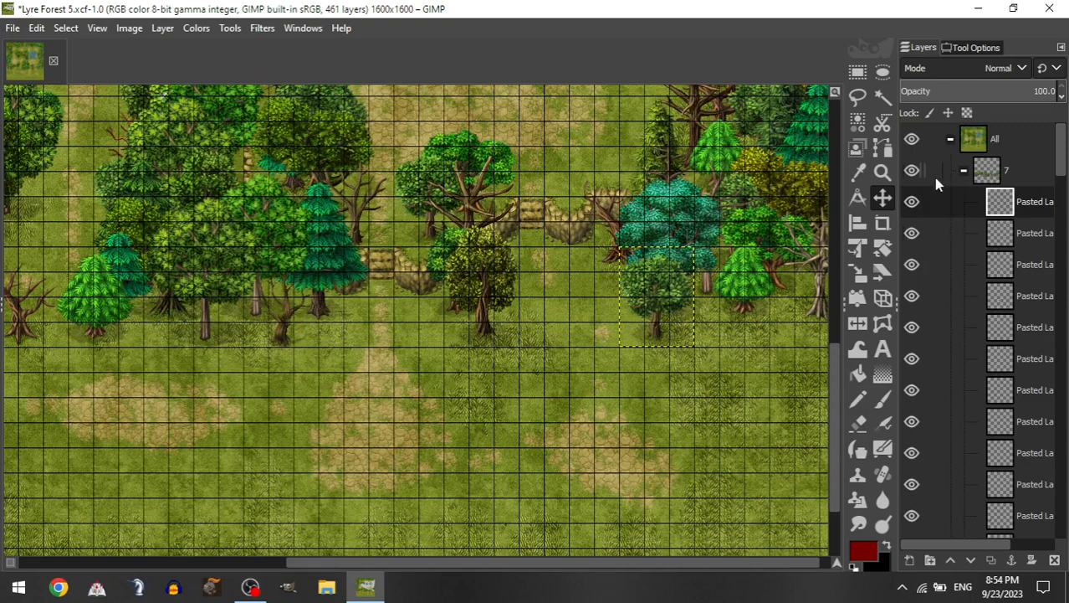
{"action": "mouse_move", "coordinate": [668, 346]}
{"action": "left_mouse_down"}
{"action": "mouse_move", "coordinate": [531, 352]}
{"action": "mouse_move", "coordinate": [676, 346]}
{"action": "mouse_move", "coordinate": [665, 351]}
{"action": "left_mouse_up"}
Step: Move a broad golden-olive tree from Tall Trees into group 7 and place it just east of the small muted-green tree
{"action": "left_click", "coordinate": [964, 170]}
{"action": "left_click", "coordinate": [977, 328]}
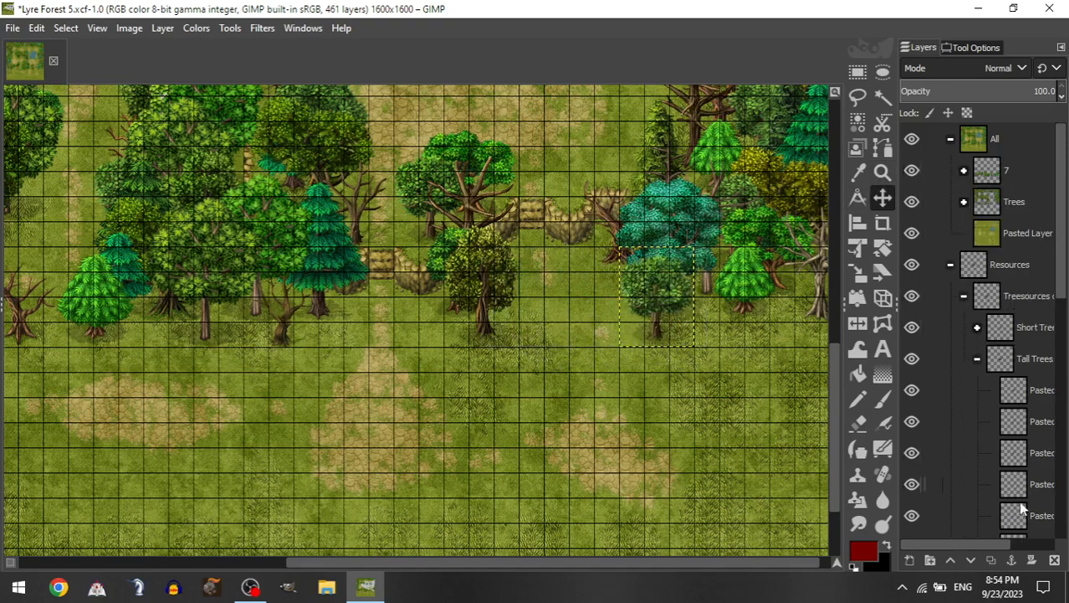
{"action": "left_click_drag", "start_coordinate": [1021, 514], "coordinate": [1018, 171]}
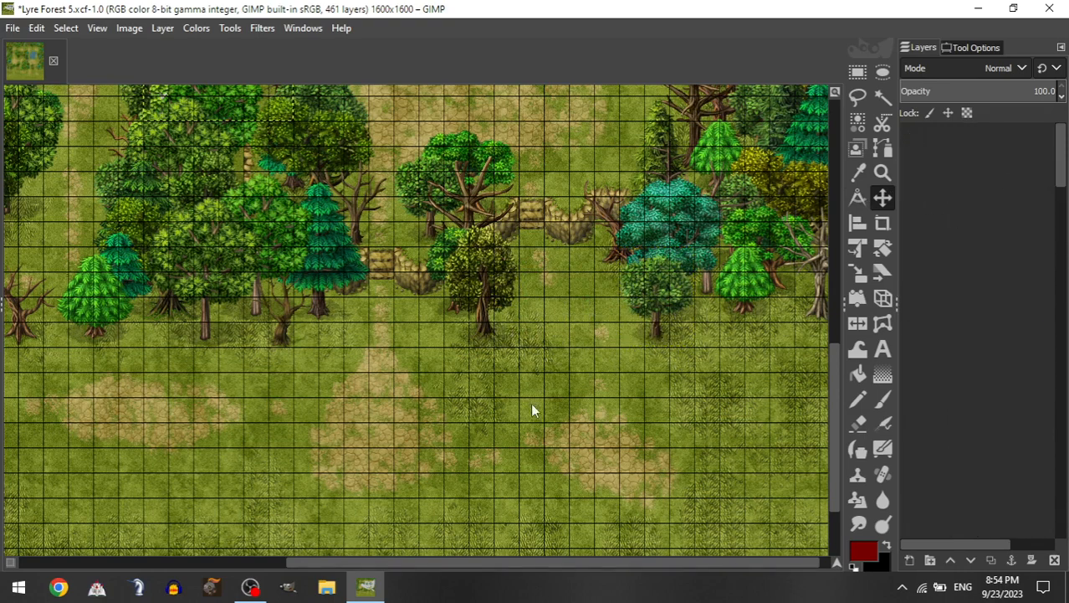
{"action": "left_click_drag", "start_coordinate": [432, 351], "coordinate": [741, 470]}
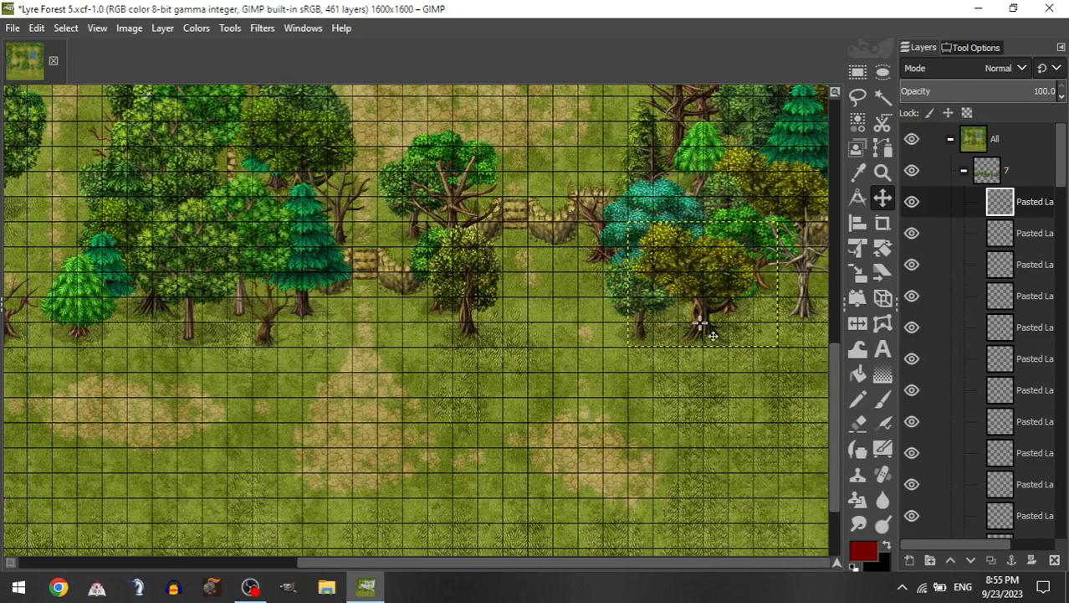
Step: Move a small bright-green leafy tree from Short Trees into group 7 and place it just east of the broad golden-olive tree
{"action": "left_click", "coordinate": [964, 170]}
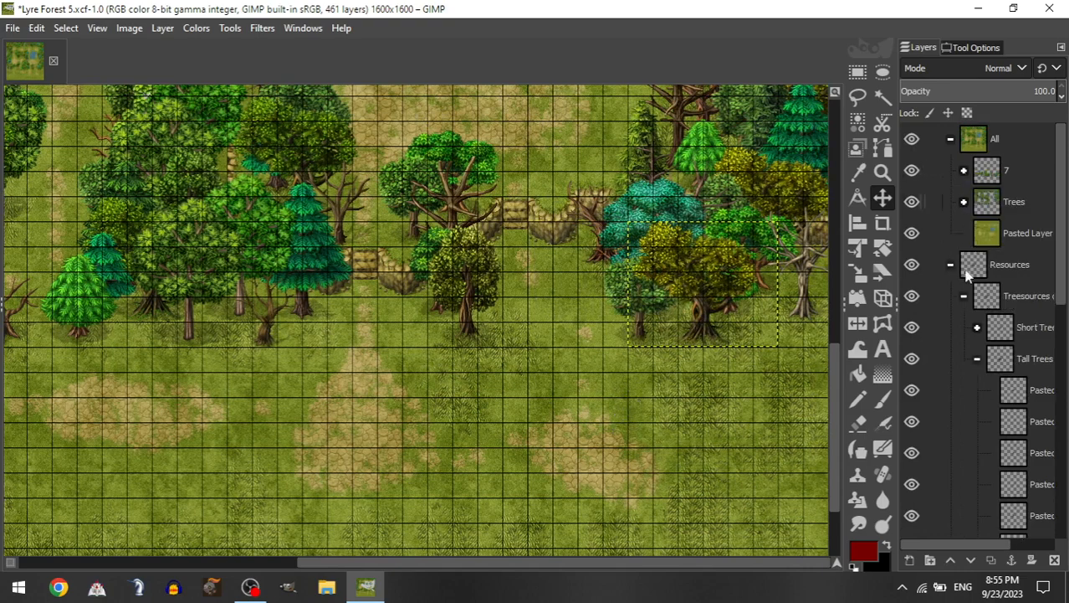
{"action": "left_click", "coordinate": [977, 328]}
{"action": "left_click_drag", "start_coordinate": [1015, 453], "coordinate": [1021, 171]}
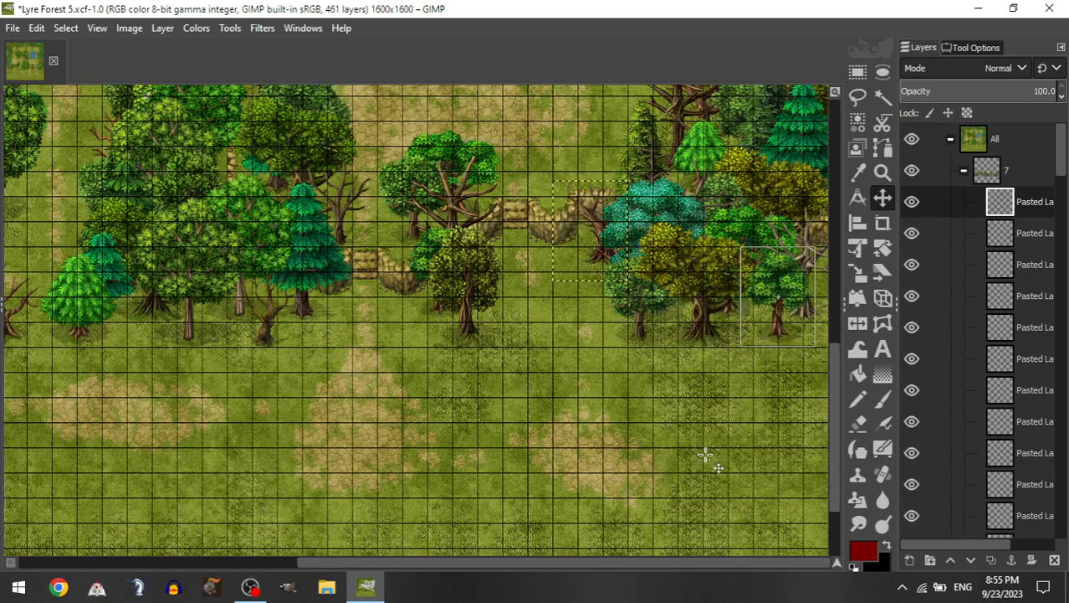
{"action": "left_click_drag", "start_coordinate": [706, 454], "coordinate": [695, 456]}
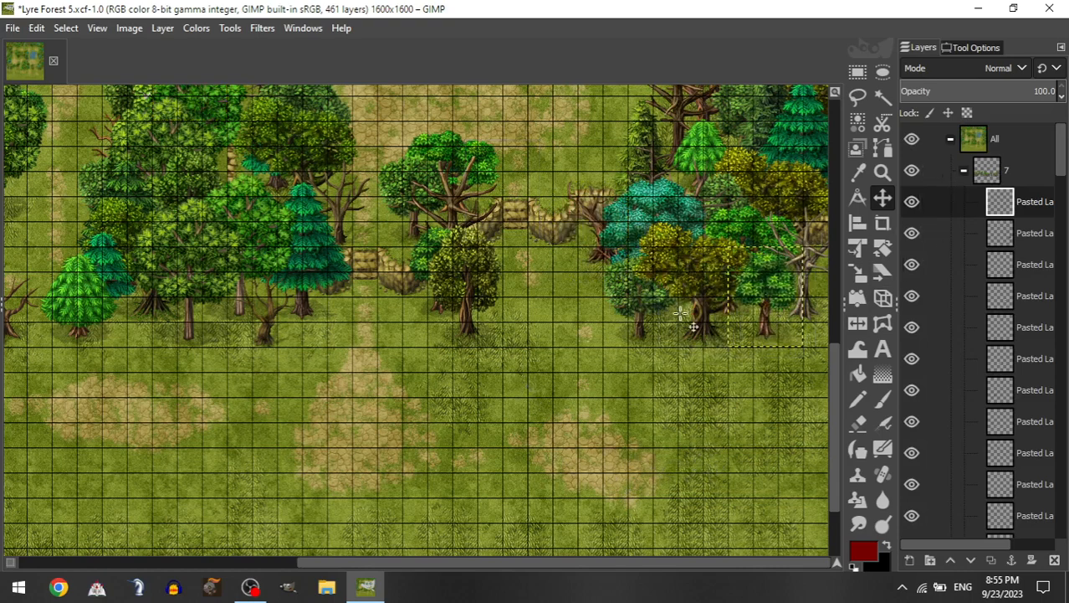
Step: Move a narrow dark-green conifer from Tall Trees into group 7 and place it at the map's east edge, one row farther forward
{"action": "left_click", "coordinate": [963, 173]}
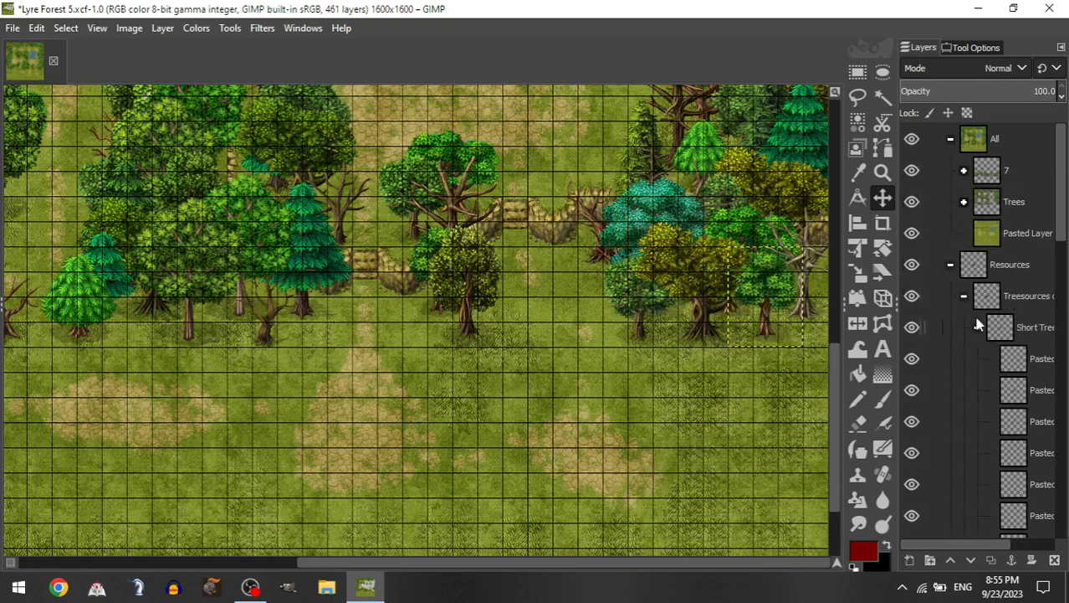
{"action": "left_click", "coordinate": [977, 326]}
{"action": "left_click_drag", "start_coordinate": [1006, 480], "coordinate": [1011, 174]}
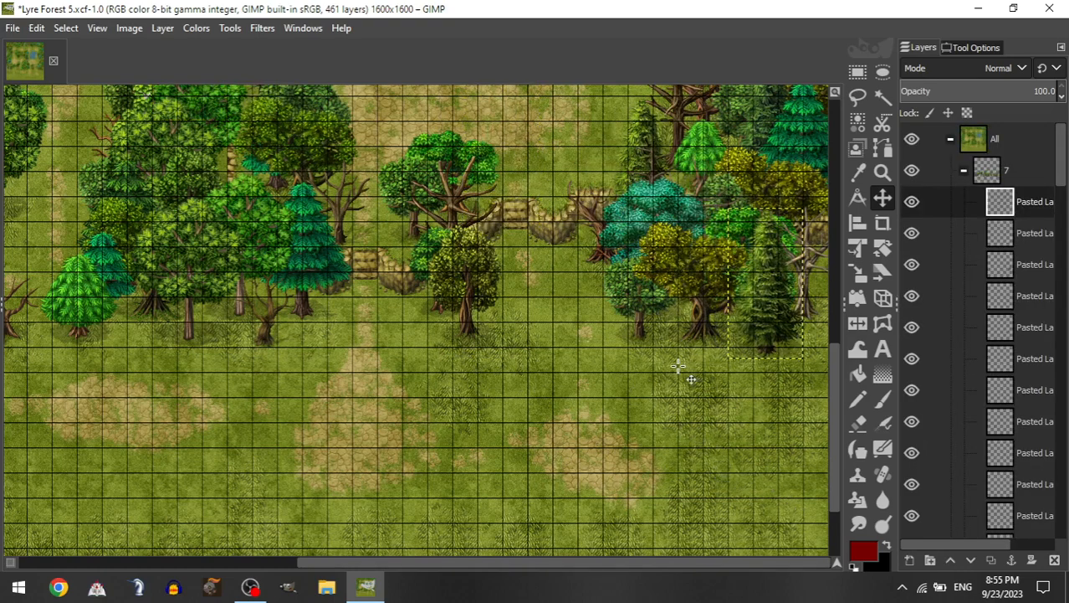
{"action": "left_click_drag", "start_coordinate": [678, 366], "coordinate": [728, 378]}
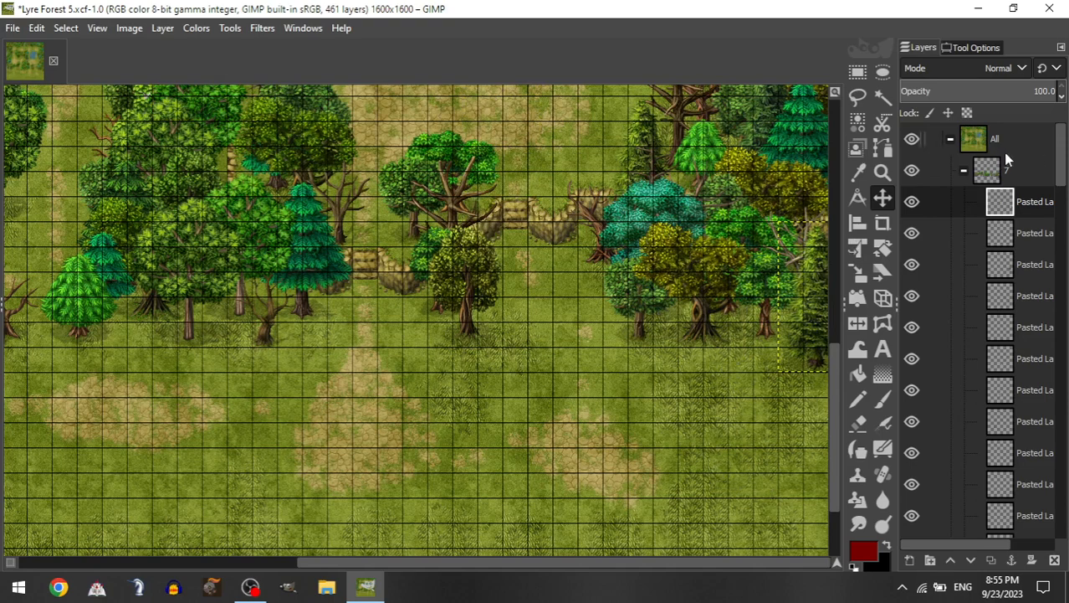
Step: Move a small muted-green tree from Short Trees into group 7 and place it one row in front, between the golden-olive and bright-green trees
{"action": "left_click", "coordinate": [964, 171]}
{"action": "left_click_drag", "start_coordinate": [1013, 452], "coordinate": [1007, 174]}
{"action": "left_click_drag", "start_coordinate": [191, 110], "coordinate": [742, 362]}
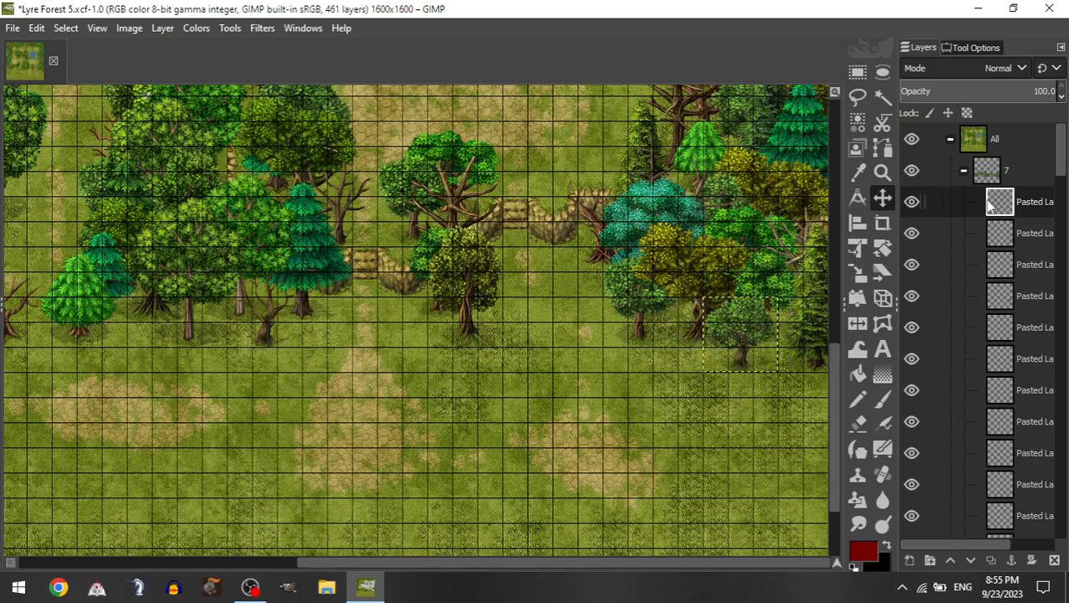
Step: Move a tall rounded golden-olive tree from Tall Trees into group 7 and place it one row in front of the broad golden-olive tree, slightly west
{"action": "left_click", "coordinate": [964, 171]}
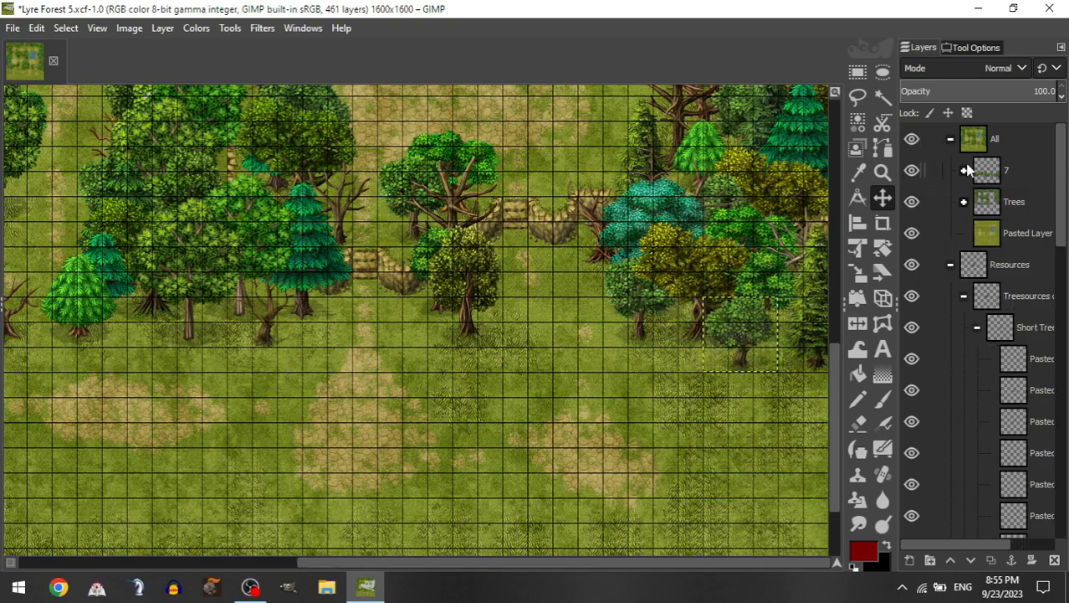
{"action": "left_click", "coordinate": [977, 328]}
{"action": "left_click_drag", "start_coordinate": [987, 453], "coordinate": [1016, 175]}
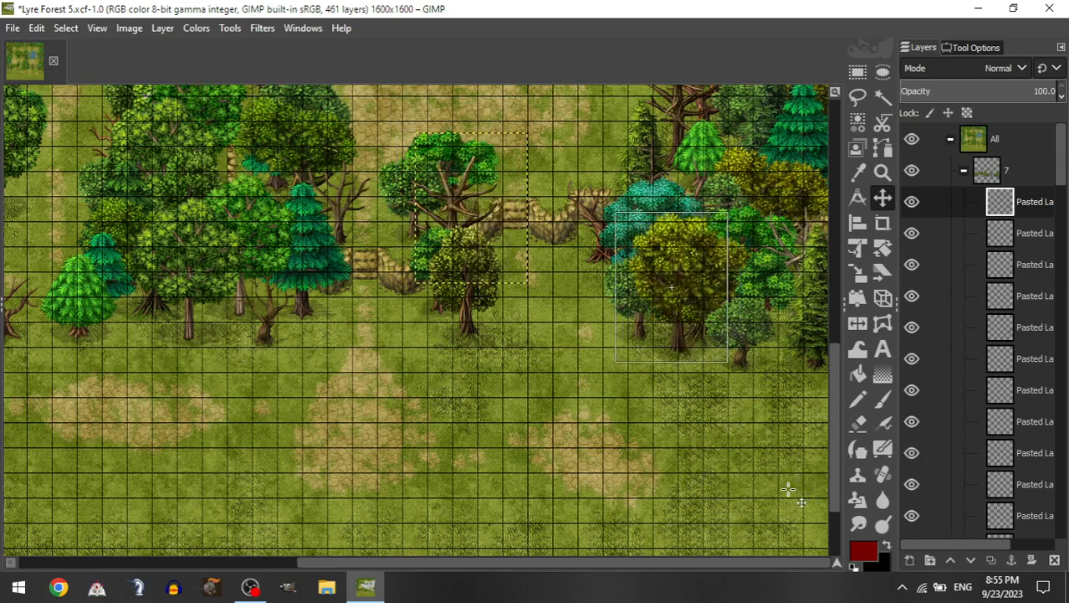
{"action": "left_click_drag", "start_coordinate": [789, 489], "coordinate": [780, 495]}
Step: Move a thin bare tree from Short Trees into group 7 and place it one row in front of the narrow dark-olive tree, slightly east
{"action": "left_click", "coordinate": [964, 170]}
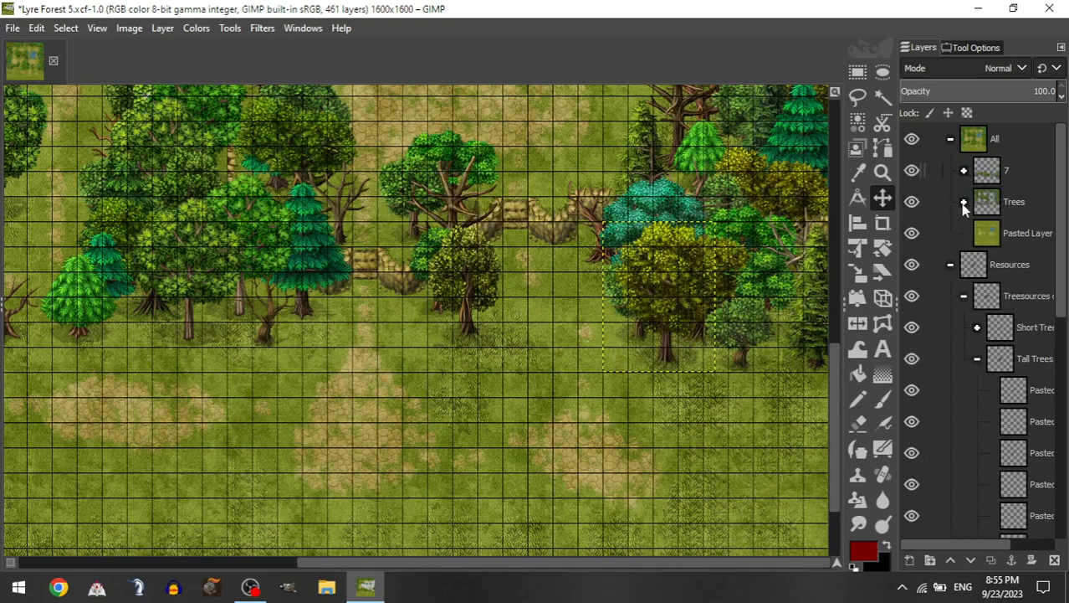
{"action": "left_click", "coordinate": [976, 327]}
{"action": "left_click_drag", "start_coordinate": [1013, 452], "coordinate": [1016, 172]}
{"action": "left_click_drag", "start_coordinate": [423, 307], "coordinate": [525, 384]}
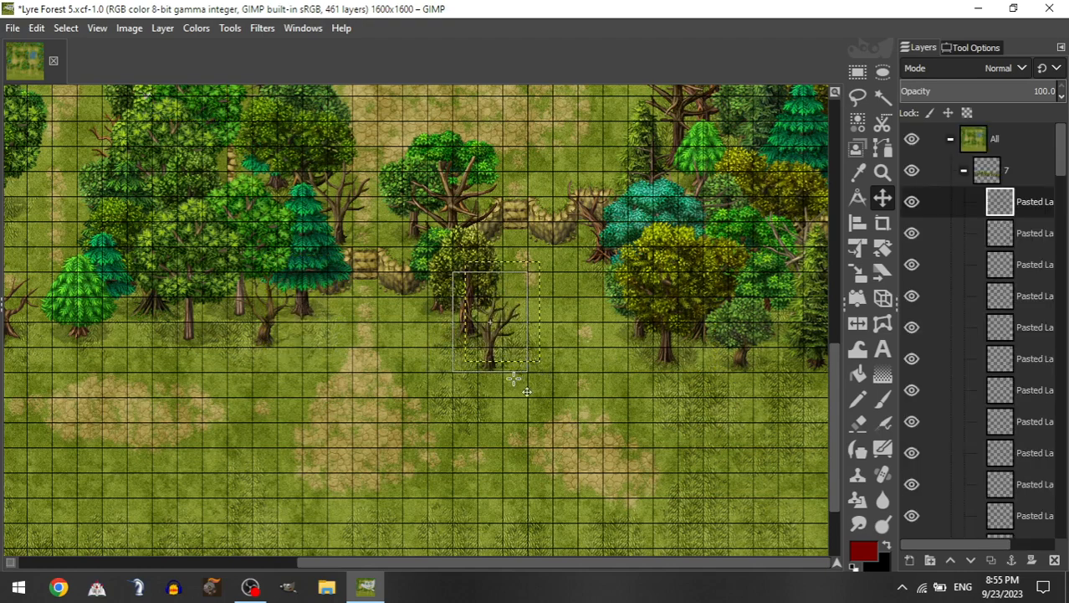
Step: Try a broad dark-green tree from Tall Trees in front of the broad leafy green tree, then take its layer out of group 7
{"action": "left_click", "coordinate": [964, 171]}
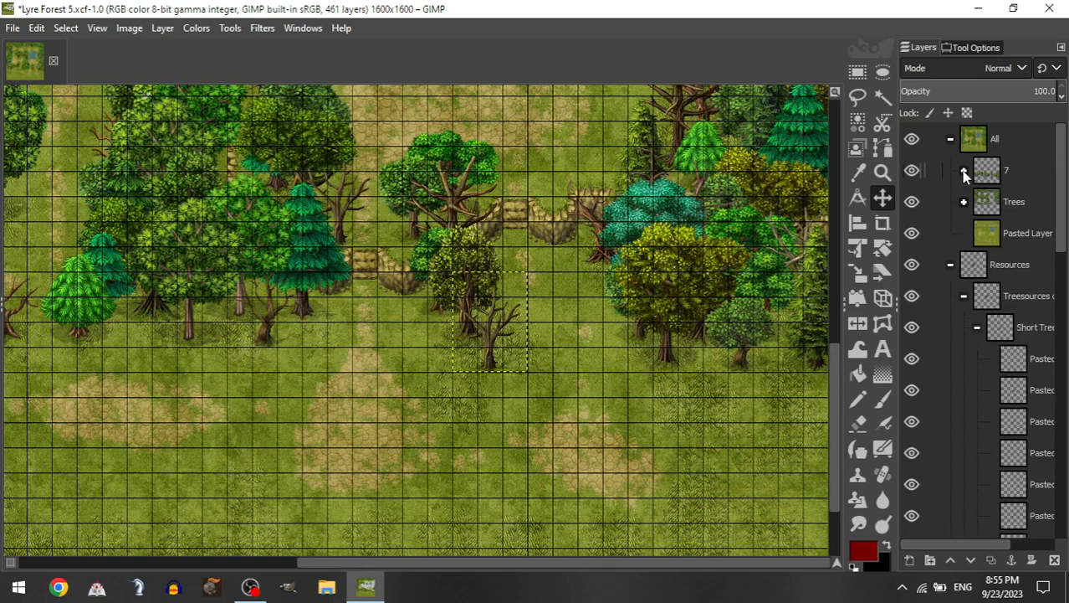
{"action": "left_click", "coordinate": [979, 332]}
{"action": "left_click_drag", "start_coordinate": [1018, 453], "coordinate": [1031, 187]}
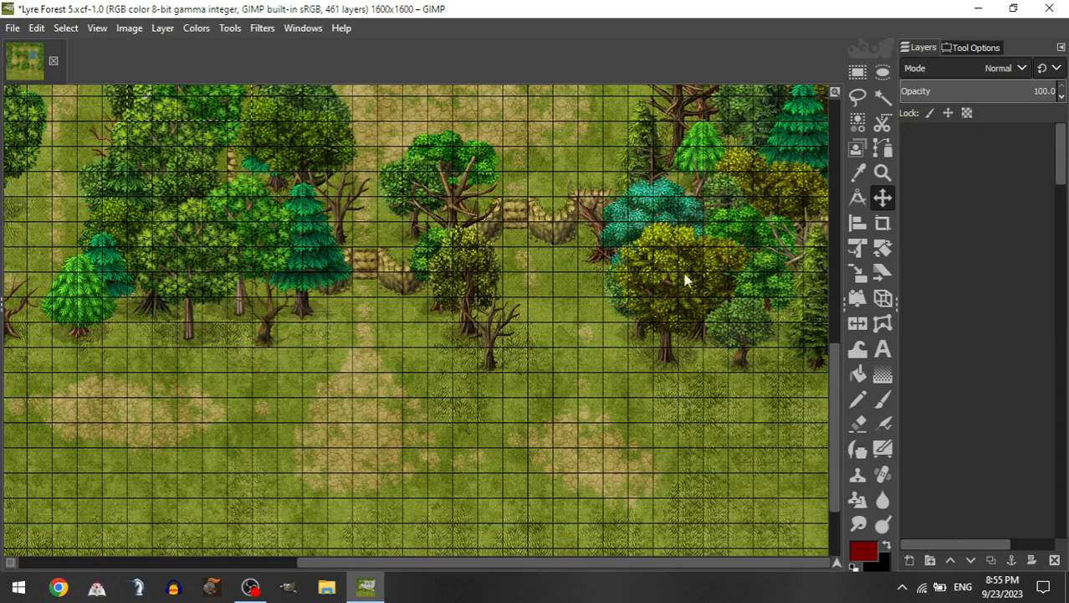
{"action": "left_click_drag", "start_coordinate": [422, 219], "coordinate": [452, 468]}
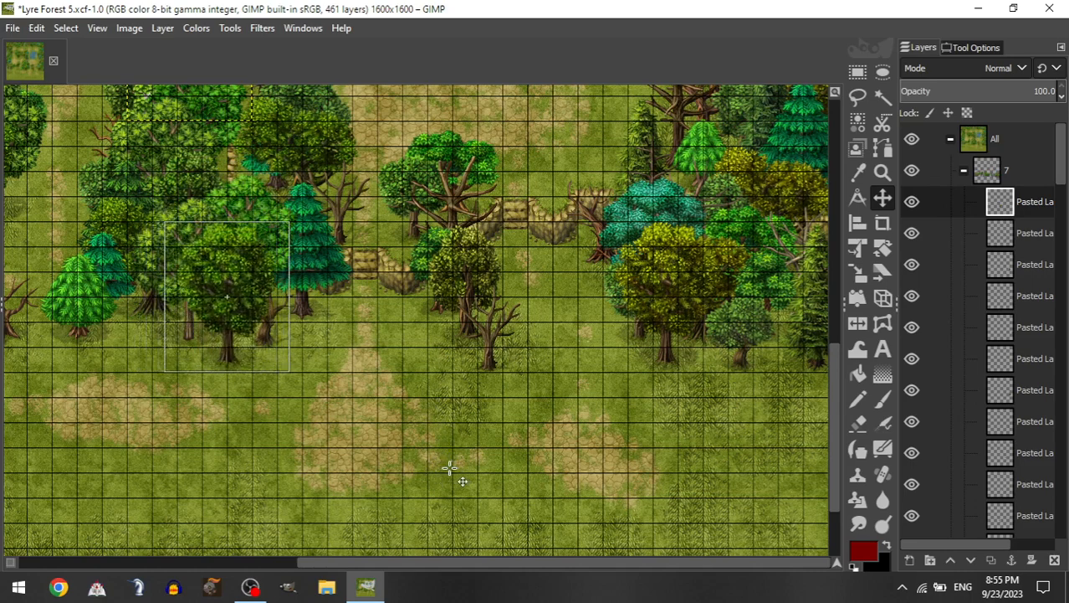
{"action": "left_click_drag", "start_coordinate": [446, 469], "coordinate": [433, 468]}
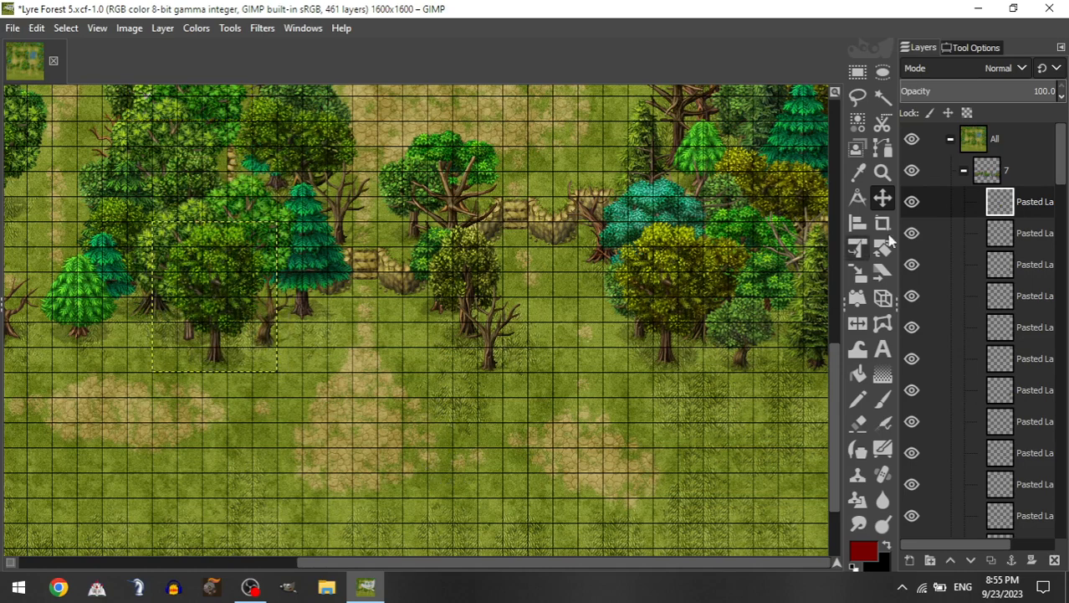
{"action": "left_click_drag", "start_coordinate": [1034, 205], "coordinate": [1003, 172]}
Step: Move a large twisted bare tree from Tall Trees into group 7 and place it one row in front of the broad leafy green tree, slightly east
{"action": "left_click", "coordinate": [964, 202]}
{"action": "scroll", "coordinate": [1019, 435], "scroll_direction": "down", "scroll_amount": 1}
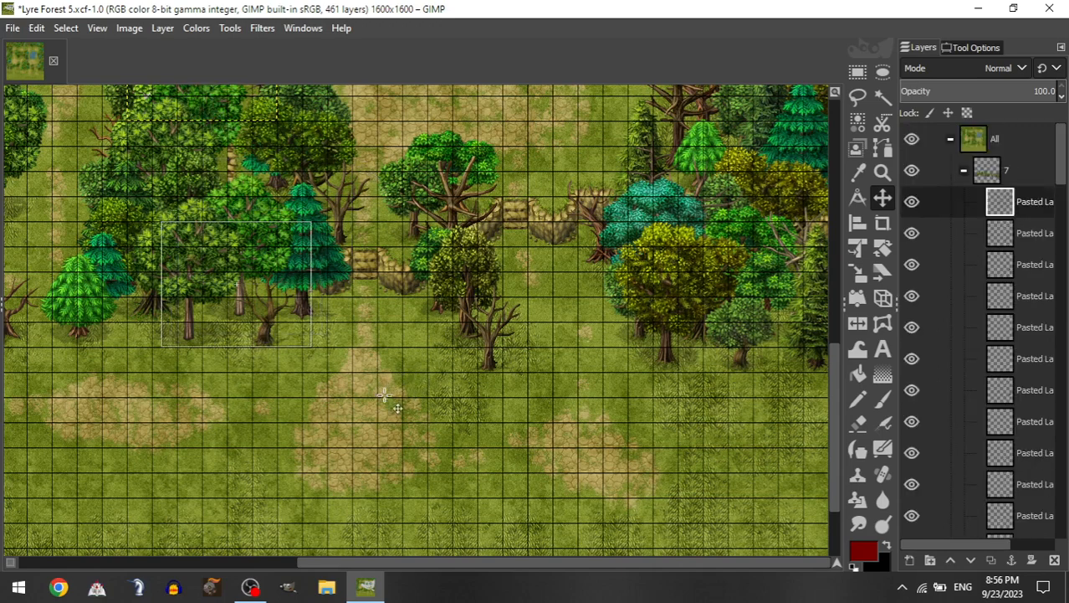
{"action": "left_click_drag", "start_coordinate": [384, 394], "coordinate": [385, 410]}
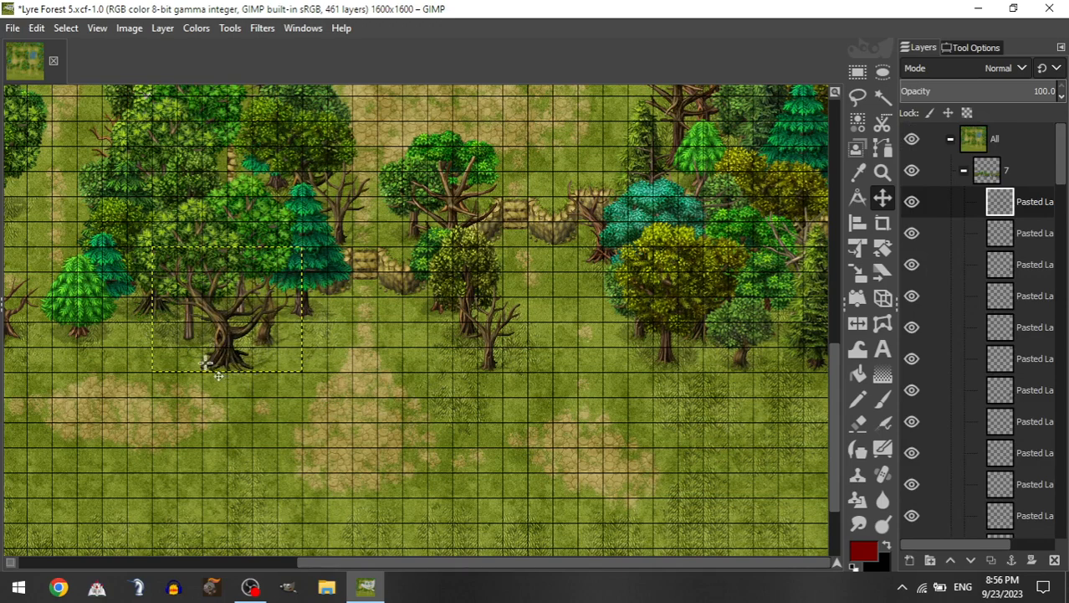
Step: Move another tree layer from Short Trees to the top of group 7
{"action": "scroll", "coordinate": [205, 364], "scroll_direction": "left", "scroll_amount": 5}
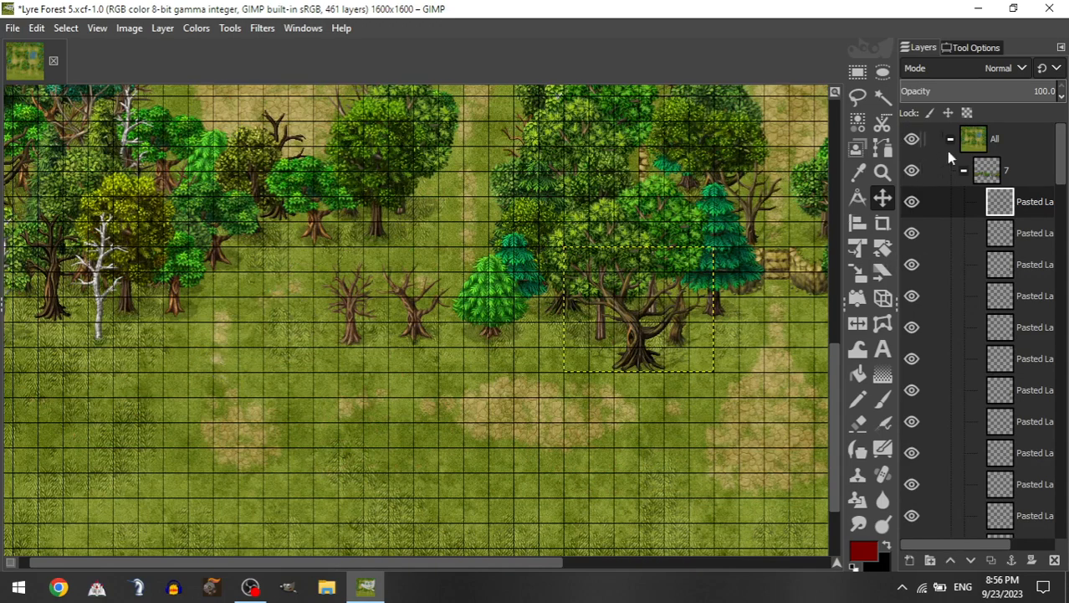
{"action": "left_click", "coordinate": [964, 172]}
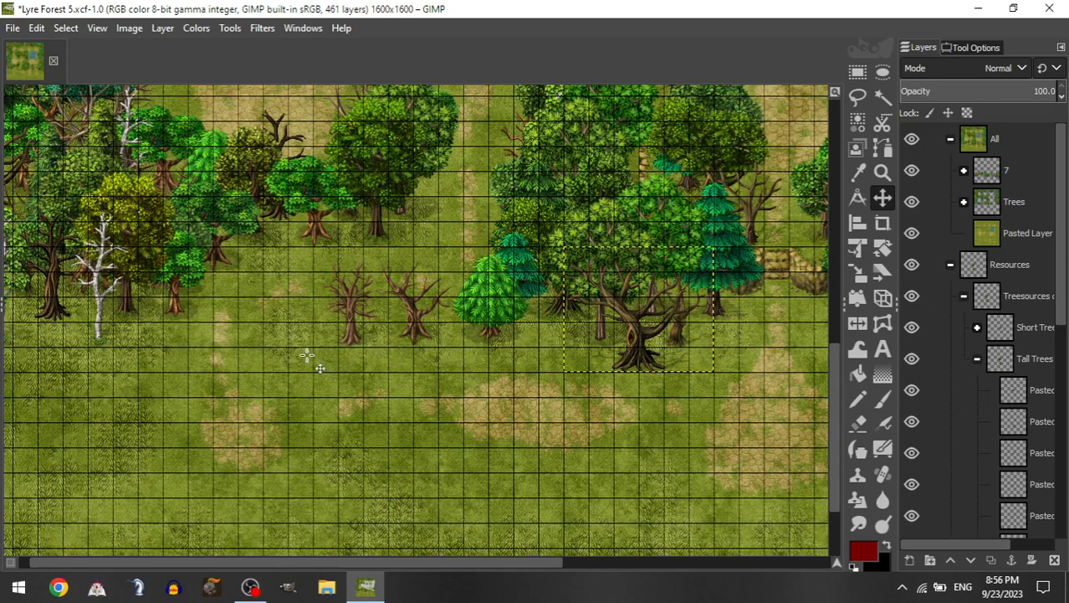
{"action": "left_click", "coordinate": [977, 327]}
{"action": "left_click_drag", "start_coordinate": [1034, 427], "coordinate": [1027, 171]}
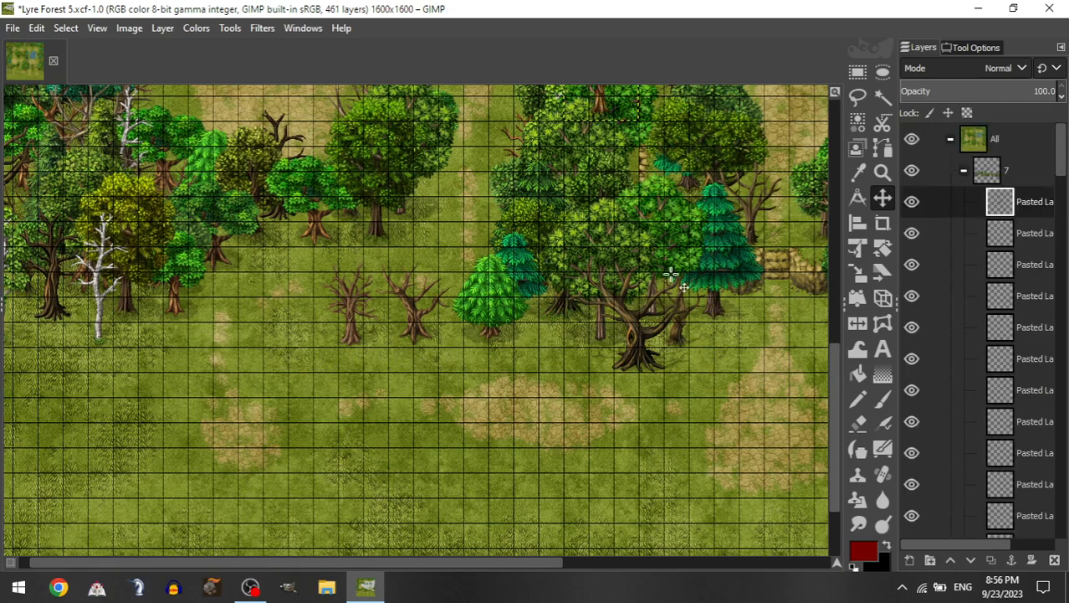
Step: Place the small green tree beside the light green conifer and add a short bare tree to its left in layer group 7
{"action": "left_click_drag", "start_coordinate": [552, 240], "coordinate": [501, 297]}
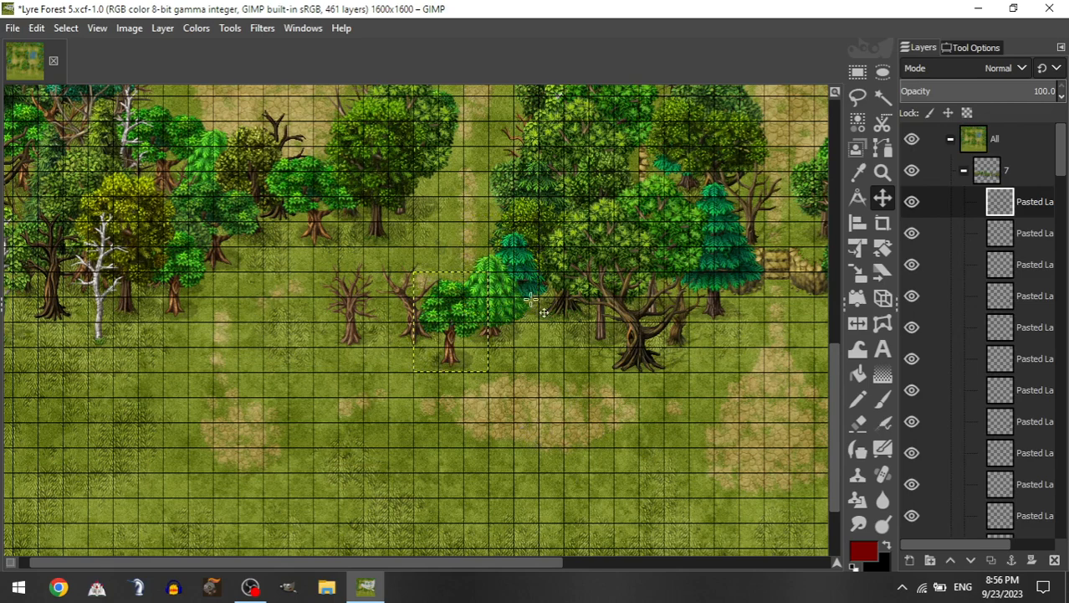
{"action": "left_click", "coordinate": [963, 173]}
{"action": "left_click_drag", "start_coordinate": [1017, 452], "coordinate": [1019, 170]}
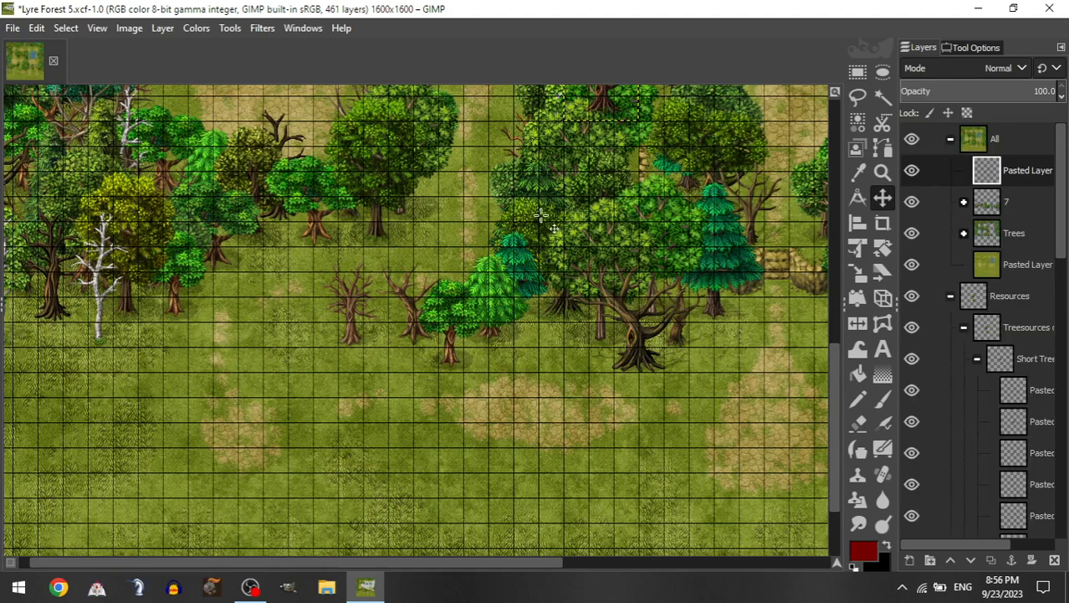
{"action": "left_click_drag", "start_coordinate": [447, 374], "coordinate": [405, 371]}
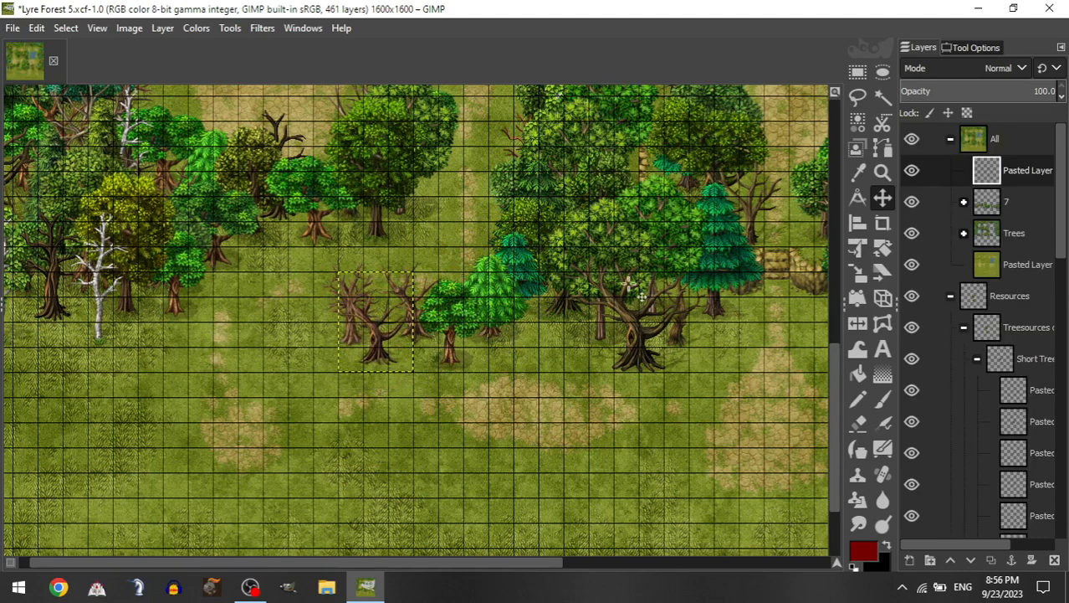
{"action": "mouse_move", "coordinate": [985, 170]}
{"action": "left_mouse_down"}
{"action": "mouse_move", "coordinate": [993, 219]}
{"action": "mouse_move", "coordinate": [990, 173]}
{"action": "left_mouse_up"}
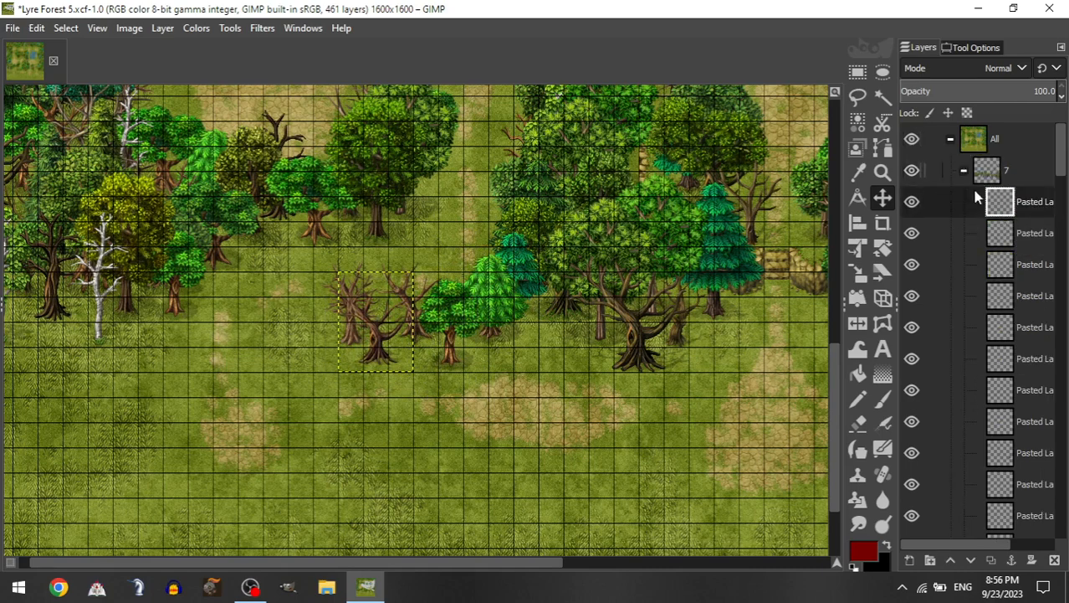
Step: Add a bushy dark green tree from the short trees to group 7 and place it over the bare trees beside the small green tree
{"action": "left_click", "coordinate": [964, 170]}
{"action": "left_click_drag", "start_coordinate": [1016, 483], "coordinate": [1022, 169]}
{"action": "left_click_drag", "start_coordinate": [476, 265], "coordinate": [423, 404]}
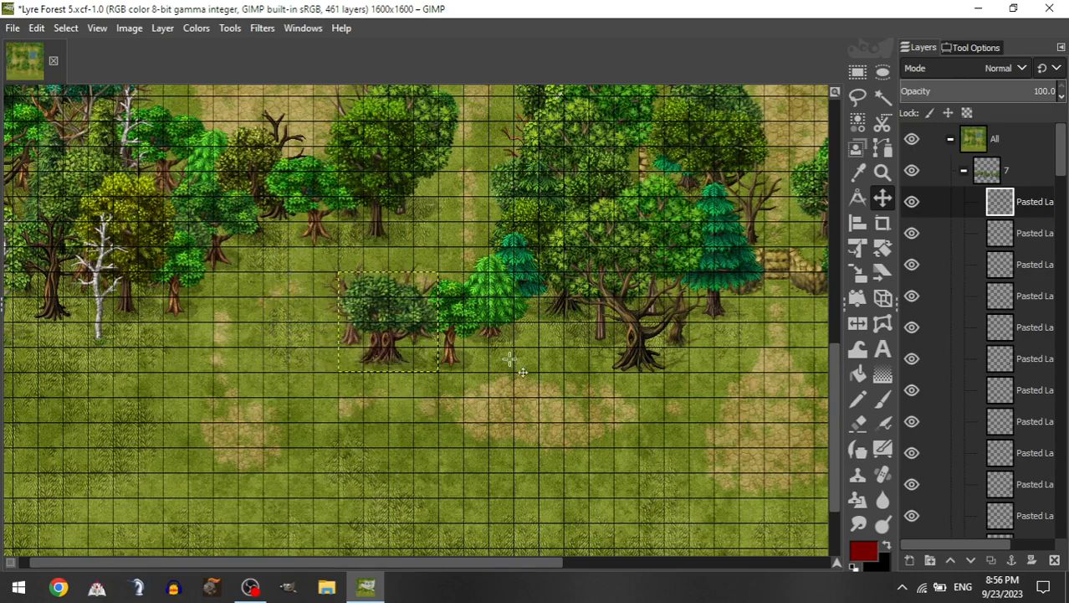
Step: Shift the short bare tree to the left of the bushy dark green tree and raise its layer to the top of group 7
{"action": "left_click", "coordinate": [996, 238]}
{"action": "left_click_drag", "start_coordinate": [640, 261], "coordinate": [572, 281]}
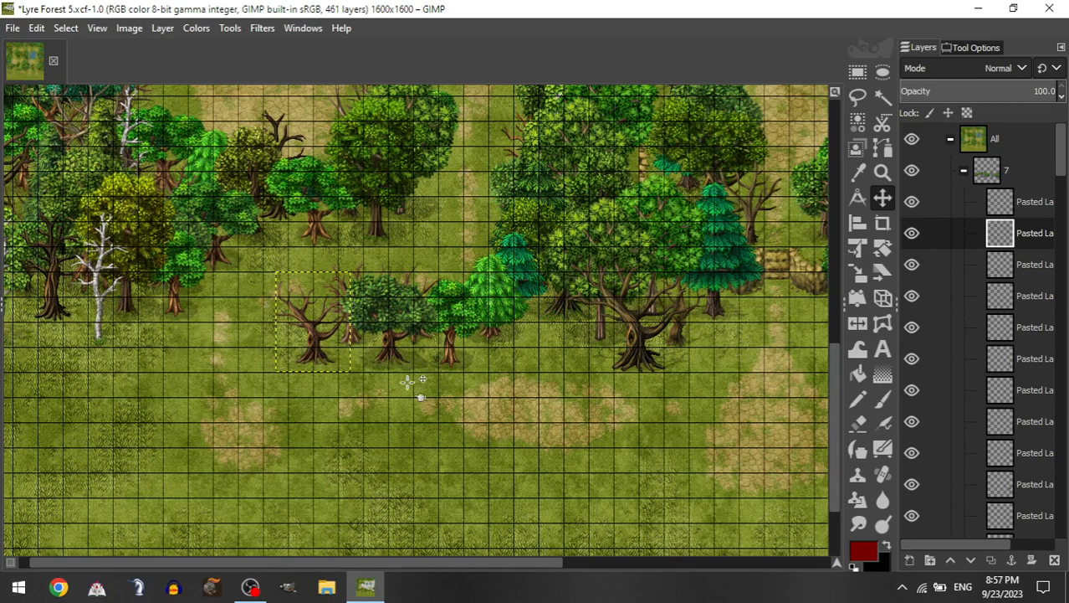
{"action": "scroll", "coordinate": [410, 378], "scroll_direction": "left", "scroll_amount": 1}
{"action": "left_click", "coordinate": [964, 171]}
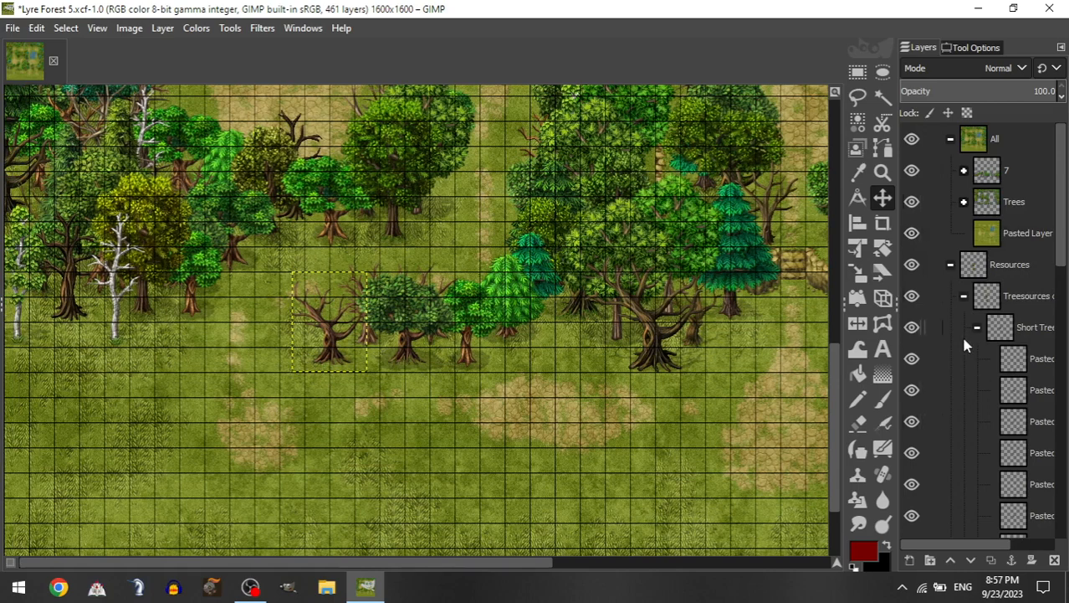
{"action": "left_click", "coordinate": [964, 170]}
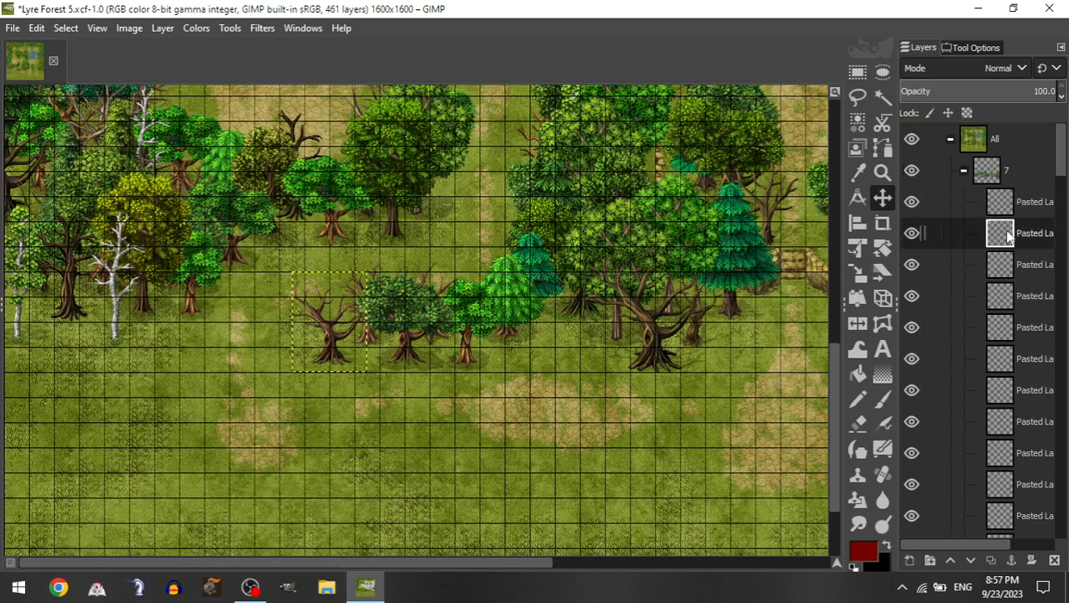
{"action": "left_click_drag", "start_coordinate": [1008, 231], "coordinate": [1008, 183]}
{"action": "left_click", "coordinate": [964, 172]}
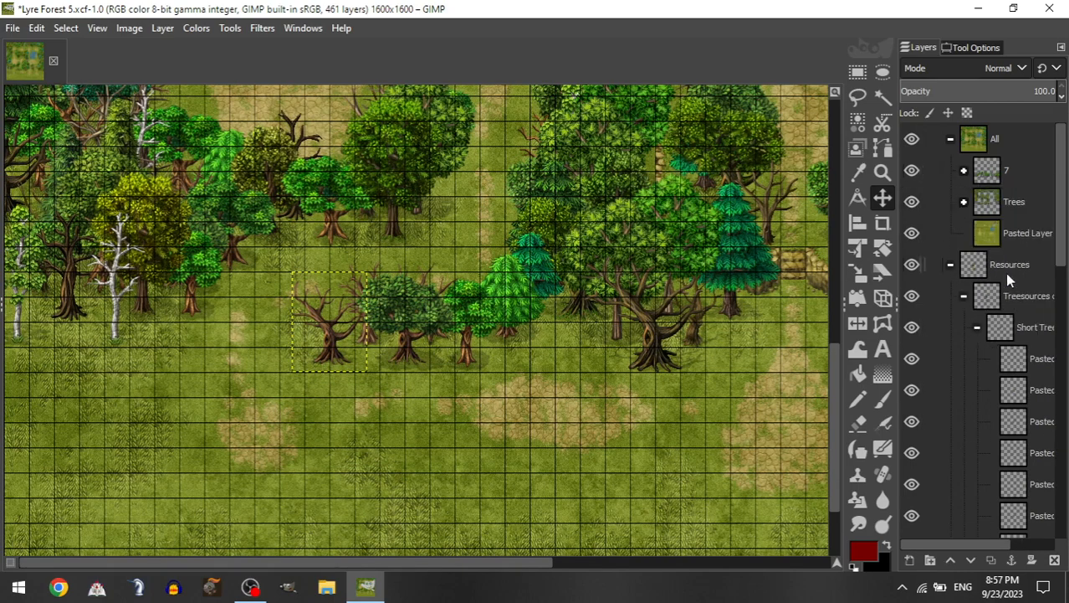
Step: Add a large bare tree from the tall trees to group 7 and place it in front of the yellow-green tree near the map's left edge
{"action": "left_click", "coordinate": [978, 326]}
{"action": "left_click_drag", "start_coordinate": [1015, 484], "coordinate": [1009, 194]}
{"action": "left_click_drag", "start_coordinate": [352, 276], "coordinate": [132, 243]}
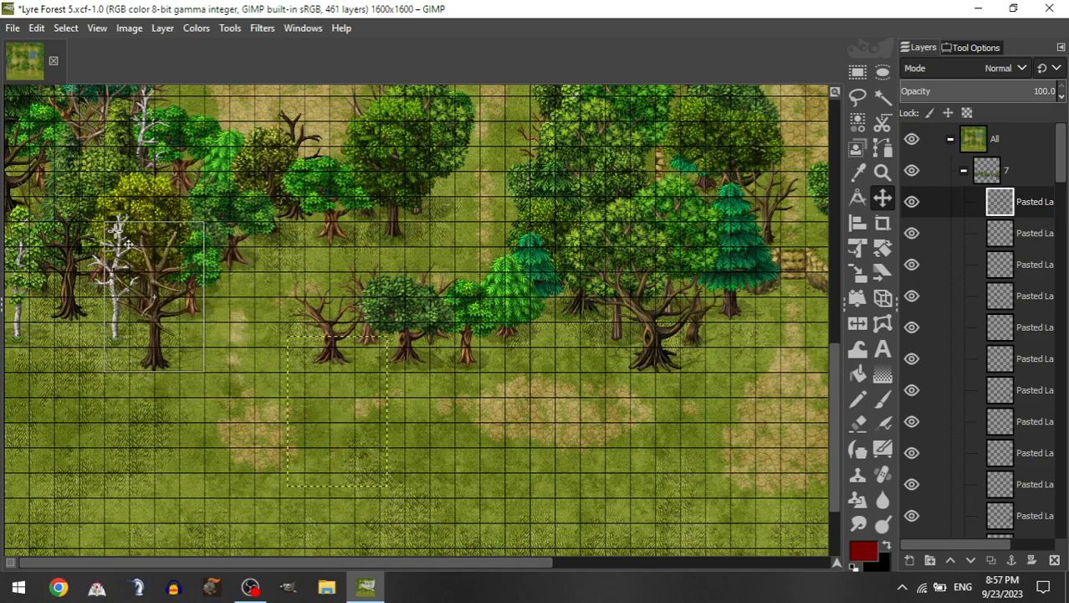
Step: Add a tall dark conifer to group 7 and place it left of the white birch near the map's left edge
{"action": "left_click", "coordinate": [964, 170]}
{"action": "left_click_drag", "start_coordinate": [1013, 390], "coordinate": [1027, 174]}
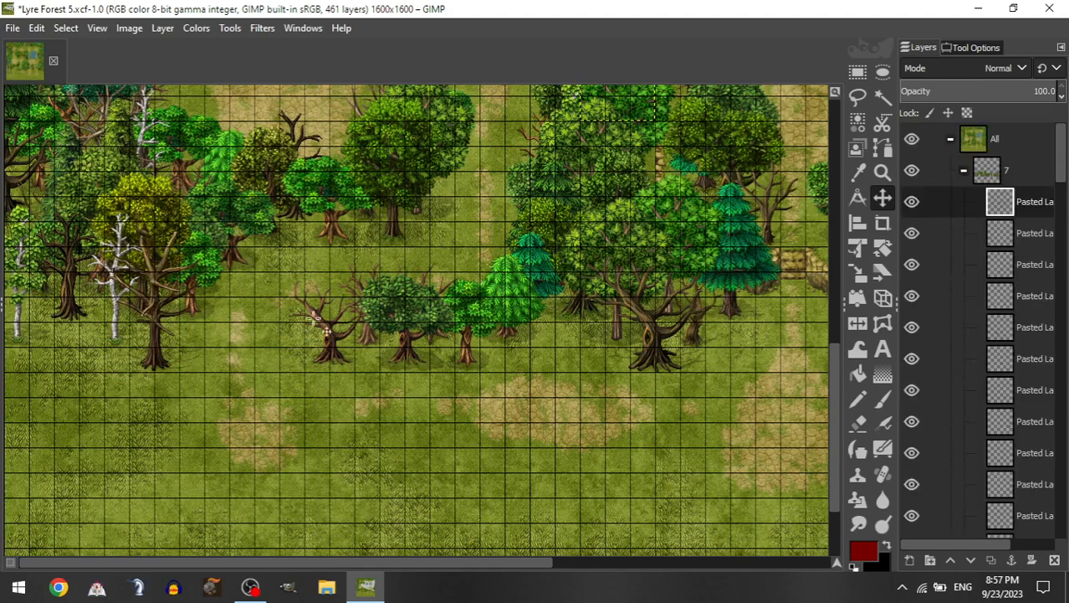
{"action": "left_click_drag", "start_coordinate": [621, 102], "coordinate": [159, 311]}
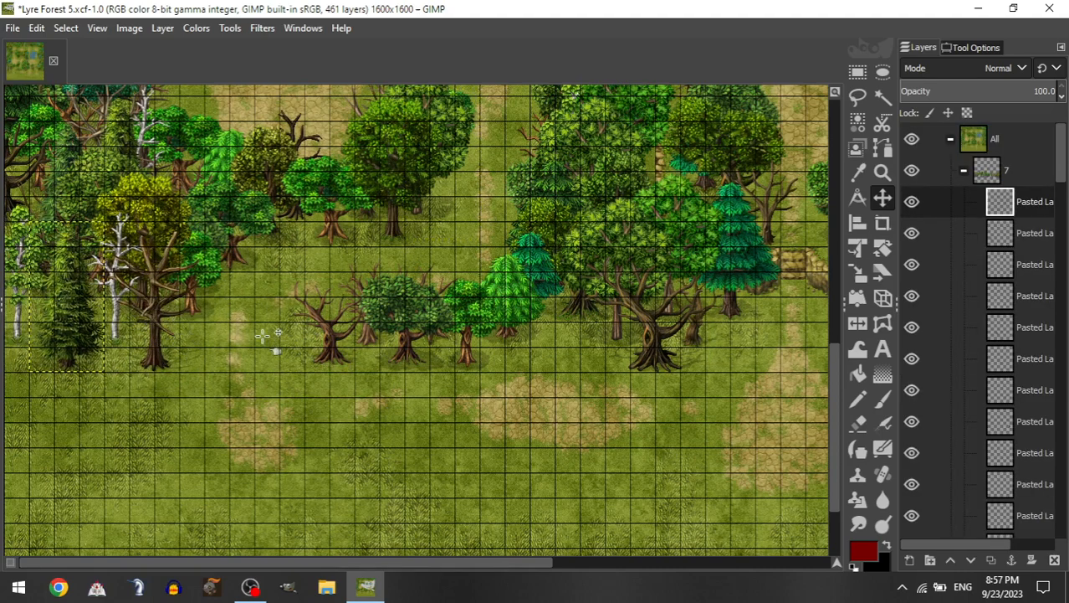
Step: Add a thin bare-trunked tall tree to group 7 and place it at the map's left edge, slightly below the dark conifer
{"action": "left_click", "coordinate": [964, 170]}
{"action": "left_click_drag", "start_coordinate": [1017, 452], "coordinate": [1013, 173]}
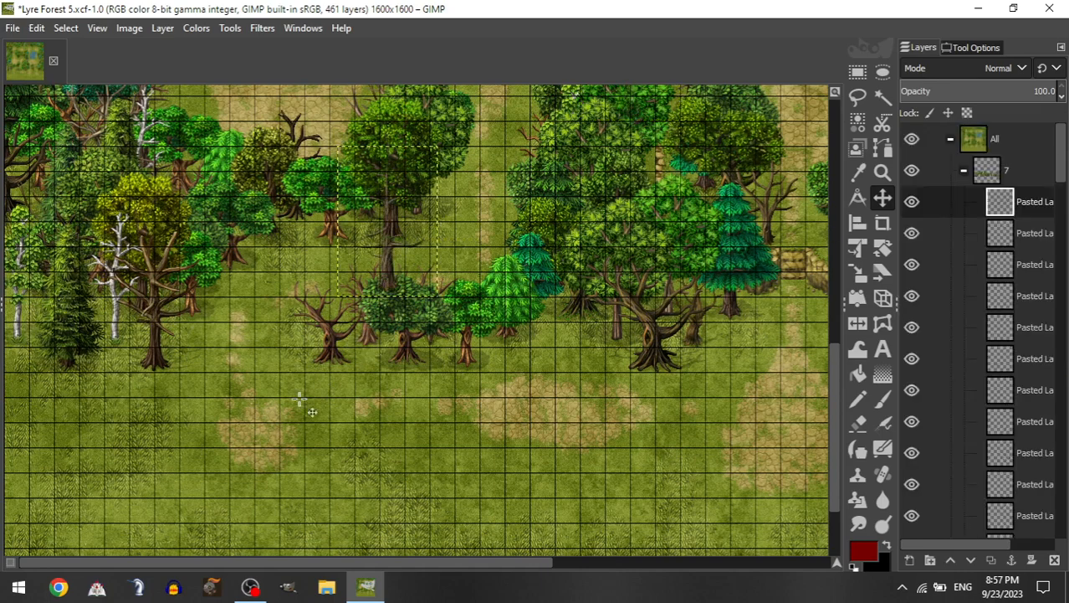
{"action": "left_click_drag", "start_coordinate": [209, 369], "coordinate": [176, 363]}
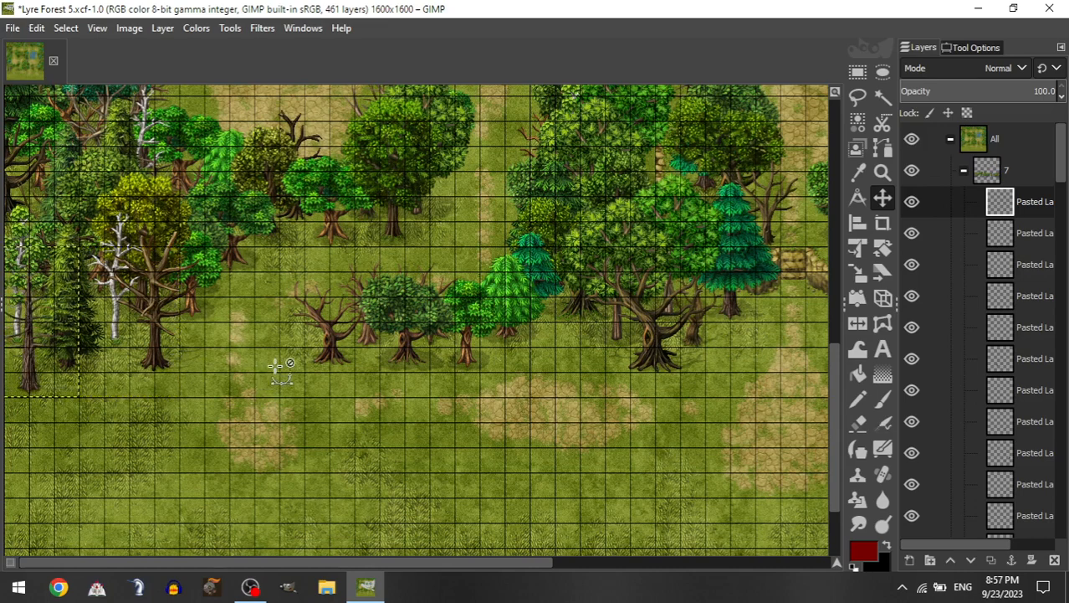
Step: Look over the whole forest map, from the lake area to the lower tree line, to check the tree placement
{"action": "scroll", "coordinate": [274, 366], "scroll_direction": "down", "scroll_amount": 1}
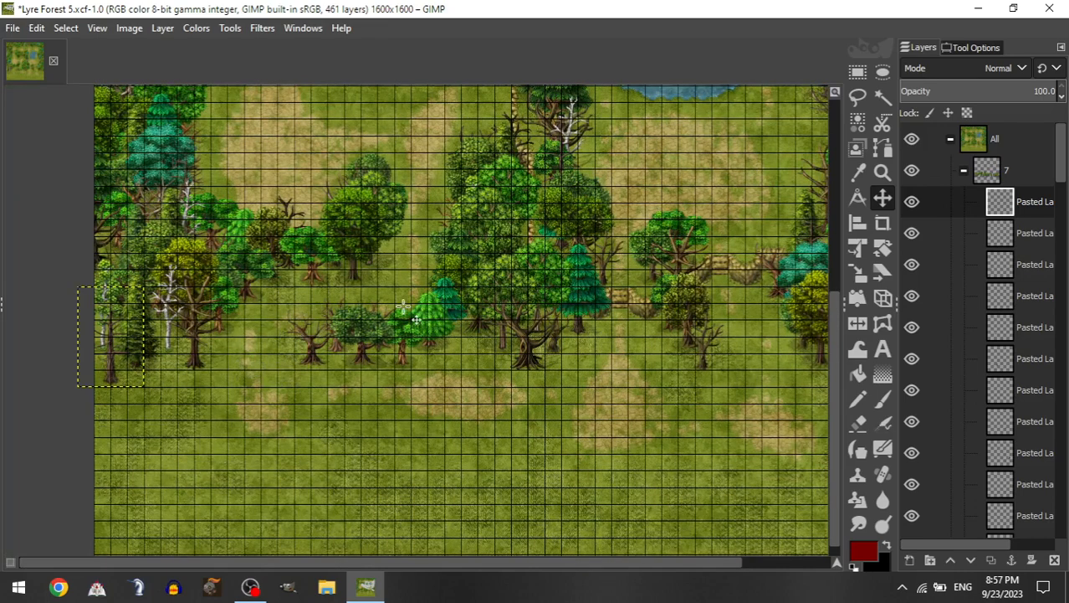
{"action": "scroll", "coordinate": [402, 311], "scroll_direction": "right", "scroll_amount": 2}
{"action": "scroll", "coordinate": [404, 318], "scroll_direction": "up", "scroll_amount": 2}
{"action": "scroll", "coordinate": [561, 330], "scroll_direction": "up", "scroll_amount": 2}
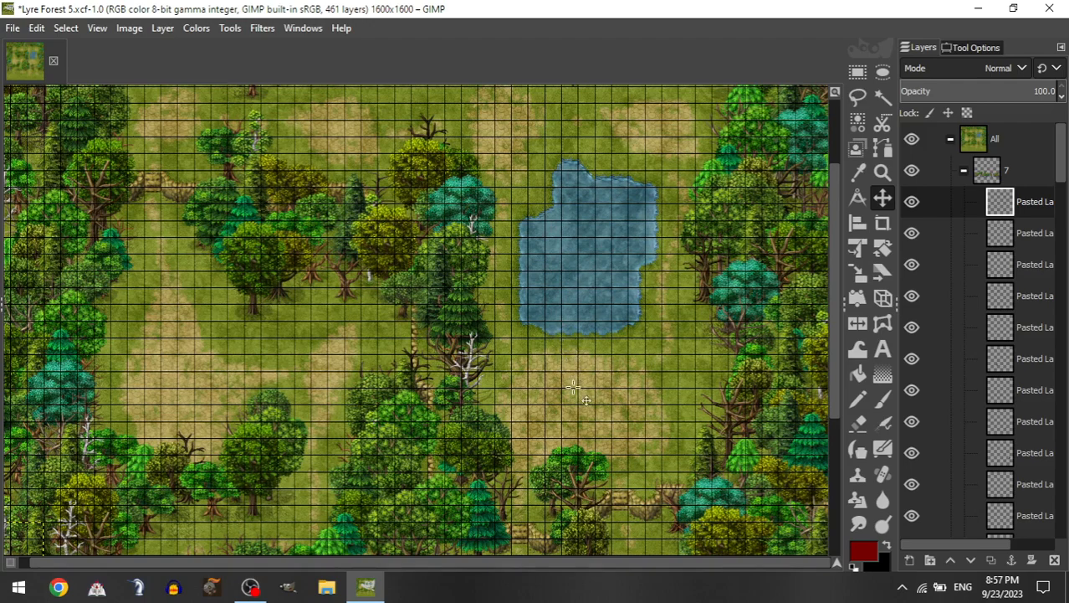
{"action": "scroll", "coordinate": [579, 398], "scroll_direction": "up", "scroll_amount": 2}
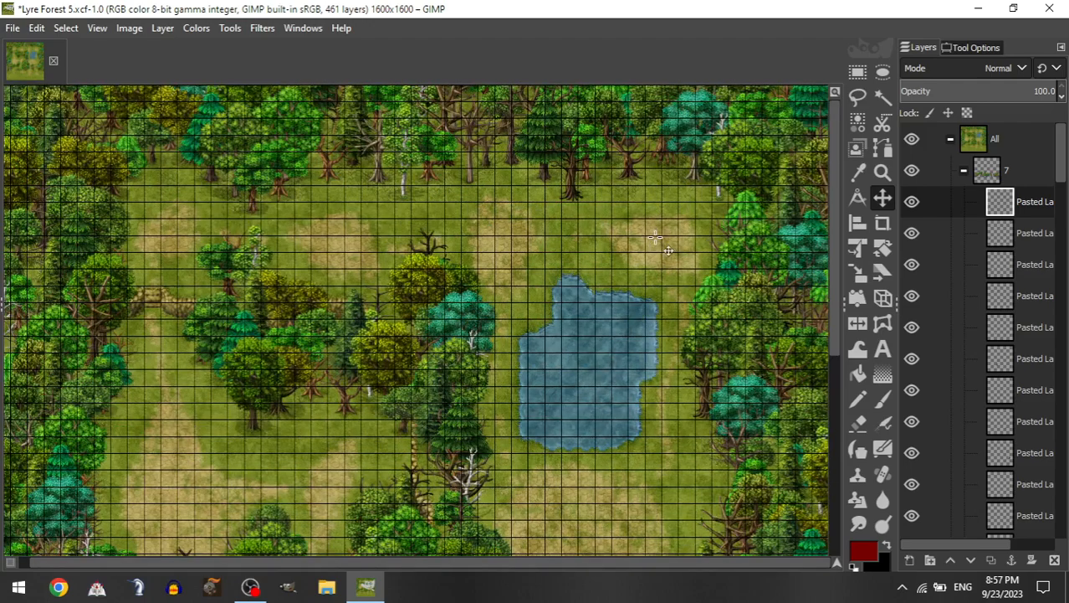
{"action": "scroll", "coordinate": [625, 270], "scroll_direction": "down", "scroll_amount": 4}
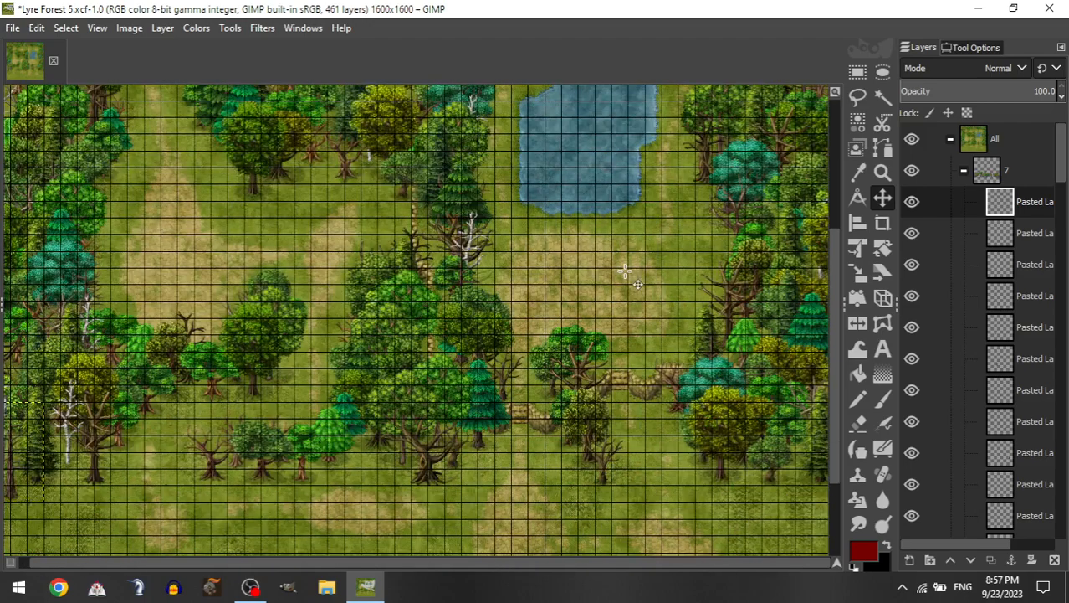
{"action": "scroll", "coordinate": [626, 270], "scroll_direction": "down", "scroll_amount": 2}
{"action": "scroll", "coordinate": [434, 345], "scroll_direction": "up", "scroll_amount": 2}
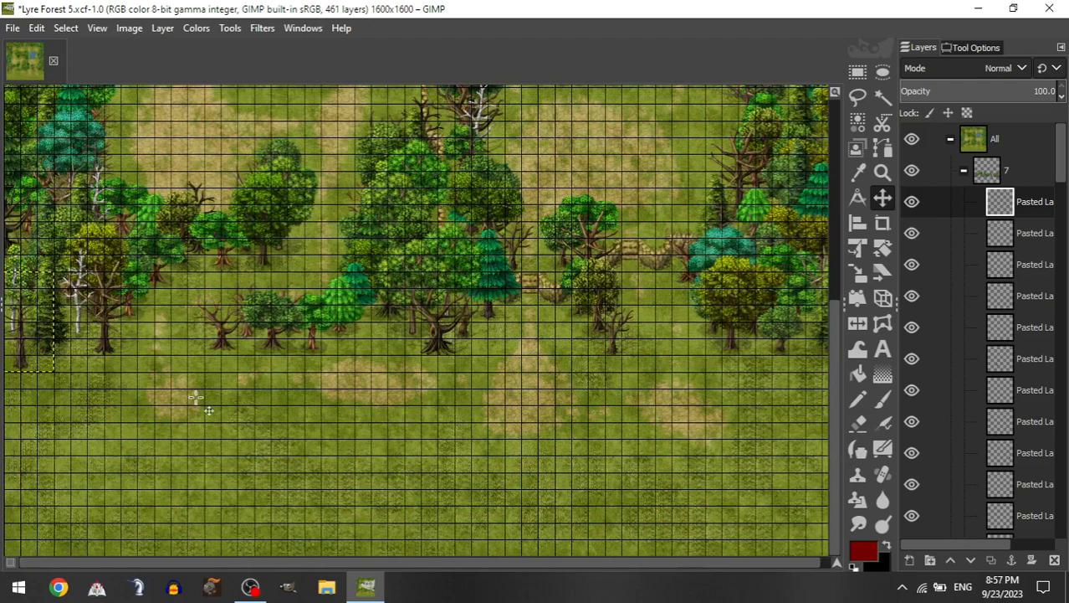
{"action": "scroll", "coordinate": [173, 404], "scroll_direction": "up", "scroll_amount": 2}
{"action": "scroll", "coordinate": [609, 357], "scroll_direction": "down", "scroll_amount": 2}
{"action": "scroll", "coordinate": [398, 374], "scroll_direction": "up", "scroll_amount": 1}
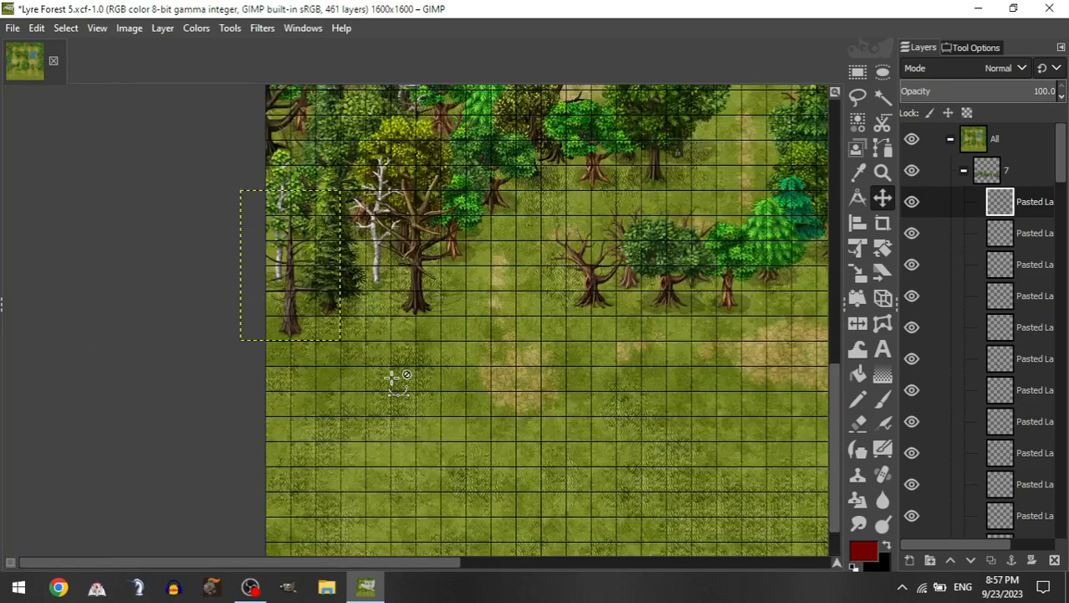
{"action": "scroll", "coordinate": [380, 358], "scroll_direction": "right", "scroll_amount": 3}
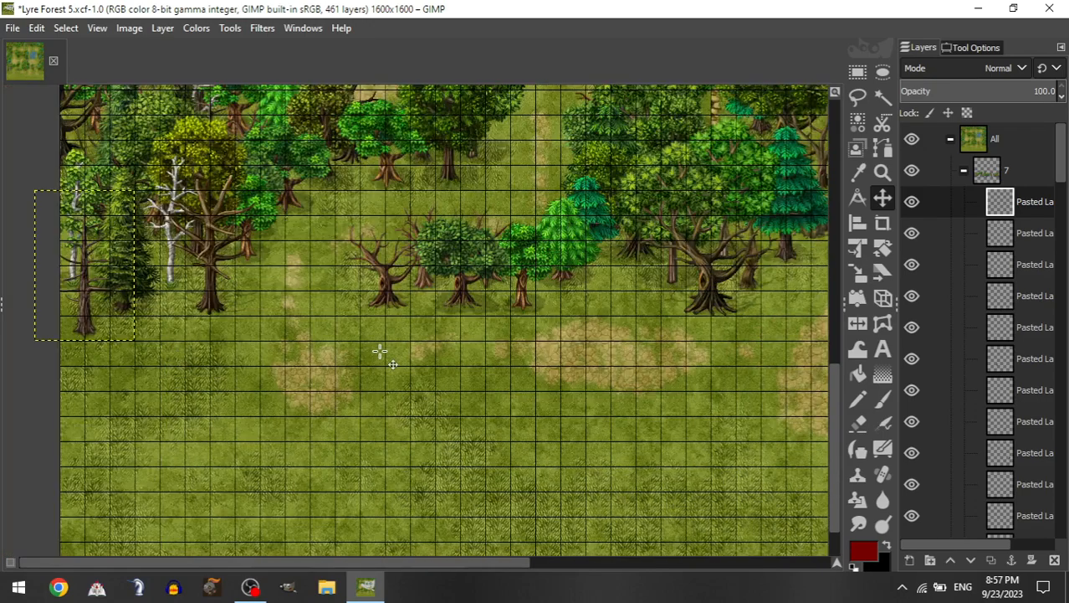
Step: Add a broad green tree from the short trees to group 7 and place it just below the white birch near the map's left edge
{"action": "left_click", "coordinate": [965, 171]}
{"action": "left_click", "coordinate": [977, 329]}
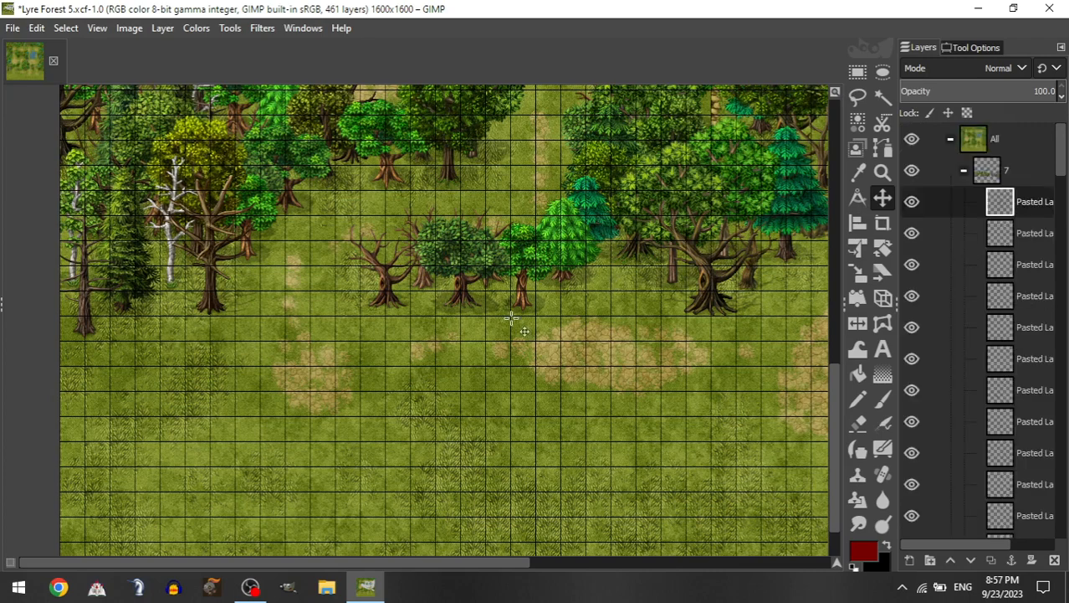
{"action": "left_click_drag", "start_coordinate": [510, 318], "coordinate": [316, 362]}
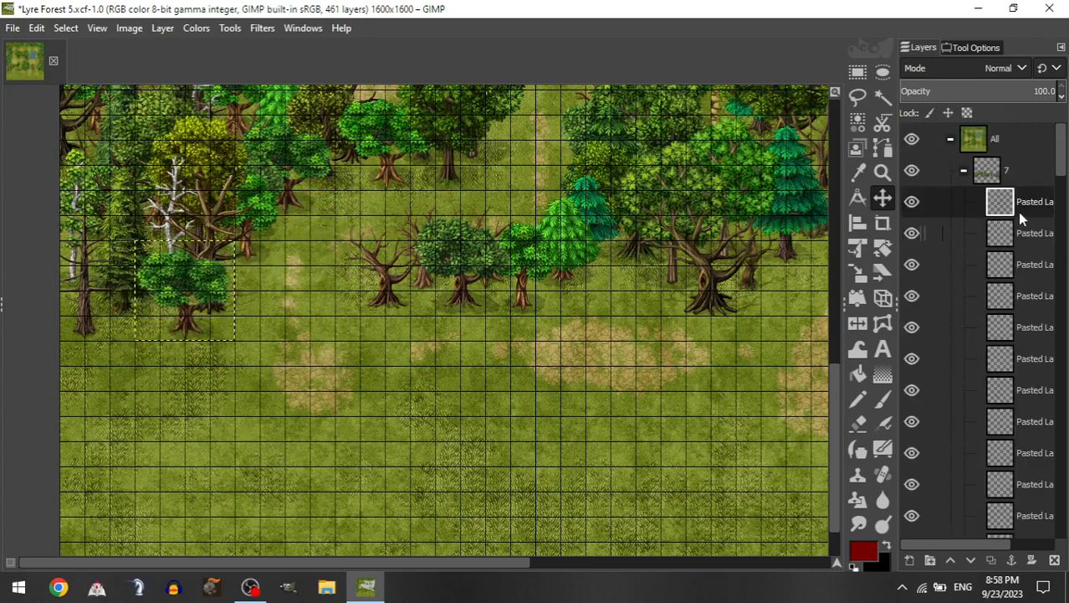
Step: Add a dark spruce from the tall trees to group 7 and place it right of the large yellow-green tree near the map's right edge
{"action": "left_click", "coordinate": [963, 170]}
{"action": "left_click", "coordinate": [977, 327]}
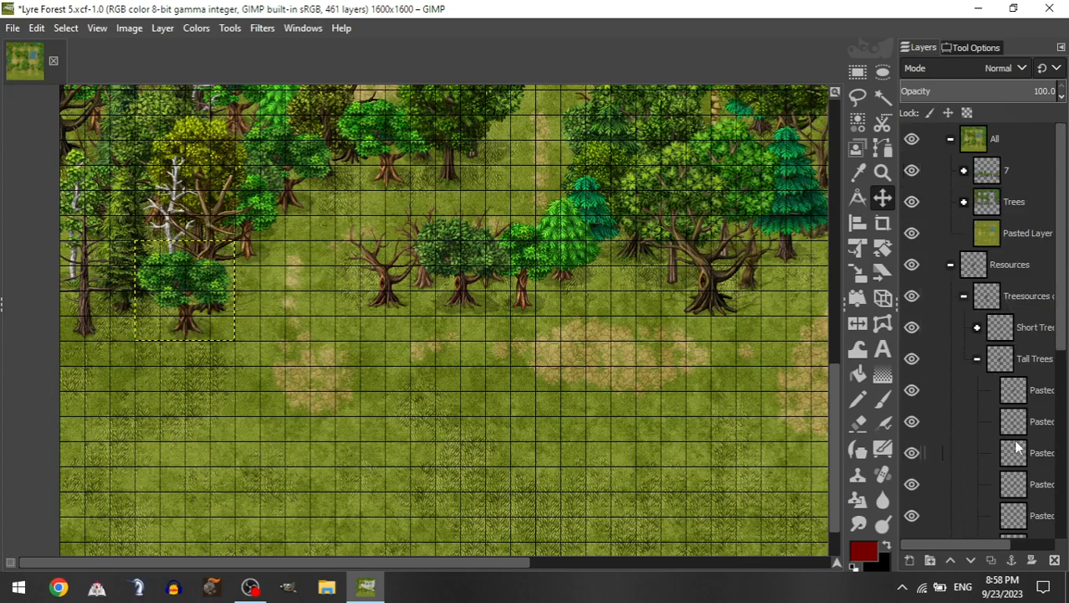
{"action": "left_click_drag", "start_coordinate": [1025, 379], "coordinate": [1005, 173]}
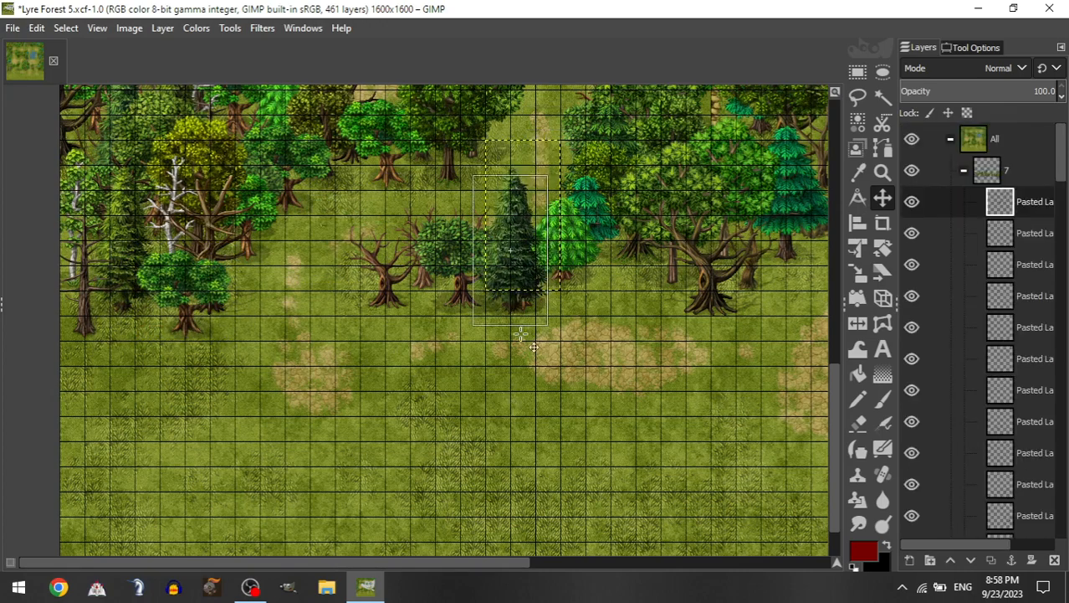
{"action": "left_click_drag", "start_coordinate": [520, 334], "coordinate": [491, 331]}
{"action": "scroll", "coordinate": [491, 331], "scroll_direction": "down", "scroll_amount": 2}
{"action": "scroll", "coordinate": [463, 329], "scroll_direction": "up", "scroll_amount": 4}
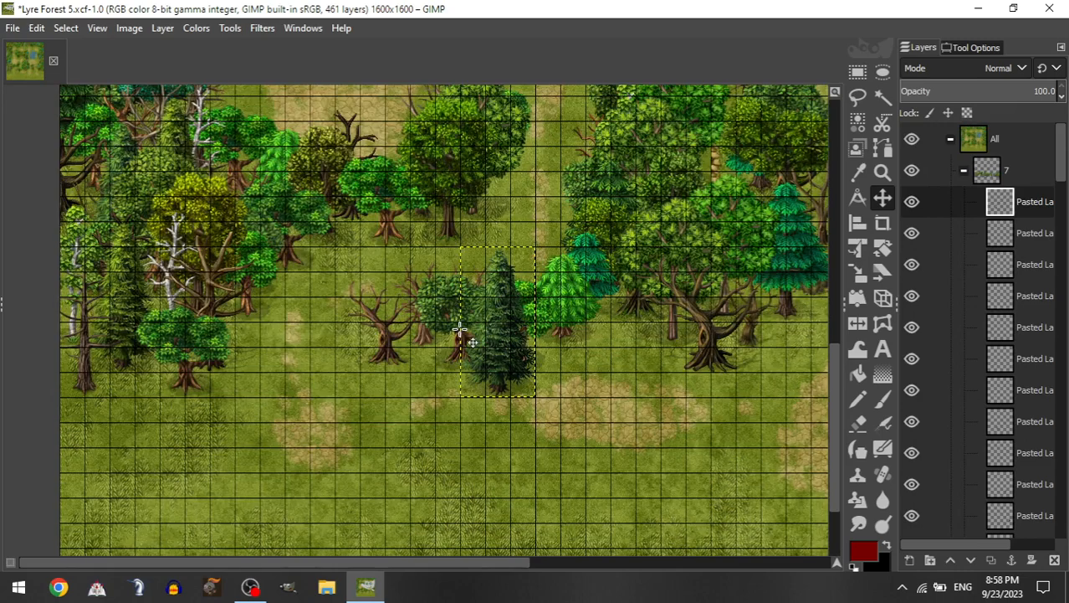
{"action": "scroll", "coordinate": [419, 381], "scroll_direction": "right", "scroll_amount": 10}
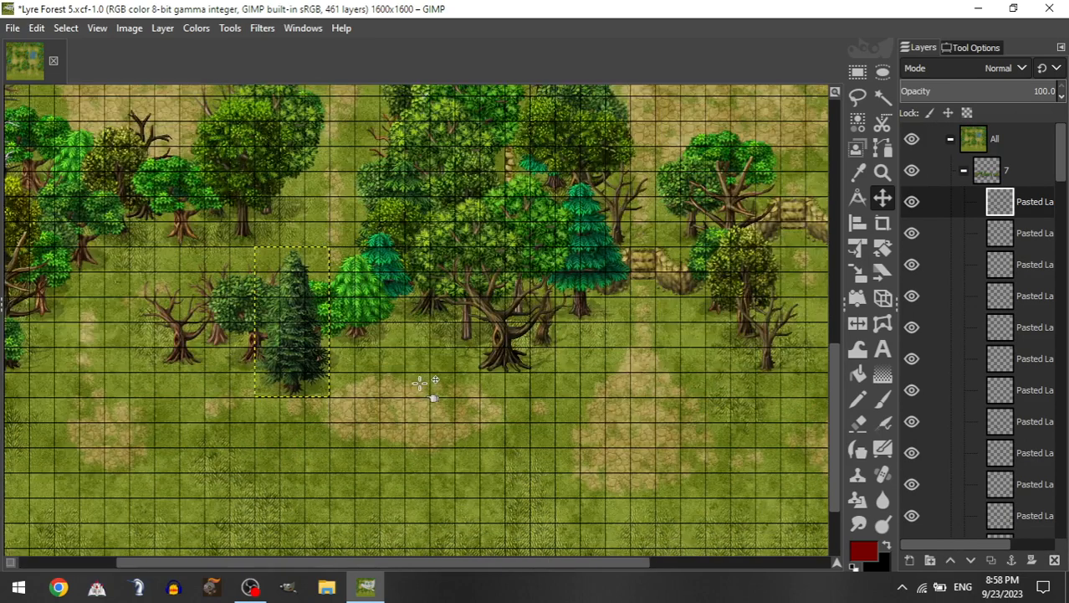
{"action": "left_click_drag", "start_coordinate": [255, 380], "coordinate": [752, 363]}
{"action": "scroll", "coordinate": [716, 375], "scroll_direction": "right", "scroll_amount": 2}
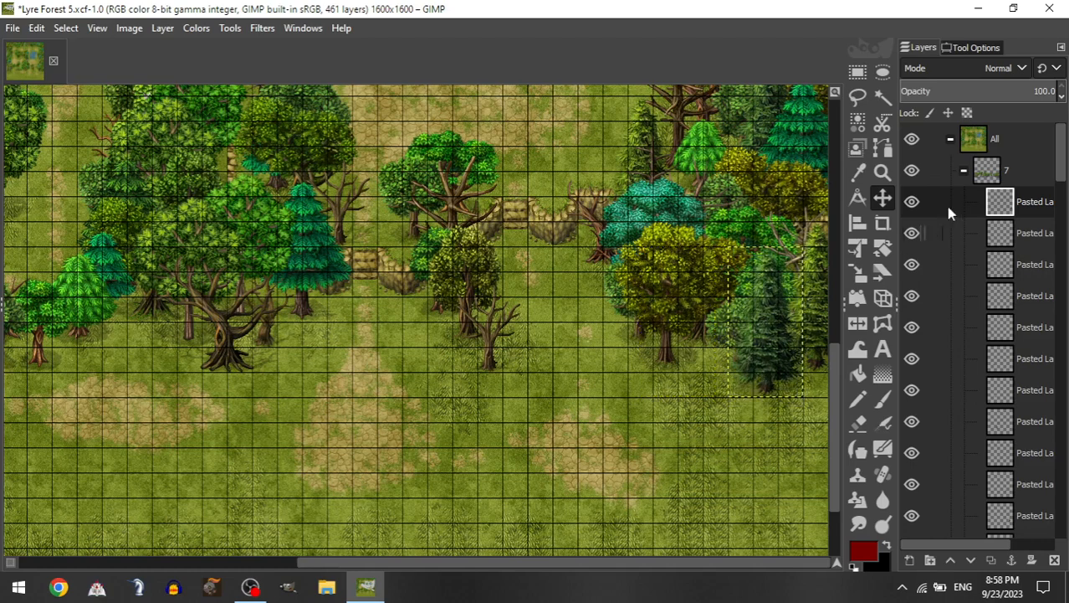
Step: Add a small round green tree from the short trees to group 7 and place it below the olive tree, in front of the bare tree
{"action": "left_click", "coordinate": [964, 170]}
{"action": "left_click", "coordinate": [990, 333]}
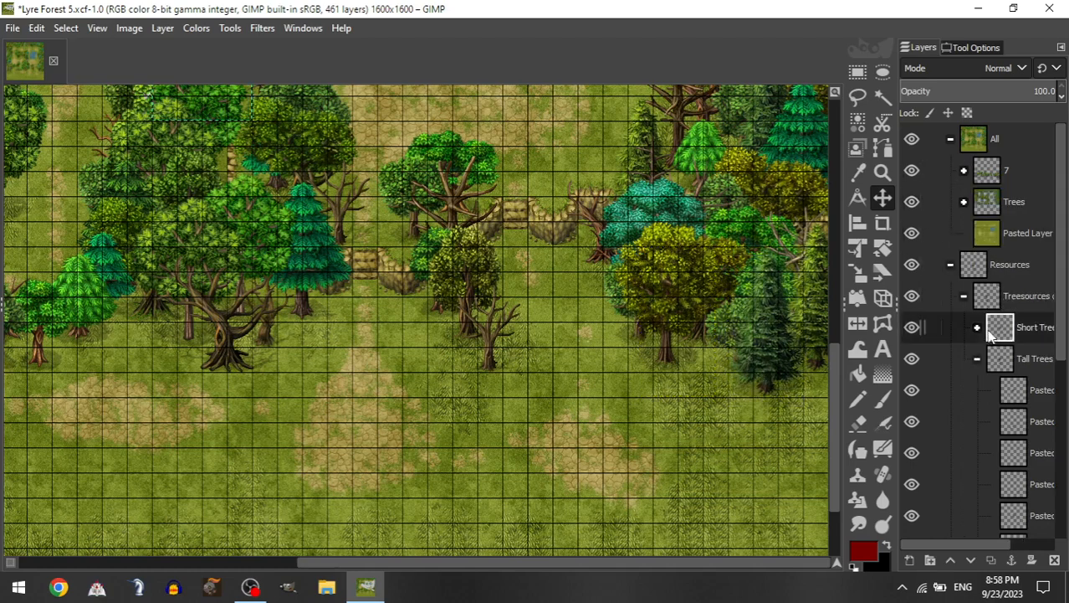
{"action": "left_click", "coordinate": [980, 328]}
{"action": "left_click_drag", "start_coordinate": [1013, 452], "coordinate": [1019, 174]}
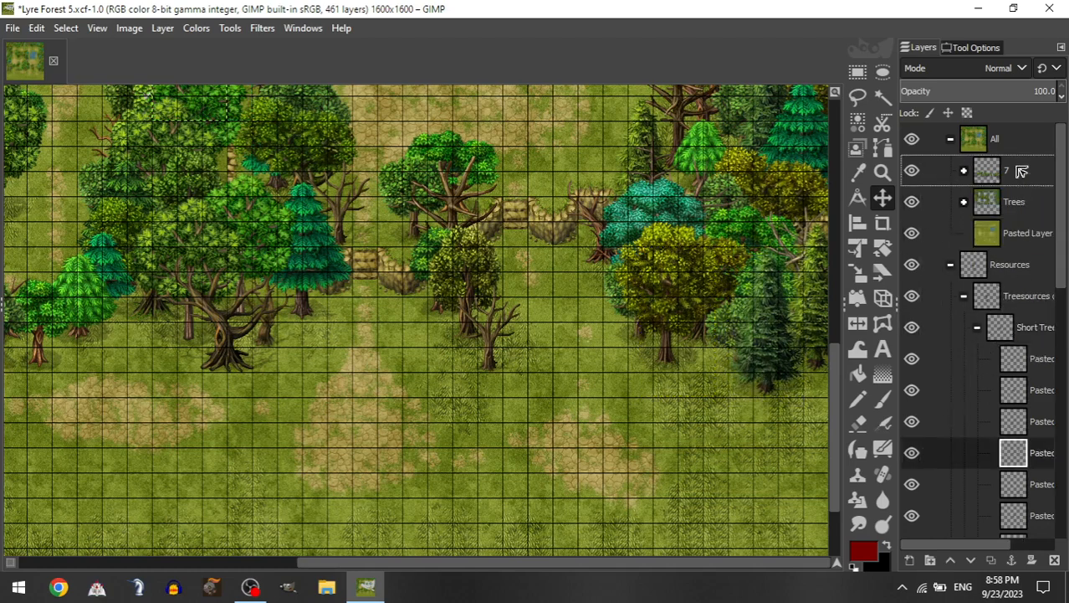
{"action": "left_click", "coordinate": [1029, 237]}
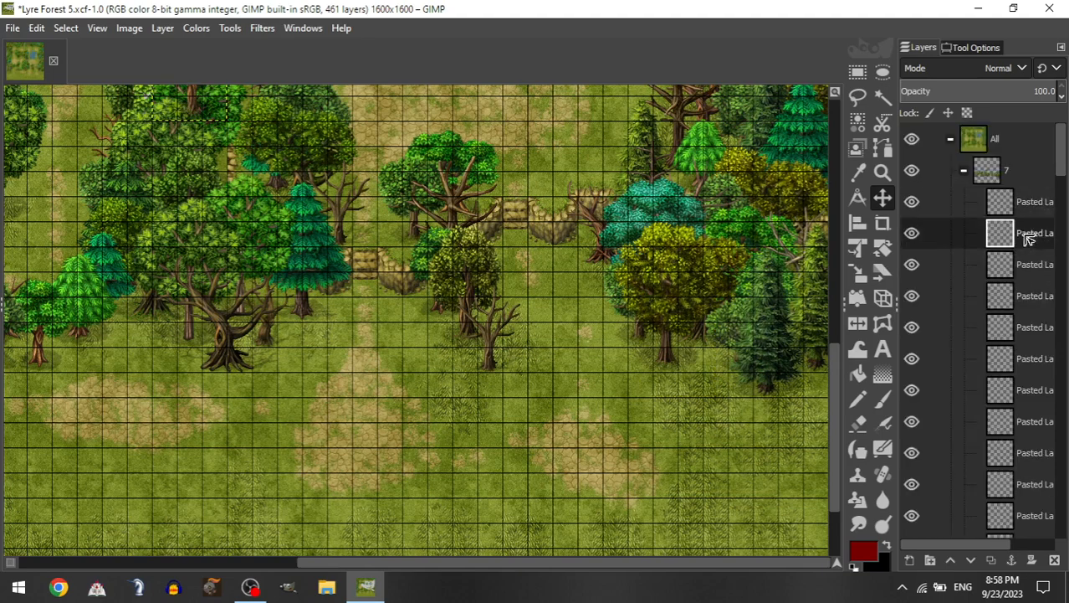
{"action": "left_click_drag", "start_coordinate": [241, 133], "coordinate": [519, 409]}
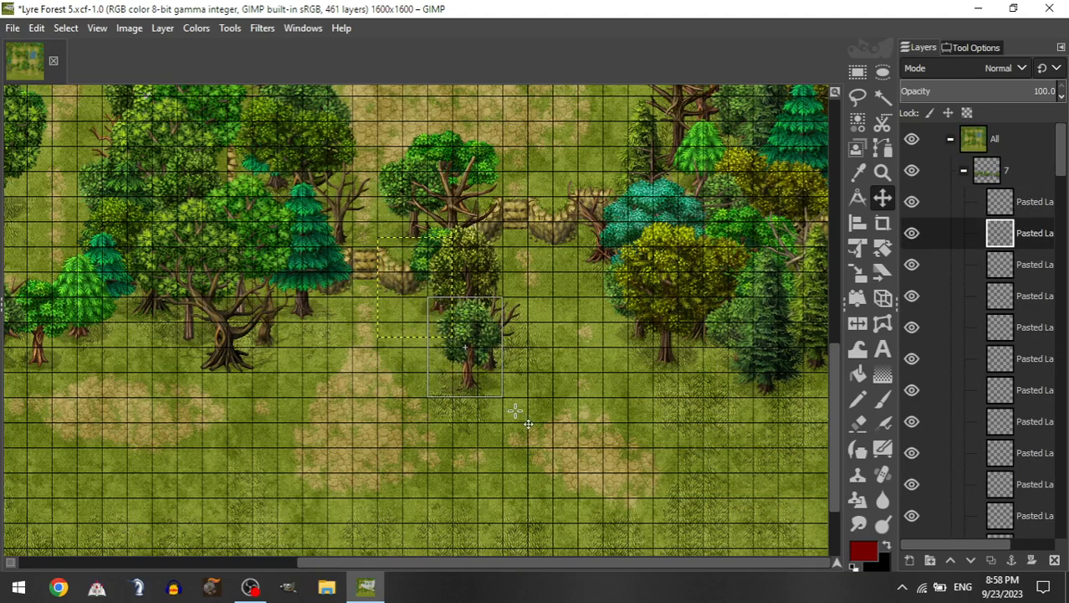
Step: Add a thin bare-trunked tall tree to group 7 and place it in front of the yellow-green tree, left of the dark spruce
{"action": "left_click", "coordinate": [963, 170]}
{"action": "left_click", "coordinate": [977, 327]}
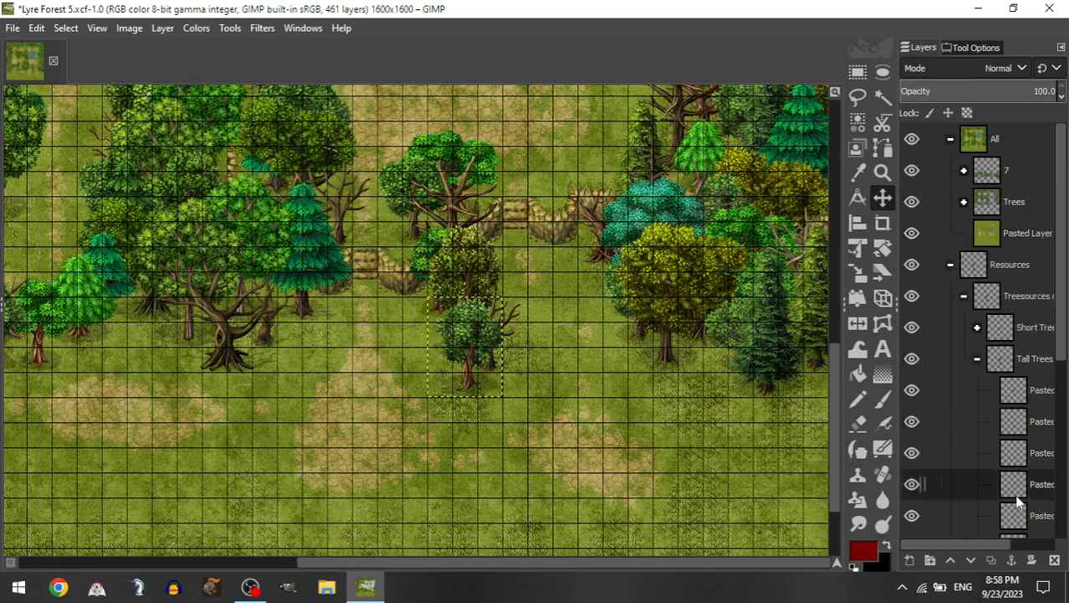
{"action": "left_click_drag", "start_coordinate": [1016, 500], "coordinate": [1013, 176]}
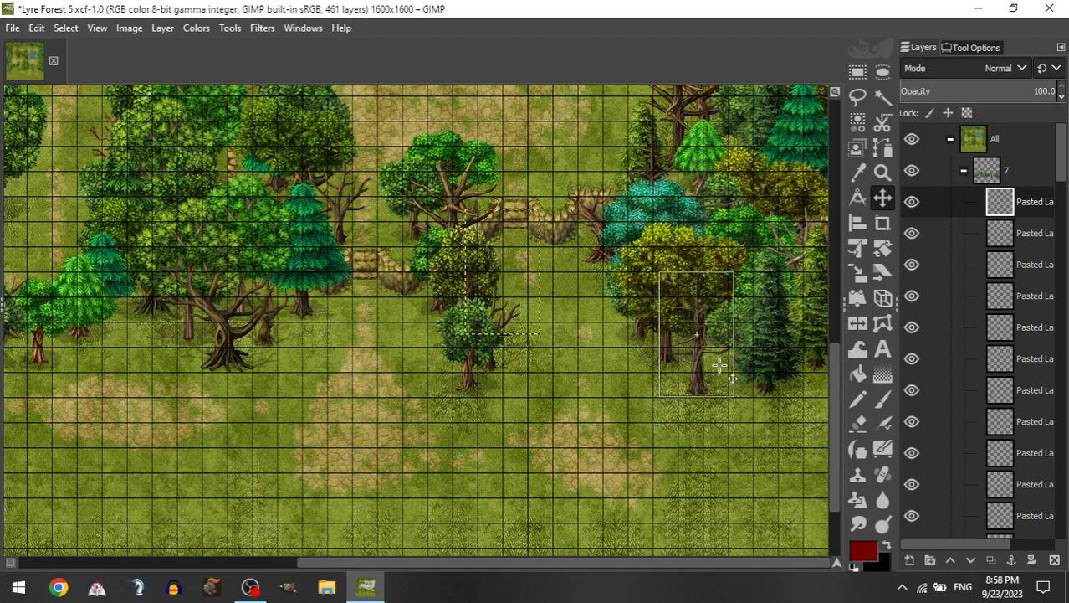
{"action": "left_click", "coordinate": [723, 369]}
{"action": "scroll", "coordinate": [749, 243], "scroll_direction": "up", "scroll_amount": 3}
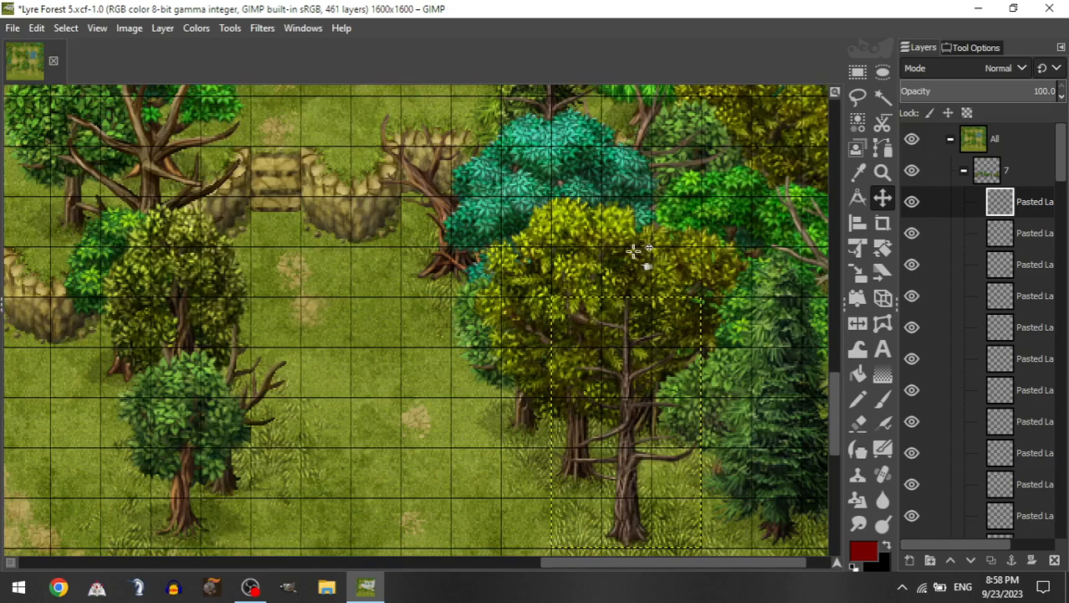
Step: Look over the tree layout along the map's right, upper, left and lower areas for gaps and spacing
{"action": "scroll", "coordinate": [633, 249], "scroll_direction": "right", "scroll_amount": 2}
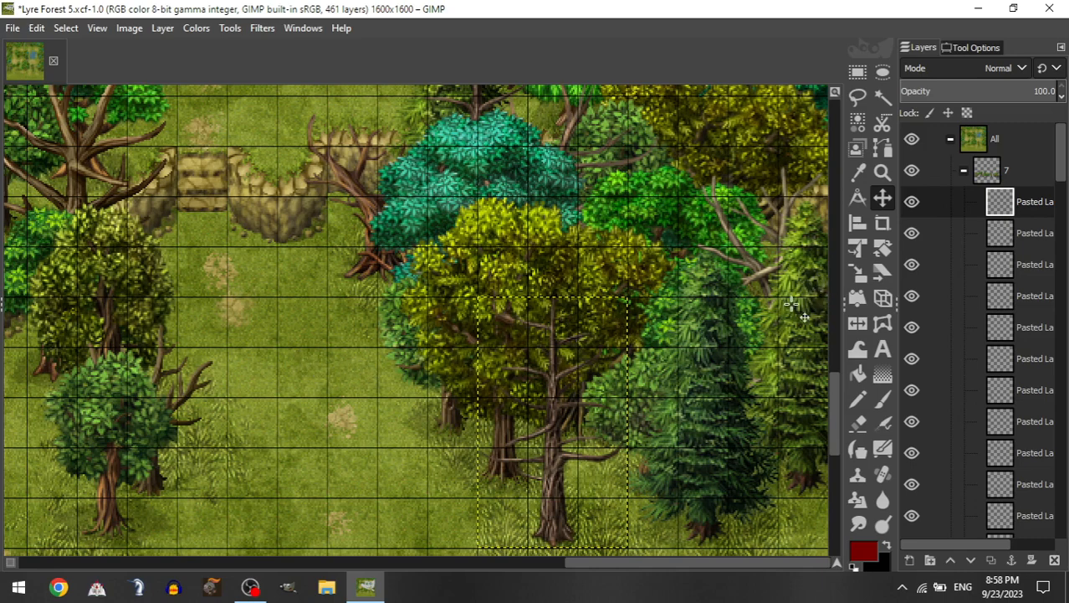
{"action": "scroll", "coordinate": [791, 305], "scroll_direction": "up", "scroll_amount": 10}
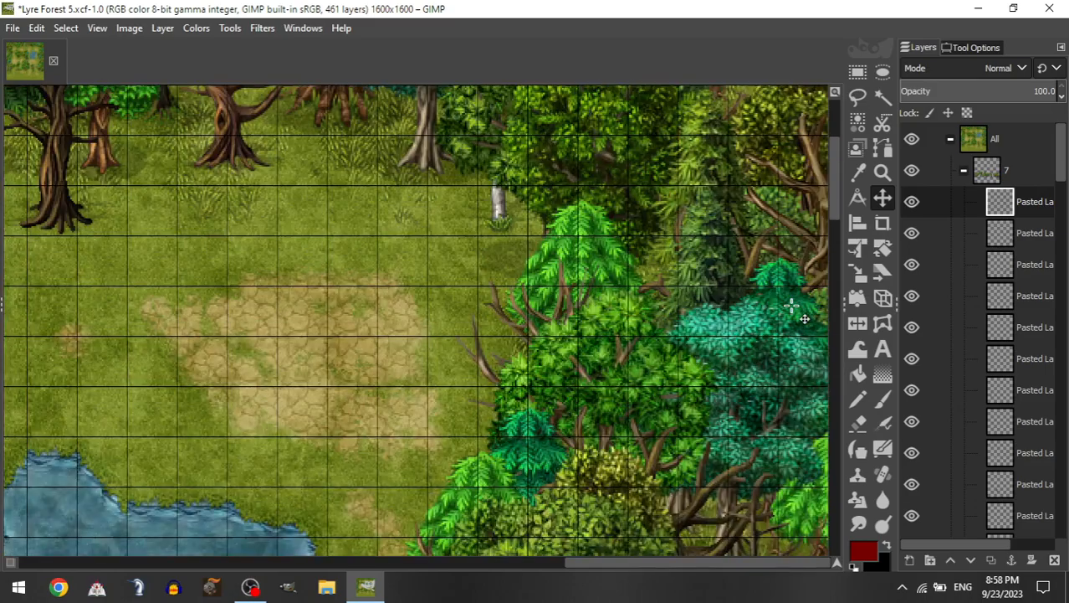
{"action": "scroll", "coordinate": [790, 305], "scroll_direction": "up", "scroll_amount": 5}
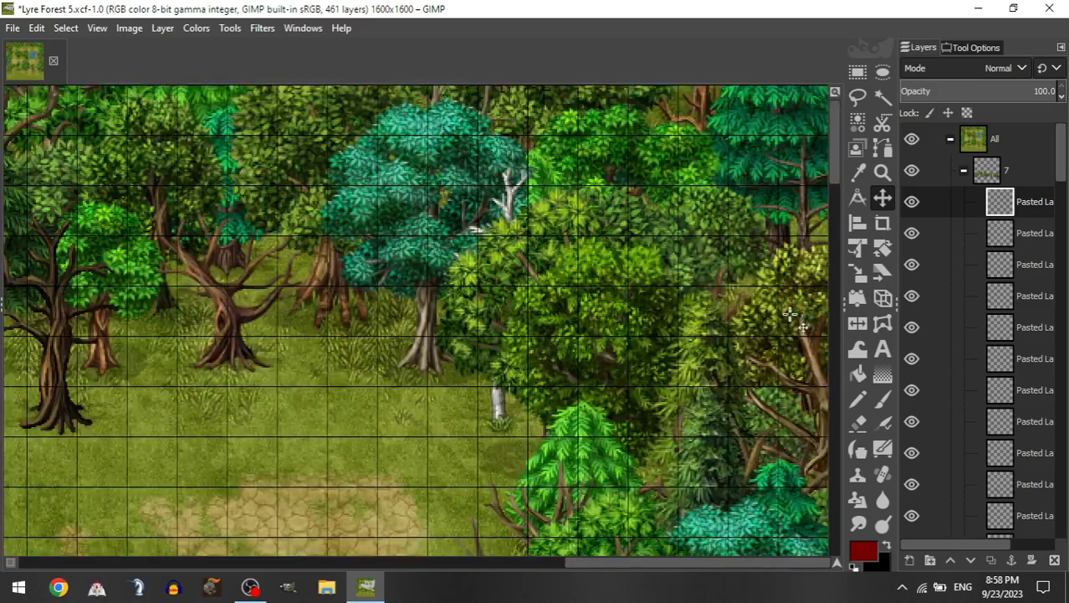
{"action": "scroll", "coordinate": [799, 310], "scroll_direction": "left", "scroll_amount": 5}
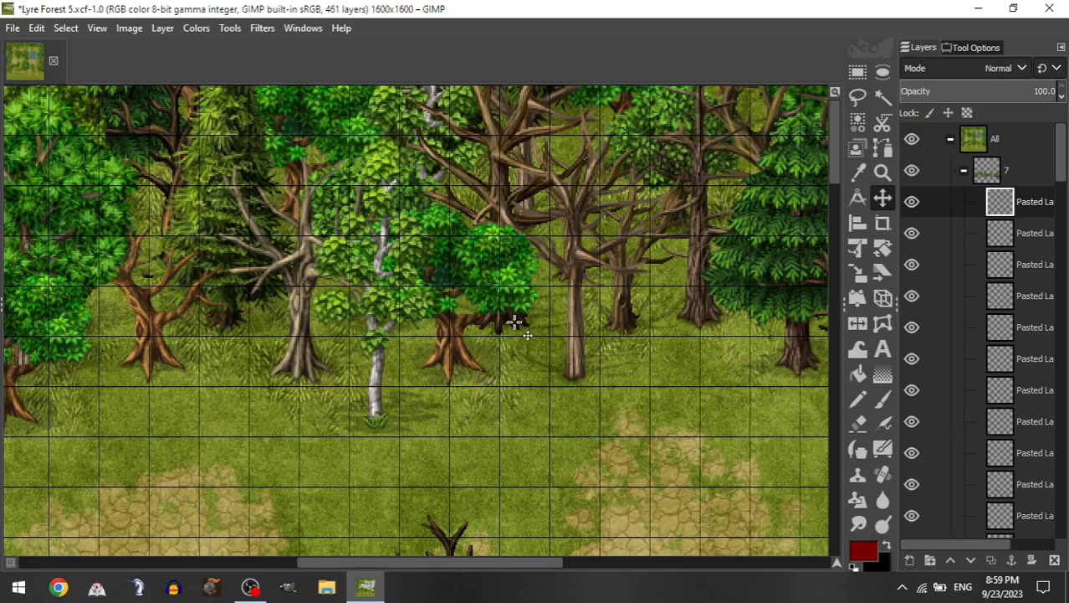
{"action": "scroll", "coordinate": [519, 312], "scroll_direction": "left", "scroll_amount": 10}
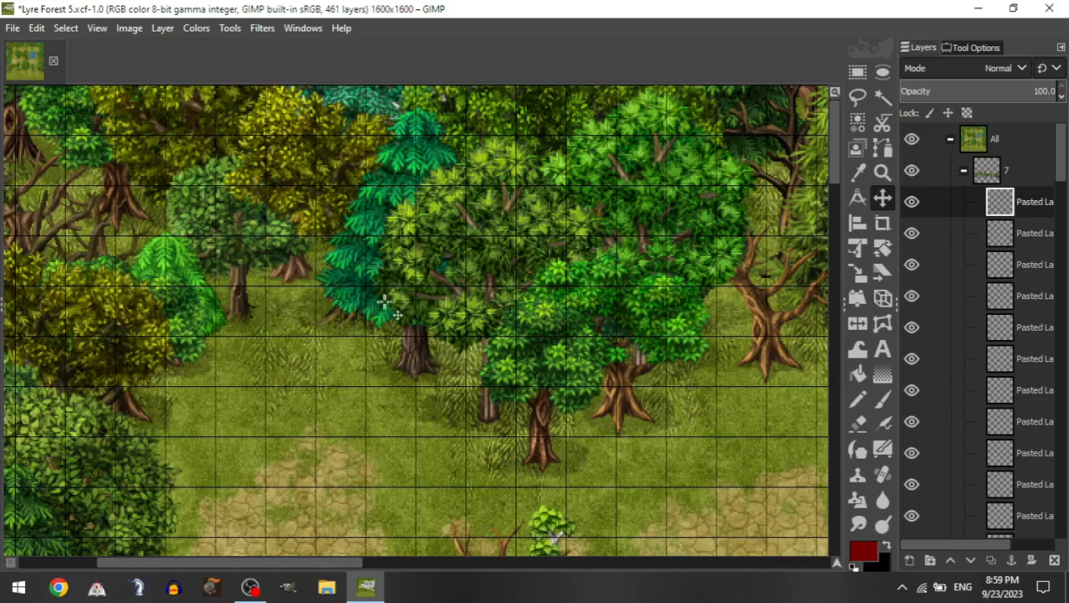
{"action": "scroll", "coordinate": [384, 302], "scroll_direction": "left", "scroll_amount": 5}
{"action": "scroll", "coordinate": [275, 226], "scroll_direction": "down", "scroll_amount": 10}
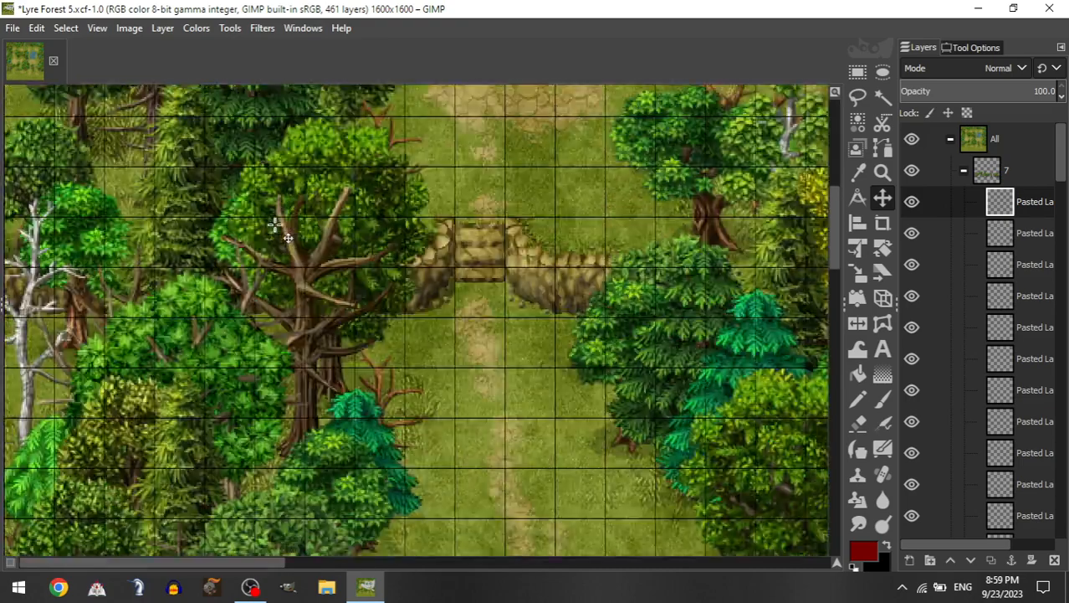
{"action": "scroll", "coordinate": [274, 226], "scroll_direction": "down", "scroll_amount": 15}
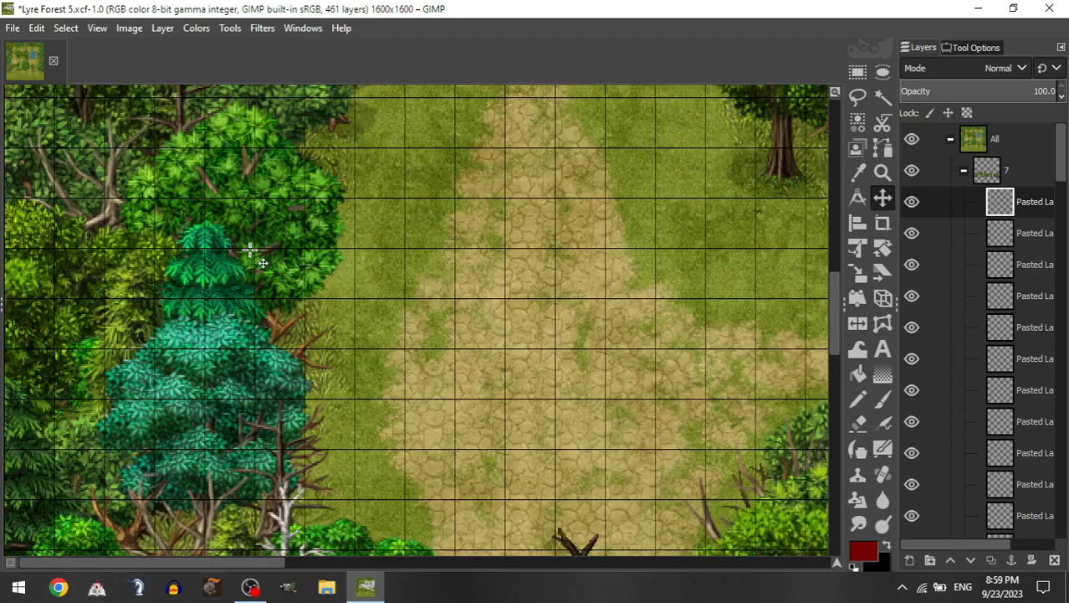
{"action": "scroll", "coordinate": [249, 252], "scroll_direction": "down", "scroll_amount": 3}
{"action": "scroll", "coordinate": [251, 251], "scroll_direction": "right", "scroll_amount": 15}
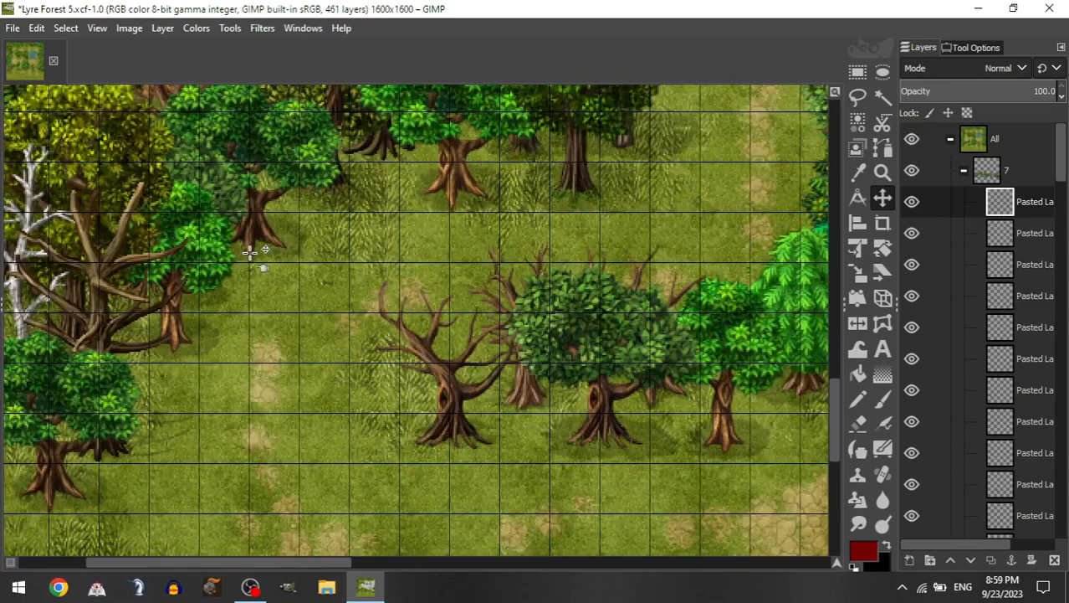
{"action": "scroll", "coordinate": [251, 252], "scroll_direction": "down", "scroll_amount": 2}
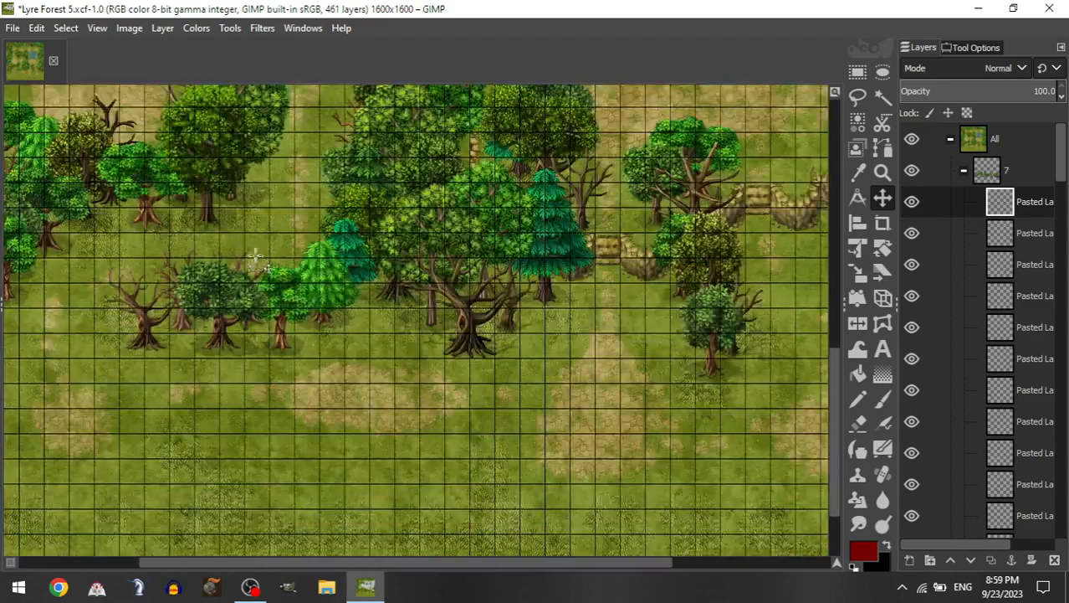
{"action": "scroll", "coordinate": [368, 336], "scroll_direction": "right", "scroll_amount": 3}
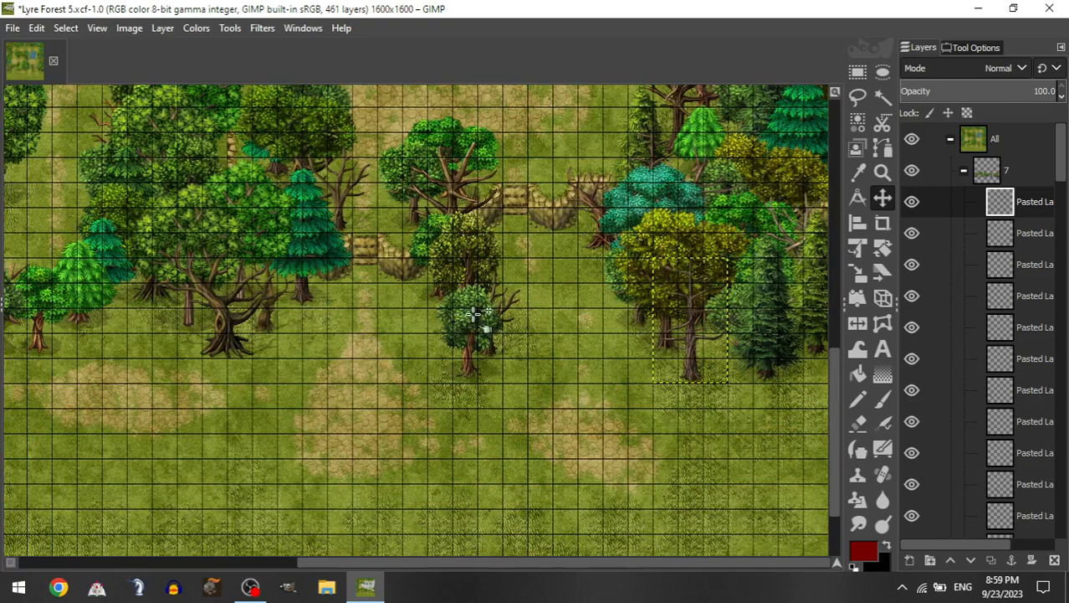
Step: Add a small bright green tree from the short trees to group 7 and place it below the dark spruce at the map's right edge
{"action": "left_click", "coordinate": [963, 171]}
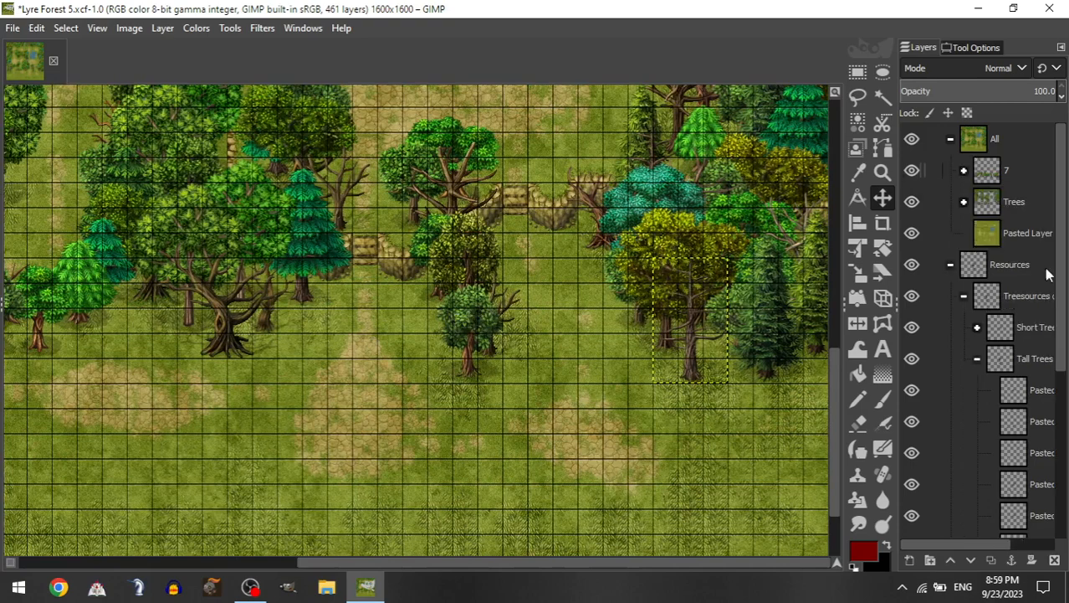
{"action": "left_click", "coordinate": [978, 328]}
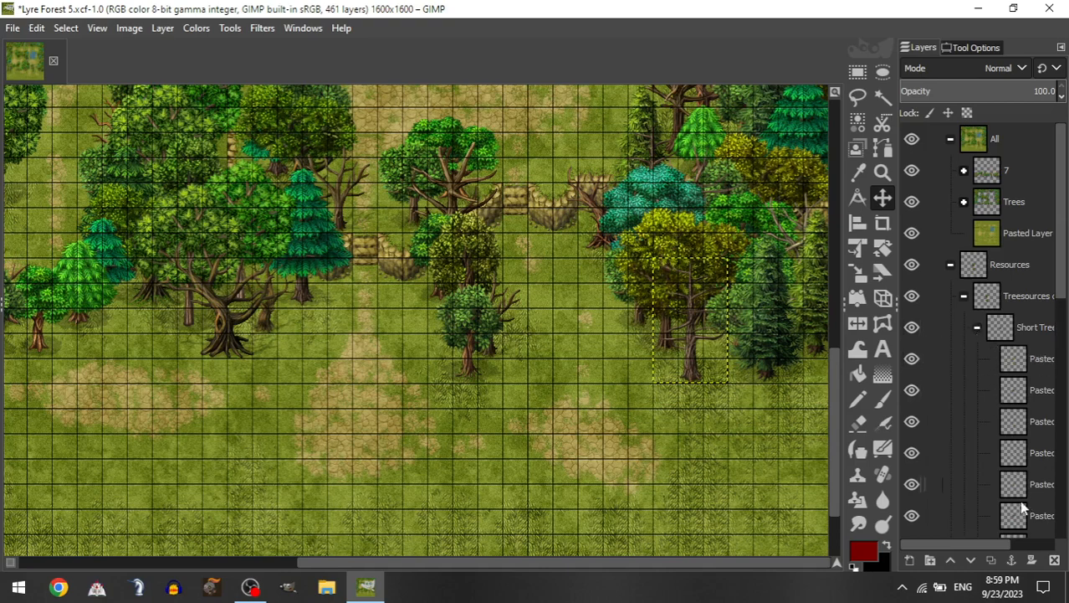
{"action": "left_click_drag", "start_coordinate": [1022, 509], "coordinate": [1011, 182]}
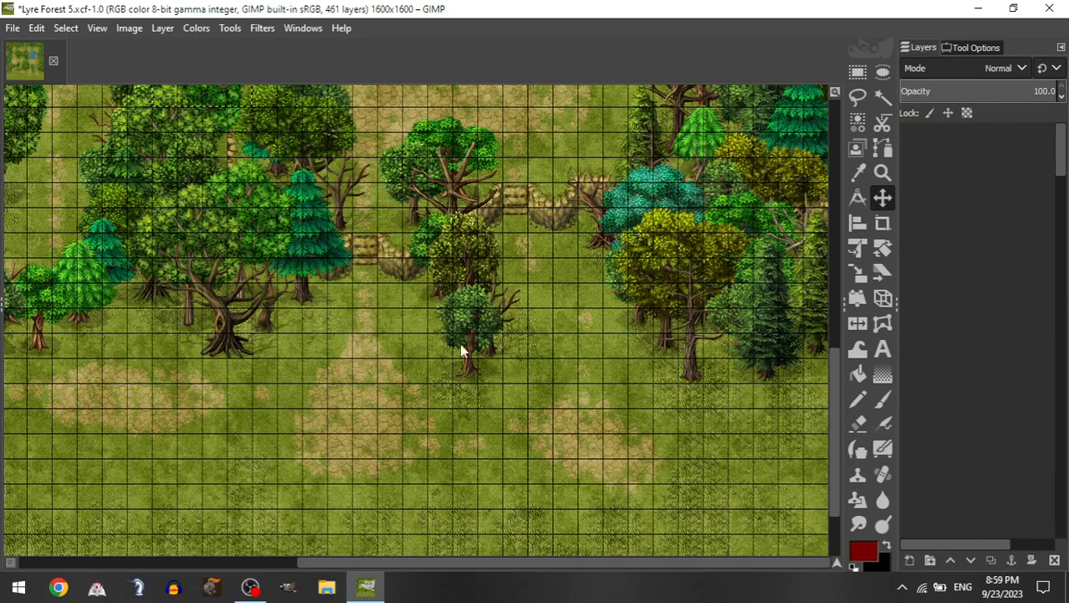
{"action": "left_click_drag", "start_coordinate": [496, 311], "coordinate": [748, 362]}
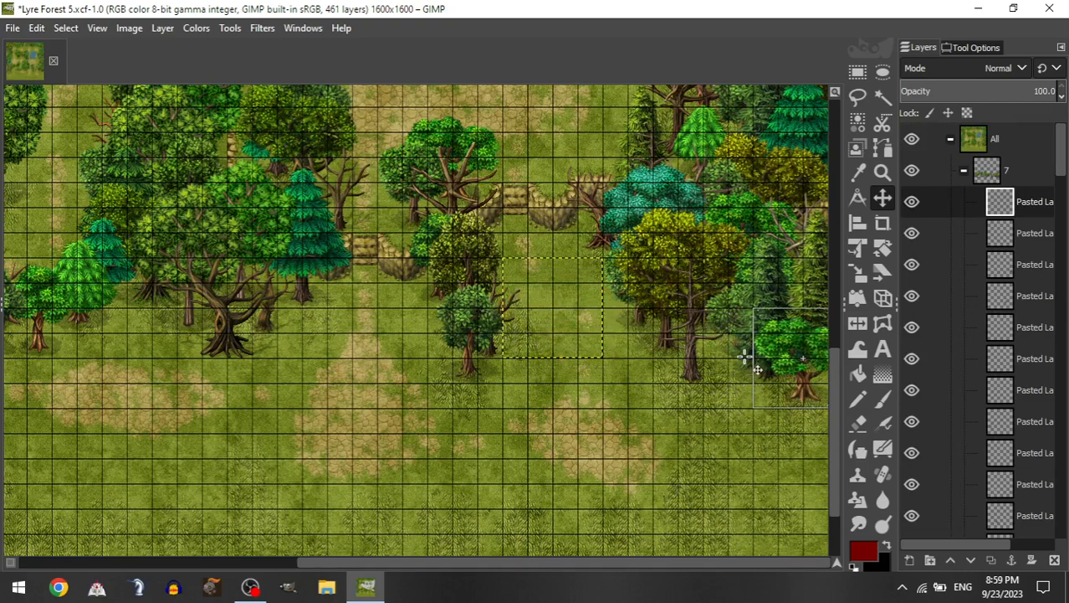
Step: Add a broad olive-green tree from the tall trees to group 7 and place it in front of the dark spruce, beside the small bright green tree
{"action": "left_click", "coordinate": [978, 172]}
{"action": "left_click", "coordinate": [963, 170]}
{"action": "left_click", "coordinate": [976, 327]}
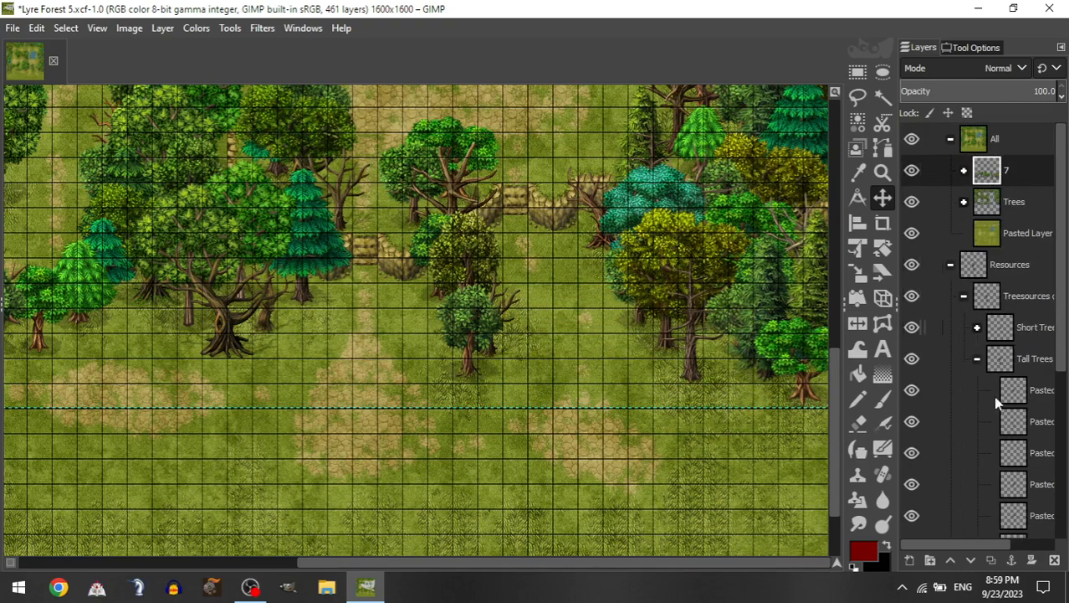
{"action": "left_click_drag", "start_coordinate": [1016, 484], "coordinate": [991, 171]}
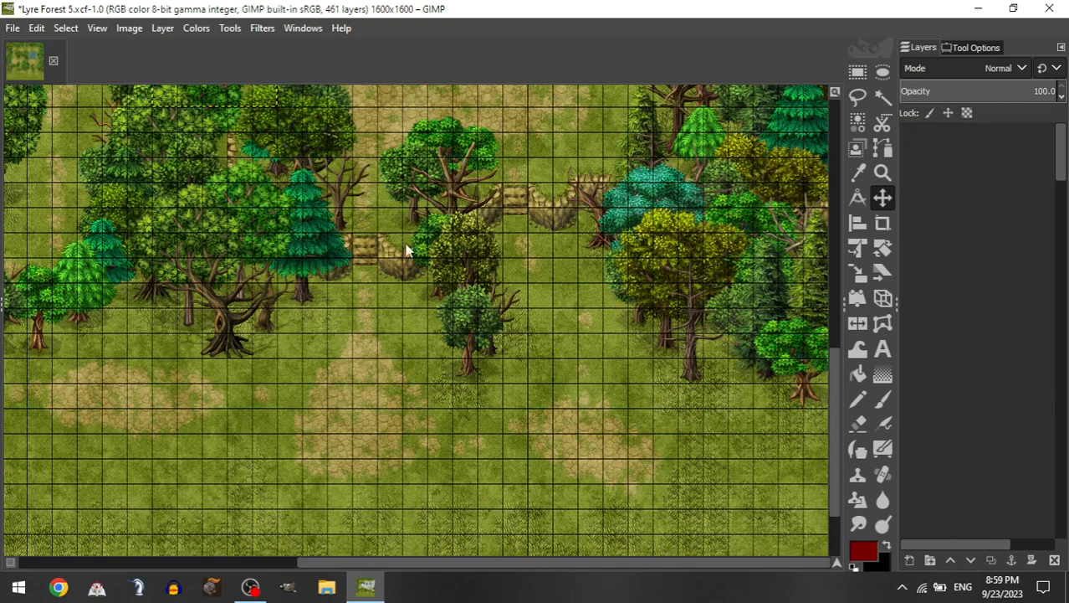
{"action": "left_click_drag", "start_coordinate": [323, 237], "coordinate": [650, 462]}
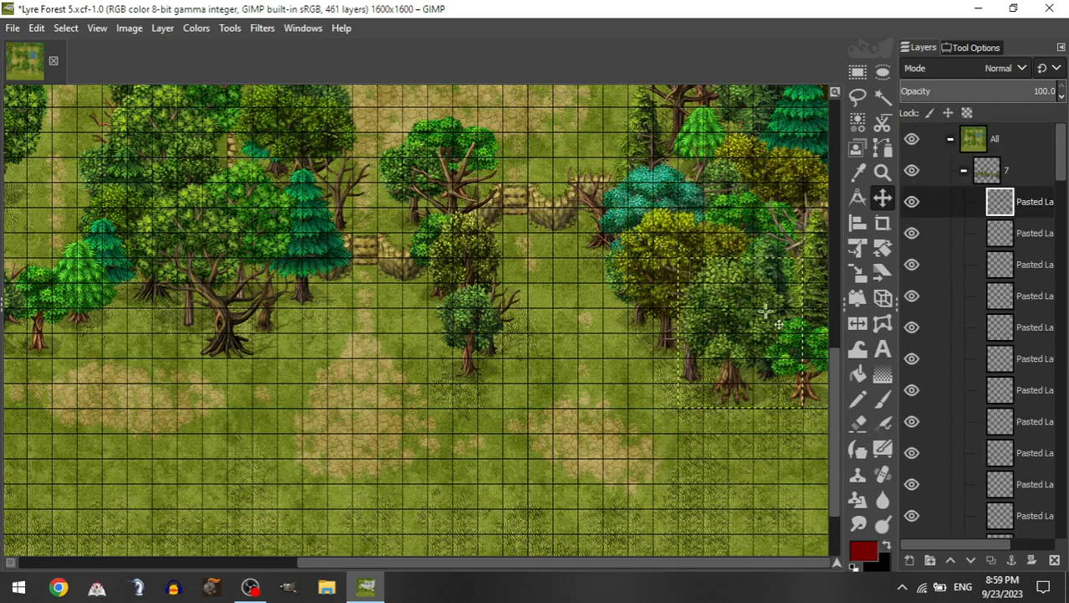
Step: Add a bare brown tree from the short trees to group 7 and place it just below the small round green tree in the middle clump
{"action": "left_click", "coordinate": [965, 169]}
{"action": "left_click", "coordinate": [975, 328]}
{"action": "left_click_drag", "start_coordinate": [1015, 470], "coordinate": [1005, 172]}
{"action": "left_click_drag", "start_coordinate": [203, 140], "coordinate": [493, 445]}
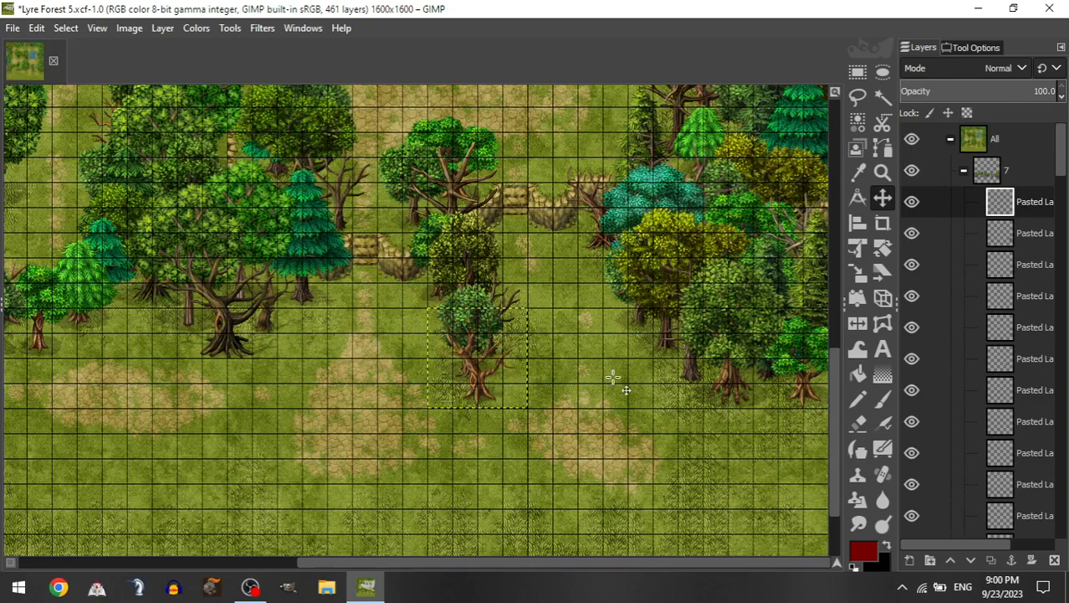
Step: Add a dark green conifer from the tall trees to group 7 and place it in front of the broad green tree near the map's left edge
{"action": "scroll", "coordinate": [580, 385], "scroll_direction": "right", "scroll_amount": 2}
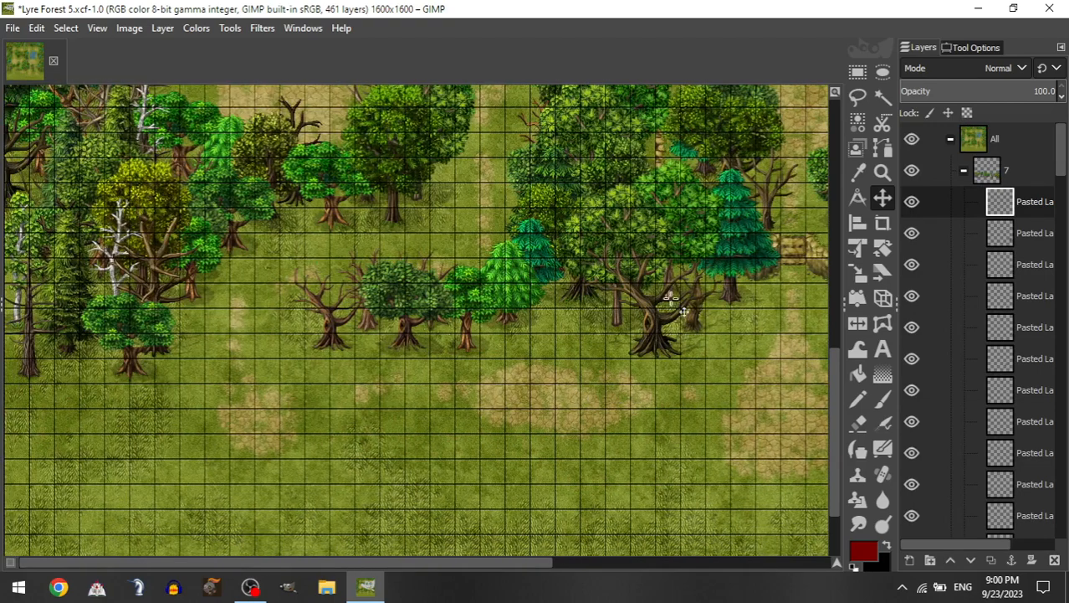
{"action": "left_click", "coordinate": [963, 170]}
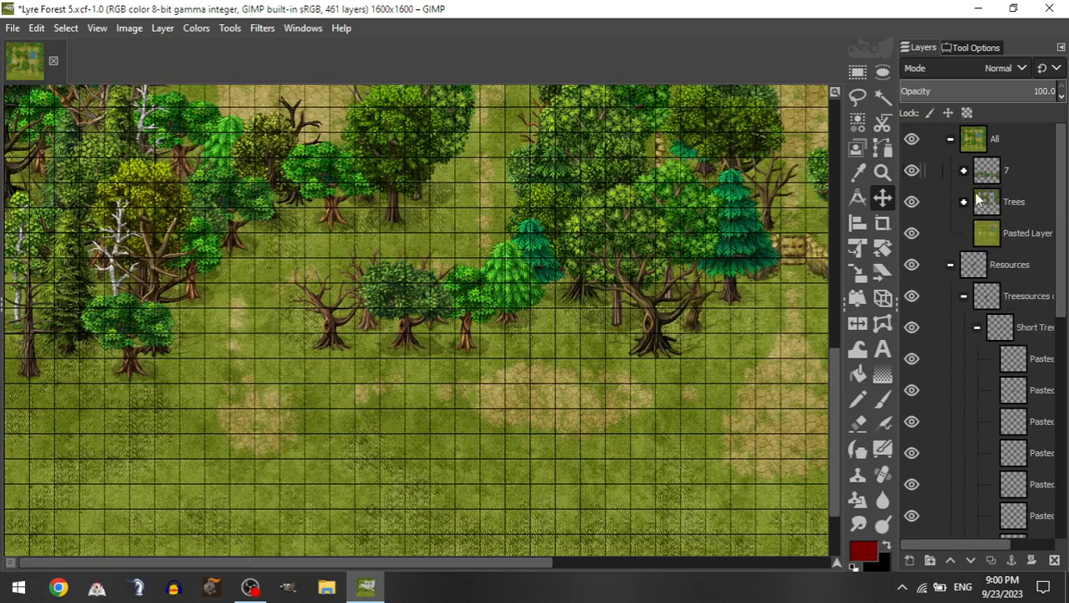
{"action": "left_click", "coordinate": [978, 327]}
{"action": "left_click_drag", "start_coordinate": [1024, 512], "coordinate": [994, 178]}
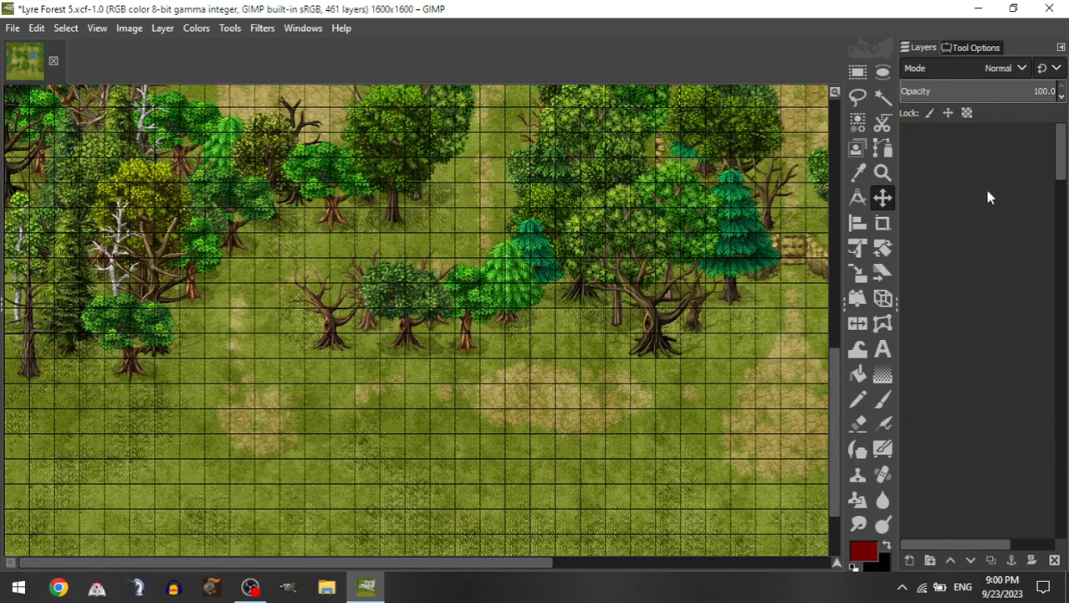
{"action": "left_click_drag", "start_coordinate": [356, 375], "coordinate": [104, 409]}
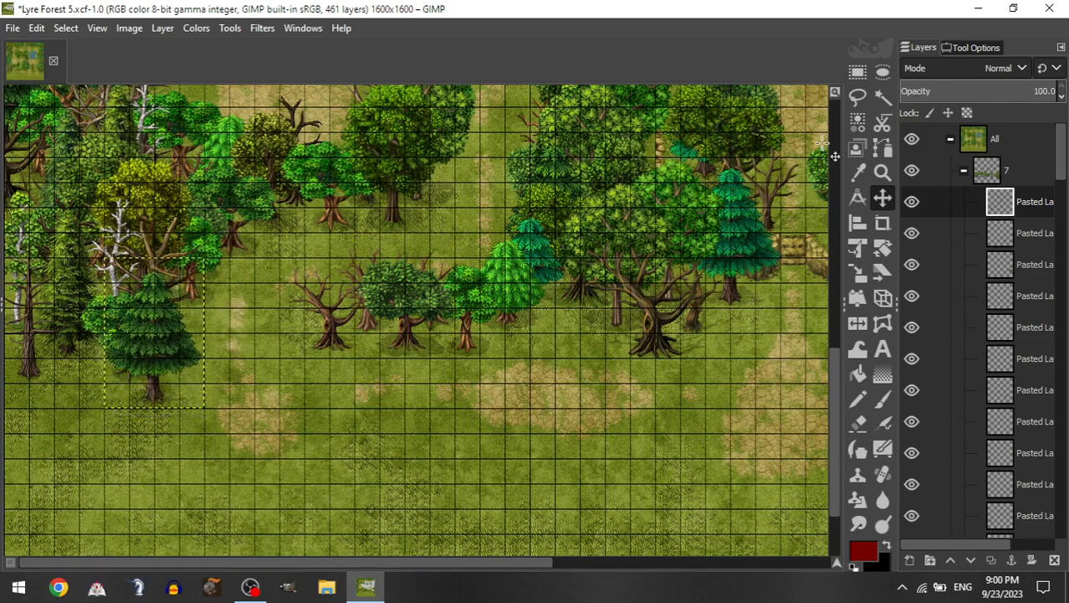
Step: Add a small round dark green tree from the short trees to group 7 and place it left of the dark green conifer
{"action": "left_click", "coordinate": [965, 171]}
{"action": "left_click", "coordinate": [978, 329]}
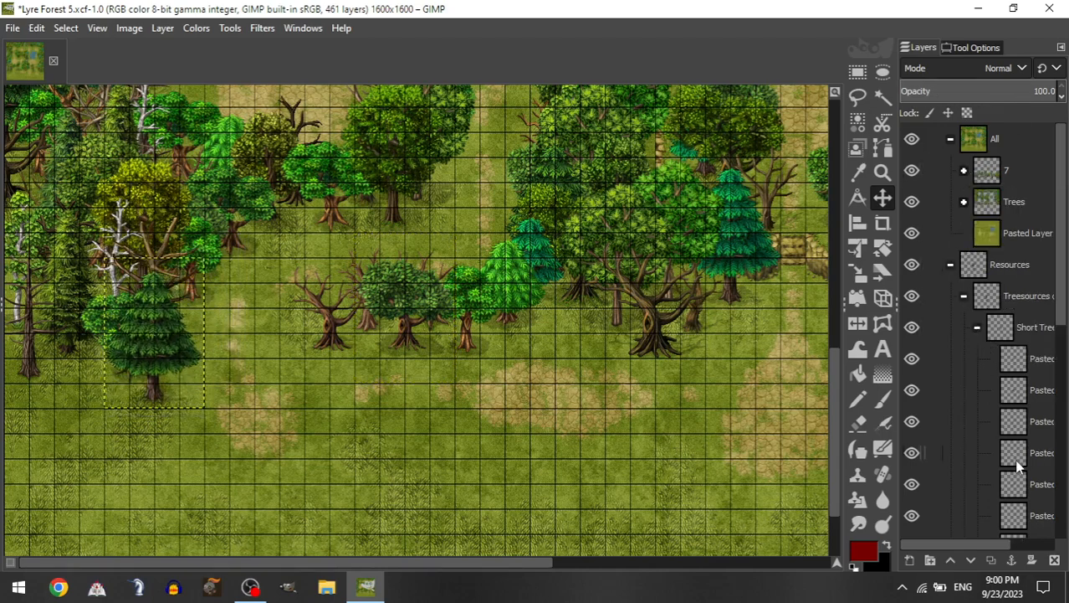
{"action": "left_click_drag", "start_coordinate": [1017, 460], "coordinate": [1004, 179]}
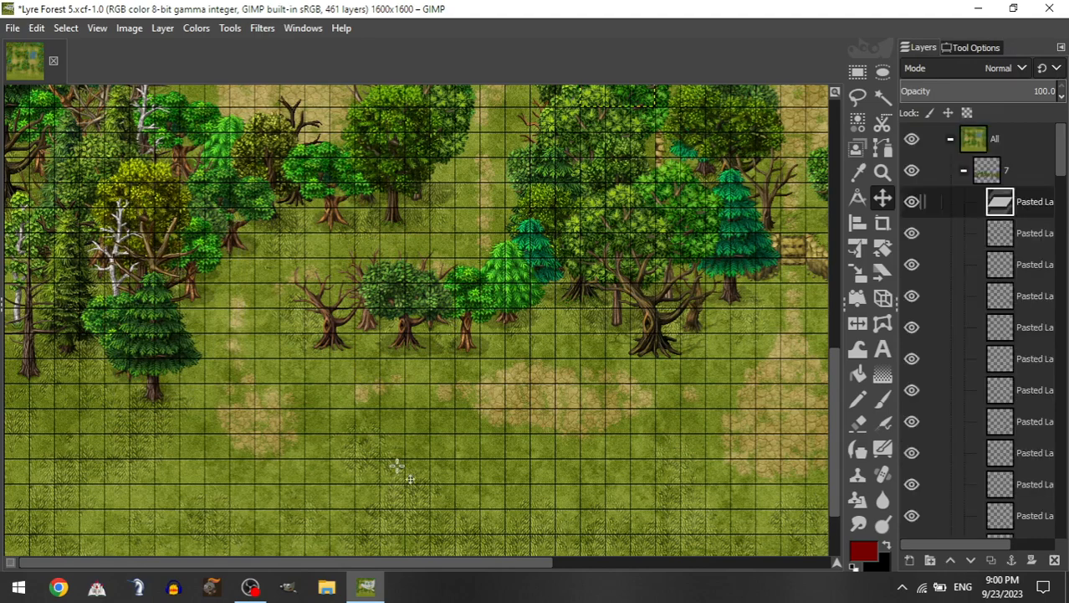
{"action": "left_click_drag", "start_coordinate": [130, 332], "coordinate": [512, 154]}
{"action": "left_click_drag", "start_coordinate": [490, 373], "coordinate": [112, 257]}
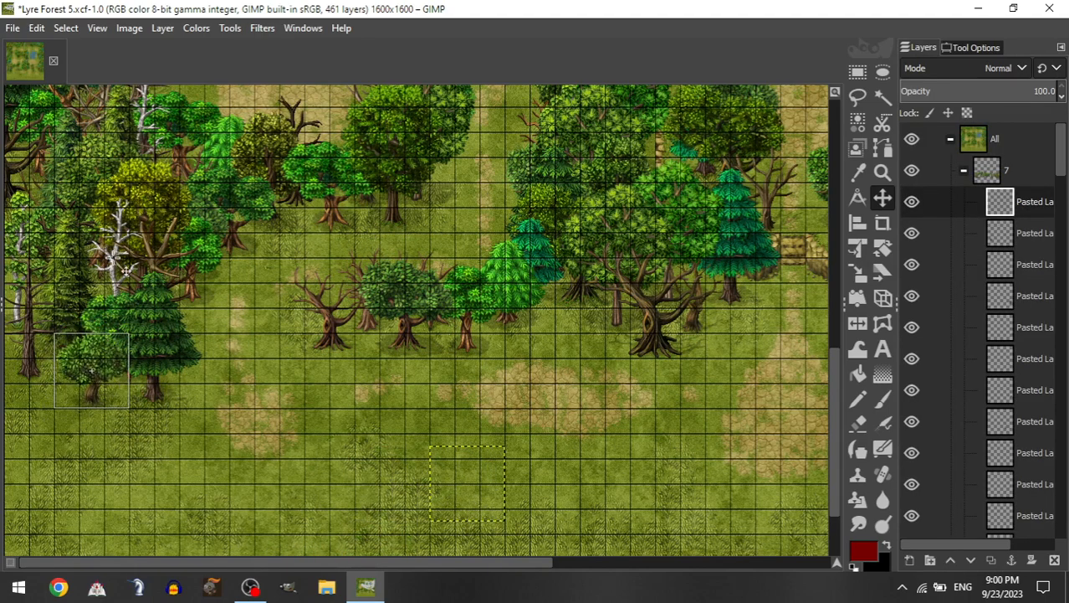
{"action": "left_click_drag", "start_coordinate": [260, 271], "coordinate": [235, 280]}
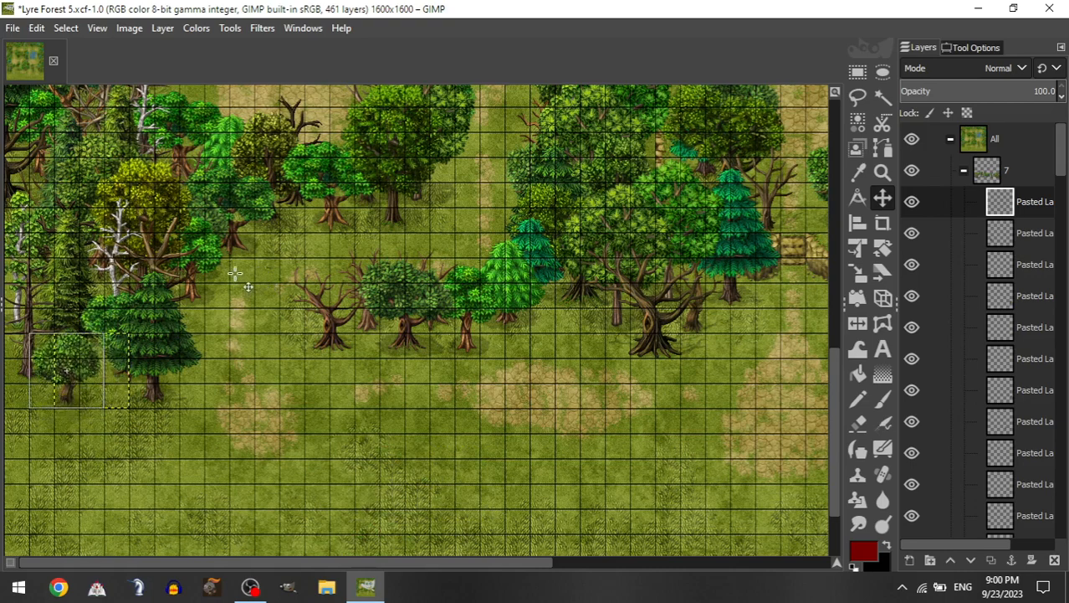
Step: Add a leafy dark green tree from the tall trees to group 7 and place it against the map's left edge, beside the small round tree
{"action": "left_click", "coordinate": [964, 171]}
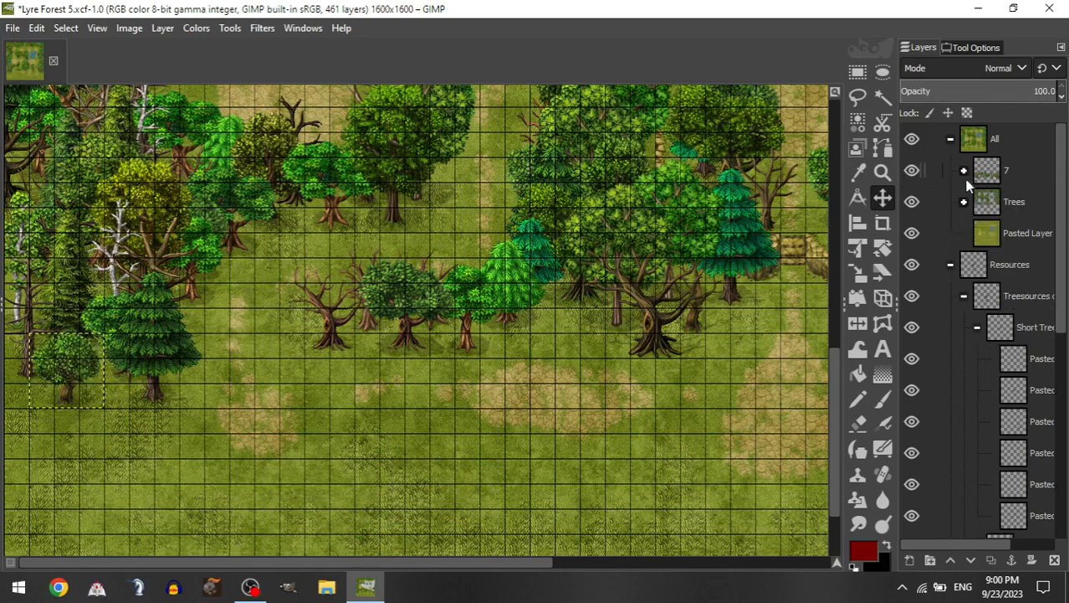
{"action": "left_click", "coordinate": [977, 327]}
{"action": "left_click_drag", "start_coordinate": [1013, 452], "coordinate": [1015, 175]}
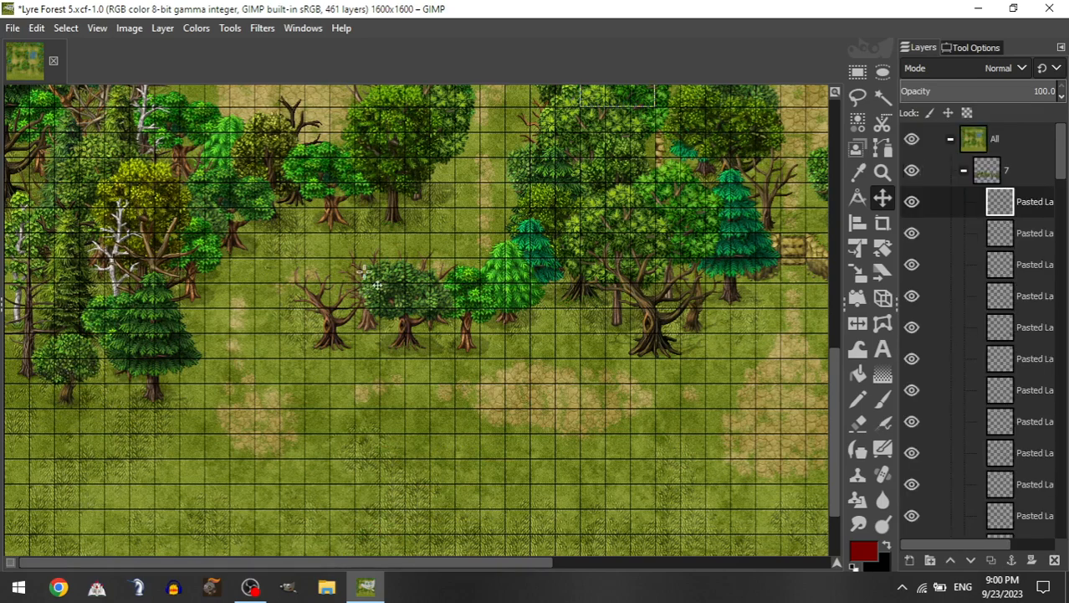
{"action": "mouse_move", "coordinate": [258, 303]}
{"action": "left_mouse_down"}
{"action": "mouse_move", "coordinate": [366, 415]}
{"action": "mouse_move", "coordinate": [210, 370]}
{"action": "mouse_move", "coordinate": [293, 289]}
{"action": "mouse_move", "coordinate": [243, 289]}
{"action": "left_mouse_up"}
Step: Add a small teal conifer from the short trees to group 7 and place it in front of the dark green conifer near the left edge
{"action": "left_click", "coordinate": [964, 172]}
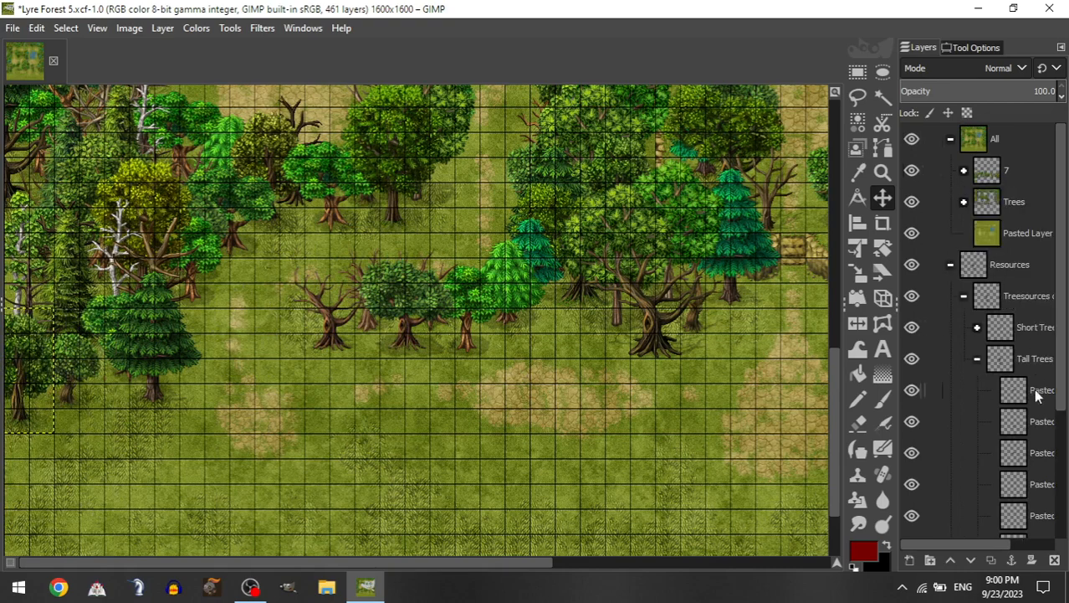
{"action": "left_click", "coordinate": [977, 326]}
{"action": "left_click_drag", "start_coordinate": [1028, 512], "coordinate": [1019, 174]}
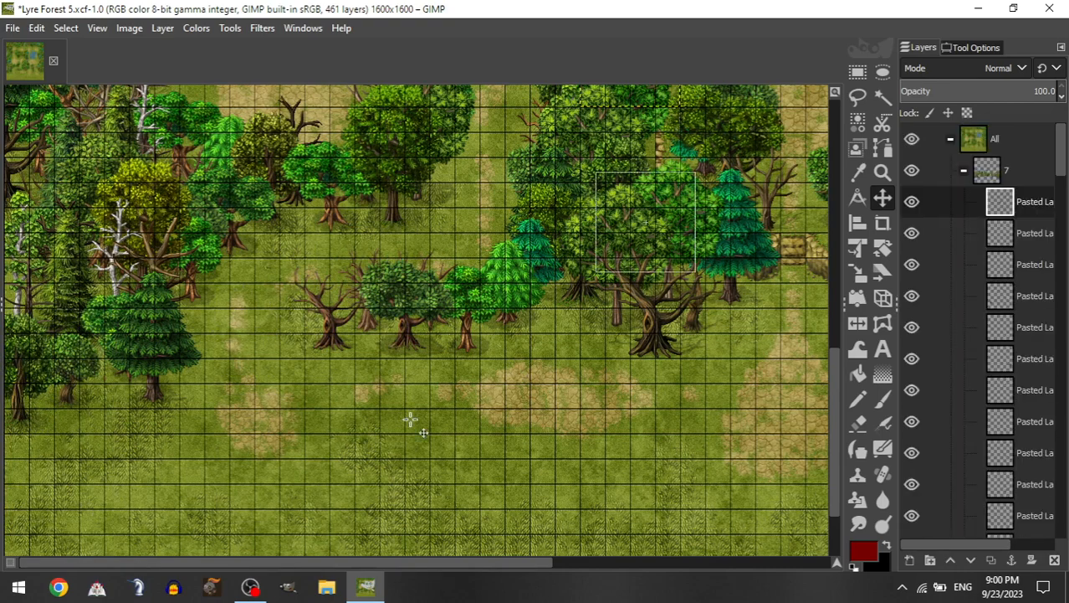
{"action": "left_click_drag", "start_coordinate": [99, 394], "coordinate": [13, 405]}
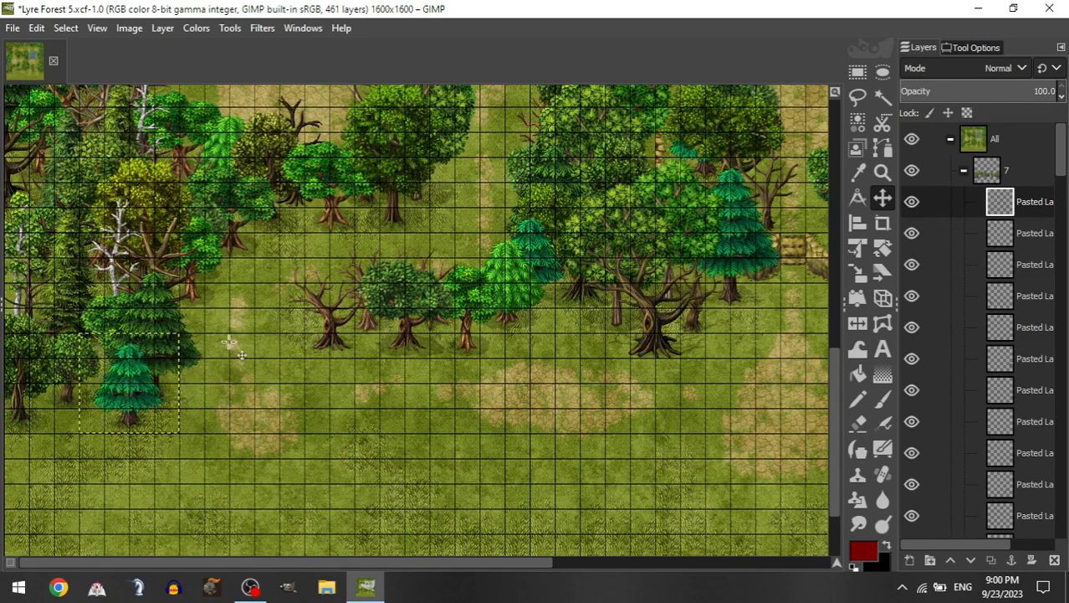
Step: Add a thin bare tree from the tall trees to group 7 and place it in front of the broad olive-green tree near the map's right edge
{"action": "left_click", "coordinate": [964, 170]}
{"action": "left_click", "coordinate": [978, 327]}
{"action": "left_click_drag", "start_coordinate": [1016, 475], "coordinate": [1022, 169]}
{"action": "left_click_drag", "start_coordinate": [381, 210], "coordinate": [326, 483]}
{"action": "left_click_drag", "start_coordinate": [463, 332], "coordinate": [334, 361]}
{"action": "scroll", "coordinate": [333, 361], "scroll_direction": "right", "scroll_amount": 5}
{"action": "scroll", "coordinate": [351, 354], "scroll_direction": "up", "scroll_amount": 1}
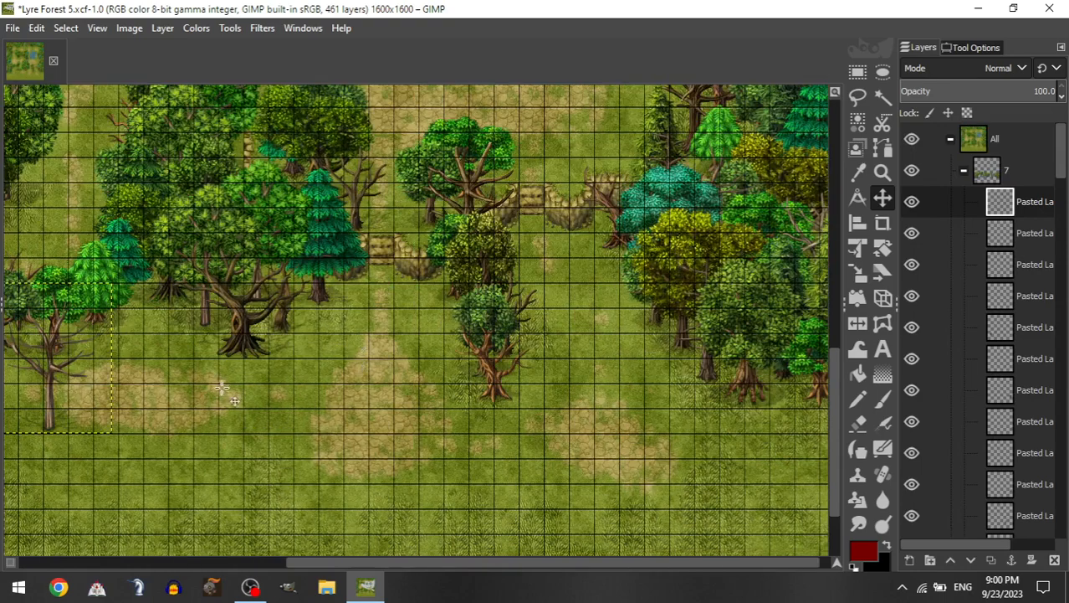
{"action": "left_click_drag", "start_coordinate": [394, 396], "coordinate": [650, 386]}
{"action": "left_click_drag", "start_coordinate": [748, 360], "coordinate": [759, 358]}
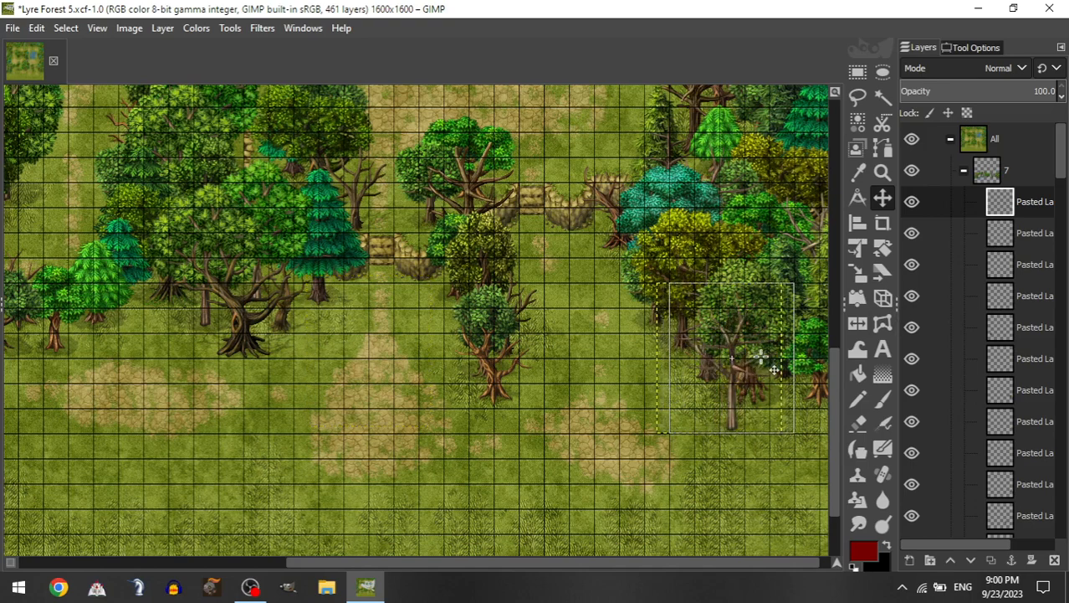
Step: Add a small reddish bare tree from the short trees to group 7 and place it right of the thin tree near the map's right edge
{"action": "left_click", "coordinate": [964, 171]}
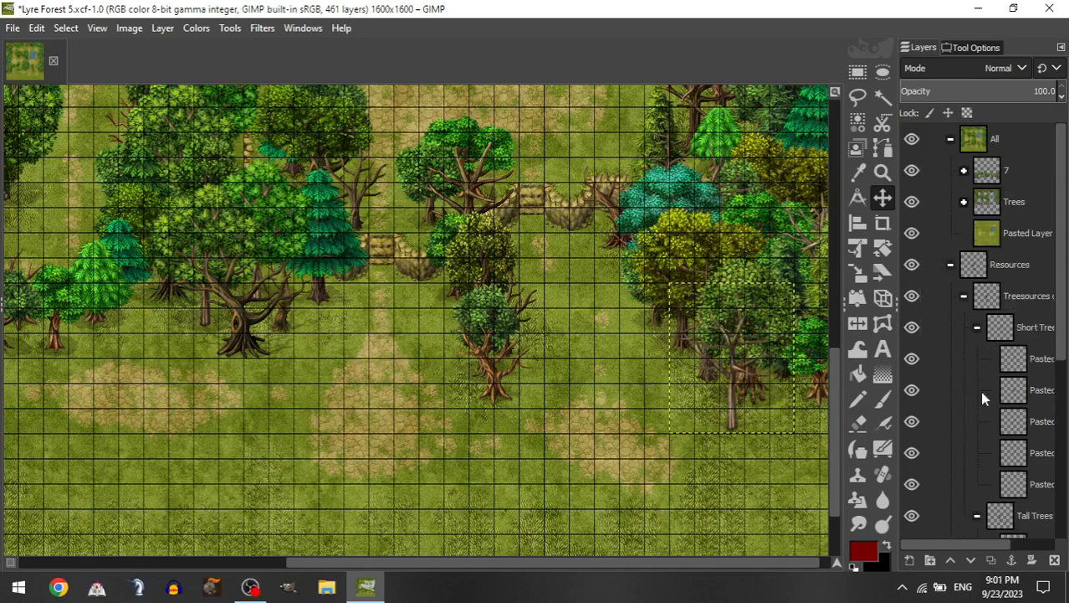
{"action": "left_click_drag", "start_coordinate": [1021, 461], "coordinate": [993, 178]}
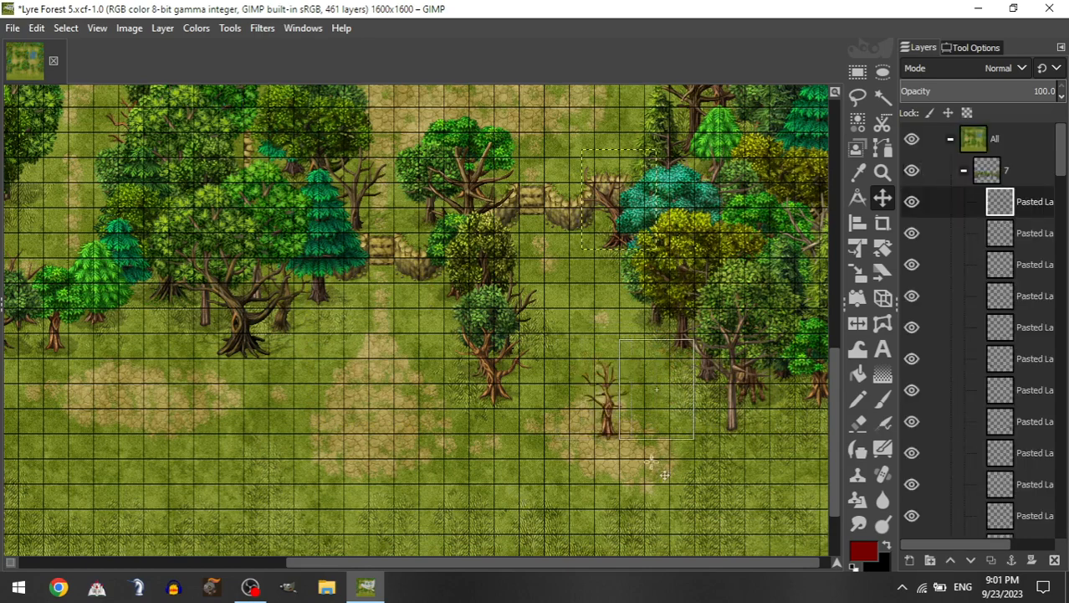
{"action": "left_click_drag", "start_coordinate": [705, 487], "coordinate": [700, 490]}
{"action": "scroll", "coordinate": [567, 308], "scroll_direction": "right", "scroll_amount": 1}
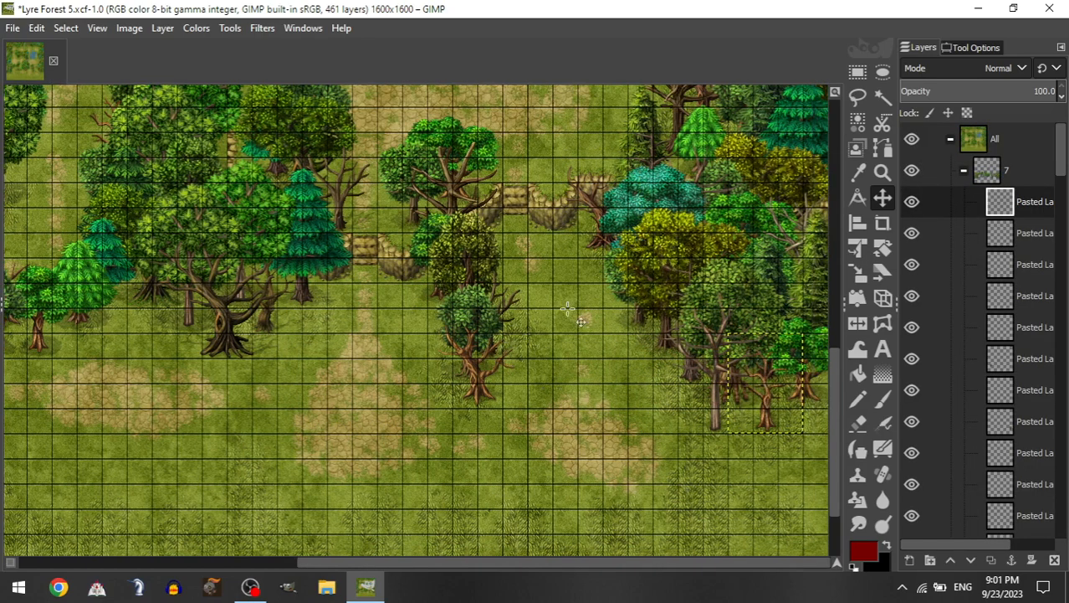
Step: Add a pale grey bare tree from the tall trees to group 7 and place it at the map's right edge, beside the small bare tree
{"action": "left_click", "coordinate": [964, 170]}
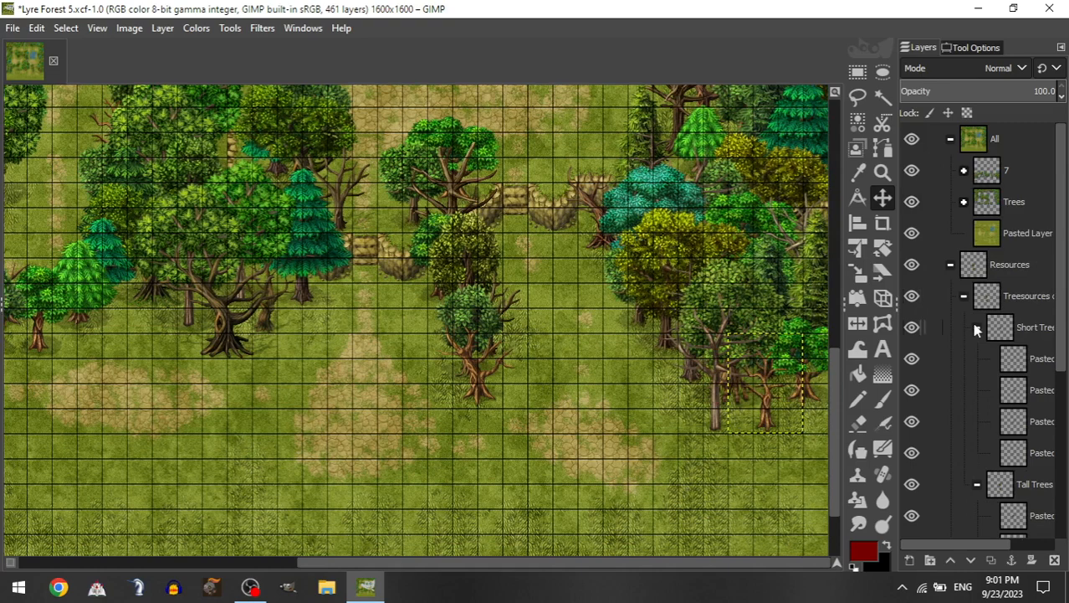
{"action": "left_click", "coordinate": [977, 327]}
{"action": "left_click_drag", "start_coordinate": [1029, 397], "coordinate": [1029, 177]}
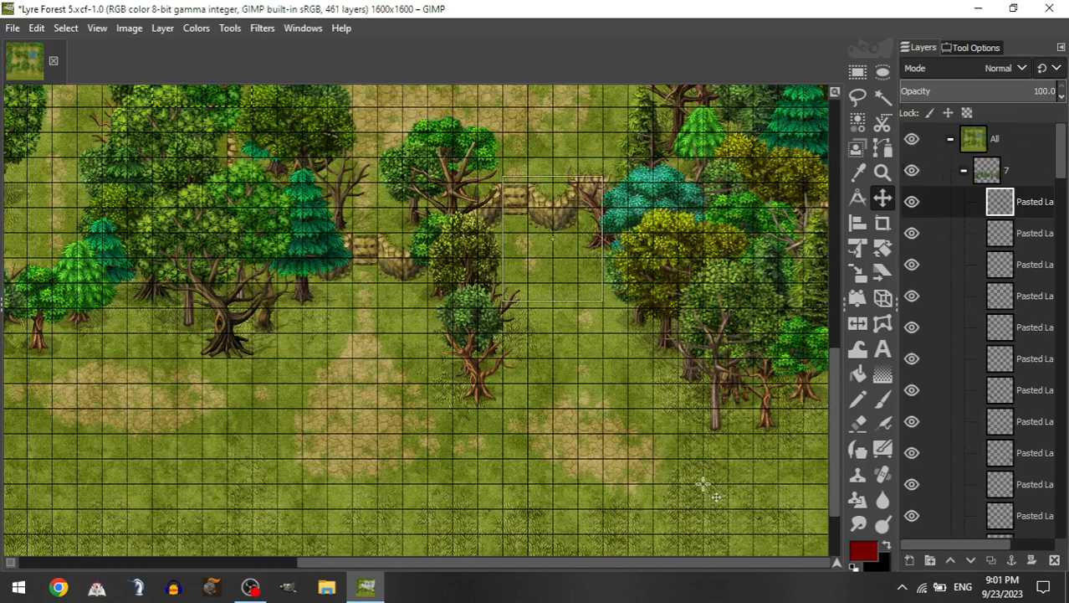
{"action": "left_click_drag", "start_coordinate": [703, 485], "coordinate": [731, 531]}
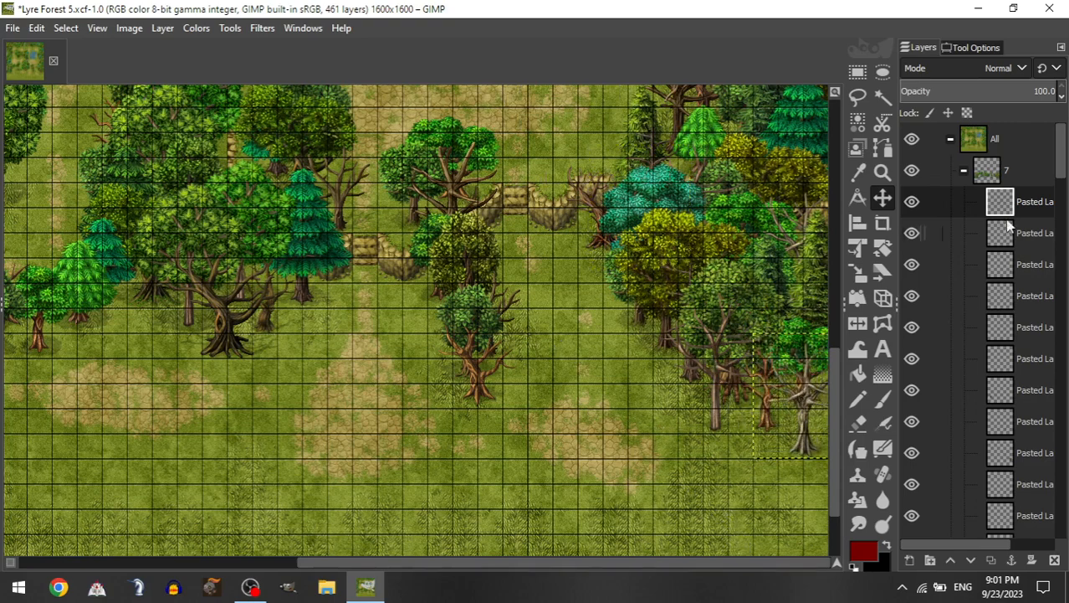
Step: Add a small bright green conifer from the short trees to group 7 and place it between the thin tree and the reddish bare tree
{"action": "left_click", "coordinate": [964, 171]}
{"action": "left_click", "coordinate": [976, 327]}
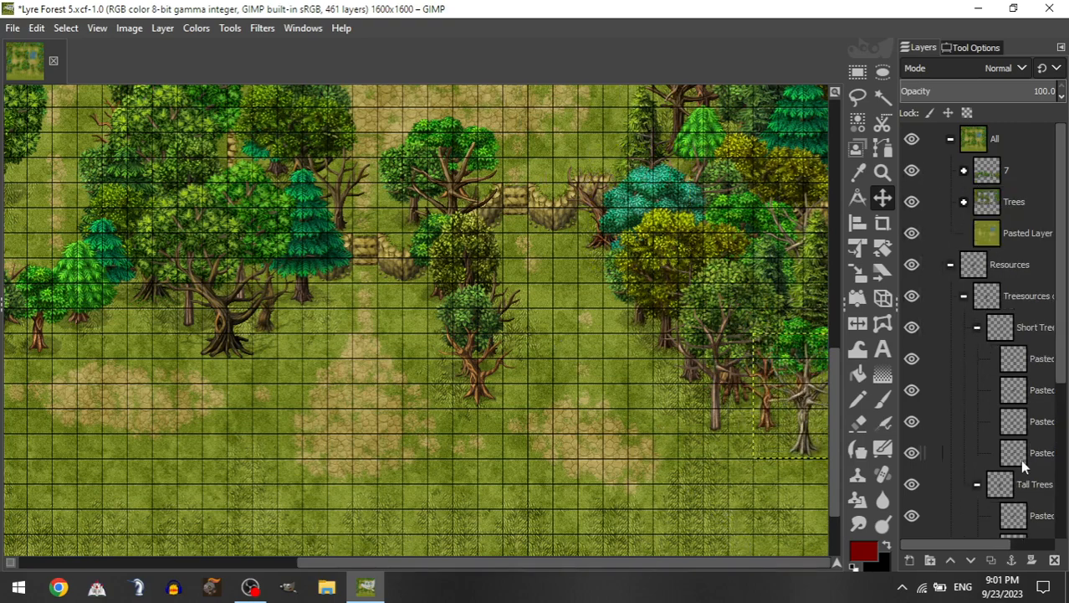
{"action": "left_click_drag", "start_coordinate": [1020, 459], "coordinate": [993, 170]}
{"action": "left_click_drag", "start_coordinate": [200, 93], "coordinate": [661, 470]}
{"action": "left_click_drag", "start_coordinate": [528, 314], "coordinate": [599, 295]}
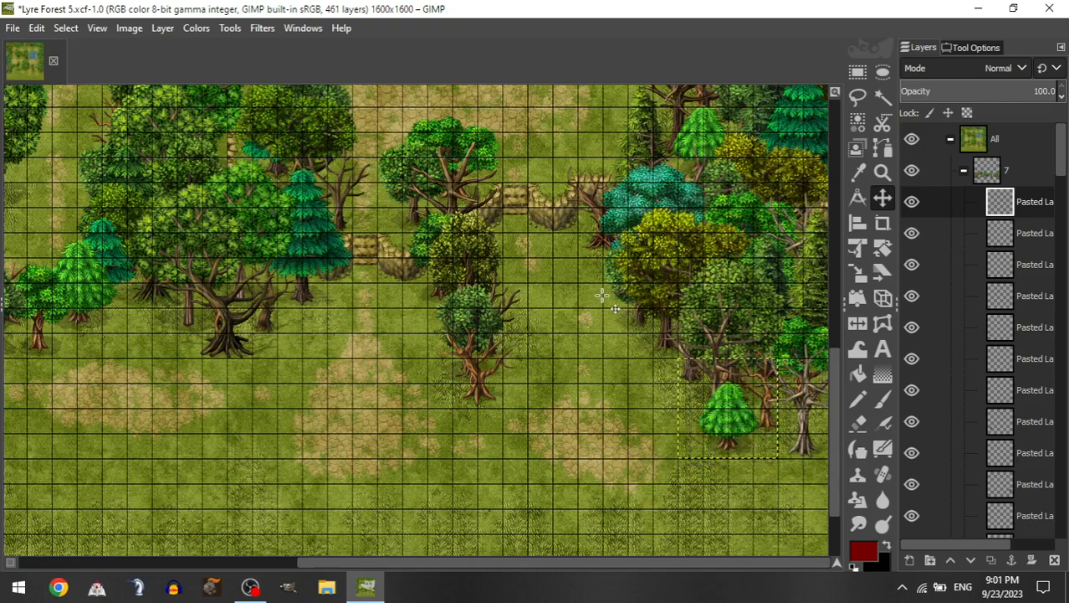
{"action": "scroll", "coordinate": [609, 359], "scroll_direction": "left", "scroll_amount": 5}
{"action": "scroll", "coordinate": [619, 297], "scroll_direction": "right", "scroll_amount": 5}
Step: Add a round teal tree from the tall trees to group 7 and place it over the small teal conifer near the map's left edge
{"action": "left_click", "coordinate": [965, 170]}
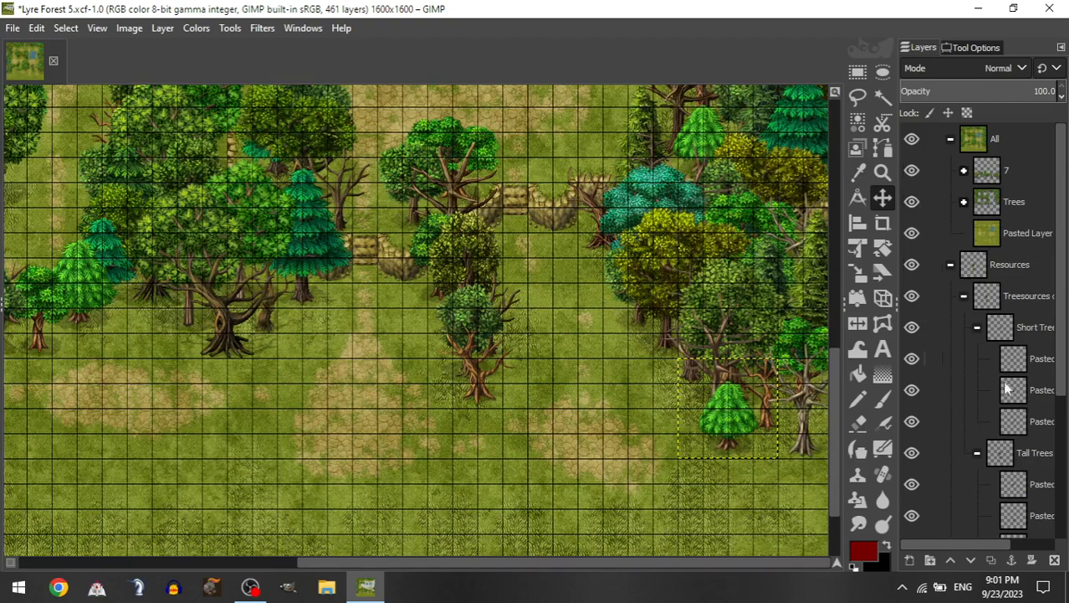
{"action": "left_click", "coordinate": [976, 327]}
{"action": "left_click_drag", "start_coordinate": [1020, 449], "coordinate": [1013, 181]}
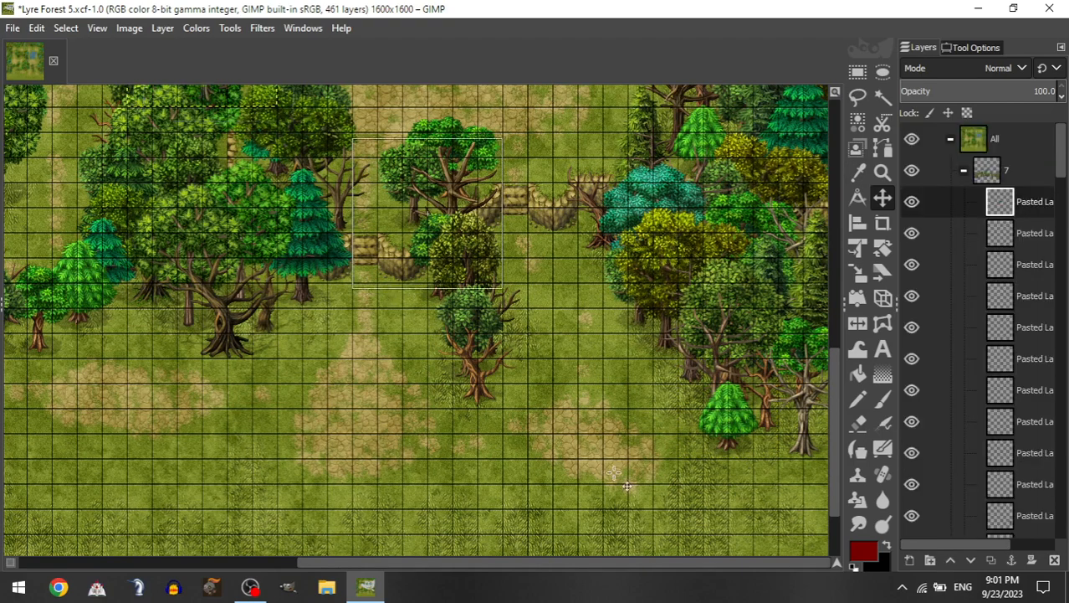
{"action": "left_click_drag", "start_coordinate": [493, 364], "coordinate": [409, 534]}
{"action": "scroll", "coordinate": [418, 477], "scroll_direction": "left", "scroll_amount": 3}
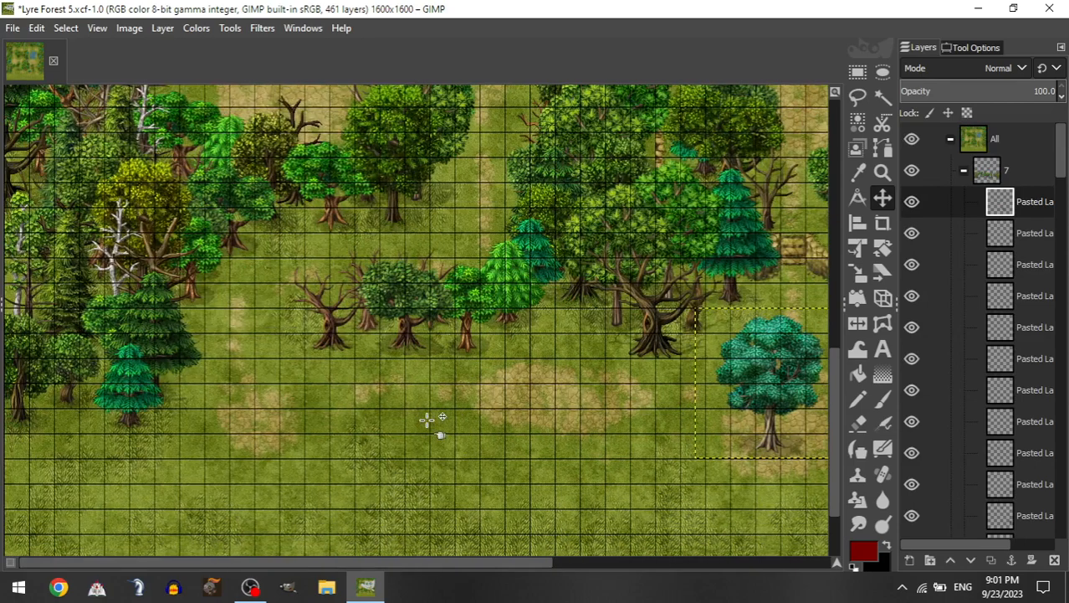
{"action": "left_click_drag", "start_coordinate": [554, 394], "coordinate": [285, 395]}
{"action": "left_click_drag", "start_coordinate": [482, 410], "coordinate": [168, 408]}
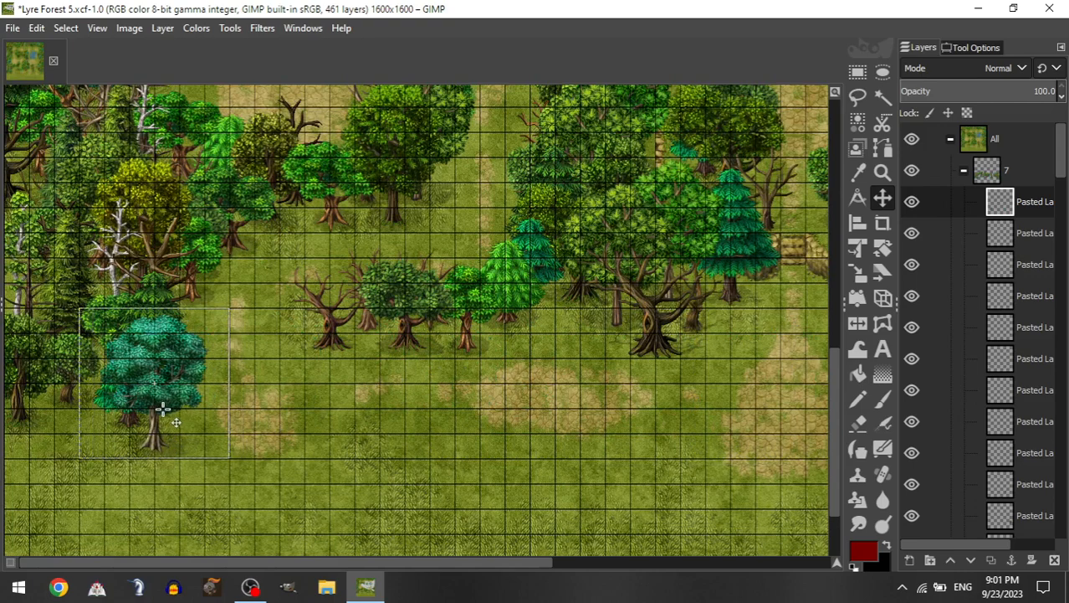
Step: Add a leafy bright green tree from the tall trees to group 7 and place it against the map's left edge, beside the round teal tree
{"action": "left_click", "coordinate": [964, 172]}
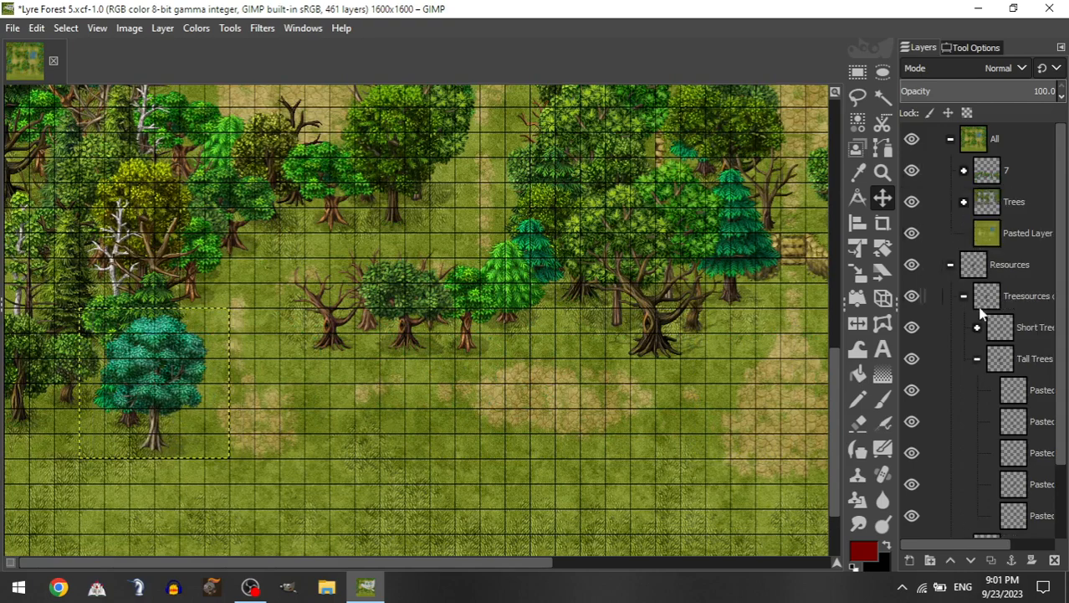
{"action": "left_click_drag", "start_coordinate": [1011, 453], "coordinate": [1026, 172]}
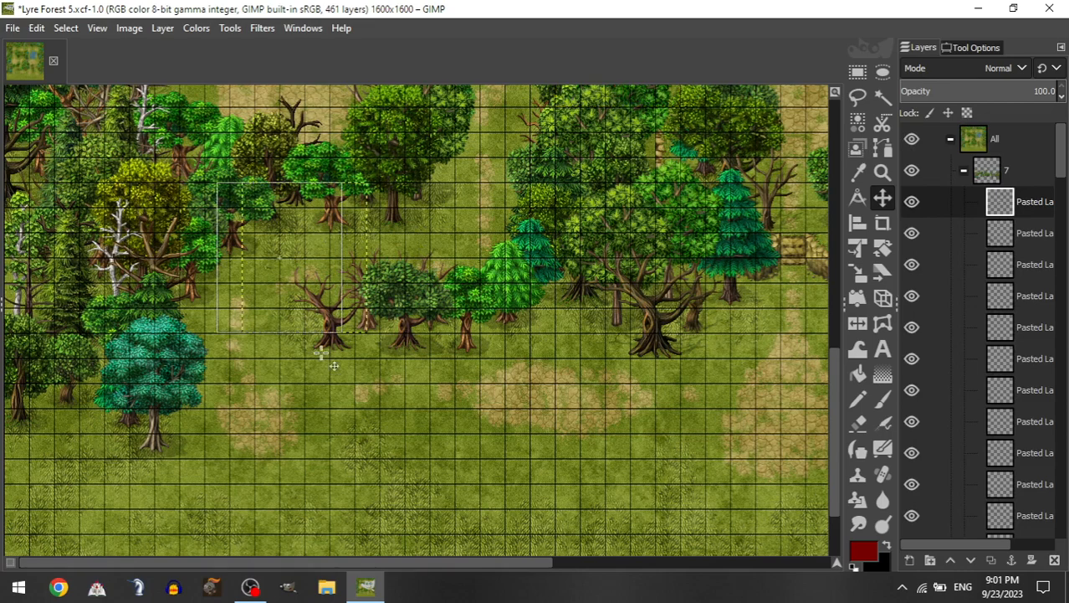
{"action": "left_click_drag", "start_coordinate": [301, 409], "coordinate": [174, 422]}
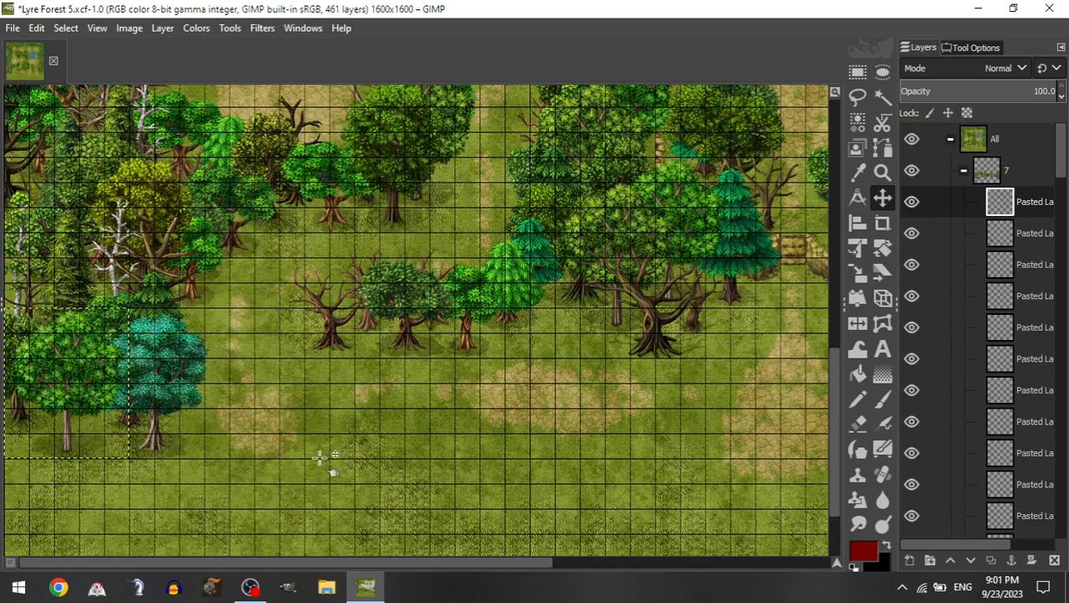
Step: Add a large teal conifer from the tall trees to group 7 and place it at the map's left edge, in front of the leafy green tree
{"action": "left_click", "coordinate": [964, 172]}
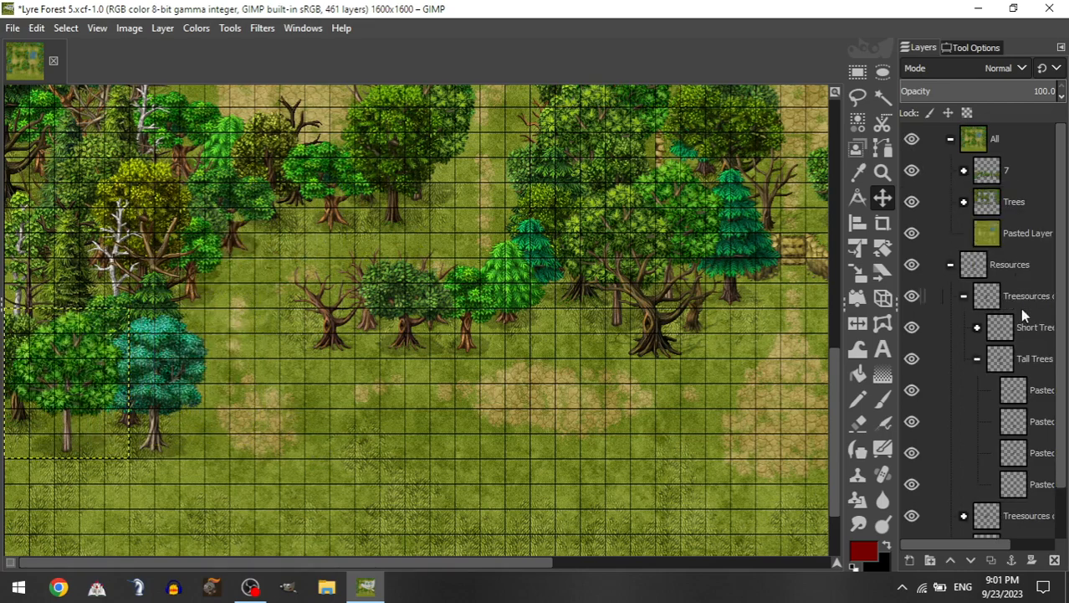
{"action": "left_click", "coordinate": [977, 327]}
{"action": "left_click", "coordinate": [977, 327]}
{"action": "left_click_drag", "start_coordinate": [1009, 457], "coordinate": [1005, 180]}
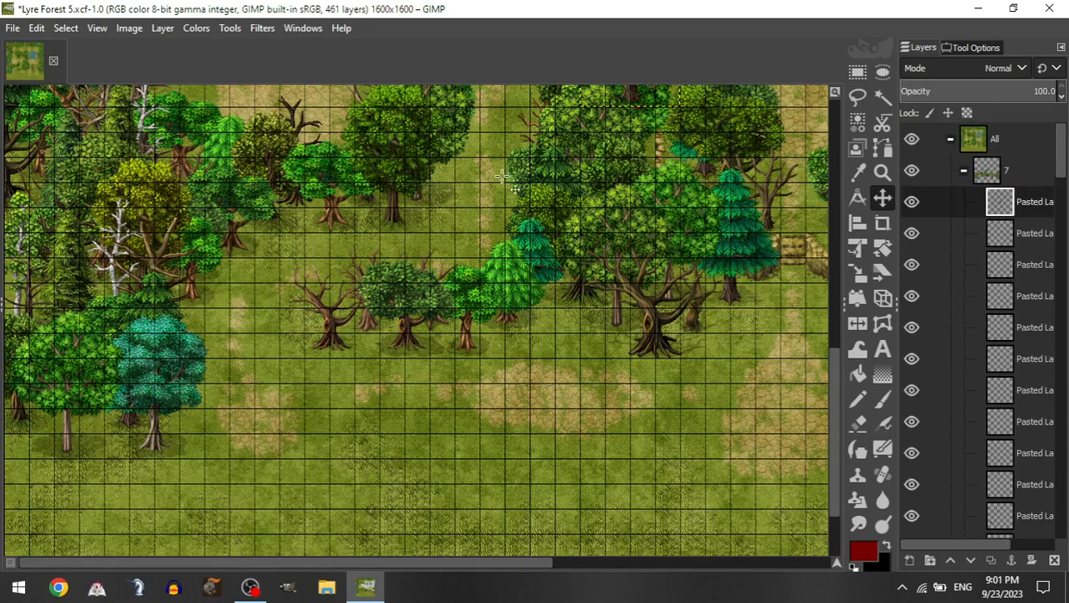
{"action": "left_click_drag", "start_coordinate": [508, 178], "coordinate": [261, 421]}
{"action": "left_click_drag", "start_coordinate": [531, 290], "coordinate": [209, 403]}
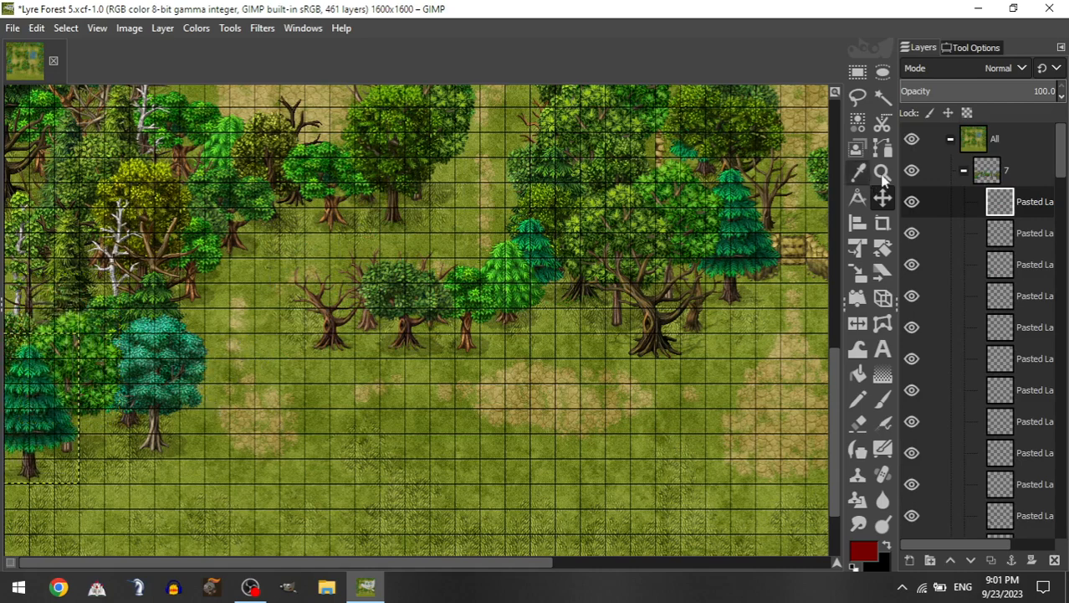
Step: Add a small round dark green tree from the short trees to group 7 and place it between the large teal conifer and the round teal tree
{"action": "left_click", "coordinate": [954, 176]}
{"action": "left_click", "coordinate": [964, 170]}
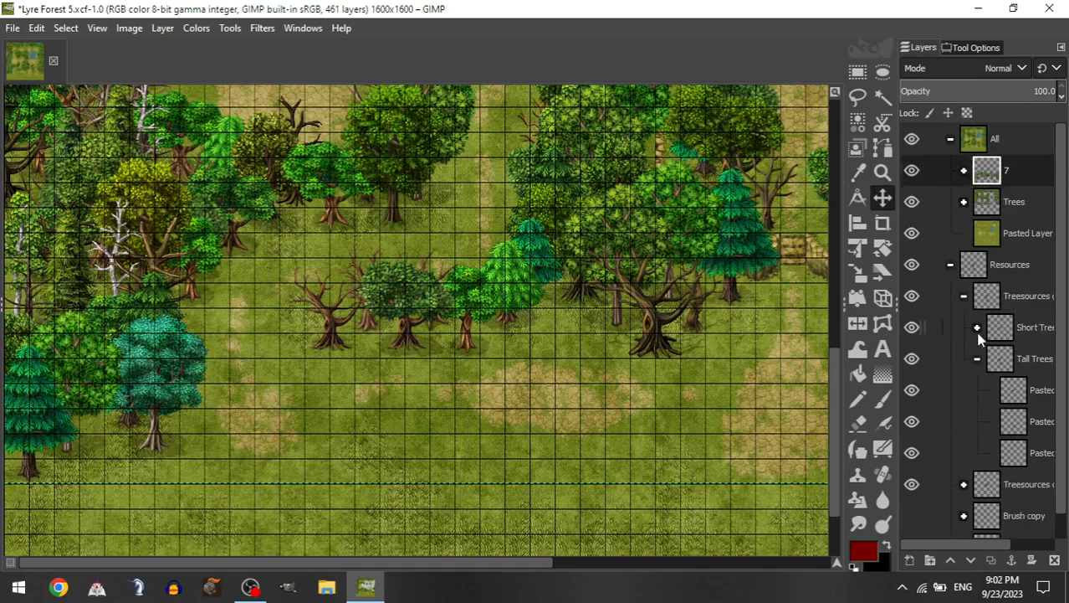
{"action": "left_click", "coordinate": [977, 327]}
{"action": "left_click_drag", "start_coordinate": [1013, 421], "coordinate": [1020, 173]}
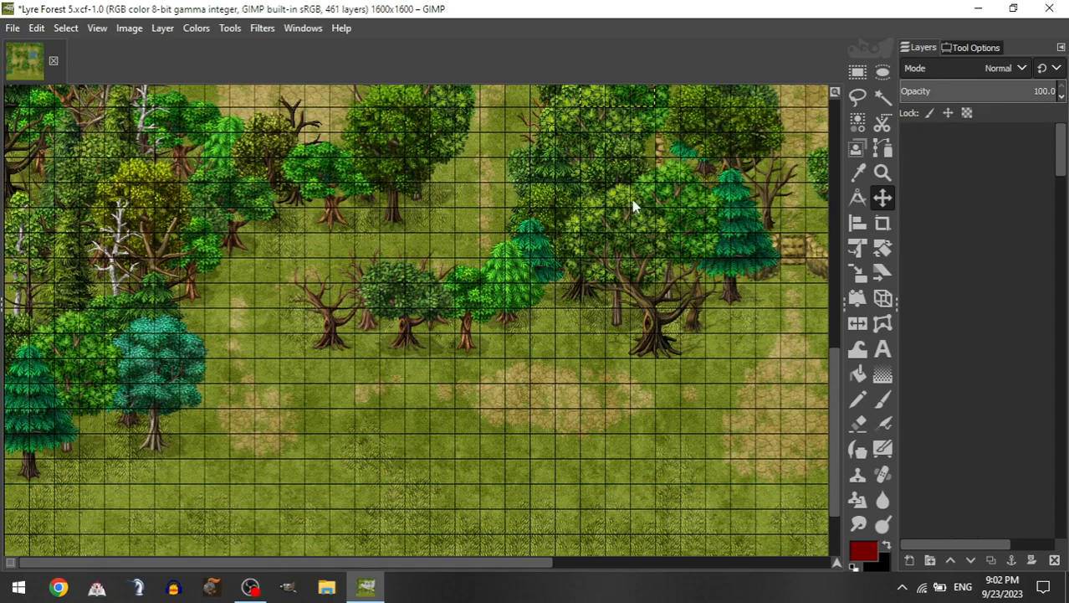
{"action": "left_click_drag", "start_coordinate": [243, 395], "coordinate": [144, 410]}
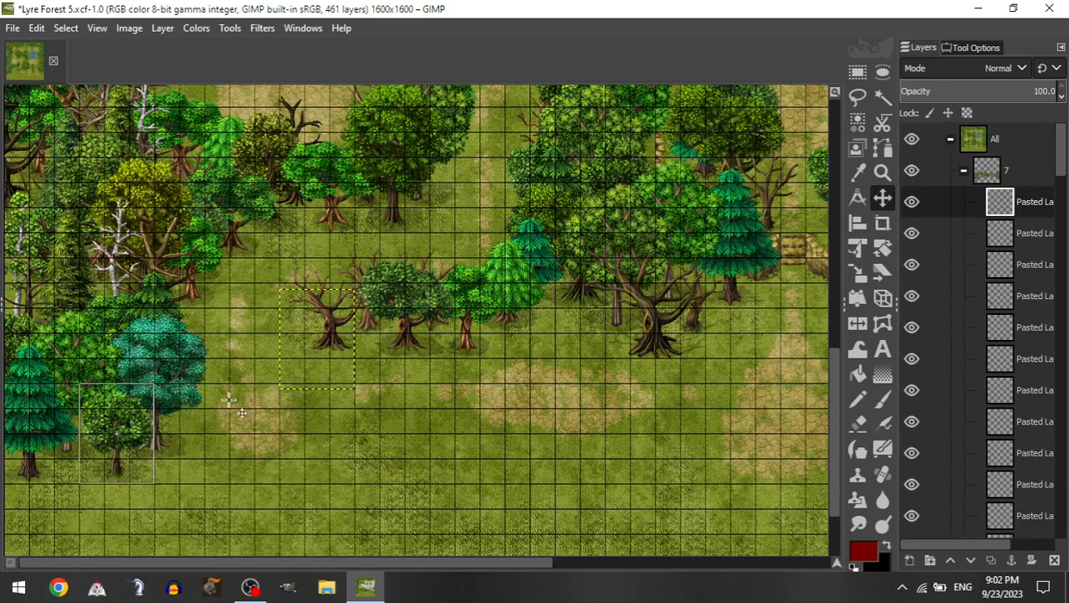
Step: Place a broad dark green tall tree in group 7 beside the large teal conifer, and move the small round tree's layer above it and farther right
{"action": "left_click", "coordinate": [963, 170]}
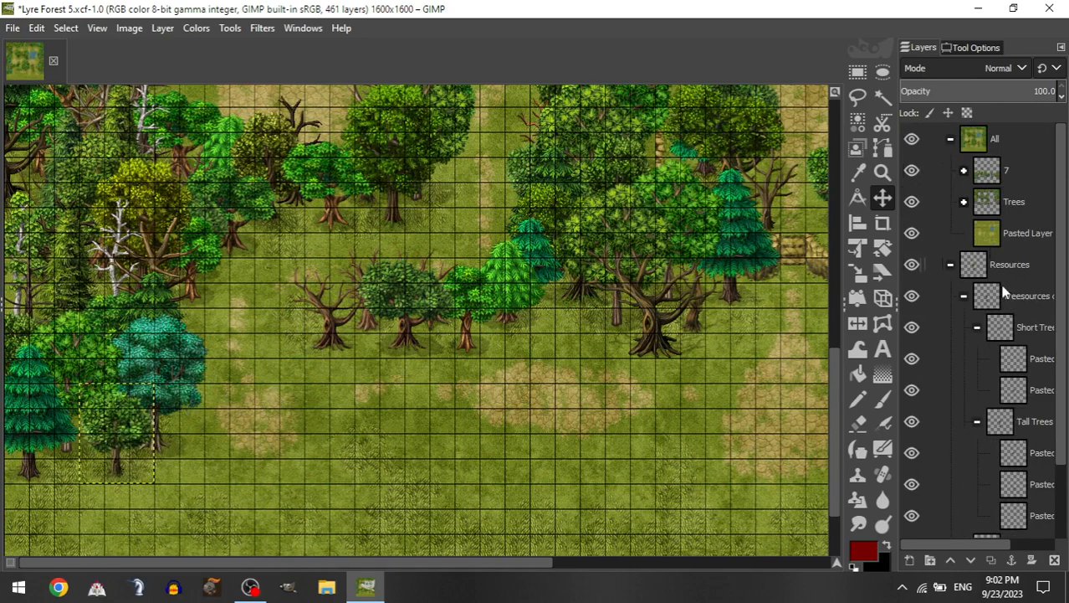
{"action": "left_click_drag", "start_coordinate": [1024, 488], "coordinate": [1024, 172]}
{"action": "left_click_drag", "start_coordinate": [644, 322], "coordinate": [330, 372]}
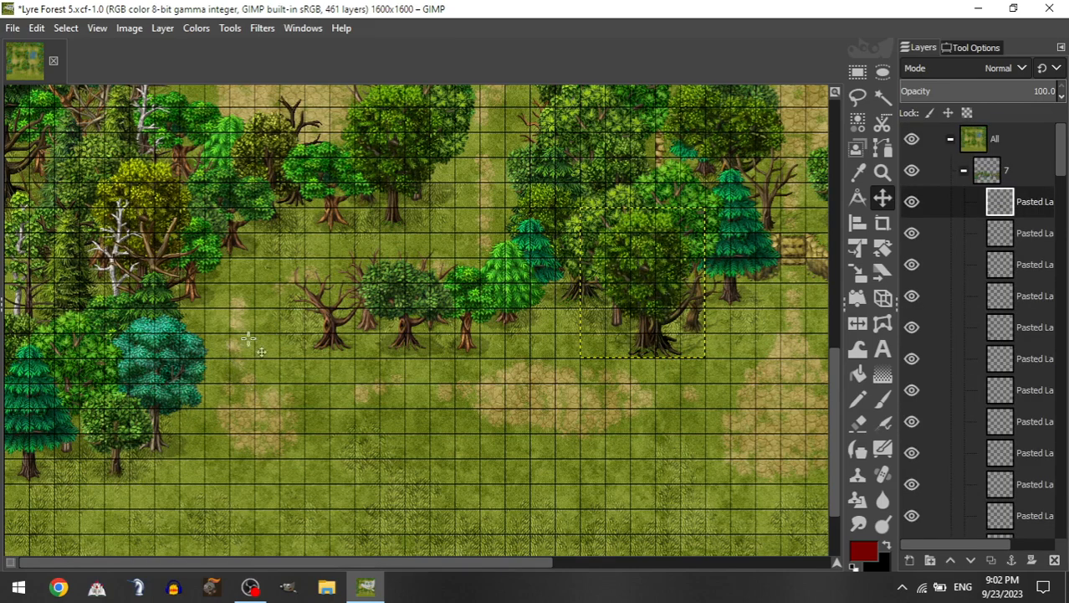
{"action": "left_click_drag", "start_coordinate": [645, 326], "coordinate": [432, 408]}
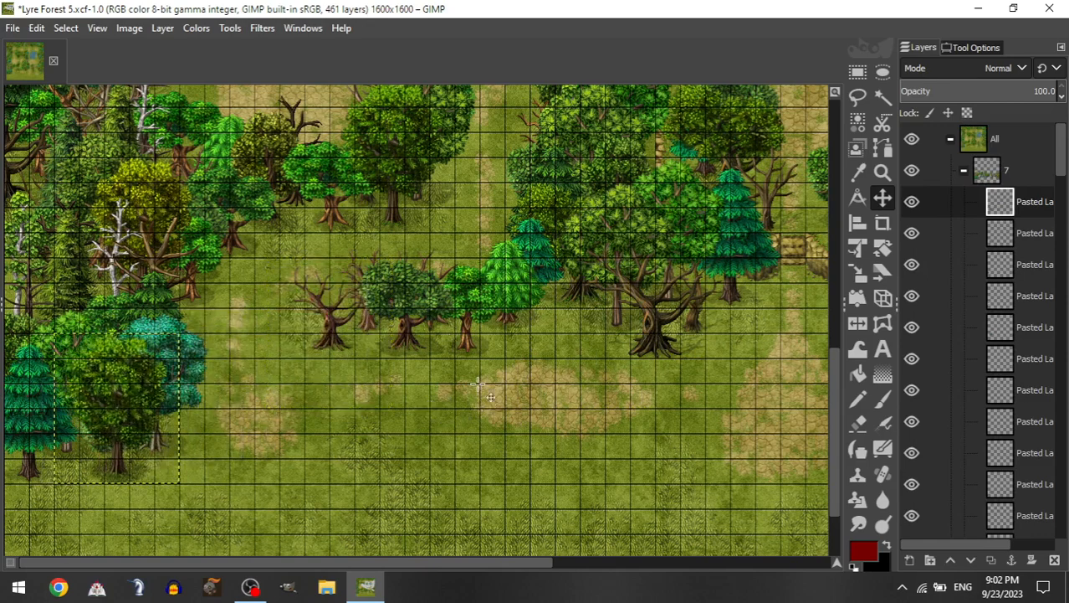
{"action": "left_click_drag", "start_coordinate": [1018, 234], "coordinate": [1025, 201]}
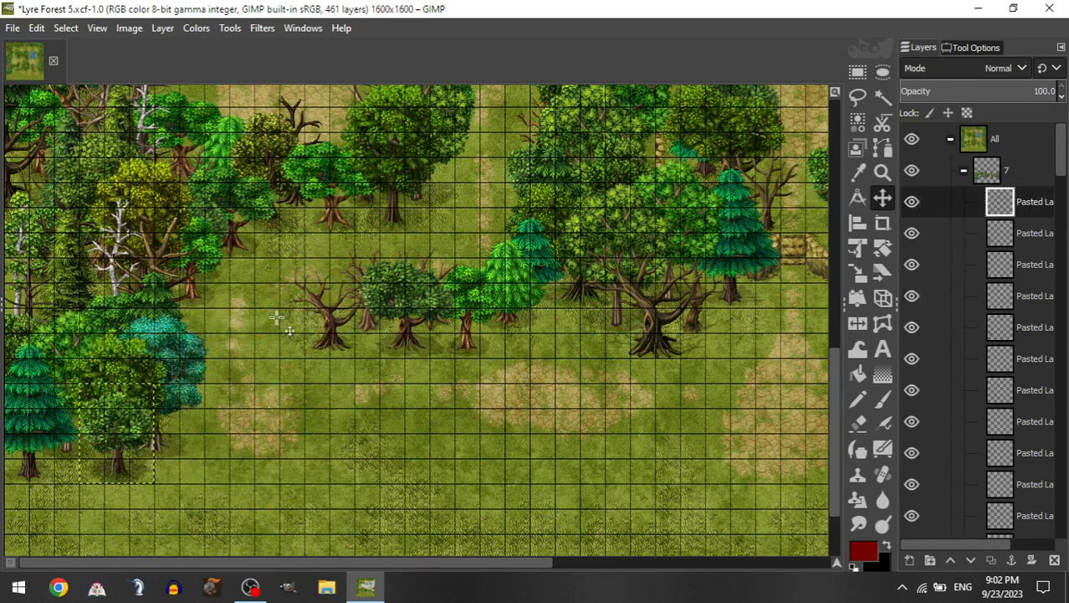
{"action": "left_click_drag", "start_coordinate": [273, 317], "coordinate": [331, 312]}
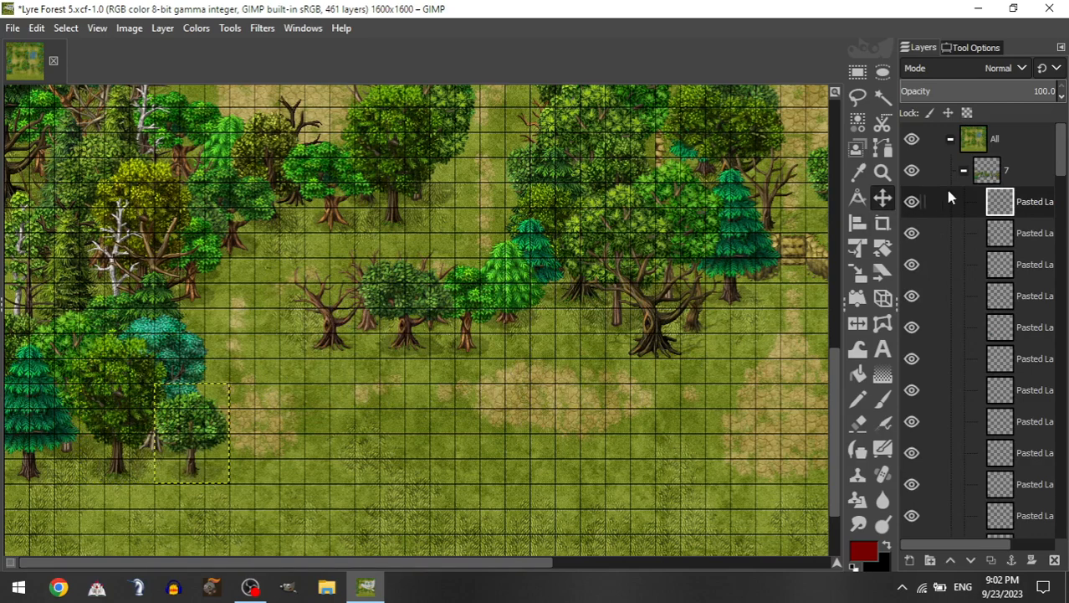
Step: Add a small bright green tree from the short trees to group 7 and place it on the open grass below the dark green round tree
{"action": "left_click", "coordinate": [964, 171]}
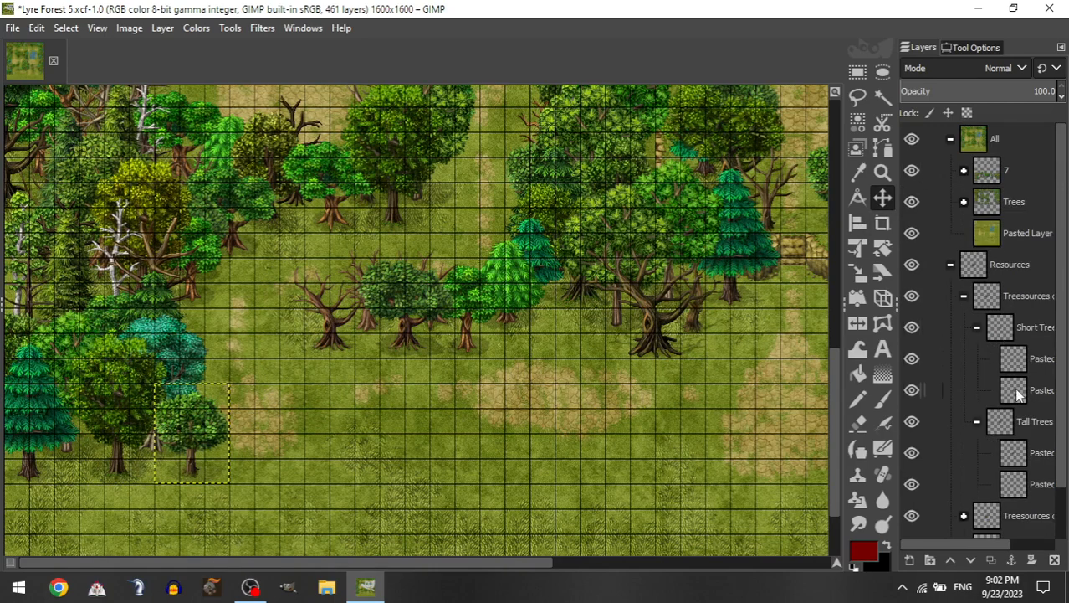
{"action": "left_click_drag", "start_coordinate": [1017, 394], "coordinate": [1004, 184]}
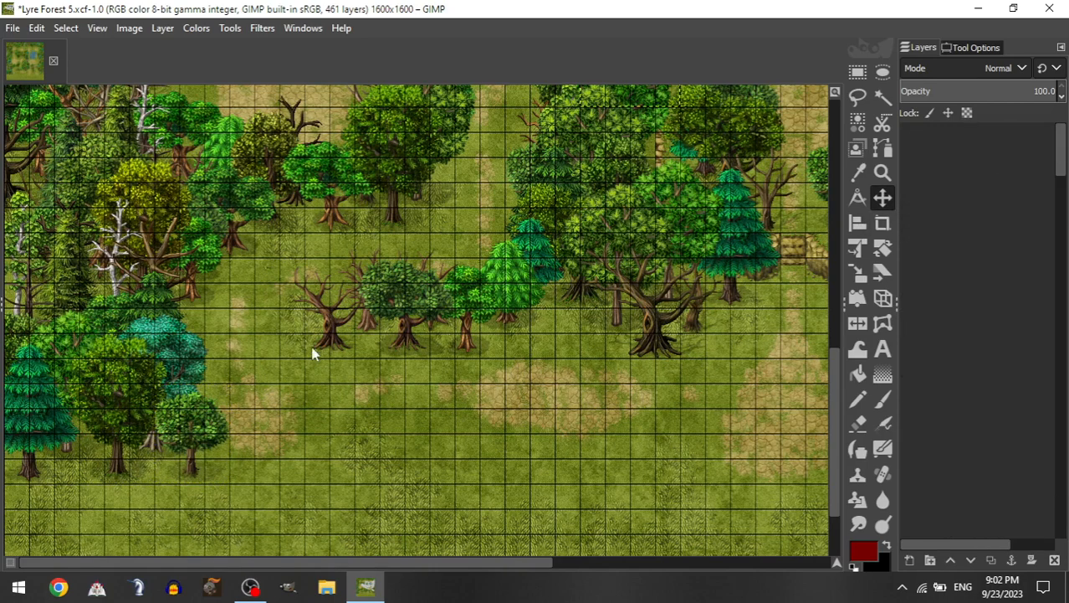
{"action": "left_click_drag", "start_coordinate": [390, 363], "coordinate": [374, 501]}
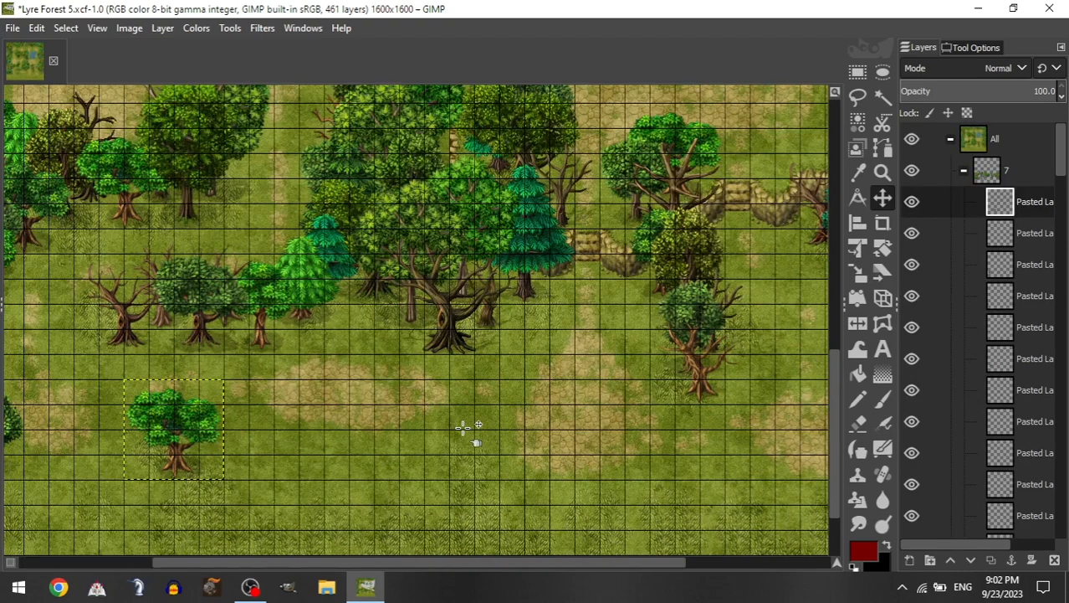
{"action": "scroll", "coordinate": [470, 432], "scroll_direction": "right", "scroll_amount": 5}
Step: Add the remaining black bare tree from the short trees to group 7 and place it below the large gnarled tree between the dirt patches
{"action": "left_click", "coordinate": [963, 171]}
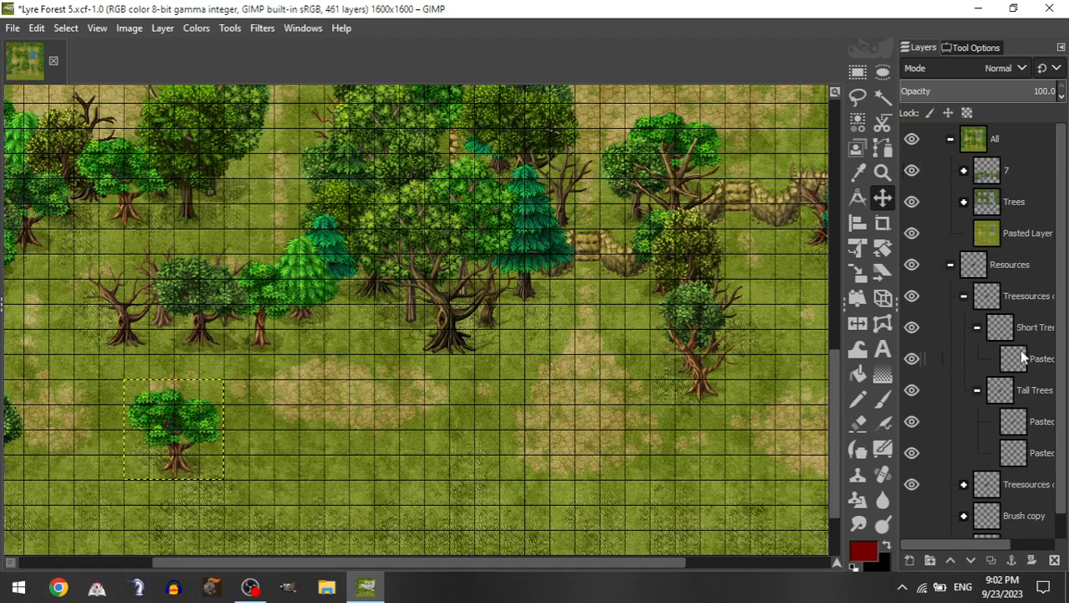
{"action": "left_click_drag", "start_coordinate": [1022, 358], "coordinate": [1000, 176]}
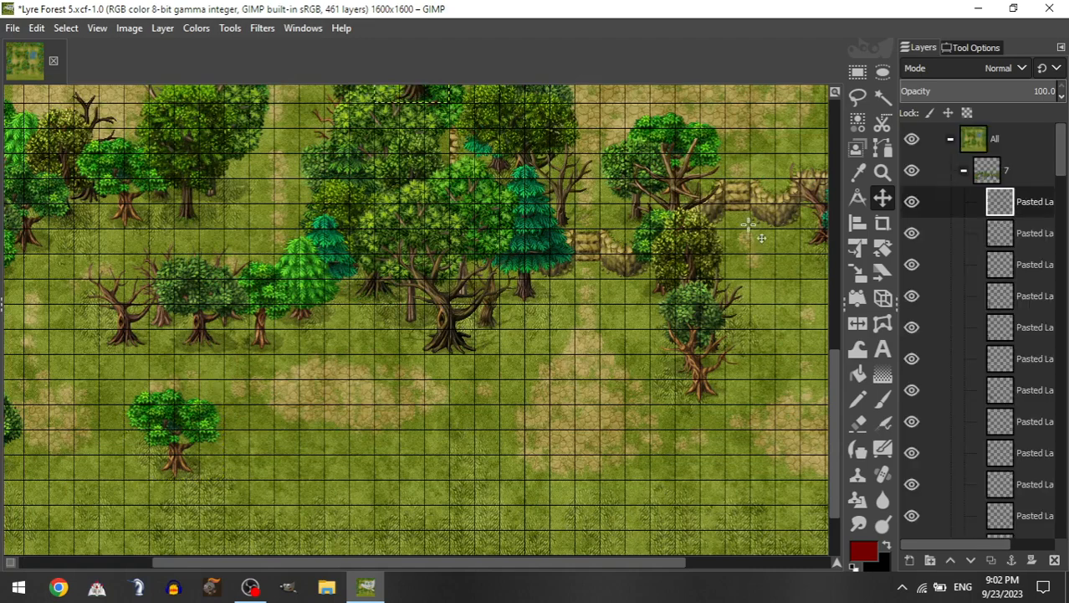
{"action": "left_click_drag", "start_coordinate": [374, 246], "coordinate": [481, 347]}
{"action": "scroll", "coordinate": [407, 327], "scroll_direction": "right", "scroll_amount": 5}
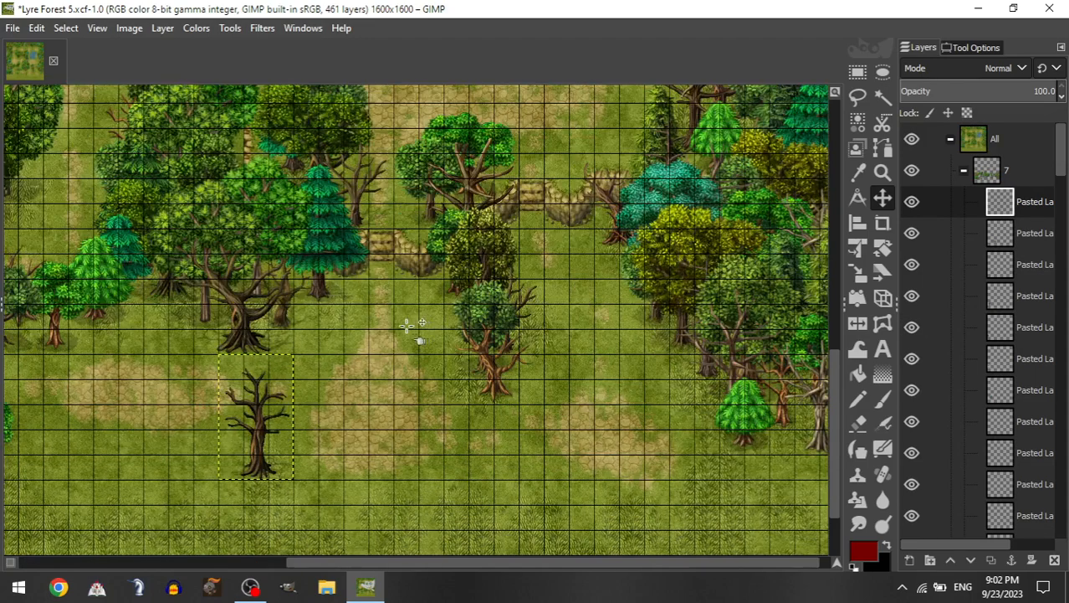
Step: Add a white-trunked birch from the tall trees to group 7 and place it in front of the small green conifer near the map's right edge
{"action": "left_click", "coordinate": [965, 171]}
{"action": "left_click_drag", "start_coordinate": [1038, 427], "coordinate": [1015, 174]}
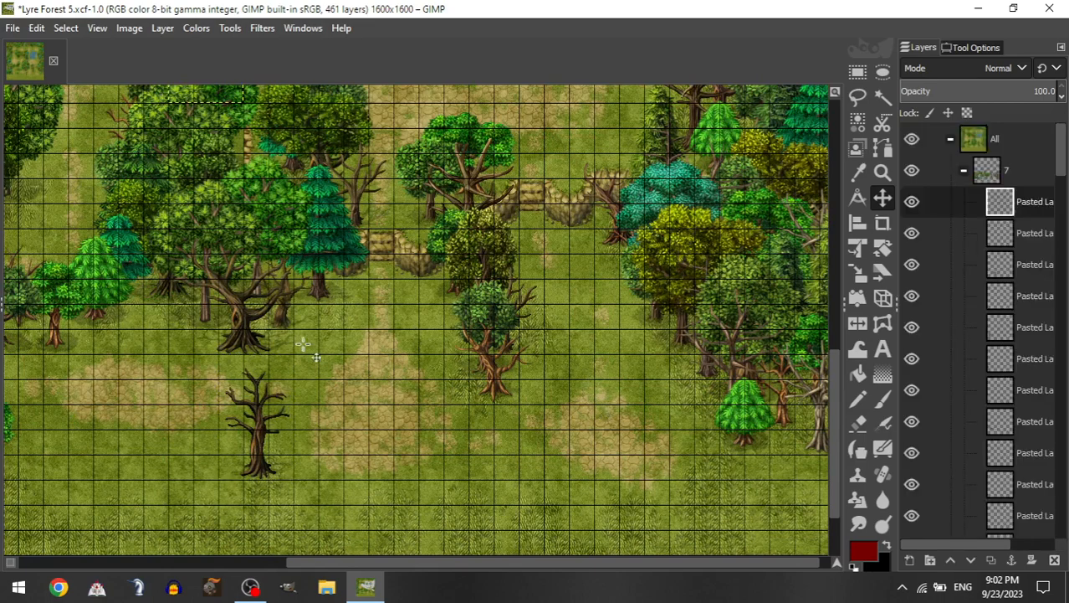
{"action": "left_click_drag", "start_coordinate": [303, 344], "coordinate": [603, 466]}
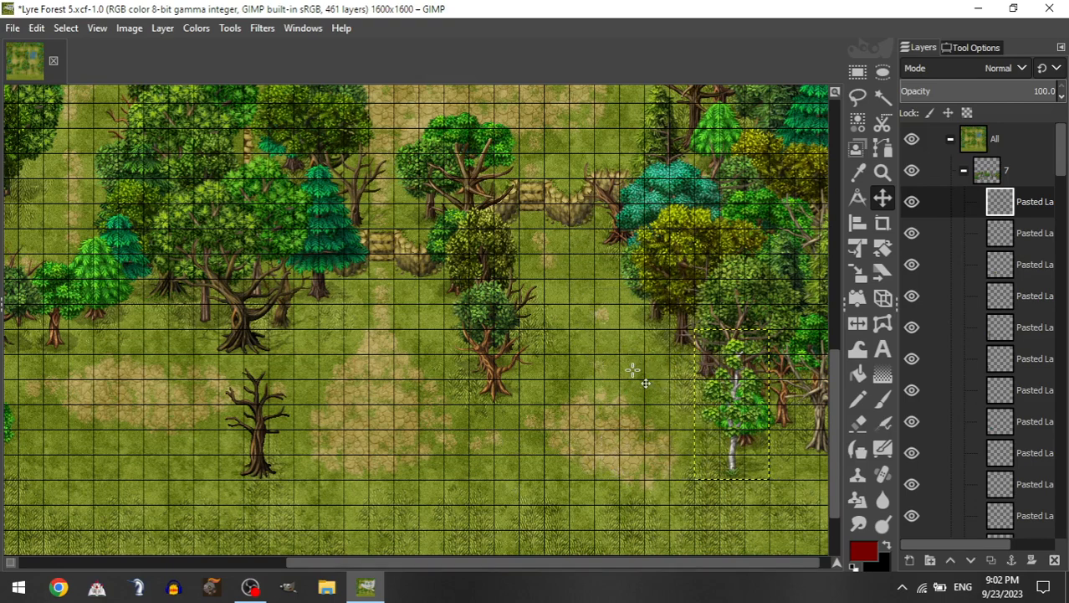
{"action": "scroll", "coordinate": [633, 370], "scroll_direction": "up", "scroll_amount": 15}
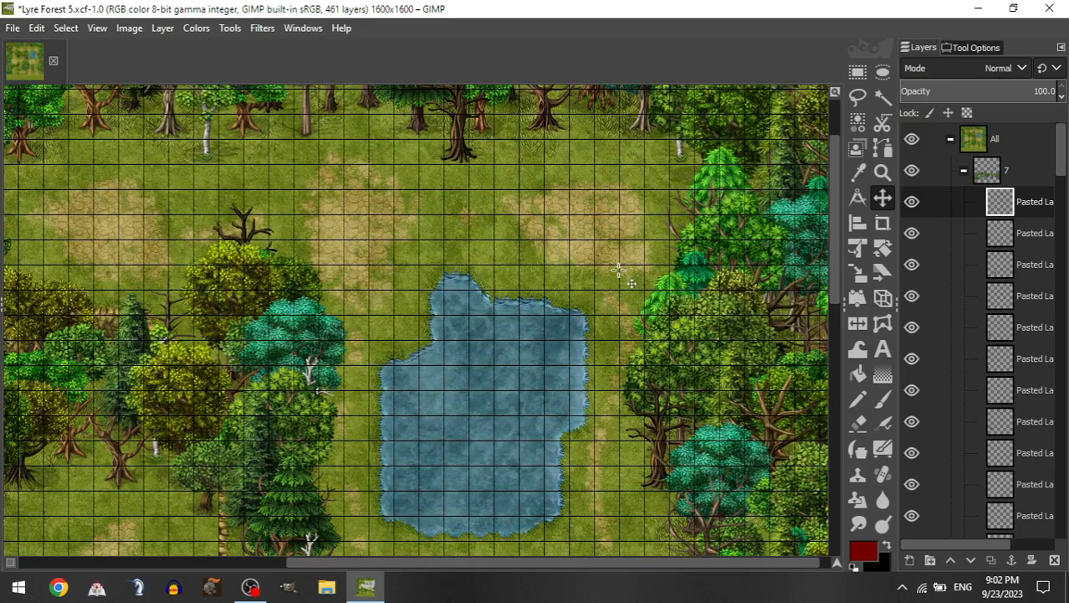
Step: Add the remaining broad dark green tree from the tall trees to group 7 and place it beside the large gnarled tree
{"action": "scroll", "coordinate": [640, 229], "scroll_direction": "up", "scroll_amount": 3}
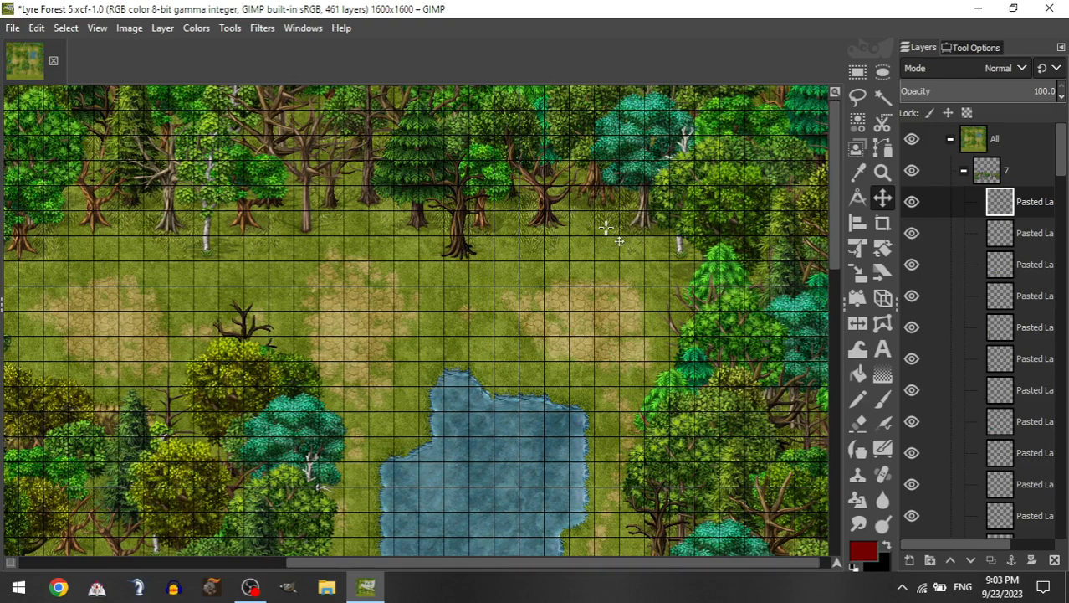
{"action": "scroll", "coordinate": [604, 259], "scroll_direction": "down", "scroll_amount": 14}
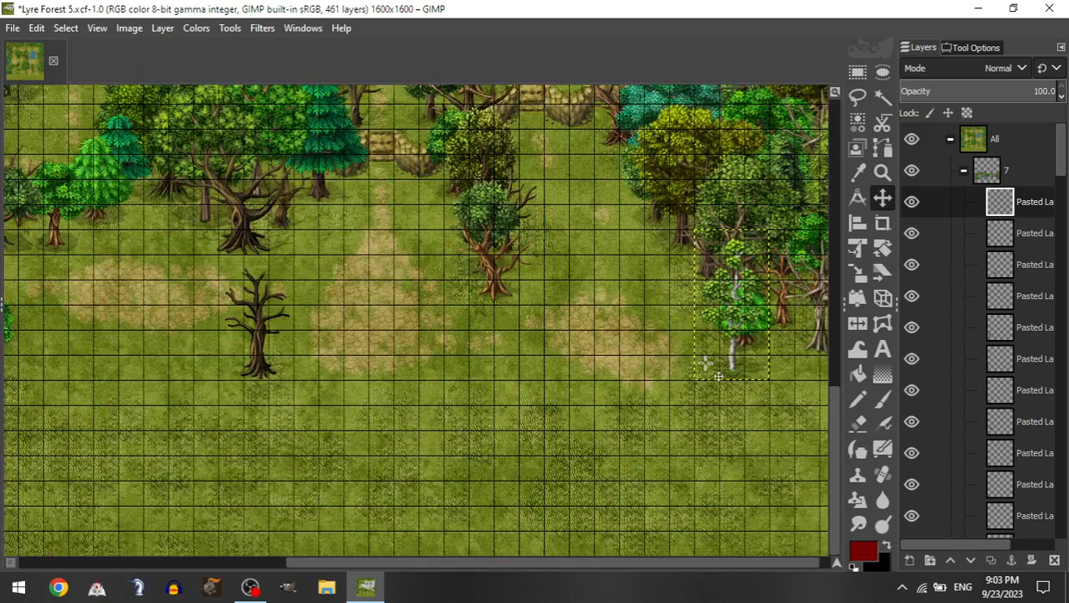
{"action": "left_click", "coordinate": [964, 170]}
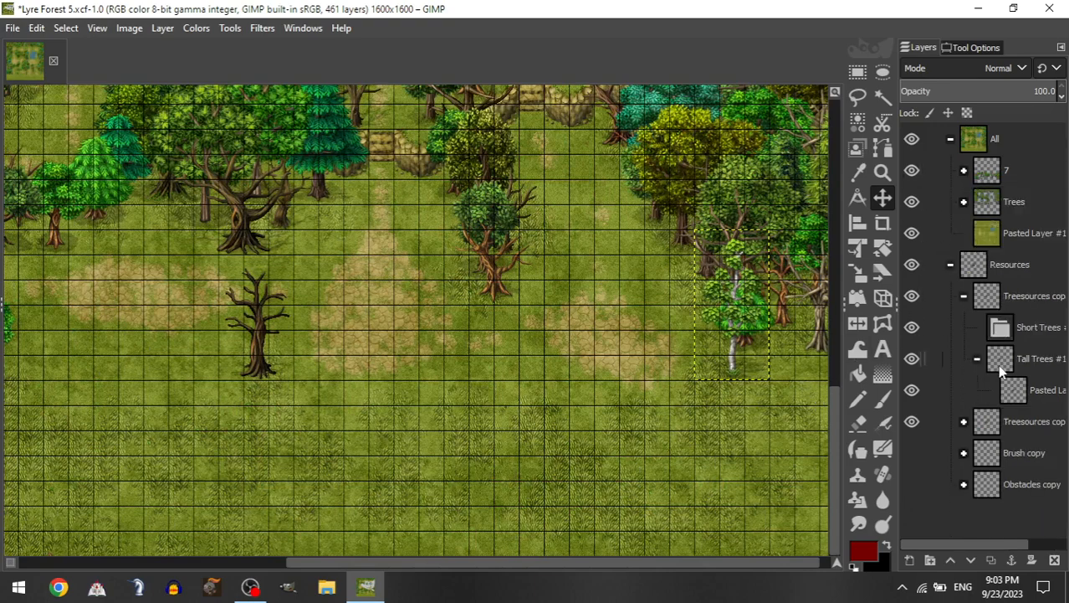
{"action": "left_click_drag", "start_coordinate": [1002, 374], "coordinate": [1018, 173]}
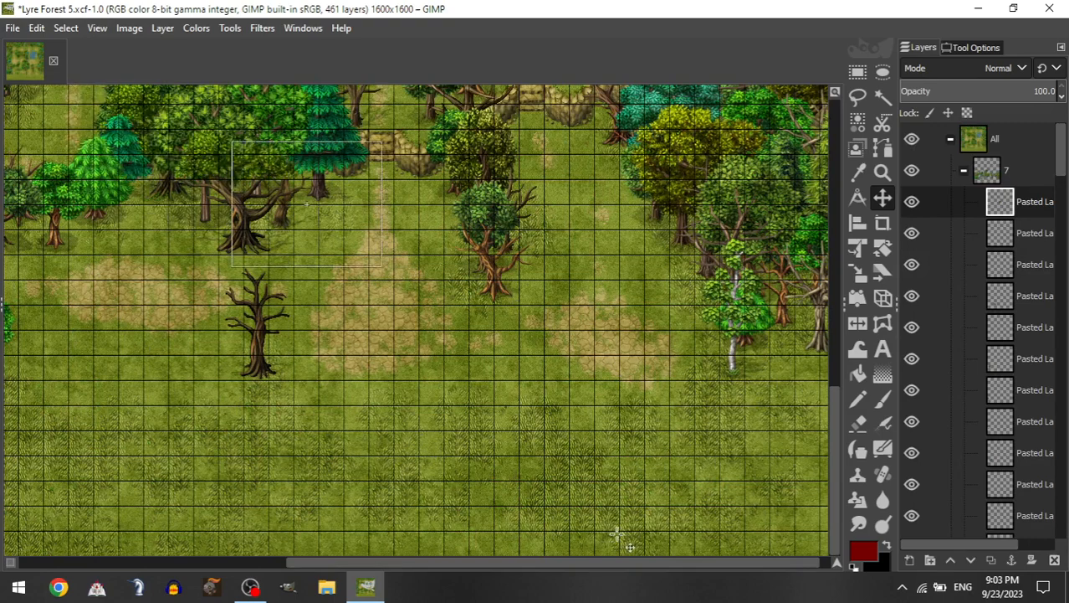
{"action": "left_click_drag", "start_coordinate": [406, 398], "coordinate": [430, 400]}
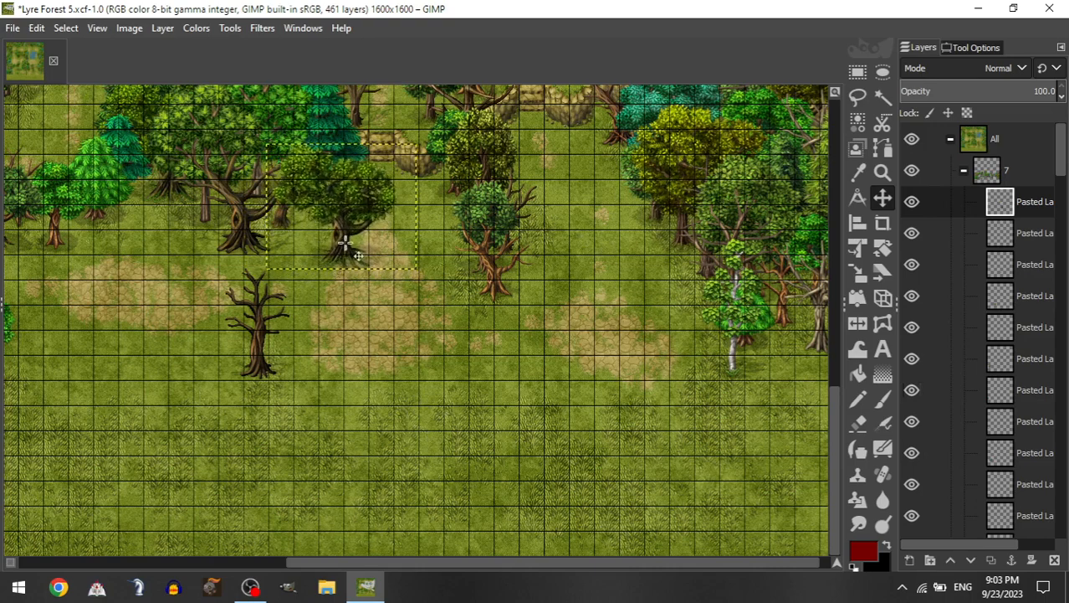
{"action": "mouse_move", "coordinate": [344, 256]}
{"action": "left_mouse_down"}
{"action": "mouse_move", "coordinate": [348, 268]}
{"action": "mouse_move", "coordinate": [338, 265]}
{"action": "left_mouse_up"}
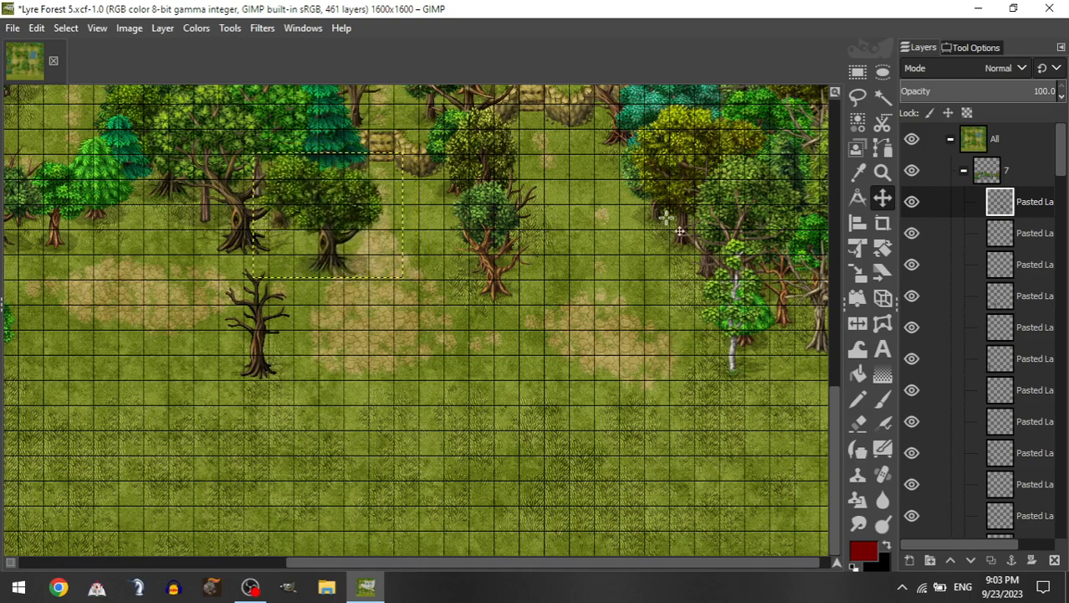
Step: Nudge the broad dark green tree slightly up and left beside the large gnarled tree
{"action": "key", "text": "Up"}
{"action": "key", "text": "Up"}
{"action": "key", "text": "Up"}
{"action": "key", "text": "Left"}
{"action": "key", "text": "Left"}
{"action": "key", "text": "Left"}
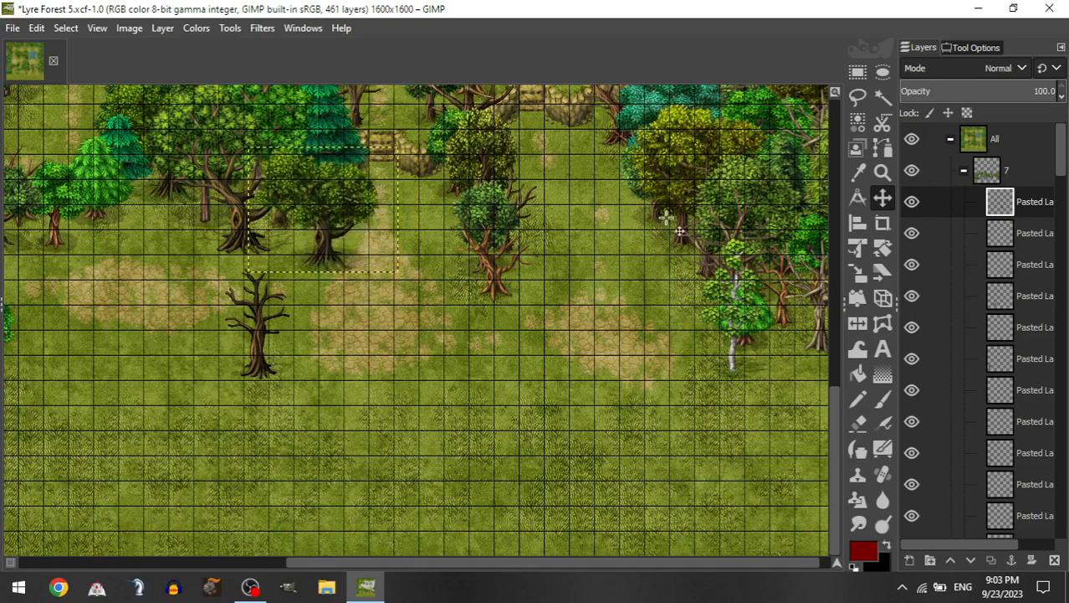
{"action": "key", "text": "Up"}
{"action": "key", "text": "Up"}
{"action": "key", "text": "Up"}
{"action": "key", "text": "Up"}
{"action": "key", "text": "Up"}
{"action": "key", "text": "Up"}
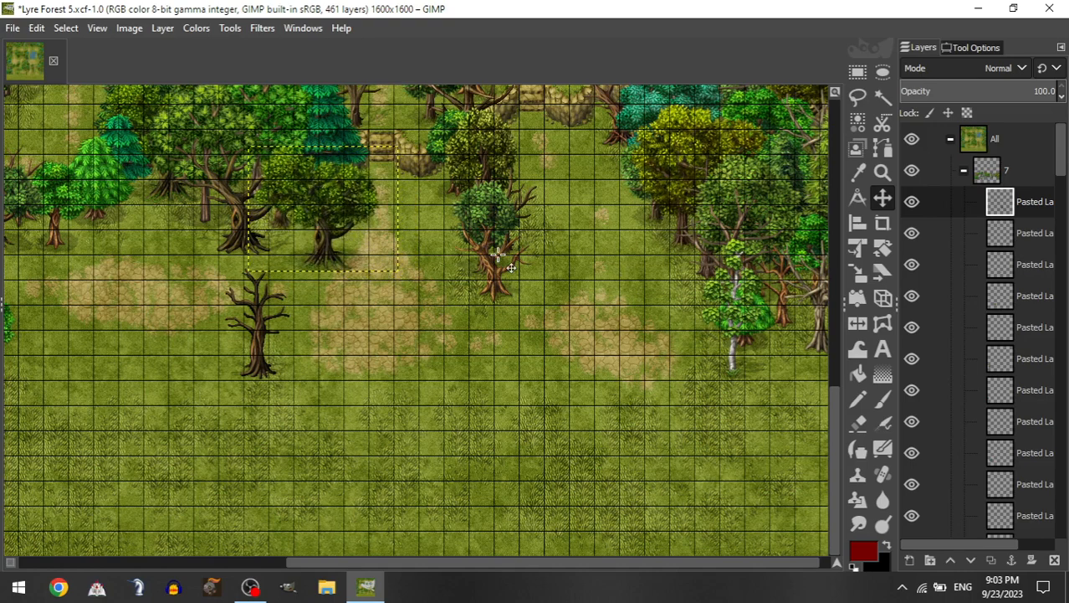
{"action": "key", "text": "Up"}
{"action": "key", "text": "Up"}
{"action": "key", "text": "Up"}
{"action": "key", "text": "Up"}
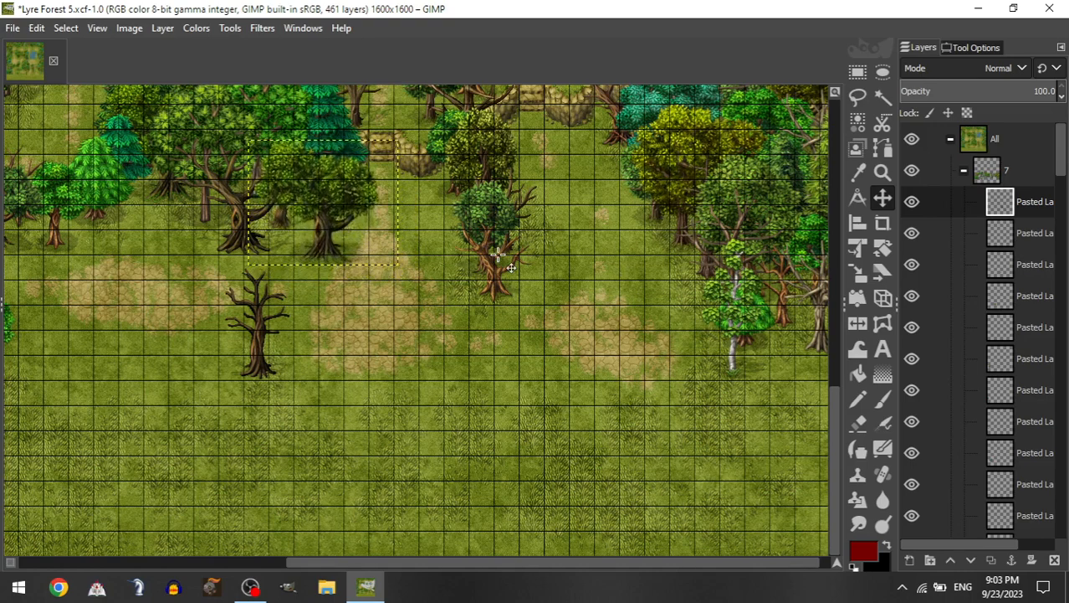
{"action": "key", "text": "Left"}
{"action": "key", "text": "Left"}
{"action": "key", "text": "Left"}
{"action": "key", "text": "Left"}
{"action": "key", "text": "Left"}
{"action": "key", "text": "Right"}
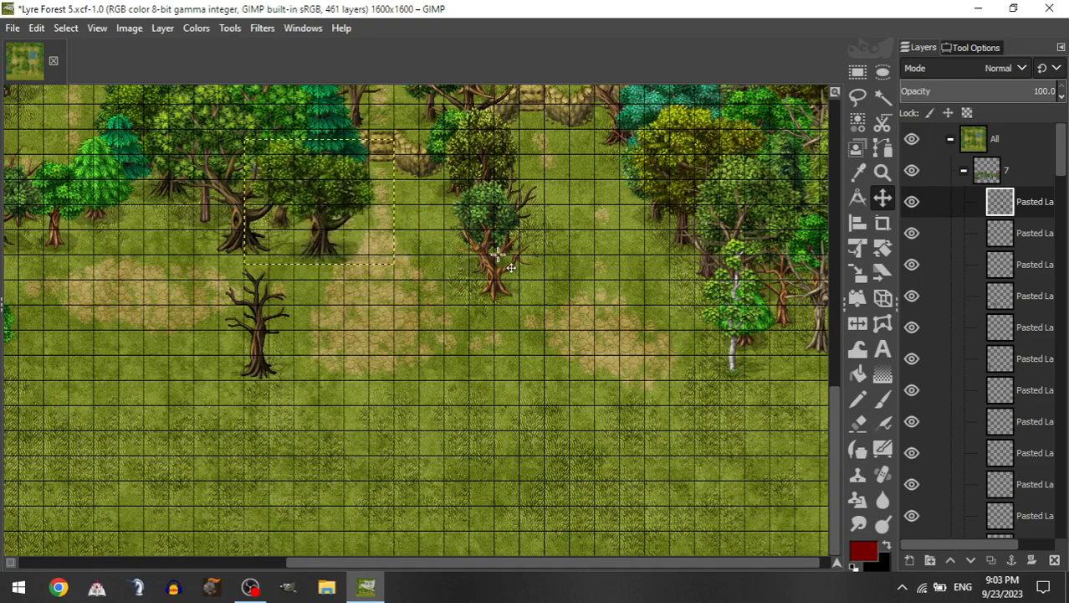
Step: Move the broad dark green tree next to the white-trunked birch near the map's right edge
{"action": "left_click_drag", "start_coordinate": [349, 232], "coordinate": [725, 359]}
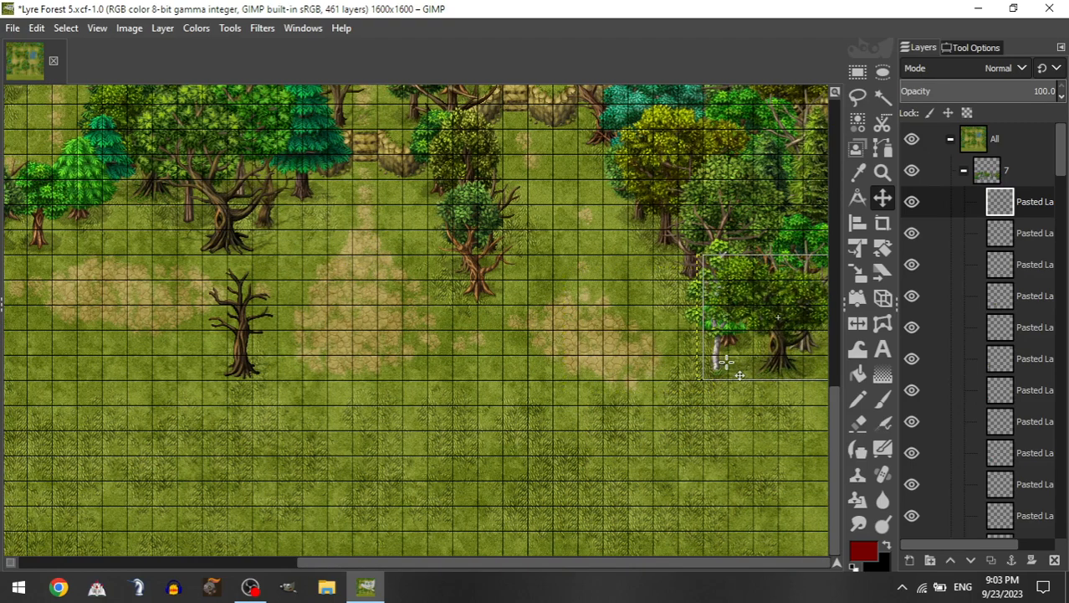
{"action": "left_click", "coordinate": [966, 172]}
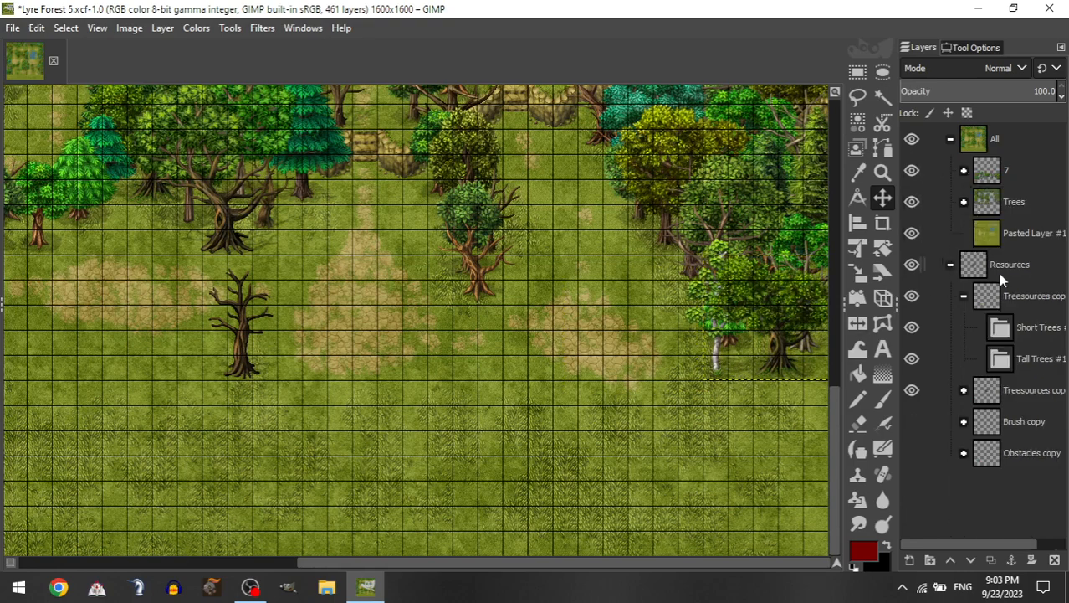
Step: Delete the emptied Treesources copy from the Resources group and duplicate the remaining full Treesources copy
{"action": "left_click", "coordinate": [1023, 292]}
{"action": "key", "text": "Delete"}
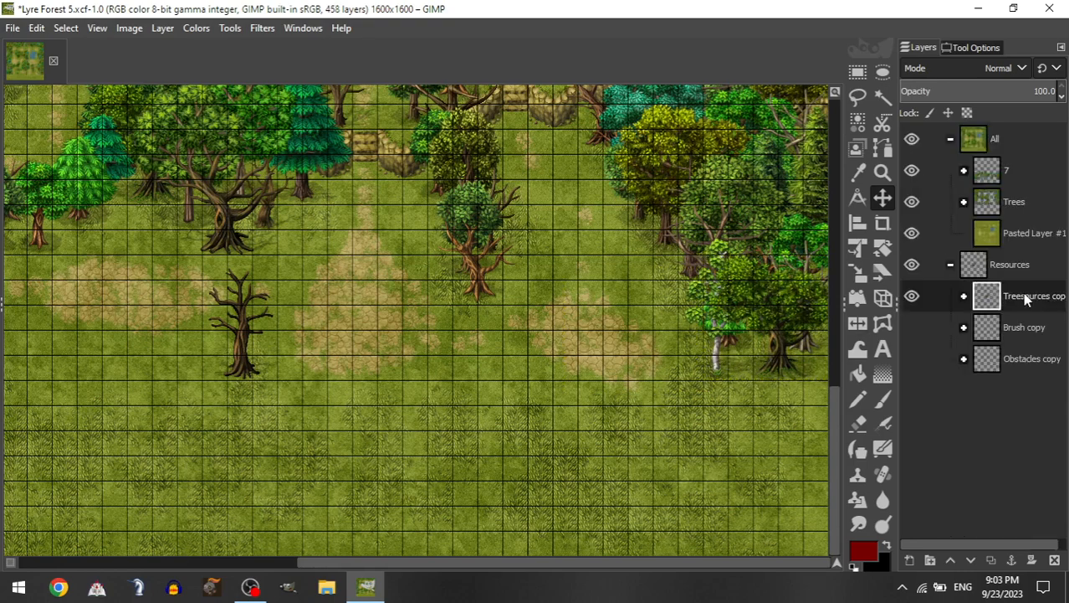
{"action": "key", "text": "ctrl+z"}
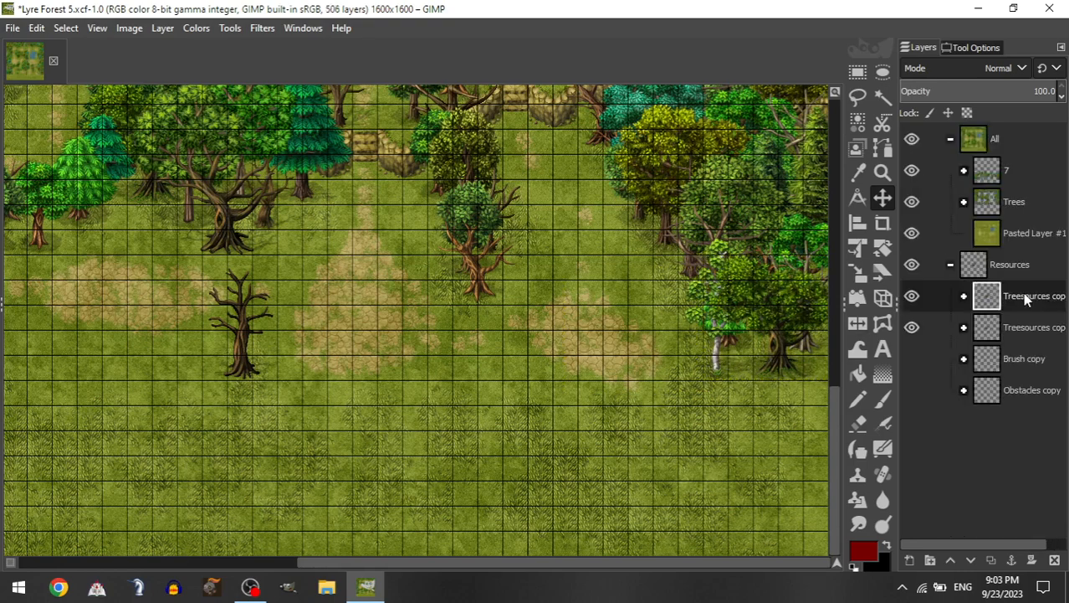
{"action": "left_click", "coordinate": [964, 296]}
Step: Move layer group 7 into the Trees group
{"action": "left_click", "coordinate": [1013, 169]}
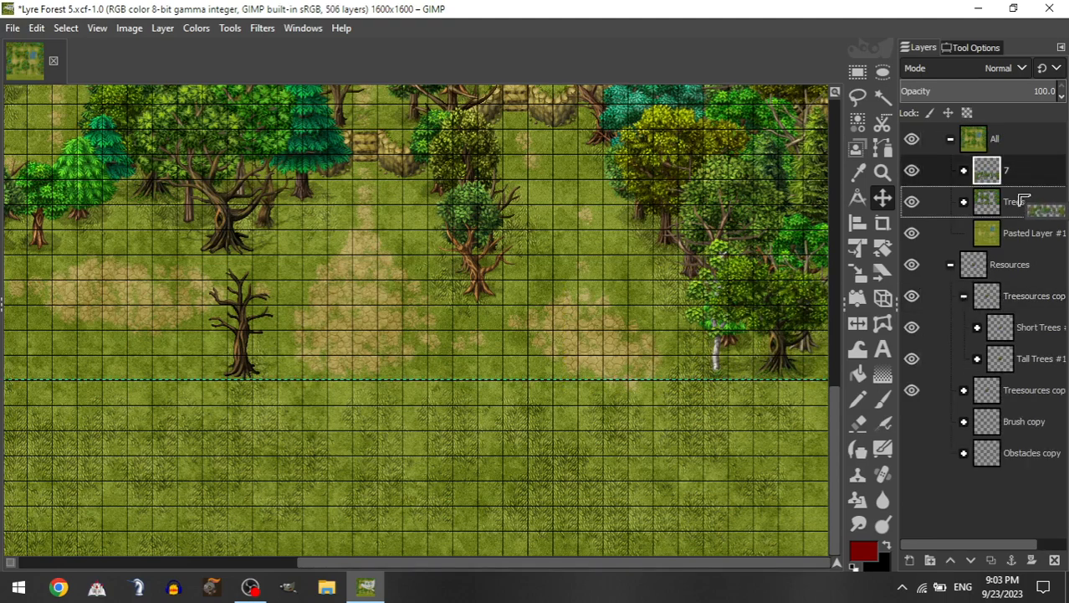
{"action": "scroll", "coordinate": [666, 246], "scroll_direction": "up", "scroll_amount": 4}
{"action": "scroll", "coordinate": [666, 247], "scroll_direction": "down", "scroll_amount": 4}
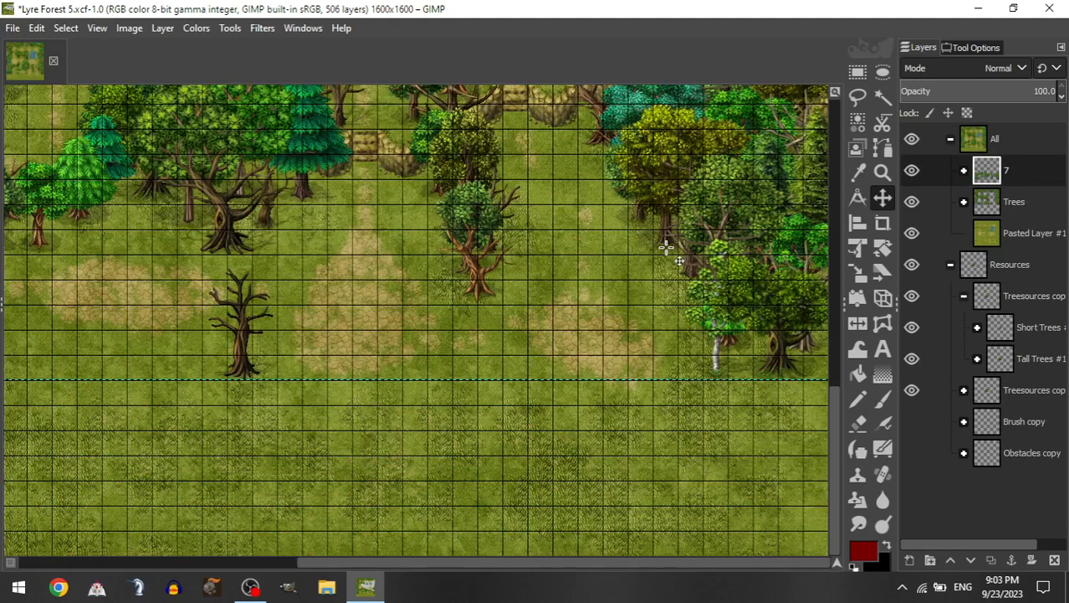
{"action": "left_click_drag", "start_coordinate": [1038, 171], "coordinate": [1005, 199]}
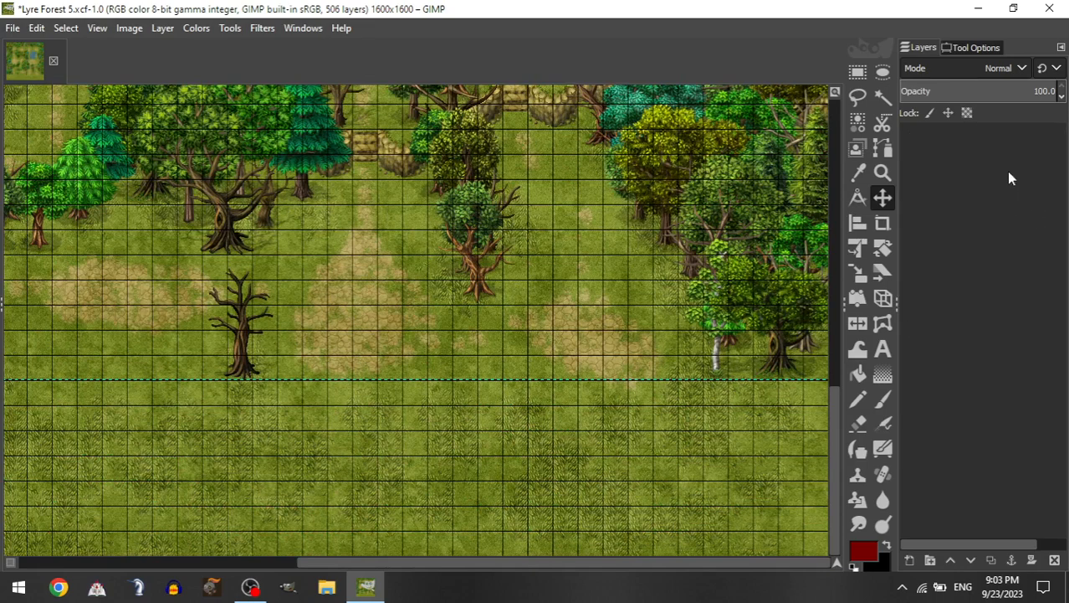
{"action": "left_click", "coordinate": [969, 166]}
{"action": "left_click", "coordinate": [964, 170]}
Step: Create a new layer group named 8 inside the All group
{"action": "right_click", "coordinate": [1004, 138]}
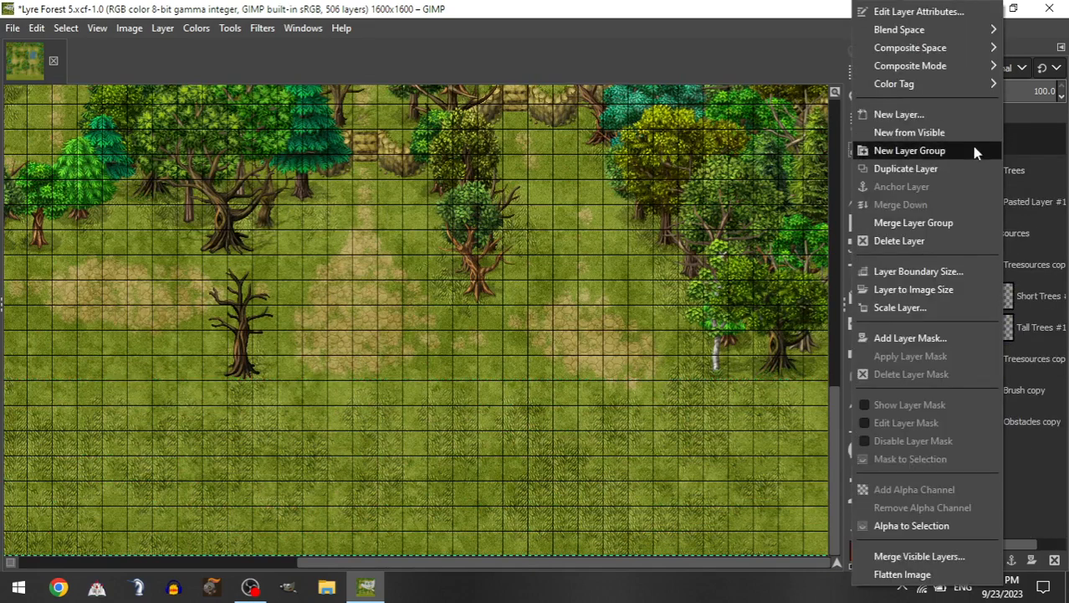
{"action": "left_click", "coordinate": [974, 149]}
{"action": "type", "text": "8"}
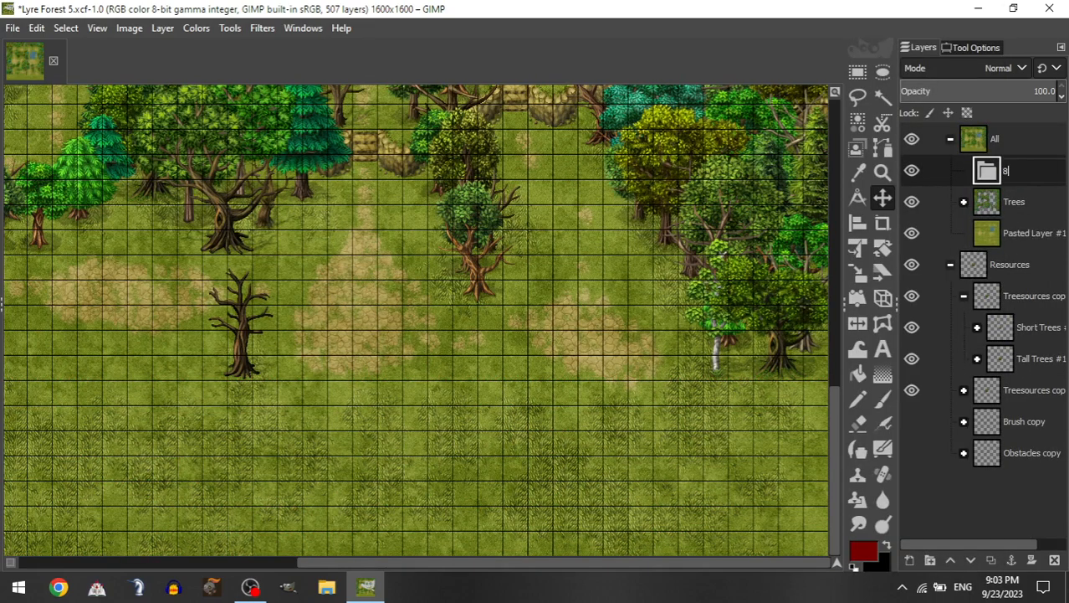
Step: Add an olive-green tree from the tall trees to group 8 and place it at the map's right edge before the broad dark tree
{"action": "left_click", "coordinate": [977, 359]}
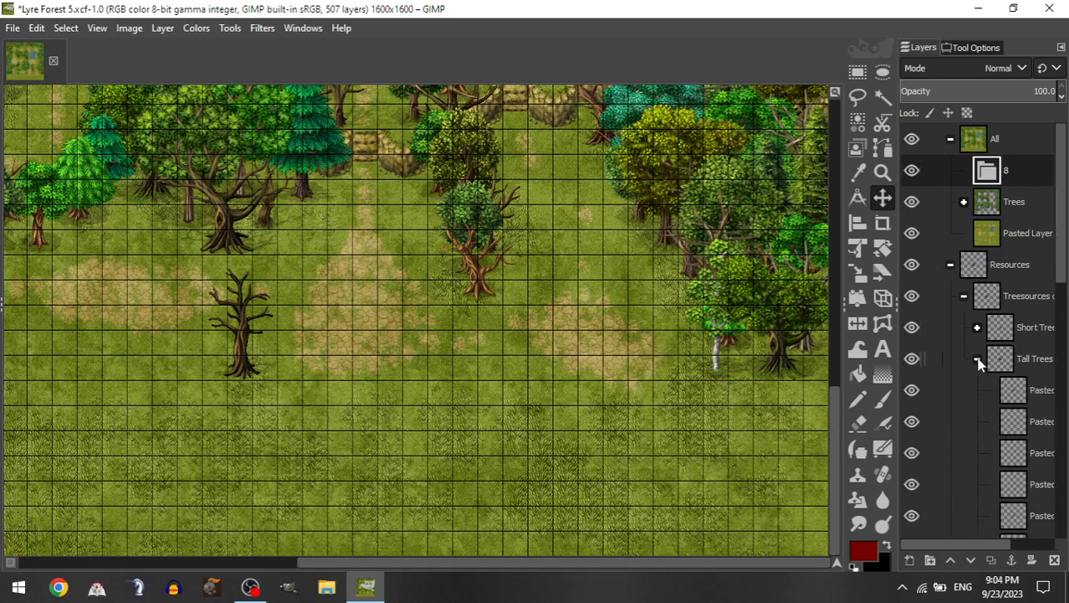
{"action": "left_click_drag", "start_coordinate": [1034, 515], "coordinate": [1010, 177]}
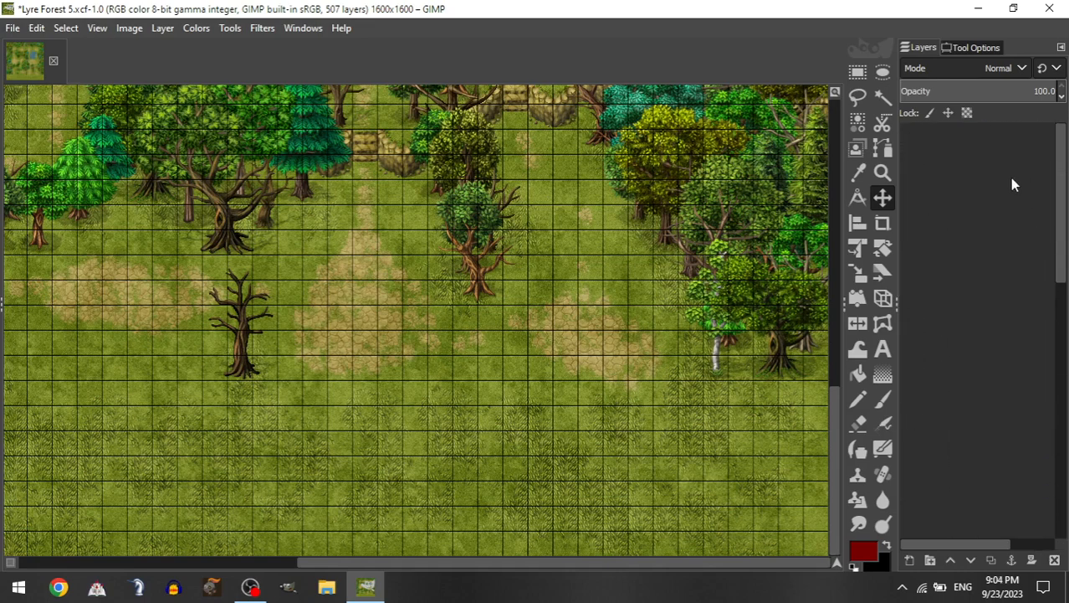
{"action": "left_click_drag", "start_coordinate": [691, 477], "coordinate": [783, 535]}
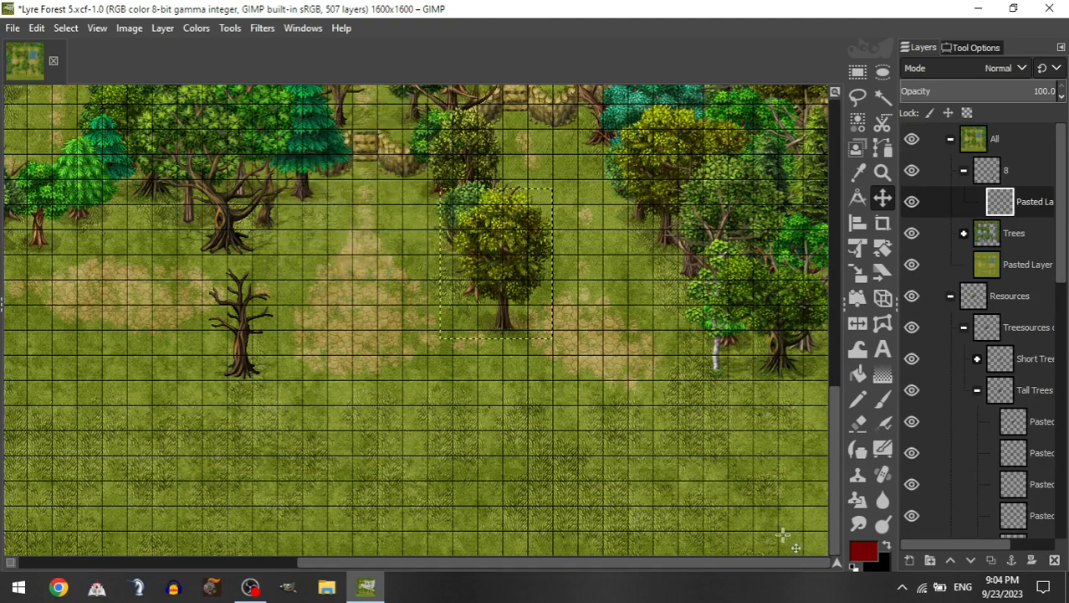
{"action": "left_click_drag", "start_coordinate": [520, 329], "coordinate": [813, 340]}
{"action": "left_click", "coordinate": [963, 170]}
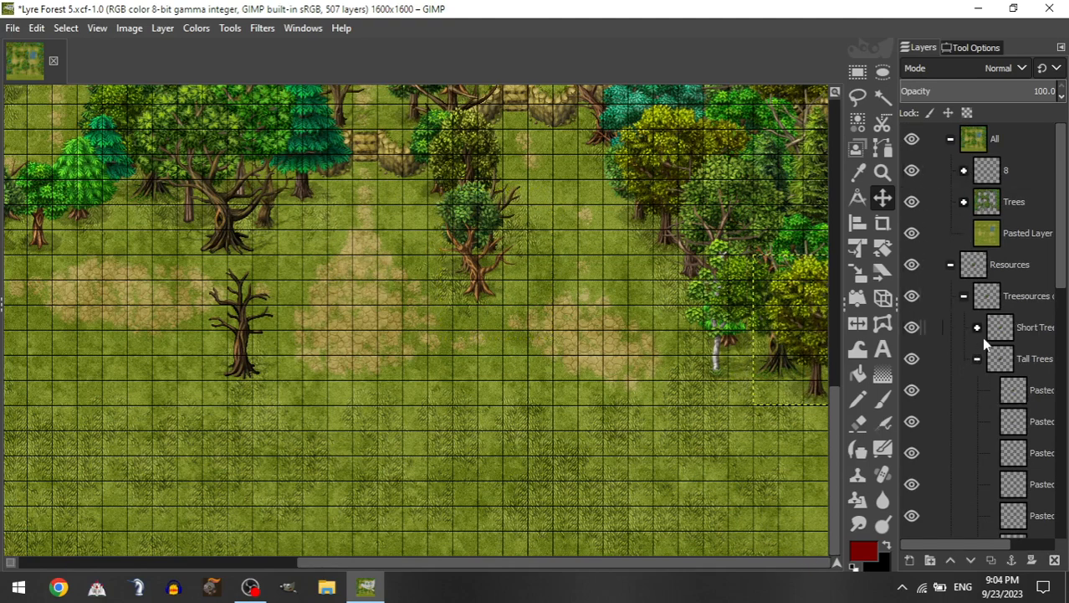
Step: Add a small bright green conifer from the short trees to group 8 and place it in front of the white-trunked birch
{"action": "left_click_drag", "start_coordinate": [1028, 452], "coordinate": [1031, 176]}
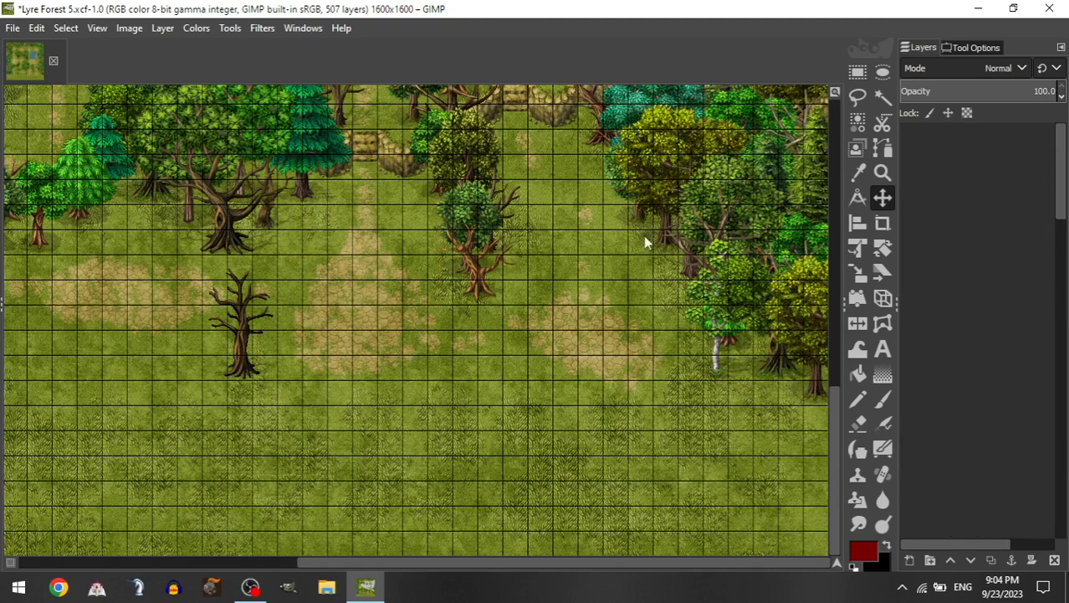
{"action": "left_click_drag", "start_coordinate": [422, 229], "coordinate": [762, 490]}
{"action": "left_click_drag", "start_coordinate": [787, 427], "coordinate": [820, 405]}
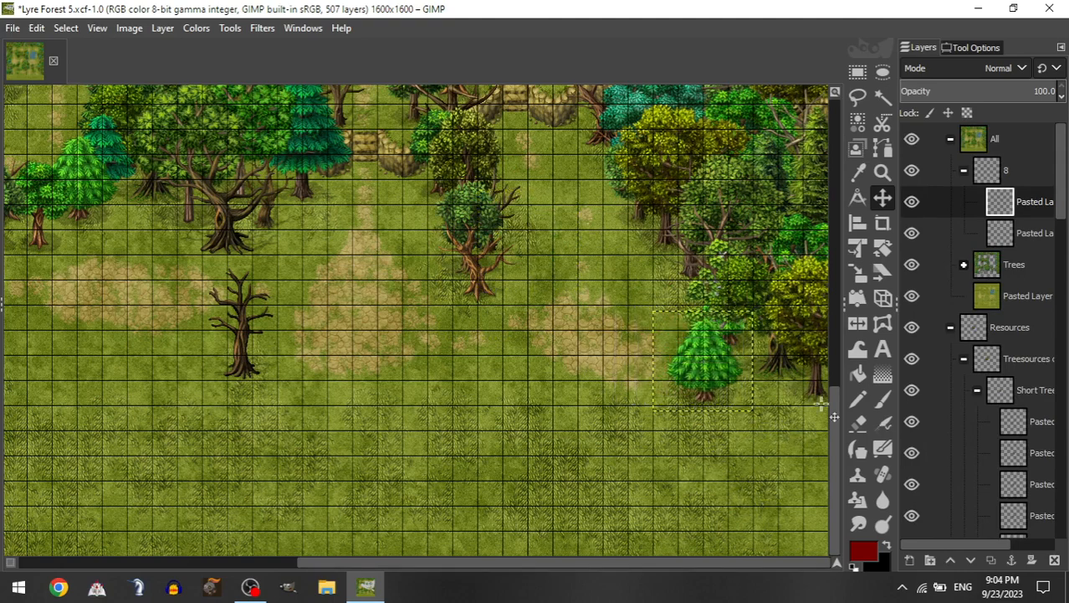
{"action": "left_click", "coordinate": [975, 170]}
{"action": "left_click", "coordinate": [964, 171]}
{"action": "left_click", "coordinate": [977, 327]}
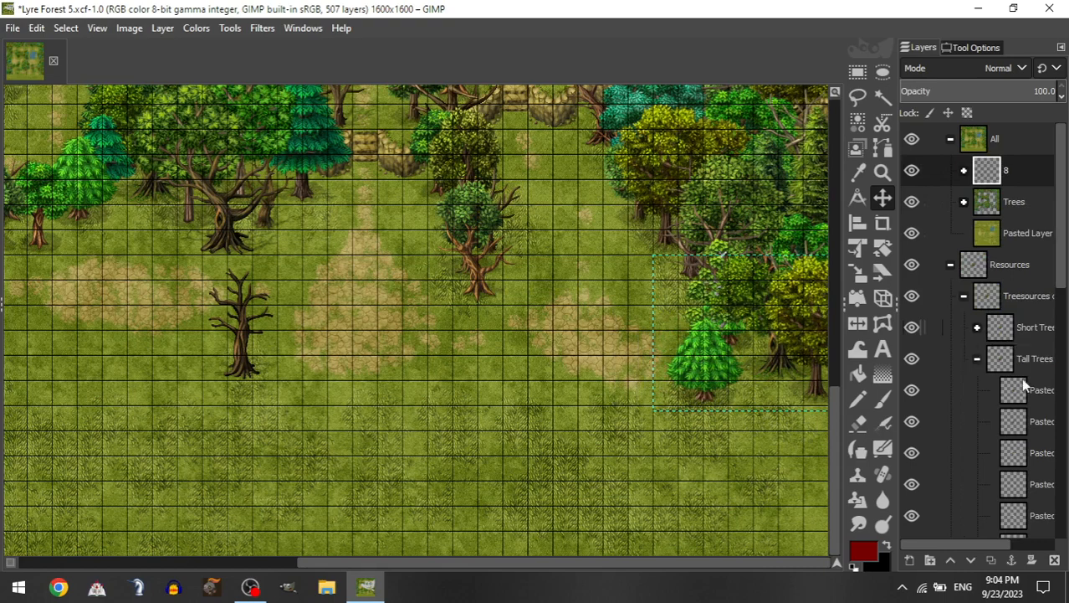
Step: Add a bare white birch from the tall trees to group 8 and place it beside the black bare tree
{"action": "left_click_drag", "start_coordinate": [1036, 489], "coordinate": [1009, 171]}
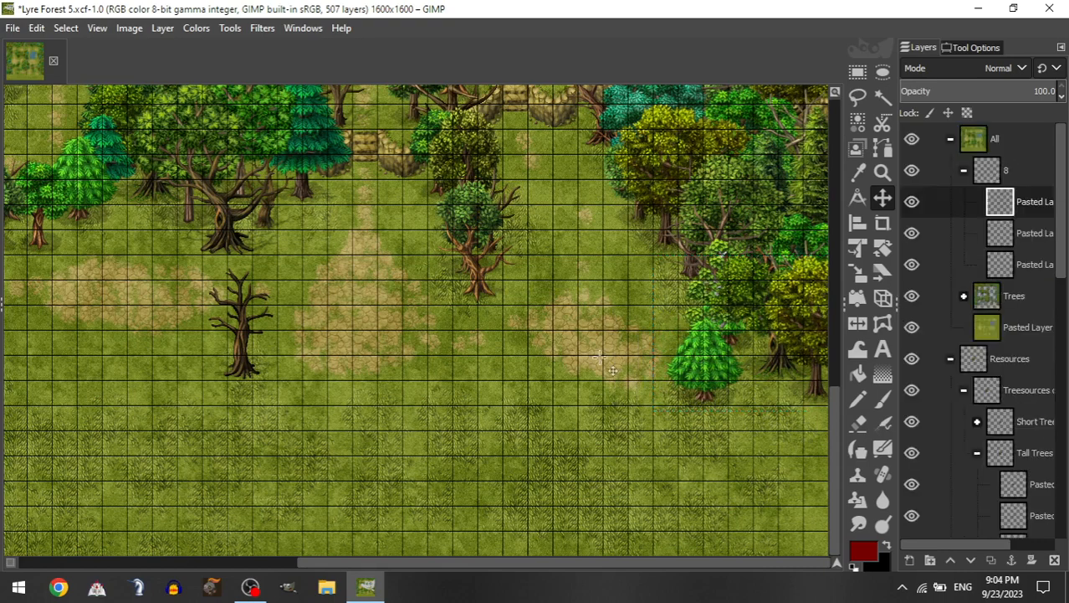
{"action": "left_click_drag", "start_coordinate": [600, 358], "coordinate": [753, 569]}
{"action": "left_click_drag", "start_coordinate": [557, 389], "coordinate": [334, 483]}
{"action": "scroll", "coordinate": [427, 385], "scroll_direction": "left", "scroll_amount": 5}
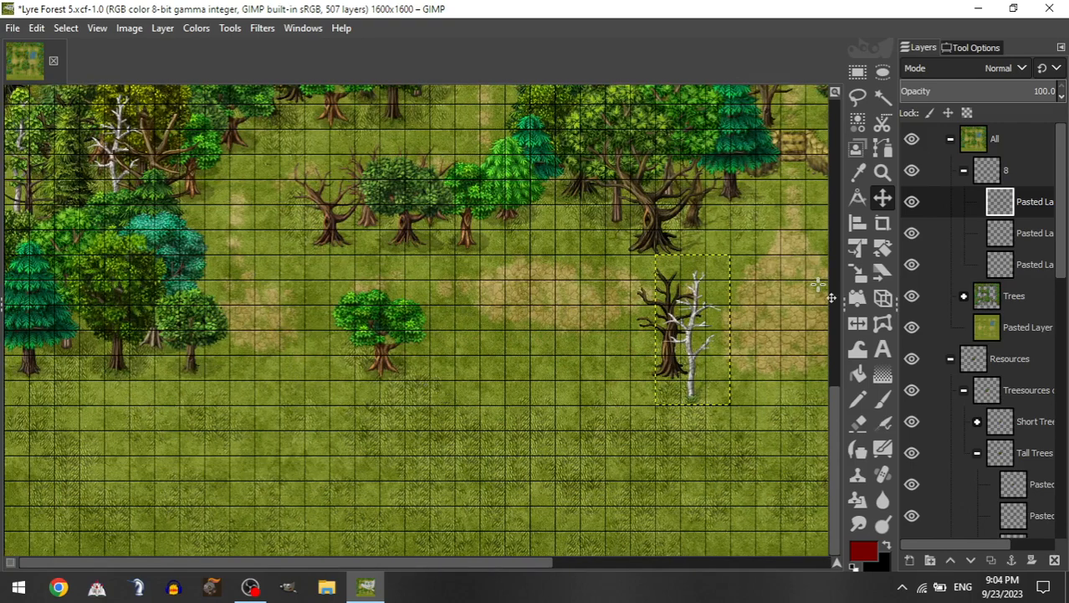
{"action": "left_click", "coordinate": [964, 170]}
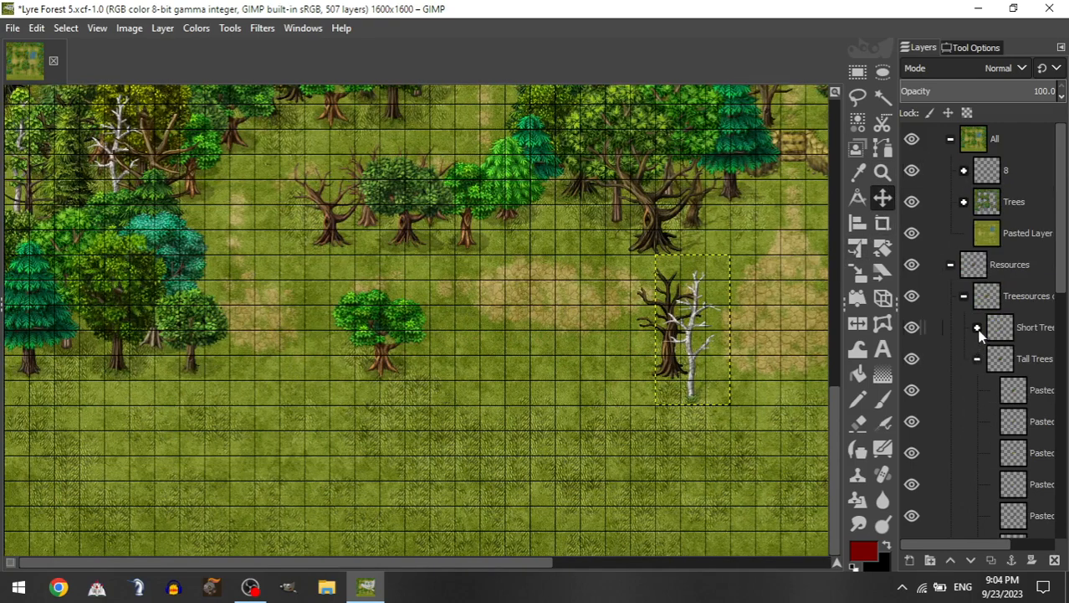
Step: Add a bare brown tree from the short trees to group 8 and place it beside the small bright green tree on the grass
{"action": "left_click", "coordinate": [977, 327]}
{"action": "left_click", "coordinate": [500, 244]}
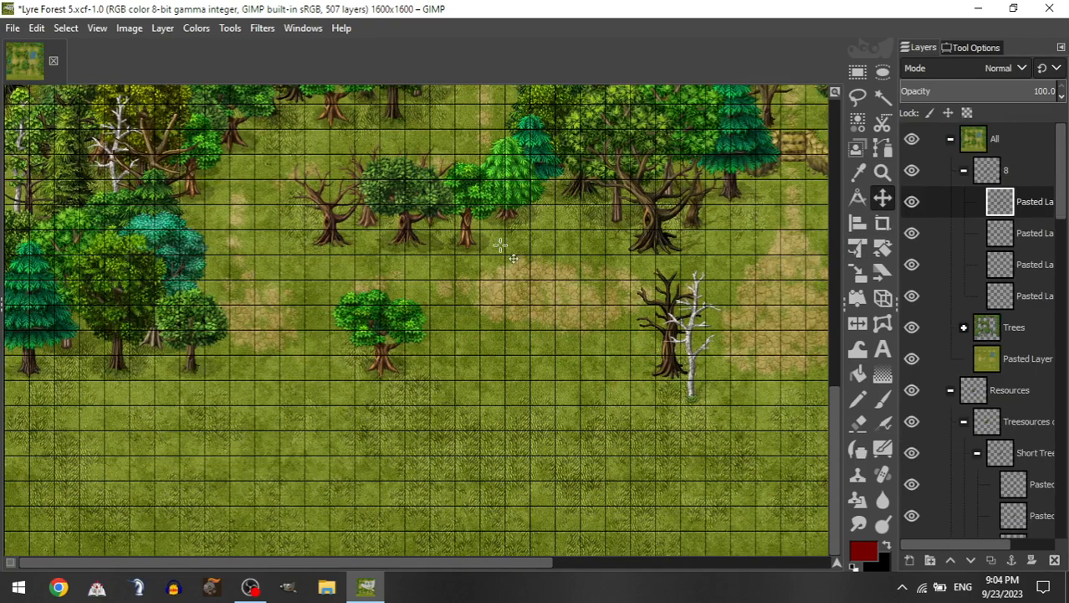
{"action": "left_click_drag", "start_coordinate": [538, 412], "coordinate": [373, 448]}
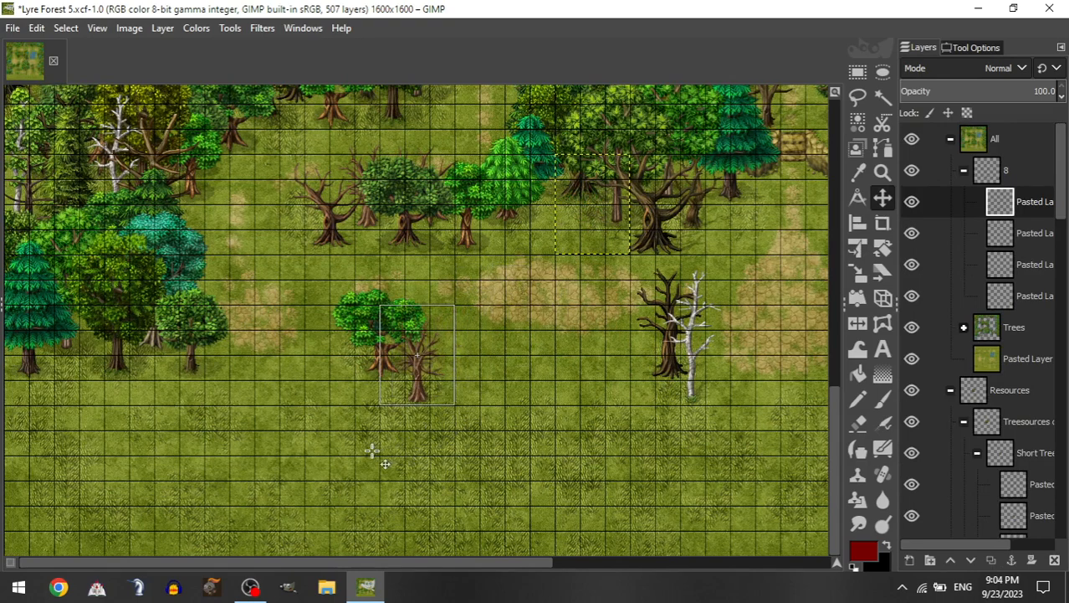
{"action": "left_click", "coordinate": [964, 171]}
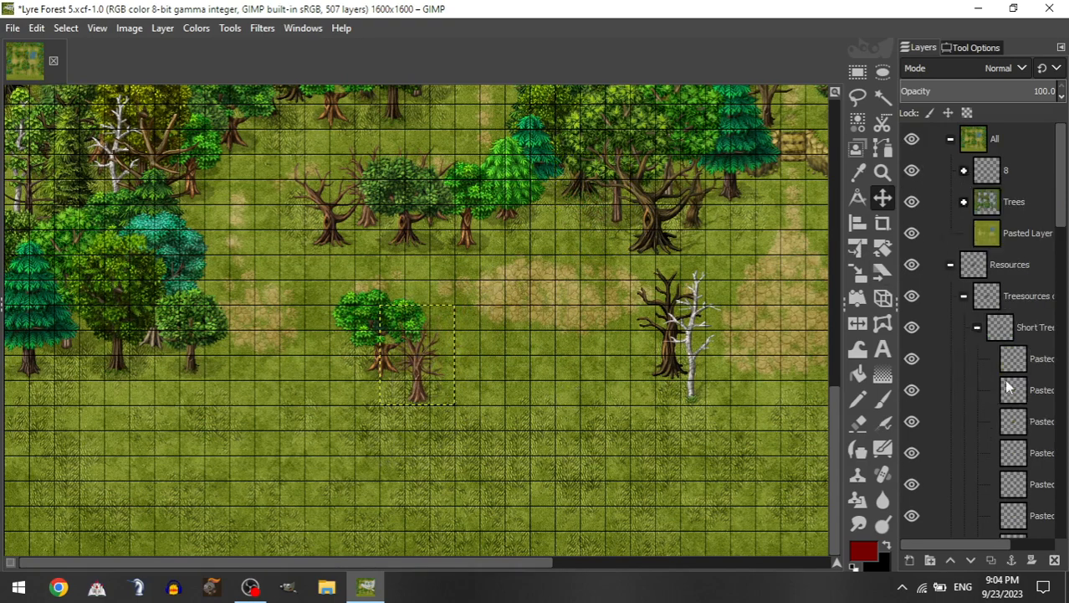
Step: Add a broad green tree from the tall trees to group 8 and place it over the small round tree near the map's left edge
{"action": "left_click", "coordinate": [978, 328]}
{"action": "left_click_drag", "start_coordinate": [1011, 452], "coordinate": [1011, 171]}
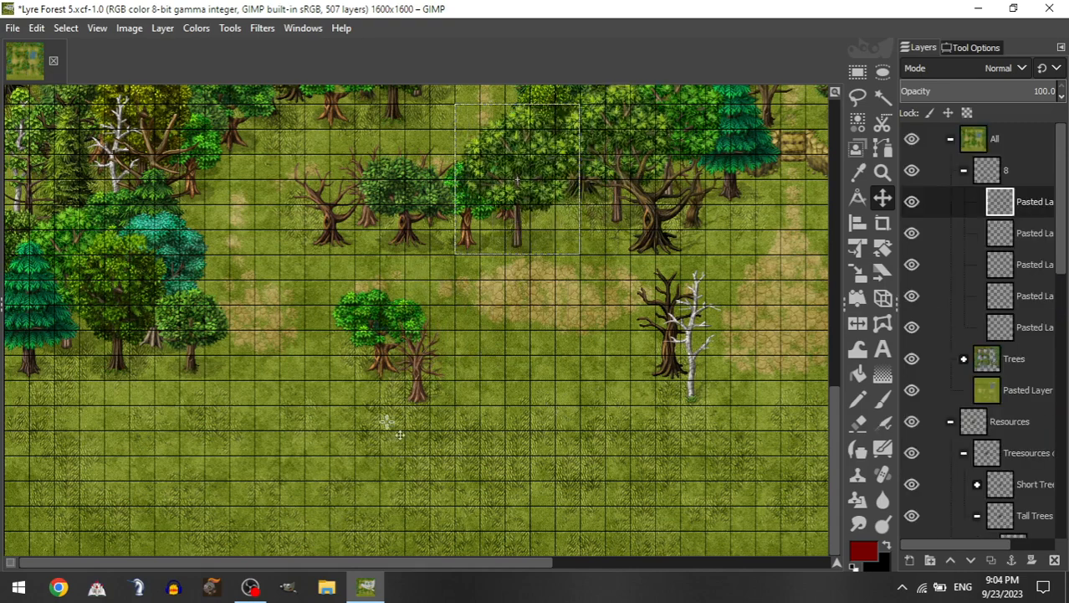
{"action": "left_click_drag", "start_coordinate": [349, 428], "coordinate": [262, 455]}
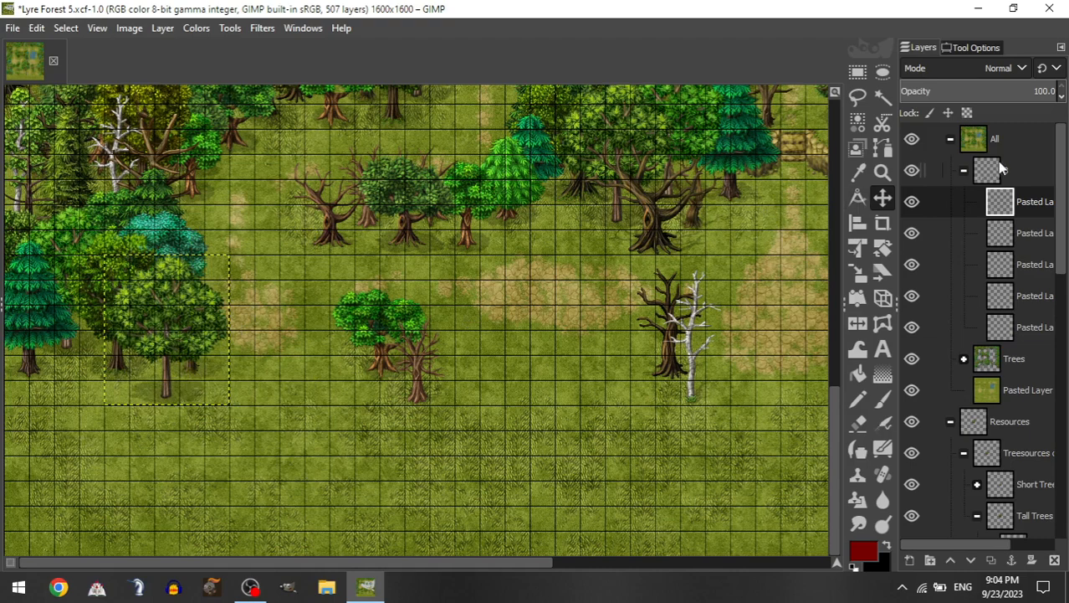
{"action": "left_click", "coordinate": [963, 171]}
{"action": "left_click", "coordinate": [996, 328]}
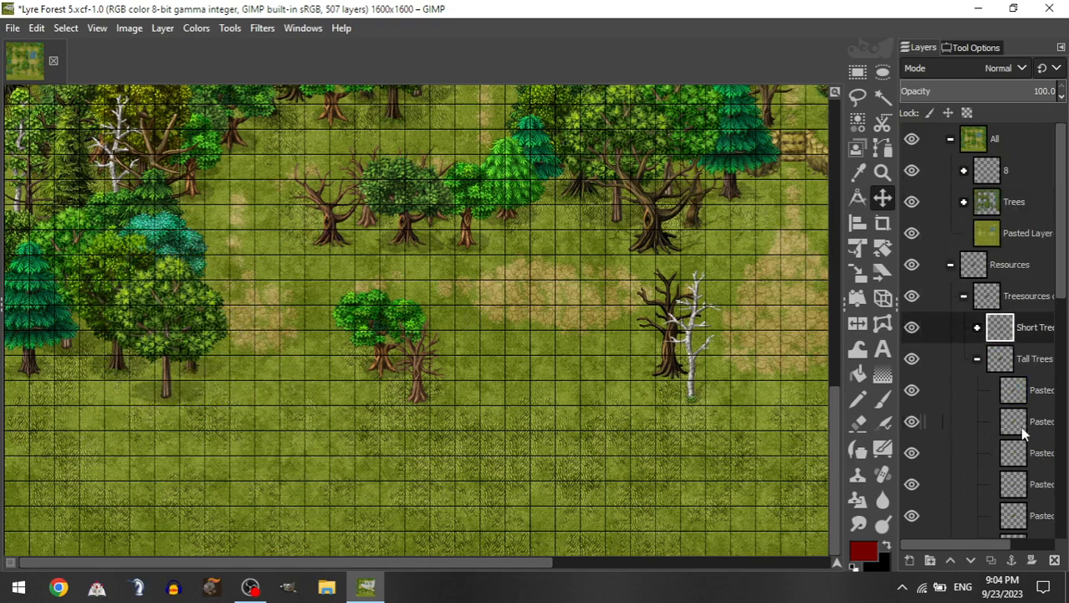
Step: Add a bare brown tree from the short trees to group 8 and place it between the teal conifer and the broad green tree
{"action": "left_click", "coordinate": [977, 328]}
{"action": "left_click_drag", "start_coordinate": [1040, 460], "coordinate": [1025, 171]}
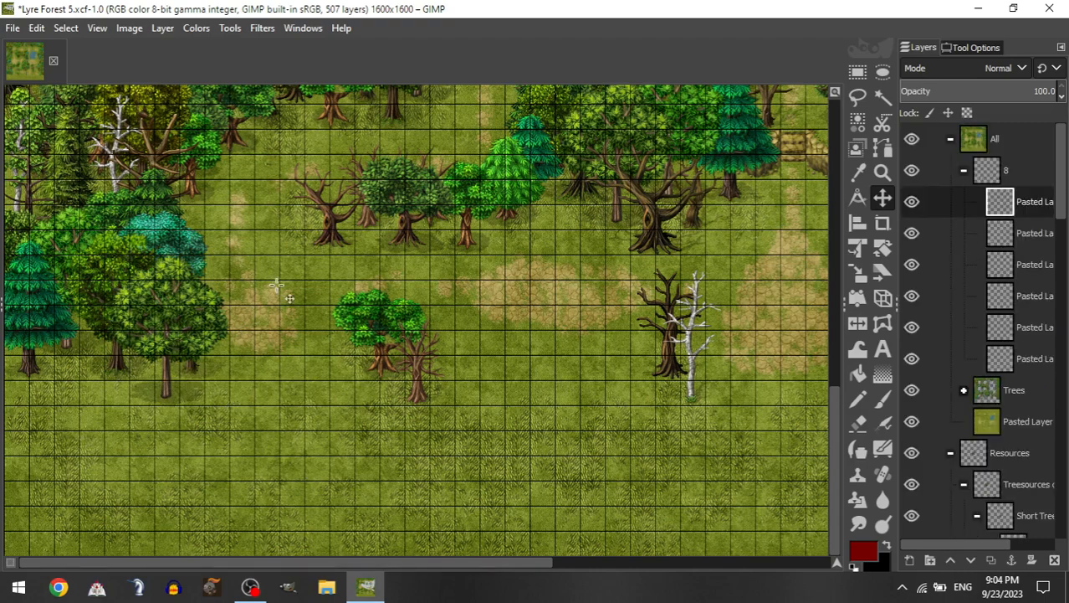
{"action": "left_click_drag", "start_coordinate": [56, 487], "coordinate": [205, 362]}
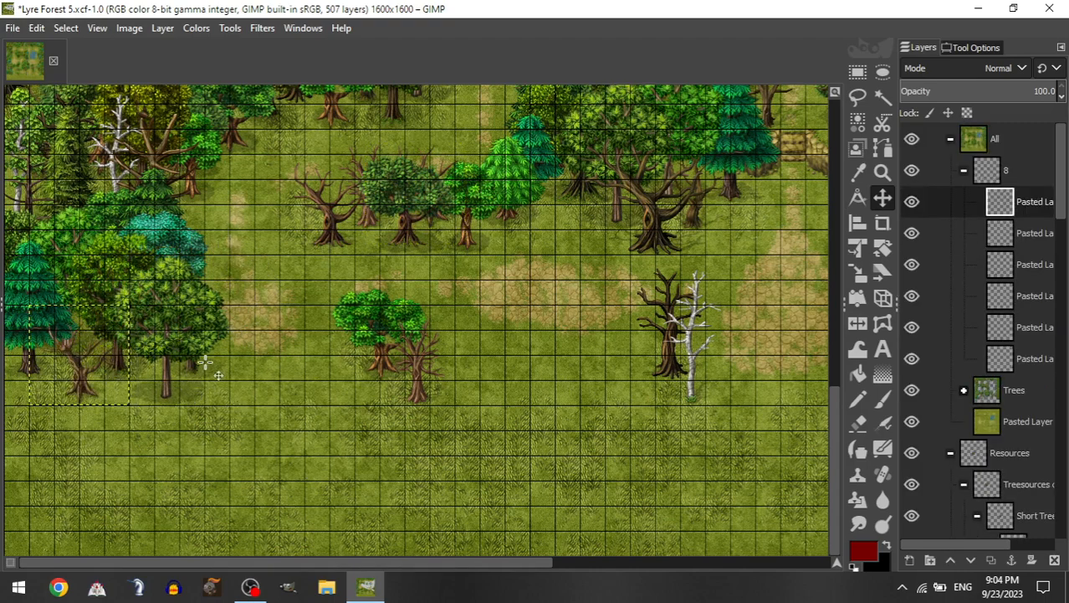
Step: Add a narrow dark conifer from the tall trees to group 8 and place it at the map's left edge, overlapping the teal conifer
{"action": "left_click", "coordinate": [964, 170]}
{"action": "left_click", "coordinate": [976, 327]}
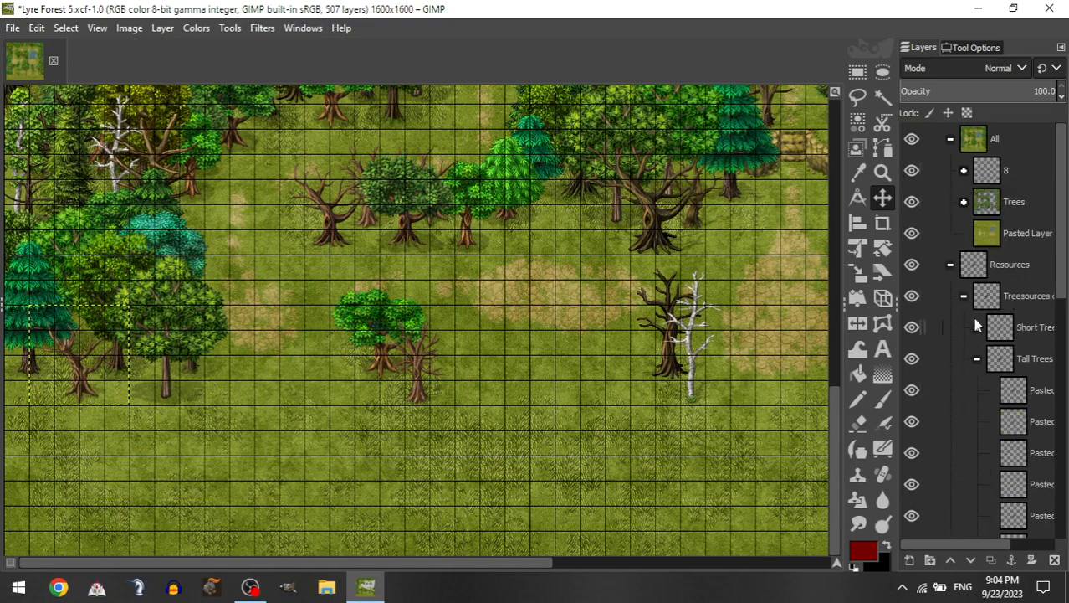
{"action": "left_click_drag", "start_coordinate": [1013, 484], "coordinate": [1034, 175]}
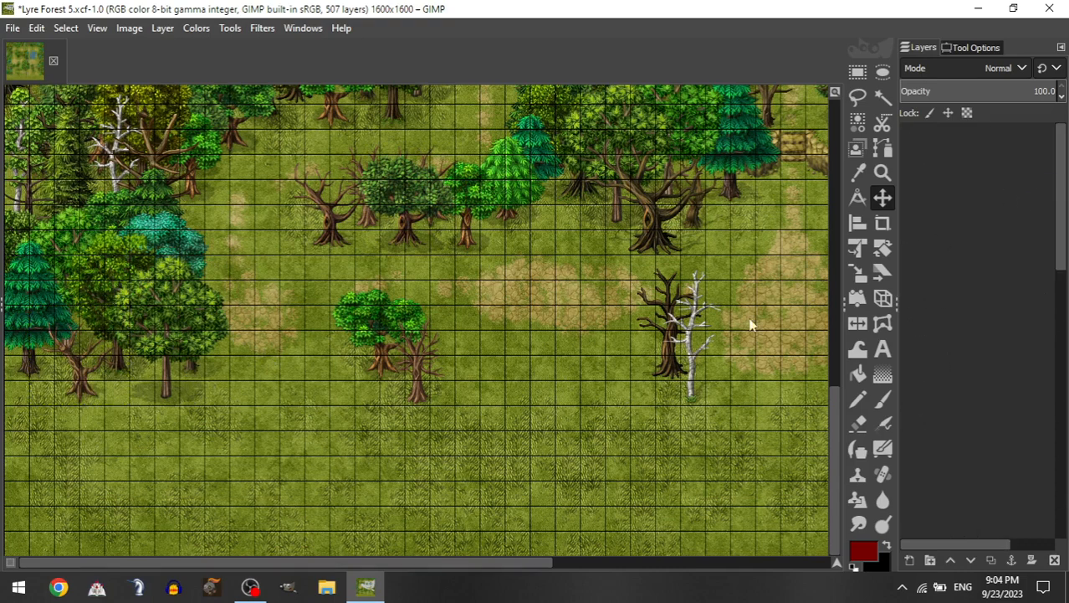
{"action": "left_click_drag", "start_coordinate": [249, 426], "coordinate": [212, 453]}
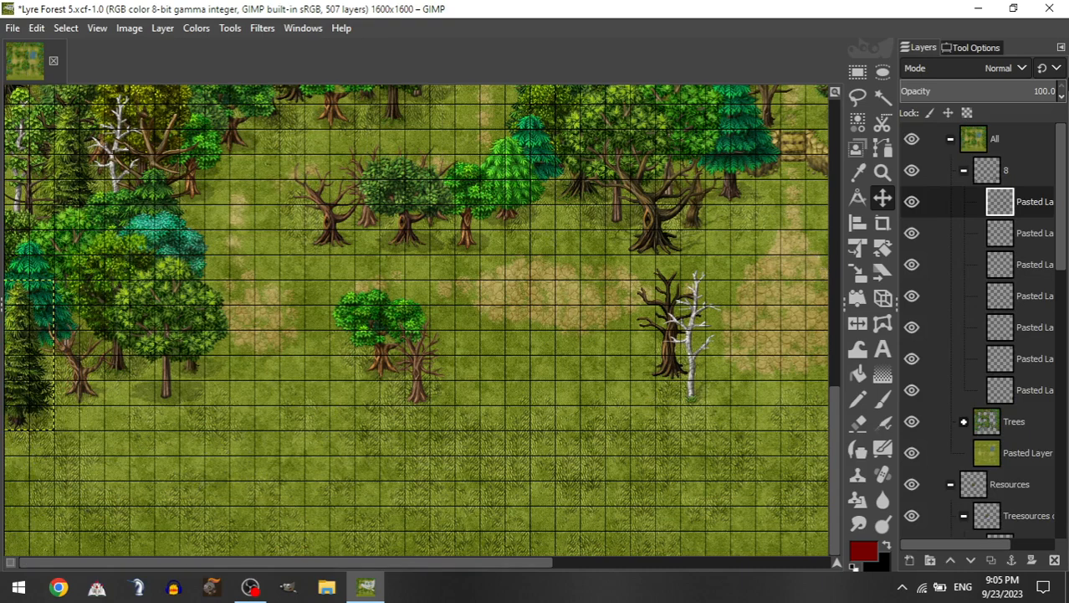
Step: Add a small bare tree from the short trees to group 8 and place it just right of the broad green tree's trunk
{"action": "left_click", "coordinate": [964, 171]}
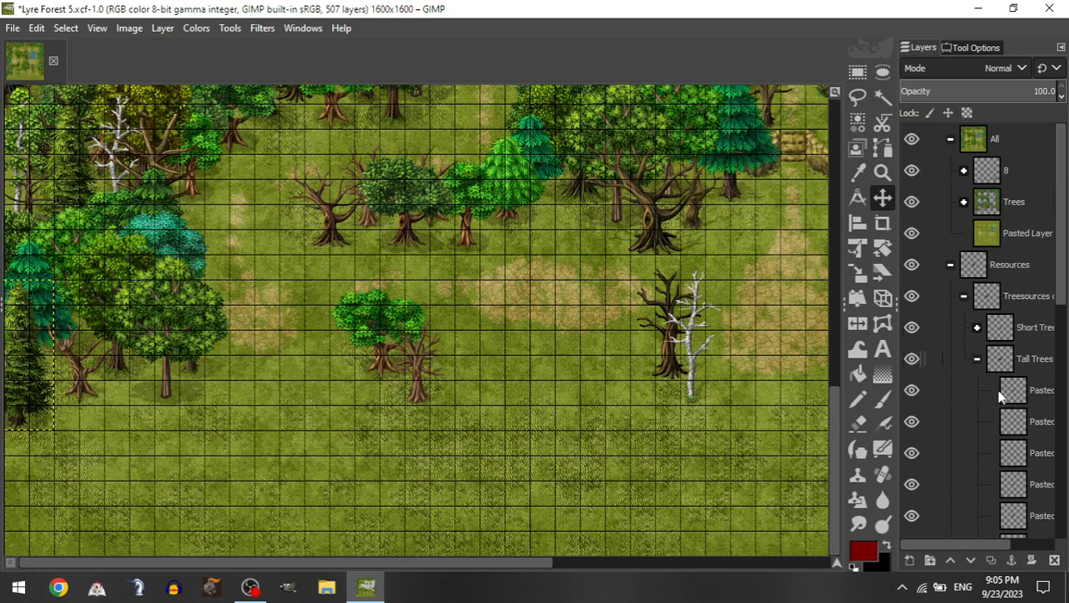
{"action": "left_click", "coordinate": [979, 328]}
{"action": "left_click_drag", "start_coordinate": [1031, 486], "coordinate": [1018, 179]}
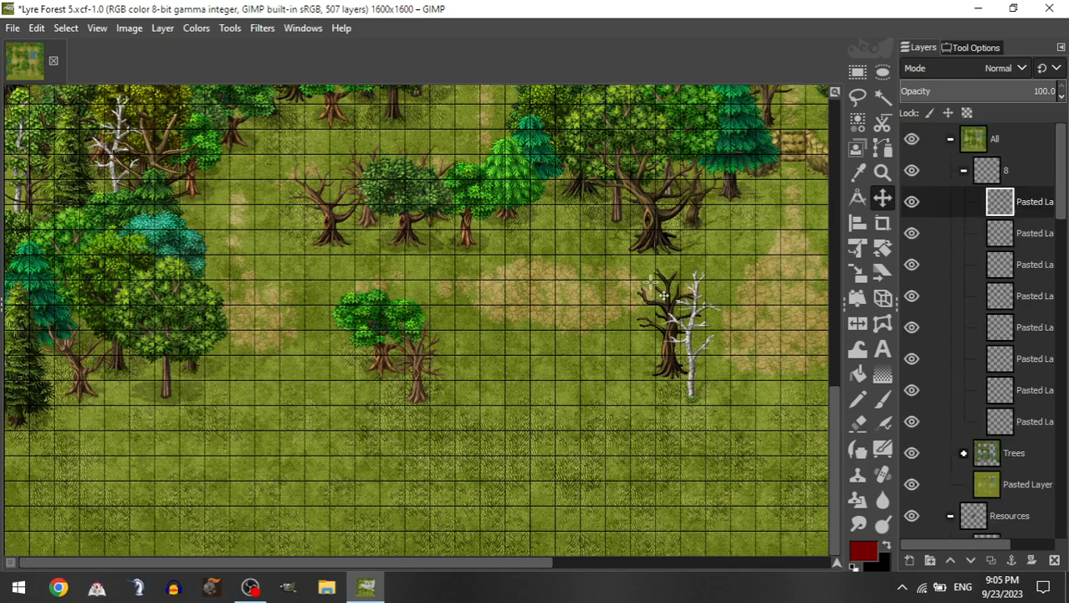
{"action": "left_click_drag", "start_coordinate": [651, 282], "coordinate": [150, 548]}
{"action": "left_click_drag", "start_coordinate": [255, 316], "coordinate": [230, 479]}
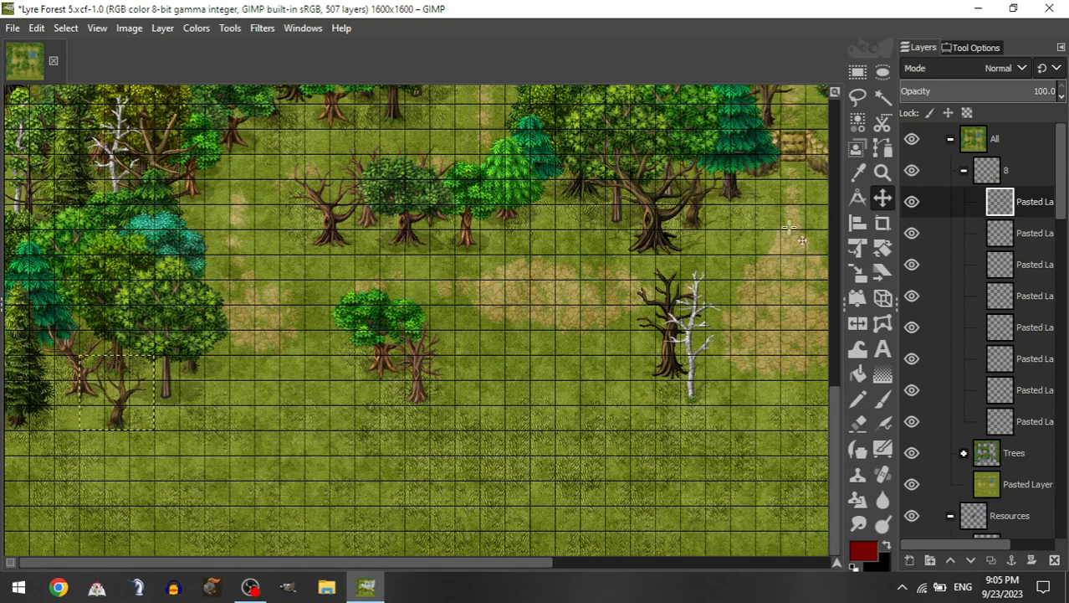
{"action": "left_click_drag", "start_coordinate": [209, 441], "coordinate": [287, 442]}
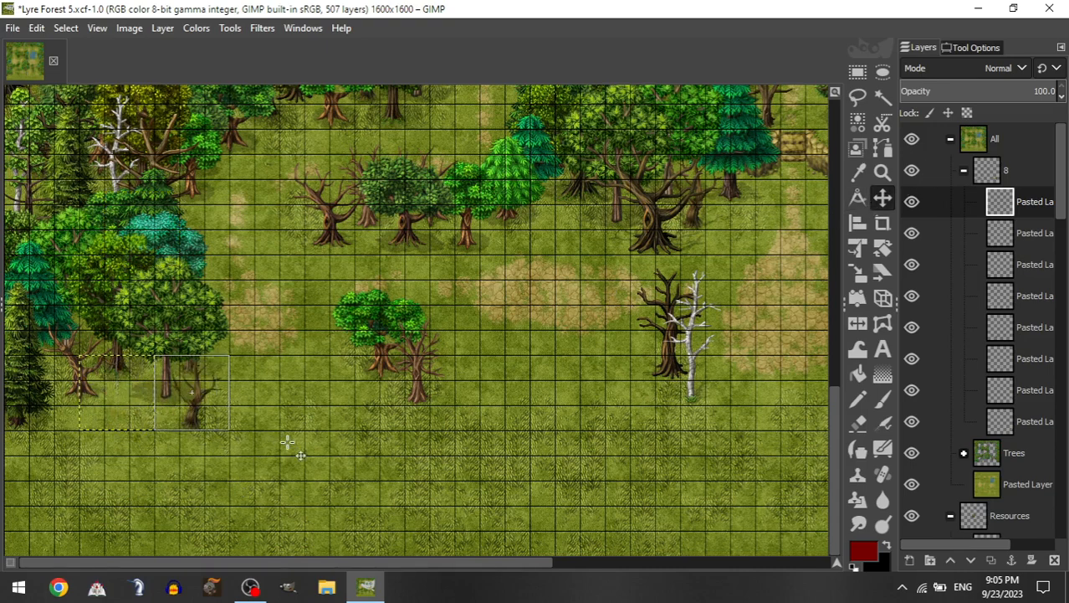
Step: Add an olive-green tree from the tall trees to group 8, placing it over the broad tree's trunk and layered beneath the small bare tree
{"action": "left_click", "coordinate": [964, 169]}
{"action": "left_click", "coordinate": [977, 327]}
{"action": "left_click_drag", "start_coordinate": [1025, 452], "coordinate": [1026, 174]}
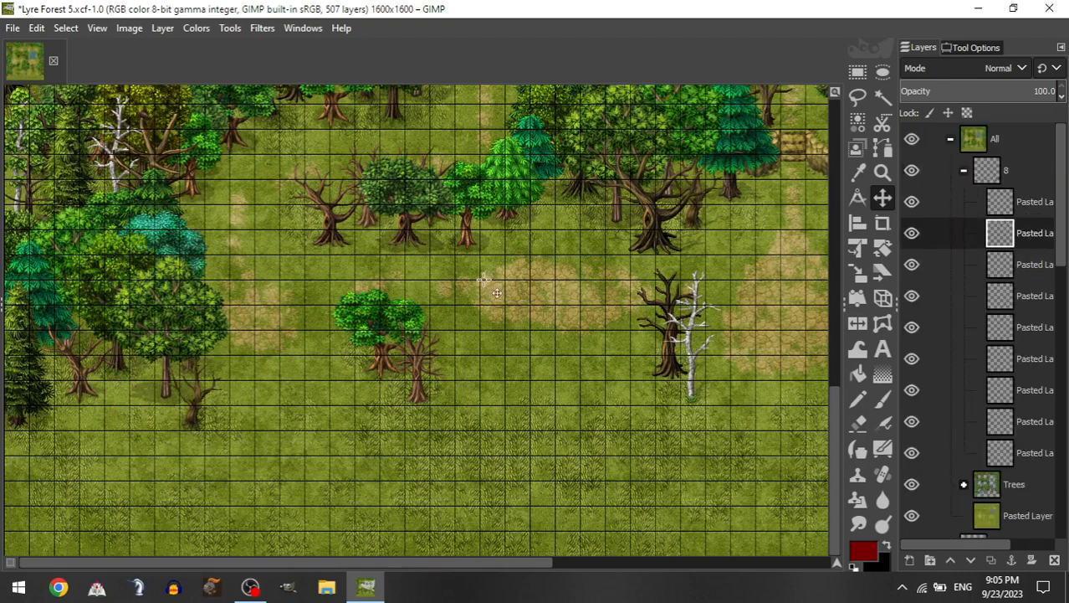
{"action": "left_click_drag", "start_coordinate": [484, 279], "coordinate": [177, 520]}
{"action": "left_click_drag", "start_coordinate": [475, 220], "coordinate": [279, 421]}
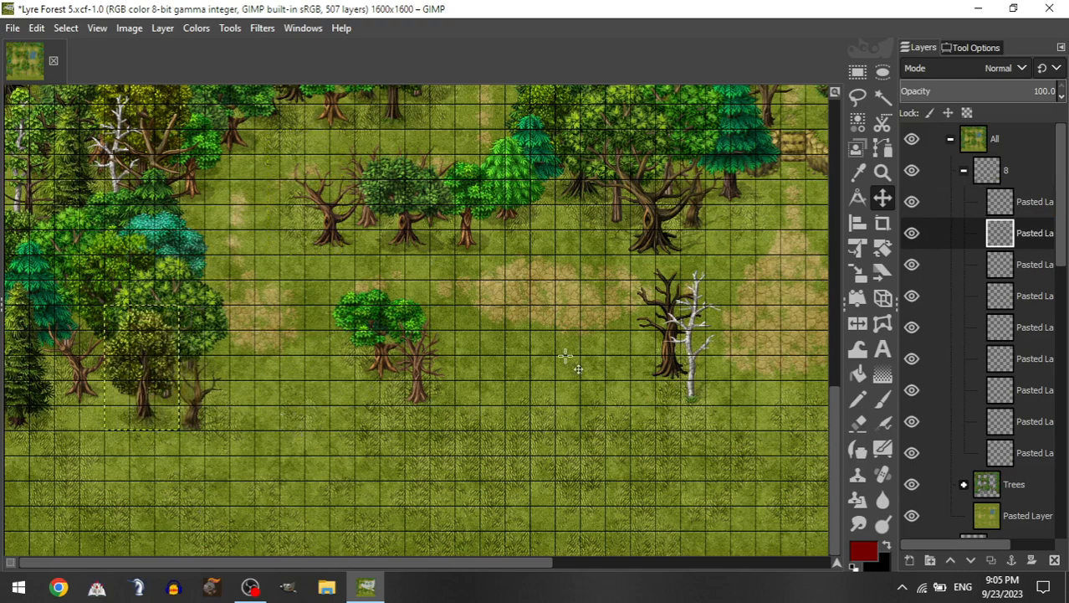
Step: Add a small round green tree from the short trees to group 8 and place it left of the bright green tree on the grass
{"action": "left_click", "coordinate": [964, 172]}
{"action": "left_click", "coordinate": [978, 327]}
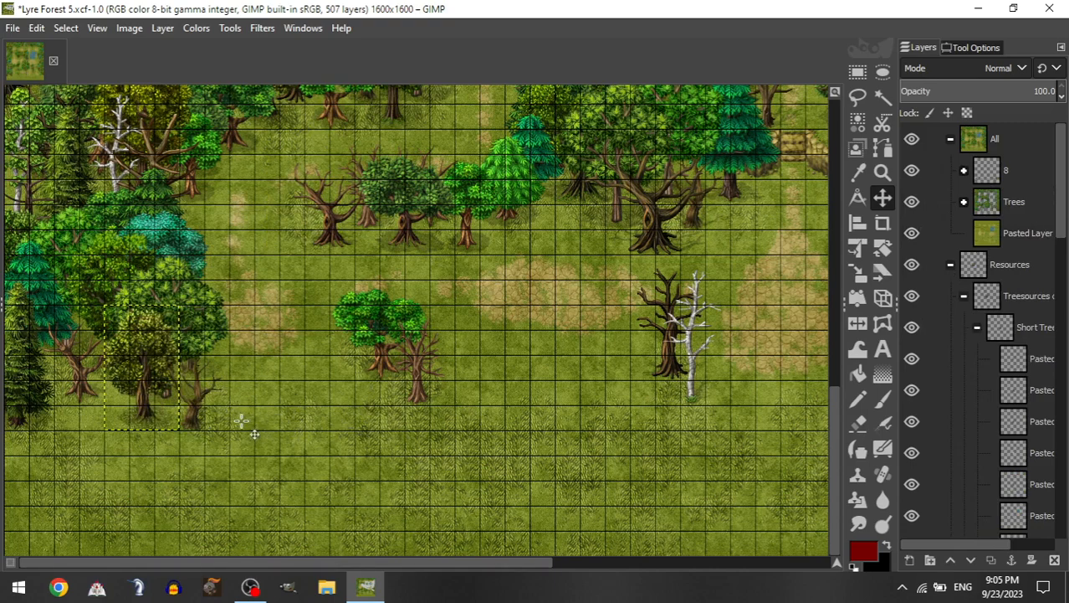
{"action": "left_click_drag", "start_coordinate": [1029, 456], "coordinate": [1034, 410]}
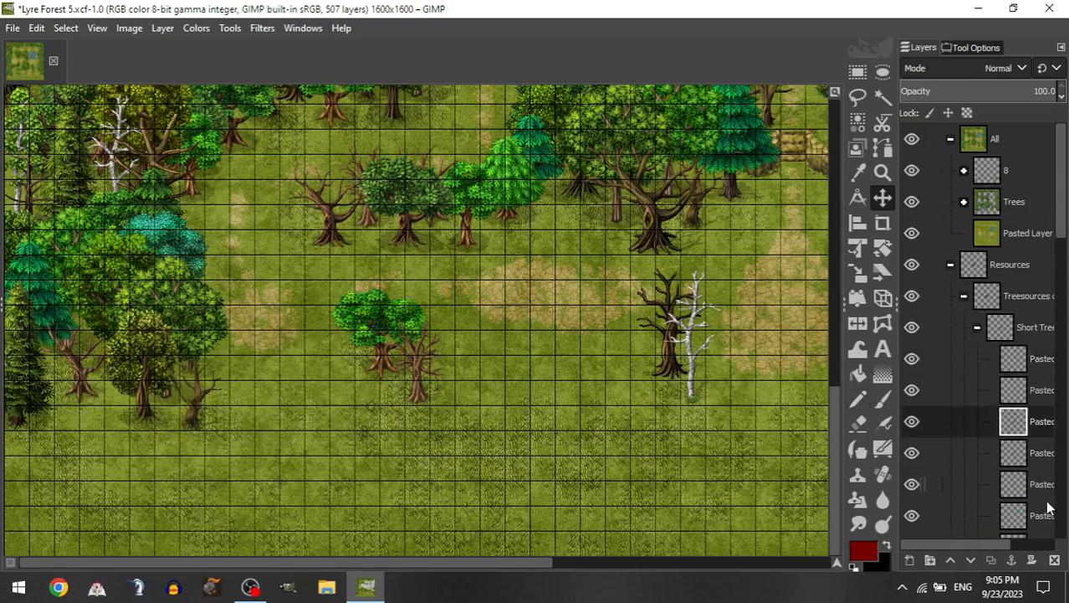
{"action": "left_click_drag", "start_coordinate": [1046, 509], "coordinate": [1025, 184]}
{"action": "left_click_drag", "start_coordinate": [390, 407], "coordinate": [83, 497]}
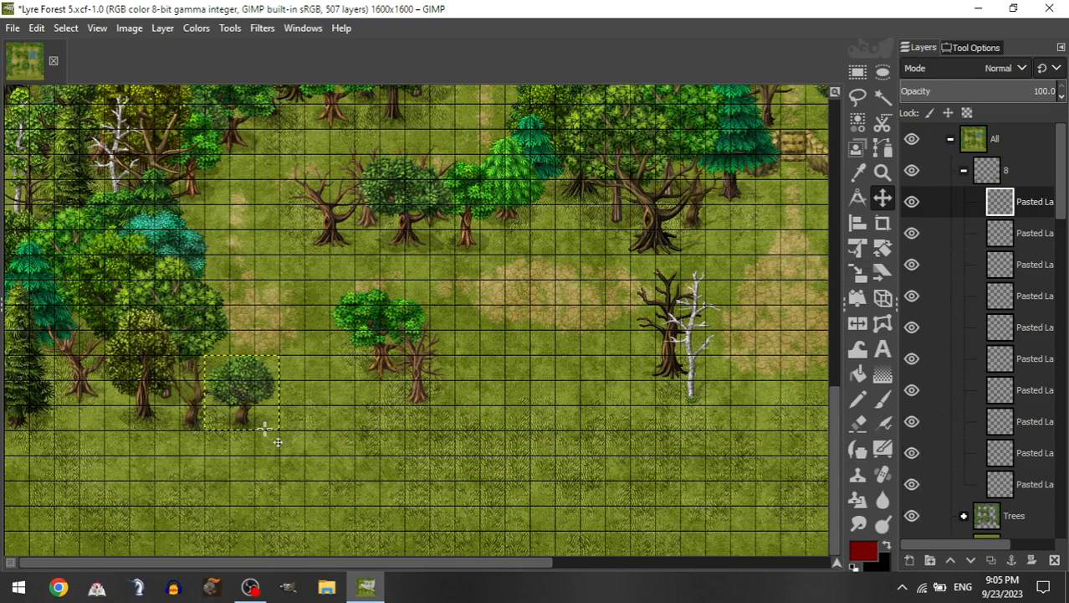
{"action": "left_click_drag", "start_coordinate": [355, 422], "coordinate": [507, 416]}
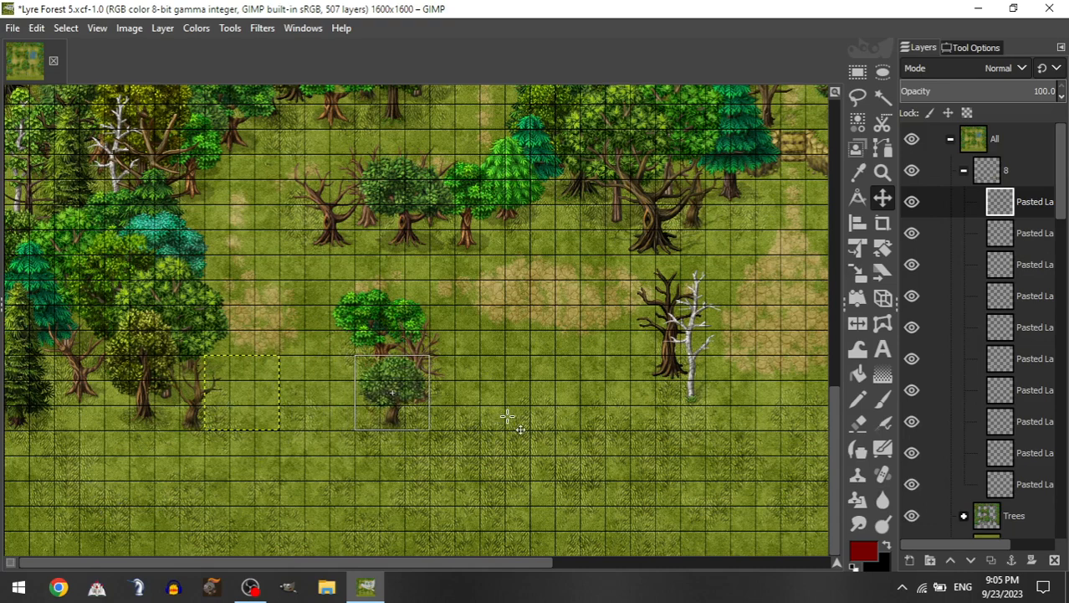
{"action": "left_click", "coordinate": [964, 170]}
{"action": "left_click_drag", "start_coordinate": [1014, 421], "coordinate": [1005, 202]}
{"action": "left_click", "coordinate": [964, 170]}
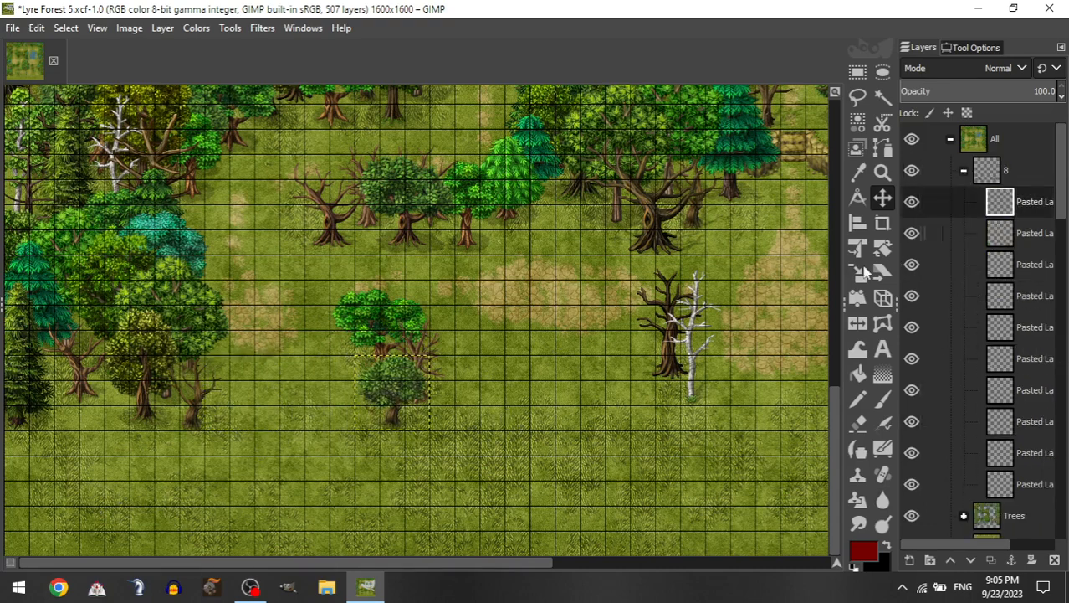
{"action": "left_click_drag", "start_coordinate": [606, 345], "coordinate": [544, 320]}
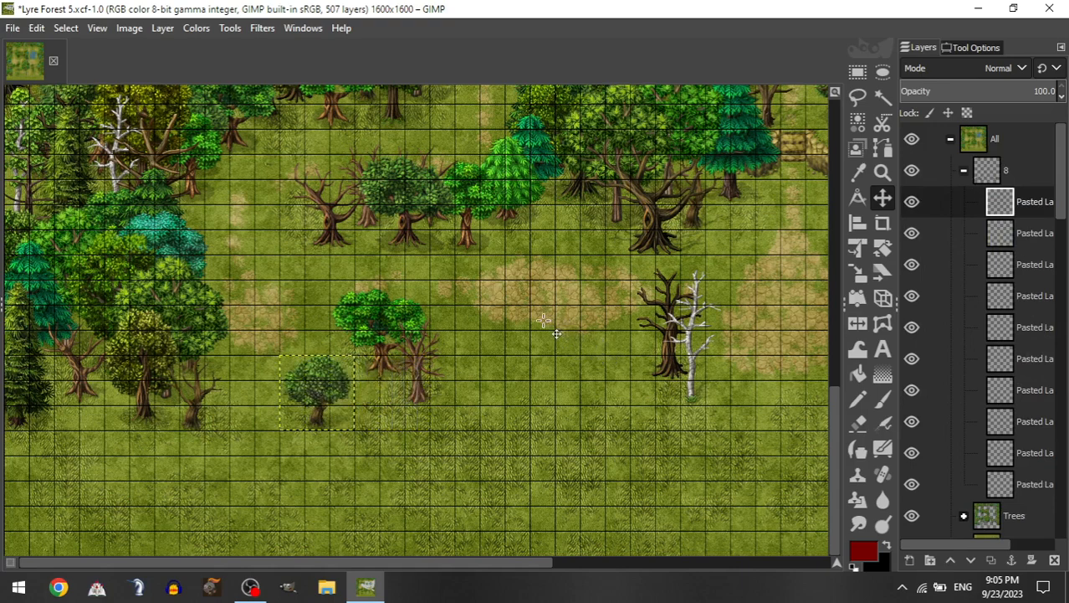
Step: Add another bare tree from the short trees to group 8, placing it beside the small round green tree and layered beneath it
{"action": "left_click", "coordinate": [965, 171]}
{"action": "left_click_drag", "start_coordinate": [1017, 452], "coordinate": [1017, 171]}
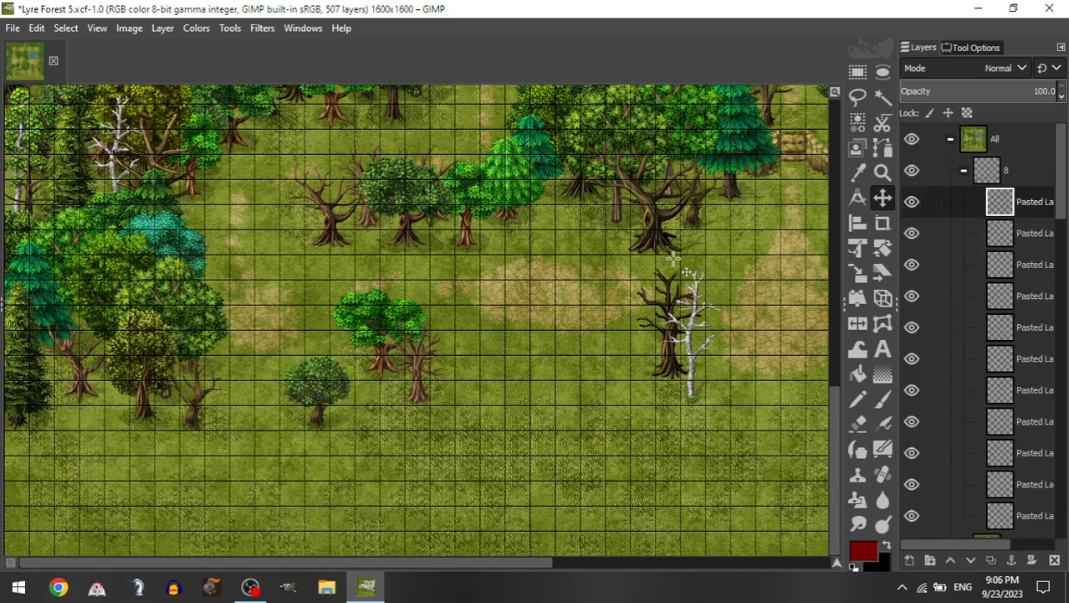
{"action": "left_click_drag", "start_coordinate": [413, 494], "coordinate": [168, 315]}
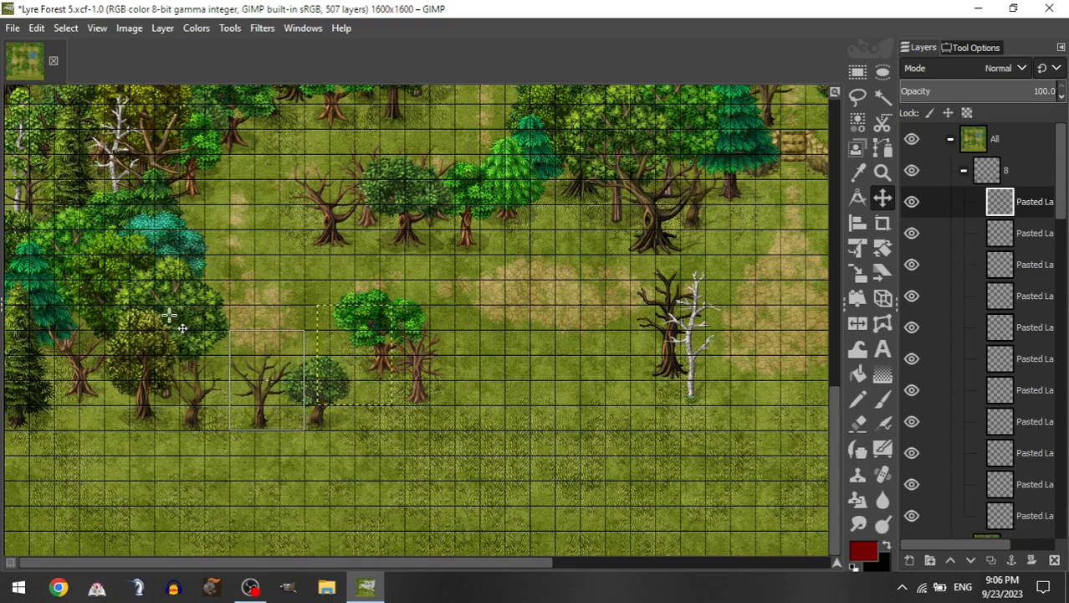
{"action": "left_click_drag", "start_coordinate": [1015, 216], "coordinate": [1004, 243]}
Step: Look through the tall tree resource layers for another tree to place on the map
{"action": "left_click", "coordinate": [964, 170]}
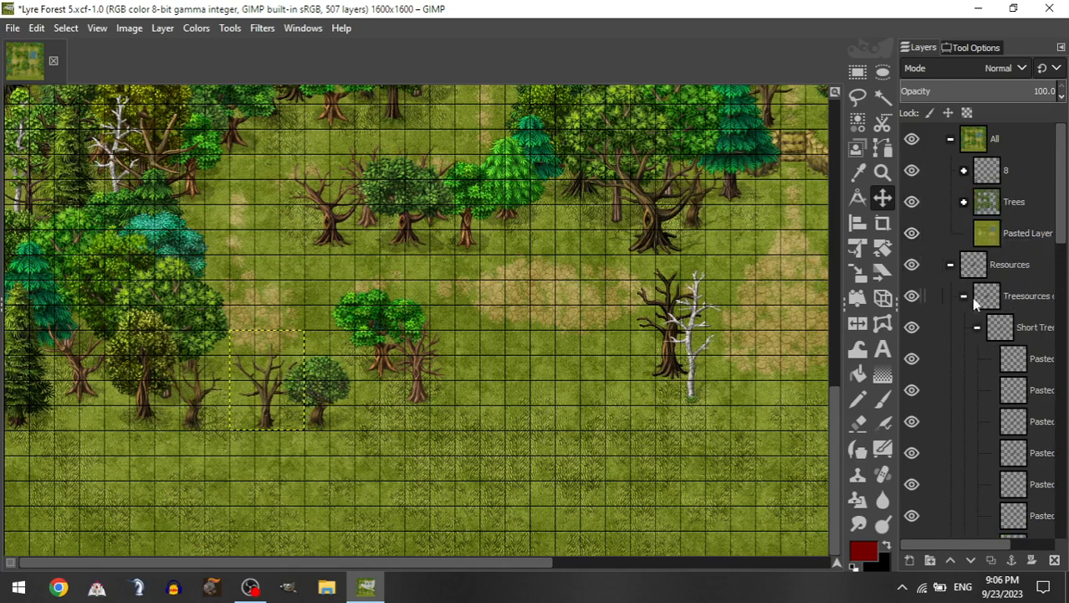
{"action": "scroll", "coordinate": [1026, 410], "scroll_direction": "down", "scroll_amount": 10}
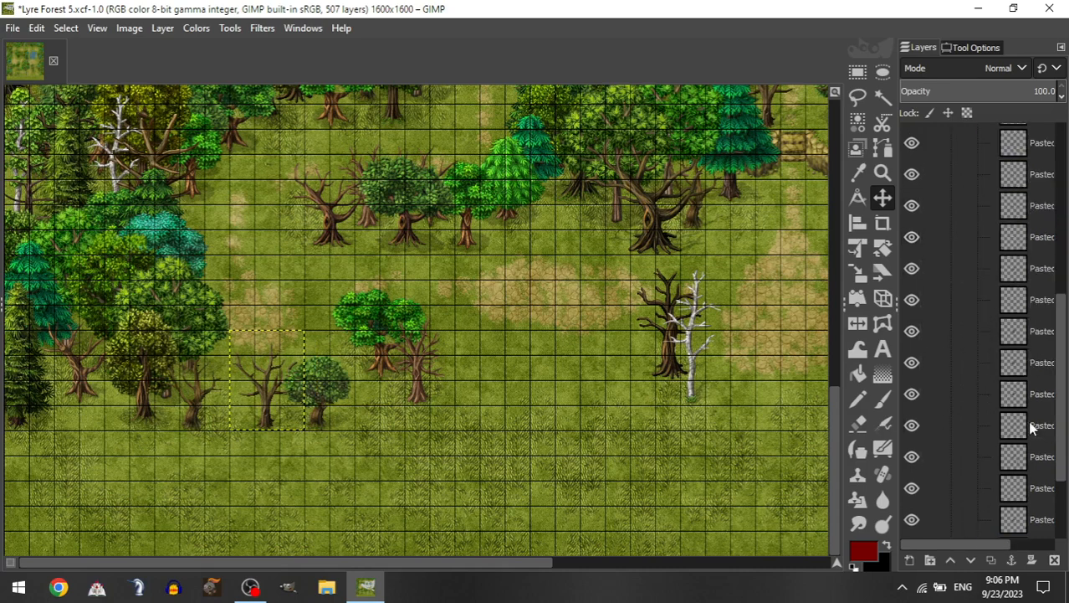
{"action": "left_click", "coordinate": [1028, 348]}
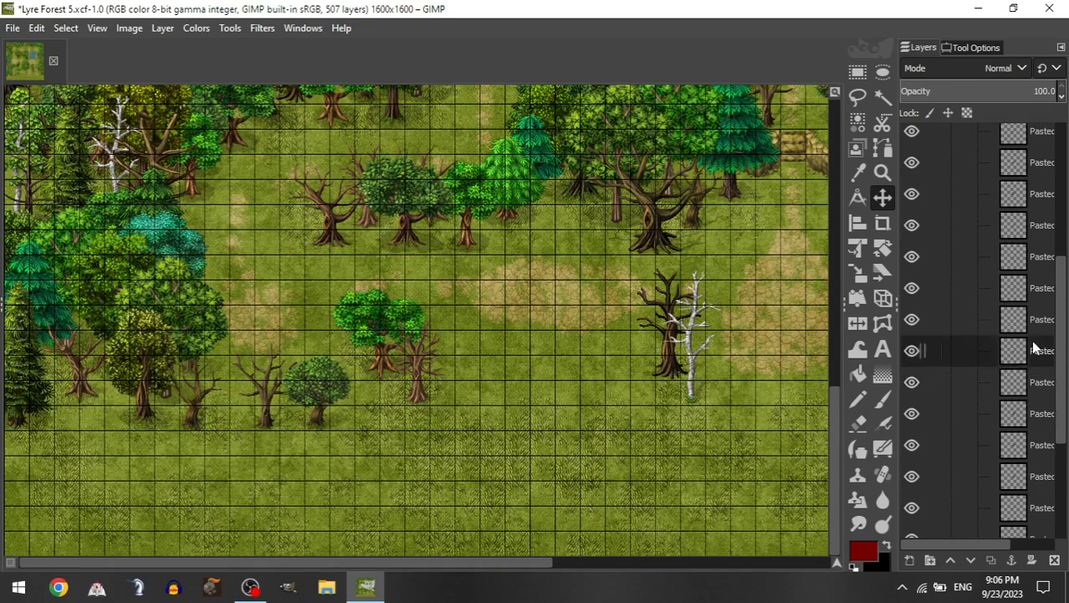
{"action": "left_click", "coordinate": [1027, 319]}
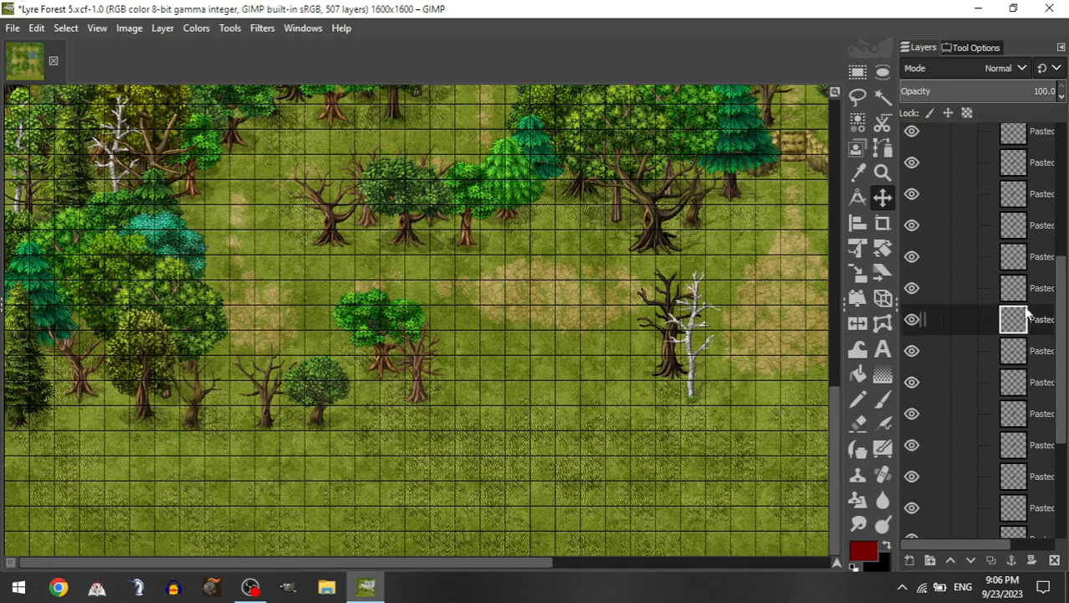
{"action": "scroll", "coordinate": [1030, 309], "scroll_direction": "up", "scroll_amount": 5}
{"action": "left_click", "coordinate": [1026, 306]}
{"action": "left_click", "coordinate": [1028, 337]}
{"action": "left_click", "coordinate": [1029, 368]}
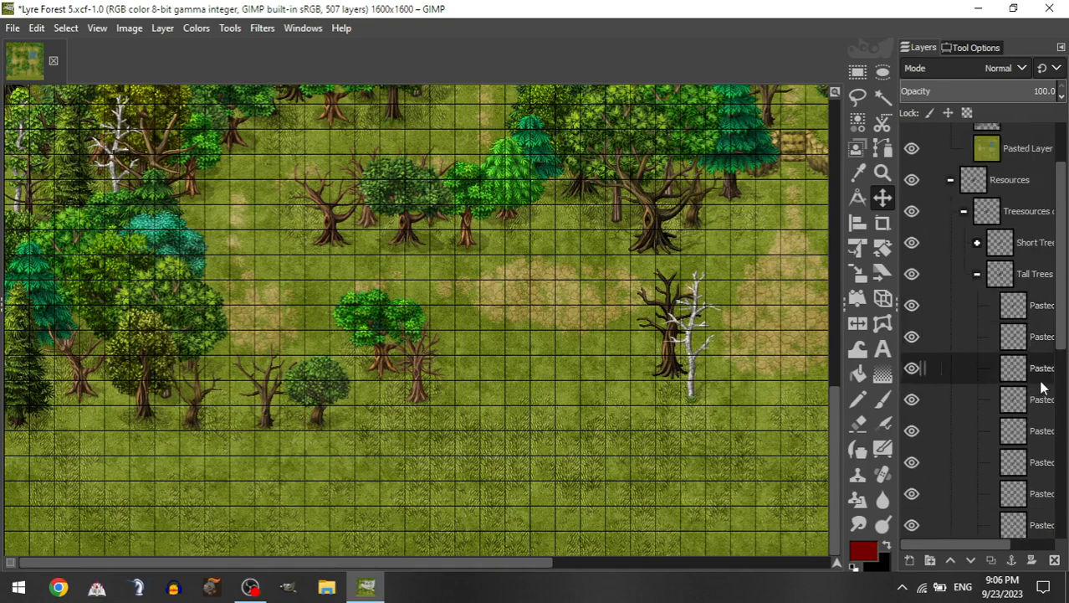
{"action": "left_click", "coordinate": [1030, 387]}
{"action": "left_click", "coordinate": [1023, 428]}
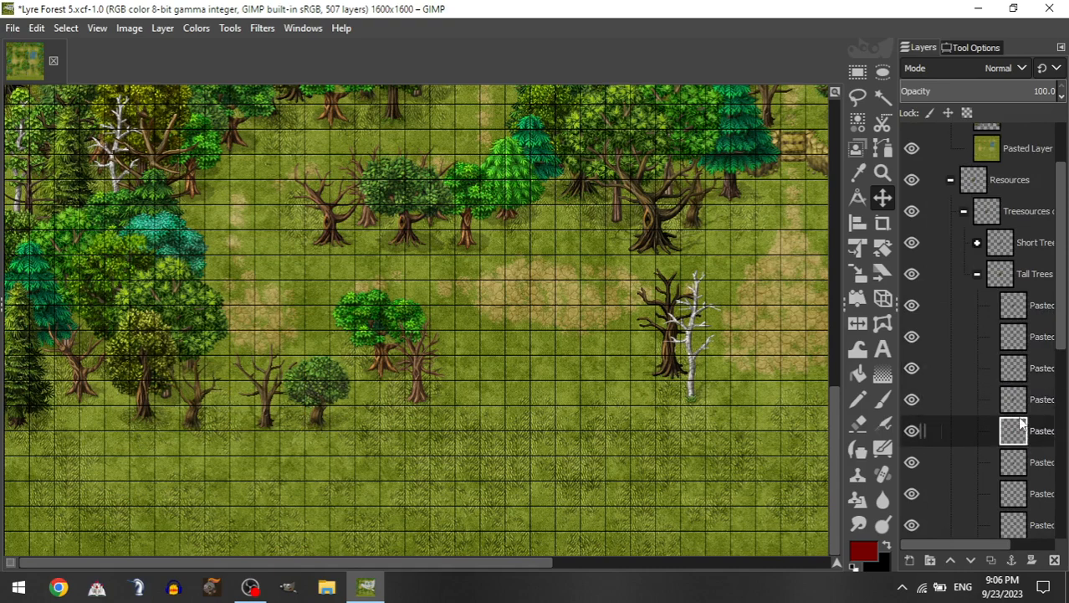
{"action": "left_click", "coordinate": [1020, 461]}
{"action": "left_click", "coordinate": [1017, 493]}
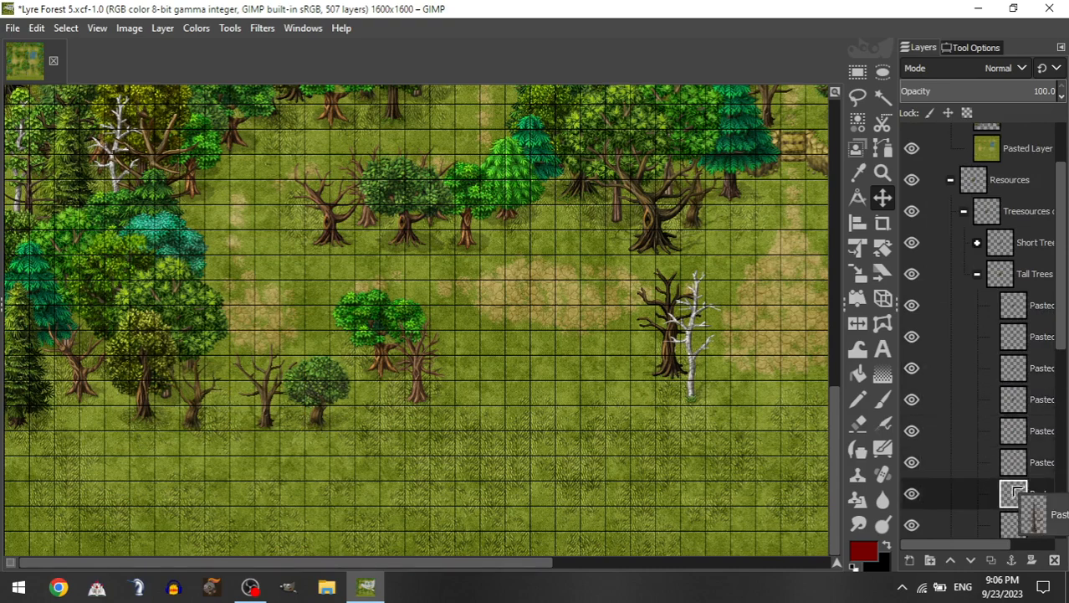
{"action": "left_click", "coordinate": [1017, 523]}
{"action": "scroll", "coordinate": [1017, 523], "scroll_direction": "down", "scroll_amount": 3}
{"action": "left_click", "coordinate": [1023, 450]}
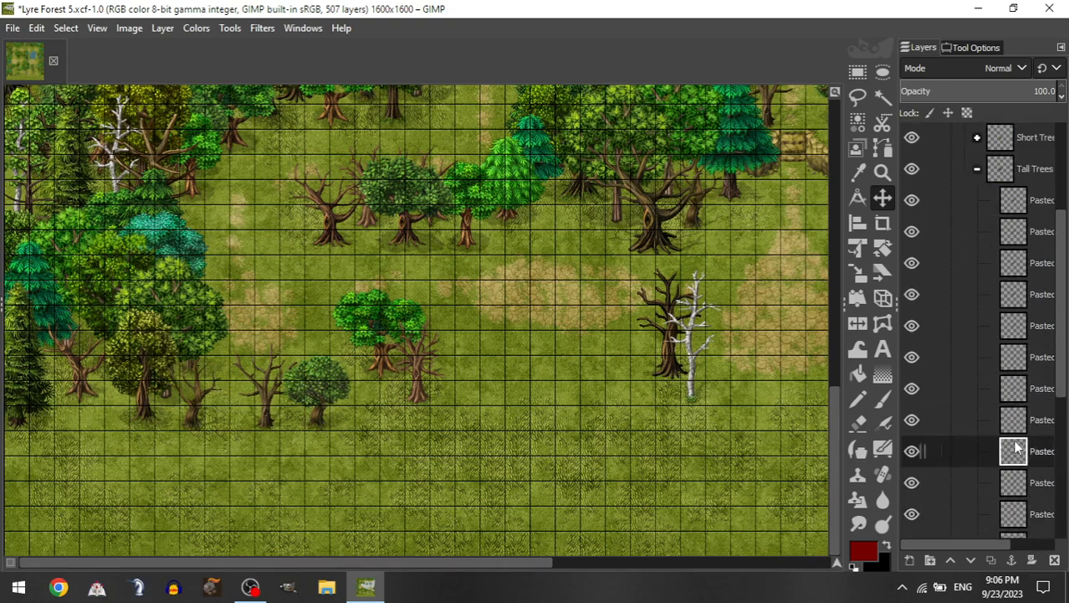
{"action": "left_click", "coordinate": [1036, 492]}
{"action": "left_click", "coordinate": [1025, 515]}
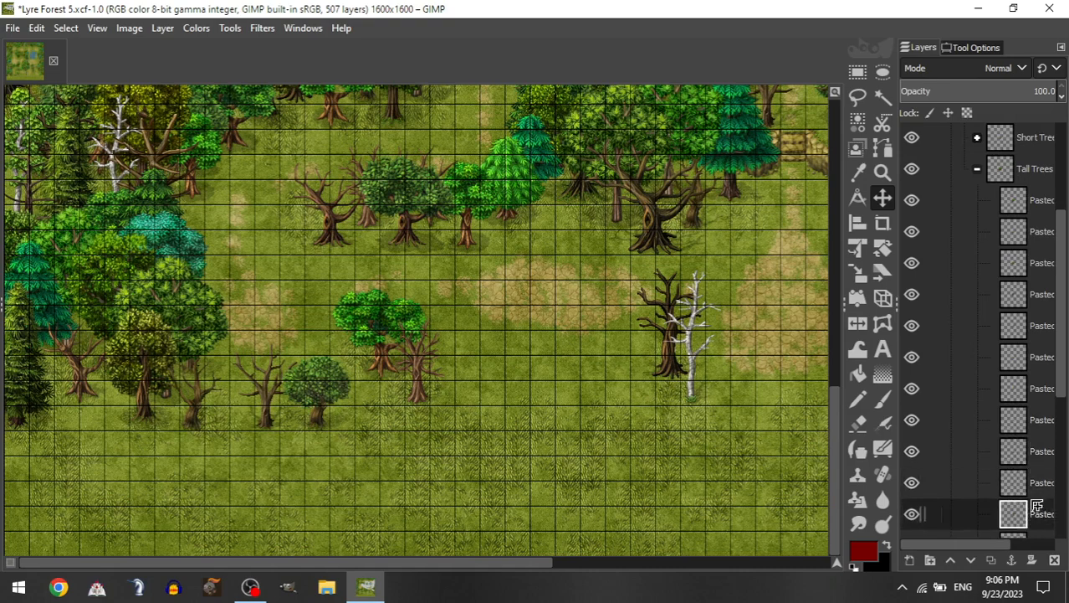
{"action": "scroll", "coordinate": [1034, 475], "scroll_direction": "down", "scroll_amount": 3}
{"action": "left_click", "coordinate": [1018, 443]}
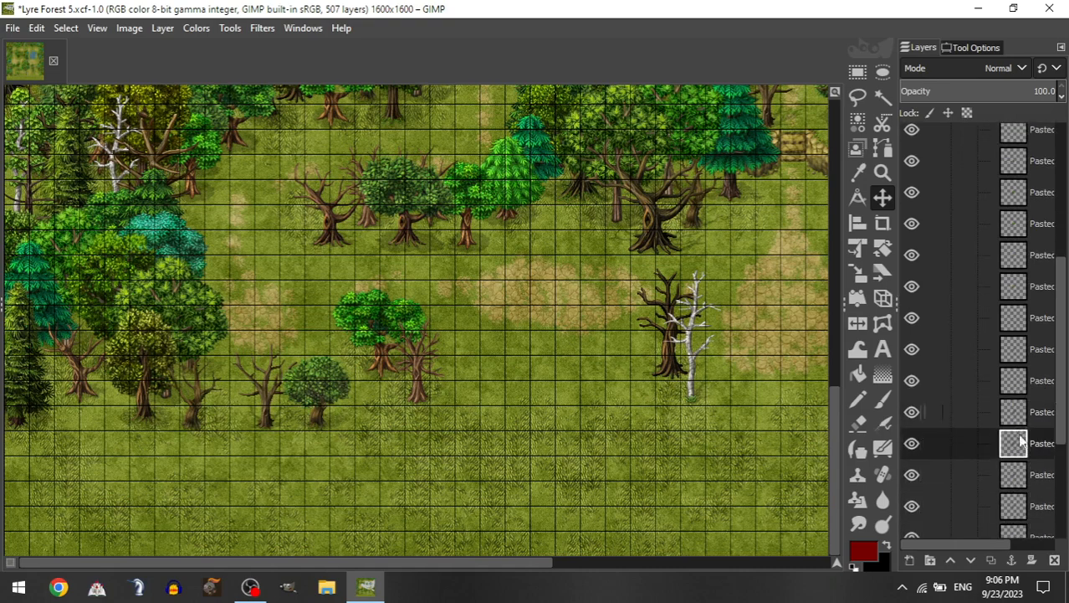
Step: Add a large dark green conifer from the tall trees to group 8 and place it in front of the small bright green tree
{"action": "left_click", "coordinate": [1023, 474]}
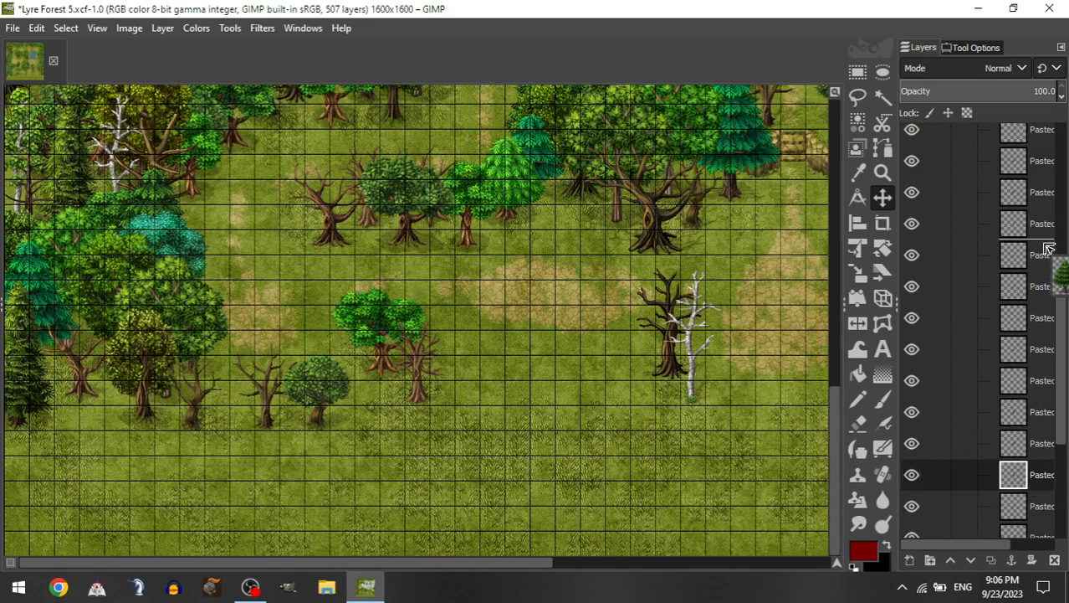
{"action": "scroll", "coordinate": [1041, 131], "scroll_direction": "up", "scroll_amount": 5}
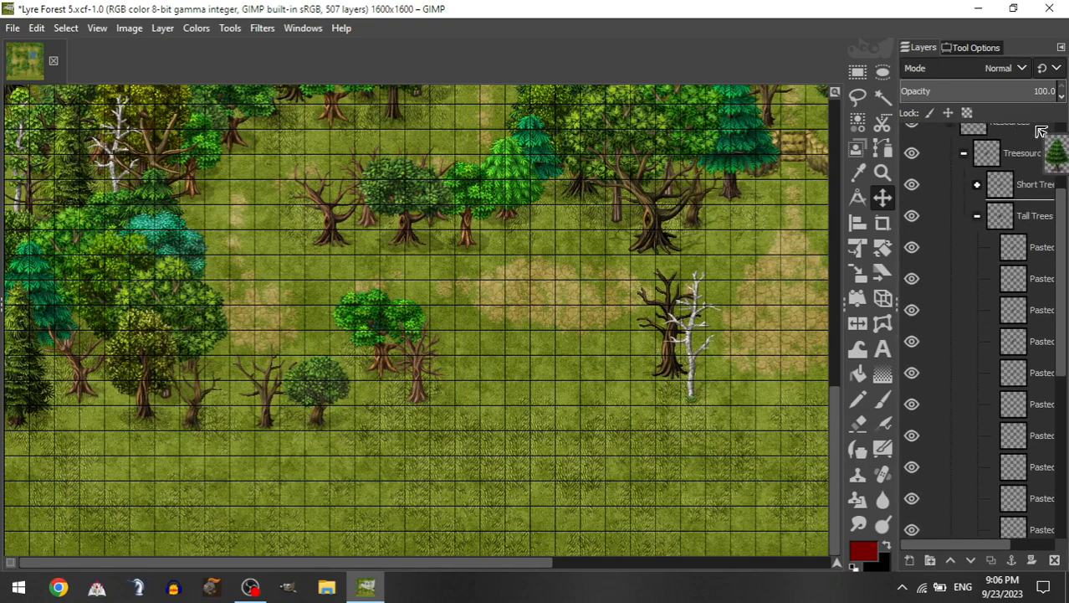
{"action": "left_click", "coordinate": [964, 168]}
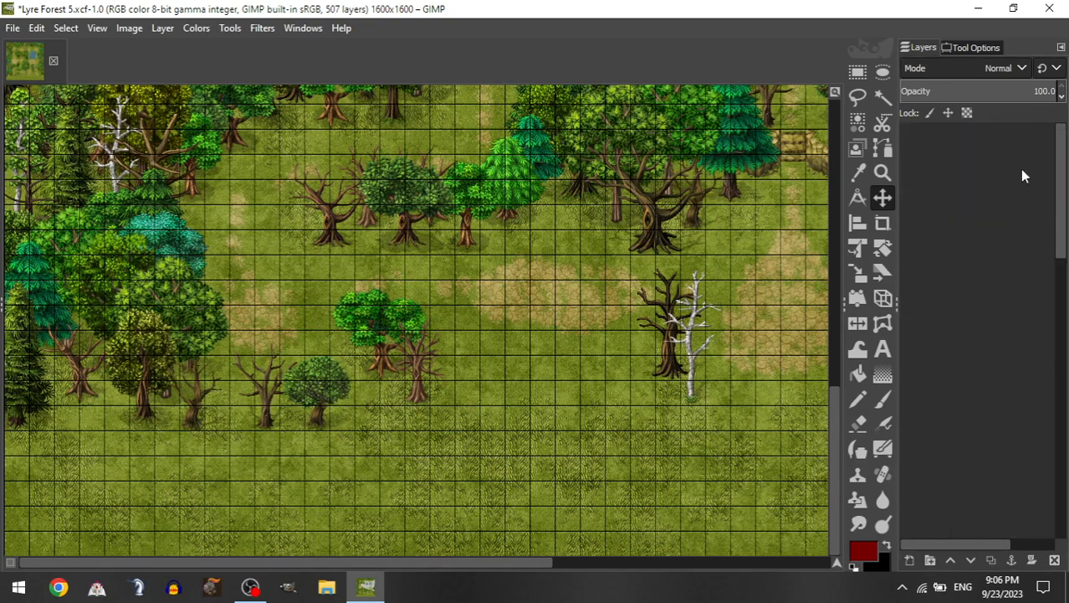
{"action": "left_click_drag", "start_coordinate": [467, 255], "coordinate": [325, 477]}
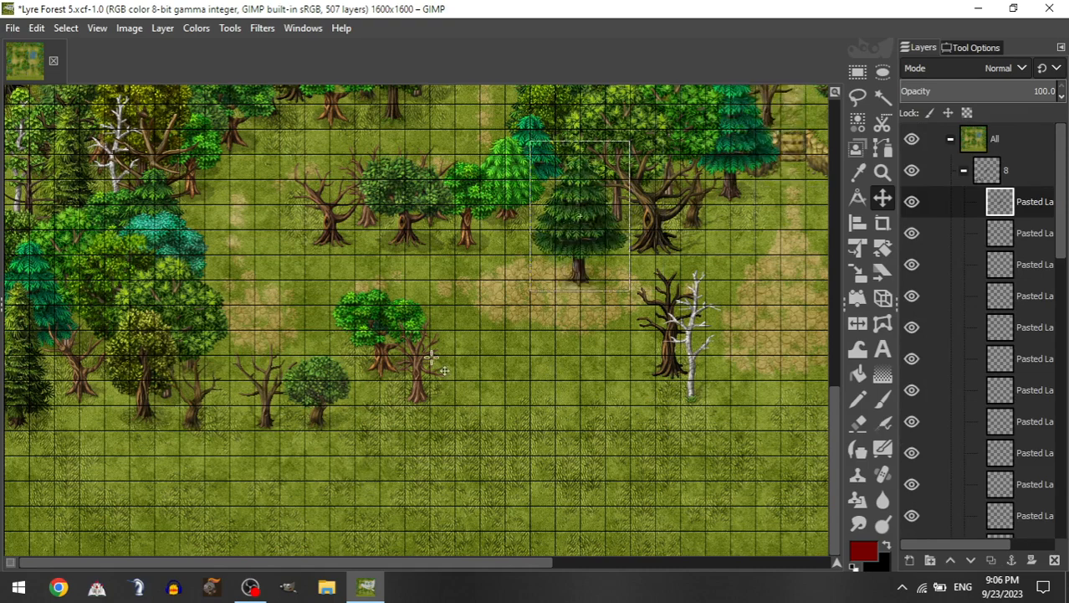
{"action": "left_click_drag", "start_coordinate": [460, 333], "coordinate": [263, 466]}
{"action": "left_click", "coordinate": [344, 329]}
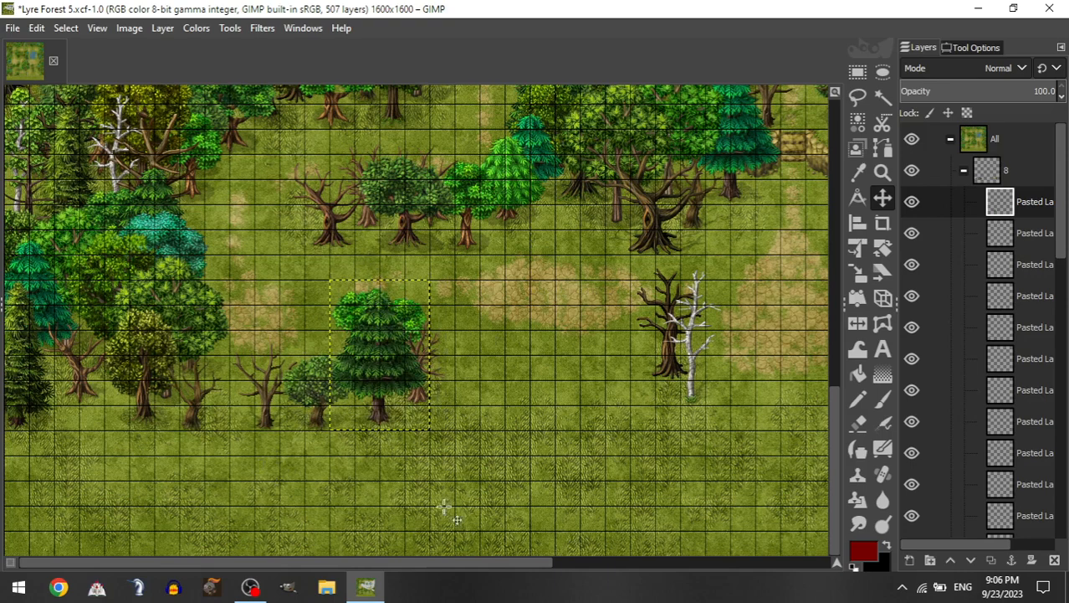
{"action": "left_click", "coordinate": [964, 170]}
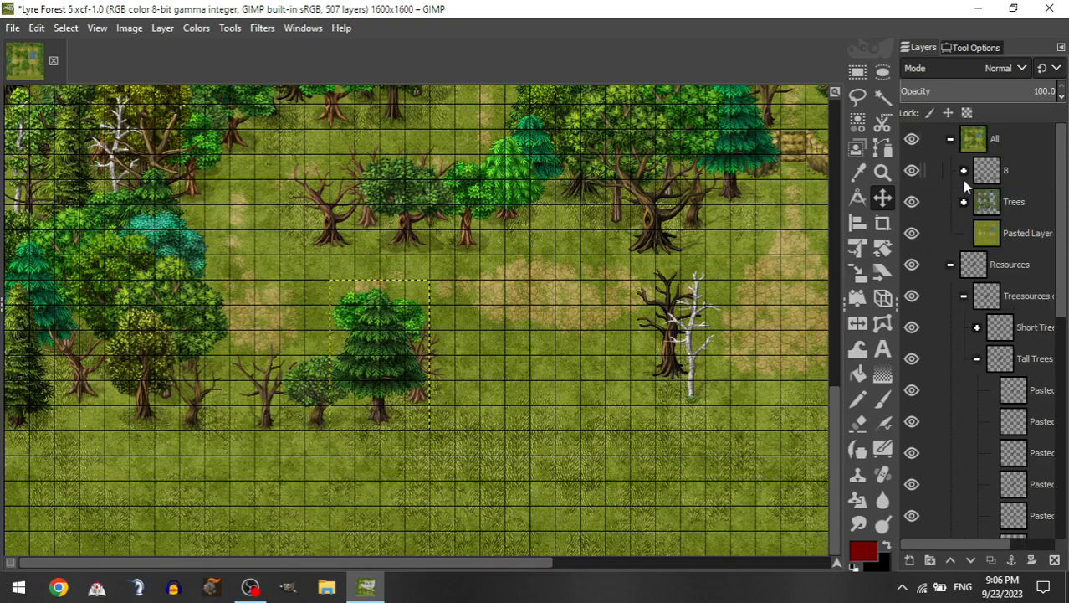
Step: Add a bright green tree from the short trees to group 8 and place it on the grass just right of the large dark conifer
{"action": "left_click", "coordinate": [978, 327]}
{"action": "left_click_drag", "start_coordinate": [1011, 452], "coordinate": [1022, 179]}
{"action": "left_click_drag", "start_coordinate": [510, 468], "coordinate": [452, 472]}
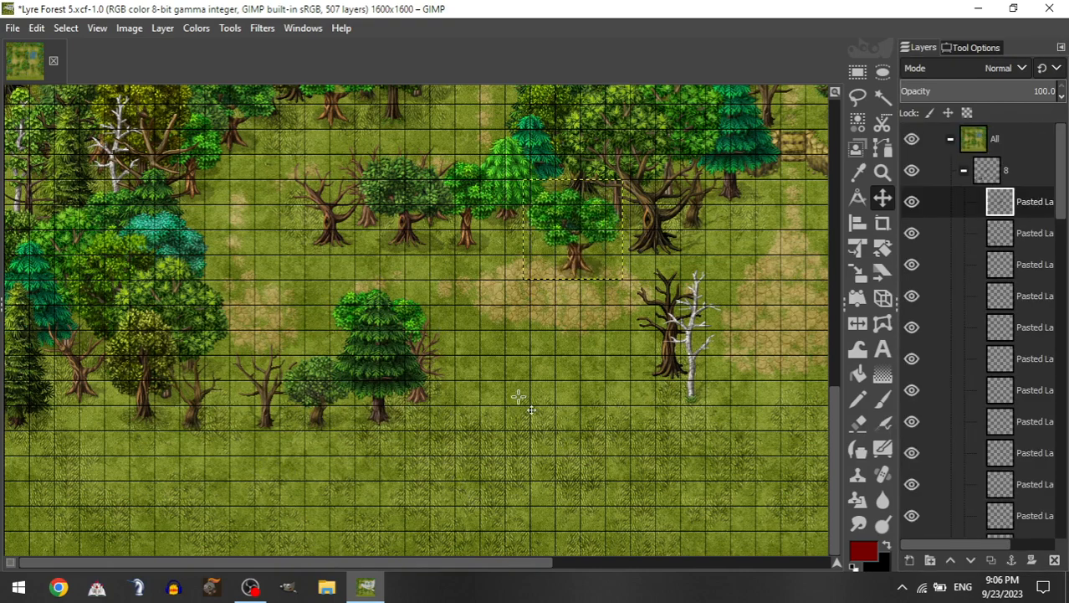
{"action": "left_click_drag", "start_coordinate": [519, 399], "coordinate": [394, 517]}
{"action": "left_click_drag", "start_coordinate": [489, 323], "coordinate": [489, 356]}
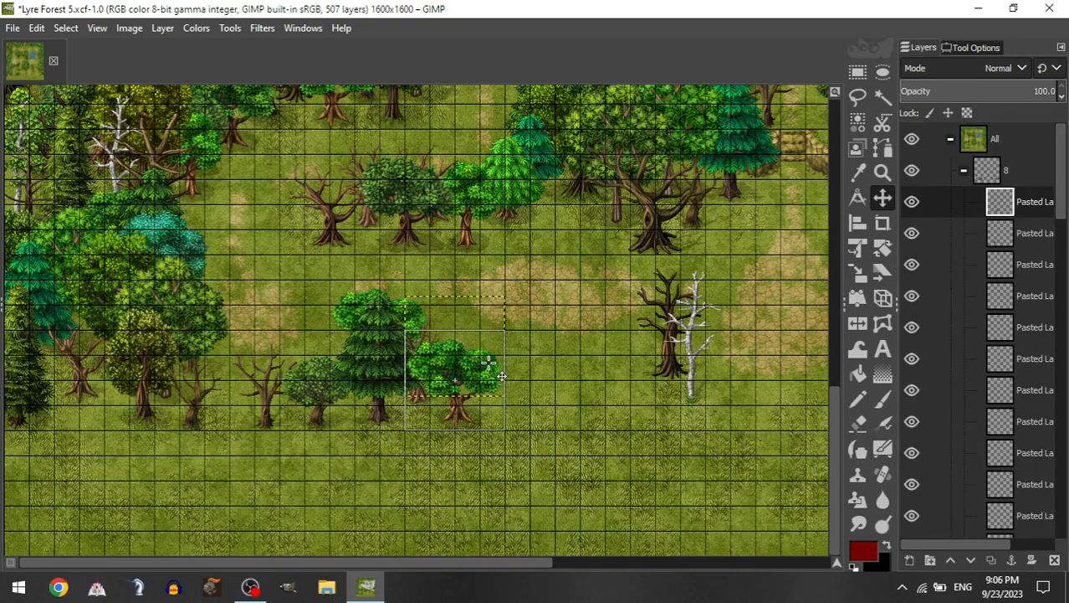
{"action": "scroll", "coordinate": [486, 343], "scroll_direction": "right", "scroll_amount": 5}
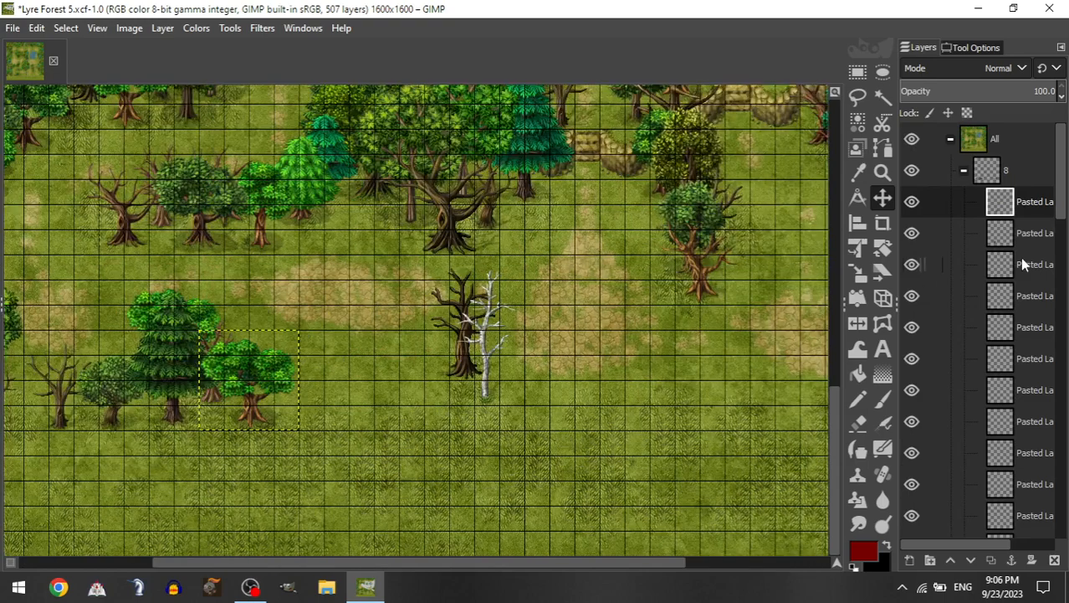
{"action": "scroll", "coordinate": [511, 303], "scroll_direction": "left", "scroll_amount": 5}
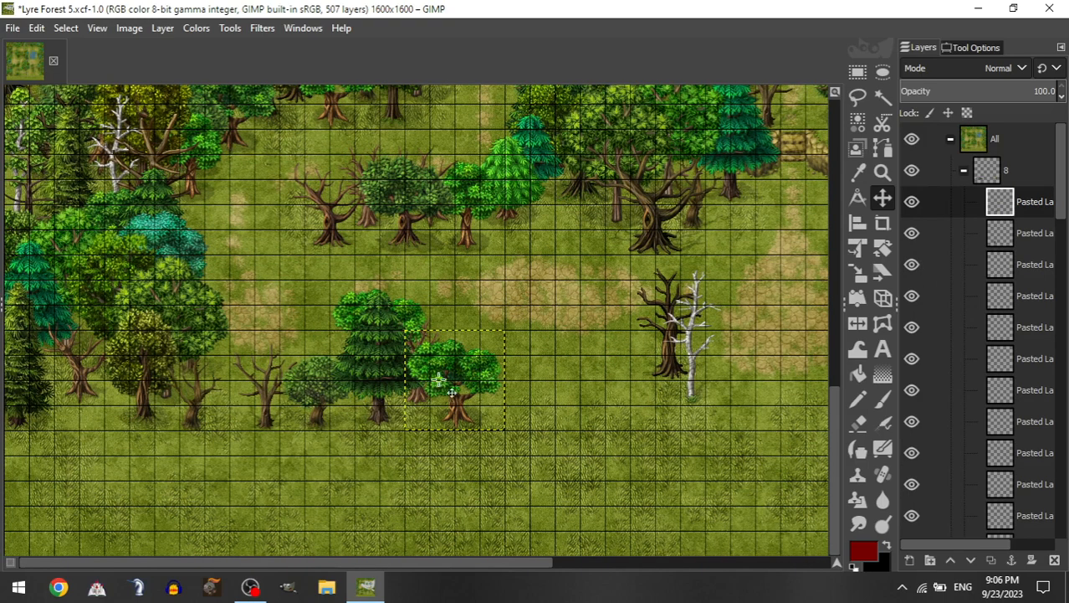
Step: Add a bare tree from the short trees to group 8 and place it right of the bright green tree in the lower row
{"action": "left_click", "coordinate": [962, 169]}
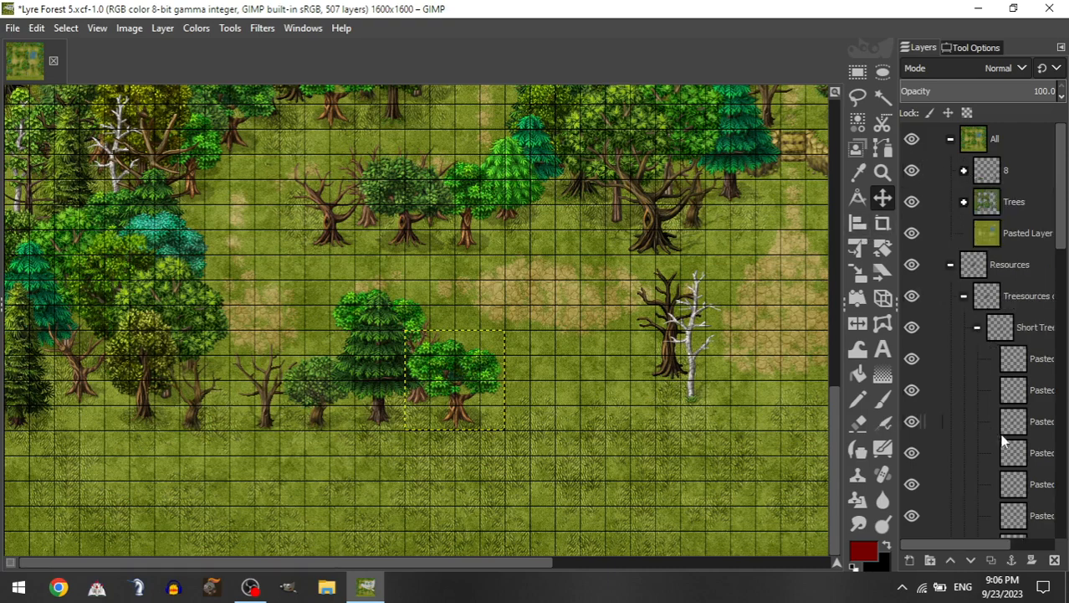
{"action": "left_click", "coordinate": [1026, 494]}
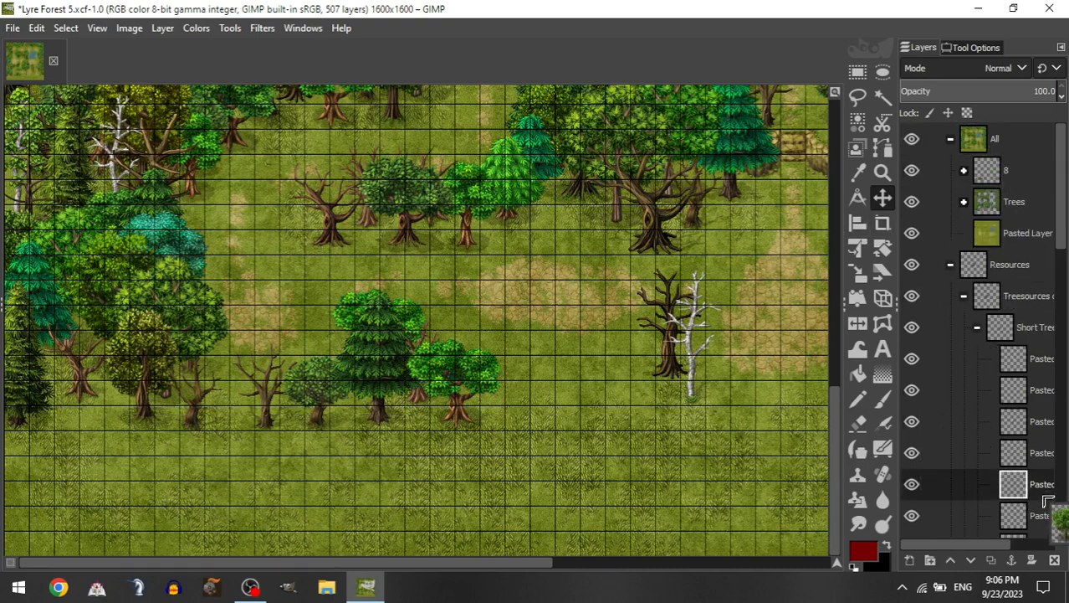
{"action": "left_click_drag", "start_coordinate": [1038, 525], "coordinate": [1036, 172]}
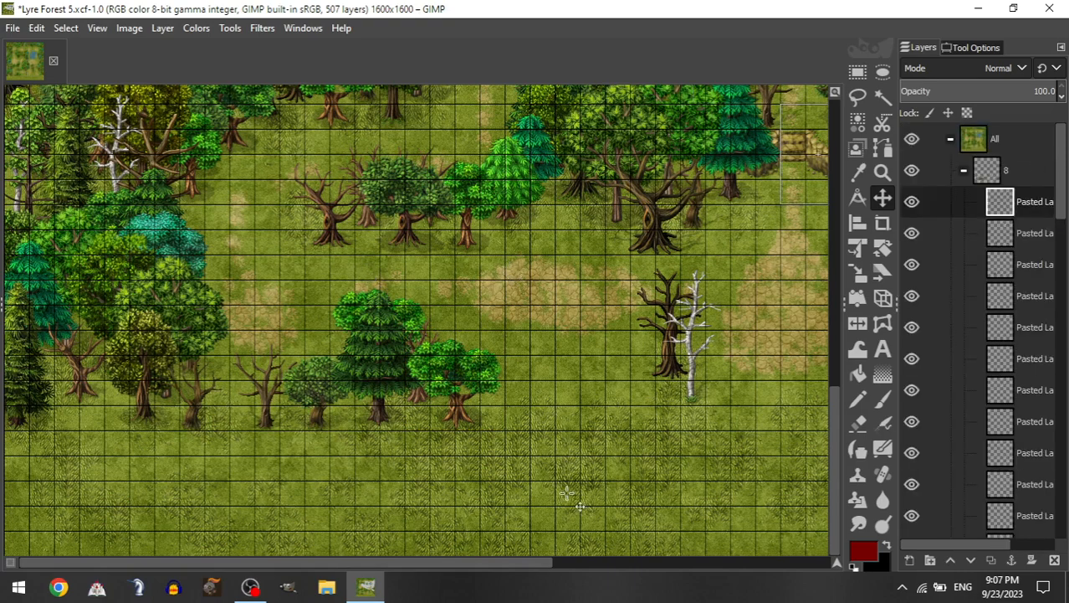
{"action": "left_click_drag", "start_coordinate": [783, 164], "coordinate": [516, 391]}
{"action": "left_click", "coordinate": [964, 170]}
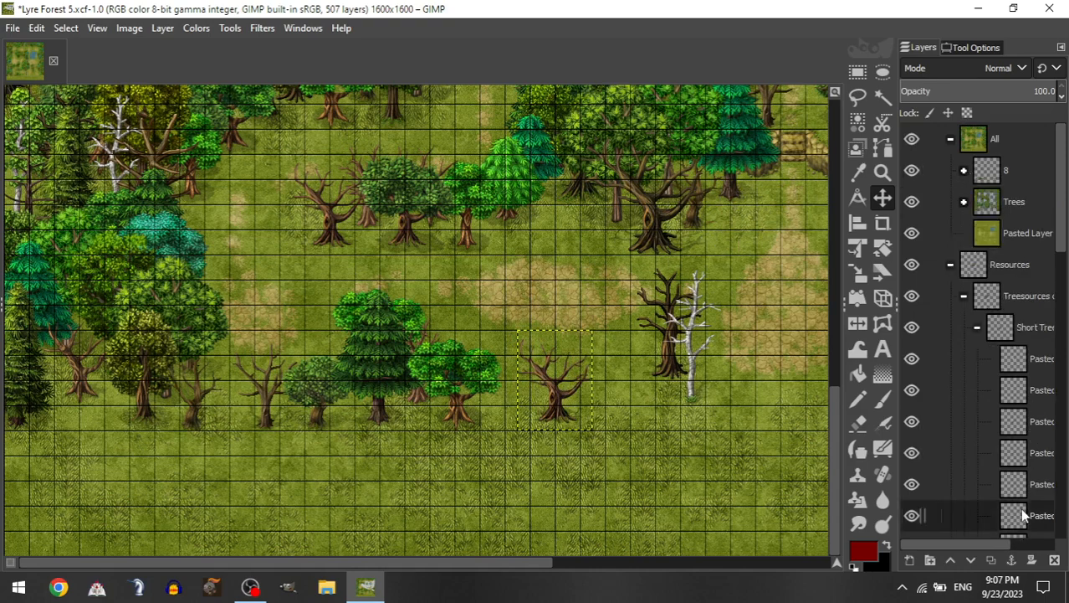
{"action": "left_click_drag", "start_coordinate": [1042, 462], "coordinate": [1038, 144]}
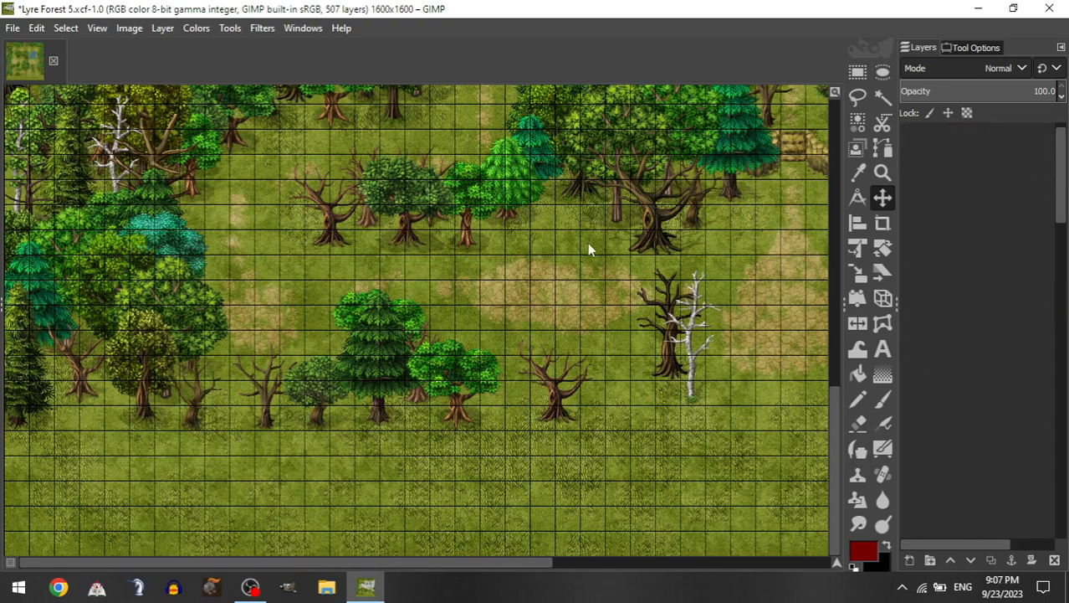
{"action": "left_click_drag", "start_coordinate": [676, 341], "coordinate": [678, 387]}
{"action": "left_click_drag", "start_coordinate": [1017, 183], "coordinate": [1029, 354]}
Step: Add a broad green tree from the short trees to group 8 and place it in front of the dark bare tree and white birch
{"action": "left_click", "coordinate": [965, 192]}
{"action": "mouse_move", "coordinate": [1014, 472]}
{"action": "left_mouse_down"}
{"action": "mouse_move", "coordinate": [1012, 443]}
{"action": "mouse_move", "coordinate": [1019, 486]}
{"action": "left_mouse_up"}
{"action": "scroll", "coordinate": [1015, 458], "scroll_direction": "down", "scroll_amount": 2}
{"action": "scroll", "coordinate": [1019, 486], "scroll_direction": "down", "scroll_amount": 2}
{"action": "left_click_drag", "start_coordinate": [1036, 449], "coordinate": [1029, 168]}
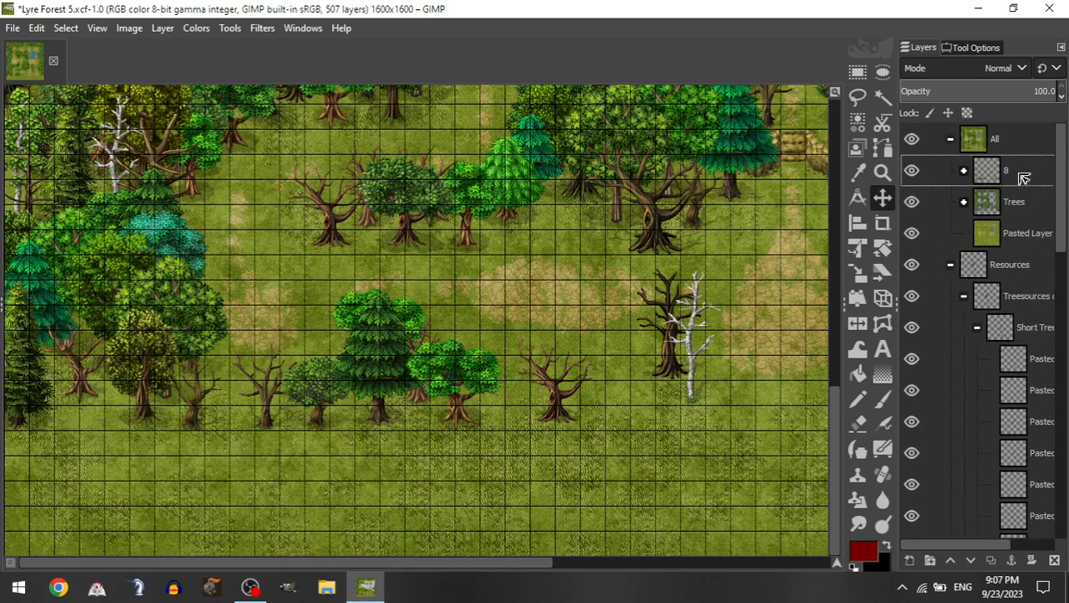
{"action": "left_click_drag", "start_coordinate": [503, 409], "coordinate": [600, 369]}
Step: Add a brown bare tree from the short trees to group 8 and place it on the grass below the round tree in the middle clearing
{"action": "scroll", "coordinate": [620, 352], "scroll_direction": "right", "scroll_amount": 2}
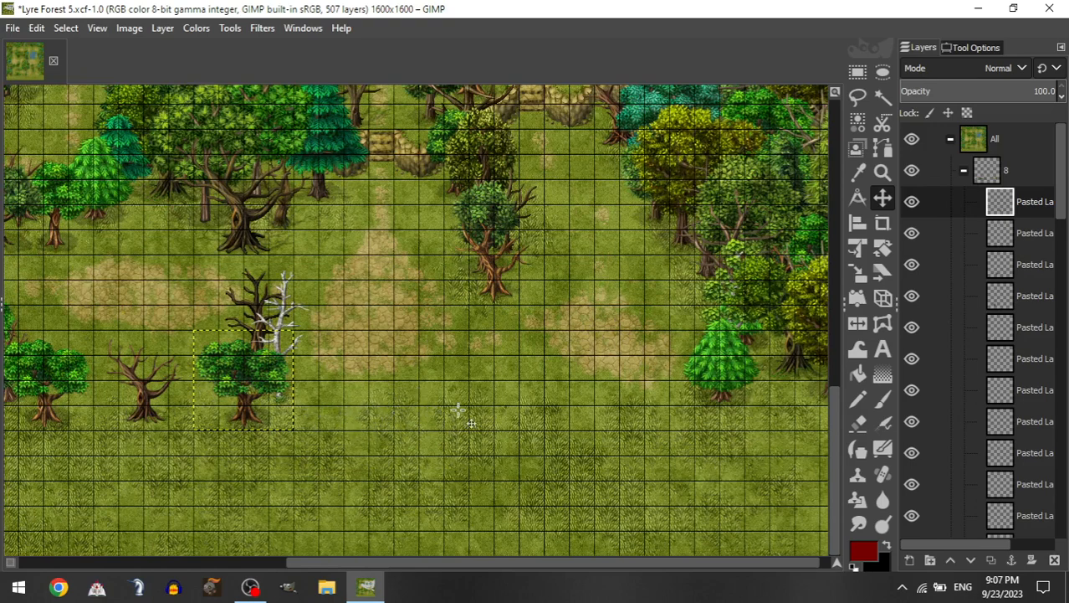
{"action": "left_click", "coordinate": [965, 170]}
{"action": "left_click_drag", "start_coordinate": [1021, 381], "coordinate": [1031, 431]}
{"action": "left_click_drag", "start_coordinate": [1036, 492], "coordinate": [1022, 173]}
{"action": "scroll", "coordinate": [1028, 475], "scroll_direction": "down", "scroll_amount": 3}
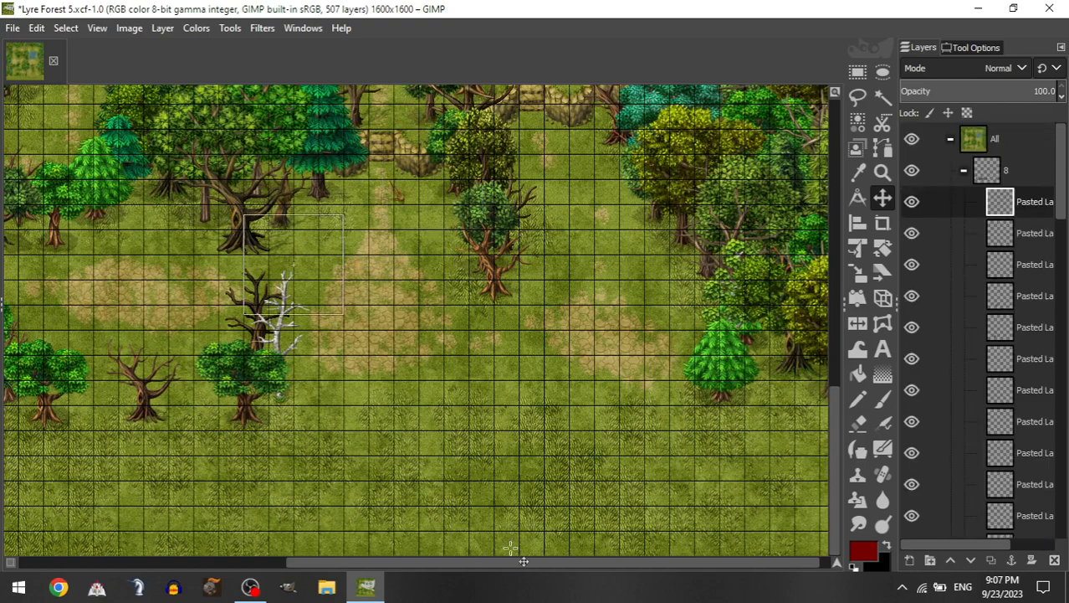
{"action": "left_click_drag", "start_coordinate": [511, 546], "coordinate": [634, 452]}
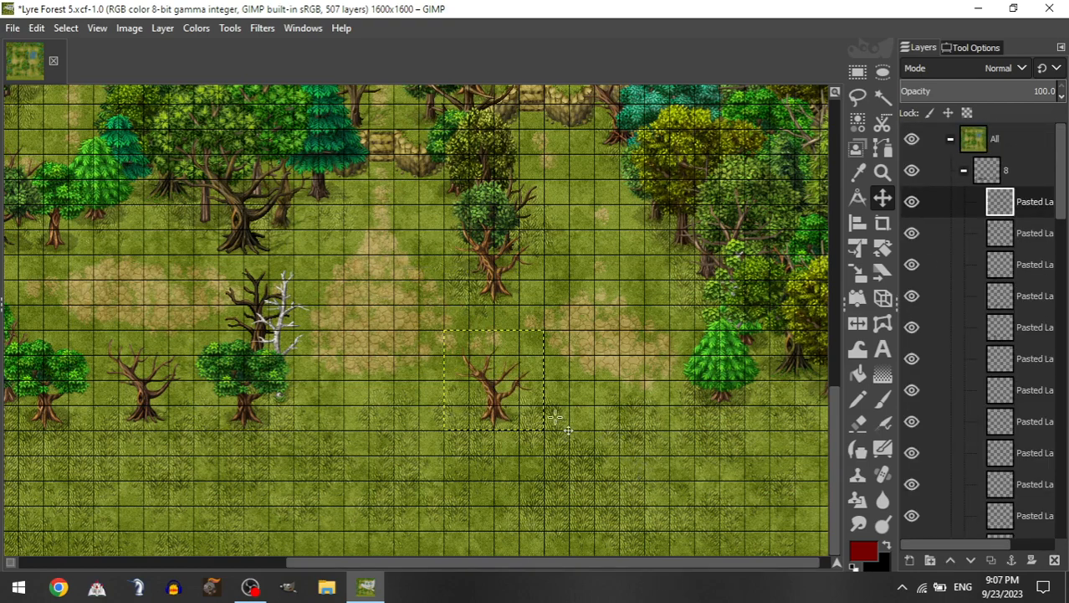
Step: Add a leafy green tree from the tall trees to group 8 and place it partly over the small bright green conifer on the right
{"action": "left_click", "coordinate": [963, 171]}
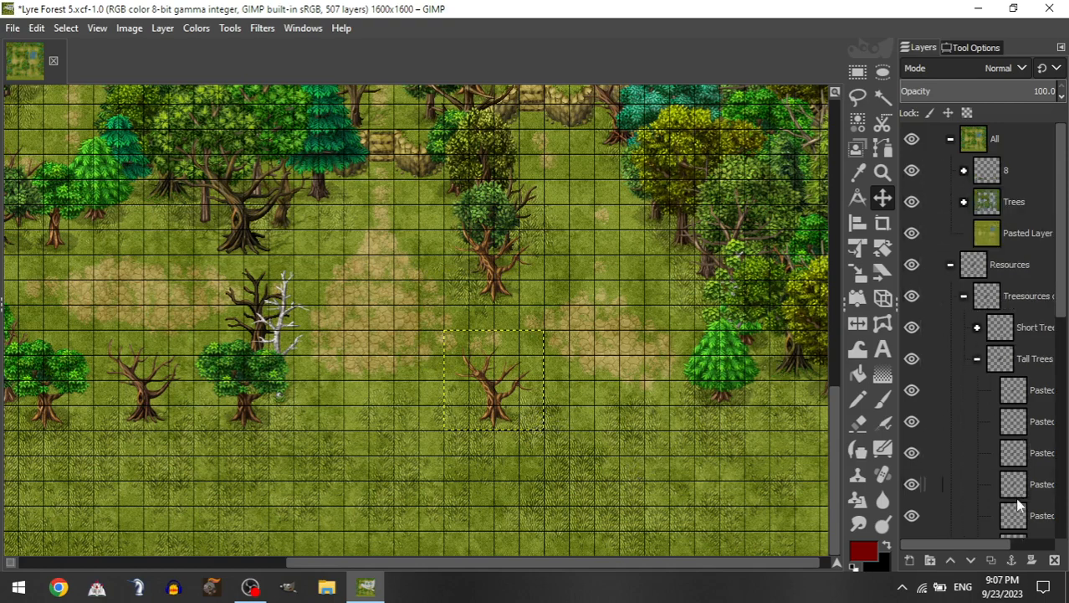
{"action": "left_click_drag", "start_coordinate": [1017, 503], "coordinate": [1031, 176]}
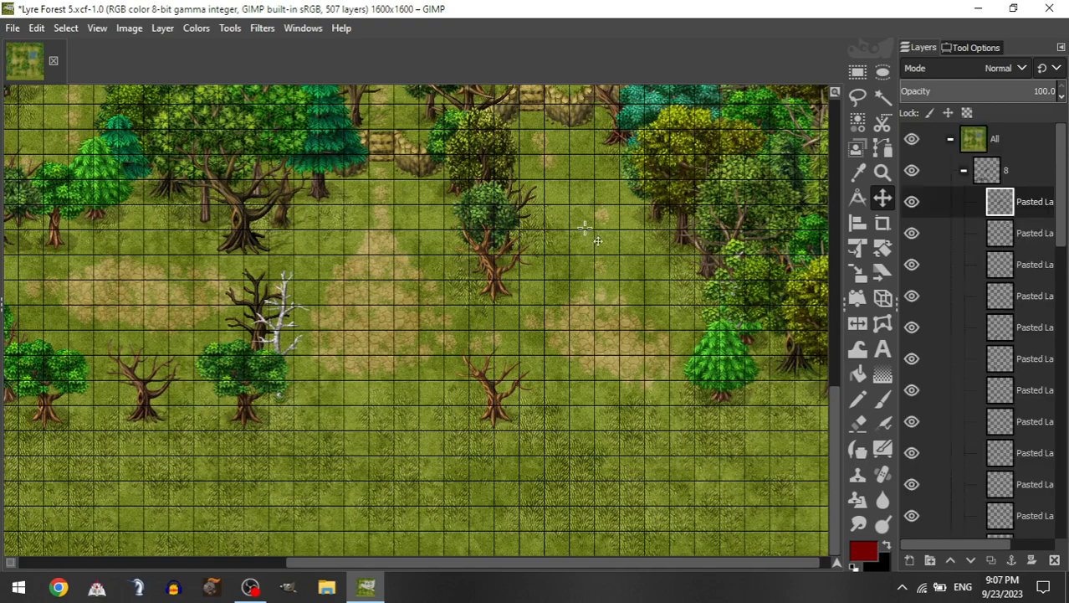
{"action": "left_click_drag", "start_coordinate": [311, 246], "coordinate": [741, 409]}
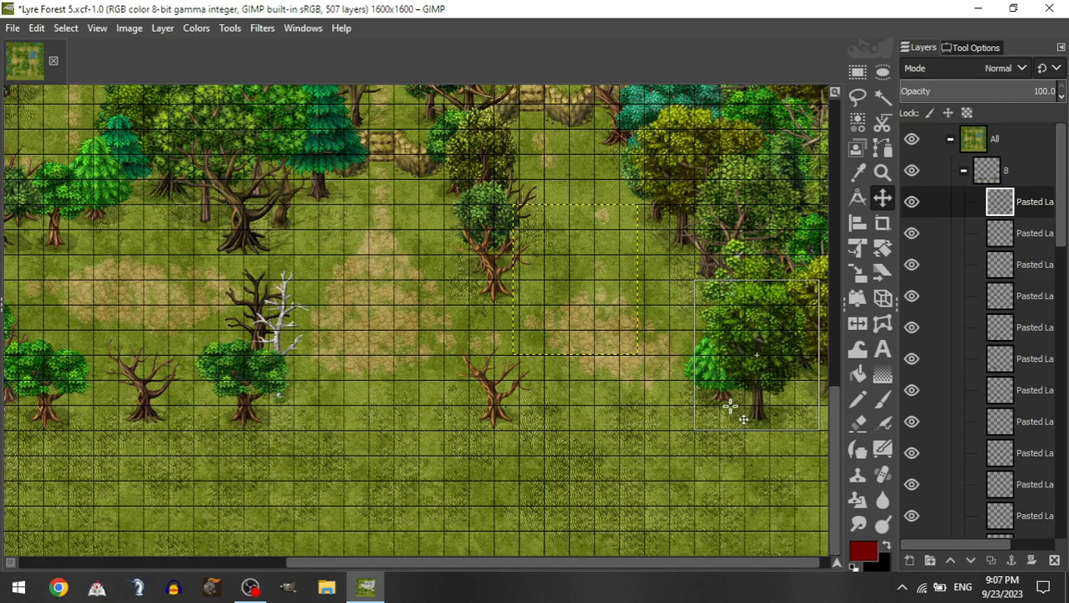
Step: Add a dark bare tree from the tall trees to group 8, layered beneath the tall leafy tree and placed on its left side
{"action": "left_click", "coordinate": [964, 169]}
{"action": "left_click", "coordinate": [1014, 452]}
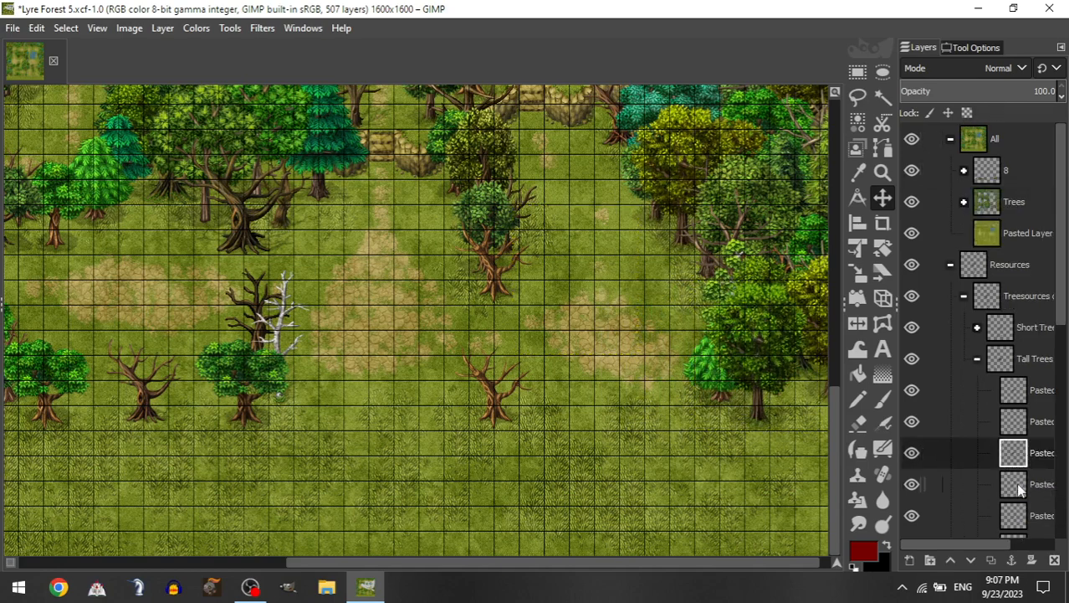
{"action": "left_click_drag", "start_coordinate": [1019, 489], "coordinate": [1026, 189]}
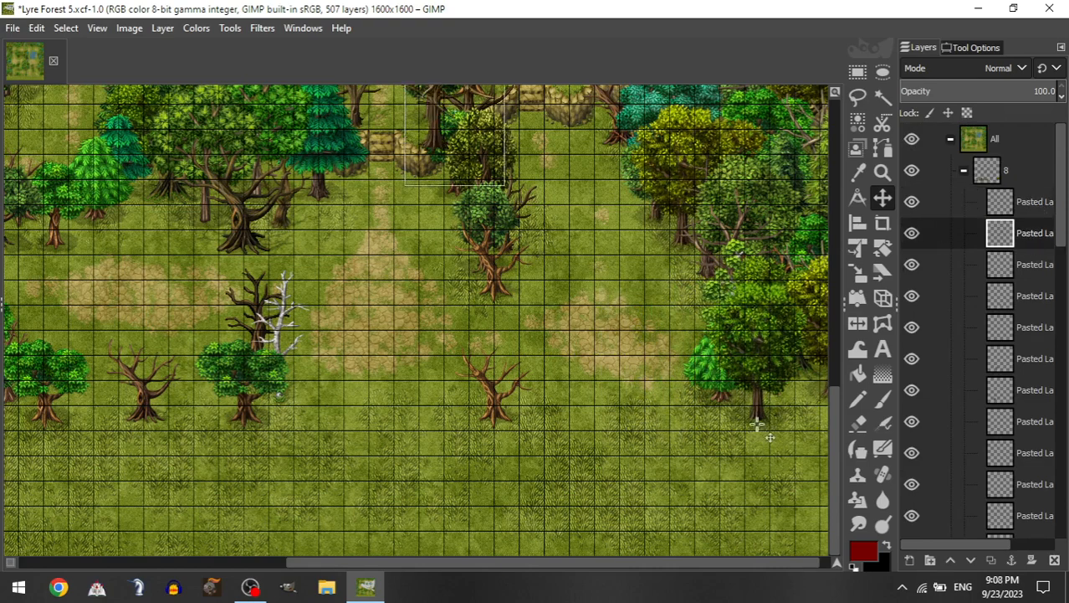
{"action": "left_click_drag", "start_coordinate": [756, 424], "coordinate": [824, 484]}
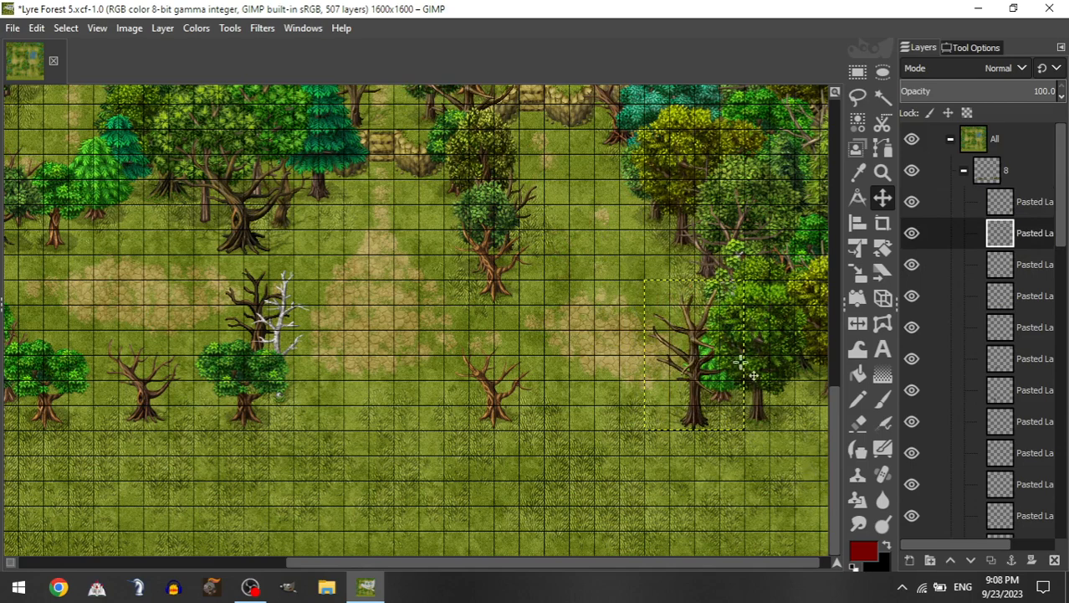
Step: Add another tree from the tall trees to group 8 and place it over the yellow-green tree near the map's right edge
{"action": "scroll", "coordinate": [659, 359], "scroll_direction": "right", "scroll_amount": 1}
{"action": "left_click", "coordinate": [963, 170]}
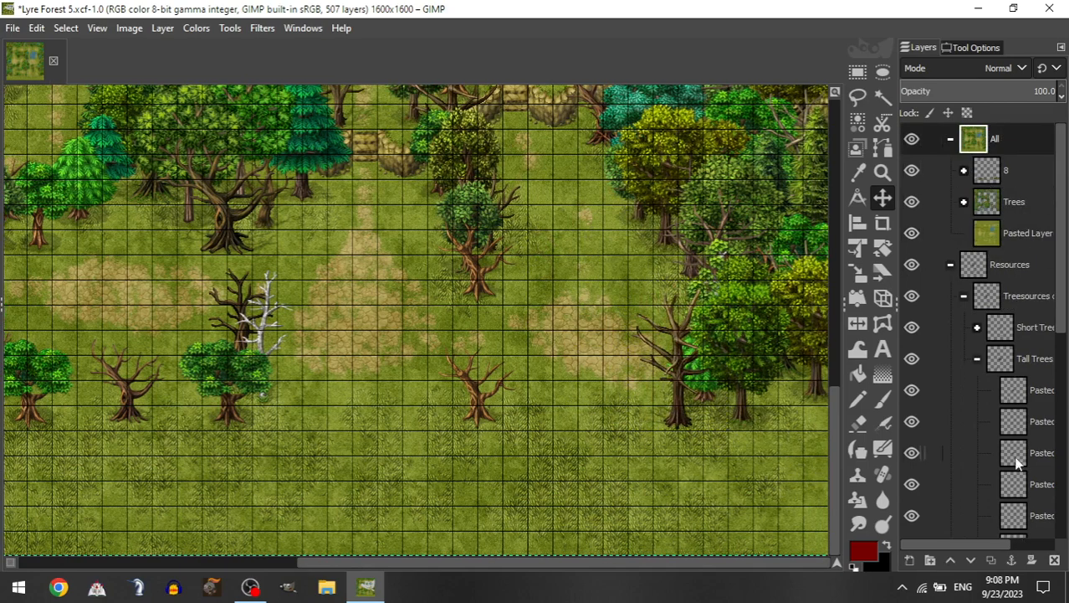
{"action": "left_click_drag", "start_coordinate": [1013, 525], "coordinate": [1021, 169]}
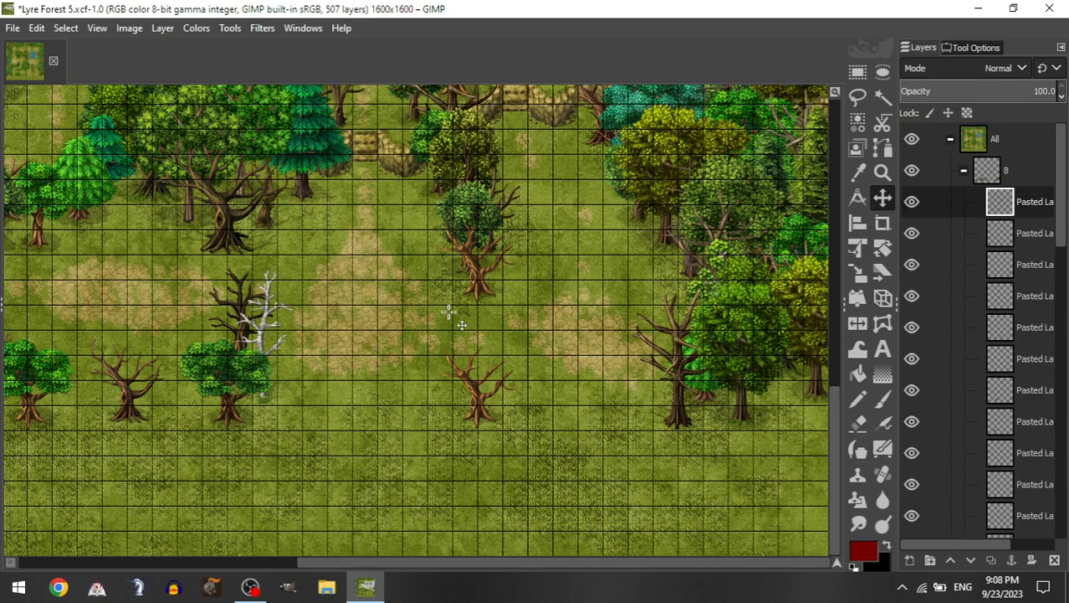
{"action": "left_click_drag", "start_coordinate": [619, 331], "coordinate": [772, 490]}
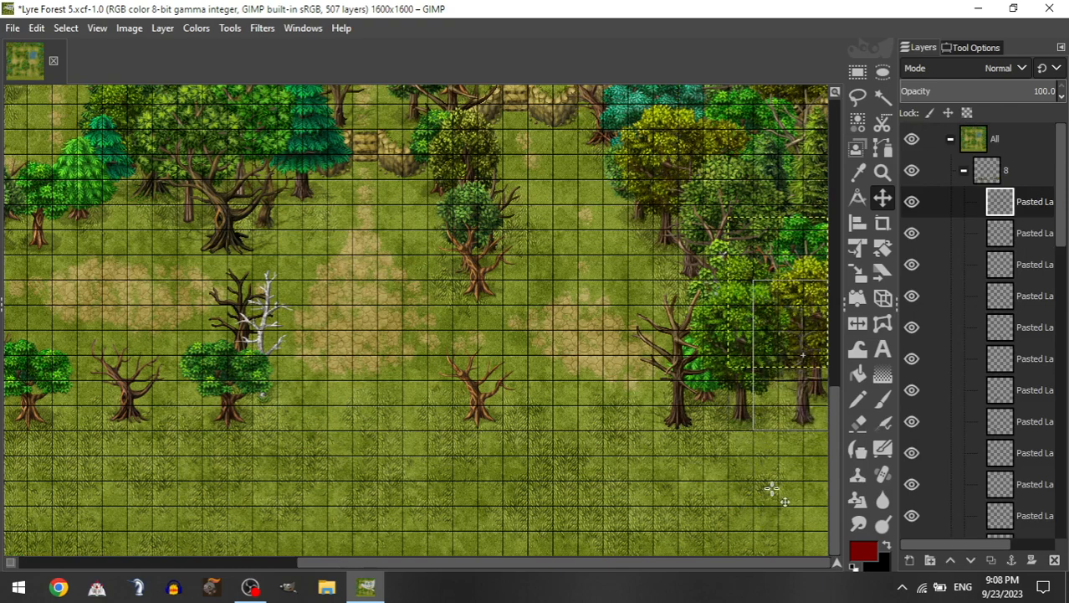
Step: Add a dark conifer from the tall trees to group 8 and place it at the map's right edge, beyond the yellow-green tree
{"action": "left_click", "coordinate": [963, 172]}
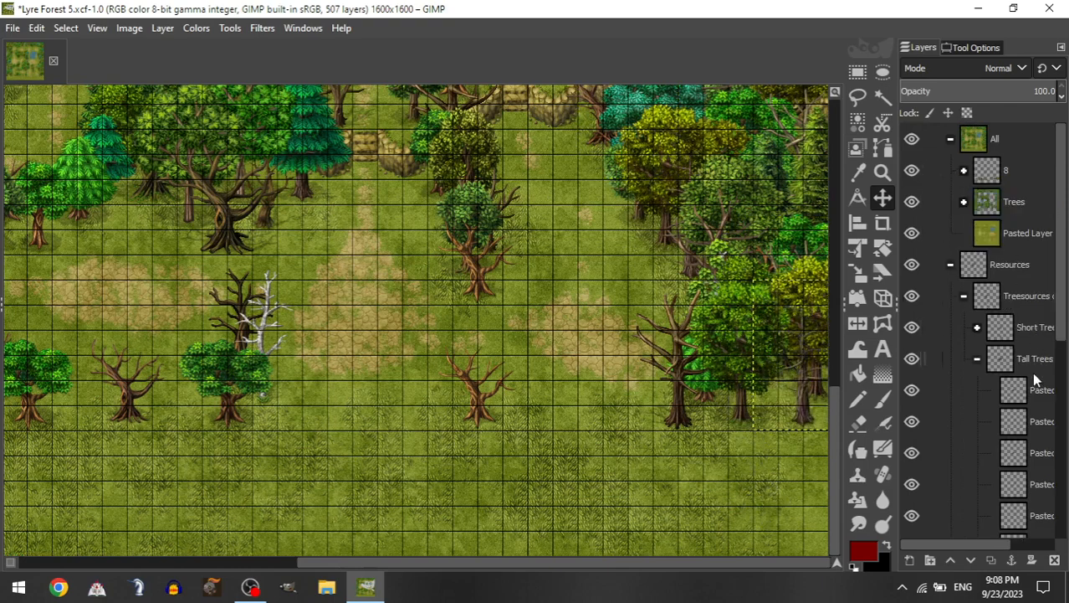
{"action": "left_click", "coordinate": [1033, 390]}
{"action": "left_click", "coordinate": [1042, 425]}
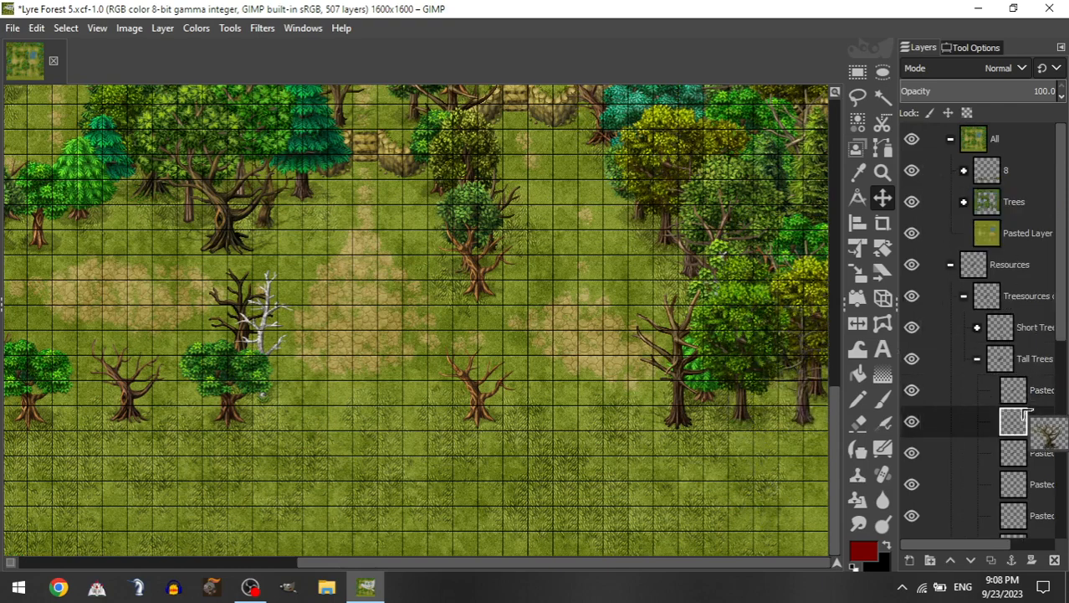
{"action": "left_click", "coordinate": [1043, 450]}
{"action": "left_click", "coordinate": [1036, 480]}
{"action": "left_click_drag", "start_coordinate": [1035, 480], "coordinate": [1010, 173]}
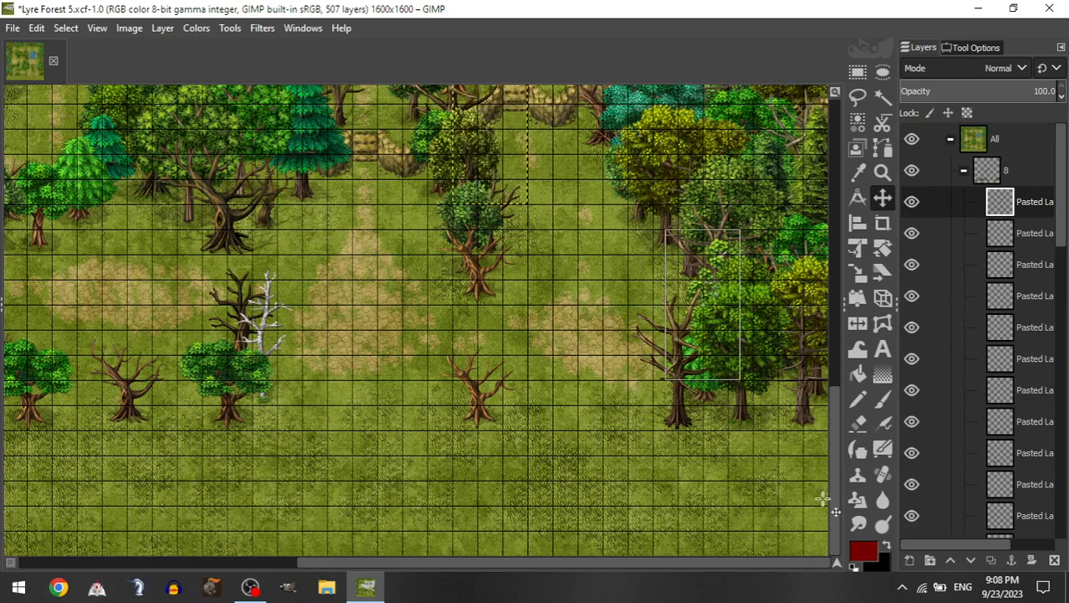
{"action": "left_click_drag", "start_coordinate": [822, 499], "coordinate": [754, 472]}
{"action": "left_click_drag", "start_coordinate": [753, 429], "coordinate": [843, 425]}
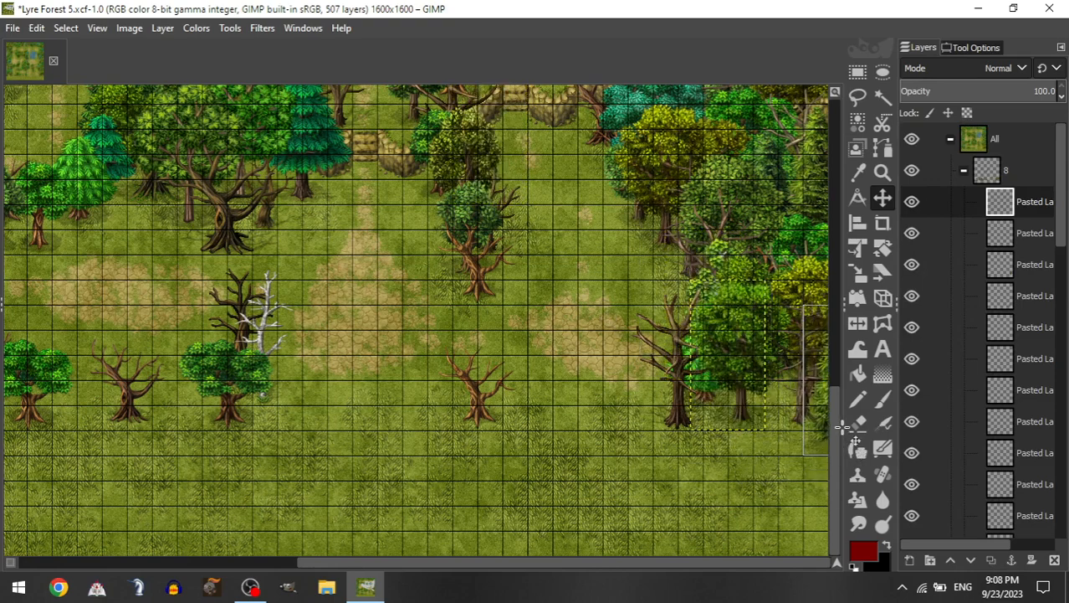
Step: Add a second dark conifer to group 8 and place it between the dark bare tree and the tall leafy green tree
{"action": "left_click", "coordinate": [966, 171]}
{"action": "left_click_drag", "start_coordinate": [1035, 521], "coordinate": [1019, 176]}
{"action": "left_click_drag", "start_coordinate": [625, 371], "coordinate": [709, 466]}
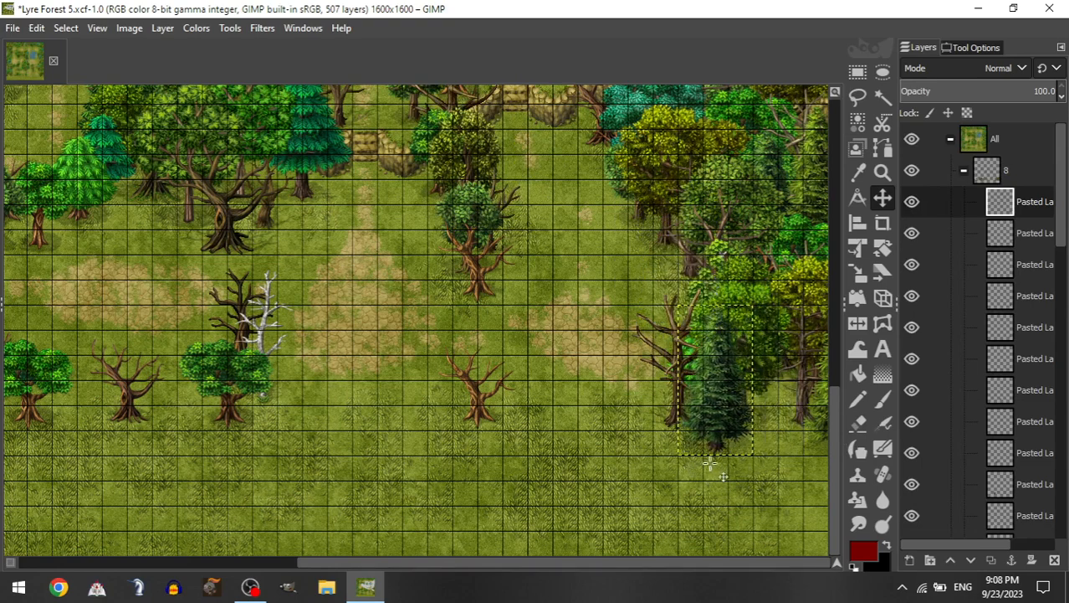
Step: Add a thin bare trunk from the tall trees to group 8 and place it just left of the dark bare tree
{"action": "left_click", "coordinate": [963, 171]}
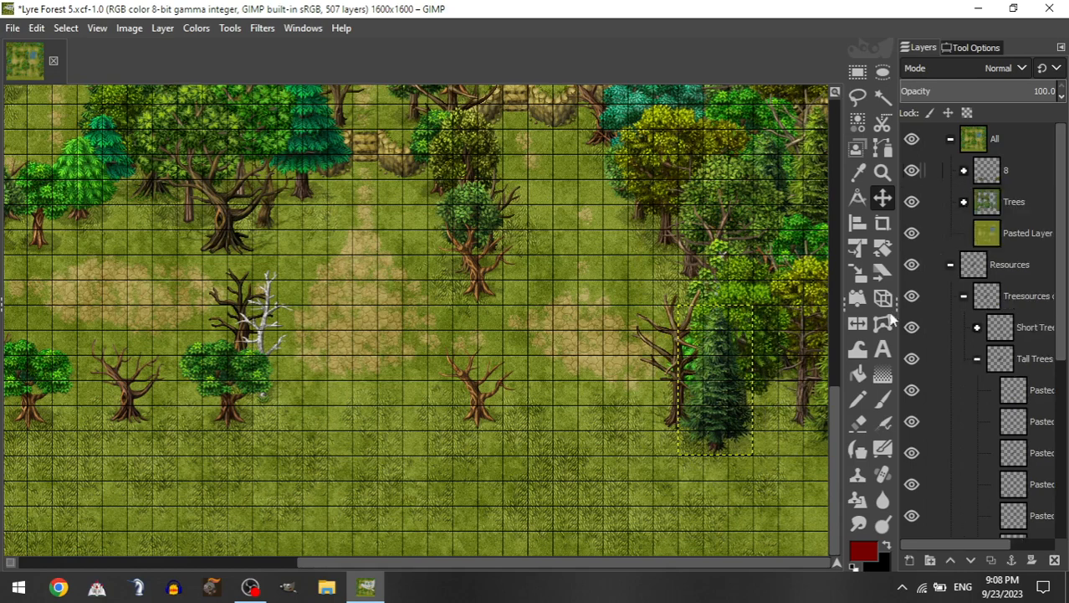
{"action": "left_click", "coordinate": [976, 327]}
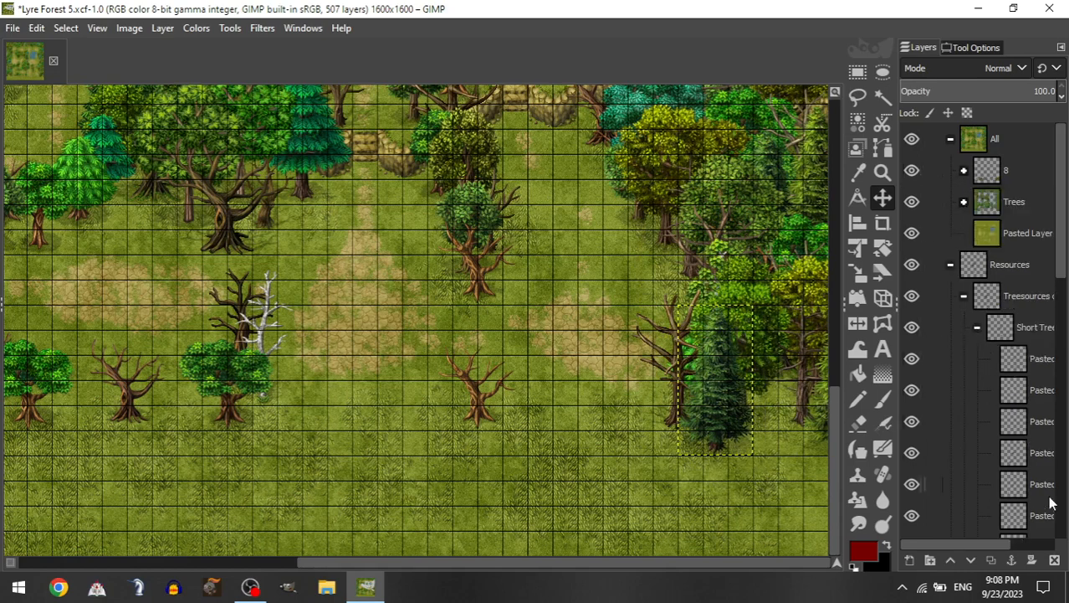
{"action": "left_click", "coordinate": [1014, 483]}
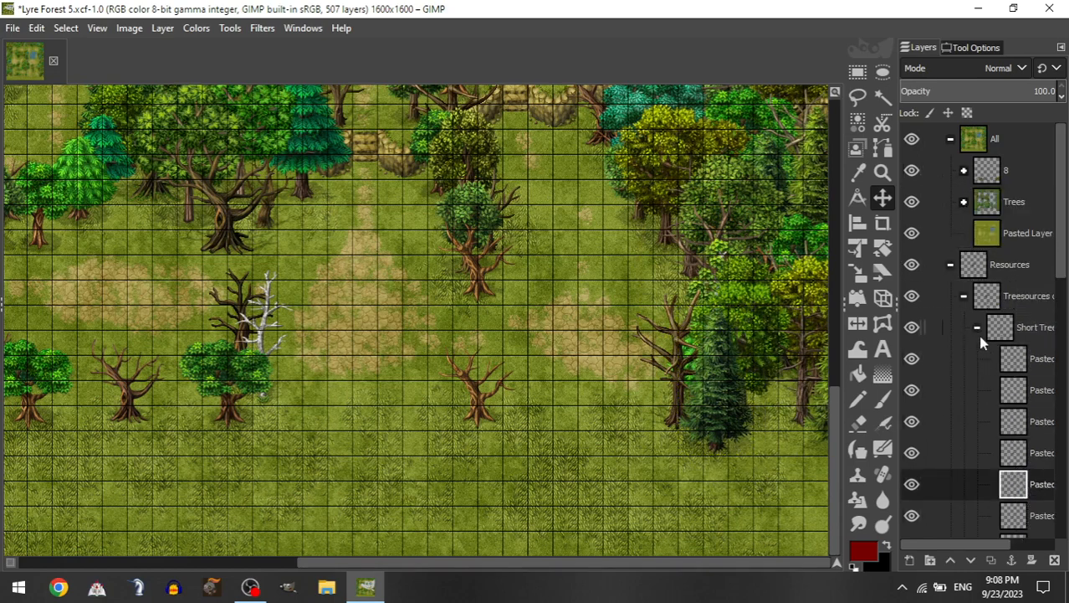
{"action": "left_click", "coordinate": [976, 328]}
{"action": "left_click_drag", "start_coordinate": [1015, 483], "coordinate": [1038, 454]}
{"action": "left_click_drag", "start_coordinate": [1033, 507], "coordinate": [988, 197]}
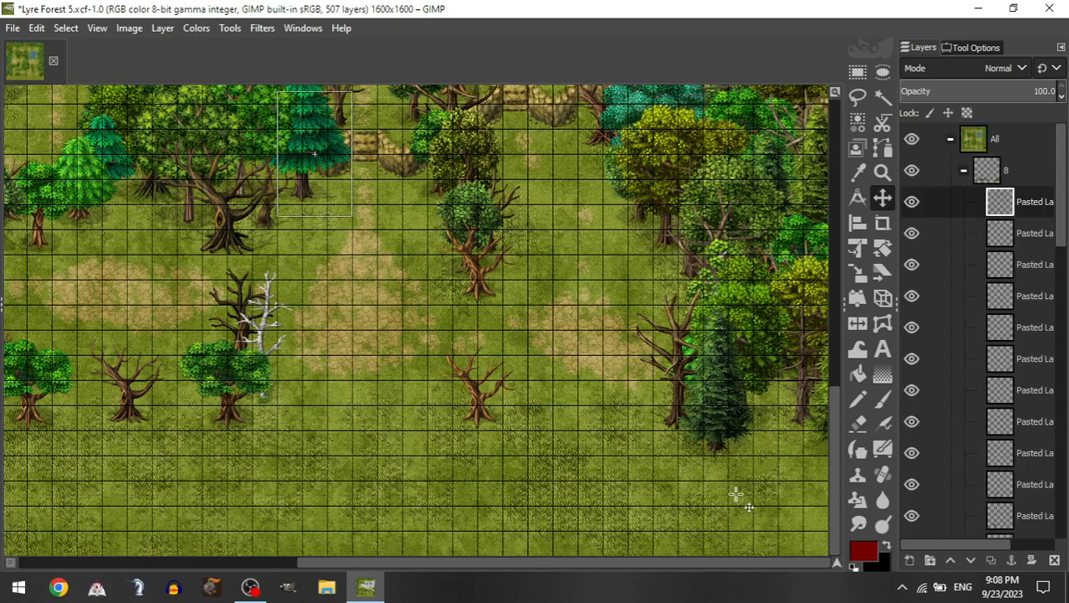
{"action": "left_click_drag", "start_coordinate": [734, 494], "coordinate": [816, 458]}
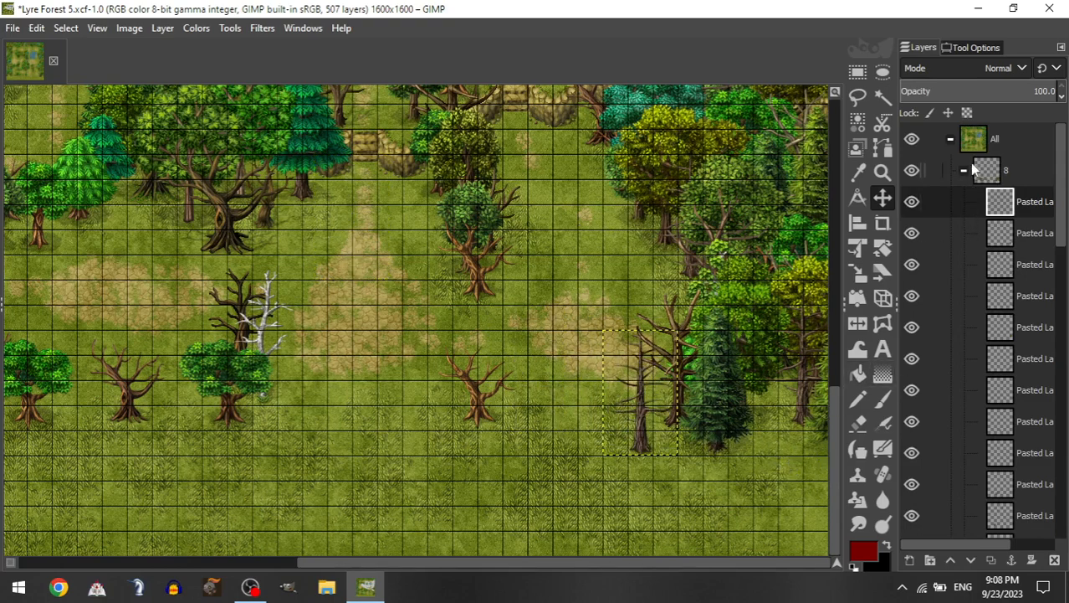
Step: Add a small round green tree from the short trees to group 8 and place it left of the thin bare trunk
{"action": "left_click", "coordinate": [964, 170]}
{"action": "left_click", "coordinate": [991, 333]}
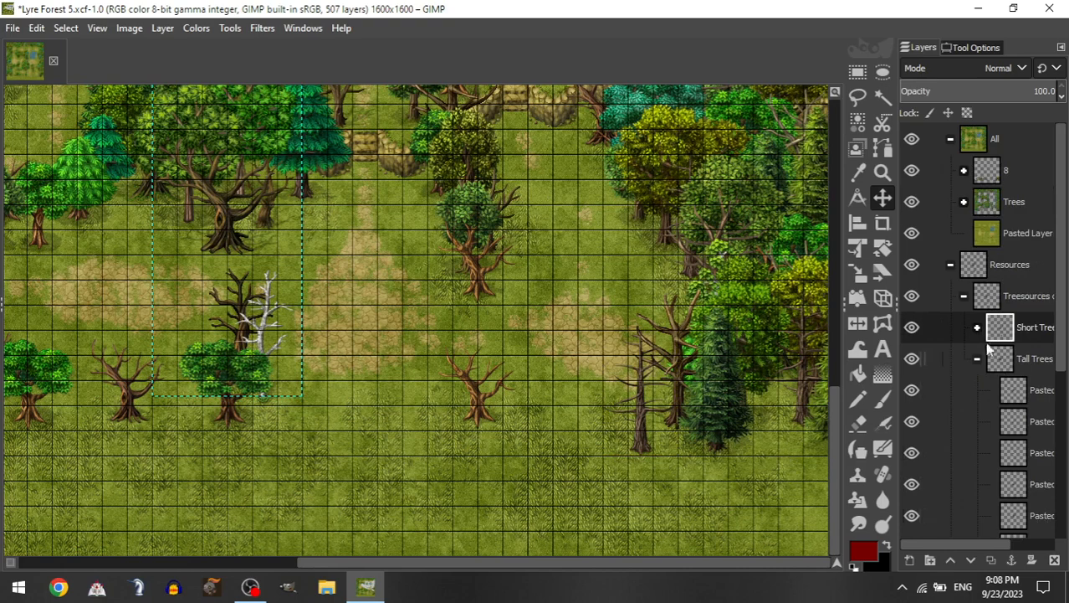
{"action": "left_click", "coordinate": [978, 327]}
{"action": "left_click_drag", "start_coordinate": [1015, 484], "coordinate": [1019, 176]}
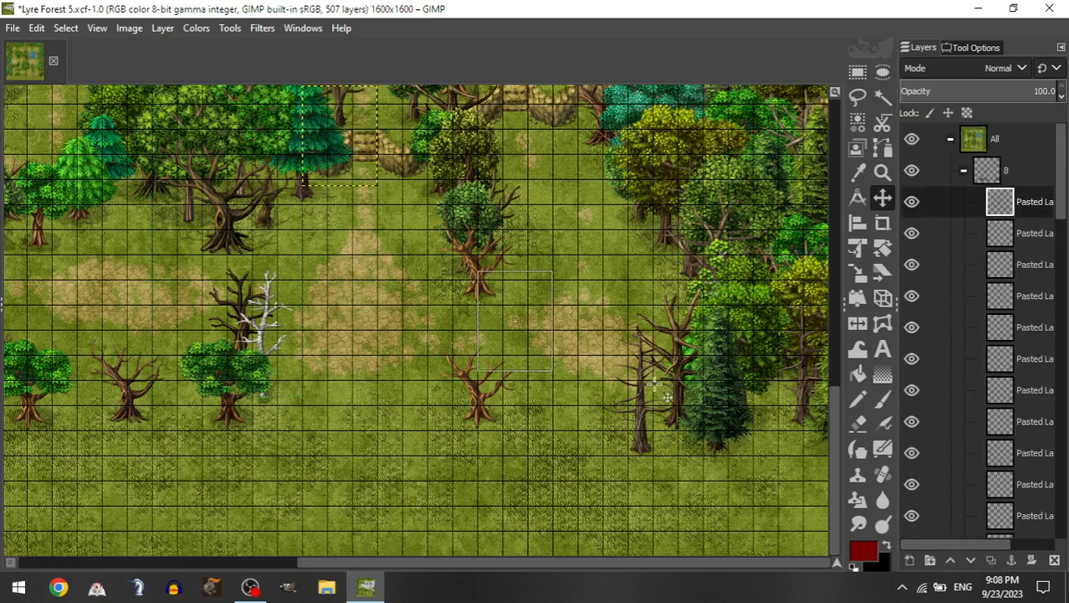
{"action": "left_click_drag", "start_coordinate": [654, 383], "coordinate": [722, 463]}
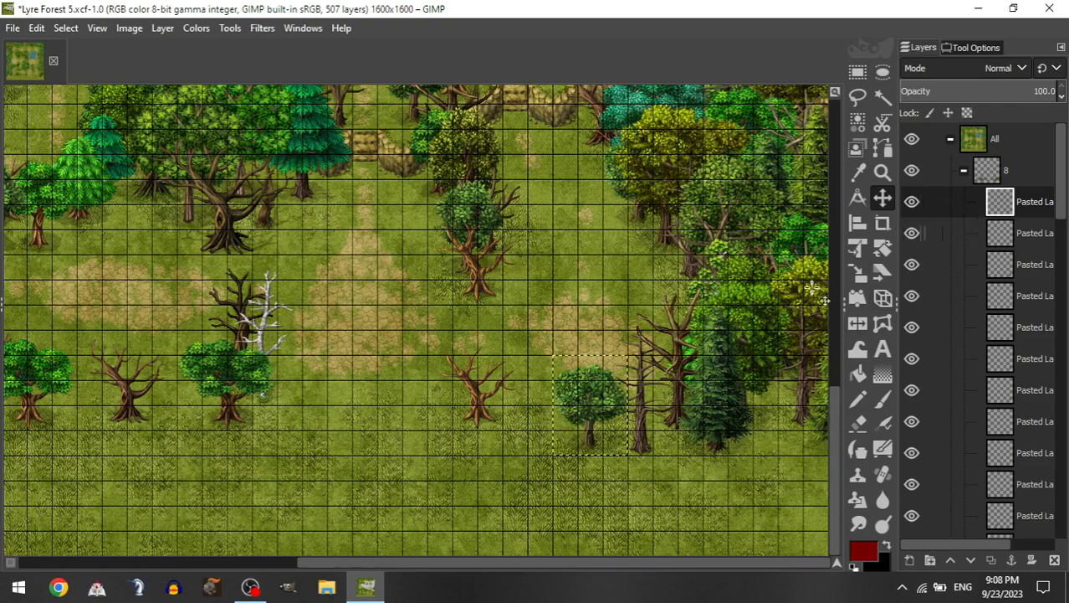
Step: Shift the small round green tree one tile left and add two more small green trees to group 8 in a row on its left
{"action": "left_click_drag", "start_coordinate": [778, 308], "coordinate": [756, 308]}
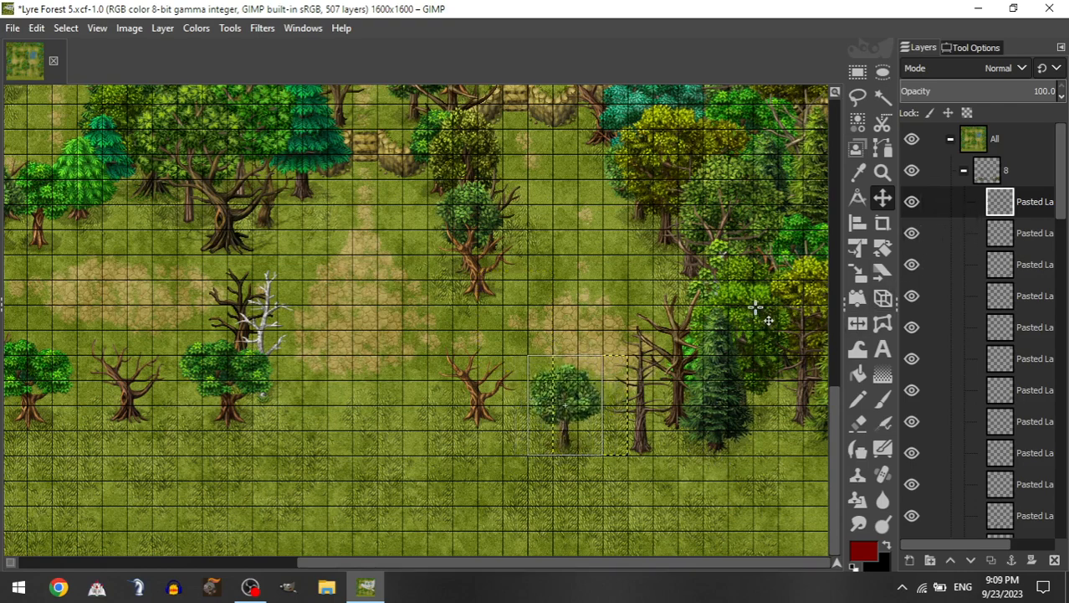
{"action": "left_click", "coordinate": [967, 171]}
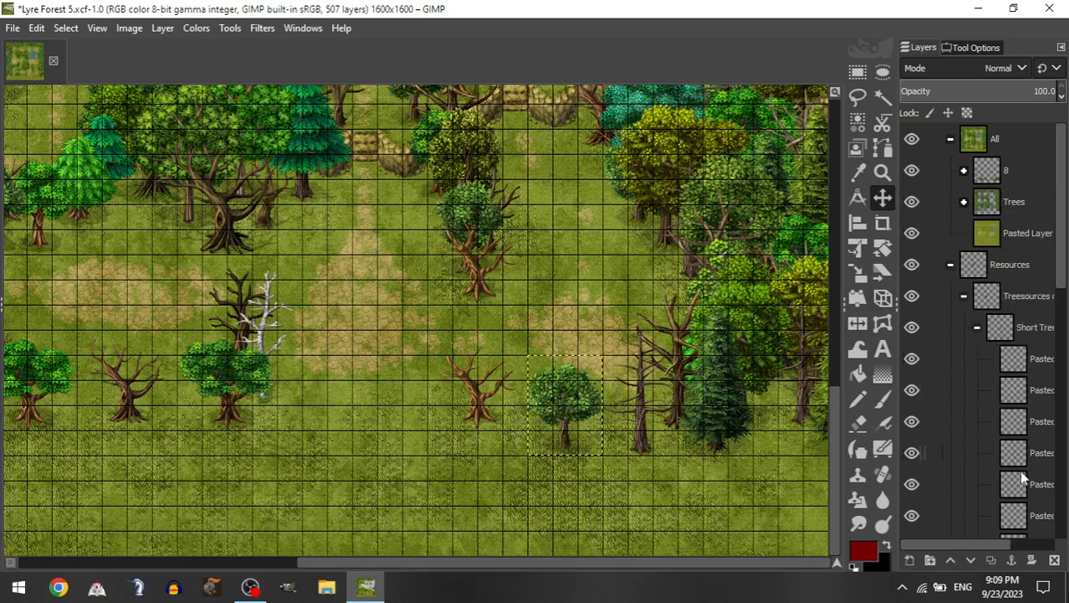
{"action": "left_click_drag", "start_coordinate": [1022, 477], "coordinate": [1007, 171]}
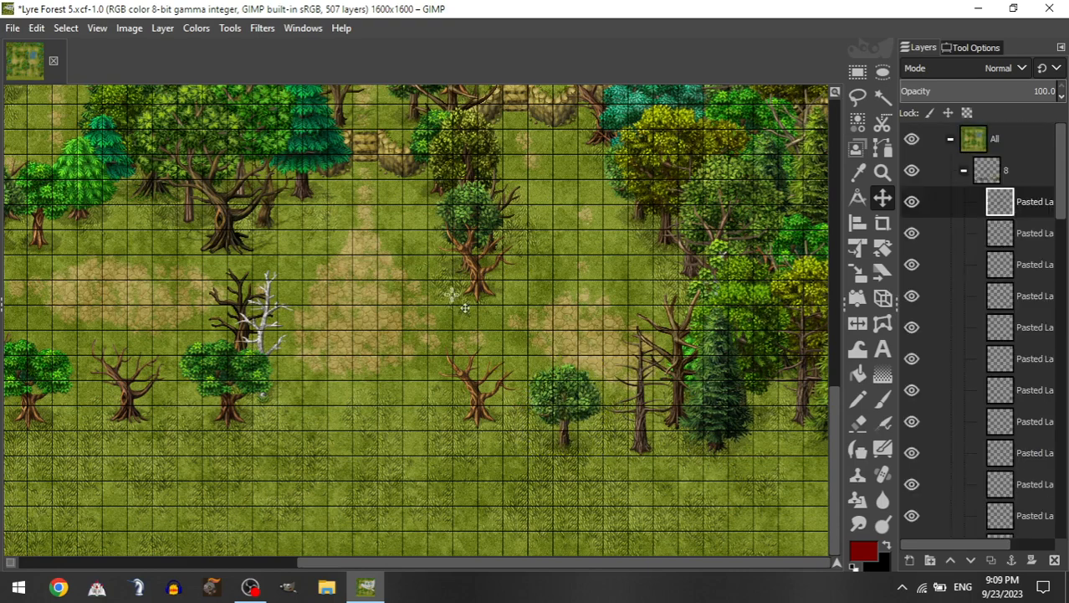
{"action": "left_click_drag", "start_coordinate": [533, 272], "coordinate": [546, 466]}
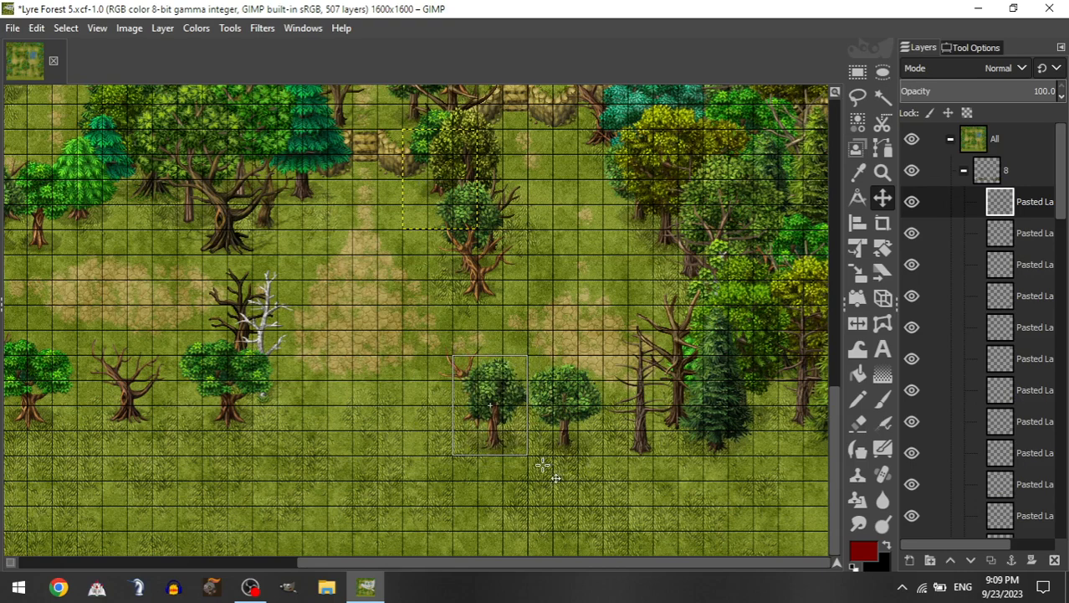
{"action": "left_click", "coordinate": [964, 174]}
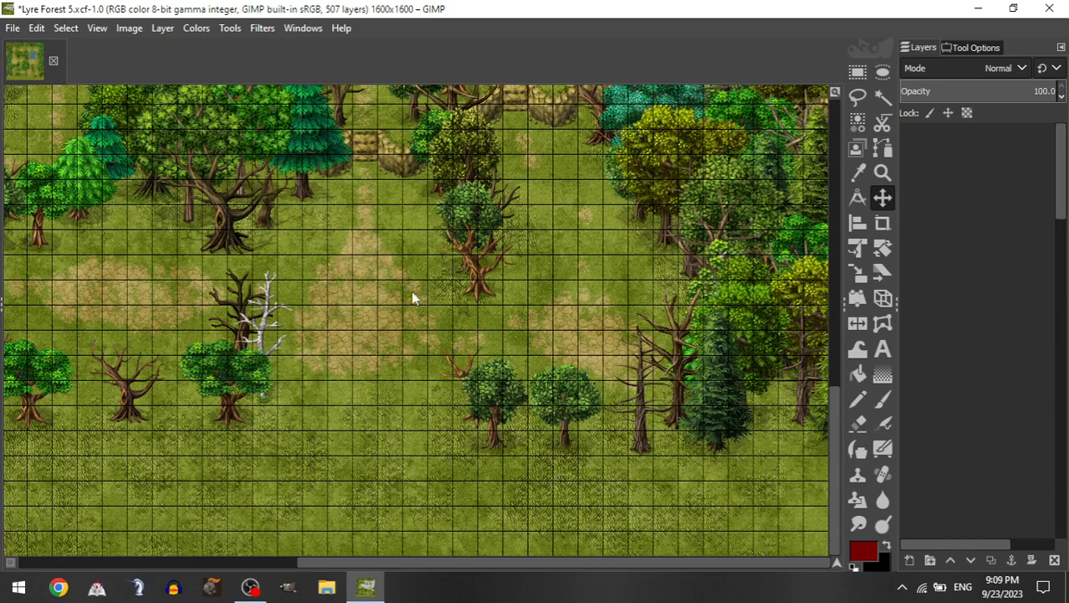
{"action": "left_click_drag", "start_coordinate": [481, 372], "coordinate": [632, 527]}
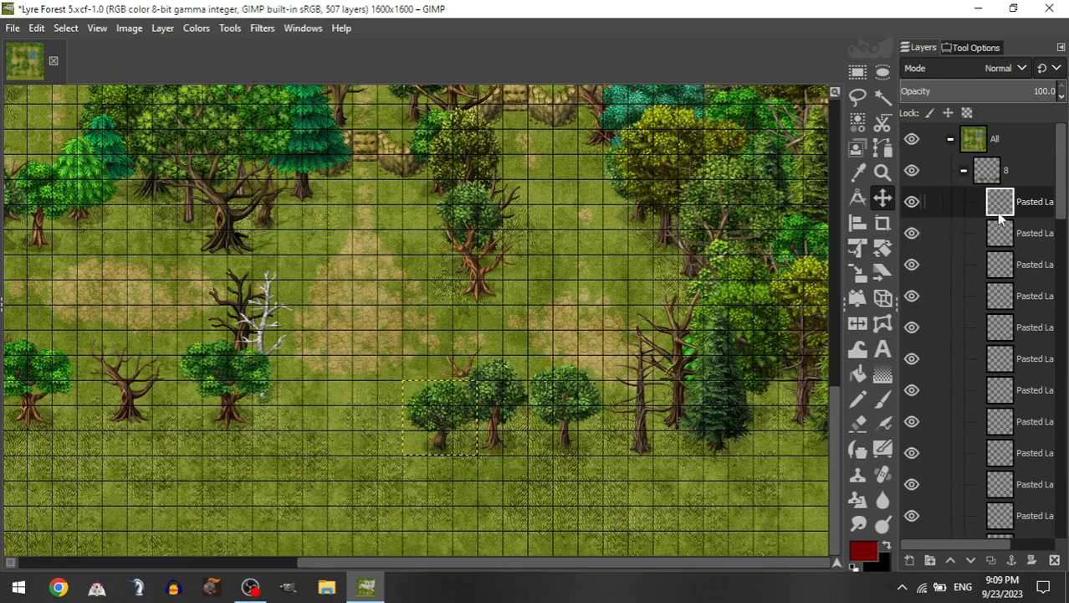
Step: Add a dark bare tree to group 8 and place it left of the three small green trees
{"action": "left_click", "coordinate": [964, 171]}
{"action": "left_click_drag", "start_coordinate": [1038, 490], "coordinate": [1025, 180]}
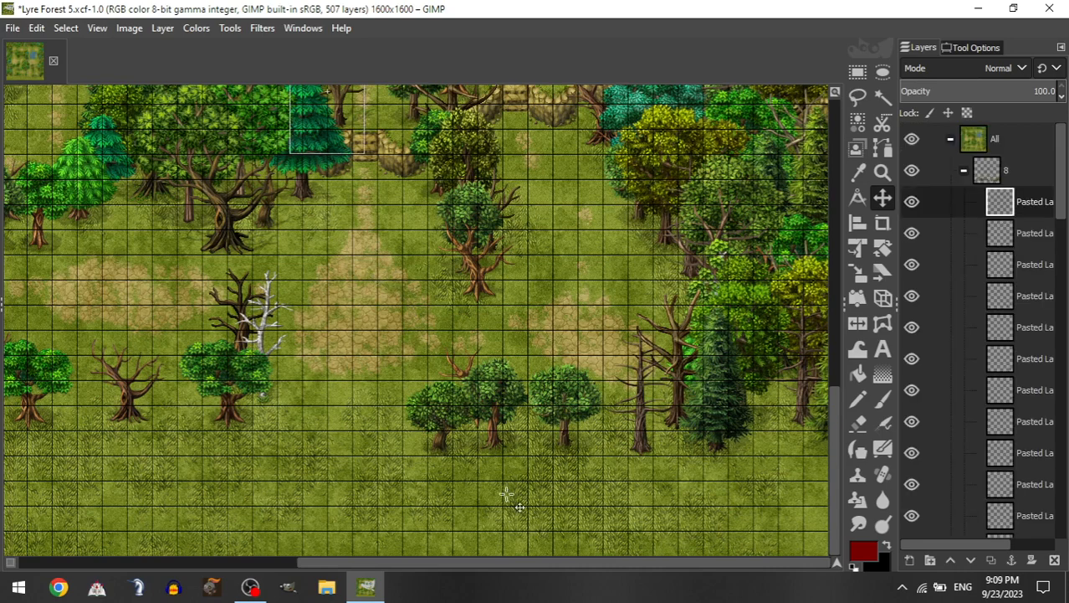
{"action": "left_click_drag", "start_coordinate": [412, 353], "coordinate": [467, 572]}
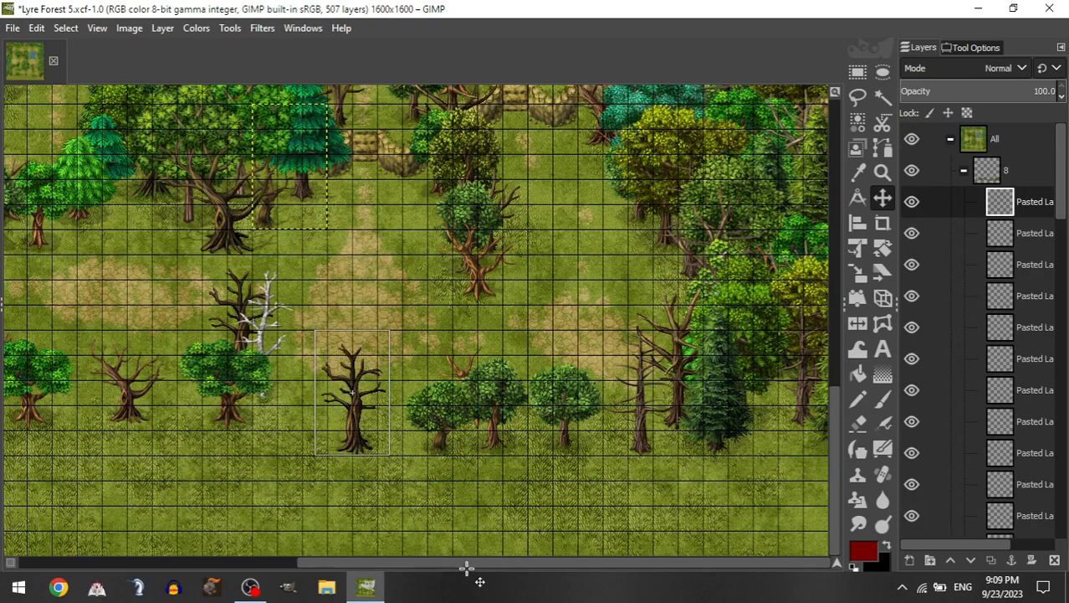
Step: Add a bright green leafy tree from the short trees to group 8 and place it left of the new dark bare tree
{"action": "left_click", "coordinate": [964, 171]}
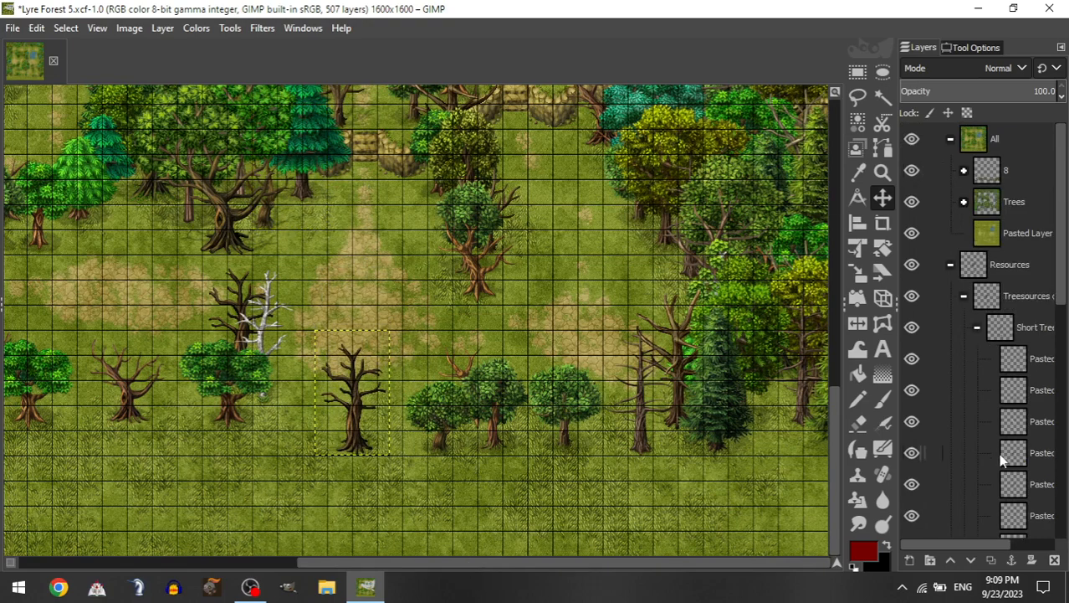
{"action": "left_click", "coordinate": [1013, 452]}
{"action": "left_click", "coordinate": [1014, 484]}
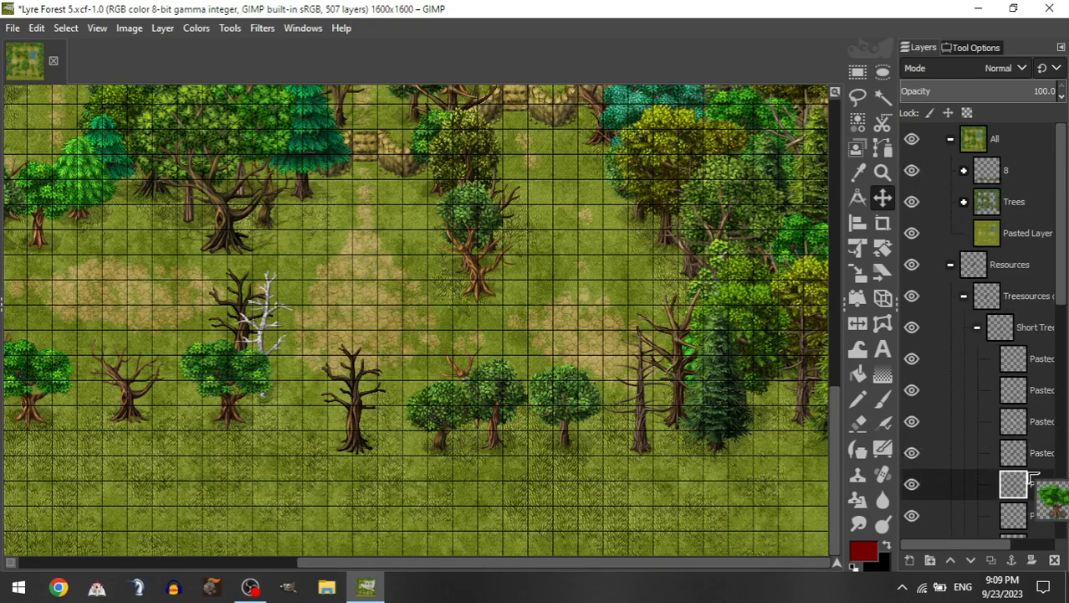
{"action": "left_click_drag", "start_coordinate": [1033, 473], "coordinate": [1010, 172]}
{"action": "left_click_drag", "start_coordinate": [333, 531], "coordinate": [333, 531]}
{"action": "left_click_drag", "start_coordinate": [282, 191], "coordinate": [497, 261]}
{"action": "left_click_drag", "start_coordinate": [357, 310], "coordinate": [454, 368]}
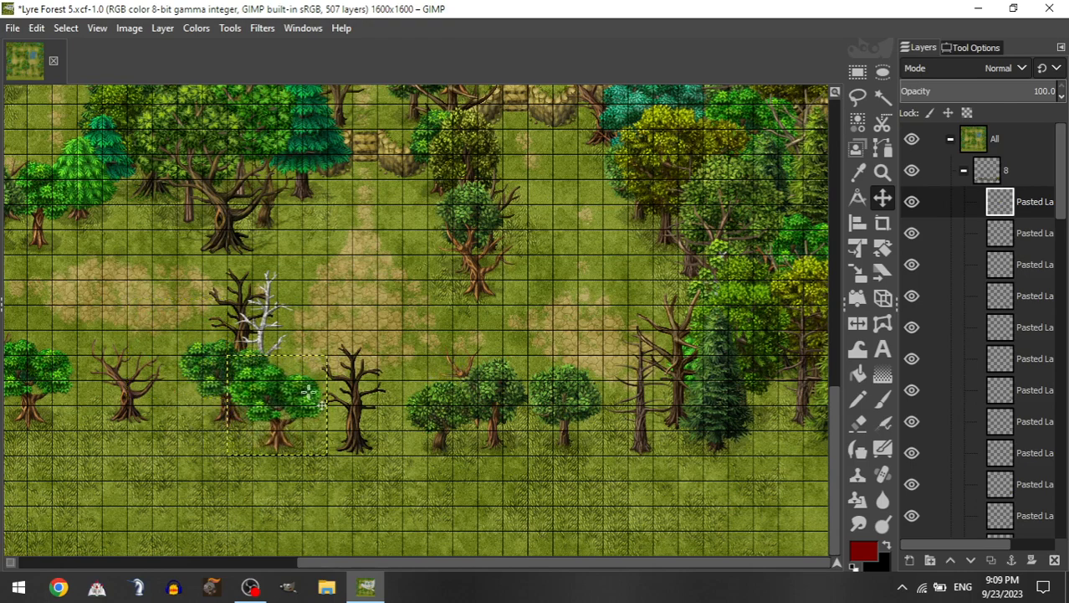
Step: Add a small teal conifer from the short trees to group 8 and place it left of the bright green leafy tree
{"action": "scroll", "coordinate": [308, 394], "scroll_direction": "left", "scroll_amount": 5}
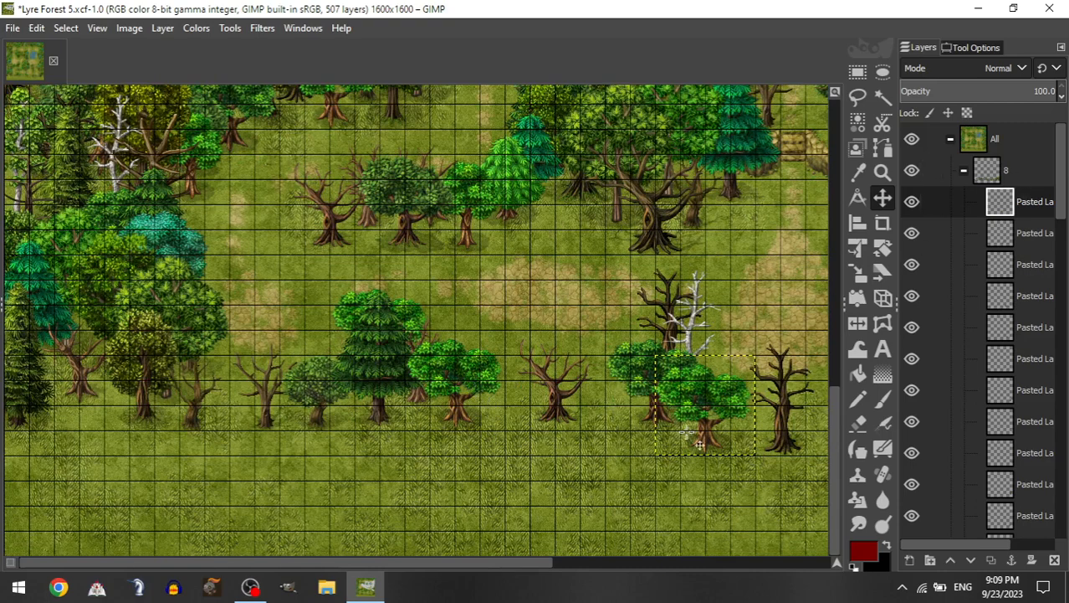
{"action": "left_click", "coordinate": [964, 171]}
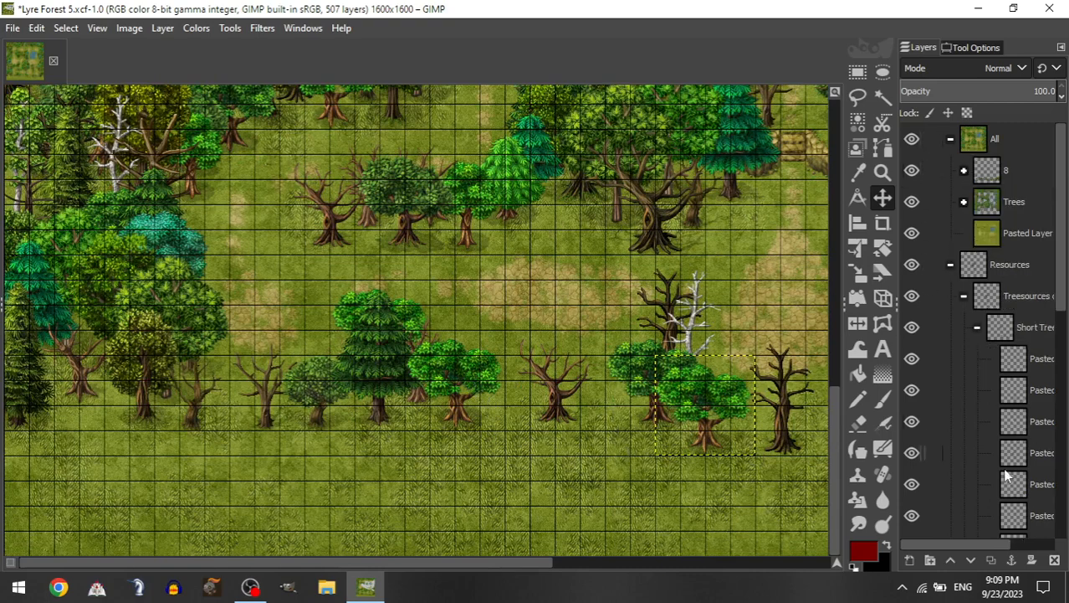
{"action": "left_click", "coordinate": [1022, 454]}
{"action": "scroll", "coordinate": [1022, 461], "scroll_direction": "down", "scroll_amount": 3}
{"action": "left_click", "coordinate": [1026, 454]}
{"action": "left_click_drag", "start_coordinate": [1027, 453], "coordinate": [1012, 170]}
{"action": "left_click_drag", "start_coordinate": [777, 218], "coordinate": [603, 395]}
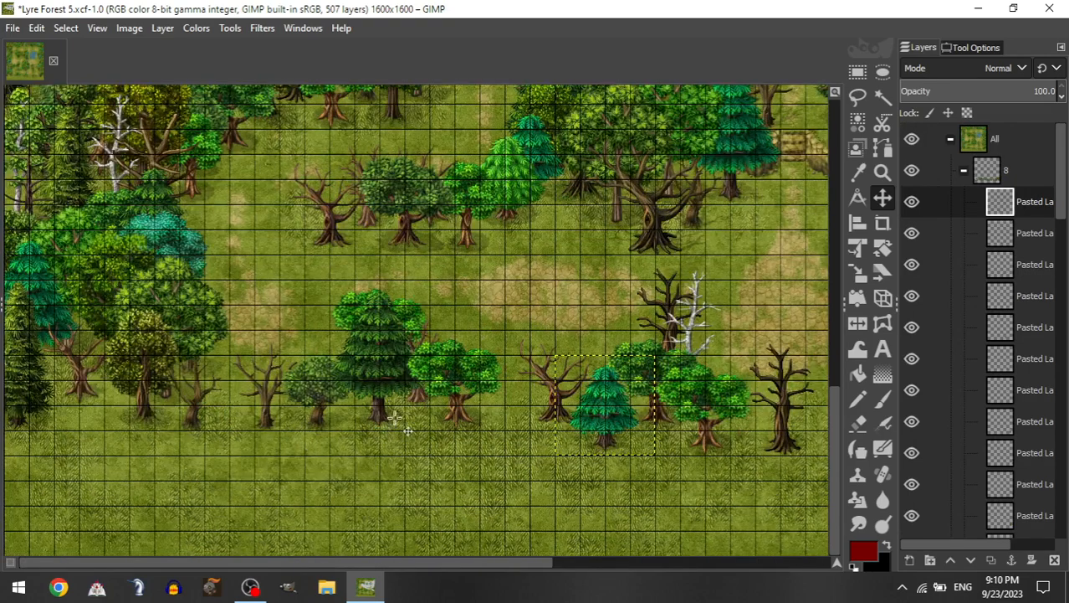
Step: Add a dark green leafy tree from the short trees to group 8 and place it left of the small teal conifer
{"action": "left_click", "coordinate": [951, 168]}
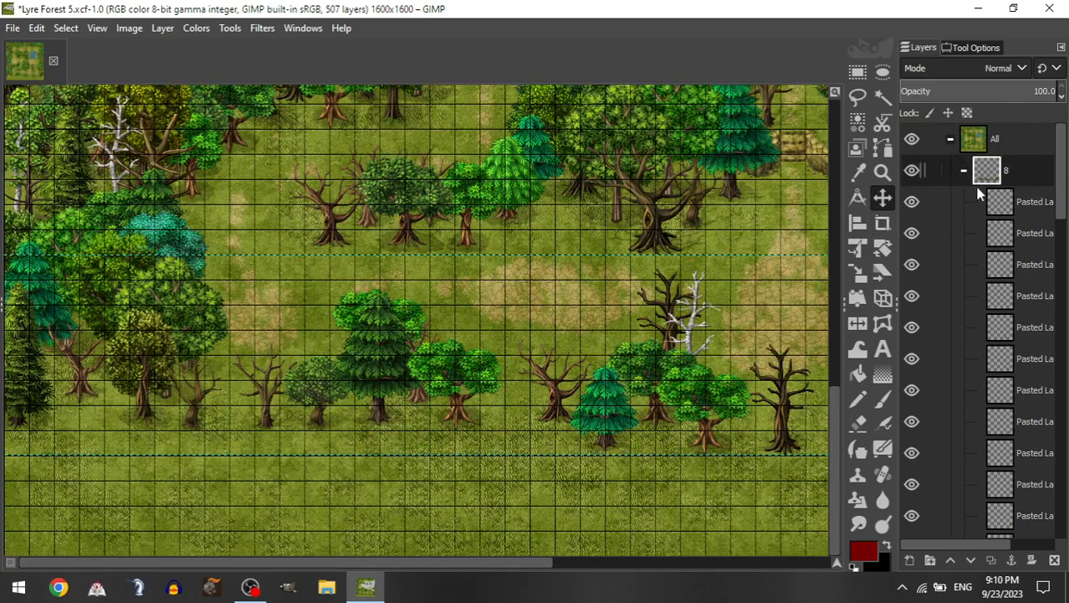
{"action": "left_click", "coordinate": [965, 170]}
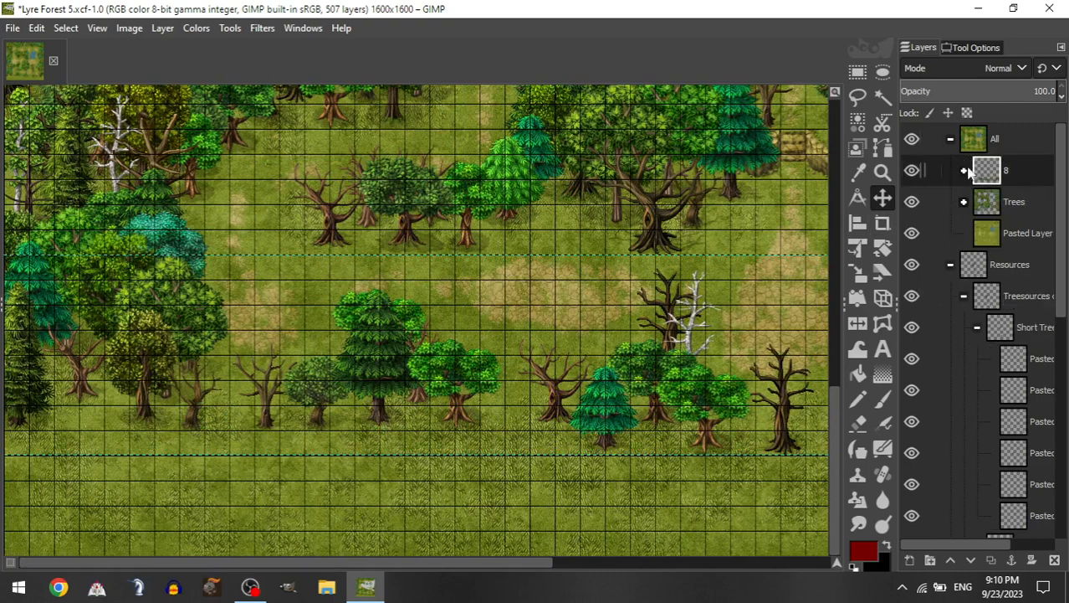
{"action": "left_click", "coordinate": [1021, 453]}
{"action": "left_click", "coordinate": [1021, 421]}
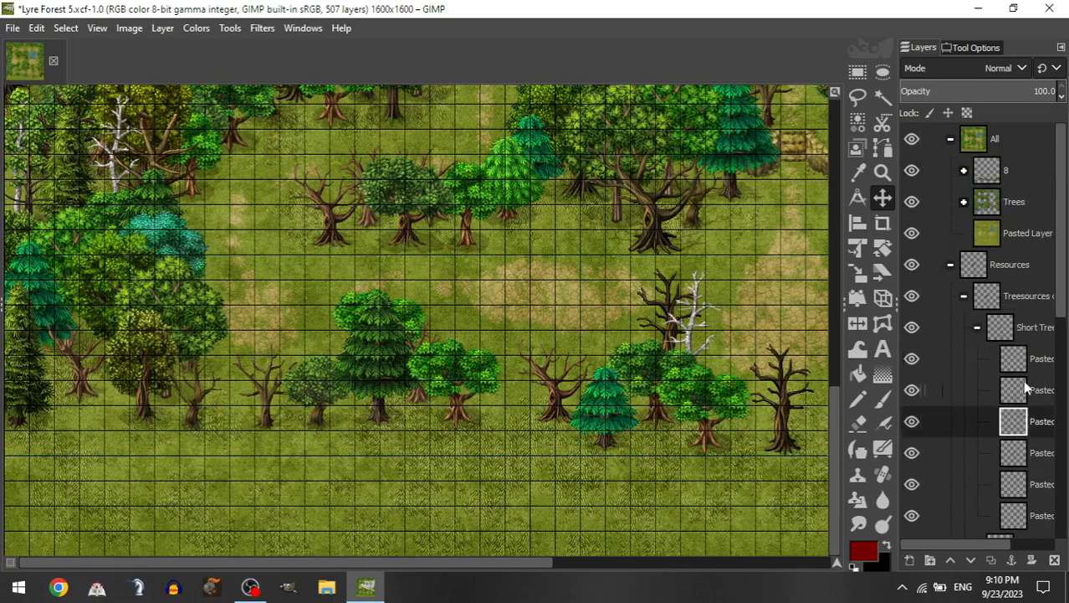
{"action": "left_click", "coordinate": [1021, 389]}
{"action": "left_click", "coordinate": [1025, 358]}
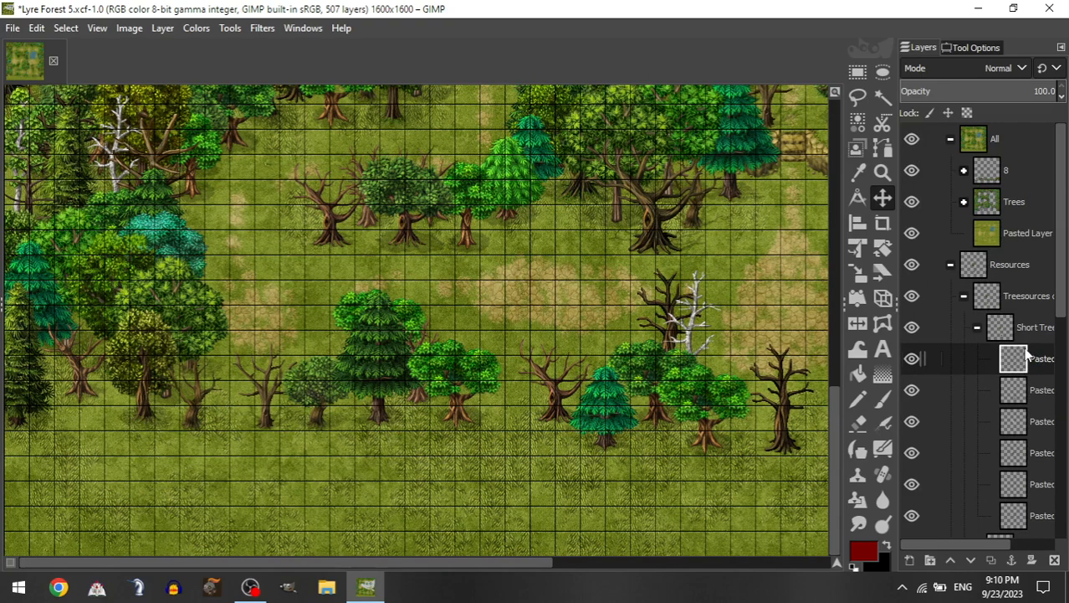
{"action": "left_click_drag", "start_coordinate": [1027, 355], "coordinate": [1029, 171]}
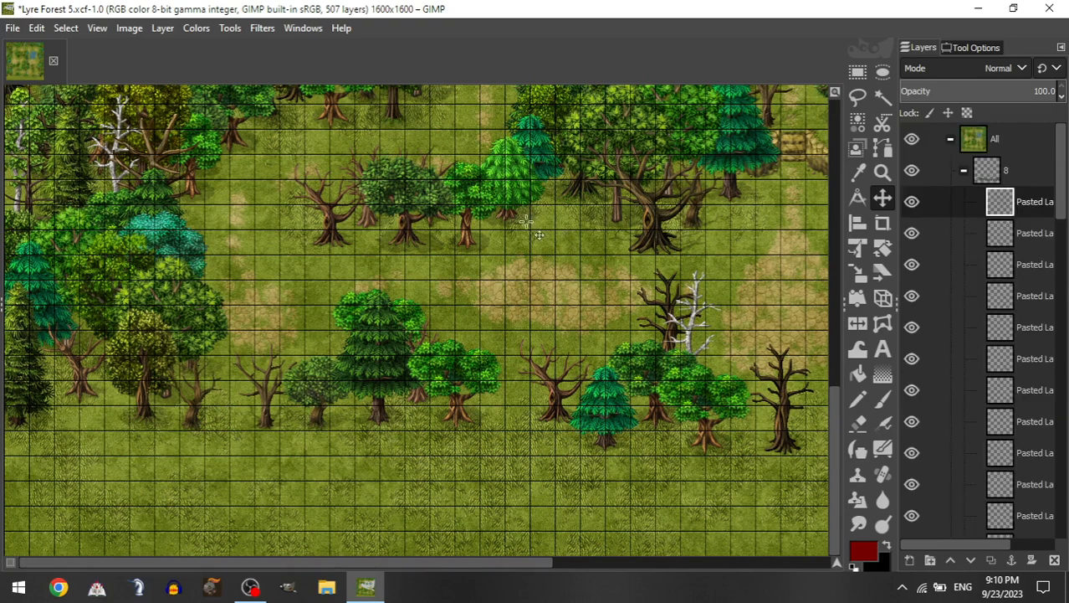
{"action": "left_click_drag", "start_coordinate": [596, 443], "coordinate": [520, 497]}
Step: Add a yellow-brown leafy tree from the tall trees to group 8 and place it left of the dark green short tree
{"action": "left_click", "coordinate": [963, 170]}
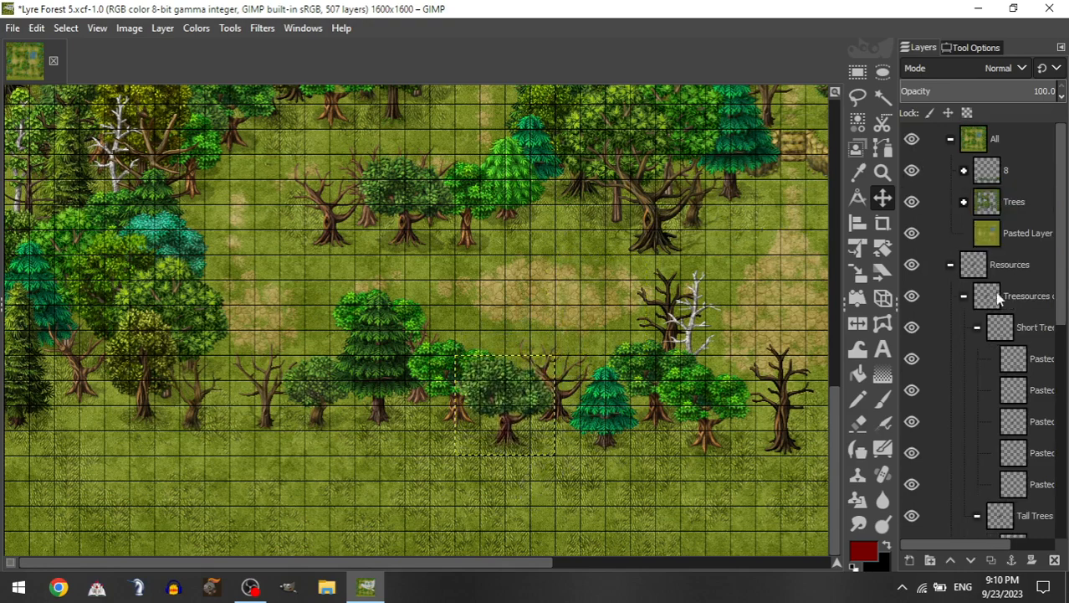
{"action": "left_click", "coordinate": [978, 327]}
{"action": "left_click_drag", "start_coordinate": [1013, 460], "coordinate": [1011, 176]}
{"action": "left_click_drag", "start_coordinate": [670, 251], "coordinate": [361, 556]}
{"action": "left_click_drag", "start_coordinate": [536, 339], "coordinate": [424, 494]}
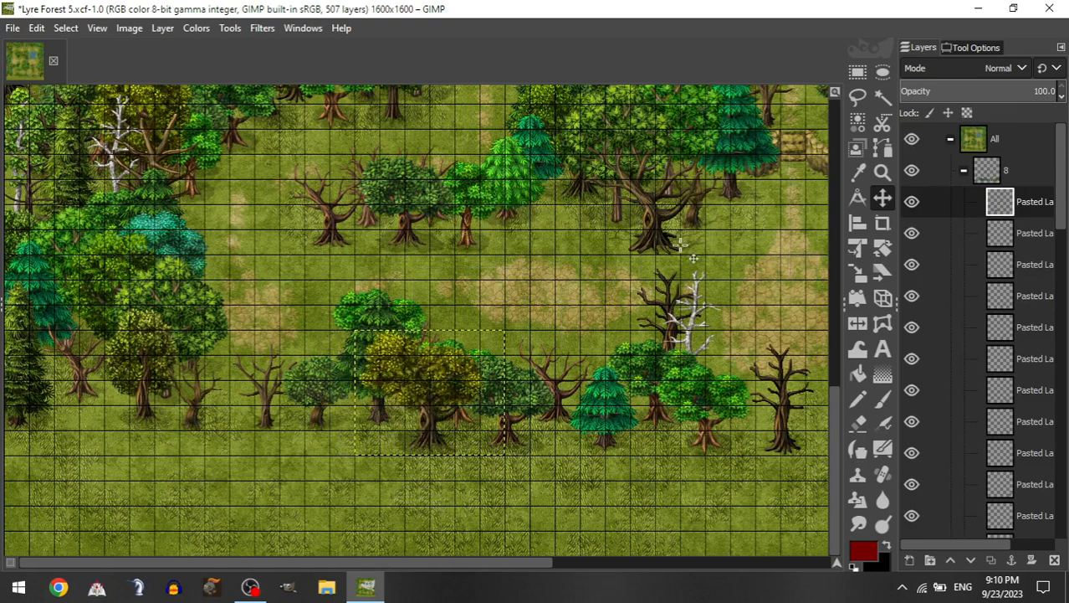
Step: Add a large dark green leafy tree from the tall trees to group 8 and place it left of the yellow-brown tree
{"action": "left_click", "coordinate": [964, 170]}
{"action": "left_click_drag", "start_coordinate": [1027, 490], "coordinate": [1000, 165]}
{"action": "left_click_drag", "start_coordinate": [527, 289], "coordinate": [464, 333]}
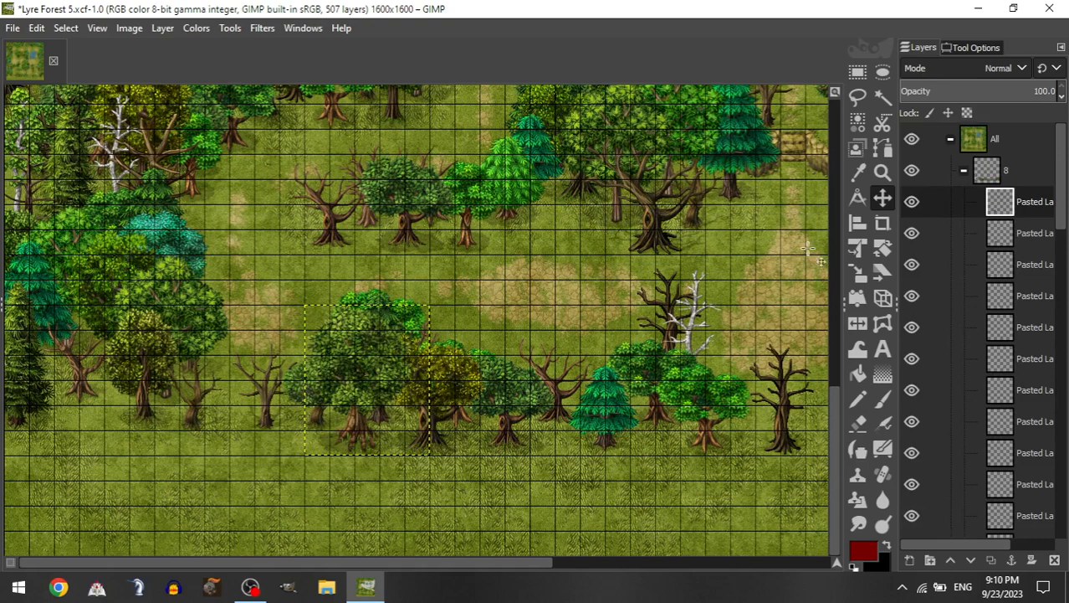
Step: Add a small reddish bare tree from the short trees to group 8 and place it left of the large dark green tree
{"action": "left_click", "coordinate": [963, 173]}
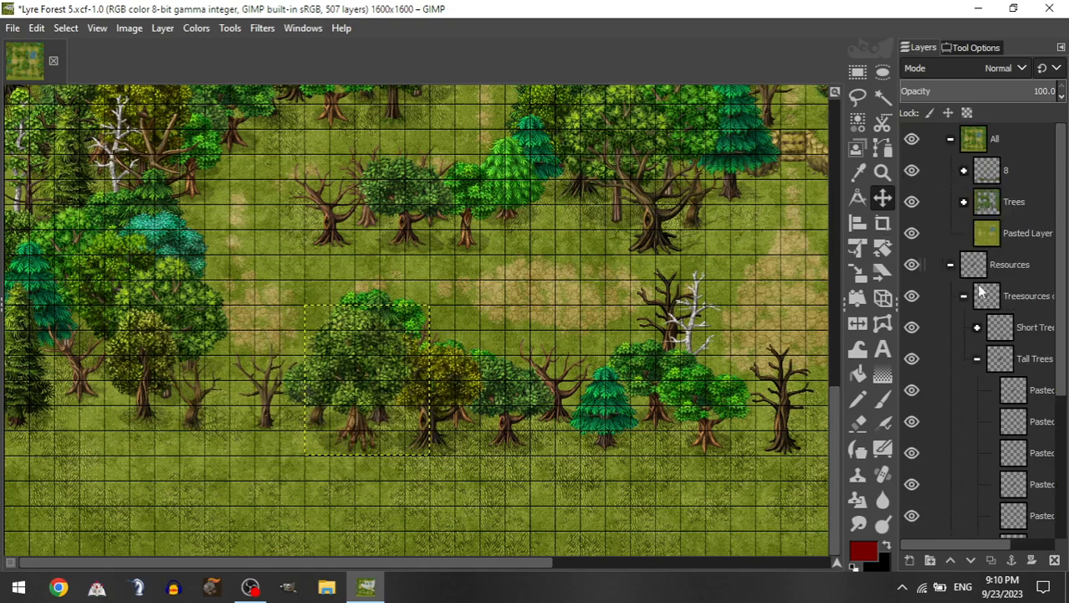
{"action": "left_click", "coordinate": [978, 331]}
{"action": "left_click_drag", "start_coordinate": [1014, 452], "coordinate": [1026, 172]}
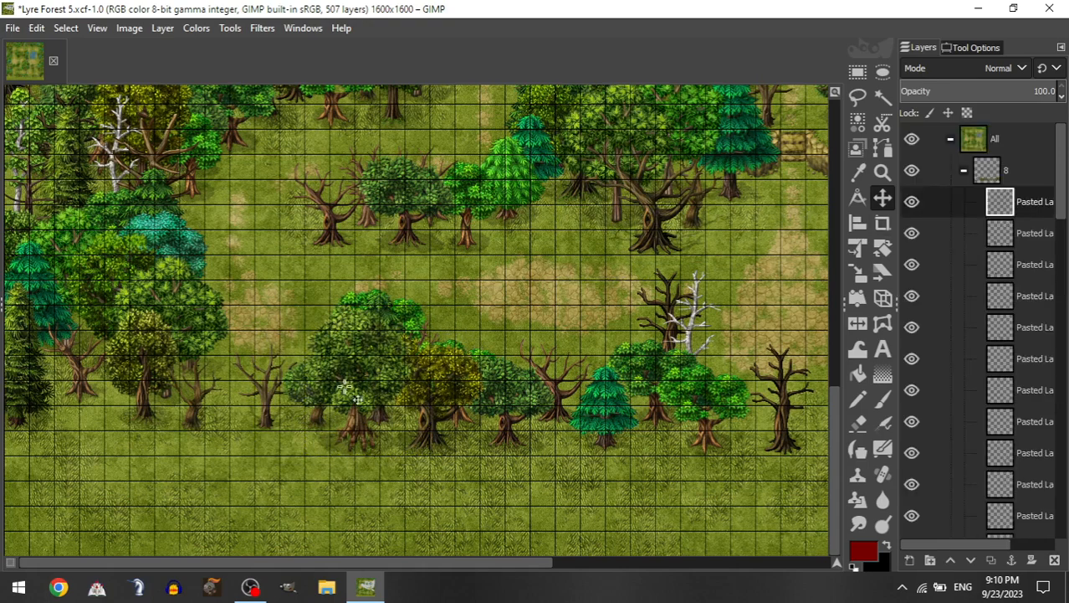
{"action": "left_click_drag", "start_coordinate": [382, 411], "coordinate": [338, 414]}
Step: Add a small light green conifer from the short trees to group 8 and place it left of the reddish bare tree
{"action": "left_click", "coordinate": [963, 171]}
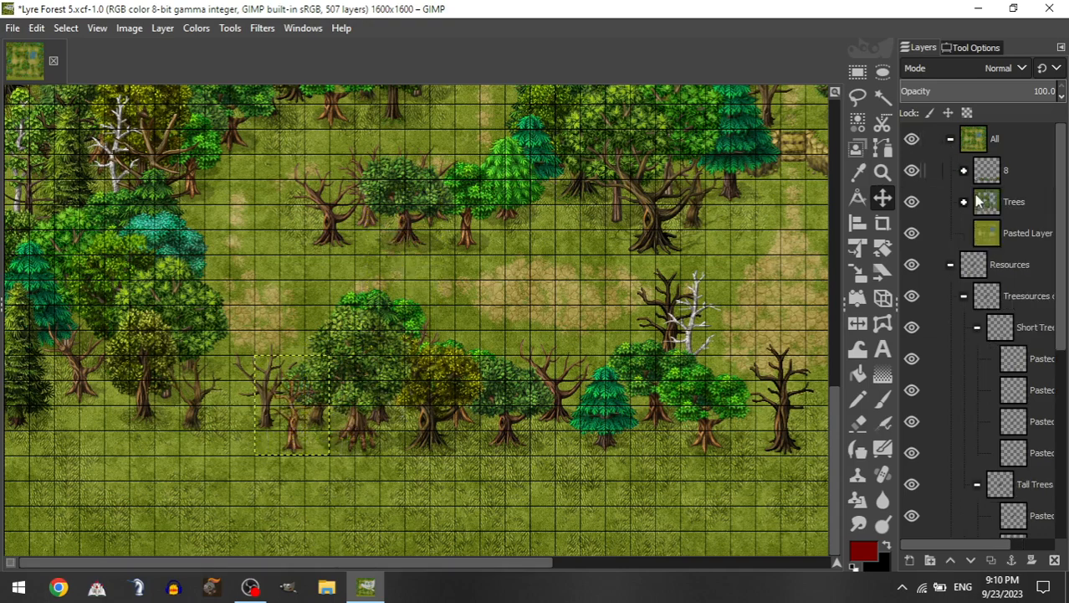
{"action": "left_click_drag", "start_coordinate": [1015, 358], "coordinate": [1034, 418]}
{"action": "left_click_drag", "start_coordinate": [1017, 452], "coordinate": [1021, 171]}
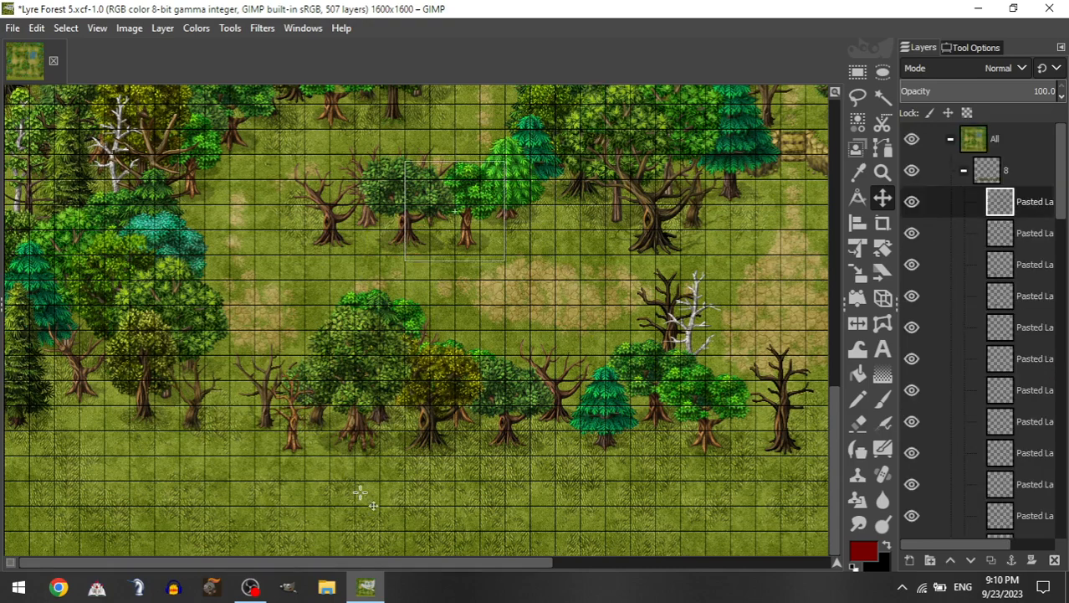
{"action": "left_click_drag", "start_coordinate": [295, 433], "coordinate": [265, 453]}
{"action": "left_click_drag", "start_coordinate": [232, 458], "coordinate": [224, 465]}
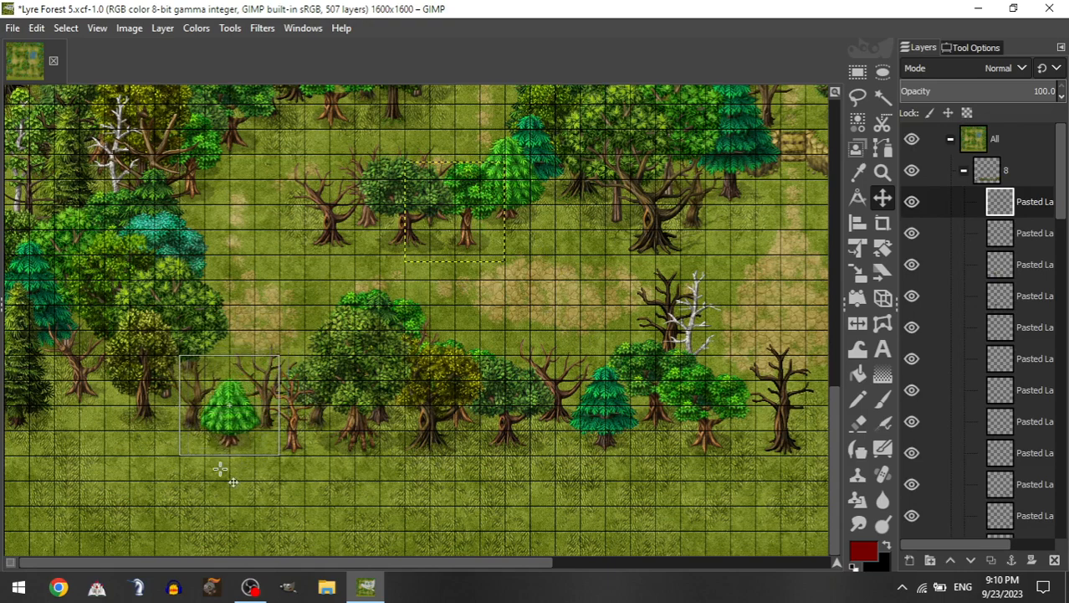
Step: Add a teal leafy tree from the tall trees to group 8 and place it near the map's left edge, left of the light green conifer
{"action": "scroll", "coordinate": [362, 365], "scroll_direction": "right", "scroll_amount": 10}
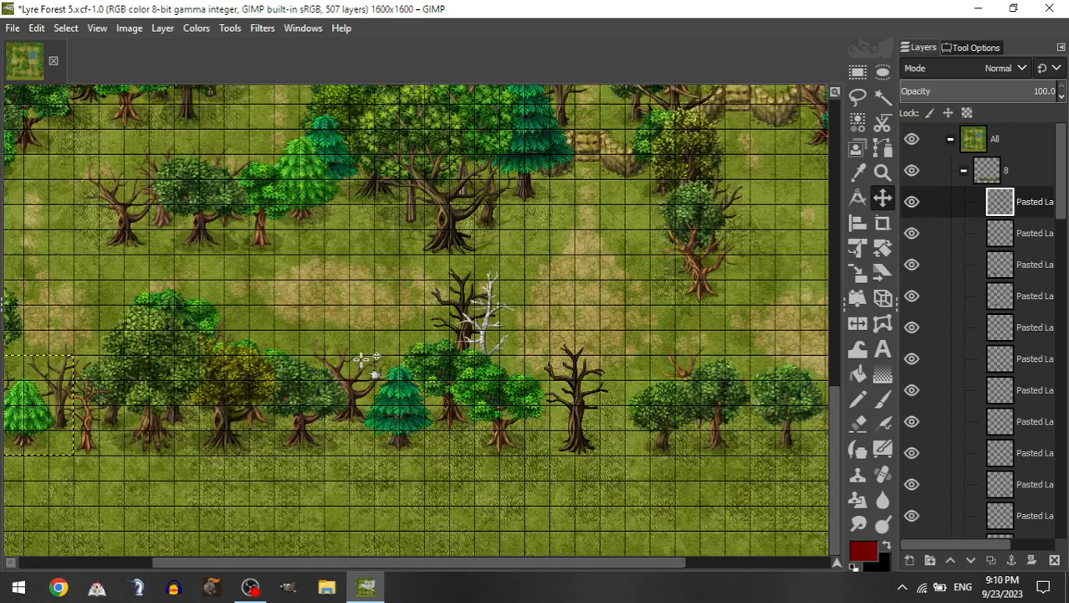
{"action": "scroll", "coordinate": [489, 420], "scroll_direction": "left", "scroll_amount": 10}
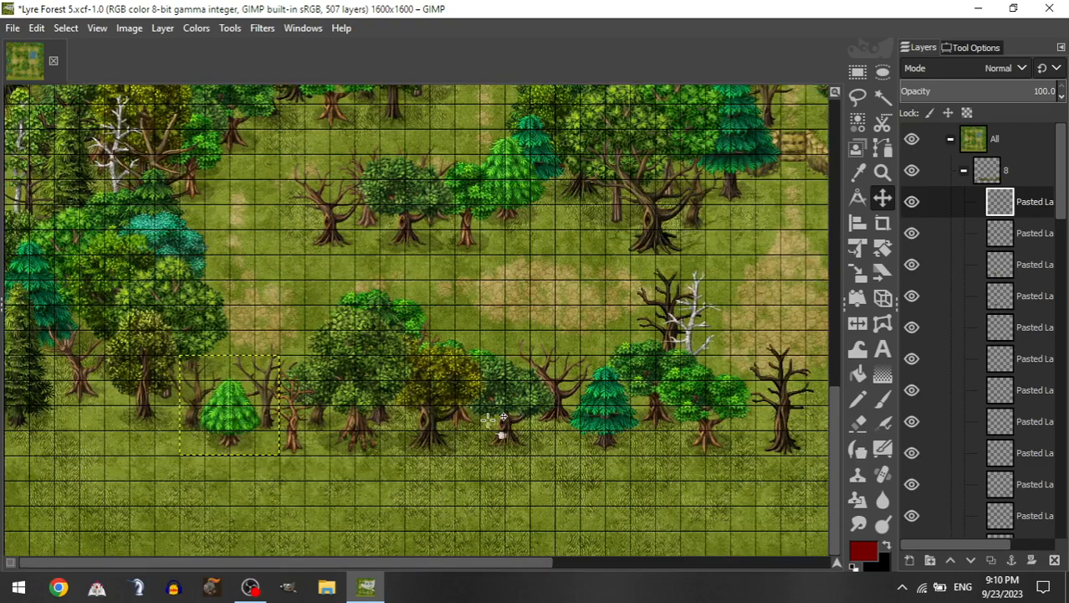
{"action": "left_click", "coordinate": [965, 171]}
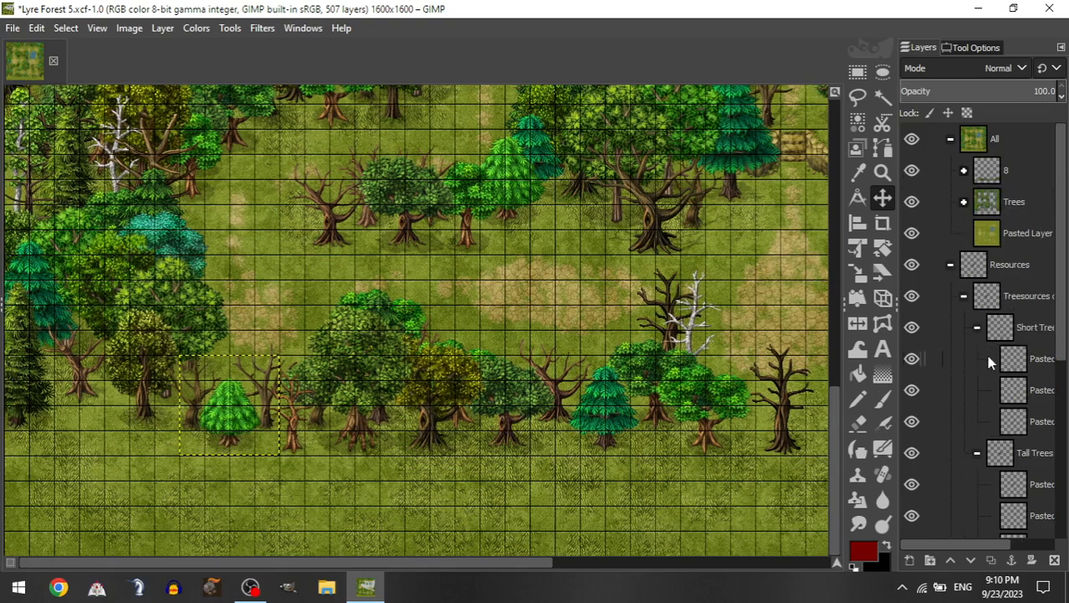
{"action": "left_click", "coordinate": [977, 327]}
{"action": "left_click_drag", "start_coordinate": [1011, 482], "coordinate": [1023, 172]}
{"action": "left_click_drag", "start_coordinate": [412, 292], "coordinate": [213, 417]}
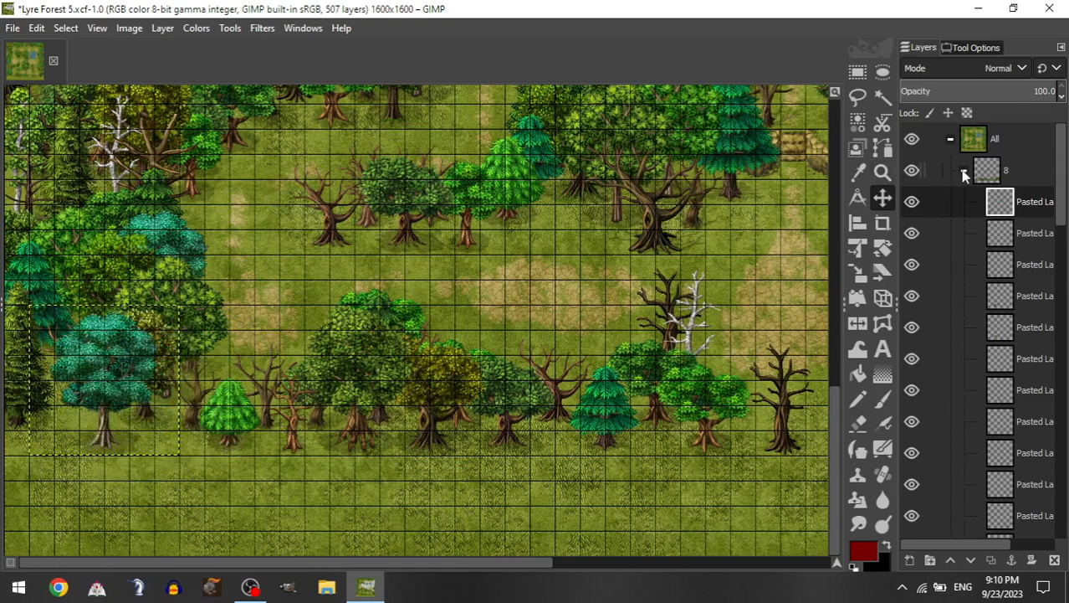
Step: Add a tall bare trunk from the tall trees to group 8 and place it at the map's left edge, slightly below the teal leafy tree
{"action": "left_click", "coordinate": [964, 173]}
{"action": "left_click_drag", "start_coordinate": [1014, 455], "coordinate": [1026, 201]}
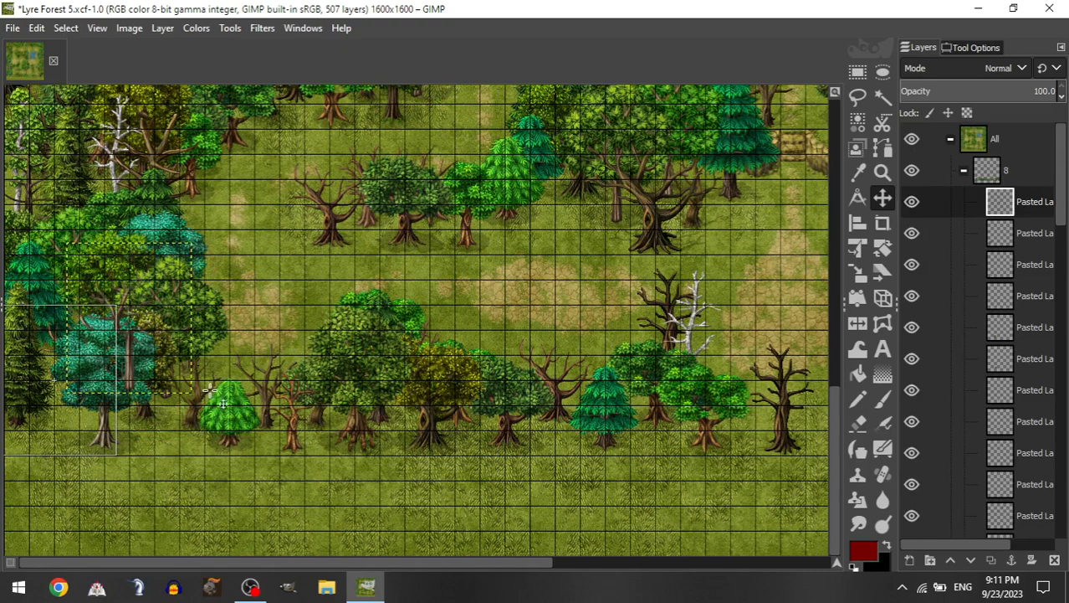
{"action": "left_click_drag", "start_coordinate": [209, 390], "coordinate": [198, 412]}
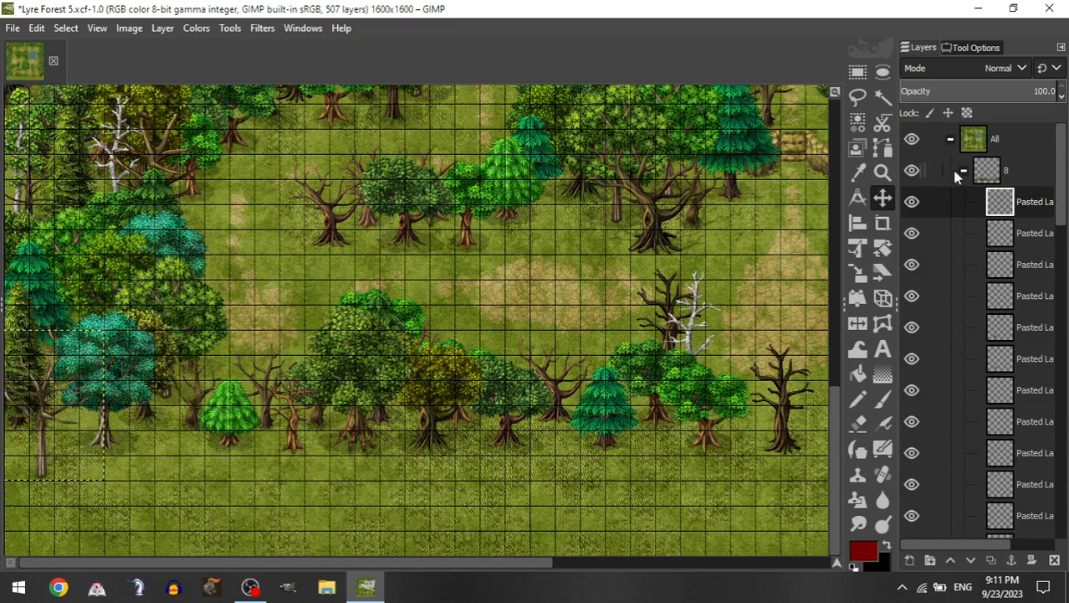
Step: Add a pale bare tree from the tall trees to group 8 and place it between the teal leafy tree and the light green conifer
{"action": "left_click", "coordinate": [963, 170]}
{"action": "left_click_drag", "start_coordinate": [1014, 483], "coordinate": [1027, 174]}
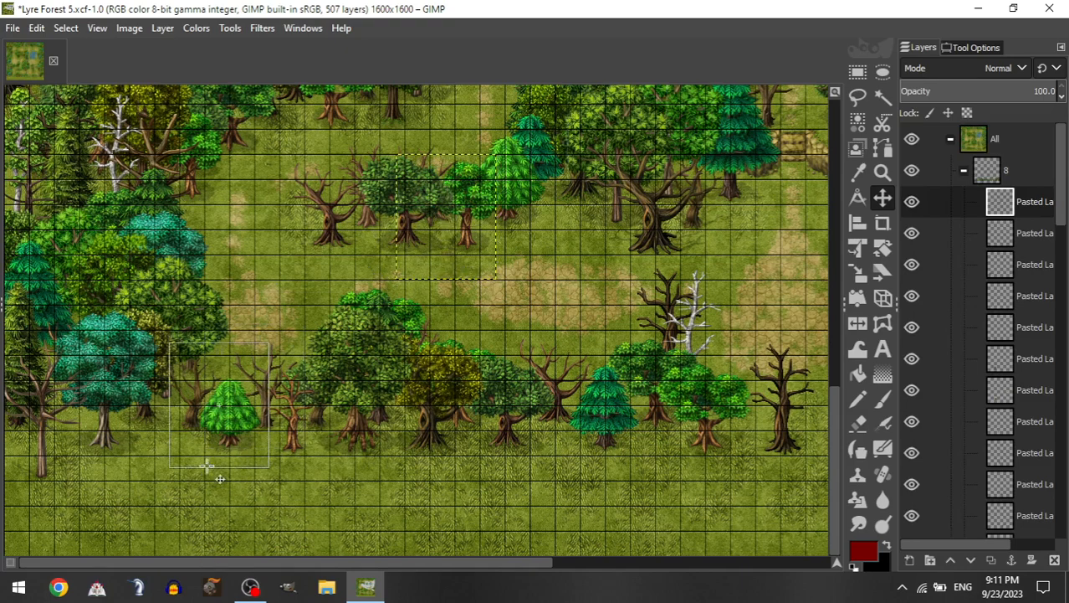
{"action": "left_click_drag", "start_coordinate": [206, 466], "coordinate": [141, 479]}
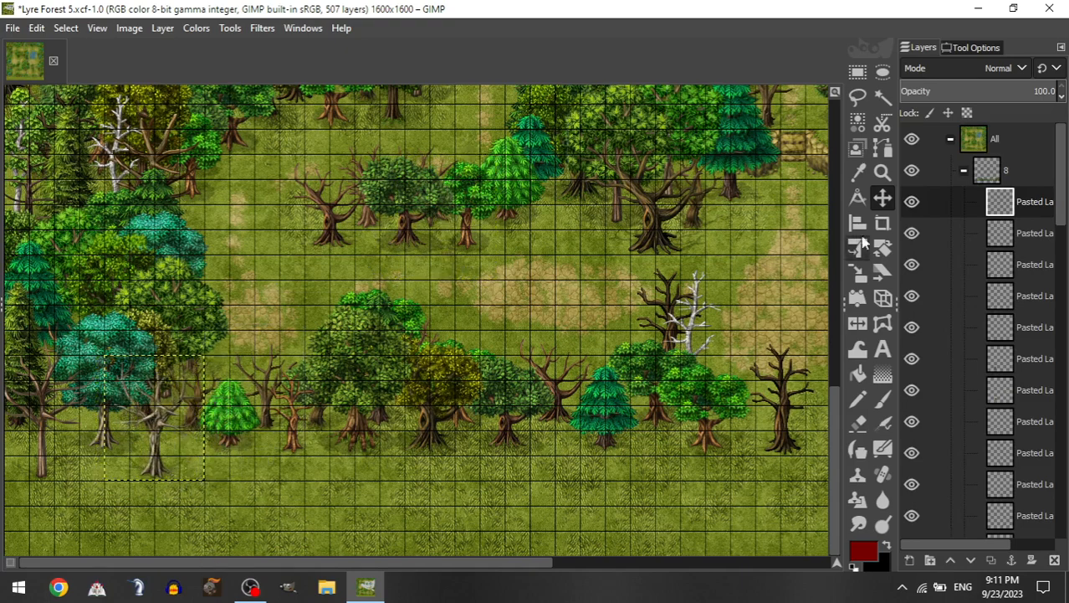
Step: Add a large teal conifer from the tall trees to group 8 and place it over the small light green conifer, beside the pale bare tree
{"action": "left_click", "coordinate": [963, 171]}
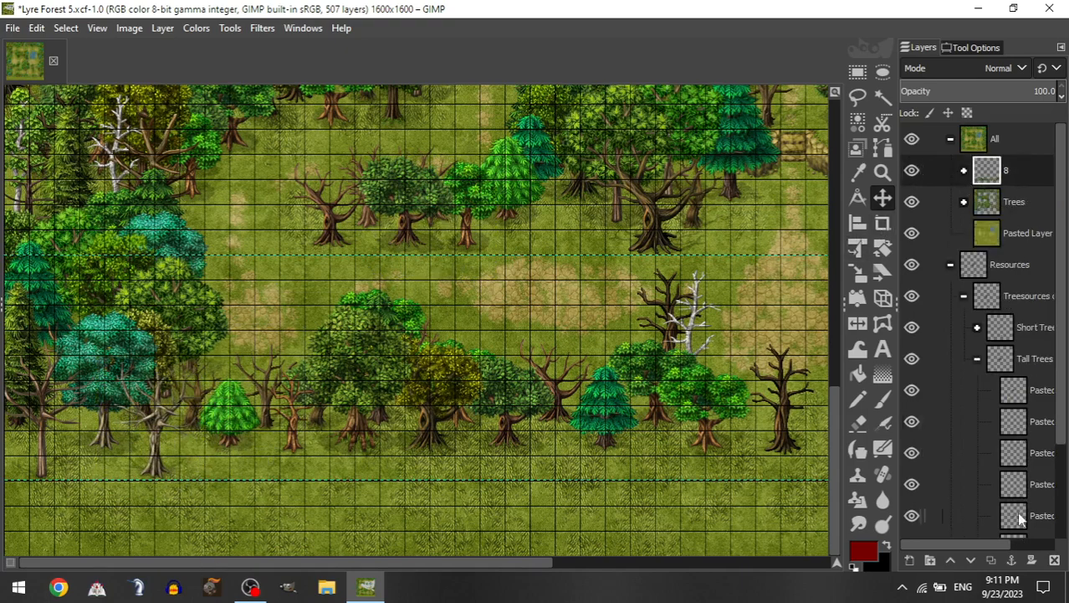
{"action": "left_click_drag", "start_coordinate": [1020, 519], "coordinate": [1026, 172]}
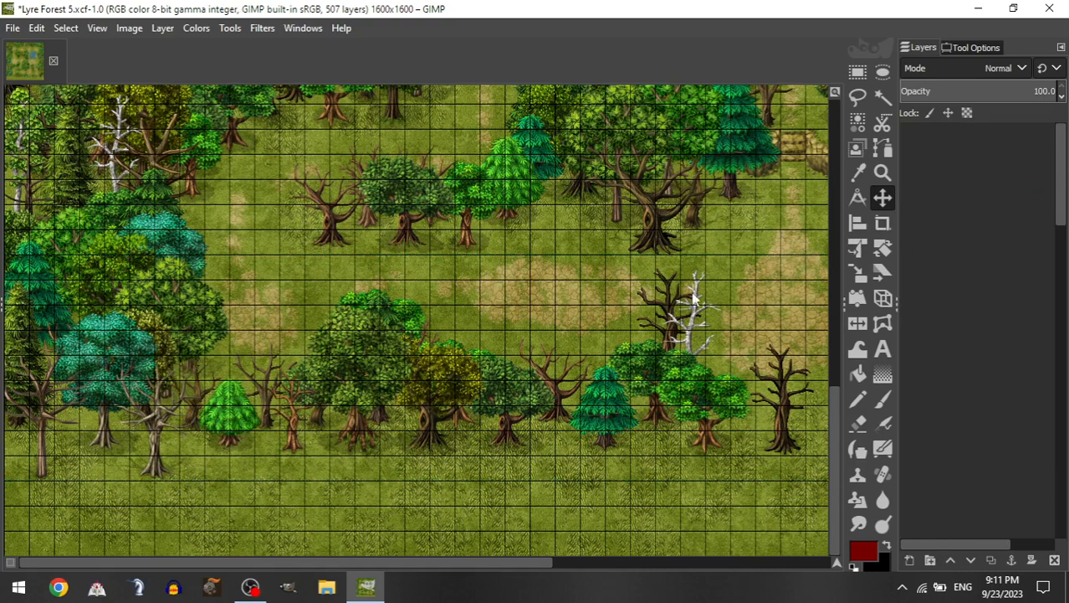
{"action": "left_click_drag", "start_coordinate": [294, 356], "coordinate": [267, 561]}
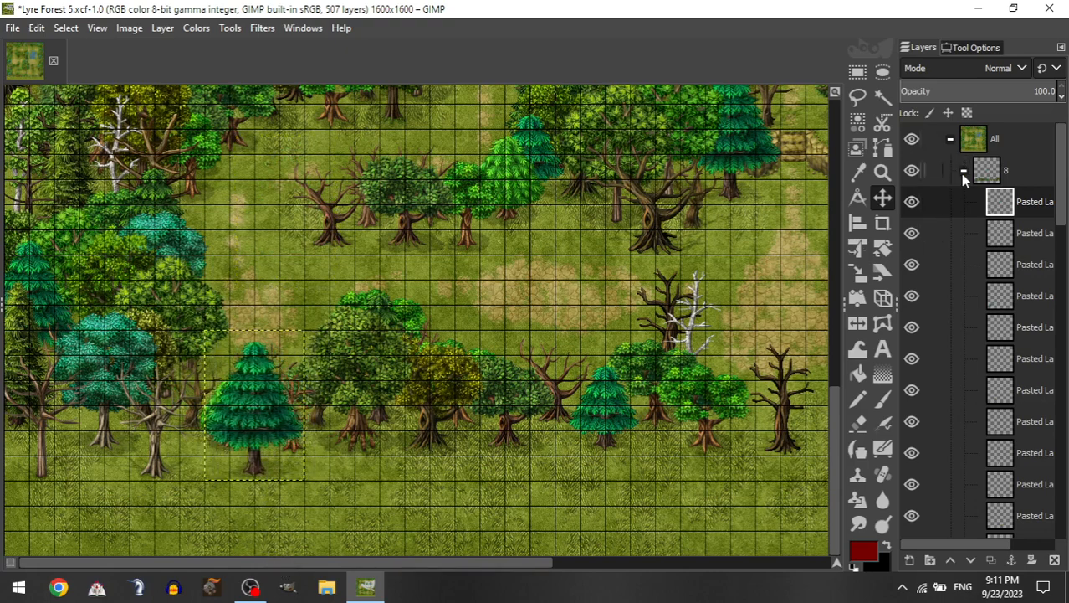
Step: Add a white-trunked birch from the tall trees to group 8 and place it just right of the large teal conifer
{"action": "left_click", "coordinate": [964, 169]}
{"action": "left_click_drag", "start_coordinate": [1011, 512], "coordinate": [1040, 173]}
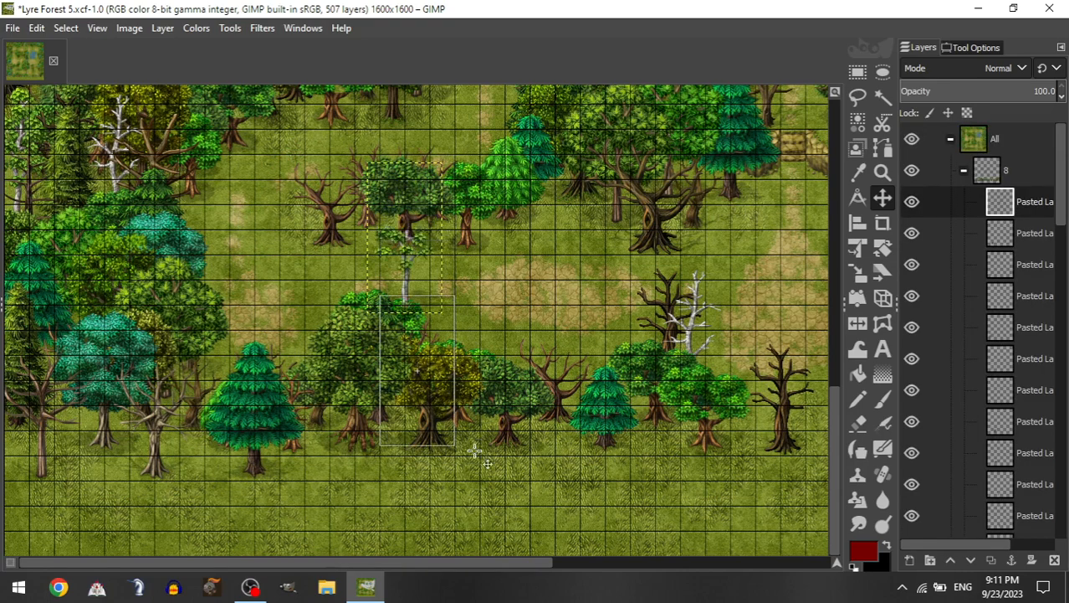
{"action": "left_click_drag", "start_coordinate": [475, 452], "coordinate": [373, 484]}
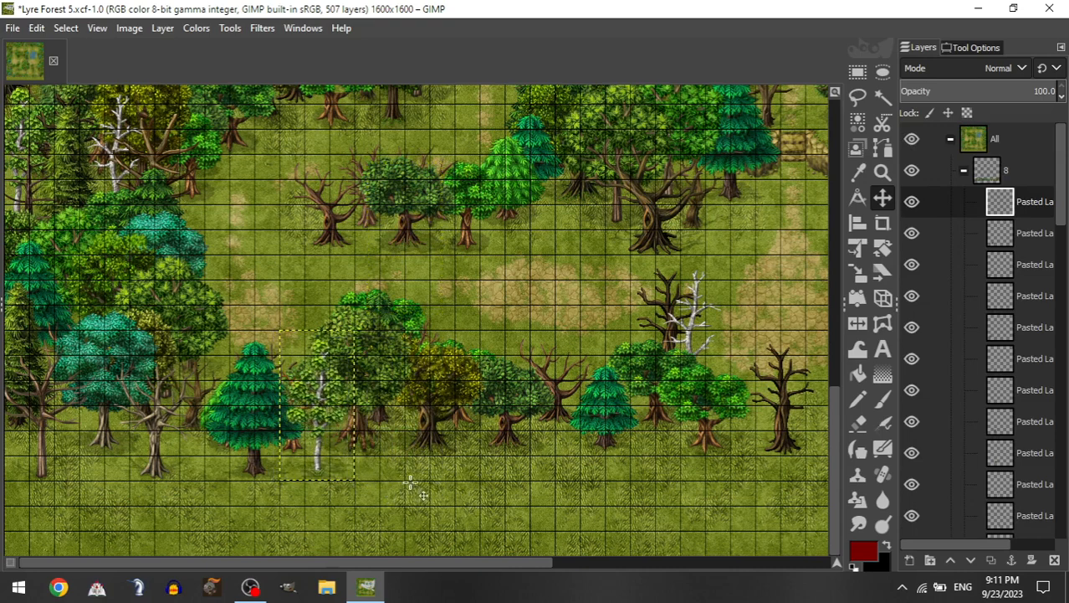
Step: Add a dark green leafy tree from the tall trees to group 8 and place it in front of the yellowish tree's right side
{"action": "scroll", "coordinate": [434, 453], "scroll_direction": "right", "scroll_amount": 5}
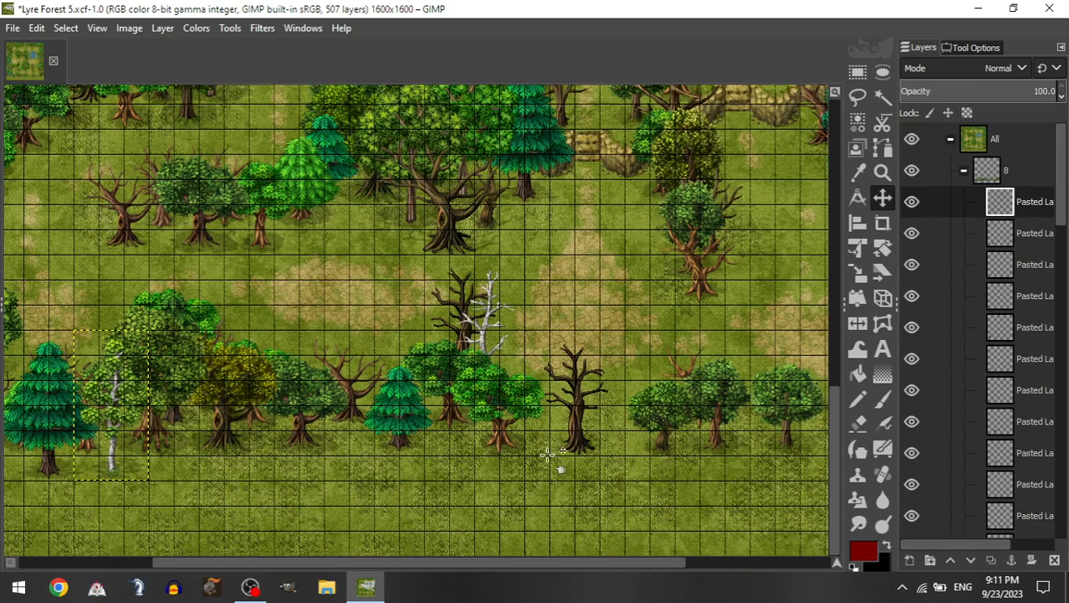
{"action": "scroll", "coordinate": [548, 452], "scroll_direction": "right", "scroll_amount": 5}
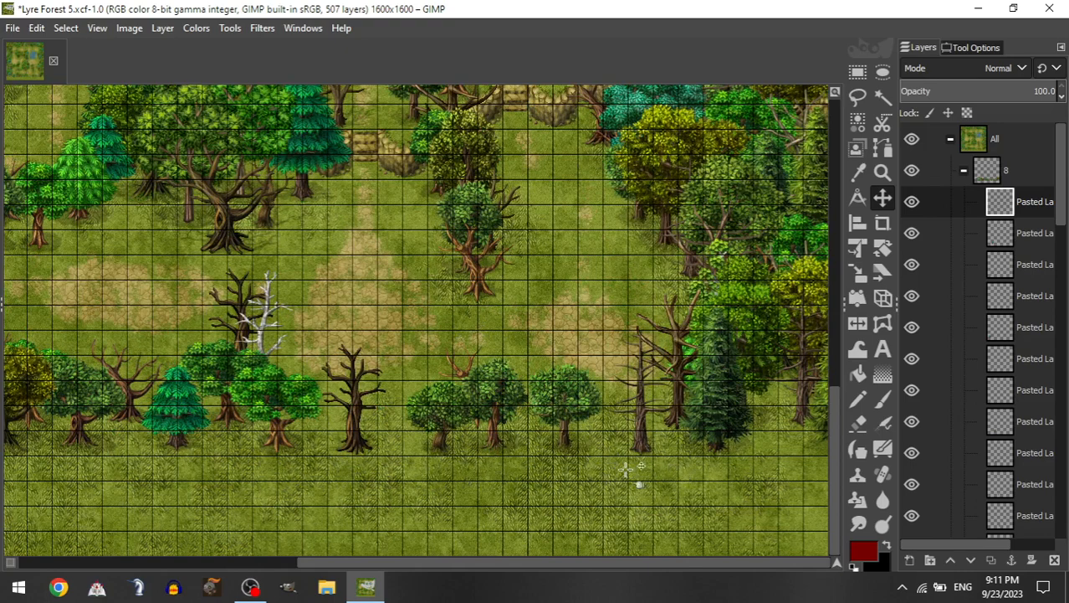
{"action": "scroll", "coordinate": [626, 470], "scroll_direction": "left", "scroll_amount": 10}
{"action": "left_click", "coordinate": [976, 170]}
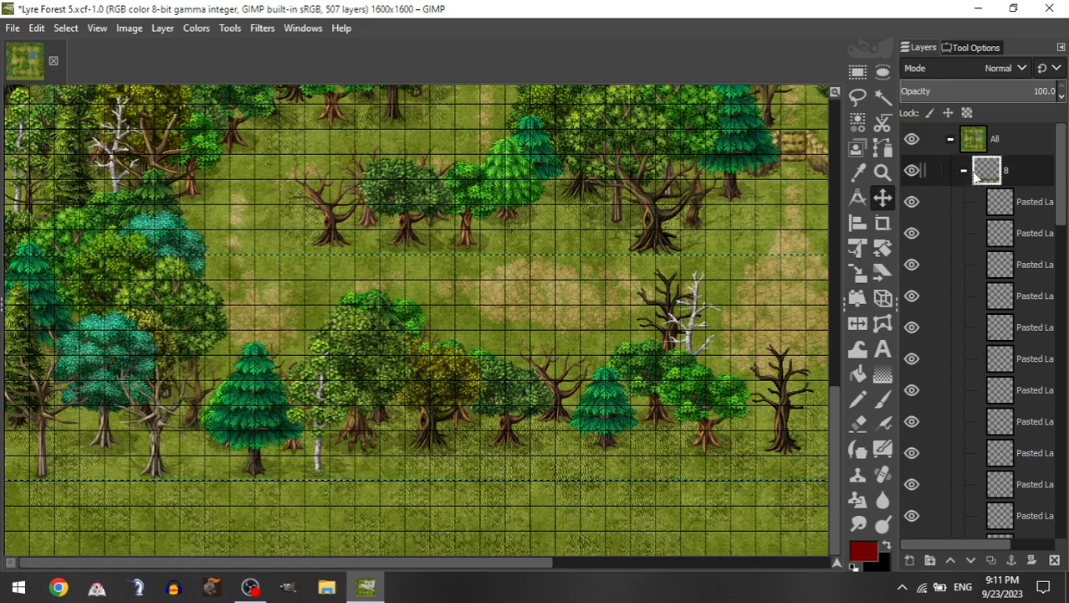
{"action": "left_click", "coordinate": [964, 170]}
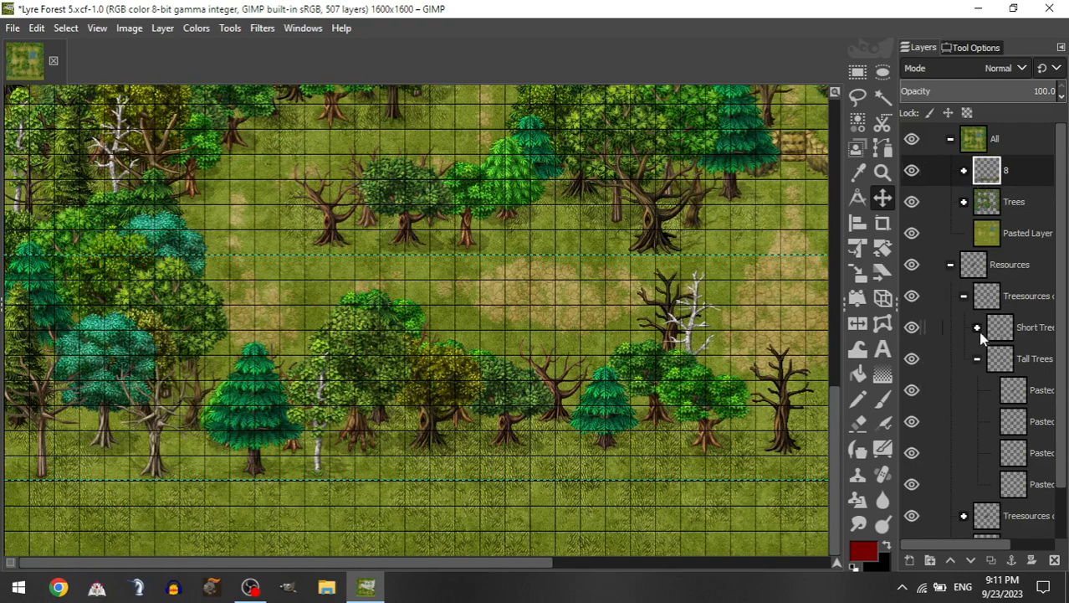
{"action": "left_click", "coordinate": [964, 170]}
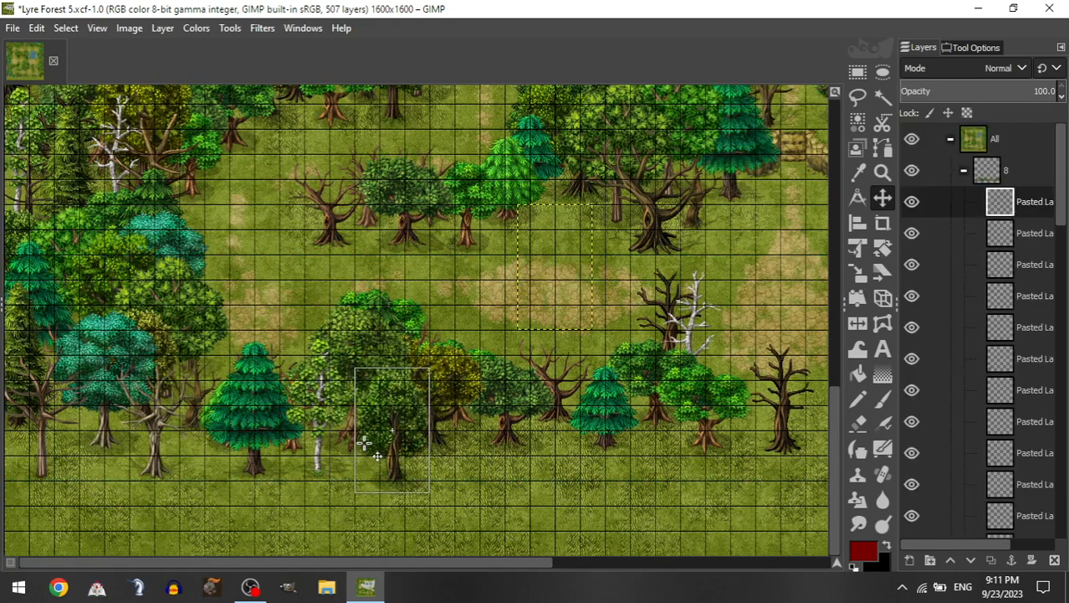
{"action": "left_click_drag", "start_coordinate": [365, 444], "coordinate": [438, 427]}
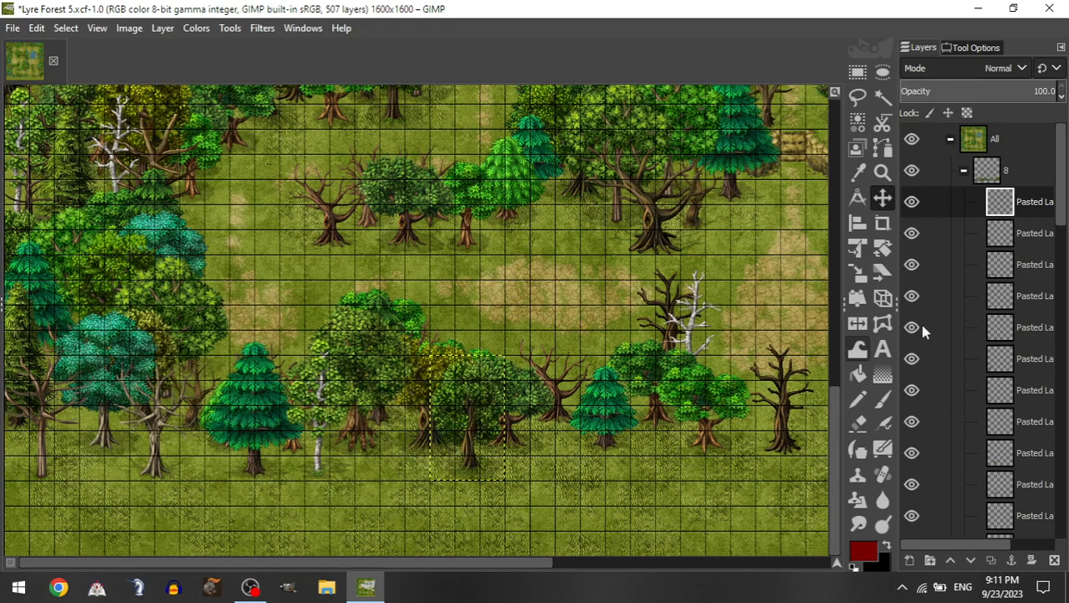
Step: Add a small bright green tree from the short trees to group 8 and place it between the dark green leafy tree and the small teal conifer
{"action": "left_click", "coordinate": [964, 171]}
{"action": "left_click", "coordinate": [977, 327]}
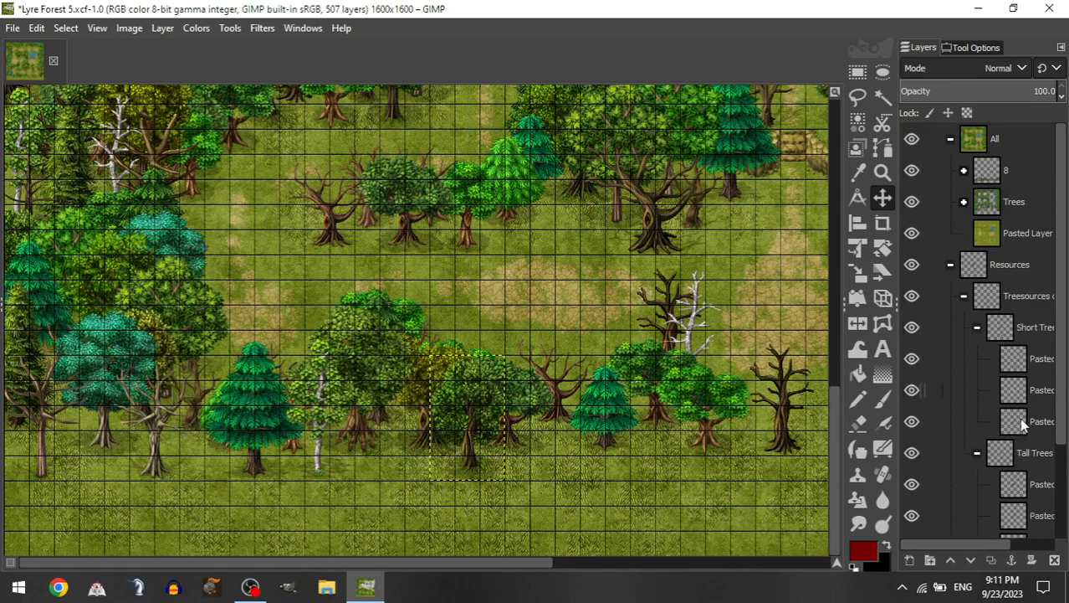
{"action": "left_click", "coordinate": [1027, 451]}
{"action": "left_click_drag", "start_coordinate": [1036, 429], "coordinate": [1028, 171]}
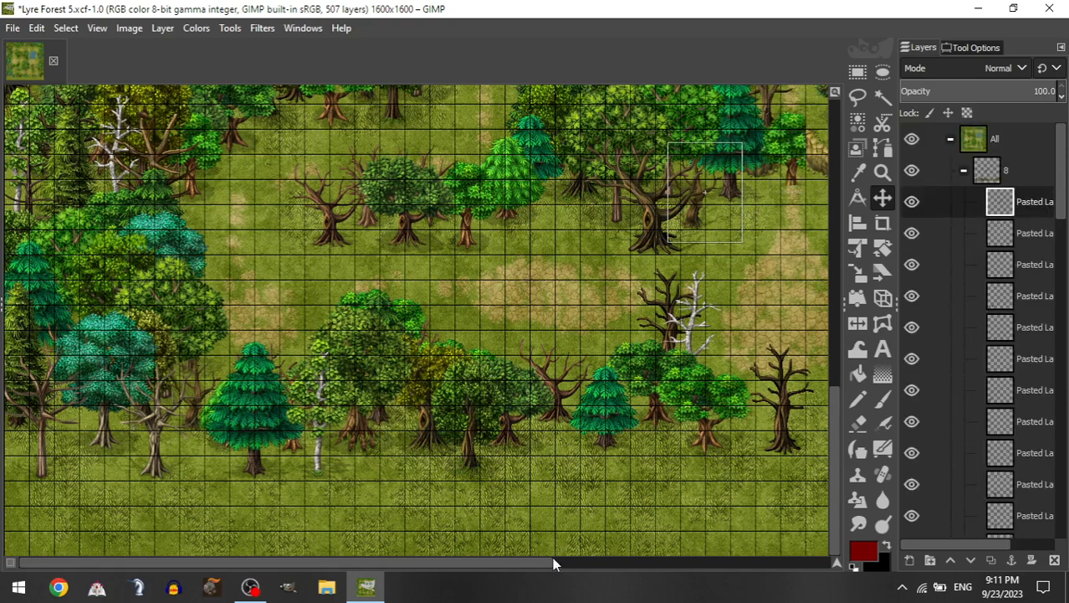
{"action": "left_click_drag", "start_coordinate": [569, 389], "coordinate": [531, 439]}
Step: Add a dark twisted bare tree from the tall trees to group 8 and place it just right of and below the upright dark bare tree
{"action": "scroll", "coordinate": [531, 439], "scroll_direction": "right", "scroll_amount": 5}
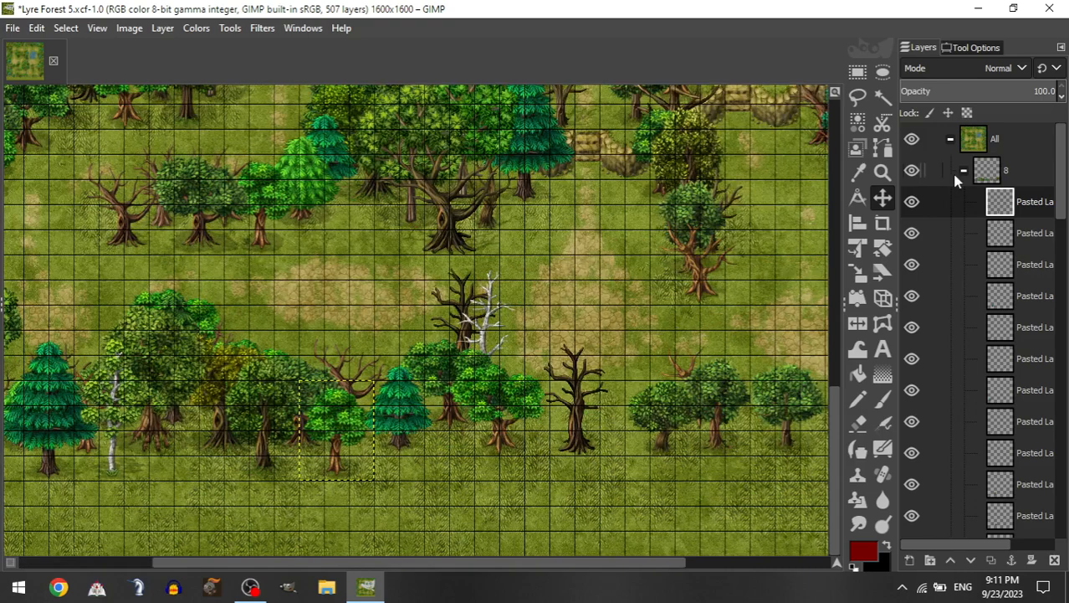
{"action": "left_click", "coordinate": [985, 172]}
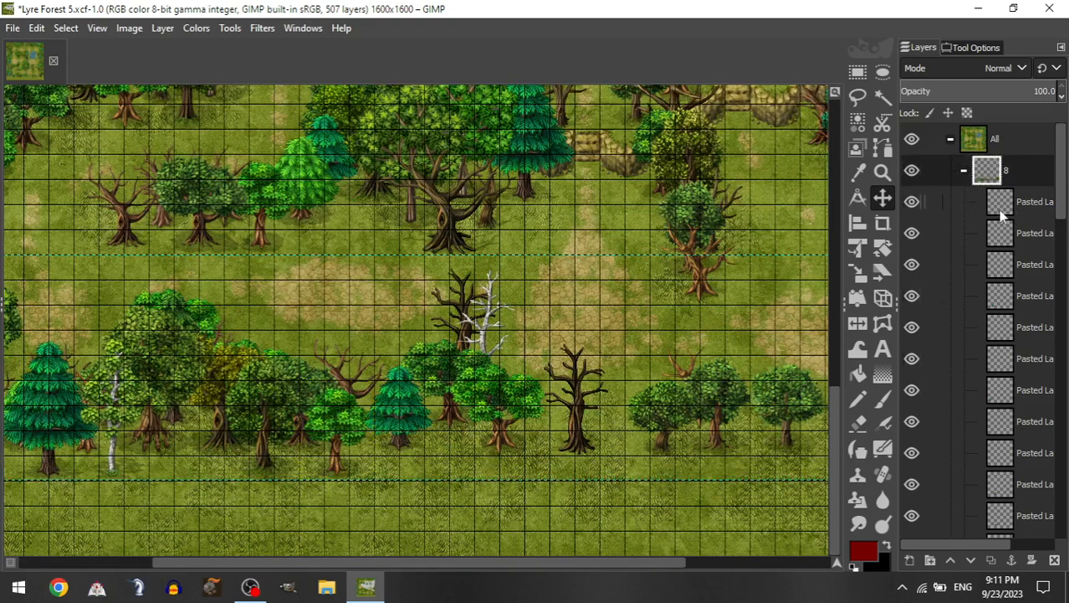
{"action": "left_click", "coordinate": [964, 171]}
{"action": "left_click_drag", "start_coordinate": [1017, 385], "coordinate": [1030, 189]}
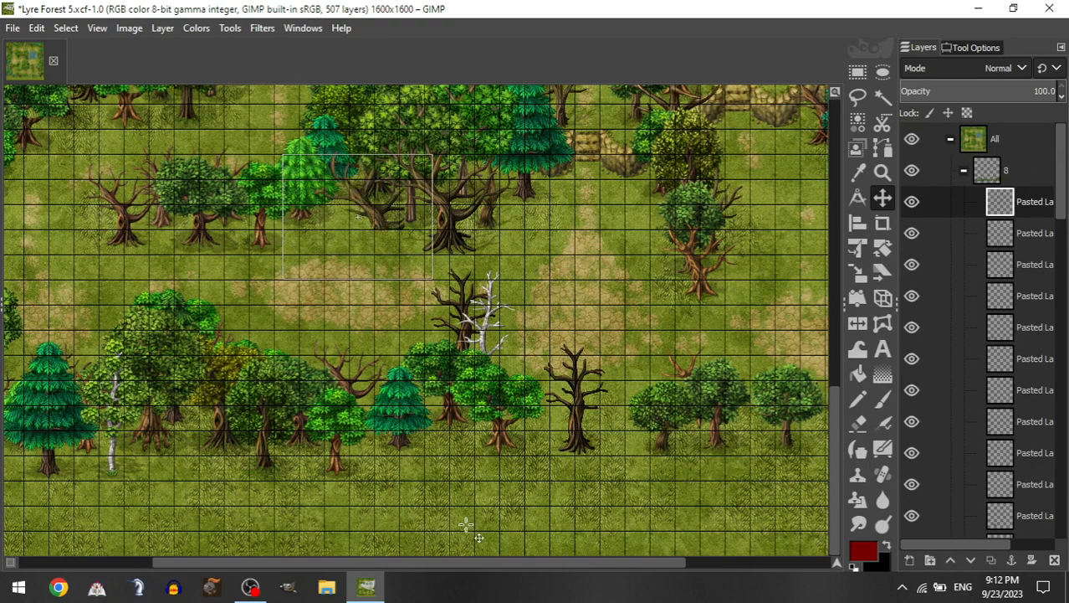
{"action": "left_click_drag", "start_coordinate": [694, 449], "coordinate": [728, 447]}
Step: Add a green leafy tree from the short trees to group 8 and place it in front, just right of the small teal conifer
{"action": "left_click", "coordinate": [965, 170]}
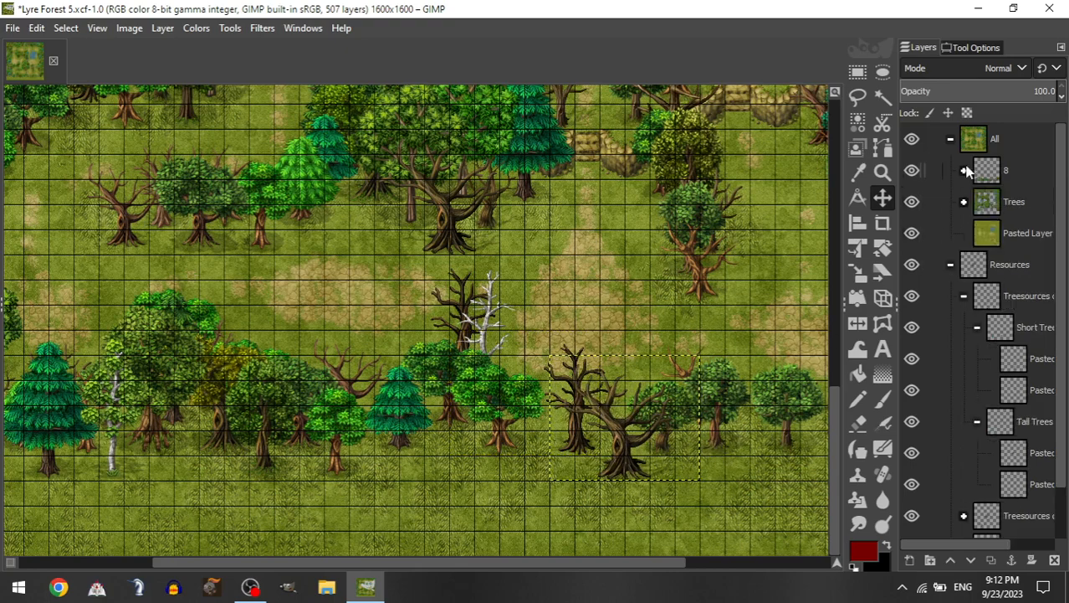
{"action": "left_click_drag", "start_coordinate": [1029, 390], "coordinate": [1009, 184]}
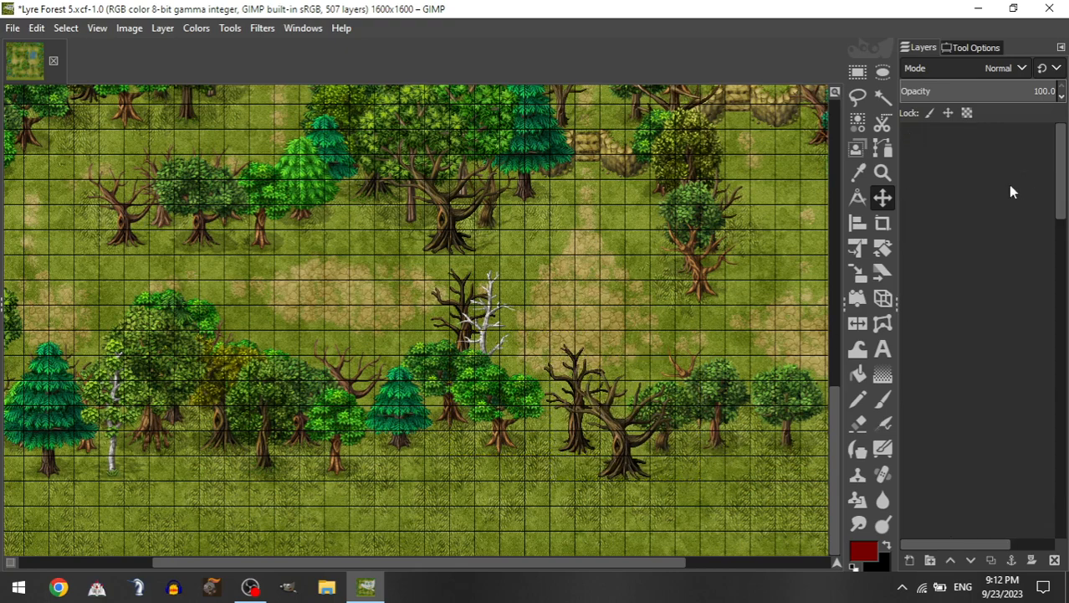
{"action": "left_click_drag", "start_coordinate": [604, 482], "coordinate": [576, 509]}
Step: Add the last short tree, a round green one, to group 8 and place it just left of the upright dark bare tree
{"action": "left_click", "coordinate": [966, 169]}
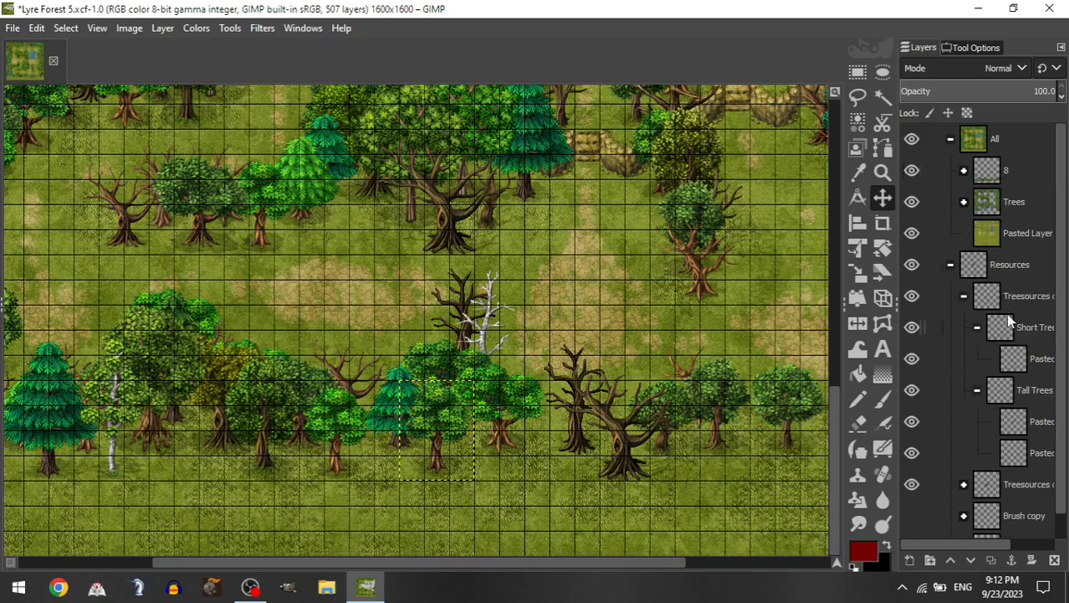
{"action": "left_click", "coordinate": [964, 170]}
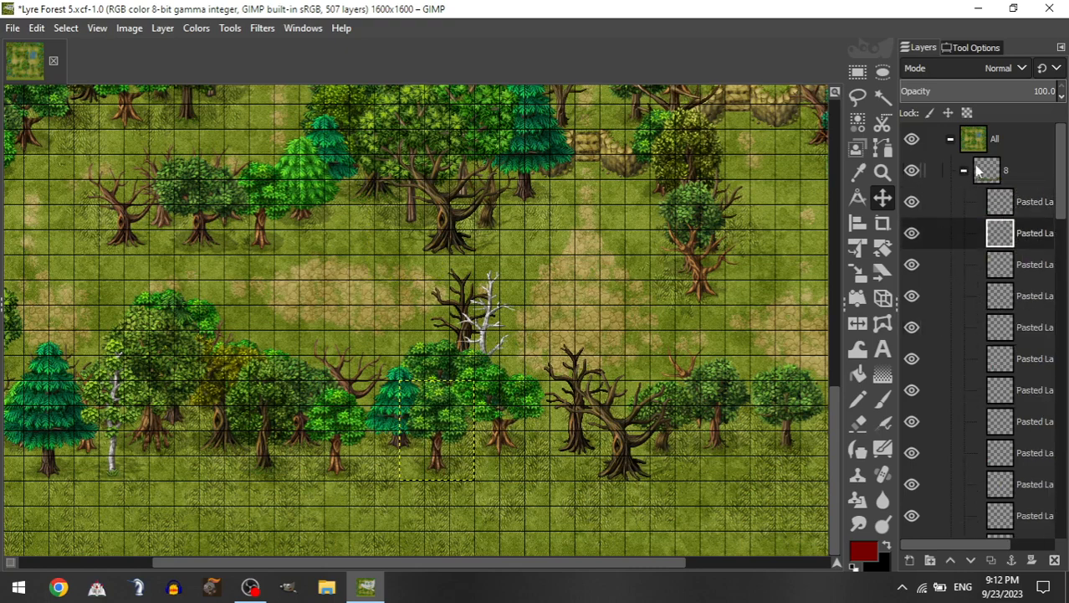
{"action": "left_click", "coordinate": [964, 170]}
{"action": "left_click", "coordinate": [964, 170]}
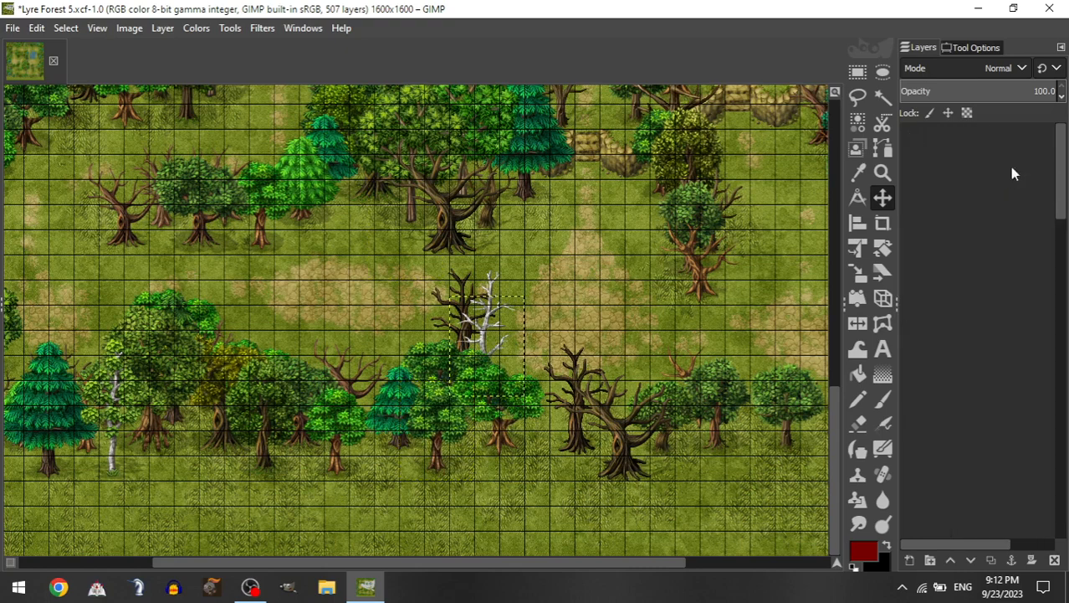
{"action": "left_click", "coordinate": [1025, 202]}
{"action": "left_click_drag", "start_coordinate": [600, 391], "coordinate": [587, 391]}
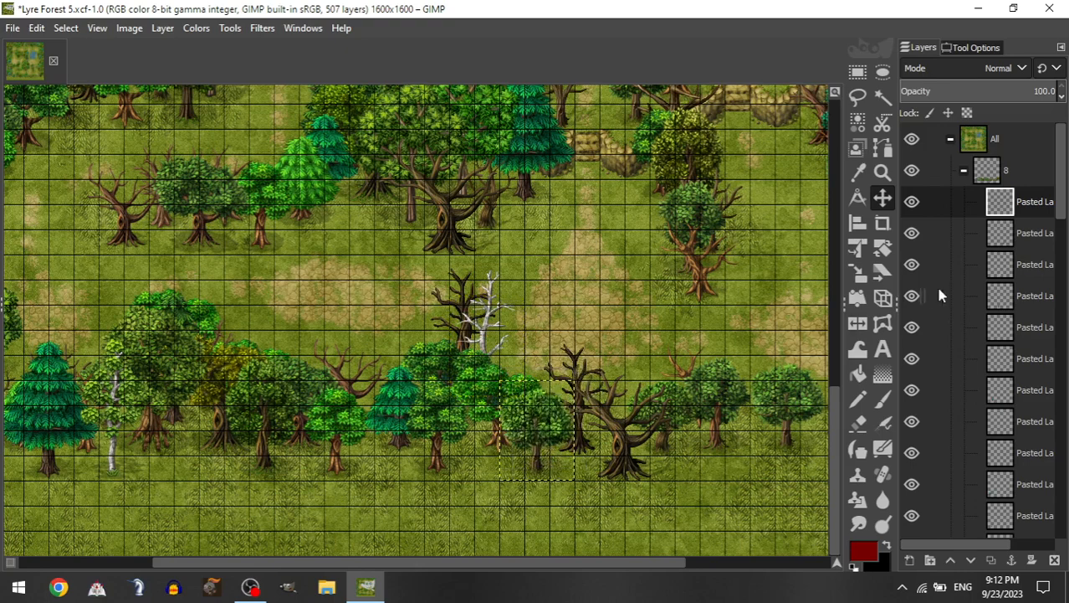
Step: Add a wide dark green tree from the tall trees to group 8 and place it right of the twisted bare tree, before the round trees
{"action": "left_click", "coordinate": [964, 170]}
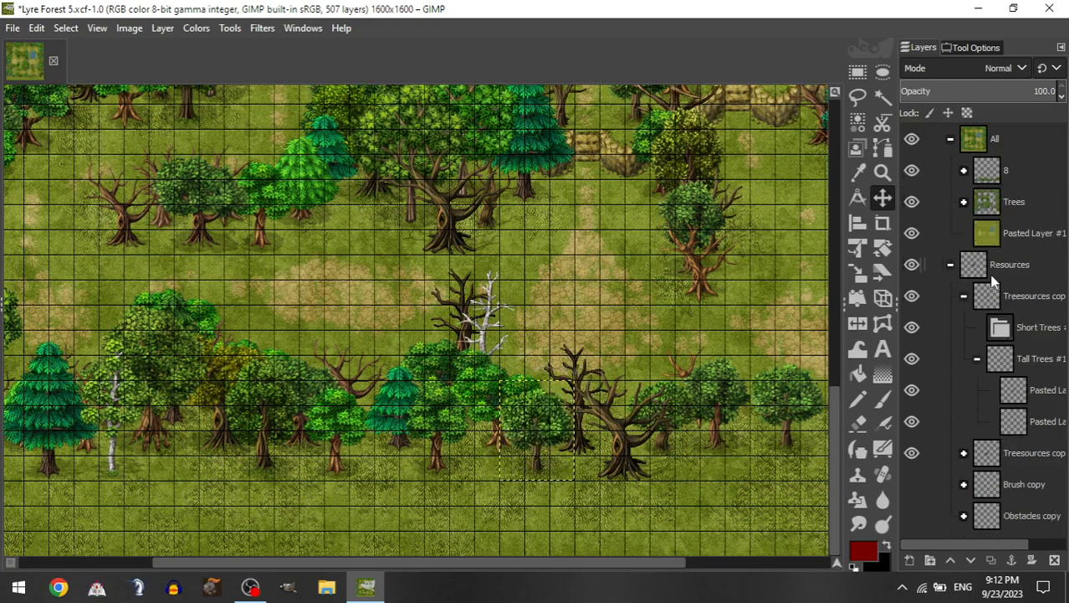
{"action": "left_click", "coordinate": [1024, 399]}
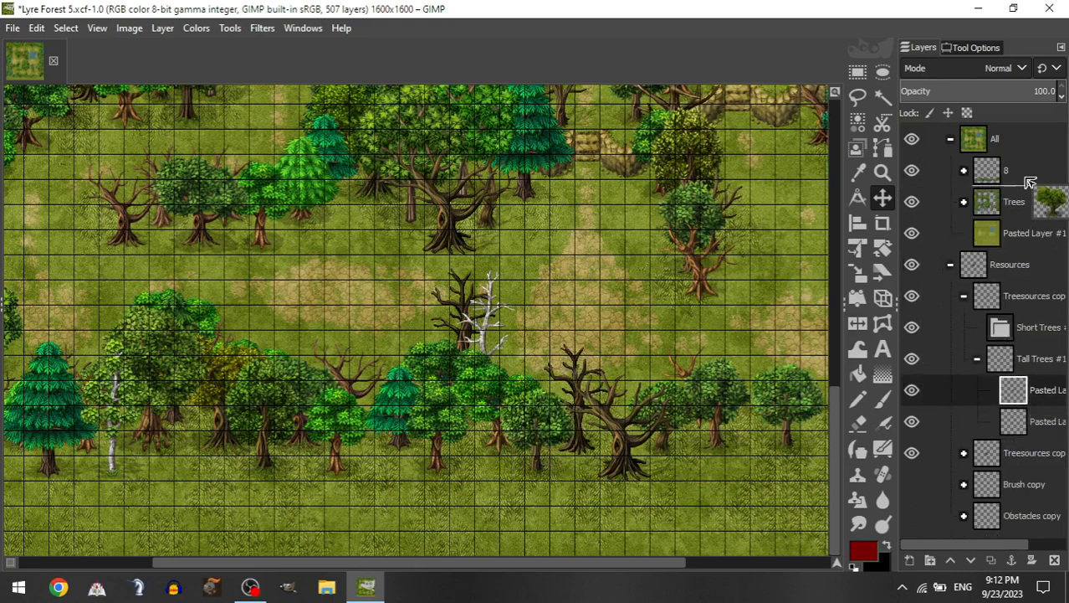
{"action": "left_click_drag", "start_coordinate": [1028, 175], "coordinate": [1028, 174]}
{"action": "left_click_drag", "start_coordinate": [559, 224], "coordinate": [744, 467]}
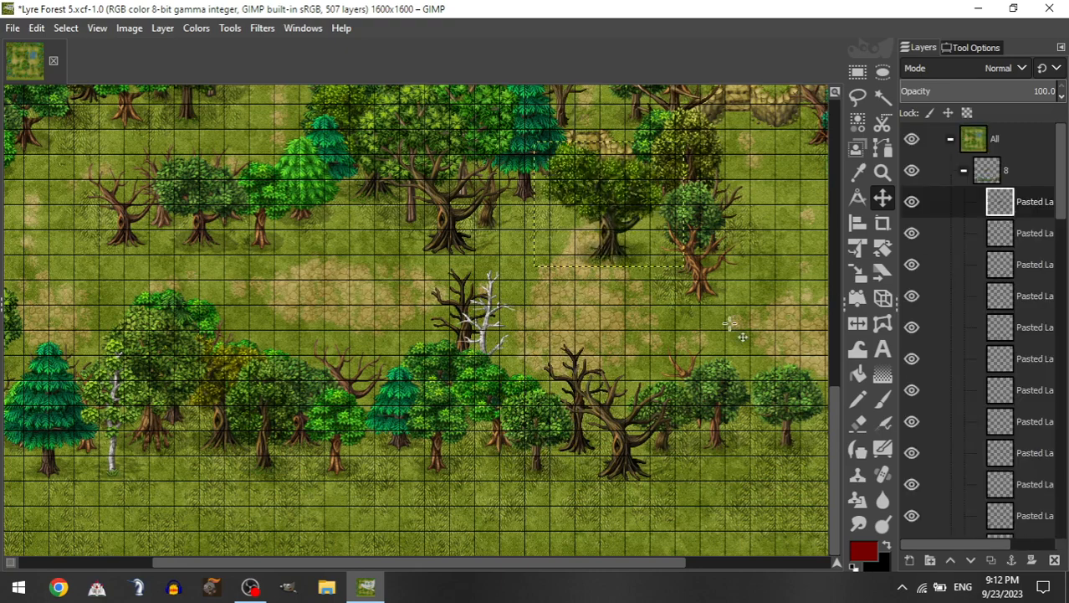
{"action": "left_click_drag", "start_coordinate": [736, 326], "coordinate": [808, 439]}
{"action": "left_click_drag", "start_coordinate": [790, 381], "coordinate": [834, 468]}
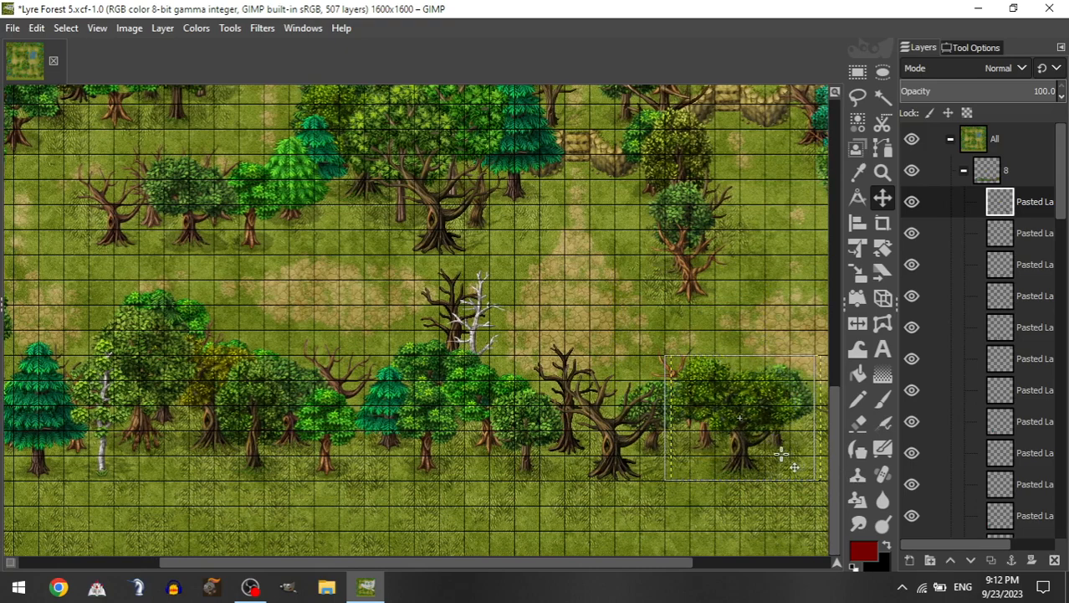
Step: Move the last remaining tall tree layer out of its resource group to the top of the All group, above group 8
{"action": "scroll", "coordinate": [716, 456], "scroll_direction": "right", "scroll_amount": 5}
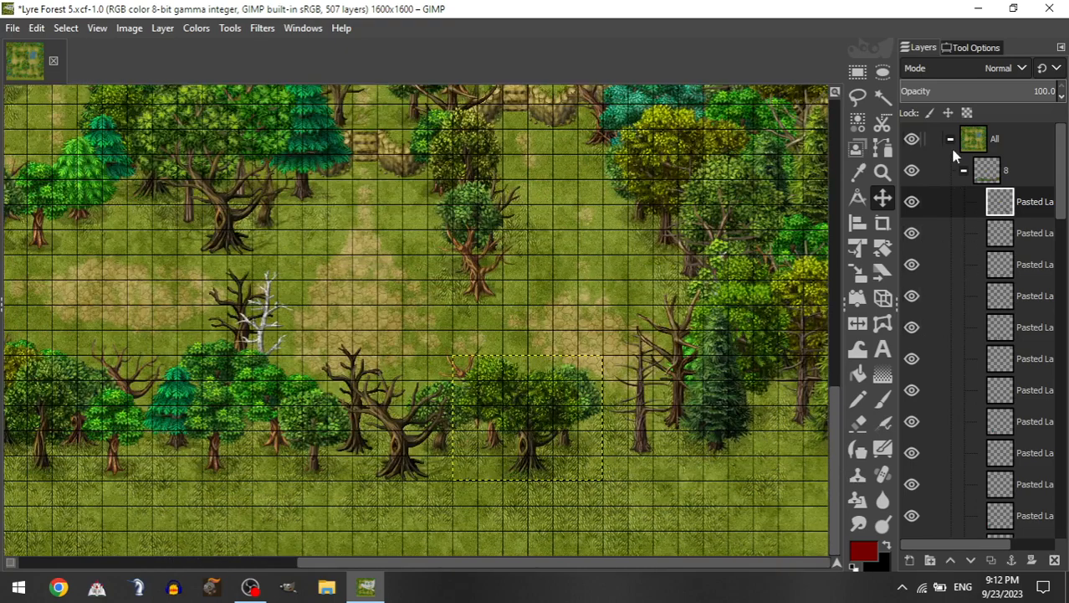
{"action": "left_click", "coordinate": [964, 170]}
{"action": "left_click_drag", "start_coordinate": [1031, 390], "coordinate": [1002, 158]}
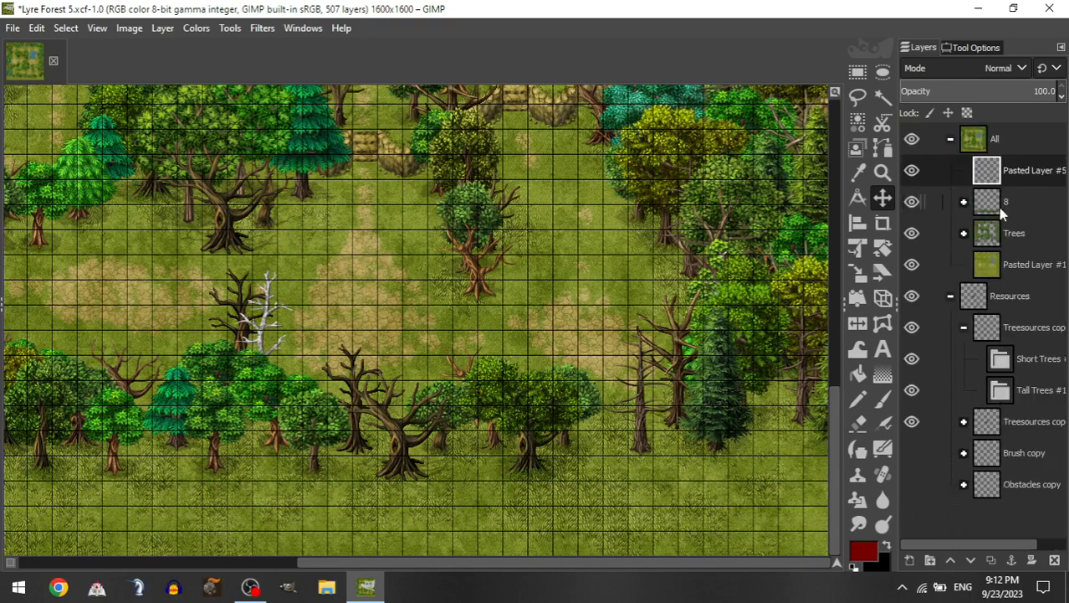
Step: Move group 8 into the Trees group above group 7, and delete the emptied Treesources copy group
{"action": "left_click_drag", "start_coordinate": [1004, 214], "coordinate": [1023, 235]}
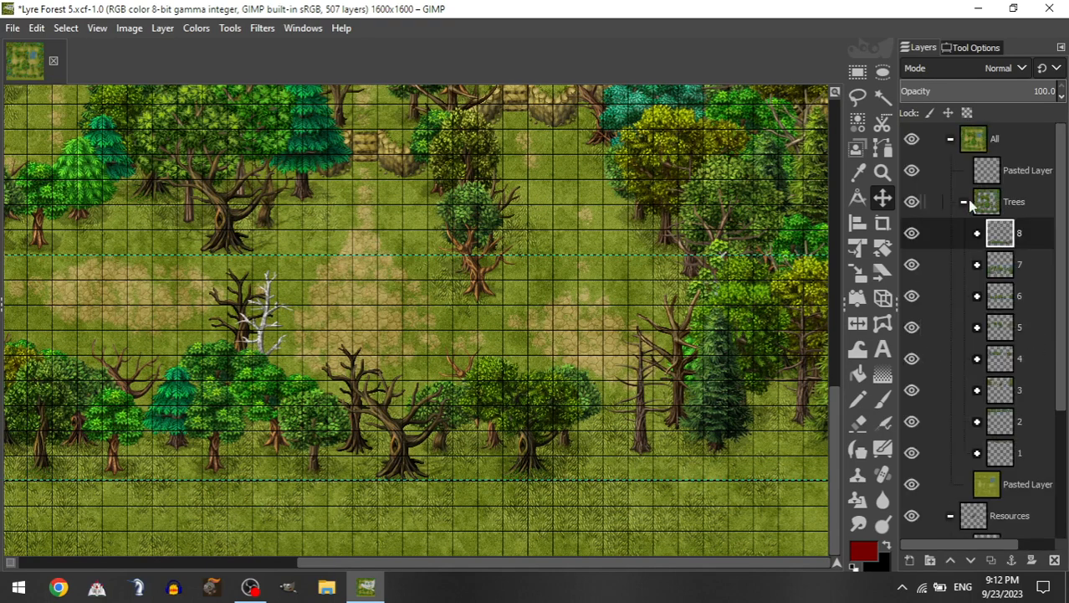
{"action": "left_click", "coordinate": [965, 202]}
{"action": "left_click", "coordinate": [1028, 303]}
{"action": "key", "text": "Delete"}
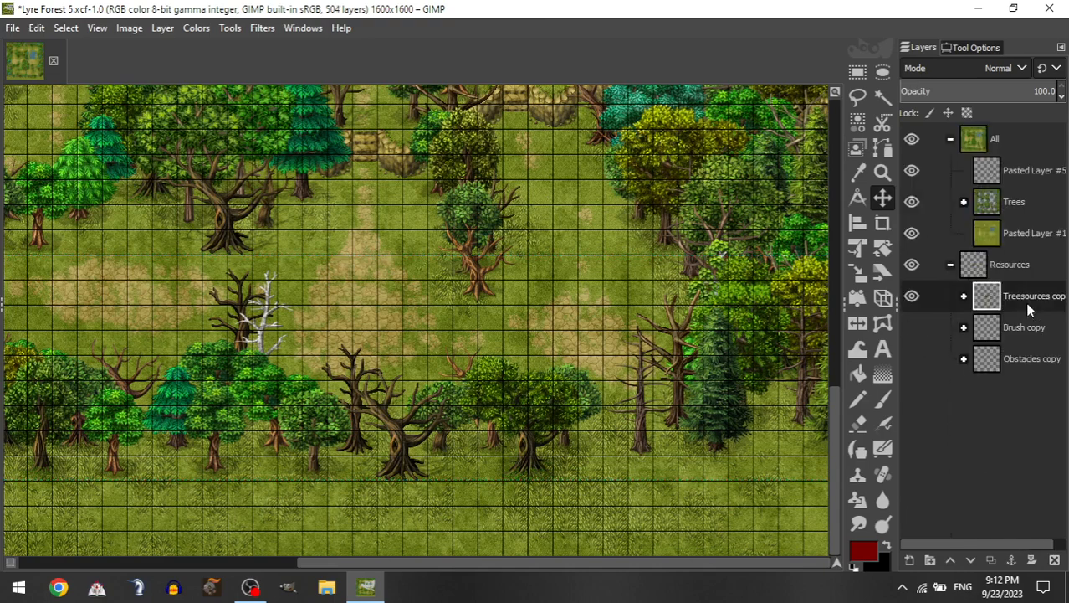
Step: Create a layer group named 9 in the All group and position it directly above Trees, below the loose tree layer
{"action": "left_click", "coordinate": [965, 201]}
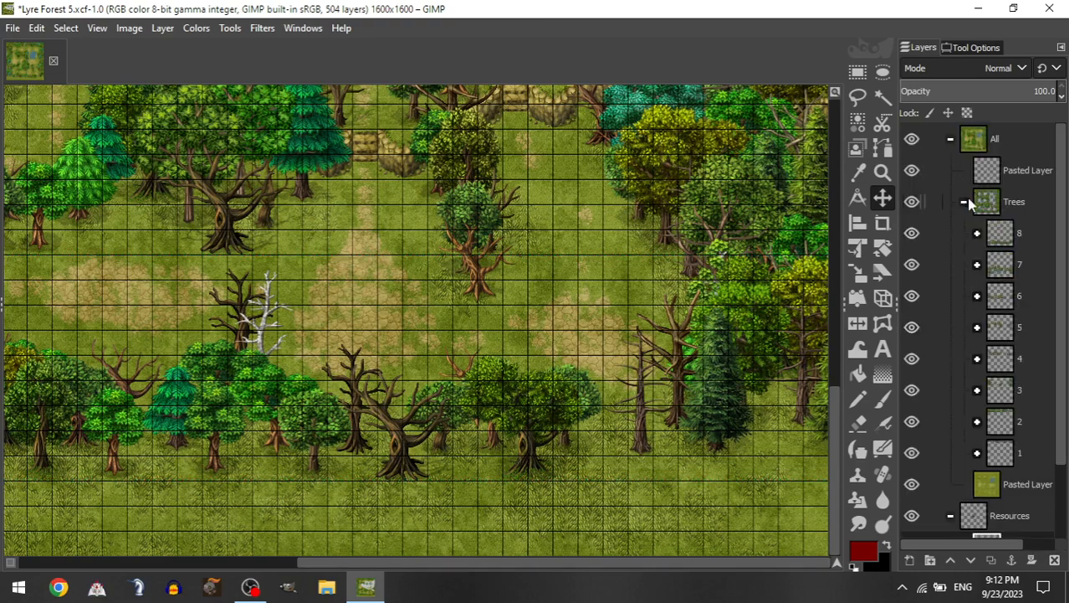
{"action": "left_click", "coordinate": [965, 202]}
{"action": "right_click", "coordinate": [1005, 148]}
{"action": "left_click", "coordinate": [930, 148]}
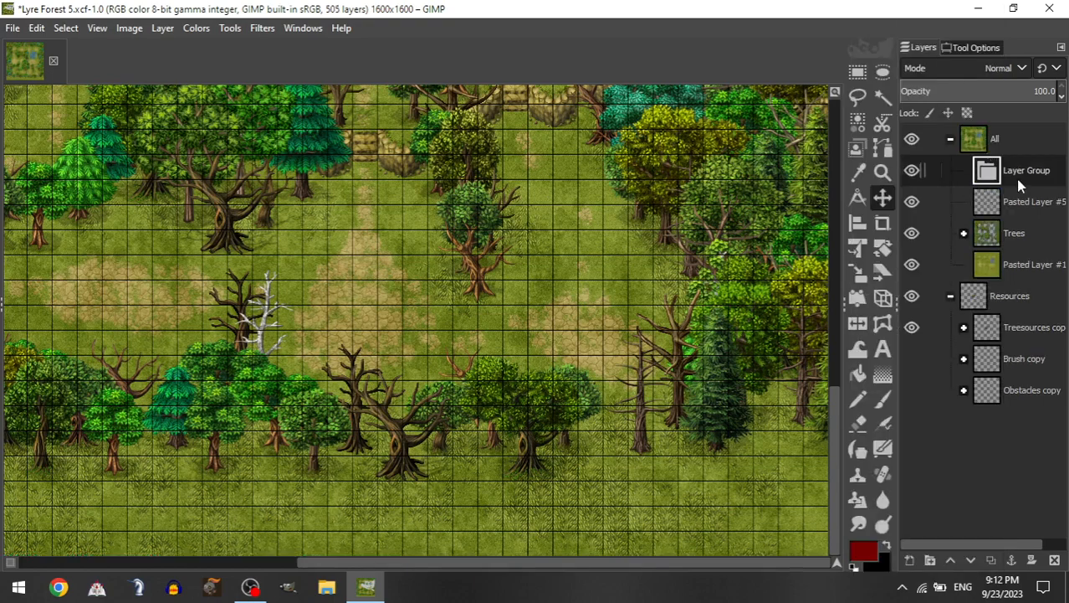
{"action": "type", "text": "9"}
{"action": "left_click_drag", "start_coordinate": [1009, 183], "coordinate": [1020, 224]}
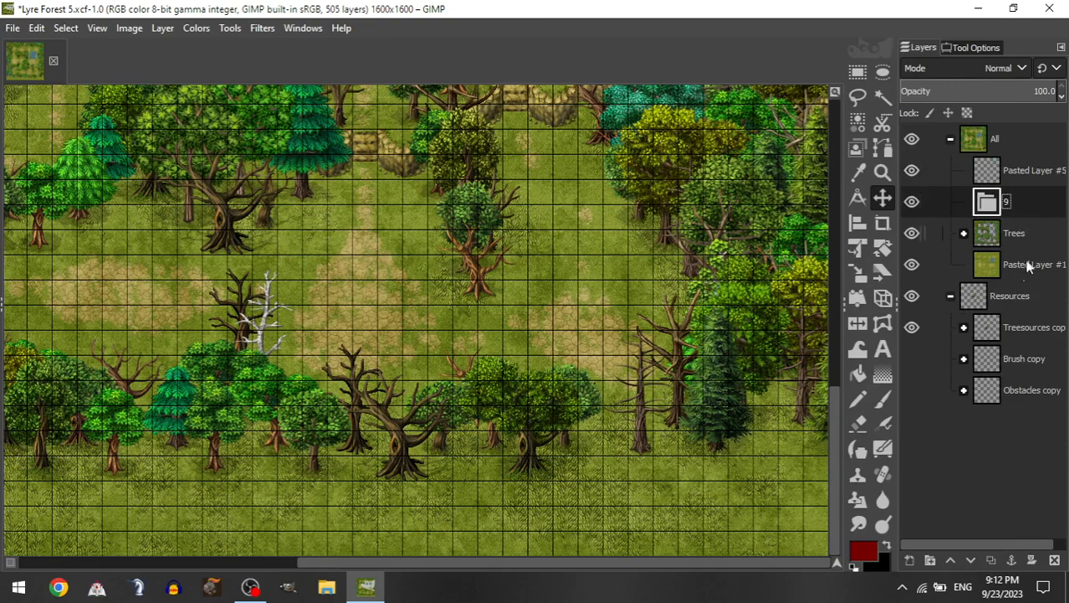
Step: Add a twisted bare tree from the tall trees to group 9 and place it right of the wide dark green tree
{"action": "left_click", "coordinate": [964, 327]}
{"action": "left_click", "coordinate": [977, 390]}
{"action": "left_click_drag", "start_coordinate": [1013, 483], "coordinate": [1040, 457]}
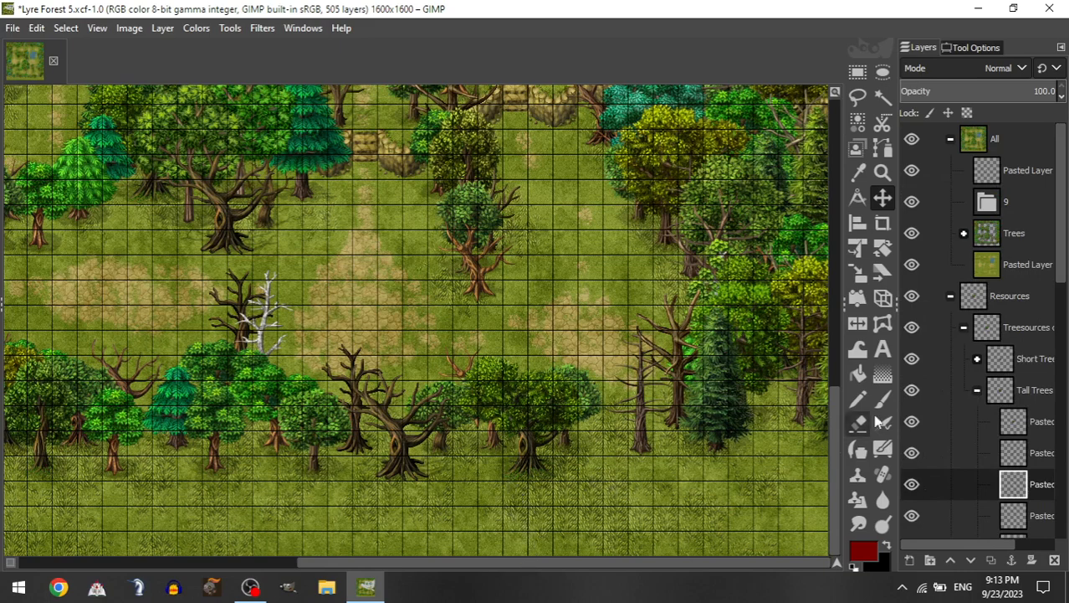
{"action": "scroll", "coordinate": [1023, 477], "scroll_direction": "down", "scroll_amount": 3}
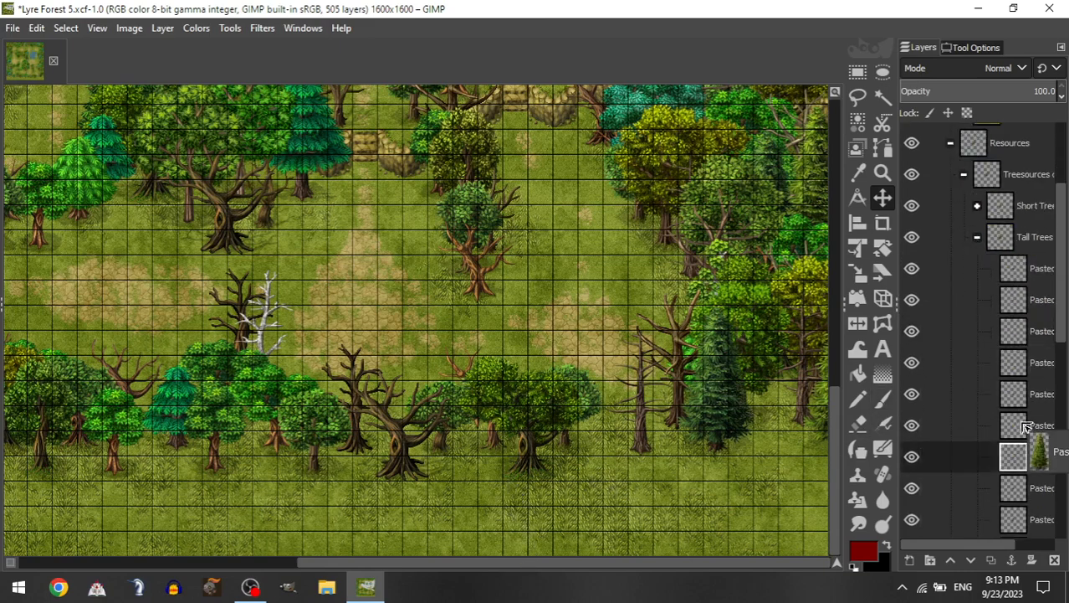
{"action": "scroll", "coordinate": [1030, 431], "scroll_direction": "up", "scroll_amount": 2}
{"action": "left_click", "coordinate": [1027, 428]}
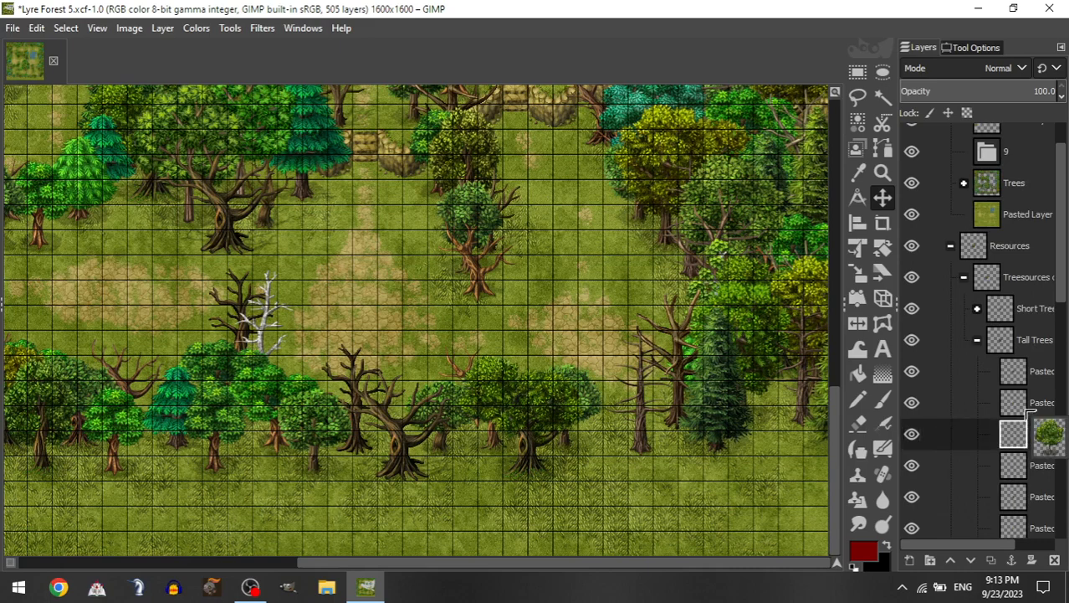
{"action": "left_click", "coordinate": [1020, 391]}
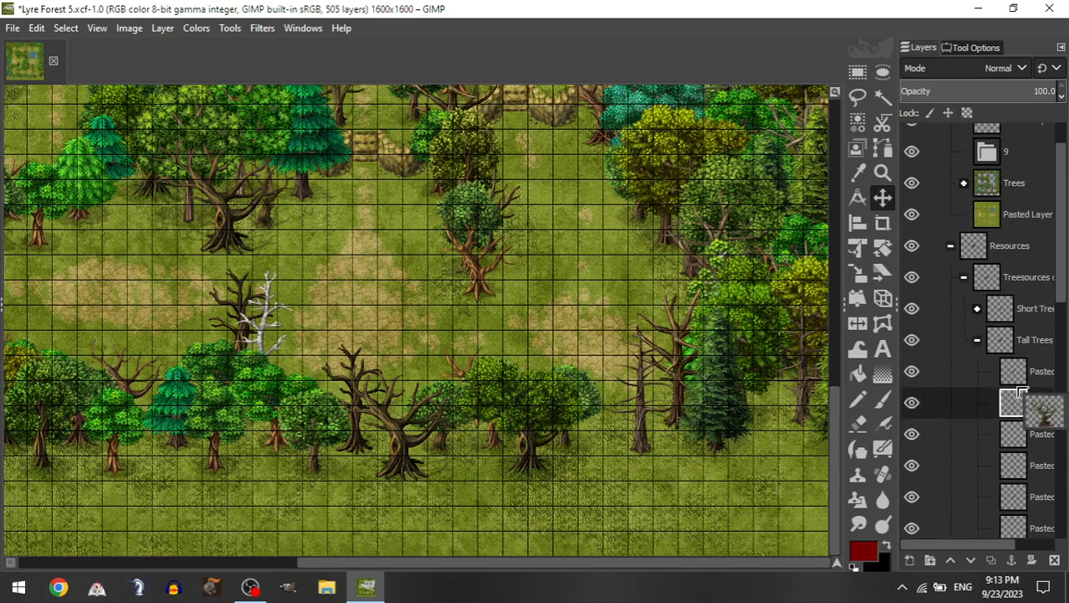
{"action": "left_click_drag", "start_coordinate": [1023, 392], "coordinate": [1009, 155]}
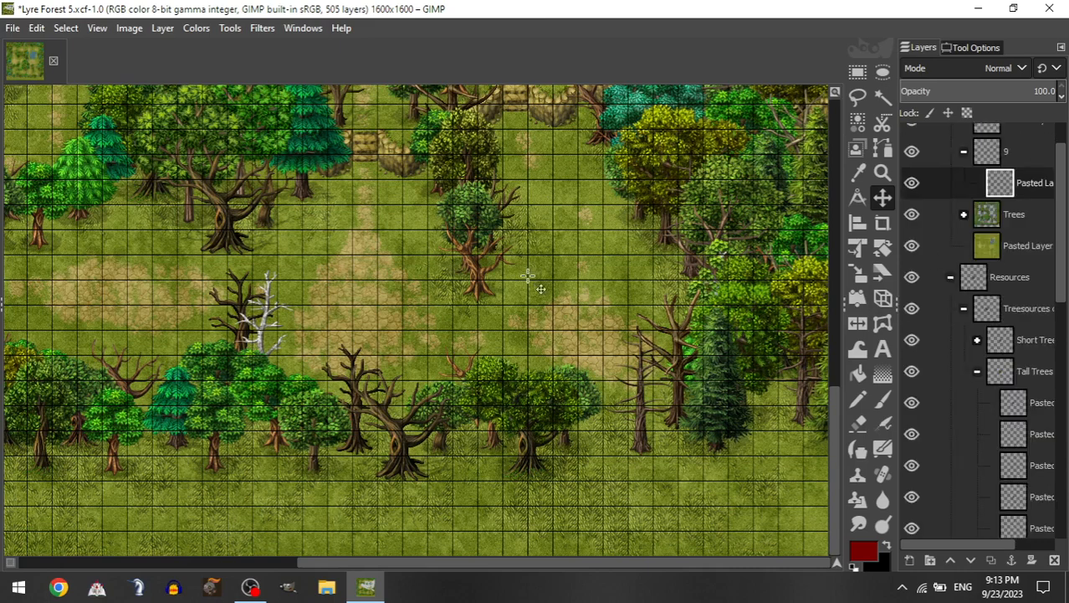
{"action": "left_click_drag", "start_coordinate": [513, 415], "coordinate": [612, 455]}
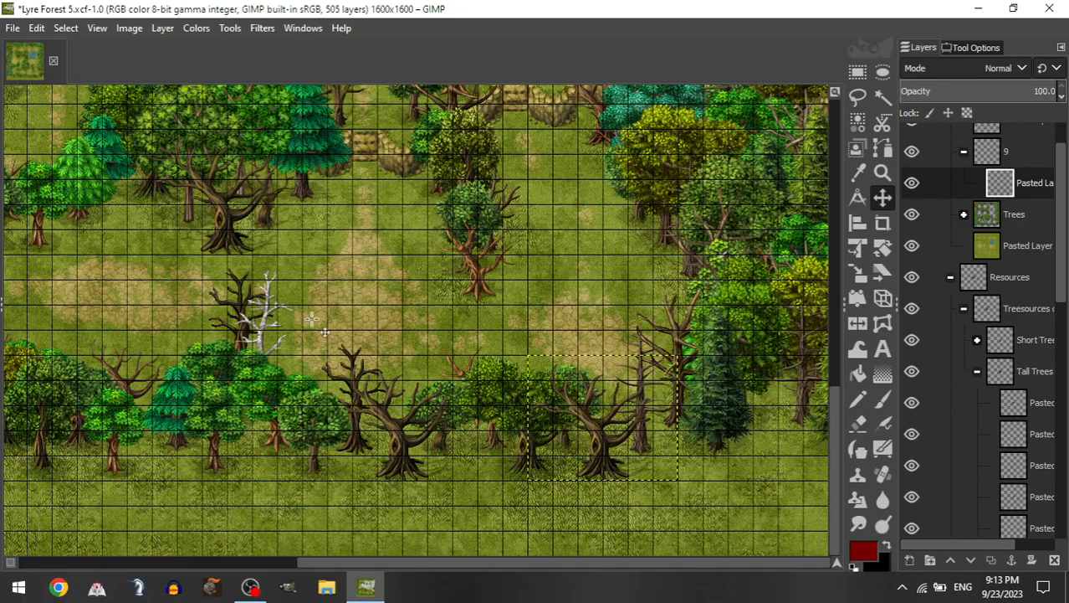
{"action": "scroll", "coordinate": [500, 403], "scroll_direction": "left", "scroll_amount": 10}
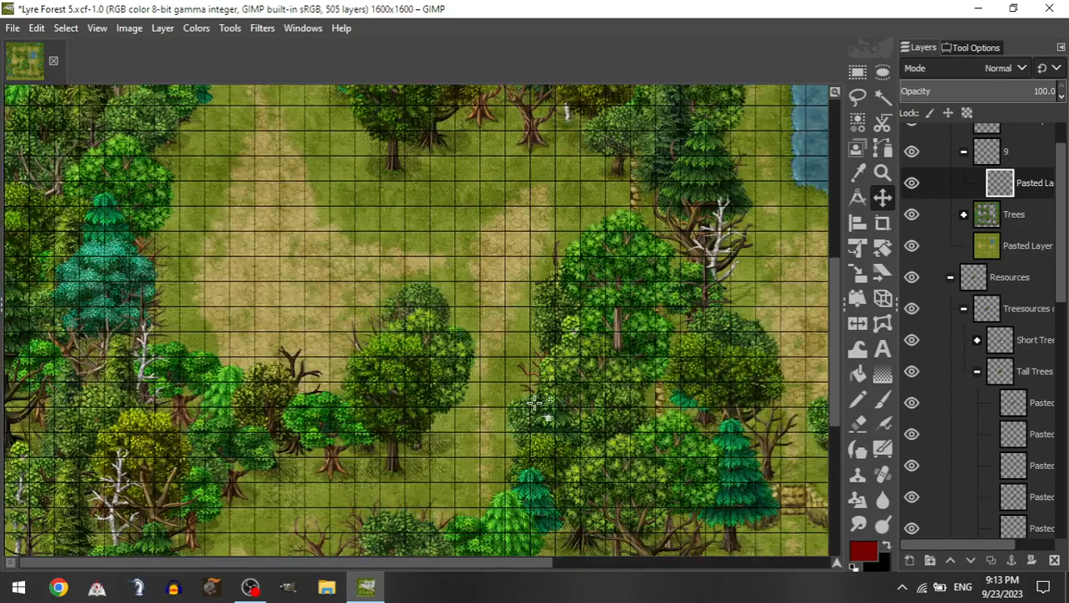
{"action": "scroll", "coordinate": [536, 406], "scroll_direction": "up", "scroll_amount": 10}
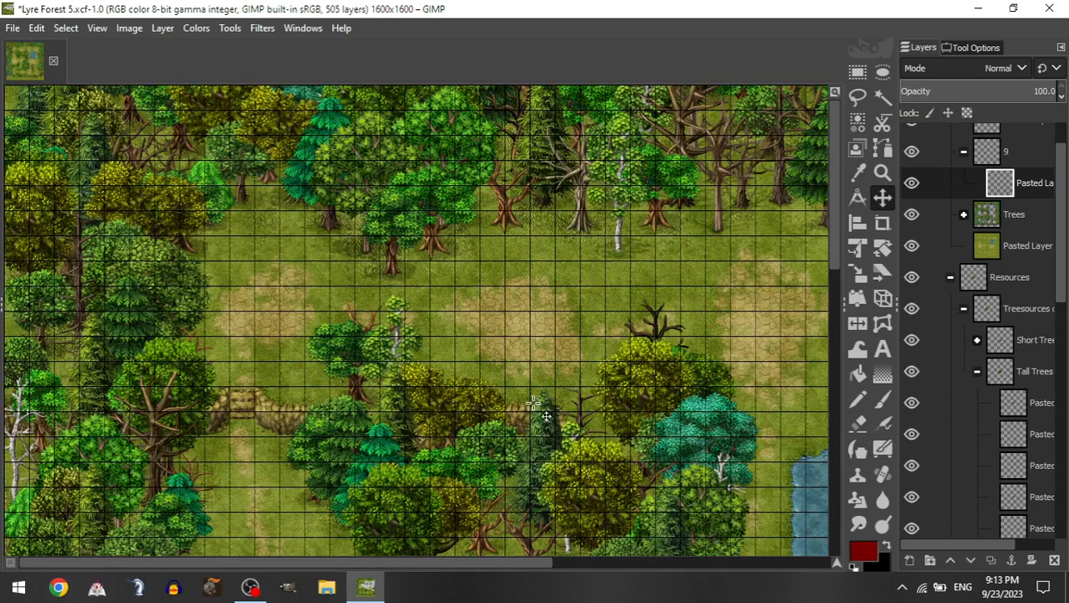
{"action": "scroll", "coordinate": [533, 405], "scroll_direction": "down", "scroll_amount": 10}
{"action": "scroll", "coordinate": [533, 403], "scroll_direction": "down", "scroll_amount": 5}
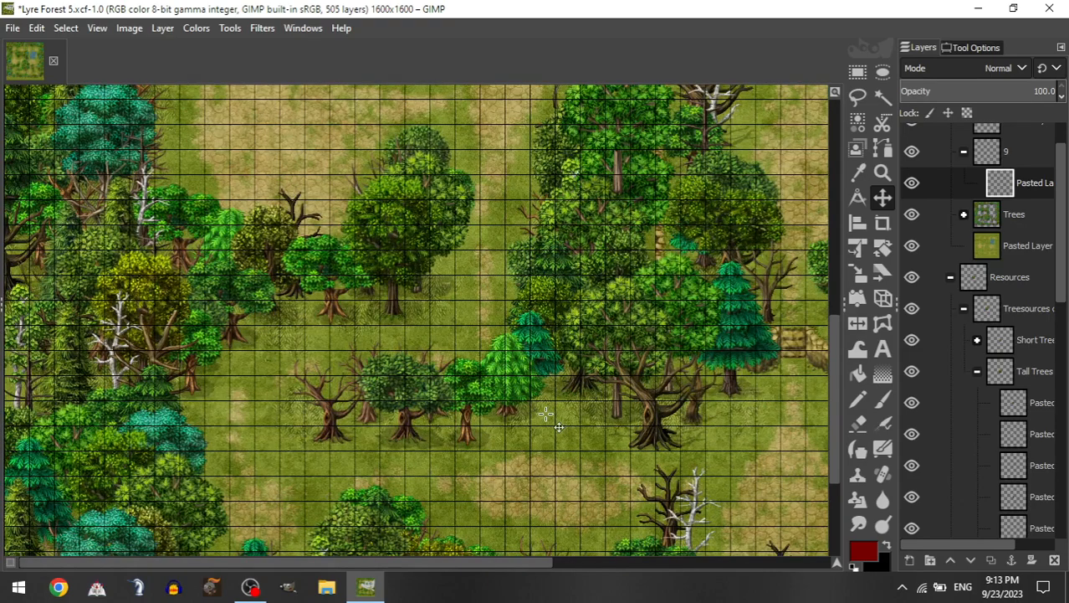
{"action": "scroll", "coordinate": [556, 307], "scroll_direction": "down", "scroll_amount": 8}
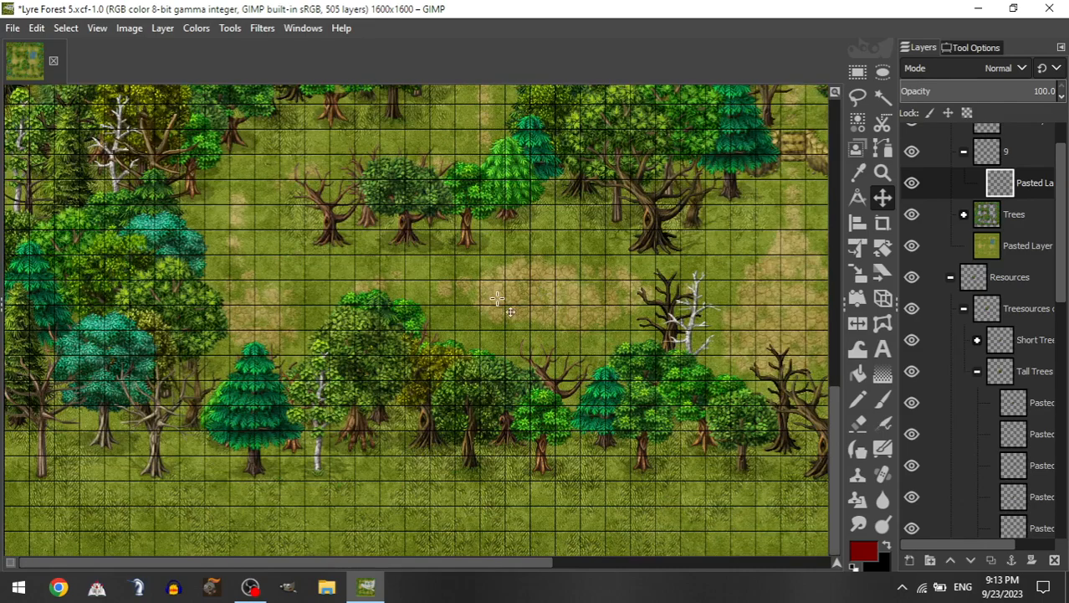
{"action": "scroll", "coordinate": [525, 328], "scroll_direction": "right", "scroll_amount": 15}
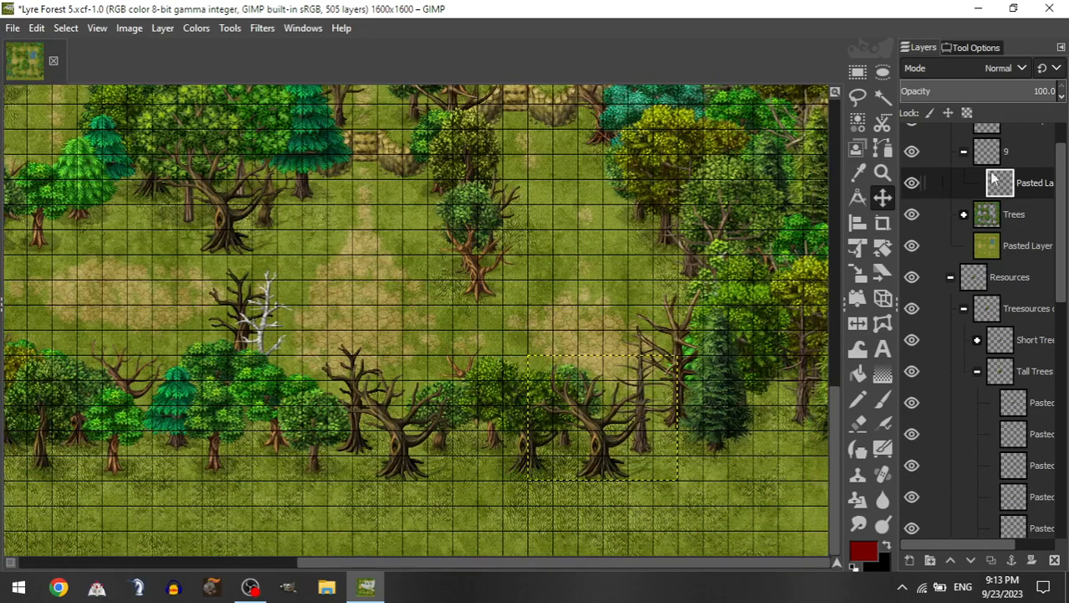
Step: Move the loose tall tree layer into group 9 and place its bright green tree in front of the dark conifer beside the twisted bare tree
{"action": "scroll", "coordinate": [994, 255], "scroll_direction": "up", "scroll_amount": 2}
{"action": "left_click_drag", "start_coordinate": [1026, 172], "coordinate": [1024, 234]}
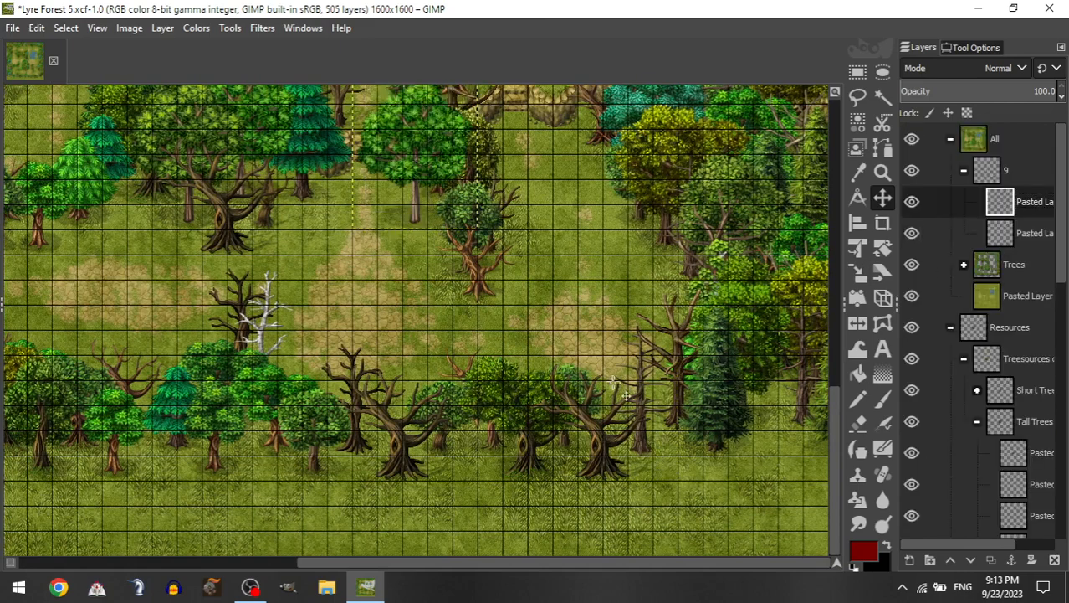
{"action": "left_click_drag", "start_coordinate": [682, 456], "coordinate": [769, 529]}
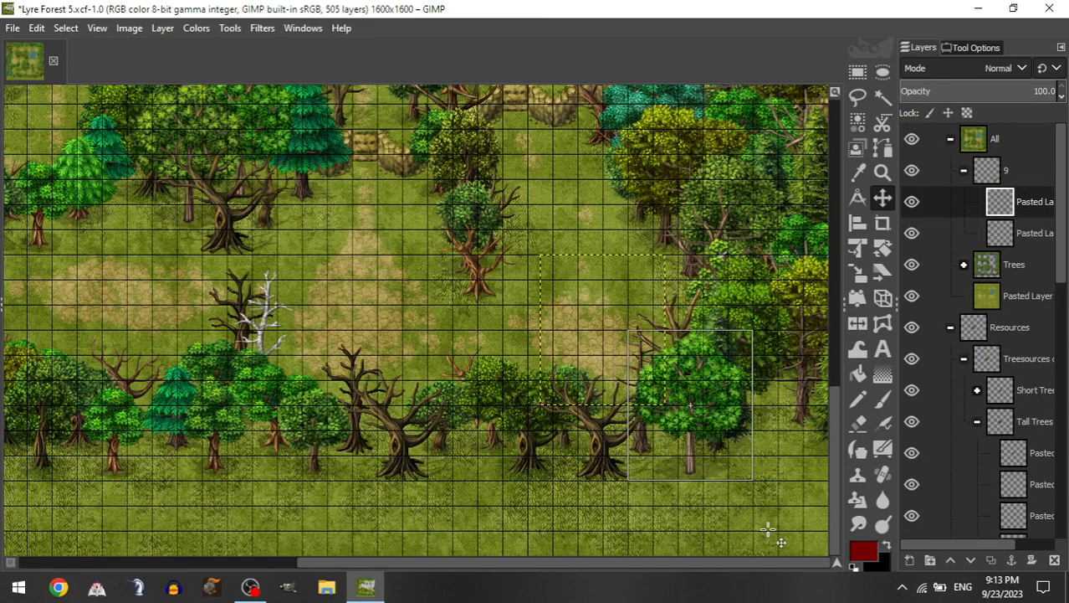
Step: Add a small reddish bare tree from the short trees to group 9 and place it right of the large bright green tree
{"action": "left_click", "coordinate": [963, 171]}
{"action": "left_click", "coordinate": [979, 326]}
{"action": "left_click_drag", "start_coordinate": [1009, 483], "coordinate": [1007, 171]}
{"action": "left_click_drag", "start_coordinate": [507, 198], "coordinate": [680, 473]}
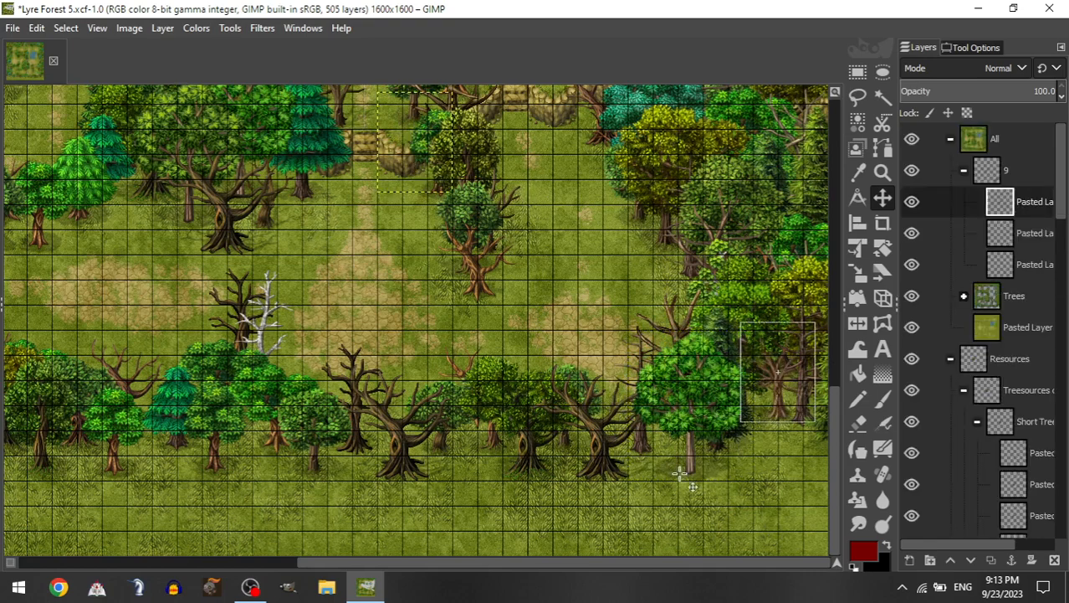
{"action": "left_click_drag", "start_coordinate": [675, 395], "coordinate": [658, 448]}
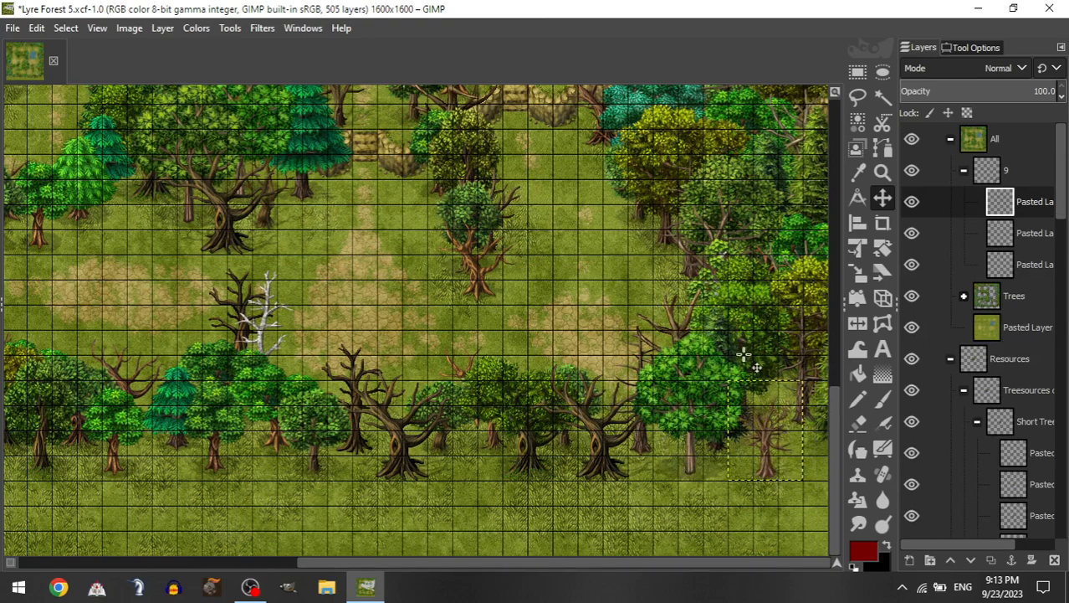
Step: Add a yellow-green tree from the tall trees to group 9 and place it right of the small reddish bare tree, slightly lower
{"action": "left_click", "coordinate": [963, 170]}
{"action": "left_click", "coordinate": [972, 326]}
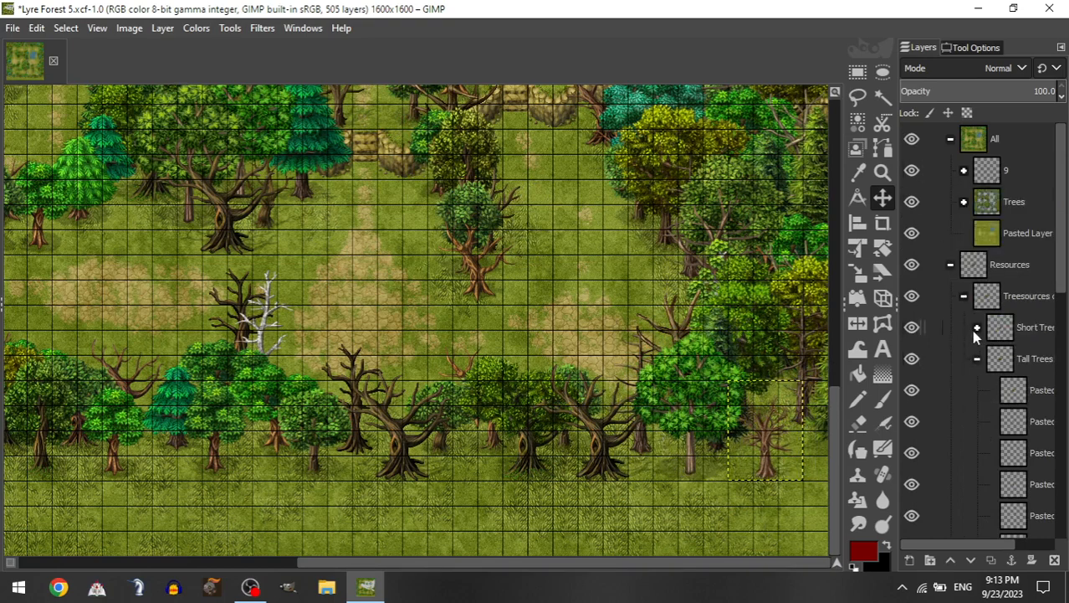
{"action": "left_click_drag", "start_coordinate": [1025, 481], "coordinate": [1003, 173]}
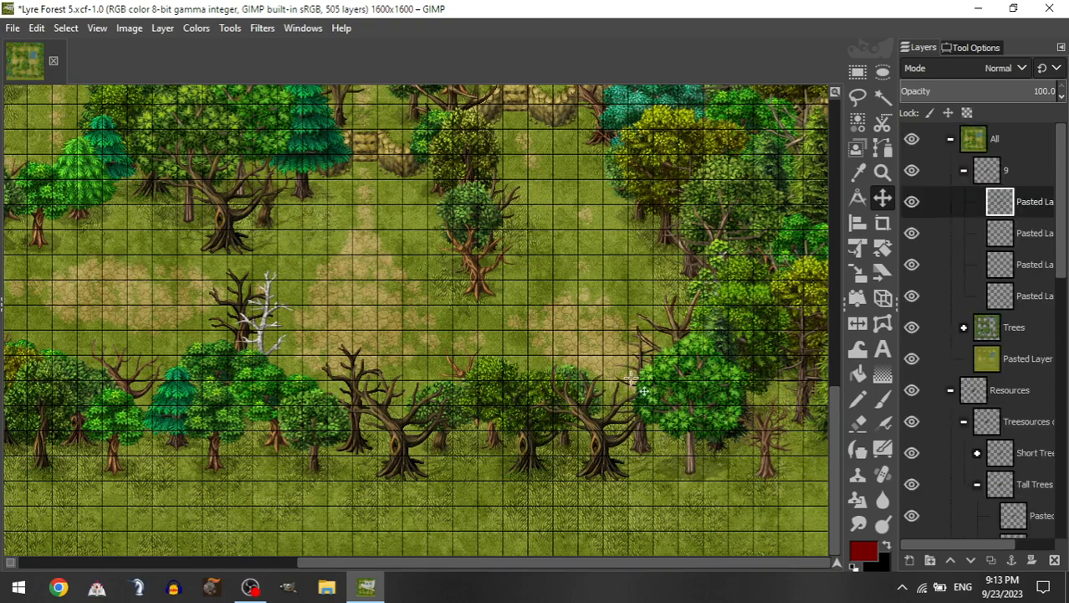
{"action": "left_click_drag", "start_coordinate": [693, 465], "coordinate": [791, 459]}
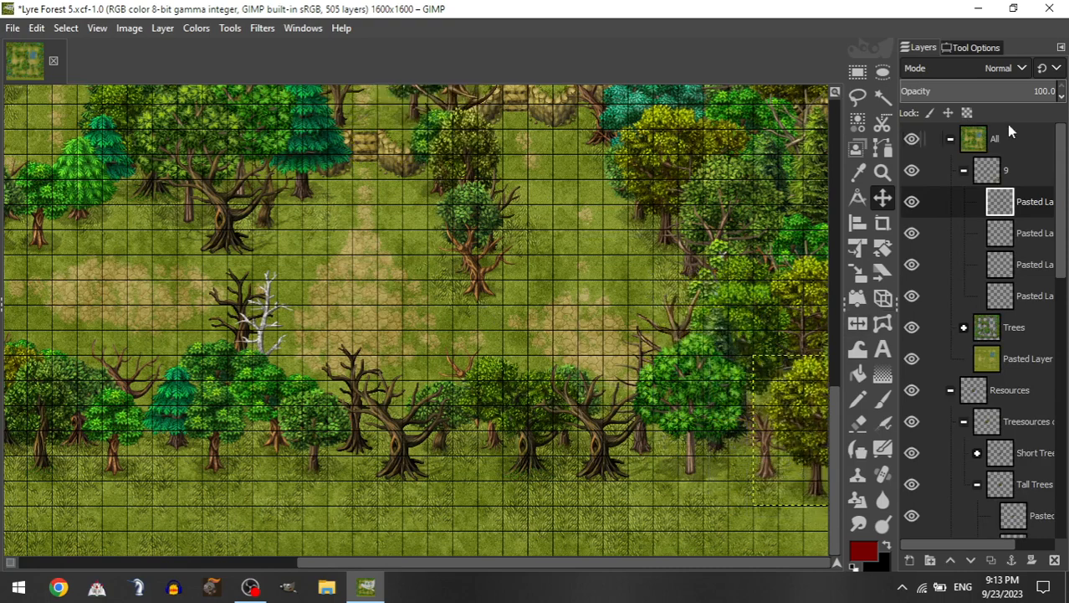
Step: Add a spreading bare tree from the short trees to group 9, placing it between the large bright green tree and the reddish bare tree
{"action": "left_click", "coordinate": [963, 172]}
{"action": "left_click", "coordinate": [978, 329]}
{"action": "left_click_drag", "start_coordinate": [1025, 484], "coordinate": [1016, 171]}
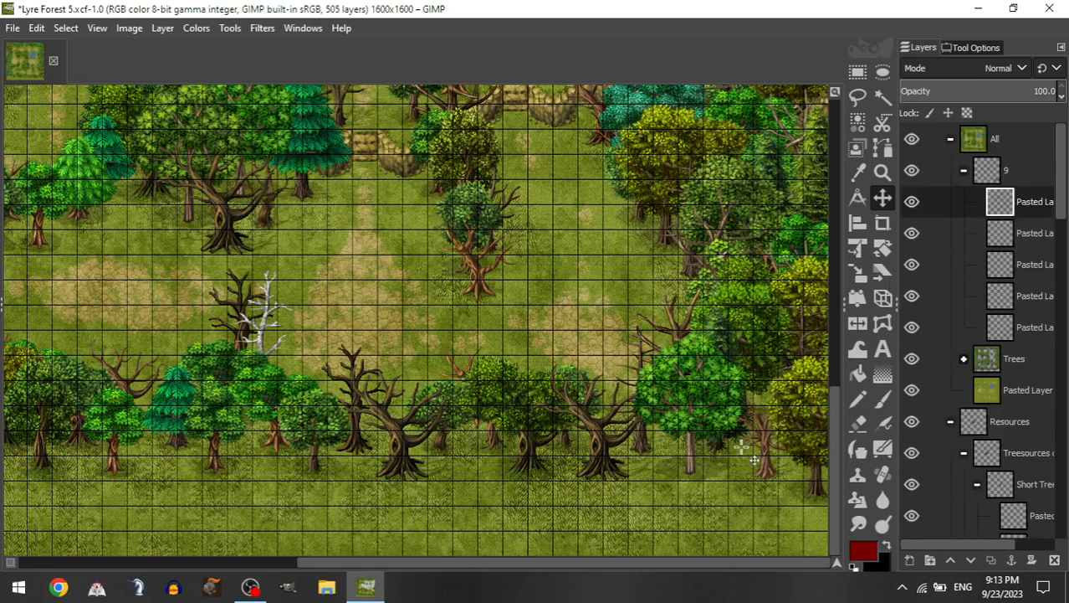
{"action": "left_click_drag", "start_coordinate": [453, 119], "coordinate": [725, 488]}
Step: Add an olive-green tree from the tall trees to group 9 and place it between the twisted bare tree and the large bright green tree
{"action": "left_click", "coordinate": [964, 171]}
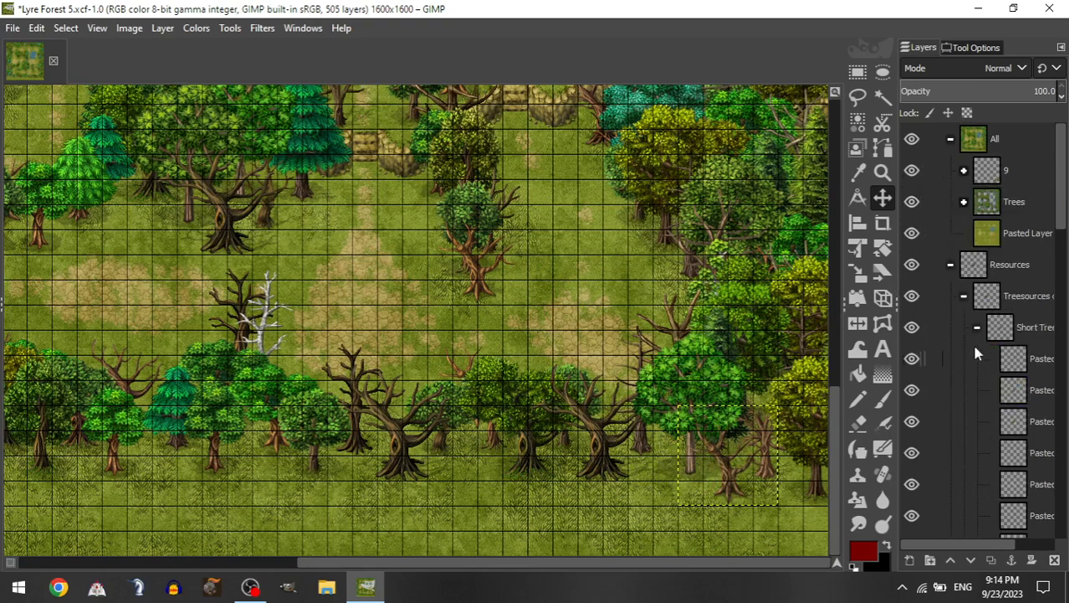
{"action": "left_click", "coordinate": [977, 328]}
{"action": "left_click_drag", "start_coordinate": [1037, 301], "coordinate": [1013, 168]}
{"action": "left_click_drag", "start_coordinate": [461, 237], "coordinate": [663, 516]}
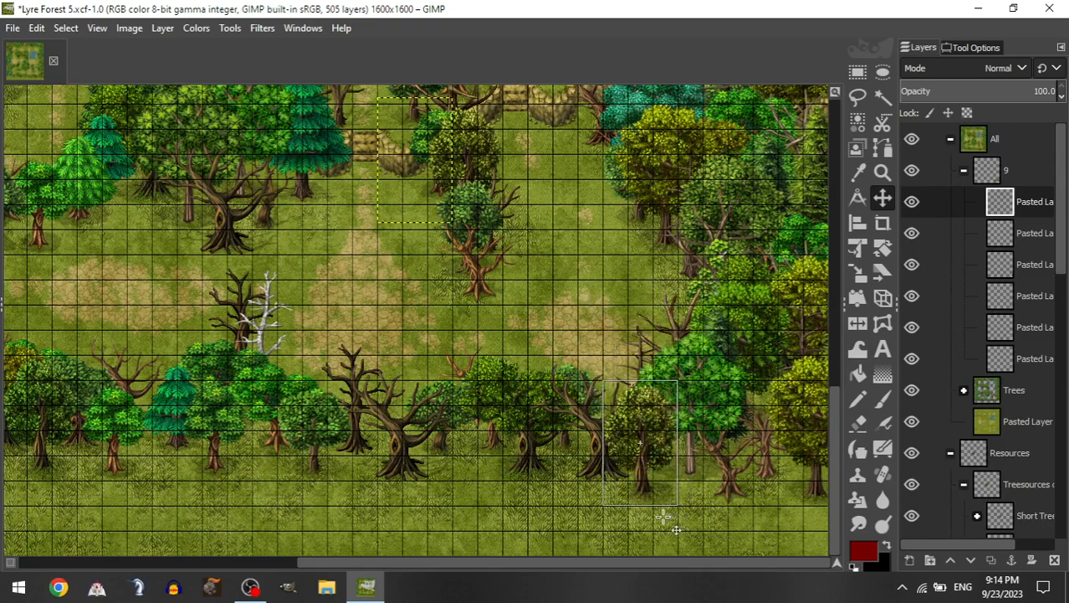
Step: Add a bright green conifer from the short trees to group 9 and place it left of the olive tree, before the twisted bare tree
{"action": "left_click", "coordinate": [963, 175]}
{"action": "left_click", "coordinate": [979, 327]}
{"action": "left_click_drag", "start_coordinate": [1015, 452], "coordinate": [999, 170]}
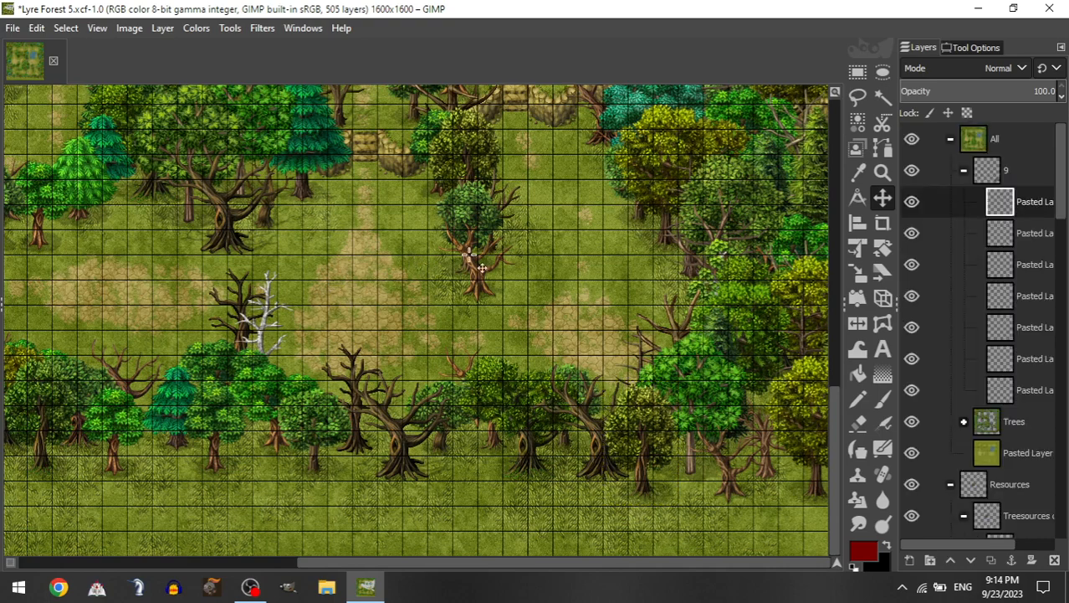
{"action": "left_click_drag", "start_coordinate": [507, 304], "coordinate": [710, 454]}
{"action": "left_click_drag", "start_coordinate": [602, 426], "coordinate": [608, 524]}
Step: Add a dark green conifer from the tall trees to group 9 and place it left of the bright green conifer
{"action": "left_click", "coordinate": [964, 171]}
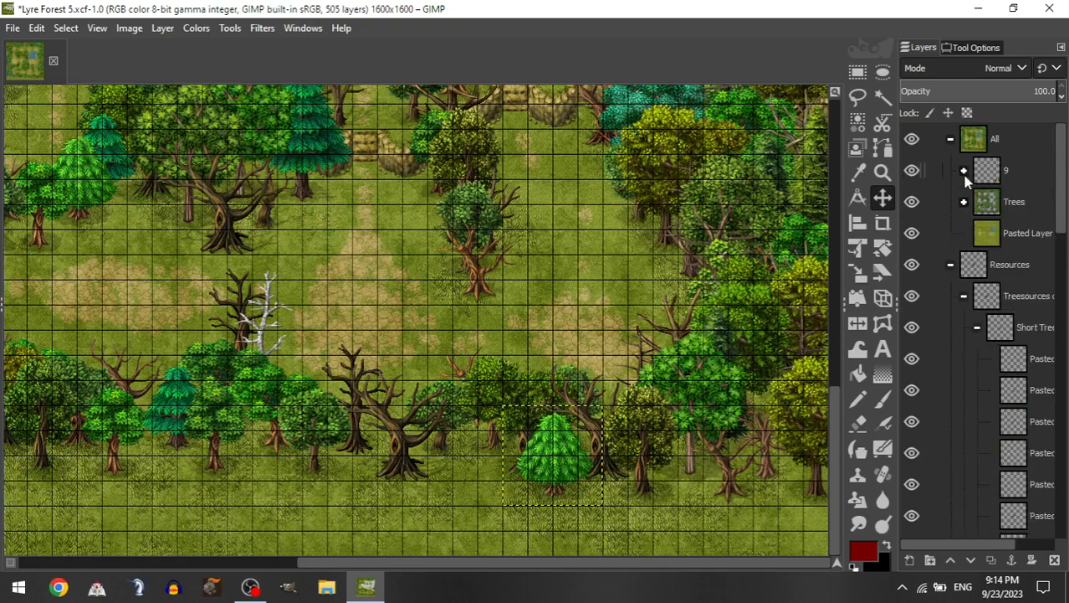
{"action": "left_click", "coordinate": [977, 327]}
{"action": "left_click_drag", "start_coordinate": [1013, 484], "coordinate": [1004, 173]}
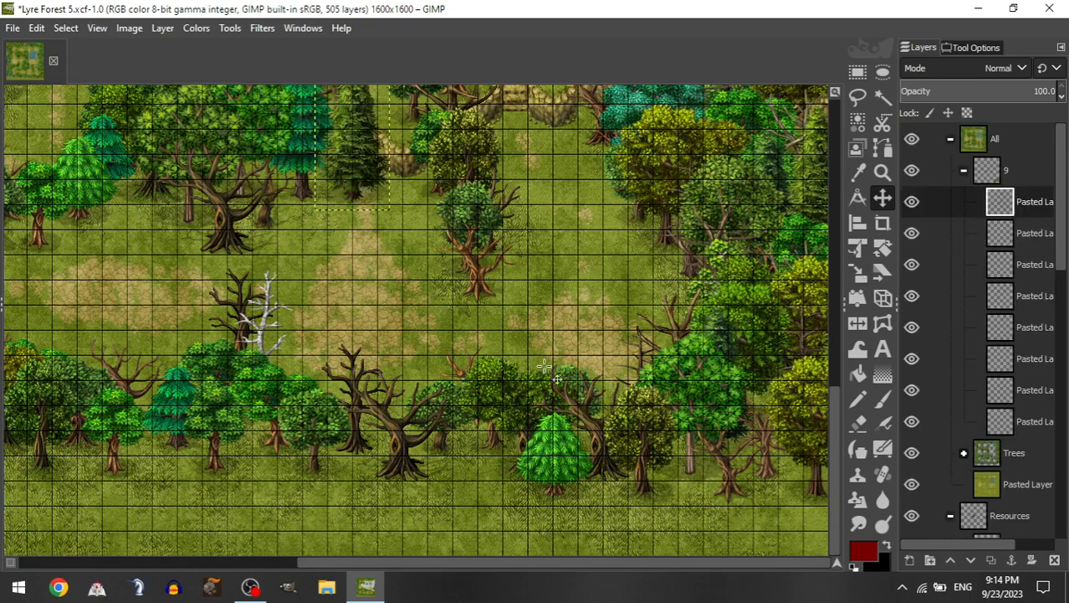
{"action": "left_click_drag", "start_coordinate": [559, 428], "coordinate": [634, 581]}
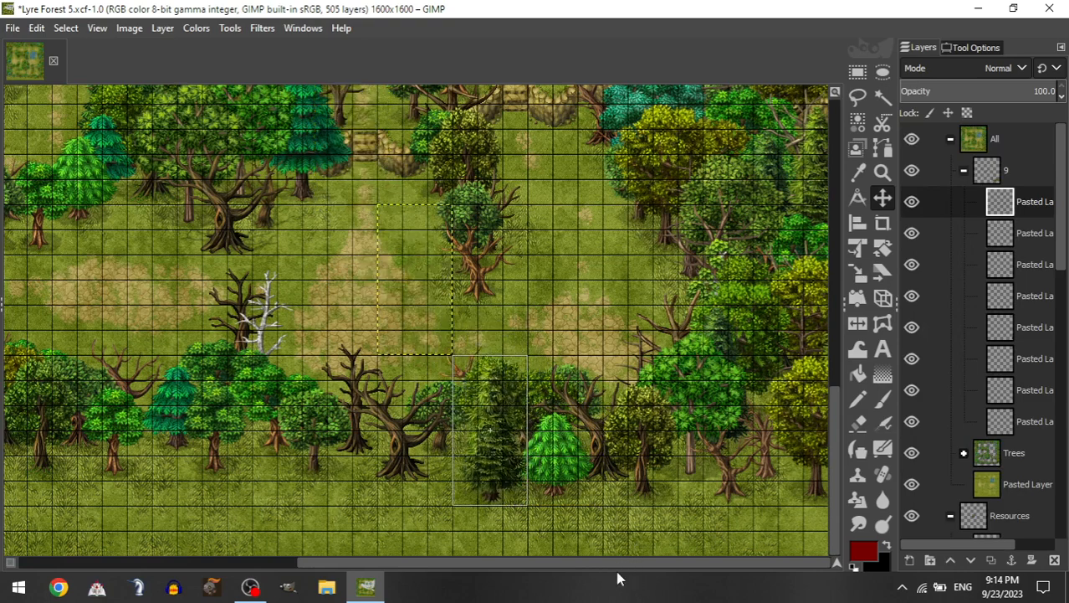
{"action": "left_click_drag", "start_coordinate": [667, 395], "coordinate": [645, 397]}
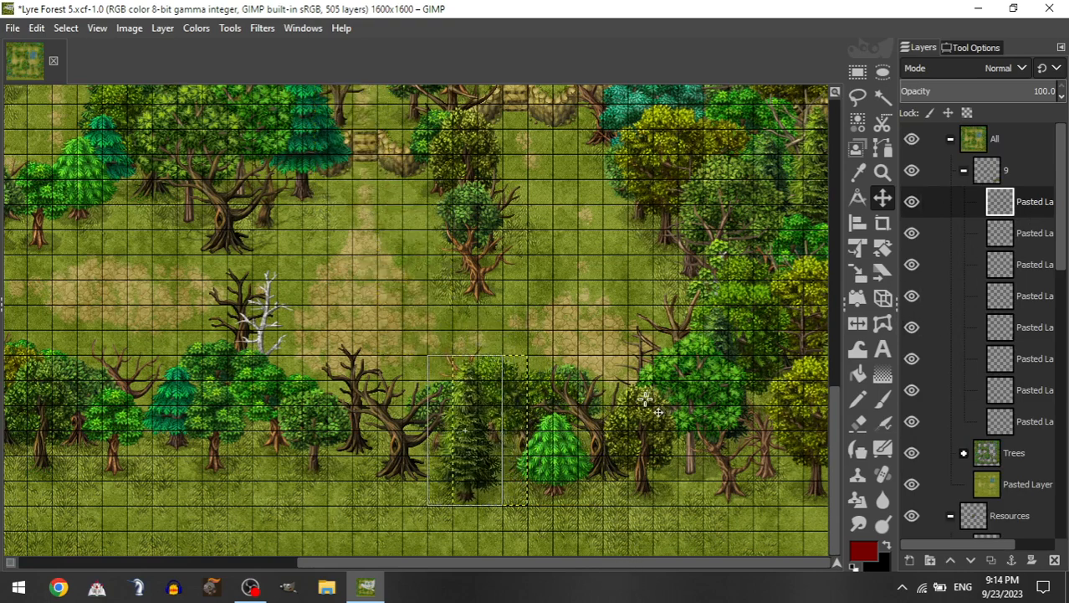
Step: Add a small dark bare tree from the short trees to group 9 and place it just below and right of the small round green tree
{"action": "left_click", "coordinate": [963, 170]}
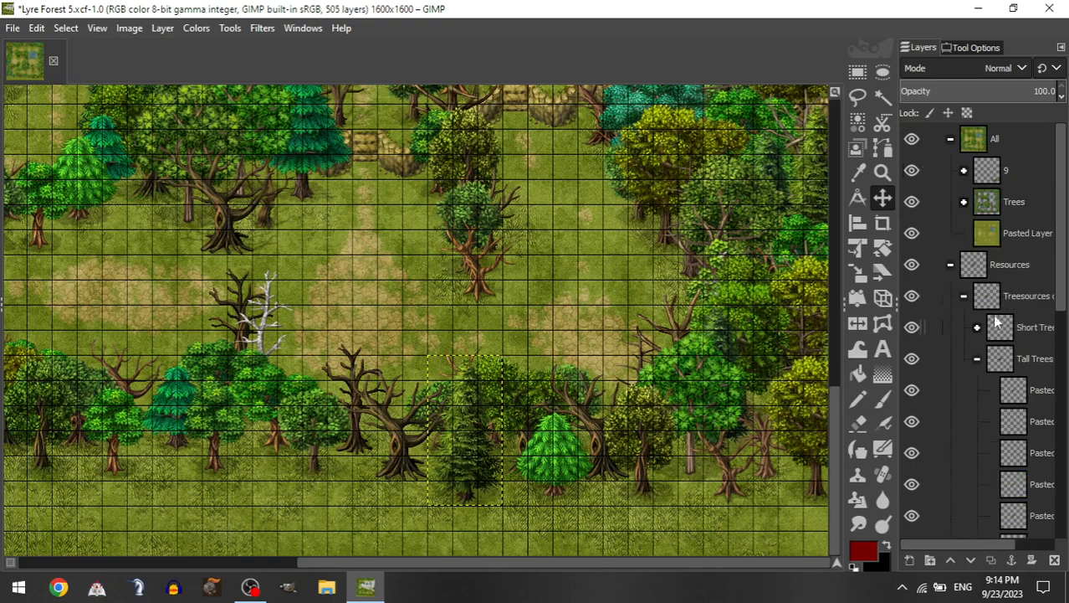
{"action": "left_click", "coordinate": [977, 327]}
{"action": "left_click_drag", "start_coordinate": [989, 330], "coordinate": [1009, 167]}
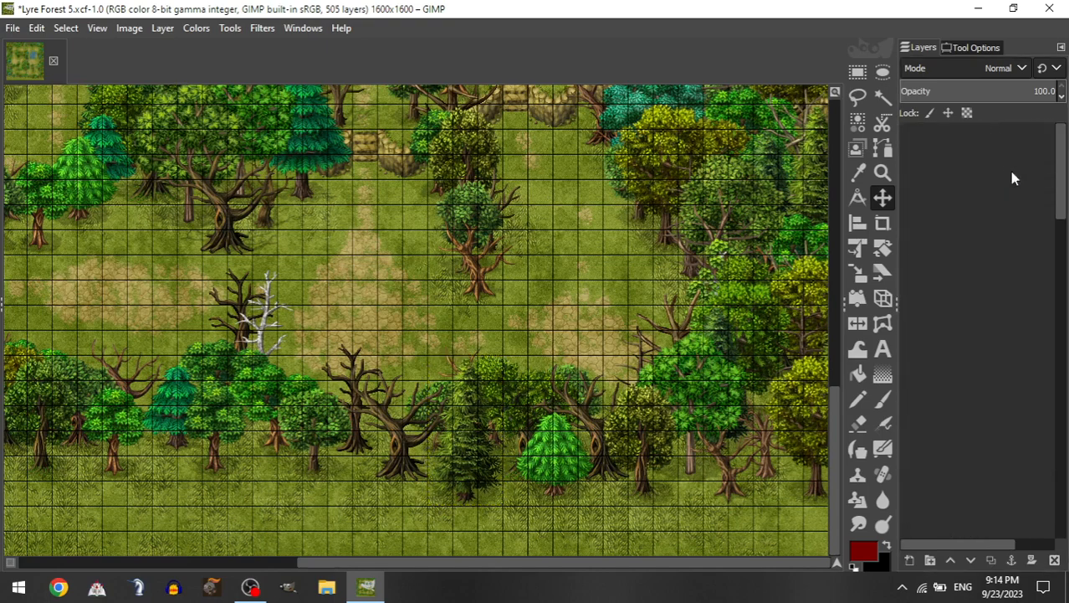
{"action": "left_click_drag", "start_coordinate": [489, 343], "coordinate": [384, 399]}
Step: Add a white bare tree from the tall trees to group 9 and place it before the green round trees right of the teal conifer
{"action": "scroll", "coordinate": [421, 417], "scroll_direction": "left", "scroll_amount": 2}
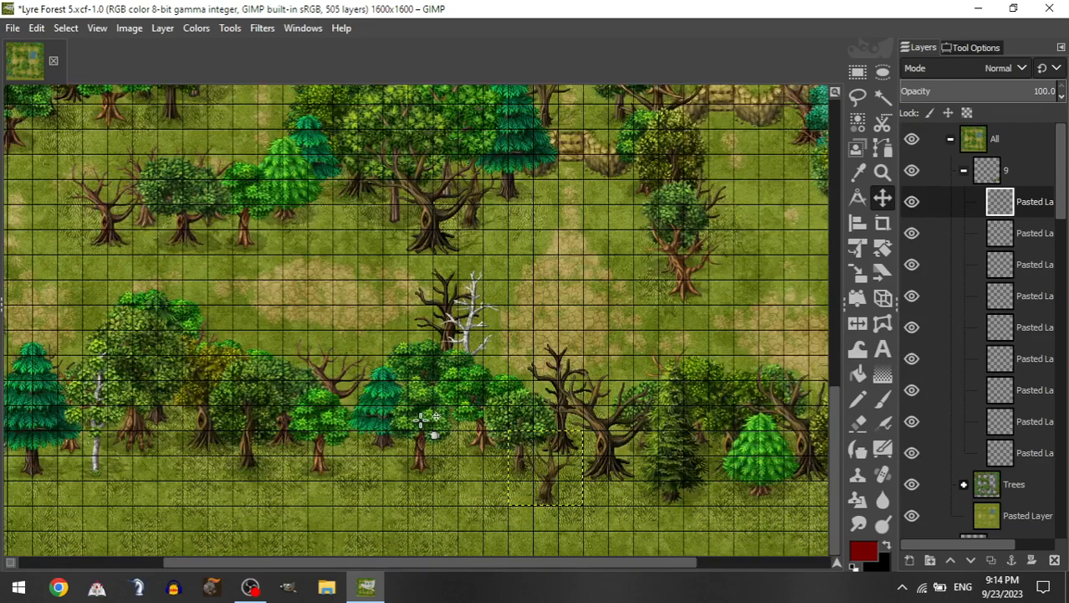
{"action": "left_click", "coordinate": [964, 170]}
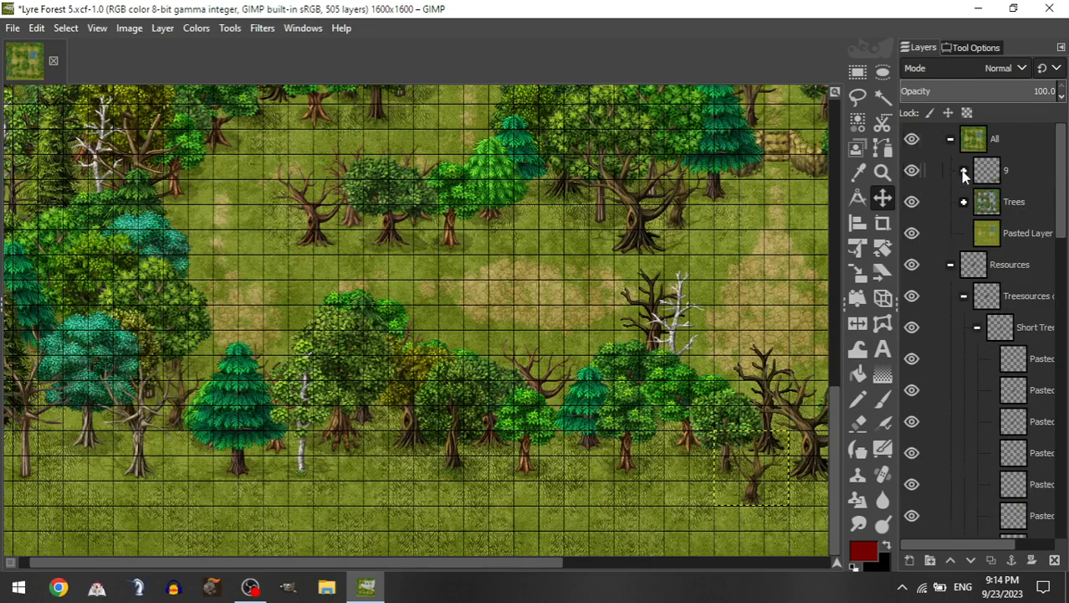
{"action": "left_click", "coordinate": [979, 328]}
{"action": "left_click_drag", "start_coordinate": [1014, 452], "coordinate": [1005, 172]}
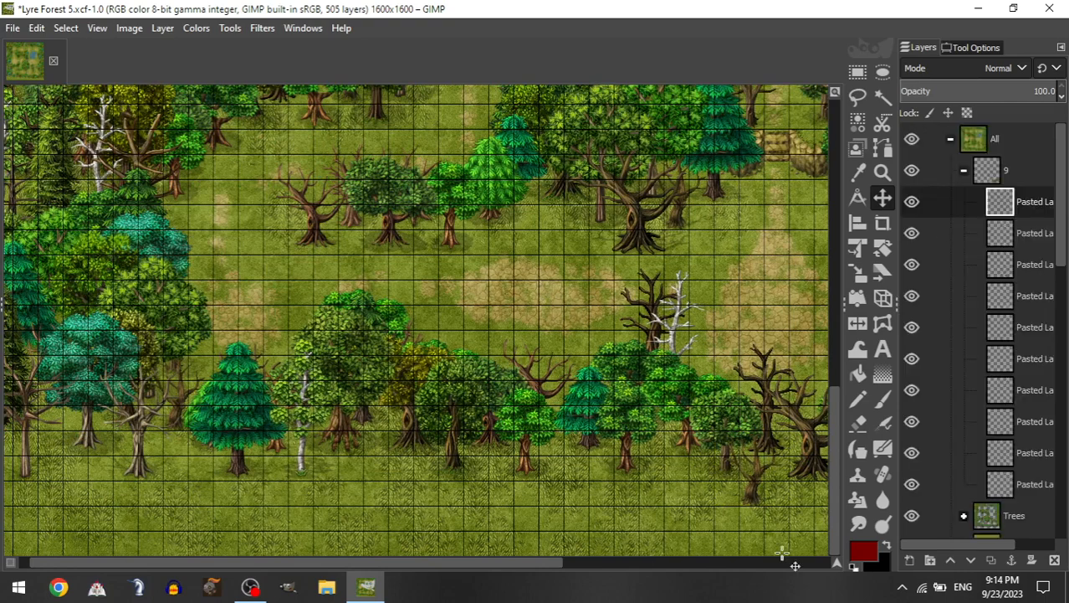
{"action": "left_click_drag", "start_coordinate": [636, 434], "coordinate": [563, 446]}
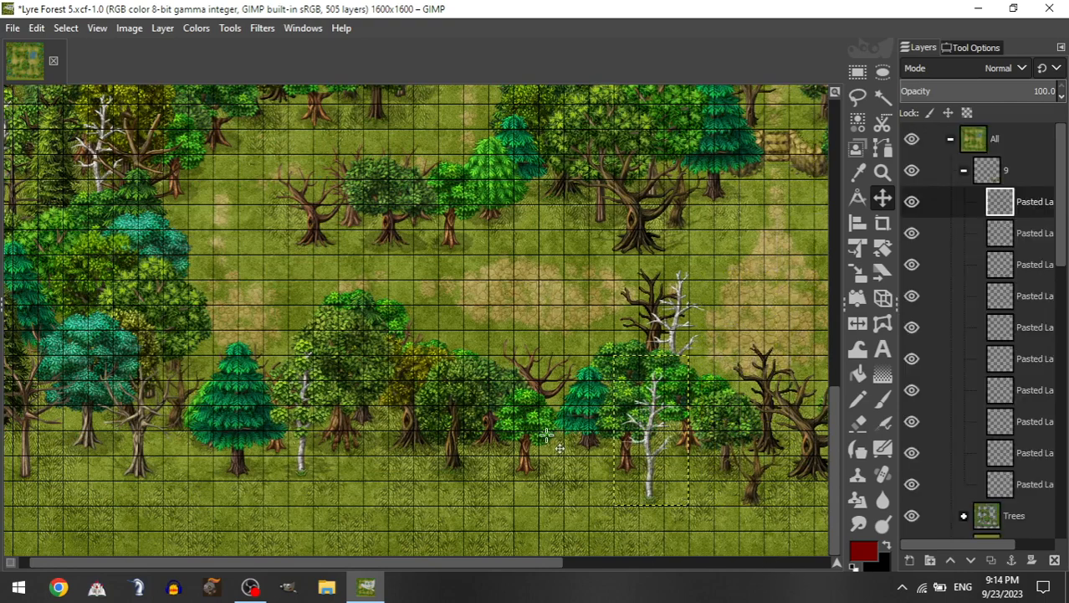
Step: Add a small grey-green round tree from the short trees to group 9, placing it below and left of the teal conifer
{"action": "left_click", "coordinate": [965, 172]}
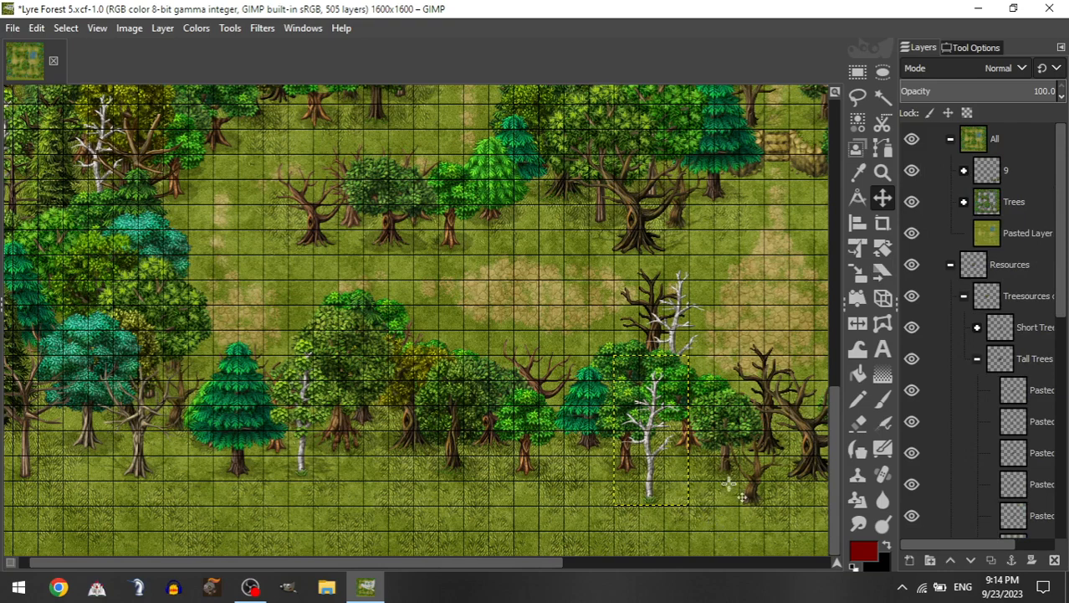
{"action": "left_click", "coordinate": [976, 327]}
{"action": "left_click_drag", "start_coordinate": [1013, 484], "coordinate": [1007, 169]}
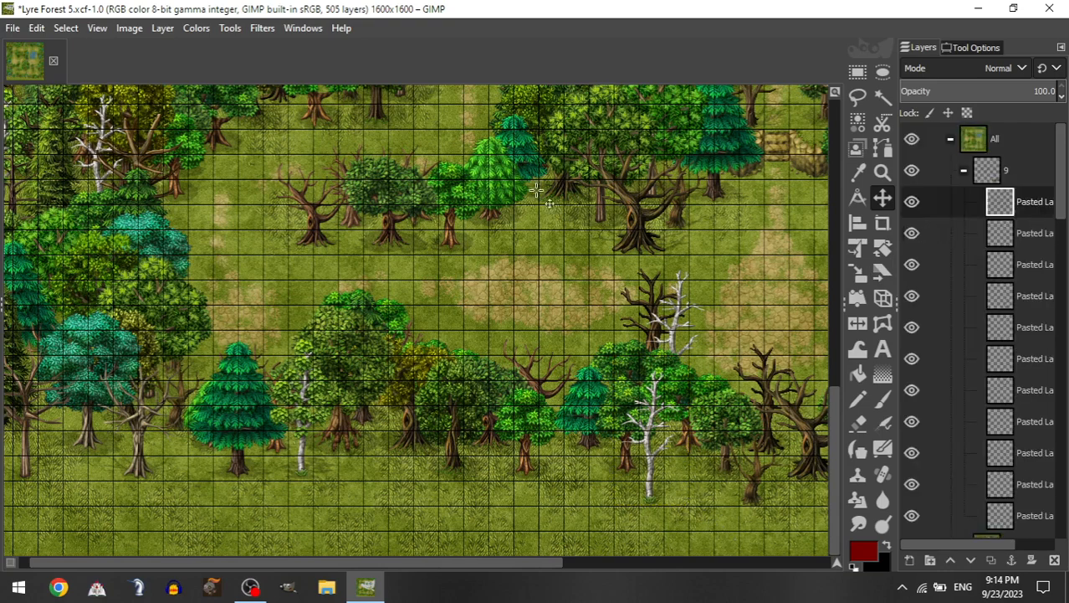
{"action": "left_click_drag", "start_coordinate": [687, 277], "coordinate": [575, 449]}
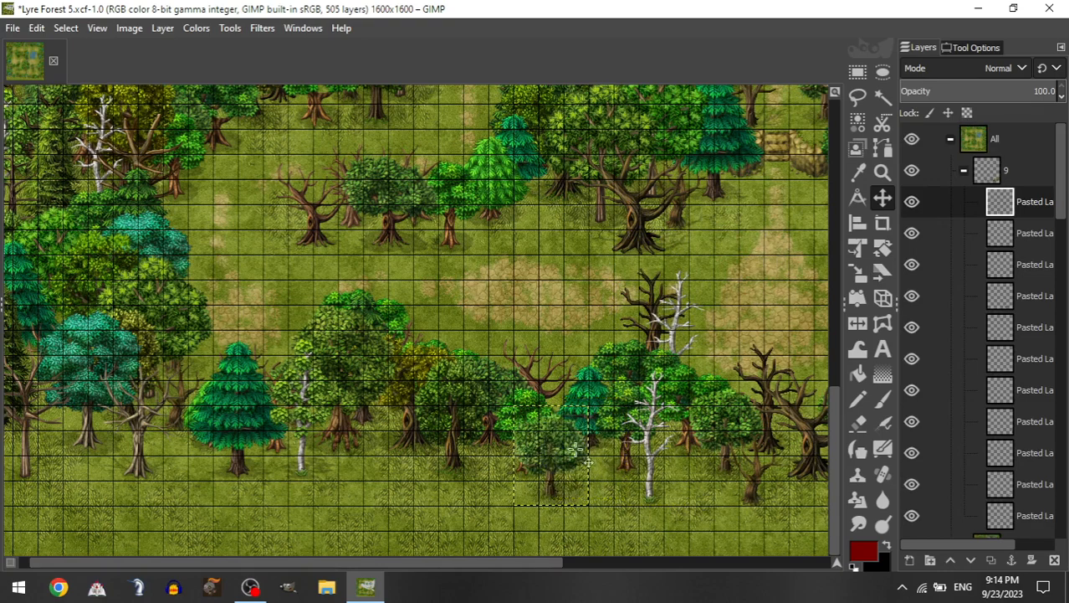
Step: Add a large olive-green round tree from the tall trees to group 9 and place it in front of the yellow-green trees
{"action": "left_click", "coordinate": [964, 171]}
{"action": "left_click_drag", "start_coordinate": [1011, 478], "coordinate": [1022, 174]}
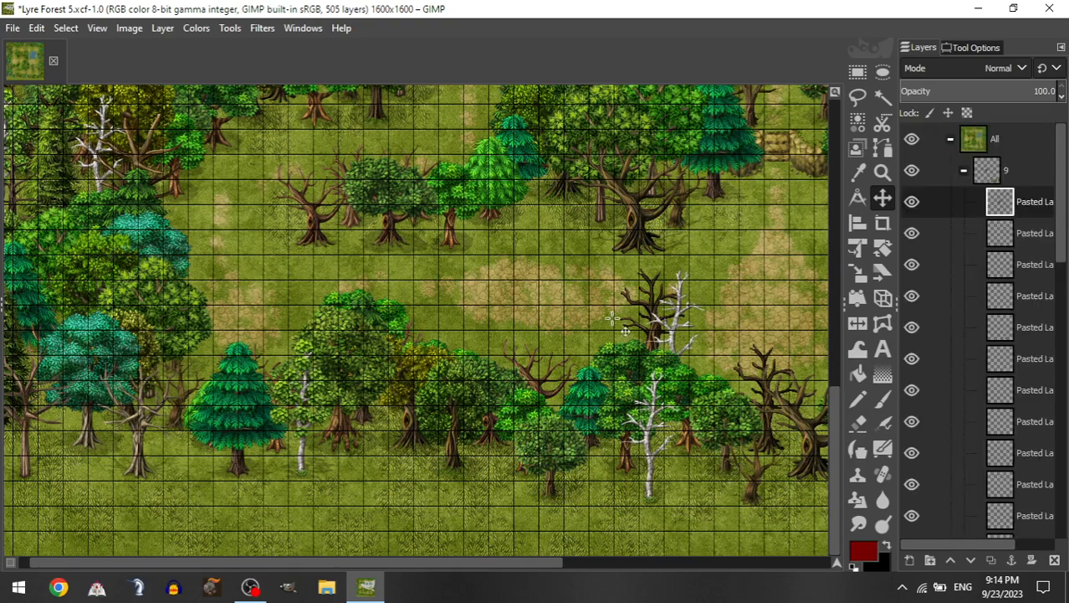
{"action": "left_click_drag", "start_coordinate": [613, 318], "coordinate": [289, 478]}
{"action": "scroll", "coordinate": [363, 478], "scroll_direction": "left", "scroll_amount": 1}
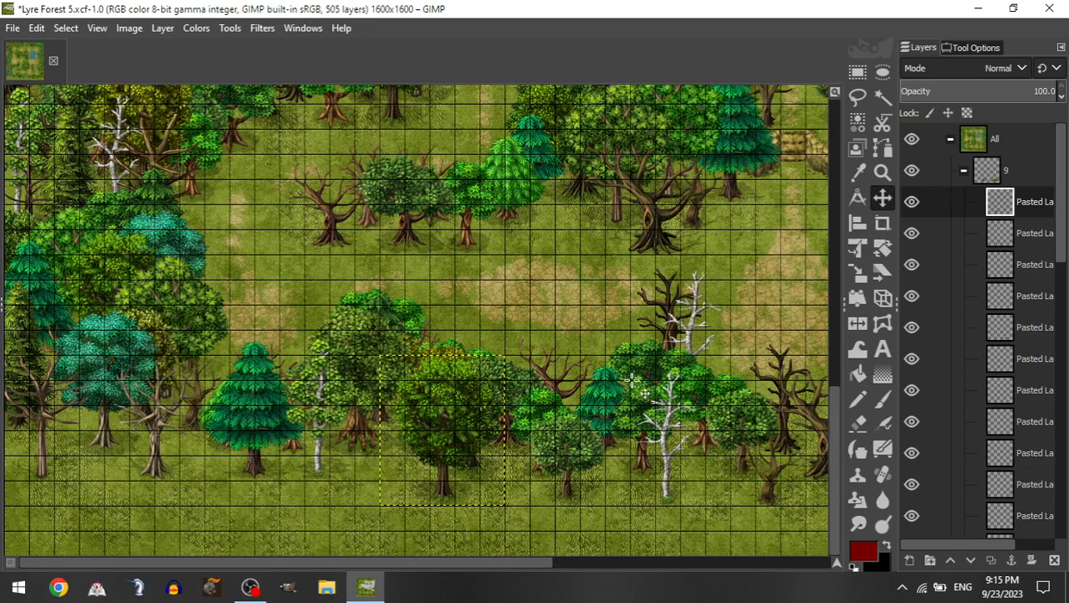
Step: Add a small grey-green round tree from the short trees to group 9, placing it between the teal conifer and the large olive-green tree
{"action": "left_click", "coordinate": [963, 169]}
{"action": "left_click", "coordinate": [976, 305]}
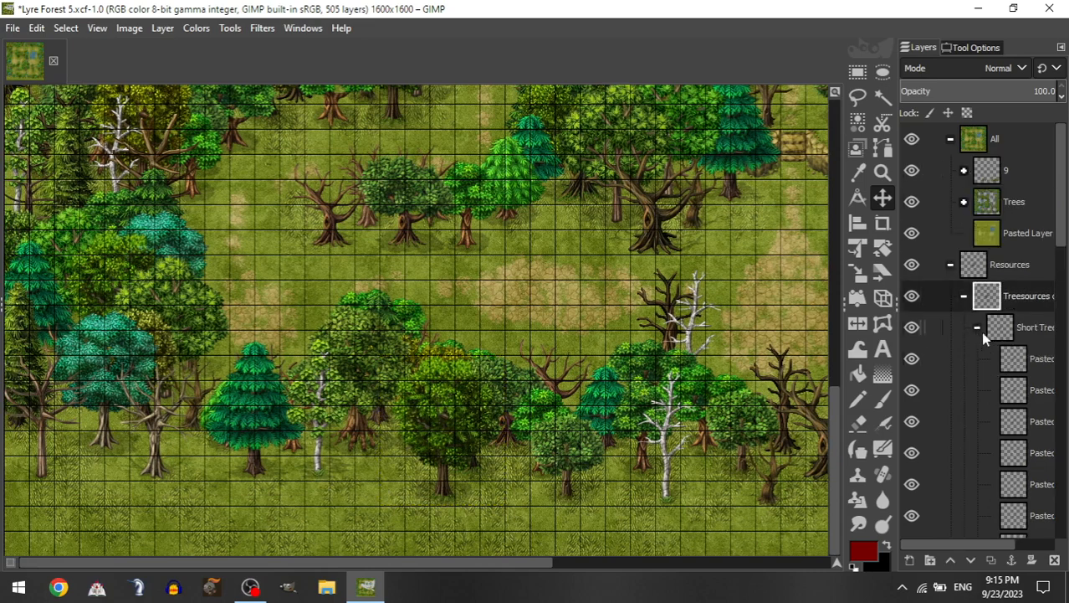
{"action": "left_click", "coordinate": [581, 204]}
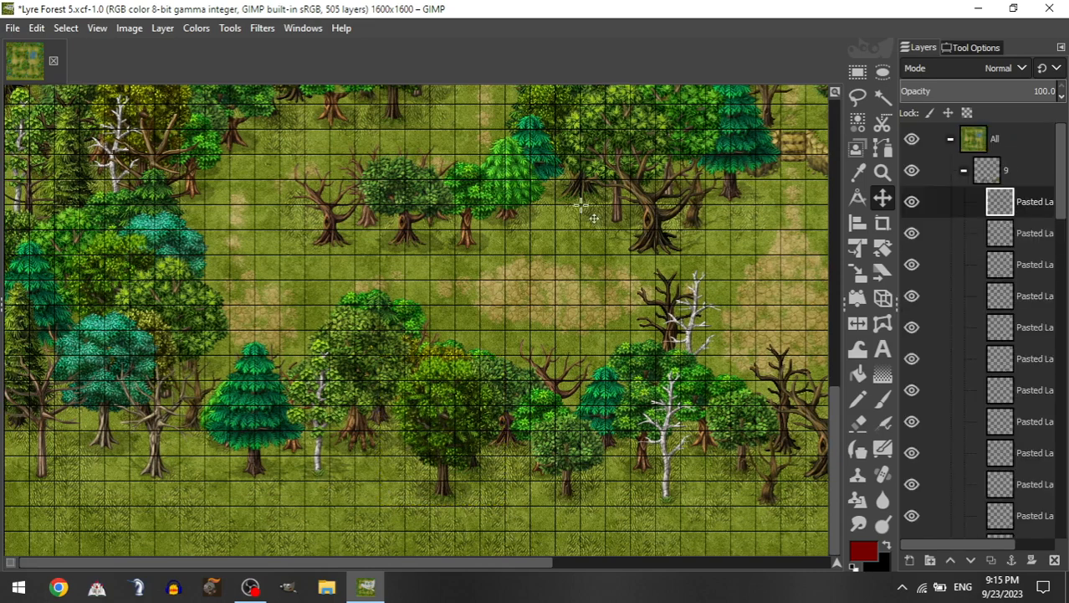
{"action": "left_click_drag", "start_coordinate": [502, 500], "coordinate": [343, 493]}
Step: Add a yellow-brown leafy tree from the tall trees to group 9 and place it just left of the large teal conifer
{"action": "left_click", "coordinate": [964, 170]}
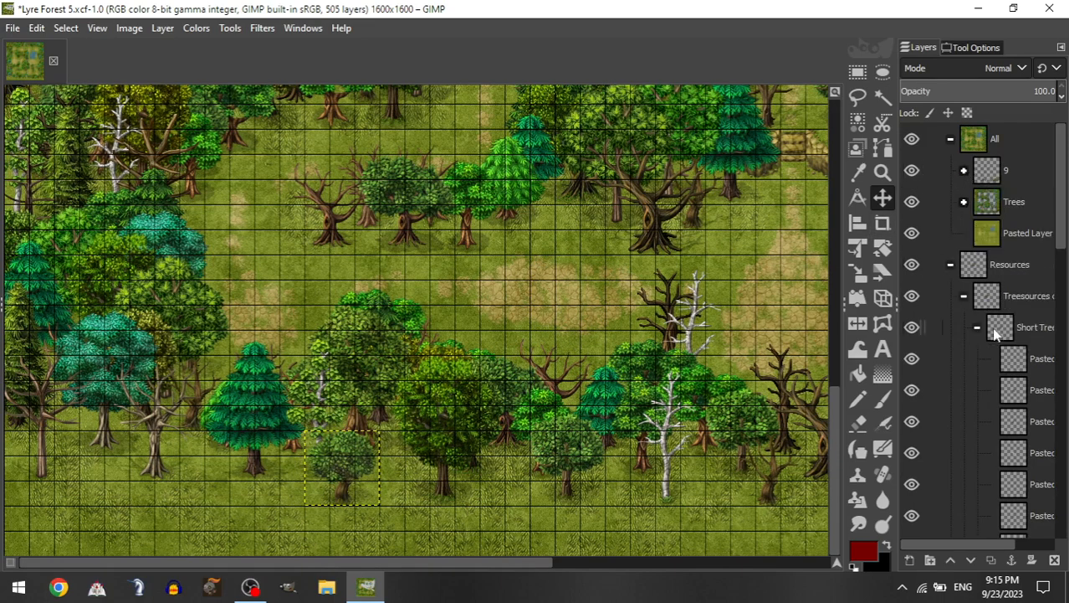
{"action": "left_click", "coordinate": [977, 326]}
{"action": "left_click_drag", "start_coordinate": [1014, 452], "coordinate": [1026, 172]}
{"action": "left_click_drag", "start_coordinate": [699, 416], "coordinate": [445, 491]}
{"action": "left_click_drag", "start_coordinate": [527, 224], "coordinate": [370, 430]}
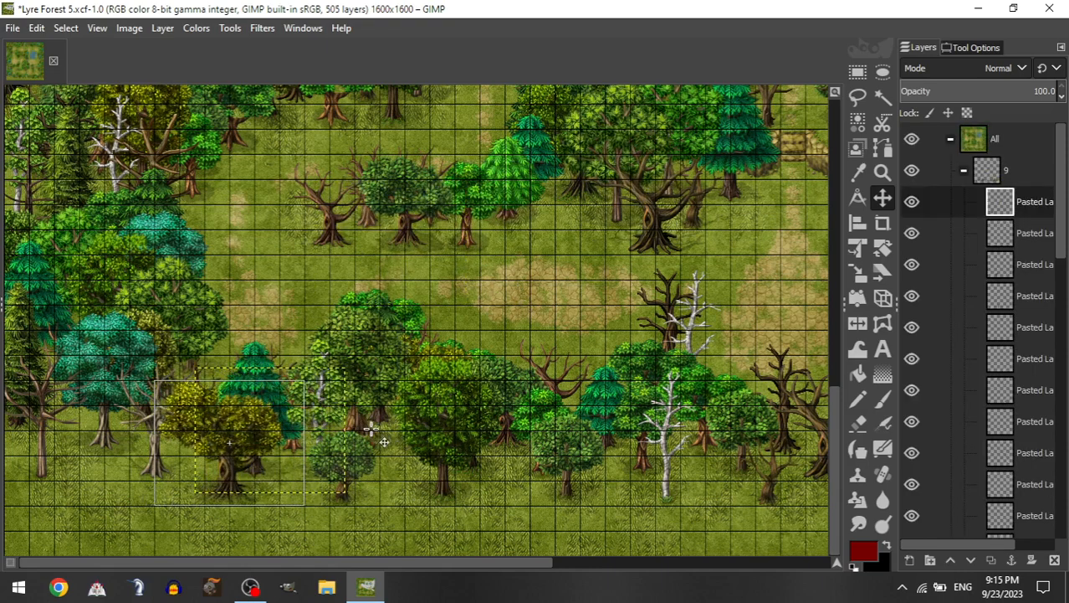
{"action": "left_click_drag", "start_coordinate": [588, 341], "coordinate": [563, 341]}
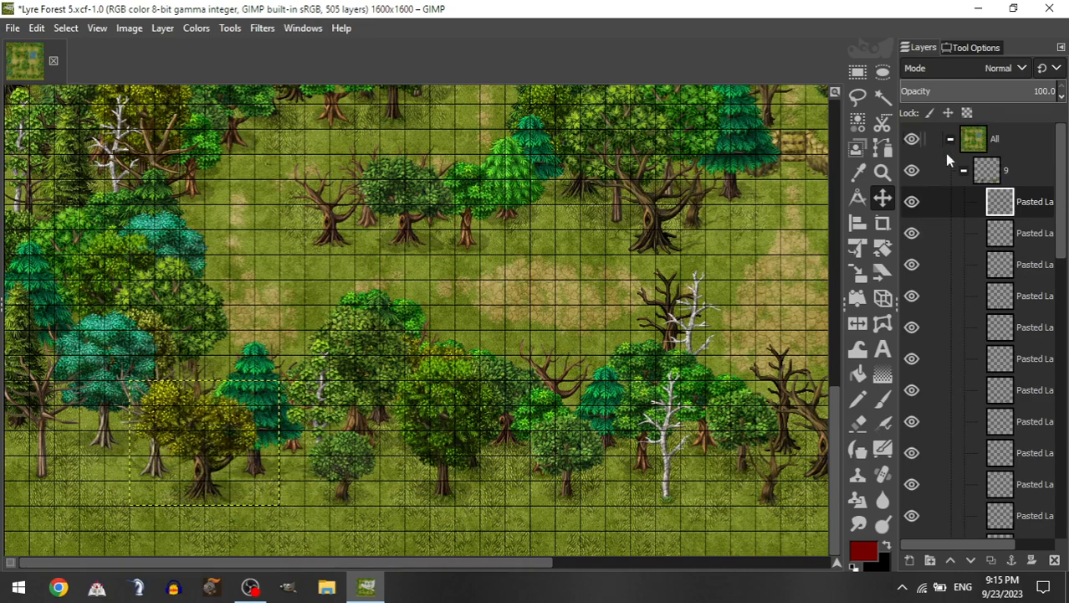
Step: Add a small dark bare tree from the short trees to group 9 and place it below the teal round tree
{"action": "left_click", "coordinate": [970, 181]}
{"action": "left_click", "coordinate": [965, 171]}
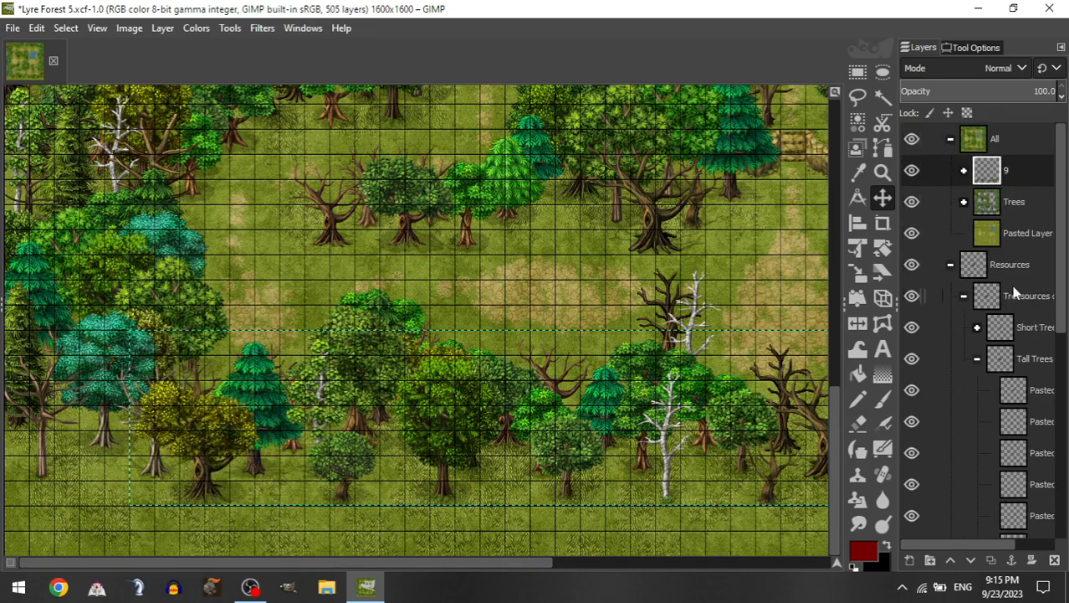
{"action": "left_click", "coordinate": [977, 328]}
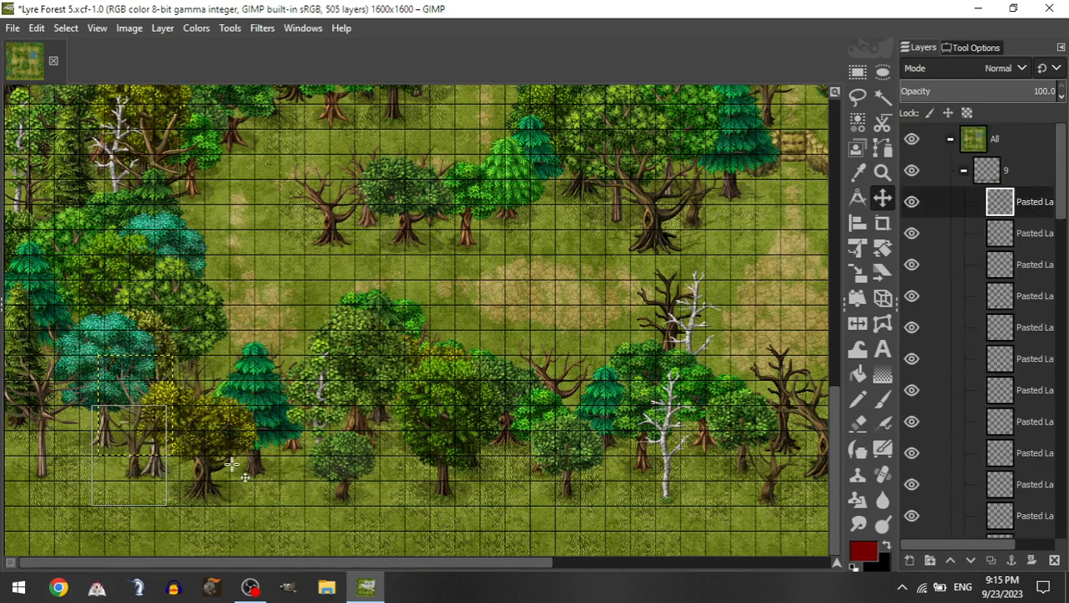
{"action": "left_click_drag", "start_coordinate": [232, 463], "coordinate": [193, 466]}
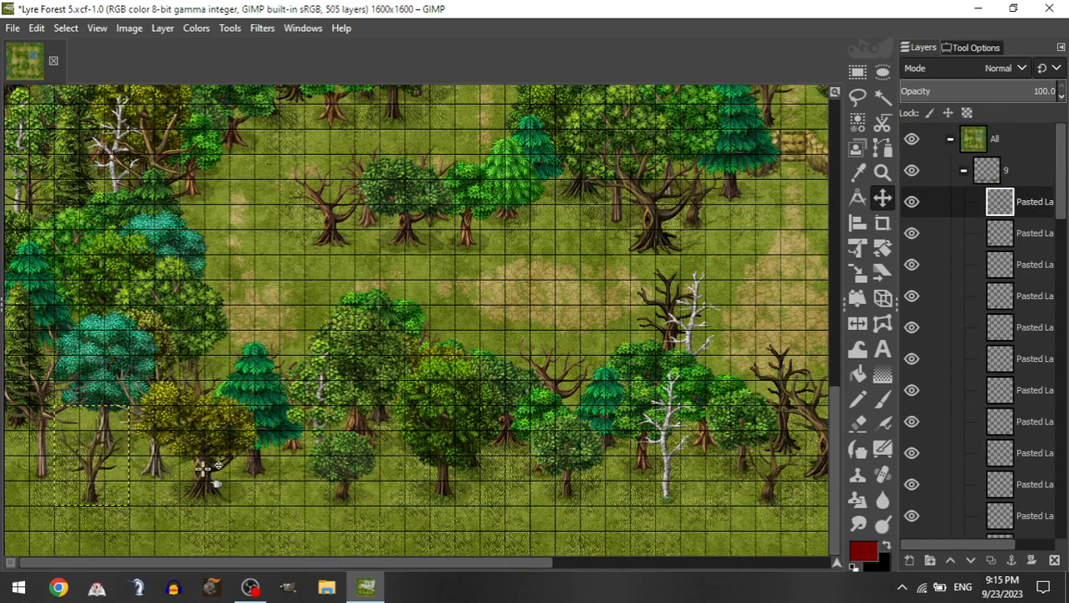
Step: Add a dark green conifer from the tall trees to group 9 and place it at the map's lower left edge
{"action": "left_click", "coordinate": [965, 171]}
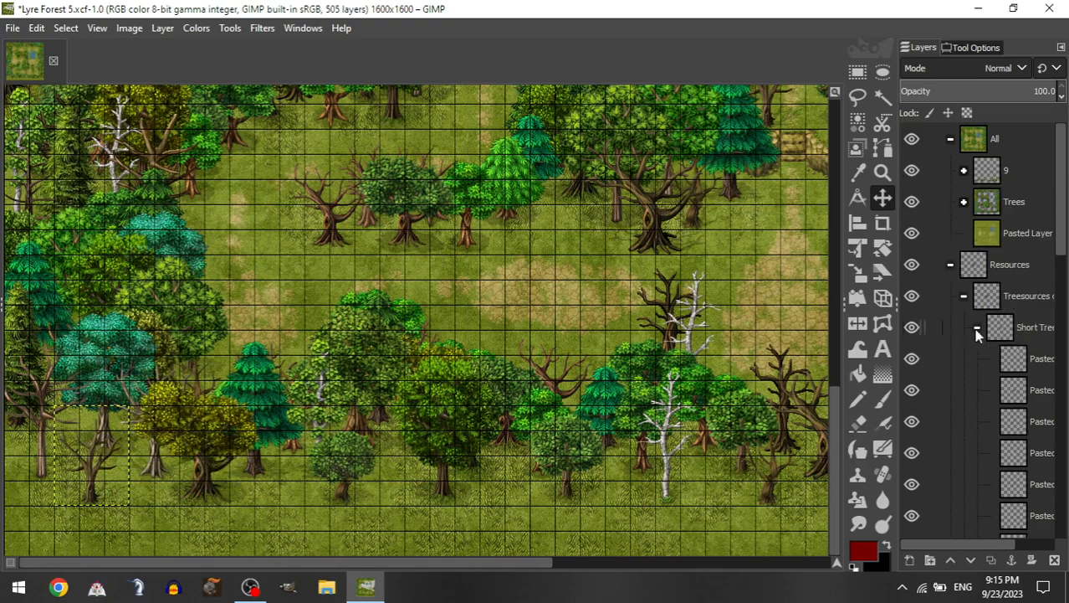
{"action": "left_click_drag", "start_coordinate": [1008, 487], "coordinate": [1029, 170]}
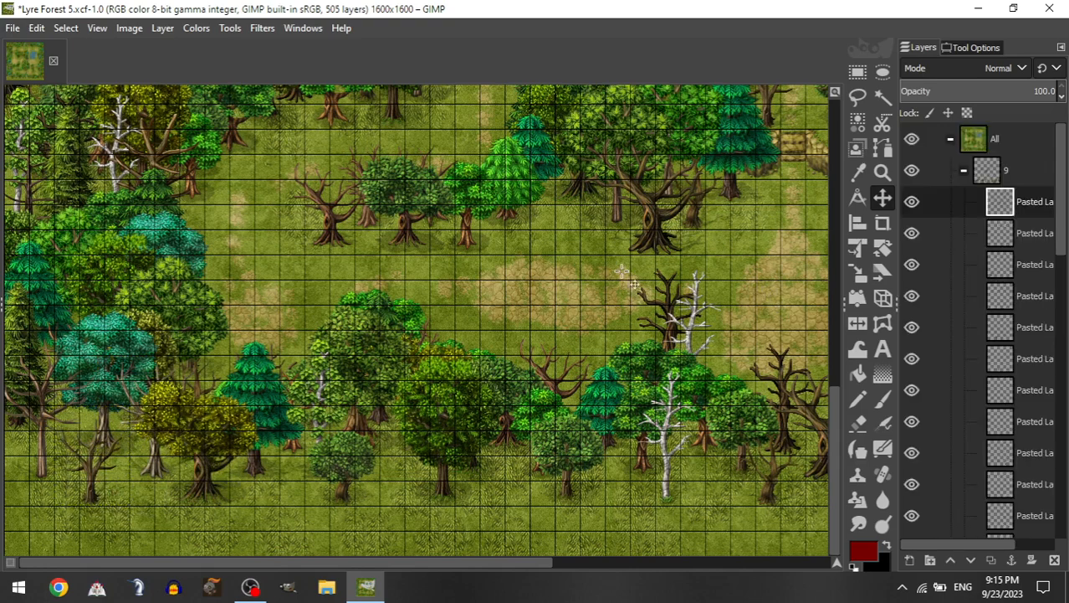
{"action": "left_click_drag", "start_coordinate": [552, 189], "coordinate": [445, 347]}
{"action": "left_click_drag", "start_coordinate": [544, 220], "coordinate": [260, 433]}
{"action": "left_click_drag", "start_coordinate": [574, 299], "coordinate": [434, 371]}
Step: Add a small green round tree from the short trees to group 9, placing it below and left of the yellow-brown tree
{"action": "left_click", "coordinate": [965, 172]}
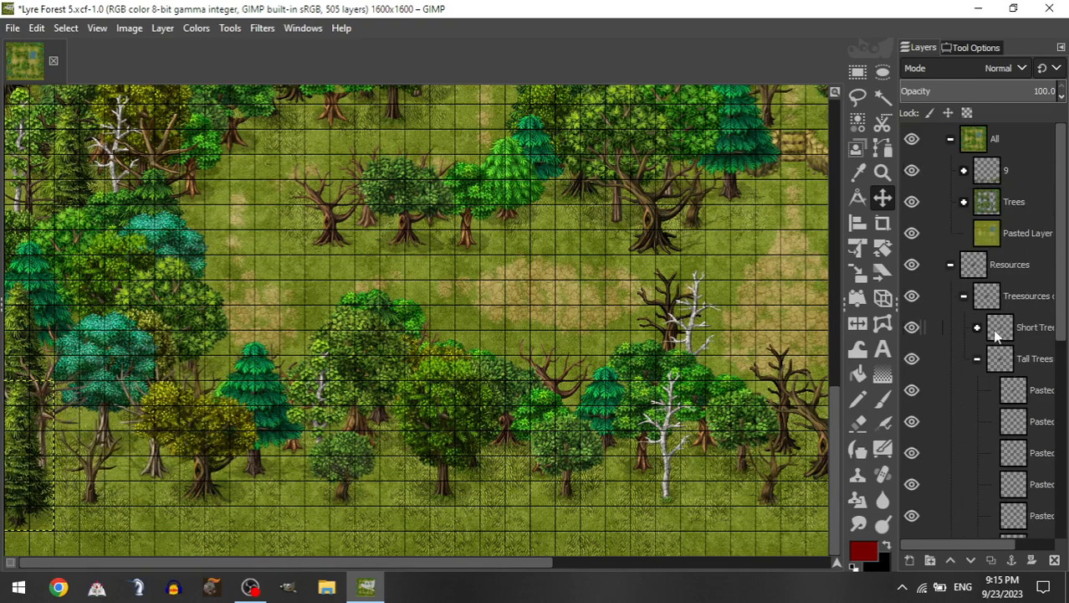
{"action": "left_click", "coordinate": [976, 328]}
{"action": "left_click_drag", "start_coordinate": [1032, 489], "coordinate": [1004, 172]}
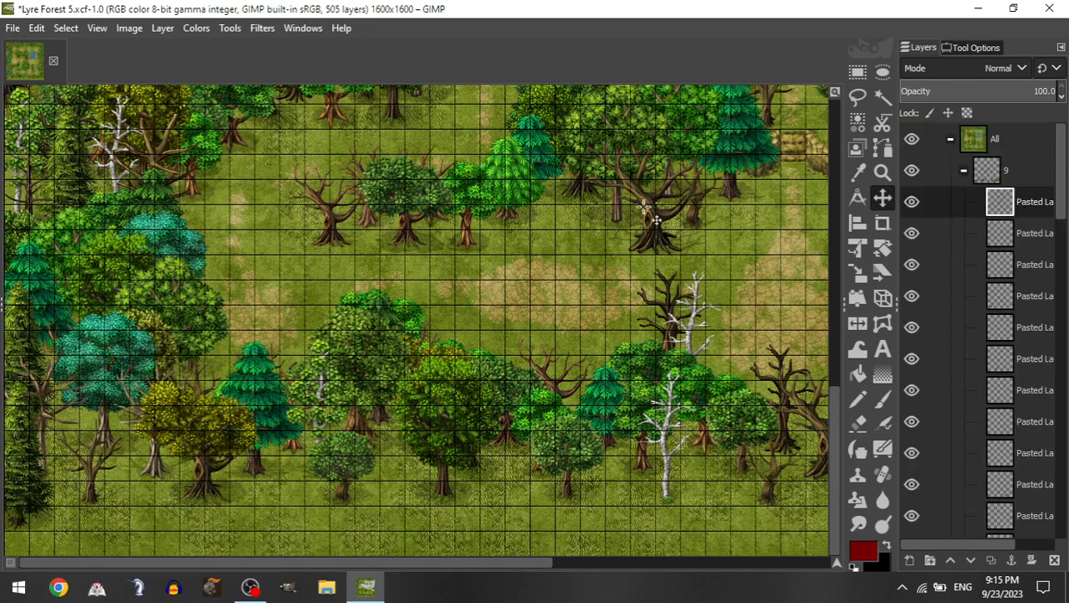
{"action": "left_click_drag", "start_coordinate": [335, 478], "coordinate": [276, 425]}
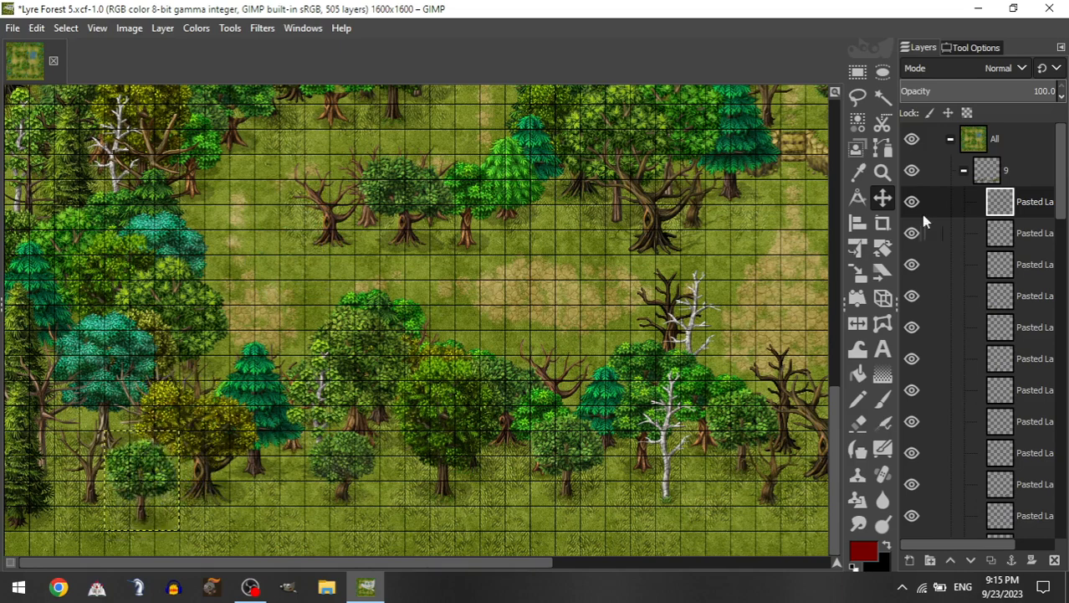
Step: Add a thin dark bare tree from the tall trees to group 9 and place it in front of the large teal conifer
{"action": "left_click", "coordinate": [961, 170]}
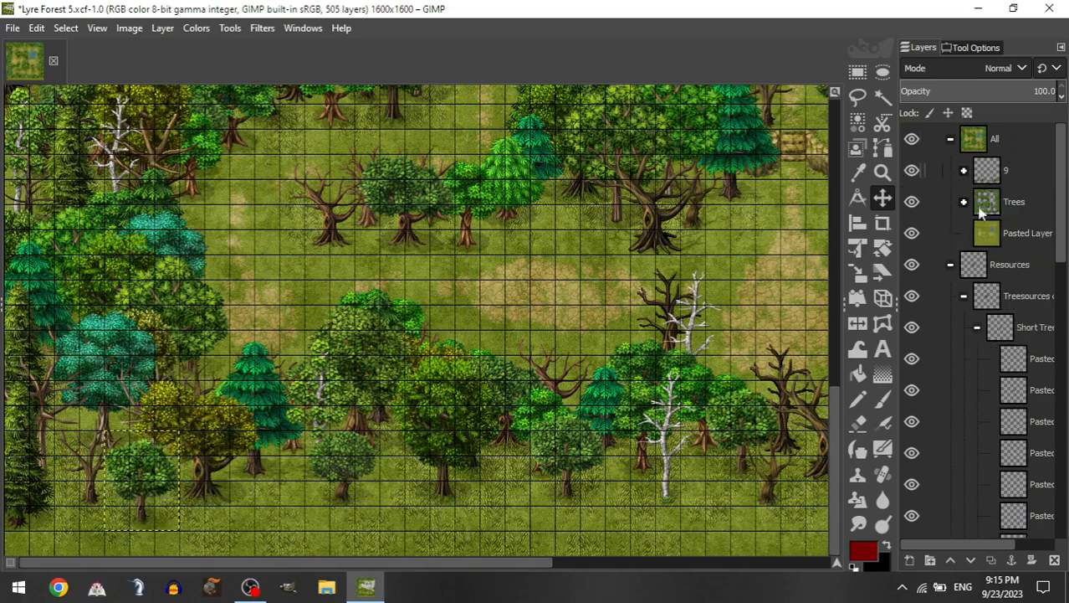
{"action": "left_click", "coordinate": [976, 328]}
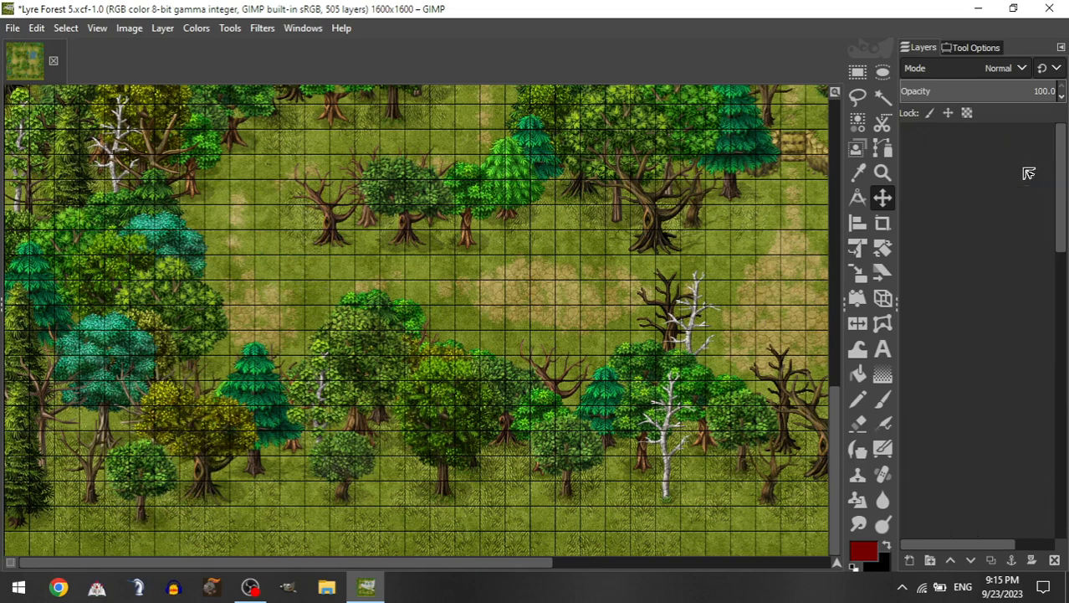
{"action": "left_click_drag", "start_coordinate": [673, 246], "coordinate": [383, 381]}
{"action": "scroll", "coordinate": [358, 397], "scroll_direction": "right", "scroll_amount": 2}
{"action": "scroll", "coordinate": [412, 360], "scroll_direction": "left", "scroll_amount": 2}
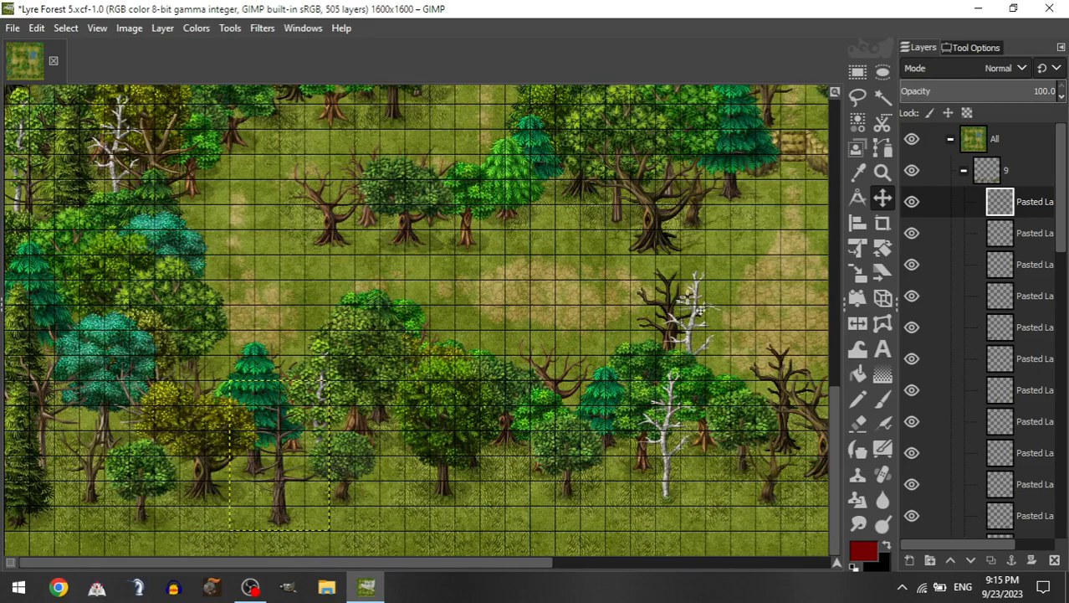
Step: Add a small brown bare tree from the short trees to group 9, placing it below and left of the large olive-green tree
{"action": "left_click", "coordinate": [963, 170]}
{"action": "left_click", "coordinate": [976, 327]}
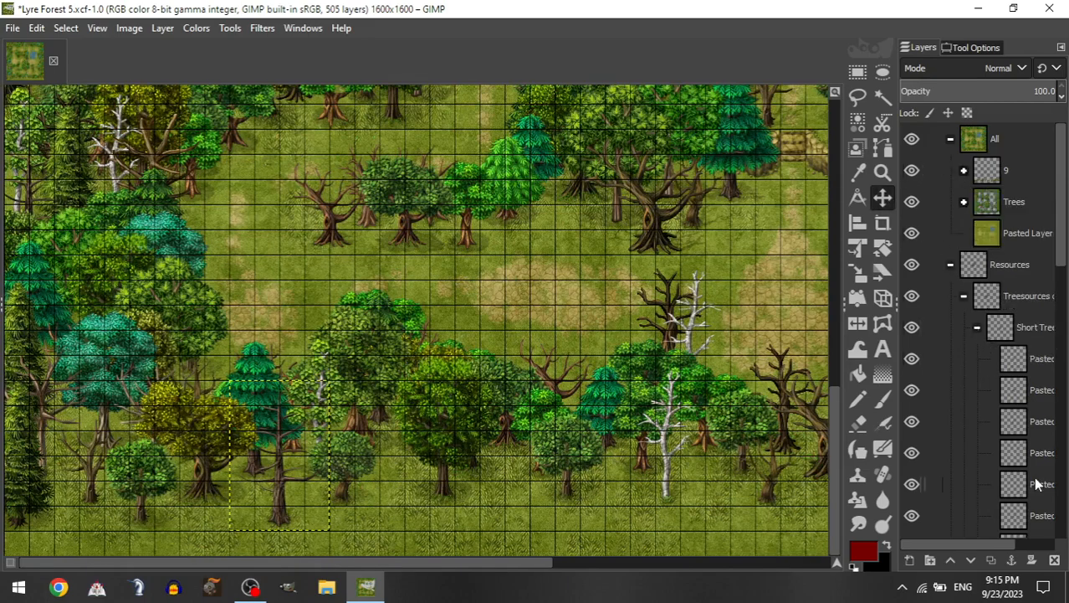
{"action": "left_click_drag", "start_coordinate": [1035, 482], "coordinate": [1019, 178]}
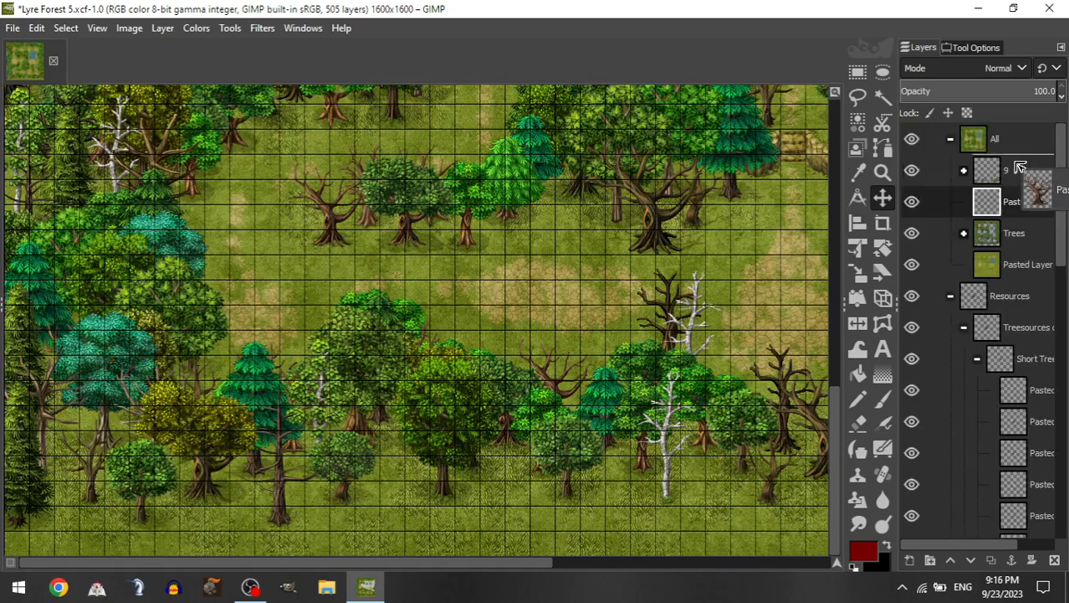
{"action": "left_click_drag", "start_coordinate": [682, 397], "coordinate": [428, 431]}
Step: Add a dark blue-green conifer from the tall trees to group 9 and place it just right of the large olive-green tree
{"action": "left_click", "coordinate": [963, 170]}
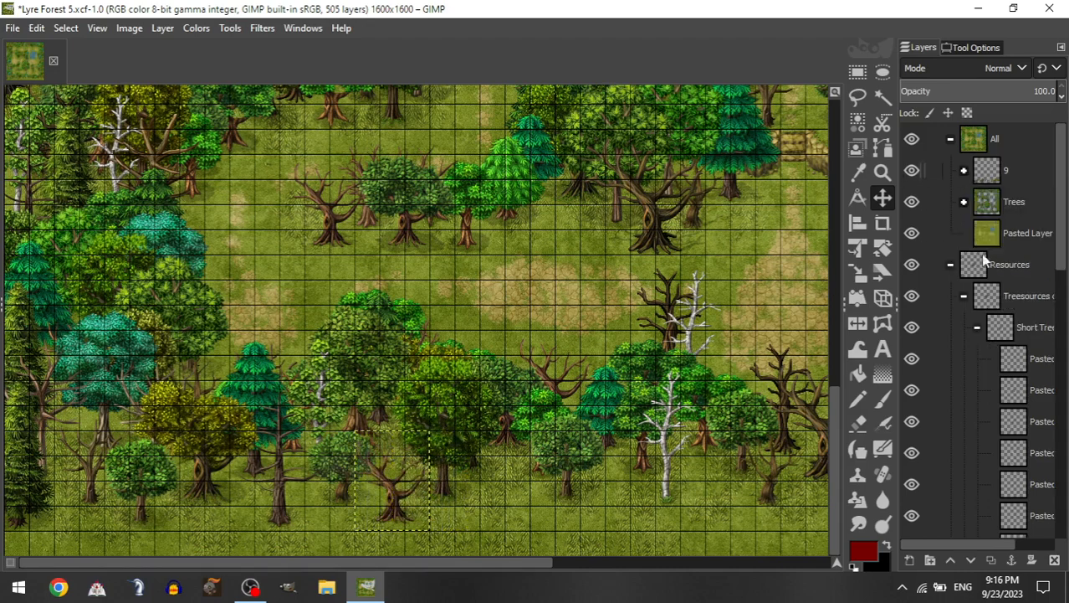
{"action": "left_click", "coordinate": [977, 327]}
{"action": "left_click_drag", "start_coordinate": [1031, 516], "coordinate": [1016, 173]}
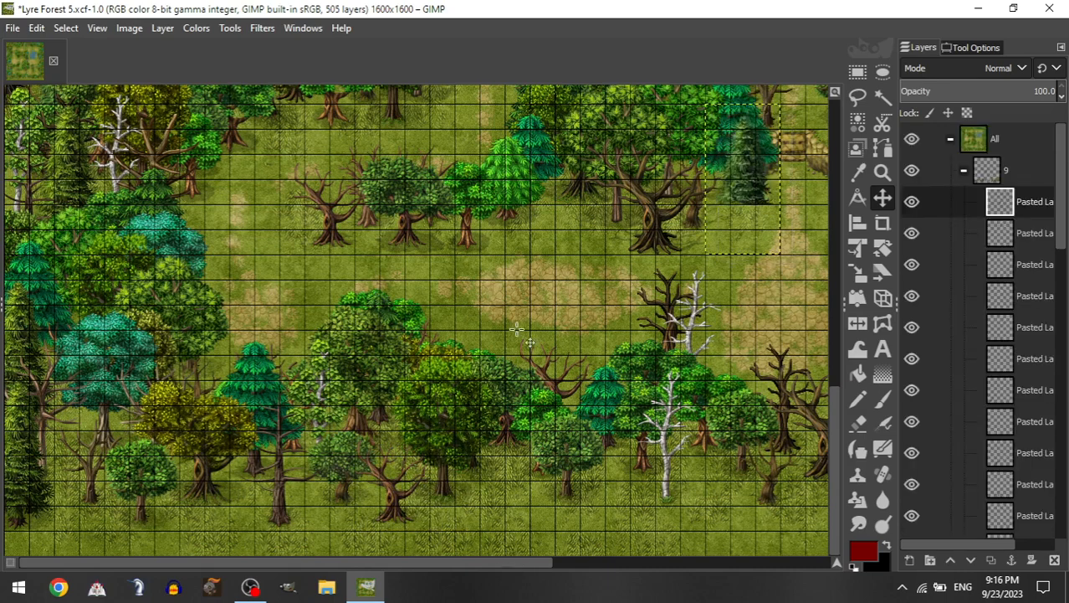
{"action": "left_click_drag", "start_coordinate": [596, 341], "coordinate": [512, 414]}
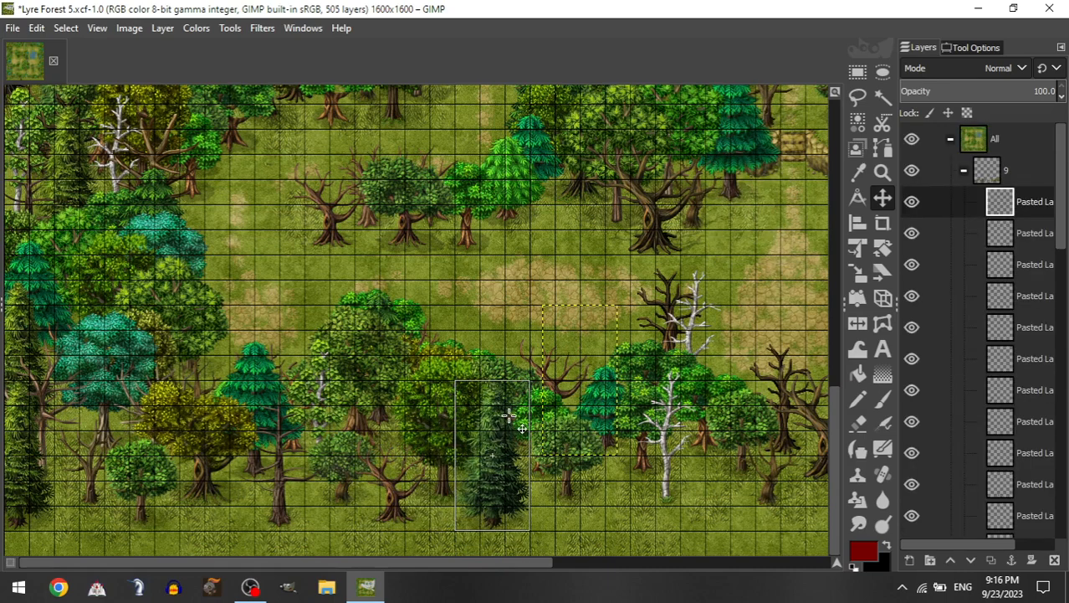
Step: Add a small bright green tree from the short trees to group 9, placing it between the grey-green round tree and the white bare tree
{"action": "scroll", "coordinate": [552, 468], "scroll_direction": "right", "scroll_amount": 5}
{"action": "scroll", "coordinate": [553, 468], "scroll_direction": "right", "scroll_amount": 1}
{"action": "left_click", "coordinate": [963, 173]}
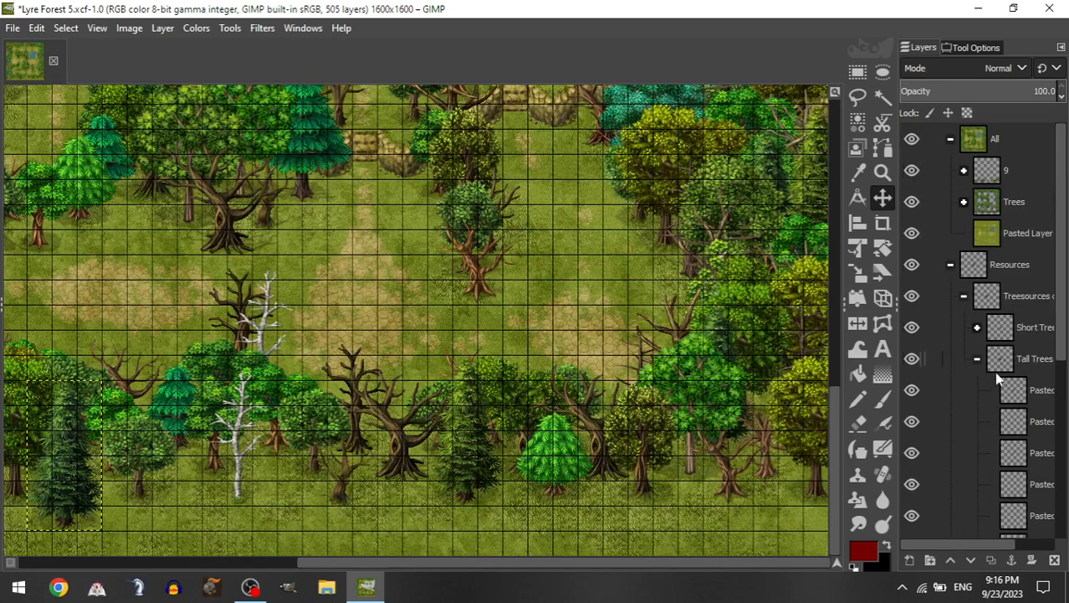
{"action": "left_click", "coordinate": [977, 327]}
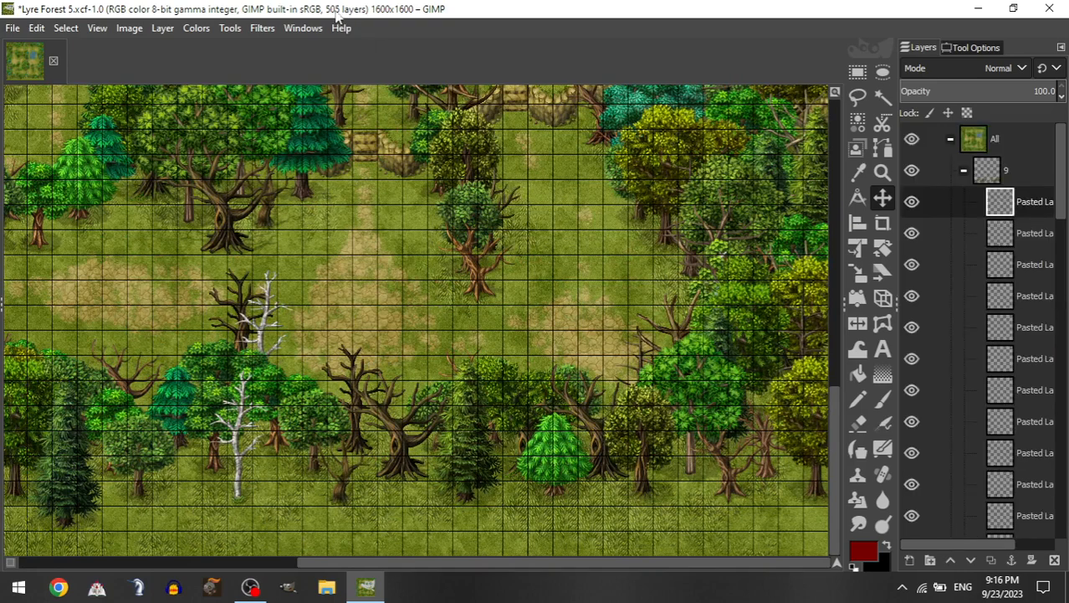
{"action": "left_click_drag", "start_coordinate": [437, 517], "coordinate": [413, 419]}
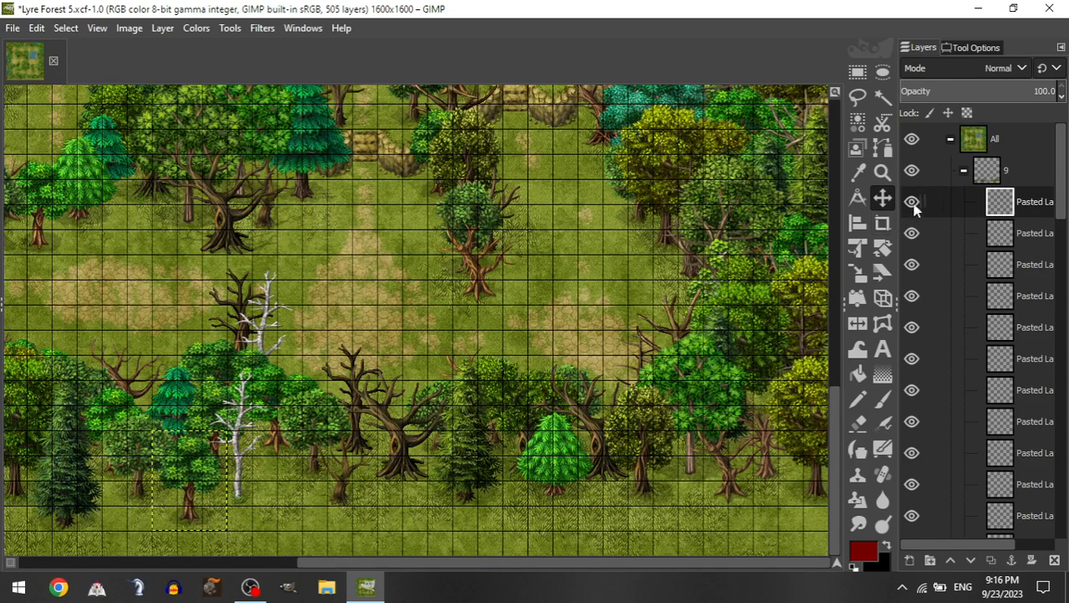
Step: Add a dark green leafy tree from the tall trees to group 9 and place it just right of the white bare tree
{"action": "left_click", "coordinate": [963, 171]}
{"action": "left_click", "coordinate": [978, 327]}
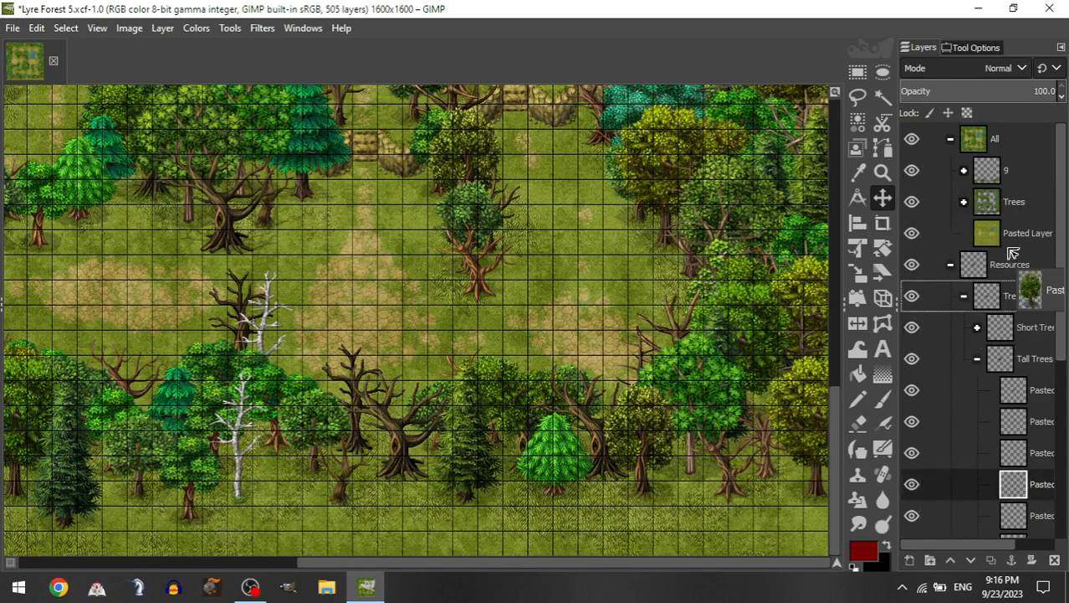
{"action": "left_click_drag", "start_coordinate": [1011, 173], "coordinate": [1011, 174]}
{"action": "left_click_drag", "start_coordinate": [544, 401], "coordinate": [431, 484]}
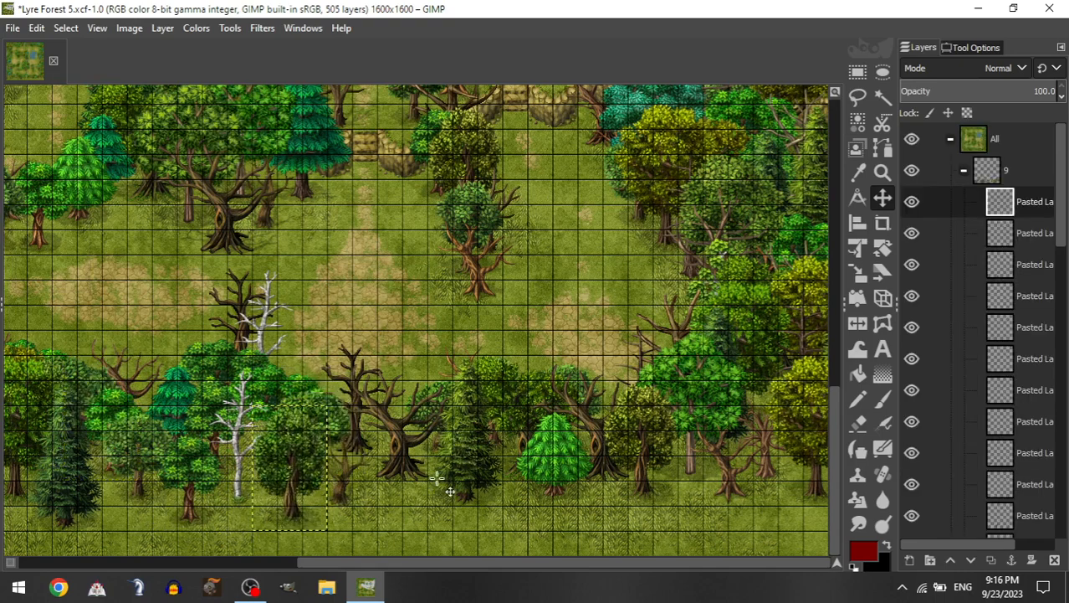
Step: Add a wide grey-green tree from the short trees to group 9, placing it below the large twisted bare tree, left of the dark conifer
{"action": "left_click", "coordinate": [964, 171]}
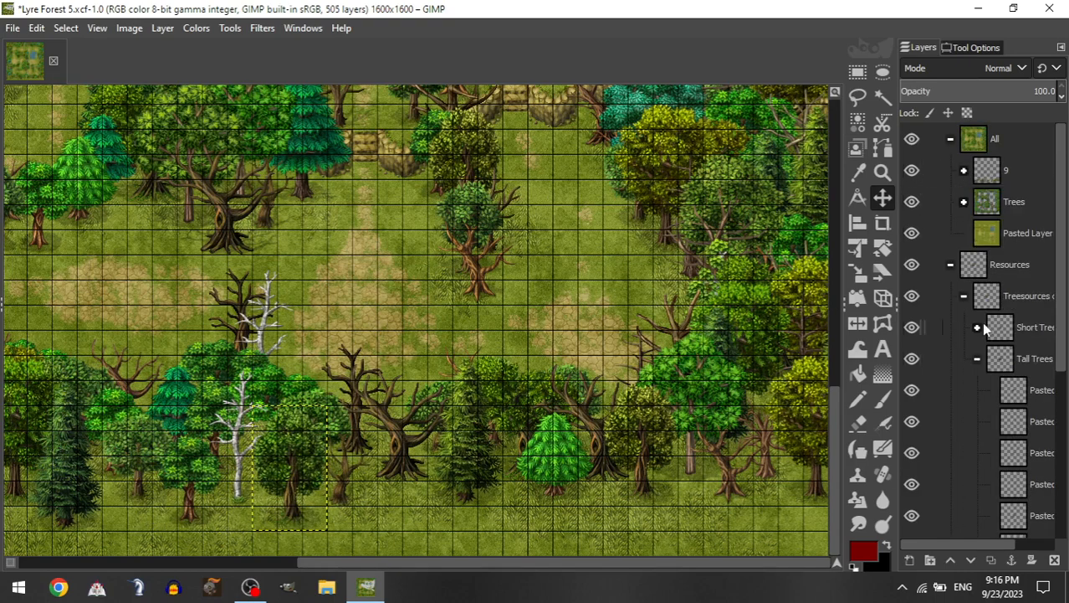
{"action": "left_click", "coordinate": [978, 328]}
{"action": "left_click_drag", "start_coordinate": [1027, 489], "coordinate": [1029, 174]}
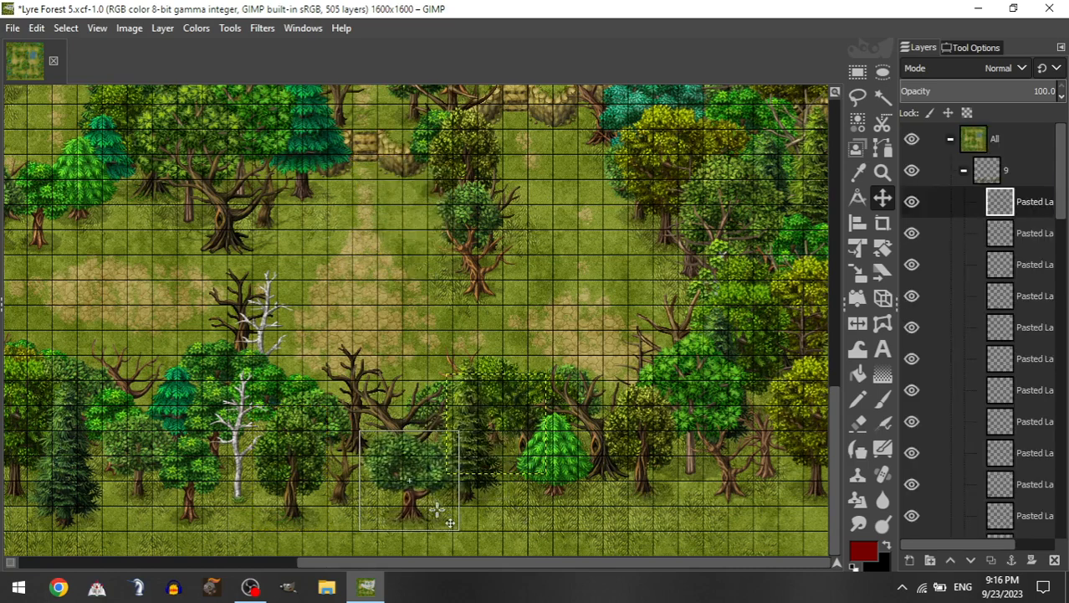
{"action": "left_click_drag", "start_coordinate": [437, 509], "coordinate": [433, 508]}
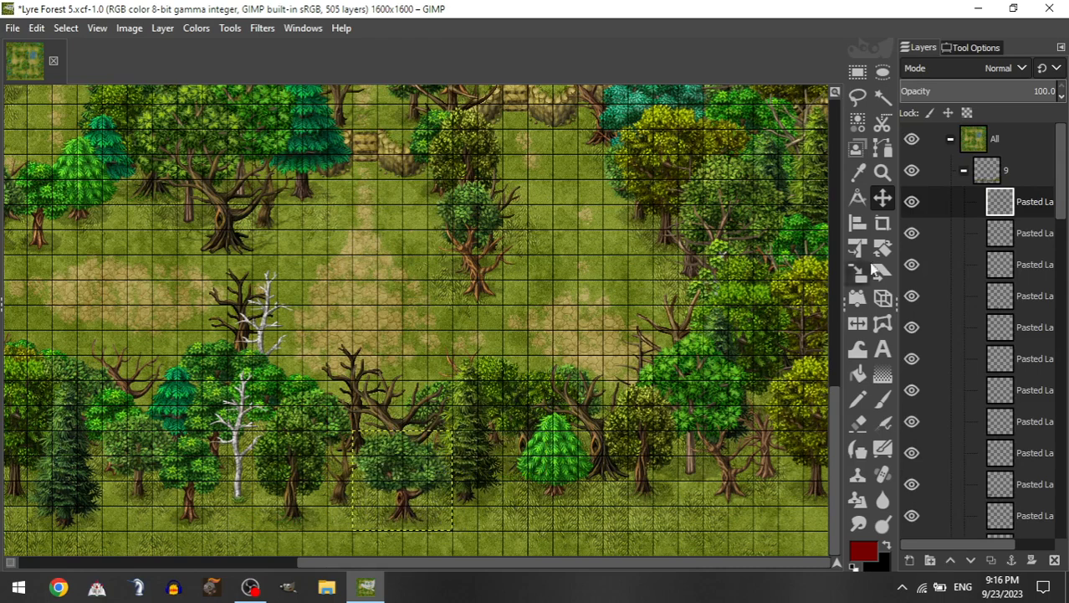
Step: Shift the round tree one tile right, then move a large leafy tree from Resources into group 9 and place it over the bright green pine
{"action": "left_click_drag", "start_coordinate": [701, 361], "coordinate": [726, 363]}
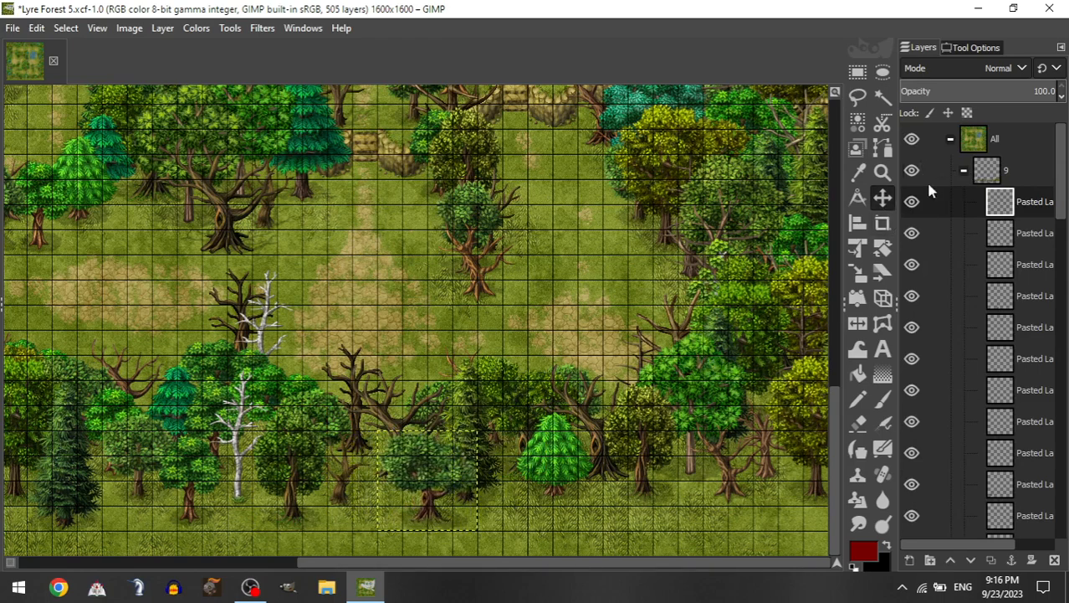
{"action": "left_click", "coordinate": [962, 173]}
{"action": "left_click", "coordinate": [978, 328]}
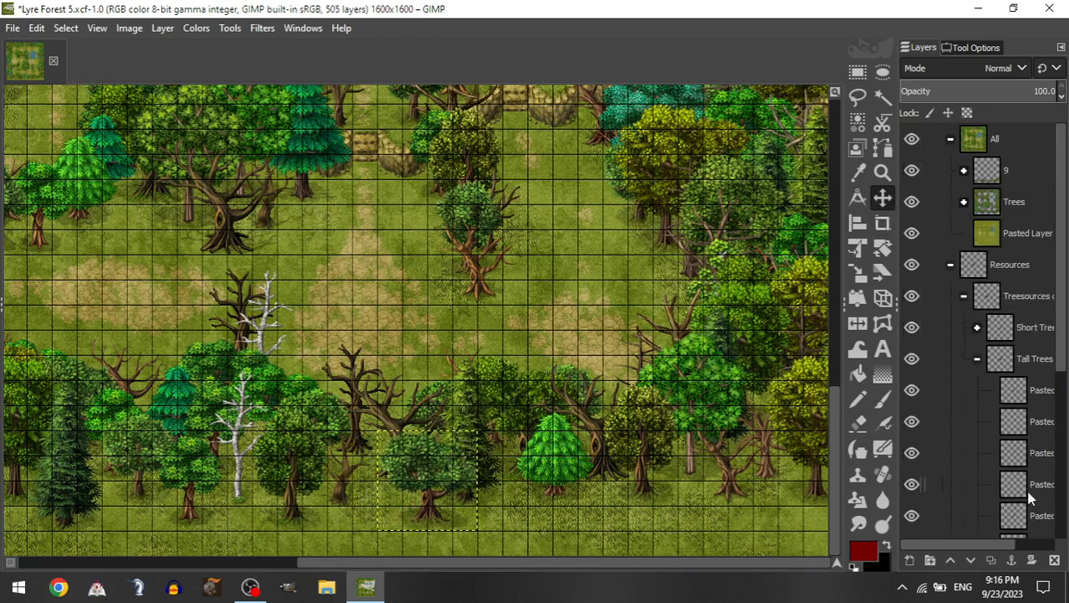
{"action": "left_click_drag", "start_coordinate": [1028, 505], "coordinate": [1046, 171]}
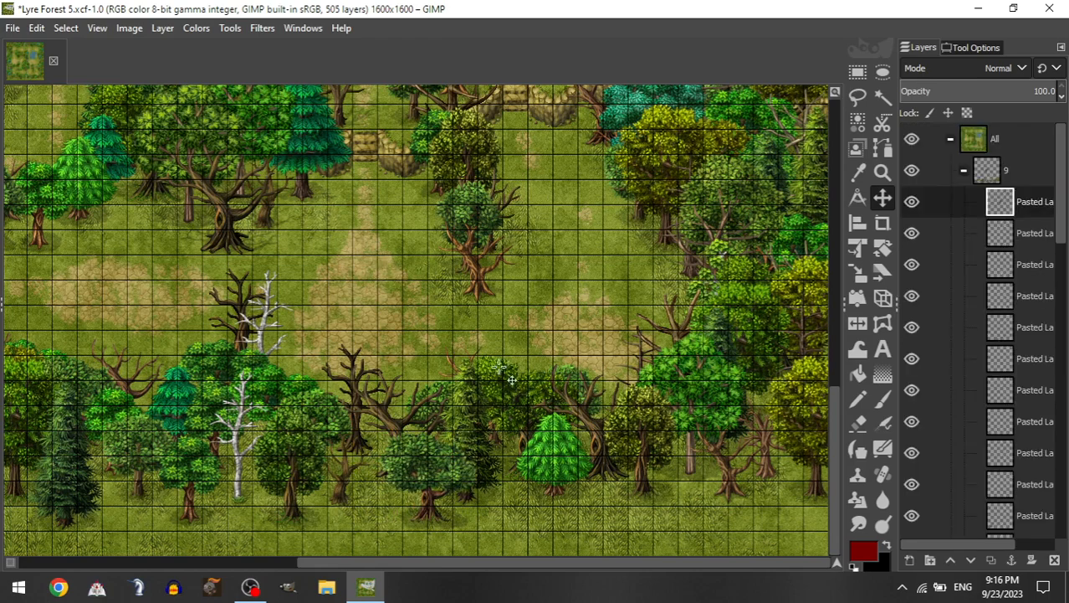
{"action": "left_click_drag", "start_coordinate": [528, 342], "coordinate": [632, 519]}
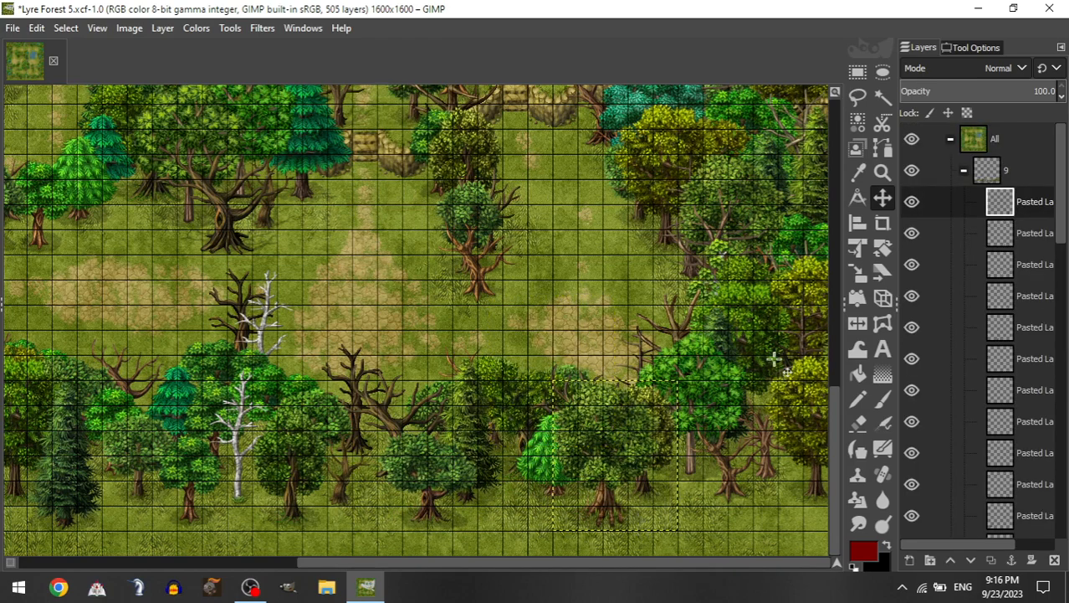
Step: Move a medium green tree layer from Resources into group 9 and place it near the map's lower-right corner
{"action": "left_click", "coordinate": [964, 172]}
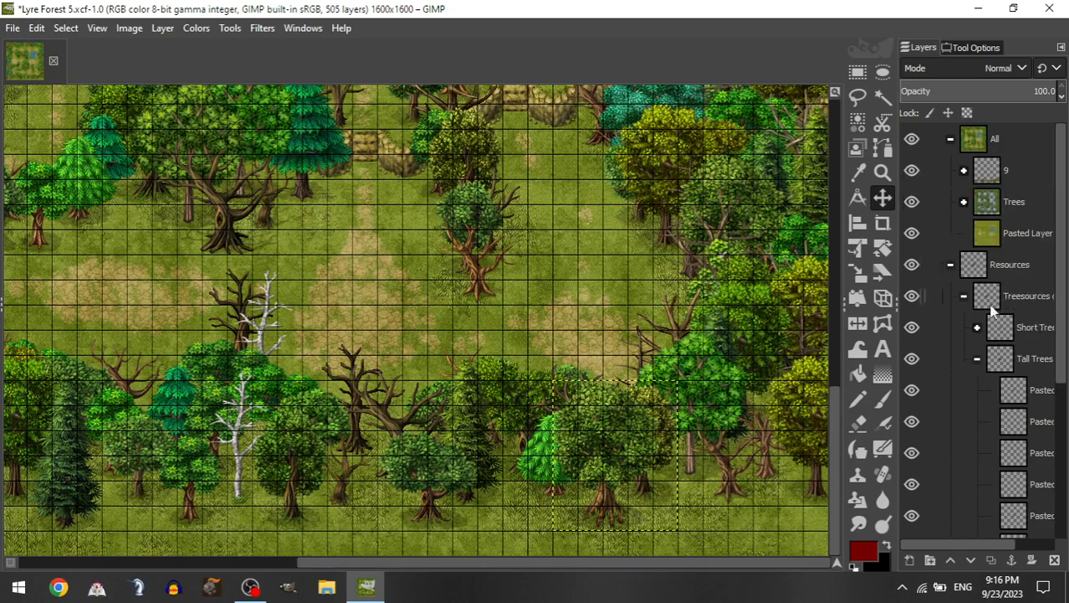
{"action": "left_click", "coordinate": [978, 327]}
{"action": "left_click_drag", "start_coordinate": [1020, 507], "coordinate": [1020, 171]}
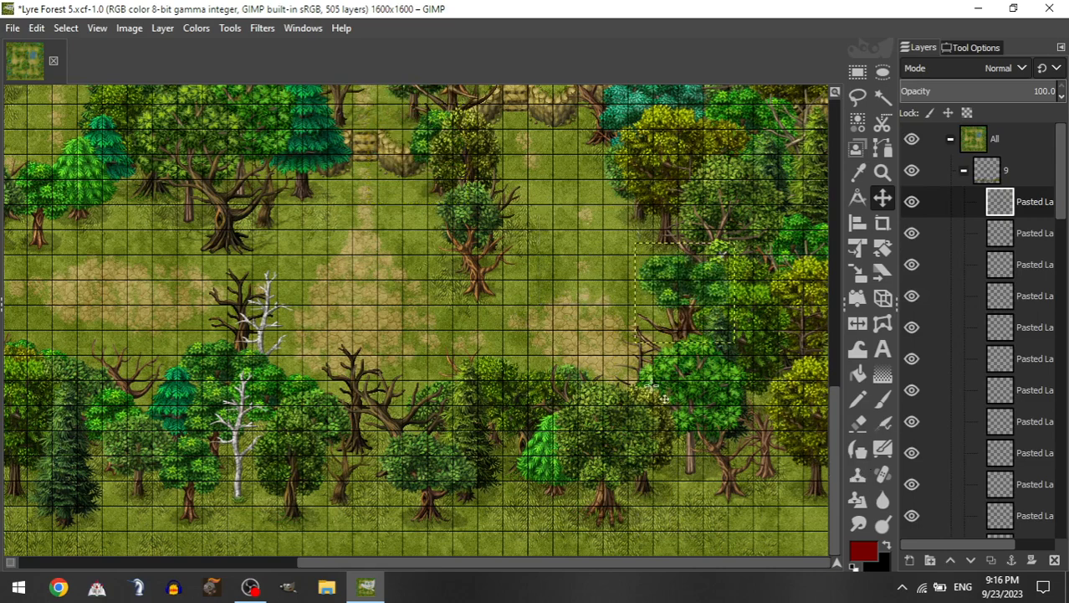
{"action": "left_click_drag", "start_coordinate": [695, 536], "coordinate": [741, 586]}
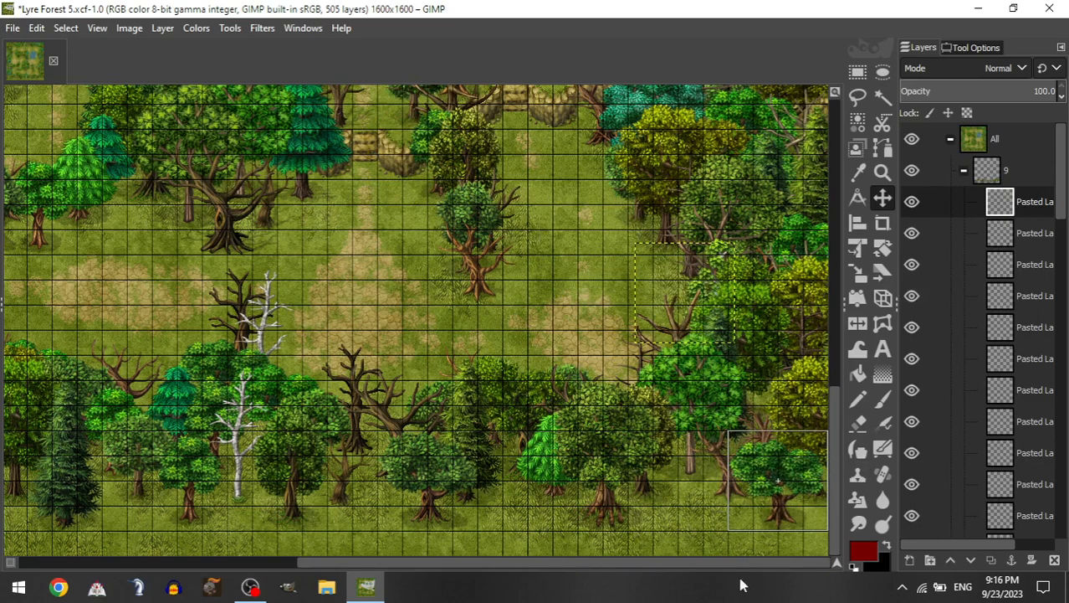
Step: Bring another tree layer from Resources into group 9 and stand its tall trunk right in the map's lower-right corner
{"action": "left_click", "coordinate": [963, 170]}
{"action": "left_click", "coordinate": [977, 327]}
{"action": "left_click_drag", "start_coordinate": [1021, 479], "coordinate": [1021, 179]}
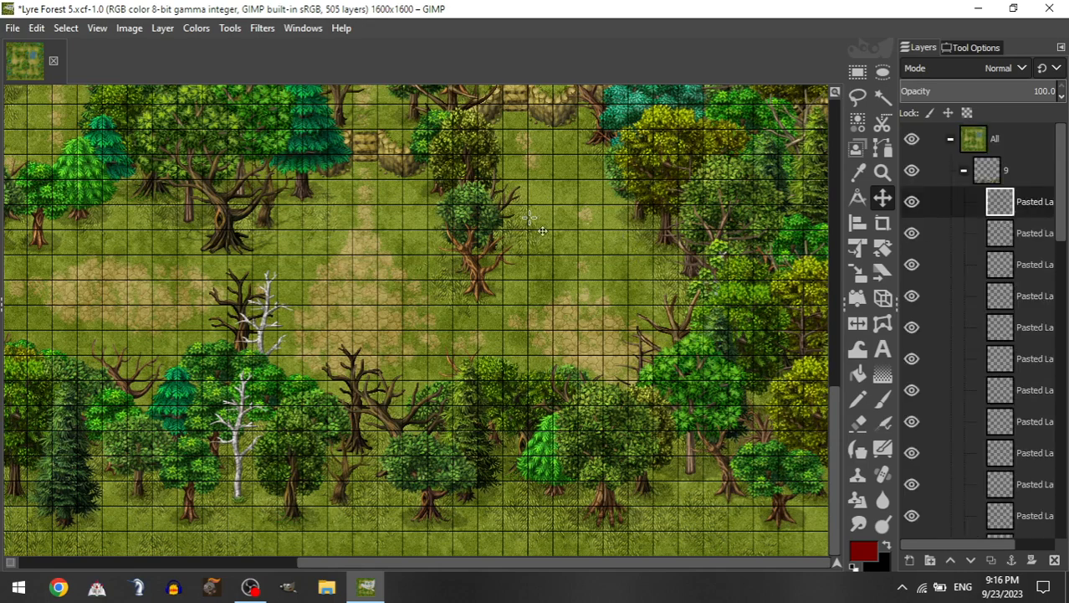
{"action": "left_click_drag", "start_coordinate": [482, 219], "coordinate": [616, 390]}
{"action": "left_click_drag", "start_coordinate": [473, 282], "coordinate": [677, 422]}
Step: Add a bare branching tree from Resources to group 9, placing it on the map's lower edge between the large leafy tree and the corner trees
{"action": "left_click", "coordinate": [964, 171]}
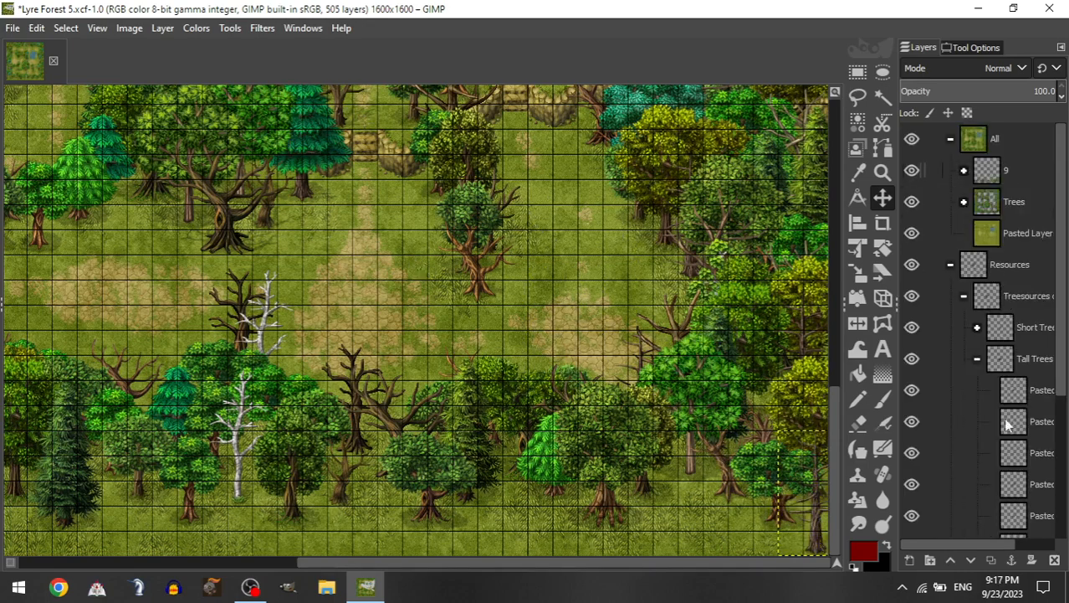
{"action": "left_click", "coordinate": [977, 326]}
{"action": "left_click_drag", "start_coordinate": [1020, 515], "coordinate": [1012, 168]}
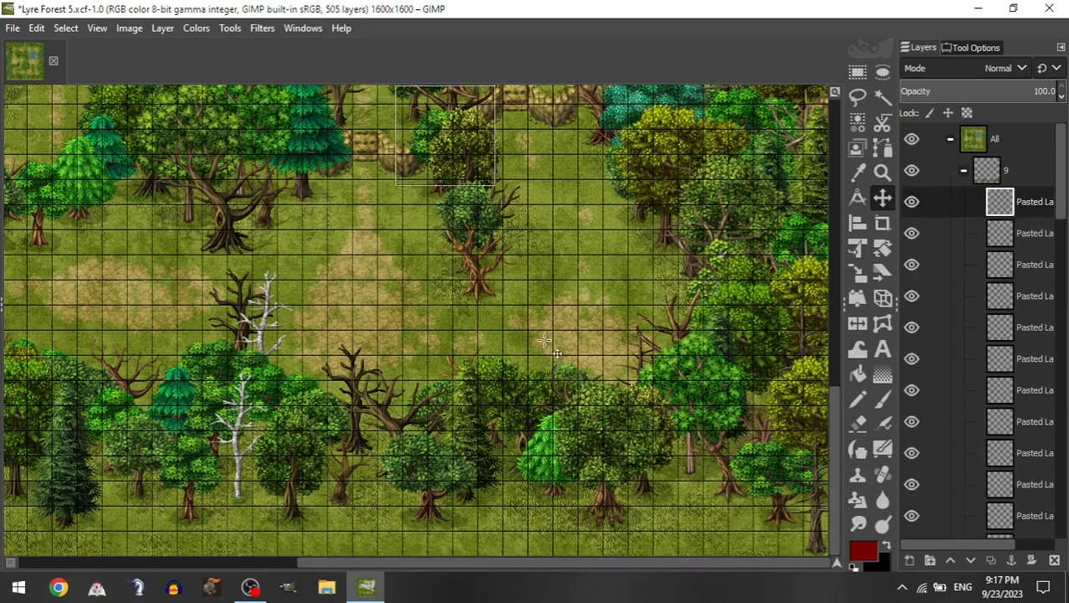
{"action": "left_click_drag", "start_coordinate": [418, 144], "coordinate": [708, 450]}
{"action": "left_click_drag", "start_coordinate": [688, 359], "coordinate": [649, 422]}
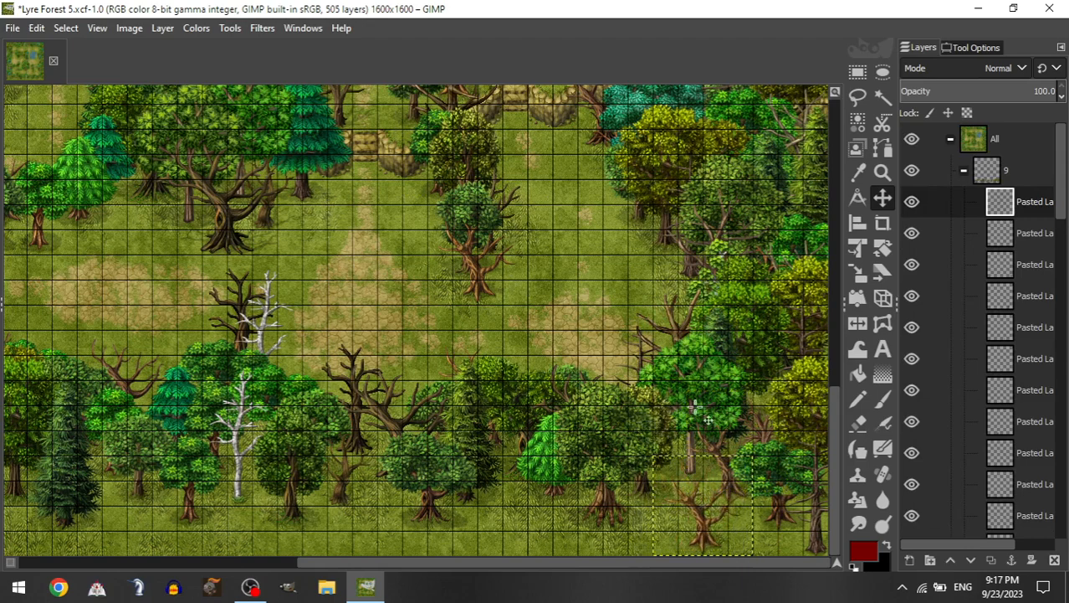
Step: Move a dark green pine from Resources into group 9 and position it in front of the bright green pine
{"action": "left_click", "coordinate": [969, 171]}
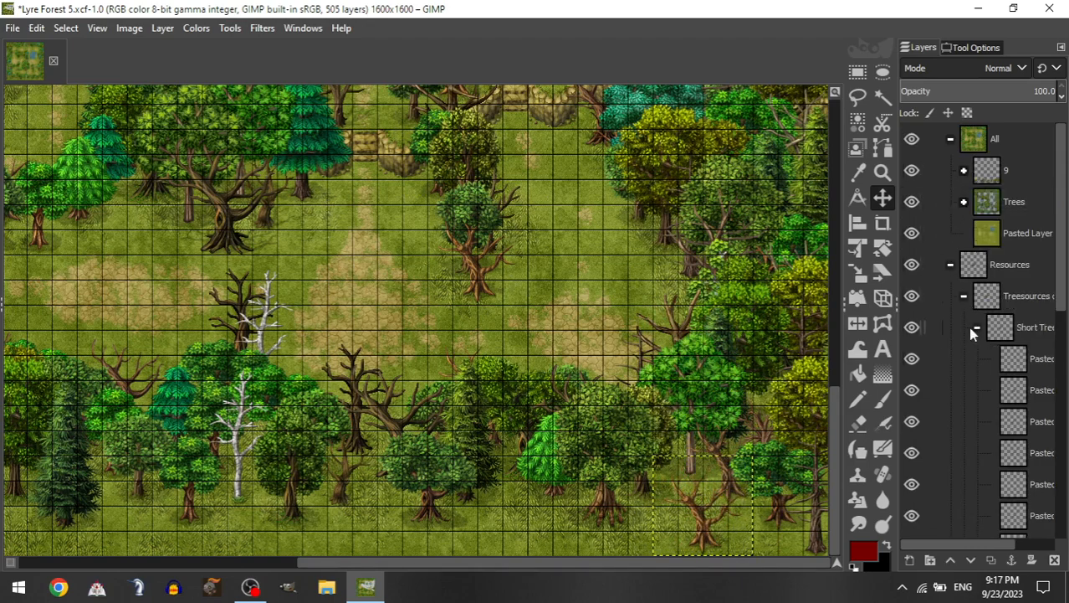
{"action": "left_click", "coordinate": [976, 328]}
{"action": "left_click_drag", "start_coordinate": [1016, 512], "coordinate": [1006, 172]}
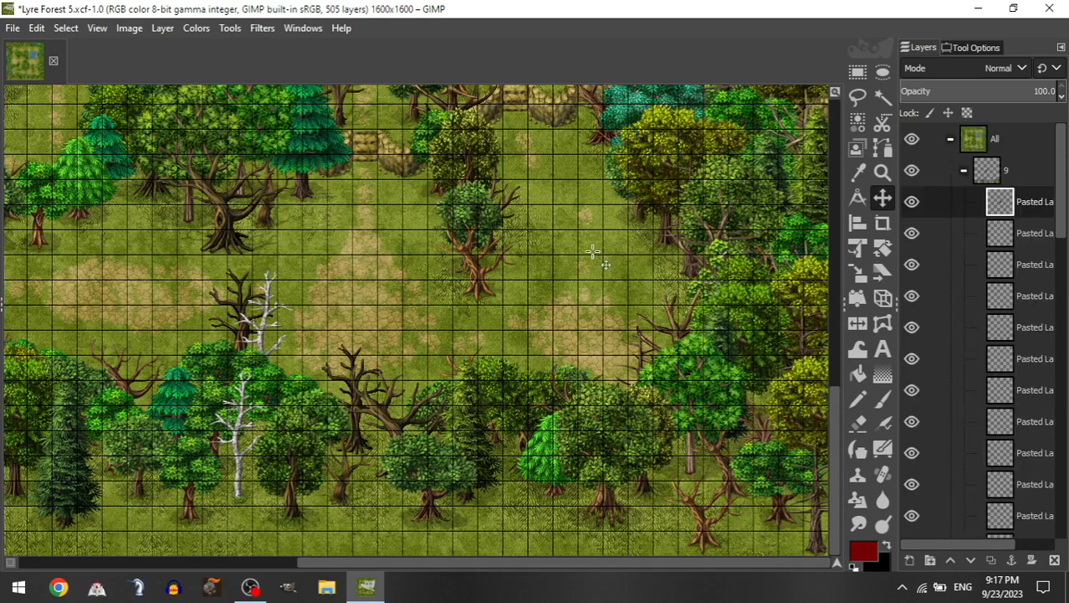
{"action": "left_click_drag", "start_coordinate": [558, 384], "coordinate": [546, 476]}
Step: Add a small round leafy tree from Resources to group 9, placing it on the lower edge just left of the new dark green pine
{"action": "scroll", "coordinate": [573, 492], "scroll_direction": "left", "scroll_amount": 2}
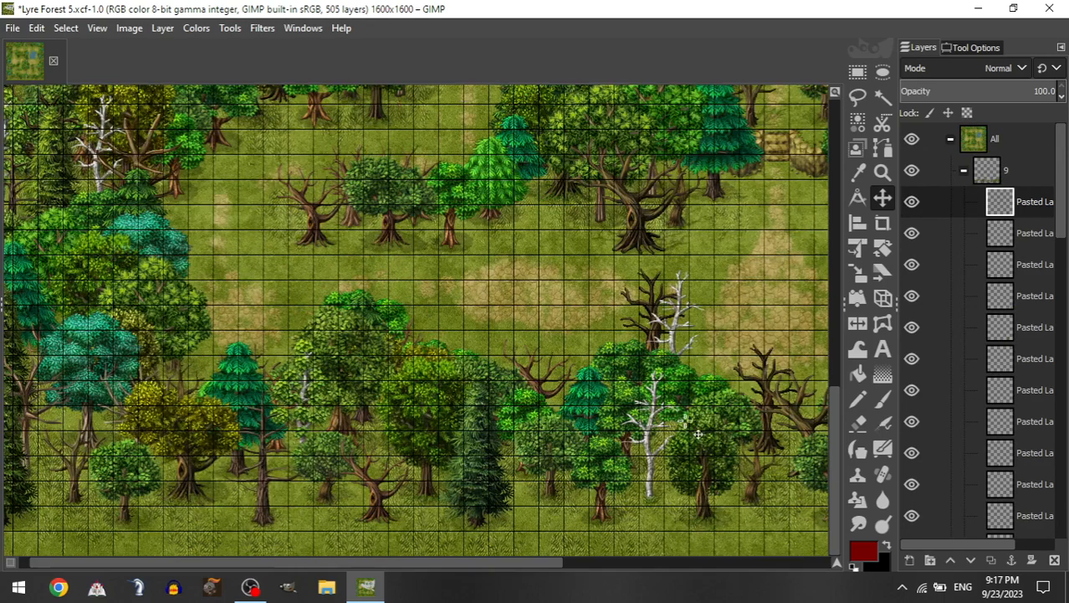
{"action": "scroll", "coordinate": [651, 415], "scroll_direction": "right", "scroll_amount": 1}
{"action": "left_click", "coordinate": [964, 171]}
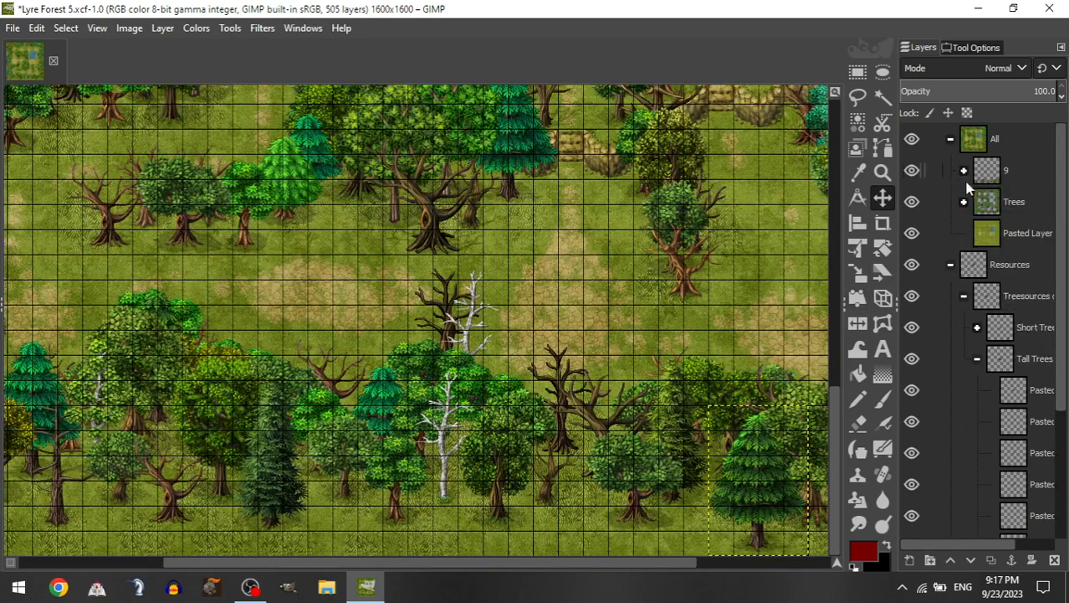
{"action": "left_click_drag", "start_coordinate": [1016, 499], "coordinate": [1022, 171]}
{"action": "left_click_drag", "start_coordinate": [537, 301], "coordinate": [644, 512]}
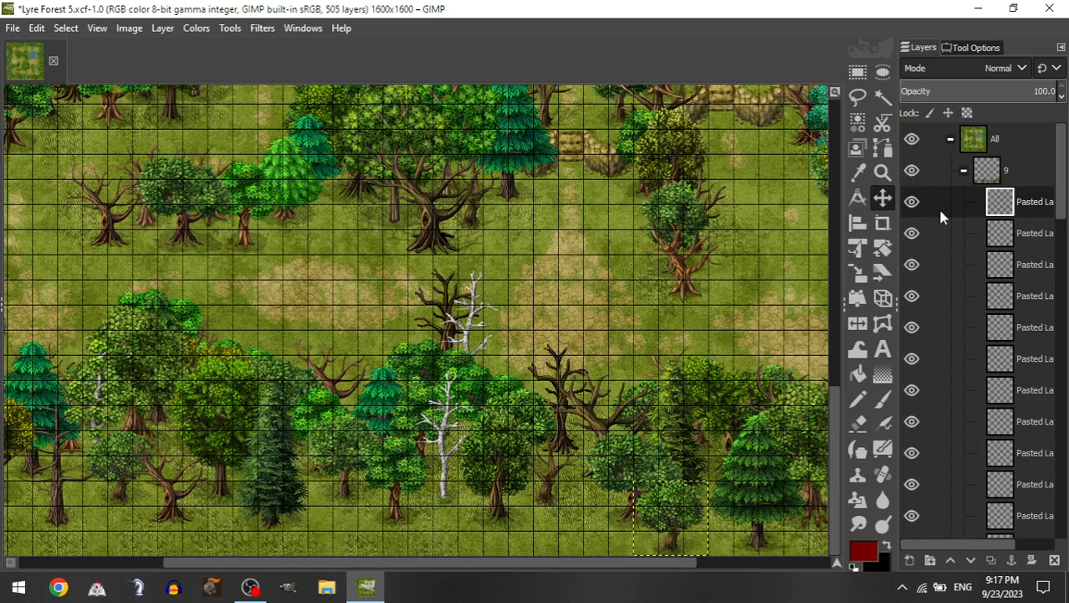
Step: Move a tall bare brown tree from Resources into group 9 and place it left of the small round tree on the lower edge
{"action": "left_click", "coordinate": [963, 170]}
{"action": "left_click", "coordinate": [977, 327]}
{"action": "left_click_drag", "start_coordinate": [1014, 452], "coordinate": [1025, 176]}
{"action": "left_click_drag", "start_coordinate": [528, 341], "coordinate": [606, 440]}
{"action": "left_click_drag", "start_coordinate": [579, 176], "coordinate": [612, 521]}
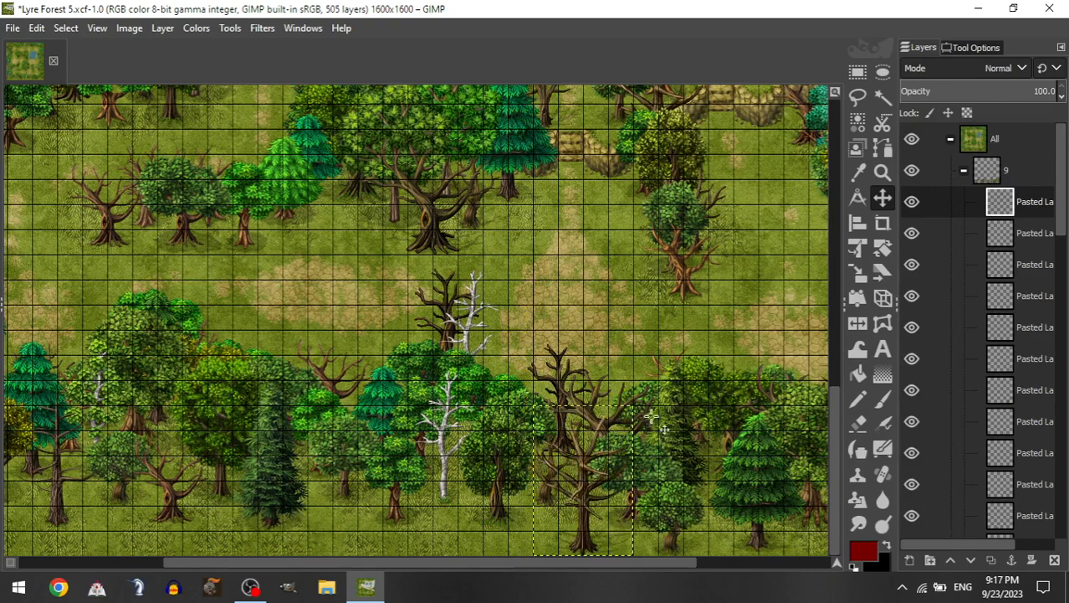
Step: Add a small leafy tree from Resources to group 9 and place it on the lower edge, just right of the white bare tree
{"action": "left_click", "coordinate": [962, 173]}
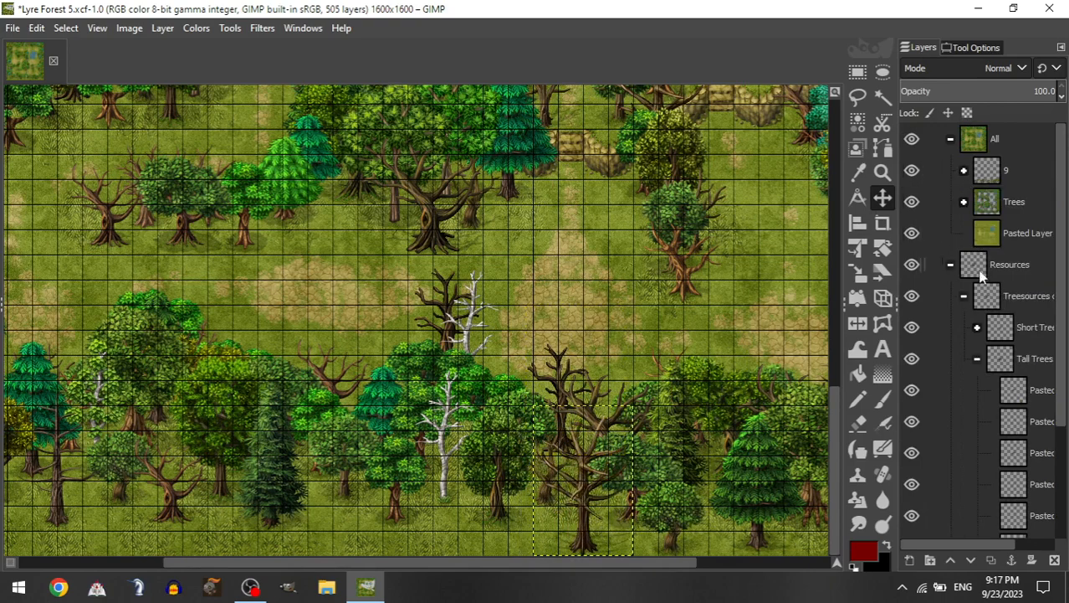
{"action": "left_click", "coordinate": [981, 328]}
{"action": "left_click_drag", "start_coordinate": [1011, 440], "coordinate": [1012, 167]}
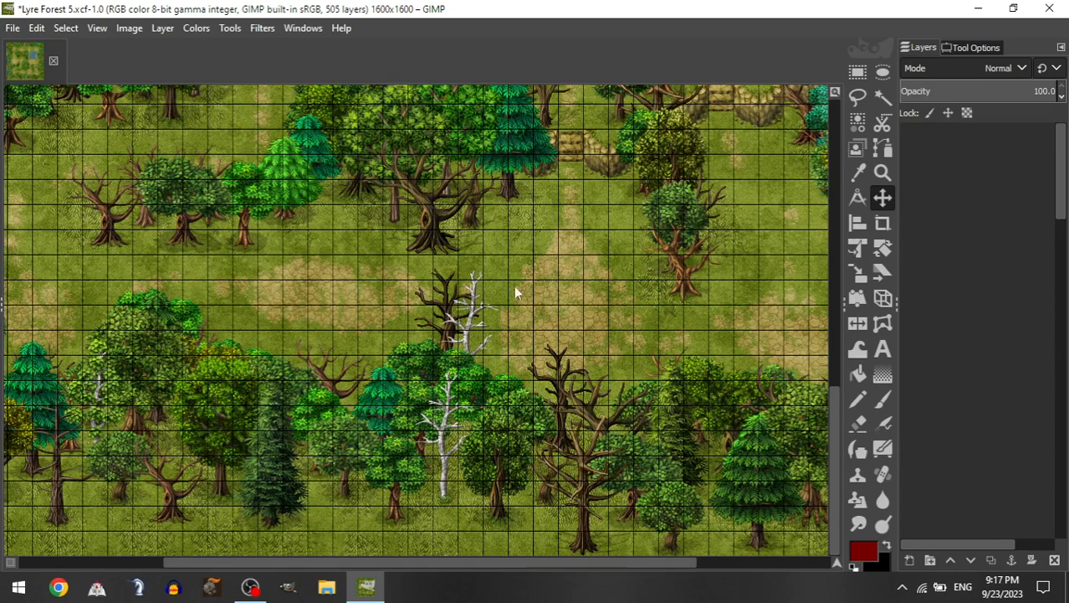
{"action": "left_click_drag", "start_coordinate": [552, 227], "coordinate": [389, 452]}
{"action": "left_click_drag", "start_coordinate": [484, 374], "coordinate": [527, 414]}
Step: Move a sparse pale-trunked tree from Resources into group 9 and place it between the tall dark conifer and the white bare tree
{"action": "scroll", "coordinate": [561, 416], "scroll_direction": "left", "scroll_amount": 5}
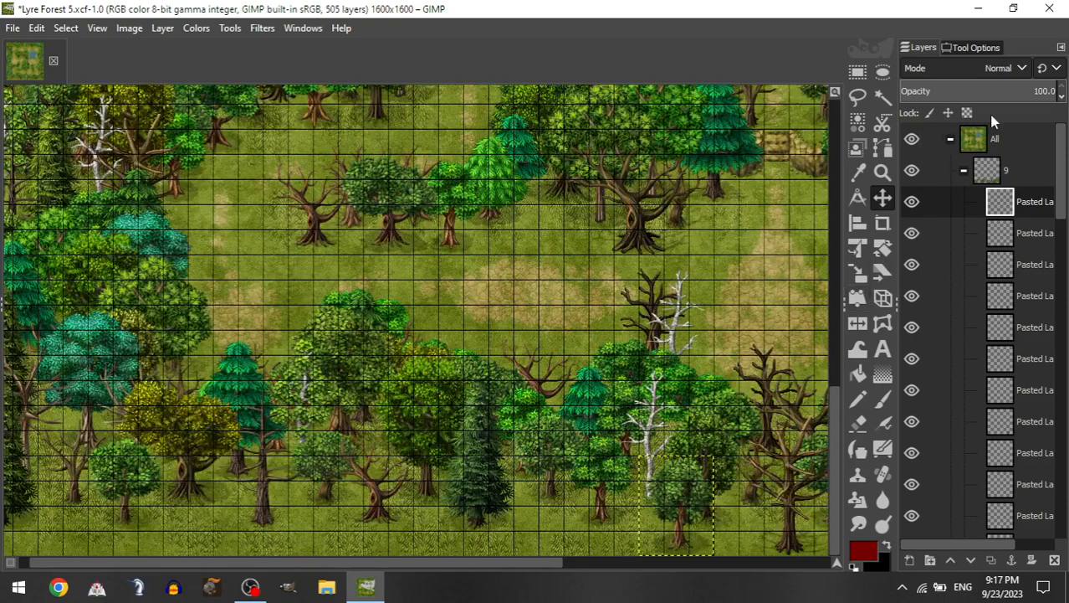
{"action": "left_click", "coordinate": [963, 172]}
{"action": "left_click_drag", "start_coordinate": [1026, 509], "coordinate": [1027, 172]}
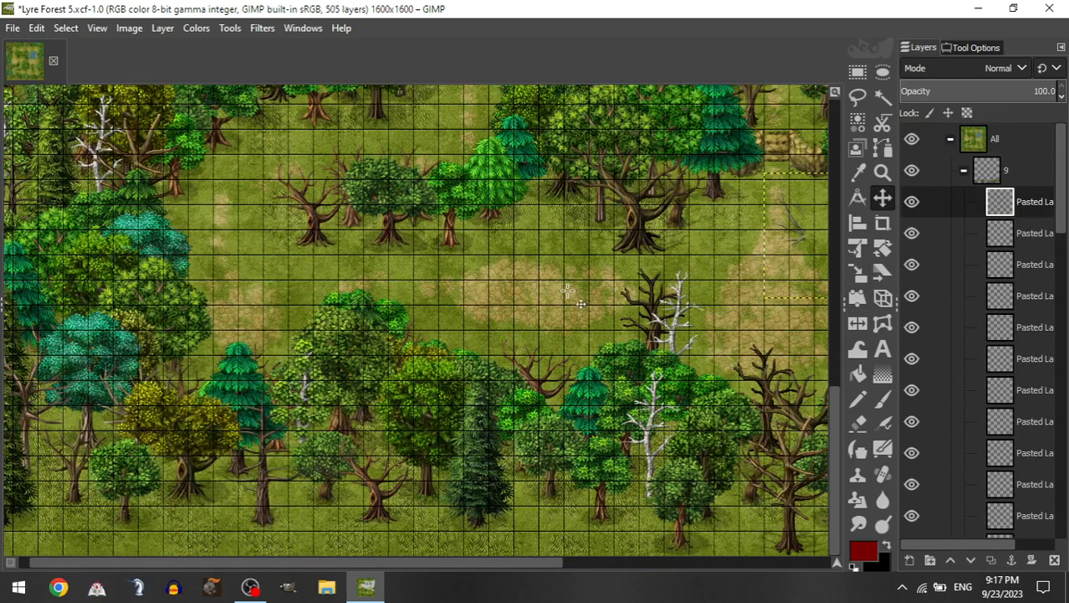
{"action": "left_click_drag", "start_coordinate": [557, 335], "coordinate": [506, 411]}
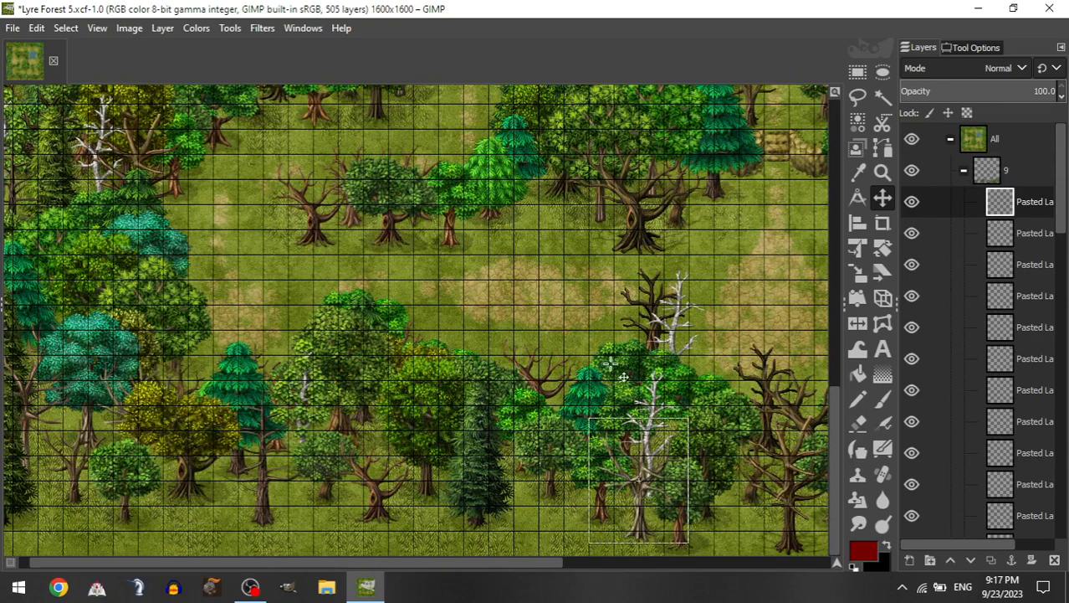
{"action": "left_click_drag", "start_coordinate": [594, 359], "coordinate": [538, 374]}
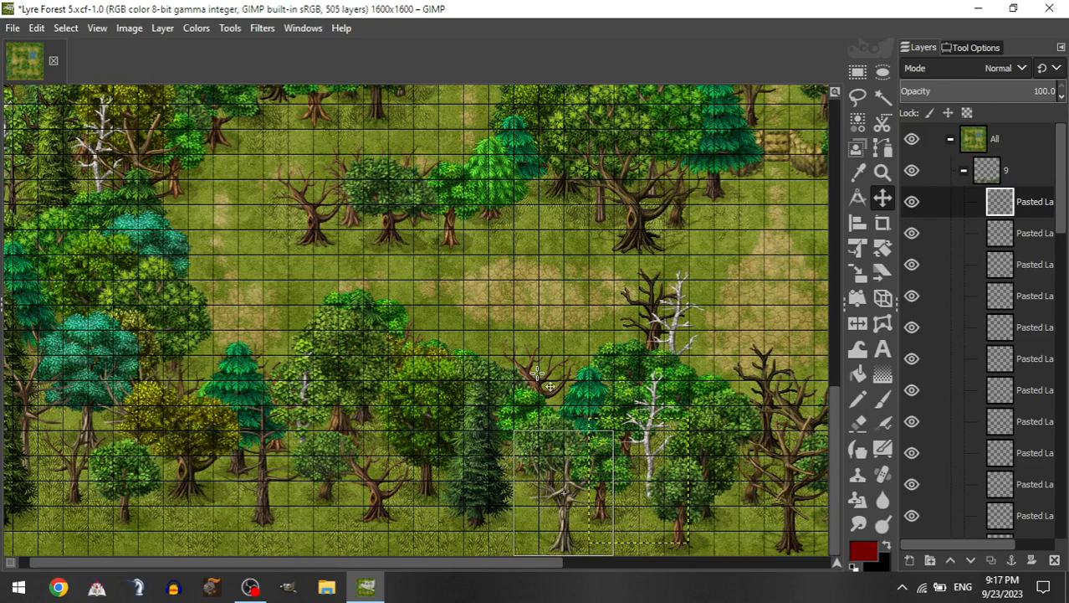
{"action": "left_click", "coordinate": [978, 180]}
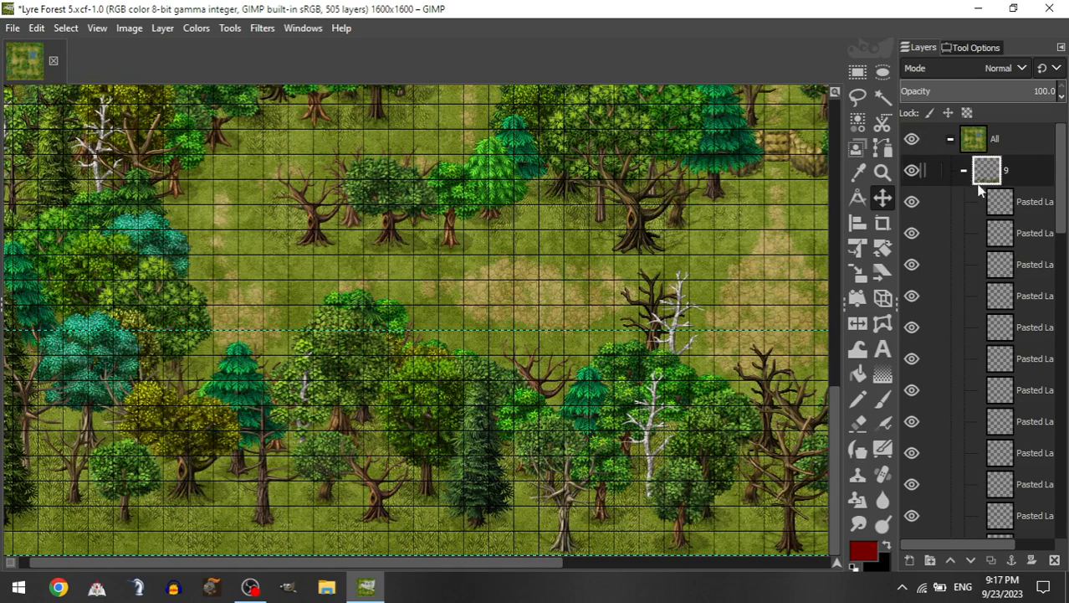
{"action": "double_click", "coordinate": [979, 183]}
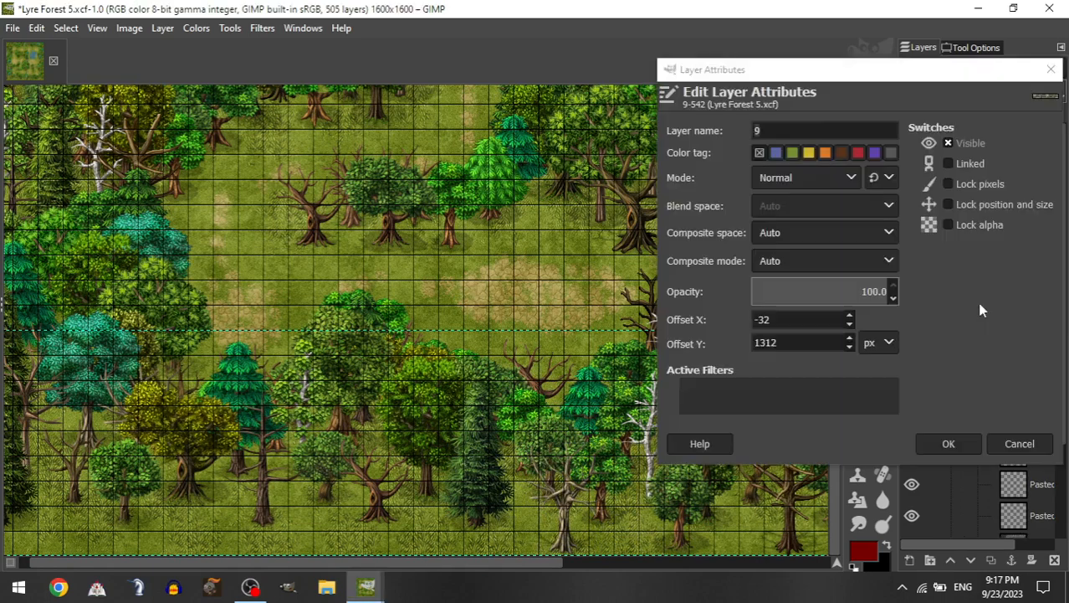
{"action": "left_click", "coordinate": [1013, 442]}
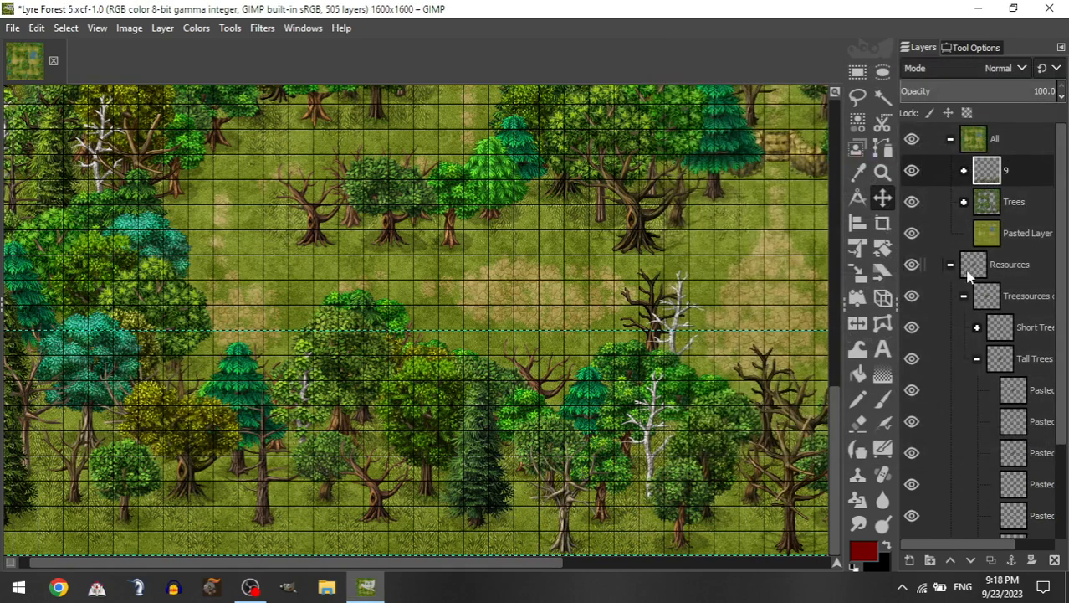
Step: Move a small bare brown tree from Resources into group 9 and place it on the lower edge just left of the tall dark conifer
{"action": "left_click", "coordinate": [977, 327]}
{"action": "left_click_drag", "start_coordinate": [1013, 485], "coordinate": [1013, 176]}
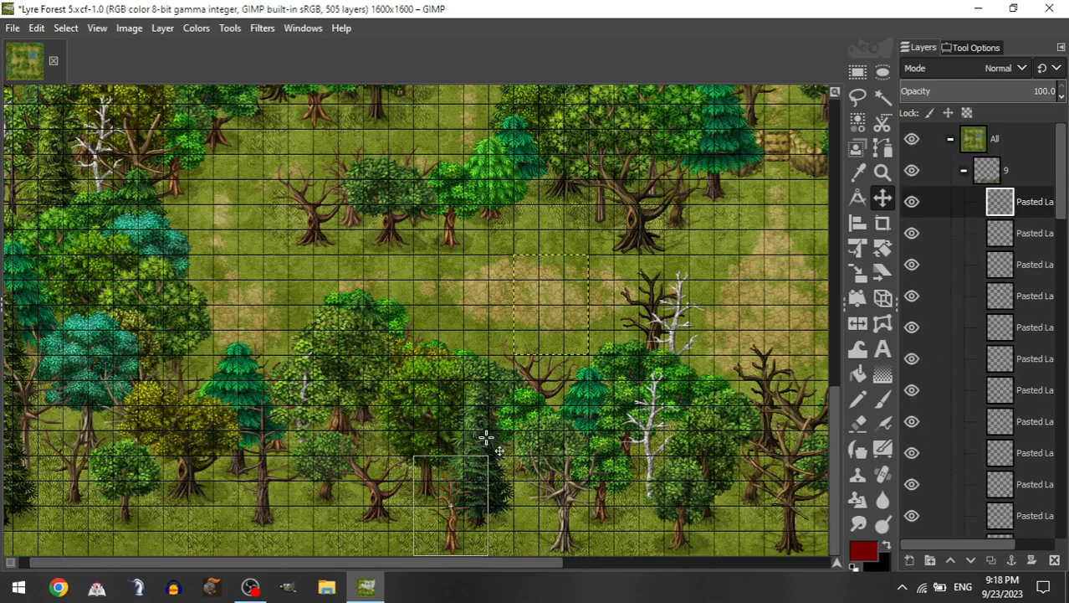
{"action": "left_click_drag", "start_coordinate": [486, 437], "coordinate": [477, 451]}
Step: Add a slender, sparsely branched tree from Resources to group 9, placing it on the lower edge below the small faded green tree
{"action": "scroll", "coordinate": [504, 440], "scroll_direction": "left", "scroll_amount": 1}
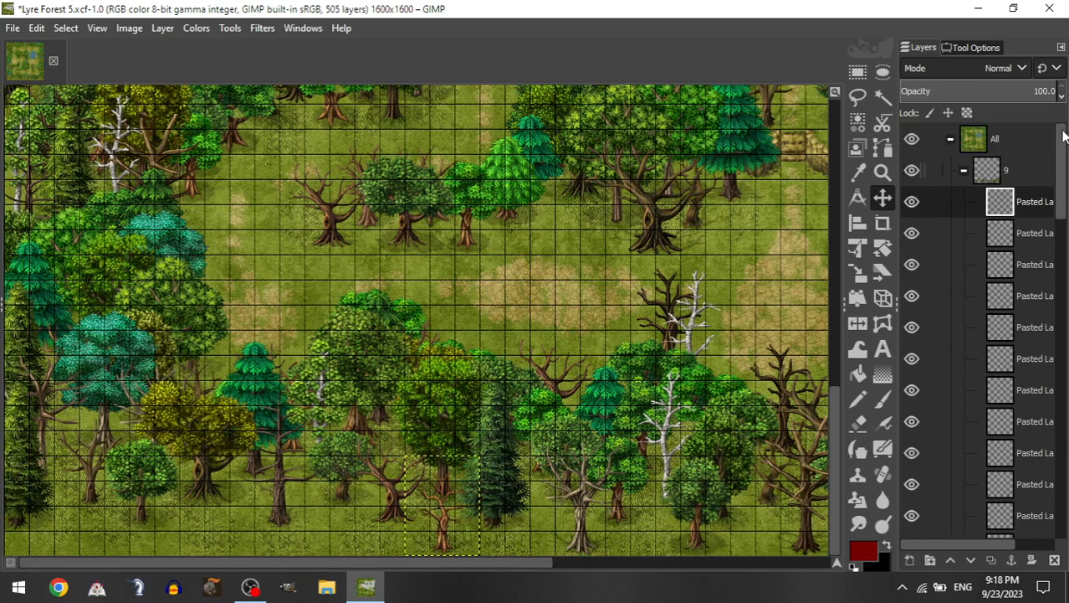
{"action": "left_click", "coordinate": [963, 170]}
{"action": "left_click", "coordinate": [977, 327]}
{"action": "left_click_drag", "start_coordinate": [1019, 483], "coordinate": [974, 209]}
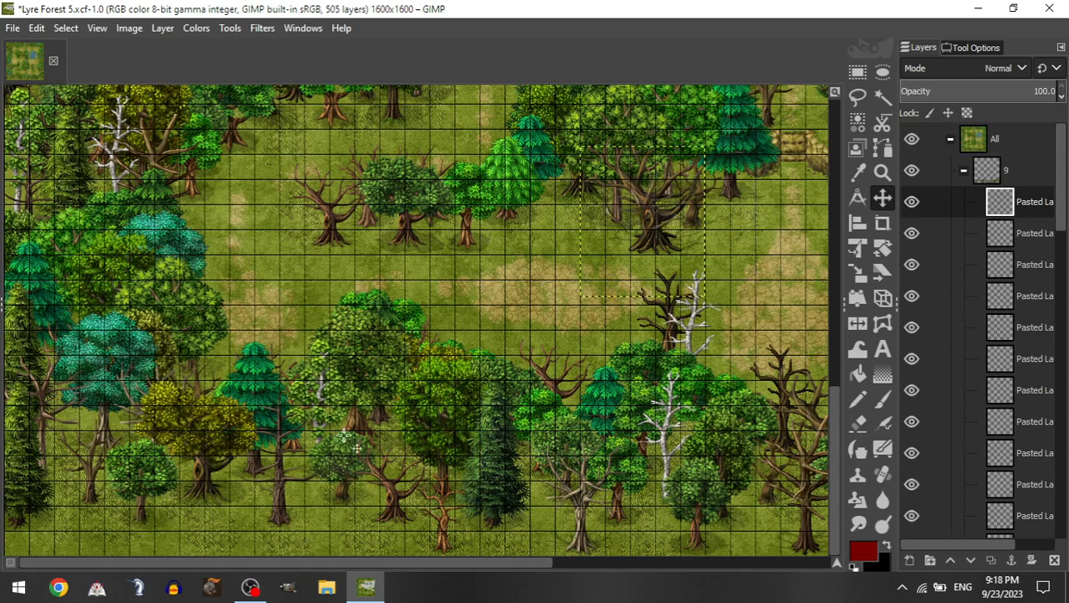
{"action": "left_click_drag", "start_coordinate": [289, 446], "coordinate": [264, 461]}
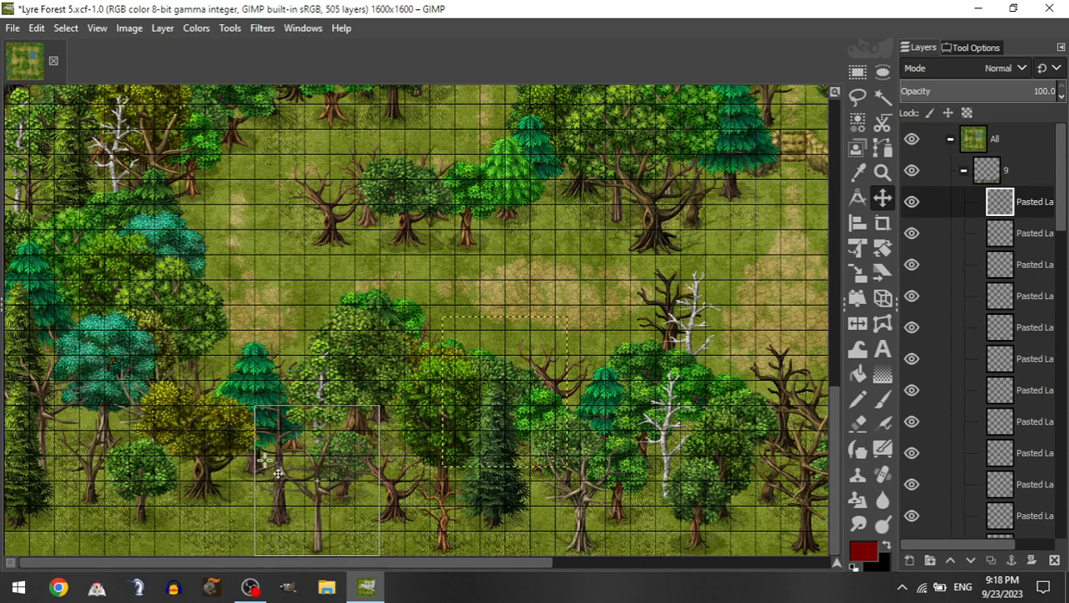
Step: Move a small bright green pine from the short trees group into group 9 and place it below the yellow-olive tree
{"action": "left_click", "coordinate": [965, 171]}
{"action": "left_click", "coordinate": [978, 328]}
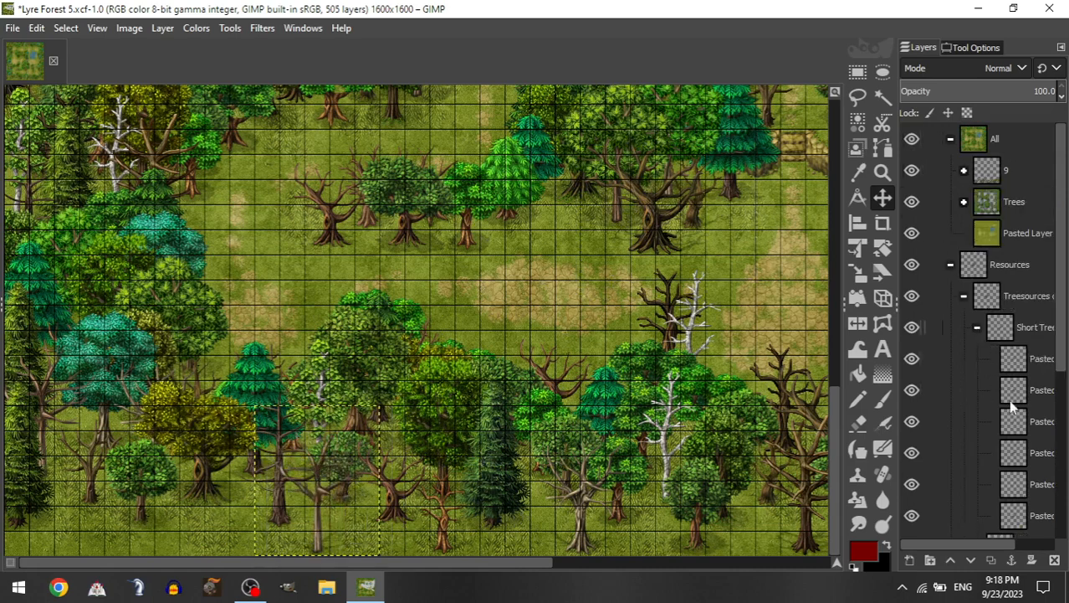
{"action": "left_click_drag", "start_coordinate": [1016, 487], "coordinate": [1024, 172]}
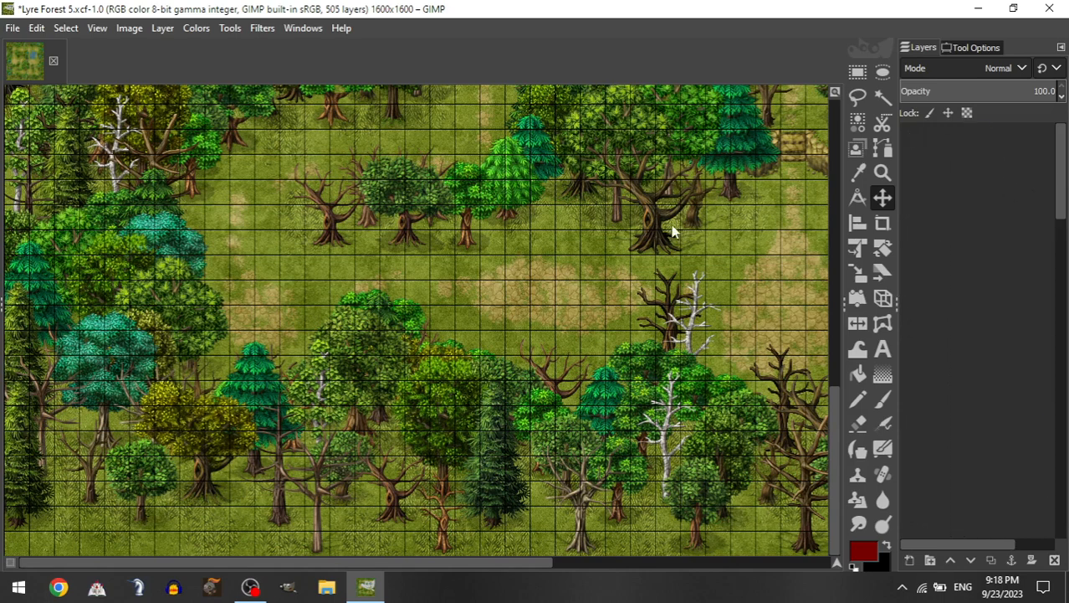
{"action": "left_click_drag", "start_coordinate": [672, 231], "coordinate": [473, 370]}
Step: Move a teal leafy tree from the tall trees group into group 9 and place it in the map's lower-left corner
{"action": "left_click", "coordinate": [964, 170]}
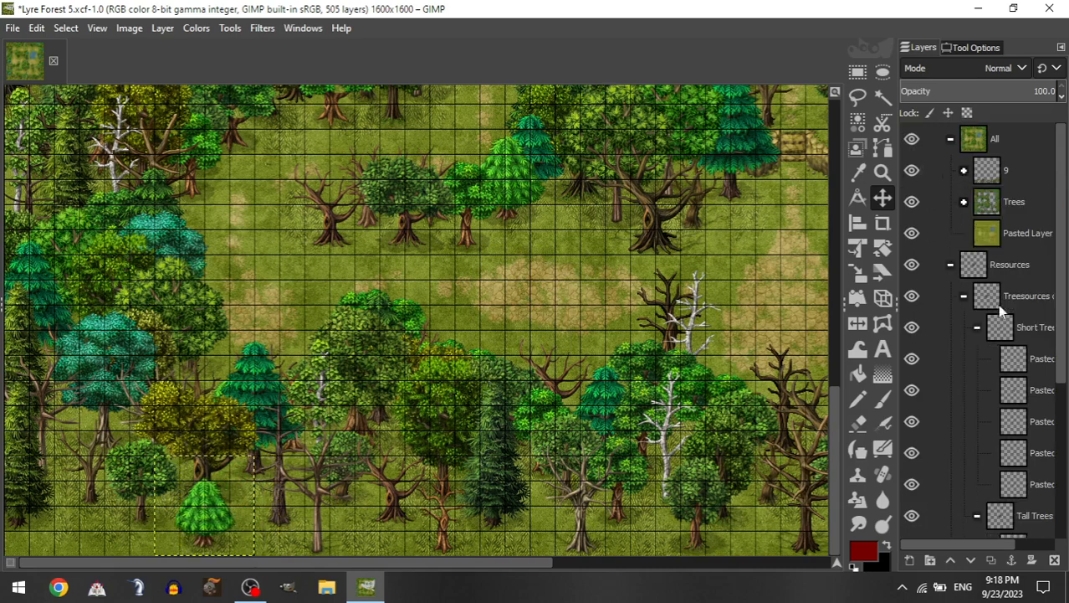
{"action": "left_click", "coordinate": [976, 327]}
{"action": "left_click_drag", "start_coordinate": [1008, 459], "coordinate": [956, 240]}
{"action": "left_click_drag", "start_coordinate": [496, 361], "coordinate": [295, 502]}
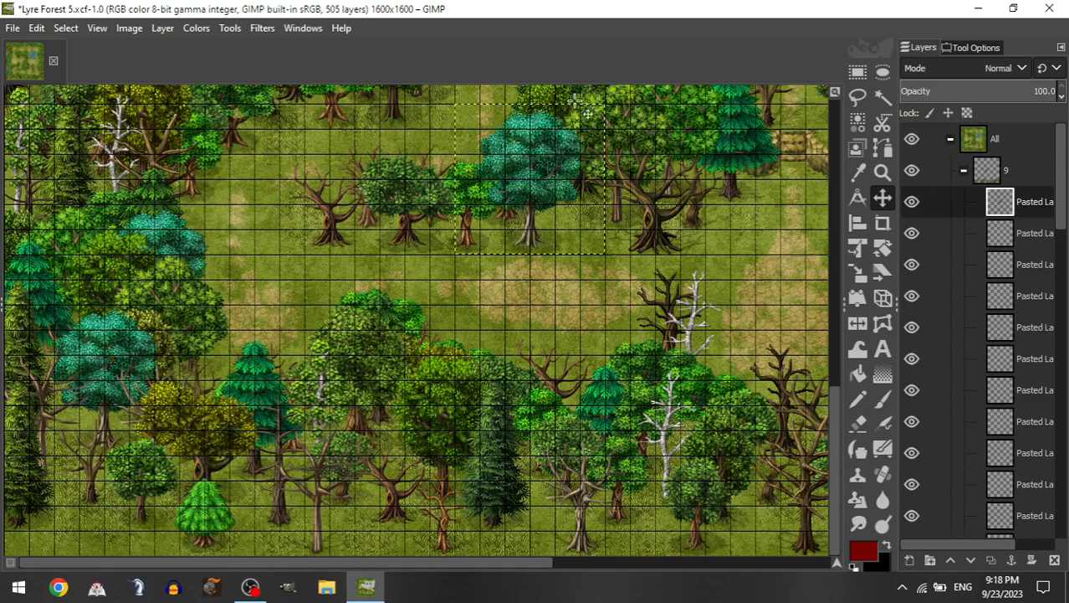
{"action": "left_click_drag", "start_coordinate": [456, 171], "coordinate": [168, 357]}
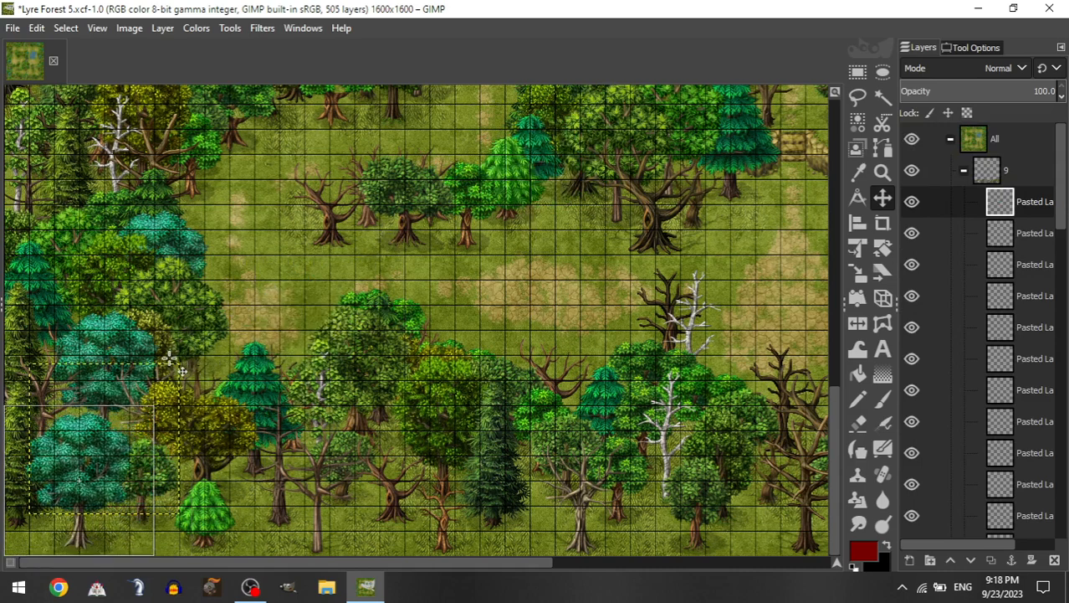
Step: Move a small bright green leafy tree from the short trees group into group 9 and place it in the map's lower-left corner
{"action": "left_click", "coordinate": [964, 170]}
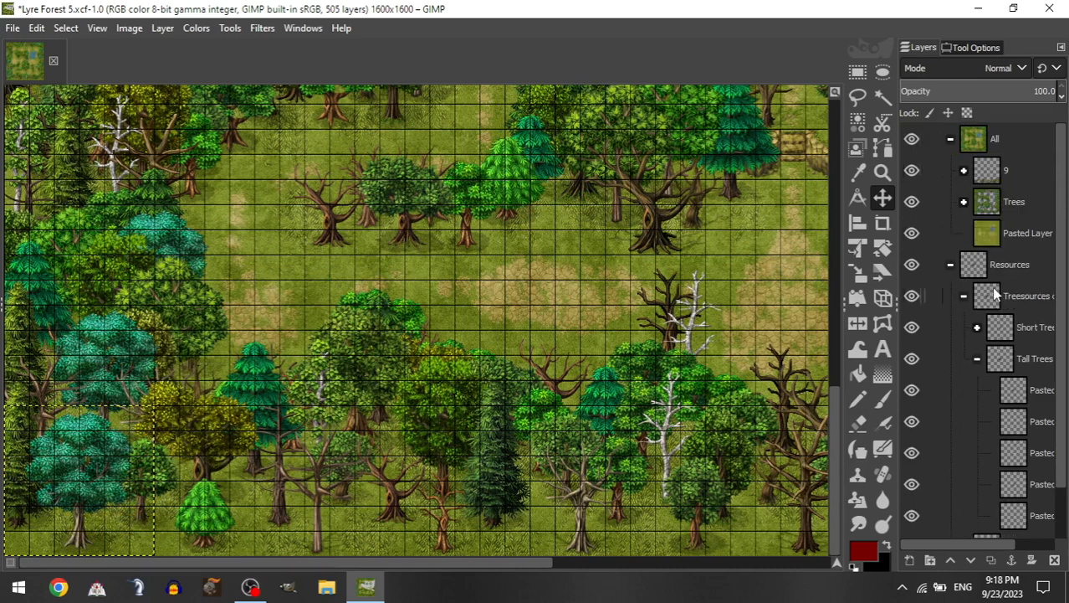
{"action": "left_click", "coordinate": [977, 327]}
{"action": "left_click_drag", "start_coordinate": [1007, 460], "coordinate": [1010, 176]}
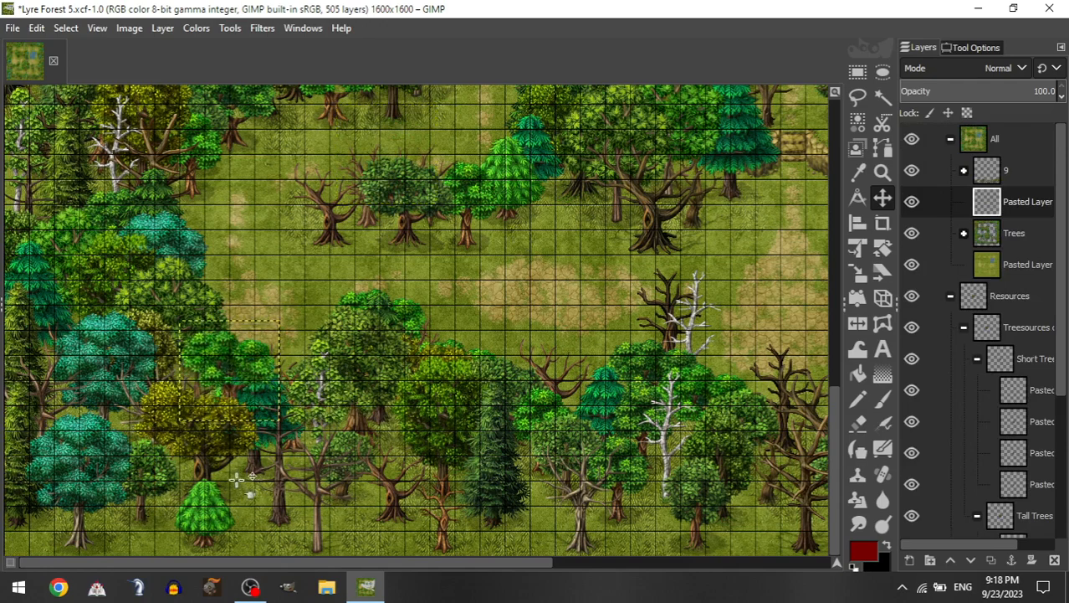
{"action": "scroll", "coordinate": [227, 484], "scroll_direction": "right", "scroll_amount": 5}
{"action": "scroll", "coordinate": [295, 481], "scroll_direction": "left", "scroll_amount": 5}
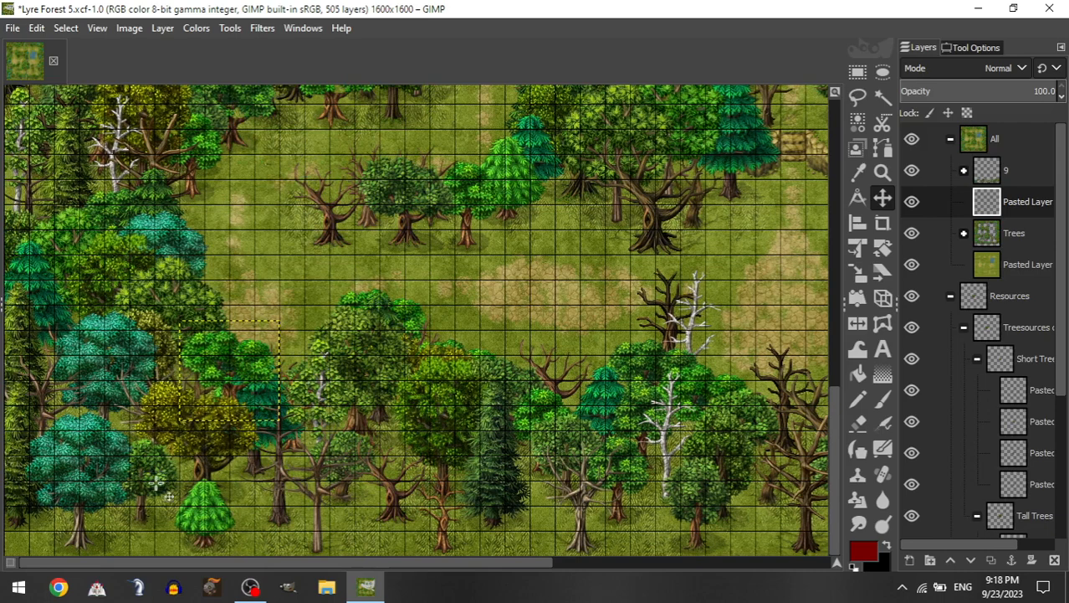
{"action": "scroll", "coordinate": [167, 492], "scroll_direction": "right", "scroll_amount": 5}
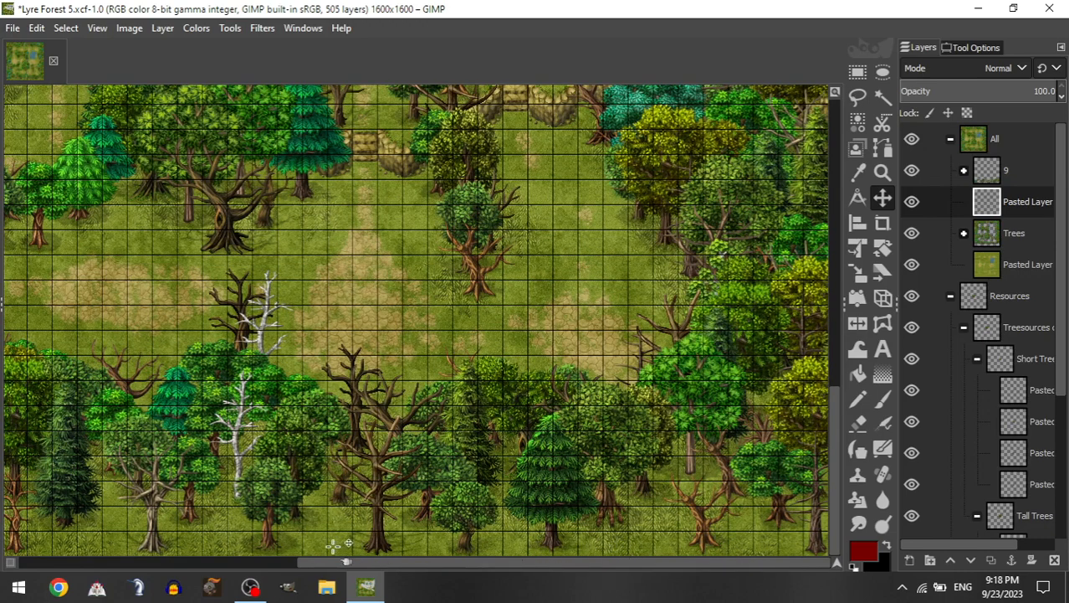
{"action": "scroll", "coordinate": [333, 545], "scroll_direction": "left", "scroll_amount": 5}
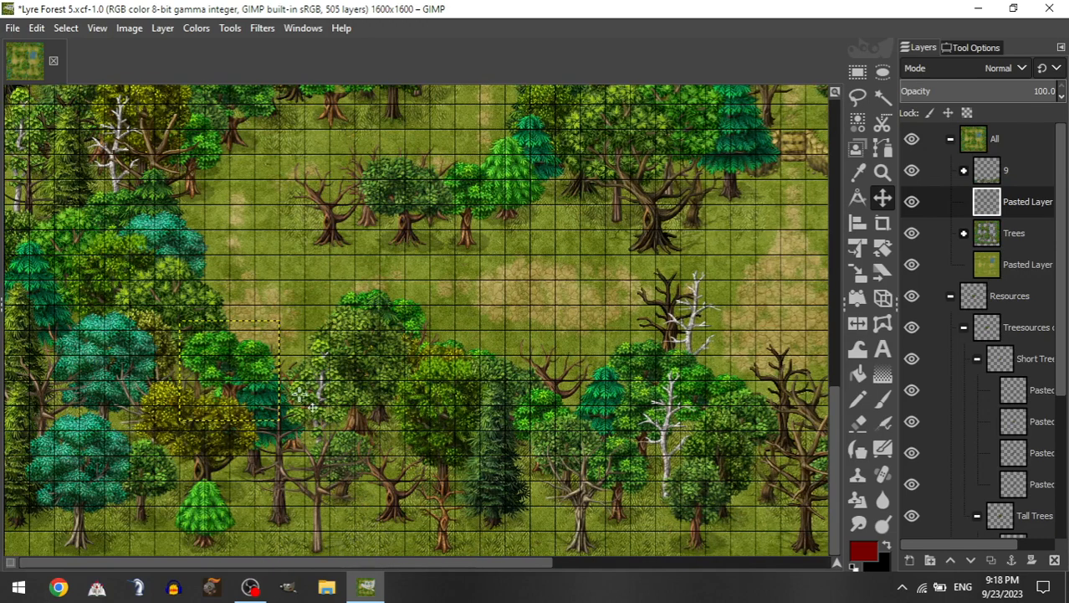
{"action": "left_click_drag", "start_coordinate": [299, 393], "coordinate": [281, 402]}
{"action": "left_click_drag", "start_coordinate": [1000, 204], "coordinate": [1011, 173]}
{"action": "left_click_drag", "start_coordinate": [408, 373], "coordinate": [229, 527]}
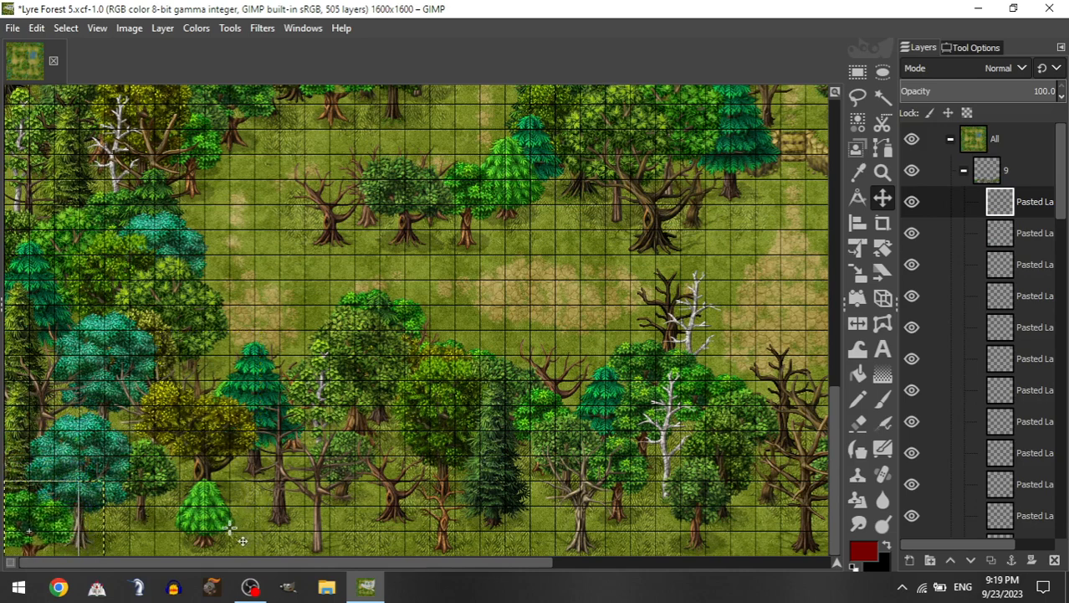
Step: Move a white-trunked leafy tree from the tall trees group into group 9 and place it on the lower edge just right of the teal leafy tree
{"action": "left_click", "coordinate": [963, 171]}
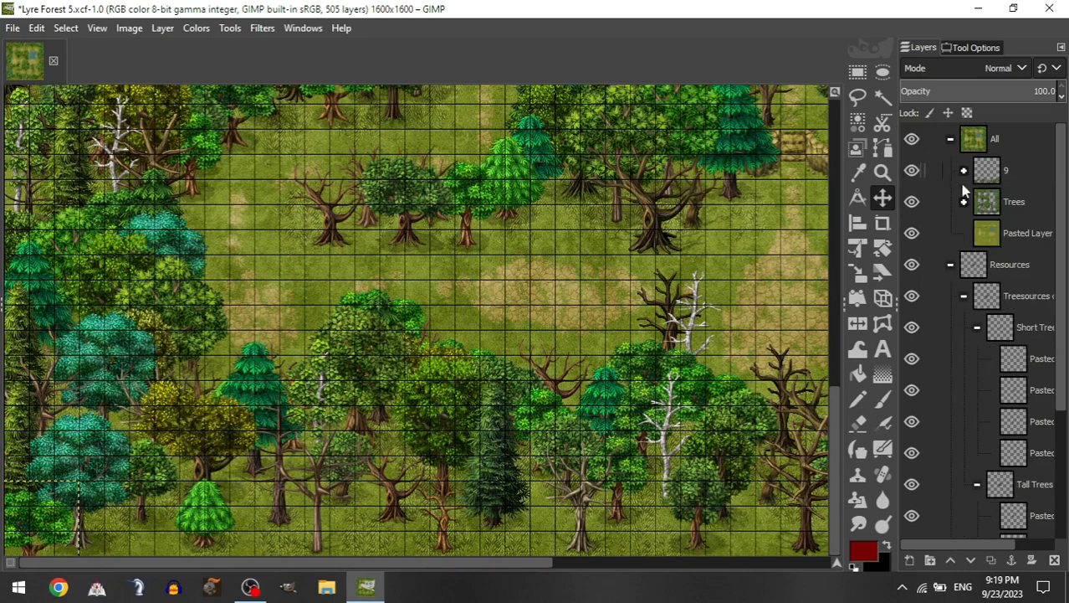
{"action": "left_click", "coordinate": [978, 328]}
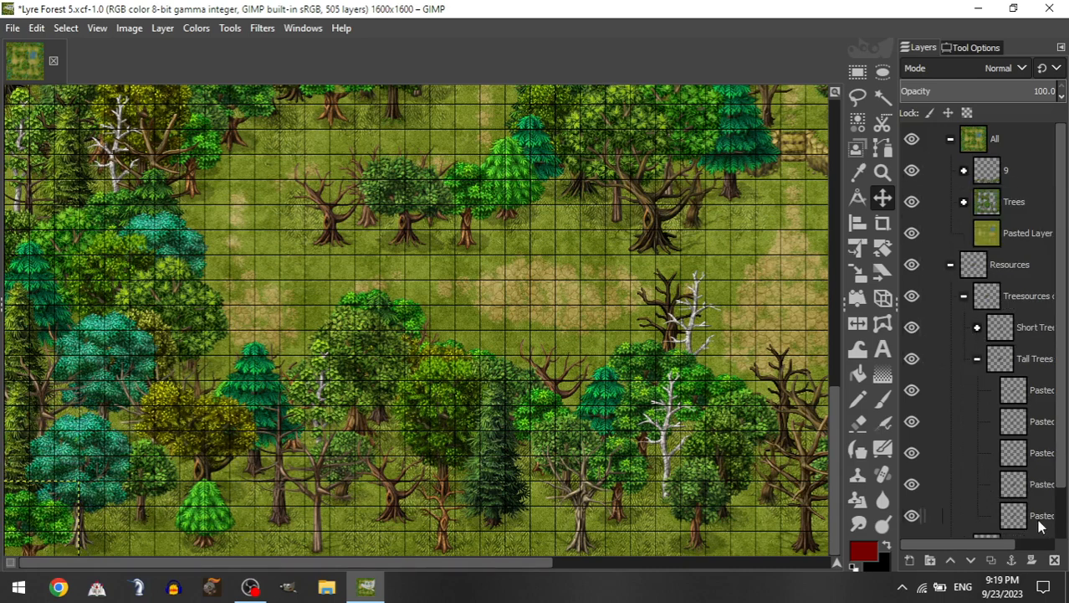
{"action": "left_click_drag", "start_coordinate": [1039, 514], "coordinate": [1006, 188]}
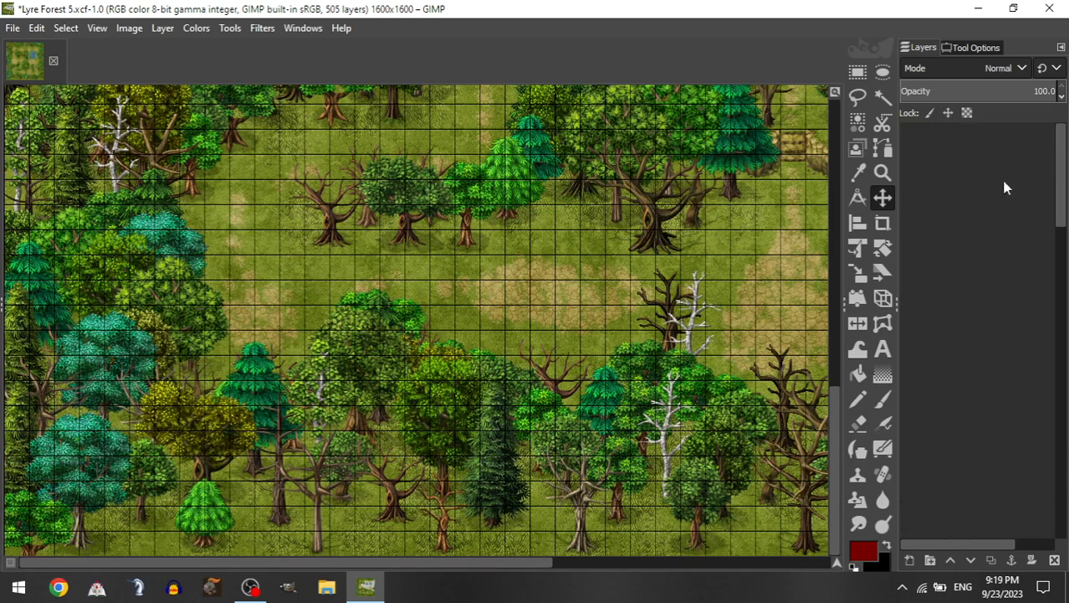
{"action": "left_click_drag", "start_coordinate": [602, 158], "coordinate": [226, 490]}
Step: Move a small teal pine from the short trees group into group 9 and place it on the lower edge right of the bright green pine
{"action": "left_click", "coordinate": [964, 170]}
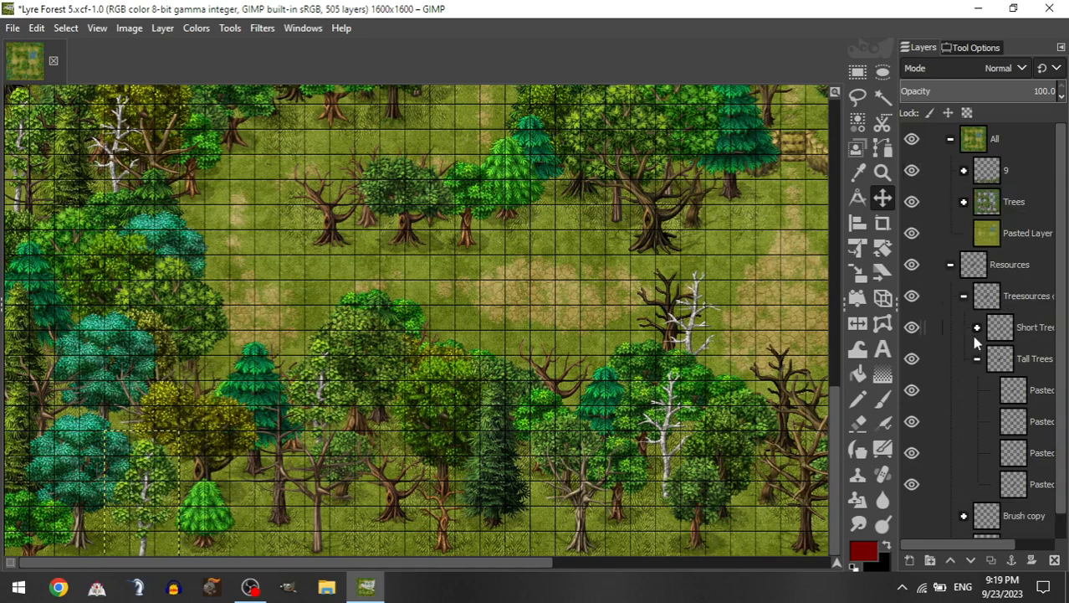
{"action": "left_click", "coordinate": [977, 327]}
{"action": "left_click_drag", "start_coordinate": [1015, 460], "coordinate": [1005, 172]}
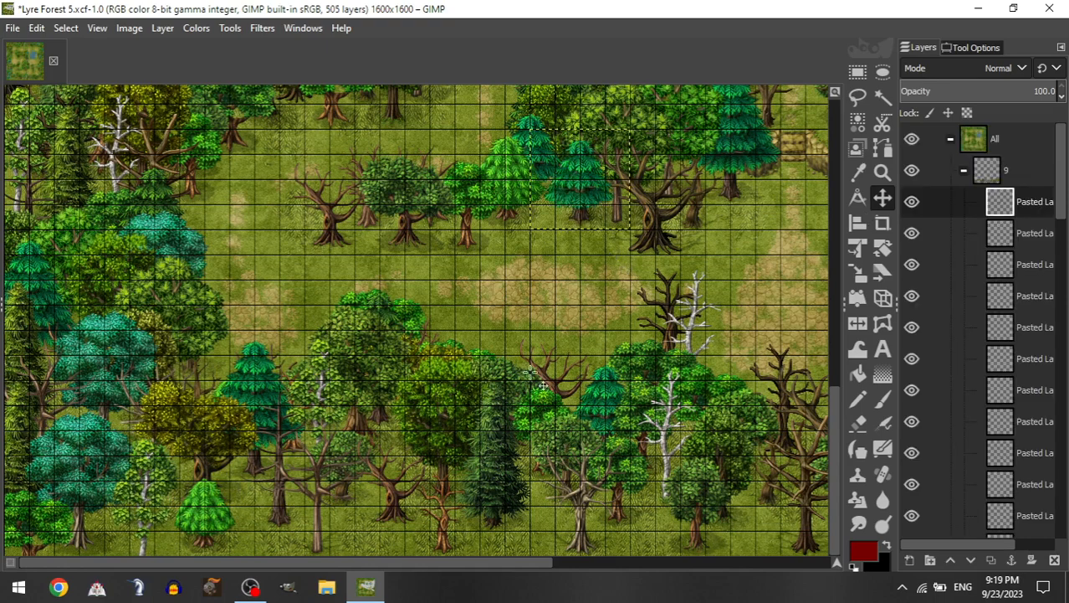
{"action": "left_click_drag", "start_coordinate": [549, 362], "coordinate": [368, 448]}
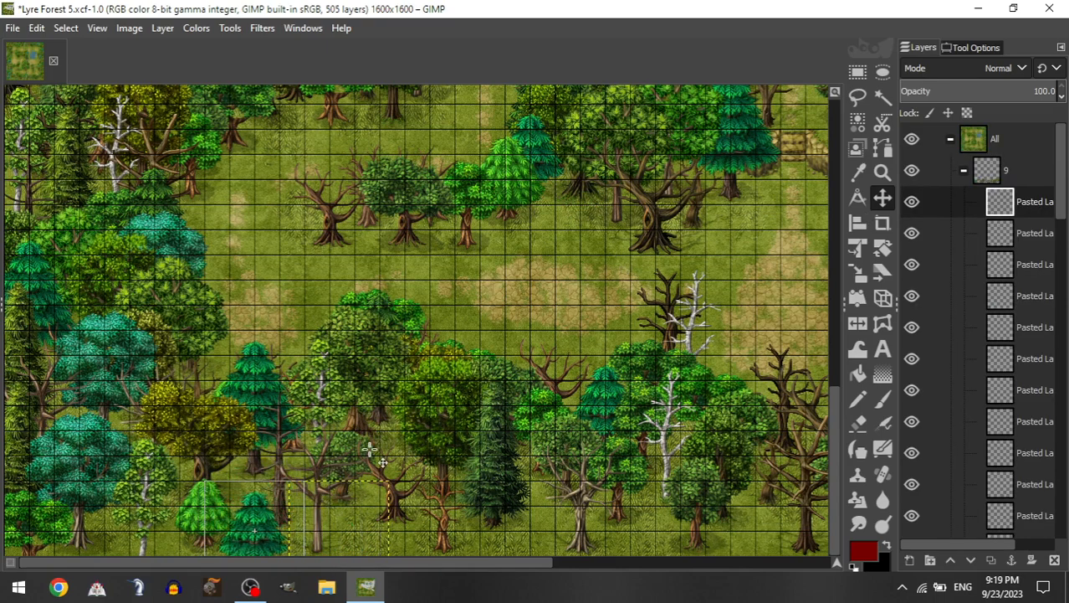
Step: Move a round green leafy tree from the tall trees group into group 9 and place it on the lower edge left of the twisted brown tree
{"action": "left_click", "coordinate": [960, 170]}
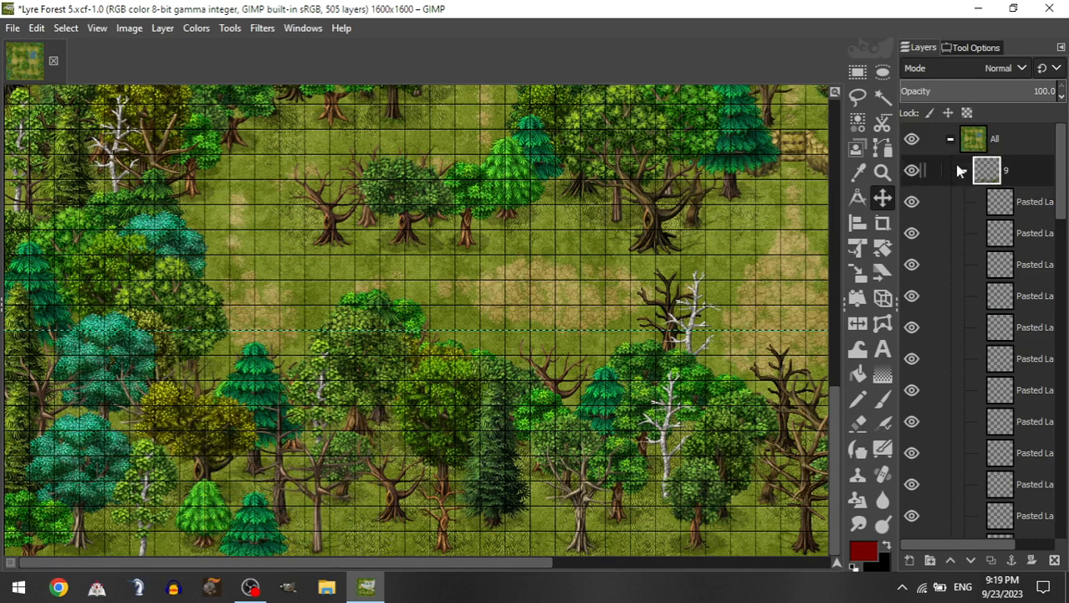
{"action": "left_click", "coordinate": [964, 173]}
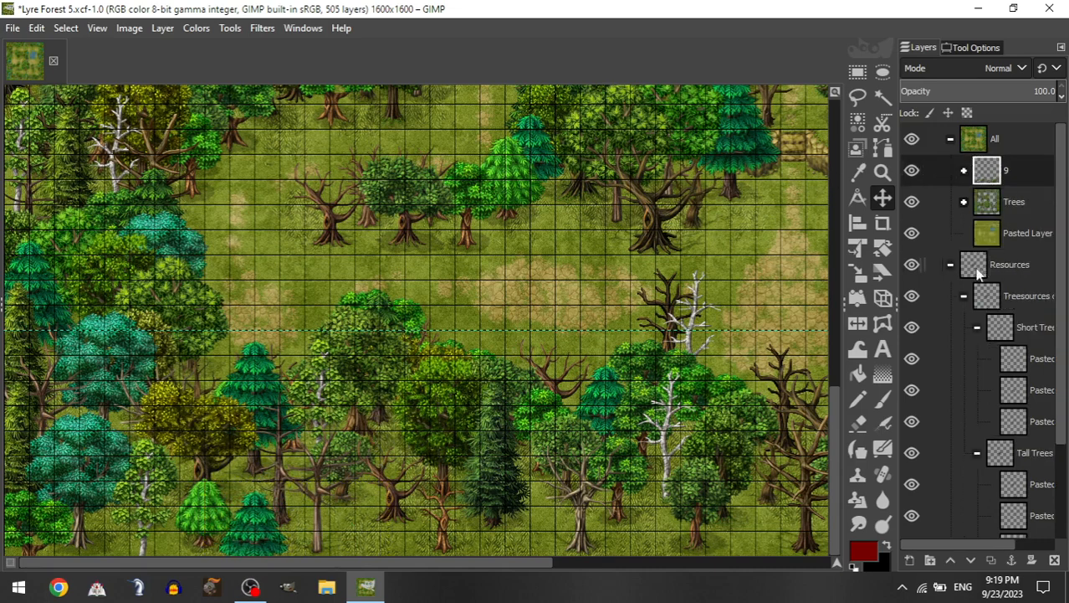
{"action": "left_click", "coordinate": [977, 328]}
{"action": "left_click_drag", "start_coordinate": [1031, 456], "coordinate": [1012, 179]}
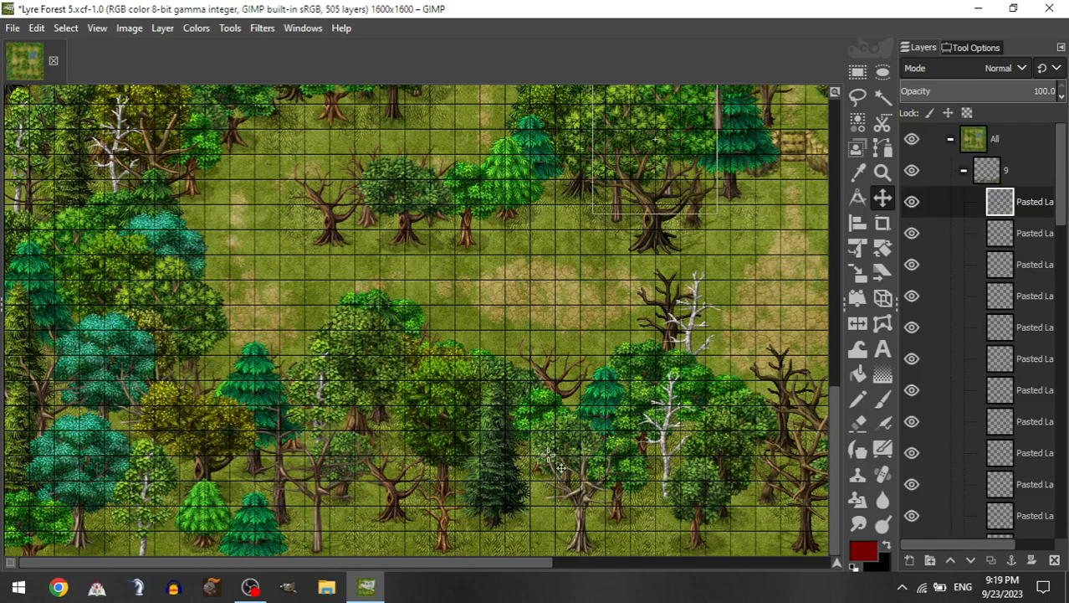
{"action": "left_click_drag", "start_coordinate": [548, 454], "coordinate": [529, 505]}
{"action": "left_click_drag", "start_coordinate": [599, 336], "coordinate": [500, 483]}
Step: Move a small round green tree from the short trees group into group 9 and place it on the lower edge at the dark conifer's base
{"action": "scroll", "coordinate": [509, 412], "scroll_direction": "right", "scroll_amount": 2}
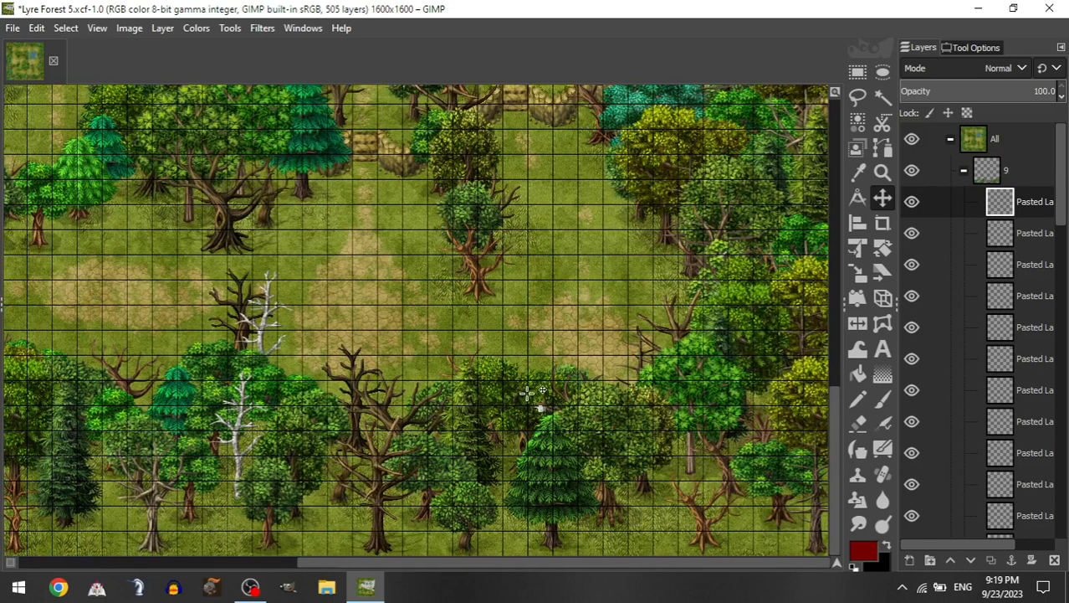
{"action": "left_click", "coordinate": [965, 170]}
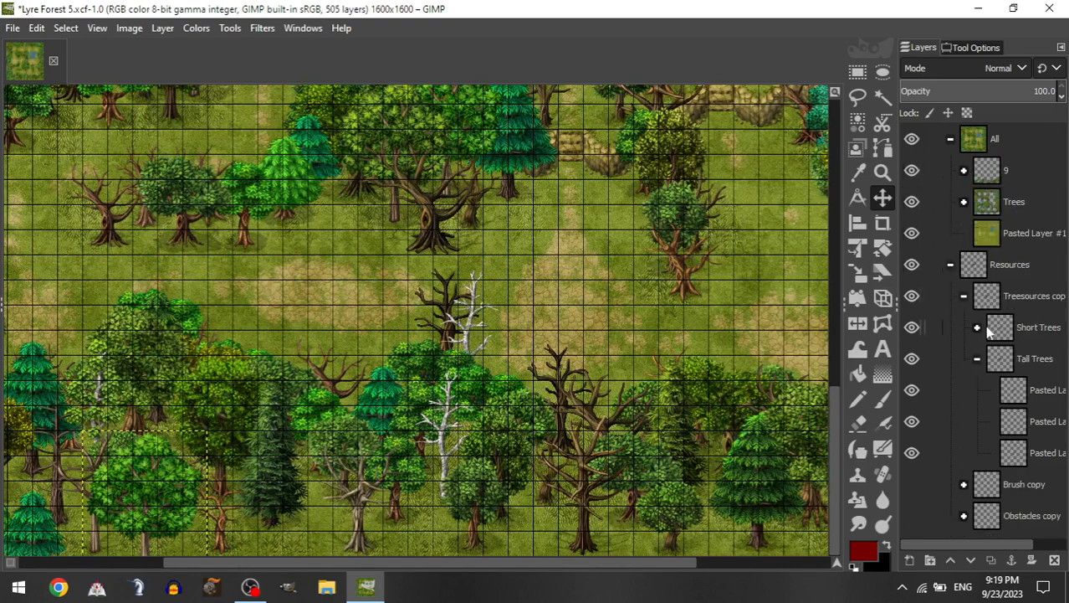
{"action": "left_click", "coordinate": [978, 327]}
{"action": "left_click_drag", "start_coordinate": [1037, 421], "coordinate": [1014, 174]}
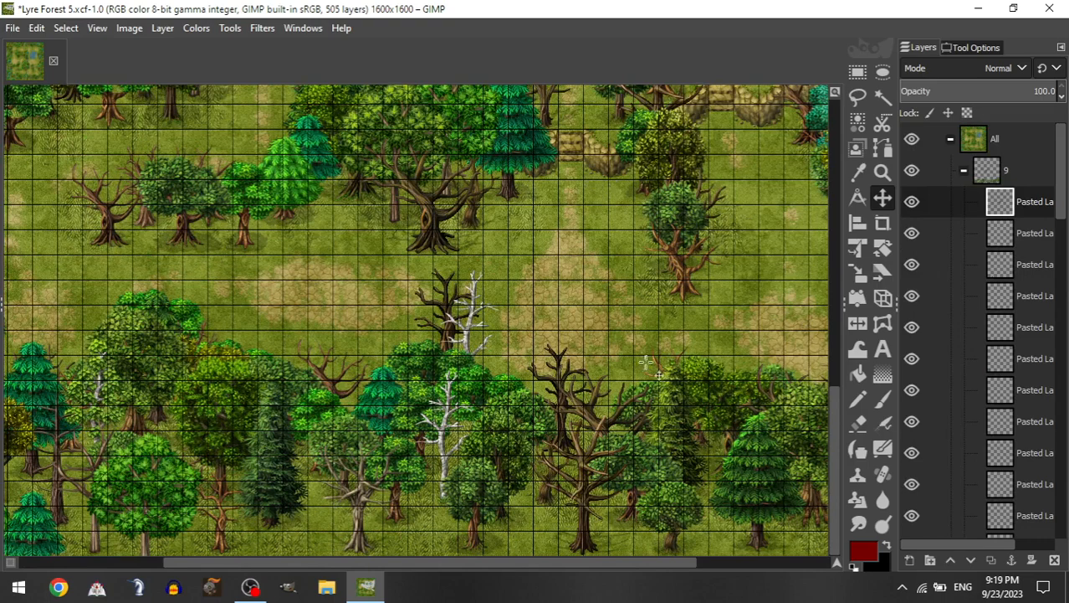
{"action": "left_click_drag", "start_coordinate": [646, 362], "coordinate": [472, 478]}
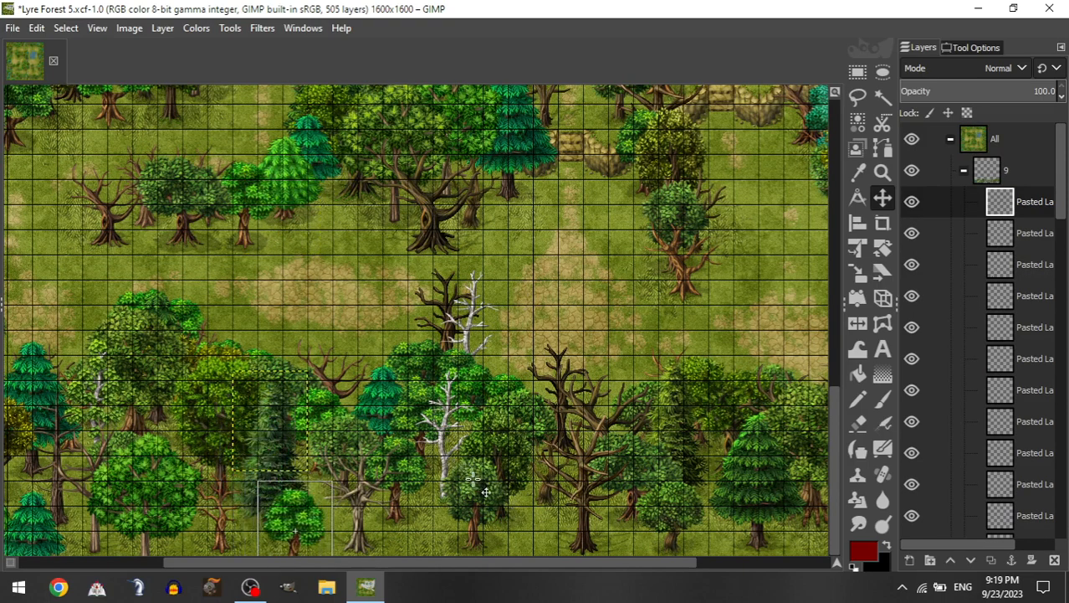
Step: Move a wide green leafy tree from the tall trees group into group 9 and place it on the lower edge below the white bare tree
{"action": "left_click", "coordinate": [958, 172]}
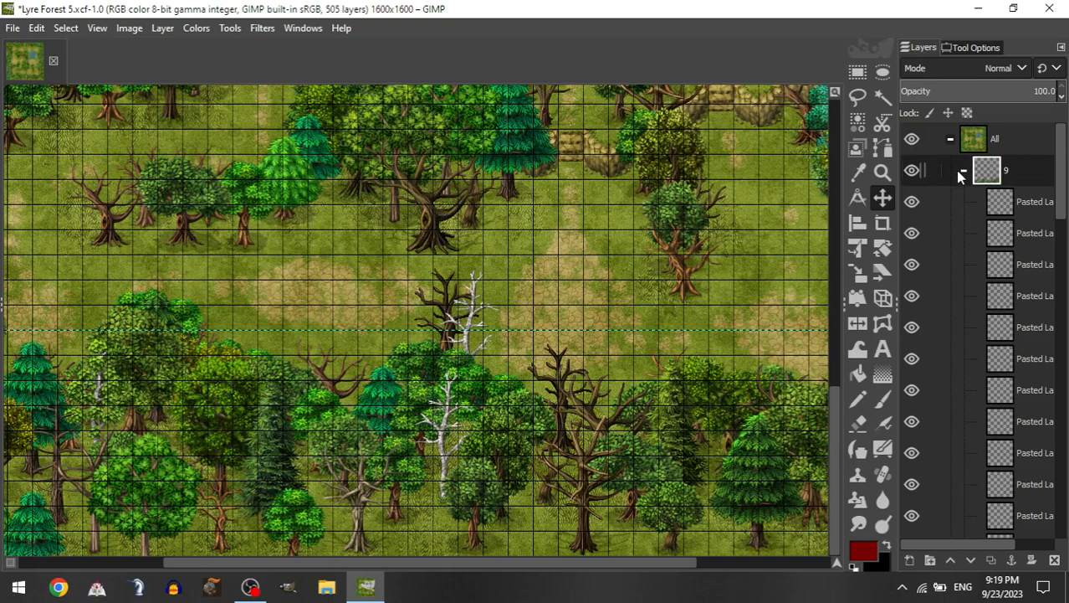
{"action": "left_click", "coordinate": [966, 171]}
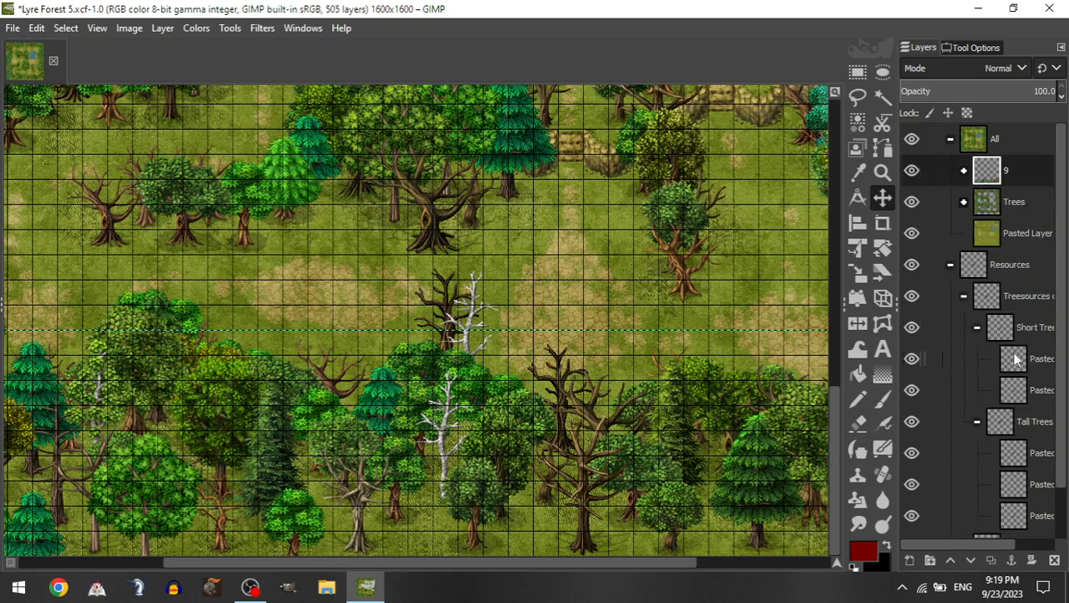
{"action": "left_click_drag", "start_coordinate": [1027, 490], "coordinate": [1015, 178]}
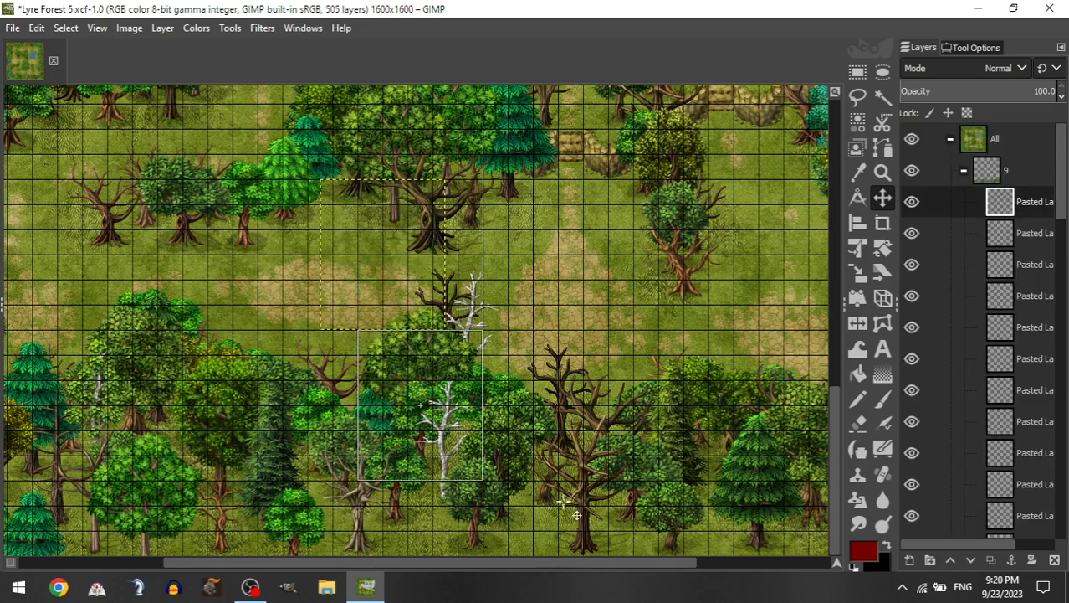
{"action": "left_click_drag", "start_coordinate": [564, 507], "coordinate": [565, 569]}
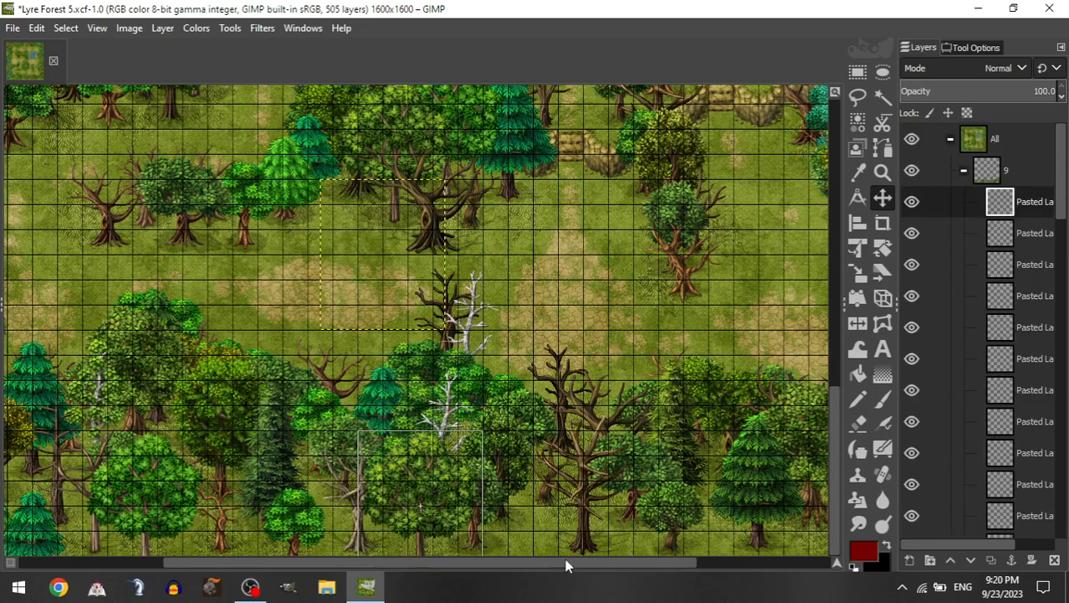
Step: Move a small wide bright green tree from the short trees group into group 9 and place it on the lower edge left of the large bare tree
{"action": "left_click", "coordinate": [964, 172]}
{"action": "left_click_drag", "start_coordinate": [1032, 384], "coordinate": [1030, 175]}
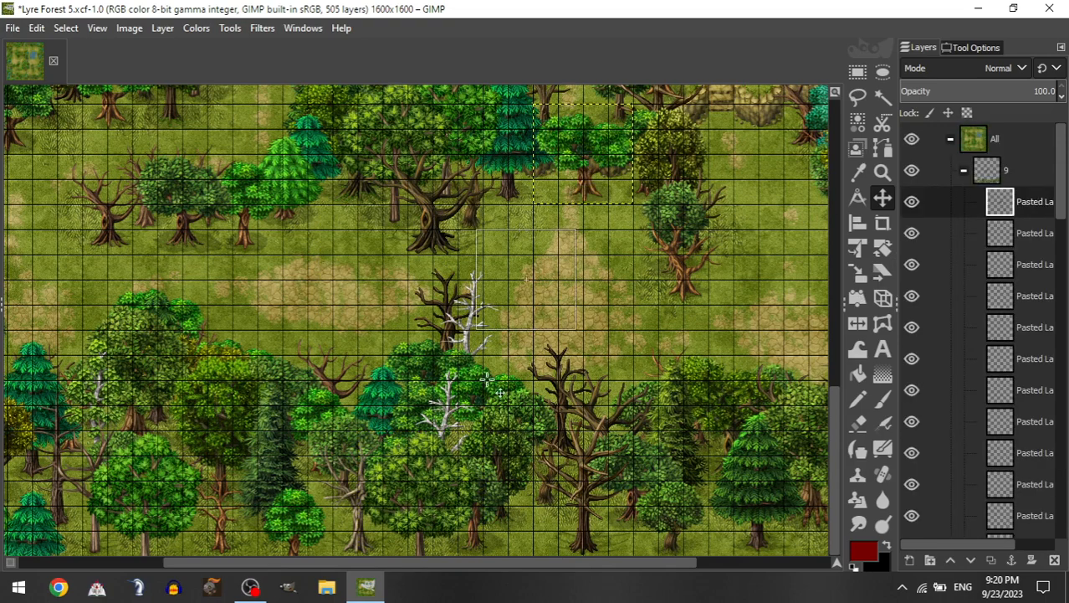
{"action": "left_click_drag", "start_coordinate": [626, 510], "coordinate": [603, 469]}
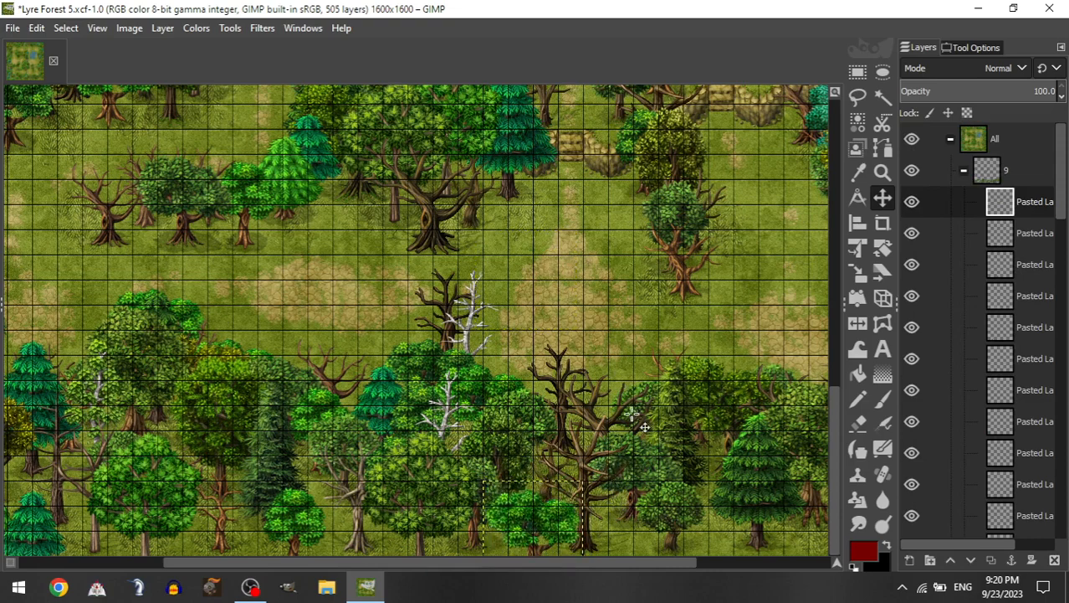
Step: Move a wide dark olive-green tree from the tall trees group into group 9 and place it on the lower edge overlapping the large green conifer's left side
{"action": "scroll", "coordinate": [632, 414], "scroll_direction": "right", "scroll_amount": 5}
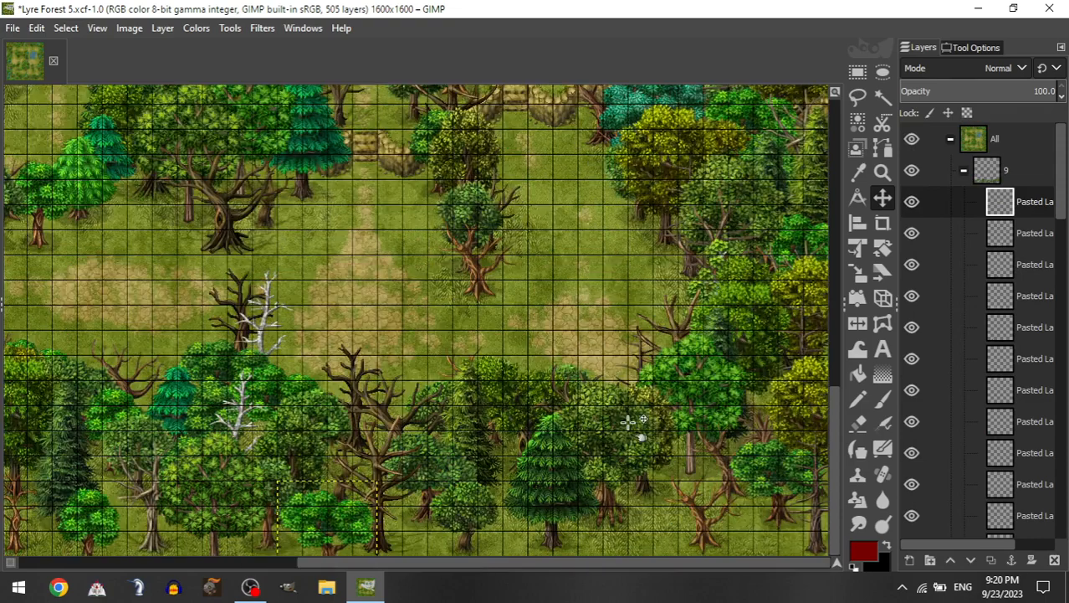
{"action": "left_click", "coordinate": [961, 170]}
{"action": "left_click_drag", "start_coordinate": [1029, 421], "coordinate": [1024, 177]}
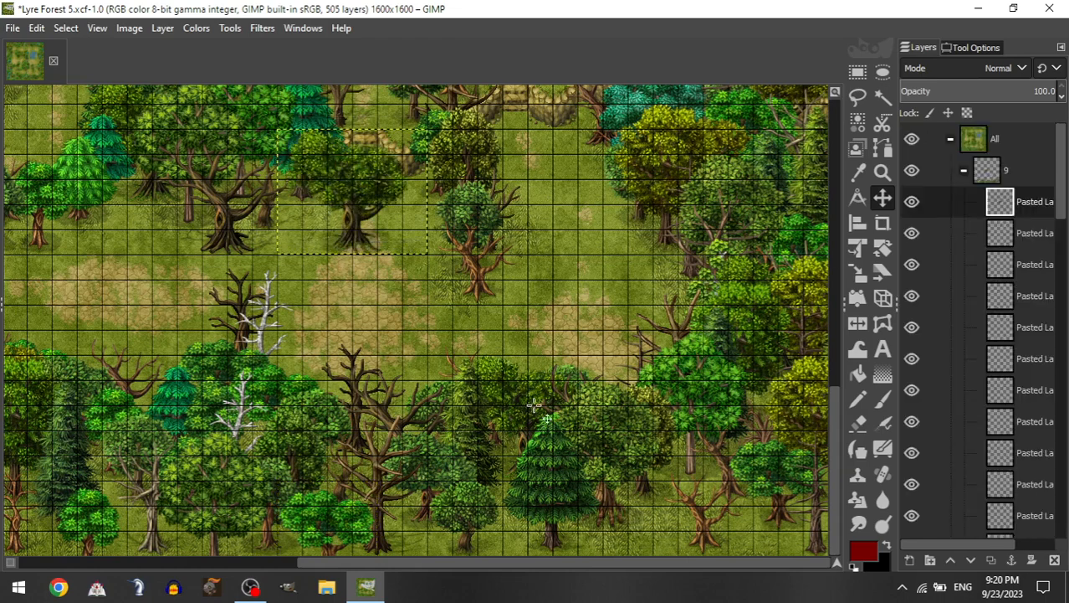
{"action": "left_click_drag", "start_coordinate": [358, 217], "coordinate": [508, 546]}
Step: Move the last short tree, a dark bare one, into group 9 and place it on the lower edge right of the large green conifer
{"action": "left_click", "coordinate": [964, 171]}
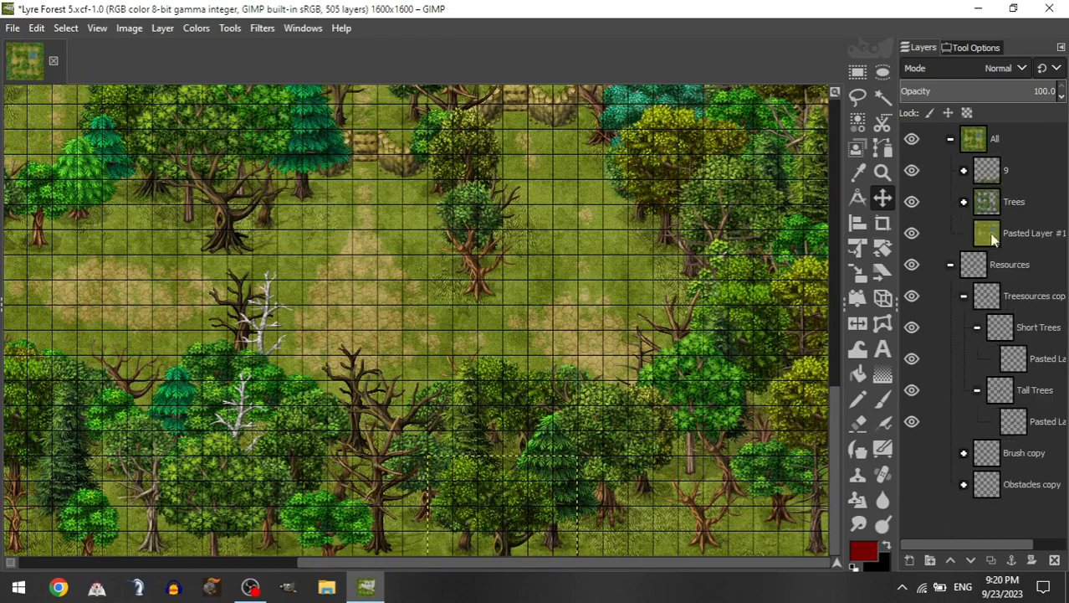
{"action": "left_click", "coordinate": [1031, 358]}
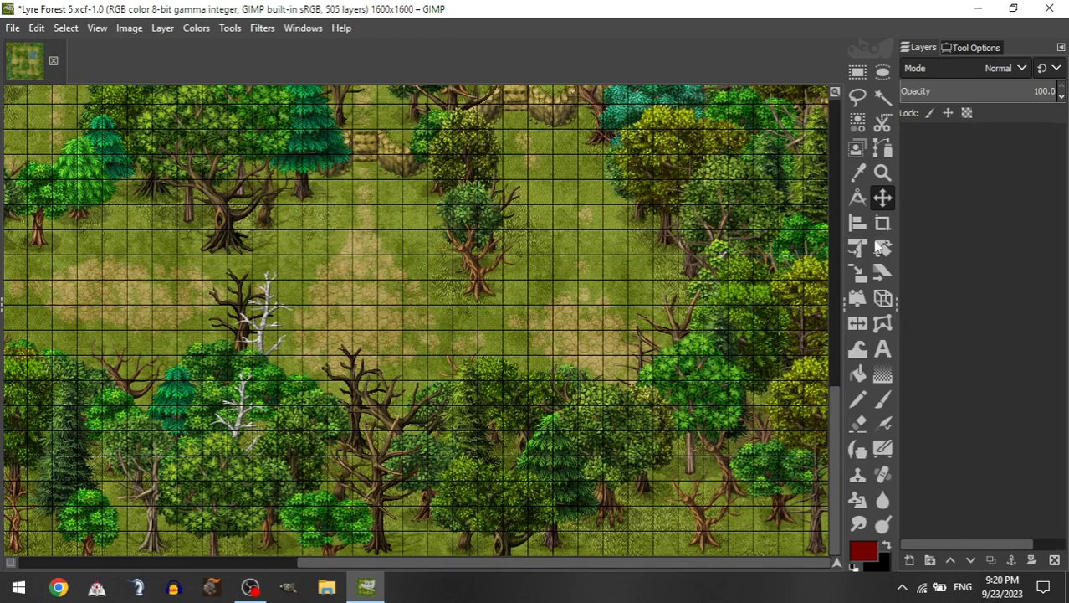
{"action": "left_click_drag", "start_coordinate": [504, 252], "coordinate": [670, 580]}
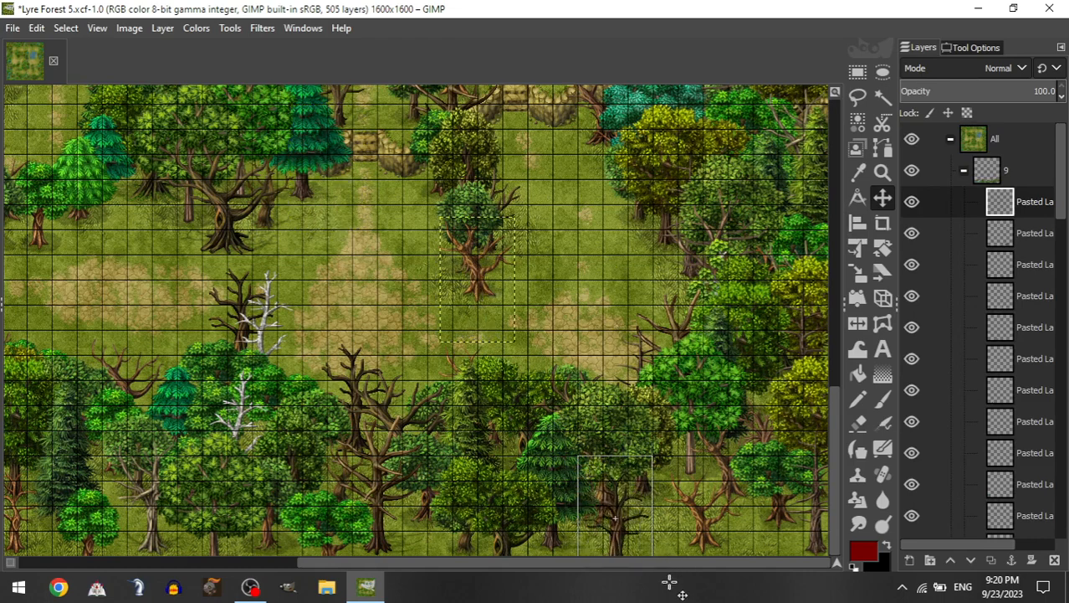
Step: Move the last tall tree, a large teal pine, into group 9 and place it on the lower edge near the map's right corner
{"action": "left_click", "coordinate": [963, 173]}
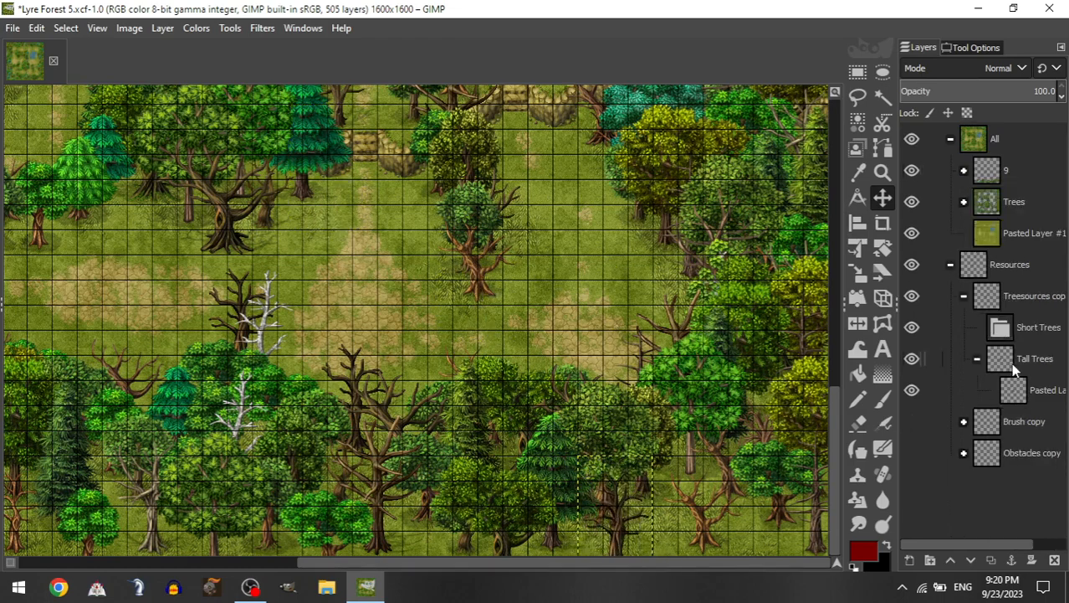
{"action": "left_click", "coordinate": [1011, 385]}
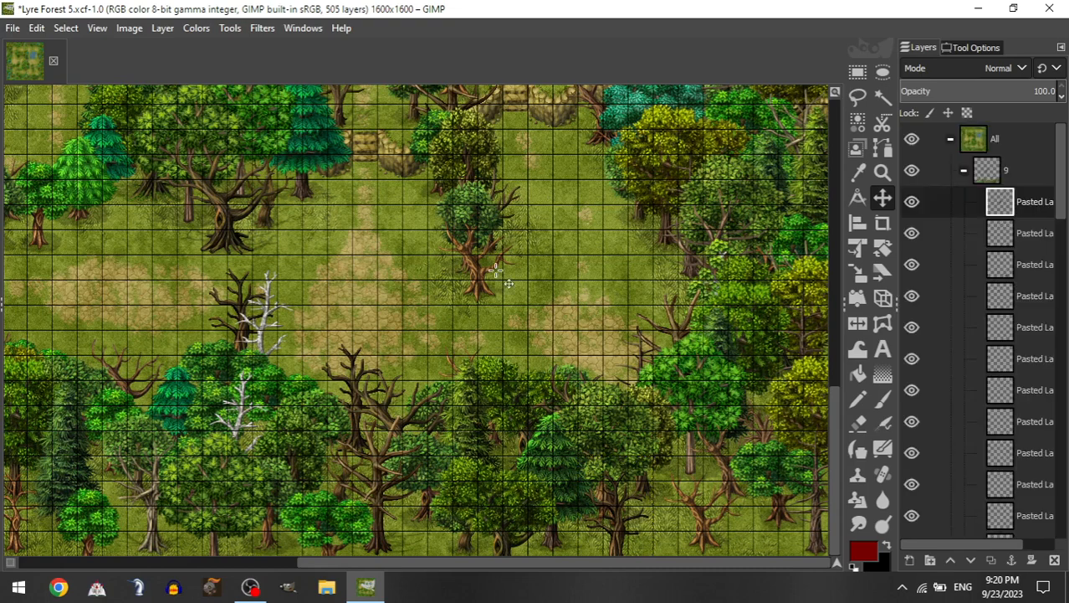
{"action": "left_click_drag", "start_coordinate": [457, 260], "coordinate": [761, 564]}
Step: Delete the emptied Treesources copy group from Resources and move group 9 into the Trees group
{"action": "left_click", "coordinate": [964, 173]}
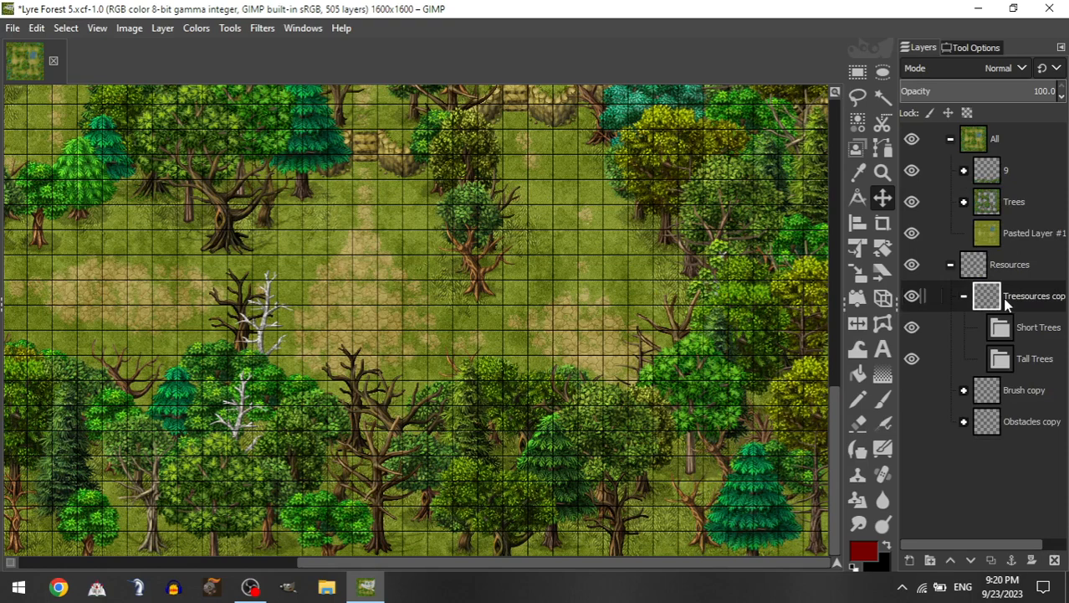
{"action": "key", "text": "Delete"}
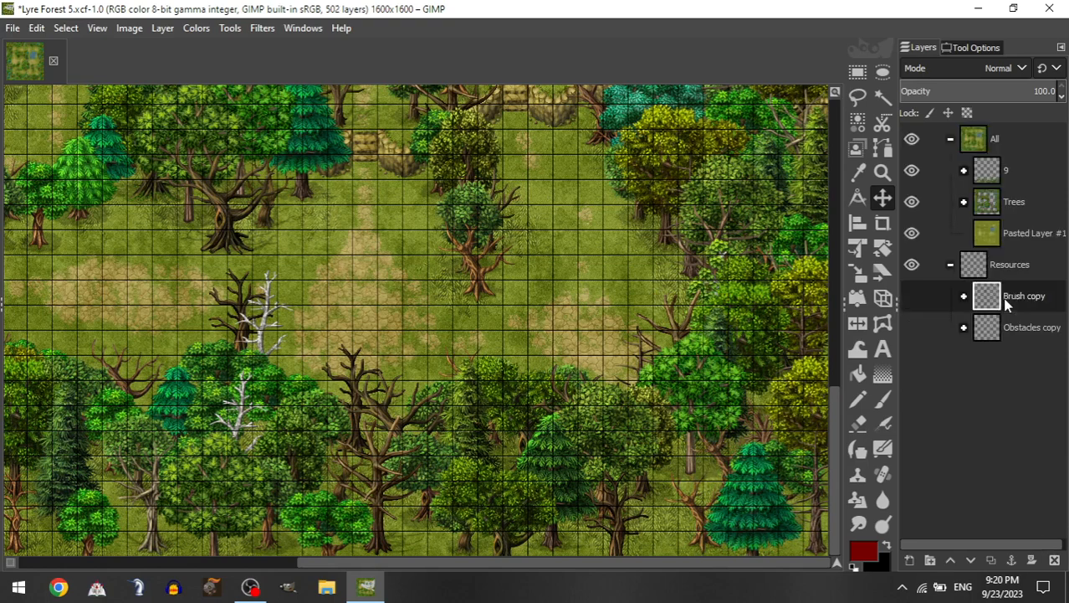
{"action": "left_click_drag", "start_coordinate": [1003, 168], "coordinate": [1021, 206]}
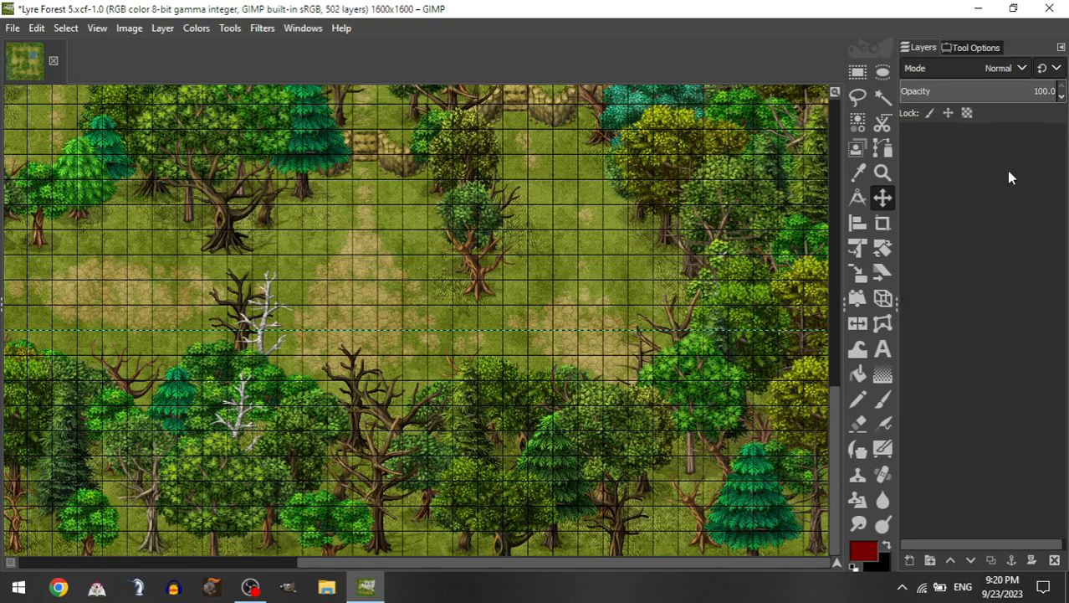
Step: Create a new layer group named 10 at the top of the All group
{"action": "left_click", "coordinate": [1004, 142]}
{"action": "right_click", "coordinate": [1002, 130]}
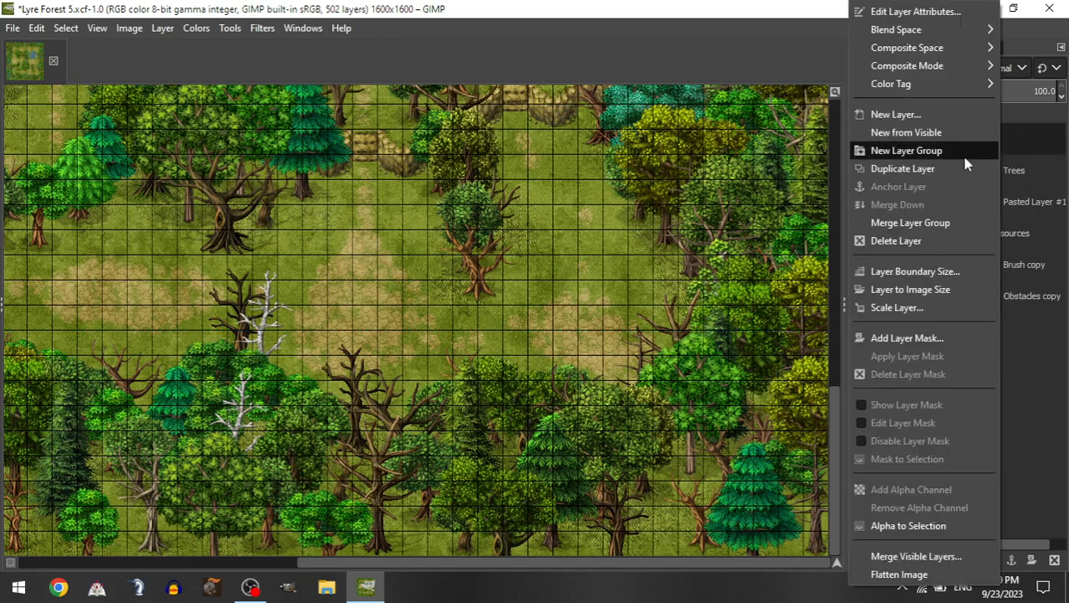
{"action": "left_click", "coordinate": [961, 153]}
{"action": "type", "text": "10"}
{"action": "key", "text": "Return"}
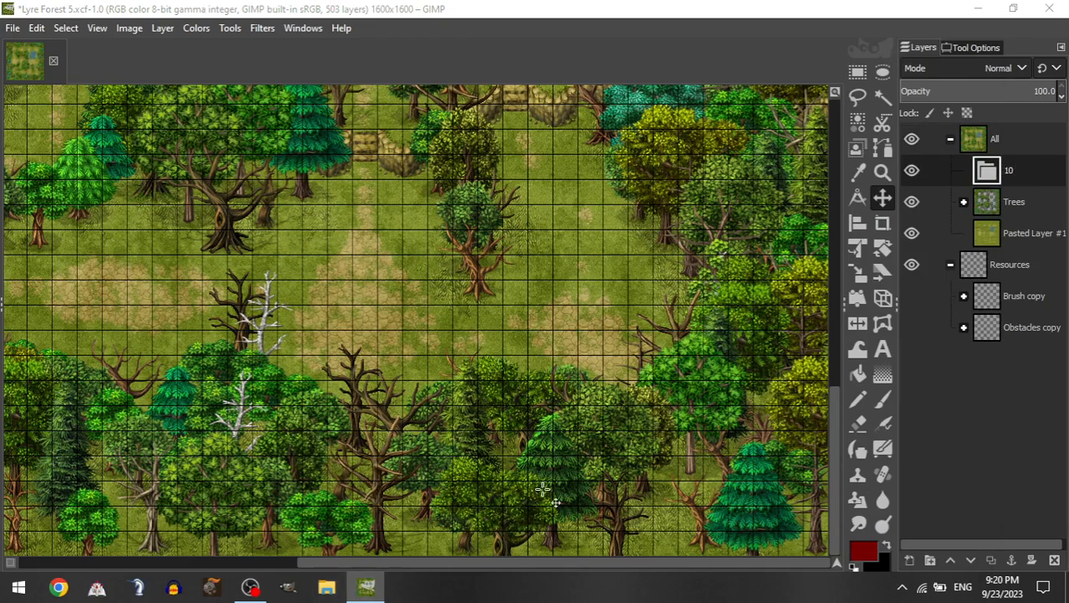
Step: Open Treesources.xcf from the Projects folder under RPG Maker VX's Parallax Mapping folder and close the file browser window
{"action": "key", "text": "super+e"}
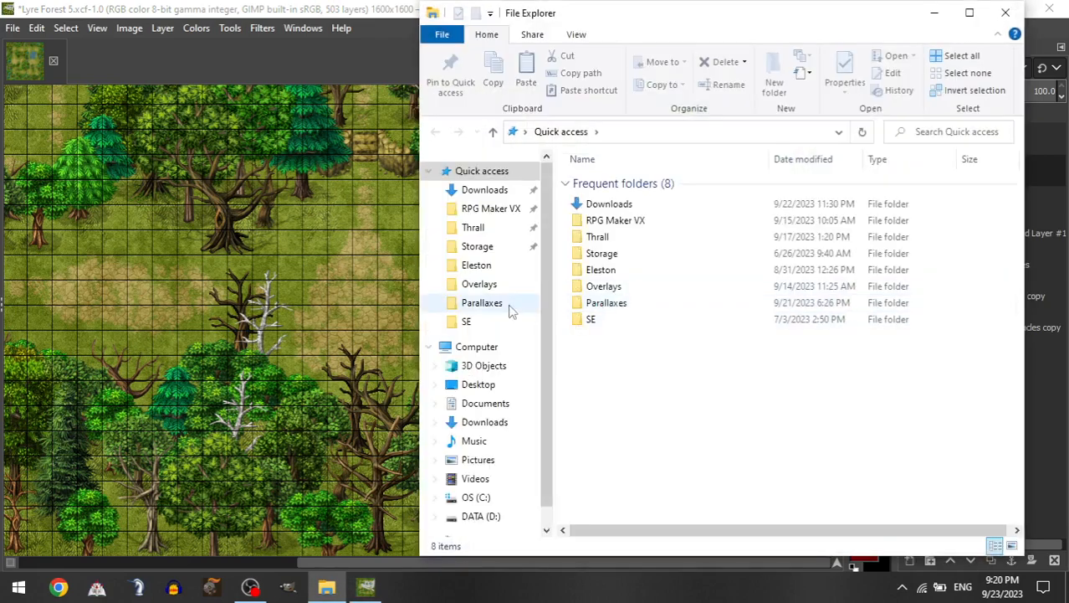
{"action": "left_click", "coordinate": [505, 265]}
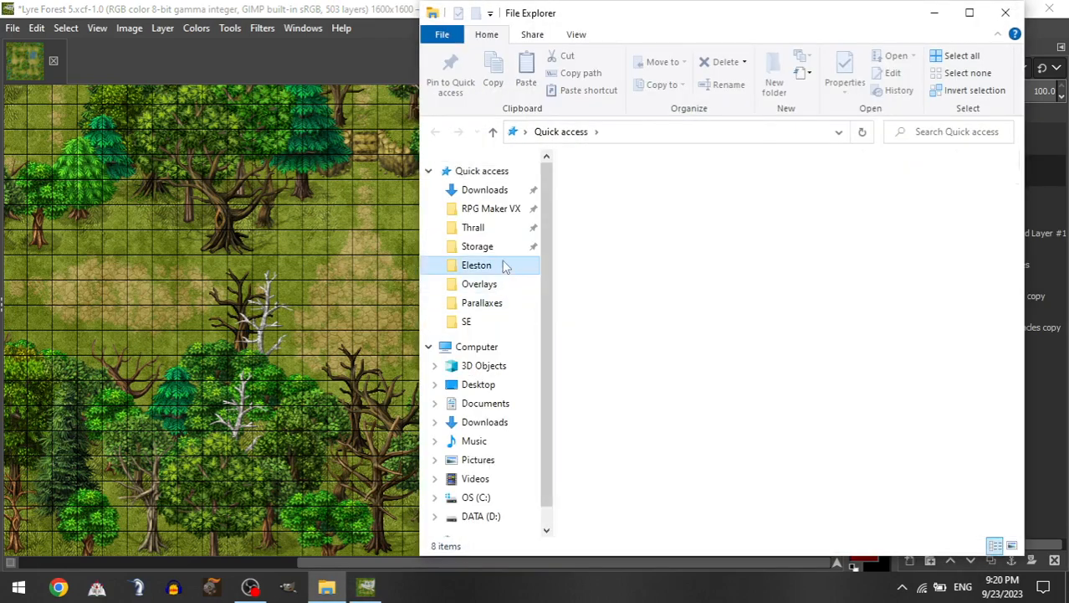
{"action": "left_click", "coordinate": [493, 134]}
{"action": "left_click", "coordinate": [494, 134]}
{"action": "double_click", "coordinate": [633, 266]}
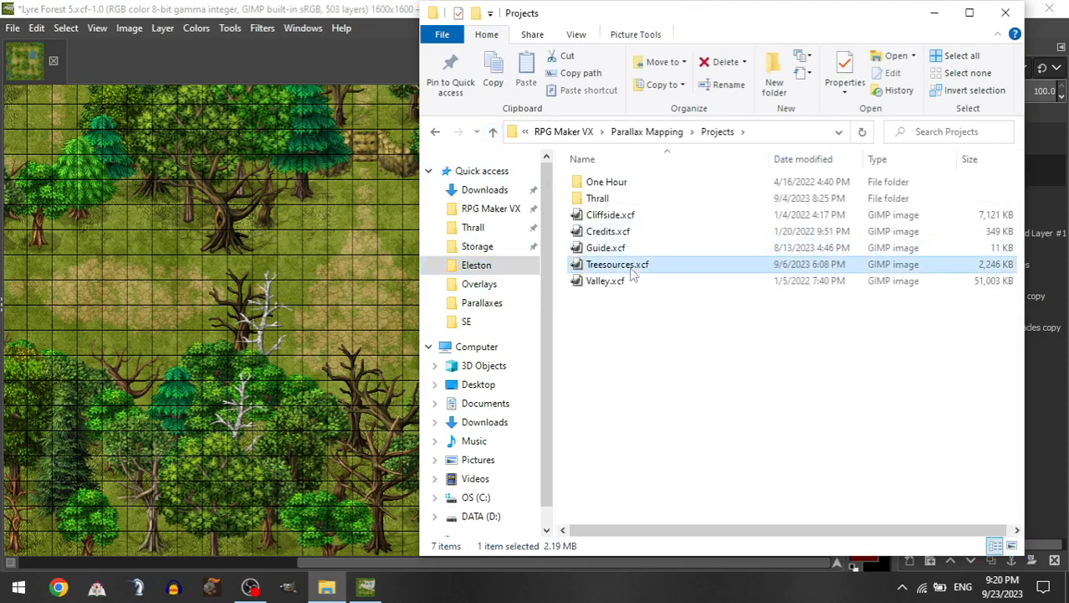
{"action": "left_click", "coordinate": [1005, 13]}
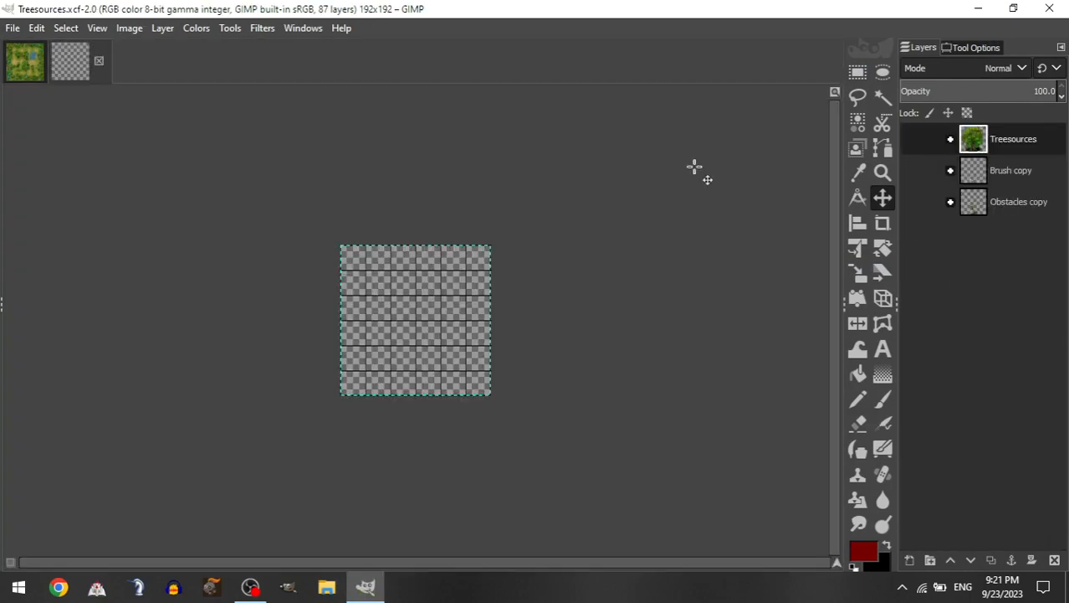
Step: Copy the Treesources group from its file, close that file, and paste the group into Resources of the Lyre Forest map
{"action": "left_click", "coordinate": [1011, 139]}
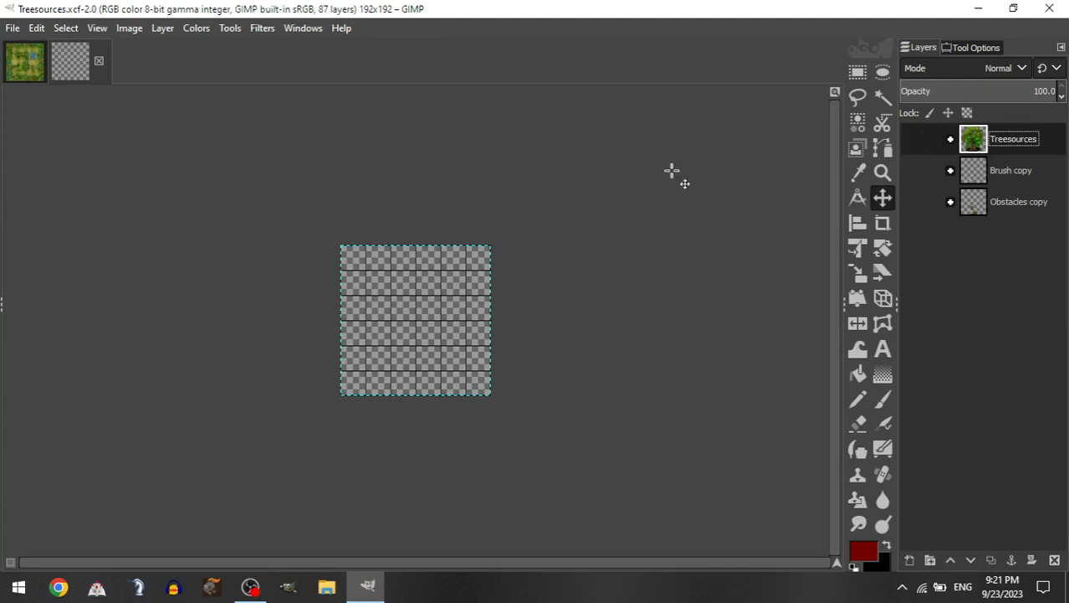
{"action": "left_click", "coordinate": [99, 62]}
{"action": "left_click", "coordinate": [979, 266]}
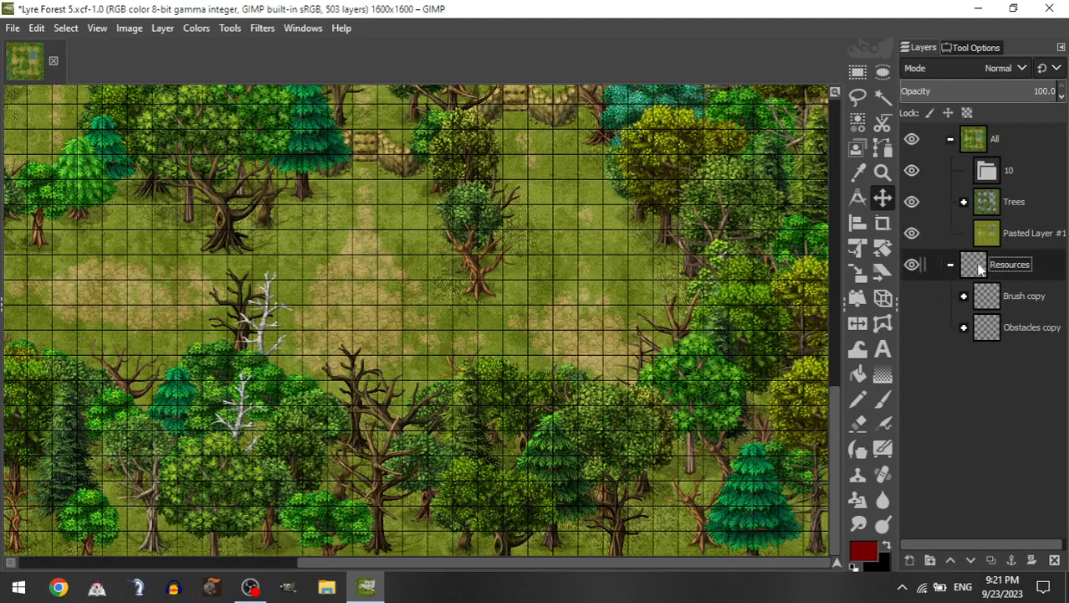
{"action": "key", "text": "ctrl+v"}
{"action": "left_click_drag", "start_coordinate": [995, 261], "coordinate": [996, 303]}
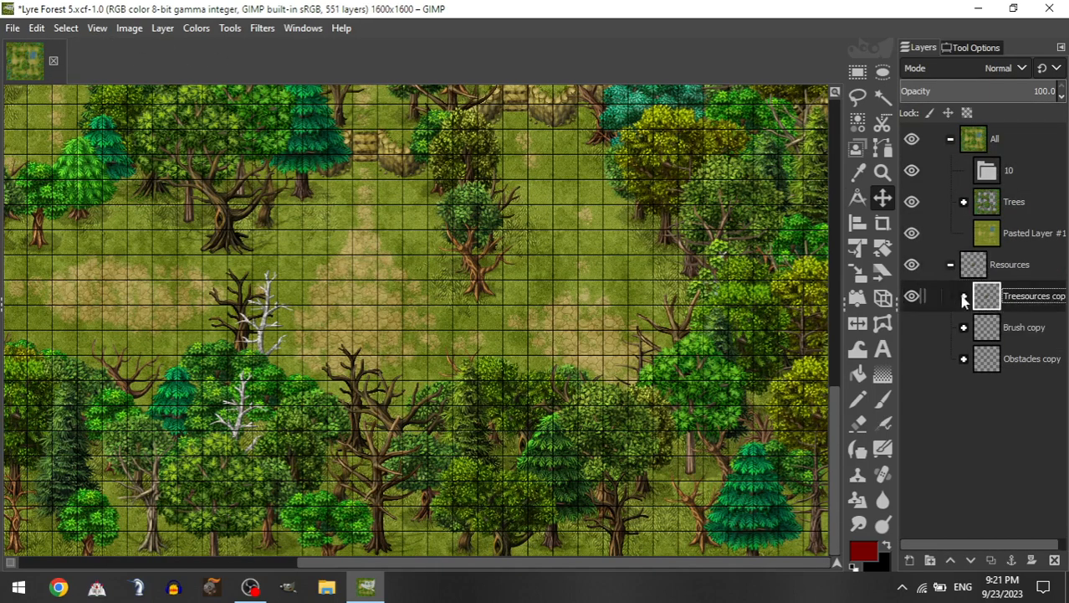
{"action": "left_click", "coordinate": [964, 297]}
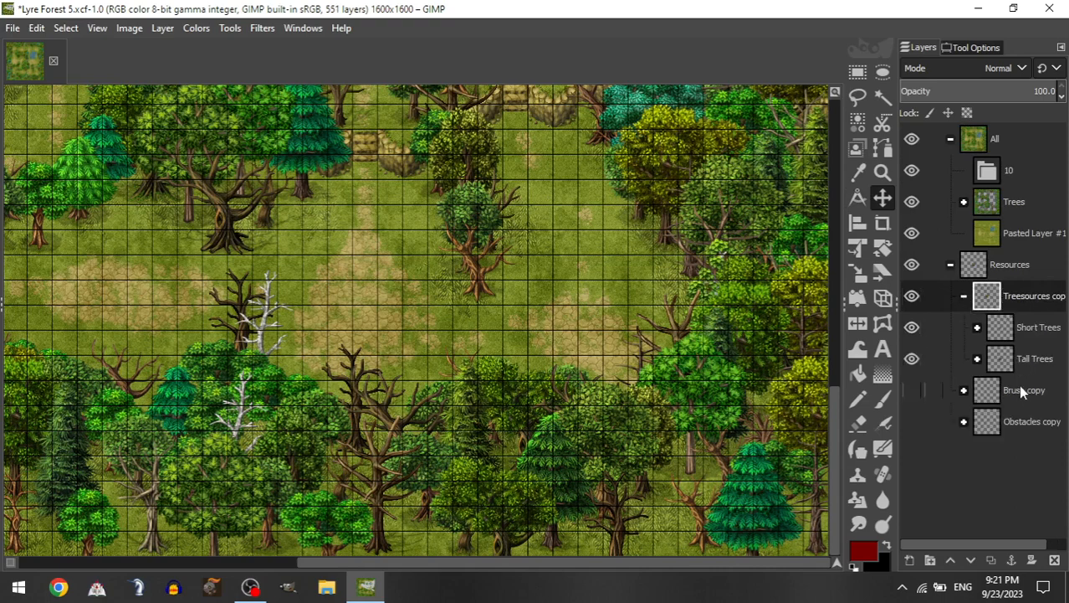
Step: Delete the empty group 10 and move group 9 out of Trees so it sits directly above it in All
{"action": "left_click", "coordinate": [964, 202]}
{"action": "left_click", "coordinate": [978, 233]}
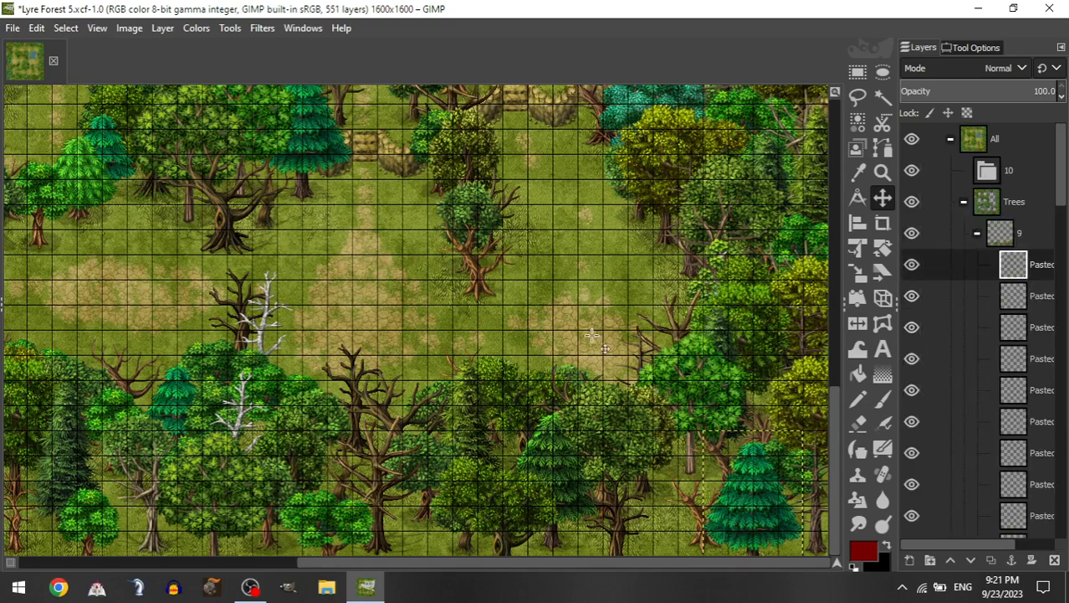
{"action": "left_click", "coordinate": [978, 234]}
{"action": "left_click", "coordinate": [991, 171]}
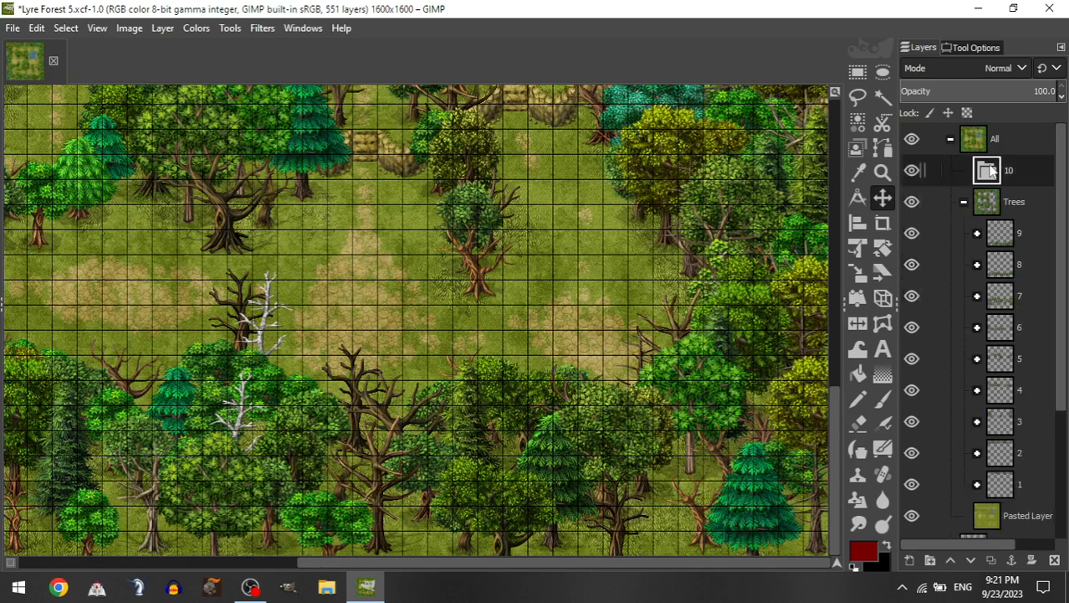
{"action": "key", "text": "Delete"}
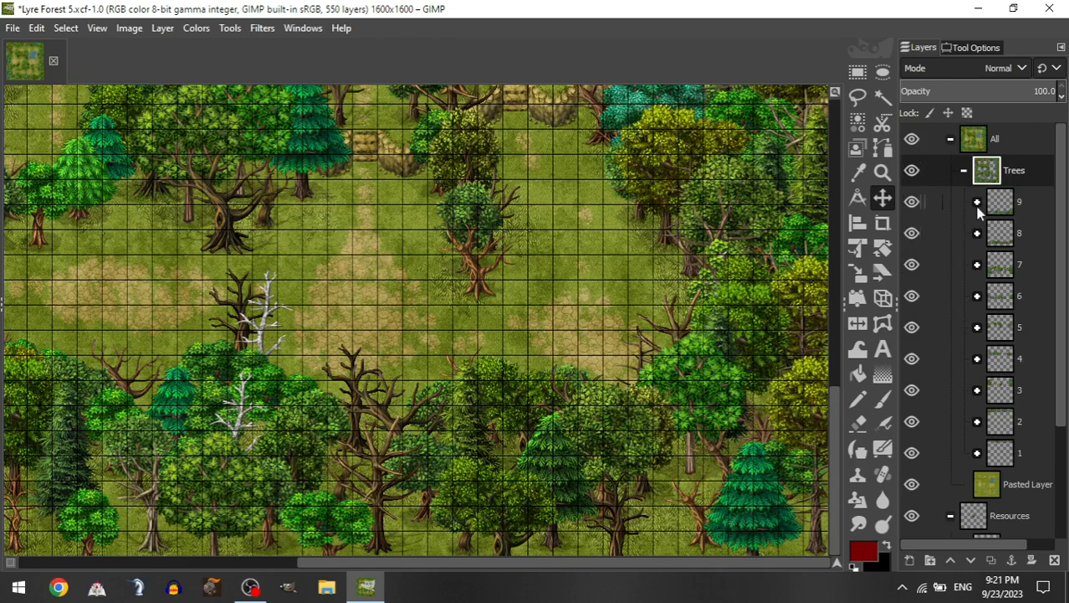
{"action": "left_click_drag", "start_coordinate": [988, 214], "coordinate": [971, 186]}
{"action": "left_click", "coordinate": [965, 200]}
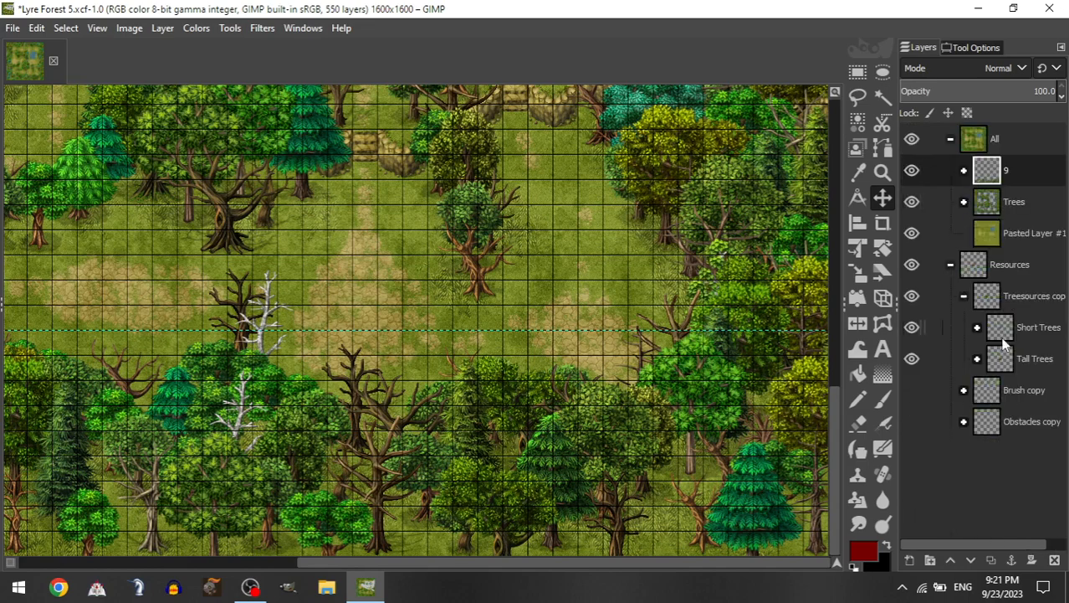
Step: Move a white bare tree from the tall trees into group 9 and place it at the lower right corner, overlapping the teal pine
{"action": "left_click", "coordinate": [979, 358]}
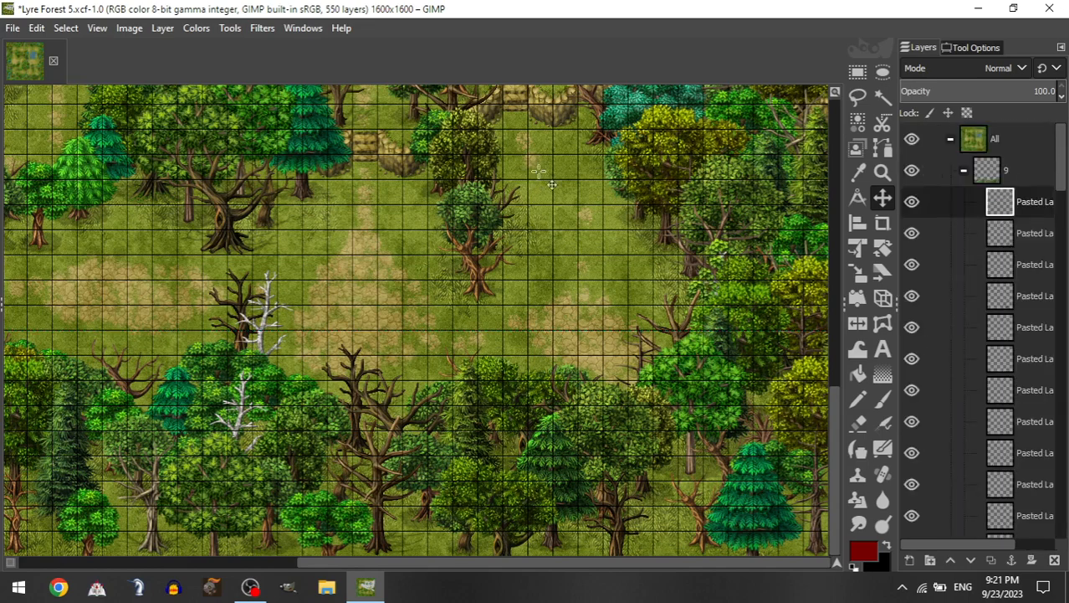
{"action": "left_click_drag", "start_coordinate": [333, 188], "coordinate": [710, 451]}
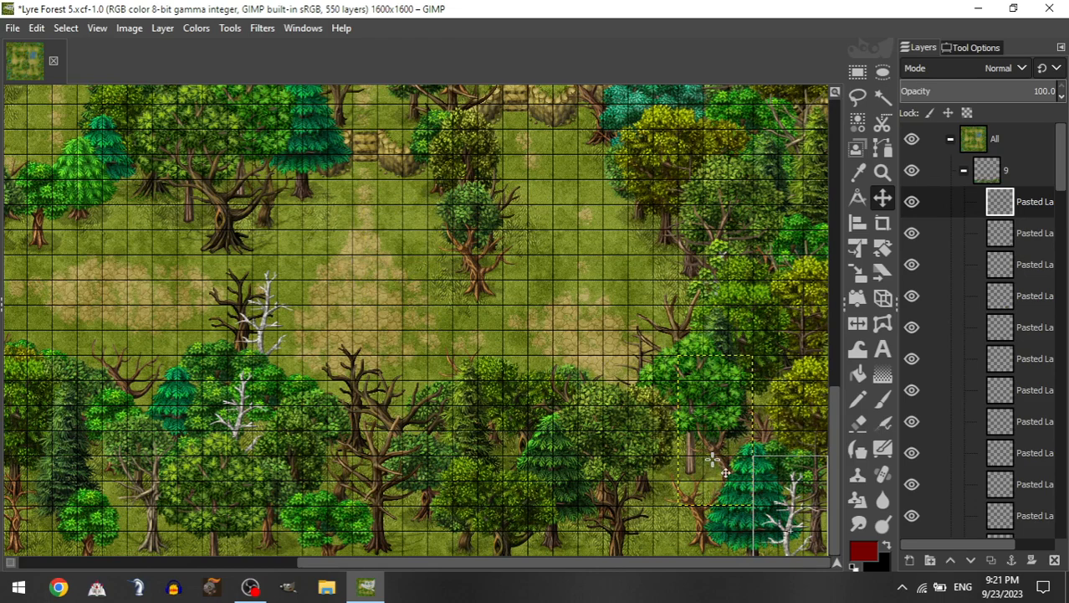
{"action": "left_click", "coordinate": [964, 172]}
Step: Place a small bare tree from the short trees on the lower edge left of the teal pine and put it in group 9
{"action": "left_click", "coordinate": [977, 328]}
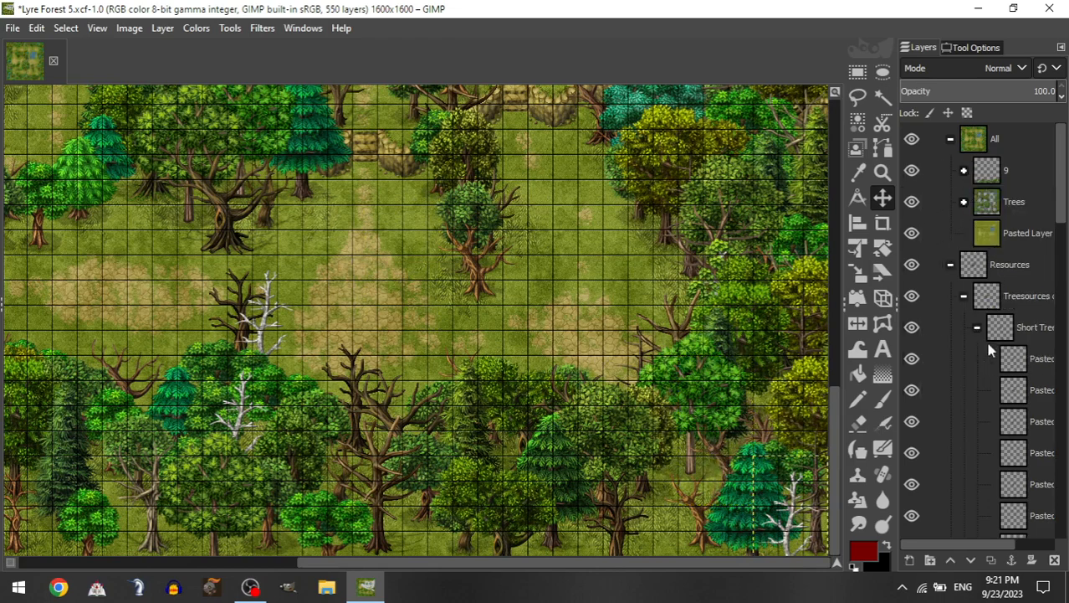
{"action": "left_click_drag", "start_coordinate": [1031, 477], "coordinate": [1011, 167]}
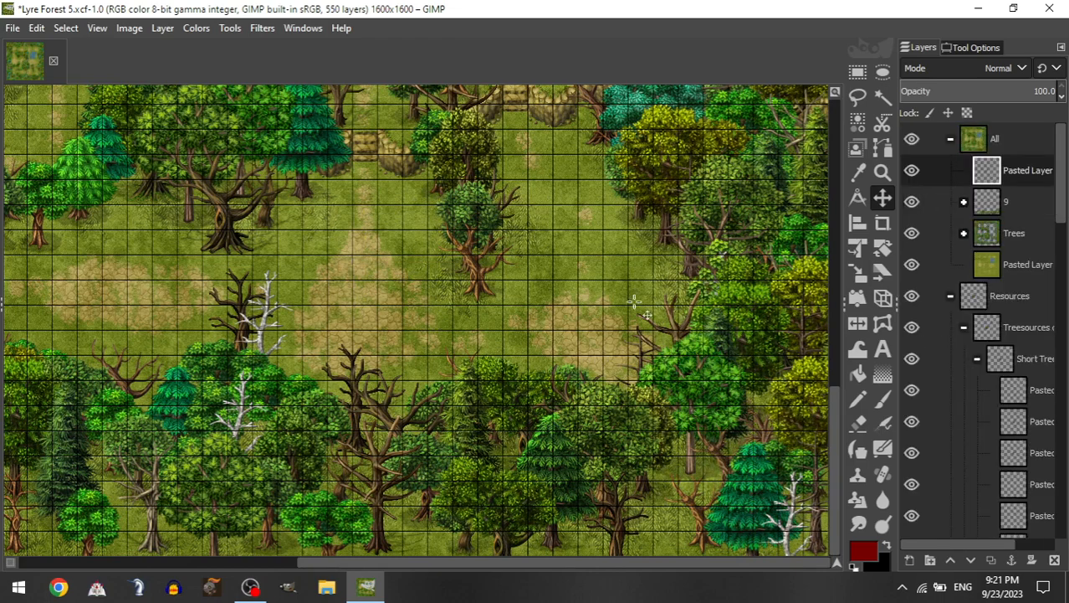
{"action": "left_click_drag", "start_coordinate": [713, 496], "coordinate": [728, 559]}
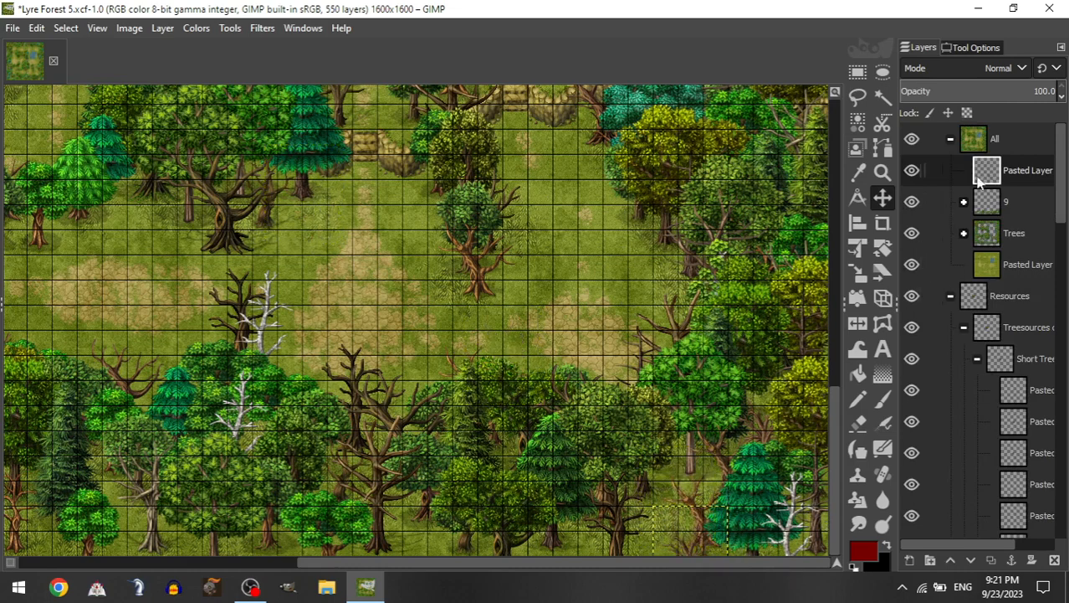
{"action": "left_click_drag", "start_coordinate": [979, 172], "coordinate": [990, 226]}
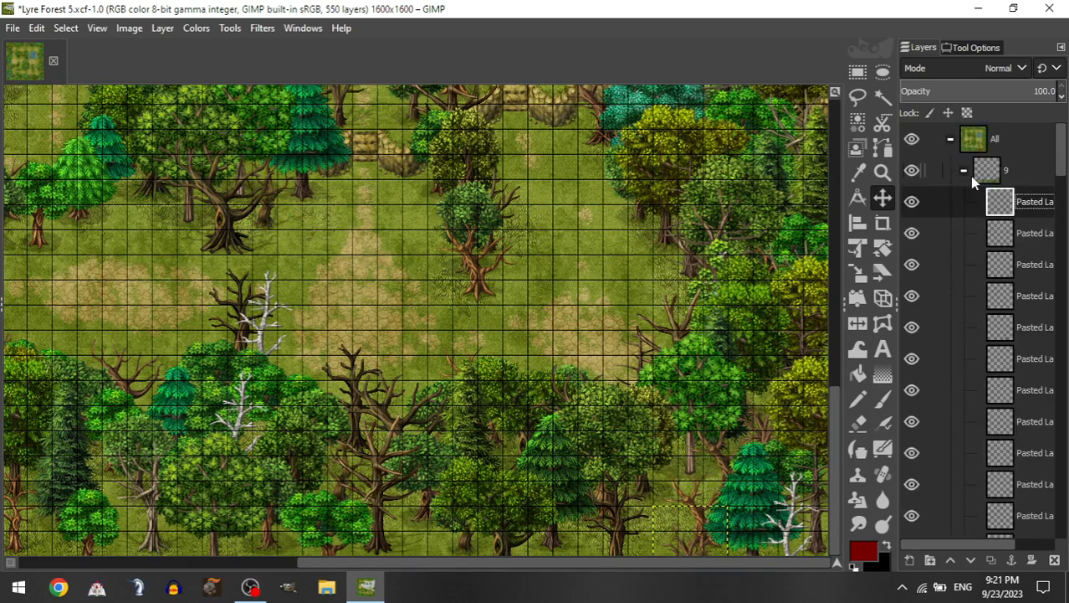
Step: Move a large yellow-green tree from the tall trees into group 9 and place it on the lower edge in front of the large green conifer
{"action": "left_click", "coordinate": [979, 329]}
{"action": "left_click_drag", "start_coordinate": [1023, 484], "coordinate": [1008, 172]}
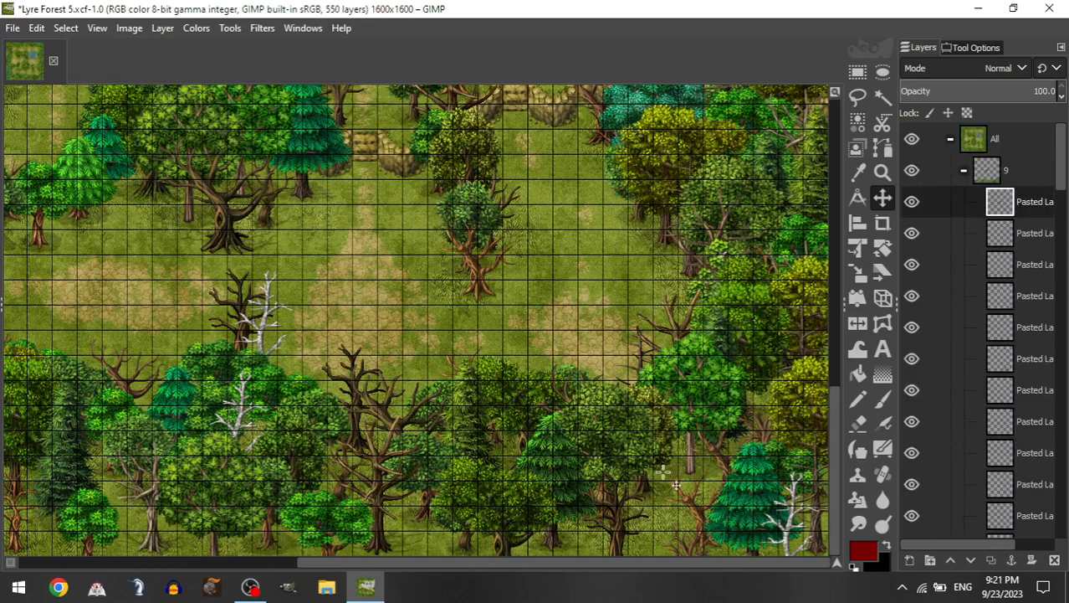
{"action": "left_click_drag", "start_coordinate": [644, 431], "coordinate": [452, 346]}
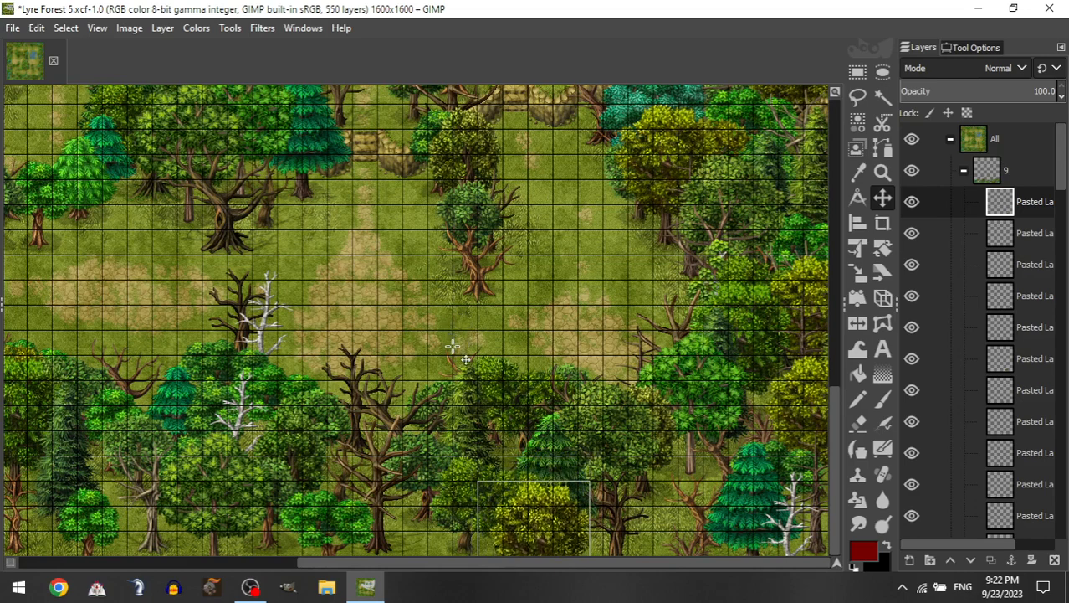
{"action": "left_click_drag", "start_coordinate": [611, 449], "coordinate": [626, 429]}
{"action": "scroll", "coordinate": [640, 485], "scroll_direction": "left", "scroll_amount": 5}
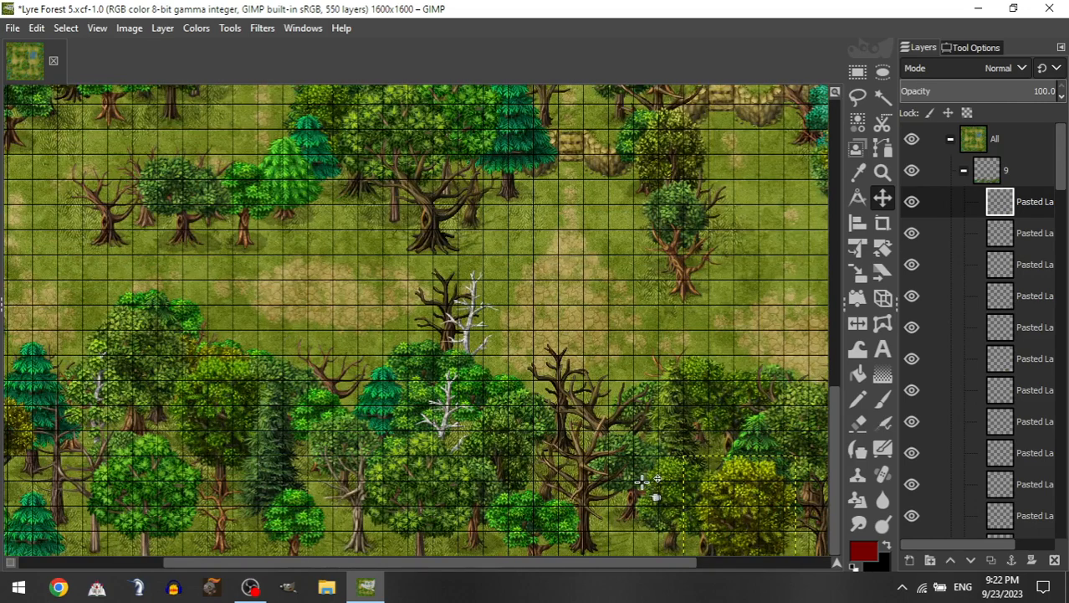
{"action": "scroll", "coordinate": [640, 482], "scroll_direction": "right", "scroll_amount": 5}
{"action": "left_click_drag", "start_coordinate": [643, 479], "coordinate": [679, 466]}
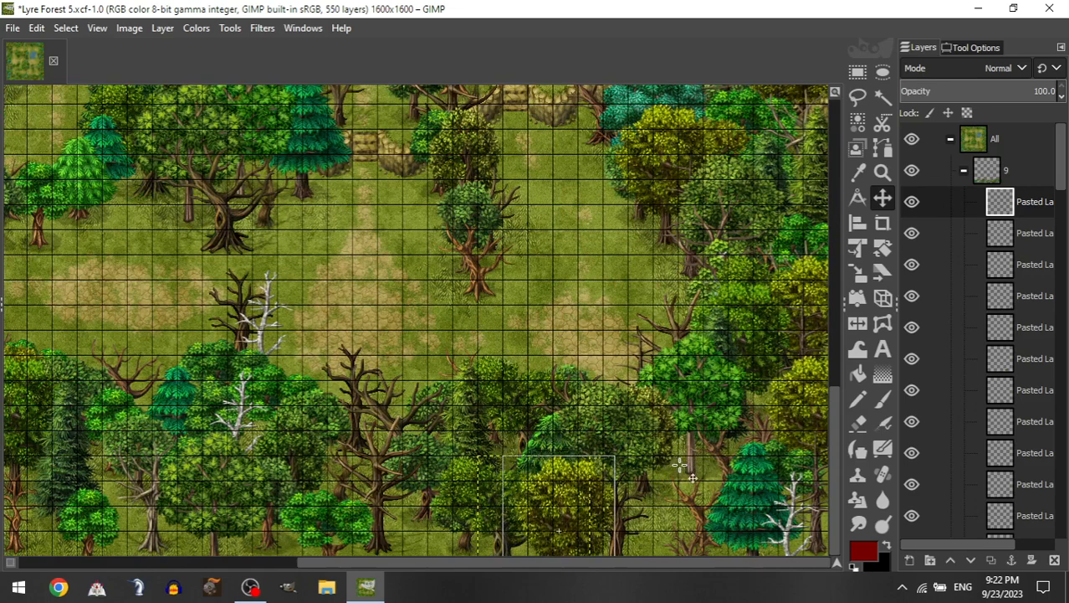
Step: Move a wide bare tree from the short trees into group 9 and place it on the lower edge left of the yellow-green tree
{"action": "left_click", "coordinate": [964, 171]}
{"action": "left_click", "coordinate": [977, 327]}
{"action": "left_click_drag", "start_coordinate": [1013, 483], "coordinate": [1026, 191]}
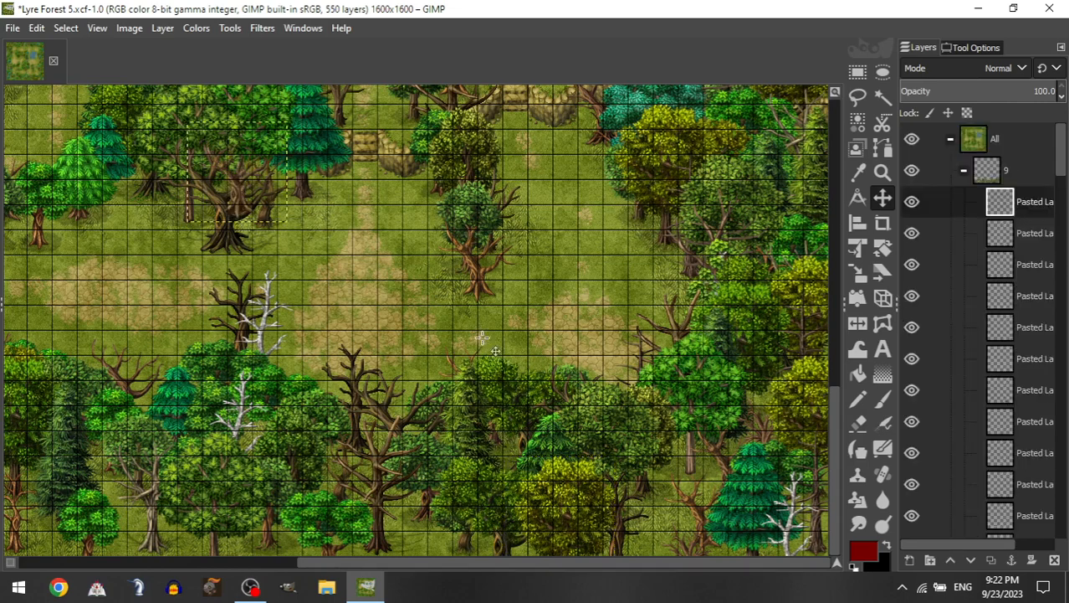
{"action": "left_click_drag", "start_coordinate": [482, 337], "coordinate": [496, 559]}
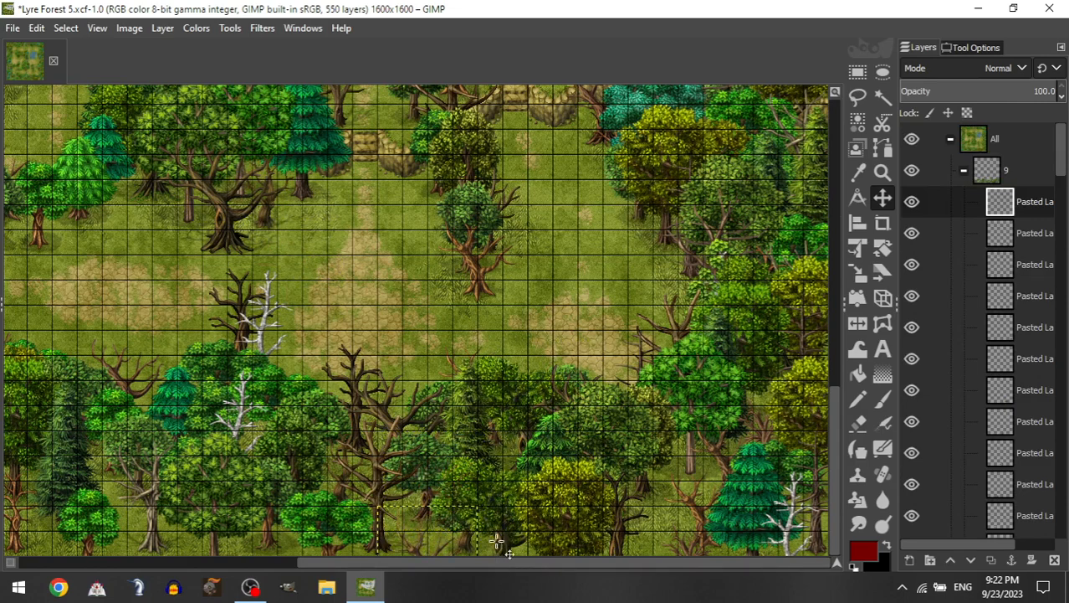
Step: Move a narrow olive-green tree from the tall trees into group 9 and place it on the lower edge overlapping the wide green tree's right side
{"action": "scroll", "coordinate": [570, 456], "scroll_direction": "left", "scroll_amount": 5}
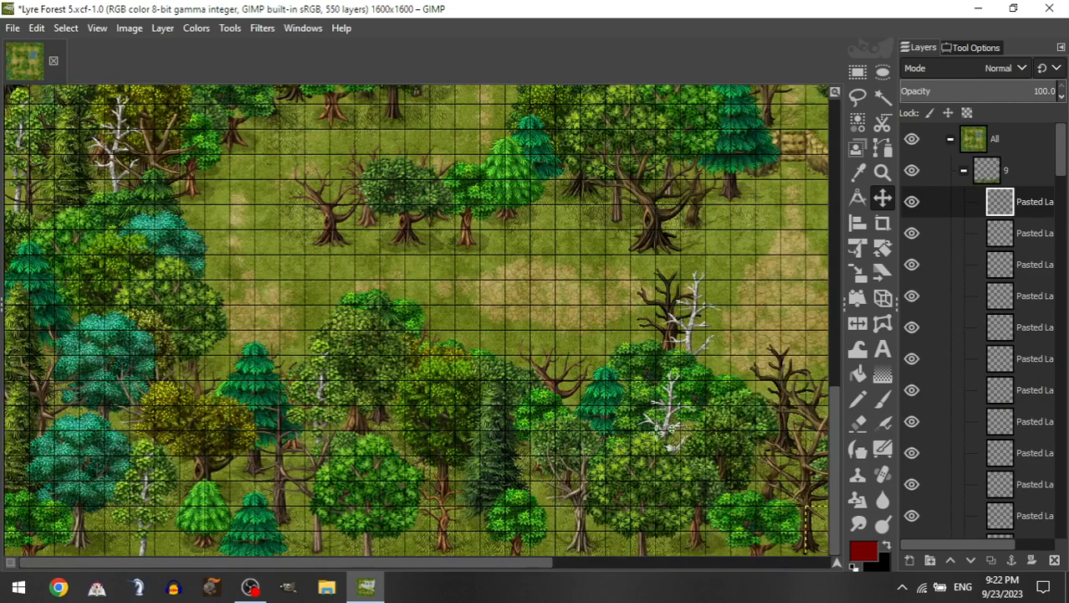
{"action": "left_click", "coordinate": [964, 170]}
{"action": "left_click", "coordinate": [977, 327]}
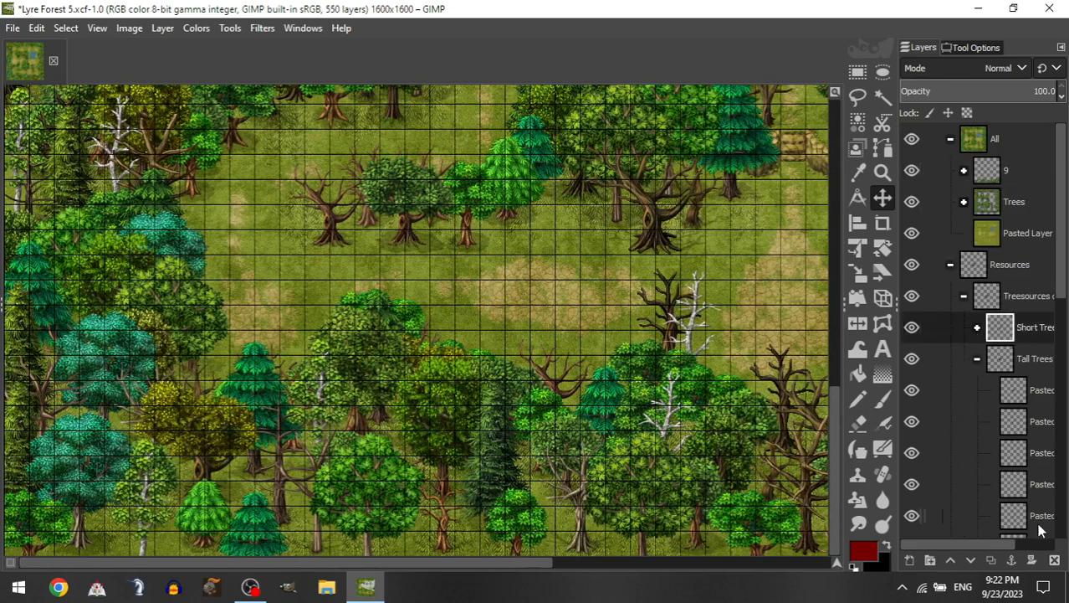
{"action": "left_click_drag", "start_coordinate": [1013, 516], "coordinate": [990, 195]}
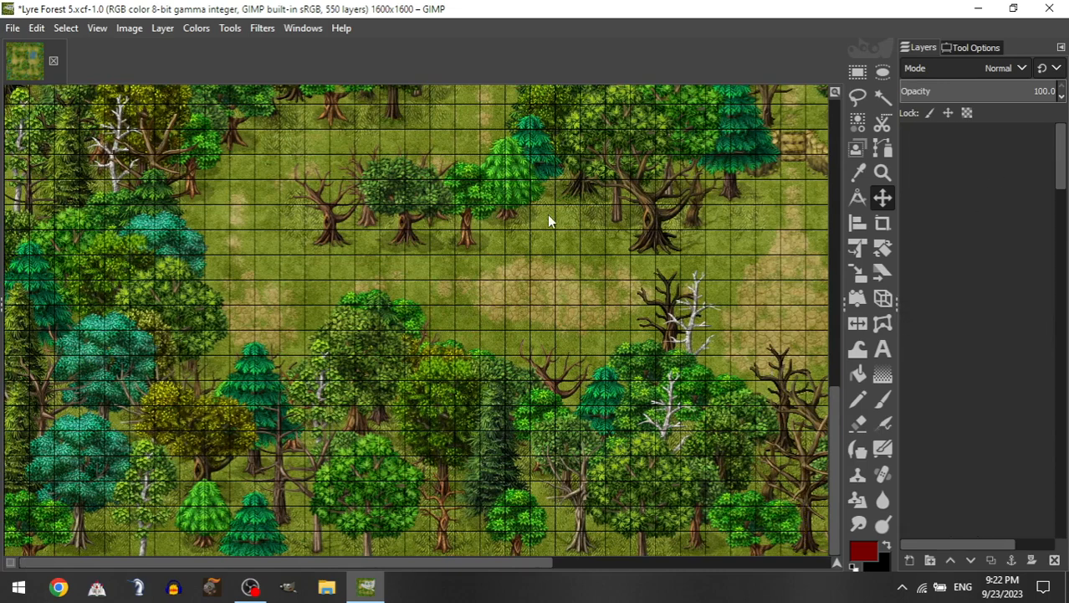
{"action": "left_click_drag", "start_coordinate": [799, 236], "coordinate": [663, 537]}
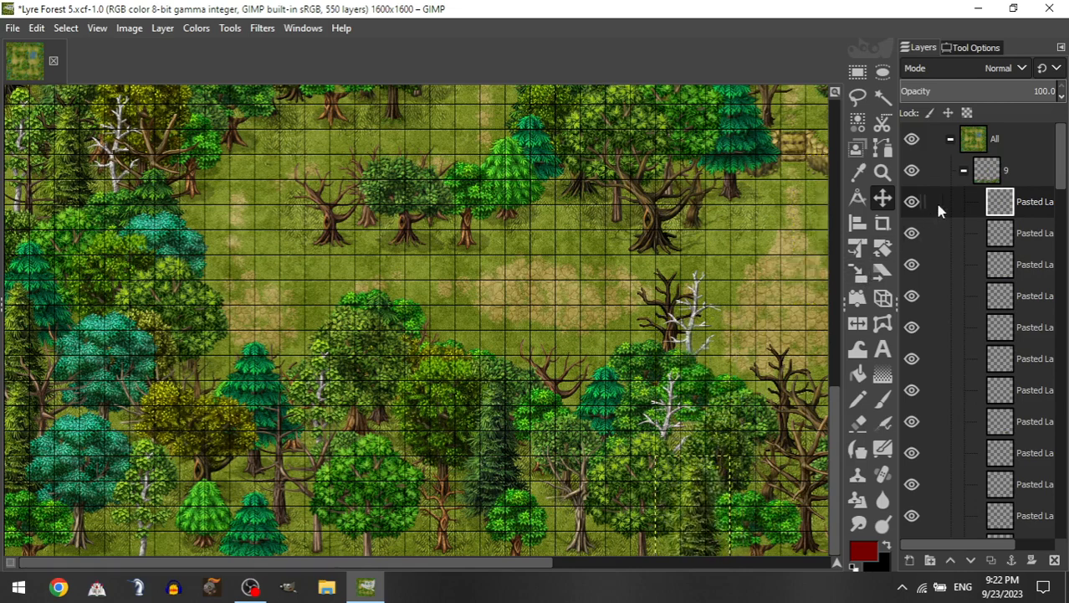
Step: Move a small bright green tree from the short trees into group 9 and place it on the lower edge at the wide green tree's left side
{"action": "left_click", "coordinate": [964, 169]}
{"action": "left_click", "coordinate": [977, 328]}
{"action": "left_click_drag", "start_coordinate": [1025, 481], "coordinate": [1018, 171]}
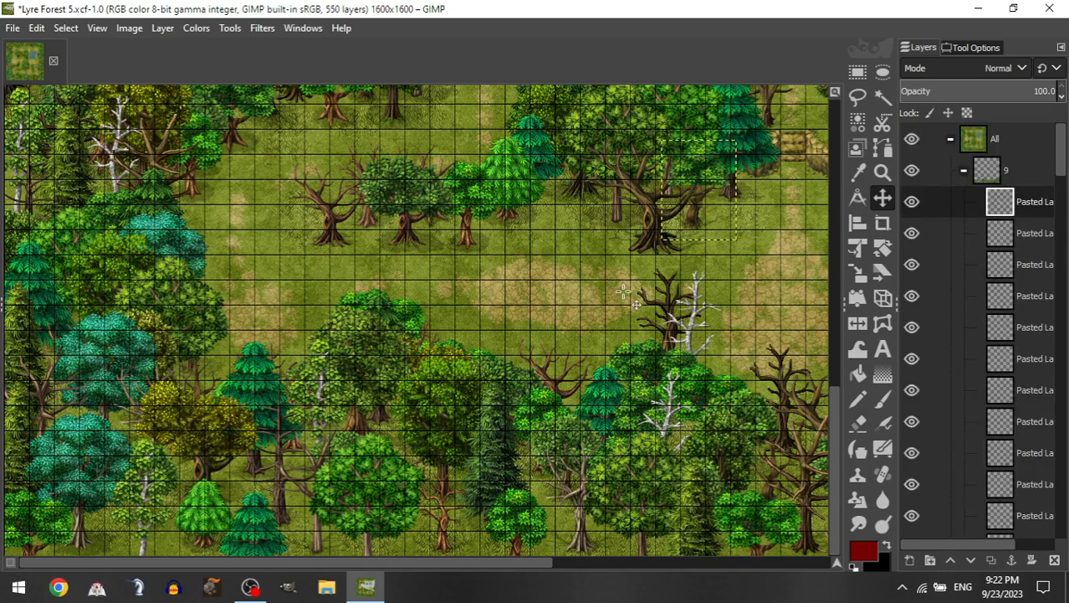
{"action": "left_click_drag", "start_coordinate": [674, 461], "coordinate": [686, 506]}
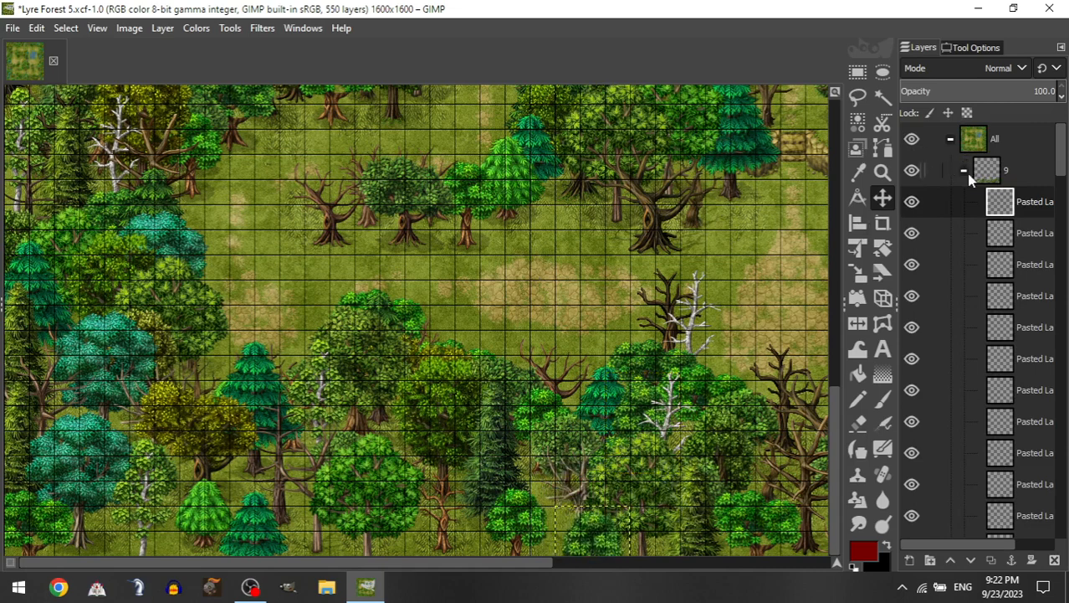
Step: Move an olive-yellow tree from the tall trees into group 9 and place it on the lower edge between the round green tree and the small green one
{"action": "left_click", "coordinate": [964, 170]}
{"action": "left_click", "coordinate": [978, 327]}
{"action": "left_click_drag", "start_coordinate": [1015, 481], "coordinate": [1016, 171]}
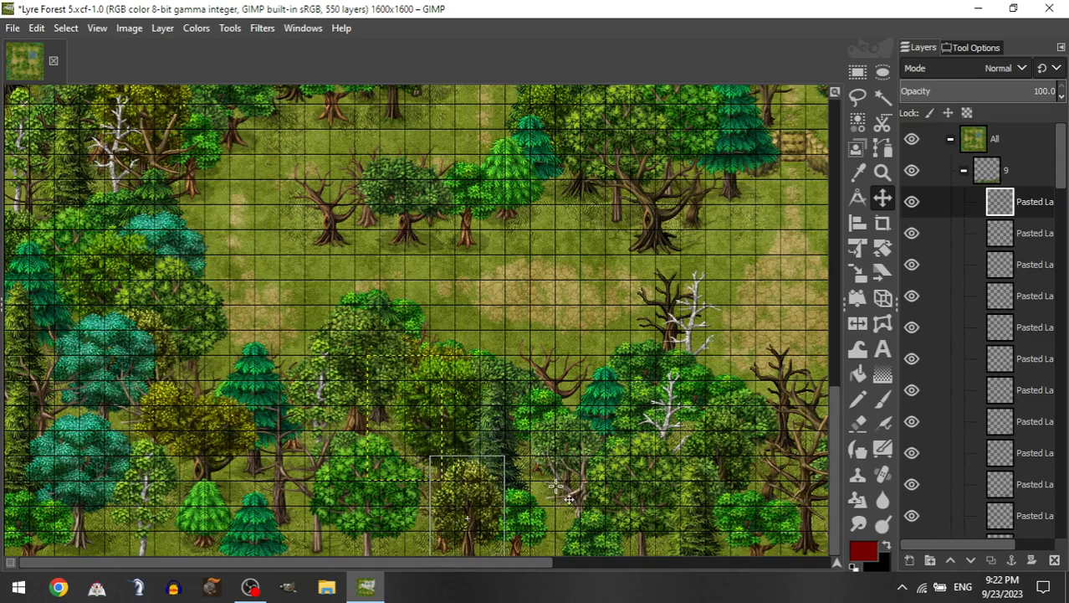
{"action": "left_click_drag", "start_coordinate": [556, 486], "coordinate": [557, 511]}
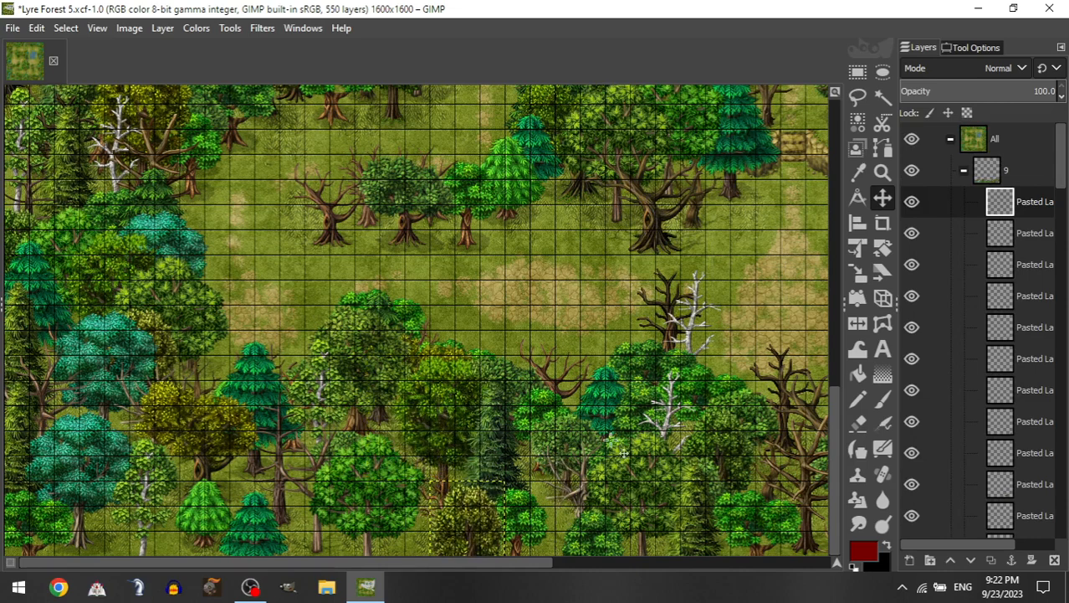
{"action": "left_click", "coordinate": [965, 173]}
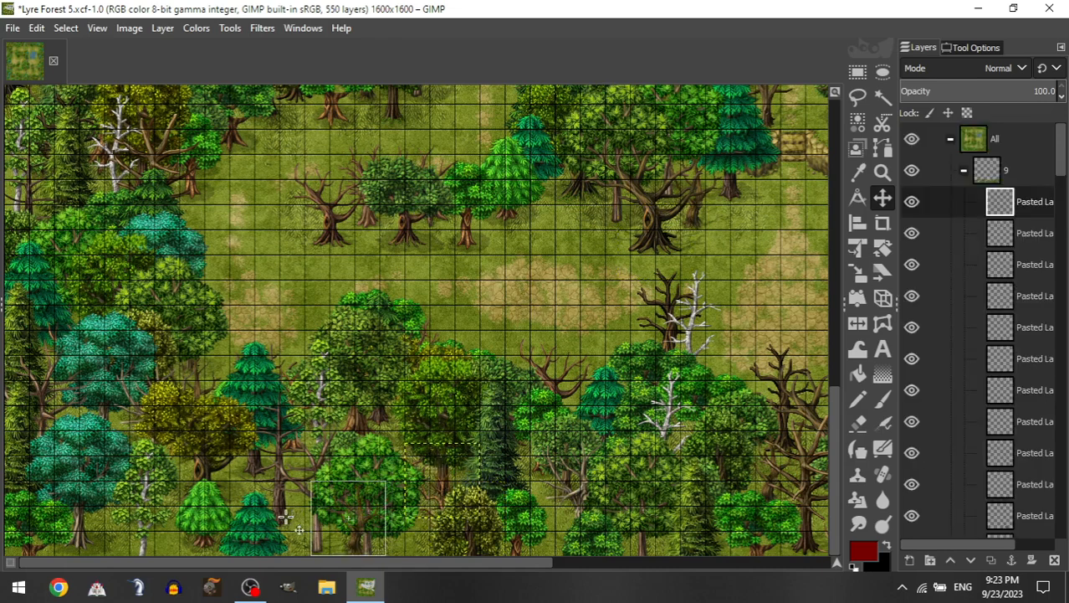
Step: Shift the newest tree in group 9 down onto the lower edge, between the teal conifer and the round green tree
{"action": "left_click_drag", "start_coordinate": [265, 518], "coordinate": [261, 564]}
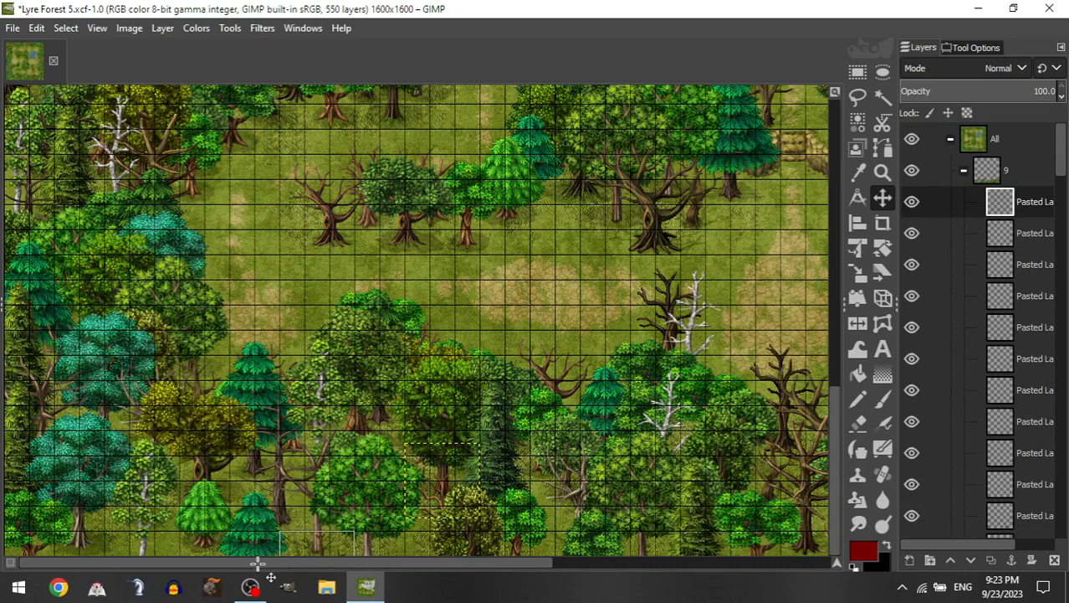
Step: Move an olive-yellow tree from the tree resources into group 9 and place it on the lower edge overlapping the small bright green conifer
{"action": "left_click", "coordinate": [964, 171]}
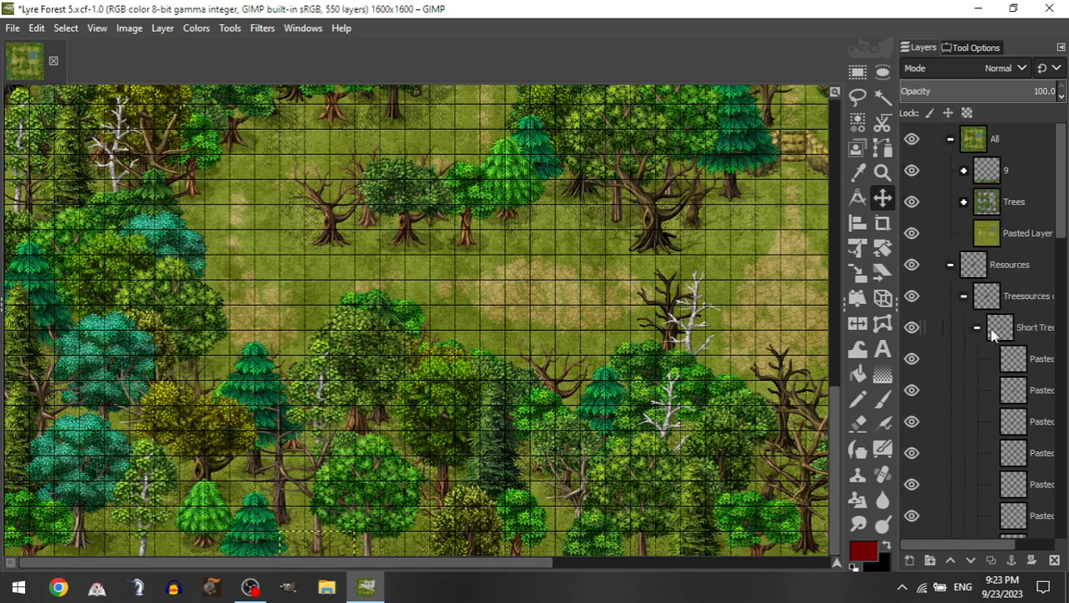
{"action": "left_click", "coordinate": [978, 327]}
{"action": "left_click_drag", "start_coordinate": [1025, 480], "coordinate": [1021, 174]}
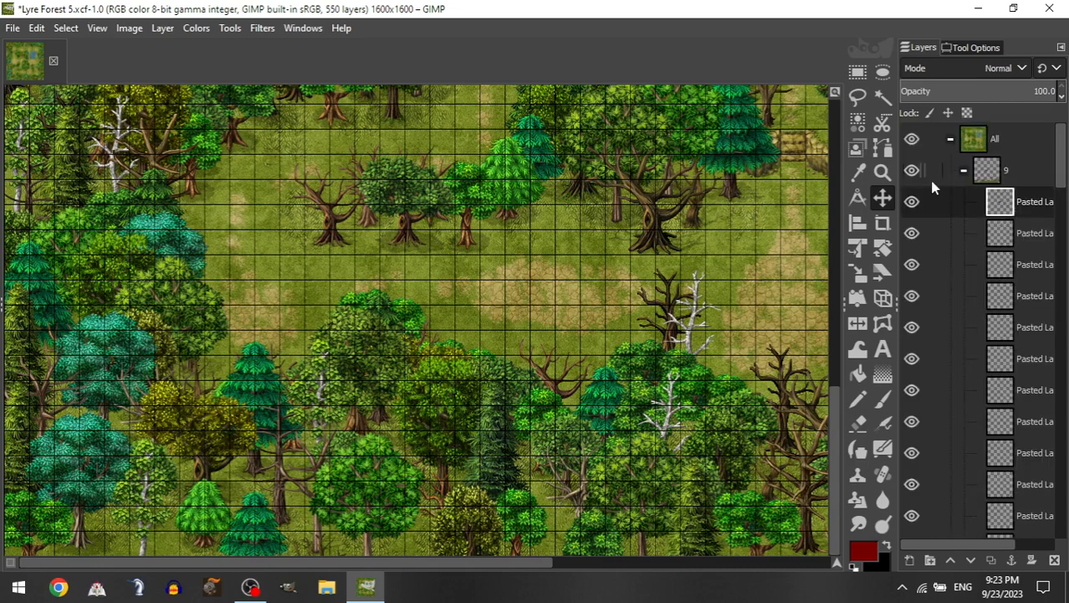
{"action": "left_click_drag", "start_coordinate": [583, 360], "coordinate": [360, 423]}
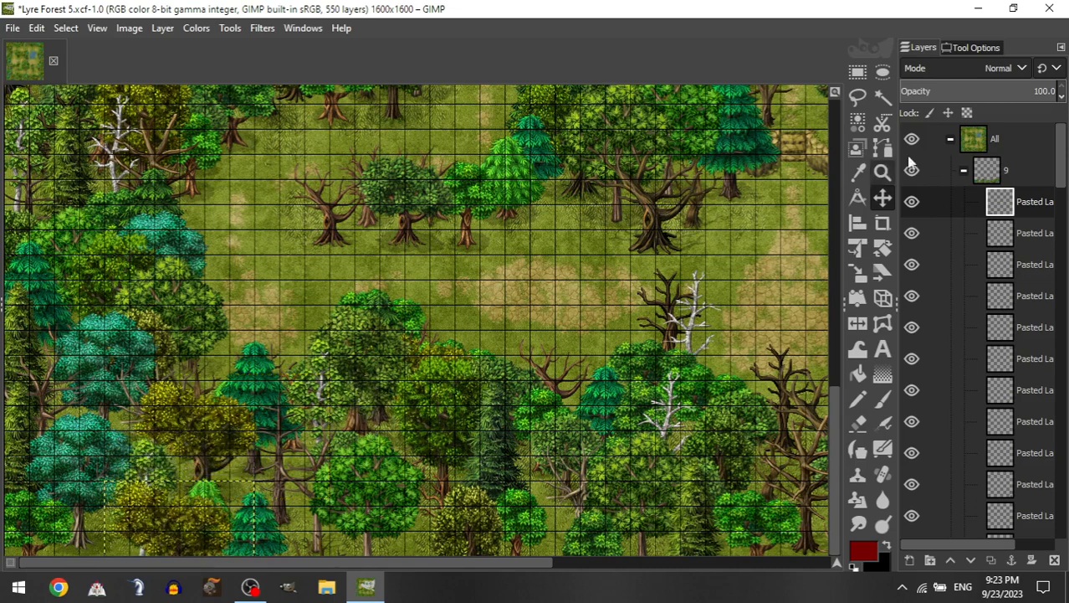
Step: Move a bright green conifer from the short trees into group 9 and place it in the map's lower-left corner
{"action": "left_click", "coordinate": [964, 171]}
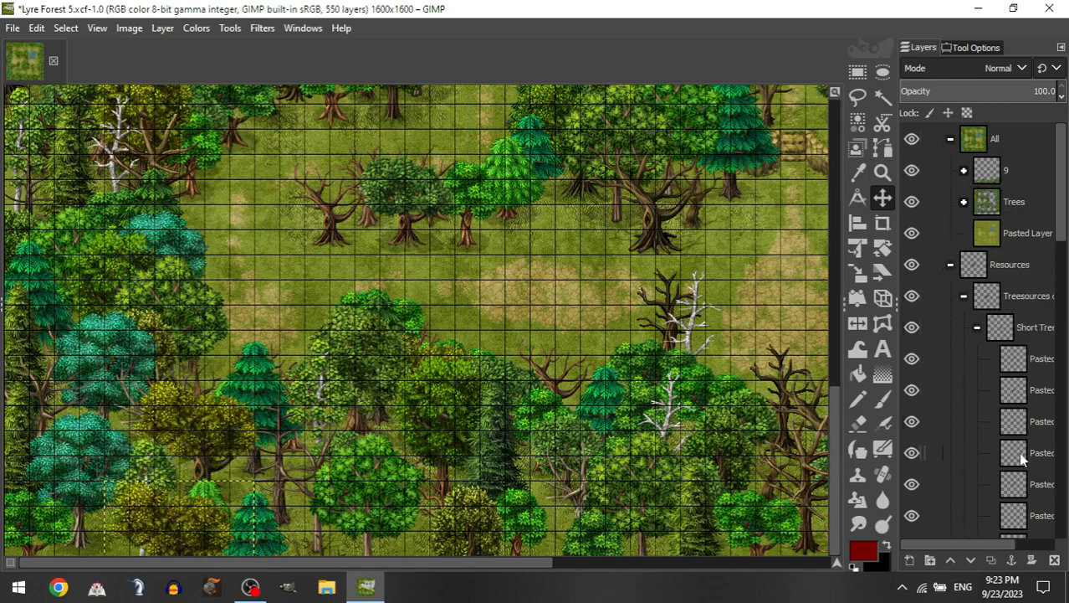
{"action": "left_click_drag", "start_coordinate": [1018, 452], "coordinate": [1031, 201]}
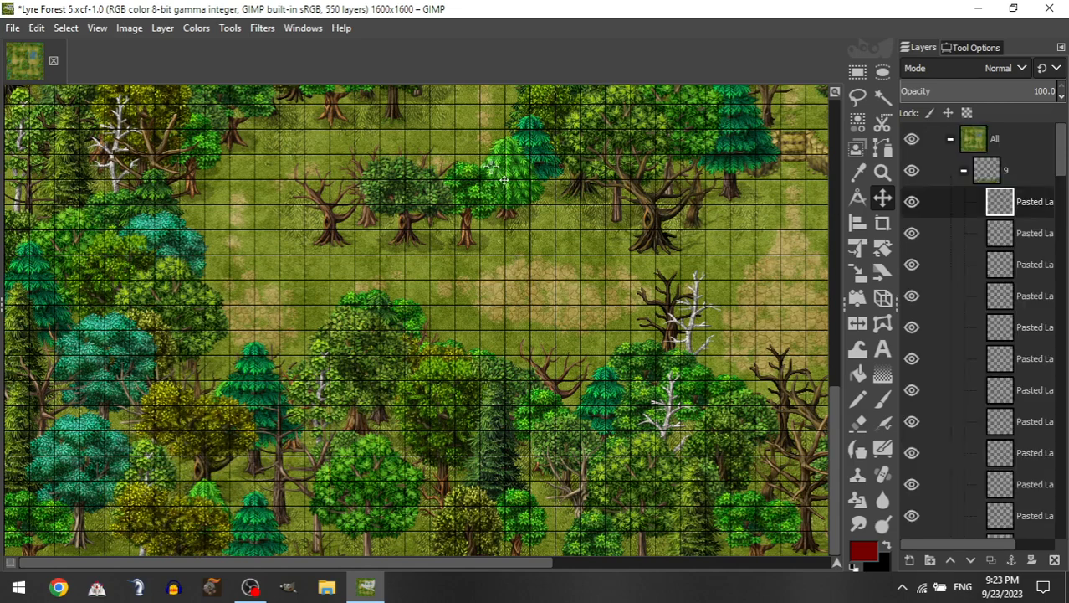
{"action": "left_click_drag", "start_coordinate": [250, 415], "coordinate": [234, 438]}
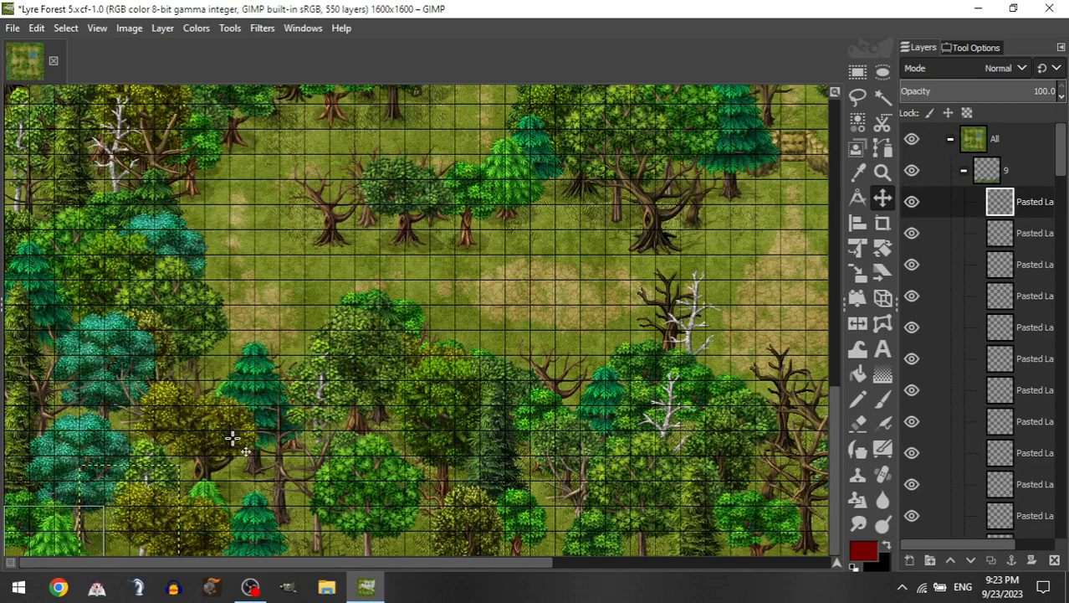
Step: Collapse group 9 and delete the Treesources copy from the Resources group
{"action": "left_click", "coordinate": [964, 170]}
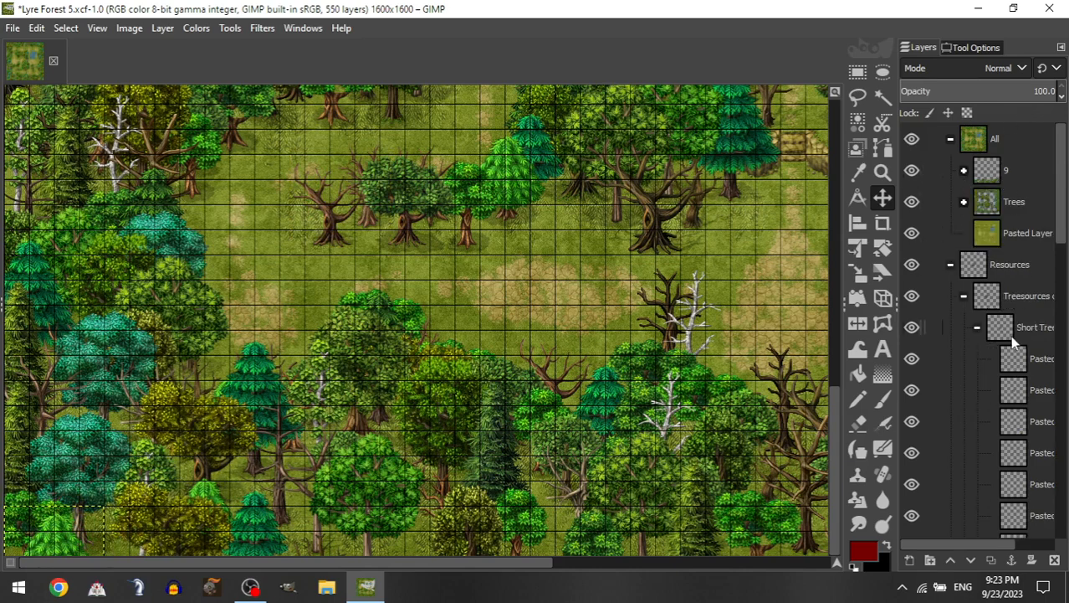
{"action": "left_click", "coordinate": [1016, 297]}
{"action": "key", "text": "Delete"}
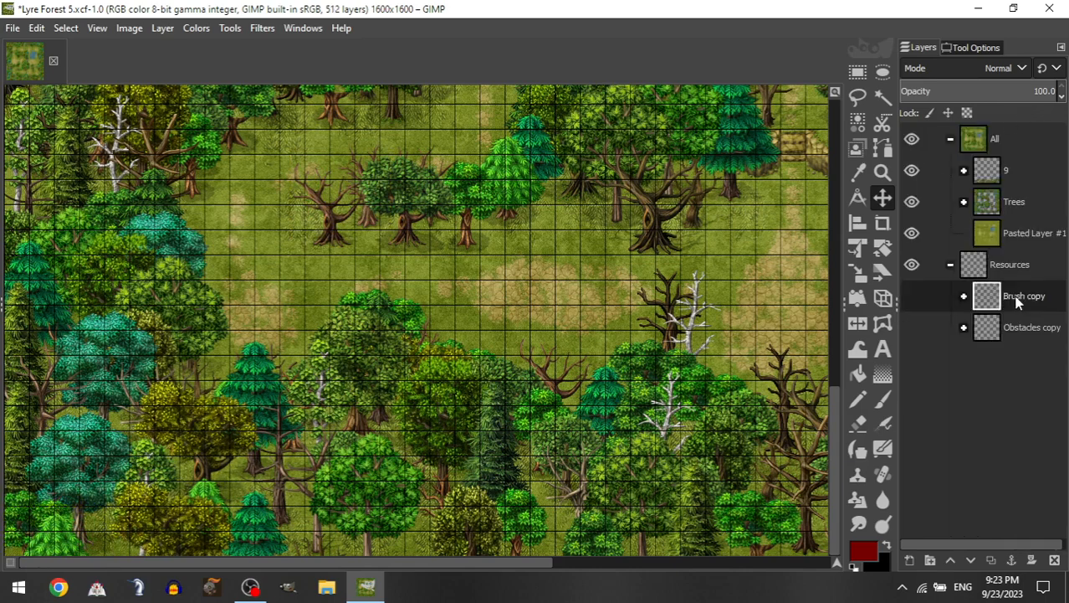
Step: Move group 9 into the Trees group and hide the grid over the map
{"action": "left_click", "coordinate": [1036, 138]}
{"action": "left_click_drag", "start_coordinate": [1042, 172], "coordinate": [1019, 206]}
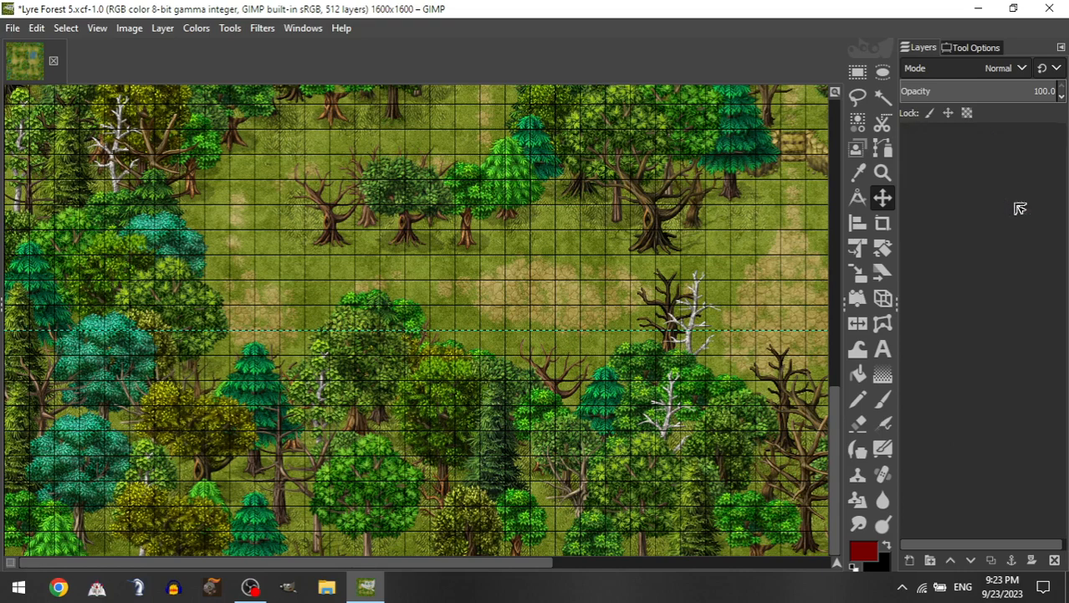
{"action": "left_click", "coordinate": [964, 171]}
{"action": "key", "text": "ctrl+g"}
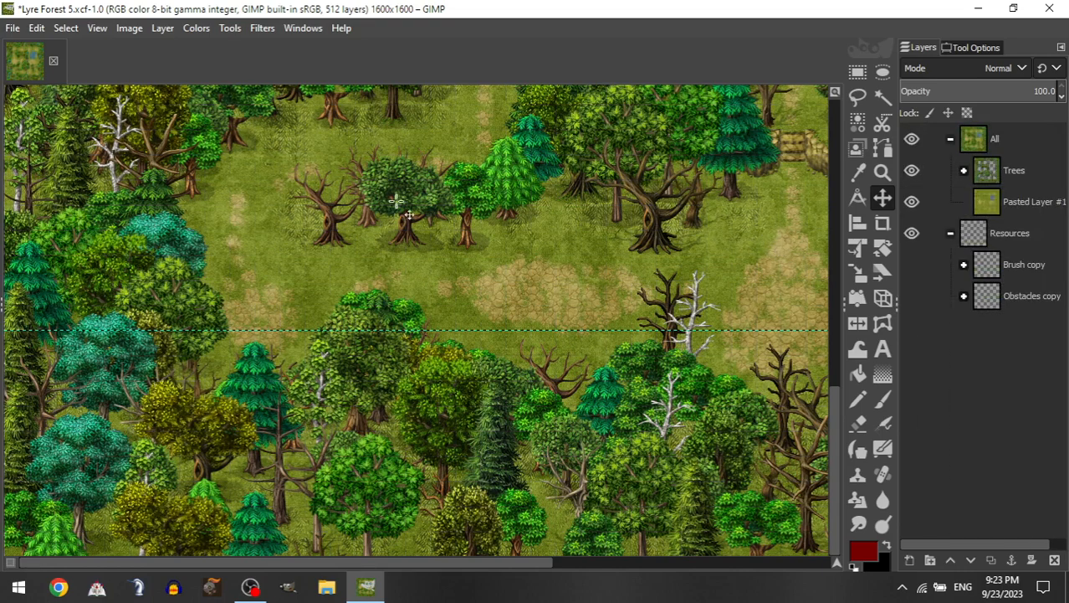
{"action": "left_click", "coordinate": [1034, 147]}
Step: Examine the whole forest map and its close-up areas, checking the tree placement along the borders, around the pond and by the stone ledges
{"action": "scroll", "coordinate": [540, 197], "scroll_direction": "down", "scroll_amount": 2}
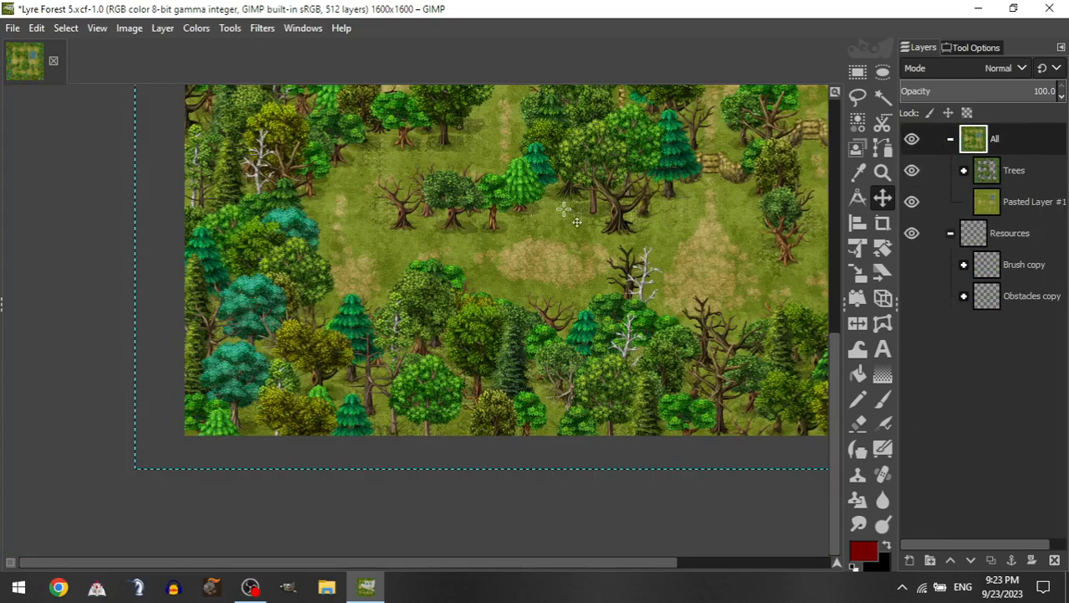
{"action": "scroll", "coordinate": [542, 234], "scroll_direction": "up", "scroll_amount": 2}
{"action": "scroll", "coordinate": [589, 297], "scroll_direction": "down", "scroll_amount": 4}
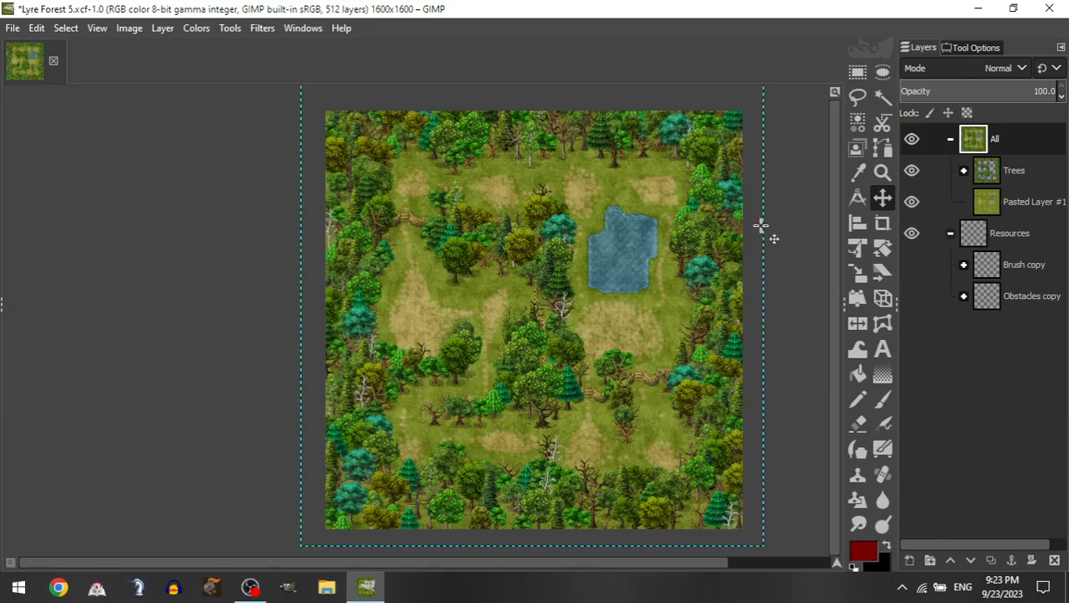
{"action": "scroll", "coordinate": [723, 176], "scroll_direction": "up", "scroll_amount": 4}
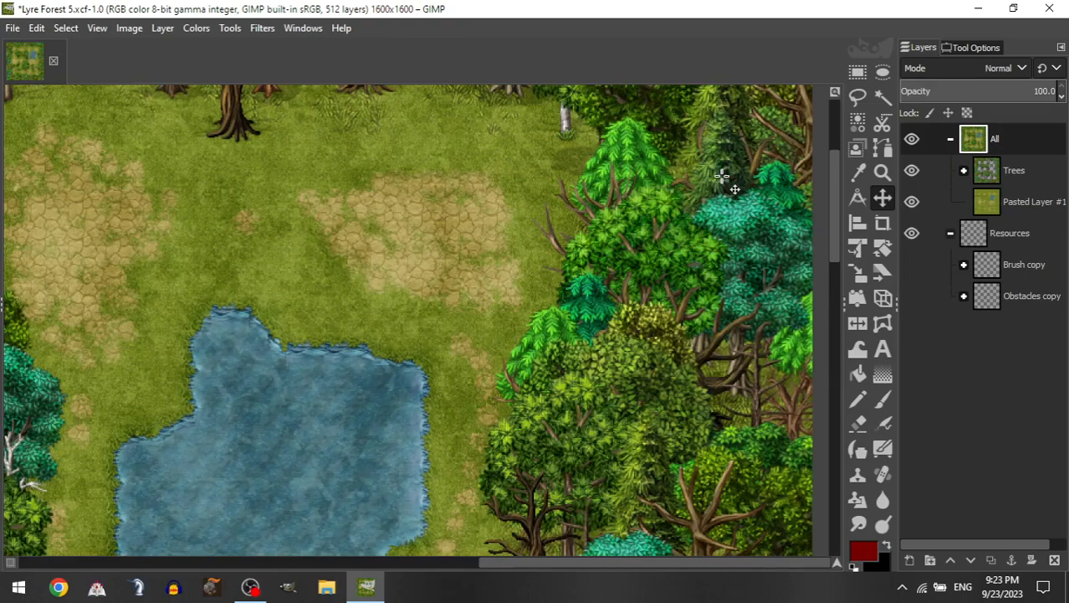
{"action": "scroll", "coordinate": [723, 181], "scroll_direction": "down", "scroll_amount": 3}
{"action": "scroll", "coordinate": [648, 227], "scroll_direction": "up", "scroll_amount": 2}
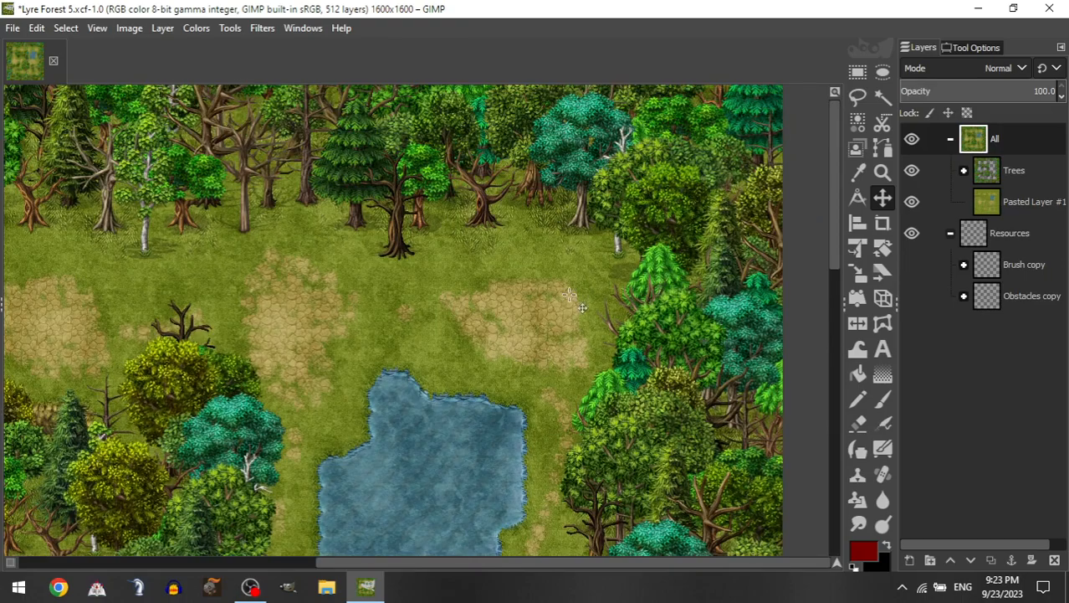
{"action": "scroll", "coordinate": [569, 335], "scroll_direction": "down", "scroll_amount": 10}
{"action": "scroll", "coordinate": [569, 335], "scroll_direction": "left", "scroll_amount": 5}
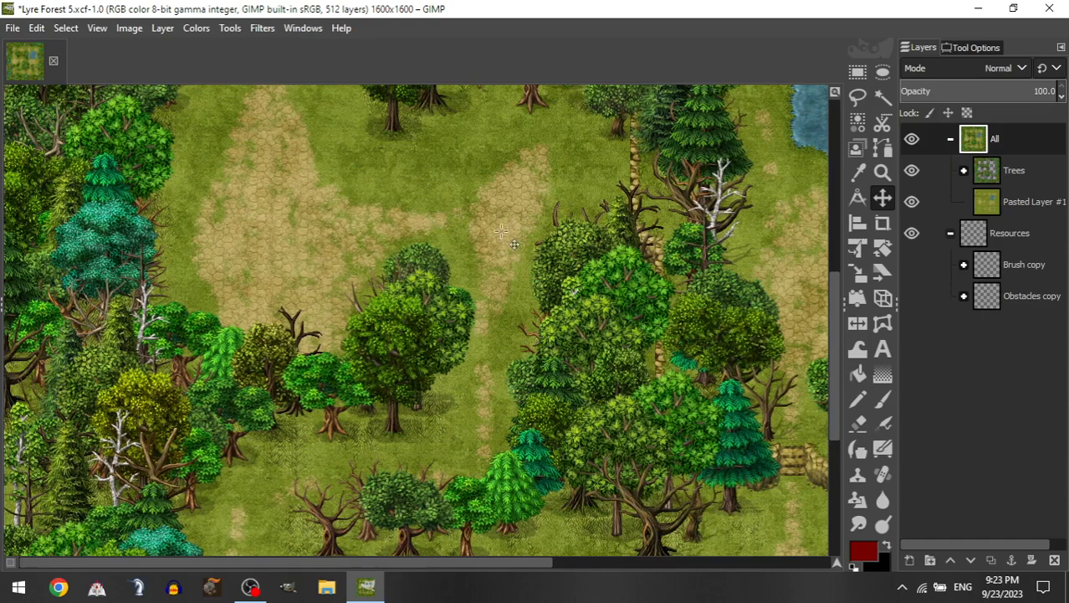
{"action": "scroll", "coordinate": [546, 213], "scroll_direction": "up", "scroll_amount": 5}
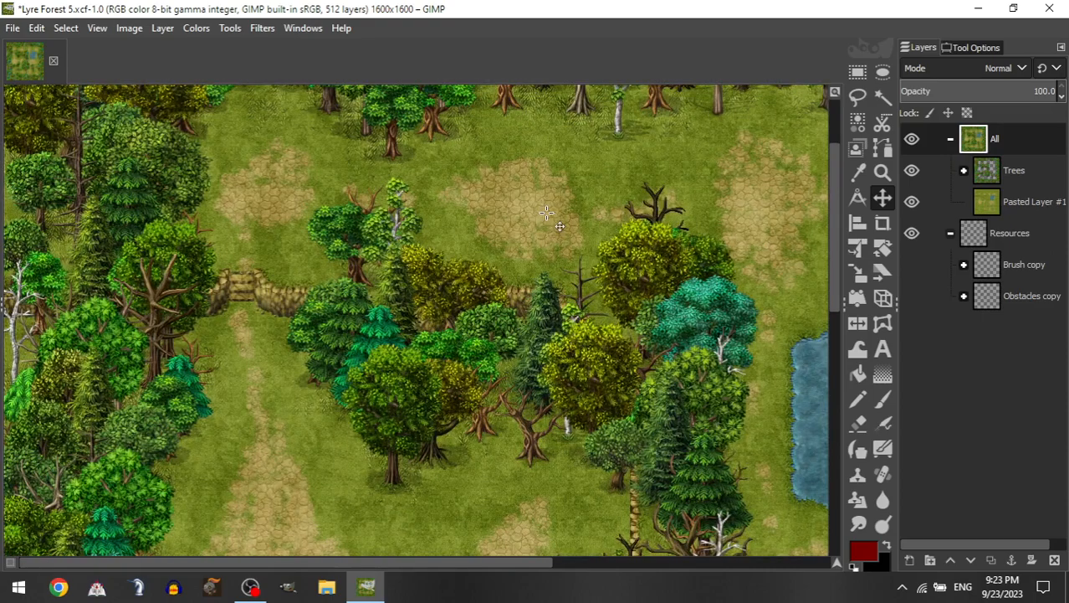
{"action": "scroll", "coordinate": [546, 214], "scroll_direction": "up", "scroll_amount": 1}
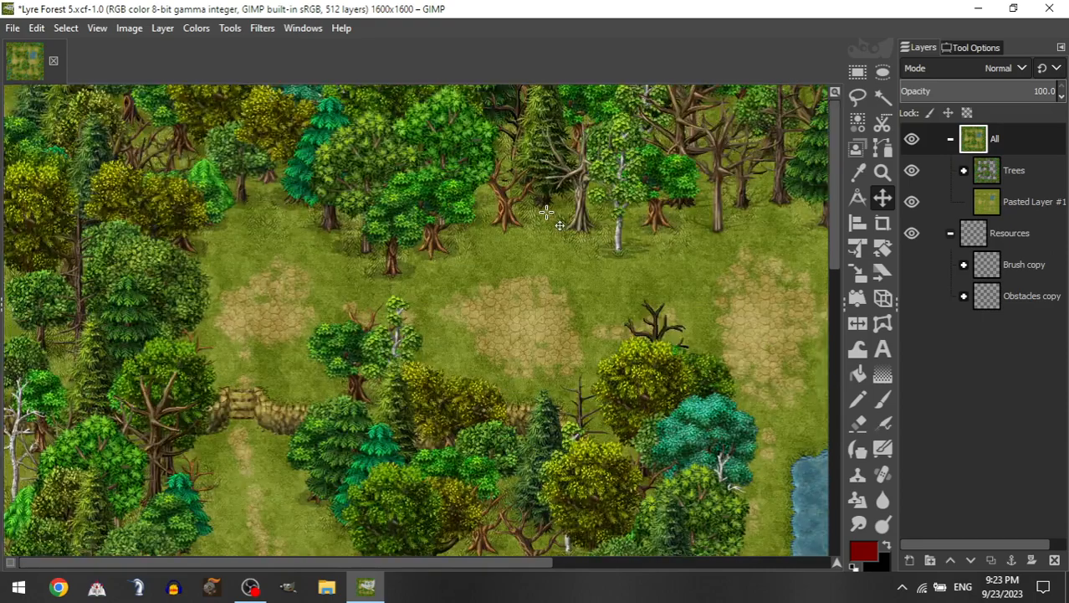
{"action": "scroll", "coordinate": [546, 218], "scroll_direction": "down", "scroll_amount": 1}
{"action": "scroll", "coordinate": [546, 221], "scroll_direction": "right", "scroll_amount": 1}
{"action": "scroll", "coordinate": [543, 221], "scroll_direction": "up", "scroll_amount": 1}
{"action": "scroll", "coordinate": [544, 226], "scroll_direction": "left", "scroll_amount": 2}
{"action": "scroll", "coordinate": [619, 279], "scroll_direction": "down", "scroll_amount": 2}
{"action": "scroll", "coordinate": [585, 222], "scroll_direction": "down", "scroll_amount": 2}
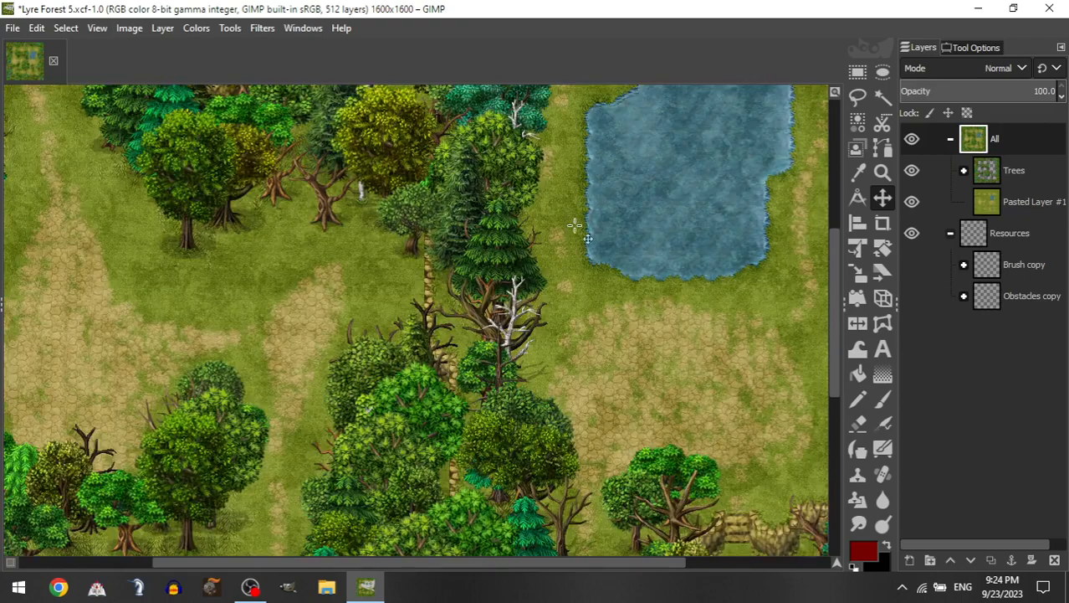
{"action": "scroll", "coordinate": [574, 235], "scroll_direction": "right", "scroll_amount": 2}
{"action": "scroll", "coordinate": [565, 242], "scroll_direction": "down", "scroll_amount": 2}
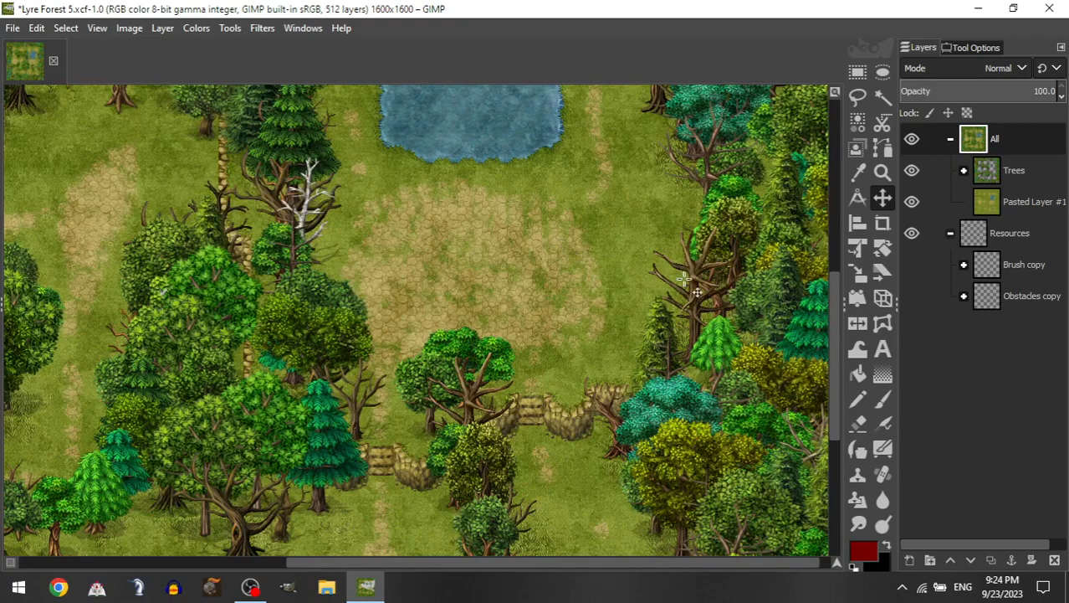
{"action": "scroll", "coordinate": [684, 276], "scroll_direction": "up", "scroll_amount": 5}
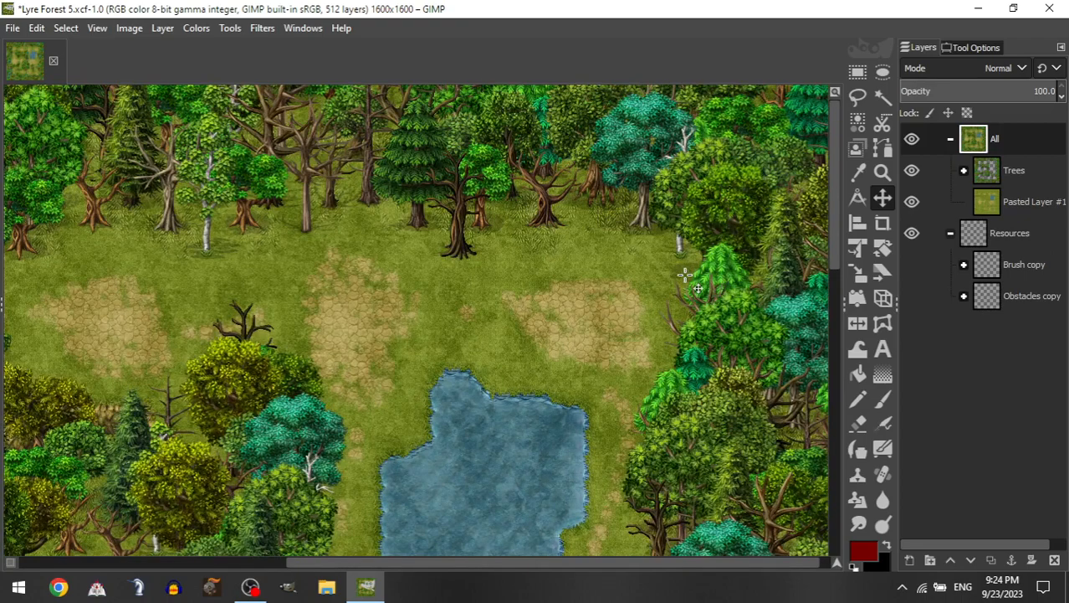
{"action": "scroll", "coordinate": [685, 276], "scroll_direction": "down", "scroll_amount": 3}
{"action": "scroll", "coordinate": [684, 276], "scroll_direction": "up", "scroll_amount": 2}
{"action": "scroll", "coordinate": [685, 276], "scroll_direction": "up", "scroll_amount": 1}
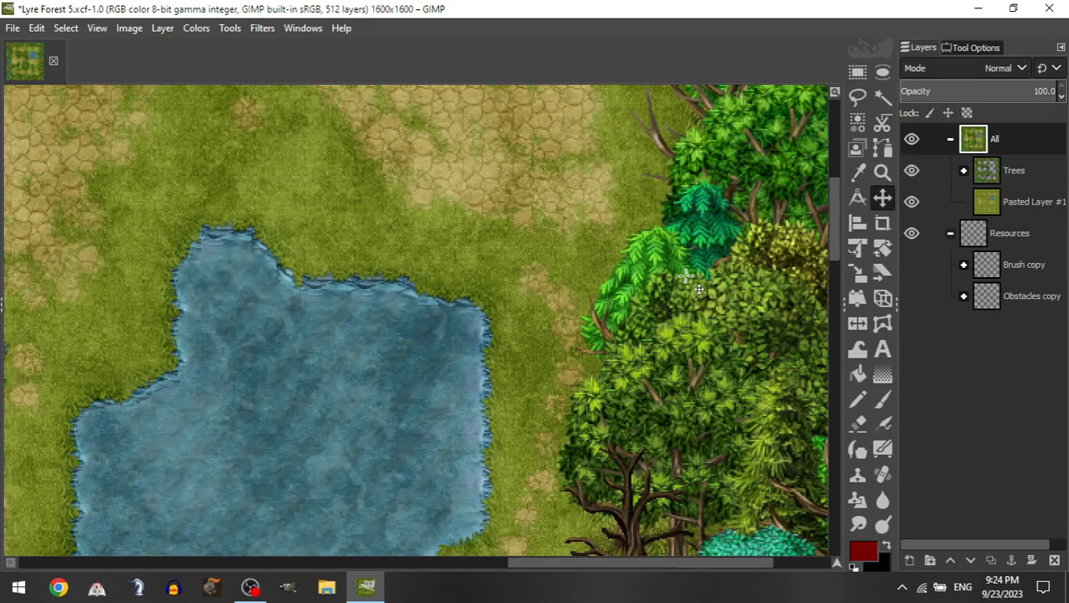
{"action": "scroll", "coordinate": [686, 278], "scroll_direction": "left", "scroll_amount": 3}
{"action": "scroll", "coordinate": [686, 279], "scroll_direction": "down", "scroll_amount": 2}
{"action": "scroll", "coordinate": [684, 280], "scroll_direction": "left", "scroll_amount": 5}
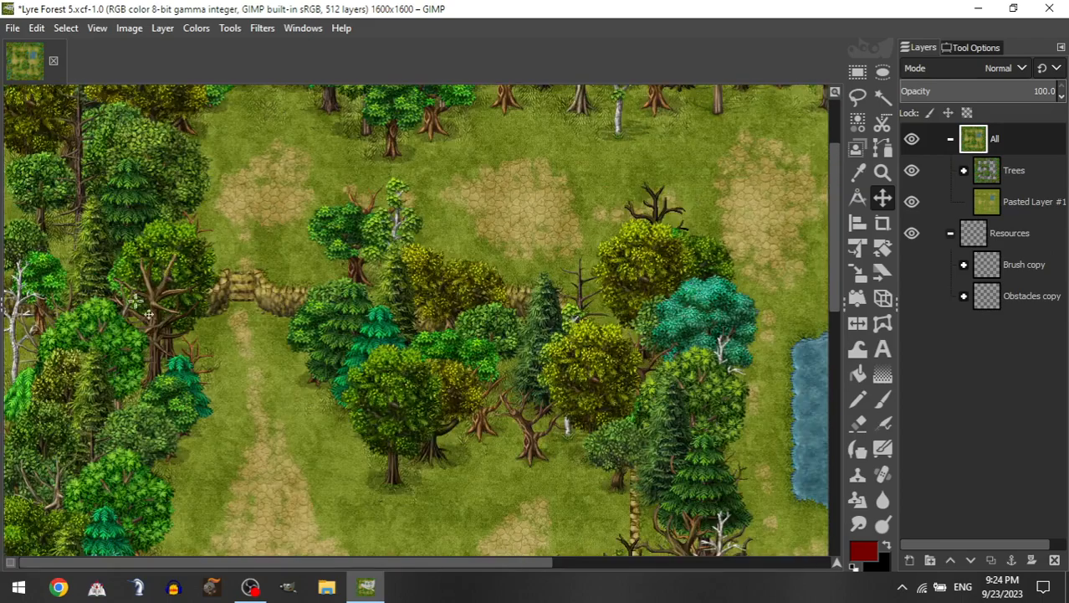
{"action": "scroll", "coordinate": [237, 298], "scroll_direction": "down", "scroll_amount": 2}
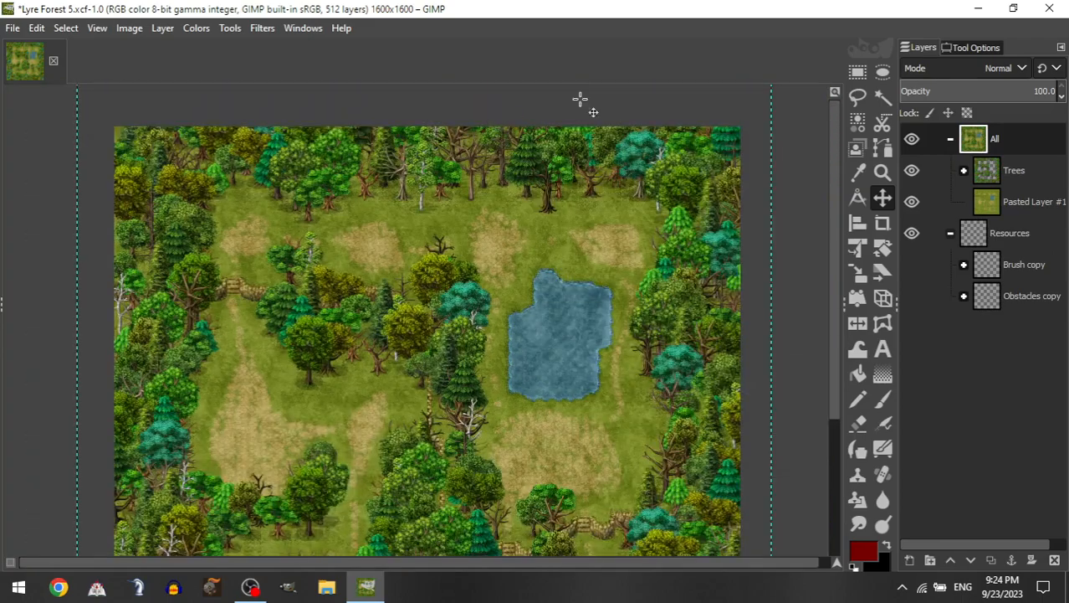
{"action": "scroll", "coordinate": [736, 219], "scroll_direction": "down", "scroll_amount": 3}
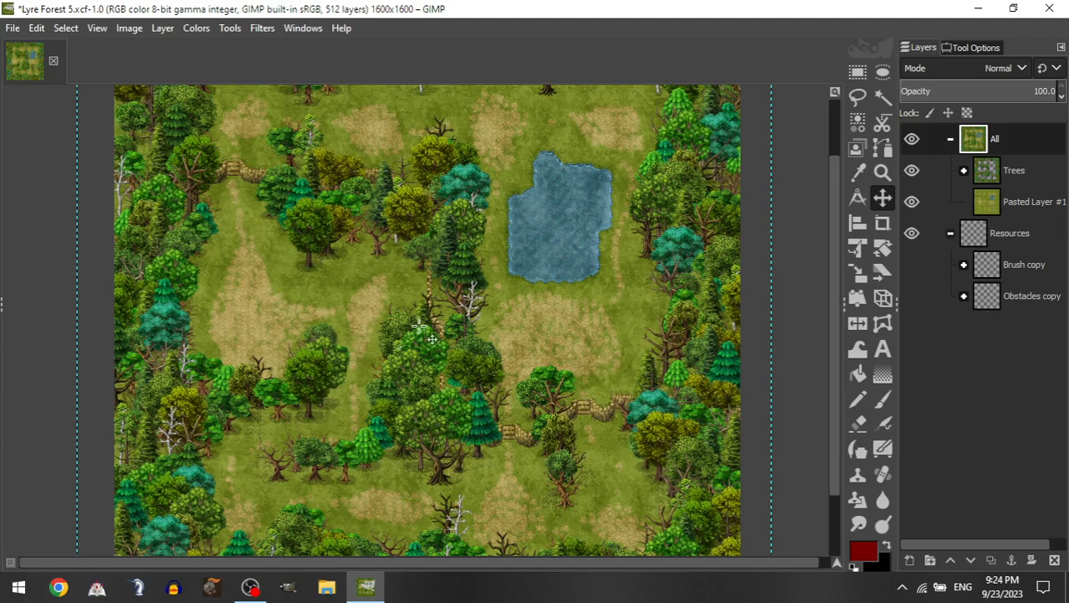
{"action": "scroll", "coordinate": [427, 281], "scroll_direction": "up", "scroll_amount": 2}
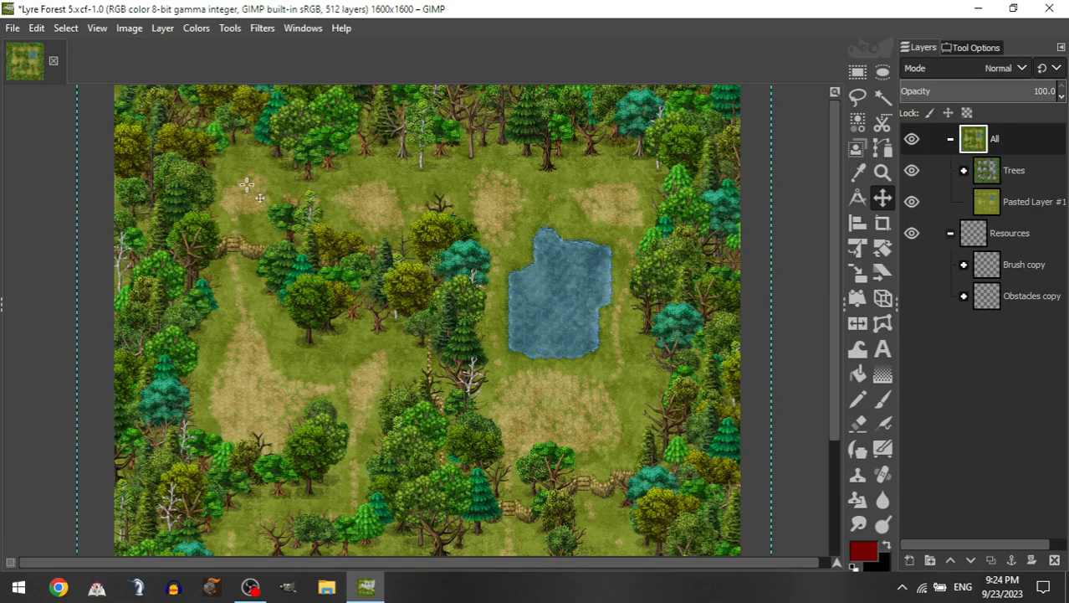
{"action": "scroll", "coordinate": [250, 184], "scroll_direction": "up", "scroll_amount": 3}
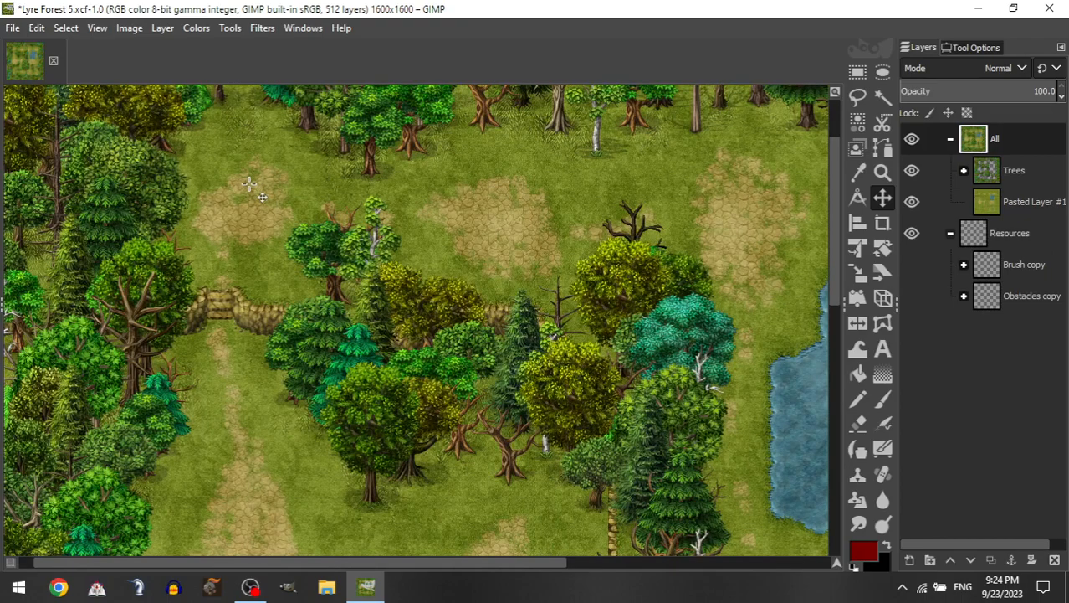
{"action": "scroll", "coordinate": [351, 219], "scroll_direction": "up", "scroll_amount": 2}
{"action": "scroll", "coordinate": [379, 209], "scroll_direction": "right", "scroll_amount": 5}
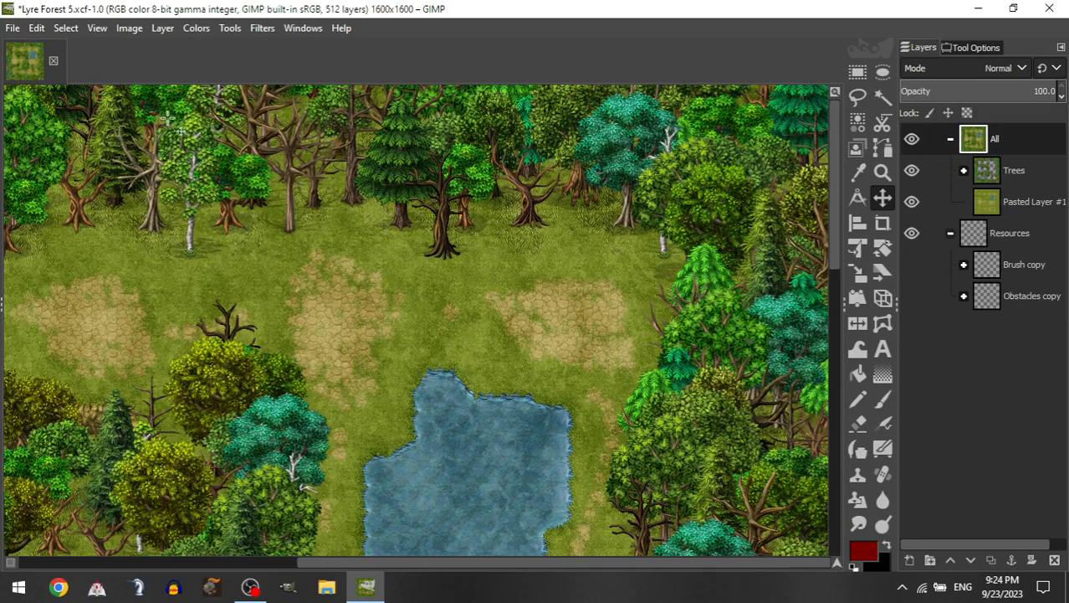
{"action": "scroll", "coordinate": [619, 180], "scroll_direction": "down", "scroll_amount": 5}
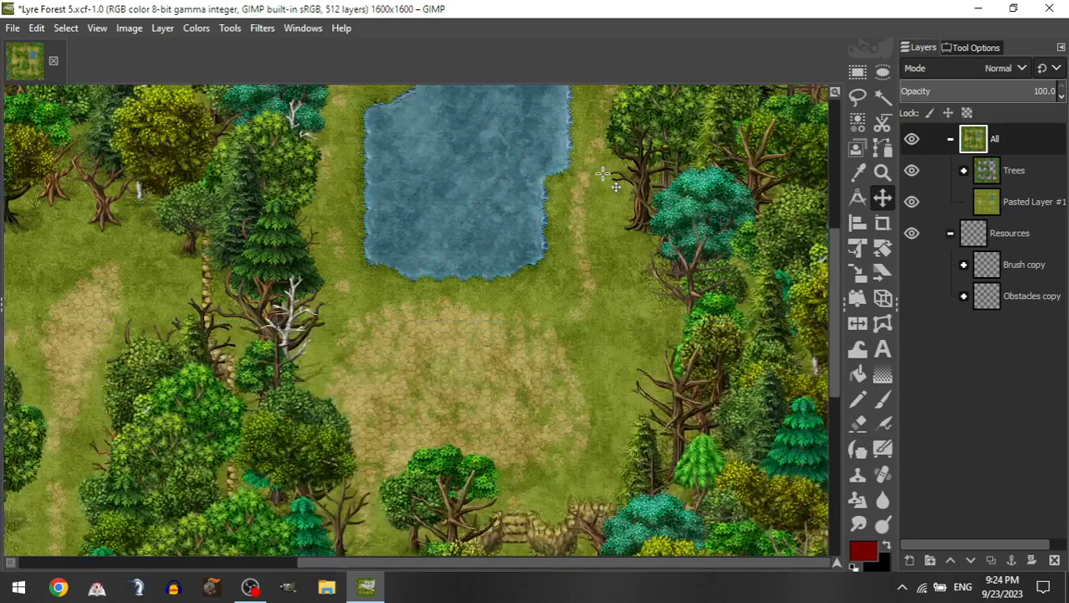
{"action": "scroll", "coordinate": [746, 336], "scroll_direction": "up", "scroll_amount": 3}
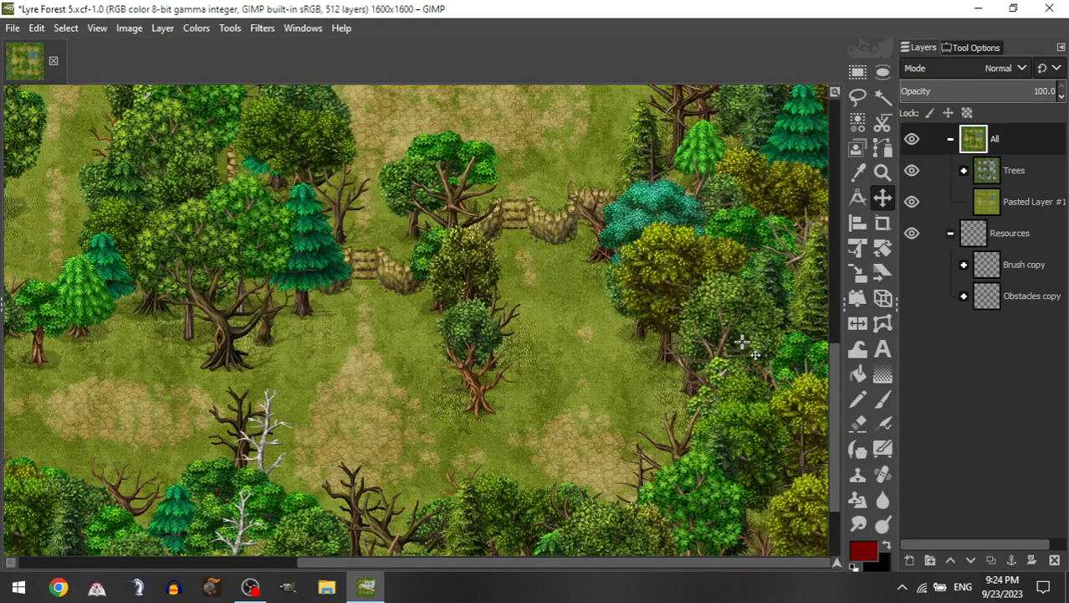
{"action": "scroll", "coordinate": [742, 344], "scroll_direction": "up", "scroll_amount": 6}
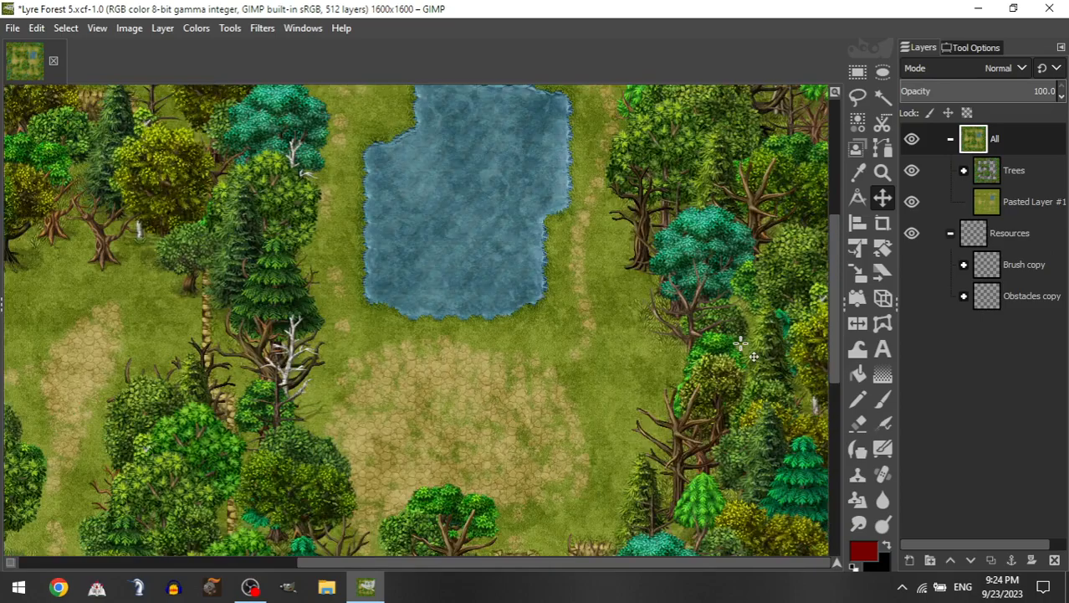
{"action": "scroll", "coordinate": [740, 352], "scroll_direction": "up", "scroll_amount": 5}
{"action": "scroll", "coordinate": [740, 360], "scroll_direction": "down", "scroll_amount": 5}
{"action": "scroll", "coordinate": [741, 377], "scroll_direction": "up", "scroll_amount": 7}
{"action": "scroll", "coordinate": [728, 370], "scroll_direction": "down", "scroll_amount": 7}
{"action": "scroll", "coordinate": [694, 360], "scroll_direction": "up", "scroll_amount": 4}
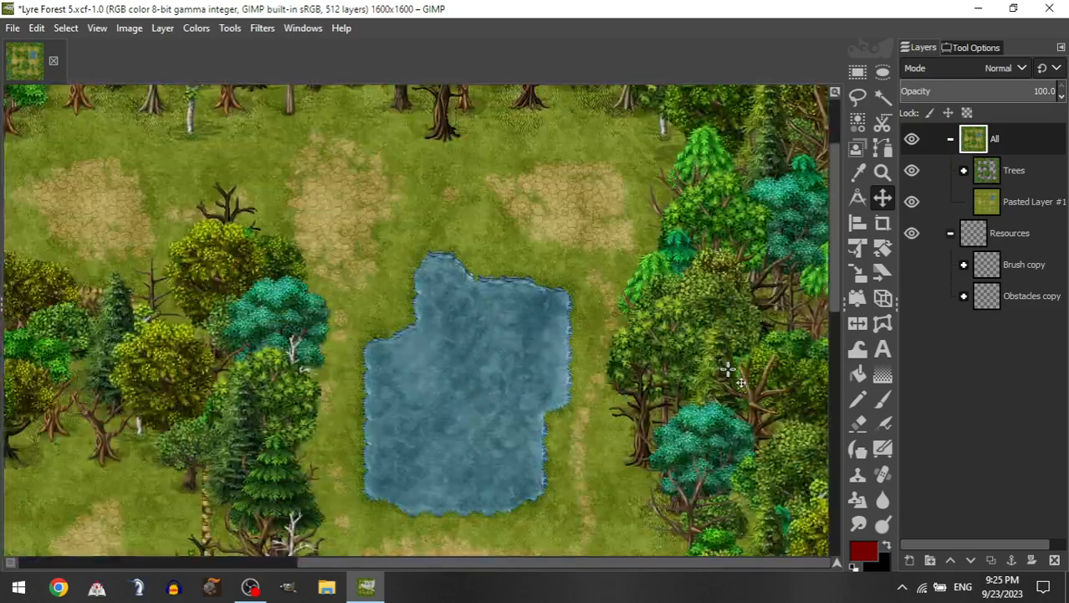
{"action": "scroll", "coordinate": [669, 339], "scroll_direction": "down", "scroll_amount": 12}
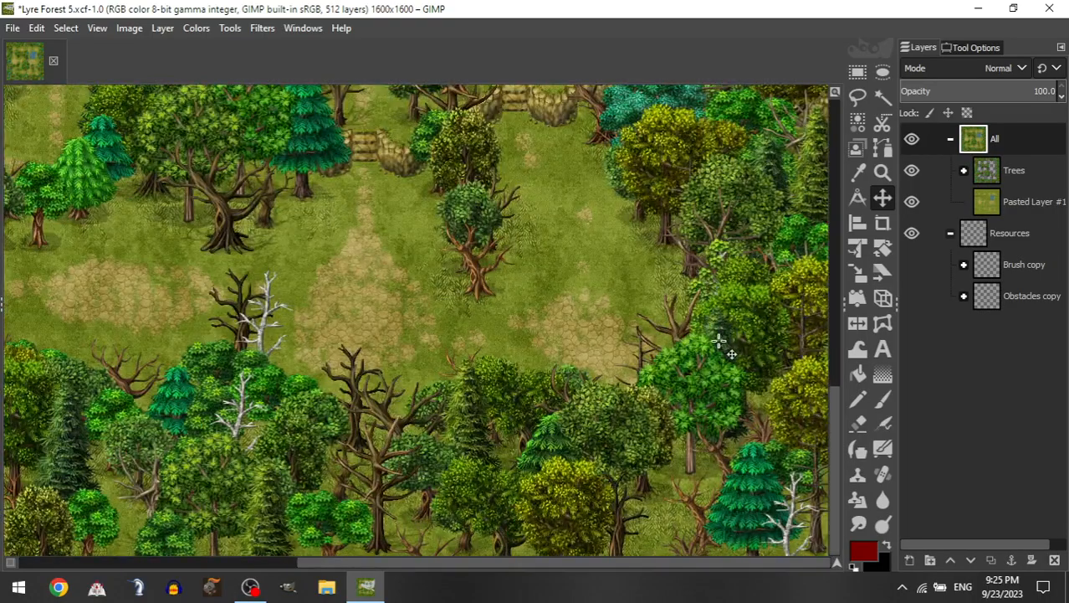
{"action": "scroll", "coordinate": [719, 341], "scroll_direction": "left", "scroll_amount": 5}
{"action": "scroll", "coordinate": [699, 355], "scroll_direction": "up", "scroll_amount": 12}
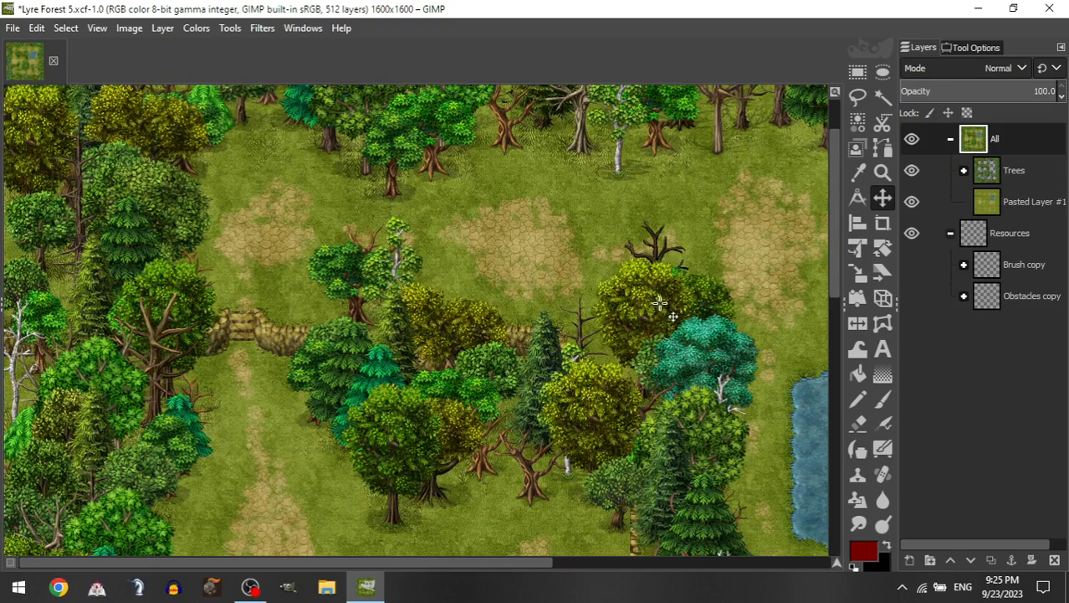
{"action": "scroll", "coordinate": [569, 310], "scroll_direction": "down", "scroll_amount": 10}
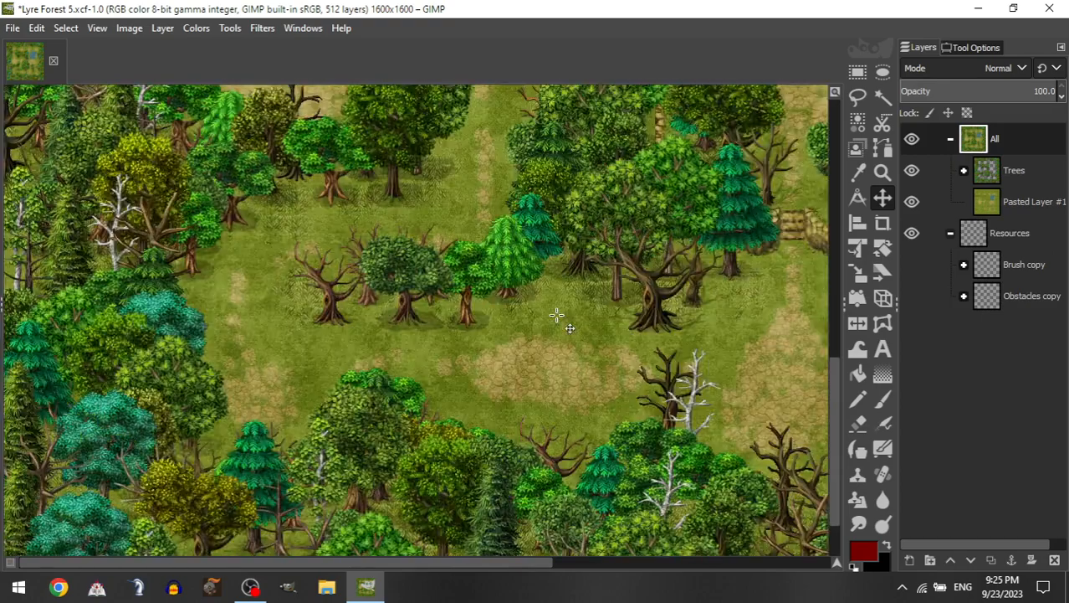
Step: Create a layer group named Brush inside the All group and place it directly below the Trees group
{"action": "scroll", "coordinate": [554, 316], "scroll_direction": "right", "scroll_amount": 5}
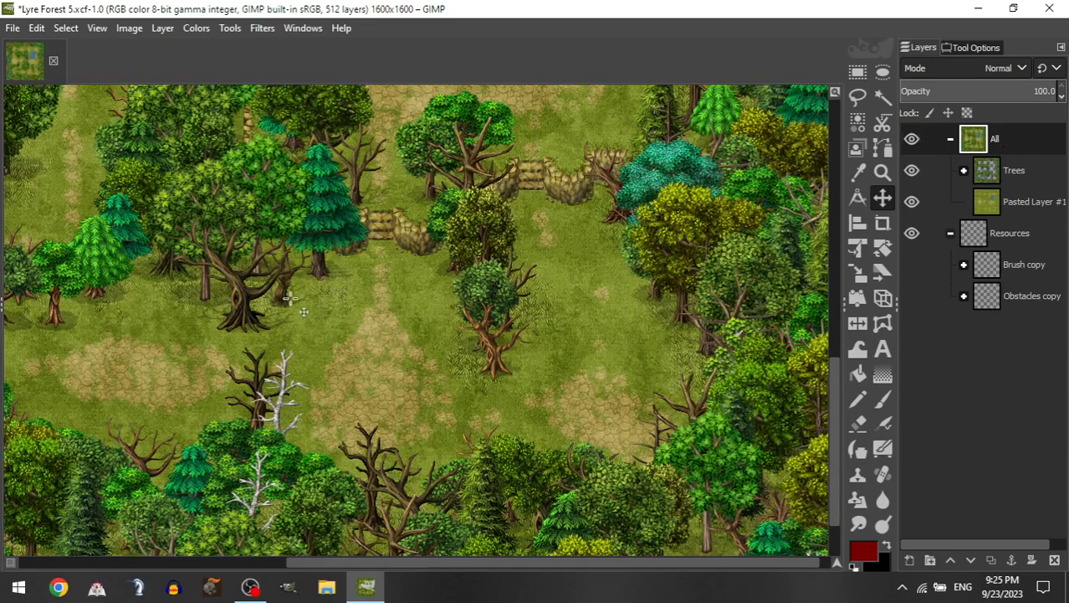
{"action": "scroll", "coordinate": [486, 240], "scroll_direction": "up", "scroll_amount": 5}
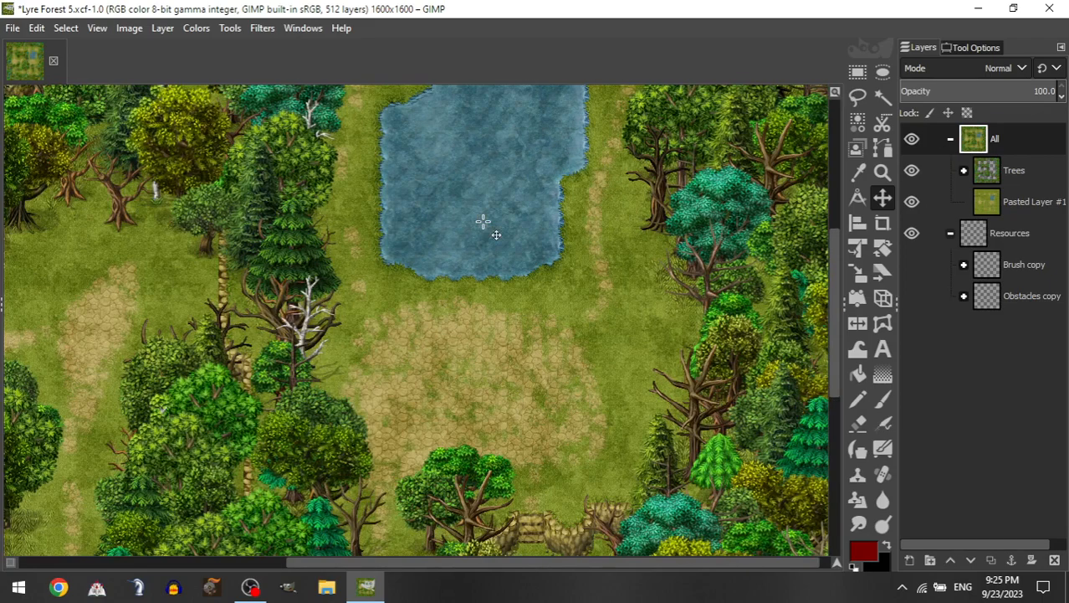
{"action": "scroll", "coordinate": [515, 221], "scroll_direction": "up", "scroll_amount": 6}
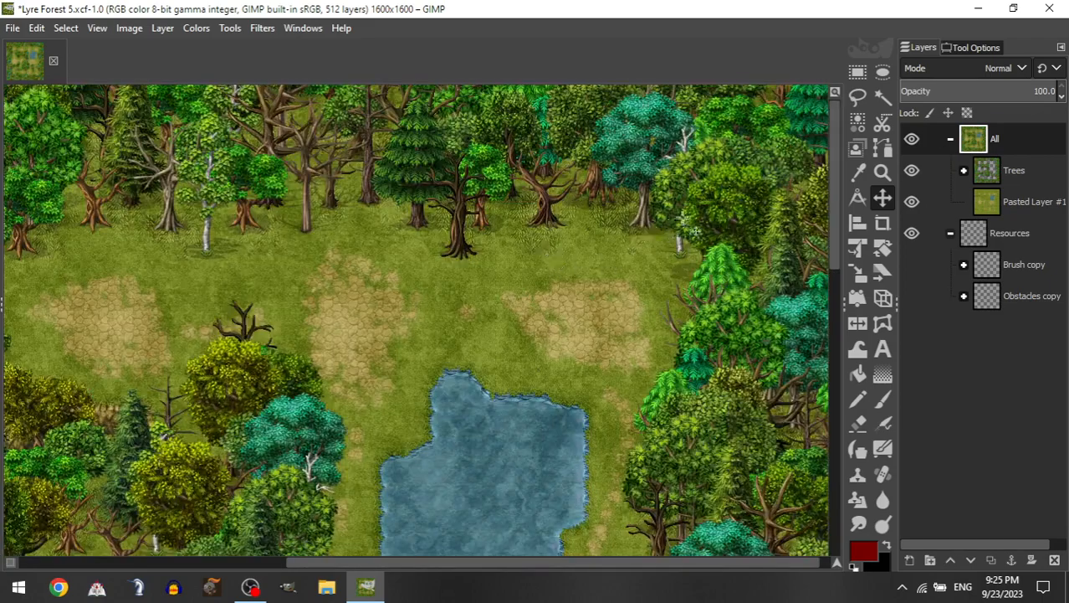
{"action": "scroll", "coordinate": [494, 243], "scroll_direction": "left", "scroll_amount": 6}
{"action": "scroll", "coordinate": [510, 247], "scroll_direction": "down", "scroll_amount": 2}
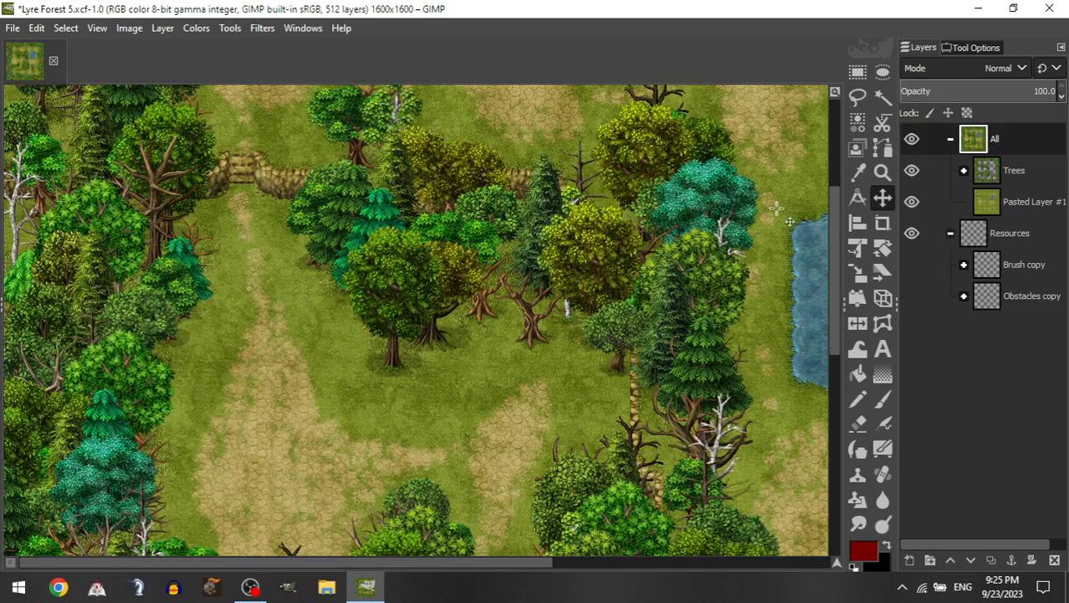
{"action": "right_click", "coordinate": [1046, 139]}
{"action": "left_click", "coordinate": [985, 153]}
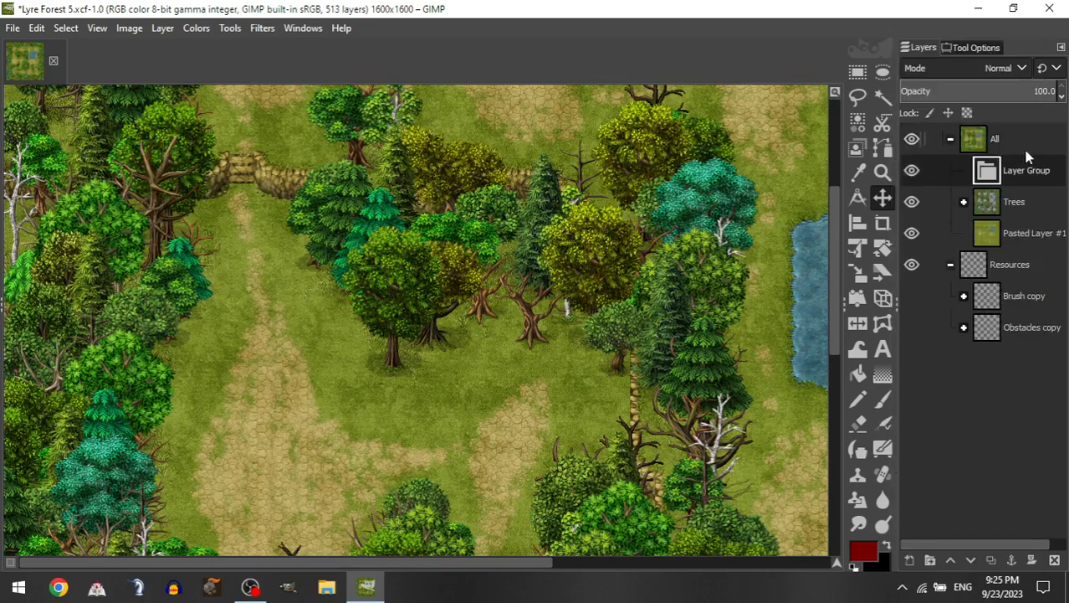
{"action": "double_click", "coordinate": [1021, 171]}
{"action": "type", "text": "Brush"}
{"action": "key", "text": "Return"}
{"action": "double_click", "coordinate": [1014, 172]}
{"action": "key", "text": "Return"}
{"action": "left_click_drag", "start_coordinate": [1015, 171], "coordinate": [1011, 216]}
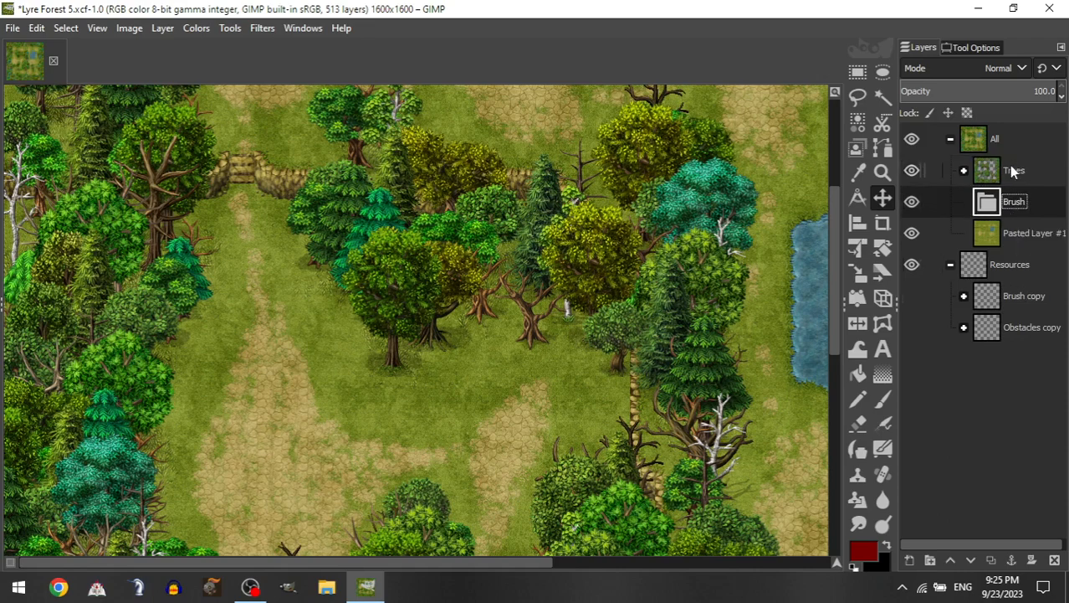
{"action": "left_click", "coordinate": [1013, 294]}
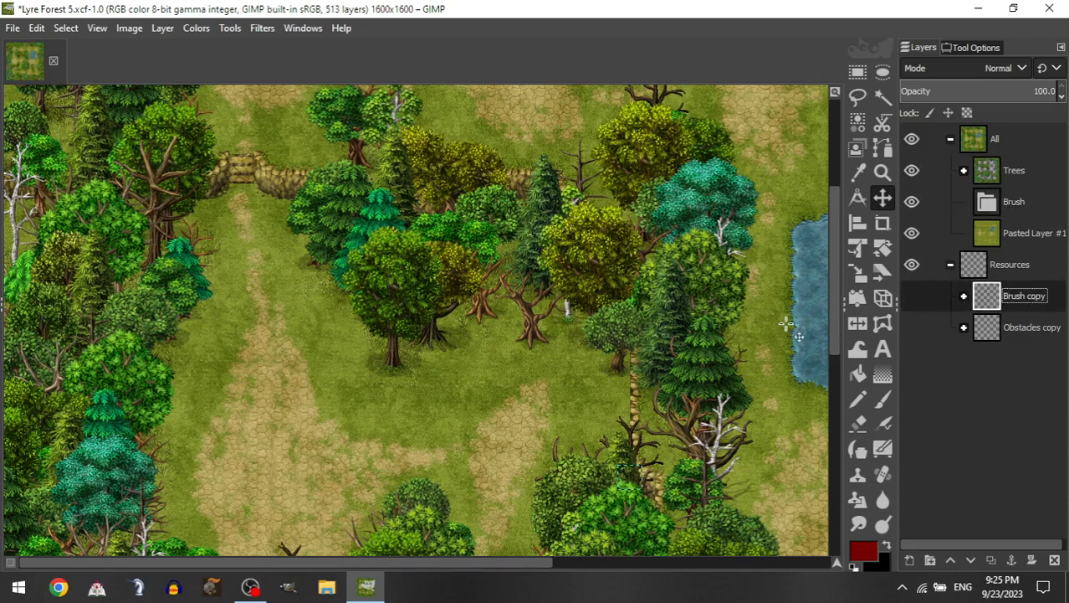
{"action": "key", "text": "ctrl+shift+d"}
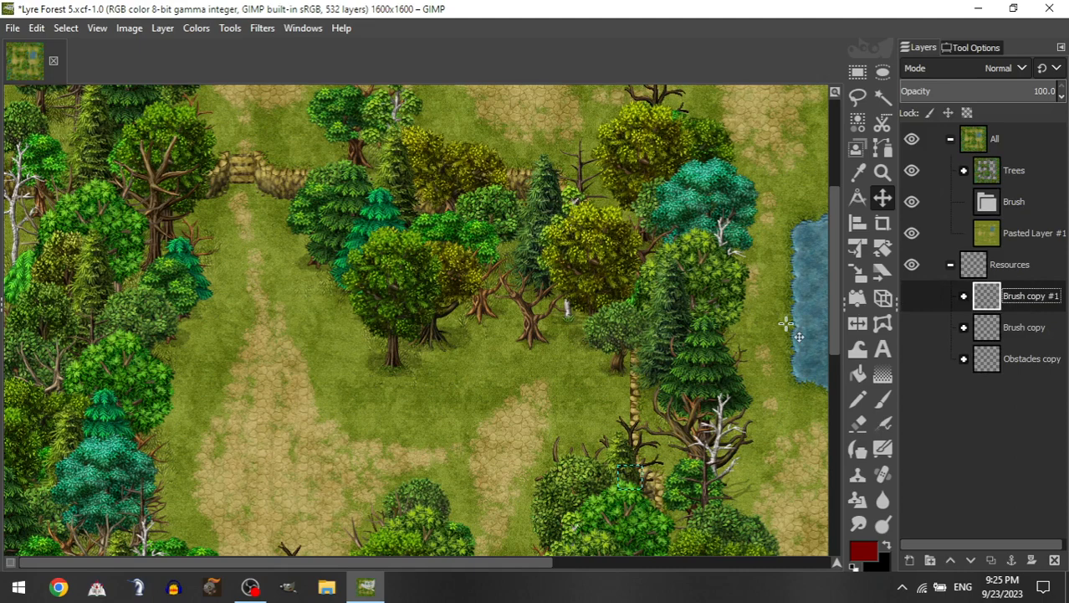
{"action": "key", "text": "ctrl+z"}
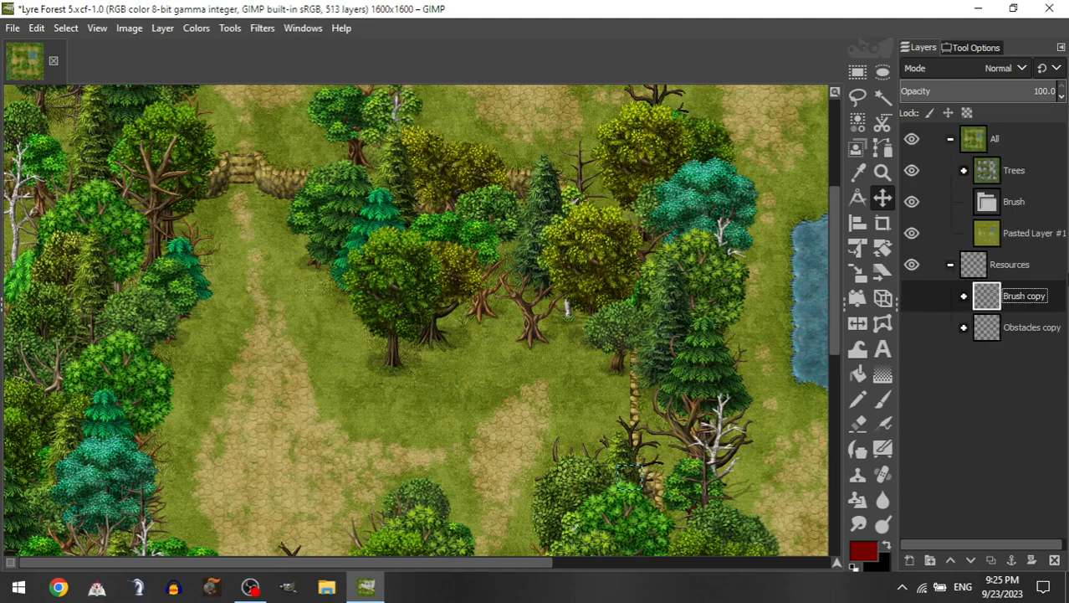
Step: Rename the empty group below Trees as Obstables
{"action": "double_click", "coordinate": [1028, 205]}
{"action": "type", "text": "Bo"}
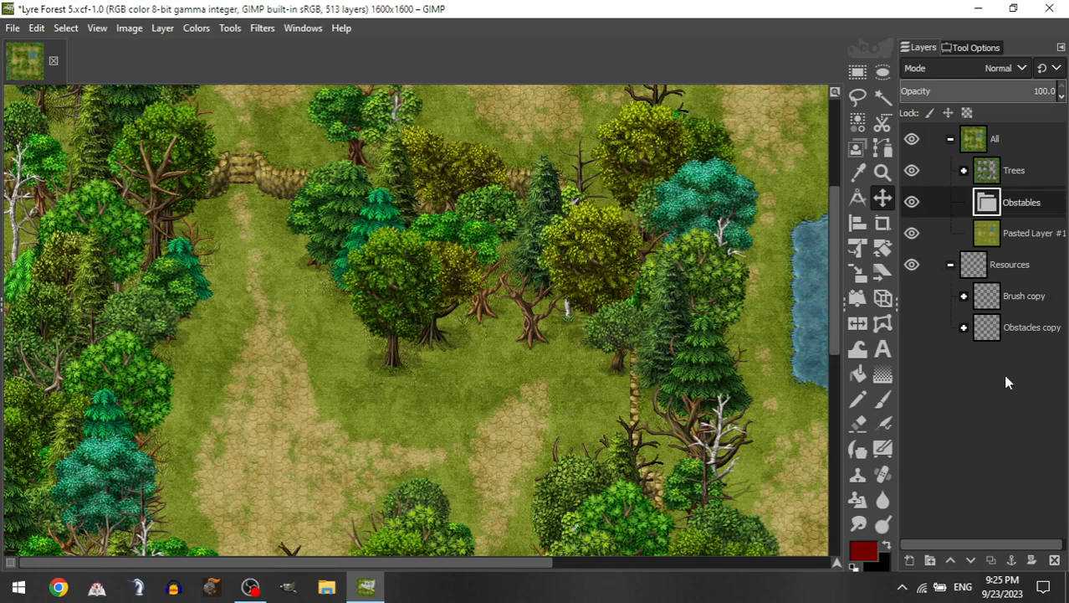
{"action": "key", "text": "Return"}
Step: Duplicate the Obstacles copy group, move Brush copy below both obstacle groups, and expand the duplicate
{"action": "left_click", "coordinate": [1019, 330]}
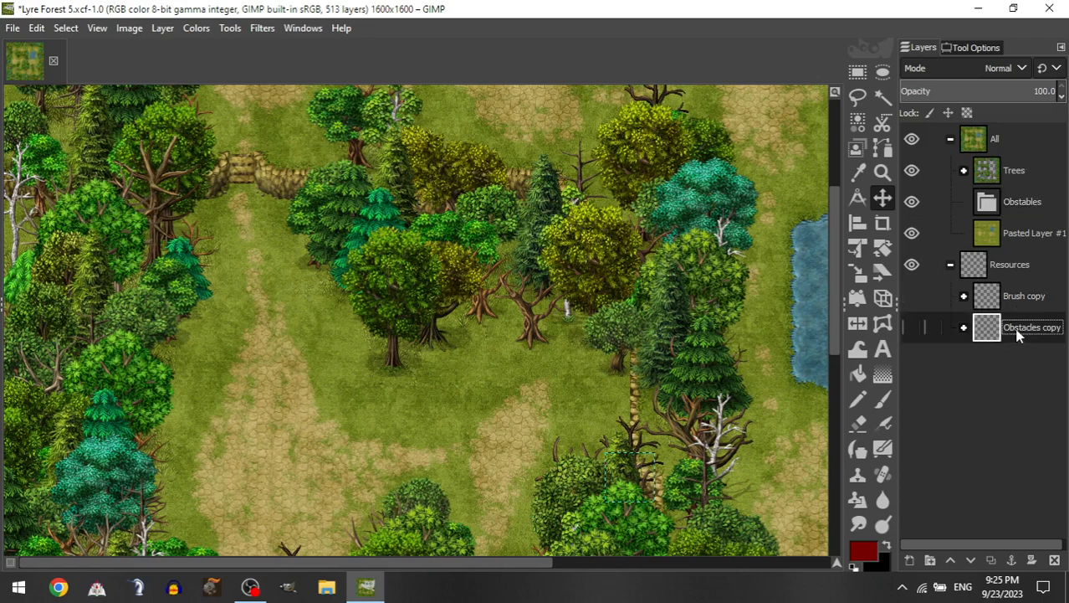
{"action": "key", "text": "shift+ctrl+d"}
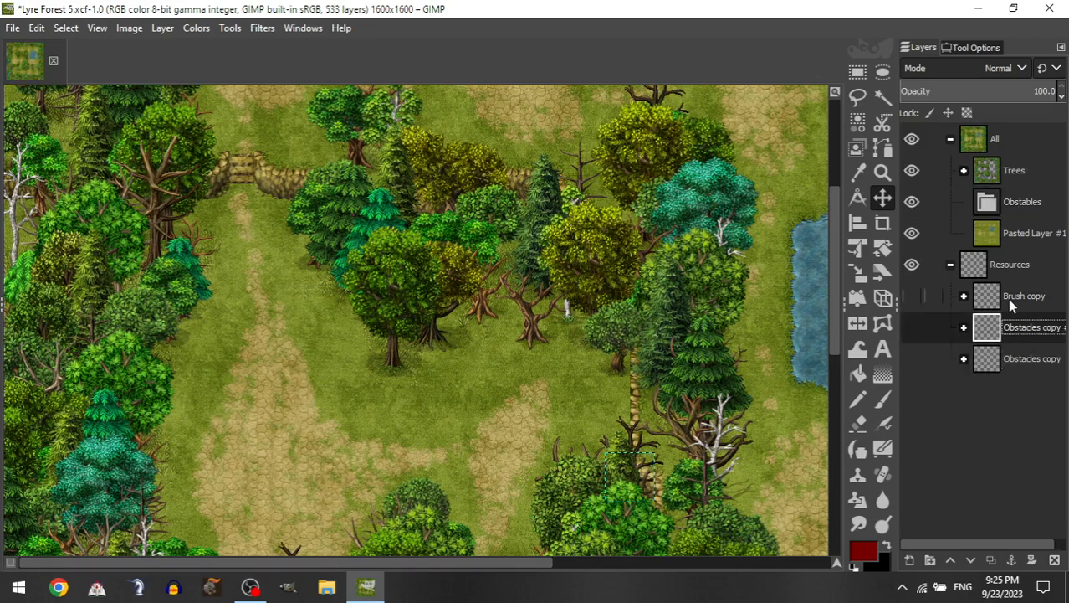
{"action": "left_click_drag", "start_coordinate": [1008, 298], "coordinate": [1011, 393]}
{"action": "left_click", "coordinate": [1013, 294]}
{"action": "left_click", "coordinate": [968, 298]}
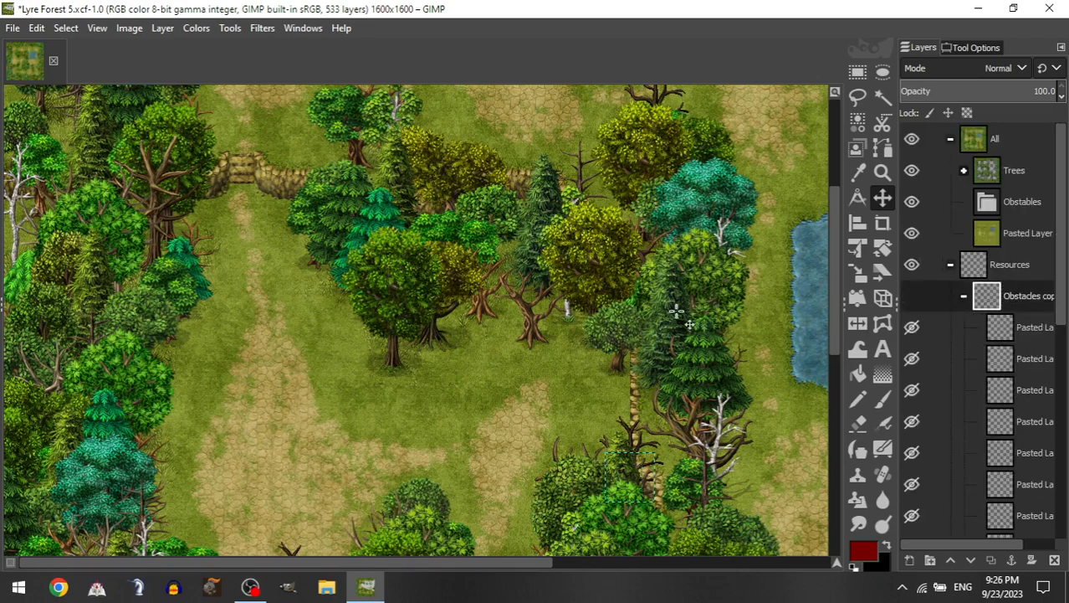
Step: Show the grid over the map
{"action": "scroll", "coordinate": [658, 304], "scroll_direction": "up", "scroll_amount": 5}
{"action": "scroll", "coordinate": [365, 319], "scroll_direction": "right", "scroll_amount": 5}
{"action": "scroll", "coordinate": [365, 319], "scroll_direction": "left", "scroll_amount": 5}
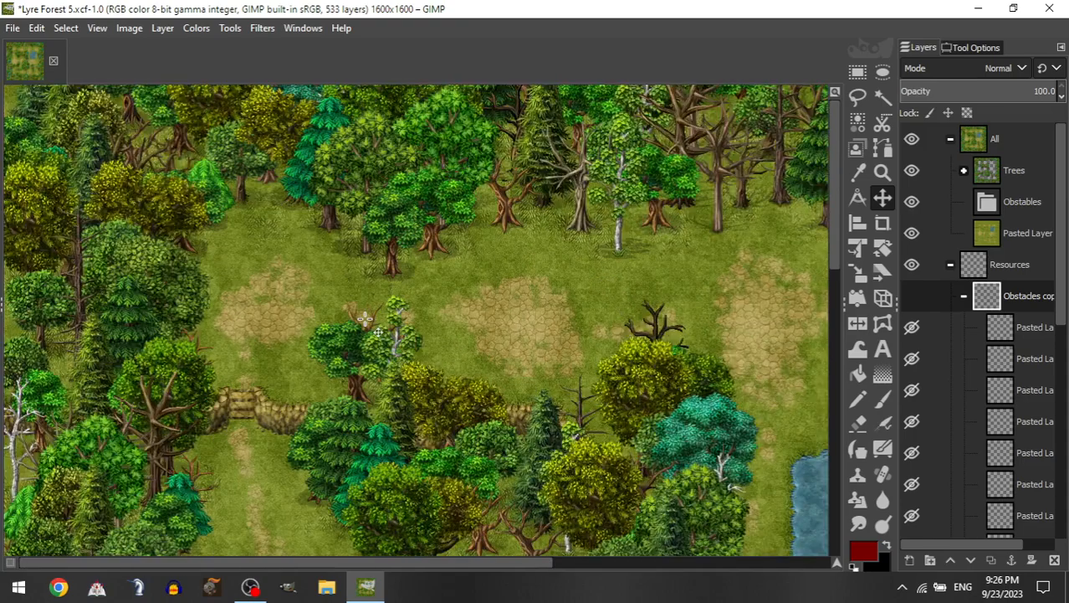
{"action": "key", "text": "ctrl+g"}
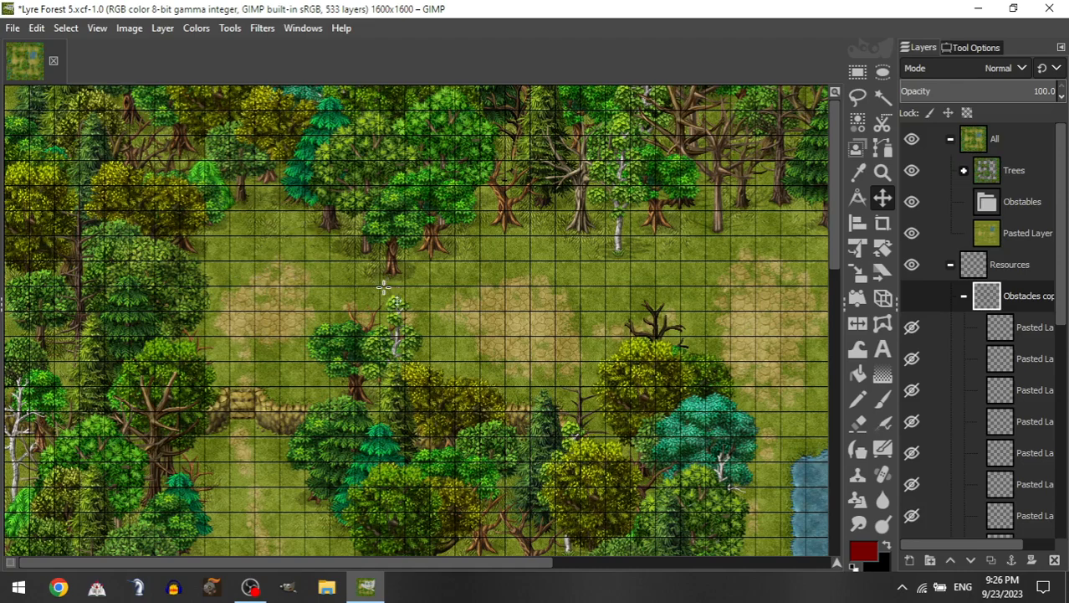
Step: Move a tree stump from the duplicated obstacles into the Obstables group and place it by the trees in the map's upper-left clearing
{"action": "scroll", "coordinate": [618, 270], "scroll_direction": "down", "scroll_amount": 3}
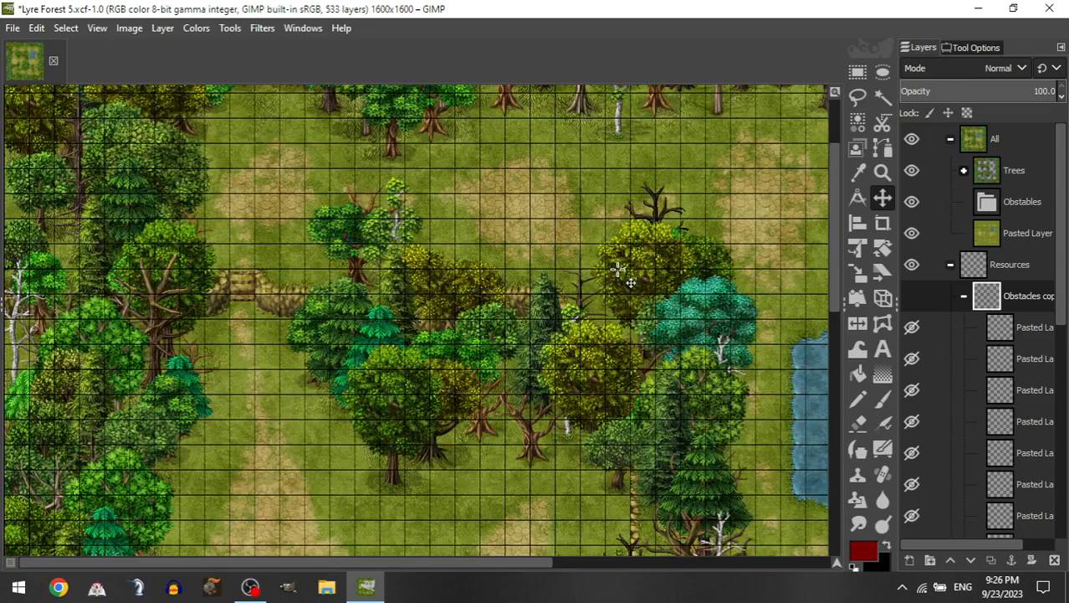
{"action": "scroll", "coordinate": [616, 271], "scroll_direction": "right", "scroll_amount": 1}
{"action": "scroll", "coordinate": [466, 249], "scroll_direction": "up", "scroll_amount": 1}
{"action": "scroll", "coordinate": [467, 249], "scroll_direction": "right", "scroll_amount": 1}
{"action": "scroll", "coordinate": [479, 259], "scroll_direction": "down", "scroll_amount": 4}
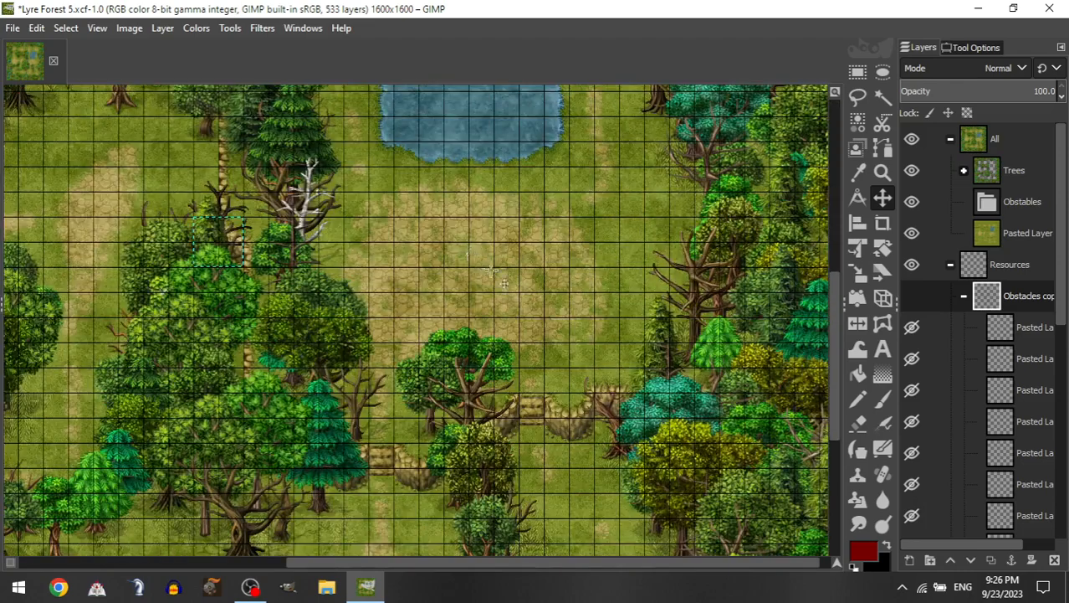
{"action": "scroll", "coordinate": [509, 305], "scroll_direction": "up", "scroll_amount": 8}
{"action": "scroll", "coordinate": [502, 293], "scroll_direction": "left", "scroll_amount": 9}
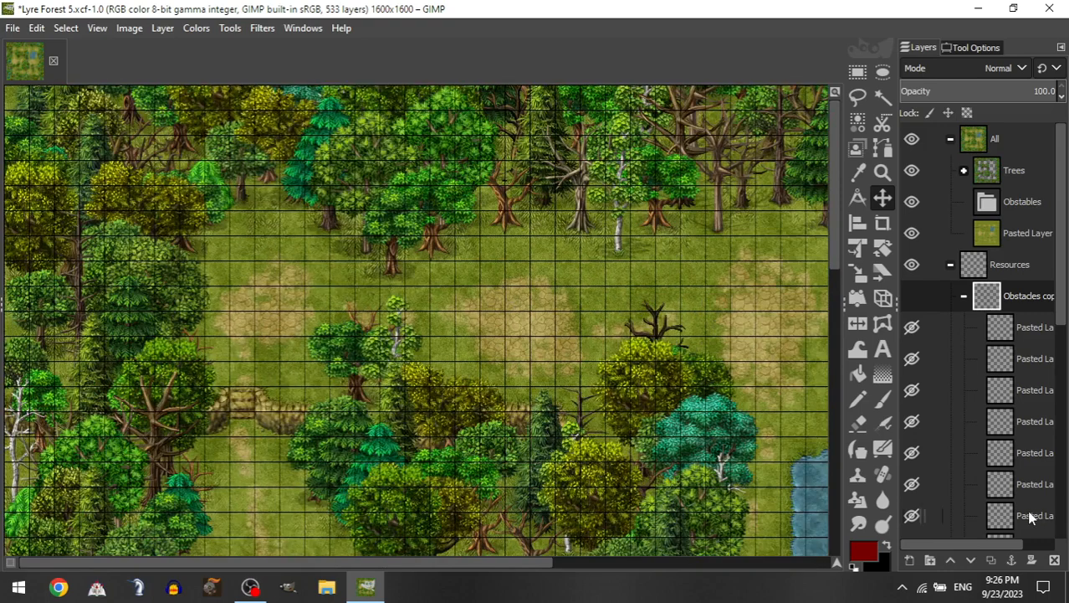
{"action": "left_click_drag", "start_coordinate": [1031, 518], "coordinate": [1034, 213]}
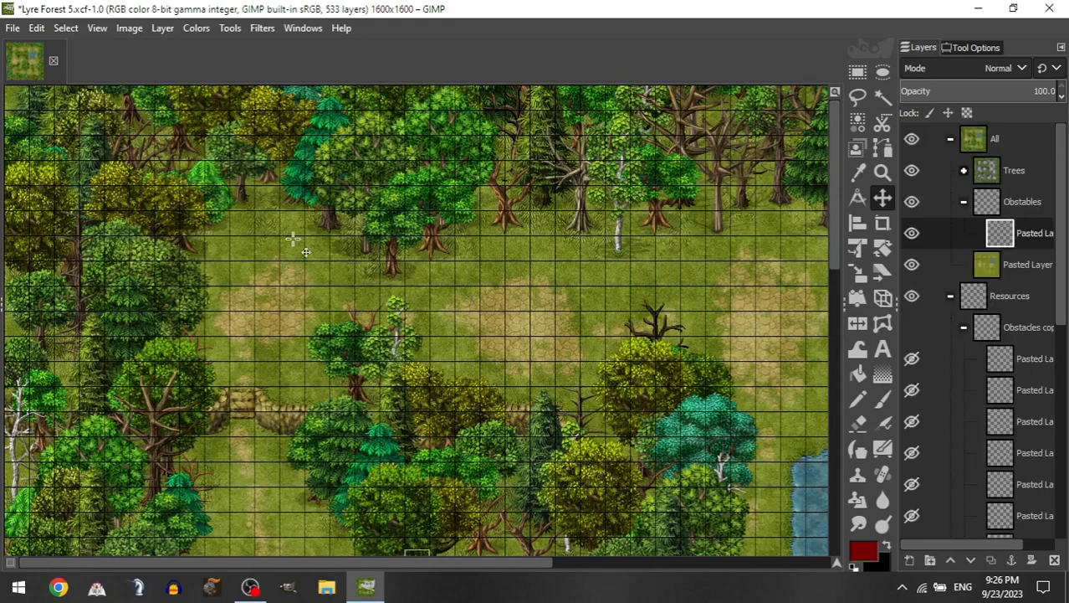
{"action": "left_click_drag", "start_coordinate": [293, 239], "coordinate": [466, 268]}
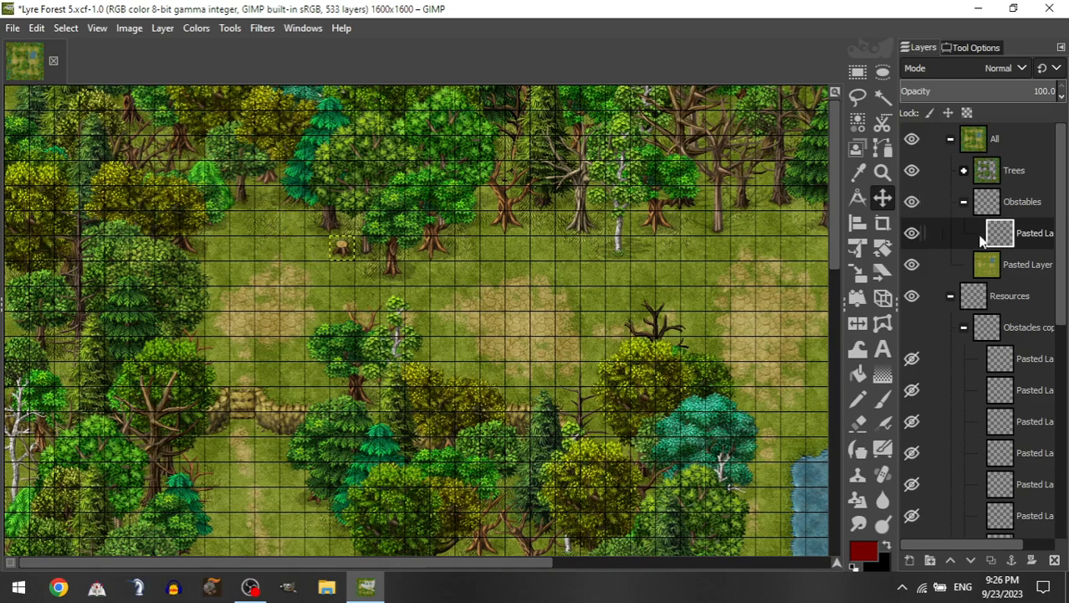
Step: Add a small green plant to the Obstables group and place it at the upper-left clearing's edge beside the left tree border
{"action": "left_click_drag", "start_coordinate": [1014, 487], "coordinate": [1004, 219]}
{"action": "left_click_drag", "start_coordinate": [535, 390], "coordinate": [341, 188]}
{"action": "left_click_drag", "start_coordinate": [360, 297], "coordinate": [335, 221]}
{"action": "left_click_drag", "start_coordinate": [484, 287], "coordinate": [465, 303]}
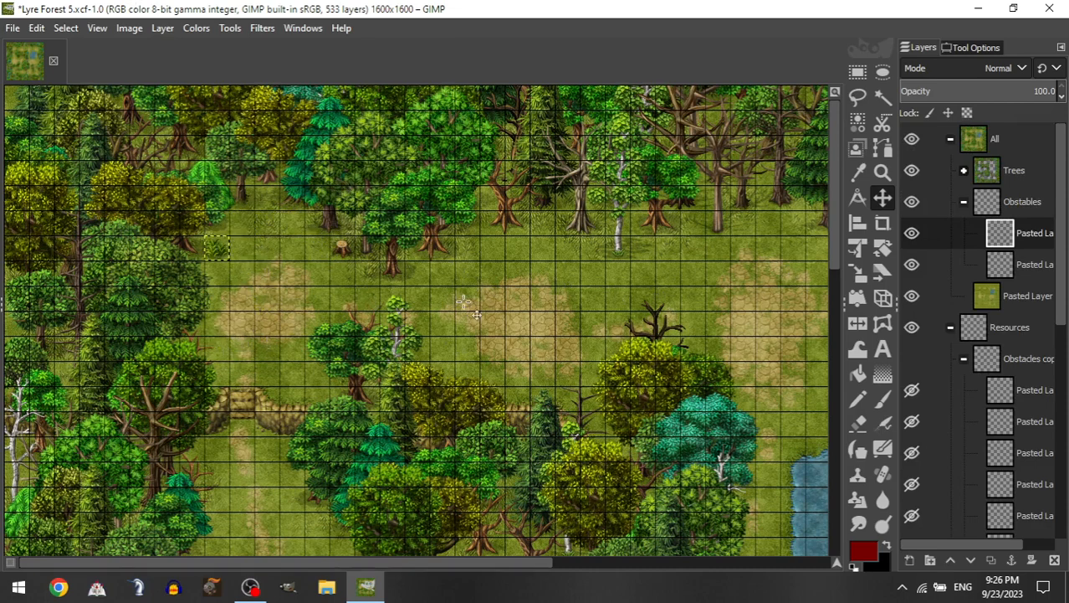
Step: Add two obstacles to the Obstables group: a fallen branch near the stone ledge and a round green bush beside the upper birch trunk
{"action": "left_click", "coordinate": [964, 205]}
{"action": "left_click_drag", "start_coordinate": [1000, 484], "coordinate": [1017, 206]}
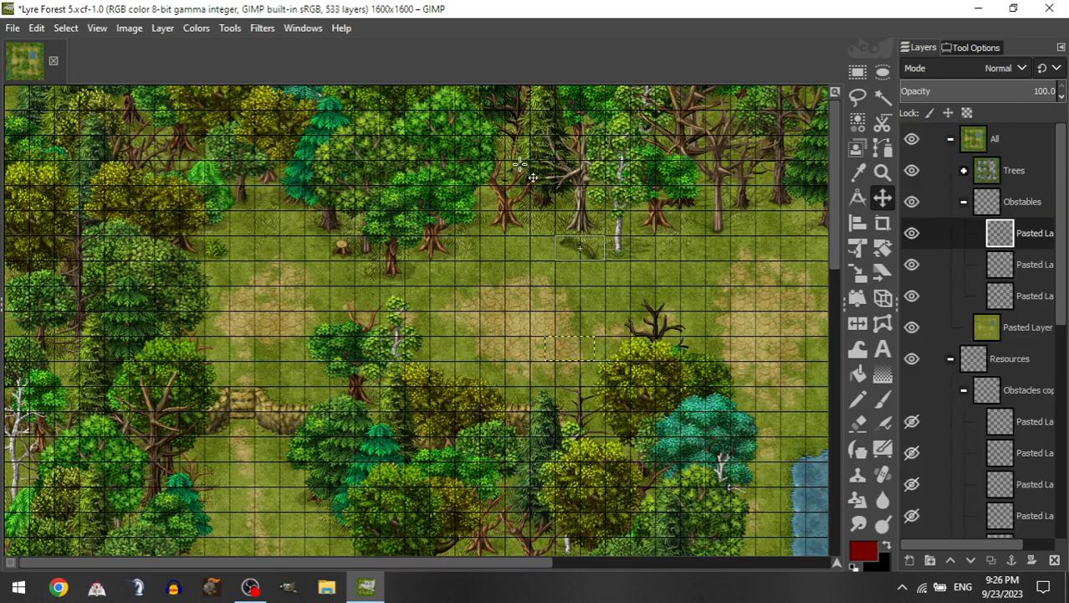
{"action": "left_click_drag", "start_coordinate": [520, 162], "coordinate": [532, 313]}
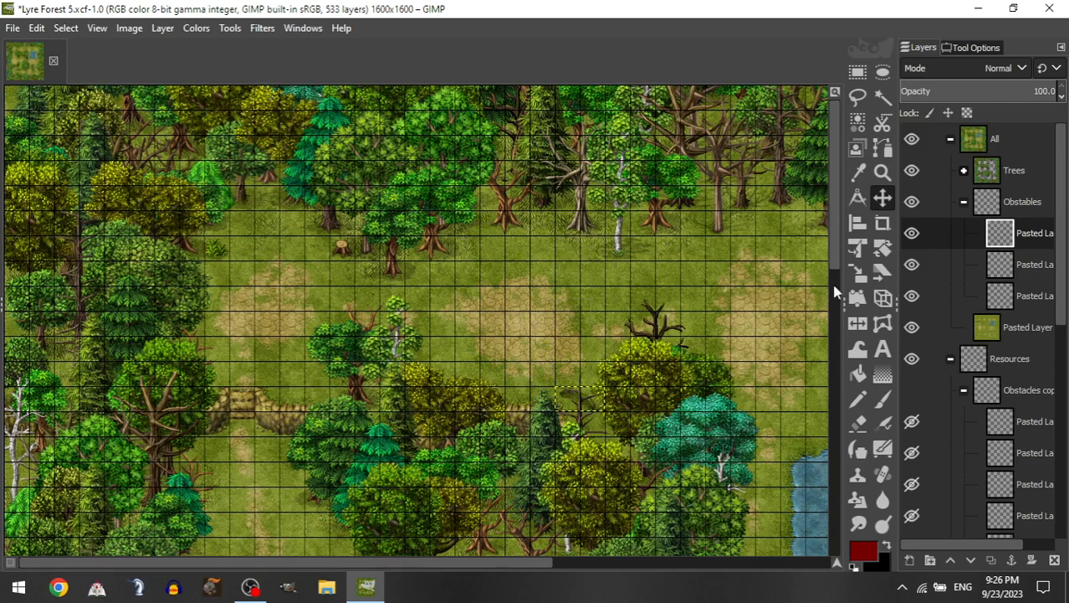
{"action": "left_click", "coordinate": [964, 204]}
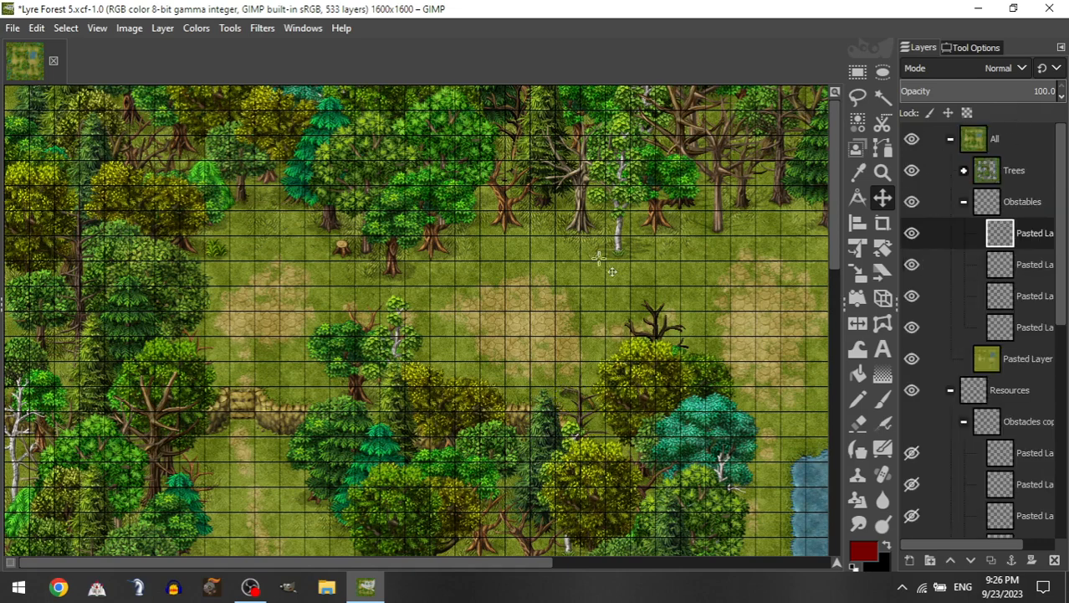
{"action": "left_click_drag", "start_coordinate": [624, 264], "coordinate": [665, 306]}
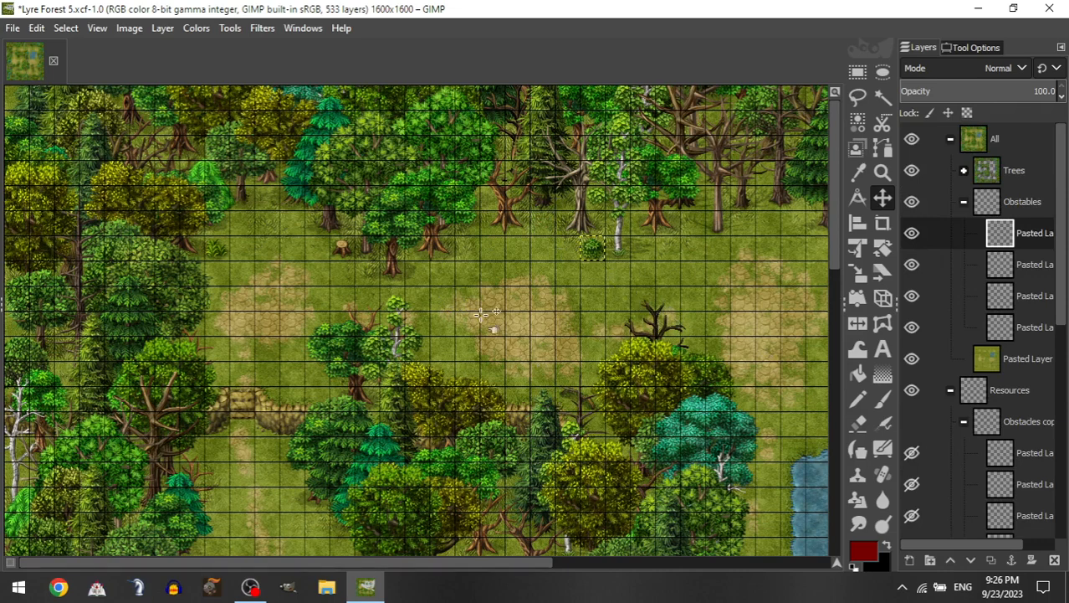
Step: Add a low leafy plant to the Obstables group and place it on the grass along the pond's upper-left bank
{"action": "scroll", "coordinate": [489, 297], "scroll_direction": "right", "scroll_amount": 5}
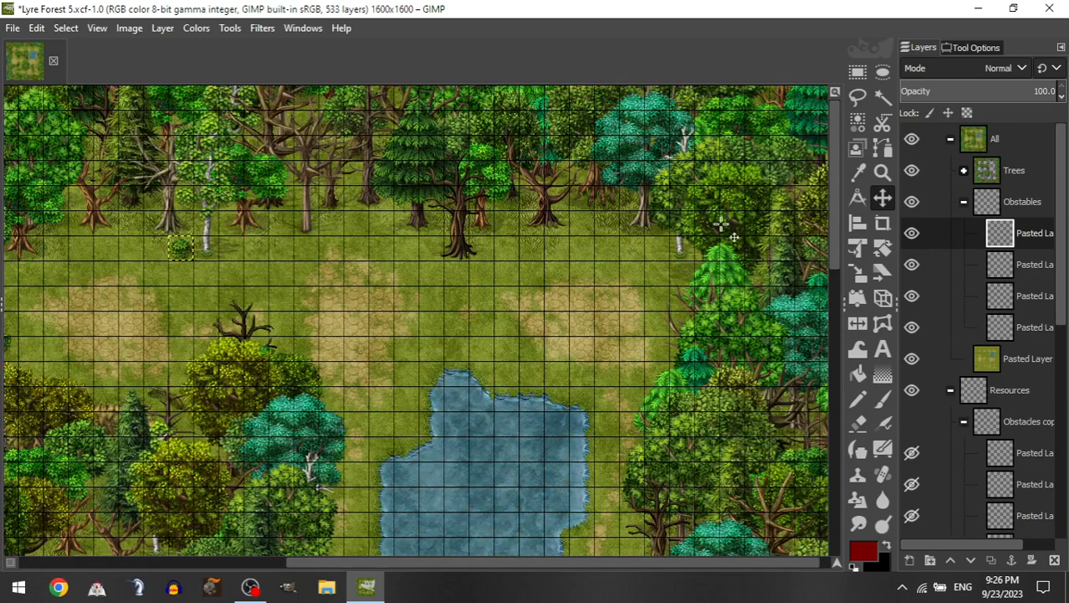
{"action": "left_click", "coordinate": [964, 201]}
{"action": "left_click_drag", "start_coordinate": [994, 492], "coordinate": [1009, 214]}
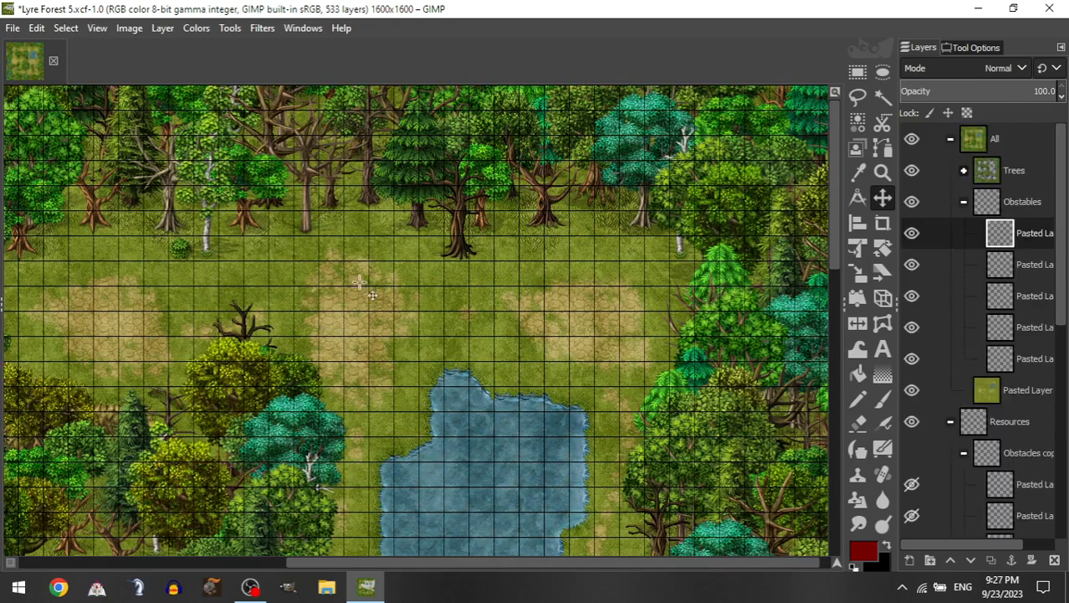
{"action": "left_click_drag", "start_coordinate": [358, 281], "coordinate": [385, 174]}
{"action": "left_click_drag", "start_coordinate": [523, 342], "coordinate": [713, 266]}
{"action": "left_click_drag", "start_coordinate": [484, 333], "coordinate": [560, 333]}
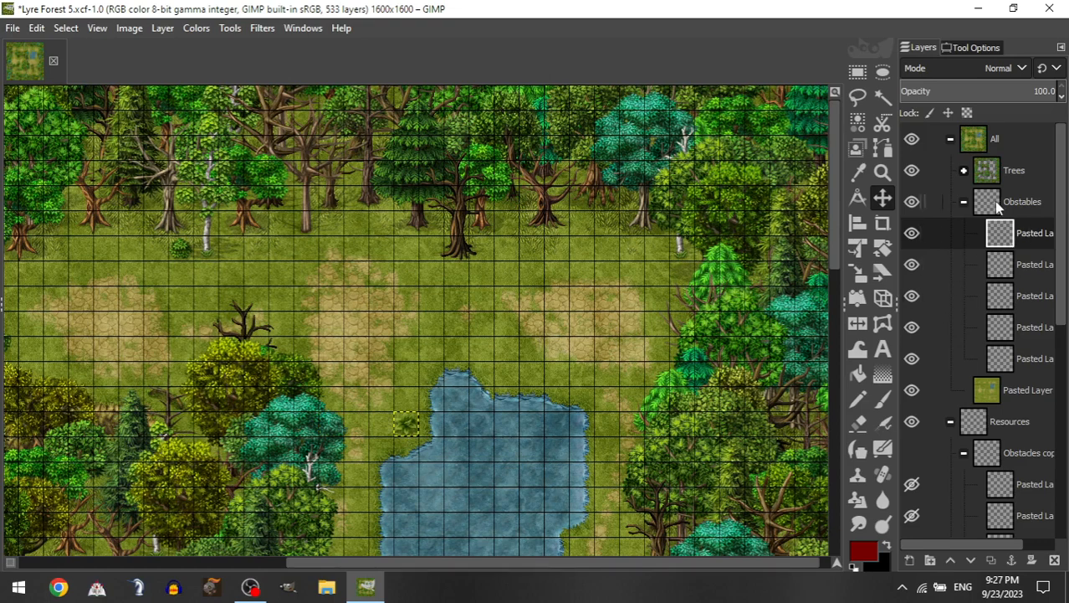
Step: Add the blue flowers to the Obstables group and place them beneath the upper trees, just left of the dark conifer's trunk
{"action": "left_click", "coordinate": [964, 202]}
{"action": "left_click_drag", "start_coordinate": [1018, 421], "coordinate": [1020, 206]}
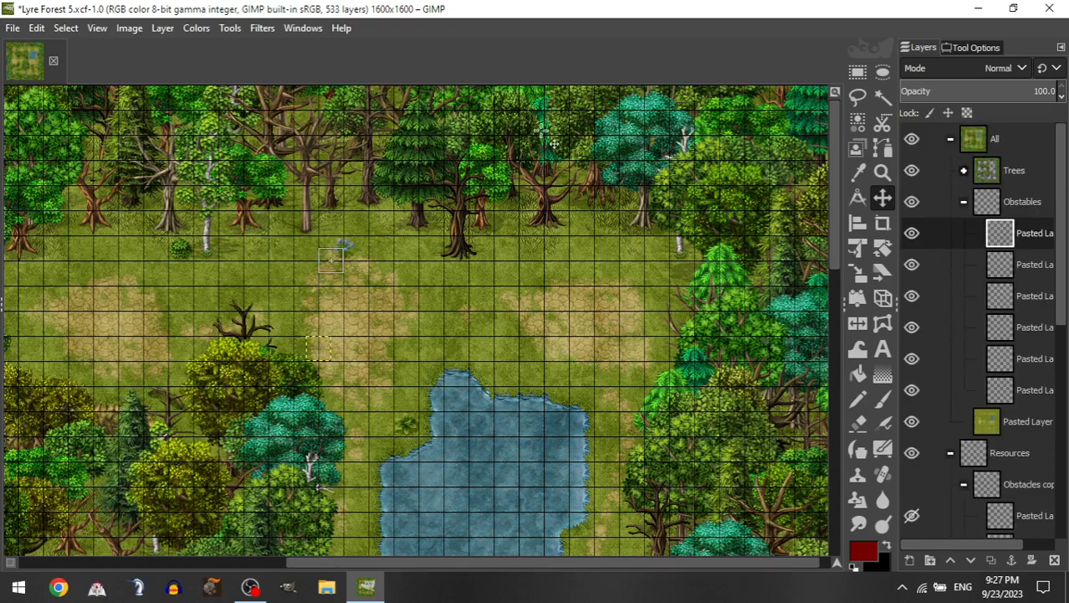
{"action": "left_click_drag", "start_coordinate": [552, 142], "coordinate": [571, 135]}
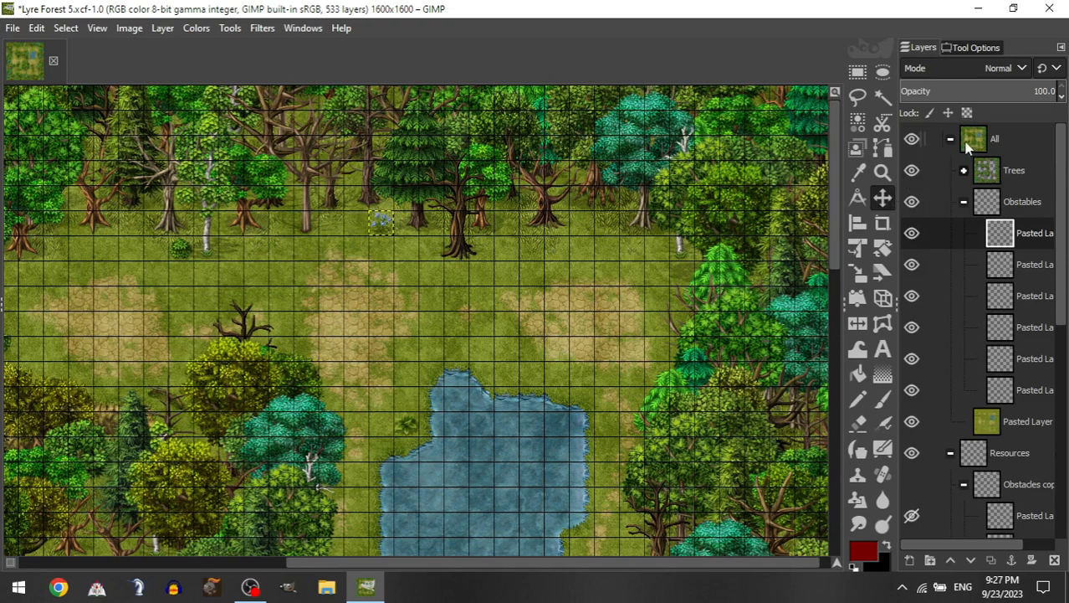
Step: Add a yellow-green bush to the Obstables group and place it beneath the teal tree at the upper-right tree border
{"action": "left_click", "coordinate": [965, 201]}
{"action": "left_click_drag", "start_coordinate": [1023, 505], "coordinate": [1003, 212]}
{"action": "left_click_drag", "start_coordinate": [497, 373], "coordinate": [675, 64]}
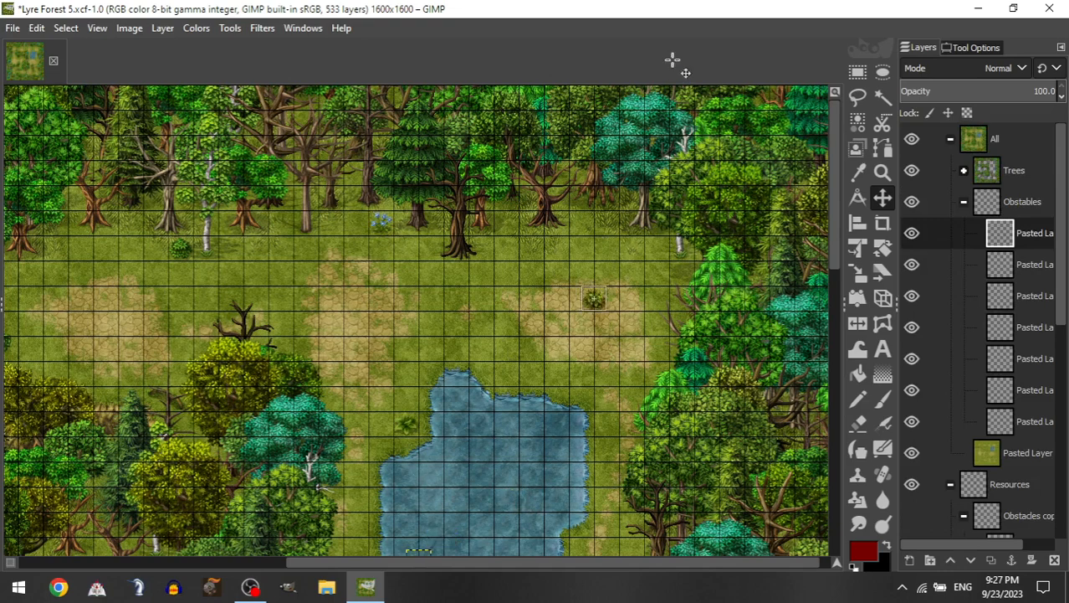
{"action": "left_click_drag", "start_coordinate": [692, 231], "coordinate": [706, 165]}
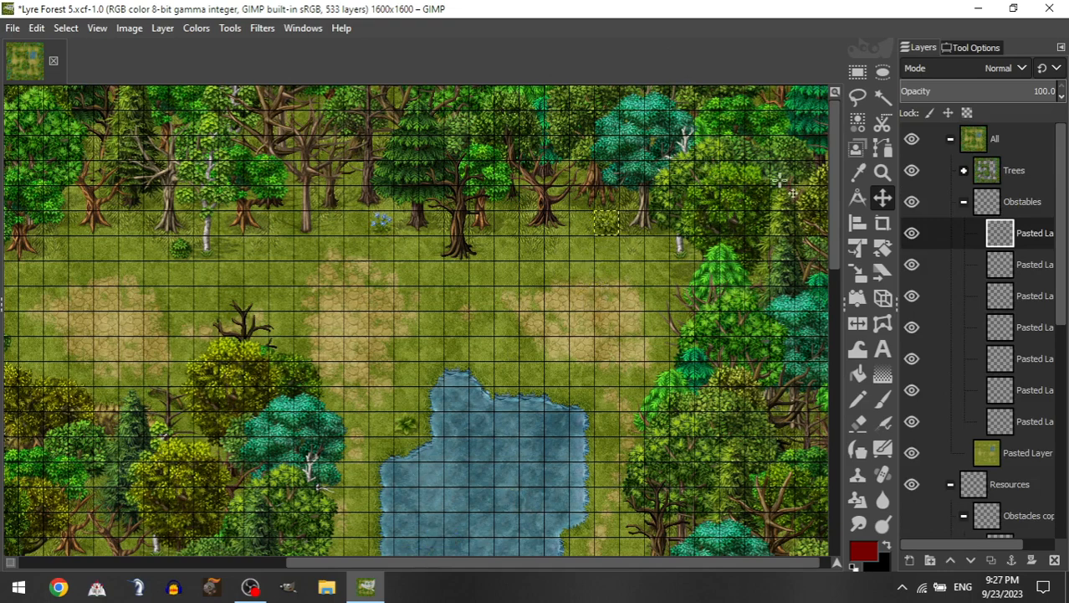
Step: Add a tree stump to the Obstables group and place it on the grass just above the pond's upper edge
{"action": "left_click", "coordinate": [962, 204]}
{"action": "left_click", "coordinate": [1028, 485]}
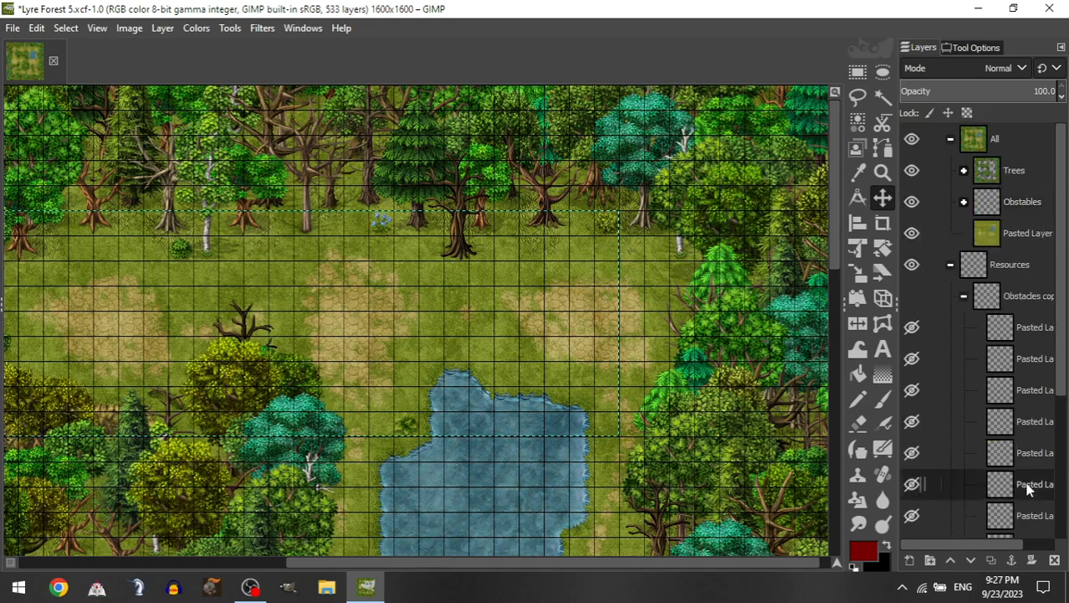
{"action": "left_click_drag", "start_coordinate": [1028, 489], "coordinate": [1021, 208]}
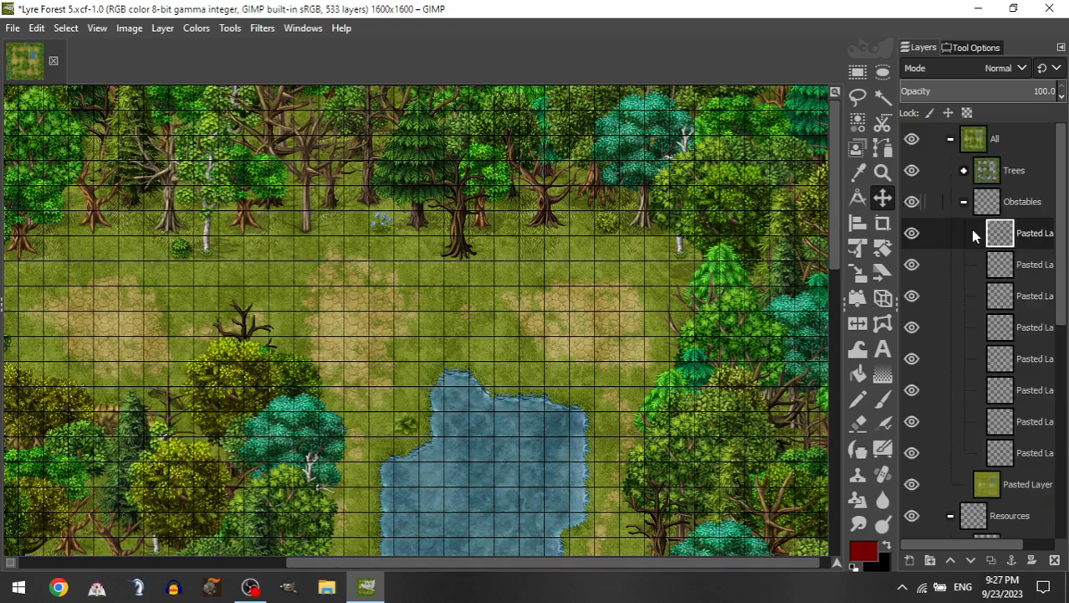
{"action": "left_click_drag", "start_coordinate": [461, 175], "coordinate": [530, 210]}
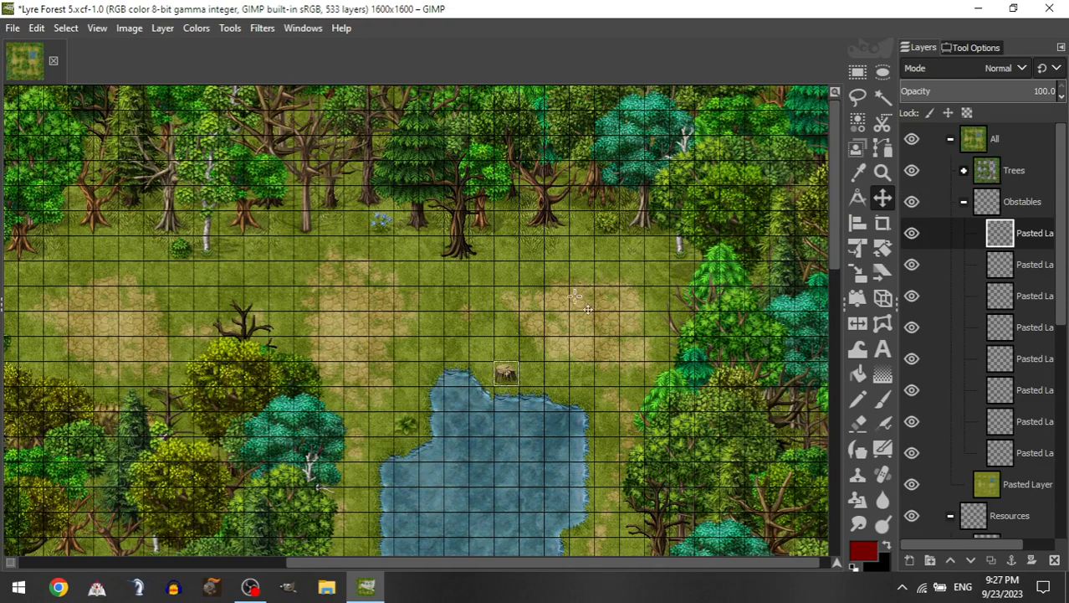
{"action": "left_click_drag", "start_coordinate": [574, 295], "coordinate": [569, 298]}
{"action": "left_click", "coordinate": [985, 201]}
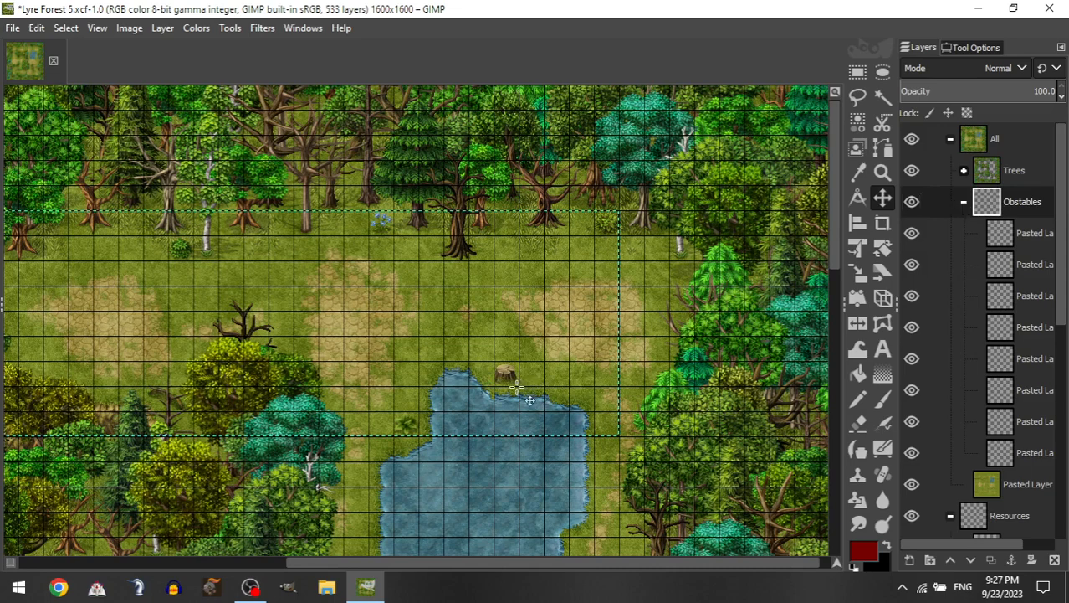
{"action": "scroll", "coordinate": [517, 386], "scroll_direction": "up", "scroll_amount": 1, "text": "ctrl"}
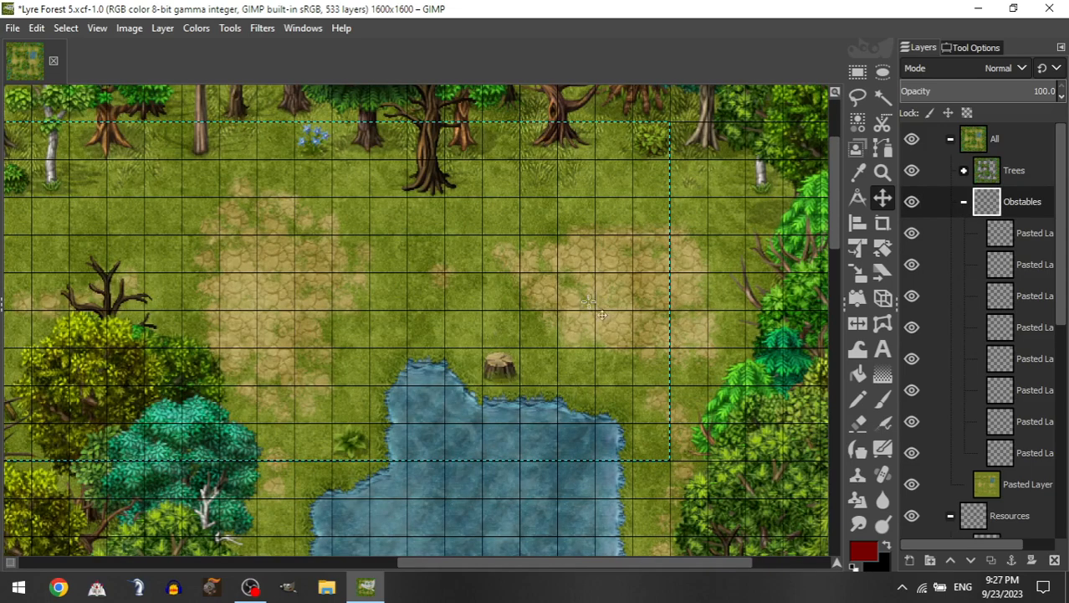
{"action": "scroll", "coordinate": [542, 337], "scroll_direction": "down", "scroll_amount": 1, "text": "ctrl"}
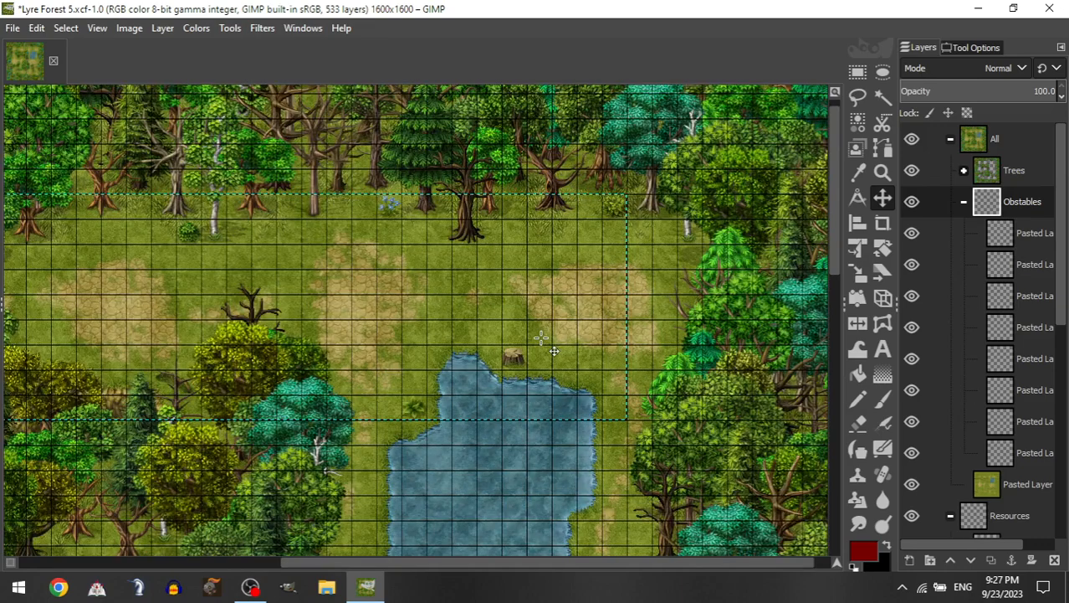
{"action": "scroll", "coordinate": [525, 358], "scroll_direction": "up", "scroll_amount": 1, "text": "ctrl"}
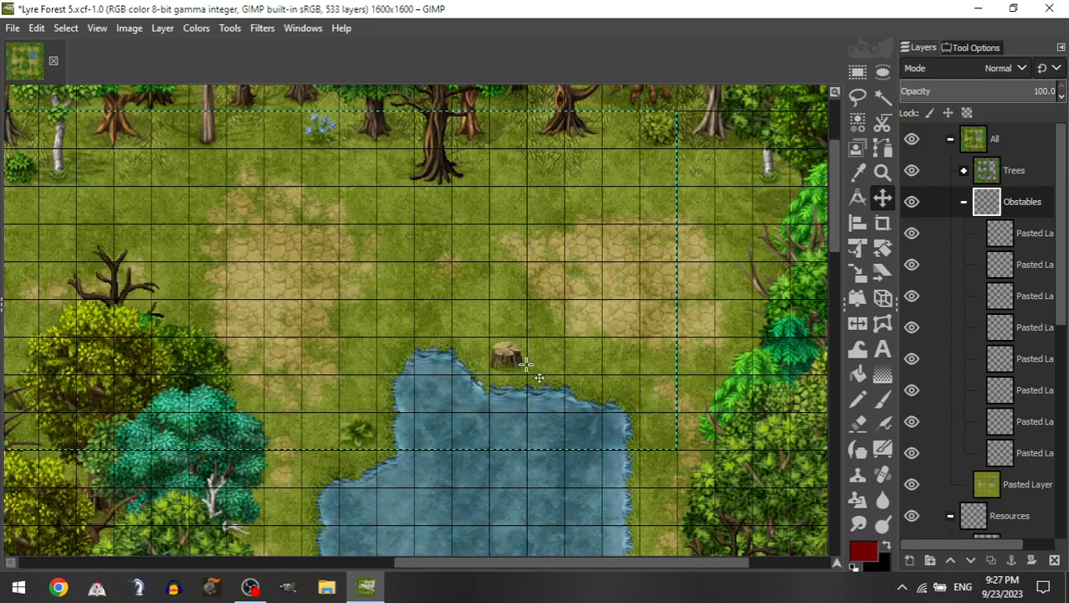
{"action": "scroll", "coordinate": [525, 364], "scroll_direction": "down", "scroll_amount": 1, "text": "ctrl"}
{"action": "scroll", "coordinate": [519, 369], "scroll_direction": "up", "scroll_amount": 1, "text": "ctrl"}
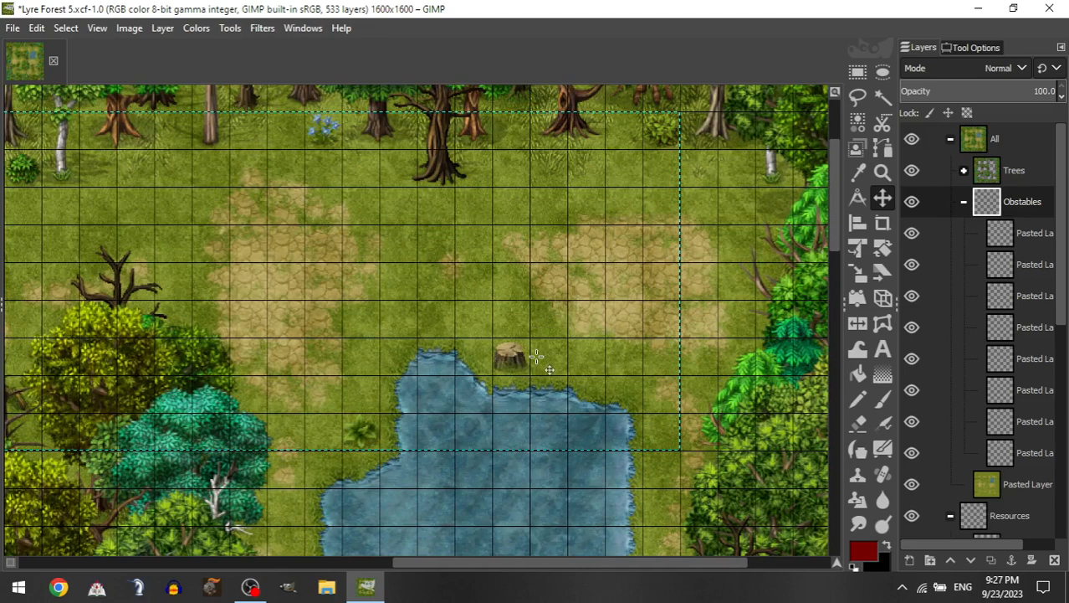
{"action": "scroll", "coordinate": [536, 357], "scroll_direction": "down", "scroll_amount": 1}
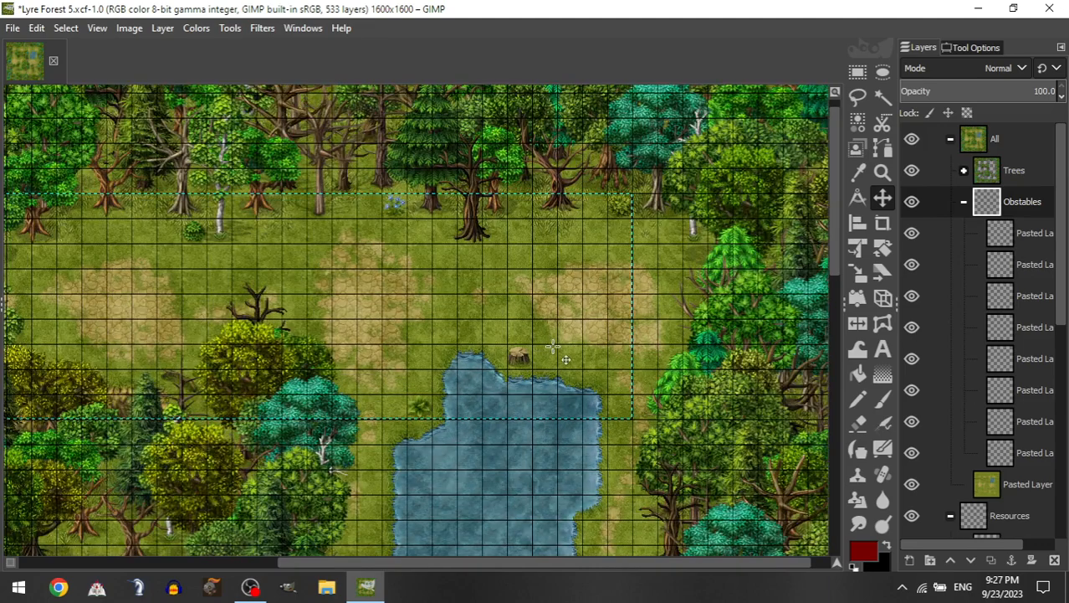
Step: Add a brown rock to the Obstables group and place it at the right edge of the dirt clearing below the pond
{"action": "left_click", "coordinate": [964, 201]}
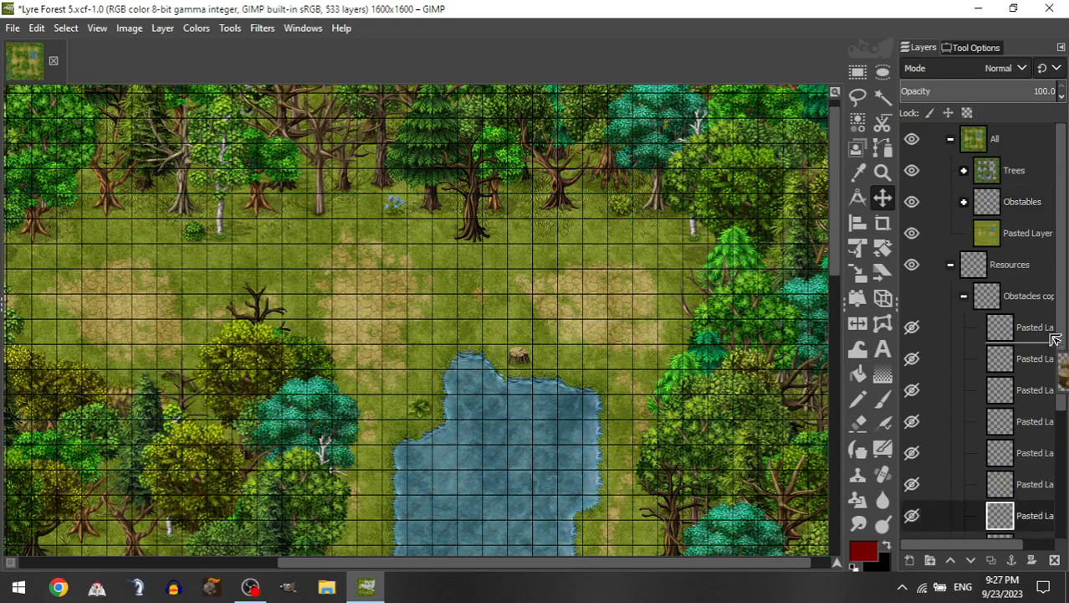
{"action": "left_click", "coordinate": [548, 224]}
{"action": "scroll", "coordinate": [549, 225], "scroll_direction": "down", "scroll_amount": 5}
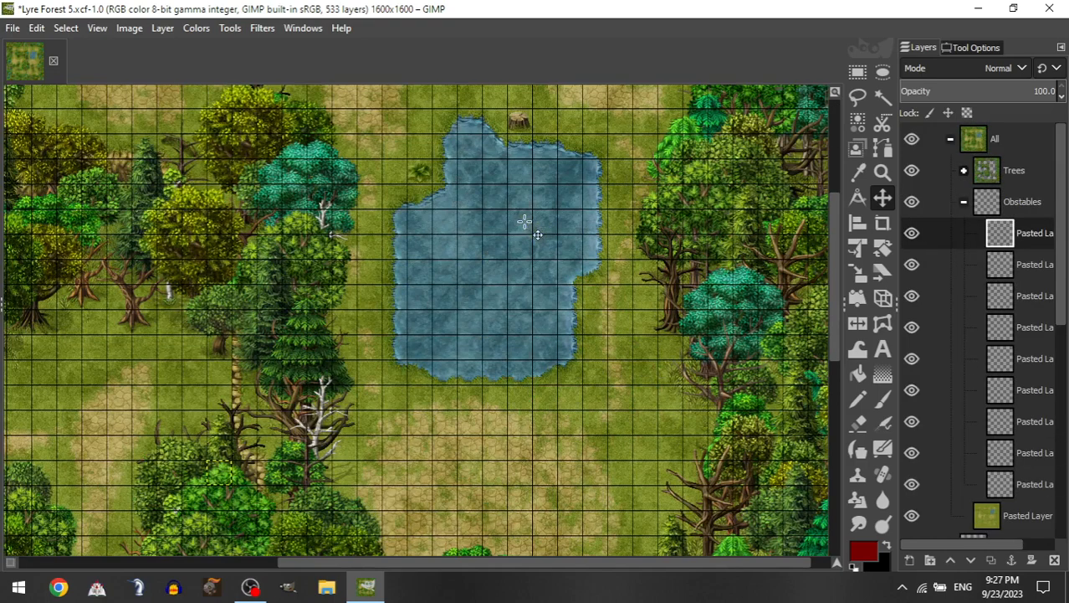
{"action": "left_click_drag", "start_coordinate": [657, 253], "coordinate": [595, 115]}
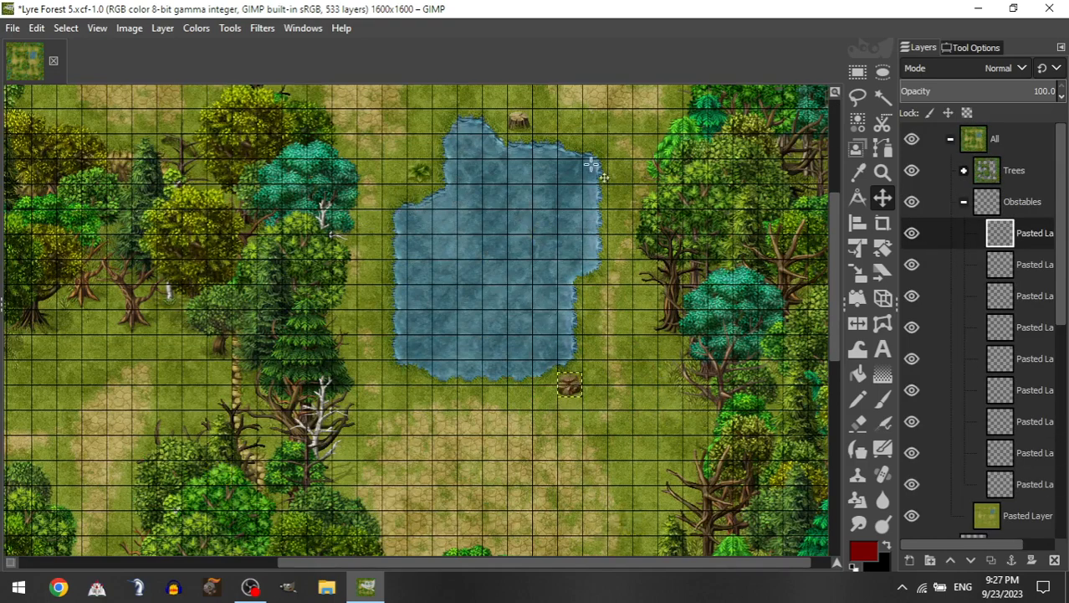
{"action": "scroll", "coordinate": [591, 168], "scroll_direction": "down", "scroll_amount": 4}
{"action": "left_click_drag", "start_coordinate": [591, 180], "coordinate": [686, 256]}
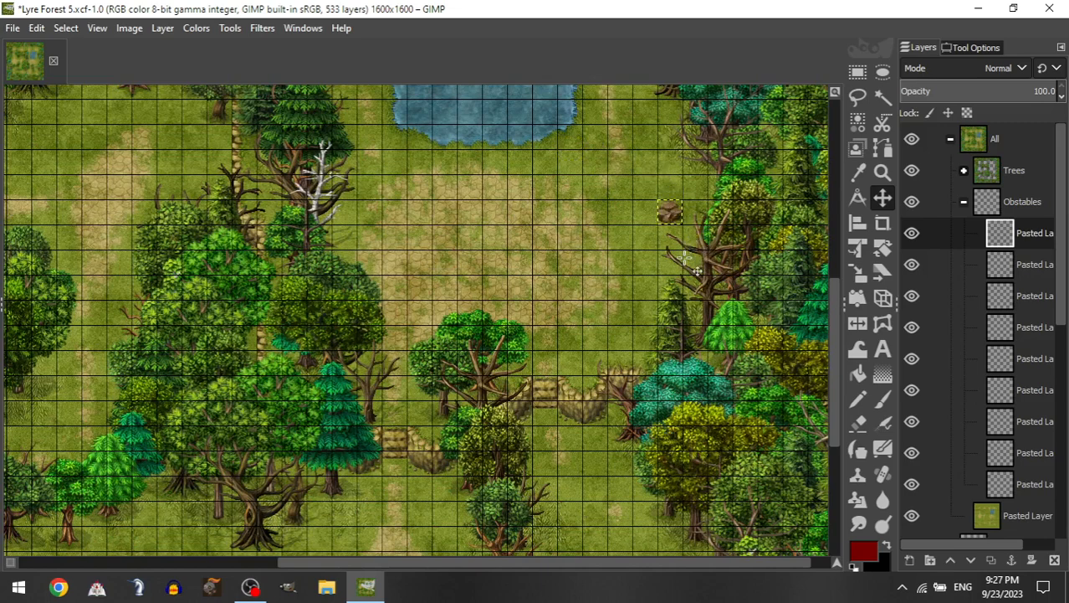
{"action": "scroll", "coordinate": [631, 297], "scroll_direction": "up", "scroll_amount": 2}
{"action": "scroll", "coordinate": [670, 337], "scroll_direction": "up", "scroll_amount": 2, "text": "ctrl"}
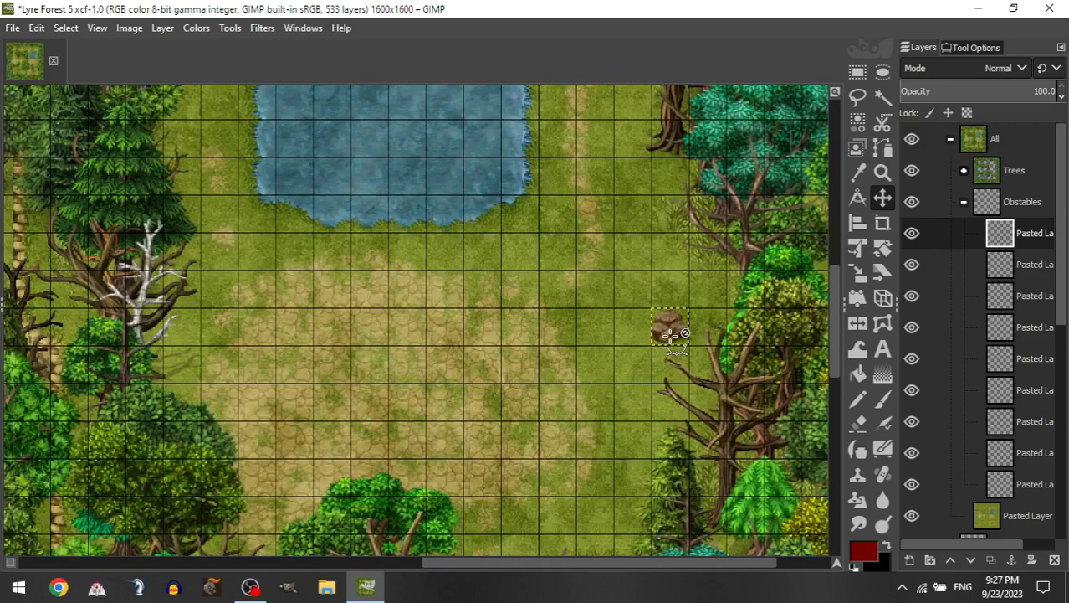
{"action": "scroll", "coordinate": [731, 378], "scroll_direction": "down", "scroll_amount": 2, "text": "ctrl"}
{"action": "left_click_drag", "start_coordinate": [716, 376], "coordinate": [639, 378]}
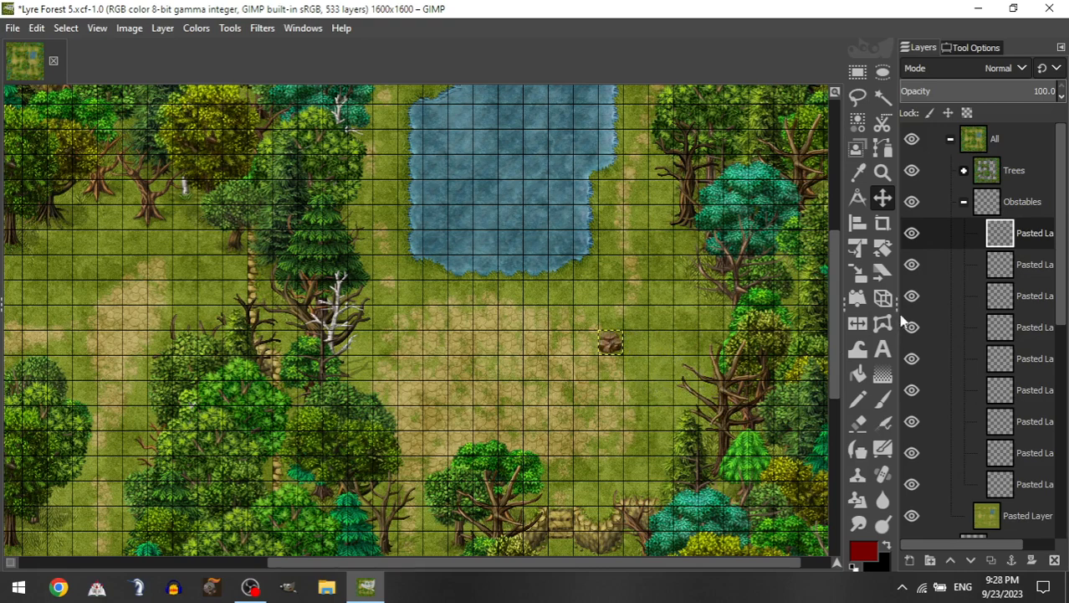
Step: Check the map with the grid hidden, show the grid again, and move the rock right onto the grass beside the bare trees
{"action": "key", "text": "shift+g"}
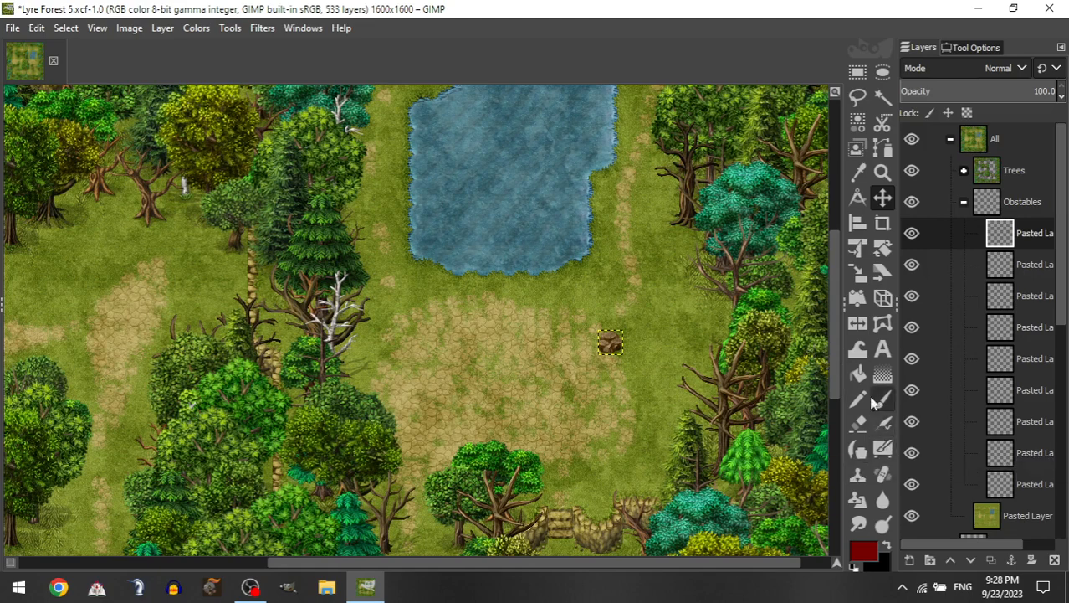
{"action": "scroll", "coordinate": [636, 371], "scroll_direction": "up", "scroll_amount": 3}
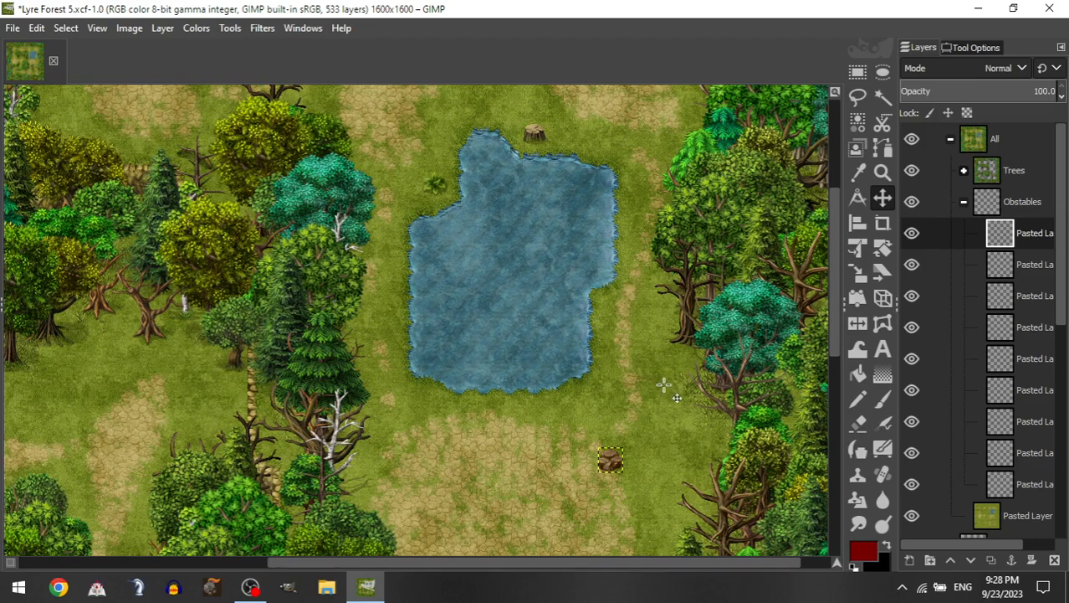
{"action": "scroll", "coordinate": [669, 385], "scroll_direction": "down", "scroll_amount": 3}
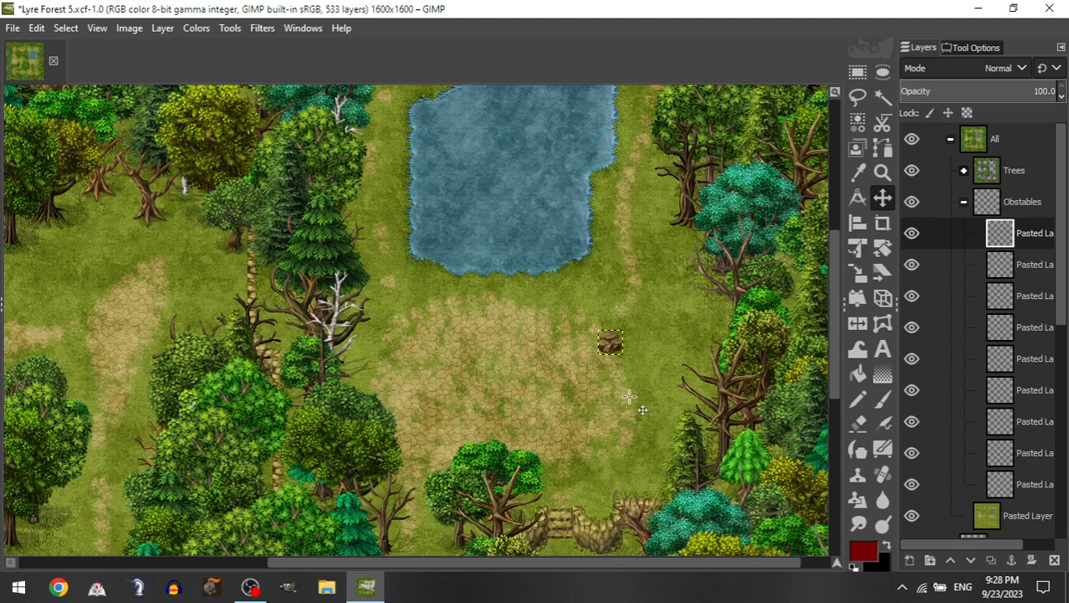
{"action": "key", "text": "ctrl+g"}
{"action": "left_click_drag", "start_coordinate": [612, 344], "coordinate": [689, 393]}
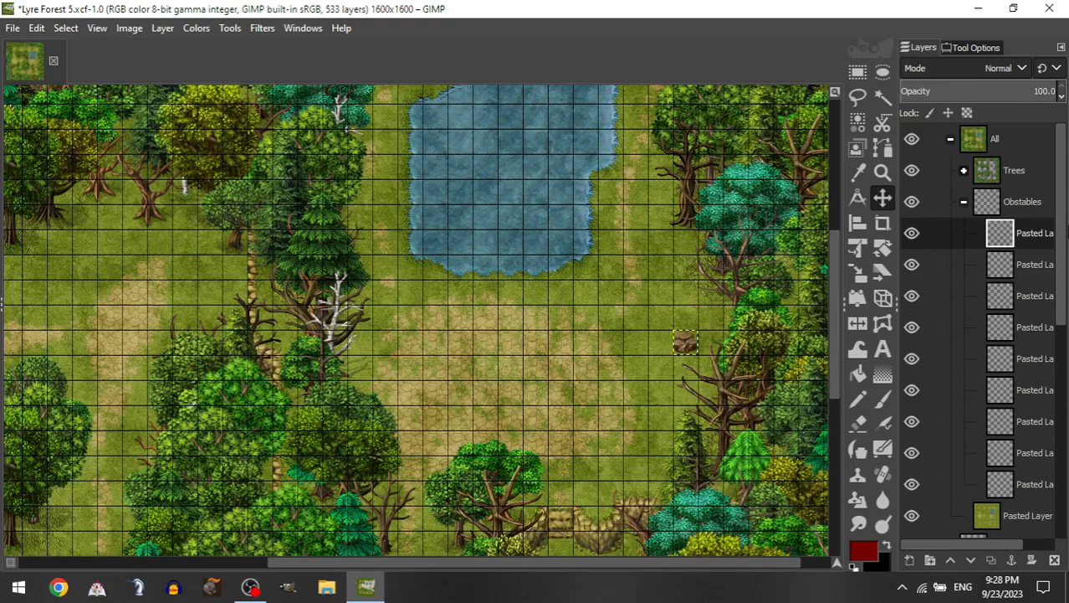
Step: Add the tall upright log to the Obstables group and place it at the pond's lower-right corner
{"action": "left_click", "coordinate": [964, 202]}
{"action": "left_click_drag", "start_coordinate": [1004, 452], "coordinate": [1028, 208]}
{"action": "left_click_drag", "start_coordinate": [463, 475], "coordinate": [824, 386]}
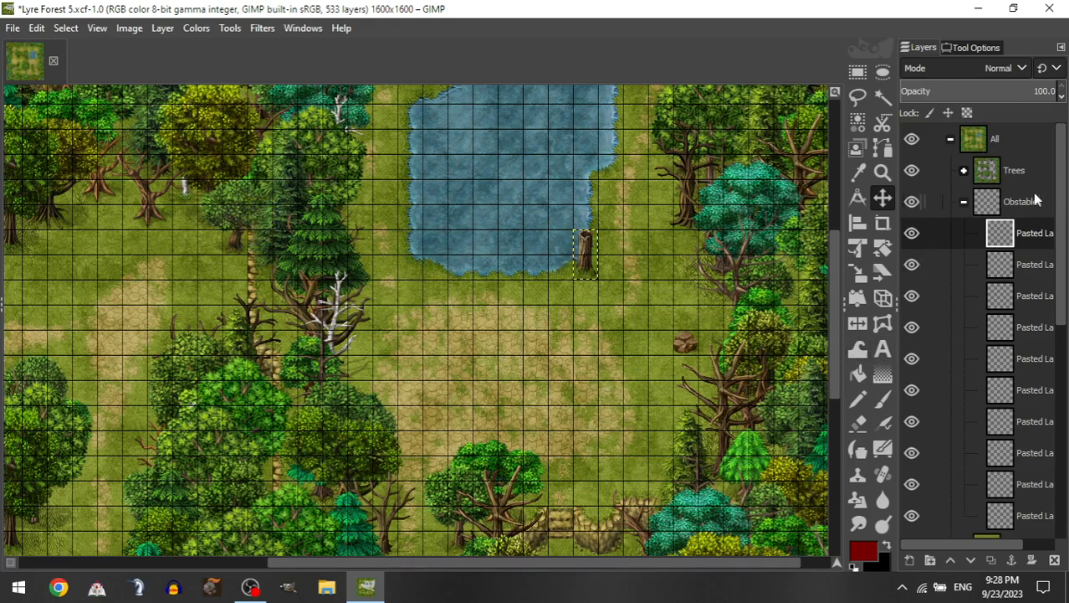
Step: Add a round brown boulder to the Obstables group and place it beside the white dead tree at the clearing's left edge
{"action": "left_click", "coordinate": [964, 204]}
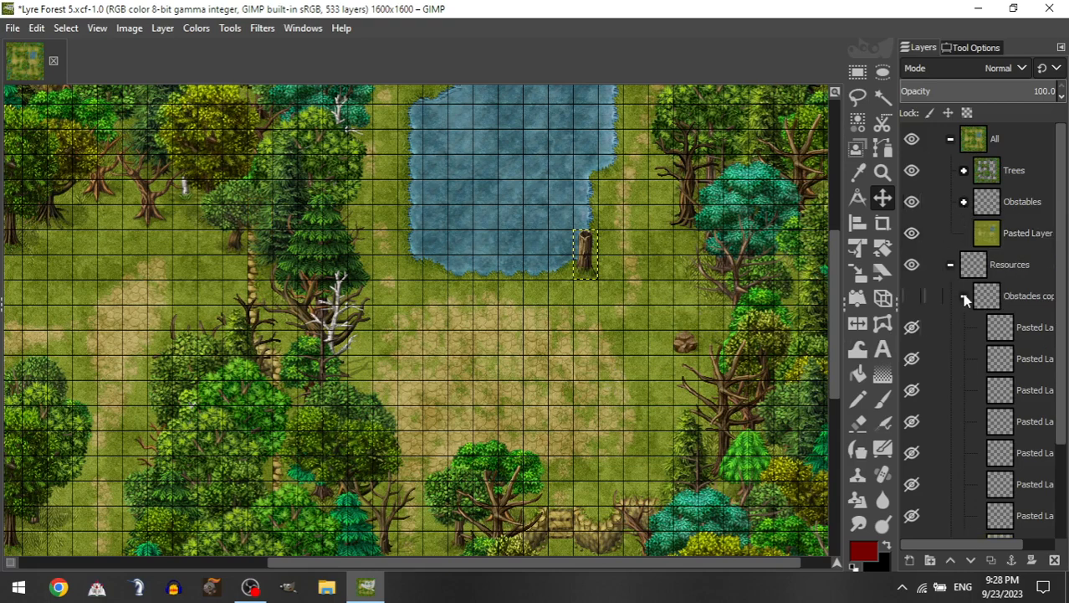
{"action": "left_click", "coordinate": [964, 202]}
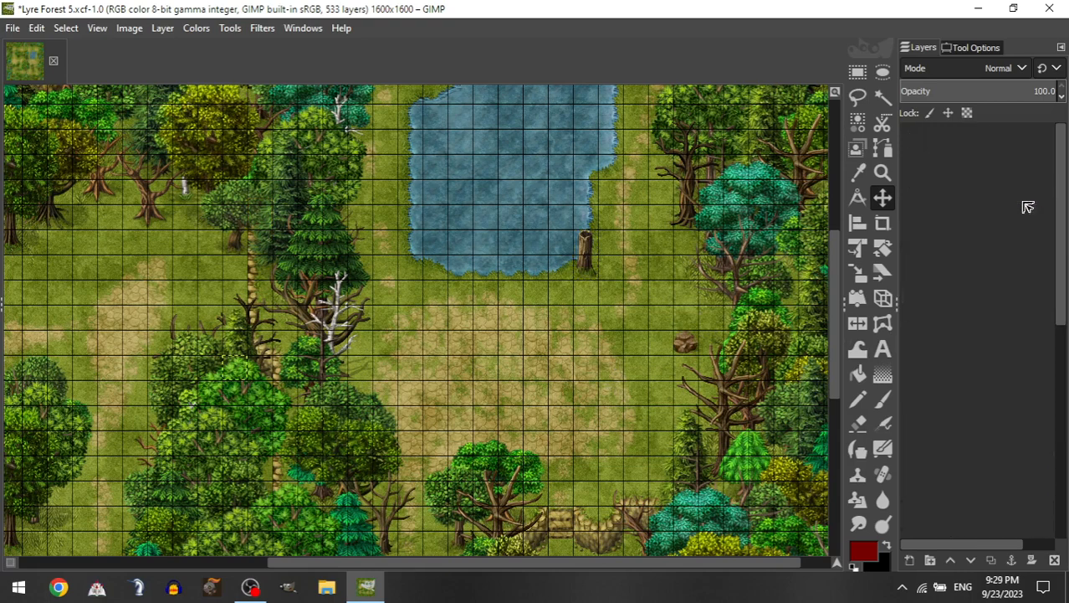
{"action": "left_click_drag", "start_coordinate": [656, 154], "coordinate": [605, 383]}
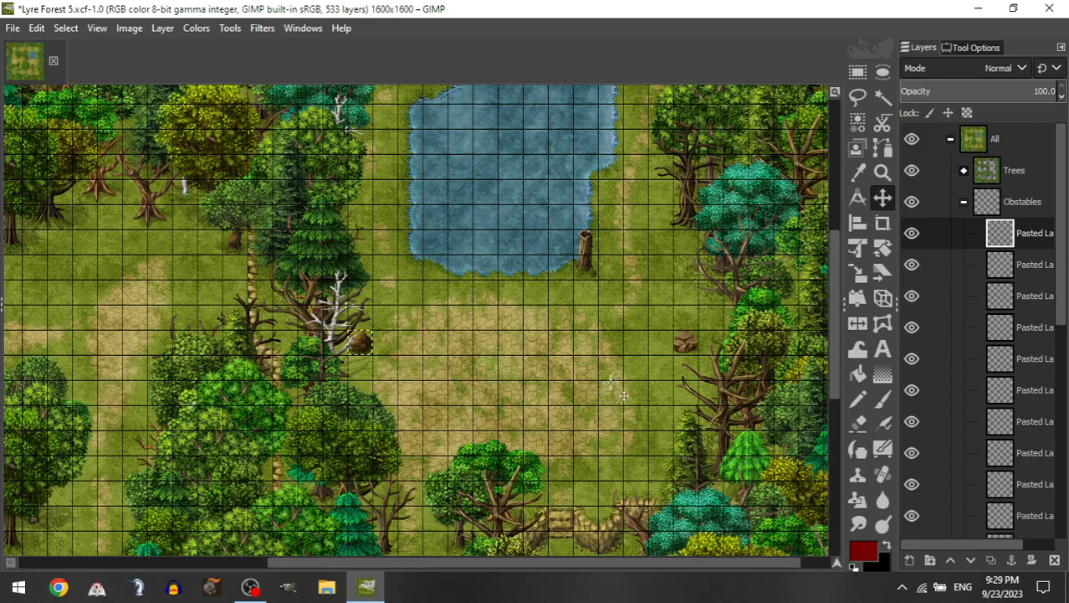
Step: Add a small brown rock to the Obstables group and place it just above the stone ledge south of the clearing
{"action": "left_click", "coordinate": [964, 203]}
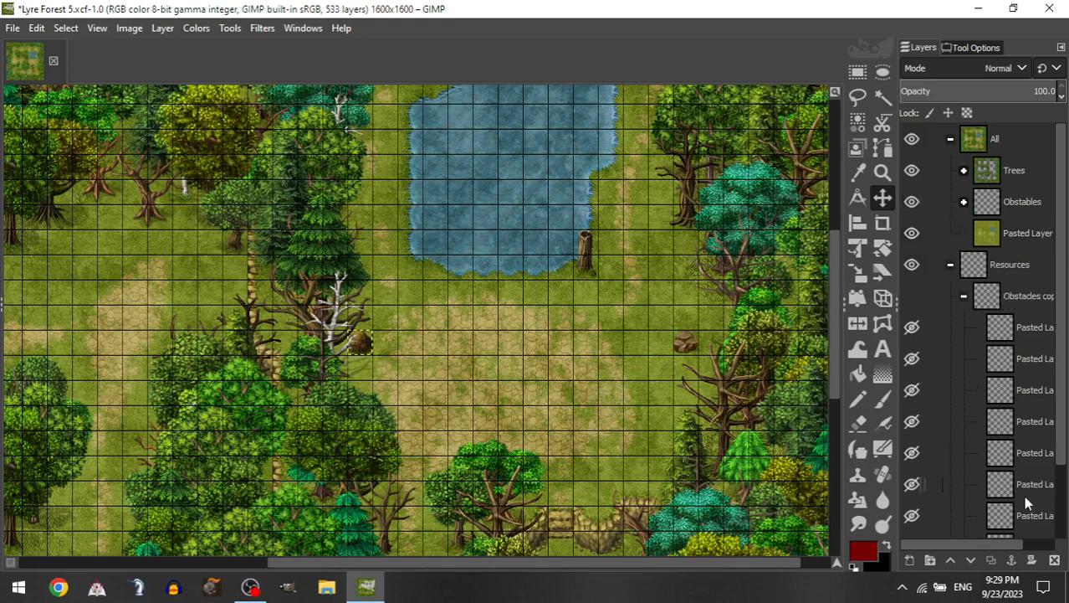
{"action": "left_click_drag", "start_coordinate": [1026, 497], "coordinate": [1026, 452]}
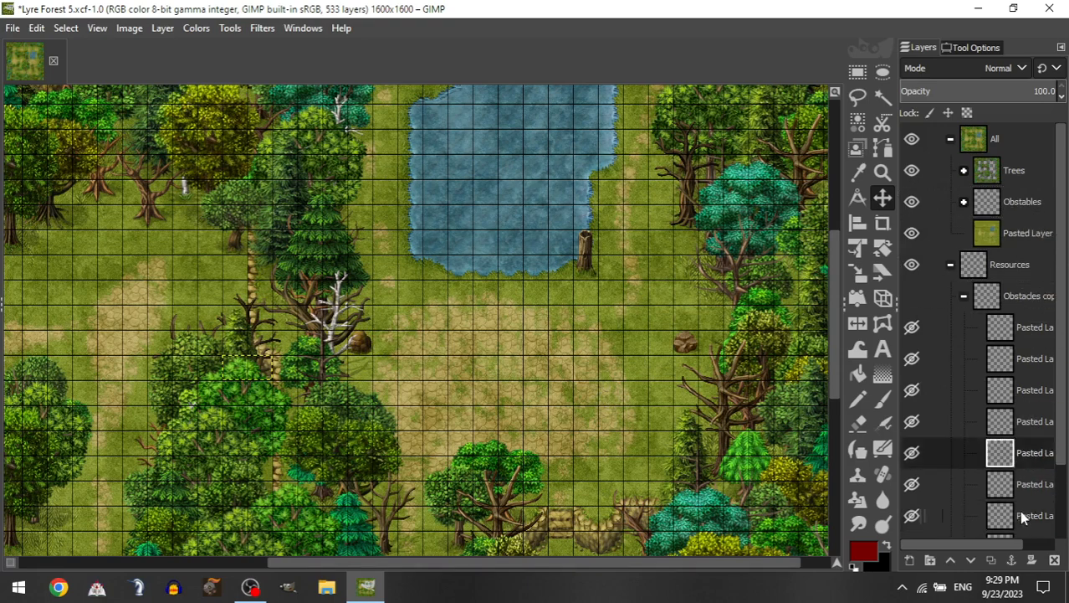
{"action": "left_click_drag", "start_coordinate": [1020, 510], "coordinate": [966, 234]}
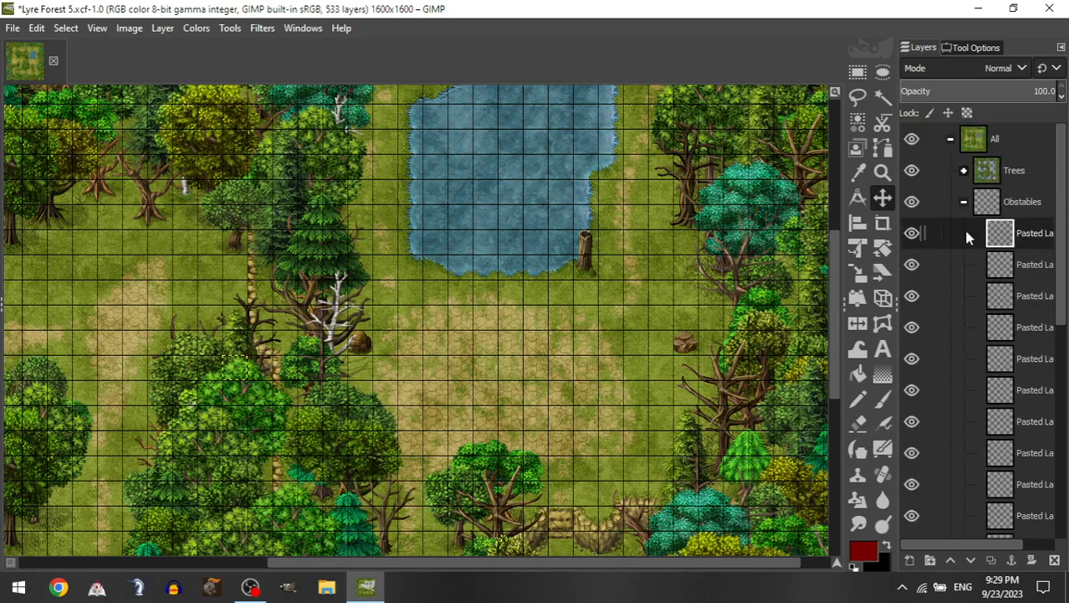
{"action": "left_click_drag", "start_coordinate": [428, 230], "coordinate": [526, 310]}
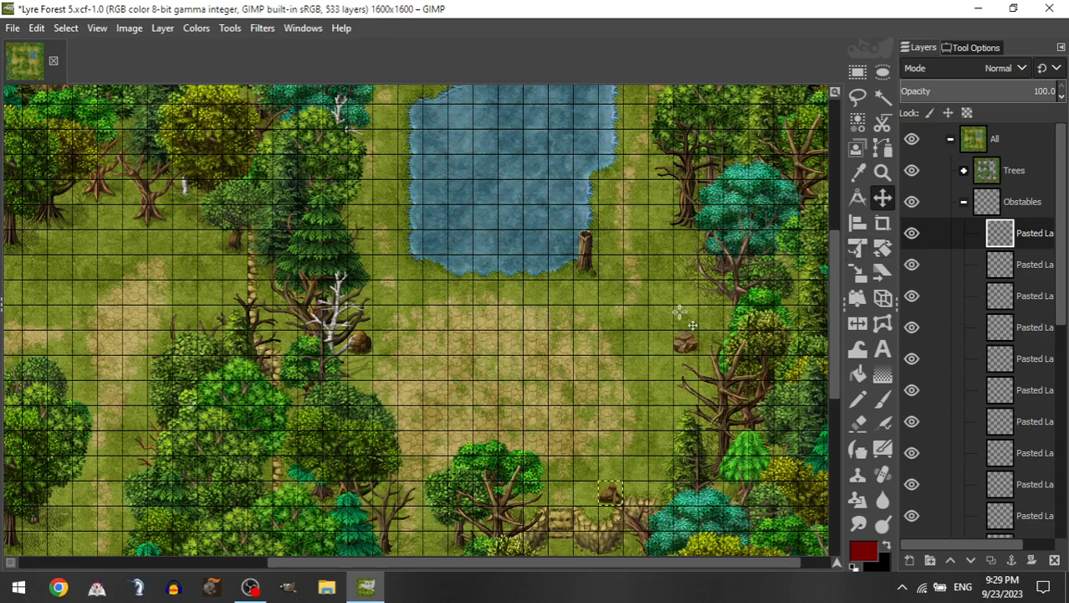
Step: Add the wide two-cell rock cluster to the Obstables group and place it beneath the bare trees in the western clearing
{"action": "scroll", "coordinate": [489, 287], "scroll_direction": "down", "scroll_amount": 3}
{"action": "scroll", "coordinate": [519, 288], "scroll_direction": "up", "scroll_amount": 3}
{"action": "scroll", "coordinate": [522, 290], "scroll_direction": "left", "scroll_amount": 5}
{"action": "left_click", "coordinate": [963, 201]}
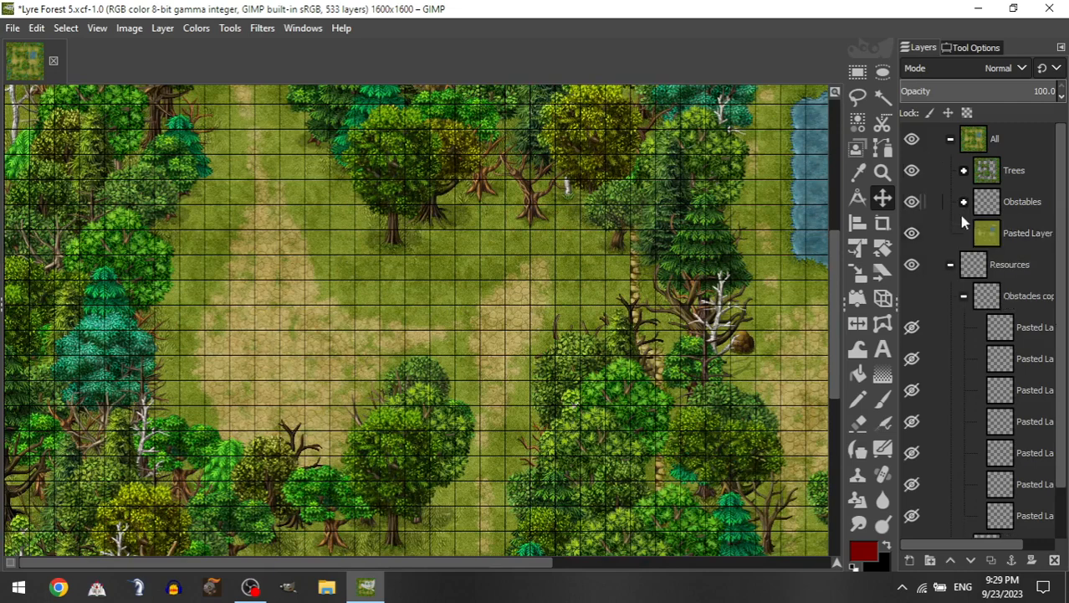
{"action": "left_click_drag", "start_coordinate": [994, 463], "coordinate": [1019, 205]}
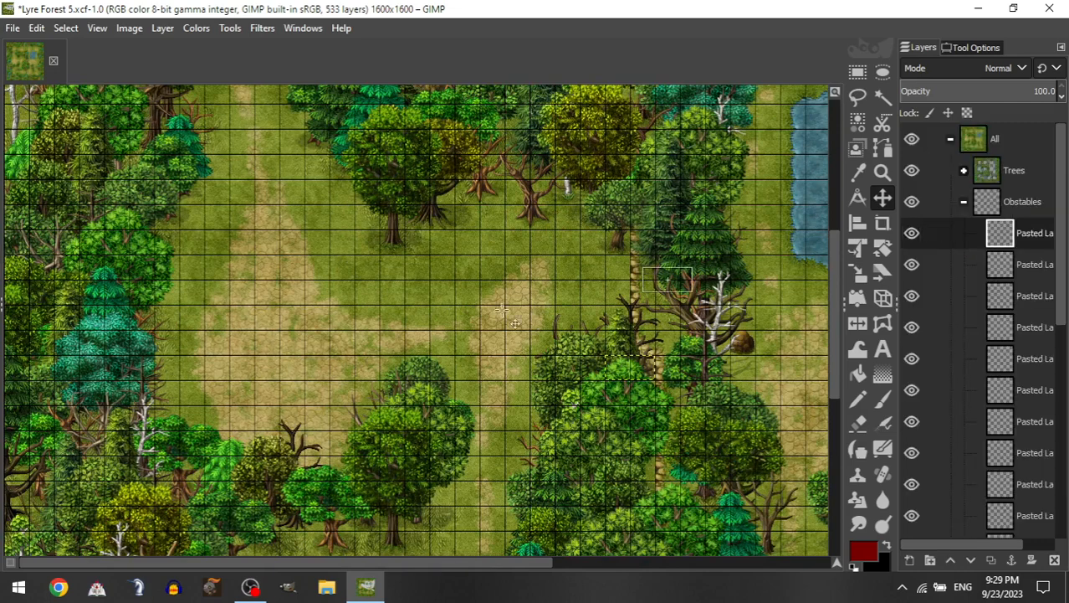
{"action": "left_click_drag", "start_coordinate": [499, 329], "coordinate": [348, 371]}
{"action": "left_click_drag", "start_coordinate": [449, 290], "coordinate": [388, 289]}
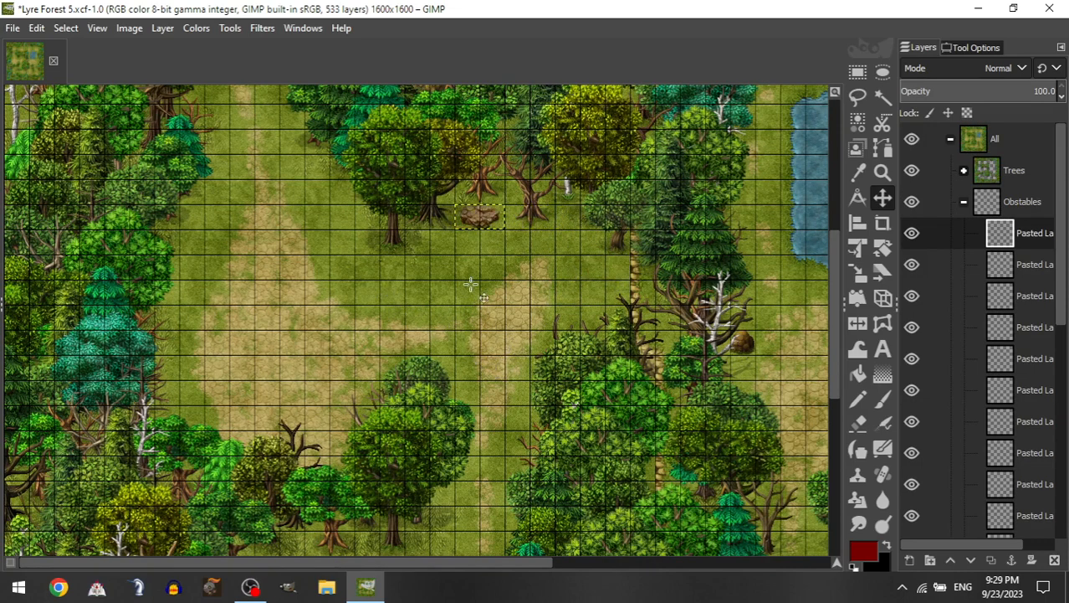
Step: Add a light green leafy bush to the Obstables group and place it along the western clearing's upper-left tree border
{"action": "left_click", "coordinate": [963, 203]}
{"action": "left_click_drag", "start_coordinate": [1001, 436], "coordinate": [1018, 208]}
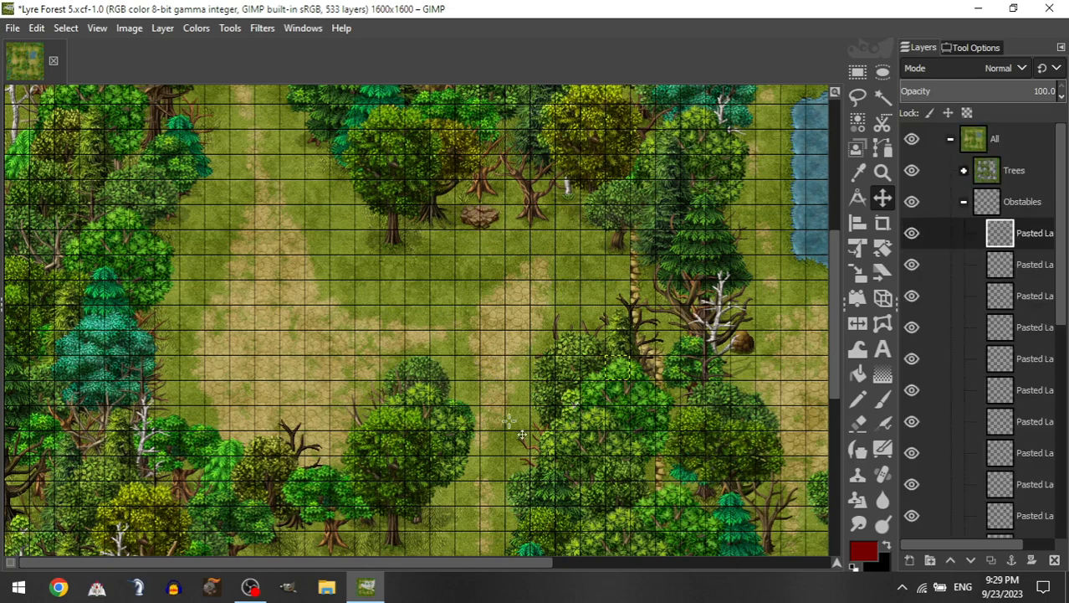
{"action": "left_click_drag", "start_coordinate": [506, 418], "coordinate": [396, 289]}
{"action": "left_click_drag", "start_coordinate": [469, 346], "coordinate": [167, 384]}
{"action": "left_click_drag", "start_coordinate": [299, 352], "coordinate": [285, 289]}
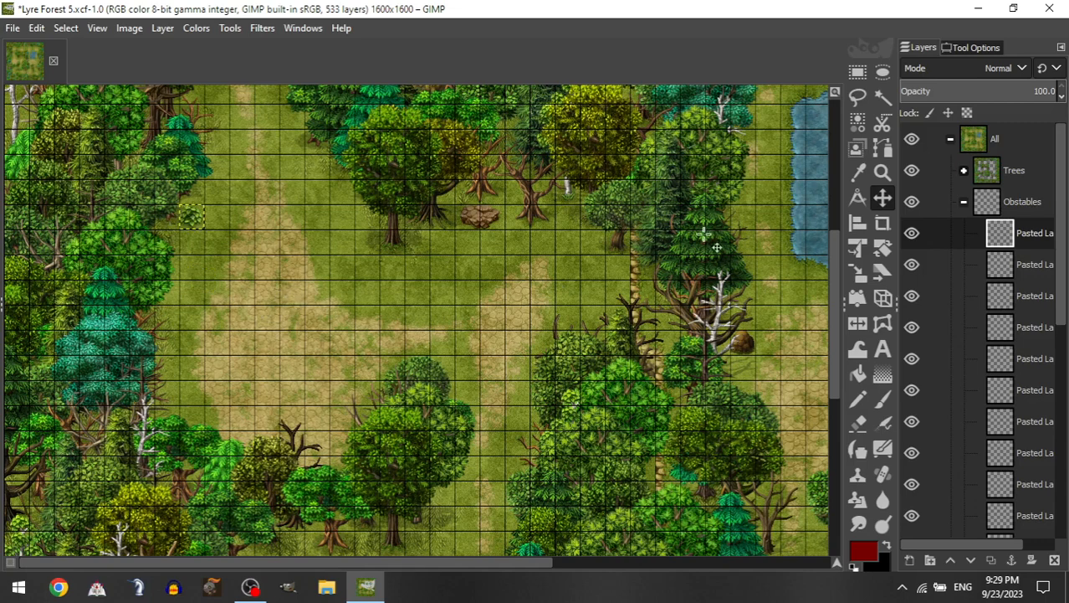
Step: Add the orange-red flowers to the Obstables group and place them beside the large teal tree on the western border
{"action": "left_click", "coordinate": [964, 201]}
{"action": "left_click_drag", "start_coordinate": [1005, 421], "coordinate": [1015, 216]}
{"action": "left_click_drag", "start_coordinate": [1027, 391], "coordinate": [1022, 203]}
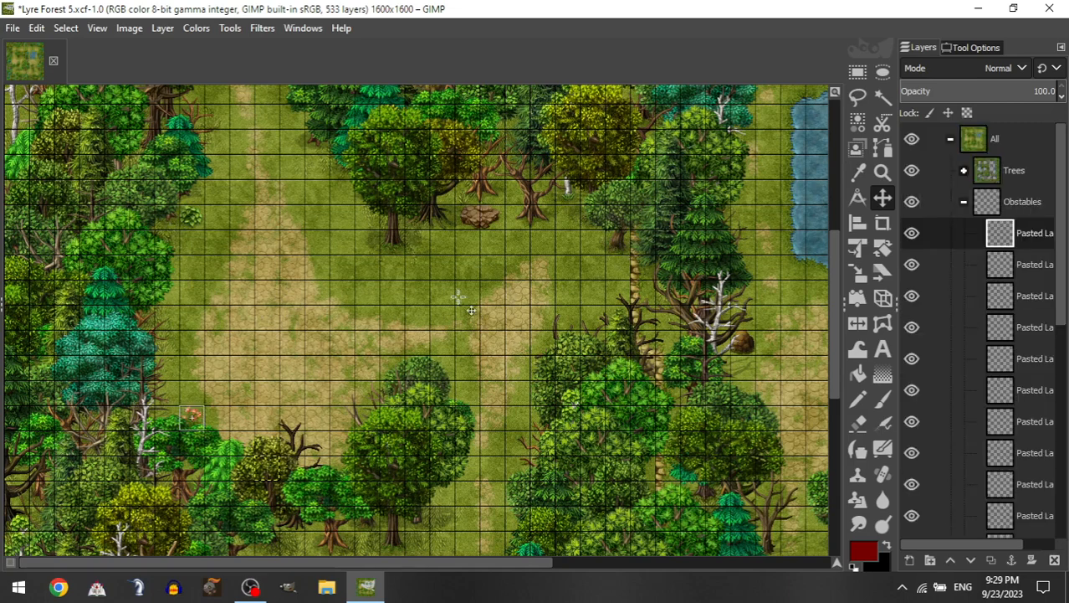
{"action": "mouse_move", "coordinate": [457, 294]}
{"action": "left_mouse_down"}
{"action": "mouse_move", "coordinate": [437, 268]}
{"action": "mouse_move", "coordinate": [444, 287]}
{"action": "left_mouse_up"}
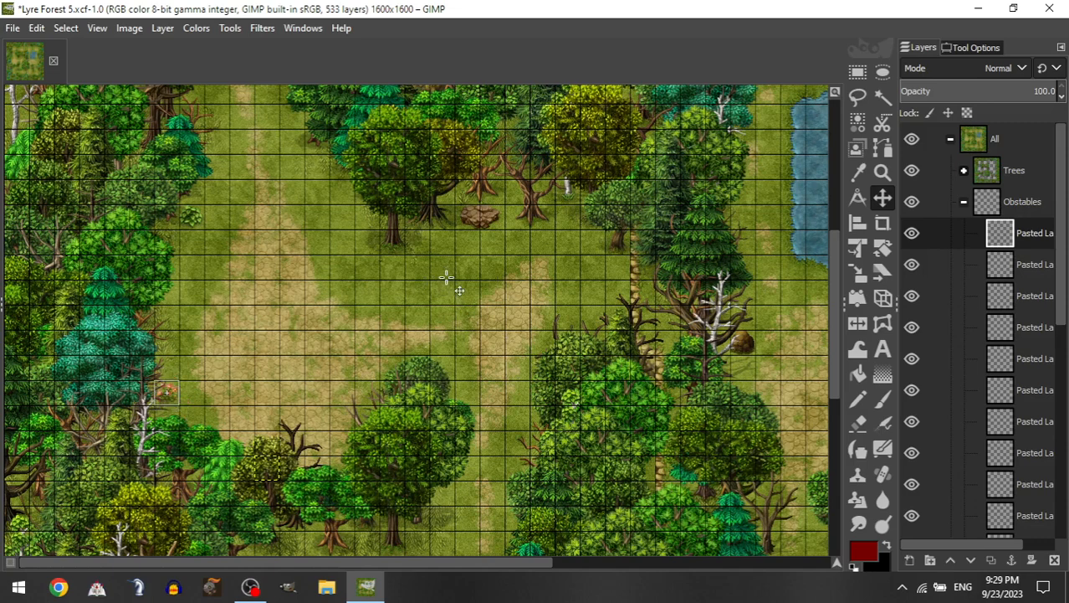
{"action": "left_click", "coordinate": [954, 203]}
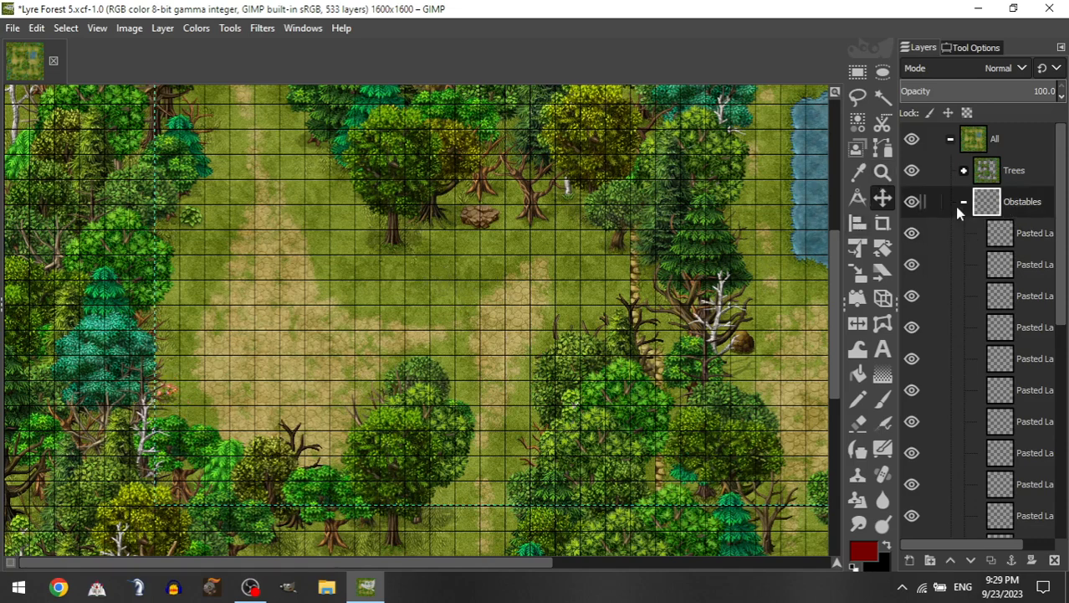
Step: Add the dark two-cell log to the Obstables group and place it between the bright green conifer and the large bare tree in the southern clearing
{"action": "left_click", "coordinate": [964, 201]}
{"action": "scroll", "coordinate": [540, 335], "scroll_direction": "down", "scroll_amount": 3}
{"action": "scroll", "coordinate": [540, 335], "scroll_direction": "down", "scroll_amount": 5}
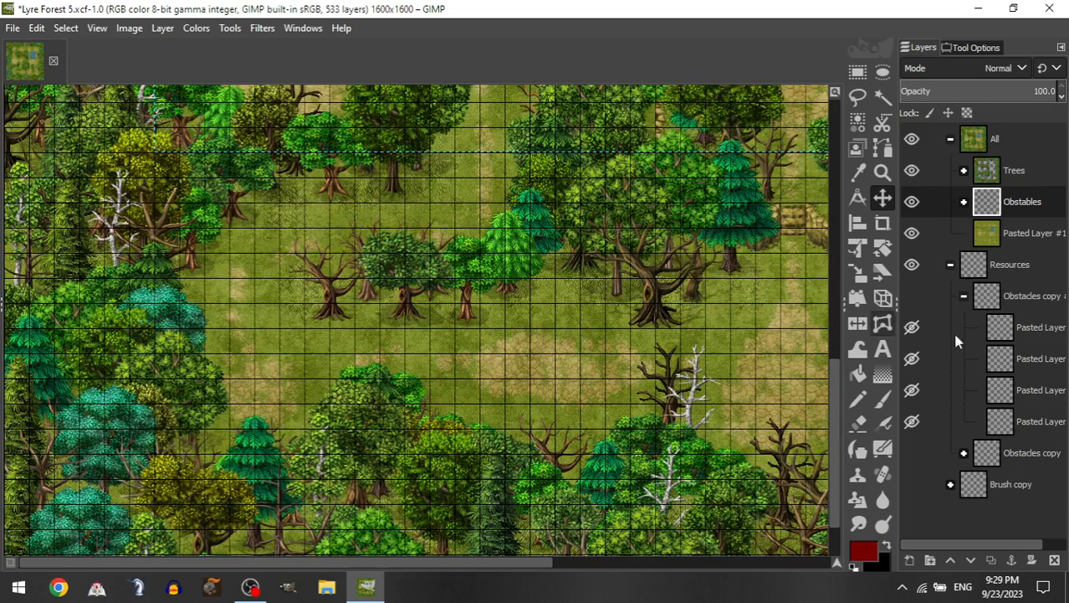
{"action": "left_click_drag", "start_coordinate": [1041, 390], "coordinate": [1036, 211]}
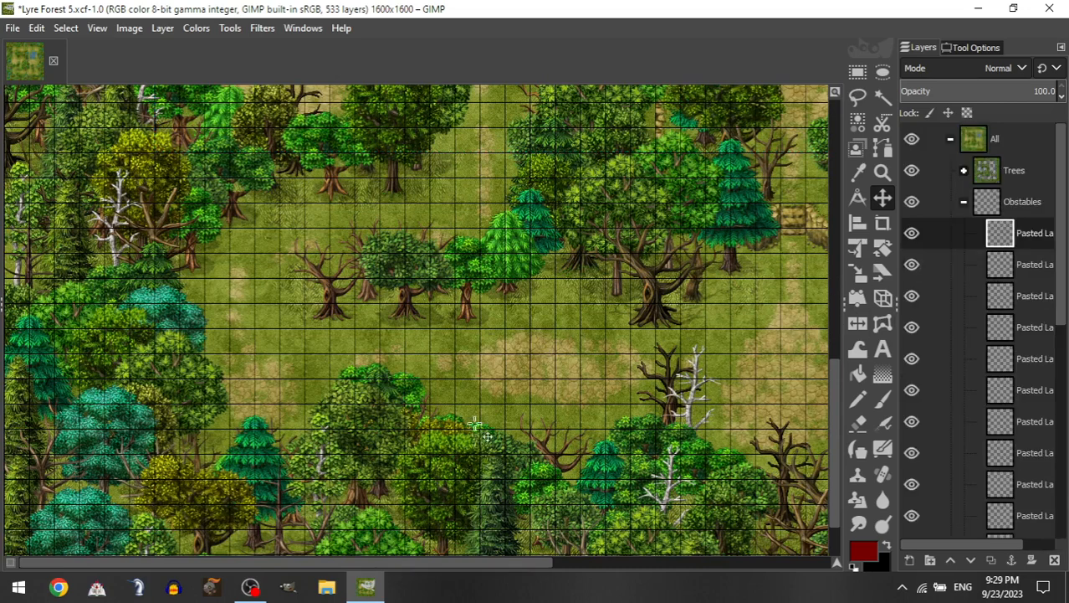
{"action": "left_click_drag", "start_coordinate": [505, 272], "coordinate": [224, 574]}
{"action": "left_click_drag", "start_coordinate": [446, 225], "coordinate": [230, 476]}
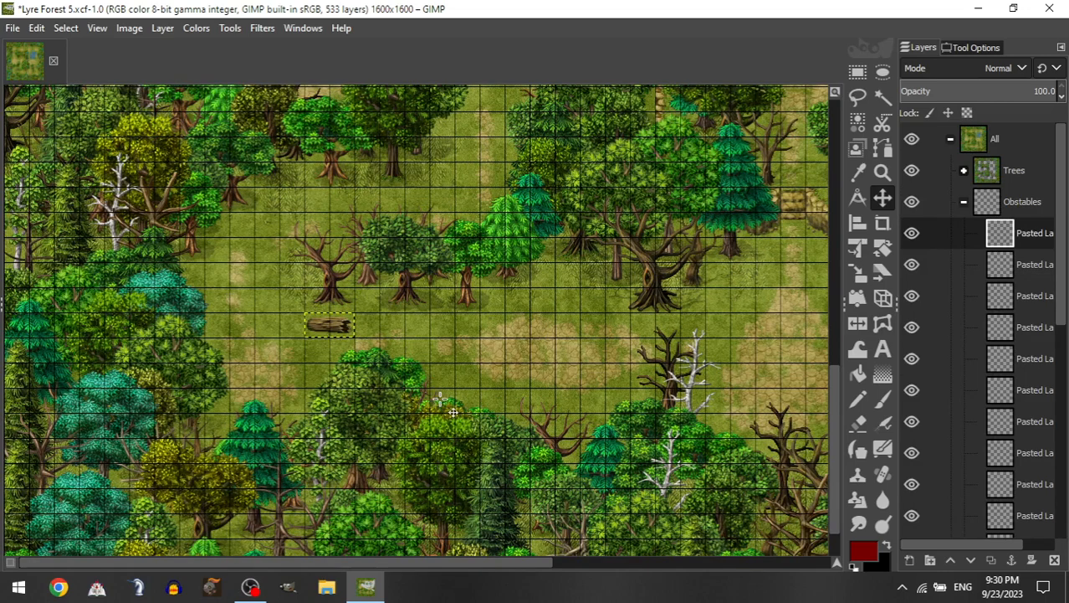
{"action": "left_click_drag", "start_coordinate": [441, 401], "coordinate": [339, 308]}
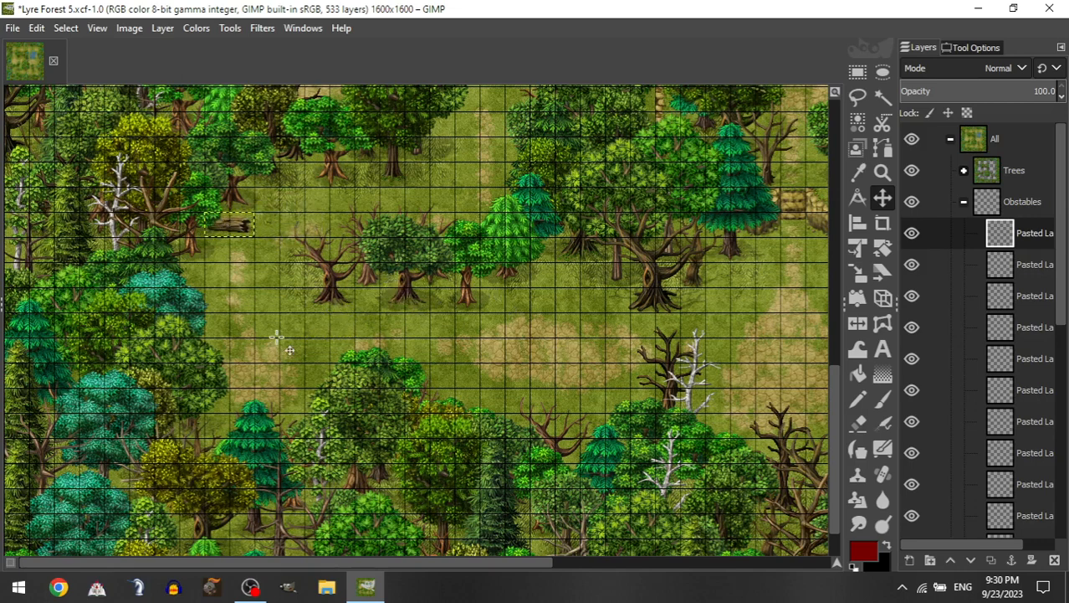
{"action": "left_click_drag", "start_coordinate": [277, 337], "coordinate": [591, 347]}
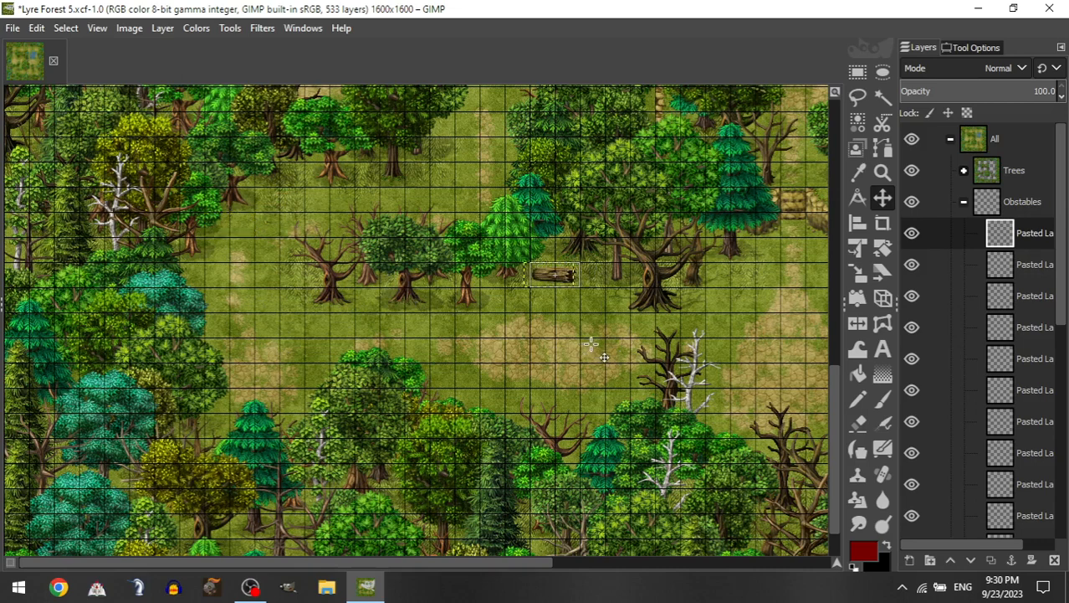
Step: Add the reddish-brown log to the Obstables group and place it against the west side of the small tree dividing the southeastern clearing
{"action": "left_click", "coordinate": [964, 206]}
{"action": "left_click_drag", "start_coordinate": [1029, 390], "coordinate": [1007, 207]}
{"action": "scroll", "coordinate": [590, 272], "scroll_direction": "right", "scroll_amount": 10}
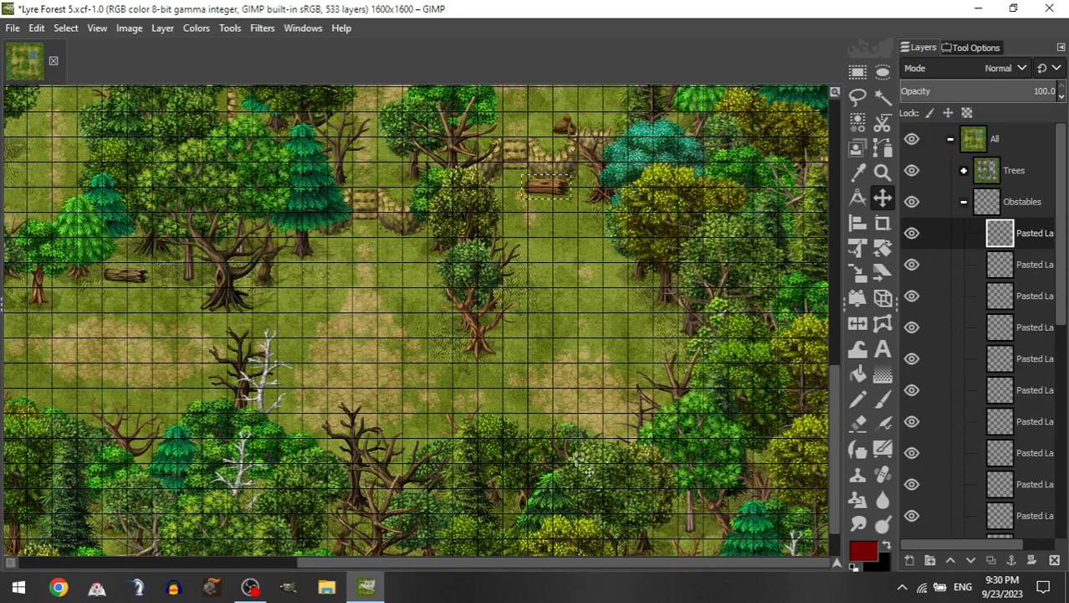
{"action": "left_click_drag", "start_coordinate": [585, 470], "coordinate": [591, 437]}
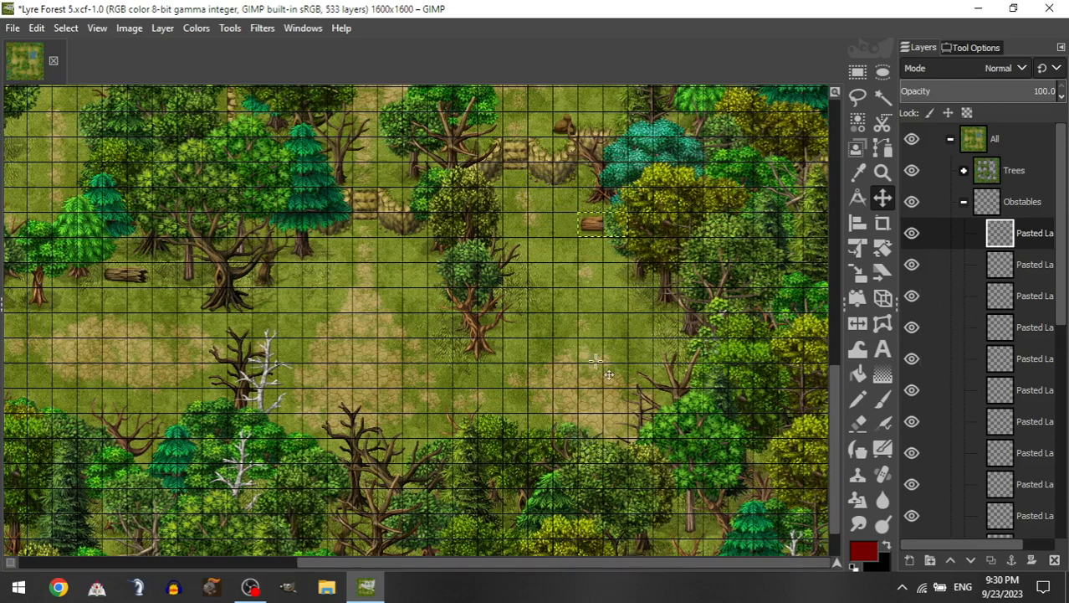
{"action": "scroll", "coordinate": [567, 404], "scroll_direction": "left", "scroll_amount": 2}
{"action": "scroll", "coordinate": [567, 404], "scroll_direction": "down", "scroll_amount": 1}
{"action": "scroll", "coordinate": [588, 303], "scroll_direction": "left", "scroll_amount": 2}
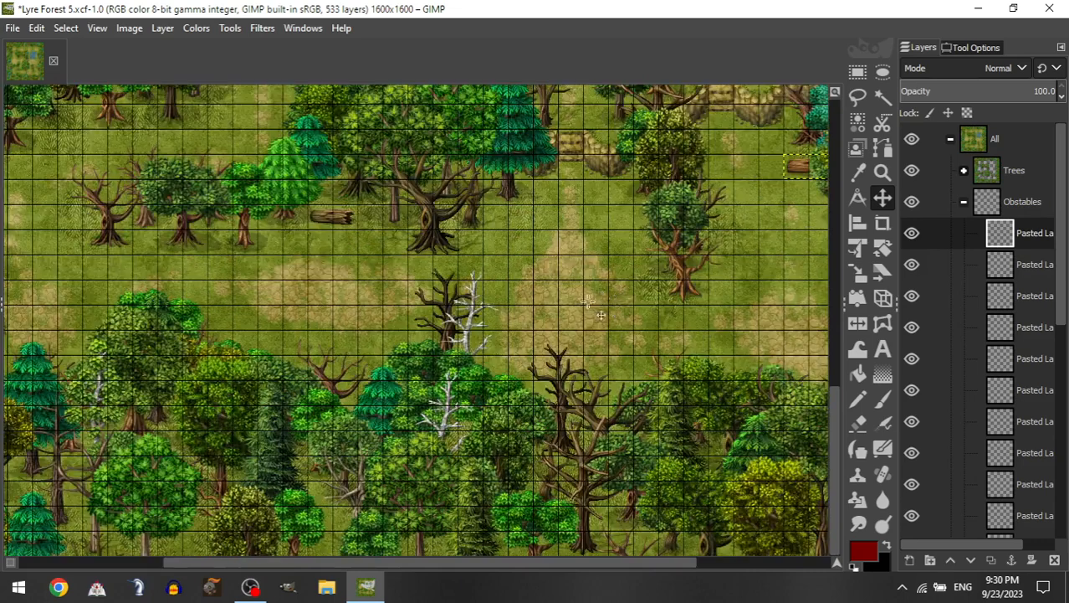
{"action": "scroll", "coordinate": [588, 303], "scroll_direction": "up", "scroll_amount": 2}
{"action": "scroll", "coordinate": [645, 348], "scroll_direction": "right", "scroll_amount": 3}
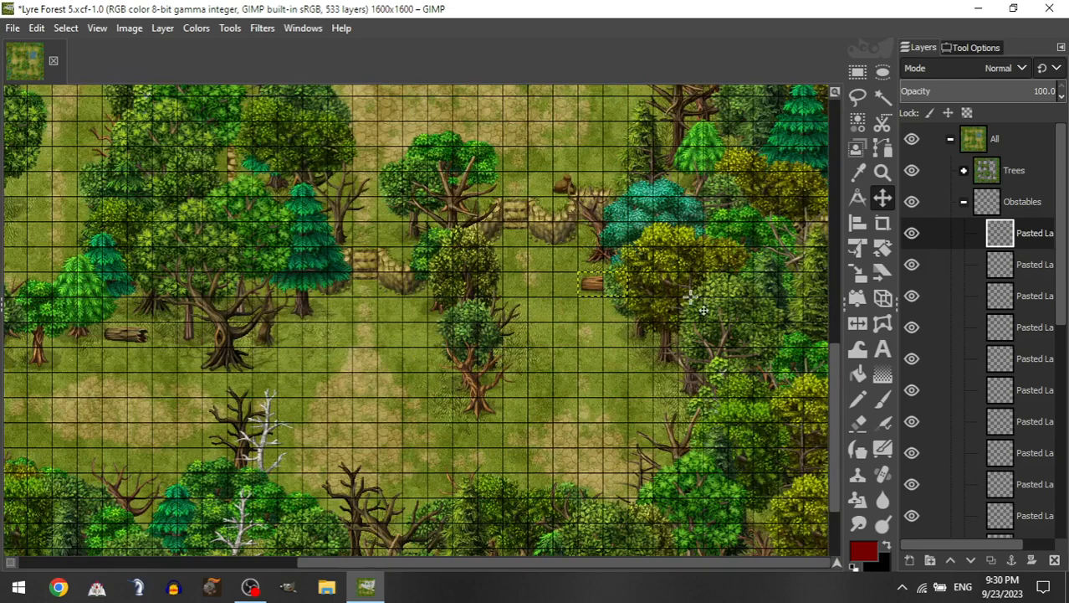
{"action": "left_click_drag", "start_coordinate": [505, 395], "coordinate": [446, 350]}
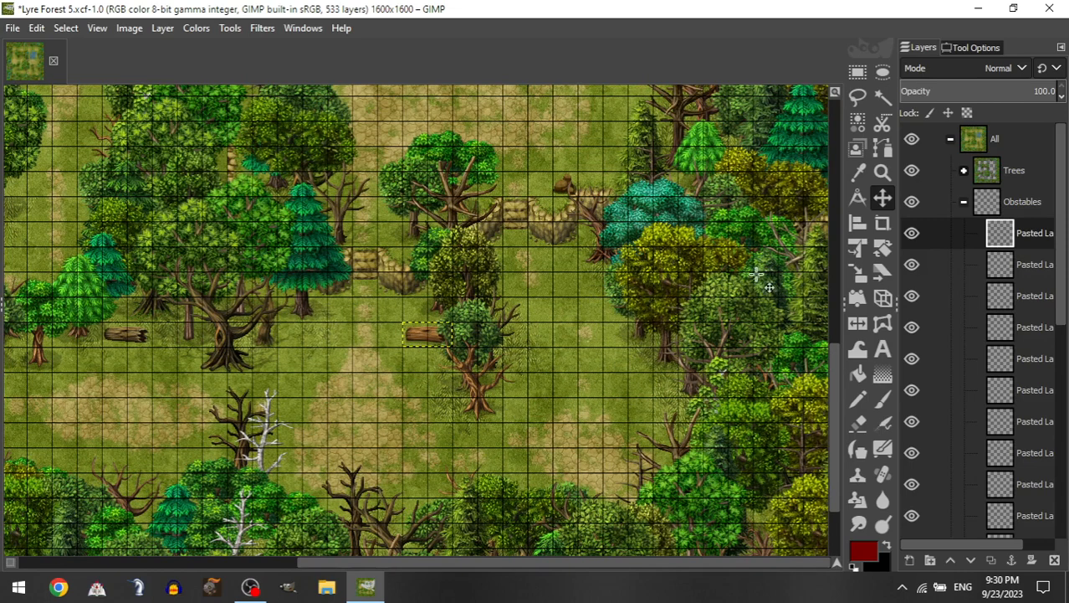
Step: Add the pink flowers to the Obstables group and place them just east of the large bare tree in the southern clearing
{"action": "scroll", "coordinate": [756, 274], "scroll_direction": "left", "scroll_amount": 3}
{"action": "left_click", "coordinate": [965, 203]}
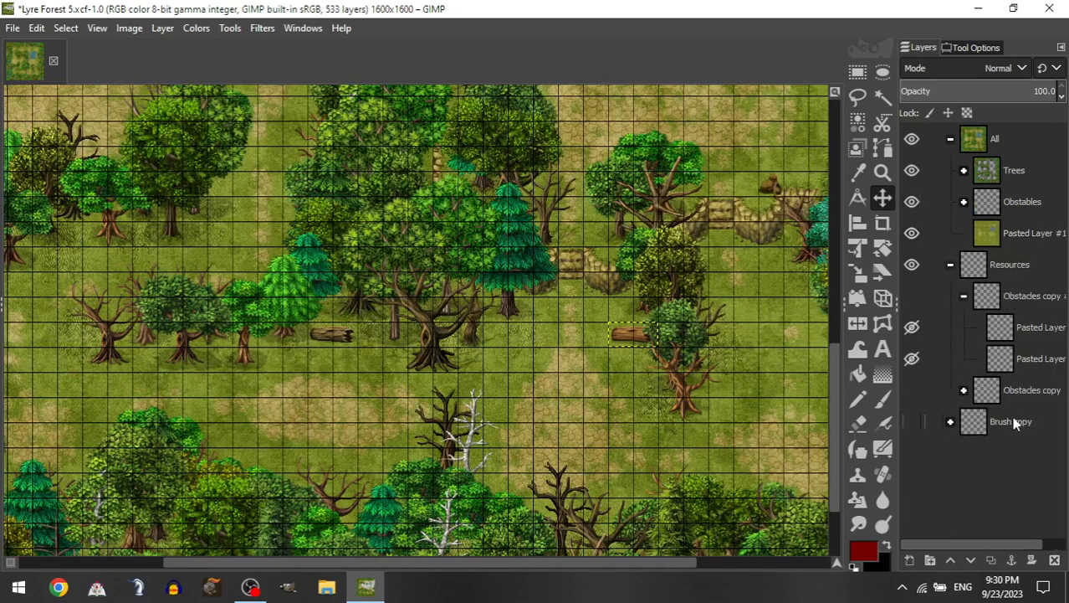
{"action": "left_click_drag", "start_coordinate": [1027, 358], "coordinate": [1024, 197]}
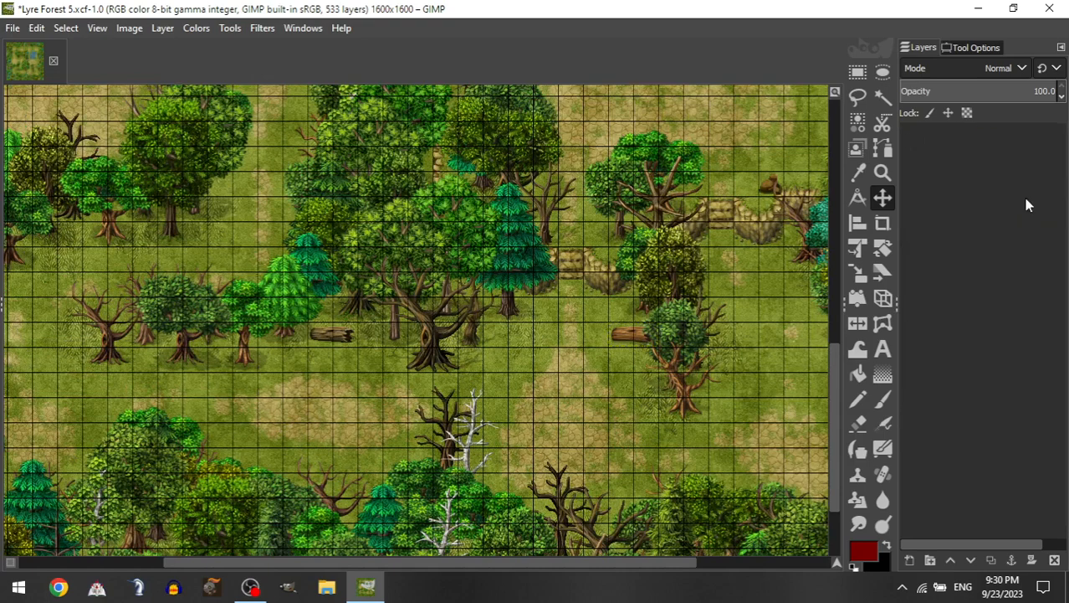
{"action": "scroll", "coordinate": [521, 413], "scroll_direction": "down", "scroll_amount": 1}
{"action": "left_click_drag", "start_coordinate": [521, 413], "coordinate": [615, 383]}
{"action": "left_click_drag", "start_coordinate": [614, 376], "coordinate": [614, 376]}
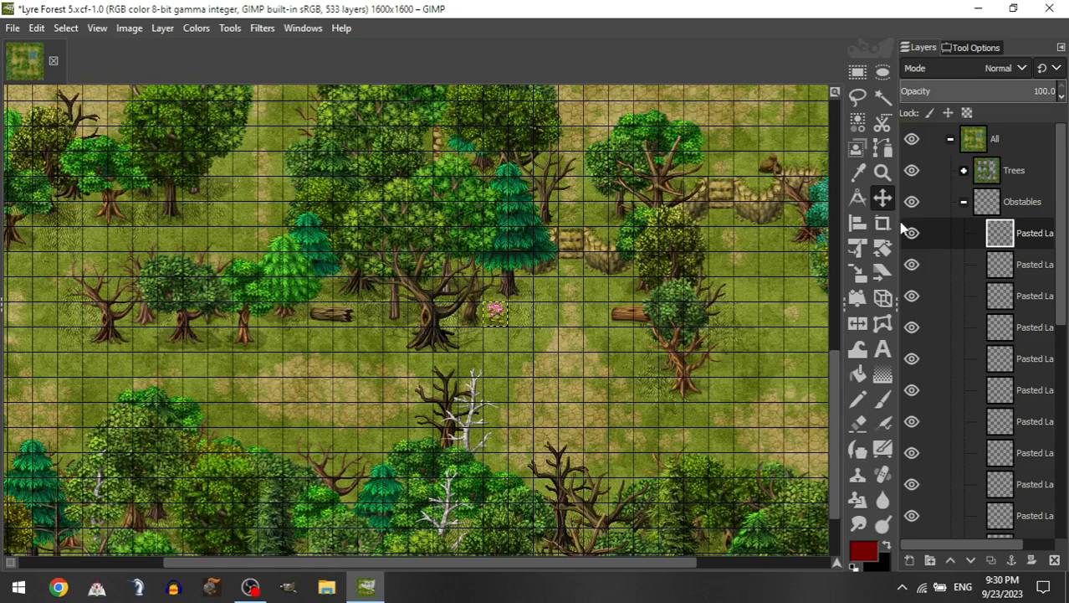
Step: Add the pale lilac flowers to the Obstables group and place them in front of the bare branches on the southern tree border
{"action": "left_click", "coordinate": [965, 202]}
{"action": "left_click_drag", "start_coordinate": [1001, 333], "coordinate": [1013, 203]}
{"action": "left_click_drag", "start_coordinate": [605, 258], "coordinate": [395, 559]}
{"action": "left_click_drag", "start_coordinate": [460, 351], "coordinate": [488, 518]}
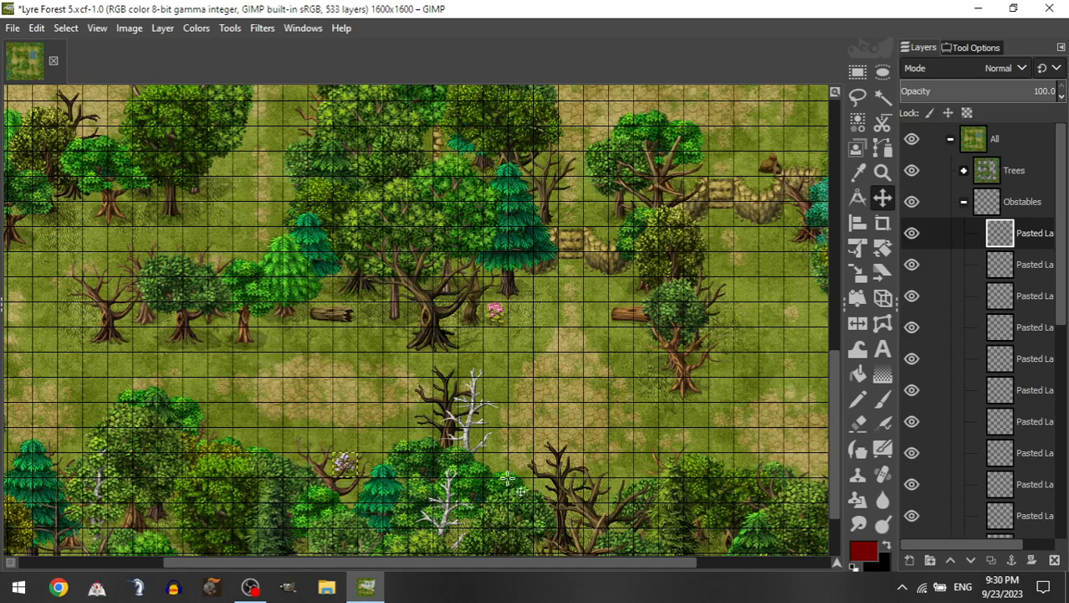
Step: Delete the emptied obstacles copy from the Resources group and duplicate the remaining Obstacles copy group
{"action": "left_click", "coordinate": [965, 203]}
{"action": "left_click", "coordinate": [1027, 290]}
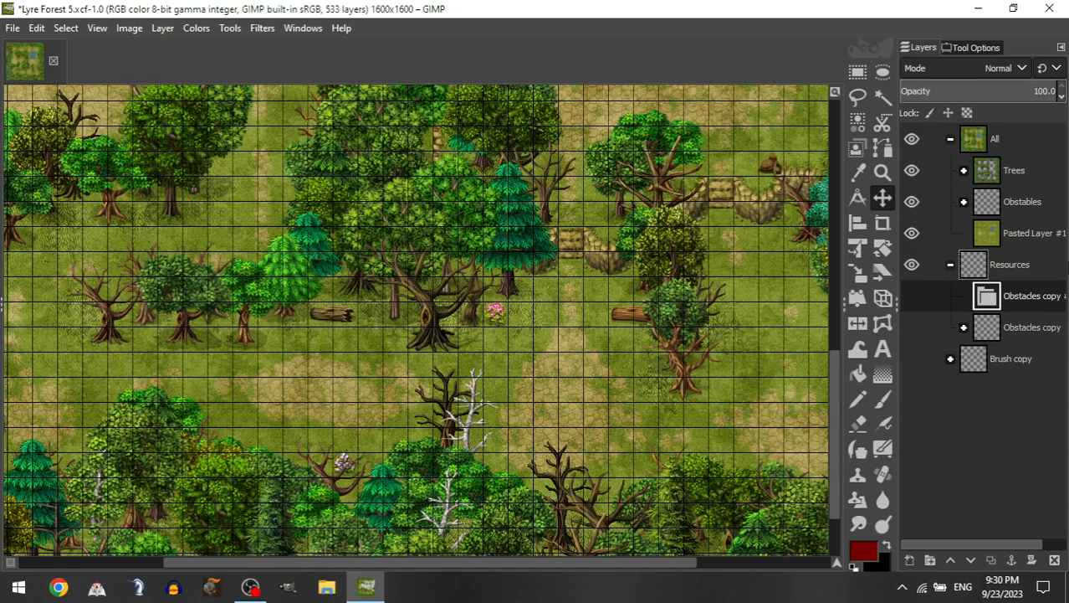
{"action": "key", "text": "Delete"}
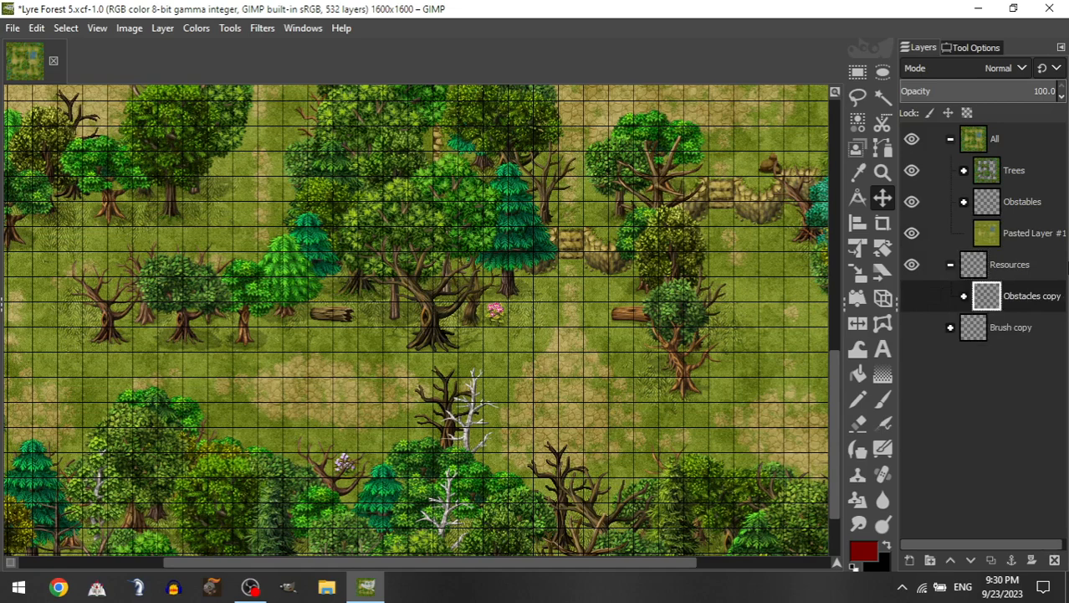
{"action": "key", "text": "shift+ctrl+d"}
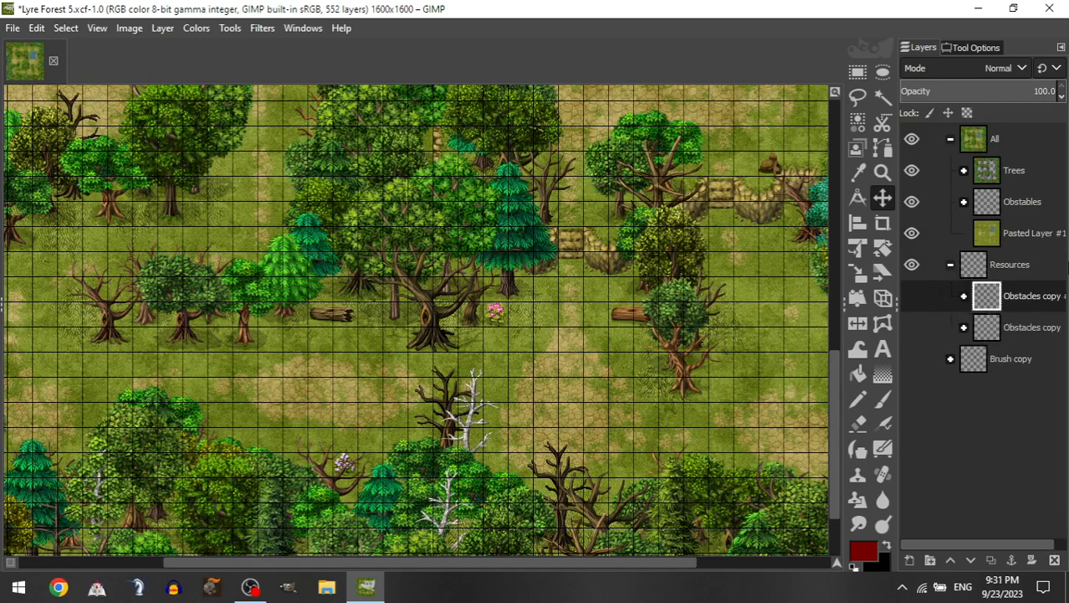
Step: Add a small light-topped stump to the Obstables group and place it beside the teal conifer at the southwestern forest edge
{"action": "left_click", "coordinate": [964, 297]}
{"action": "left_click_drag", "start_coordinate": [1016, 452], "coordinate": [1028, 478]}
{"action": "left_click_drag", "start_coordinate": [1026, 514], "coordinate": [1016, 203]}
{"action": "scroll", "coordinate": [315, 345], "scroll_direction": "left", "scroll_amount": 3}
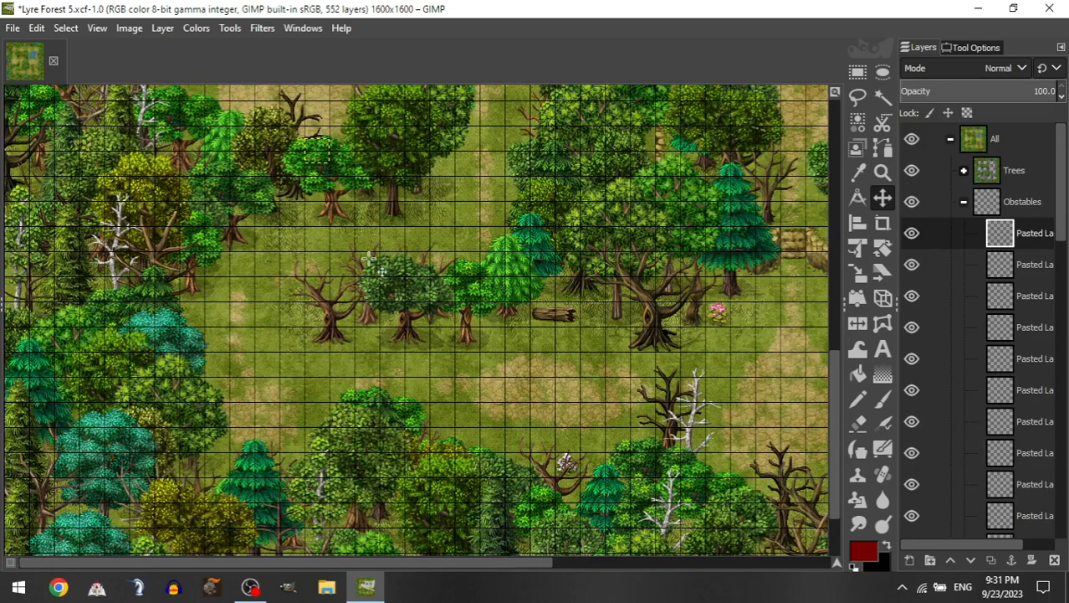
{"action": "left_click_drag", "start_coordinate": [357, 516], "coordinate": [273, 536]}
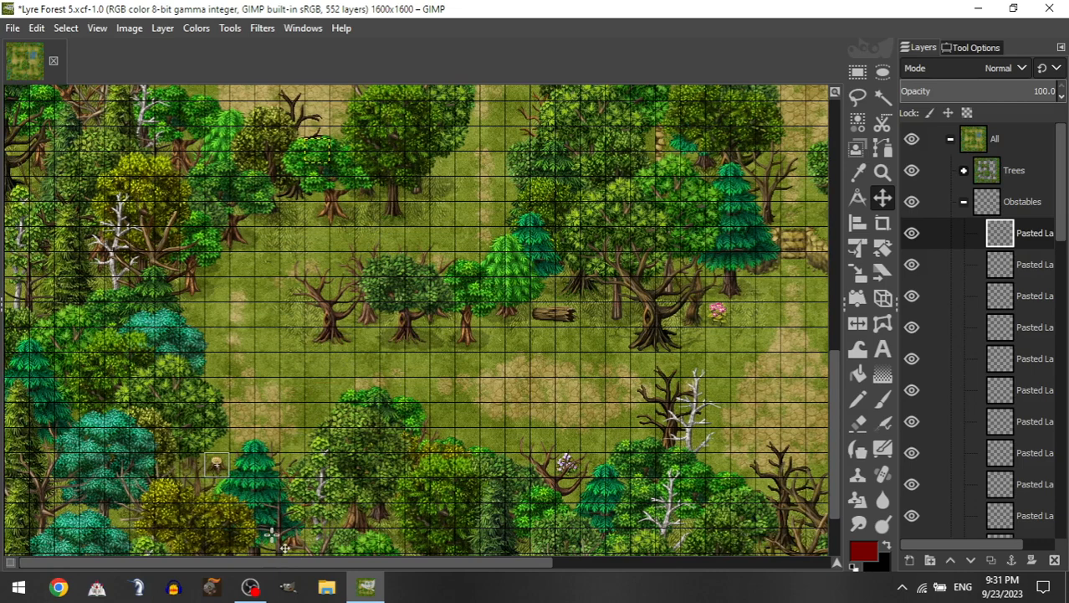
Step: Move another small obstacle from the duplicated resource group into the Obstables group
{"action": "left_click", "coordinate": [964, 202]}
{"action": "left_click_drag", "start_coordinate": [994, 452], "coordinate": [1014, 408]}
{"action": "left_click_drag", "start_coordinate": [1022, 508], "coordinate": [1008, 210]}
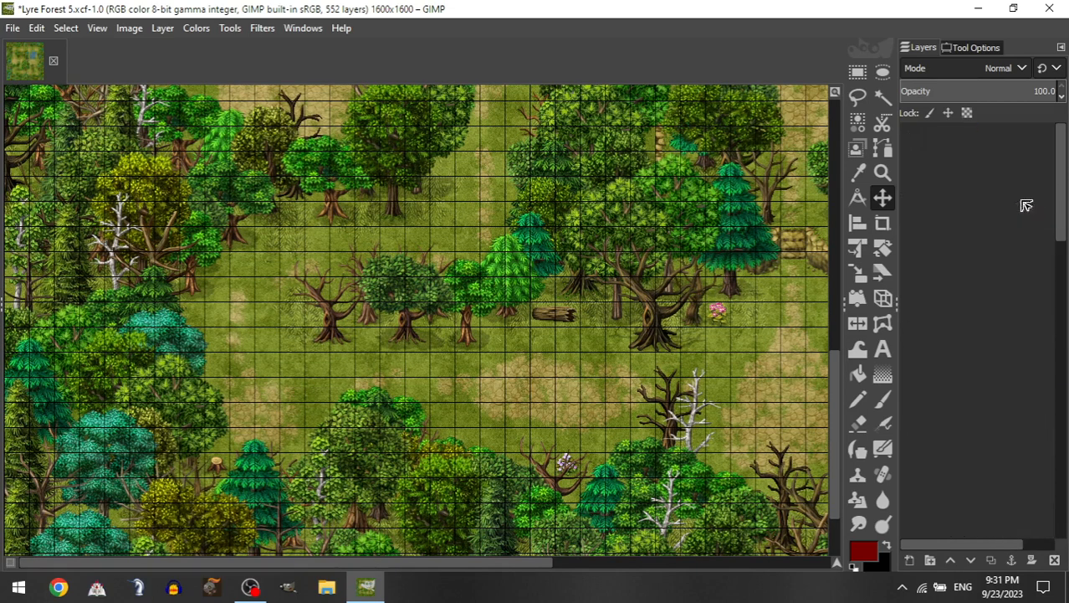
{"action": "scroll", "coordinate": [586, 395], "scroll_direction": "down", "scroll_amount": 3}
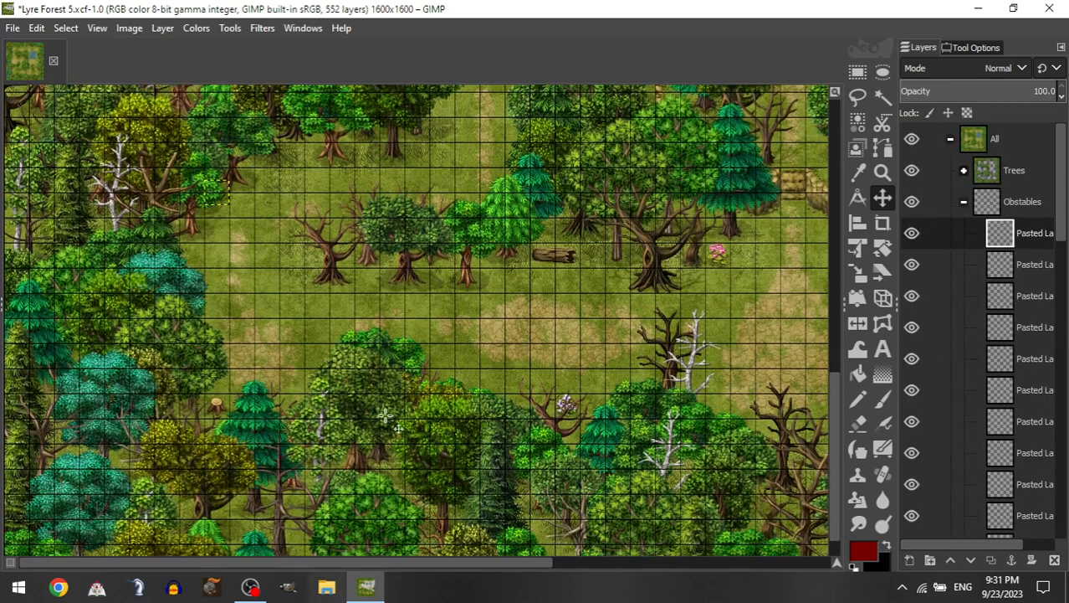
{"action": "scroll", "coordinate": [414, 368], "scroll_direction": "right", "scroll_amount": 10}
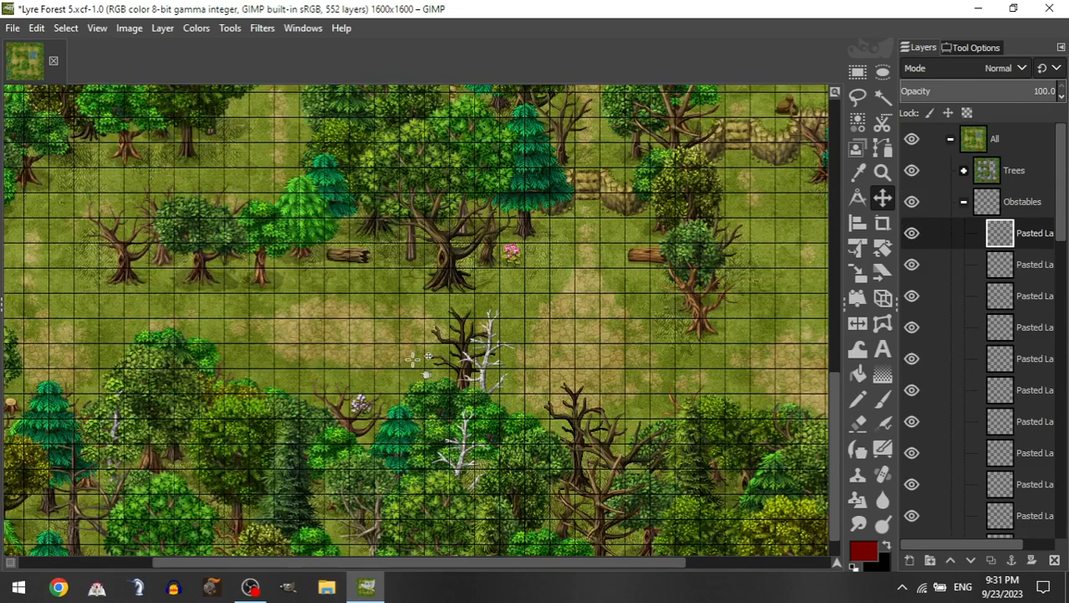
{"action": "scroll", "coordinate": [416, 293], "scroll_direction": "right", "scroll_amount": 10}
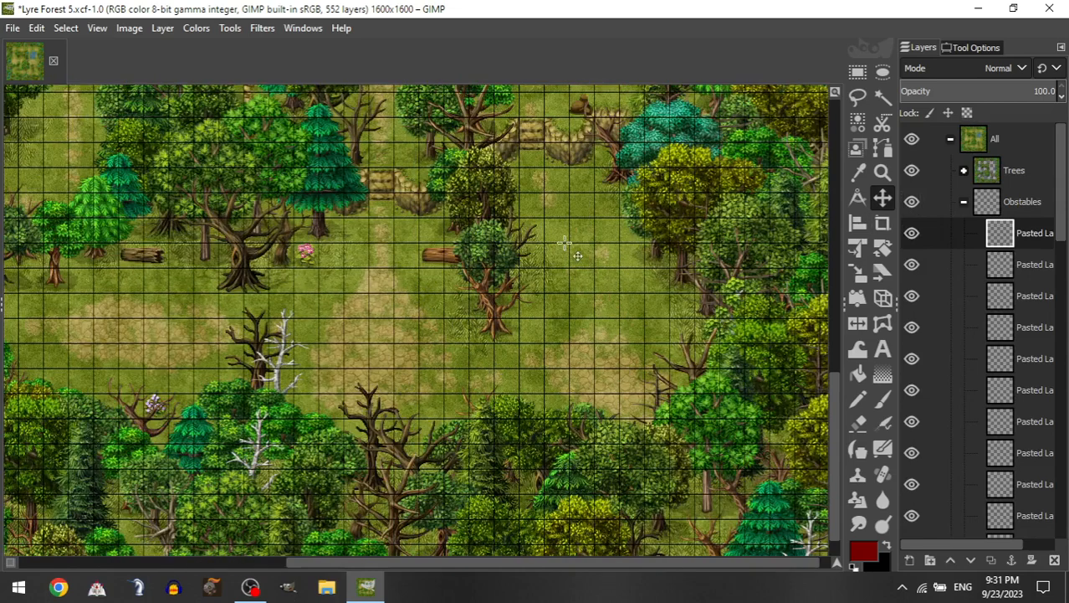
Step: Add another obstacle layer to the Obstables group and position it along the southeastern clearing's eastern tree border, above the bare branches
{"action": "left_click", "coordinate": [964, 204]}
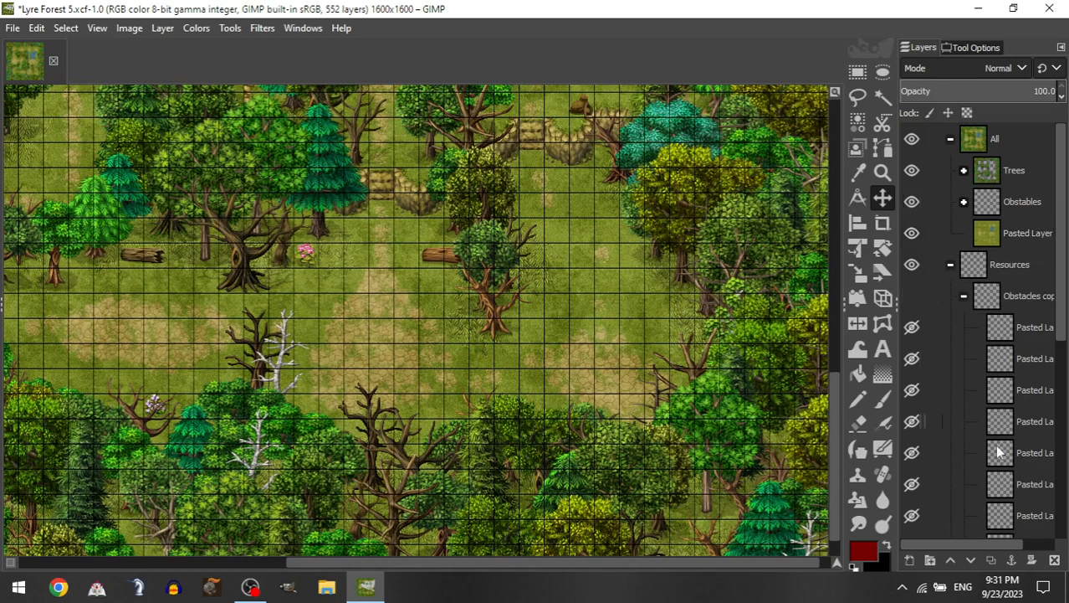
{"action": "left_click_drag", "start_coordinate": [999, 452], "coordinate": [1016, 209]}
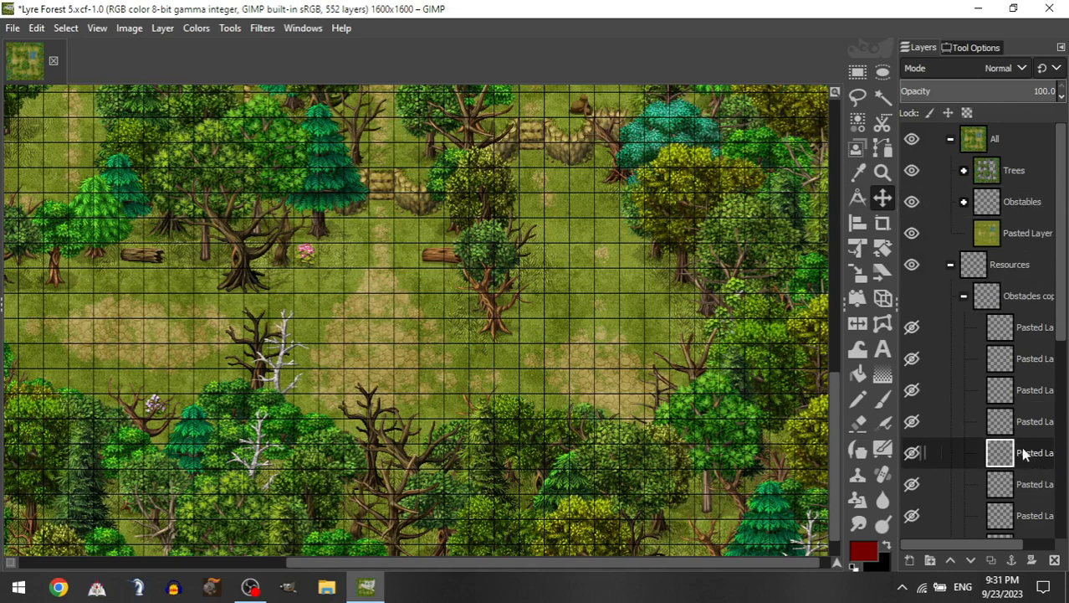
{"action": "left_click_drag", "start_coordinate": [1022, 484], "coordinate": [1011, 209]}
{"action": "left_click_drag", "start_coordinate": [612, 301], "coordinate": [786, 456]}
{"action": "left_click_drag", "start_coordinate": [453, 224], "coordinate": [665, 443]}
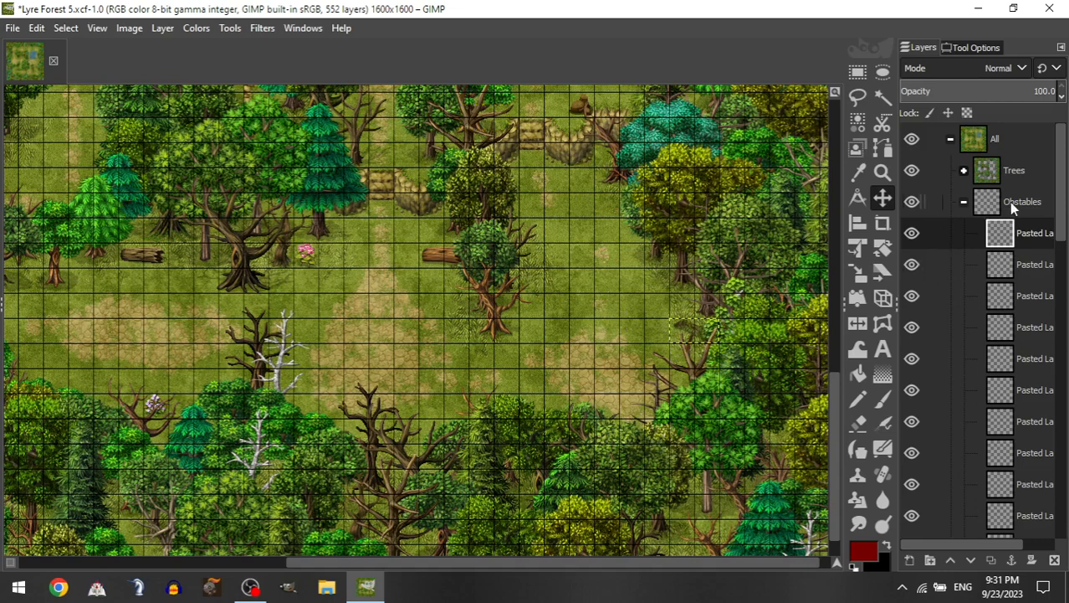
Step: Add a grey tree stump to the Obstables group and place it just west of the olive-yellow tree in the southeastern clearing
{"action": "left_click", "coordinate": [971, 201]}
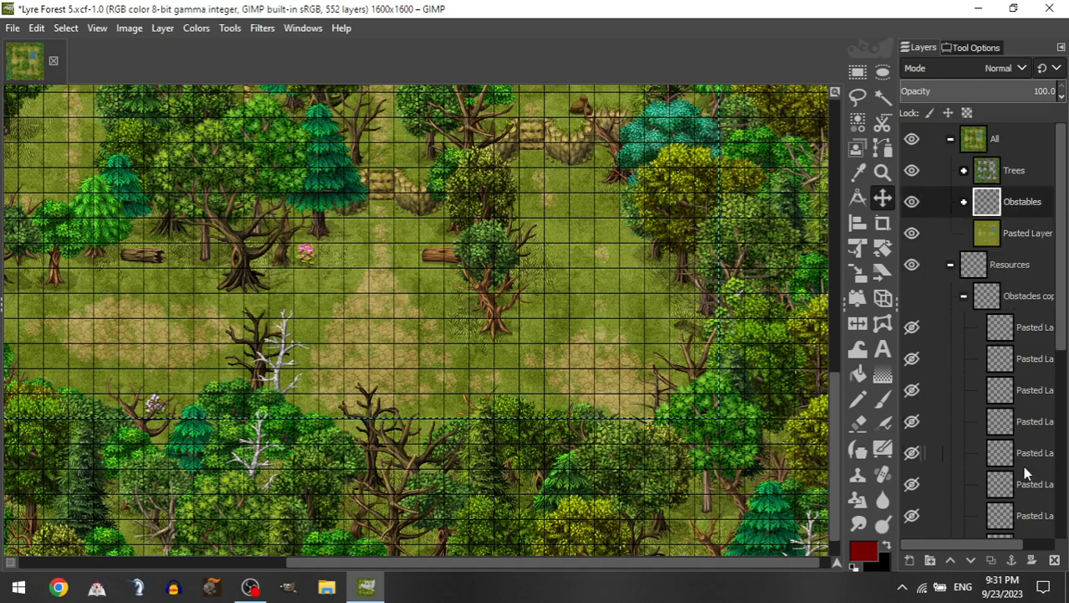
{"action": "mouse_move", "coordinate": [1023, 460]}
{"action": "left_mouse_down"}
{"action": "mouse_move", "coordinate": [1040, 273]}
{"action": "mouse_move", "coordinate": [1033, 469]}
{"action": "left_mouse_up"}
{"action": "left_click_drag", "start_coordinate": [1032, 532], "coordinate": [1027, 392]}
{"action": "left_click_drag", "start_coordinate": [1022, 490], "coordinate": [1015, 209]}
{"action": "scroll", "coordinate": [1017, 466], "scroll_direction": "down", "scroll_amount": 2}
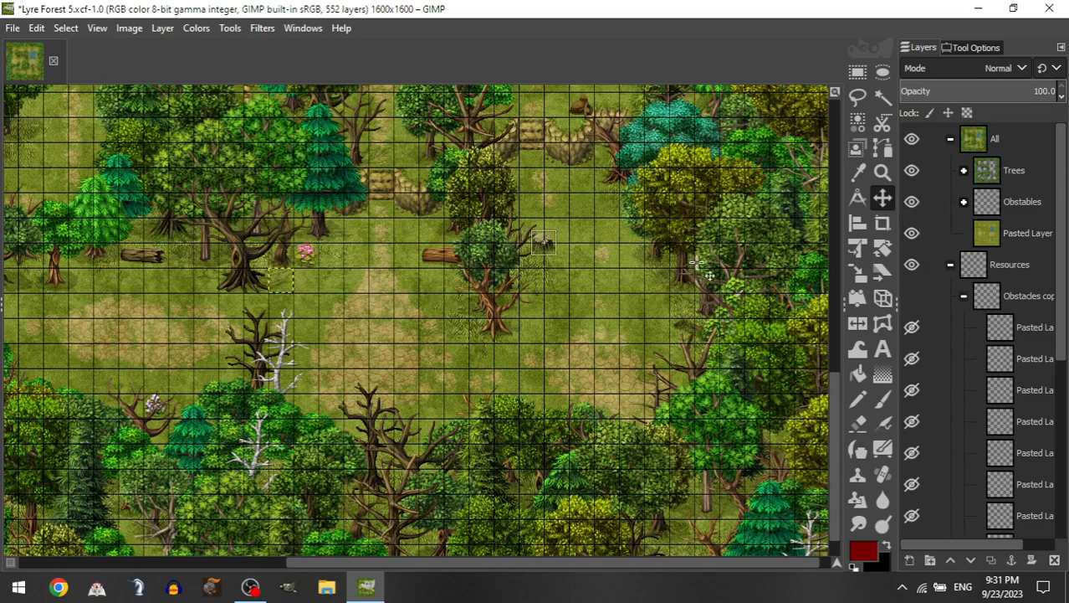
{"action": "left_click_drag", "start_coordinate": [697, 263], "coordinate": [740, 301]}
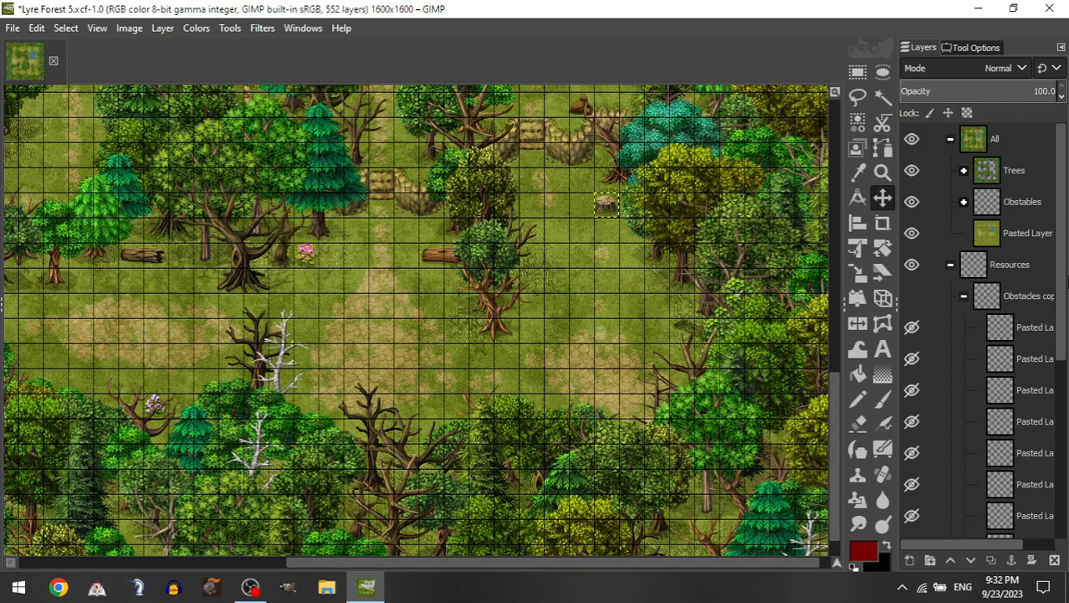
Step: Delete both leftover obstacle copy groups and the emptied Resources group
{"action": "left_click", "coordinate": [964, 297]}
{"action": "left_click", "coordinate": [1011, 304]}
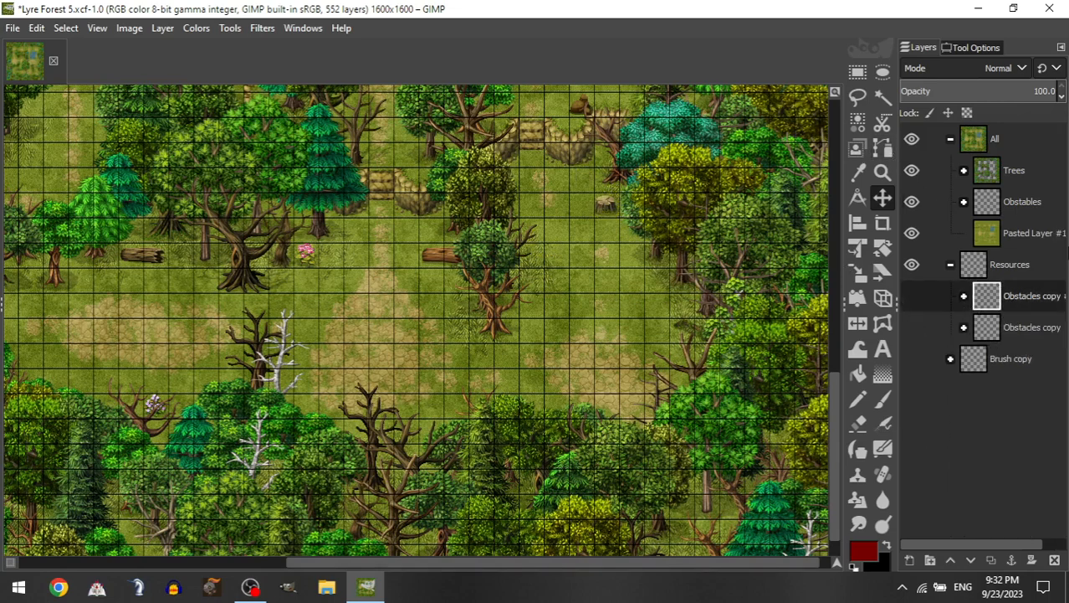
{"action": "key", "text": "Delete"}
{"action": "key", "text": "Delete"}
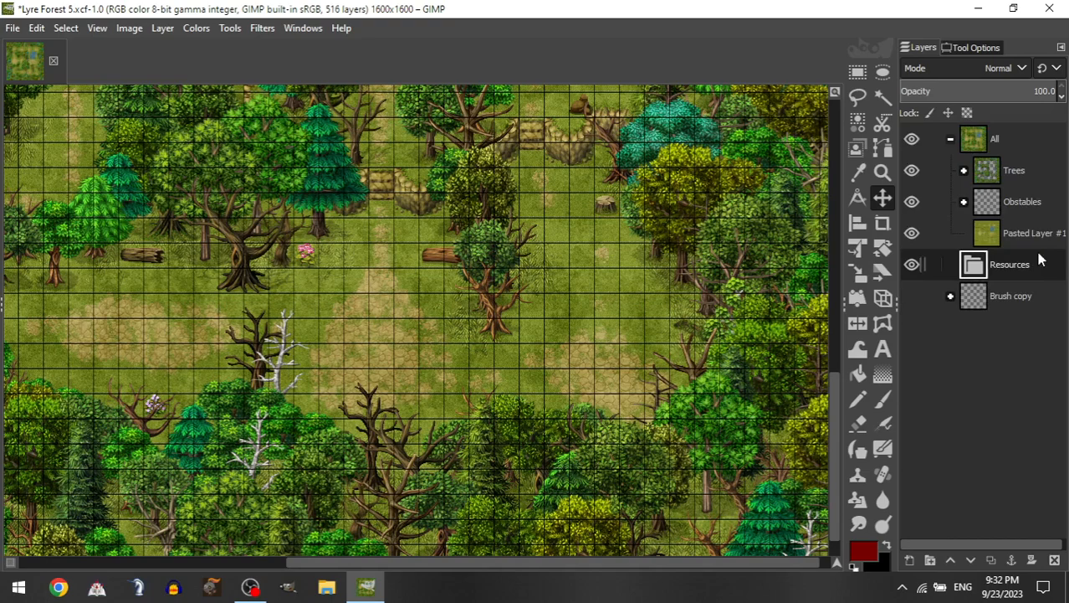
{"action": "key", "text": "Delete"}
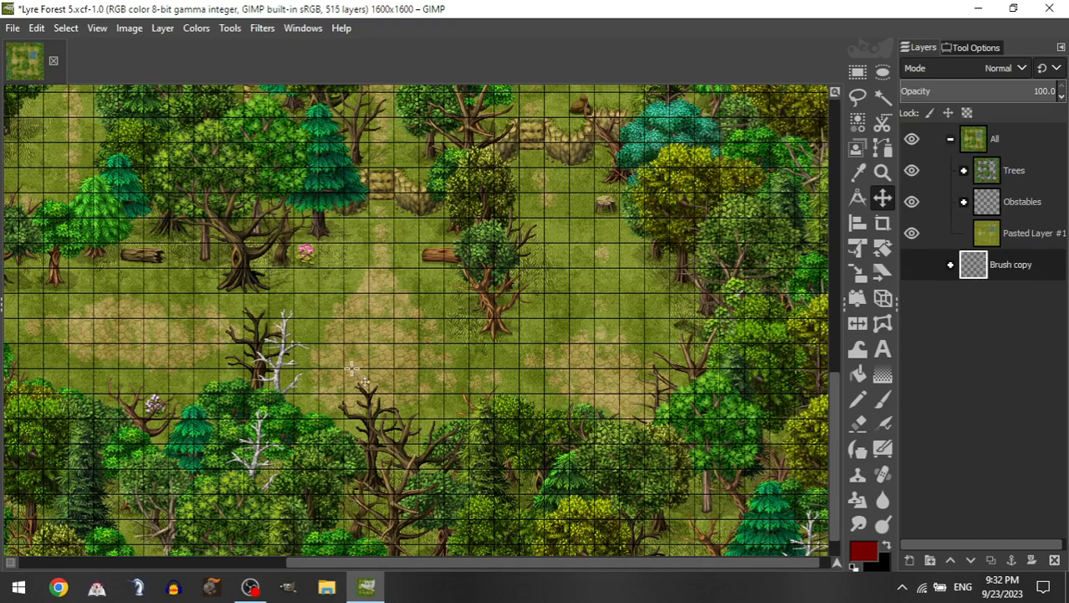
Step: Create a layer group named Brush inside the All group and place it between Trees and Obstables
{"action": "scroll", "coordinate": [352, 368], "scroll_direction": "up", "scroll_amount": 10}
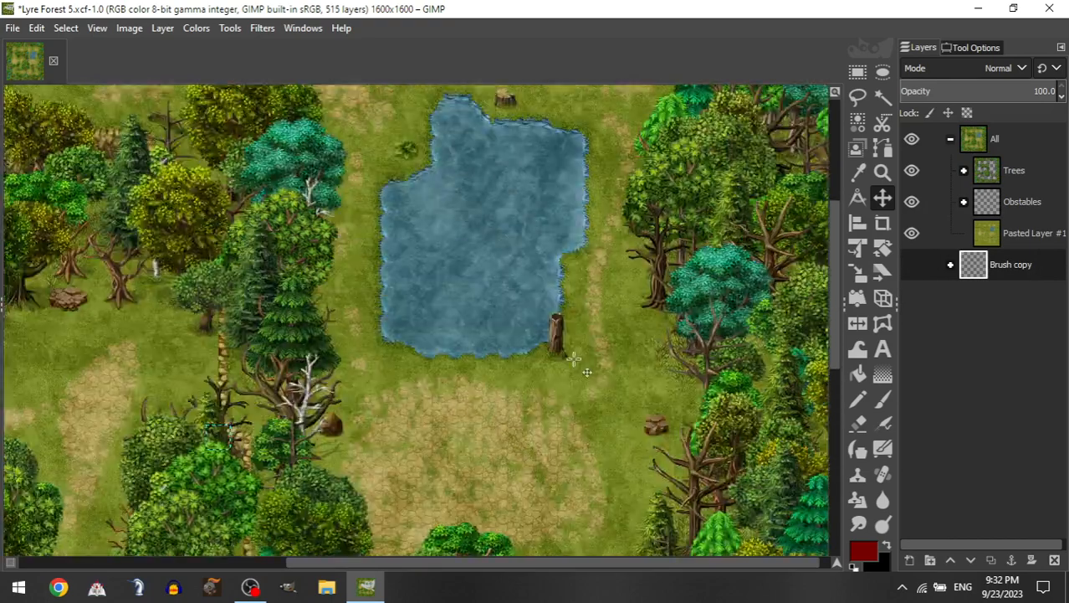
{"action": "scroll", "coordinate": [575, 358], "scroll_direction": "up", "scroll_amount": 5}
{"action": "scroll", "coordinate": [548, 344], "scroll_direction": "left", "scroll_amount": 7}
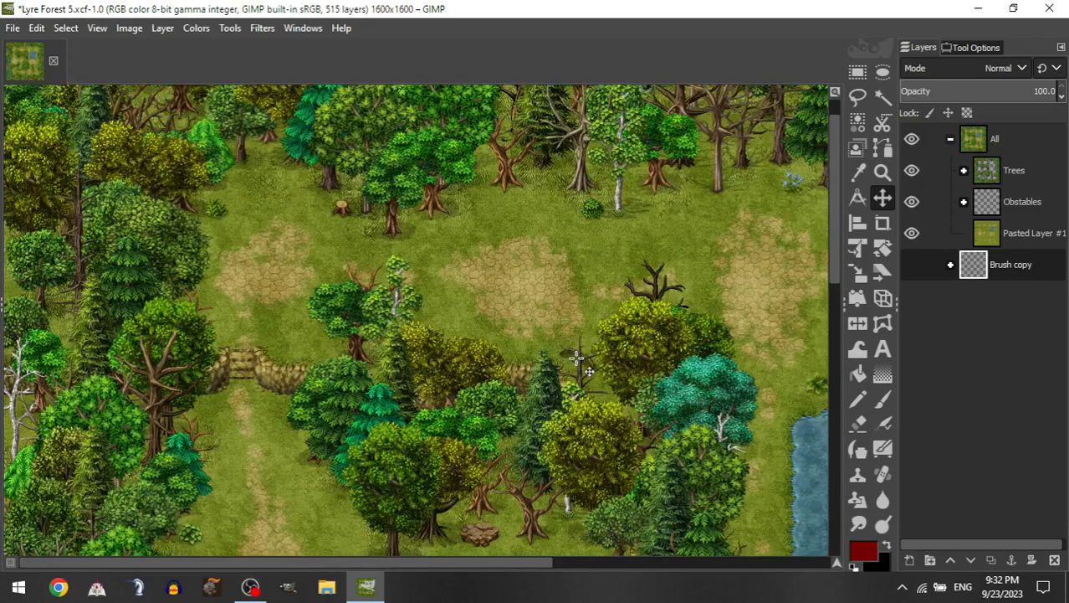
{"action": "right_click", "coordinate": [998, 138]}
{"action": "left_click", "coordinate": [921, 149]}
{"action": "double_click", "coordinate": [1016, 172]}
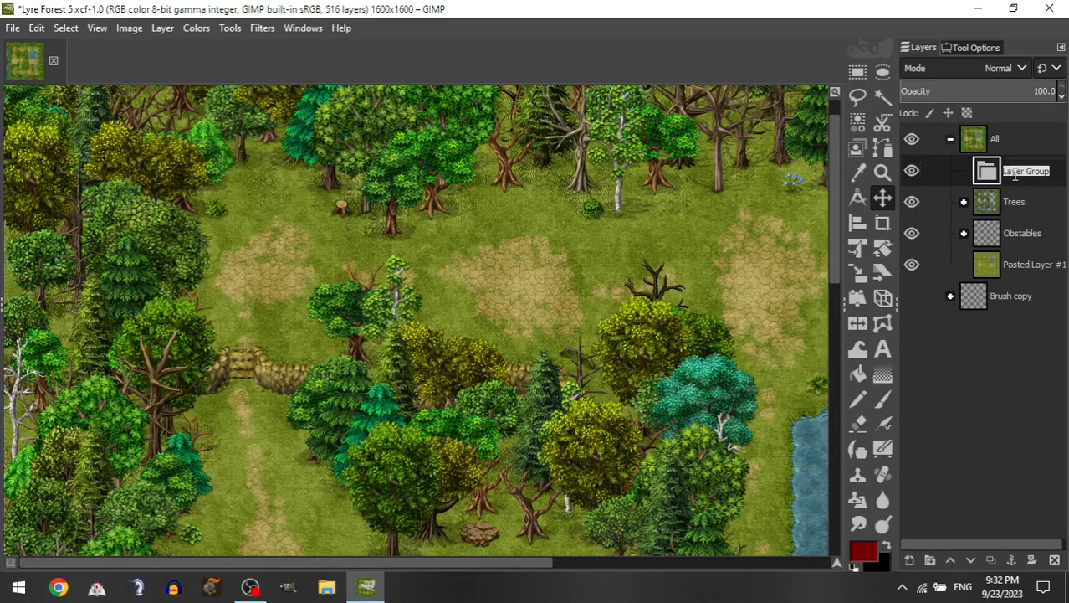
{"action": "type", "text": "Brusg"}
{"action": "key", "text": "BackSpace"}
{"action": "type", "text": "h"}
{"action": "key", "text": "Return"}
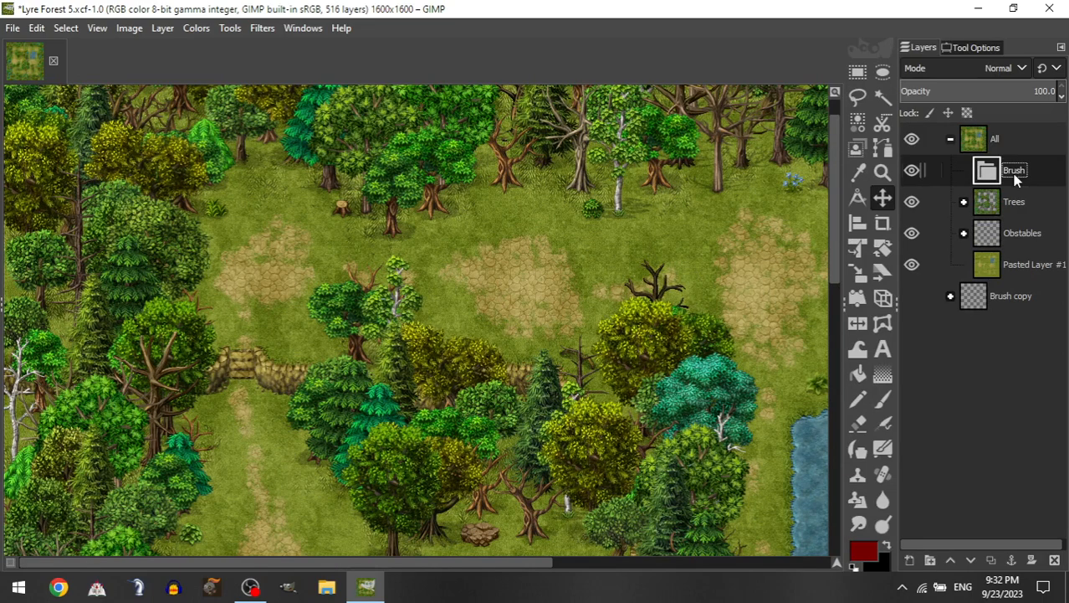
{"action": "mouse_move", "coordinate": [1016, 179]}
{"action": "left_mouse_down"}
{"action": "mouse_move", "coordinate": [1028, 230]}
{"action": "mouse_move", "coordinate": [1022, 222]}
{"action": "left_mouse_up"}
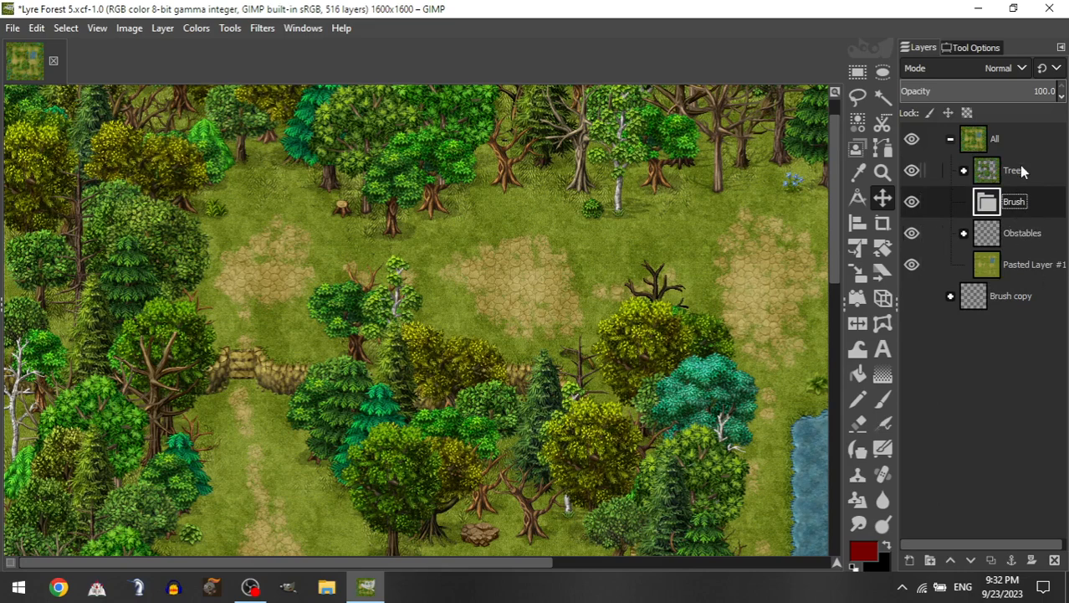
Step: Duplicate the hidden Brush copy group as a source of decorations and show the grid
{"action": "left_click", "coordinate": [979, 302]}
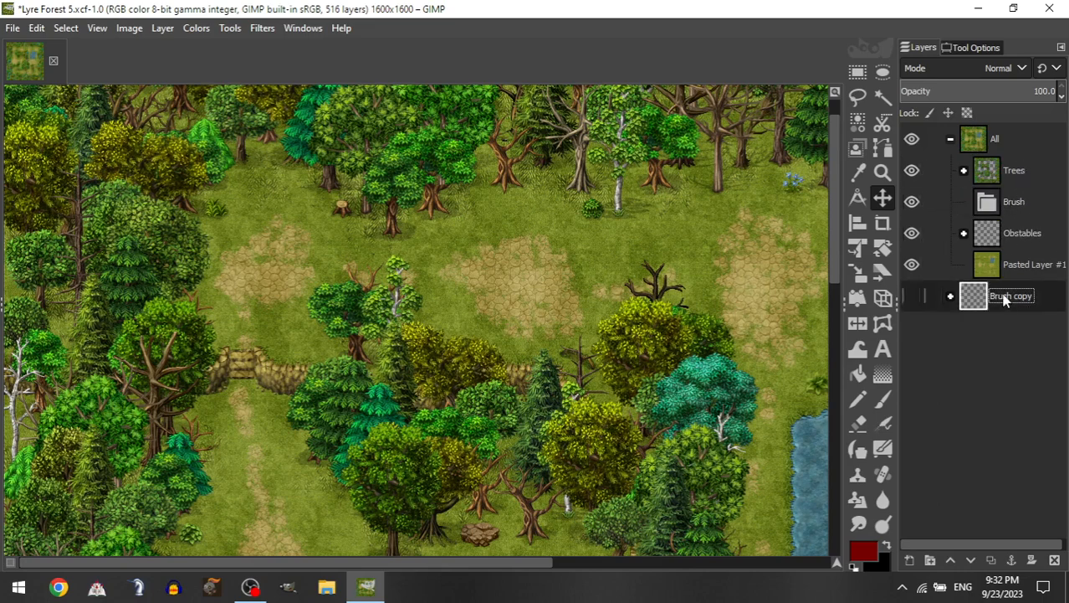
{"action": "key", "text": "ctrl+shift+d"}
{"action": "key", "text": "ctrl+apostrophe"}
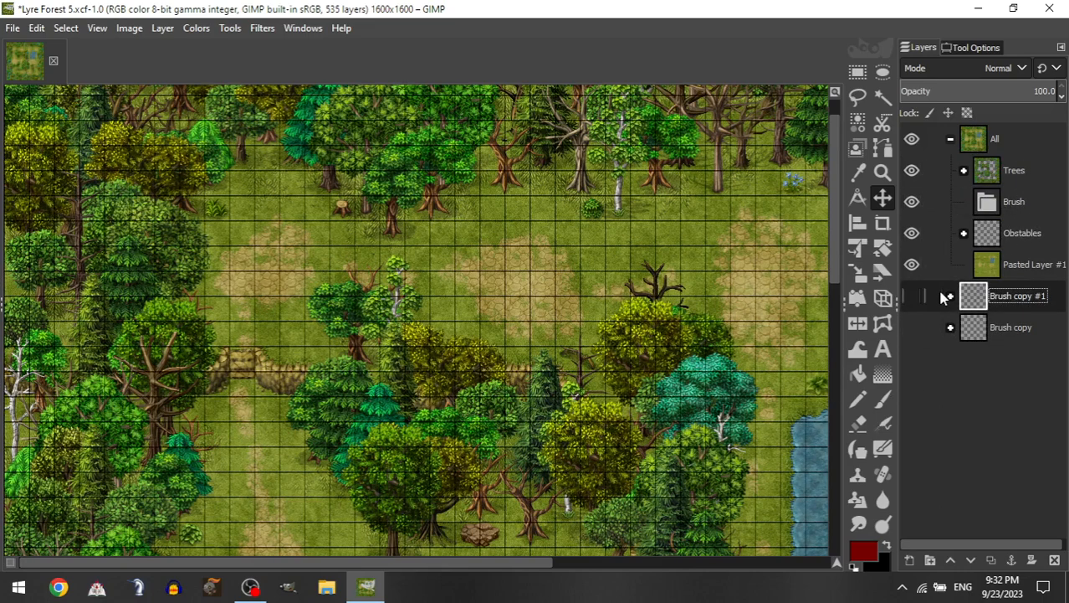
Step: Move two small plants from the duplicated group into Brush, one west of the small tree above the stone wall, one at the northwestern clearing's northern edge
{"action": "left_click", "coordinate": [949, 296]}
{"action": "mouse_move", "coordinate": [1007, 517]}
{"action": "left_mouse_down"}
{"action": "mouse_move", "coordinate": [1018, 203]}
{"action": "mouse_move", "coordinate": [1015, 235]}
{"action": "left_mouse_up"}
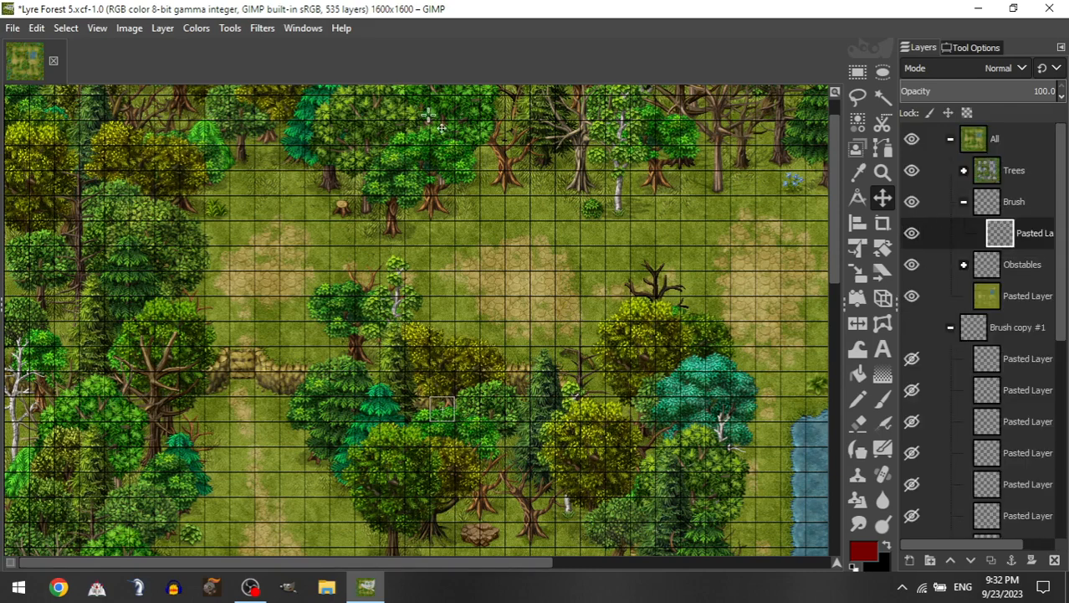
{"action": "scroll", "coordinate": [365, 303], "scroll_direction": "down", "scroll_amount": 3}
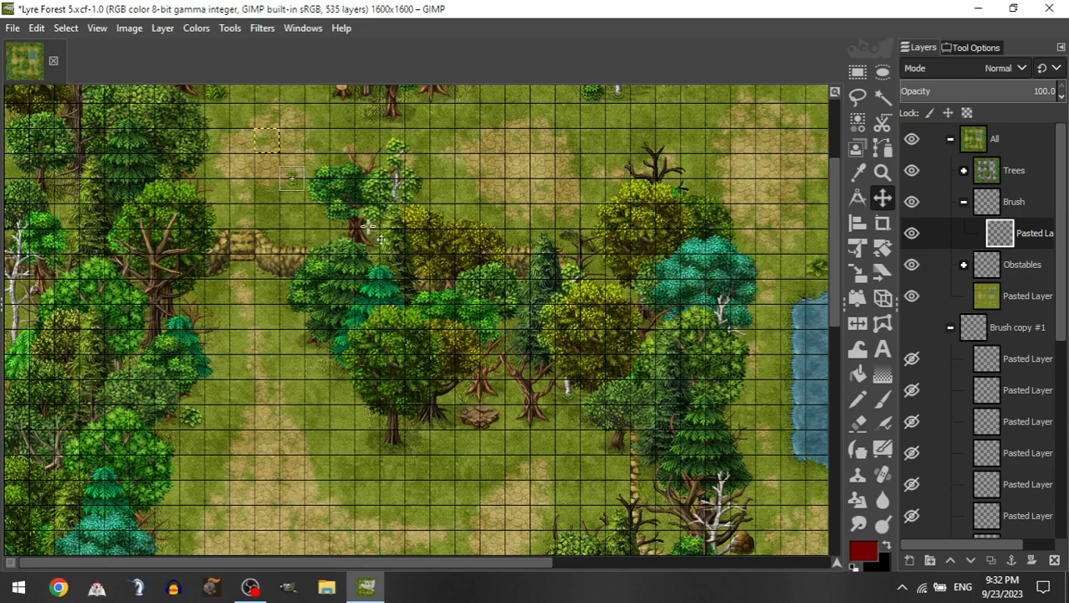
{"action": "scroll", "coordinate": [515, 227], "scroll_direction": "up", "scroll_amount": 3}
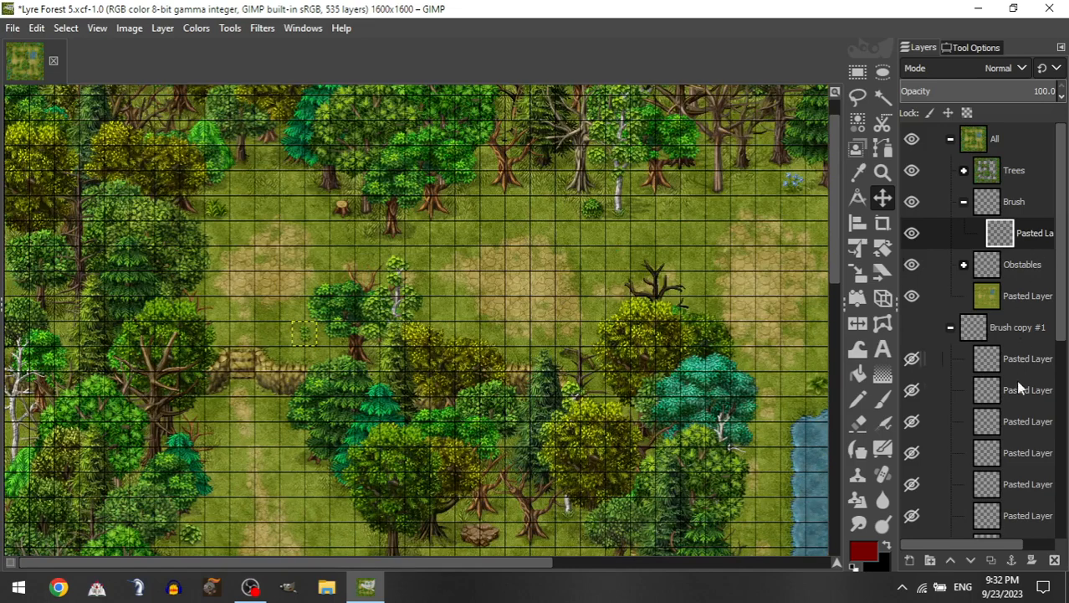
{"action": "mouse_move", "coordinate": [999, 512]}
{"action": "left_mouse_down"}
{"action": "mouse_move", "coordinate": [1024, 192]}
{"action": "mouse_move", "coordinate": [1017, 206]}
{"action": "left_mouse_up"}
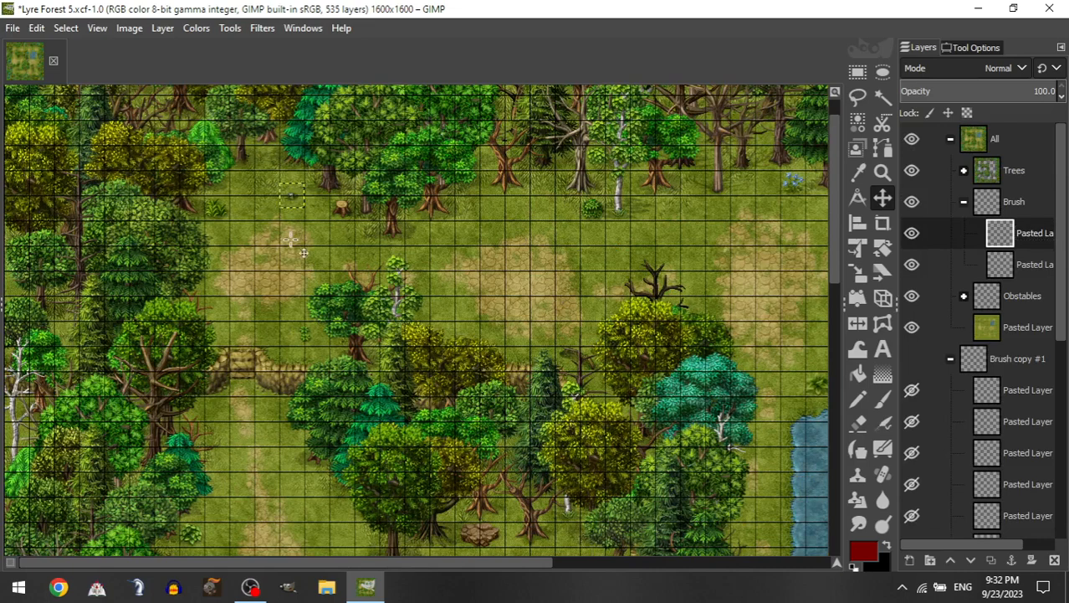
{"action": "left_click_drag", "start_coordinate": [266, 218], "coordinate": [255, 228]}
Step: Add the yellow flowers to the Brush group and place them beneath the northern trees, beside a brown trunk
{"action": "left_click", "coordinate": [967, 204]}
{"action": "mouse_move", "coordinate": [996, 484]}
{"action": "left_mouse_down"}
{"action": "mouse_move", "coordinate": [945, 191]}
{"action": "mouse_move", "coordinate": [1009, 211]}
{"action": "left_mouse_up"}
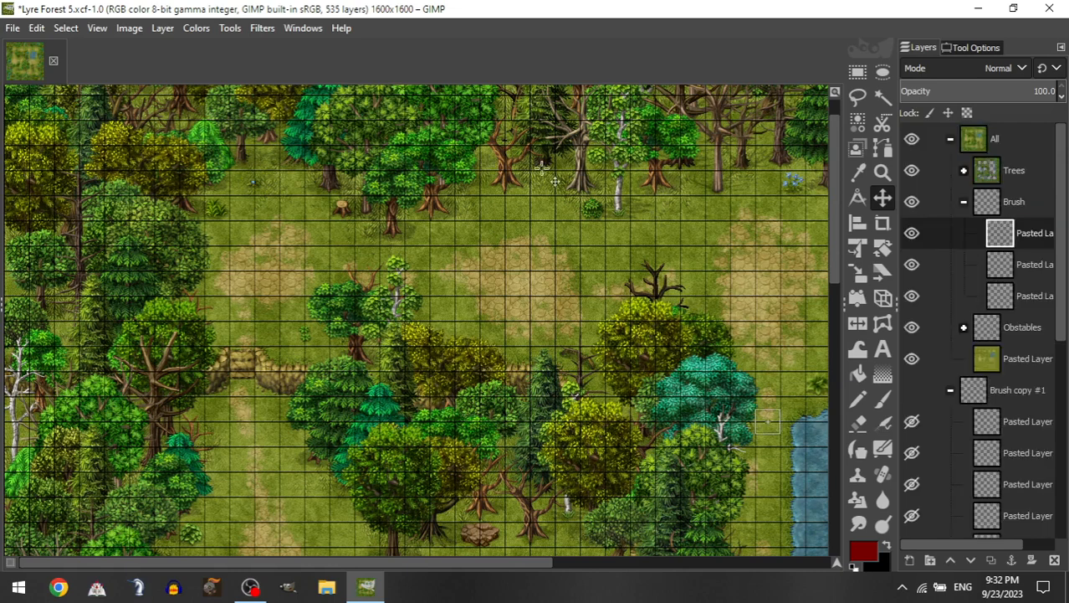
{"action": "left_click_drag", "start_coordinate": [360, 236], "coordinate": [347, 224]}
{"action": "left_click_drag", "start_coordinate": [580, 313], "coordinate": [531, 287]}
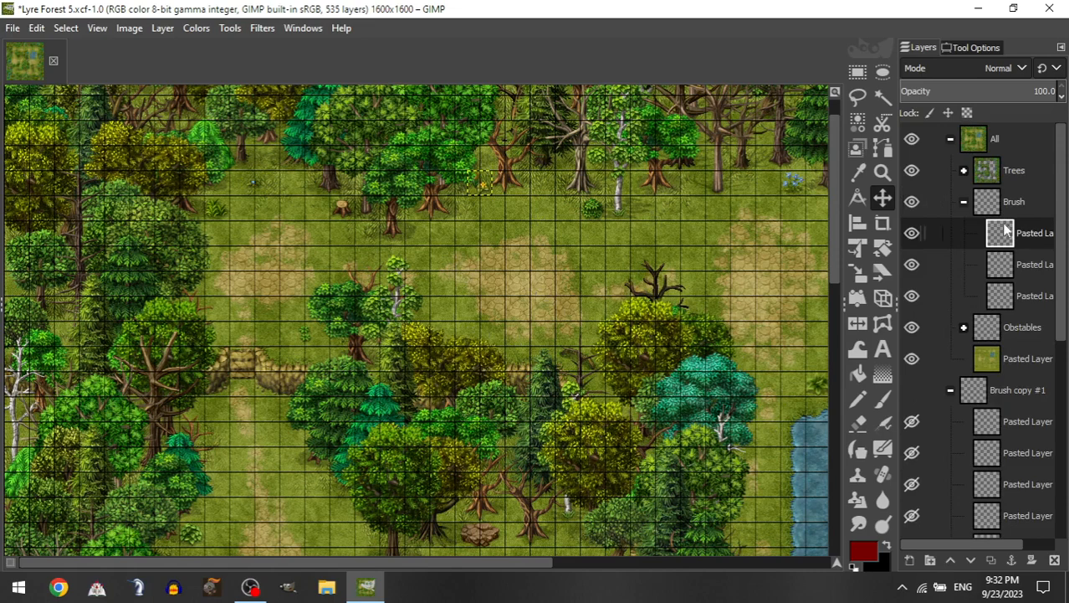
Step: Add the orange flower to the Brush group and place it just above the olive-yellow trees by the northern clearing
{"action": "left_click", "coordinate": [966, 204]}
{"action": "mouse_move", "coordinate": [994, 453]}
{"action": "left_mouse_down"}
{"action": "mouse_move", "coordinate": [988, 211]}
{"action": "mouse_move", "coordinate": [1025, 216]}
{"action": "left_mouse_up"}
{"action": "left_click_drag", "start_coordinate": [542, 444], "coordinate": [500, 263]}
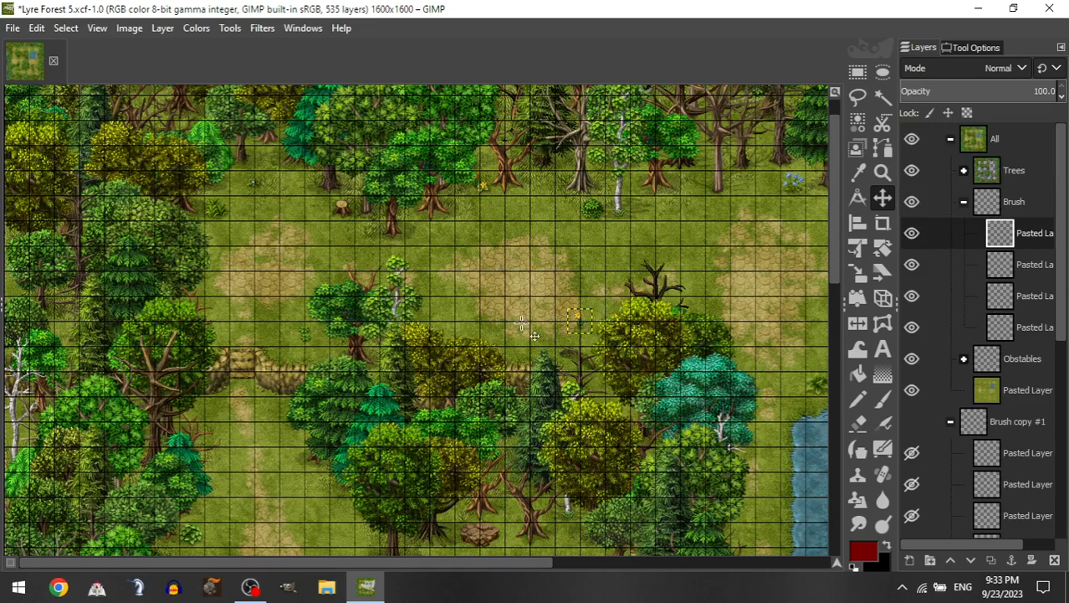
{"action": "left_click_drag", "start_coordinate": [521, 322], "coordinate": [415, 327]}
Step: Add the purple flower to the Brush group and place it against the bare straight trunk along the northern tree border
{"action": "left_click", "coordinate": [965, 202]}
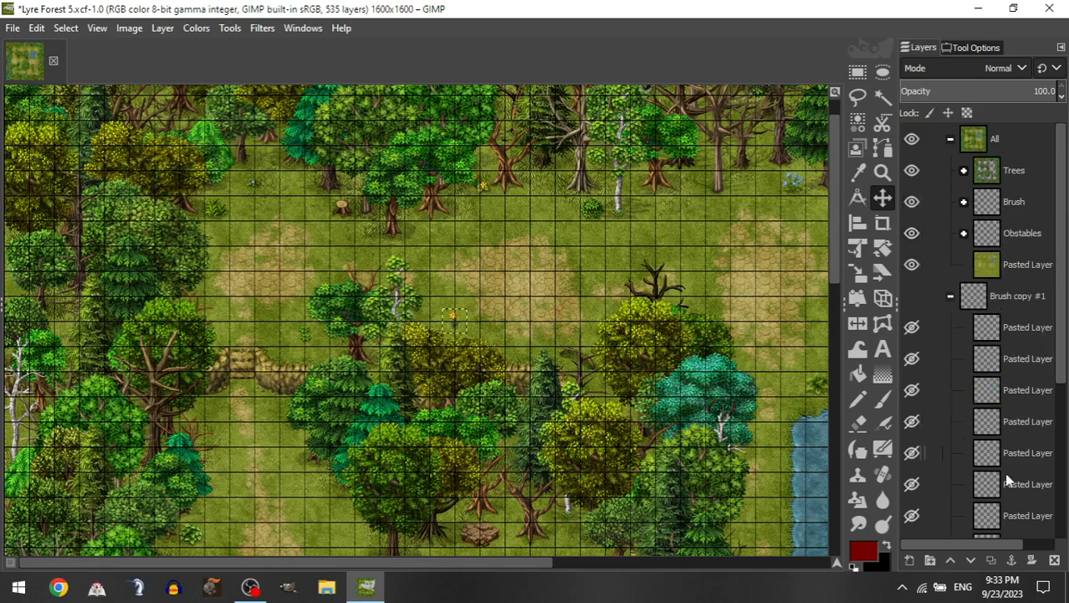
{"action": "left_click_drag", "start_coordinate": [1007, 480], "coordinate": [1012, 202]}
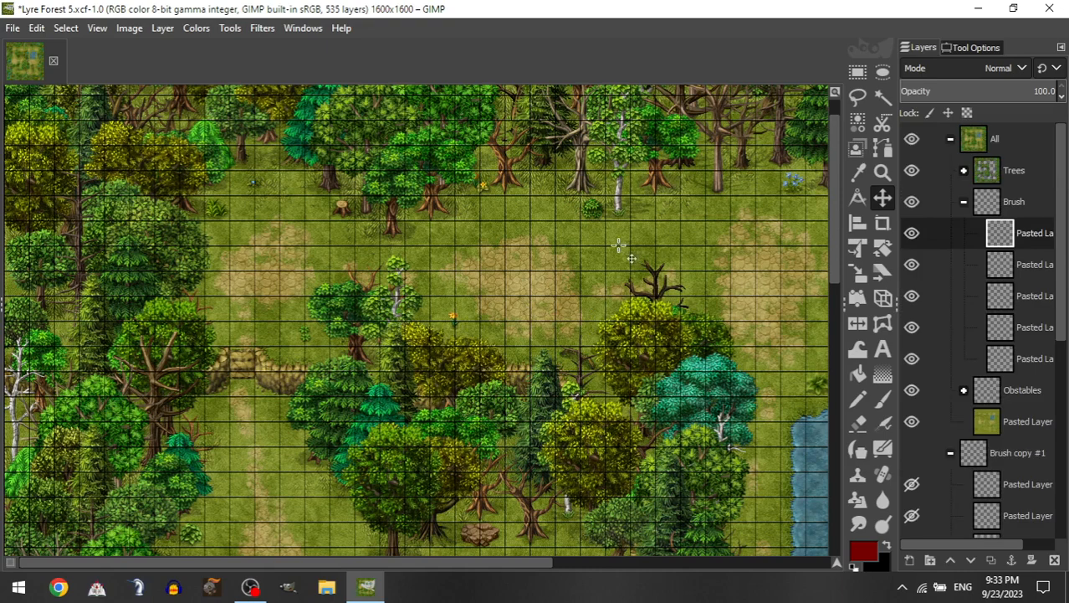
{"action": "left_click_drag", "start_coordinate": [723, 302], "coordinate": [673, 215]}
{"action": "scroll", "coordinate": [574, 219], "scroll_direction": "right", "scroll_amount": 5}
{"action": "left_click_drag", "start_coordinate": [516, 315], "coordinate": [554, 226]}
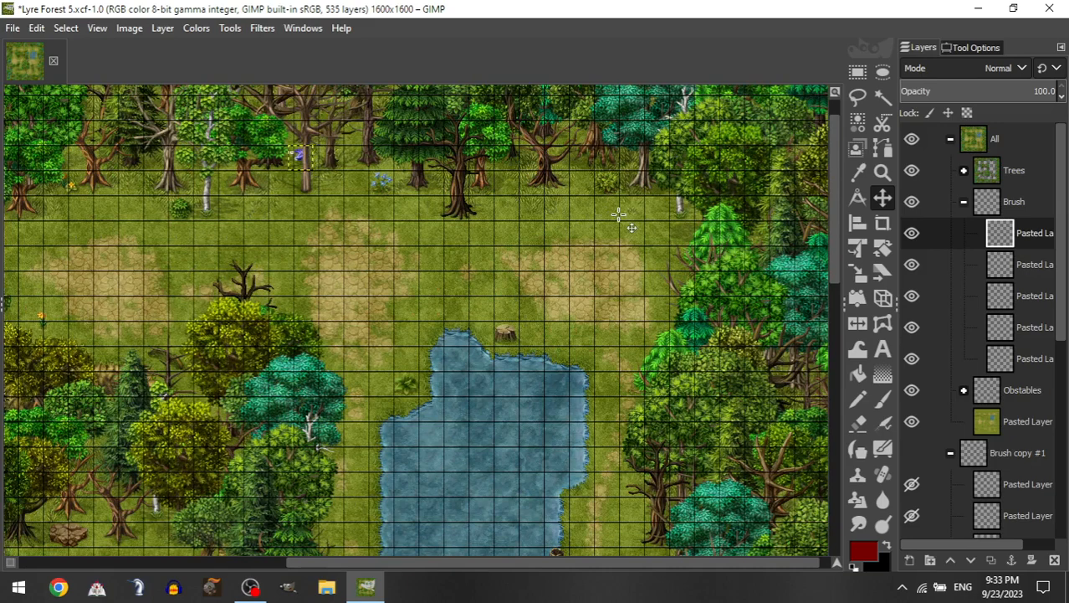
{"action": "scroll", "coordinate": [310, 306], "scroll_direction": "left", "scroll_amount": 5}
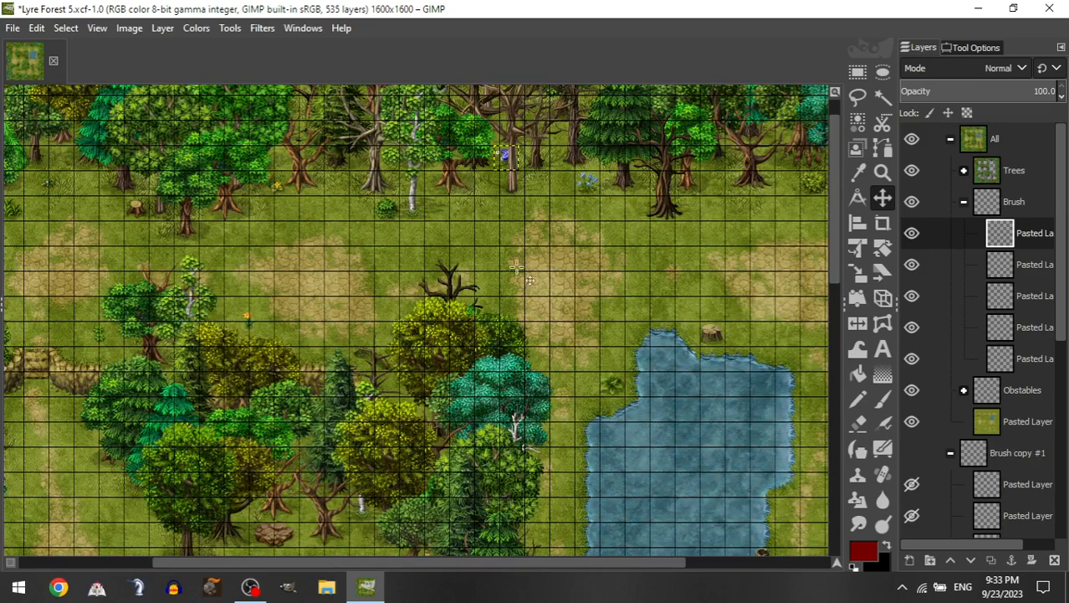
{"action": "scroll", "coordinate": [517, 266], "scroll_direction": "right", "scroll_amount": 5}
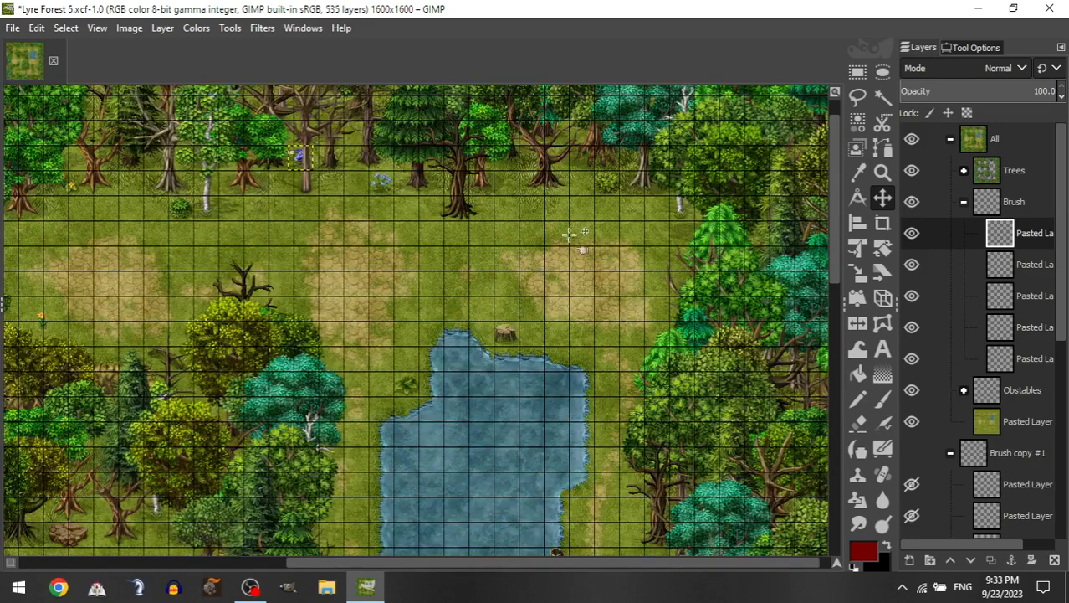
Step: Add two plants to the Brush group: a green one east of the bare dead tree, yellow flowers beneath the northern trees above the pond
{"action": "left_click", "coordinate": [965, 202]}
{"action": "mouse_move", "coordinate": [1009, 450]}
{"action": "left_mouse_down"}
{"action": "mouse_move", "coordinate": [1031, 194]}
{"action": "mouse_move", "coordinate": [1020, 204]}
{"action": "left_mouse_up"}
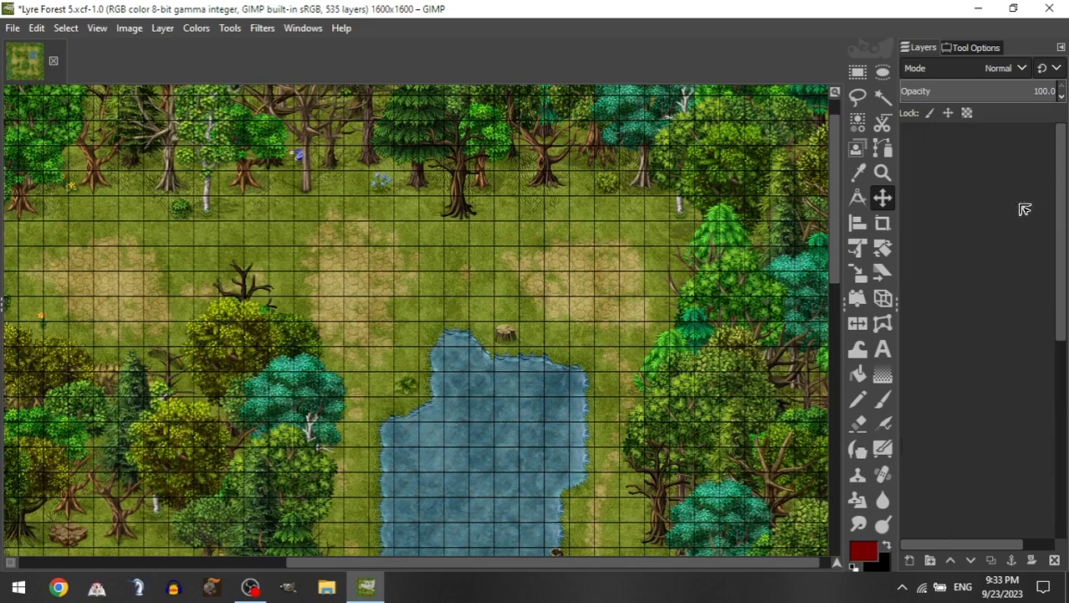
{"action": "left_click_drag", "start_coordinate": [445, 114], "coordinate": [238, 258]}
{"action": "left_click", "coordinate": [963, 202]}
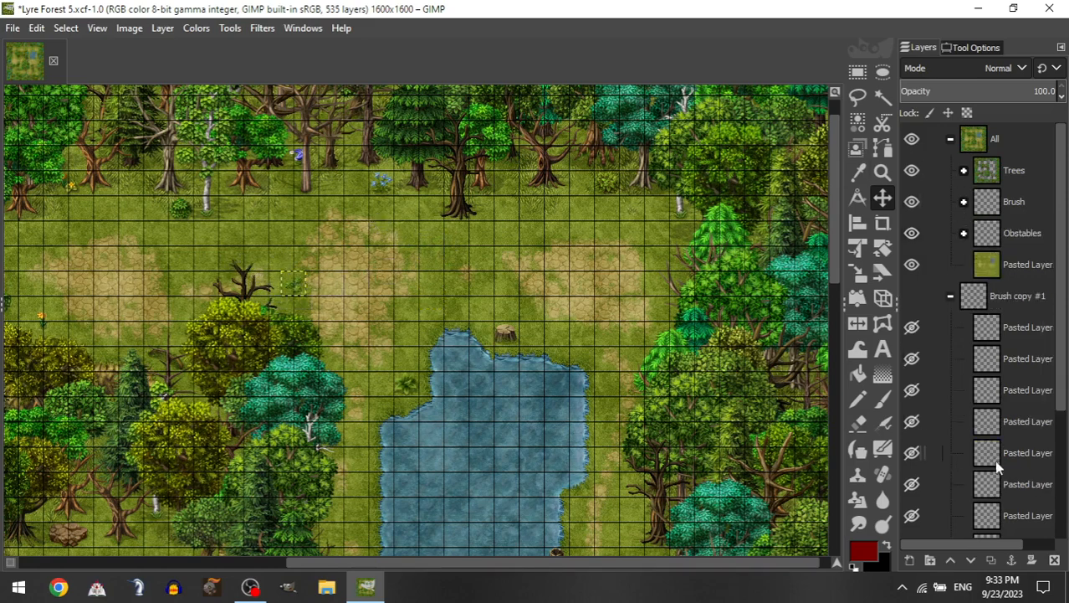
{"action": "mouse_move", "coordinate": [994, 473]}
{"action": "left_mouse_down"}
{"action": "mouse_move", "coordinate": [1037, 243]}
{"action": "mouse_move", "coordinate": [1014, 206]}
{"action": "left_mouse_up"}
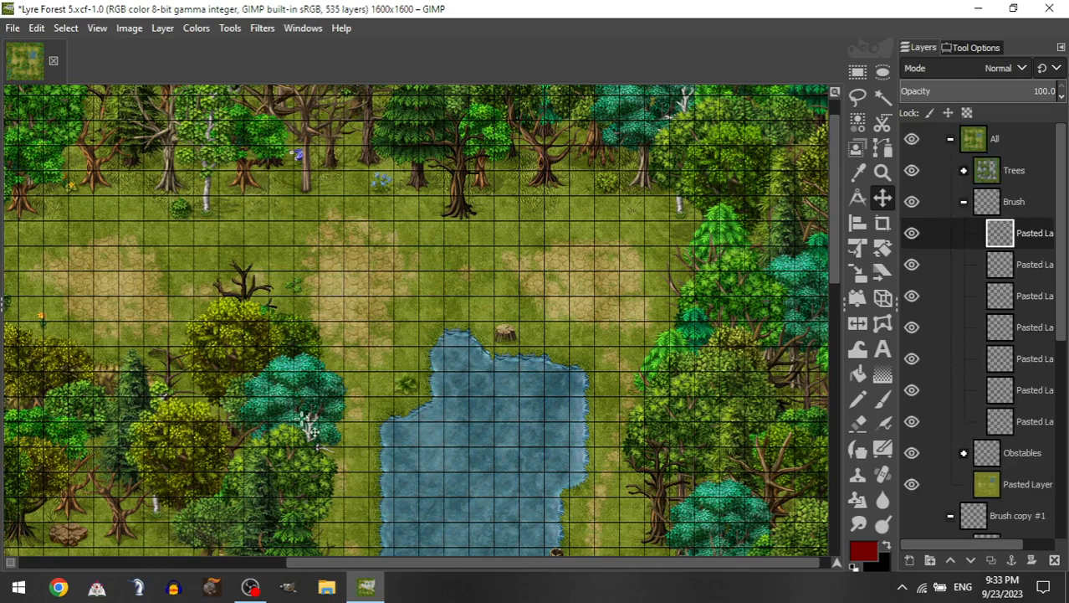
{"action": "left_click_drag", "start_coordinate": [578, 308], "coordinate": [565, 302]}
Step: Add a small brown plant to the Brush group and place it against the eastern tree border, northeast of the pond
{"action": "left_click", "coordinate": [963, 201]}
{"action": "mouse_move", "coordinate": [1005, 475]}
{"action": "left_mouse_down"}
{"action": "mouse_move", "coordinate": [1038, 199]}
{"action": "mouse_move", "coordinate": [1025, 205]}
{"action": "left_mouse_up"}
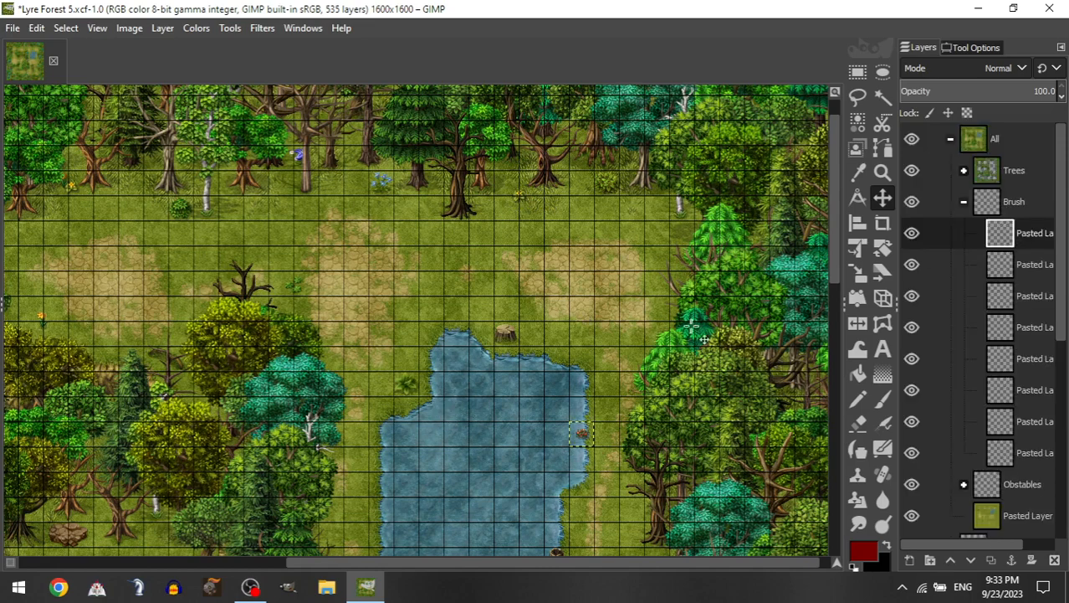
{"action": "left_click_drag", "start_coordinate": [757, 187], "coordinate": [767, 166]}
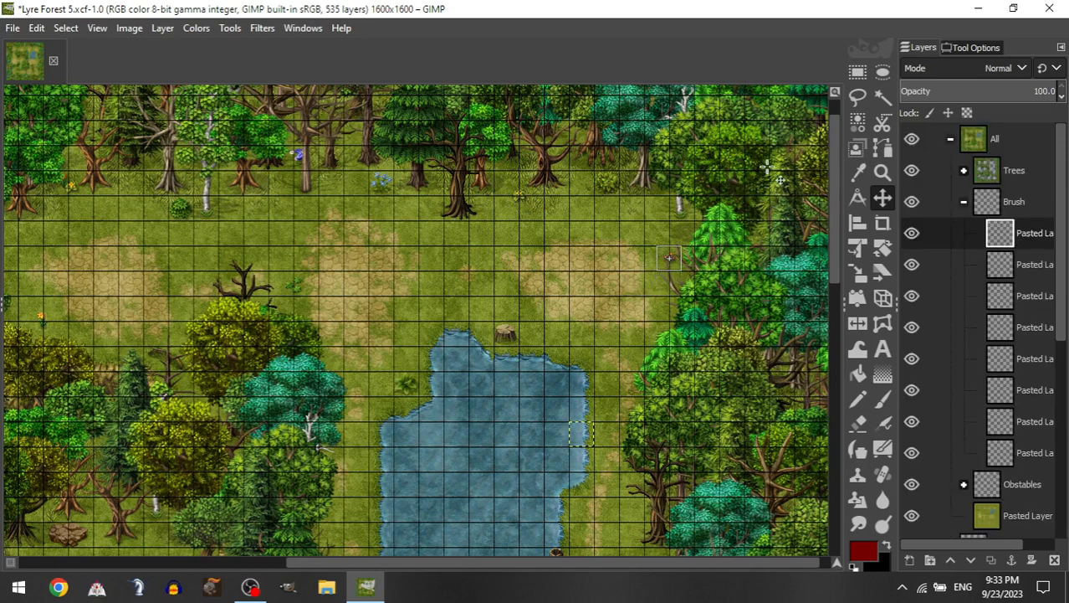
Step: Add a small green plant to the Brush group and place it at the bush by the pond's northwestern corner
{"action": "left_click", "coordinate": [965, 202]}
{"action": "left_click_drag", "start_coordinate": [1012, 486], "coordinate": [1028, 203]}
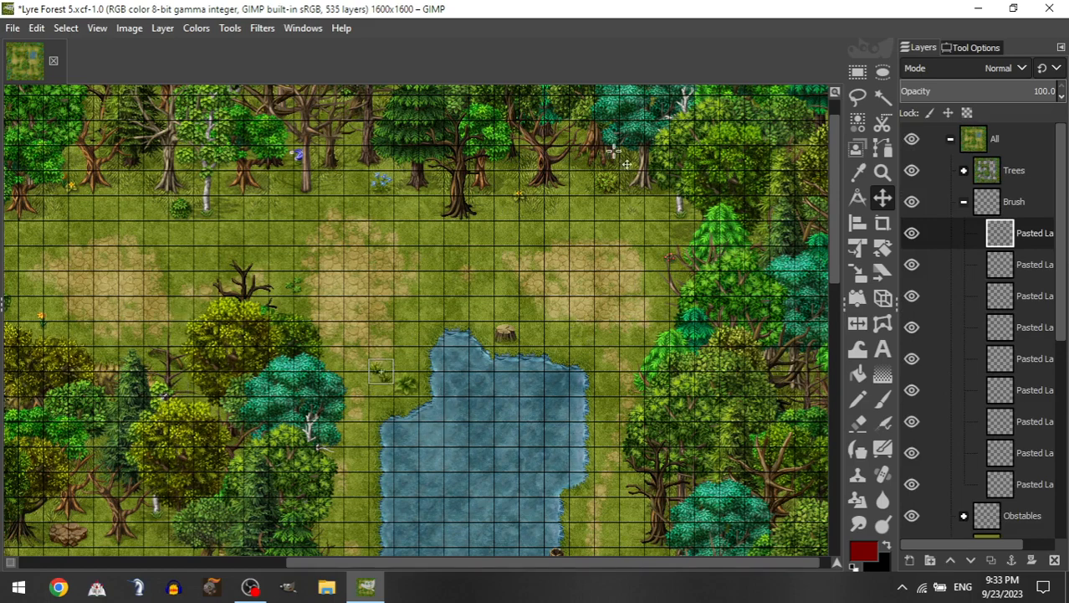
{"action": "scroll", "coordinate": [381, 306], "scroll_direction": "down", "scroll_amount": 3}
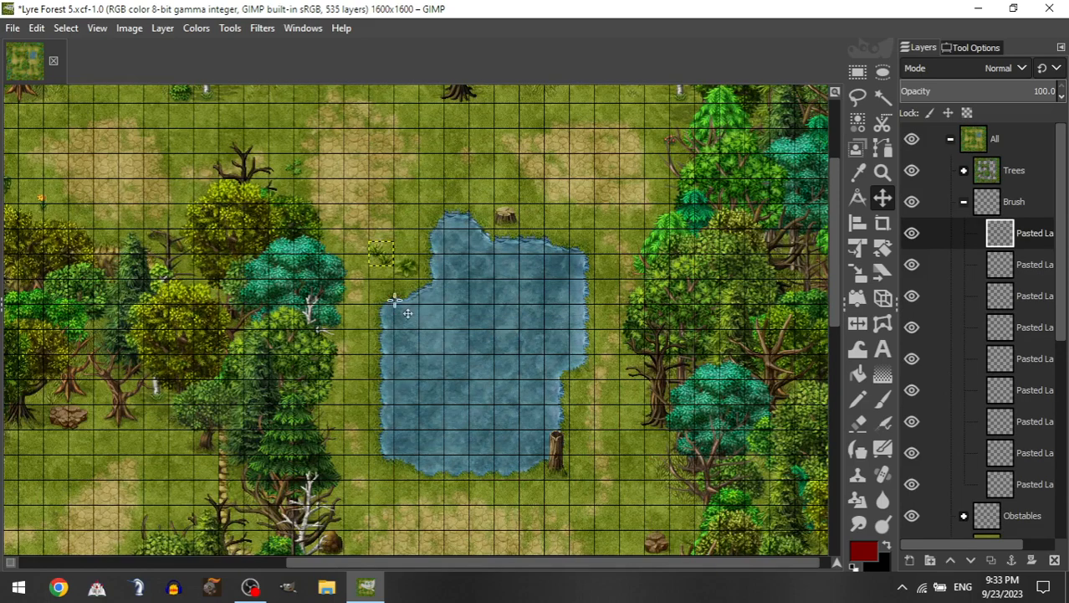
{"action": "scroll", "coordinate": [409, 298], "scroll_direction": "right", "scroll_amount": 1}
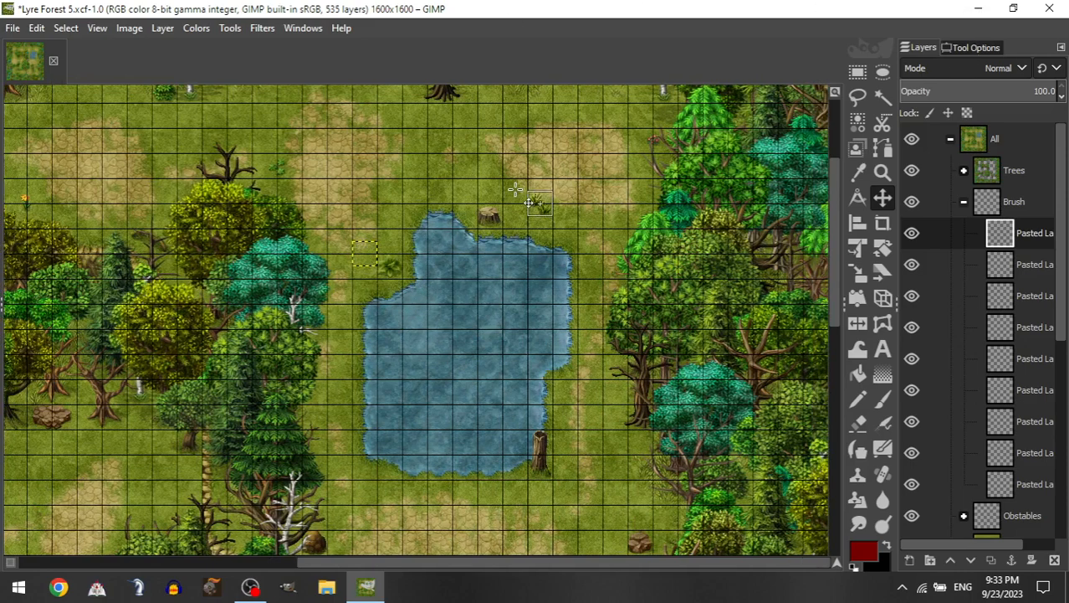
{"action": "left_click_drag", "start_coordinate": [380, 284], "coordinate": [375, 287]}
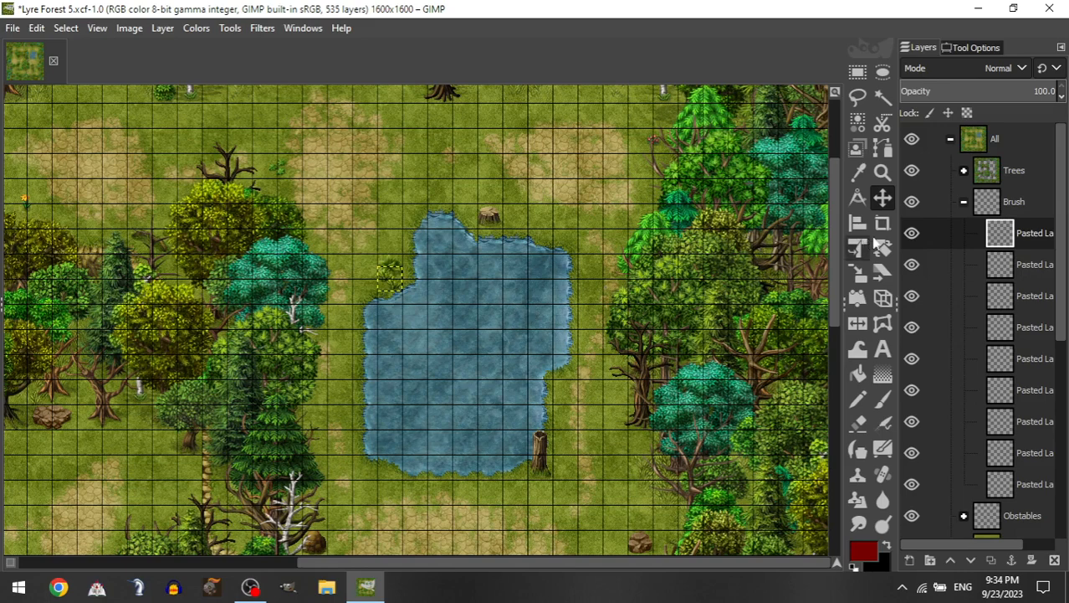
Step: Add the small white flowers to the Brush group and place them east of the tall stump at the pond's southeastern corner
{"action": "left_click", "coordinate": [958, 202]}
{"action": "left_click", "coordinate": [963, 204]}
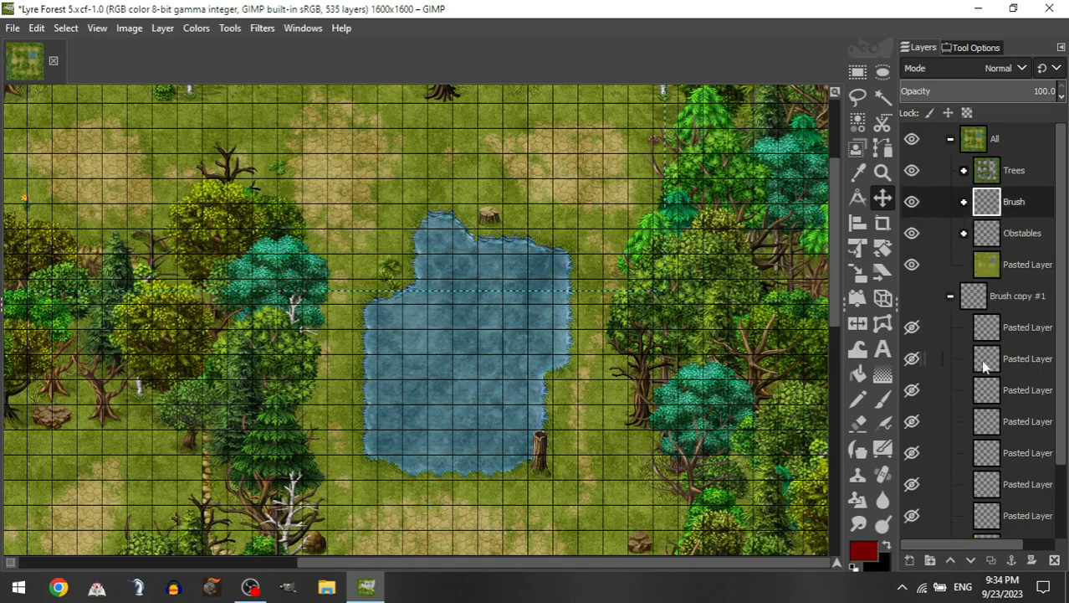
{"action": "mouse_move", "coordinate": [1009, 484]}
{"action": "left_mouse_down"}
{"action": "mouse_move", "coordinate": [1027, 246]}
{"action": "mouse_move", "coordinate": [1009, 206]}
{"action": "left_mouse_up"}
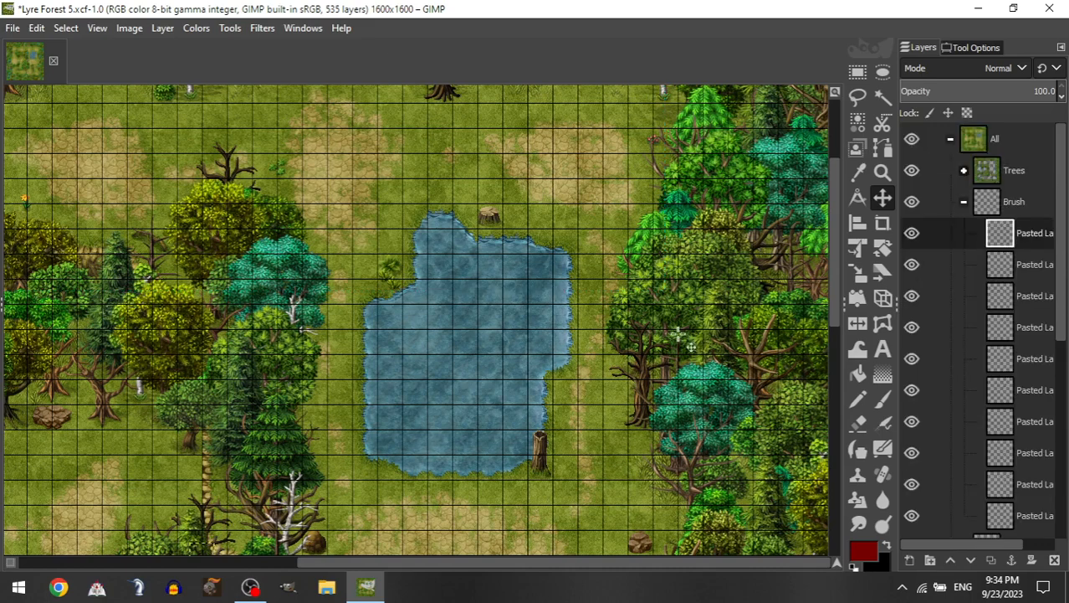
{"action": "scroll", "coordinate": [453, 207], "scroll_direction": "down", "scroll_amount": 3}
{"action": "left_click_drag", "start_coordinate": [619, 188], "coordinate": [628, 325]}
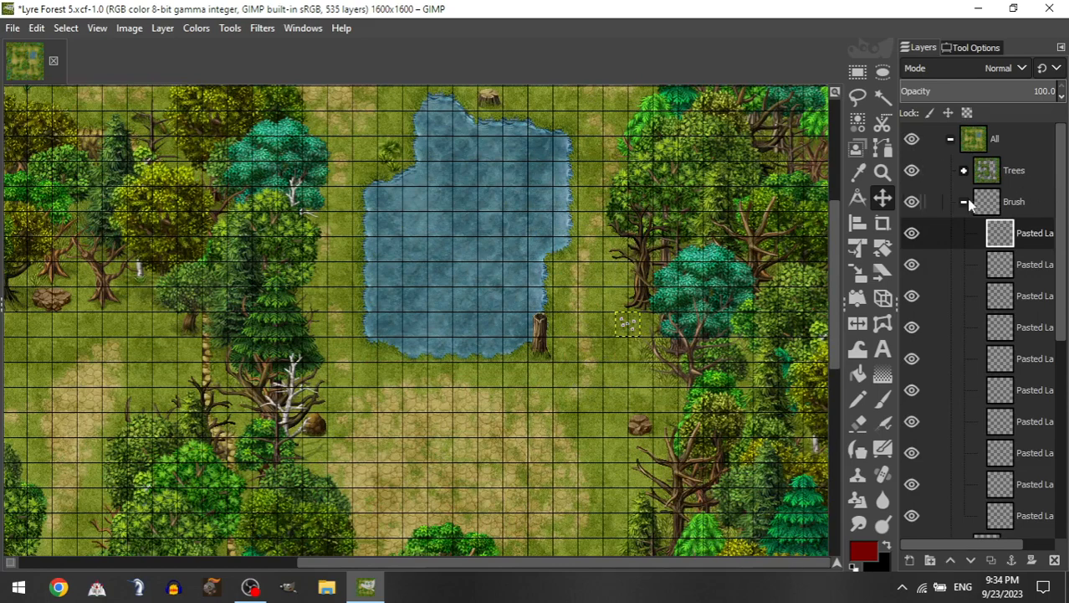
Step: Add a small ground detail to the Brush group and place it on the dirt patch south of the tall pondside stump
{"action": "left_click", "coordinate": [965, 203]}
{"action": "mouse_move", "coordinate": [1004, 233]}
{"action": "left_mouse_down"}
{"action": "mouse_move", "coordinate": [1031, 259]}
{"action": "mouse_move", "coordinate": [1031, 220]}
{"action": "mouse_move", "coordinate": [1014, 211]}
{"action": "left_mouse_up"}
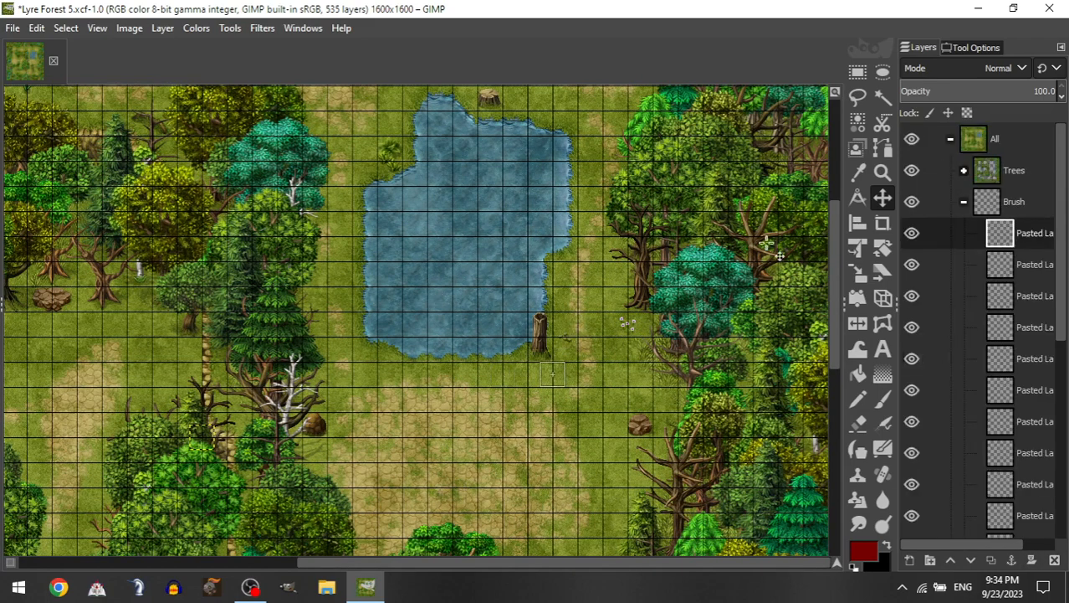
{"action": "left_click_drag", "start_coordinate": [766, 243], "coordinate": [753, 291]}
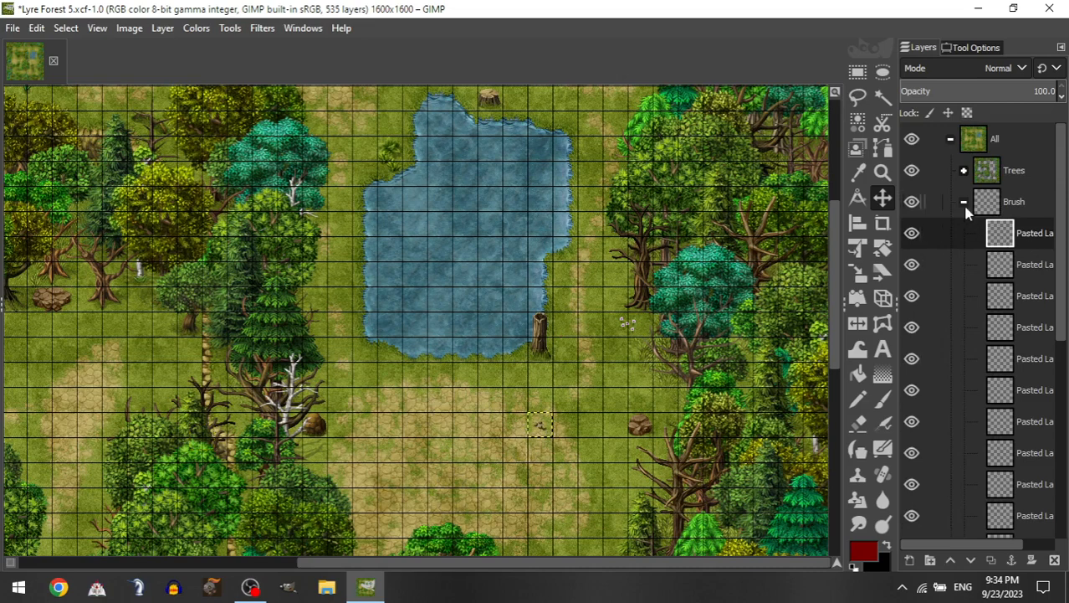
Step: Add a small reddish-brown plant to the Brush group and place it at the foot of the tall stump beside the pond
{"action": "left_click", "coordinate": [964, 202]}
{"action": "mouse_move", "coordinate": [1031, 422]}
{"action": "left_mouse_down"}
{"action": "mouse_move", "coordinate": [1036, 246]}
{"action": "mouse_move", "coordinate": [1017, 203]}
{"action": "left_mouse_up"}
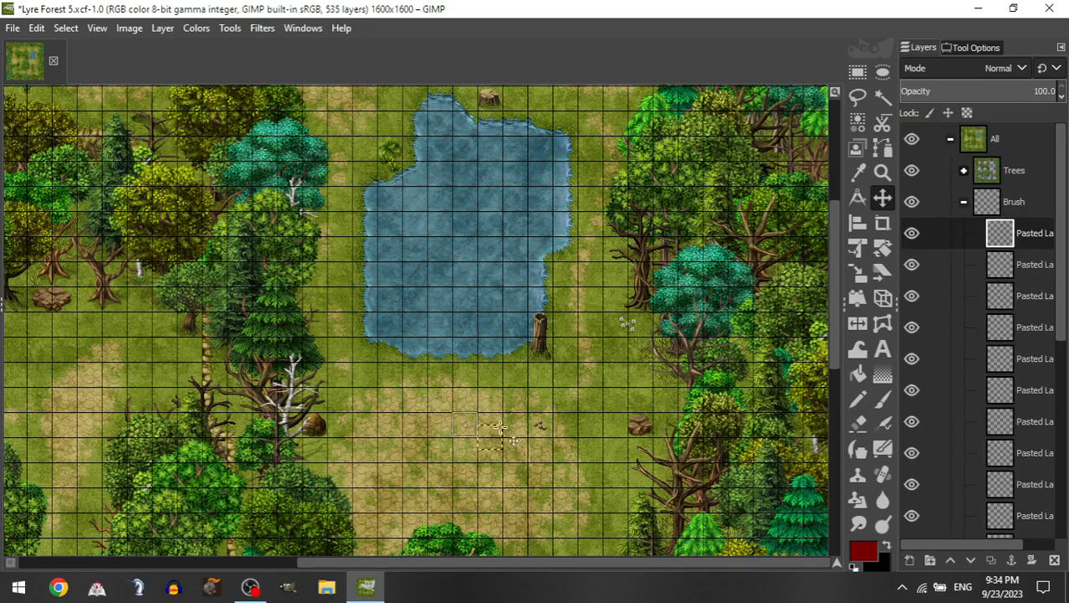
{"action": "left_click_drag", "start_coordinate": [441, 461], "coordinate": [445, 453]}
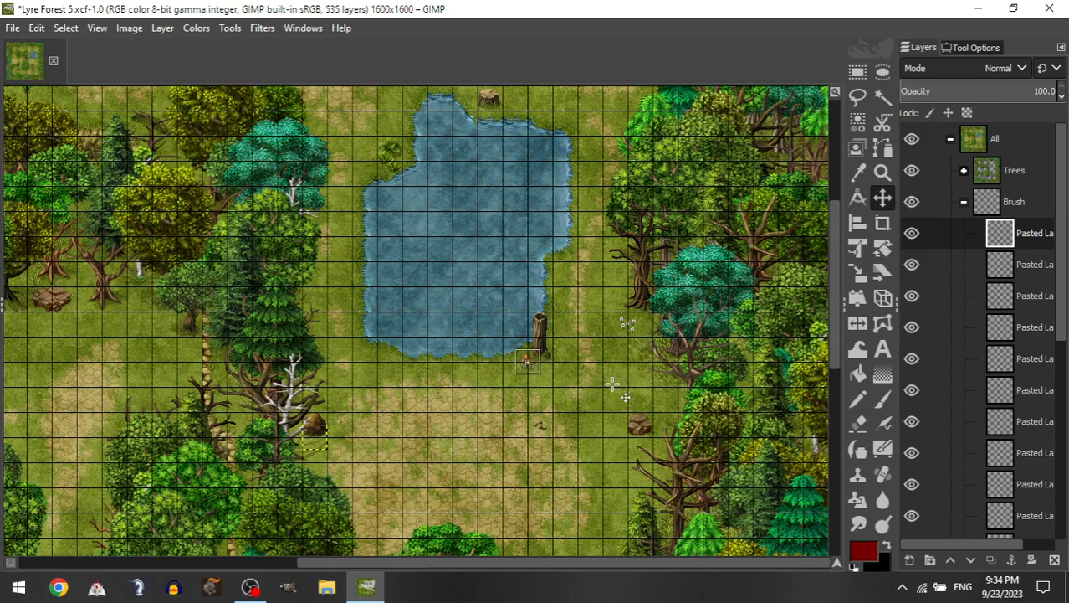
{"action": "left_click", "coordinate": [532, 365]}
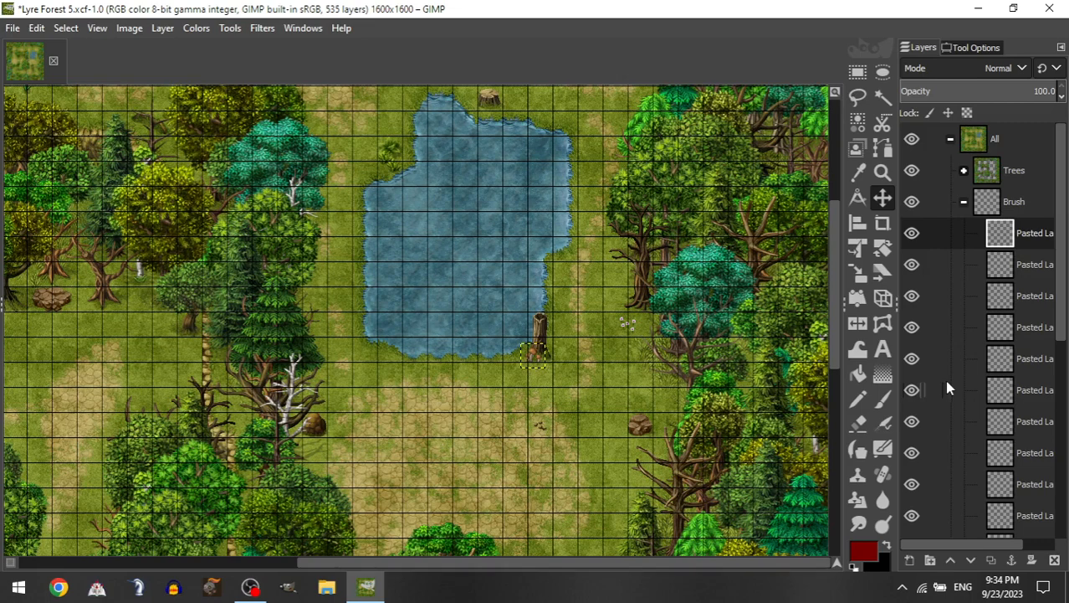
Step: Add a small ground detail to the Brush group and place it at the brown object by the southern stone wall, fine-tuning its position
{"action": "left_click", "coordinate": [963, 202]}
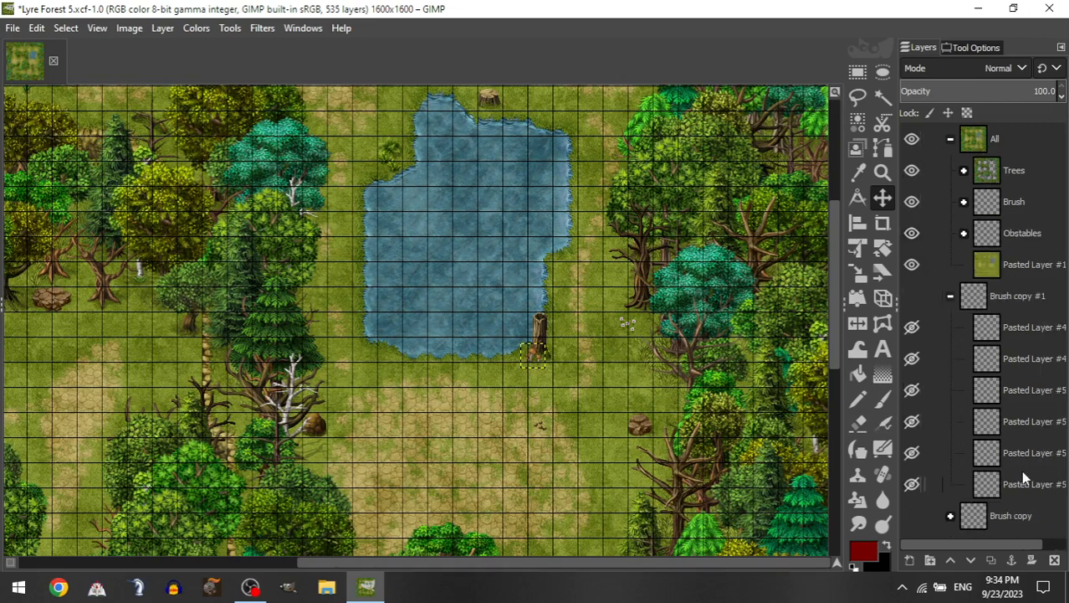
{"action": "left_click", "coordinate": [582, 274]}
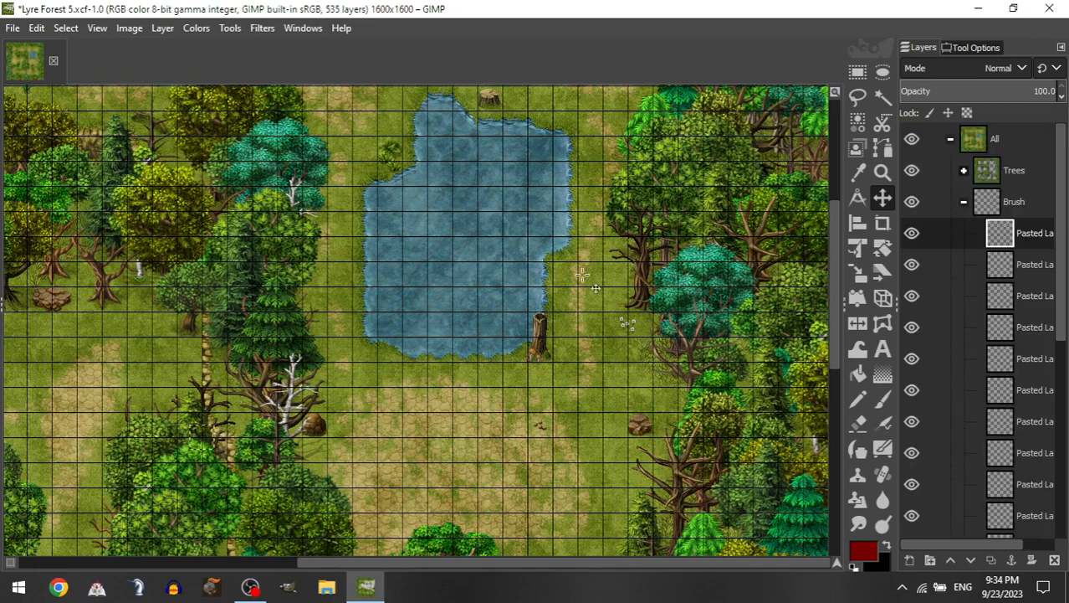
{"action": "left_click_drag", "start_coordinate": [582, 275], "coordinate": [619, 392]}
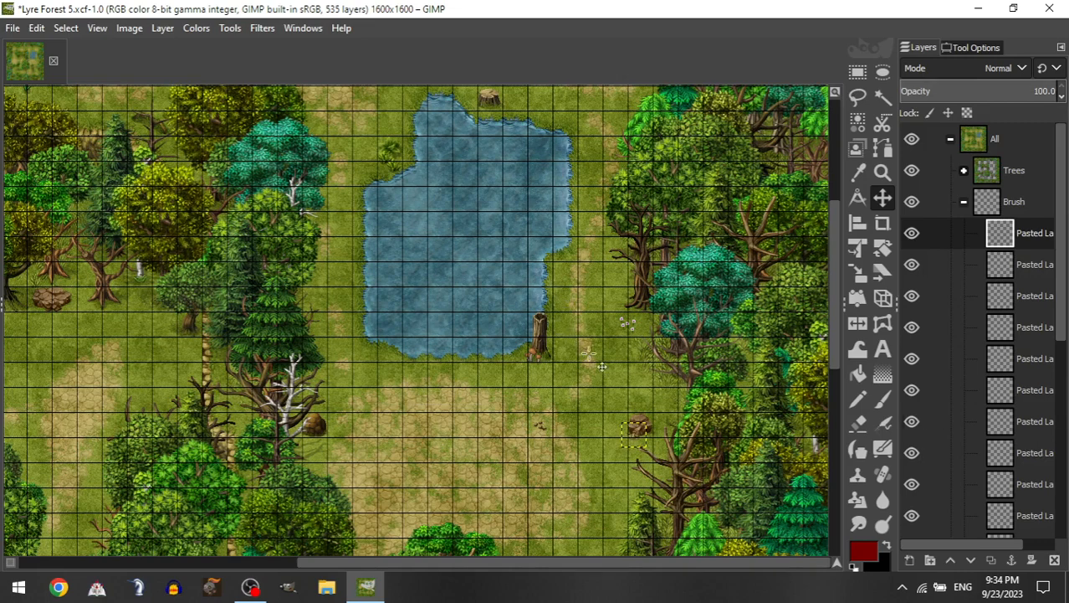
{"action": "scroll", "coordinate": [603, 360], "scroll_direction": "down", "scroll_amount": 5}
{"action": "scroll", "coordinate": [617, 360], "scroll_direction": "up", "scroll_amount": 3}
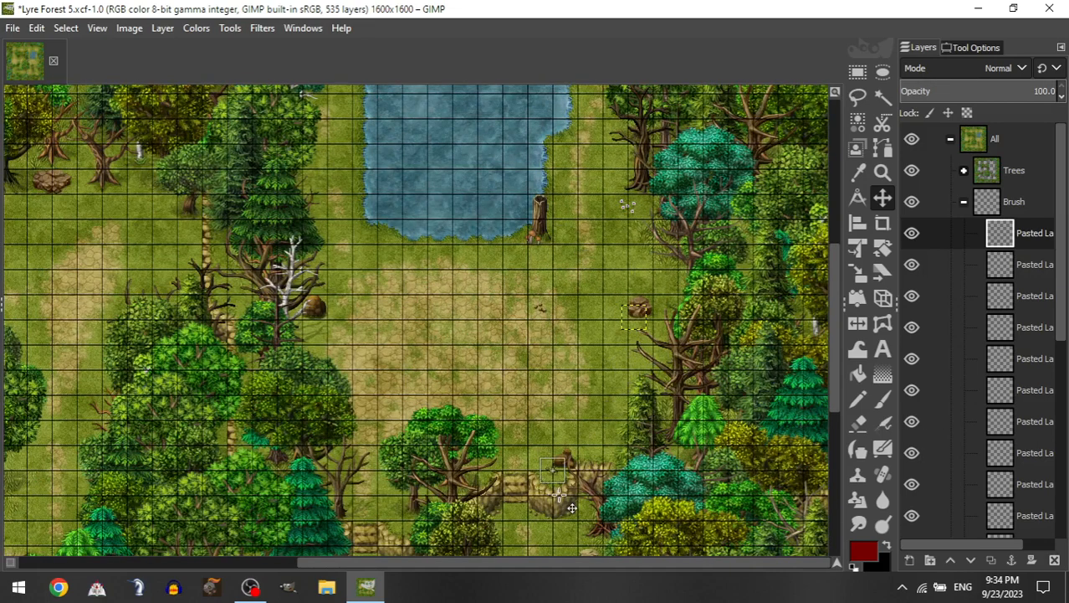
{"action": "left_click_drag", "start_coordinate": [572, 508], "coordinate": [579, 507]}
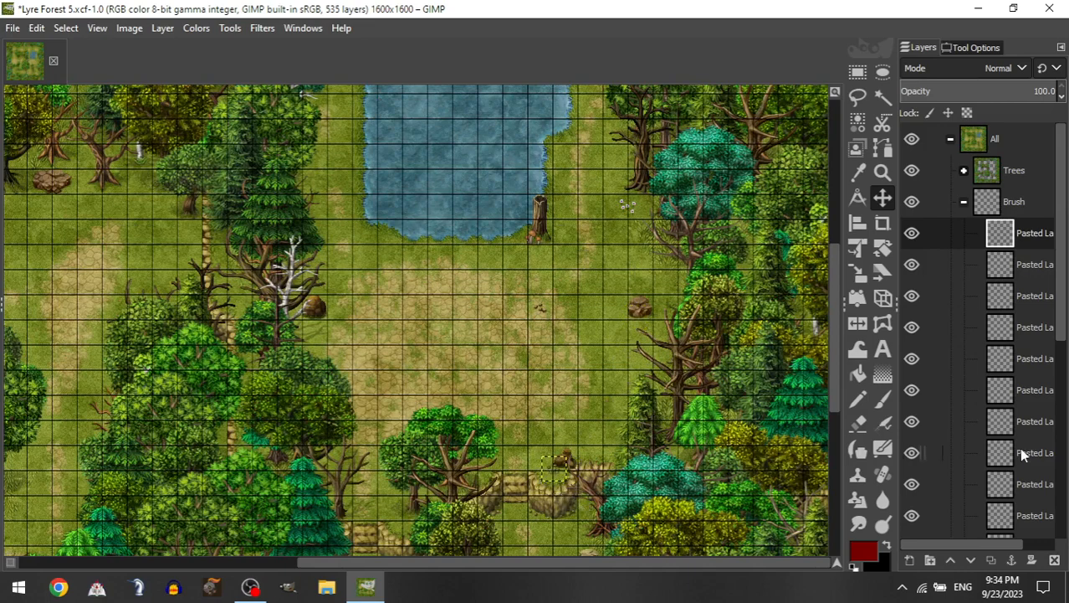
{"action": "key", "text": "Up"}
{"action": "key", "text": "Right"}
{"action": "key", "text": "Right"}
Step: Add the small yellow flowers to the Brush group and place them at the pond's southwestern corner
{"action": "left_click", "coordinate": [964, 201]}
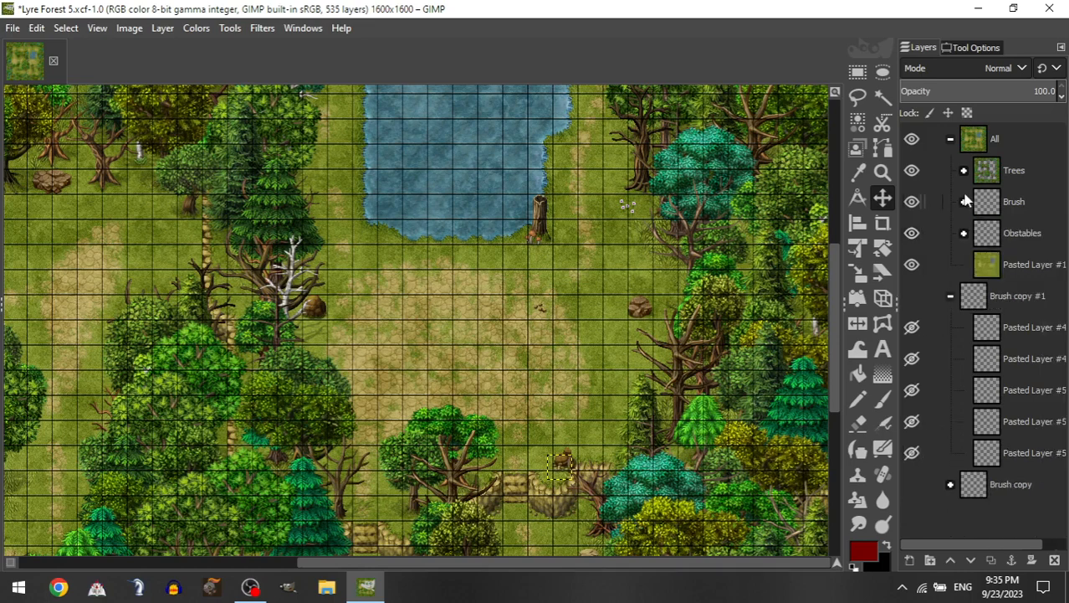
{"action": "mouse_move", "coordinate": [1003, 463]}
{"action": "left_mouse_down"}
{"action": "mouse_move", "coordinate": [1027, 279]}
{"action": "mouse_move", "coordinate": [979, 203]}
{"action": "mouse_move", "coordinate": [988, 228]}
{"action": "left_mouse_up"}
{"action": "left_click_drag", "start_coordinate": [589, 405], "coordinate": [543, 294]}
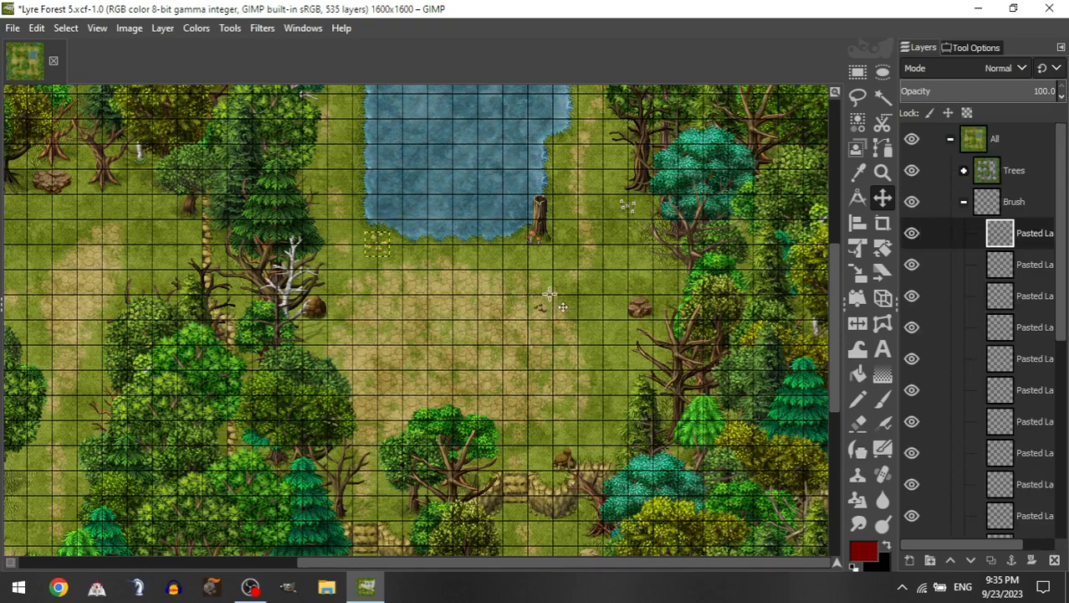
Step: Add the small red flower to the Brush group and place it among the trees north of the western clearing, above the brown rock
{"action": "scroll", "coordinate": [550, 295], "scroll_direction": "down", "scroll_amount": 4}
{"action": "scroll", "coordinate": [578, 298], "scroll_direction": "up", "scroll_amount": 6}
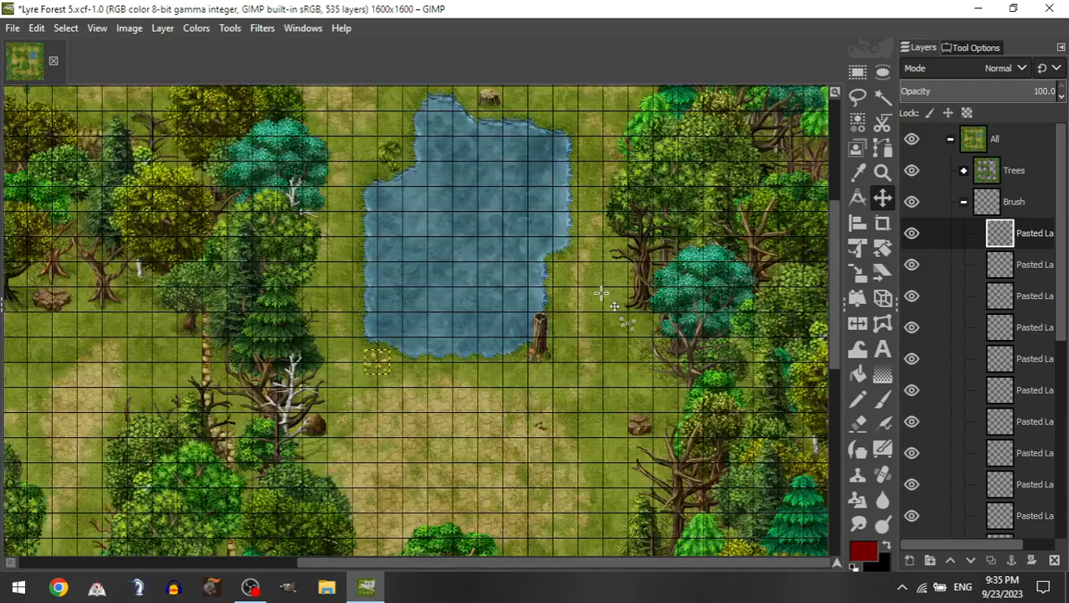
{"action": "scroll", "coordinate": [586, 308], "scroll_direction": "left", "scroll_amount": 5}
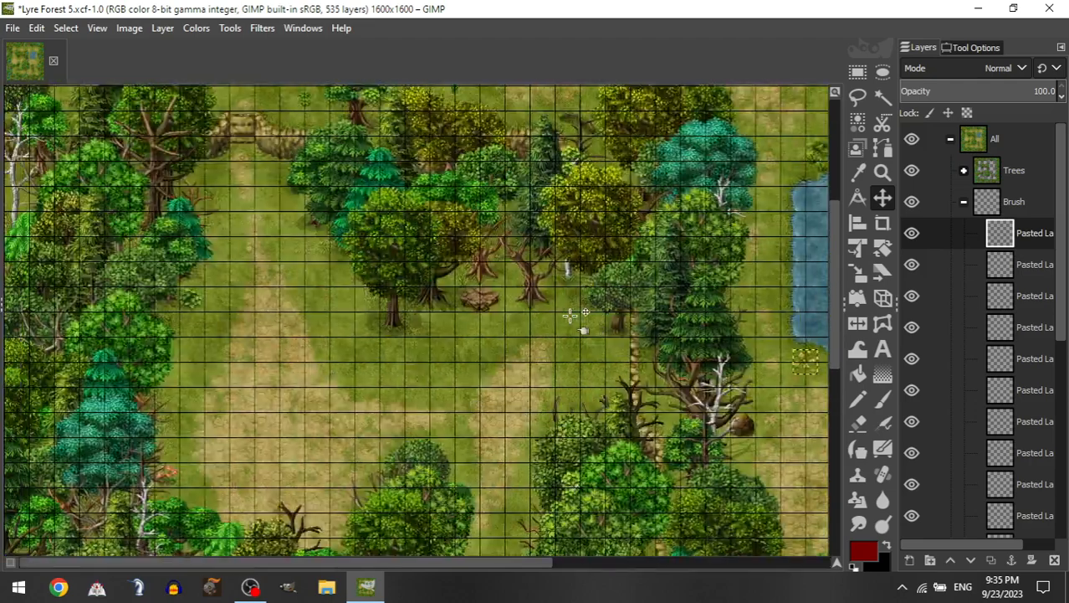
{"action": "left_click", "coordinate": [965, 201]}
{"action": "mouse_move", "coordinate": [1008, 387]}
{"action": "left_mouse_down"}
{"action": "mouse_move", "coordinate": [1001, 209]}
{"action": "mouse_move", "coordinate": [1012, 205]}
{"action": "left_mouse_up"}
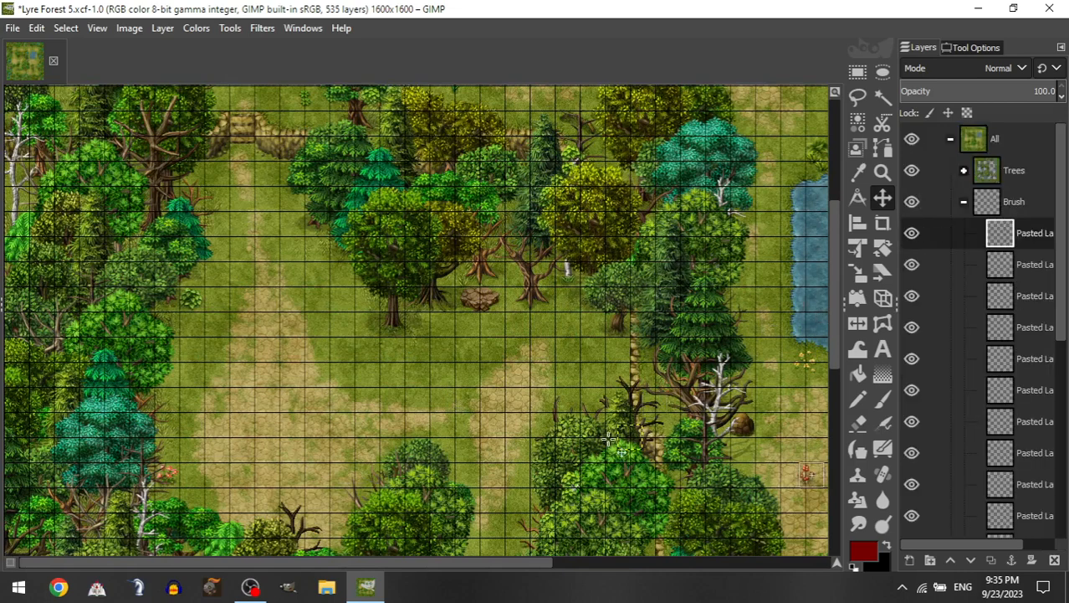
{"action": "left_click_drag", "start_coordinate": [550, 333], "coordinate": [374, 207]}
{"action": "left_click_drag", "start_coordinate": [557, 366], "coordinate": [458, 204]}
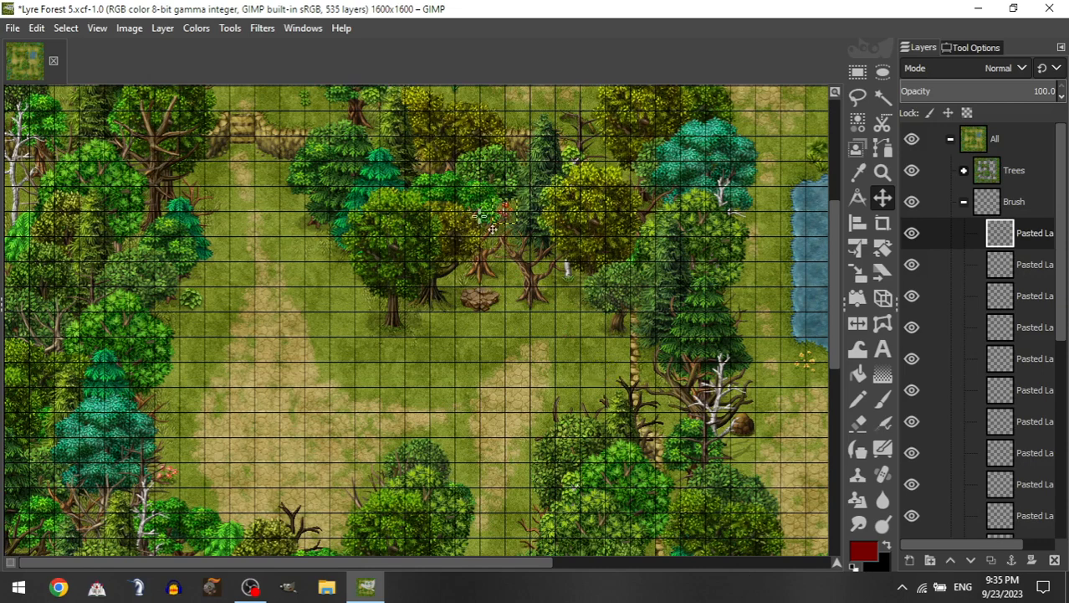
Step: Add a small brown ground detail to the Brush group and place it on the dirt path southeast of the brown rock
{"action": "left_click", "coordinate": [964, 202]}
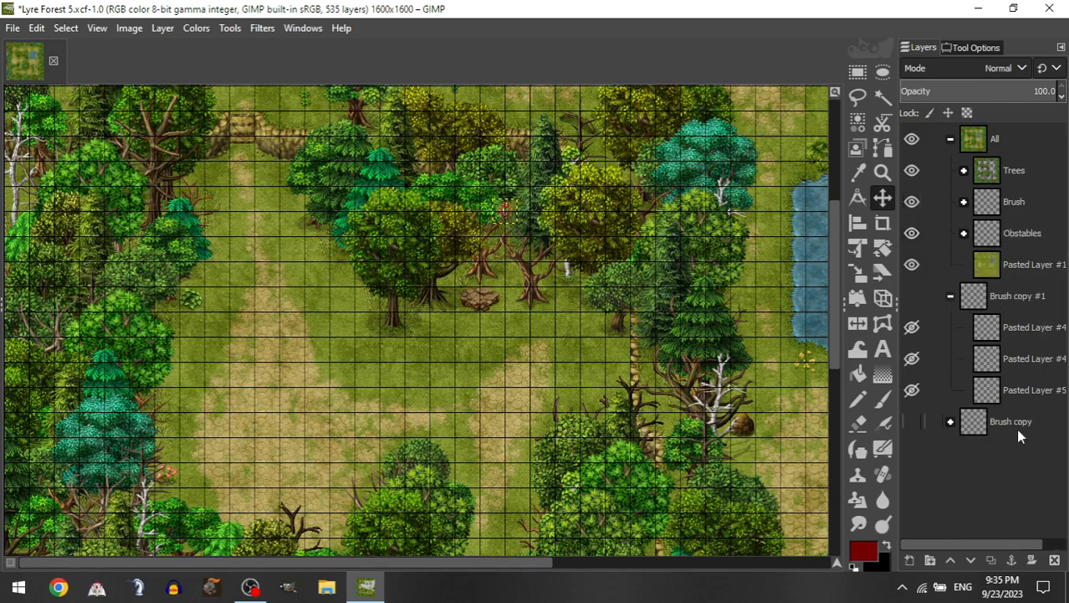
{"action": "mouse_move", "coordinate": [1016, 389]}
{"action": "left_mouse_down"}
{"action": "mouse_move", "coordinate": [1018, 193]}
{"action": "mouse_move", "coordinate": [1020, 203]}
{"action": "left_mouse_up"}
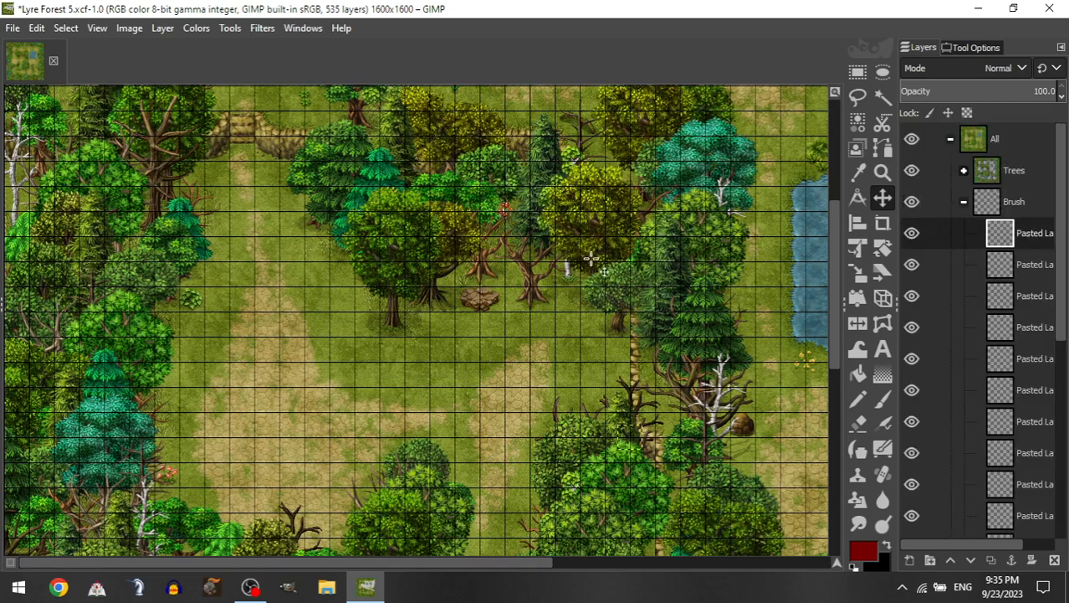
{"action": "left_click_drag", "start_coordinate": [592, 261], "coordinate": [480, 212]}
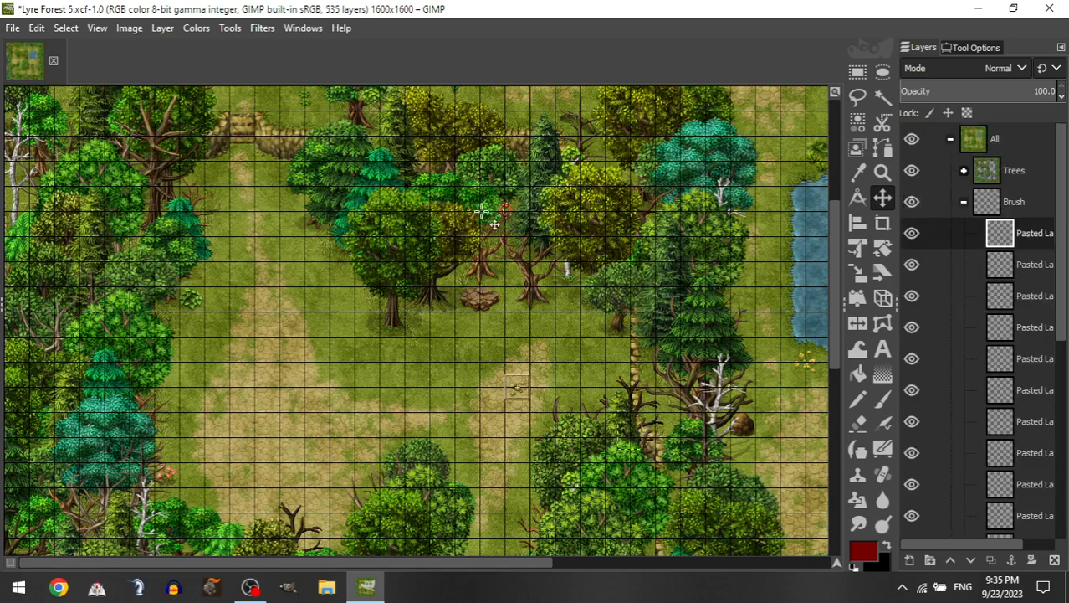
Step: Add a small thin plant to the Brush group and place it at the edge of the western tree border
{"action": "left_click", "coordinate": [966, 204]}
{"action": "mouse_move", "coordinate": [1015, 334]}
{"action": "left_mouse_down"}
{"action": "mouse_move", "coordinate": [1022, 251]}
{"action": "mouse_move", "coordinate": [1011, 205]}
{"action": "mouse_move", "coordinate": [1015, 237]}
{"action": "left_mouse_up"}
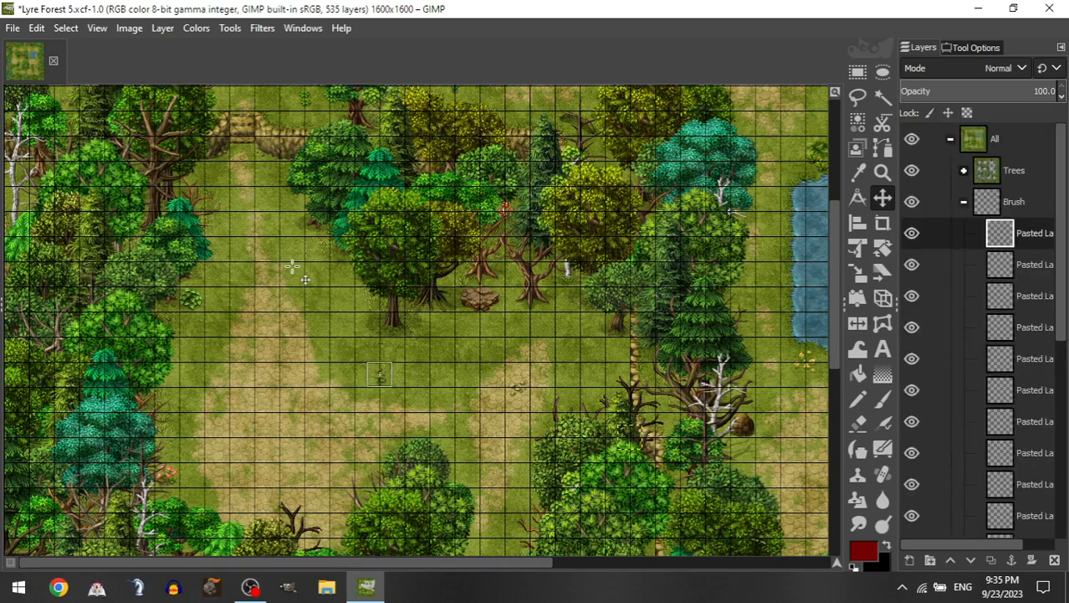
{"action": "left_click_drag", "start_coordinate": [128, 378], "coordinate": [137, 370]}
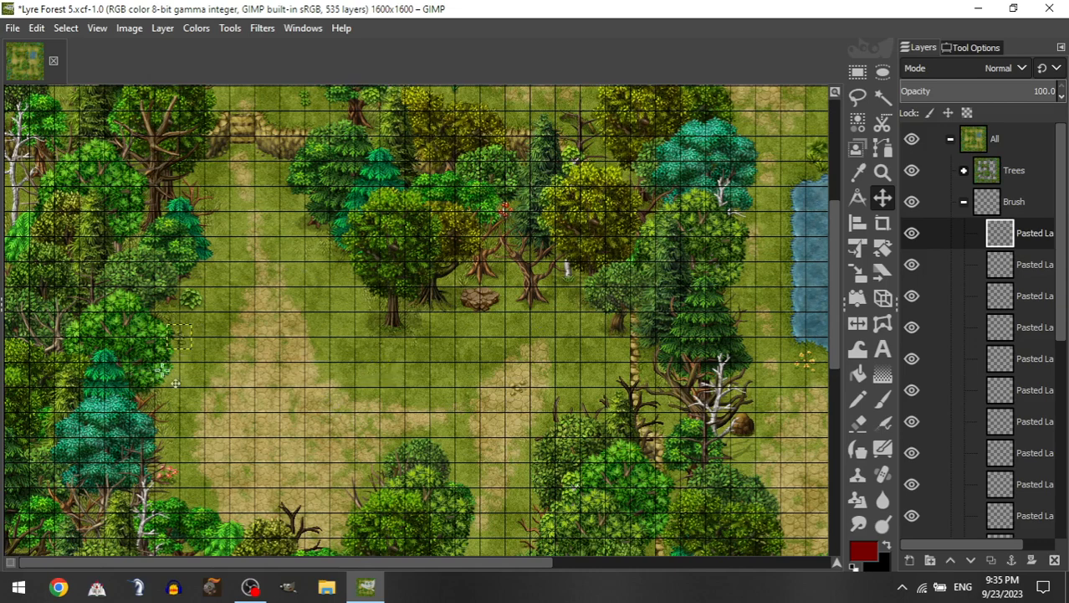
Step: Add the small white flowers to the Brush group and place them west of the large tree's trunk in the western clearing
{"action": "left_click", "coordinate": [965, 202]}
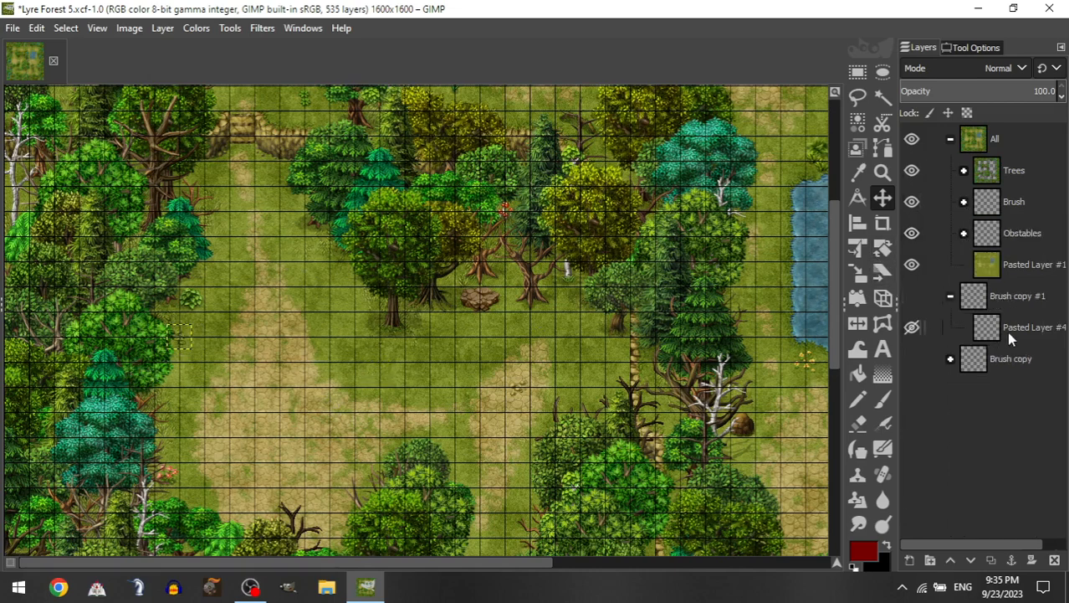
{"action": "left_click", "coordinate": [964, 202]}
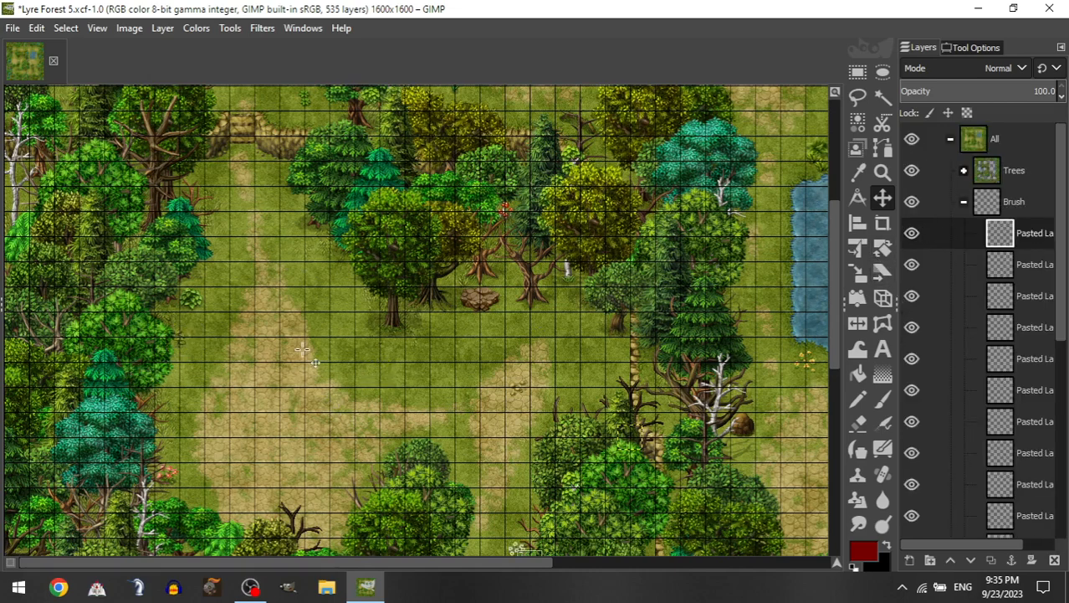
{"action": "left_click_drag", "start_coordinate": [302, 350], "coordinate": [241, 198]}
{"action": "left_click_drag", "start_coordinate": [352, 349], "coordinate": [304, 363]}
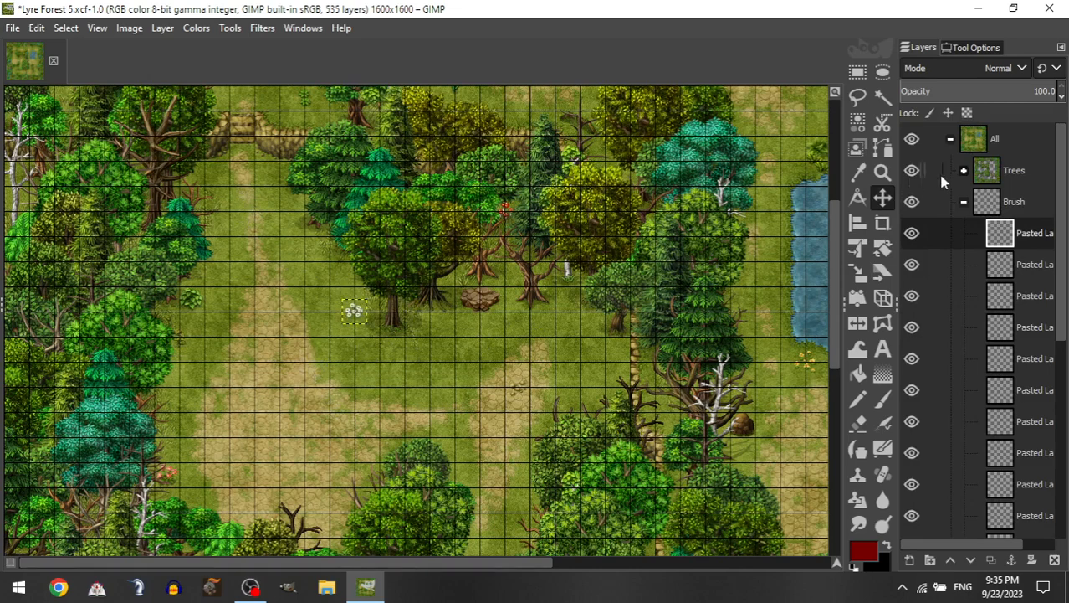
Step: Replace the emptied Brush copy #1 with a fresh duplicate of Brush copy, and place its small dark green plant by the western trees in Brush
{"action": "left_click", "coordinate": [965, 202]}
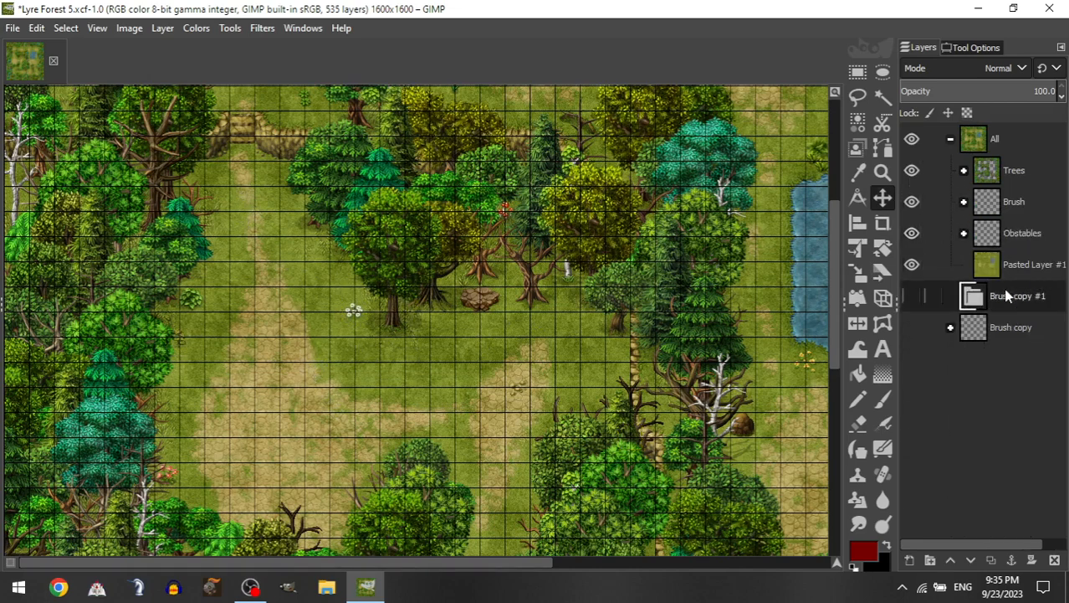
{"action": "left_click", "coordinate": [951, 295]}
{"action": "mouse_move", "coordinate": [1017, 483]}
{"action": "left_mouse_down"}
{"action": "mouse_move", "coordinate": [1024, 207]}
{"action": "mouse_move", "coordinate": [1003, 209]}
{"action": "left_mouse_up"}
{"action": "mouse_move", "coordinate": [363, 426]}
{"action": "left_mouse_down"}
{"action": "mouse_move", "coordinate": [136, 256]}
{"action": "mouse_move", "coordinate": [185, 417]}
{"action": "mouse_move", "coordinate": [160, 429]}
{"action": "left_mouse_up"}
{"action": "left_click_drag", "start_coordinate": [216, 448], "coordinate": [226, 511]}
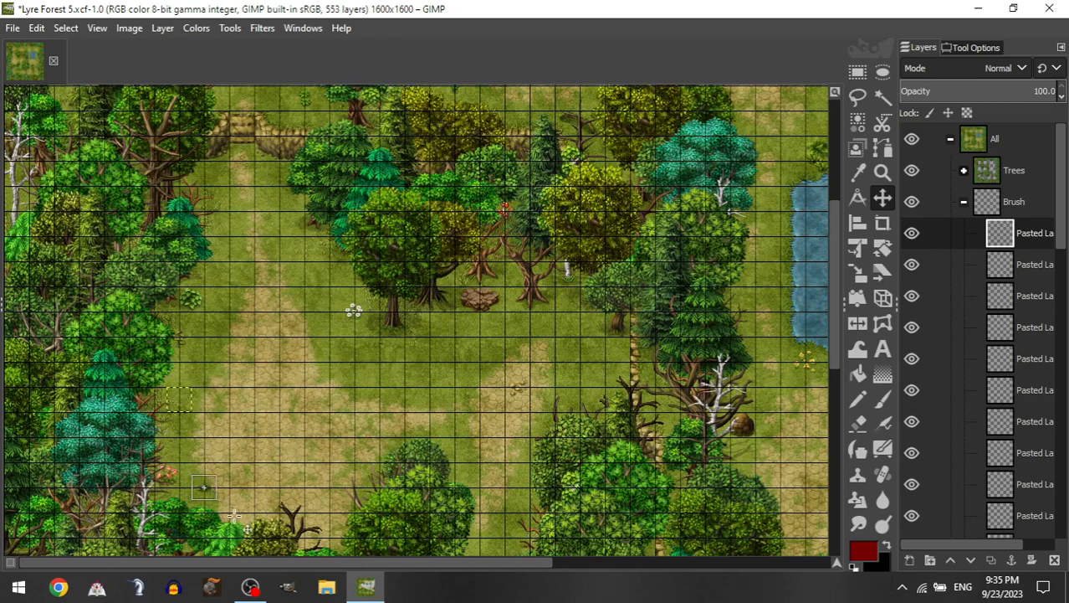
Step: Add the small orange flower to the Brush group and place it east of the large tree's trunk, south of the western clearing
{"action": "left_click", "coordinate": [964, 202]}
{"action": "left_click", "coordinate": [963, 201]}
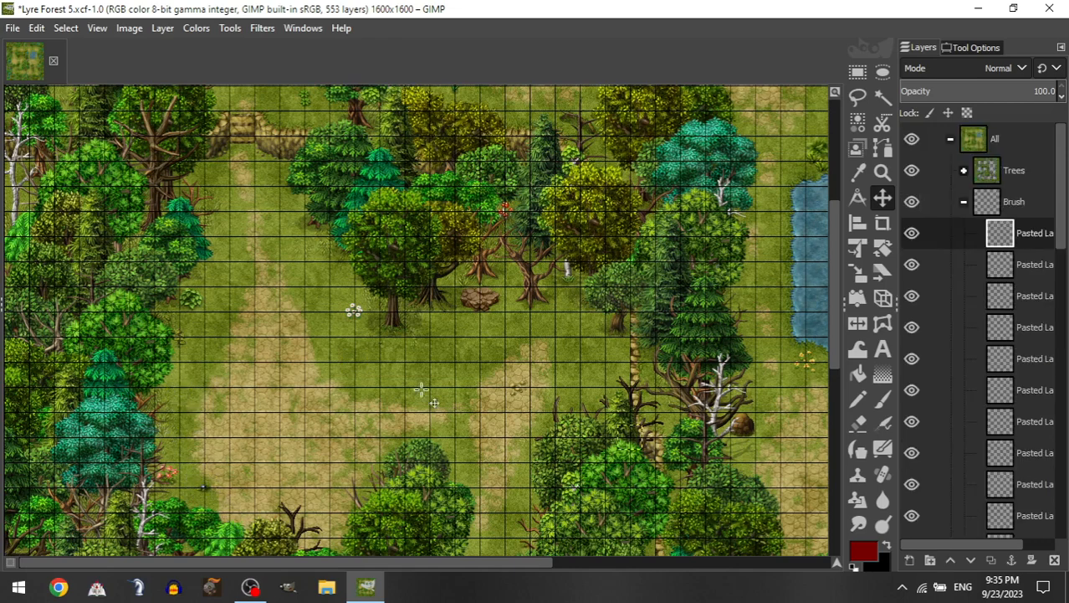
{"action": "scroll", "coordinate": [469, 418], "scroll_direction": "down", "scroll_amount": 5}
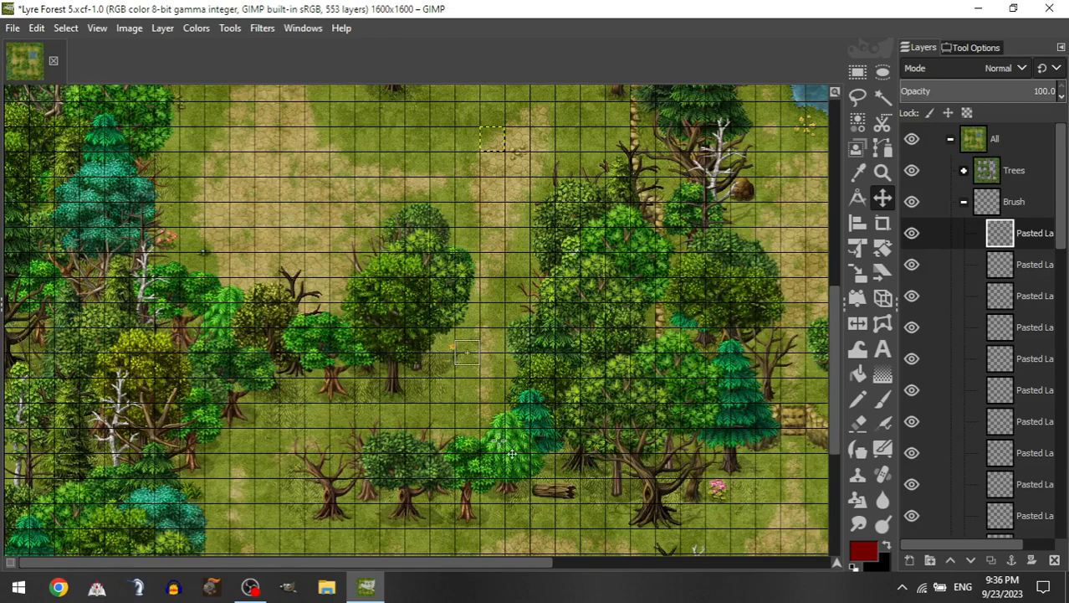
{"action": "left_click_drag", "start_coordinate": [498, 440], "coordinate": [487, 471]}
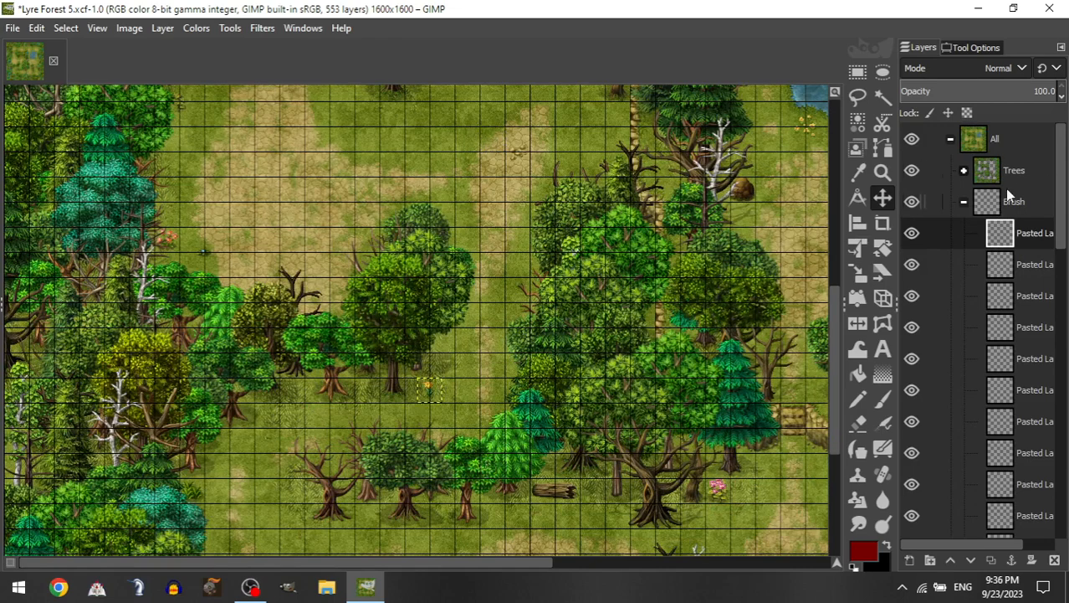
Step: Add the small yellow flowers to the Brush group and place them at the western tree border beside the southwestern clearing
{"action": "left_click", "coordinate": [963, 202]}
{"action": "scroll", "coordinate": [505, 335], "scroll_direction": "down", "scroll_amount": 6}
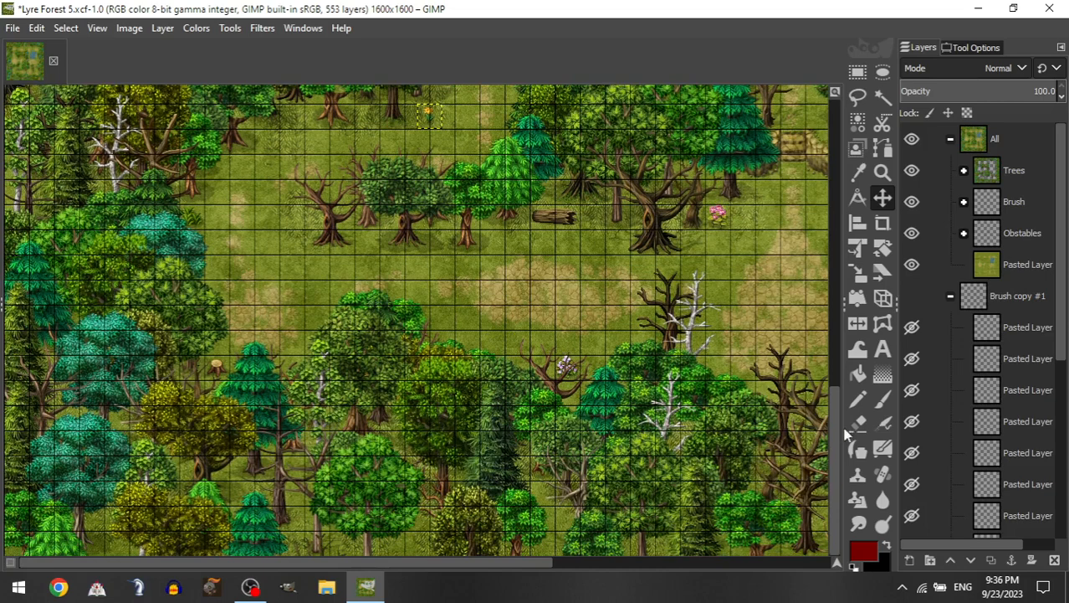
{"action": "mouse_move", "coordinate": [992, 484]}
{"action": "left_mouse_down"}
{"action": "mouse_move", "coordinate": [1002, 480]}
{"action": "mouse_move", "coordinate": [1014, 206]}
{"action": "left_mouse_up"}
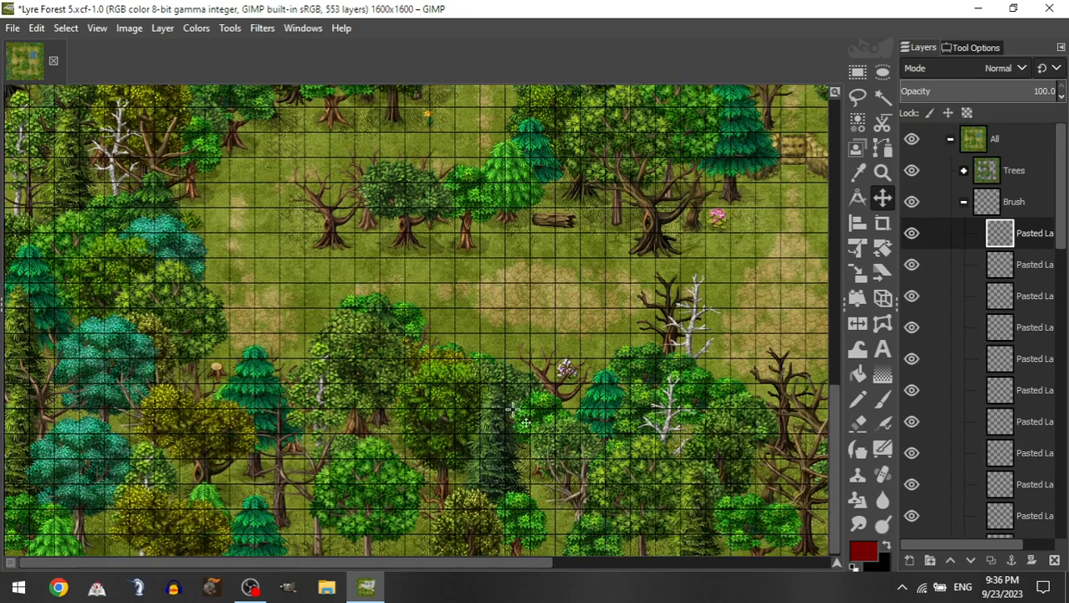
{"action": "left_click_drag", "start_coordinate": [469, 224], "coordinate": [352, 258]}
Step: Add the small purple flower to the Brush group and place it between the trees in the map's southwestern corner
{"action": "left_click", "coordinate": [963, 201]}
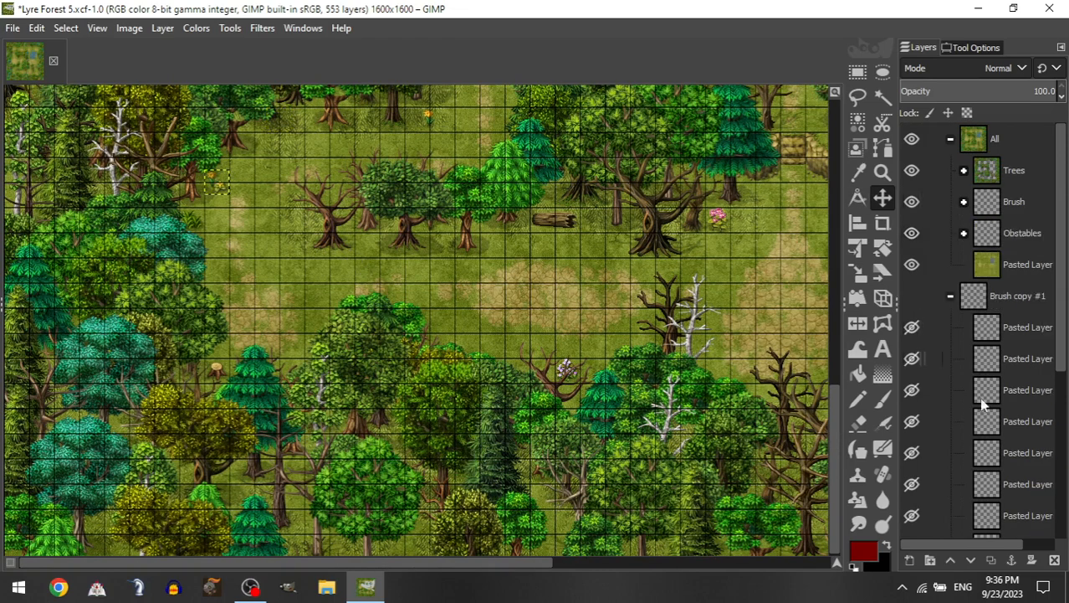
{"action": "left_click_drag", "start_coordinate": [983, 404], "coordinate": [991, 212]}
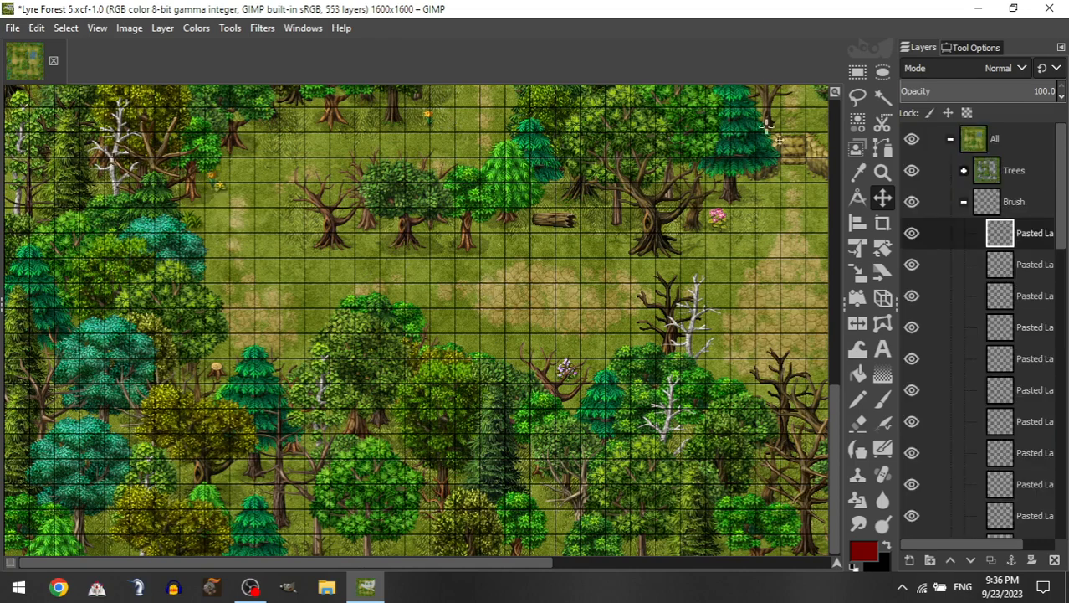
{"action": "left_click_drag", "start_coordinate": [440, 238], "coordinate": [315, 507]}
{"action": "left_click_drag", "start_coordinate": [387, 305], "coordinate": [296, 416]}
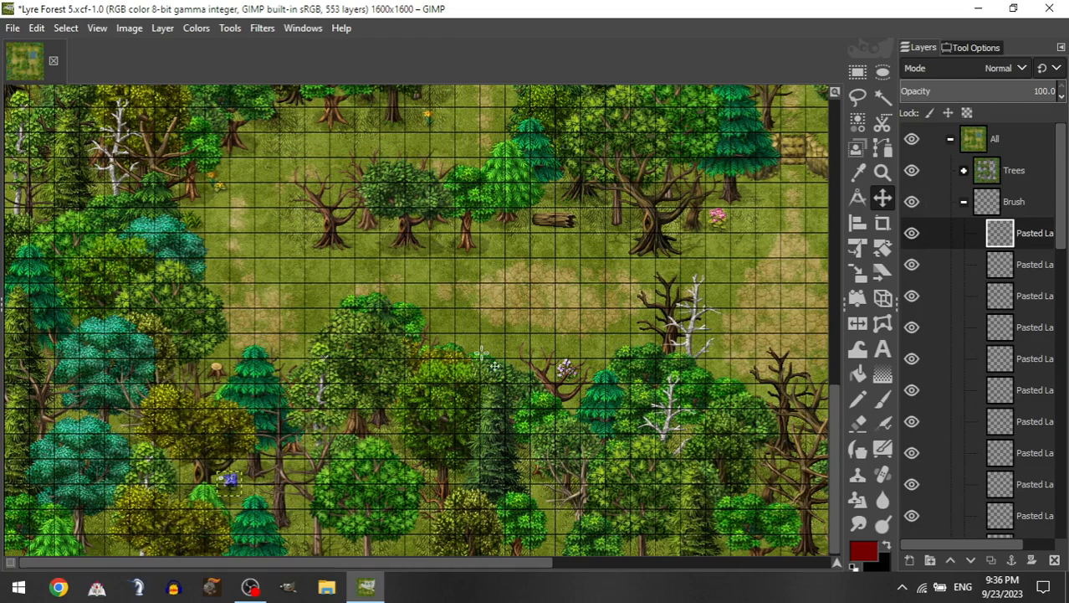
Step: Add another small plant to the Brush group and reposition it in the southern part of the forest
{"action": "left_click", "coordinate": [964, 201]}
{"action": "mouse_move", "coordinate": [1004, 421]}
{"action": "left_mouse_down"}
{"action": "mouse_move", "coordinate": [1016, 184]}
{"action": "mouse_move", "coordinate": [1016, 194]}
{"action": "left_mouse_up"}
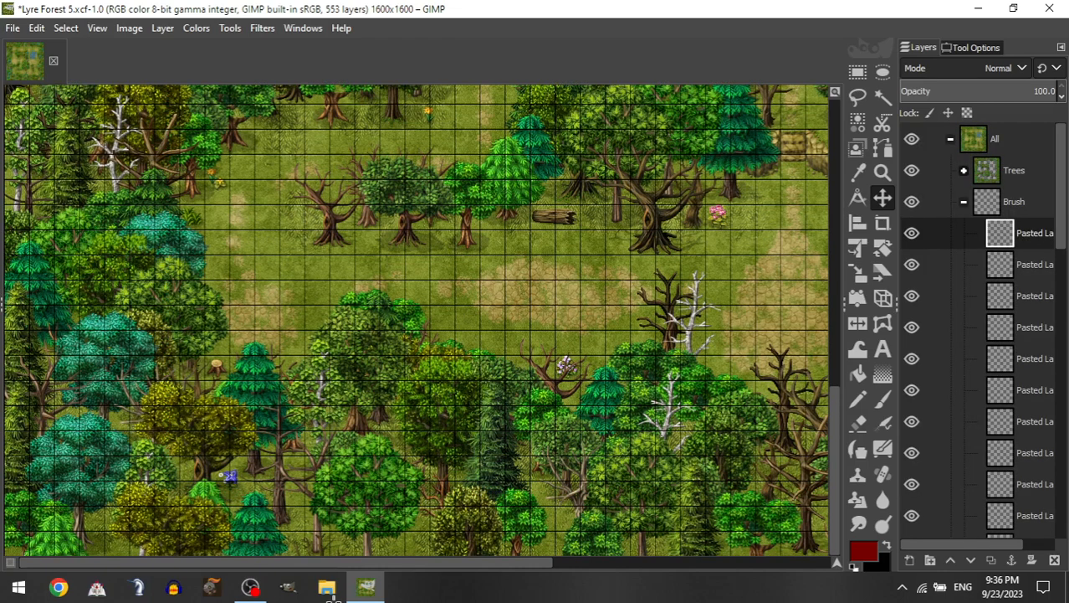
{"action": "left_click_drag", "start_coordinate": [559, 213], "coordinate": [613, 276]}
Step: Add a small brown ground plant to the Brush group and place it in the western part of the southern clearing
{"action": "left_click", "coordinate": [966, 202]}
{"action": "left_click_drag", "start_coordinate": [1007, 487], "coordinate": [1023, 203]}
{"action": "left_click_drag", "start_coordinate": [462, 319], "coordinate": [315, 559]}
{"action": "left_click_drag", "start_coordinate": [346, 405], "coordinate": [308, 368]}
Step: Add a small plant to the Brush group and place it just west of the bare dead trees bordering the southern clearing
{"action": "left_click", "coordinate": [964, 205]}
{"action": "left_click_drag", "start_coordinate": [1043, 480], "coordinate": [1024, 202]}
{"action": "left_click_drag", "start_coordinate": [579, 243], "coordinate": [605, 458]}
{"action": "left_click_drag", "start_coordinate": [485, 352], "coordinate": [497, 594]}
{"action": "left_click_drag", "start_coordinate": [548, 353], "coordinate": [562, 442]}
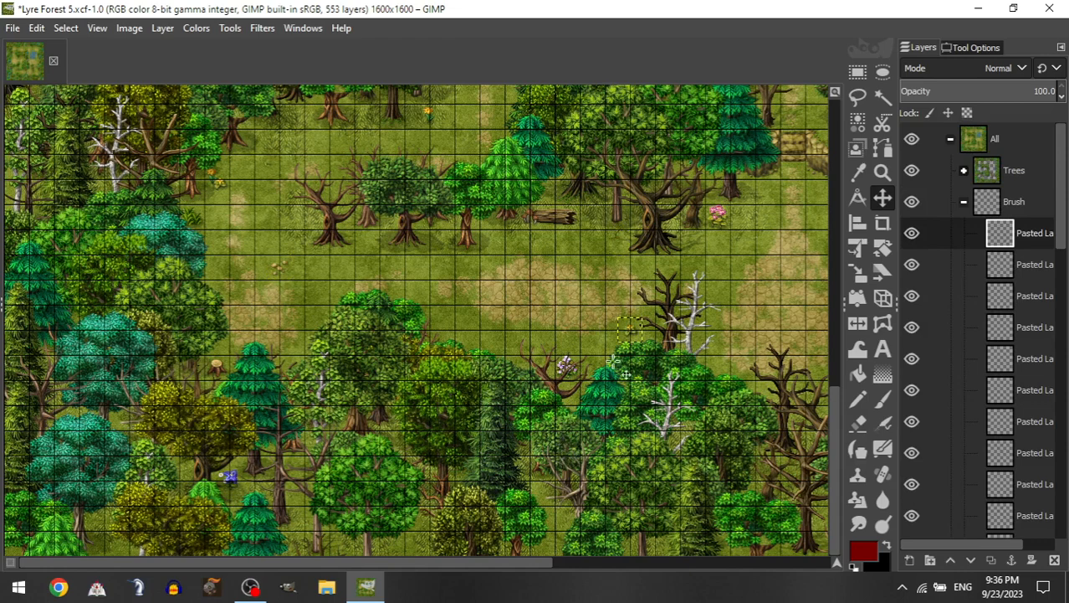
{"action": "scroll", "coordinate": [600, 343], "scroll_direction": "right", "scroll_amount": 6}
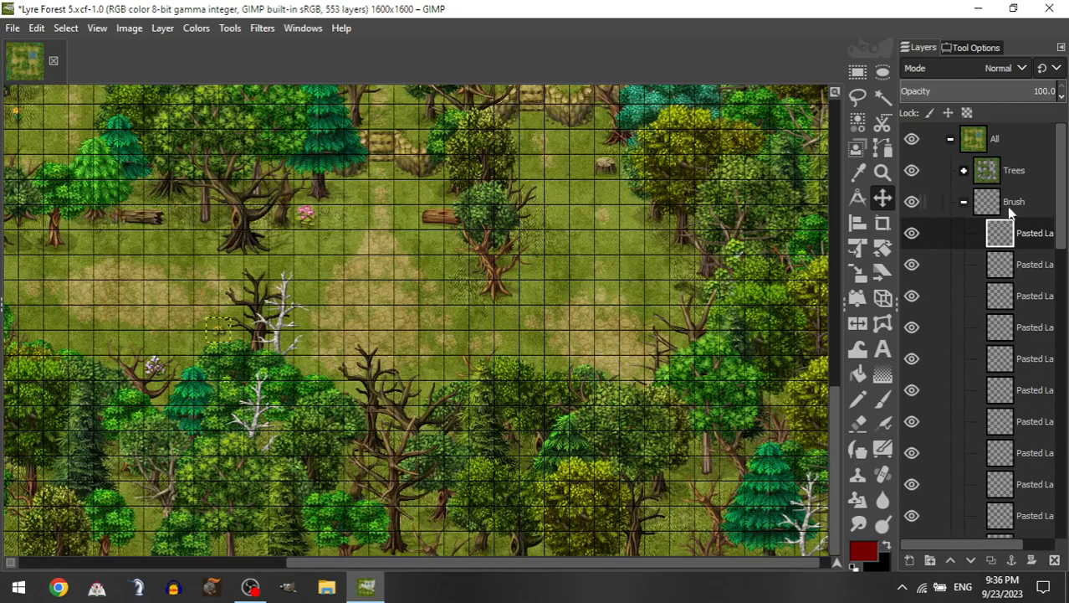
Step: Add a small dark plant to the Brush group and place it just west of the brown-trunked tree in the southern clearing
{"action": "left_click", "coordinate": [964, 202]}
{"action": "mouse_move", "coordinate": [1026, 495]}
{"action": "left_mouse_down"}
{"action": "mouse_move", "coordinate": [1031, 226]}
{"action": "mouse_move", "coordinate": [1022, 209]}
{"action": "left_mouse_up"}
{"action": "left_click_drag", "start_coordinate": [365, 230], "coordinate": [418, 243]}
{"action": "left_click_drag", "start_coordinate": [482, 294], "coordinate": [468, 280]}
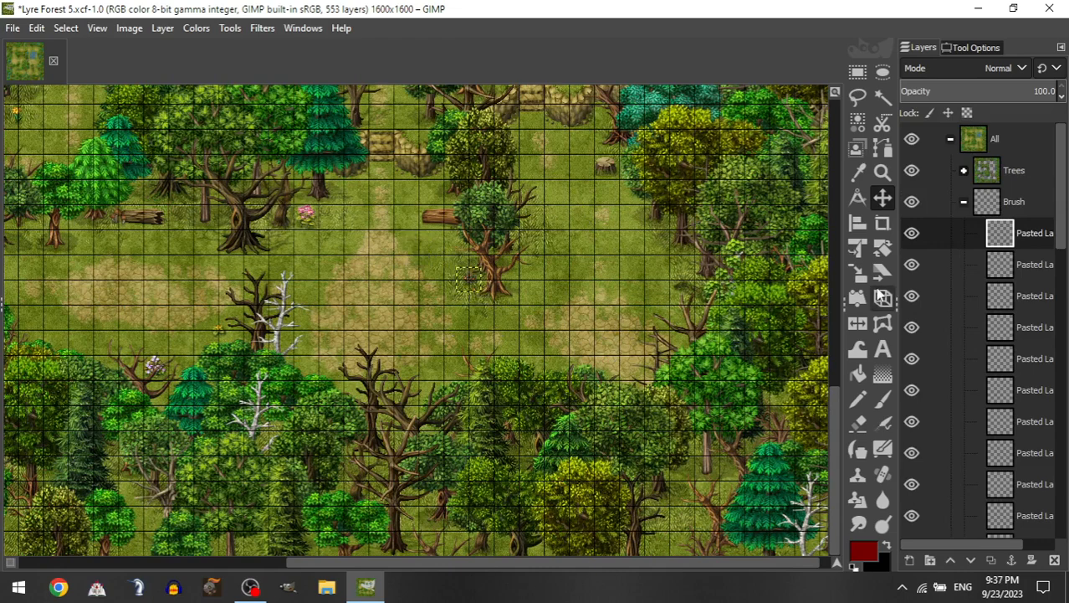
{"action": "left_click", "coordinate": [964, 202]}
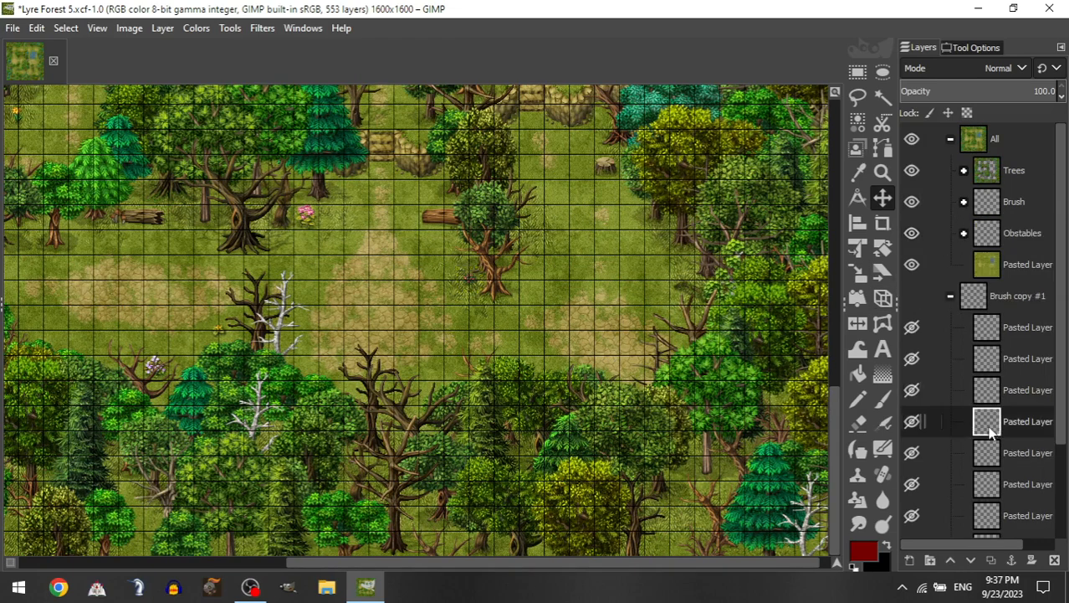
Step: Add a small plant to the Brush group and place it beside the bare trees along the southern clearing's lower edge
{"action": "left_click_drag", "start_coordinate": [1021, 419], "coordinate": [1025, 211]}
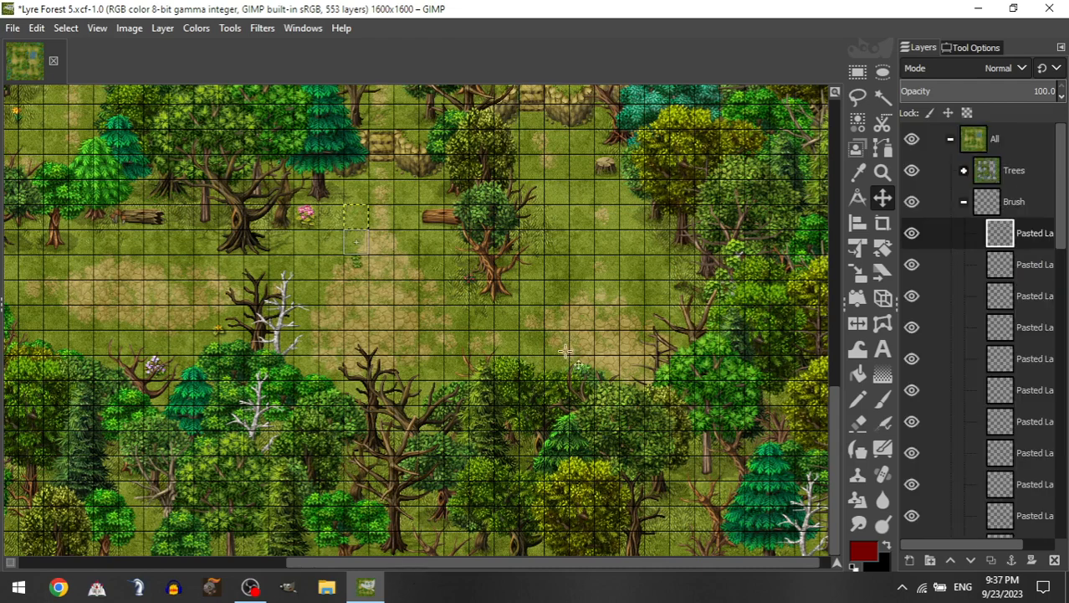
{"action": "left_click_drag", "start_coordinate": [656, 447], "coordinate": [624, 452]}
{"action": "left_click", "coordinate": [962, 205]}
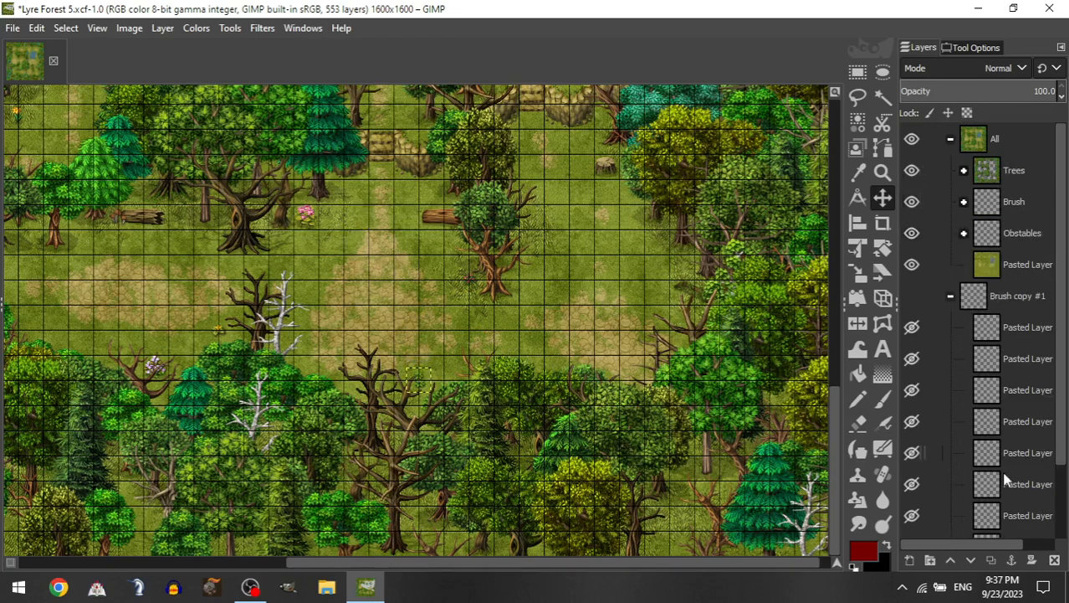
Step: Add the small white flowers to the Brush group and place them just east of the tree beside the fallen log
{"action": "left_click_drag", "start_coordinate": [1012, 484], "coordinate": [1013, 206]}
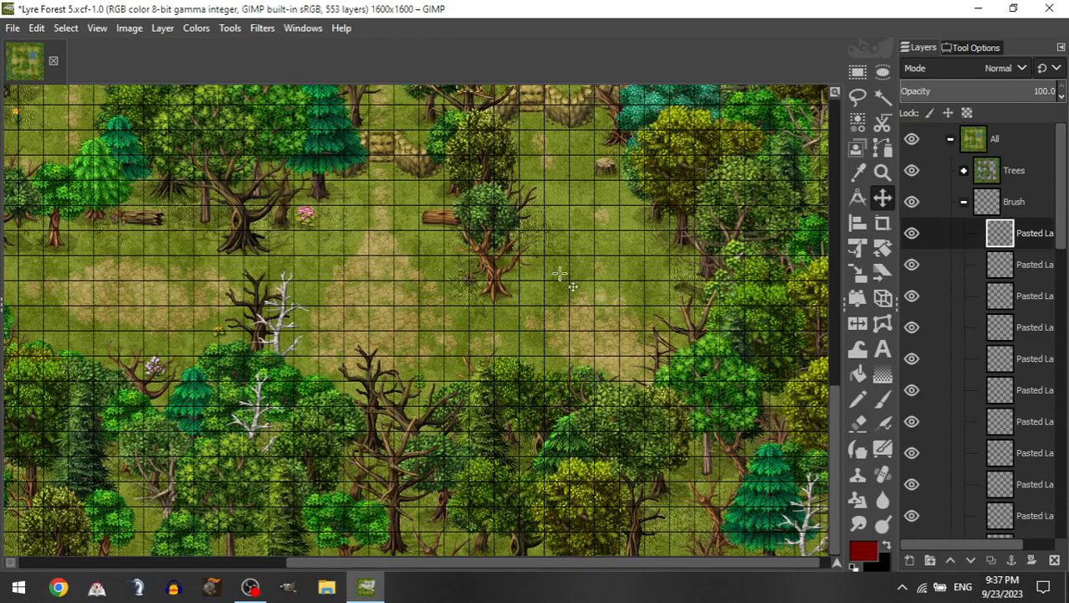
{"action": "left_click_drag", "start_coordinate": [559, 274], "coordinate": [617, 398]}
{"action": "left_click", "coordinate": [964, 202]}
Step: Add a small brown ground plant to the Brush group and place it on the southeastern dirt patch
{"action": "left_click_drag", "start_coordinate": [1007, 512], "coordinate": [1004, 208]}
{"action": "left_click_drag", "start_coordinate": [534, 309], "coordinate": [633, 386]}
{"action": "left_click", "coordinate": [963, 202]}
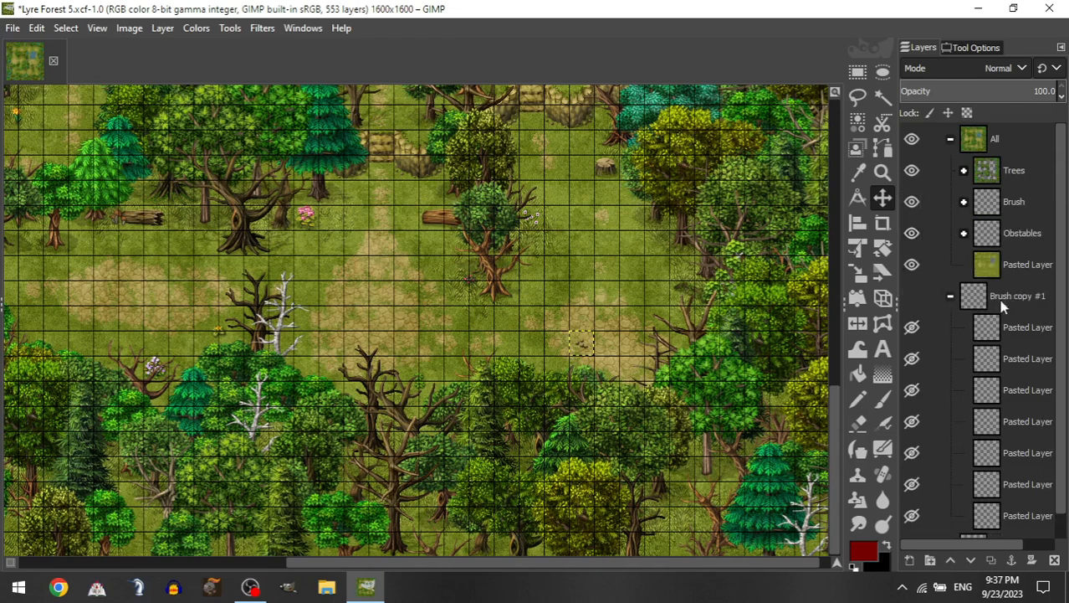
Step: Add the small yellow flowers to the Brush group and place them on the grass just north of the southeastern dirt patch
{"action": "left_click_drag", "start_coordinate": [1017, 421], "coordinate": [1004, 329]}
{"action": "left_click", "coordinate": [1015, 452]}
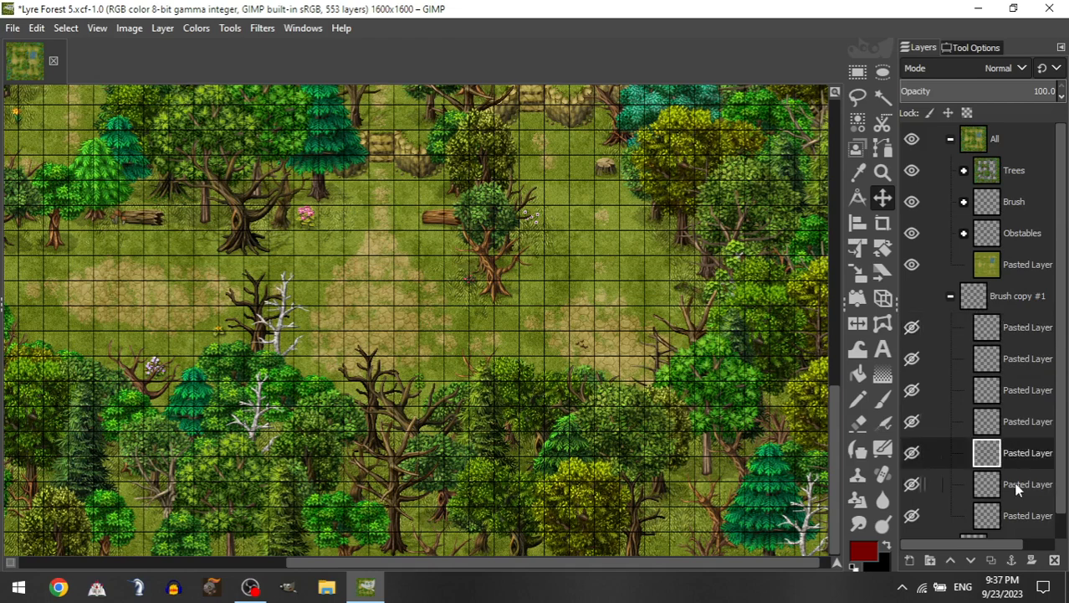
{"action": "left_click", "coordinate": [1016, 486]}
{"action": "left_click_drag", "start_coordinate": [1018, 510], "coordinate": [1010, 208]}
{"action": "left_click_drag", "start_coordinate": [407, 163], "coordinate": [712, 442]}
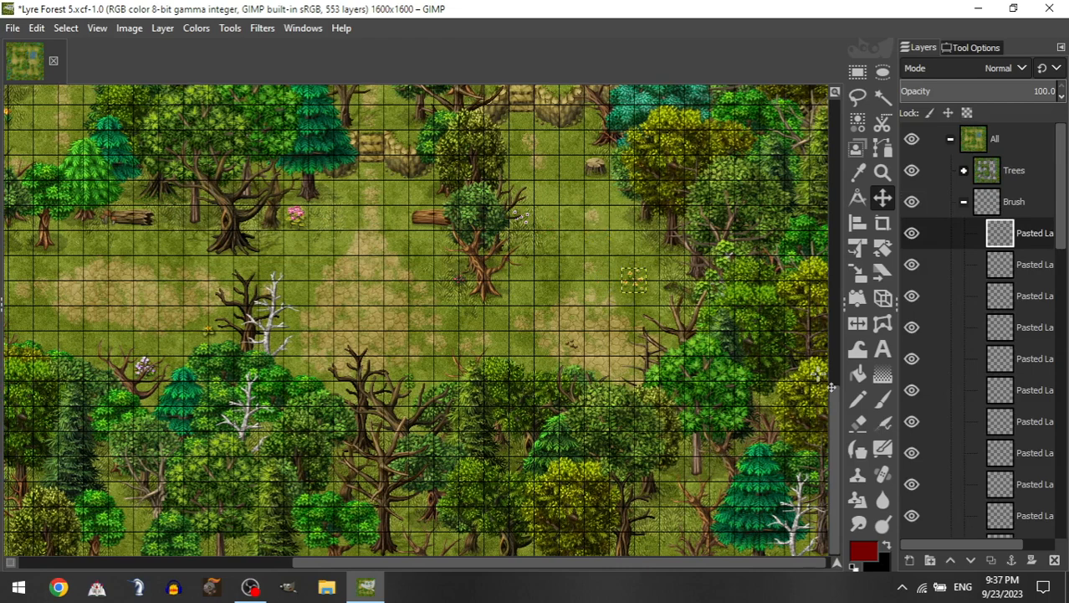
Step: Delete the leftover Brush copy #1 and Brush copy layer groups and hide the grid
{"action": "left_click", "coordinate": [964, 202]}
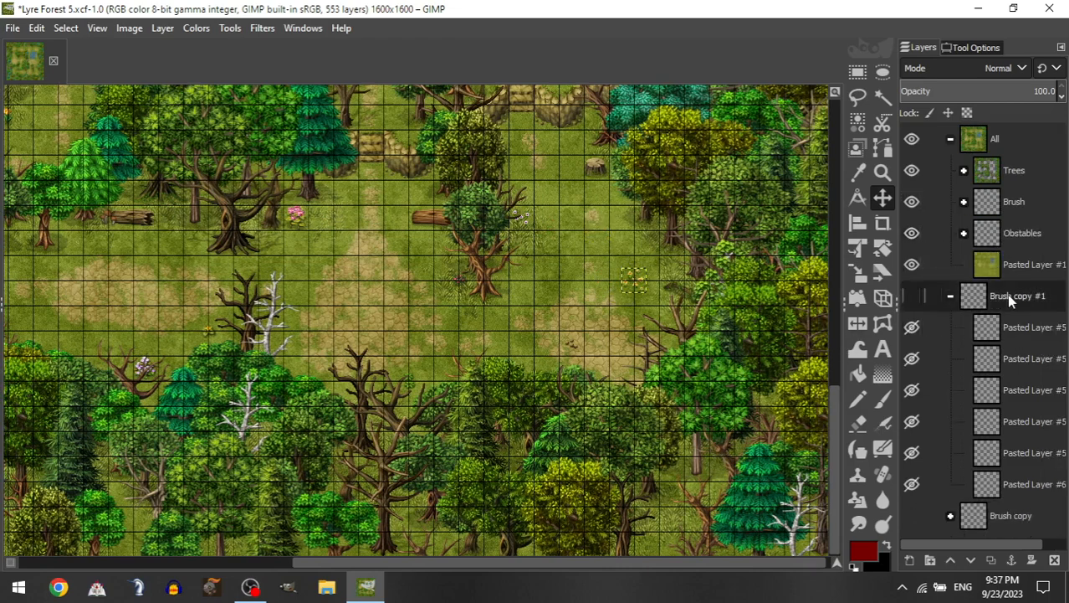
{"action": "key", "text": "Delete"}
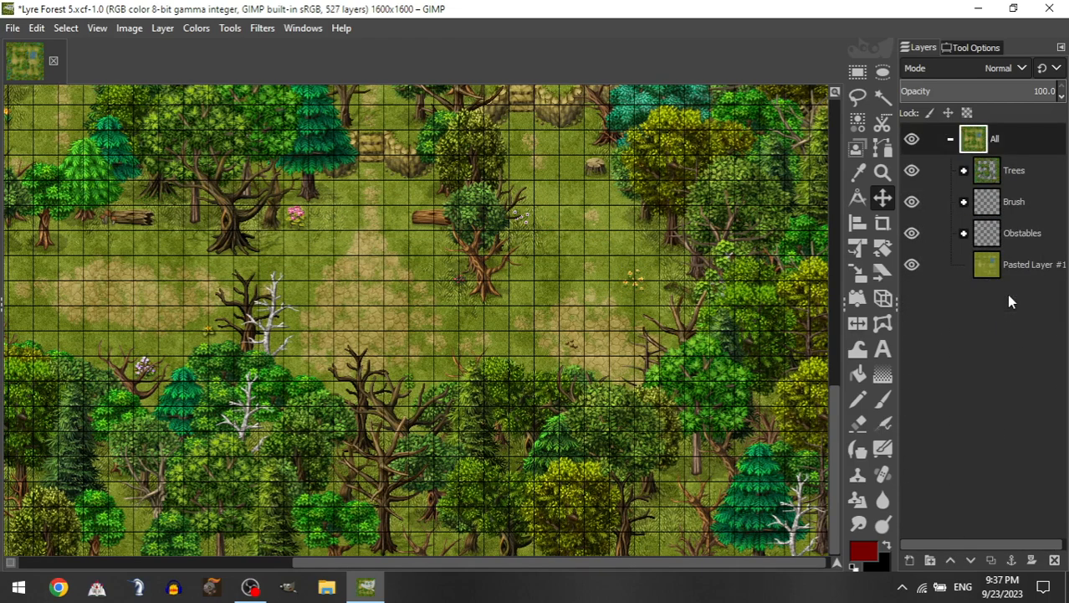
{"action": "key", "text": "ctrl+apostrophe"}
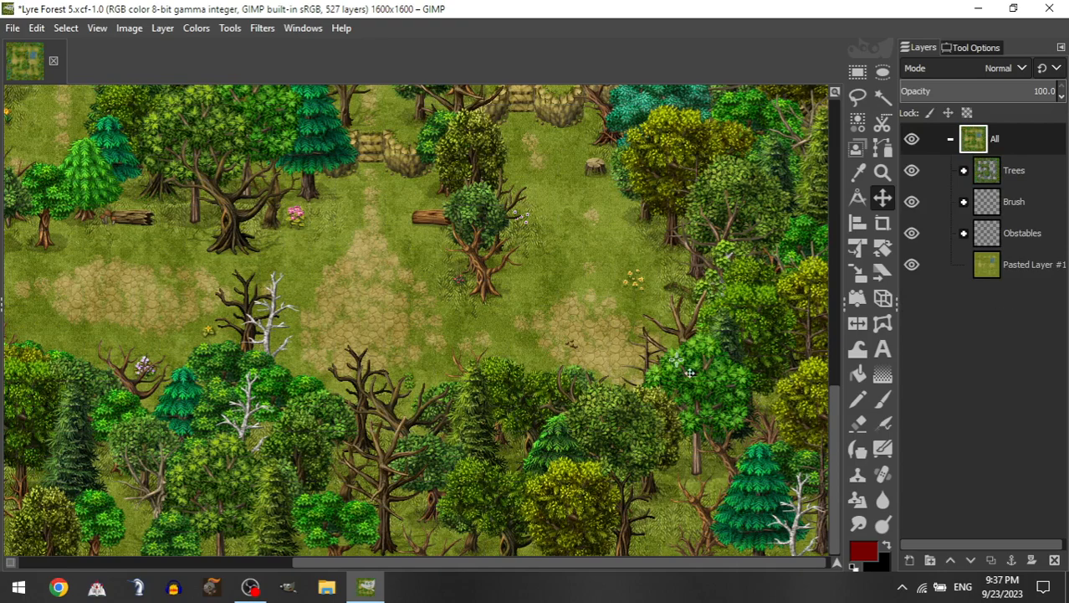
Step: Examine the placed flowers and plants across the whole forest map, first close up and finally as a centred full overview
{"action": "scroll", "coordinate": [676, 360], "scroll_direction": "up", "scroll_amount": 2}
{"action": "scroll", "coordinate": [676, 360], "scroll_direction": "up", "scroll_amount": 10}
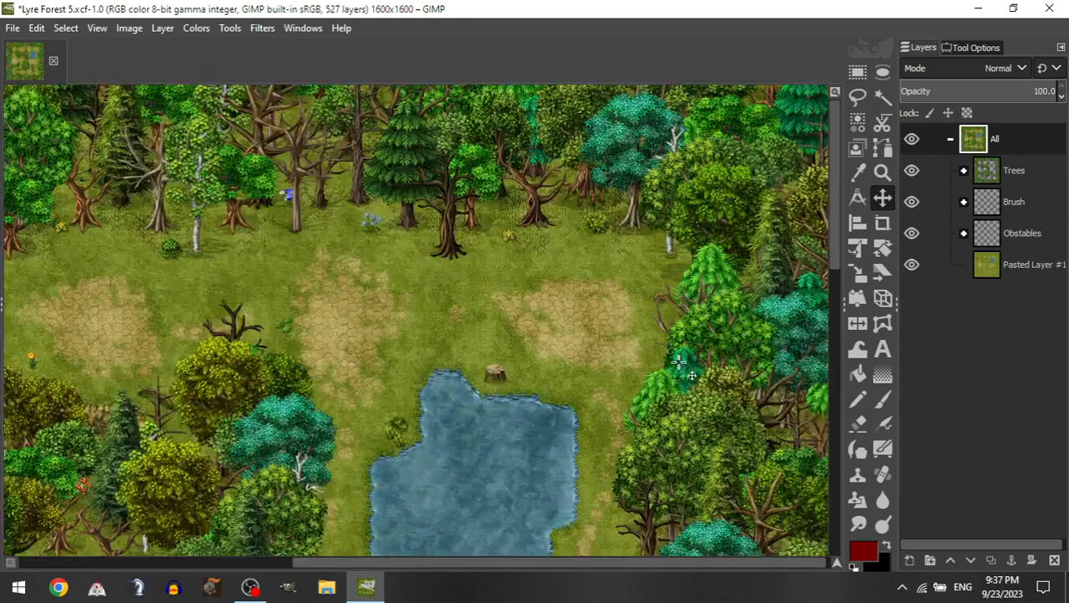
{"action": "scroll", "coordinate": [680, 328], "scroll_direction": "left", "scroll_amount": 4}
{"action": "scroll", "coordinate": [679, 328], "scroll_direction": "left", "scroll_amount": 5}
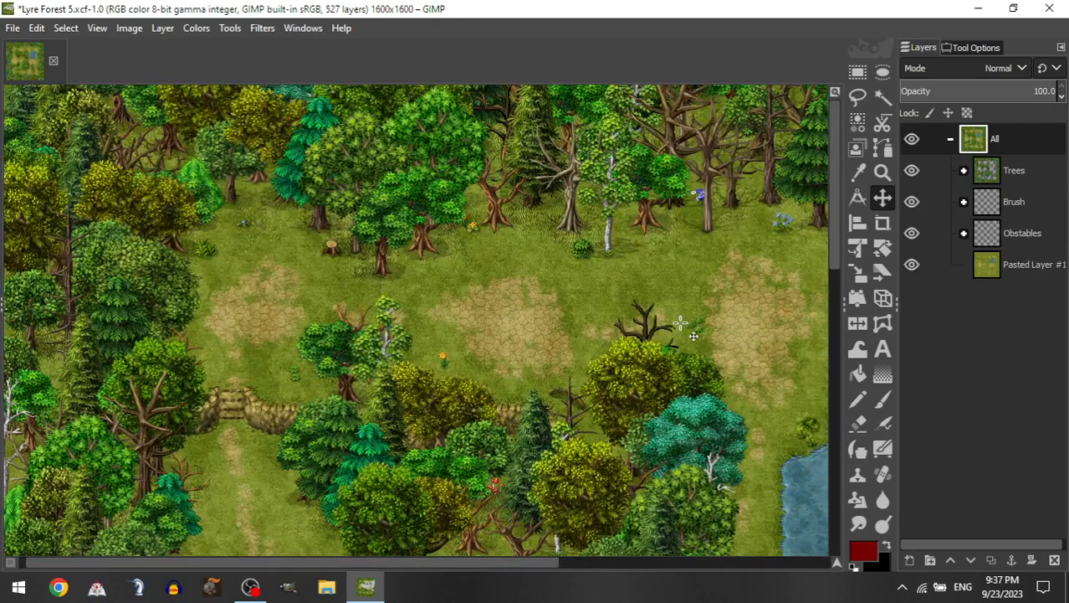
{"action": "scroll", "coordinate": [491, 159], "scroll_direction": "down", "scroll_amount": 3}
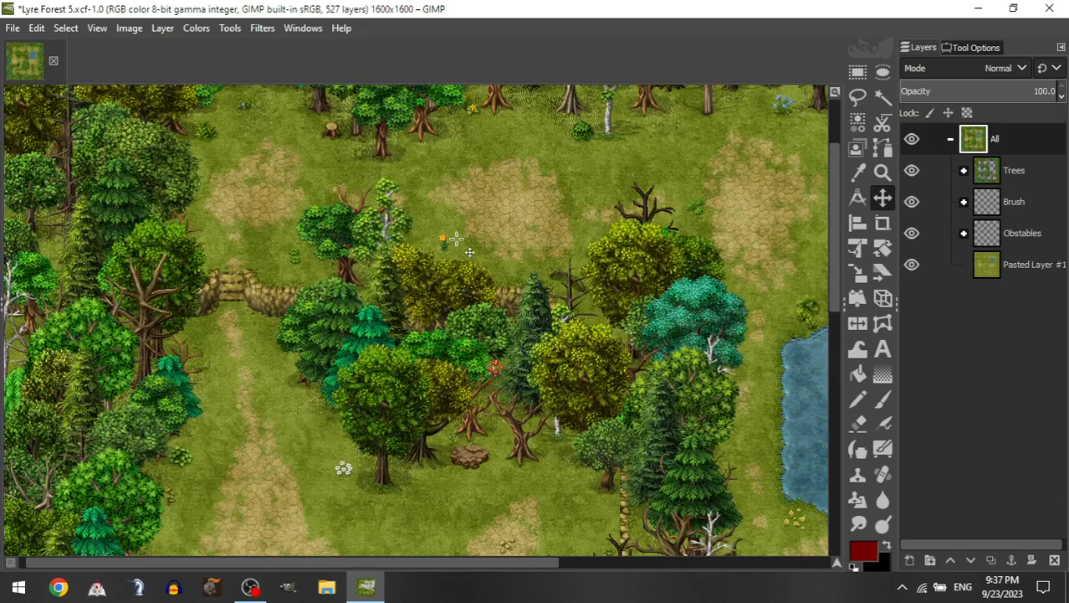
{"action": "scroll", "coordinate": [444, 255], "scroll_direction": "up", "scroll_amount": 4}
{"action": "scroll", "coordinate": [435, 259], "scroll_direction": "right", "scroll_amount": 10}
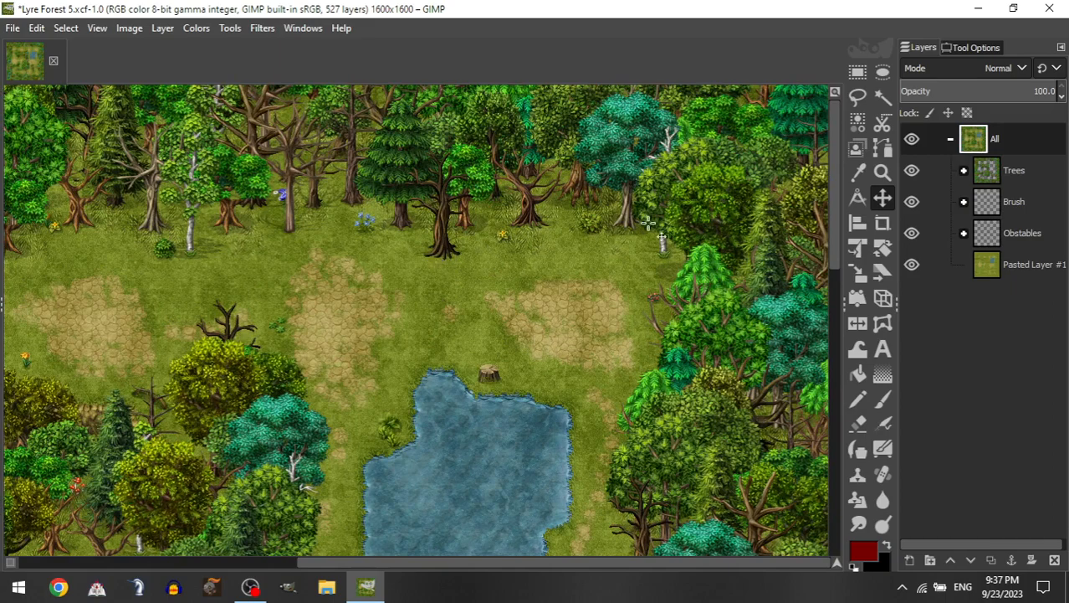
{"action": "scroll", "coordinate": [647, 225], "scroll_direction": "down", "scroll_amount": 6}
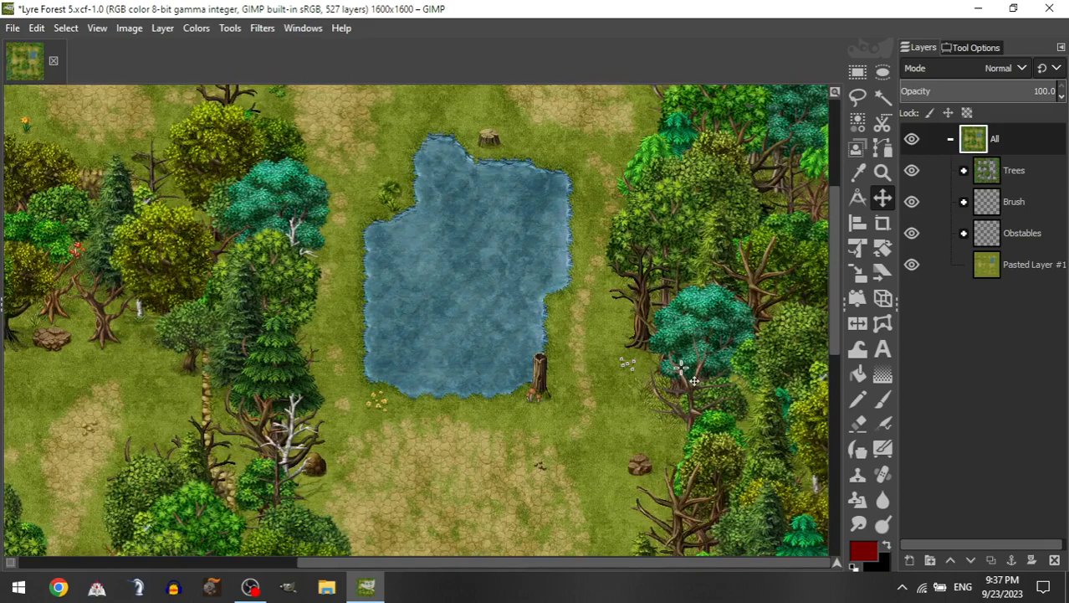
{"action": "scroll", "coordinate": [675, 375], "scroll_direction": "left", "scroll_amount": 5}
{"action": "scroll", "coordinate": [674, 375], "scroll_direction": "left", "scroll_amount": 6}
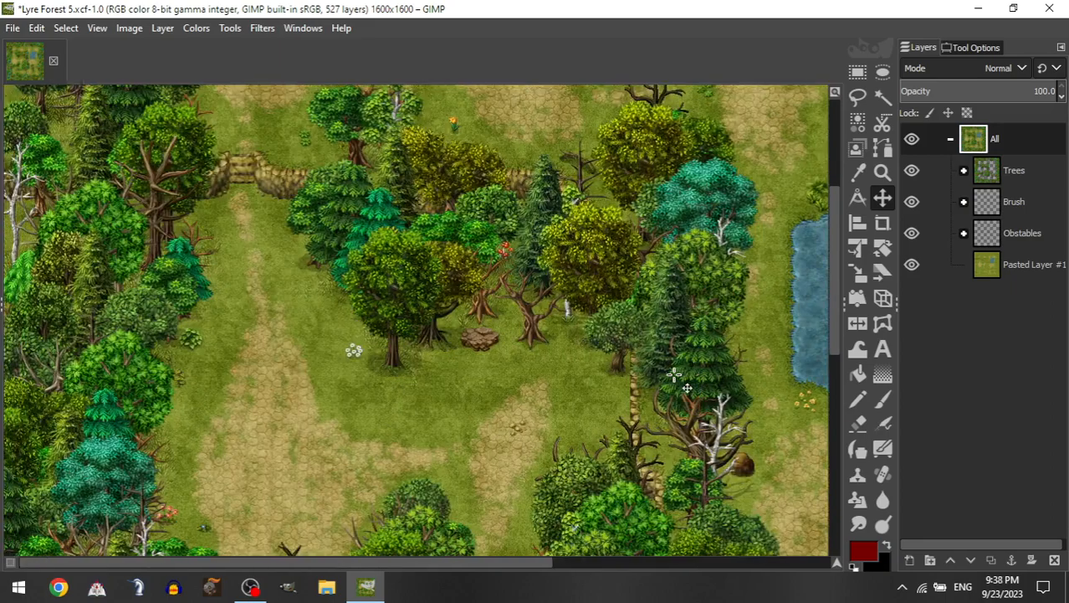
{"action": "scroll", "coordinate": [321, 315], "scroll_direction": "down", "scroll_amount": 2}
{"action": "scroll", "coordinate": [309, 313], "scroll_direction": "down", "scroll_amount": 2}
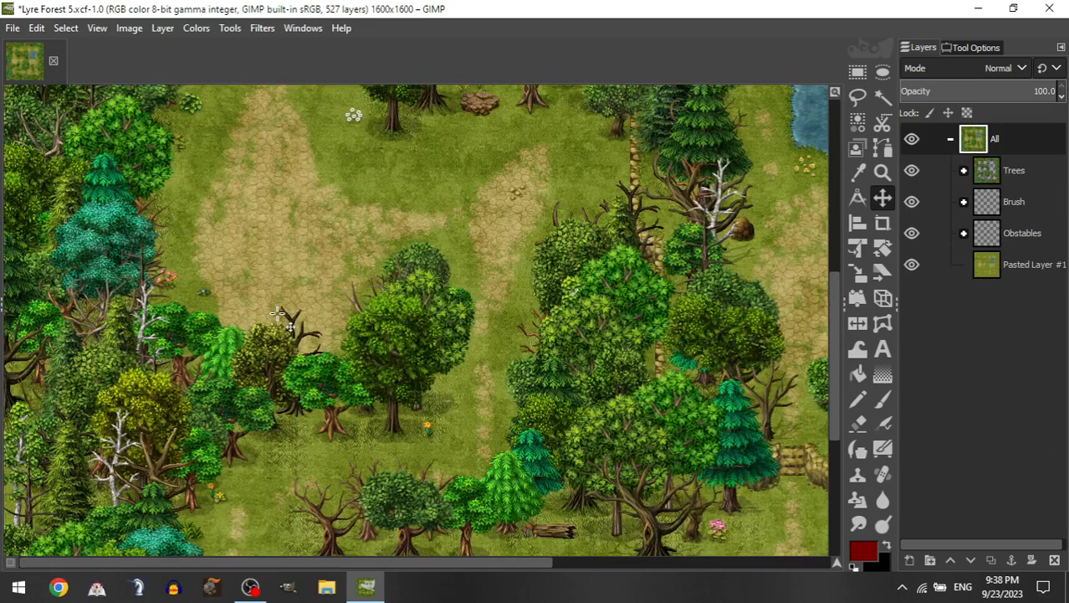
{"action": "scroll", "coordinate": [287, 308], "scroll_direction": "up", "scroll_amount": 2}
{"action": "scroll", "coordinate": [286, 308], "scroll_direction": "right", "scroll_amount": 11}
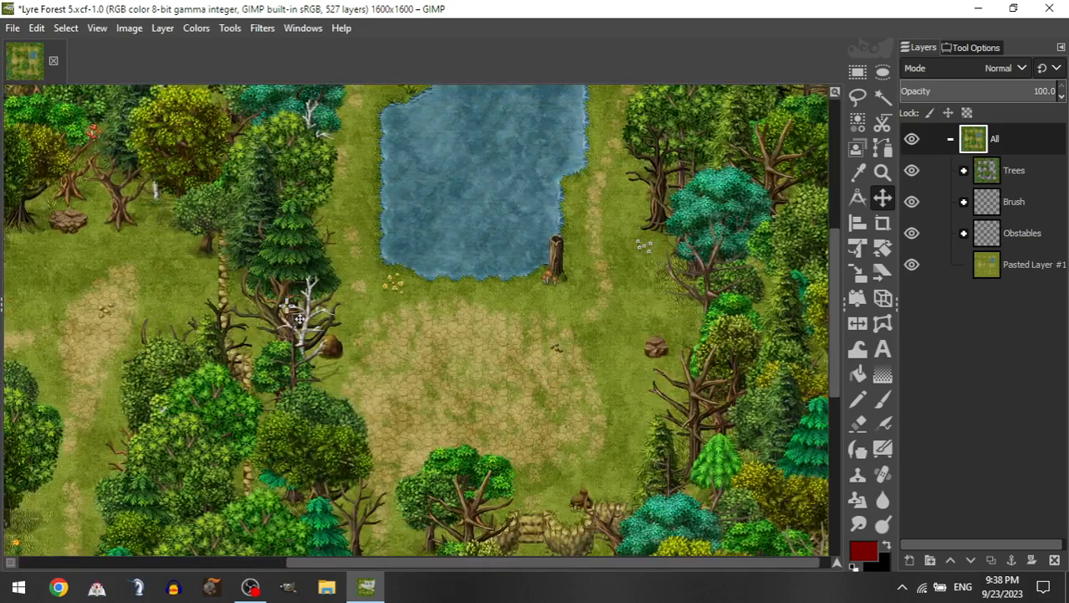
{"action": "scroll", "coordinate": [647, 272], "scroll_direction": "down", "scroll_amount": 3}
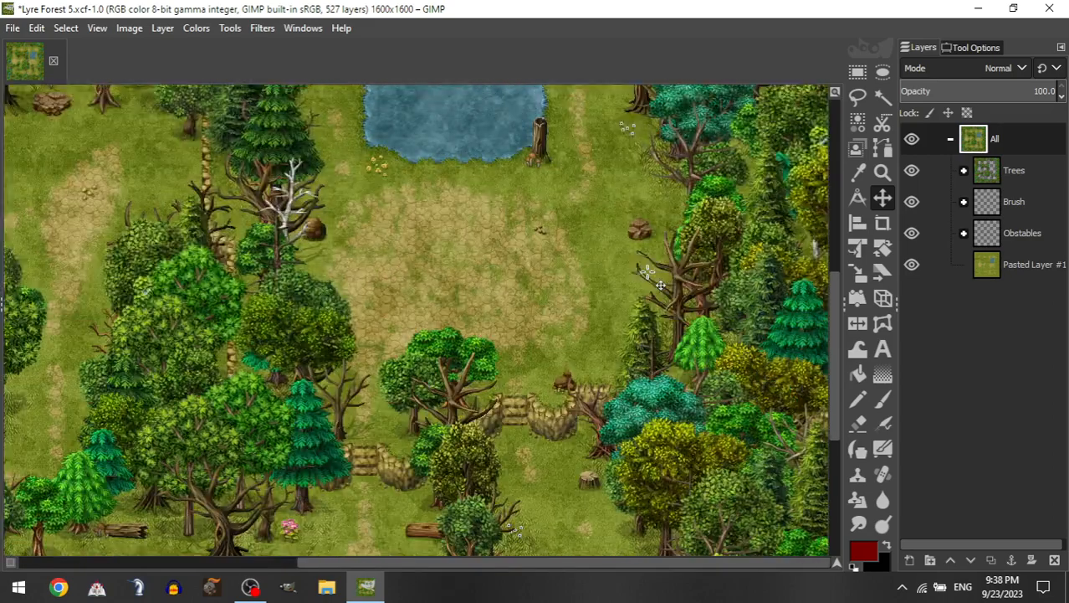
{"action": "scroll", "coordinate": [657, 285], "scroll_direction": "down", "scroll_amount": 5}
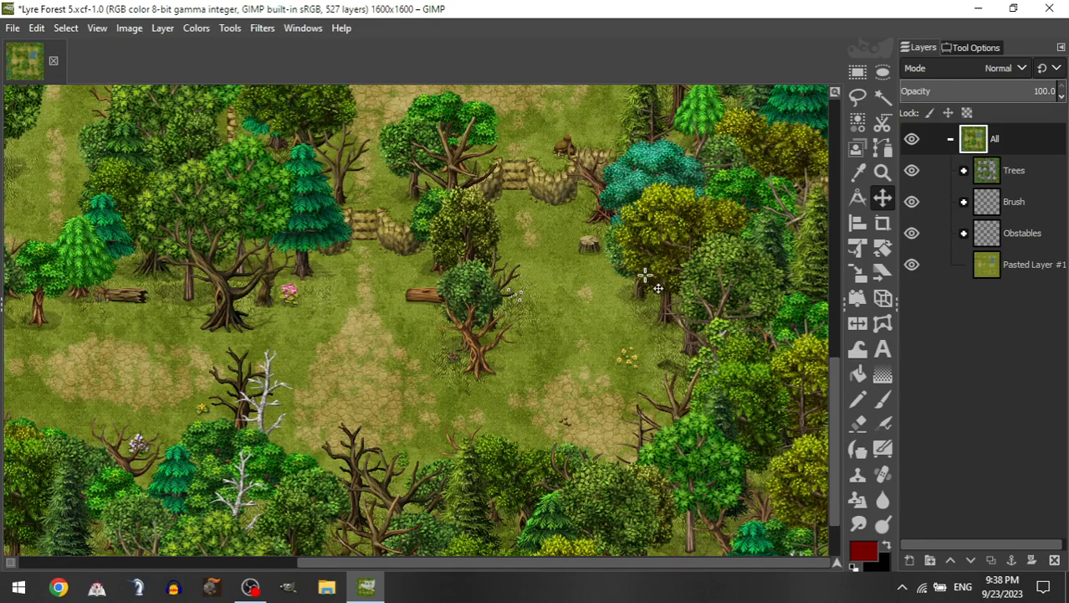
{"action": "scroll", "coordinate": [650, 293], "scroll_direction": "left", "scroll_amount": 5}
{"action": "scroll", "coordinate": [651, 294], "scroll_direction": "left", "scroll_amount": 5}
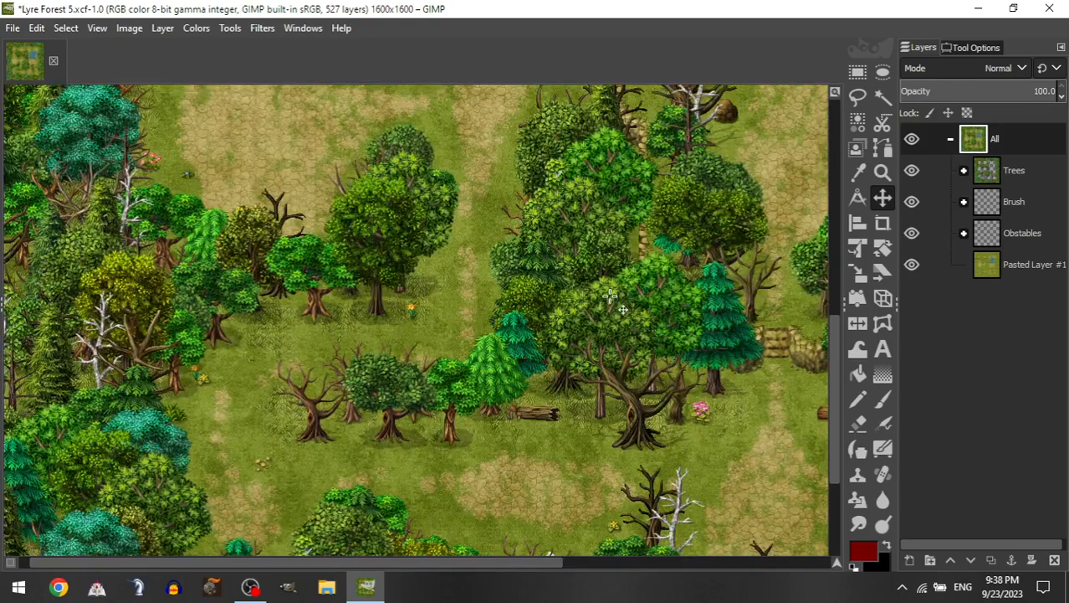
{"action": "scroll", "coordinate": [599, 301], "scroll_direction": "down", "scroll_amount": 2}
{"action": "scroll", "coordinate": [599, 302], "scroll_direction": "left", "scroll_amount": 1}
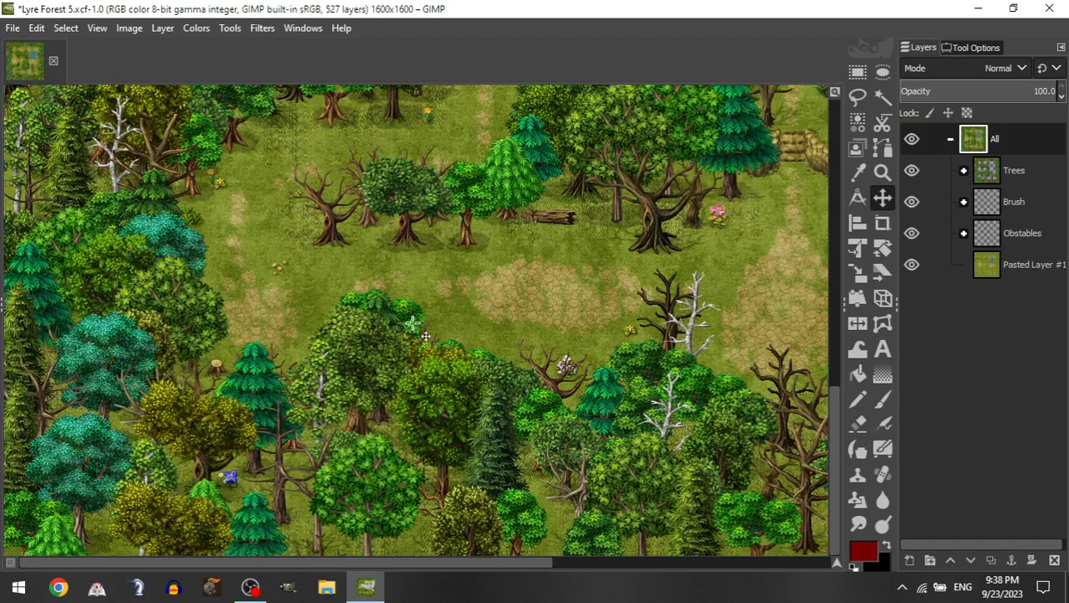
{"action": "scroll", "coordinate": [424, 299], "scroll_direction": "down", "scroll_amount": 10}
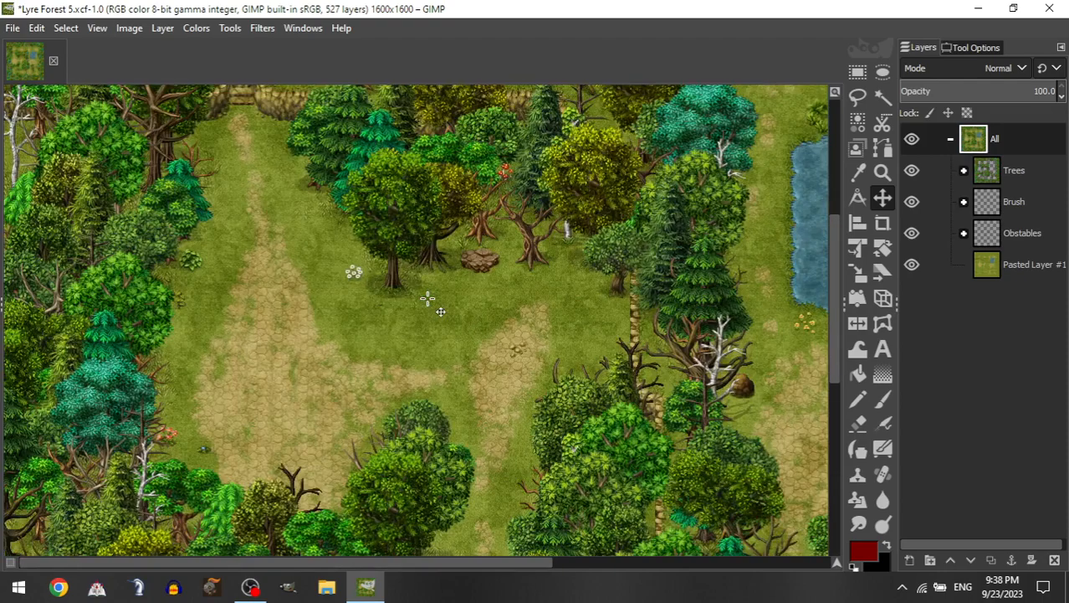
{"action": "scroll", "coordinate": [428, 299], "scroll_direction": "up", "scroll_amount": 8}
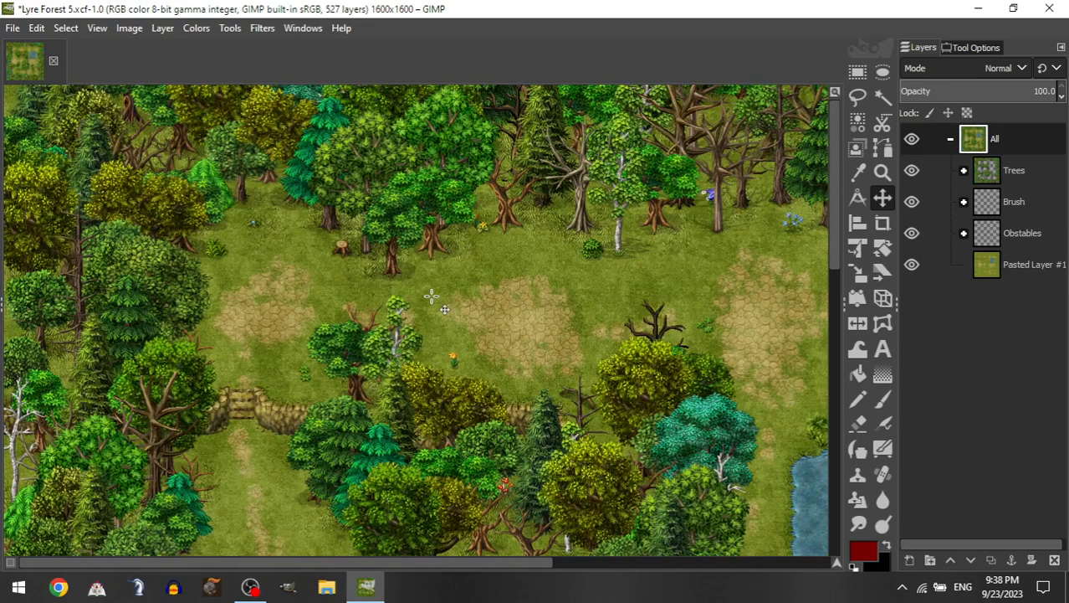
{"action": "scroll", "coordinate": [431, 297], "scroll_direction": "right", "scroll_amount": 6}
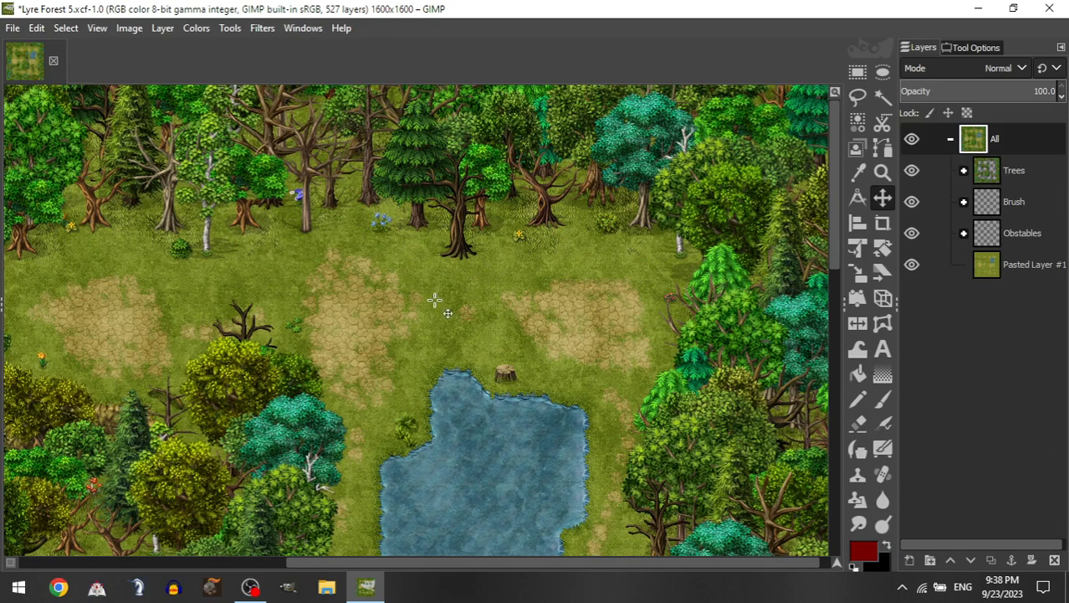
{"action": "scroll", "coordinate": [437, 293], "scroll_direction": "right", "scroll_amount": 1}
{"action": "scroll", "coordinate": [702, 269], "scroll_direction": "down", "scroll_amount": 6}
{"action": "scroll", "coordinate": [701, 269], "scroll_direction": "left", "scroll_amount": 11}
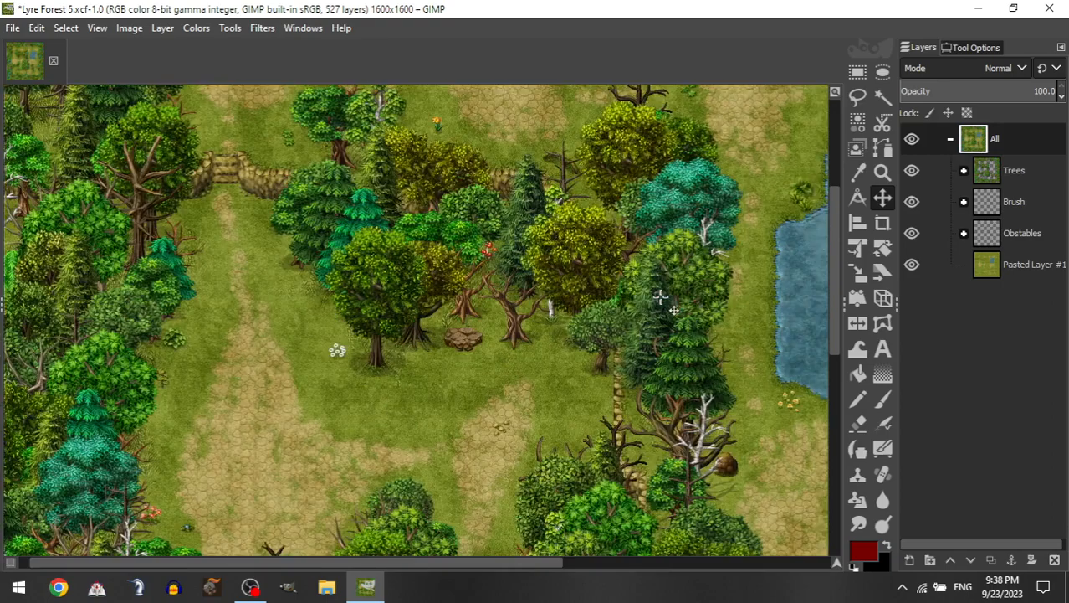
{"action": "scroll", "coordinate": [670, 292], "scroll_direction": "up", "scroll_amount": 6}
{"action": "scroll", "coordinate": [661, 297], "scroll_direction": "down", "scroll_amount": 5}
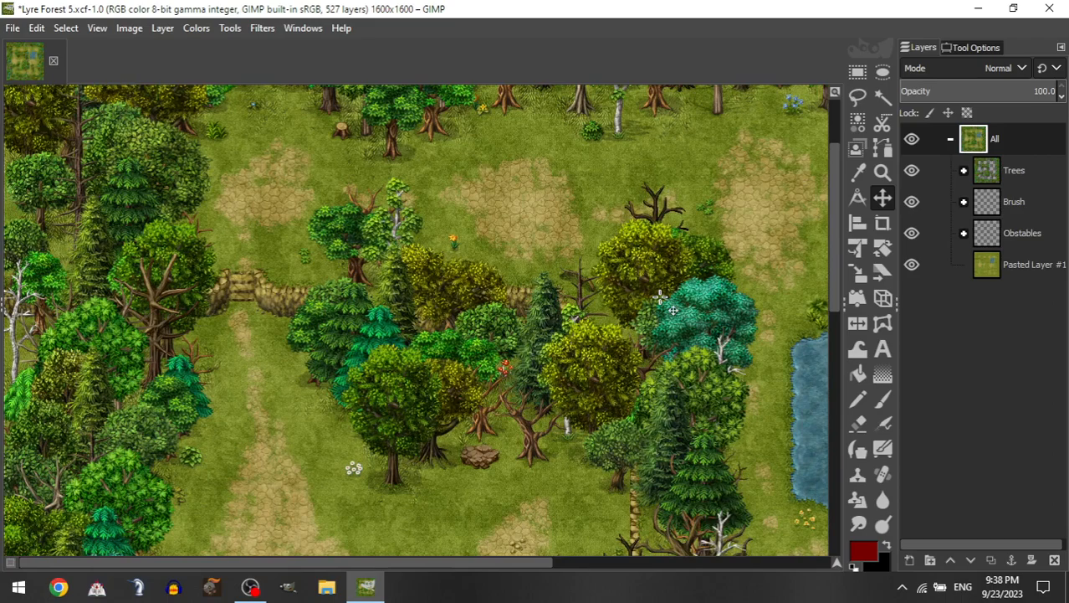
{"action": "scroll", "coordinate": [661, 297], "scroll_direction": "down", "scroll_amount": 12}
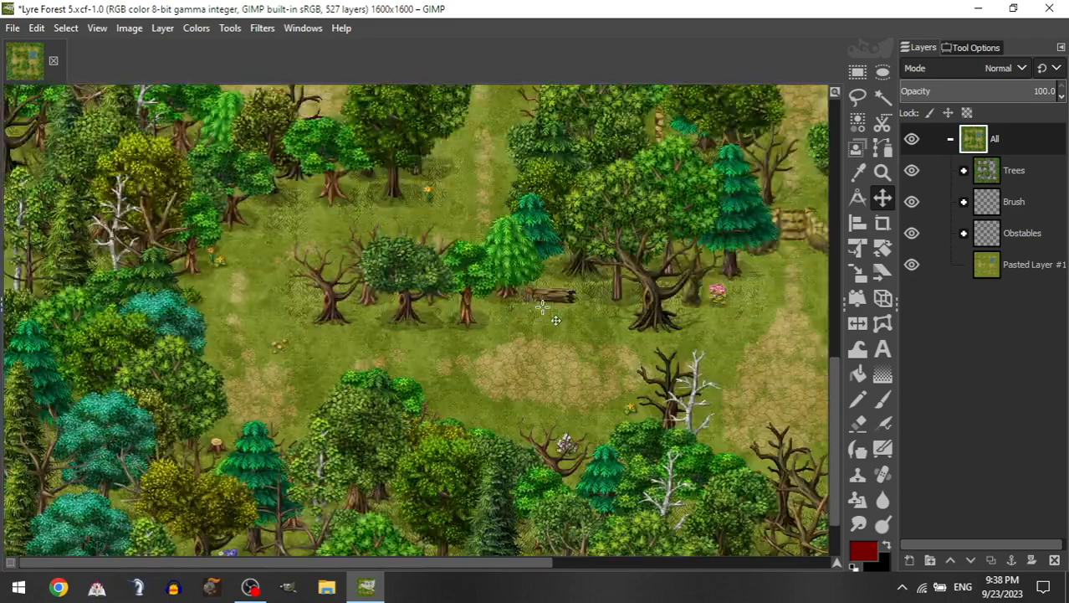
{"action": "scroll", "coordinate": [542, 308], "scroll_direction": "right", "scroll_amount": 10}
{"action": "scroll", "coordinate": [542, 308], "scroll_direction": "up", "scroll_amount": 2}
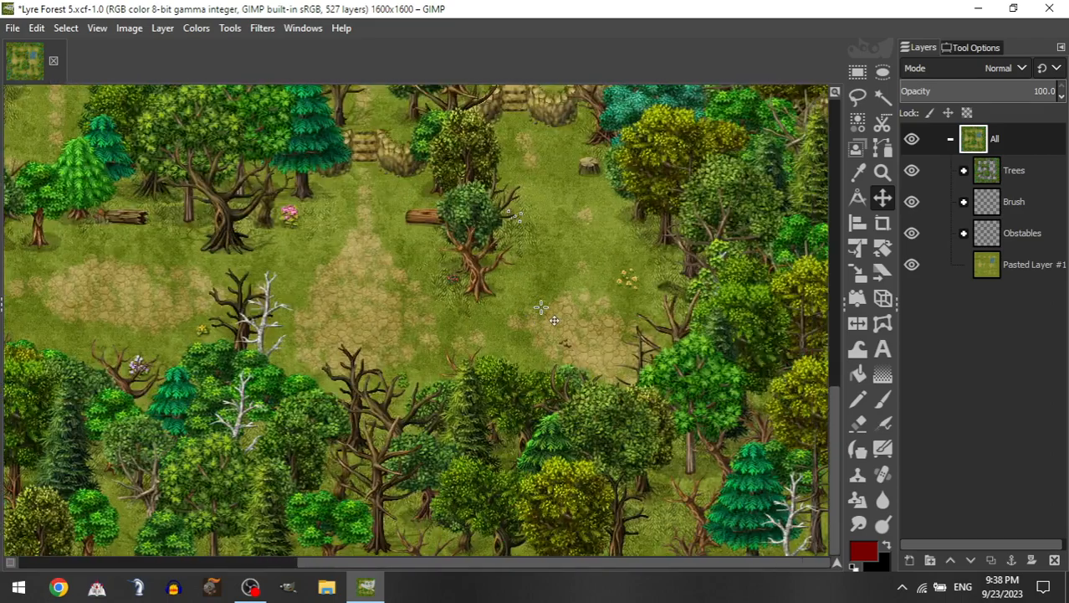
{"action": "scroll", "coordinate": [542, 308], "scroll_direction": "up", "scroll_amount": 10}
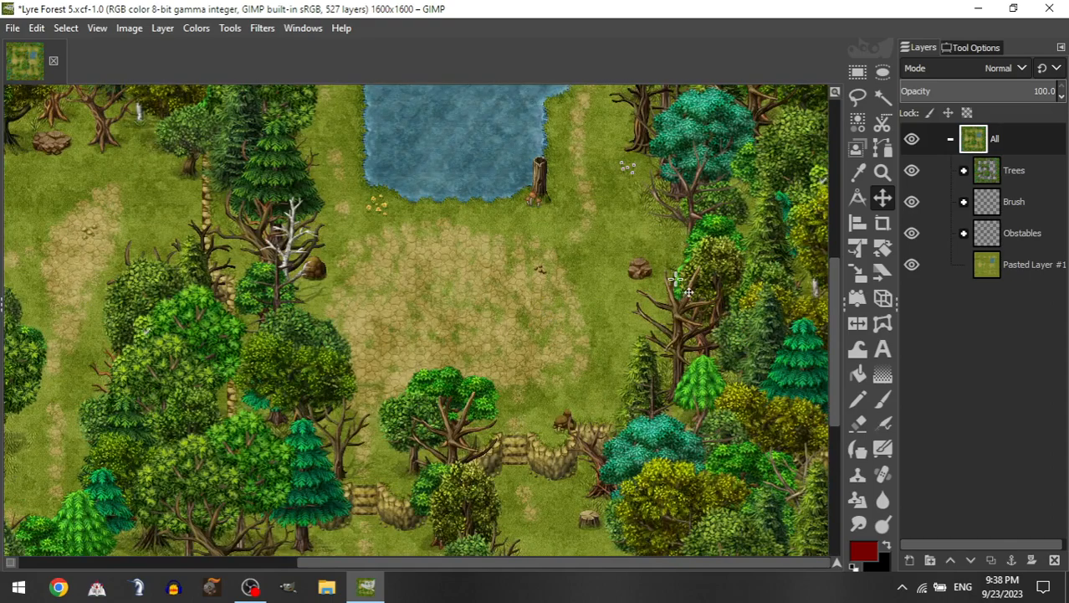
{"action": "scroll", "coordinate": [677, 280], "scroll_direction": "up", "scroll_amount": 5}
{"action": "scroll", "coordinate": [678, 281], "scroll_direction": "up", "scroll_amount": 2}
{"action": "scroll", "coordinate": [677, 280], "scroll_direction": "left", "scroll_amount": 5}
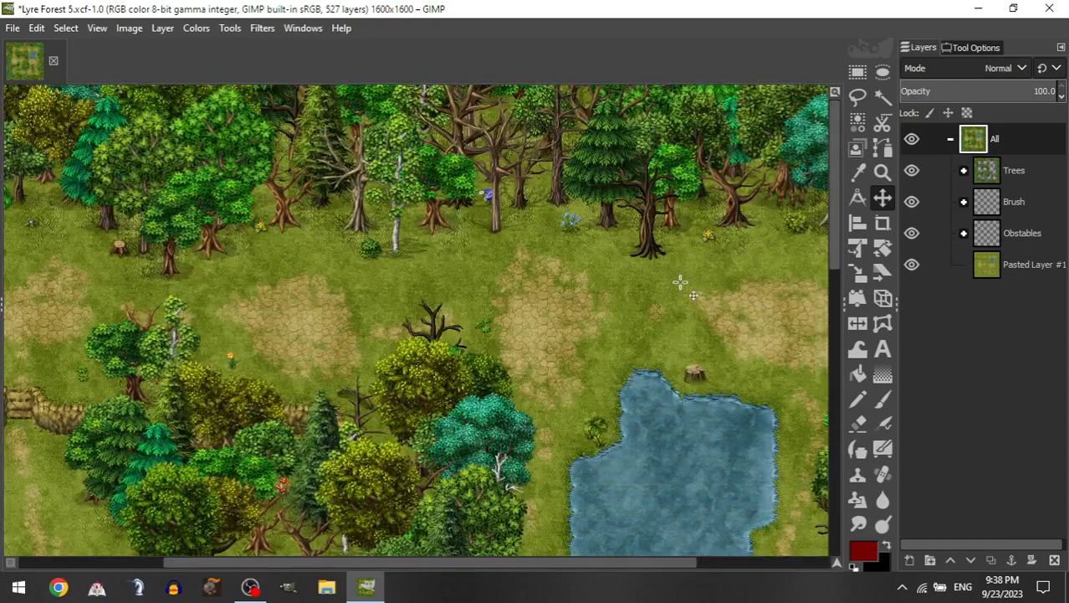
{"action": "scroll", "coordinate": [639, 273], "scroll_direction": "down", "scroll_amount": 4, "text": "ctrl"}
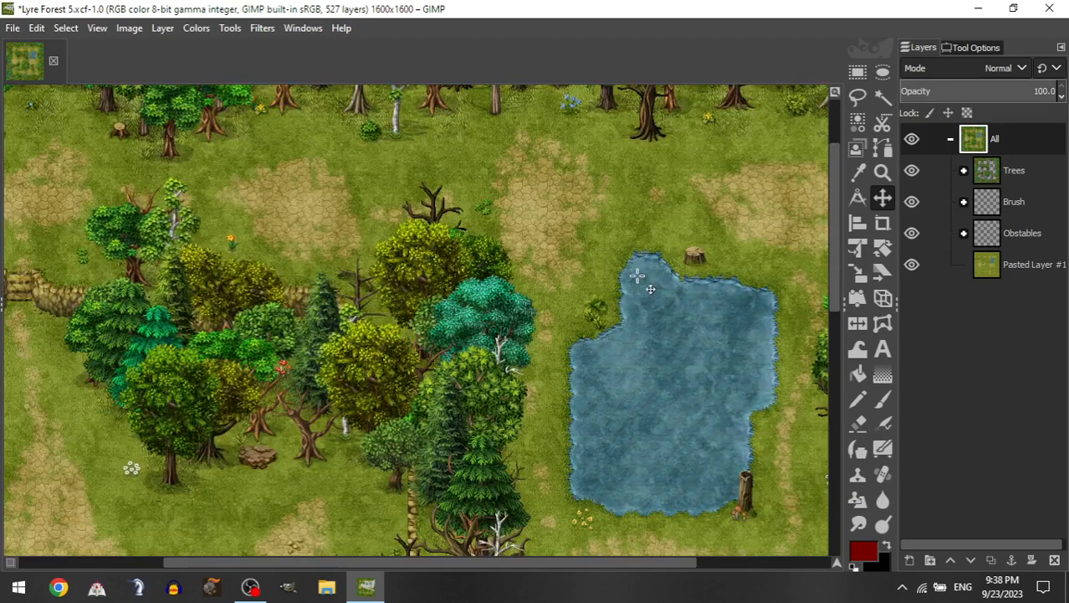
{"action": "scroll", "coordinate": [638, 275], "scroll_direction": "down", "scroll_amount": 2}
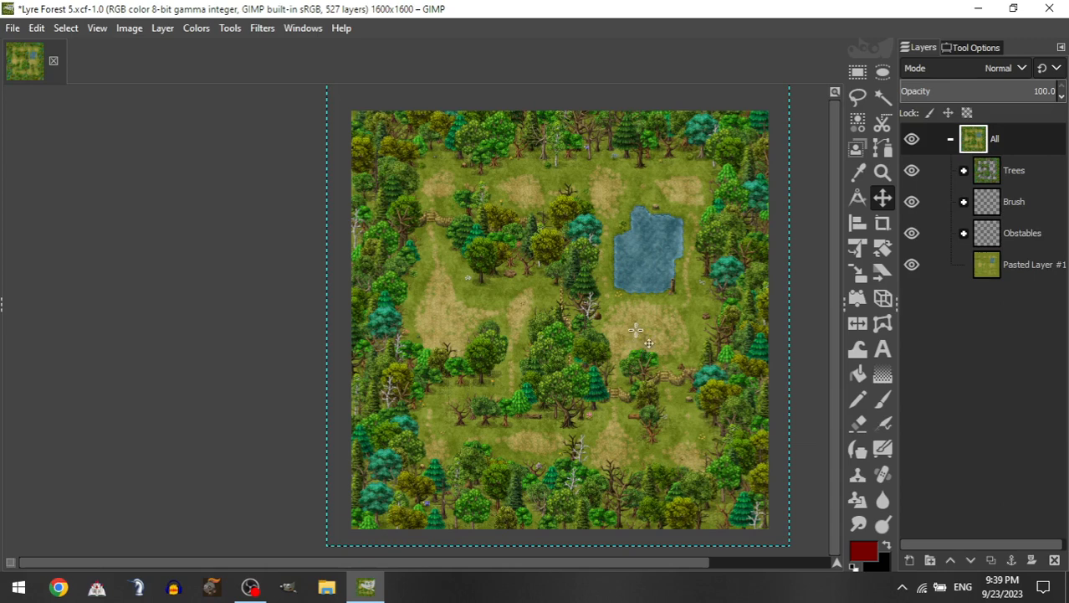
{"action": "key", "text": "shift+j"}
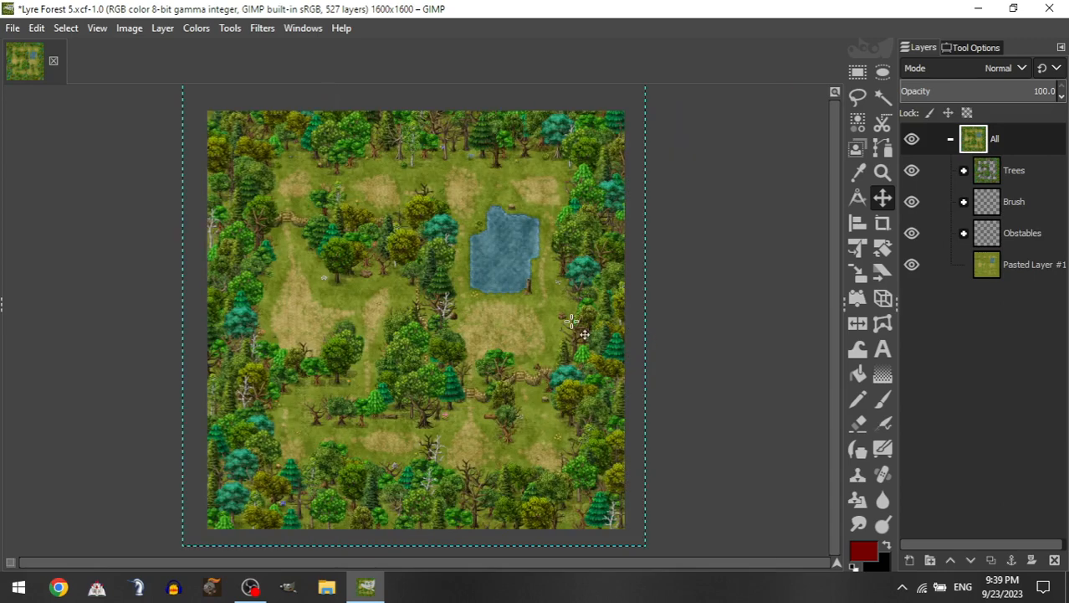